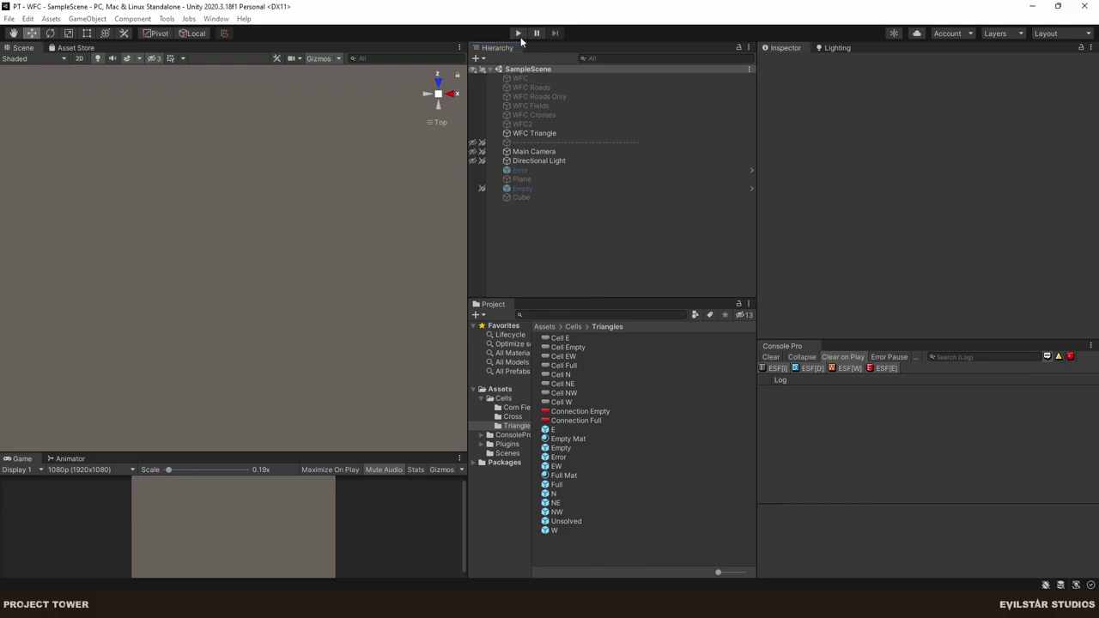
# Run the scene in Play mode and duplicate the generated Group under WFC Triangle.
pyautogui.click(518, 34)
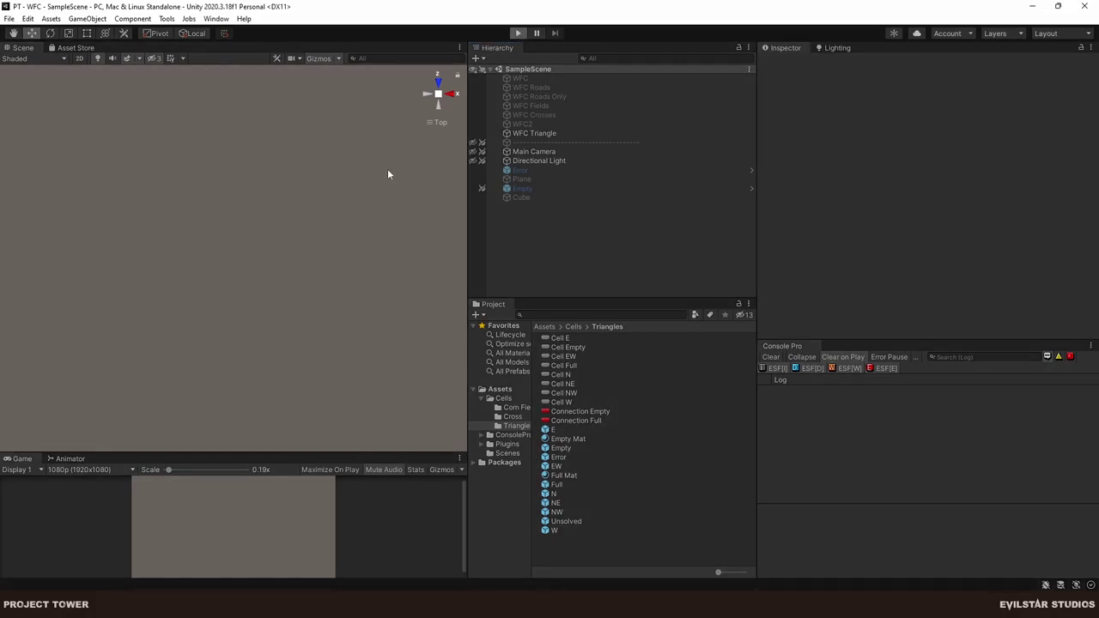
pyautogui.moveTo(365, 256); pyautogui.dragTo(335, 250, button='middle')
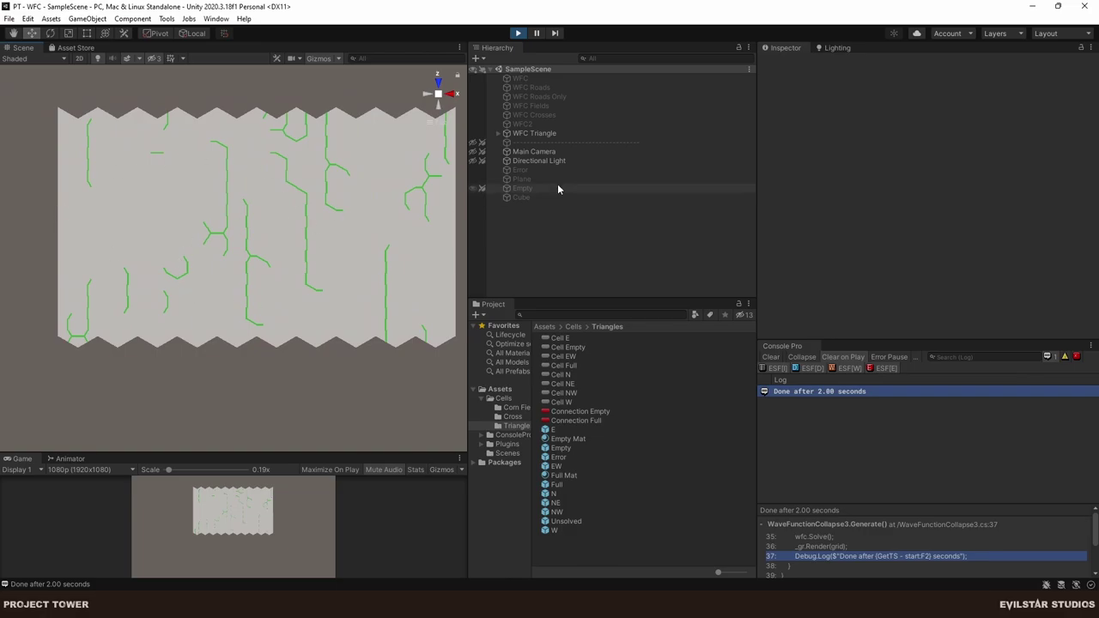
pyautogui.click(497, 134)
pyautogui.click(530, 143)
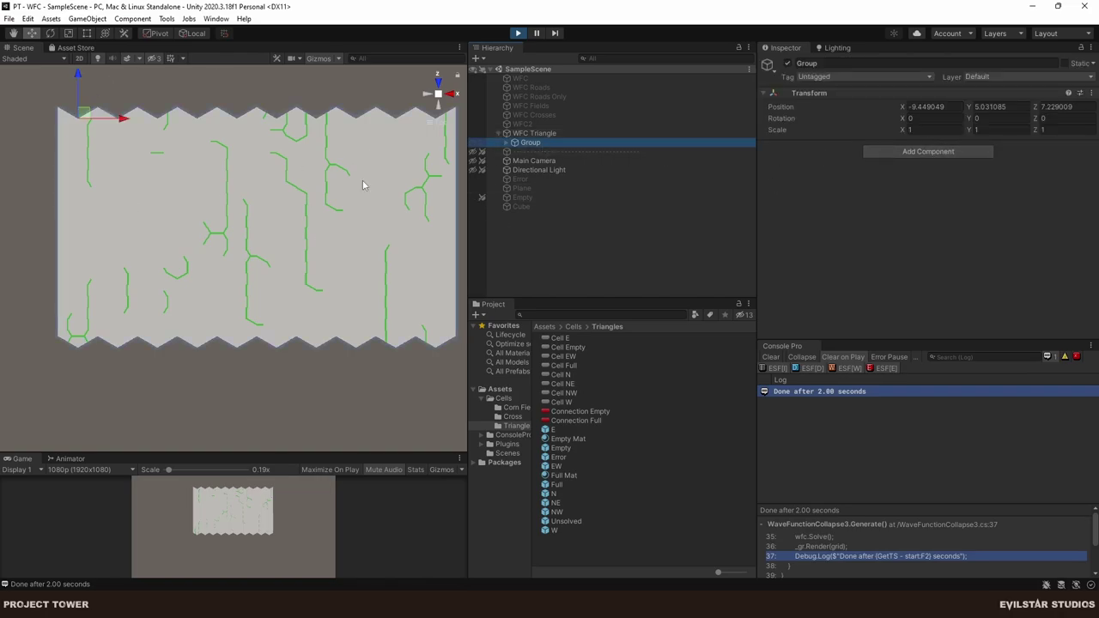
pyautogui.hotkey('ctrl', 'd')
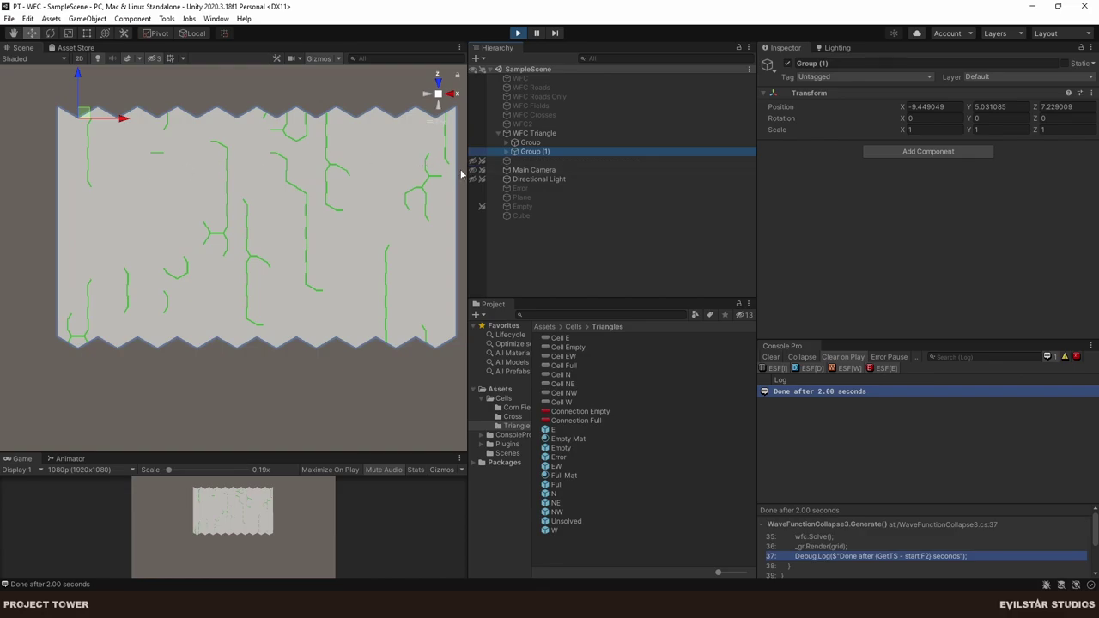
# Slide the Group (1) copy along X until it sits against the original's edge.
pyautogui.moveTo(74, 76); pyautogui.dragTo(77, 318)
pyautogui.scroll(-2, 344, 296)
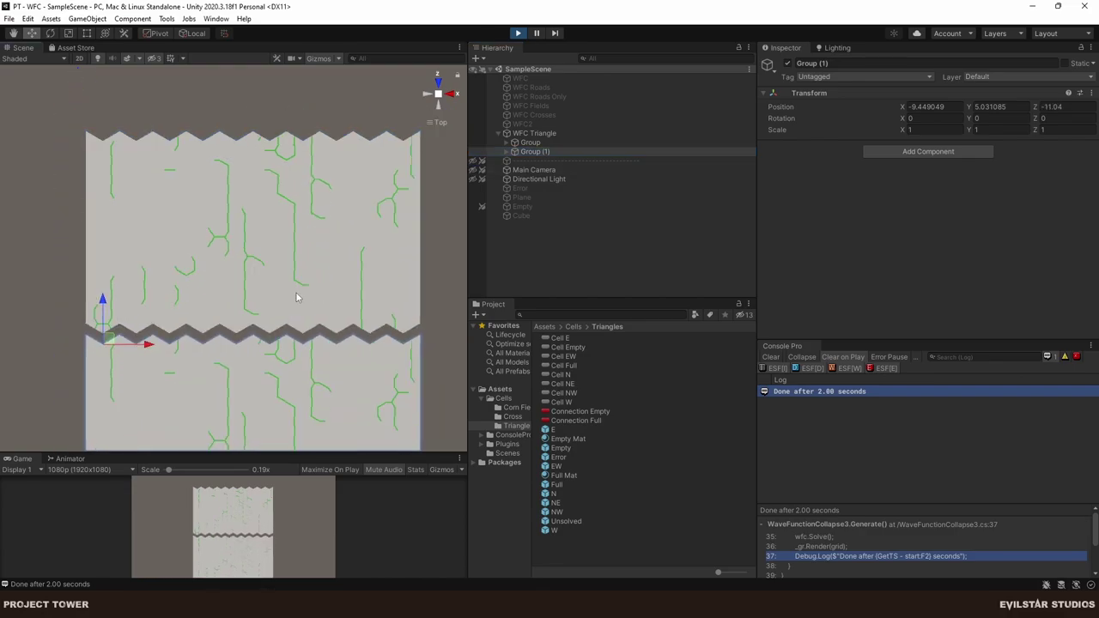
pyautogui.hotkey('ctrl', 'z')
pyautogui.click(379, 169)
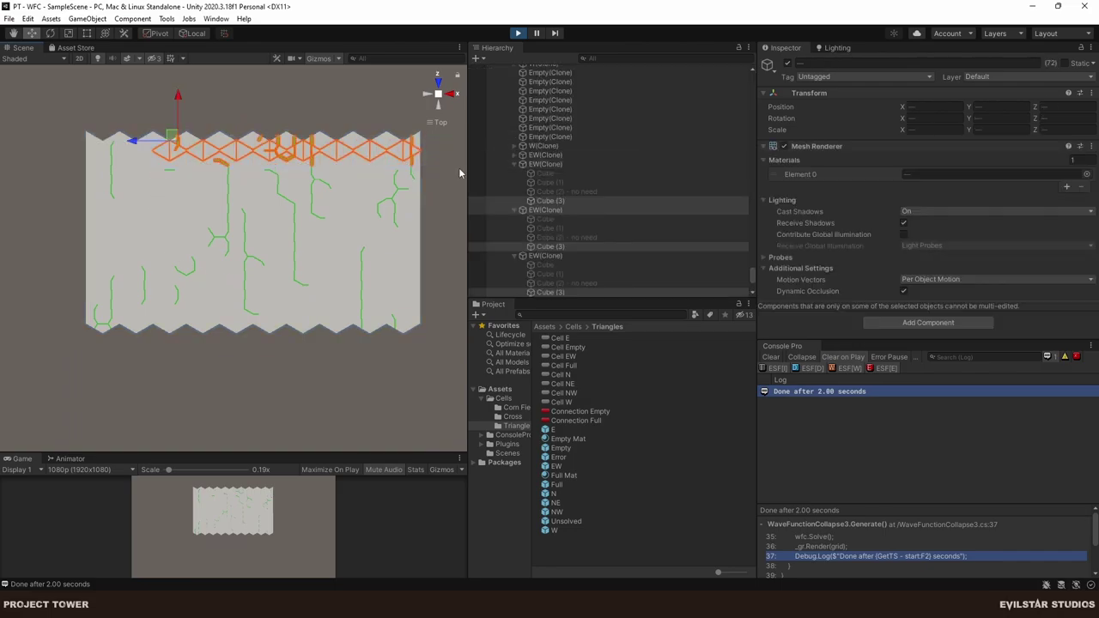
pyautogui.hotkey('ctrl', 'z')
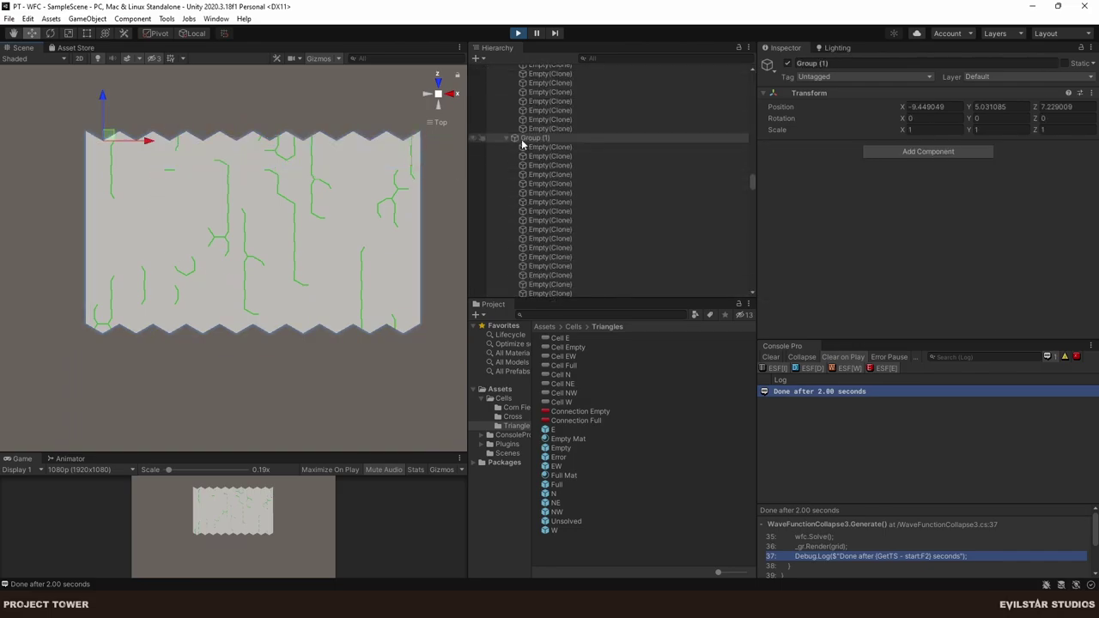
pyautogui.moveTo(144, 141); pyautogui.dragTo(484, 163)
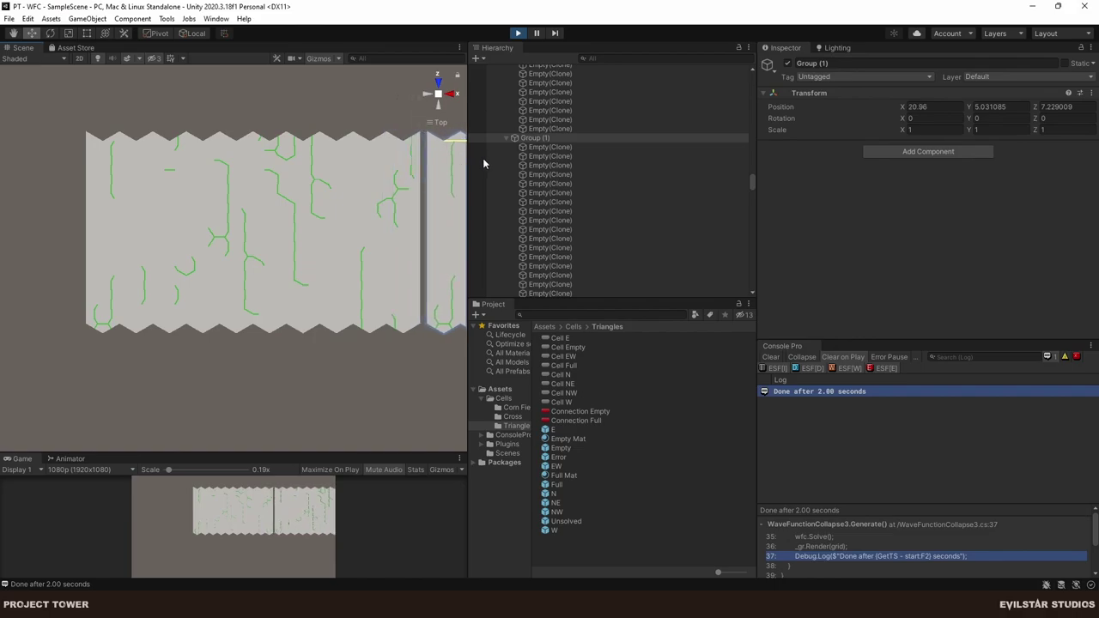
pyautogui.moveTo(407, 181); pyautogui.dragTo(317, 193, button='middle')
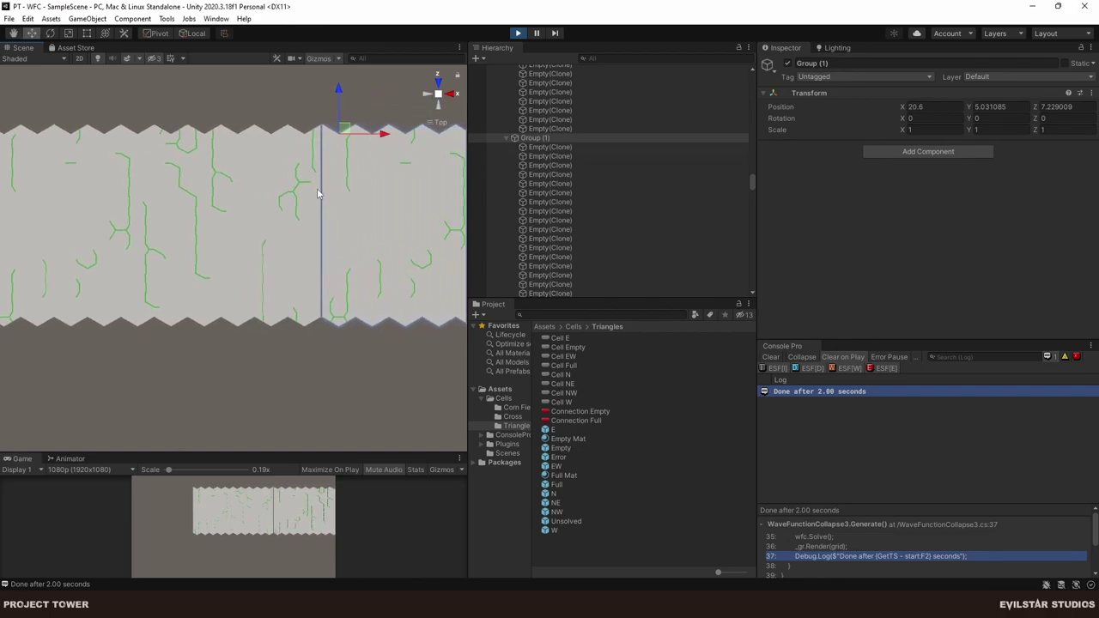
# Check a single grid cell and the Group (1) copy, then clear the selection.
pyautogui.click(374, 382)
pyautogui.click(359, 227)
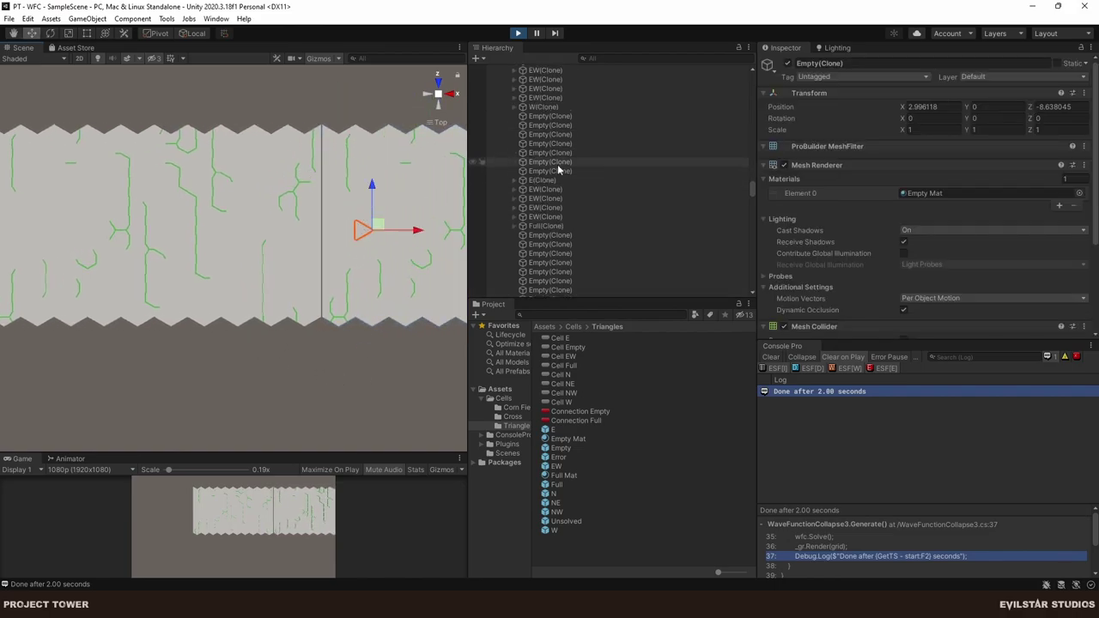
pyautogui.scroll(5, 554, 180)
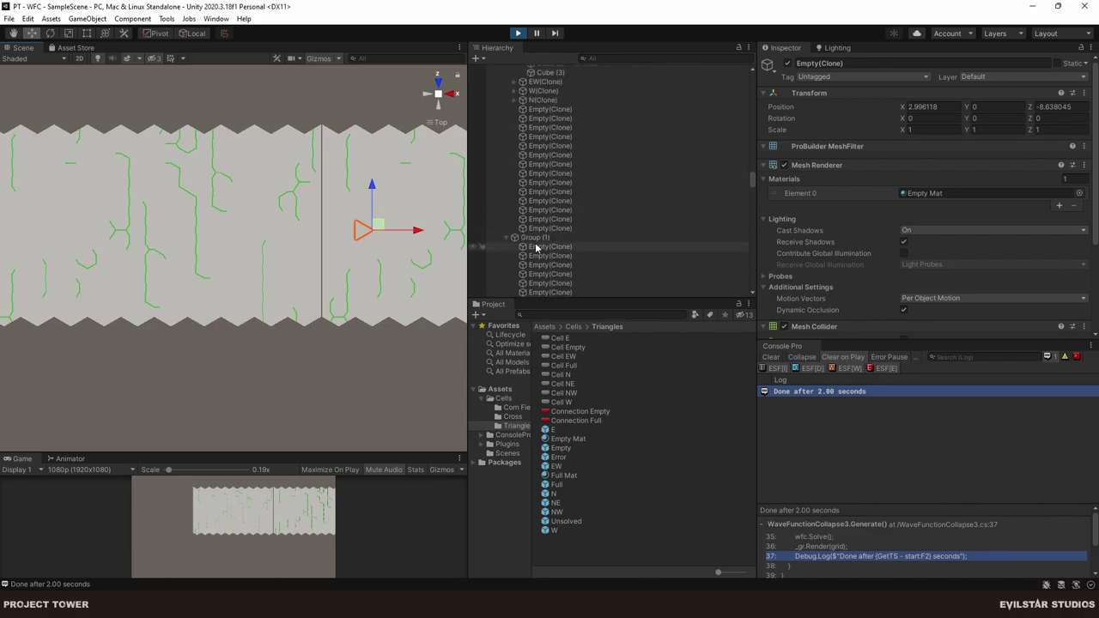
pyautogui.click(533, 238)
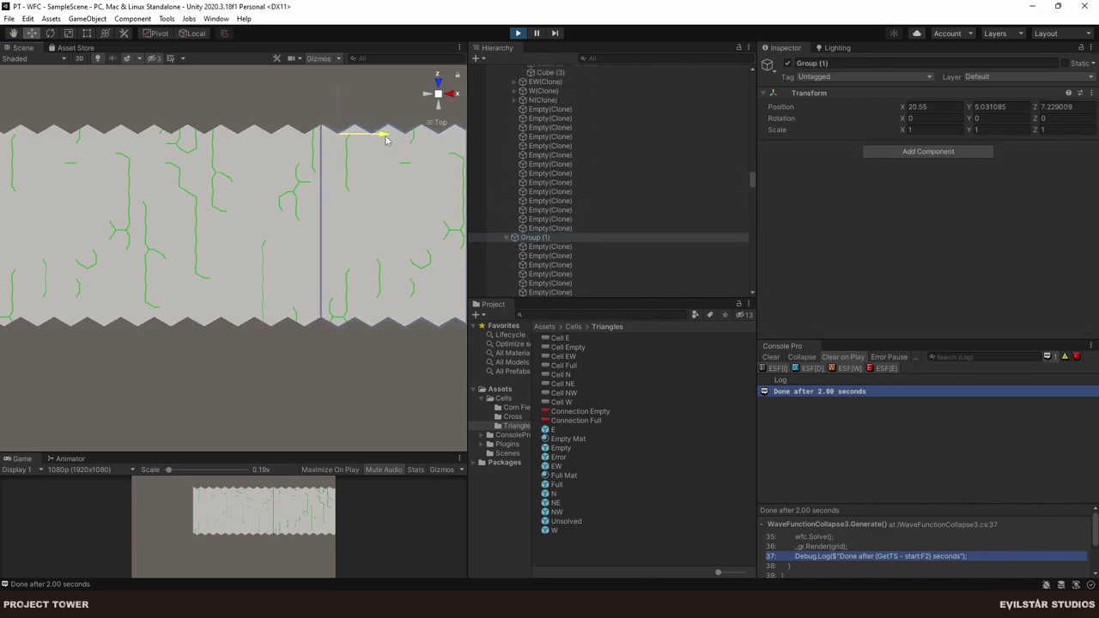
pyautogui.click(362, 376)
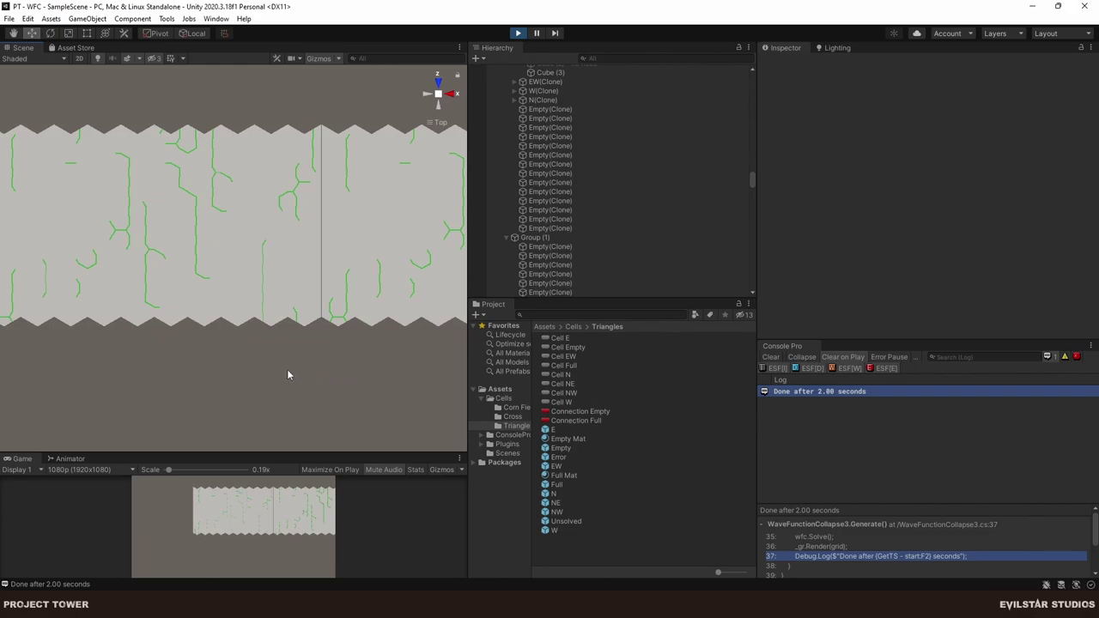
pyautogui.scroll(-5, 213, 365)
pyautogui.scroll(-1, 215, 364)
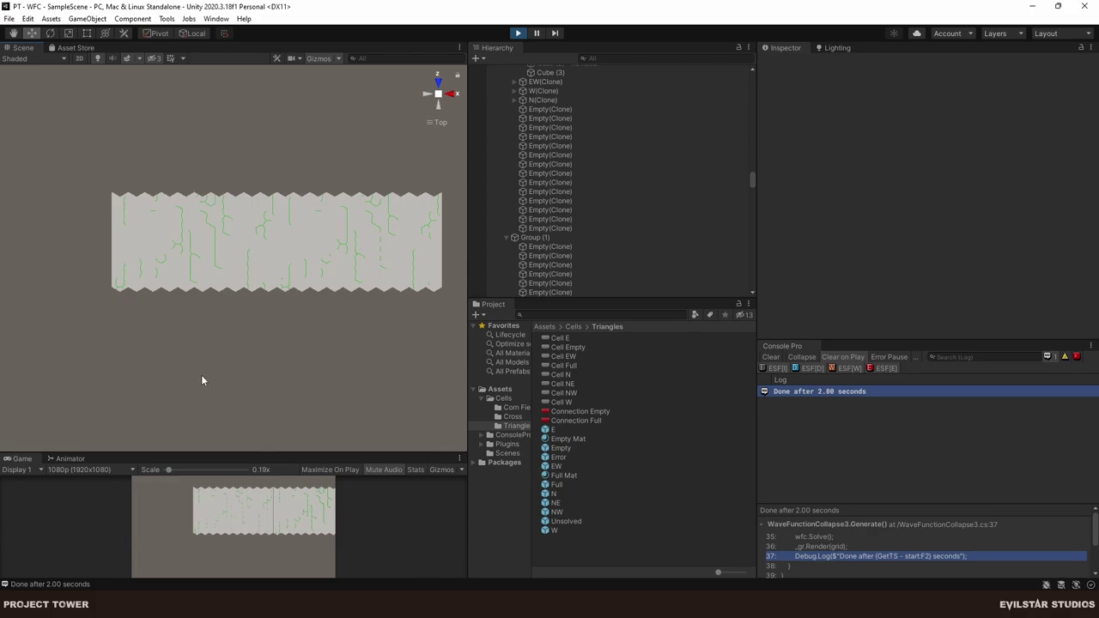
# Collapse Group and Group (1), select WFC Triangle for its settings, and stop Play mode.
pyautogui.scroll(3, 246, 240)
pyautogui.scroll(6, 245, 240)
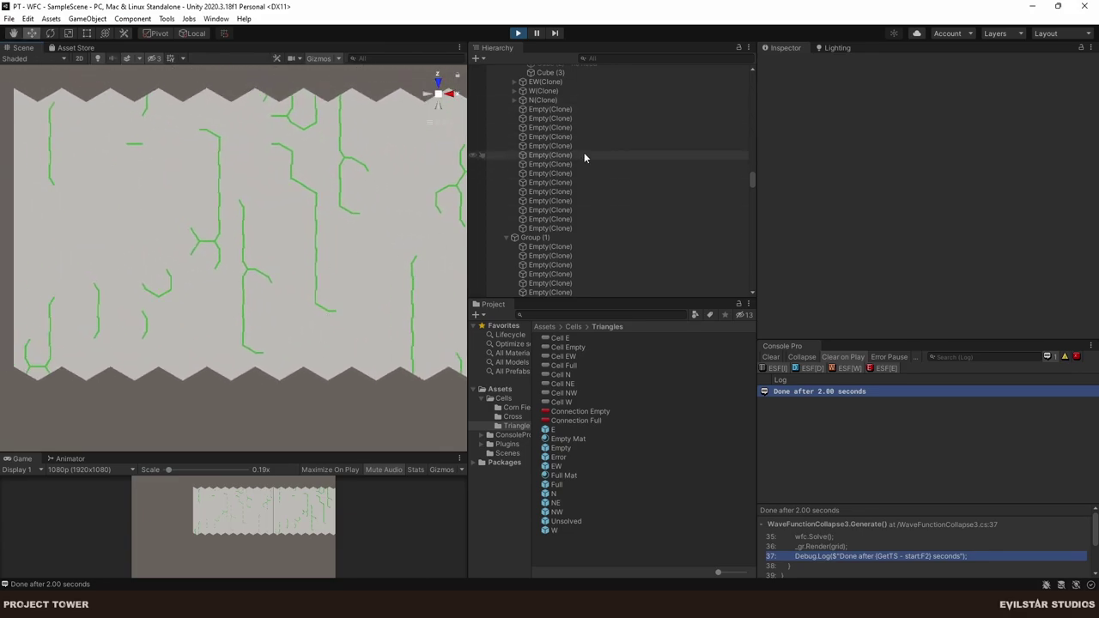
pyautogui.scroll(3, 583, 155)
pyautogui.scroll(2, 627, 219)
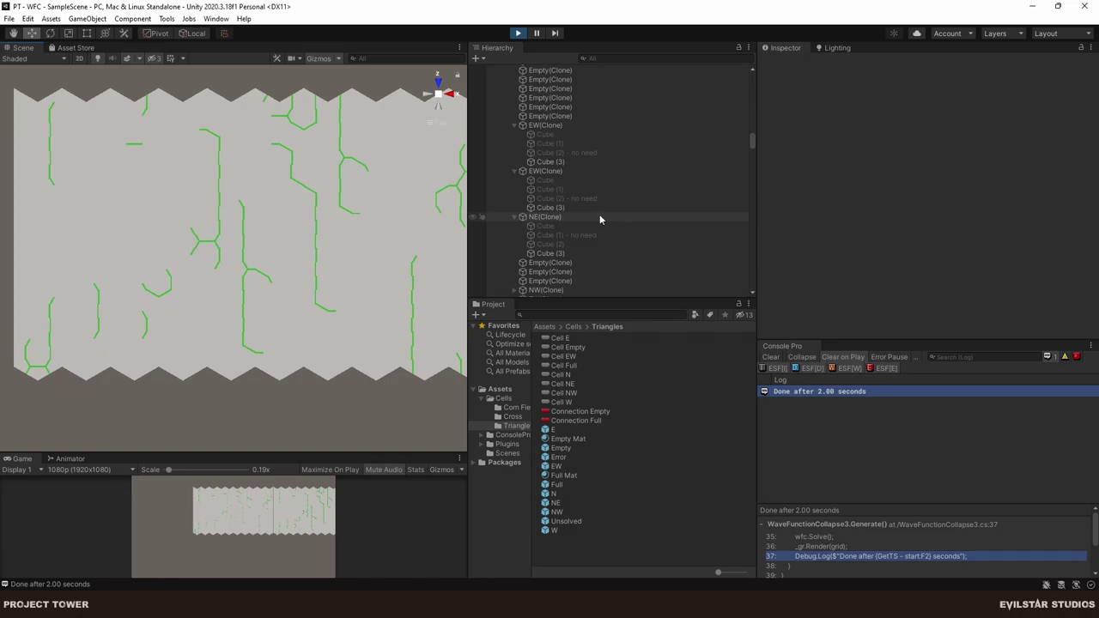
pyautogui.scroll(-10, 662, 153)
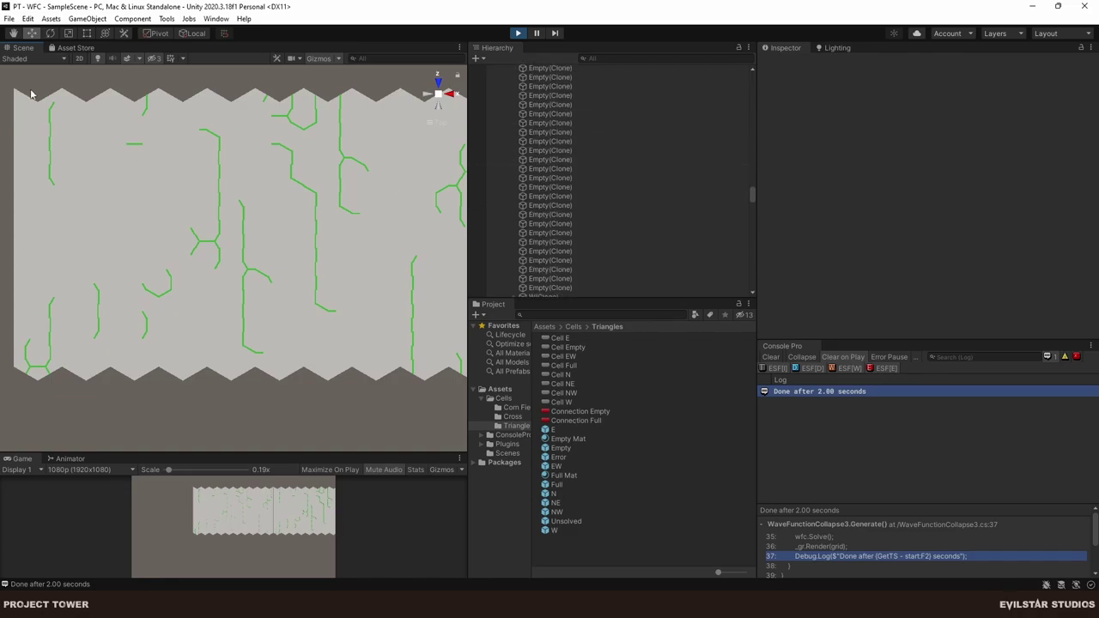
pyautogui.scroll(4, 625, 189)
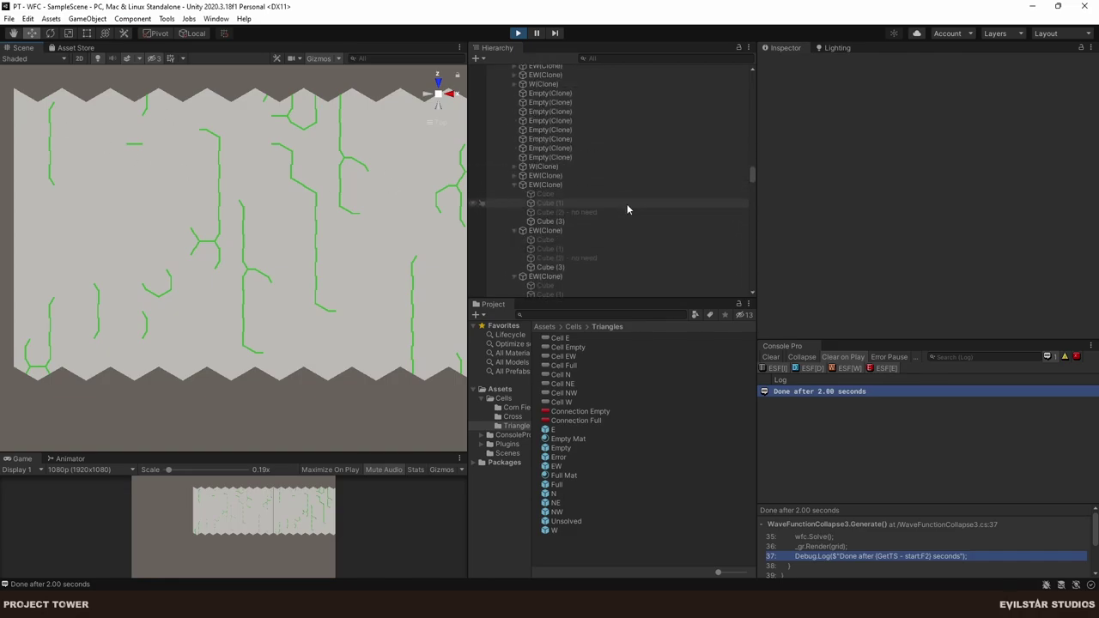
pyautogui.scroll(5, 591, 195)
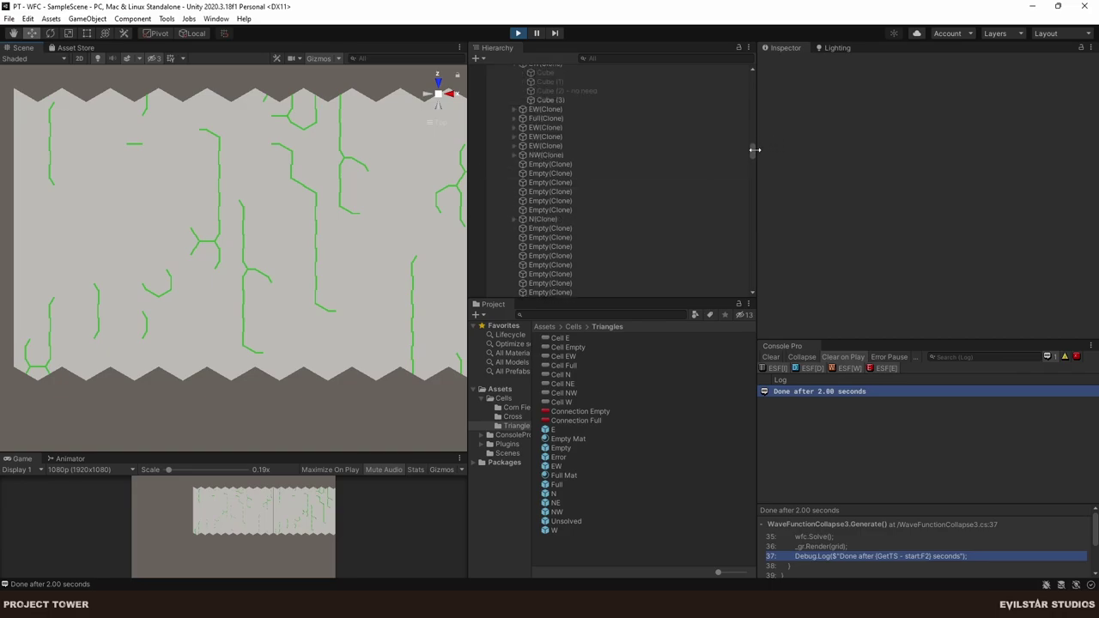
pyautogui.moveTo(753, 153); pyautogui.dragTo(747, 74)
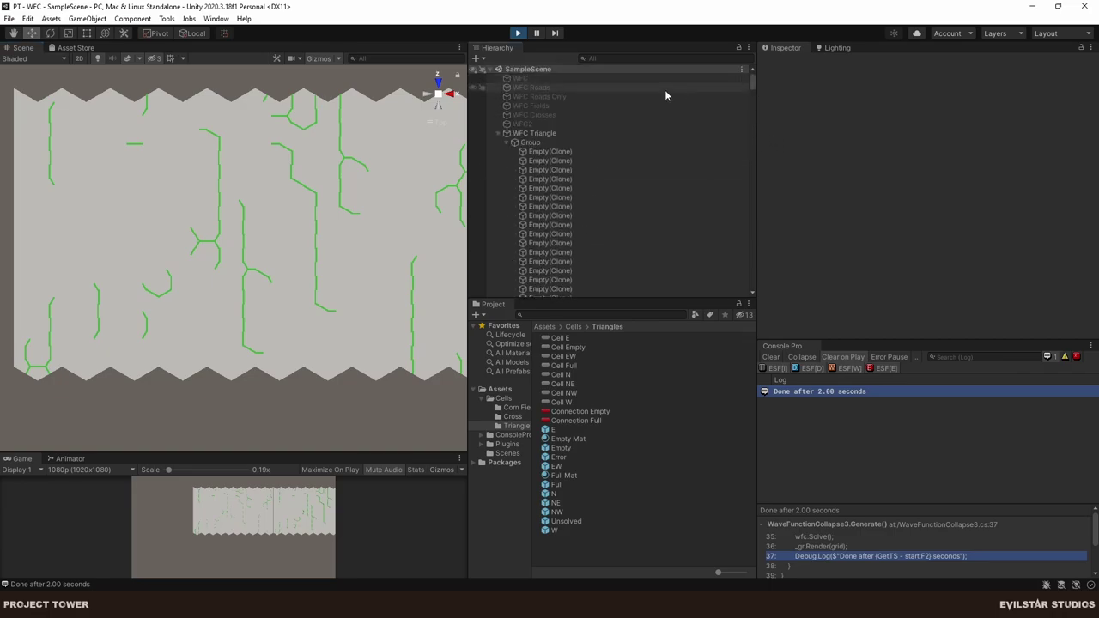
pyautogui.click(507, 142)
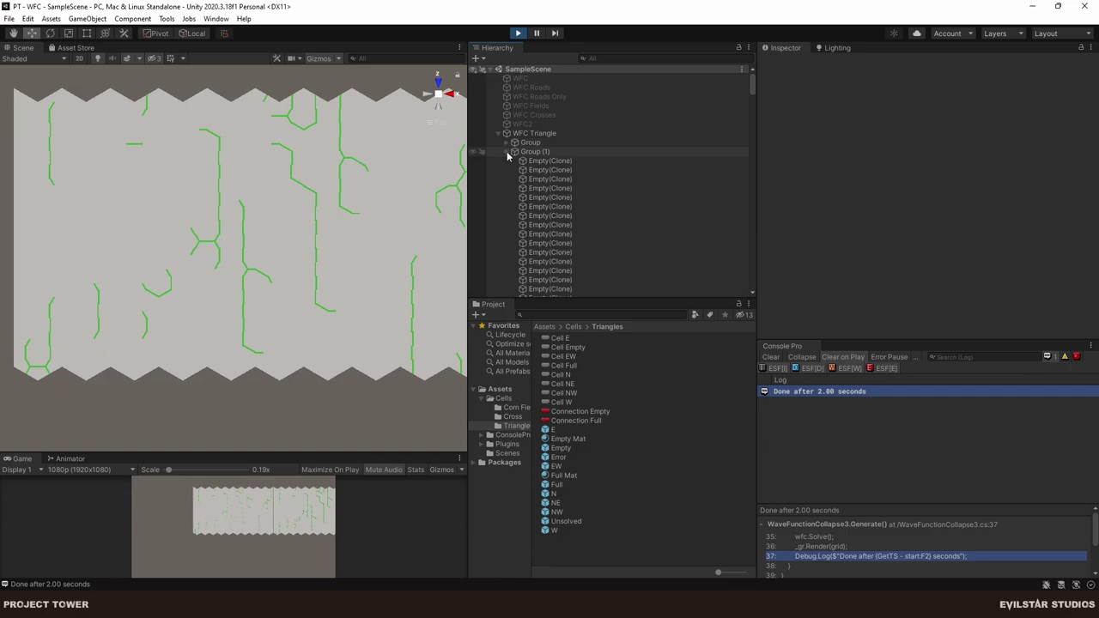
pyautogui.click(506, 152)
pyautogui.click(544, 135)
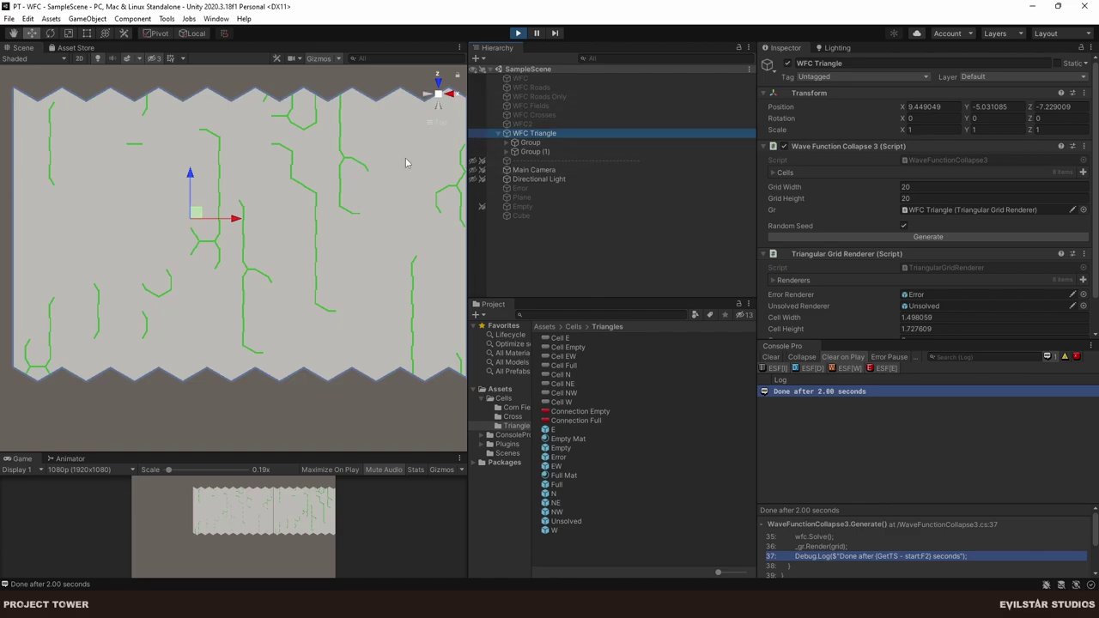
pyautogui.click(519, 32)
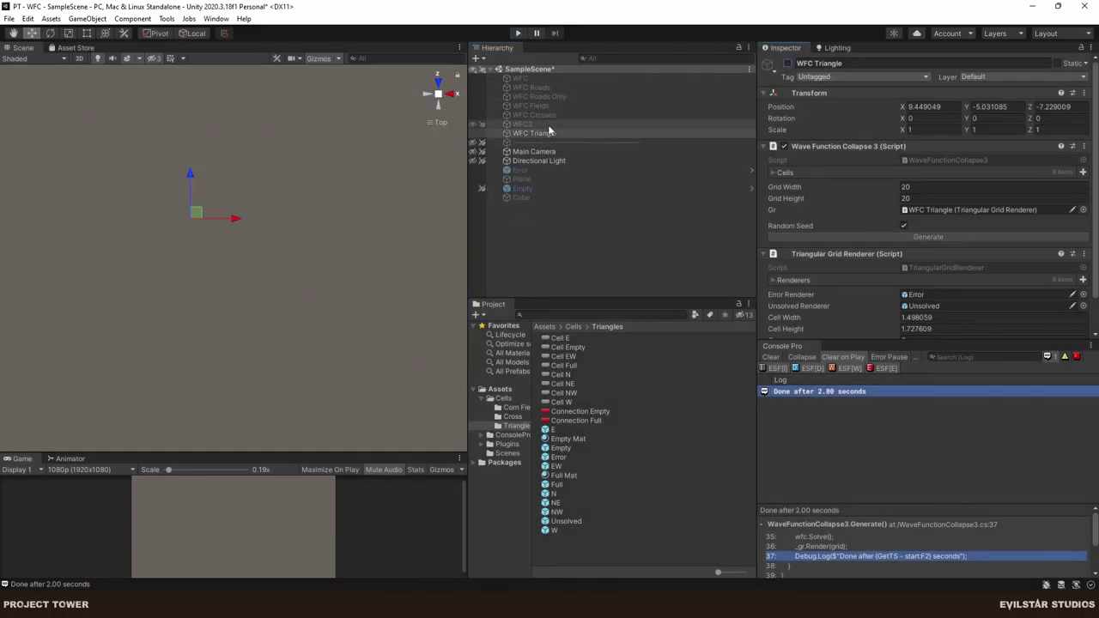
# Play the scene with WFC2 selected and view the generated maze from the top.
pyautogui.click(550, 125)
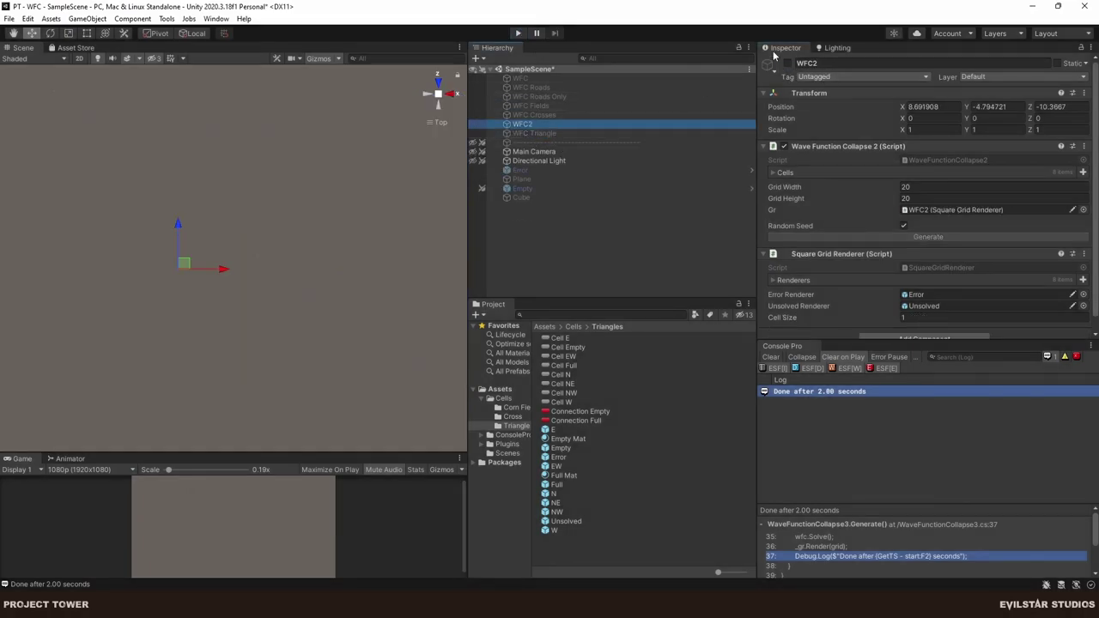
pyautogui.click(518, 33)
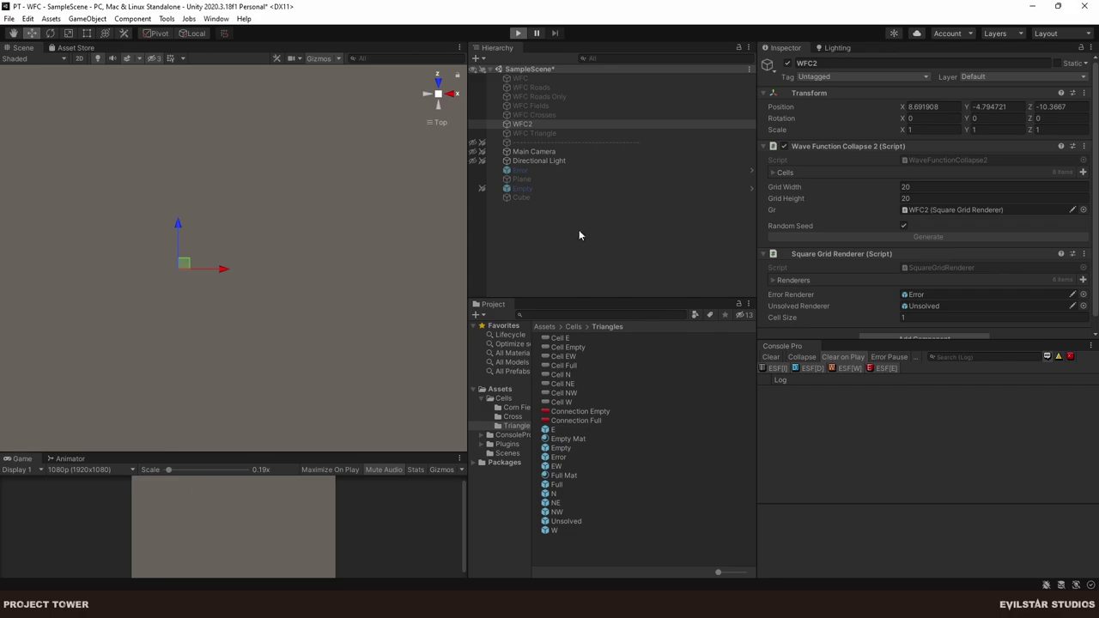
pyautogui.scroll(10, 155, 283)
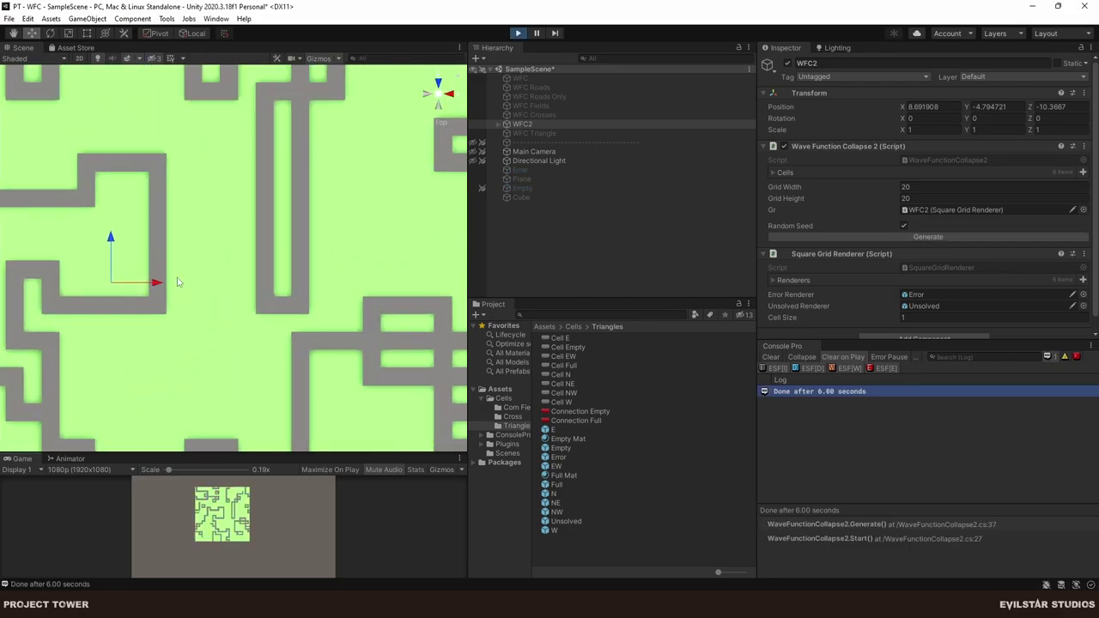
pyautogui.moveTo(153, 283); pyautogui.dragTo(324, 284, button='middle')
pyautogui.scroll(-8, 322, 286)
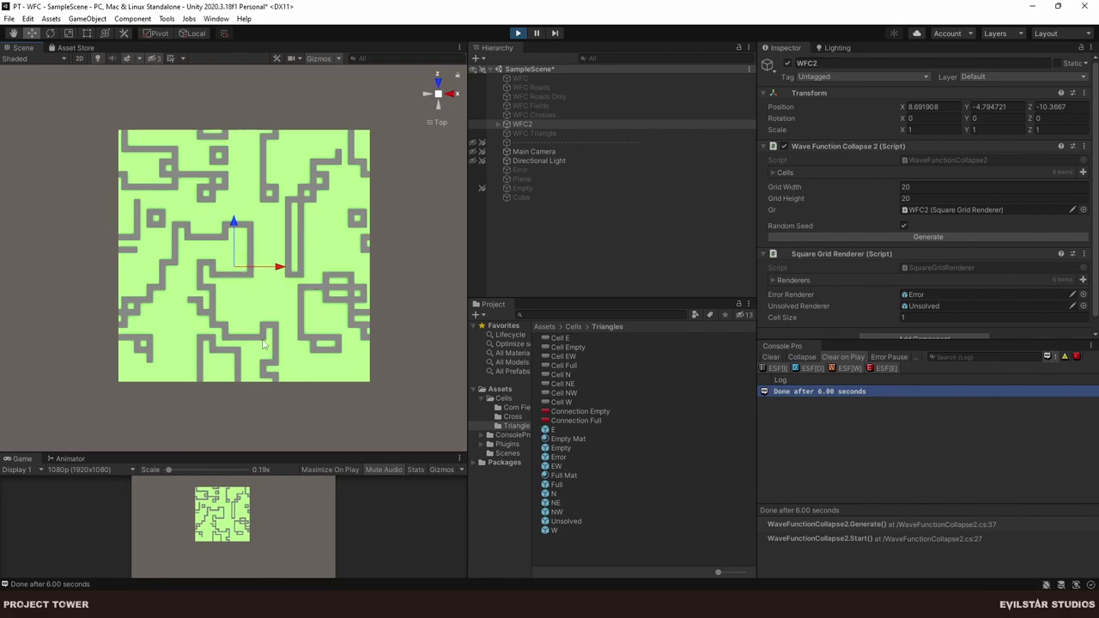
pyautogui.keyDown('alt'); pyautogui.moveTo(262, 345); pyautogui.dragTo(214, 137); pyautogui.keyUp('alt')
pyautogui.scroll(5, 214, 138)
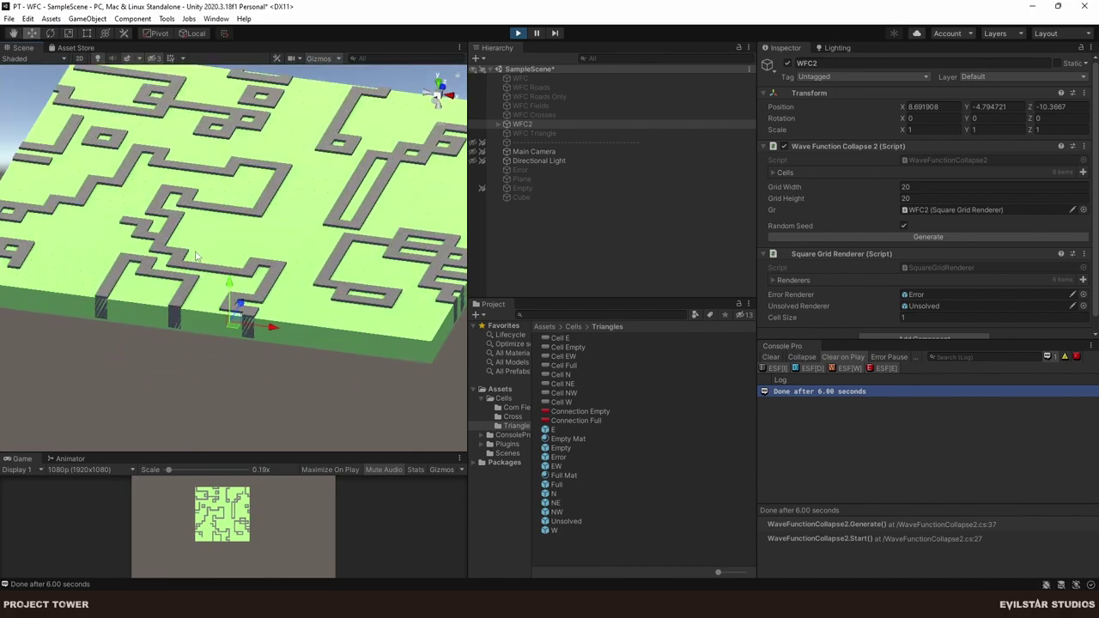
pyautogui.keyDown('alt'); pyautogui.moveTo(343, 214); pyautogui.dragTo(378, 161); pyautogui.keyUp('alt')
pyautogui.click(439, 92)
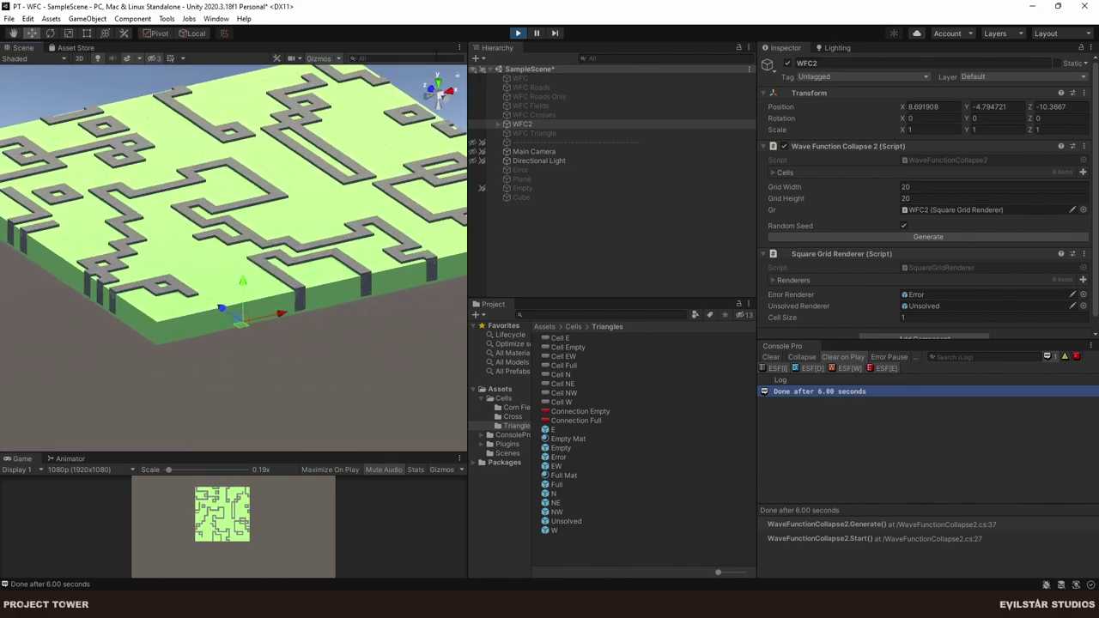
pyautogui.click(438, 87)
pyautogui.click(436, 86)
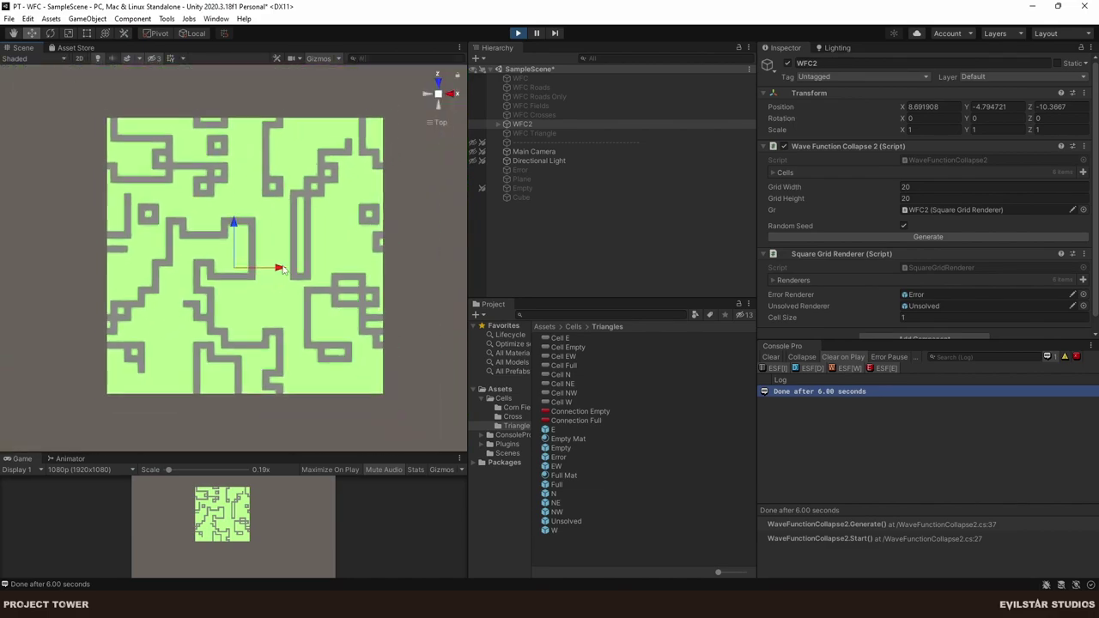
# Enable WFC Triangle and move it below the square maze to about Z -29.
pyautogui.click(534, 133)
pyautogui.click(787, 62)
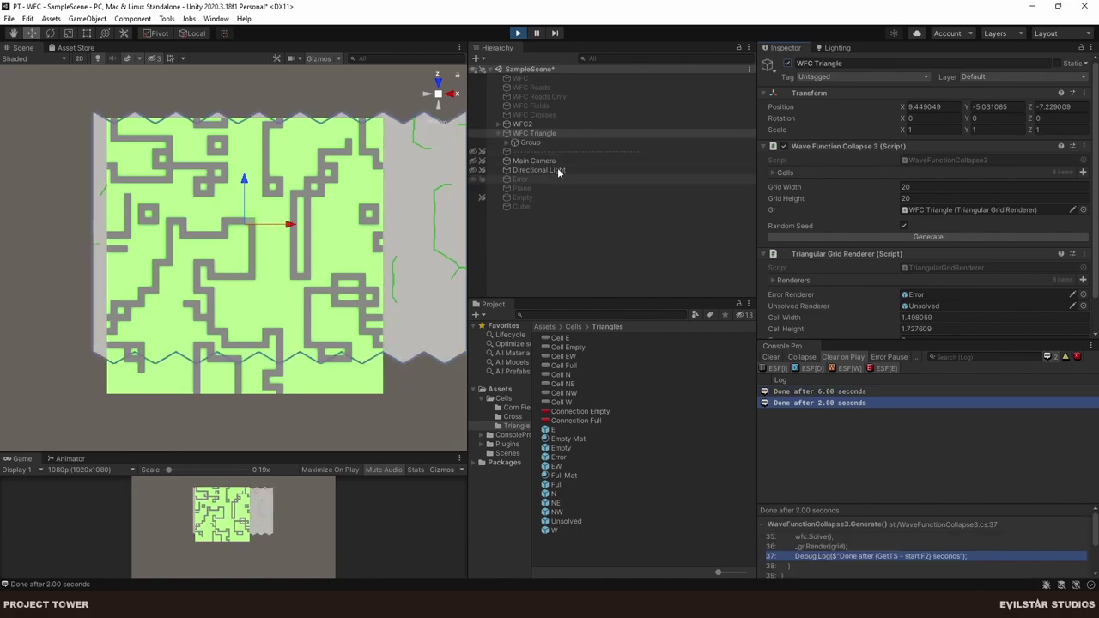
pyautogui.moveTo(243, 180); pyautogui.dragTo(283, 479)
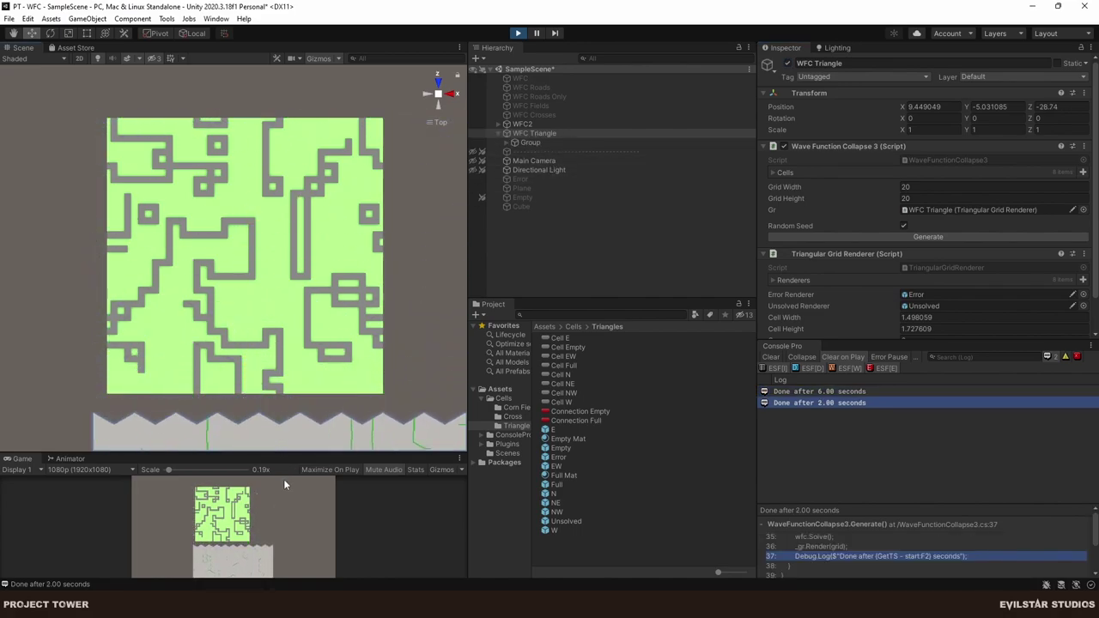
pyautogui.moveTo(309, 369); pyautogui.dragTo(320, 95, button='middle')
pyautogui.scroll(-2, 253, 255)
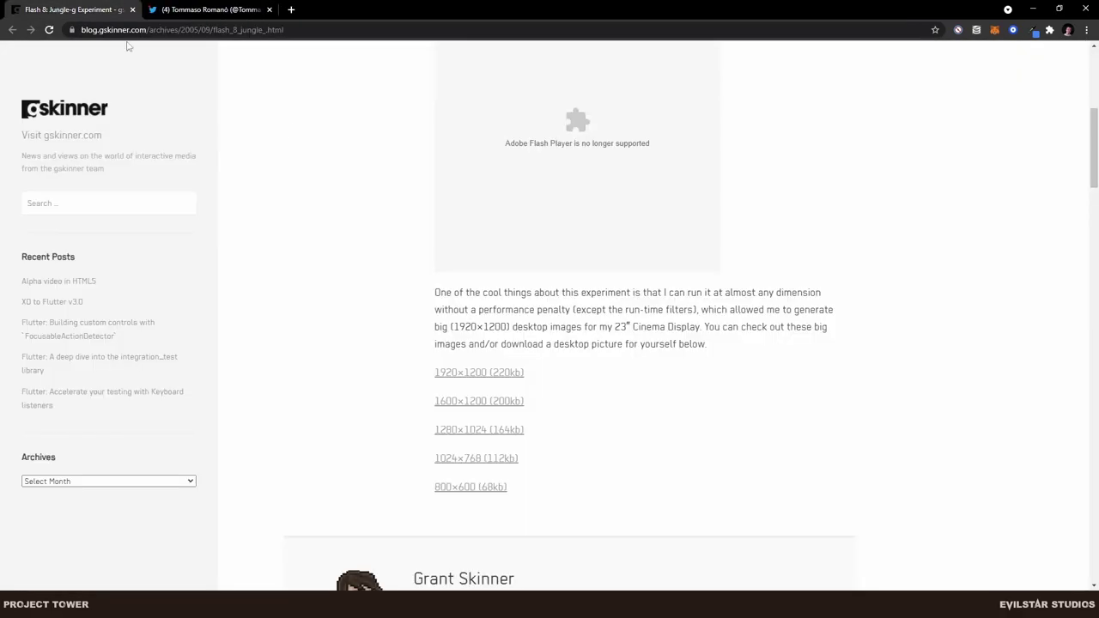
# Scroll the Jungle-g blog post, then switch to the developer's Twitter profile tab.
pyautogui.scroll(5, 504, 280)
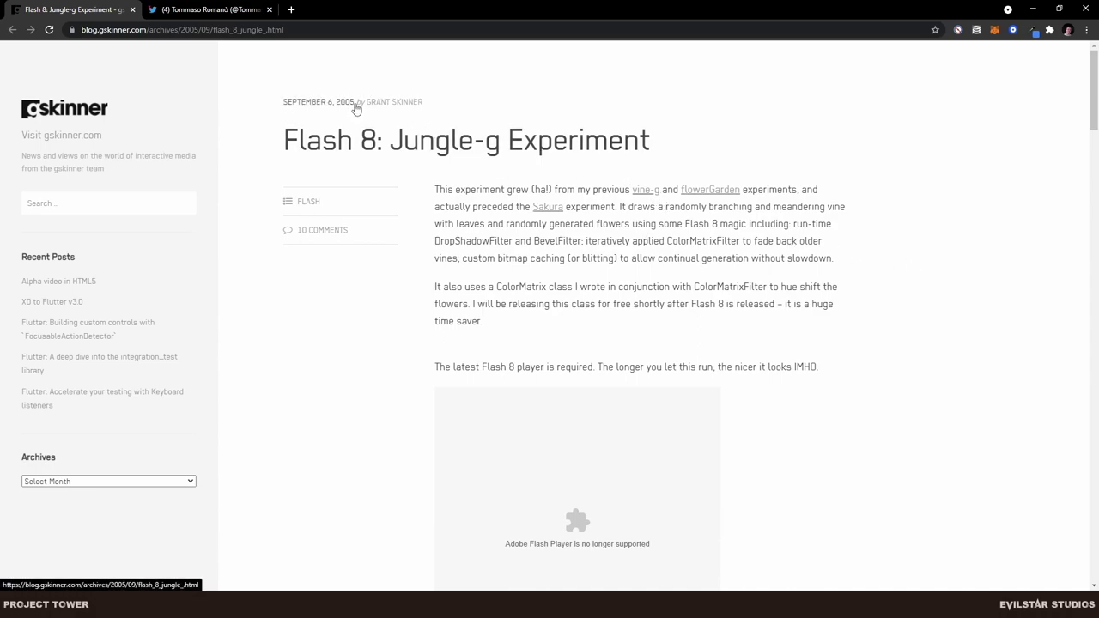
pyautogui.scroll(-9, 856, 301)
pyautogui.scroll(2, 601, 257)
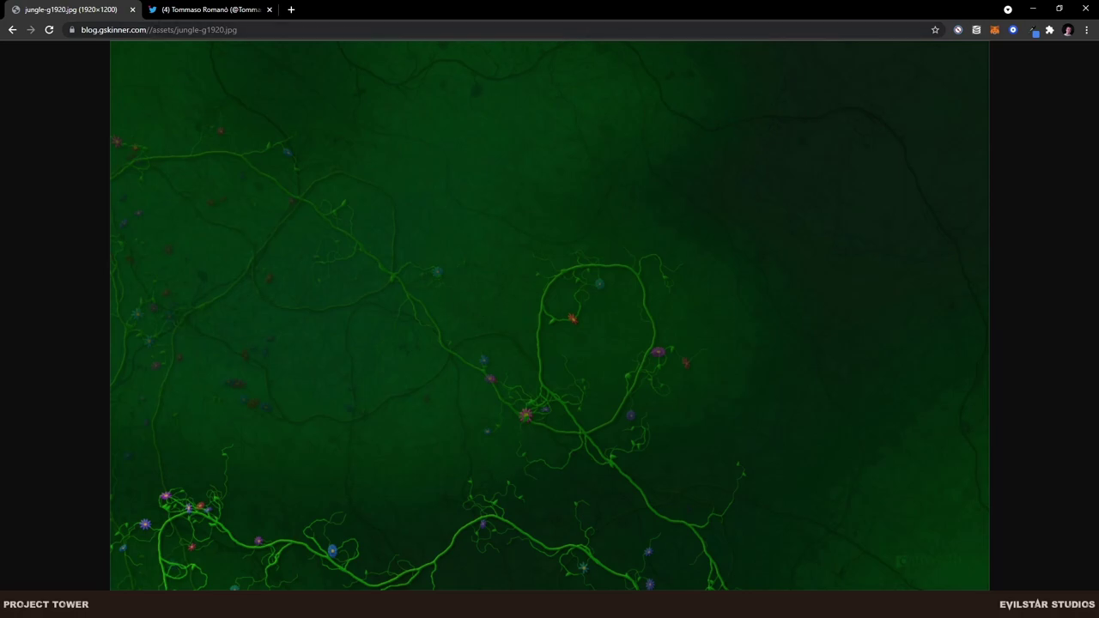
pyautogui.click(210, 9)
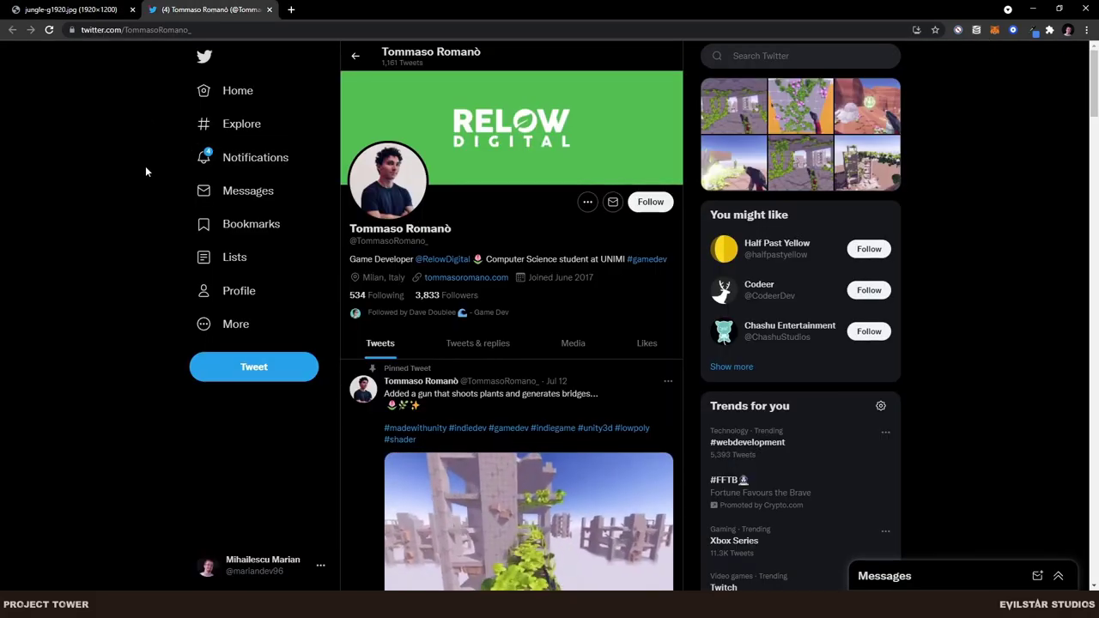
pyautogui.scroll(-3, 146, 172)
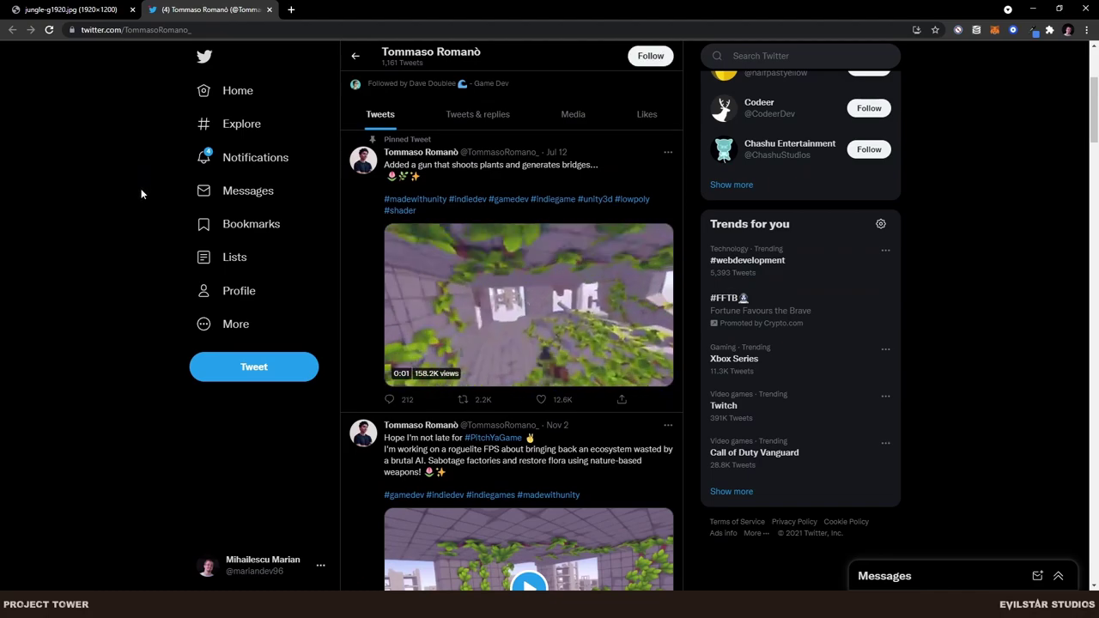
pyautogui.scroll(-13, 210, 310)
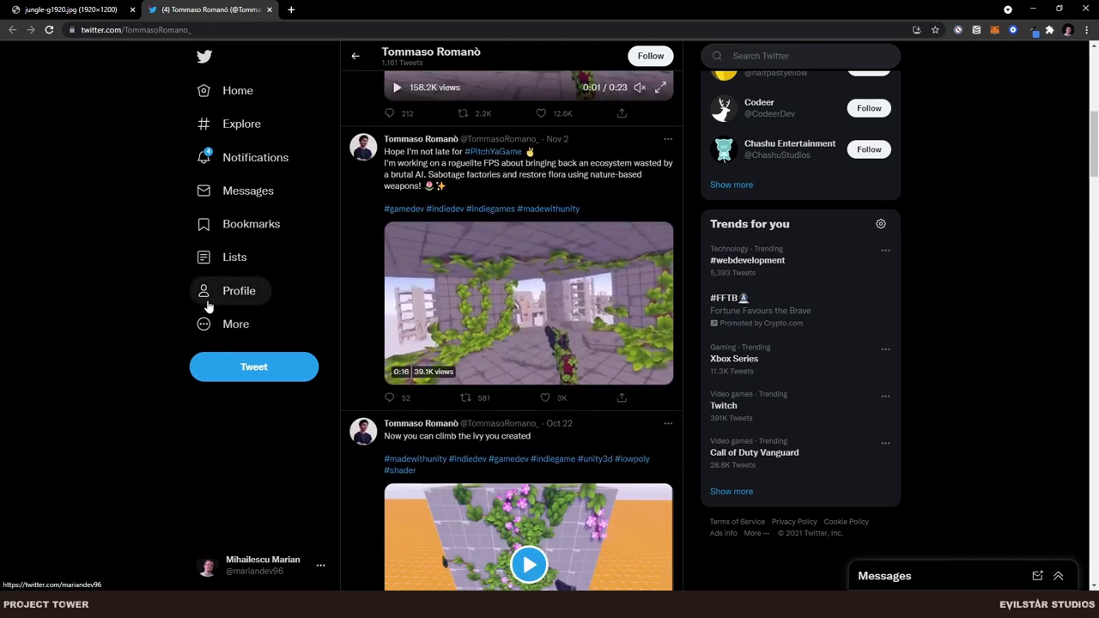
pyautogui.scroll(-15, 181, 303)
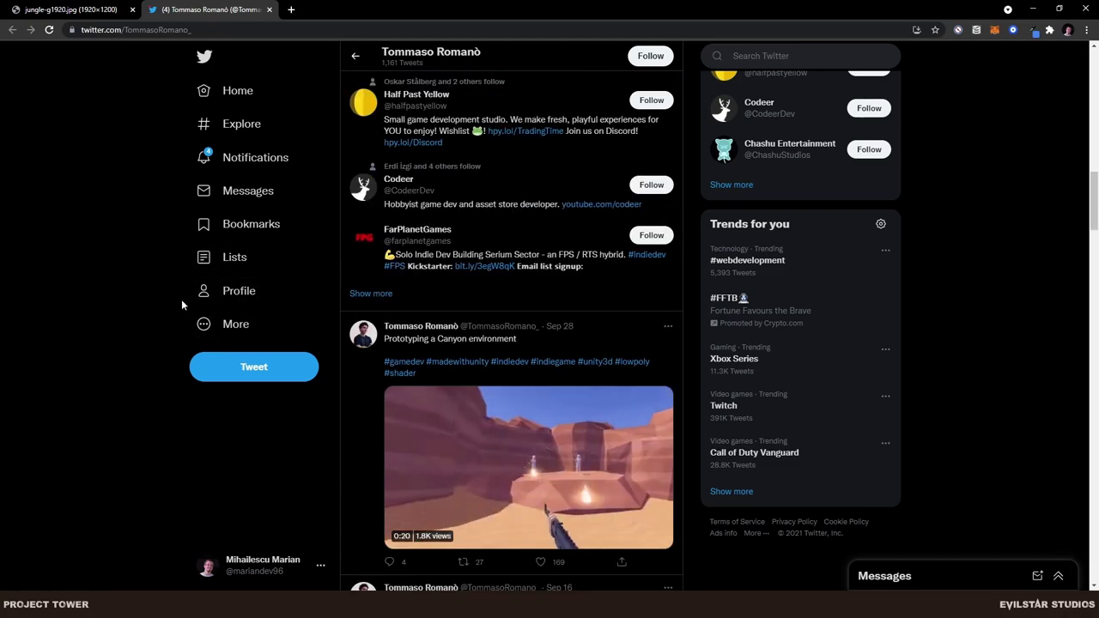
pyautogui.scroll(-12, 211, 270)
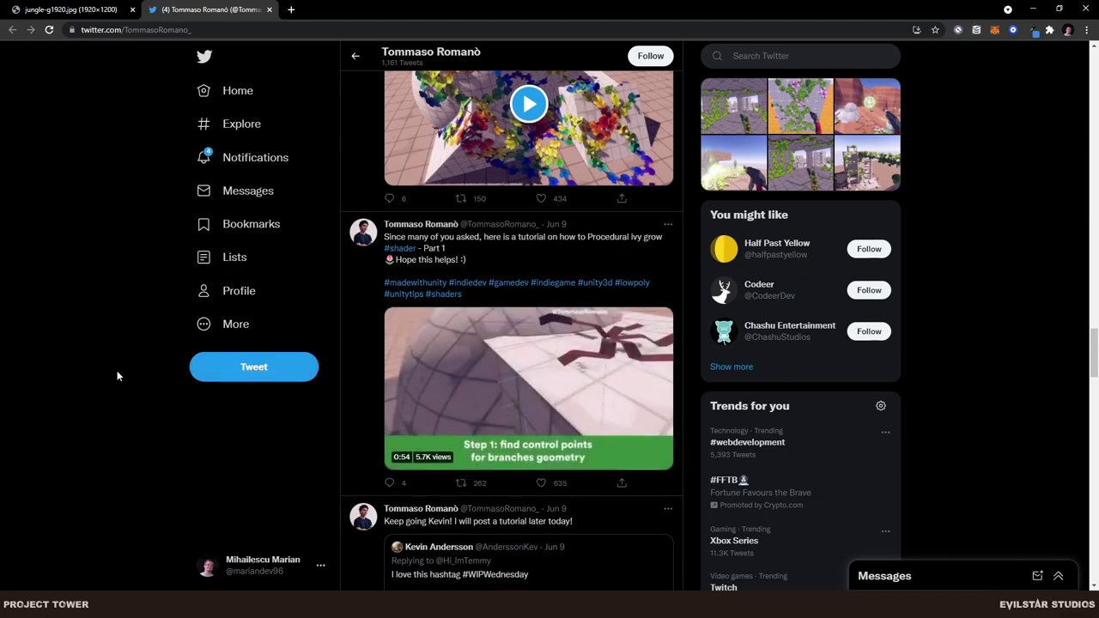
pyautogui.scroll(-6, 115, 375)
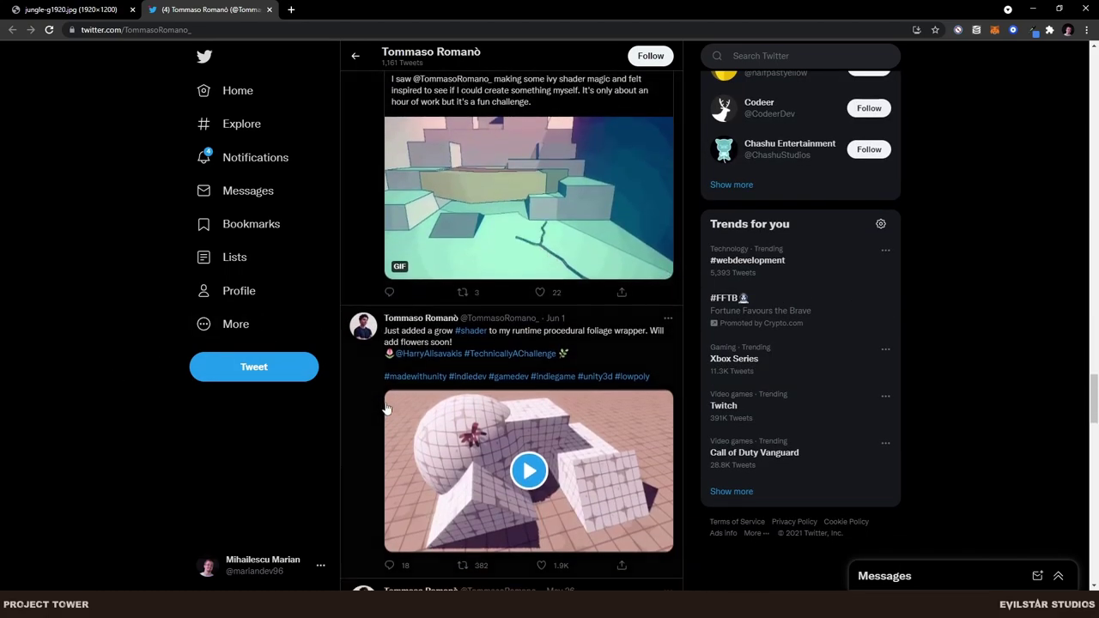
pyautogui.scroll(-2, 520, 294)
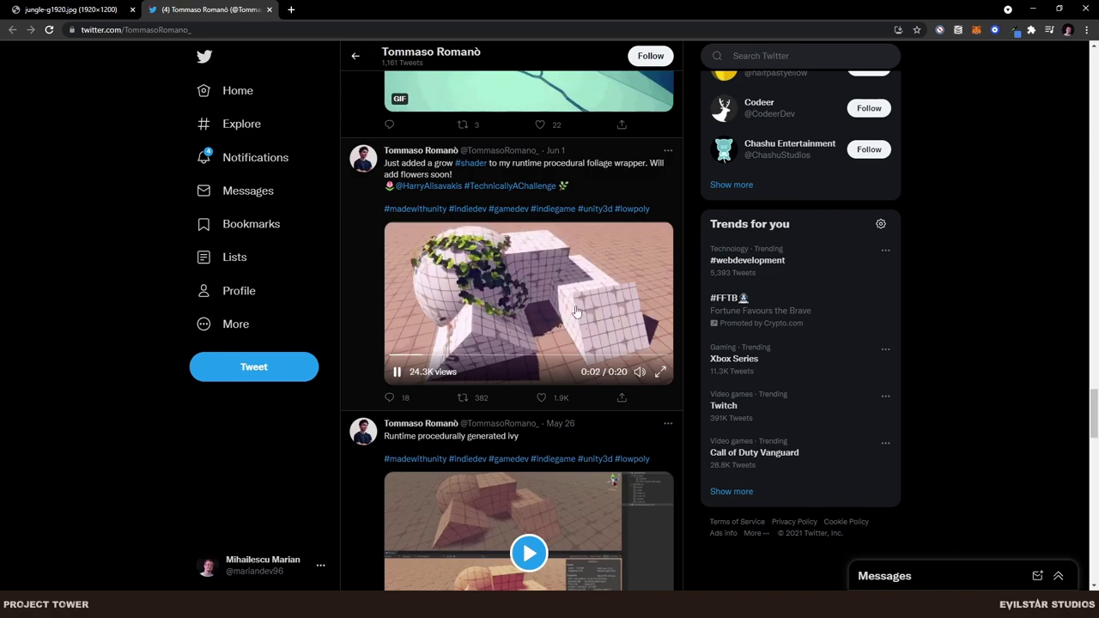
pyautogui.click(658, 373)
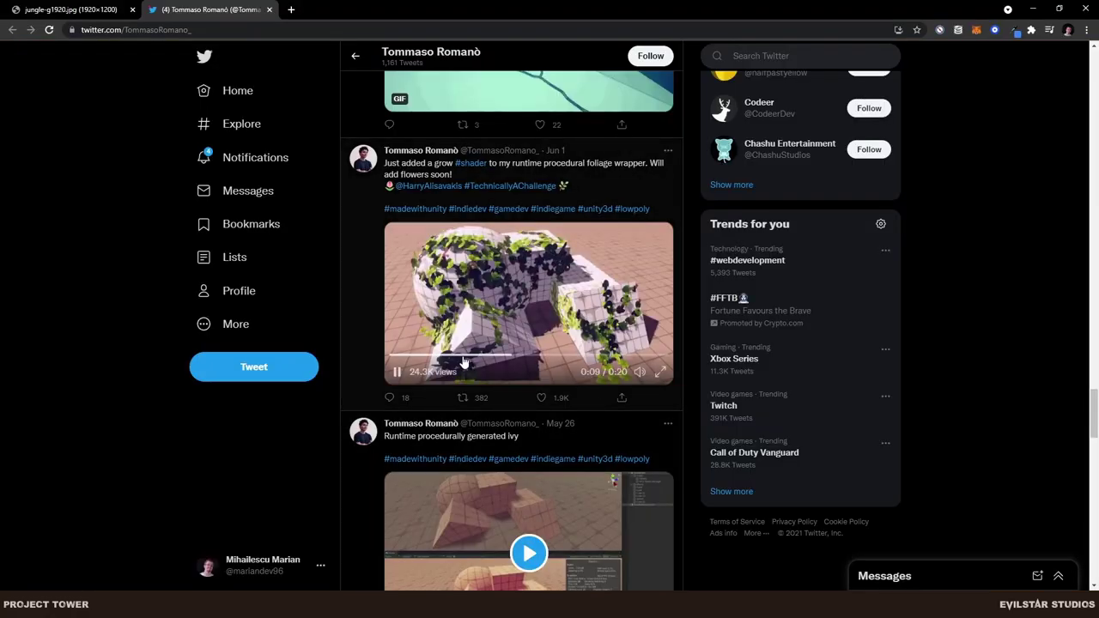
pyautogui.scroll(8, 461, 363)
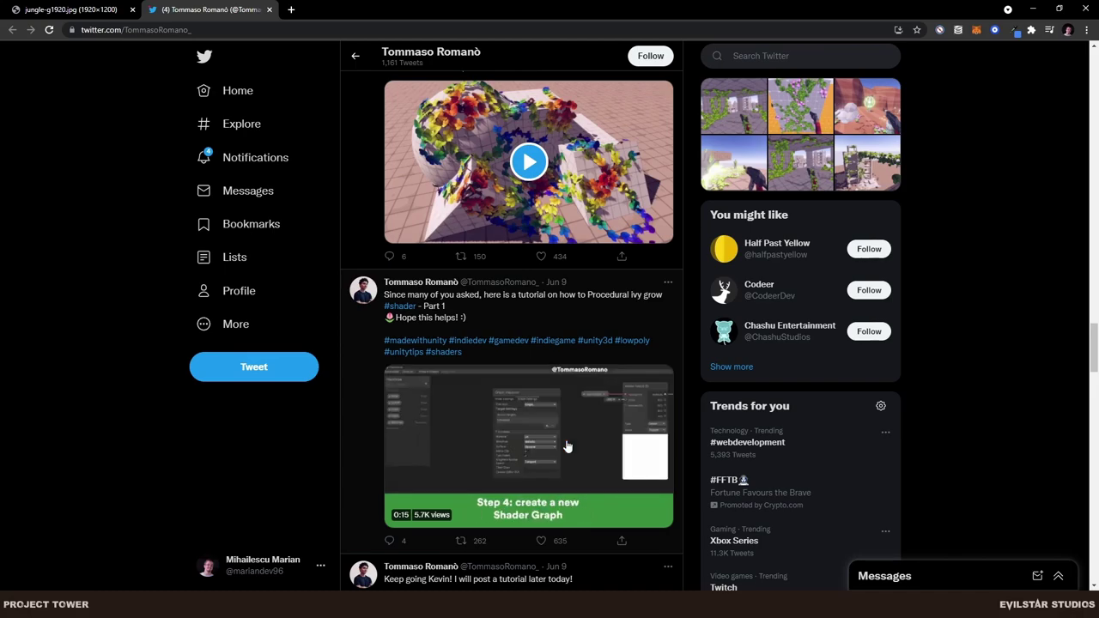
pyautogui.moveTo(496, 405)
pyautogui.scroll(10, 487, 371)
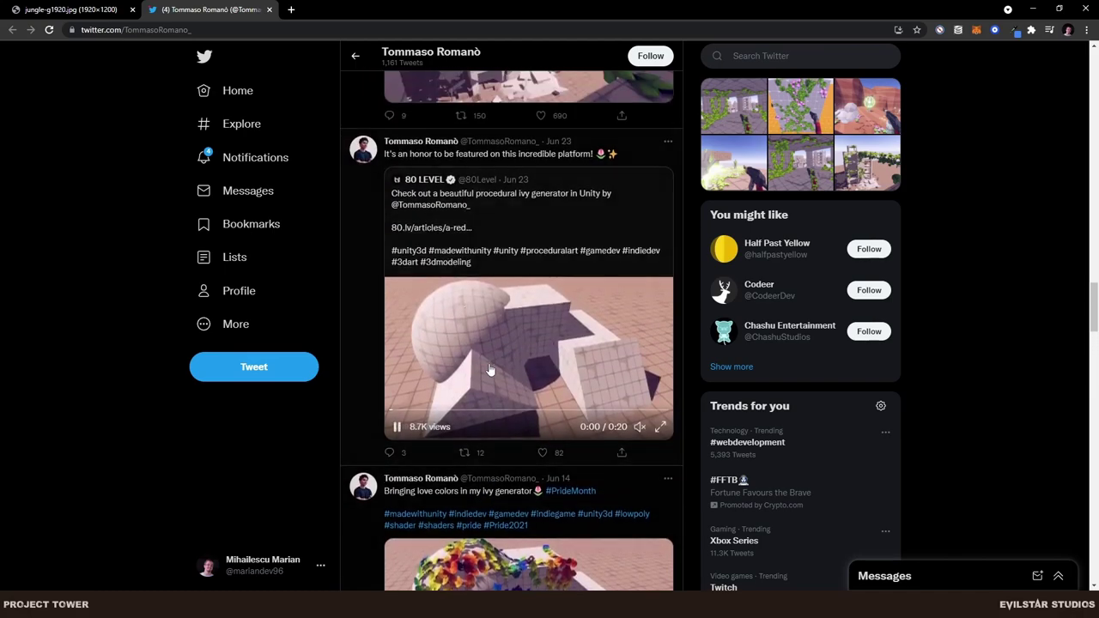
pyautogui.scroll(10, 506, 373)
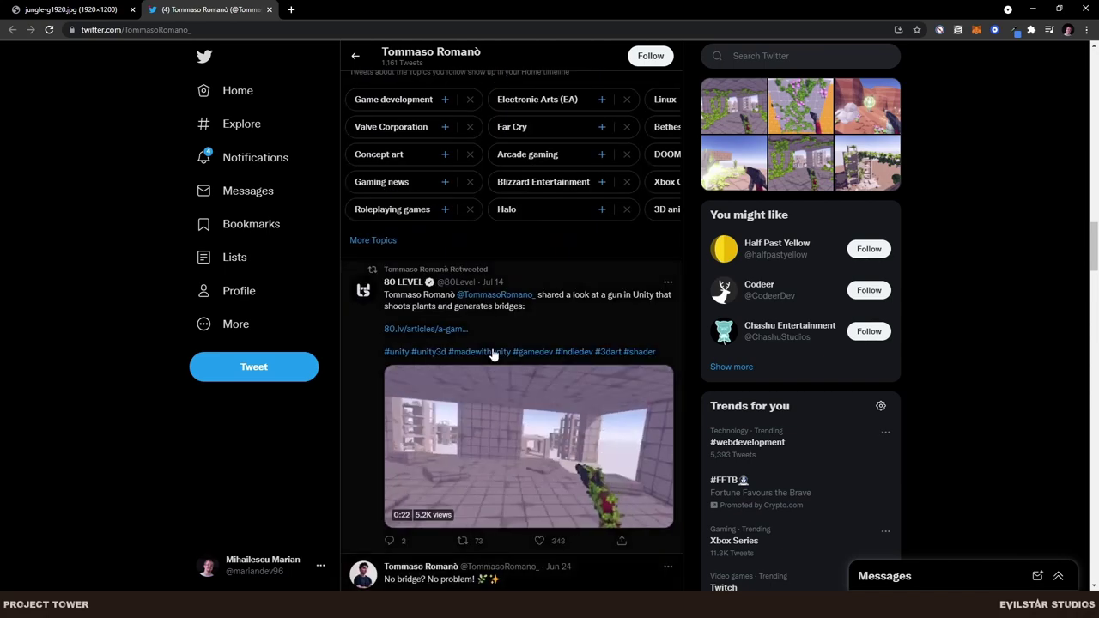
pyautogui.scroll(5, 493, 352)
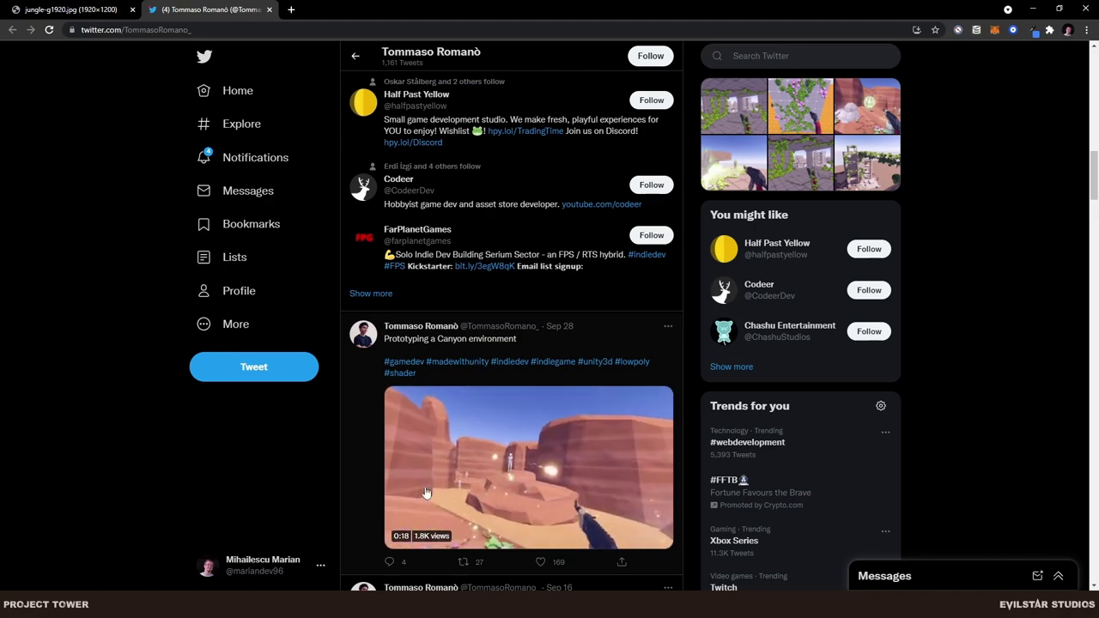
pyautogui.scroll(5, 461, 459)
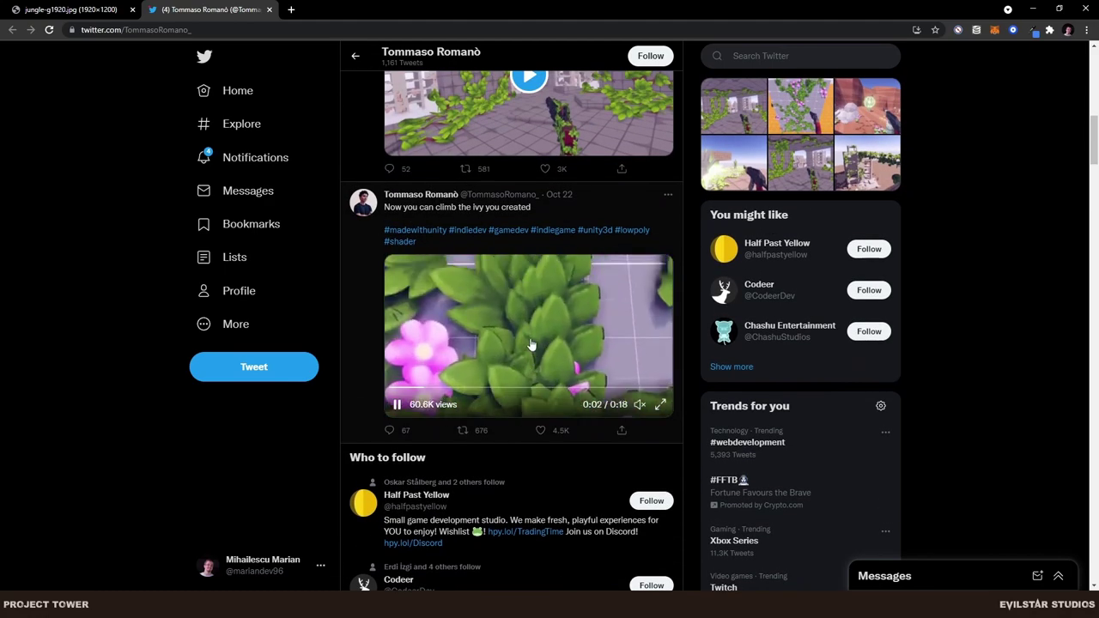
pyautogui.scroll(4, 531, 388)
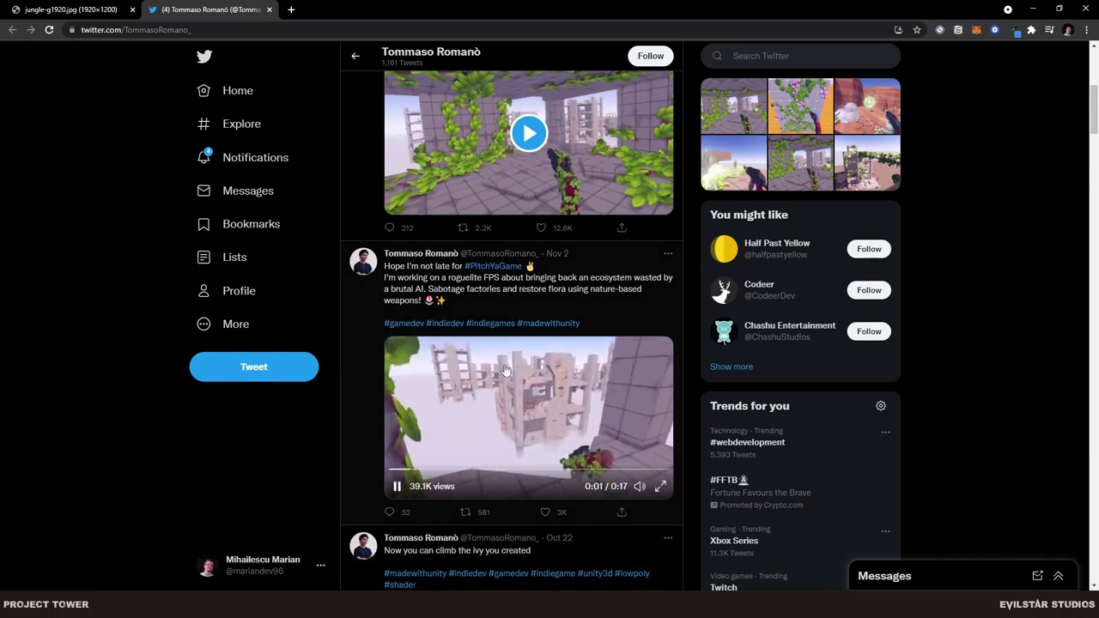
pyautogui.click(671, 492)
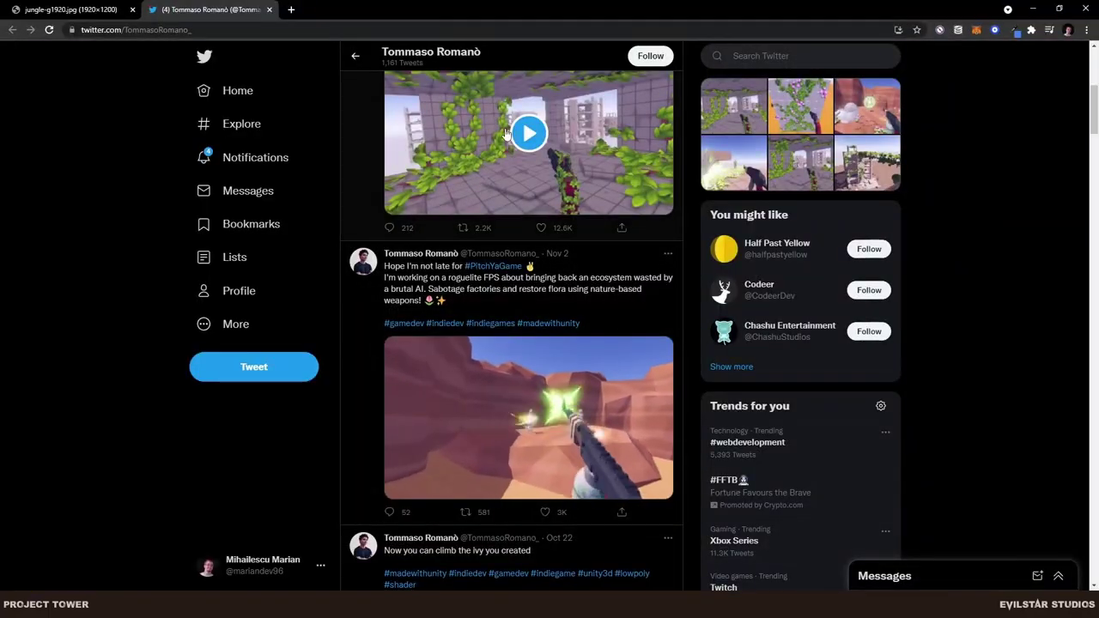
# Close Chrome and the Unity editor, choosing Don't Save for the modified scenes.
pyautogui.click(1084, 10)
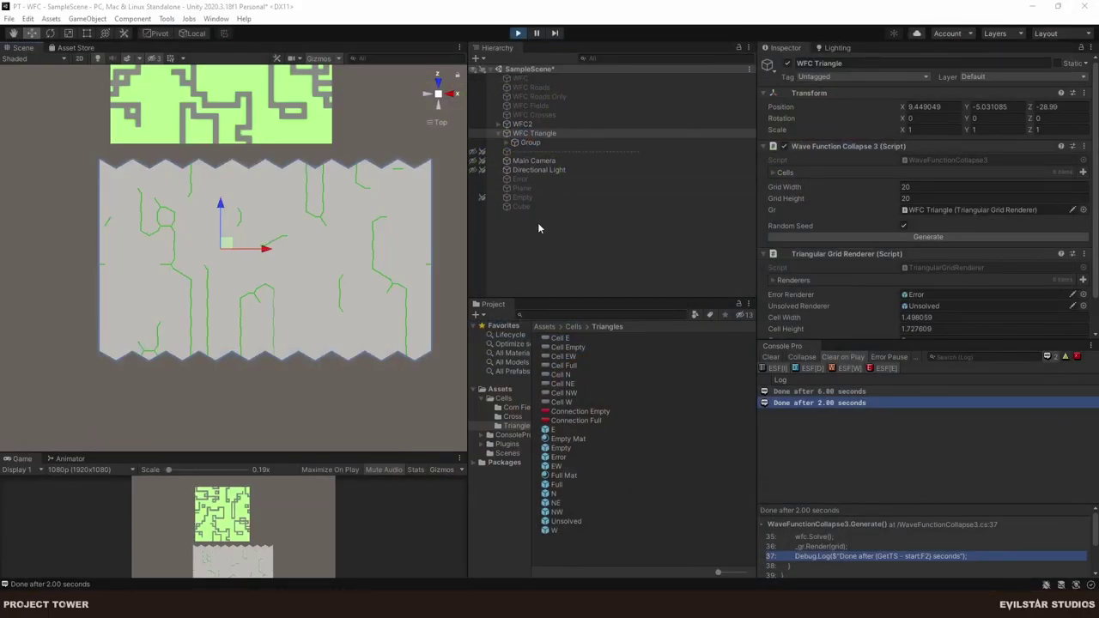
pyautogui.click(1084, 7)
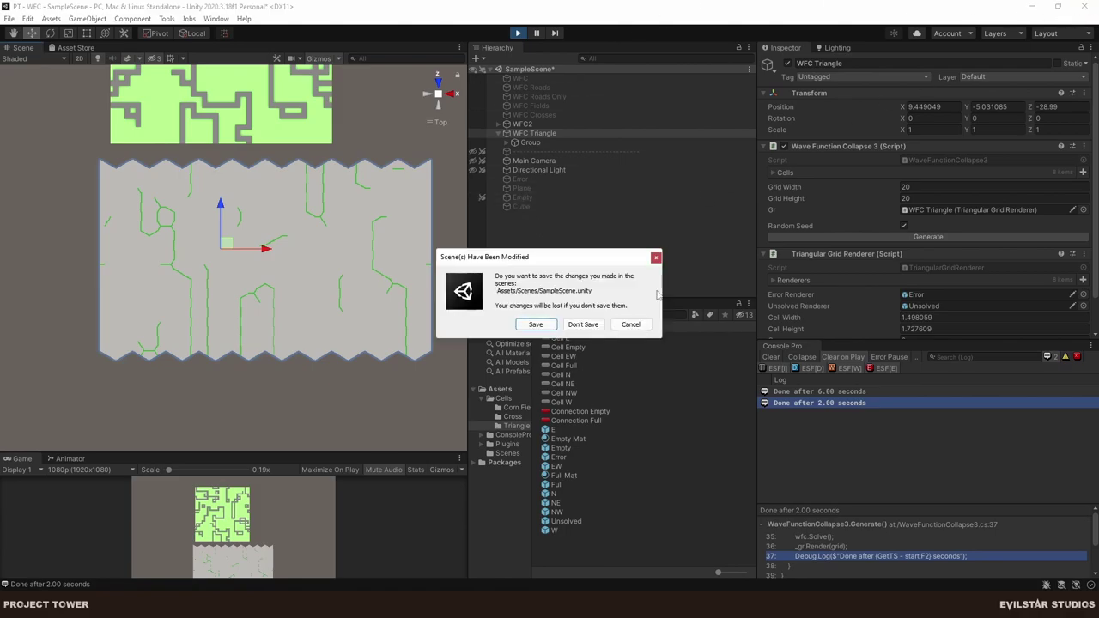
pyautogui.click(581, 324)
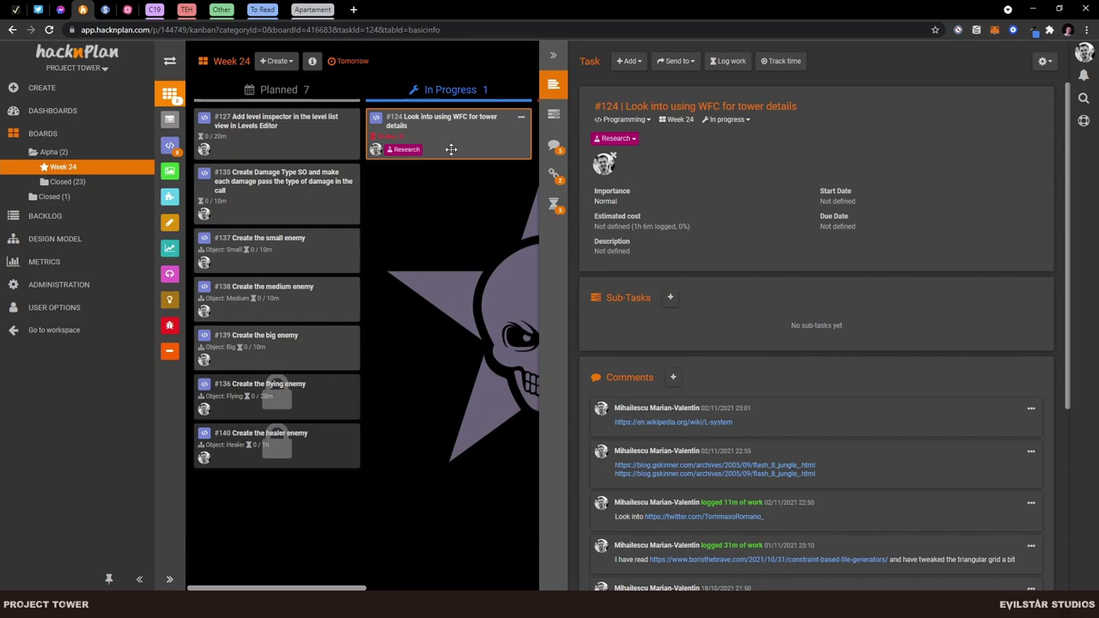
# Move task #127 into In Progress, start tracking its time, and minimize the browser.
pyautogui.click(386, 147)
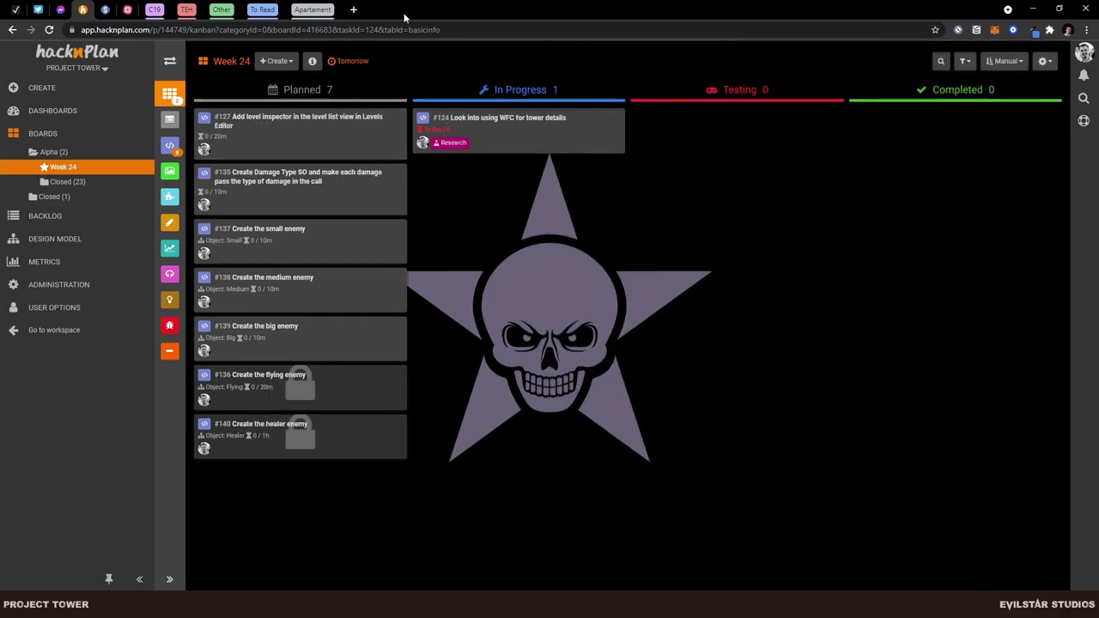
pyautogui.moveTo(286, 116); pyautogui.dragTo(516, 179)
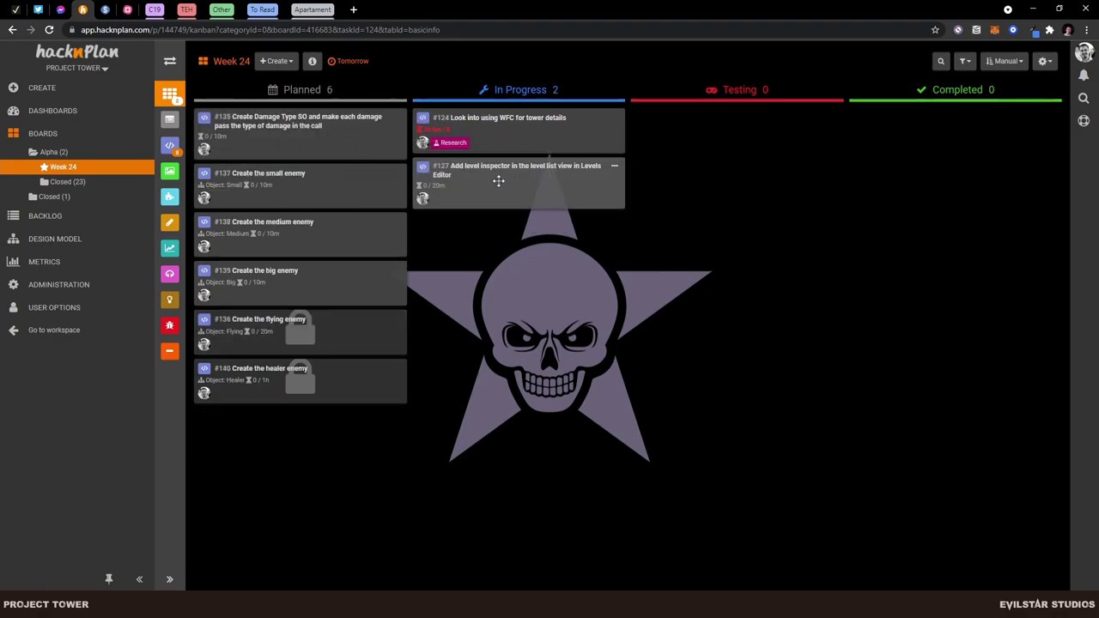
pyautogui.click(498, 182)
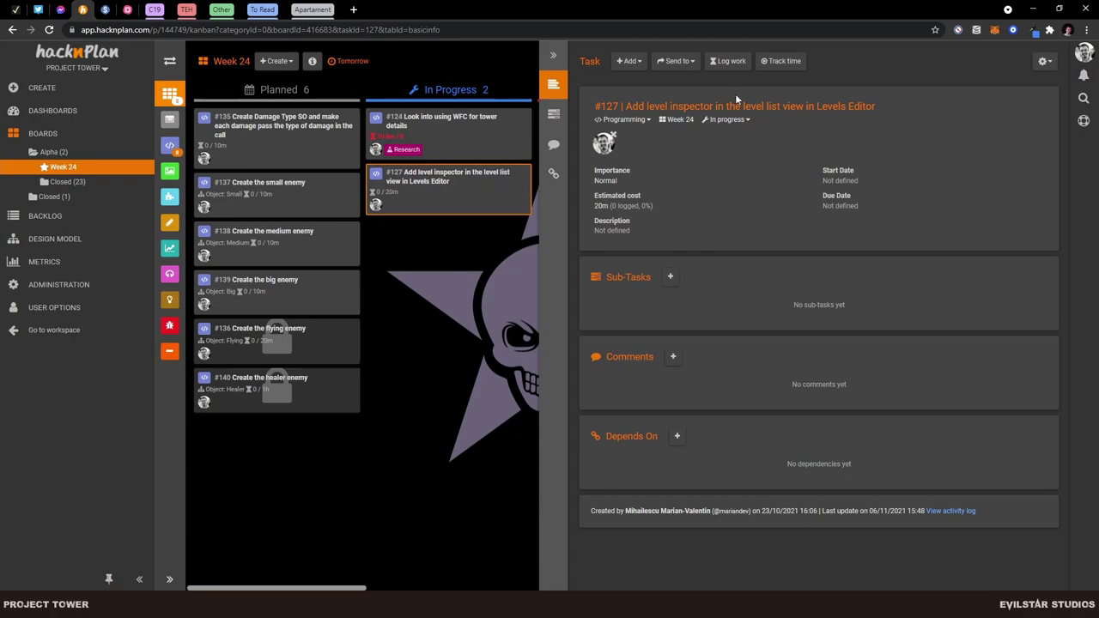
pyautogui.click(790, 63)
pyautogui.press('super+Down')
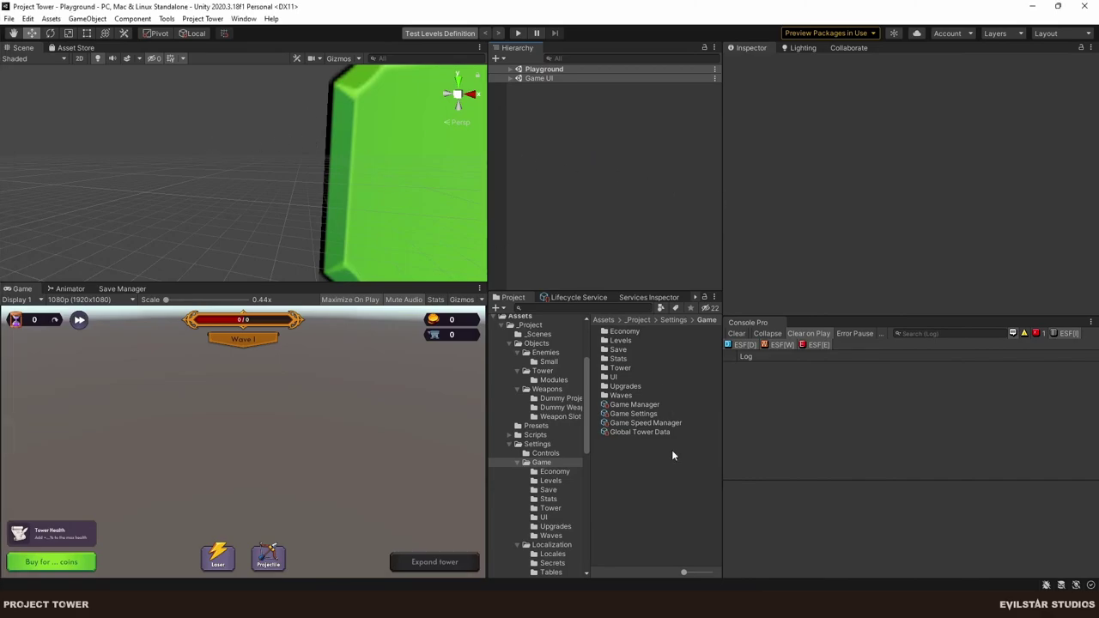
# Open the Settings/Game/Levels folder and inspect the Level Definition asset.
pyautogui.click(621, 341)
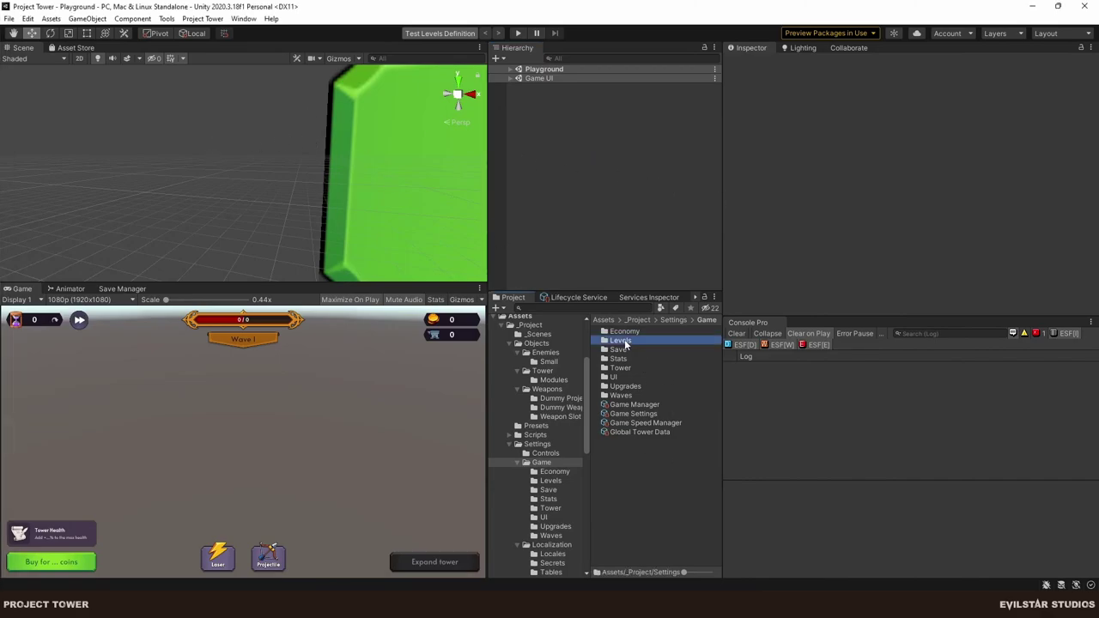
pyautogui.doubleClick(632, 344)
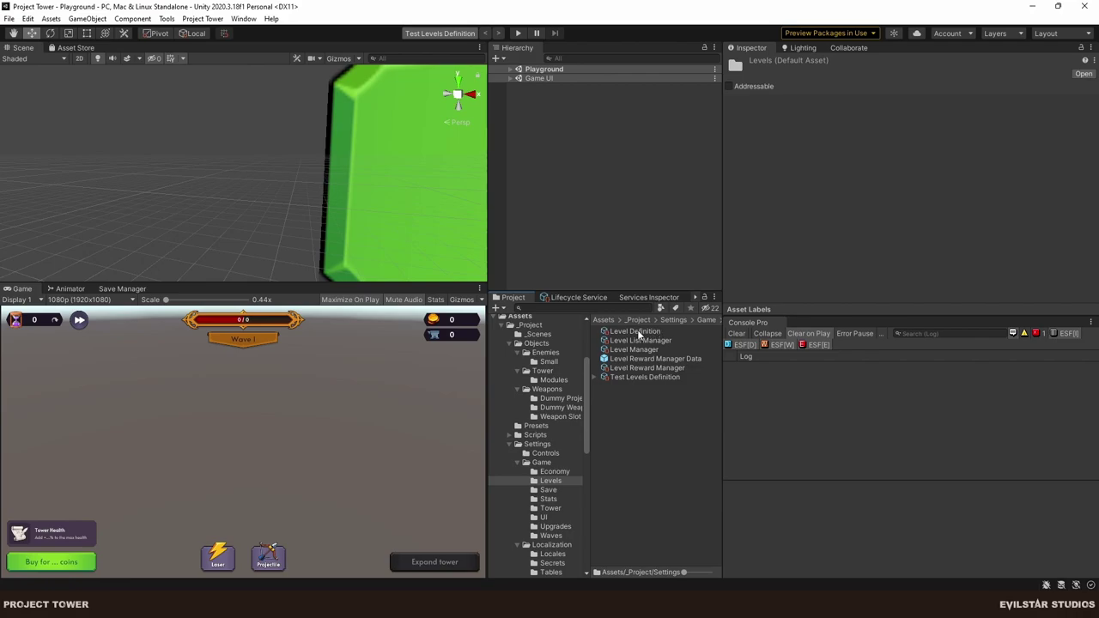
pyautogui.click(640, 333)
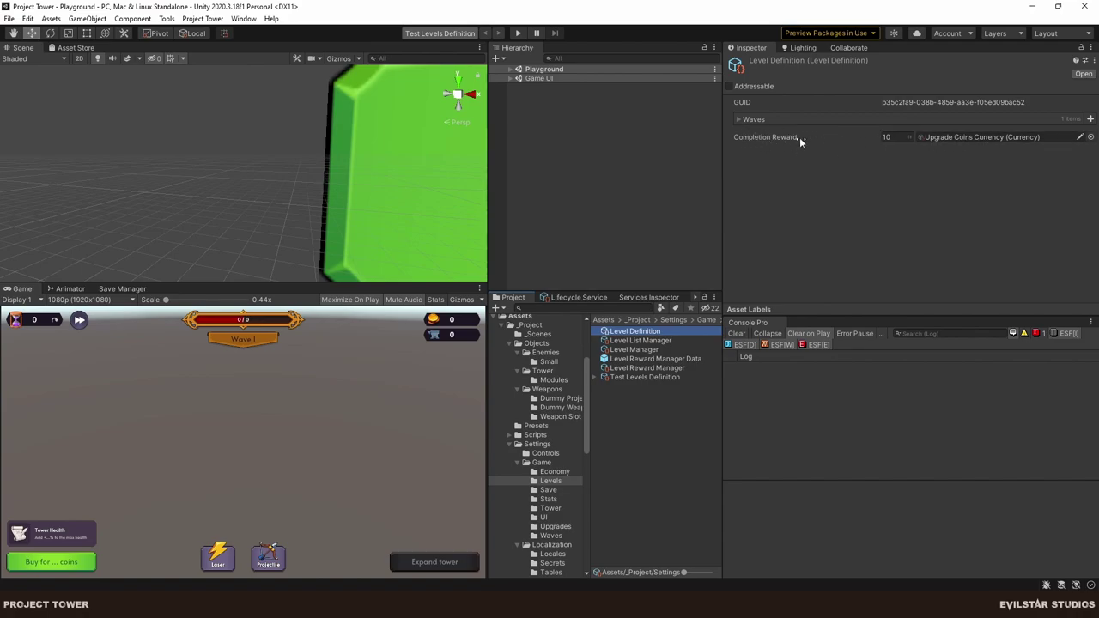
pyautogui.click(203, 18)
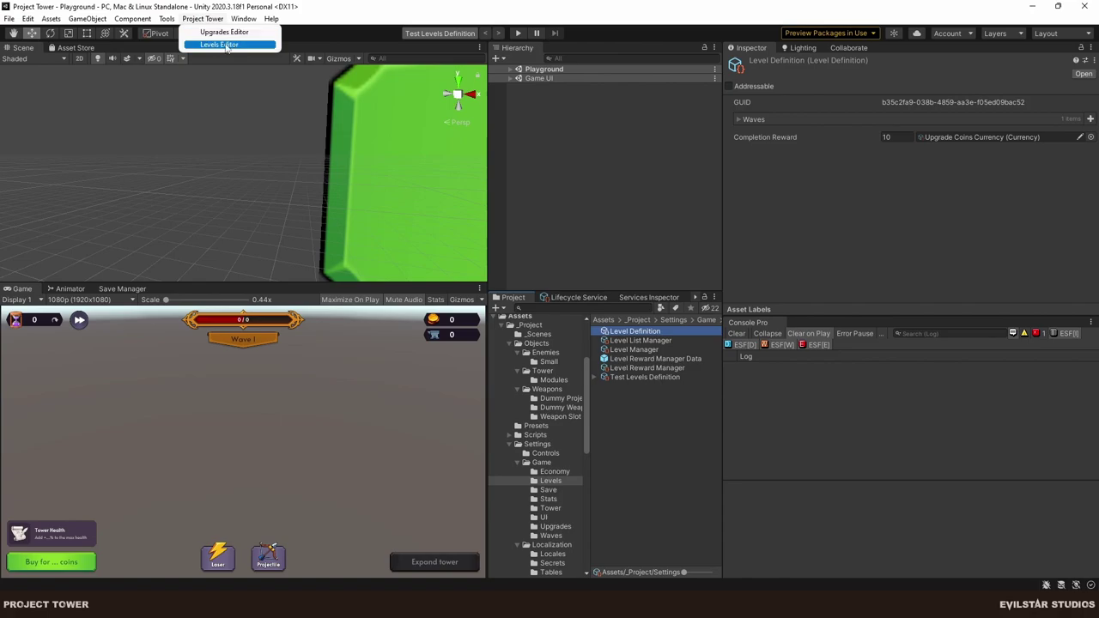
# Open the Levels Editor, view the level named Level and its asset name, then close it.
pyautogui.click(222, 45)
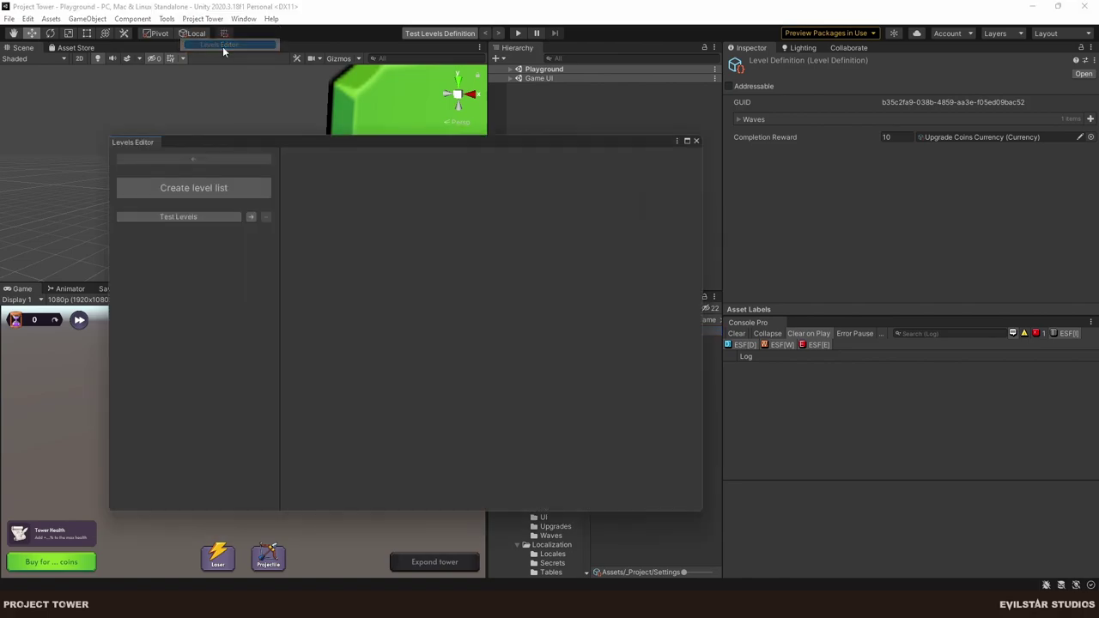
pyautogui.moveTo(283, 142); pyautogui.dragTo(258, 110)
pyautogui.click(222, 185)
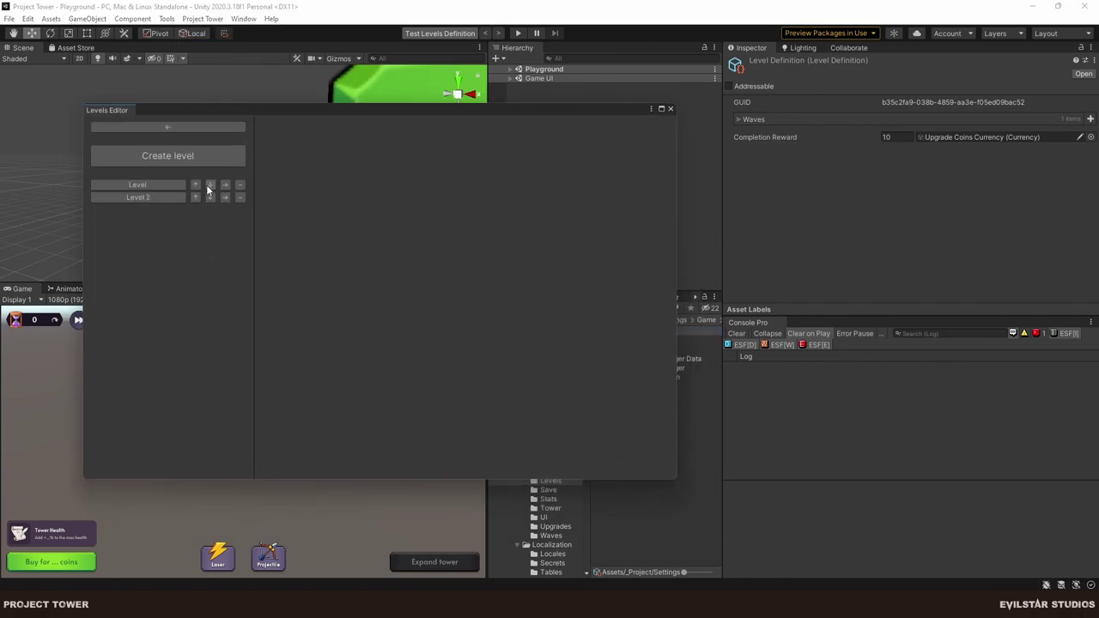
pyautogui.click(144, 186)
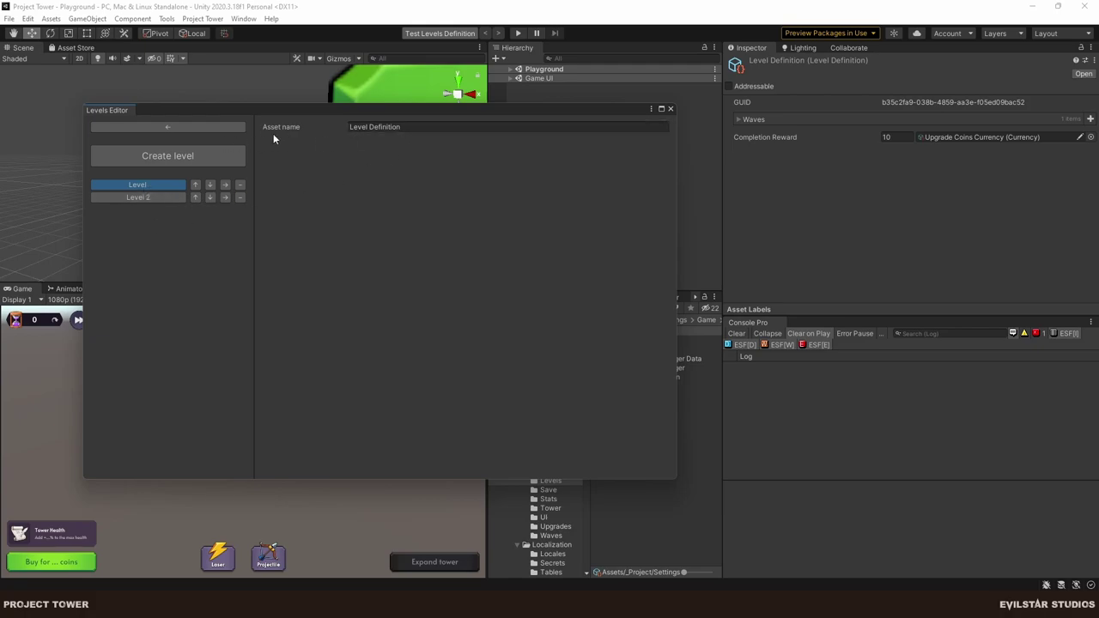
pyautogui.click(350, 127)
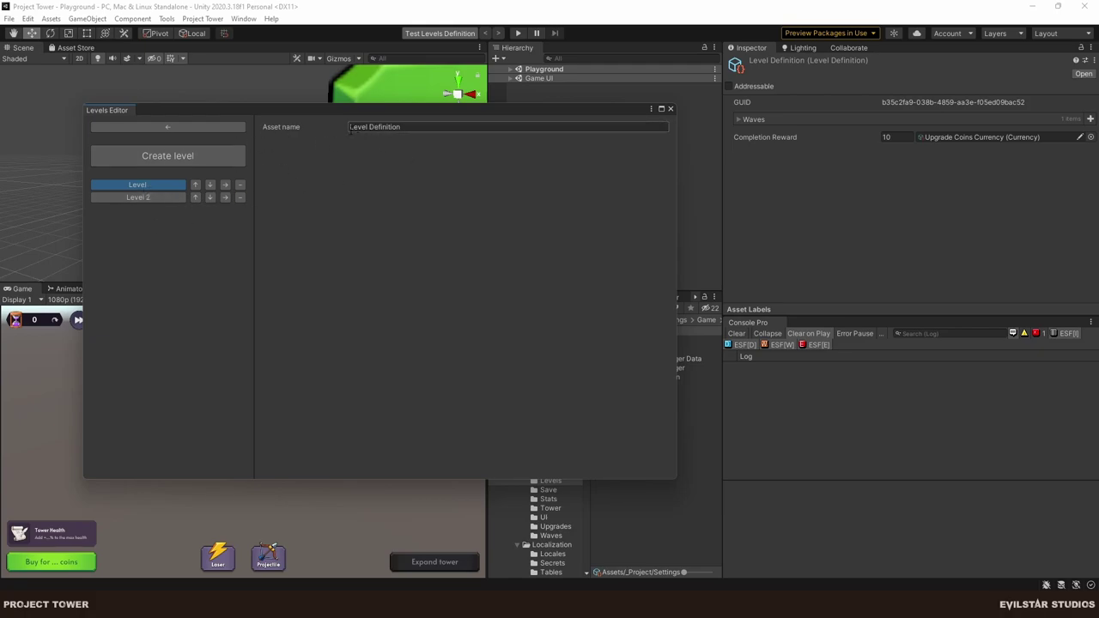
pyautogui.click(969, 150)
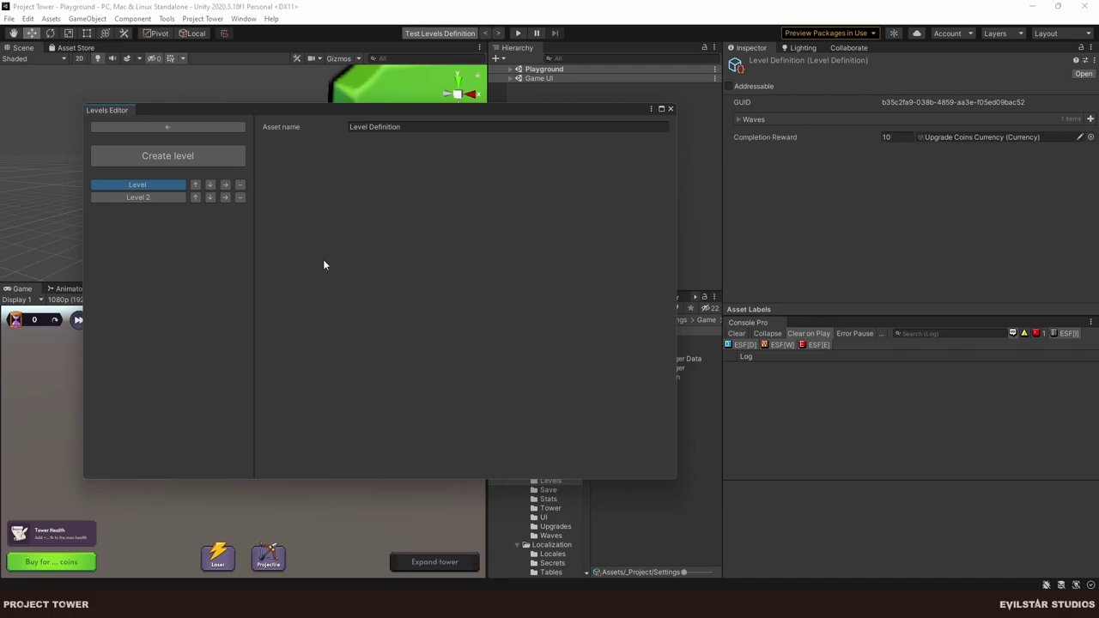
pyautogui.click(671, 109)
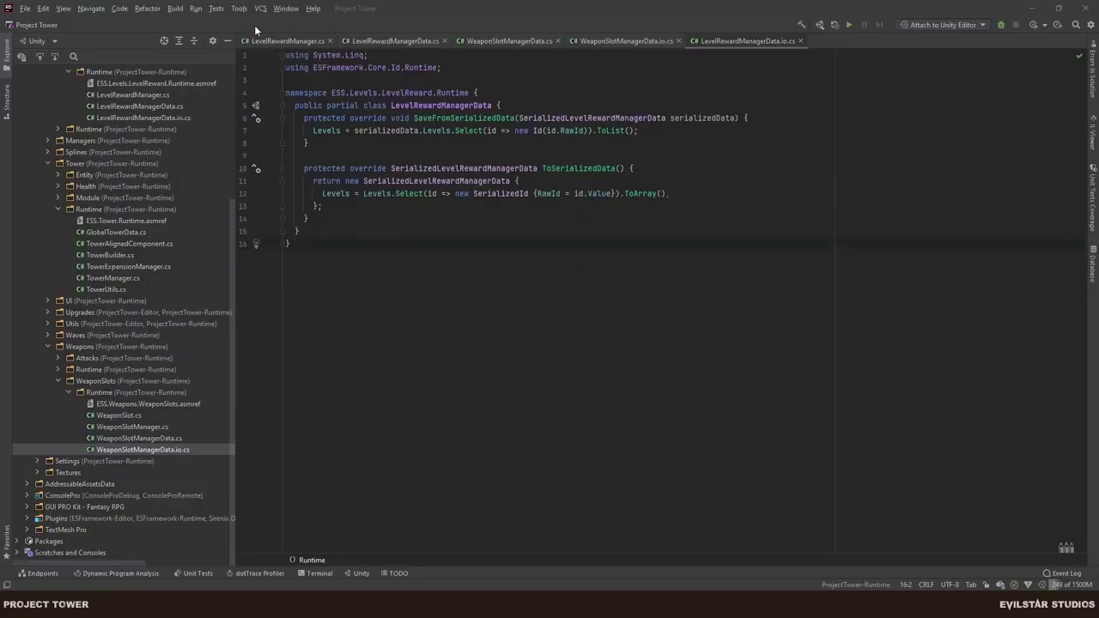
# Close all Rider tabs and open LevelsEditor.cs from Scripts/Levels/Editor/LevelsEditor.
pyautogui.middleClick(271, 46)
pyautogui.middleClick(271, 46)
pyautogui.middleClick(271, 45)
pyautogui.middleClick(271, 46)
pyautogui.middleClick(271, 46)
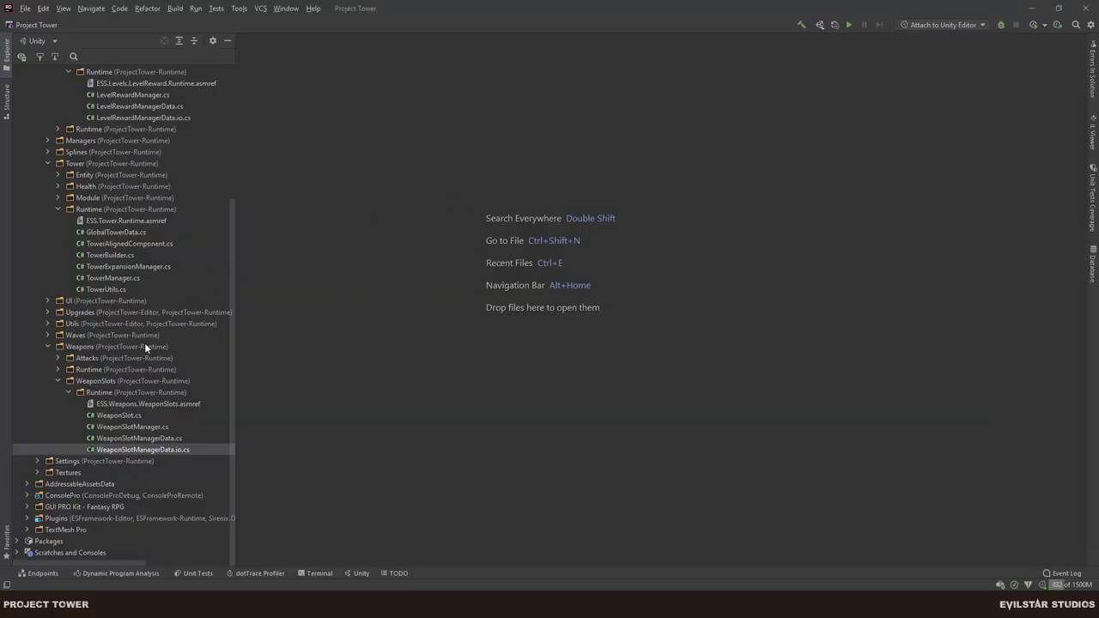
pyautogui.scroll(5, 141, 341)
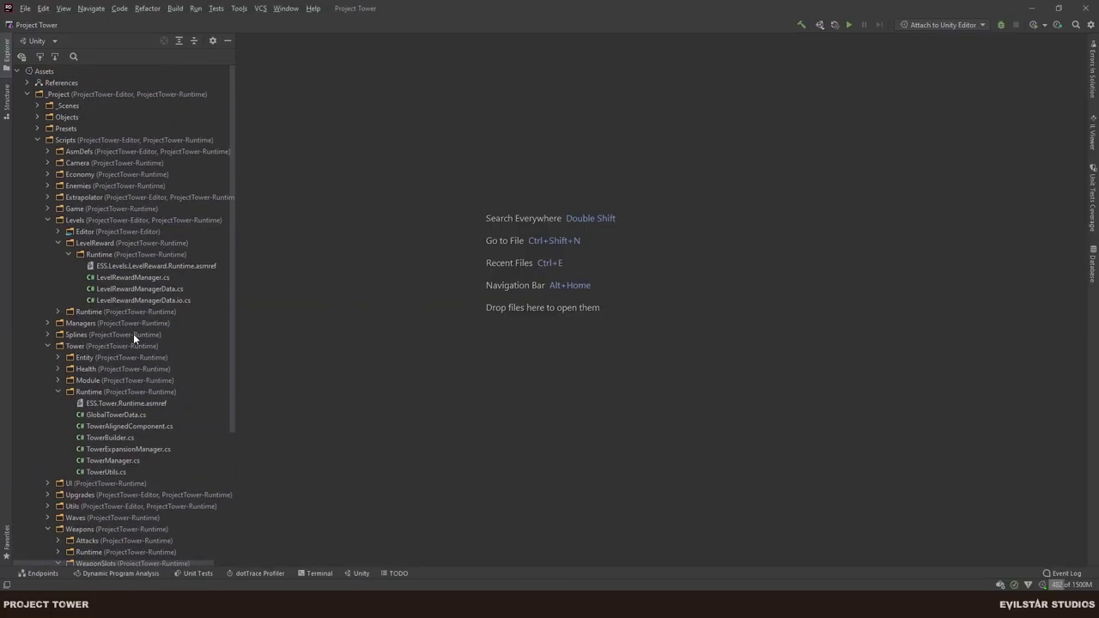
pyautogui.click(37, 141)
pyautogui.click(38, 141)
pyautogui.click(38, 141)
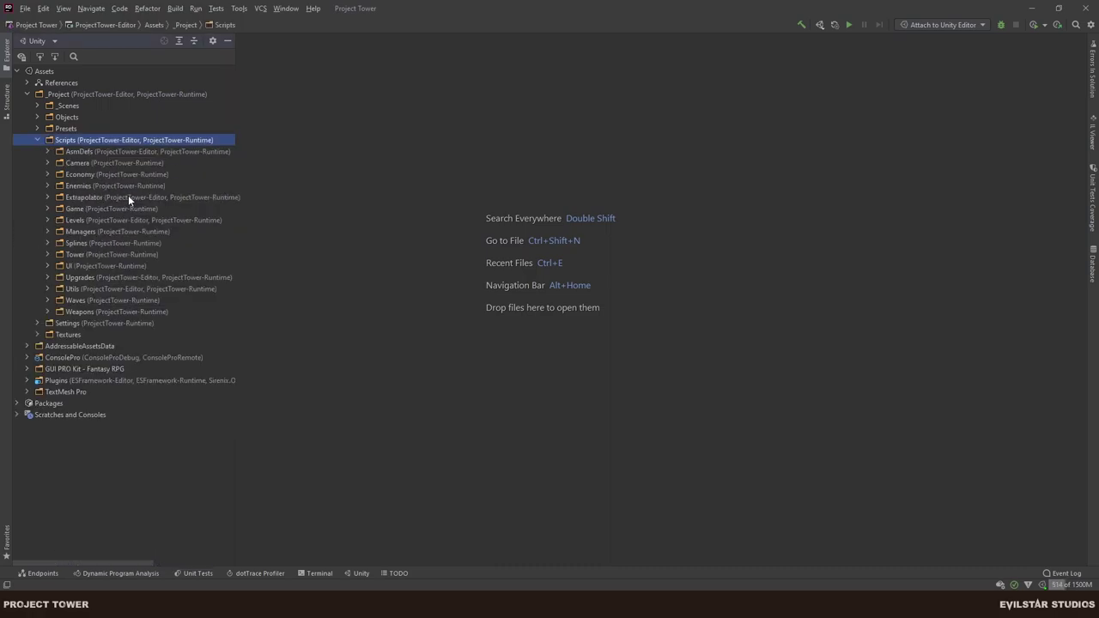
pyautogui.click(47, 220)
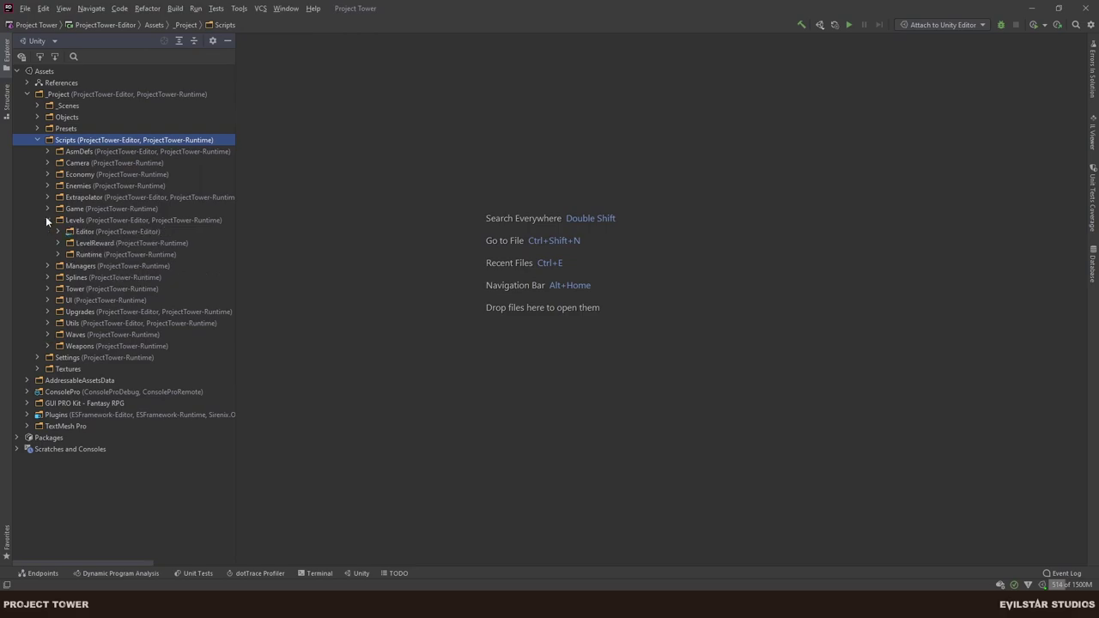
pyautogui.click(58, 232)
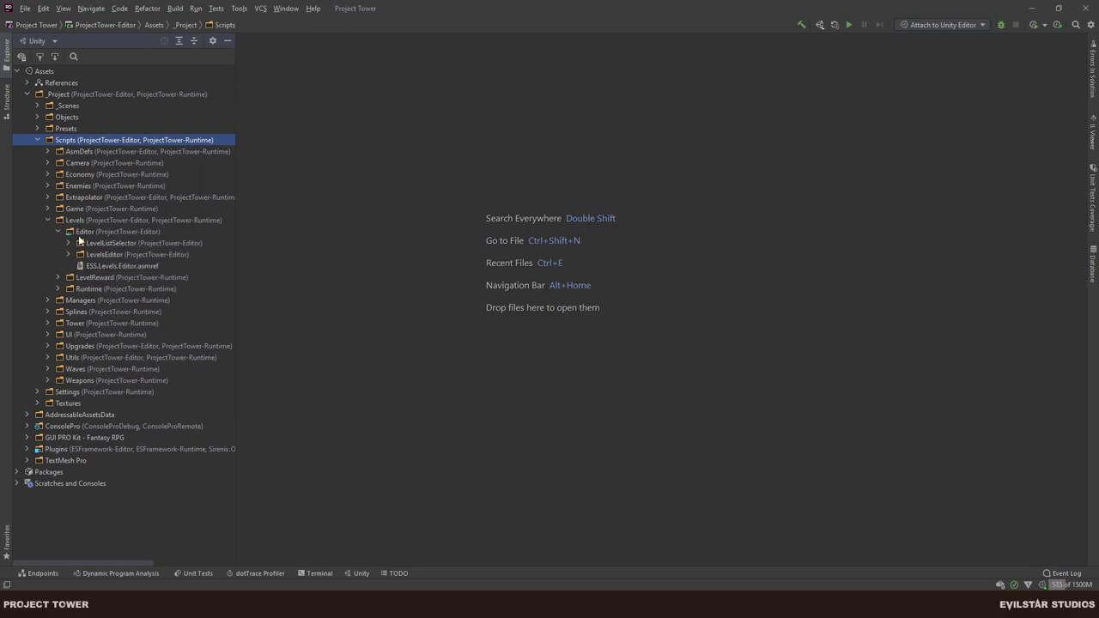
pyautogui.click(69, 254)
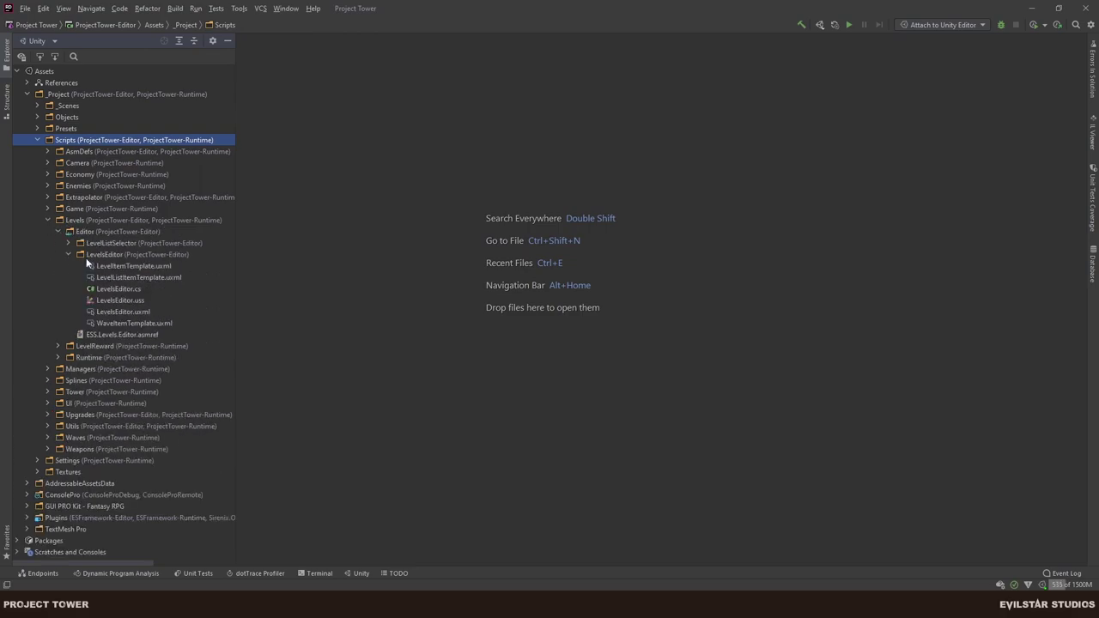
pyautogui.doubleClick(123, 289)
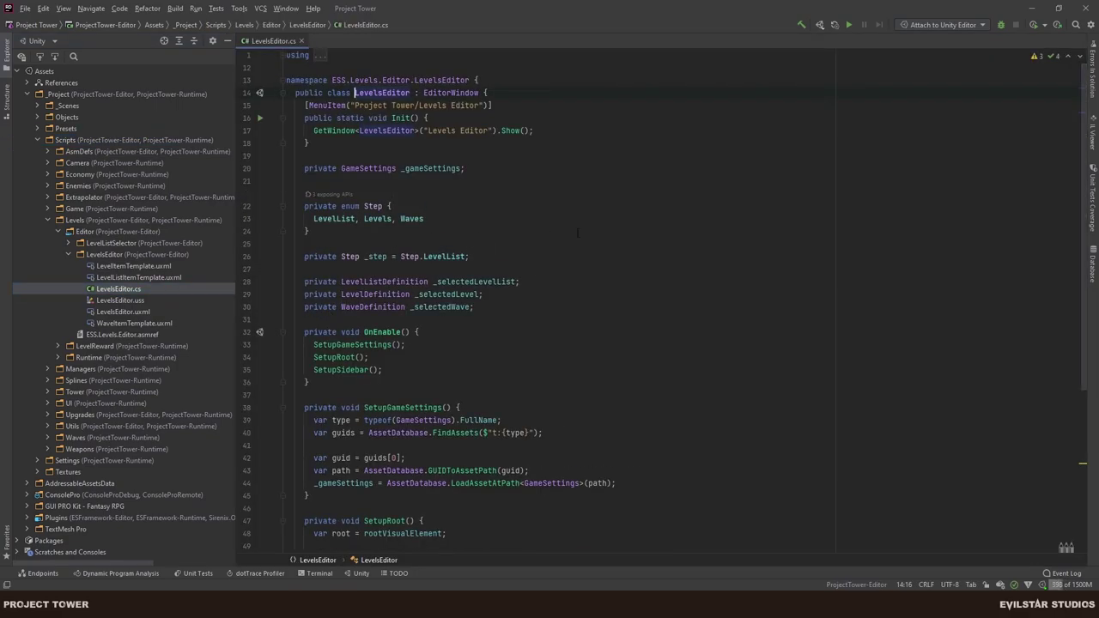
# Expand the Editor region and jump to the SetupEditorLevels method definition.
pyautogui.scroll(-7, 577, 232)
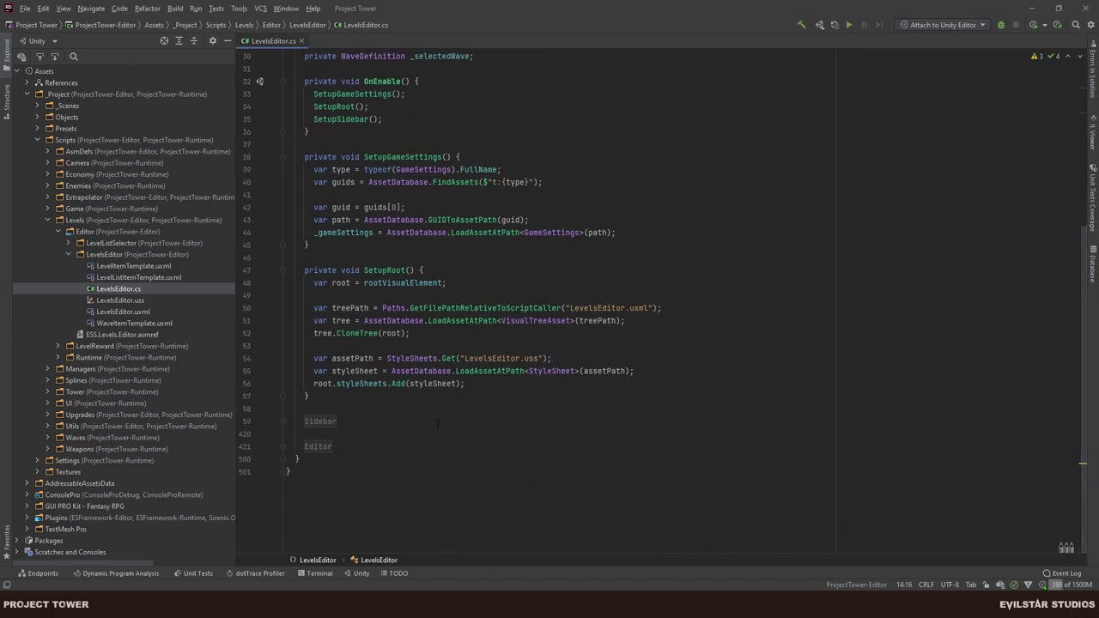
pyautogui.click(281, 448)
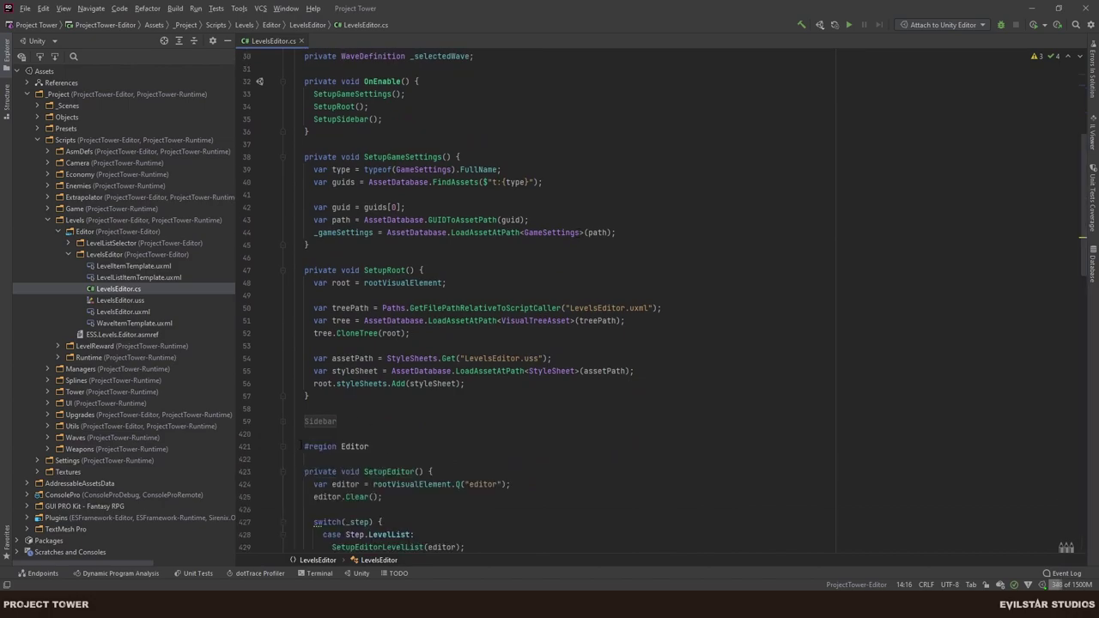
pyautogui.scroll(-5, 532, 442)
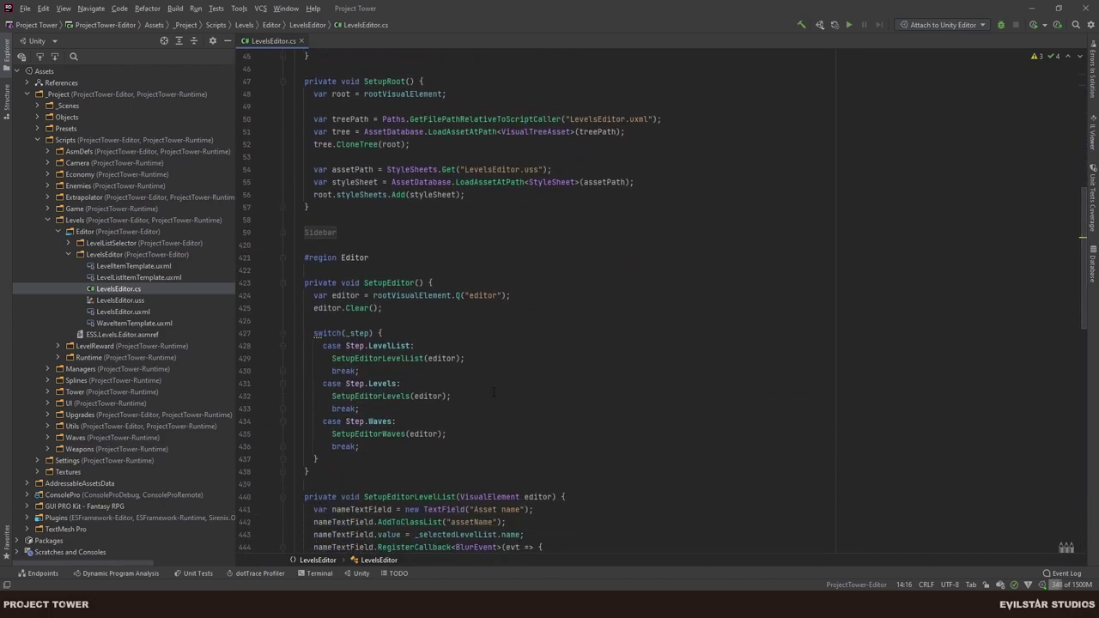
pyautogui.click(529, 407)
pyautogui.keyDown('ctrl'); pyautogui.click(387, 396); pyautogui.keyUp('ctrl')
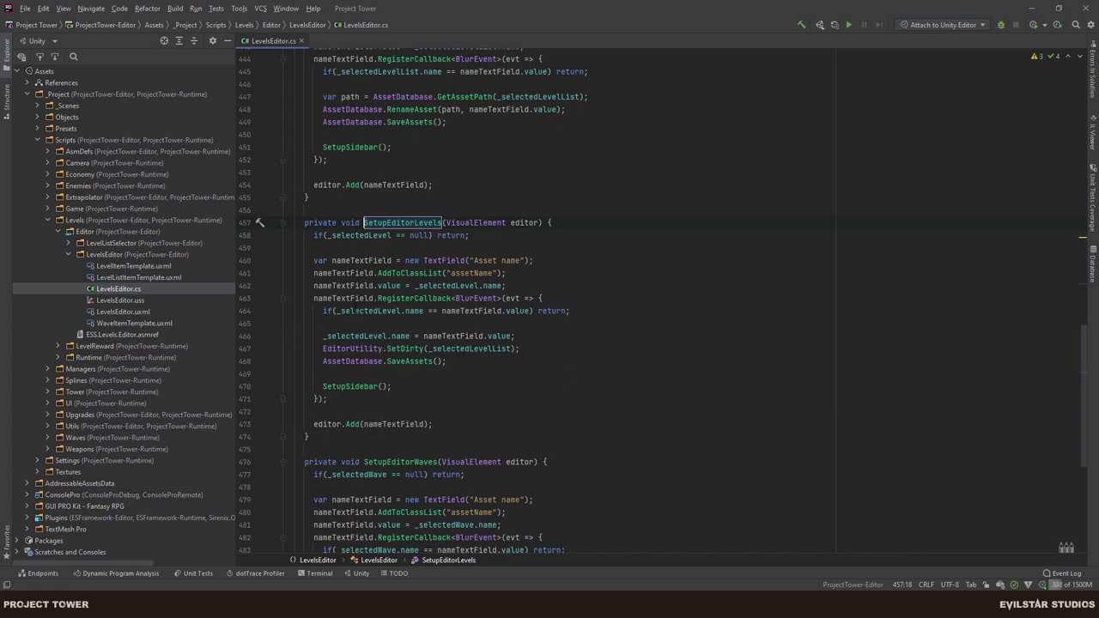
# Copy the three Odin editor lines from SetupEditorWaves into SetupEditorLevels.
pyautogui.moveTo(292, 260); pyautogui.dragTo(580, 402)
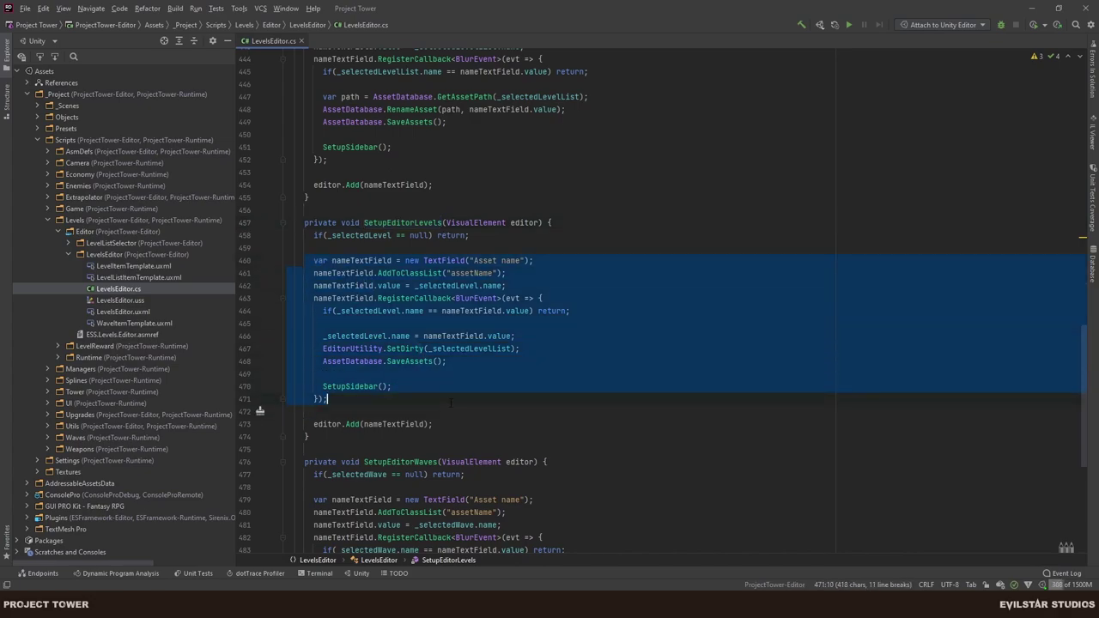
pyautogui.scroll(-6, 546, 389)
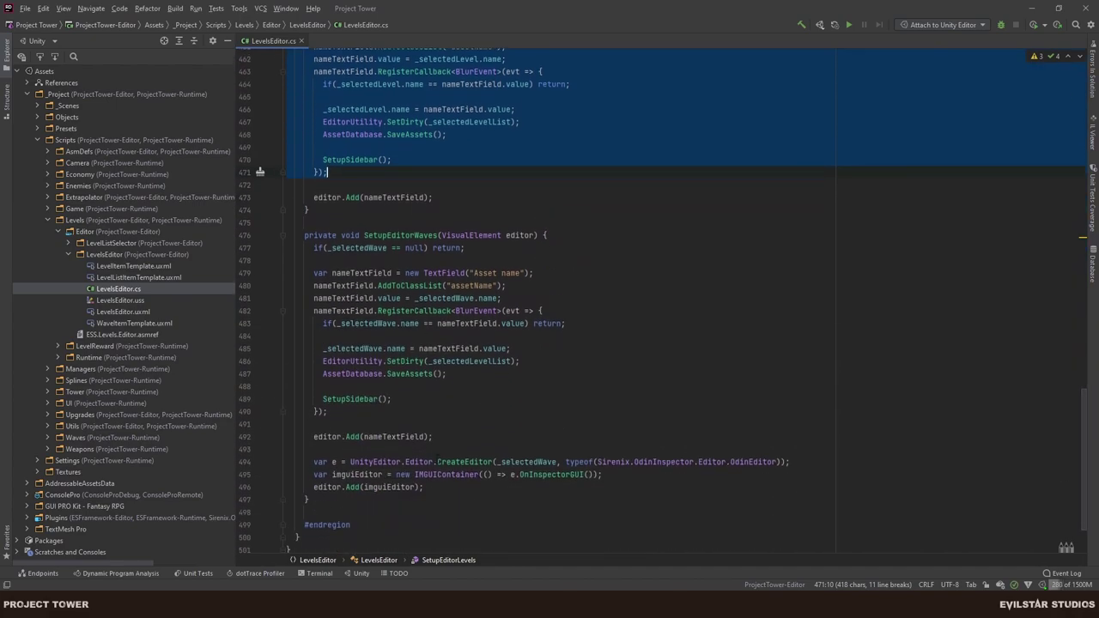
pyautogui.moveTo(424, 487); pyautogui.dragTo(313, 462)
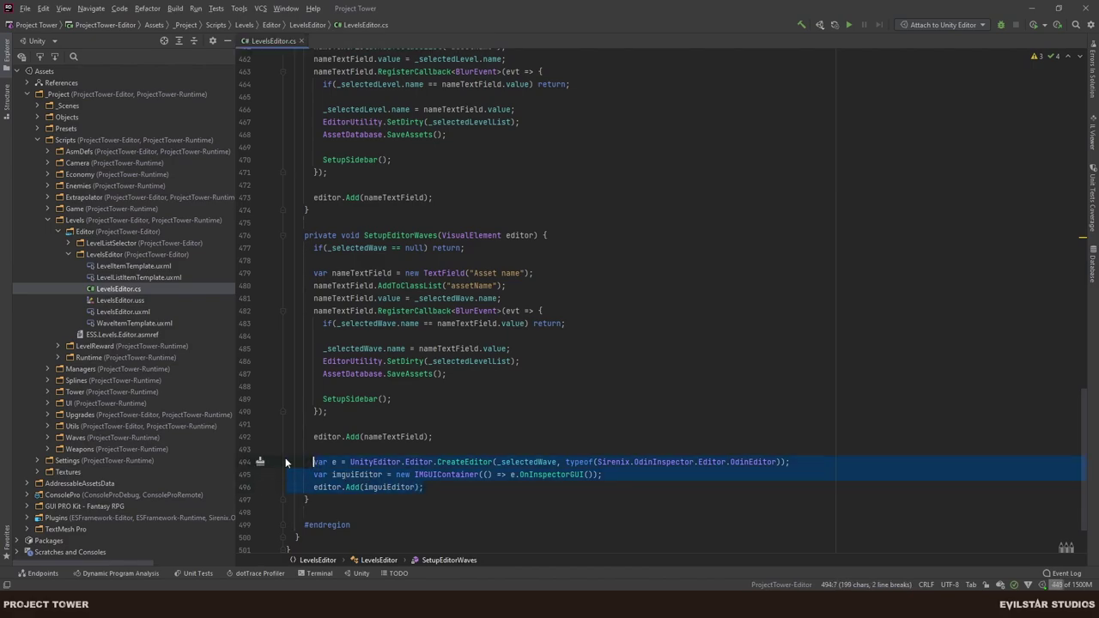
pyautogui.click(519, 463)
pyautogui.click(423, 487)
pyautogui.keyDown('shift'); pyautogui.click(313, 462); pyautogui.keyUp('shift')
pyautogui.hotkey('ctrl', 'c')
pyautogui.hotkey('ctrl', 'z')
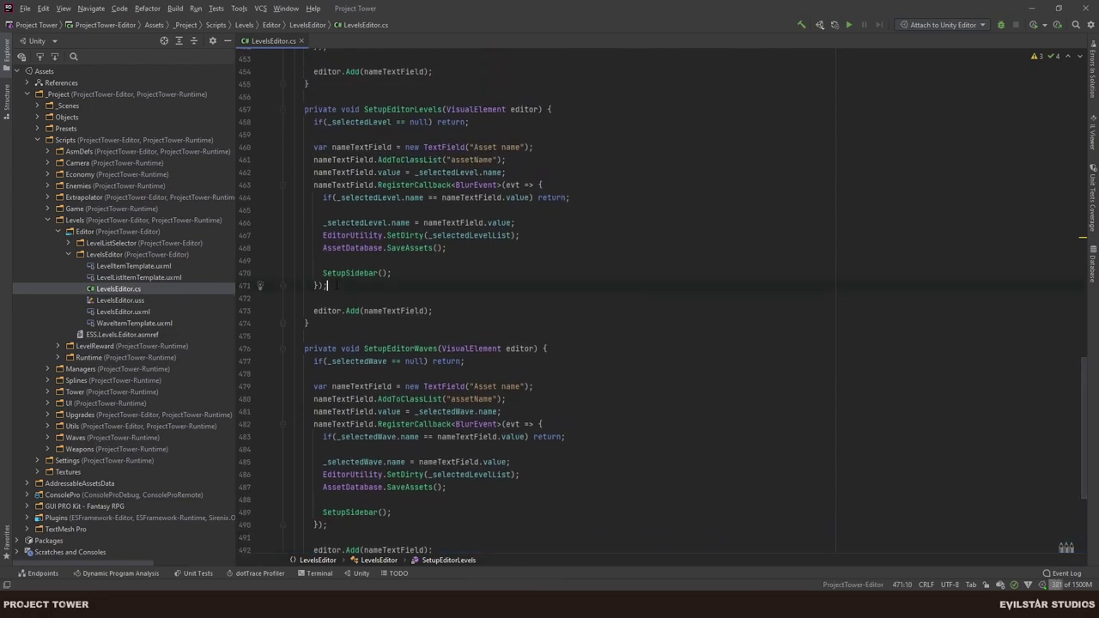
pyautogui.hotkey('ctrl', 'v')
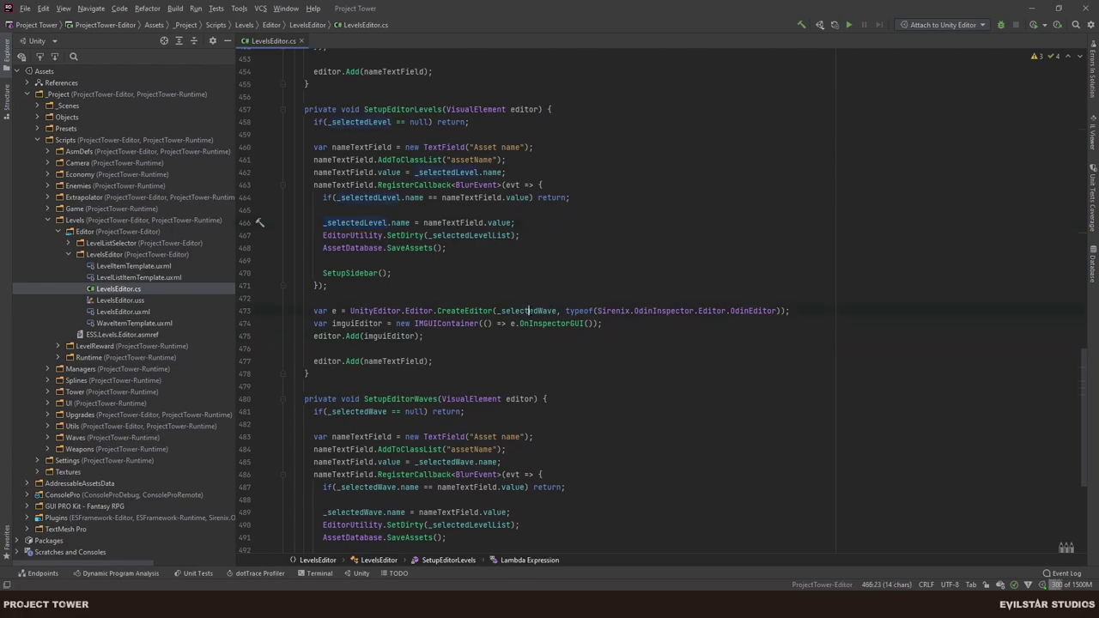
# Change the pasted _selectedWave reference to _selectedLevel, then cut the block out again.
pyautogui.doubleClick(528, 310)
pyautogui.write('_selectedLevel')
pyautogui.click(646, 333)
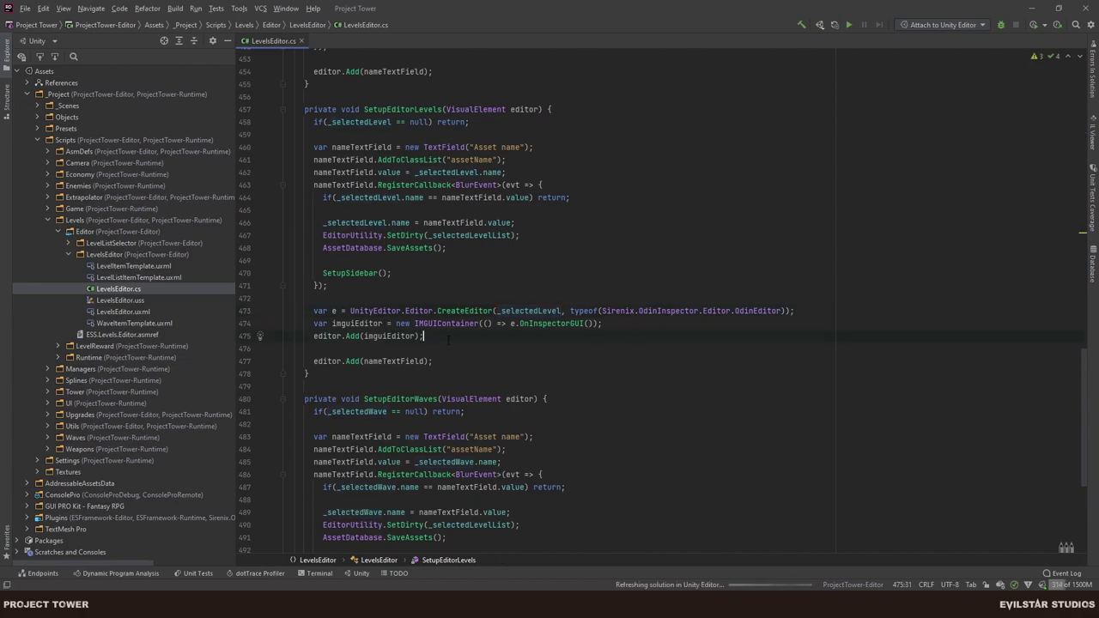
pyautogui.moveTo(448, 340); pyautogui.dragTo(312, 315)
pyautogui.hotkey('ctrl', 'c')
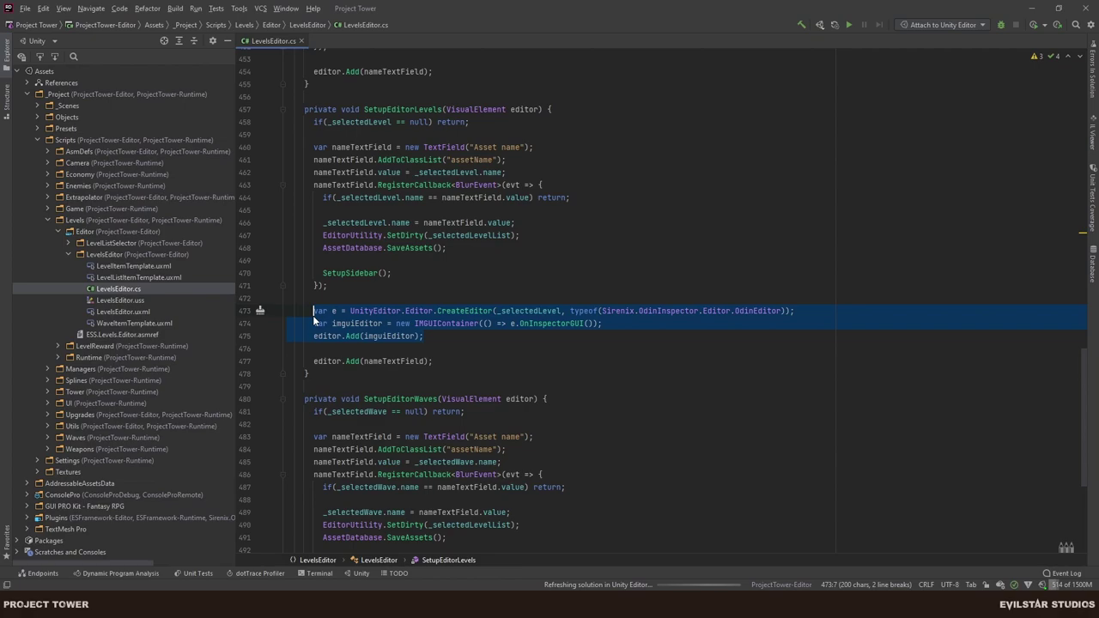
pyautogui.press('BackSpace')
pyautogui.press('BackSpace')
pyautogui.press('BackSpace')
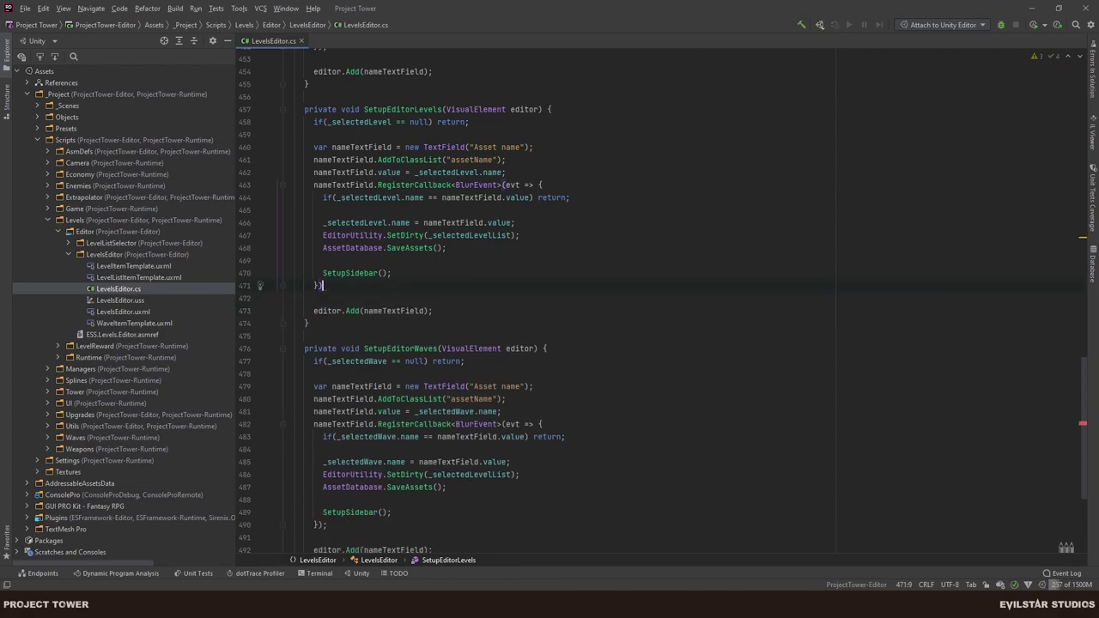
pyautogui.press('Return')
pyautogui.press('Return')
pyautogui.press('BackSpace')
pyautogui.press('BackSpace')
# Paste the Odin inspector lines below editor.Add(nameTextField) and switch back to Unity.
pyautogui.write(';')
pyautogui.press('Down')
pyautogui.press('Down')
pyautogui.press('End')
pyautogui.press('Return')
pyautogui.press('Return')
pyautogui.hotkey('ctrl', 'v')
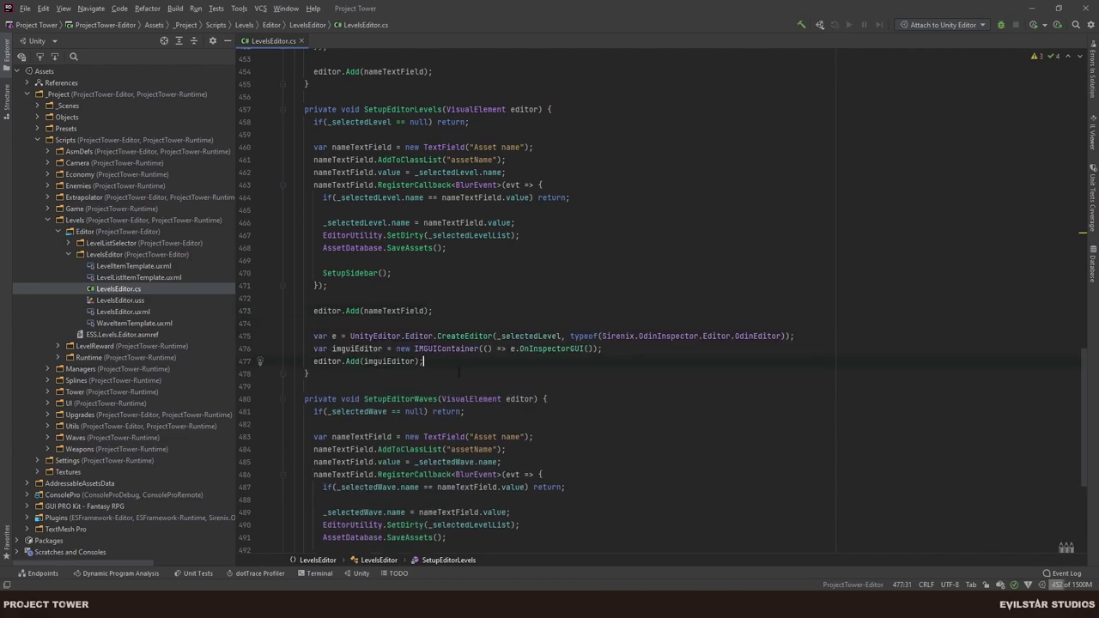
pyautogui.scroll(-5, 460, 371)
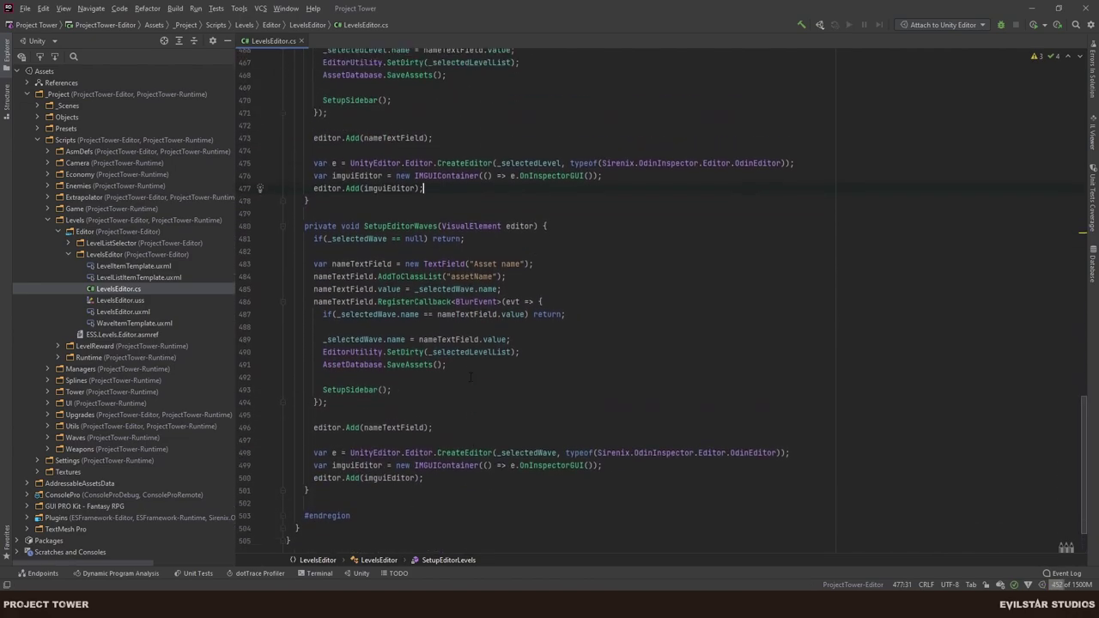
pyautogui.scroll(5, 470, 378)
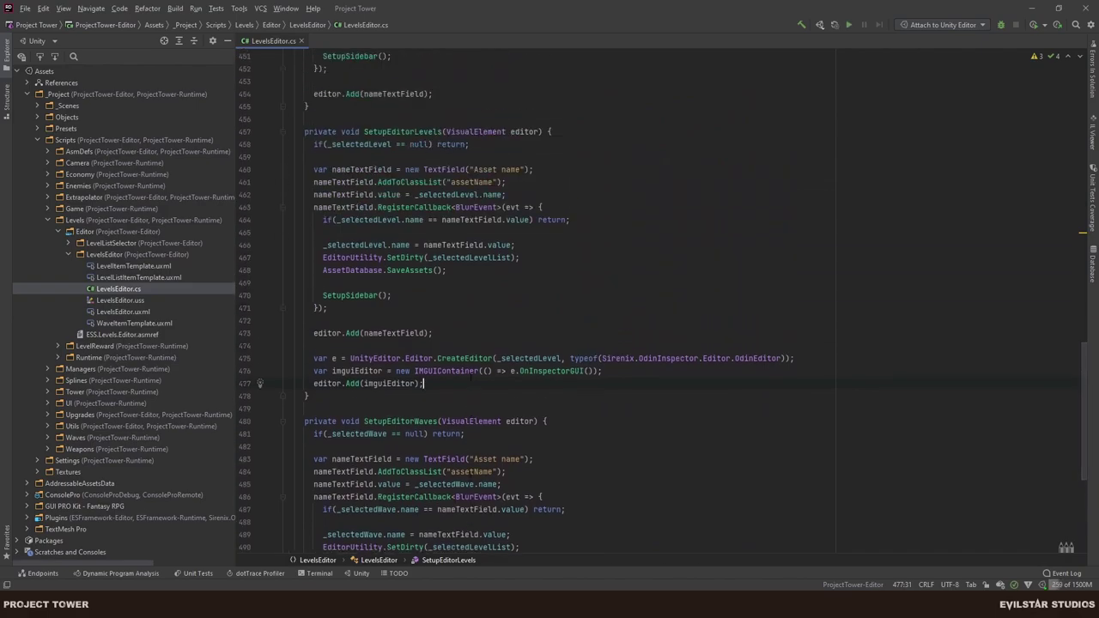
pyautogui.hotkey('alt', 'Tab')
# Open the Levels Editor from the Project Tower menu.
pyautogui.click(202, 18)
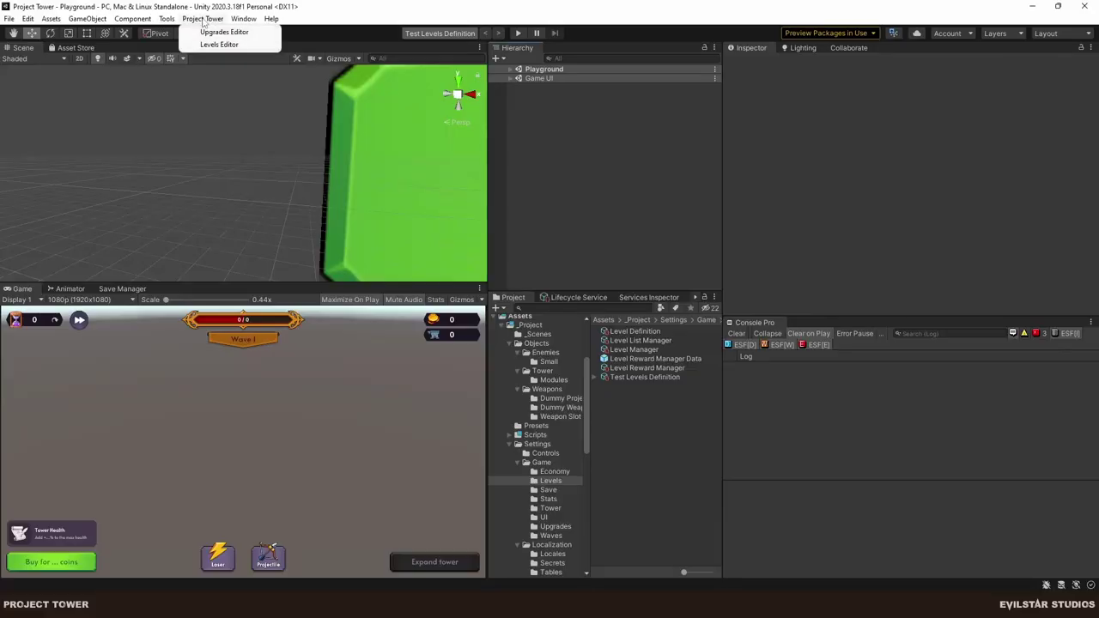
pyautogui.moveTo(166, 19)
pyautogui.moveTo(202, 18)
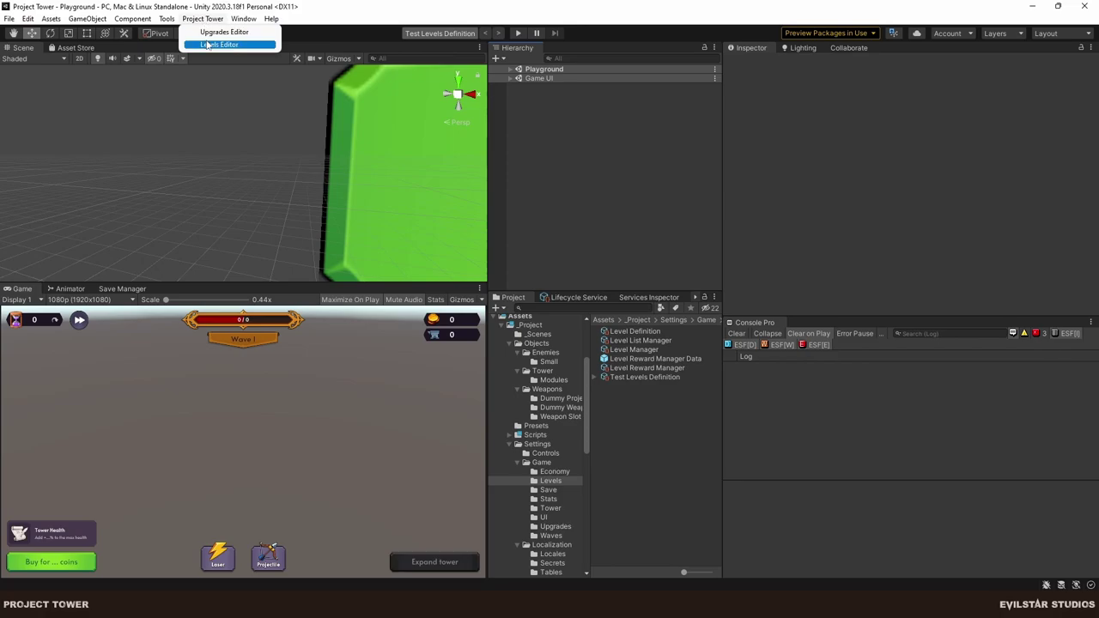
pyautogui.click(209, 42)
# Open Test Levels and inspect the Level definition's waves and Completion Reward, then return to the levels list.
pyautogui.click(225, 184)
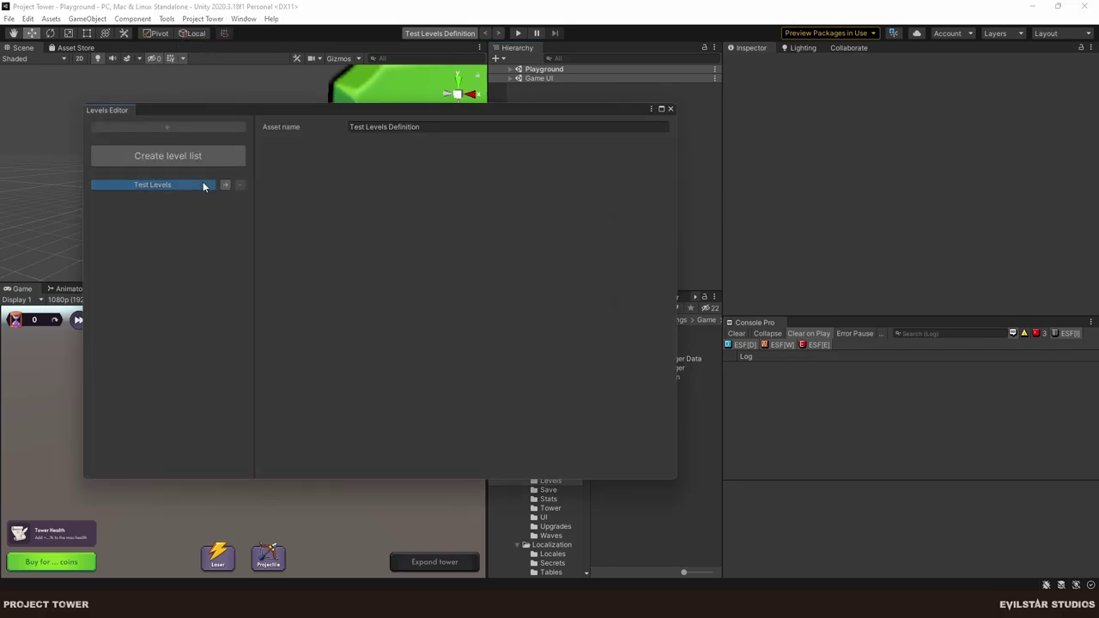
pyautogui.click(225, 184)
pyautogui.click(165, 184)
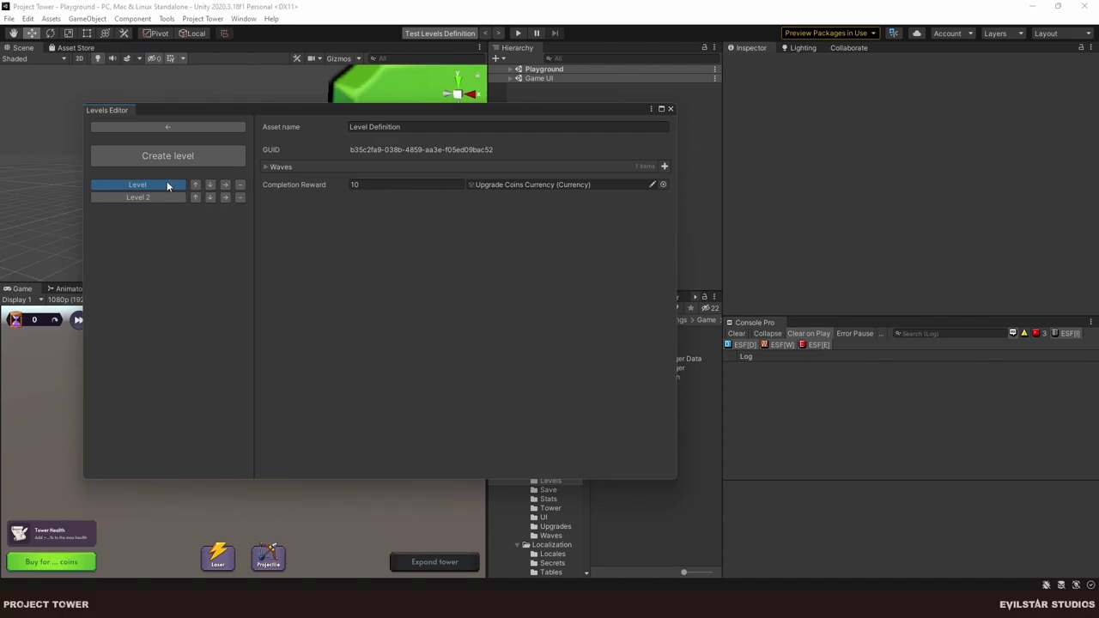
pyautogui.click(266, 167)
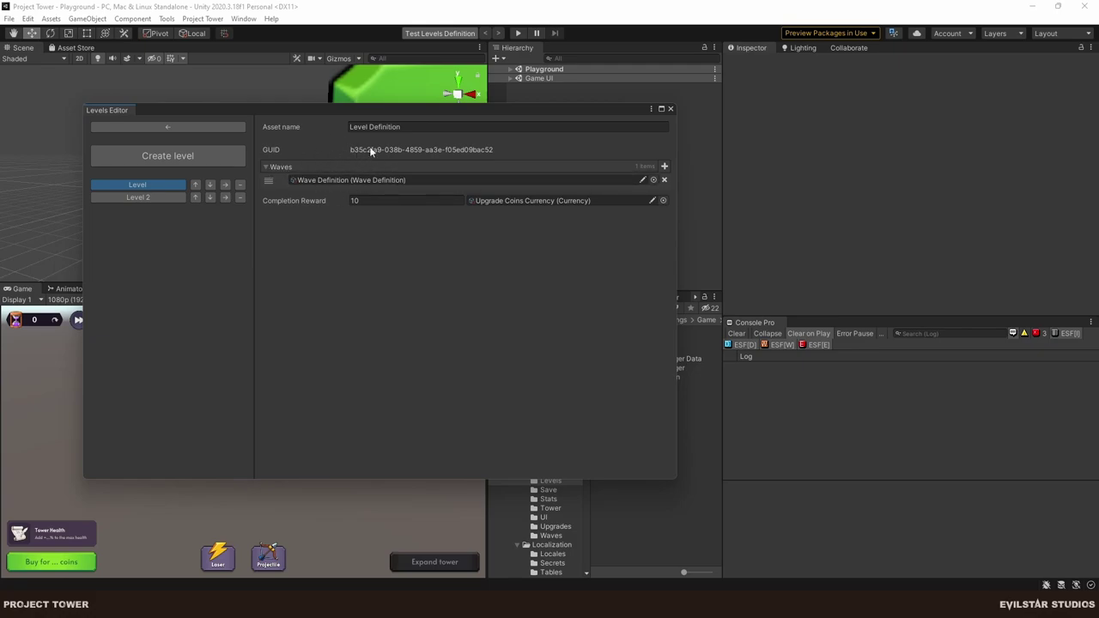
pyautogui.click(224, 186)
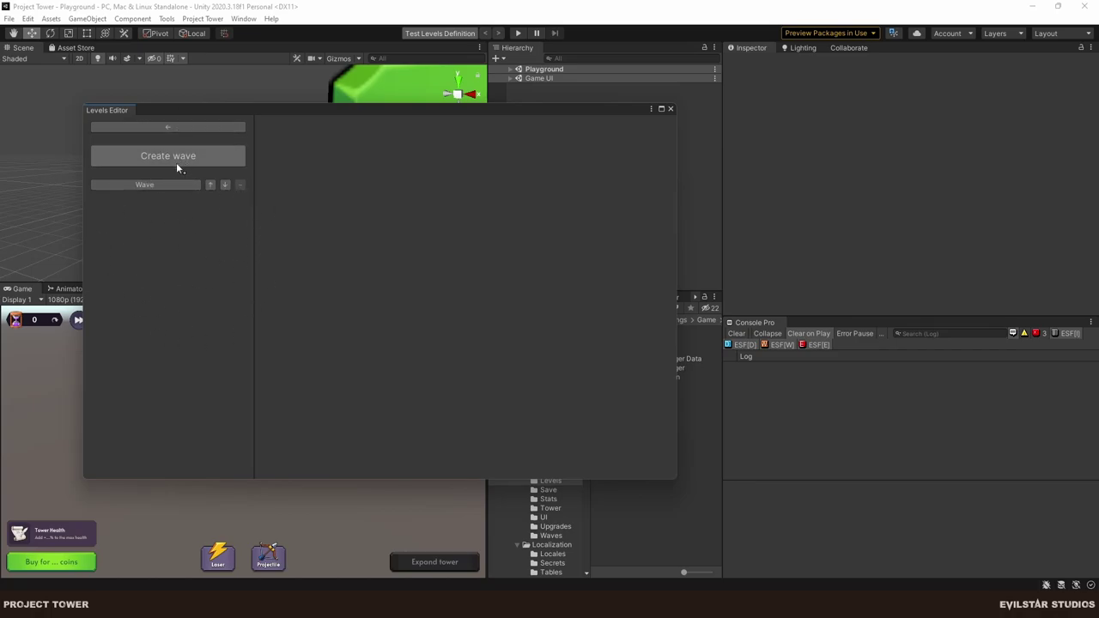
pyautogui.click(167, 129)
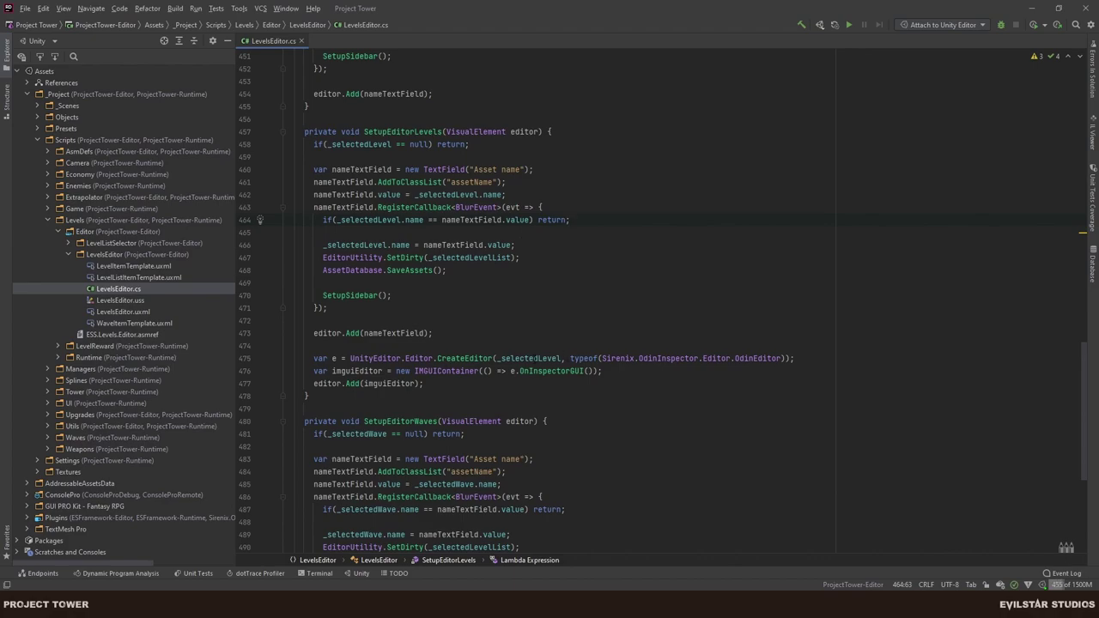
# Go to the LevelDefinition class and add [HideInInlineEditors] above the _waves field.
pyautogui.keyDown('ctrl'); pyautogui.click(526, 358); pyautogui.keyUp('ctrl')
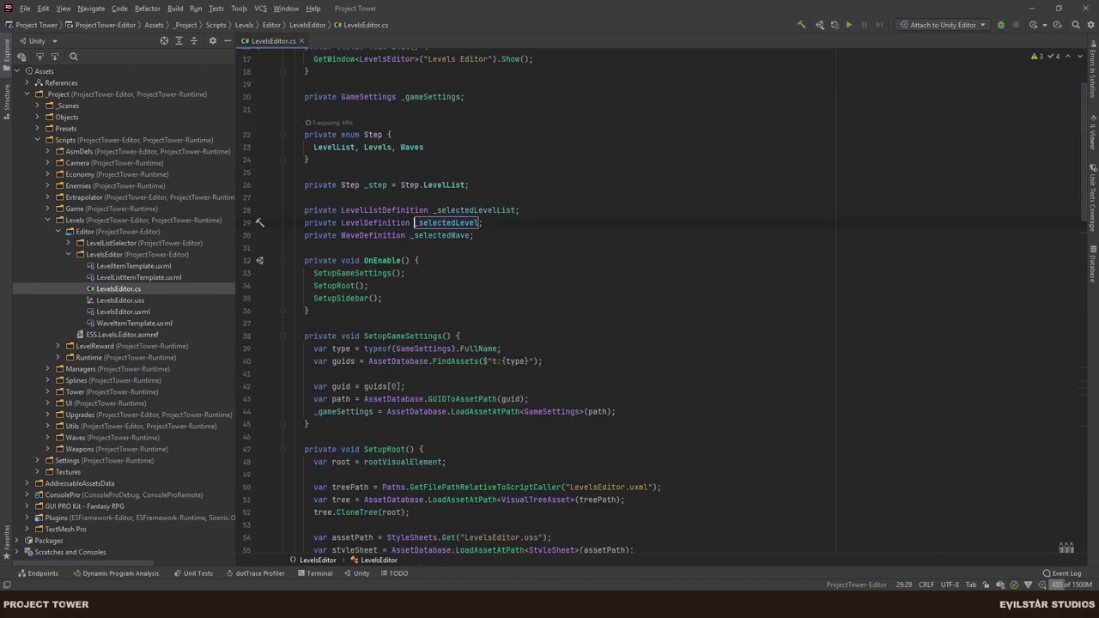
pyautogui.keyDown('ctrl'); pyautogui.click(375, 223); pyautogui.keyUp('ctrl')
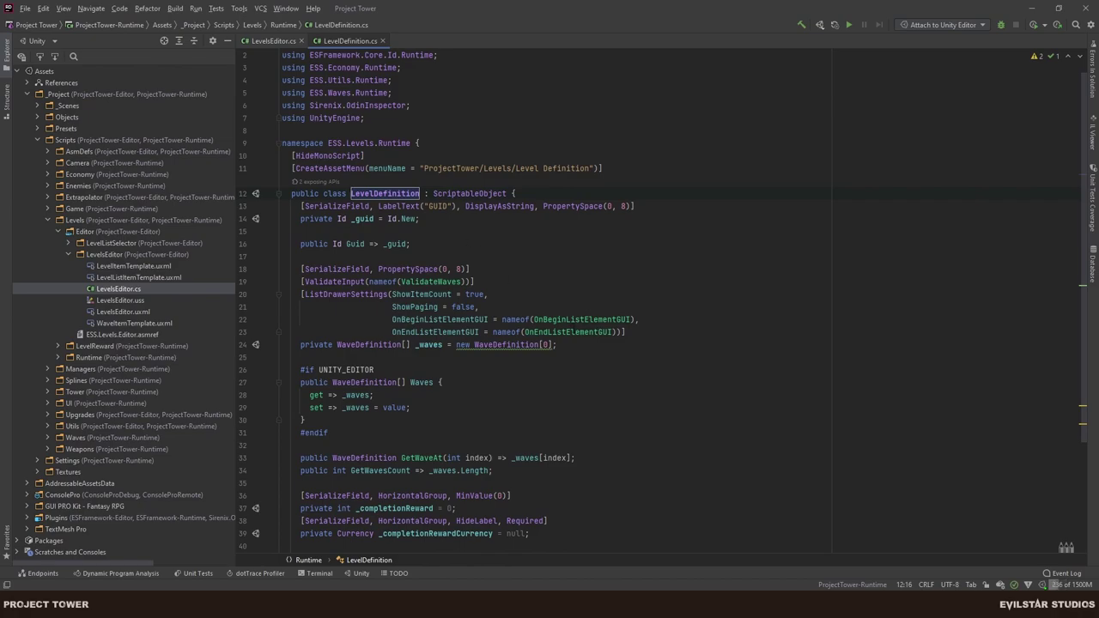
pyautogui.click(652, 329)
pyautogui.press('Return')
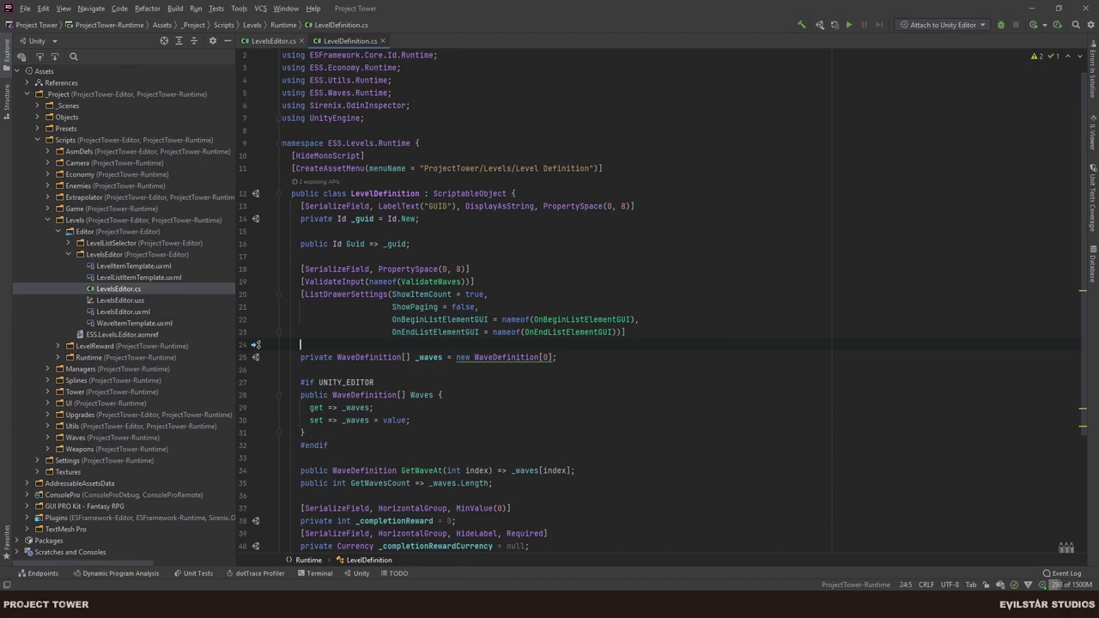
pyautogui.write('[Inline')
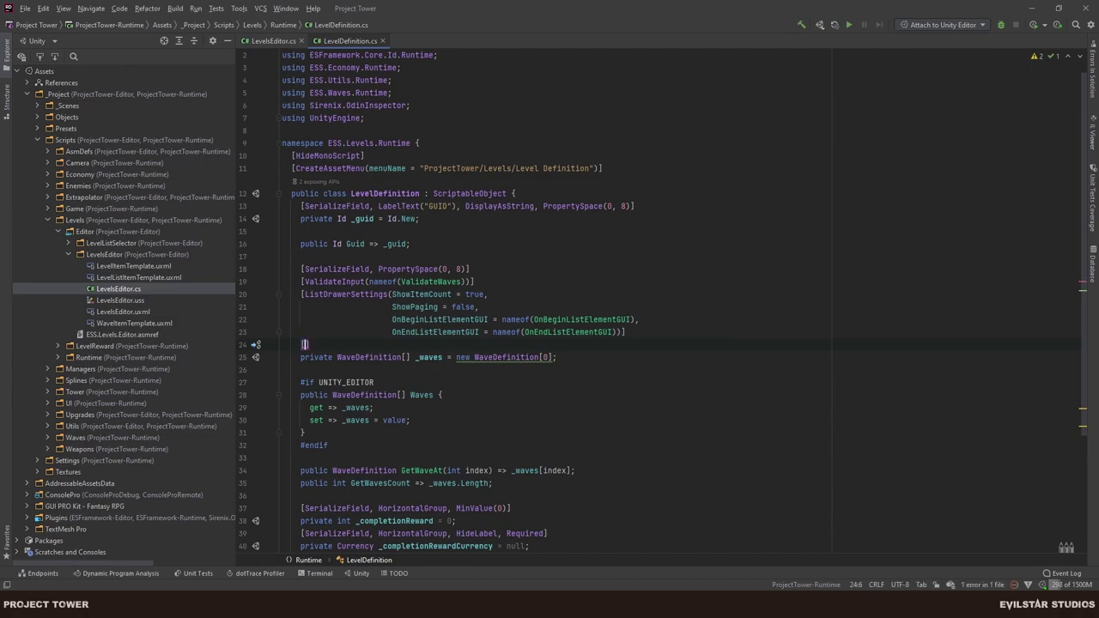
pyautogui.write('Ed')
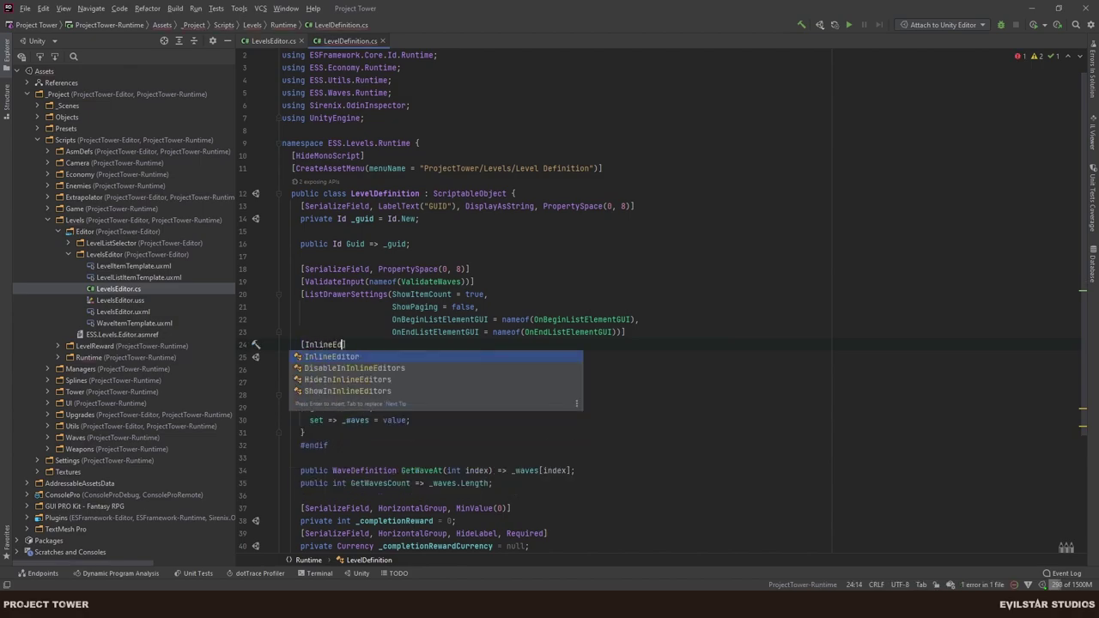
pyautogui.press('Down')
pyautogui.press('Down')
pyautogui.press('Return')
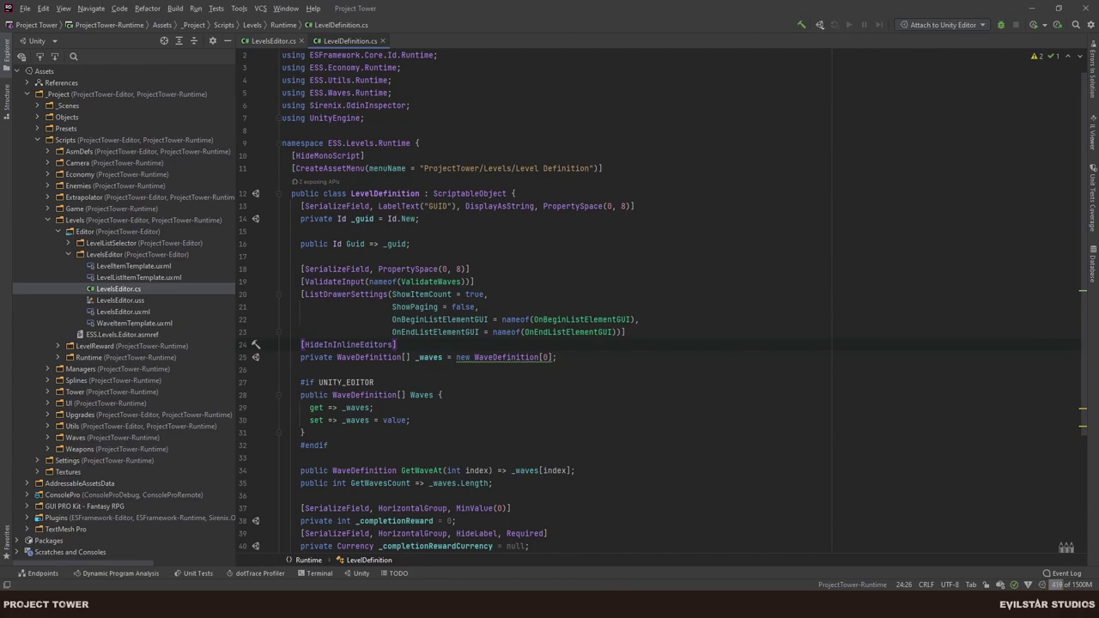
# Recheck Level 2 and Level in Unity's Levels Editor, then return to LevelsEditor.cs in Rider.
pyautogui.hotkey('alt', 'Tab')
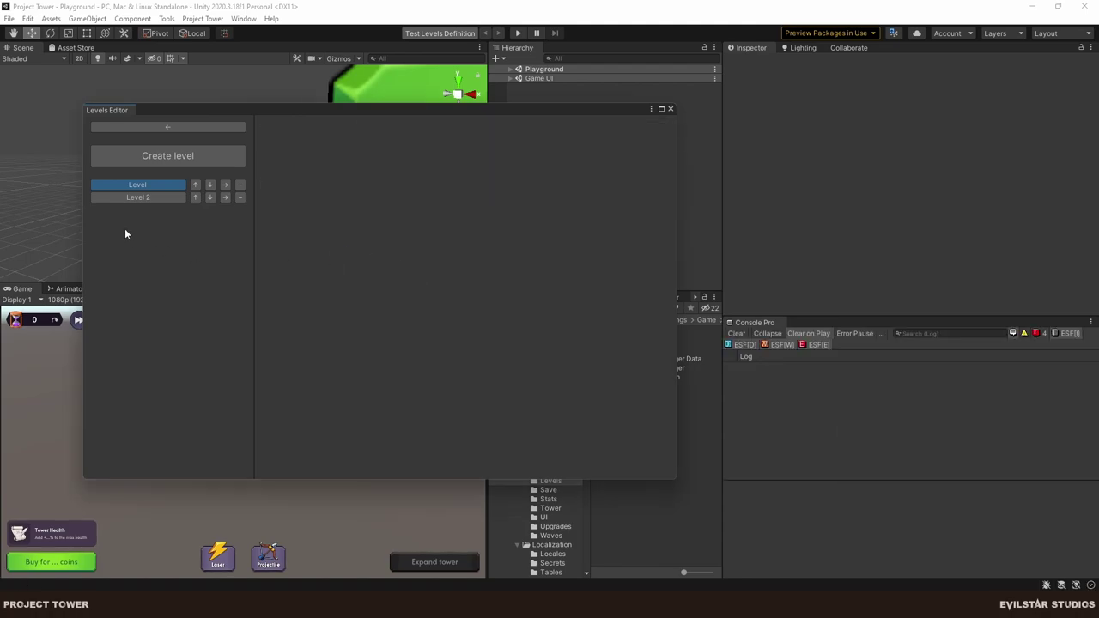
pyautogui.click(144, 198)
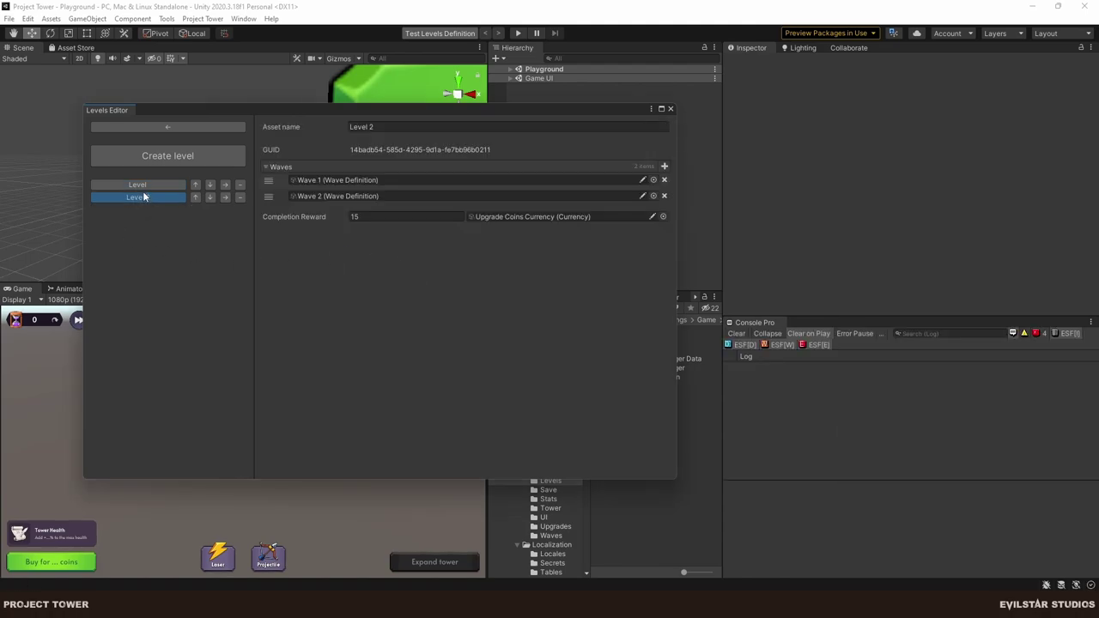
pyautogui.click(144, 186)
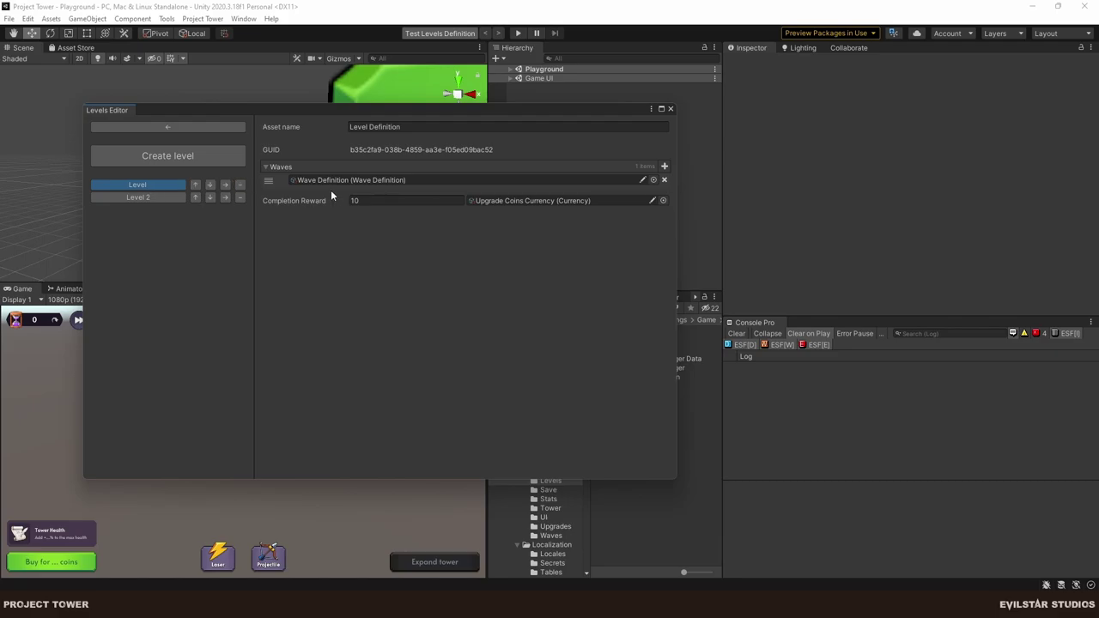
pyautogui.hotkey('alt', 'Tab')
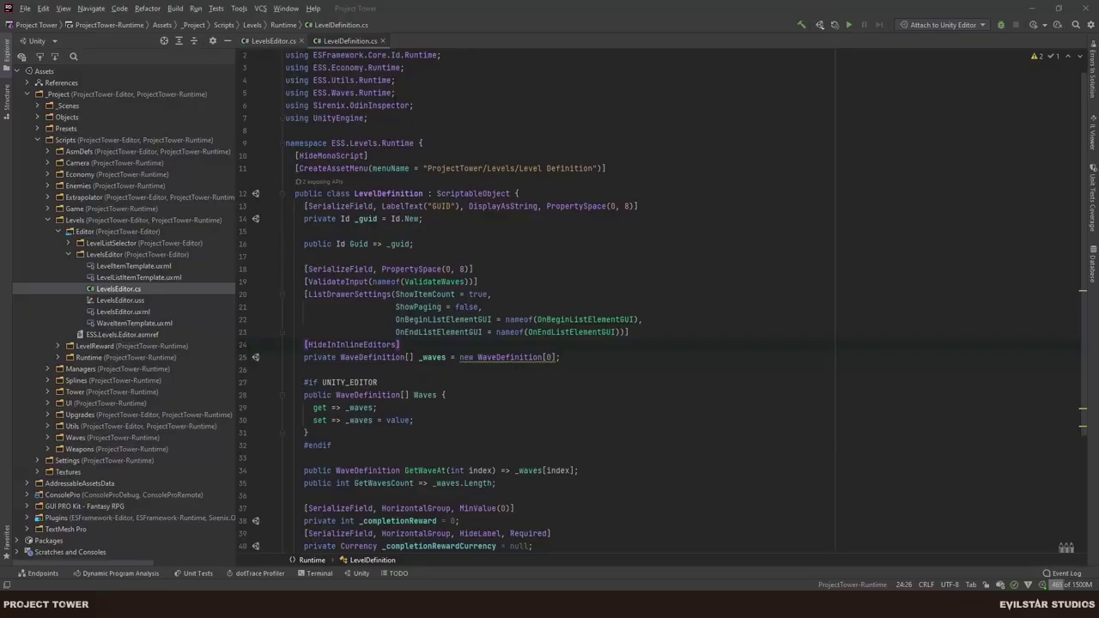
pyautogui.click(267, 39)
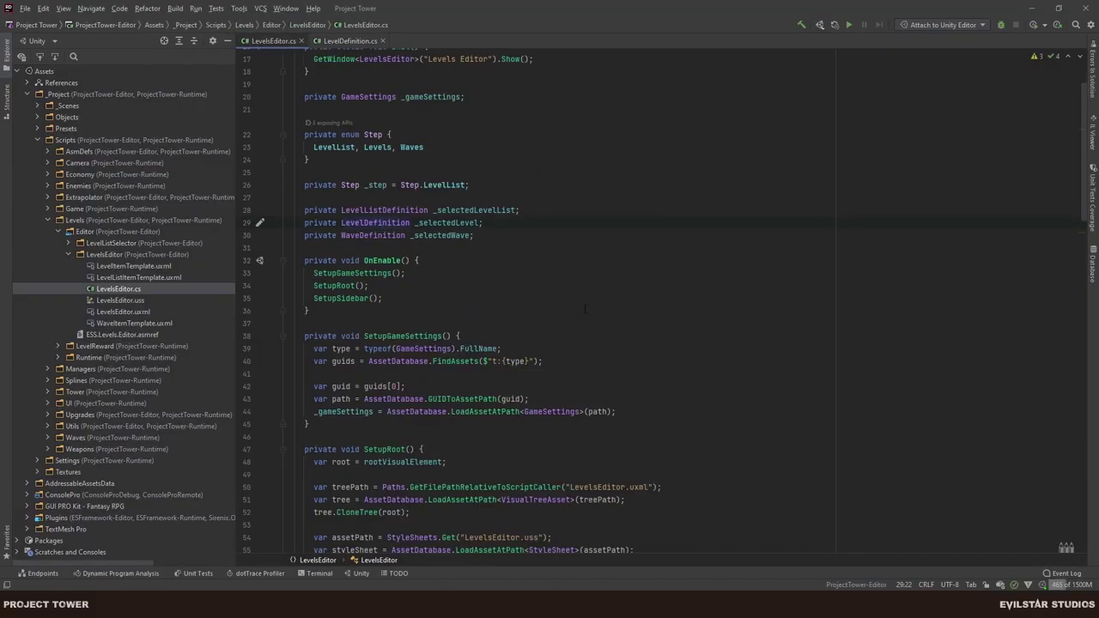
# Jump from SetupEditorWaves' CreateEditor call to its decompiled Editor.cs definition.
pyautogui.scroll(1, 585, 309)
pyautogui.scroll(-20, 592, 292)
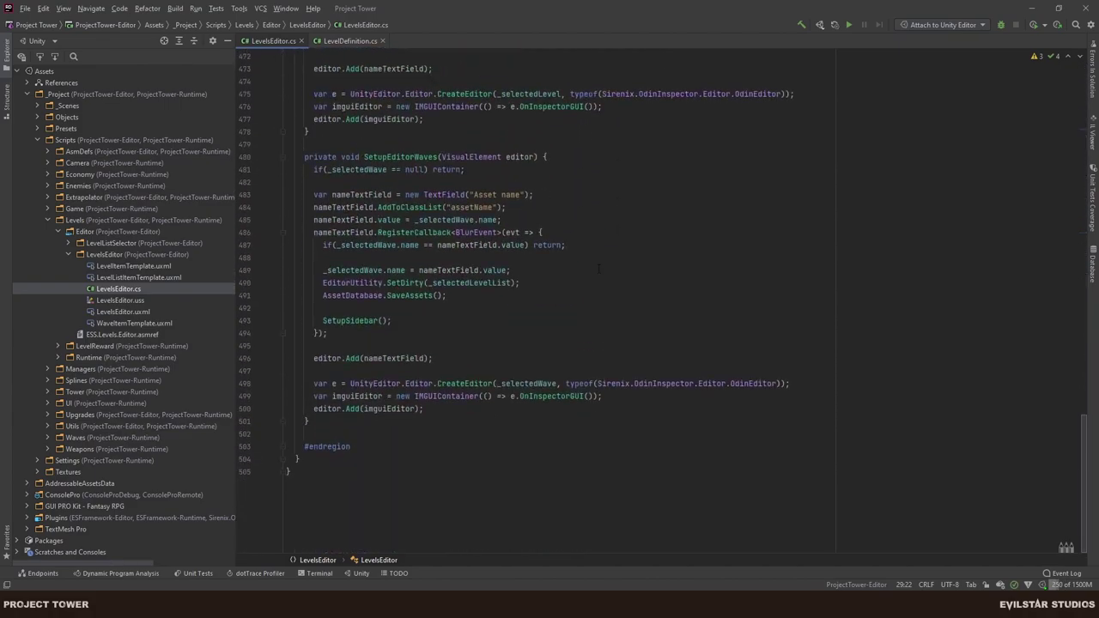
pyautogui.click(777, 384)
pyautogui.hotkey('ctrl', 'space')
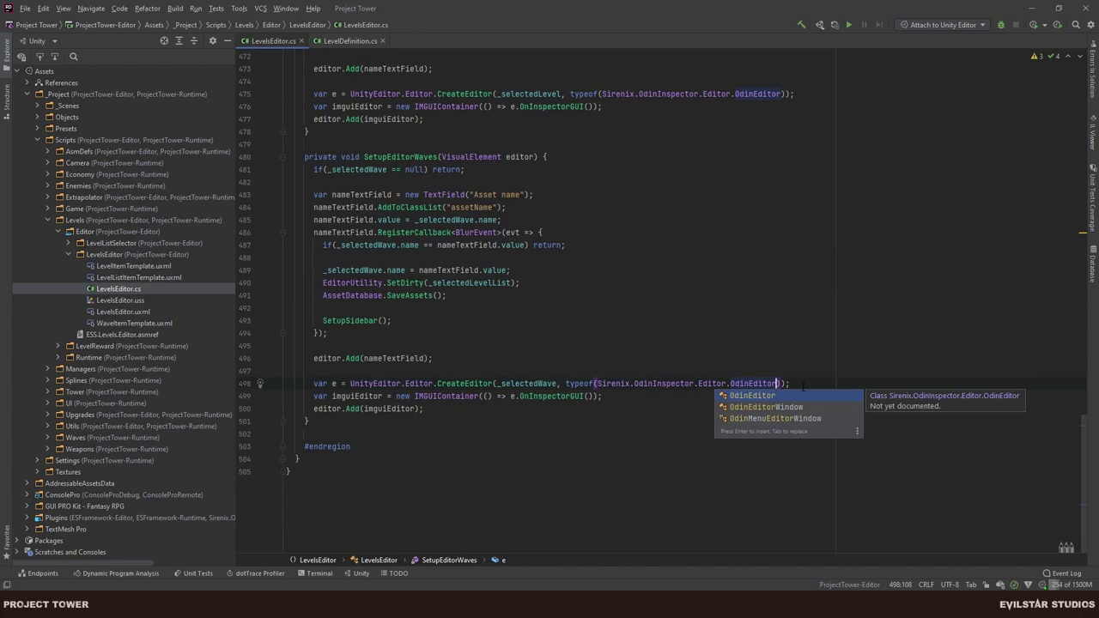
pyautogui.click(605, 461)
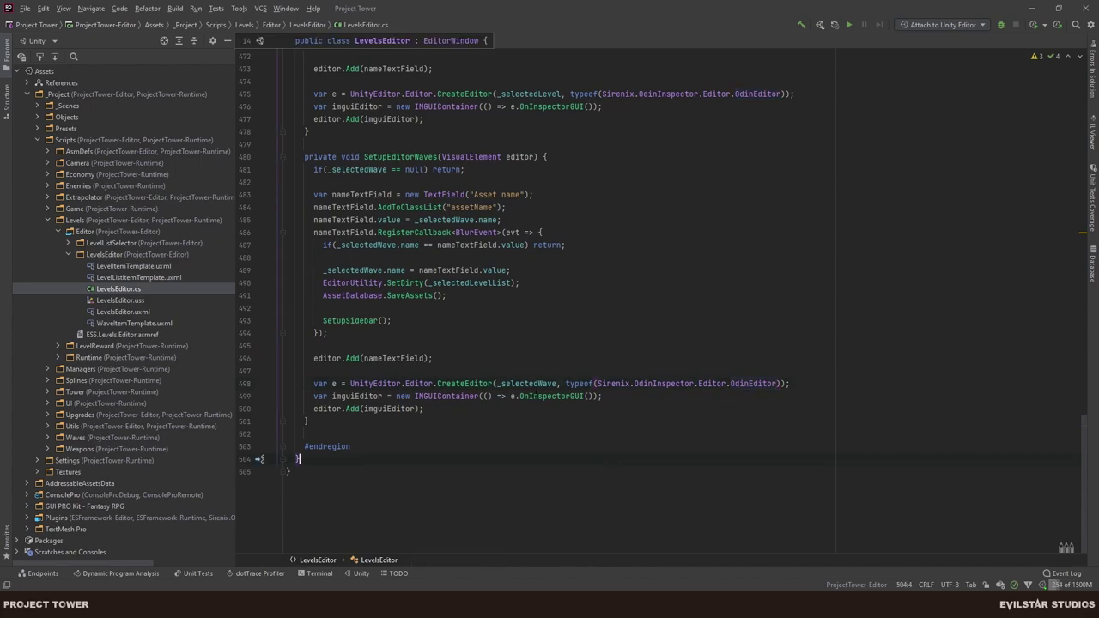
pyautogui.keyDown('ctrl'); pyautogui.click(472, 383); pyautogui.keyUp('ctrl')
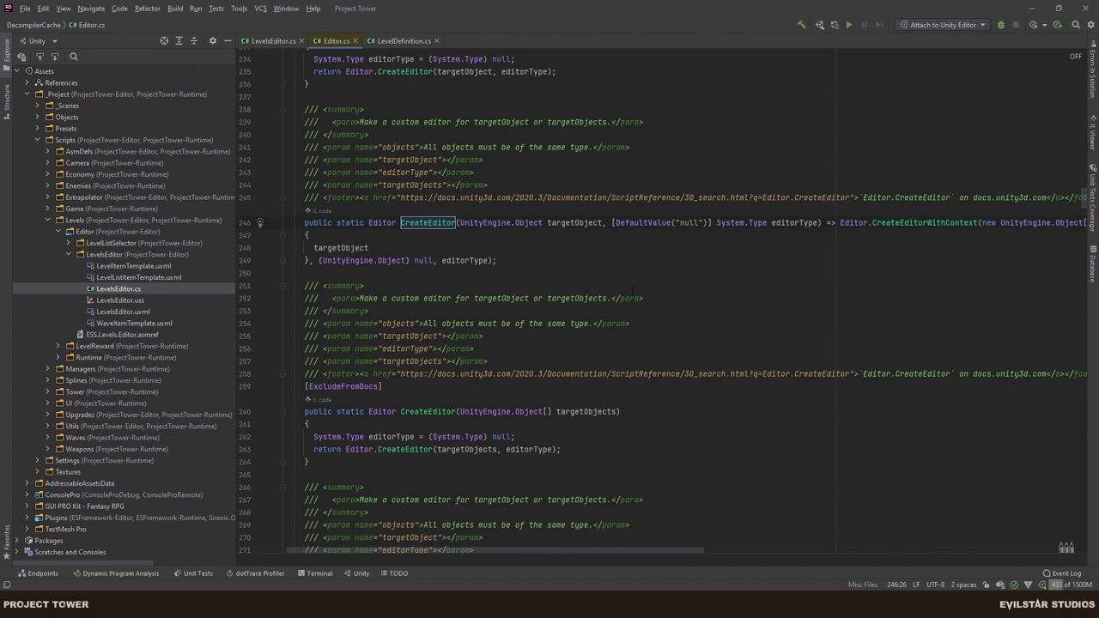
# Review CreateEditor's previousEditor parameter in the decompiled source, then close the Editor.cs tab.
pyautogui.hscroll(3, 631, 292)
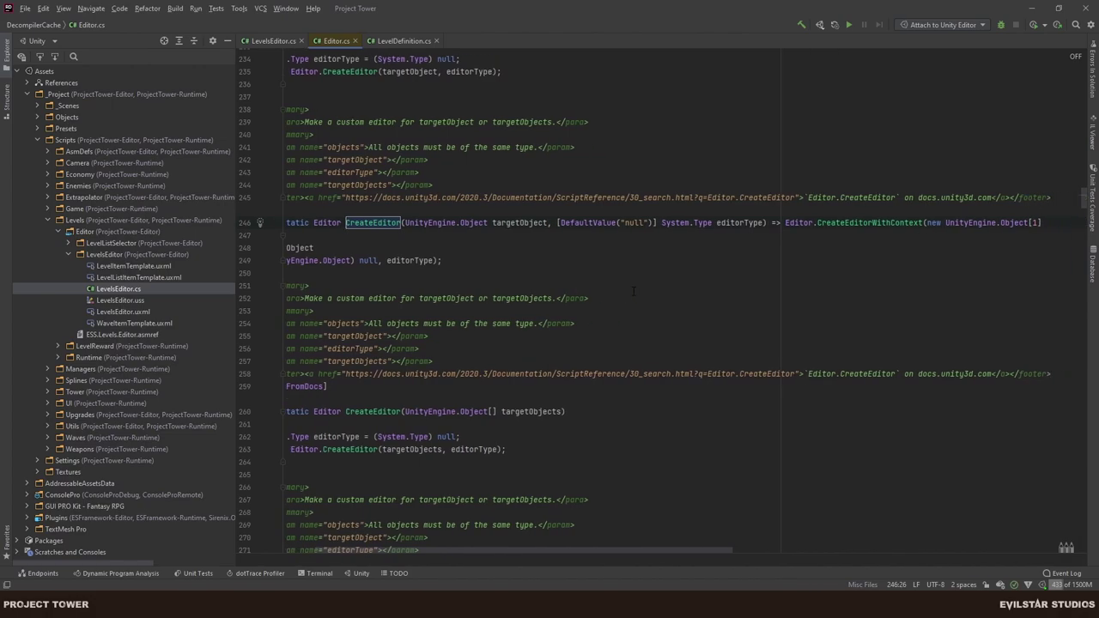
pyautogui.hscroll(-3, 634, 292)
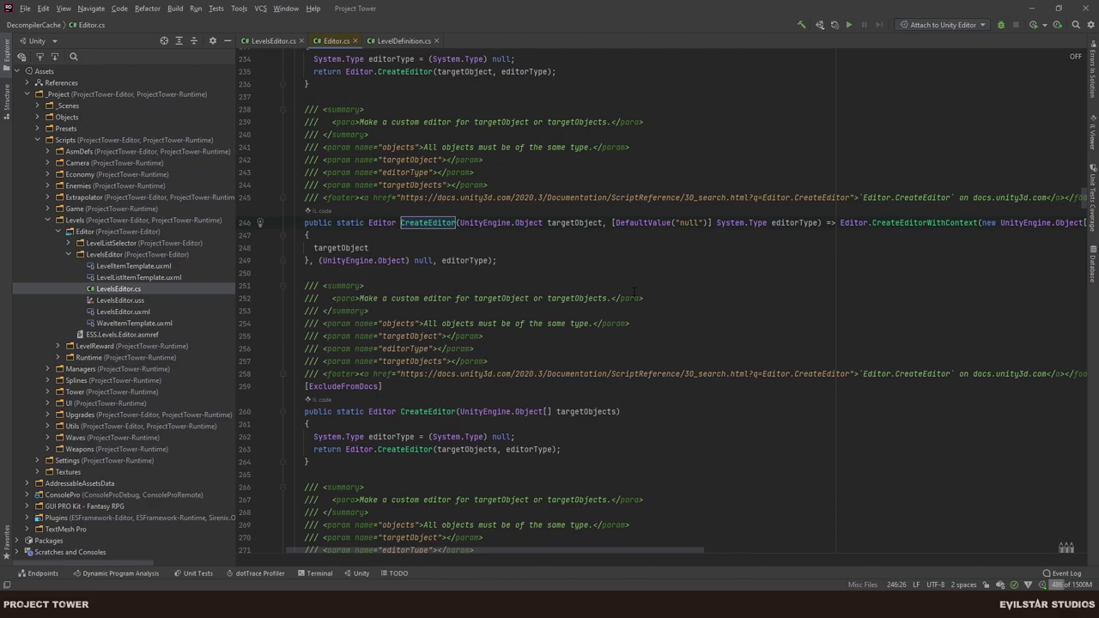
pyautogui.scroll(6, 634, 293)
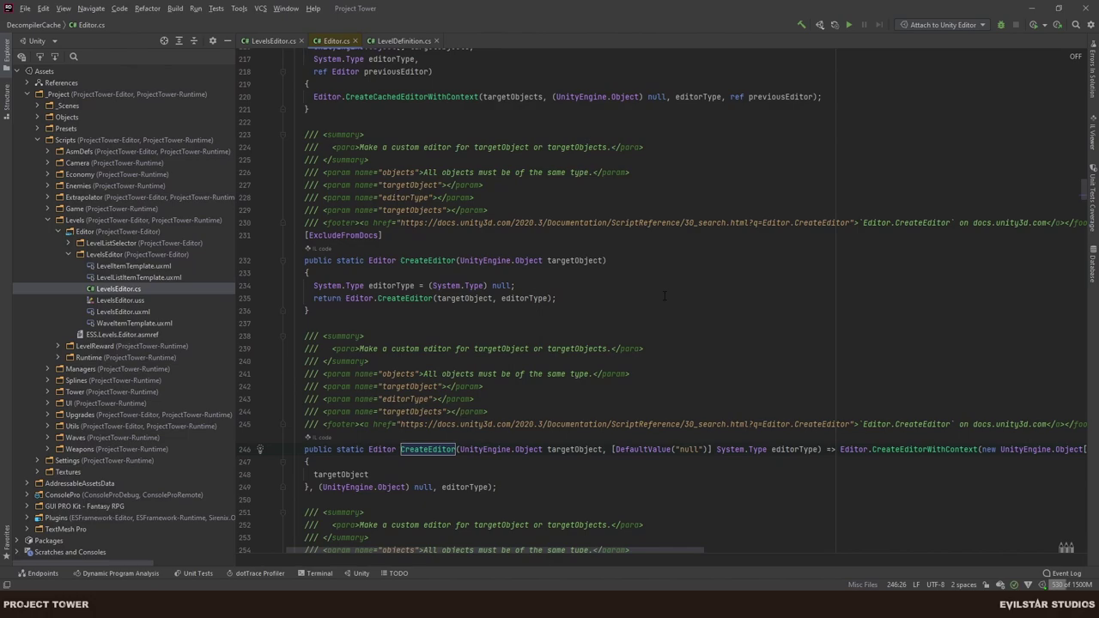
pyautogui.scroll(4, 664, 296)
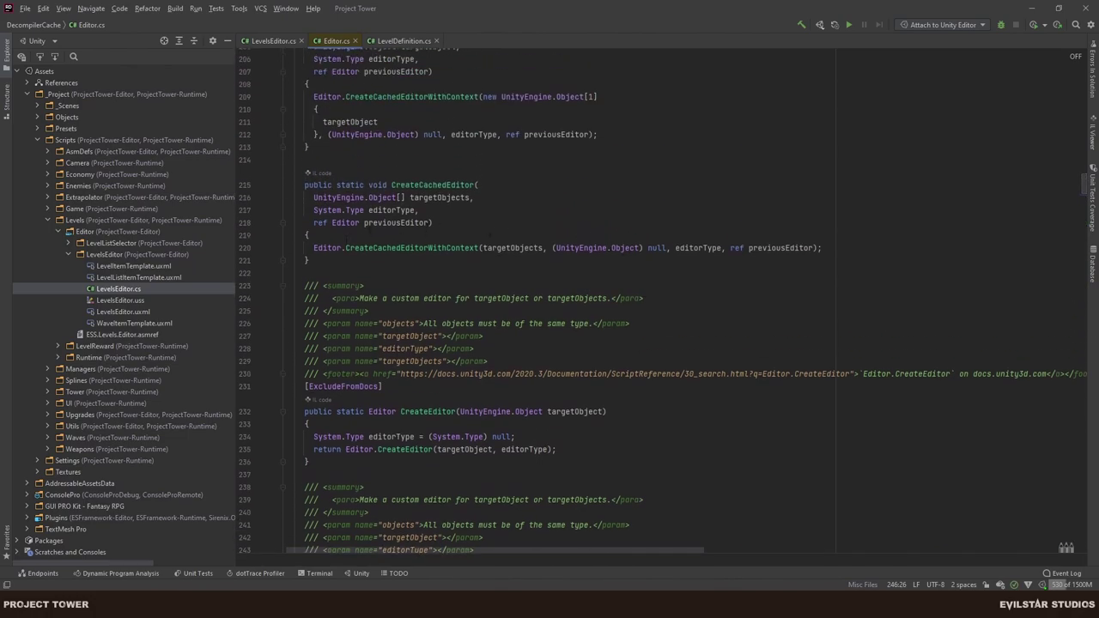
pyautogui.click(433, 222)
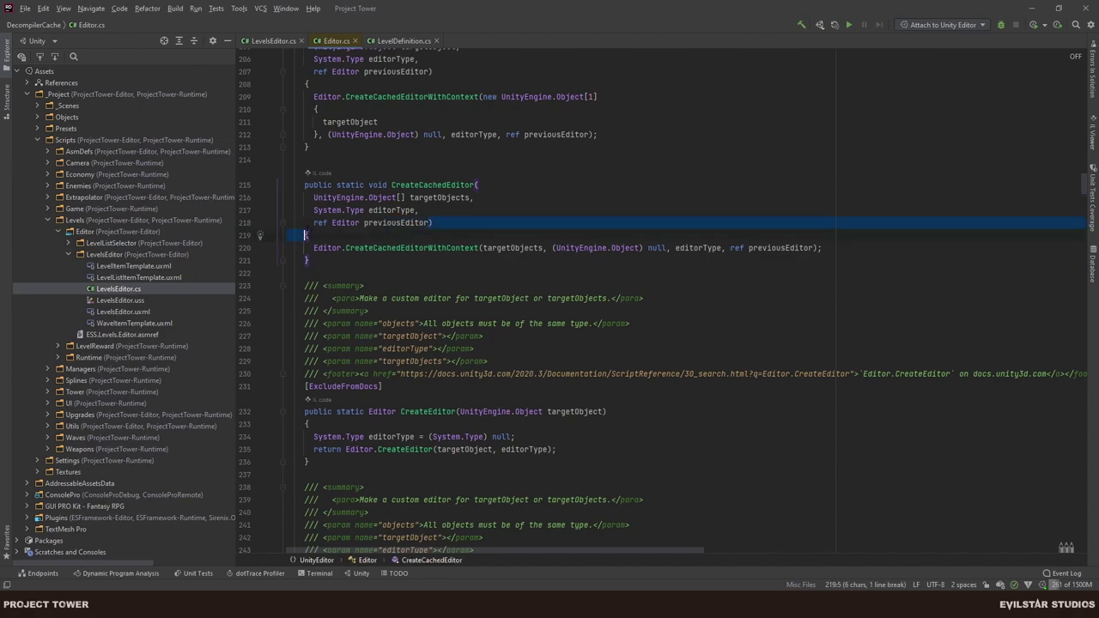
pyautogui.hotkey('shift', 'Home')
pyautogui.hotkey('shift', 'Right')
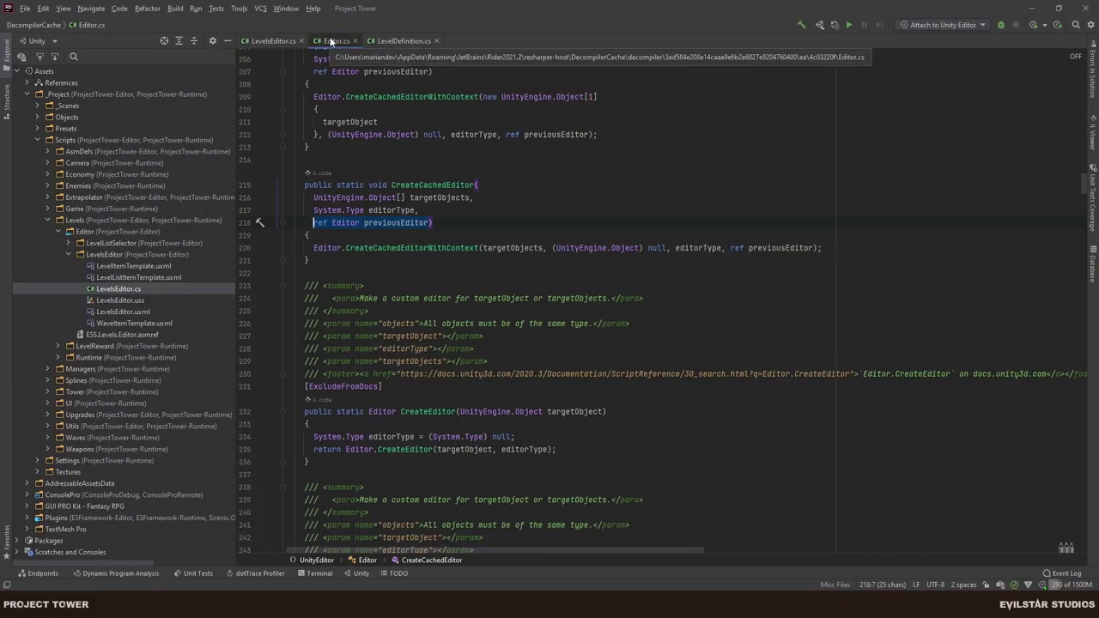
pyautogui.click(354, 40)
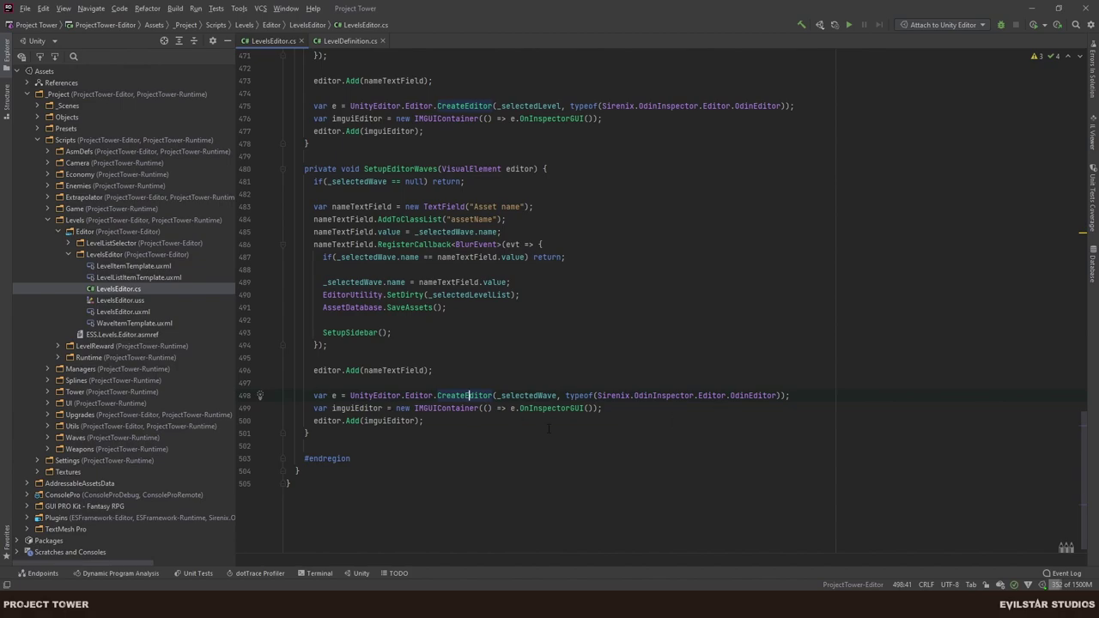
# Replace [HideInInlineEditors] on _waves with [HideInInspector] and switch to Unity to recompile.
pyautogui.click(348, 41)
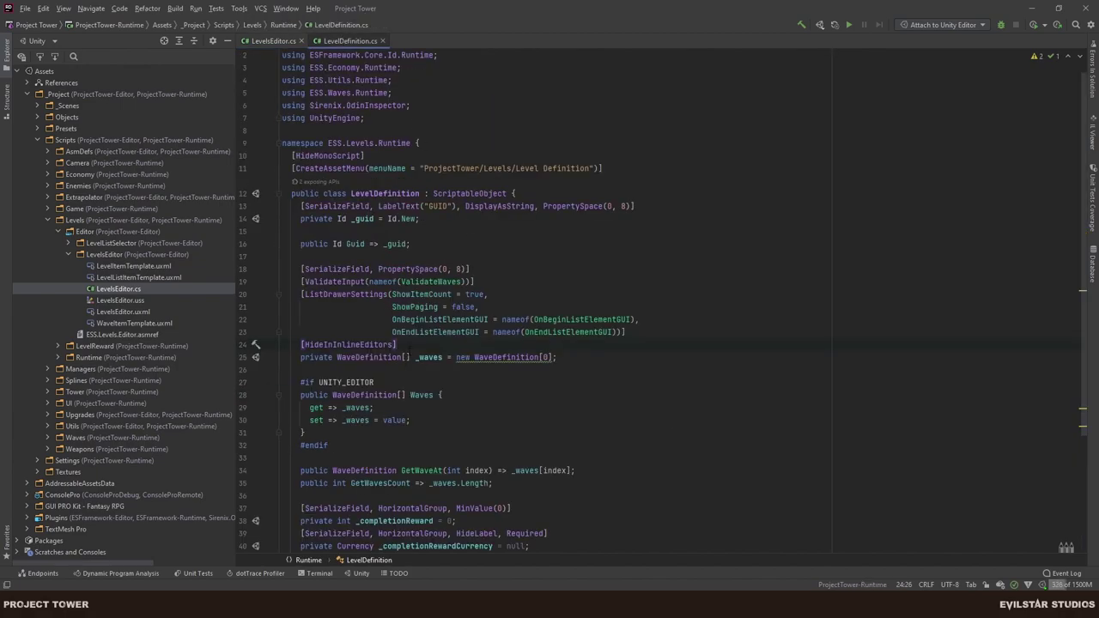
pyautogui.hotkey('shift', 'Home')
pyautogui.press('BackSpace')
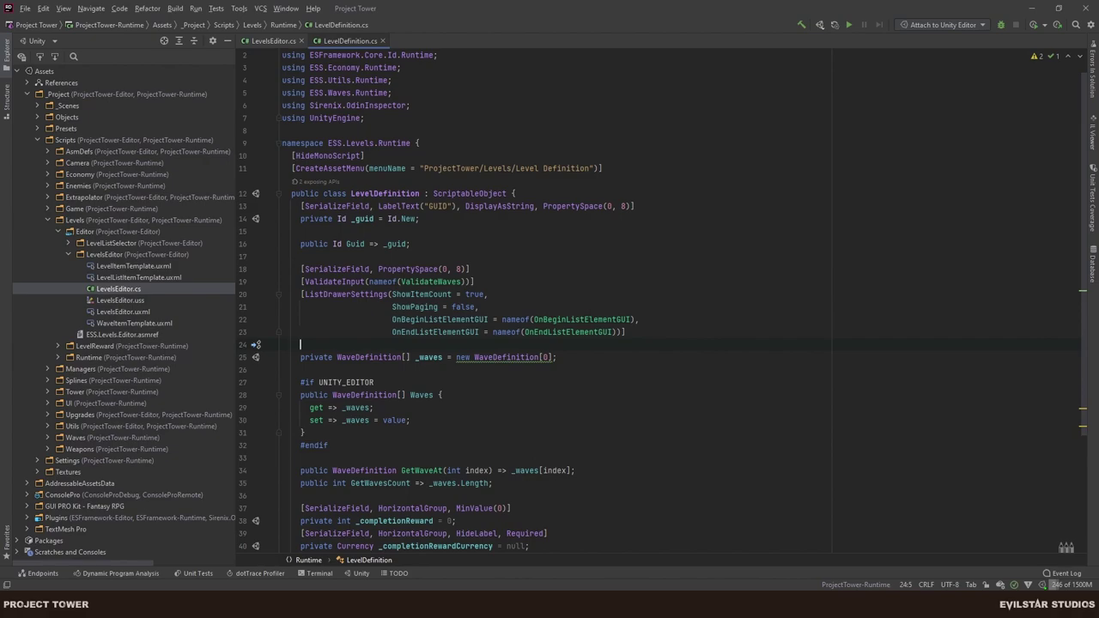
pyautogui.write('[Hide')
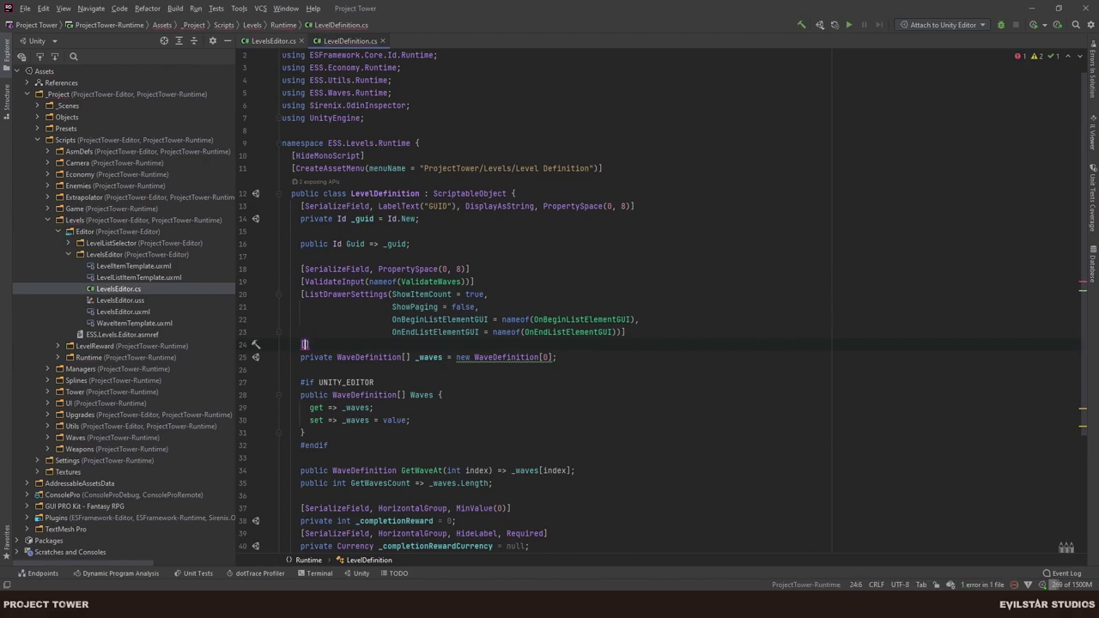
pyautogui.write('In')
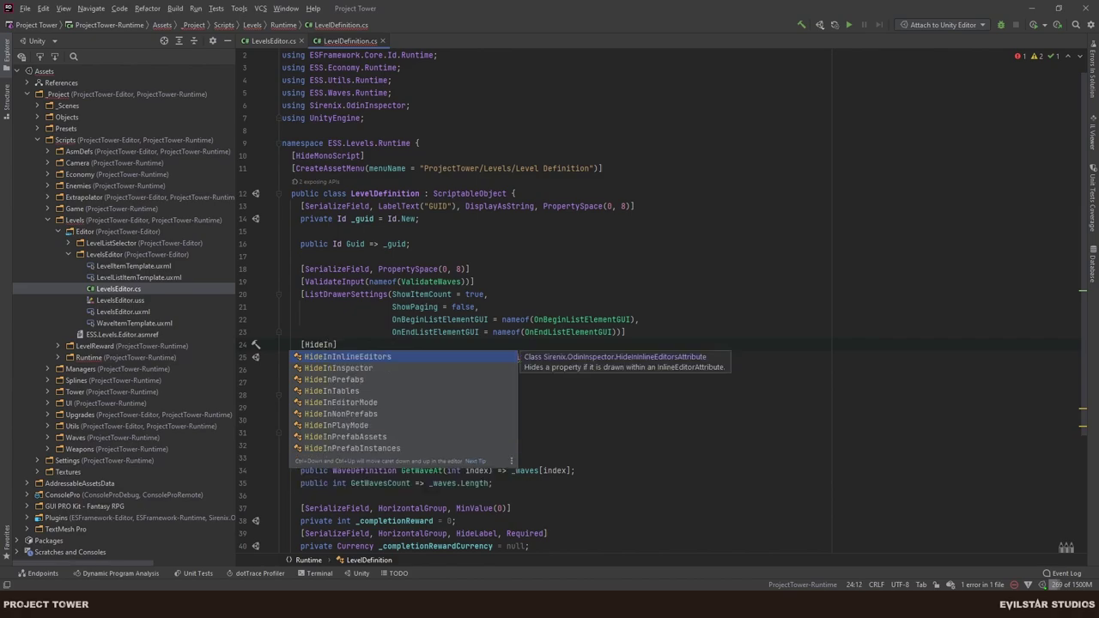
pyautogui.press('Down')
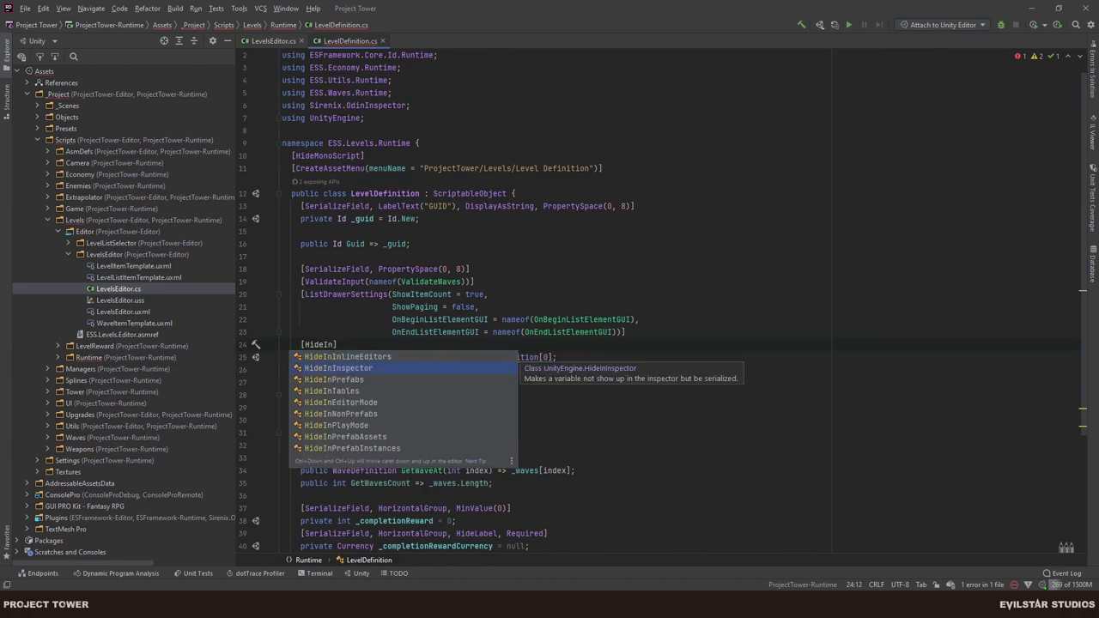
pyautogui.press('Return')
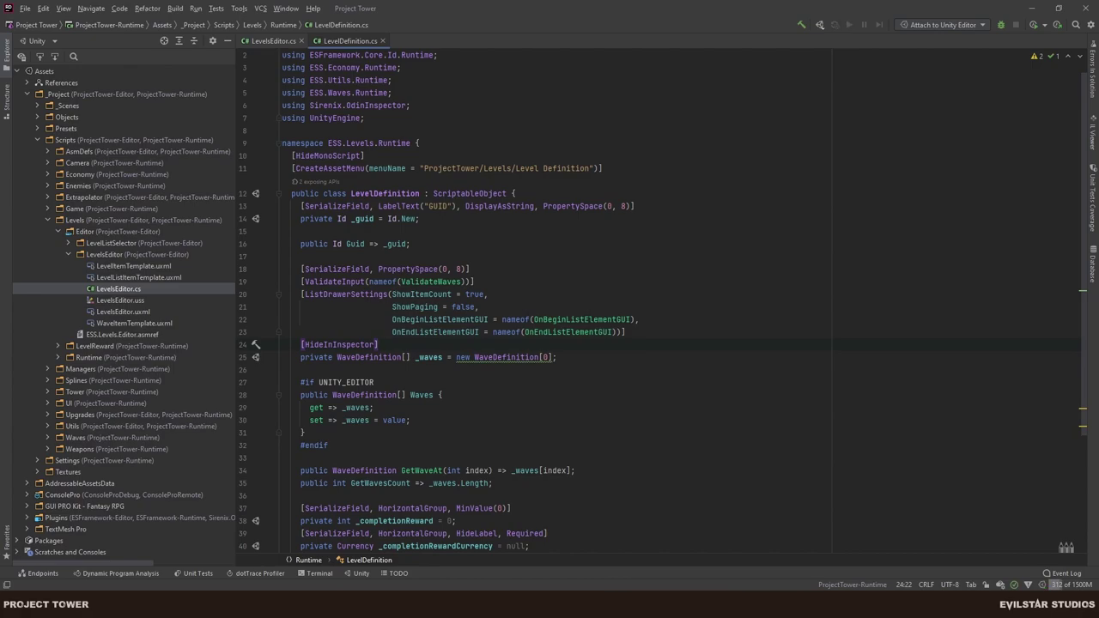
pyautogui.hotkey('alt', 'Tab')
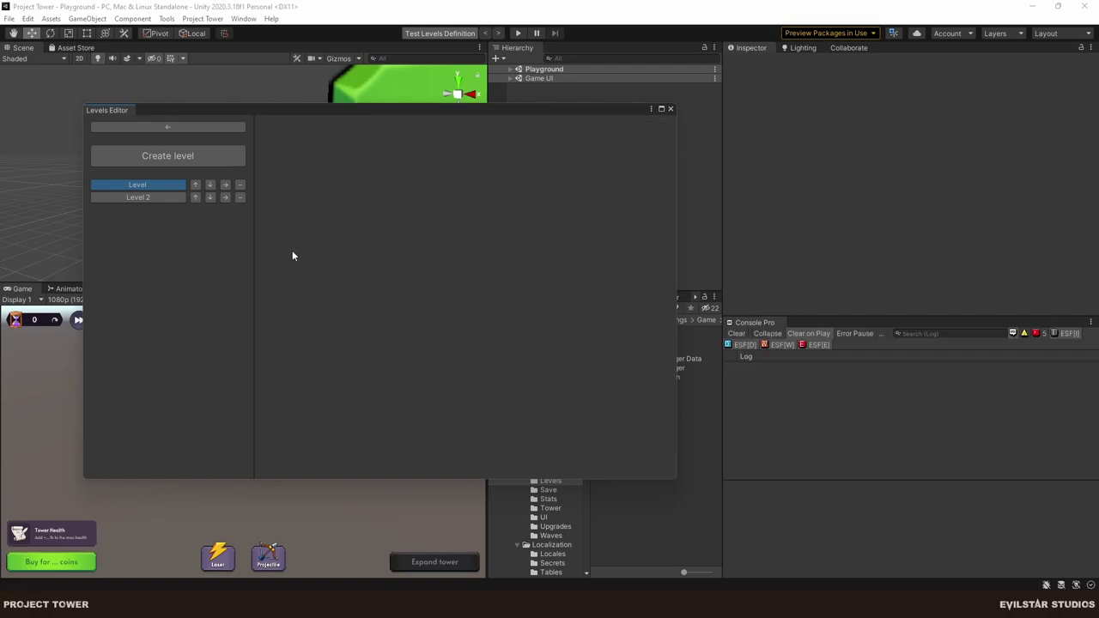
# Check Level's details and its Wave's Enemies list in the Levels Editor, then return to Rider.
pyautogui.click(149, 184)
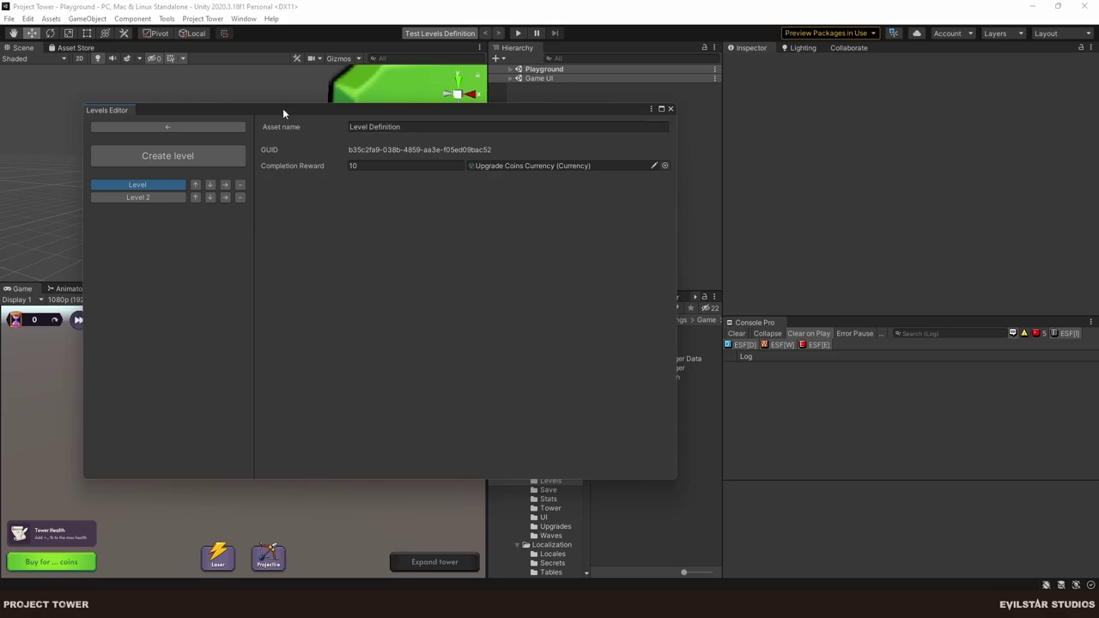
pyautogui.click(225, 184)
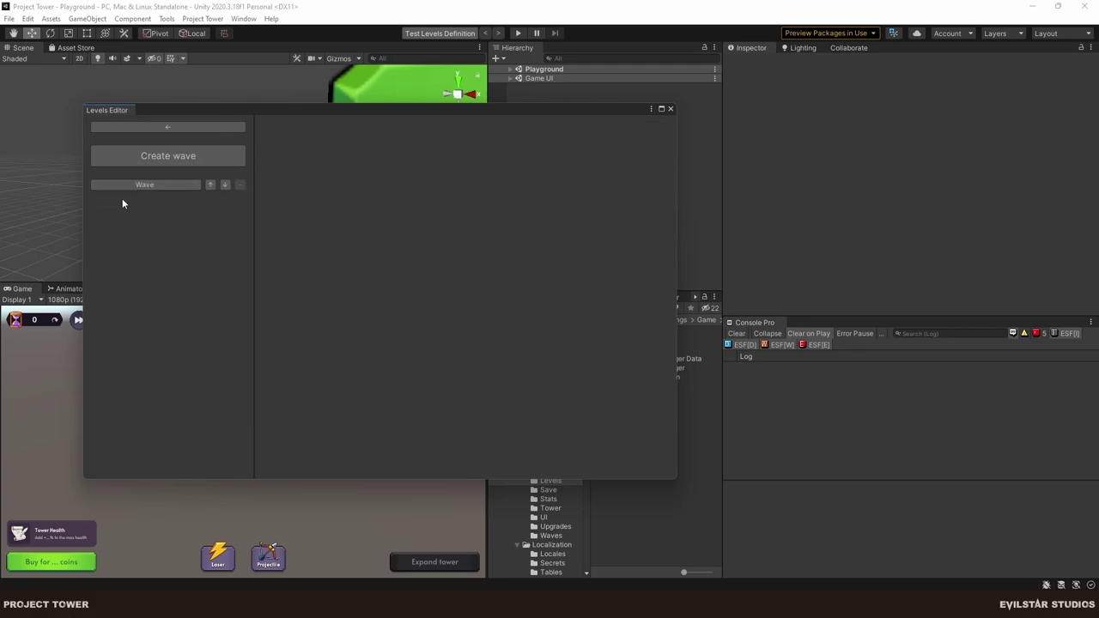
pyautogui.click(151, 184)
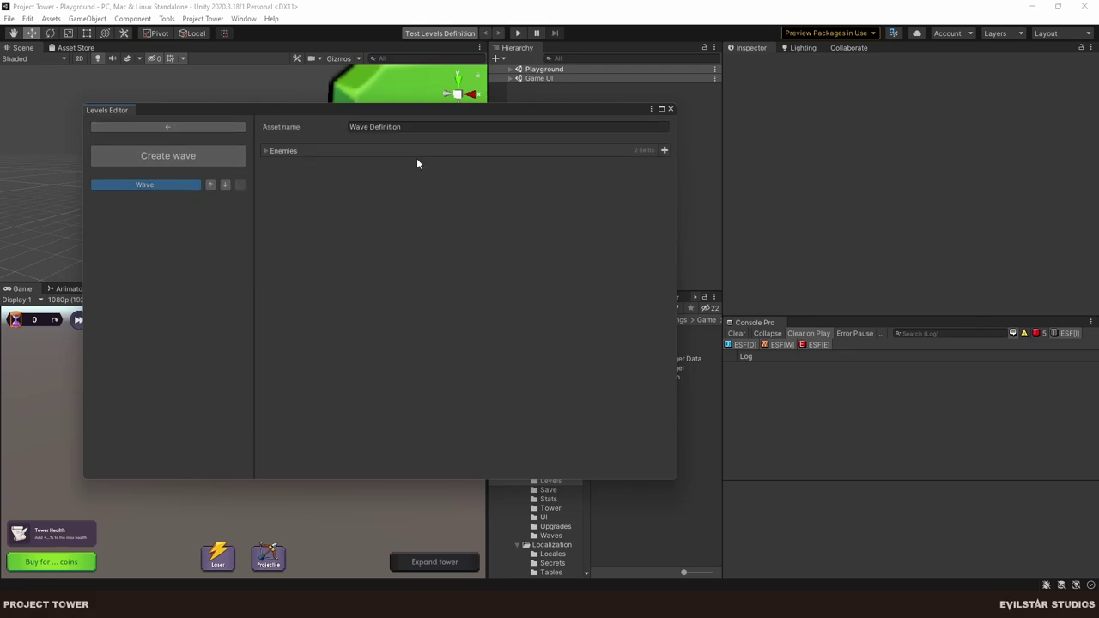
pyautogui.click(268, 151)
pyautogui.click(268, 152)
pyautogui.click(168, 128)
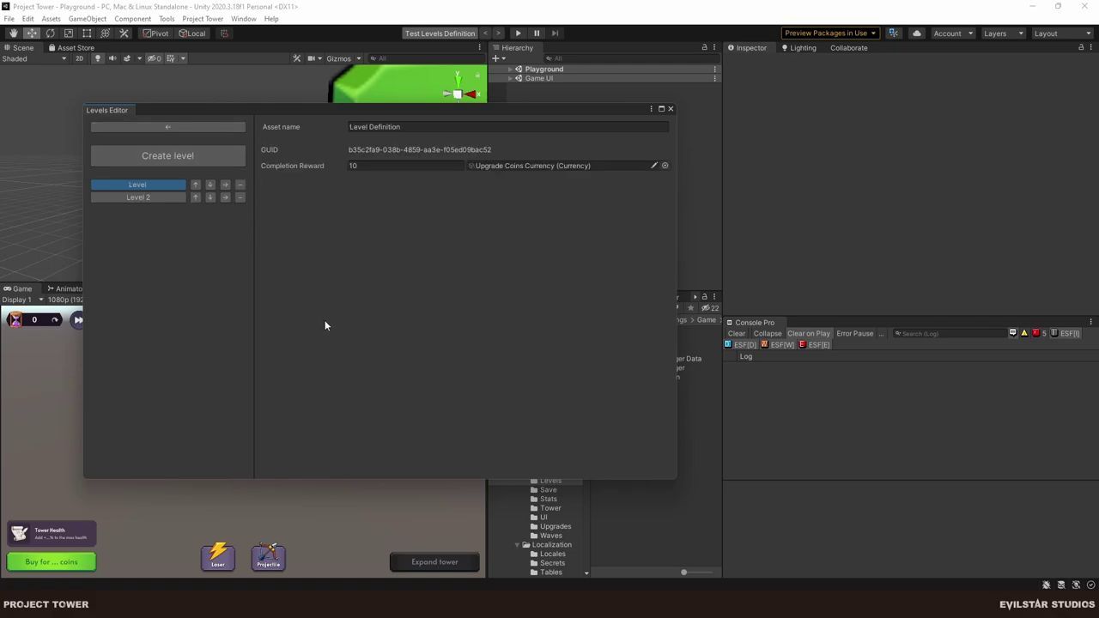
pyautogui.hotkey('alt', 'Tab')
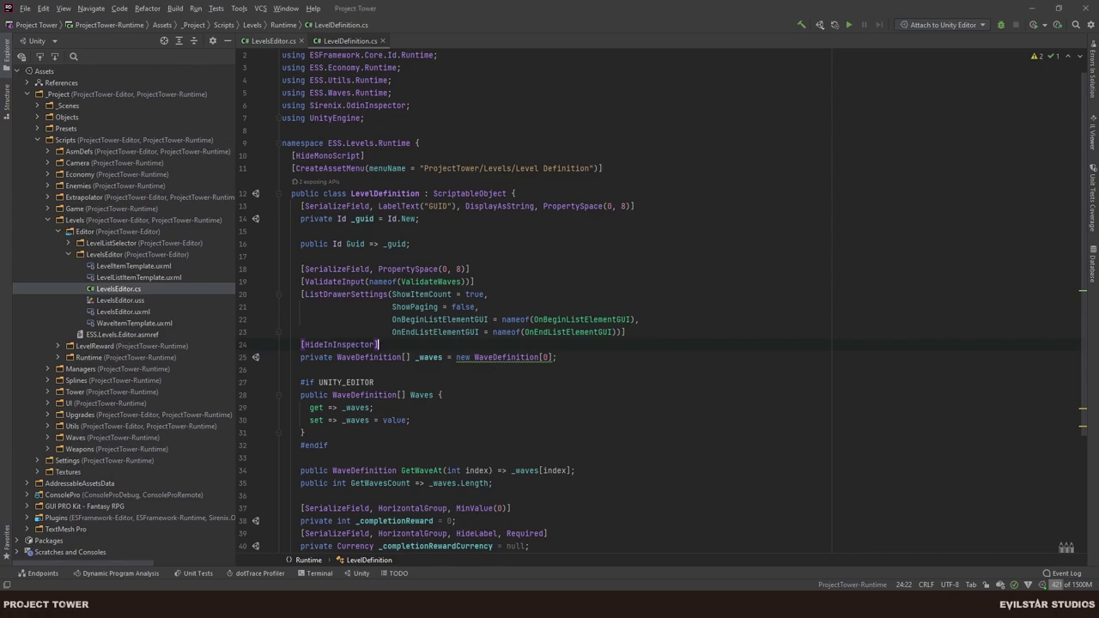
# Review the ValidateInput and ListDrawerSettings attributes on the _waves field.
pyautogui.hotkey('shift', 'Home')
pyautogui.click(714, 332)
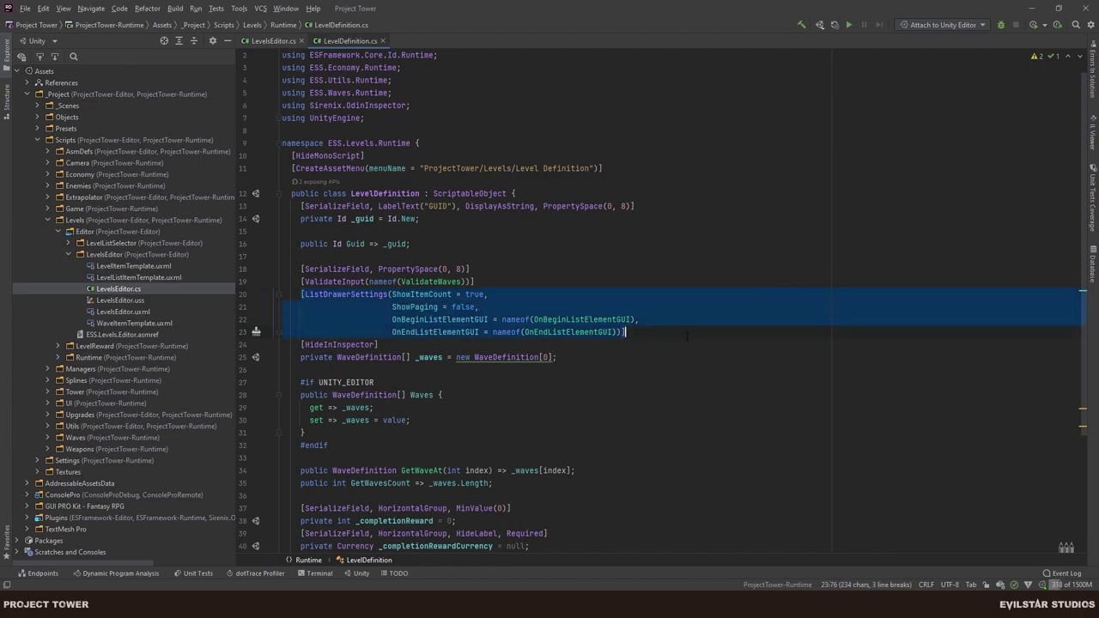
pyautogui.hotkey('ctrl', 'w')
pyautogui.hotkey('ctrl', 'w')
pyautogui.hotkey('ctrl', 'w')
pyautogui.hotkey('ctrl', 'w')
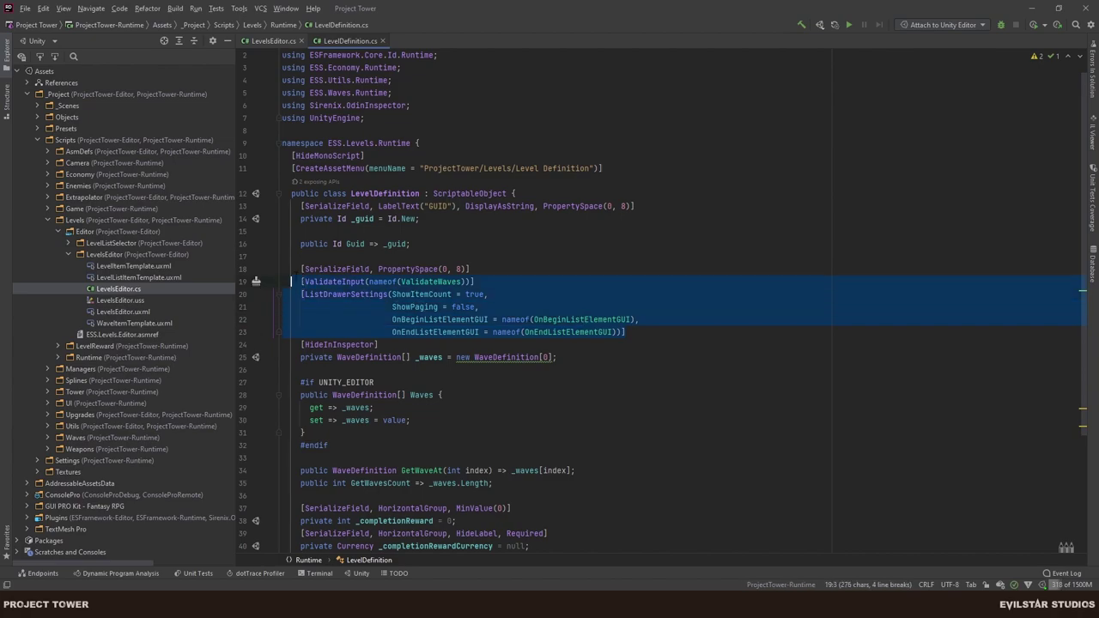
pyautogui.click(751, 307)
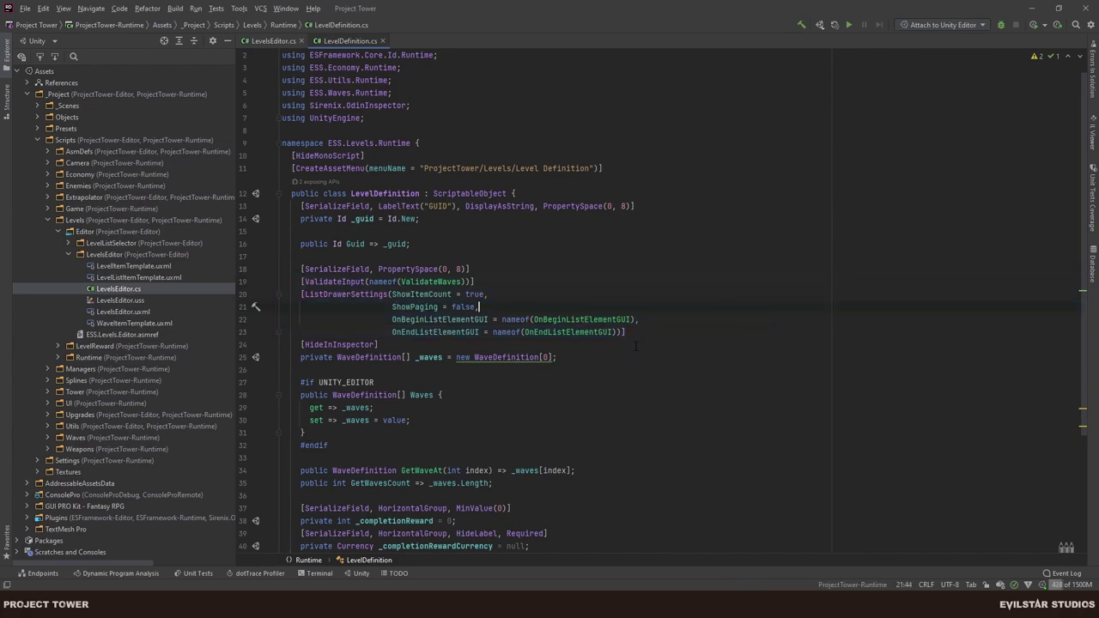
pyautogui.scroll(-3, 646, 335)
pyautogui.scroll(-1, 646, 341)
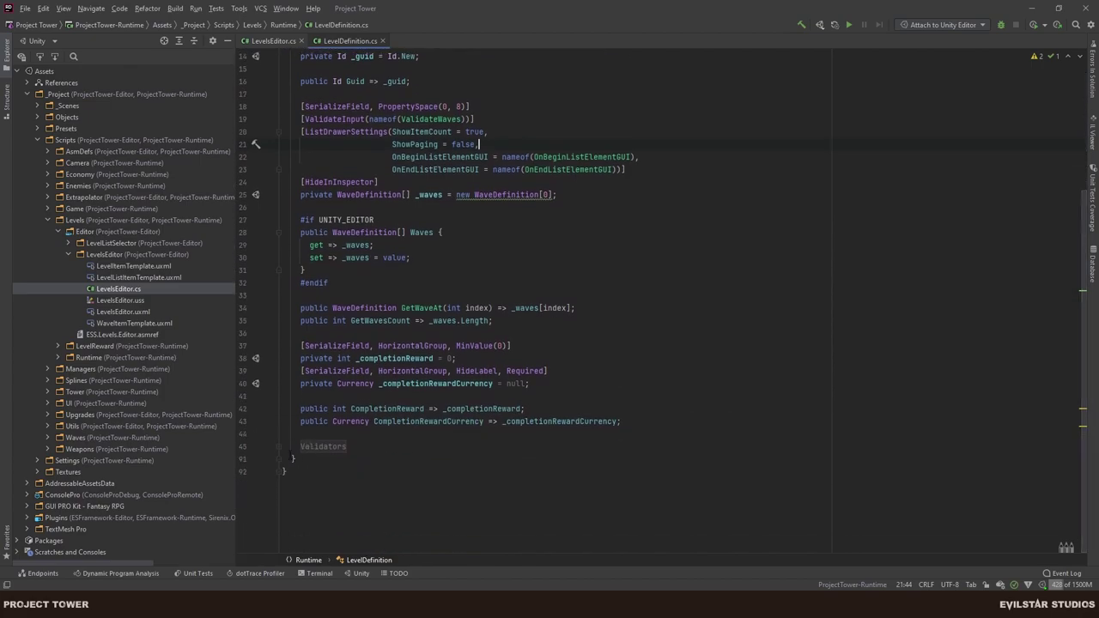
# Expand the Validators region and read through its wave error messages and code.
pyautogui.click(278, 448)
pyautogui.scroll(-6, 561, 333)
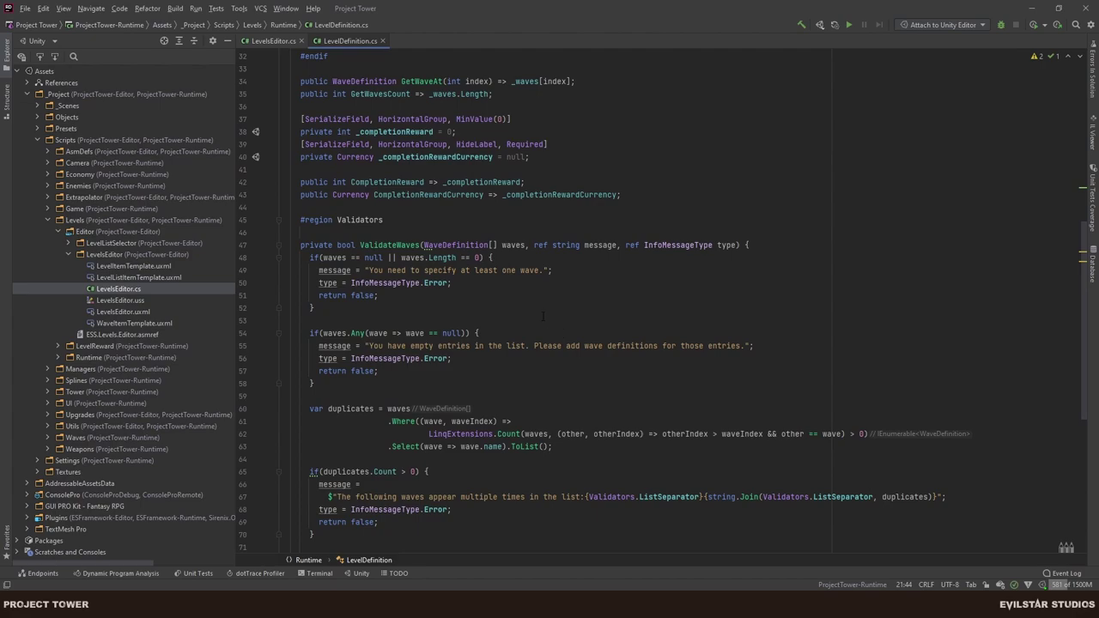
pyautogui.moveTo(318, 346); pyautogui.dragTo(789, 350)
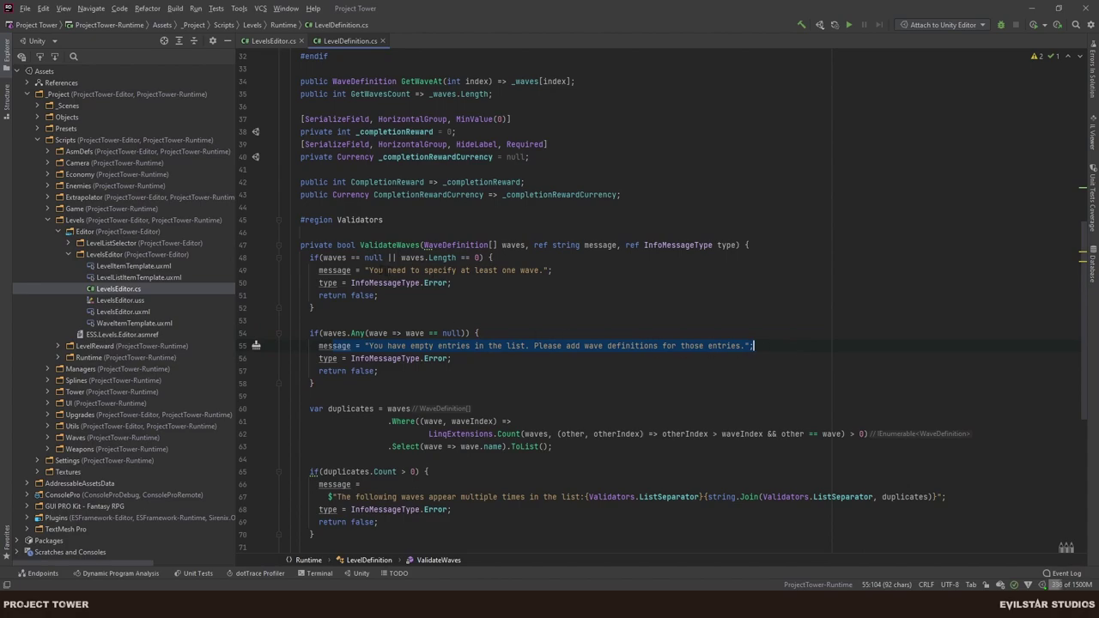
pyautogui.moveTo(369, 270); pyautogui.dragTo(552, 271)
pyautogui.scroll(-2, 536, 320)
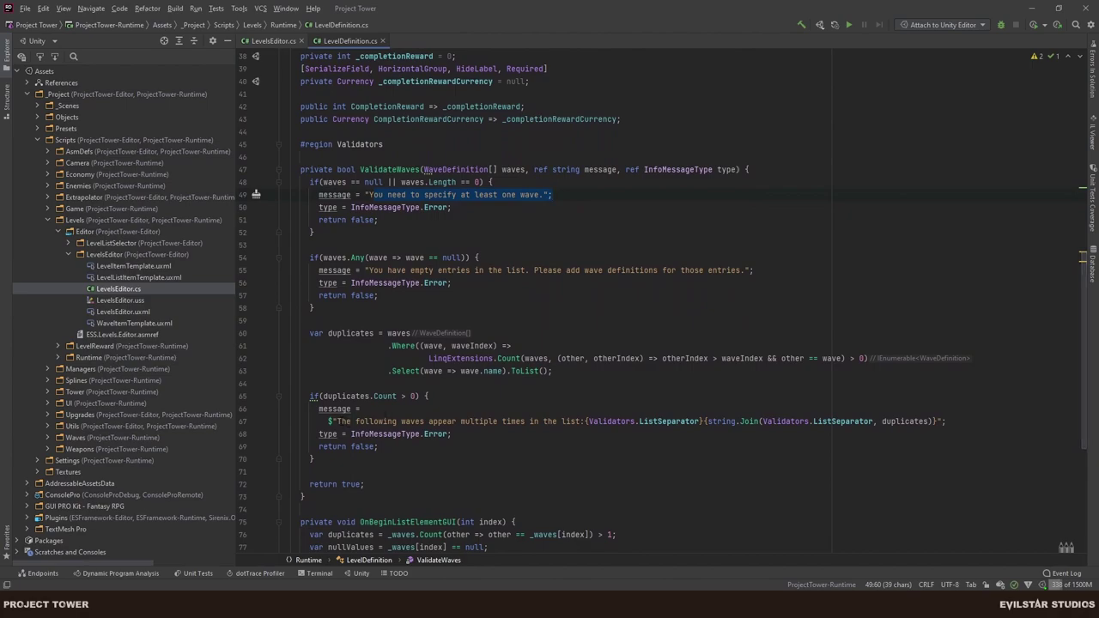
pyautogui.moveTo(341, 421); pyautogui.dragTo(577, 420)
pyautogui.scroll(-3, 577, 421)
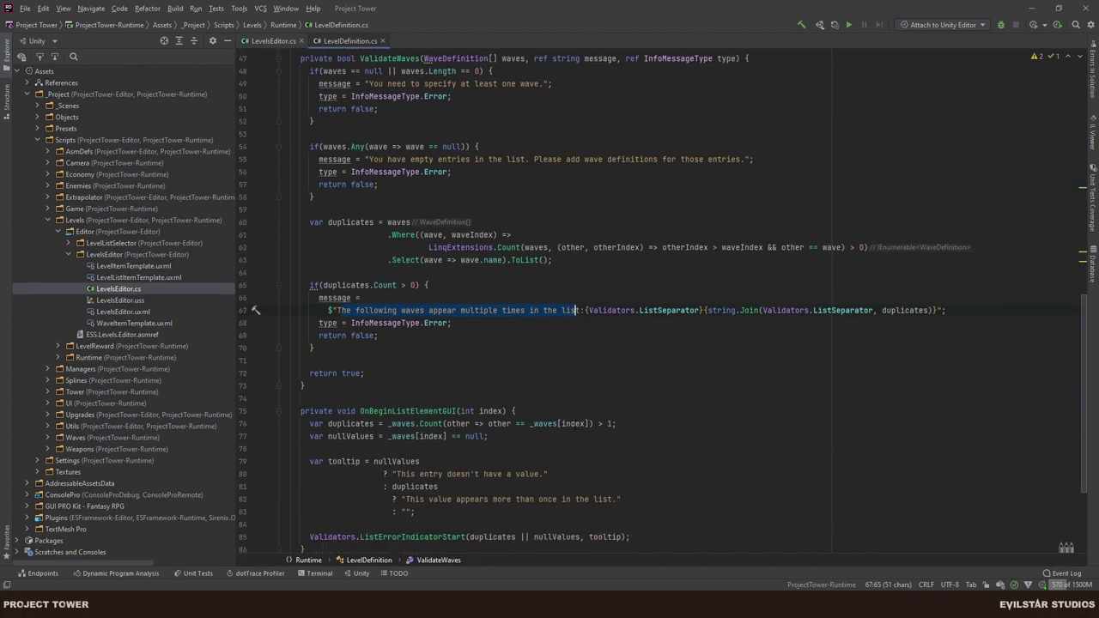
pyautogui.scroll(-4, 377, 335)
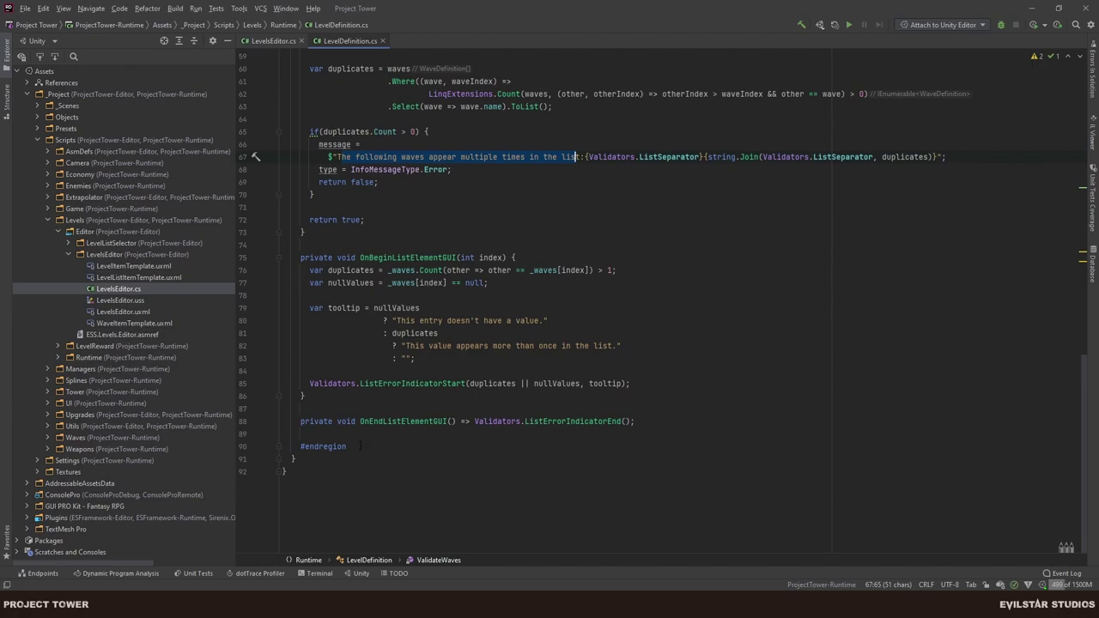
pyautogui.moveTo(360, 435); pyautogui.dragTo(355, 169)
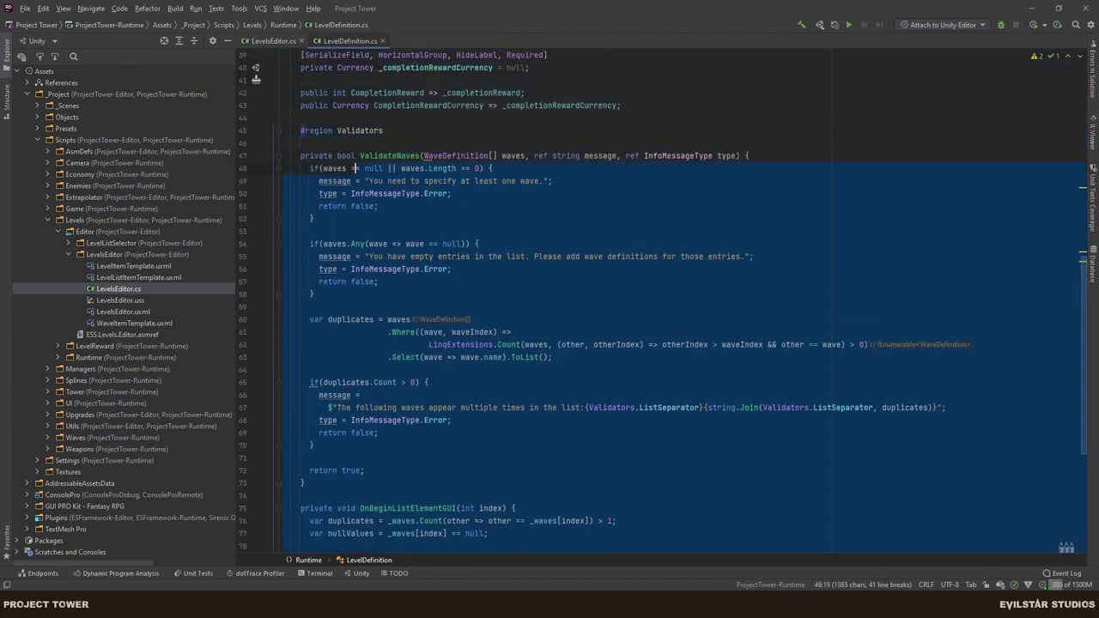
# Delete the entire Validators region and the leftover blank line.
pyautogui.keyDown('shift'); pyautogui.click(264, 130); pyautogui.keyUp('shift')
pyautogui.press('Delete')
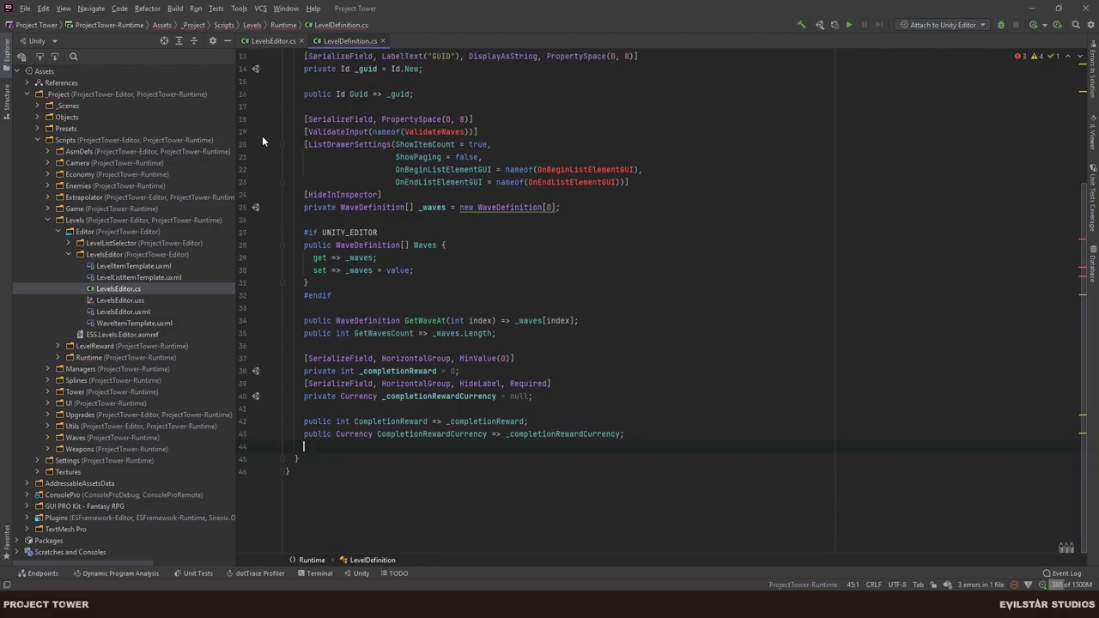
pyautogui.press('BackSpace')
# Delete the ValidateInput and ListDrawerSettings attributes from _waves, then switch to Unity.
pyautogui.click(629, 195)
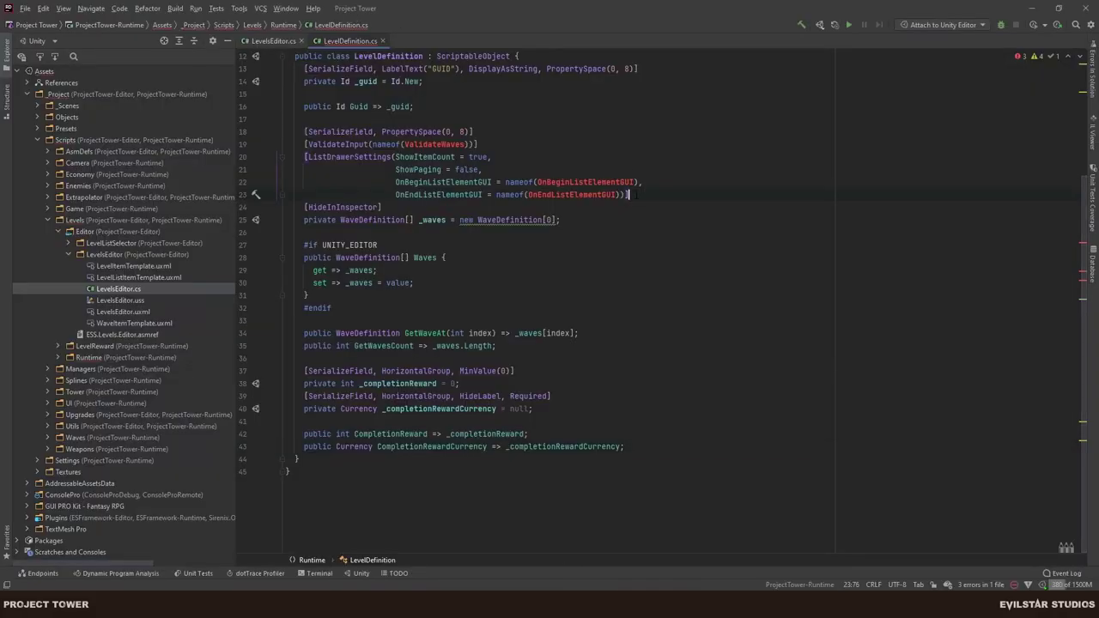
pyautogui.moveTo(629, 195); pyautogui.dragTo(474, 131)
pyautogui.press('Delete')
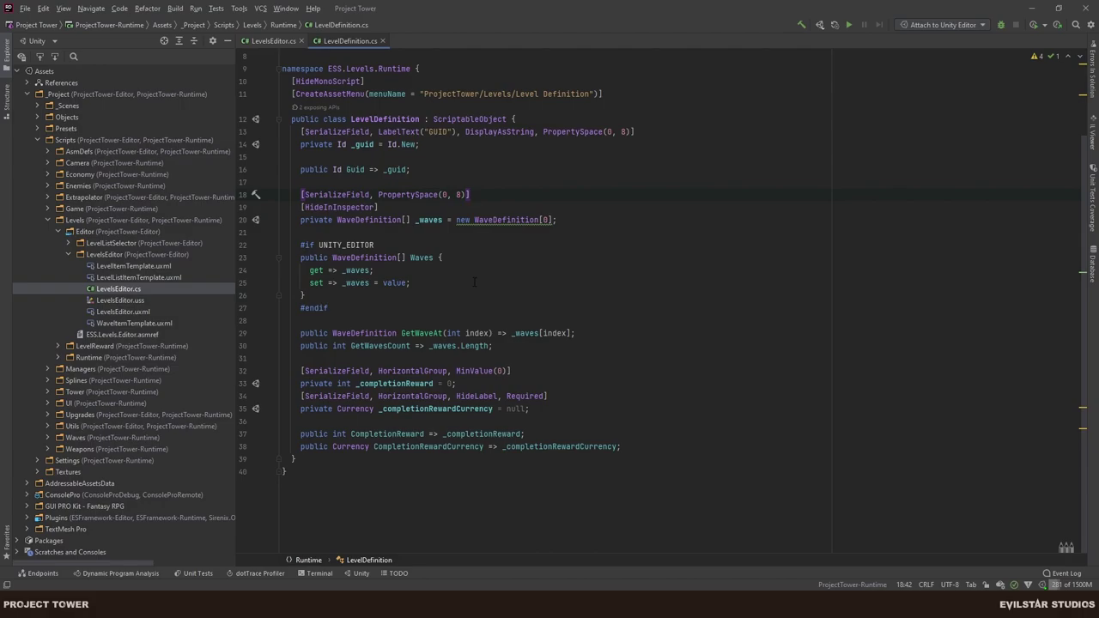
pyautogui.hotkey('alt', 'Tab')
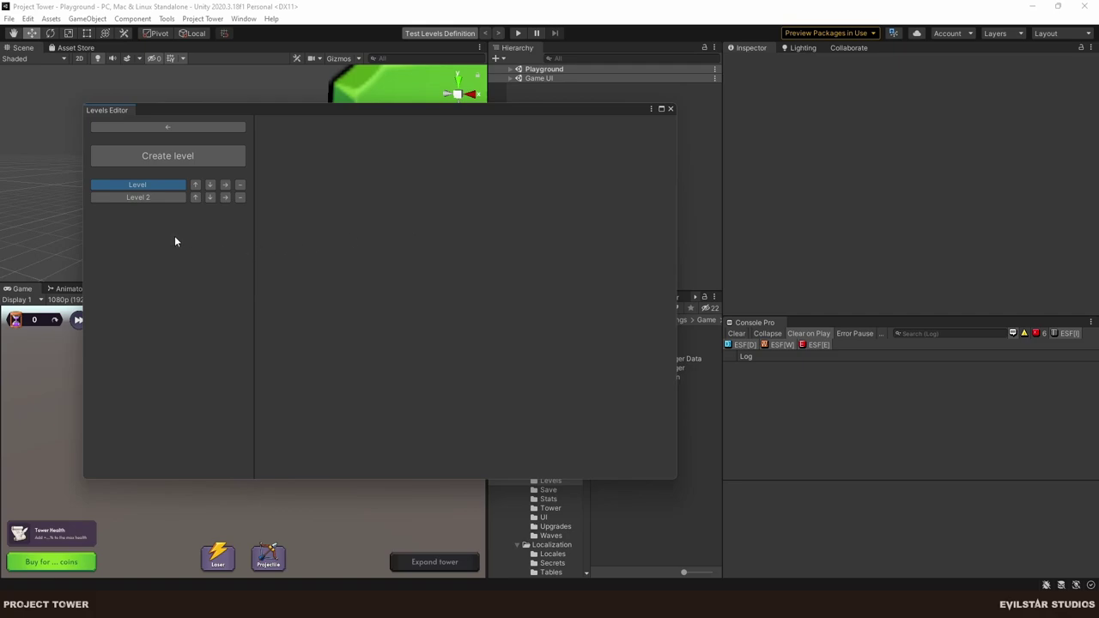
# Compare the two levels in the Levels Editor and open Level 2's waves.
pyautogui.click(142, 197)
pyautogui.click(143, 185)
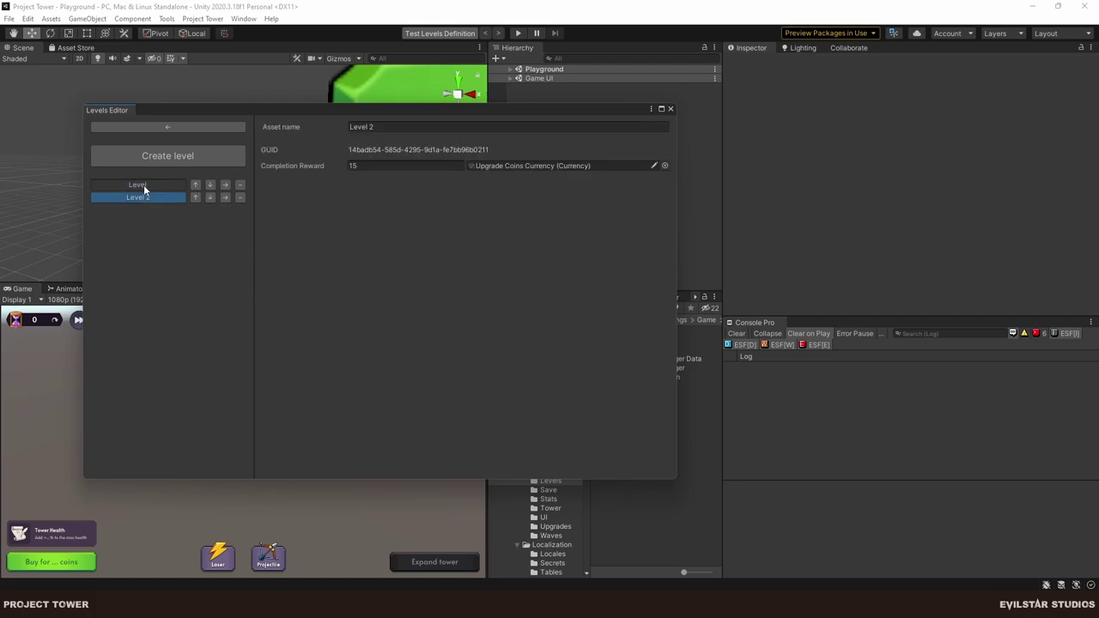
pyautogui.click(142, 199)
pyautogui.click(142, 185)
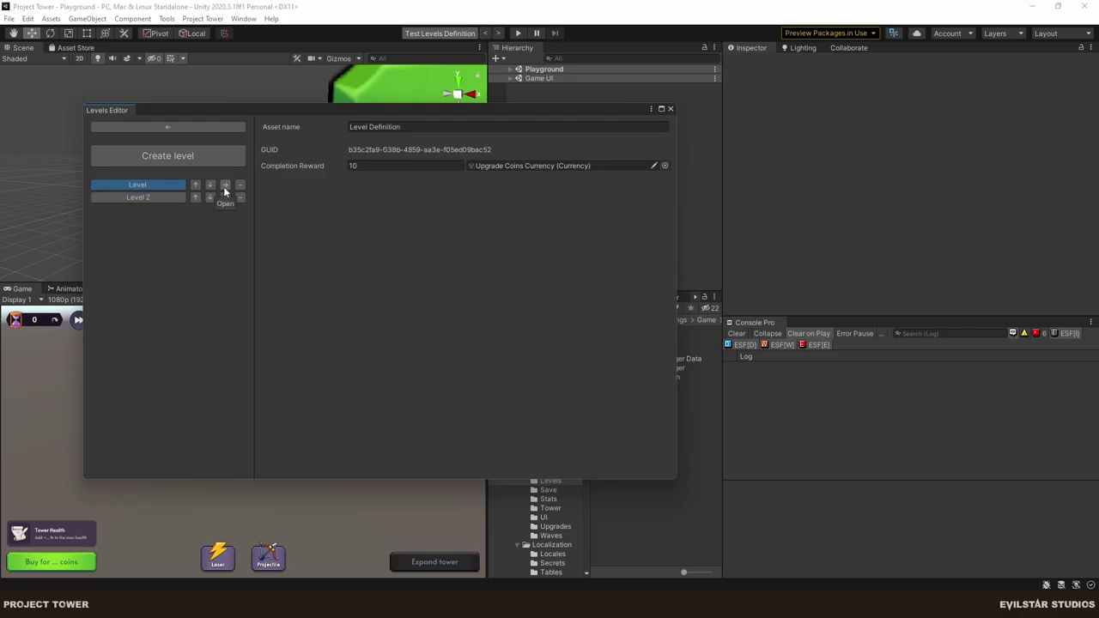
pyautogui.click(225, 197)
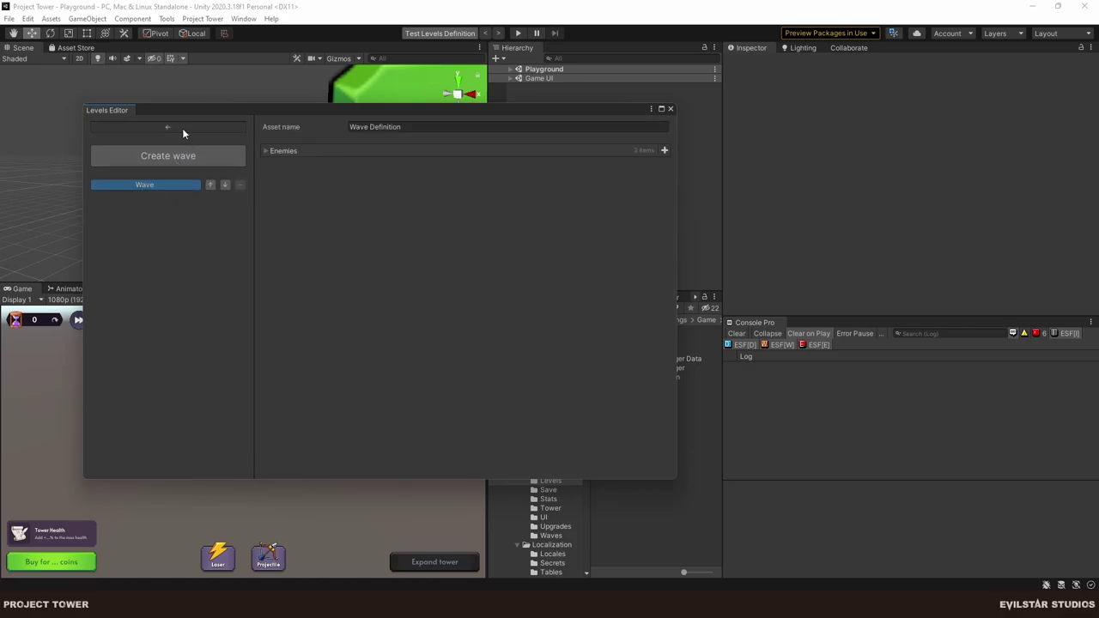
pyautogui.click(172, 127)
pyautogui.click(160, 198)
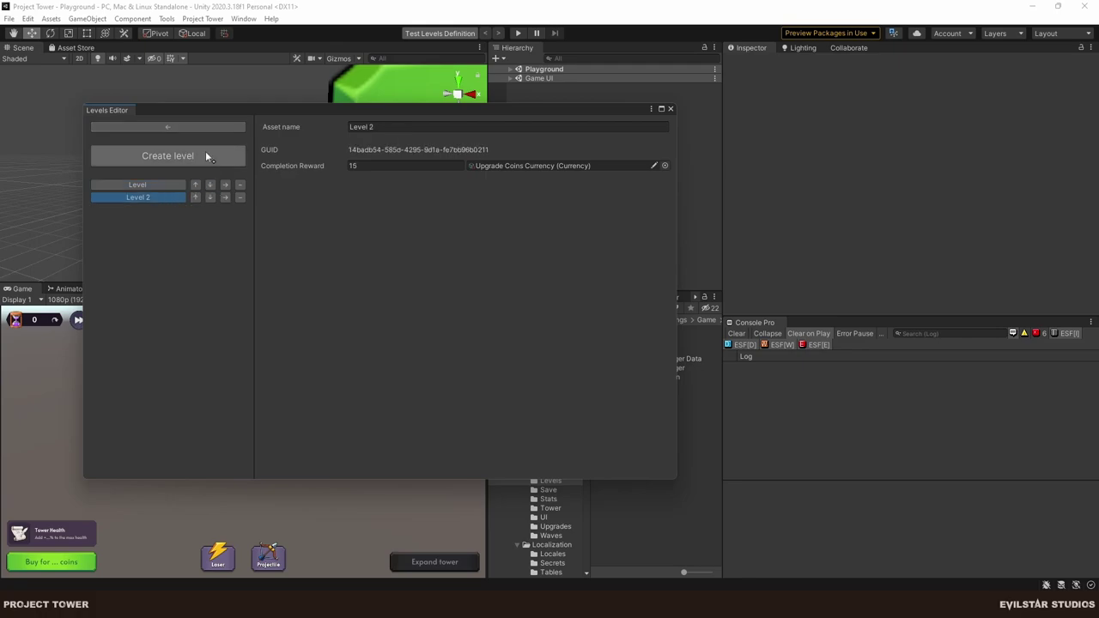
pyautogui.click(225, 197)
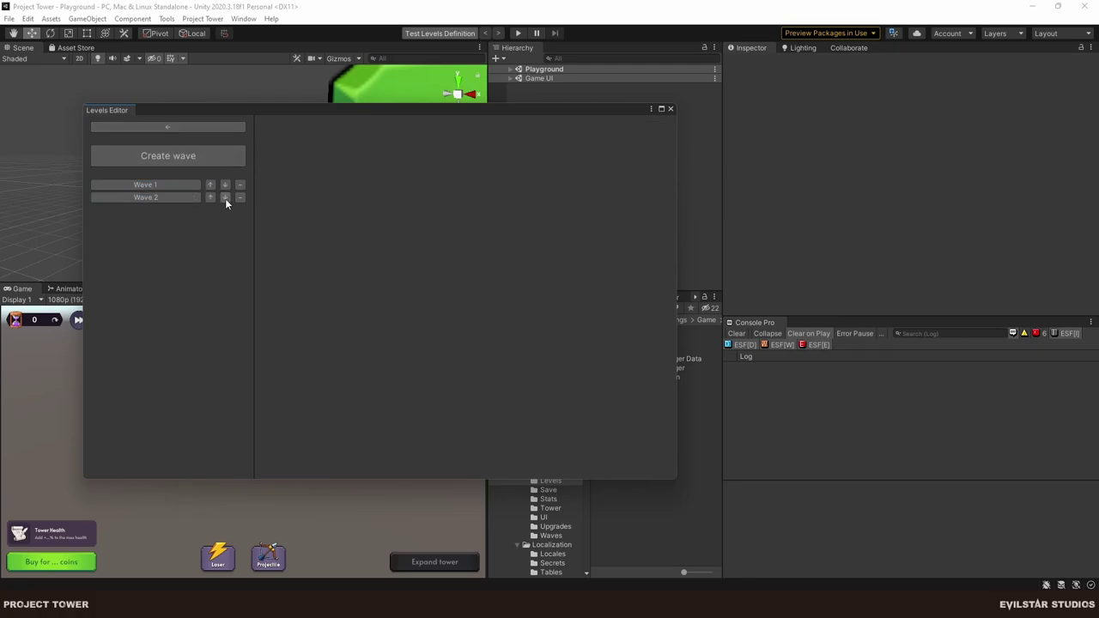
# Create a new wave for Level 2 named 'Wave 3'.
pyautogui.click(172, 158)
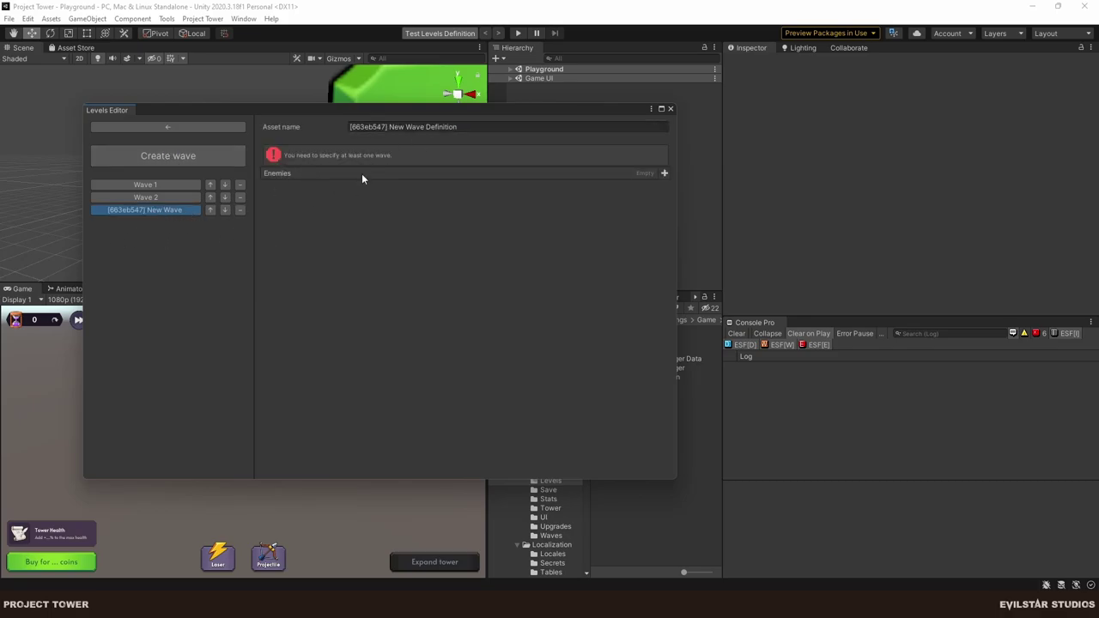
pyautogui.click(496, 127)
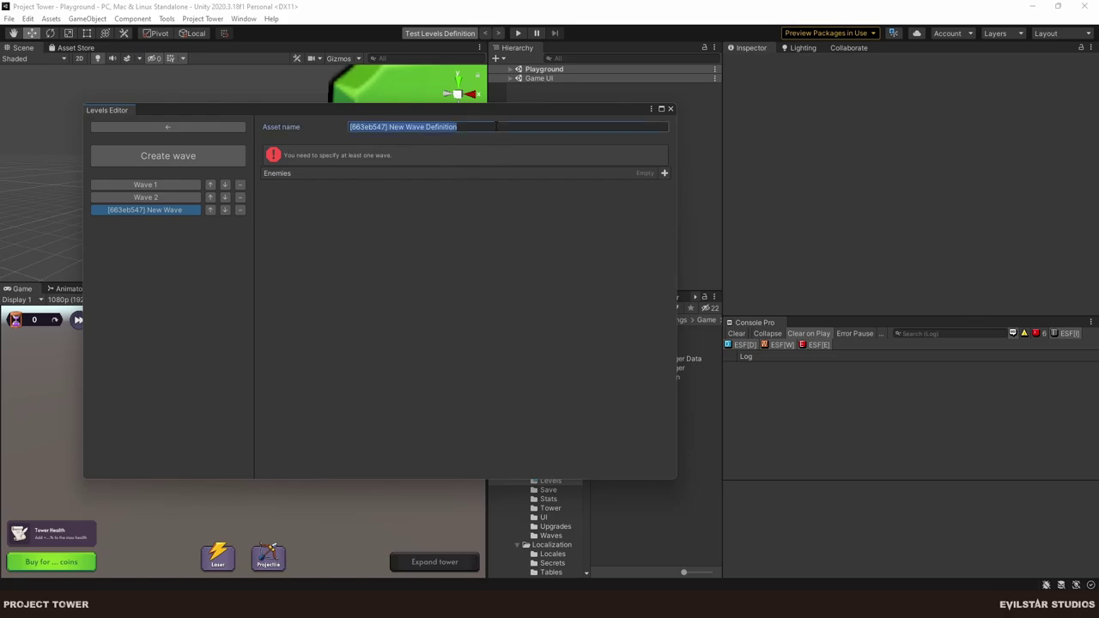
pyautogui.write('Wave 3')
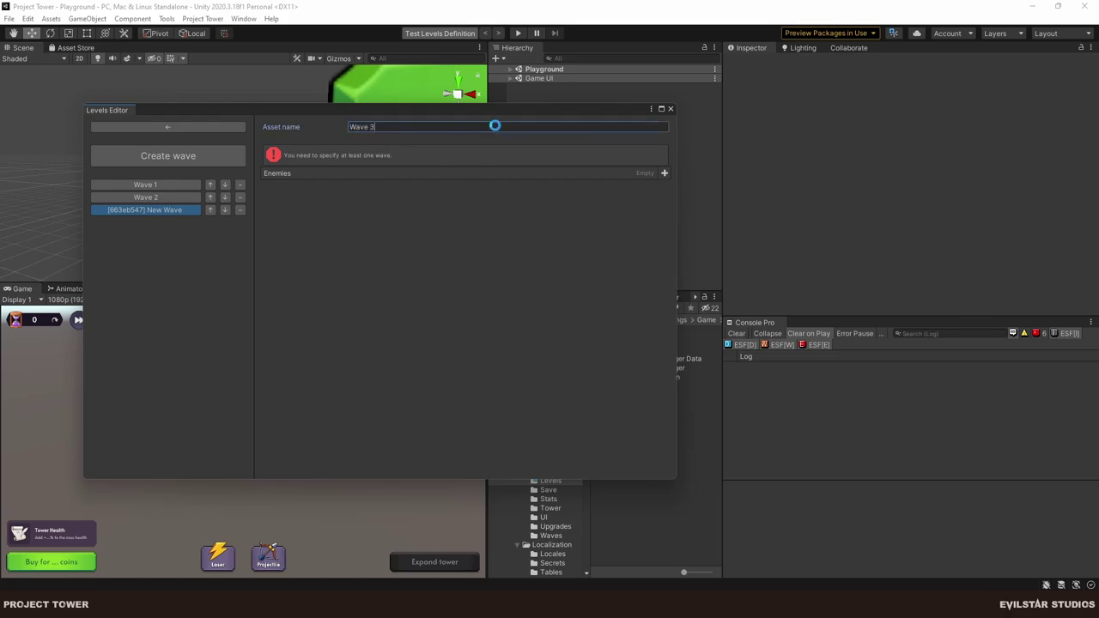
pyautogui.press('Return')
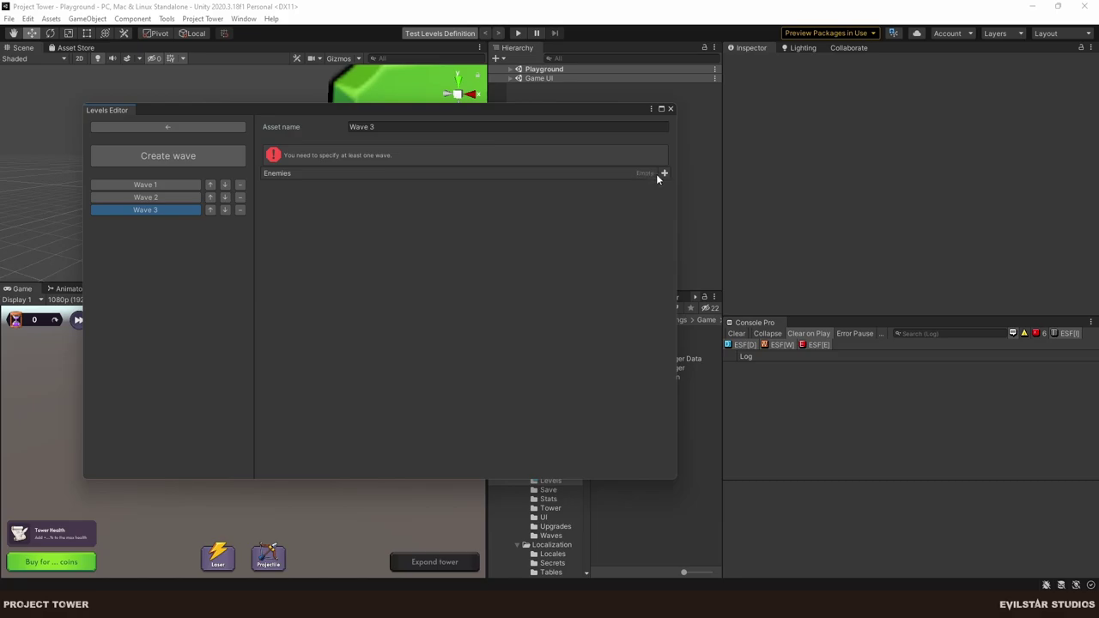
# Add one Enemies entry spawning Small Enemy Definition, leaving spawn rate at 1.
pyautogui.click(664, 174)
pyautogui.click(282, 151)
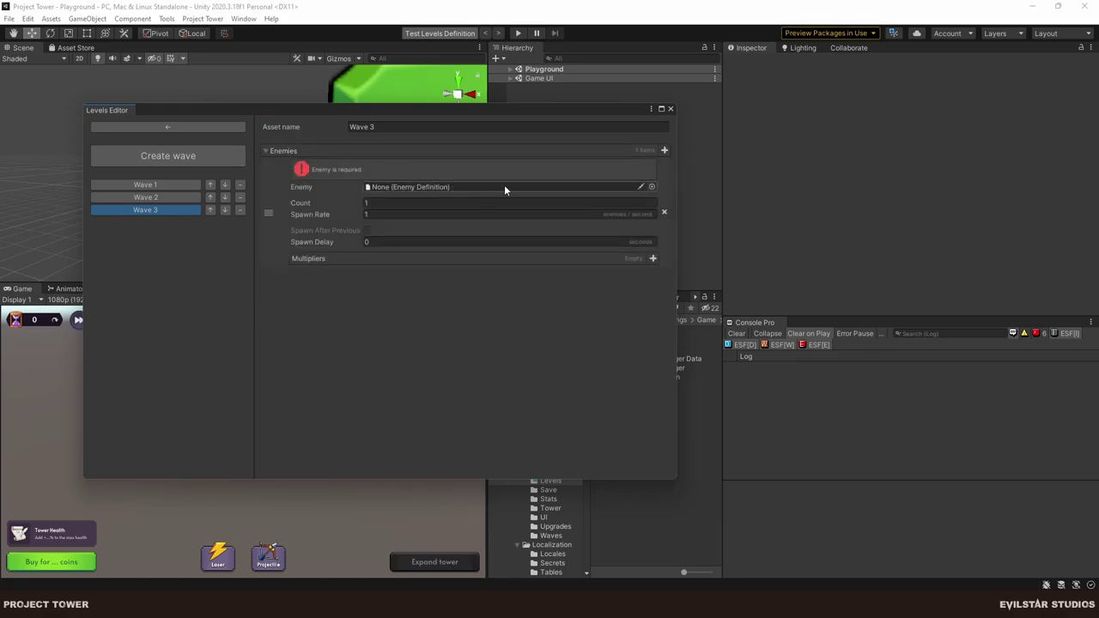
pyautogui.click(655, 187)
pyautogui.doubleClick(637, 222)
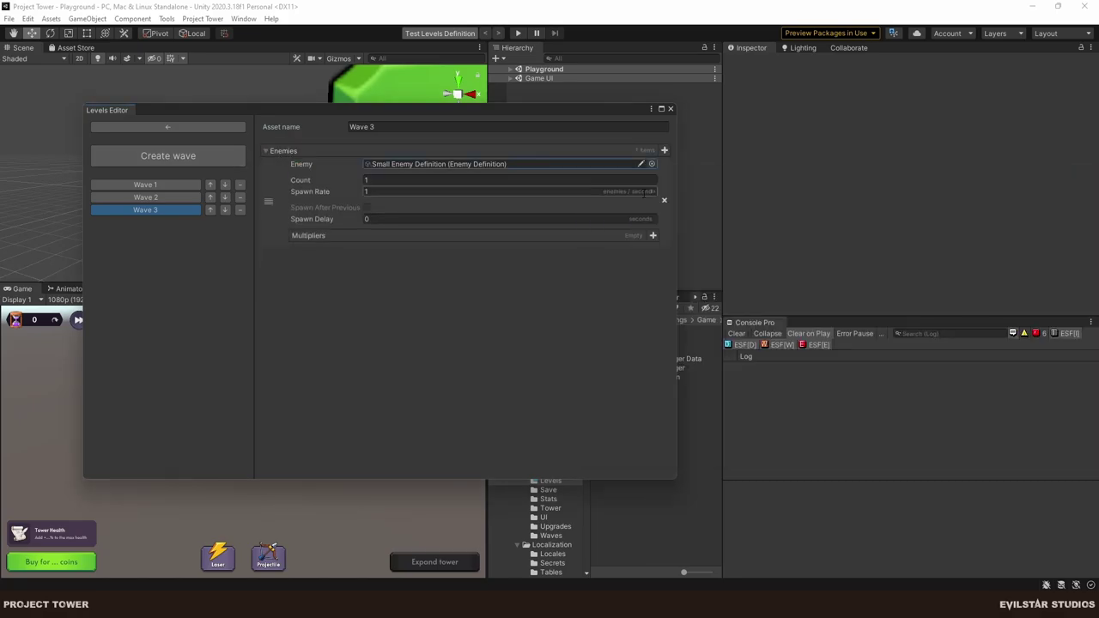
pyautogui.click(335, 180)
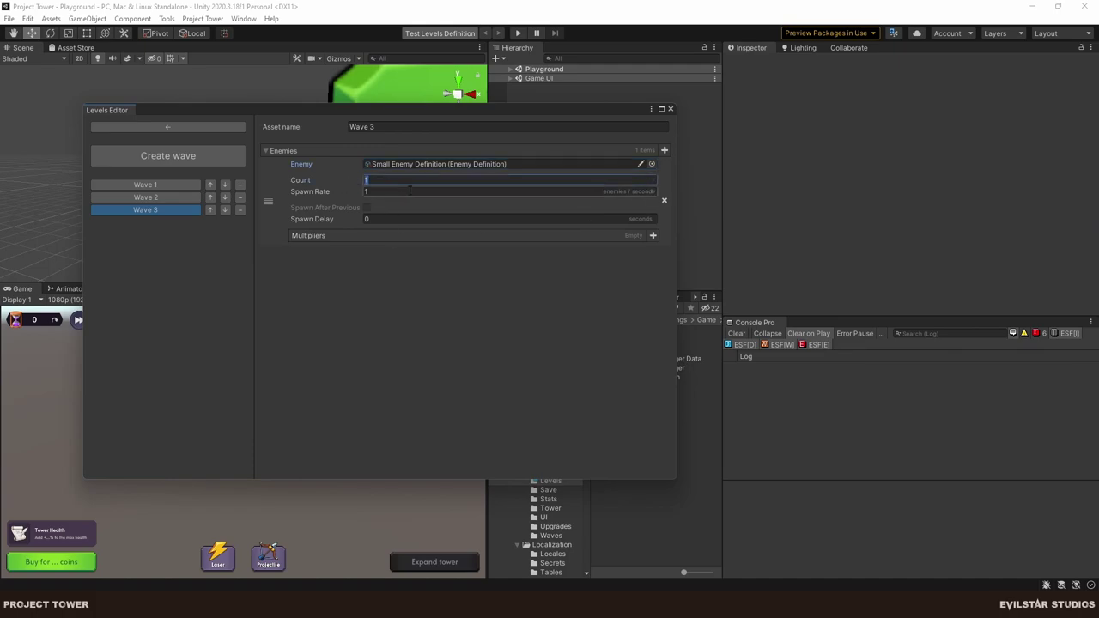
pyautogui.click(391, 192)
pyautogui.click(409, 272)
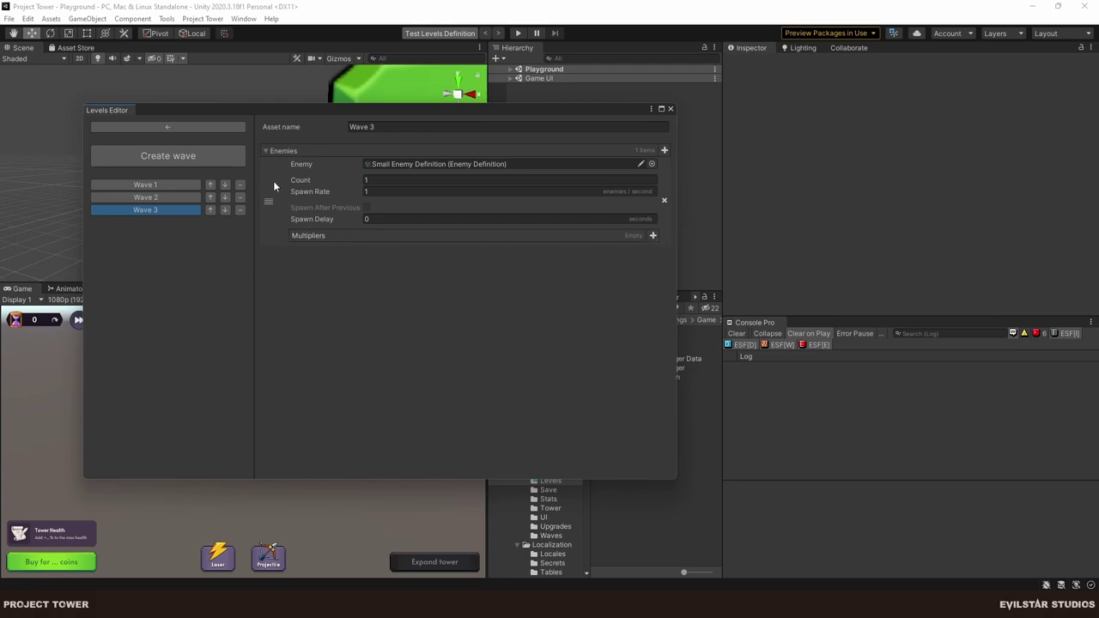
pyautogui.click(182, 127)
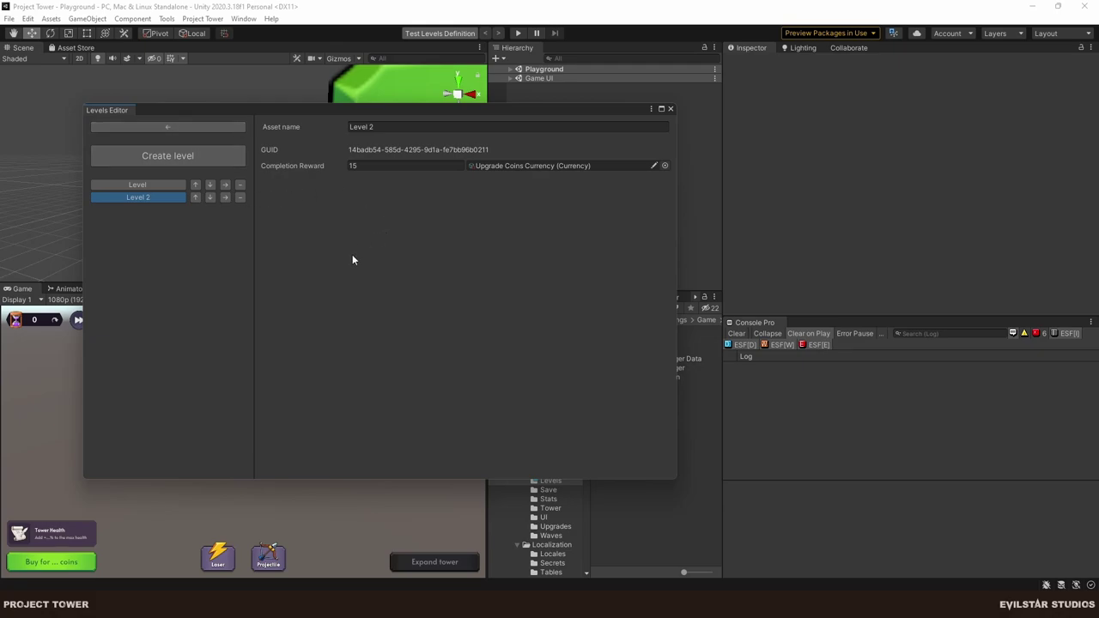
# Close the Levels Editor and expand Test Levels Definition's Levels list in the Inspector.
pyautogui.click(672, 109)
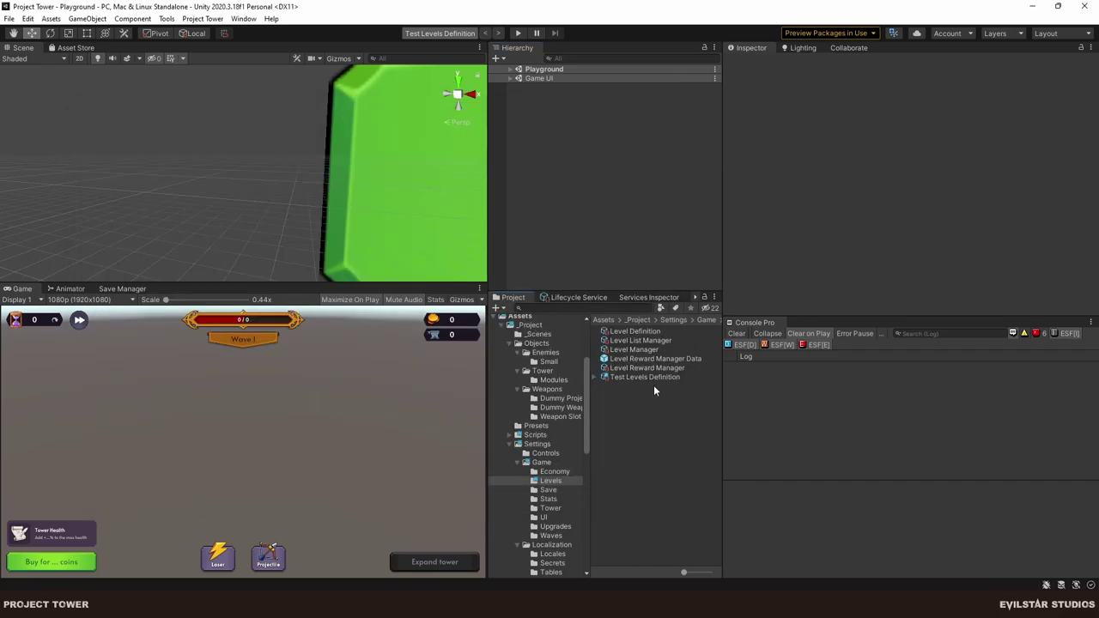
pyautogui.click(594, 377)
pyautogui.click(626, 387)
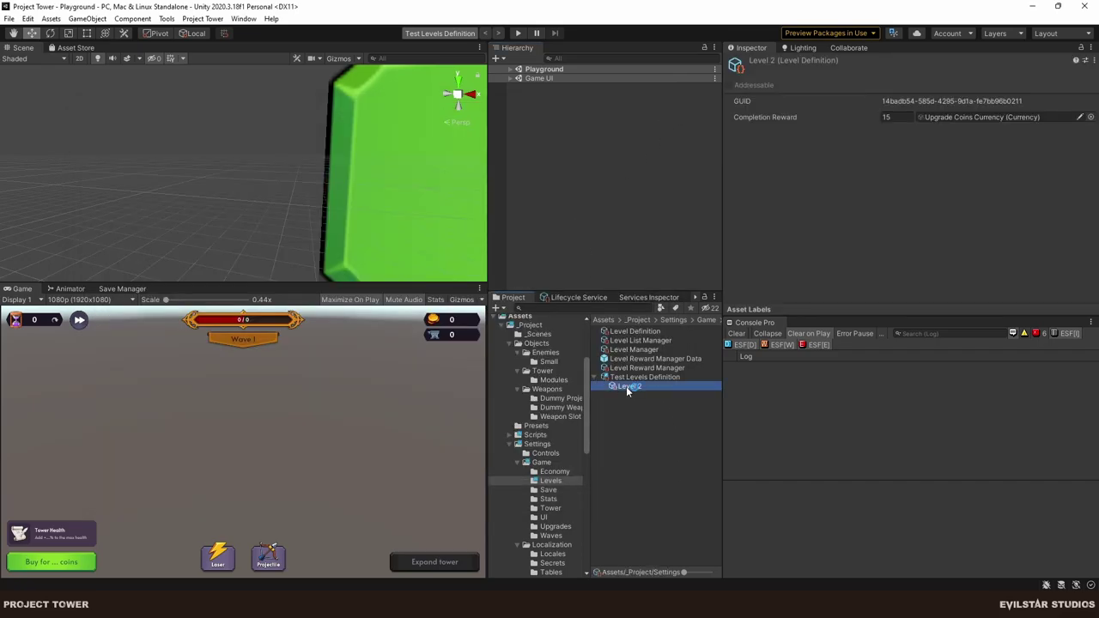
pyautogui.click(633, 377)
pyautogui.click(624, 388)
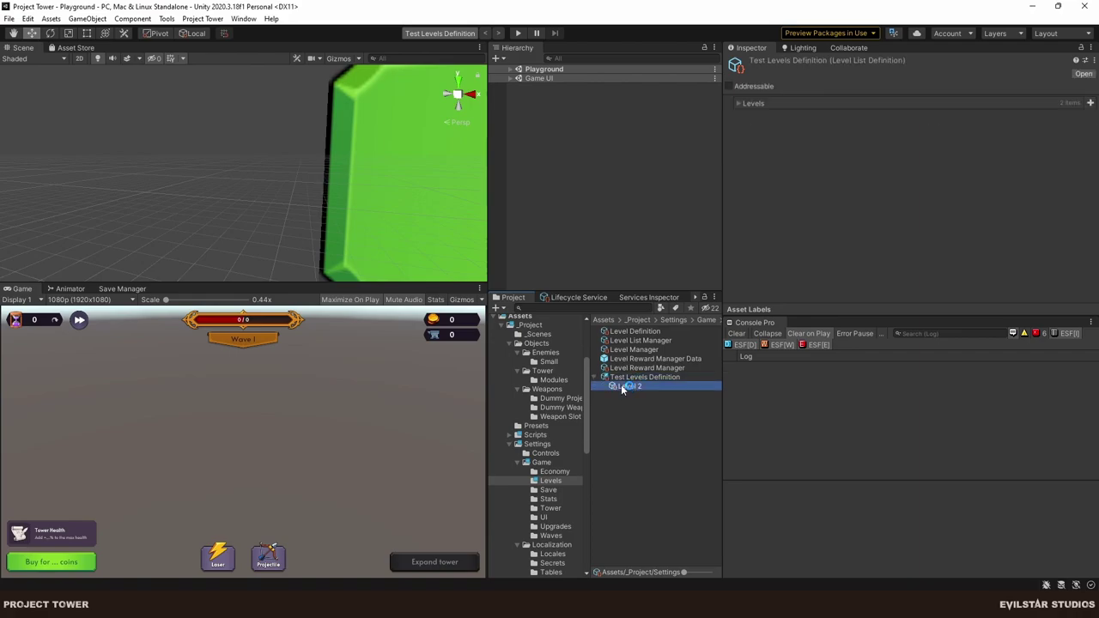
pyautogui.click(636, 379)
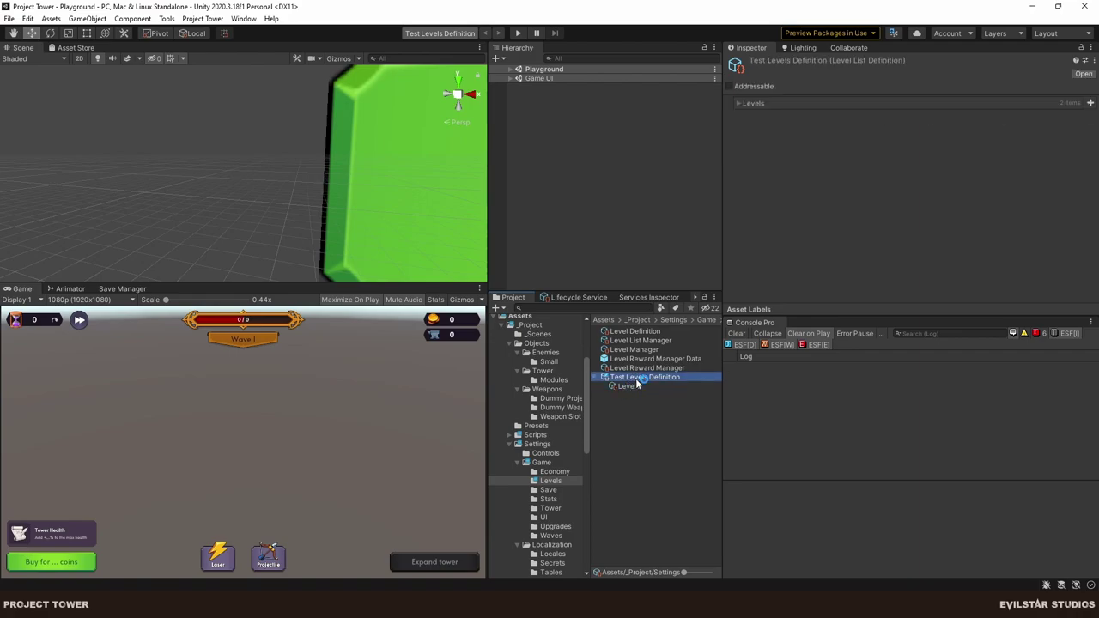
pyautogui.click(768, 108)
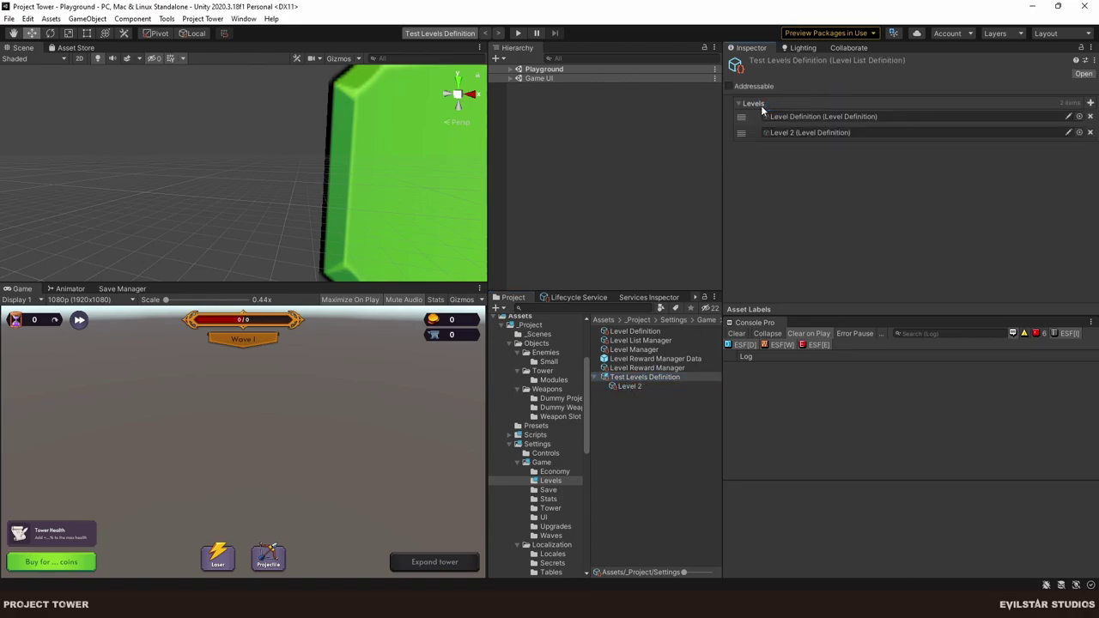
# Reopen the Levels Editor to view the Test Levels details, then close it.
pyautogui.click(204, 19)
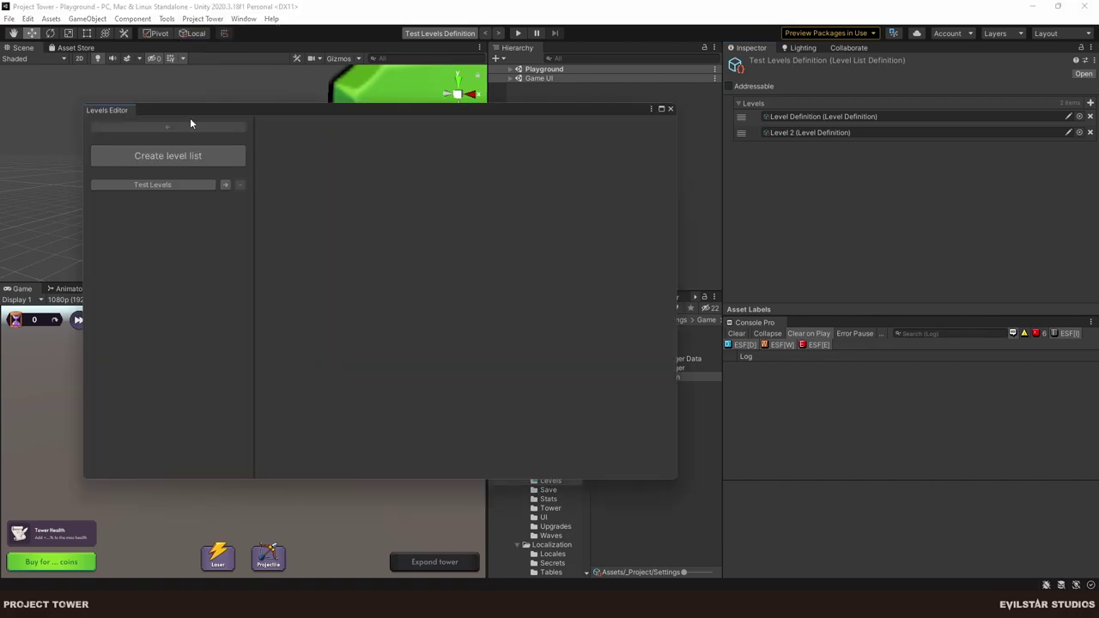
pyautogui.click(167, 185)
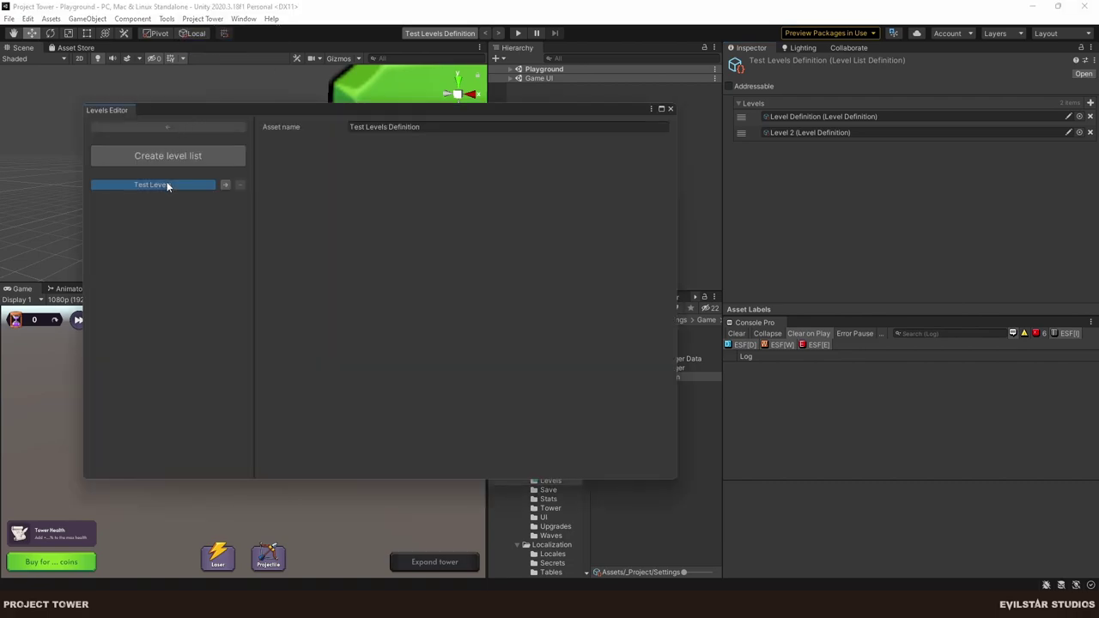
pyautogui.click(670, 109)
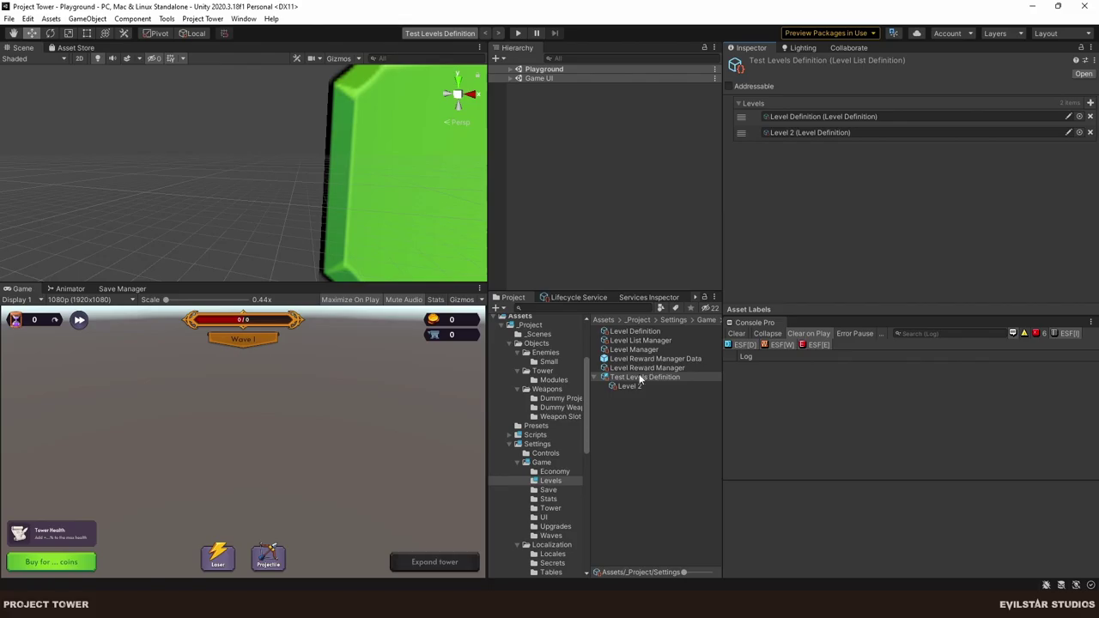
# Open LevelListDefinition.cs in Rider and check its level list in Unity.
pyautogui.hotkey('alt', 'Tab')
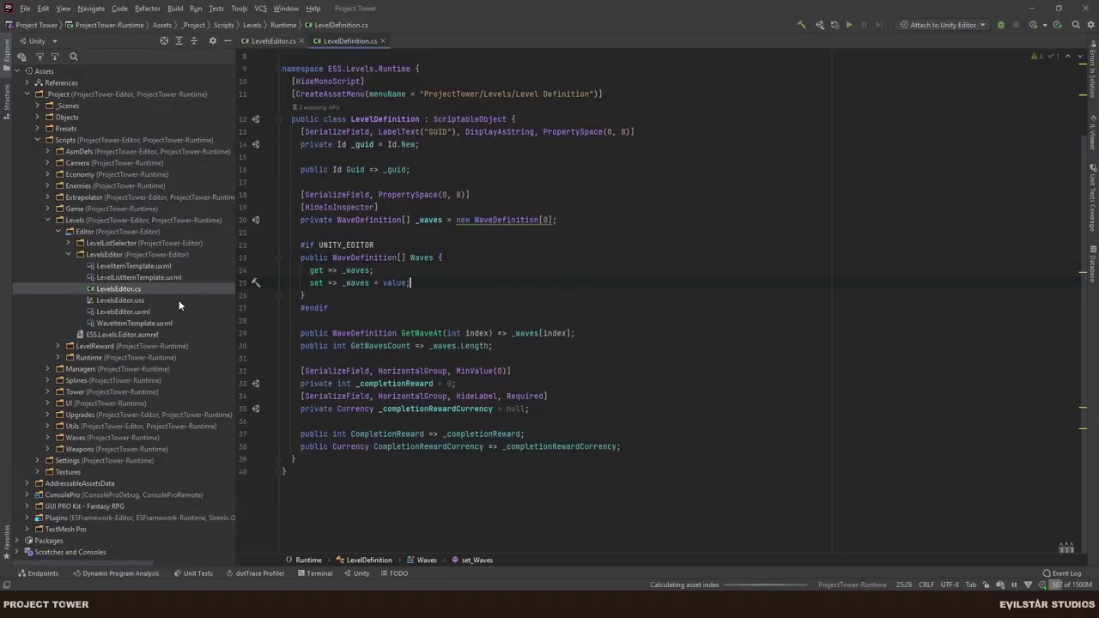
pyautogui.click(164, 40)
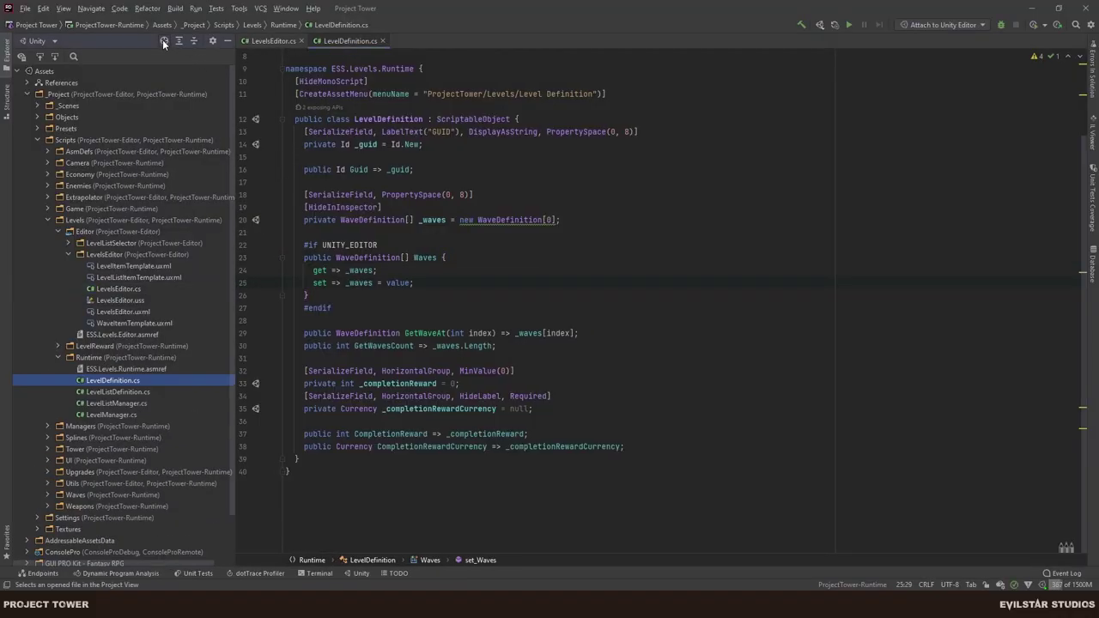
pyautogui.doubleClick(128, 392)
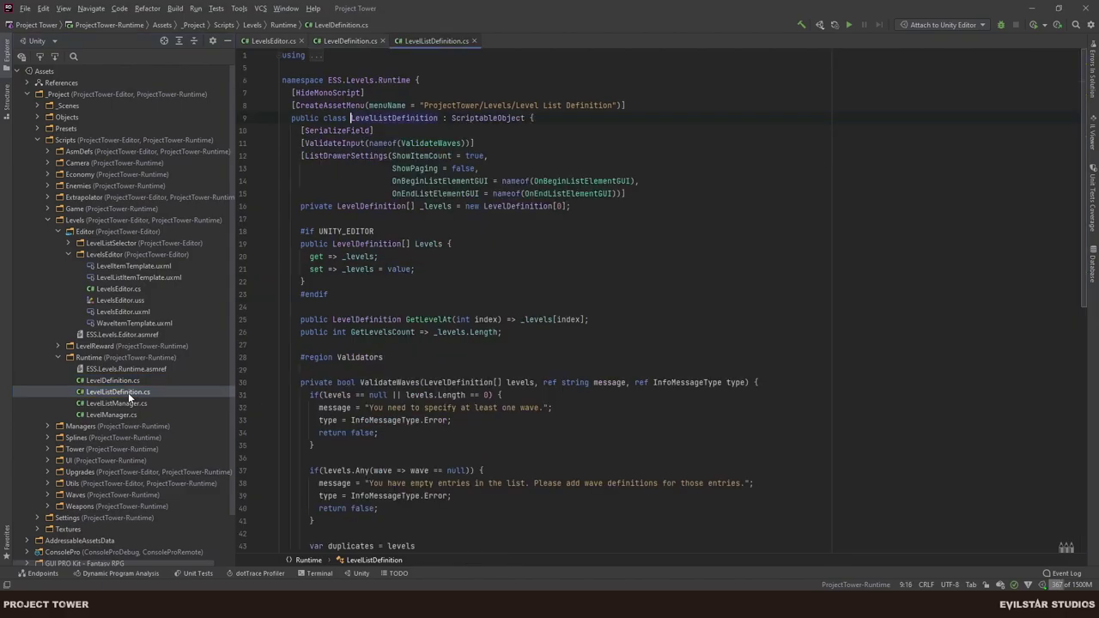
pyautogui.hotkey('alt', 'Tab')
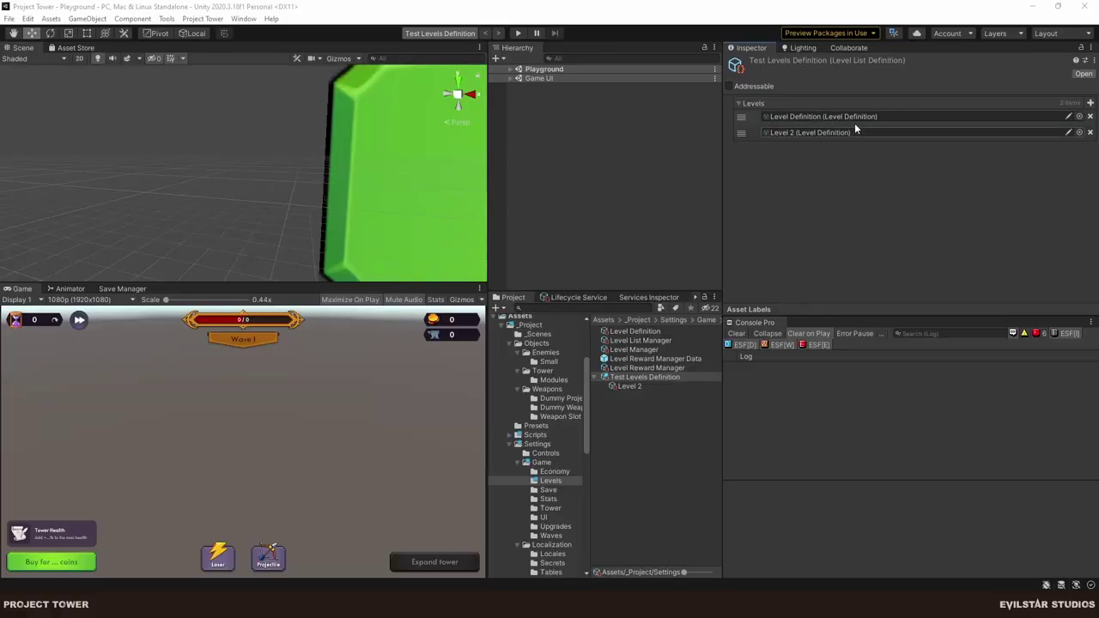
pyautogui.hotkey('alt', 'Tab')
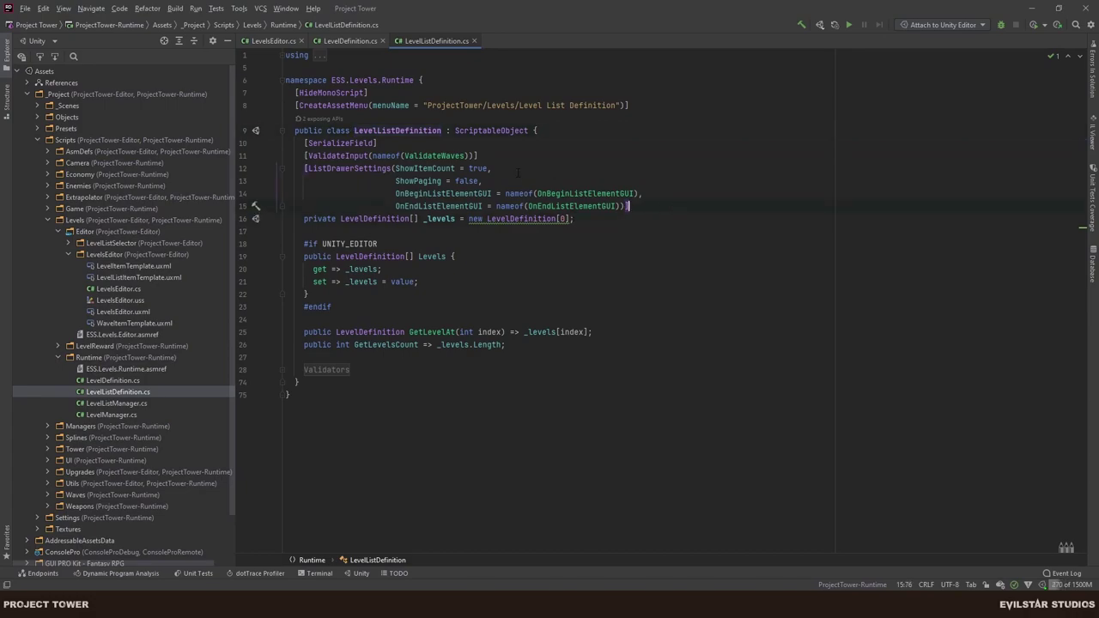
# Delete the whole #region Validators block and its leftover blank lines.
pyautogui.click(286, 369)
pyautogui.scroll(-4, 287, 369)
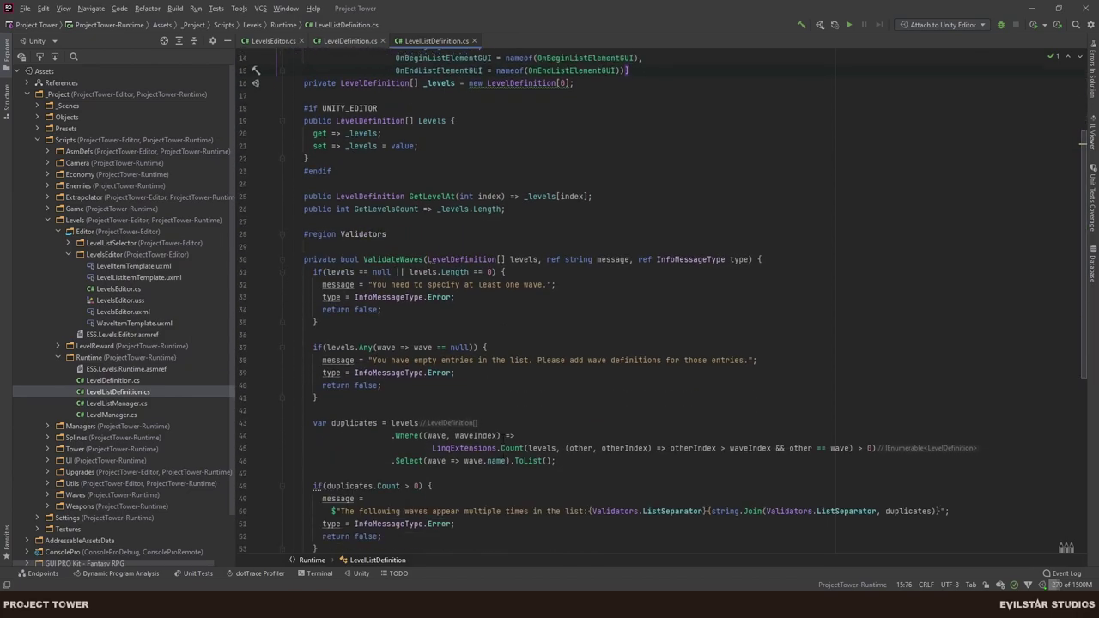
pyautogui.scroll(-8, 427, 259)
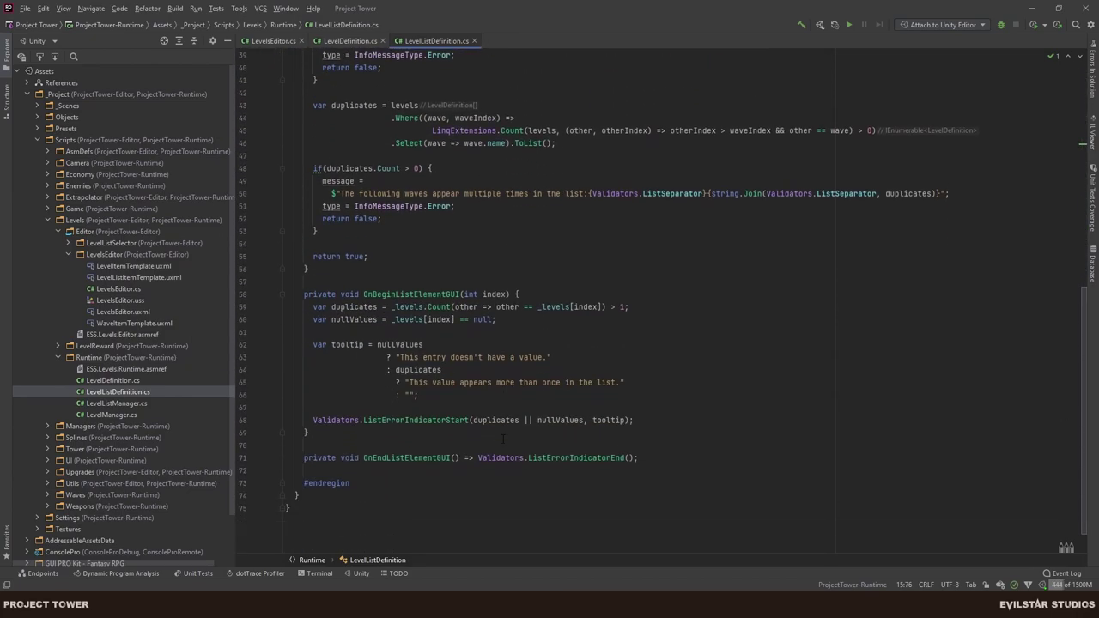
pyautogui.moveTo(657, 459); pyautogui.dragTo(283, 123)
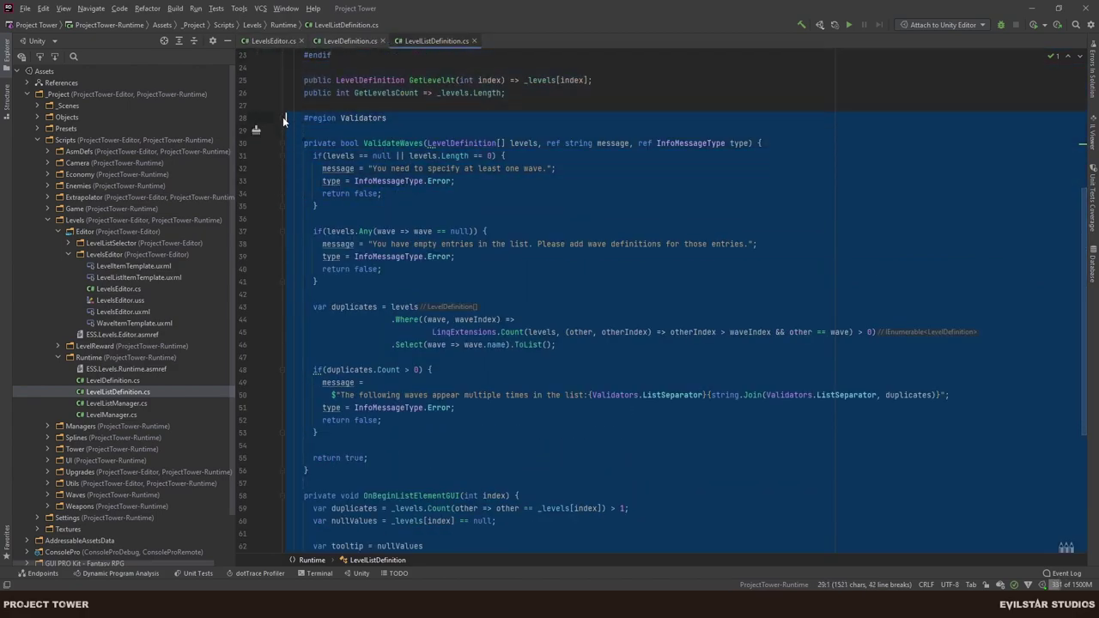
pyautogui.hotkey('ctrl', 'x')
pyautogui.press('Delete')
pyautogui.press('Delete')
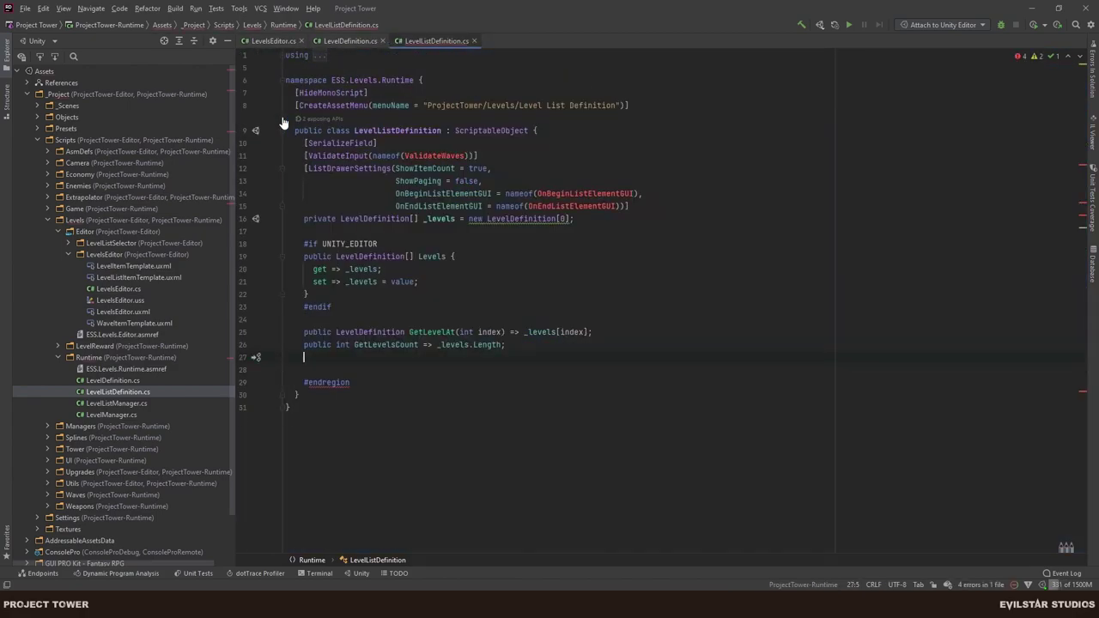
pyautogui.hotkey('shift', 'Up')
pyautogui.press('Delete')
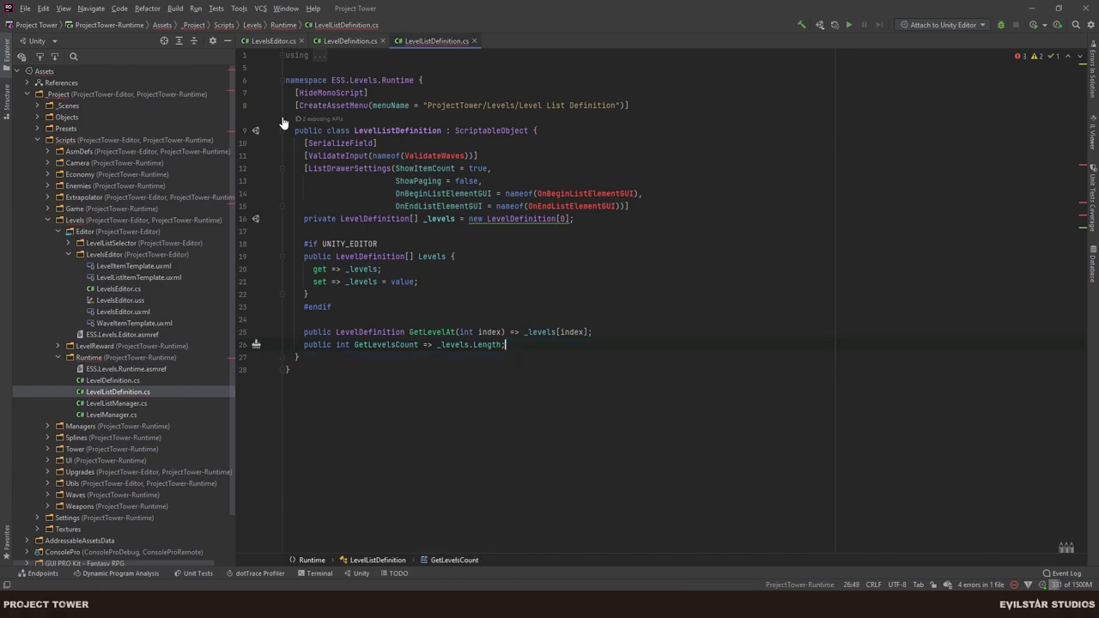
# Replace the ValidateInput and ListDrawerSettings attributes on _levels with [HideInInspector].
pyautogui.click(648, 207)
pyautogui.hotkey('shift', 'Up')
pyautogui.hotkey('shift', 'Up')
pyautogui.hotkey('shift', 'Up')
pyautogui.hotkey('shift', 'Up')
pyautogui.hotkey('shift', 'Up')
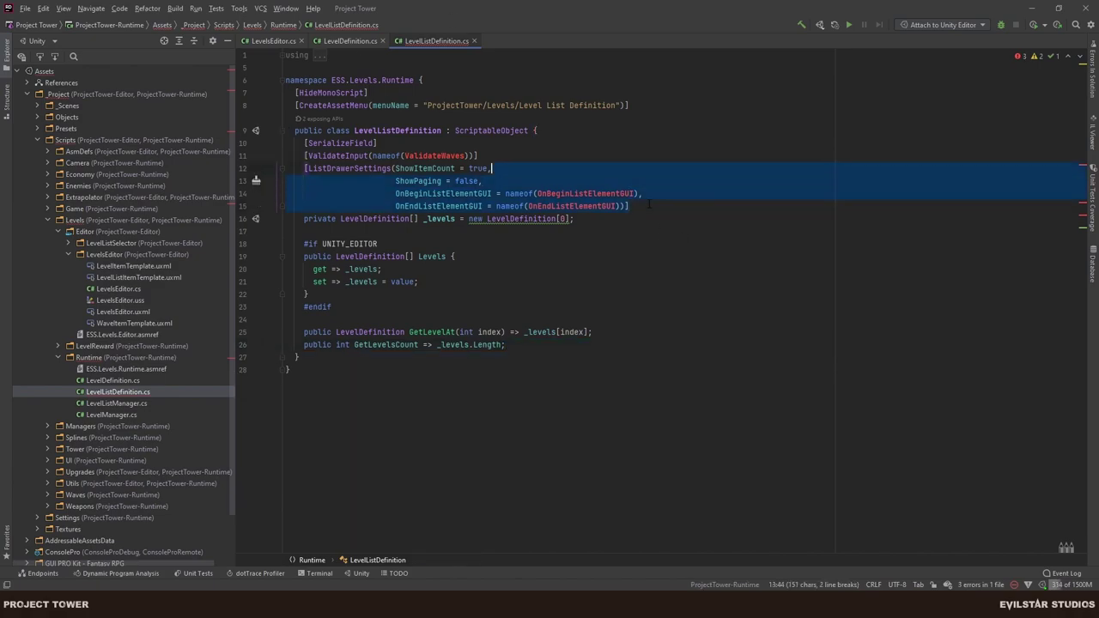
pyautogui.press('Delete')
pyautogui.press('Return')
pyautogui.write('[Hide')
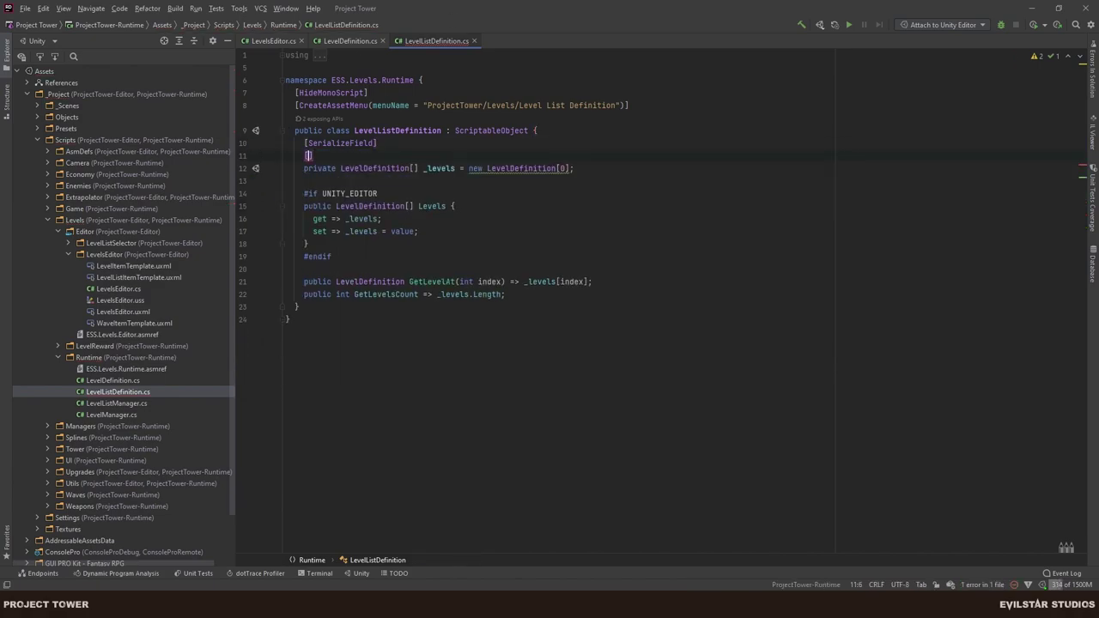
pyautogui.write('In')
pyautogui.press('Return')
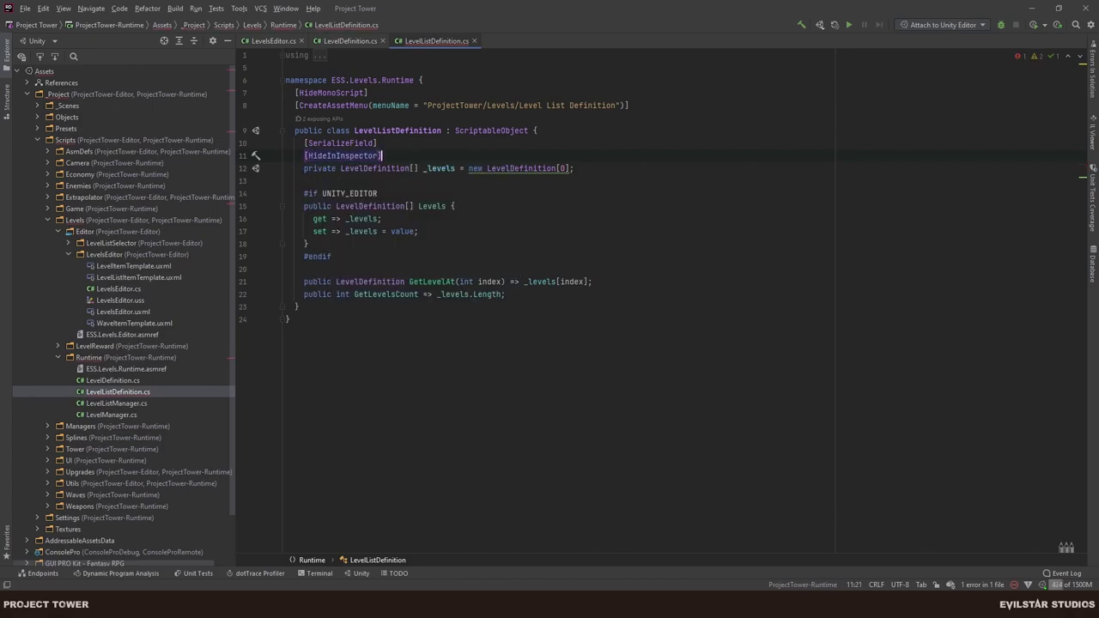
pyautogui.click(634, 170)
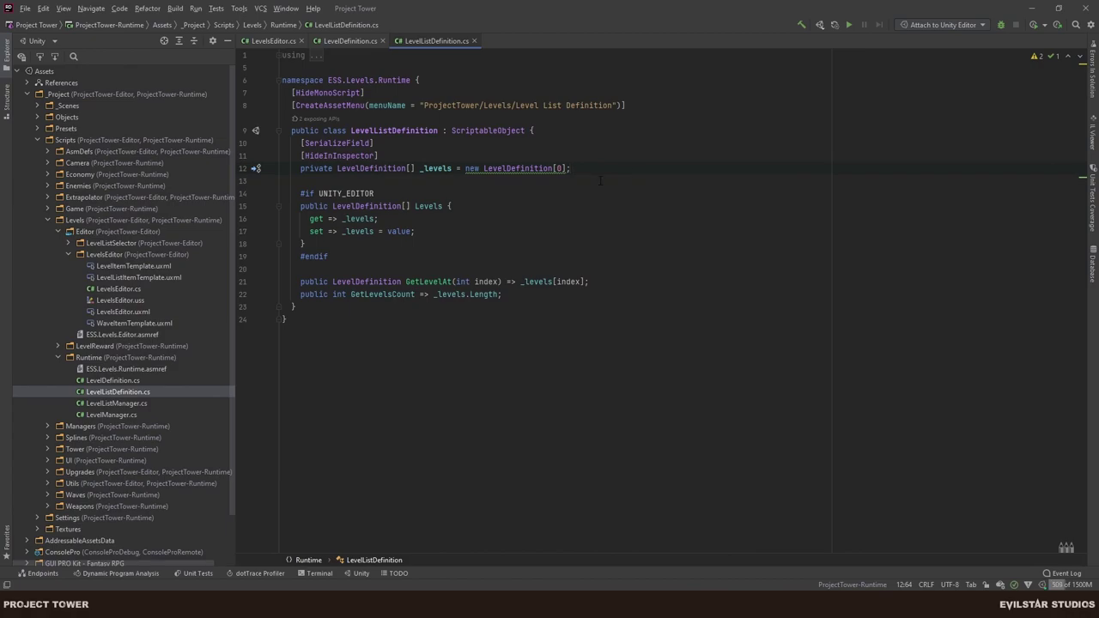
pyautogui.hotkey('alt', 'Tab')
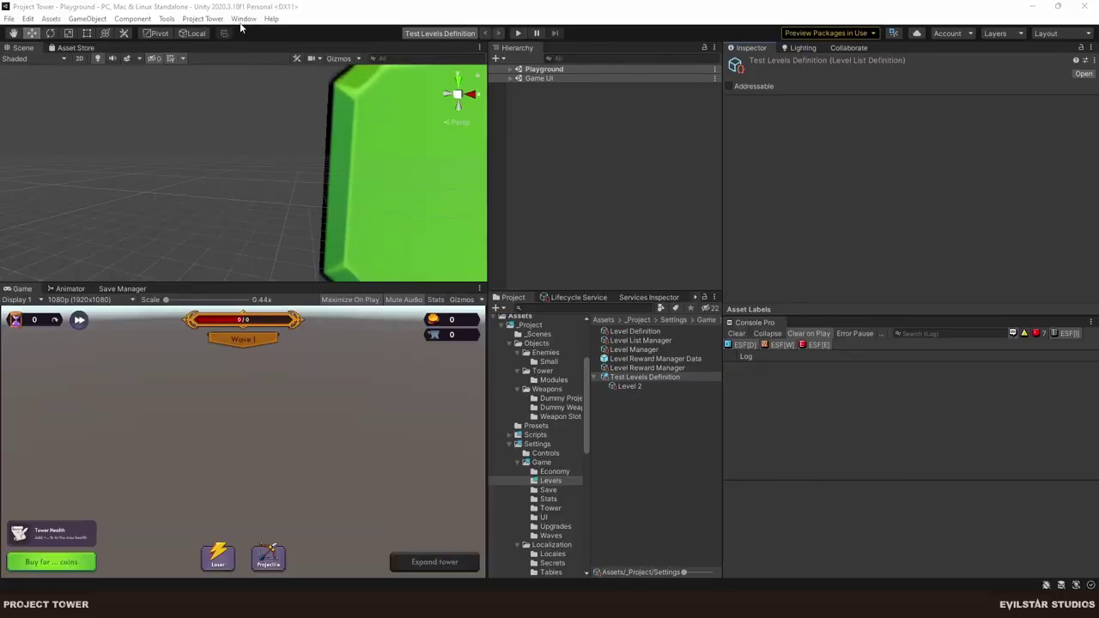
pyautogui.click(633, 379)
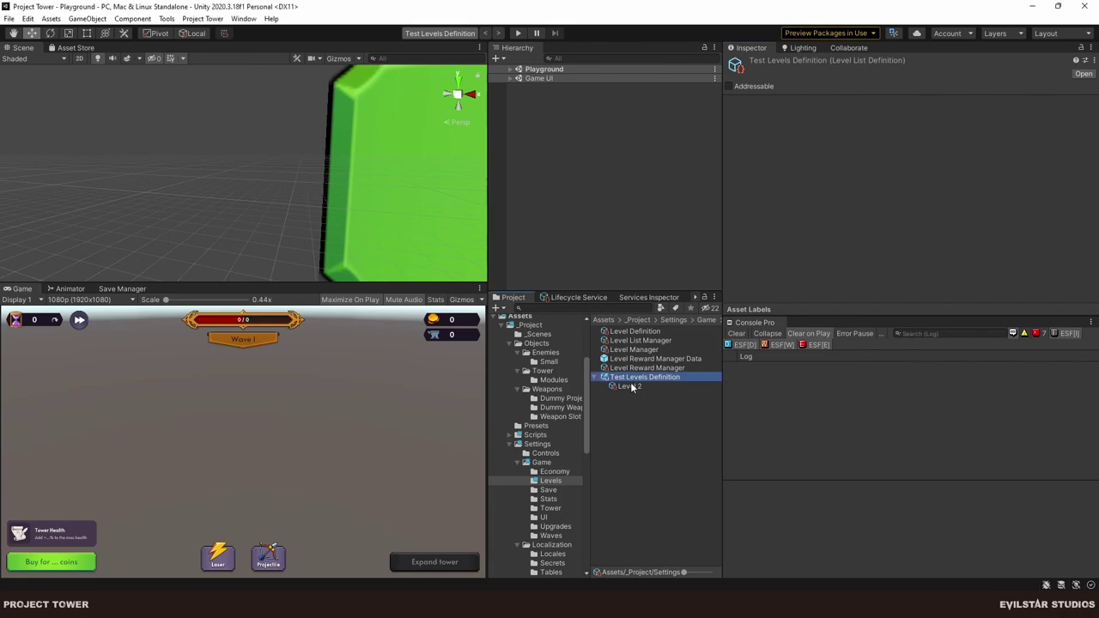
pyautogui.click(631, 386)
pyautogui.click(628, 378)
pyautogui.click(628, 388)
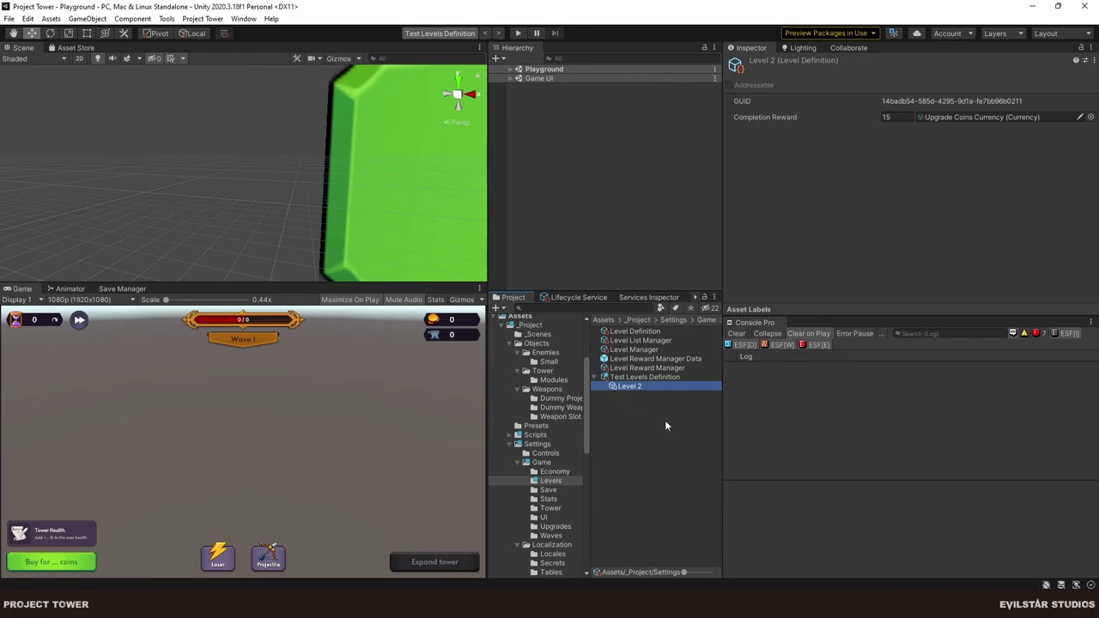
pyautogui.click(631, 378)
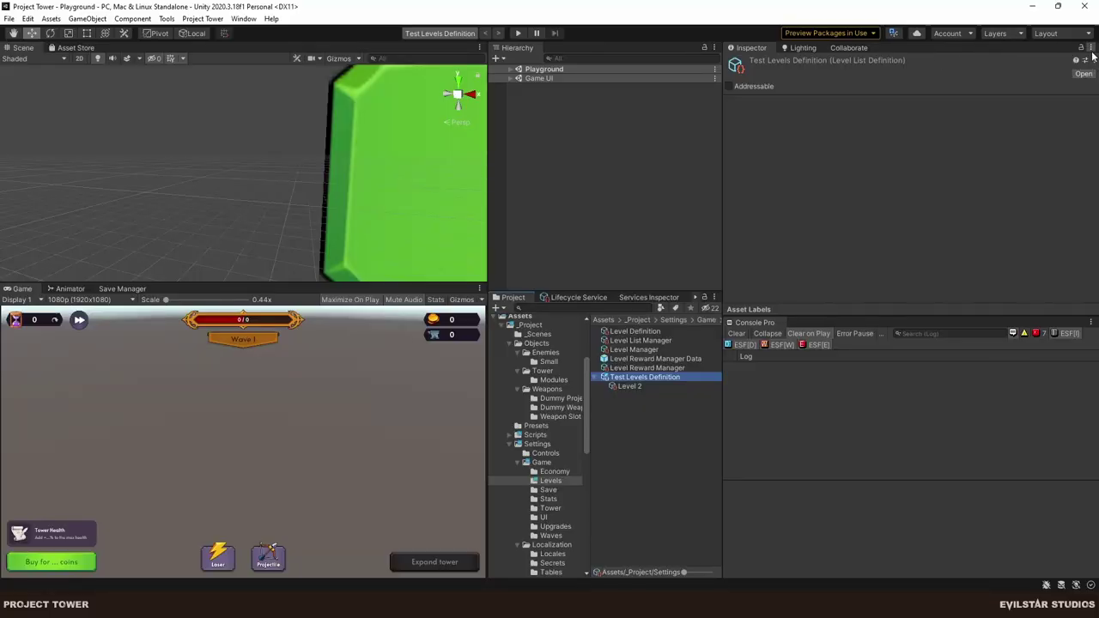
pyautogui.click(1090, 48)
pyautogui.click(996, 91)
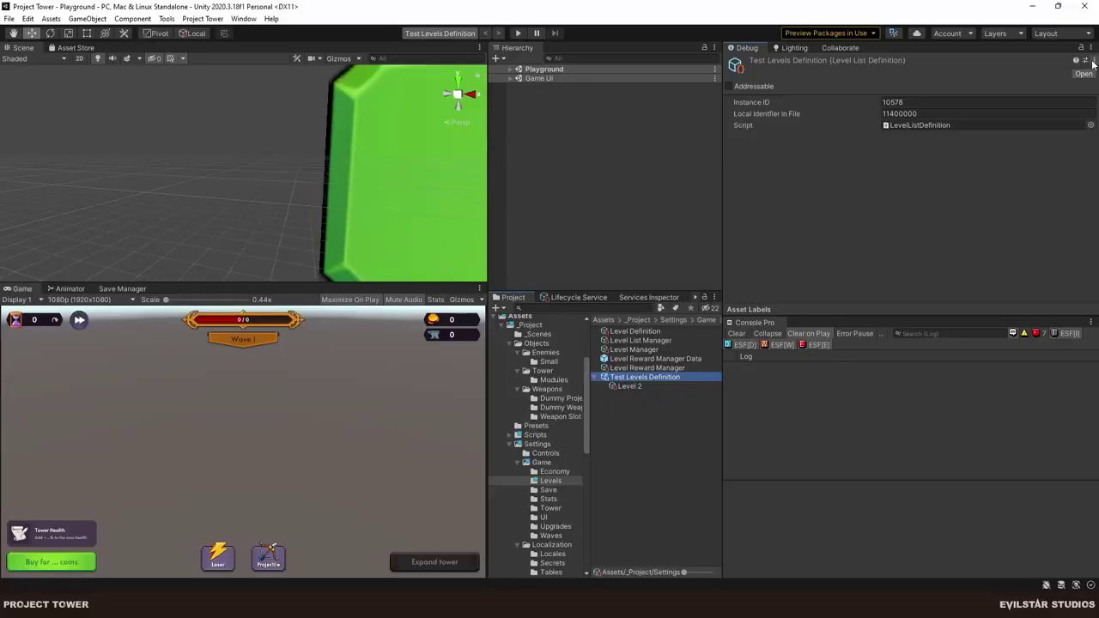
pyautogui.click(1092, 61)
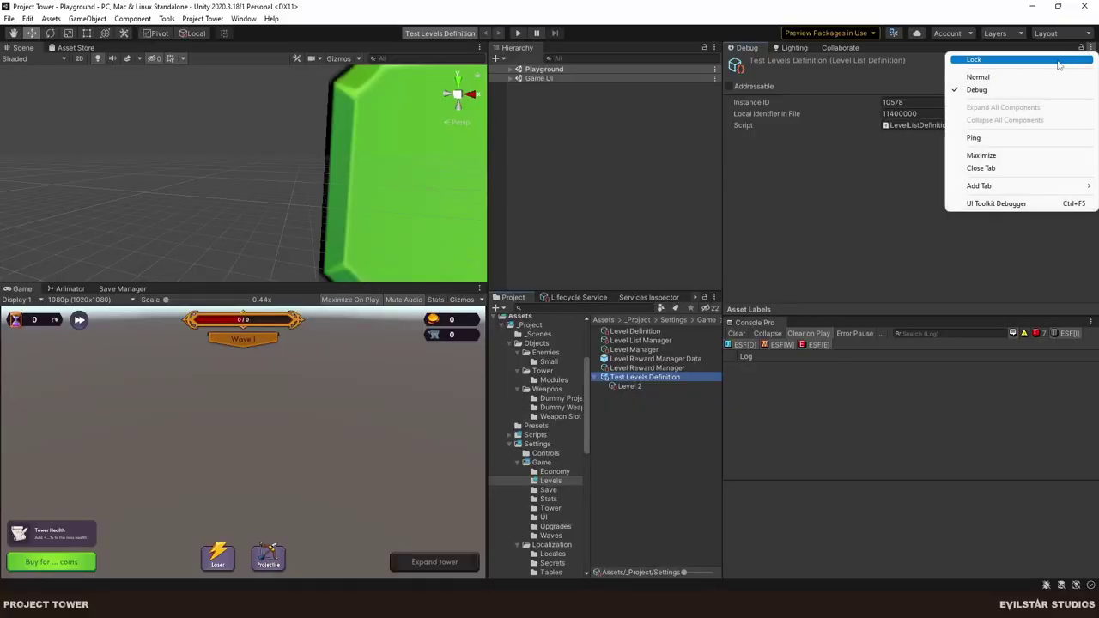
pyautogui.click(979, 78)
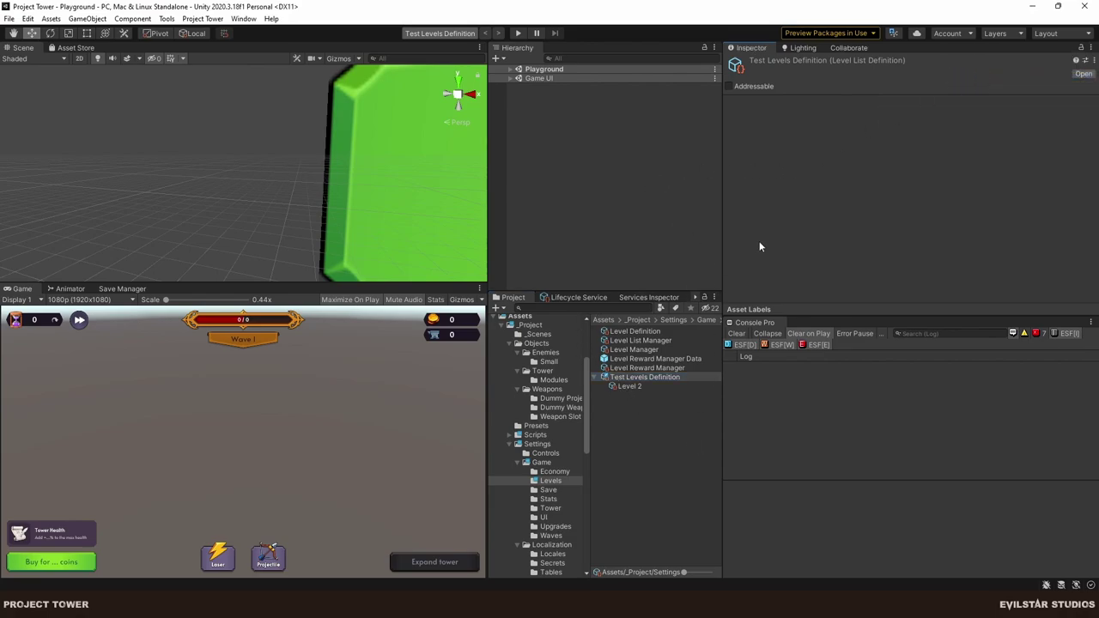
pyautogui.click(201, 19)
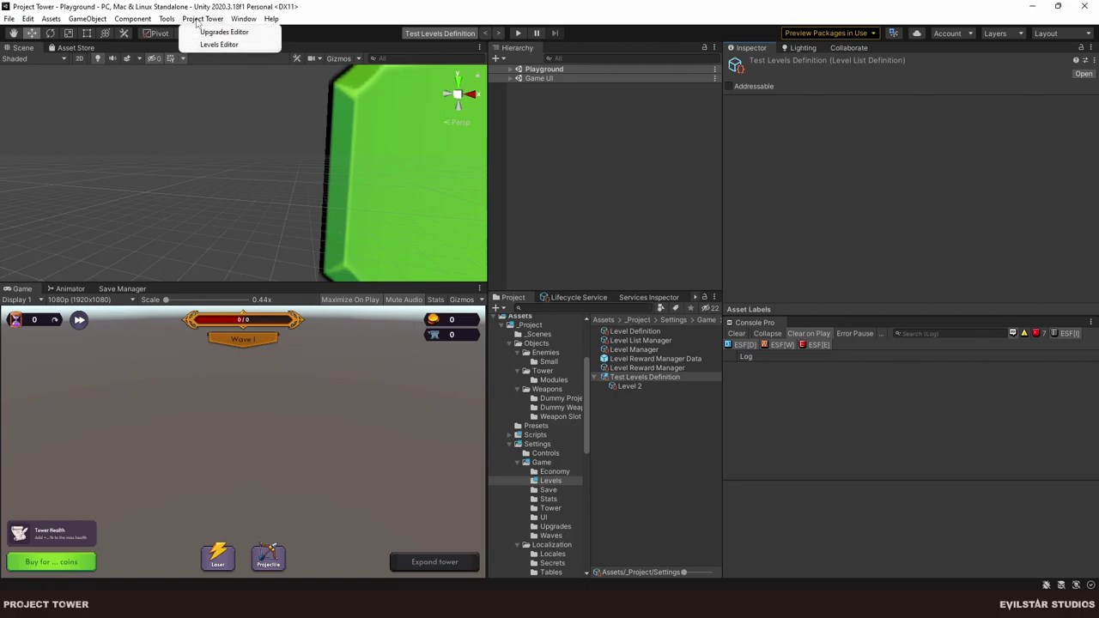
pyautogui.click(230, 47)
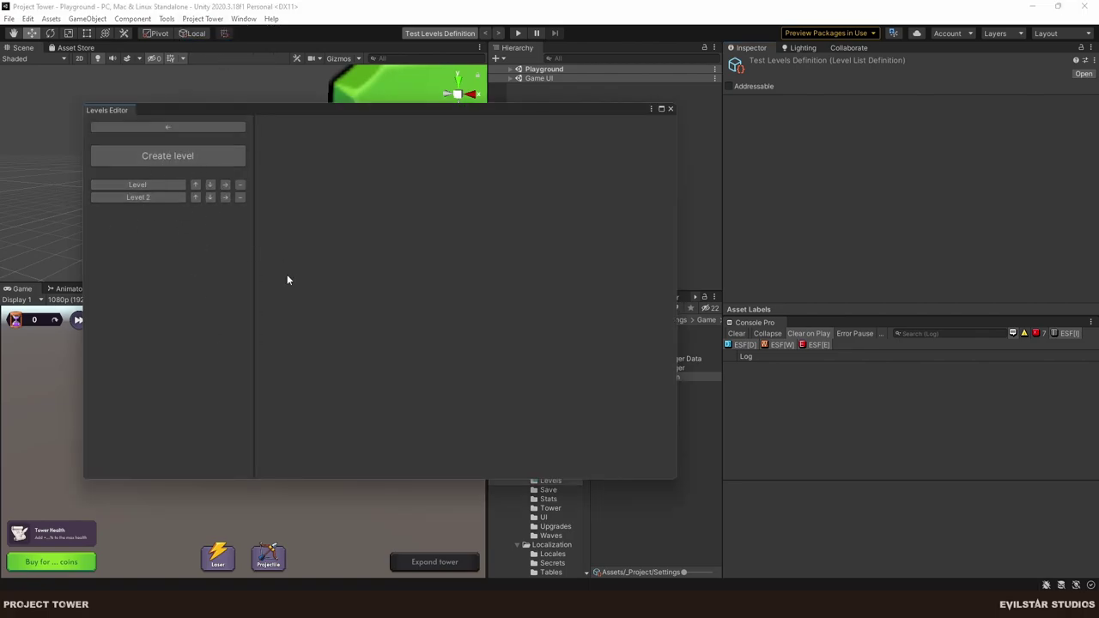
pyautogui.click(136, 185)
pyautogui.click(132, 199)
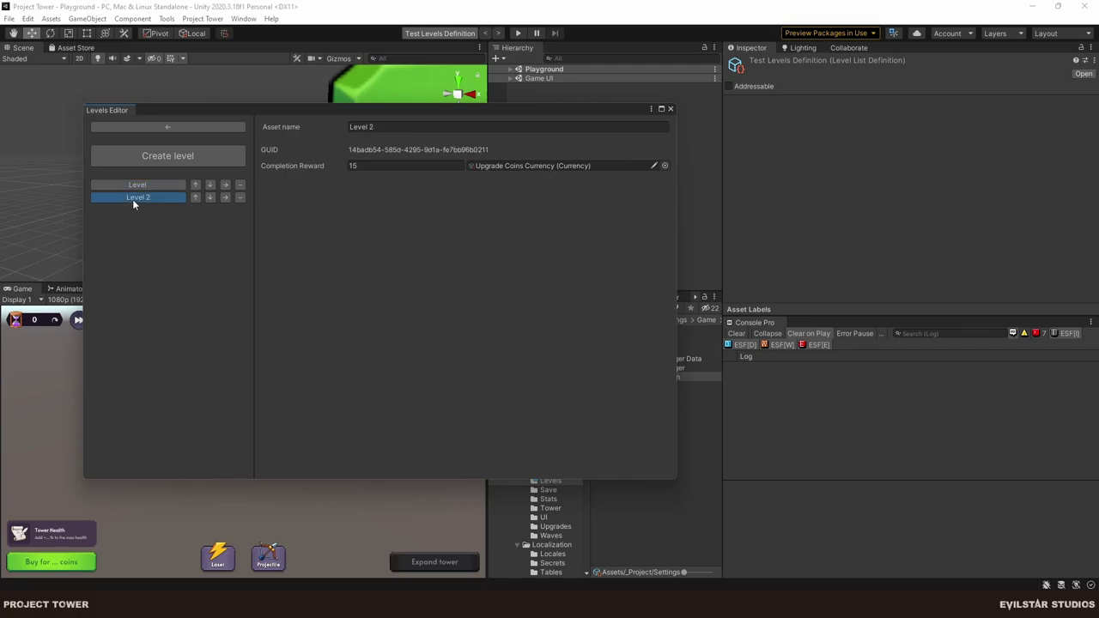
pyautogui.click(141, 187)
pyautogui.click(149, 199)
pyautogui.click(146, 187)
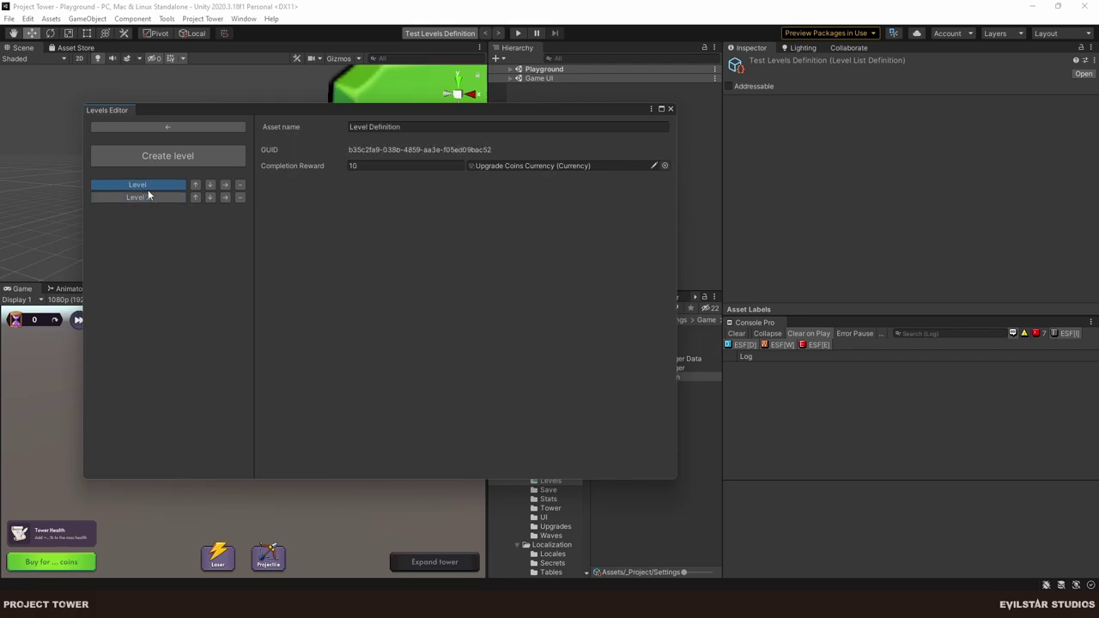
pyautogui.click(670, 110)
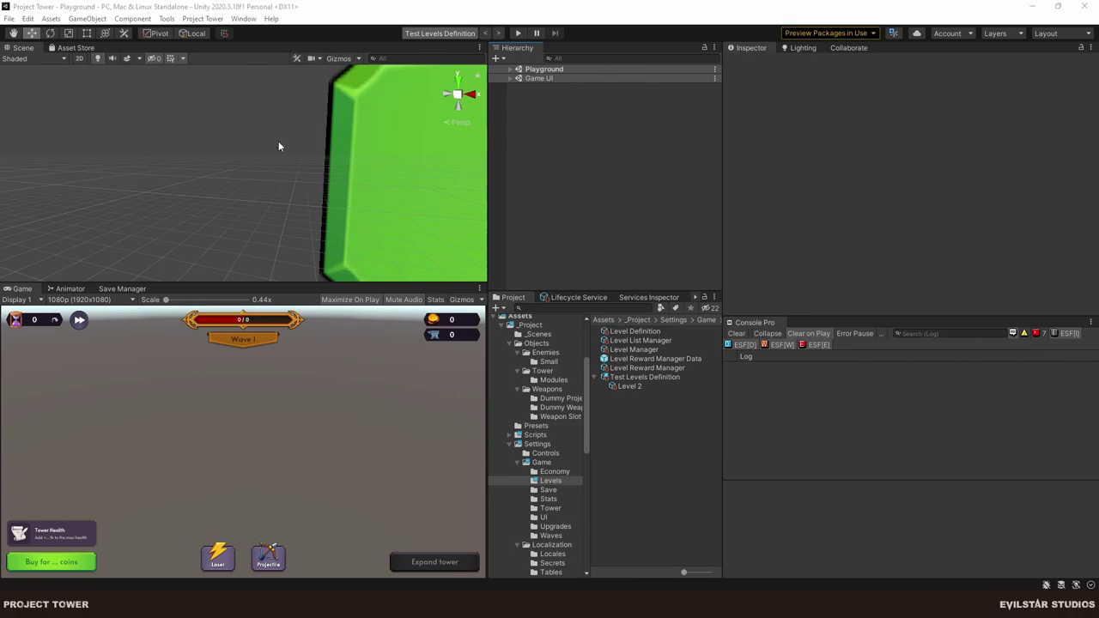
# Publish the four pending Collaborate changes with a 'feat: [#127]' level inspector summary.
pyautogui.click(856, 49)
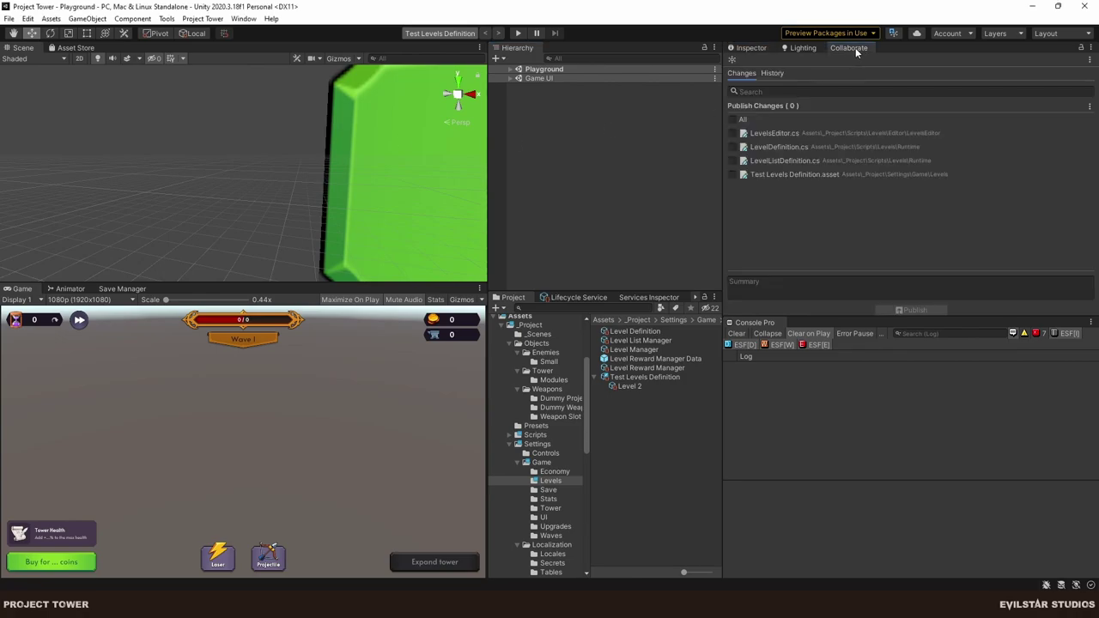
pyautogui.click(806, 290)
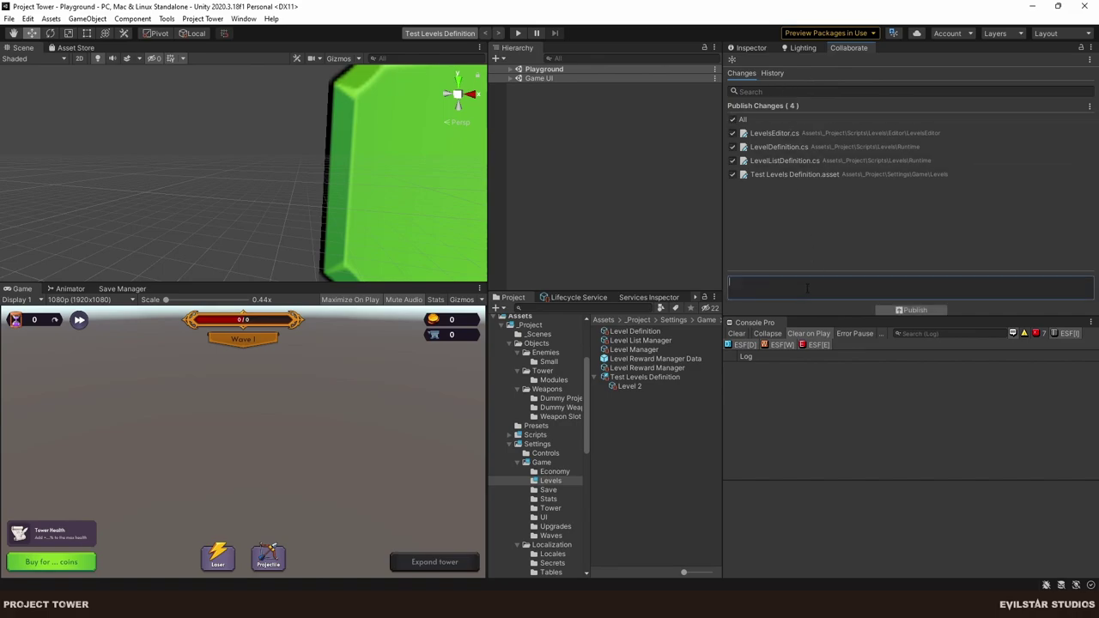
pyautogui.write('feat: [#')
pyautogui.write('127 | Add level inspector in the level list view in Levels Editor')
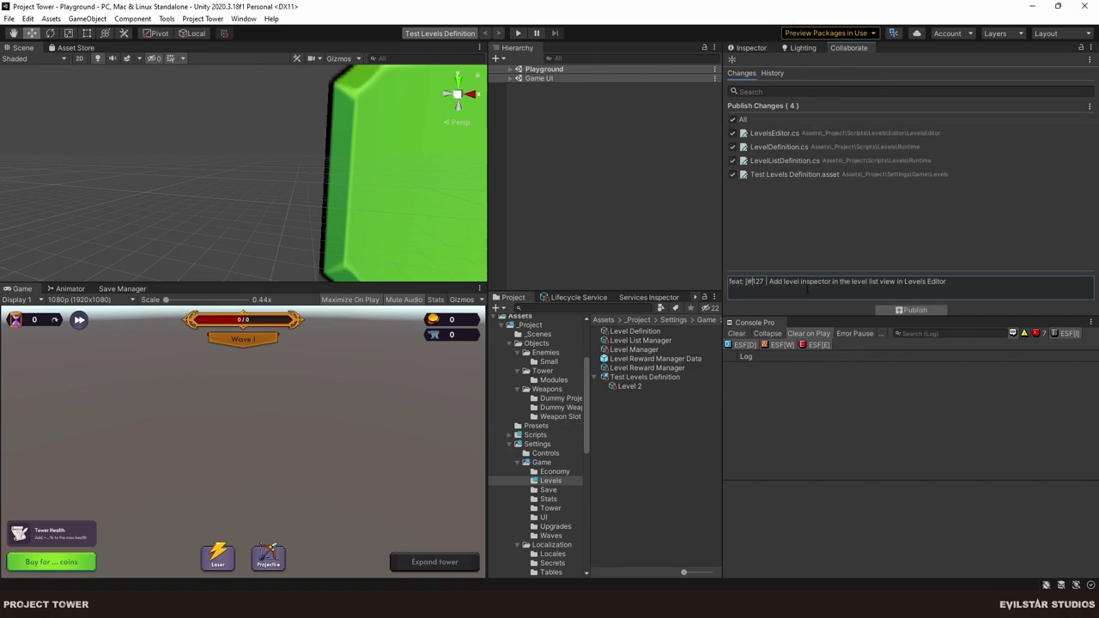
pyautogui.press('BackSpace')
pyautogui.write(']')
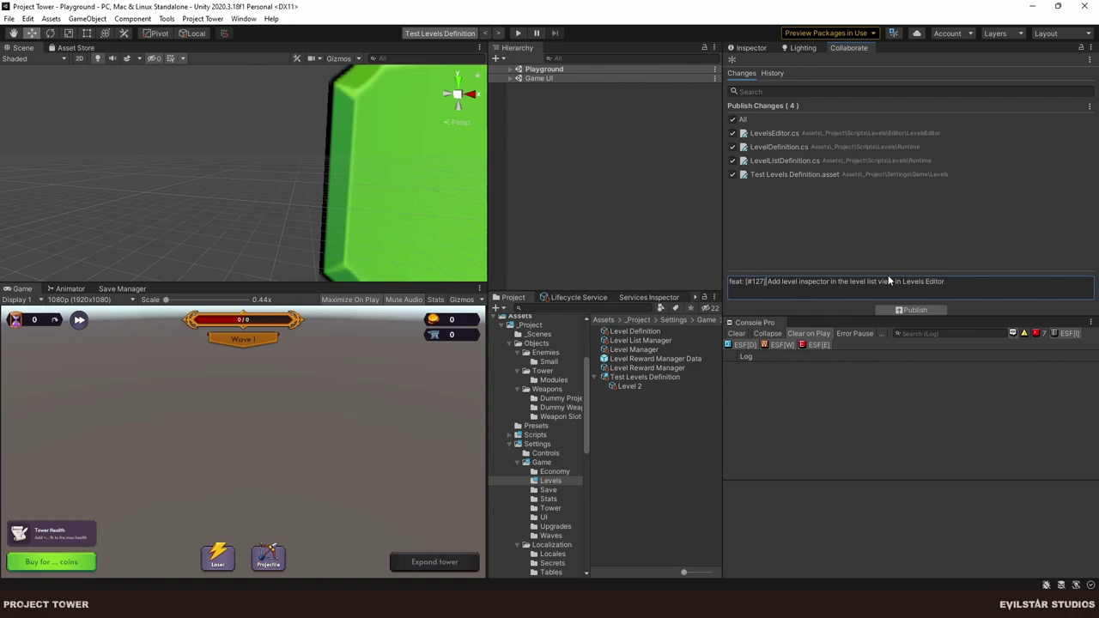
pyautogui.click(904, 310)
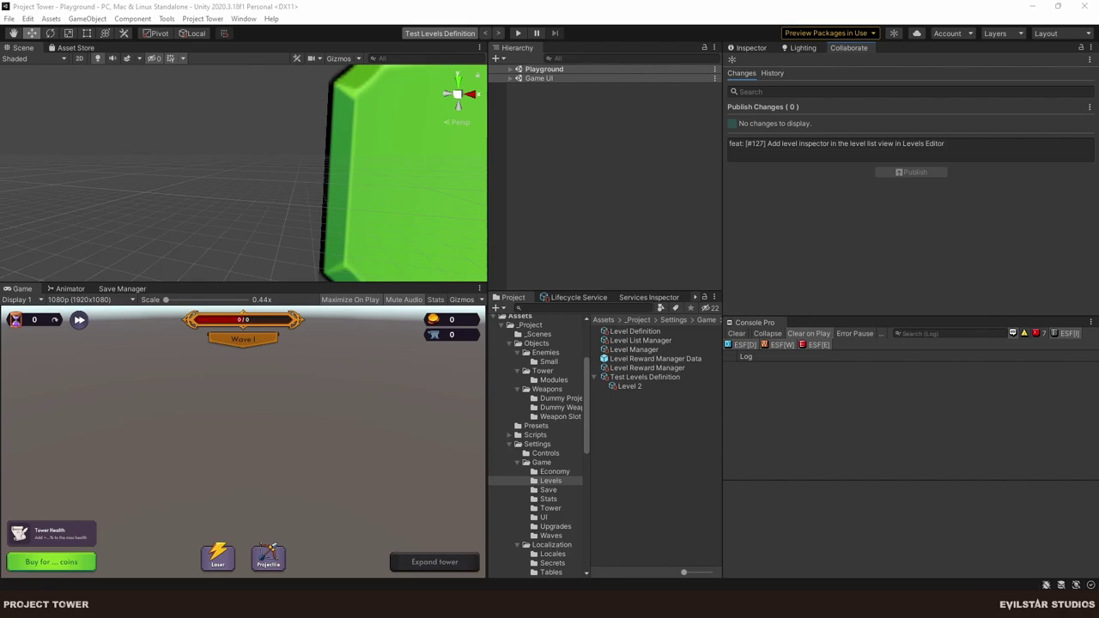
# Switch to the hacknPlan Week 24 board showing task #135, Create Damage Type SO.
pyautogui.hotkey('alt', 'Tab')
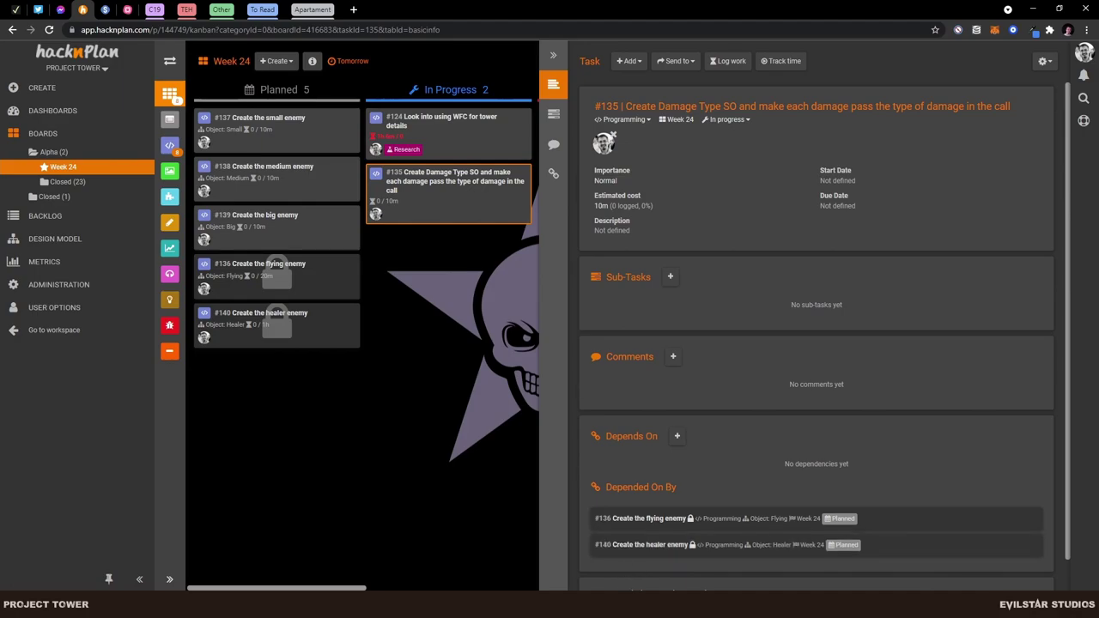
# Start the hacknPlan time tracker on task #135, Create Damage Type SO.
pyautogui.click(473, 203)
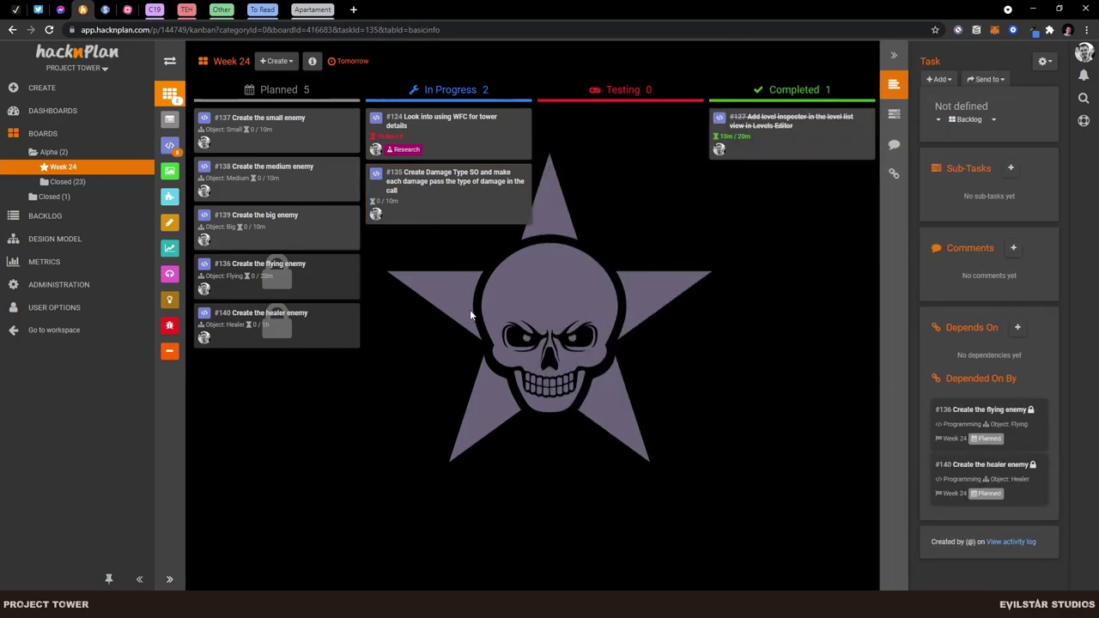
pyautogui.click(473, 204)
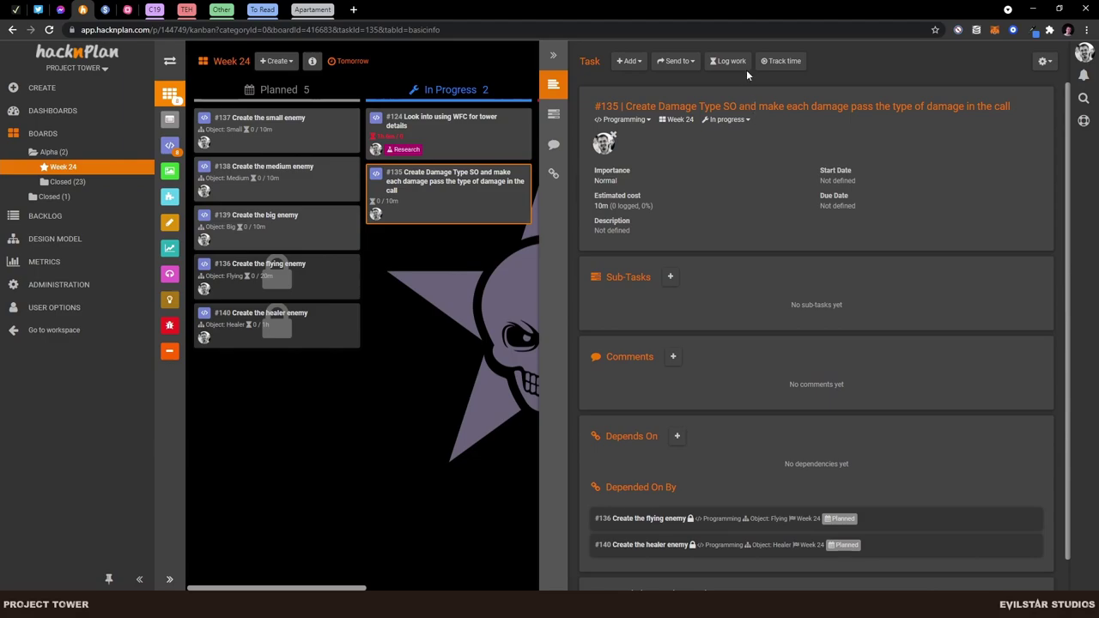
pyautogui.click(781, 62)
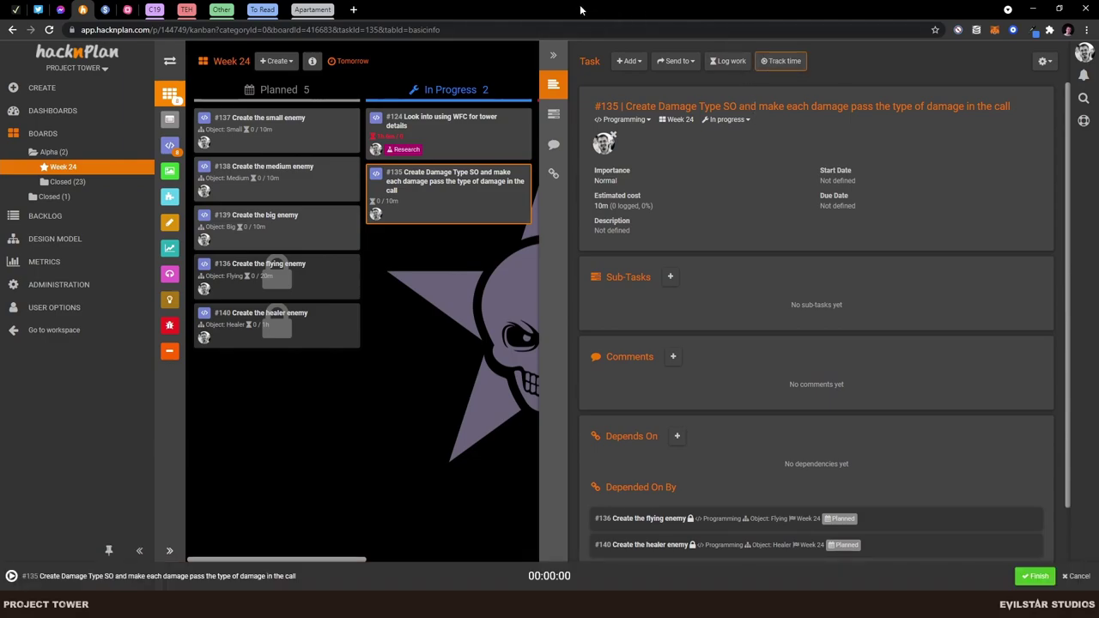
# Restore the browser window, then close the level scripts and collapse Levels in Rider.
pyautogui.doubleClick(534, 10)
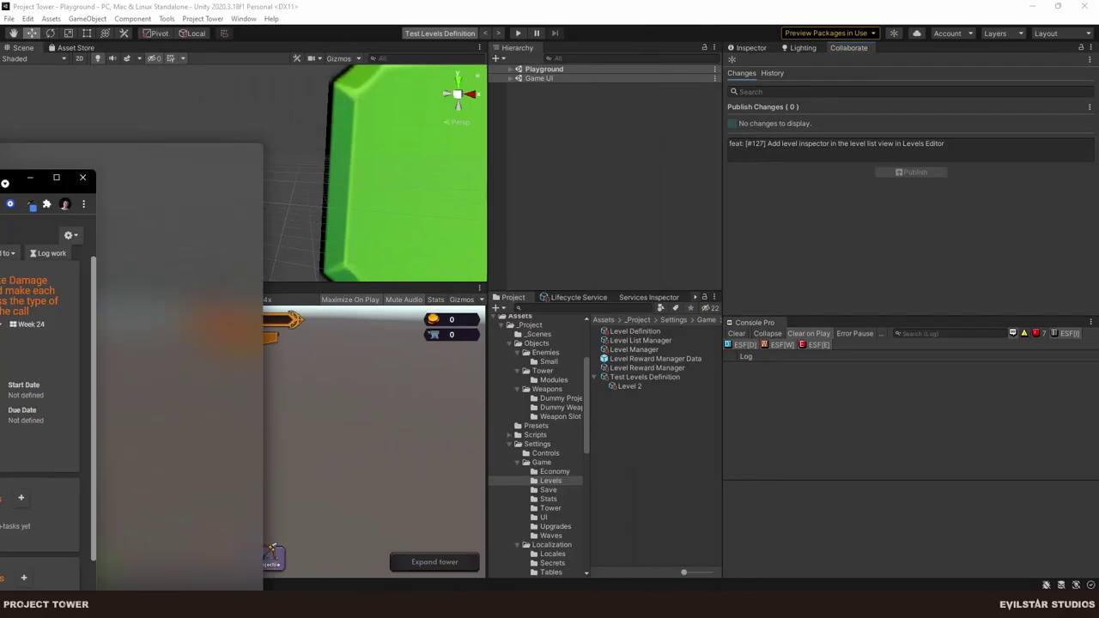
pyautogui.hotkey('alt', 'Tab')
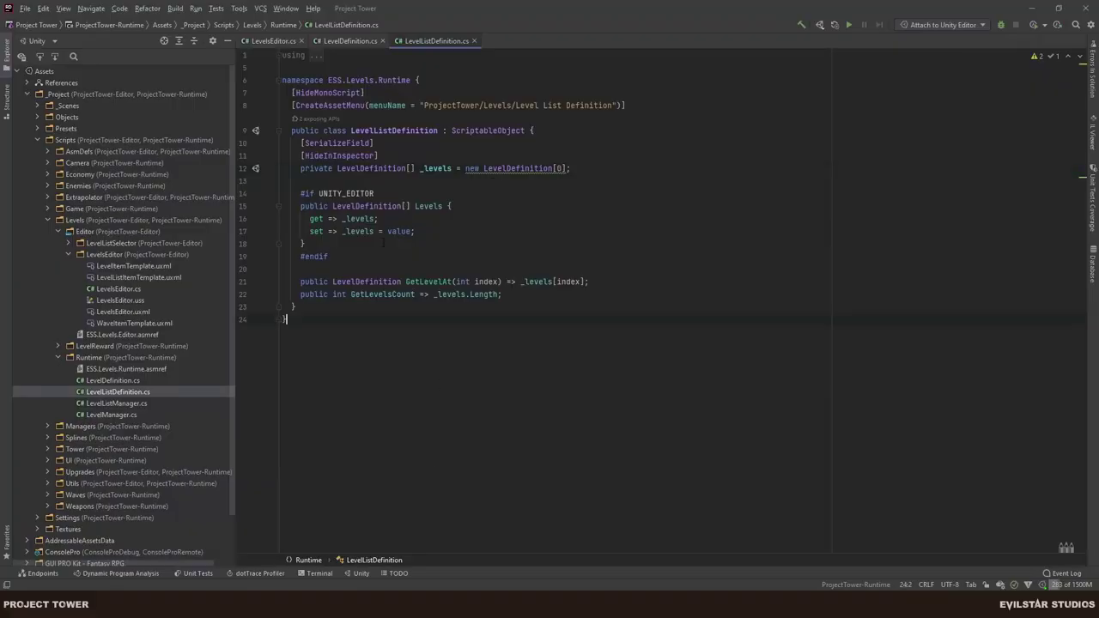
pyautogui.middleClick(268, 37)
pyautogui.middleClick(268, 37)
pyautogui.middleClick(268, 37)
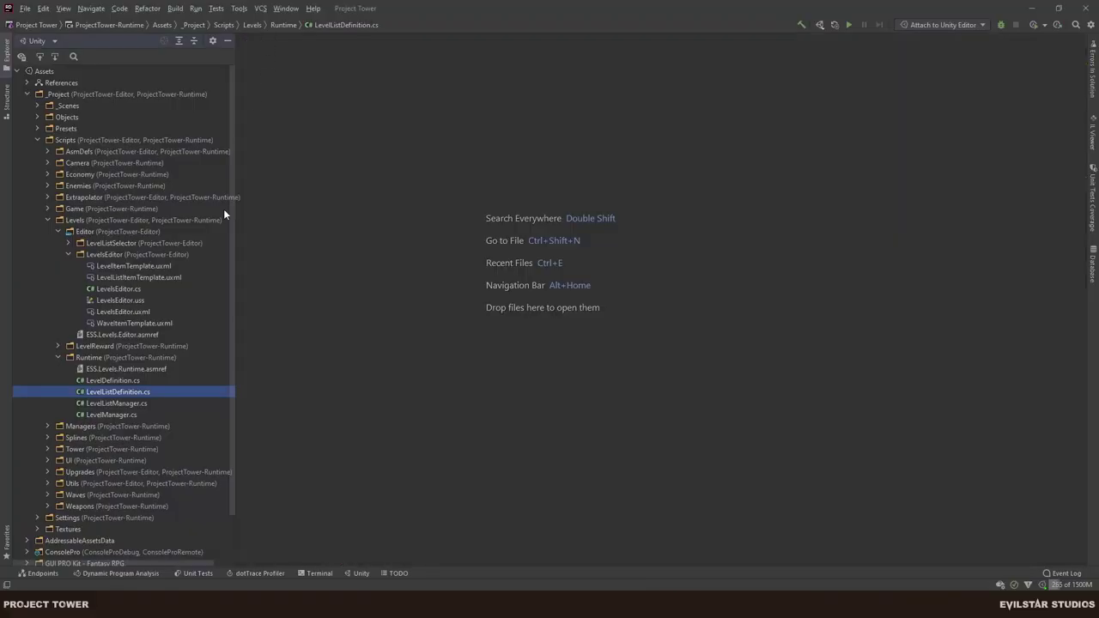
pyautogui.click(46, 221)
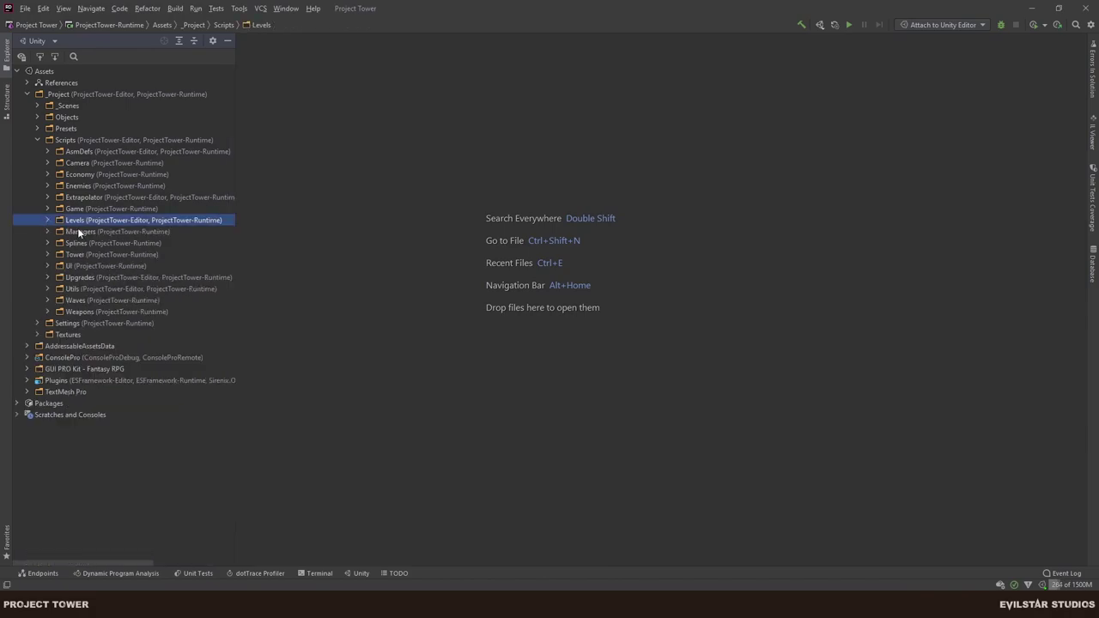
# Expand Enemies > Damage and Weapons > Attacks > Laser, then open LaserAttack.cs.
pyautogui.click(47, 186)
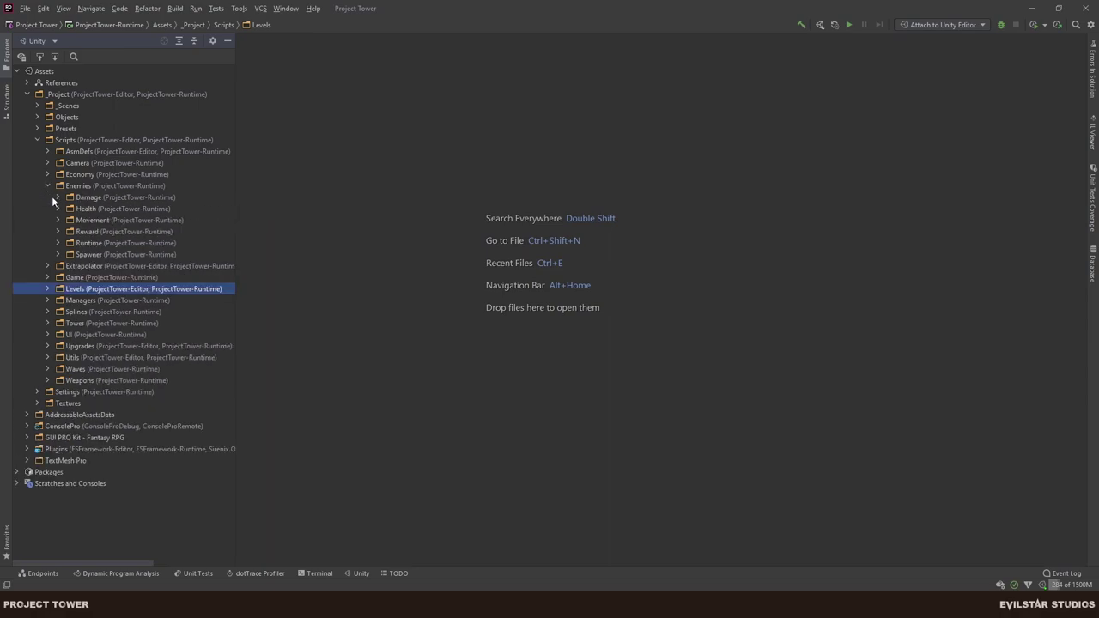
pyautogui.click(58, 197)
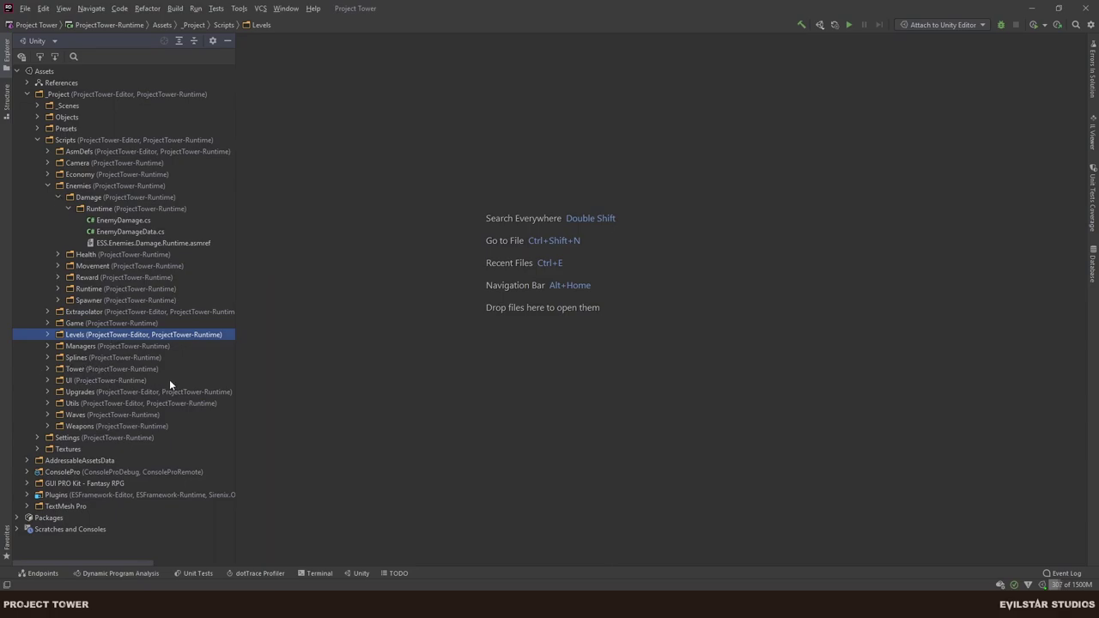
pyautogui.click(49, 424)
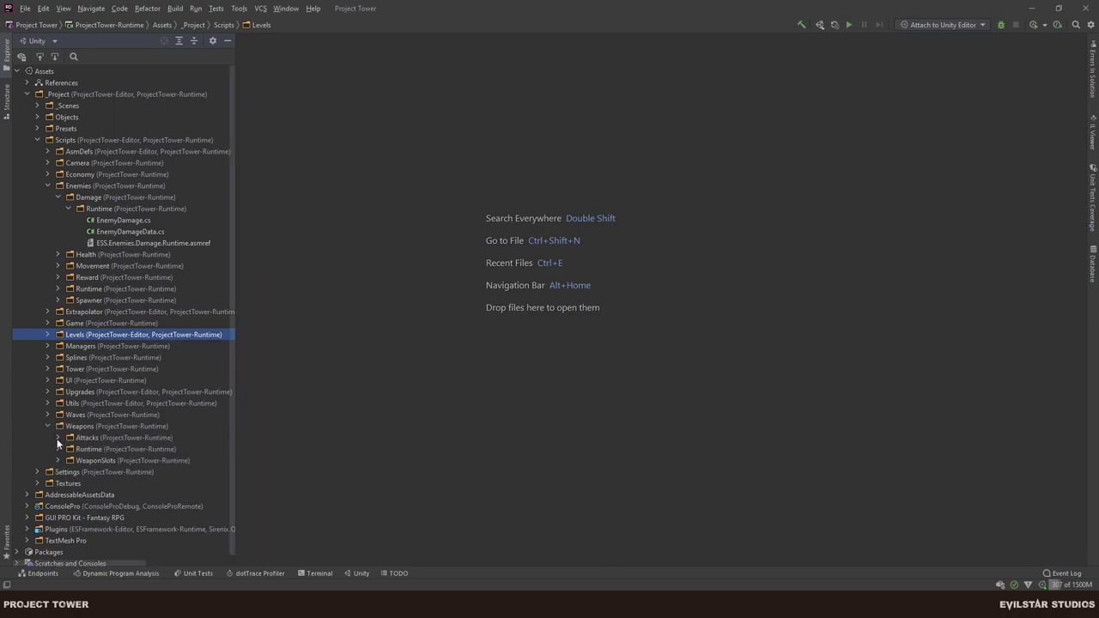
pyautogui.click(58, 438)
pyautogui.click(69, 449)
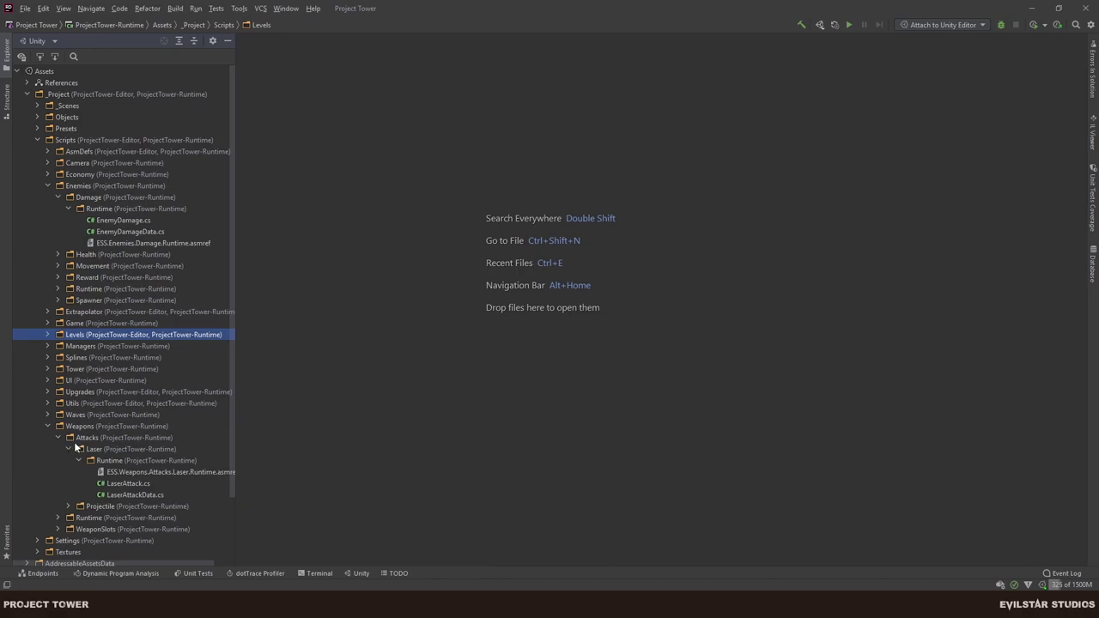
pyautogui.doubleClick(128, 484)
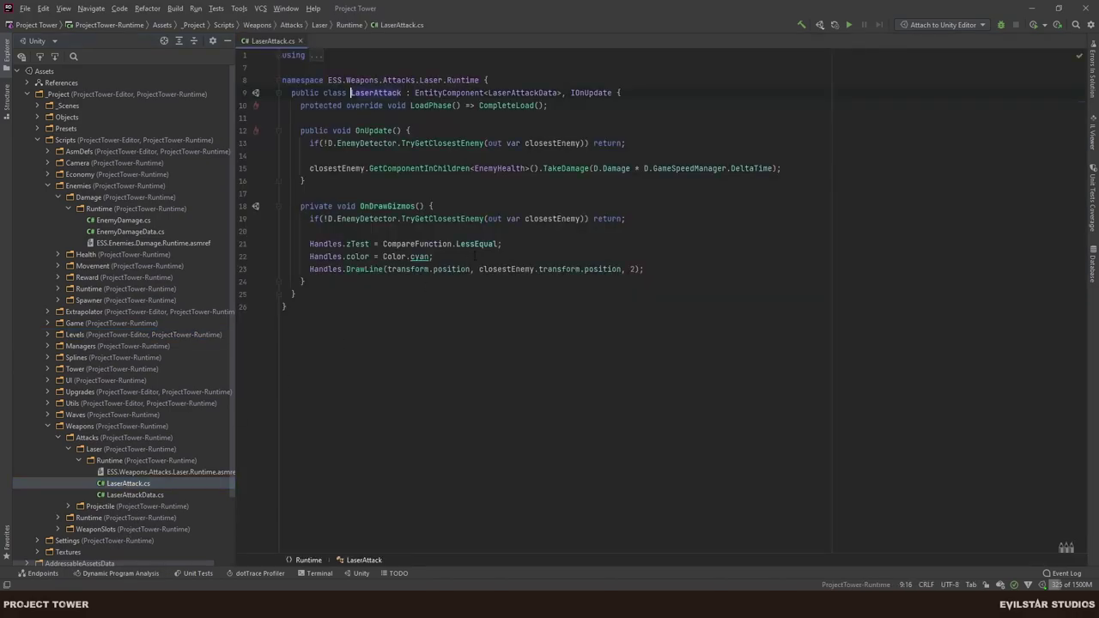
# Inspect LaserAttack's using directives and the EnemyDamage class, then close both files.
pyautogui.click(277, 54)
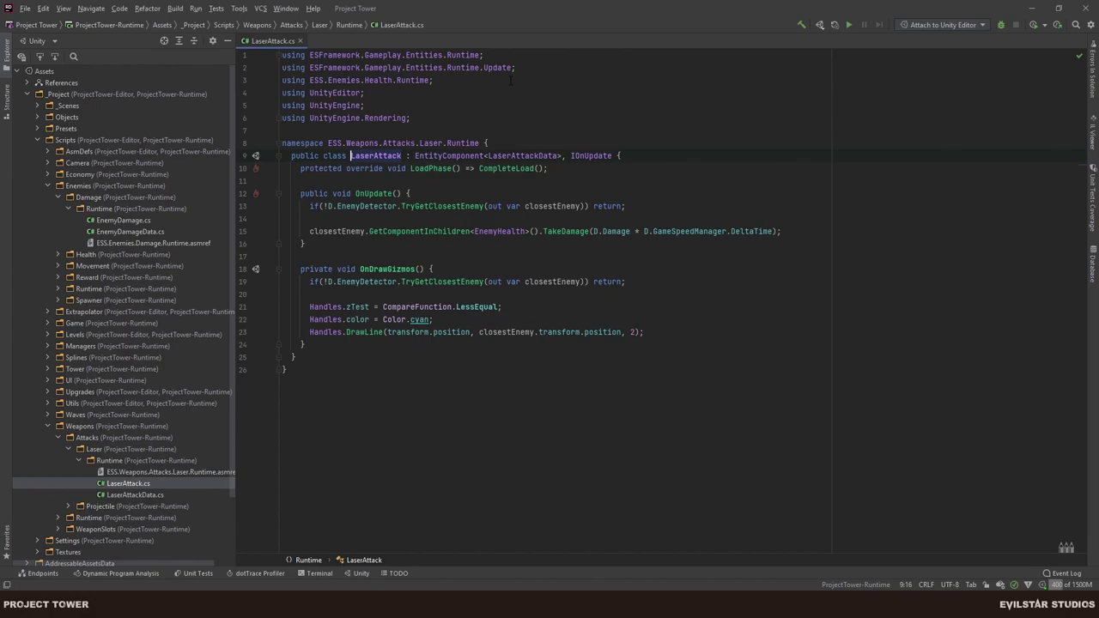
pyautogui.moveTo(453, 81); pyautogui.dragTo(202, 80)
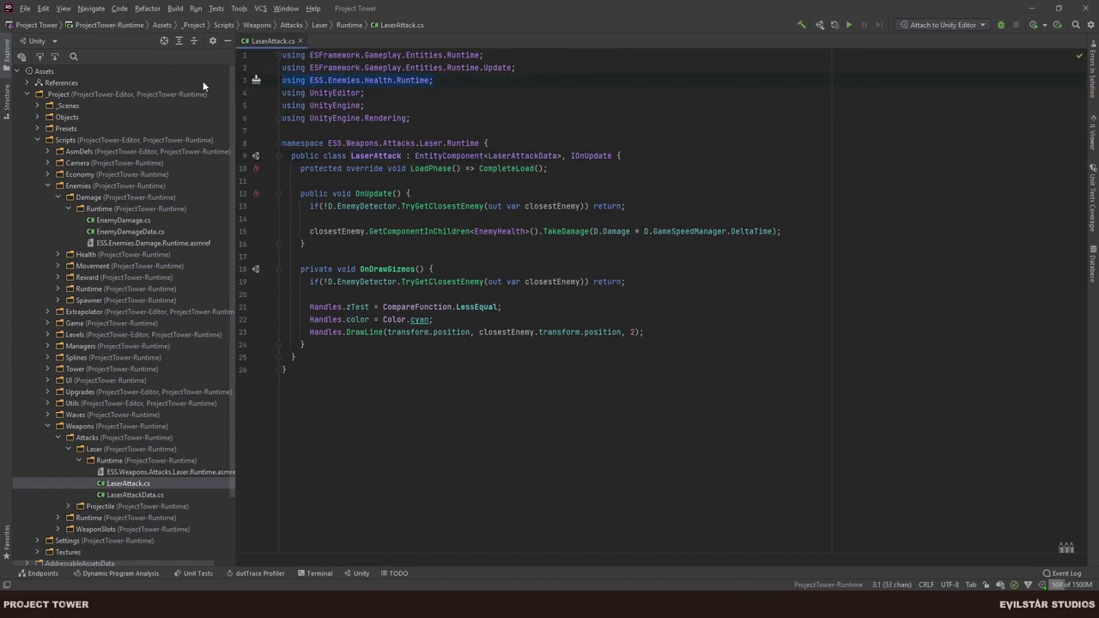
pyautogui.doubleClick(123, 220)
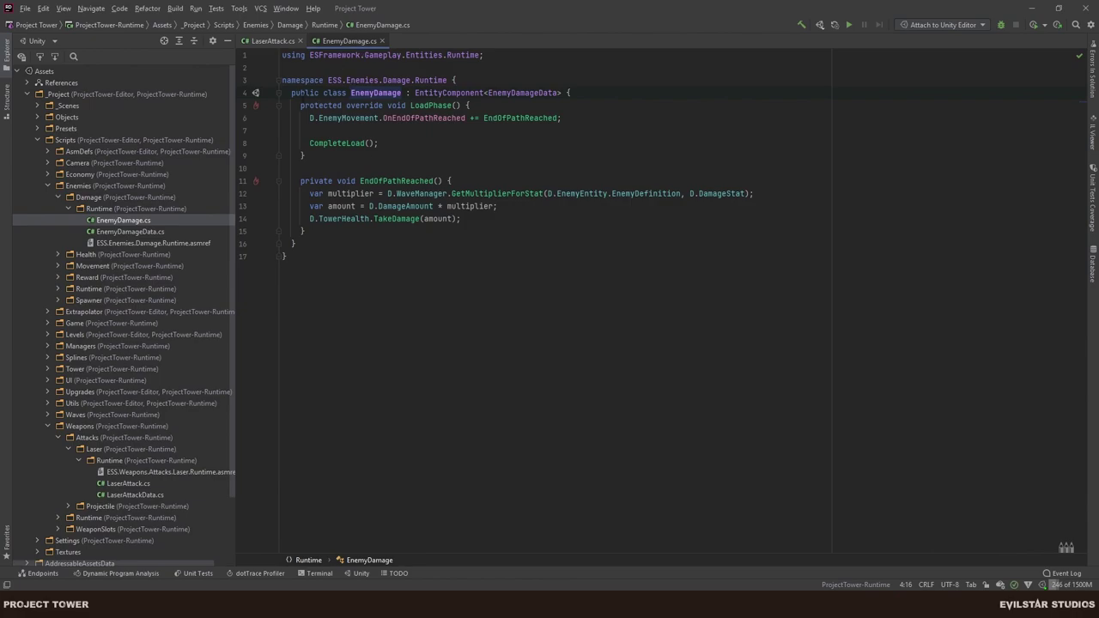
pyautogui.moveTo(283, 93); pyautogui.dragTo(371, 238)
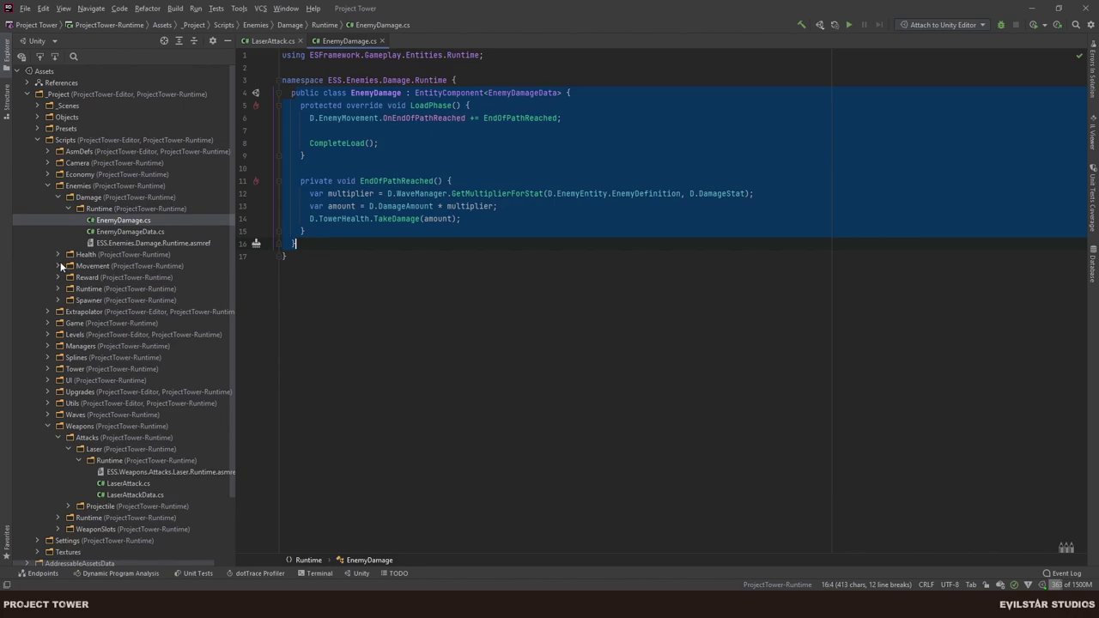
pyautogui.click(489, 218)
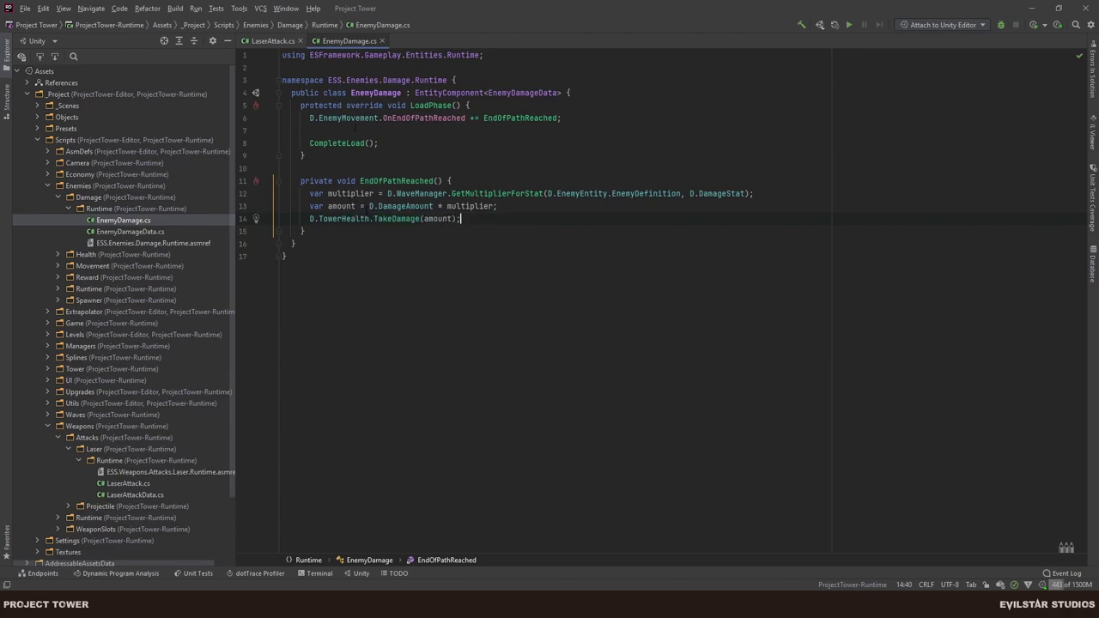
pyautogui.middleClick(337, 39)
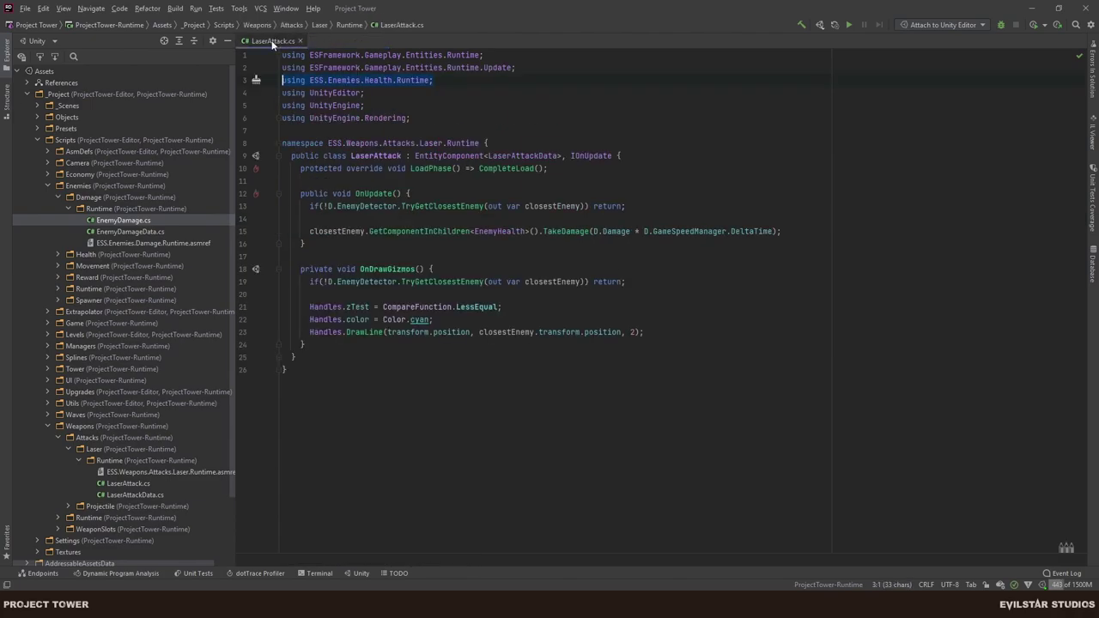
pyautogui.middleClick(273, 40)
# Open EnemyHealth.cs and LaserAttack.cs and compare how they apply damage.
pyautogui.click(57, 196)
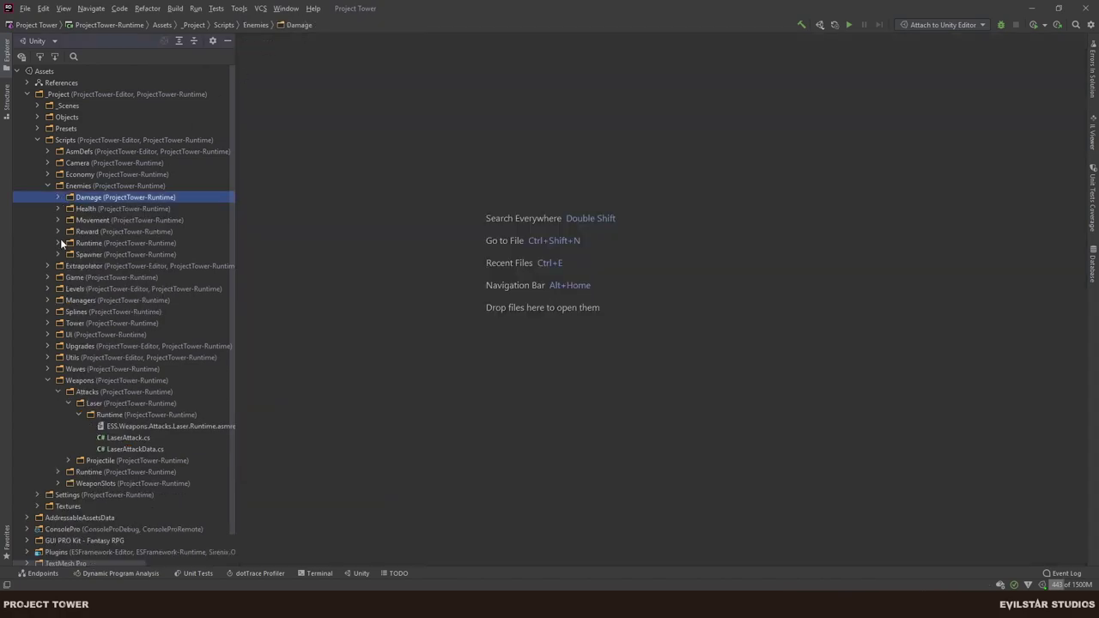
pyautogui.click(58, 209)
pyautogui.doubleClick(119, 232)
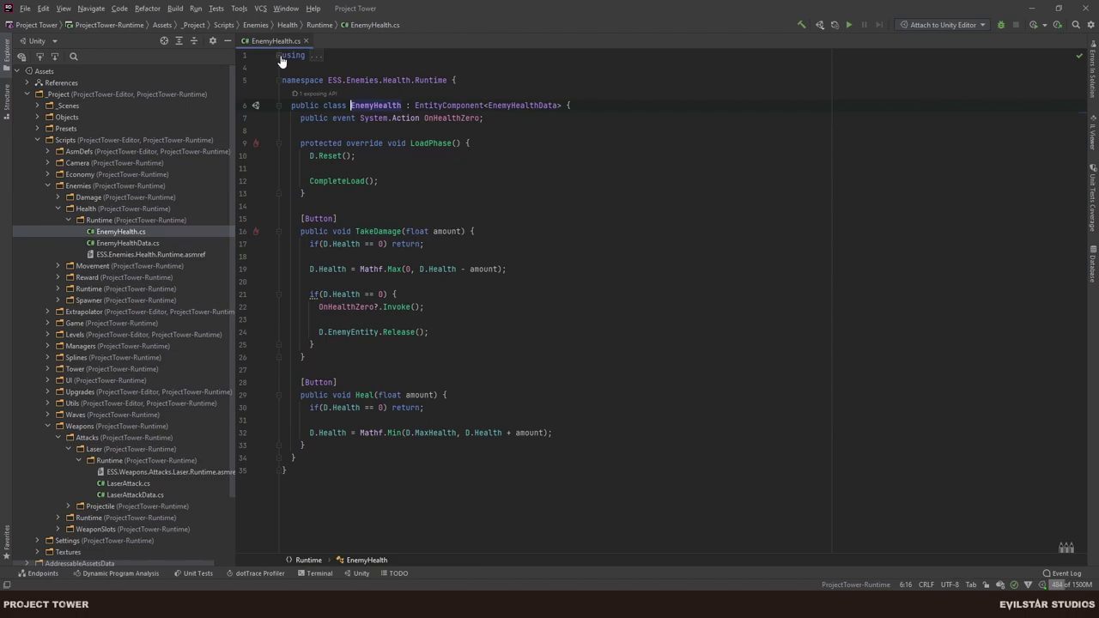
pyautogui.click(279, 55)
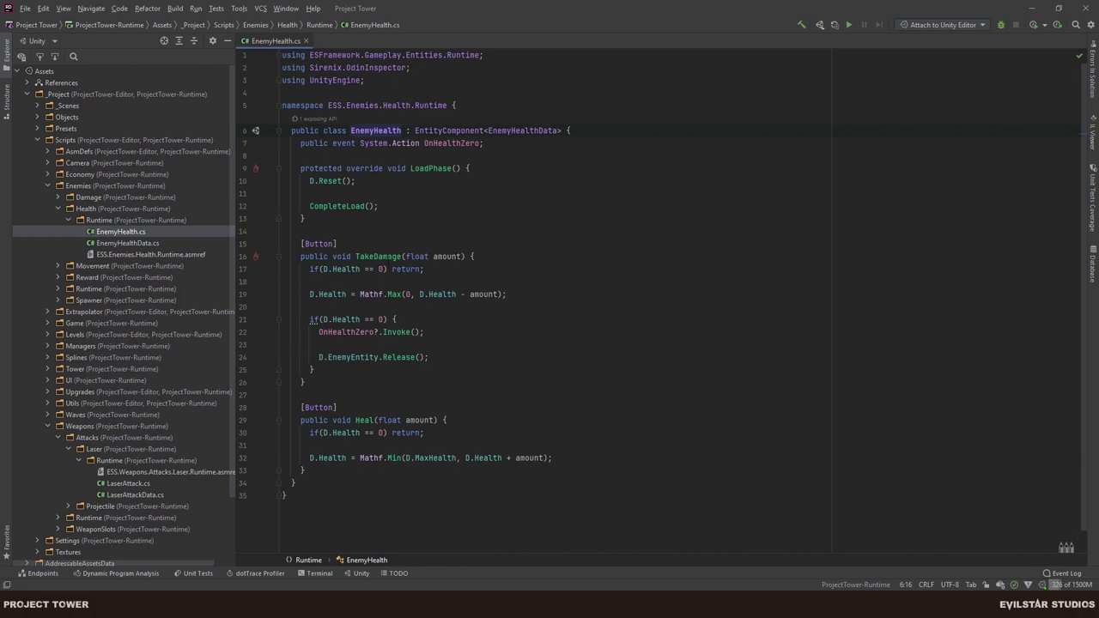
pyautogui.doubleClick(129, 484)
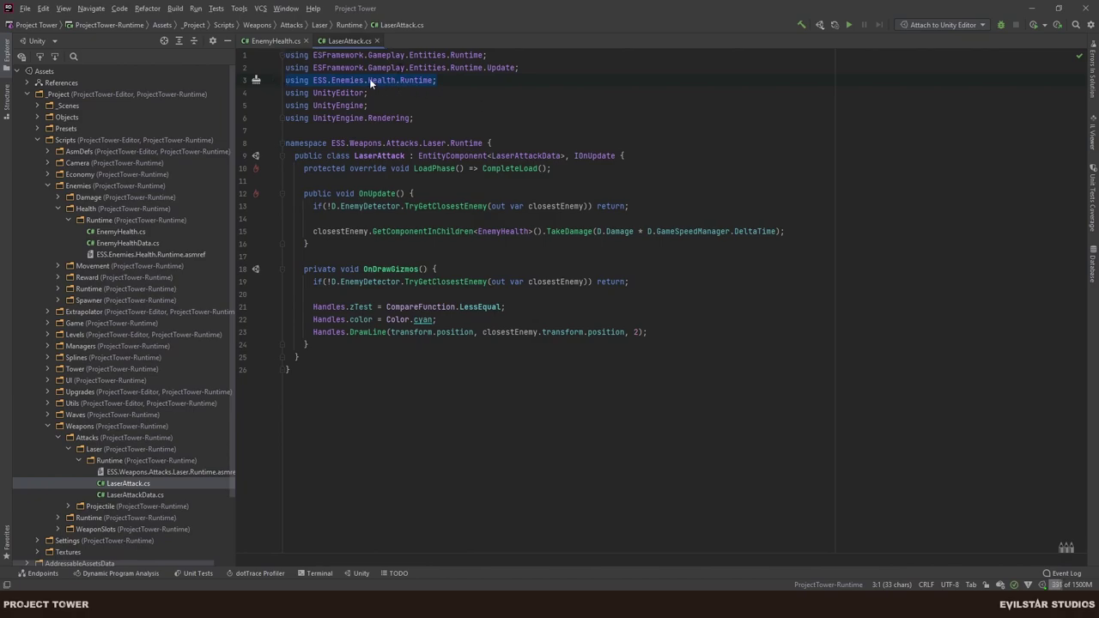
pyautogui.click(285, 45)
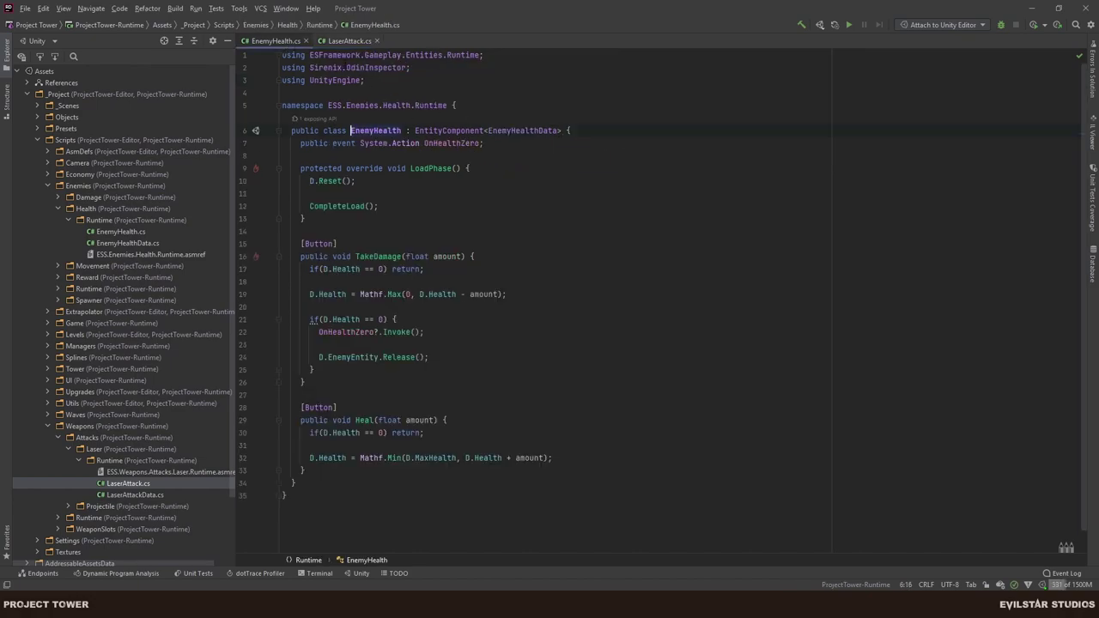
pyautogui.click(343, 41)
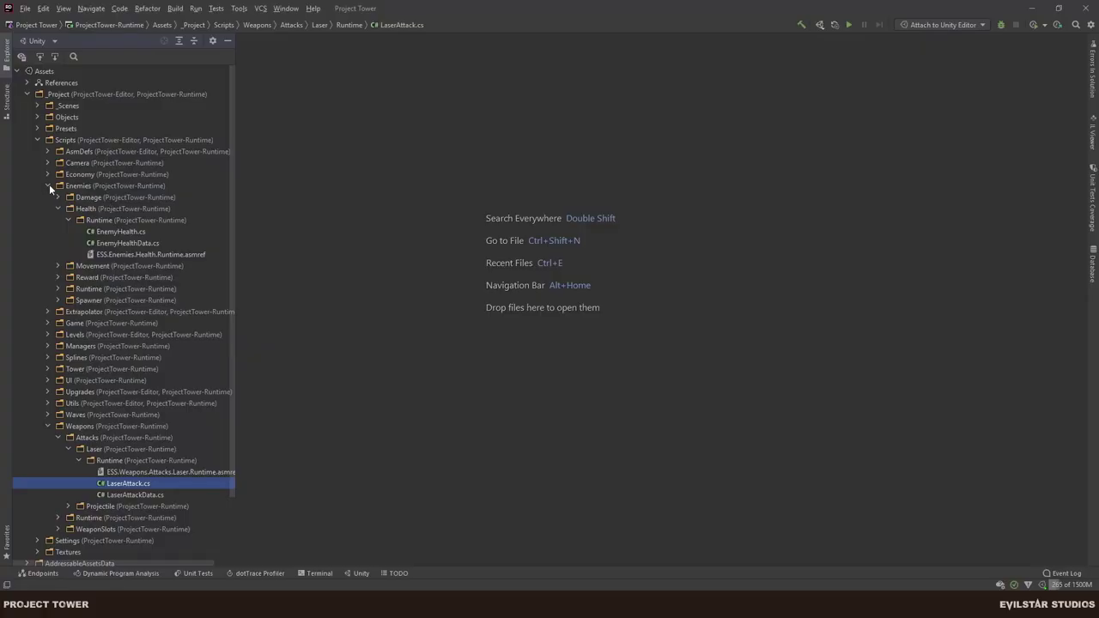
# Collapse Enemies and Weapons and add a Damage folder under Scripts.
pyautogui.click(49, 186)
pyautogui.click(49, 233)
pyautogui.click(48, 311)
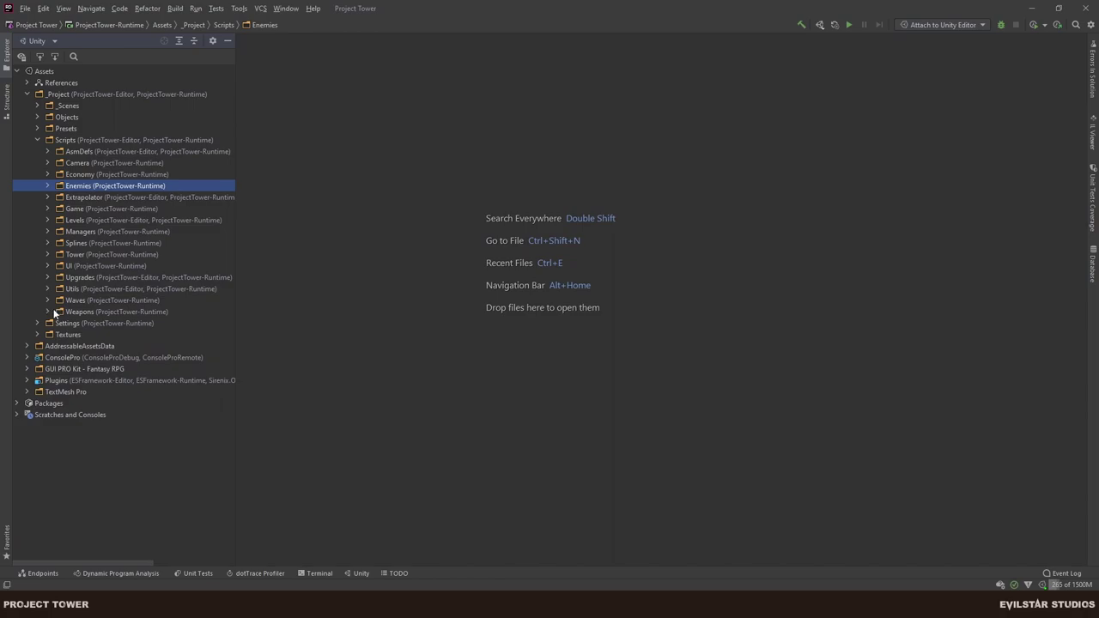
pyautogui.click(67, 142)
pyautogui.rightClick(69, 143)
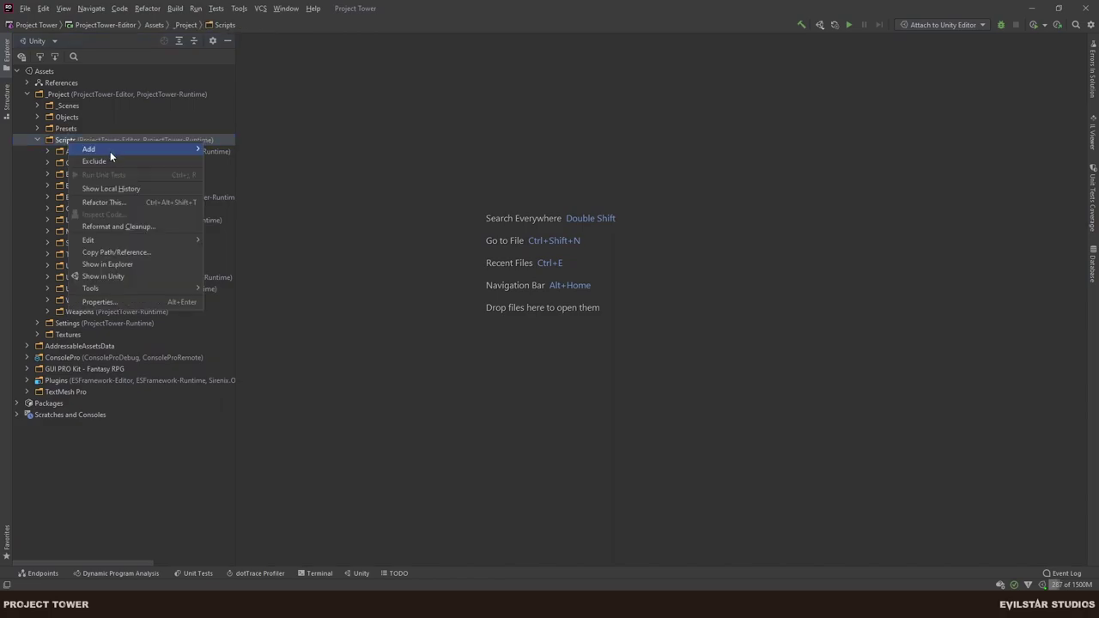
pyautogui.moveTo(110, 151)
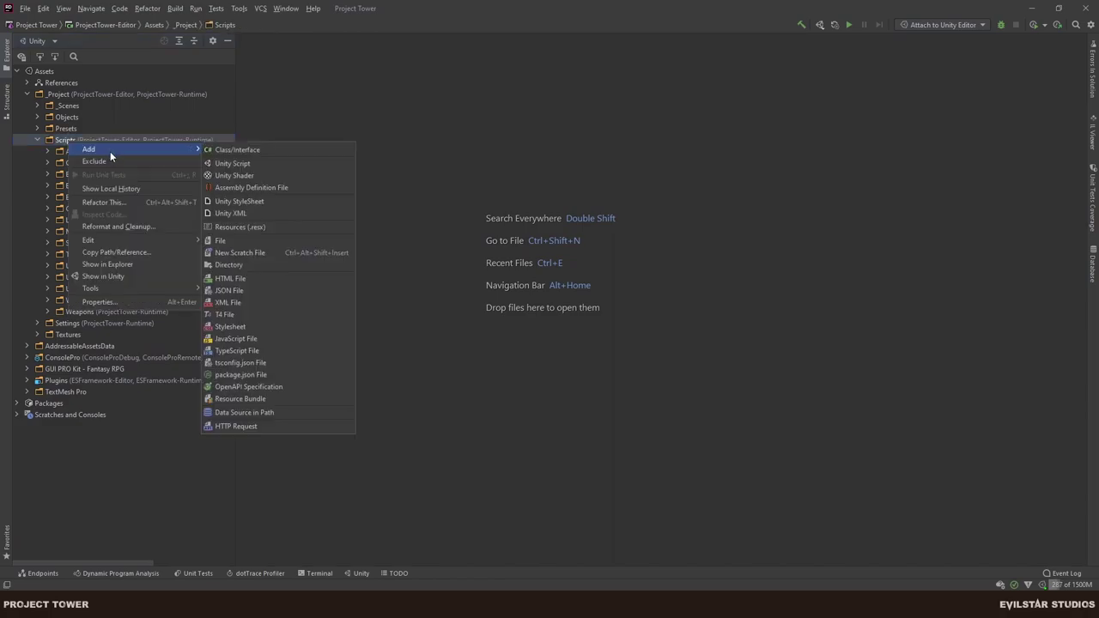
pyautogui.click(242, 265)
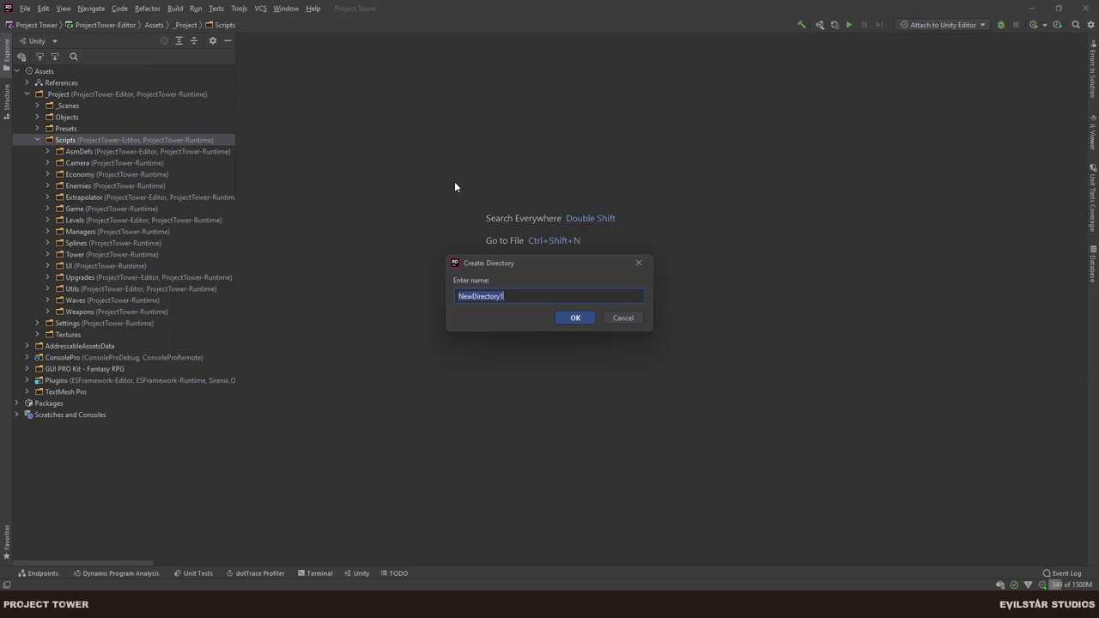
pyautogui.write('damage')
pyautogui.press('BackSpace')
pyautogui.press('BackSpace')
pyautogui.press('BackSpace')
pyautogui.press('BackSpace')
pyautogui.press('BackSpace')
pyautogui.press('BackSpace')
pyautogui.write('Damage')
pyautogui.press('Return')
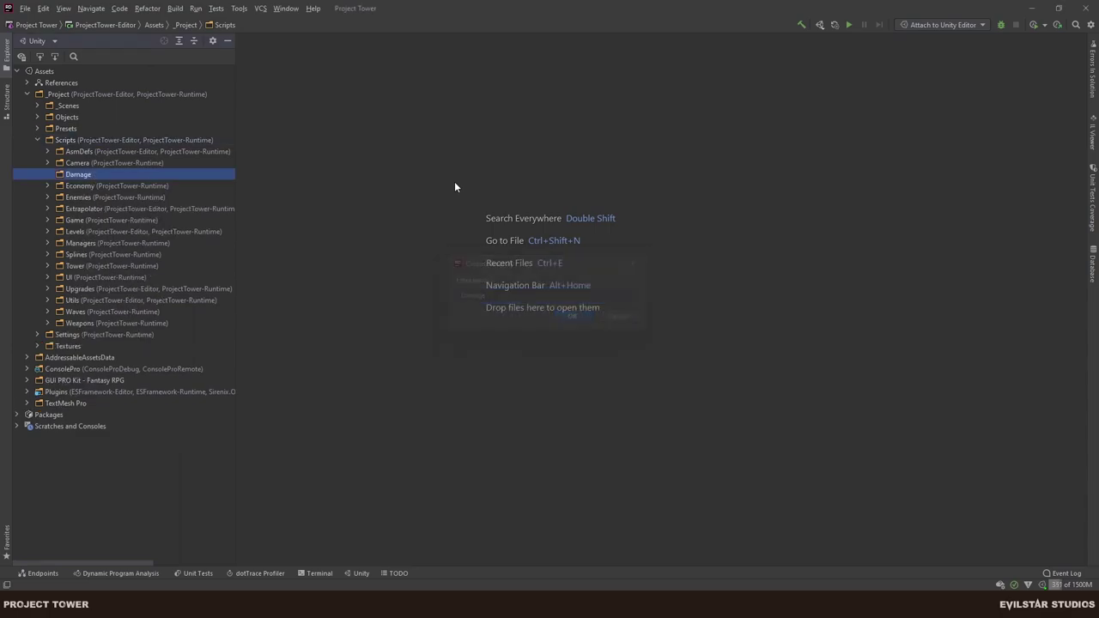
# Add a Runtime subfolder inside the new Damage folder.
pyautogui.rightClick(73, 177)
pyautogui.moveTo(115, 185)
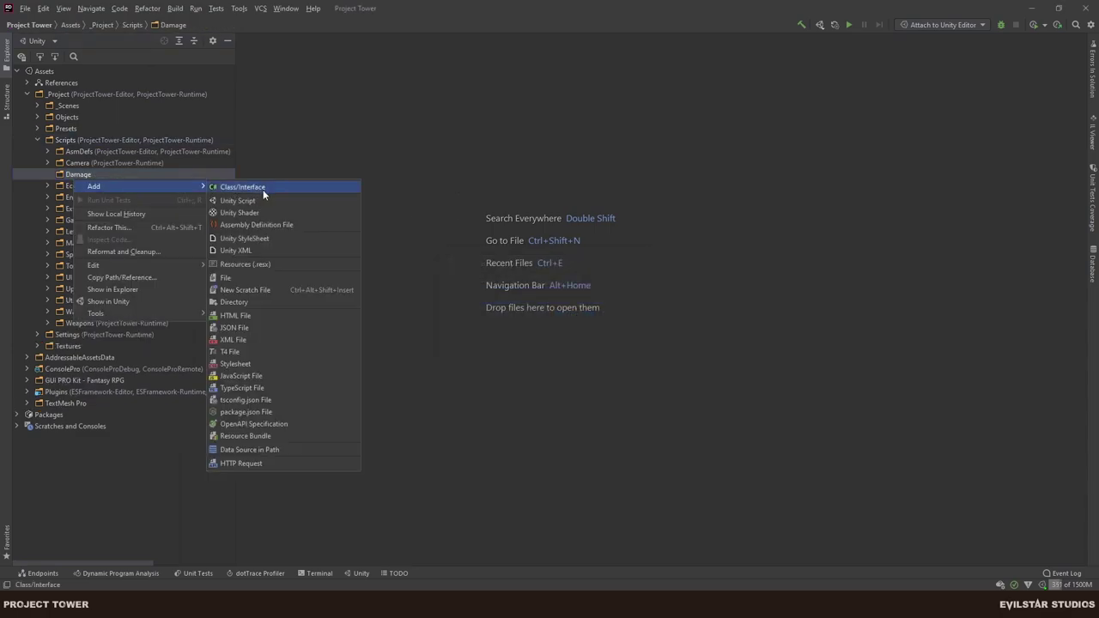
pyautogui.click(242, 302)
pyautogui.write('Ru')
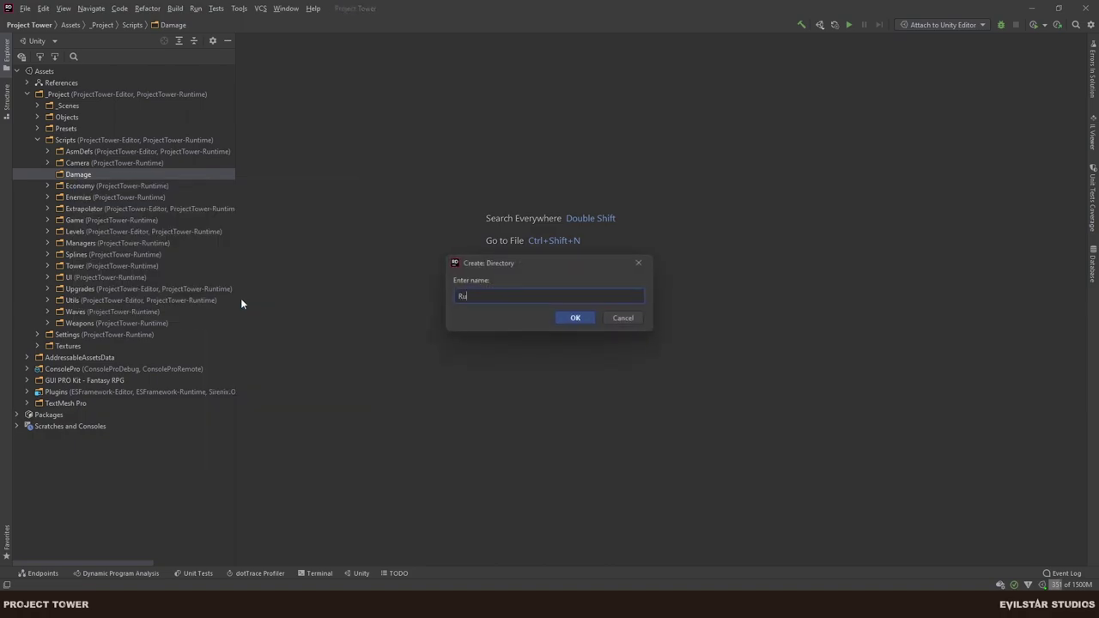
pyautogui.write('ntime')
pyautogui.press('Return')
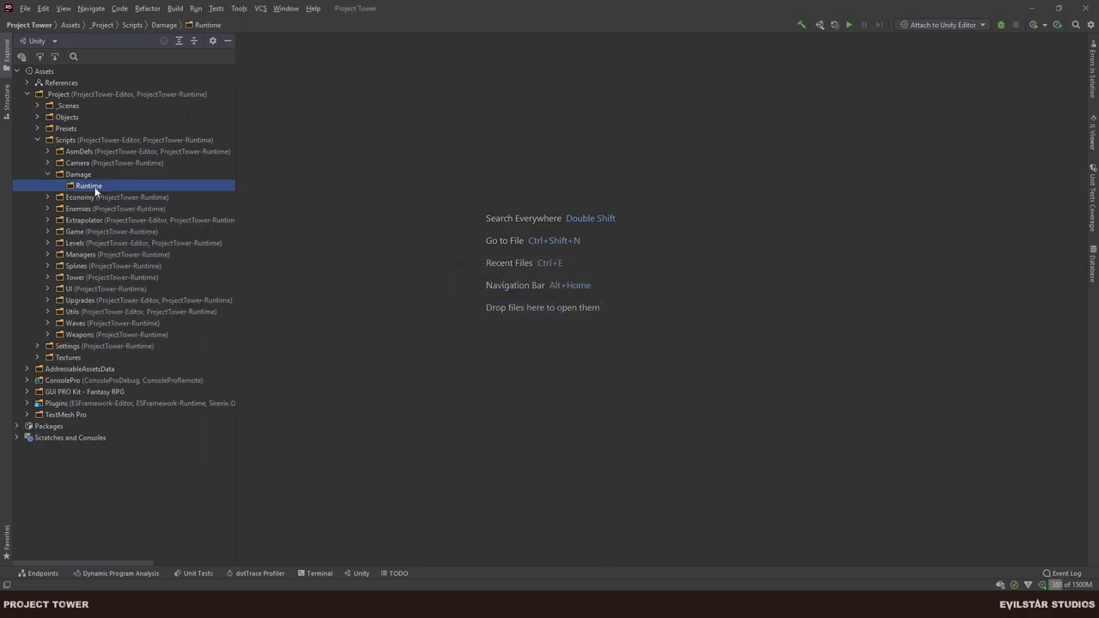
pyautogui.rightClick(95, 188)
# Create a DamageType class in Runtime deriving from ScriptableObject.
pyautogui.moveTo(165, 194)
pyautogui.click(271, 197)
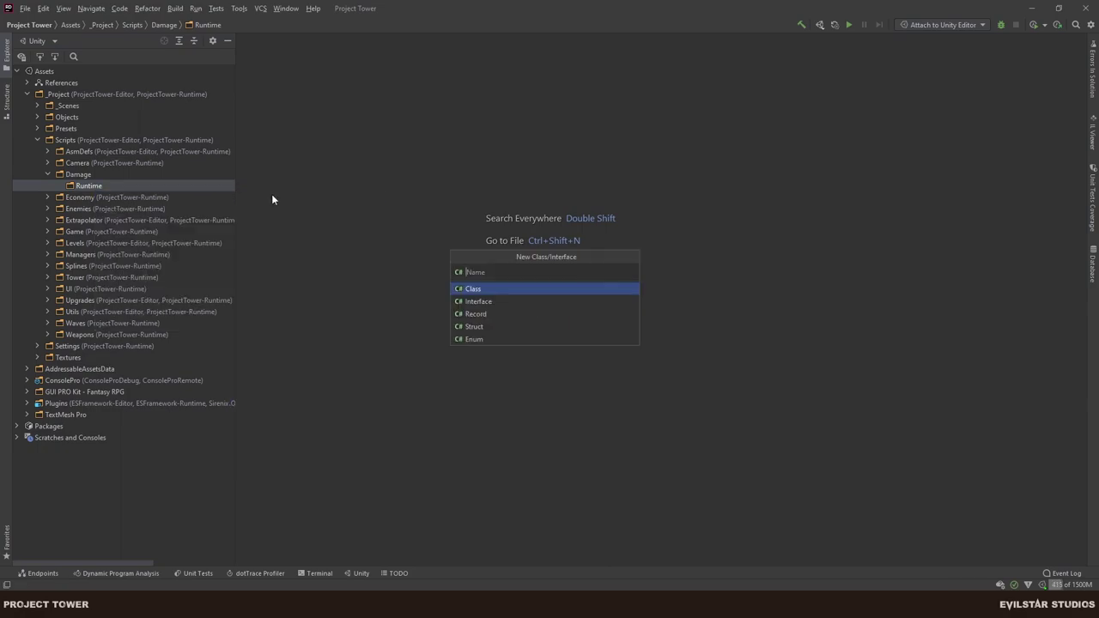
pyautogui.write('DamageType')
pyautogui.press('Return')
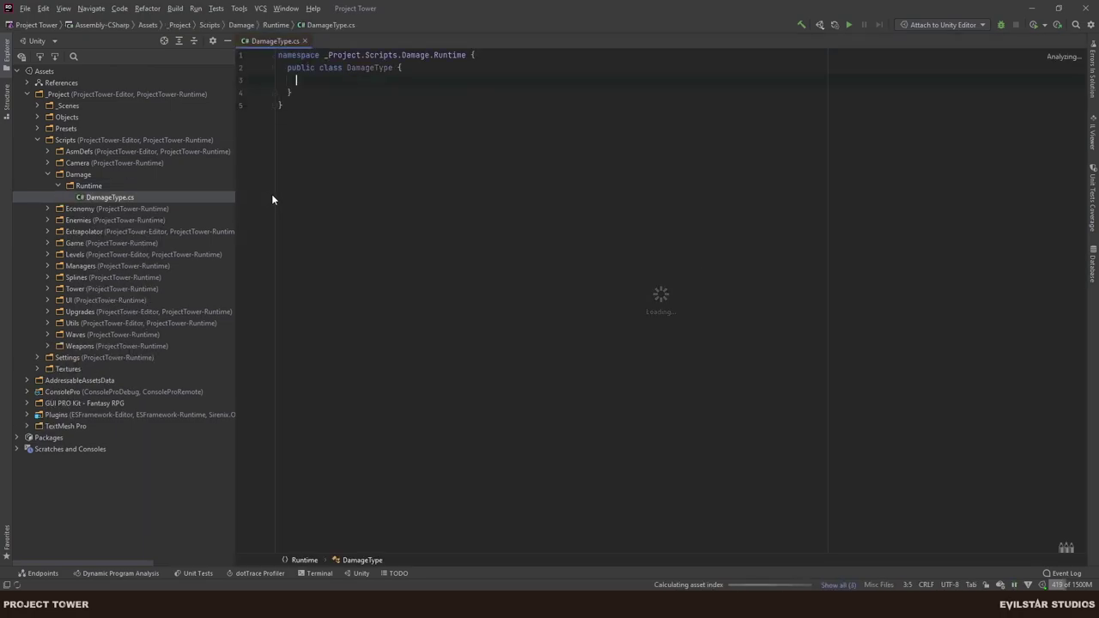
pyautogui.write(': Scrip')
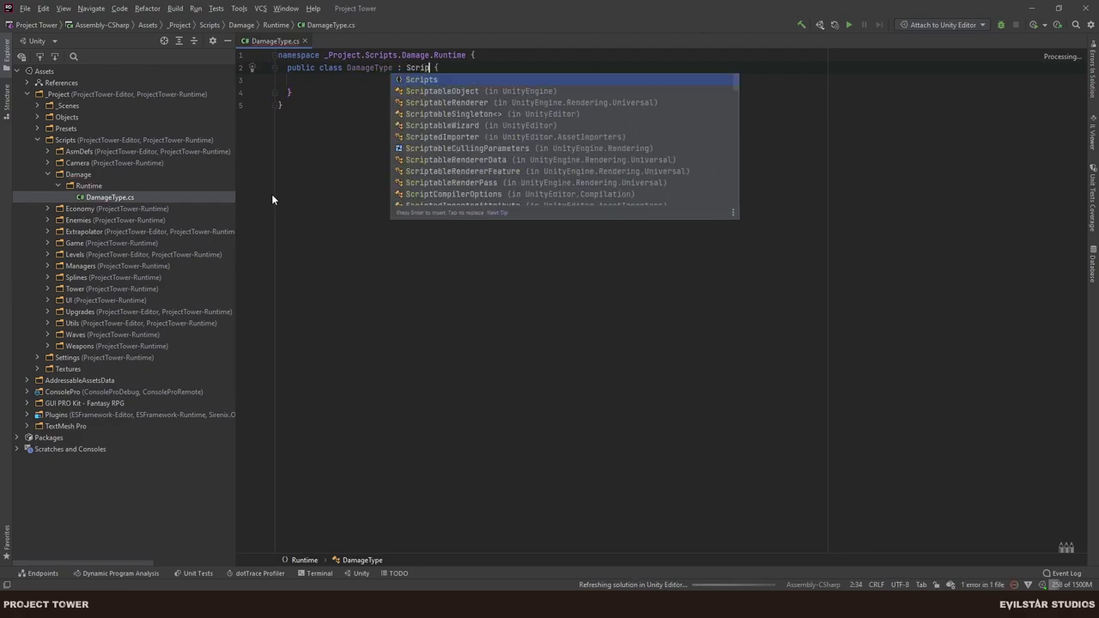
pyautogui.press('Return')
# Rename the class's namespace to ESS.Damage.Runtime.
pyautogui.press('Up')
pyautogui.hotkey('ctrl', 'Left')
pyautogui.hotkey('ctrl', 'Left')
pyautogui.hotkey('ctrl', 'Left')
pyautogui.hotkey('ctrl', 'Left')
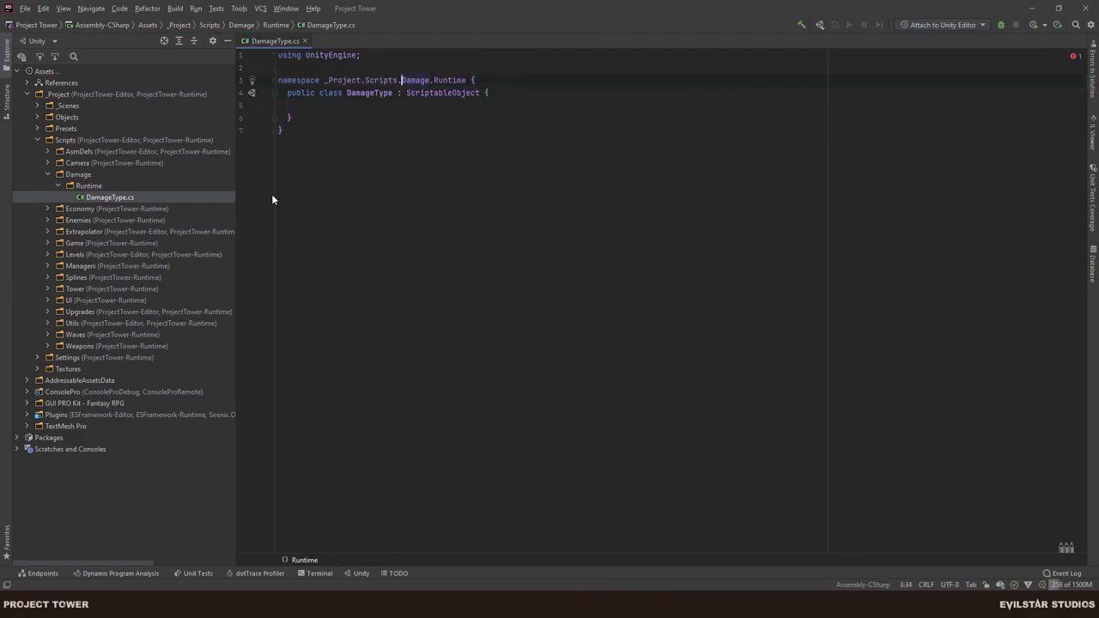
pyautogui.hotkey('ctrl', 'shift', 'Left')
pyautogui.hotkey('ctrl', 'shift', 'Right')
pyautogui.hotkey('ctrl', 'shift', 'Right')
pyautogui.hotkey('ctrl', 'shift', 'Left')
pyautogui.write('ESS')
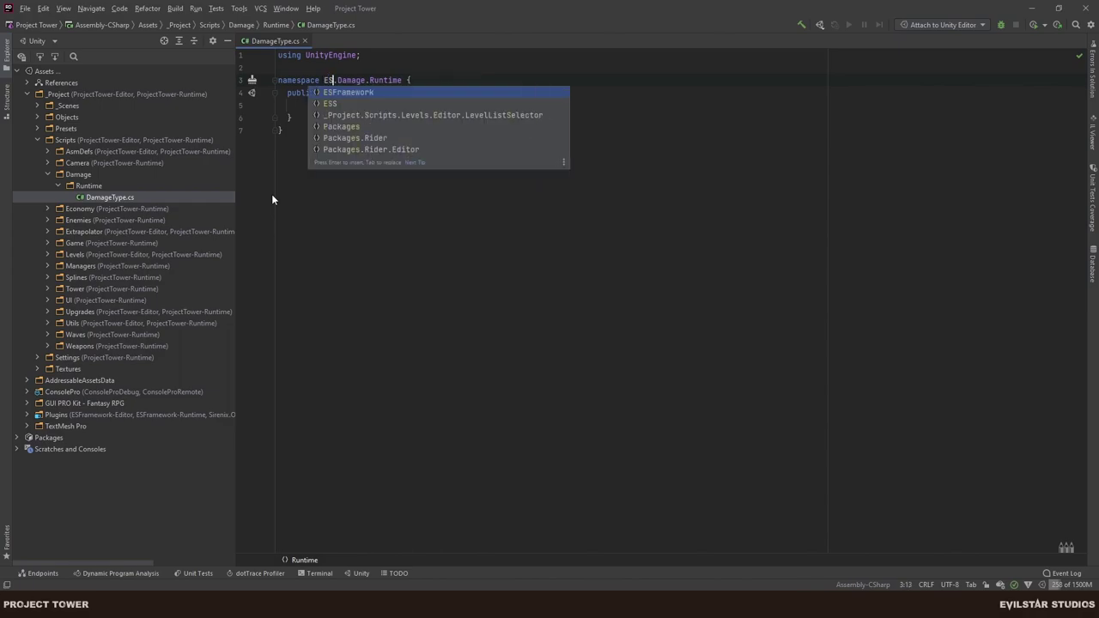
pyautogui.hotkey('ctrl', 'Right')
pyautogui.hotkey('ctrl', 'Right')
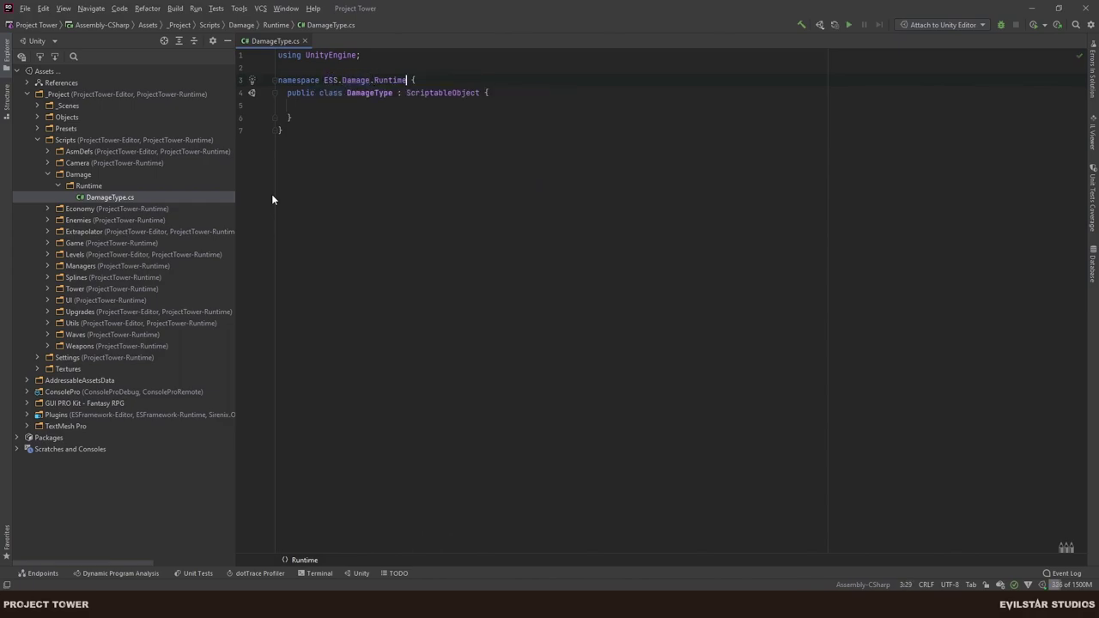
# Add [CreateAssetMenu(menuName = "ProjectTower/Damage/Damage Type")] above the class.
pyautogui.press('Down')
pyautogui.press('Home')
pyautogui.press('Return')
pyautogui.press('Up')
pyautogui.write('[')
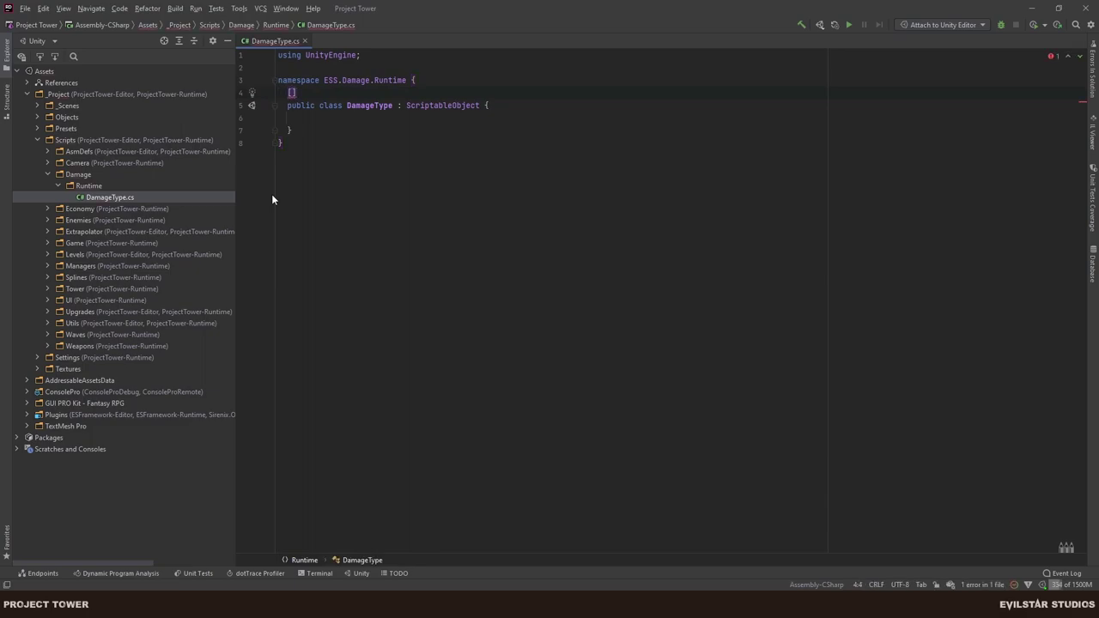
pyautogui.write('S')
pyautogui.press('BackSpace')
pyautogui.write('Cre')
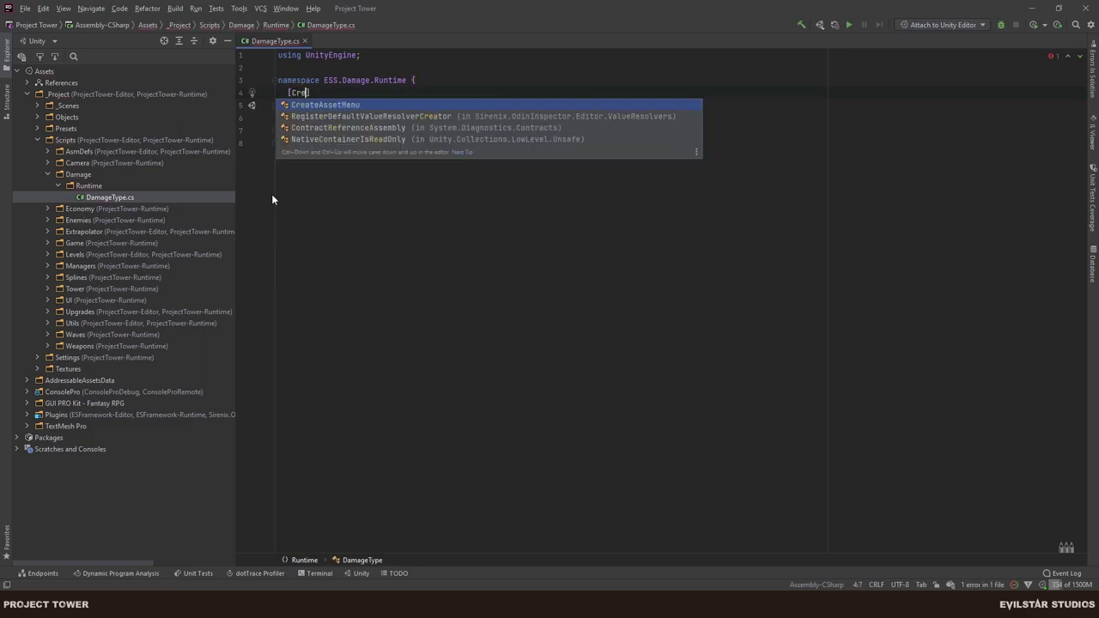
pyautogui.press('Return')
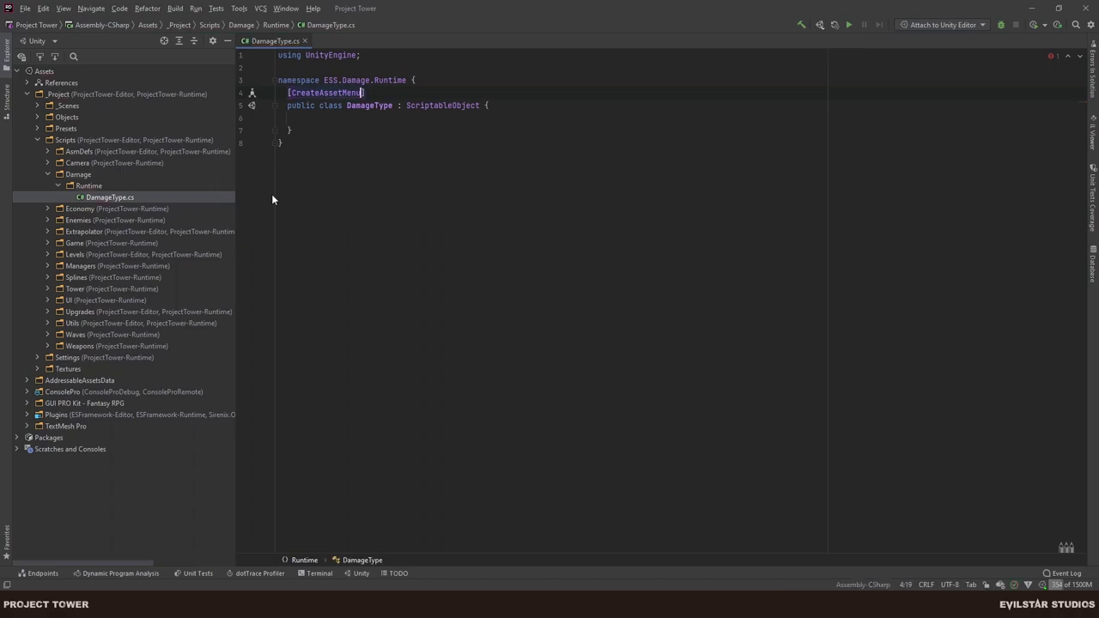
pyautogui.write('("')
pyautogui.press('BackSpace')
pyautogui.write('menu)')
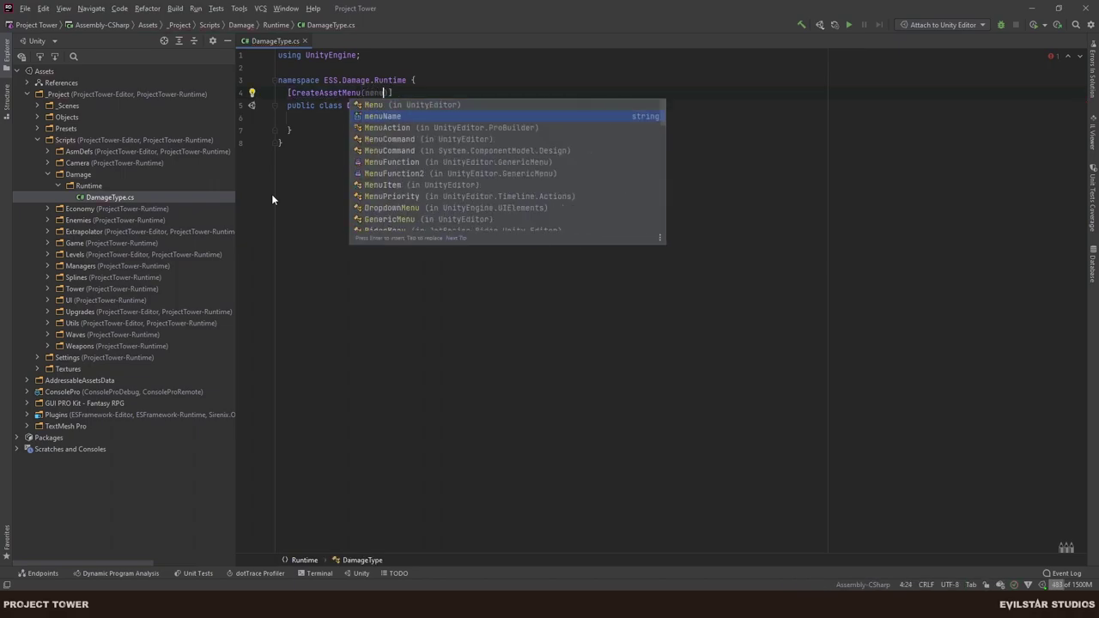
pyautogui.press('Return')
pyautogui.write('"')
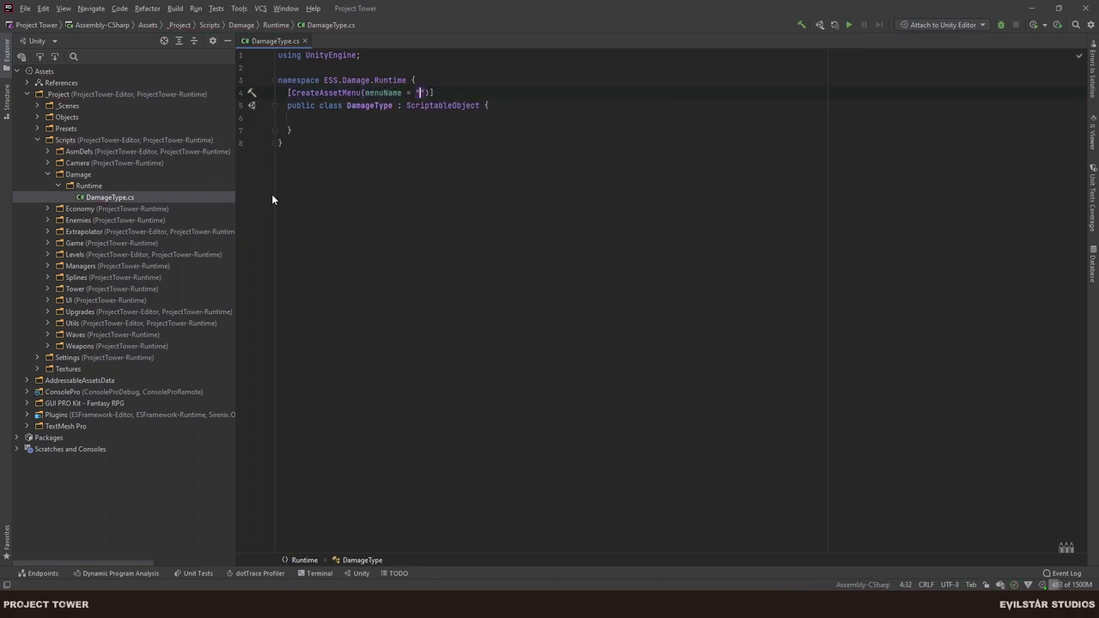
pyautogui.write('ProjectTower/Damage/Damage Type')
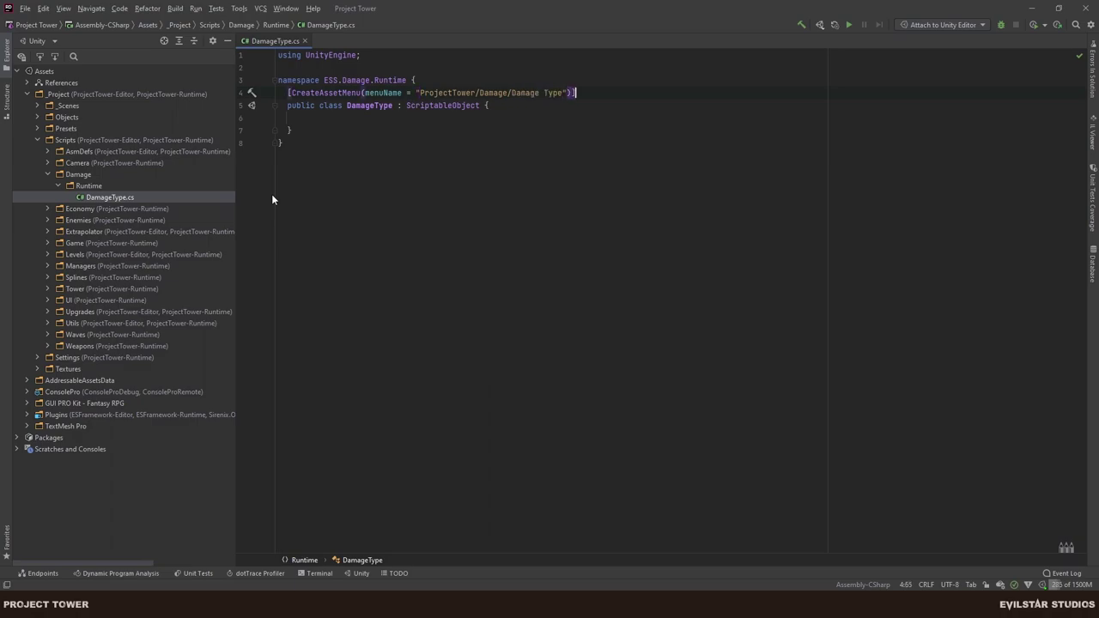
# Remove the empty lines from the class body and save DamageType.cs.
pyautogui.press('Down')
pyautogui.press('Down')
pyautogui.press('Down')
pyautogui.press('BackSpace')
pyautogui.press('BackSpace')
pyautogui.hotkey('ctrl', 's')
# Create a Damage folder inside Settings/Game in Unity's Project window.
pyautogui.hotkey('alt', 'Tab')
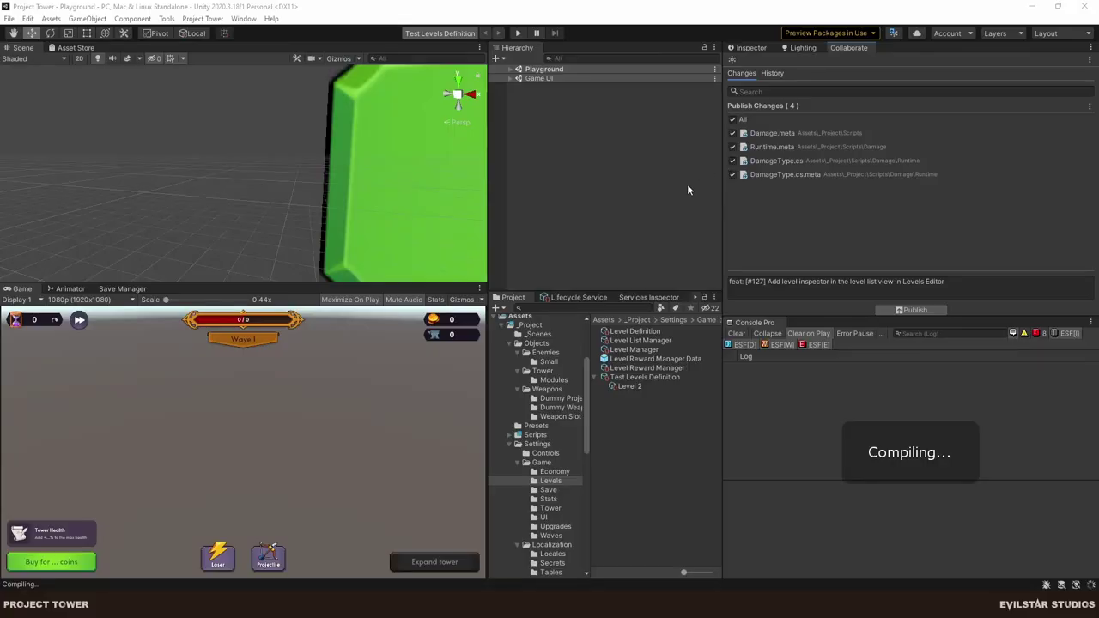
pyautogui.click(543, 463)
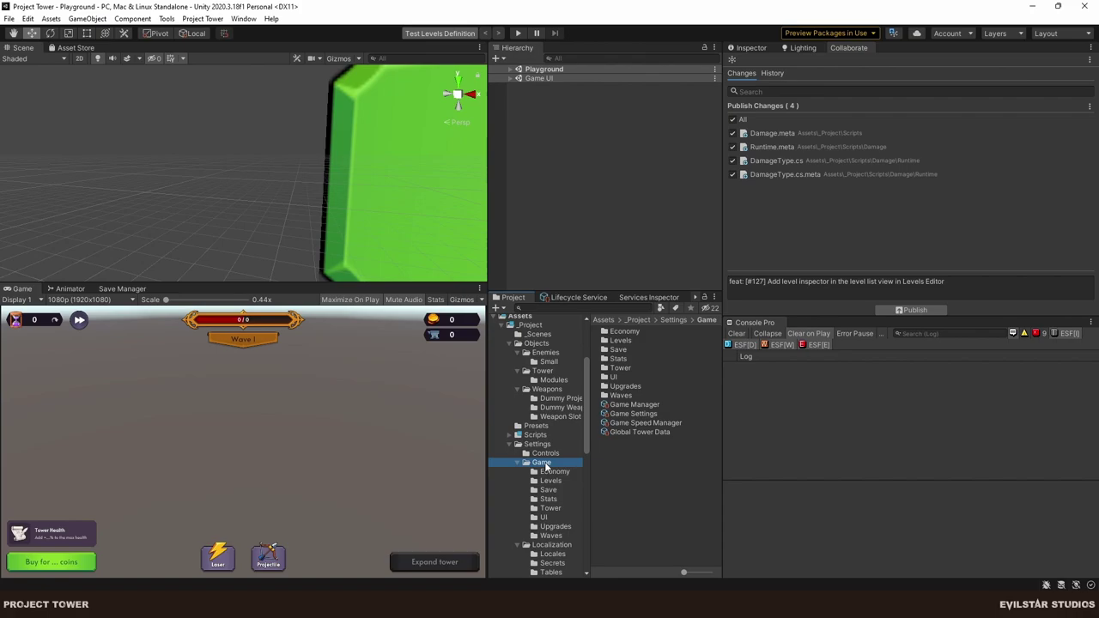
pyautogui.rightClick(617, 464)
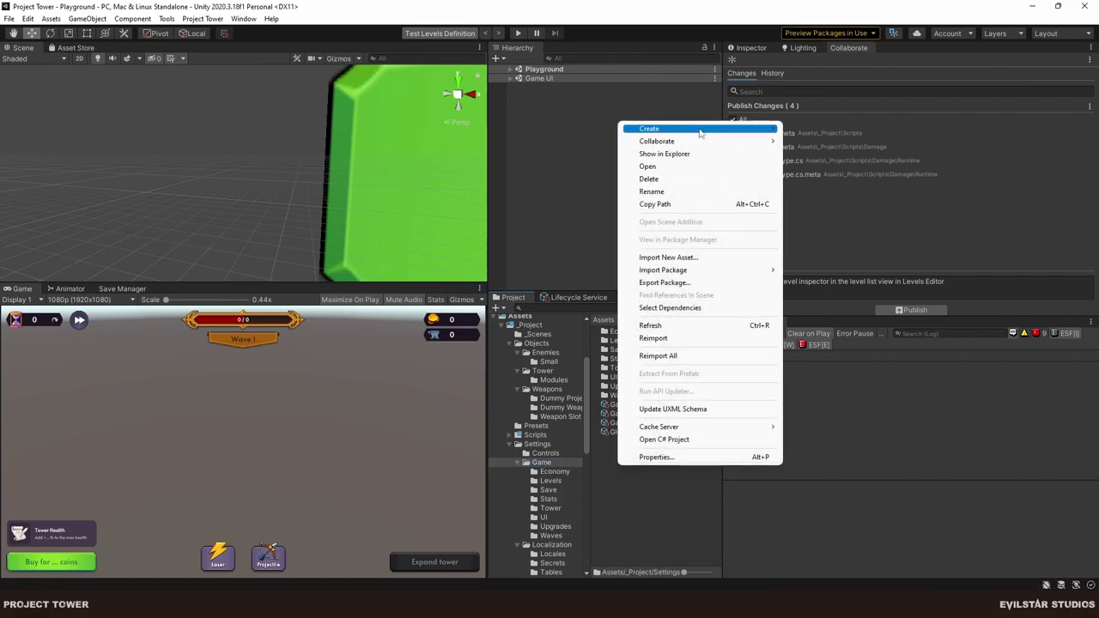
pyautogui.moveTo(699, 131)
pyautogui.moveTo(824, 109)
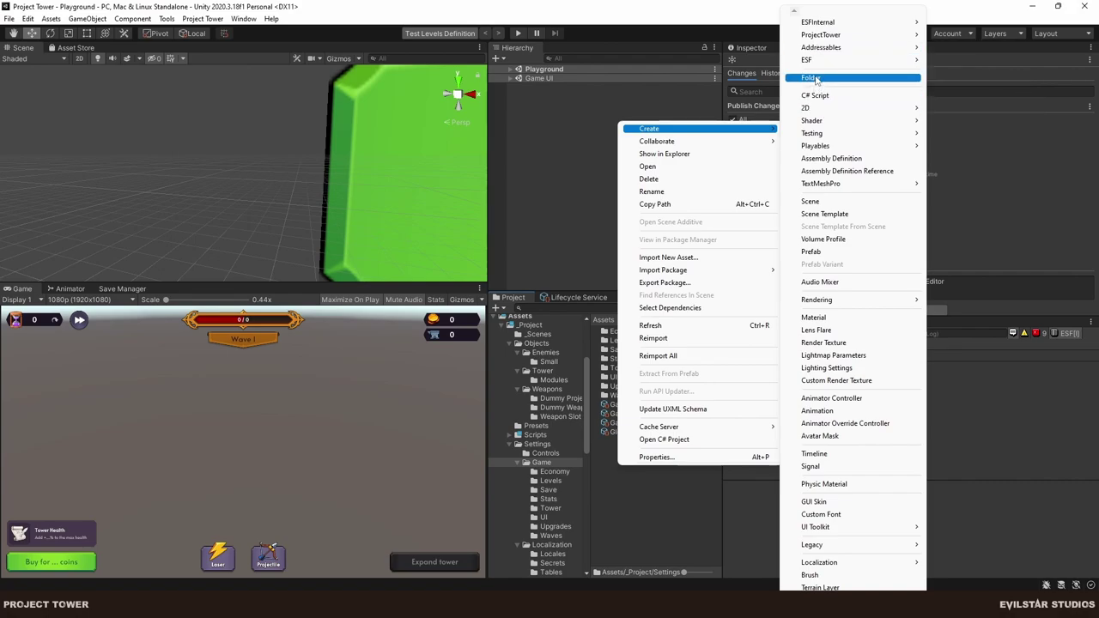
pyautogui.click(811, 78)
pyautogui.write('Damage')
pyautogui.press('Return')
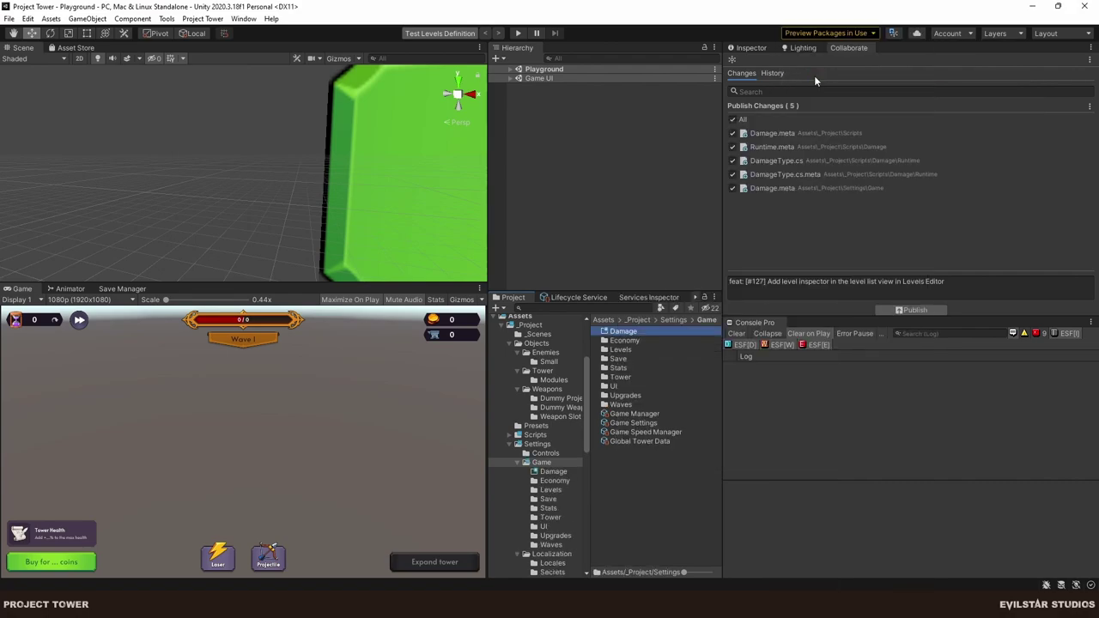
# Create a ProjectTower/Damage/Damage Type asset named Laser Damage Type in the Damage folder.
pyautogui.doubleClick(623, 332)
pyautogui.rightClick(661, 344)
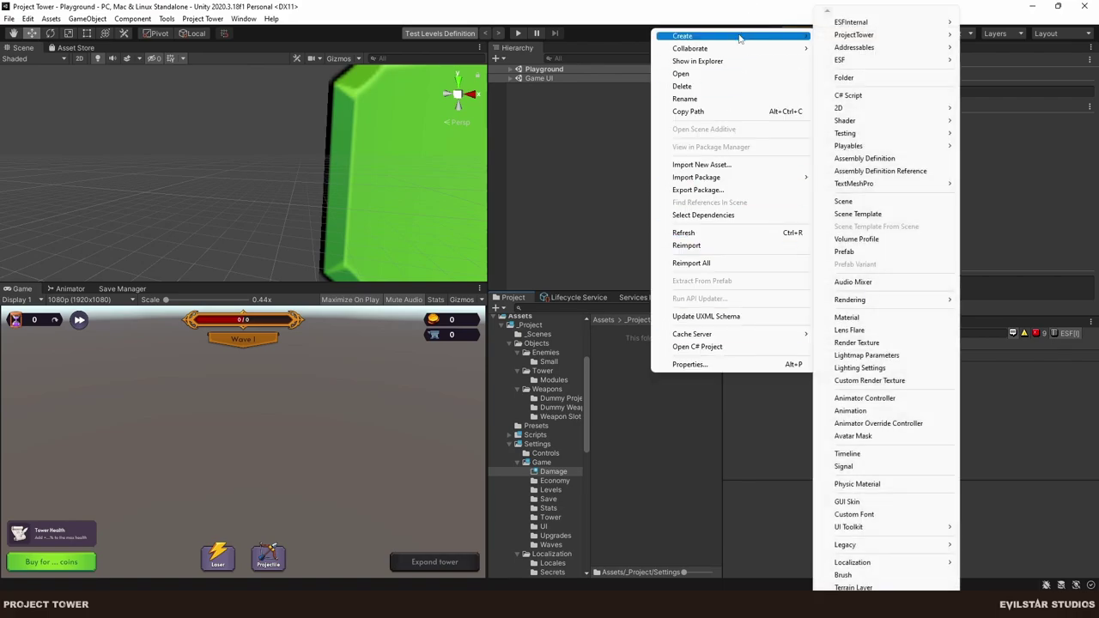
pyautogui.moveTo(739, 35)
pyautogui.moveTo(889, 39)
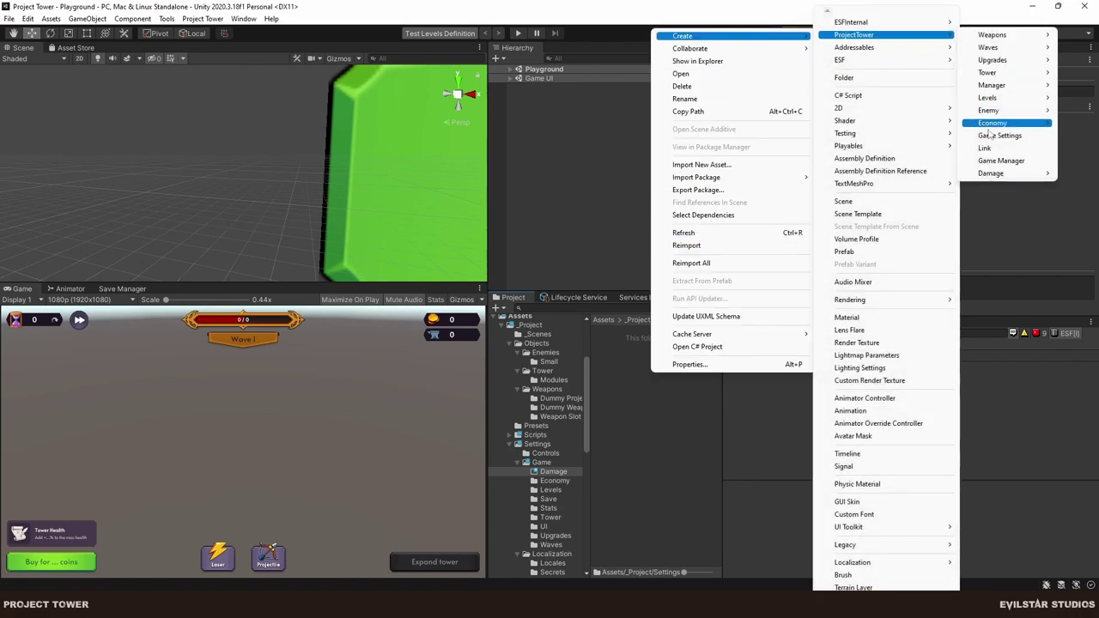
pyautogui.moveTo(980, 175)
pyautogui.click(933, 173)
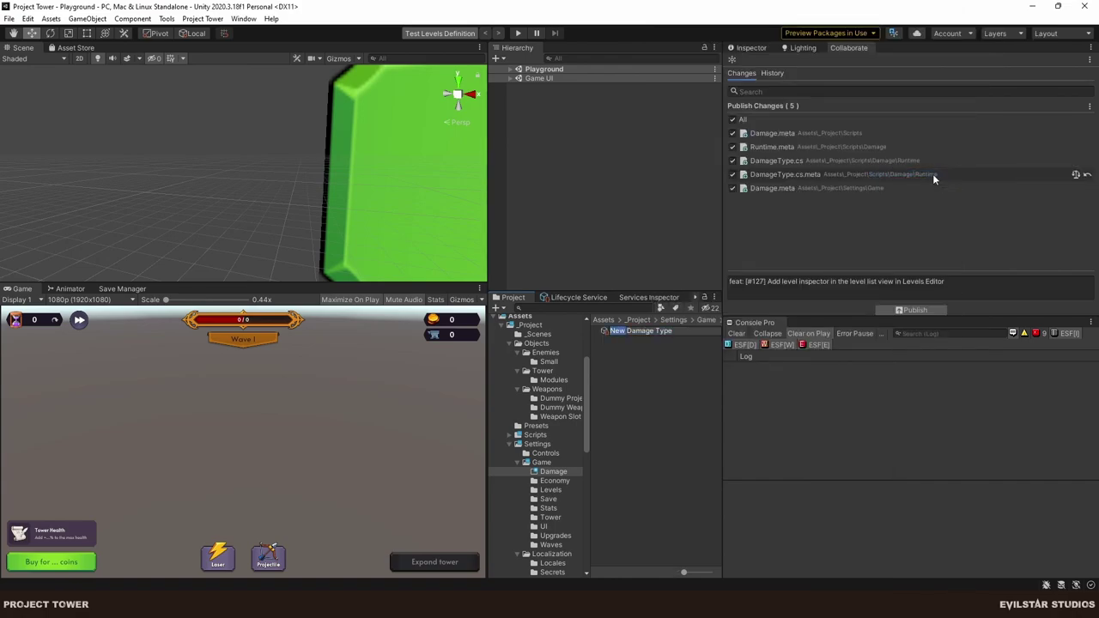
pyautogui.write('Laser')
pyautogui.press('Return')
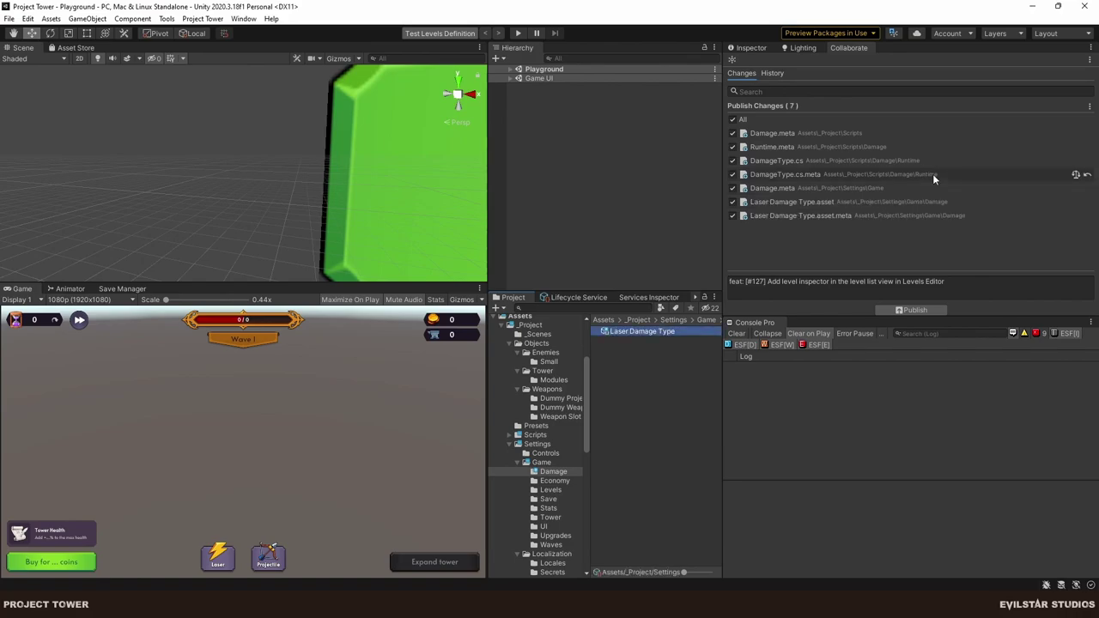
pyautogui.click(749, 49)
# Create another Damage Type asset, rename it Projectile Damage Type, and deselect it.
pyautogui.rightClick(659, 359)
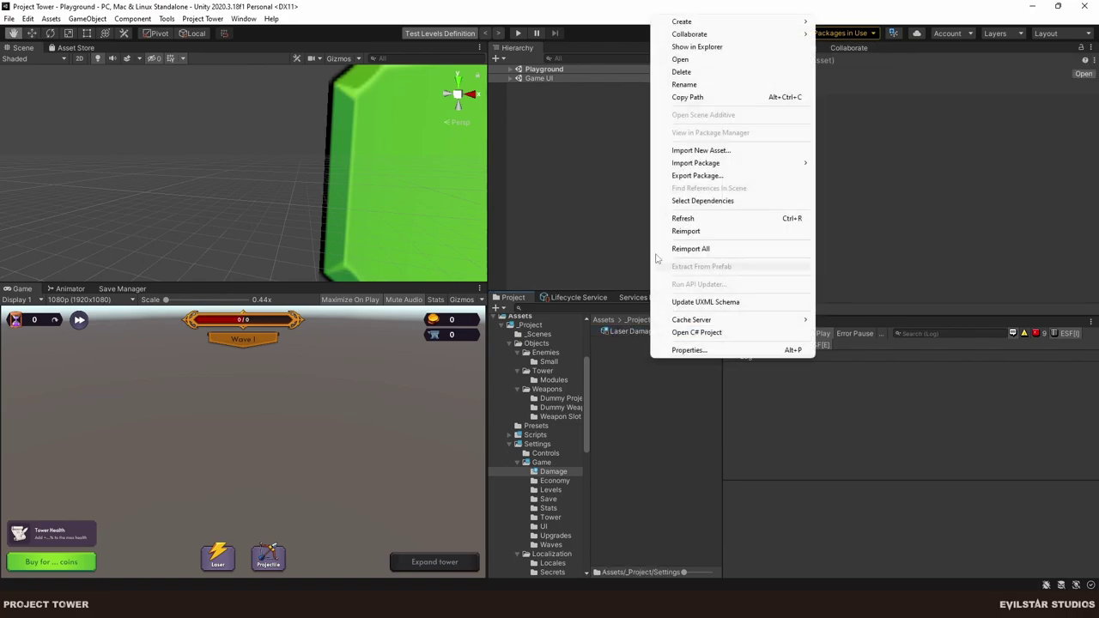
pyautogui.moveTo(721, 22)
pyautogui.moveTo(880, 60)
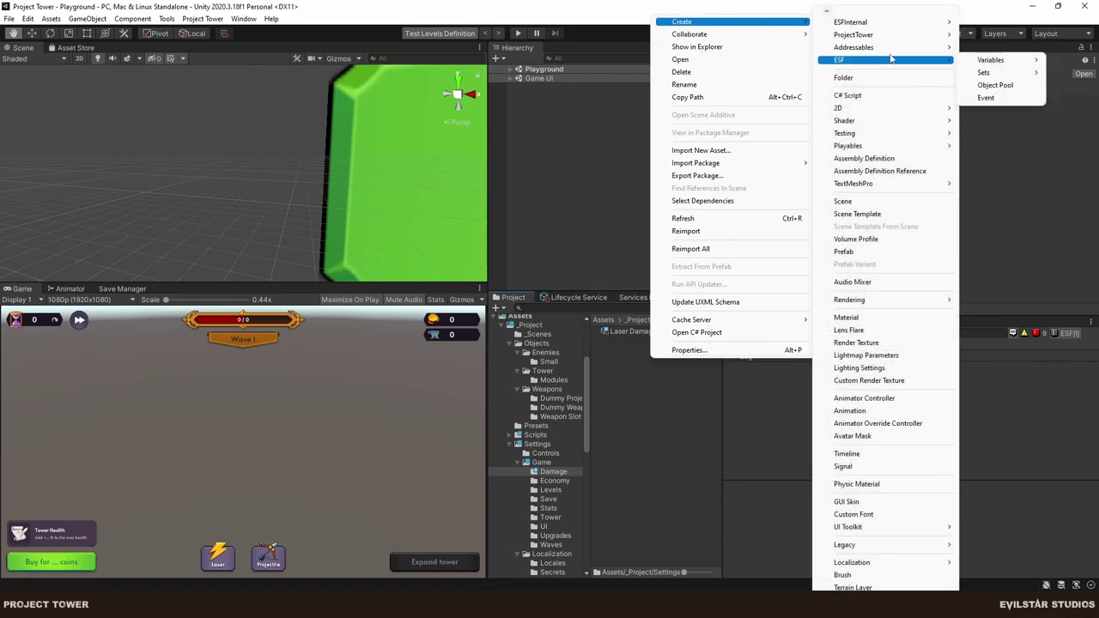
pyautogui.moveTo(889, 36)
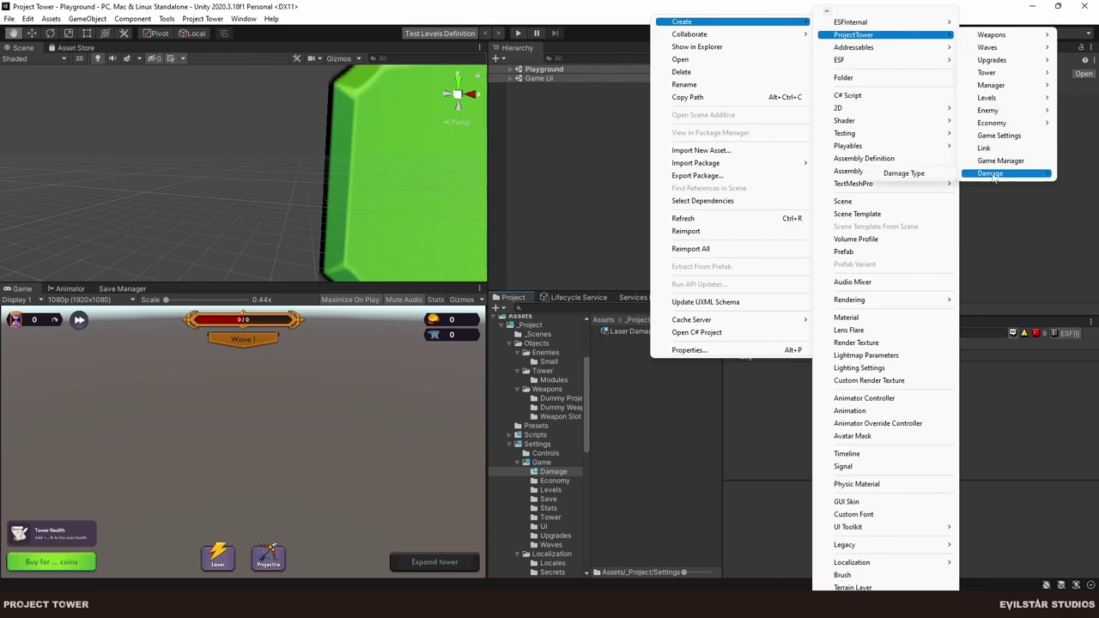
pyautogui.click(907, 175)
pyautogui.press('Home')
pyautogui.hotkey('ctrl', 'shift', 'Right')
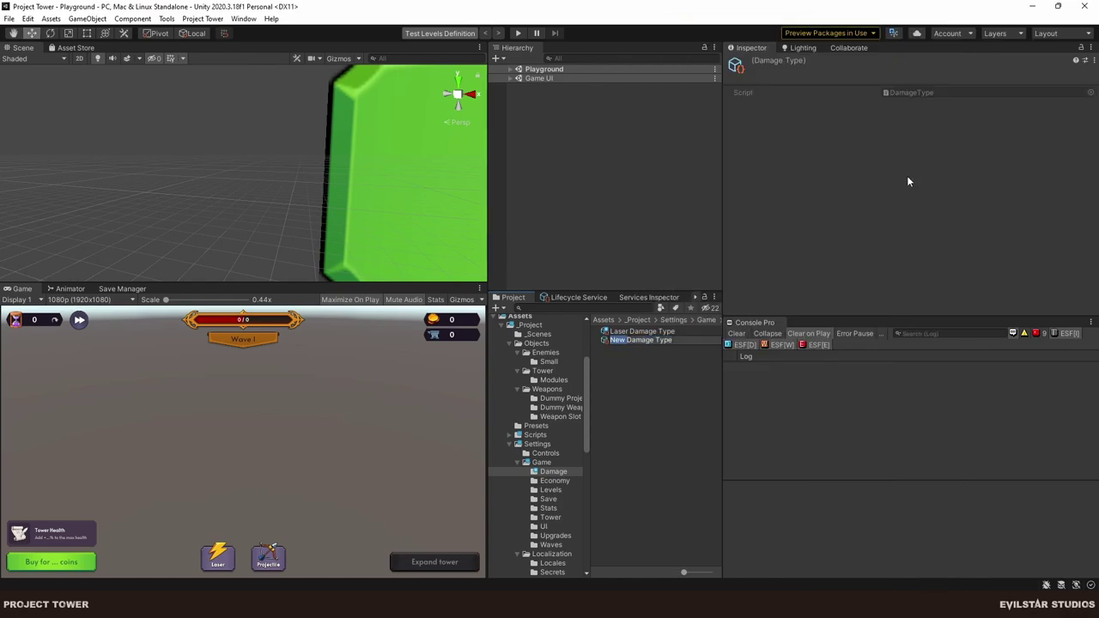
pyautogui.write('Projectile')
pyautogui.press('Return')
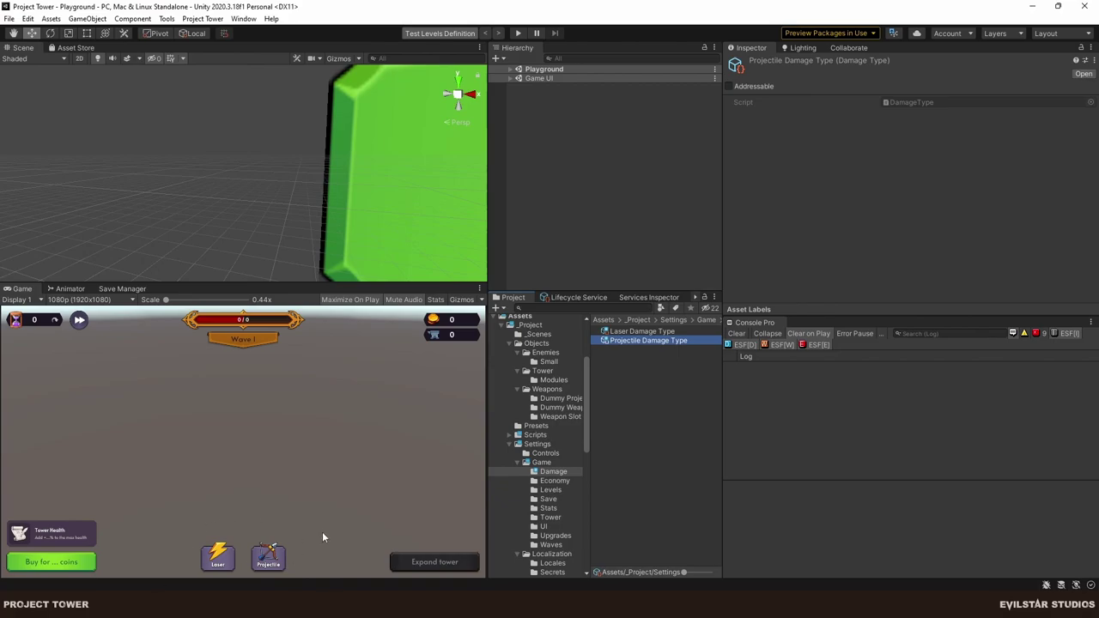
pyautogui.click(659, 353)
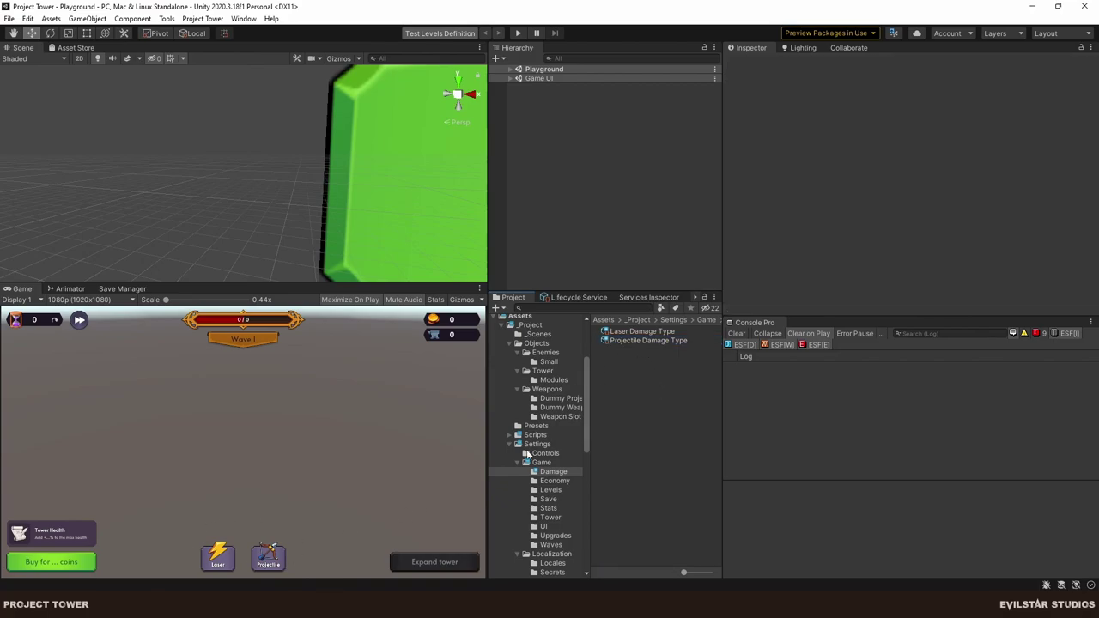
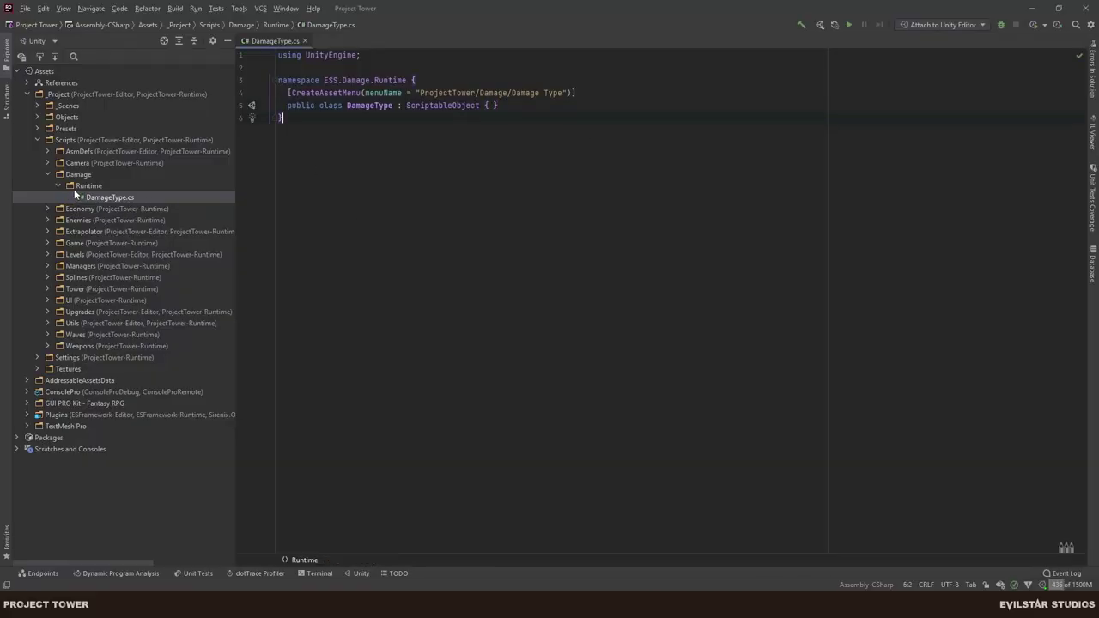
# Open EnemyHealth.cs from the Enemies > Health scripts folder.
pyautogui.click(48, 221)
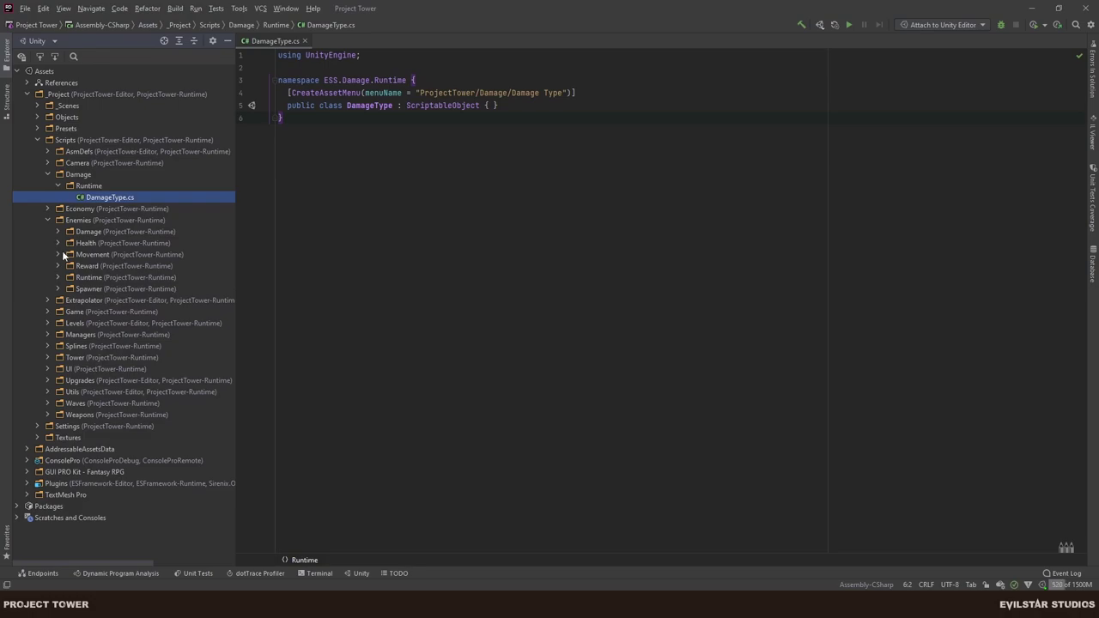
pyautogui.click(57, 246)
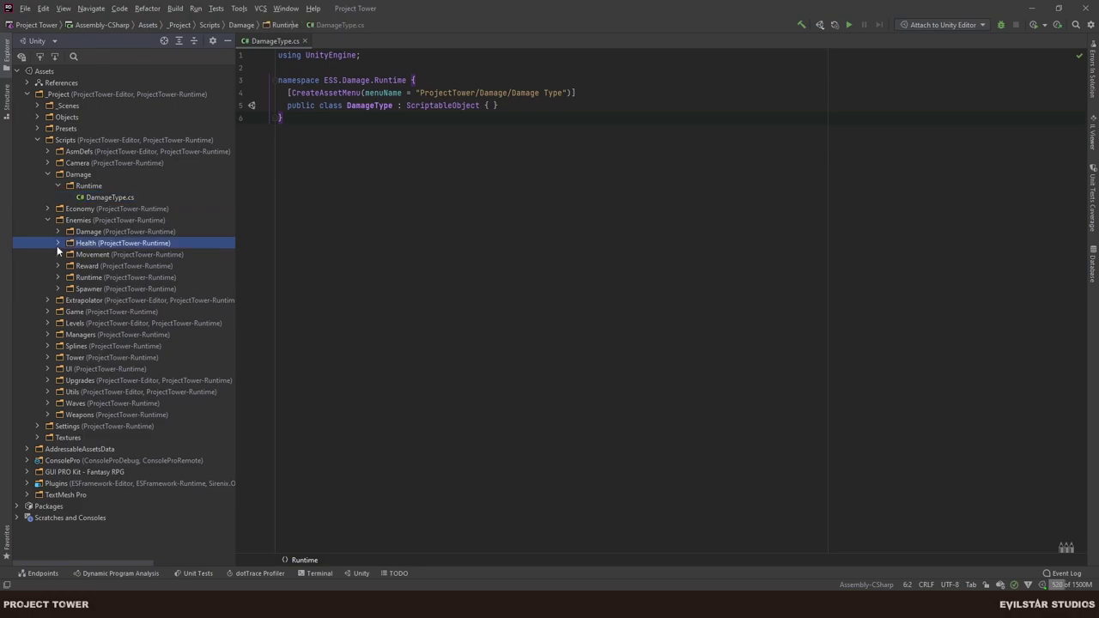
pyautogui.click(60, 243)
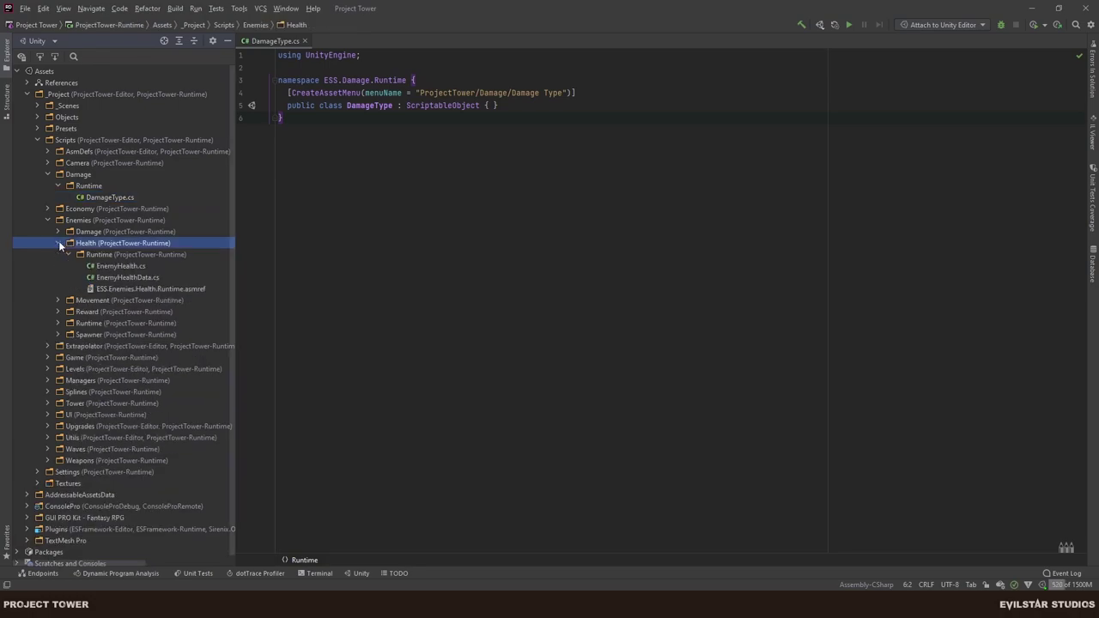
pyautogui.doubleClick(117, 267)
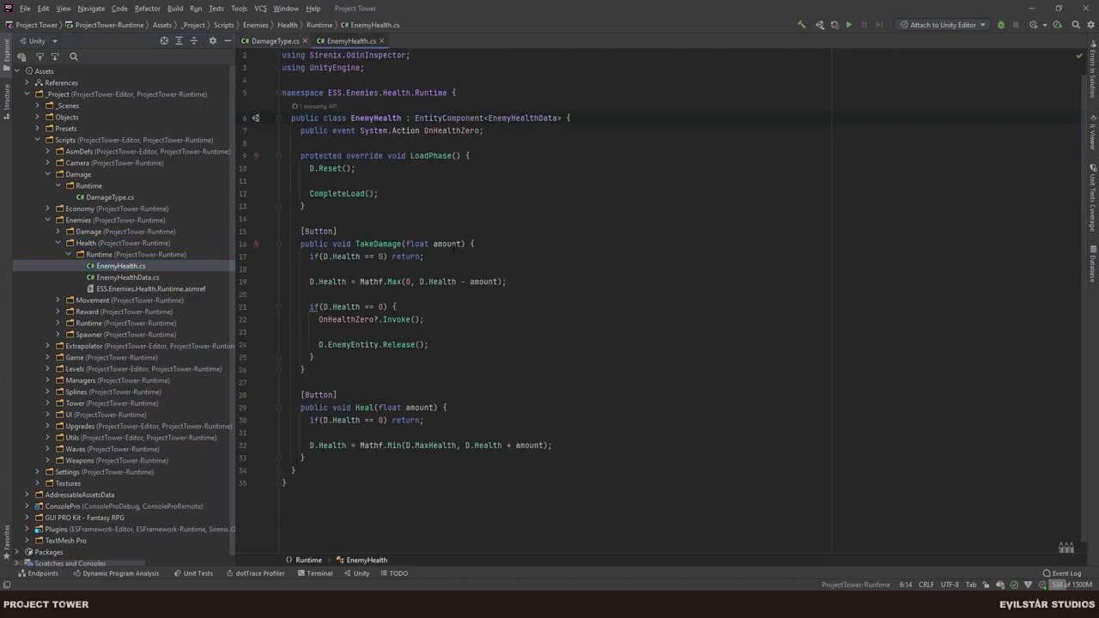
# Undo a trial edit to TakeDamage, then select the ESS.Damage.Runtime namespace in DamageType.cs.
pyautogui.click(457, 243)
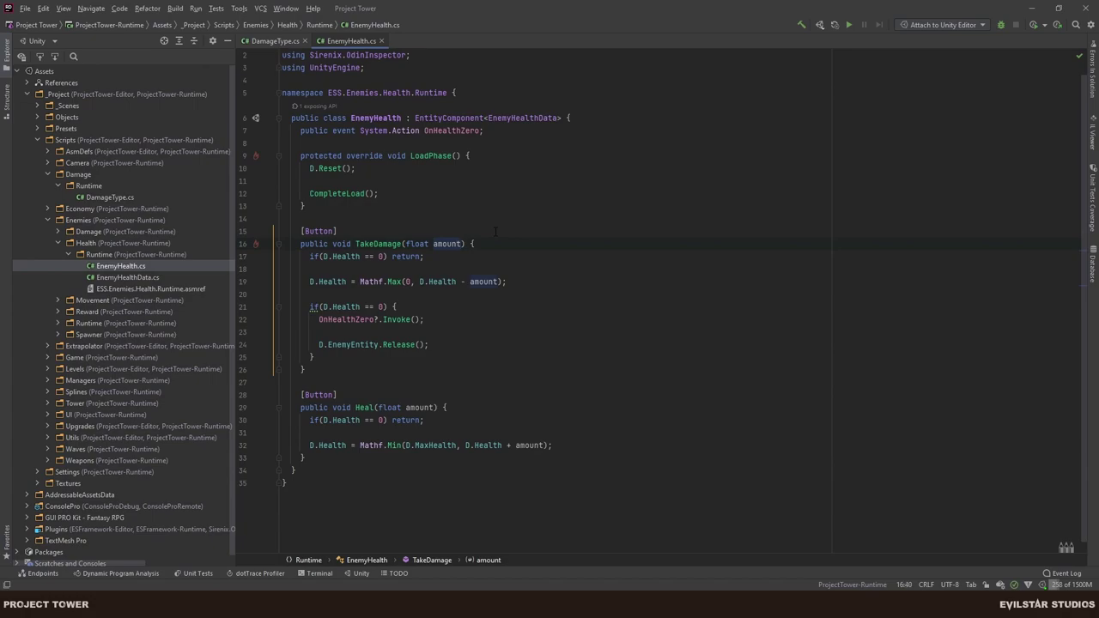
pyautogui.hotkey('ctrl', 'Left')
pyautogui.hotkey('ctrl', 'Left')
pyautogui.write('Damage')
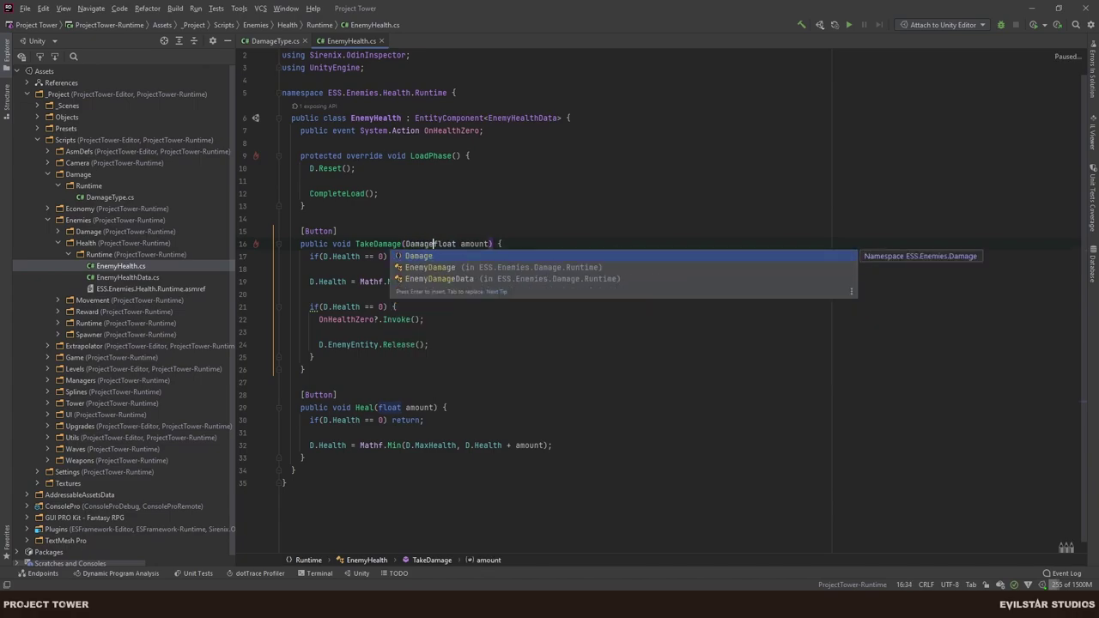
pyautogui.press('Escape')
pyautogui.hotkey('ctrl', 'BackSpace')
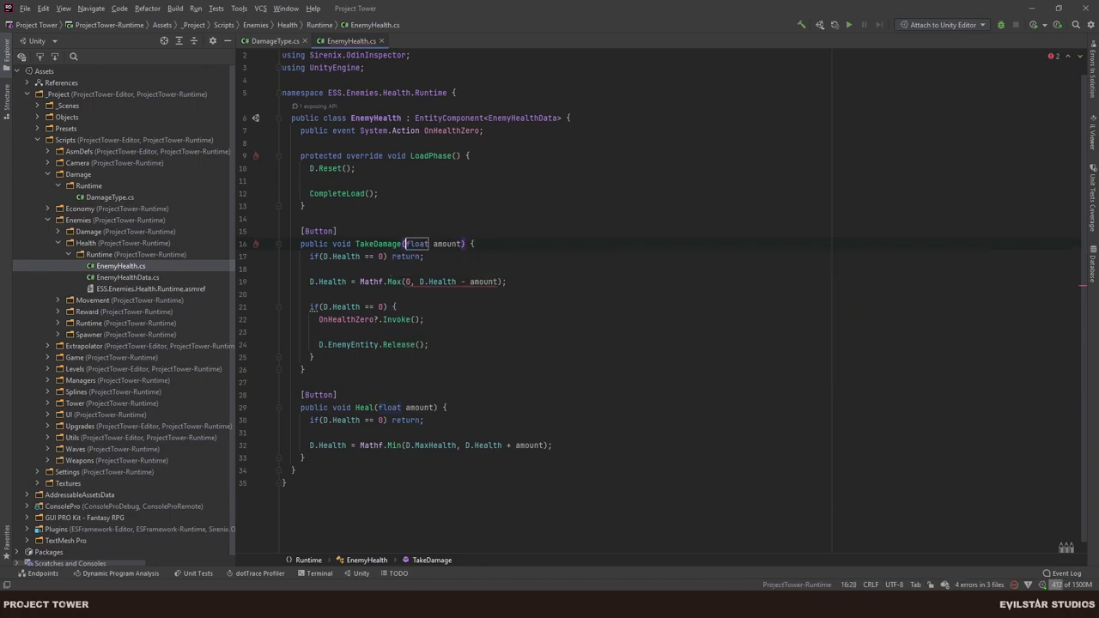
pyautogui.click(543, 234)
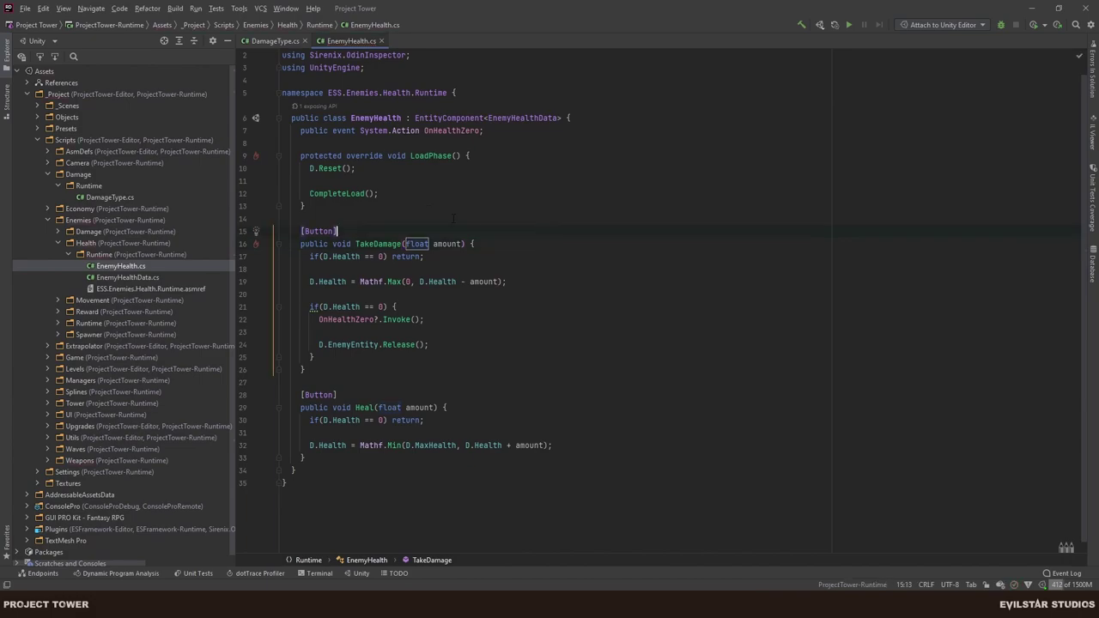
pyautogui.click(270, 40)
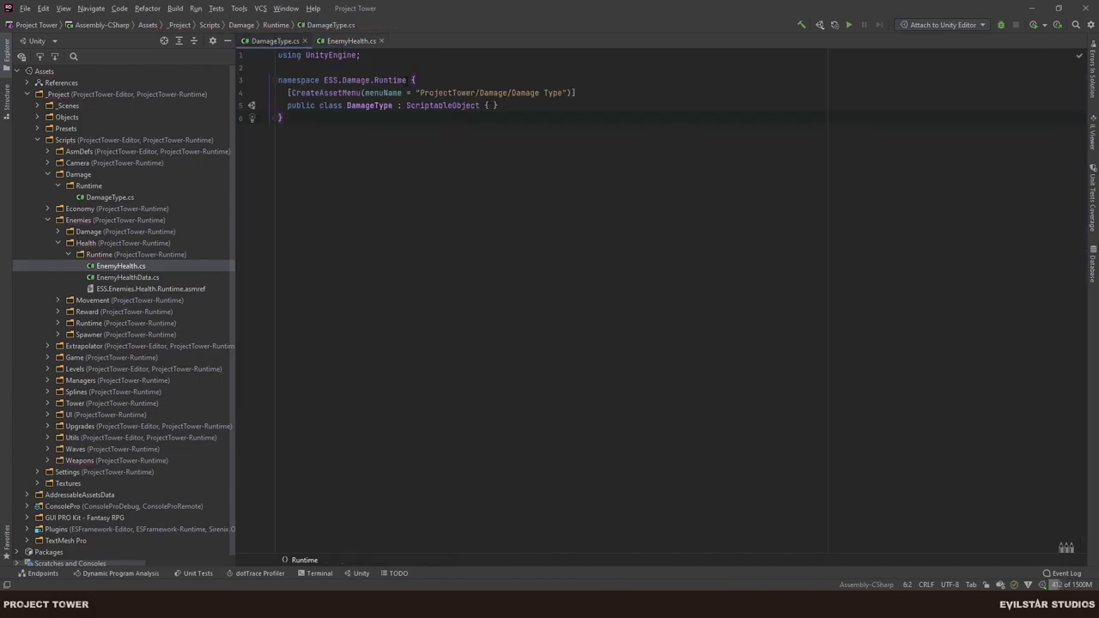
pyautogui.hotkey('ctrl', 'w')
pyautogui.hotkey('ctrl', 'w')
# Copy the namespace name and reveal DamageType.cs in the Unity project.
pyautogui.hotkey('alt', 'Tab')
pyautogui.hotkey('ctrl', 'c')
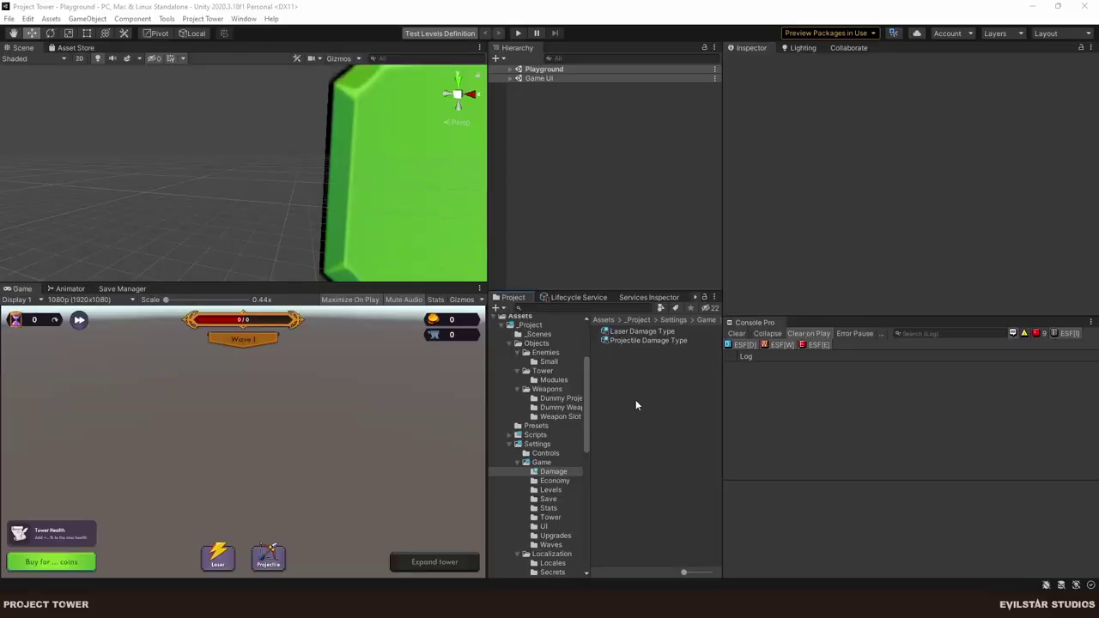
pyautogui.hotkey('alt', 'Tab')
pyautogui.click(116, 265)
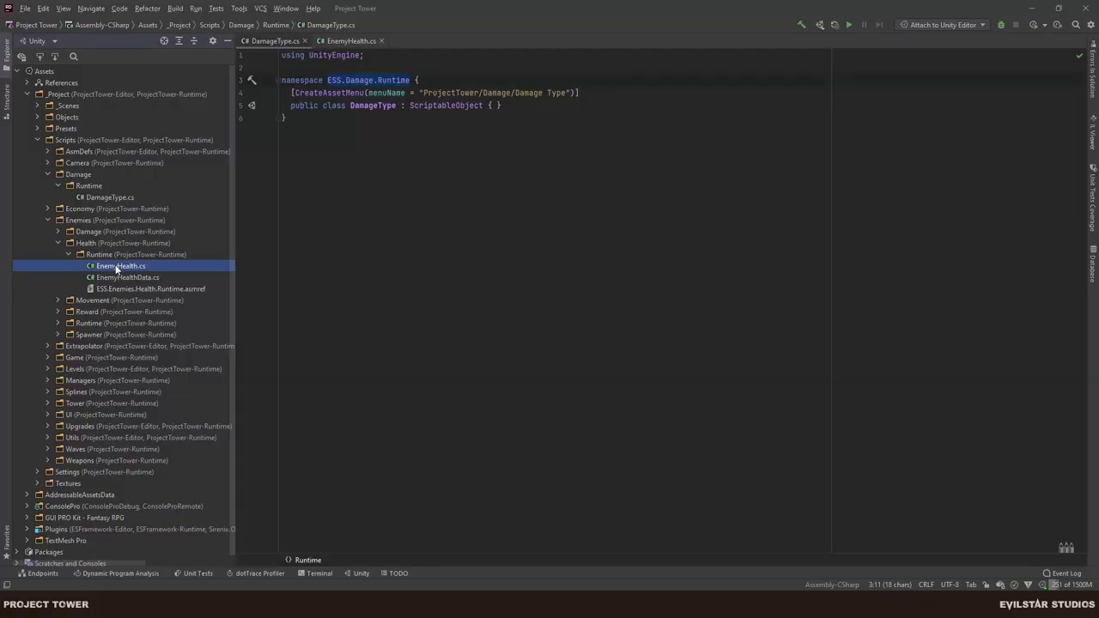
pyautogui.click(117, 197)
pyautogui.rightClick(117, 197)
pyautogui.click(161, 329)
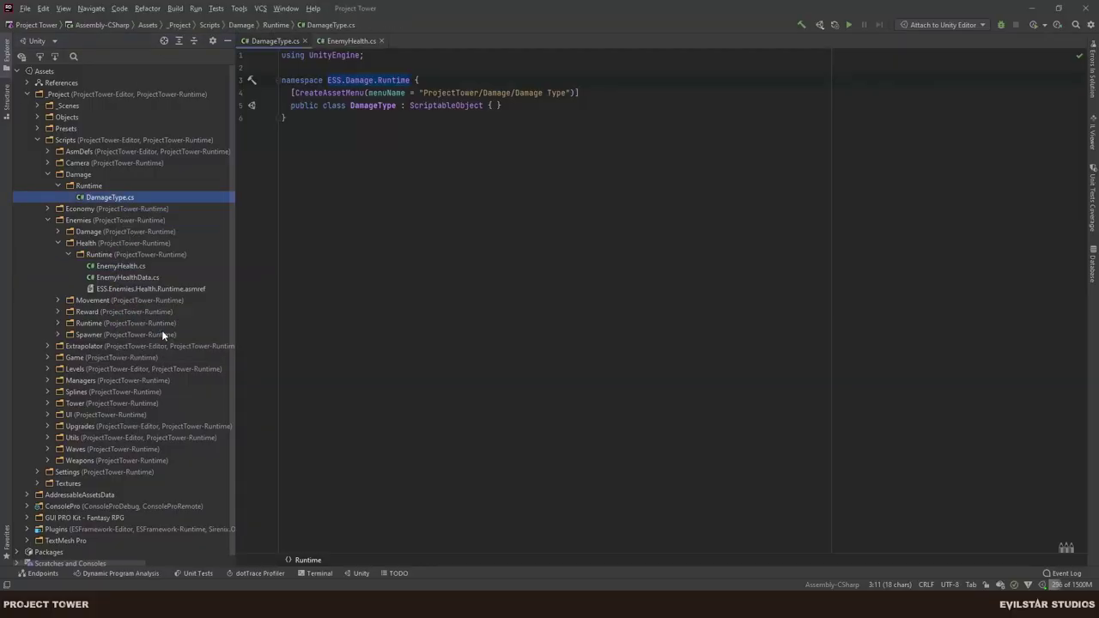
# Create an Assembly Definition Reference named ESS.Damage.Runtime that references _ProjectTower-Runtime.
pyautogui.rightClick(654, 370)
pyautogui.moveTo(739, 30)
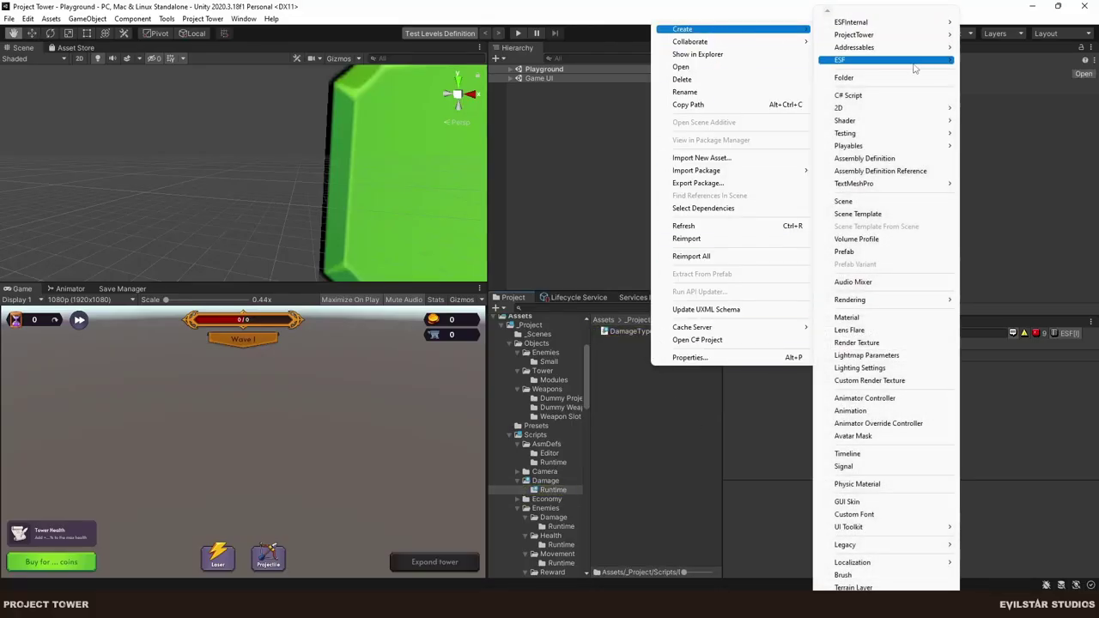
pyautogui.click(880, 171)
pyautogui.hotkey('ctrl', 'v')
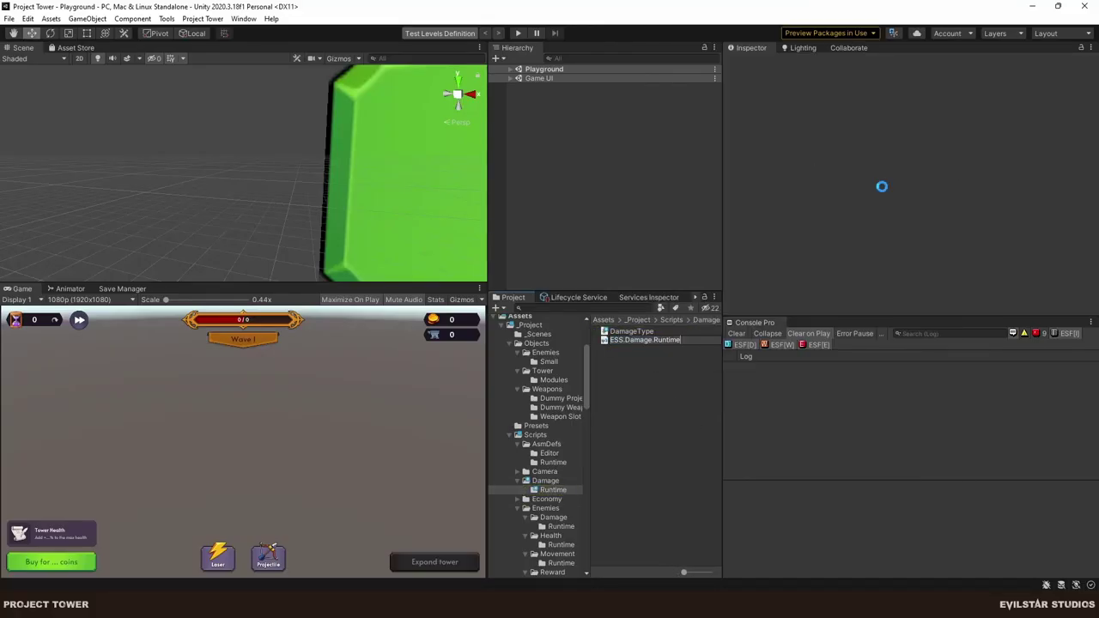
pyautogui.press('Return')
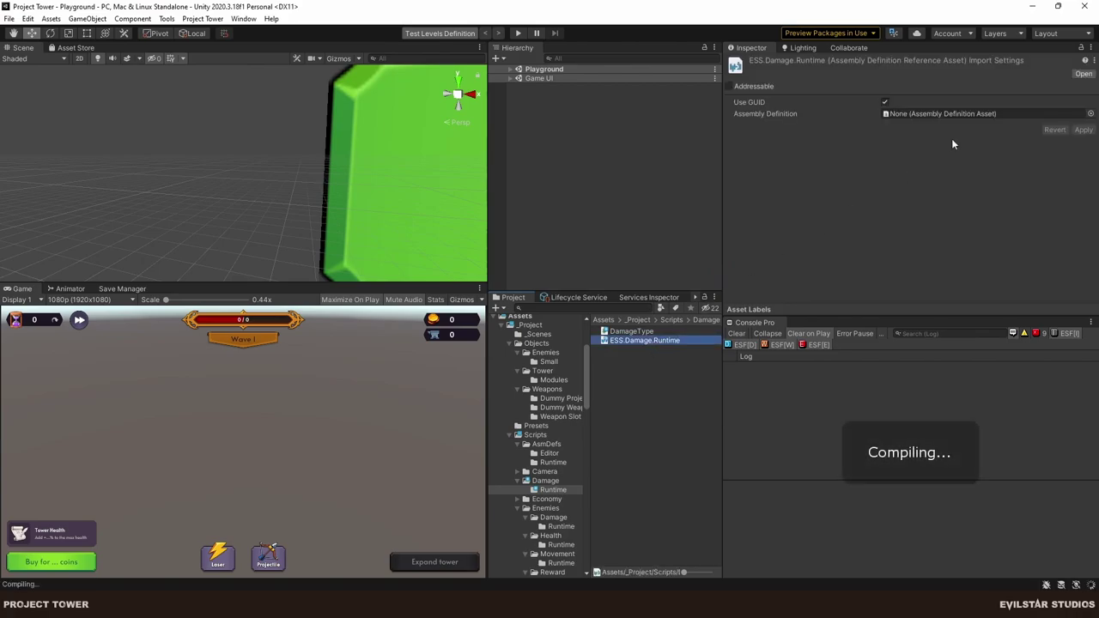
pyautogui.click(1090, 113)
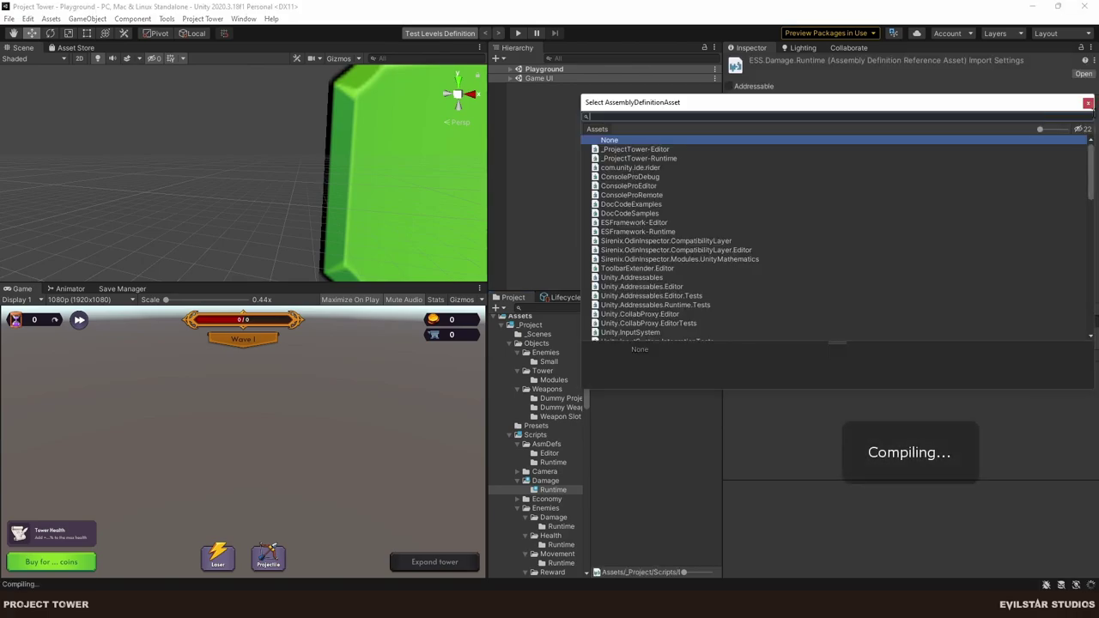
pyautogui.press('Down')
pyautogui.press('Down')
pyautogui.press('Return')
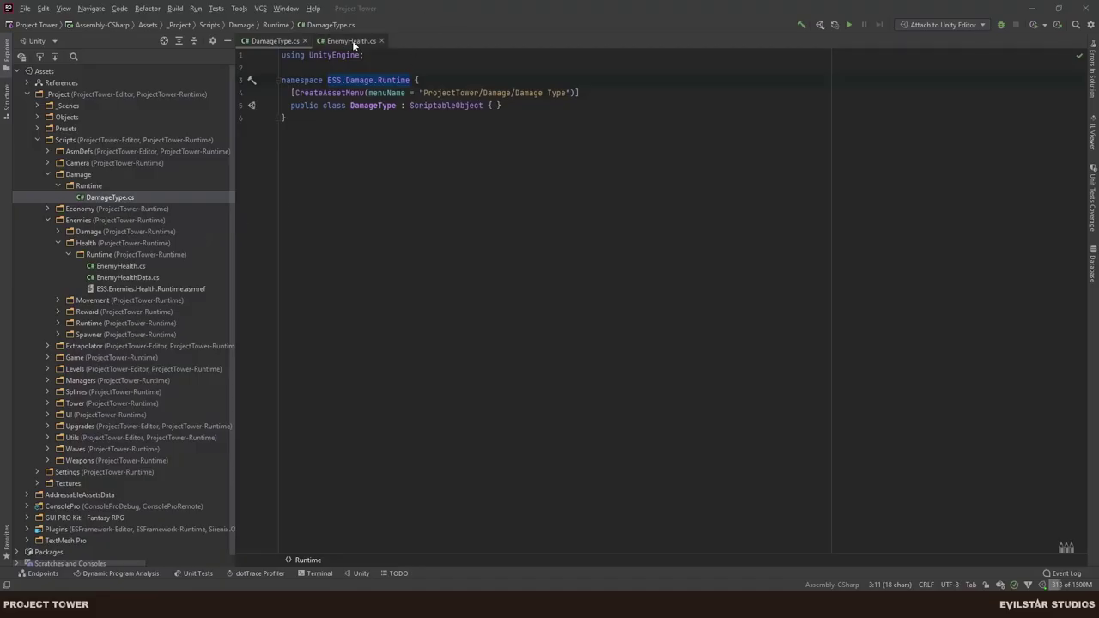
# Insert 'DamageType type,' before float amount in EnemyHealth's TakeDamage signature.
pyautogui.click(352, 41)
pyautogui.click(404, 244)
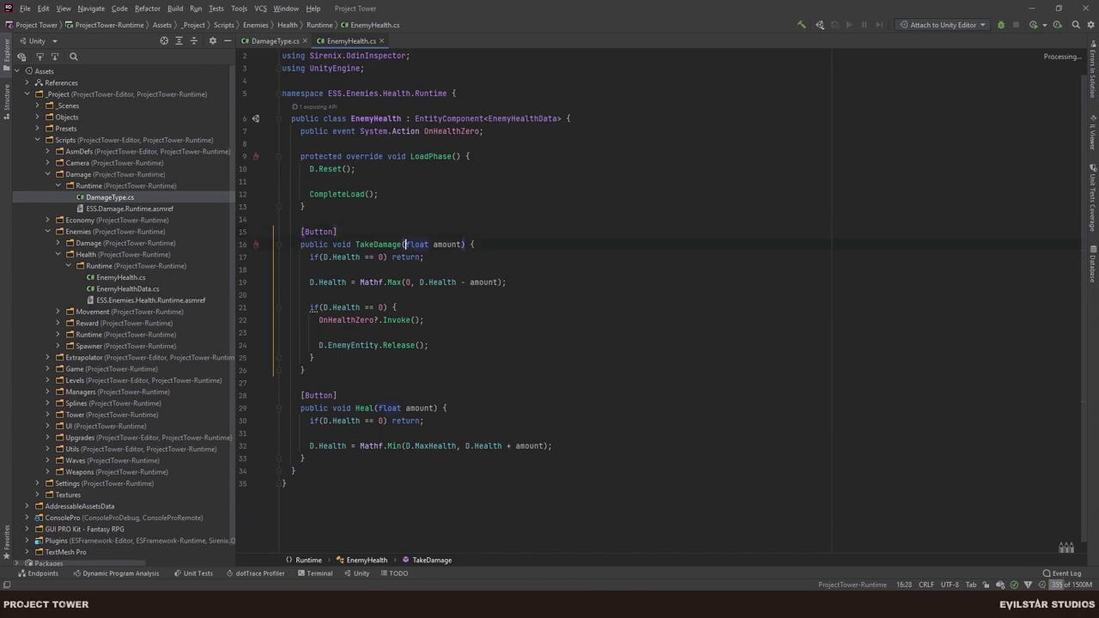
pyautogui.write('Damage')
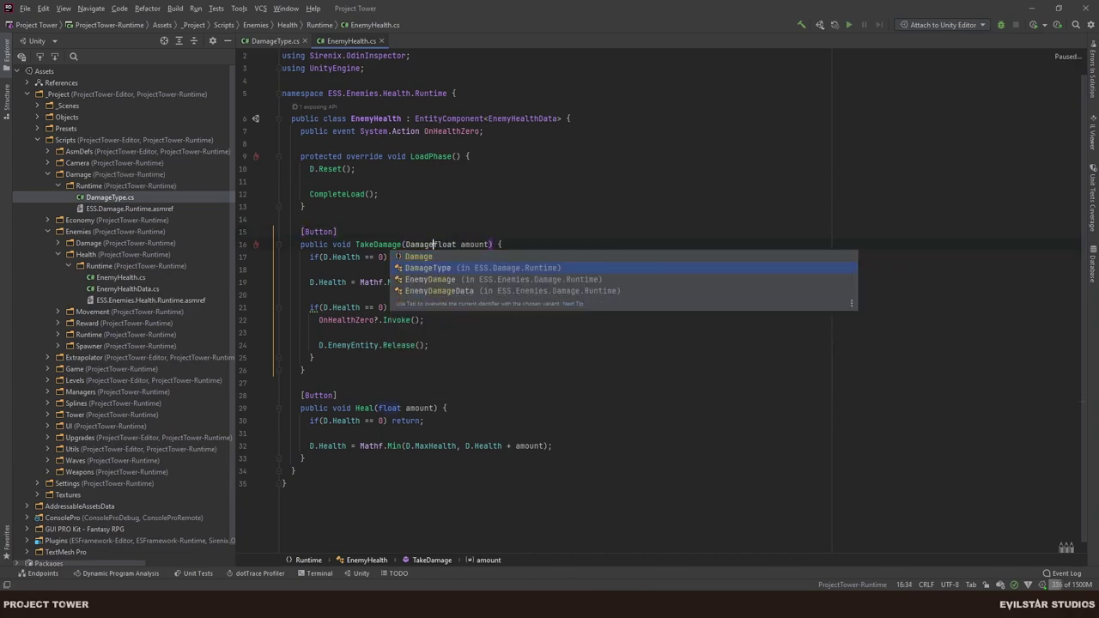
pyautogui.press('Return')
pyautogui.write('type, float')
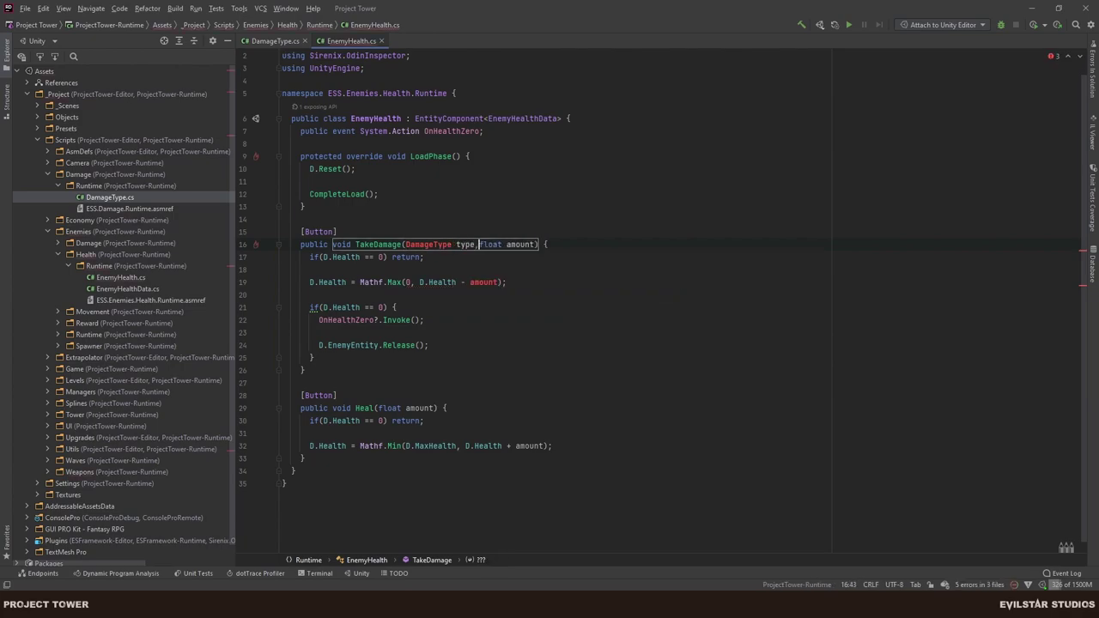
# Import the ESS.Damage.Runtime namespace so DamageType resolves, and check the using lines.
pyautogui.click(449, 243)
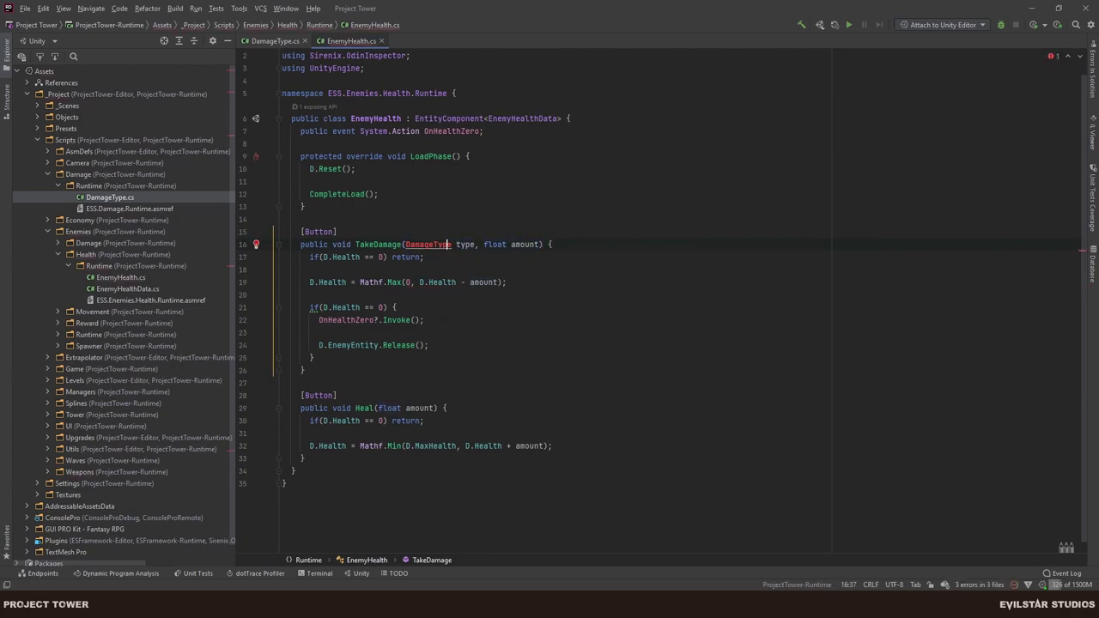
pyautogui.hotkey('alt', 'Return')
pyautogui.press('Return')
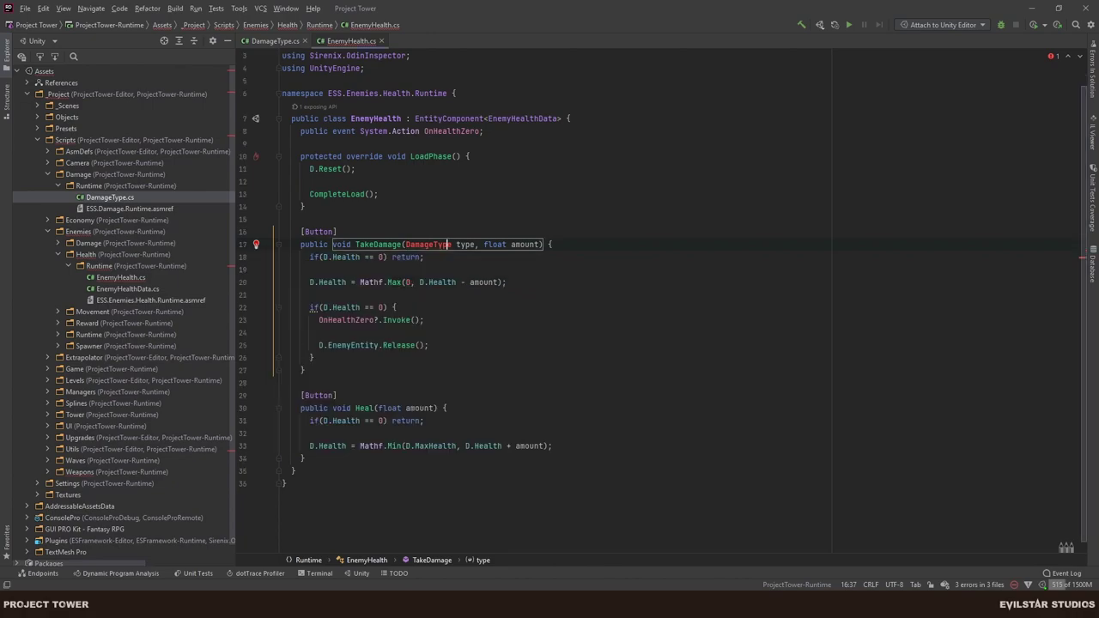
pyautogui.click(540, 243)
pyautogui.click(412, 55)
pyautogui.hotkey('shift', 'Up')
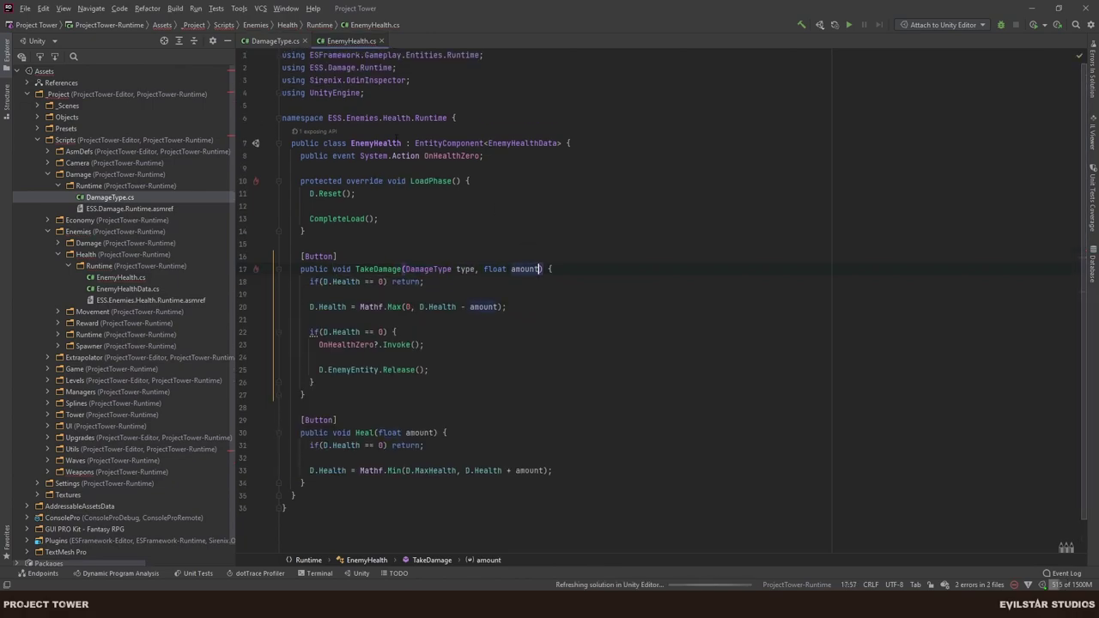
pyautogui.click(596, 272)
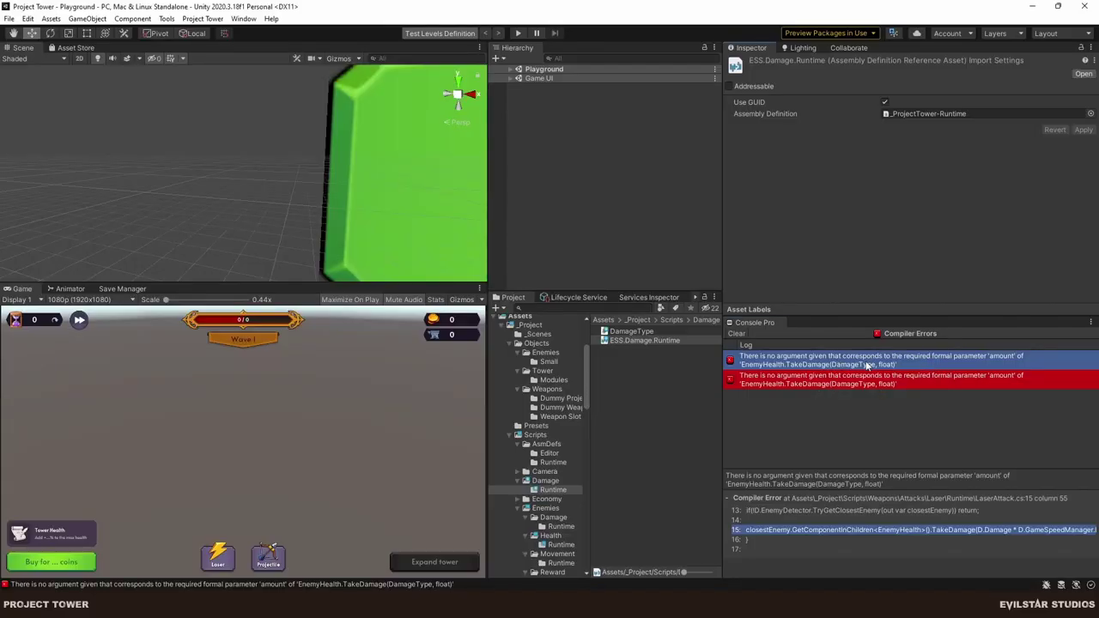
# Jump from the compiler error to LaserAttack.cs's TakeDamage call, then open LaserAttackData.
pyautogui.doubleClick(867, 365)
pyautogui.click(792, 232)
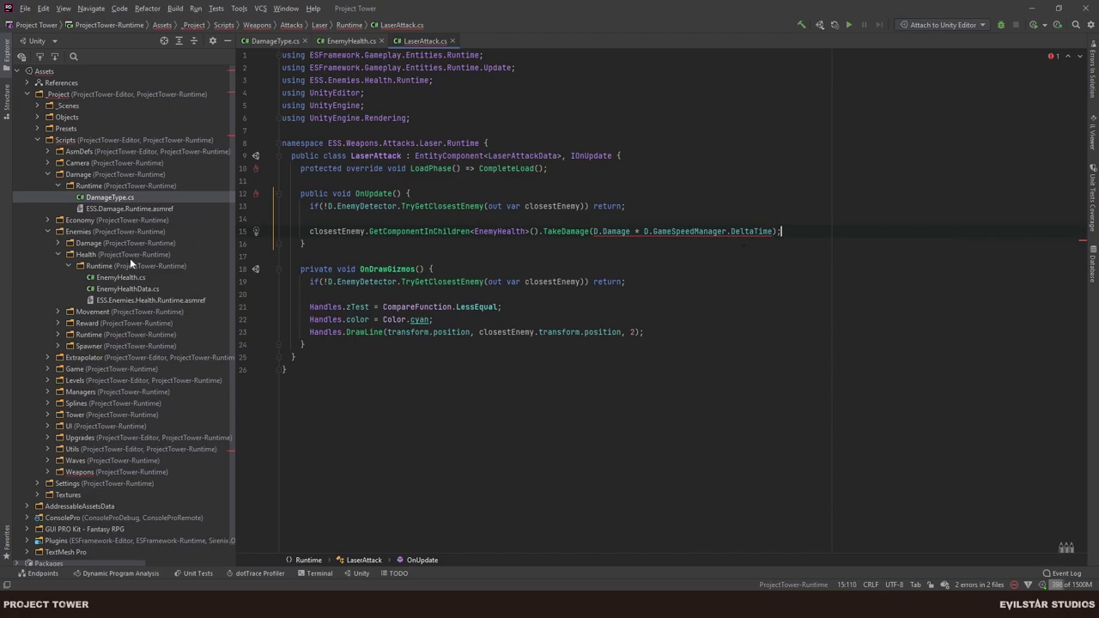
pyautogui.click(635, 155)
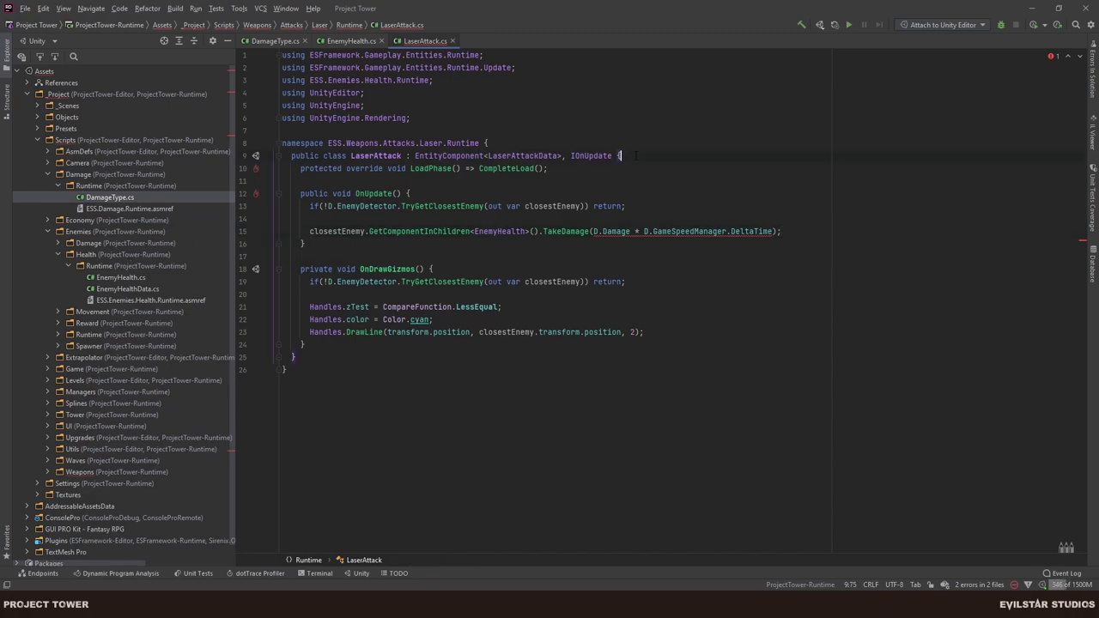
pyautogui.keyDown('ctrl'); pyautogui.click(512, 155); pyautogui.keyUp('ctrl')
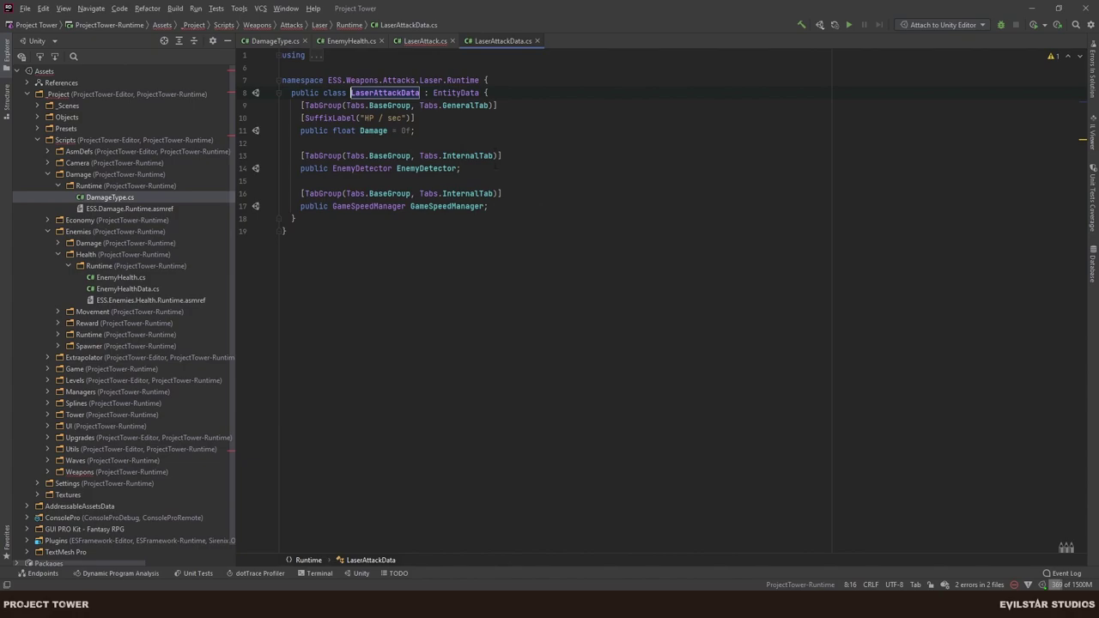
# Add a 'public DamageType DamageType = null;' field below Damage in LaserAttackData.
pyautogui.click(490, 130)
pyautogui.press('Return')
pyautogui.press('Return')
pyautogui.write('public ')
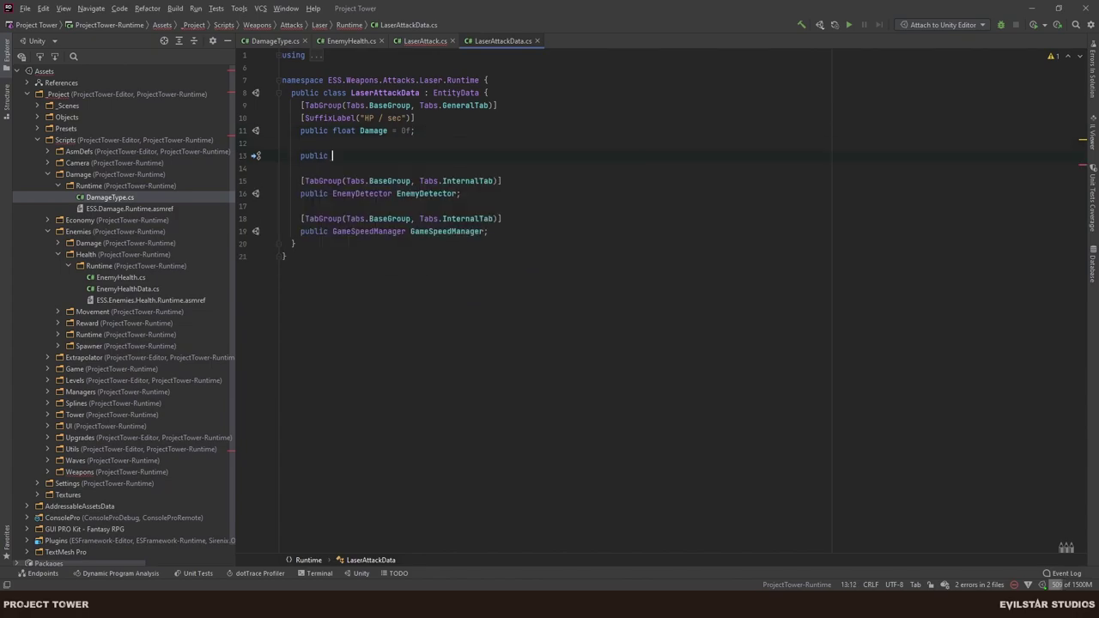
pyautogui.write('DamageType ')
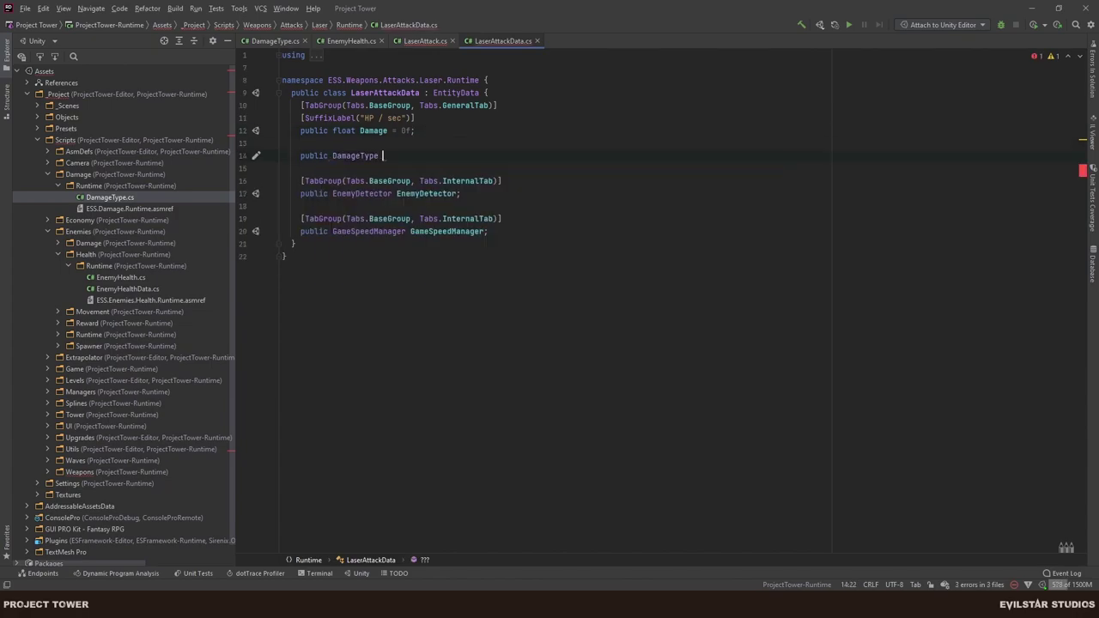
pyautogui.write('Damage')
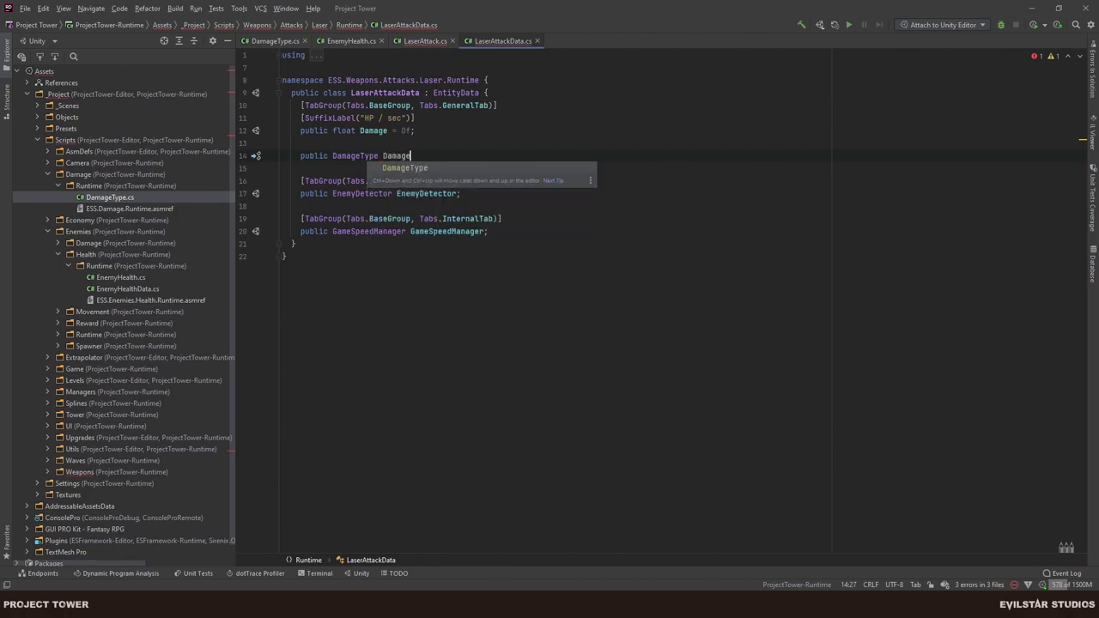
pyautogui.press('Return')
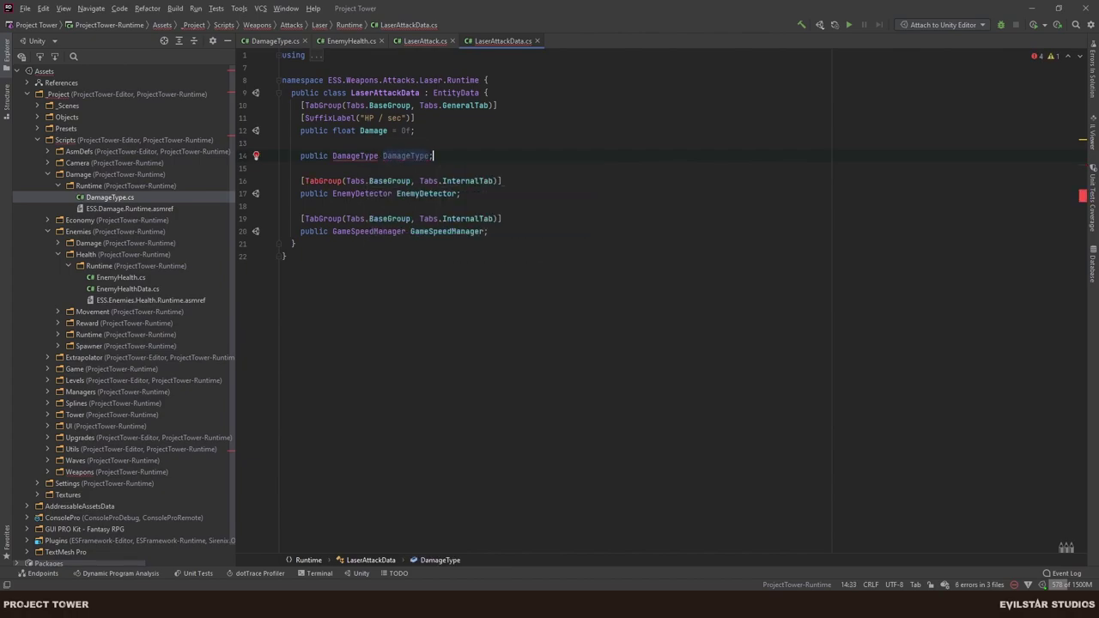
pyautogui.write('= null;')
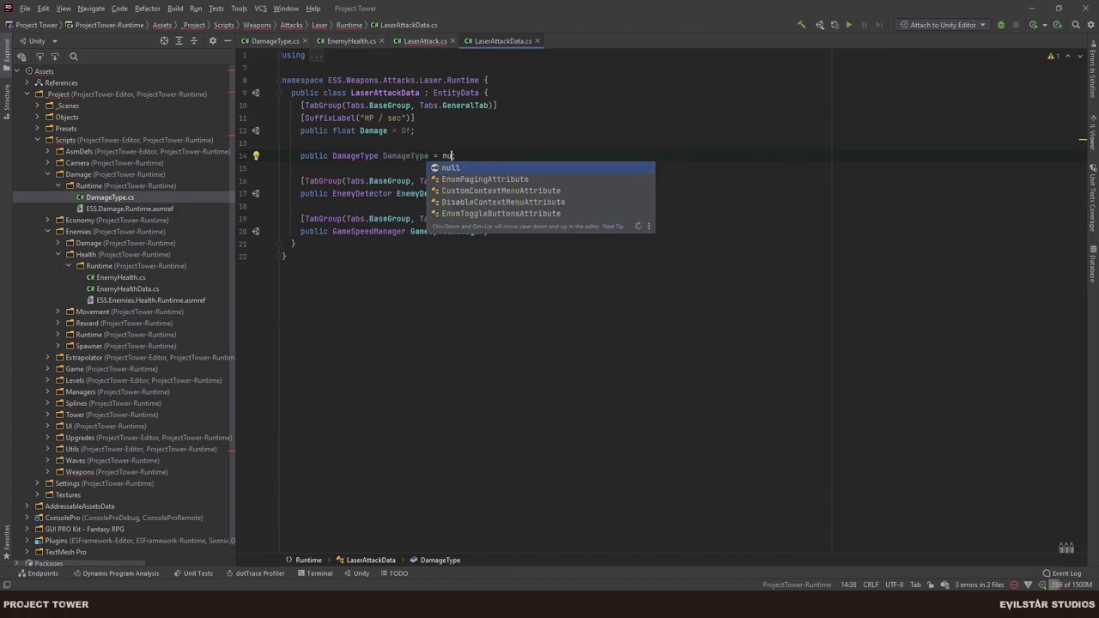
# Copy the Damage field's General TabGroup attribute onto the new DamageType field.
pyautogui.click(283, 144)
pyautogui.press('Return')
pyautogui.write('[')
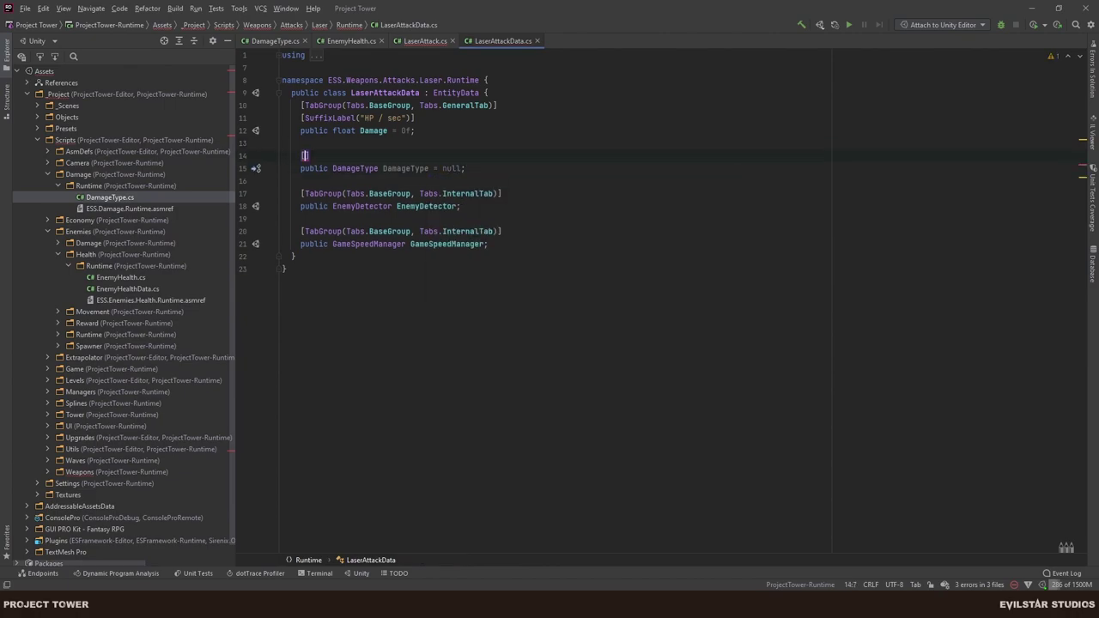
pyautogui.press('Up')
pyautogui.press('Up')
pyautogui.press('Up')
pyautogui.press('Up')
pyautogui.press('Home')
pyautogui.hotkey('shift', 'End')
pyautogui.hotkey('ctrl', 'c')
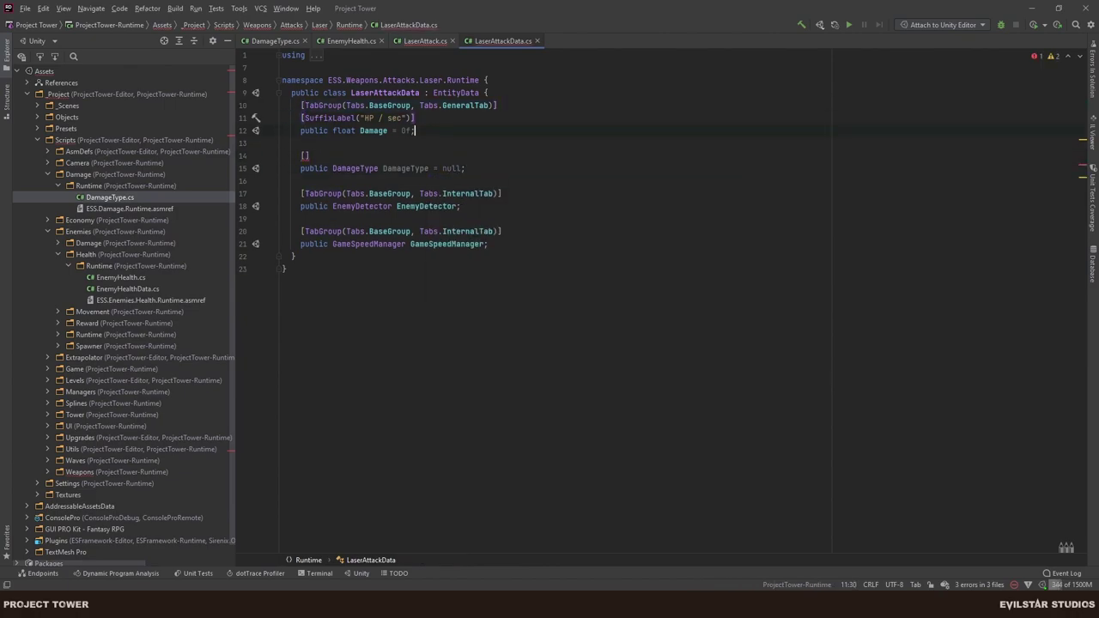
pyautogui.press('Down')
pyautogui.press('Down')
pyautogui.press('Down')
pyautogui.press('Down')
pyautogui.press('Home')
pyautogui.hotkey('shift', 'End')
pyautogui.hotkey('ctrl', 'v')
pyautogui.press('Left')
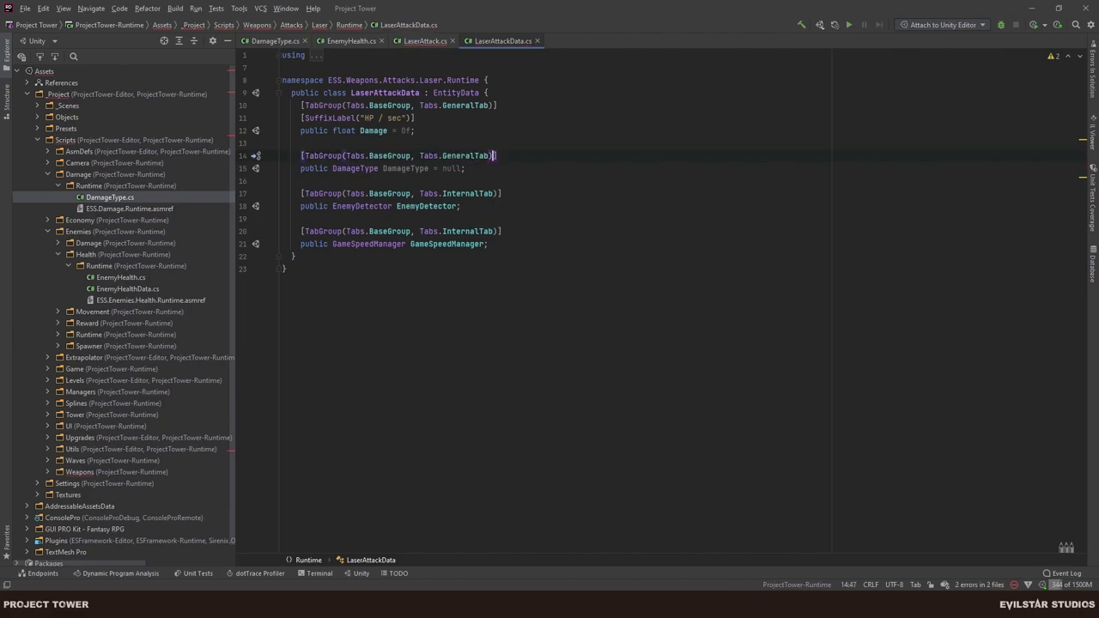
# Add HorizontalGroup attributes above both the DamageType and Damage fields.
pyautogui.press('End')
pyautogui.press('Return')
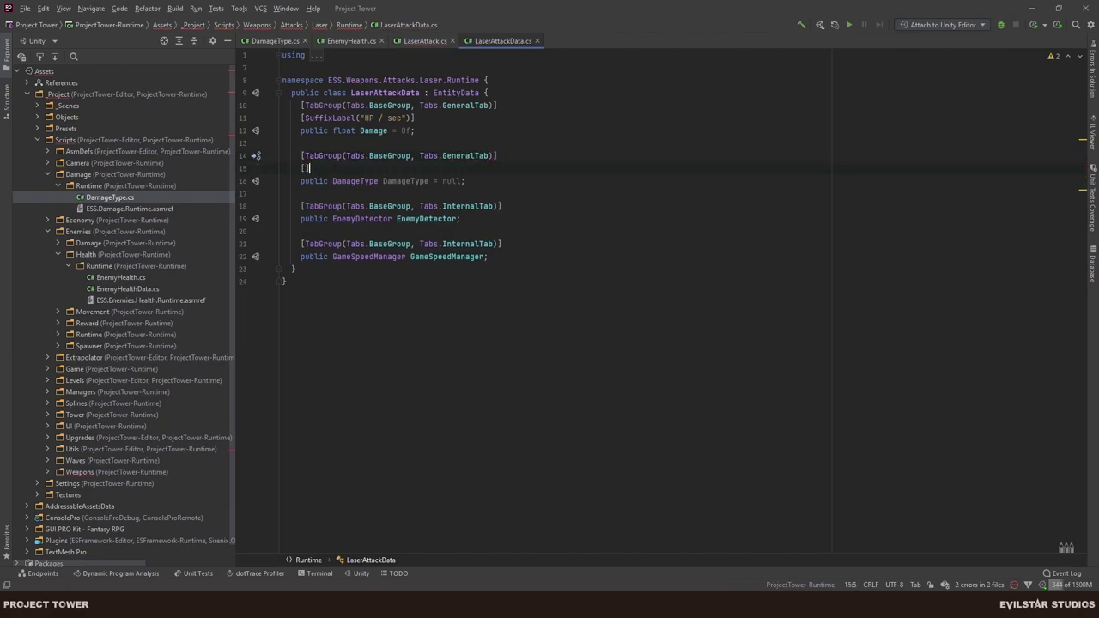
pyautogui.write('[Hori')
pyautogui.press('Return')
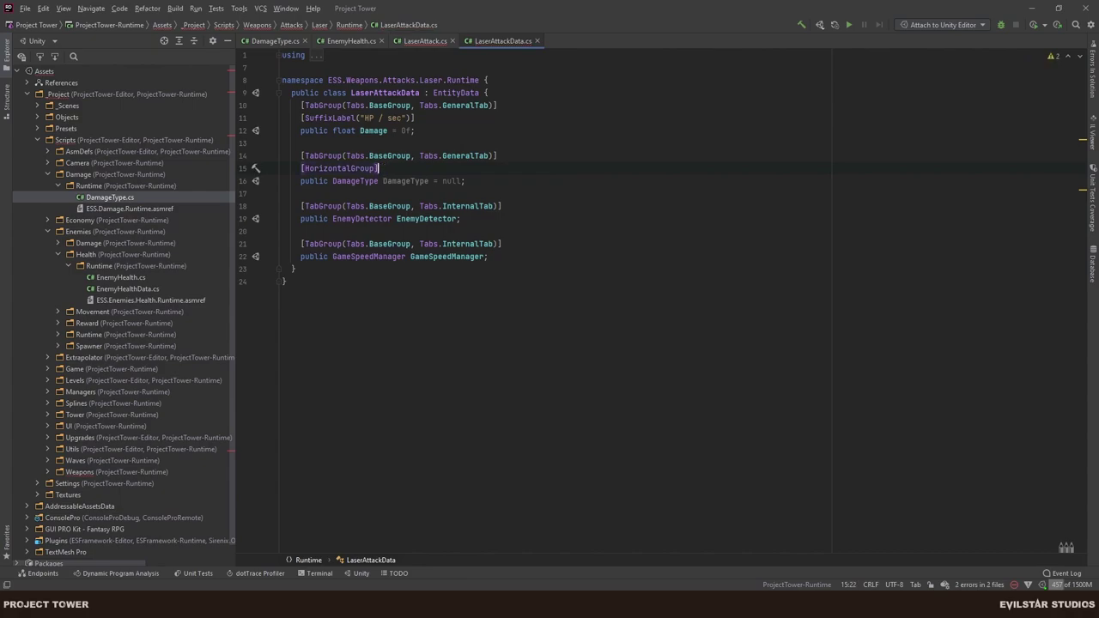
pyautogui.press('Home')
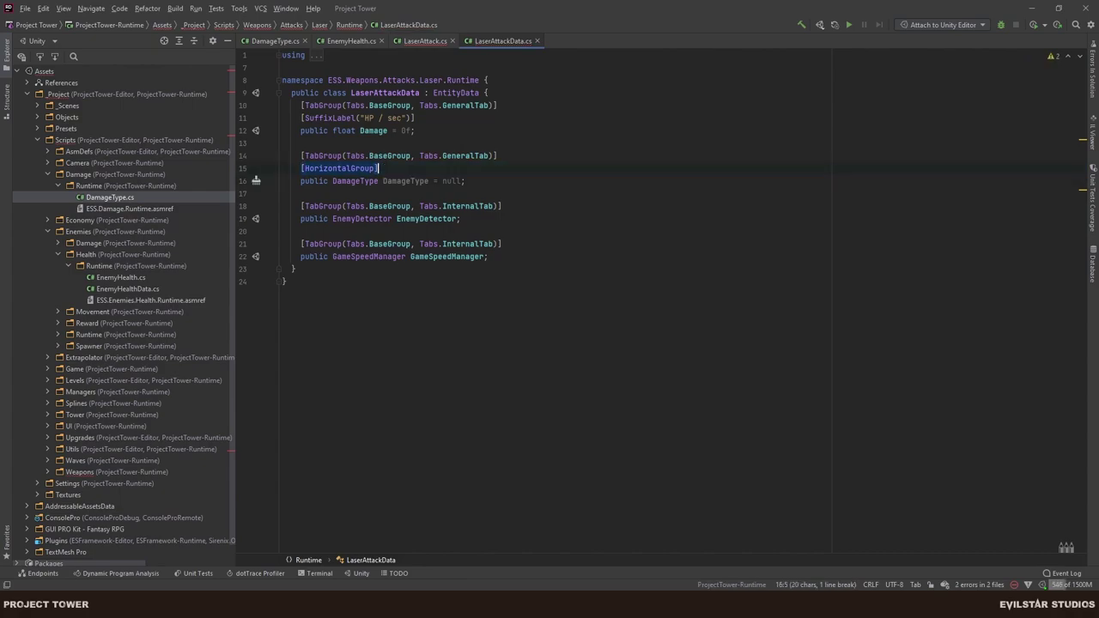
pyautogui.click(300, 118)
pyautogui.press('End')
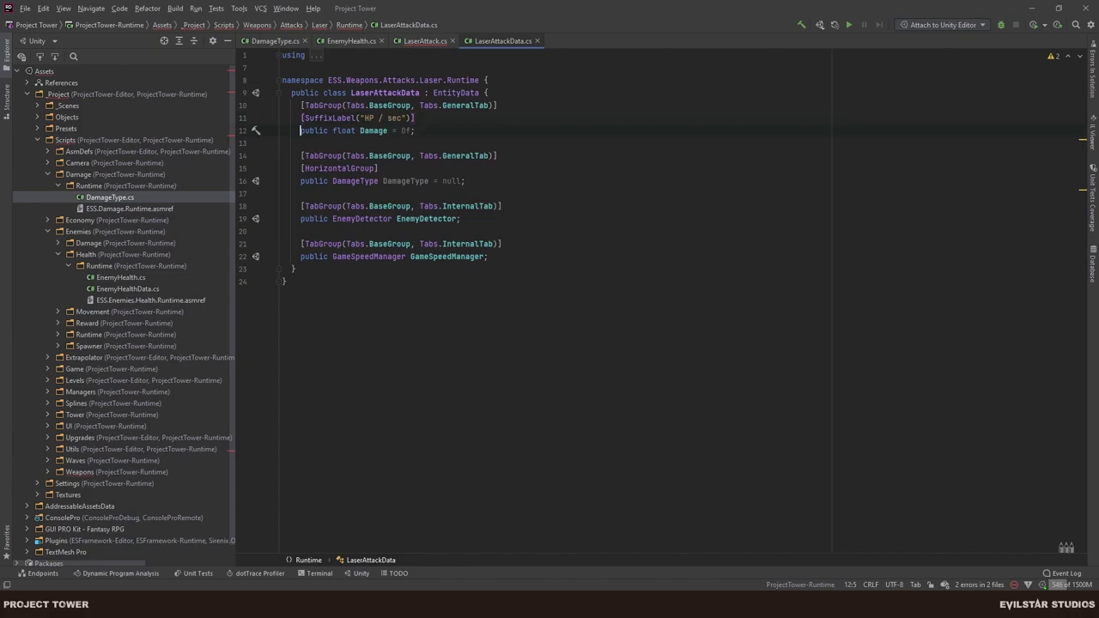
pyautogui.press('Return')
# Set both HorizontalGroup attributes to nameof(Damage) so the fields share one row.
pyautogui.hotkey('ctrl', 'v')
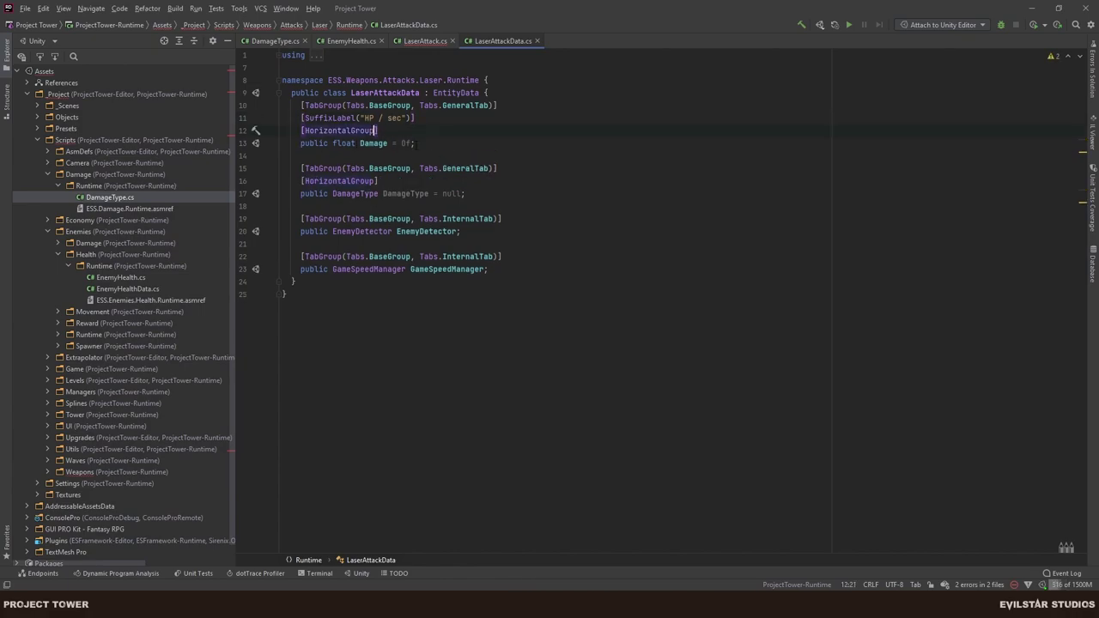
pyautogui.write('(nameof(')
pyautogui.click(375, 130)
pyautogui.click(413, 131)
pyautogui.write('Damage')
pyautogui.moveTo(442, 130); pyautogui.dragTo(406, 131)
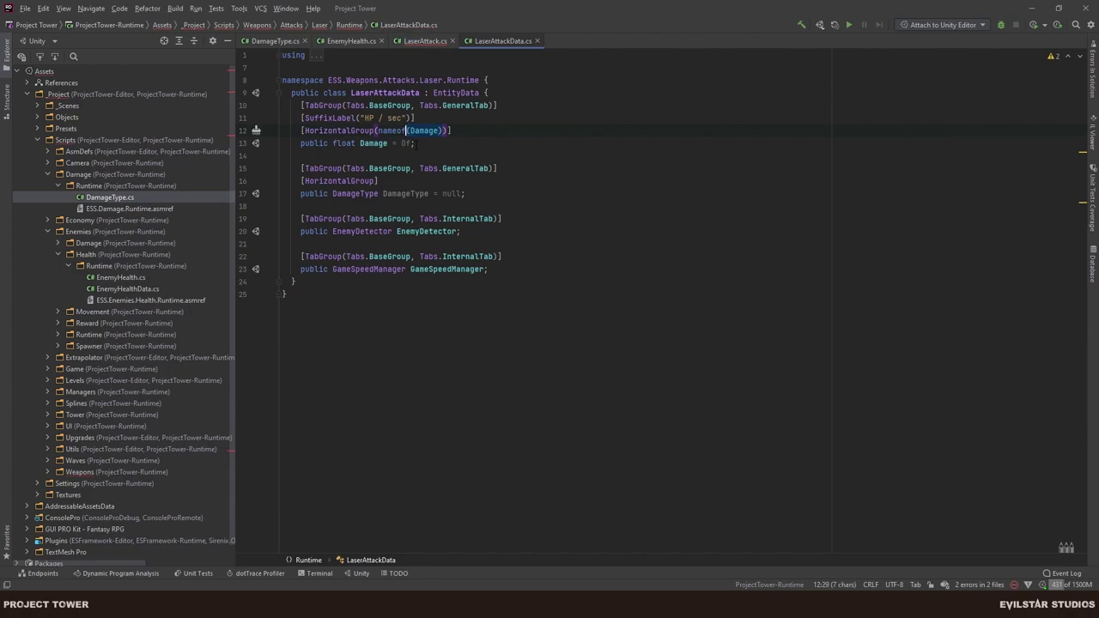
pyautogui.press('Down')
pyautogui.press('Down')
pyautogui.press('Down')
pyautogui.press('Down')
pyautogui.write('(')
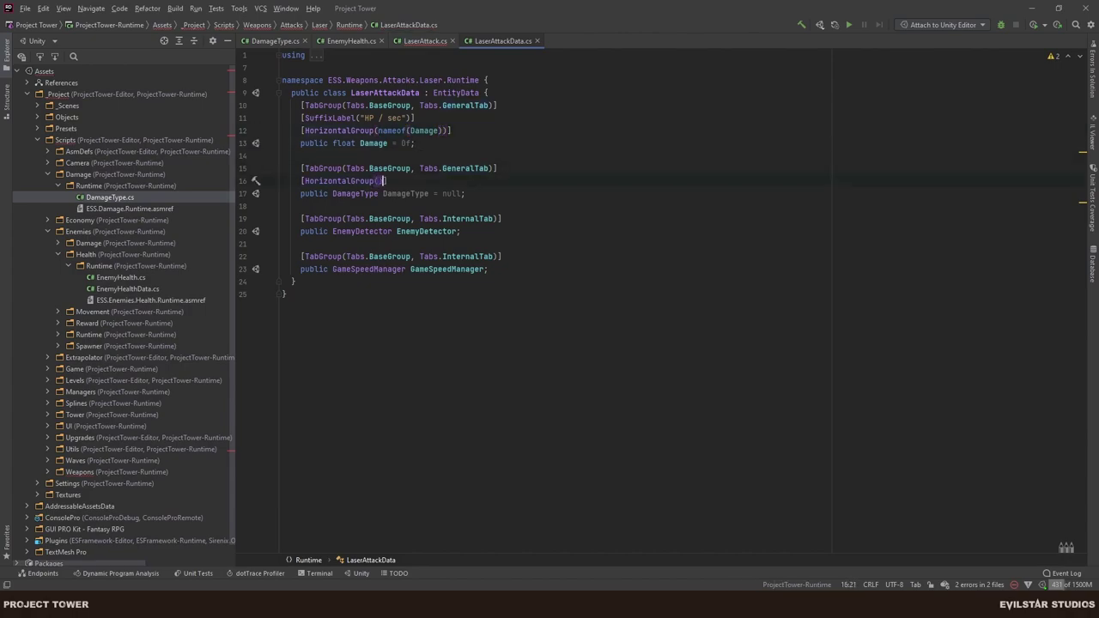
pyautogui.hotkey('ctrl', 'v')
pyautogui.press('End')
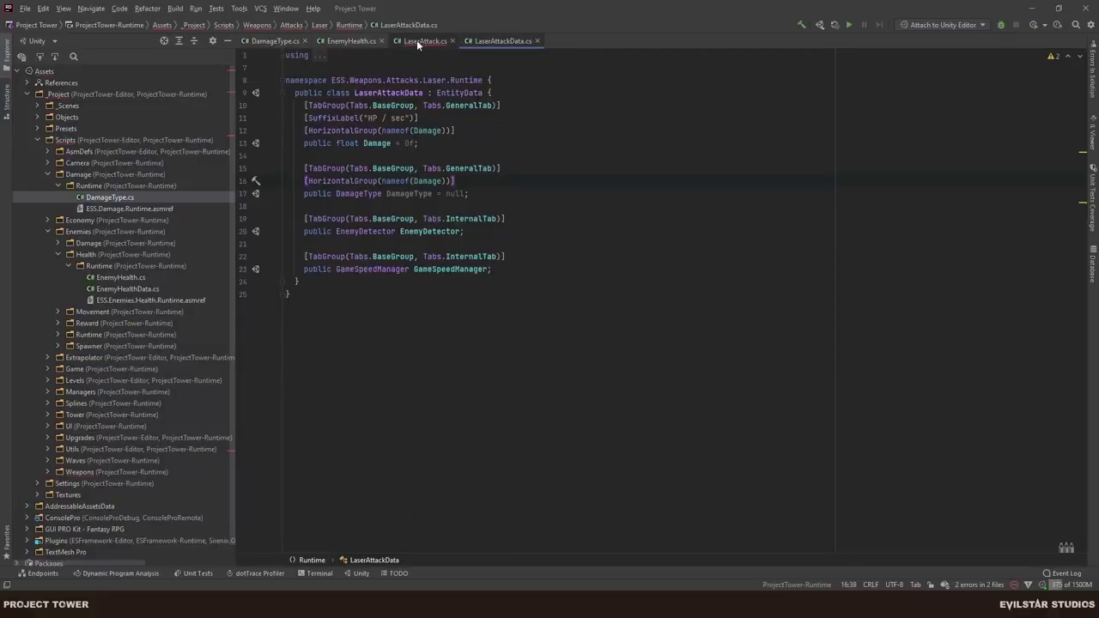
# Pass D.DamageType as the first TakeDamage argument in LaserAttack.cs.
pyautogui.click(418, 41)
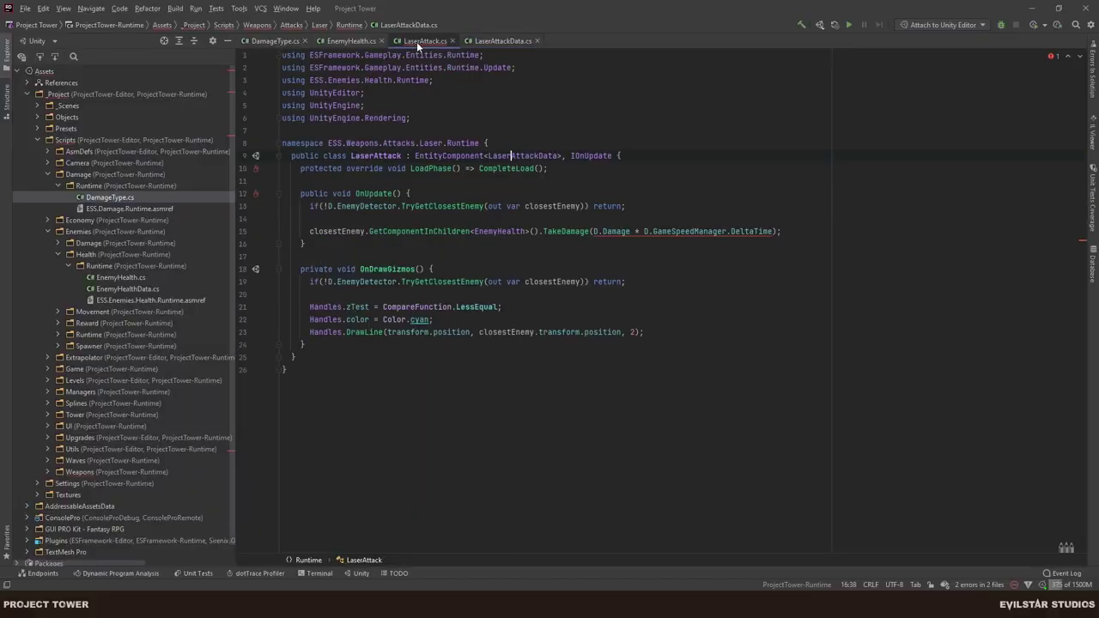
pyautogui.click(592, 231)
pyautogui.write('D.')
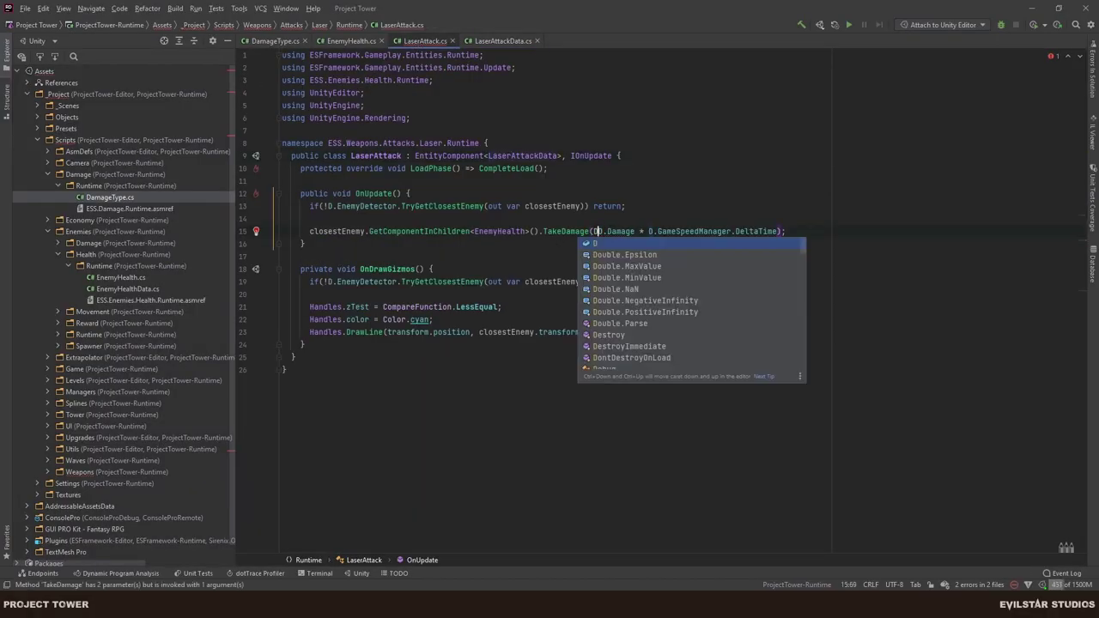
pyautogui.write('DamageType, D.Damage')
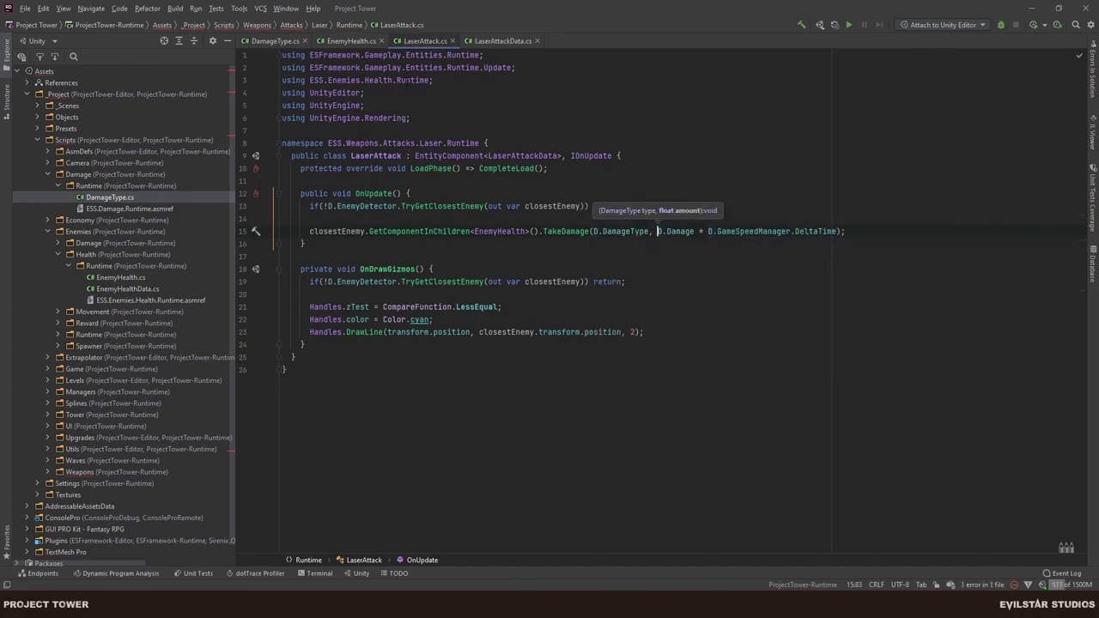
pyautogui.click(164, 40)
# Open Projectile.cs and ProjectileAttackData.cs, and select the three DamageType lines in LaserAttackData.
pyautogui.click(69, 485)
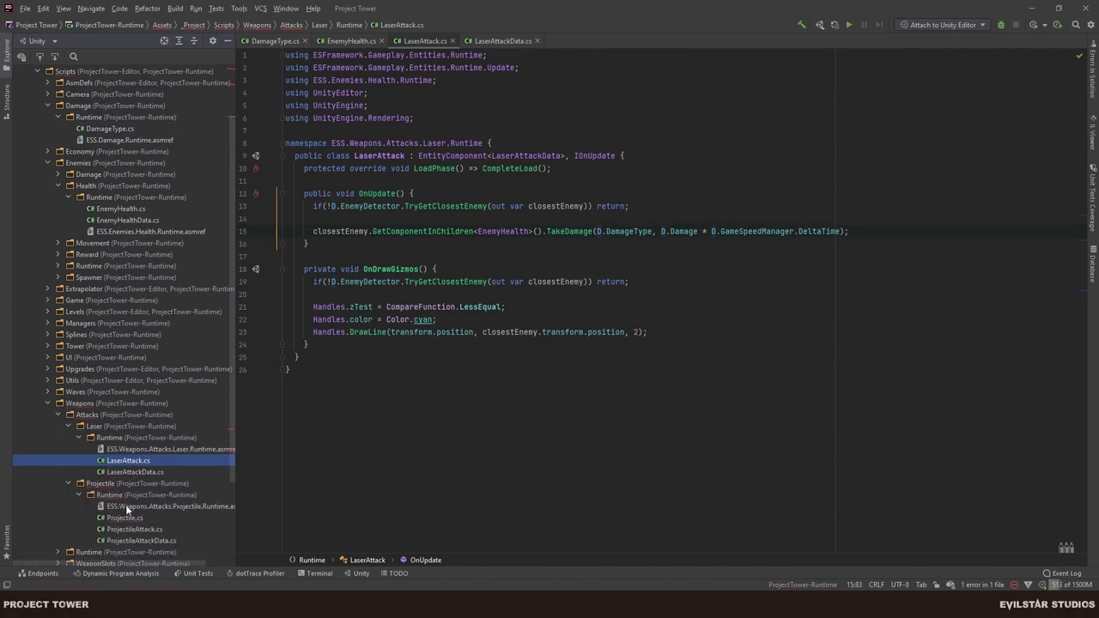
pyautogui.click(127, 518)
pyautogui.doubleClick(127, 519)
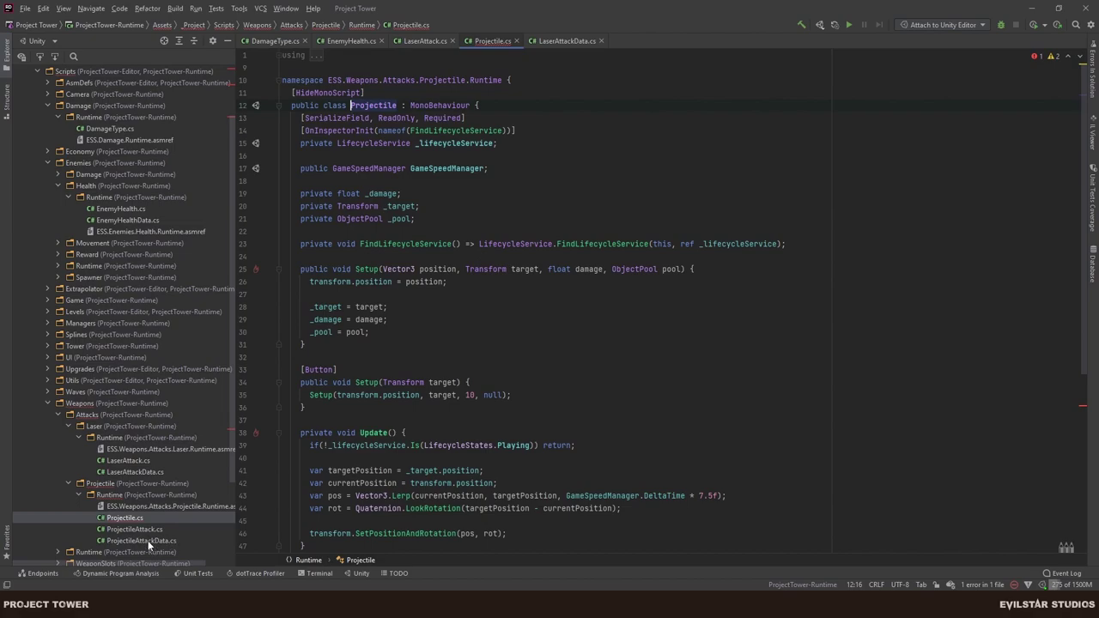
pyautogui.doubleClick(147, 540)
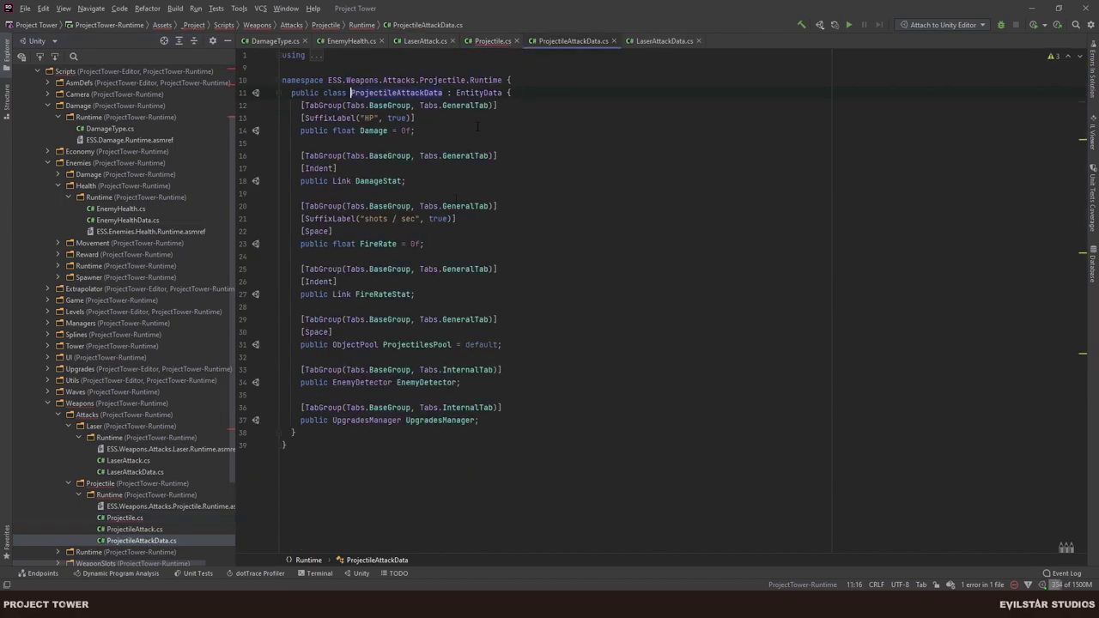
pyautogui.click(649, 41)
pyautogui.moveTo(481, 195); pyautogui.dragTo(300, 168)
pyautogui.hotkey('ctrl', 'c')
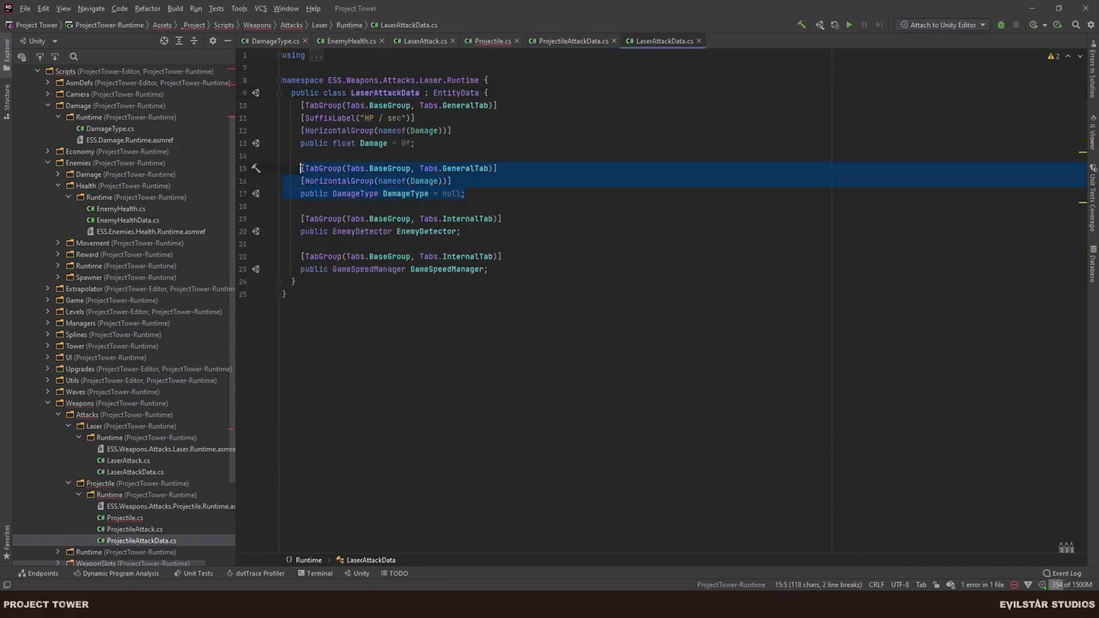
# Paste the DamageType field below Damage in ProjectileAttackData and import its namespace.
pyautogui.click(488, 40)
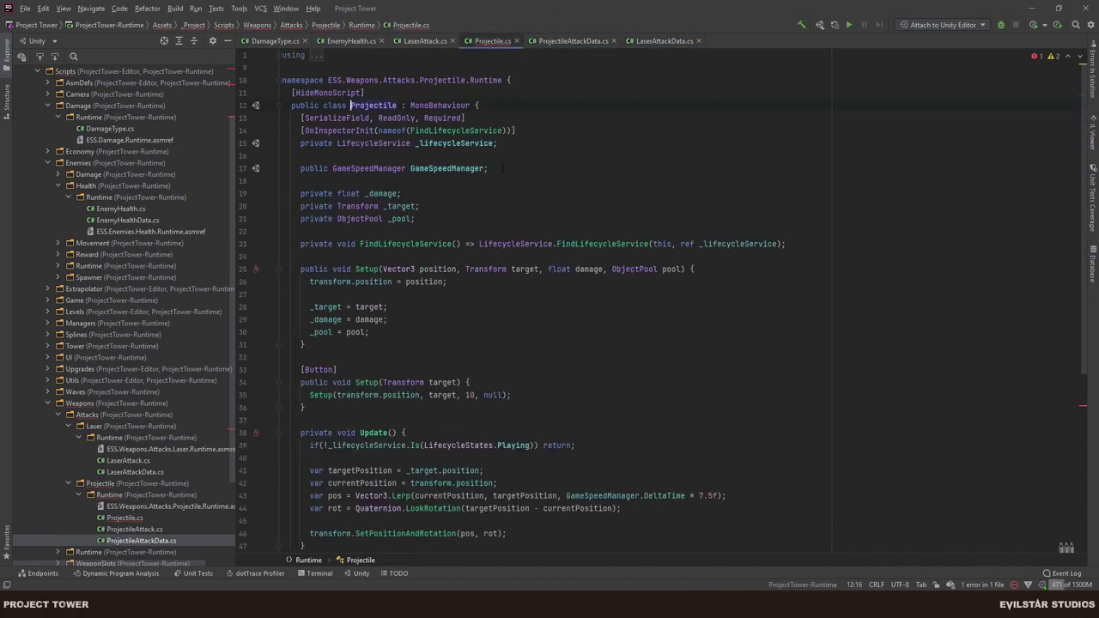
pyautogui.click(572, 42)
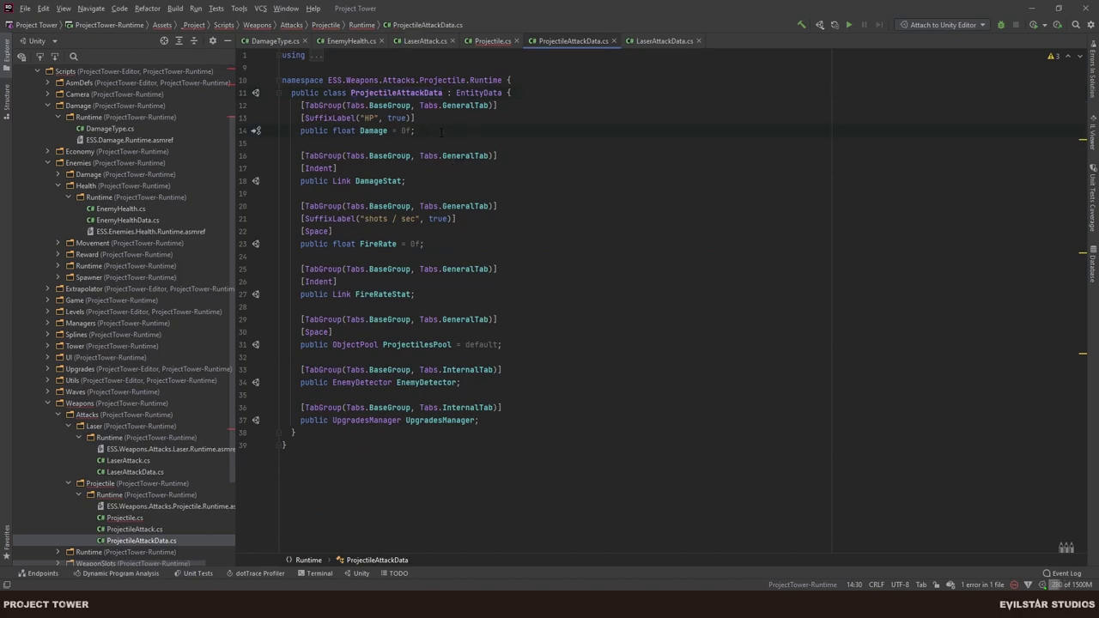
pyautogui.hotkey('ctrl', 'v')
pyautogui.click(354, 181)
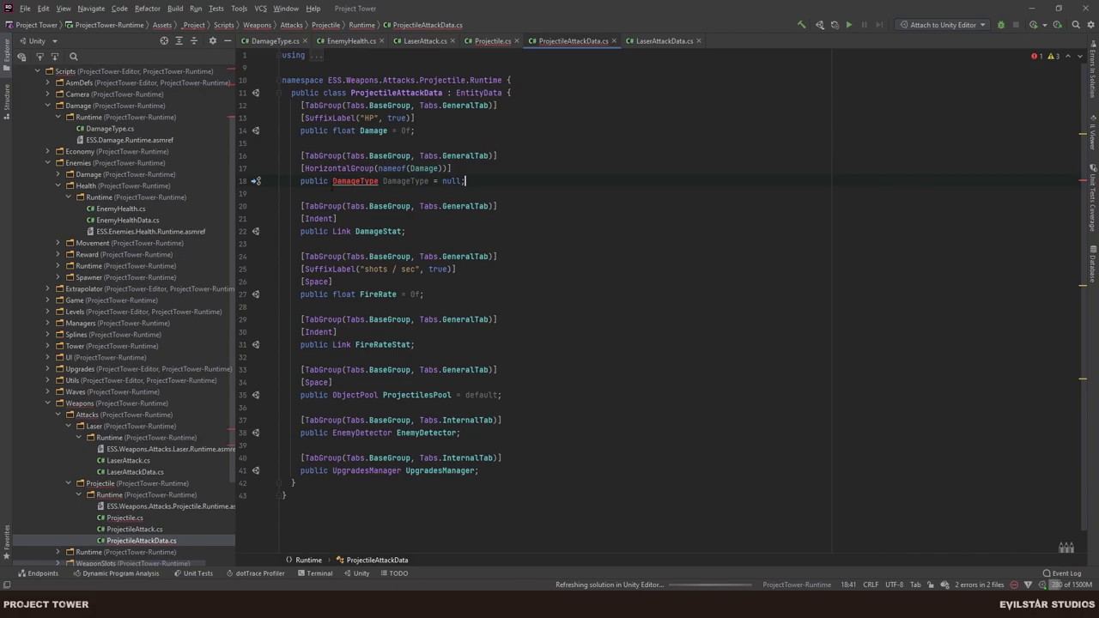
pyautogui.hotkey('alt', 'Return')
pyautogui.press('Return')
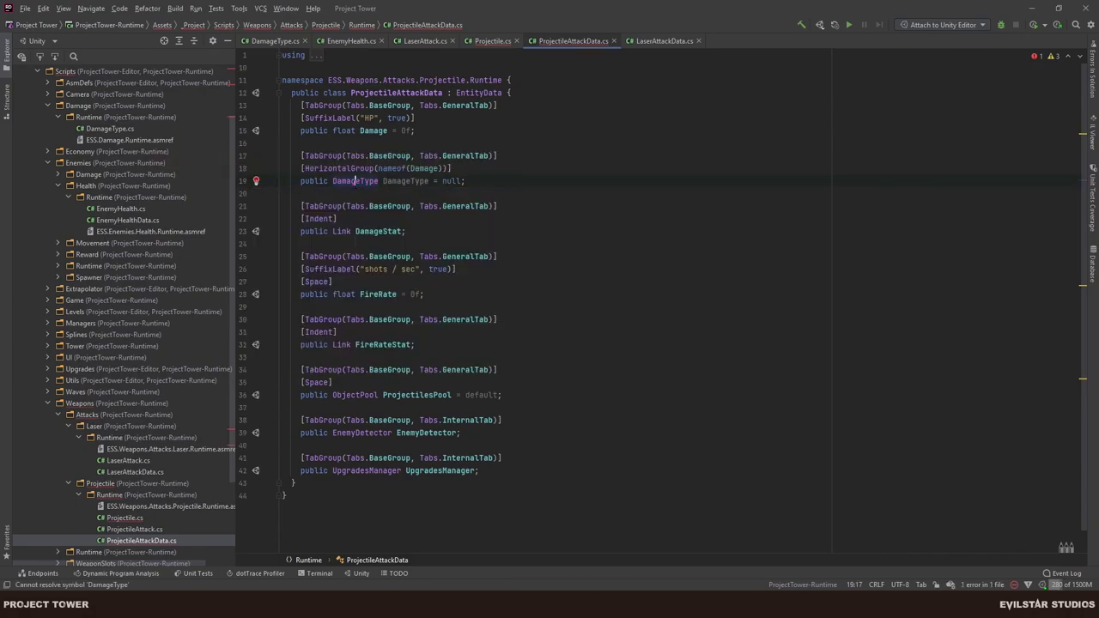
pyautogui.click(467, 181)
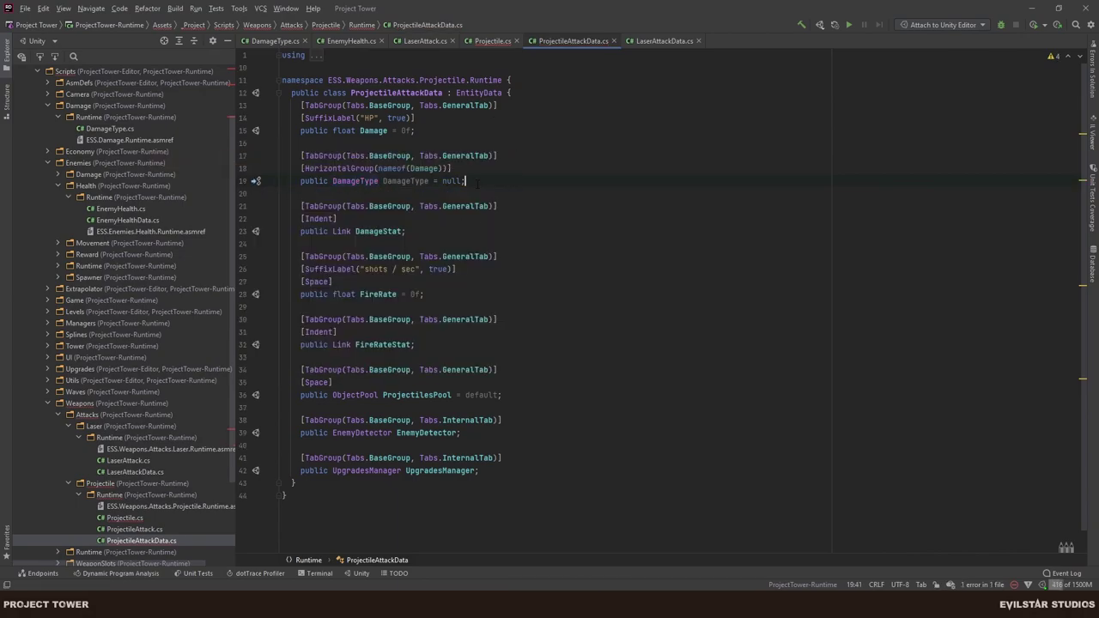
# Add a private DamageType _damageType field to Projectile.
pyautogui.click(494, 40)
pyautogui.scroll(-5, 520, 213)
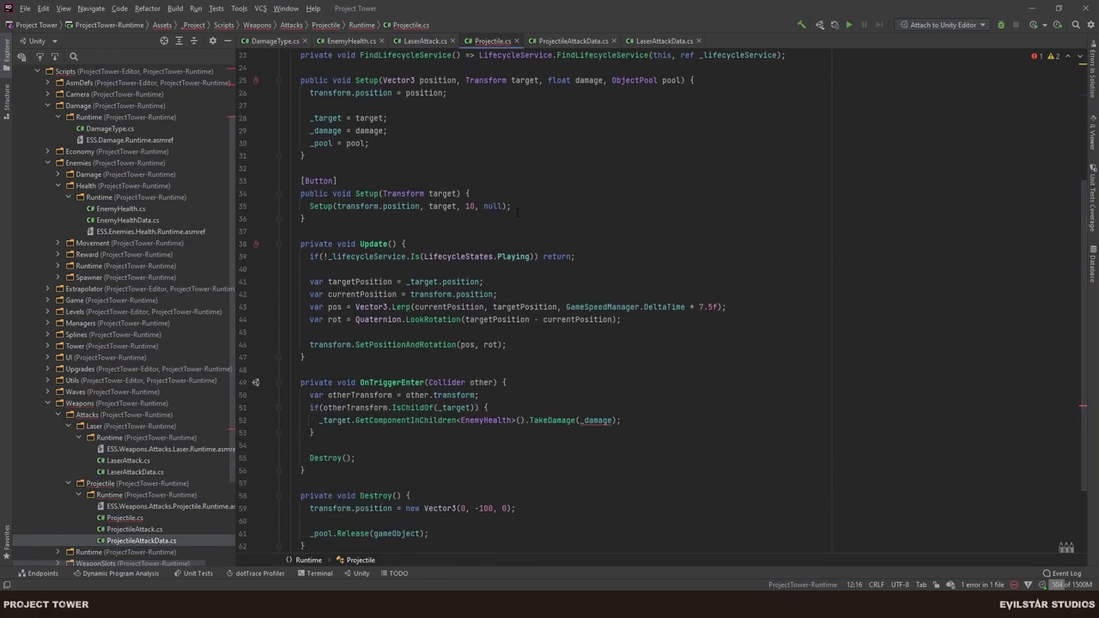
pyautogui.scroll(5, 518, 213)
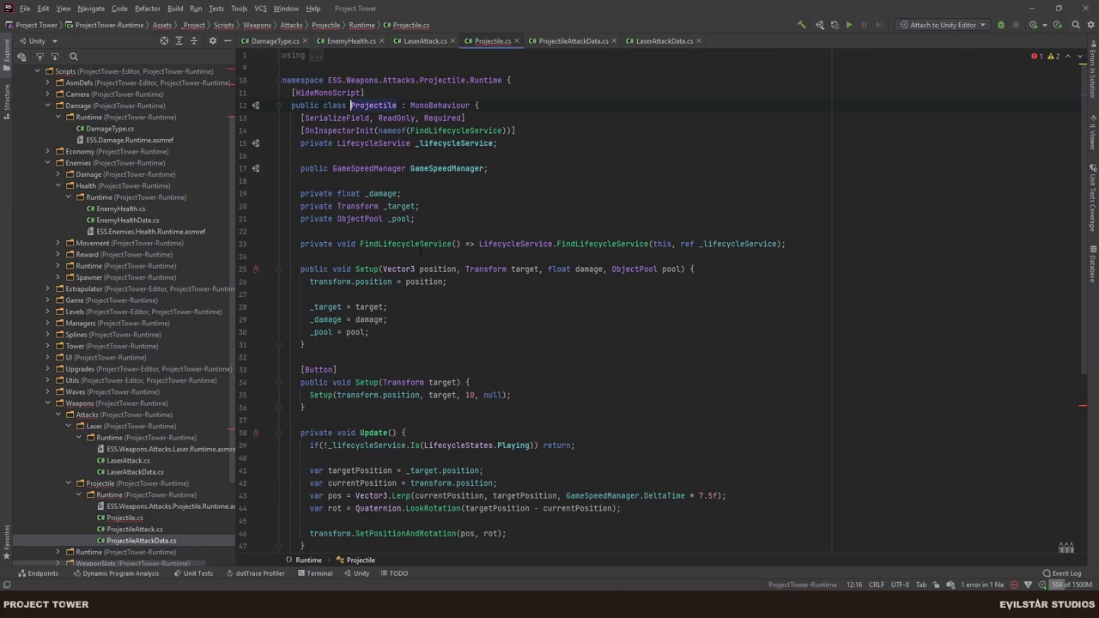
pyautogui.click(432, 196)
pyautogui.press('Return')
pyautogui.write('priva')
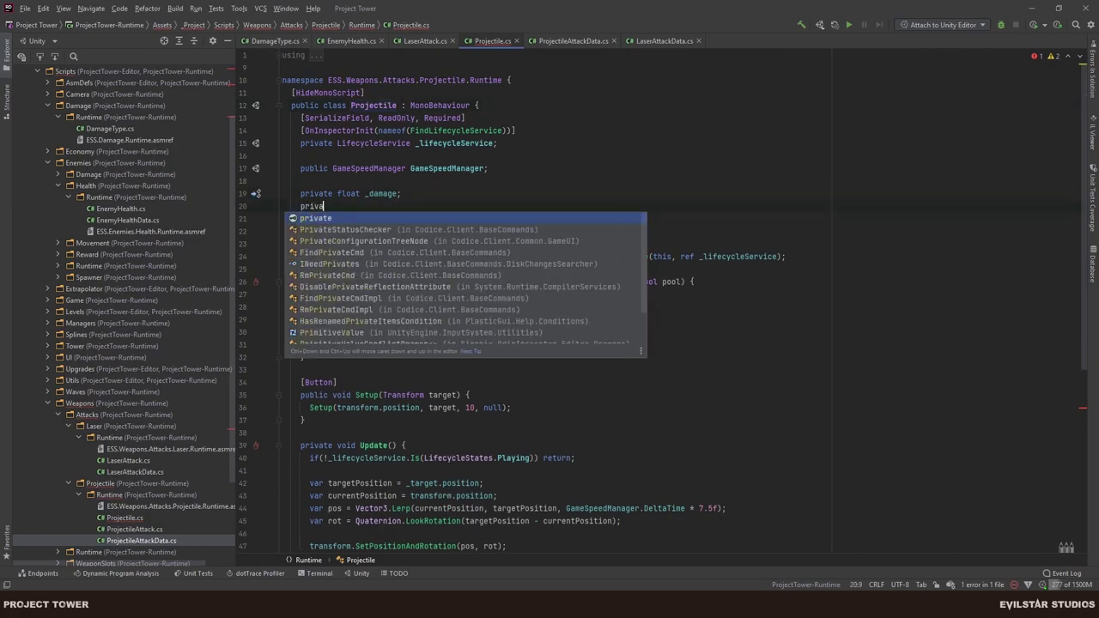
pyautogui.write('te DamageType')
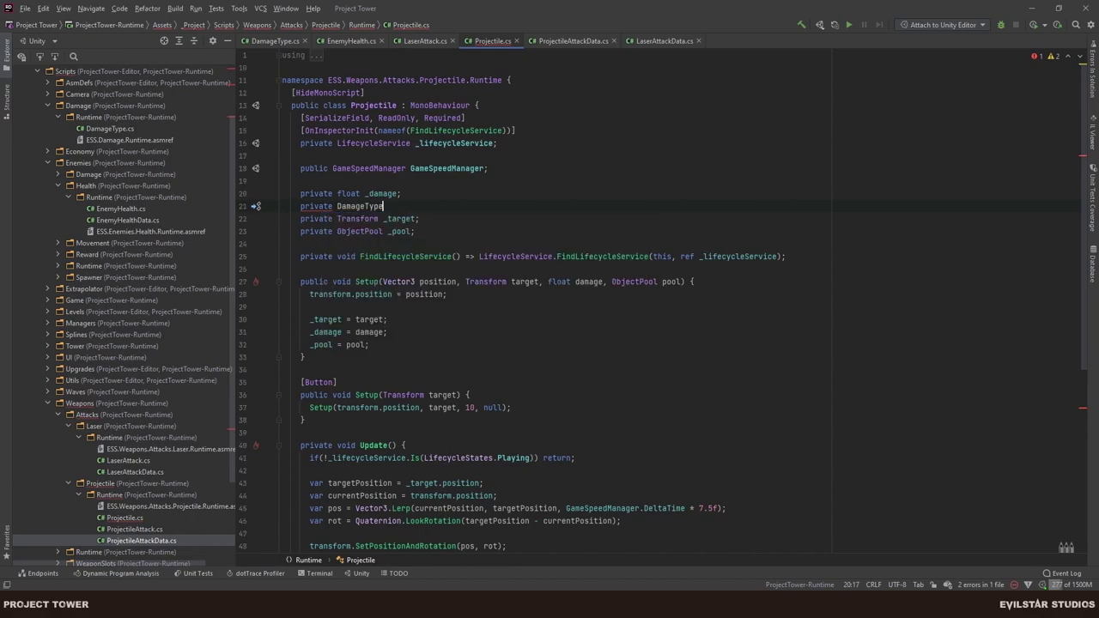
pyautogui.write(' _dama')
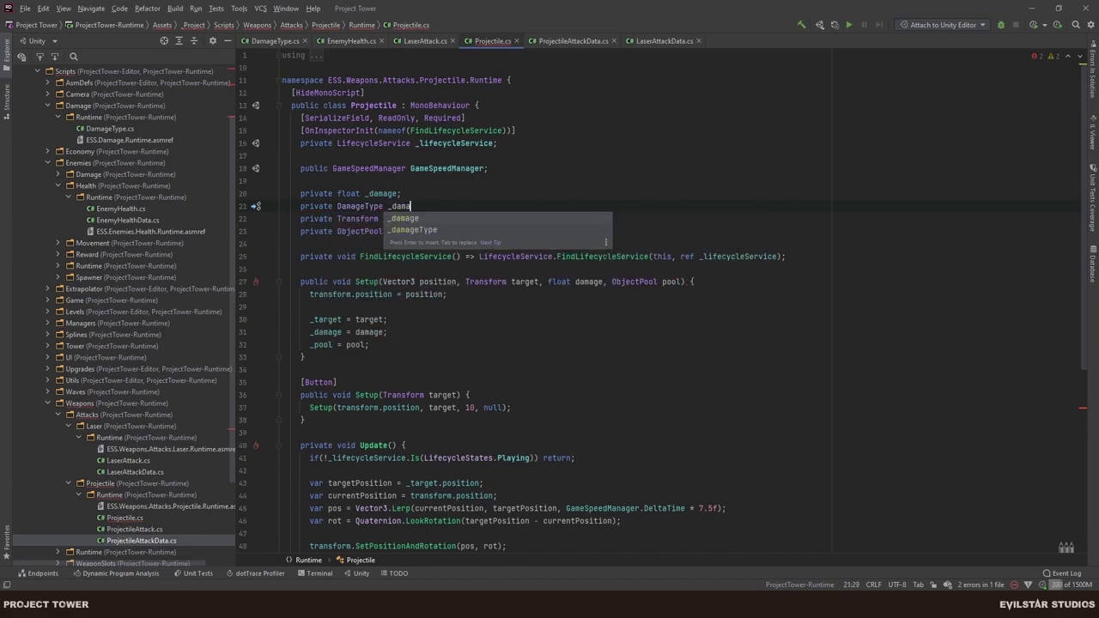
pyautogui.press('Down')
pyautogui.press('Return')
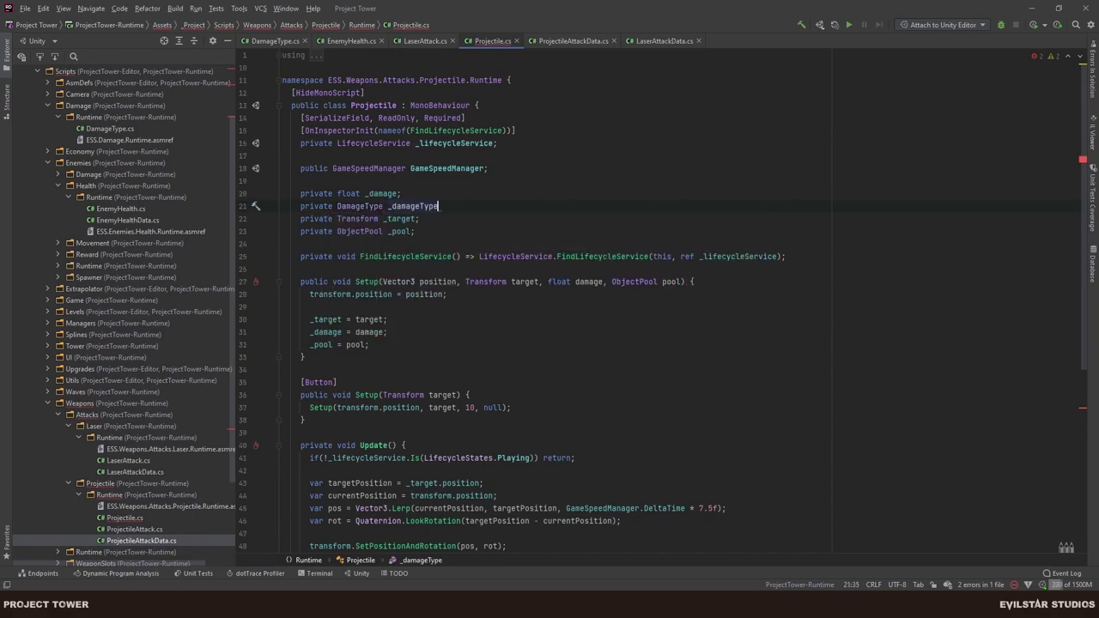
pyautogui.write(';')
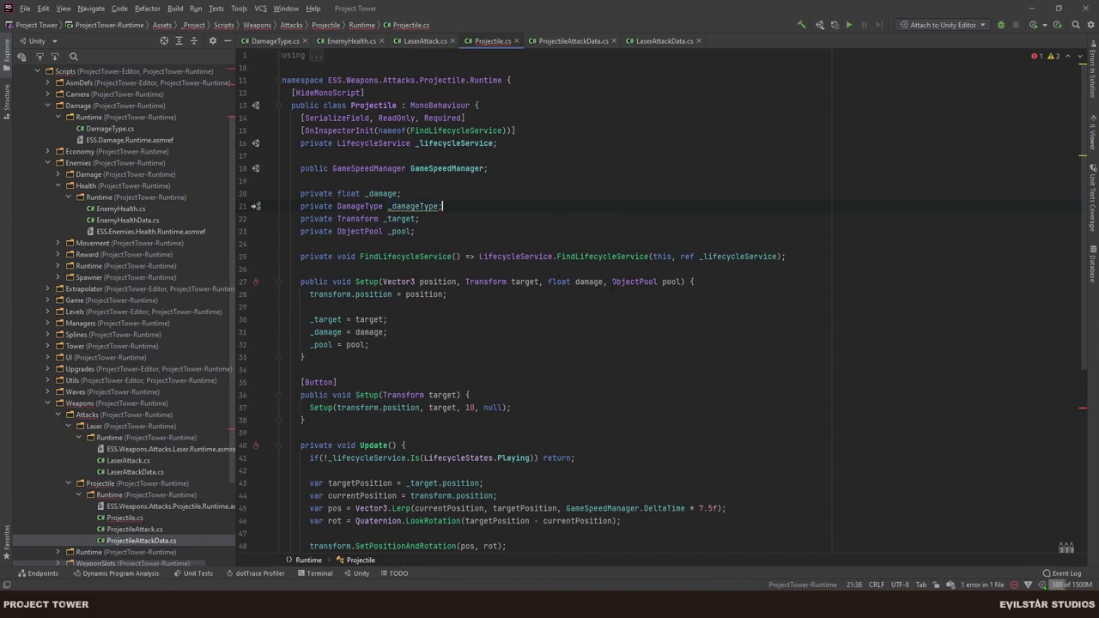
# Add a DamageType damageType parameter after target in Projectile's Setup.
pyautogui.click(538, 280)
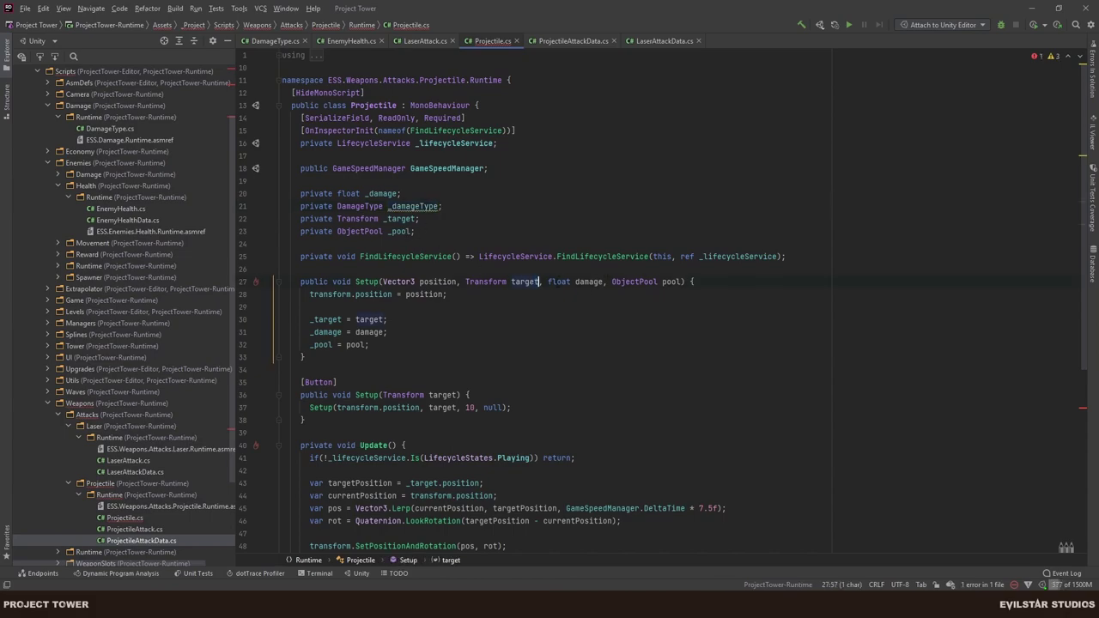
pyautogui.write(', ')
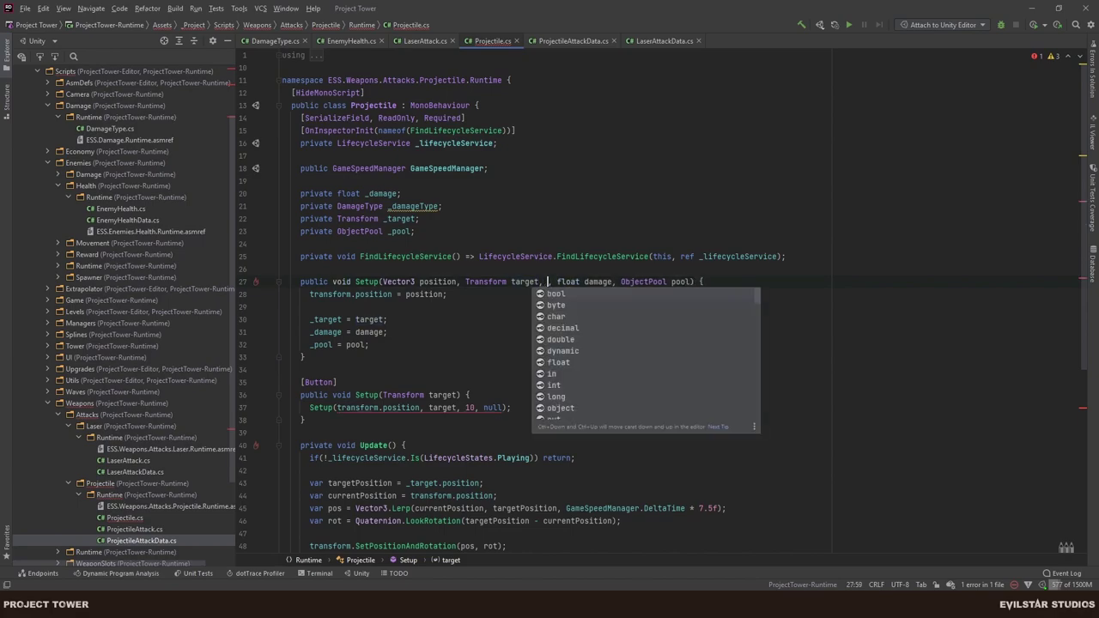
pyautogui.write('D')
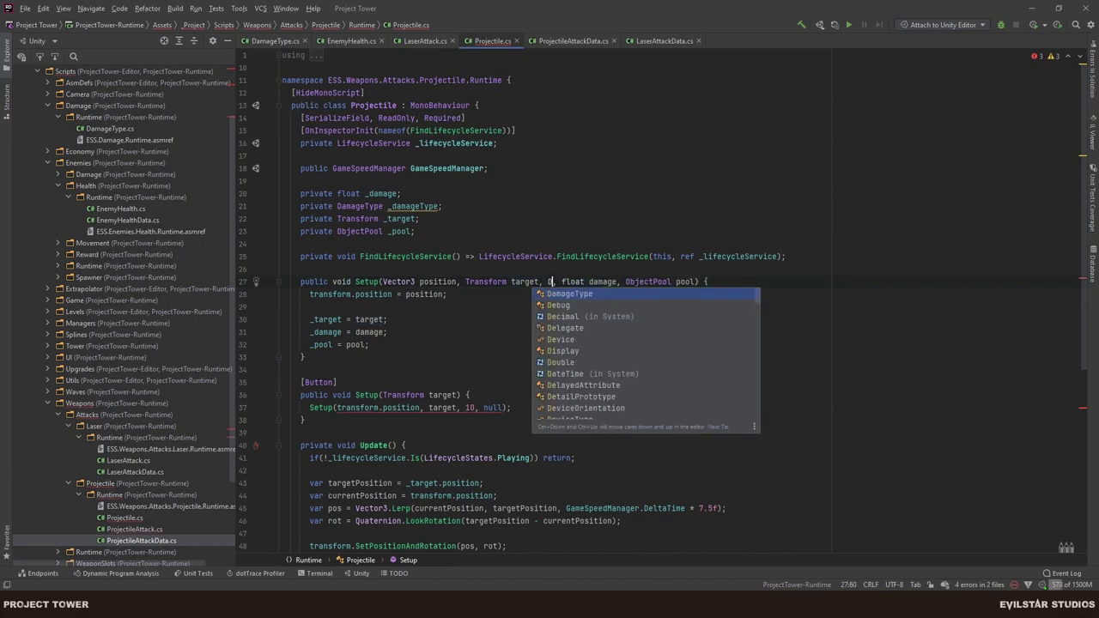
pyautogui.press('Return')
pyautogui.write('da')
pyautogui.write('mageTpy')
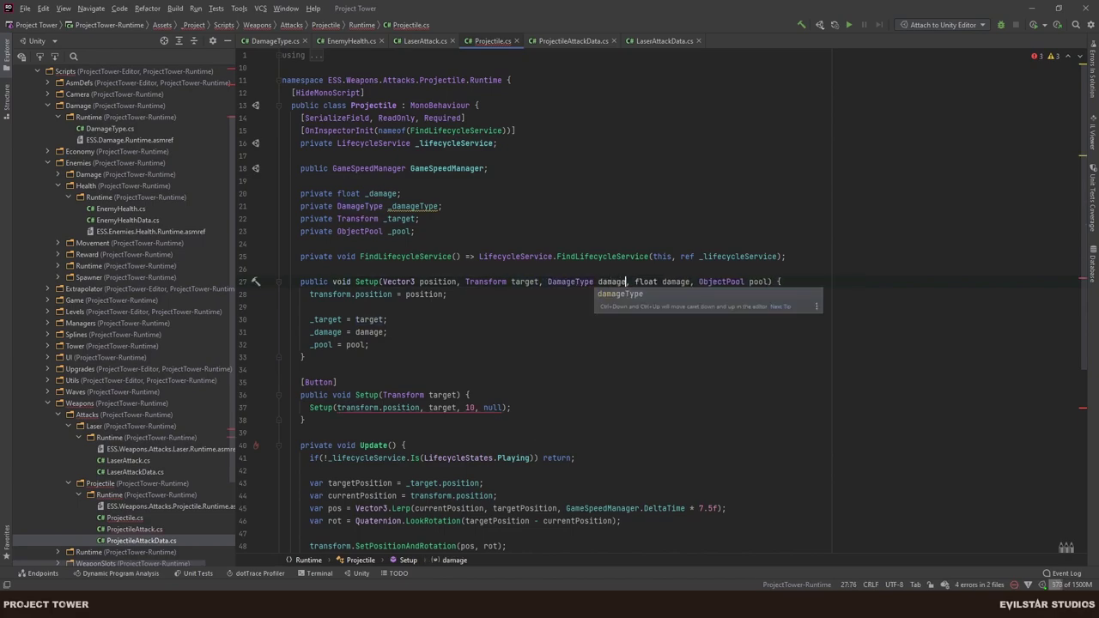
pyautogui.press('BackSpace')
pyautogui.press('BackSpace')
pyautogui.write('ype')
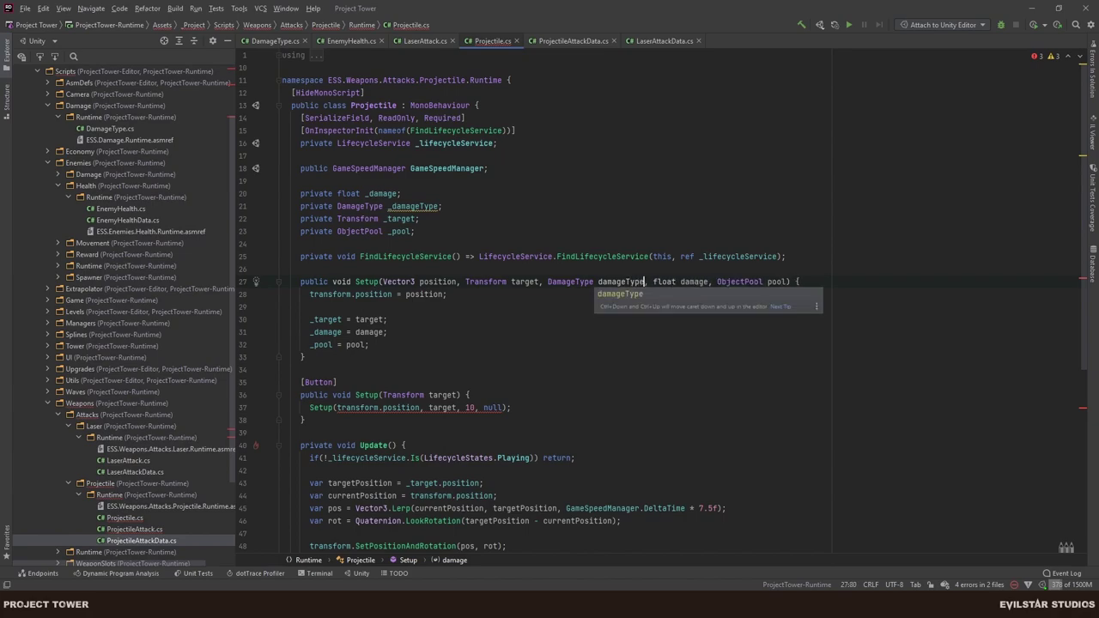
# Assign the damageType parameter to _damageType inside Setup.
pyautogui.press('Escape')
pyautogui.press('Down')
pyautogui.press('Down')
pyautogui.press('Down')
pyautogui.press('Down')
pyautogui.press('Return')
pyautogui.write('_gam')
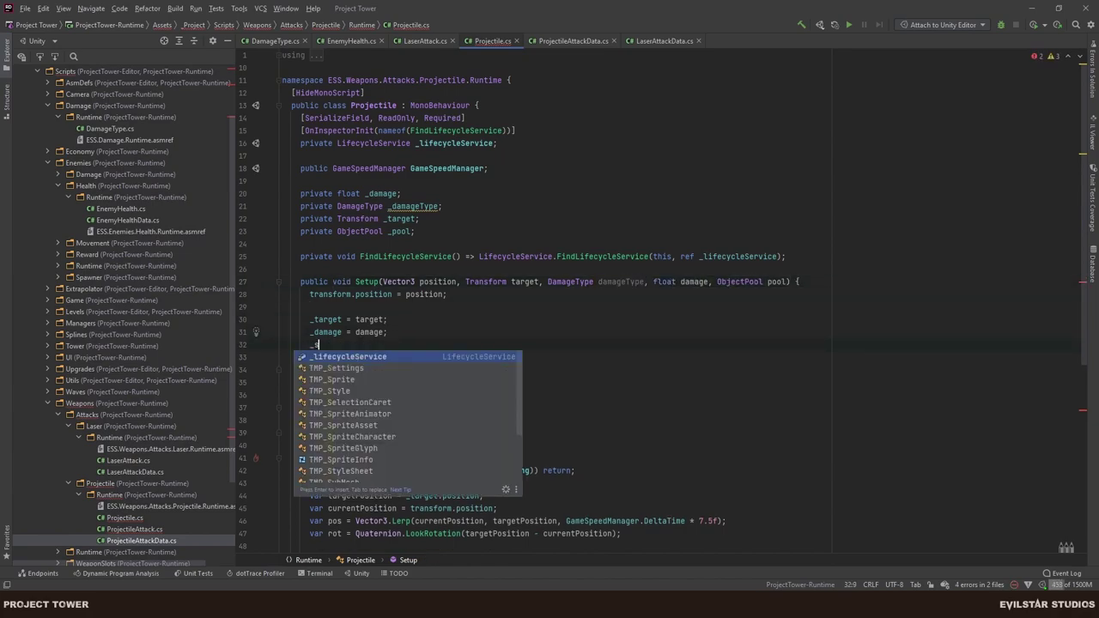
pyautogui.press('BackSpace')
pyautogui.press('BackSpace')
pyautogui.press('BackSpace')
pyautogui.write('daa')
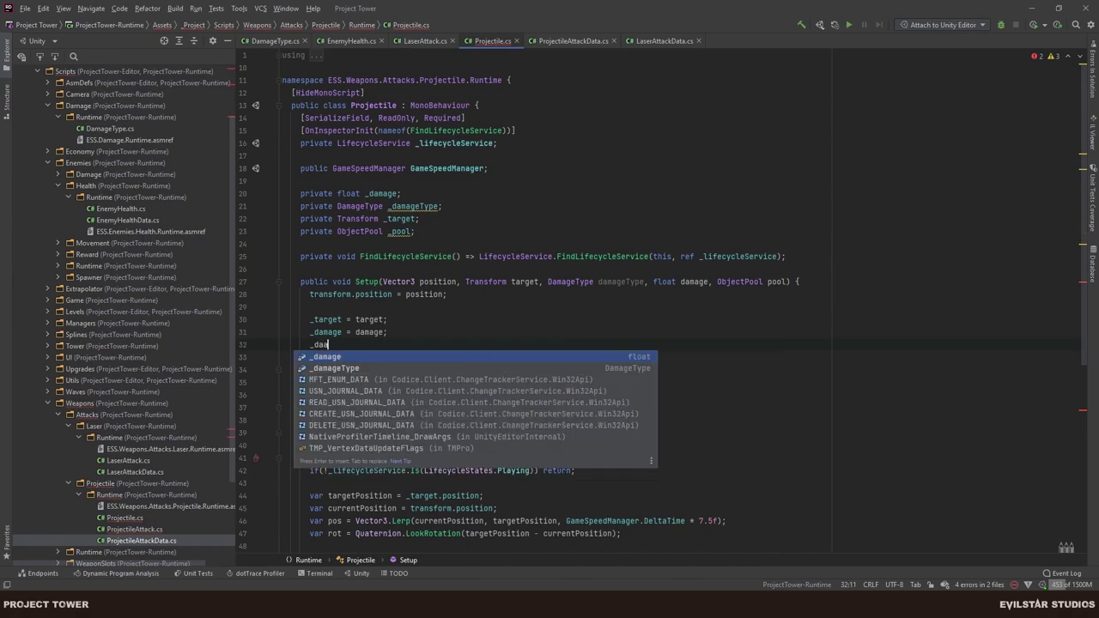
pyautogui.press('Return')
pyautogui.write('= damage')
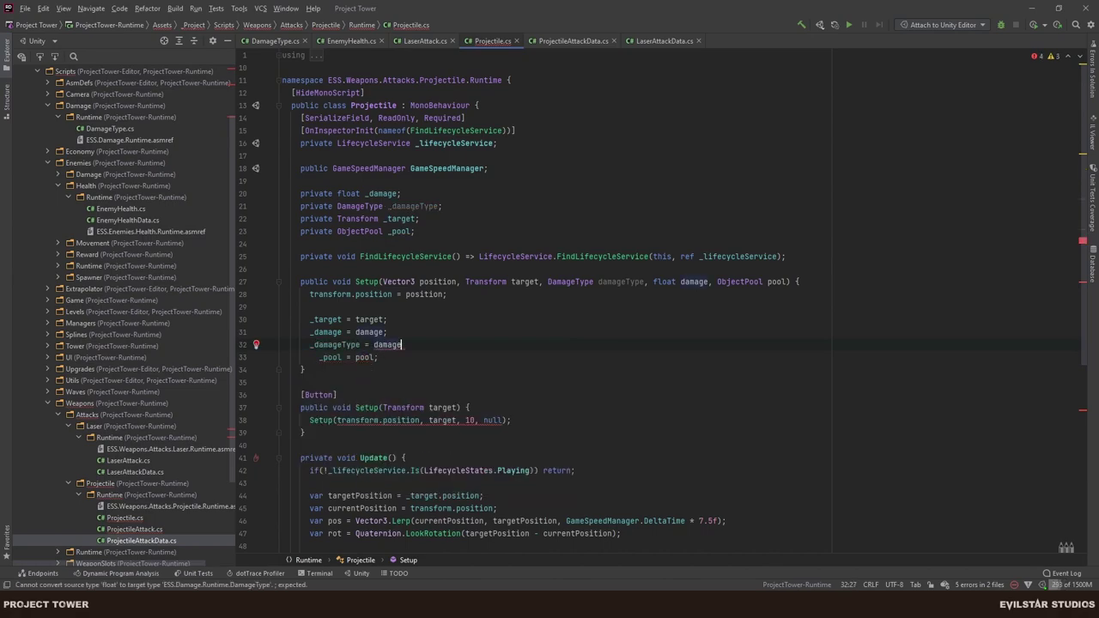
pyautogui.write('T')
pyautogui.press('Return')
pyautogui.write(';')
# Fix the _pool assignment's indent and delete the [Button] Setup overload.
pyautogui.click(367, 344)
pyautogui.click(319, 357)
pyautogui.press('BackSpace')
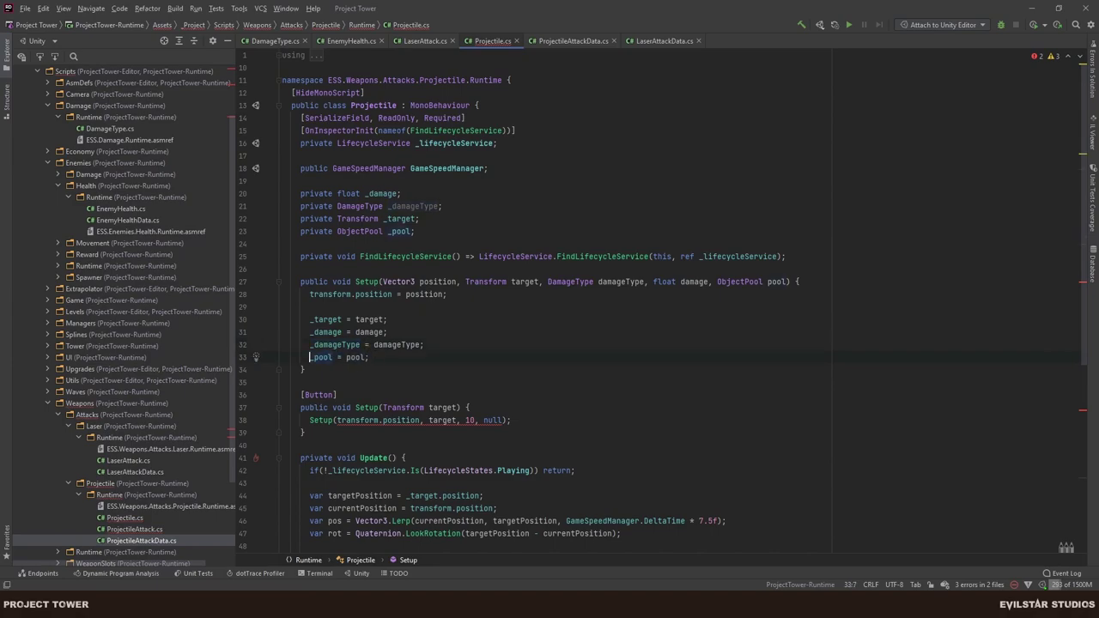
pyautogui.click(376, 357)
pyautogui.moveTo(479, 420)
pyautogui.moveTo(293, 391); pyautogui.dragTo(310, 420)
pyautogui.click(324, 434)
pyautogui.moveTo(305, 431); pyautogui.dragTo(338, 375)
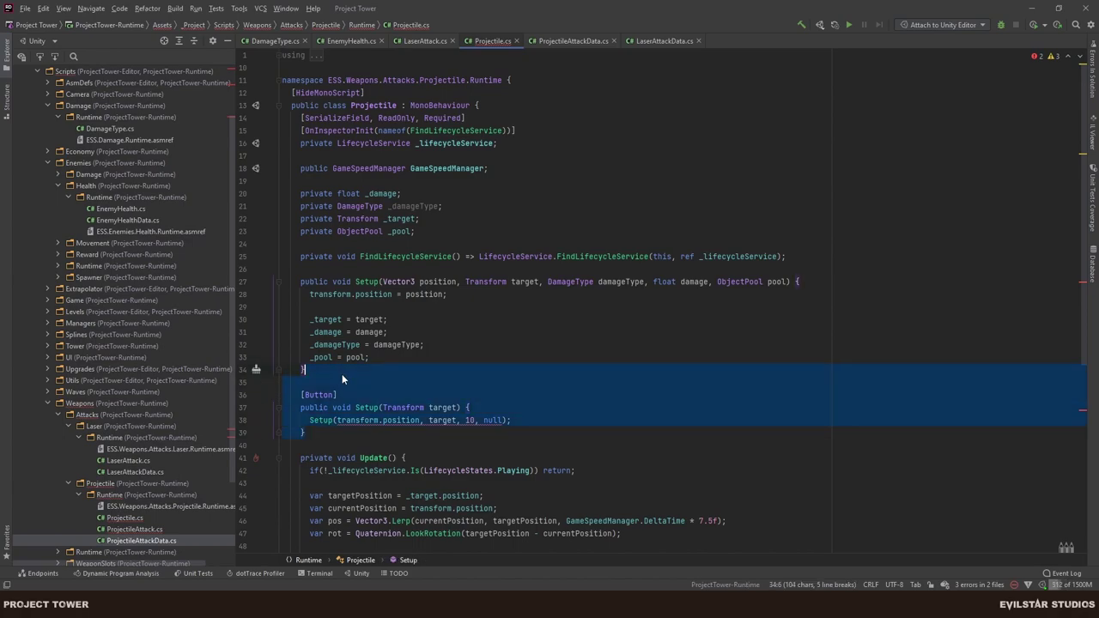
pyautogui.press('BackSpace')
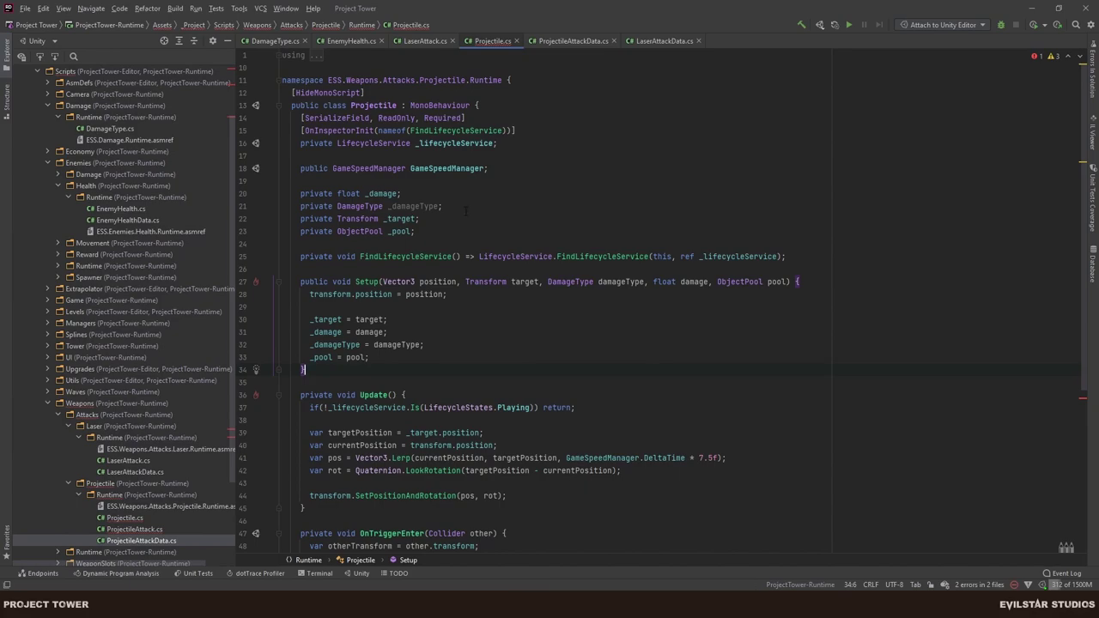
# Pass _damageType as the first argument of the TakeDamage call.
pyautogui.doubleClick(415, 206)
pyautogui.hotkey('ctrl', 'c')
pyautogui.scroll(-4, 416, 206)
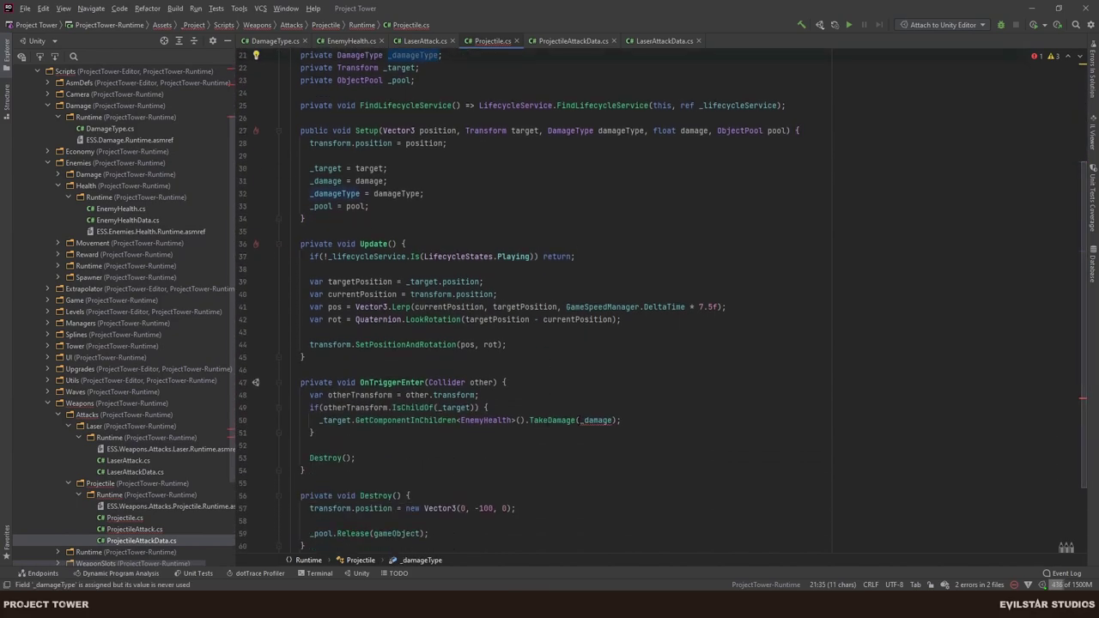
pyautogui.click(578, 420)
pyautogui.hotkey('ctrl', 'v')
pyautogui.write(',')
pyautogui.click(755, 420)
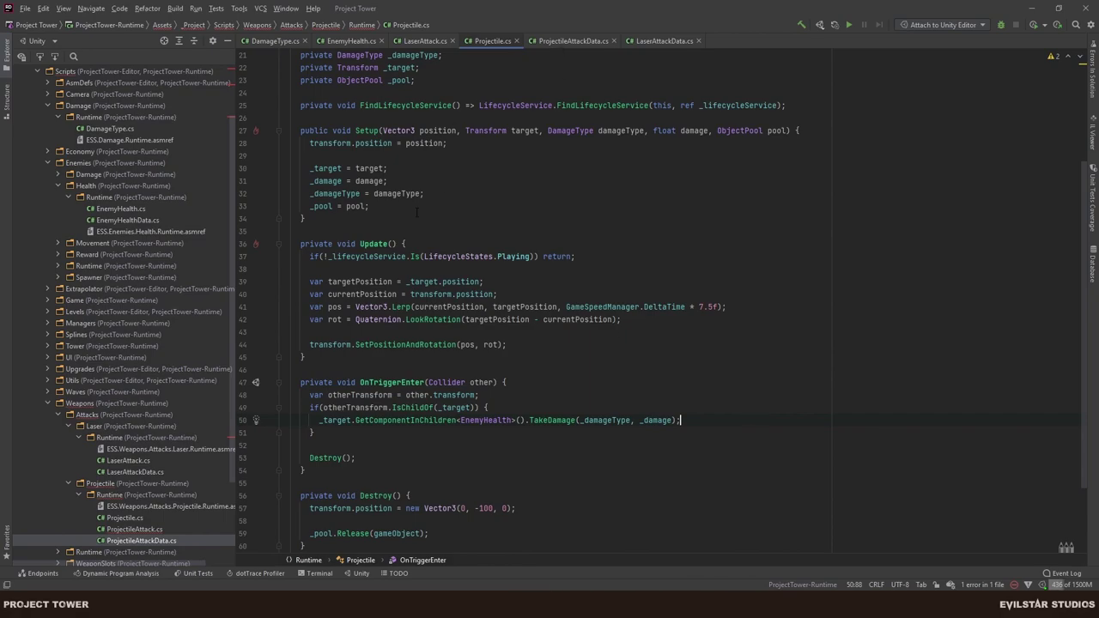
pyautogui.scroll(-1, 163, 485)
pyautogui.scroll(-1, 163, 485)
# In ProjectileAttack.cs, pass D.DamageType as the third argument of projectile.Setup, then recompile in Unity.
pyautogui.doubleClick(138, 495)
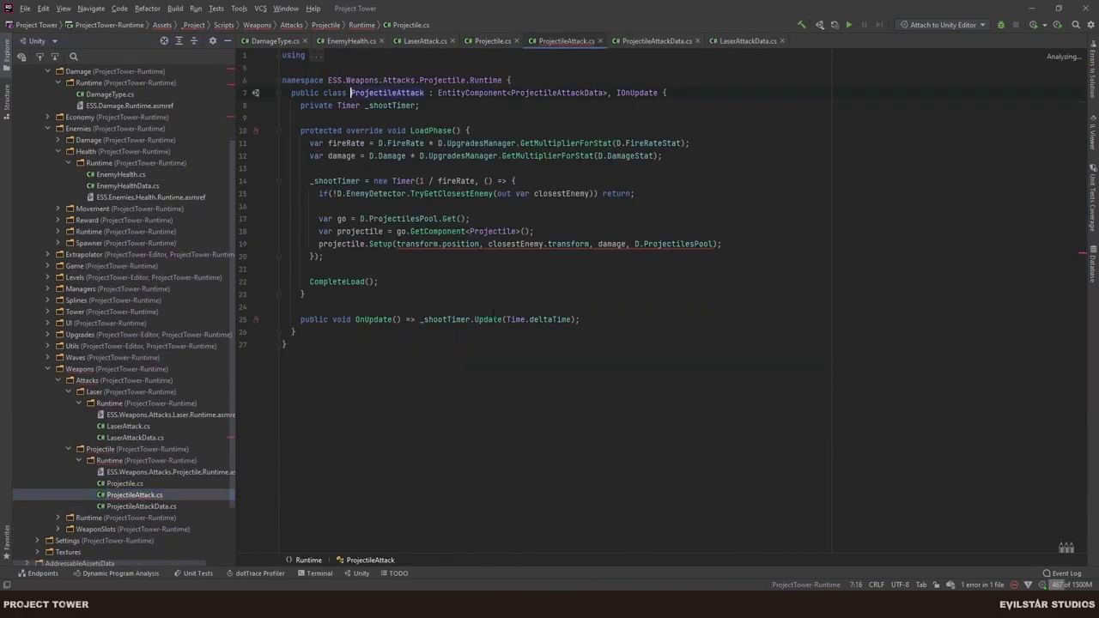
pyautogui.click(589, 245)
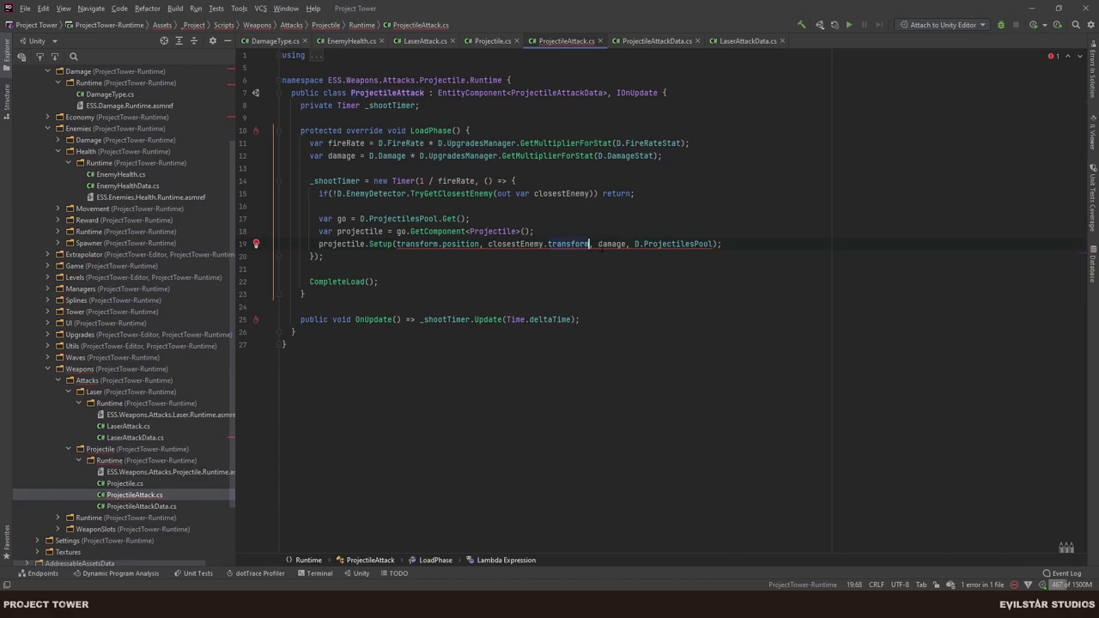
pyautogui.write(', D')
pyautogui.write('.DamageType')
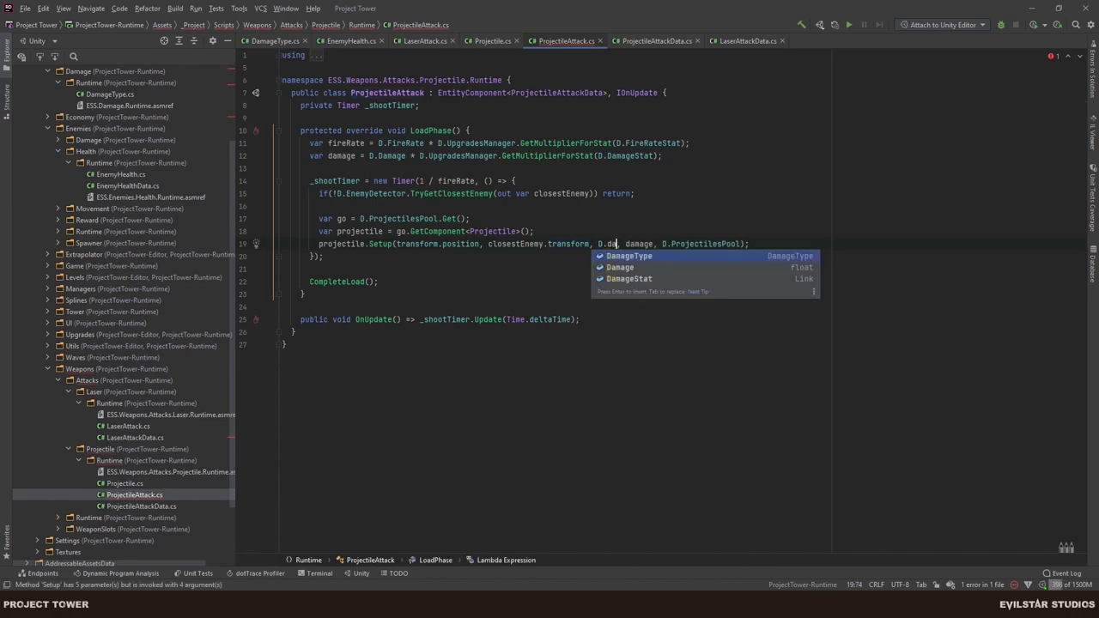
pyautogui.press('Return')
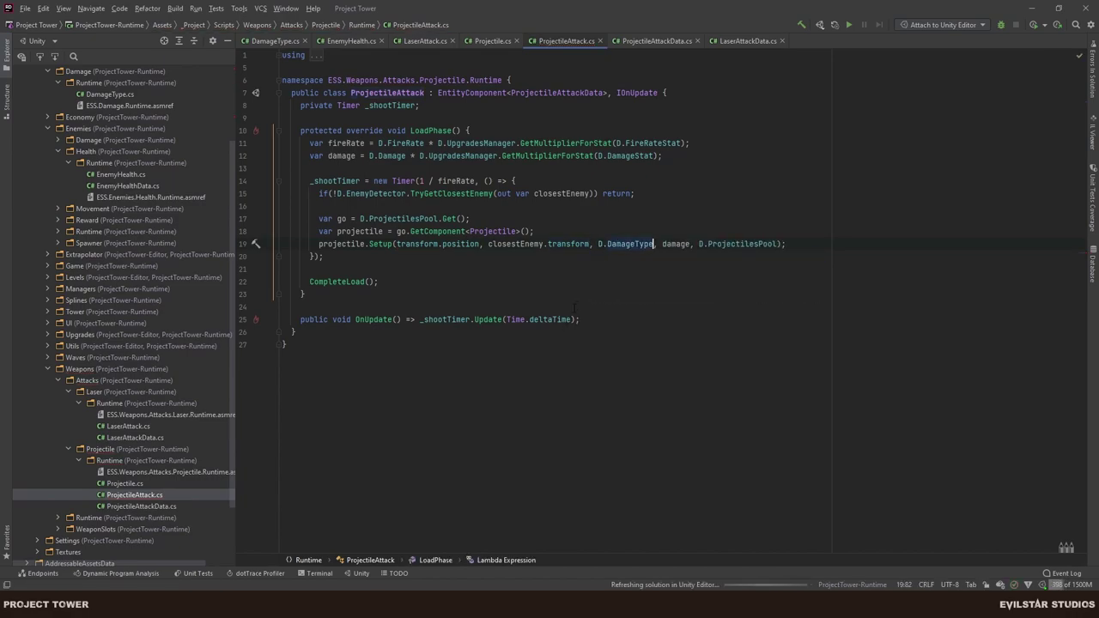
pyautogui.click(812, 247)
pyautogui.hotkey('alt', 'Tab')
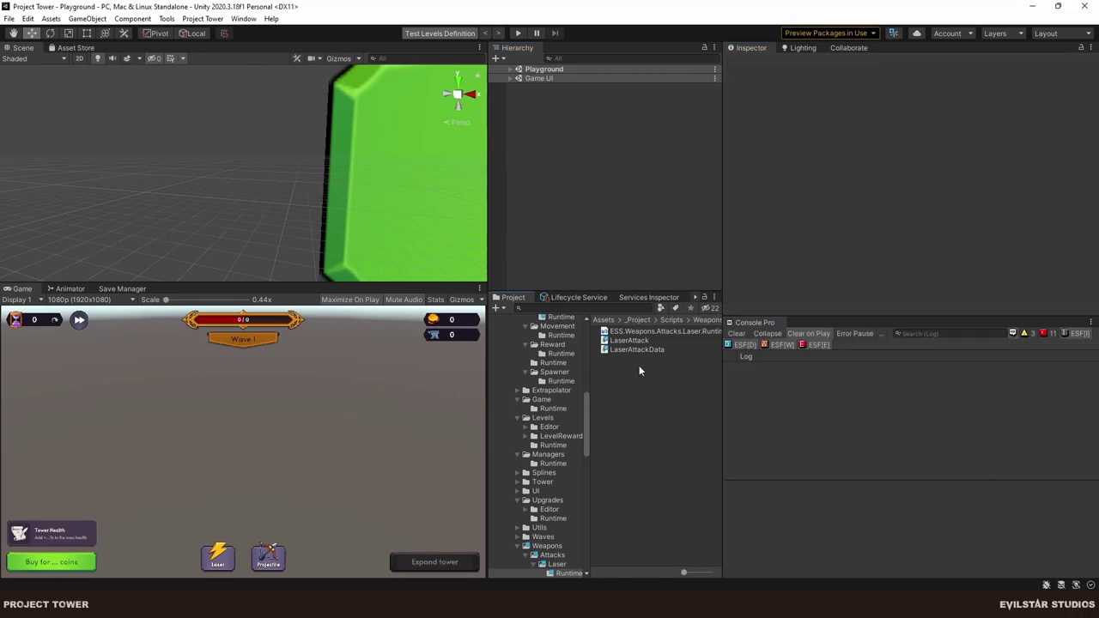
# Show the Dummy Projectile folder under Assets/_Project/Objects/Weapons in the Project window.
pyautogui.scroll(10, 539, 490)
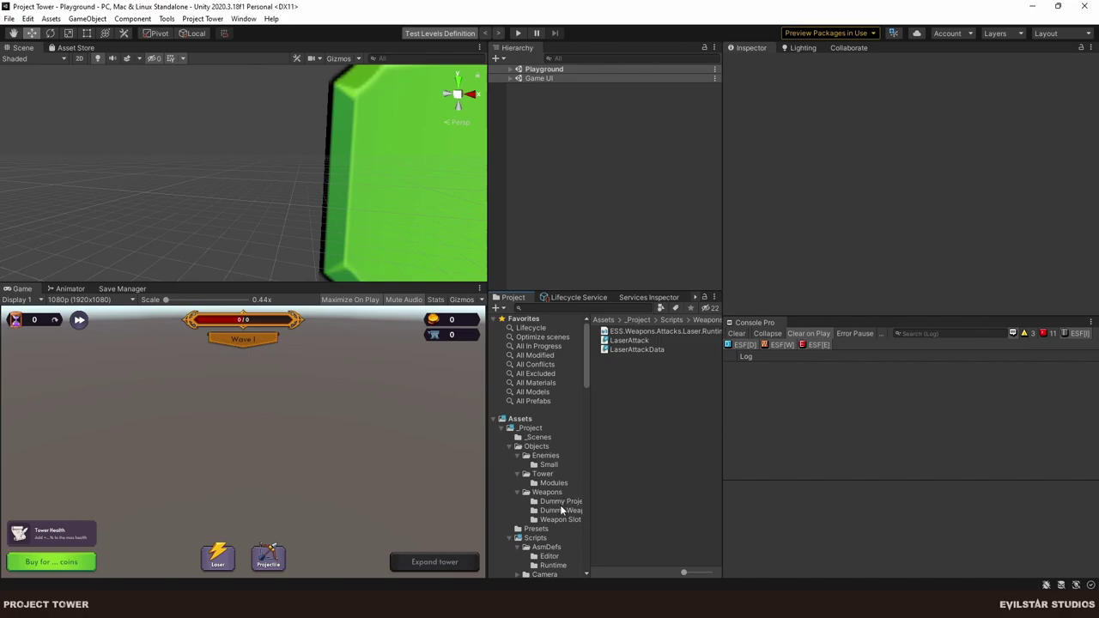
pyautogui.click(558, 502)
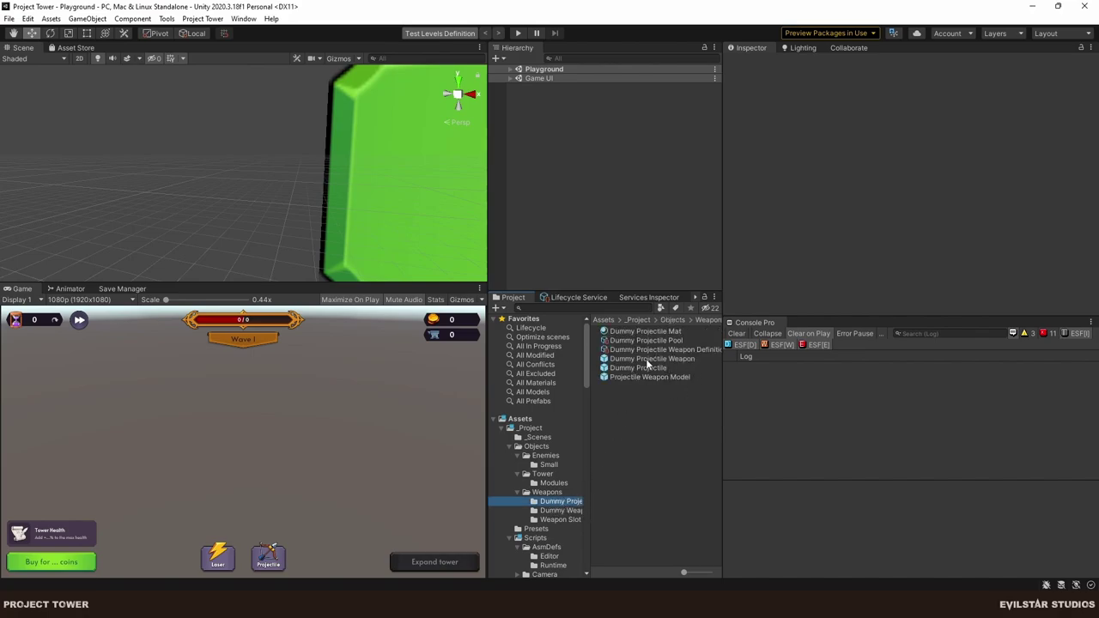
# Open the Dummy Projectile Weapon prefab and review its Projectile Attack Data in the Inspector.
pyautogui.doubleClick(646, 359)
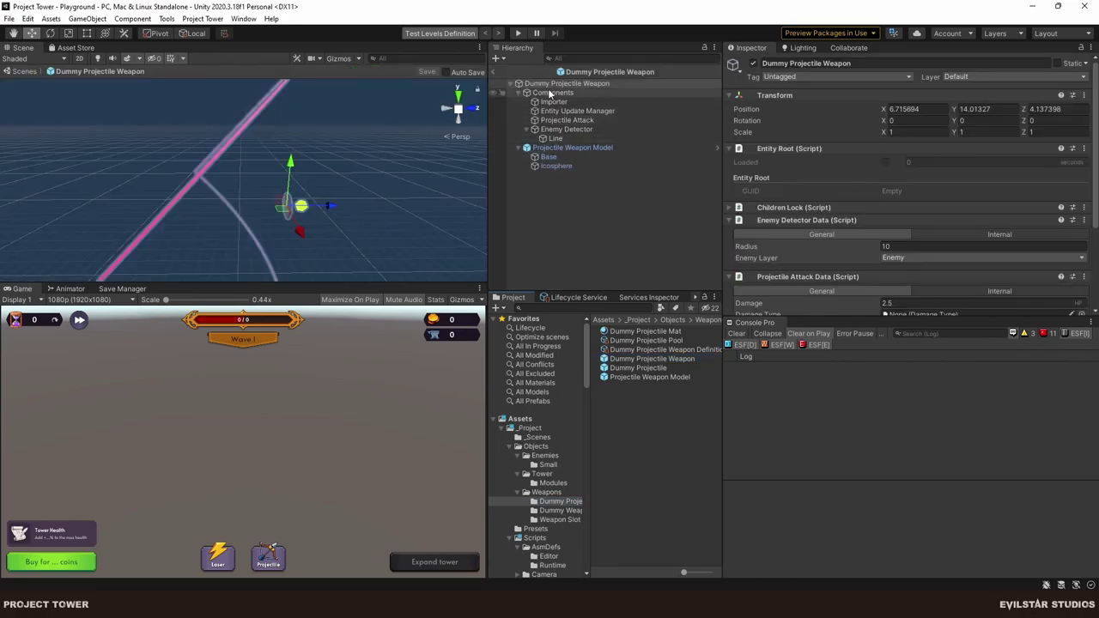
pyautogui.click(566, 83)
pyautogui.scroll(-3, 888, 245)
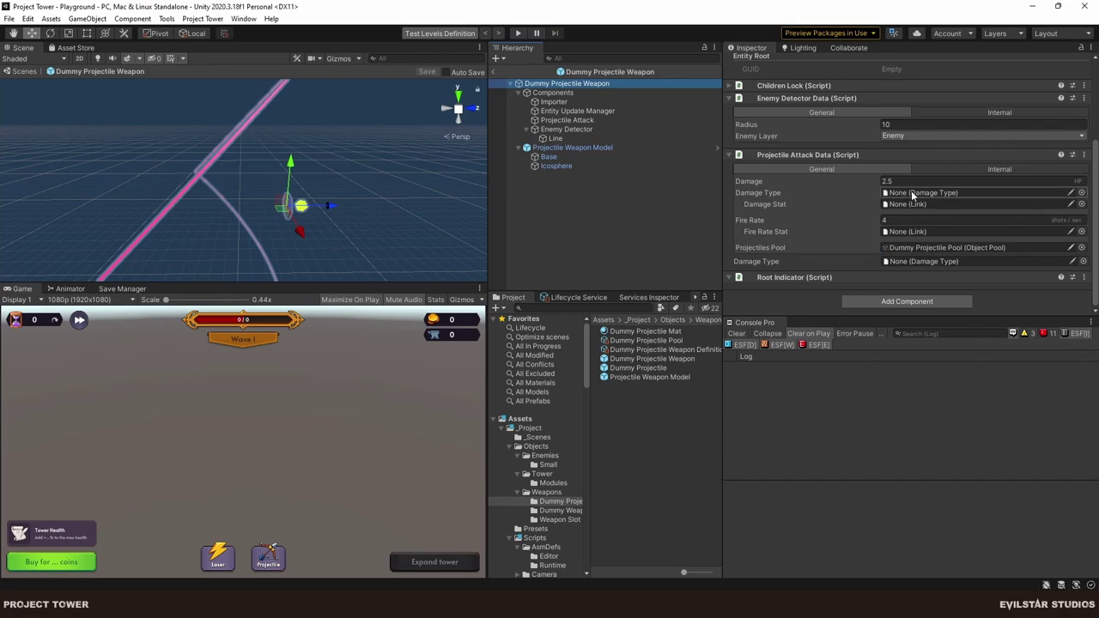
# Bring up ProjectileAttackData.cs in Rider.
pyautogui.hotkey('alt', 'Tab')
pyautogui.hotkey('alt', 'Tab')
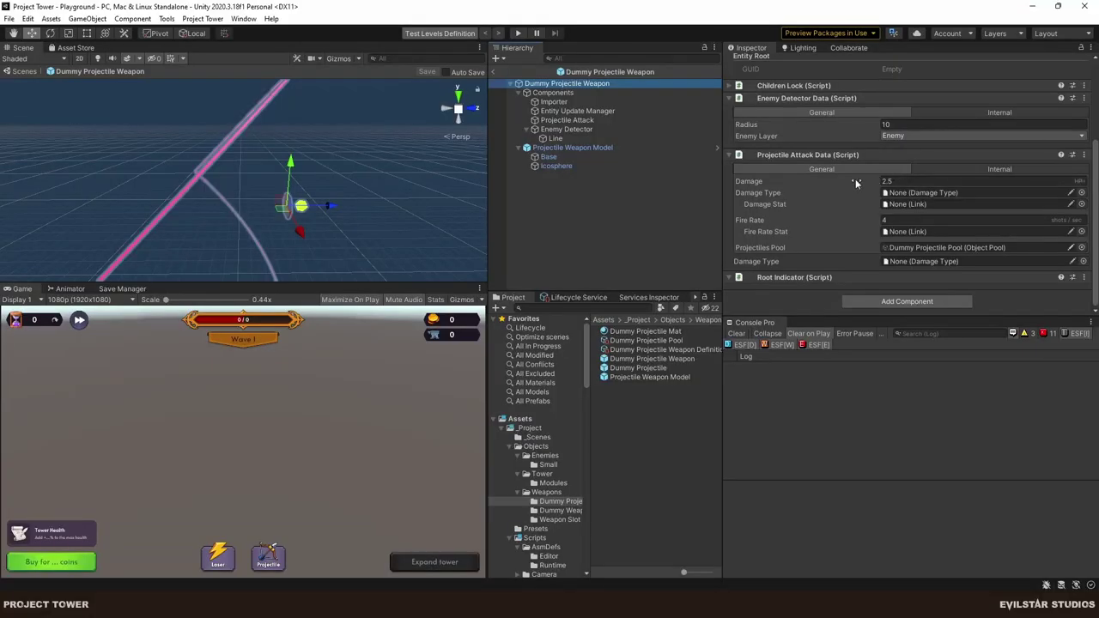
pyautogui.hotkey('alt', 'Tab')
pyautogui.click(661, 41)
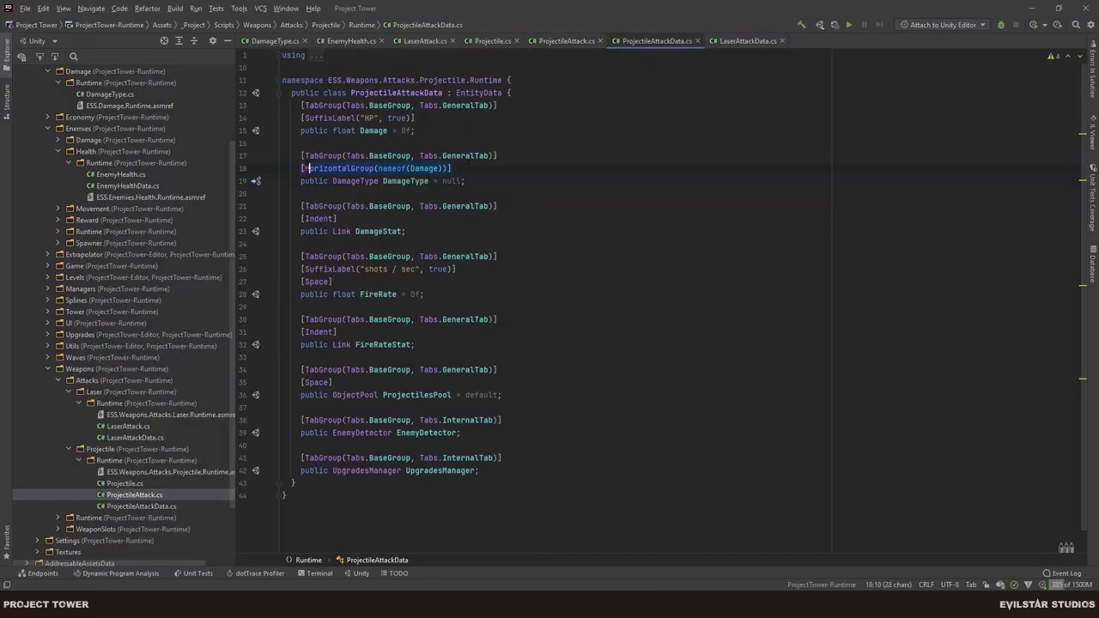
# Add [HorizontalGroup(nameof(Damage))] above the Damage field and let Unity recompile.
pyautogui.click(530, 109)
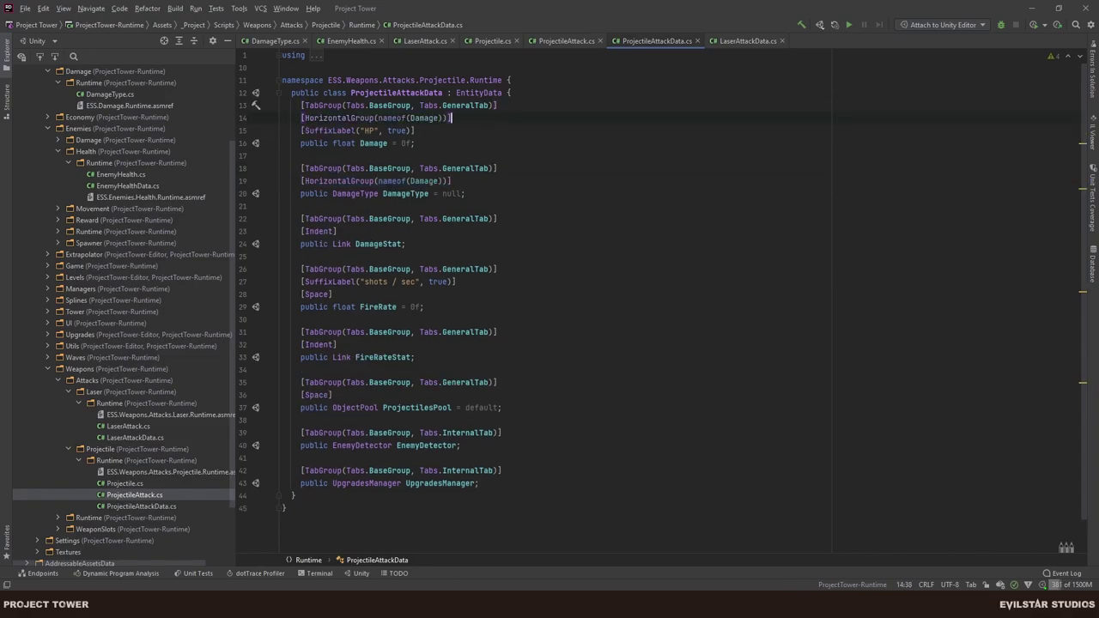
pyautogui.hotkey('alt', 'Tab')
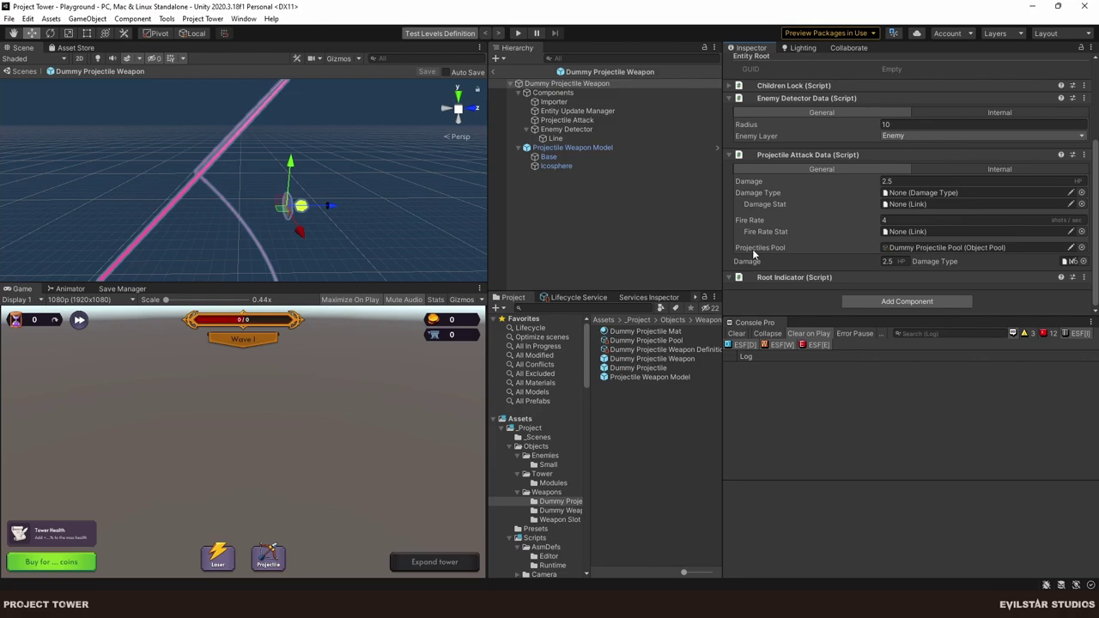
# Remove the HorizontalGroup attributes from Damage and DamageType and give DamageType an [Indent] attribute.
pyautogui.hotkey('alt', 'Tab')
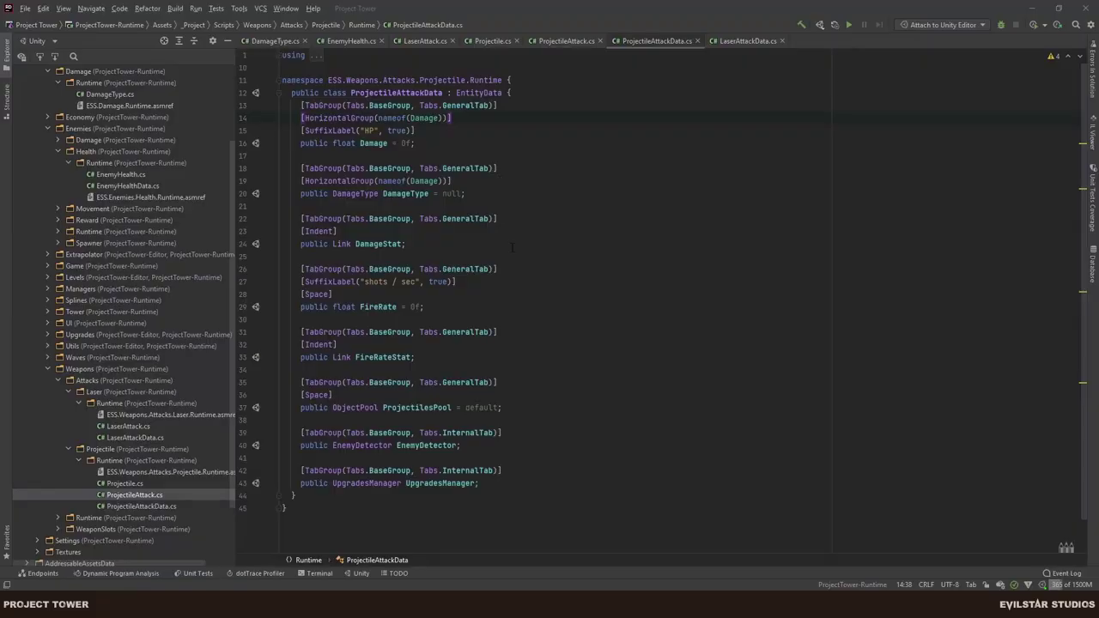
pyautogui.moveTo(452, 181); pyautogui.dragTo(545, 168)
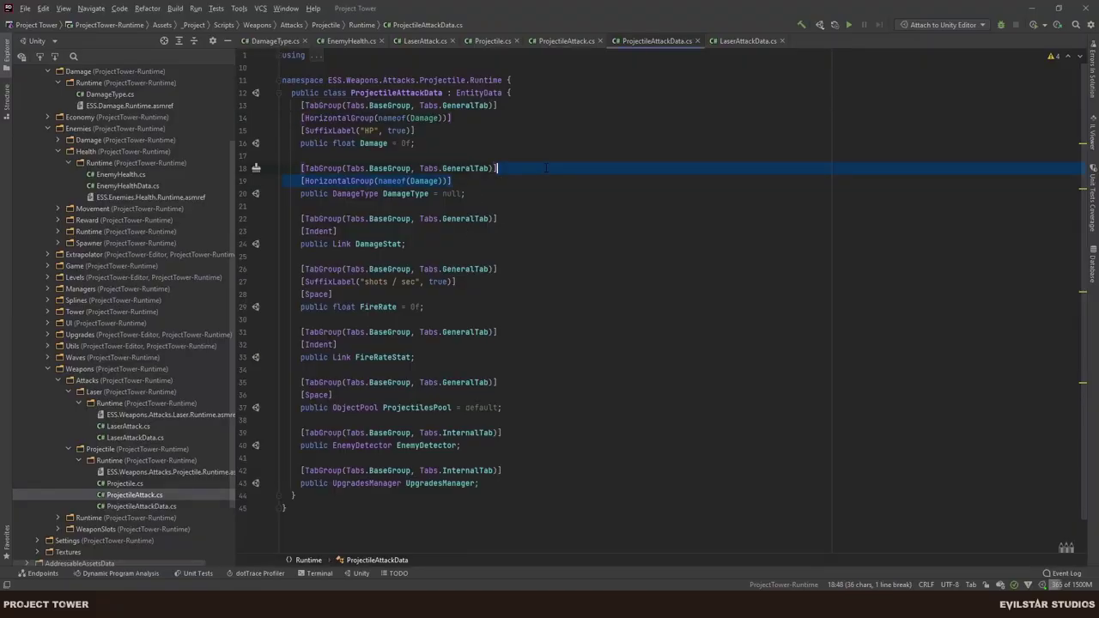
pyautogui.press('BackSpace')
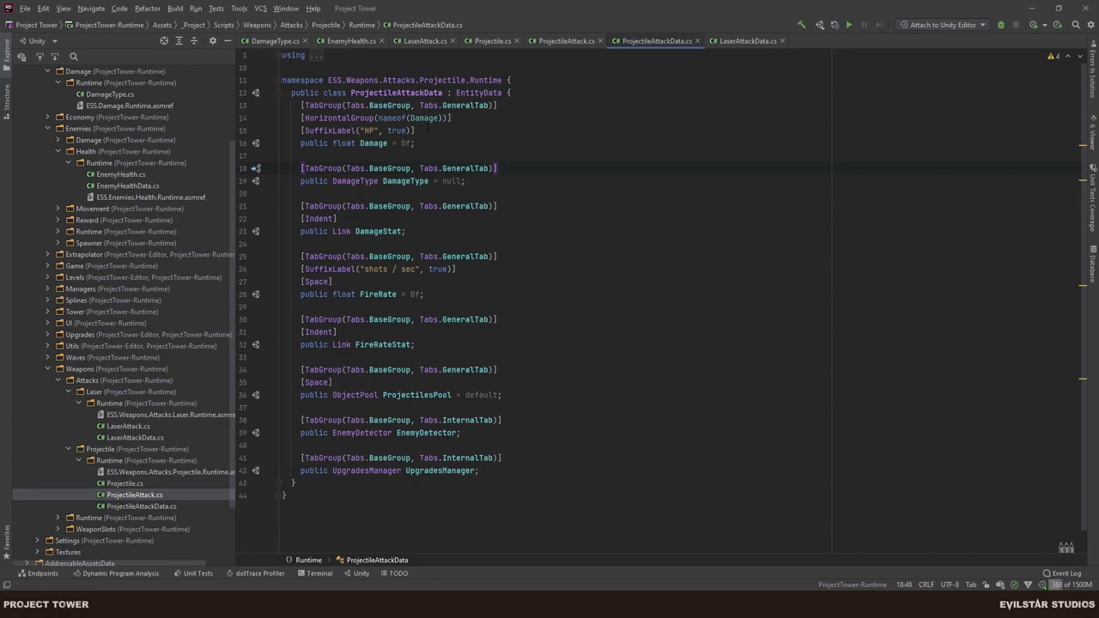
pyautogui.moveTo(463, 117); pyautogui.dragTo(506, 105)
pyautogui.press('BackSpace')
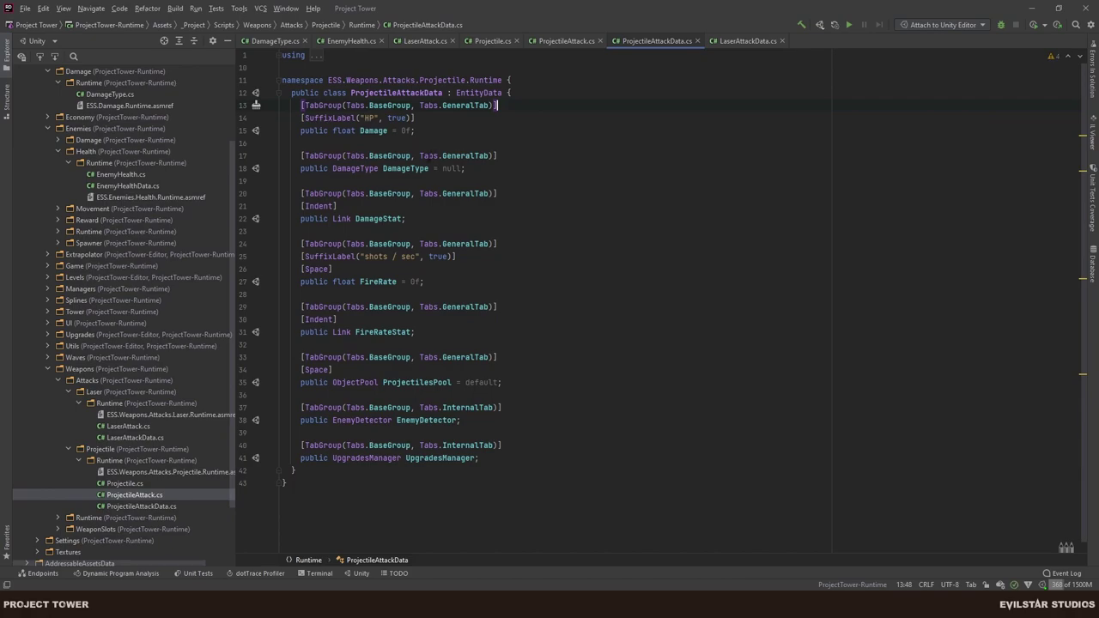
pyautogui.moveTo(338, 206); pyautogui.dragTo(301, 206)
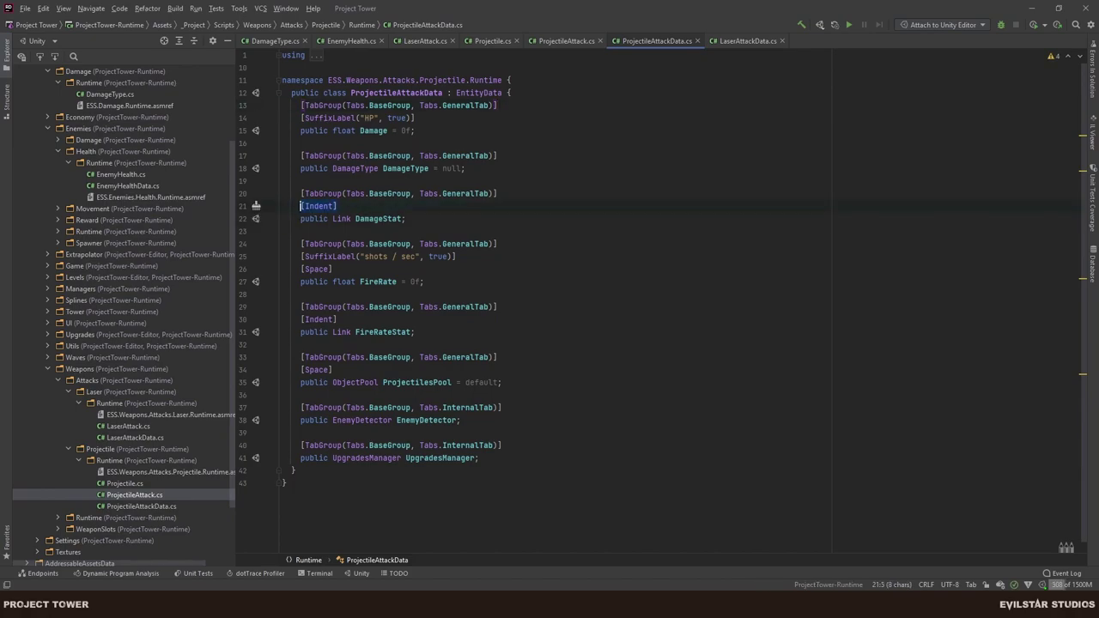
pyautogui.hotkey('ctrl', 'c')
pyautogui.click(498, 155)
pyautogui.press('Return')
pyautogui.hotkey('ctrl', 'v')
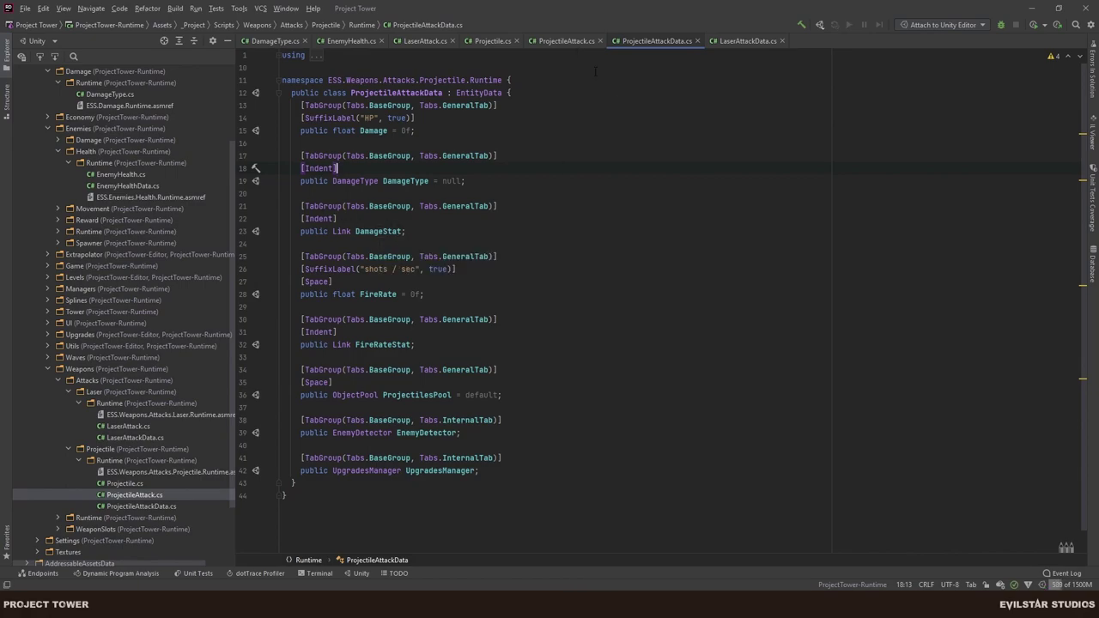
# Compare LaserAttackData.cs with ProjectileAttackData.cs and list all usages of DamageStat.
pyautogui.click(753, 41)
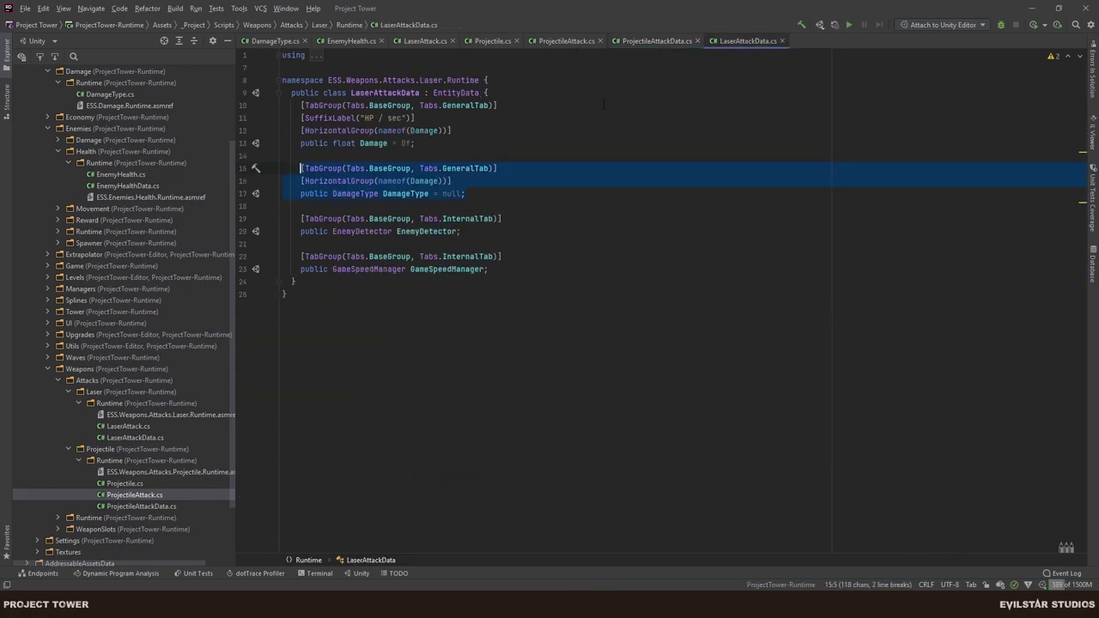
pyautogui.click(525, 181)
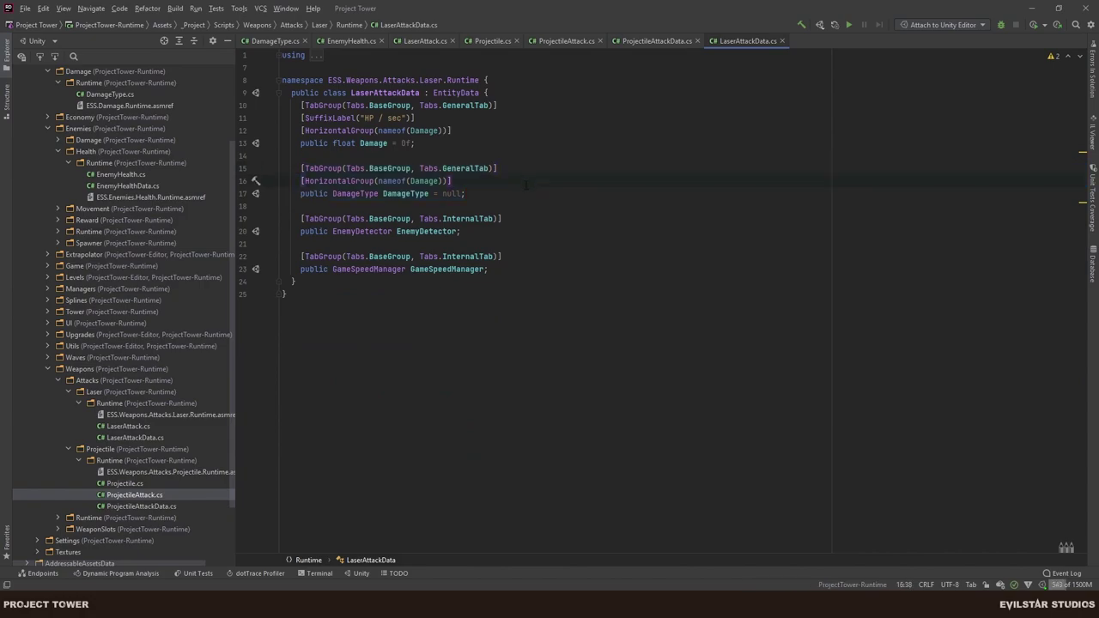
pyautogui.click(652, 41)
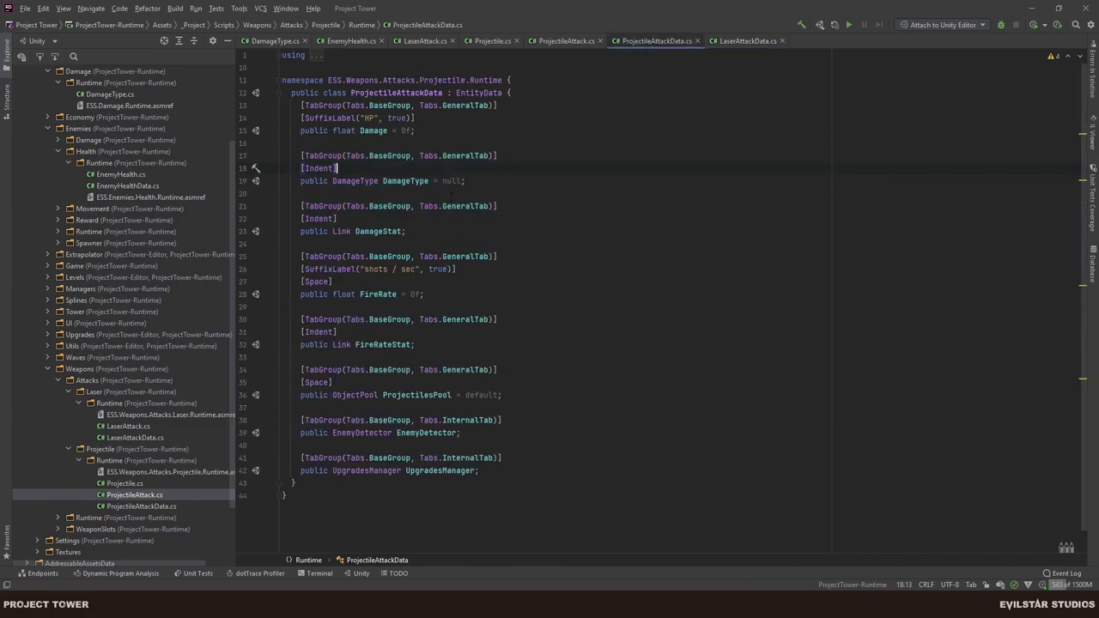
pyautogui.click(373, 231)
pyautogui.hotkey('ctrl', 'alt', 'F7')
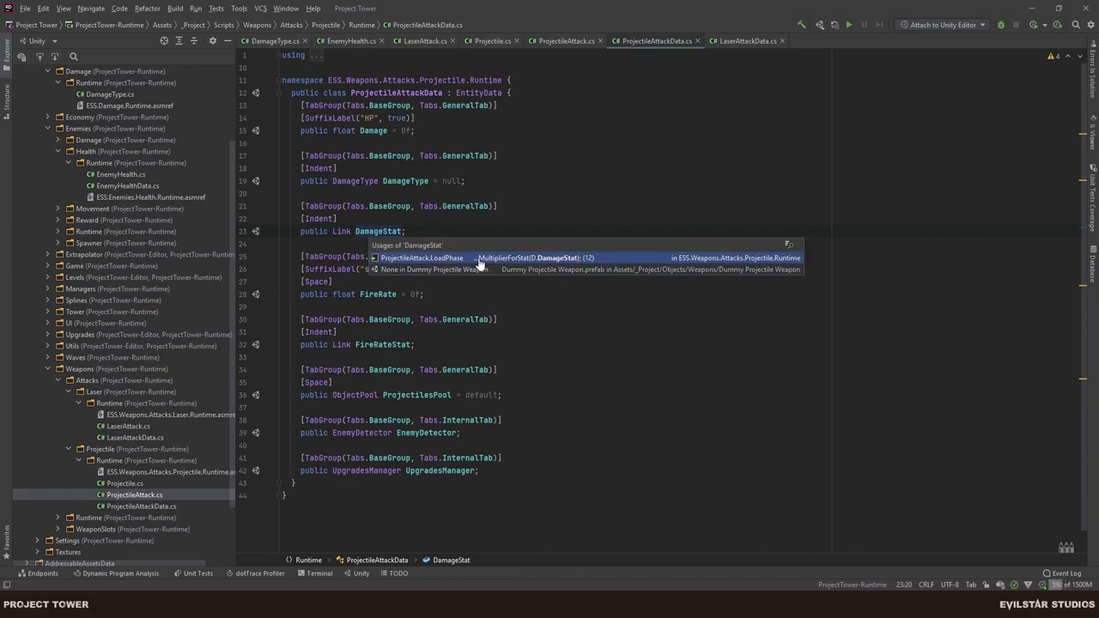
# Inspect the DamageStat usage in ProjectileAttack's LoadPhase damage multiplier line.
pyautogui.click(479, 259)
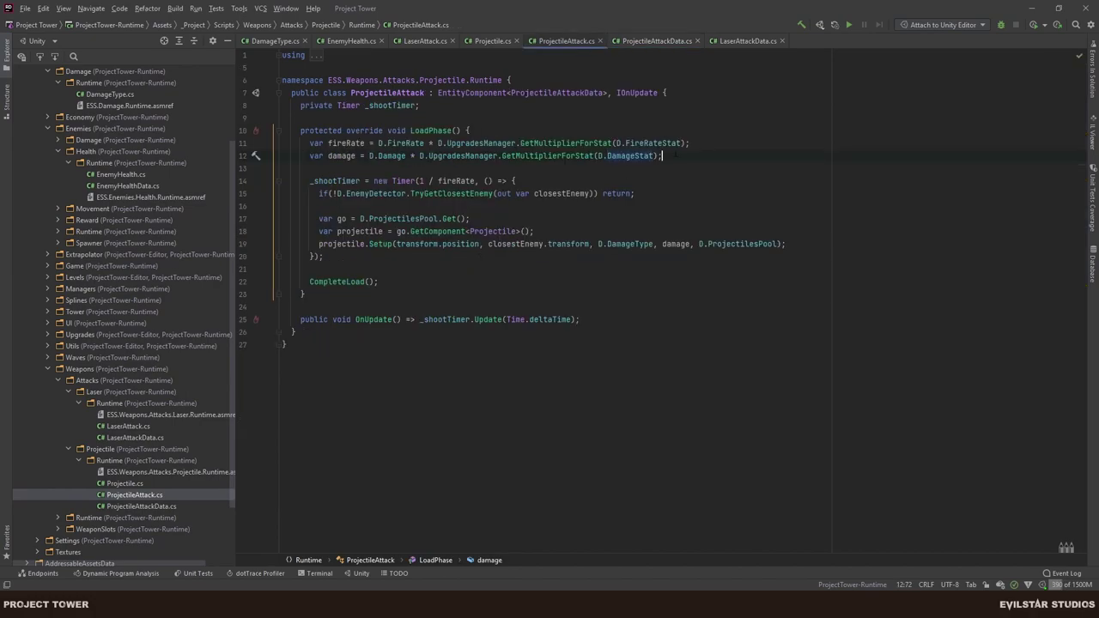
pyautogui.moveTo(662, 156); pyautogui.dragTo(301, 155)
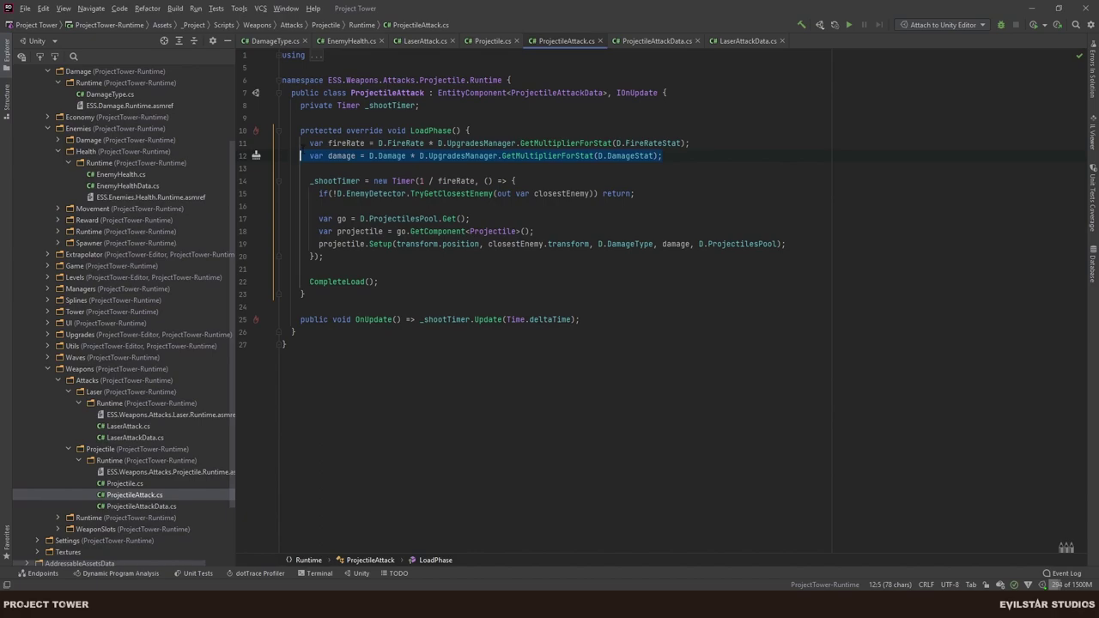
pyautogui.press('End')
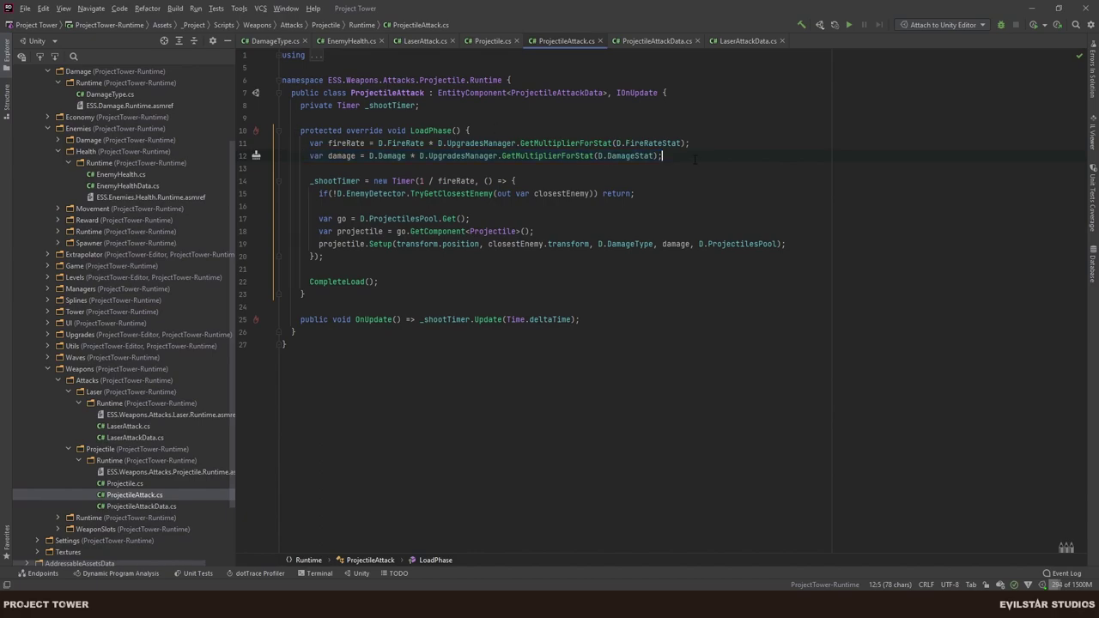
# In LaserAttackData.cs, delete both [HorizontalGroup] lines, add [Indent] above DamageType, and recompile in Unity.
pyautogui.click(735, 39)
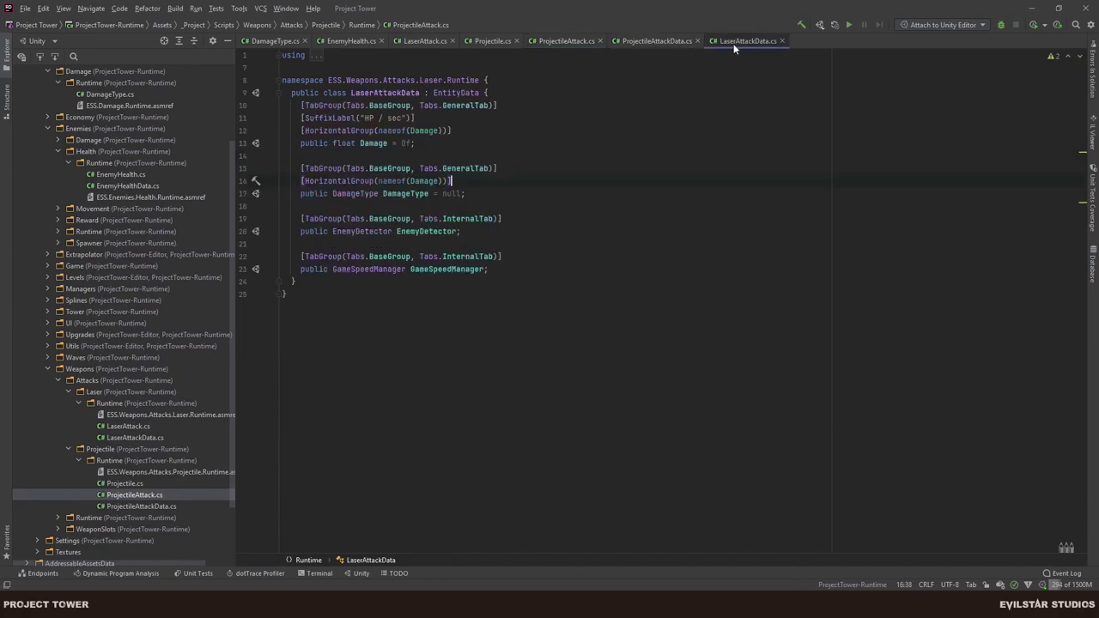
pyautogui.keyDown('shift'); pyautogui.click(518, 167); pyautogui.keyUp('shift')
pyautogui.press('BackSpace')
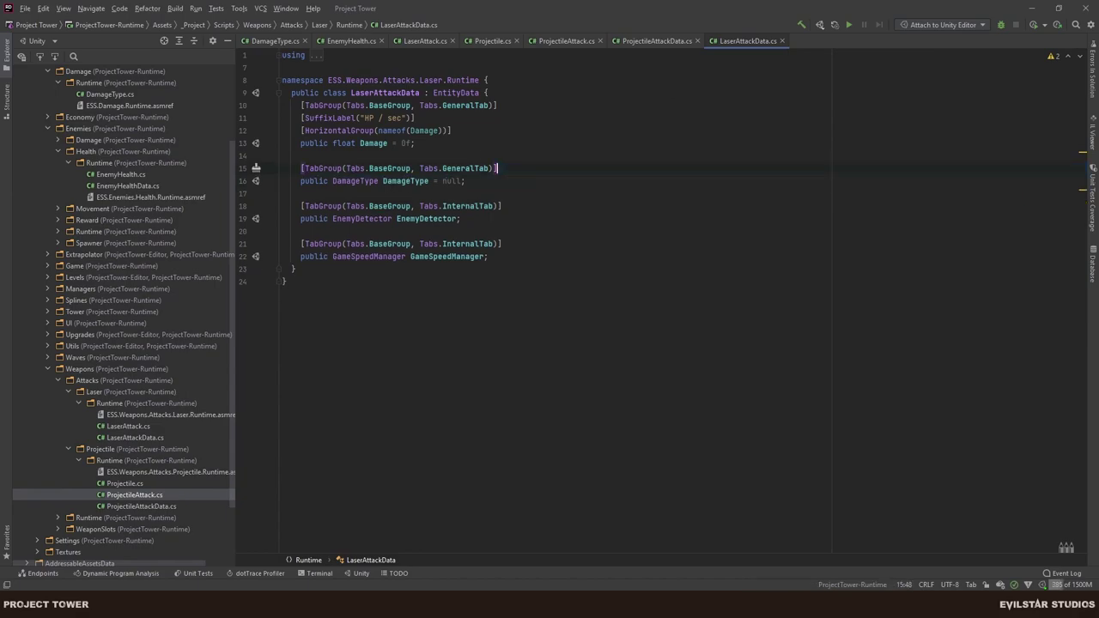
pyautogui.press('Up')
pyautogui.press('Up')
pyautogui.press('Up')
pyautogui.hotkey('shift', 'Up')
pyautogui.press('BackSpace')
pyautogui.press('Down')
pyautogui.press('Down')
pyautogui.press('Down')
pyautogui.press('Down')
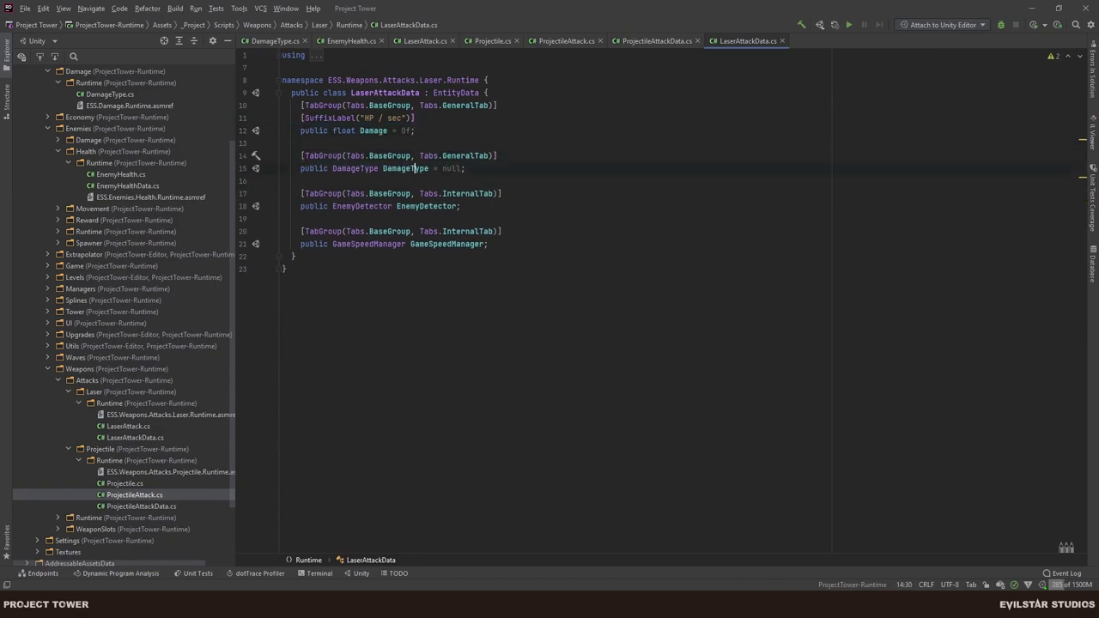
pyautogui.hotkey('ctrl', 'alt', 'Return')
pyautogui.write('[Indent]')
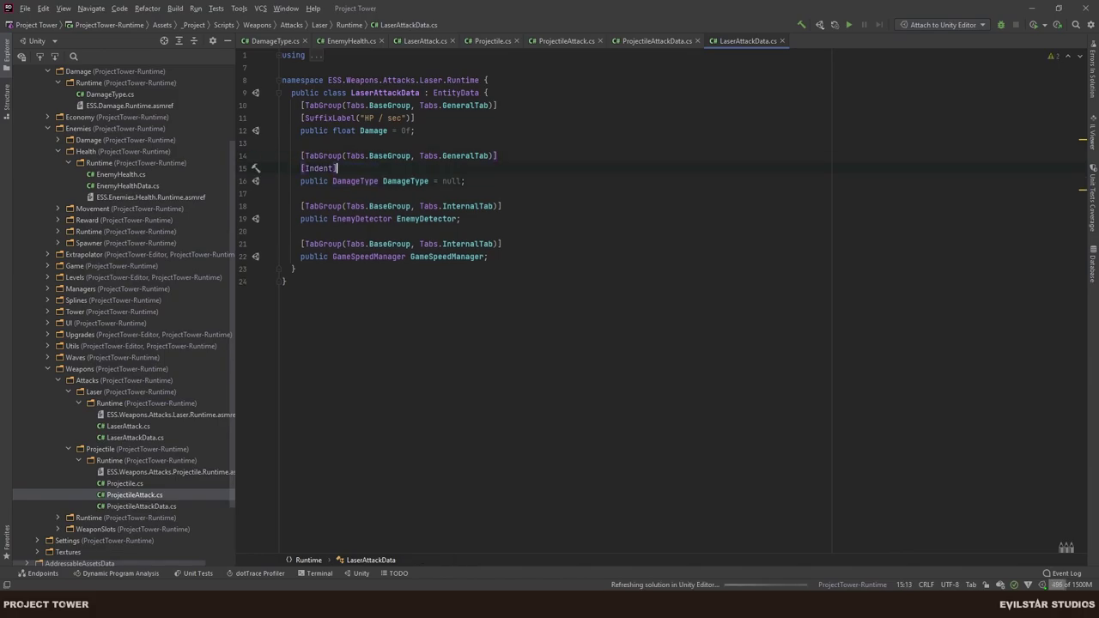
pyautogui.hotkey('alt', 'Tab')
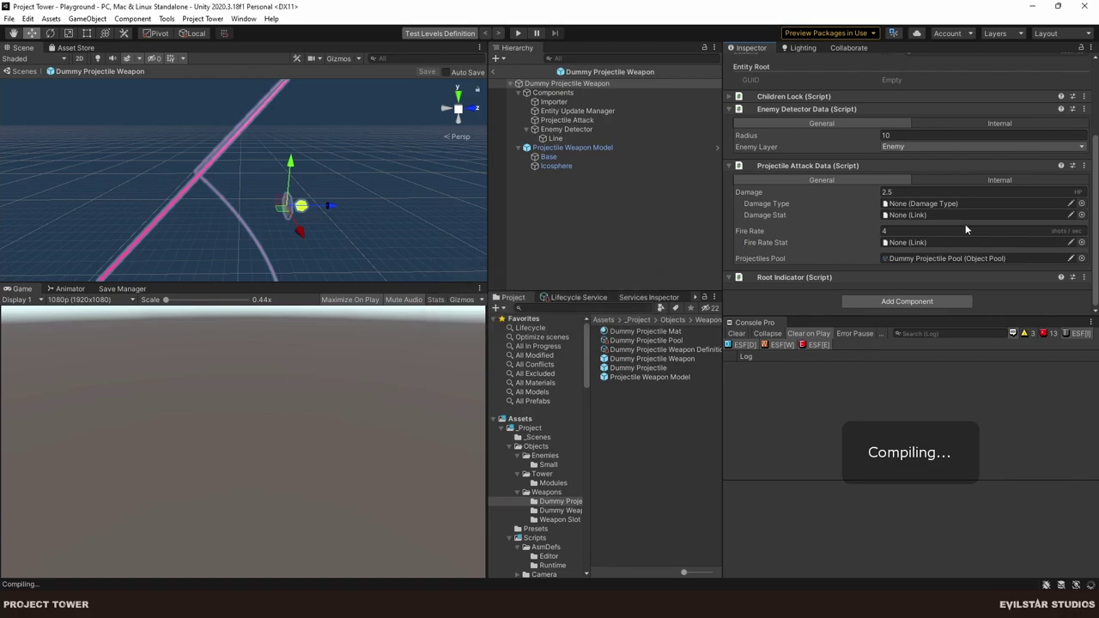
# Set the Dummy Projectile Weapon's Damage Type to Projectile Damage Type and exit the prefab.
pyautogui.click(1081, 203)
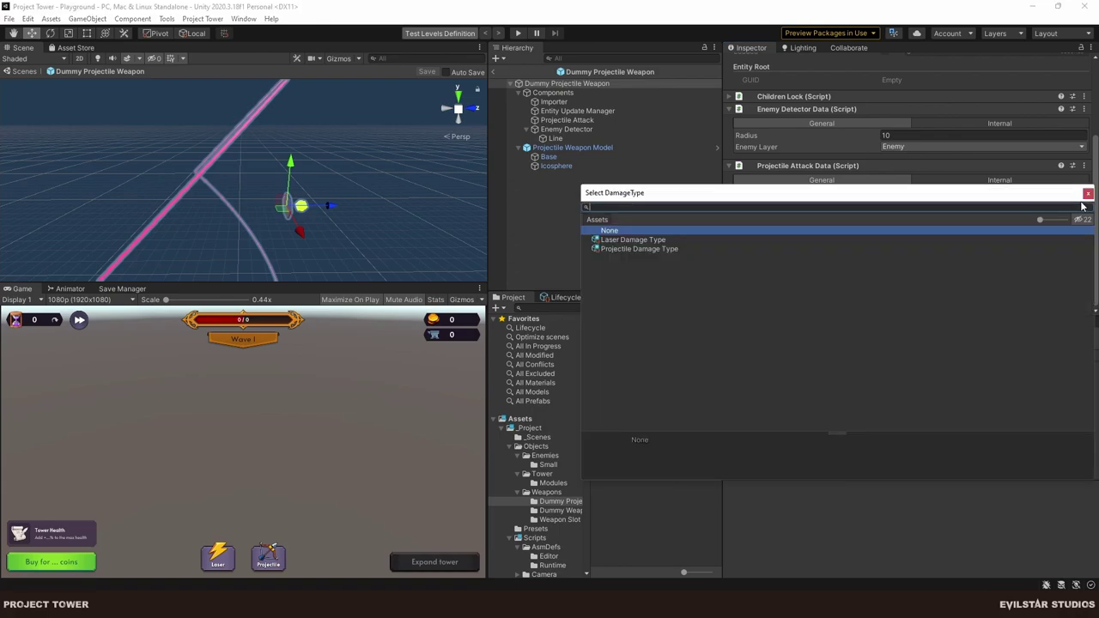
pyautogui.press('Down')
pyautogui.press('Down')
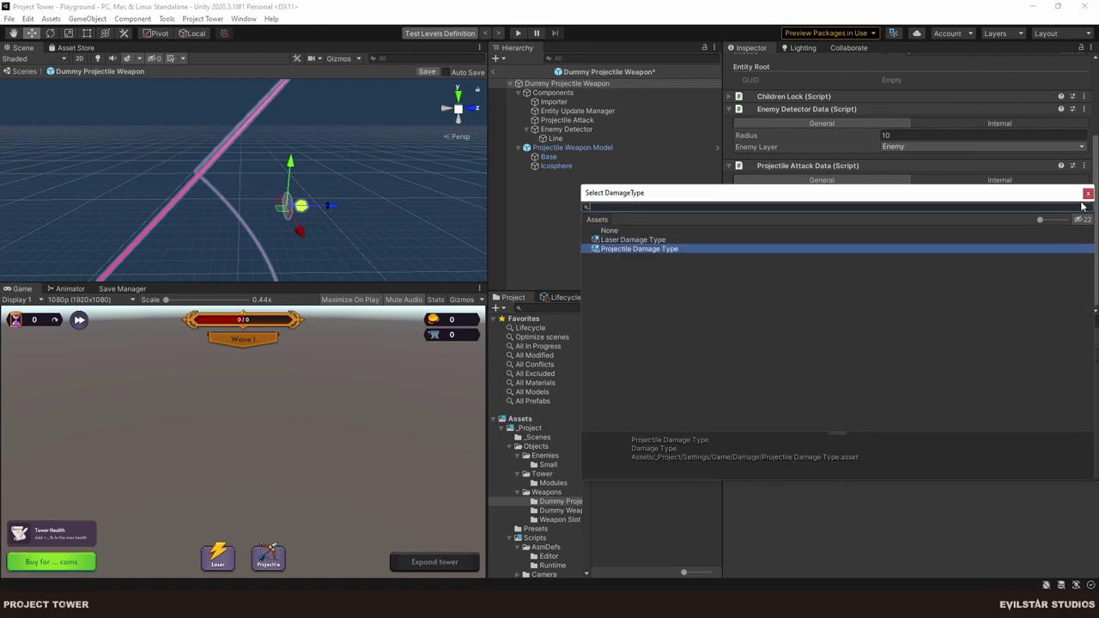
pyautogui.press('Return')
pyautogui.click(698, 237)
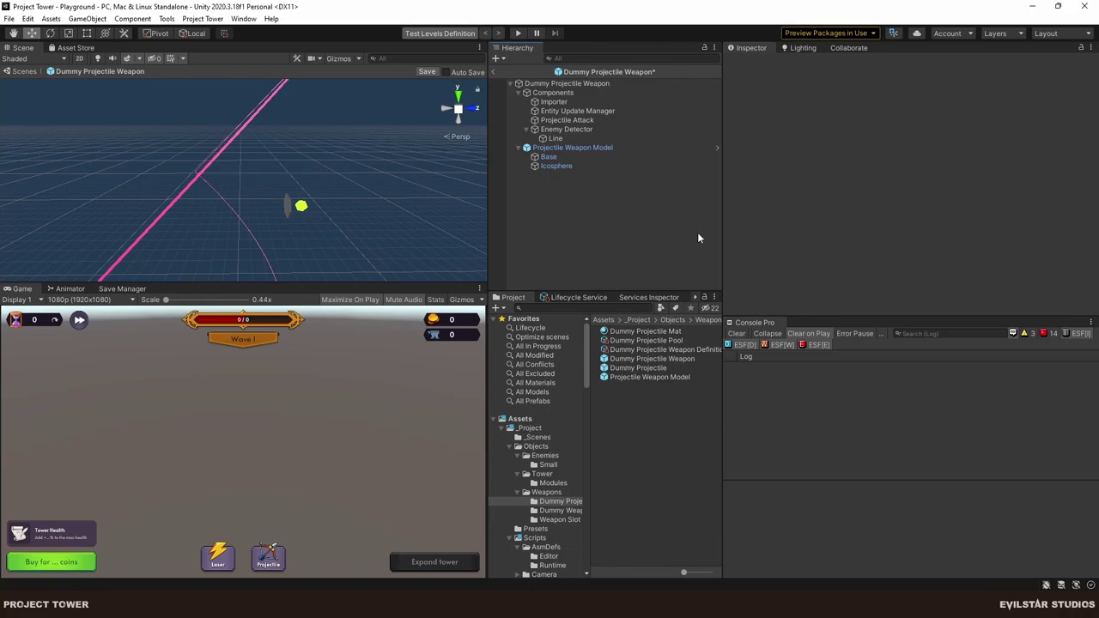
pyautogui.click(493, 71)
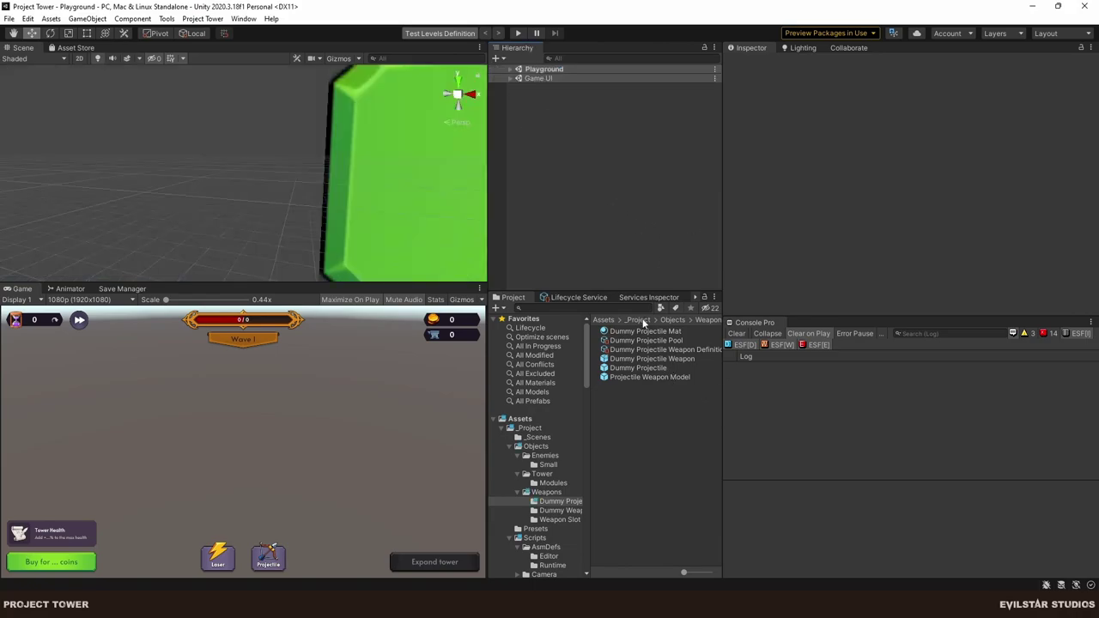
# Set the Dummy Laser Weapon prefab's Damage Type to Laser Damage Type, exit Prefab Mode, and return to Rider.
pyautogui.rightClick(620, 460)
pyautogui.click(566, 519)
pyautogui.click(571, 510)
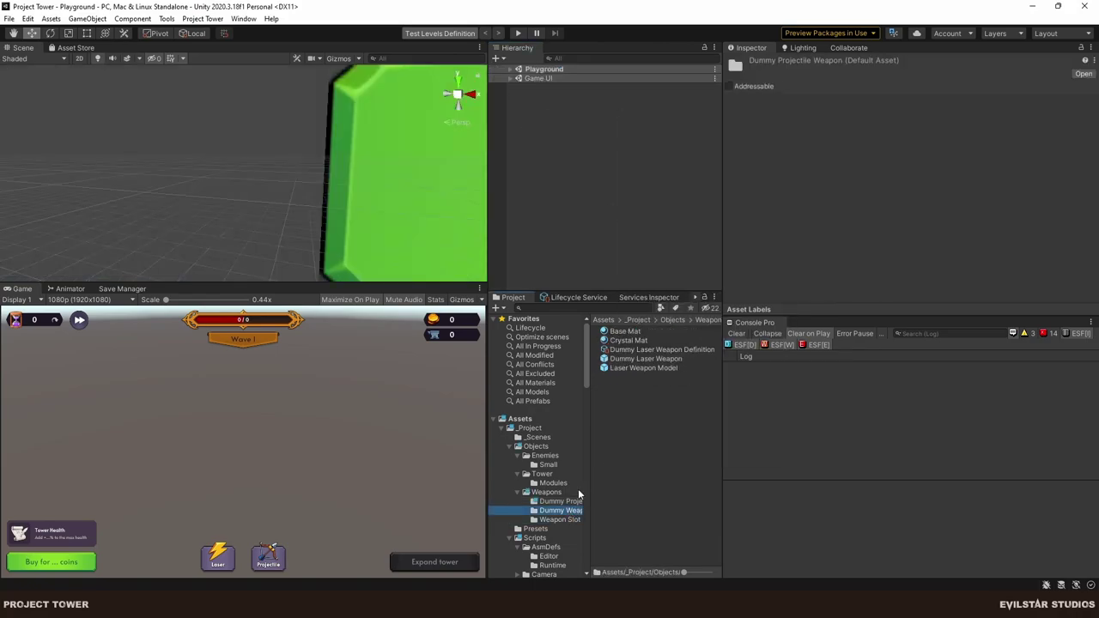
pyautogui.doubleClick(646, 359)
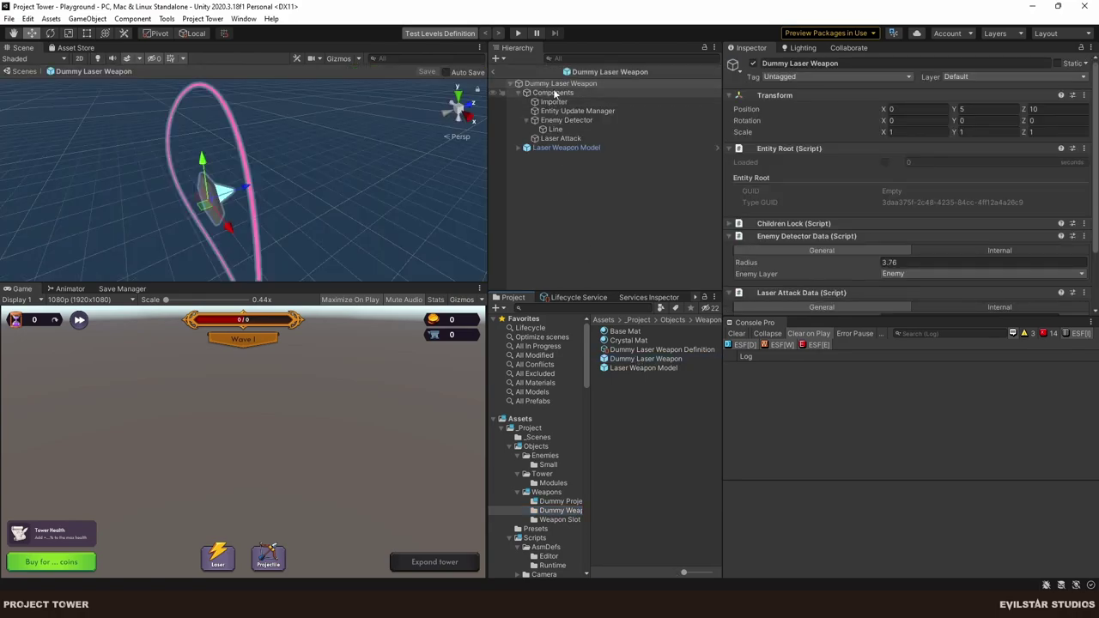
pyautogui.scroll(-3, 944, 236)
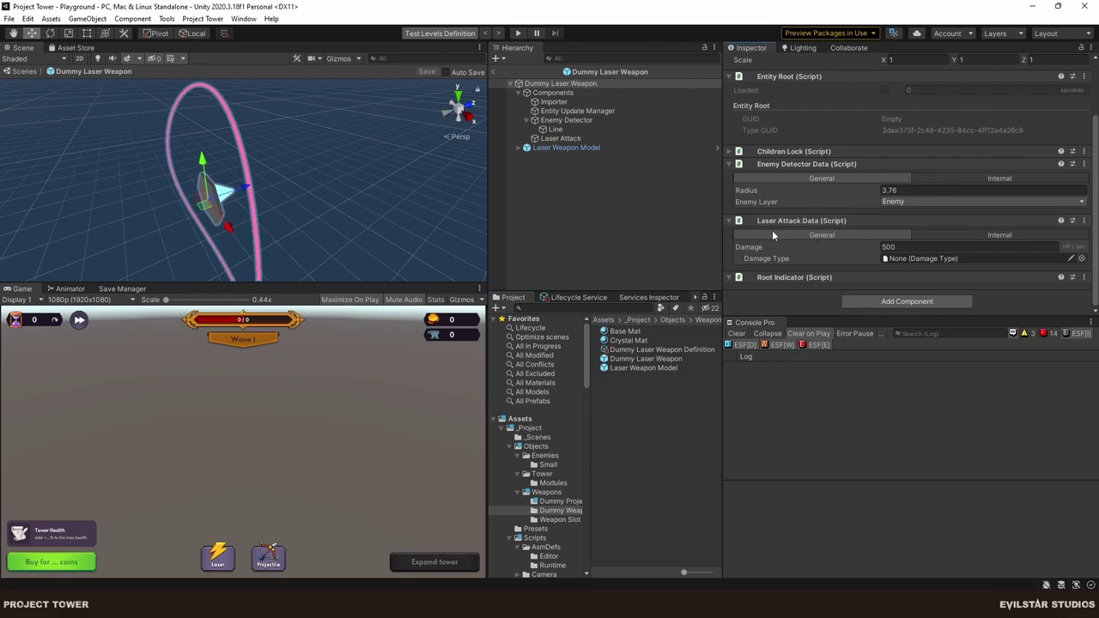
pyautogui.click(1081, 258)
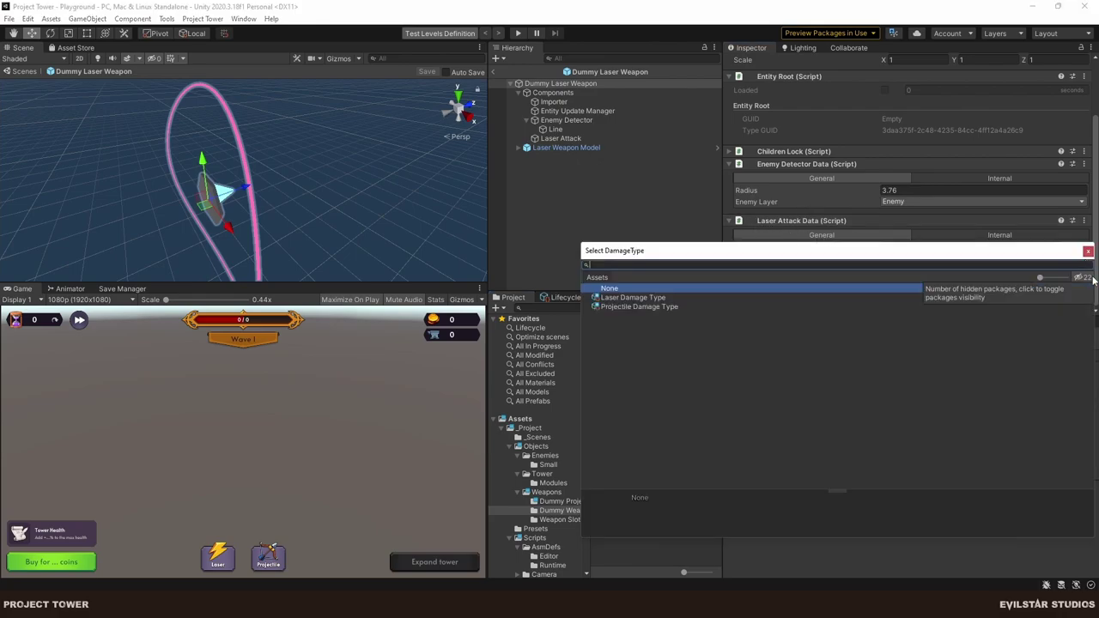
pyautogui.press('Down')
pyautogui.press('Return')
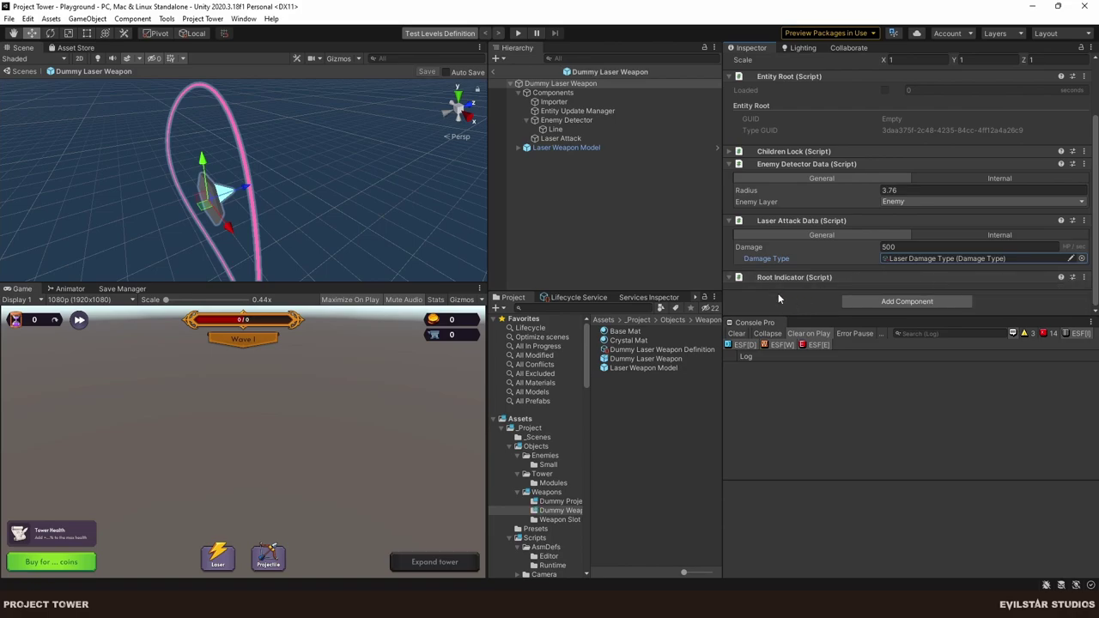
pyautogui.click(597, 214)
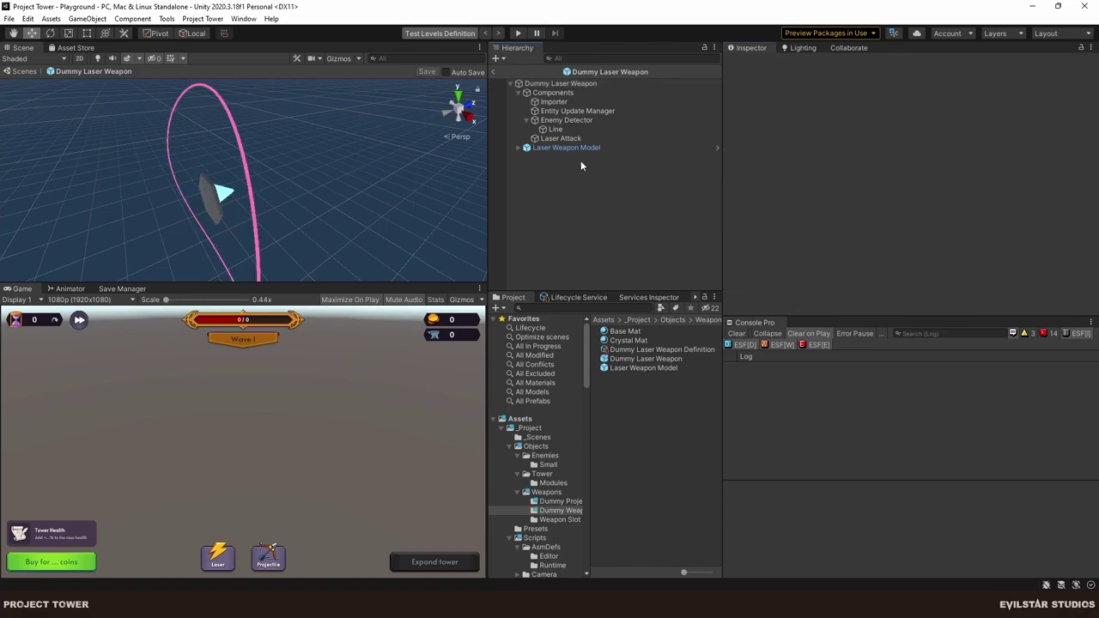
pyautogui.click(492, 70)
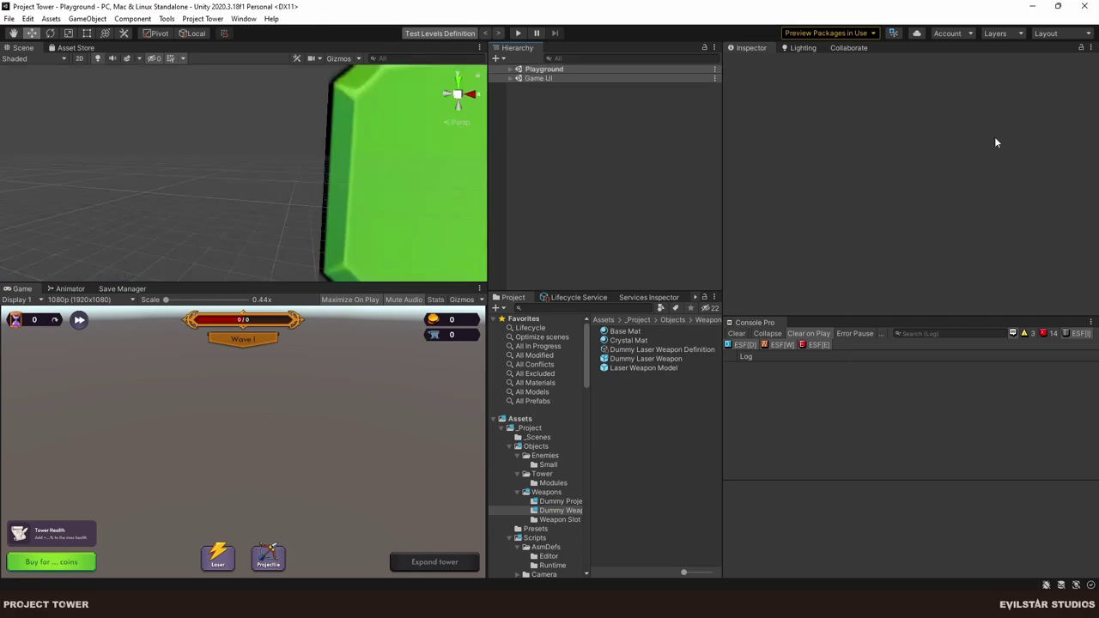
pyautogui.hotkey('alt', 'Tab')
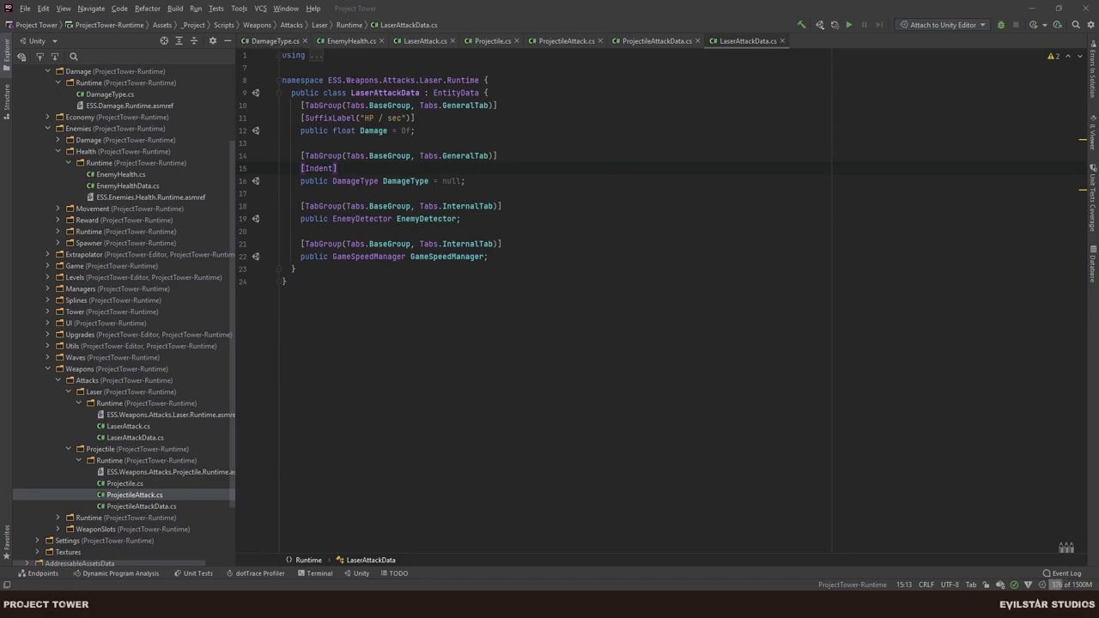
# Add an ESFLog.D call logging $"Damage type: {type}" at the start of EnemyHealth's TakeDamage, importing ESFLog's namespace.
pyautogui.click(354, 45)
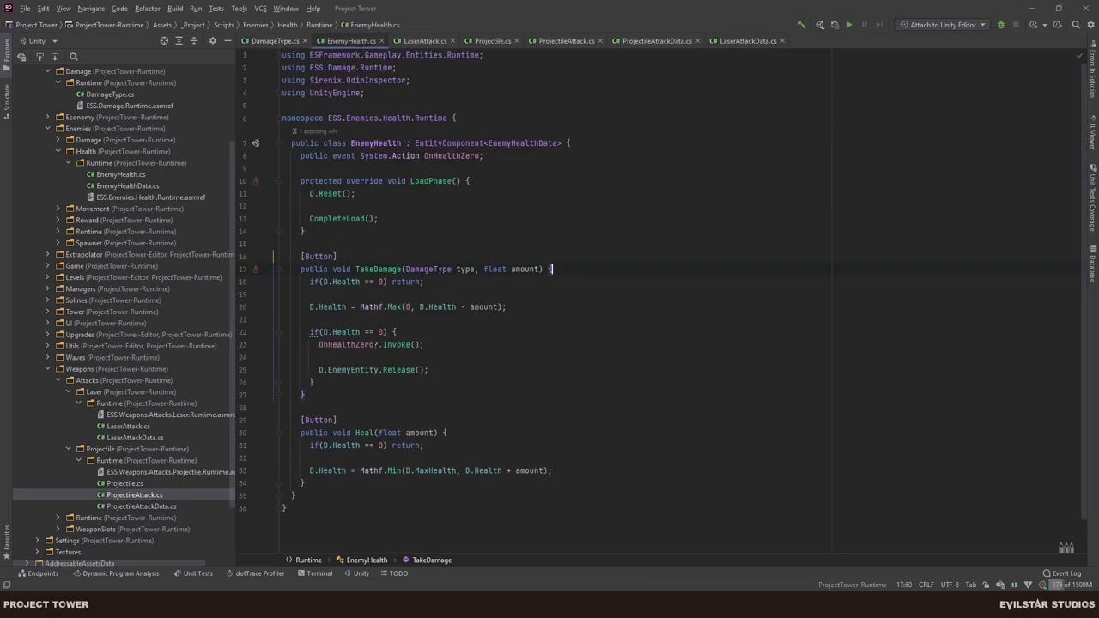
pyautogui.press('Return')
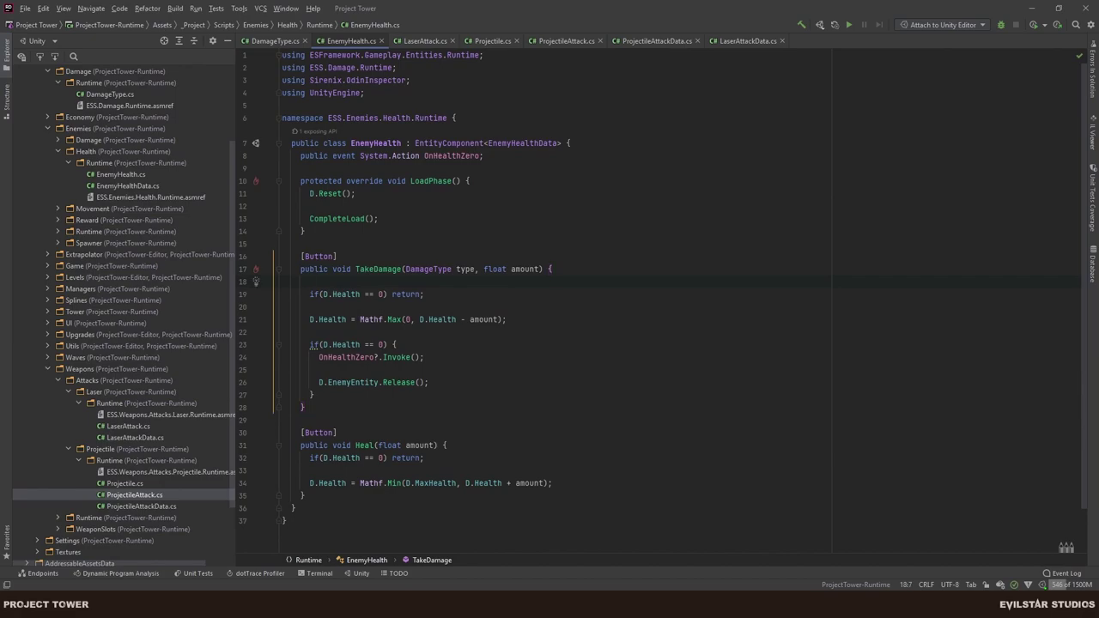
pyautogui.write('log')
pyautogui.press('Tab')
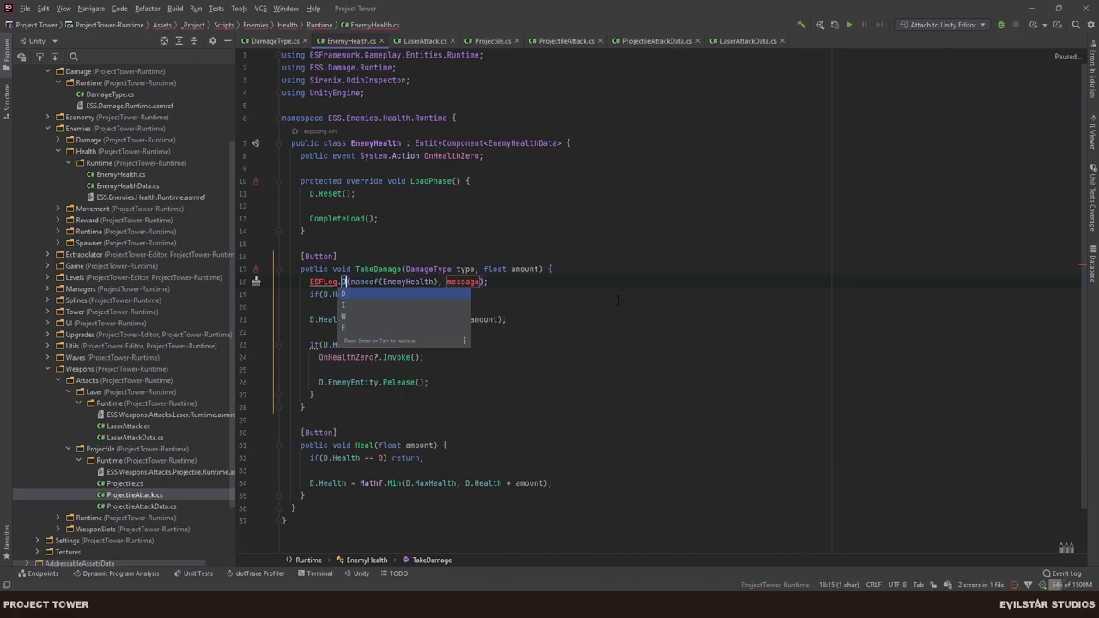
pyautogui.press('Escape')
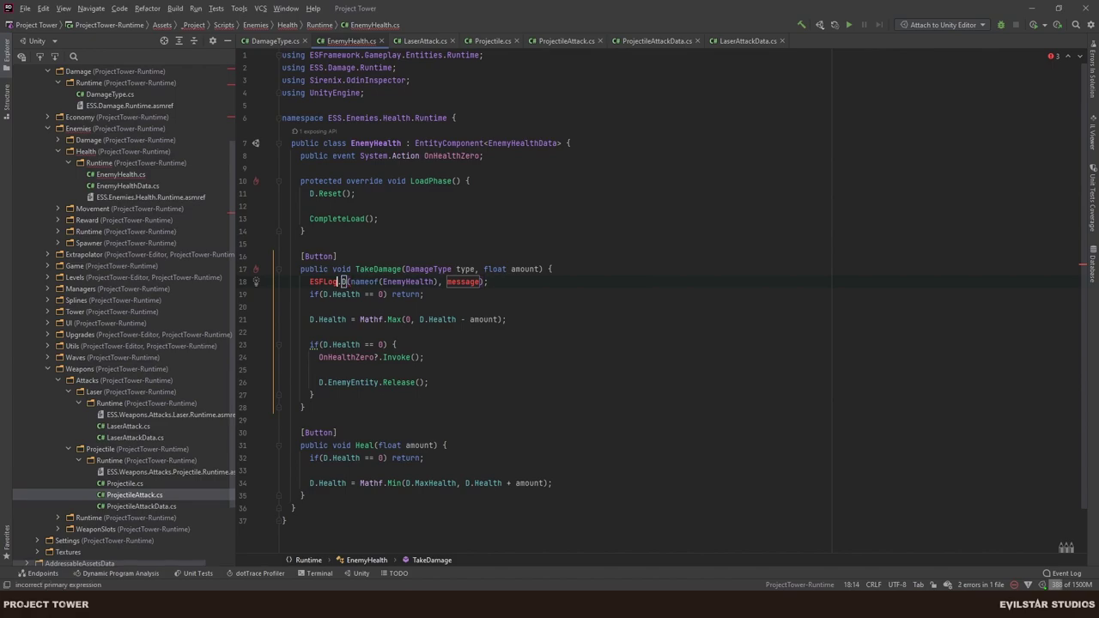
pyautogui.press('Left')
pyautogui.hotkey('alt', 'Return')
pyautogui.press('Return')
pyautogui.hotkey('ctrl', 'Right')
pyautogui.hotkey('ctrl', 'Right')
pyautogui.hotkey('ctrl', 'Right')
pyautogui.hotkey('ctrl', 'Right')
pyautogui.hotkey('ctrl', 'Right')
pyautogui.hotkey('ctrl', 'Right')
pyautogui.hotkey('ctrl', 'Right')
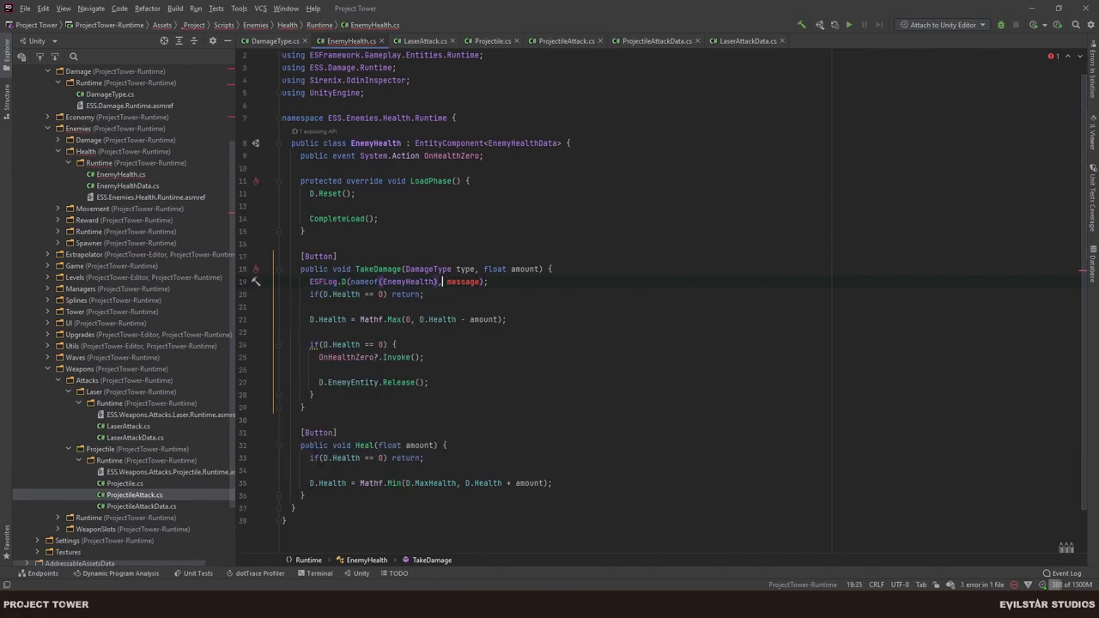
pyautogui.hotkey('ctrl', 'shift', 'Left')
pyautogui.write('$"')
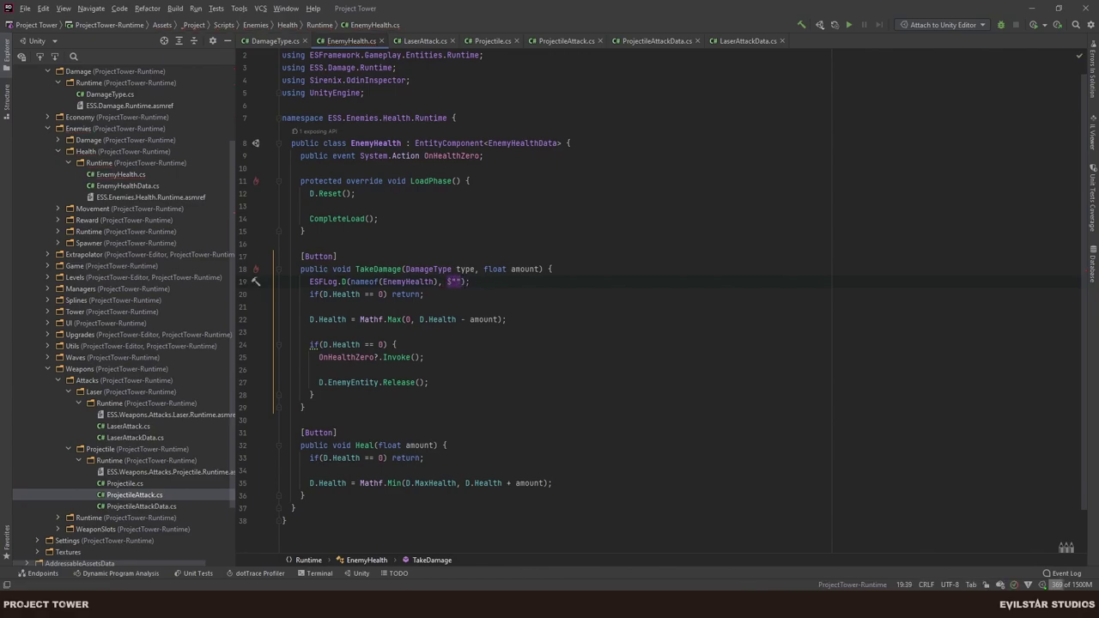
pyautogui.write('Damage type: ')
pyautogui.write('{type')
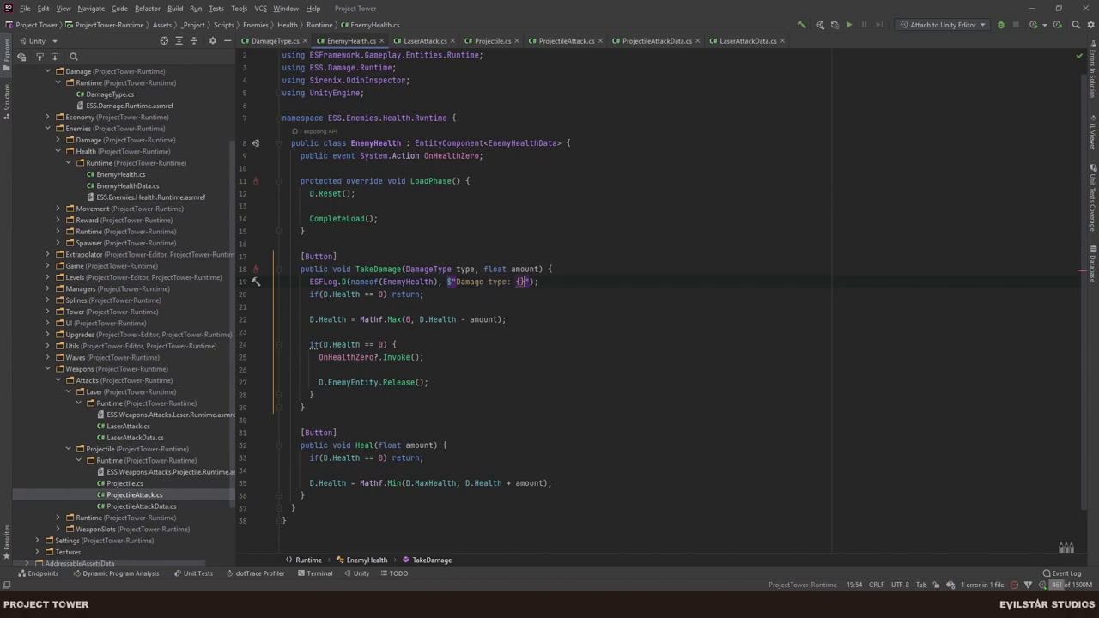
pyautogui.write('}")')
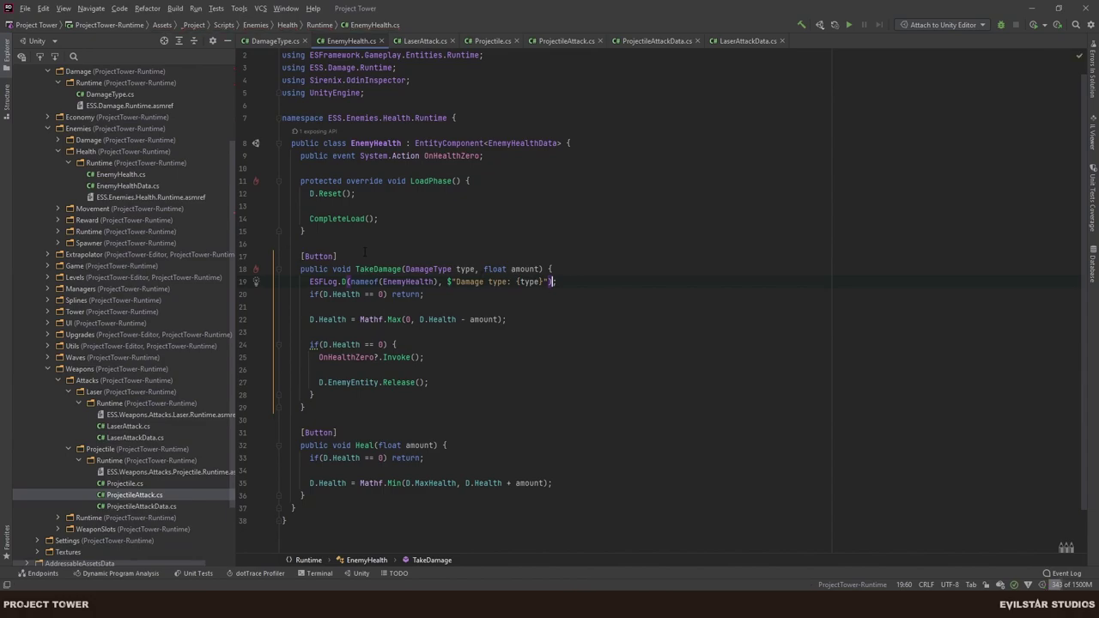
pyautogui.hotkey('alt', 'Tab')
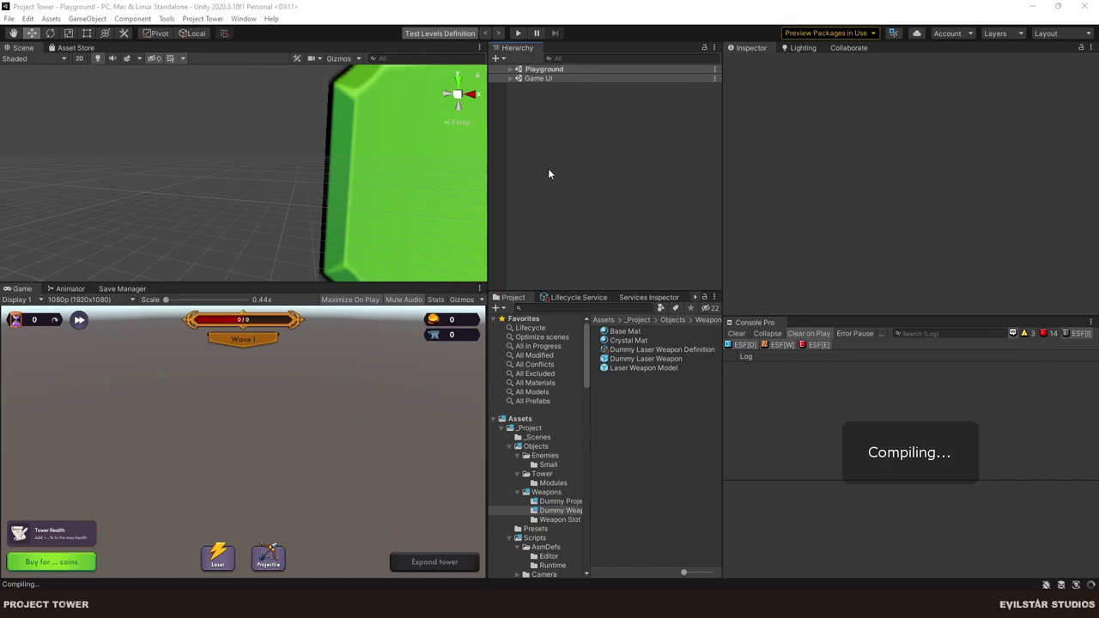
# Play-test the game, stop it, and expand the Playground scene in the Hierarchy.
pyautogui.click(517, 33)
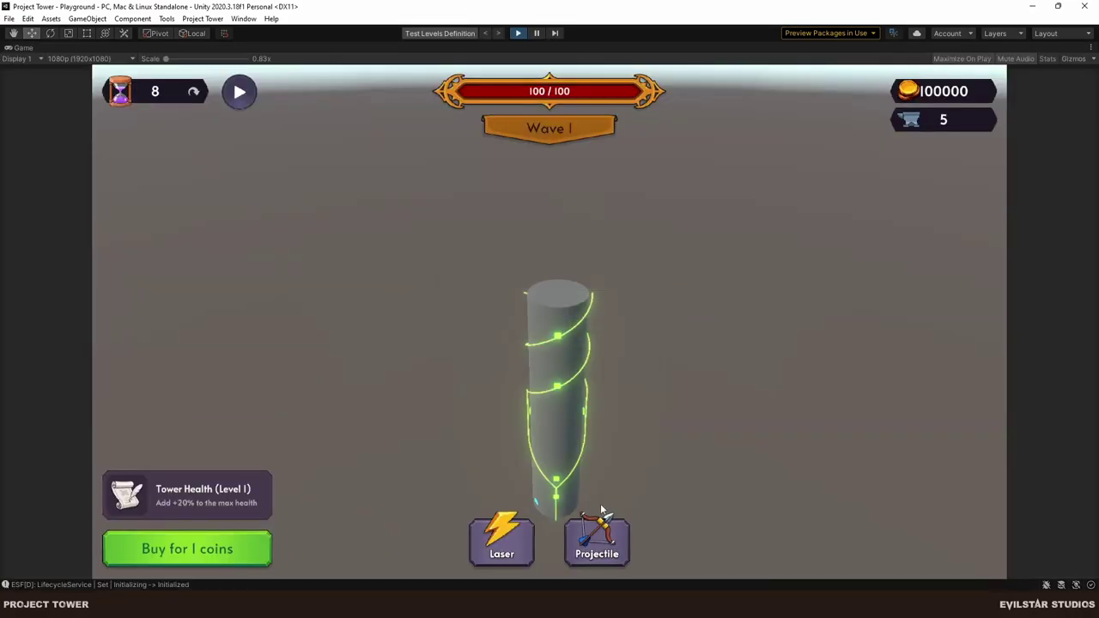
pyautogui.click(518, 34)
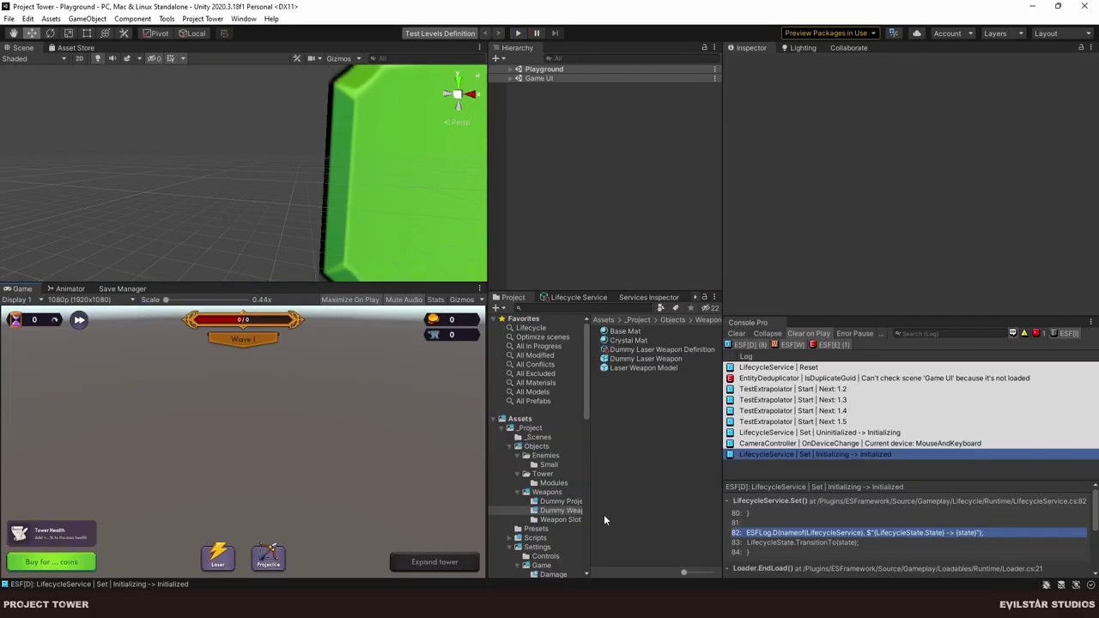
pyautogui.click(536, 69)
pyautogui.click(510, 69)
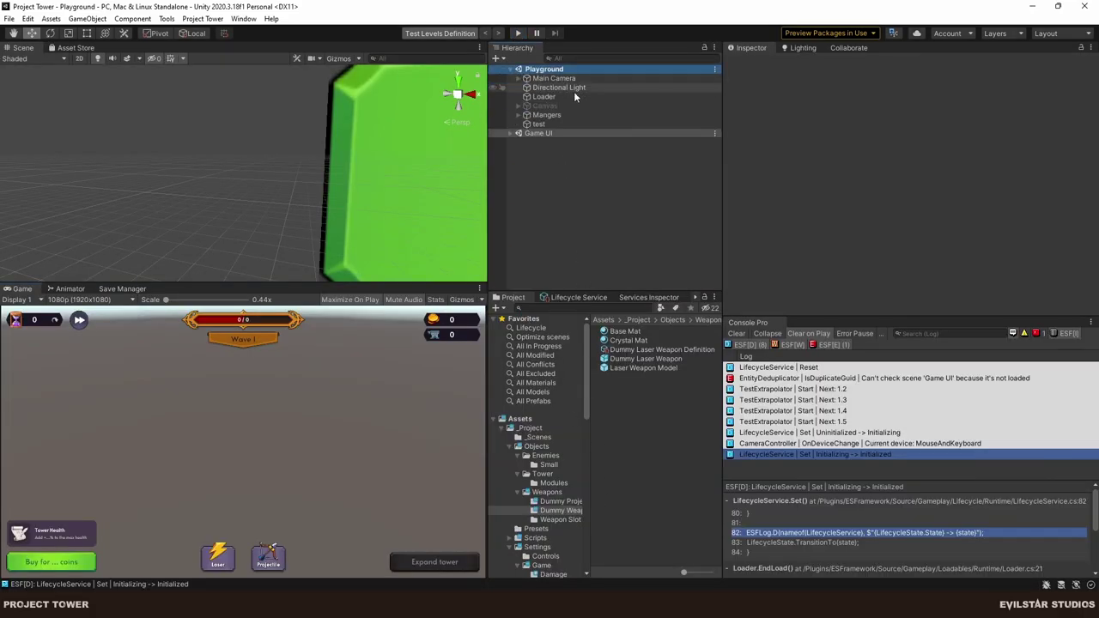
# Open the Playground scene's context menu twice and close it without choosing anything.
pyautogui.rightClick(554, 71)
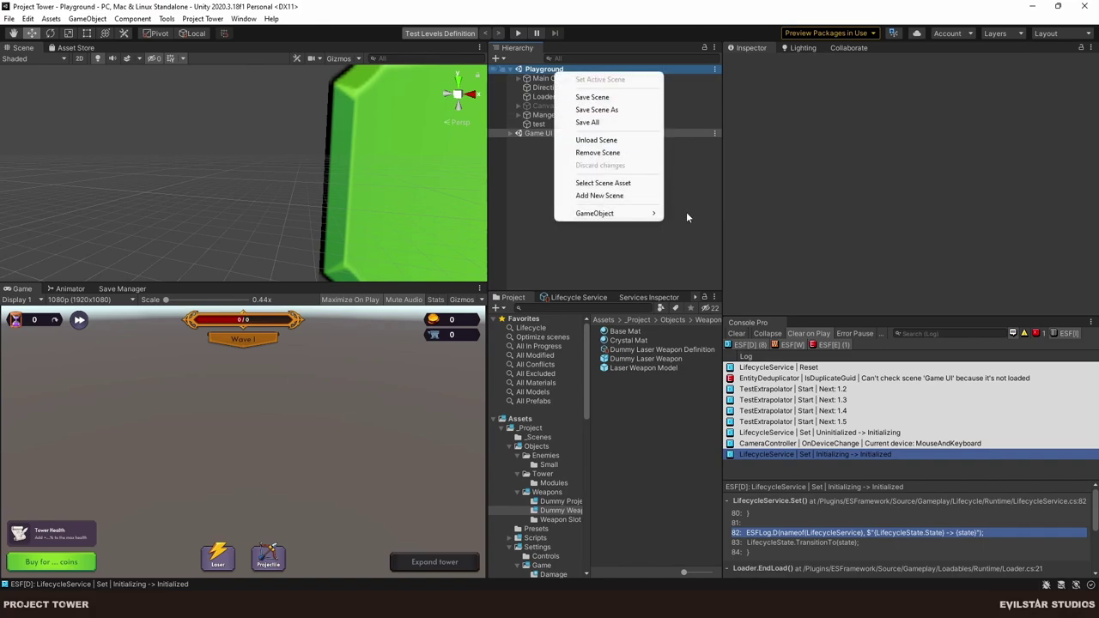
pyautogui.click(526, 200)
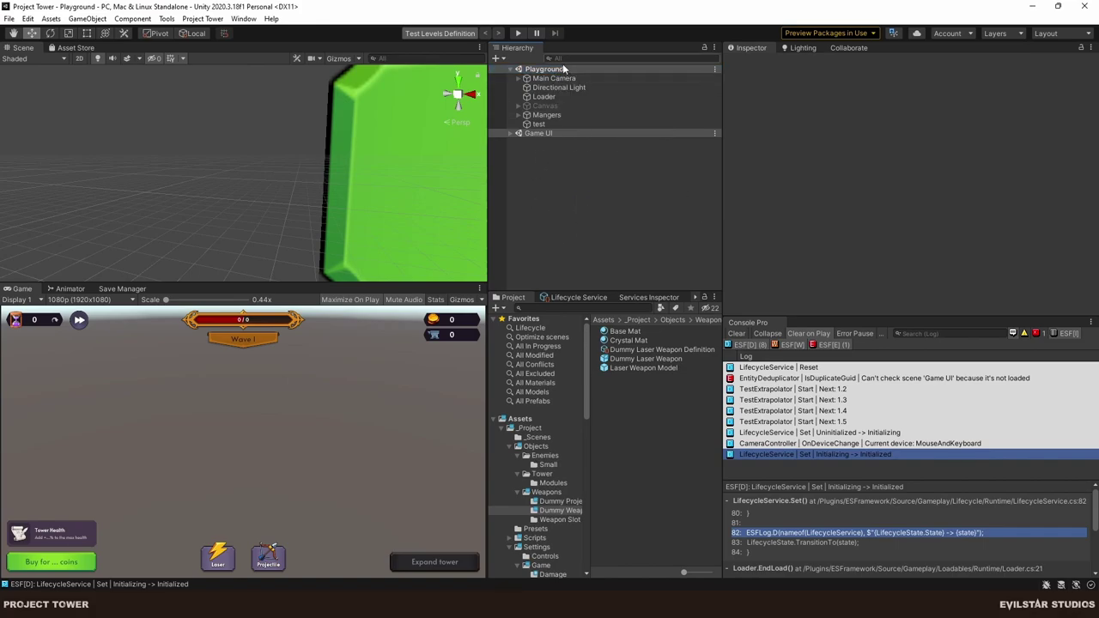
pyautogui.rightClick(555, 70)
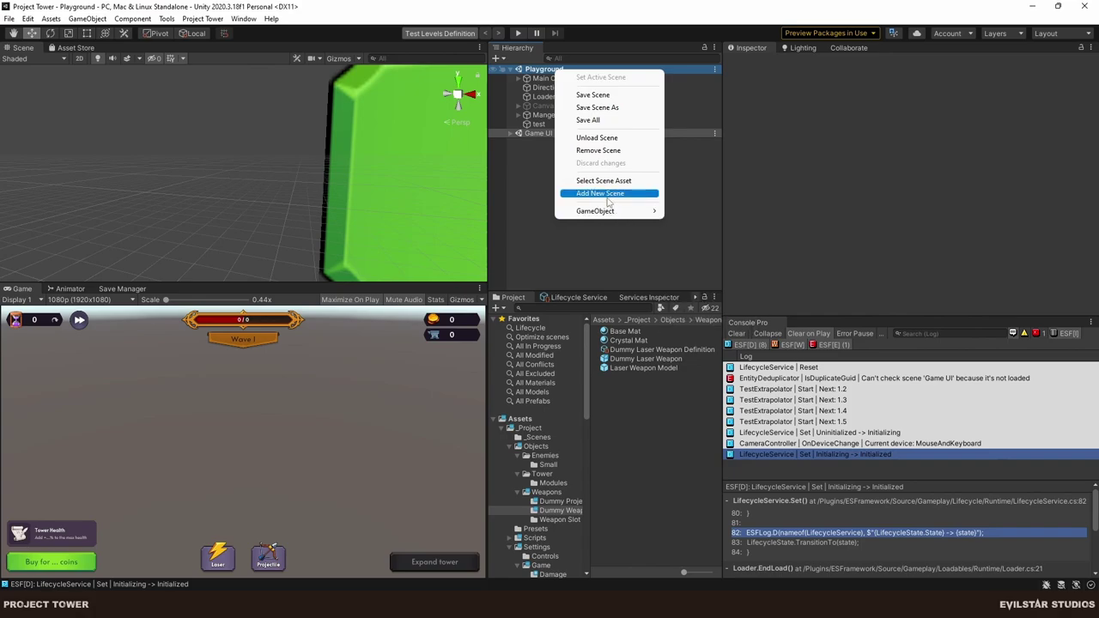
pyautogui.click(589, 249)
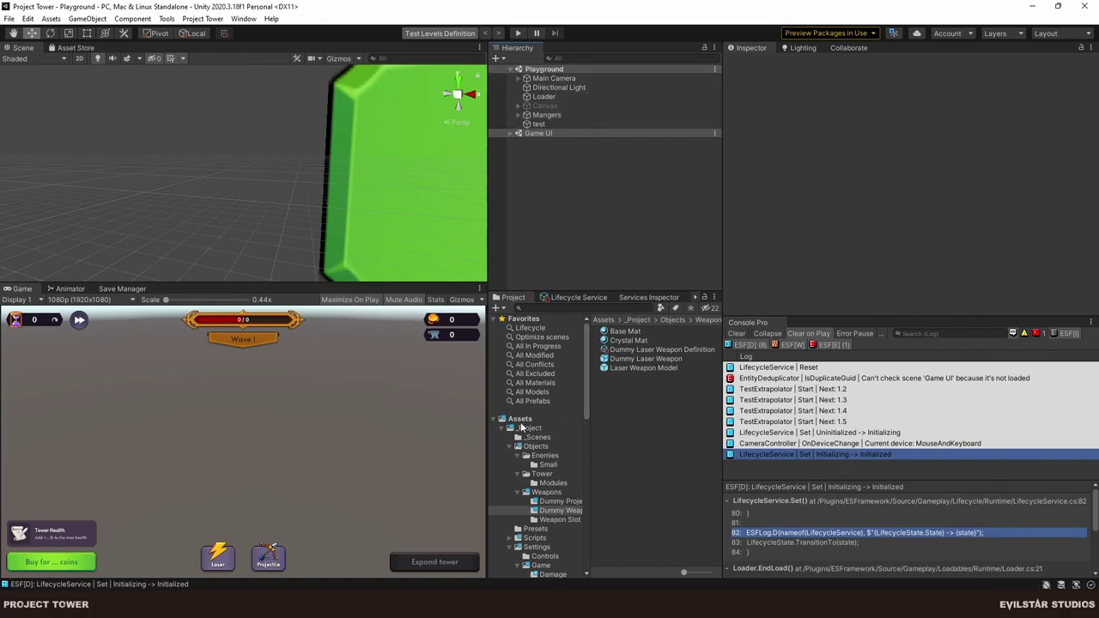
# Browse to Assets > Plugins > ESFramework > Internals and select the ESFramework prefab.
pyautogui.click(577, 419)
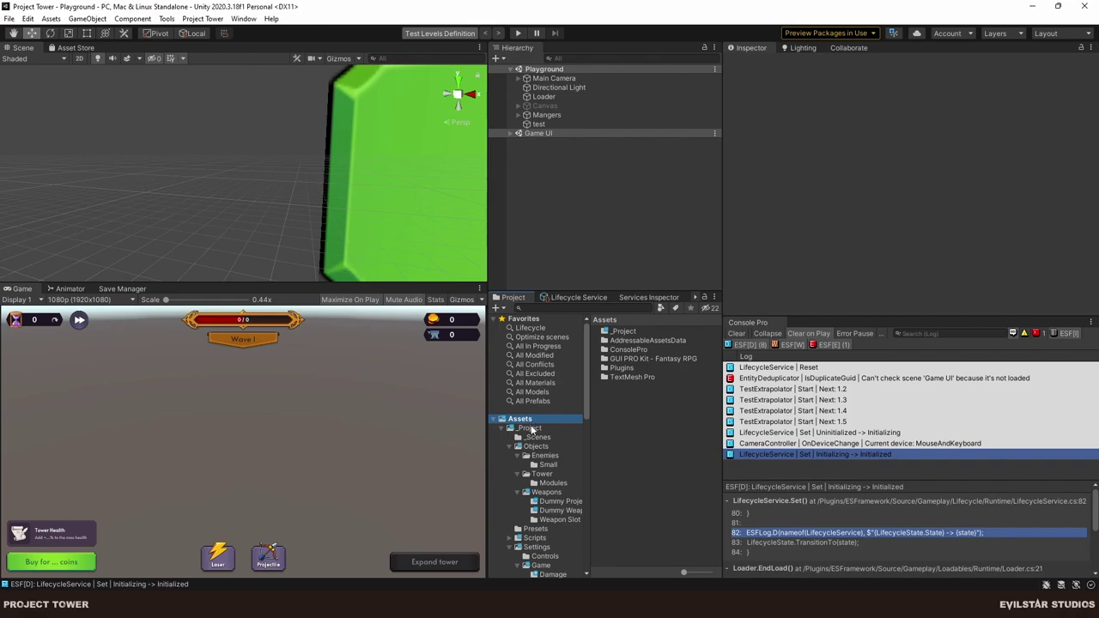
pyautogui.doubleClick(622, 331)
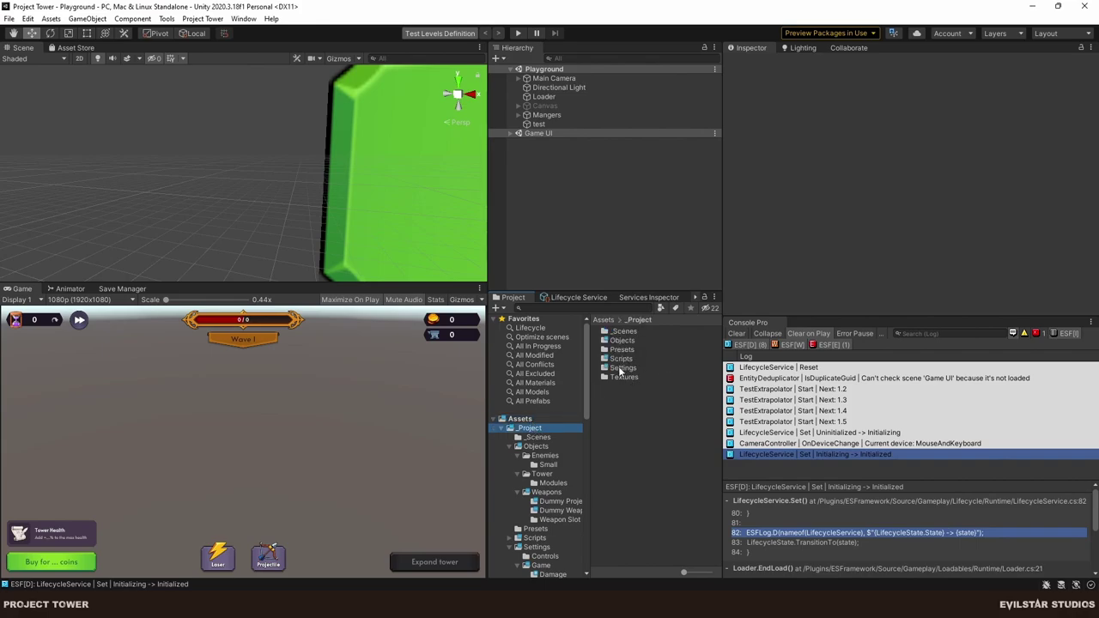
pyautogui.click(532, 419)
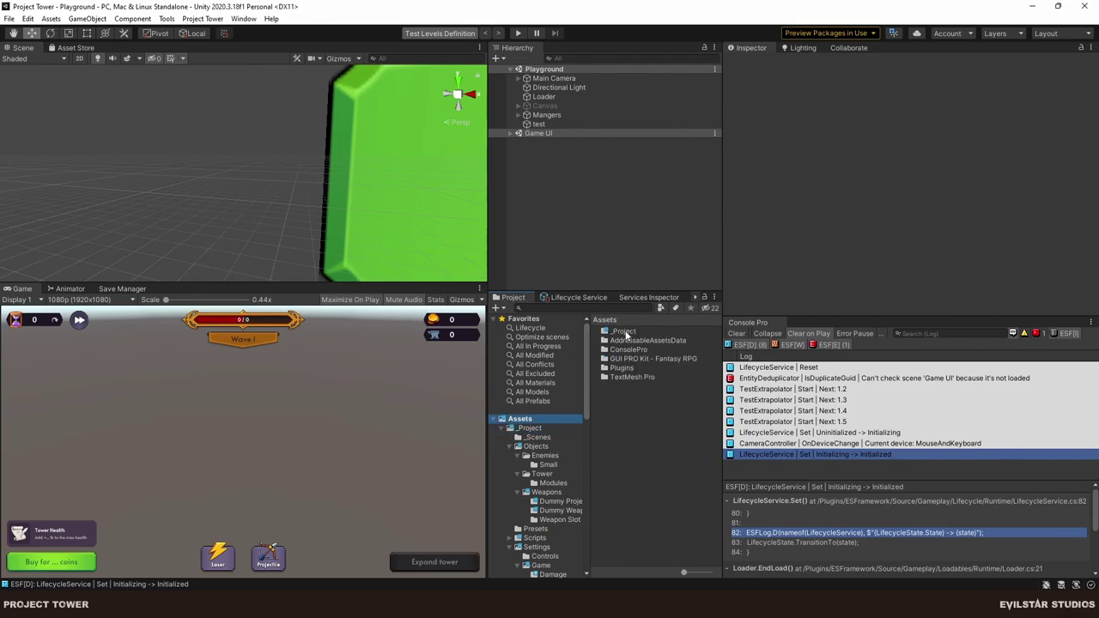
pyautogui.doubleClick(621, 367)
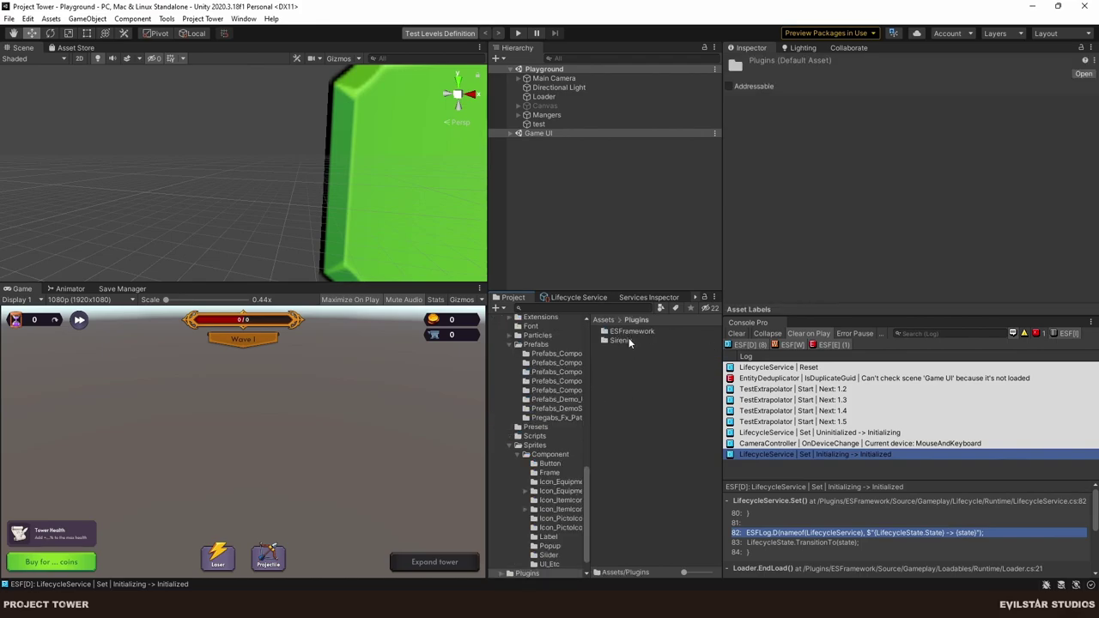
pyautogui.doubleClick(627, 332)
pyautogui.doubleClick(623, 333)
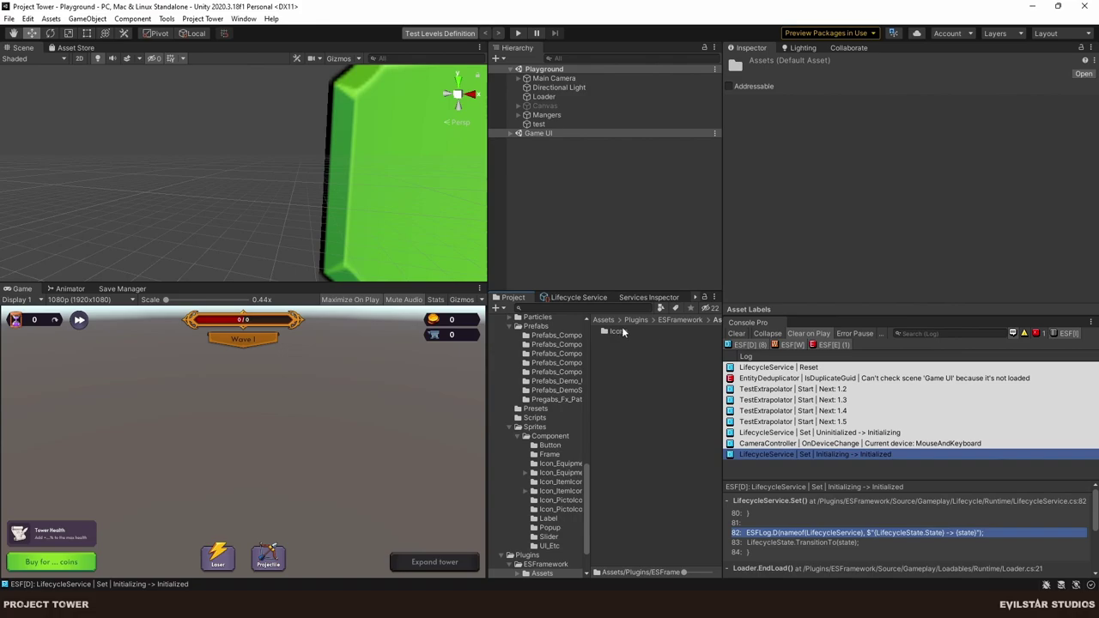
pyautogui.click(690, 320)
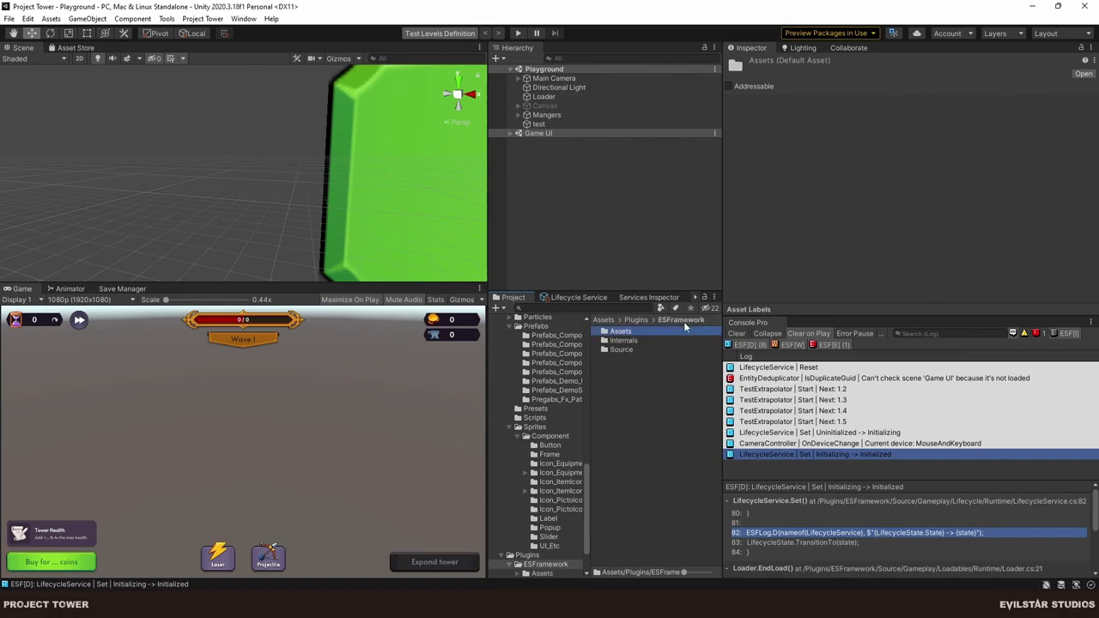
pyautogui.doubleClick(628, 340)
pyautogui.click(633, 377)
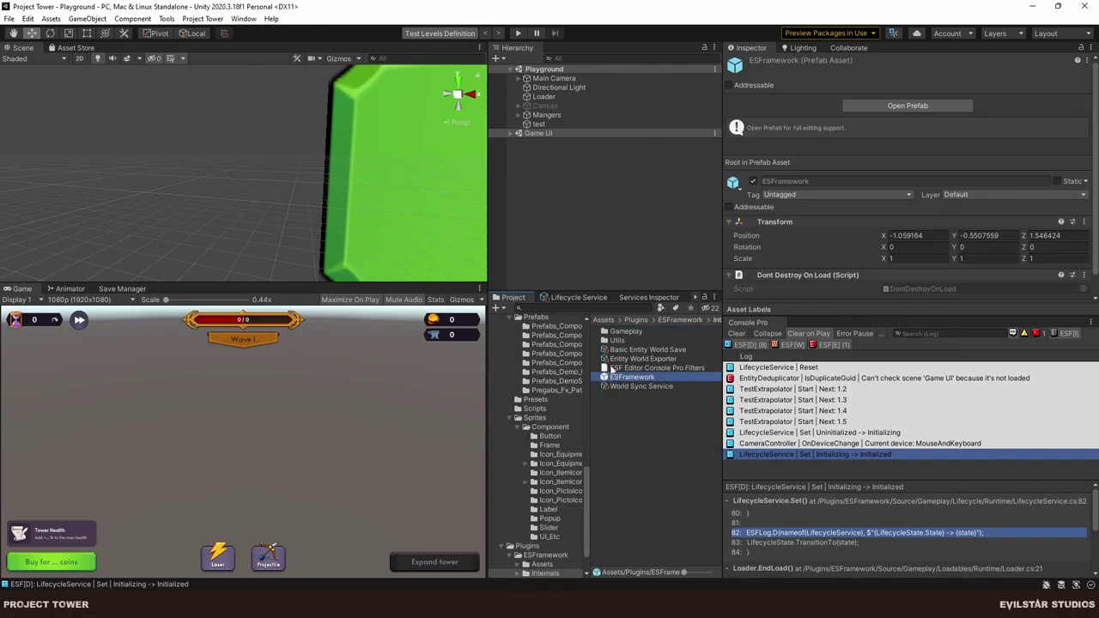
# Place the ESFramework prefab into the Playground scene and inspect its Internal Service Refs list.
pyautogui.moveTo(612, 369); pyautogui.dragTo(569, 78)
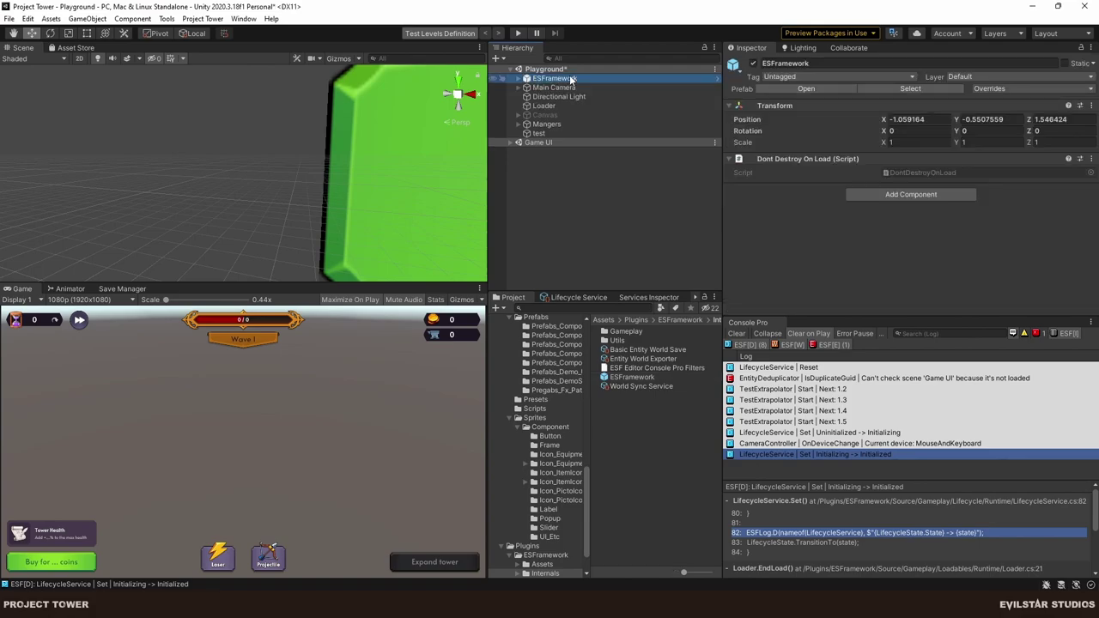
pyautogui.click(519, 78)
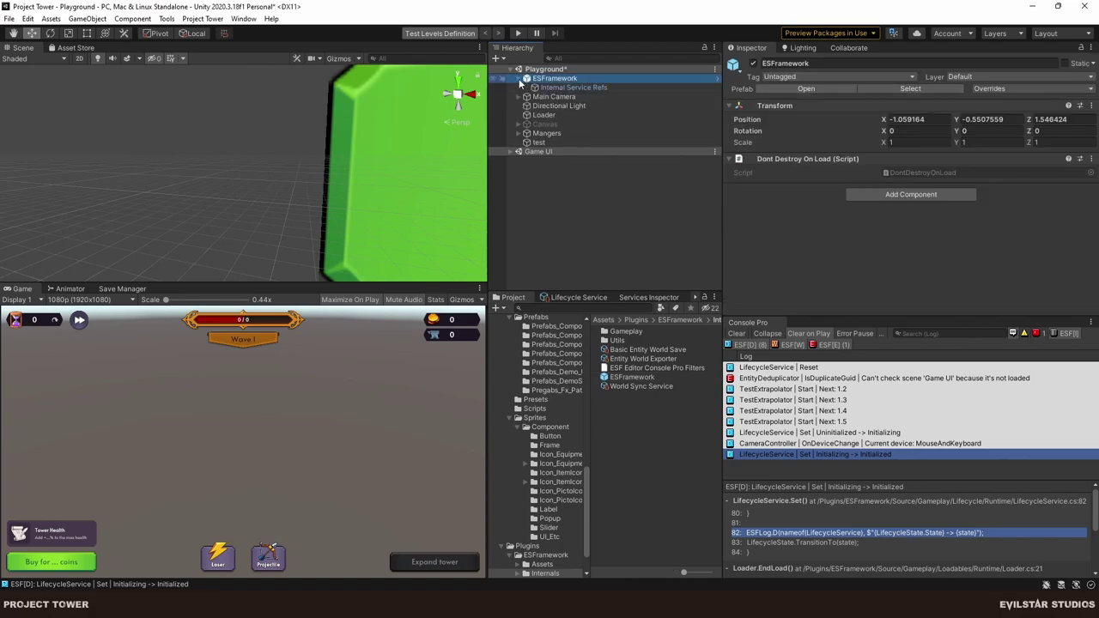
pyautogui.click(564, 89)
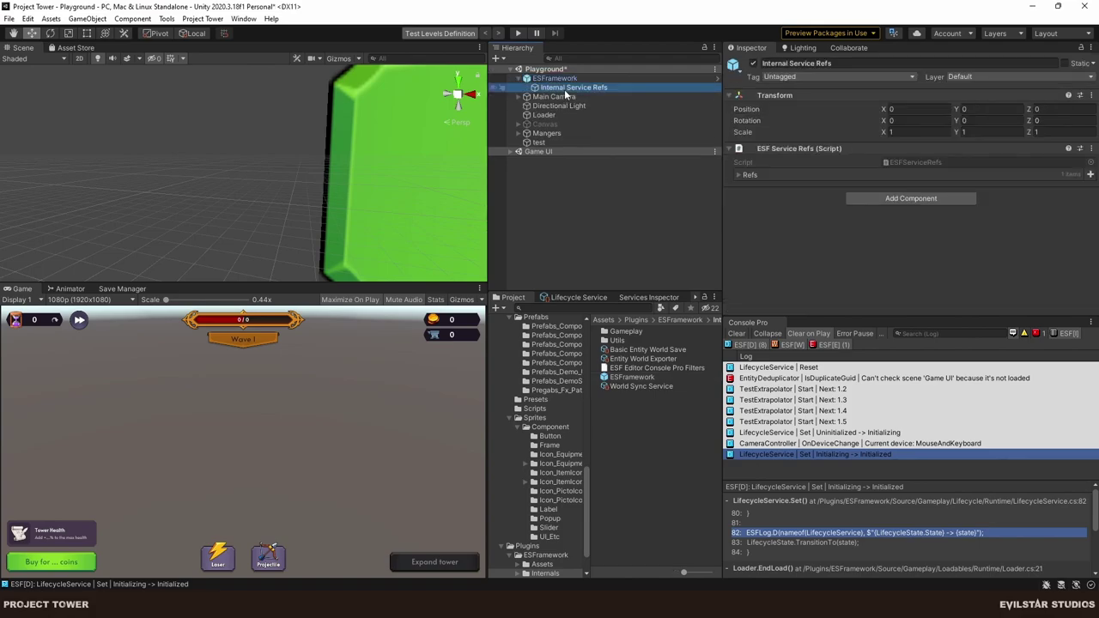
pyautogui.click(750, 176)
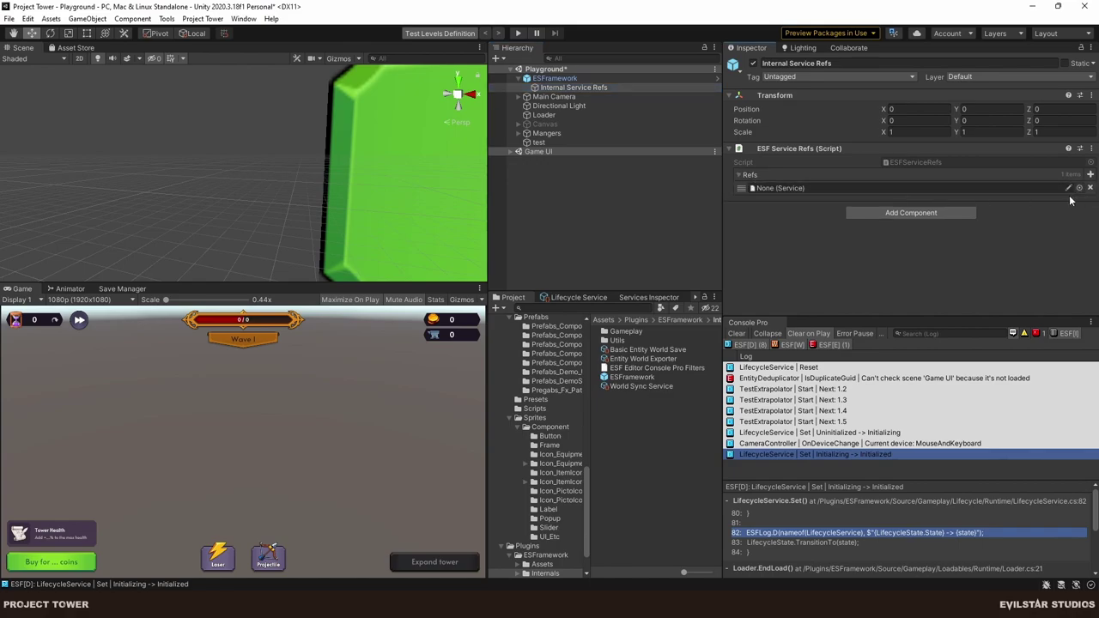
pyautogui.click(556, 78)
# Delete ESFramework and create an empty 'Gama Manager' object at the top of Playground.
pyautogui.press('Delete')
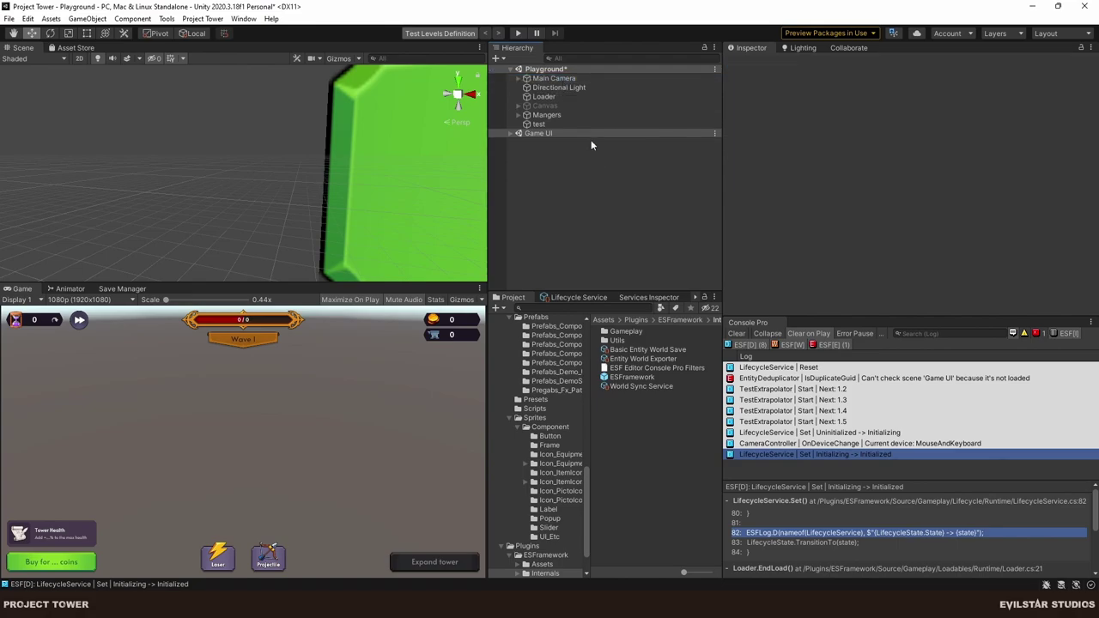
pyautogui.rightClick(565, 183)
pyautogui.click(603, 323)
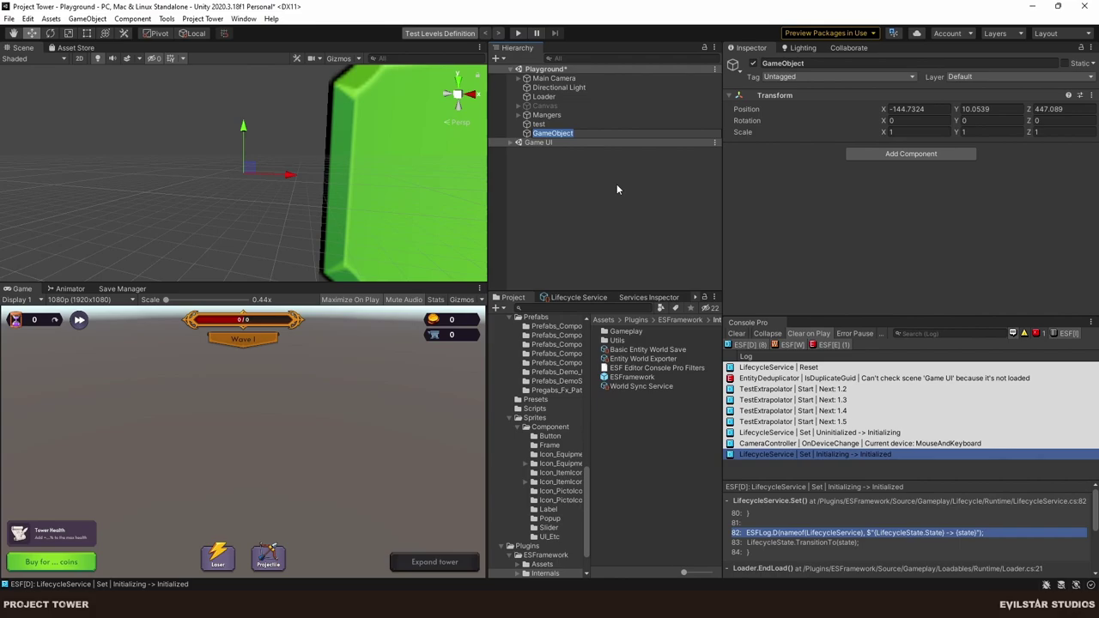
pyautogui.write('Gama Manager')
pyautogui.press('Return')
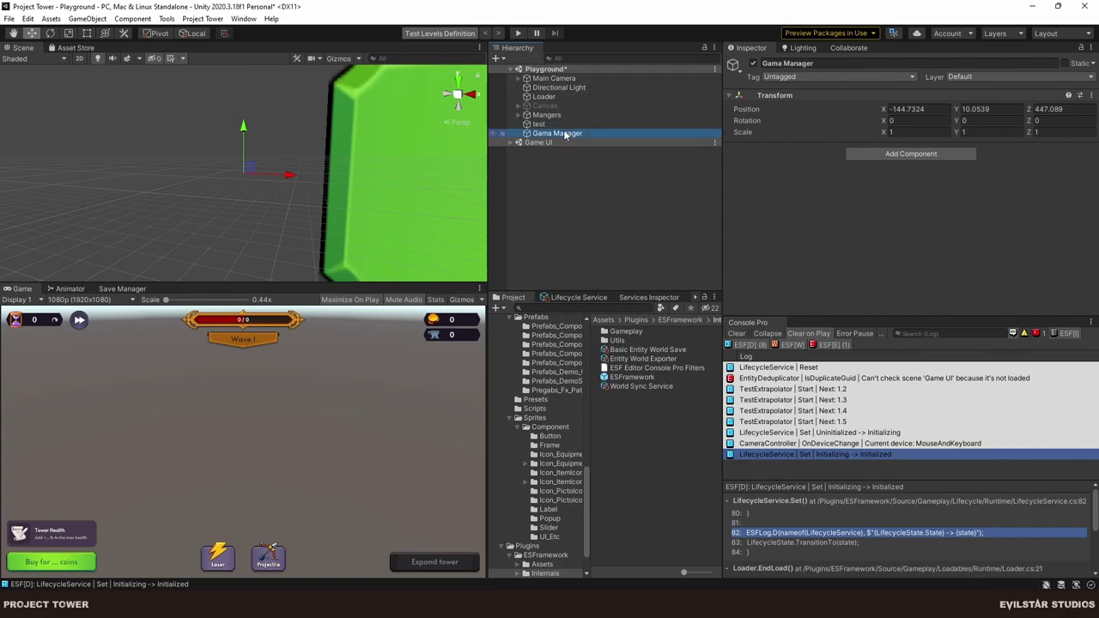
pyautogui.moveTo(567, 133); pyautogui.dragTo(550, 75)
# Add an ESF Service Refs component to Gama Manager referencing the Game Manager service.
pyautogui.click(895, 155)
pyautogui.write('service')
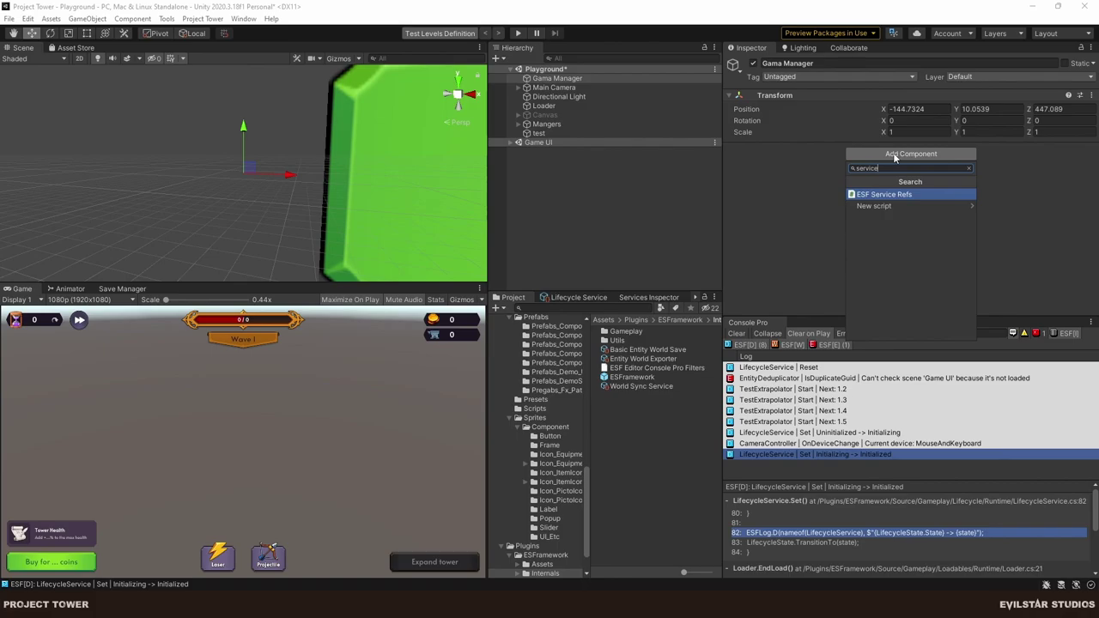
pyautogui.press('Return')
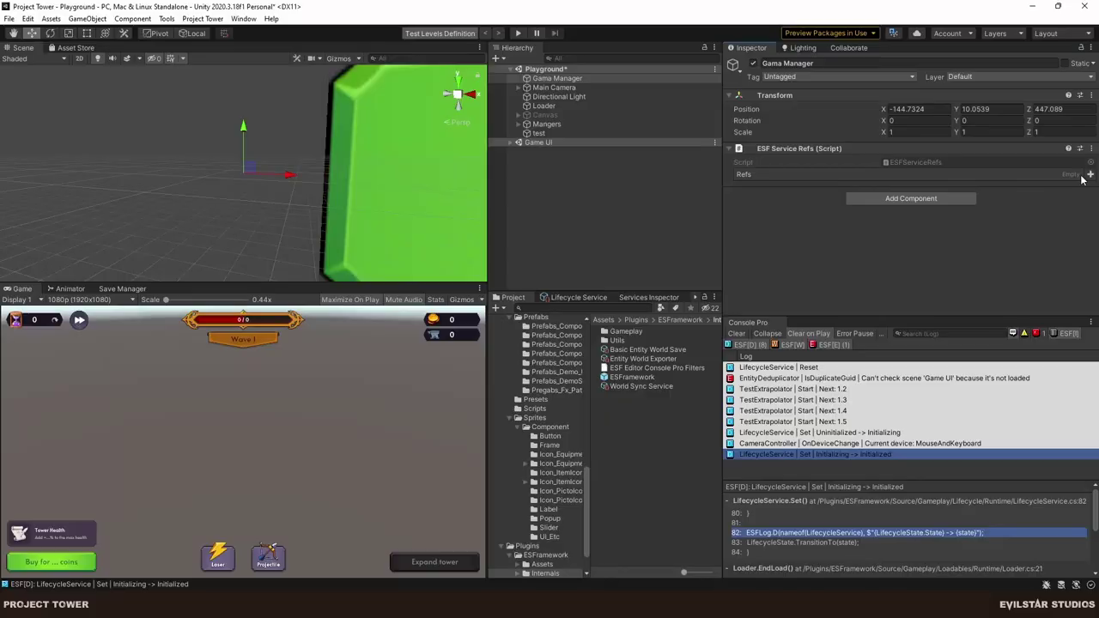
pyautogui.click(1087, 172)
pyautogui.write('g')
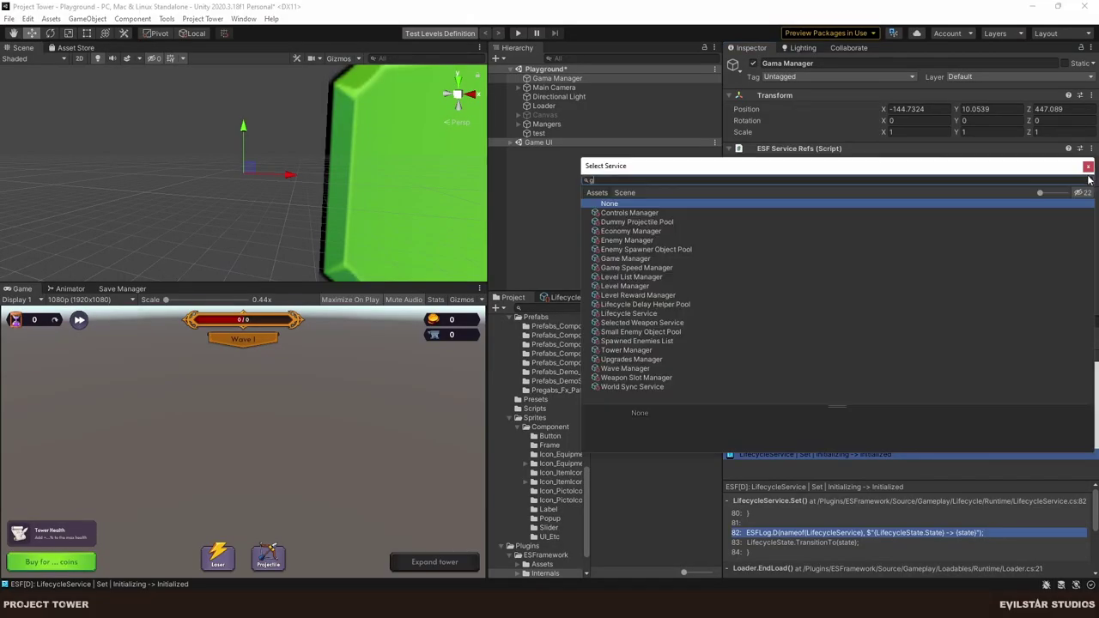
pyautogui.write('ame')
pyautogui.press('Down')
pyautogui.press('Return')
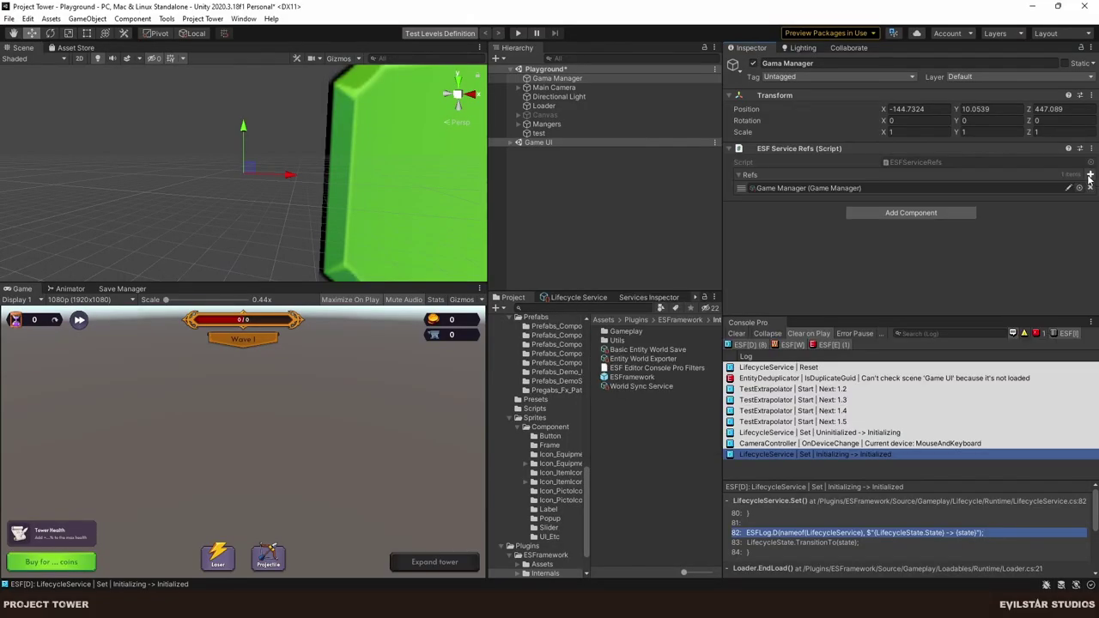
pyautogui.click(625, 274)
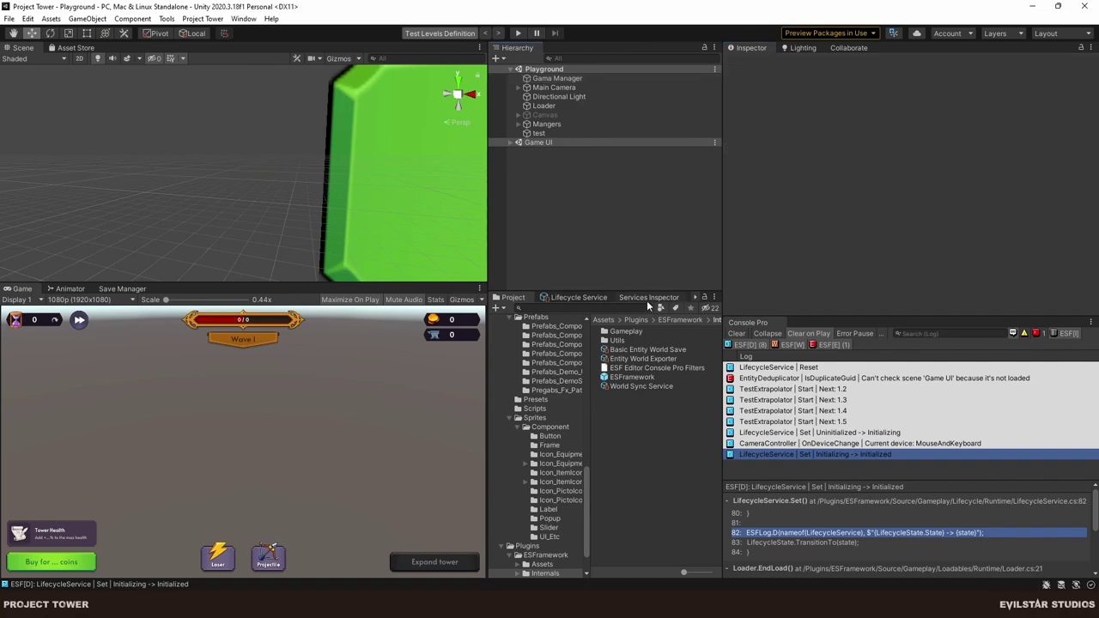
# Refresh the services inspector and expand Game Manager's dependencies.
pyautogui.click(644, 297)
pyautogui.click(609, 325)
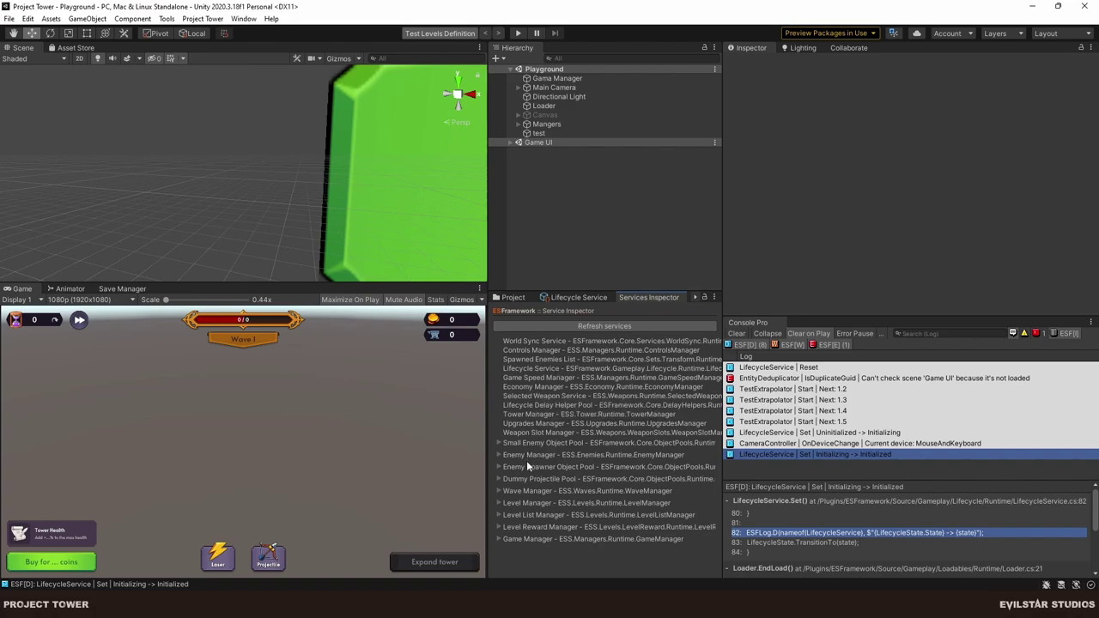
pyautogui.click(515, 539)
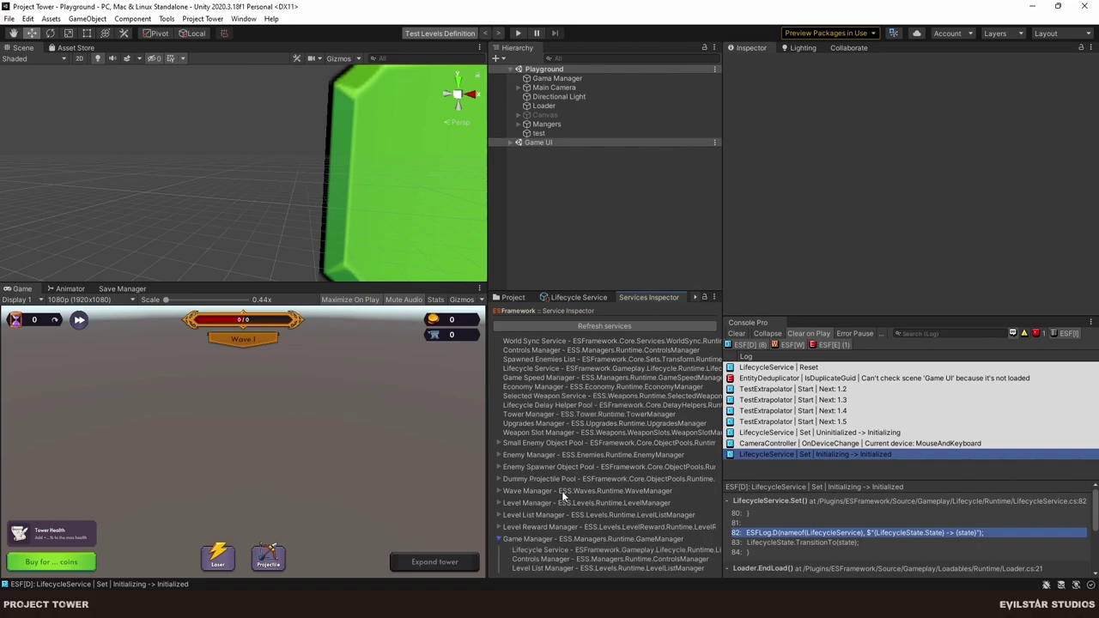
# Start the game, place a Projectile weapon and a second weapon on the tower, and view log details.
pyautogui.click(518, 32)
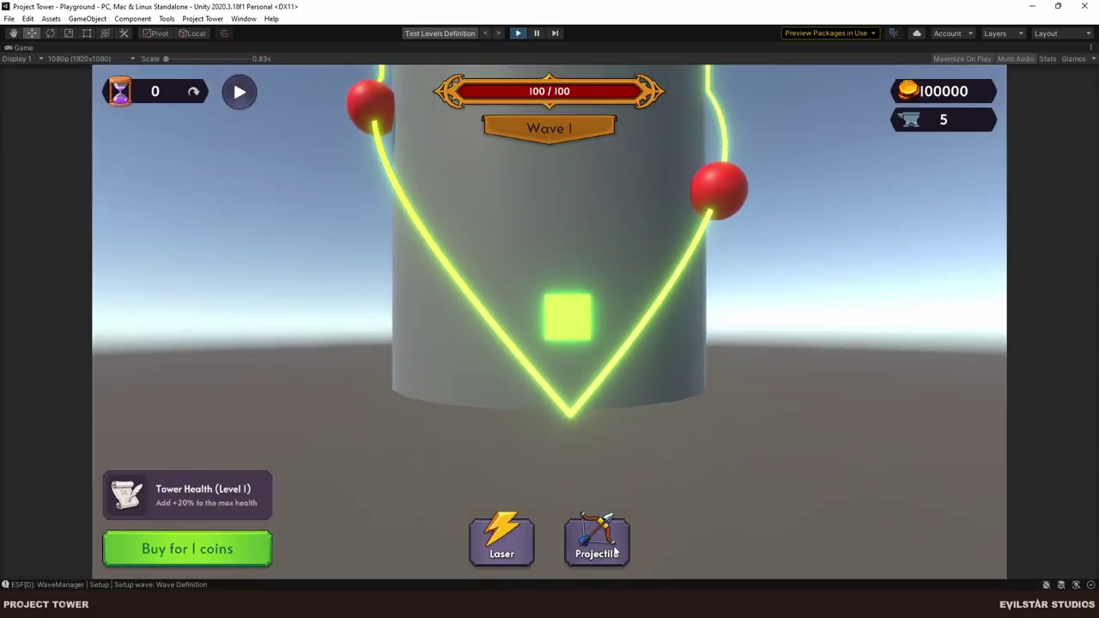
pyautogui.click(579, 379)
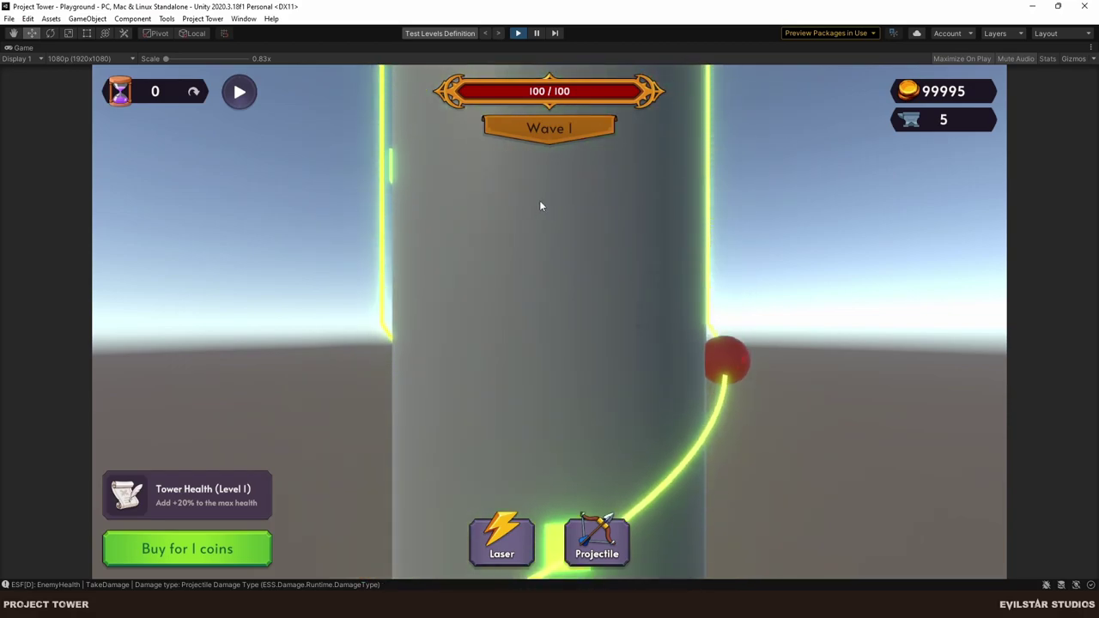
pyautogui.click(558, 276)
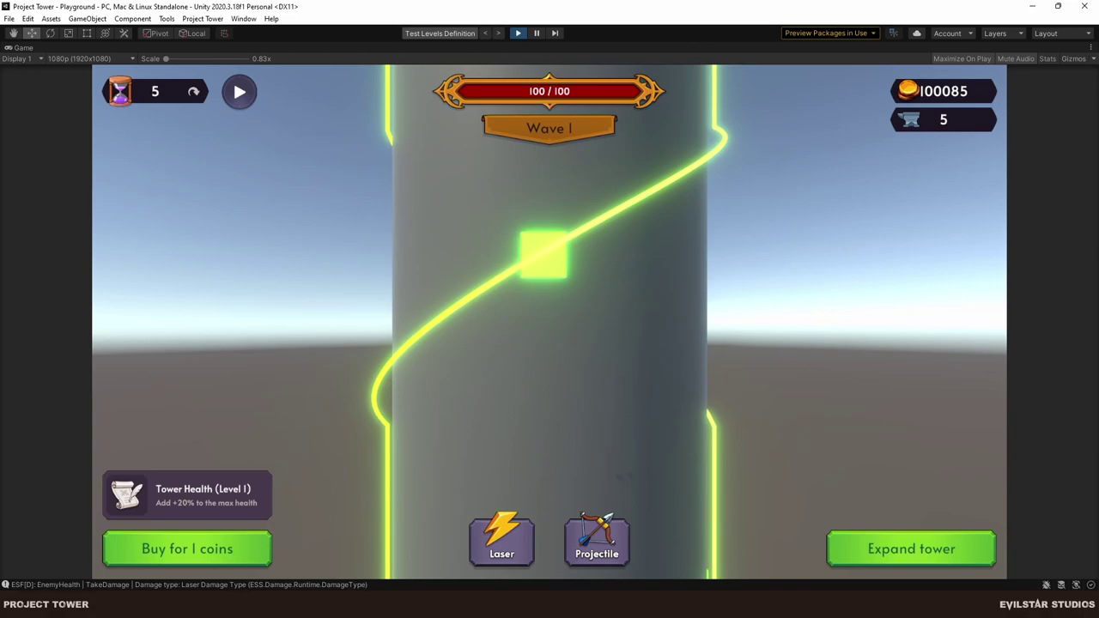
pyautogui.click(269, 585)
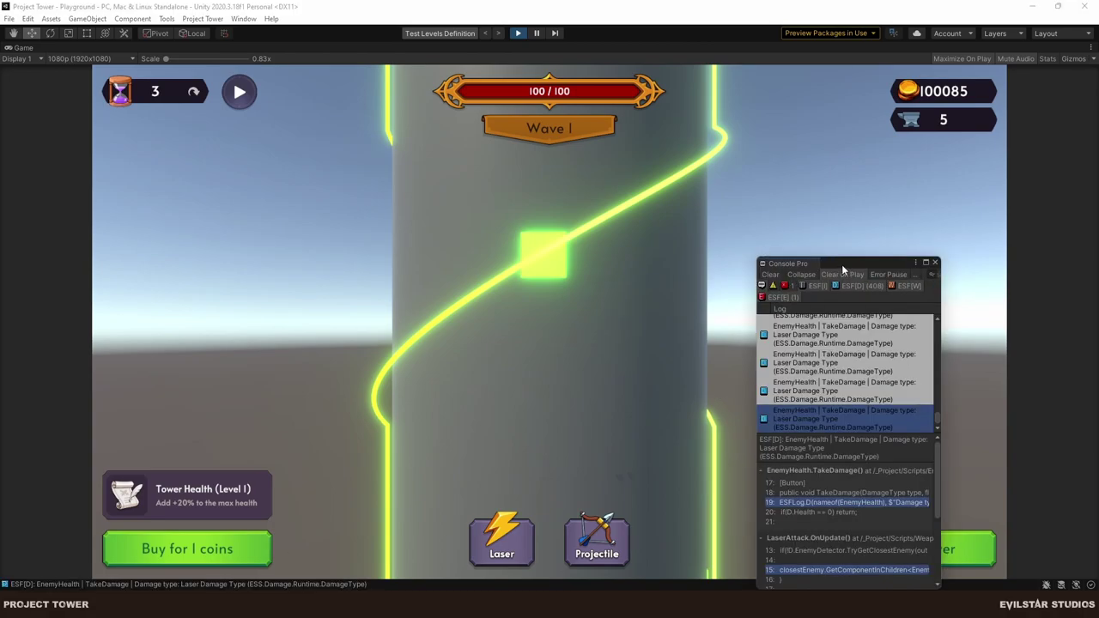
# Enlarge the console beside the paused game and step through the Projectile TakeDamage entries.
pyautogui.moveTo(846, 262); pyautogui.dragTo(339, 71)
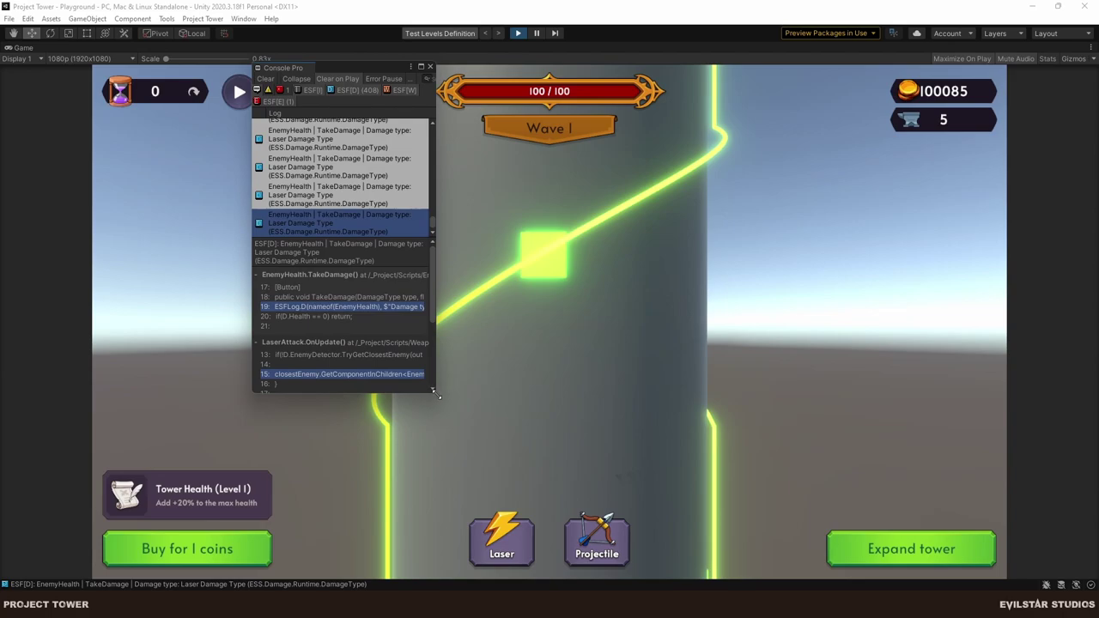
pyautogui.moveTo(434, 394); pyautogui.dragTo(881, 475)
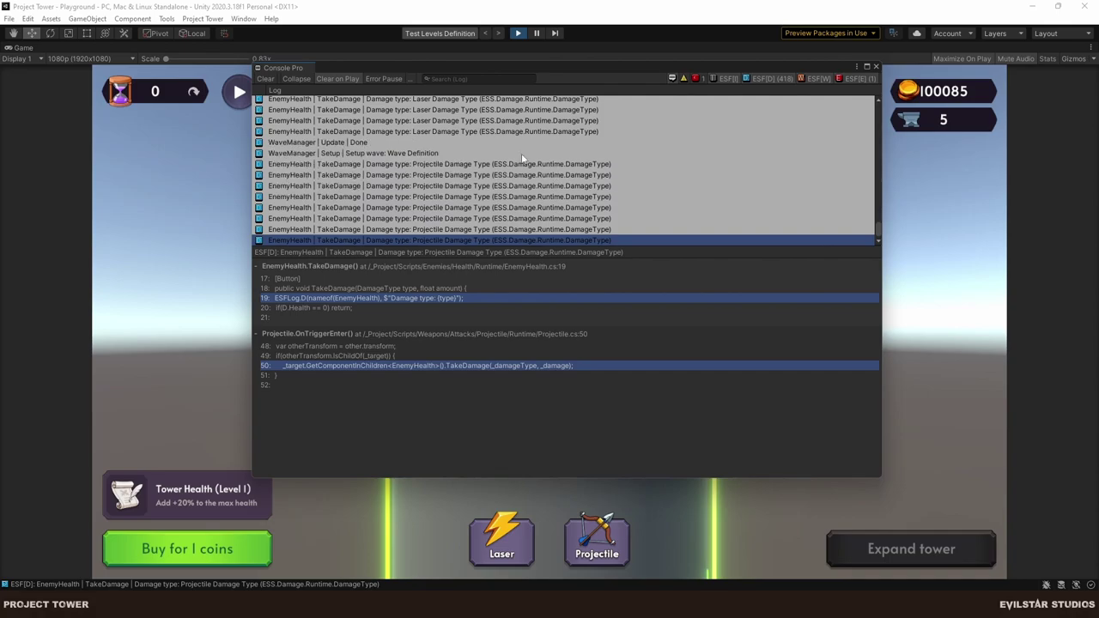
pyautogui.press('Escape')
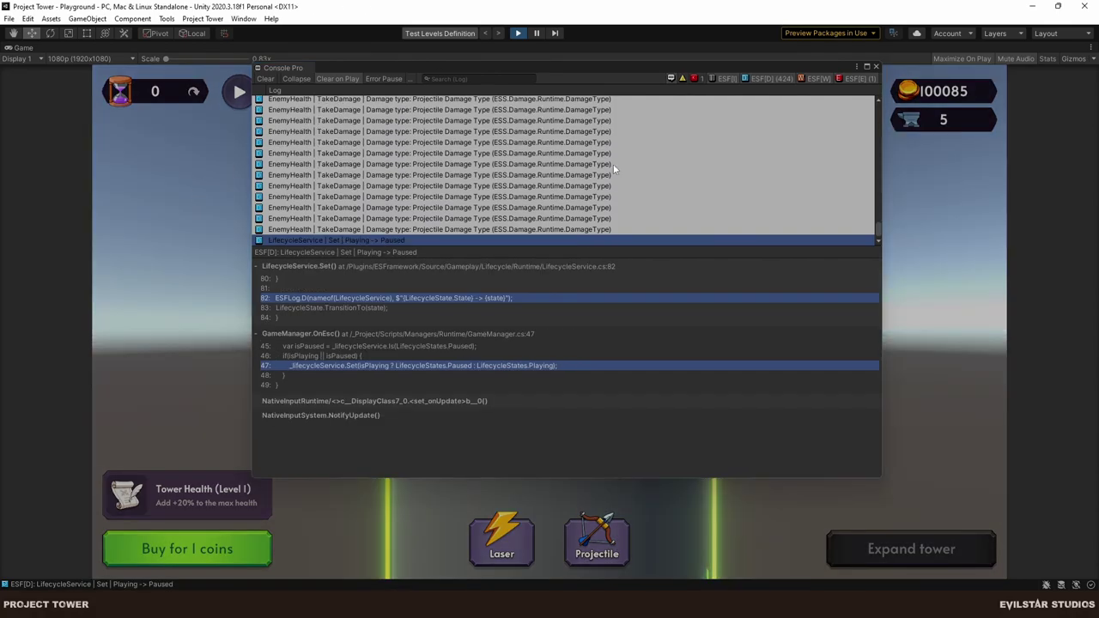
pyautogui.scroll(5, 583, 202)
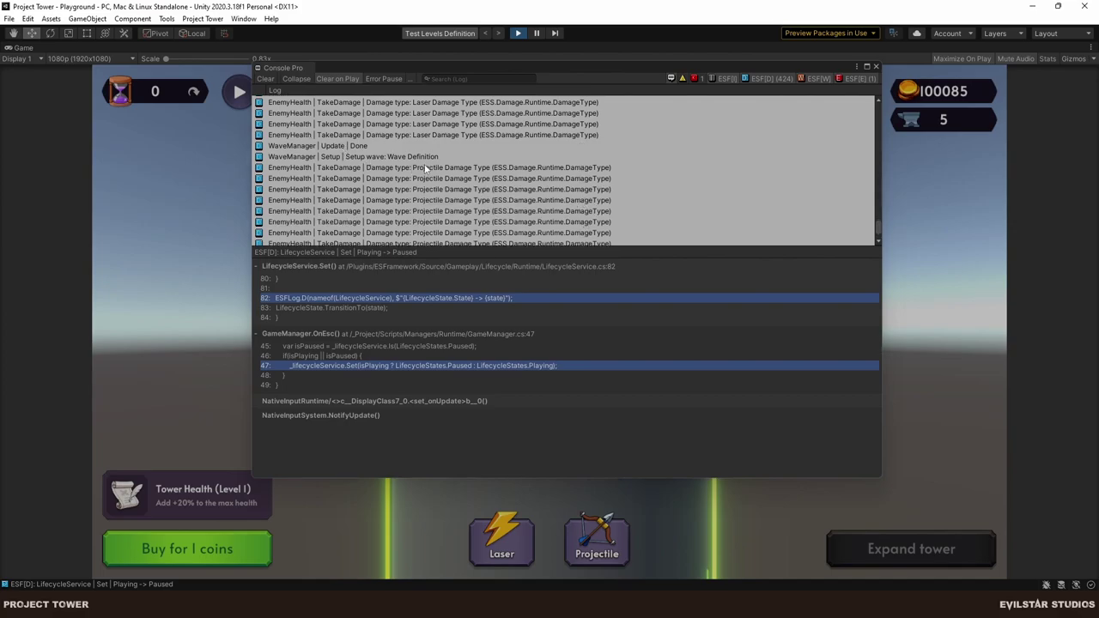
pyautogui.scroll(-2, 465, 172)
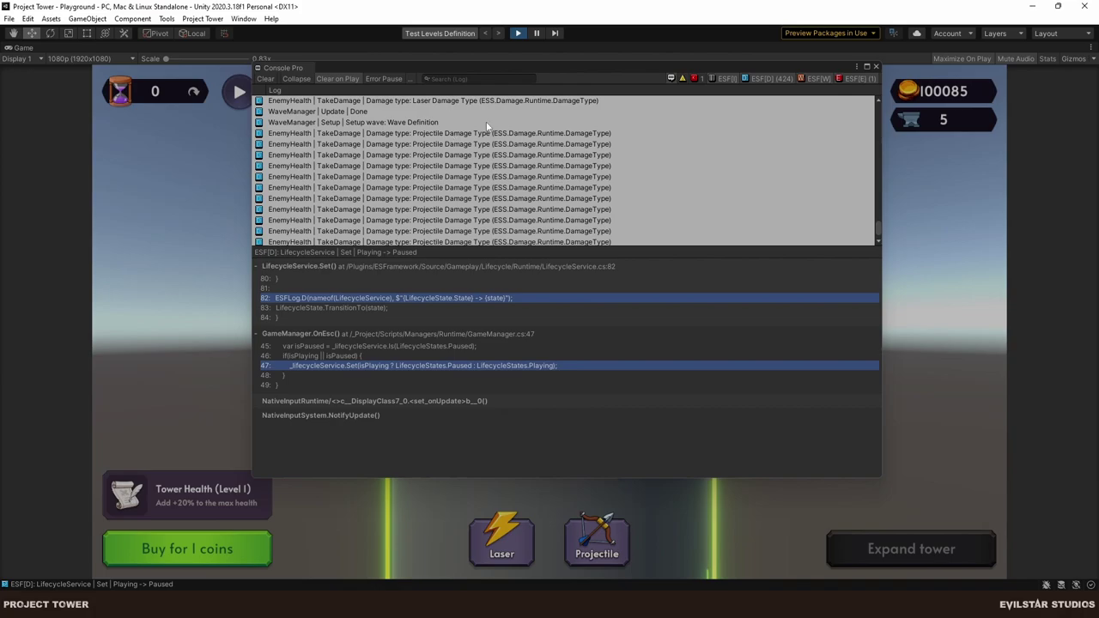
pyautogui.click(454, 134)
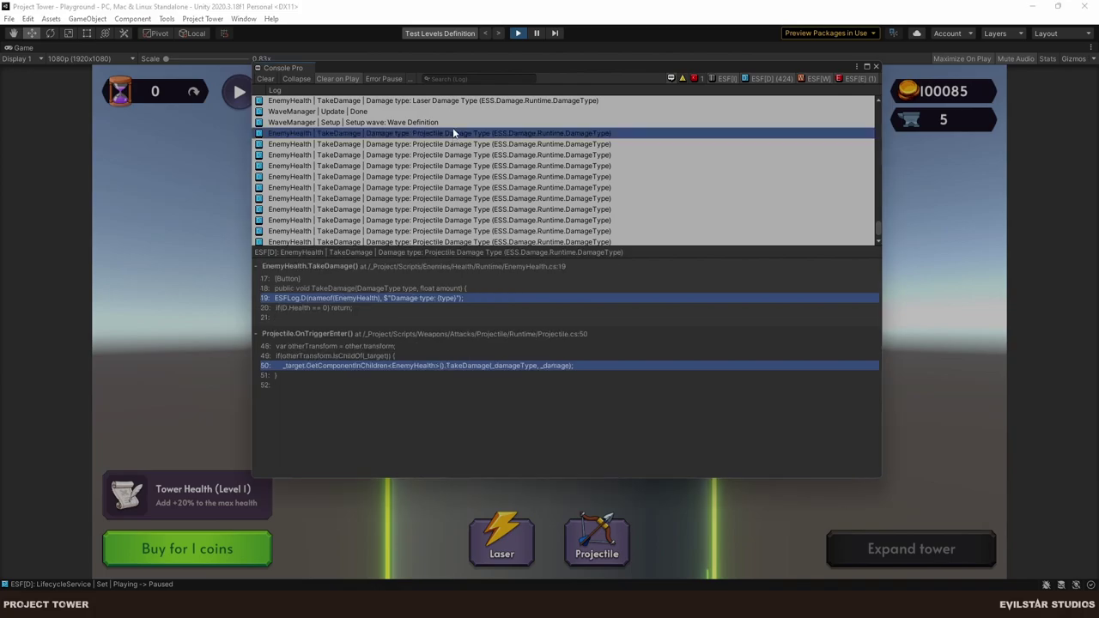
pyautogui.press('Down')
pyautogui.press('Down')
pyautogui.press('Down')
pyautogui.press('Down')
pyautogui.press('Down')
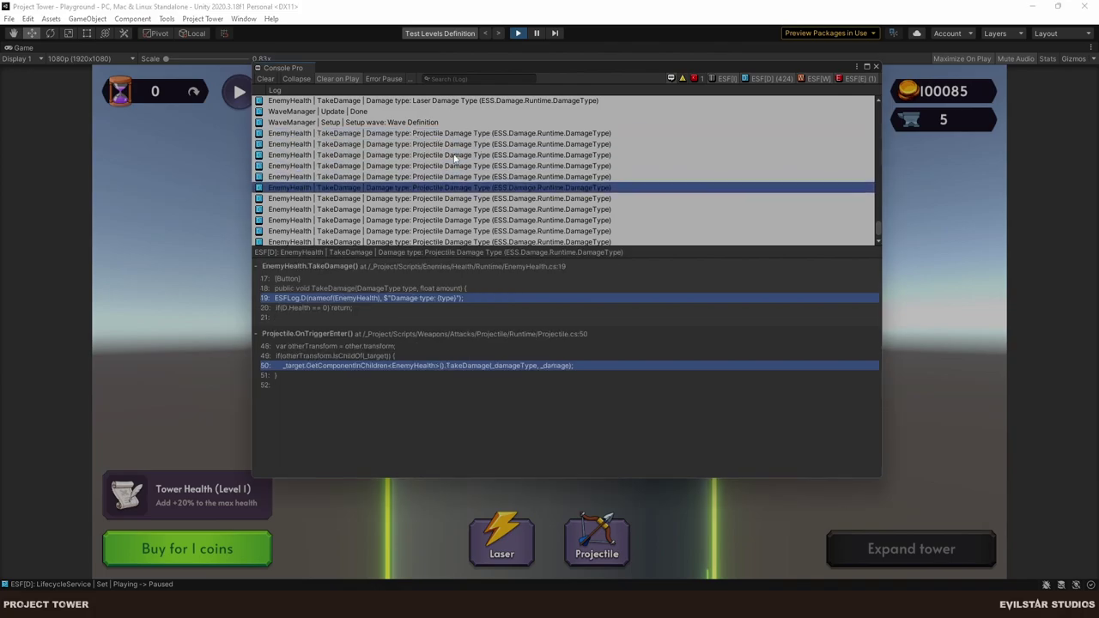
pyautogui.scroll(-1, 456, 159)
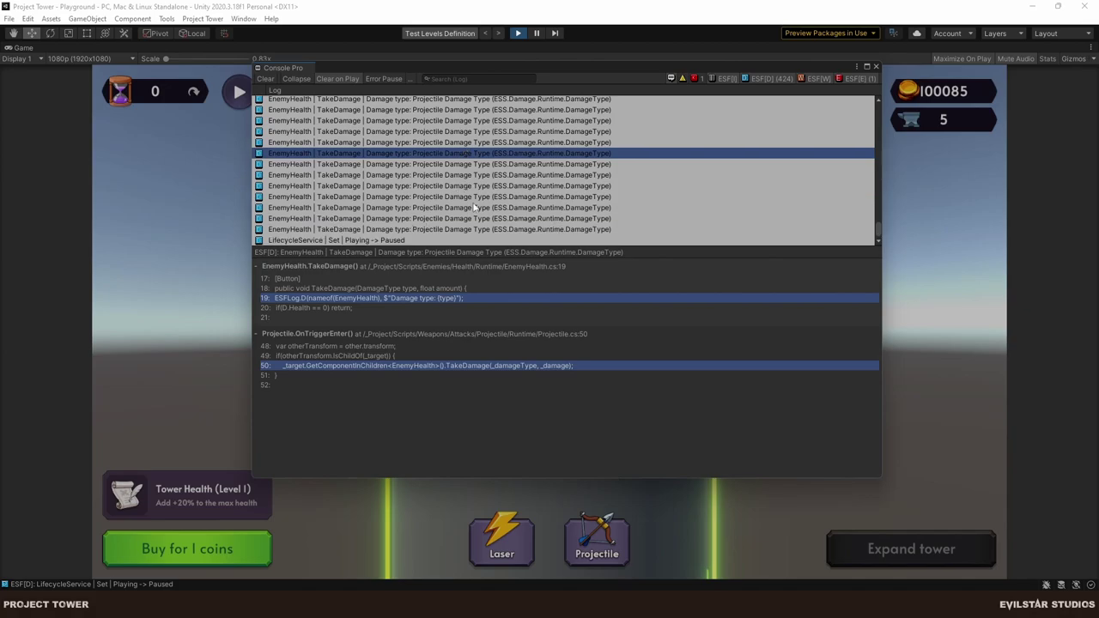
pyautogui.scroll(10, 495, 199)
pyautogui.scroll(5, 481, 181)
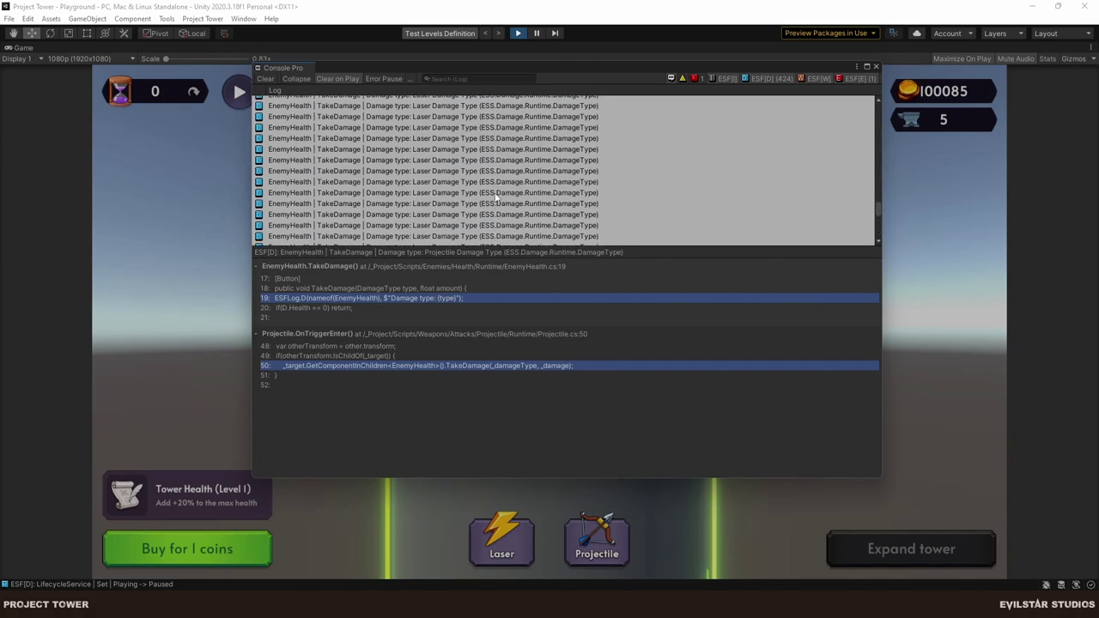
pyautogui.scroll(8, 468, 160)
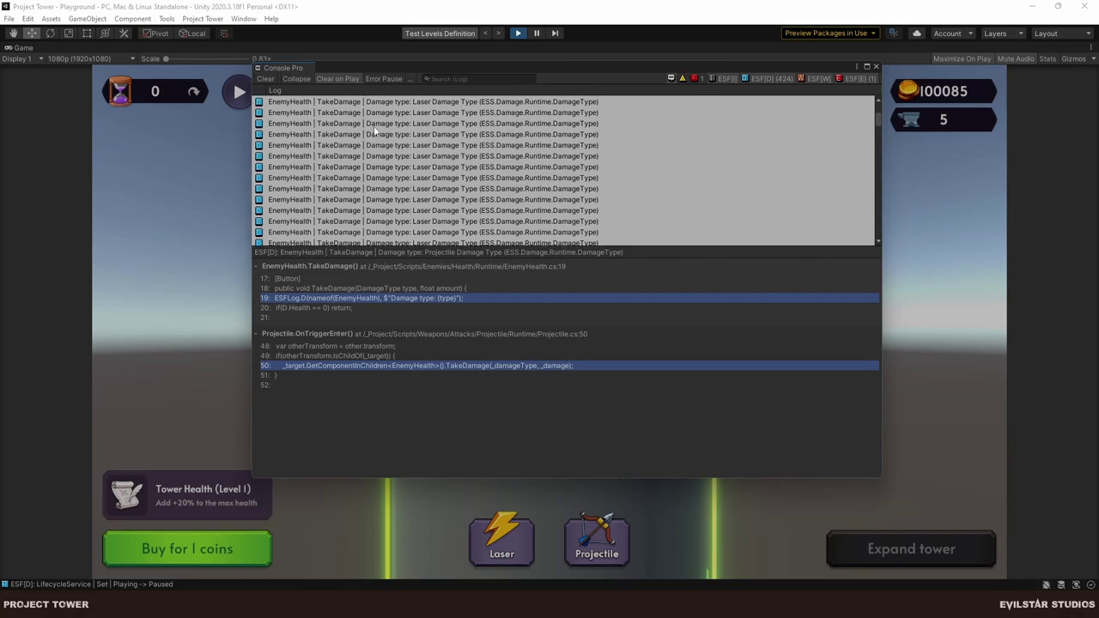
# Close the console, resume the game, and stop the test play.
pyautogui.click(875, 66)
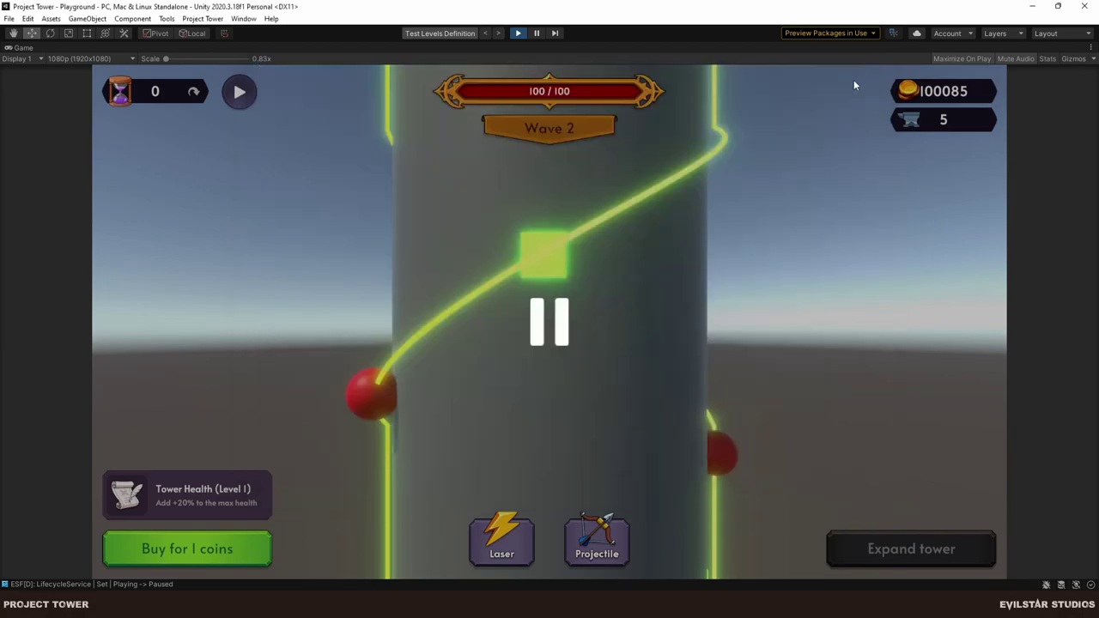
pyautogui.click(573, 206)
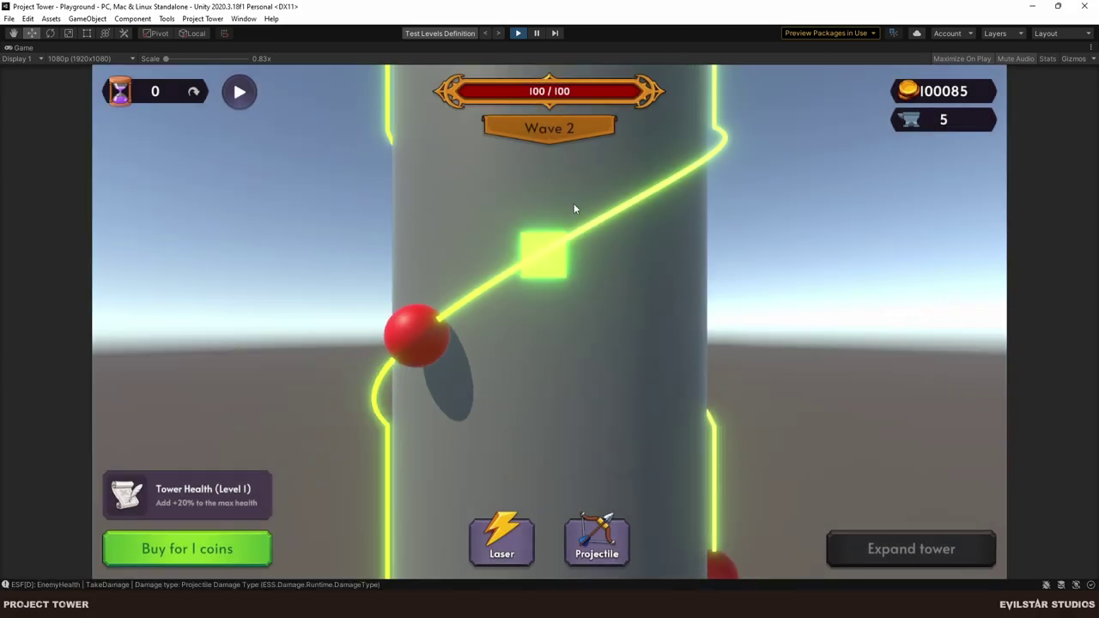
pyautogui.click(520, 33)
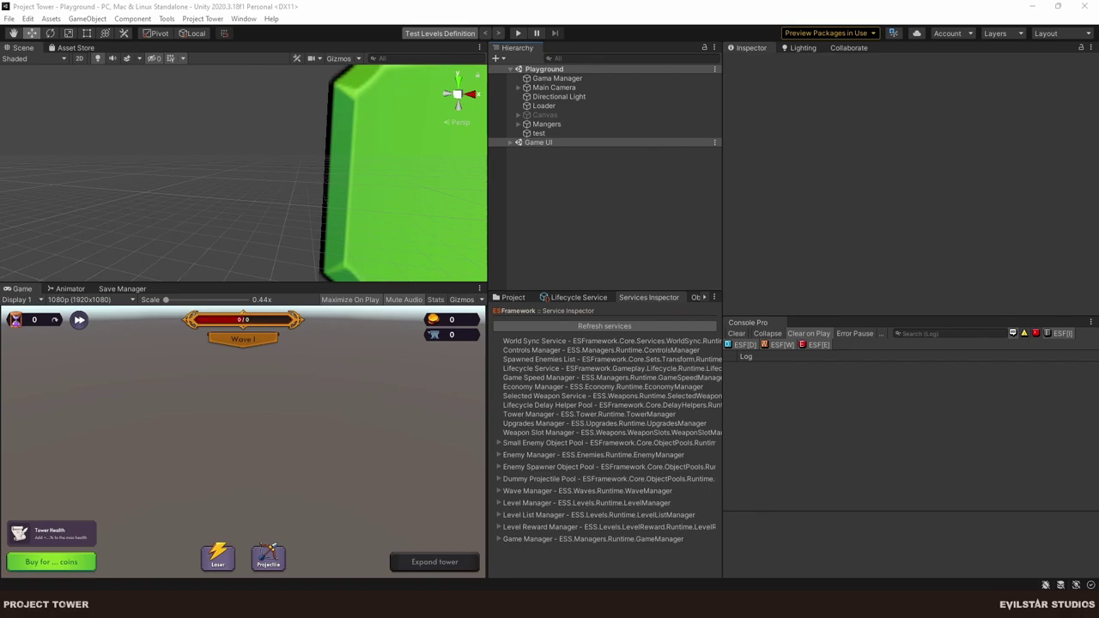
# Show Collaborate's pending changes and rename Gama Manager to 'Gama Manager Ref'.
pyautogui.click(759, 152)
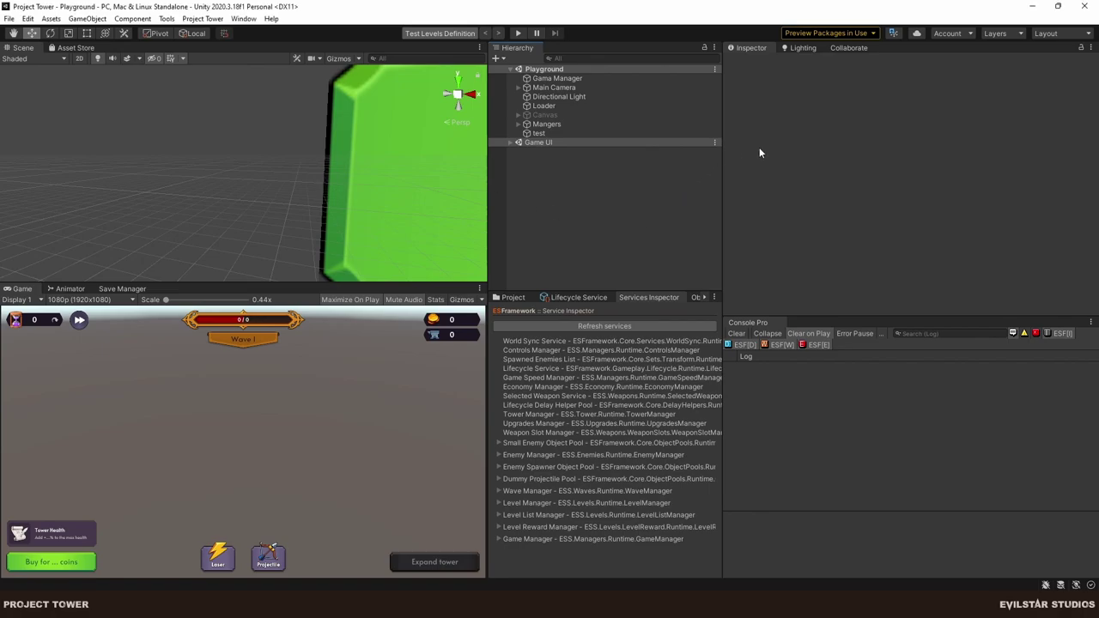
pyautogui.click(851, 47)
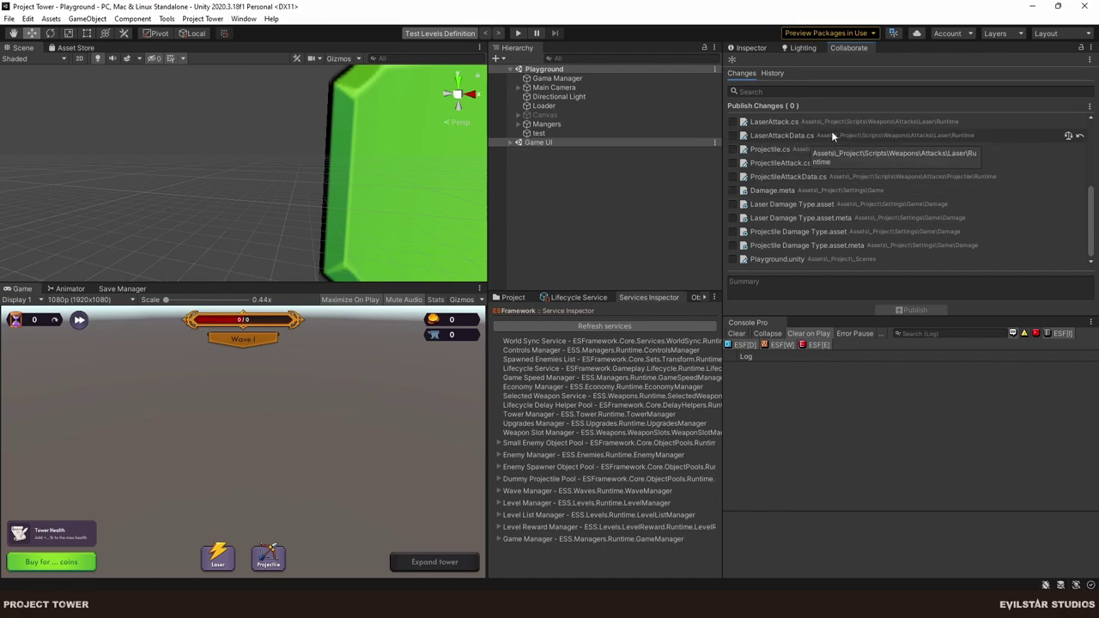
pyautogui.click(589, 78)
pyautogui.click(591, 79)
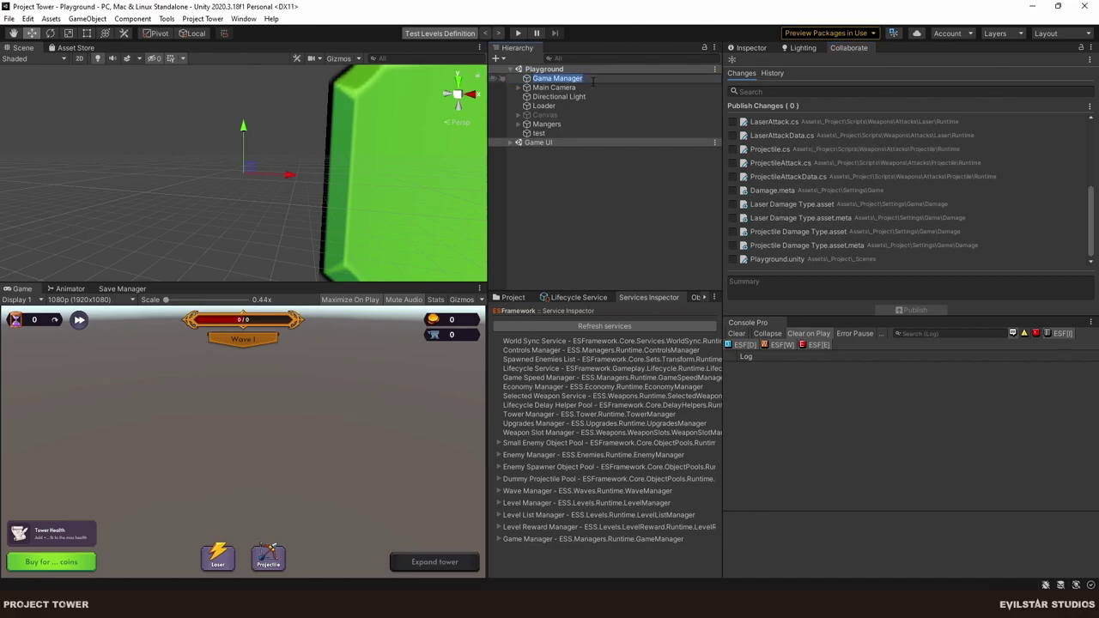
pyautogui.press('Right')
pyautogui.write('Ref')
pyautogui.press('Return')
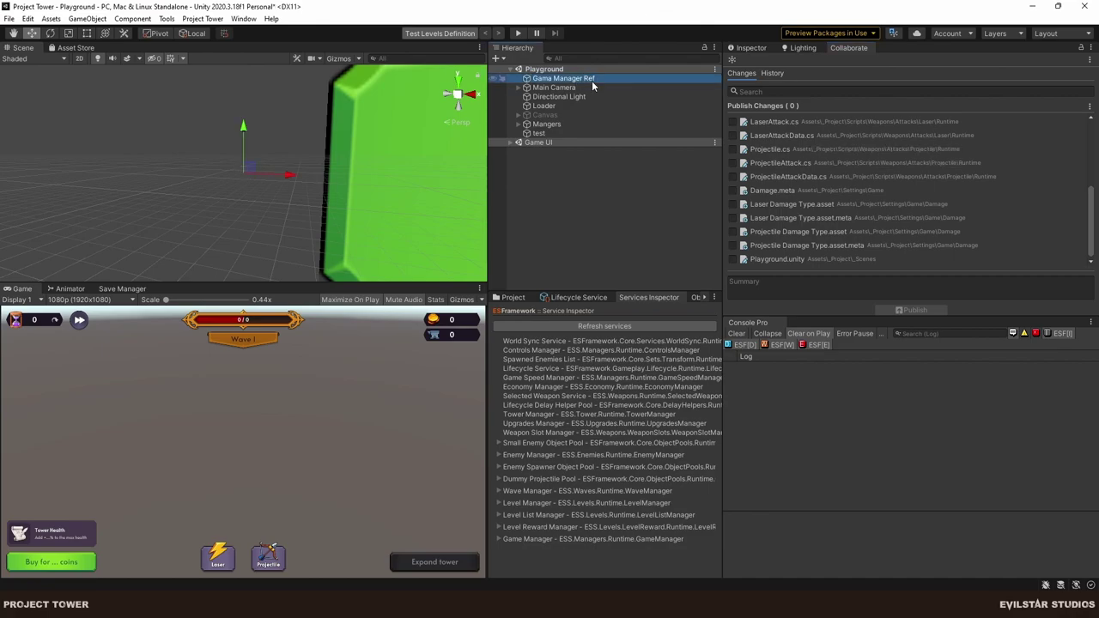
# Open EnemyHealth.cs from the changes list in Rider.
pyautogui.scroll(3, 858, 196)
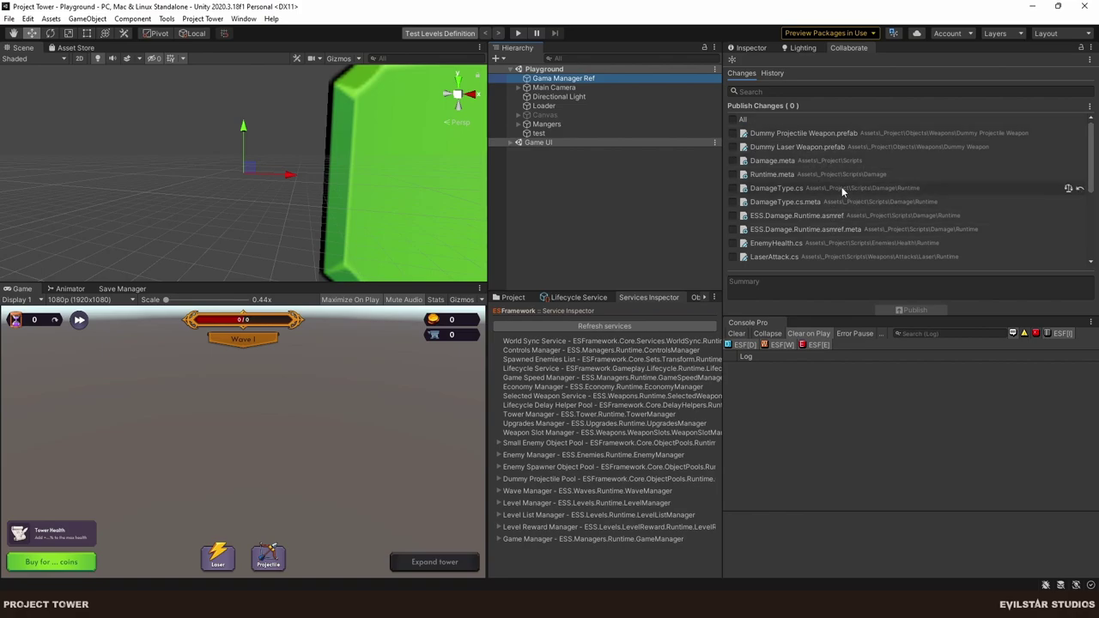
pyautogui.scroll(-2, 987, 221)
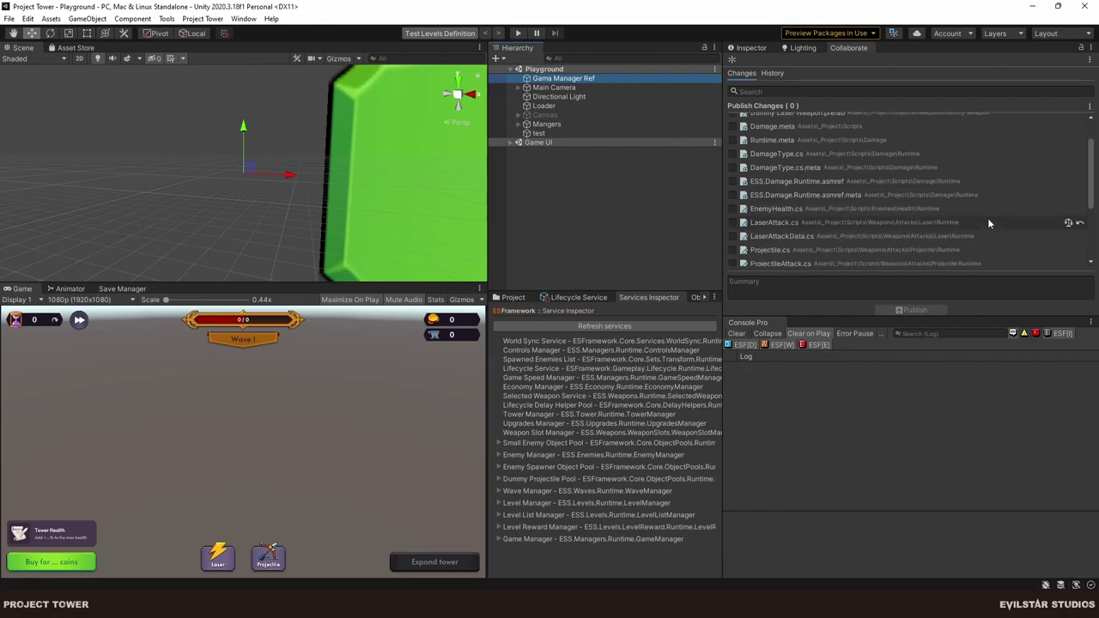
pyautogui.doubleClick(811, 204)
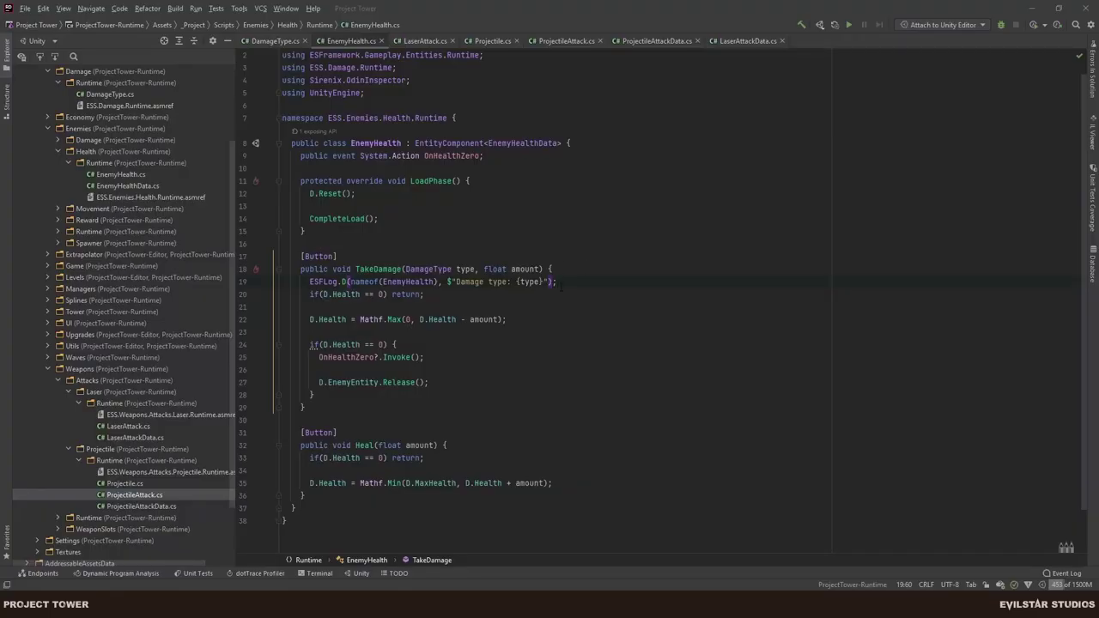
# Delete the ESFLog damage-type line from TakeDamage in EnemyHealth.cs and return to Unity.
pyautogui.click(581, 263)
pyautogui.hotkey('shift', 'Down')
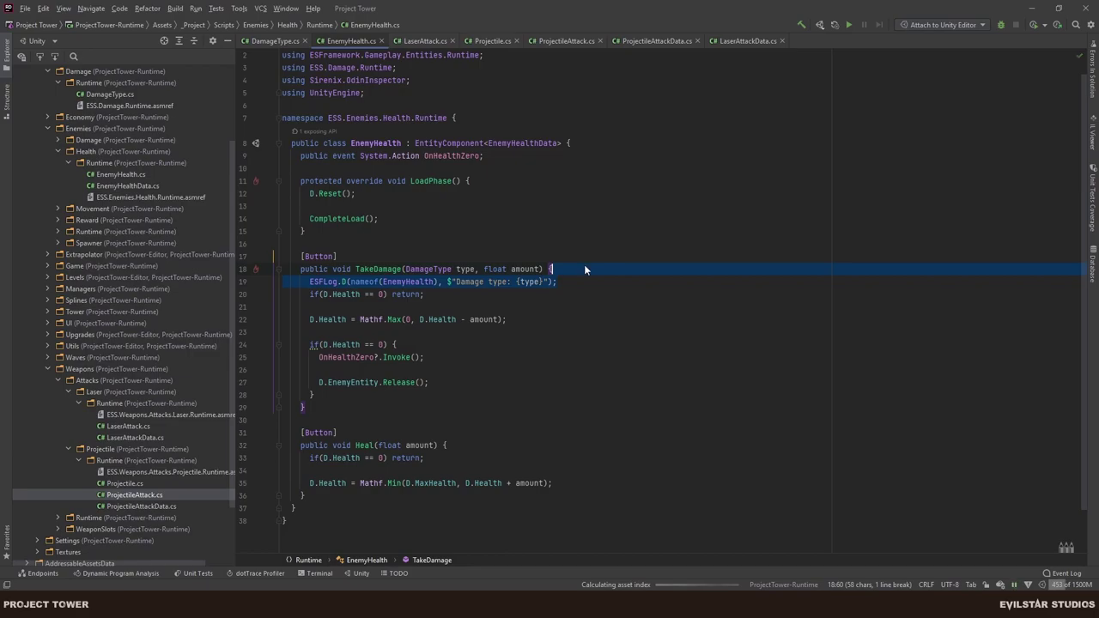
pyautogui.press('BackSpace')
pyautogui.hotkey('alt', 'Tab')
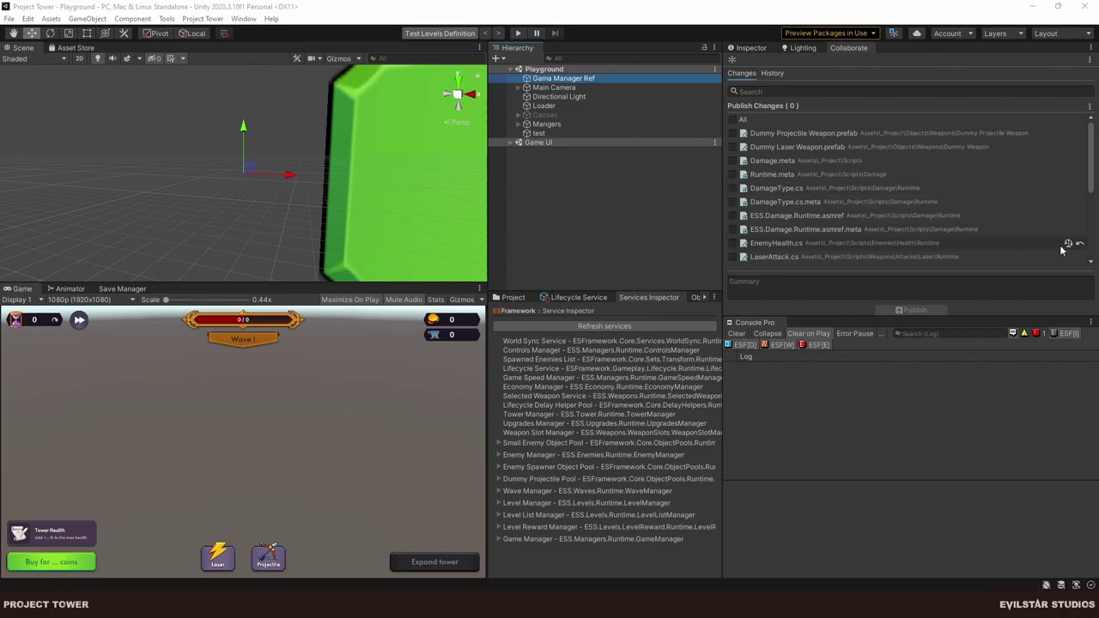
# Diff EnemyHealth.cs in Beyond Compare, remove the unused Logger using line, and close it.
pyautogui.click(1069, 245)
pyautogui.click(1069, 245)
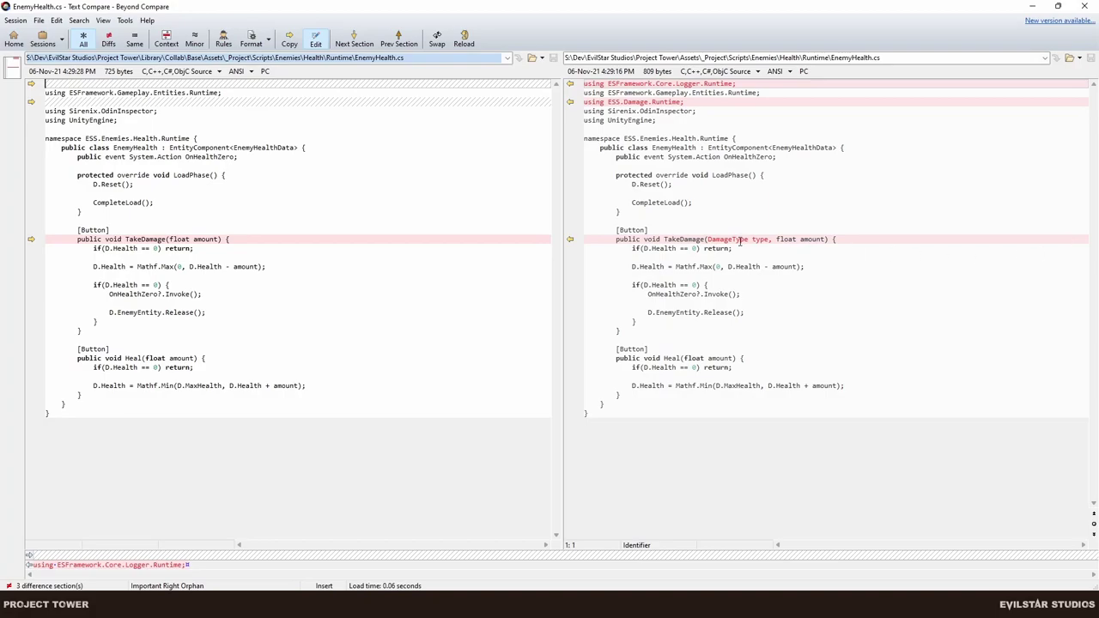
pyautogui.click(587, 95)
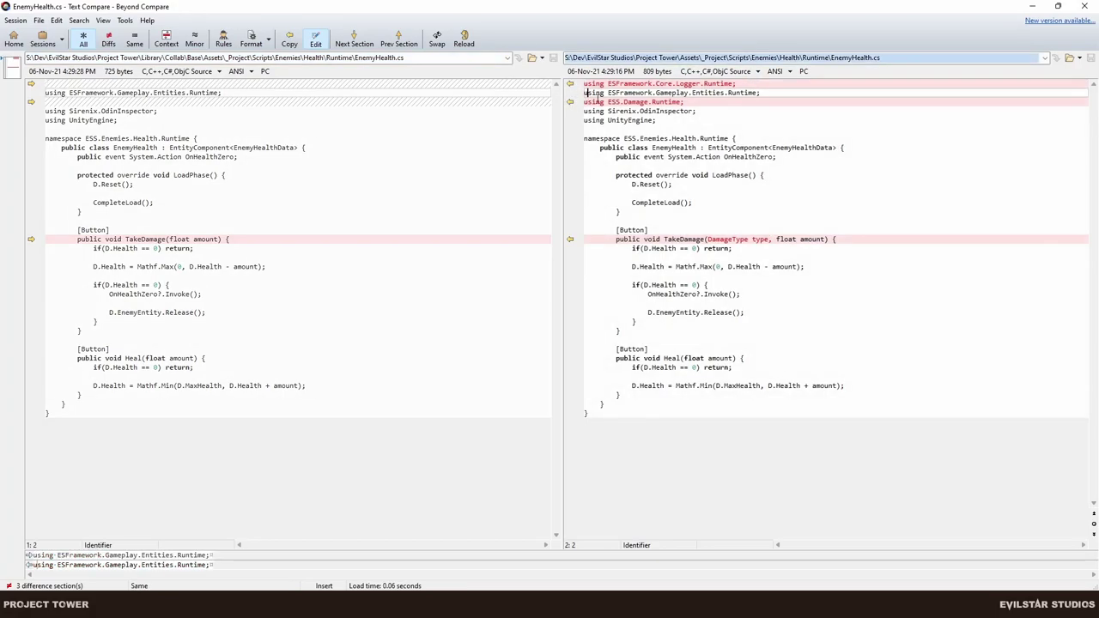
pyautogui.press('Delete')
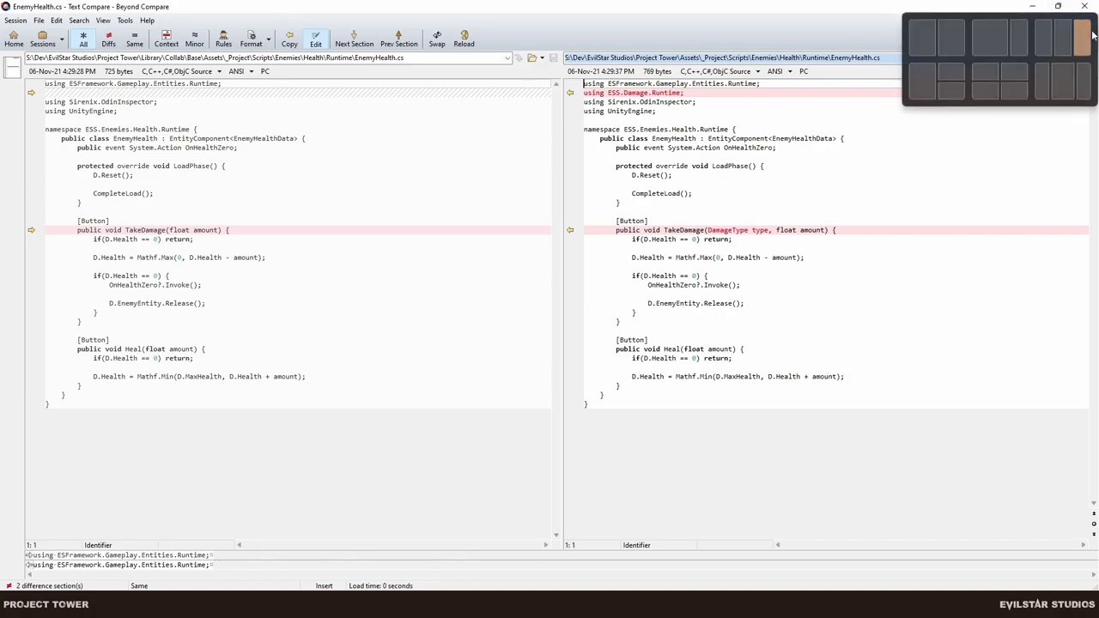
pyautogui.click(1084, 9)
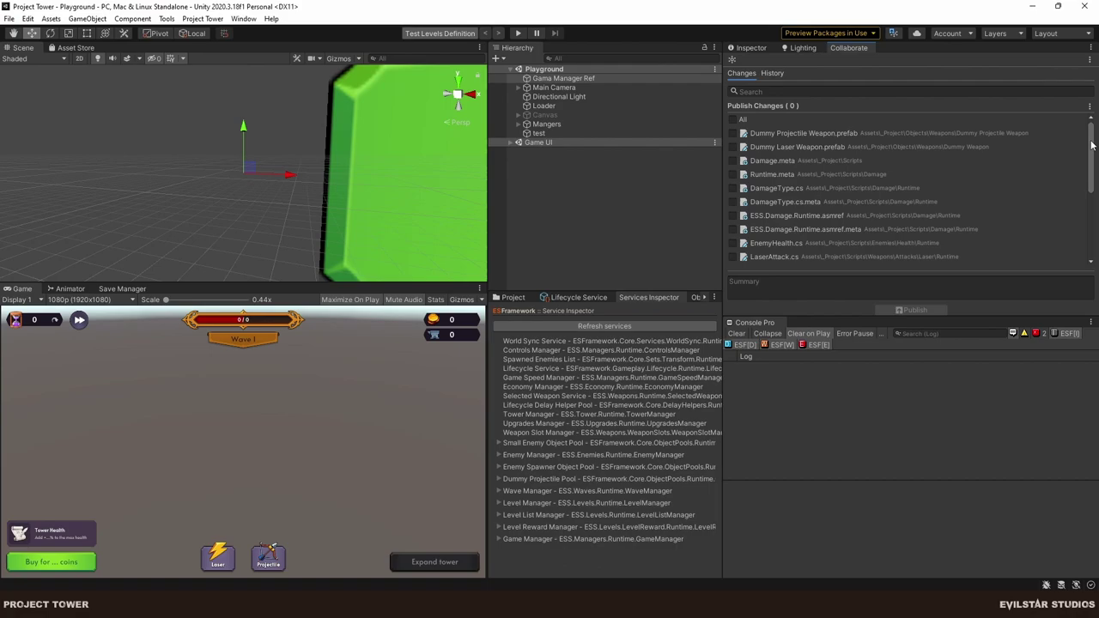
# Review the LaserAttack.cs, LaserAttackData.cs and Projectile.cs diffs in Beyond Compare.
pyautogui.moveTo(1092, 145); pyautogui.dragTo(1094, 197)
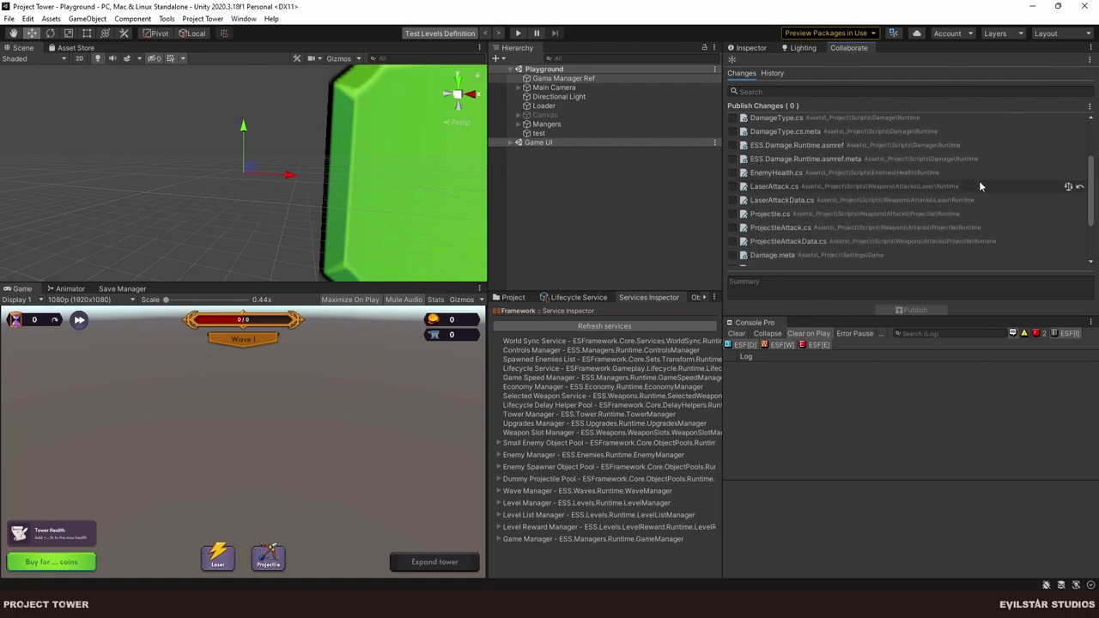
pyautogui.click(1069, 188)
pyautogui.click(1068, 201)
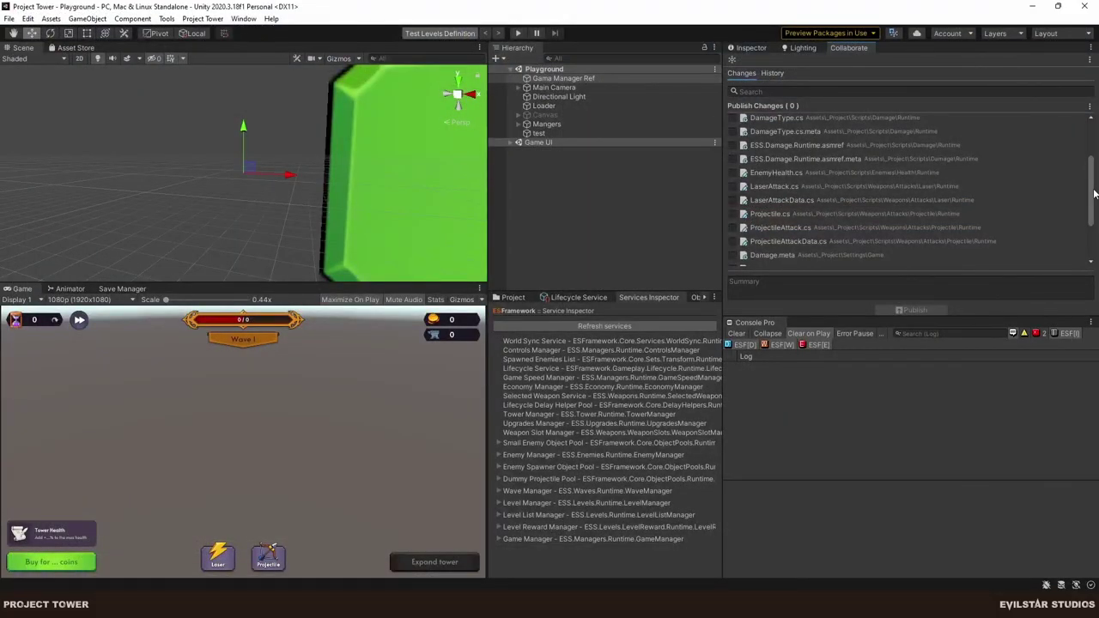
pyautogui.scroll(-1, 1090, 198)
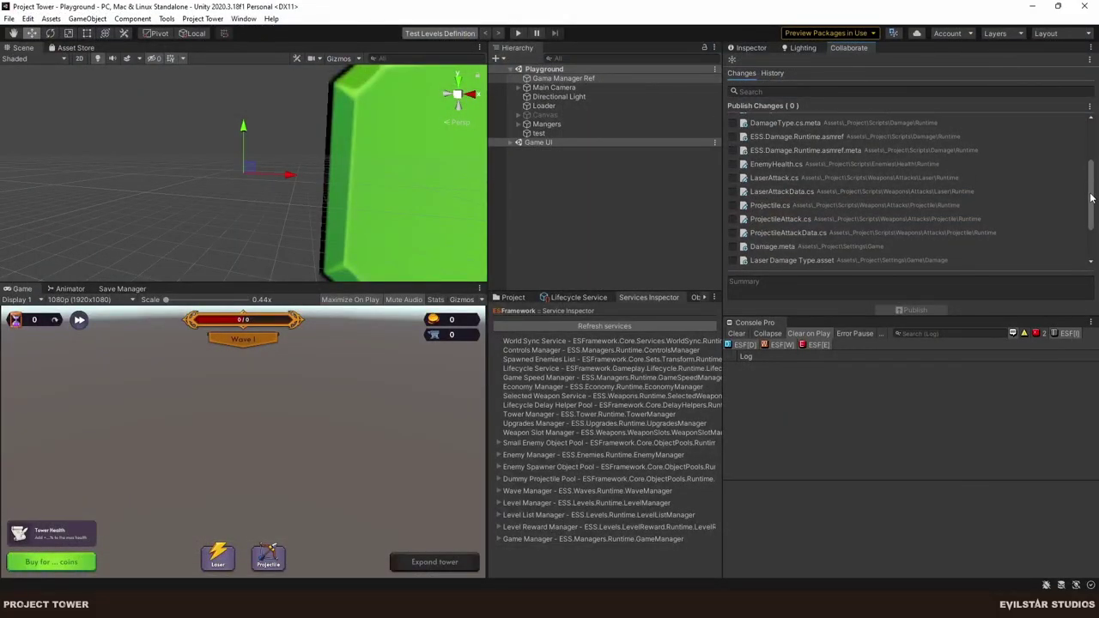
pyautogui.scroll(-1, 1090, 197)
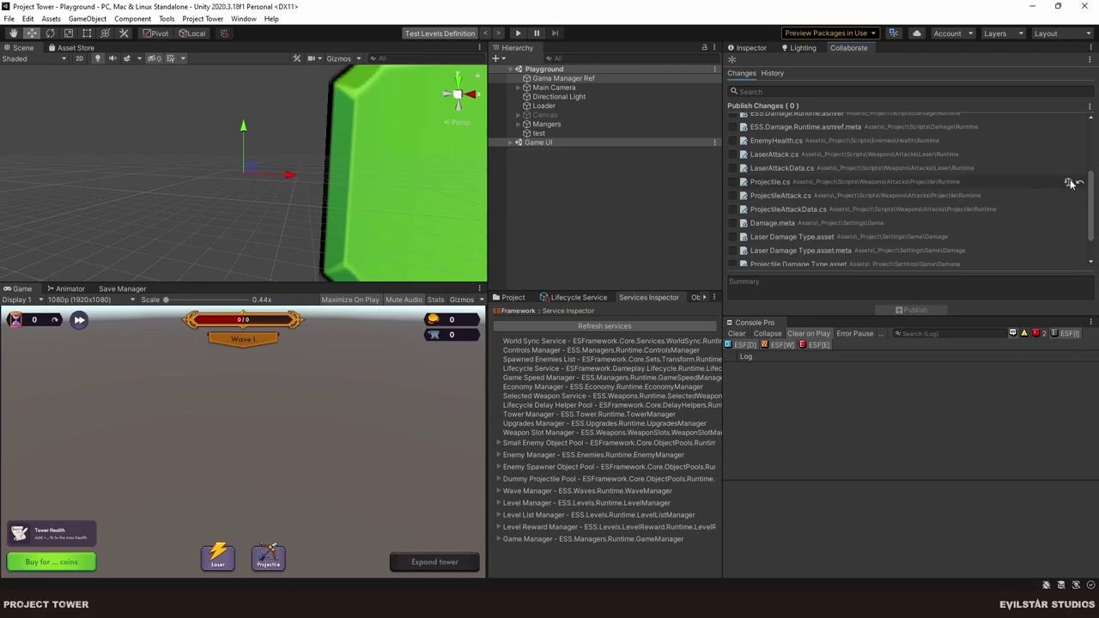
pyautogui.click(1069, 182)
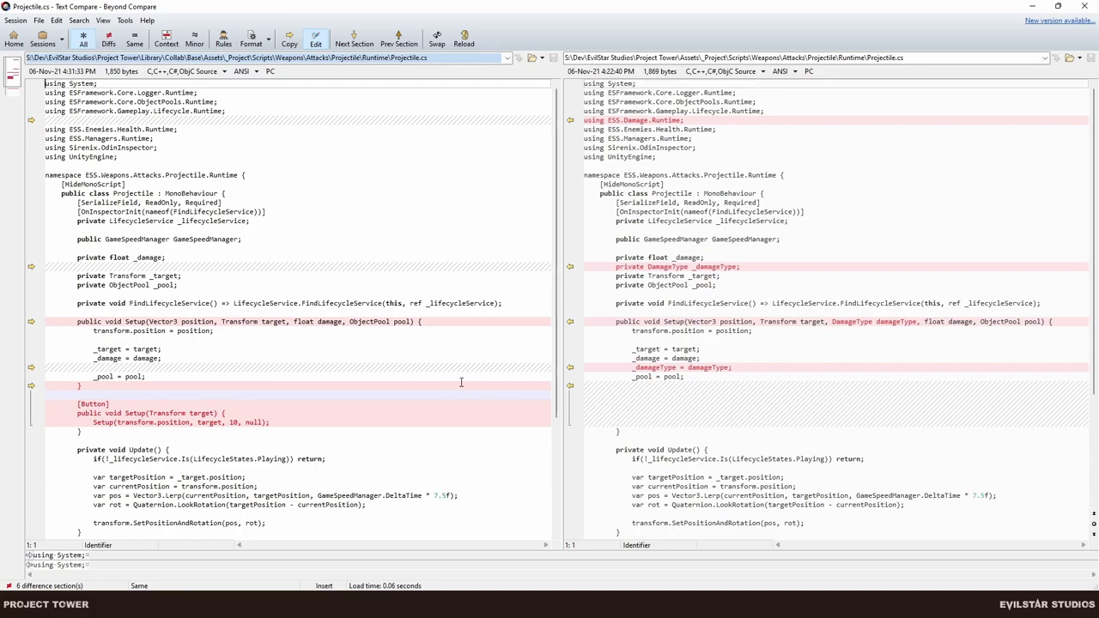
pyautogui.scroll(-5, 672, 296)
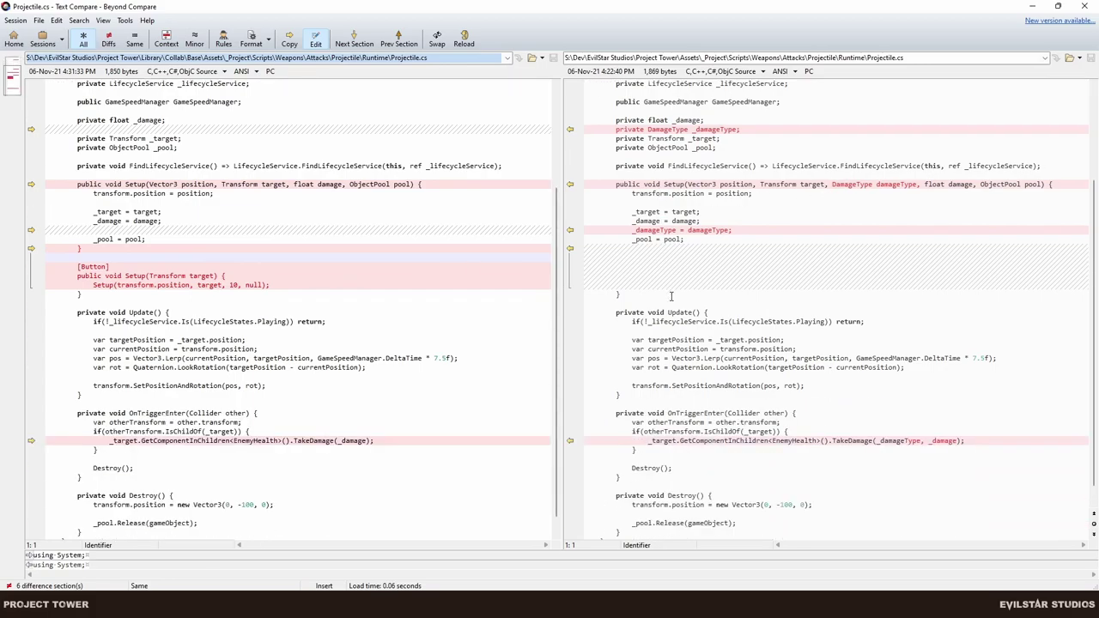
pyautogui.hotkey('alt', 'F4')
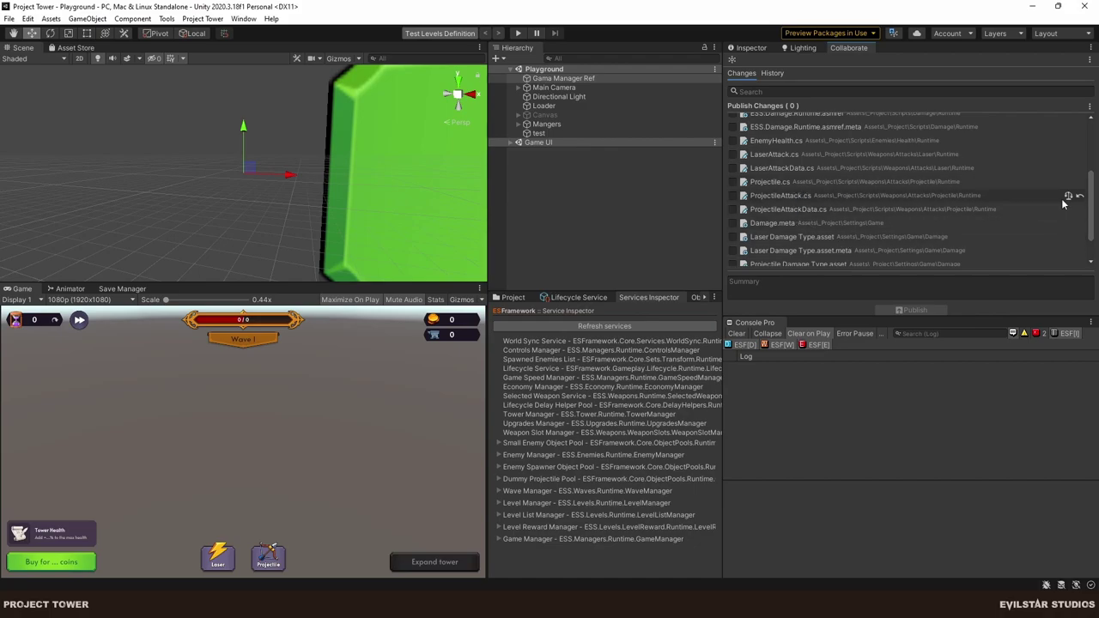
# Review the ProjectileAttack.cs and ProjectileAttackData.cs diffs and close Beyond Compare.
pyautogui.click(1069, 196)
pyautogui.click(1069, 210)
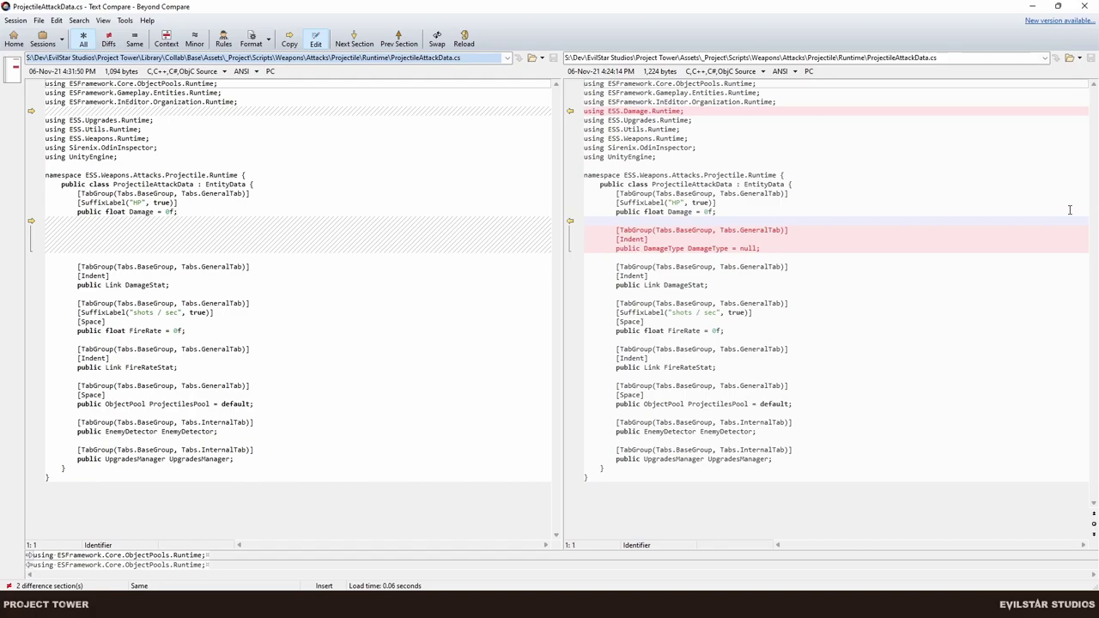
pyautogui.hotkey('alt', 'F4')
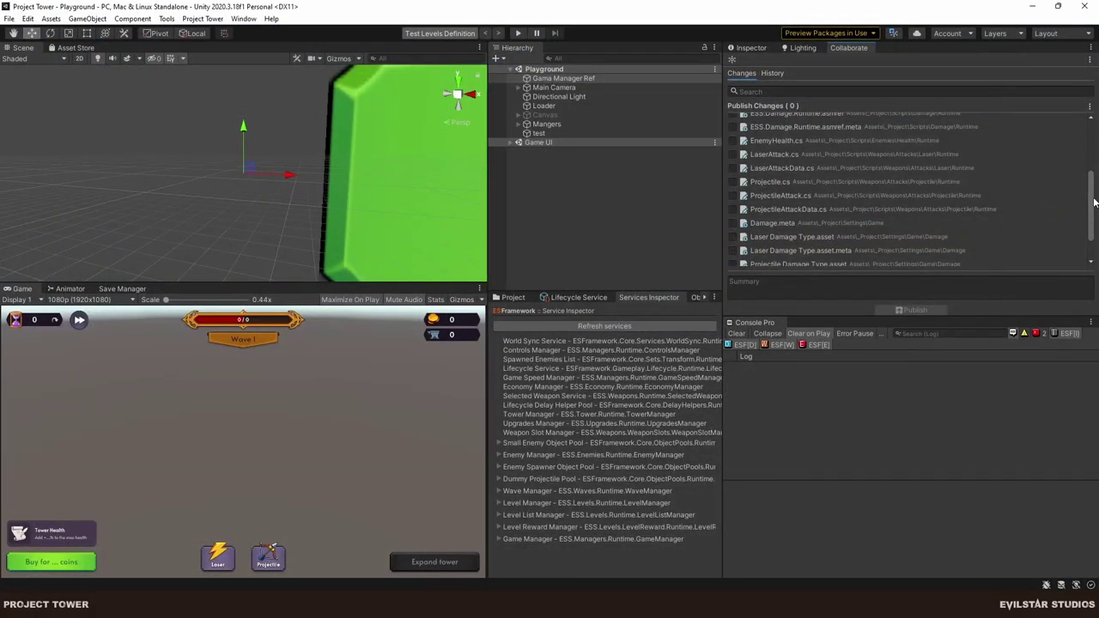
pyautogui.scroll(-2, 1067, 214)
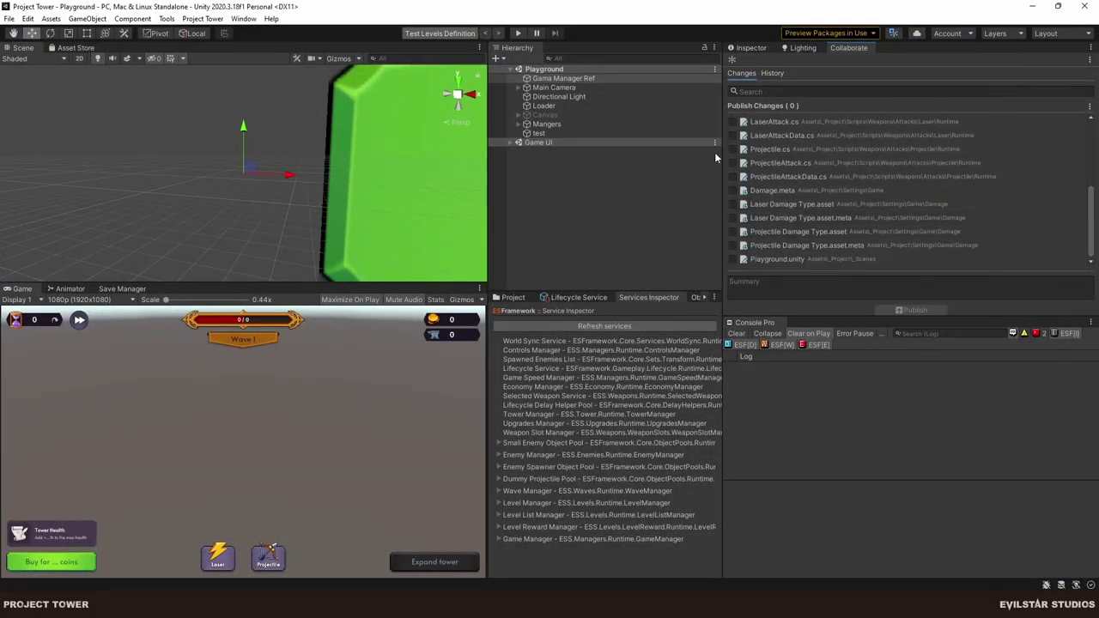
# Write the 'feat: [#135]' summary, select all changed files, and publish them.
pyautogui.click(822, 281)
pyautogui.write('feat:')
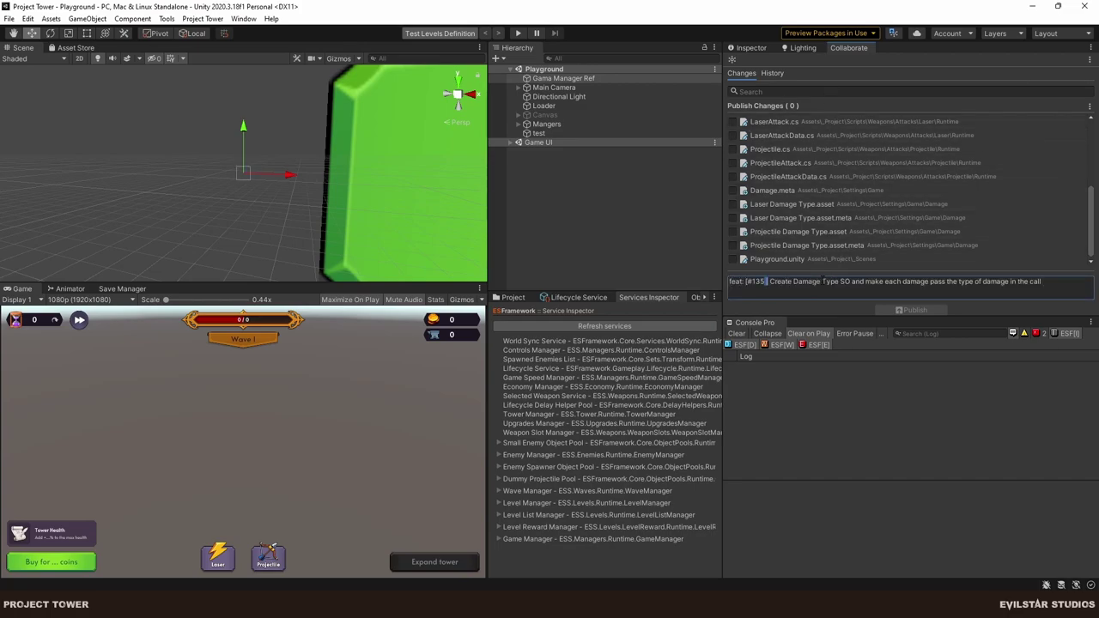
pyautogui.press('BackSpace')
pyautogui.write(']')
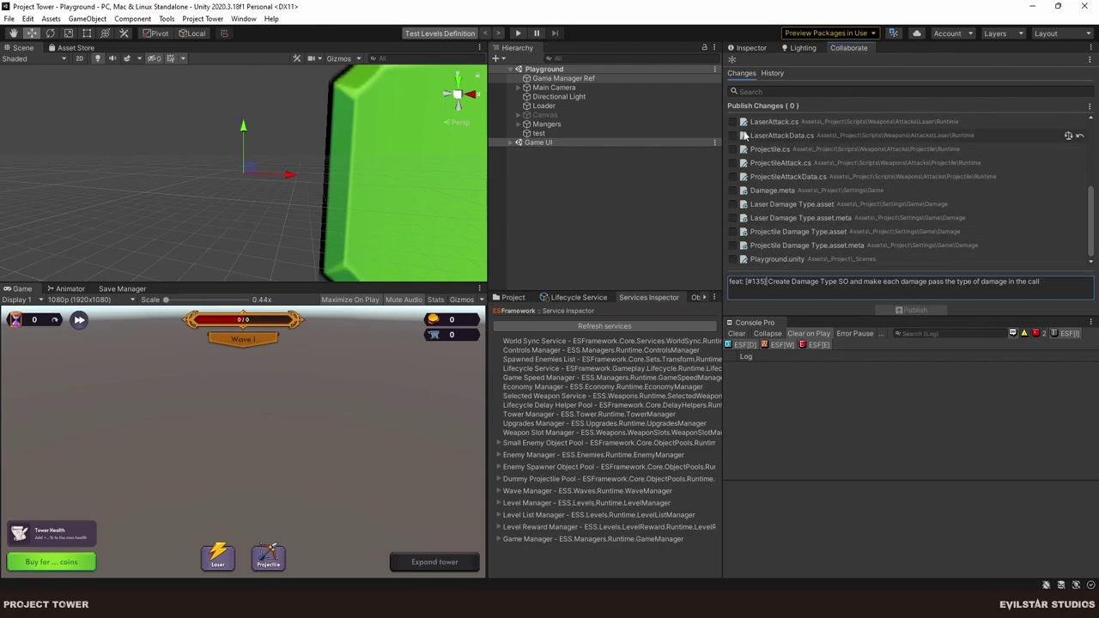
pyautogui.scroll(5, 744, 135)
pyautogui.click(734, 119)
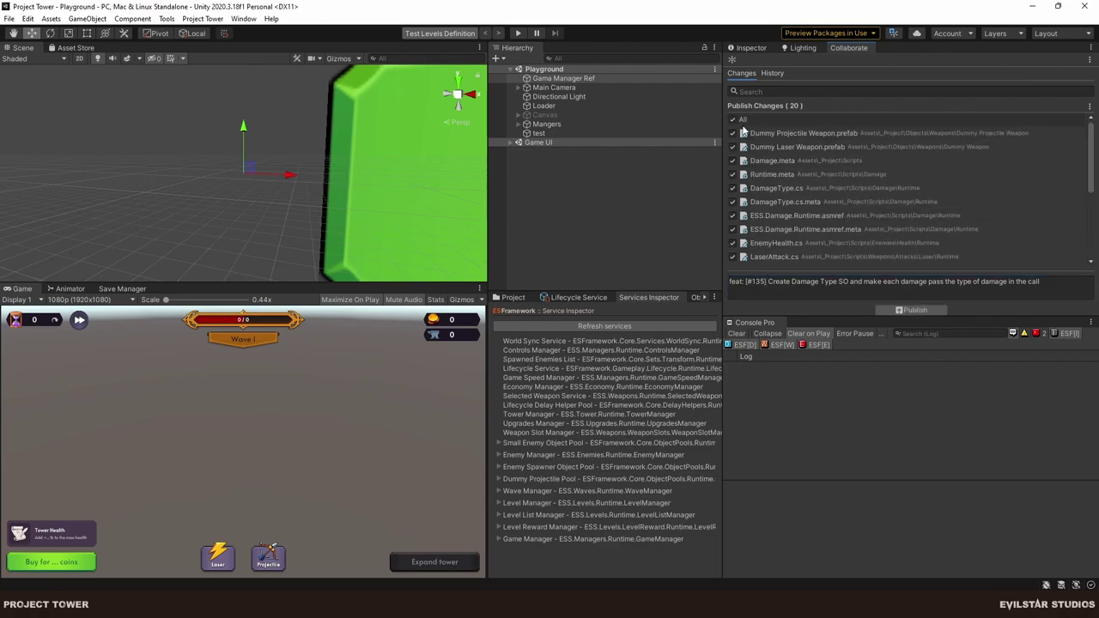
pyautogui.click(912, 310)
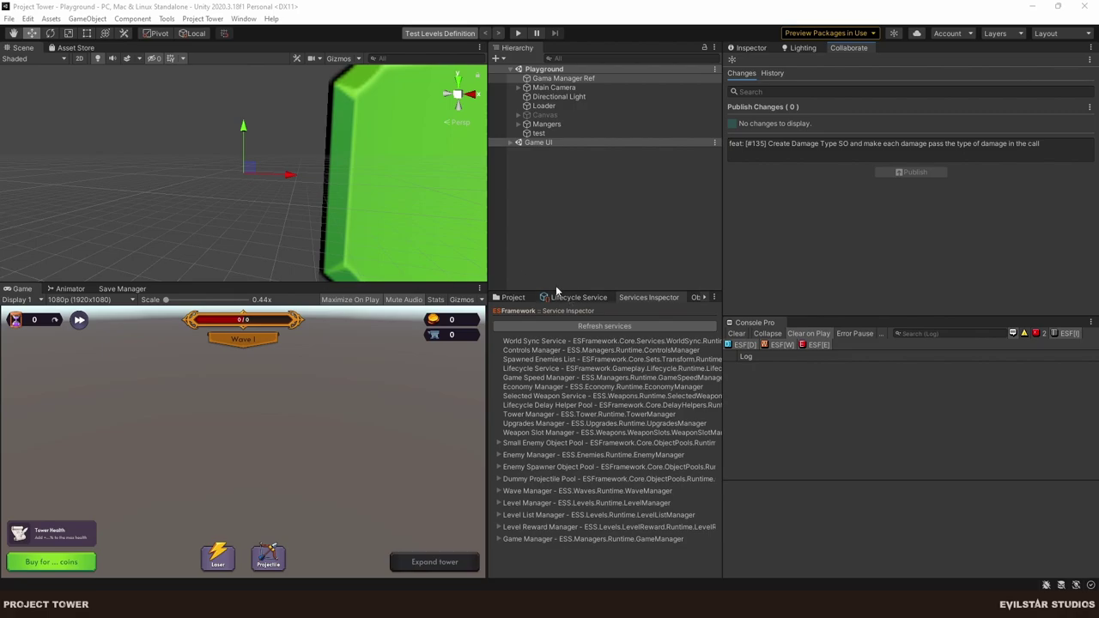
# Browse to Assets/_Project/Objects/Enemies/Small and open the Small Enemy prefab in prefab mode.
pyautogui.click(507, 296)
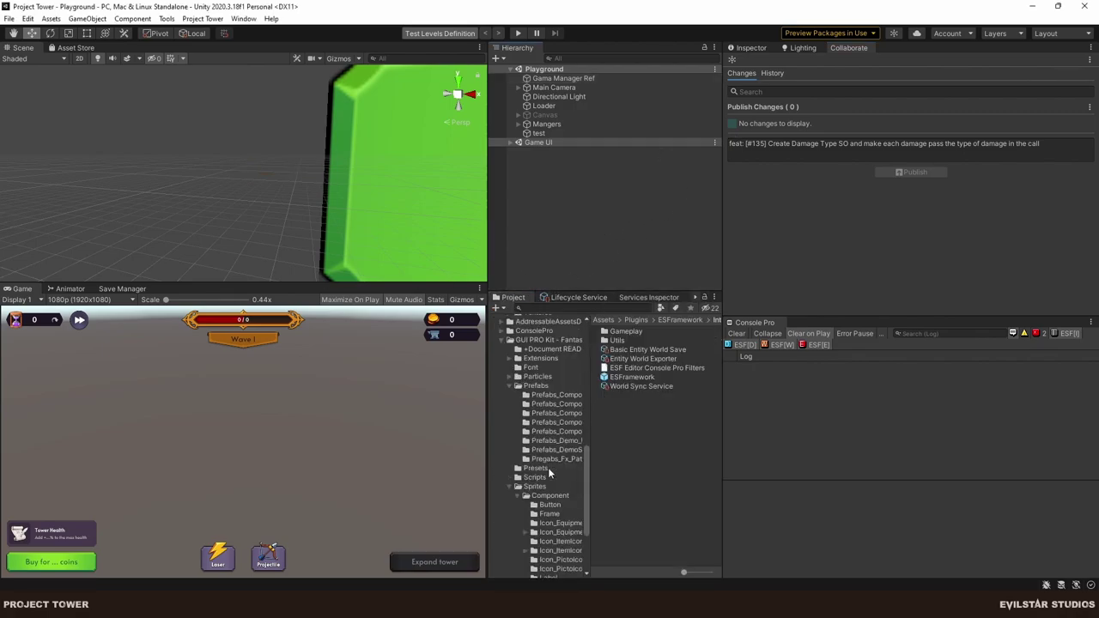
pyautogui.scroll(8, 549, 473)
pyautogui.scroll(-10, 550, 473)
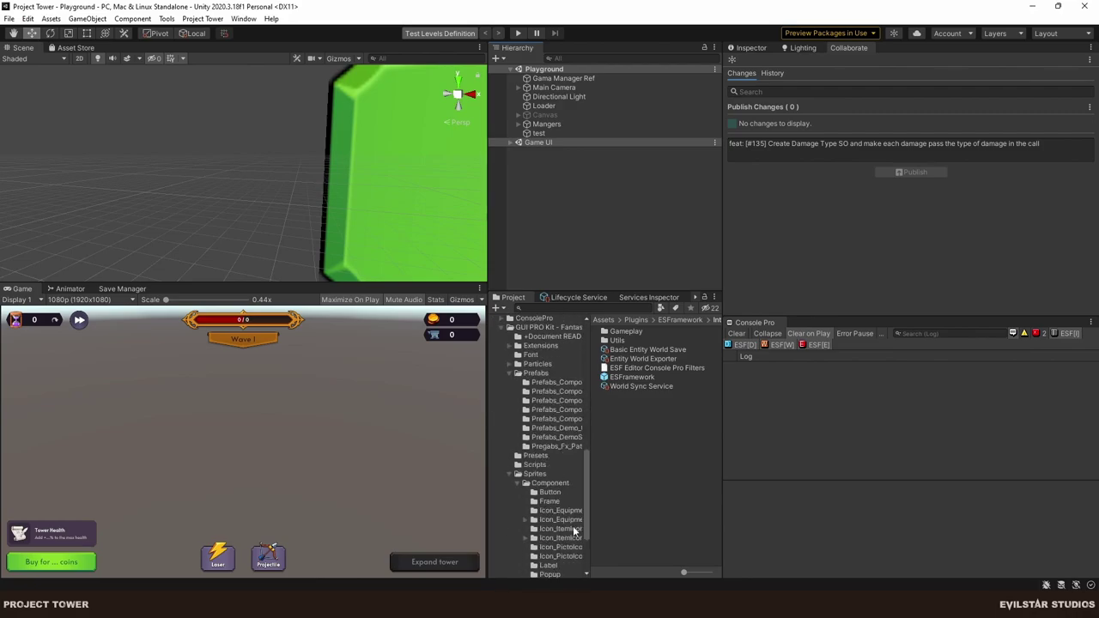
pyautogui.scroll(10, 558, 498)
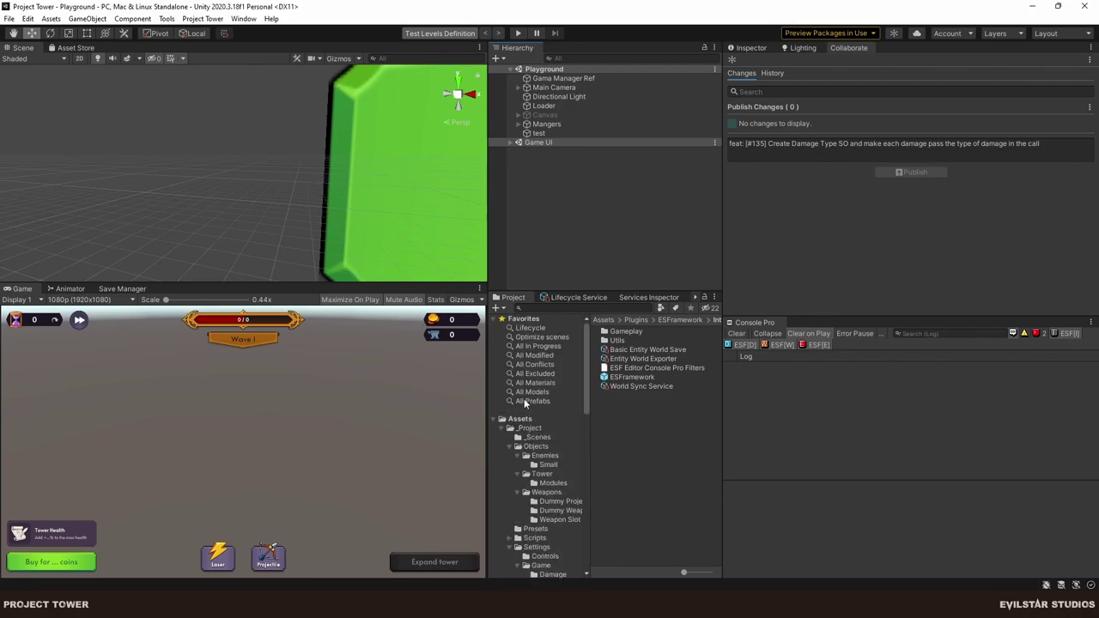
pyautogui.scroll(-4, 513, 481)
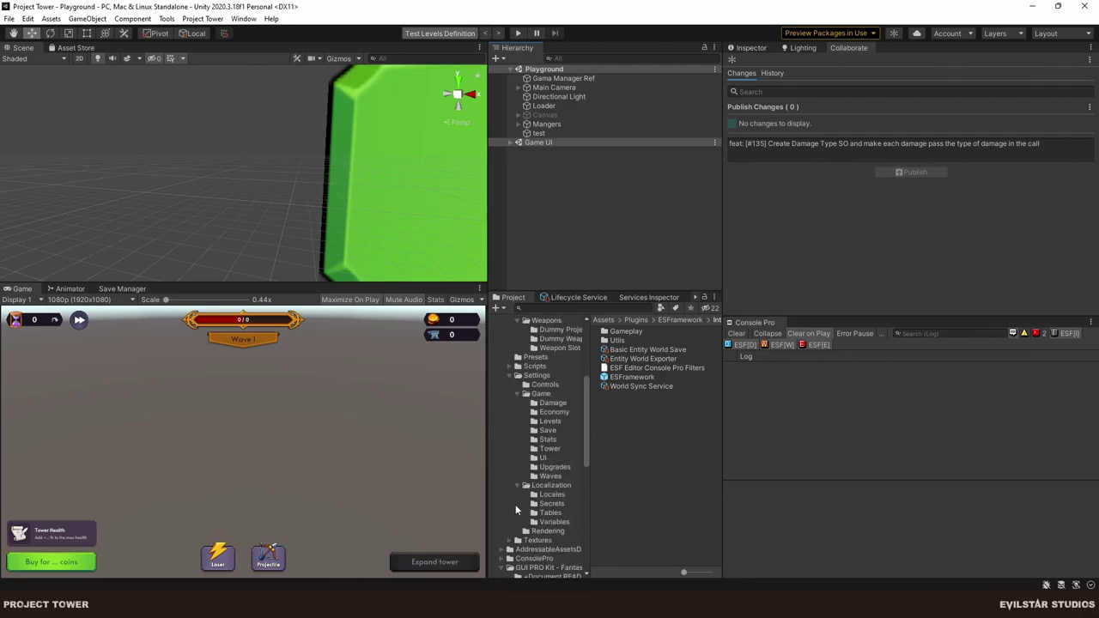
pyautogui.click(502, 568)
pyautogui.scroll(-3, 567, 476)
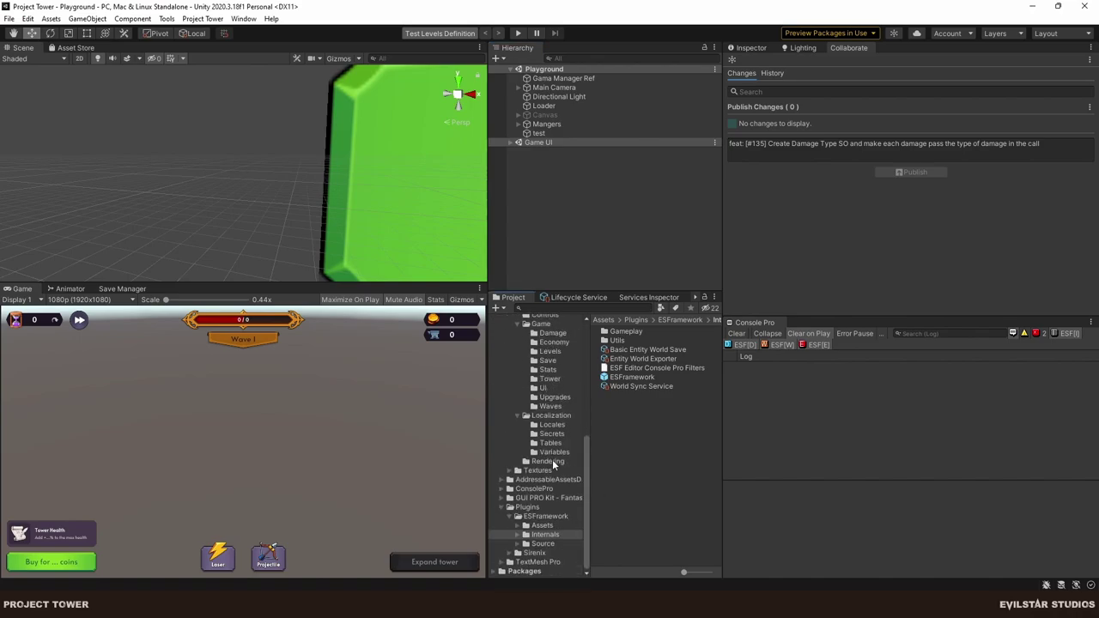
pyautogui.scroll(9, 554, 464)
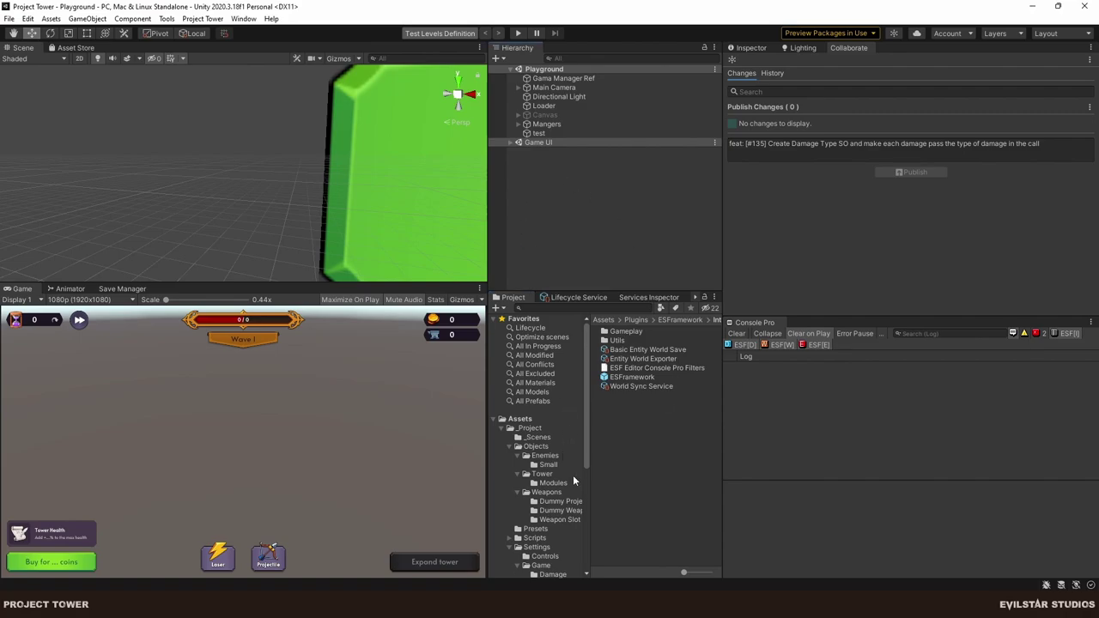
pyautogui.scroll(-3, 536, 487)
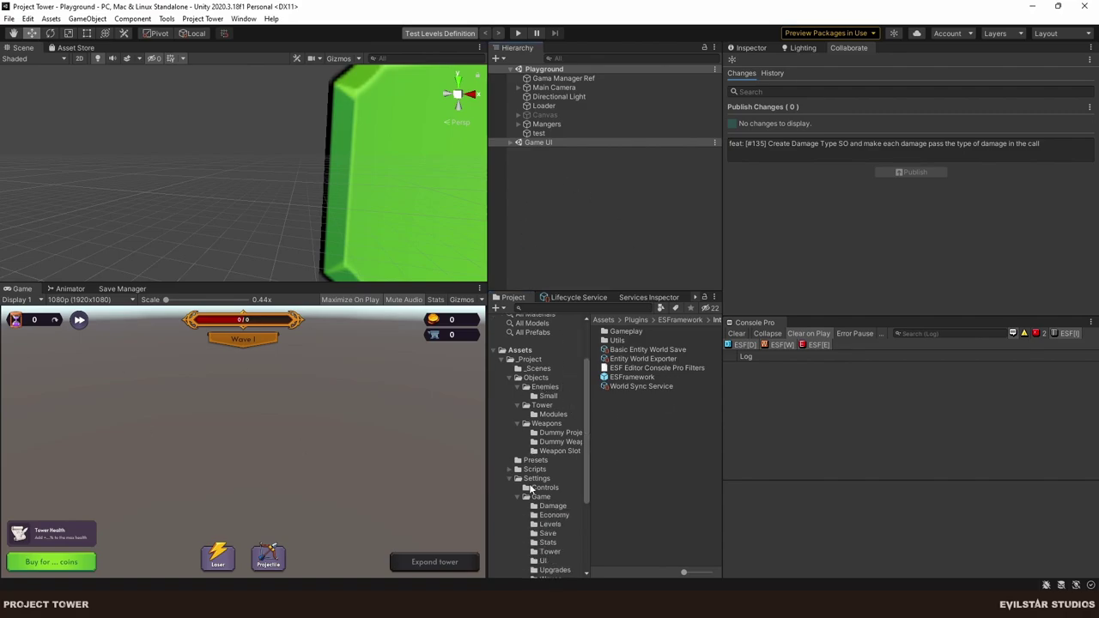
pyautogui.click(546, 396)
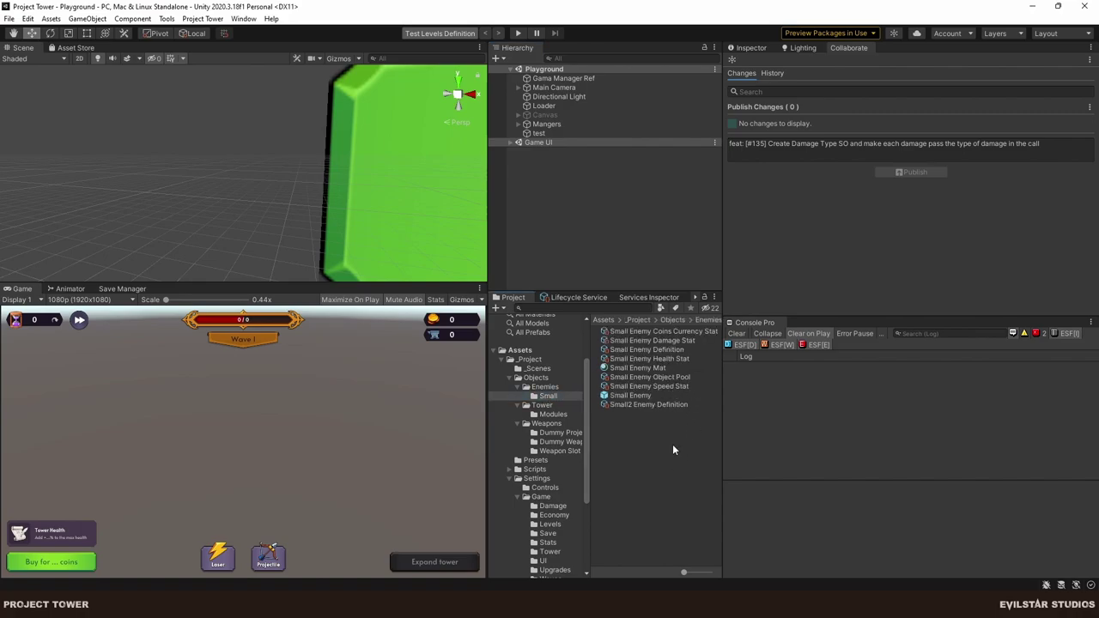
pyautogui.doubleClick(632, 396)
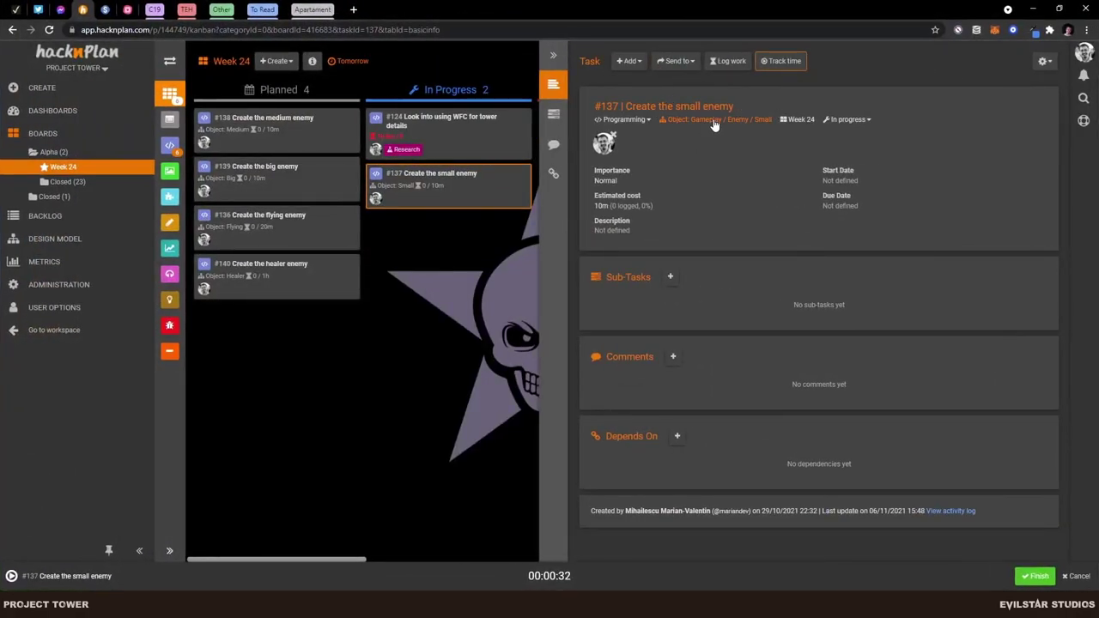
# Read the Small design element #35 linked to task #137, then minimize the browser.
pyautogui.click(714, 121)
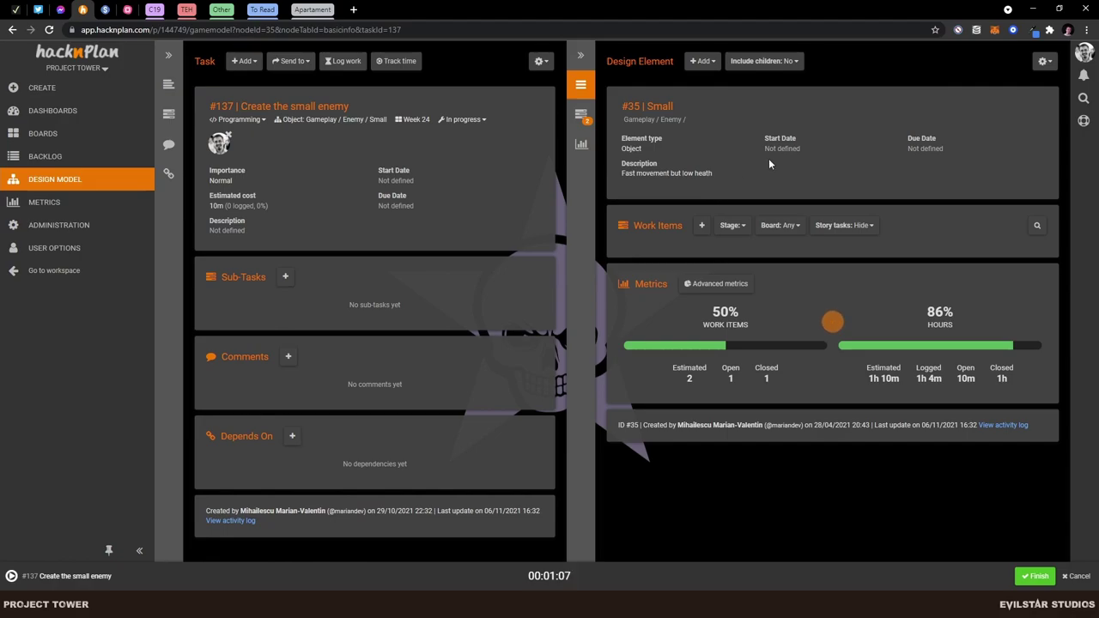
pyautogui.click(1033, 8)
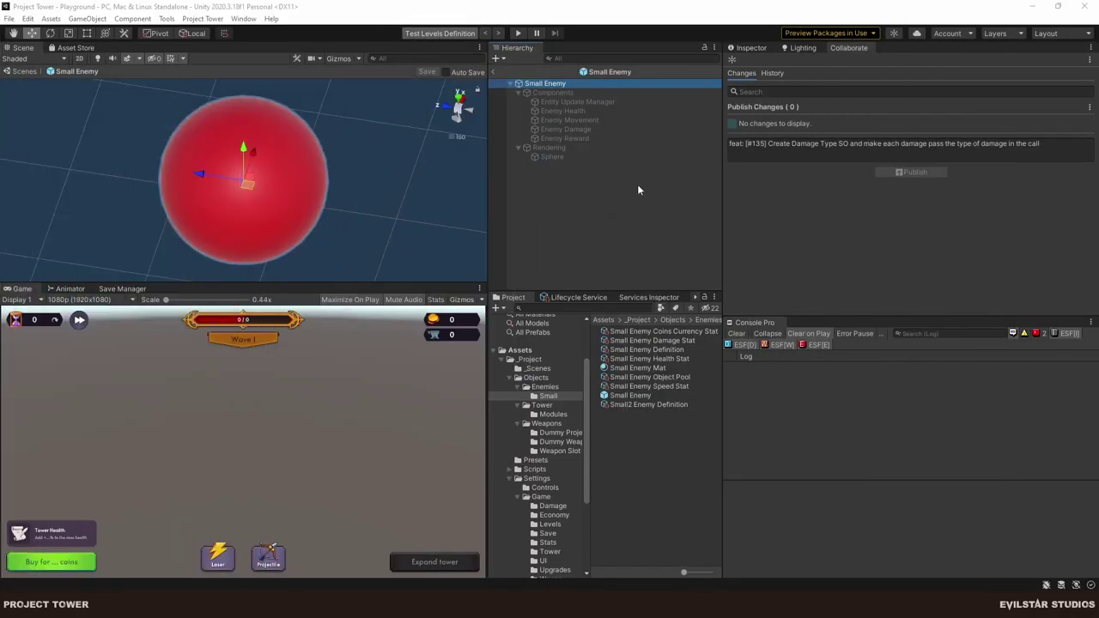
# Show the Small Enemy root's components in the Inspector, with Speed at 5.
pyautogui.click(637, 190)
pyautogui.click(601, 83)
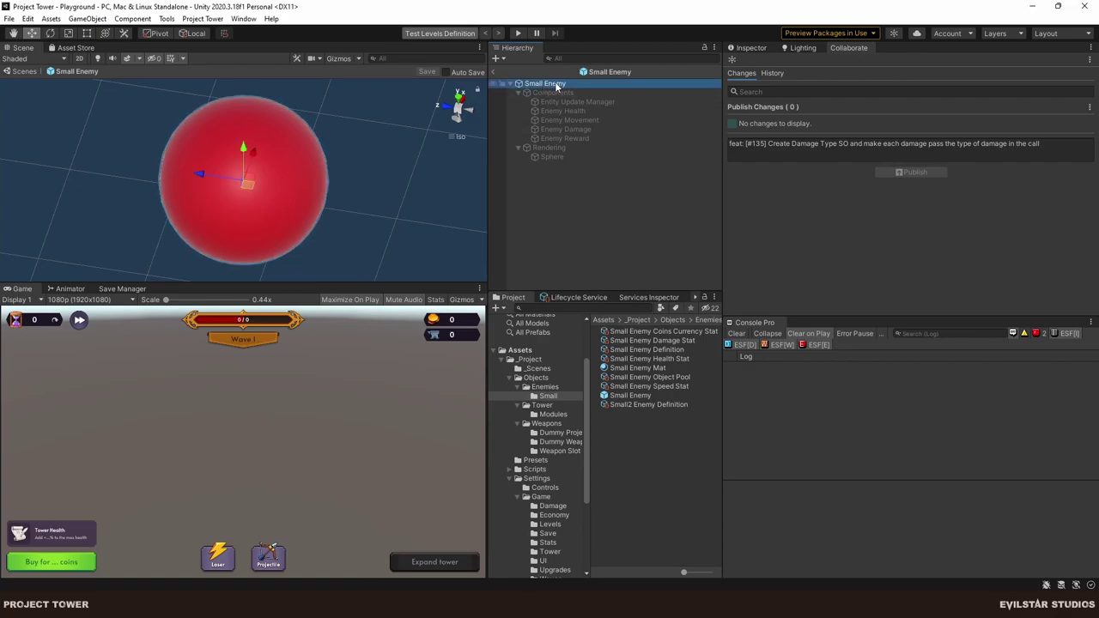
pyautogui.click(760, 52)
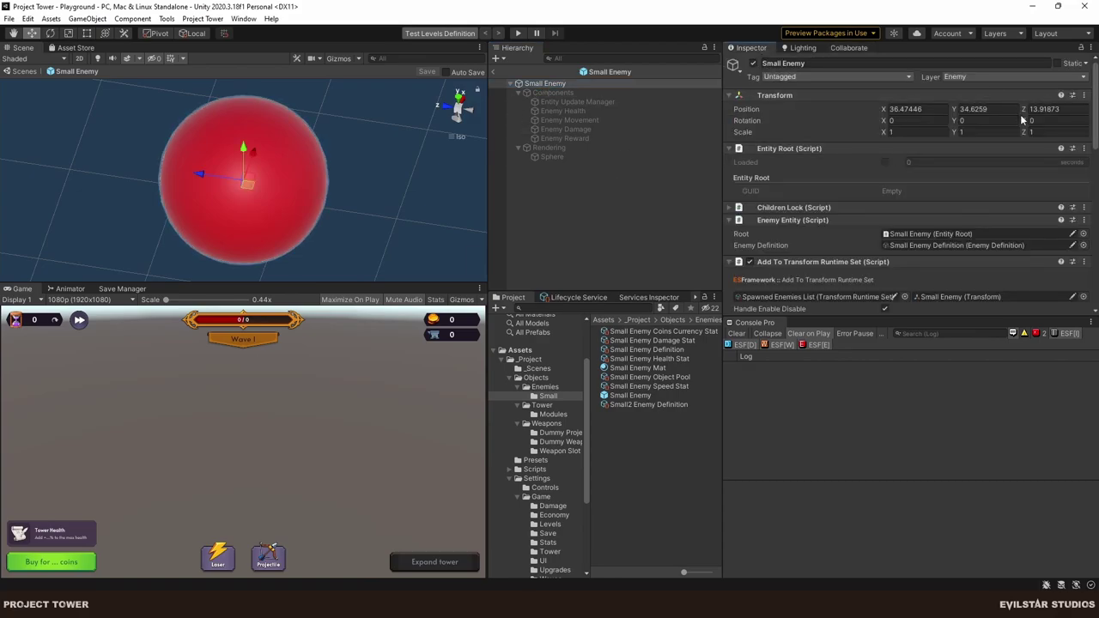
pyautogui.moveTo(1092, 114); pyautogui.dragTo(1092, 190)
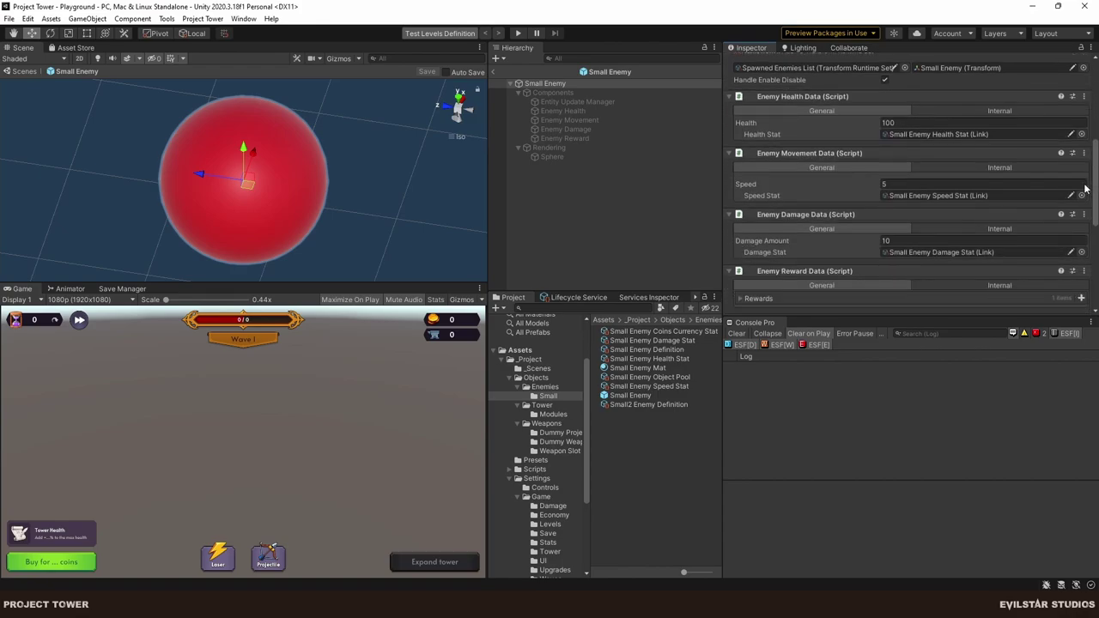
pyautogui.click(899, 182)
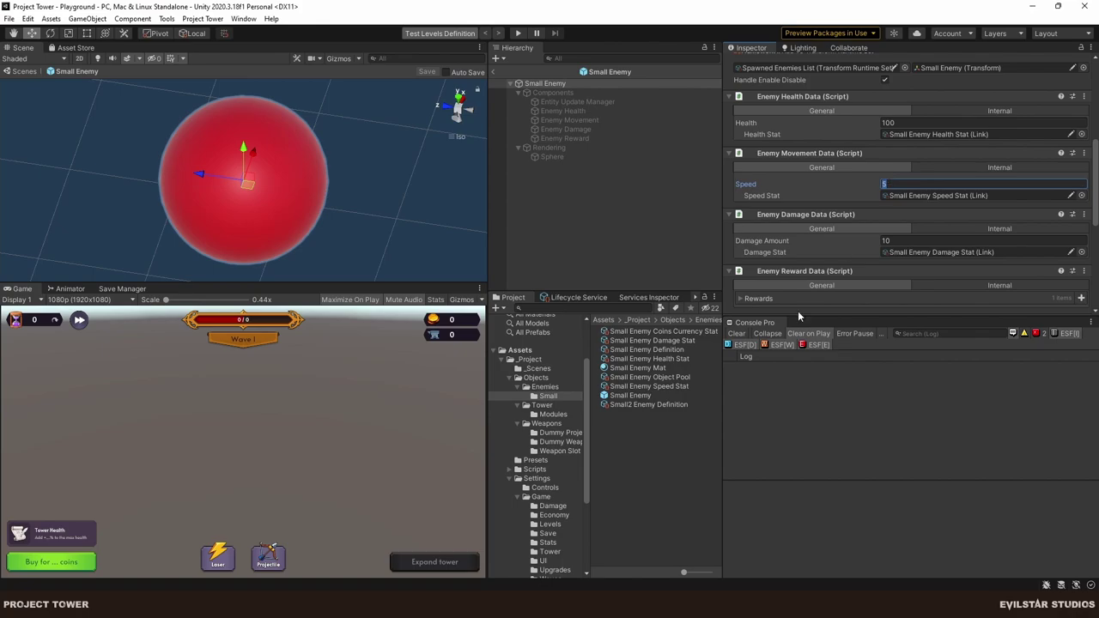
# Review Health 100 and Damage Amount 10 in a taller panel, then select the Sphere child.
pyautogui.scroll(-6, 894, 178)
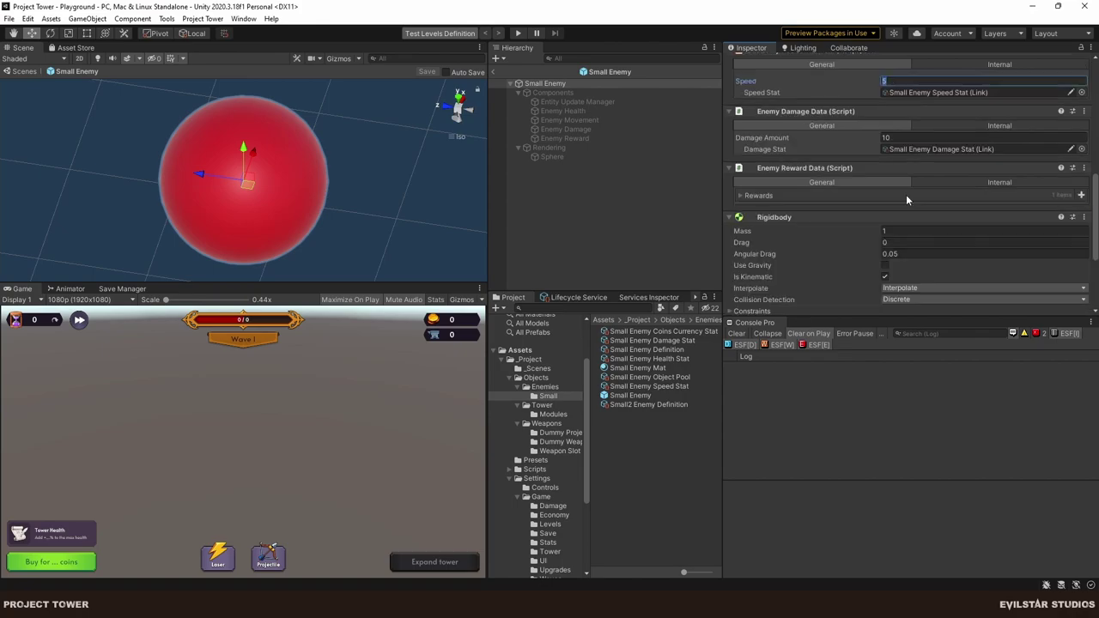
pyautogui.scroll(5, 893, 189)
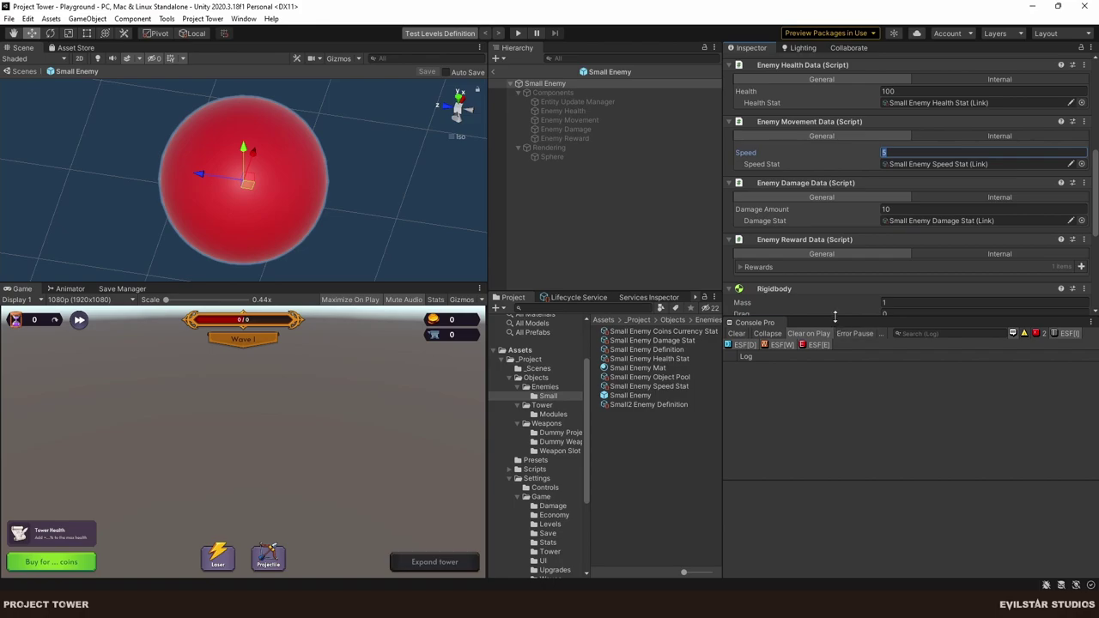
pyautogui.moveTo(838, 316); pyautogui.dragTo(828, 454)
pyautogui.scroll(5, 807, 248)
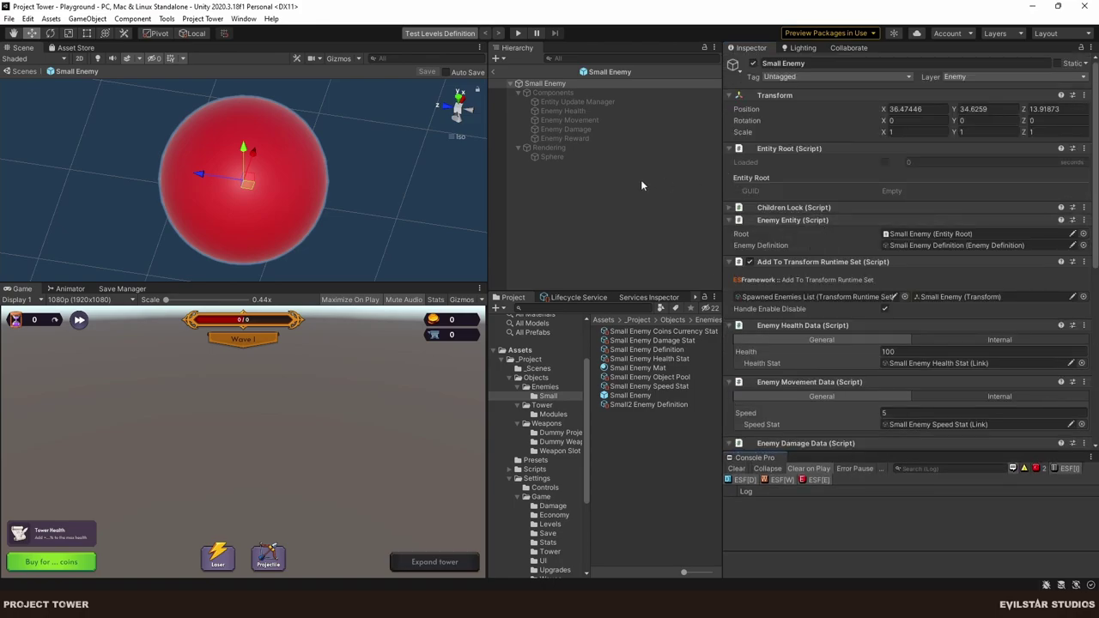
pyautogui.click(566, 221)
pyautogui.click(561, 158)
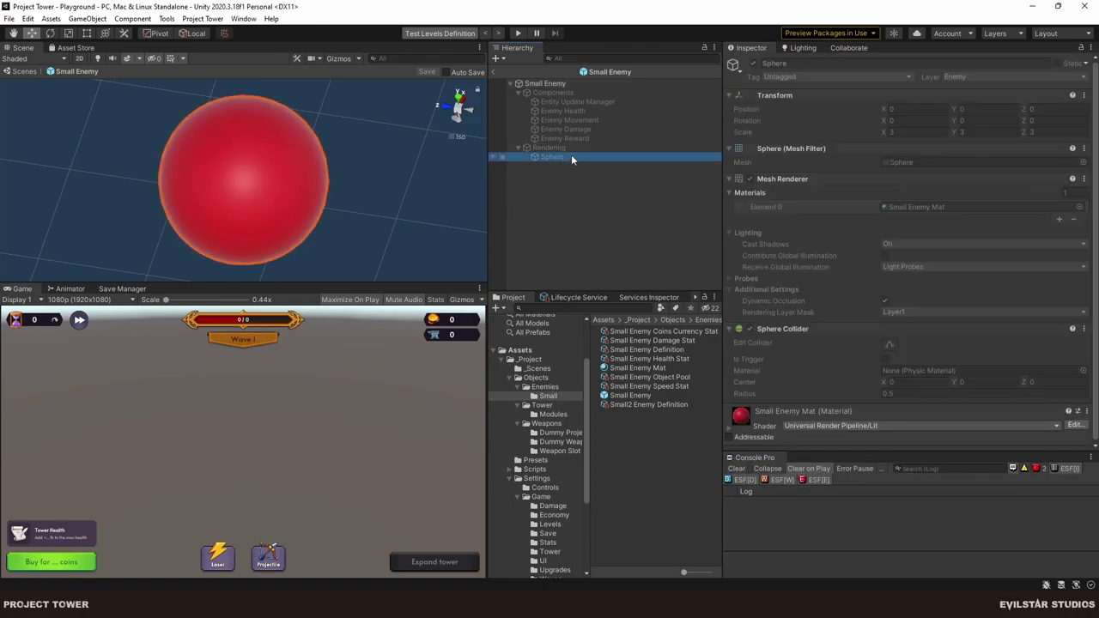
# Unlock the Small Enemy prefab's child objects and select the Sphere.
pyautogui.click(544, 83)
pyautogui.rightClick(793, 212)
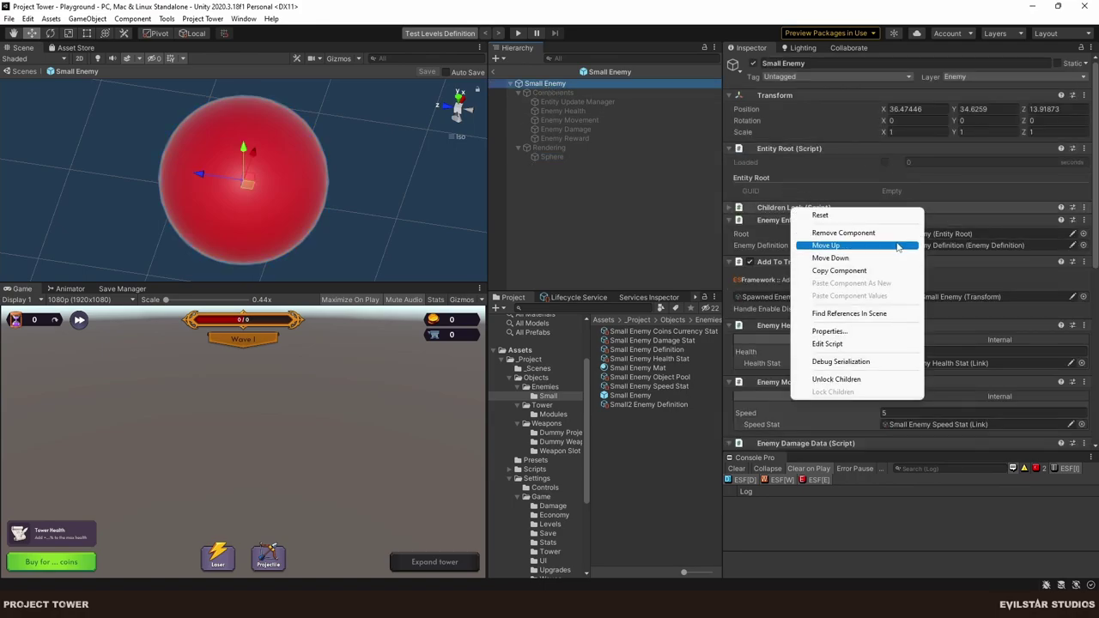
pyautogui.click(859, 375)
pyautogui.click(553, 156)
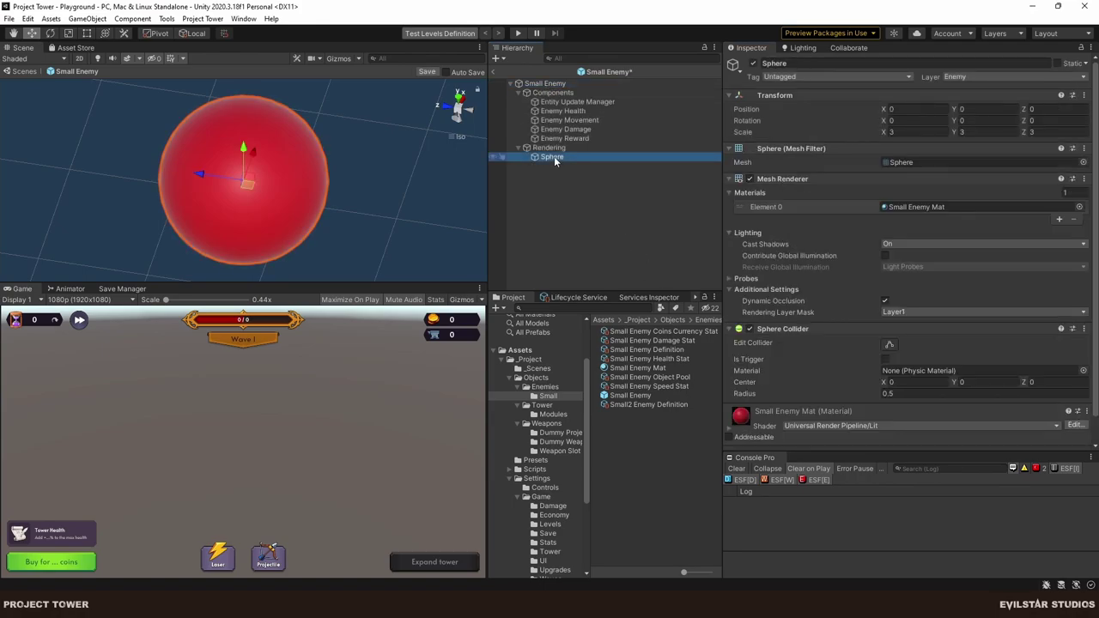
# Set the Sphere's Transform Scale to 1, 1, 1, then reselect the Small Enemy root.
pyautogui.click(911, 131)
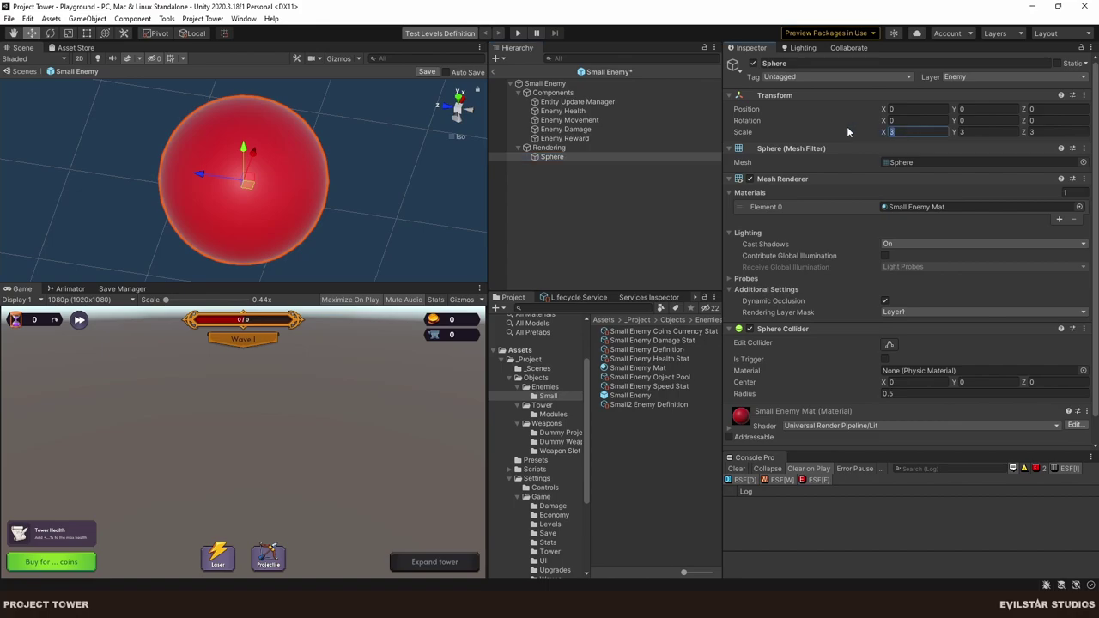
pyautogui.write('1')
pyautogui.press('Tab')
pyautogui.write('1')
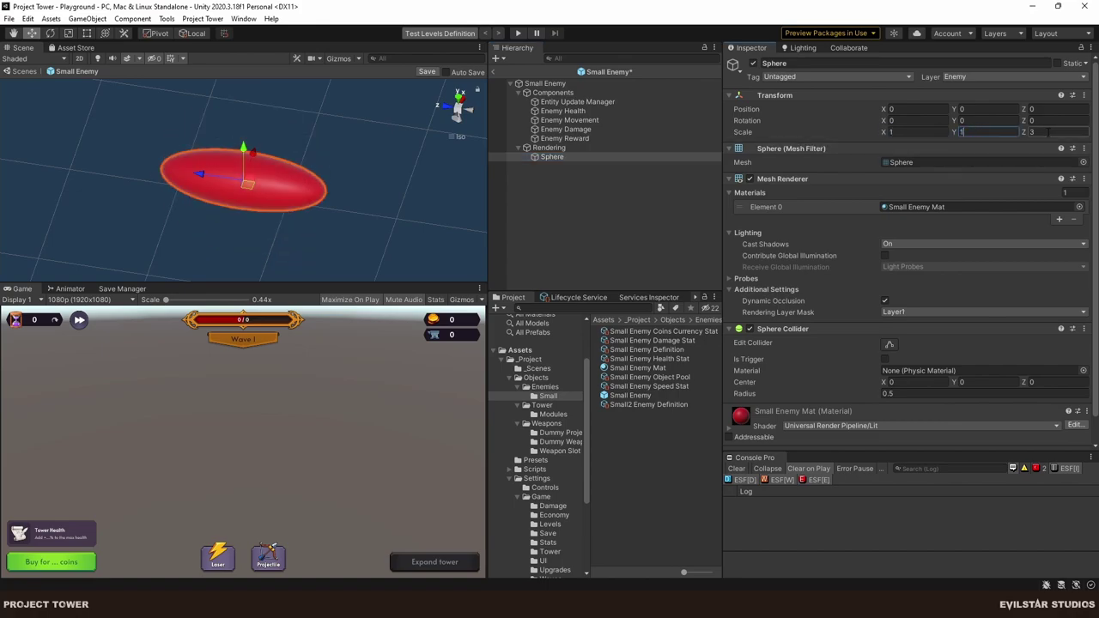
pyautogui.press('Tab')
pyautogui.write('1')
pyautogui.click(605, 215)
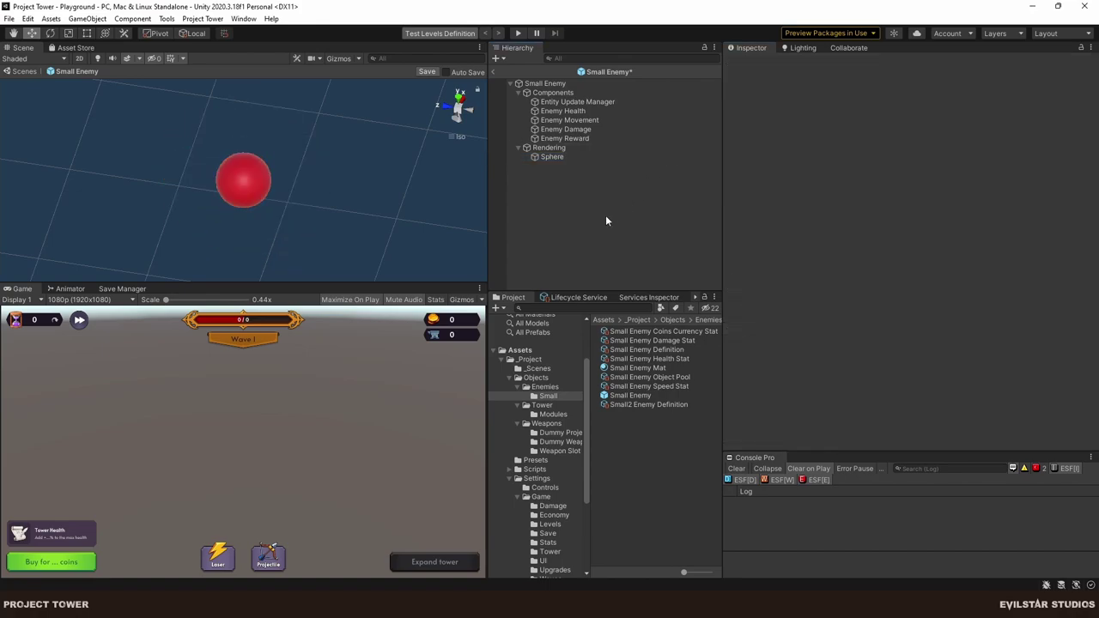
pyautogui.click(558, 157)
pyautogui.click(561, 179)
pyautogui.click(536, 82)
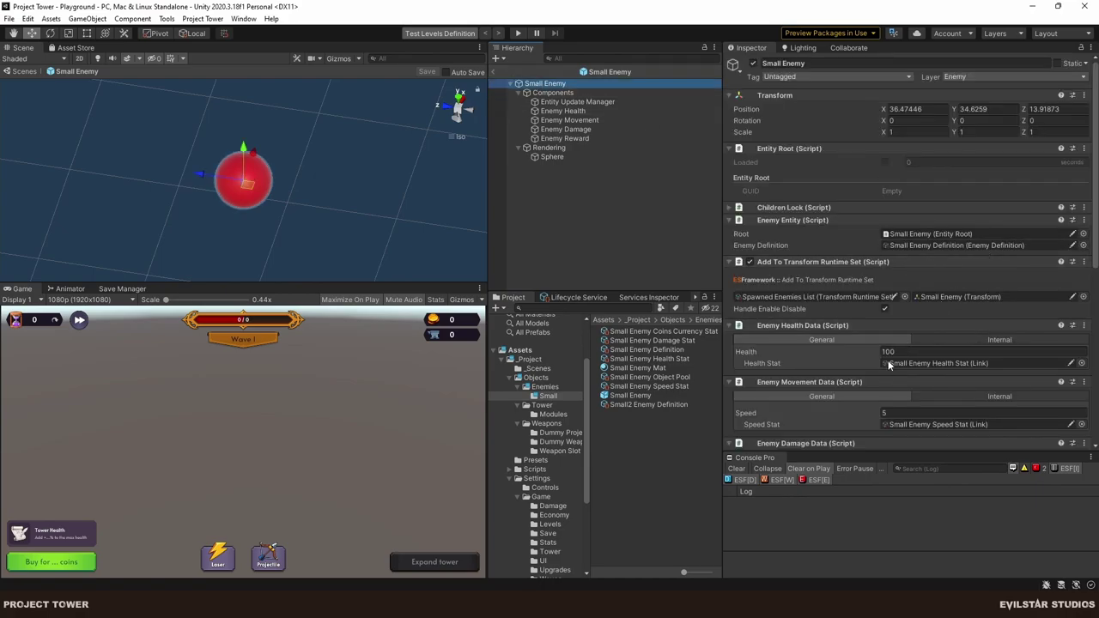
# Set the Enemy Health Data Health value to 10.
pyautogui.click(882, 351)
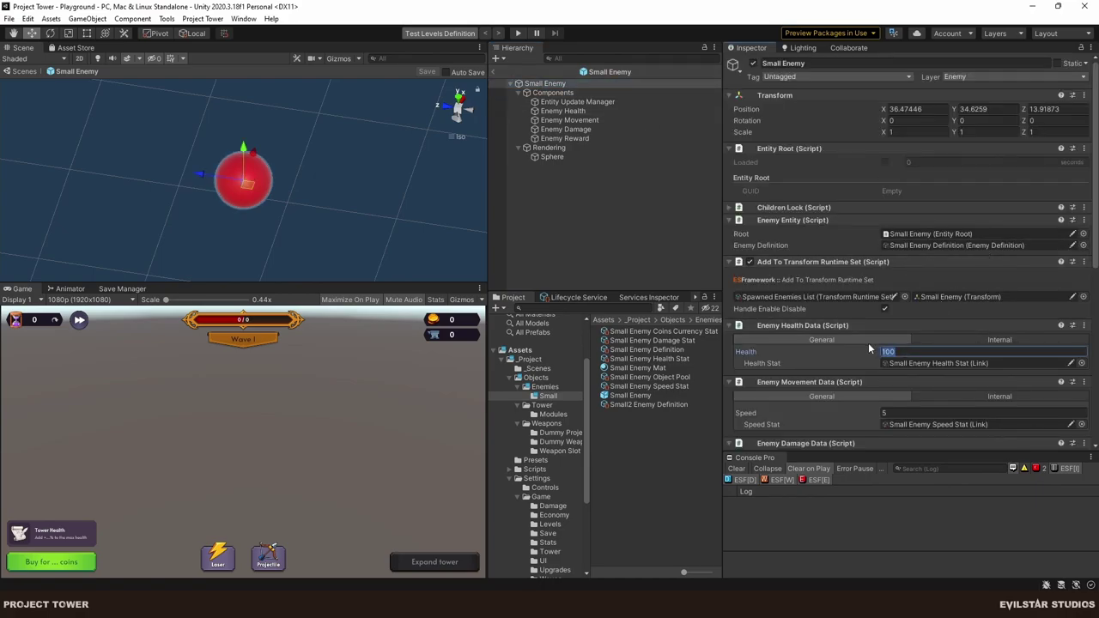
pyautogui.write('10')
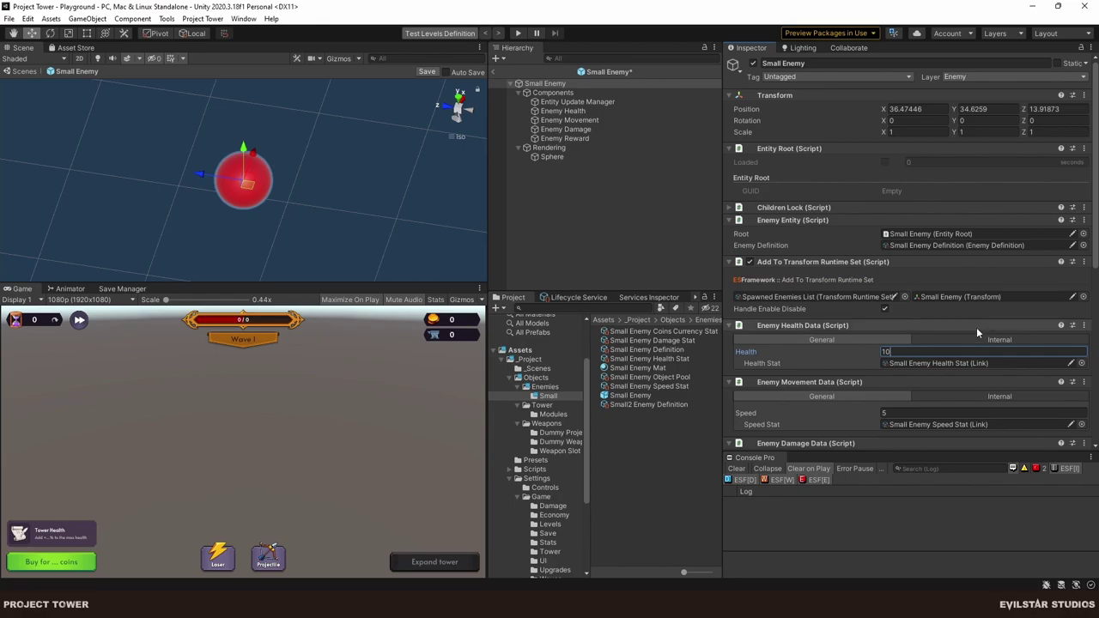
pyautogui.scroll(-5, 950, 306)
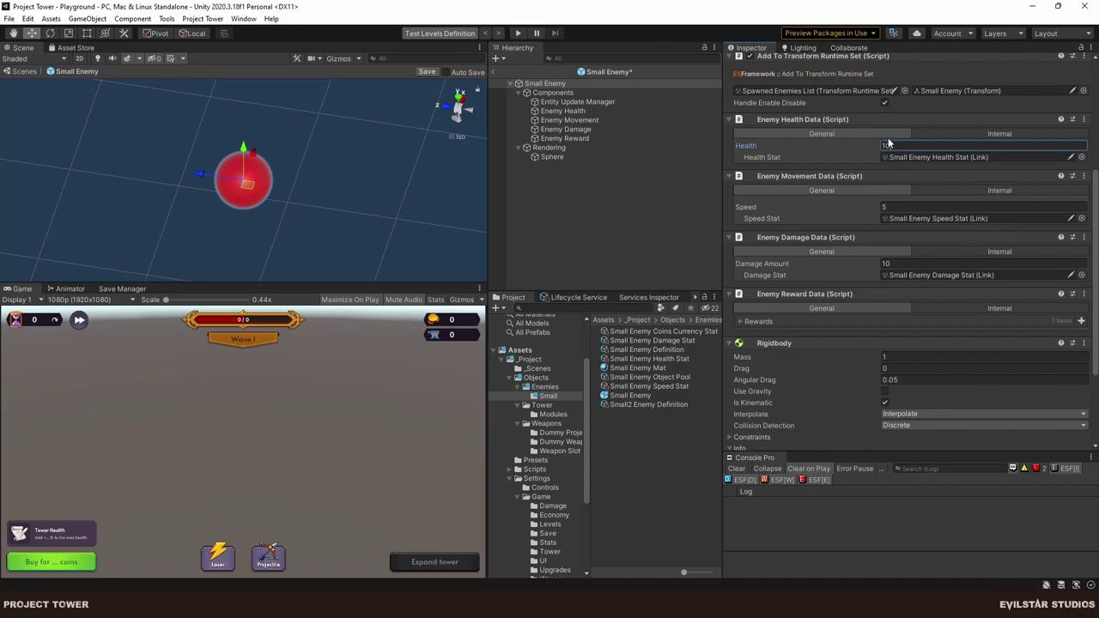
pyautogui.press('Return')
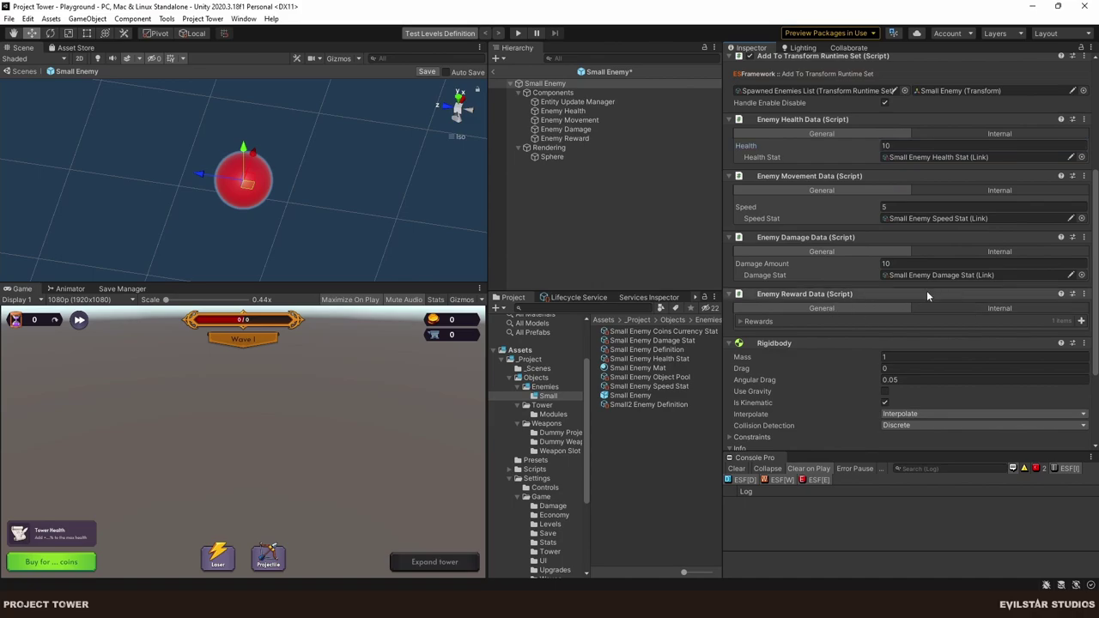
# Set the Rewards coin Amount to 1 and save the Small Enemy prefab.
pyautogui.click(753, 322)
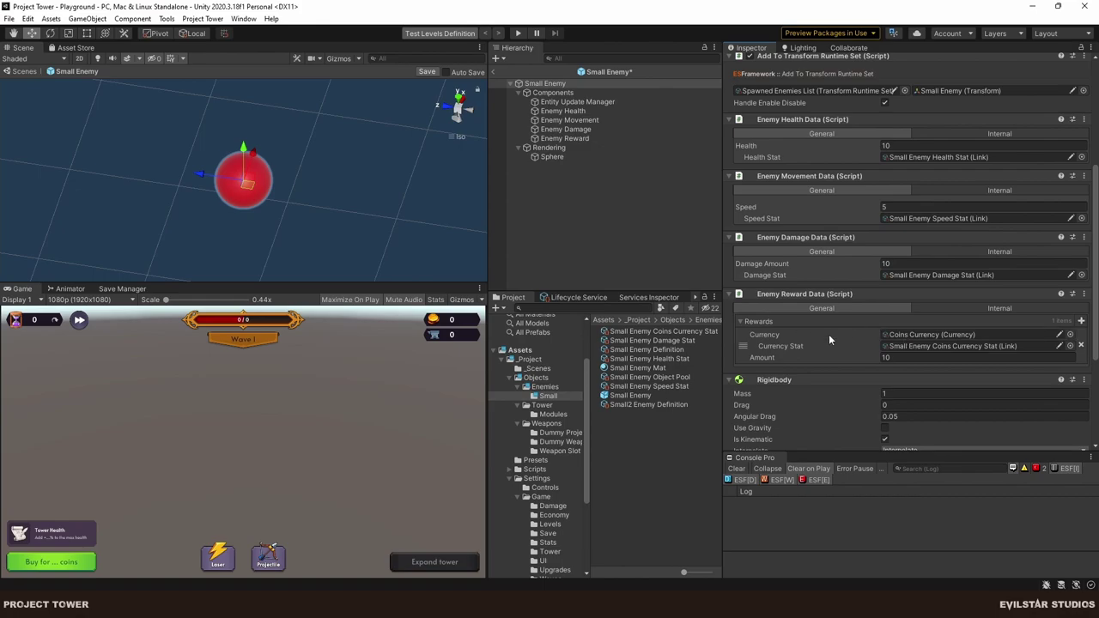
pyautogui.scroll(-3, 848, 357)
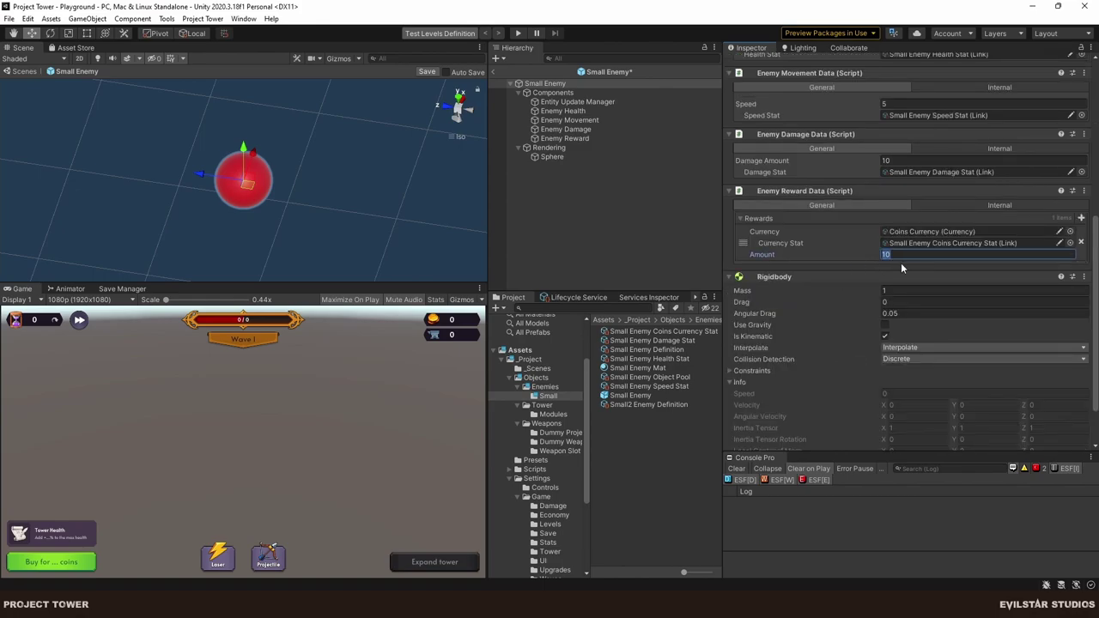
pyautogui.write('1')
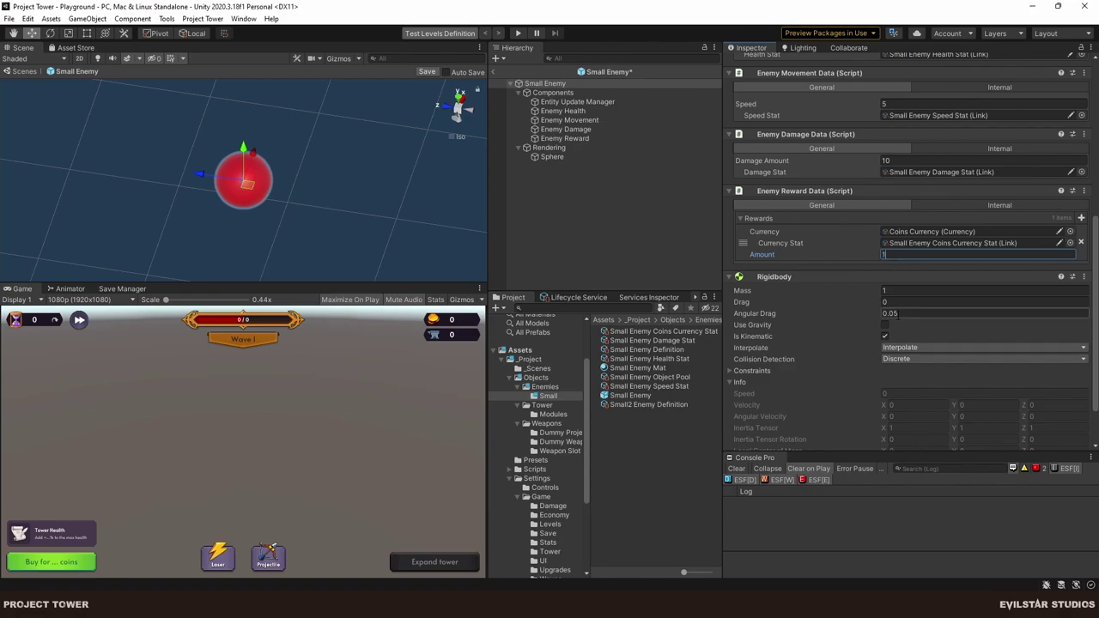
pyautogui.scroll(9, 837, 254)
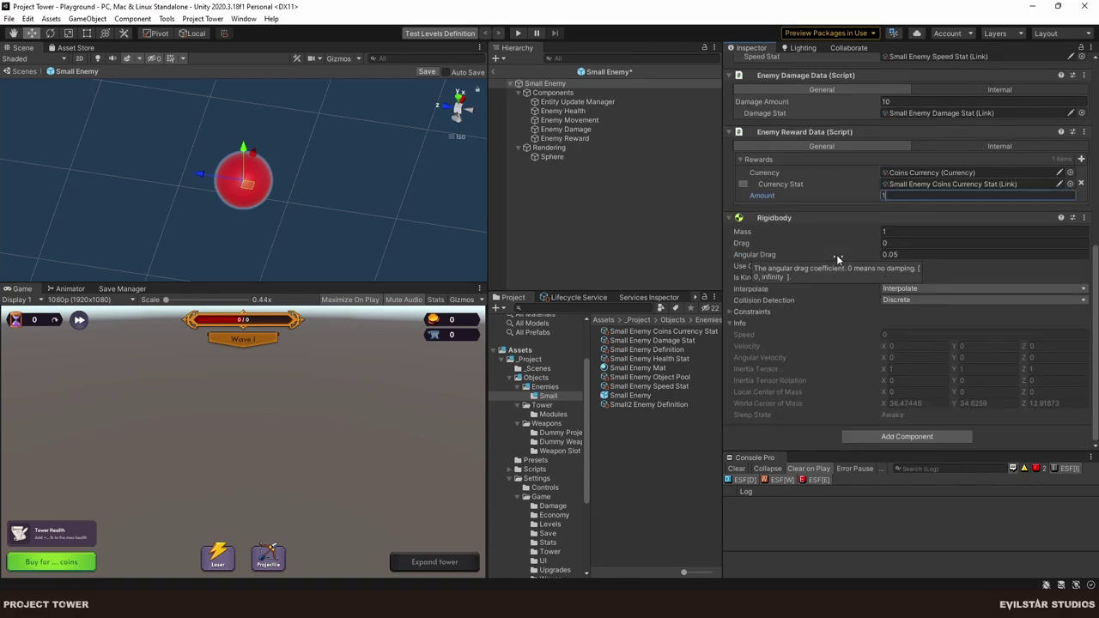
pyautogui.click(625, 213)
pyautogui.hotkey('ctrl', 's')
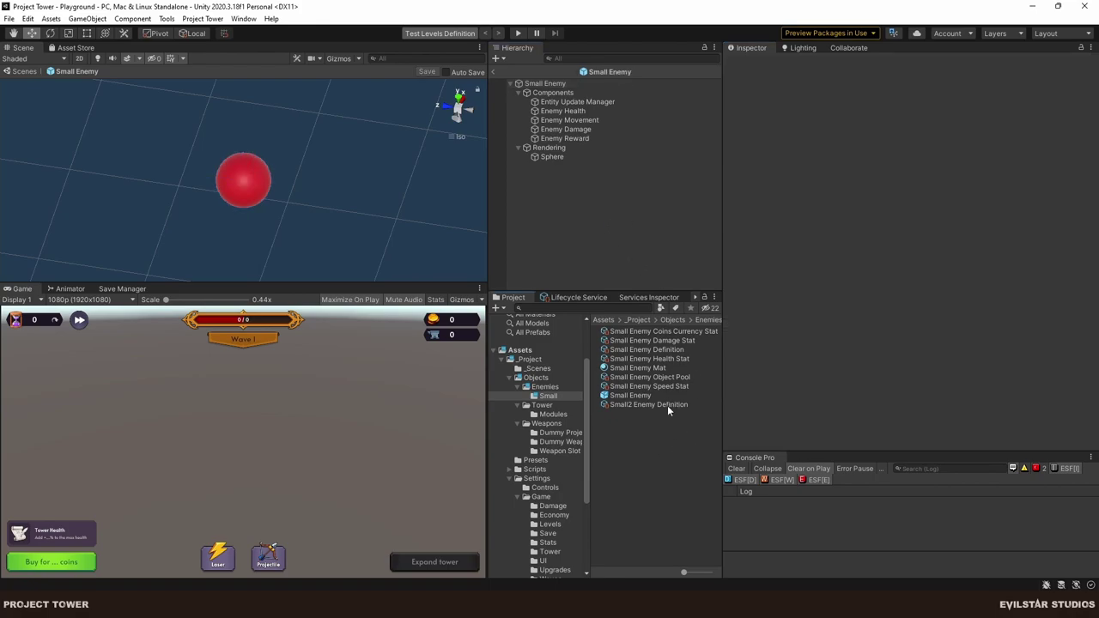
# Return to the Playground scene and open Project Tower's Levels Editor.
pyautogui.click(494, 71)
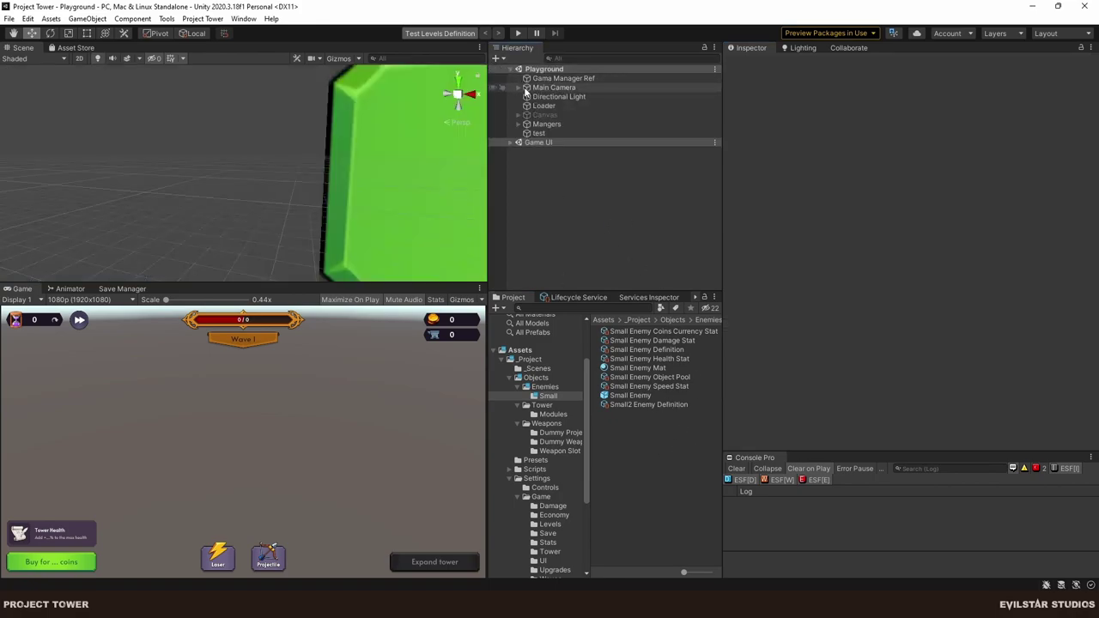
pyautogui.click(649, 405)
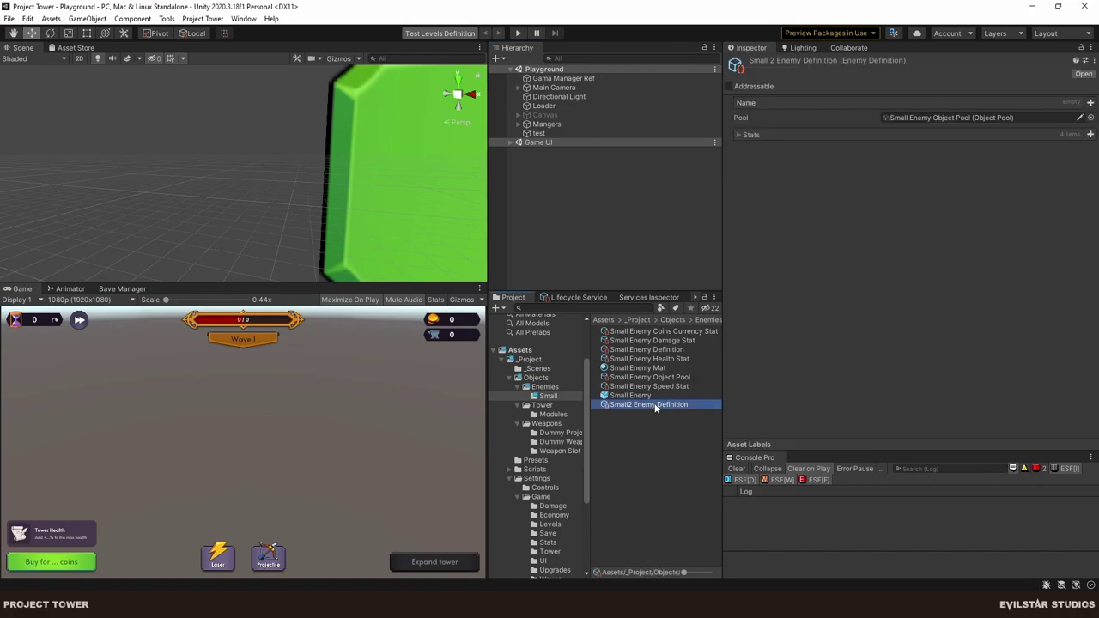
pyautogui.click(206, 18)
pyautogui.click(222, 42)
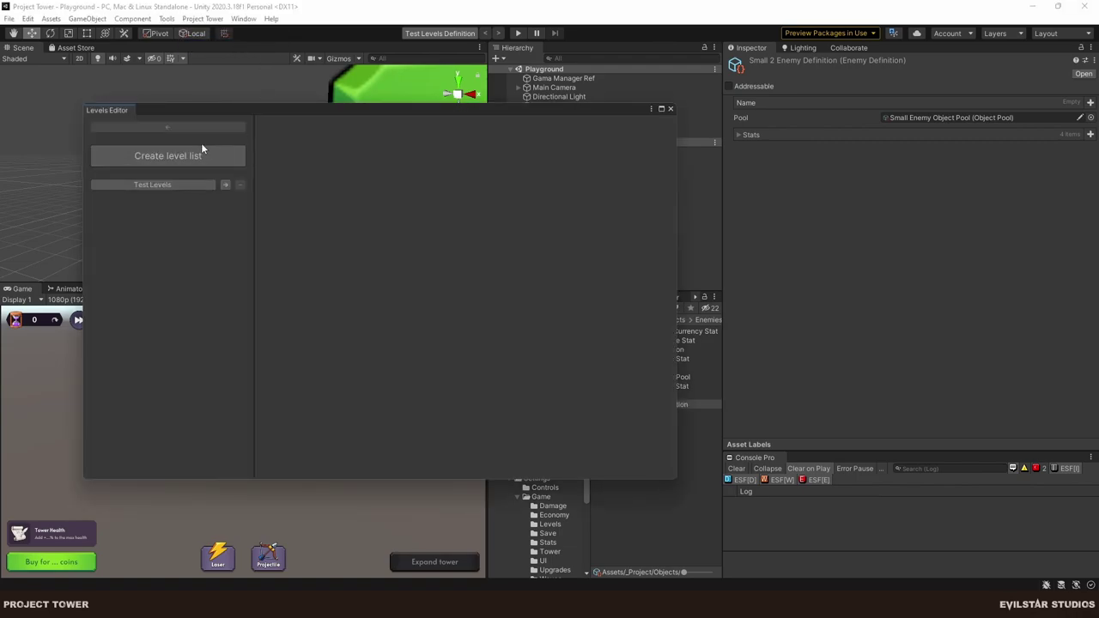
# Browse Test Levels and inspect the enemies in Level 2's Waves 1, 2 and 3.
pyautogui.click(225, 186)
pyautogui.click(156, 197)
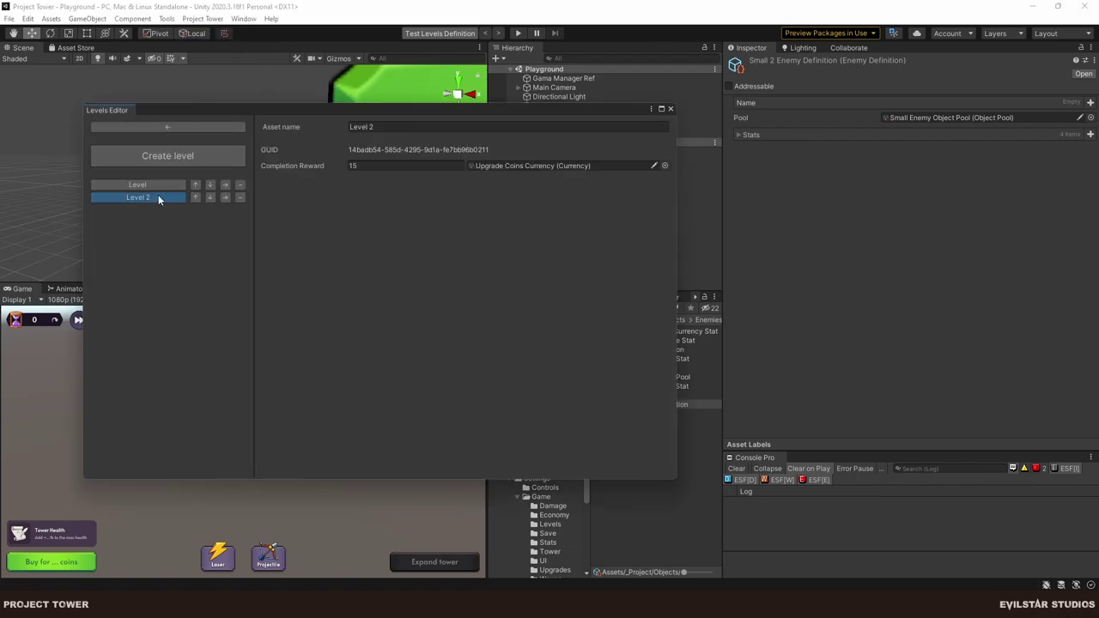
pyautogui.click(227, 198)
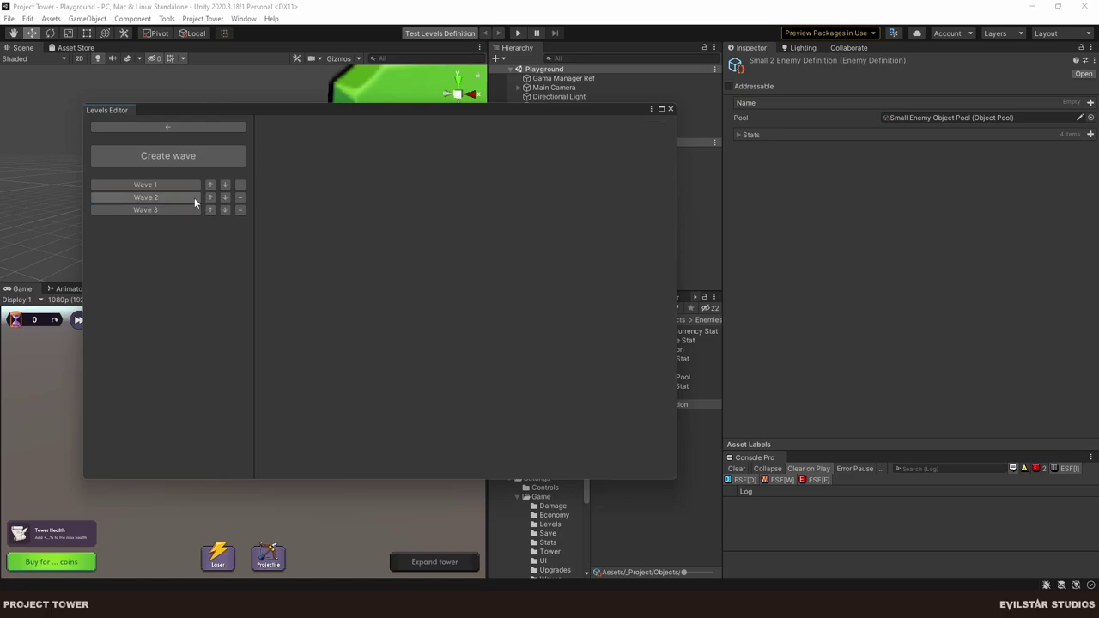
pyautogui.click(169, 186)
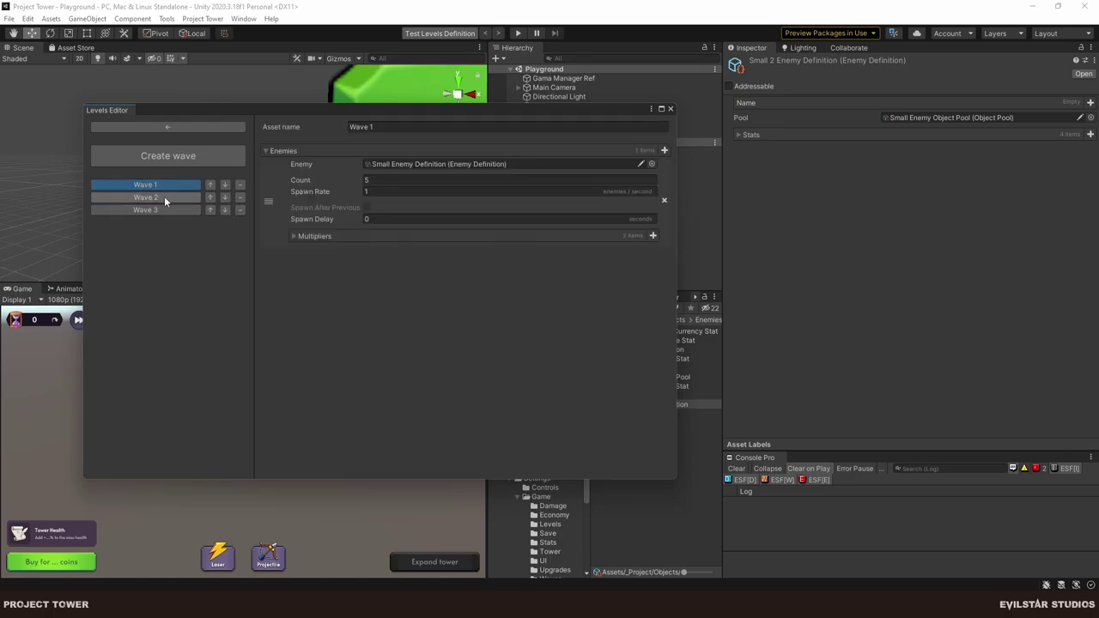
pyautogui.click(164, 196)
pyautogui.click(161, 211)
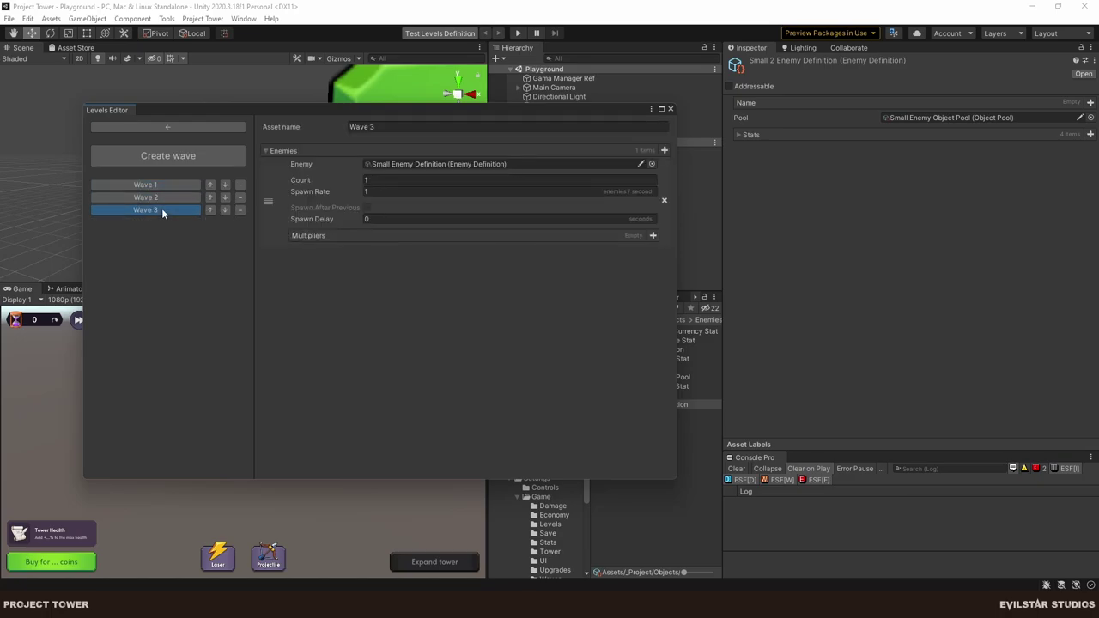
pyautogui.click(176, 127)
# In the first Level's Wave, switch the second entry to Small Enemy Definition, remove it, and expand Multipliers.
pyautogui.click(227, 185)
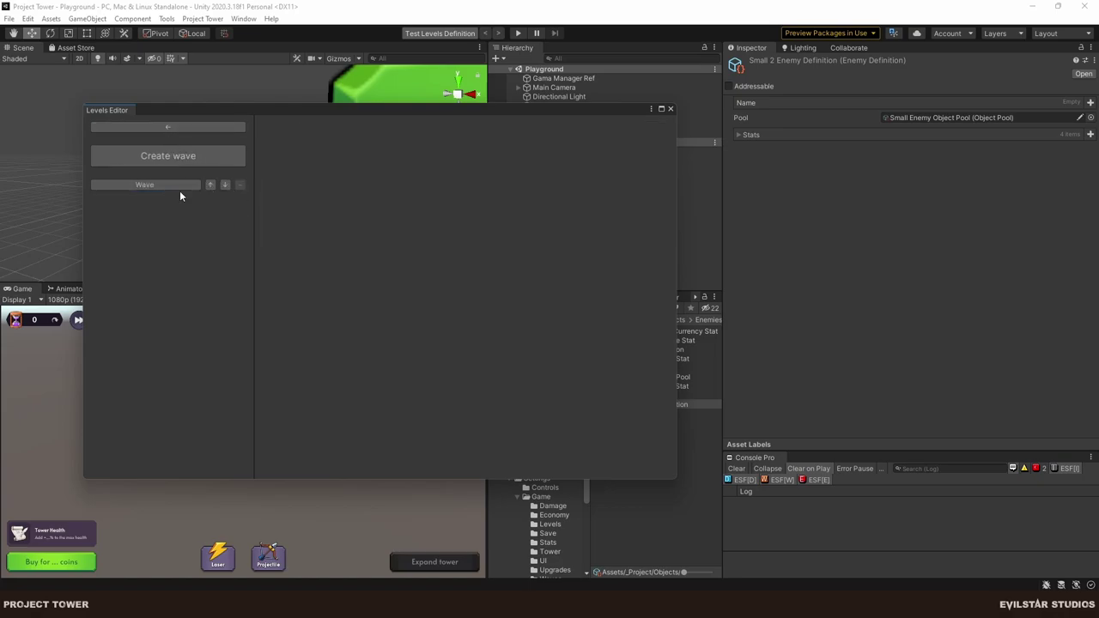
pyautogui.click(176, 188)
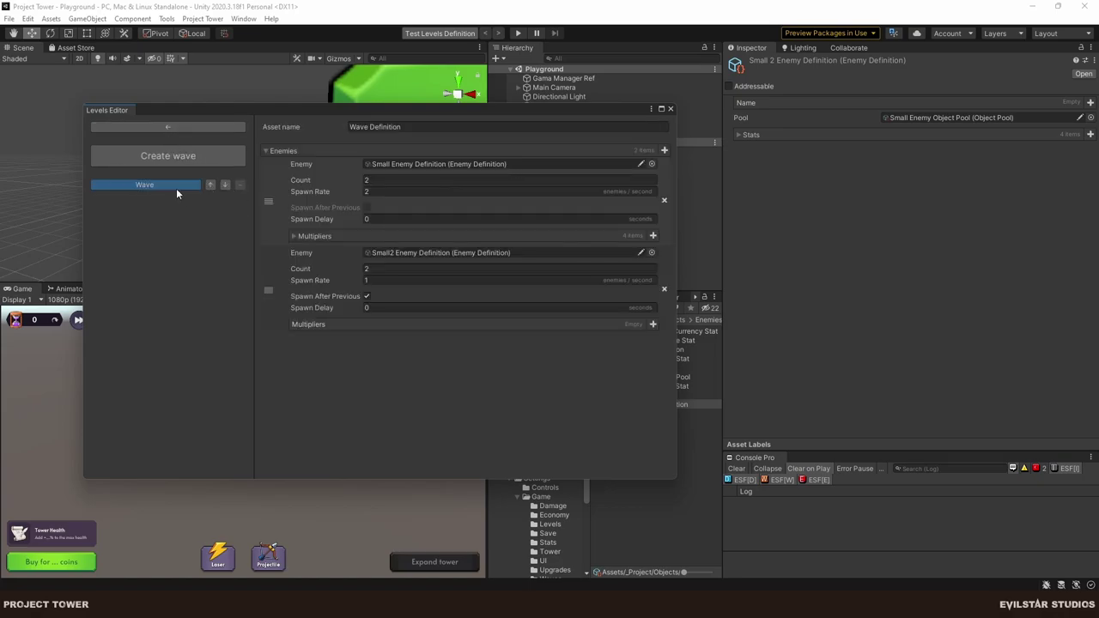
pyautogui.click(651, 256)
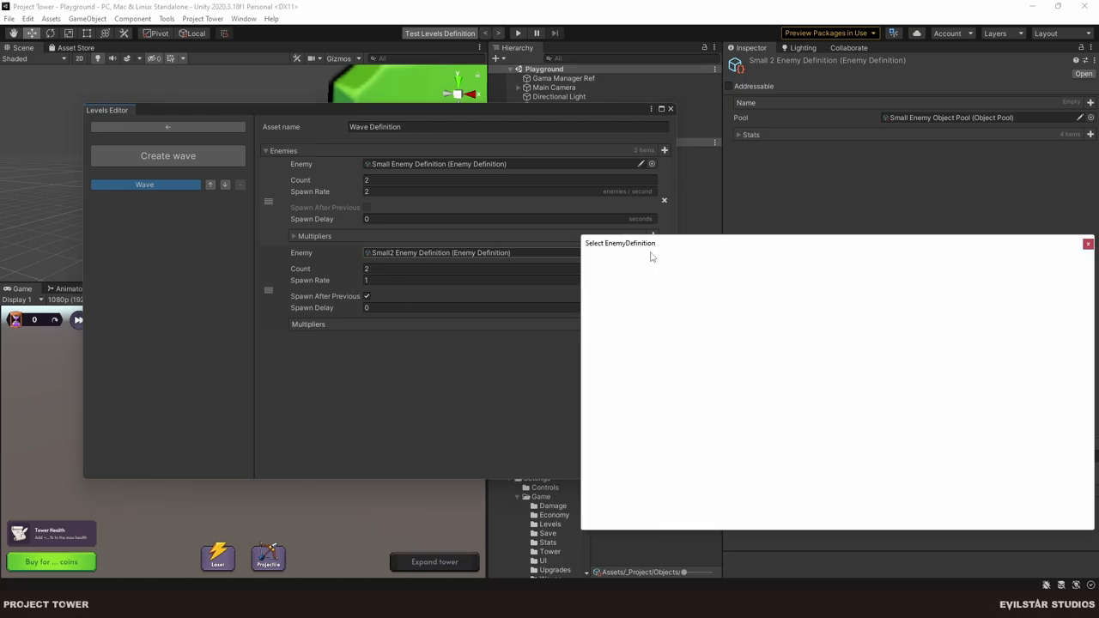
pyautogui.press('Up')
pyautogui.press('Return')
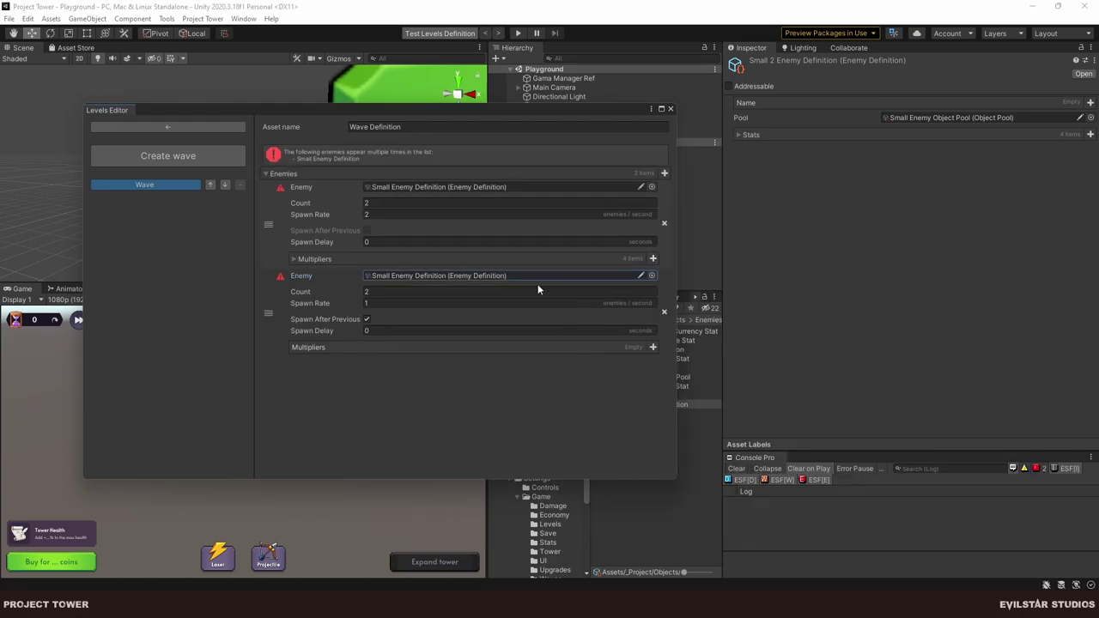
pyautogui.click(663, 312)
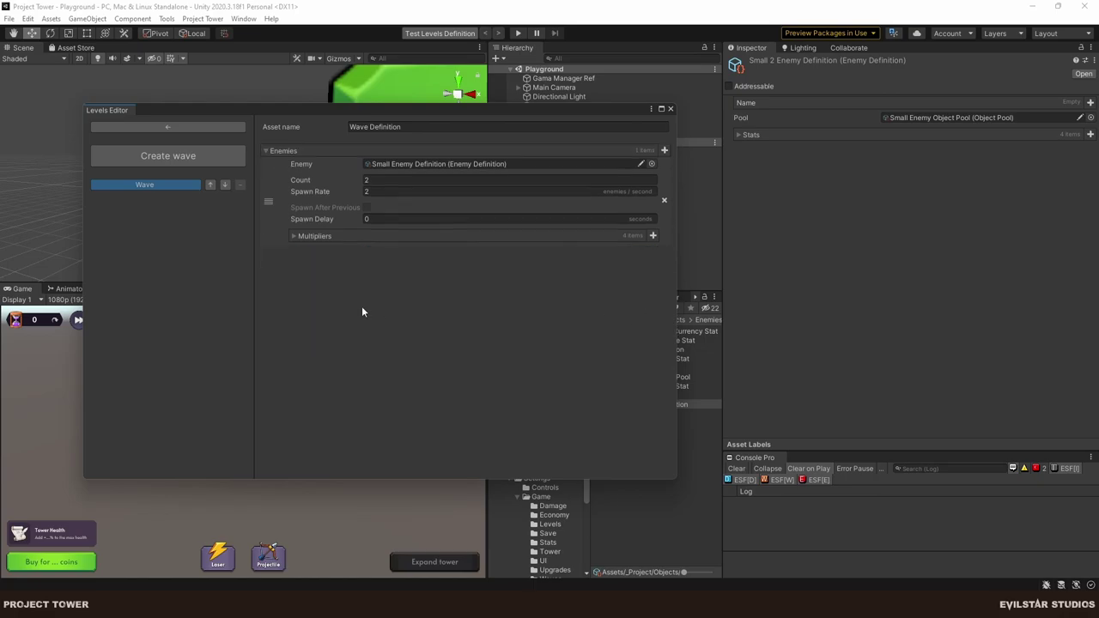
pyautogui.click(311, 240)
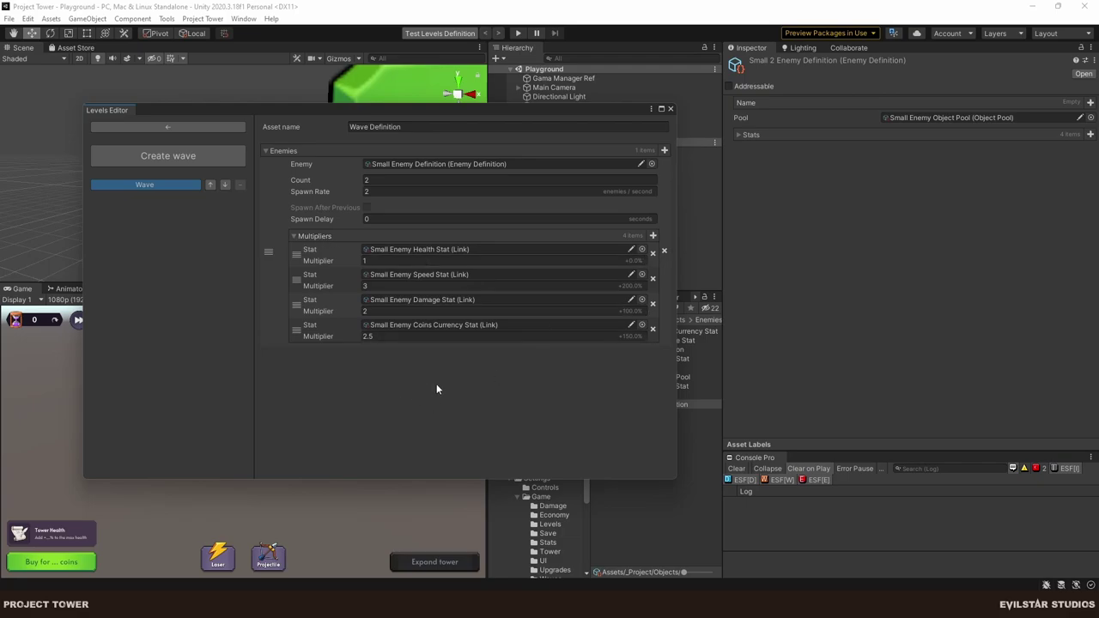
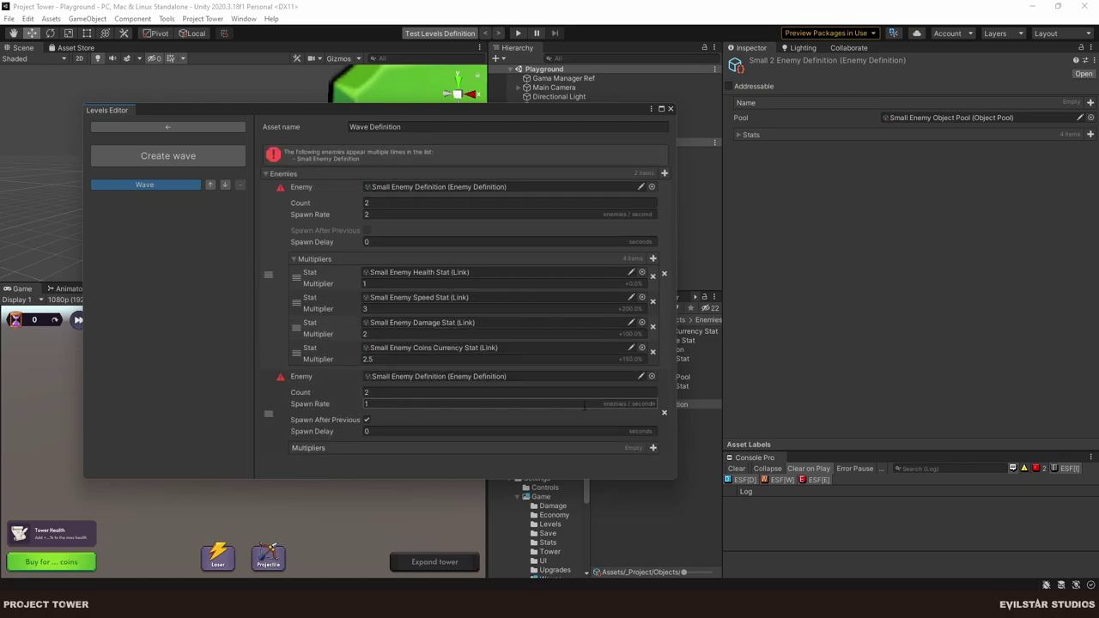
# Drop the second Small Enemy entry from the wave, then delete the Small2 Enemy Definition asset.
pyautogui.click(666, 414)
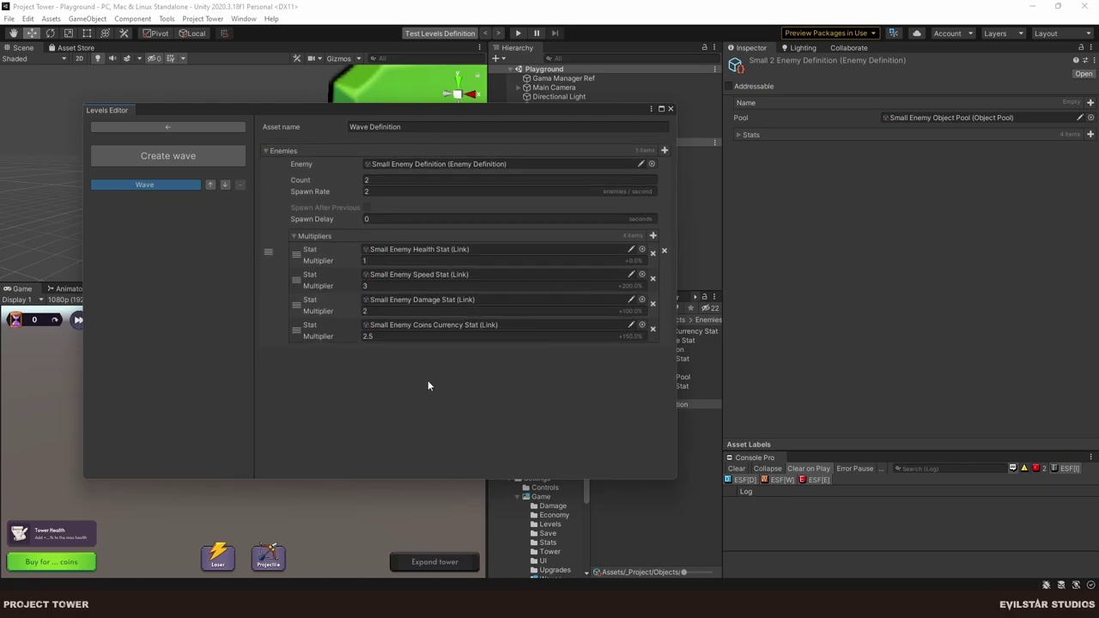
pyautogui.click(670, 109)
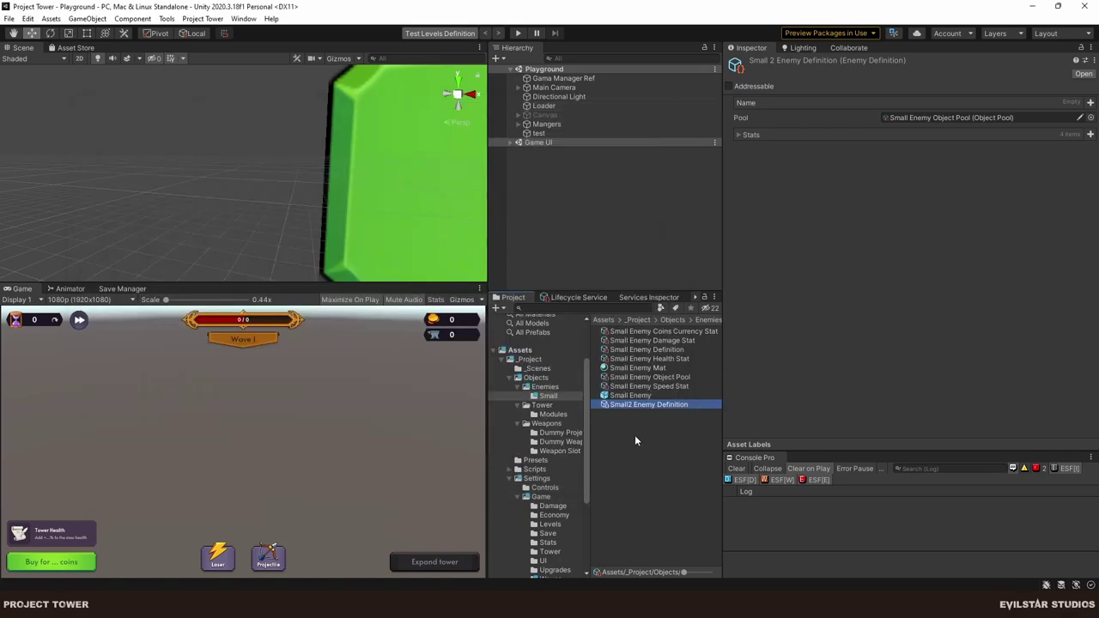
pyautogui.click(632, 404)
pyautogui.press('Delete')
pyautogui.press('Return')
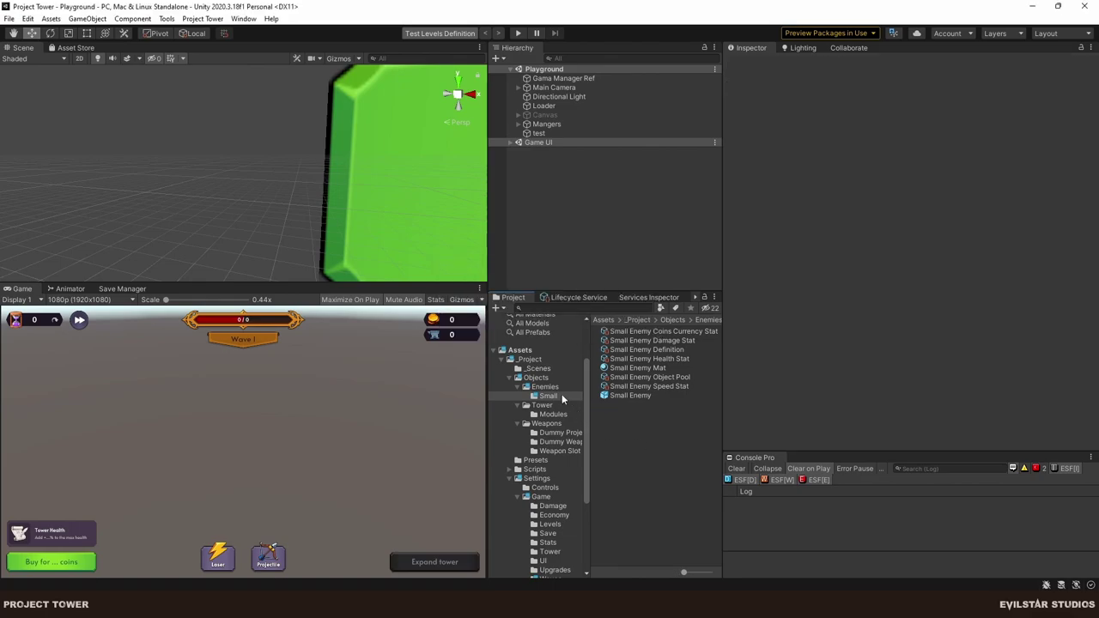
# Begin a new folder in Enemies, cancel it, and start Play mode to test the wave.
pyautogui.click(544, 386)
pyautogui.rightClick(545, 388)
pyautogui.click(634, 400)
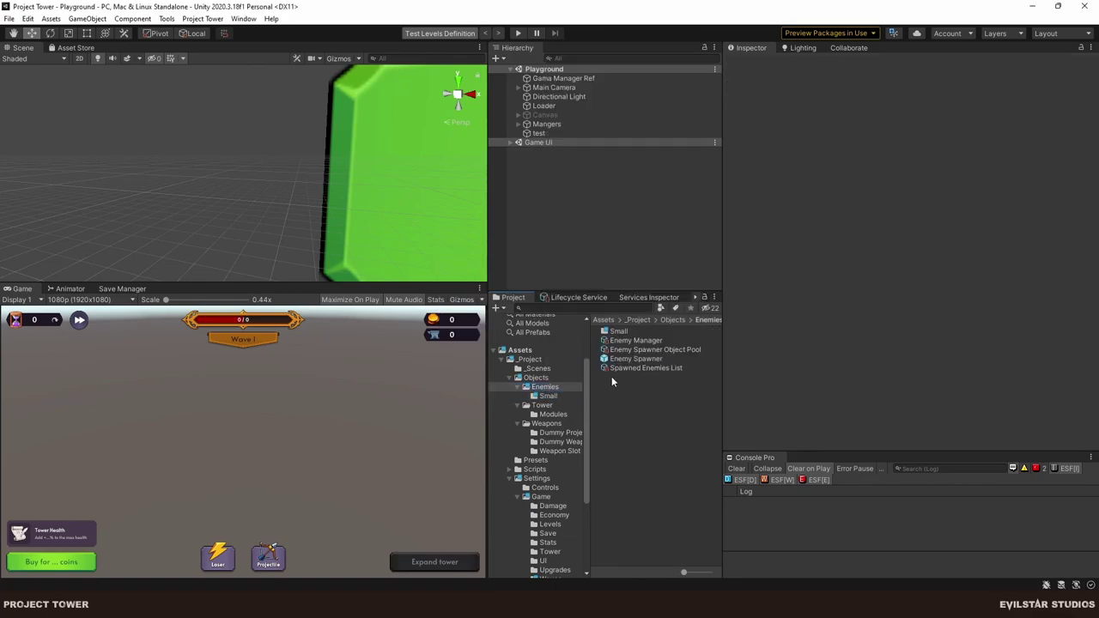
pyautogui.rightClick(624, 406)
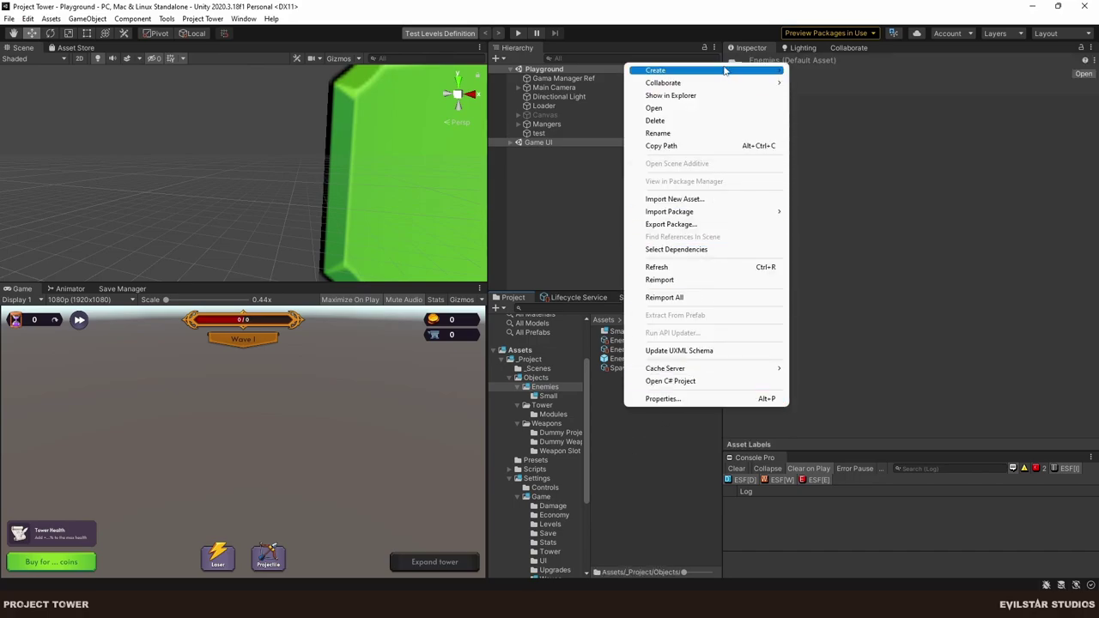
pyautogui.moveTo(652, 71)
pyautogui.click(847, 79)
pyautogui.write('Mediu')
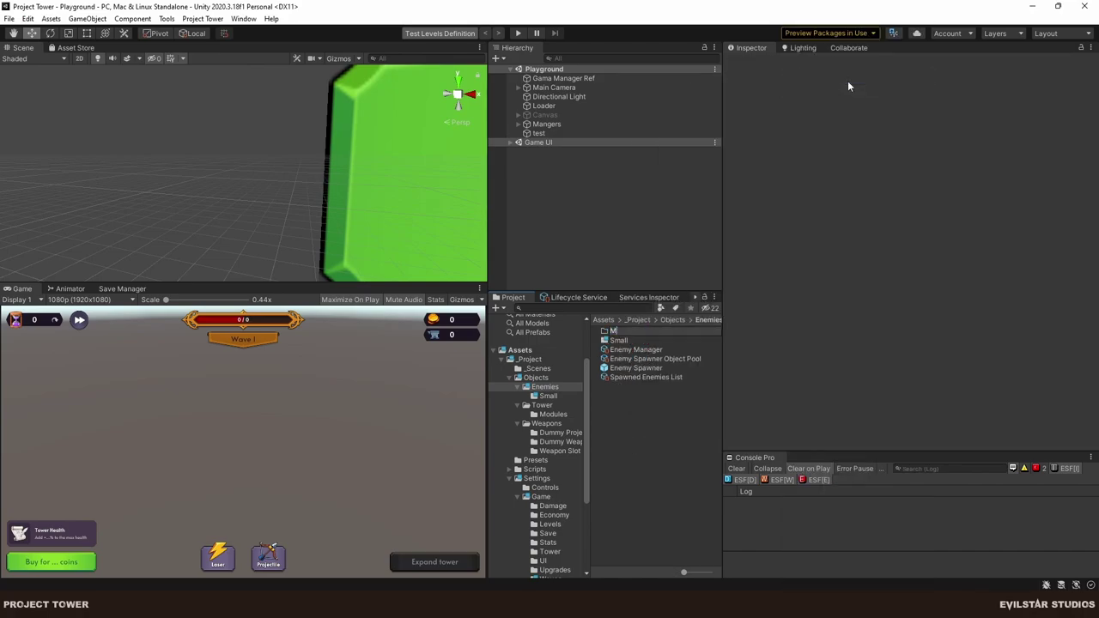
pyautogui.press('BackSpace')
pyautogui.press('BackSpace')
pyautogui.press('BackSpace')
pyautogui.press('BackSpace')
pyautogui.press('BackSpace')
pyautogui.click(654, 407)
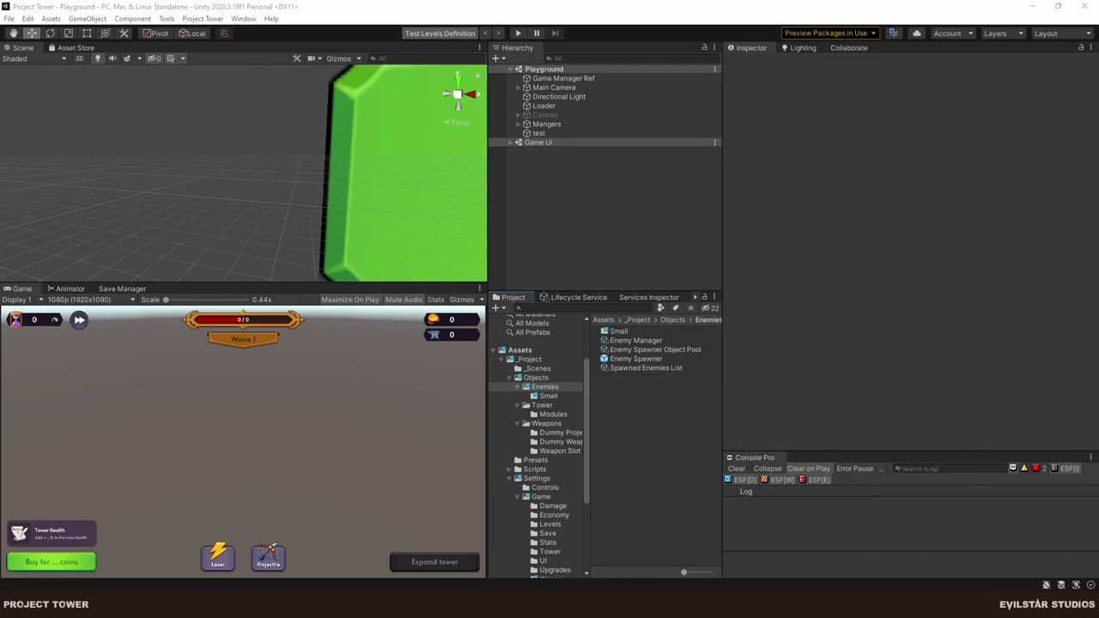
pyautogui.click(566, 211)
pyautogui.click(517, 32)
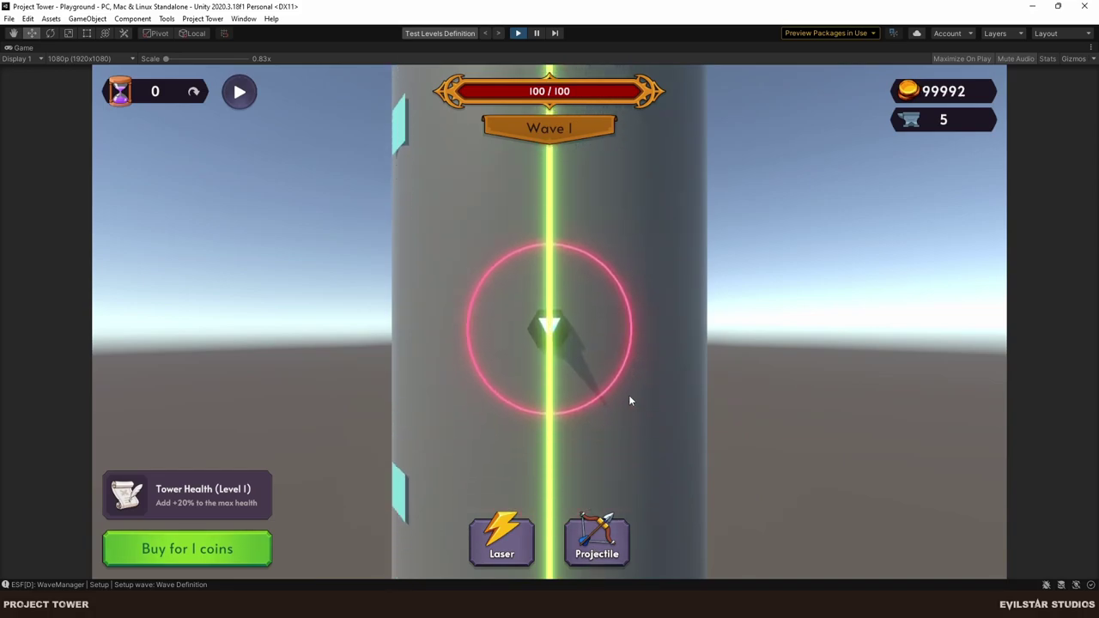
pyautogui.click(554, 228)
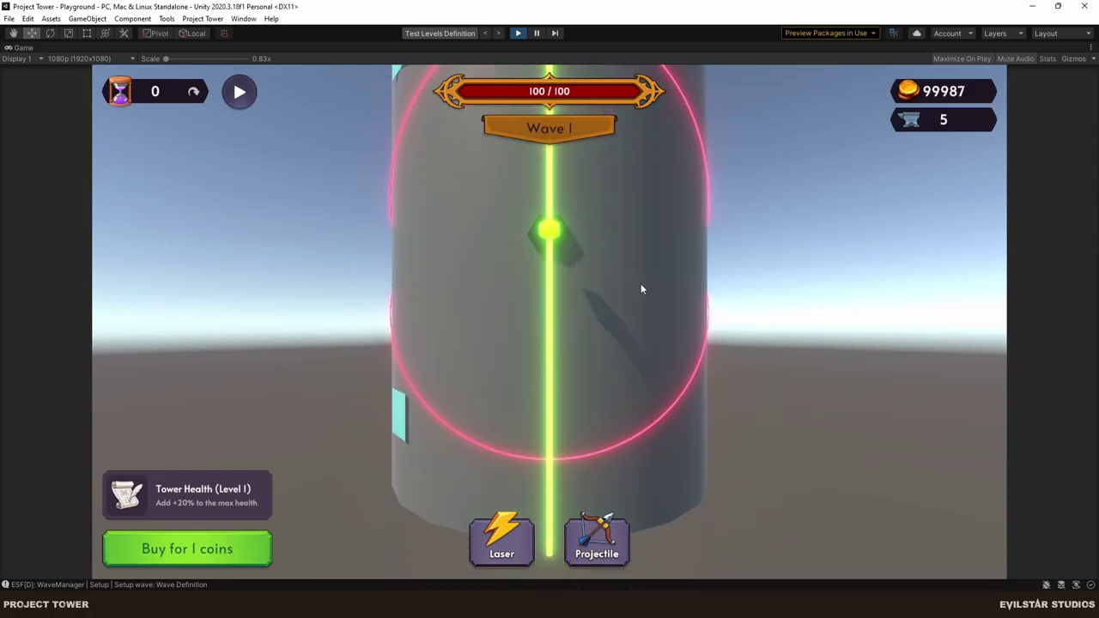
pyautogui.moveTo(641, 290); pyautogui.dragTo(756, 297)
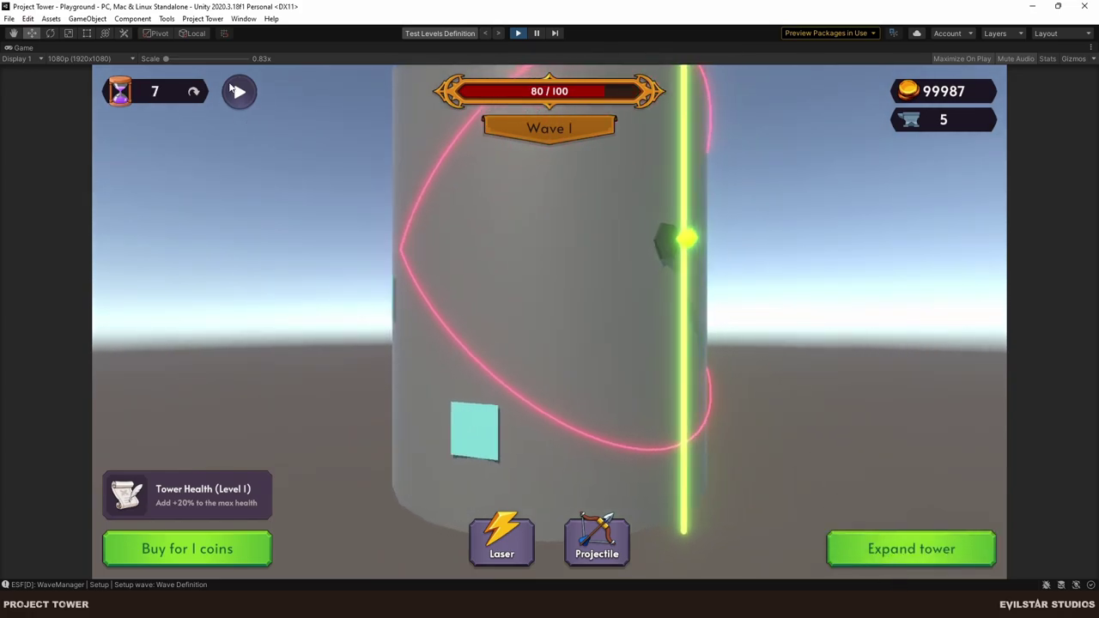
pyautogui.click(196, 92)
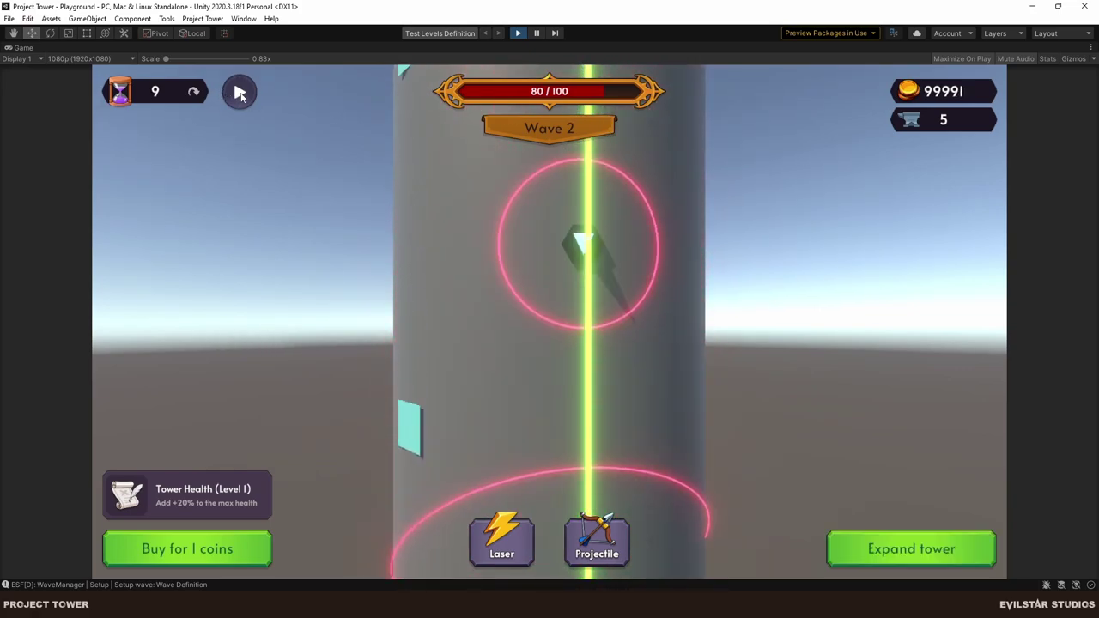
pyautogui.click(518, 34)
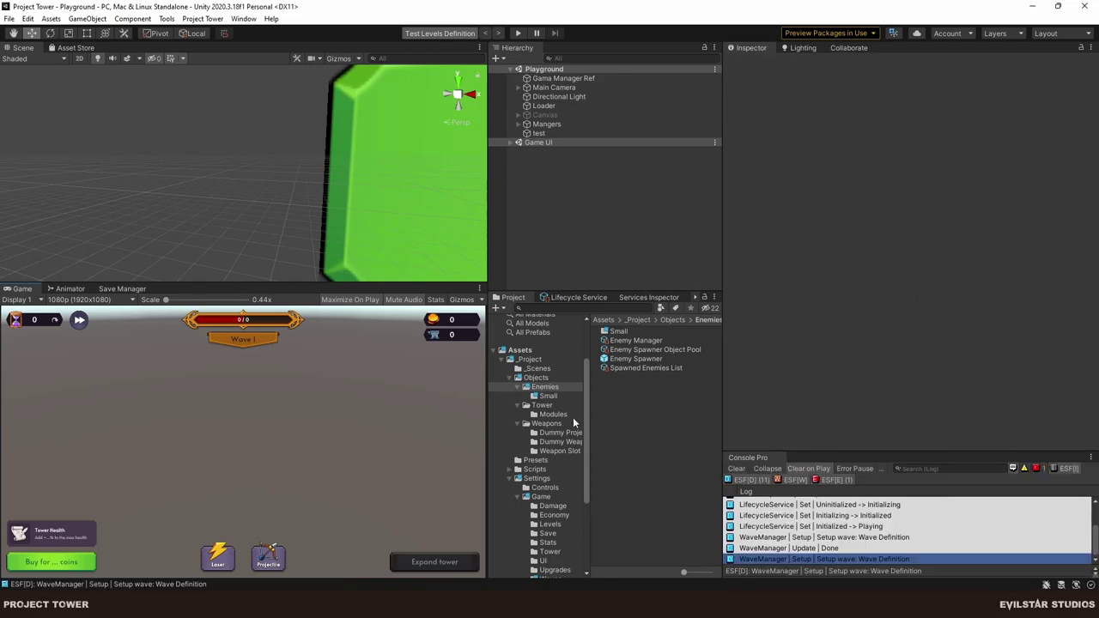
# Open the Dummy Projectile Weapon prefab from the projectile weapon folder.
pyautogui.click(557, 442)
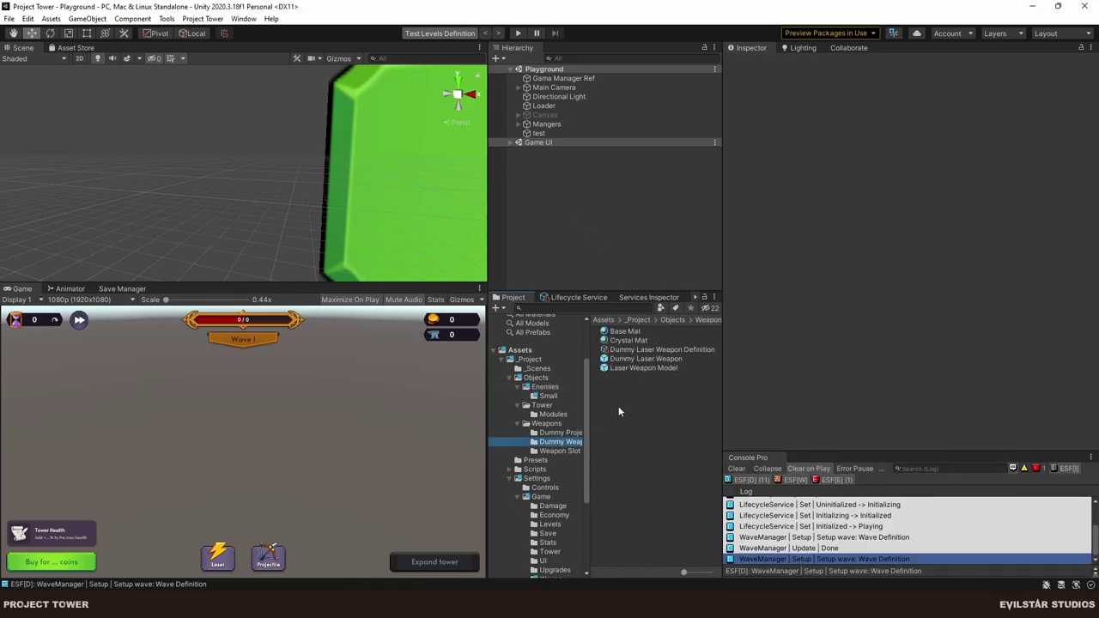
pyautogui.click(560, 433)
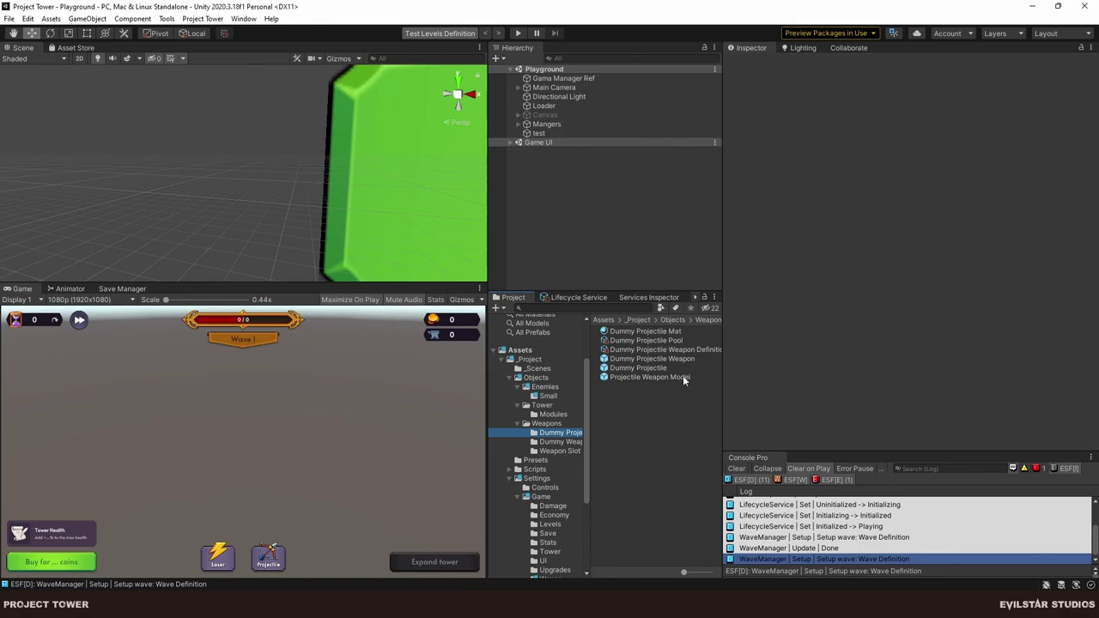
pyautogui.doubleClick(656, 367)
pyautogui.click(662, 358)
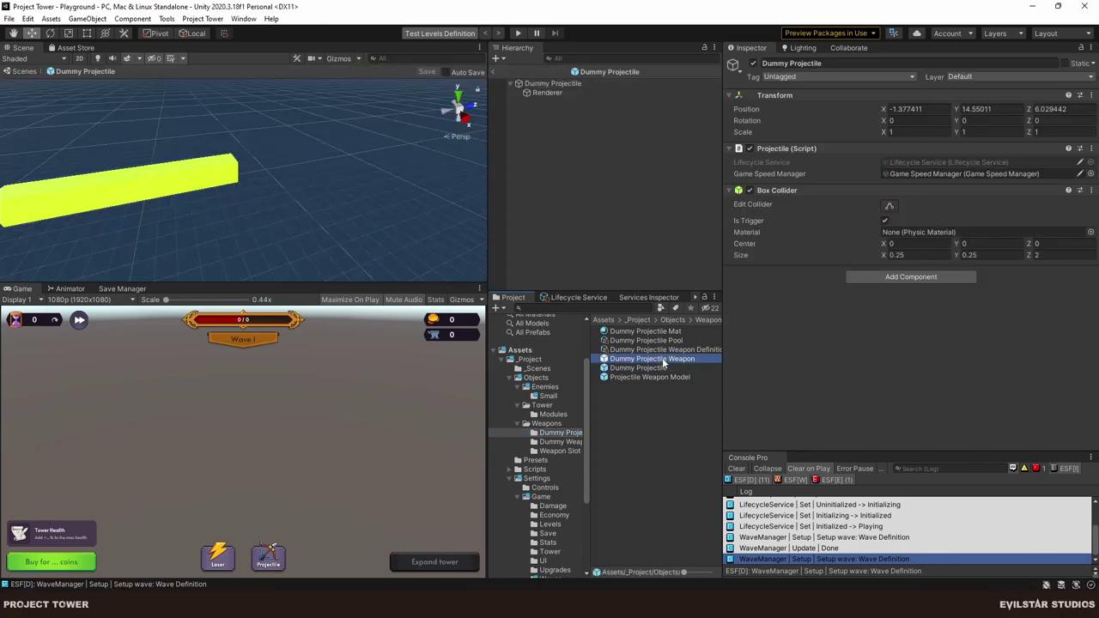
pyautogui.doubleClick(662, 359)
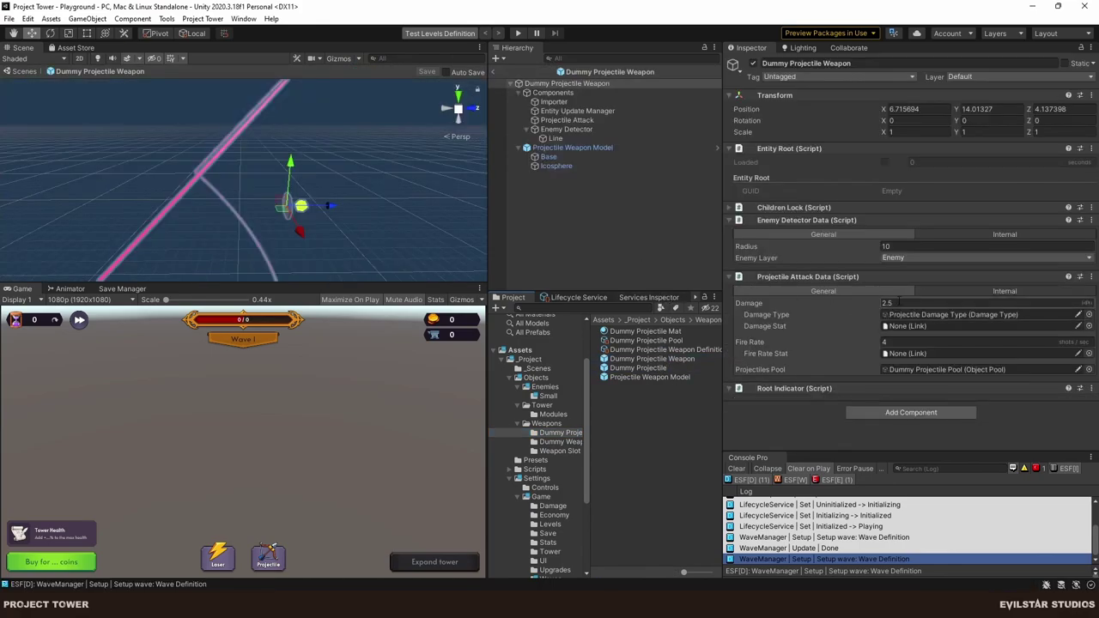
# Set Damage to 5 and Fire Rate to 10, save the prefab, and return to Playground.
pyautogui.click(888, 303)
pyautogui.write('5')
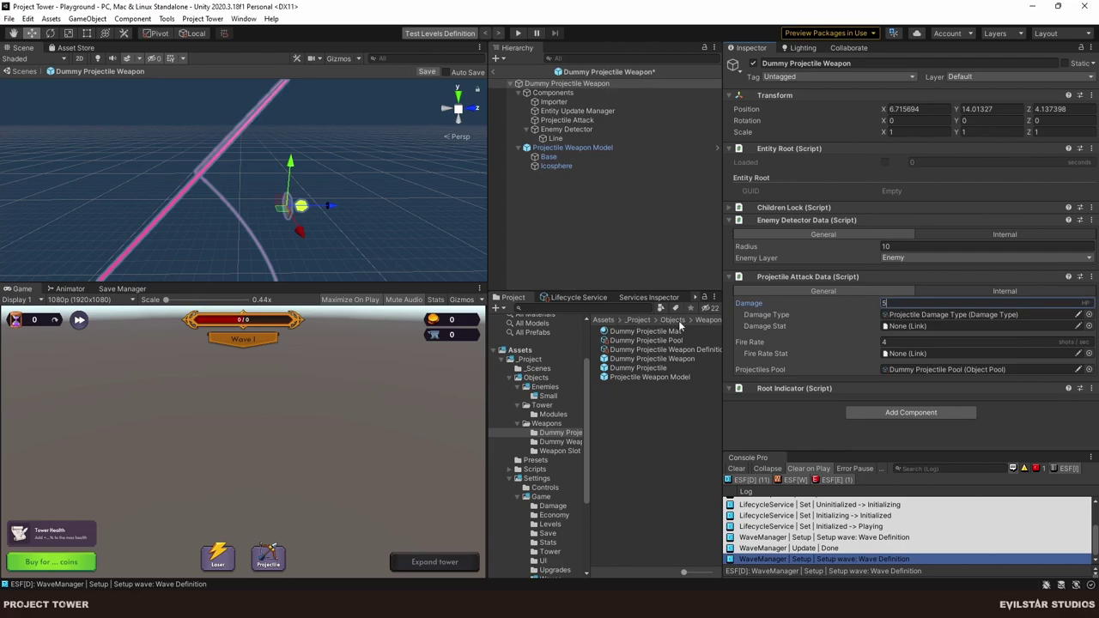
pyautogui.click(888, 341)
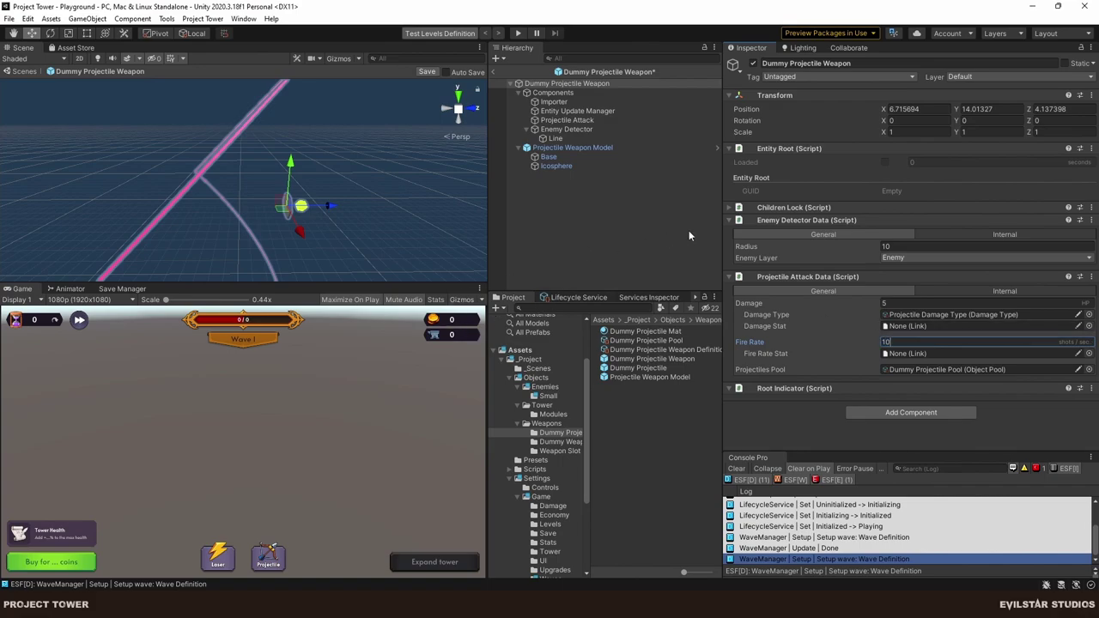
pyautogui.hotkey('ctrl', 's')
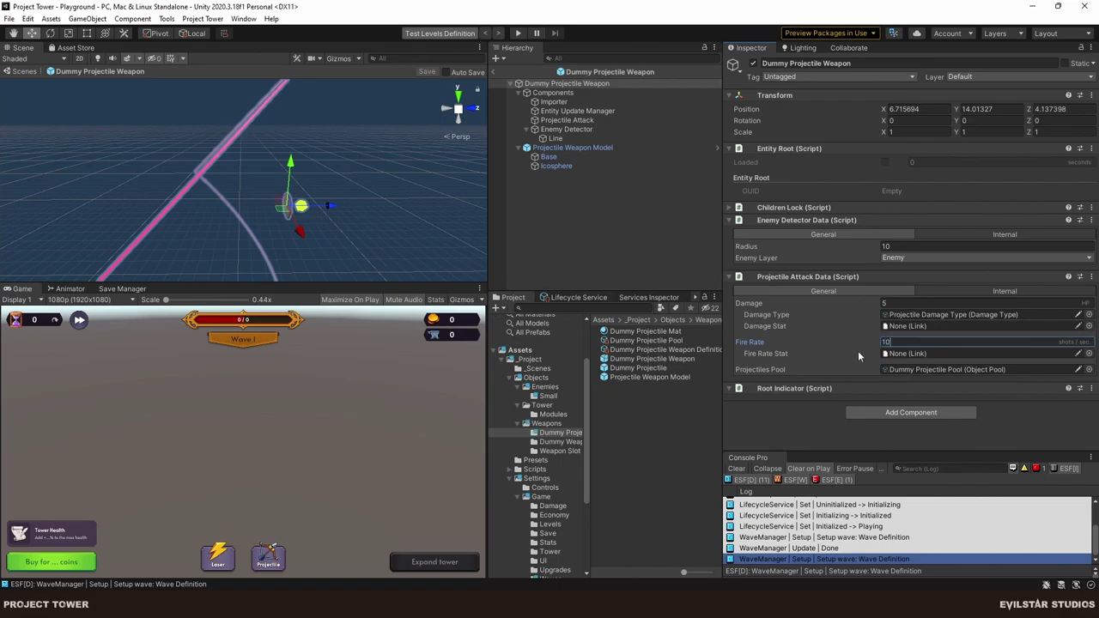
pyautogui.click(608, 231)
pyautogui.click(495, 72)
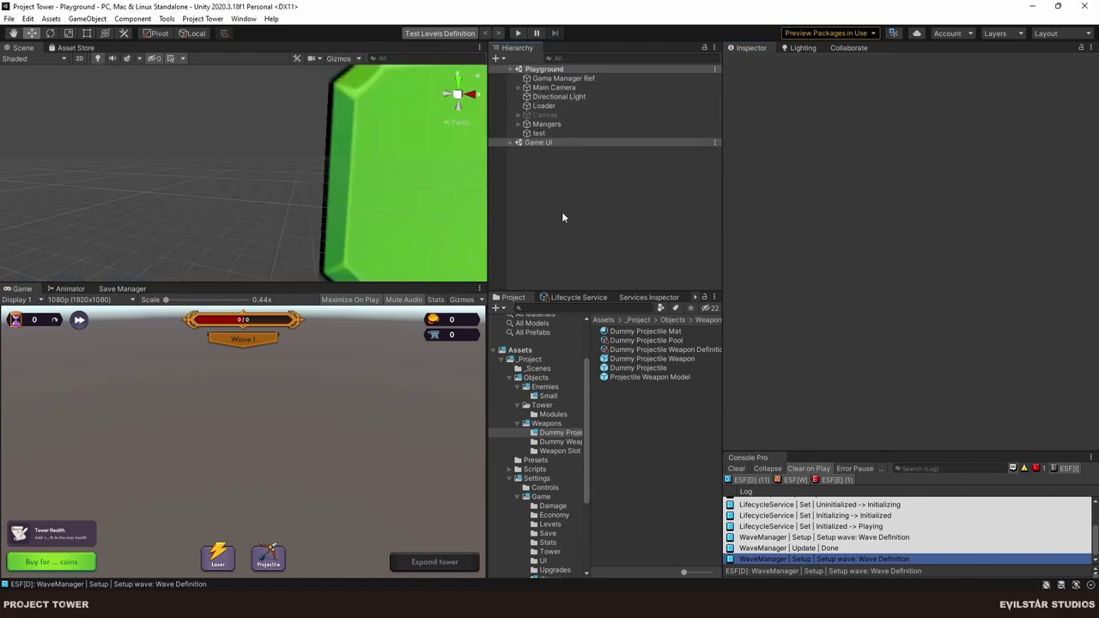
pyautogui.click(519, 34)
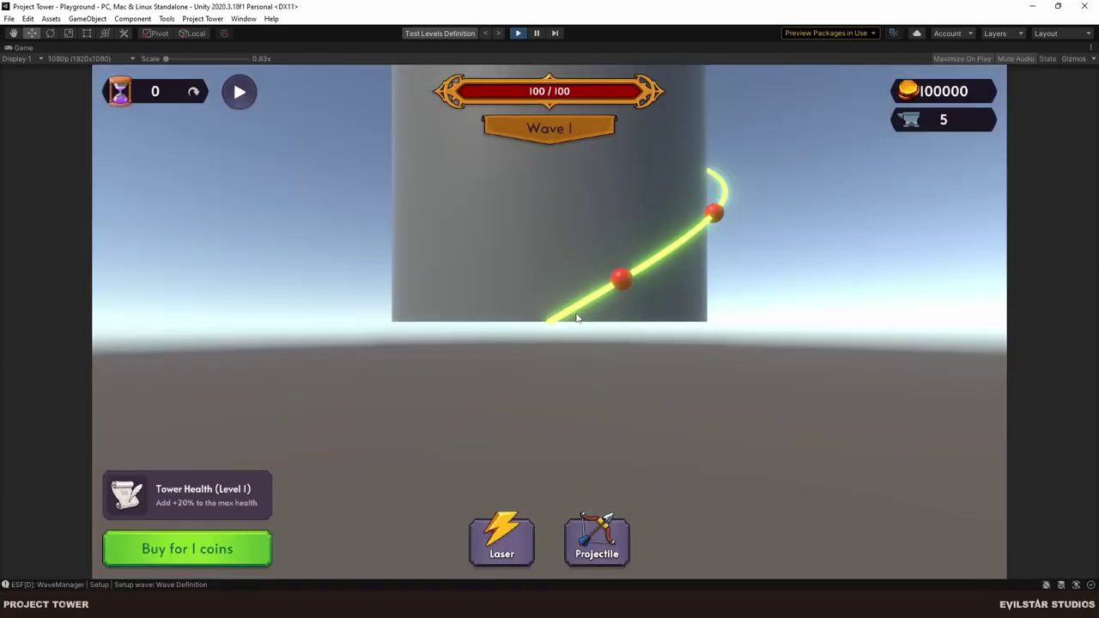
pyautogui.click(521, 294)
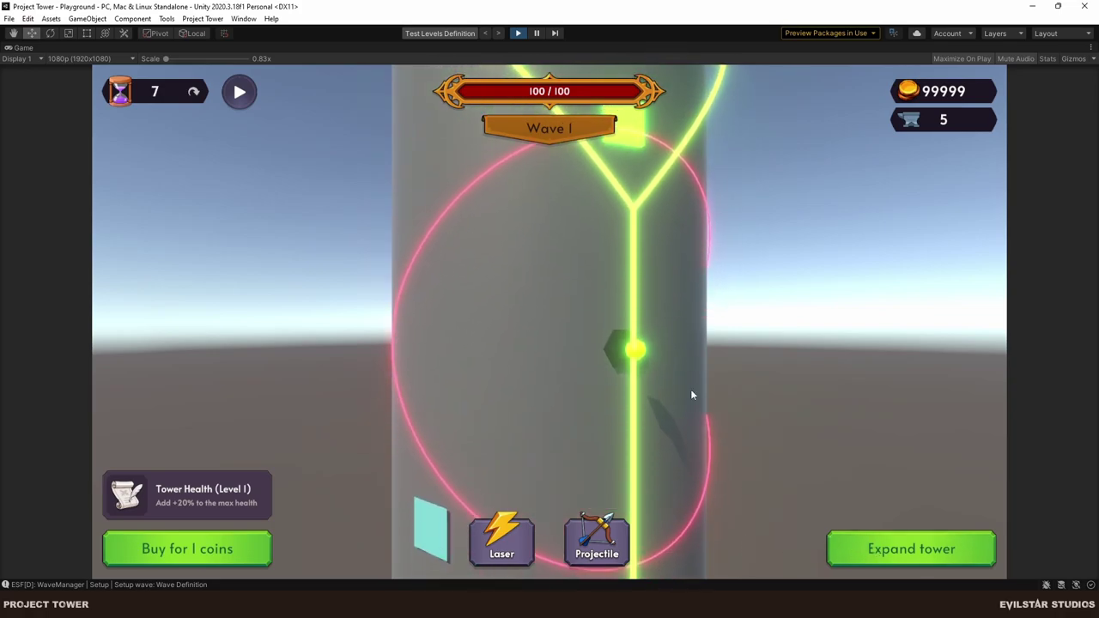
pyautogui.click(194, 93)
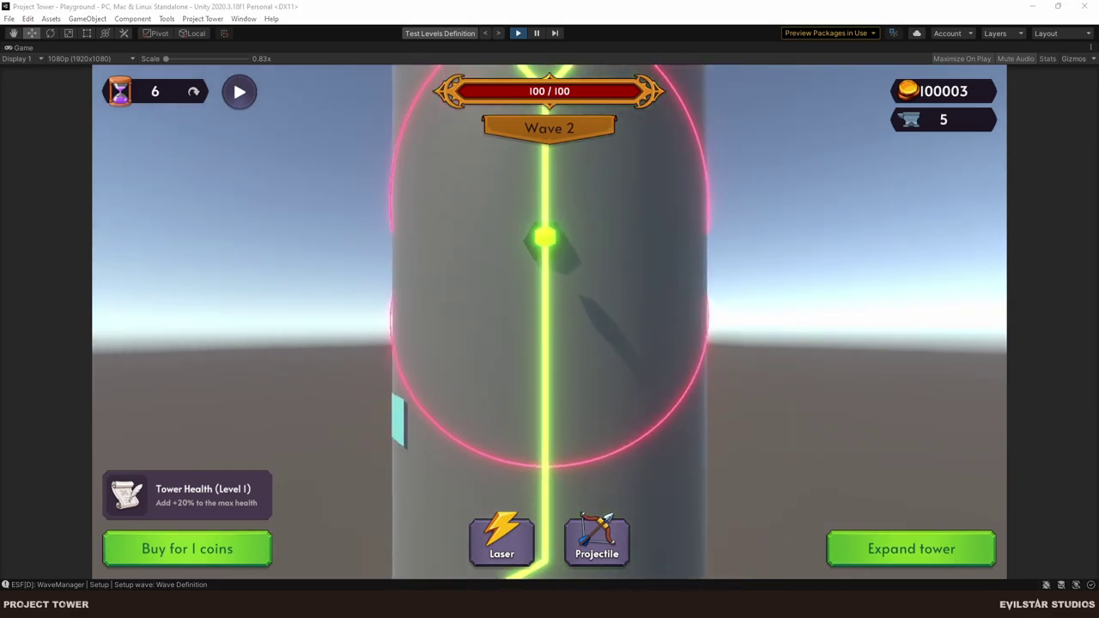
pyautogui.click(517, 33)
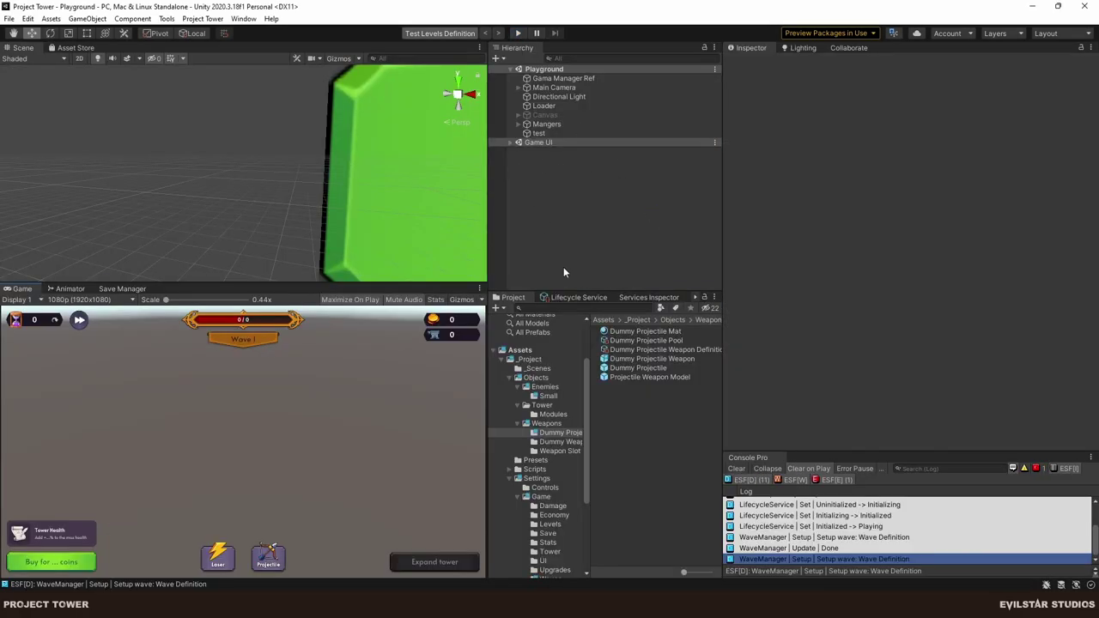
# Browse the Tower folders and open the Tower prefab from the Tower settings folder.
pyautogui.click(542, 405)
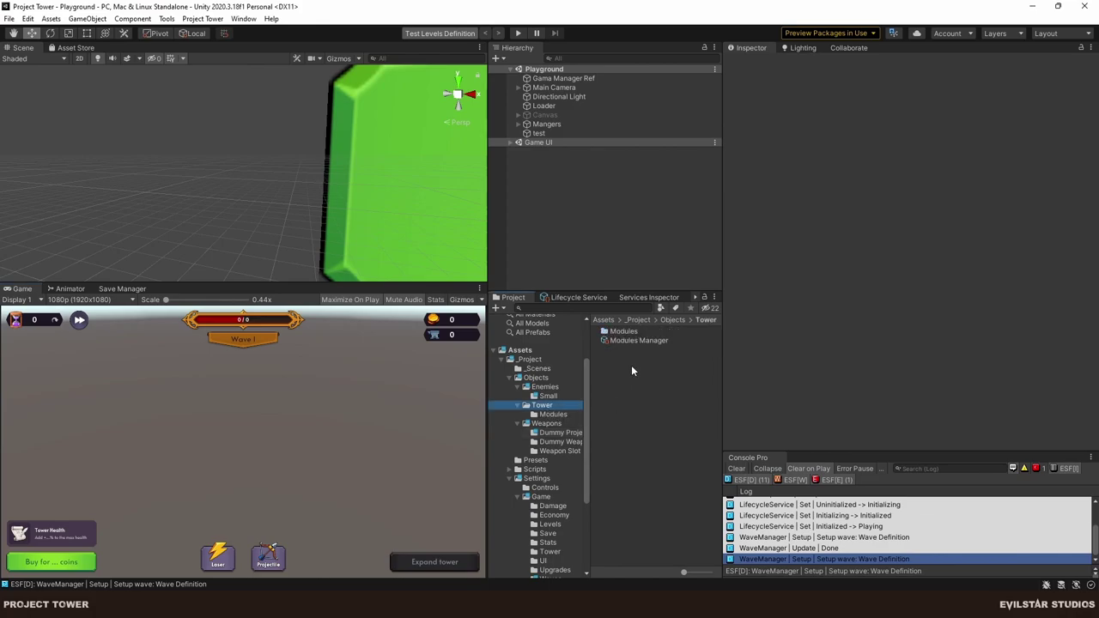
pyautogui.click(512, 141)
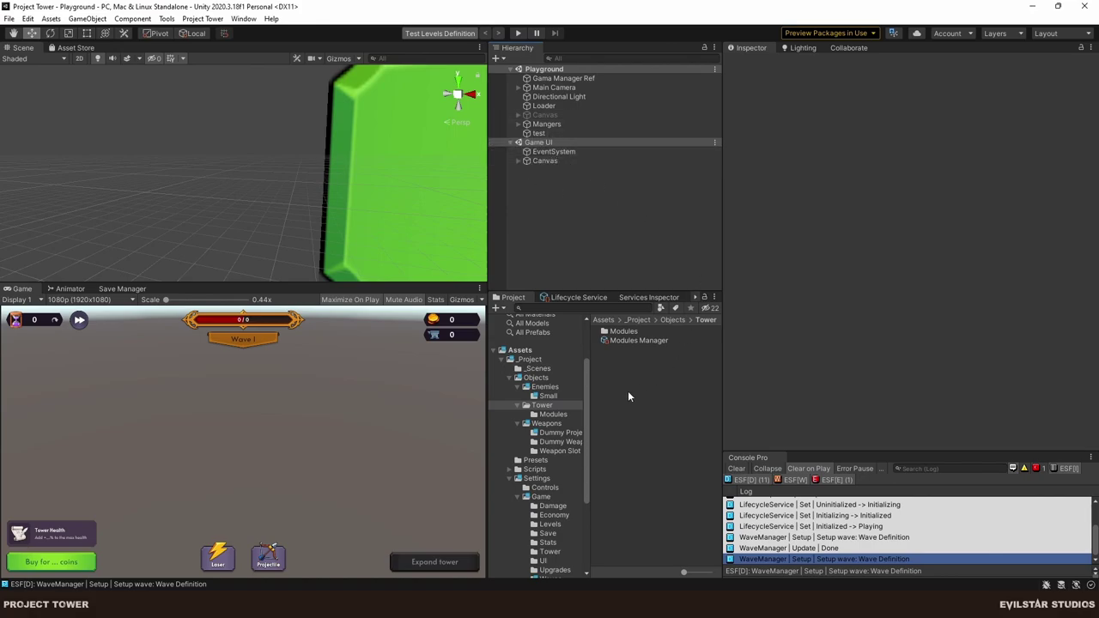
pyautogui.click(549, 415)
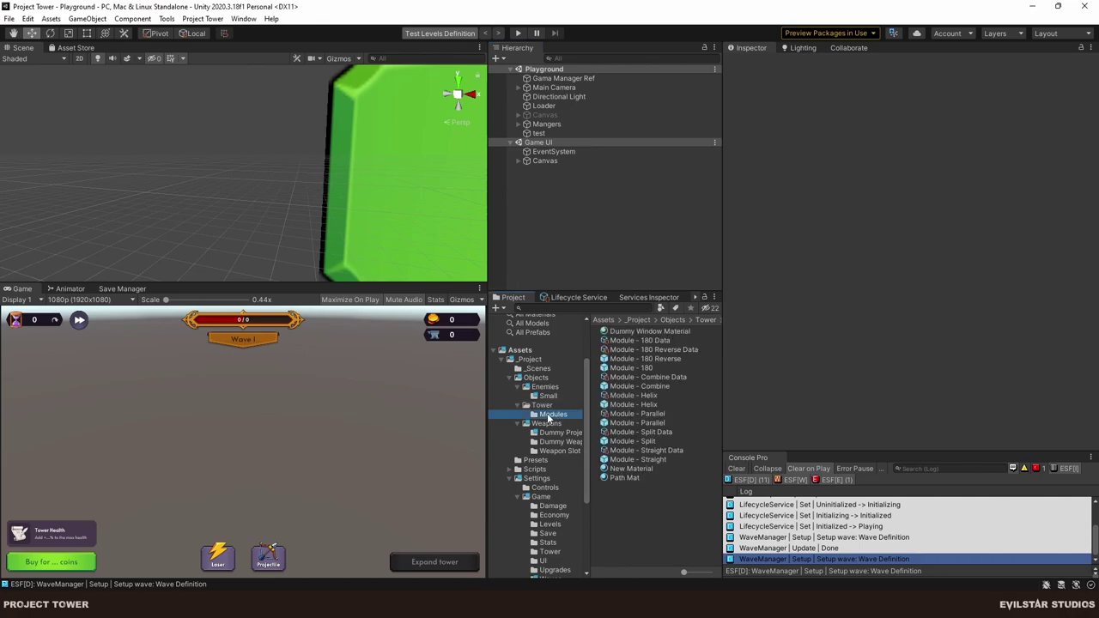
pyautogui.click(542, 406)
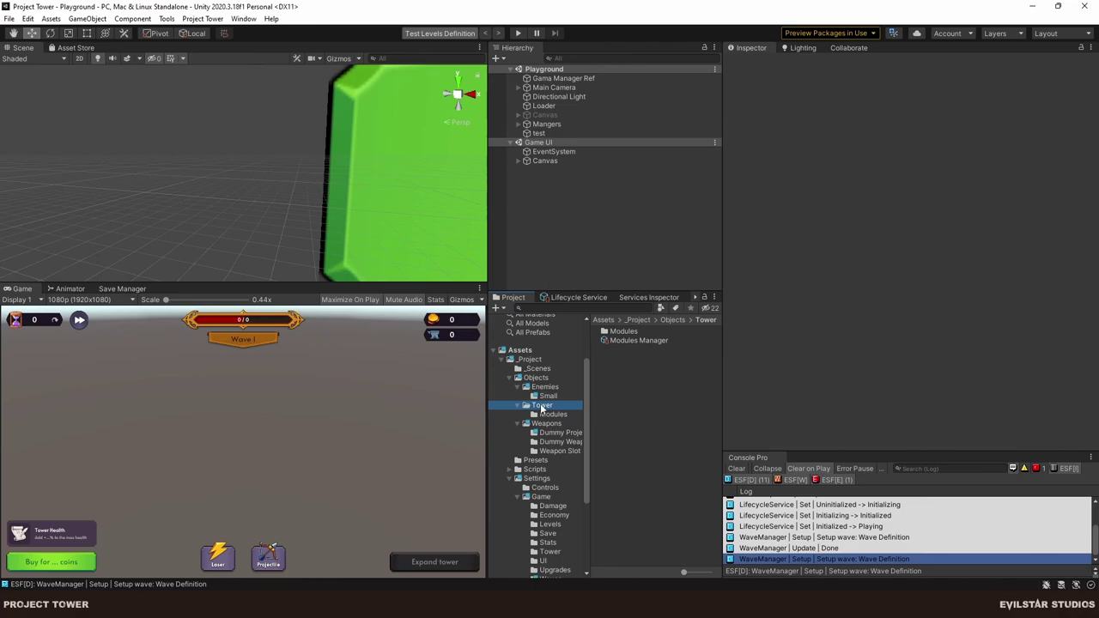
pyautogui.scroll(-2, 571, 504)
pyautogui.click(551, 518)
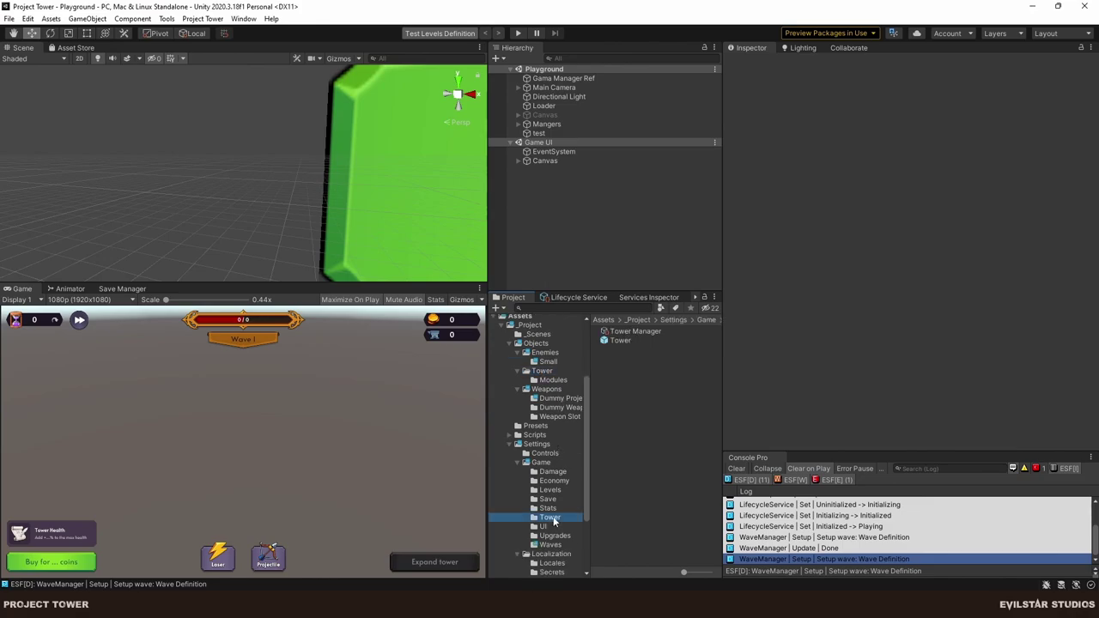
pyautogui.doubleClick(624, 340)
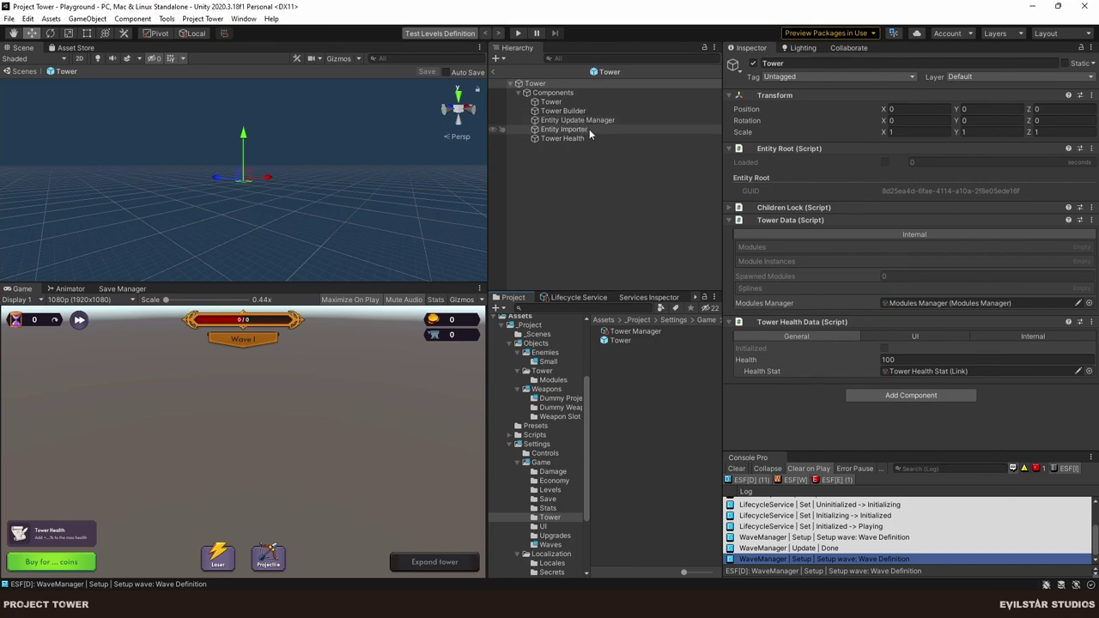
# Inspect Tower Builder, Entity Update Manager, Entity Importer, Tower Health and root Tower, then exit the prefab.
pyautogui.click(554, 111)
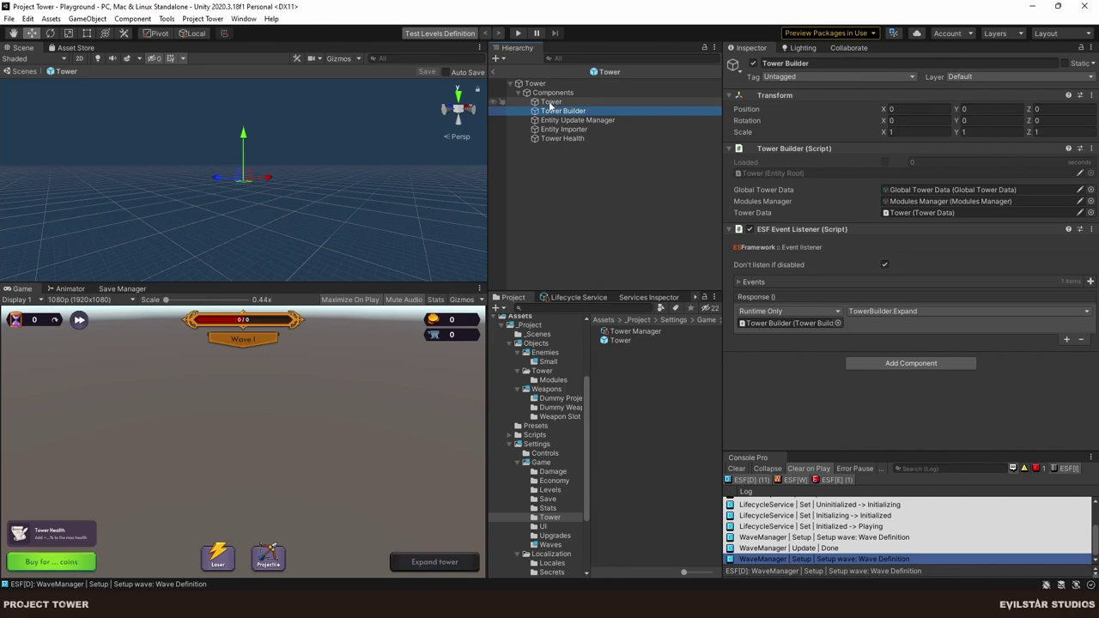
pyautogui.click(550, 102)
pyautogui.click(563, 110)
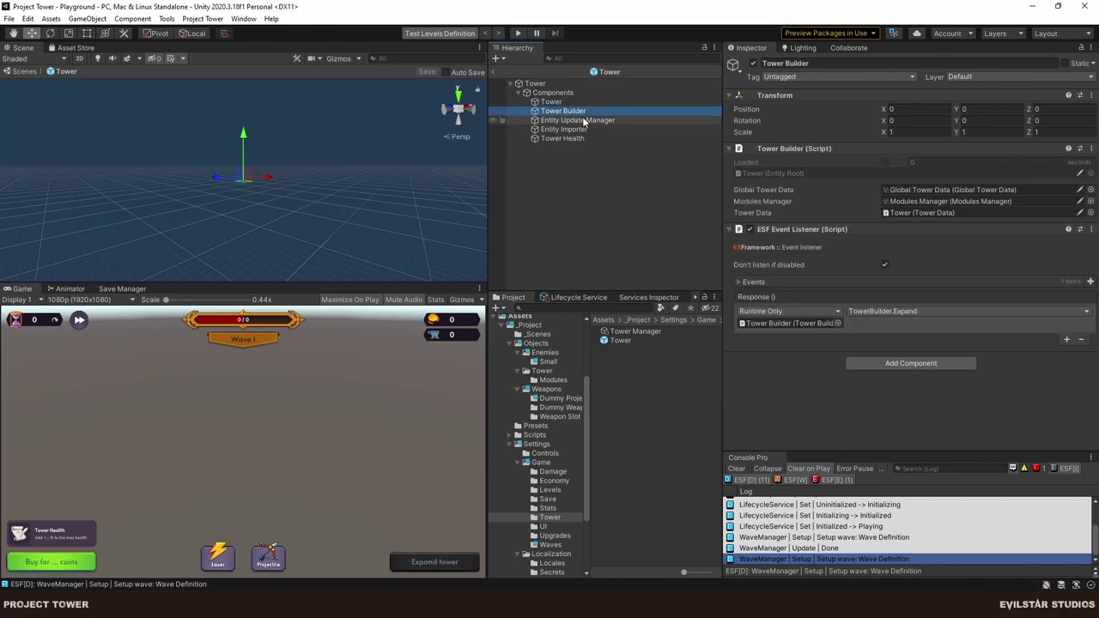
pyautogui.click(584, 122)
pyautogui.click(579, 130)
pyautogui.click(577, 138)
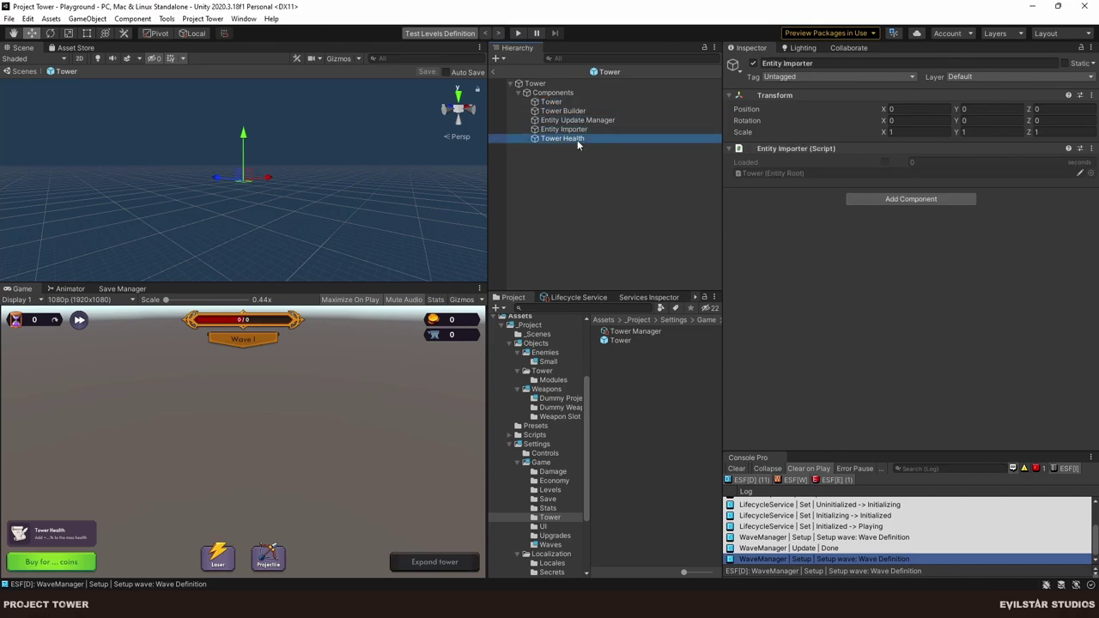
pyautogui.click(536, 83)
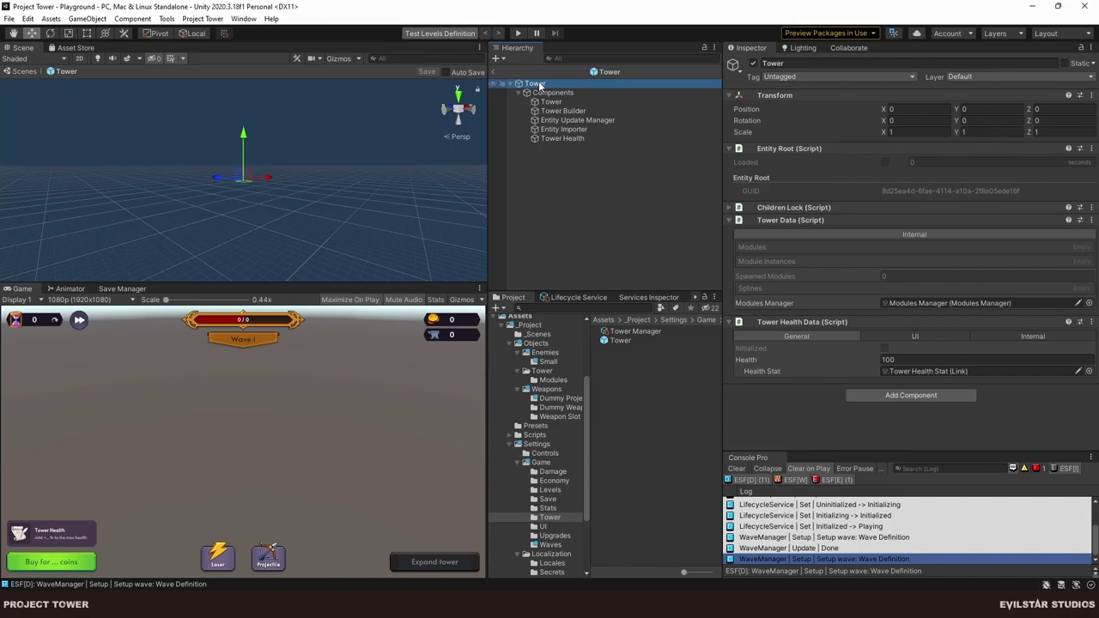
pyautogui.click(550, 101)
pyautogui.click(563, 111)
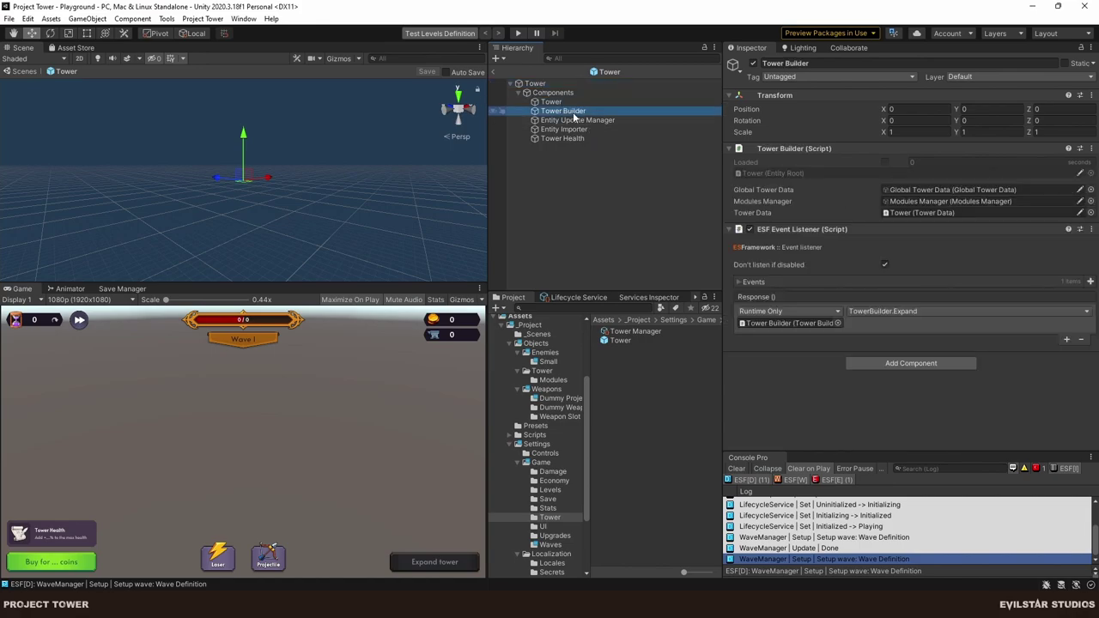
pyautogui.click(496, 71)
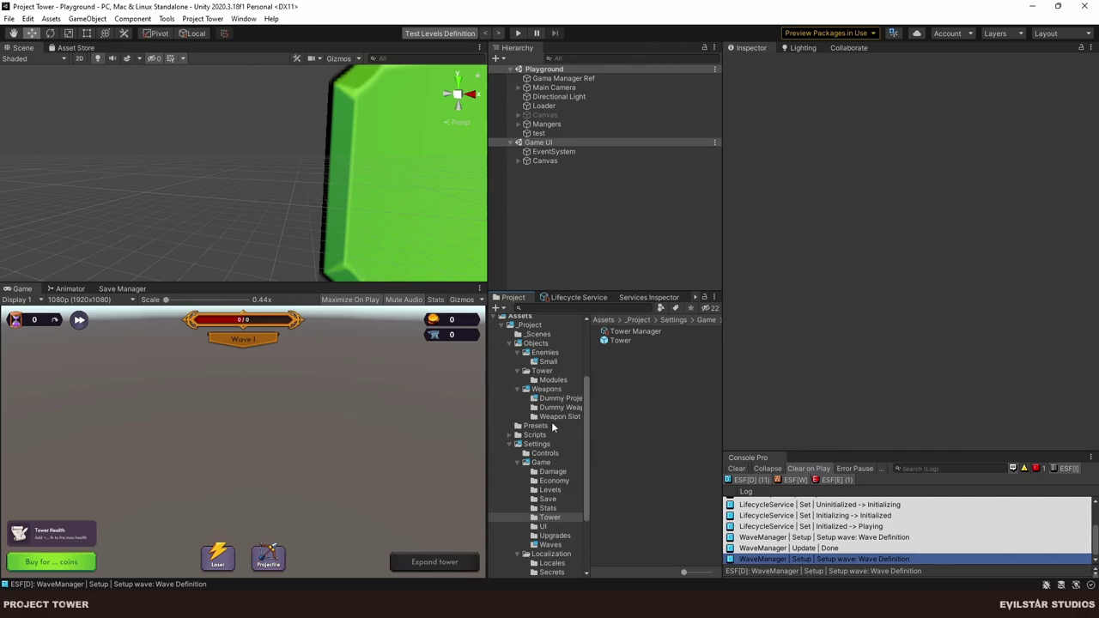
# Open the Module - 180 Reverse prefab and select Path 1 to view its line settings.
pyautogui.click(554, 380)
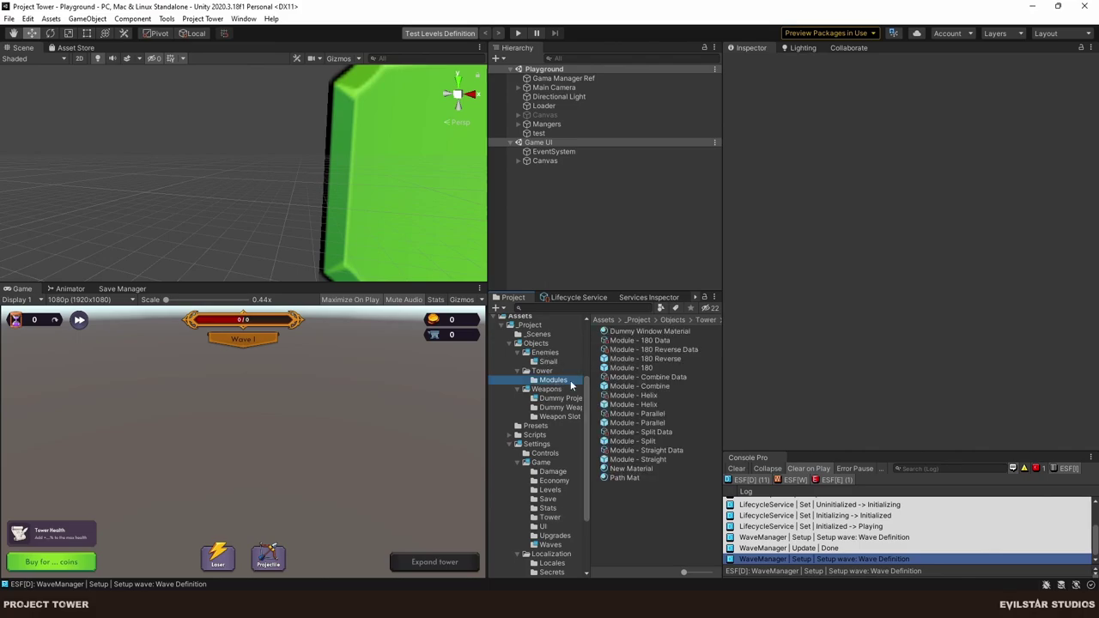
pyautogui.doubleClick(644, 359)
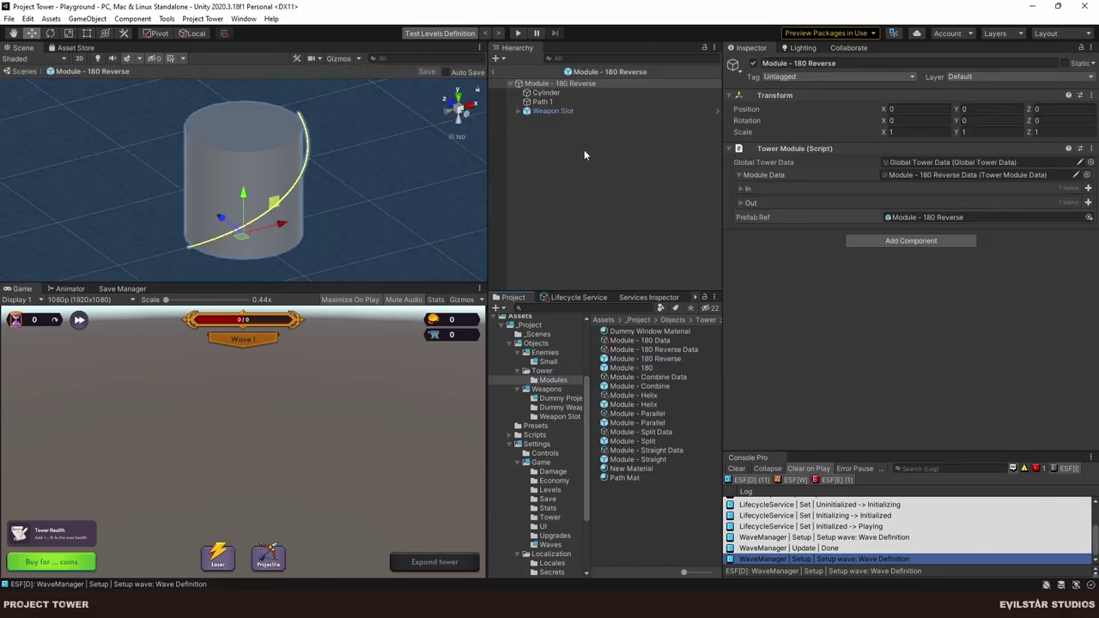
pyautogui.click(551, 103)
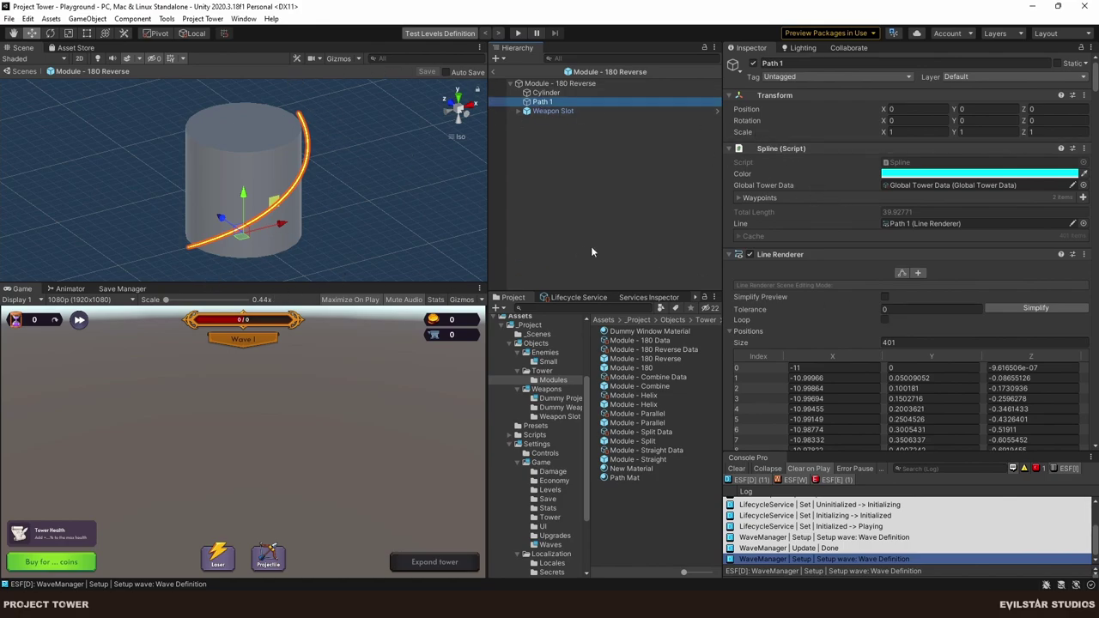
pyautogui.scroll(-3, 858, 215)
pyautogui.scroll(-5, 865, 215)
pyautogui.scroll(10, 821, 211)
pyautogui.scroll(-10, 768, 297)
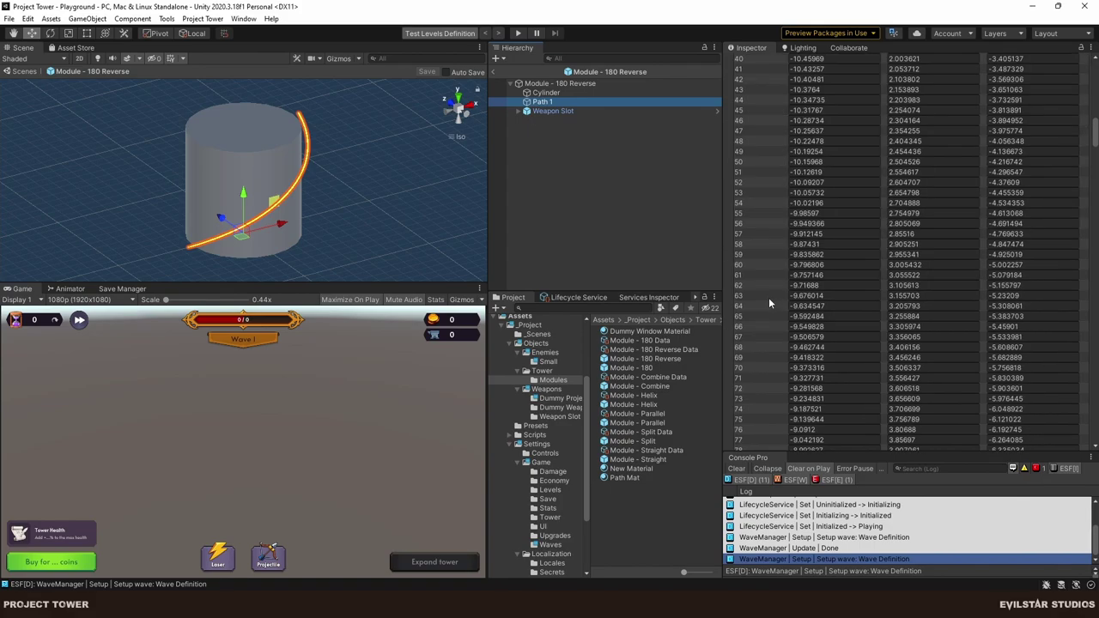
pyautogui.scroll(10, 768, 297)
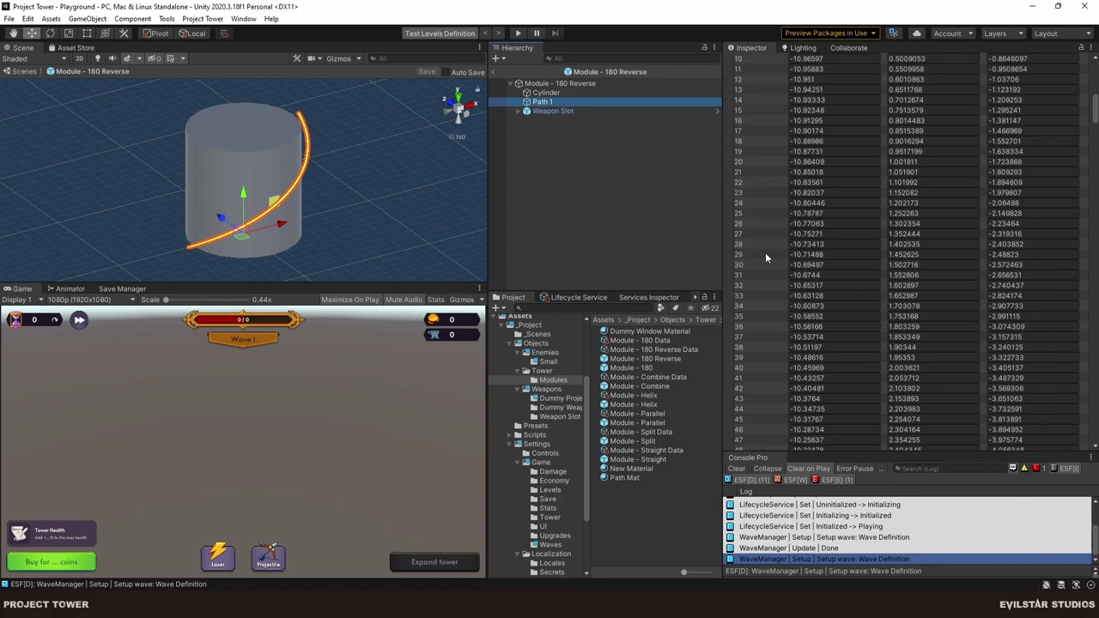
pyautogui.scroll(10, 765, 253)
# Reduce Path 1's line Width from 0.25 to 0.125 and return to the Playground scene.
pyautogui.click(756, 330)
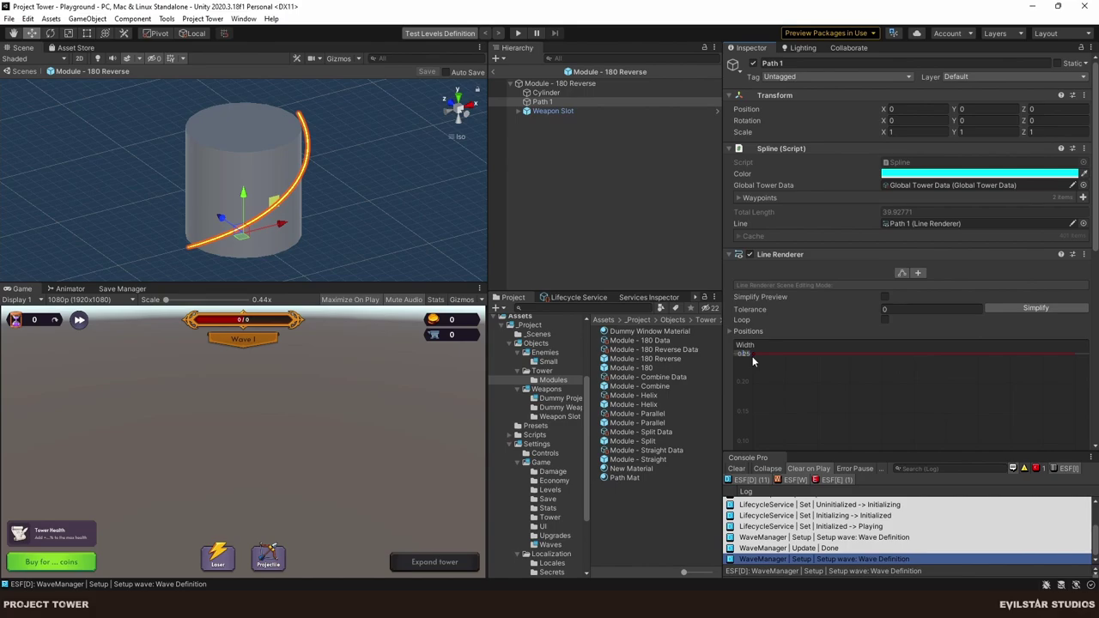
pyautogui.moveTo(752, 356); pyautogui.dragTo(752, 356)
pyautogui.click(752, 356)
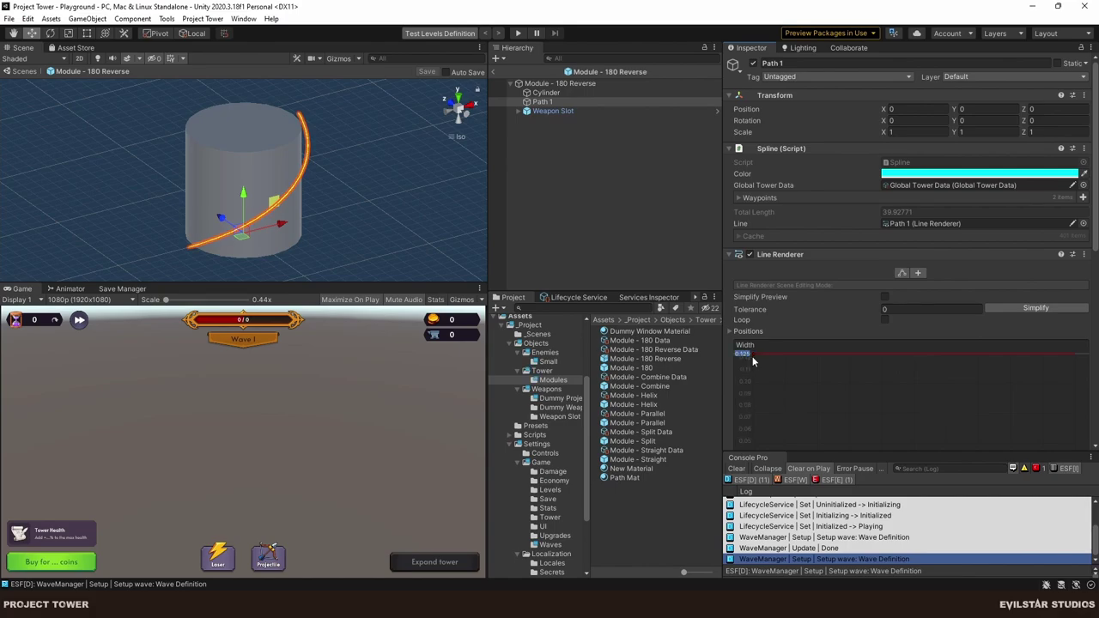
pyautogui.click(641, 207)
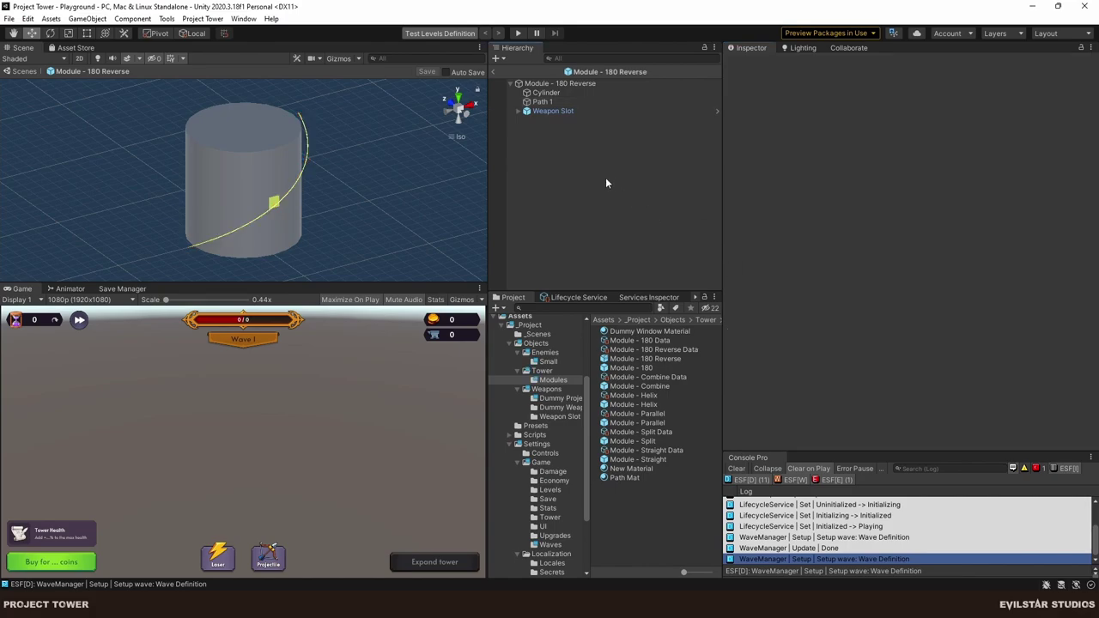
pyautogui.click(494, 73)
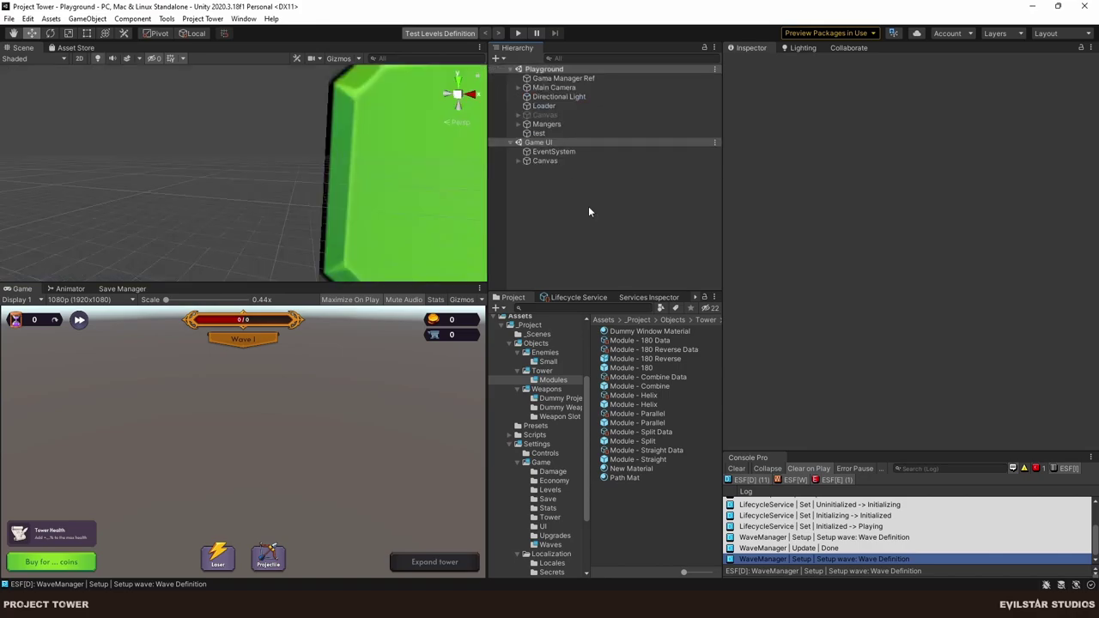
# Apply the Spline Path - LineRenderer preset to Module - 180's Path 1 and save the prefab.
pyautogui.doubleClick(647, 369)
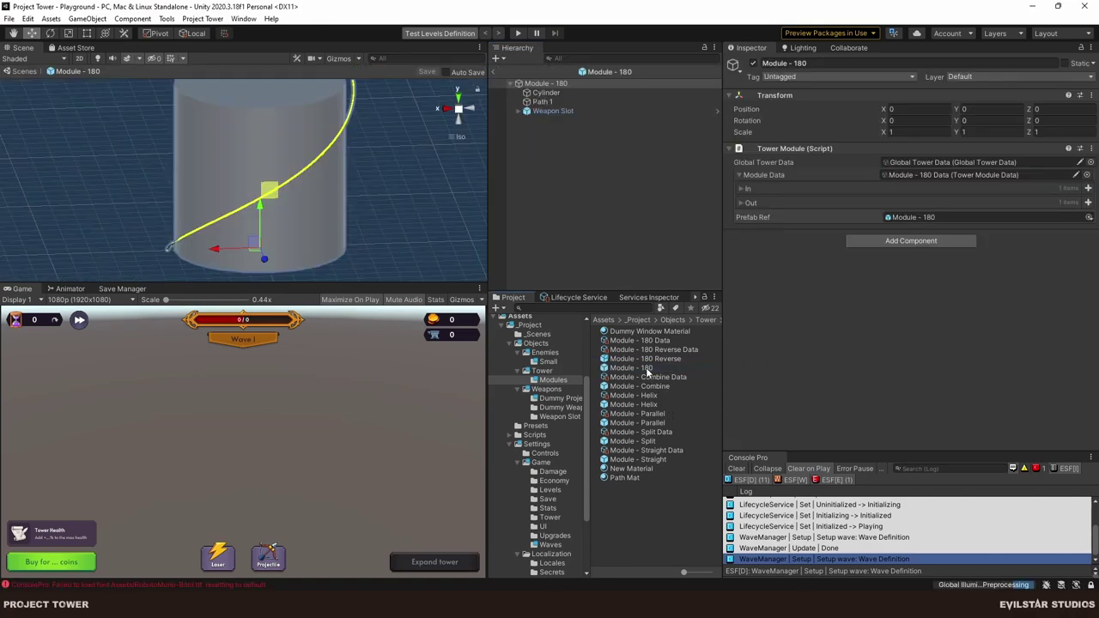
pyautogui.click(534, 426)
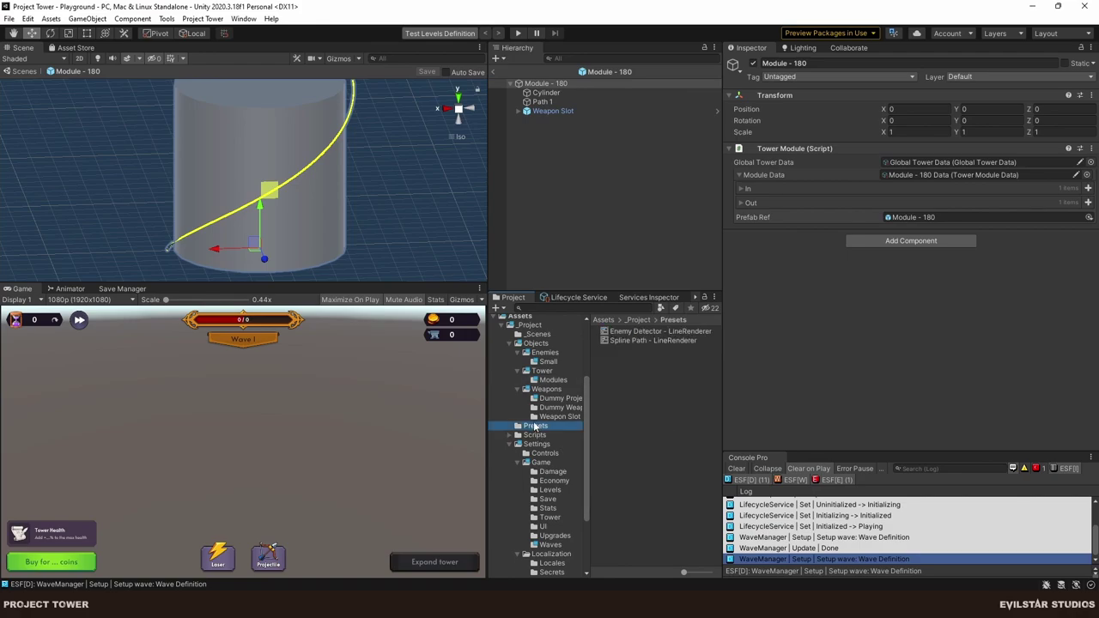
pyautogui.click(683, 340)
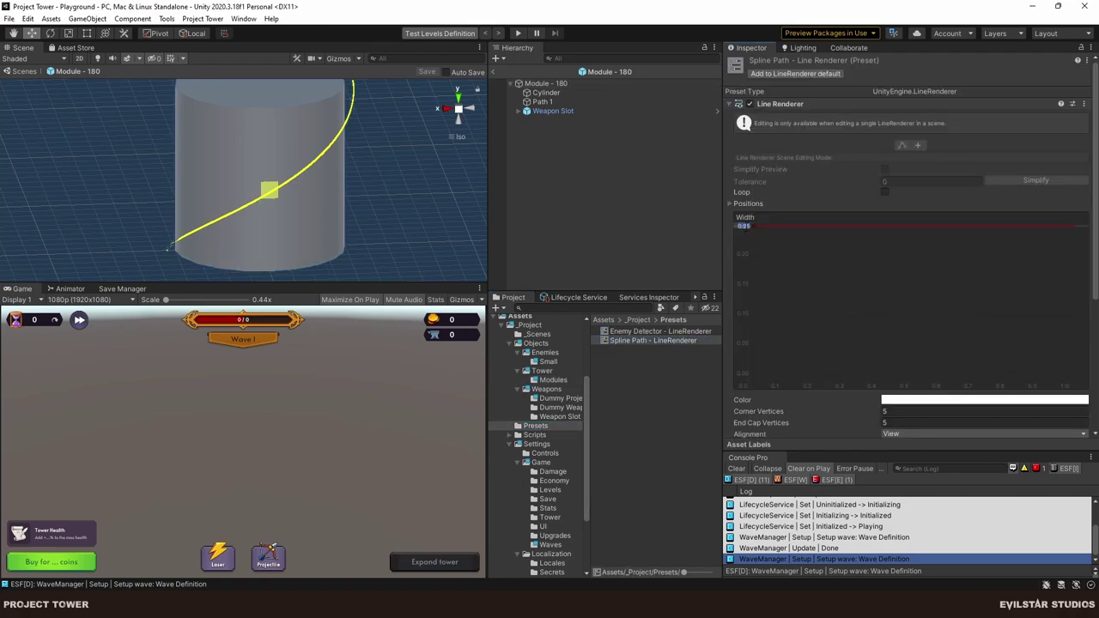
pyautogui.click(560, 183)
pyautogui.click(542, 102)
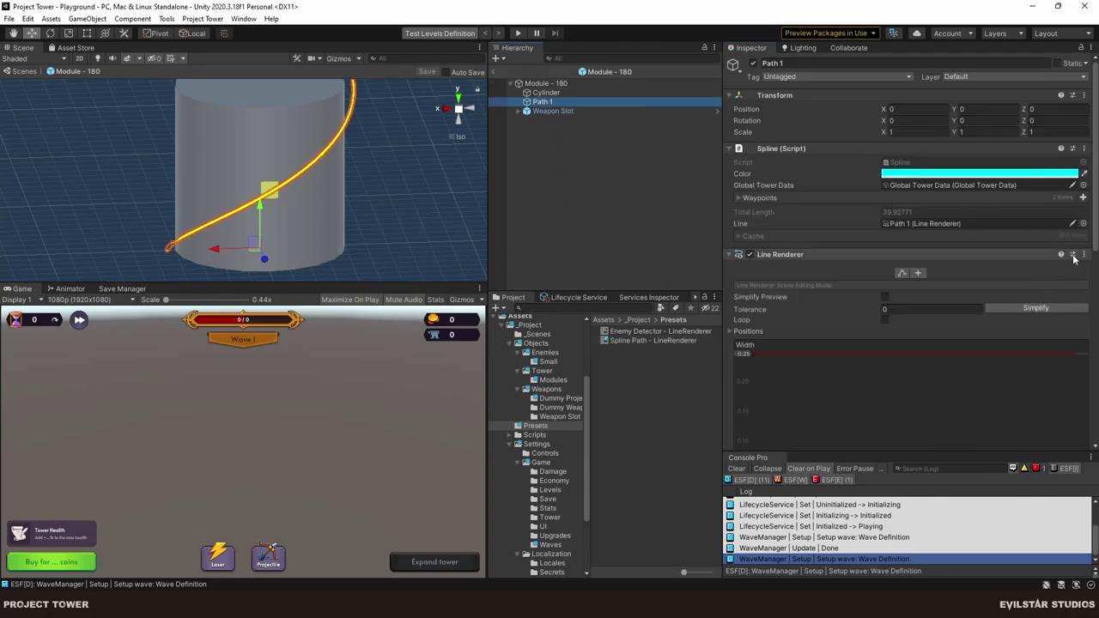
pyautogui.click(1073, 254)
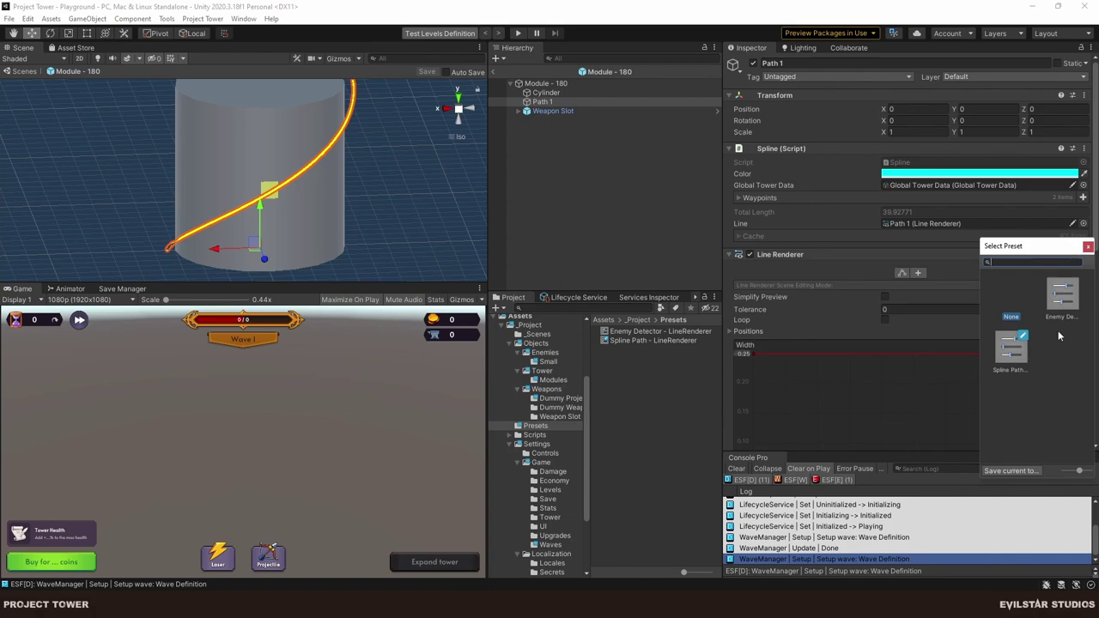
pyautogui.doubleClick(1016, 356)
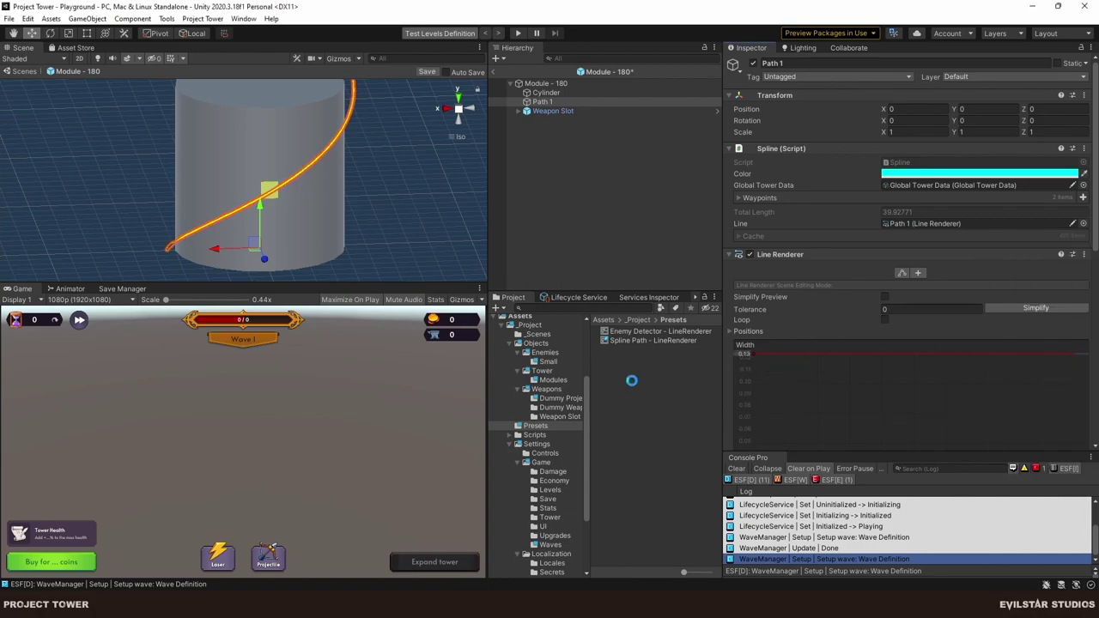
pyautogui.hotkey('ctrl', 's')
# Apply the Spline Path preset to both paths of Module - Combine.
pyautogui.click(549, 380)
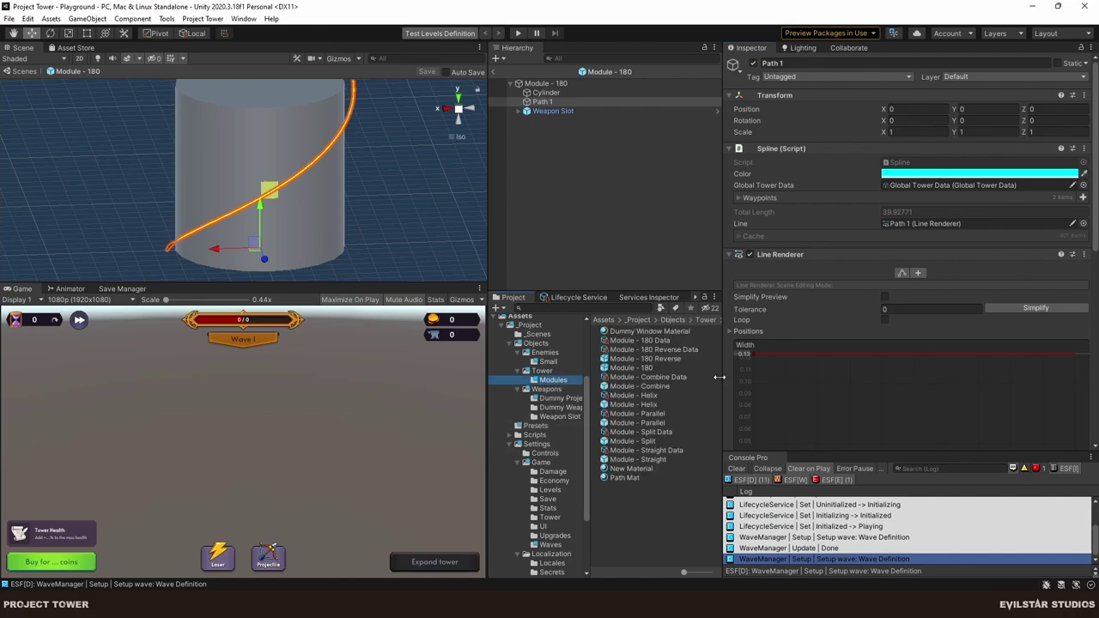
pyautogui.doubleClick(639, 386)
pyautogui.click(543, 101)
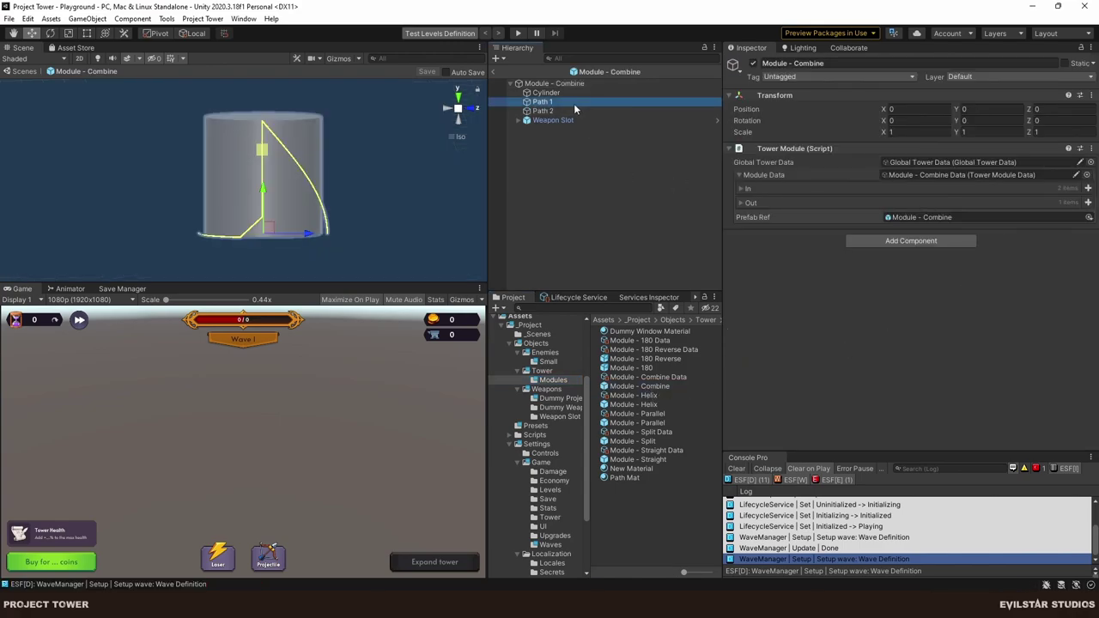
pyautogui.click(554, 111)
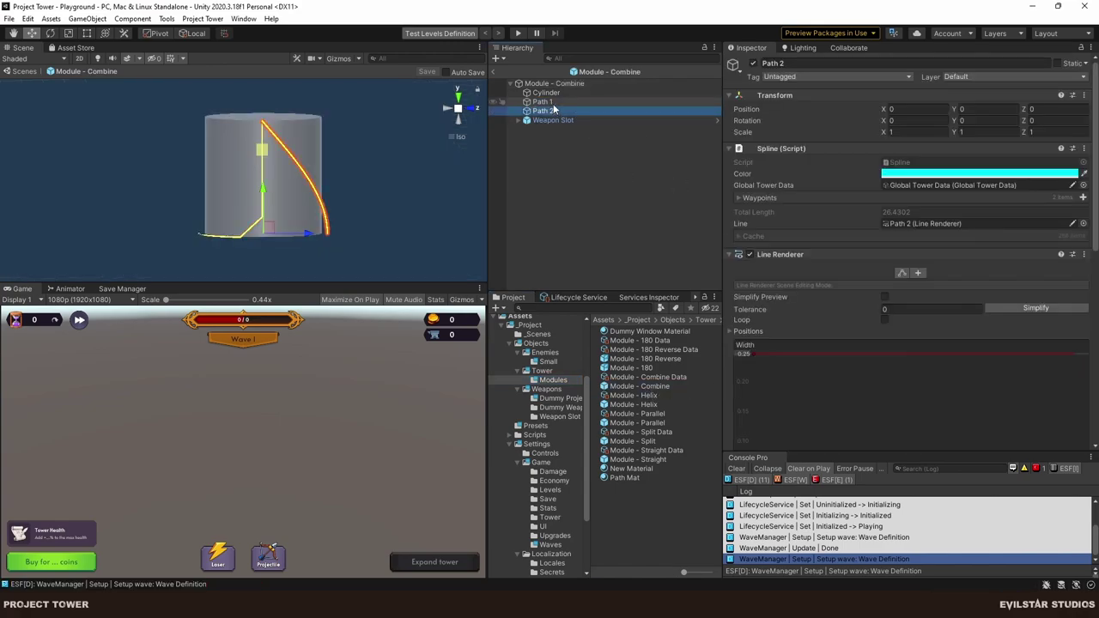
pyautogui.click(1072, 254)
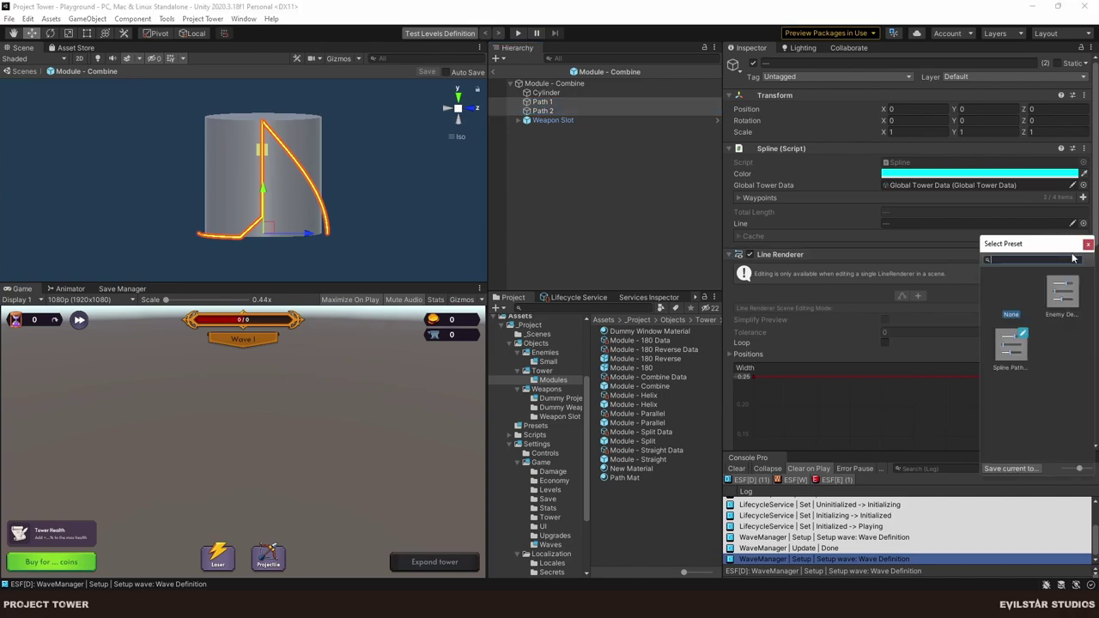
pyautogui.doubleClick(1021, 356)
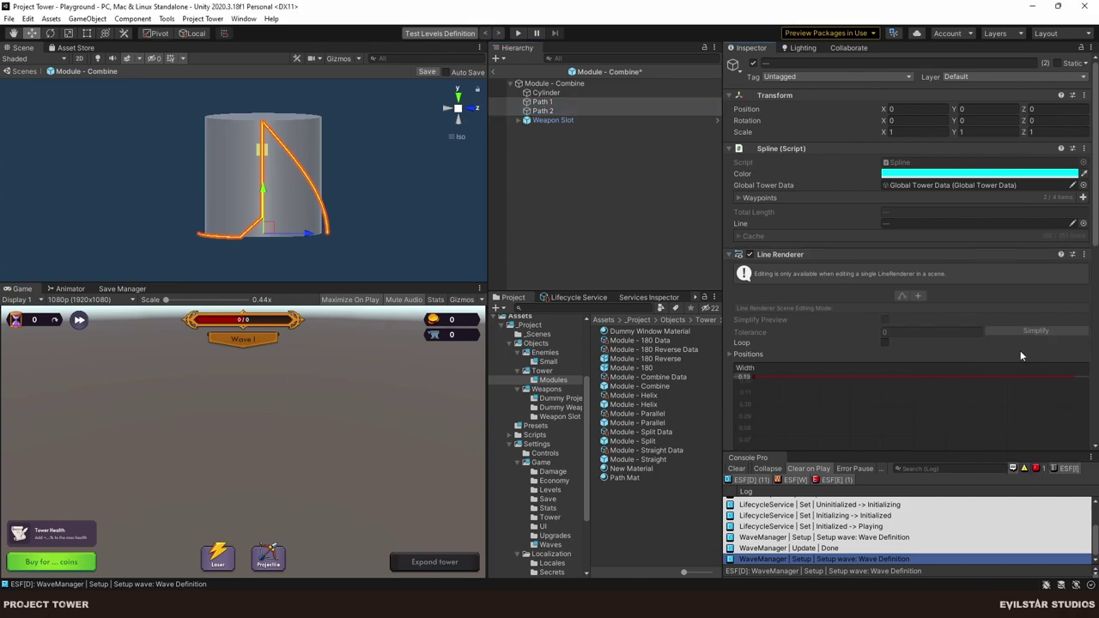
pyautogui.click(492, 71)
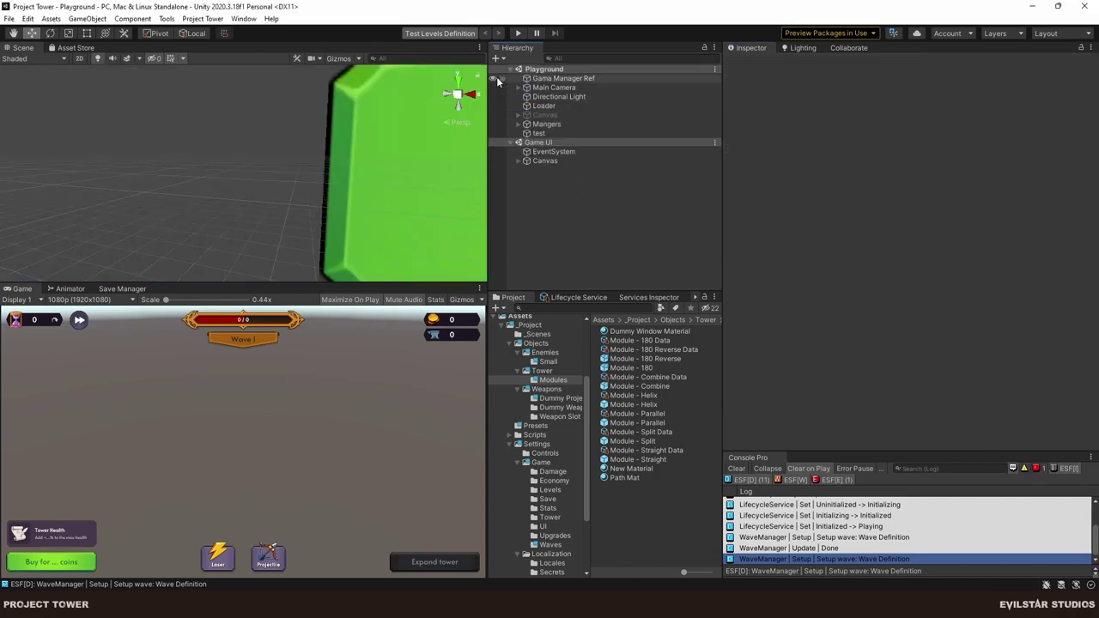
# Apply the Spline Path preset to both Module - Helix paths and save it.
pyautogui.doubleClick(643, 405)
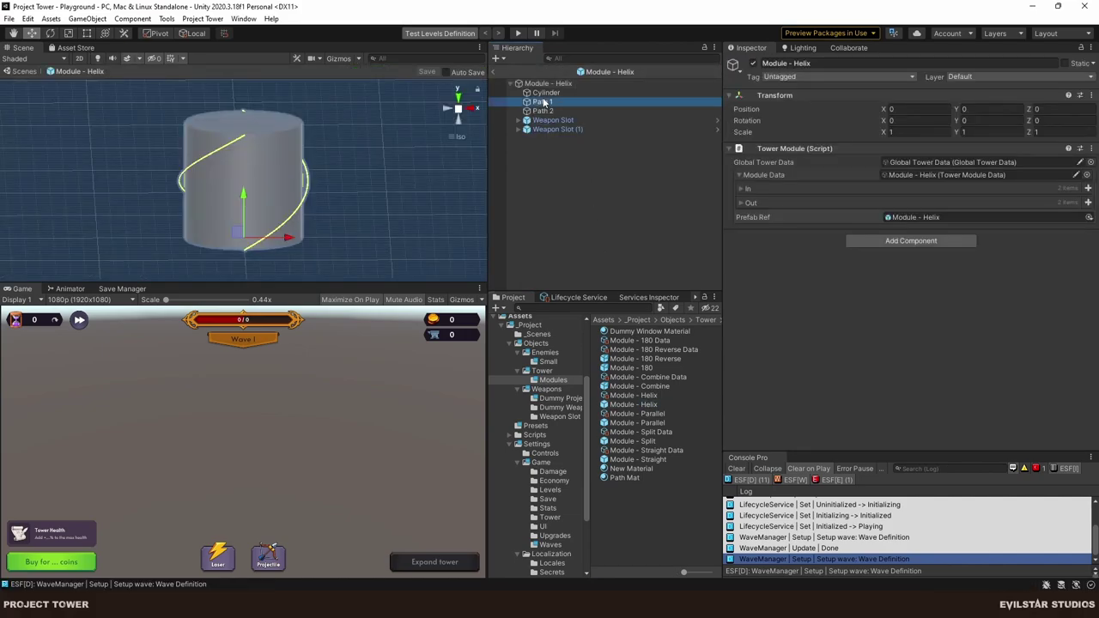
pyautogui.click(1072, 254)
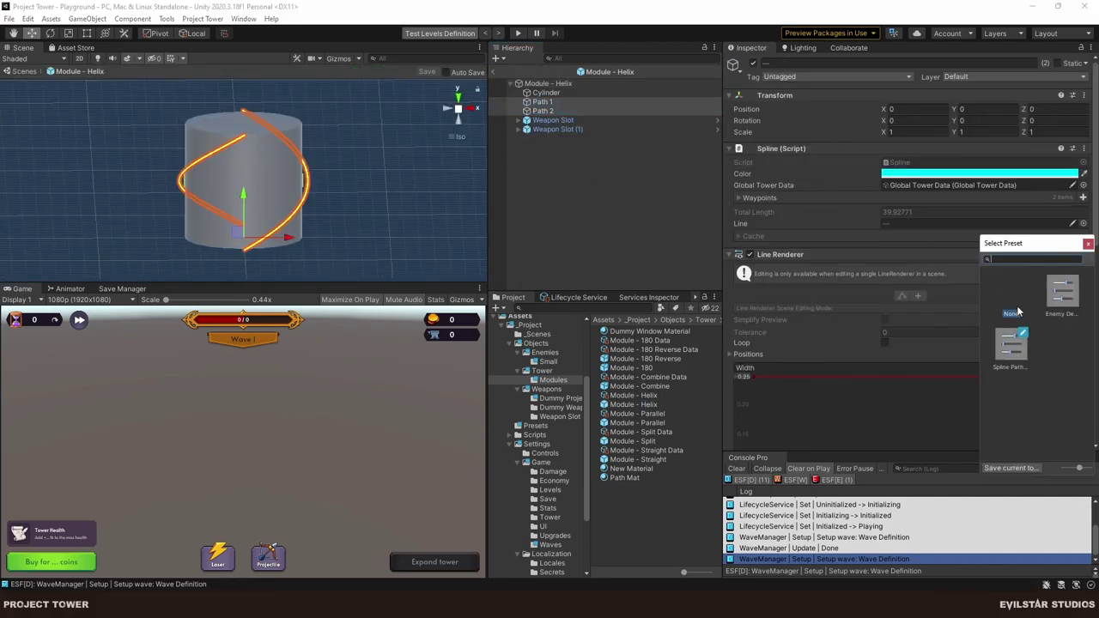
pyautogui.doubleClick(1015, 343)
pyautogui.click(427, 71)
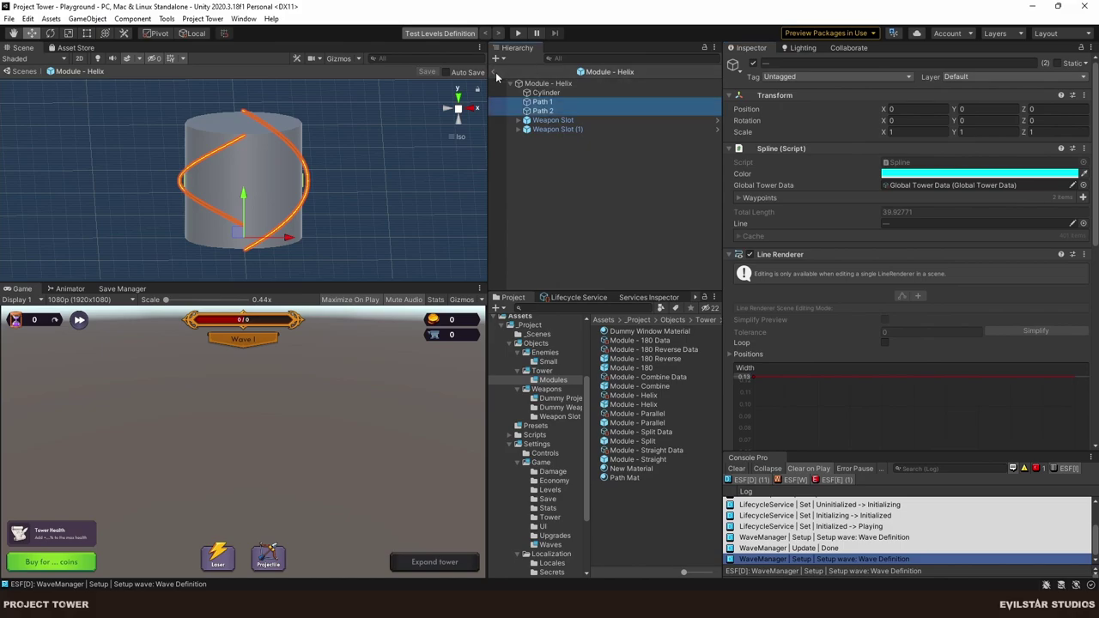
pyautogui.click(495, 72)
# Apply the Spline Path preset to Path 1 and Path 2 of Module - Parallel.
pyautogui.doubleClick(652, 421)
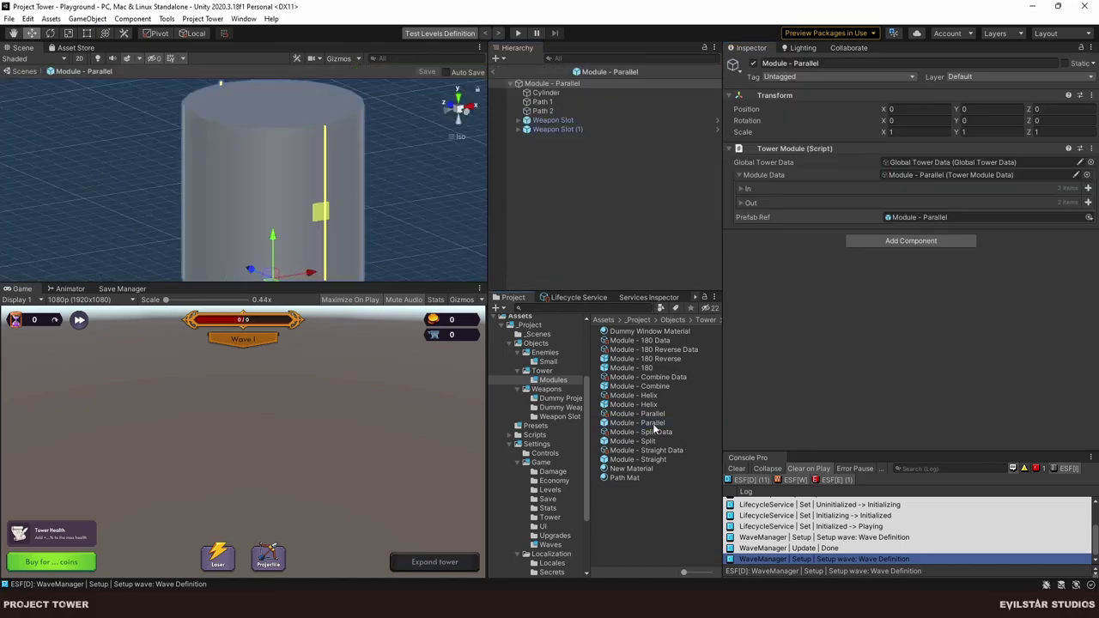
pyautogui.click(546, 101)
pyautogui.keyDown('shift'); pyautogui.click(550, 111); pyautogui.keyUp('shift')
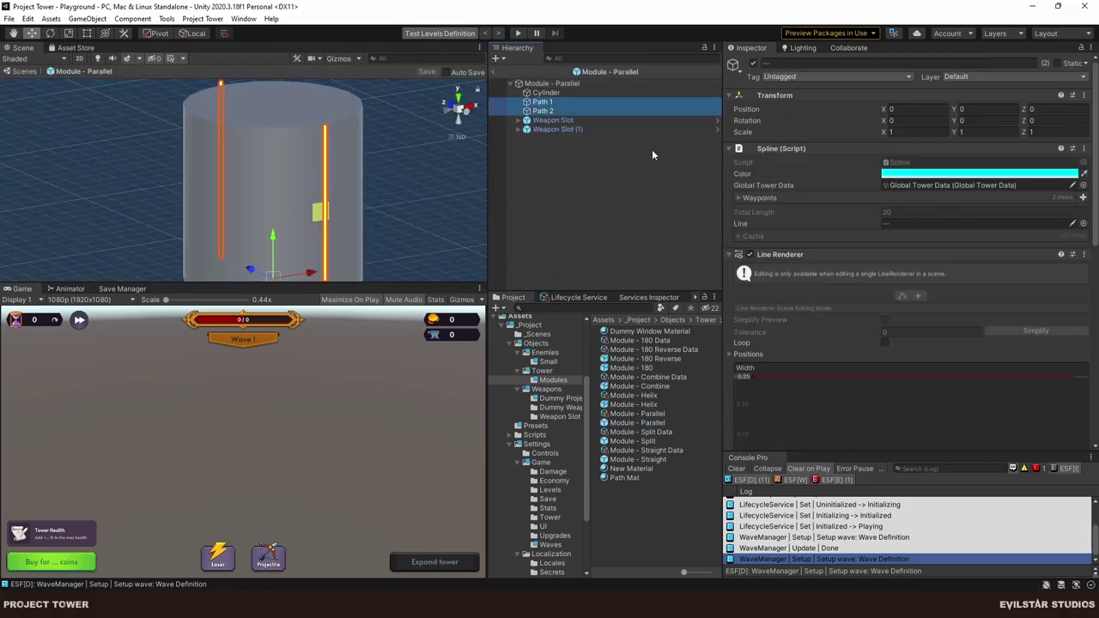
pyautogui.click(1072, 254)
pyautogui.doubleClick(1011, 344)
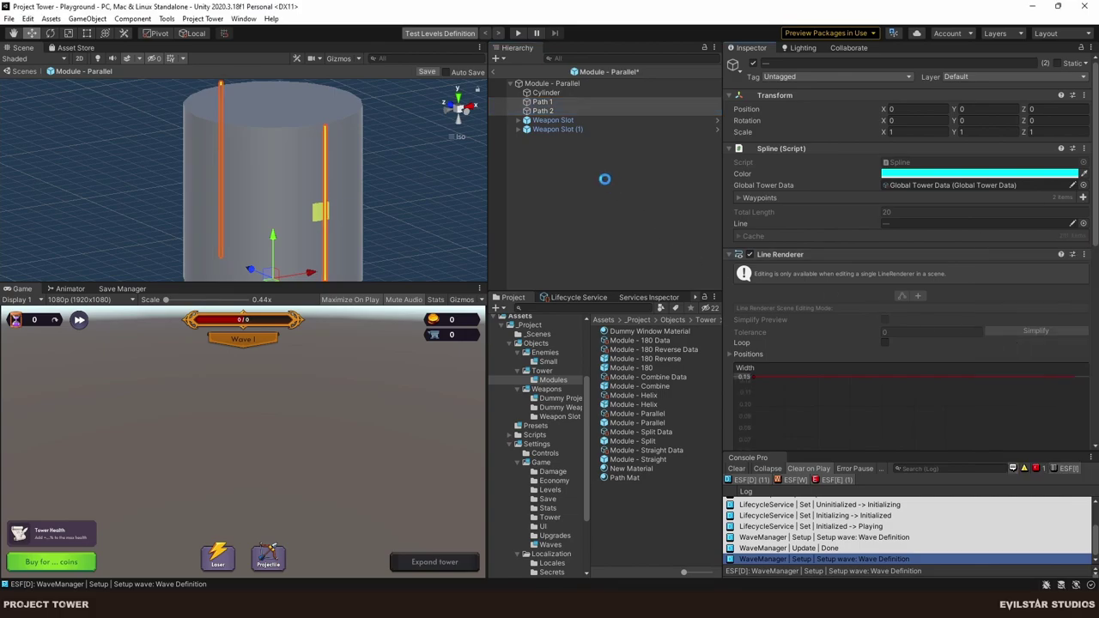
pyautogui.click(494, 71)
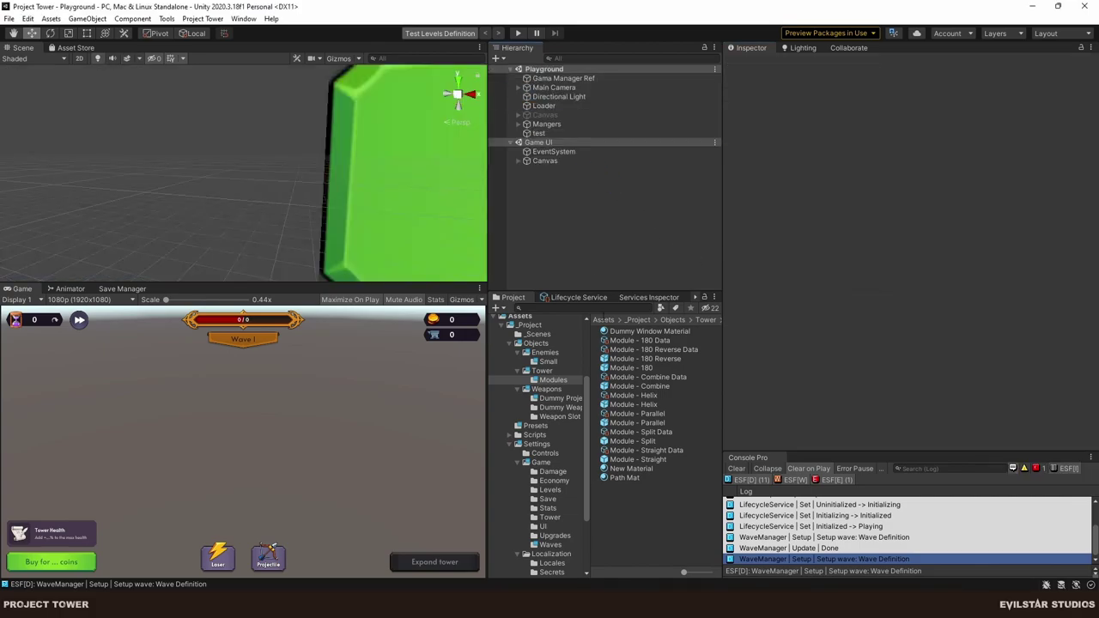
# Apply the Spline Path preset to both paths of Module - Split.
pyautogui.doubleClick(650, 443)
pyautogui.click(542, 101)
pyautogui.keyDown('shift'); pyautogui.click(543, 111); pyautogui.keyUp('shift')
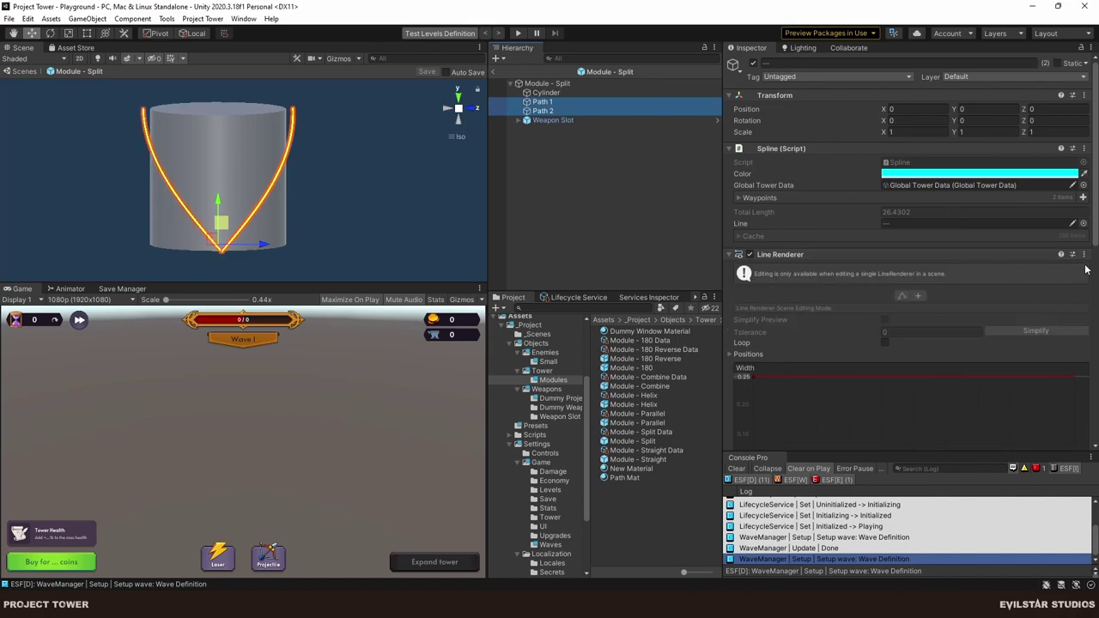
pyautogui.click(1072, 254)
pyautogui.doubleClick(1013, 352)
pyautogui.click(677, 191)
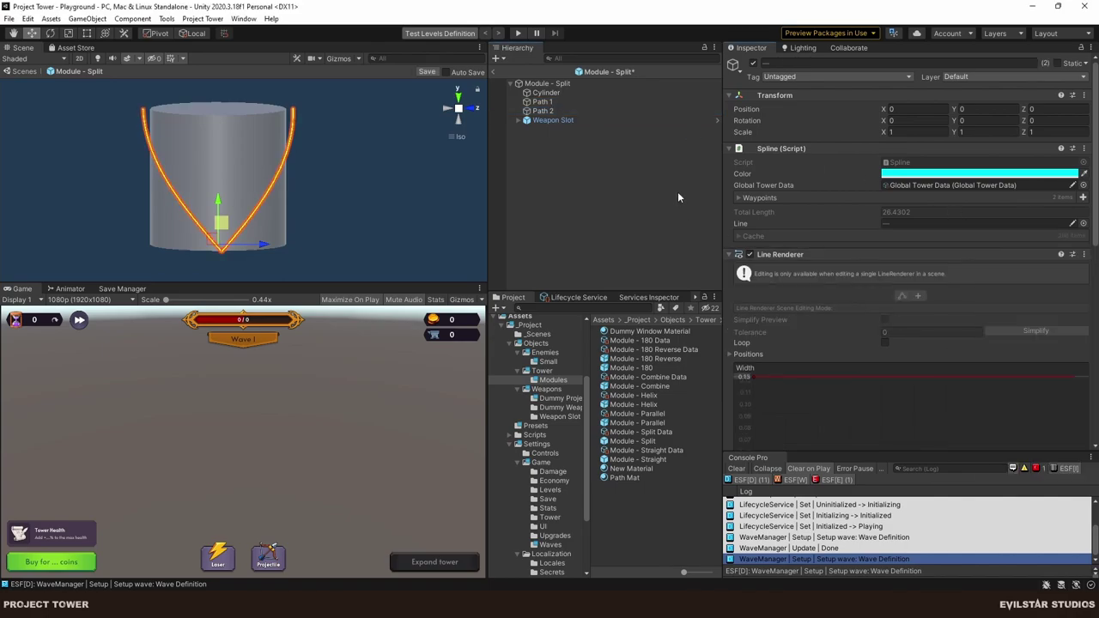
# Apply the Spline Path preset to Module - Straight's path and return to Playground.
pyautogui.doubleClick(637, 460)
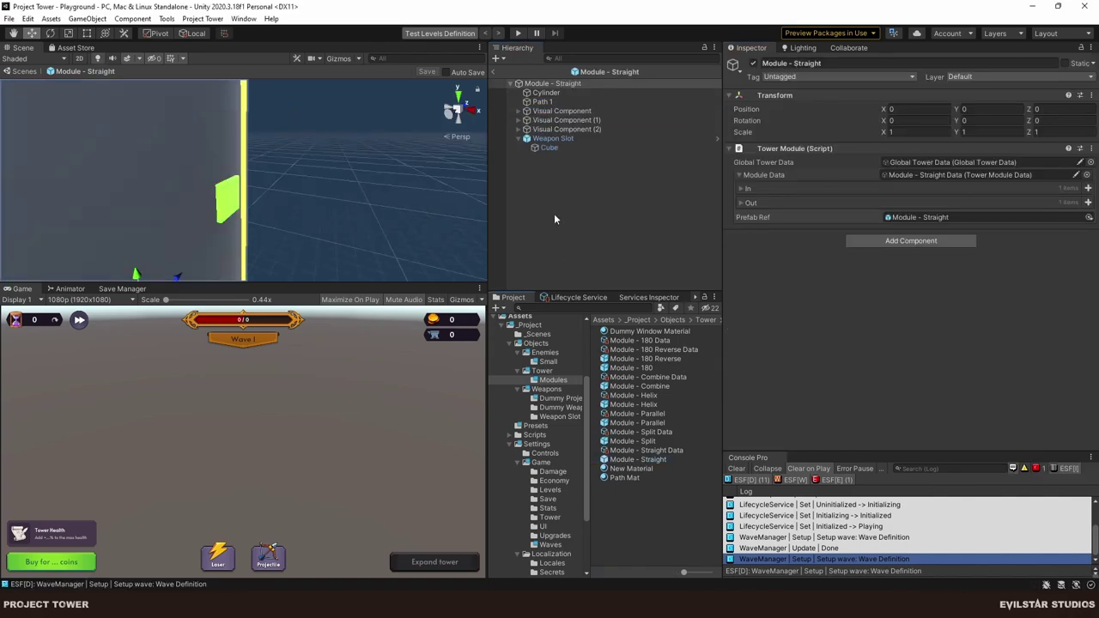
pyautogui.click(543, 101)
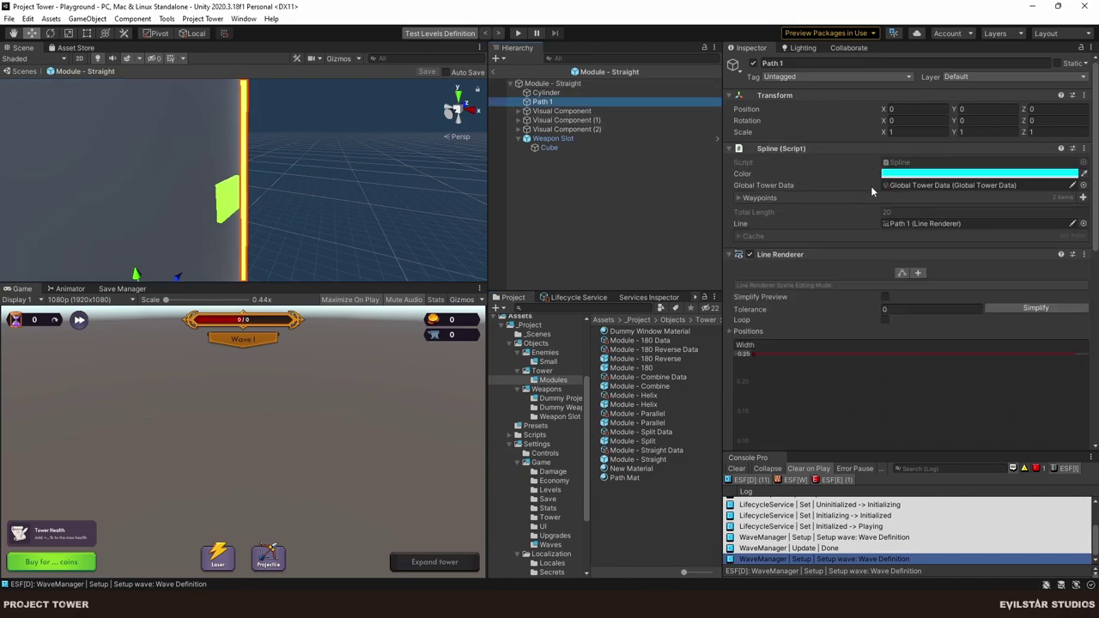
pyautogui.click(1073, 255)
pyautogui.doubleClick(1021, 359)
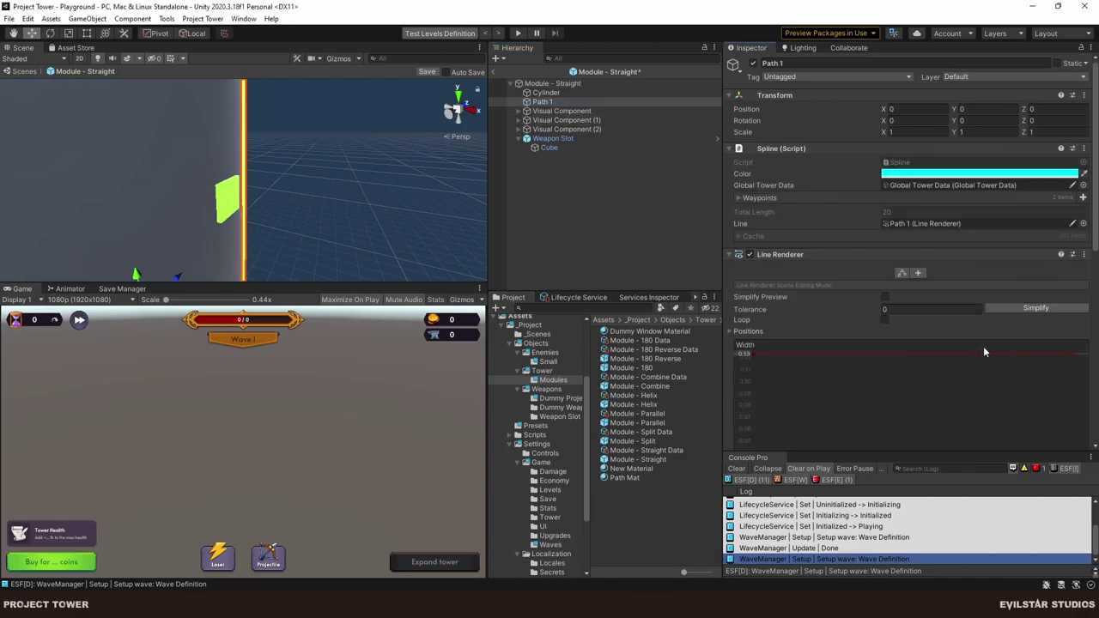
pyautogui.click(497, 72)
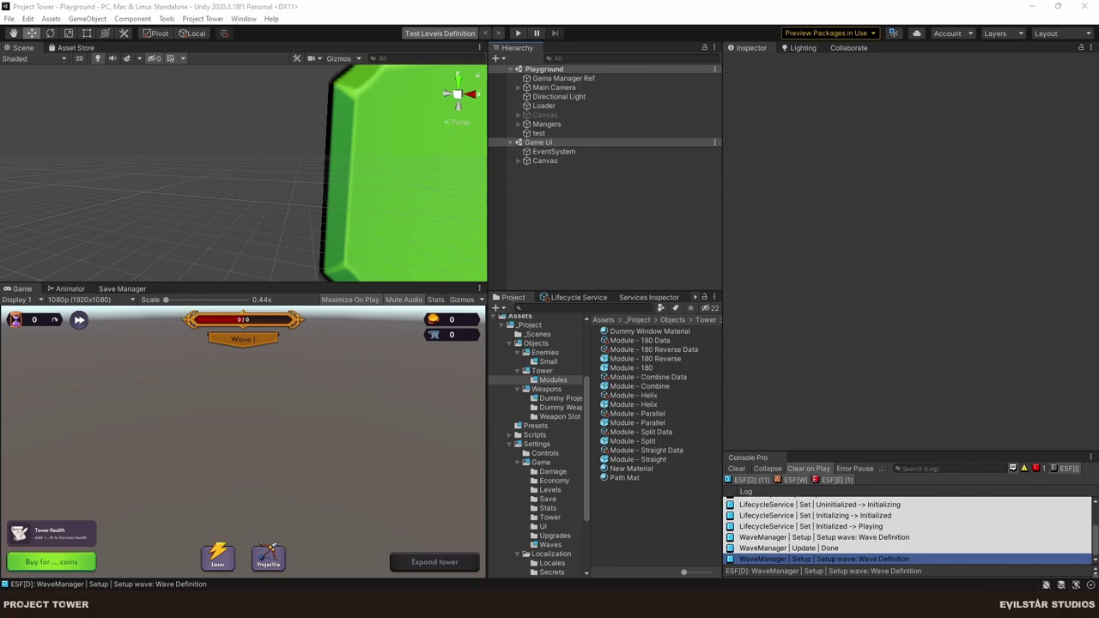
# Start Play mode and skip the countdowns for waves 2, 3 and 4.
pyautogui.hotkey('alt', 'Tab')
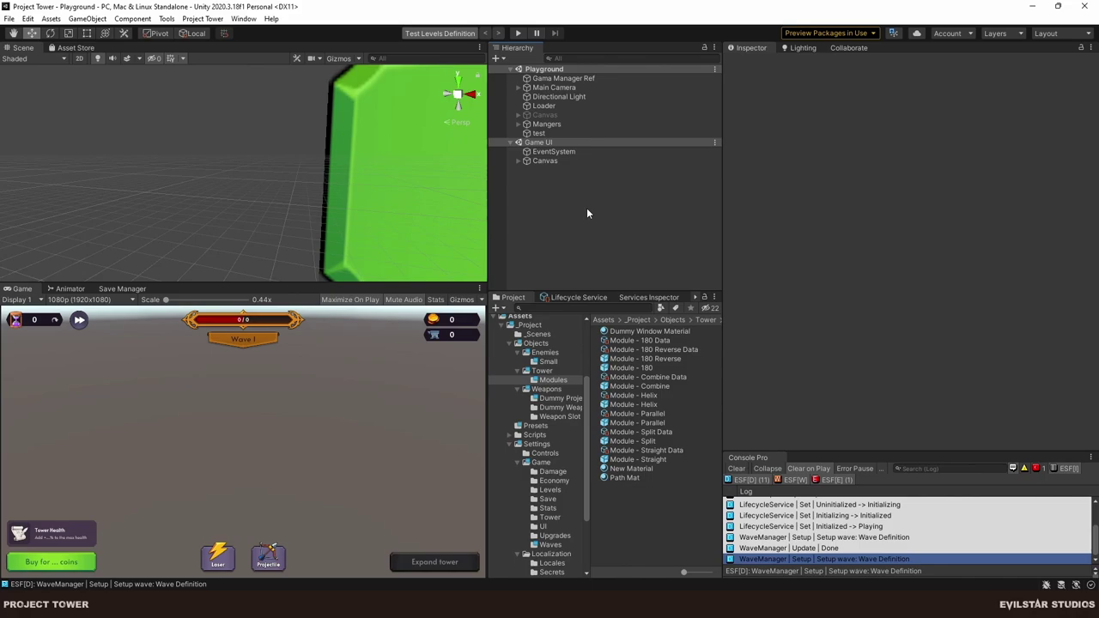
pyautogui.click(518, 34)
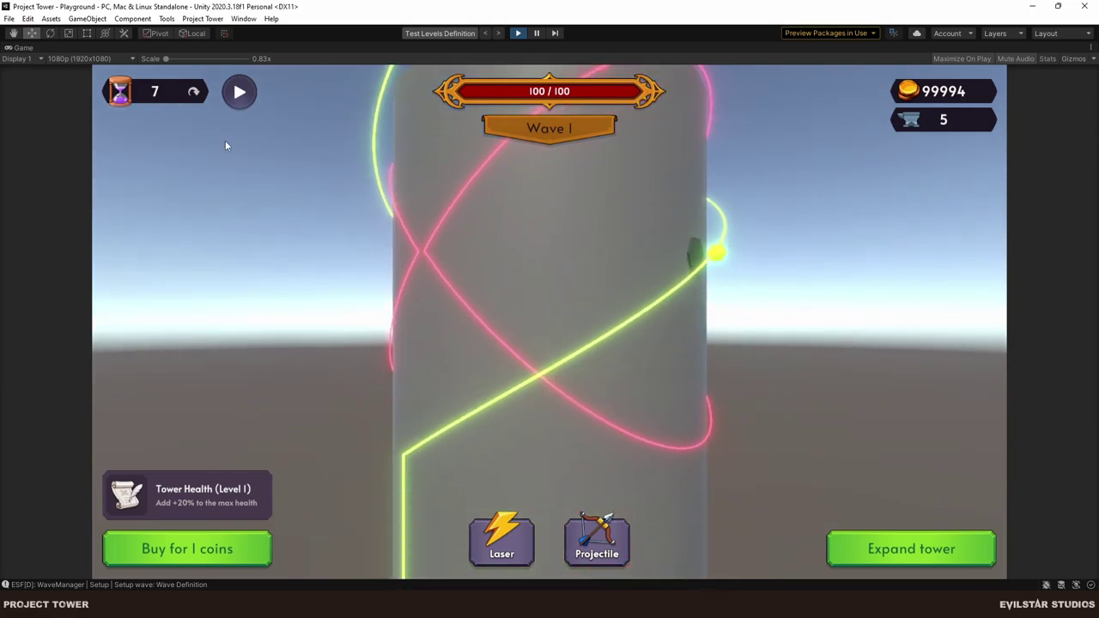
pyautogui.click(193, 91)
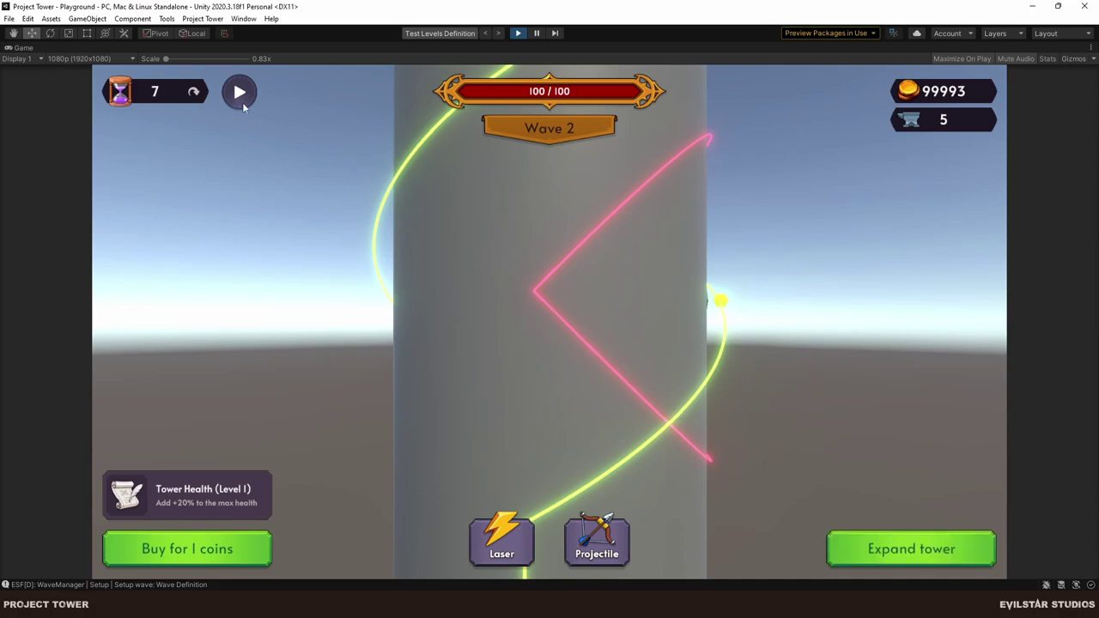
pyautogui.click(196, 91)
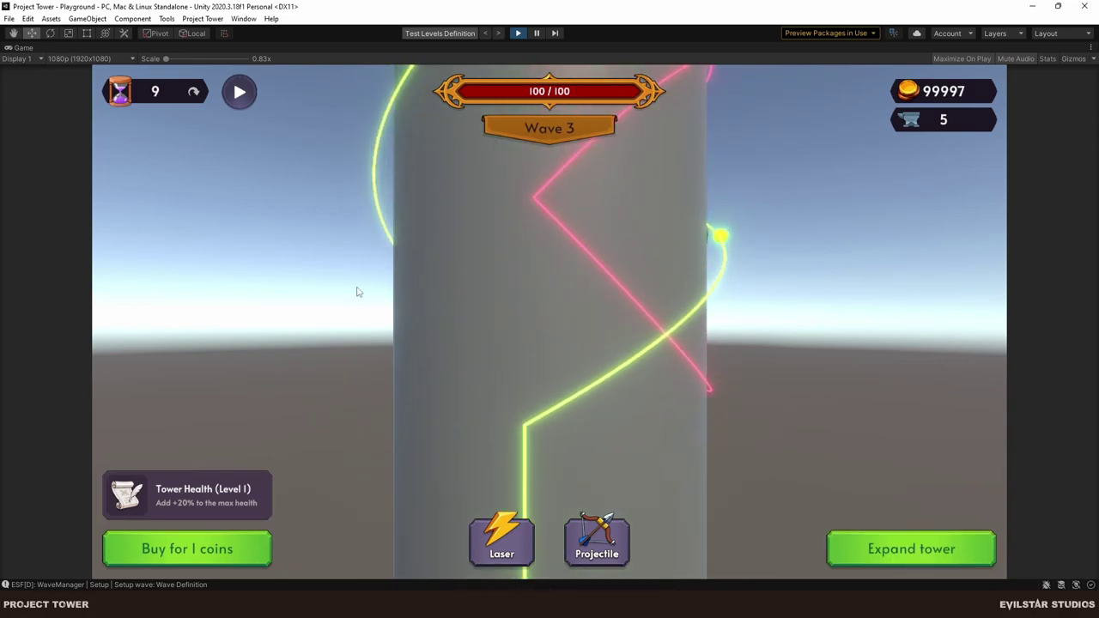
pyautogui.click(193, 92)
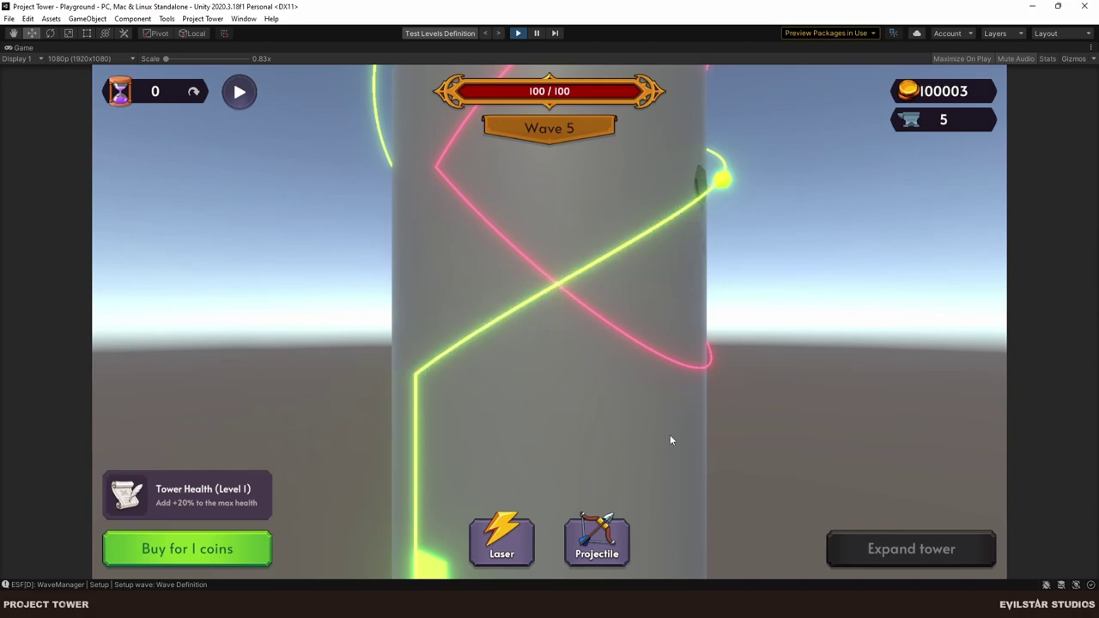
# Orbit around the tower column to view the enemy paths, then stop Play mode.
pyautogui.moveTo(642, 283); pyautogui.dragTo(529, 469)
pyautogui.moveTo(542, 230); pyautogui.dragTo(712, 339)
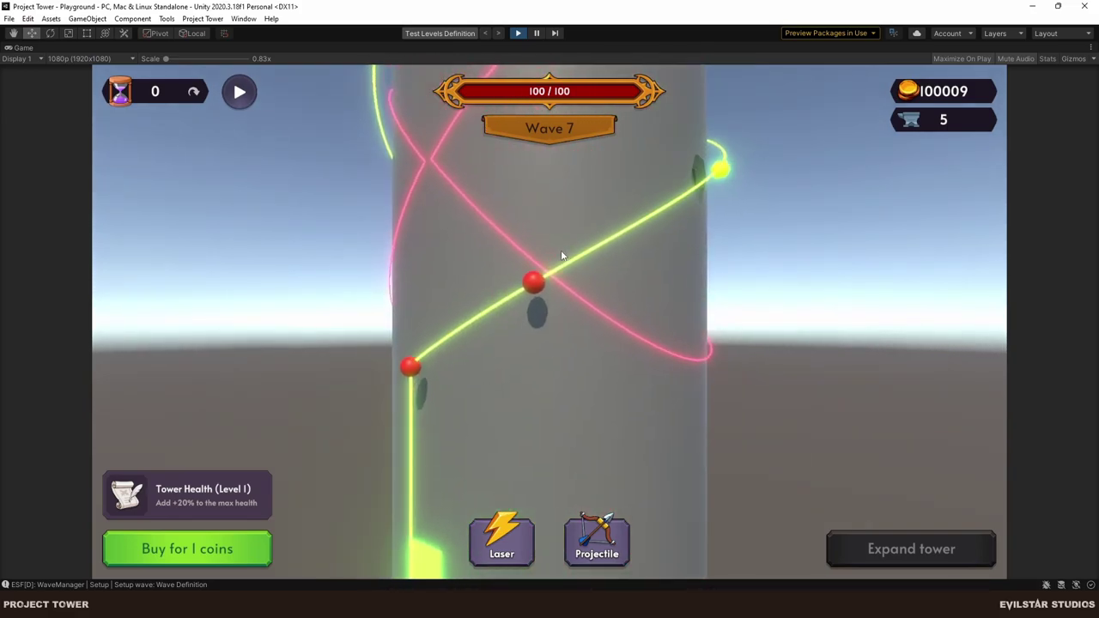
pyautogui.click(519, 34)
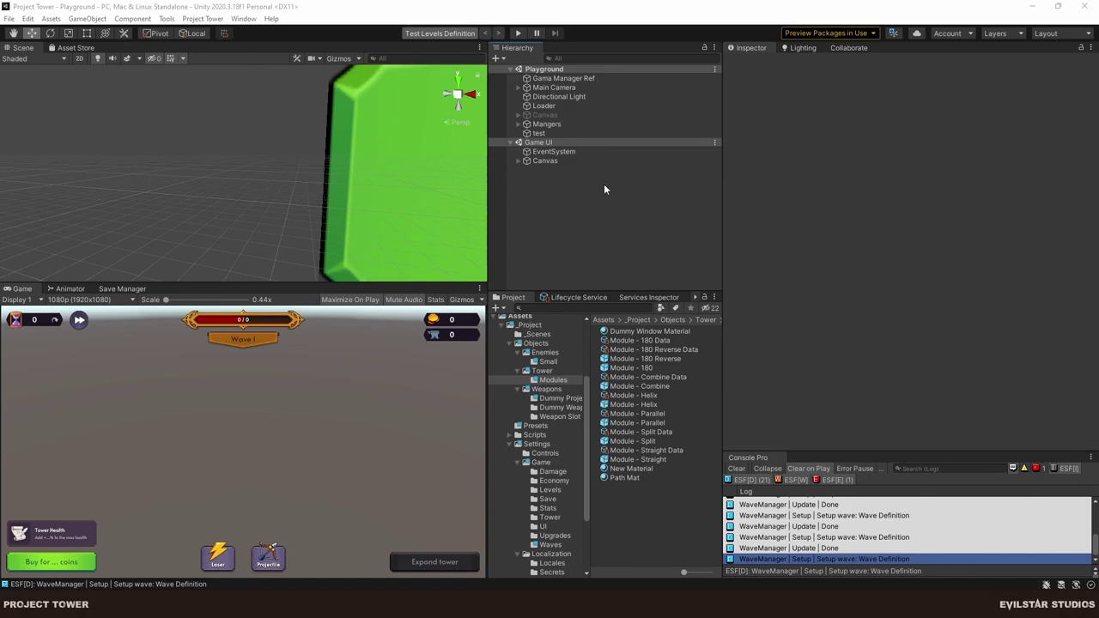
# Select all 13 changes and publish them with summary 'feat: [#137] Create the small enemy'.
pyautogui.click(850, 47)
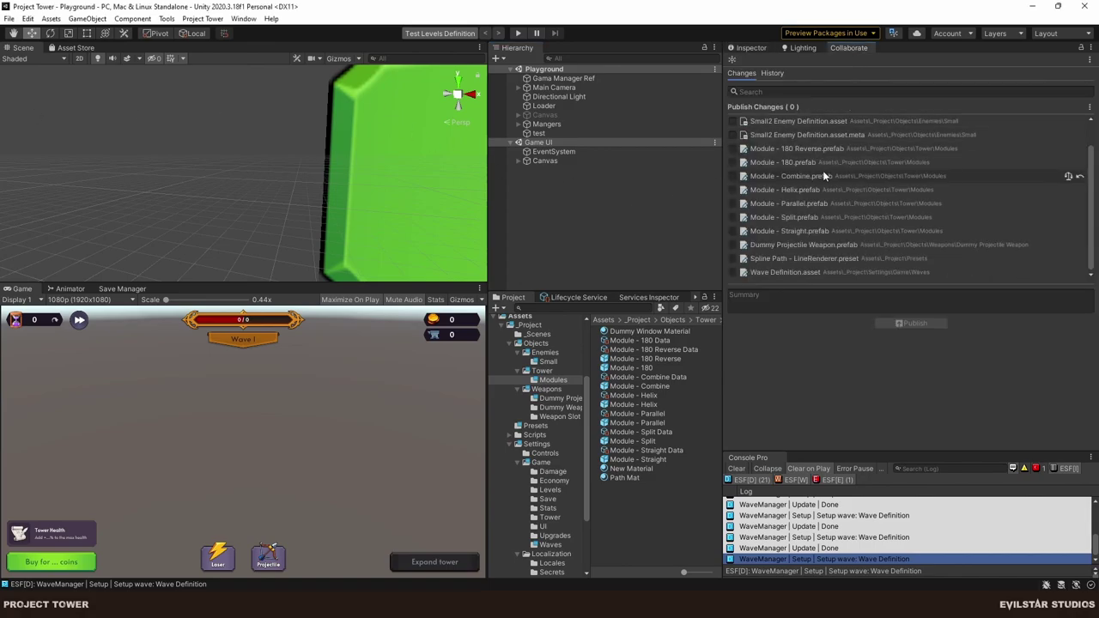
pyautogui.scroll(2, 825, 175)
pyautogui.click(733, 121)
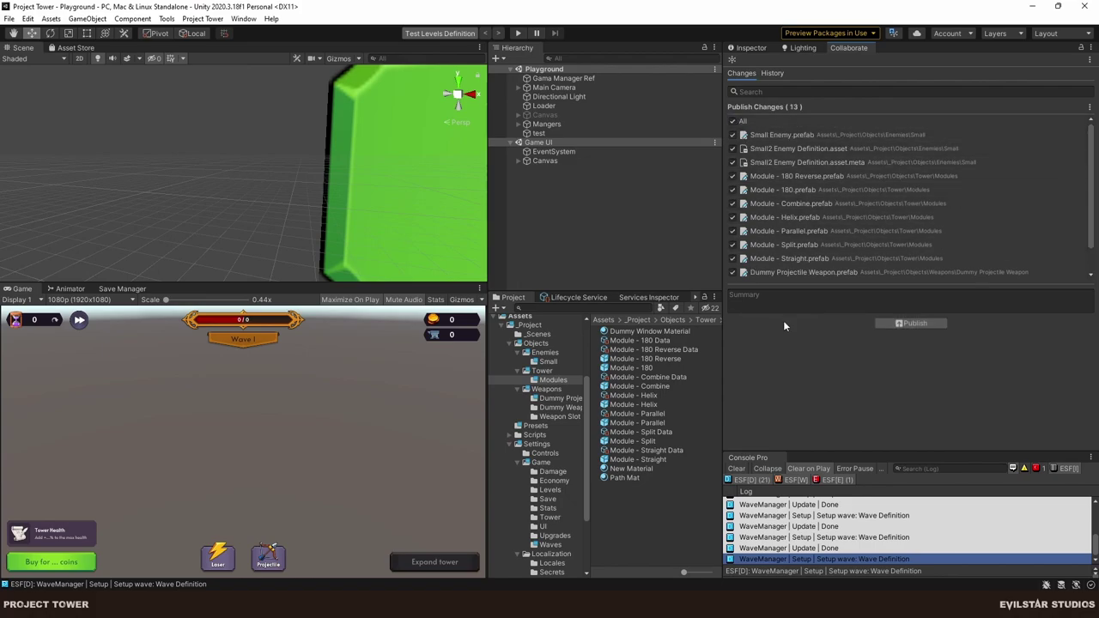
pyautogui.click(782, 297)
pyautogui.write('feat: [#137 | Create the small enemy')
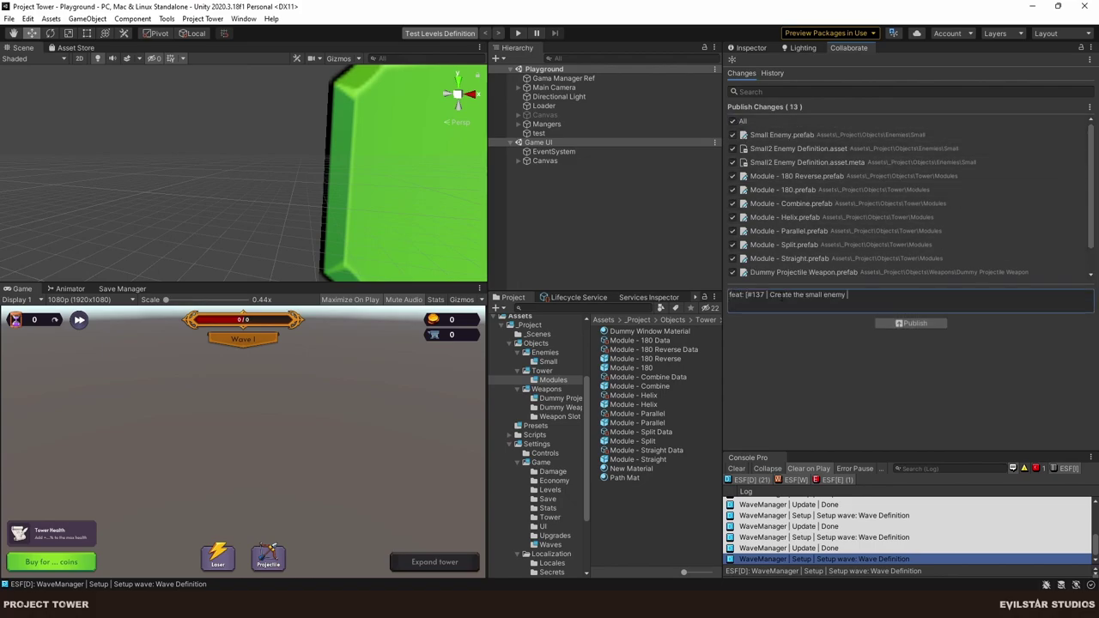
pyautogui.moveTo(770, 294); pyautogui.dragTo(766, 295)
pyautogui.write(']')
pyautogui.click(916, 324)
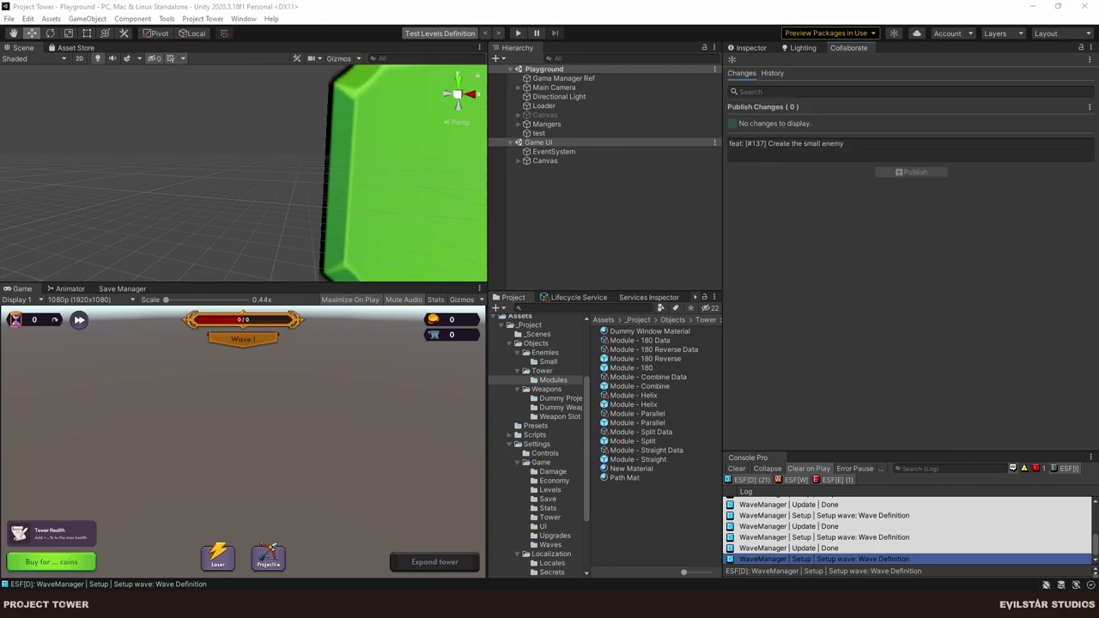
# Create a new folder named Medium inside the Enemies folder.
pyautogui.click(546, 353)
pyautogui.rightClick(655, 399)
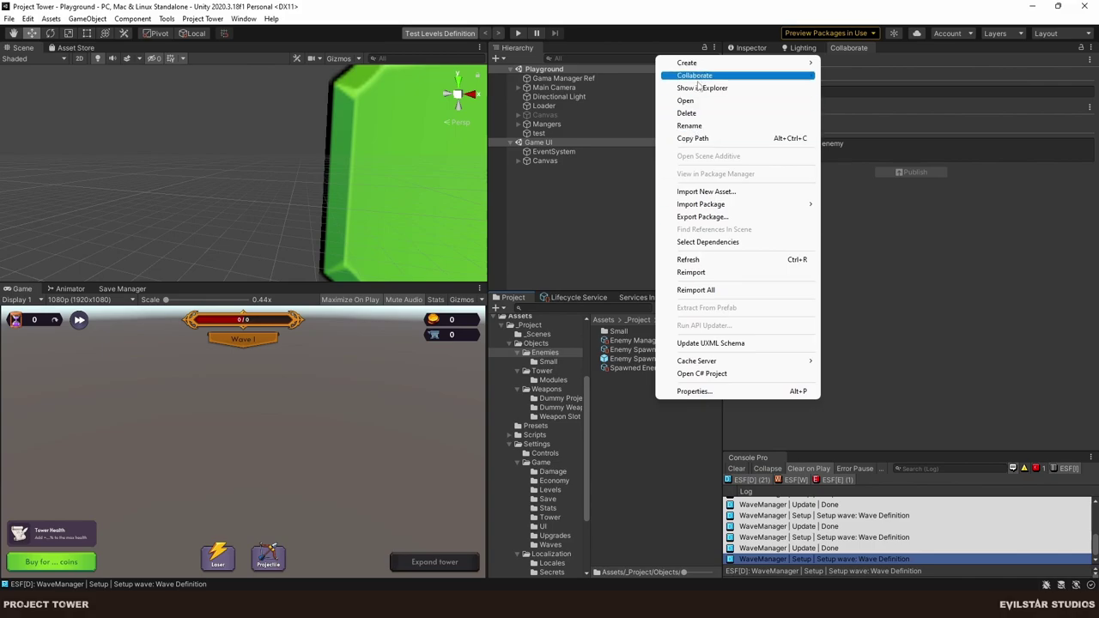
pyautogui.moveTo(687, 63)
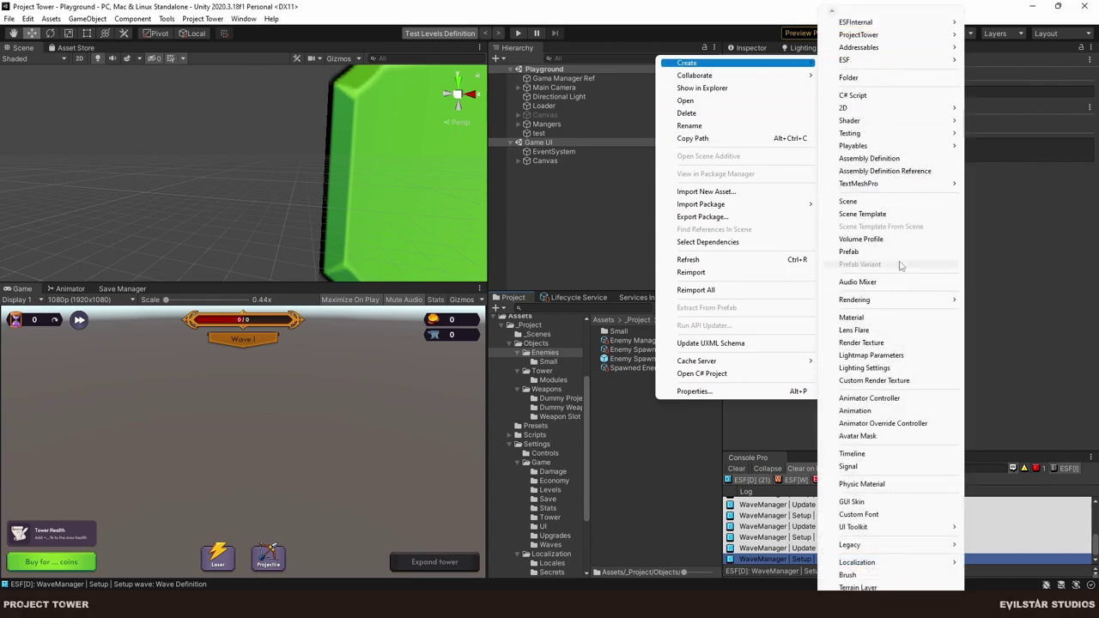
pyautogui.click(850, 79)
pyautogui.write('Medium')
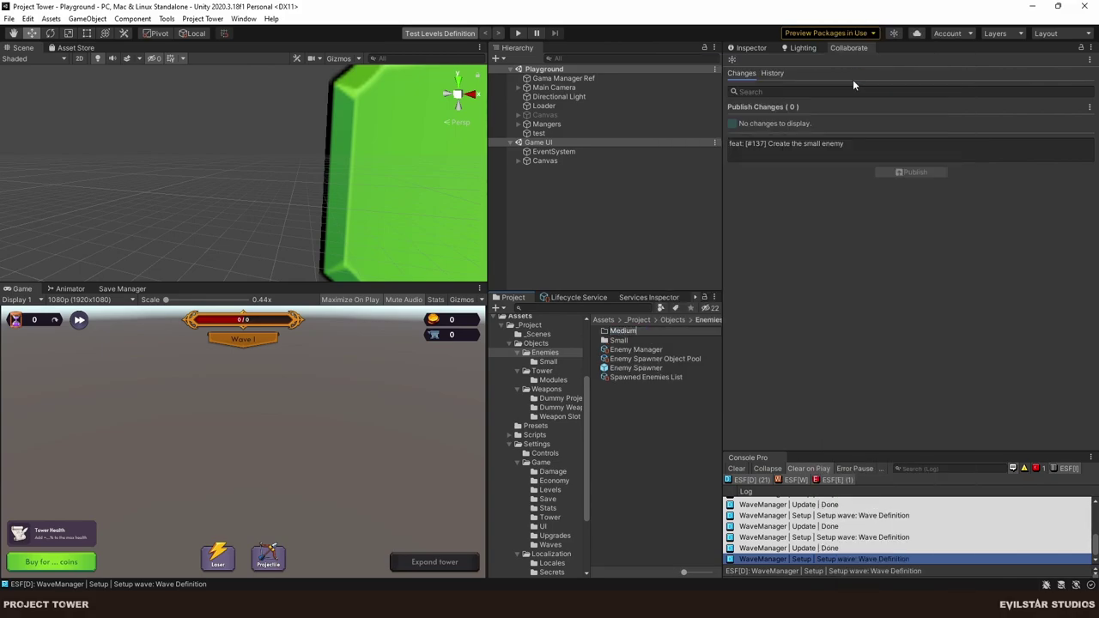
pyautogui.press('Return')
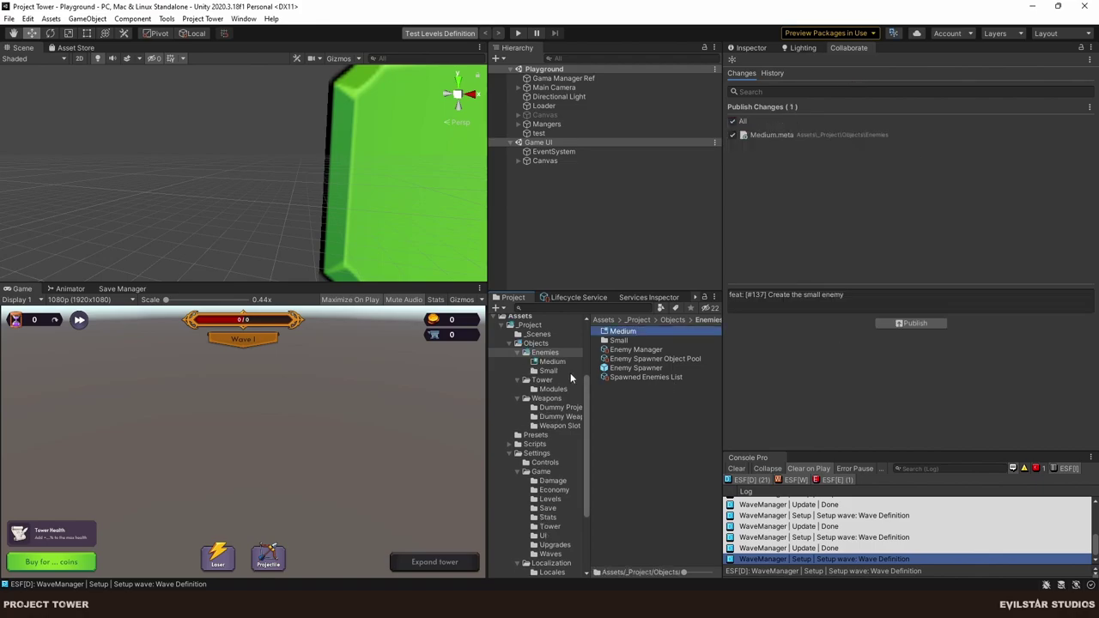
# Duplicate the Small Enemy prefab and Small Enemy Mat and move the copies into Medium.
pyautogui.doubleClick(618, 340)
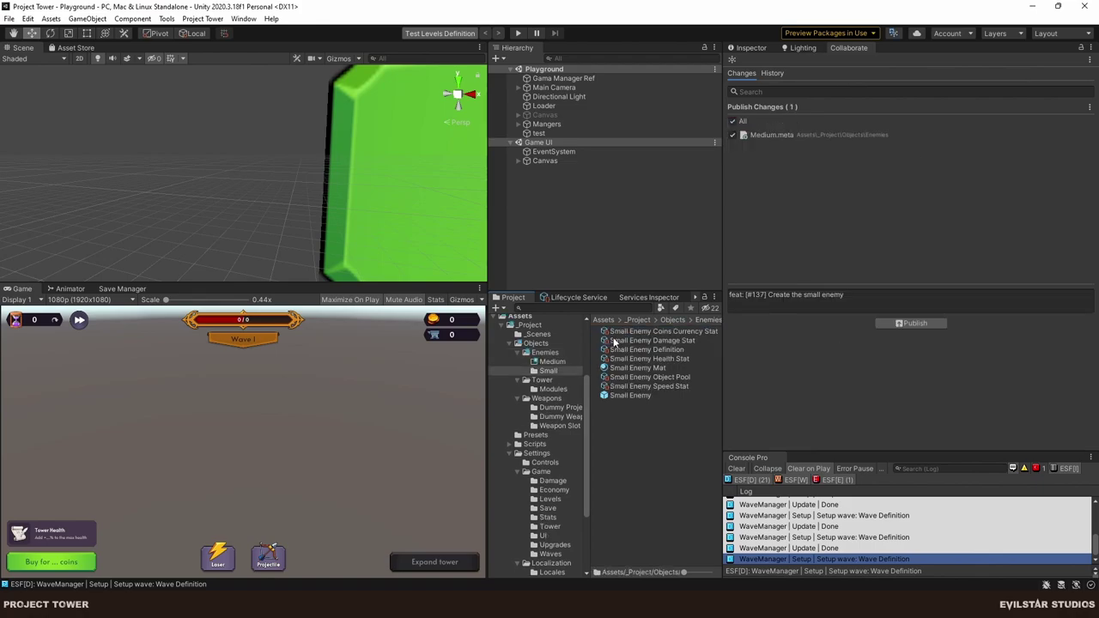
pyautogui.click(642, 395)
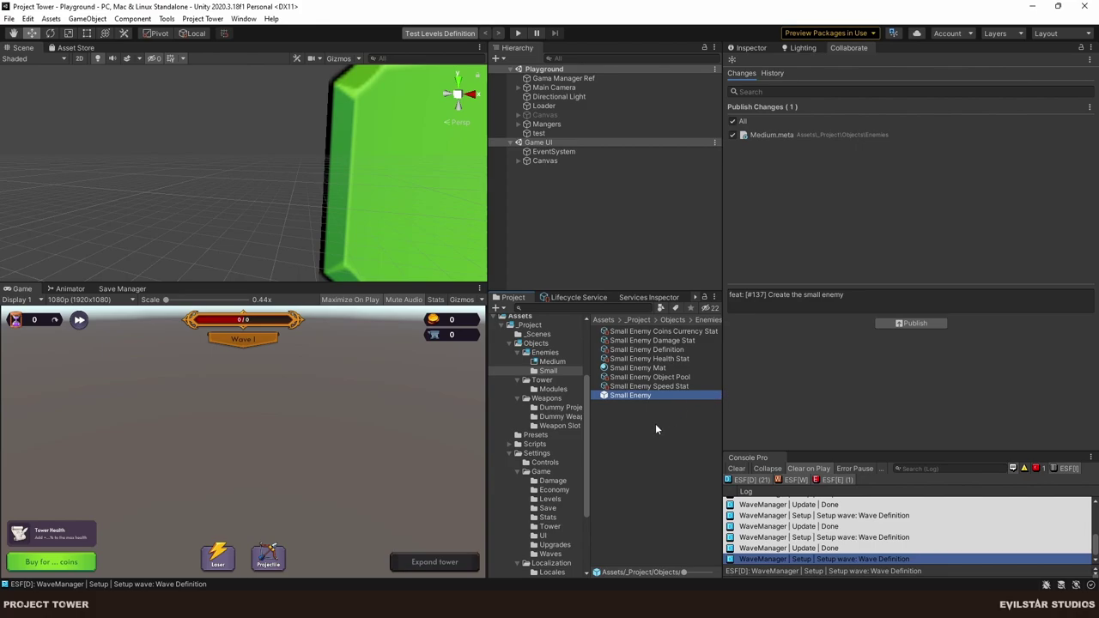
pyautogui.hotkey('ctrl', 'd')
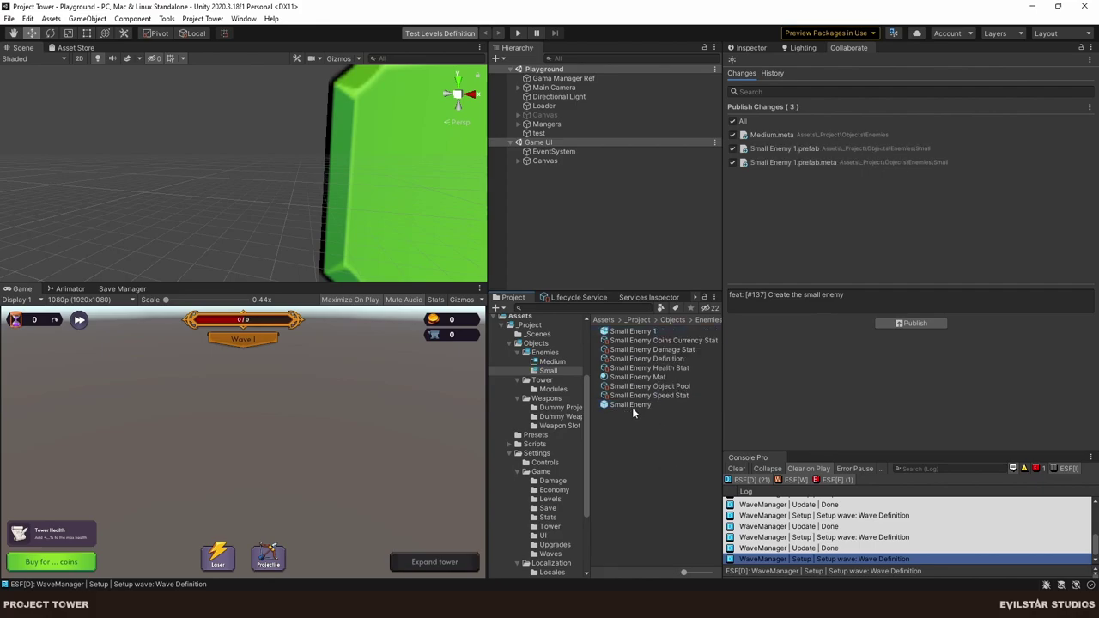
pyautogui.click(631, 377)
pyautogui.hotkey('ctrl', 'd')
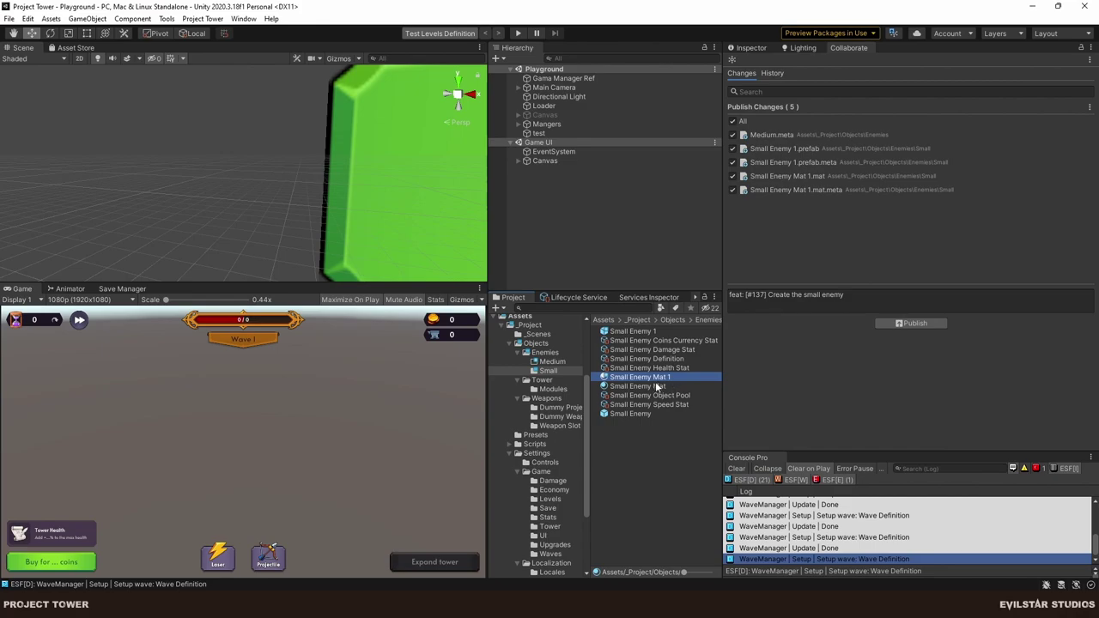
pyautogui.moveTo(612, 337); pyautogui.dragTo(558, 363)
pyautogui.click(554, 361)
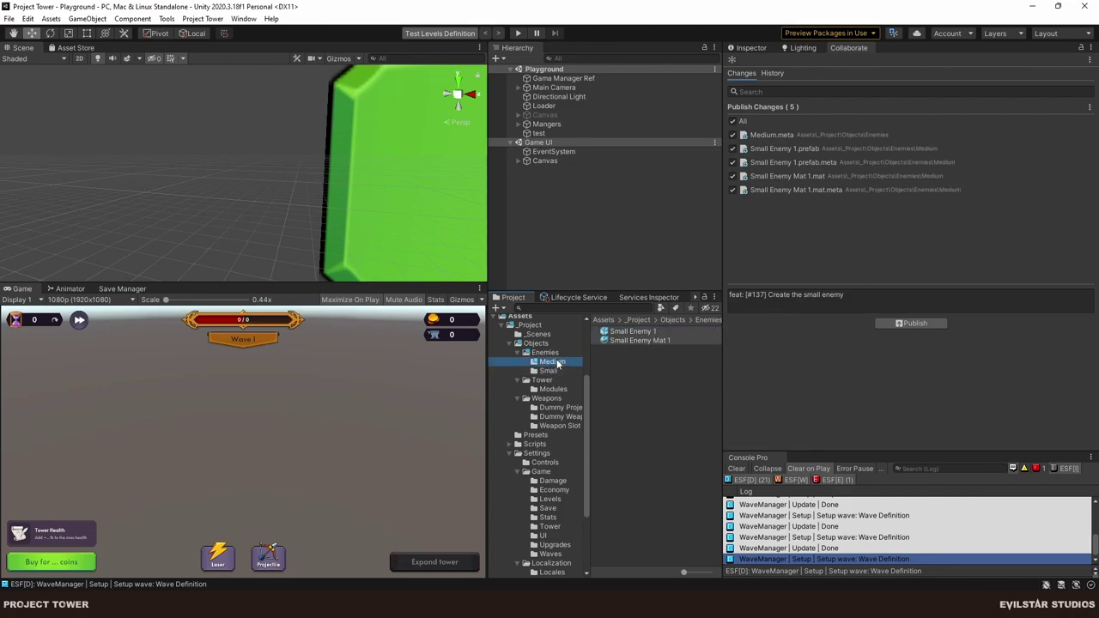
pyautogui.click(549, 370)
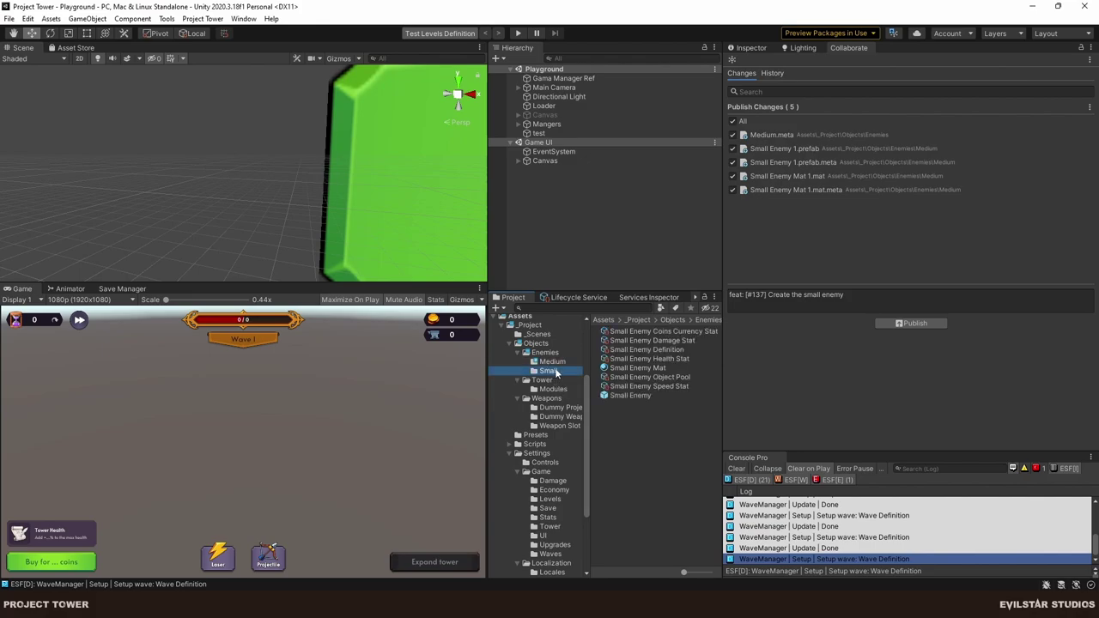
pyautogui.click(646, 332)
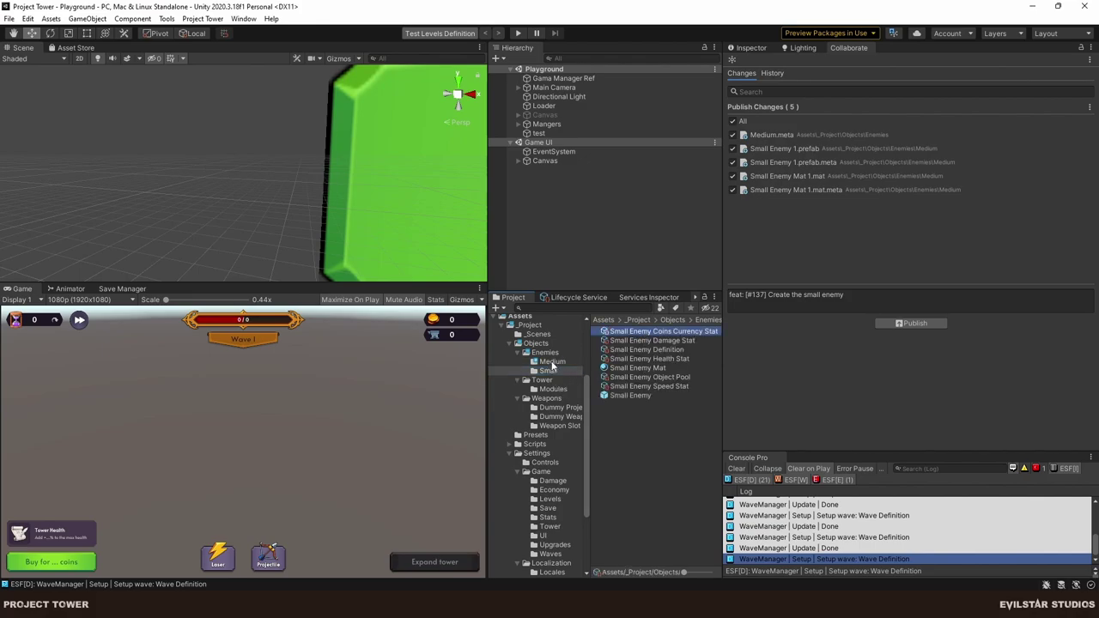
pyautogui.click(552, 361)
# Rename the copied Small Enemy 1 prefab to Medium Enemy.
pyautogui.click(639, 333)
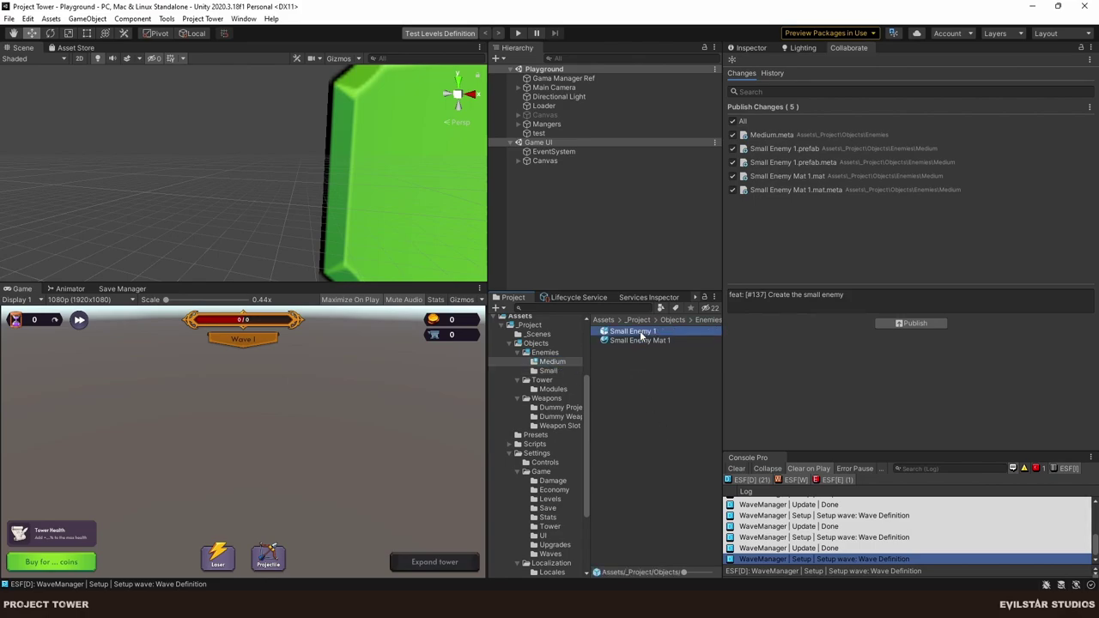
pyautogui.click(632, 331)
pyautogui.press('End')
pyautogui.press('BackSpace')
pyautogui.press('BackSpace')
pyautogui.press('Home')
pyautogui.hotkey('ctrl', 'shift', 'Right')
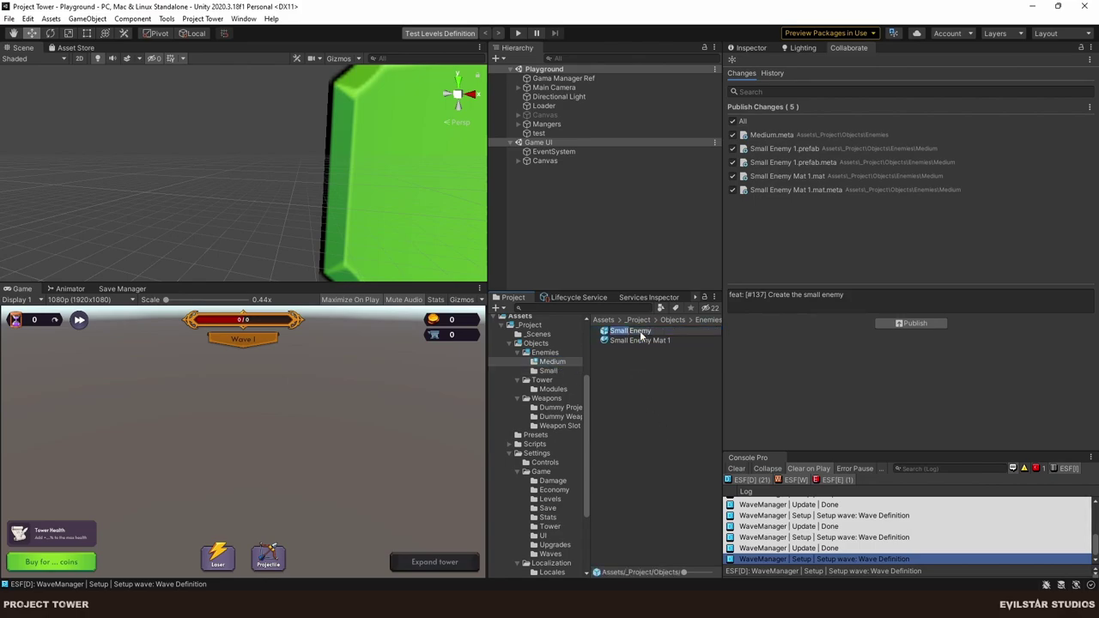
pyautogui.write('Medium')
pyautogui.press('Return')
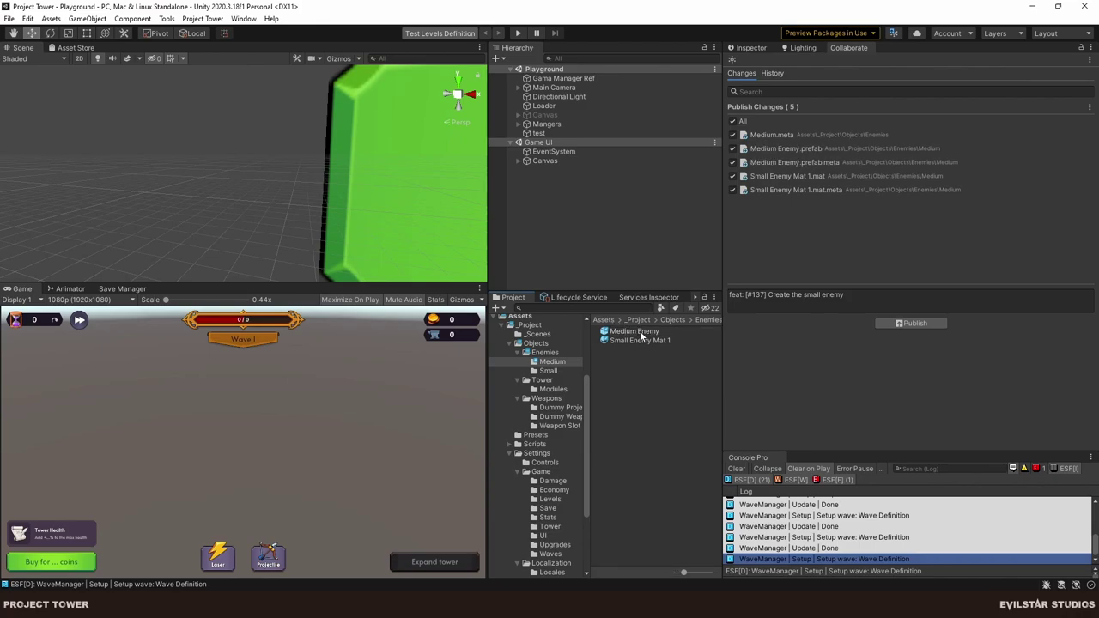
# Rename the copied Small Enemy Mat 1 material to Medium Enemy Mat.
pyautogui.click(632, 341)
pyautogui.click(631, 342)
pyautogui.press('End')
pyautogui.press('BackSpace')
pyautogui.press('BackSpace')
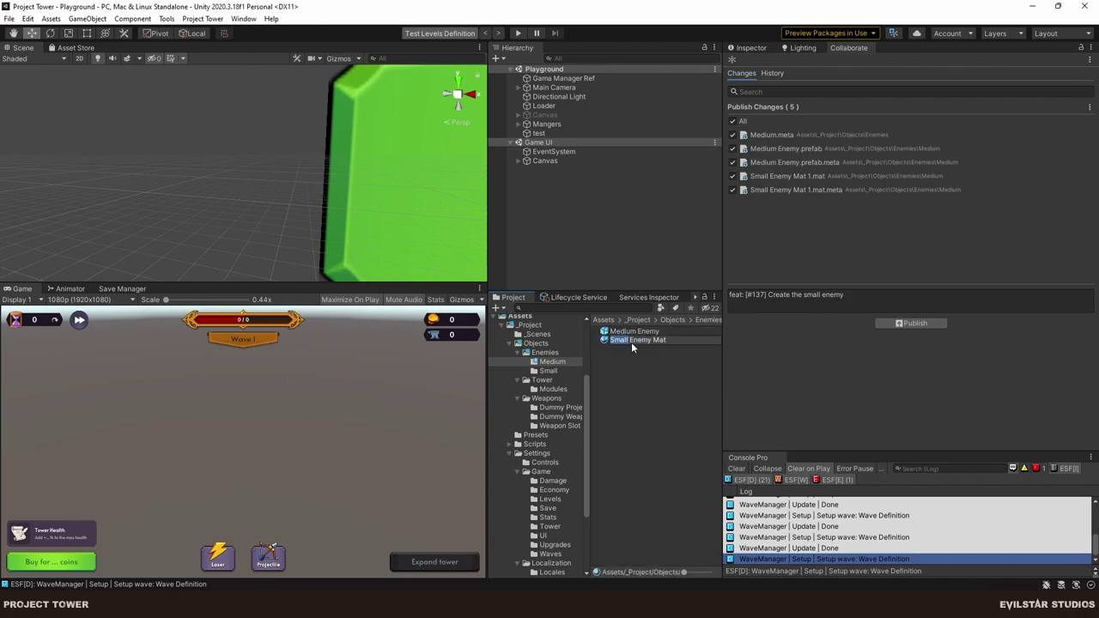
pyautogui.write('Medium')
pyautogui.press('Return')
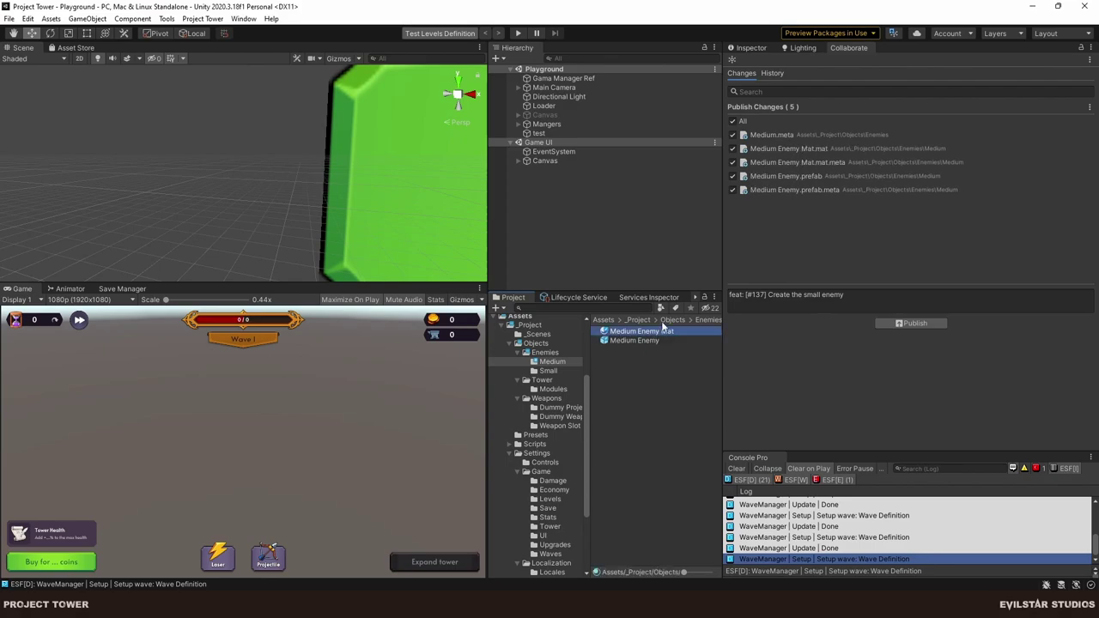
# Change Medium Enemy Mat's Base Map colour from red to orange, hex FF6000.
pyautogui.click(750, 48)
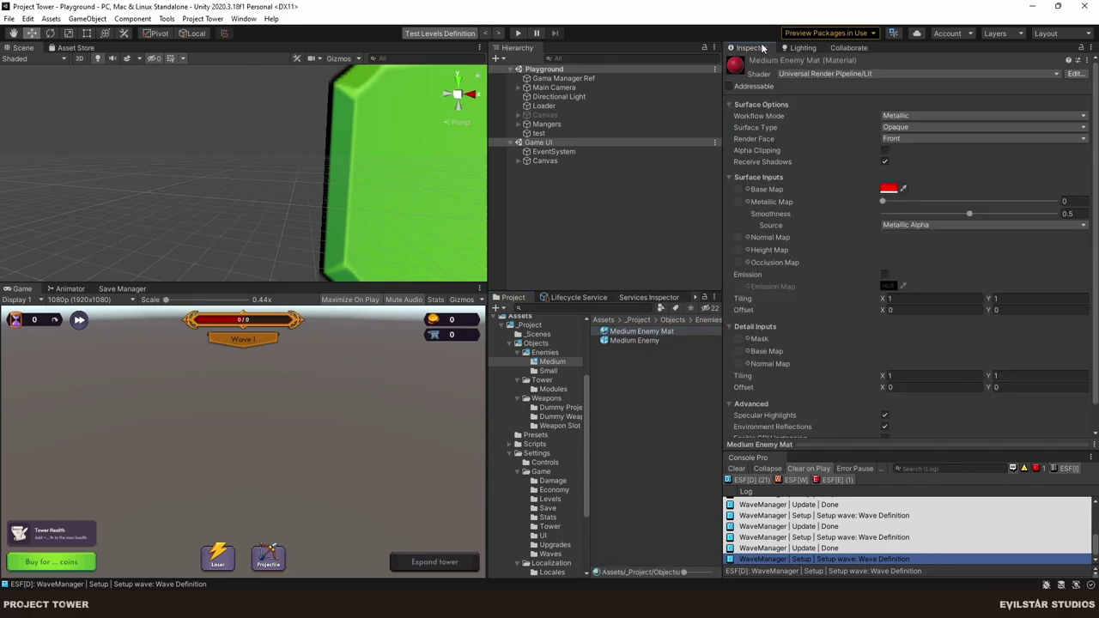
pyautogui.click(889, 190)
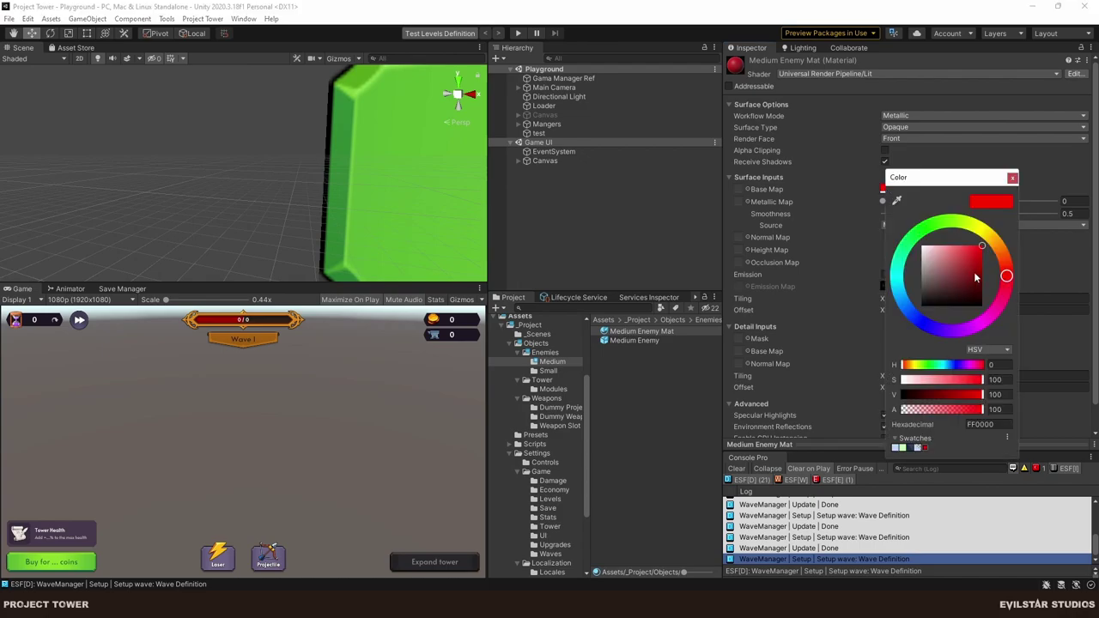
pyautogui.click(1002, 254)
pyautogui.moveTo(1006, 256); pyautogui.dragTo(1001, 250)
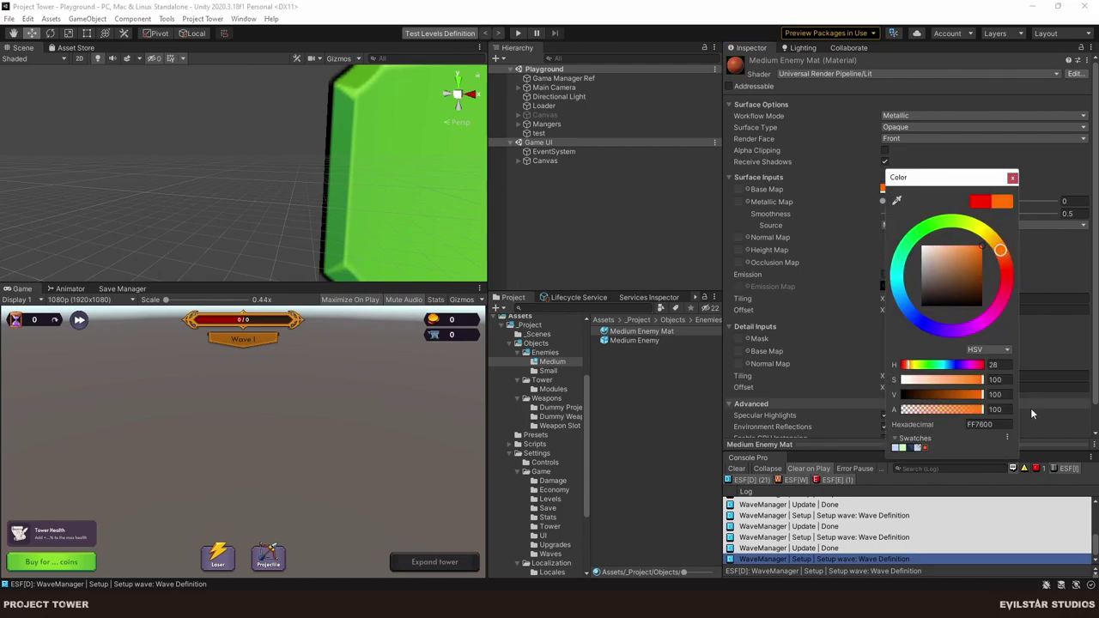
pyautogui.moveTo(996, 425); pyautogui.dragTo(979, 430)
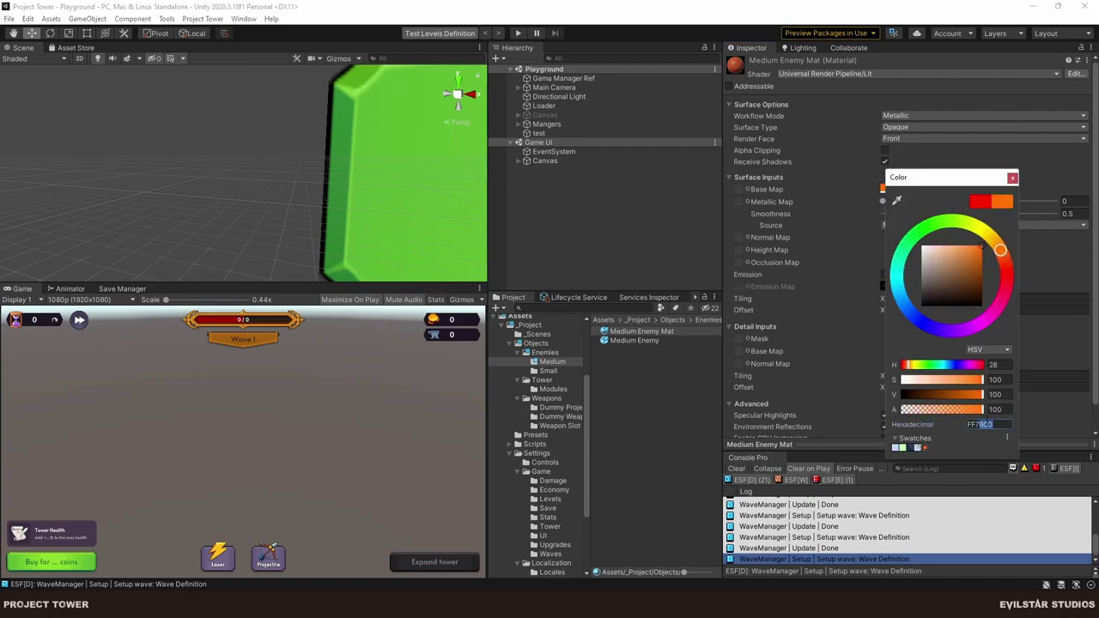
pyautogui.write('6')
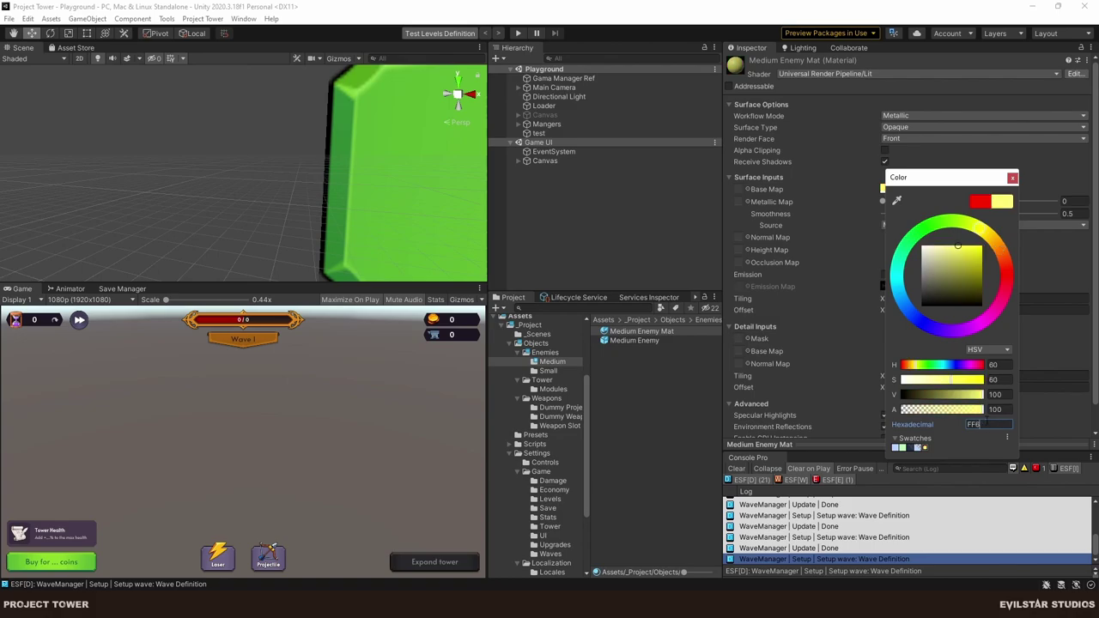
pyautogui.write('000')
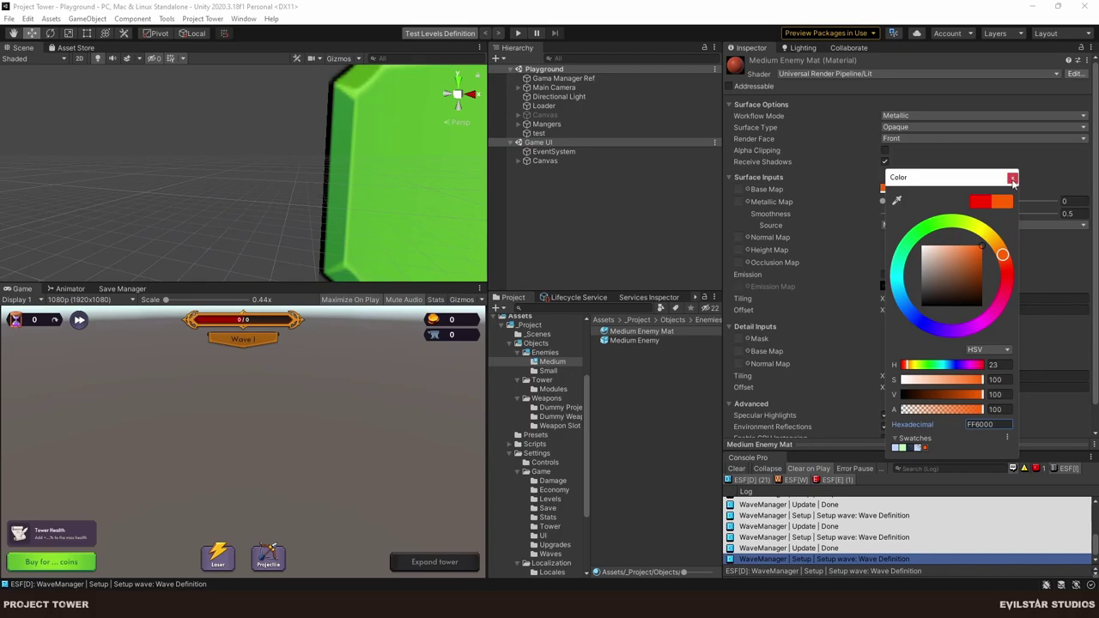
pyautogui.click(1013, 180)
pyautogui.click(656, 378)
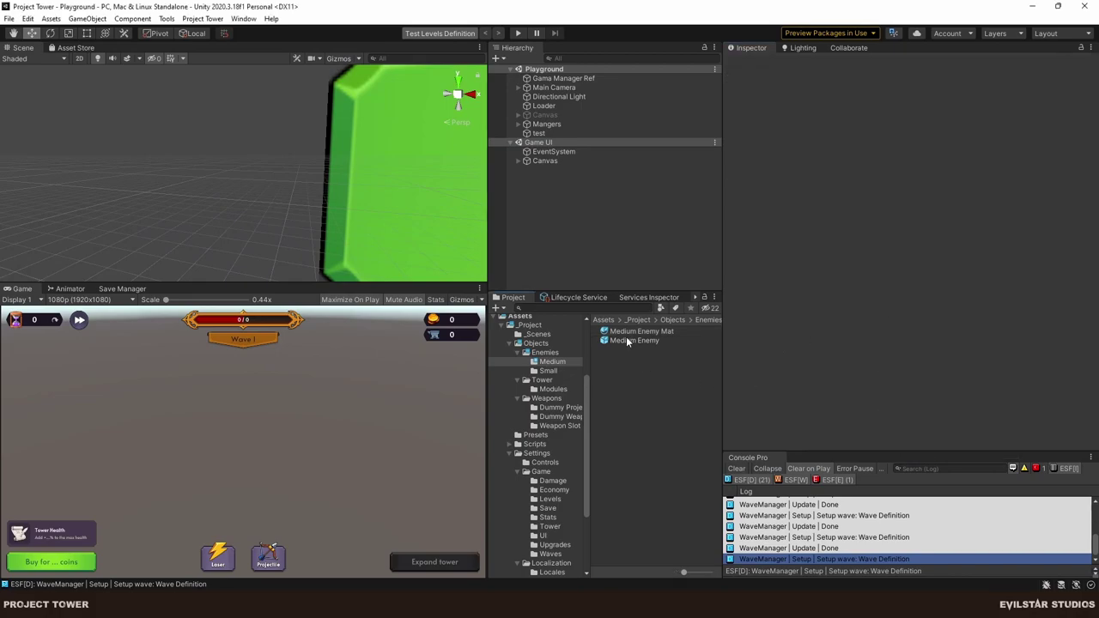
# In the Medium Enemy prefab, give the Sphere Medium Enemy Mat and set its scale to 2.
pyautogui.doubleClick(634, 341)
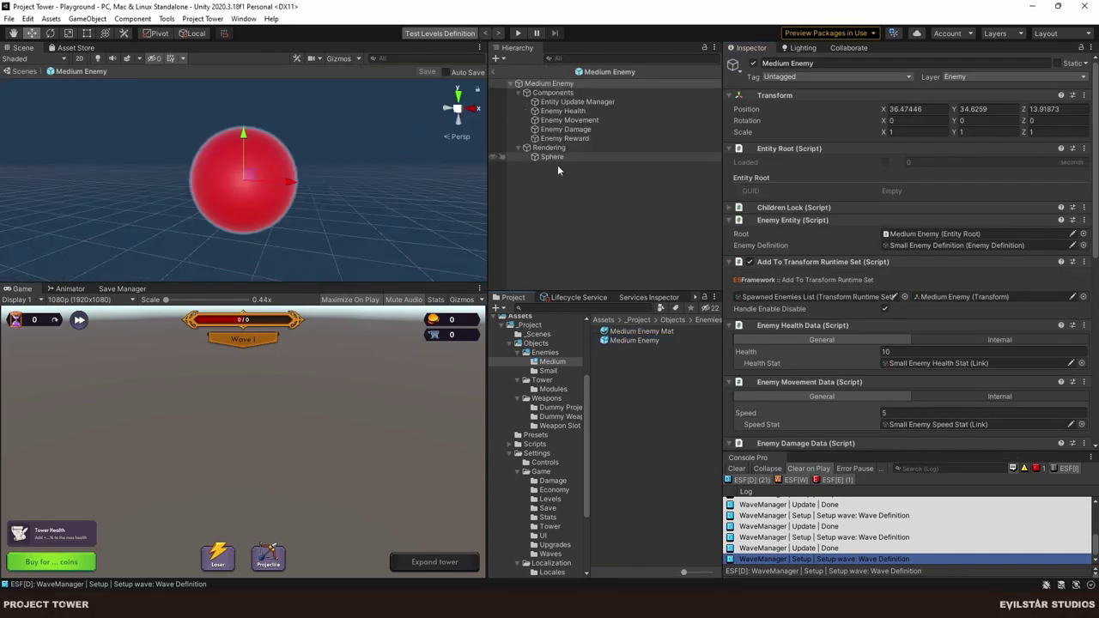
pyautogui.click(553, 158)
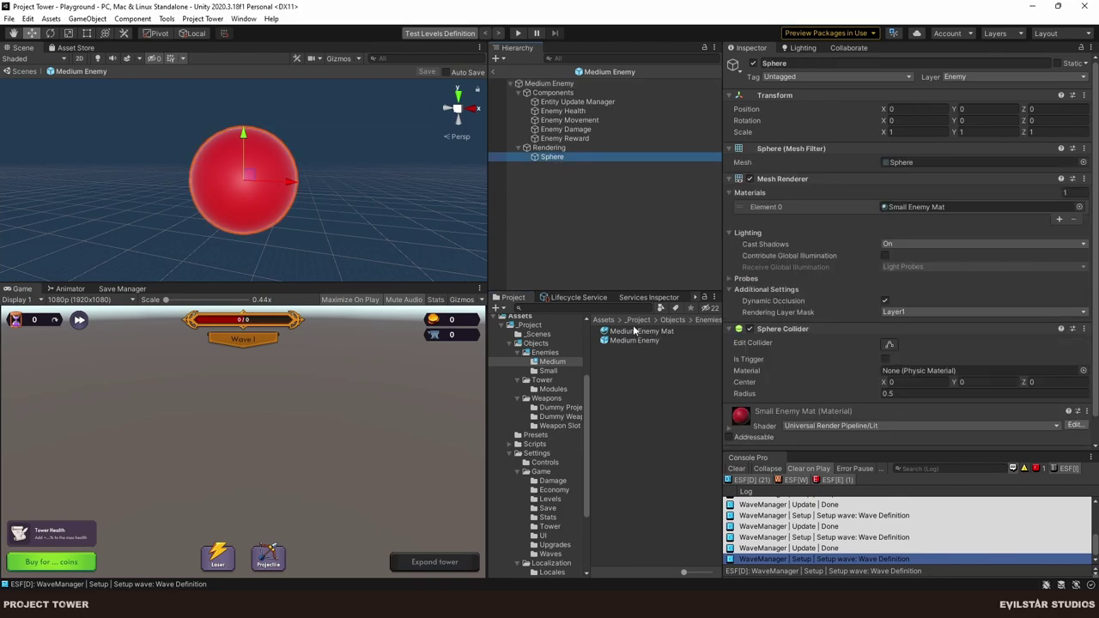
pyautogui.moveTo(334, 193); pyautogui.dragTo(258, 204)
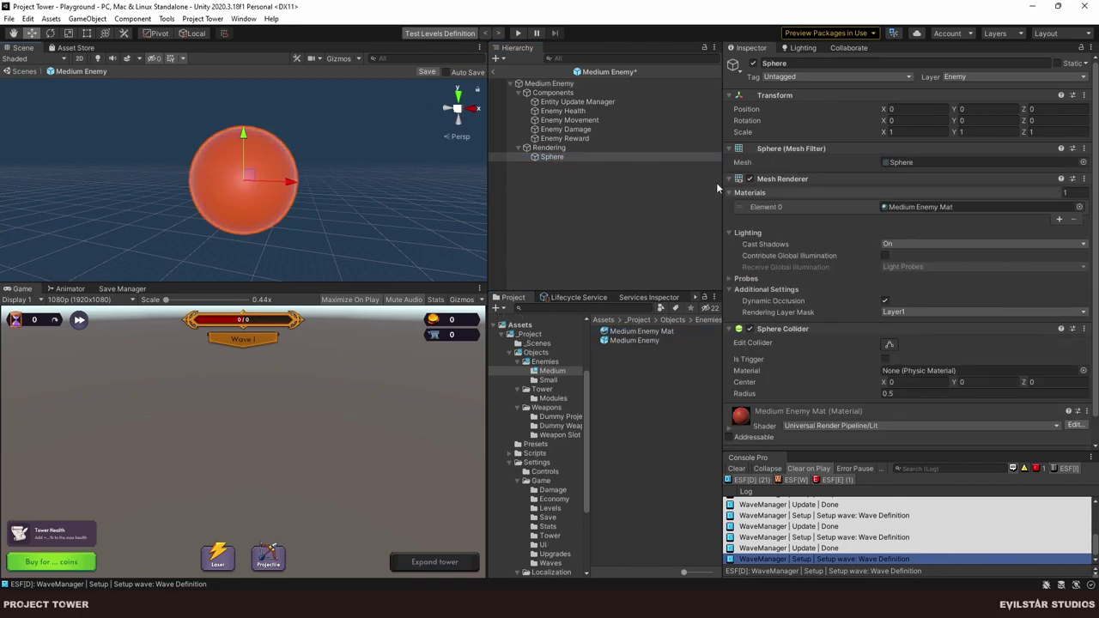
pyautogui.click(897, 132)
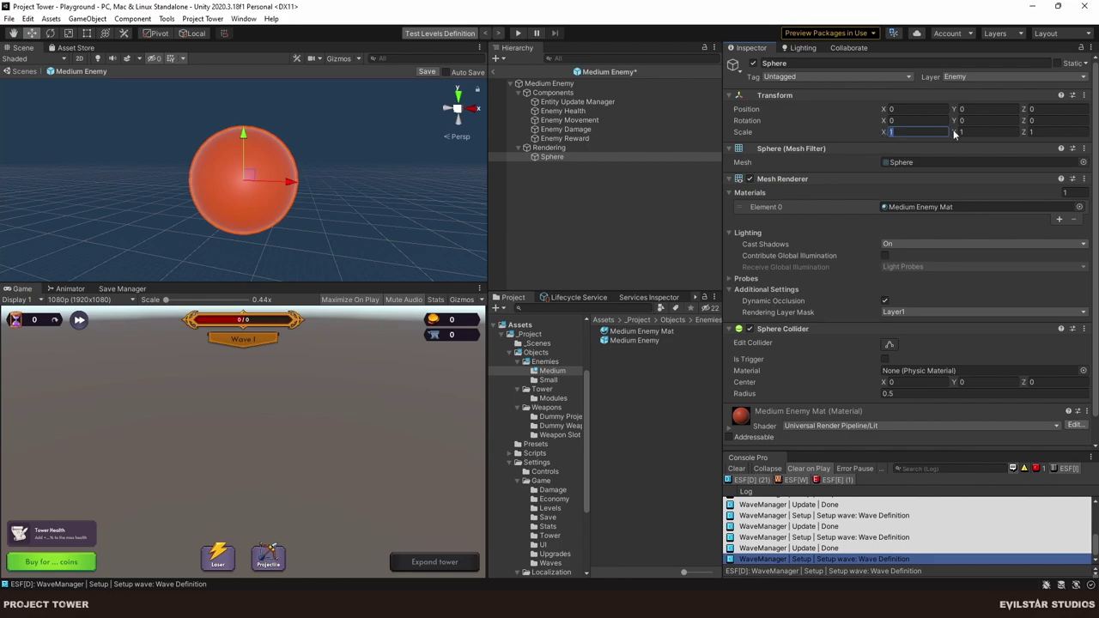
pyautogui.write('22')
pyautogui.press('Tab')
pyautogui.write('2')
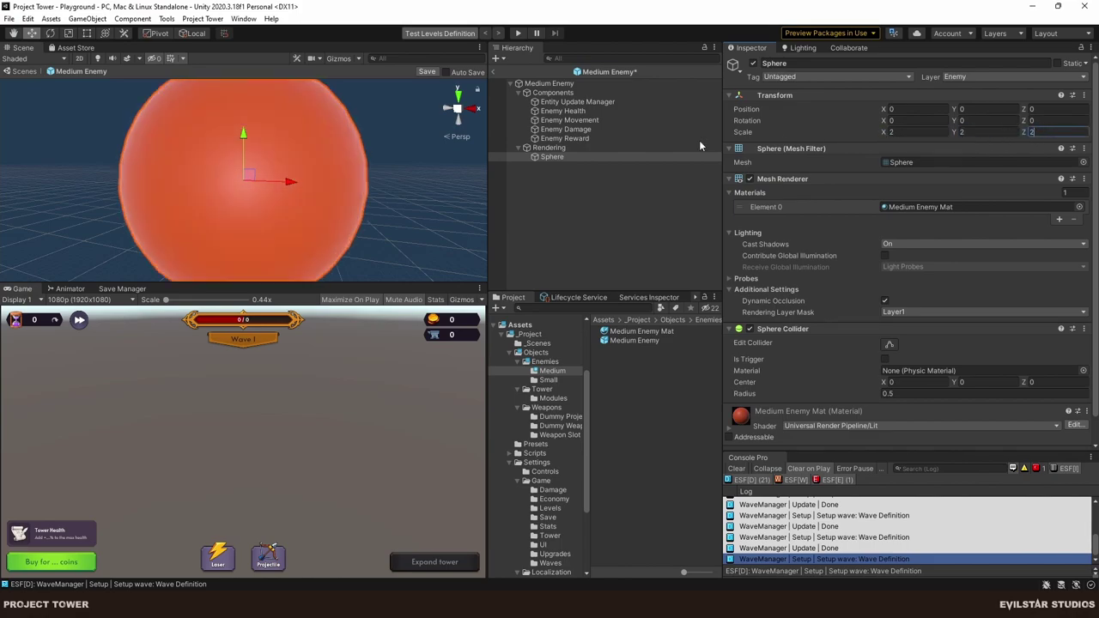
# Select the Medium Enemy root object and show the Small folder's contents.
pyautogui.click(616, 225)
pyautogui.scroll(-3, 405, 184)
pyautogui.scroll(2, 375, 206)
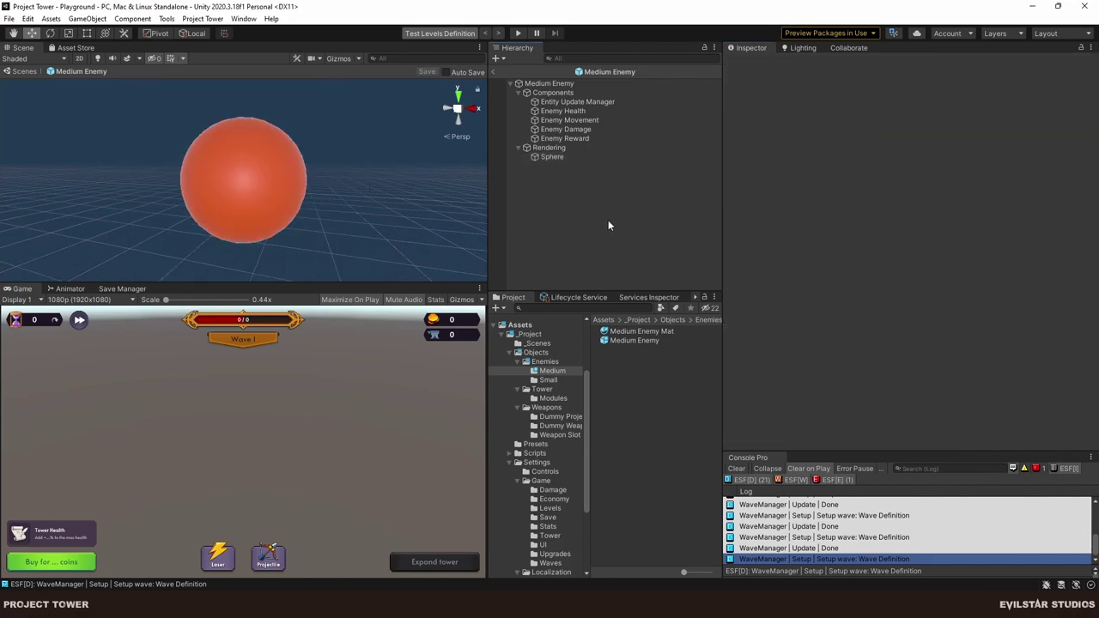
pyautogui.click(601, 83)
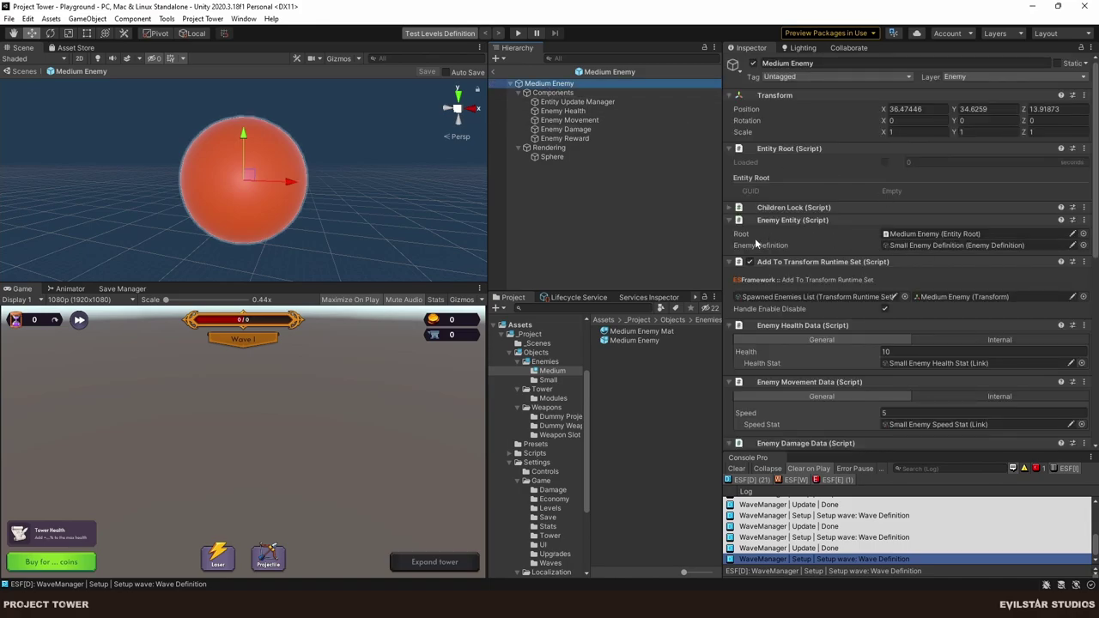
pyautogui.scroll(-10, 906, 317)
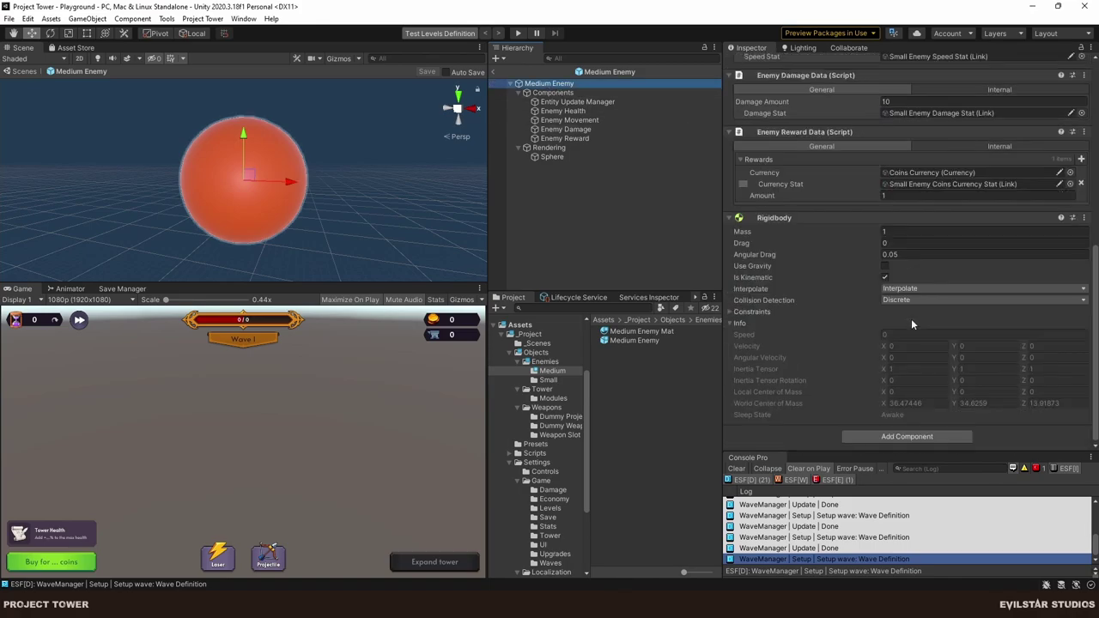
pyautogui.scroll(10, 911, 318)
pyautogui.scroll(-3, 909, 315)
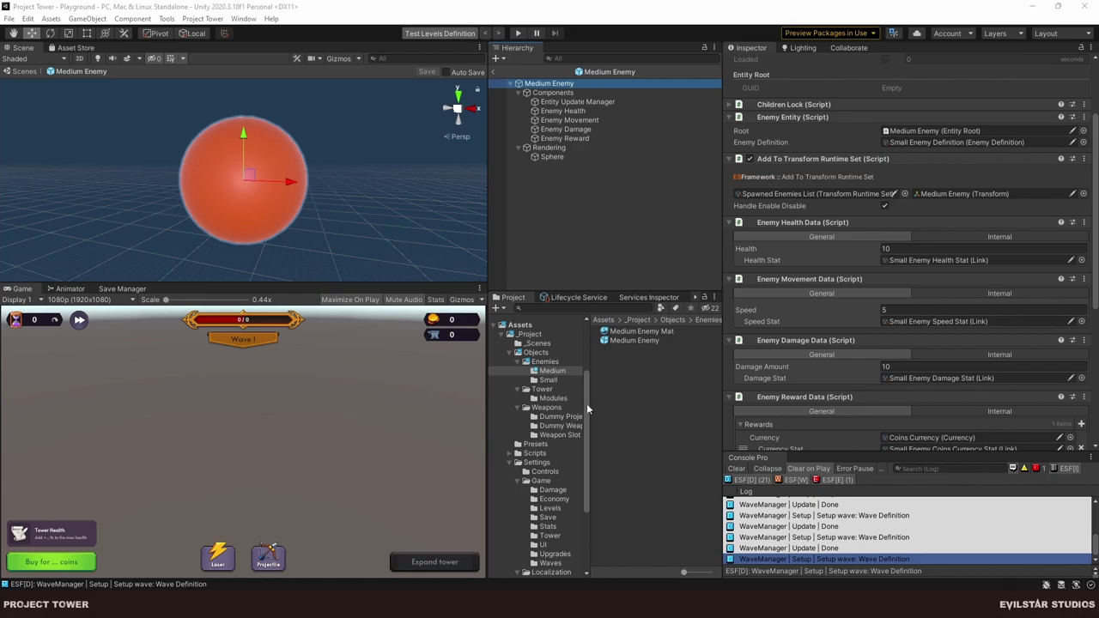
pyautogui.click(560, 382)
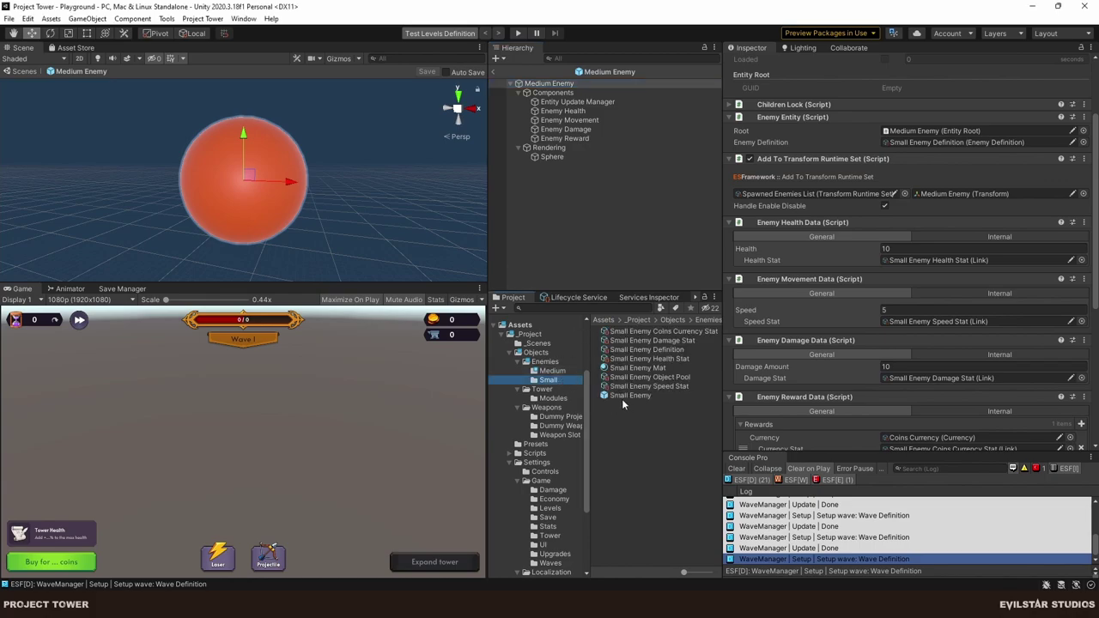
# Open Small Enemy's properties in a floating window beside Medium Enemy for comparison.
pyautogui.rightClick(623, 397)
pyautogui.click(639, 388)
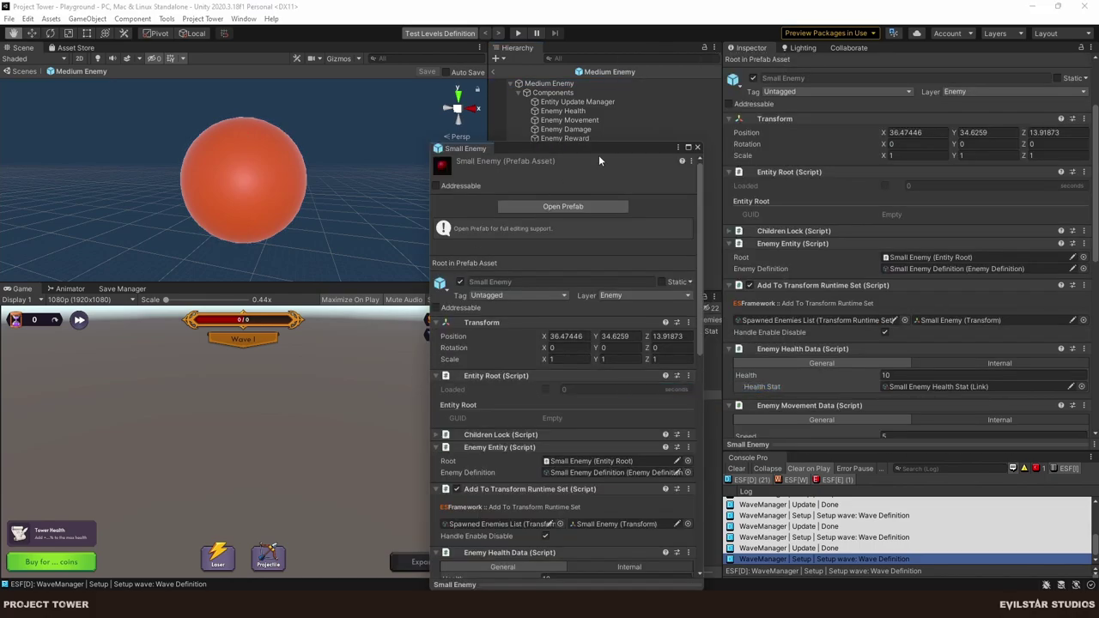
pyautogui.moveTo(560, 152); pyautogui.dragTo(232, 144)
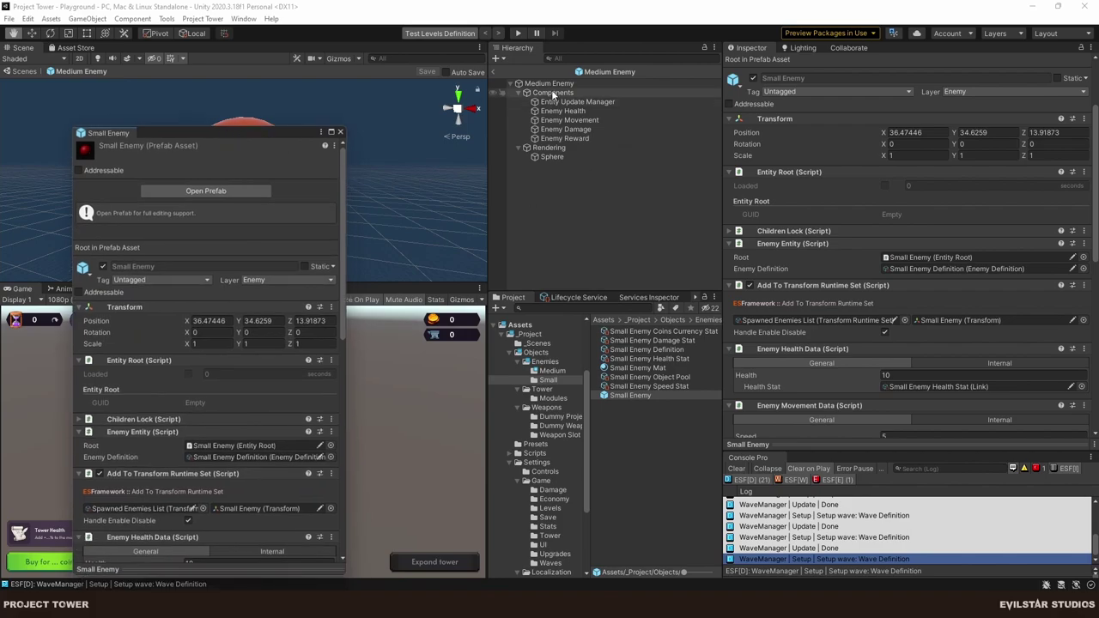
pyautogui.click(551, 85)
pyautogui.moveTo(223, 133); pyautogui.dragTo(263, 100)
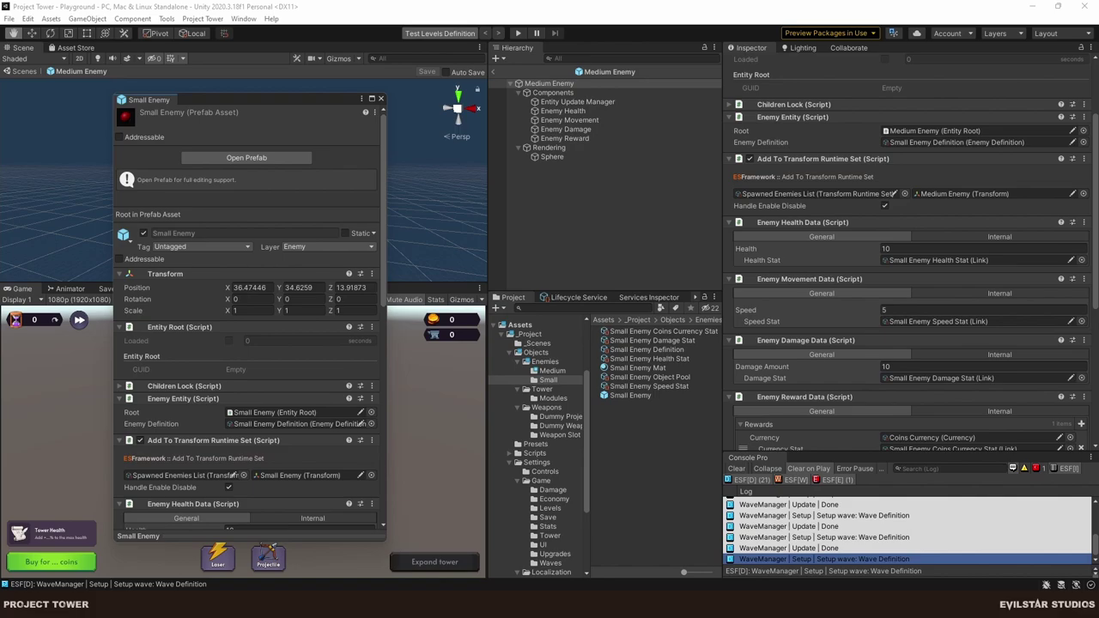
pyautogui.scroll(-10, 275, 316)
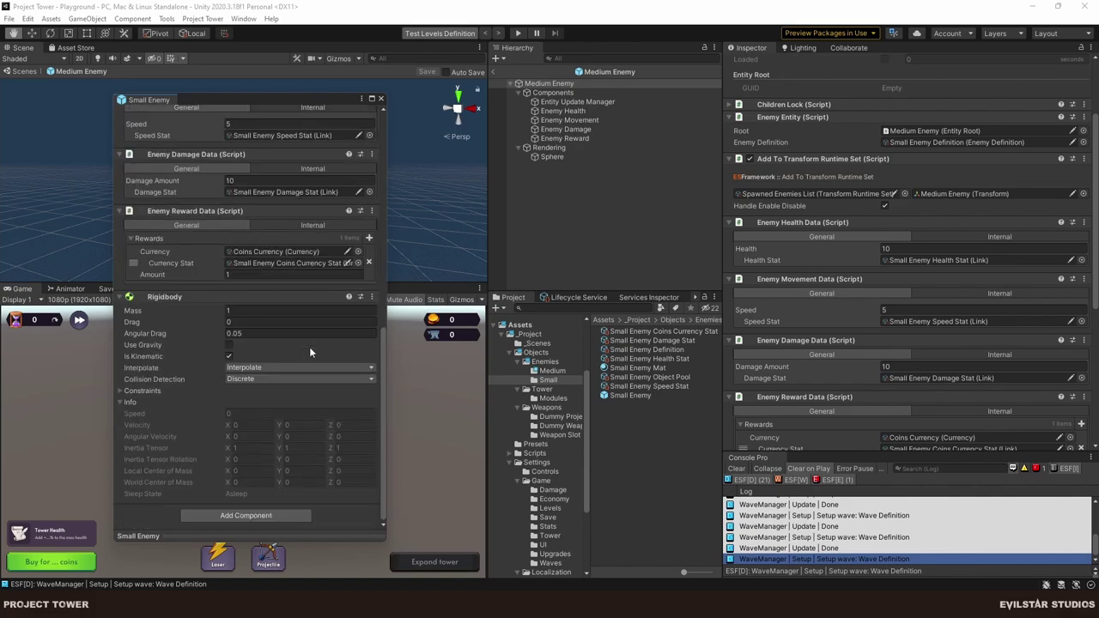
pyautogui.scroll(3, 219, 270)
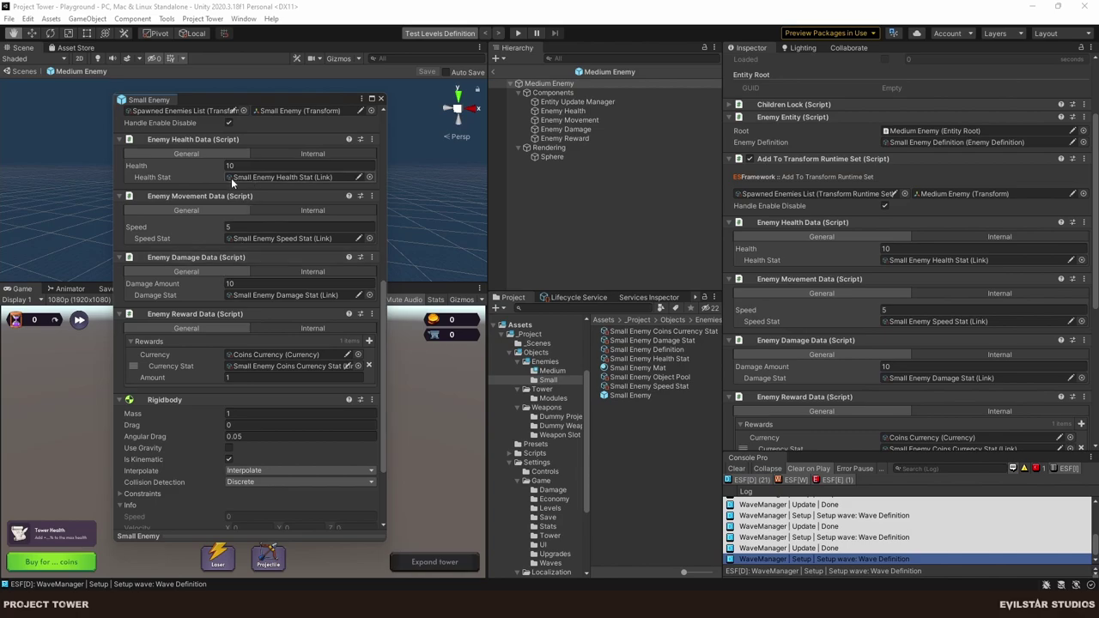
pyautogui.scroll(3, 262, 211)
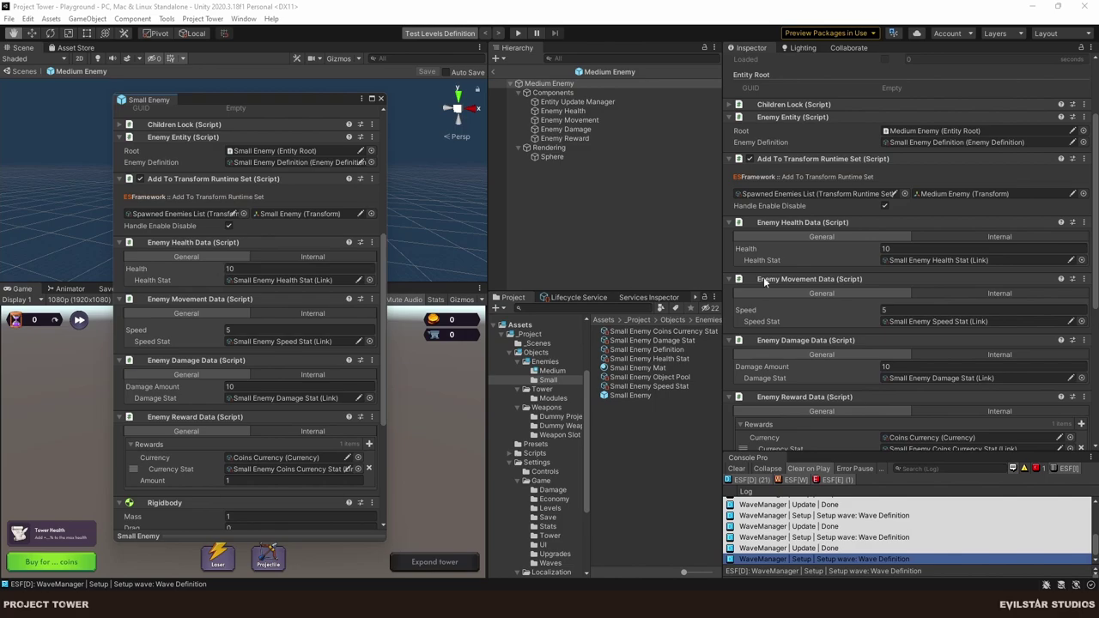
# Set Medium Enemy's Health to 15, Speed to 3 and Damage Amount to 15.
pyautogui.click(883, 248)
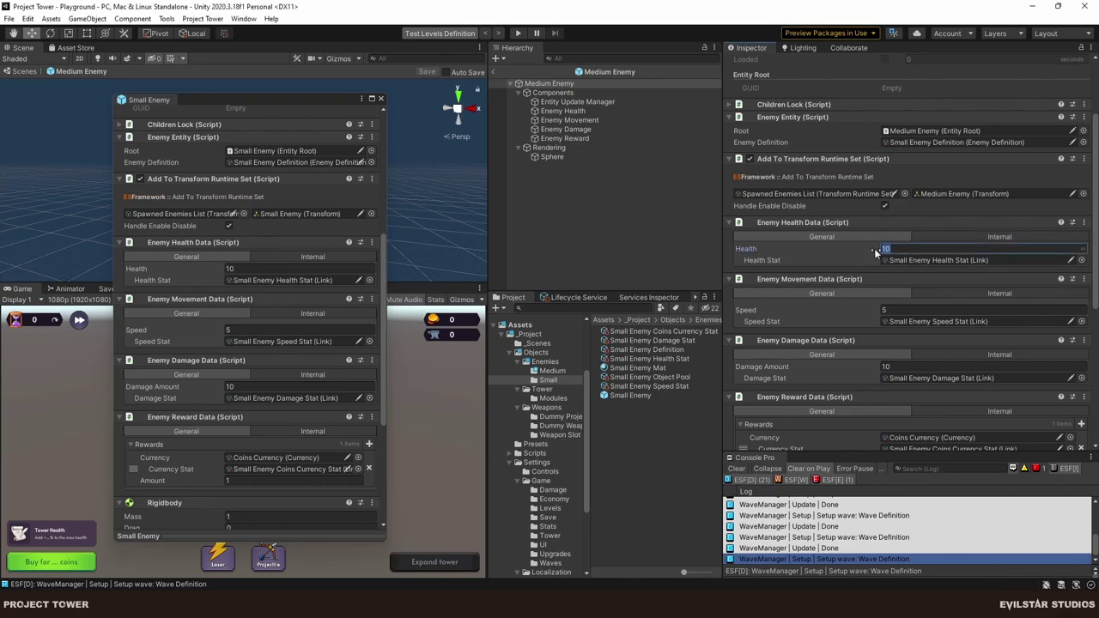
pyautogui.write('15')
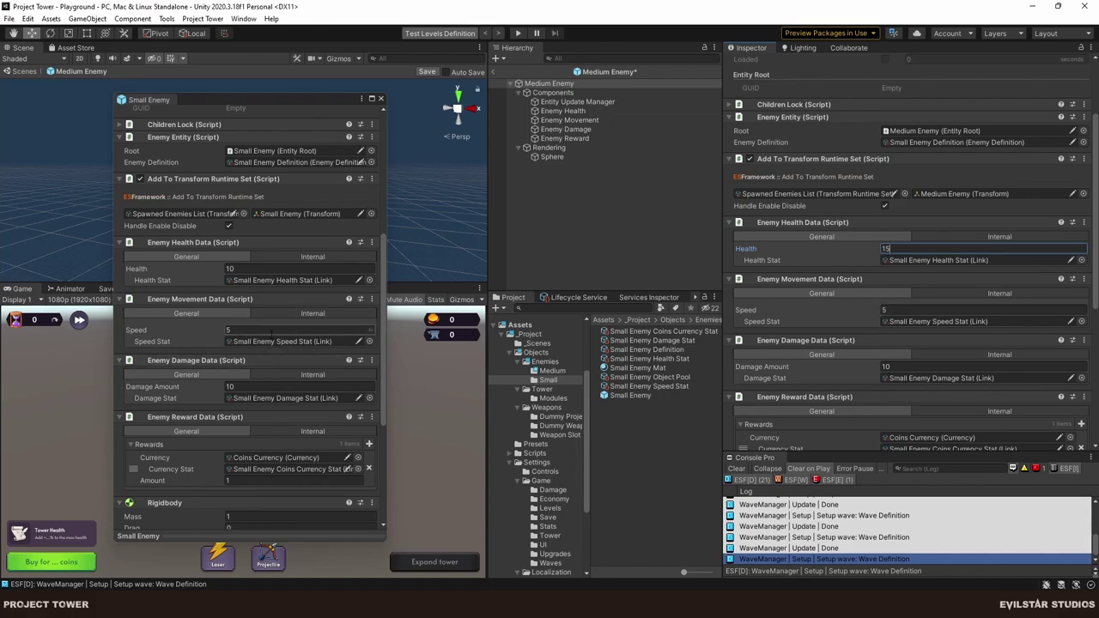
pyautogui.click(887, 308)
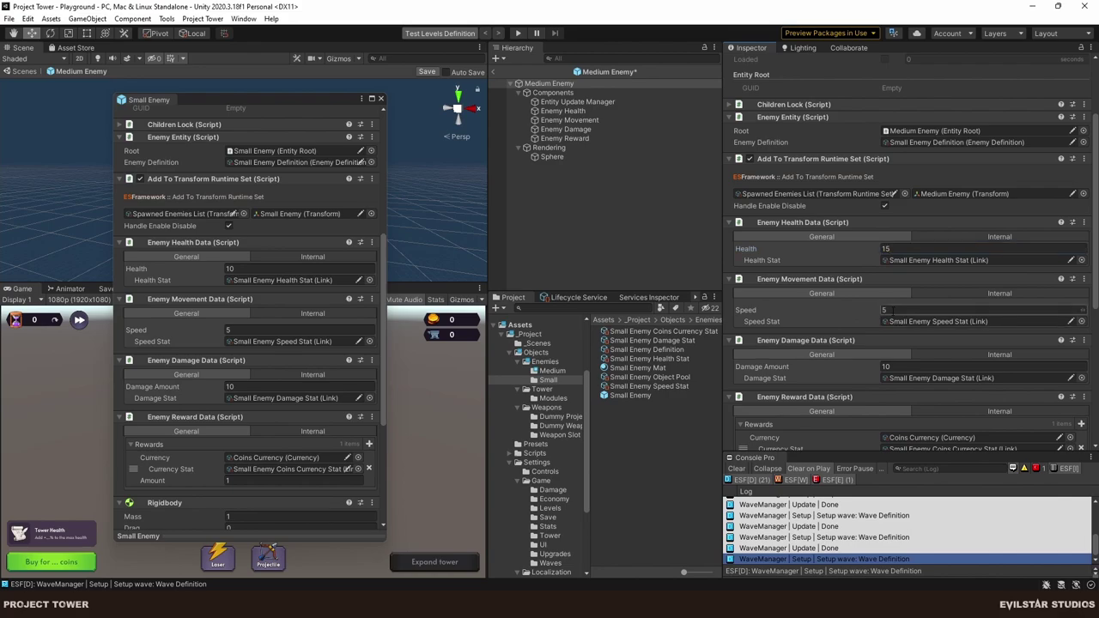
pyautogui.write('3')
pyautogui.click(868, 367)
pyautogui.write('15')
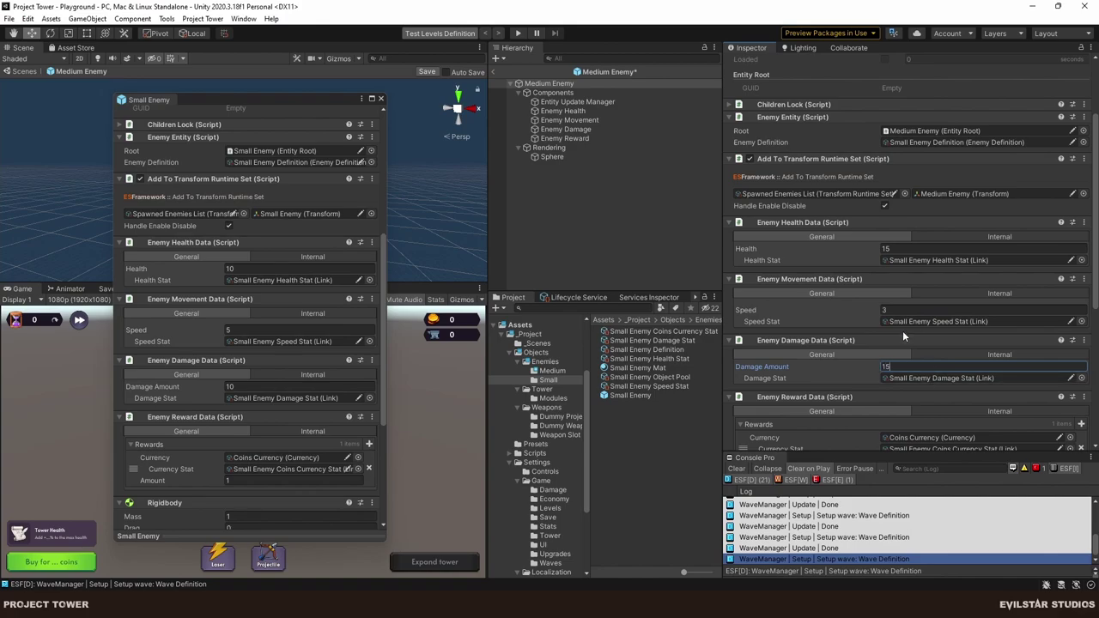
# Check the 3-coin reward amount and save the Medium Enemy prefab with Ctrl+S.
pyautogui.scroll(-4, 902, 330)
pyautogui.click(872, 255)
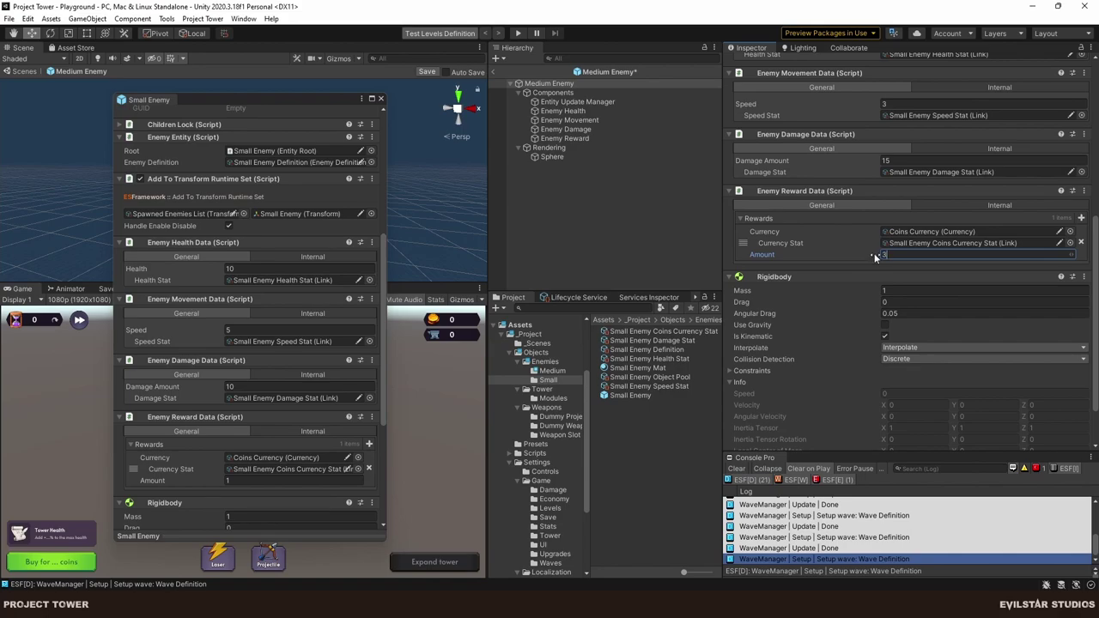
pyautogui.scroll(6, 902, 274)
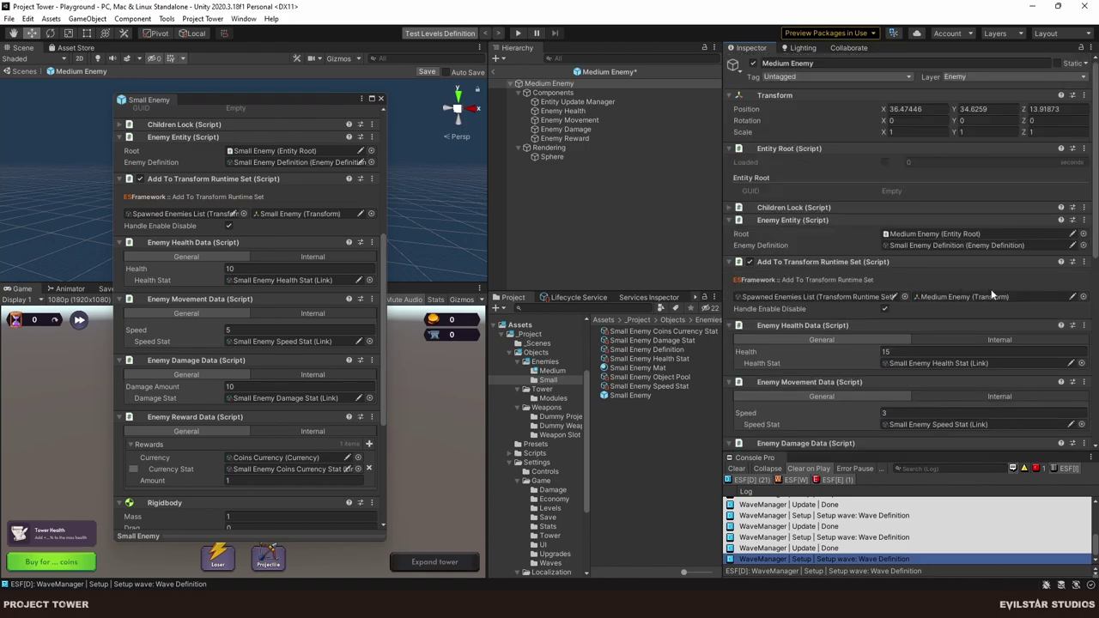
pyautogui.click(610, 193)
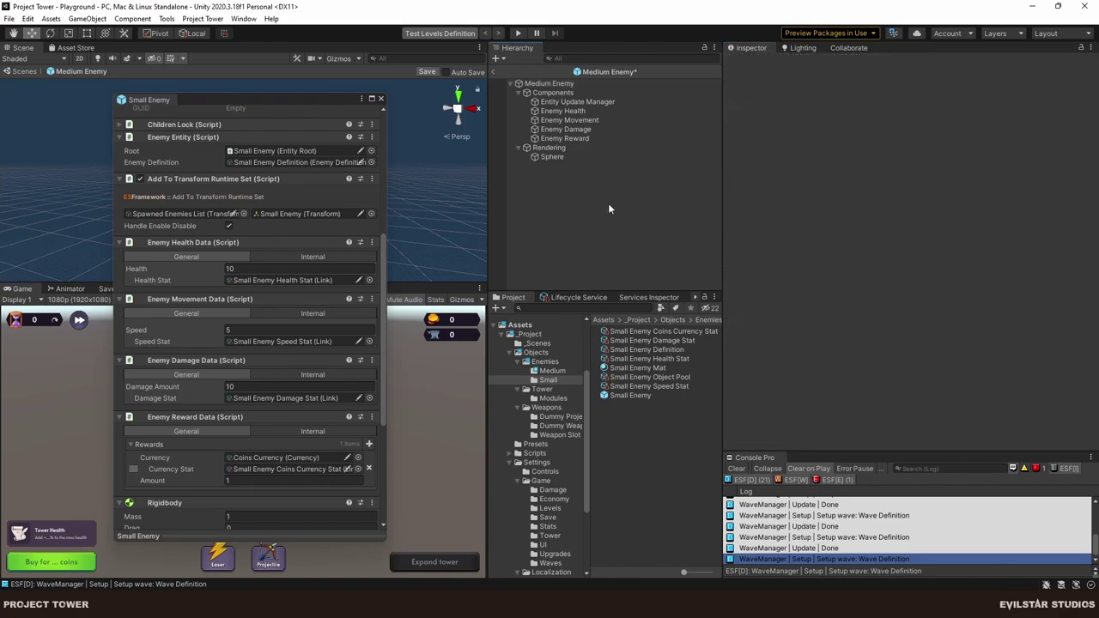
pyautogui.hotkey('ctrl', 's')
pyautogui.click(552, 371)
pyautogui.click(549, 82)
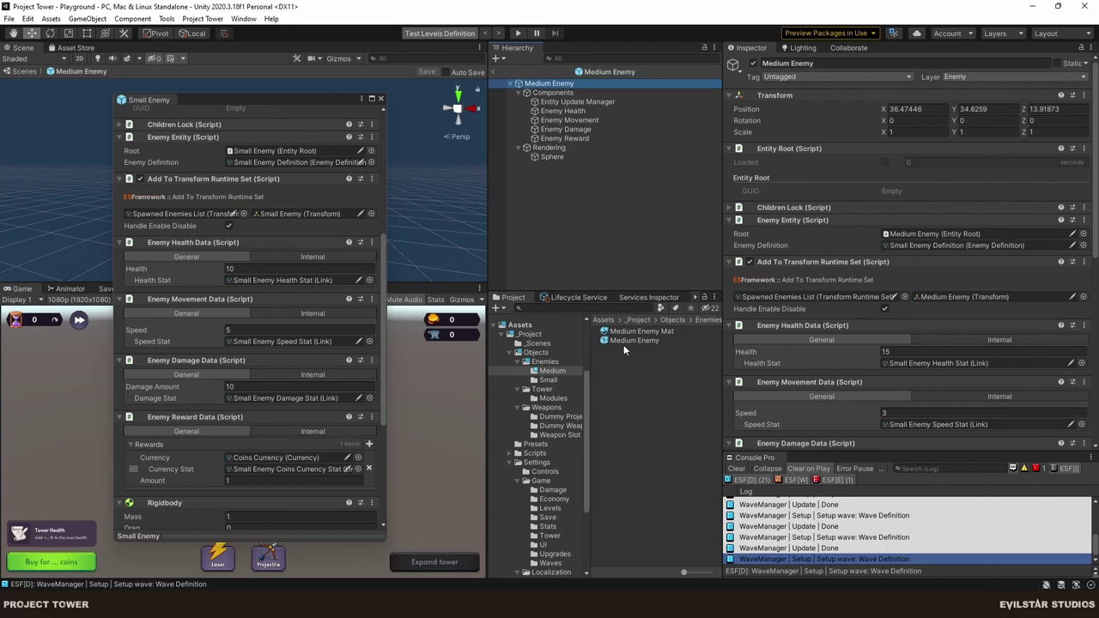
# Create a Medium Enemy Definition asset in the Medium folder.
pyautogui.rightClick(647, 389)
pyautogui.moveTo(725, 68)
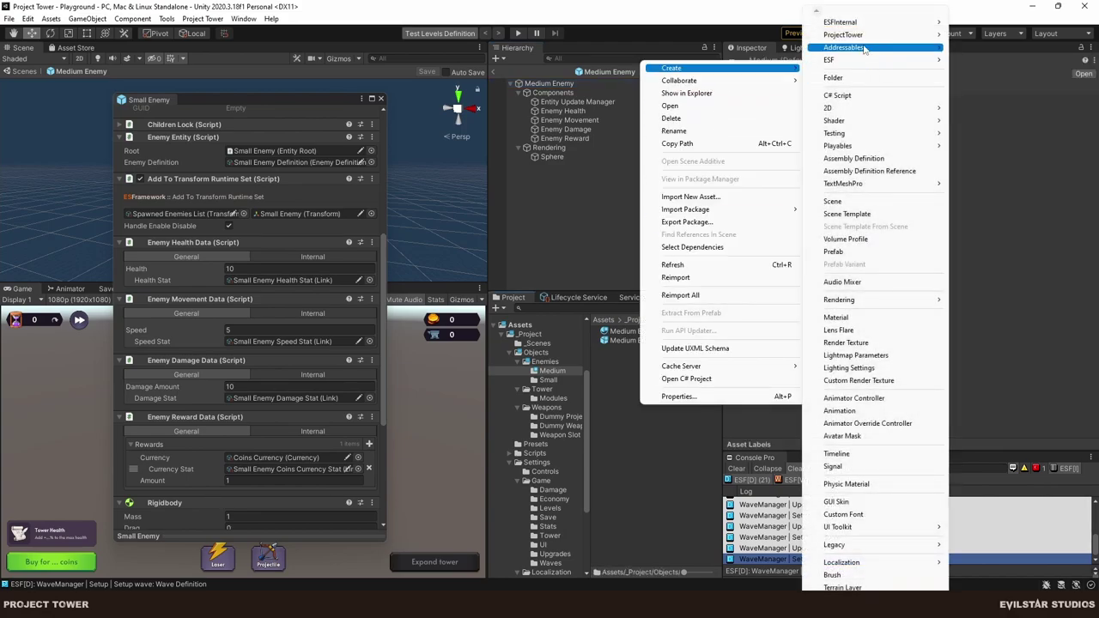
pyautogui.moveTo(872, 38)
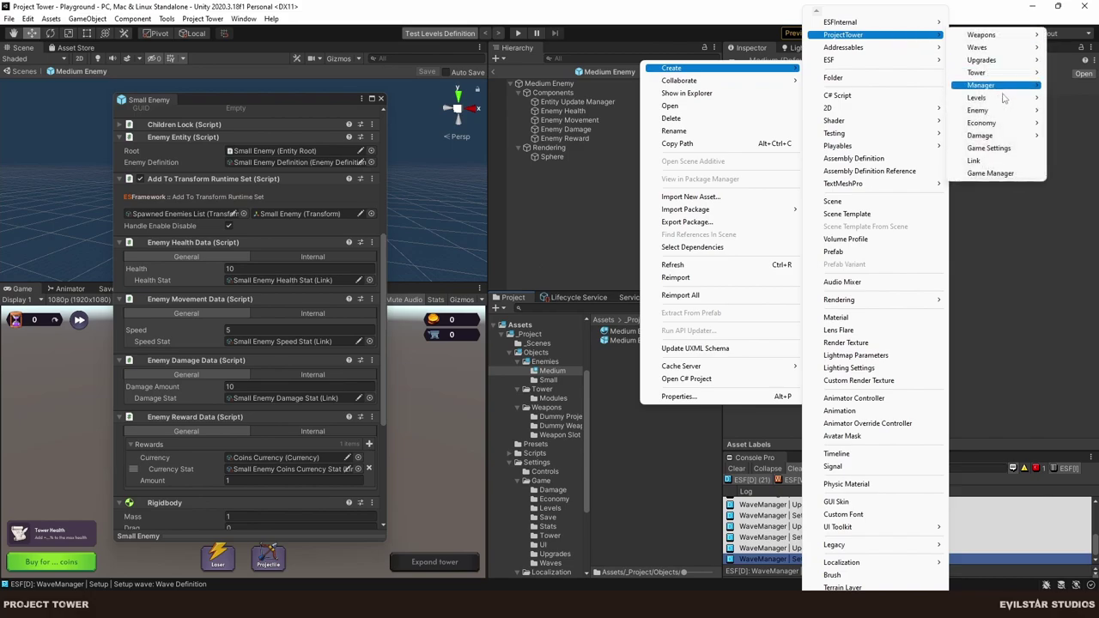
pyautogui.moveTo(987, 110)
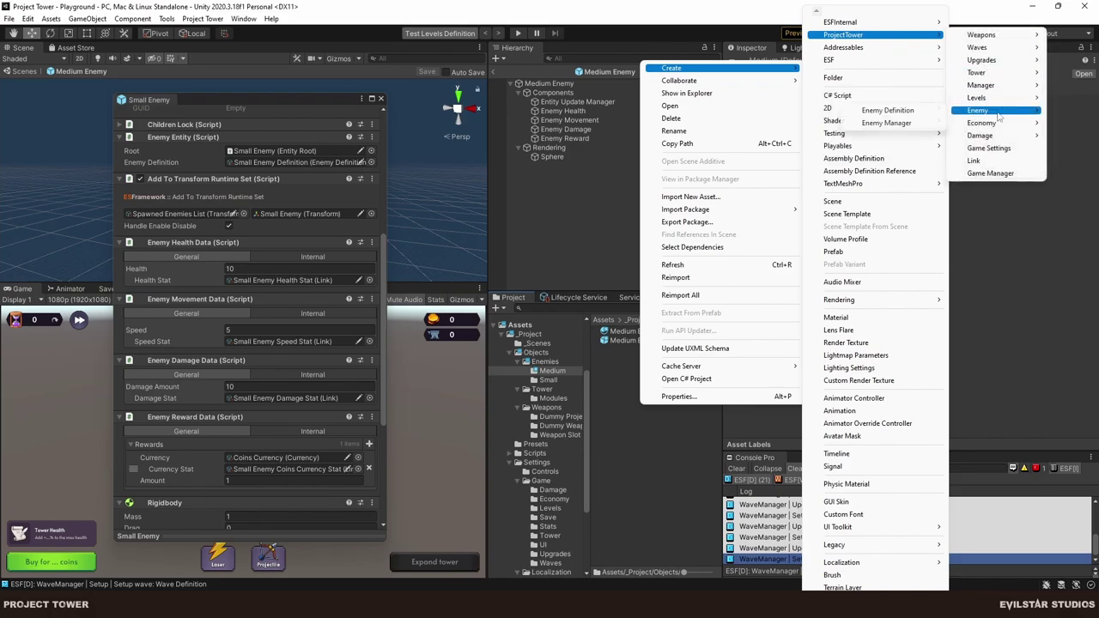
pyautogui.click(923, 112)
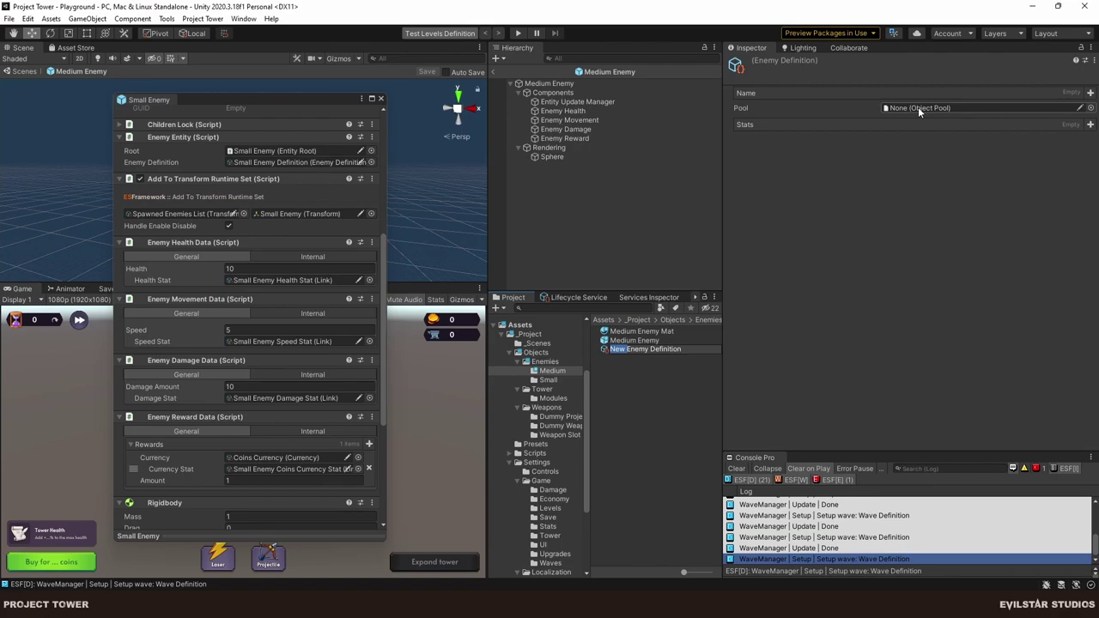
pyautogui.write('Medium')
pyautogui.press('Return')
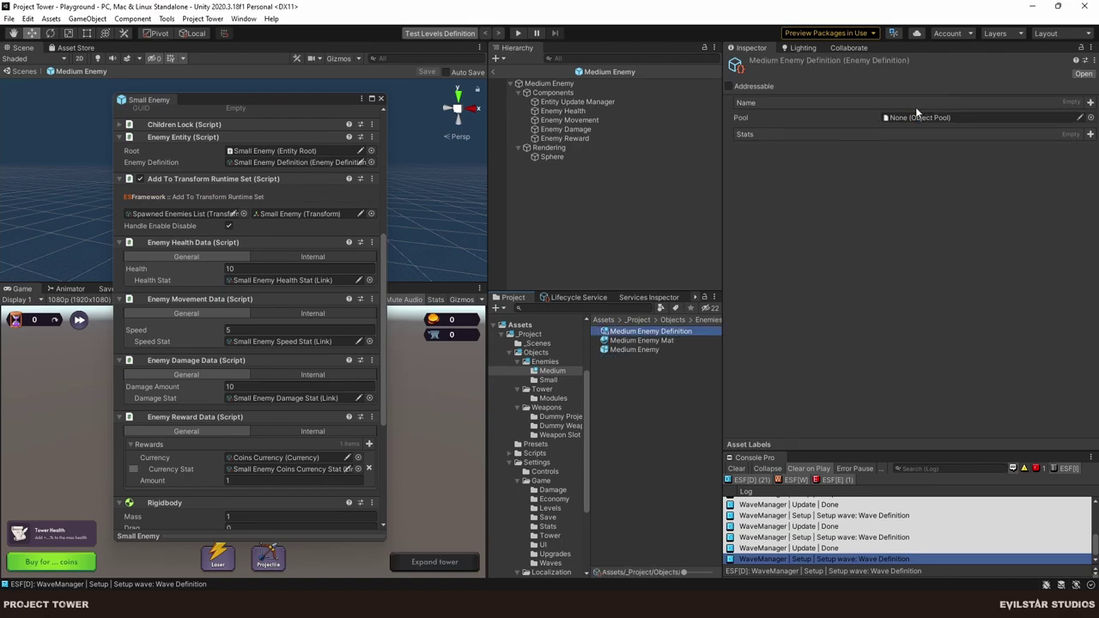
# Assign Medium Enemy Definition to the Medium Enemy prefab's Enemy Definition field.
pyautogui.click(636, 350)
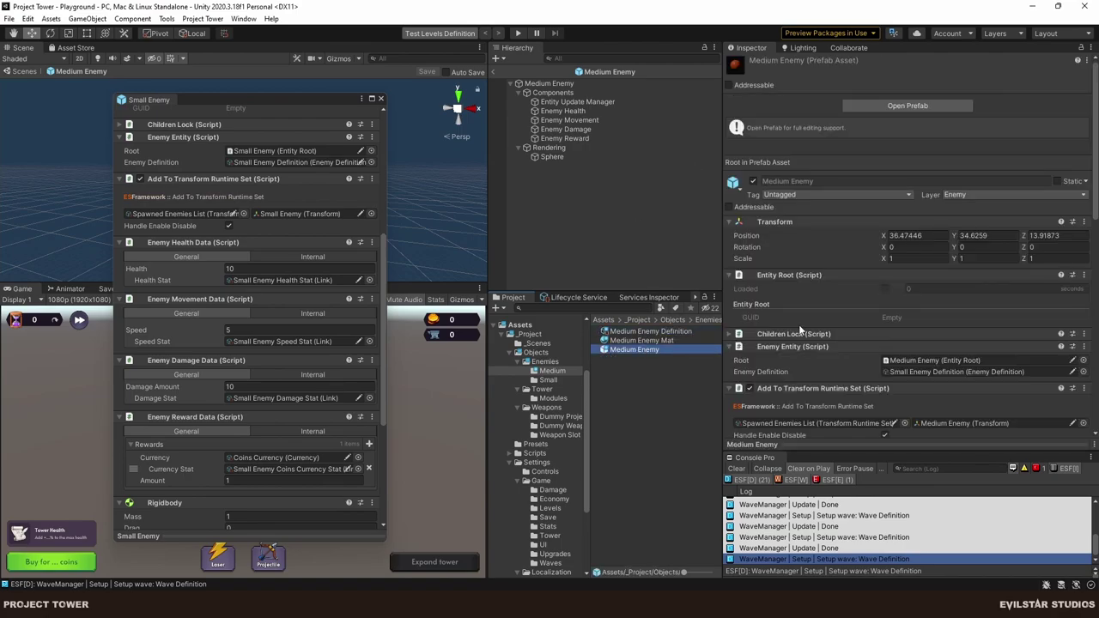
pyautogui.moveTo(636, 333); pyautogui.dragTo(934, 373)
pyautogui.scroll(-5, 887, 296)
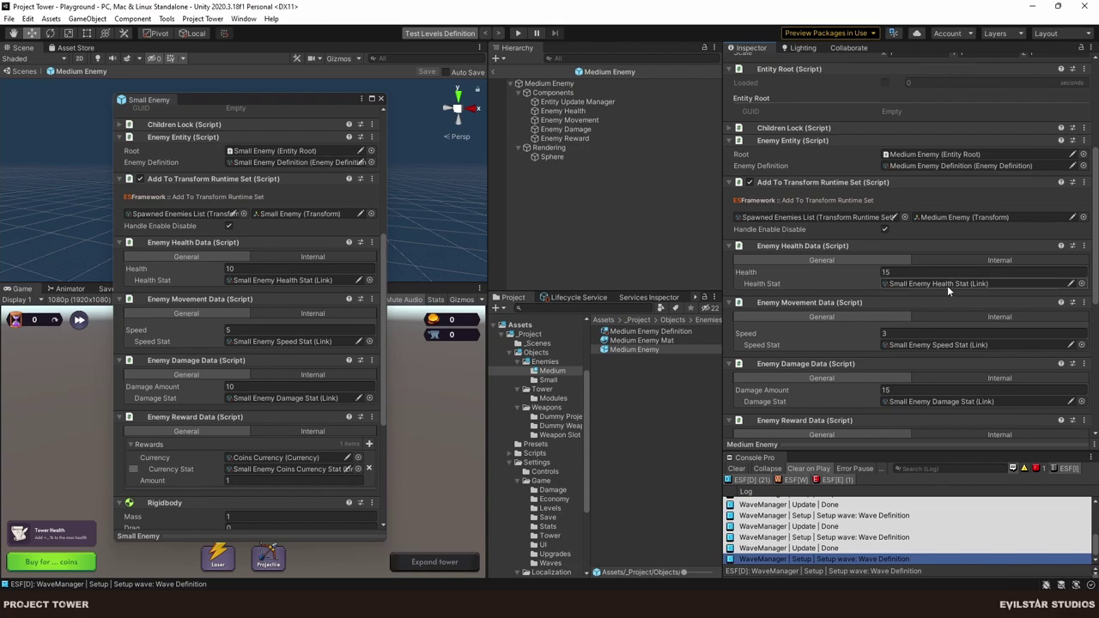
pyautogui.rightClick(641, 381)
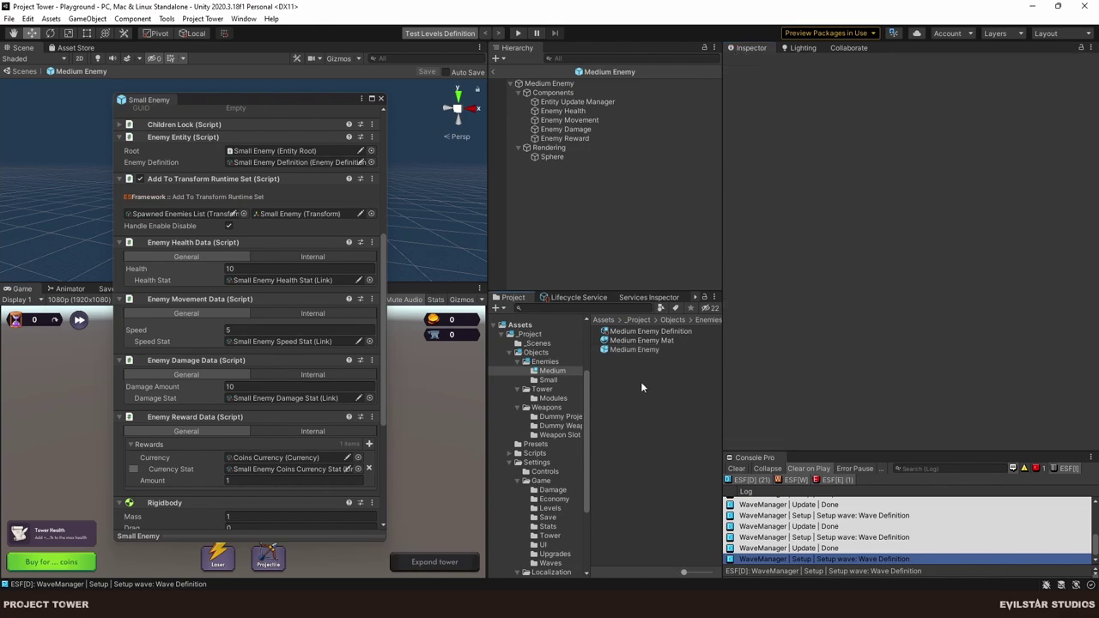
pyautogui.click(703, 412)
pyautogui.click(565, 83)
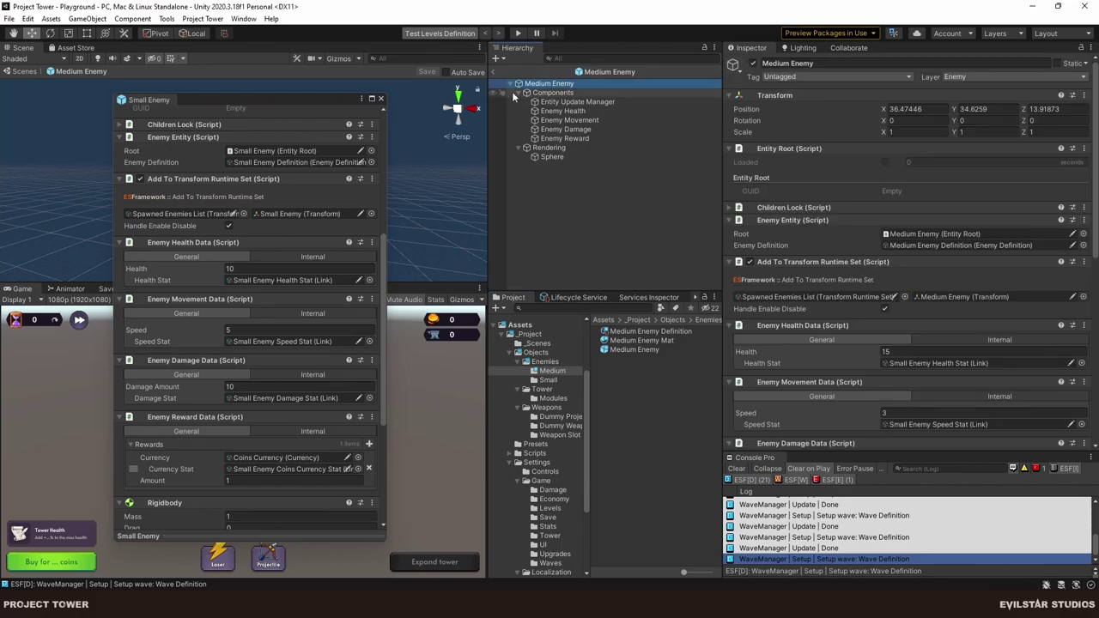
pyautogui.rightClick(543, 84)
# Open Medium Enemy's components in a floating window beside Small Enemy's.
pyautogui.click(615, 354)
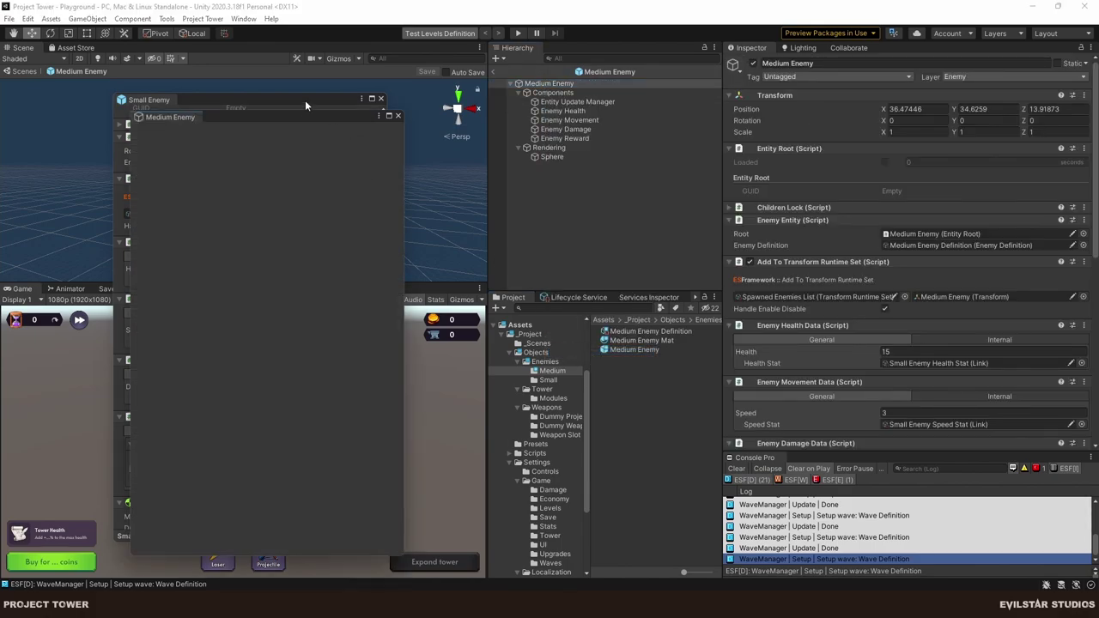
pyautogui.moveTo(284, 117); pyautogui.dragTo(343, 113)
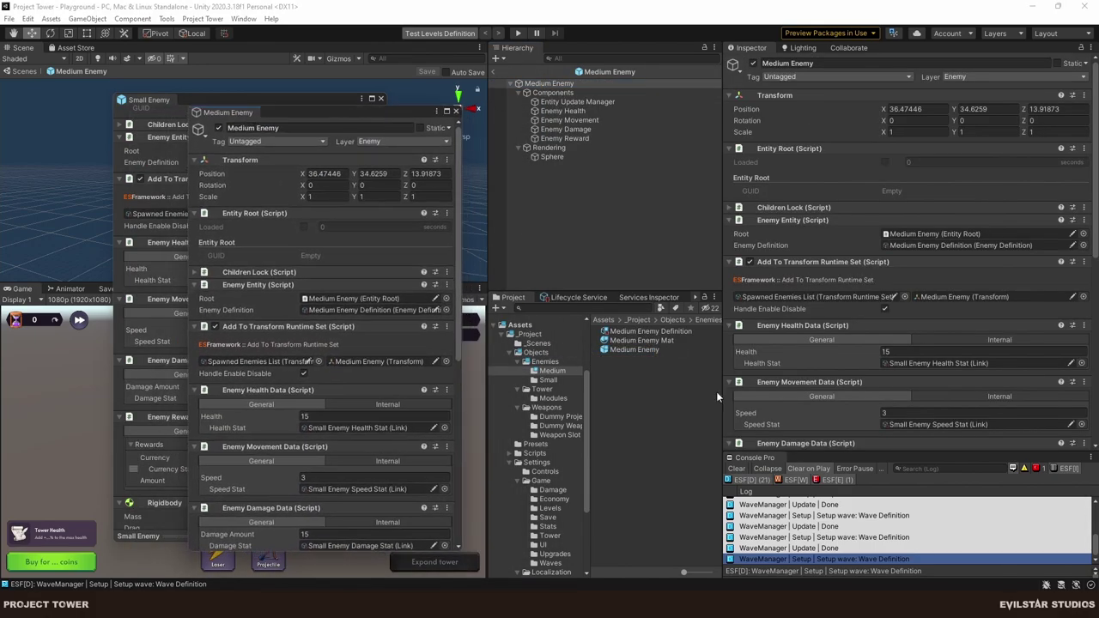
pyautogui.click(626, 347)
# Create a Medium Enemy Health Stat link and assign it to the Health Stat field.
pyautogui.rightClick(634, 393)
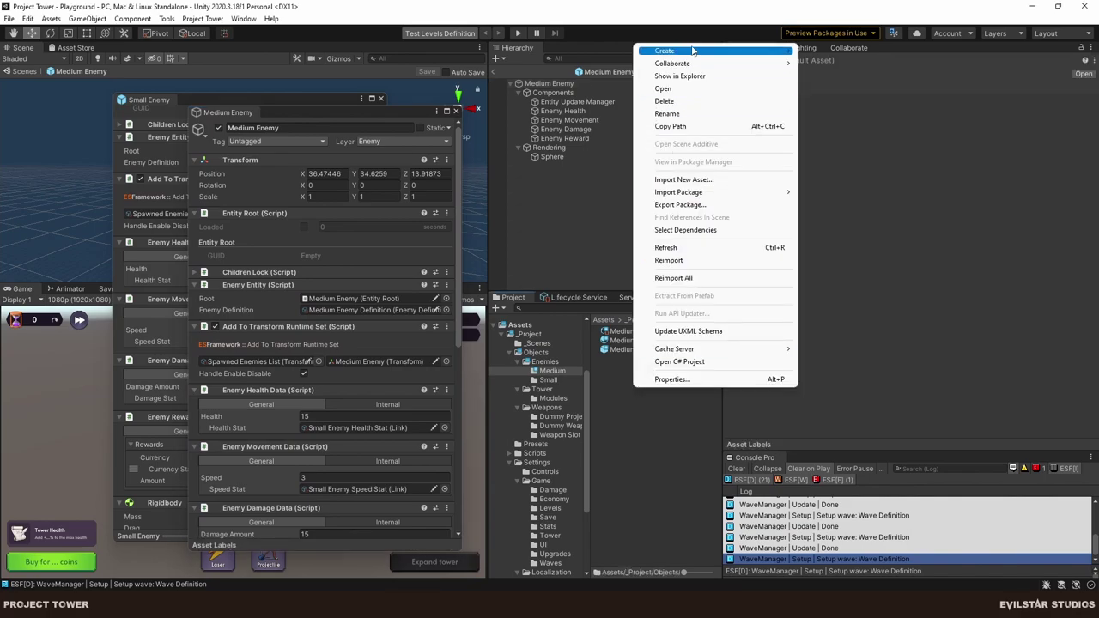
pyautogui.moveTo(693, 51)
pyautogui.moveTo(865, 39)
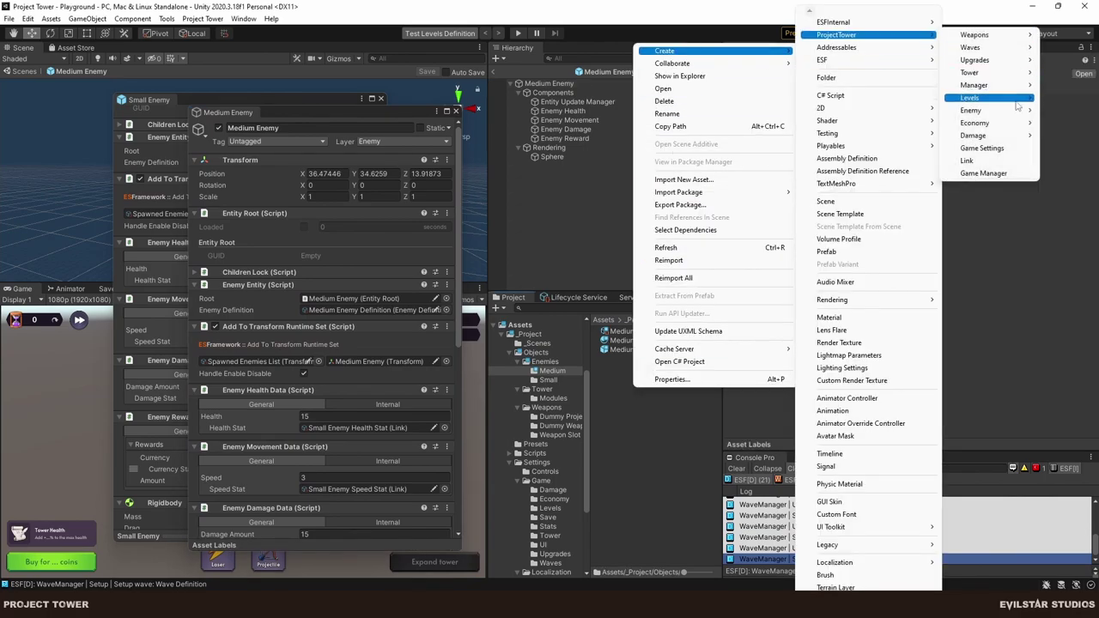
pyautogui.click(980, 163)
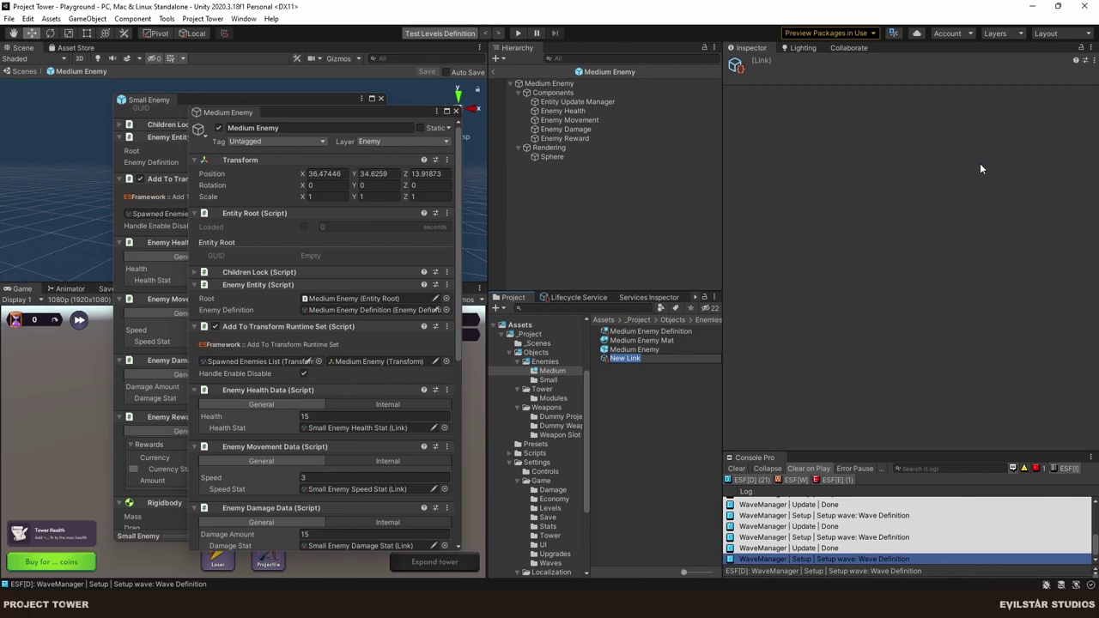
pyautogui.write('Medium Enemy')
pyautogui.write('Health Stat')
pyautogui.press('Return')
pyautogui.moveTo(654, 343)
pyautogui.mouseDown()
pyautogui.moveTo(365, 405)
pyautogui.moveTo(336, 430)
pyautogui.mouseUp()
pyautogui.scroll(-5, 339, 421)
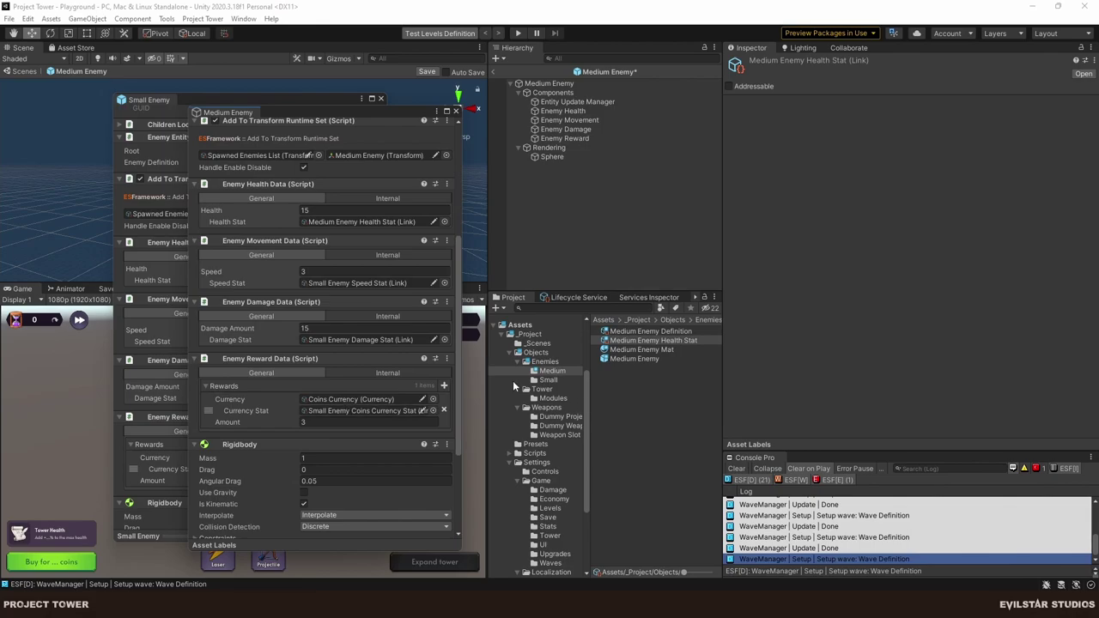
# Create a Medium Enemy Speed Stat link and assign it to the Speed Stat field.
pyautogui.rightClick(634, 420)
pyautogui.moveTo(678, 79)
pyautogui.moveTo(859, 35)
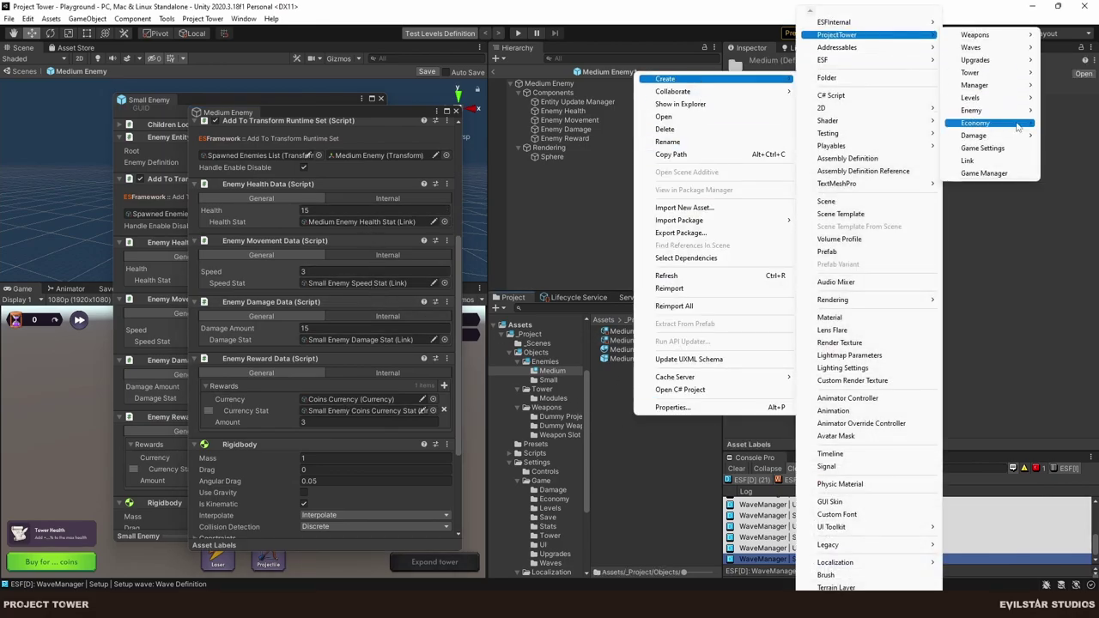
pyautogui.click(968, 161)
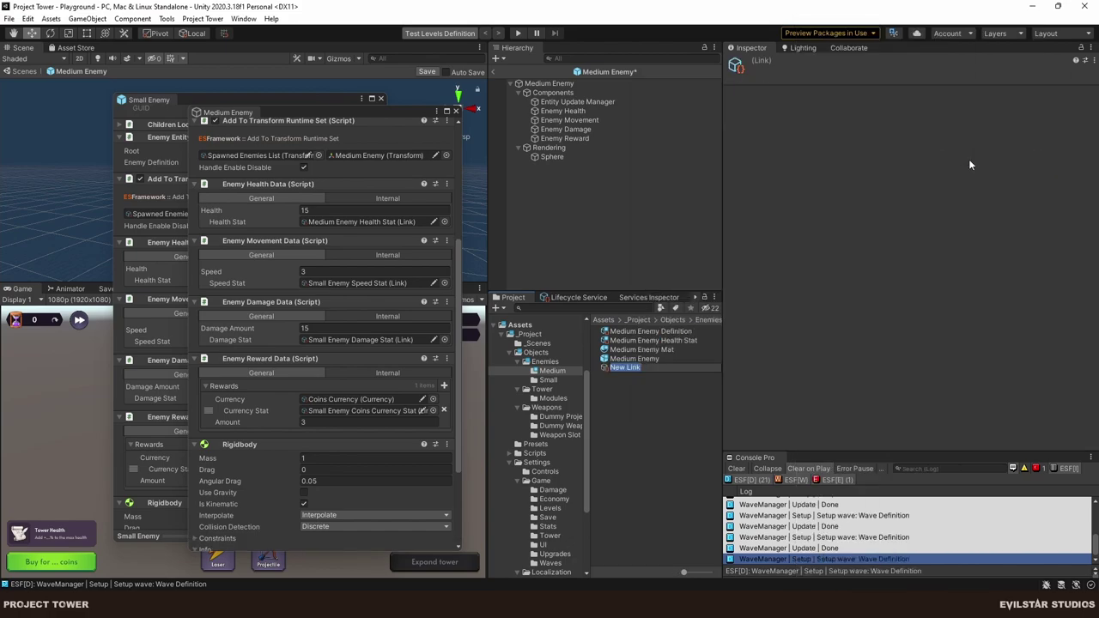
pyautogui.write('Medium Enemy Stat')
pyautogui.write('Speed Stat')
pyautogui.press('Return')
pyautogui.moveTo(652, 361); pyautogui.dragTo(369, 284)
pyautogui.click(647, 412)
# Create a Medium Enemy Damage Stat link and assign it to the Damage Stat field.
pyautogui.rightClick(648, 415)
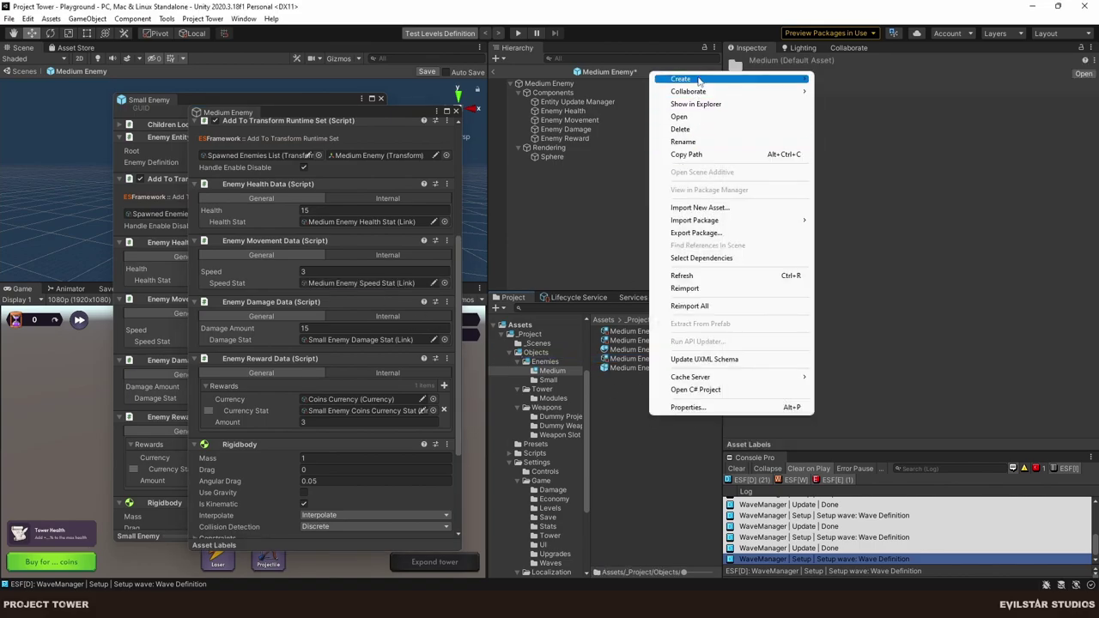
pyautogui.moveTo(730, 78)
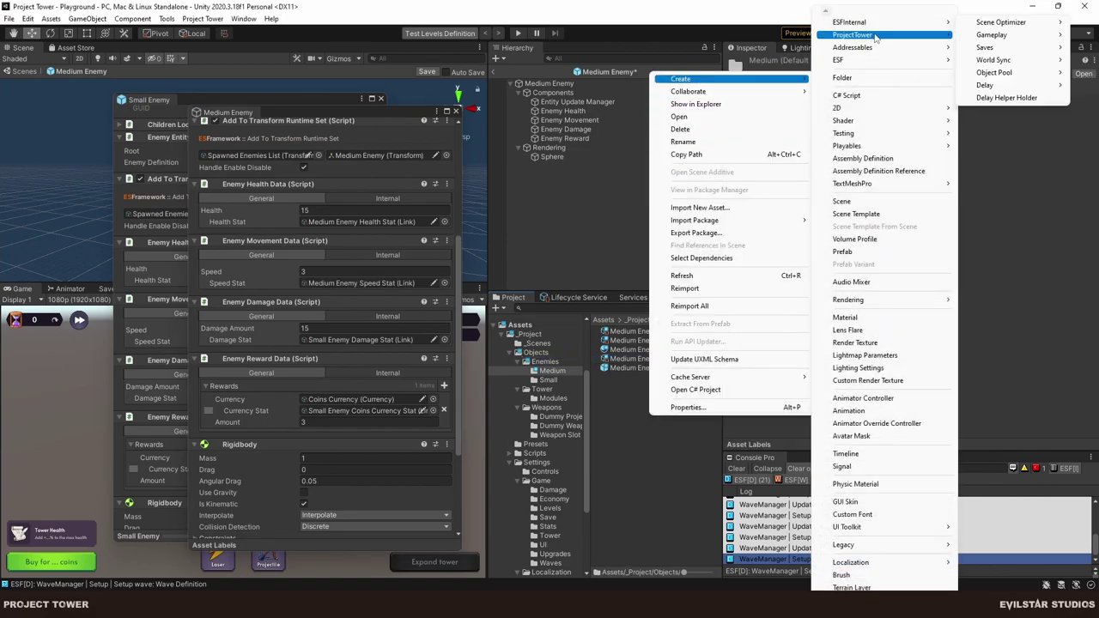
pyautogui.moveTo(877, 34)
pyautogui.click(984, 160)
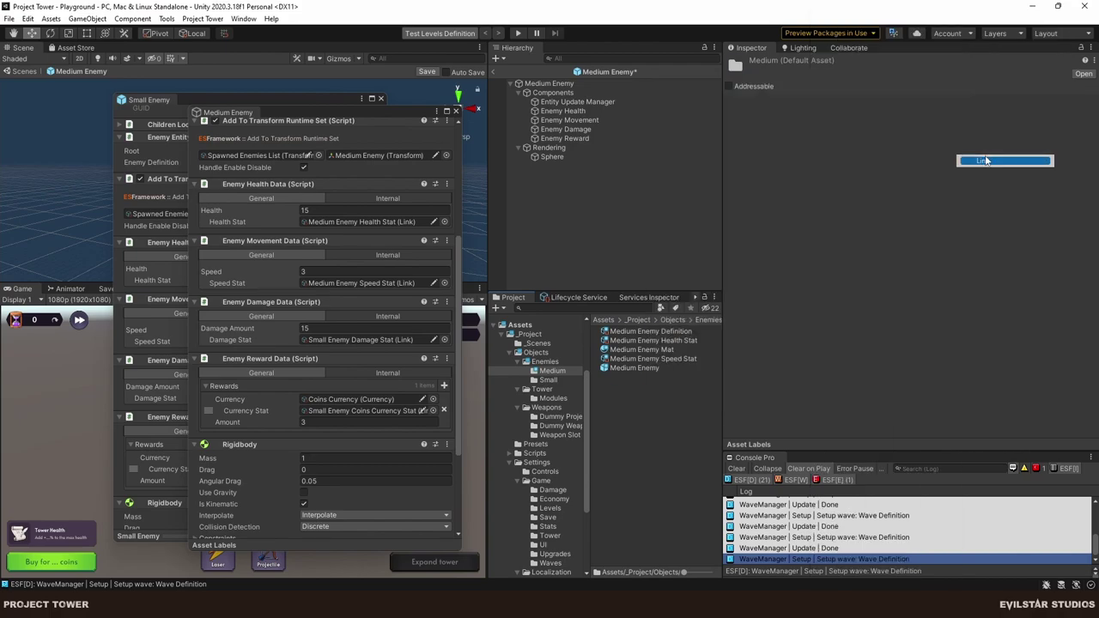
pyautogui.write('Damage Stat')
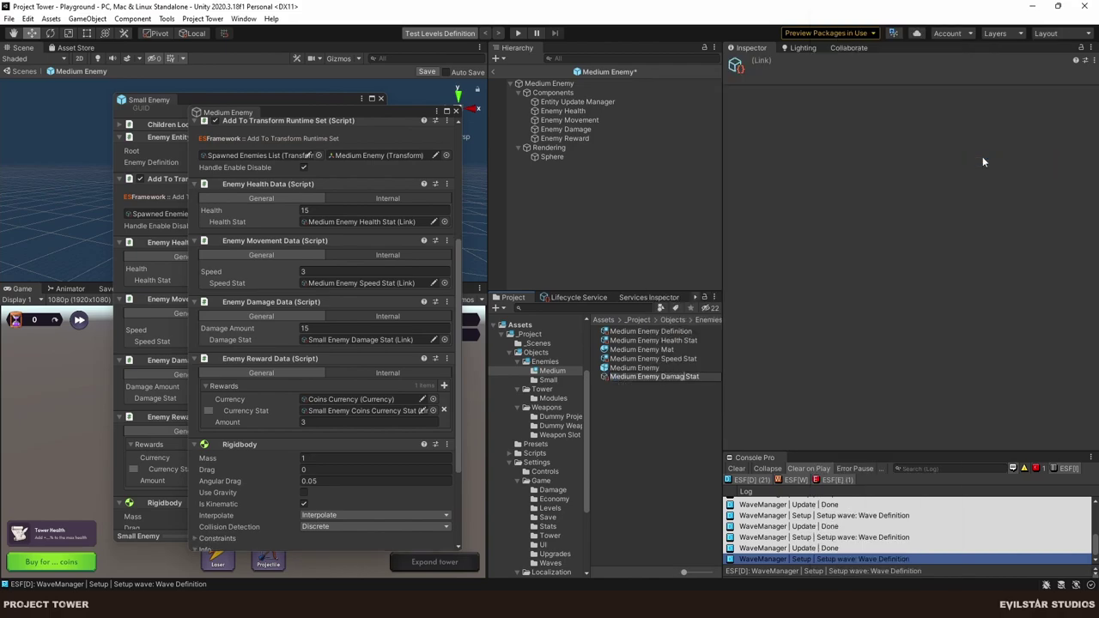
pyautogui.press('Return')
pyautogui.moveTo(652, 331); pyautogui.dragTo(377, 342)
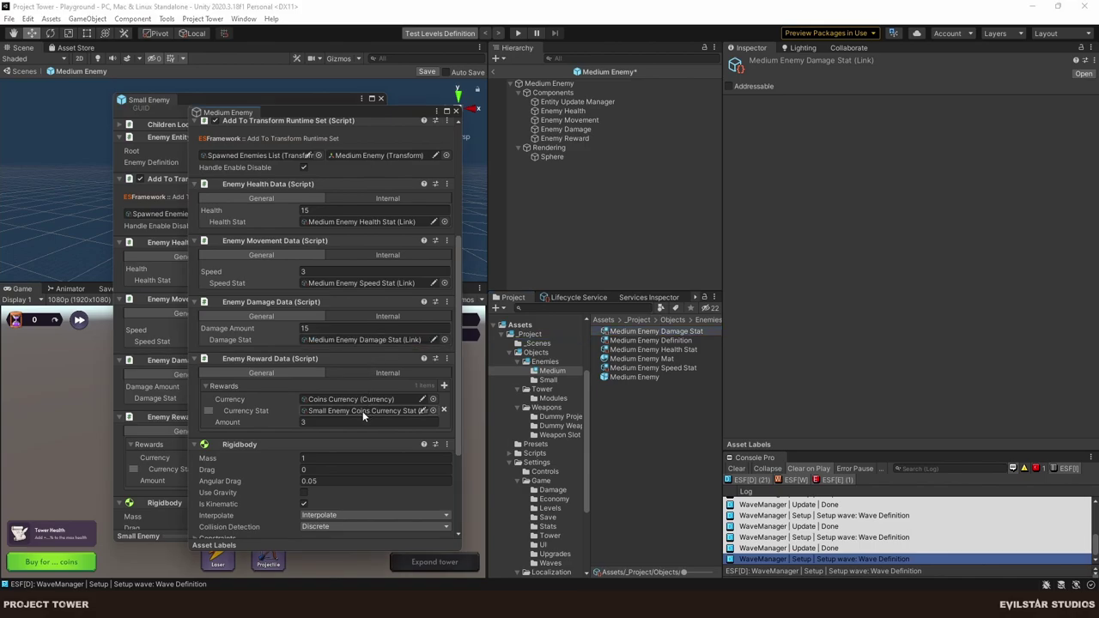
# Create a Medium Enemy Coins Currency Stat link and assign it to the reward's Currency Stat.
pyautogui.rightClick(619, 403)
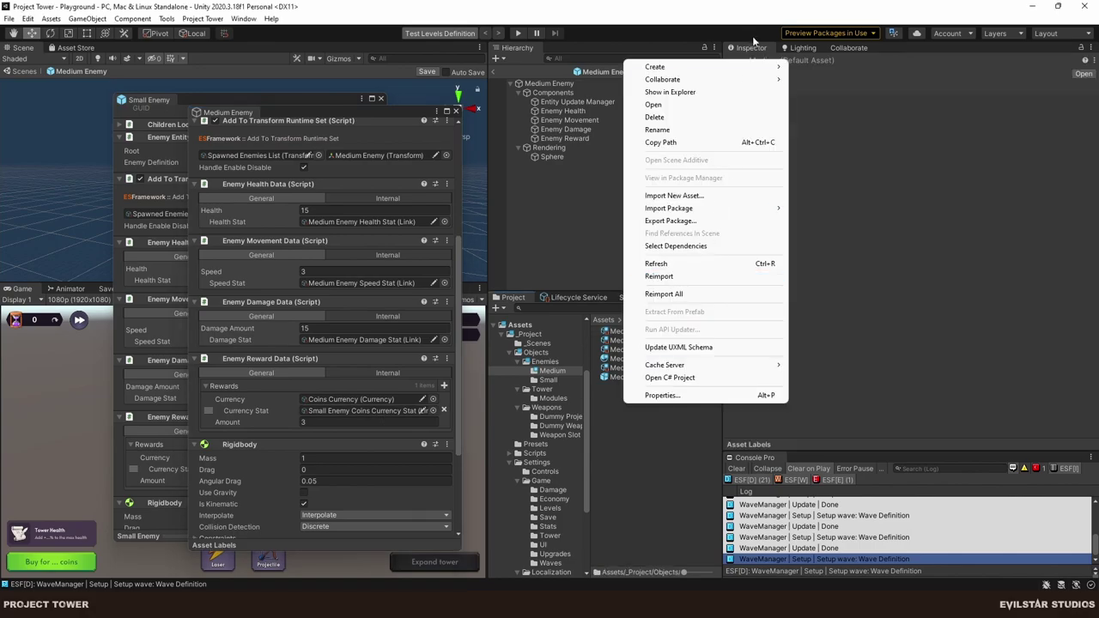
pyautogui.moveTo(745, 69)
pyautogui.moveTo(876, 42)
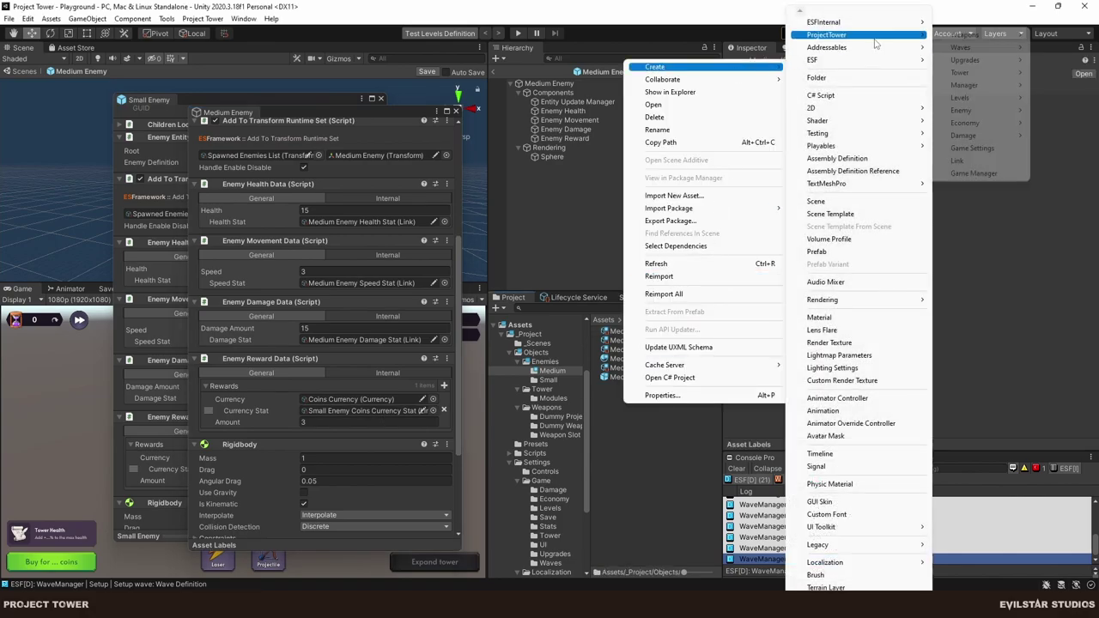
pyautogui.click(970, 163)
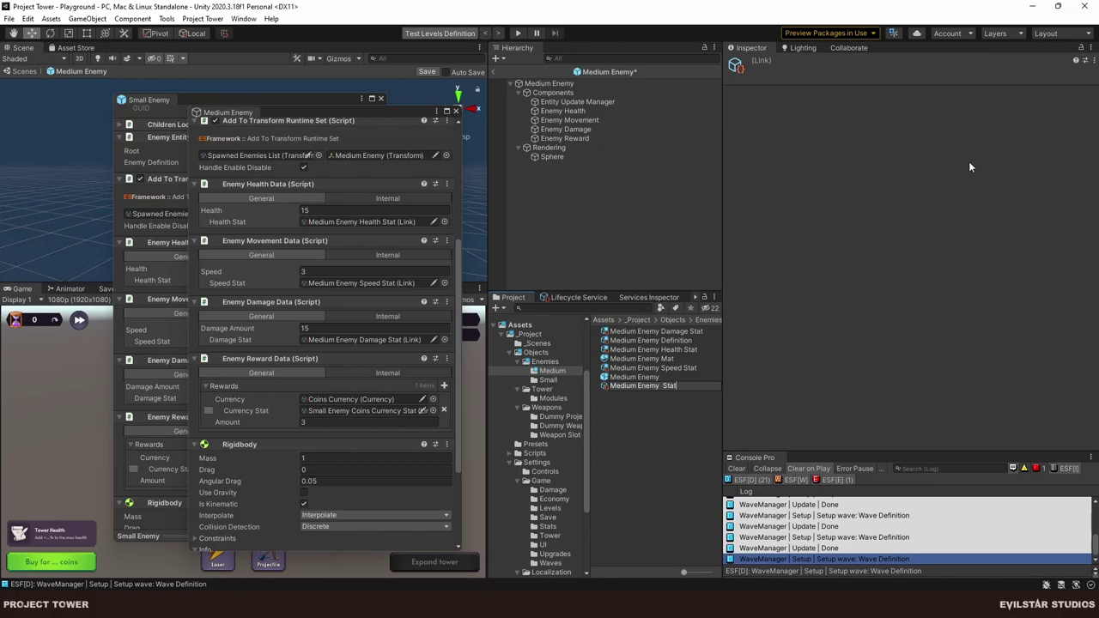
pyautogui.write('Coins Currency')
pyautogui.press('Return')
pyautogui.moveTo(651, 331); pyautogui.dragTo(331, 418)
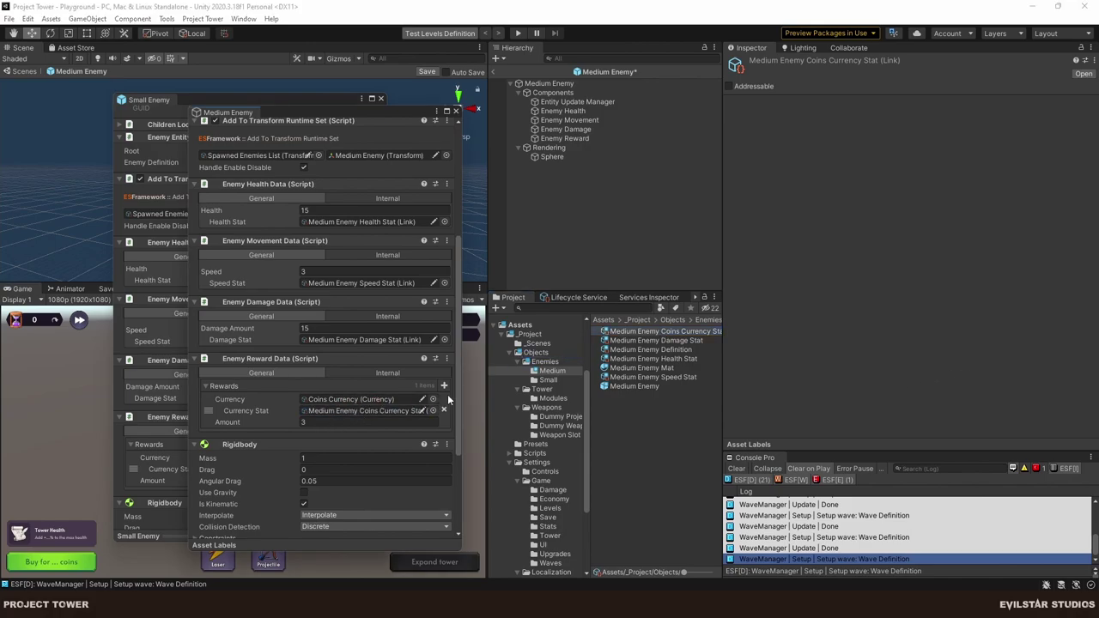
pyautogui.scroll(-1, 461, 382)
pyautogui.scroll(5, 470, 373)
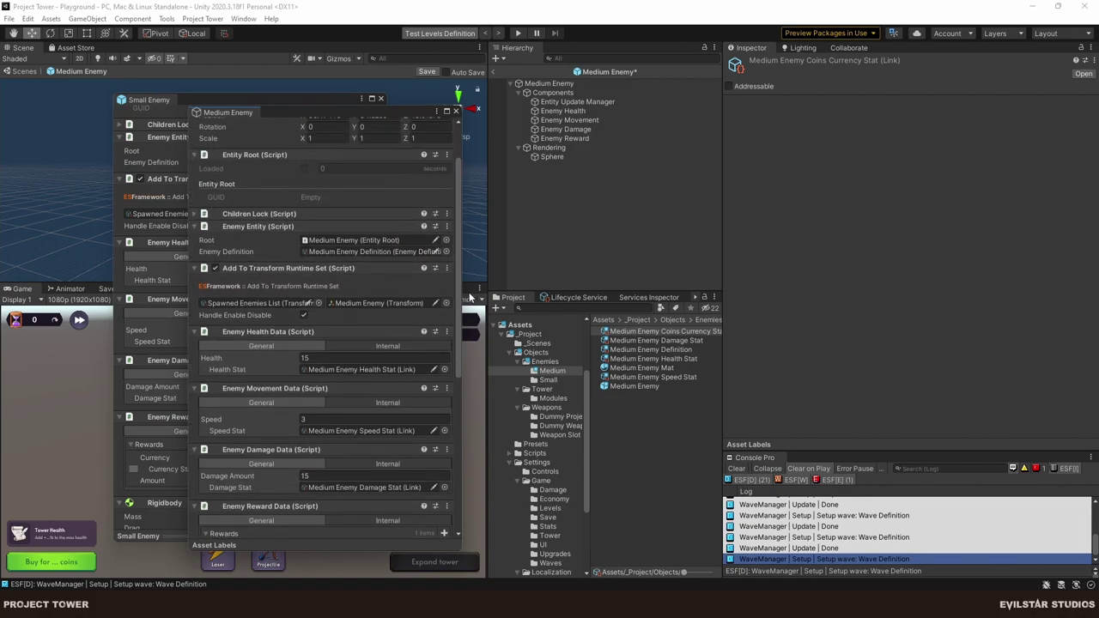
# Close the floating Medium Enemy and Small Enemy properties windows.
pyautogui.moveTo(460, 300); pyautogui.dragTo(457, 467)
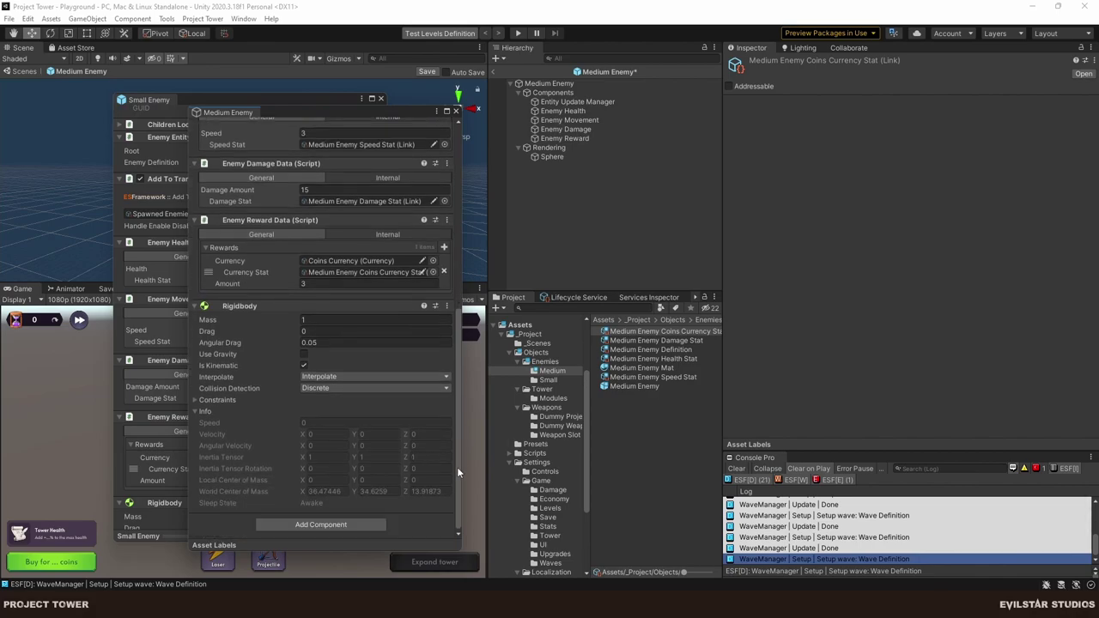
pyautogui.click(456, 111)
pyautogui.click(381, 99)
pyautogui.click(590, 224)
# Save the prefab, return to the Playground scene and open the Levels Editor.
pyautogui.hotkey('ctrl', 's')
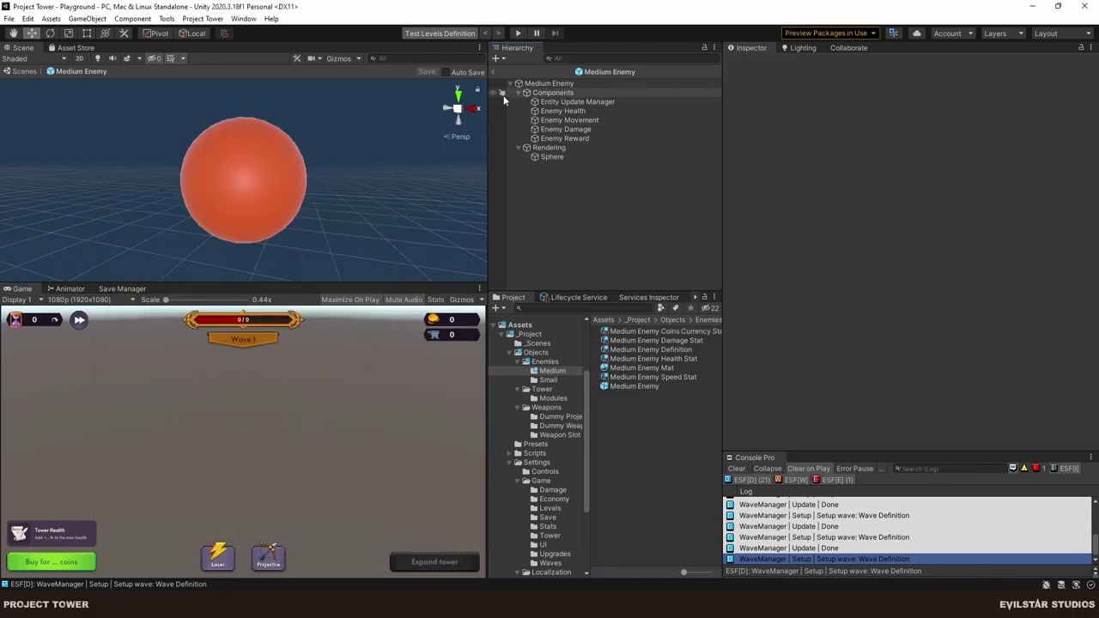
pyautogui.click(495, 73)
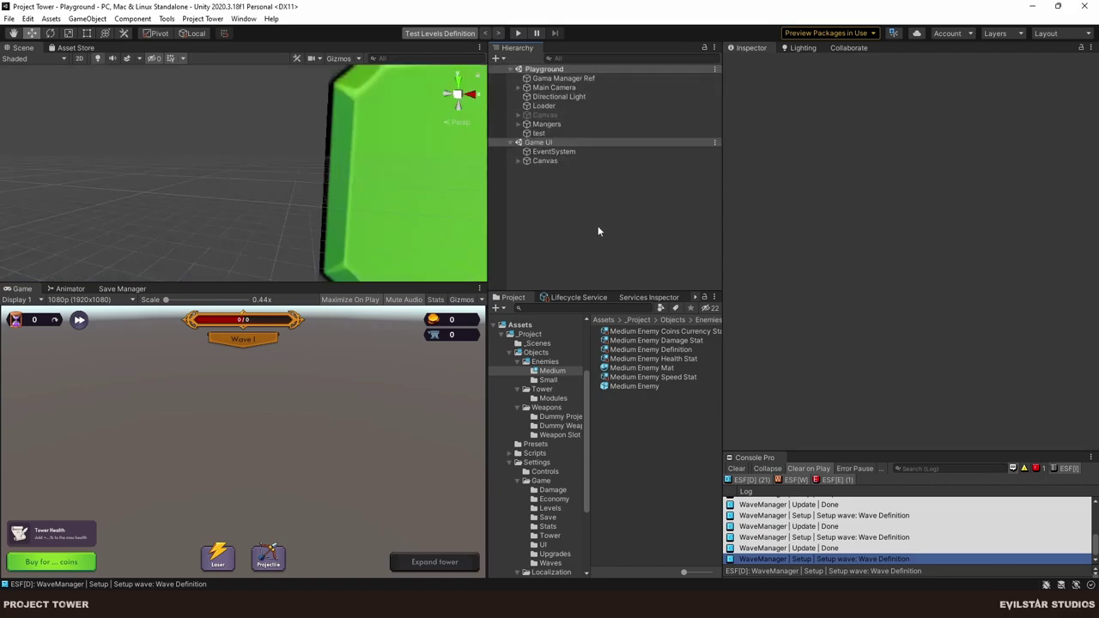
pyautogui.click(204, 19)
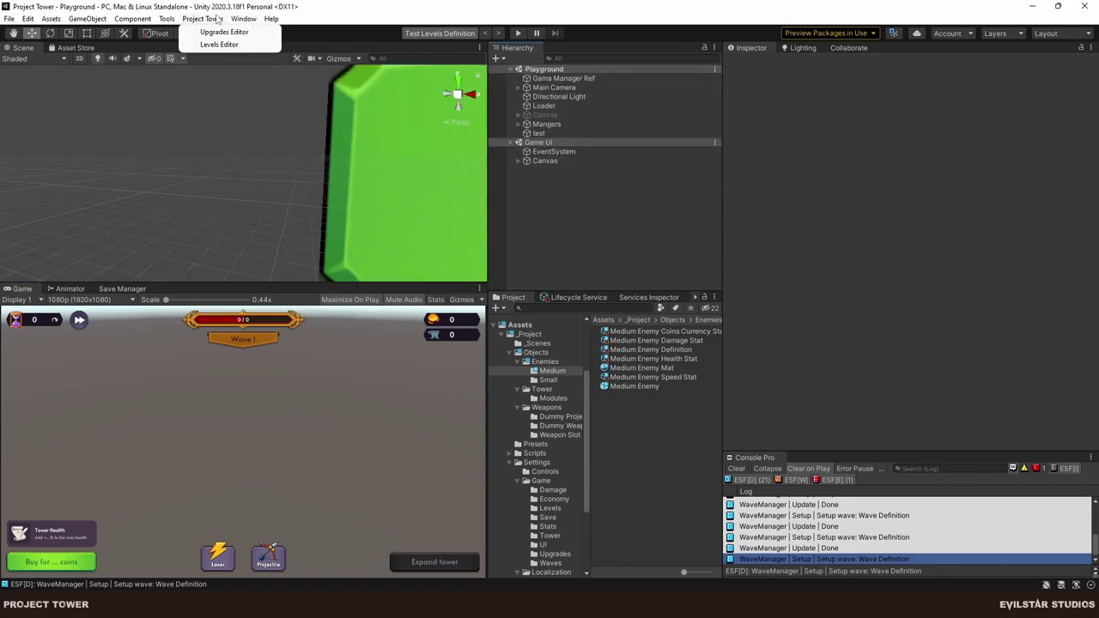
pyautogui.click(218, 44)
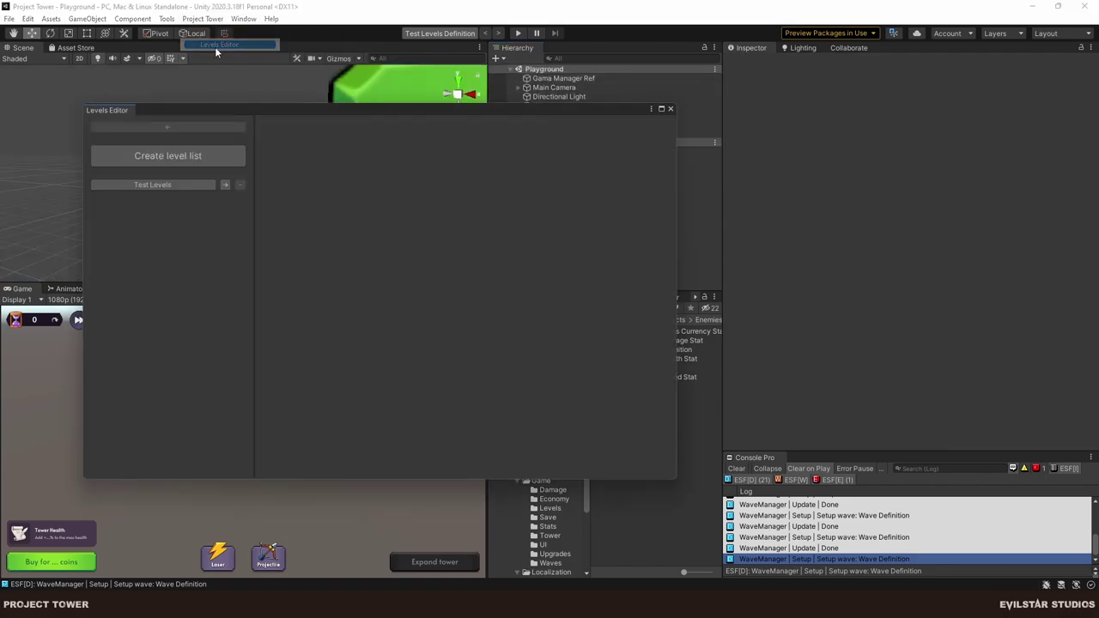
pyautogui.click(182, 158)
pyautogui.click(239, 198)
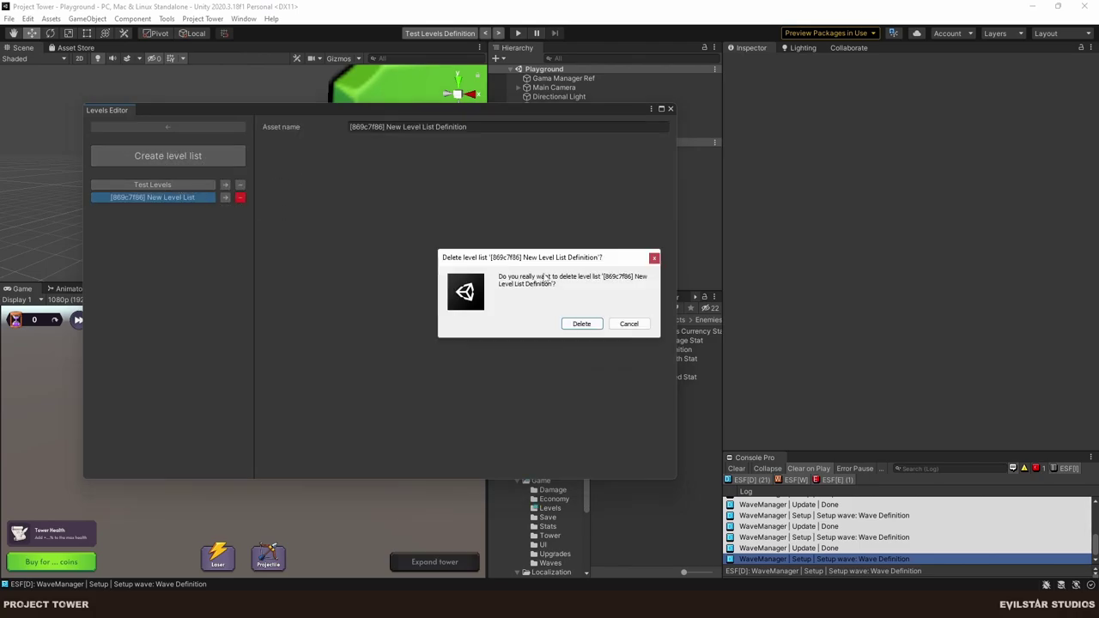
pyautogui.click(586, 328)
# Add Medium Enemy Definition to the Test Levels wave: count 2, spawn rate 1, spawn after previous.
pyautogui.click(225, 186)
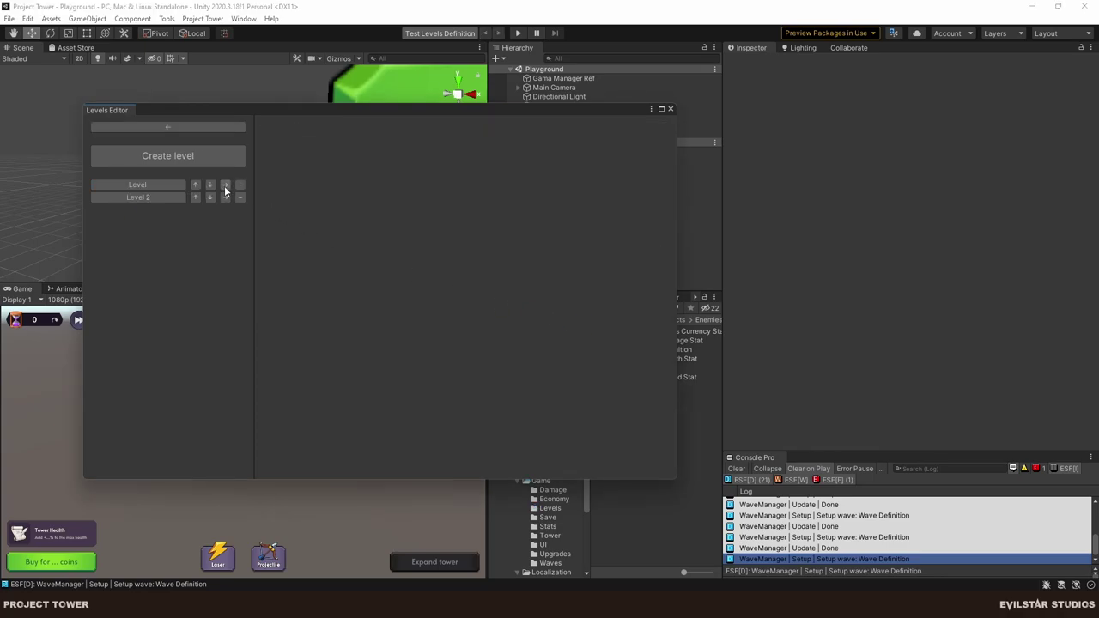
pyautogui.click(225, 184)
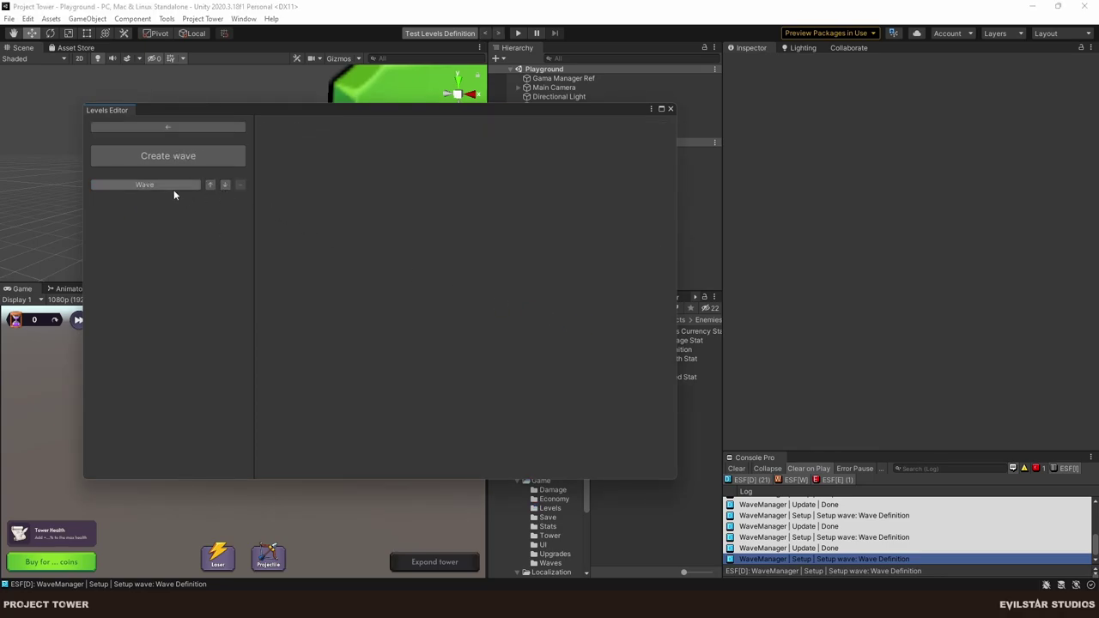
pyautogui.click(178, 187)
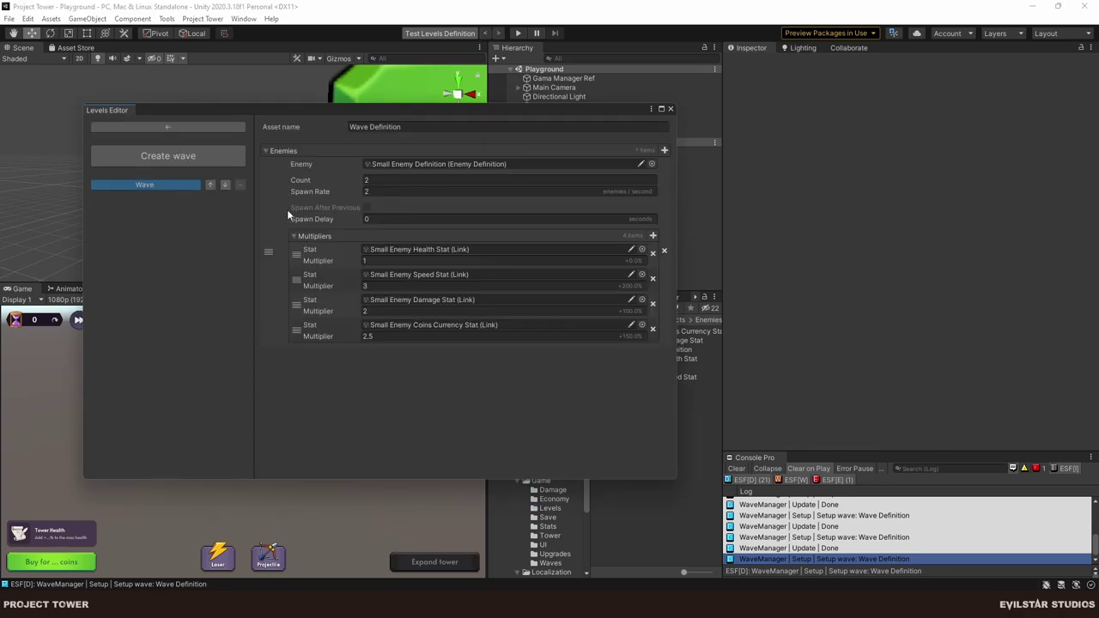
pyautogui.click(664, 150)
pyautogui.click(651, 376)
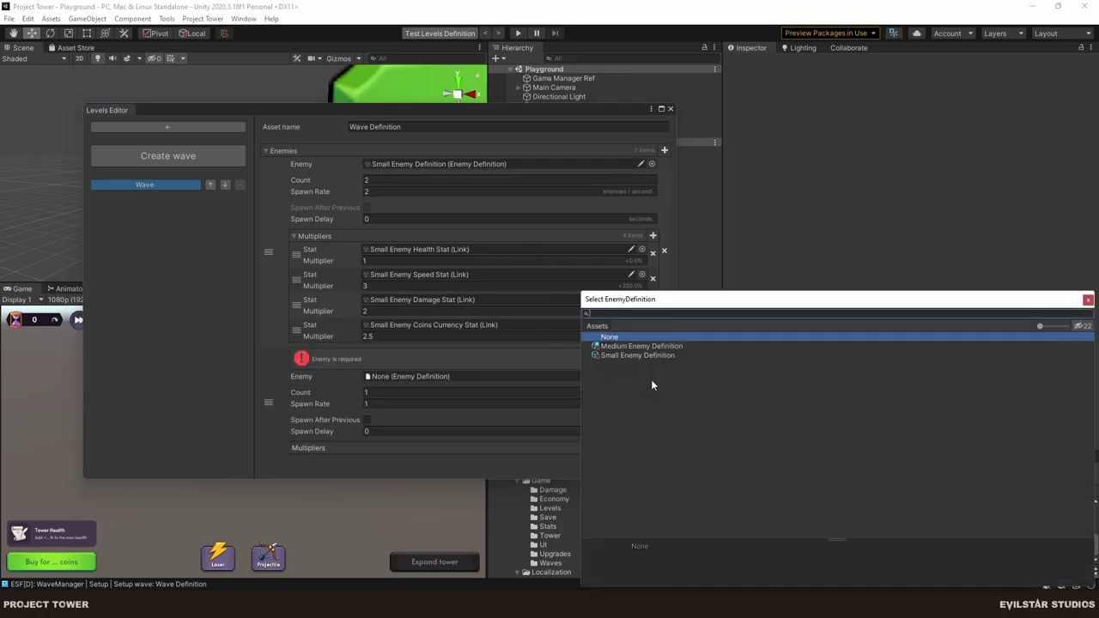
pyautogui.press('Down')
pyautogui.press('Return')
pyautogui.click(369, 369)
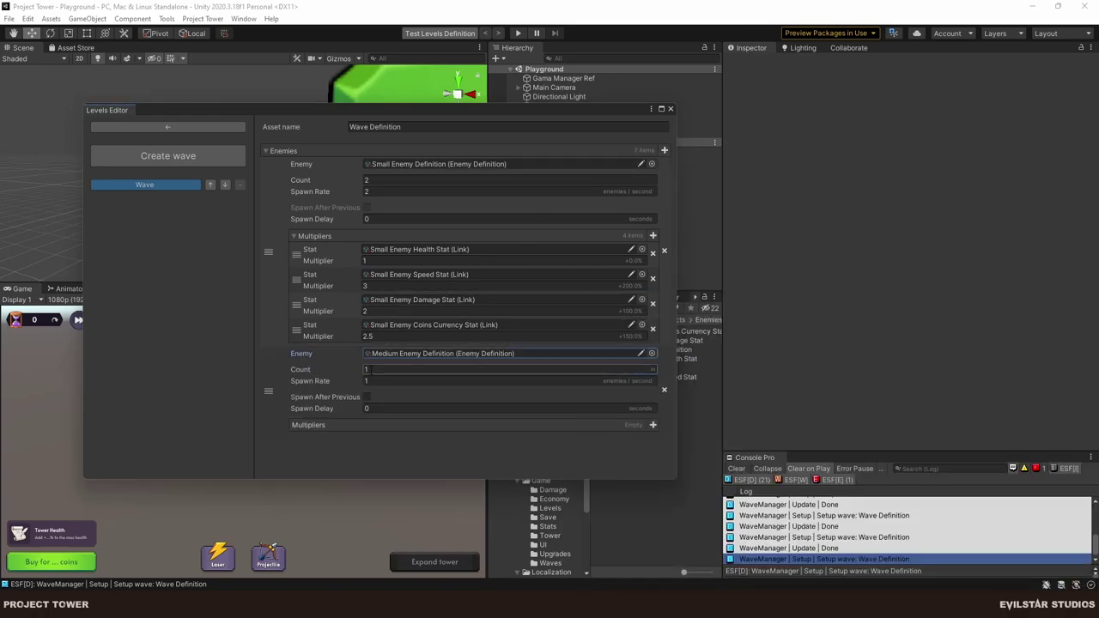
pyautogui.write('2')
pyautogui.click(358, 382)
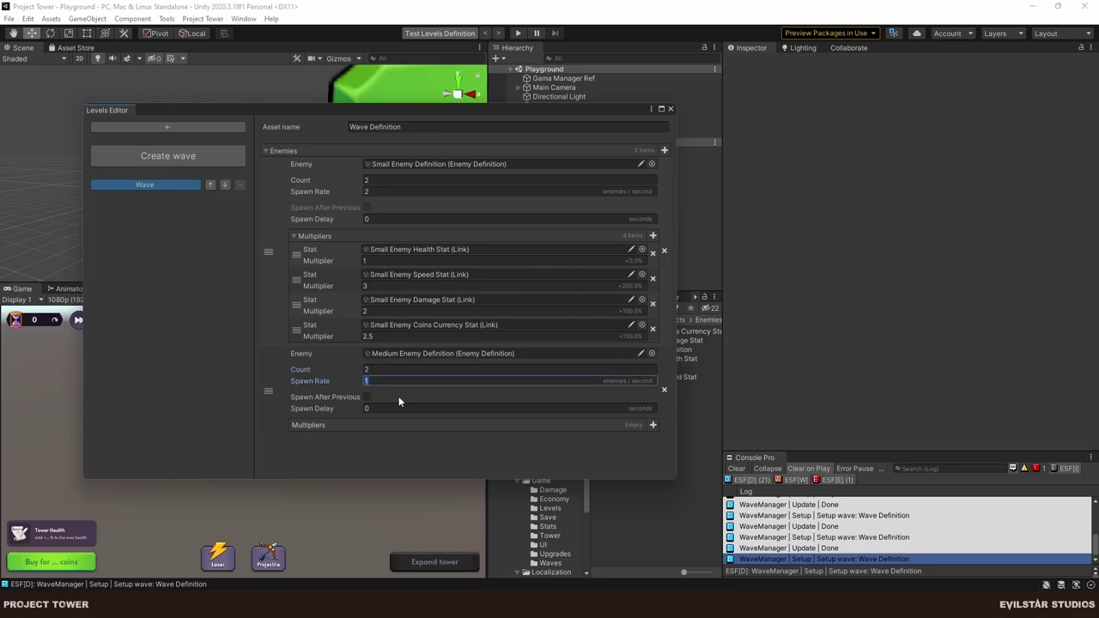
pyautogui.click(373, 429)
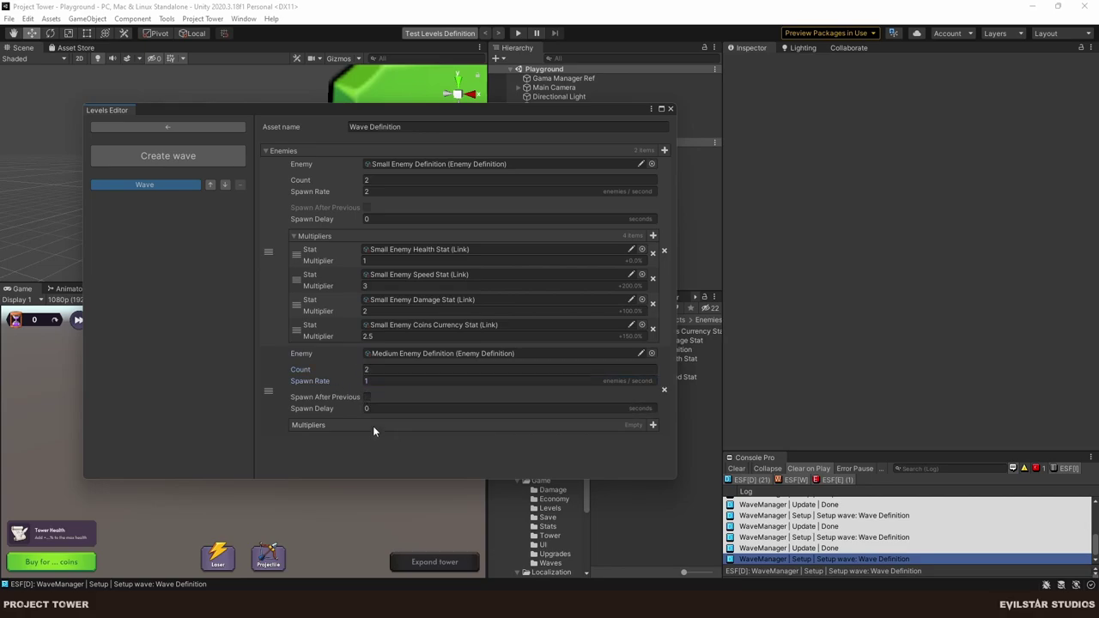
pyautogui.click(366, 398)
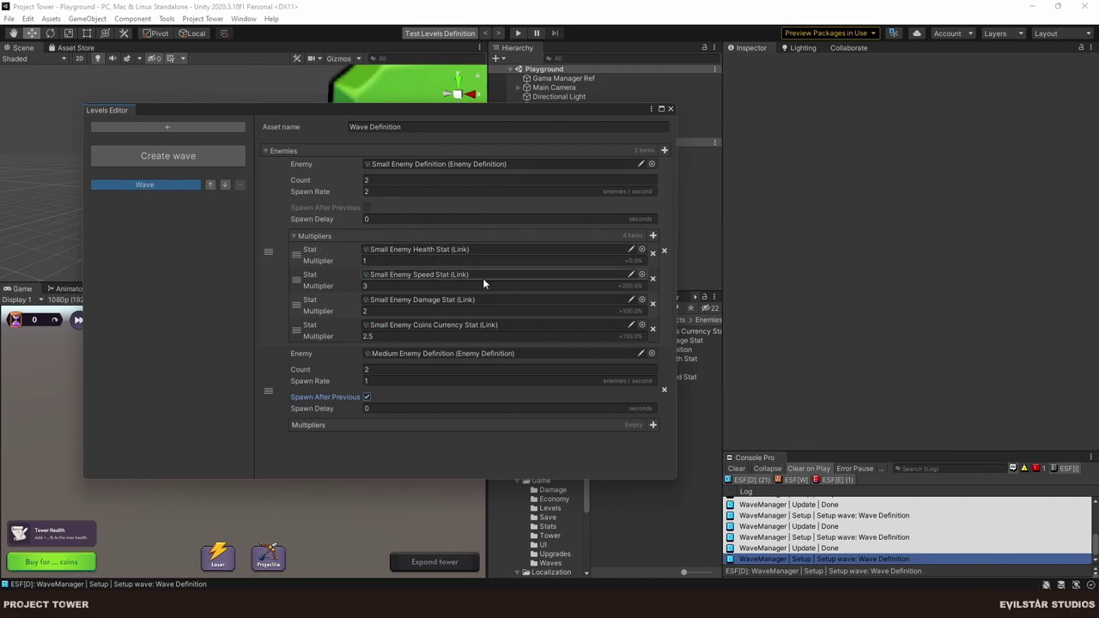
# Remove the first enemy's stat multipliers and close the Levels Editor.
pyautogui.click(654, 252)
pyautogui.click(654, 252)
pyautogui.click(654, 252)
pyautogui.click(654, 252)
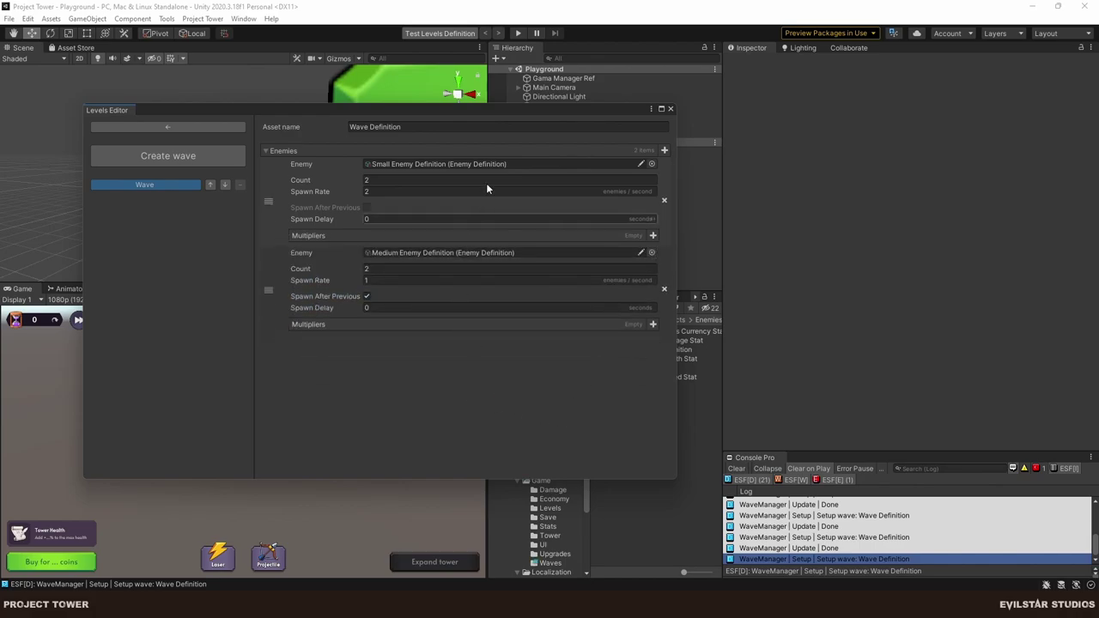
pyautogui.click(671, 109)
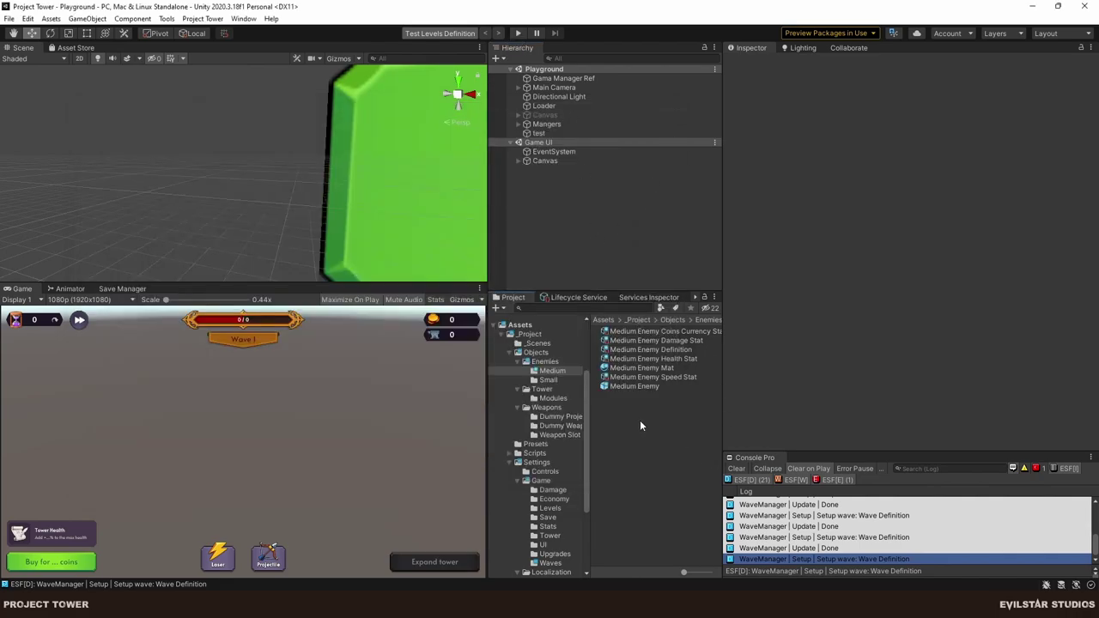
# Set the Dummy Projectile Weapon prefab's Fire Rate from 10 to 2, then return to the scene.
pyautogui.click(559, 416)
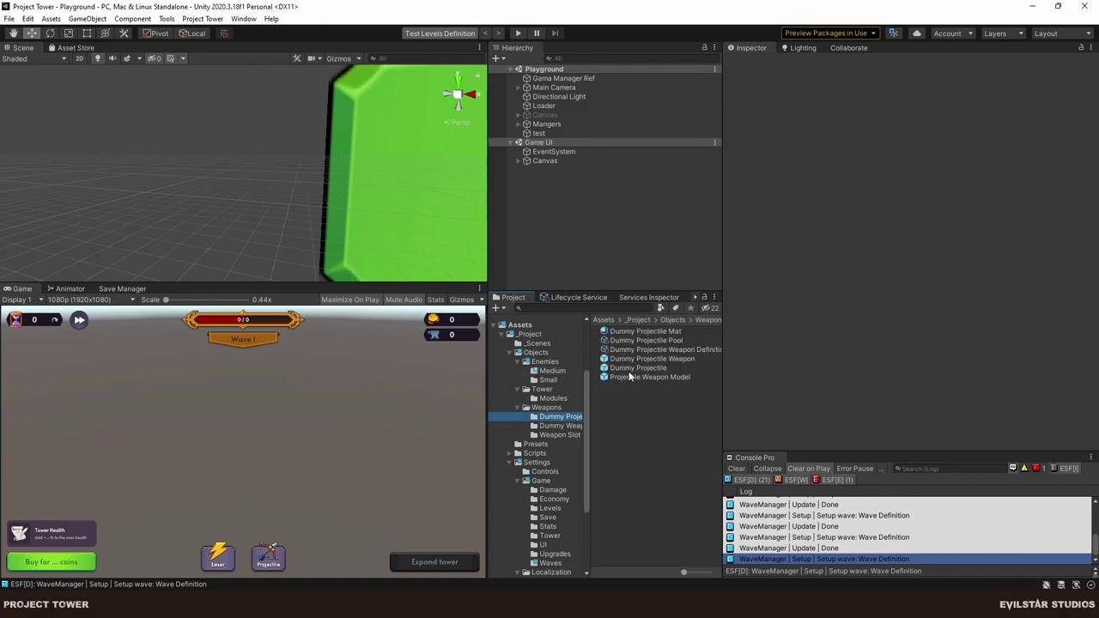
pyautogui.click(652, 369)
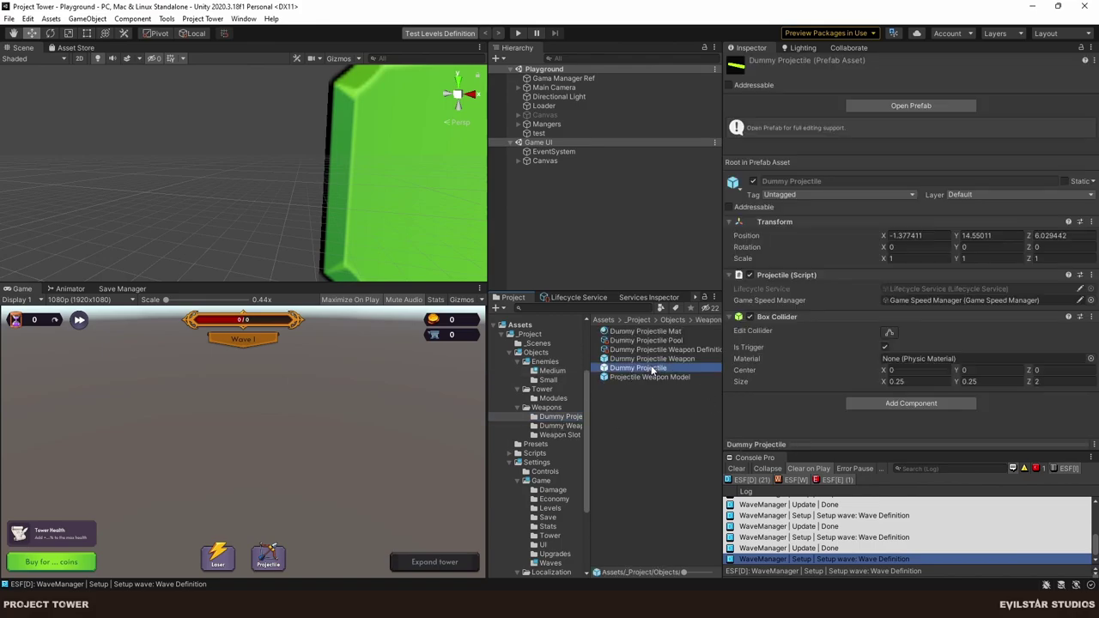
pyautogui.doubleClick(650, 358)
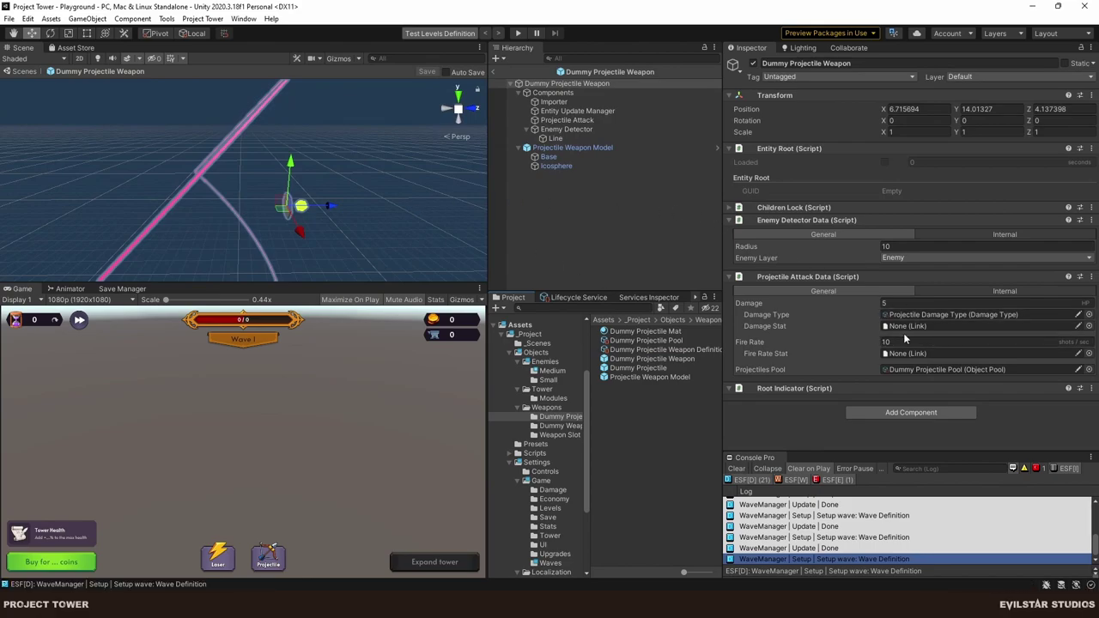
pyautogui.click(889, 342)
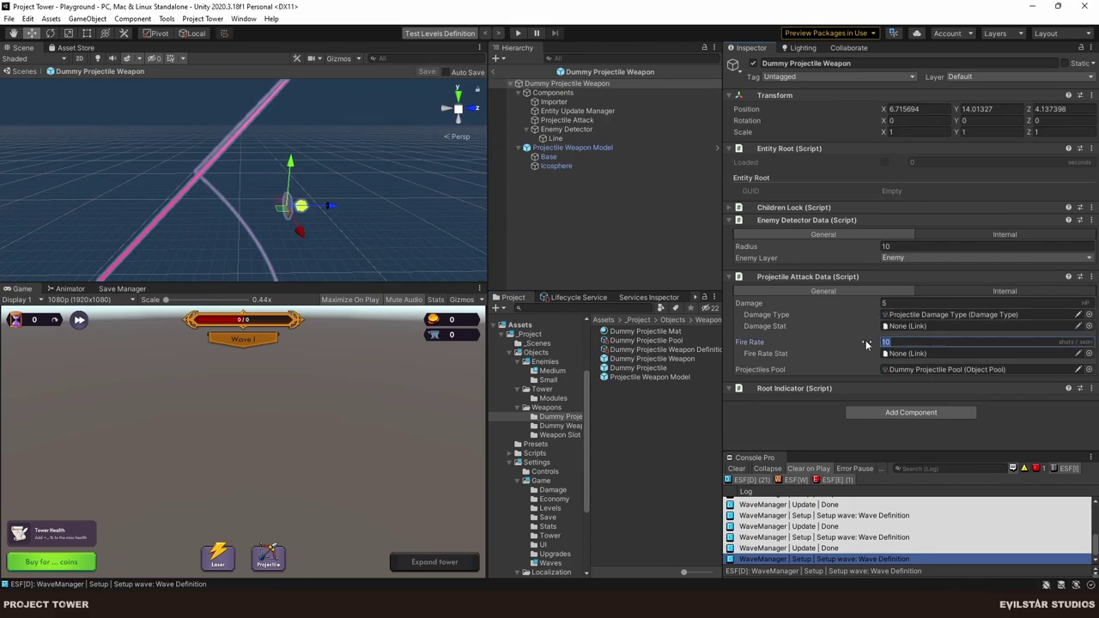
pyautogui.write('2')
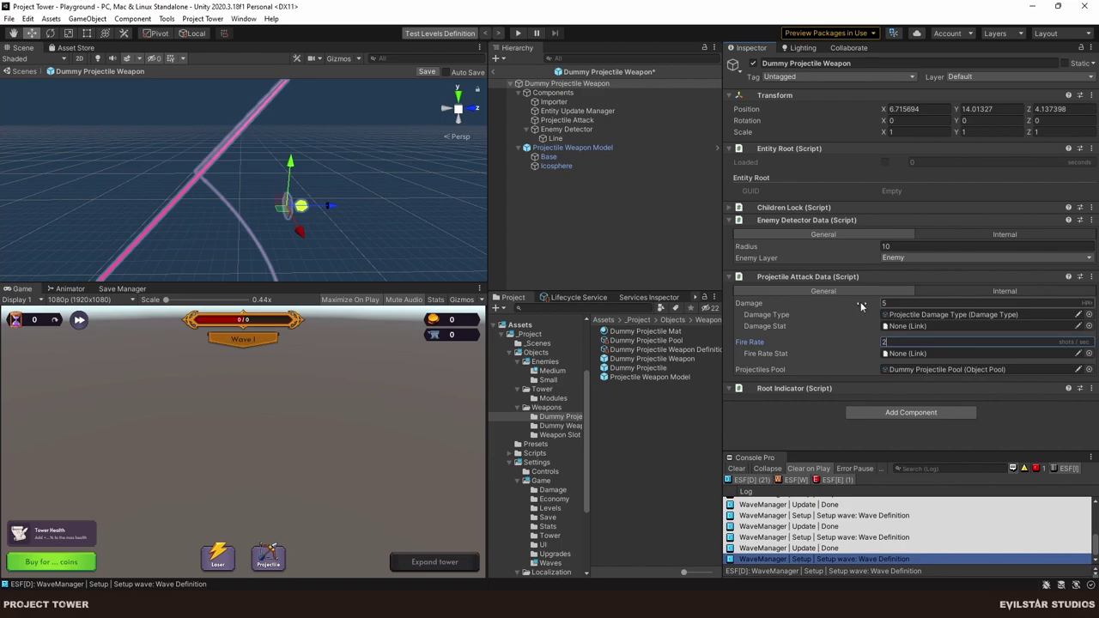
pyautogui.click(589, 216)
pyautogui.click(495, 71)
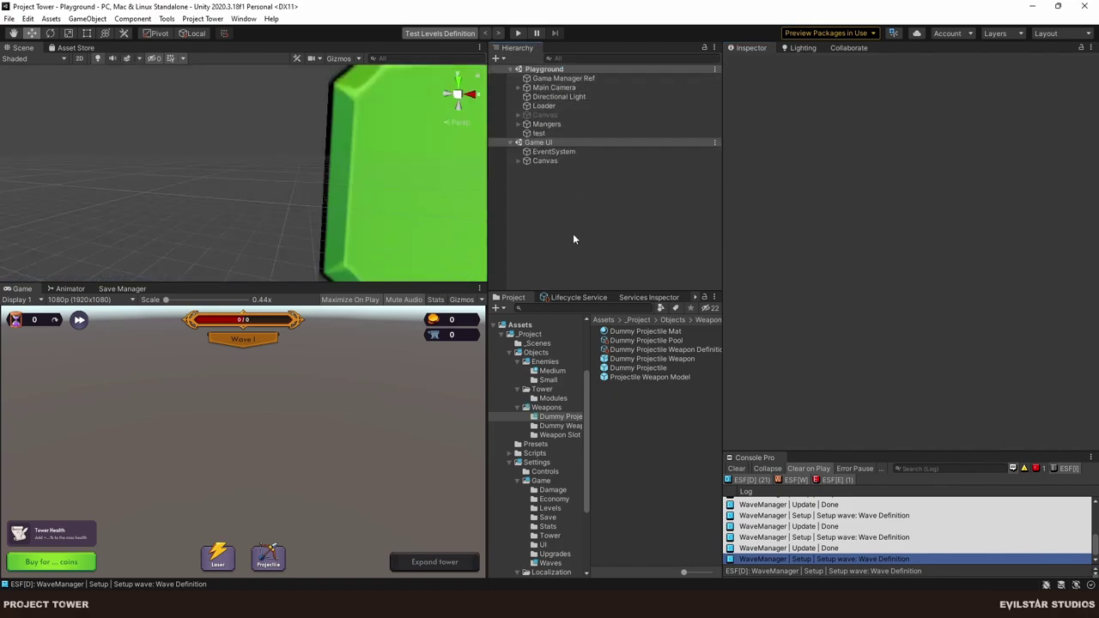
# Play-test the wave, close the floating Console Pro window, and stop play mode.
pyautogui.click(518, 32)
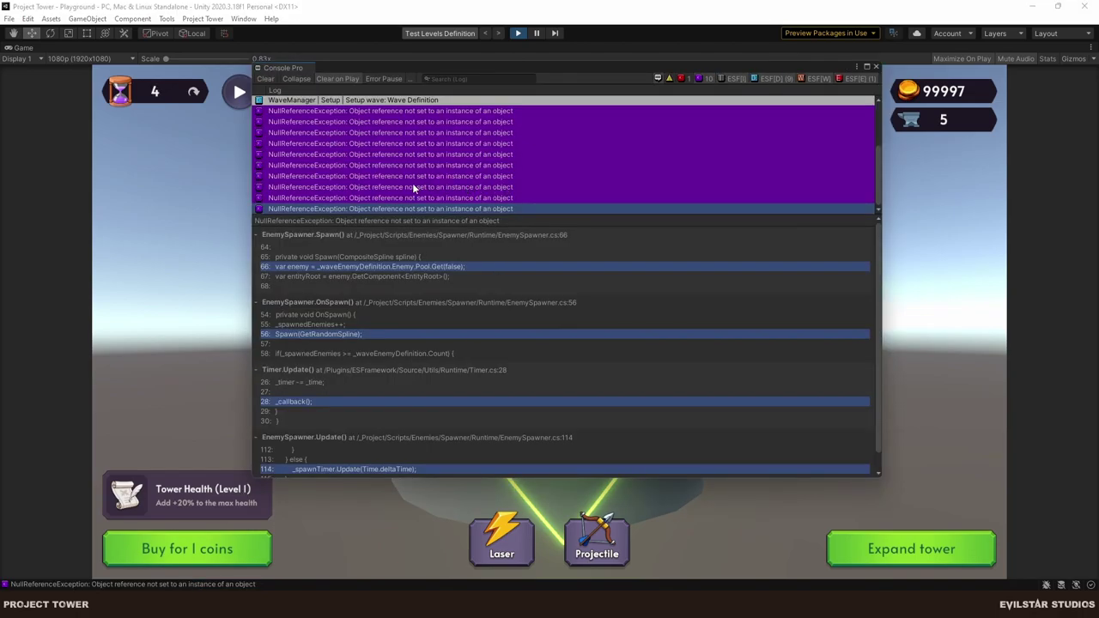
pyautogui.click(876, 66)
pyautogui.click(517, 33)
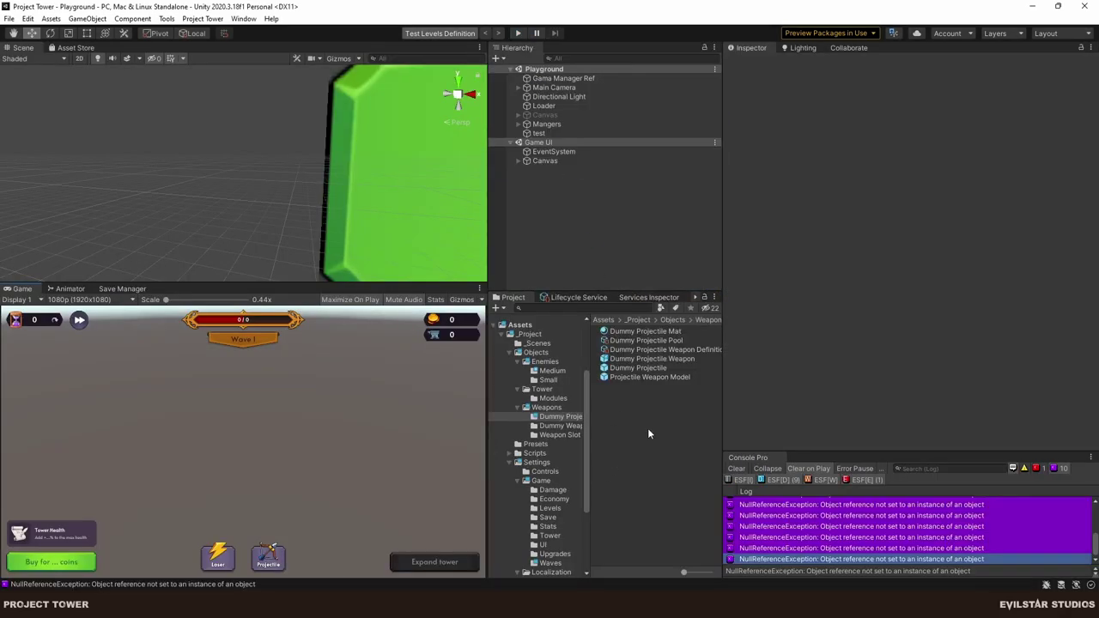
# Inspect the Small Enemy Object Pool's settings for reference.
pyautogui.click(552, 372)
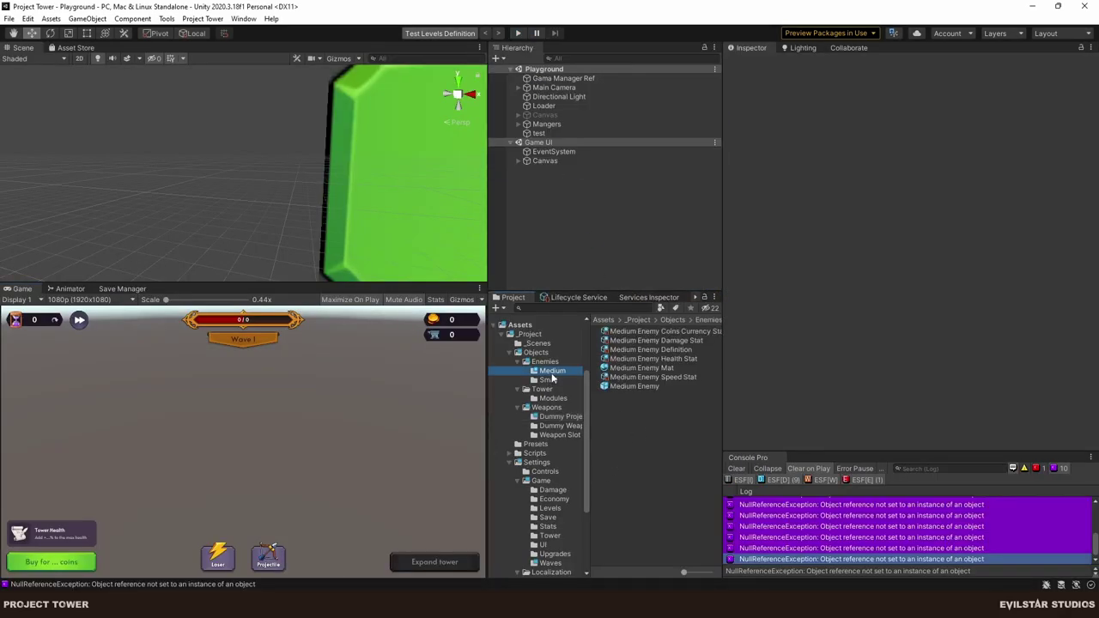
pyautogui.click(549, 381)
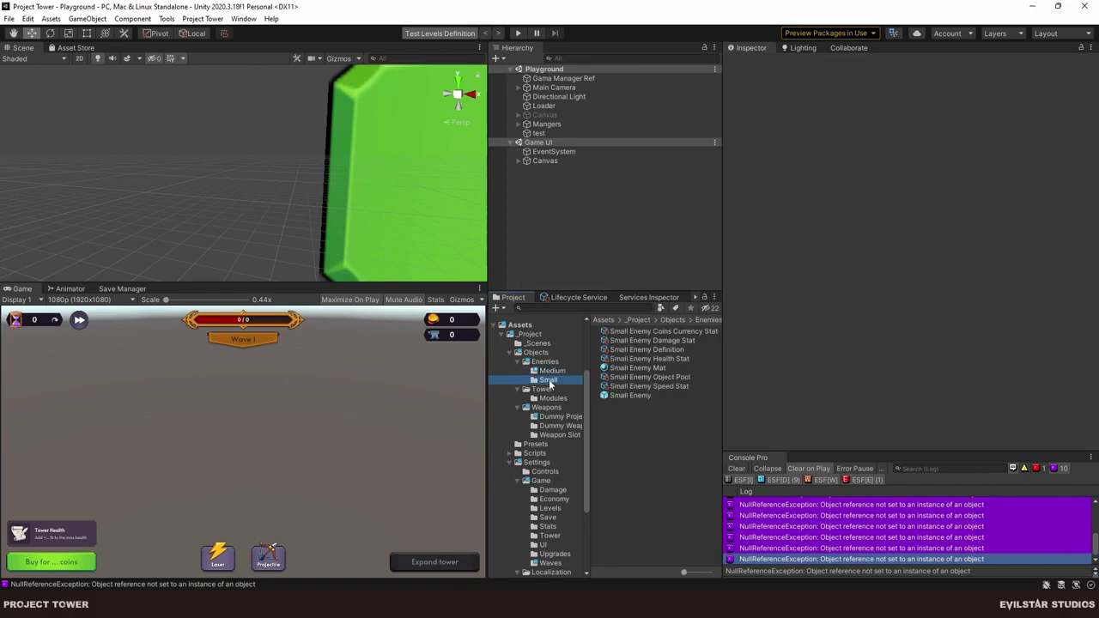
pyautogui.click(635, 380)
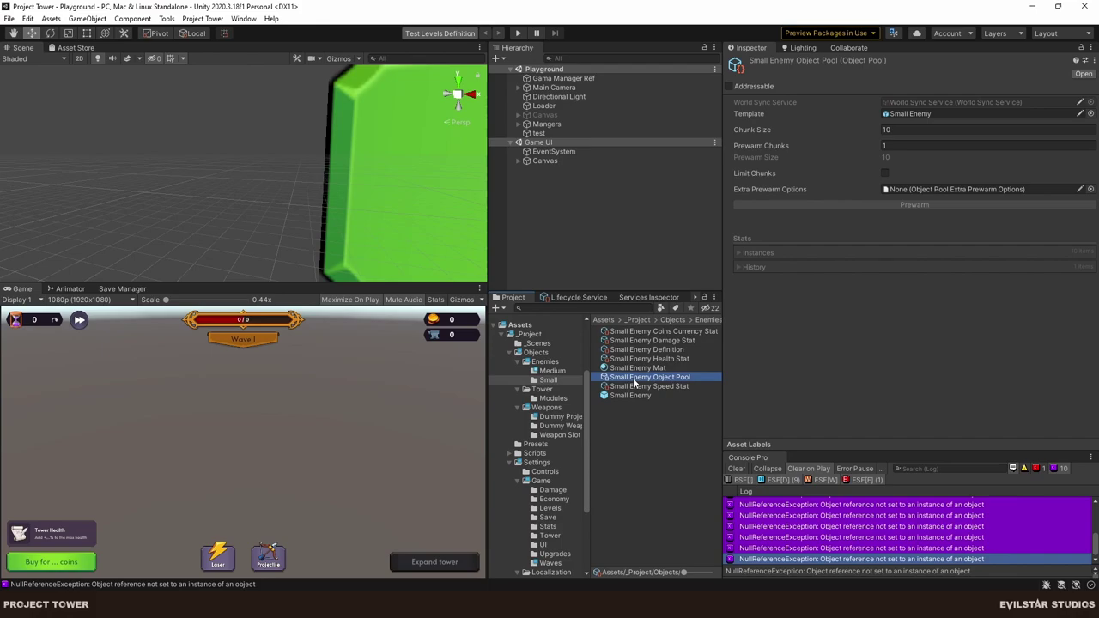
# Create a new Object Pool asset in the Medium folder named 'Medium Enemy Object Pool'.
pyautogui.click(552, 371)
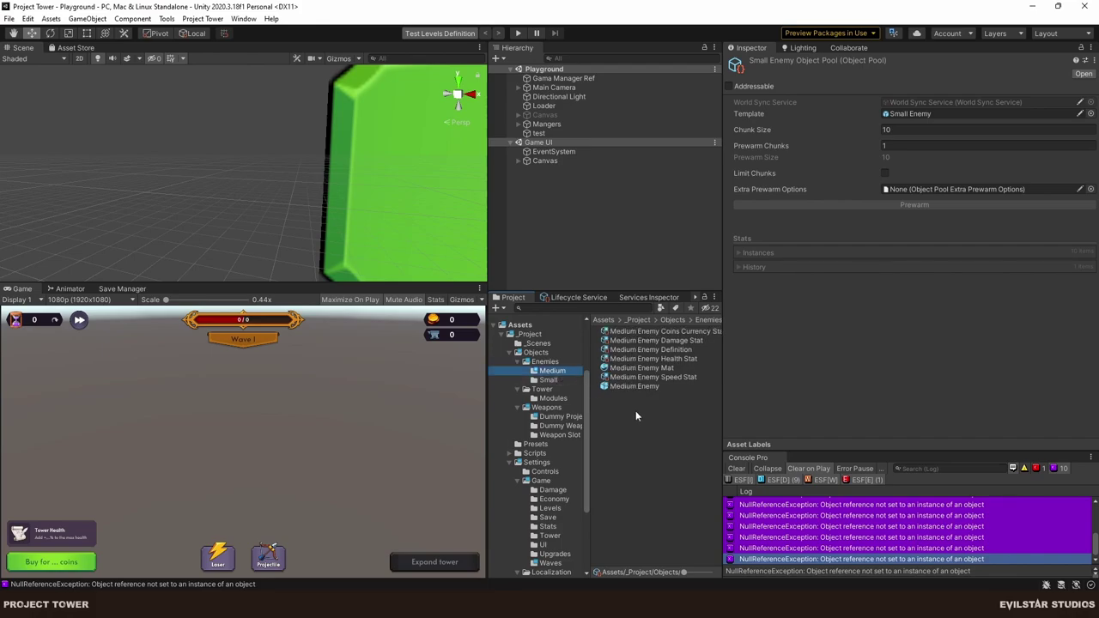
pyautogui.rightClick(638, 412)
pyautogui.moveTo(678, 75)
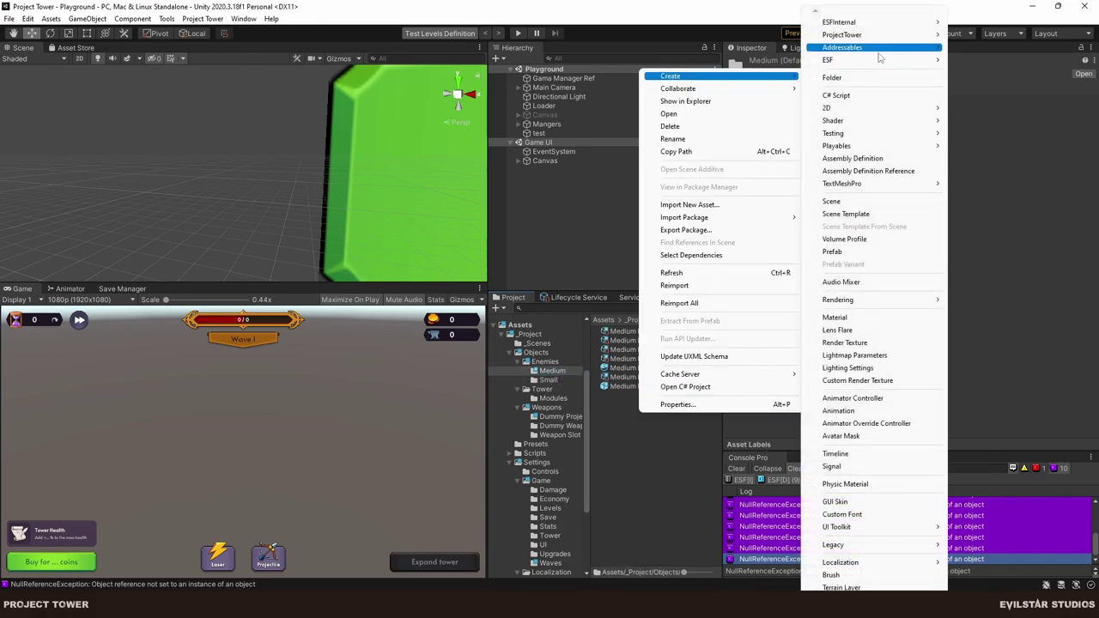
pyautogui.moveTo(858, 60)
pyautogui.click(1013, 90)
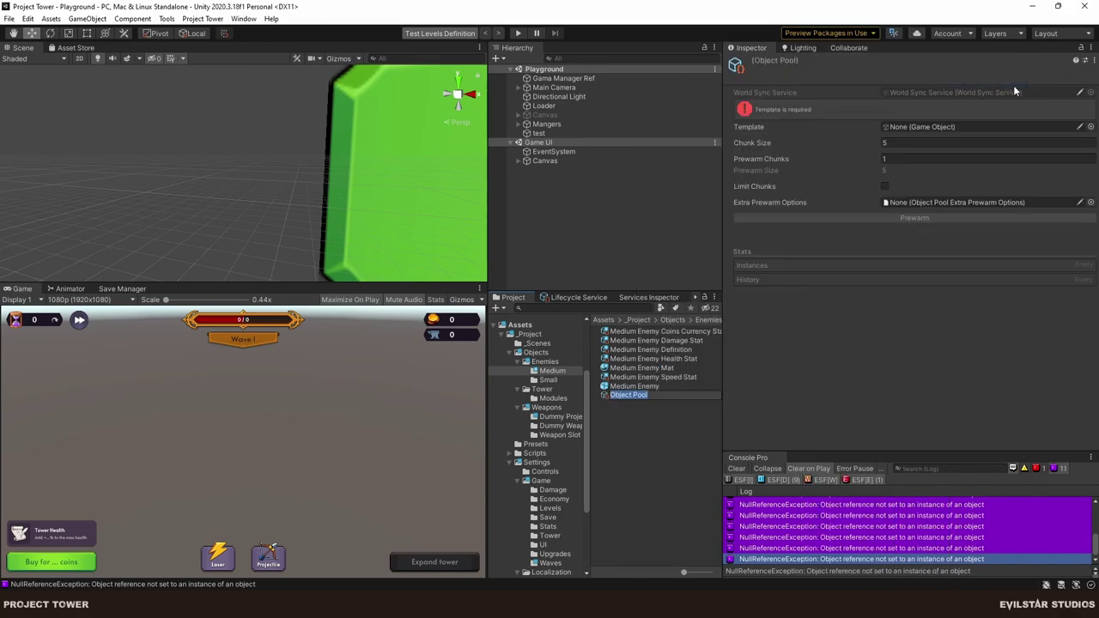
pyautogui.write('Medium Enemy Stat')
pyautogui.write('Object Pool')
pyautogui.press('Return')
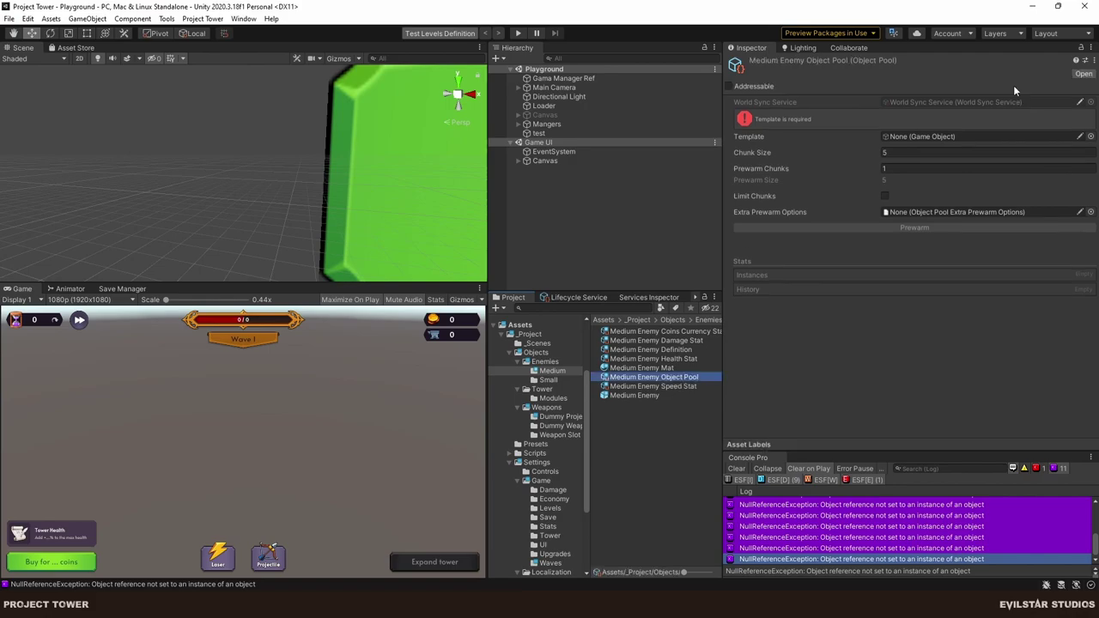
# Set the pool's Template to the Medium Enemy prefab and its Chunk Size to 10.
pyautogui.click(547, 379)
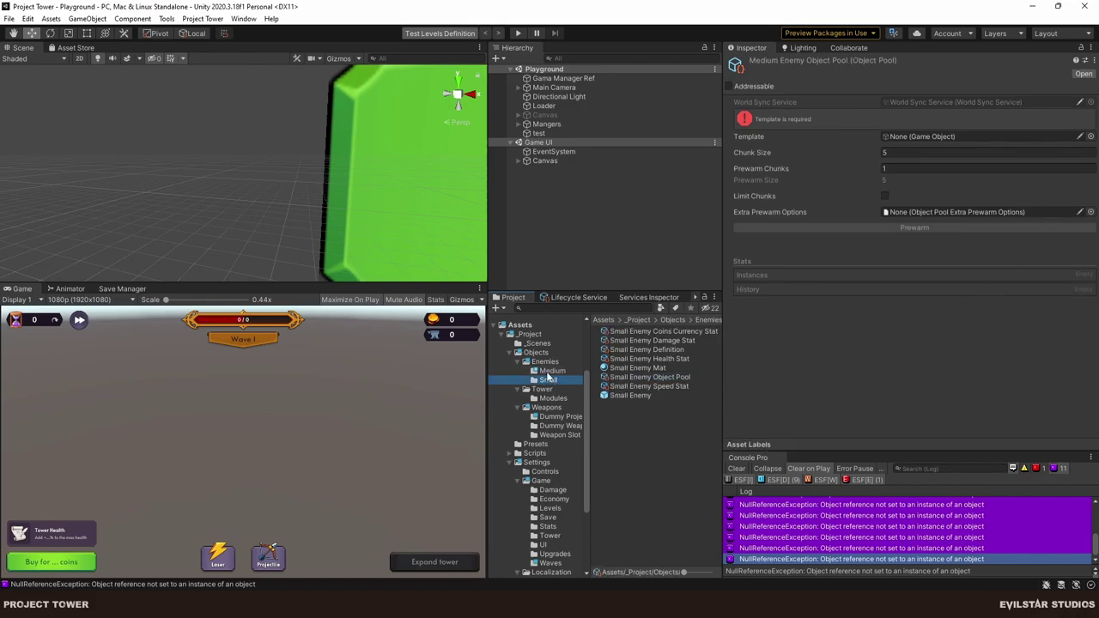
pyautogui.click(550, 370)
pyautogui.moveTo(636, 395); pyautogui.dragTo(948, 139)
pyautogui.click(875, 131)
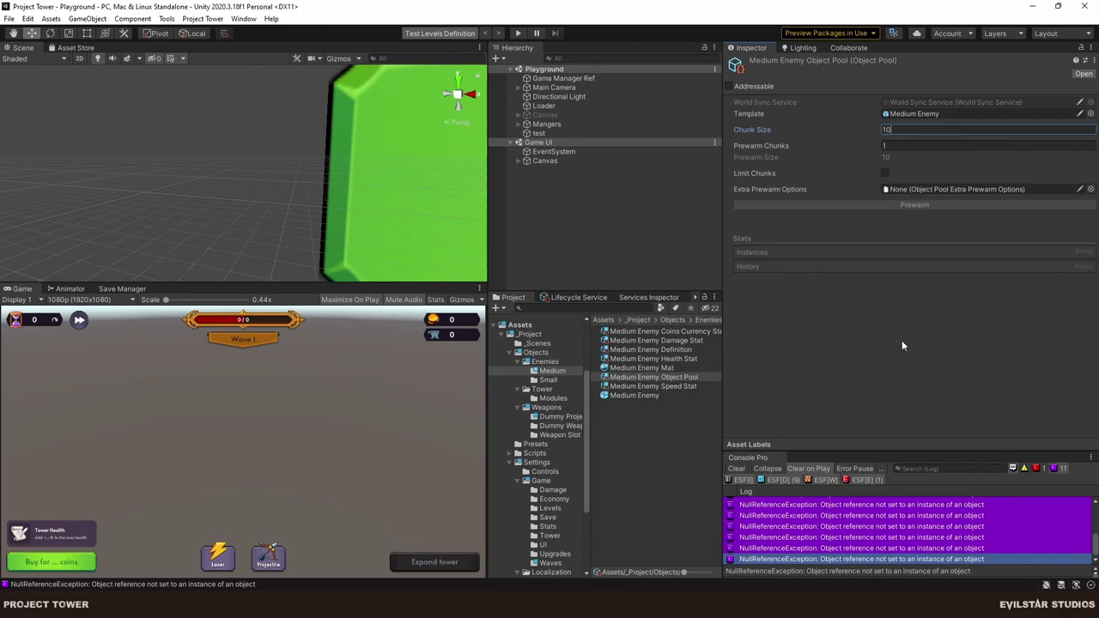
pyautogui.press('Return')
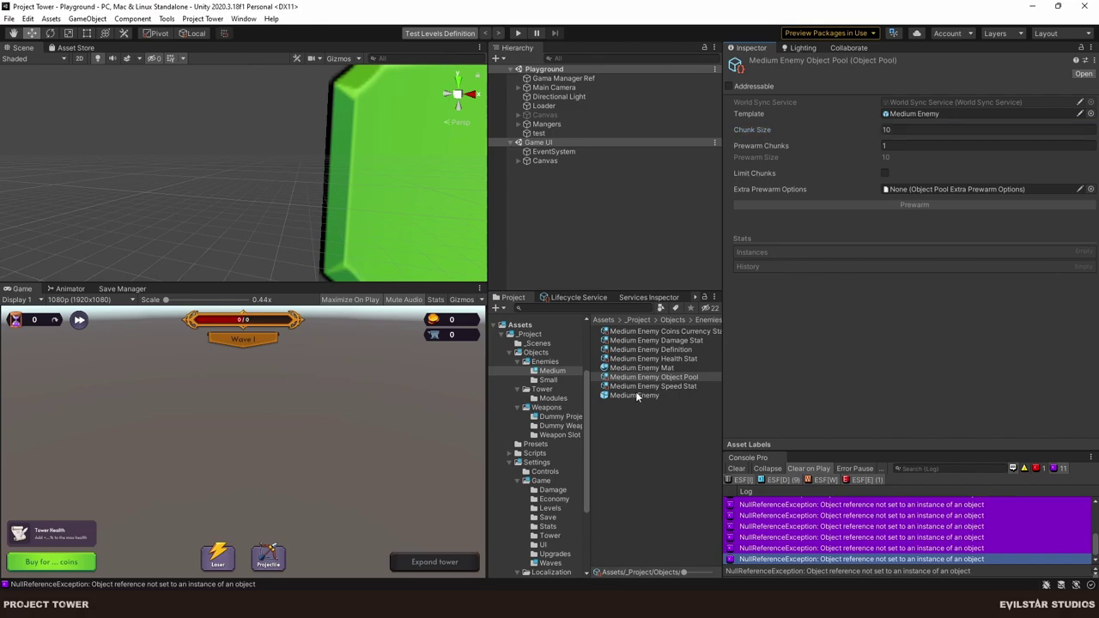
# Compare it with the Small pool, recheck the Medium pool, then clear the selection.
pyautogui.click(548, 380)
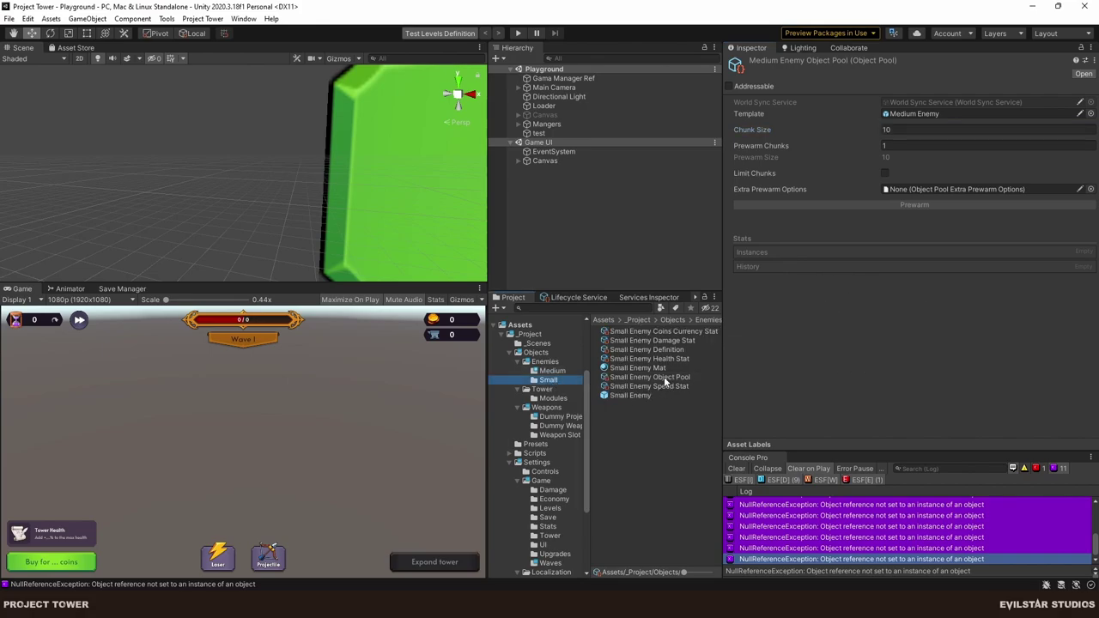
pyautogui.click(674, 379)
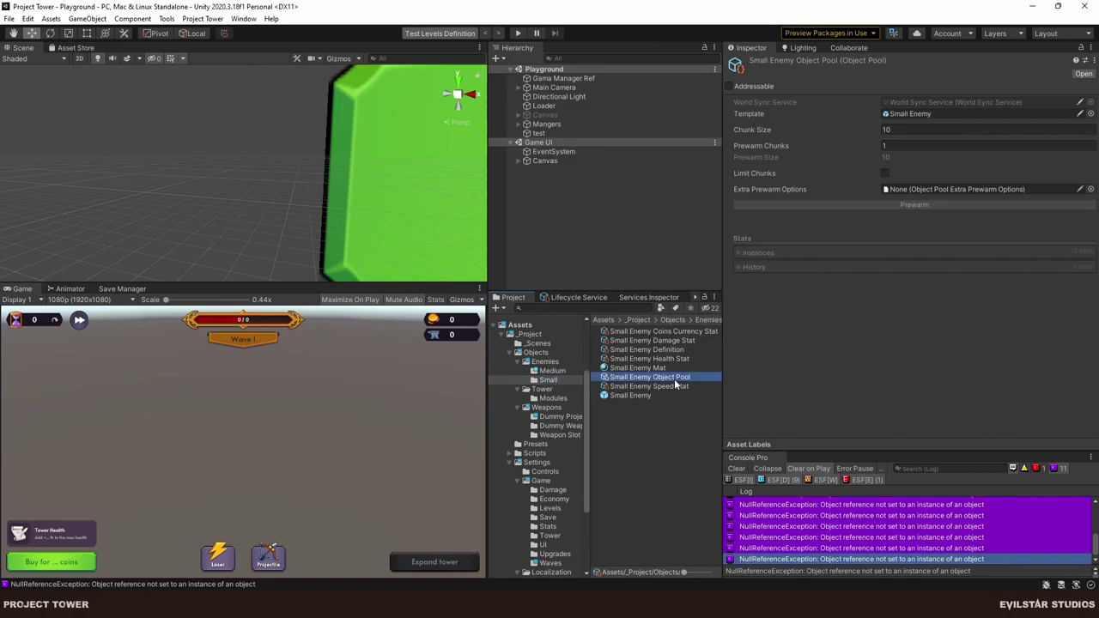
pyautogui.click(554, 371)
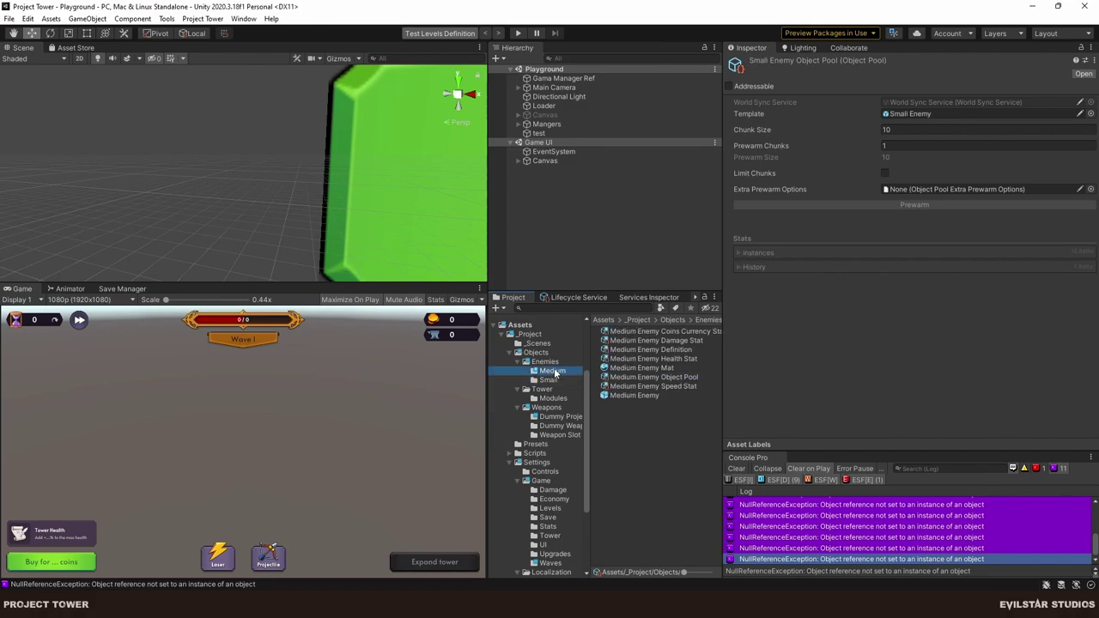
pyautogui.click(685, 380)
pyautogui.click(644, 412)
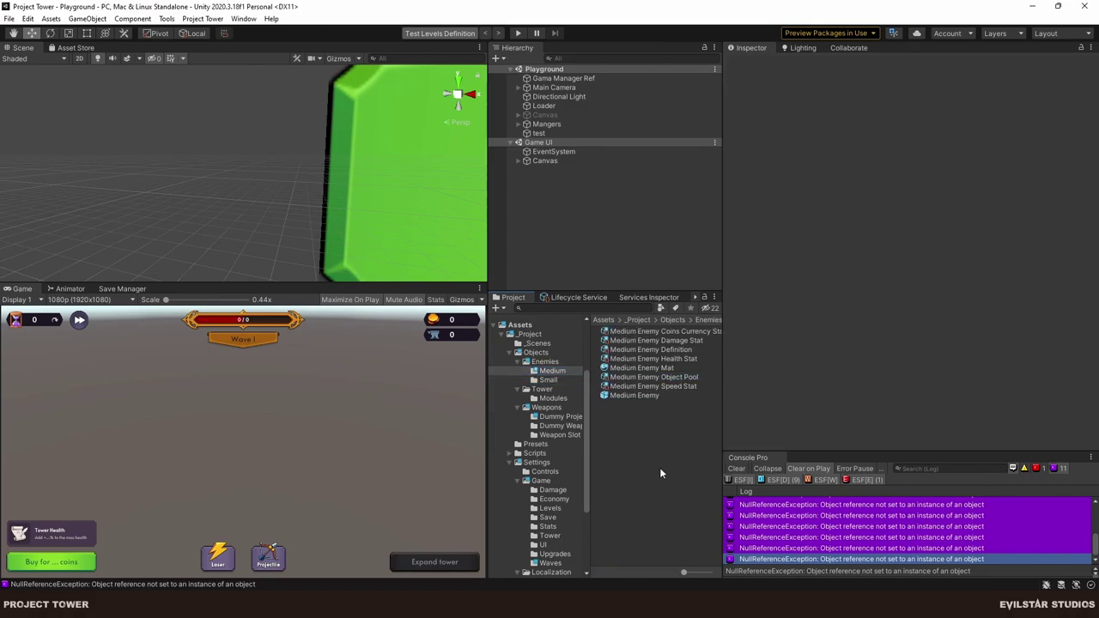
pyautogui.click(549, 362)
pyautogui.click(646, 377)
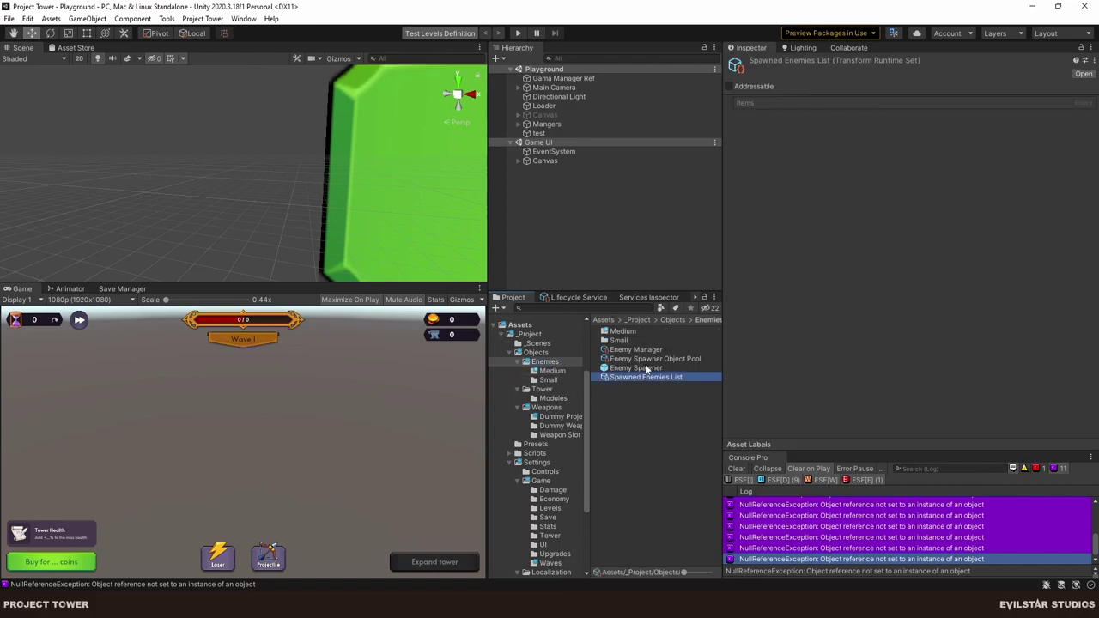
pyautogui.click(649, 359)
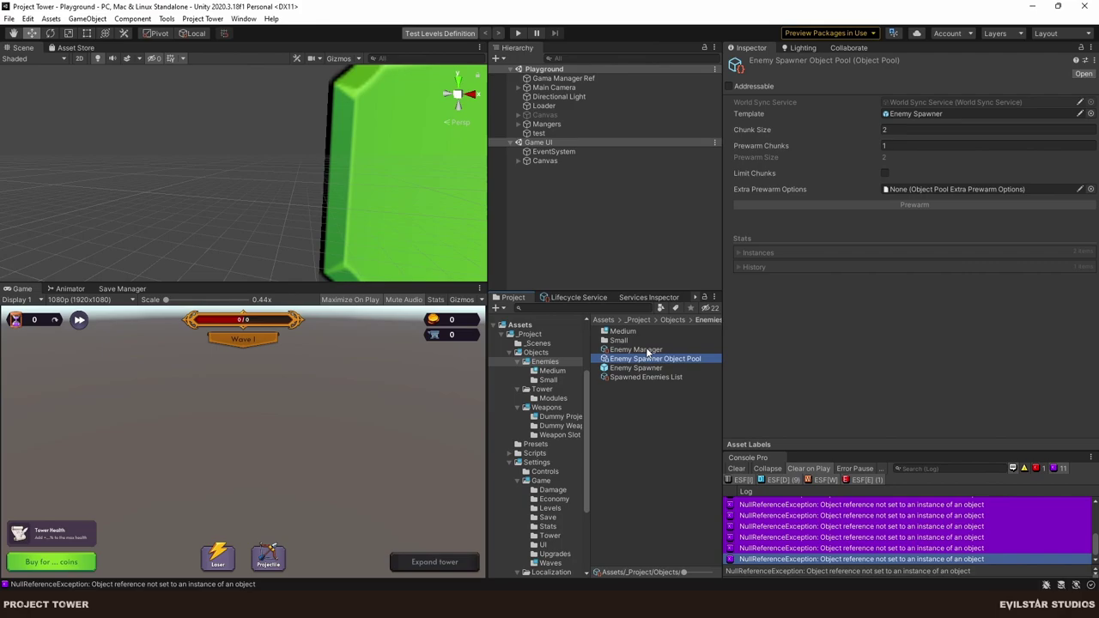
pyautogui.click(647, 350)
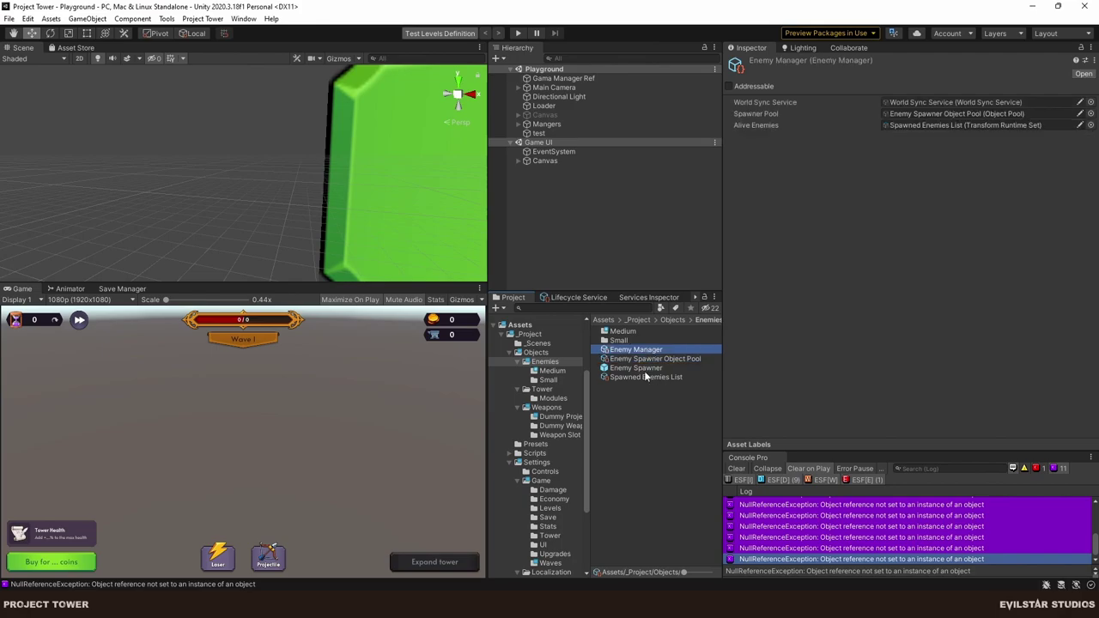
pyautogui.click(639, 369)
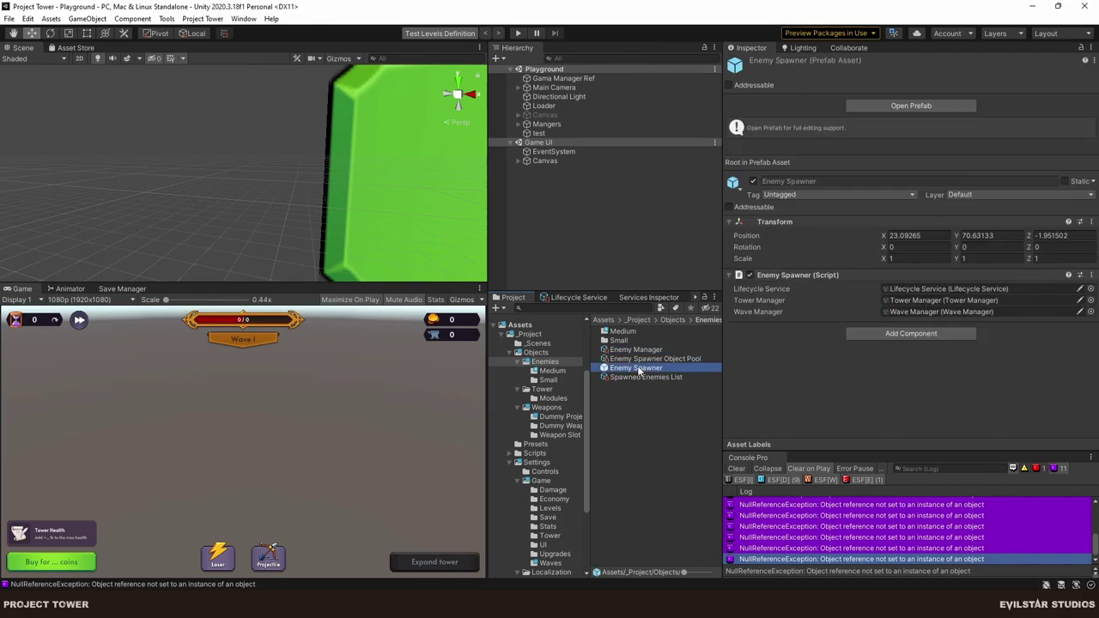
pyautogui.doubleClick(639, 368)
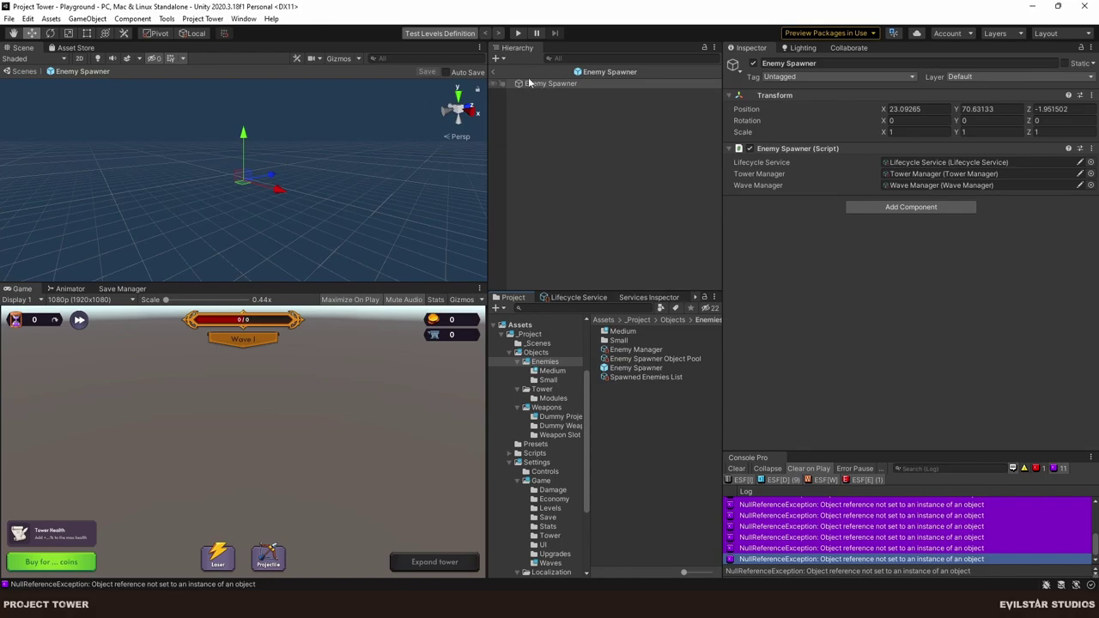
pyautogui.click(494, 71)
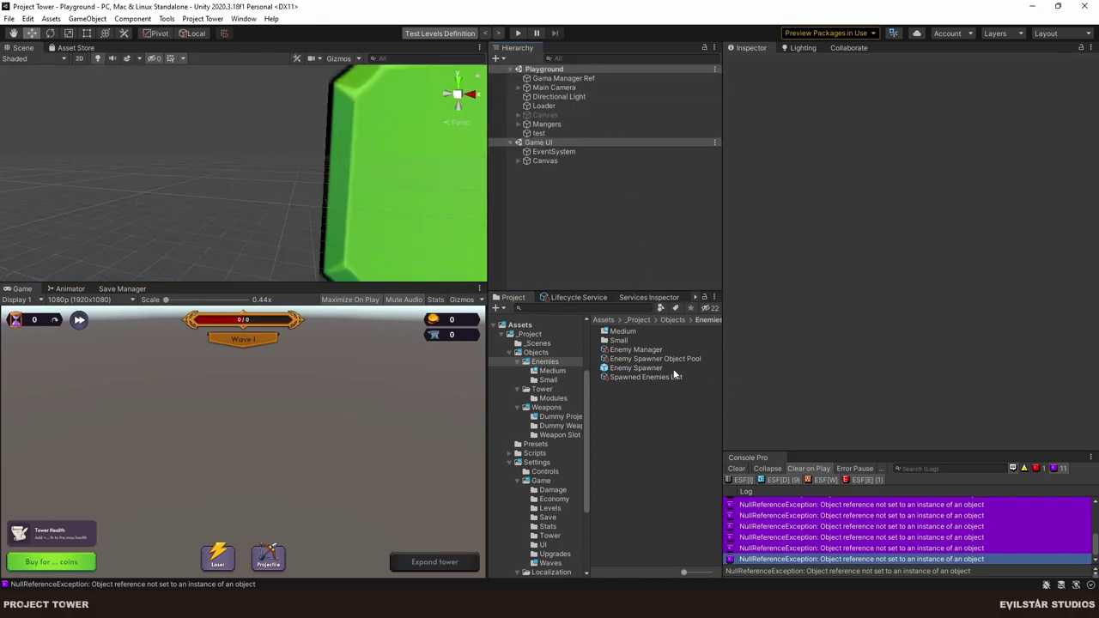
pyautogui.click(658, 377)
pyautogui.click(658, 234)
# Open the Medium Enemy prefab in Prefab Mode and enlarge the console to review null reference errors.
pyautogui.doubleClick(624, 333)
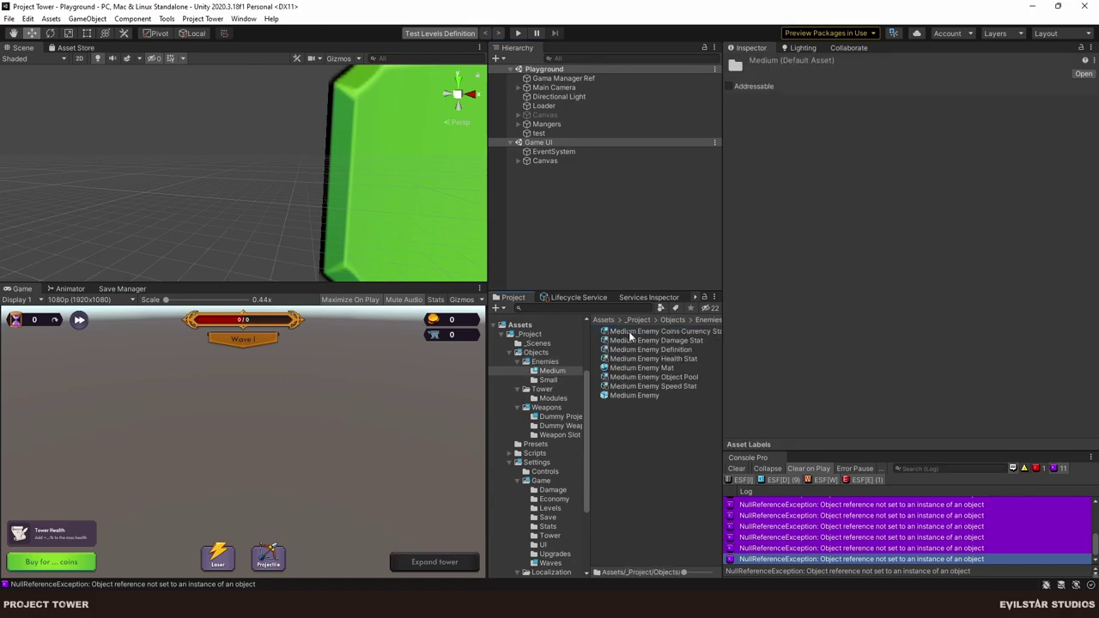
pyautogui.doubleClick(645, 395)
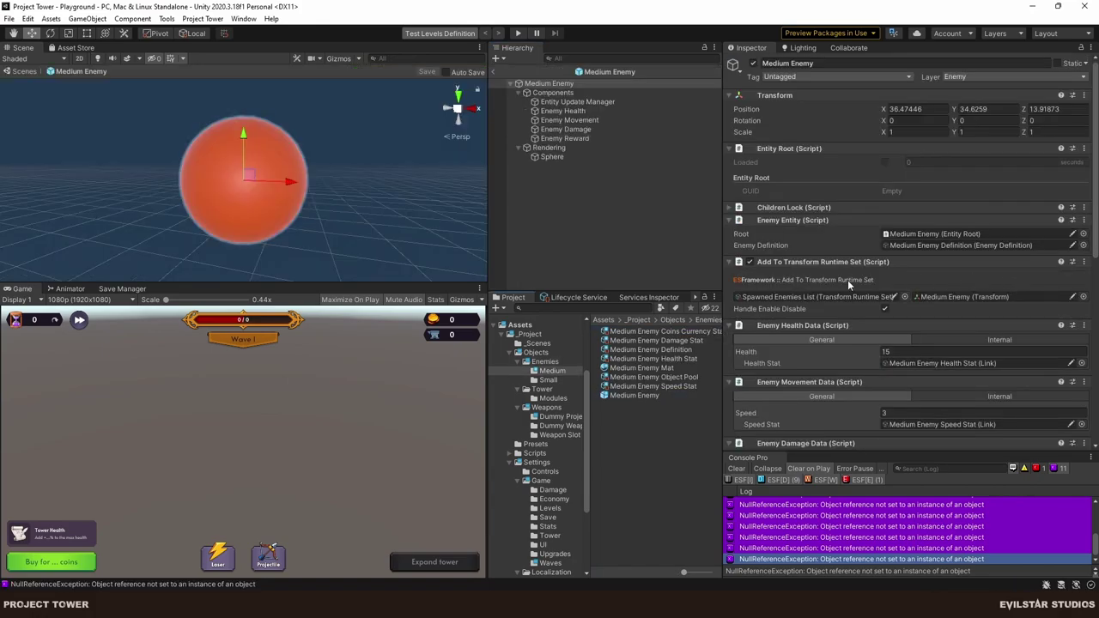
pyautogui.scroll(-10, 919, 274)
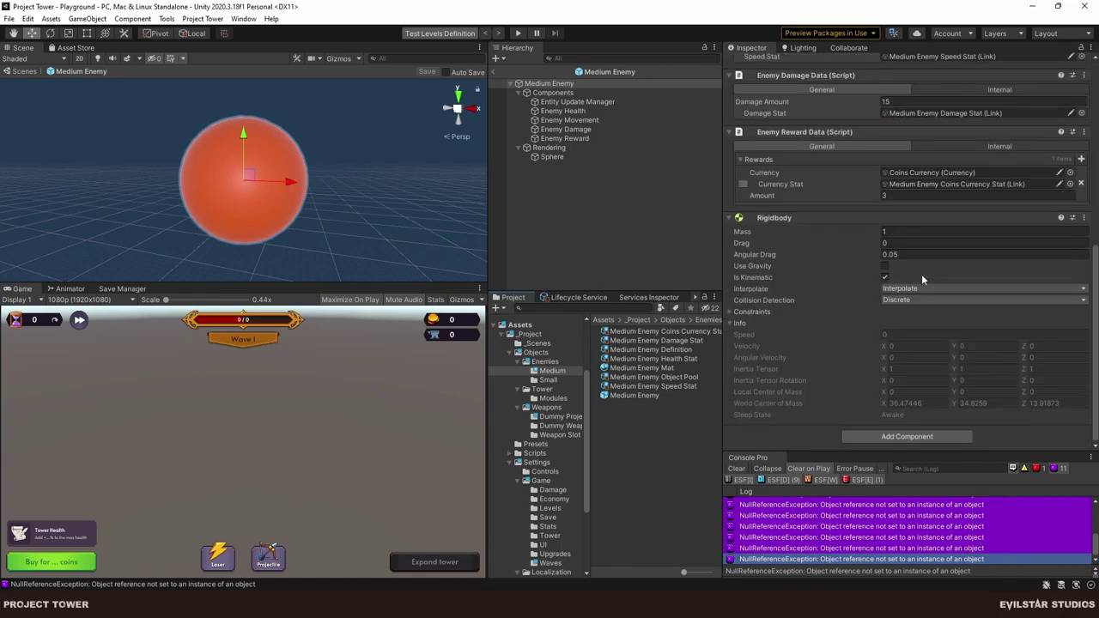
pyautogui.click(885, 517)
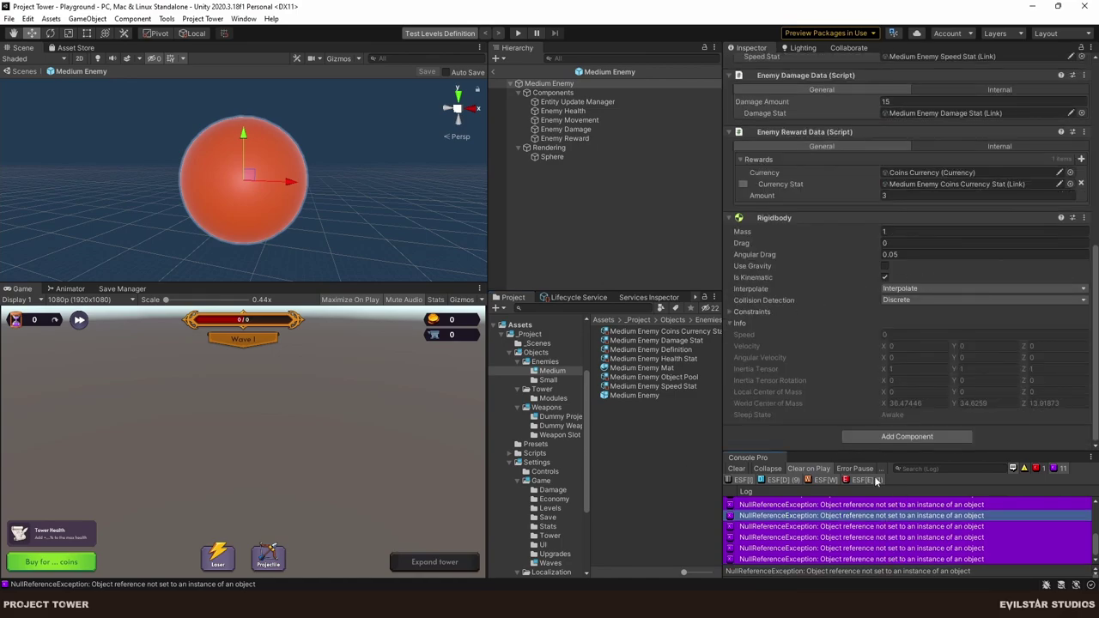
pyautogui.moveTo(850, 297); pyautogui.dragTo(852, 268)
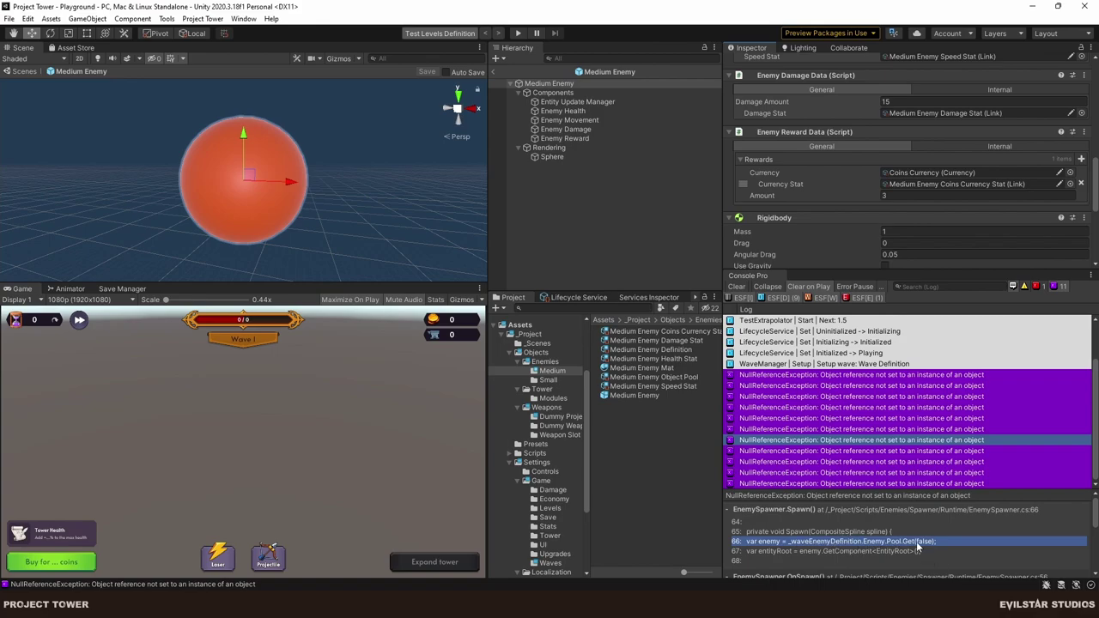
# Assign Medium Enemy Object Pool to the Medium Enemy Definition's Pool field.
pyautogui.click(552, 370)
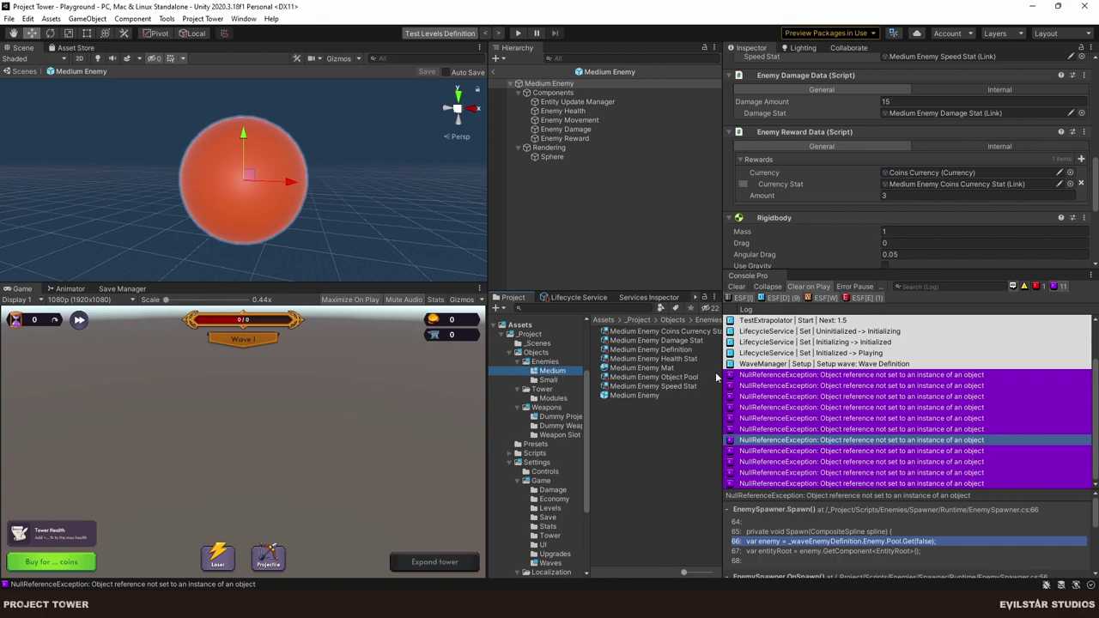
pyautogui.click(653, 349)
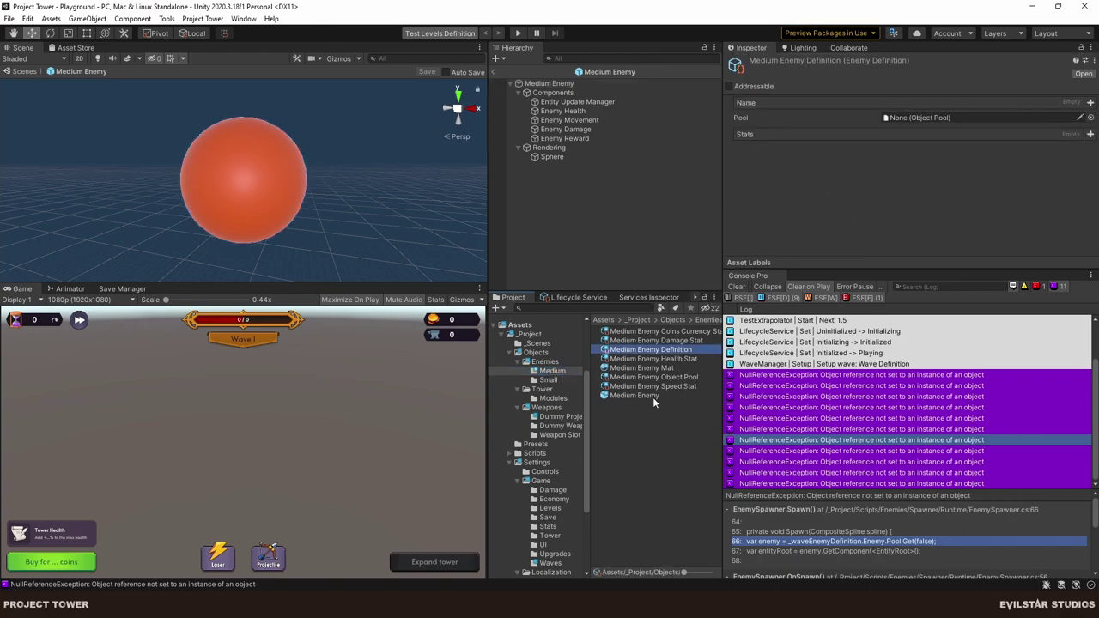
pyautogui.moveTo(653, 377); pyautogui.dragTo(942, 119)
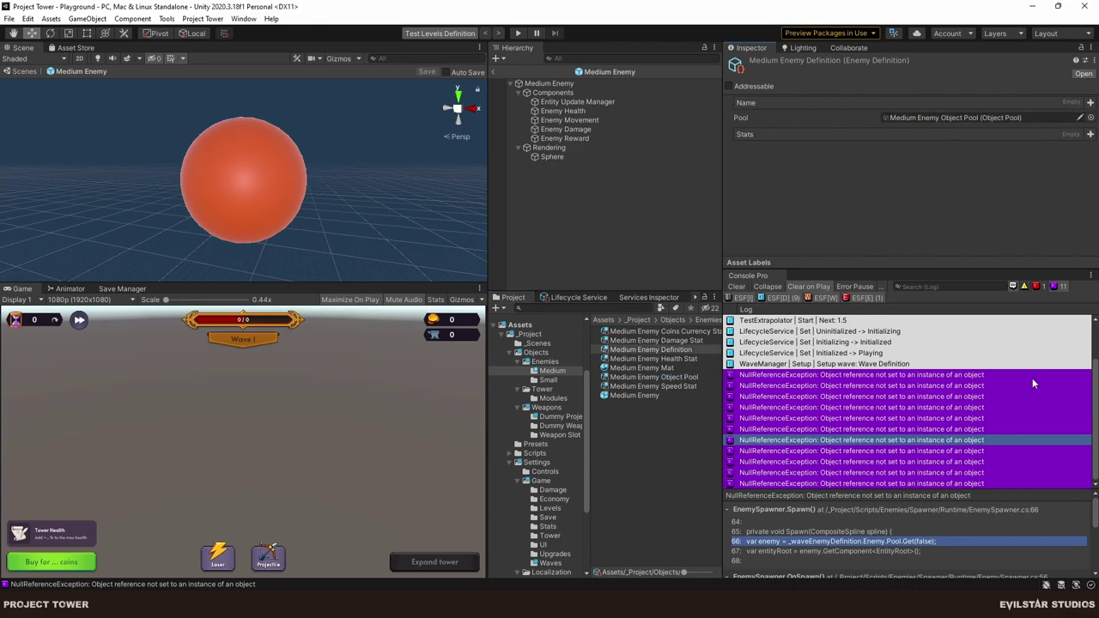
pyautogui.click(1071, 119)
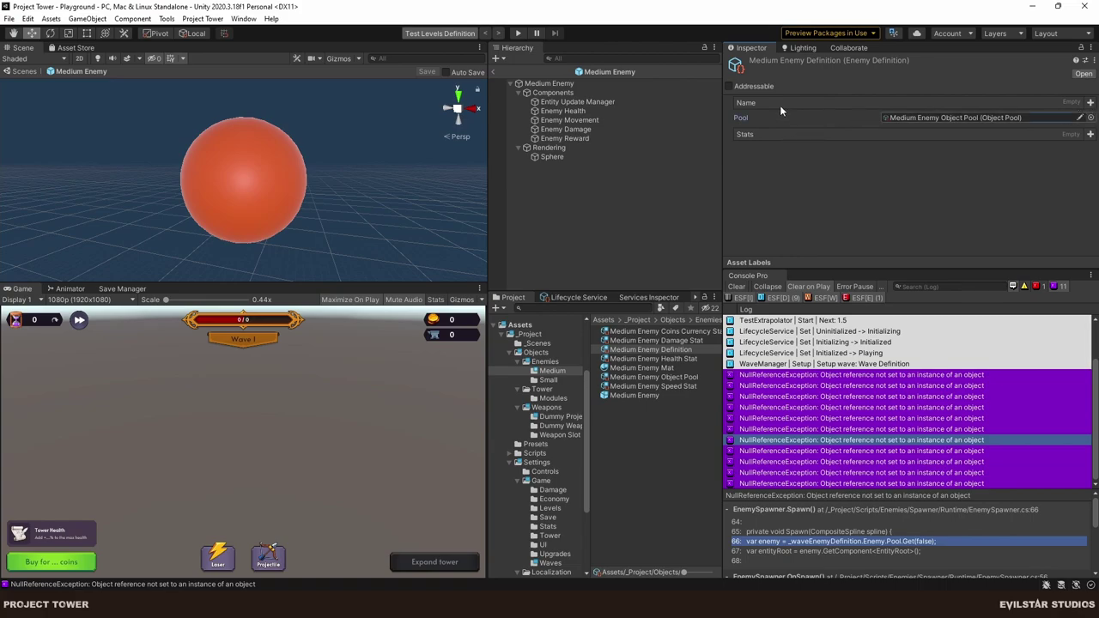
pyautogui.click(1091, 102)
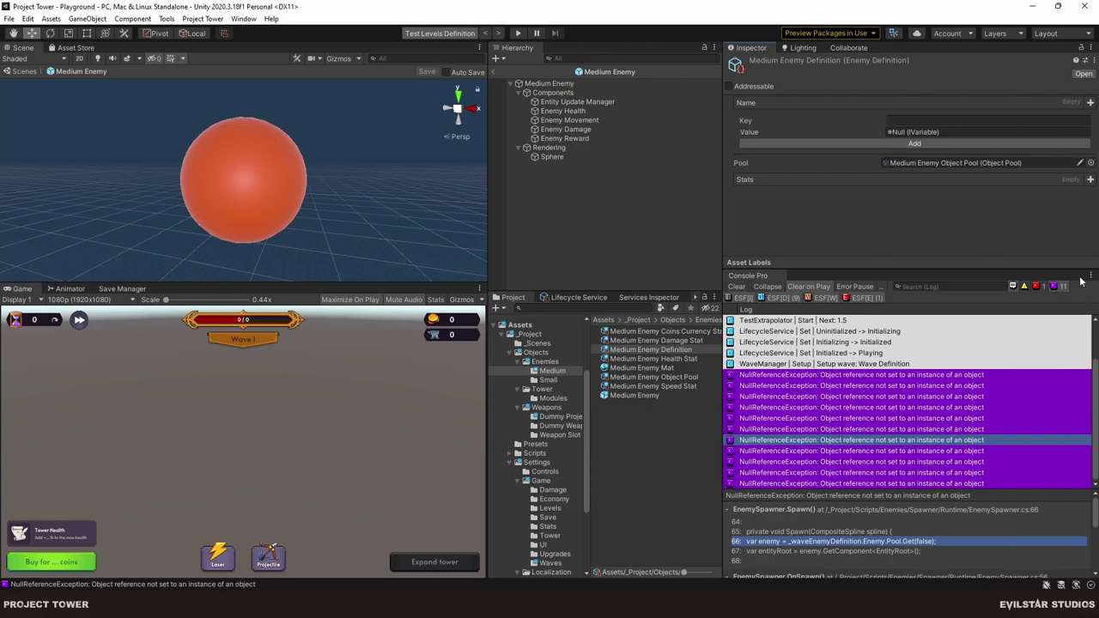
pyautogui.moveTo(836, 269); pyautogui.dragTo(619, 416)
# Undo the unfinished Name entry, then select Small Enemy Definition and add a new Name entry.
pyautogui.hotkey('ctrl', 'z')
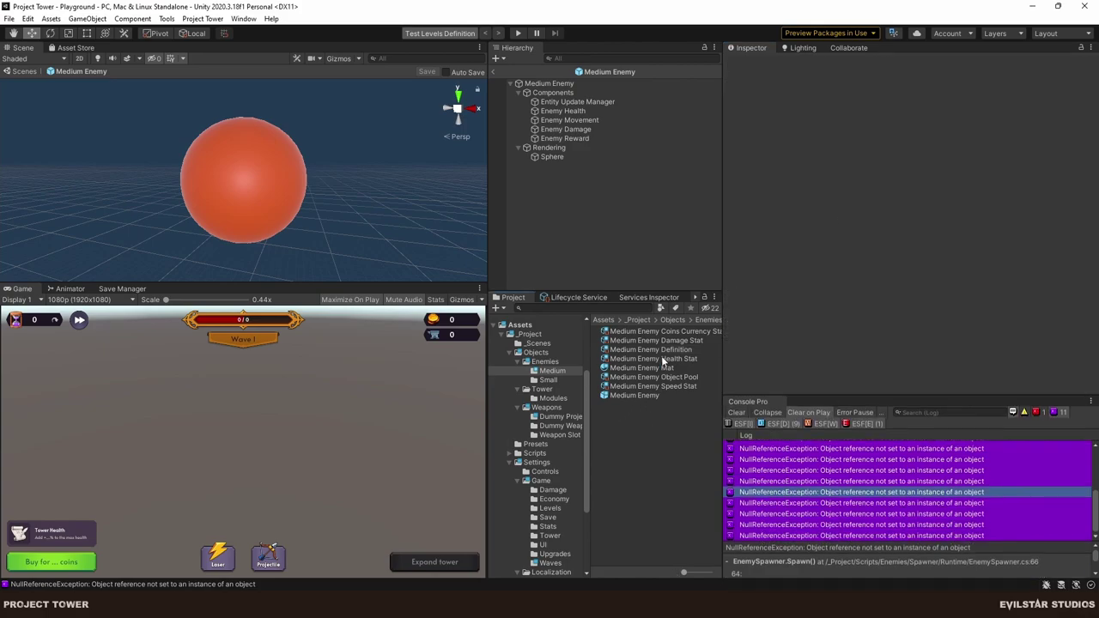
pyautogui.click(661, 349)
pyautogui.click(549, 380)
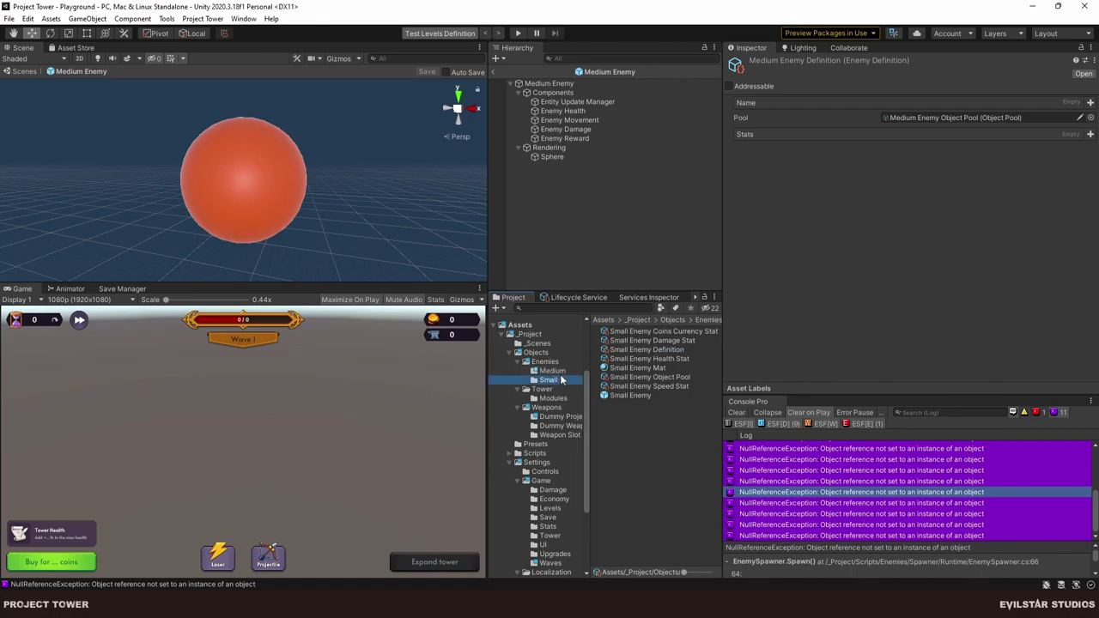
pyautogui.click(665, 351)
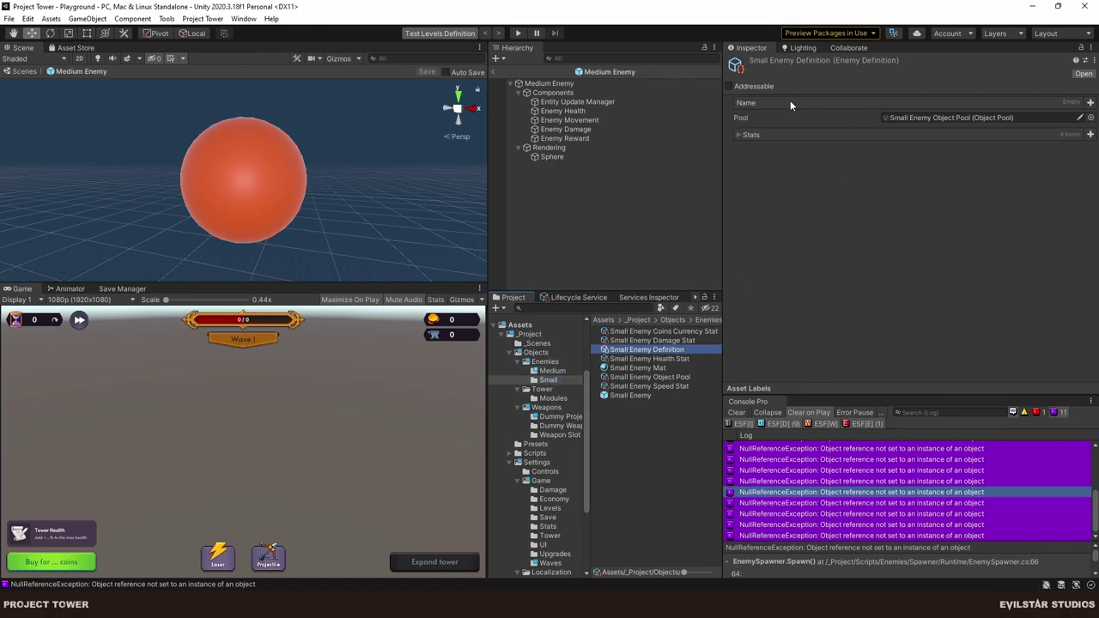
pyautogui.click(763, 100)
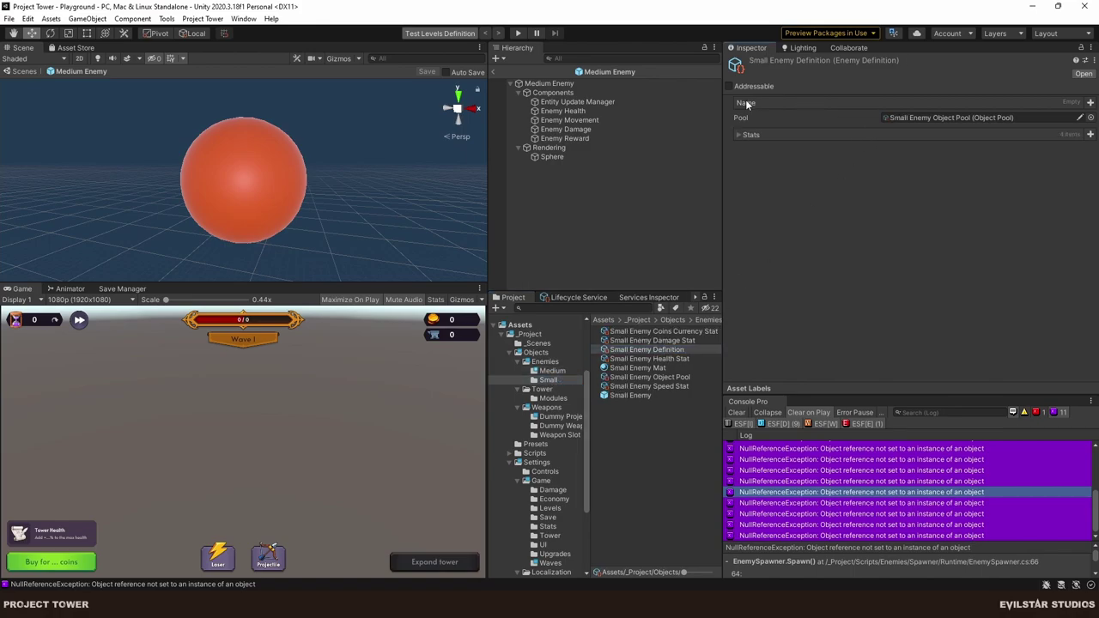
pyautogui.click(1090, 103)
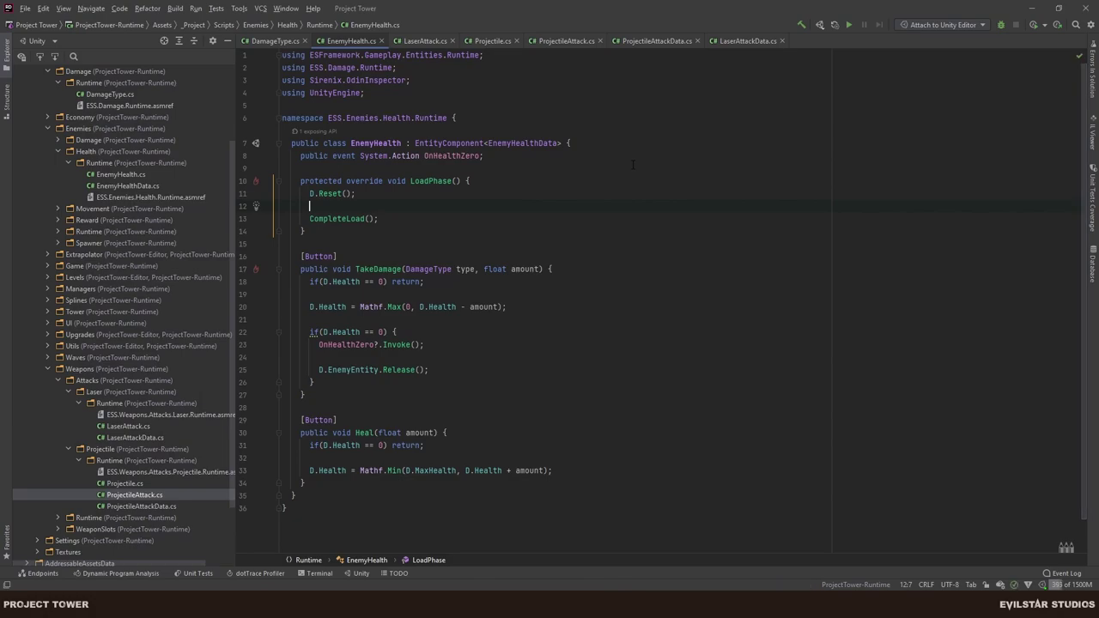
# Open EnemyDefinition.cs in Rider and select the _name field with its Name property.
pyautogui.hotkey('ctrl', 'shift', 'n')
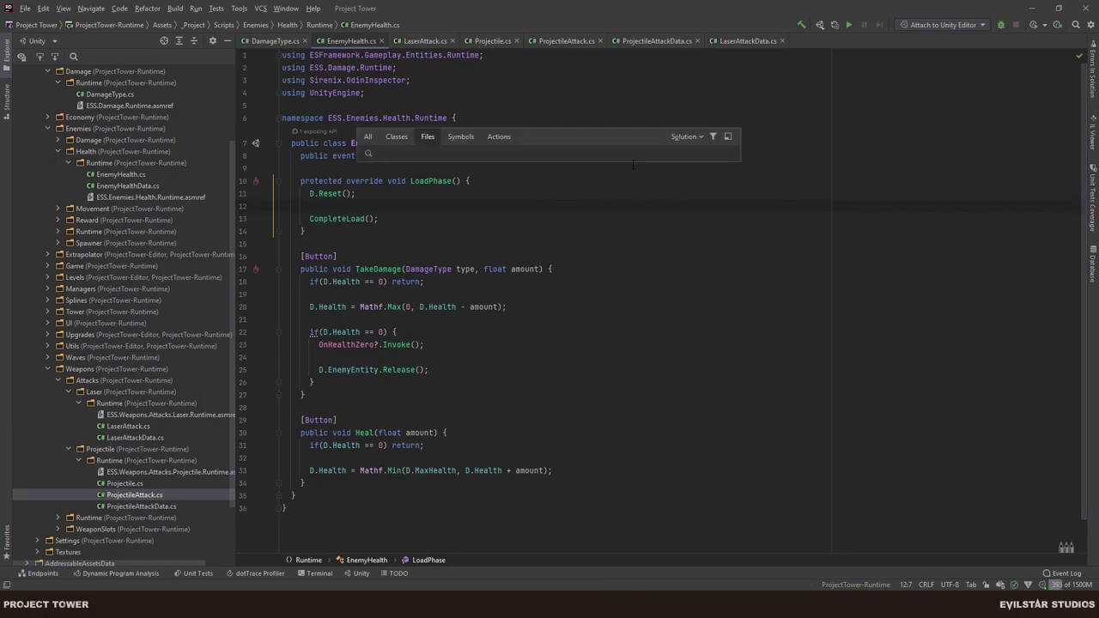
pyautogui.write('enemydef')
pyautogui.press('Return')
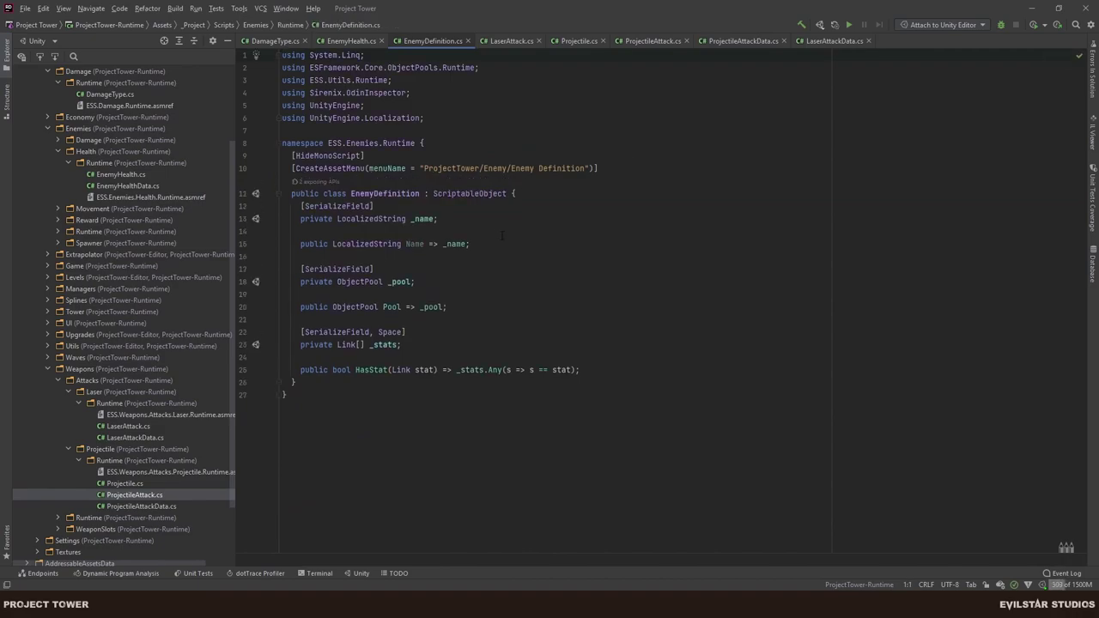
pyautogui.moveTo(301, 206); pyautogui.dragTo(470, 244)
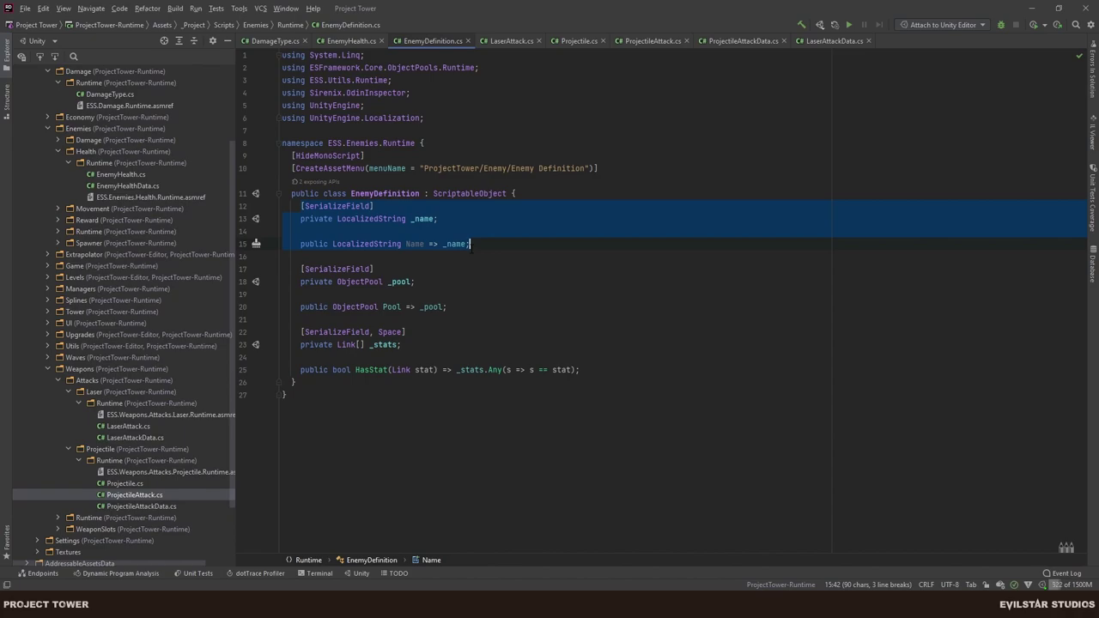
# Add a Name entry with key 'name' and try a LocalizedString value with a nested entry.
pyautogui.hotkey('alt', 'Tab')
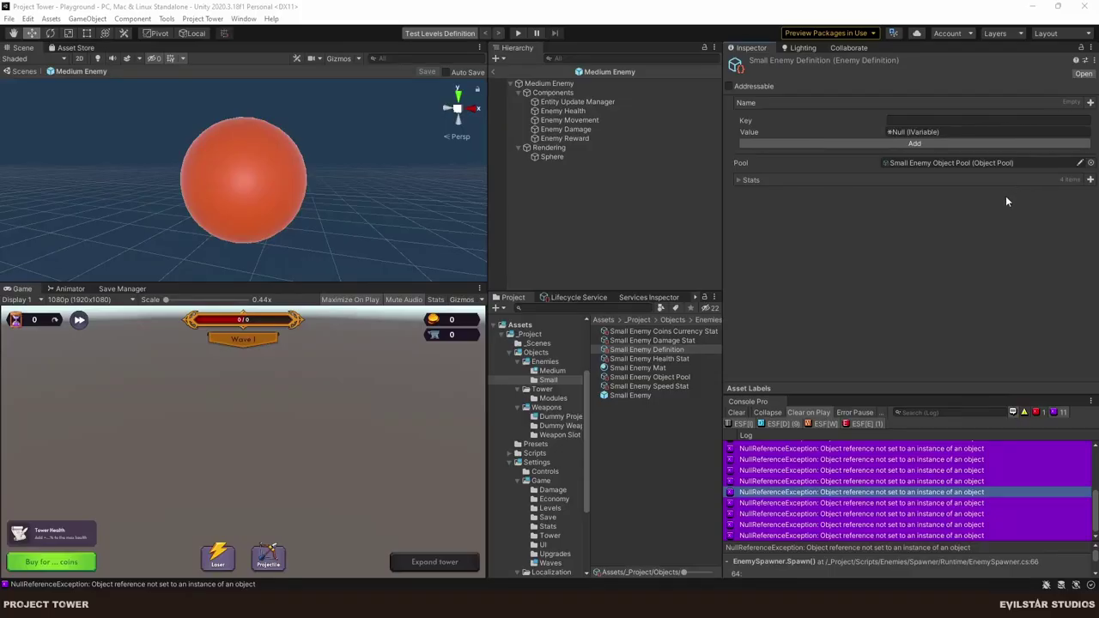
pyautogui.click(917, 141)
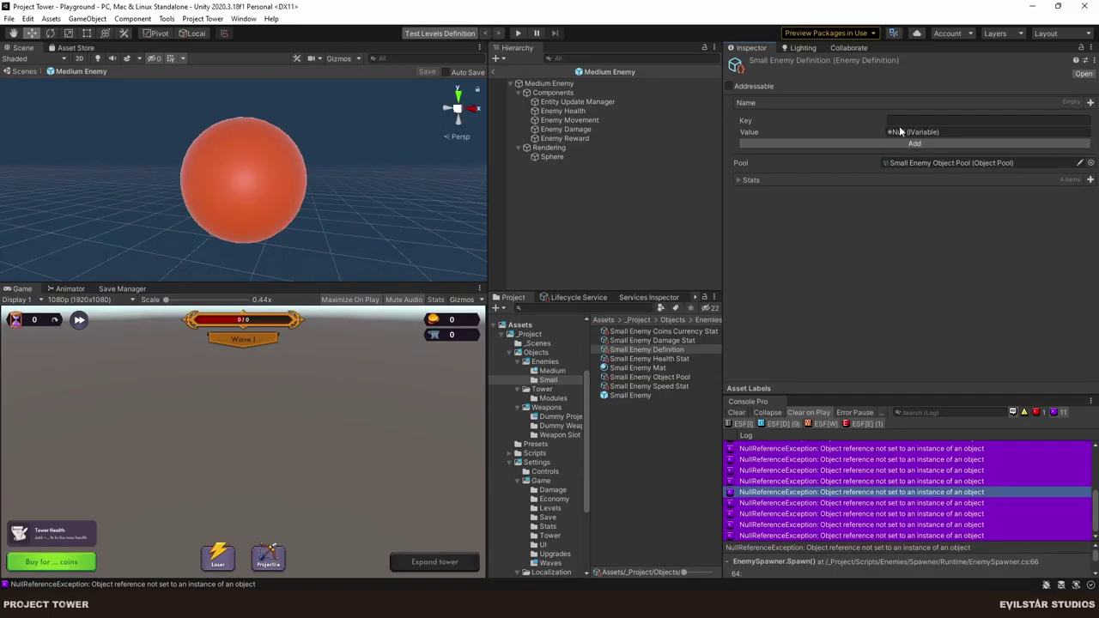
pyautogui.click(914, 144)
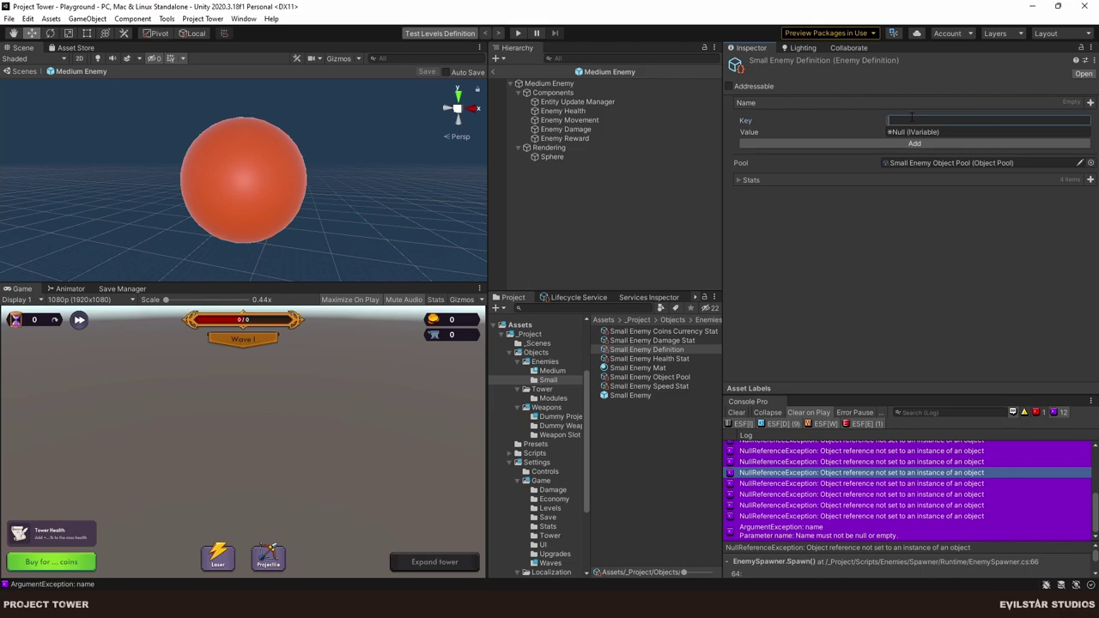
pyautogui.write('name')
pyautogui.click(914, 144)
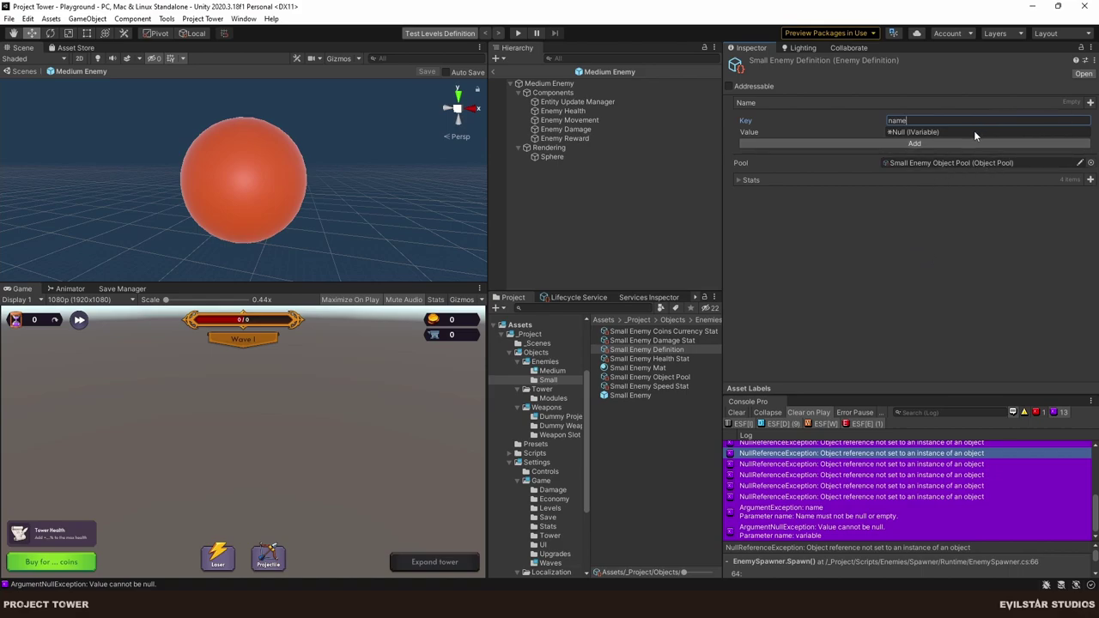
pyautogui.click(915, 132)
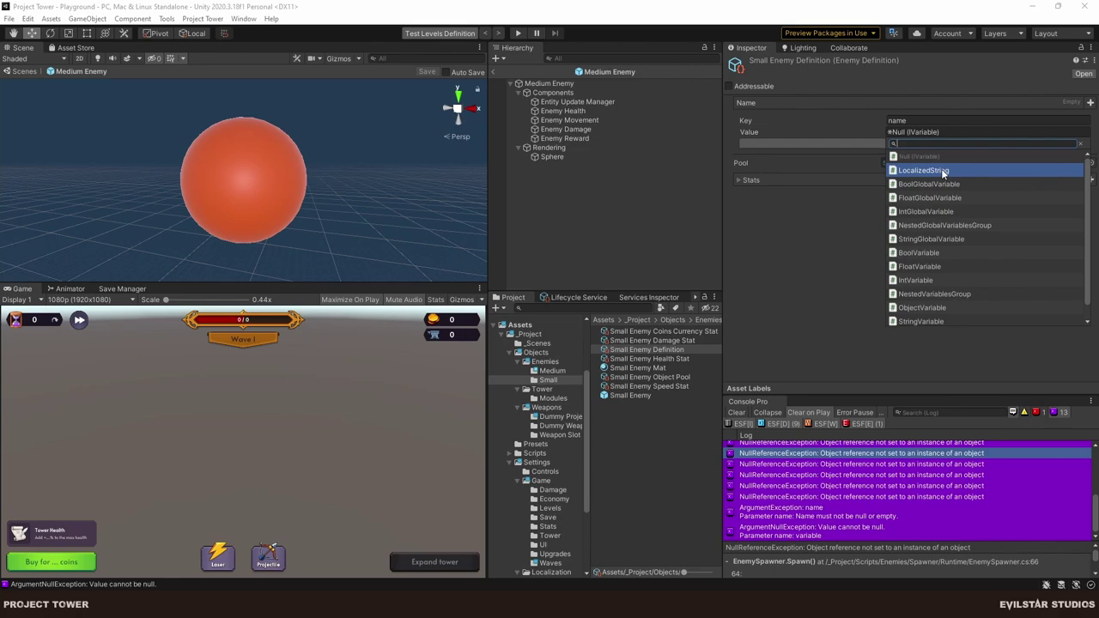
pyautogui.click(941, 170)
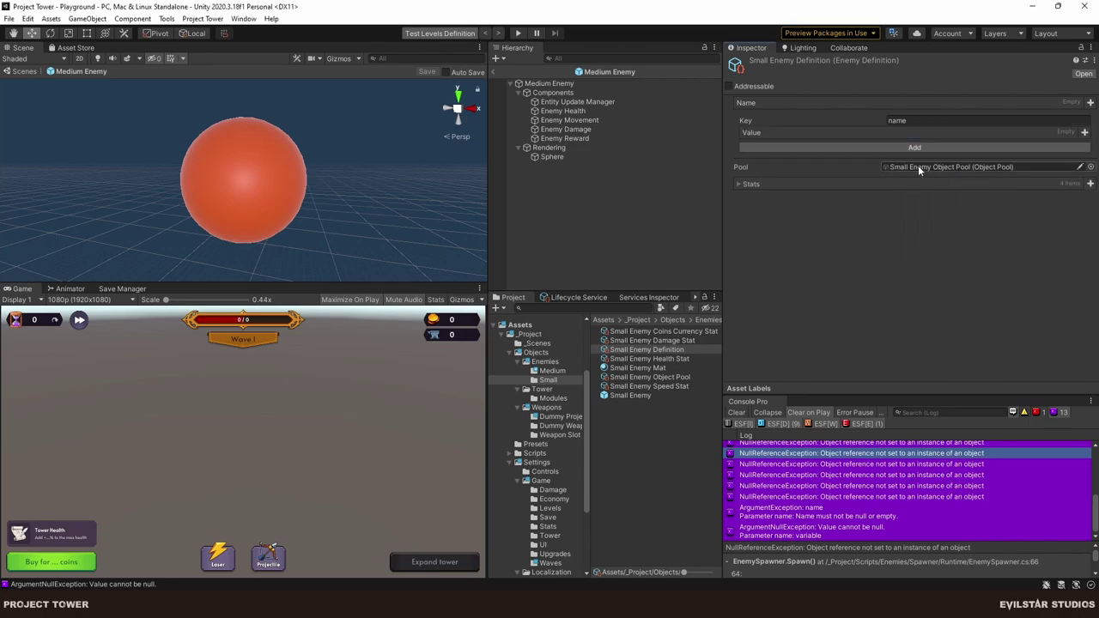
pyautogui.click(1085, 134)
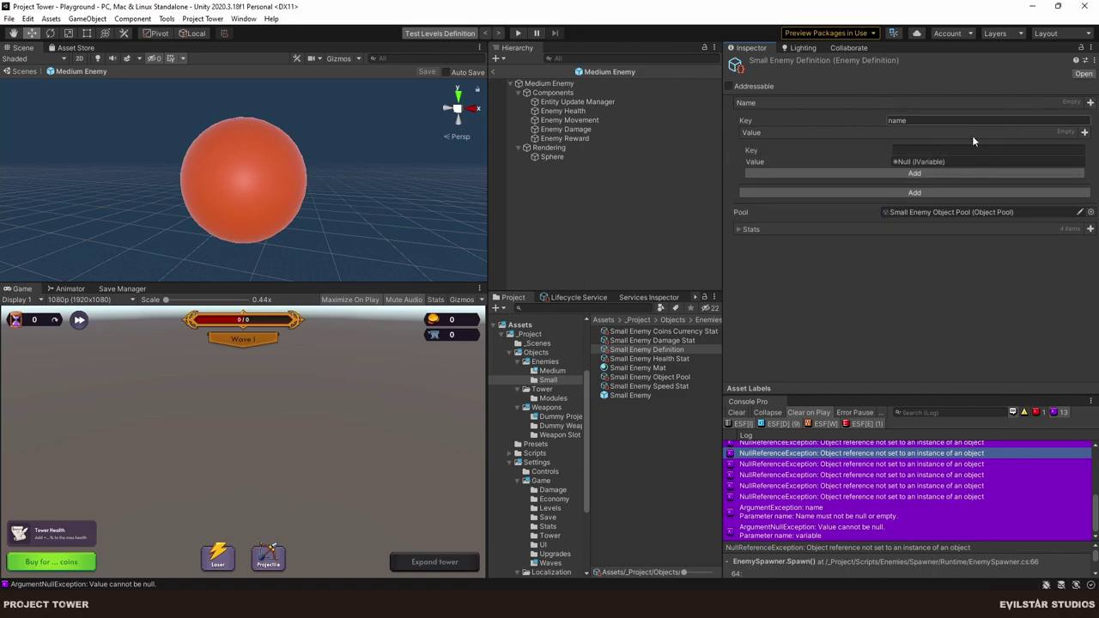
# Reopen the Small Enemy Definition and set the Name entry's value type to StringVariable.
pyautogui.hotkey('alt', 'Tab')
pyautogui.hotkey('alt', 'Tab')
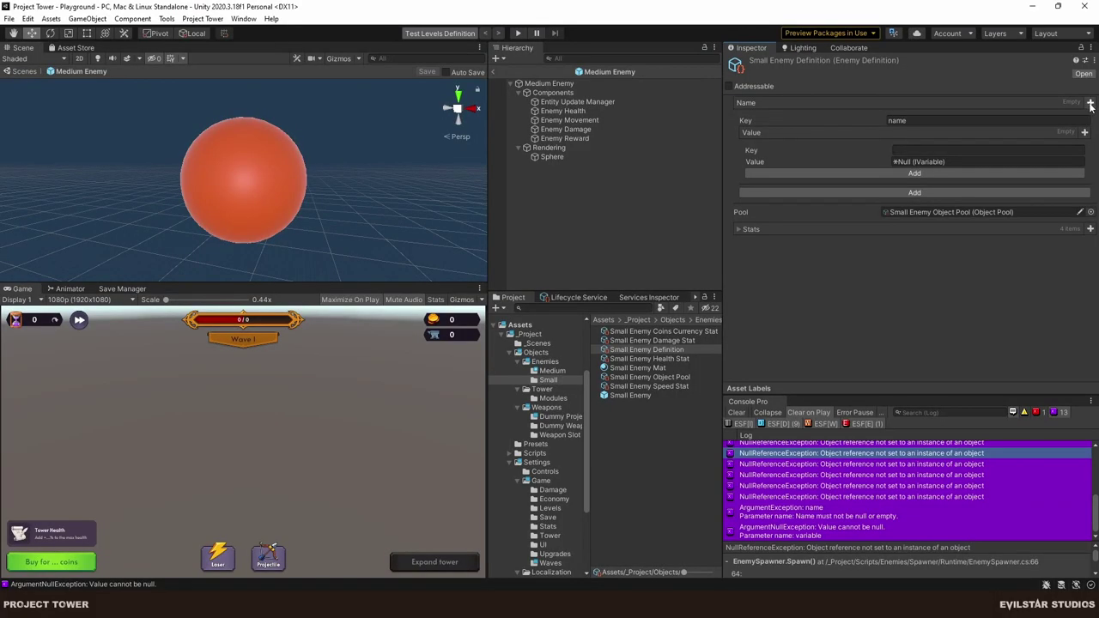
pyautogui.hotkey('alt', 'Tab')
pyautogui.hotkey('alt', 'Tab')
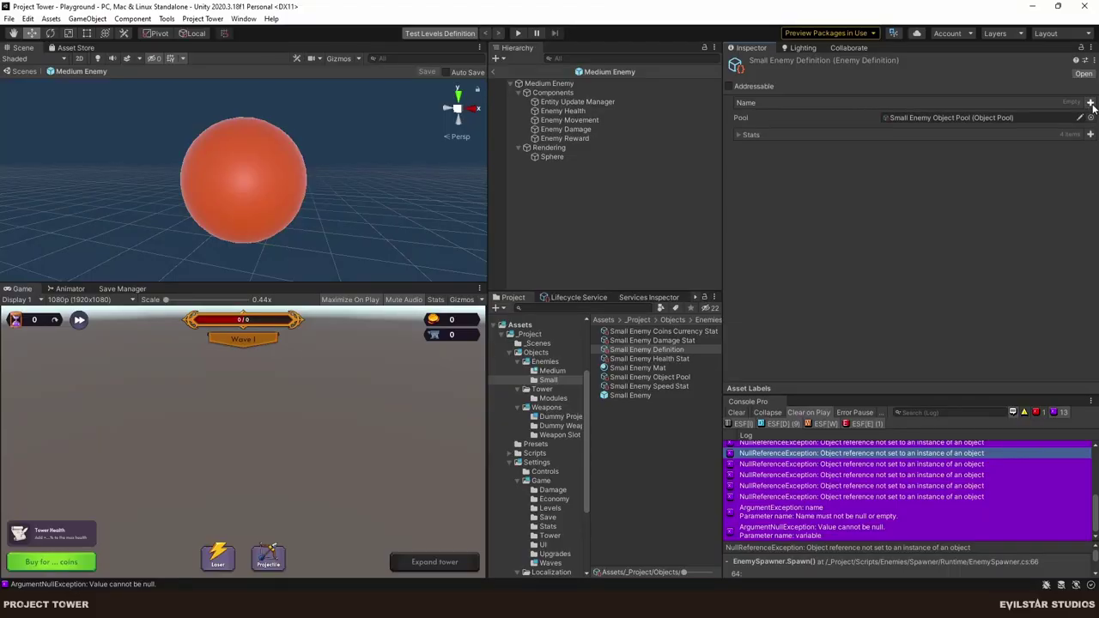
pyautogui.click(635, 368)
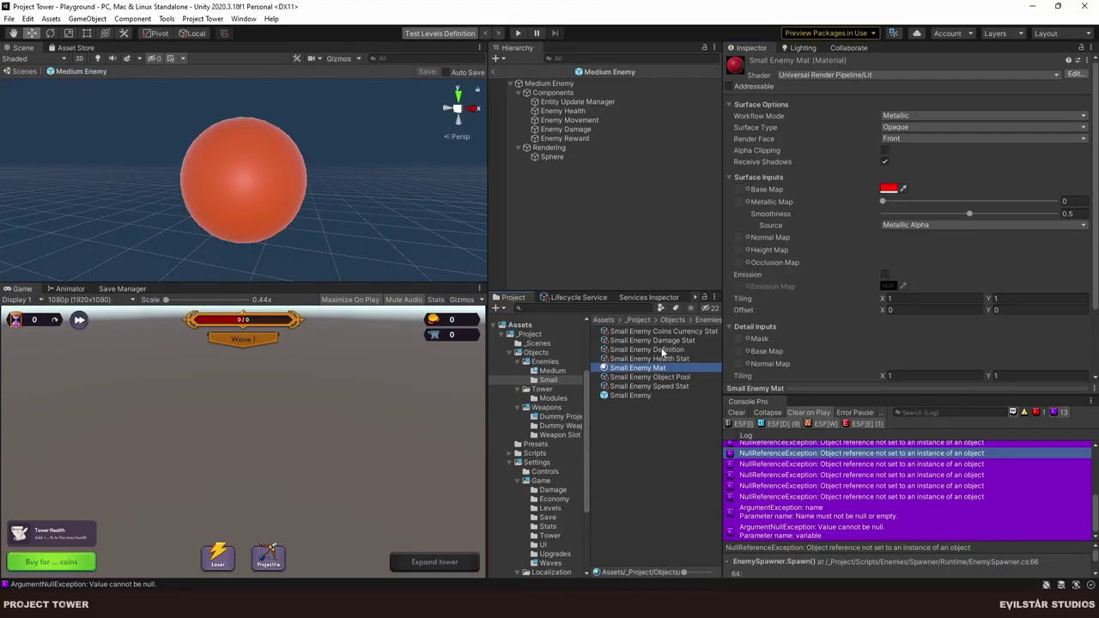
pyautogui.click(661, 349)
pyautogui.hotkey('alt', 'Tab')
pyautogui.hotkey('alt', 'Tab')
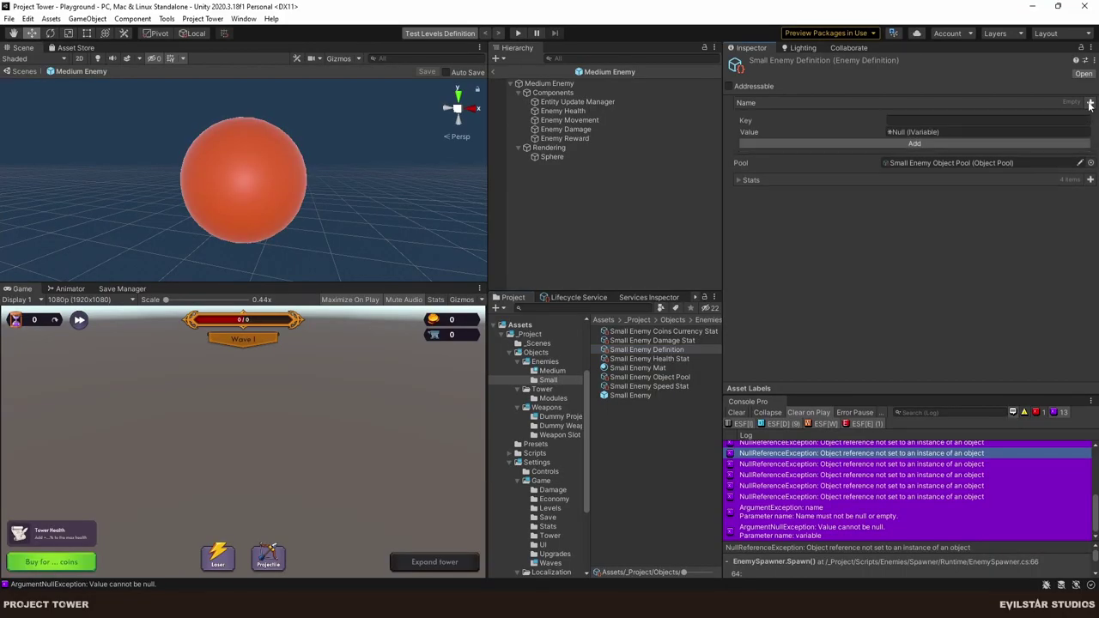
pyautogui.click(919, 132)
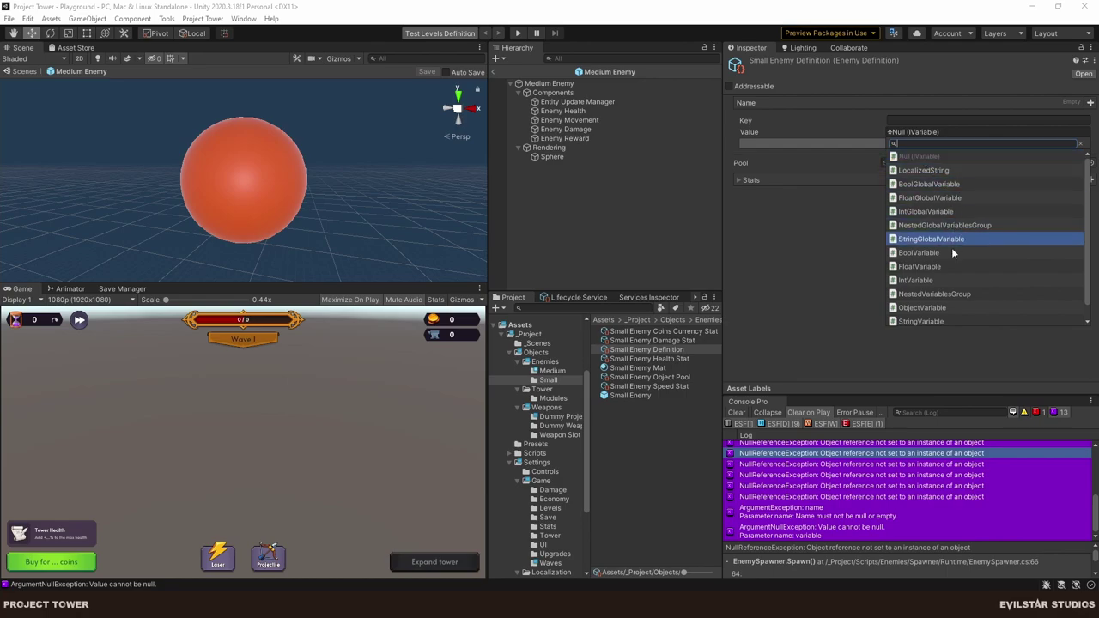
pyautogui.scroll(-1, 949, 256)
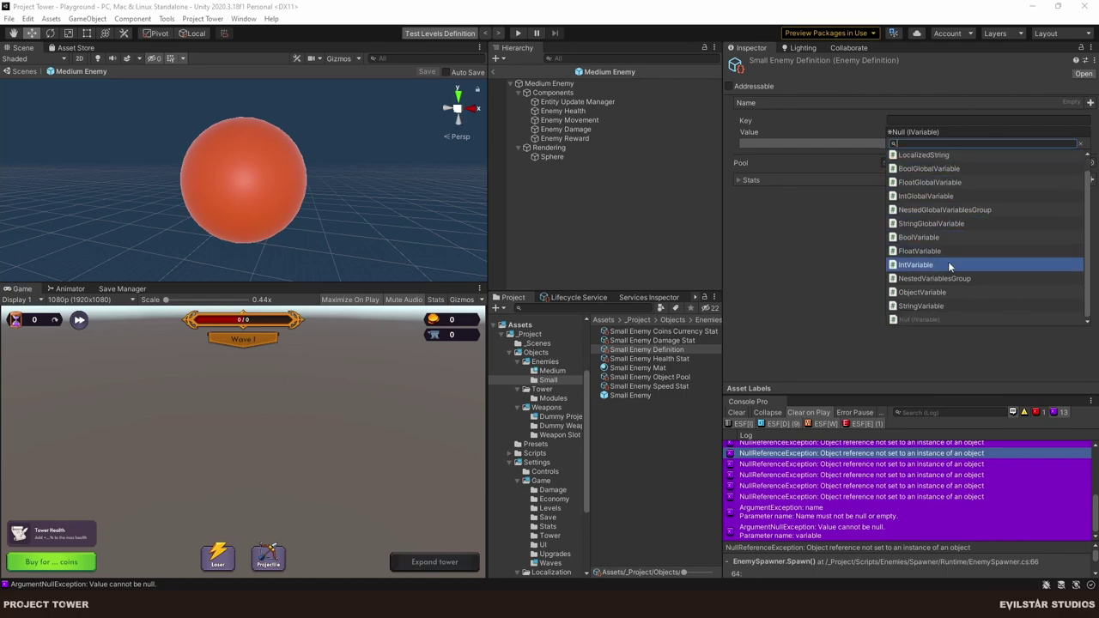
pyautogui.click(934, 307)
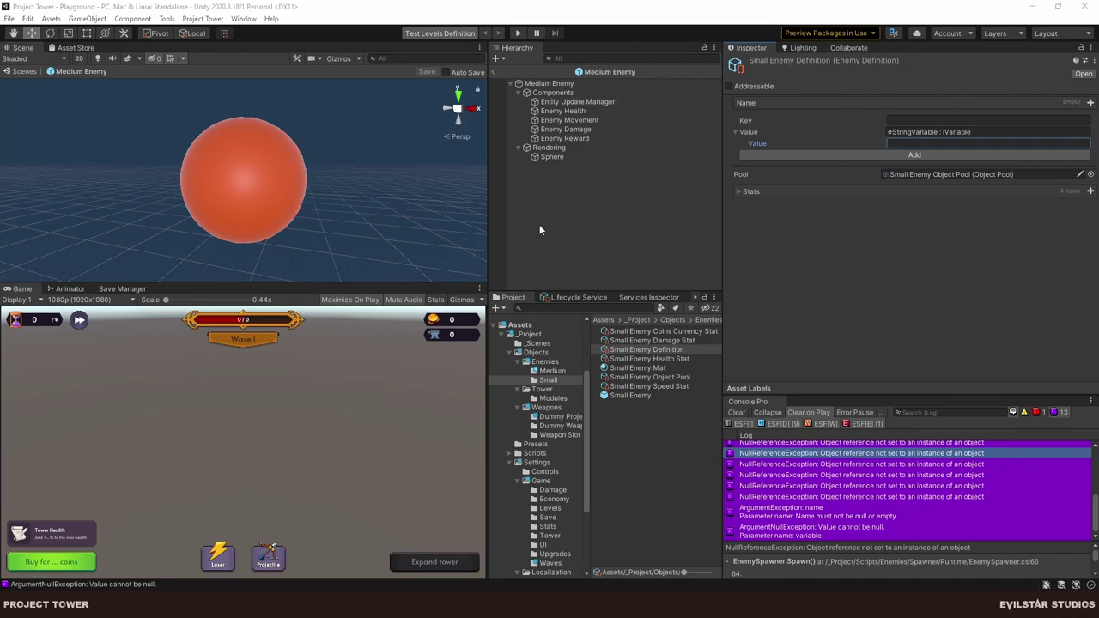
pyautogui.click(913, 64)
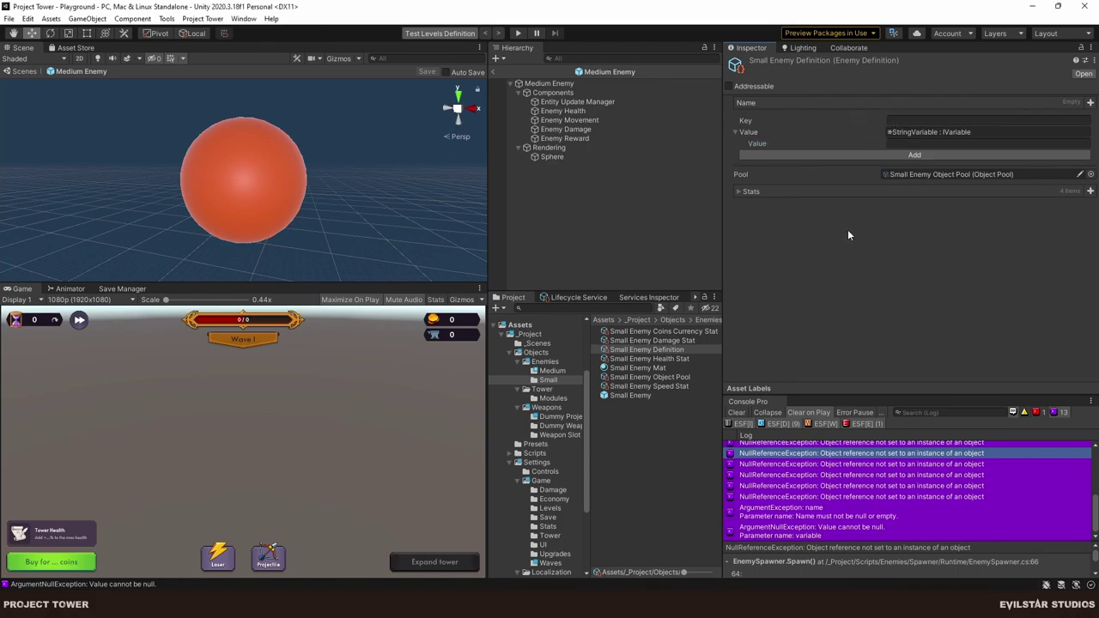
# Check the Small Enemy's four stat links, then select and lock the Medium Enemy Definition.
pyautogui.click(750, 193)
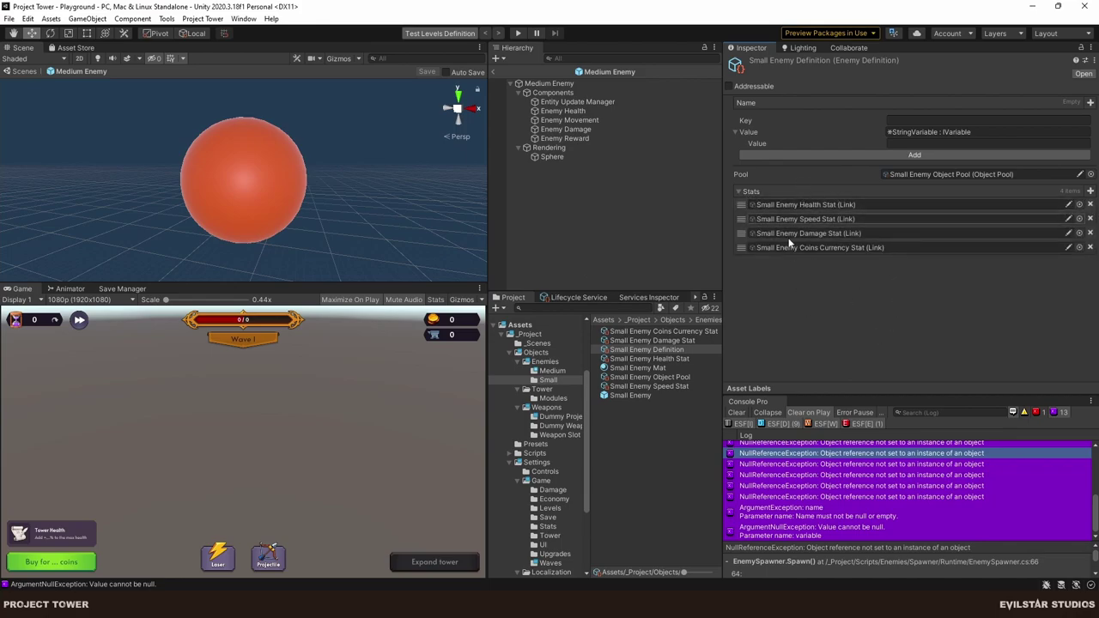
pyautogui.click(552, 370)
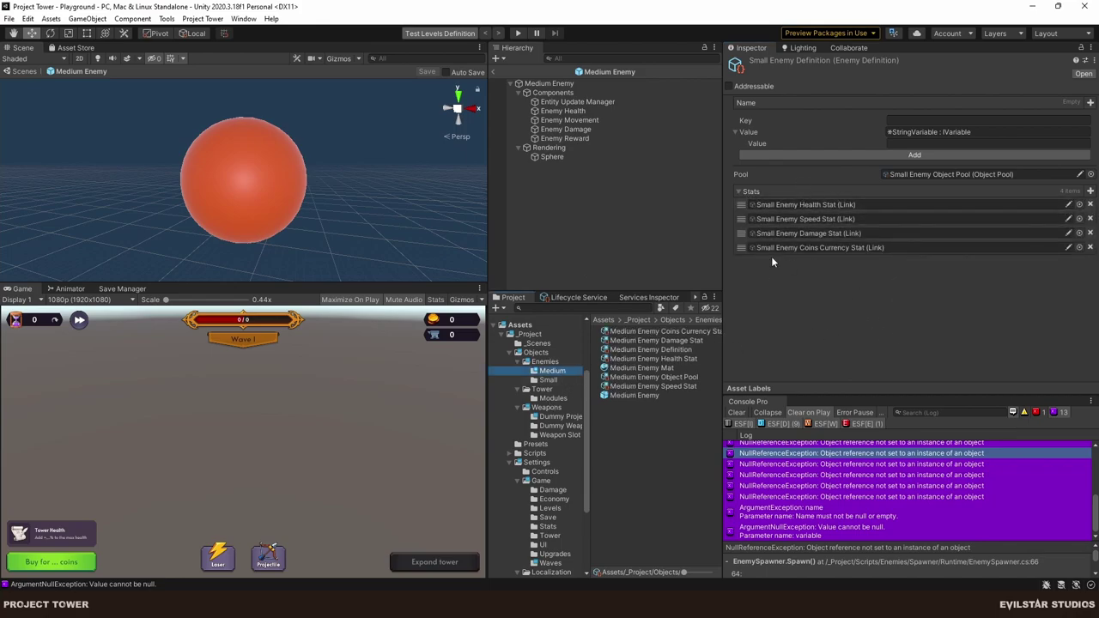
pyautogui.click(680, 349)
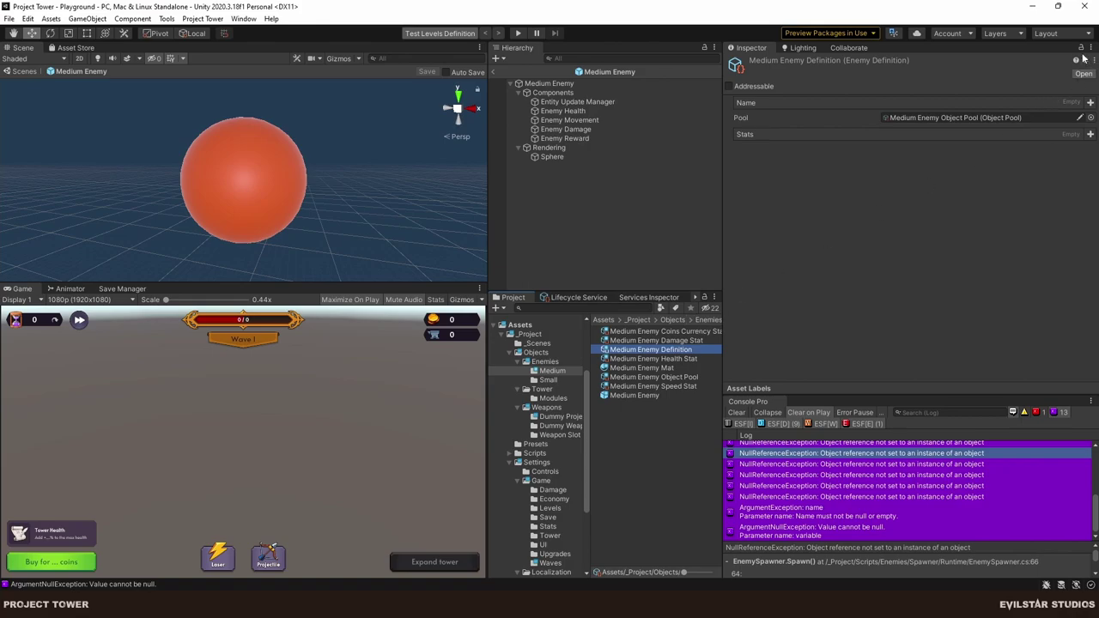
pyautogui.click(934, 161)
# Link the Coins Currency, Damage, Health and Speed stats into Stats, then return to Playground.
pyautogui.click(670, 332)
pyautogui.keyDown('ctrl'); pyautogui.click(674, 342); pyautogui.keyUp('ctrl')
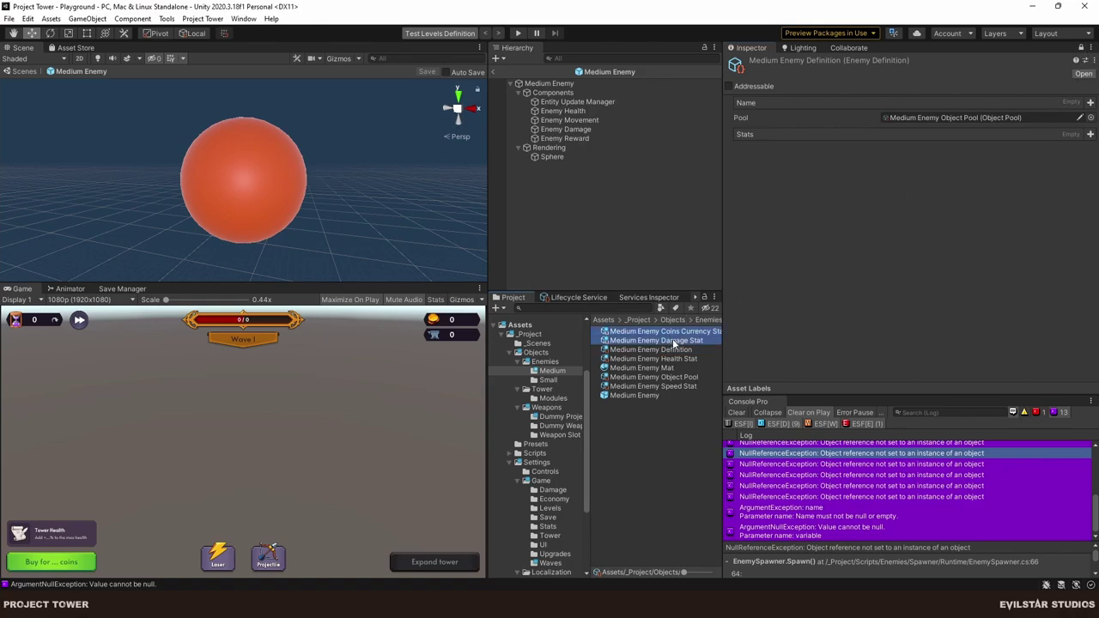
pyautogui.keyDown('ctrl'); pyautogui.click(684, 359); pyautogui.keyUp('ctrl')
pyautogui.keyDown('ctrl'); pyautogui.click(682, 387); pyautogui.keyUp('ctrl')
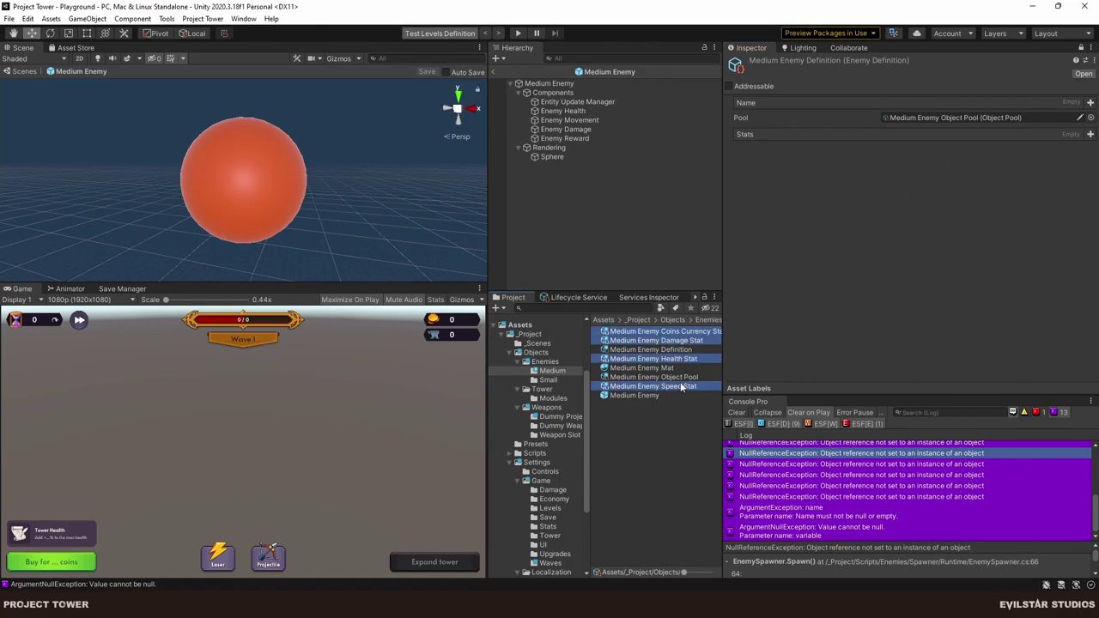
pyautogui.moveTo(671, 341); pyautogui.dragTo(747, 134)
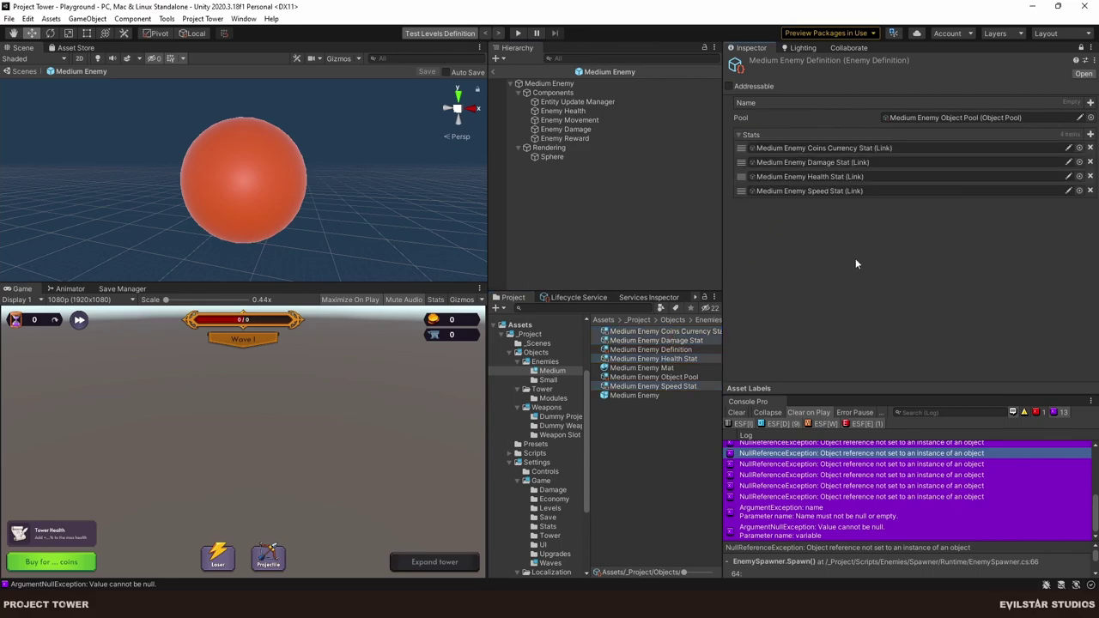
pyautogui.click(638, 432)
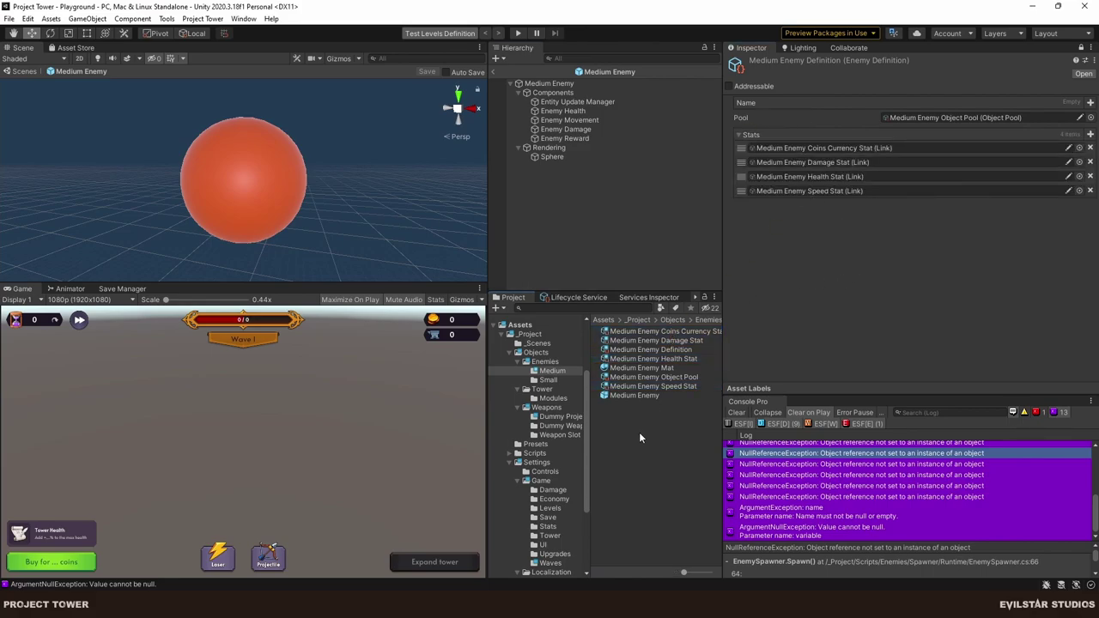
pyautogui.click(498, 71)
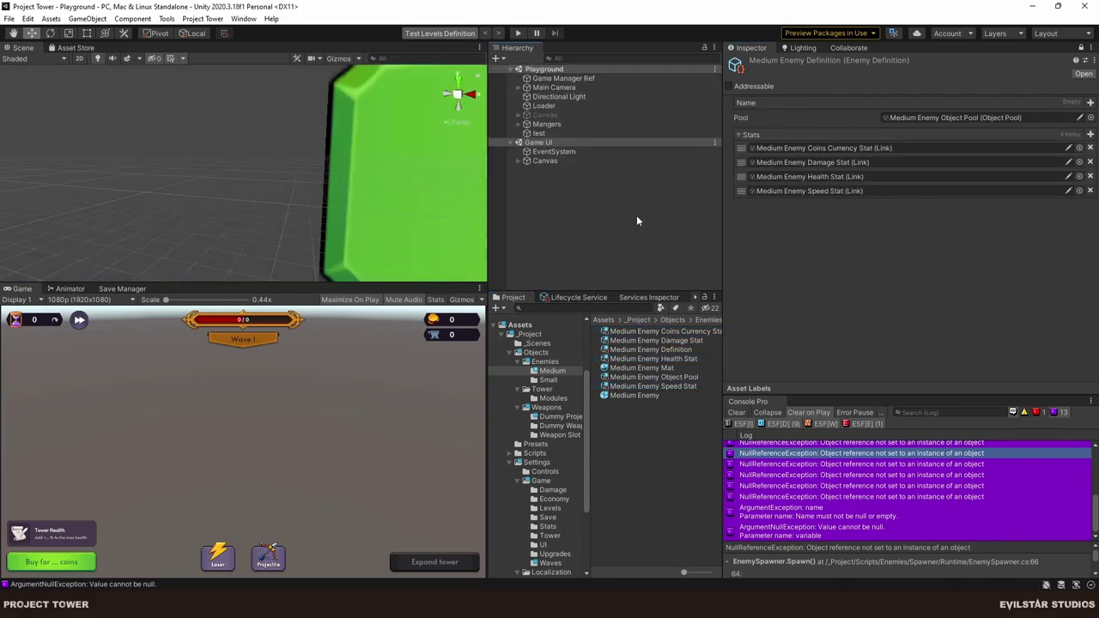
pyautogui.click(518, 32)
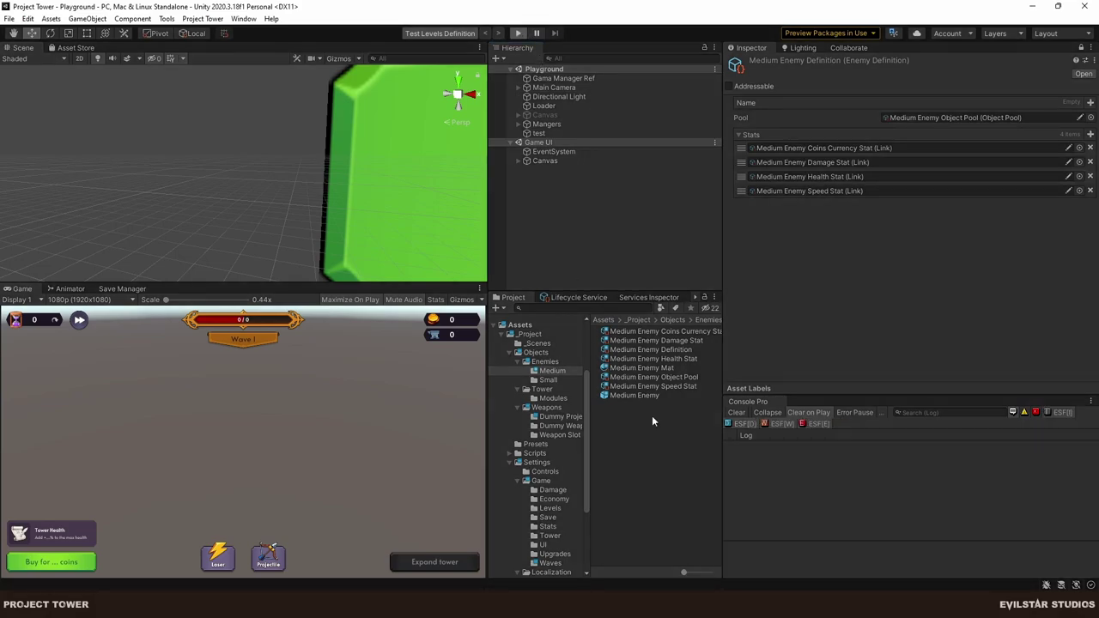
pyautogui.moveTo(573, 554)
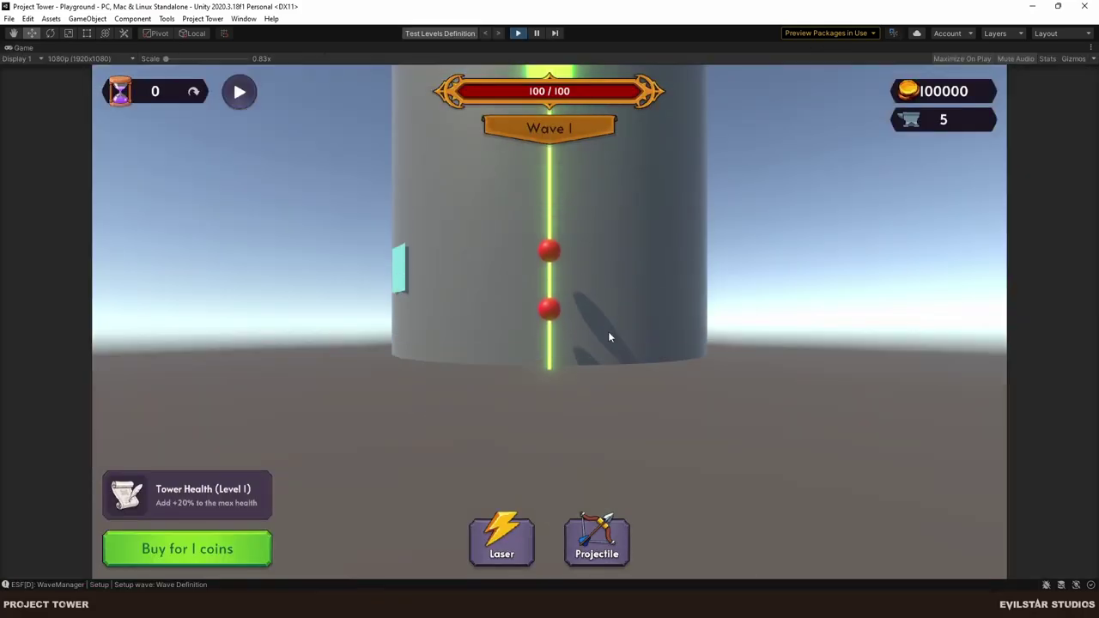
pyautogui.click(548, 291)
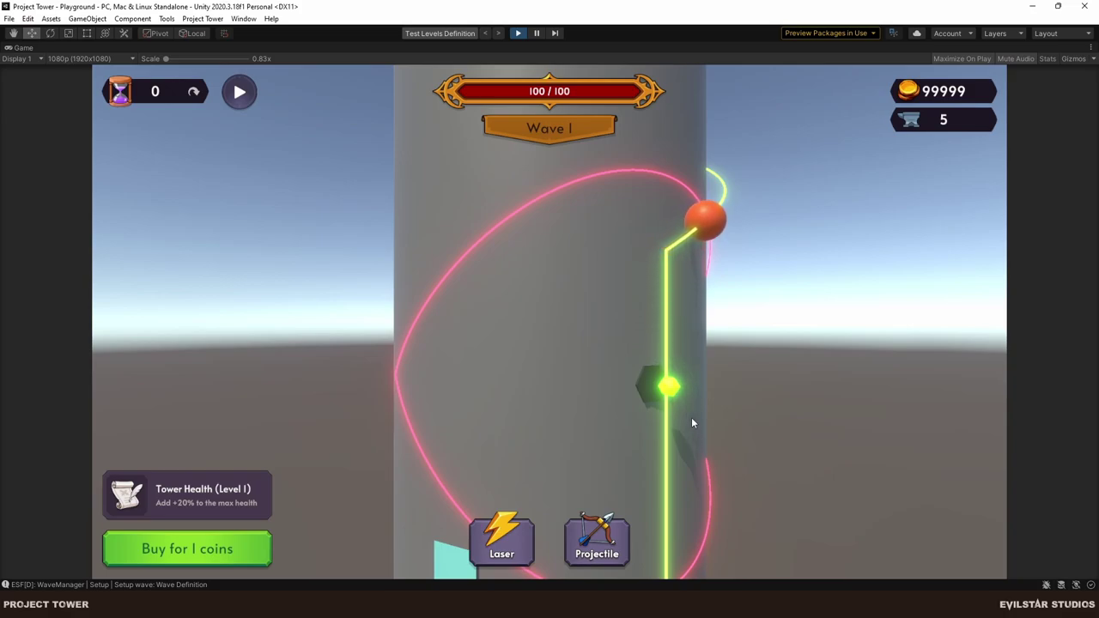
pyautogui.moveTo(691, 417); pyautogui.dragTo(733, 496)
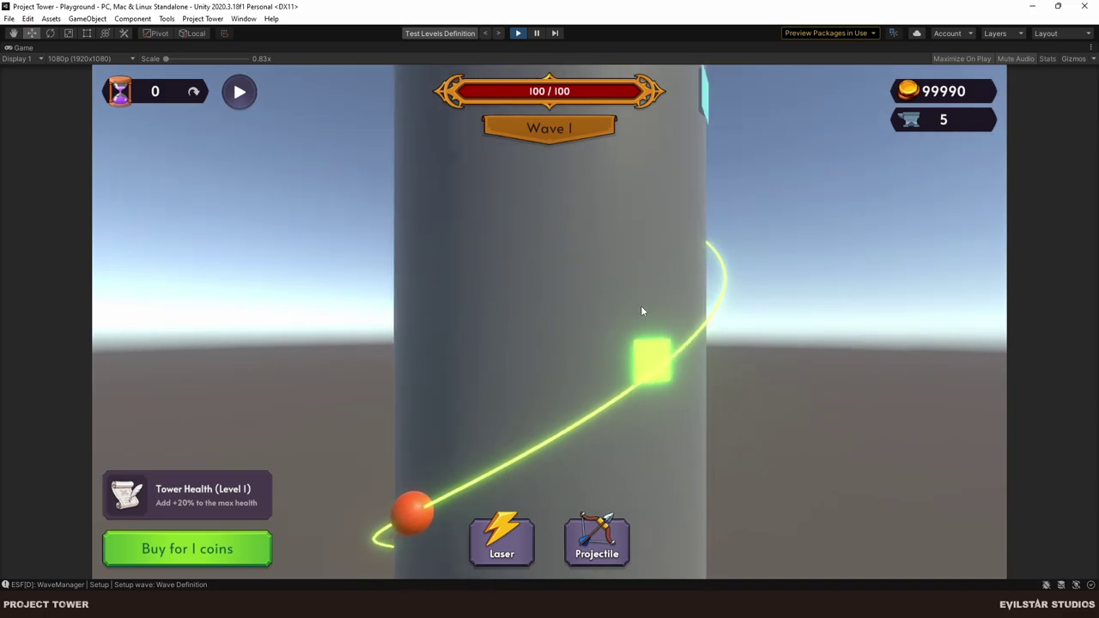
pyautogui.click(518, 32)
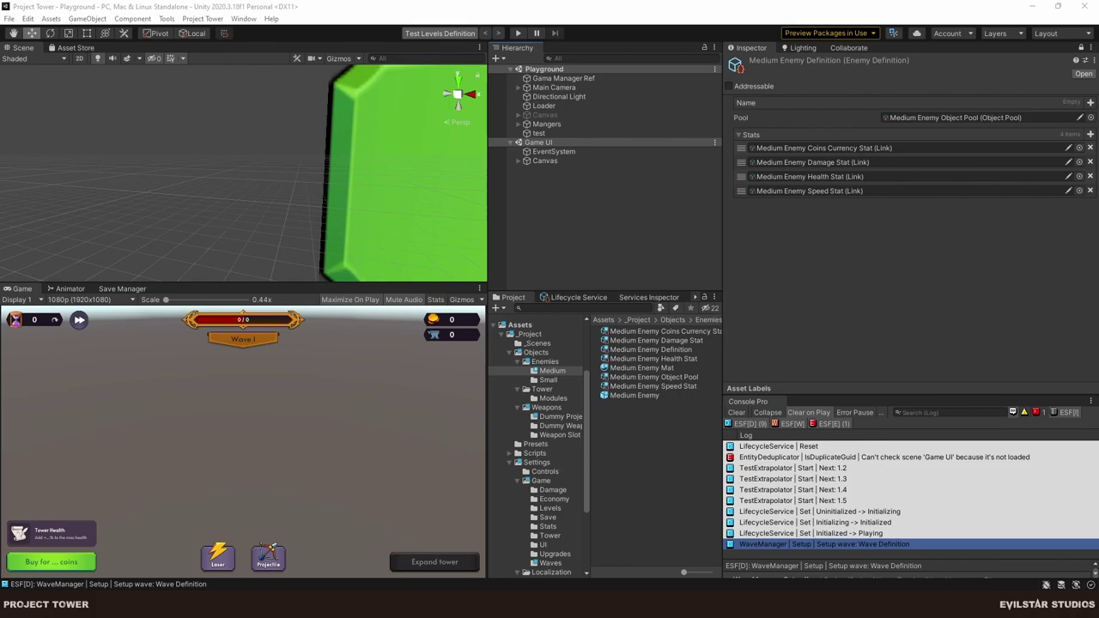
# Publish all 19 changes as 'feat: [#138] Create the medium enemy', then open the Big enemy design page.
pyautogui.click(597, 215)
pyautogui.click(850, 48)
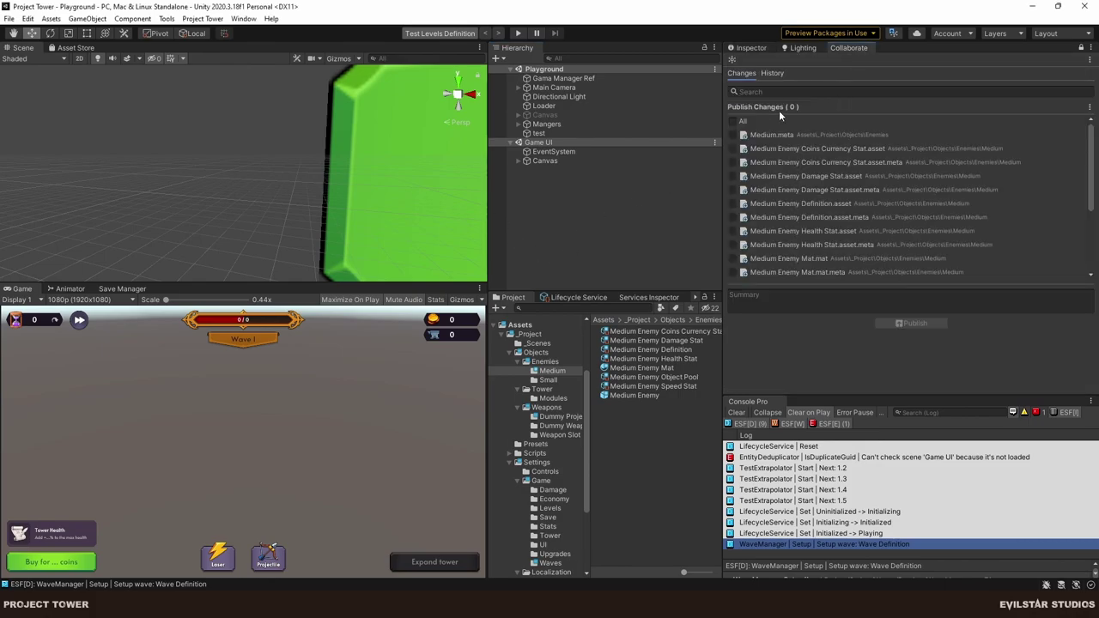
pyautogui.click(732, 121)
pyautogui.click(772, 296)
pyautogui.write('fea')
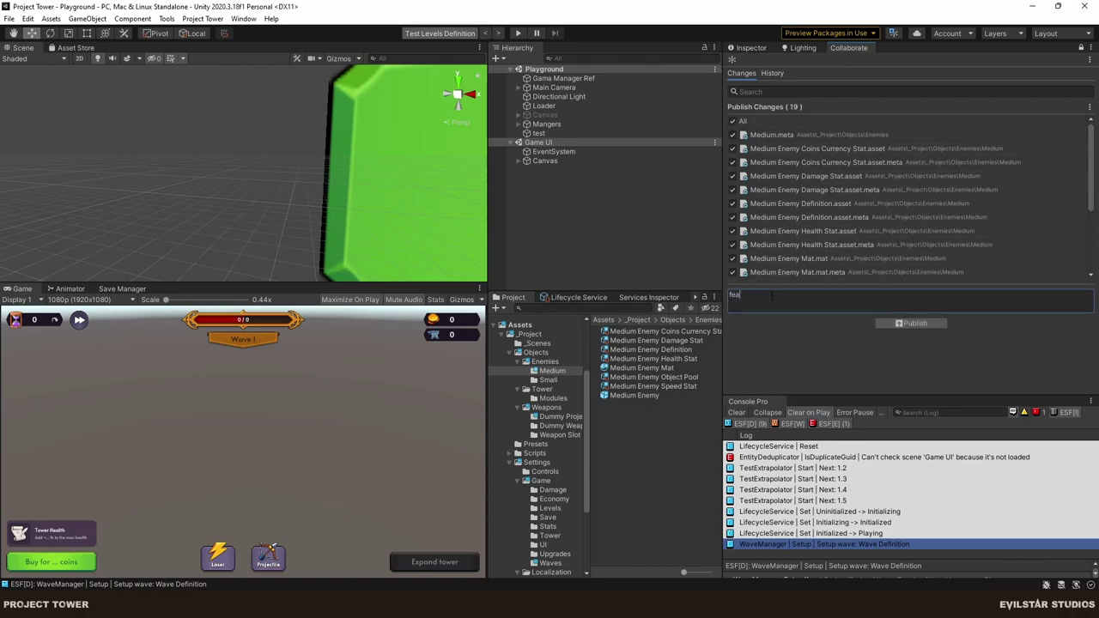
pyautogui.write('t: [#138 ] Create the medium enemy')
pyautogui.press('BackSpace')
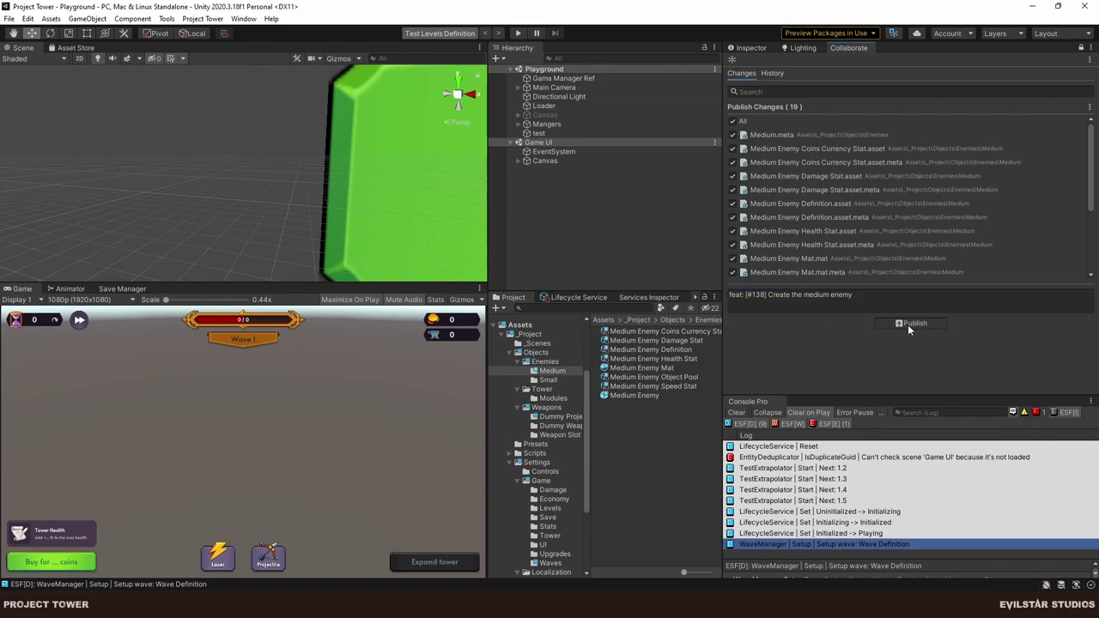
pyautogui.click(909, 323)
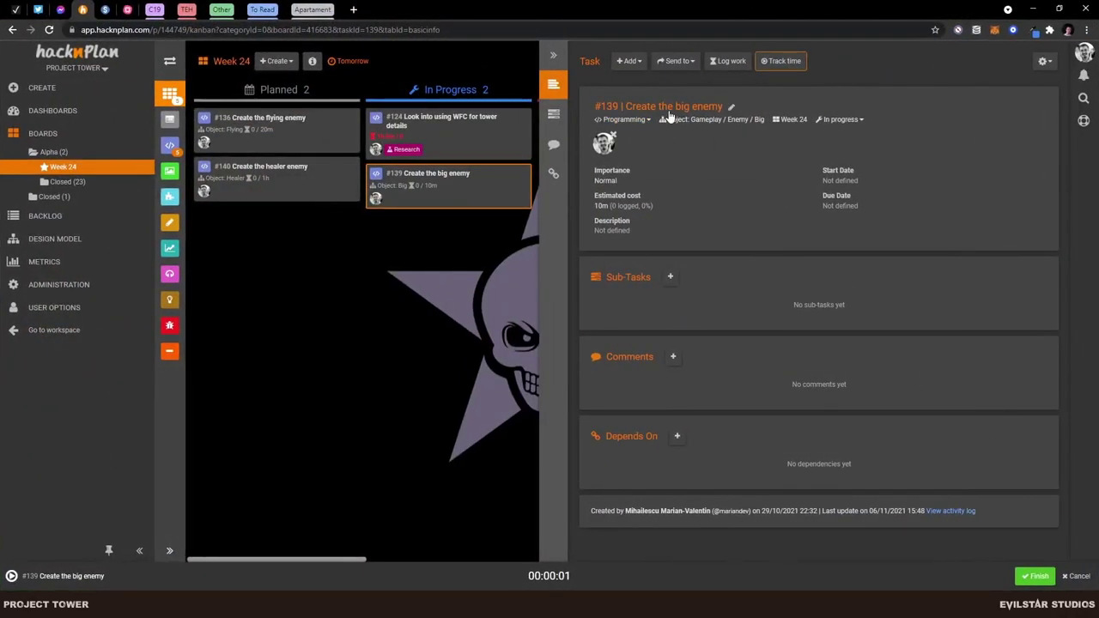
pyautogui.click(730, 119)
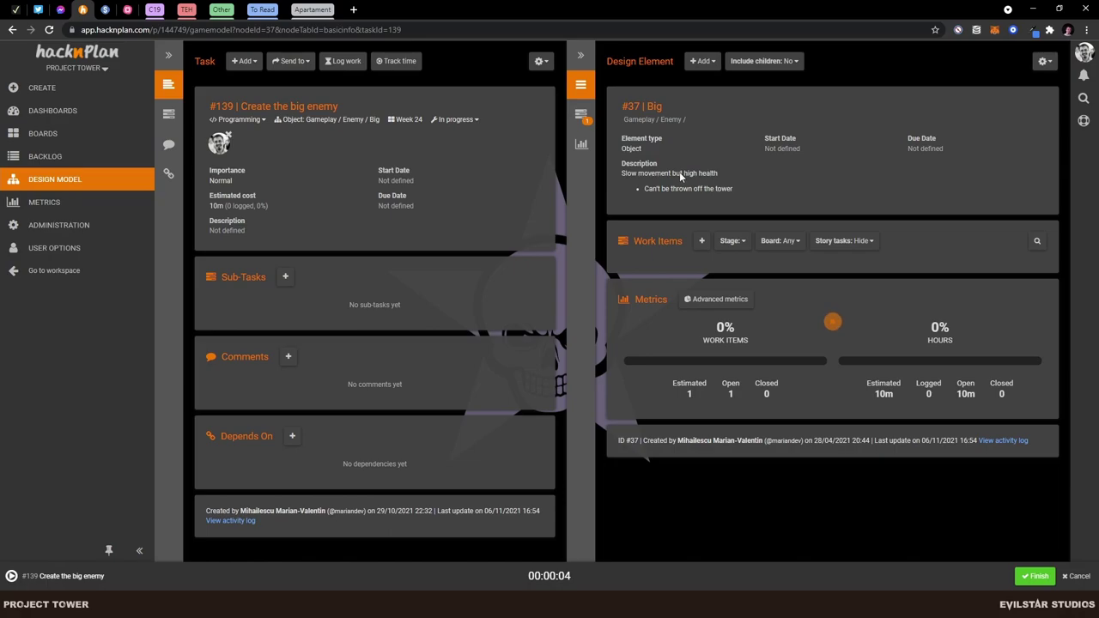
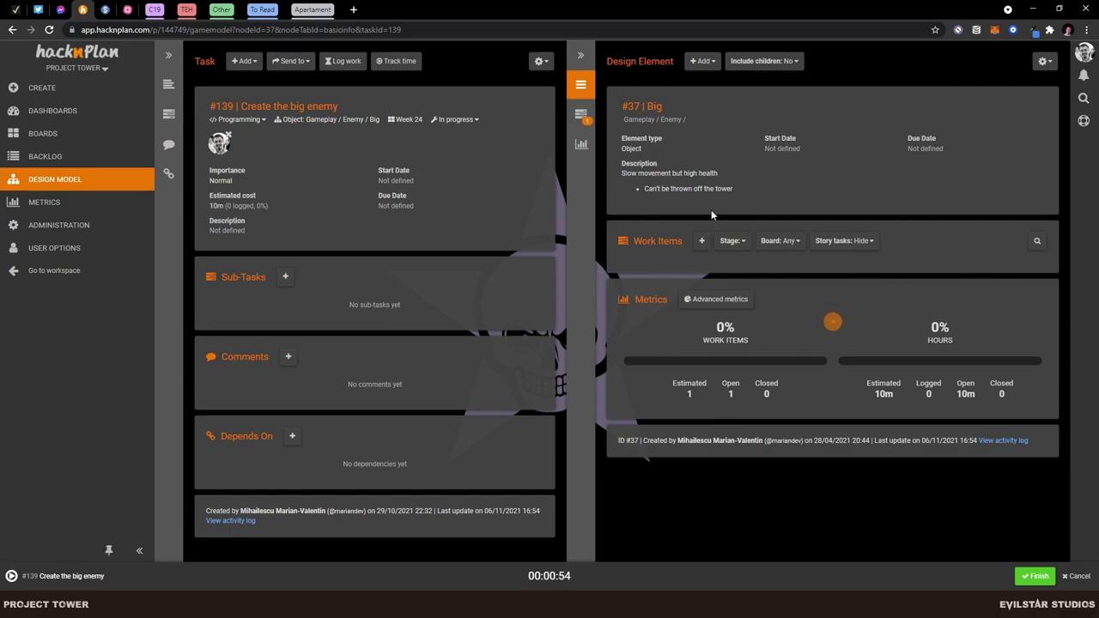
# Minimize the Chrome window showing the big-enemy task to bring the Unity editor into view.
pyautogui.click(1033, 7)
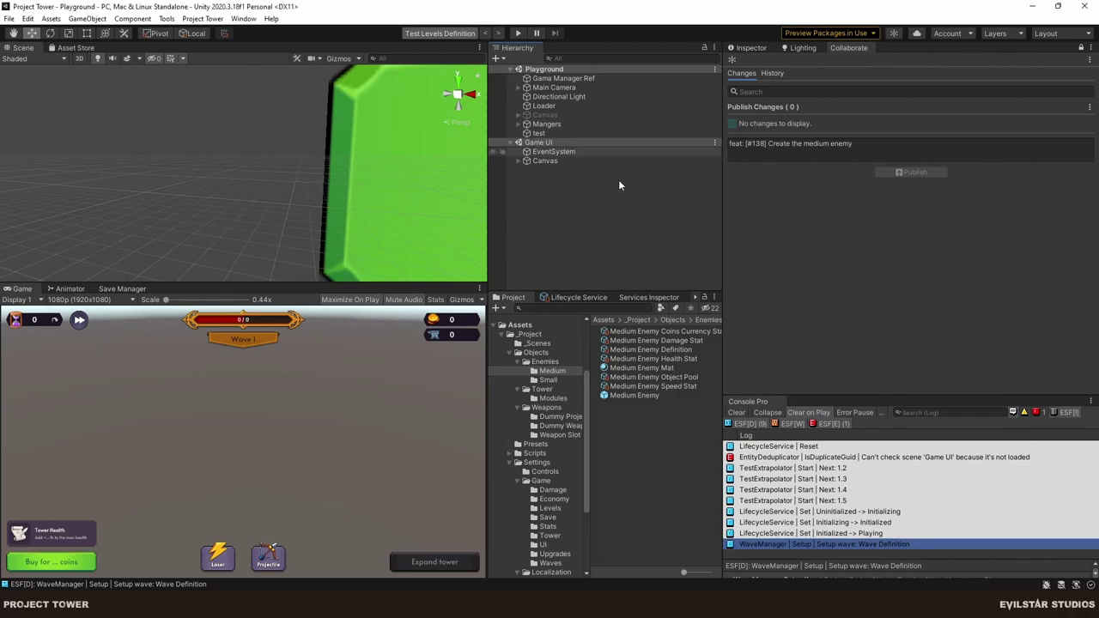
# Create a new folder named Big inside the Enemies folder.
pyautogui.rightClick(590, 365)
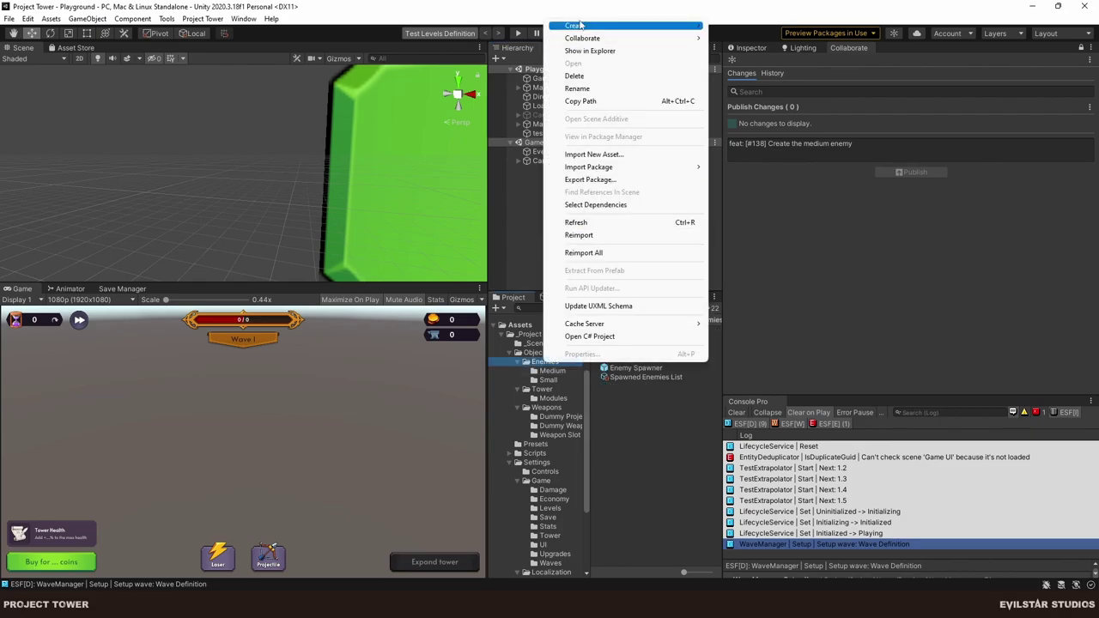
pyautogui.moveTo(618, 25)
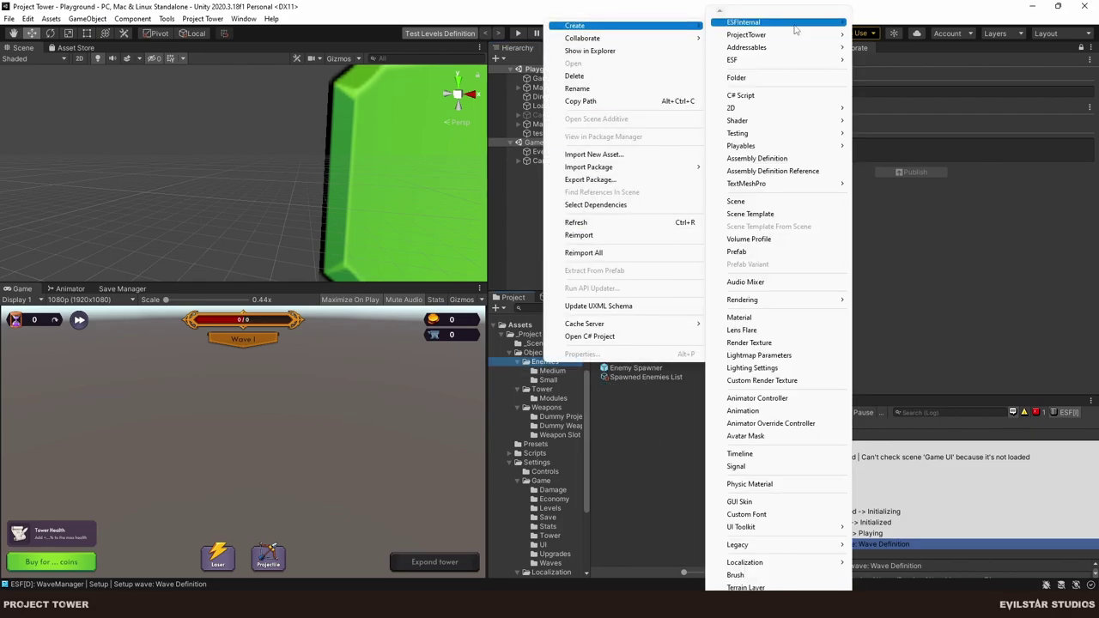
pyautogui.click(760, 77)
pyautogui.write('Bl')
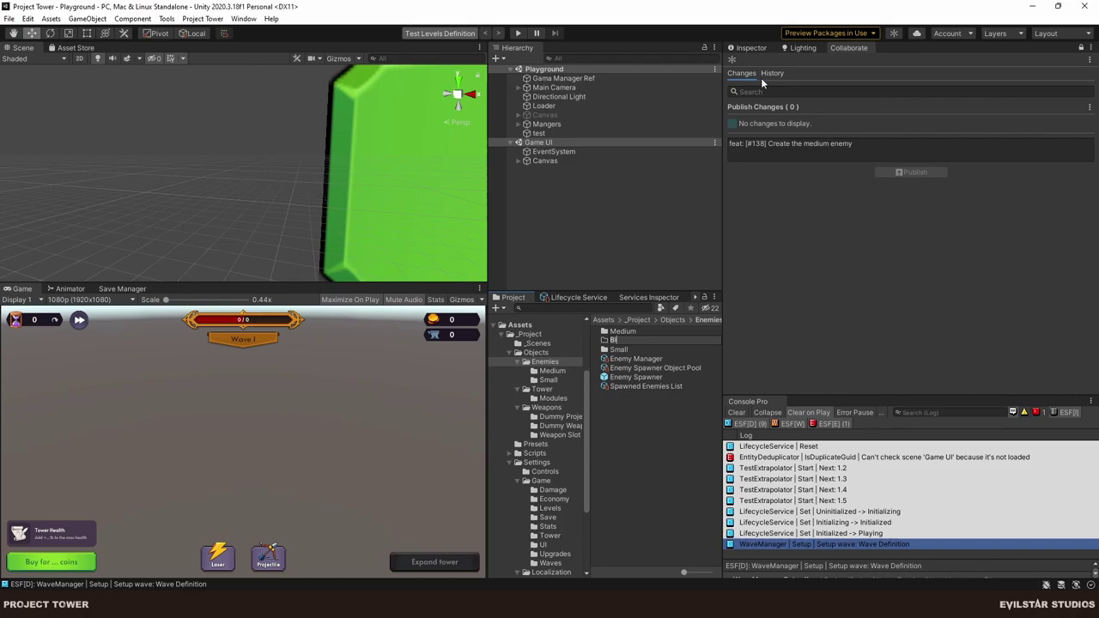
pyautogui.write('g')
pyautogui.press('Return')
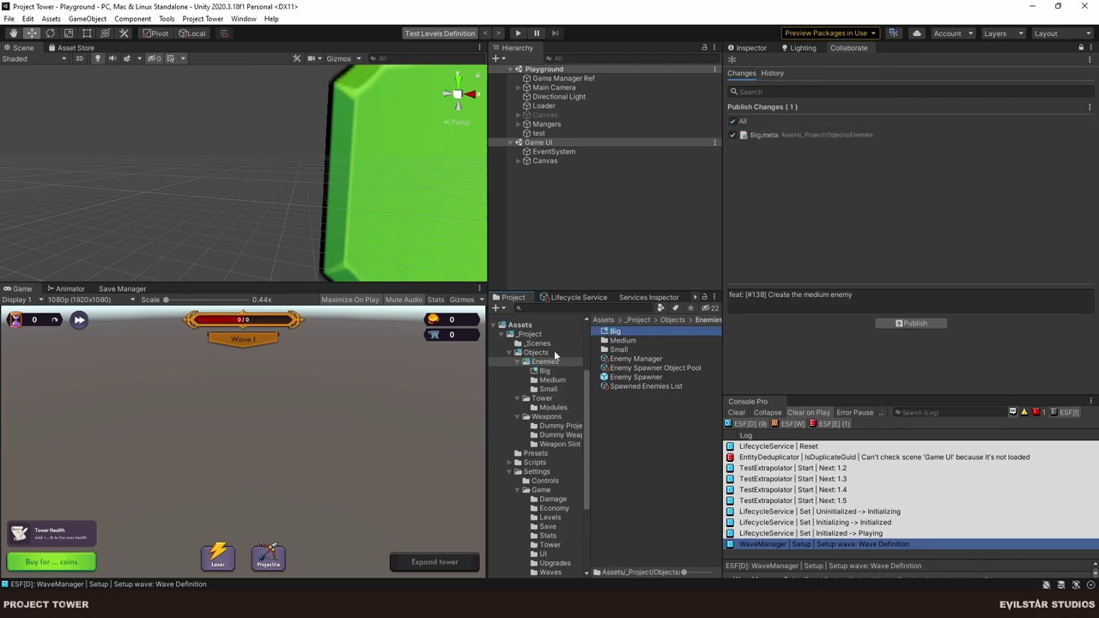
pyautogui.click(662, 466)
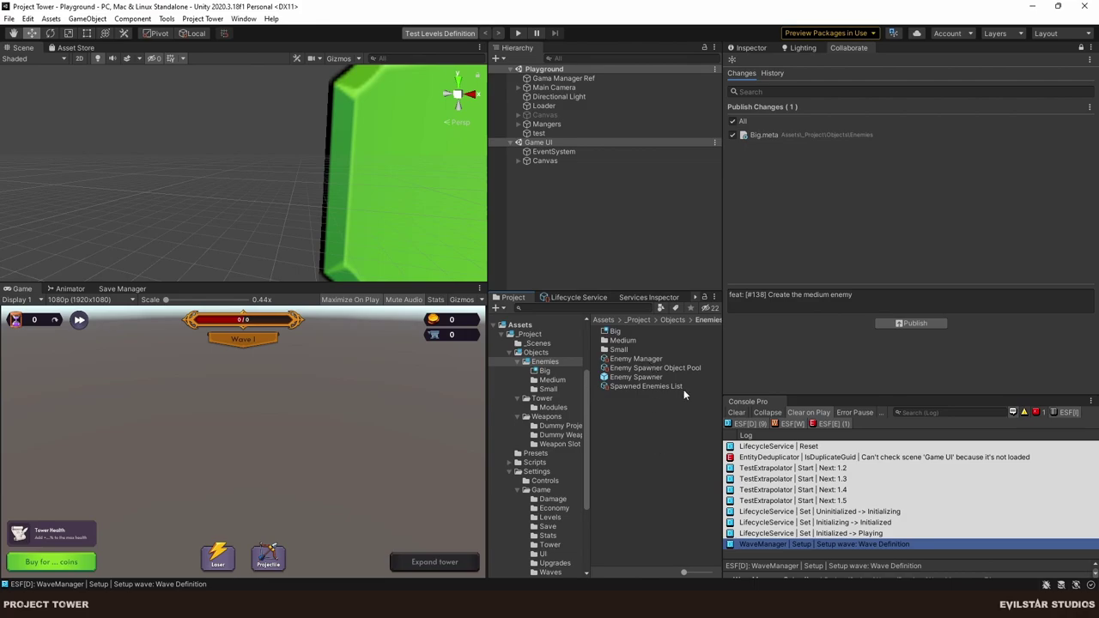
# Browse the Medium folder, selecting the Medium Enemy prefab and Medium Enemy Mat material.
pyautogui.doubleClick(621, 340)
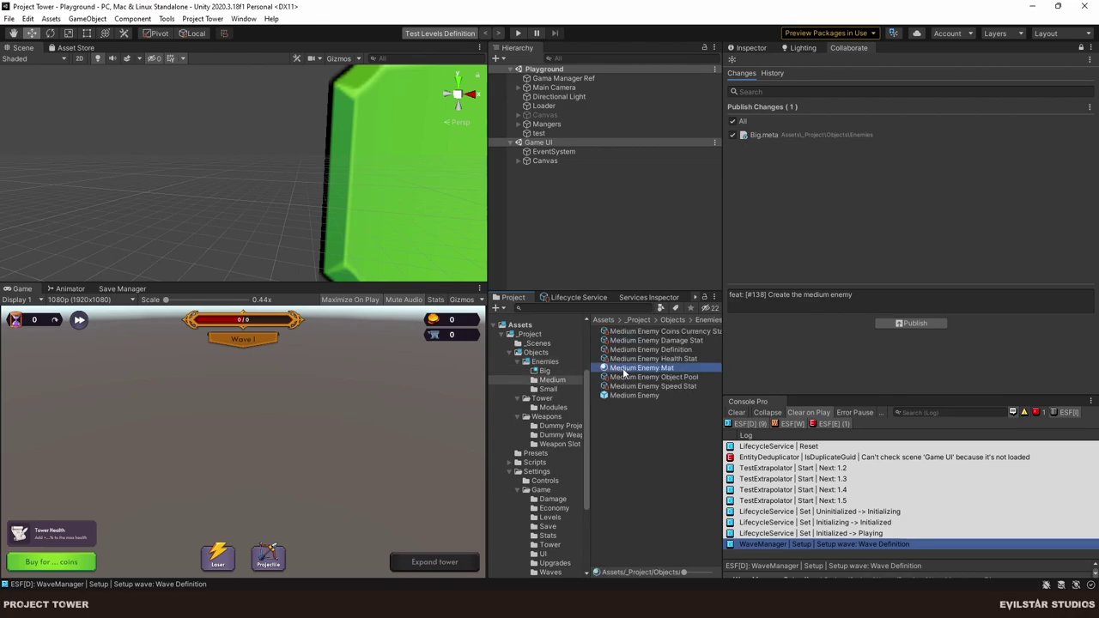
pyautogui.click(660, 395)
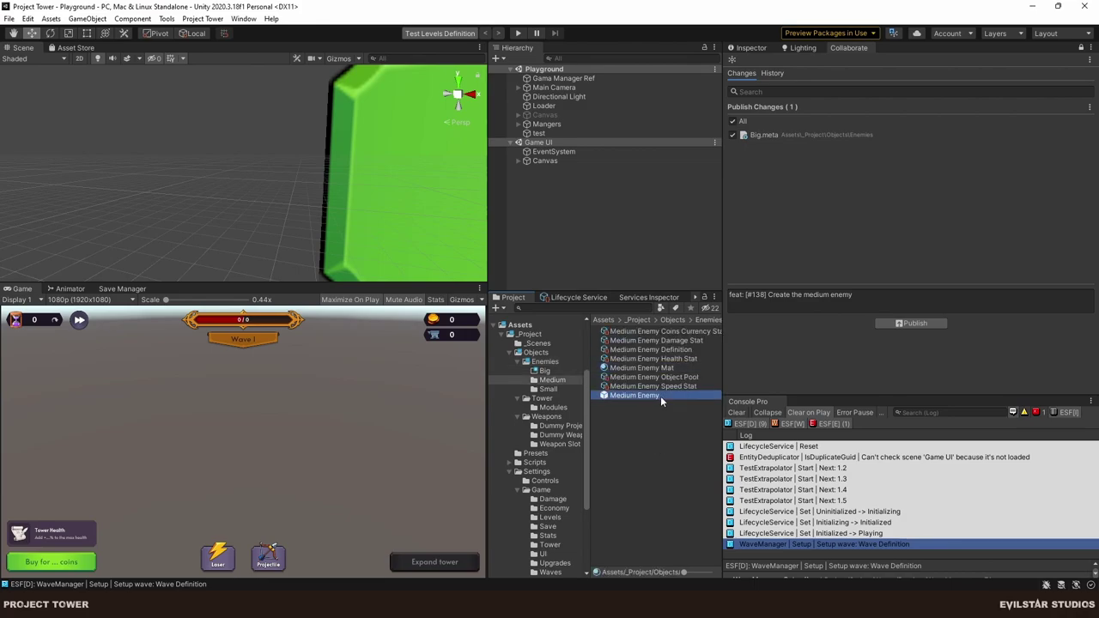
pyautogui.keyDown('shift'); pyautogui.click(656, 332); pyautogui.keyUp('shift')
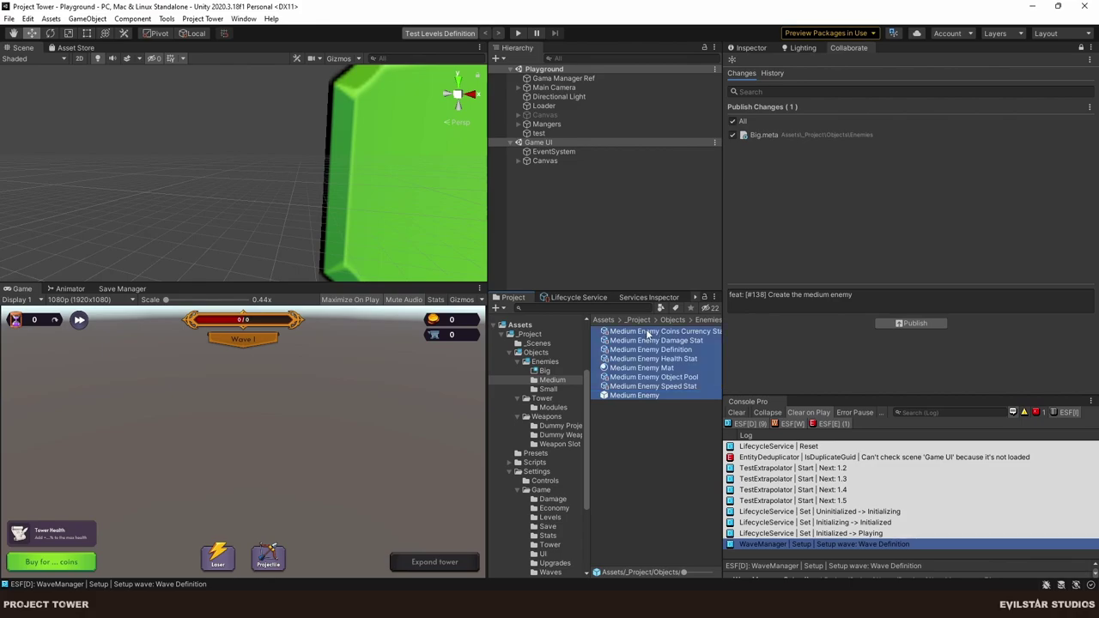
pyautogui.rightClick(647, 332)
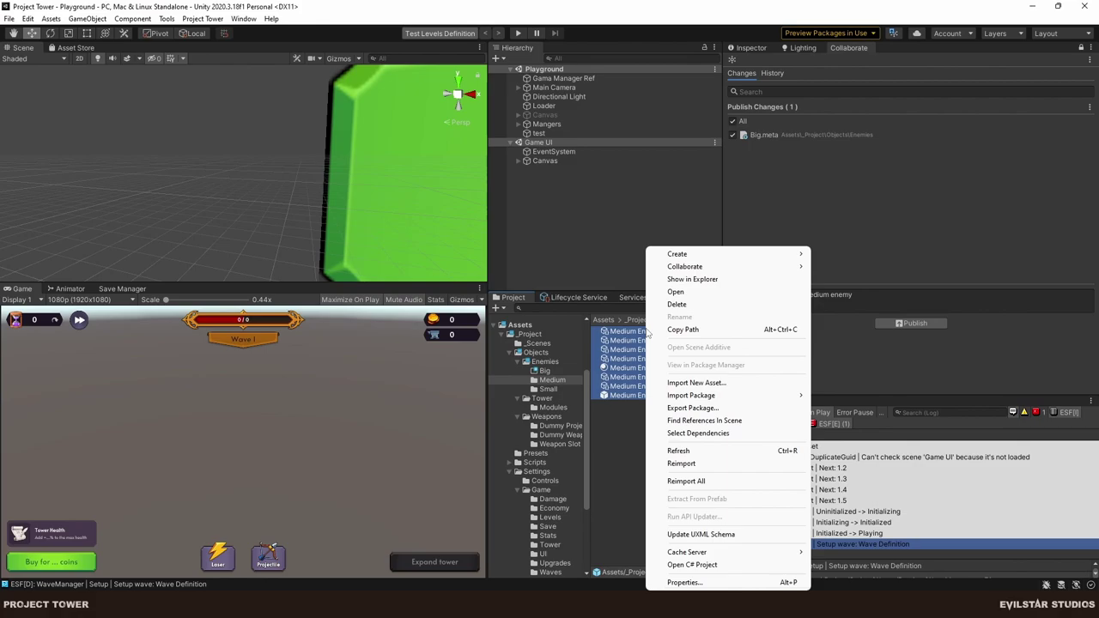
pyautogui.click(617, 454)
pyautogui.click(635, 396)
pyautogui.keyDown('shift'); pyautogui.click(649, 332); pyautogui.keyUp('shift')
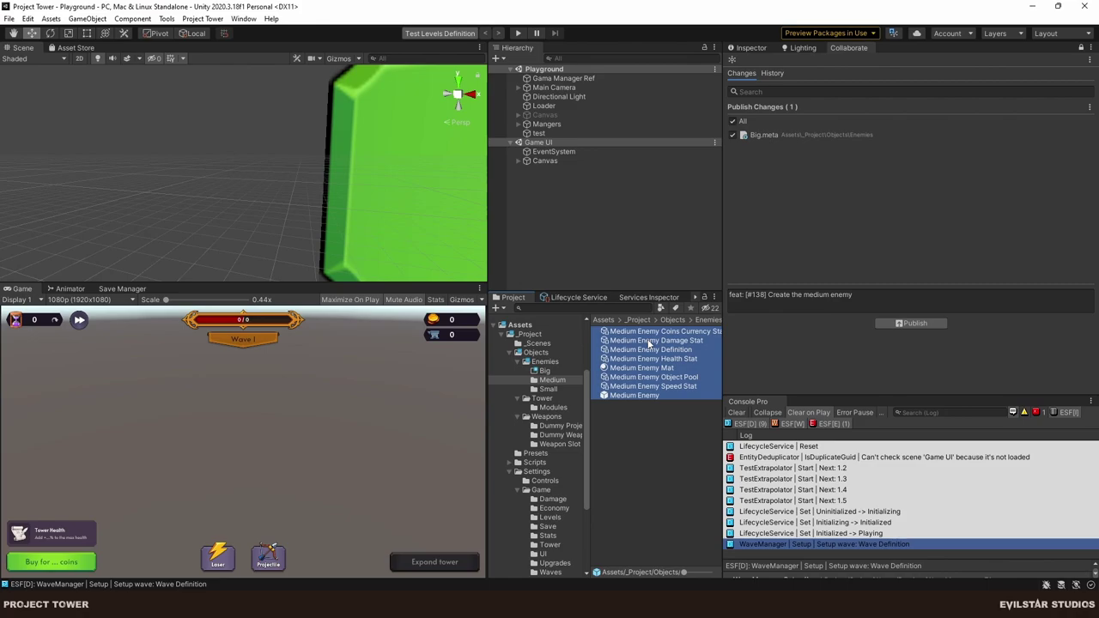
pyautogui.click(645, 491)
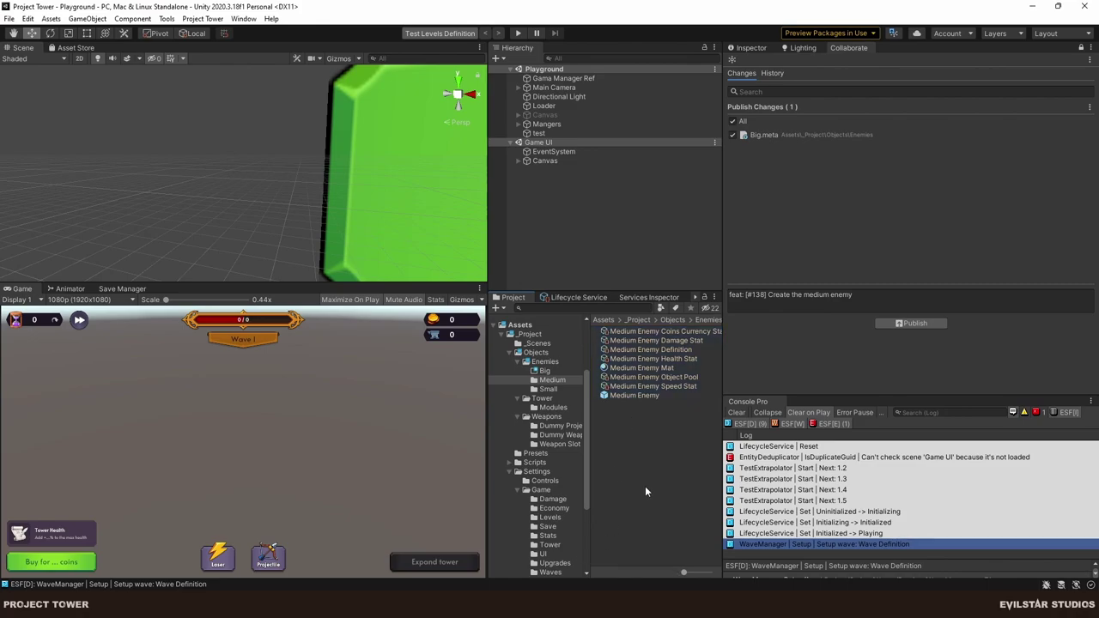
pyautogui.click(633, 367)
pyautogui.click(544, 370)
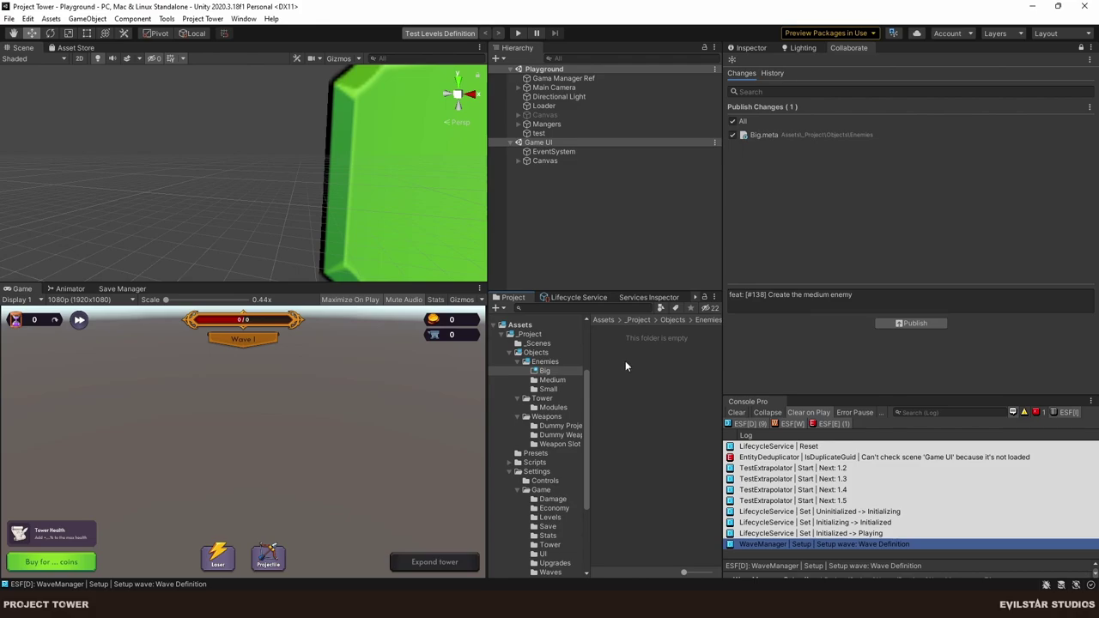
pyautogui.click(548, 381)
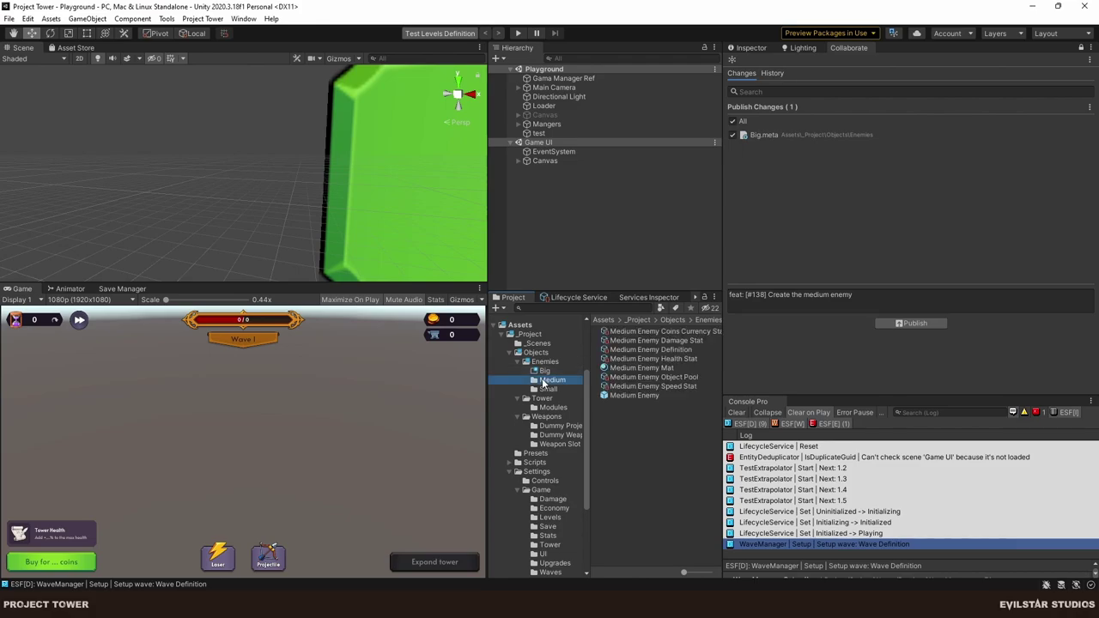
# Duplicate Medium Enemy and Medium Enemy Mat and move the copies into the Big folder.
pyautogui.click(615, 396)
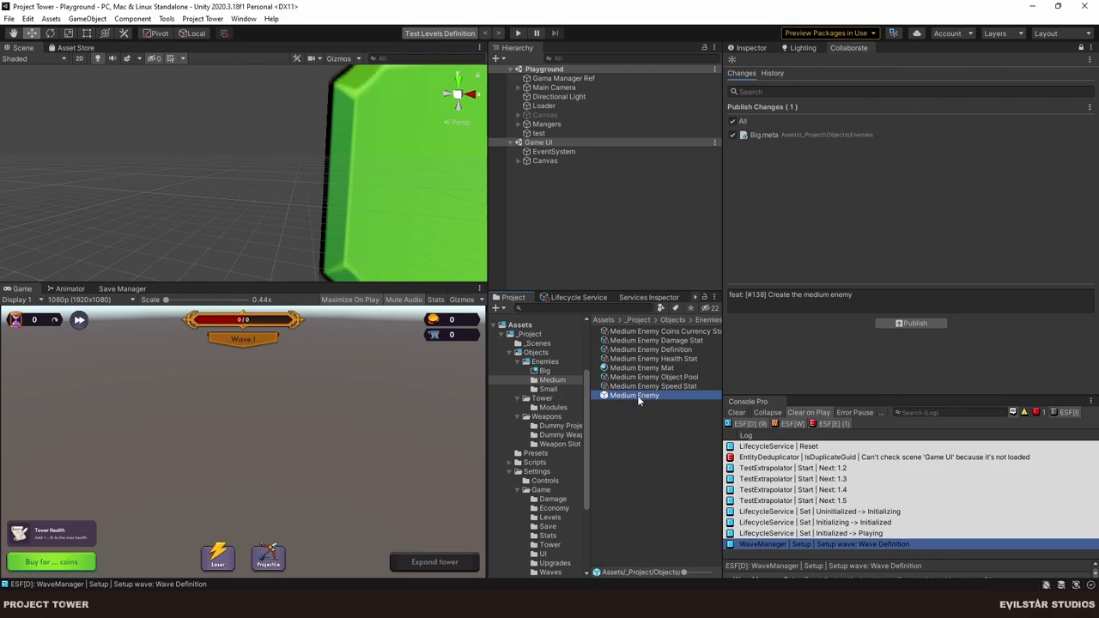
pyautogui.keyDown('ctrl'); pyautogui.click(635, 368); pyautogui.keyUp('ctrl')
pyautogui.hotkey('ctrl', 'd')
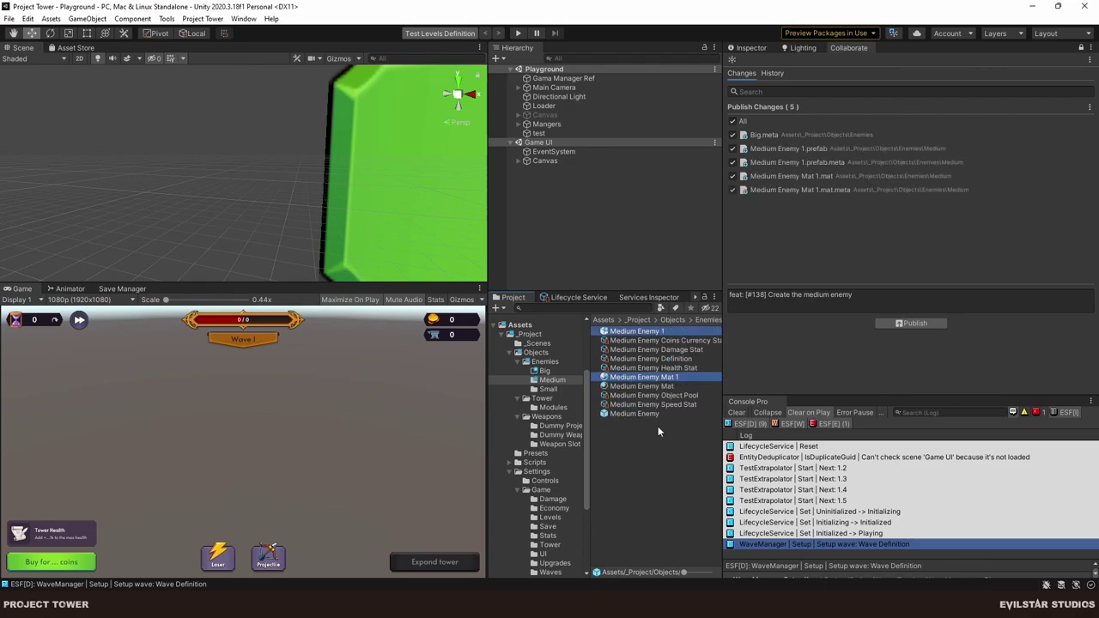
pyautogui.moveTo(626, 380); pyautogui.dragTo(549, 372)
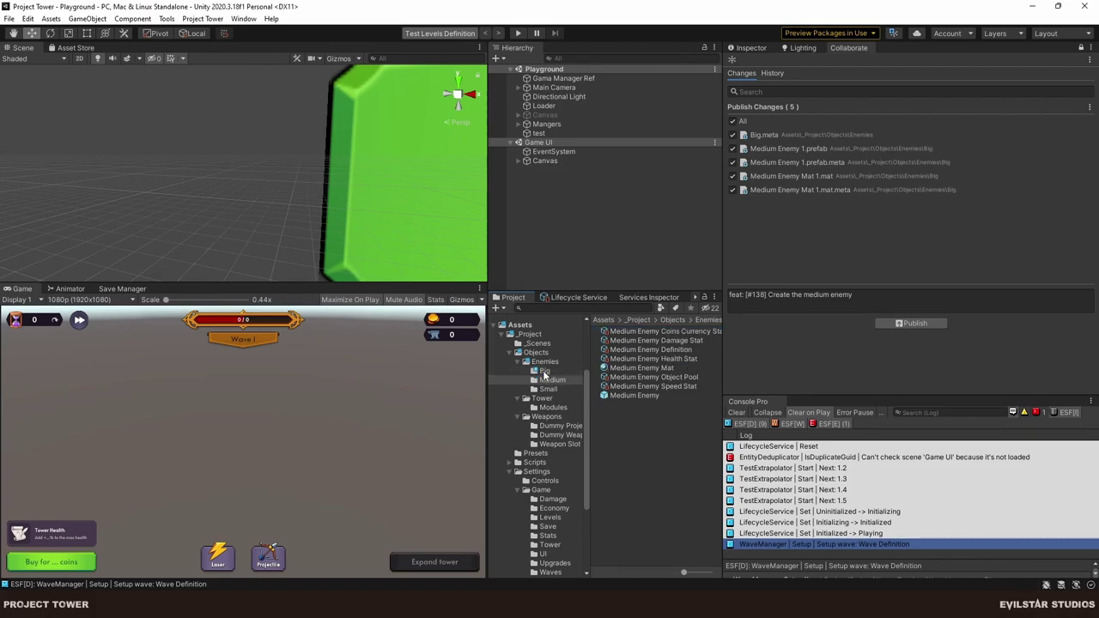
pyautogui.click(549, 371)
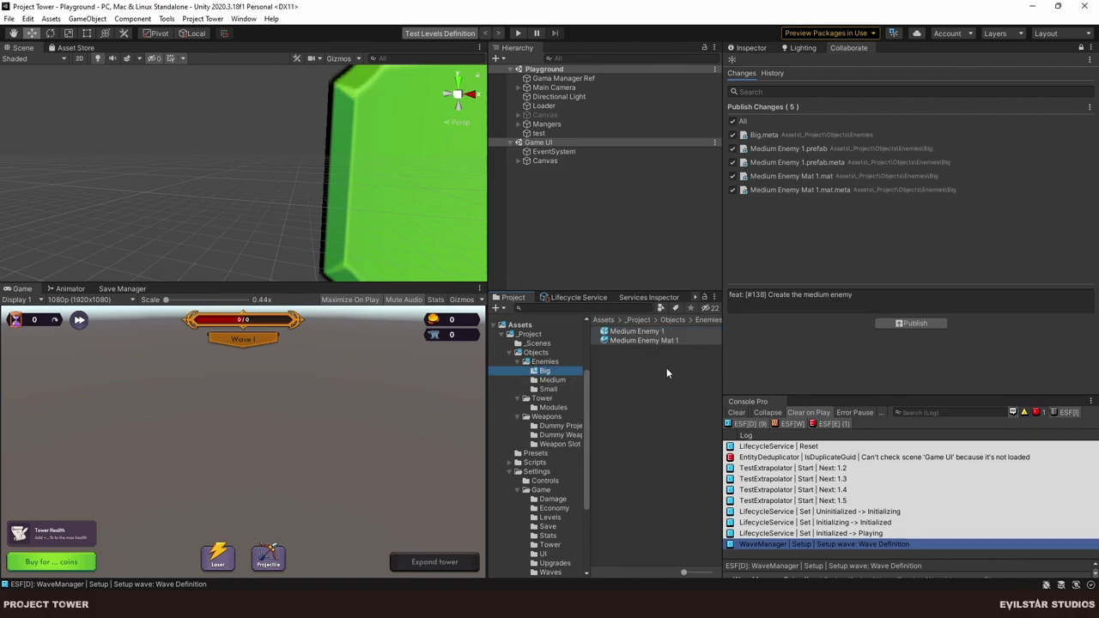
# Rename the two copies to Big Enemy and Big Enemy Mat.
pyautogui.click(641, 333)
pyautogui.press('F2')
pyautogui.press('End')
pyautogui.press('BackSpace')
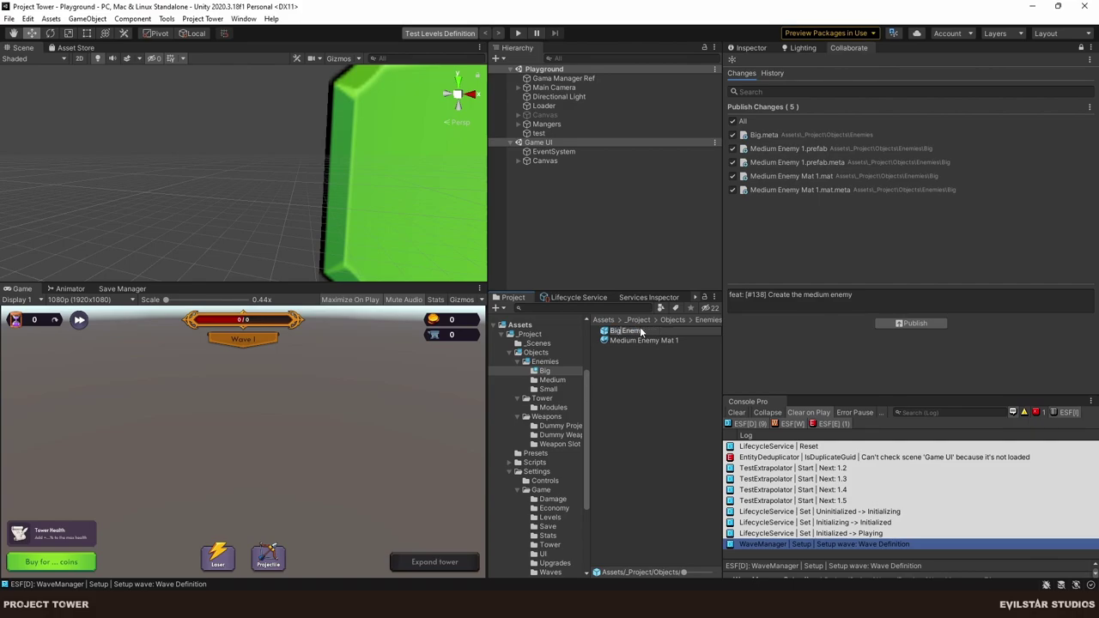
pyautogui.write('Big')
pyautogui.press('Return')
pyautogui.press('Down')
pyautogui.press('F2')
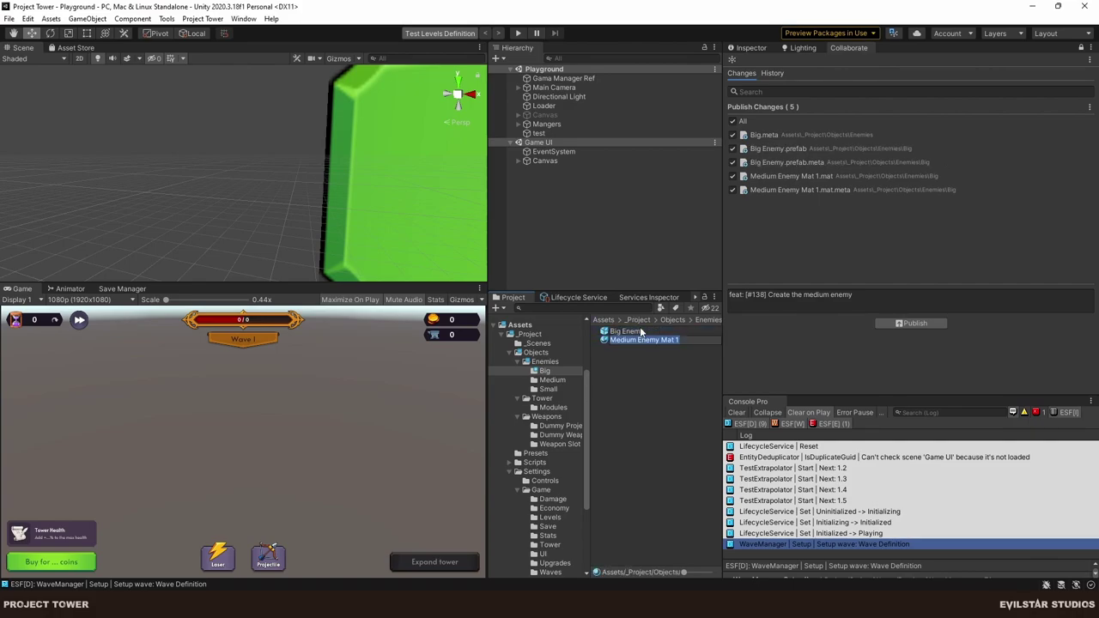
pyautogui.press('End')
pyautogui.press('BackSpace')
pyautogui.write('Big')
pyautogui.press('Return')
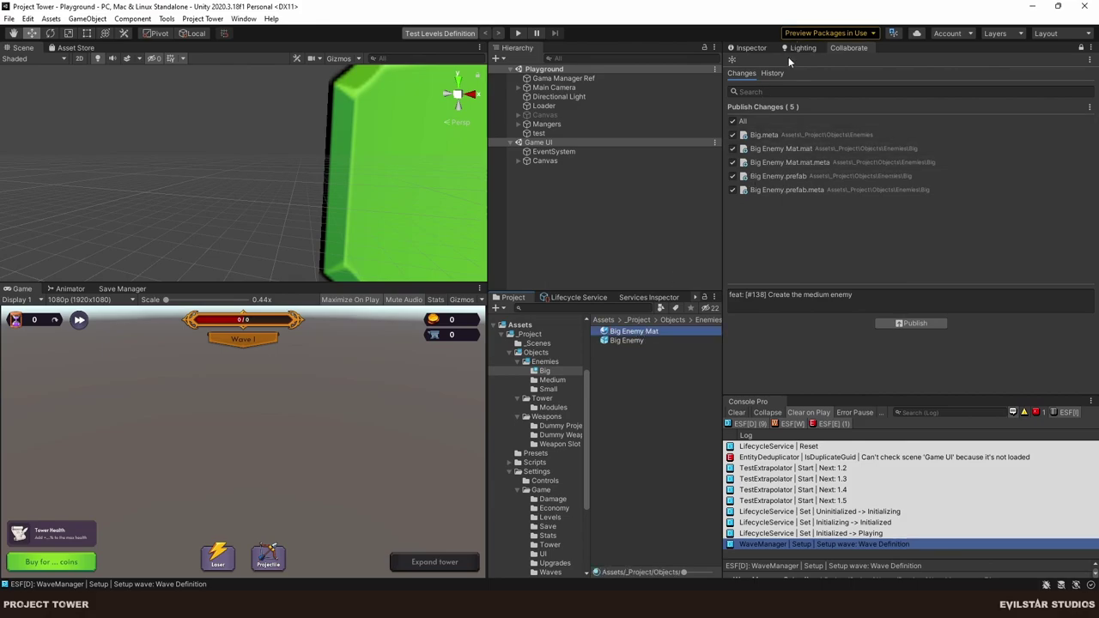
pyautogui.click(748, 48)
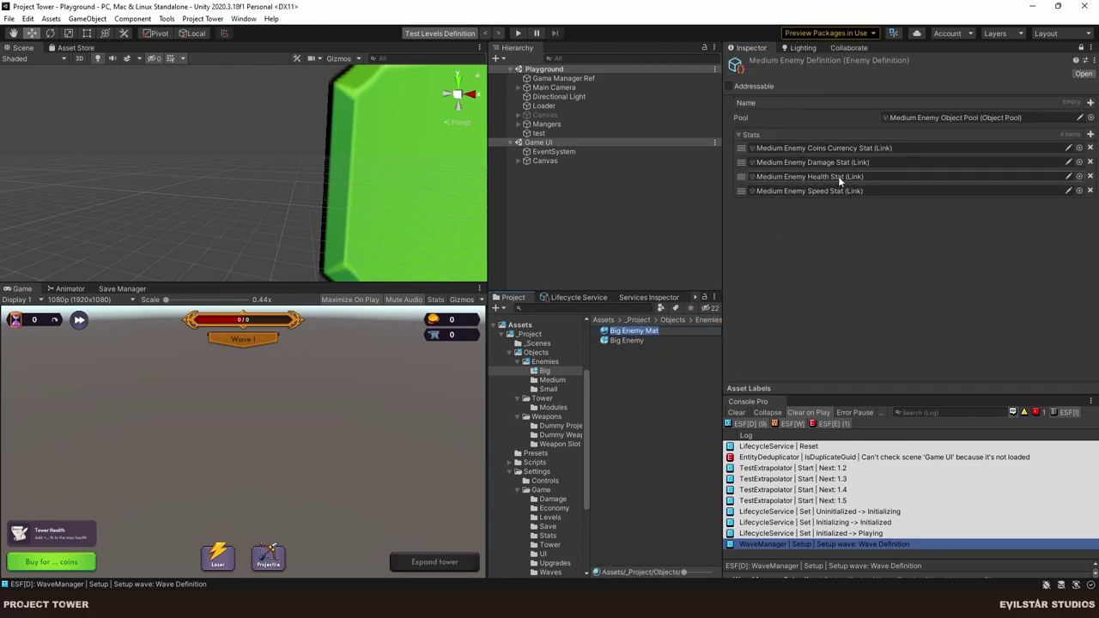
# Change the Big Enemy Mat base colour from orange to yellow (FFE100).
pyautogui.click(1081, 48)
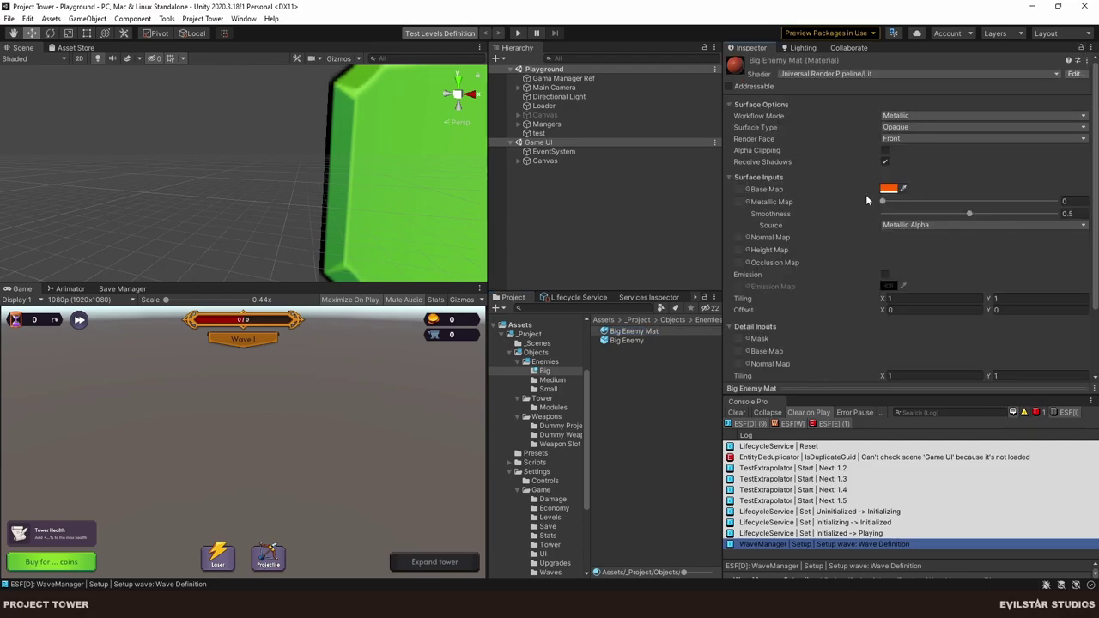
pyautogui.click(889, 188)
pyautogui.moveTo(1002, 247); pyautogui.dragTo(989, 228)
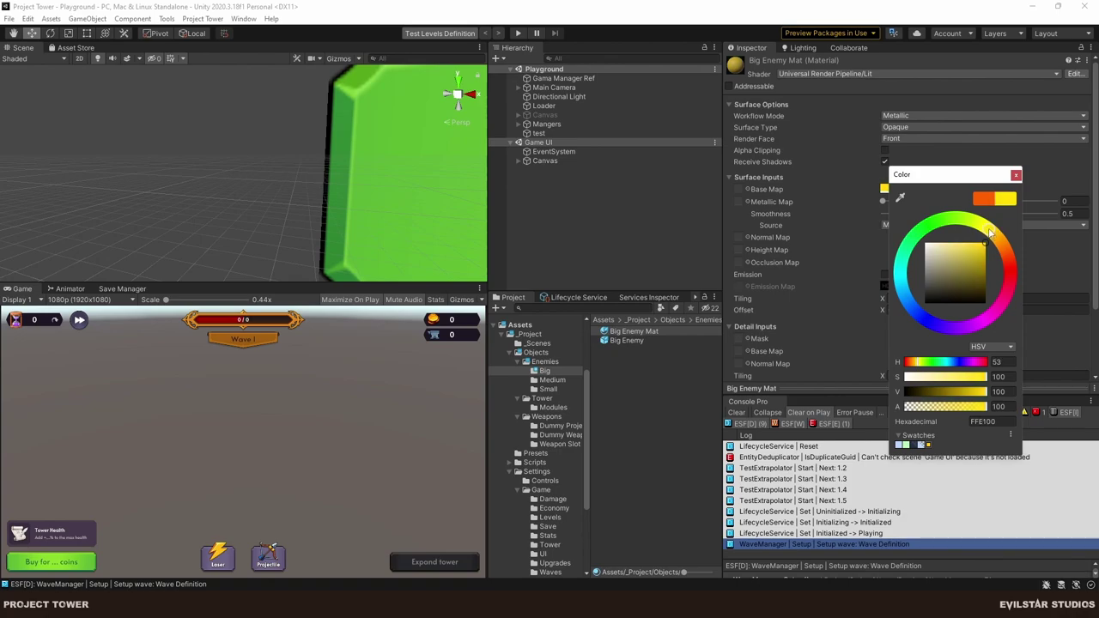
pyautogui.click(1016, 175)
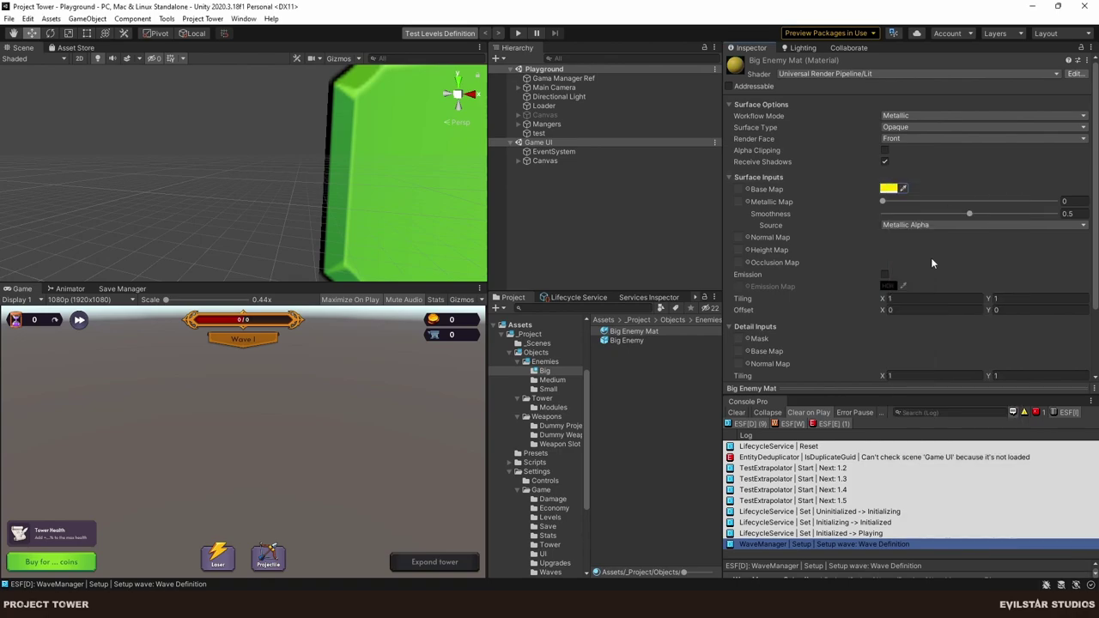
pyautogui.click(642, 371)
# Open the Big Enemy prefab and create a Big Enemy Definition asset in the Big folder.
pyautogui.click(624, 341)
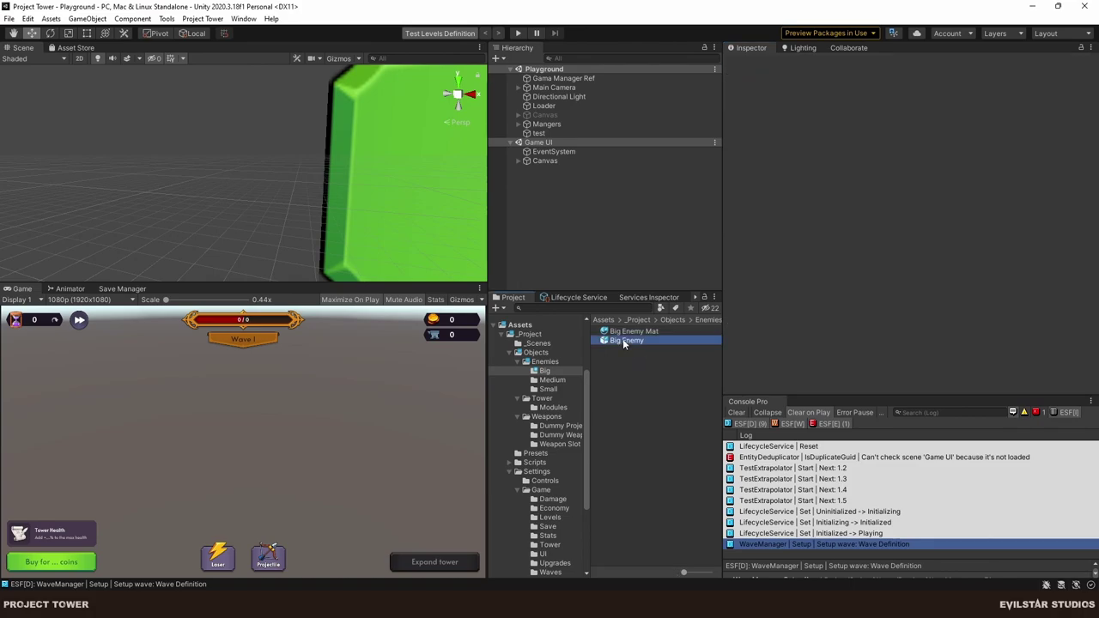
pyautogui.doubleClick(622, 340)
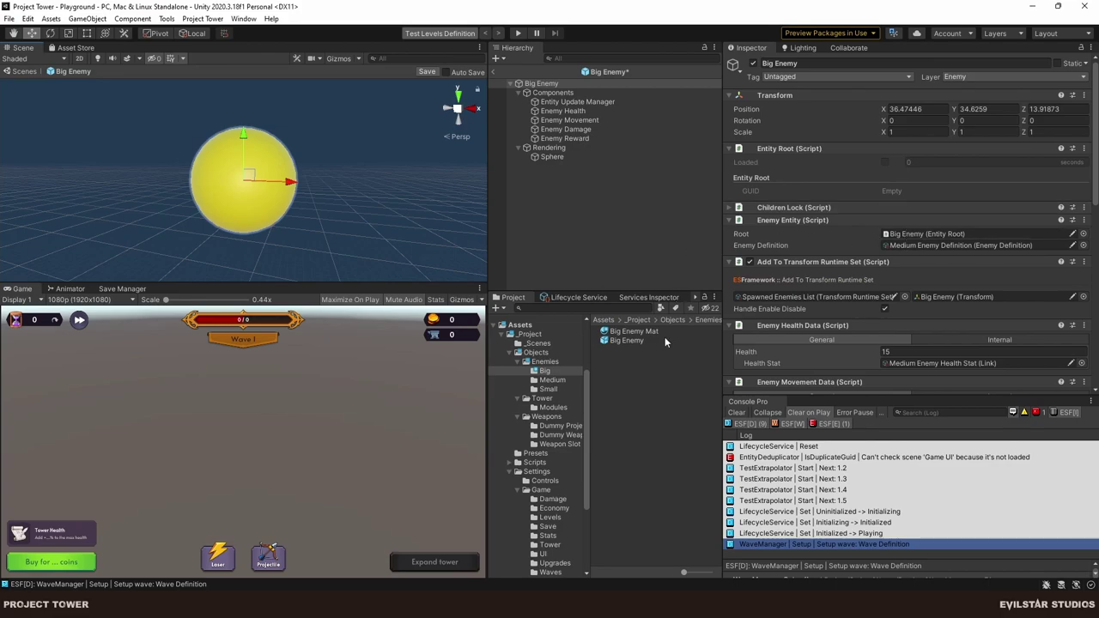
pyautogui.rightClick(640, 378)
pyautogui.moveTo(772, 38)
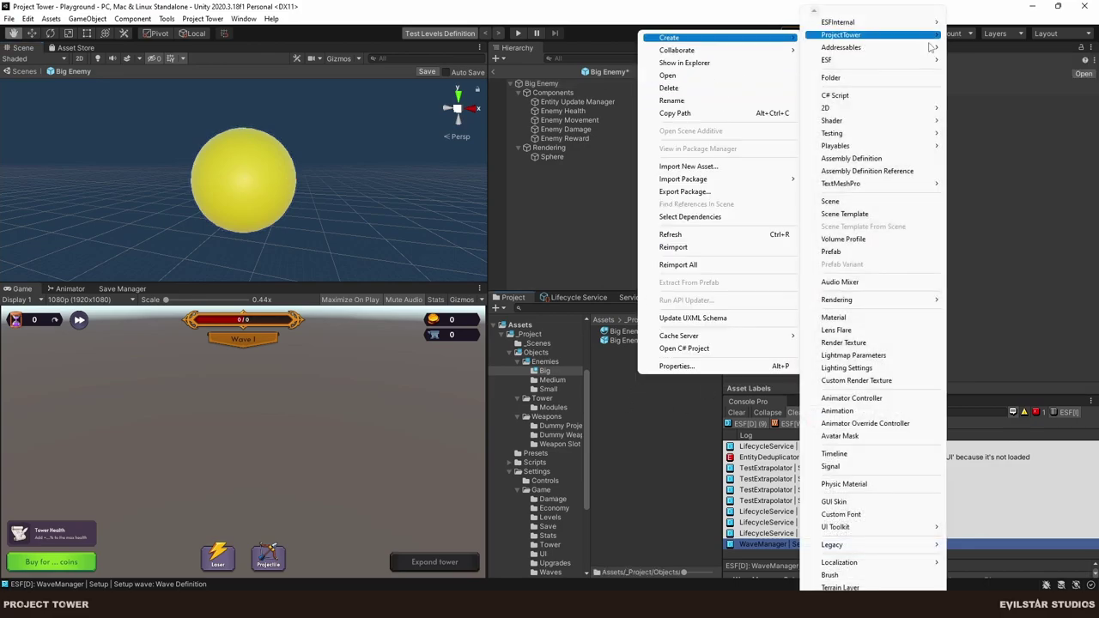
pyautogui.moveTo(867, 35)
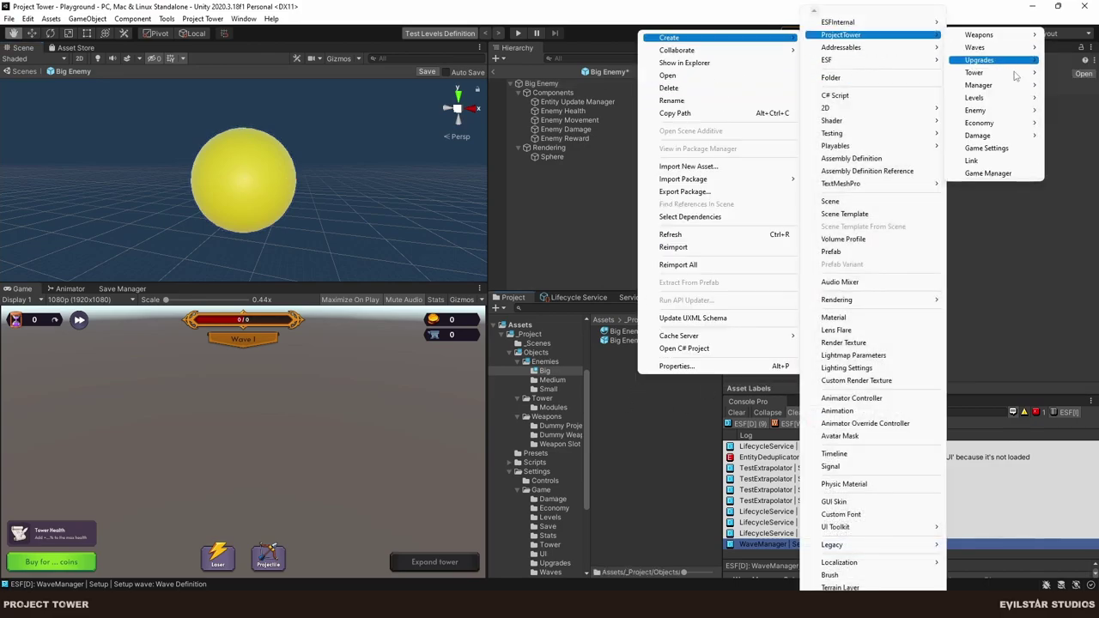
pyautogui.moveTo(976, 110)
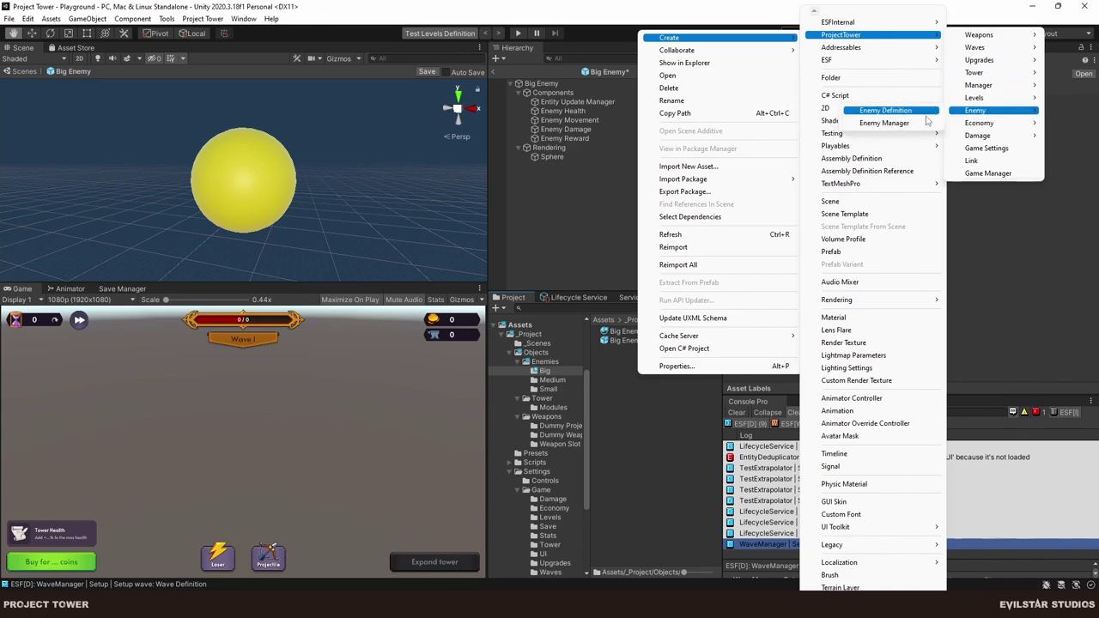
pyautogui.click(922, 112)
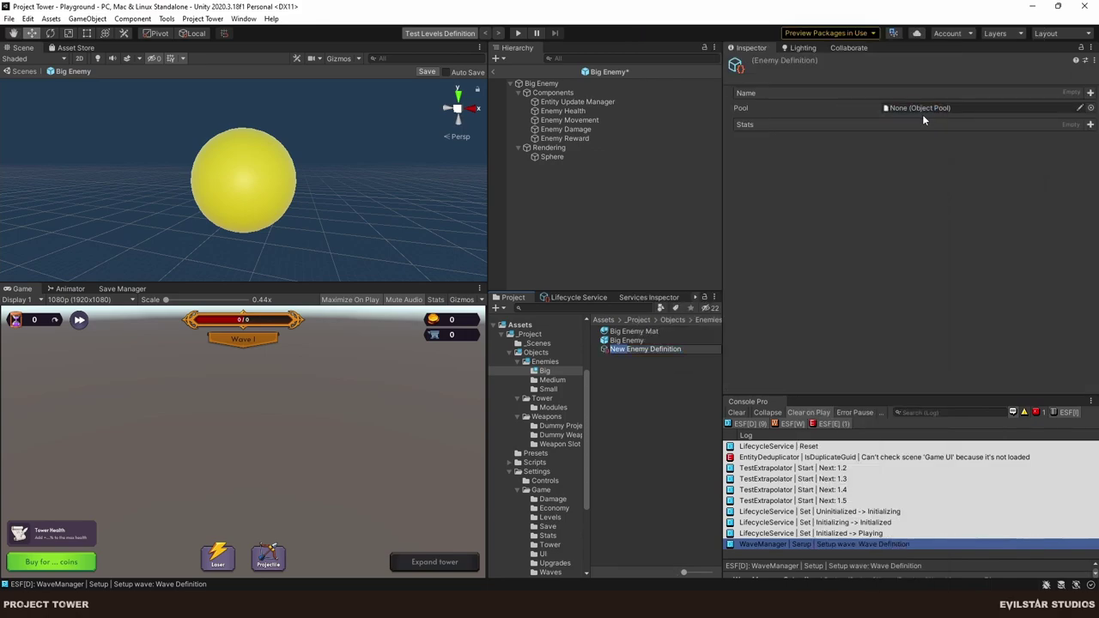
pyautogui.write('Big Enemy Definition')
pyautogui.press('Return')
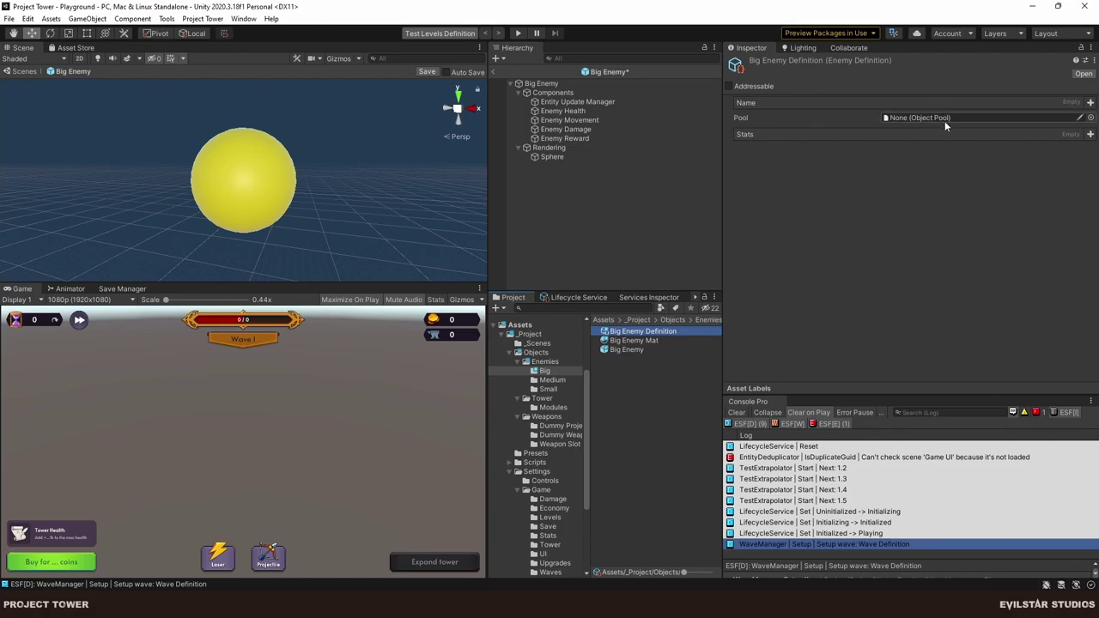
# Create Big Enemy Object Pool using the Big Enemy prefab as template with chunk size 10.
pyautogui.rightClick(628, 380)
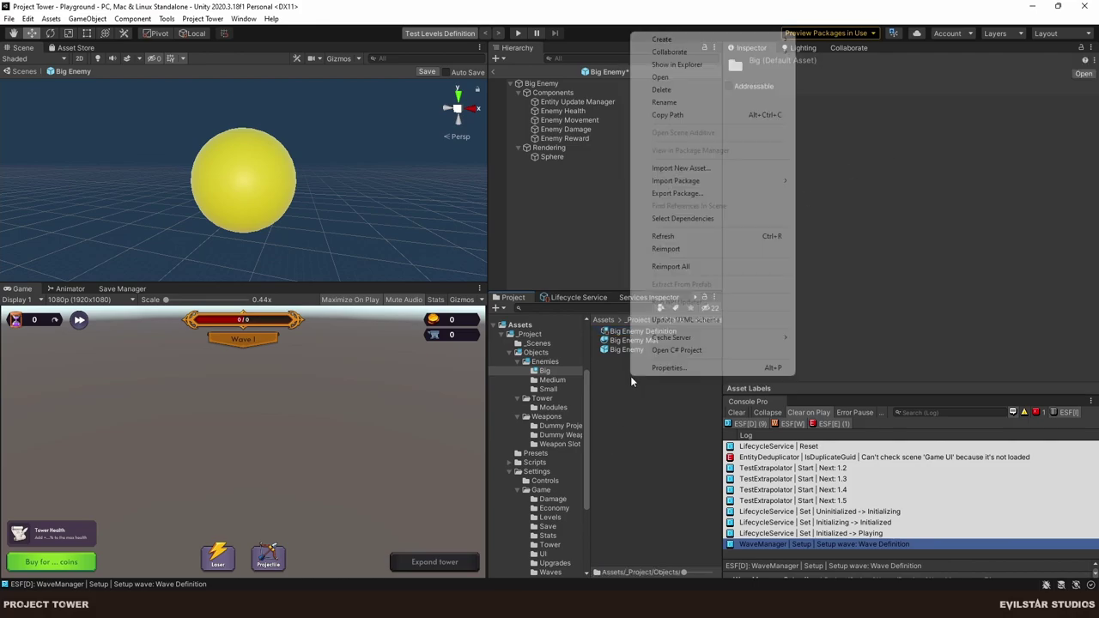
pyautogui.moveTo(722, 41)
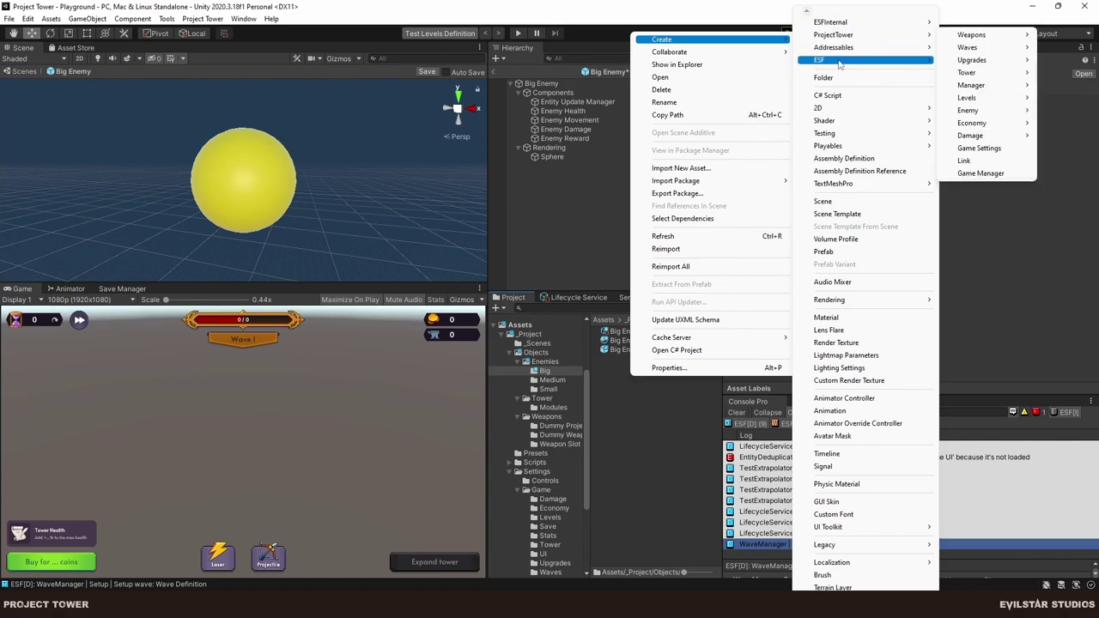
pyautogui.moveTo(893, 60)
pyautogui.click(972, 86)
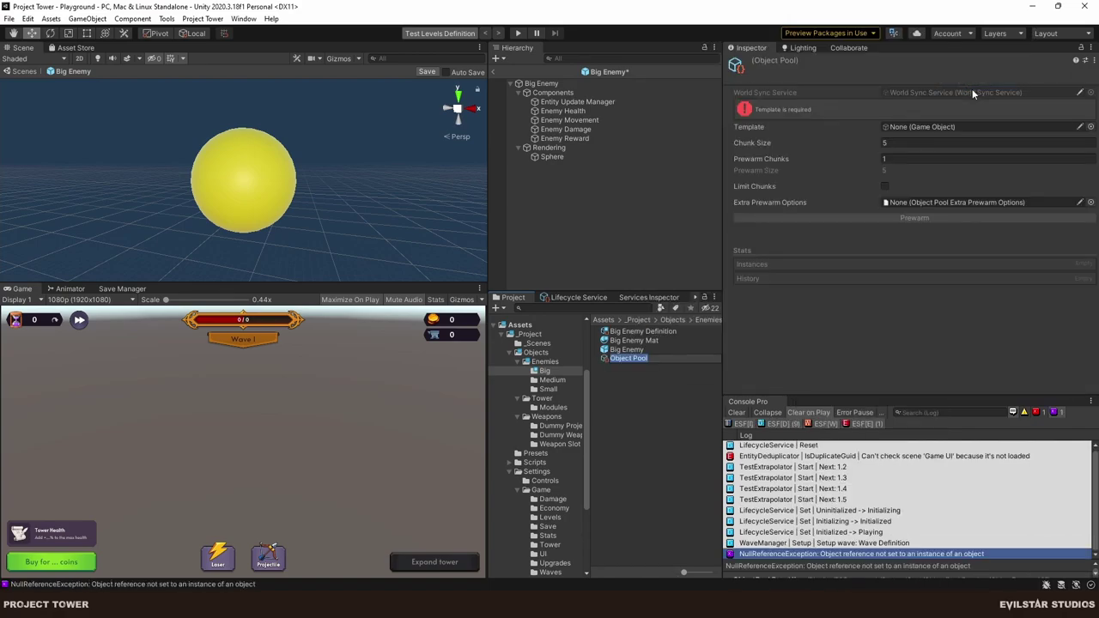
pyautogui.write('Big Enemy Object Pool')
pyautogui.press('Return')
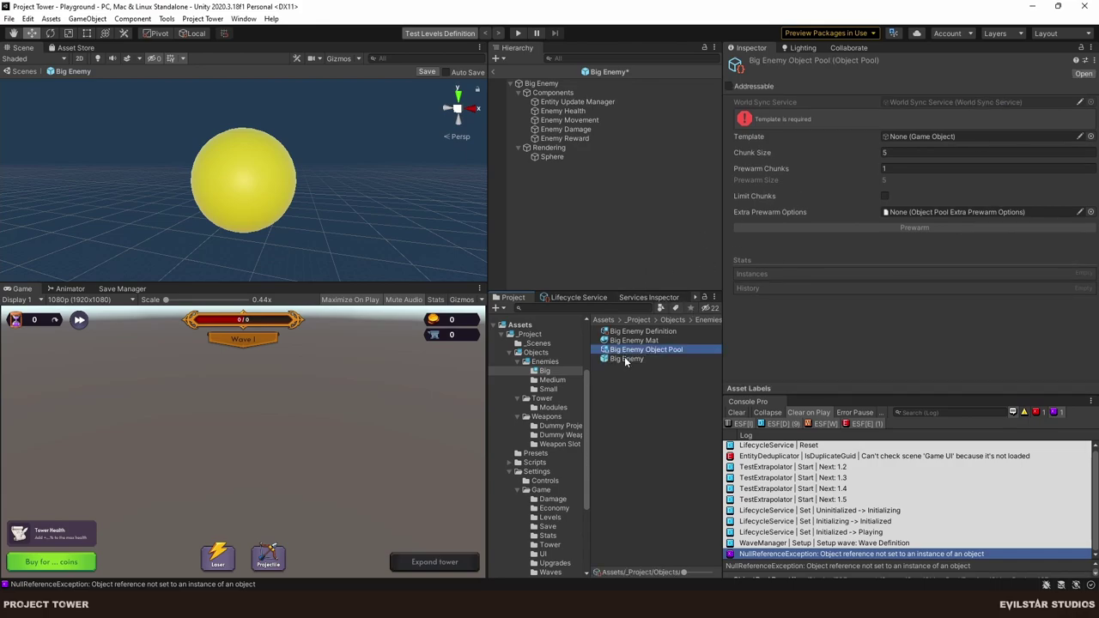
pyautogui.moveTo(625, 360); pyautogui.dragTo(944, 136)
pyautogui.click(944, 129)
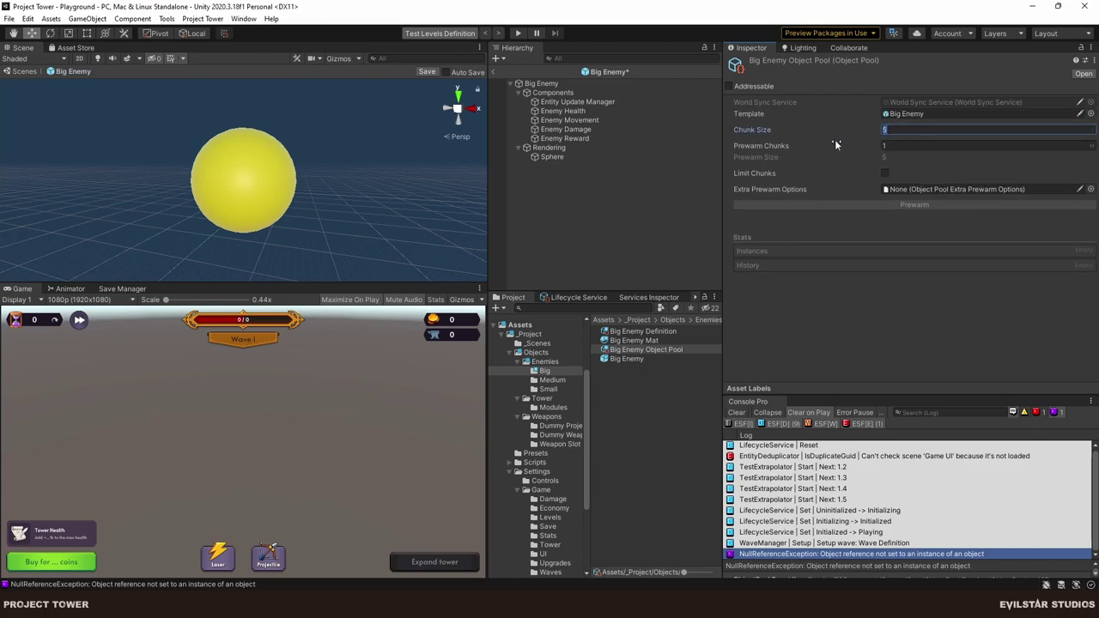
pyautogui.write('10')
pyautogui.press('Return')
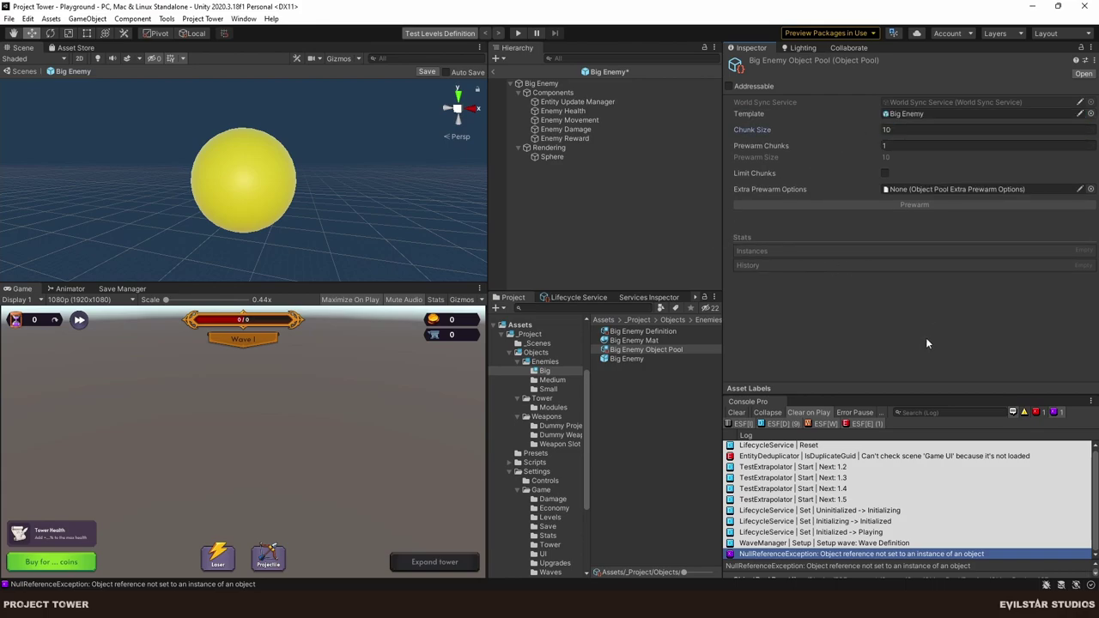
pyautogui.hotkey('ctrl', 's')
# Assign the pool to Big Enemy Definition's Pool and open a floating properties window for Big Enemy.
pyautogui.click(649, 332)
pyautogui.moveTo(661, 350); pyautogui.dragTo(934, 117)
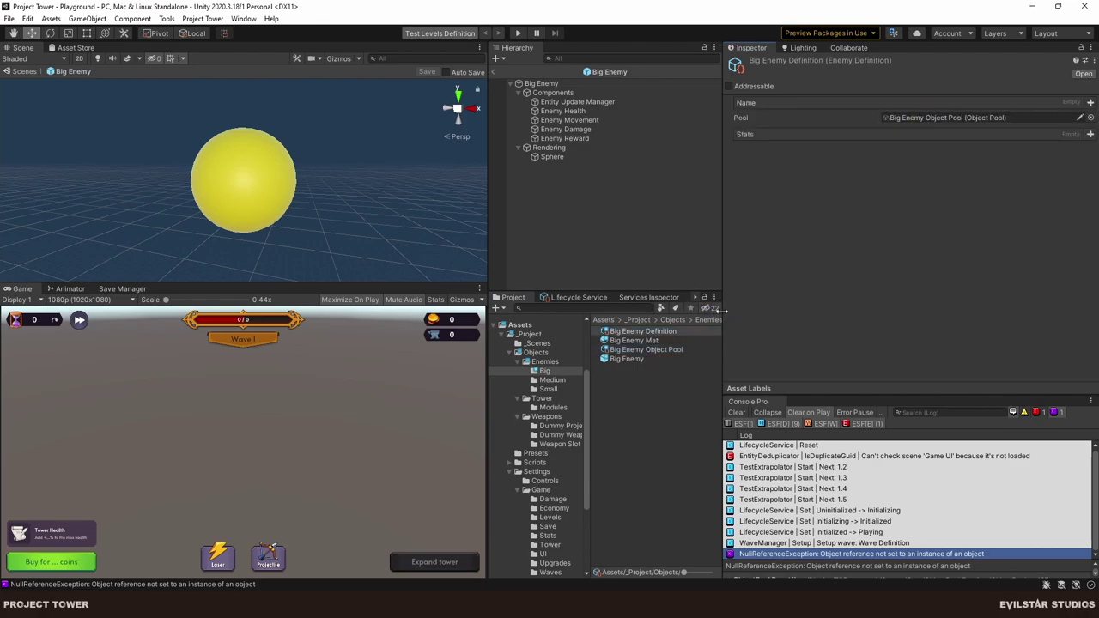
pyautogui.click(641, 374)
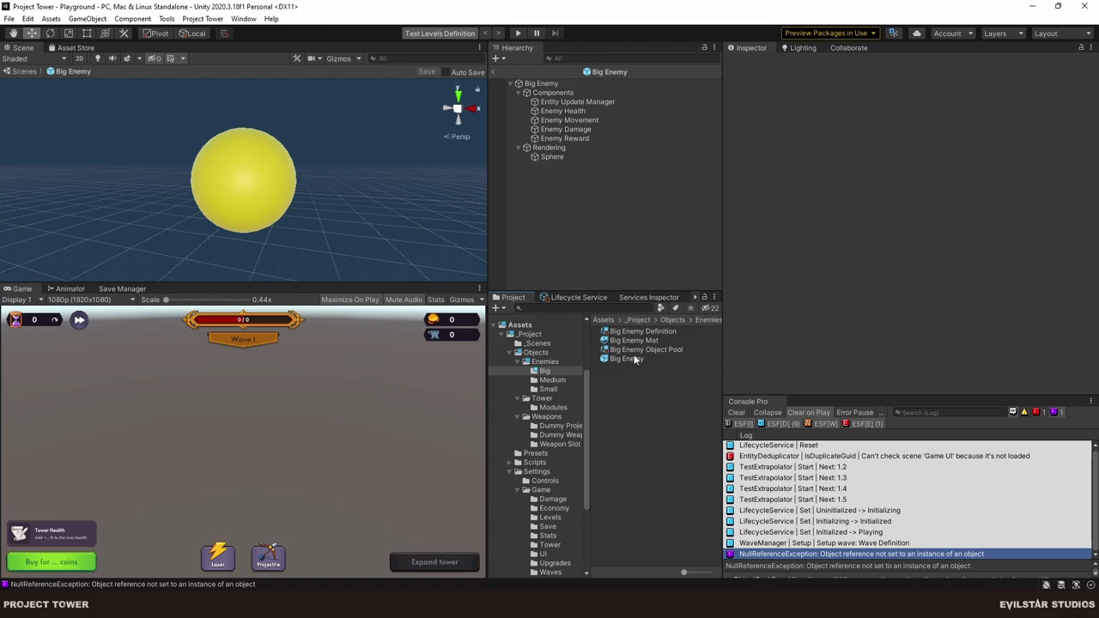
pyautogui.moveTo(541, 83); pyautogui.dragTo(937, 247)
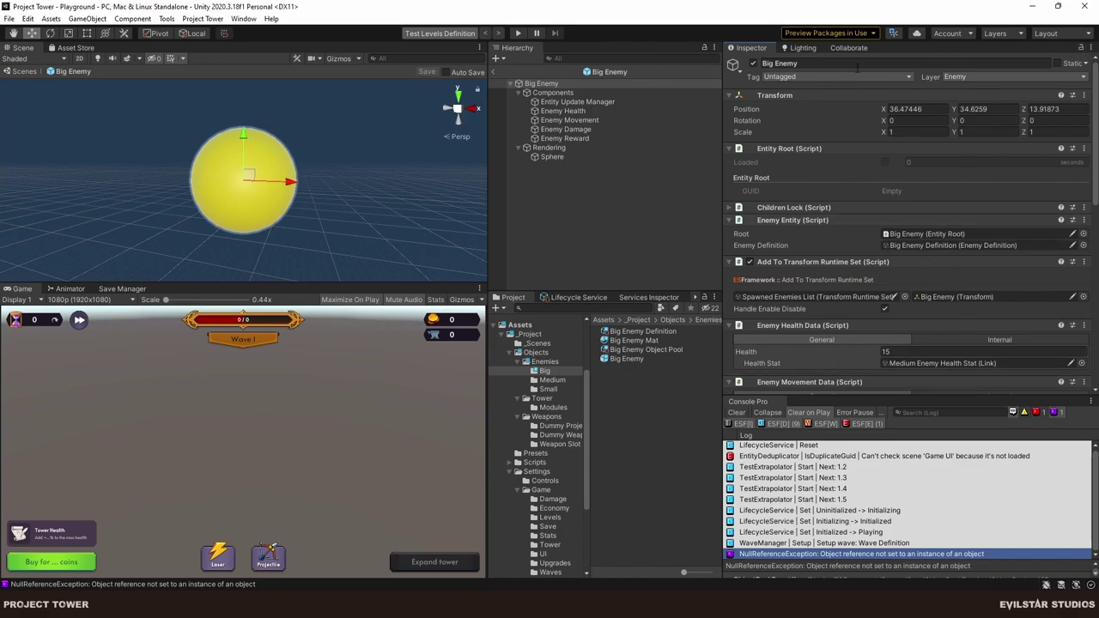
pyautogui.rightClick(541, 83)
pyautogui.click(571, 358)
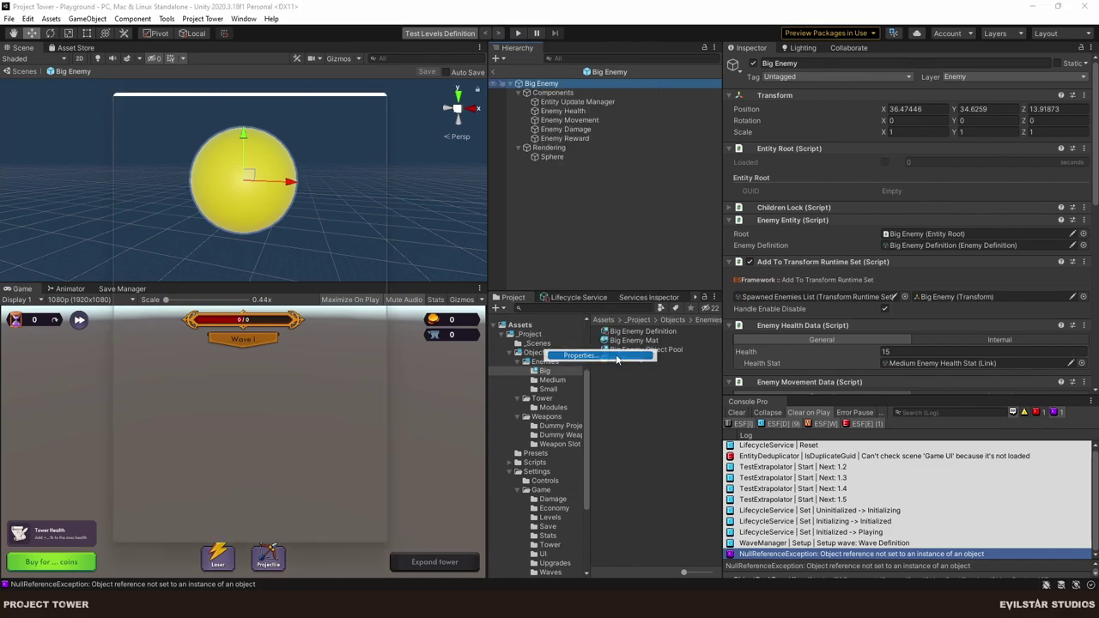
pyautogui.moveTo(220, 101); pyautogui.dragTo(202, 97)
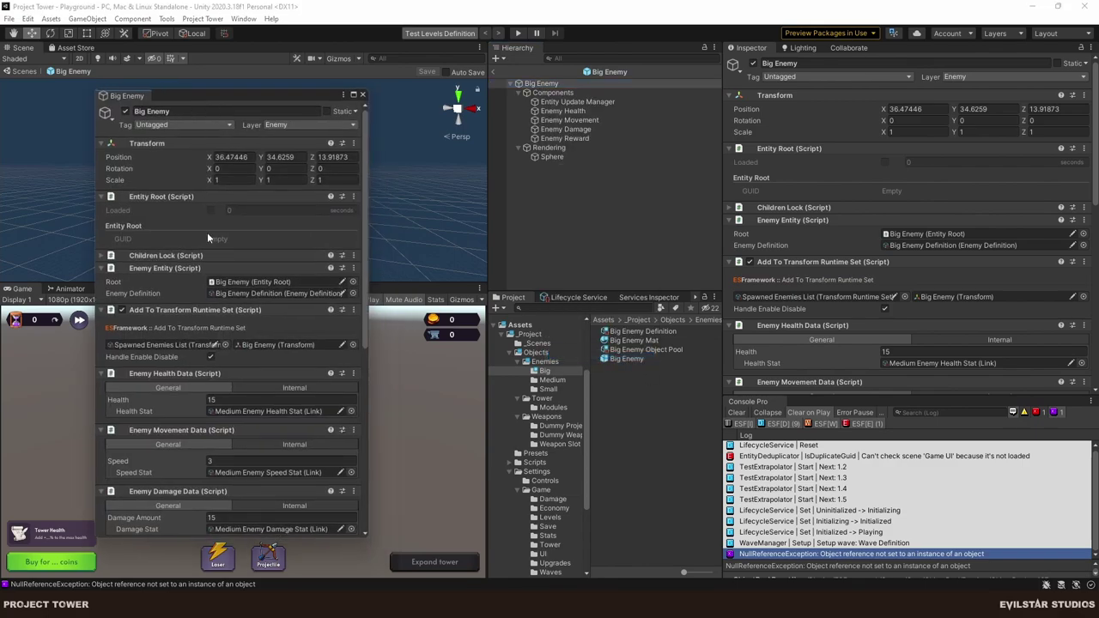
# Set the Big Enemy's Health to 50, Movement Speed to 1 and Damage Amount to 40.
pyautogui.scroll(-5, 879, 206)
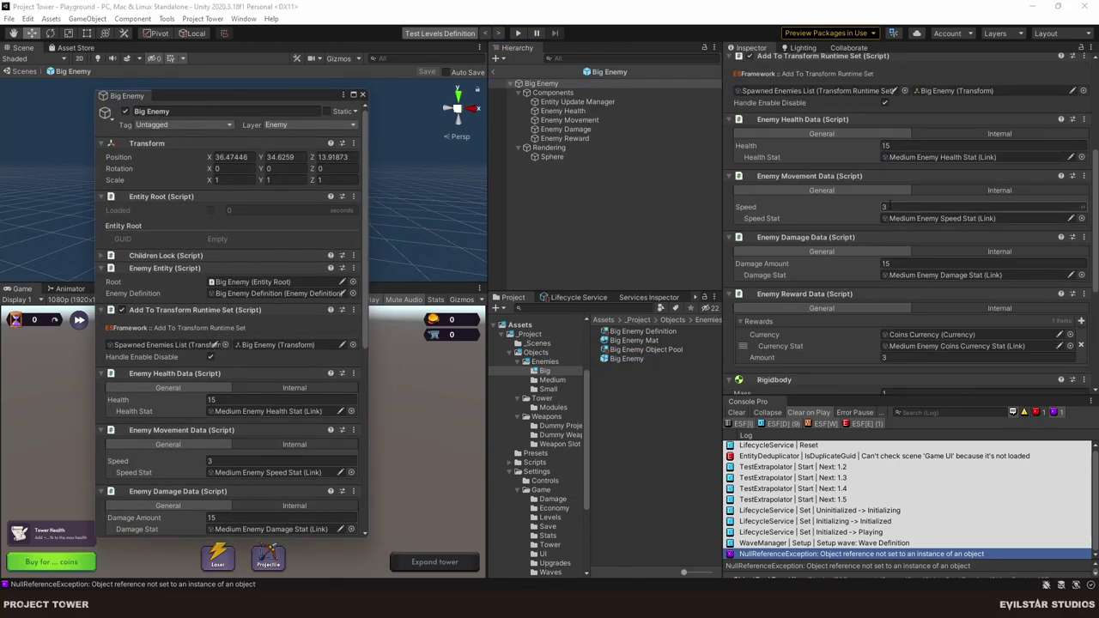
pyautogui.click(900, 146)
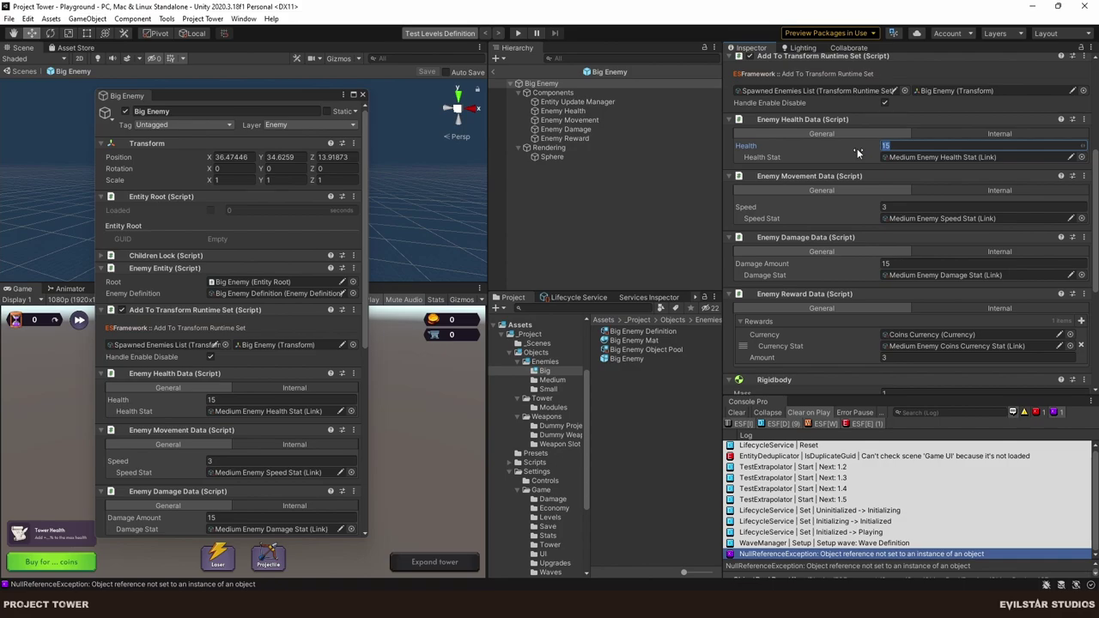
pyautogui.write('50')
pyautogui.click(865, 210)
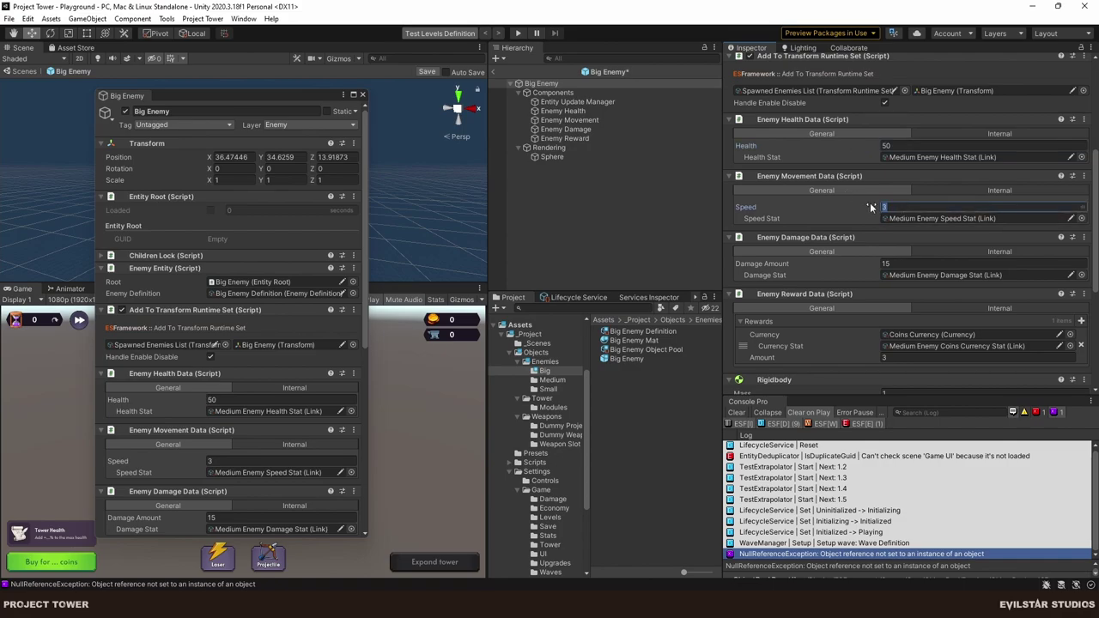
pyautogui.write('1')
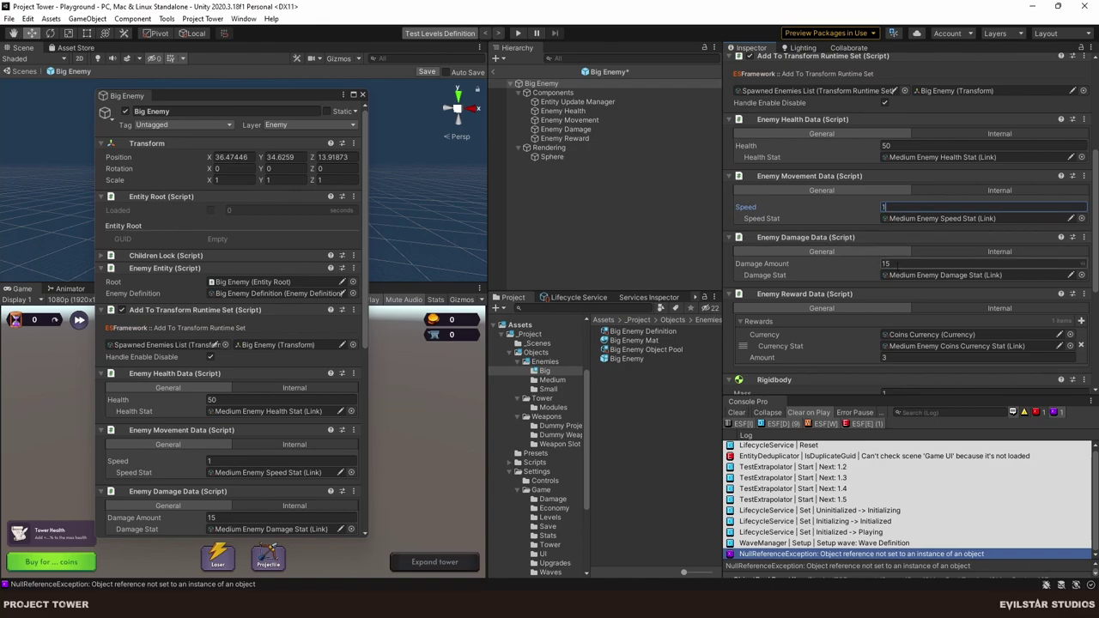
pyautogui.click(862, 266)
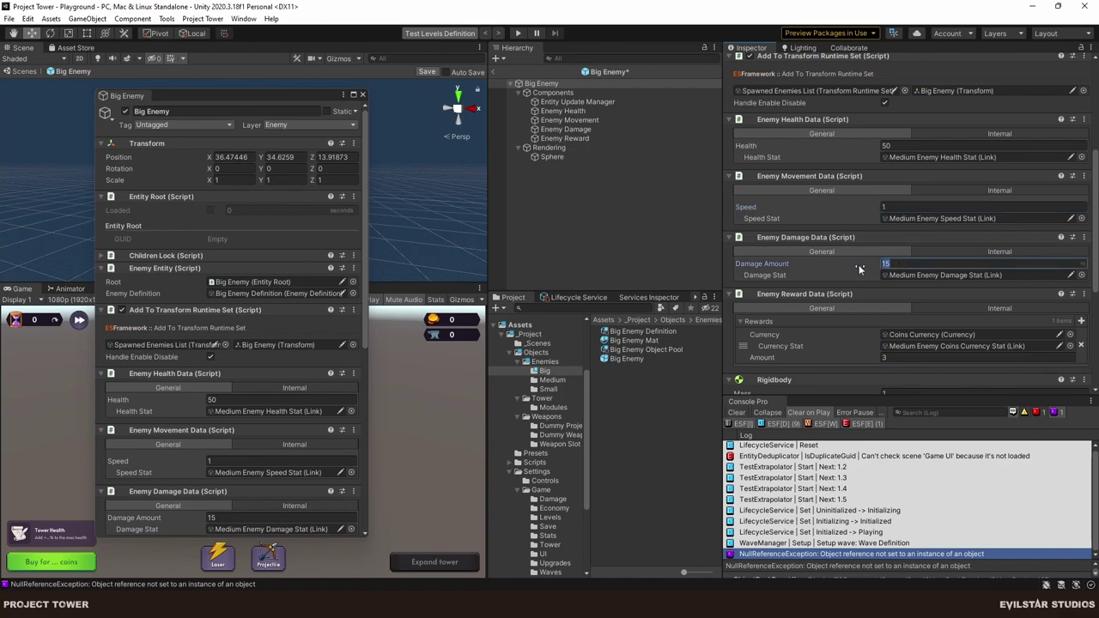
pyautogui.write('40')
pyautogui.scroll(-5, 931, 300)
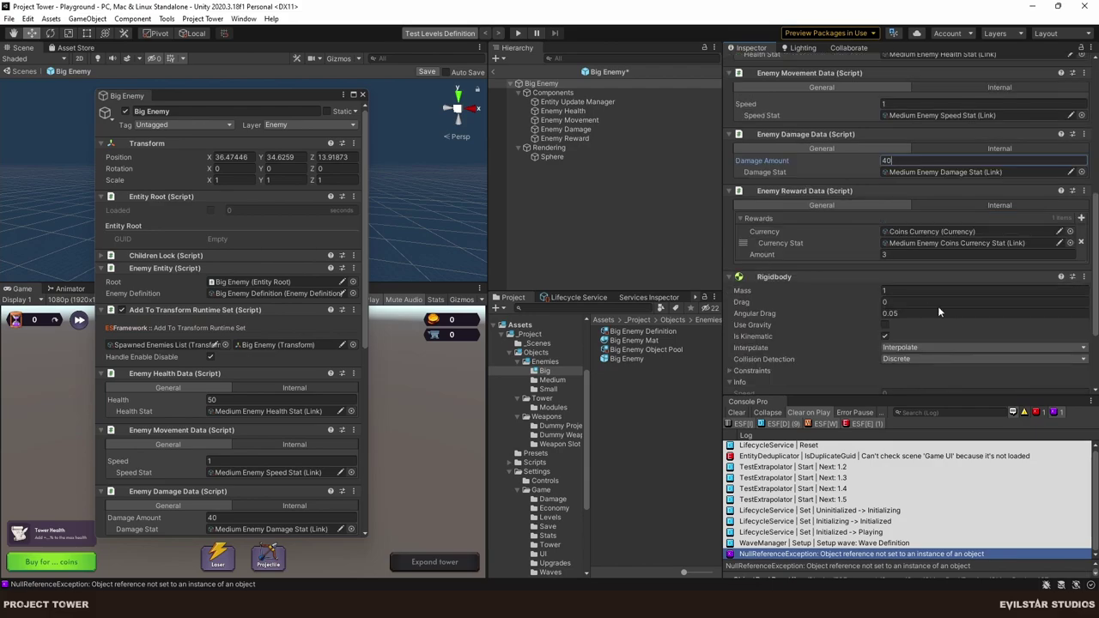
pyautogui.scroll(10, 910, 275)
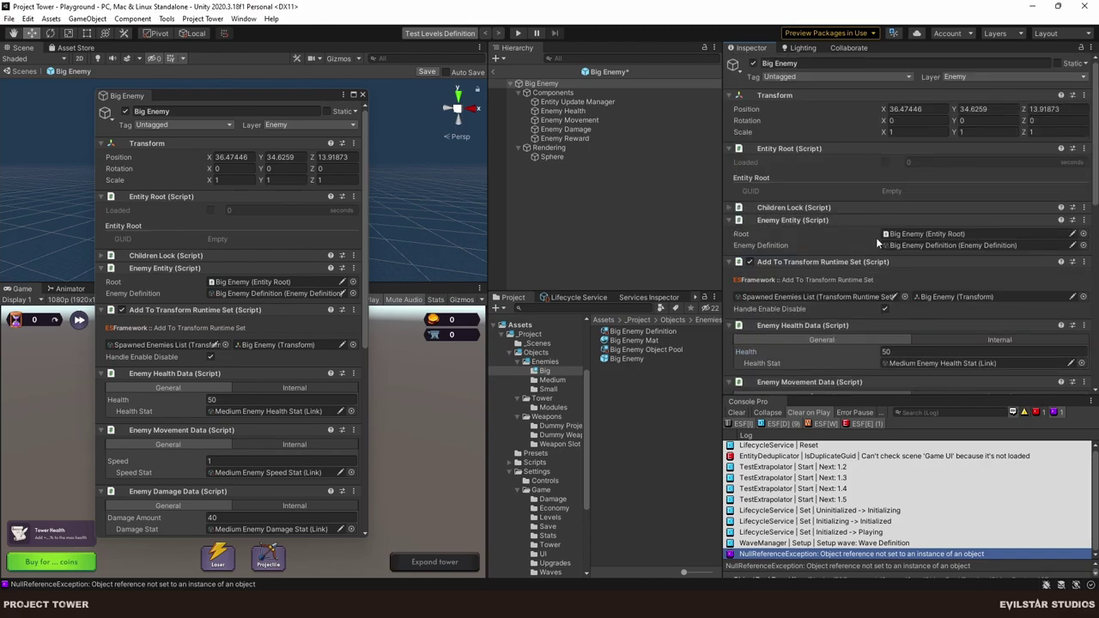
pyautogui.click(653, 221)
# Save the prefab, then create a Big Enemy Health Stat link and assign it as Health Stat.
pyautogui.hotkey('ctrl', 's')
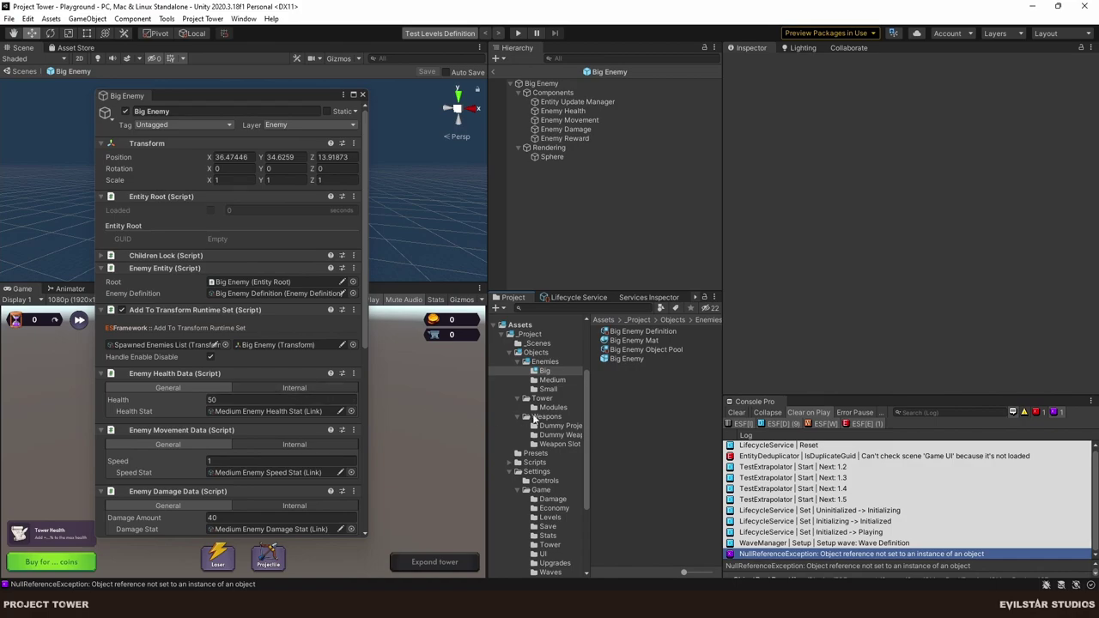
pyautogui.rightClick(630, 395)
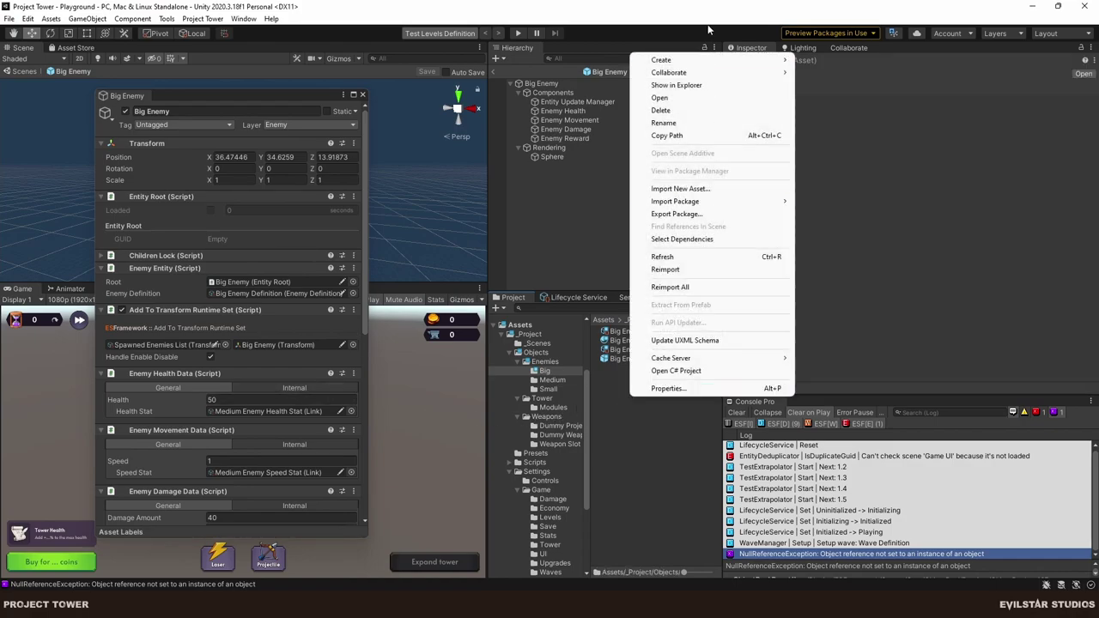
pyautogui.moveTo(724, 59)
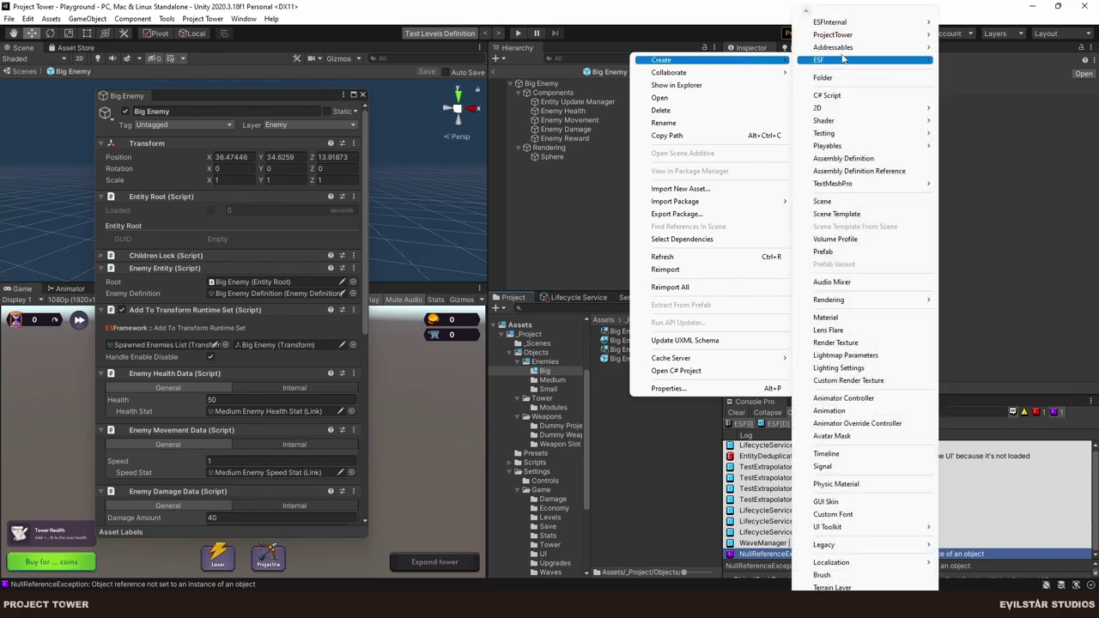
pyautogui.moveTo(850, 36)
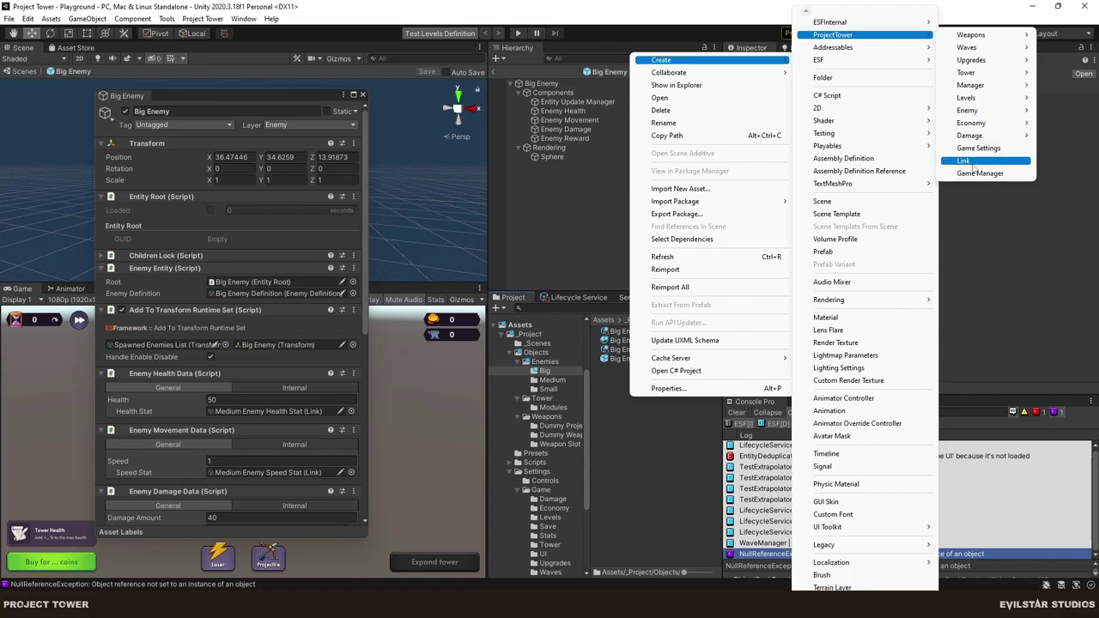
pyautogui.click(964, 161)
pyautogui.write('Big Enemy Stat')
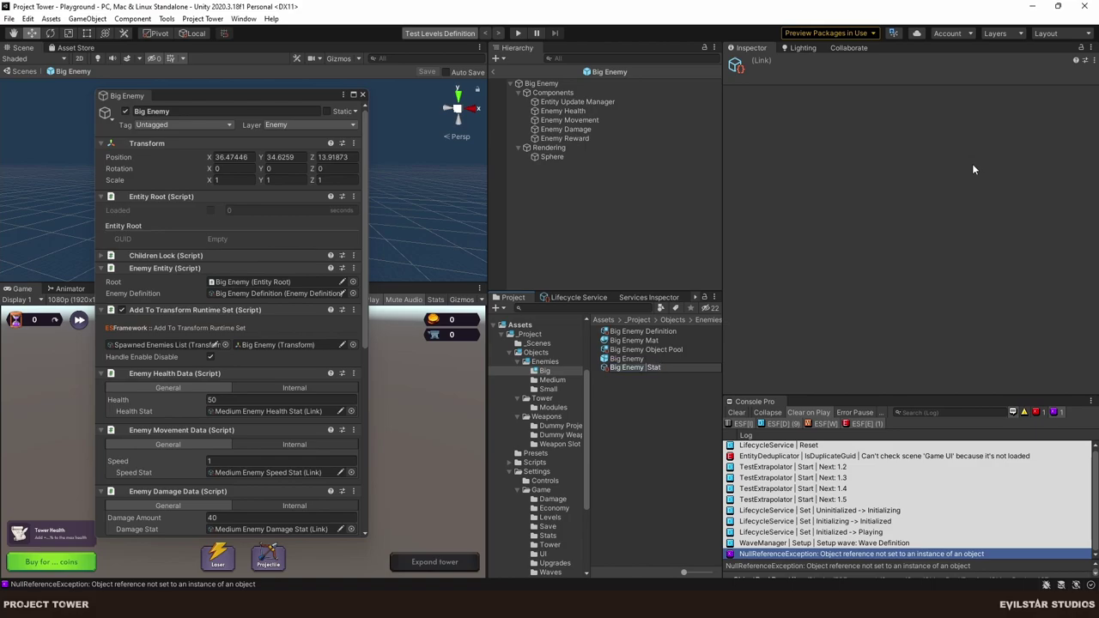
pyautogui.write('Health')
pyautogui.press('Return')
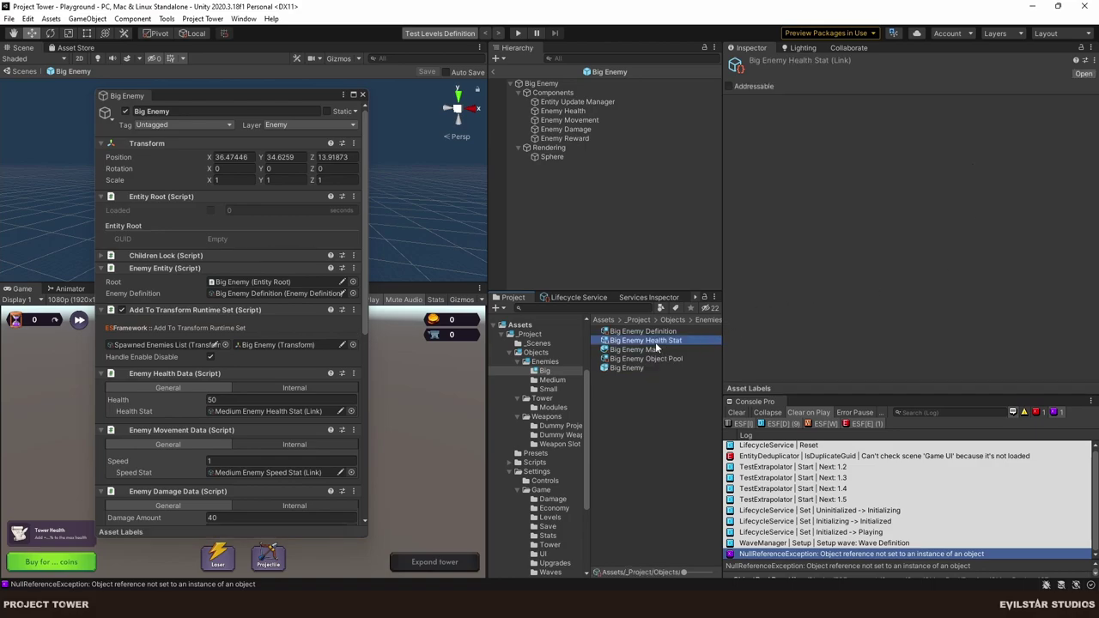
pyautogui.moveTo(657, 347); pyautogui.dragTo(291, 410)
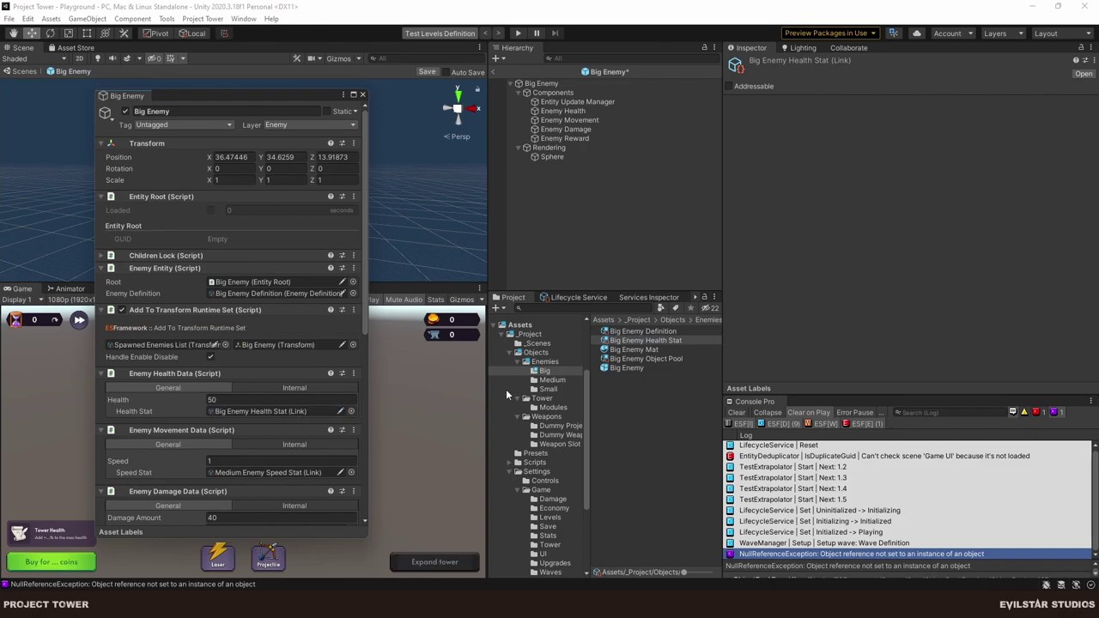
# Create a Big Enemy Speed Stat link and assign it as the Speed Stat.
pyautogui.rightClick(628, 397)
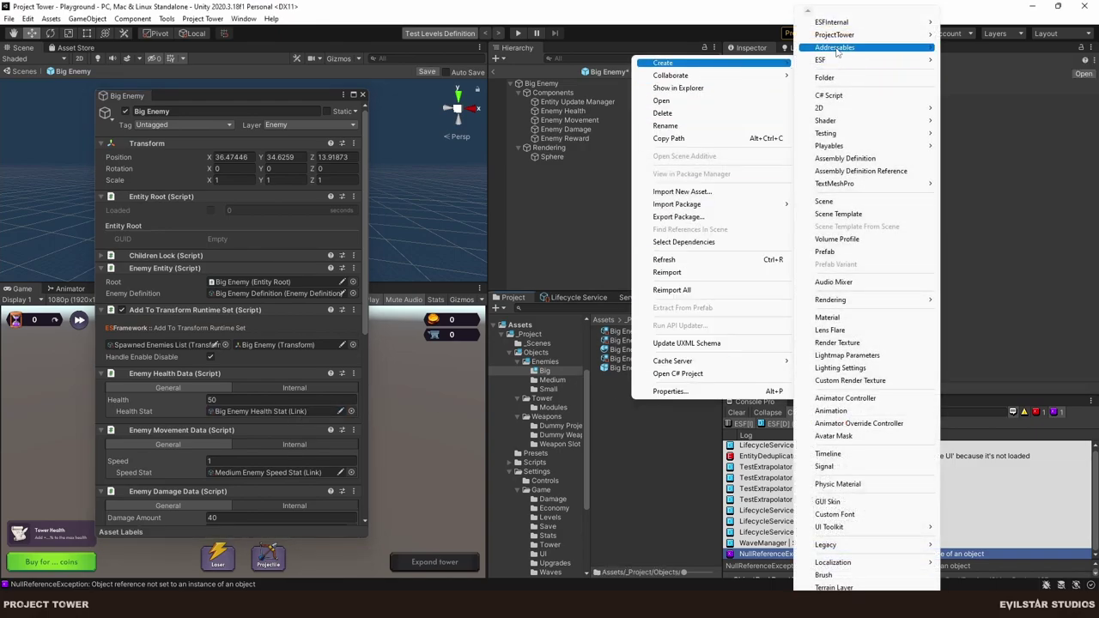
pyautogui.moveTo(853, 36)
pyautogui.click(987, 155)
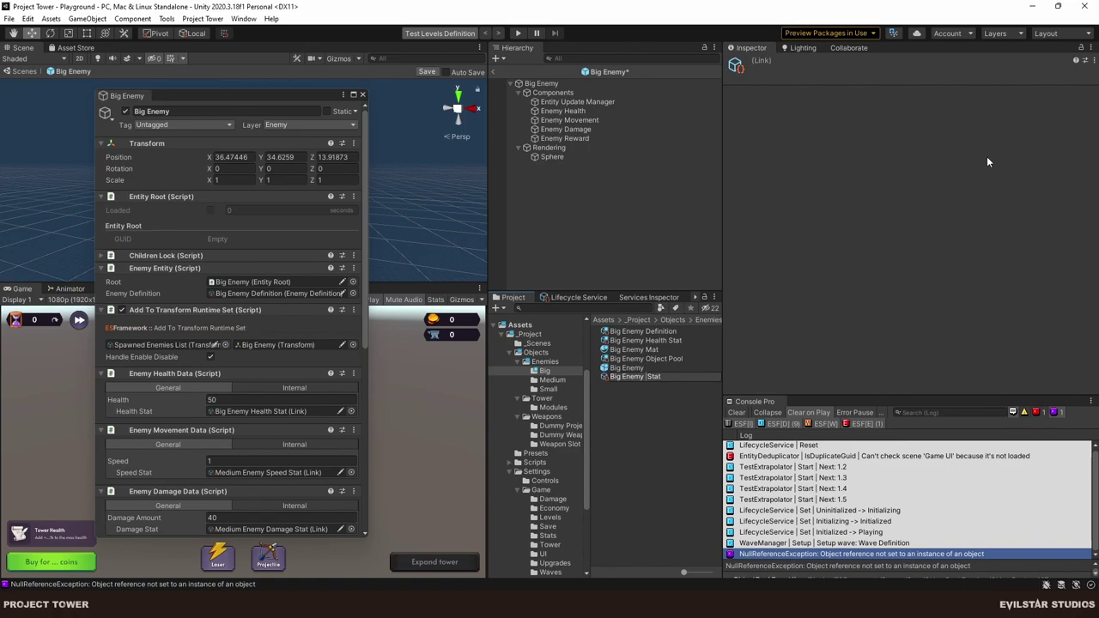
pyautogui.write('Speed')
pyautogui.press('Return')
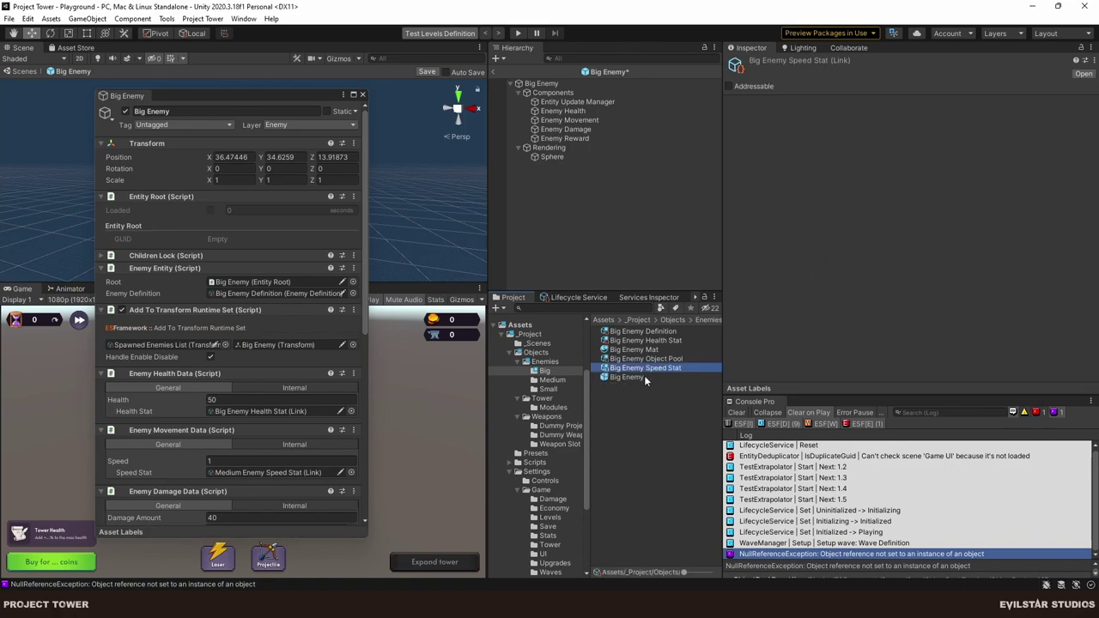
pyautogui.moveTo(646, 369); pyautogui.dragTo(266, 472)
pyautogui.scroll(-3, 265, 381)
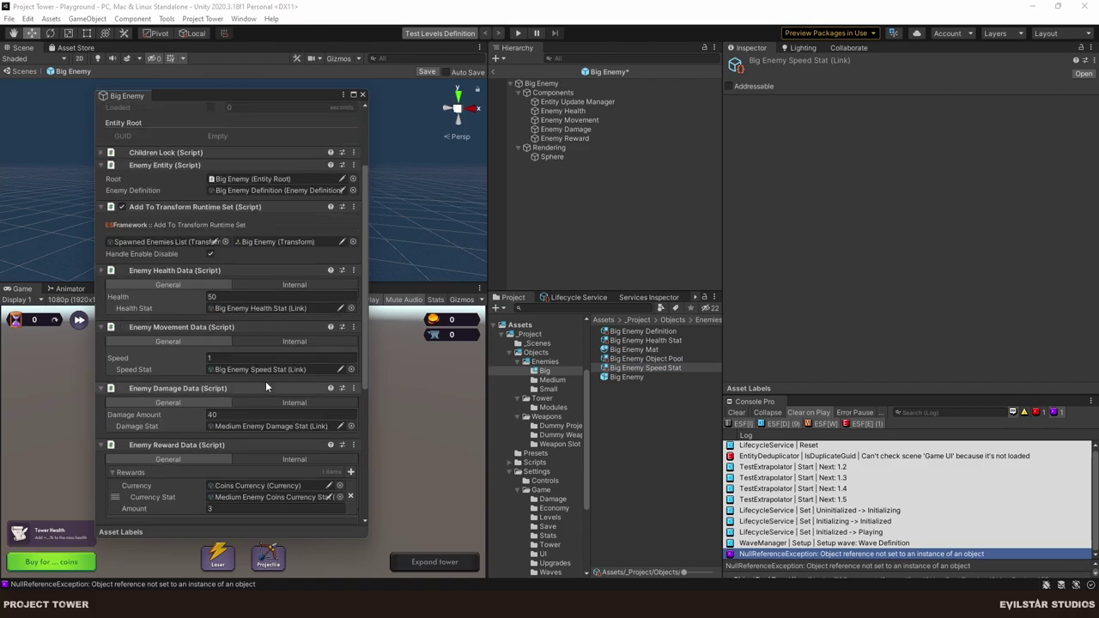
pyautogui.scroll(-3, 265, 382)
# Create a Big Enemy Damage Stat link and assign it as the prefab's Damage Stat.
pyautogui.rightClick(635, 419)
pyautogui.moveTo(716, 82)
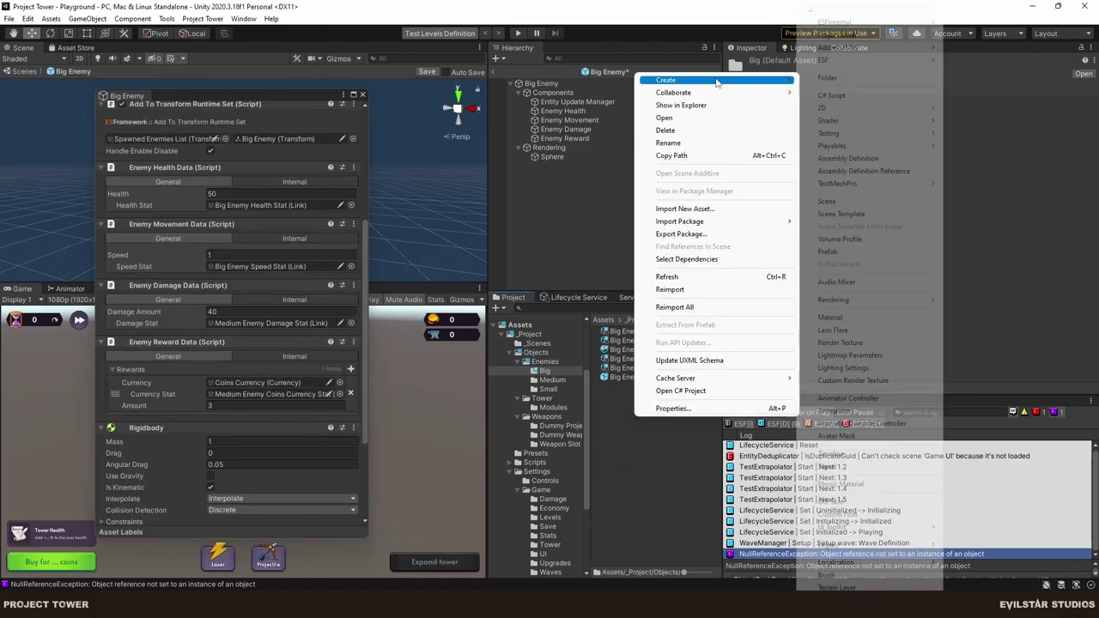
pyautogui.moveTo(910, 36)
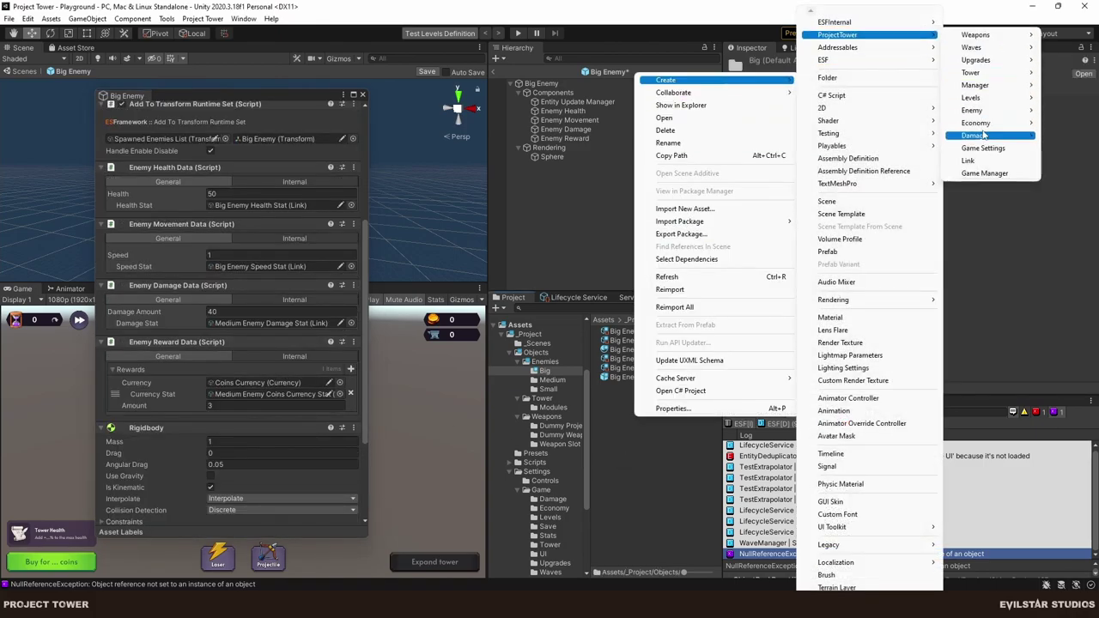
pyautogui.click(975, 161)
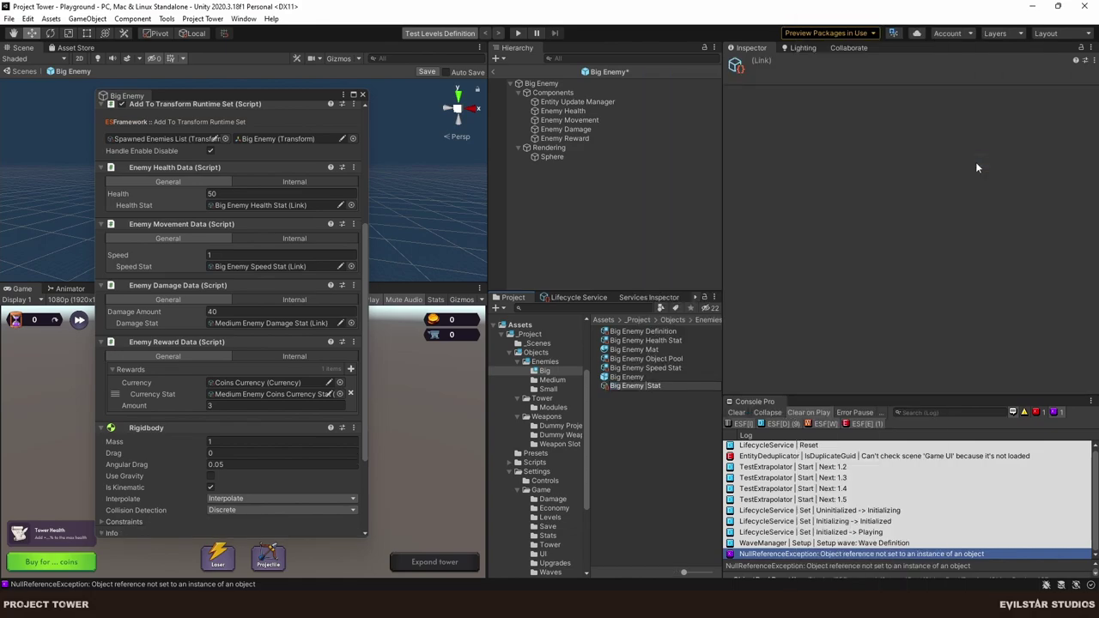
pyautogui.write('Damage')
pyautogui.press('Return')
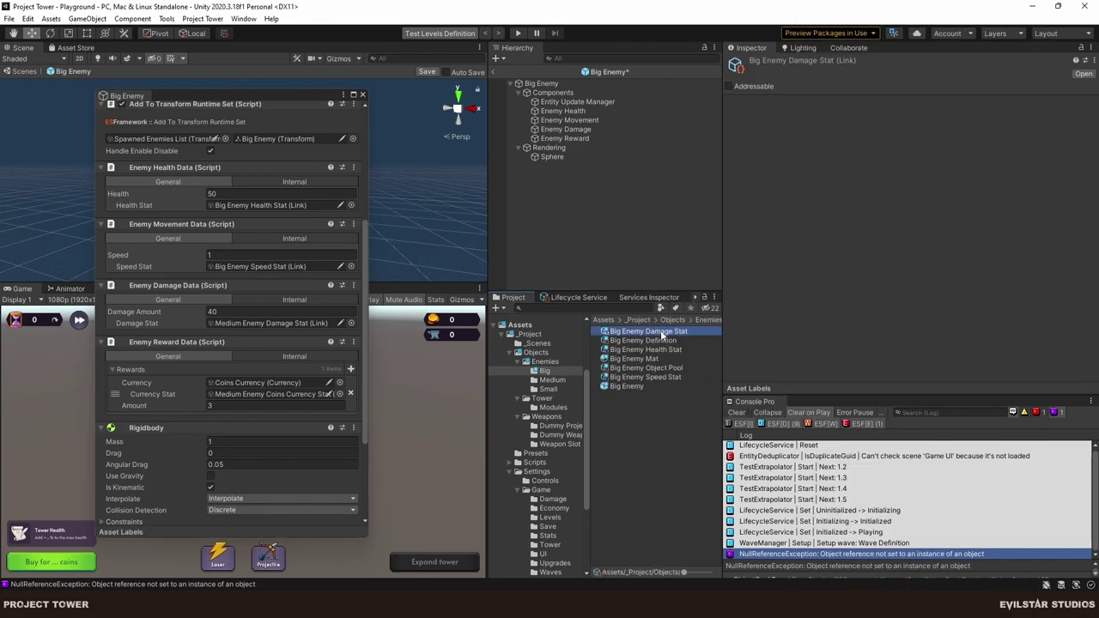
pyautogui.moveTo(659, 331); pyautogui.dragTo(266, 323)
pyautogui.click(657, 438)
# Create a Big Enemy Coin Currency Stat link for the reward and set its amount to 10.
pyautogui.rightClick(655, 438)
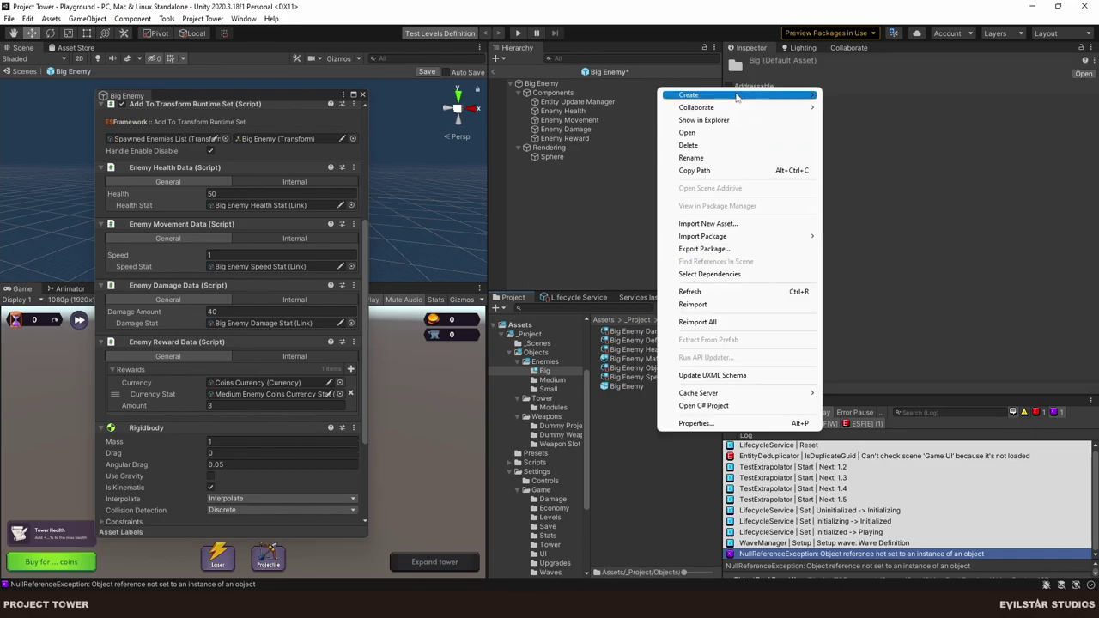
pyautogui.moveTo(713, 95)
pyautogui.moveTo(893, 35)
pyautogui.click(1014, 162)
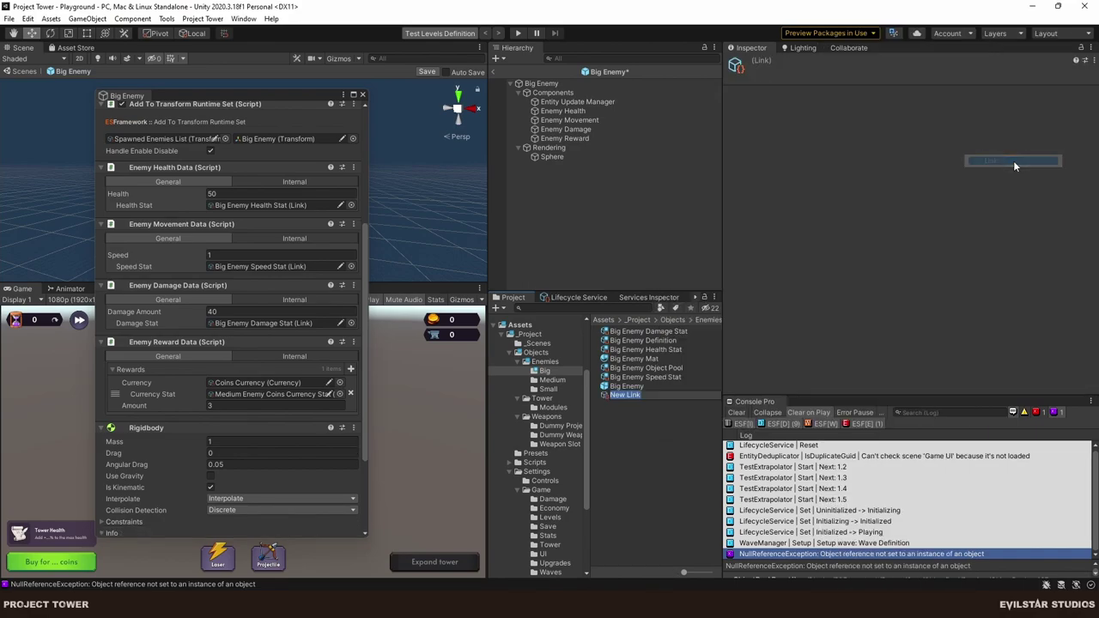
pyautogui.write('Coin Curr')
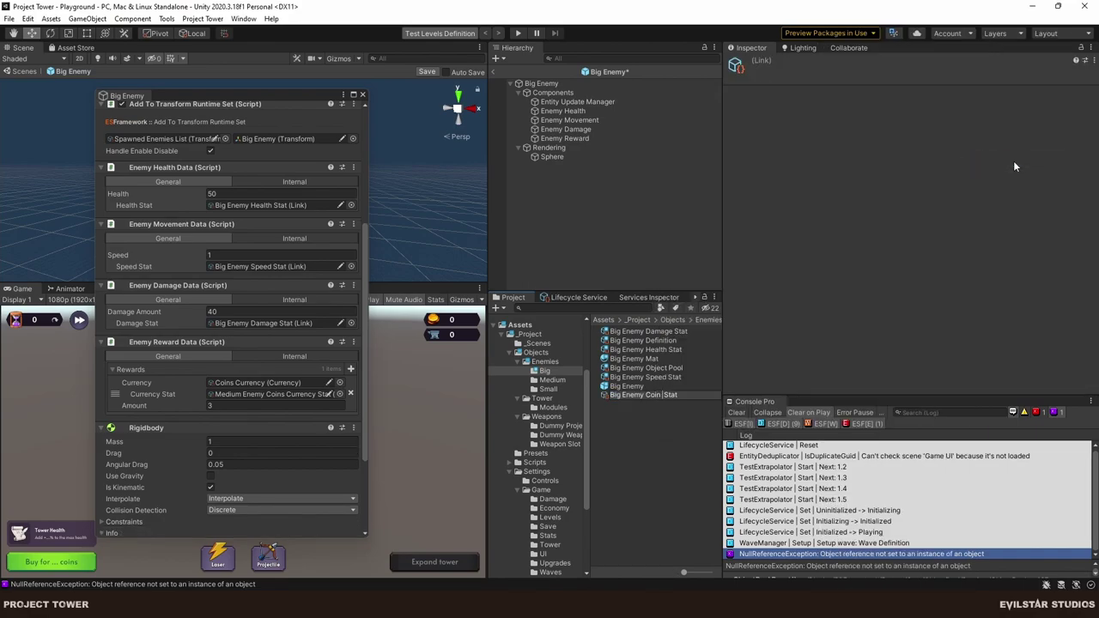
pyautogui.write('ency')
pyautogui.press('Return')
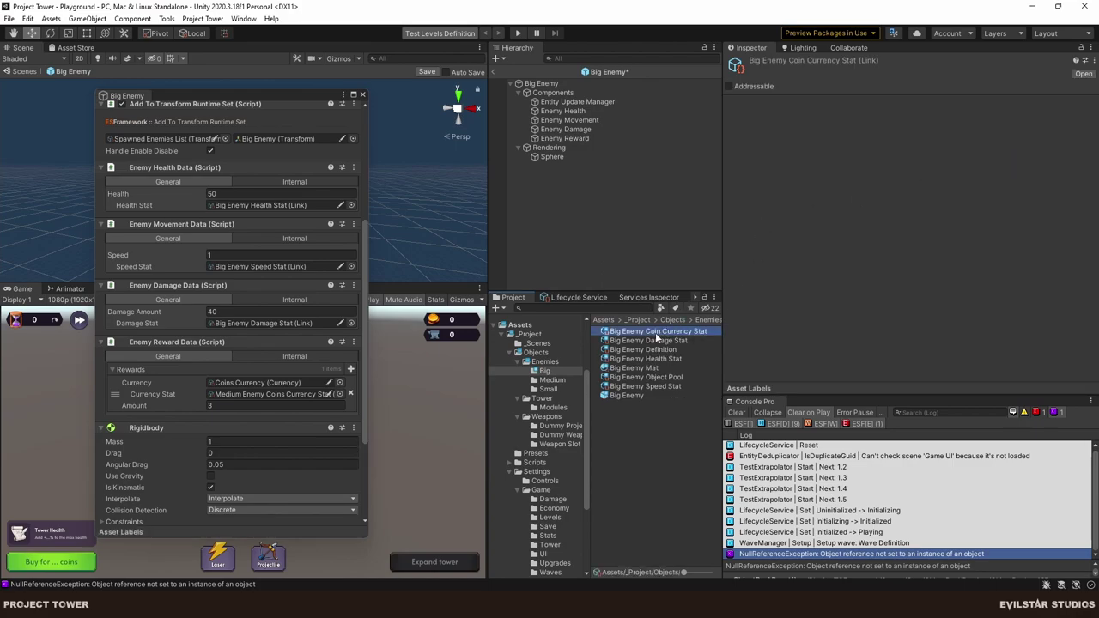
pyautogui.moveTo(659, 335); pyautogui.dragTo(277, 394)
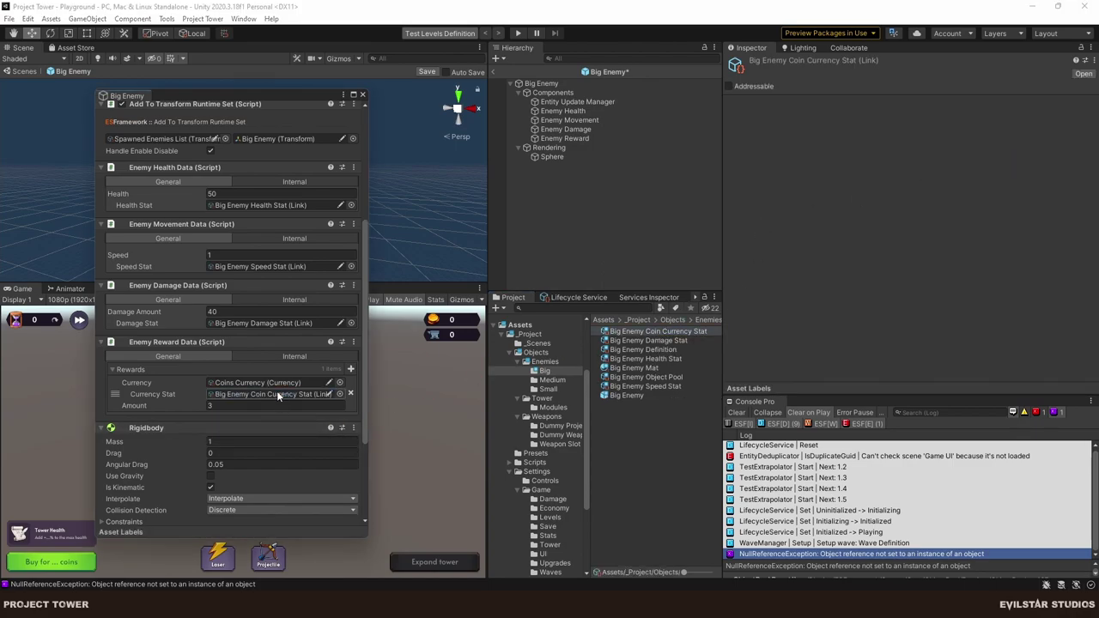
pyautogui.click(219, 406)
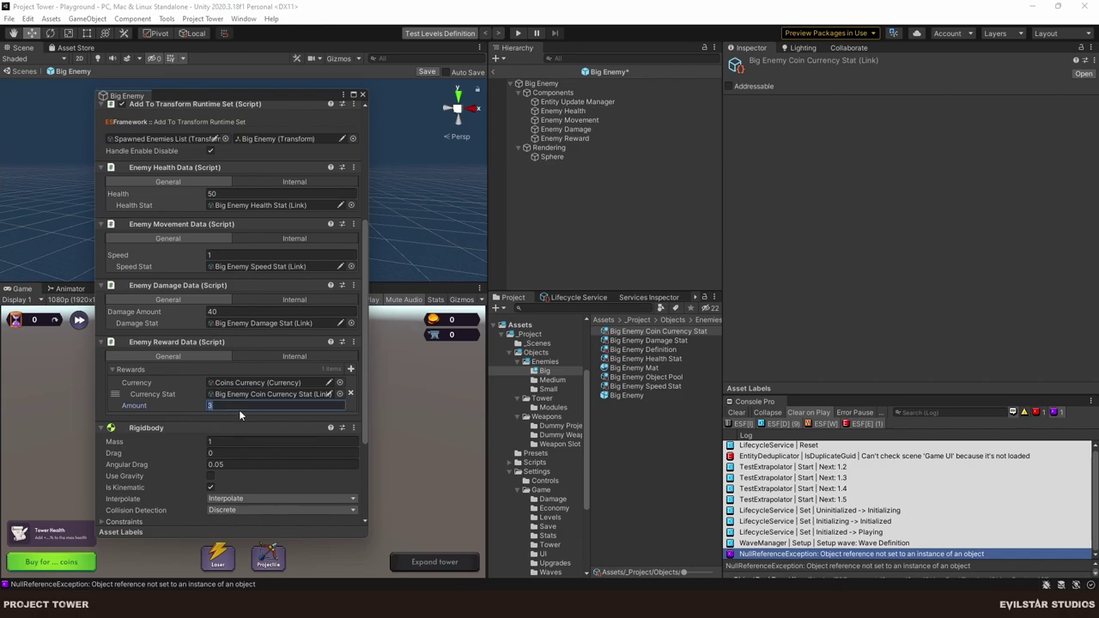
pyautogui.write('10')
pyautogui.click(661, 405)
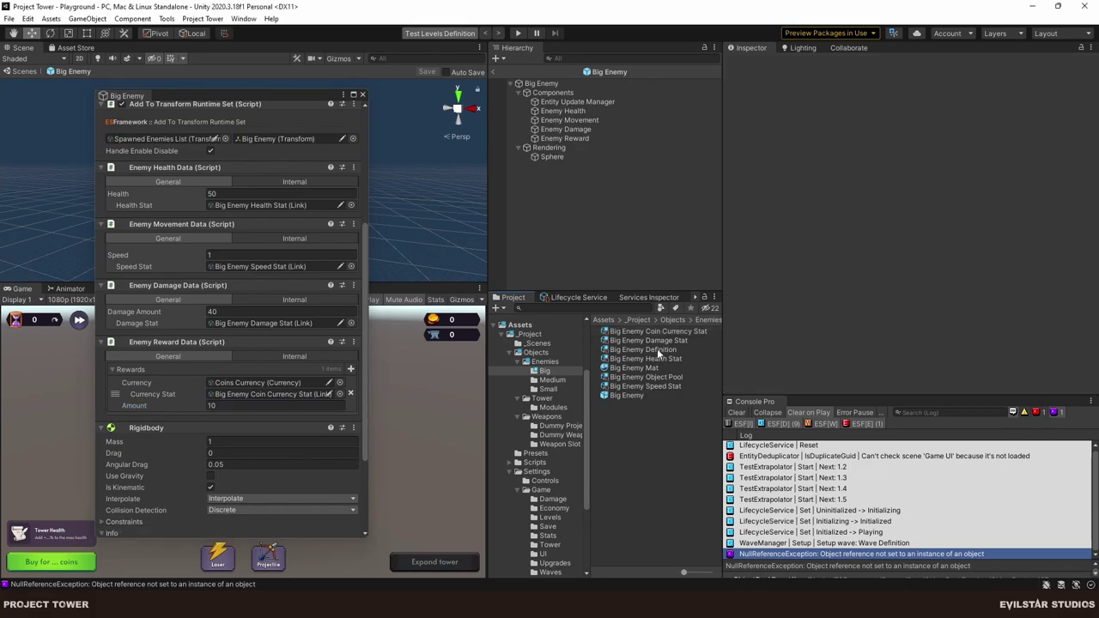
pyautogui.click(657, 349)
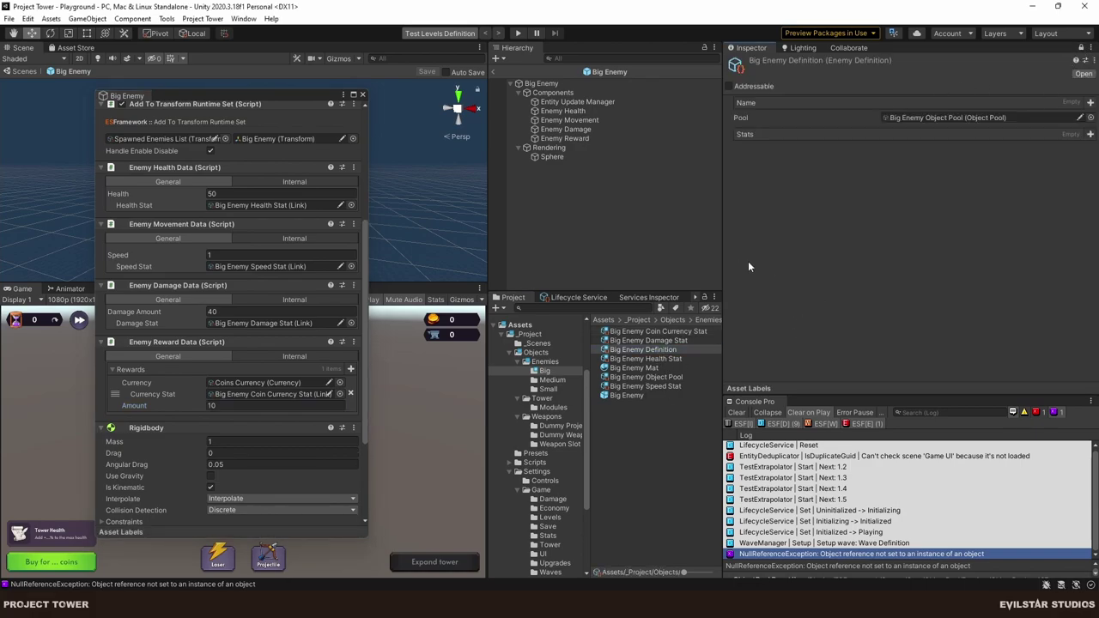
# Add the Coin Currency, Damage, Health and Speed stat links to Big Enemy Definition's Stats.
pyautogui.click(670, 332)
pyautogui.keyDown('ctrl'); pyautogui.click(671, 341); pyautogui.keyUp('ctrl')
pyautogui.keyDown('ctrl'); pyautogui.click(666, 359); pyautogui.keyUp('ctrl')
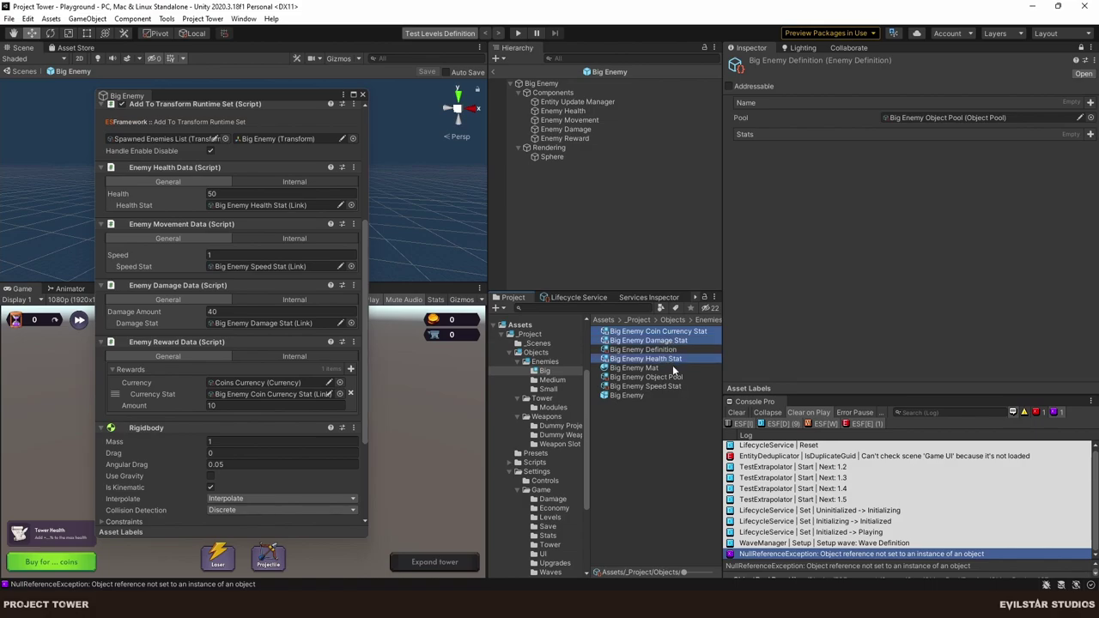
pyautogui.keyDown('ctrl'); pyautogui.click(675, 386); pyautogui.keyUp('ctrl')
pyautogui.moveTo(675, 341); pyautogui.dragTo(752, 137)
# Close the Big Enemy prefab window and briefly check the Project Tower Upgrades Editor.
pyautogui.click(362, 91)
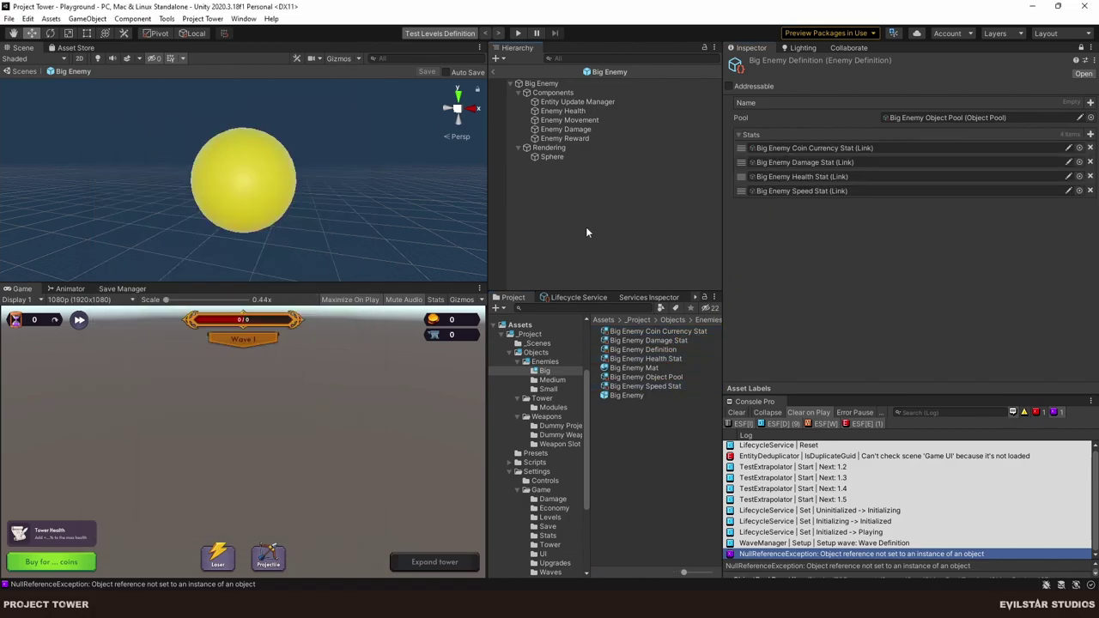
pyautogui.click(202, 18)
pyautogui.click(222, 34)
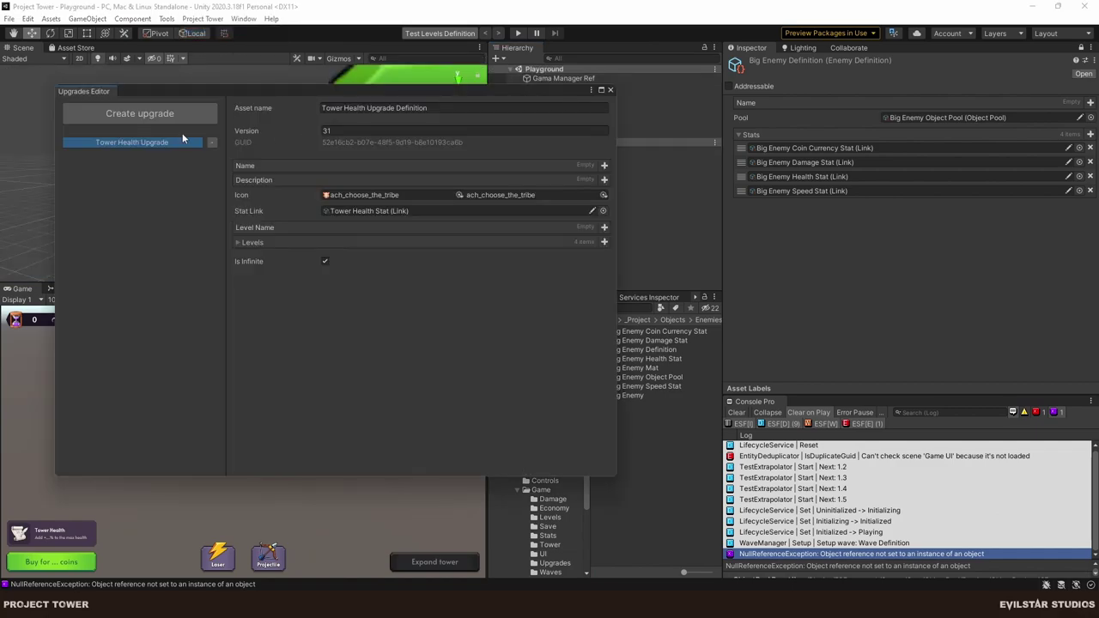
pyautogui.click(610, 90)
pyautogui.click(222, 20)
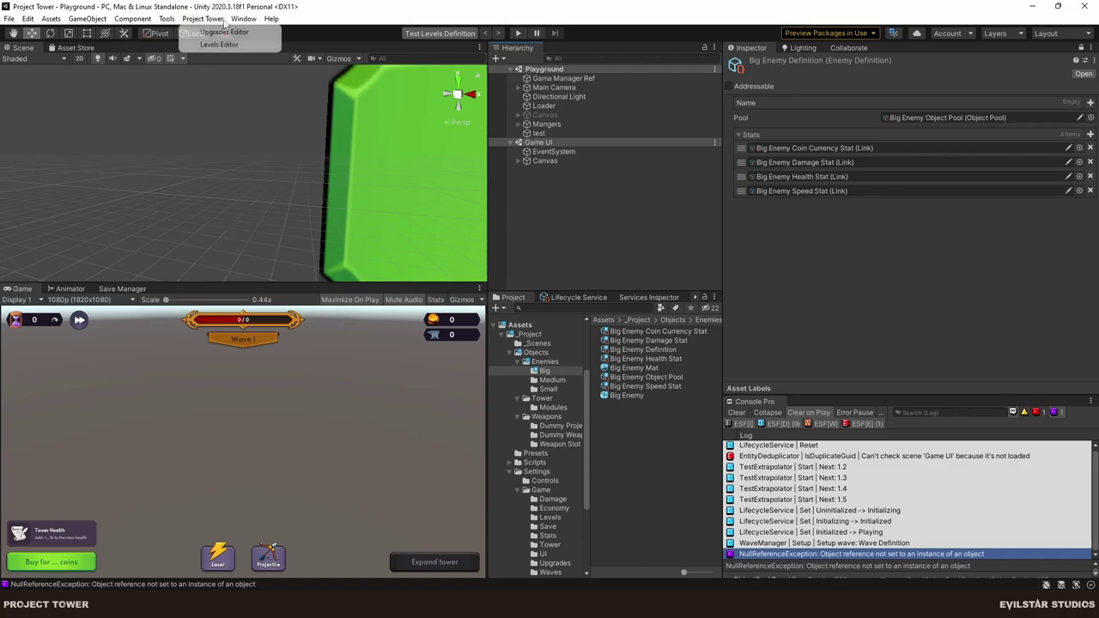
# Add a third wave entry of 2 Big Enemy Definition enemies spawning after the previous group.
pyautogui.click(219, 44)
pyautogui.click(224, 184)
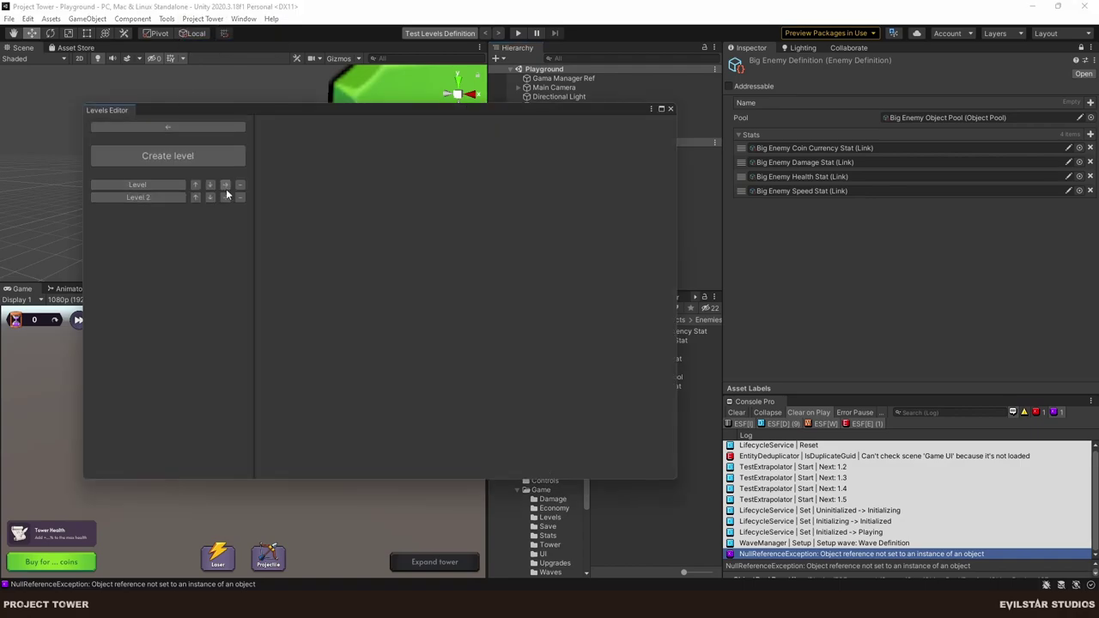
pyautogui.click(227, 183)
pyautogui.click(228, 182)
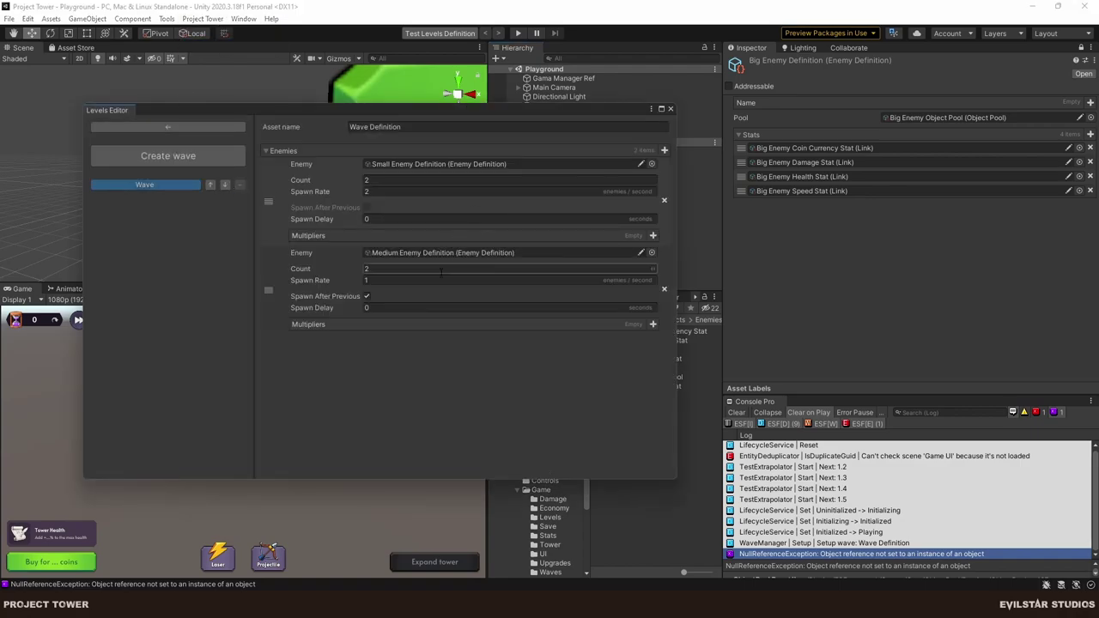
pyautogui.click(663, 150)
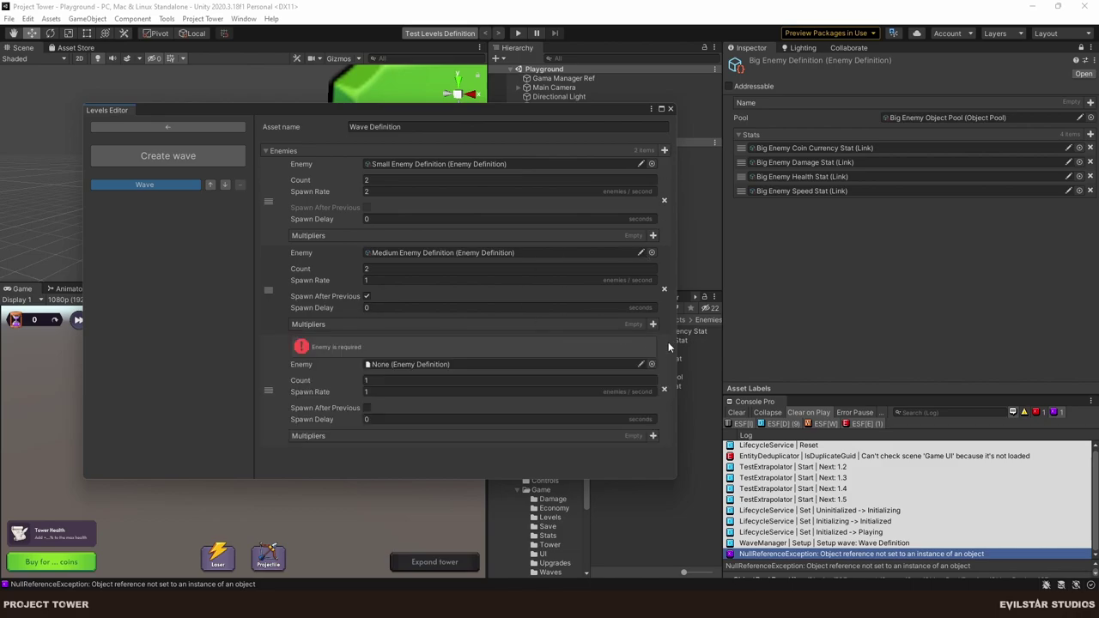
pyautogui.click(651, 364)
pyautogui.press('Down')
pyautogui.press('Return')
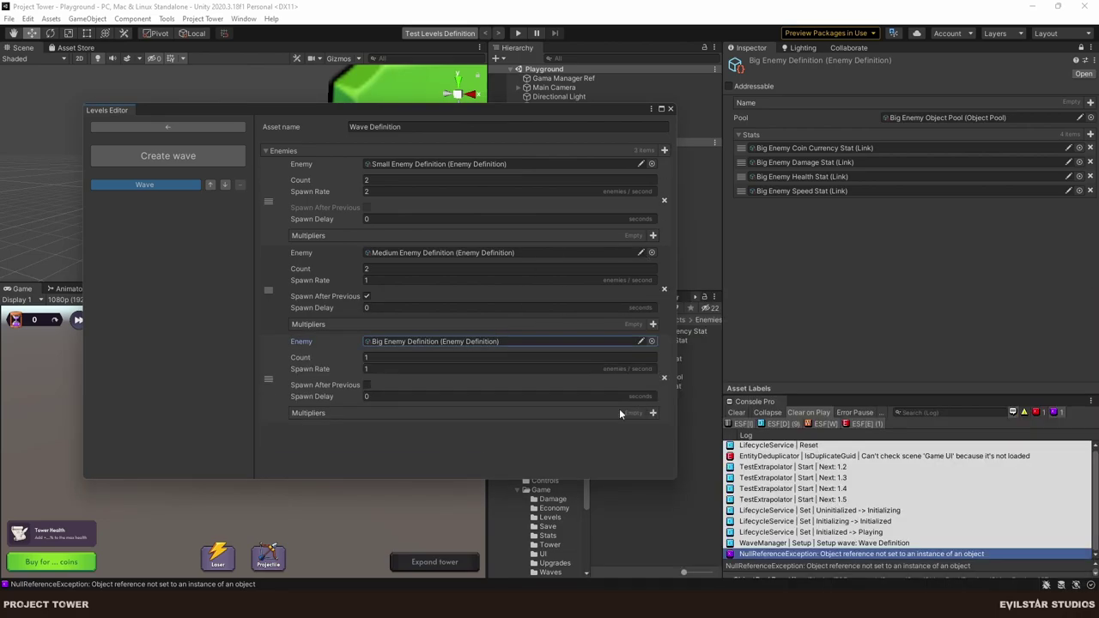
pyautogui.click(345, 355)
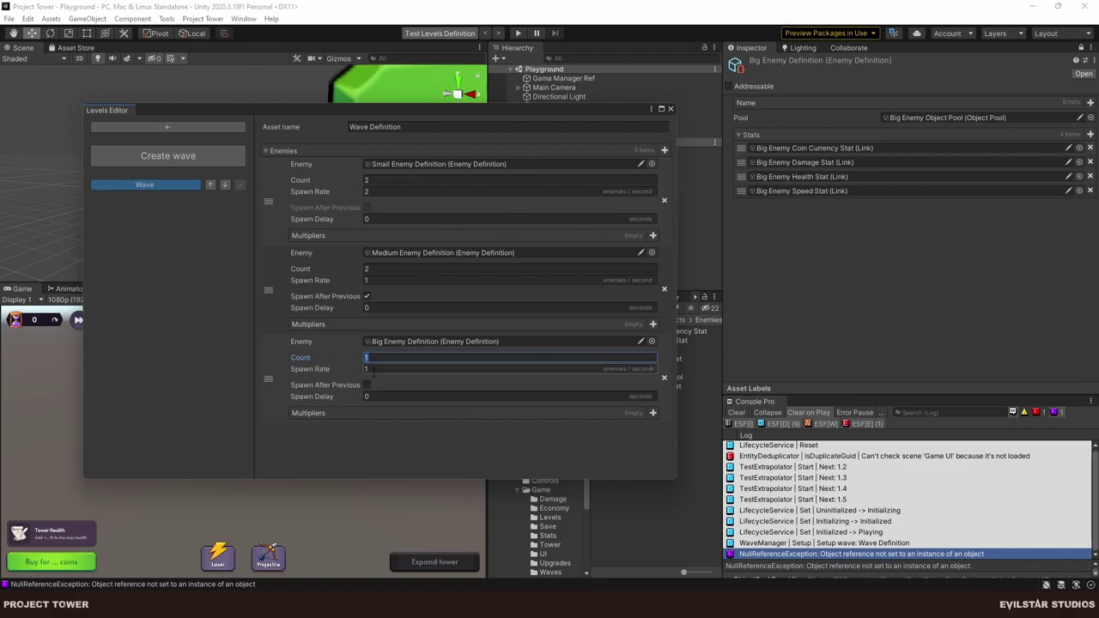
pyautogui.click(366, 384)
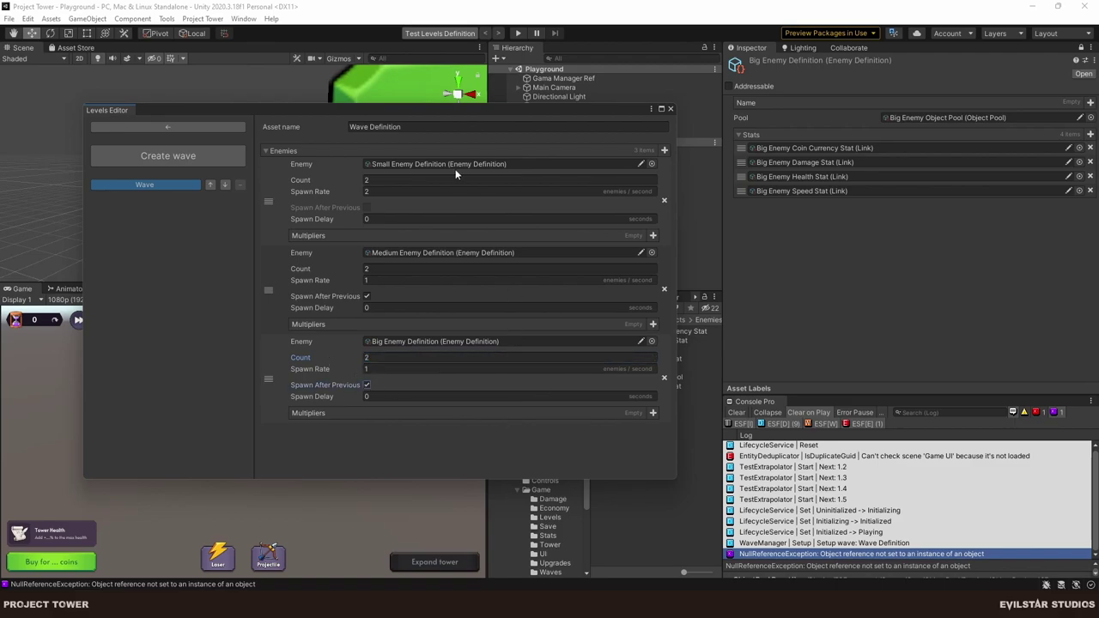
pyautogui.click(670, 110)
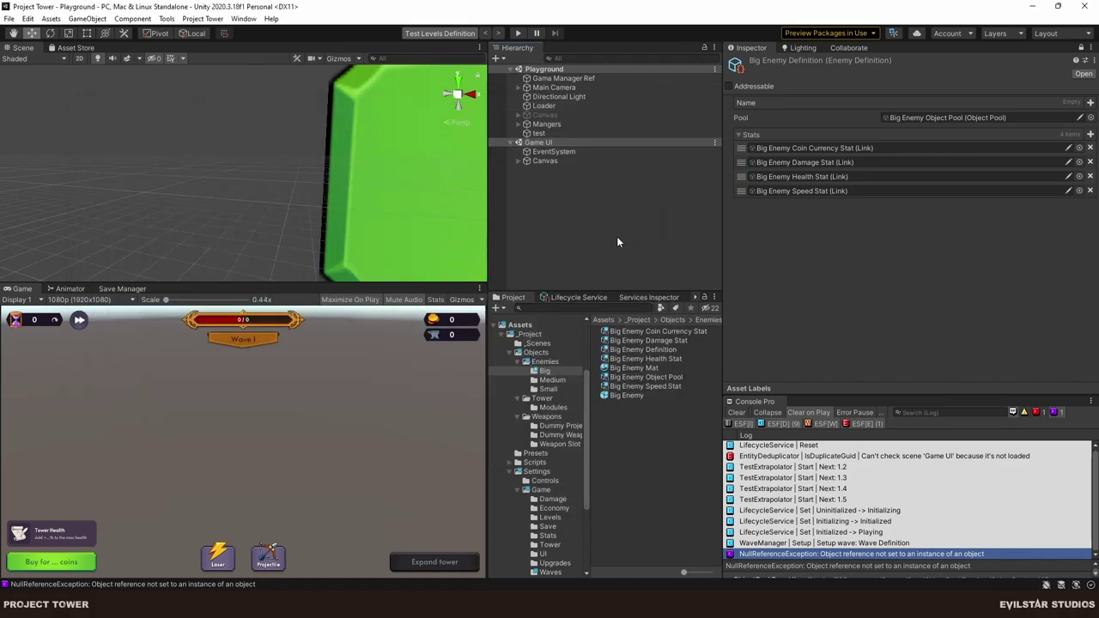
pyautogui.click(518, 33)
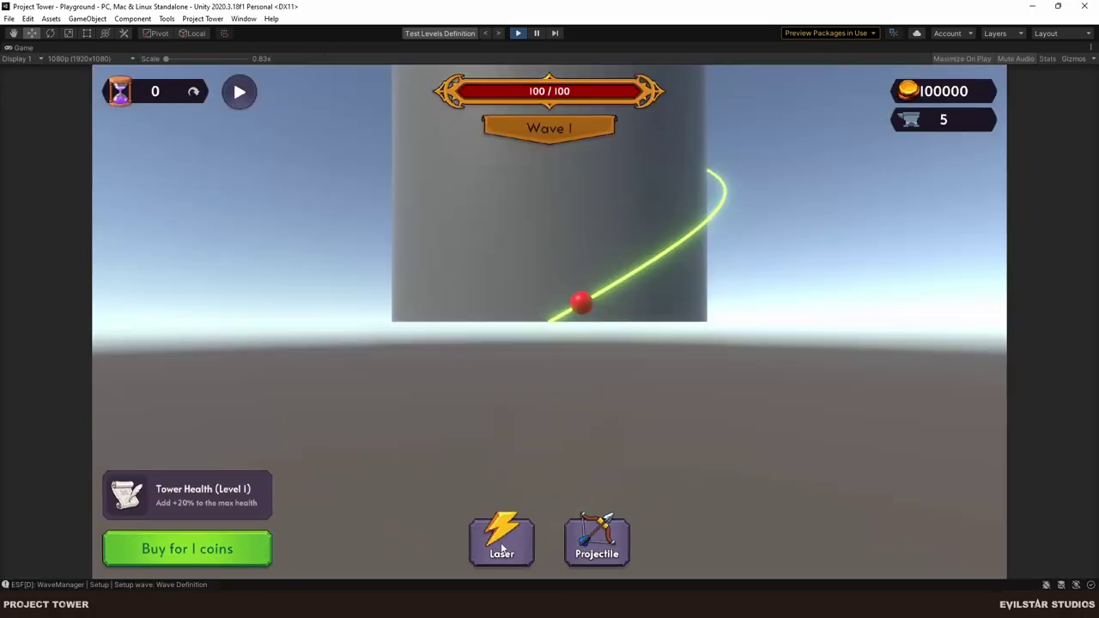
pyautogui.moveTo(498, 540); pyautogui.dragTo(565, 253)
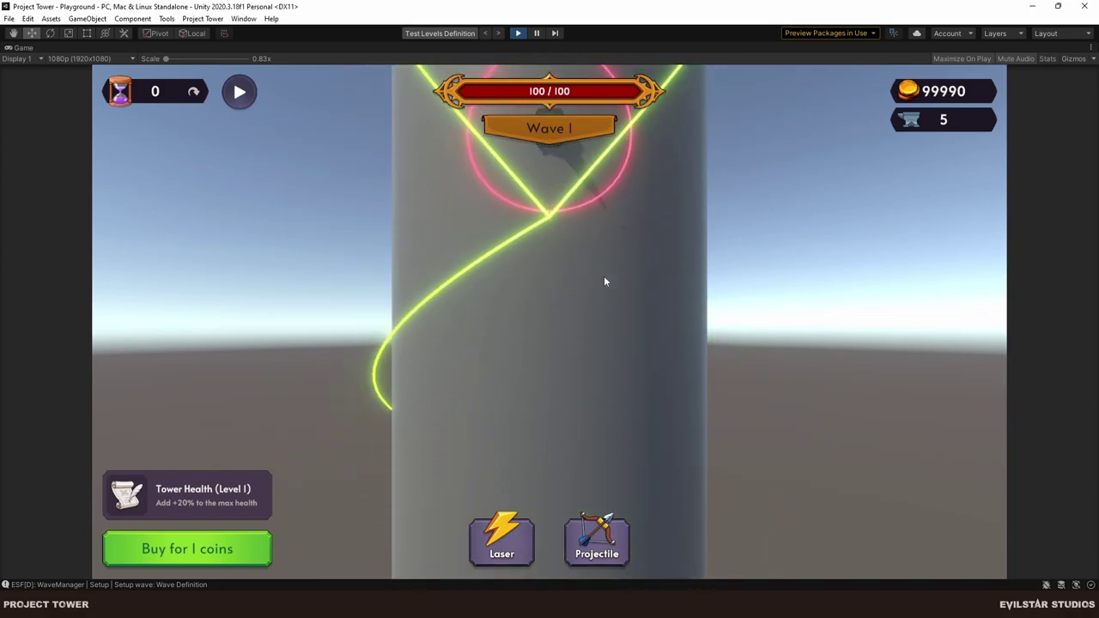
pyautogui.click(240, 93)
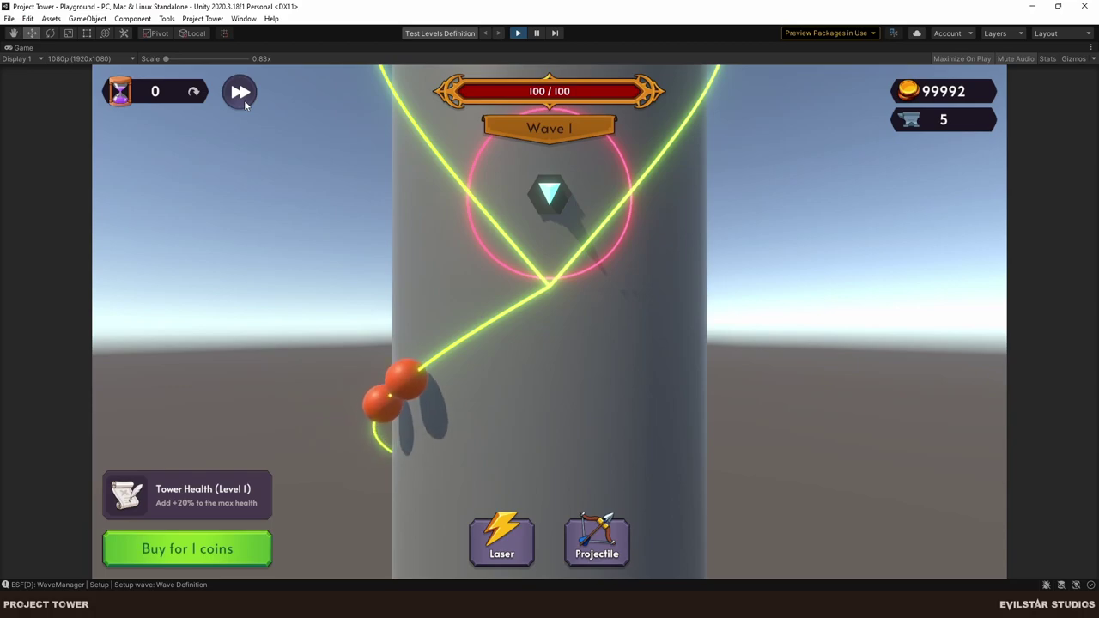
pyautogui.click(240, 92)
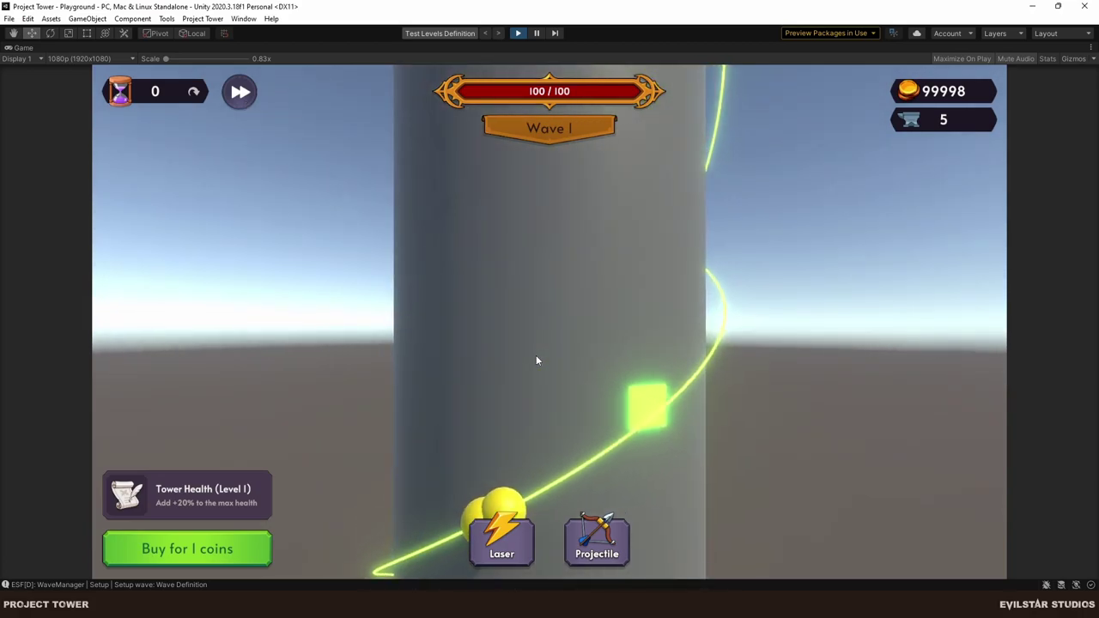
# Stop play mode and set the first level wave's Big Enemy spawn rate to 0.25 in the Levels Editor.
pyautogui.click(519, 33)
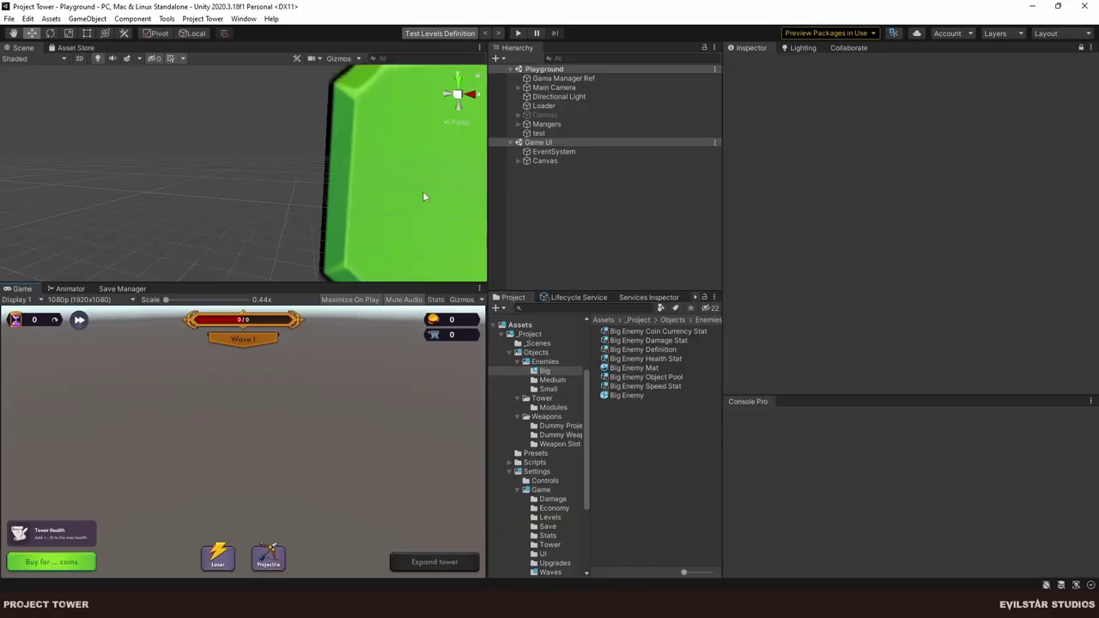
pyautogui.click(203, 18)
pyautogui.click(222, 44)
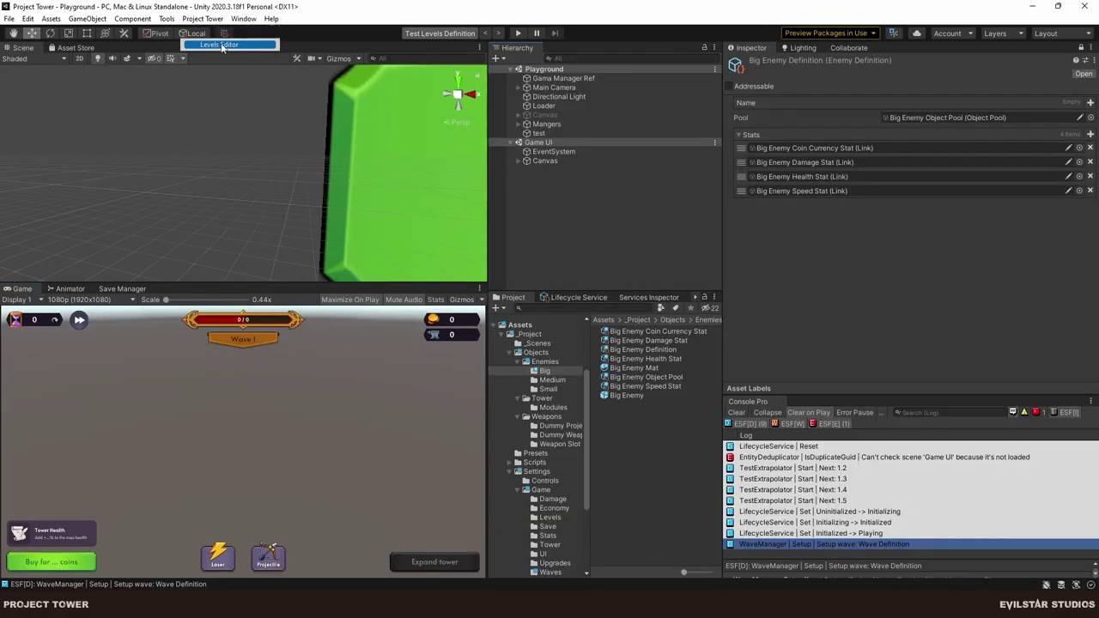
pyautogui.click(225, 185)
pyautogui.click(225, 186)
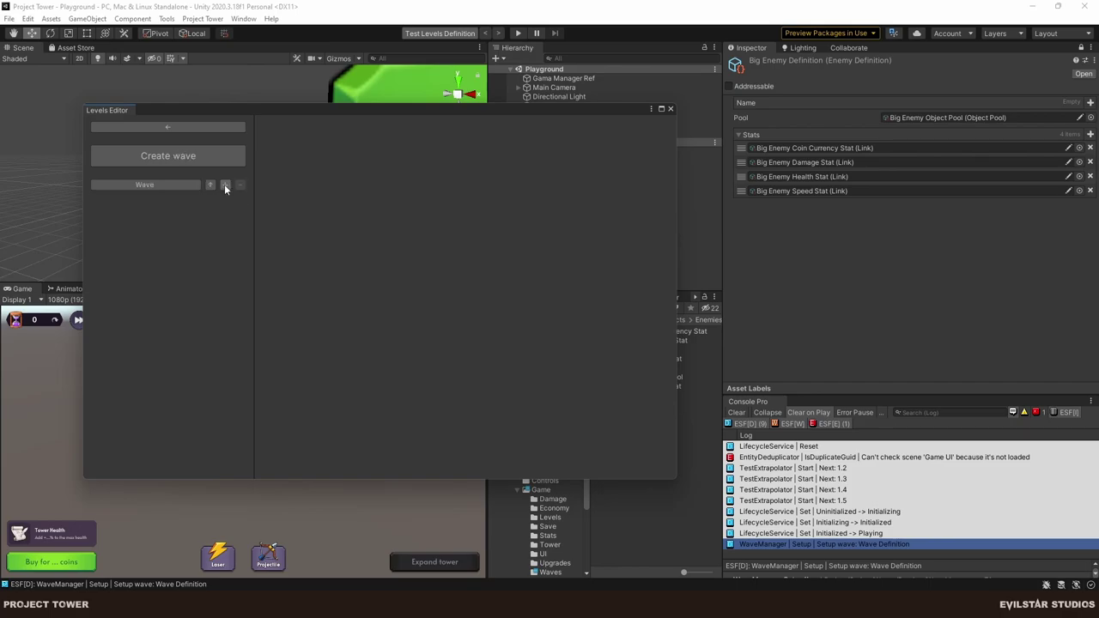
pyautogui.click(144, 184)
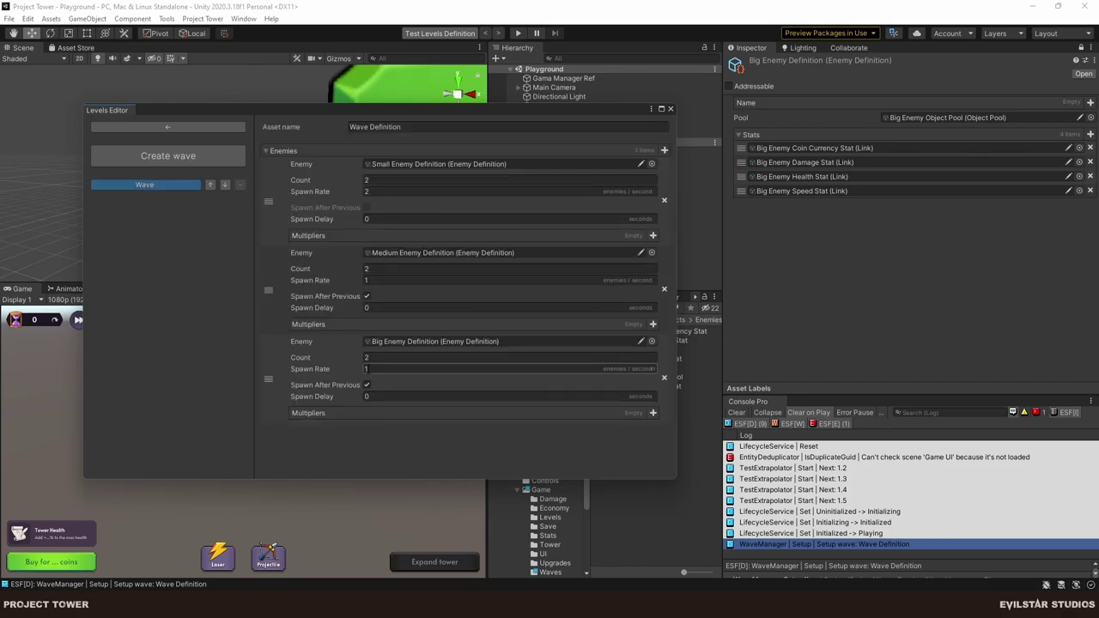
pyautogui.click(370, 369)
pyautogui.write('0.25')
pyautogui.press('Return')
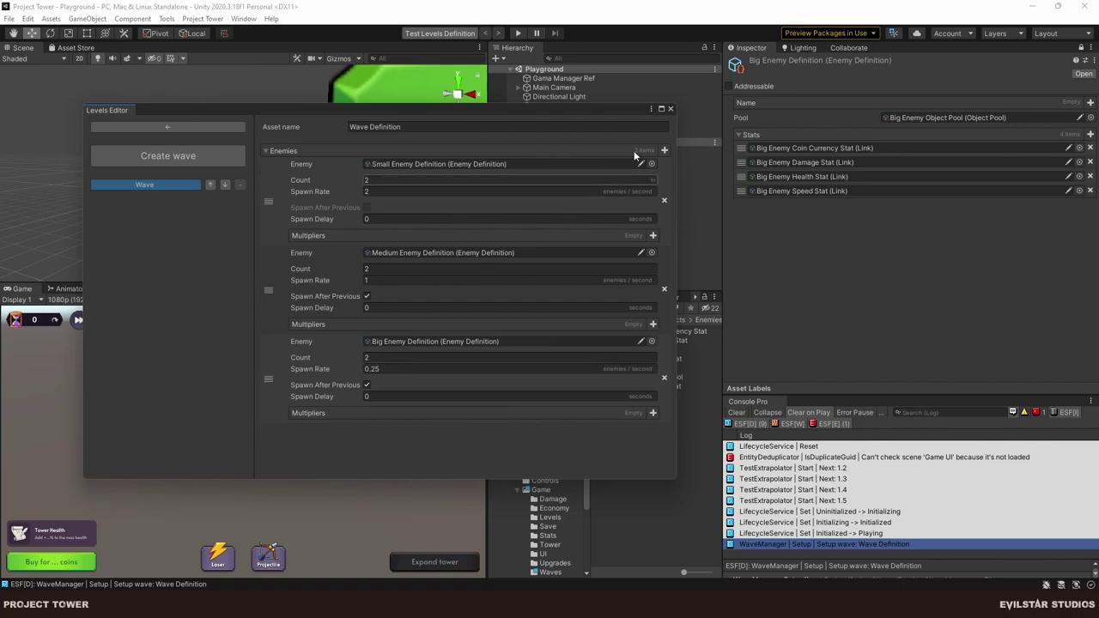
pyautogui.click(671, 109)
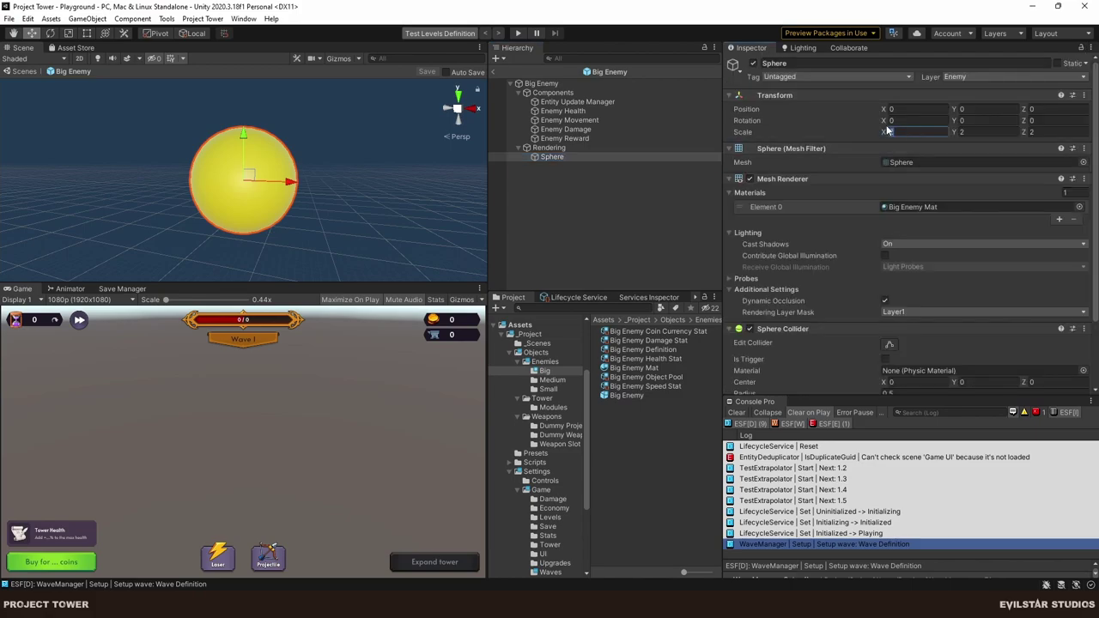
# Set the Big Enemy sphere's scale to 4, exit the prefab and start play mode.
pyautogui.click(893, 132)
pyautogui.write('4')
pyautogui.click(983, 133)
pyautogui.write('4')
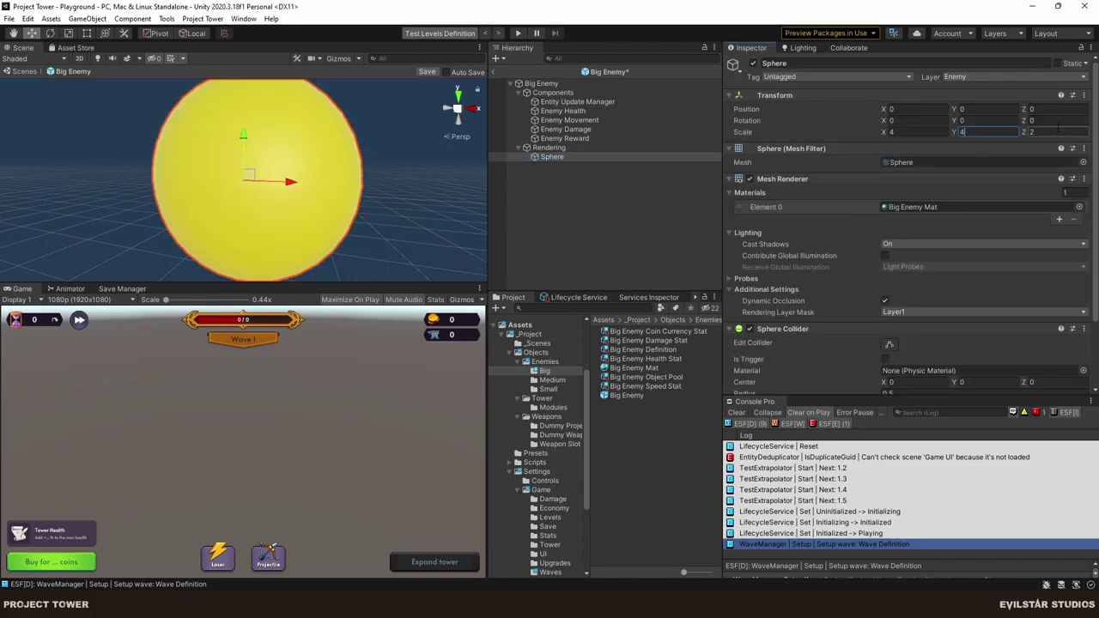
pyautogui.press('Tab')
pyautogui.write('4')
pyautogui.click(580, 197)
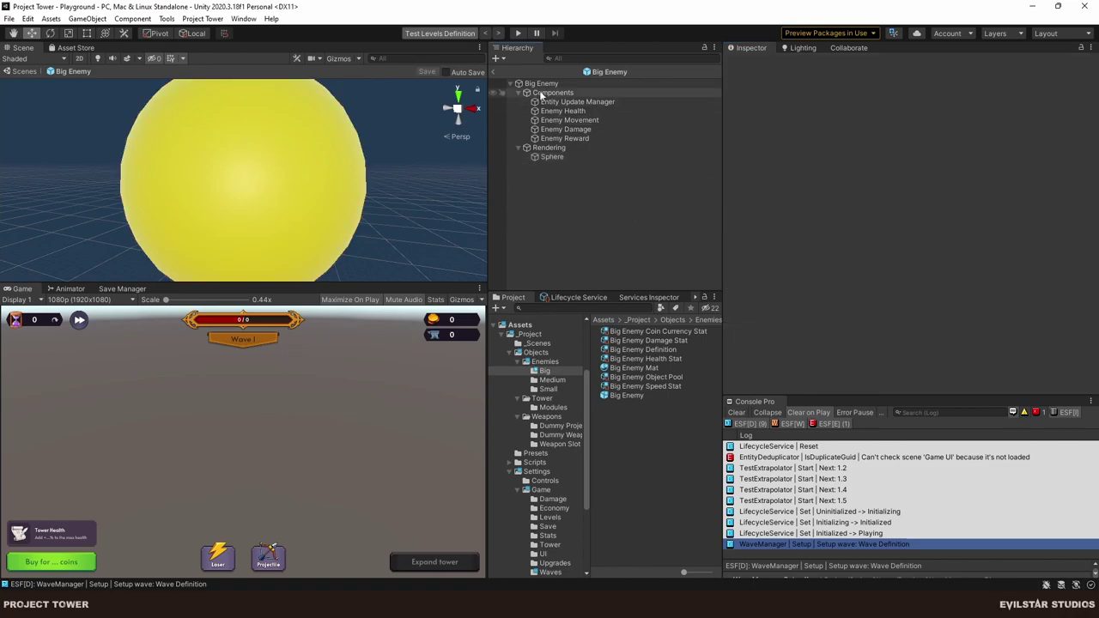
pyautogui.click(492, 71)
pyautogui.click(516, 33)
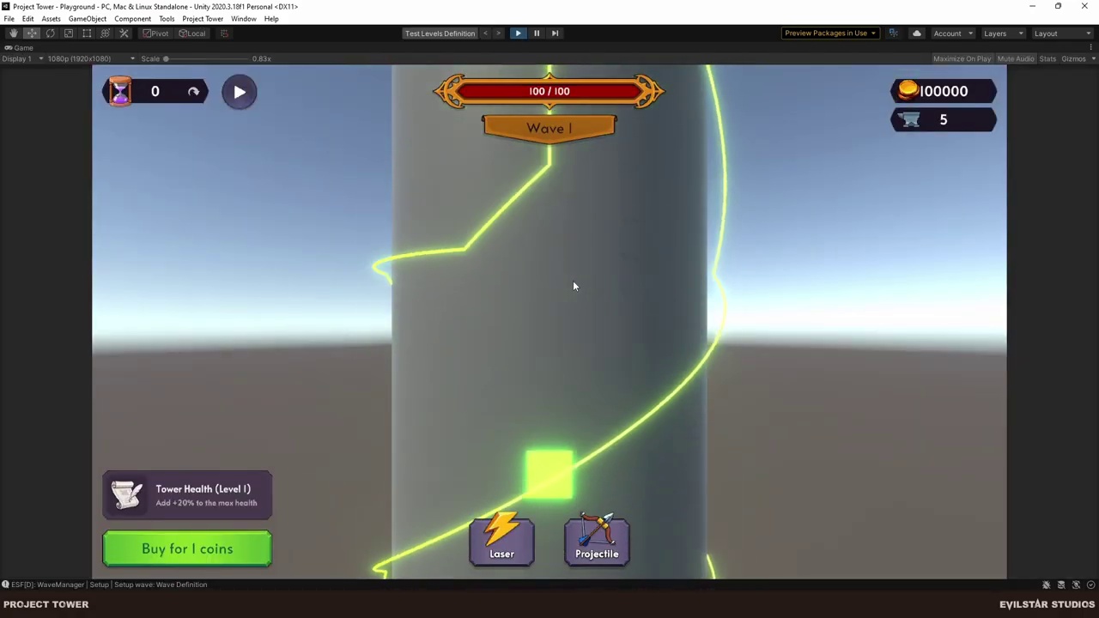
# Playtest the enlarged Big Enemy wave with a turret and Laser at changed game speed, then stop play mode.
pyautogui.click(554, 293)
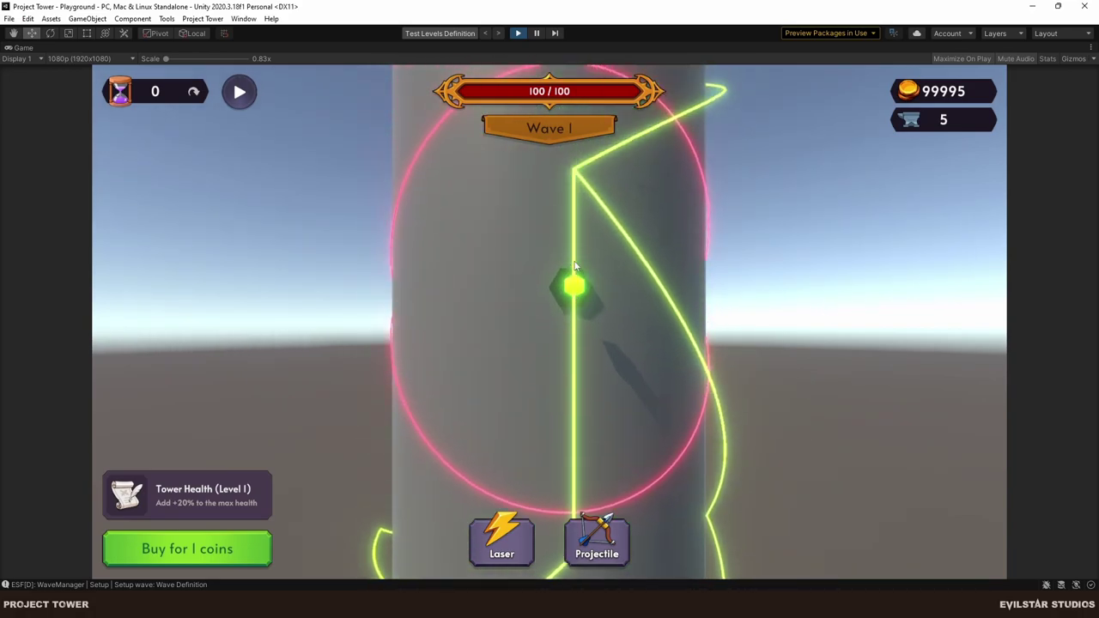
pyautogui.click(519, 33)
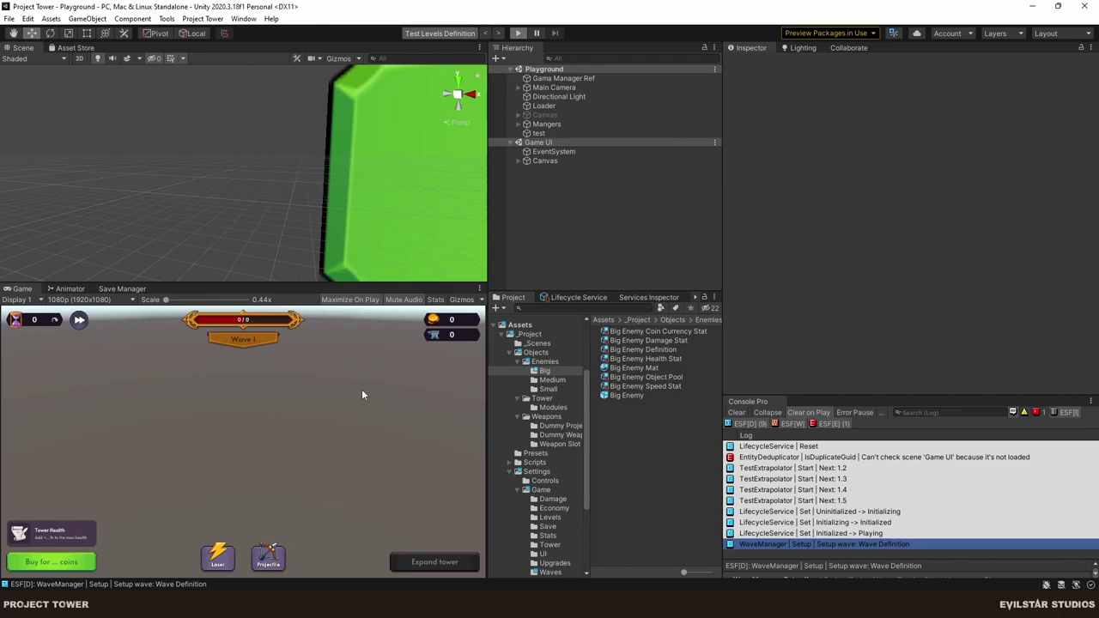
pyautogui.hotkey('ctrl', 'p')
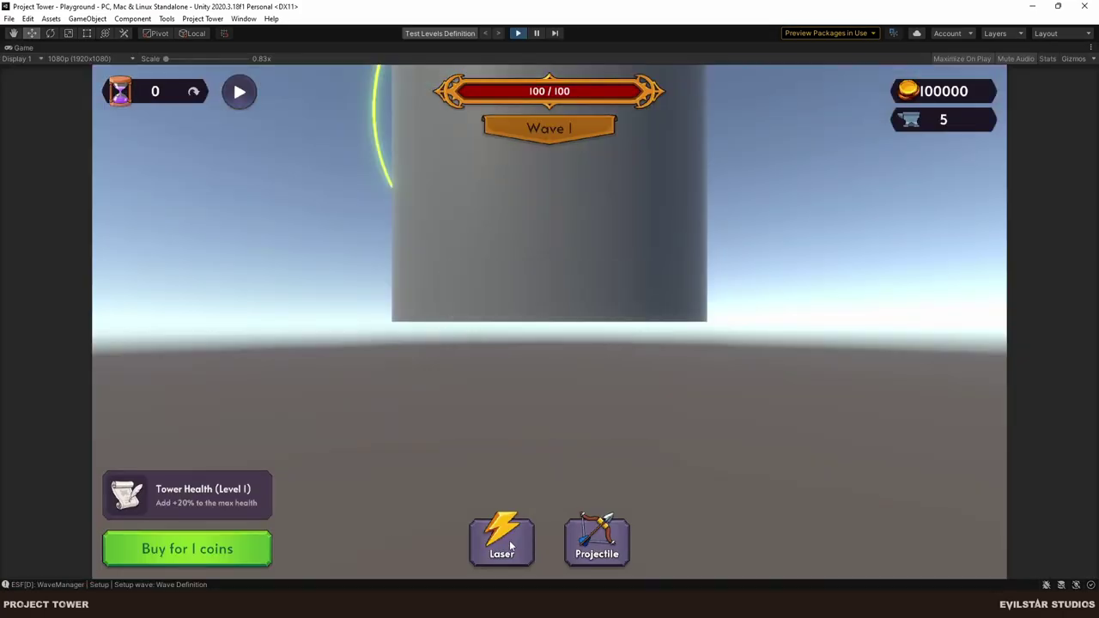
pyautogui.click(510, 546)
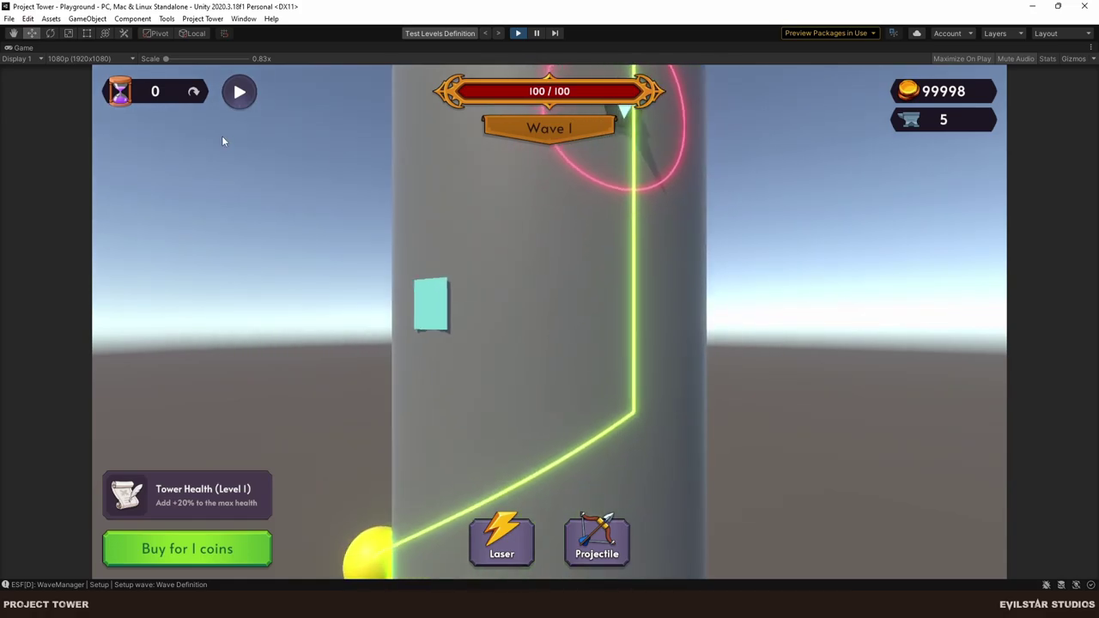
pyautogui.click(240, 94)
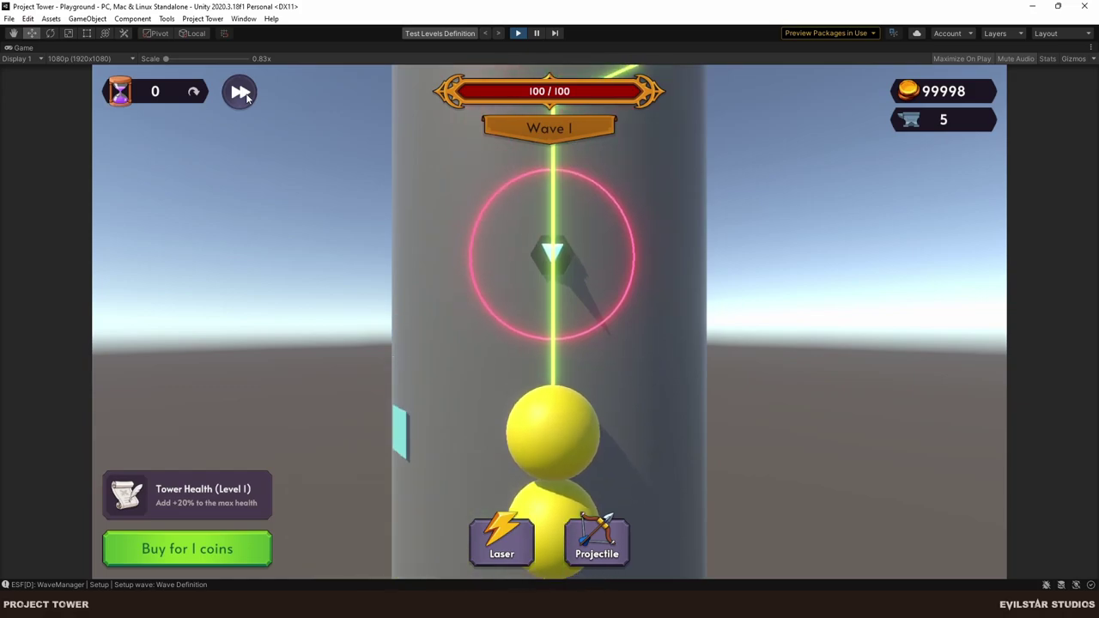
pyautogui.click(240, 92)
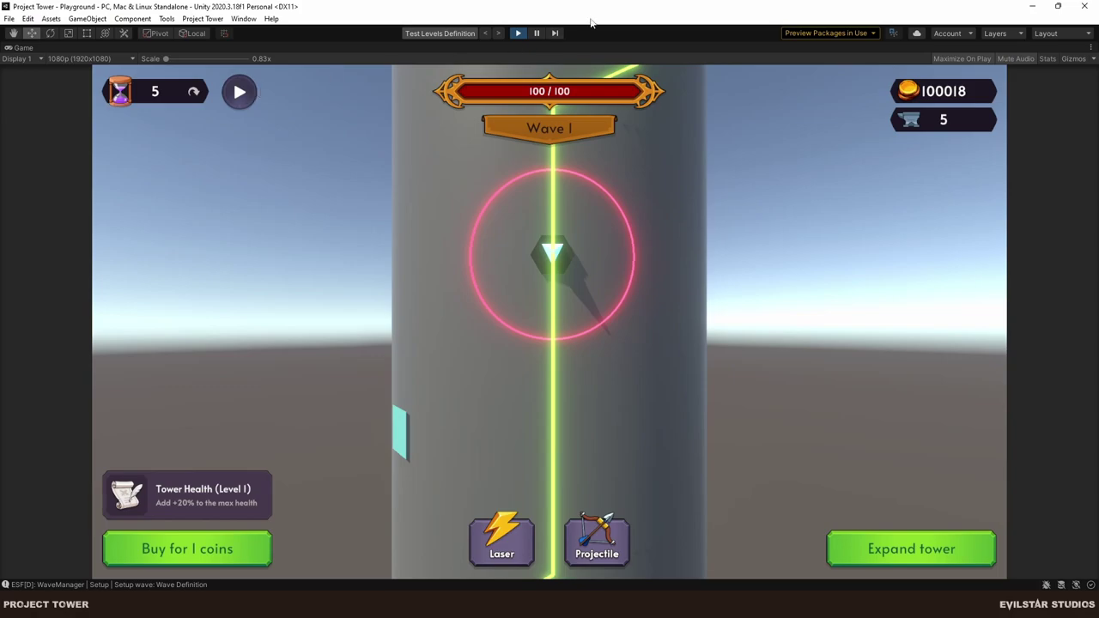
pyautogui.click(517, 32)
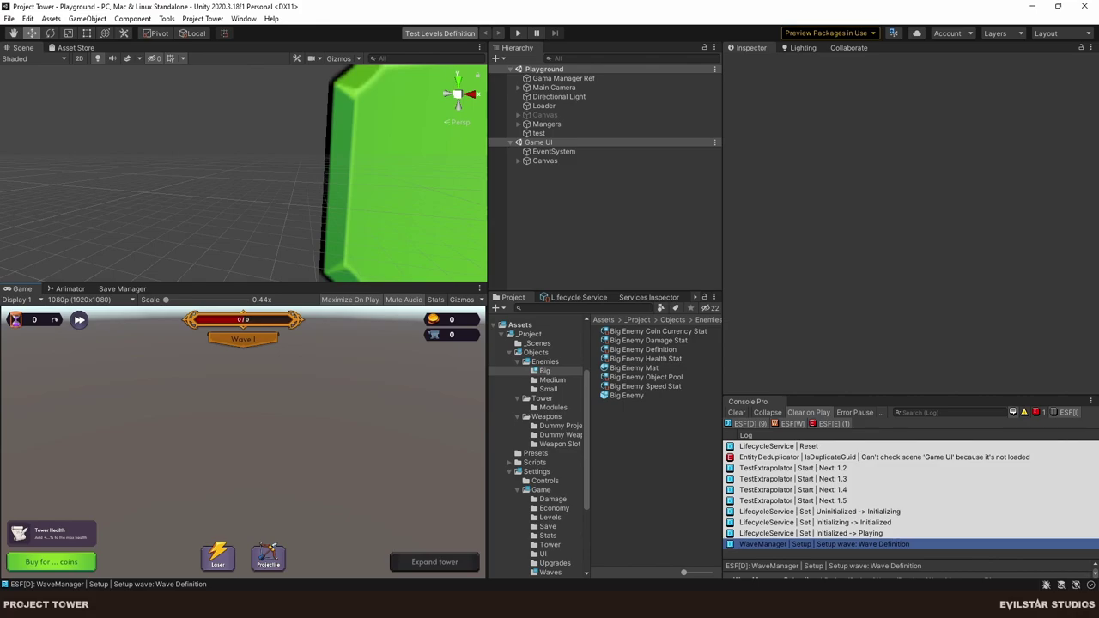
# Finish HacknPlan task #139 logging 8m of work, and begin creating a new bug task.
pyautogui.hotkey('alt', 'Tab')
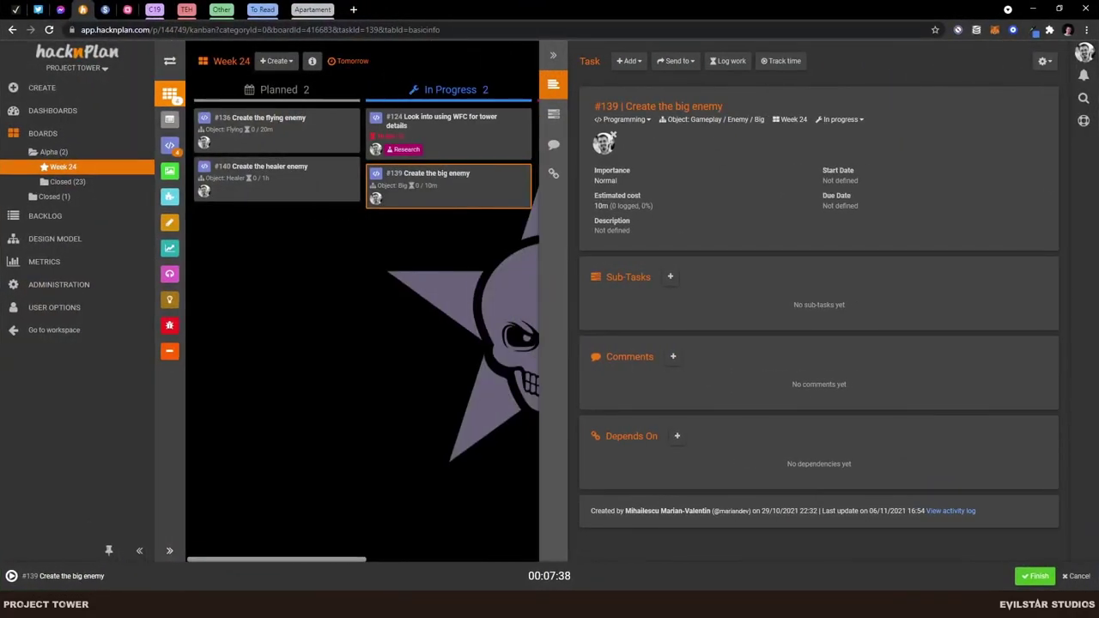
pyautogui.click(1037, 572)
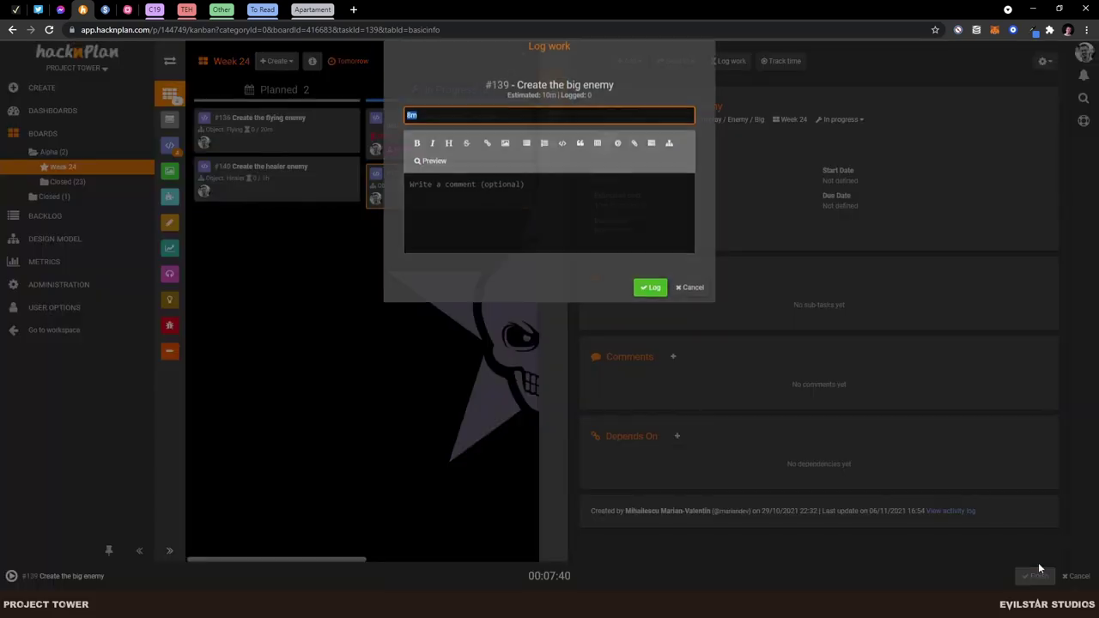
pyautogui.click(649, 313)
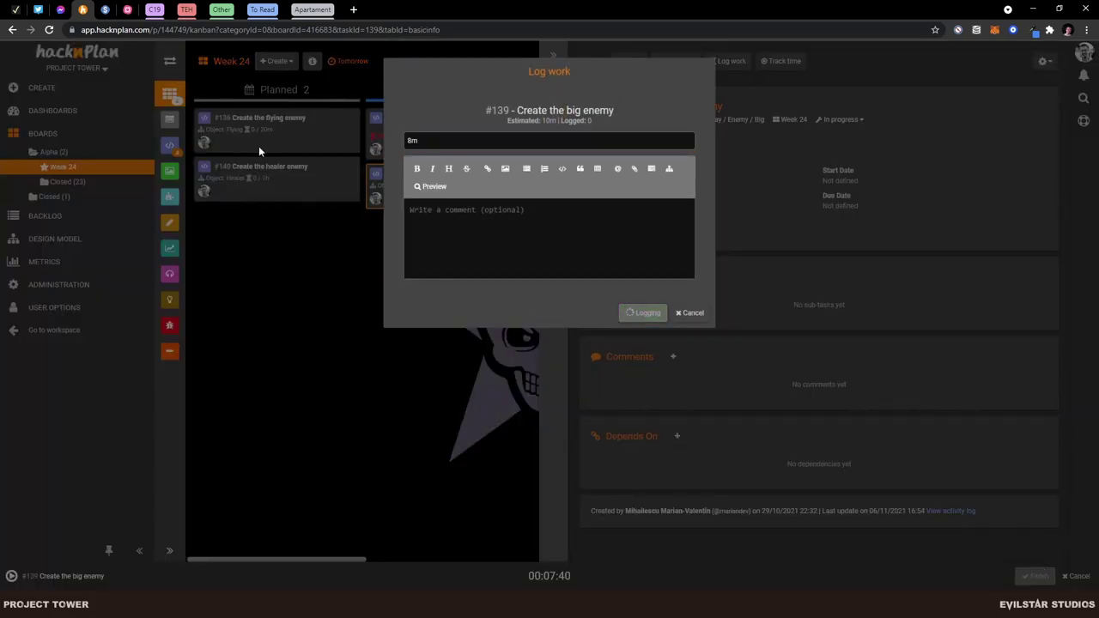
pyautogui.click(276, 61)
pyautogui.click(287, 75)
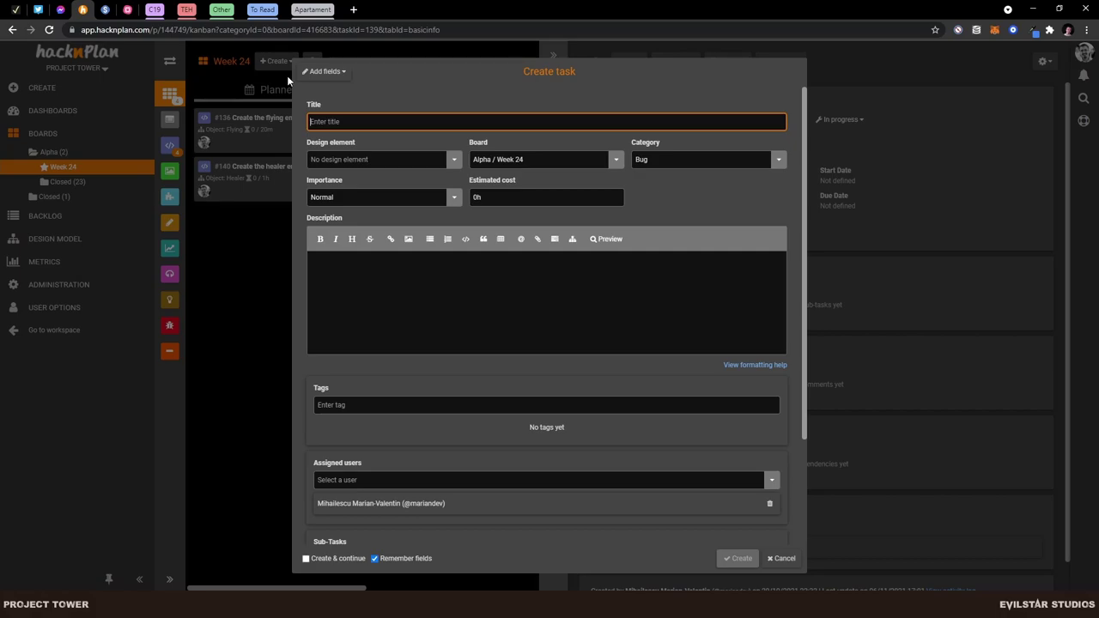
# Create the backlog bug 'The movement of the big enemy is choppy', then select the #139 title and reveal Unity.
pyautogui.write('The mo')
pyautogui.write('vement of th')
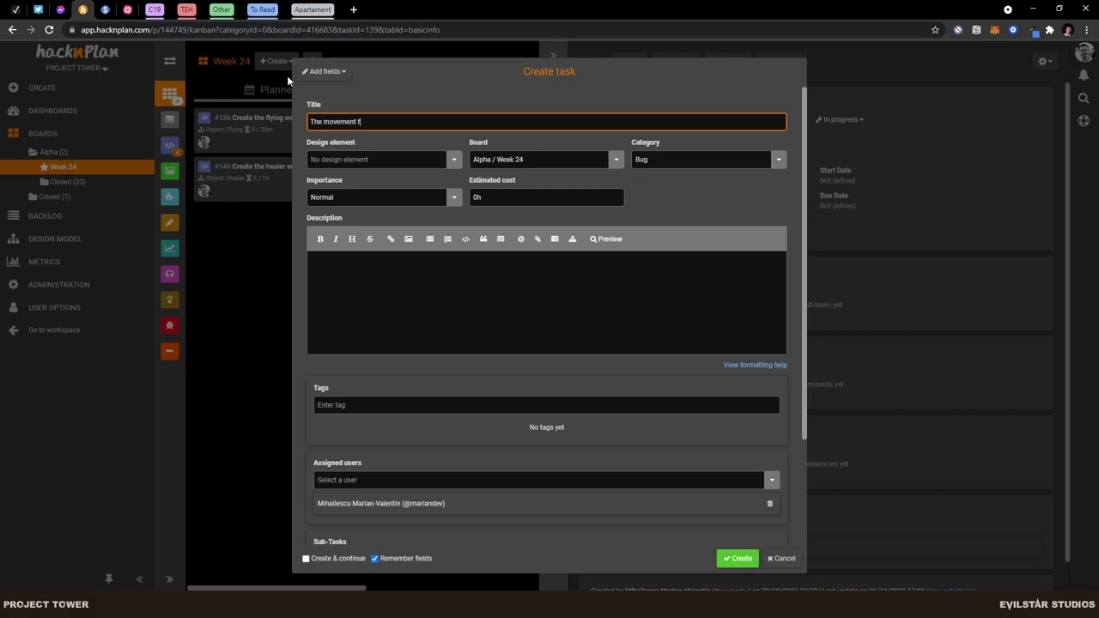
pyautogui.write('e i')
pyautogui.press('BackSpace')
pyautogui.write('big enemy is choppy')
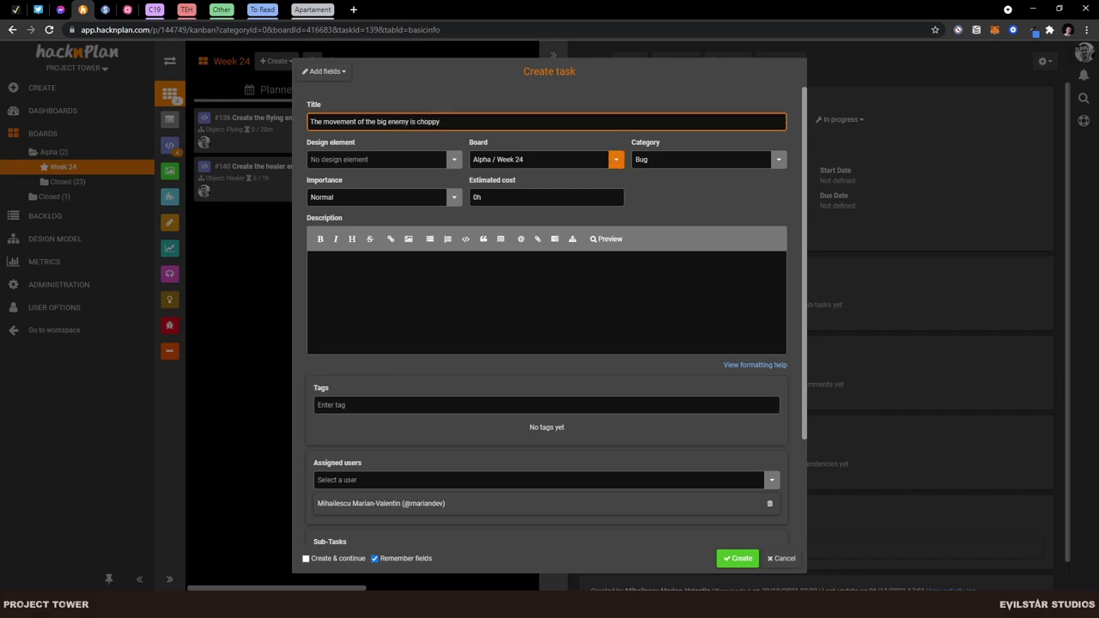
pyautogui.press('Tab')
pyautogui.press('BackSpace')
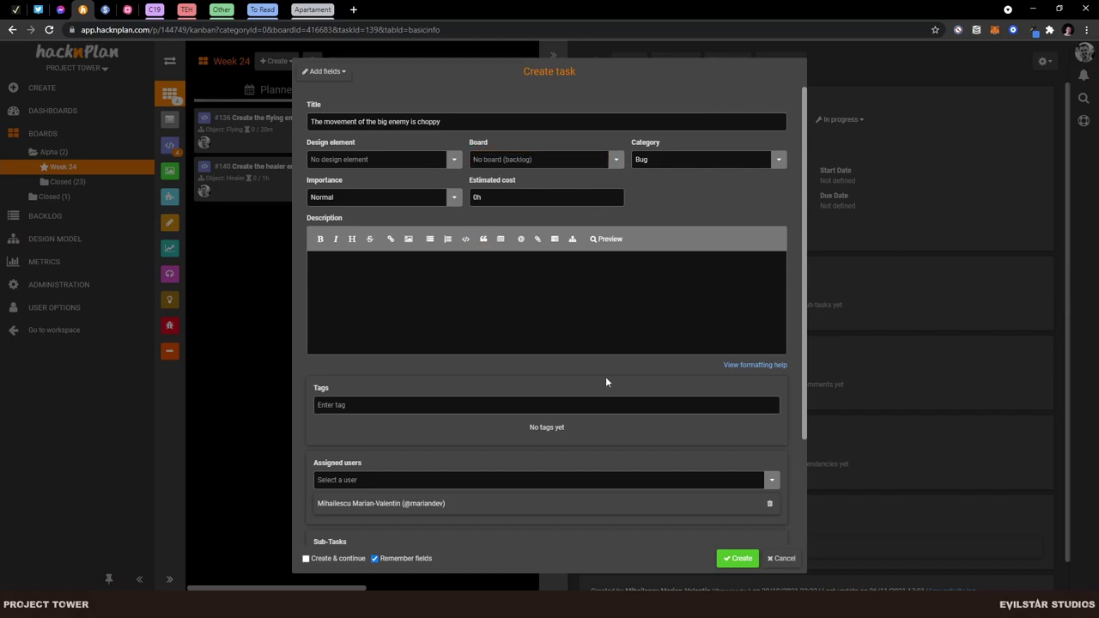
pyautogui.click(742, 561)
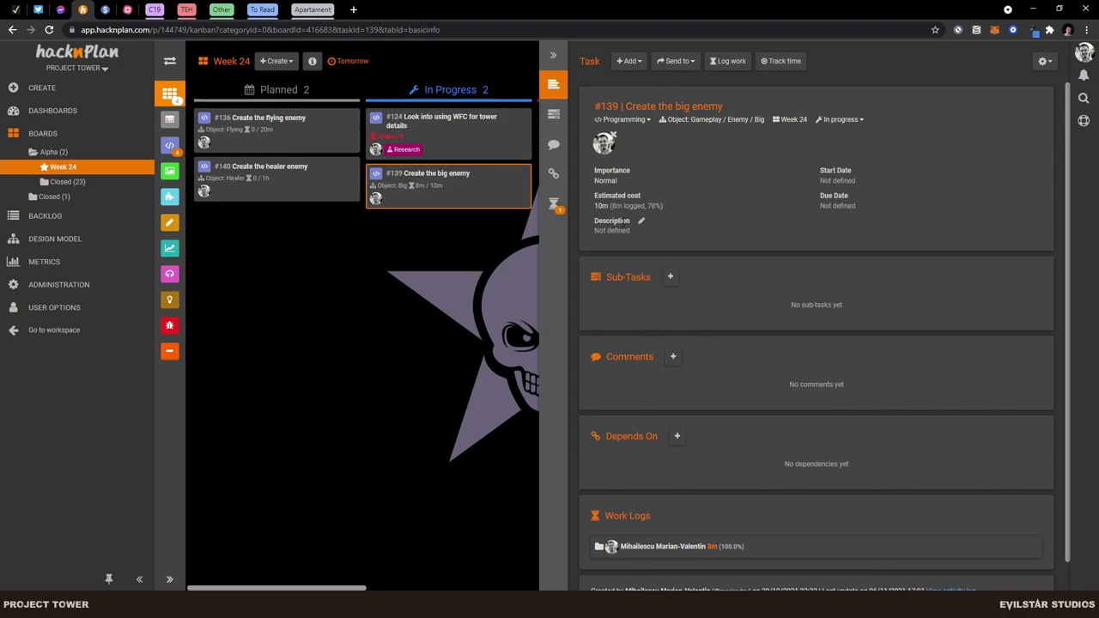
pyautogui.tripleClick(647, 110)
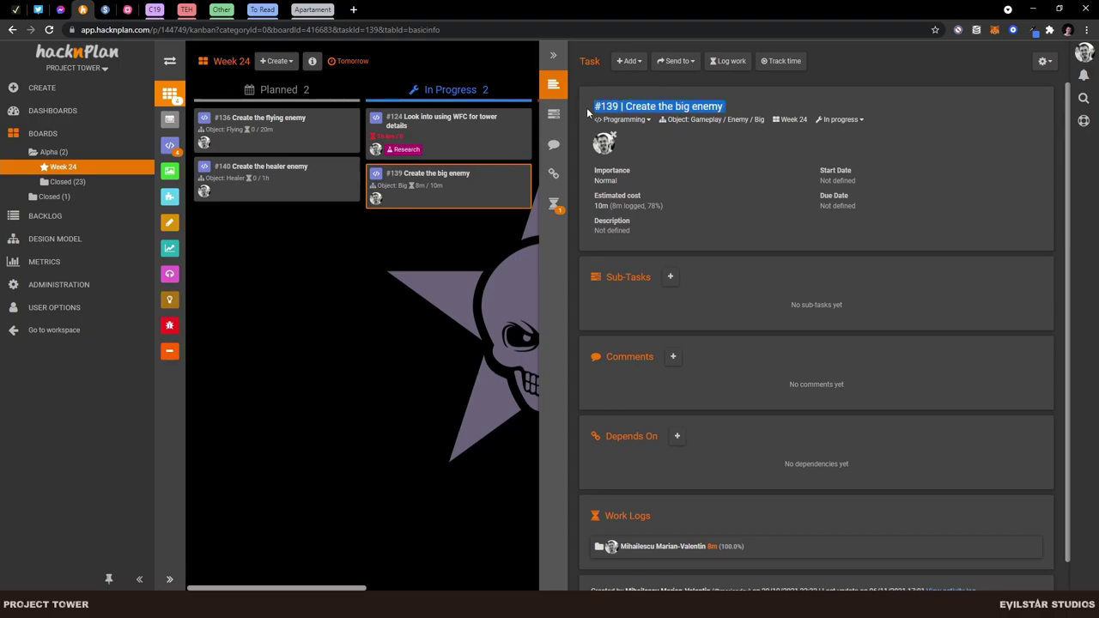
pyautogui.moveTo(619, 7); pyautogui.dragTo(1098, 26)
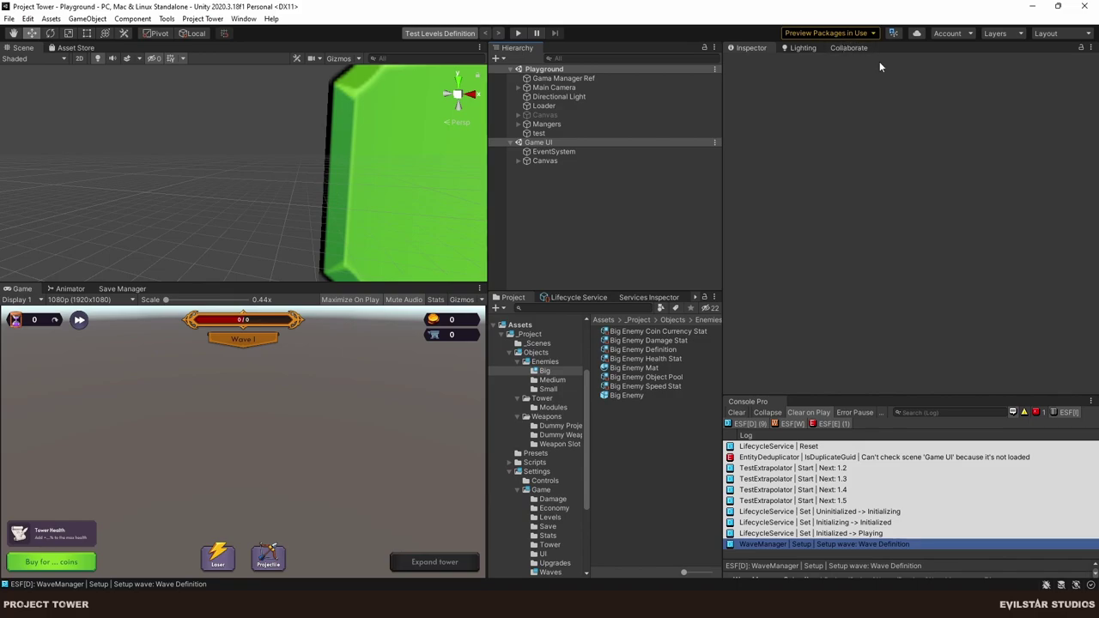
# Publish all changed files in Collaborate with the summary 'feat: [#139] Create the big enemy'.
pyautogui.click(846, 48)
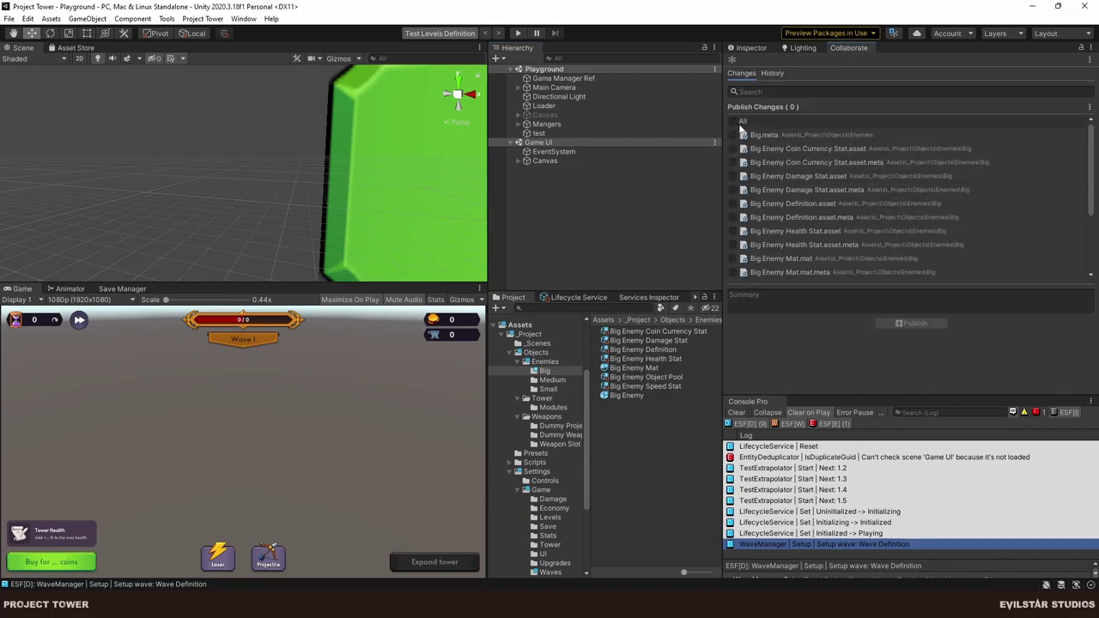
pyautogui.click(732, 121)
pyautogui.click(797, 297)
pyautogui.write('feat')
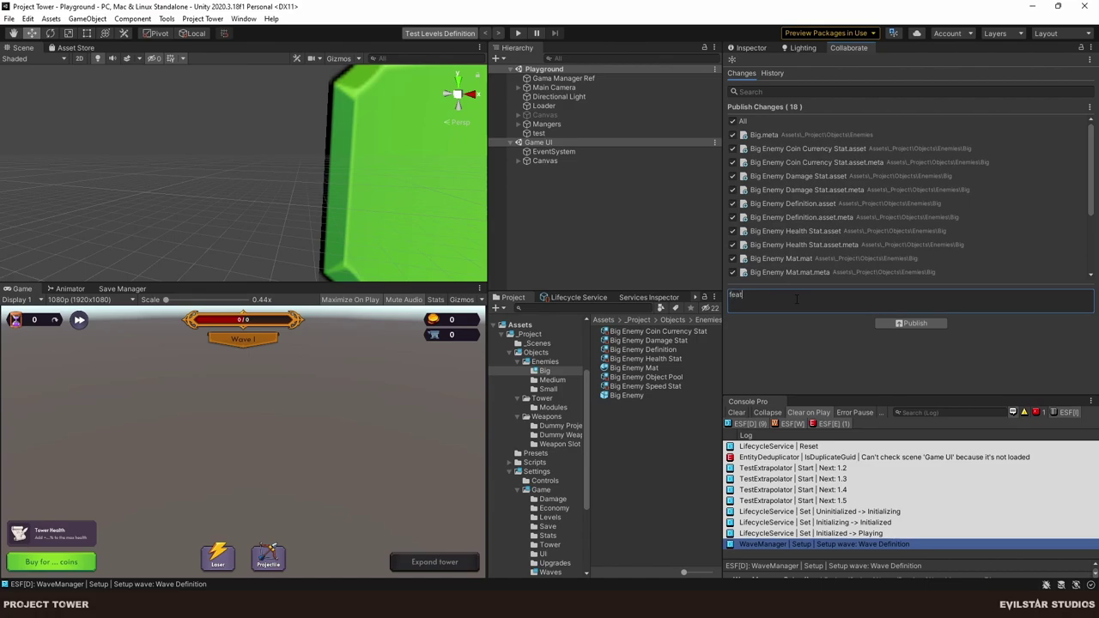
pyautogui.write(': [#139 | Create the big enemy')
pyautogui.press('BackSpace')
pyautogui.press('BackSpace')
pyautogui.write(']')
pyautogui.click(908, 323)
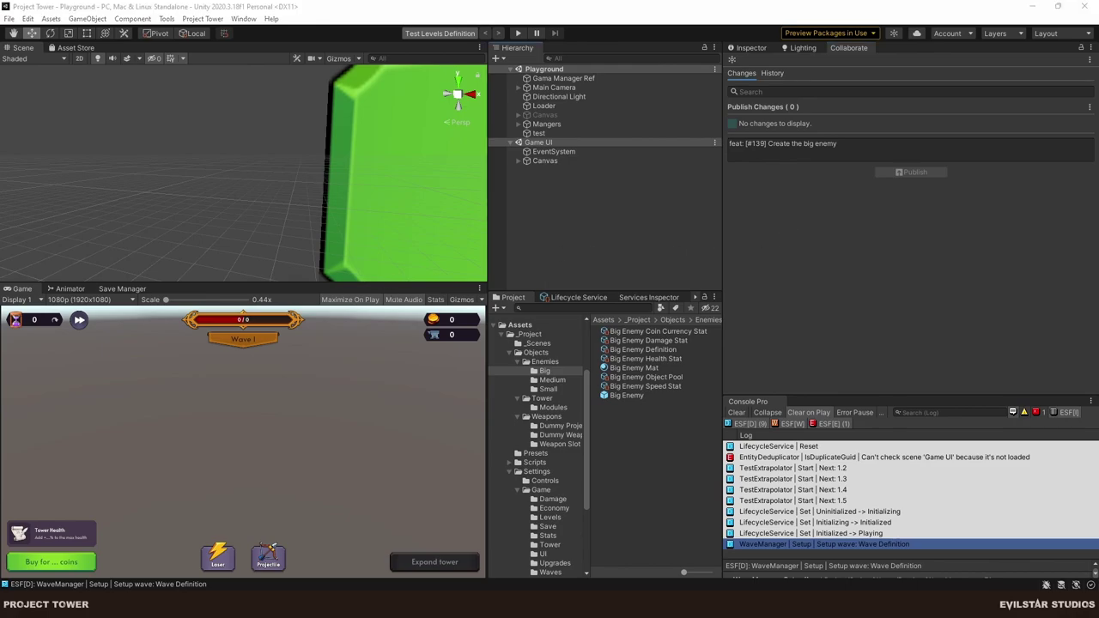
pyautogui.hotkey('alt', 'Tab')
# Move task #139 to Completed and open task #136's Flying design element.
pyautogui.click(568, 54)
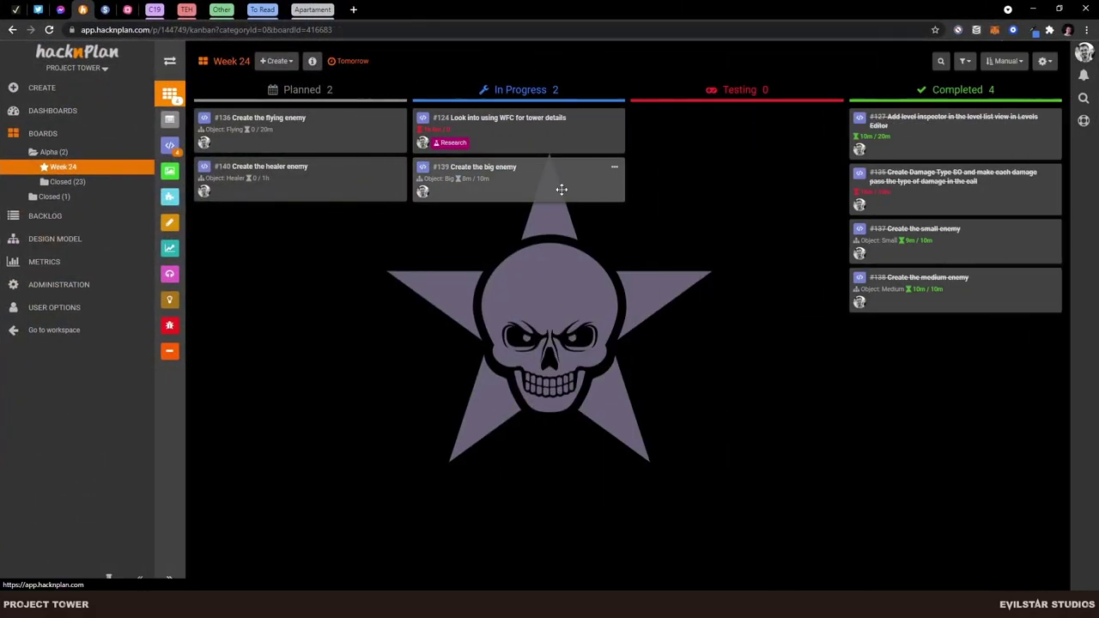
pyautogui.moveTo(562, 189); pyautogui.dragTo(988, 352)
pyautogui.click(344, 116)
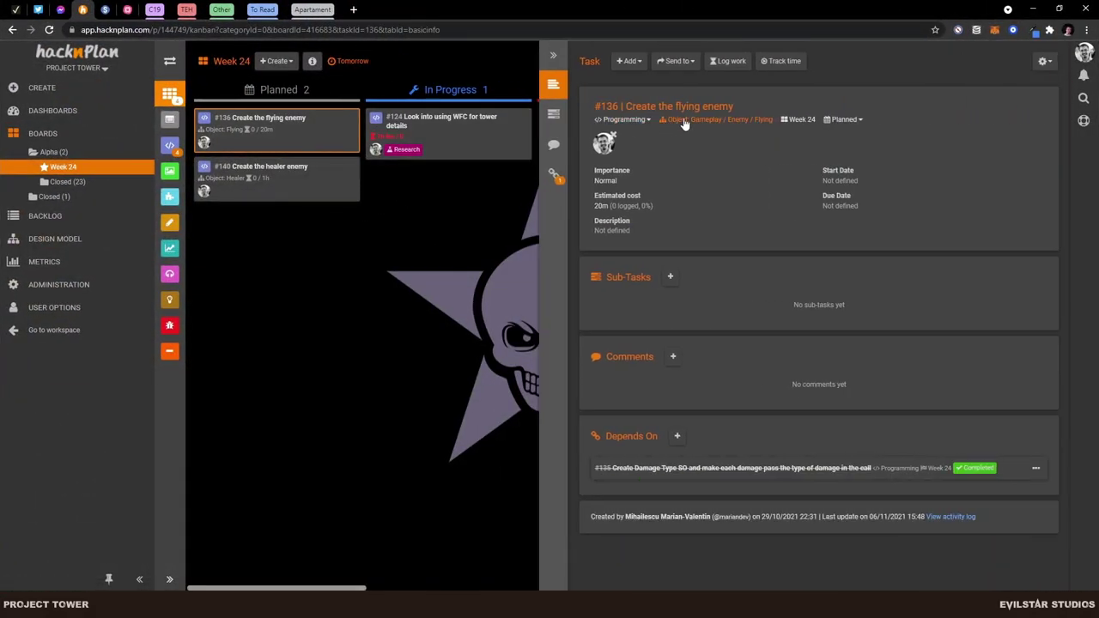
pyautogui.click(708, 119)
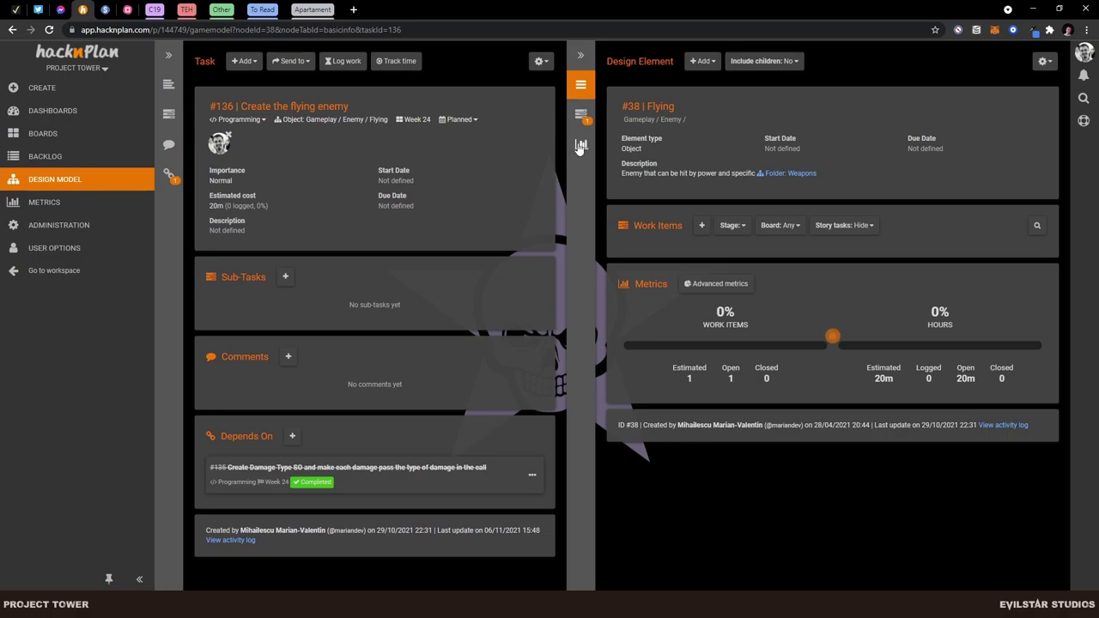
# Check the new bug in the Backlog, then return to the Alpha Week 24 board and open task #136.
pyautogui.click(168, 57)
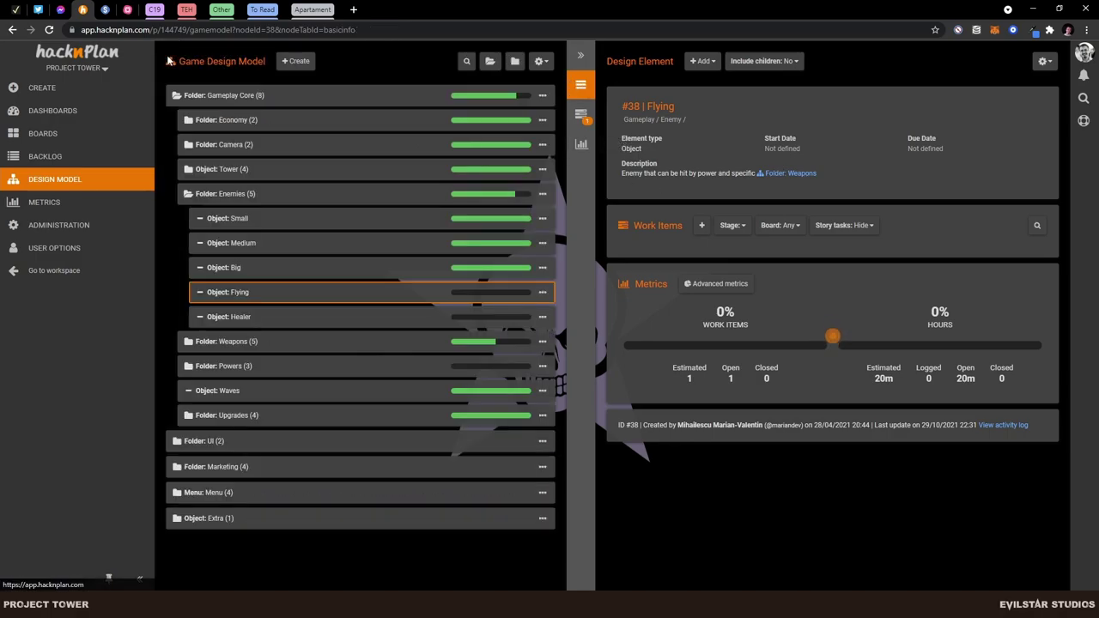
pyautogui.click(71, 155)
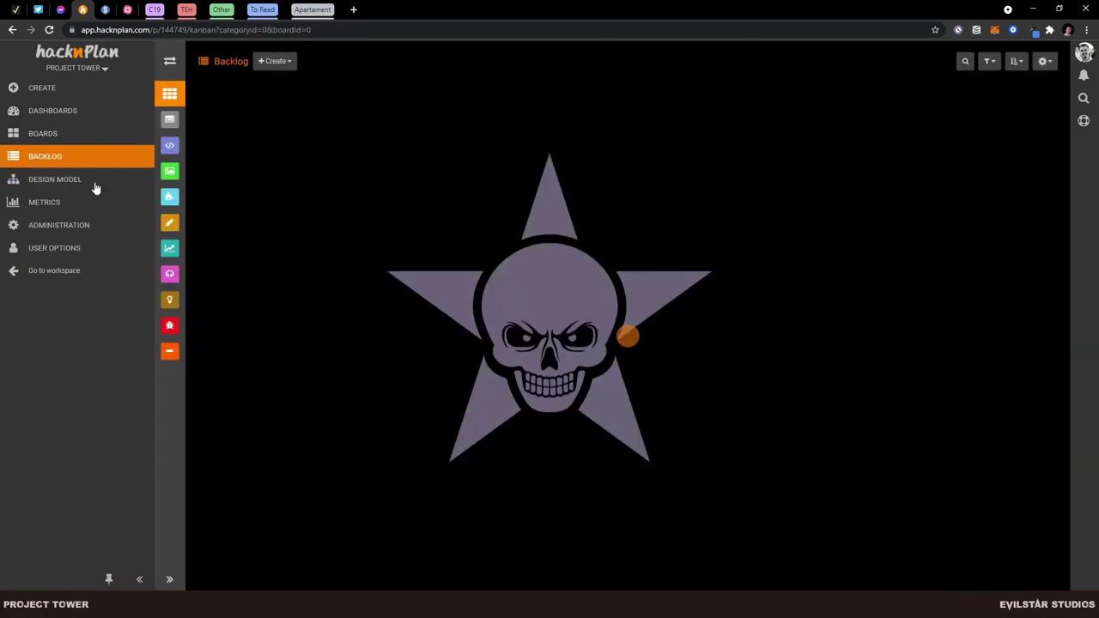
pyautogui.click(49, 137)
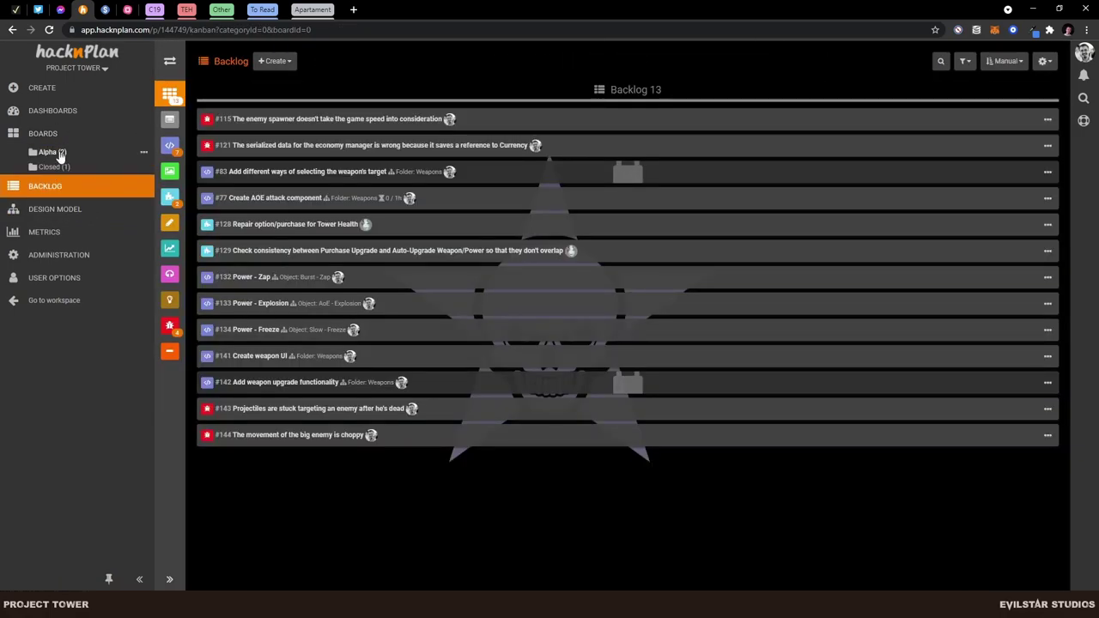
pyautogui.click(53, 152)
pyautogui.click(62, 166)
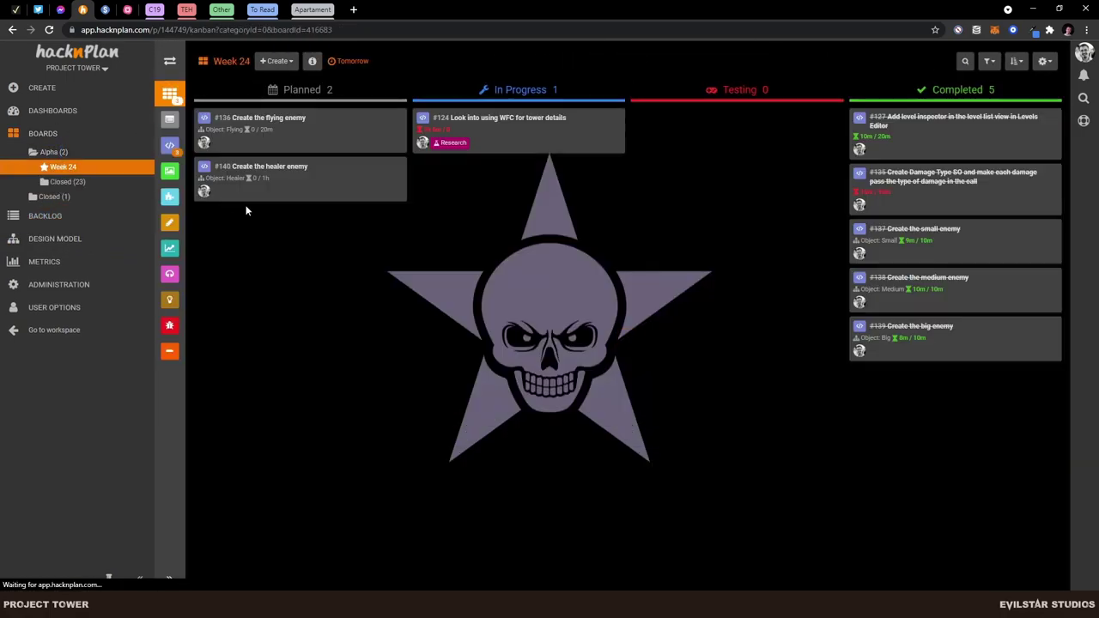
pyautogui.click(497, 140)
pyautogui.click(327, 122)
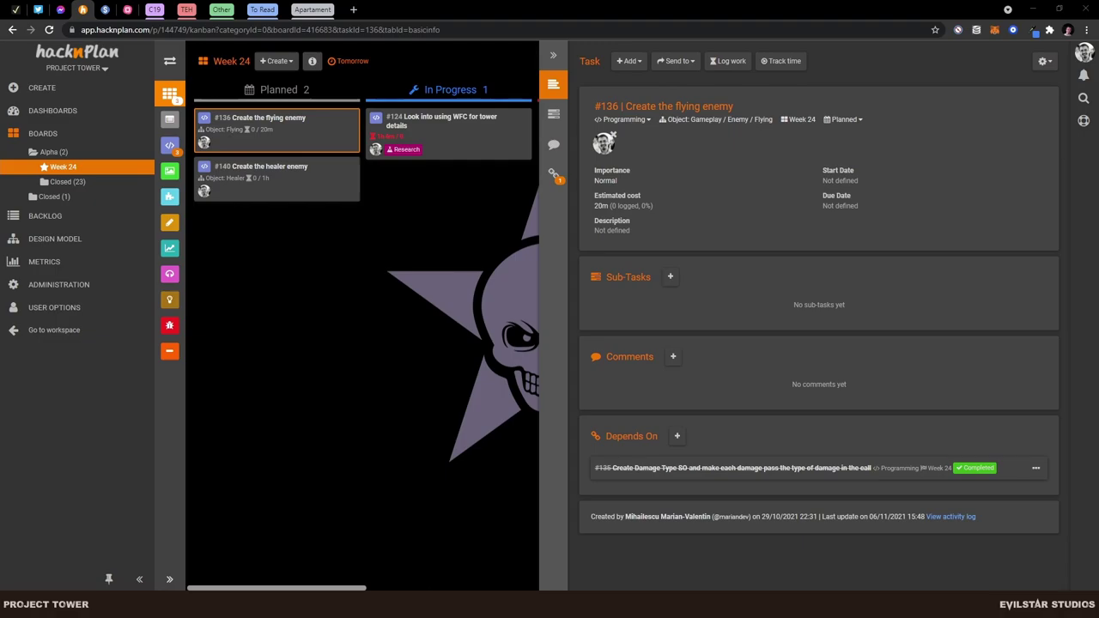
# Move task #136 to In Progress, start its time tracking, and return to Unity.
pyautogui.click(417, 356)
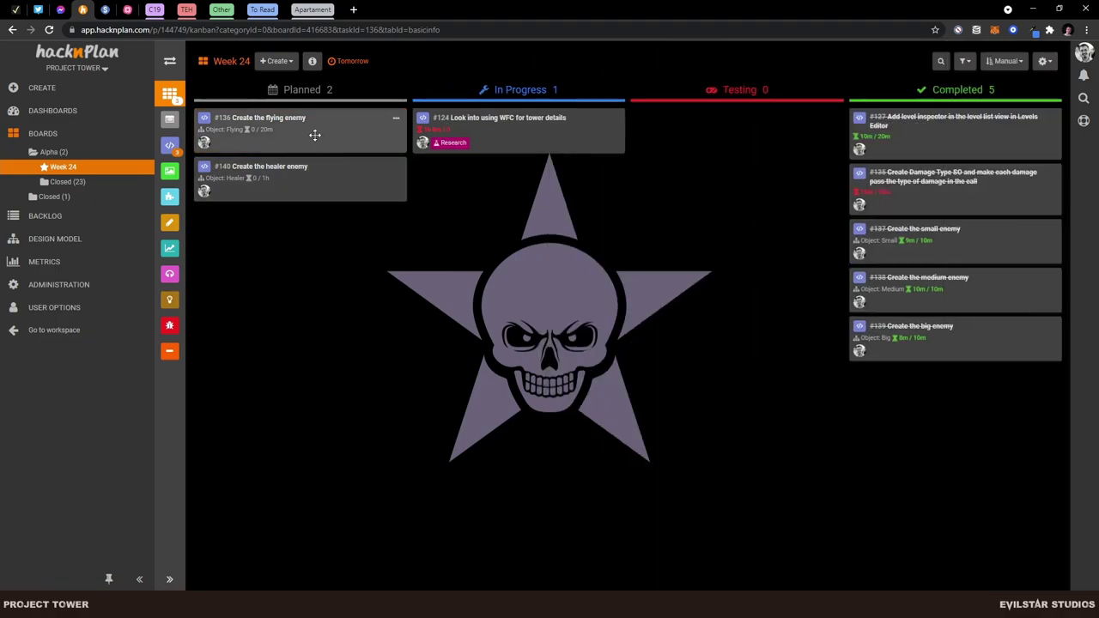
pyautogui.moveTo(314, 135); pyautogui.dragTo(542, 260)
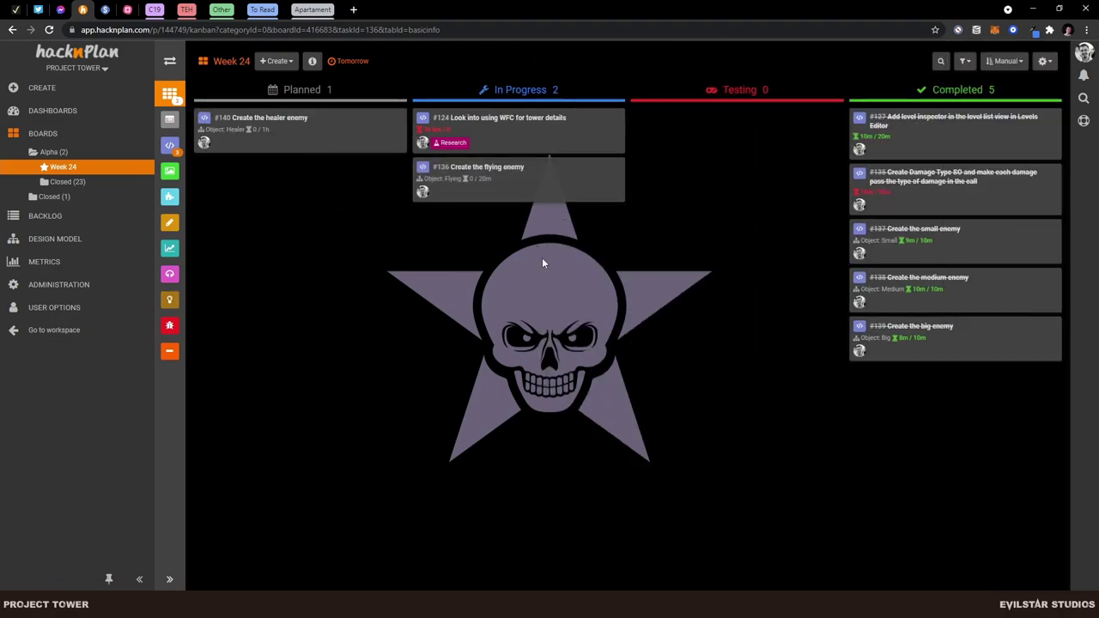
pyautogui.click(515, 179)
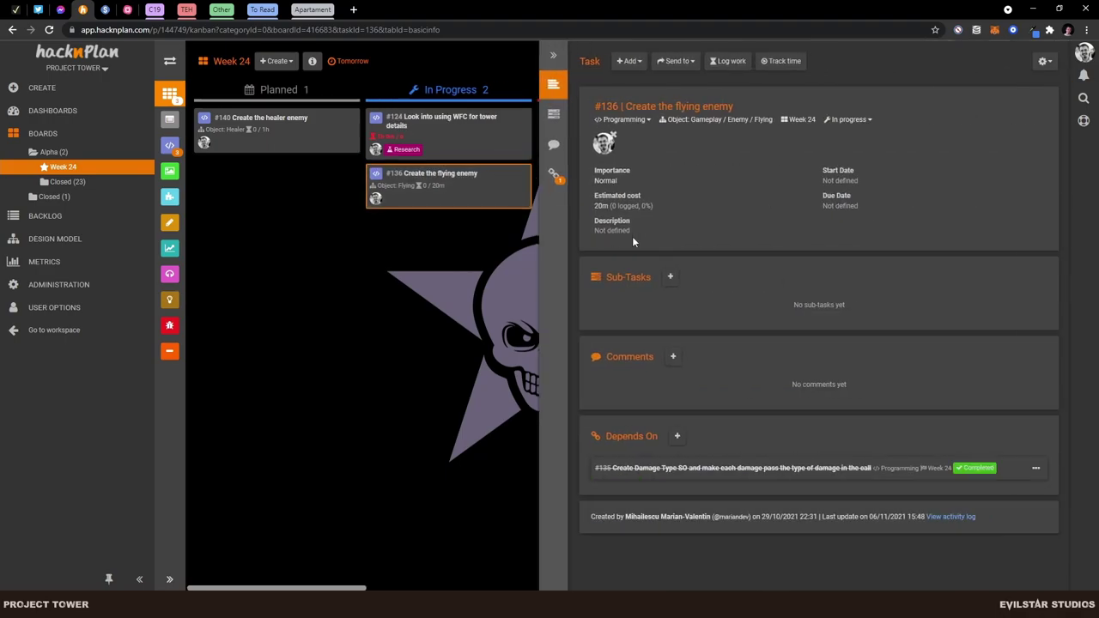
pyautogui.click(780, 62)
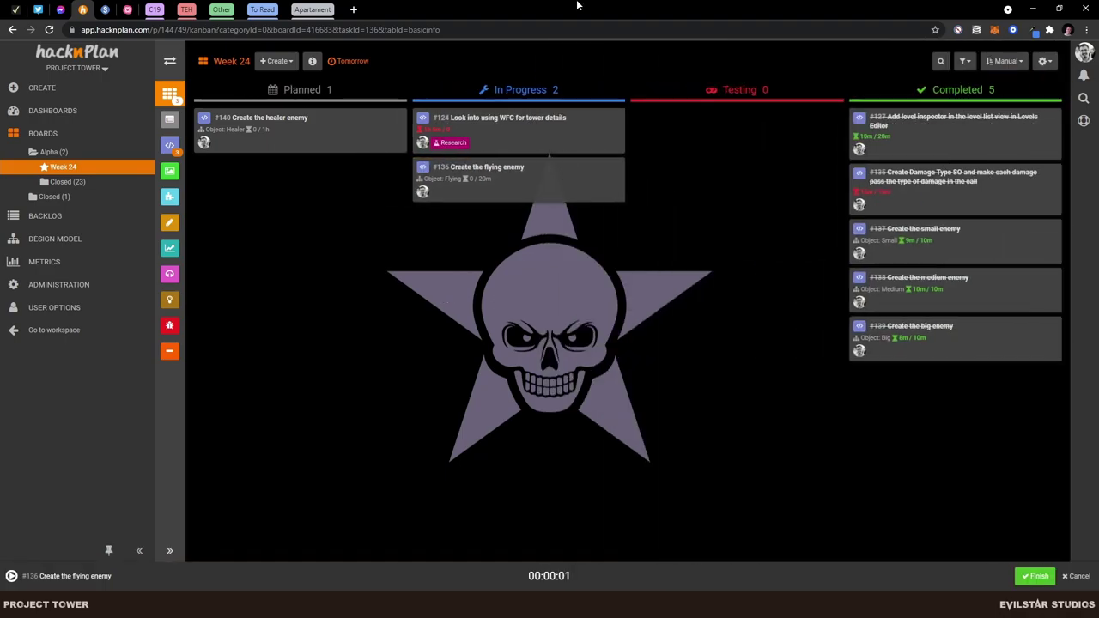
pyautogui.hotkey('alt', 'Tab')
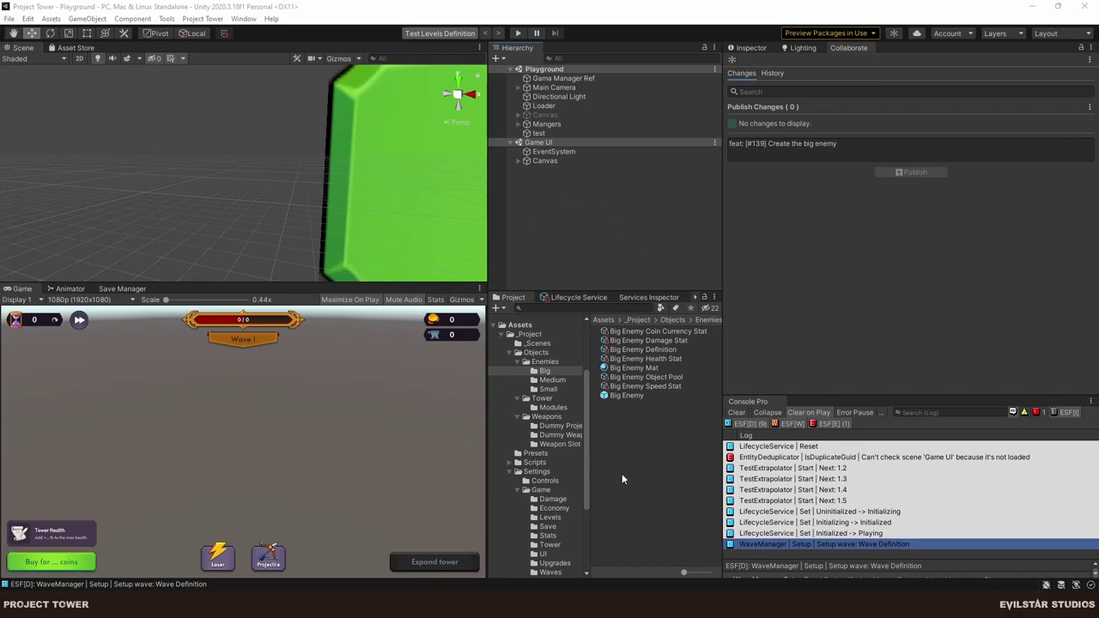
# Create a new folder under Enemies and name it Flyer.
pyautogui.click(546, 362)
pyautogui.rightClick(547, 364)
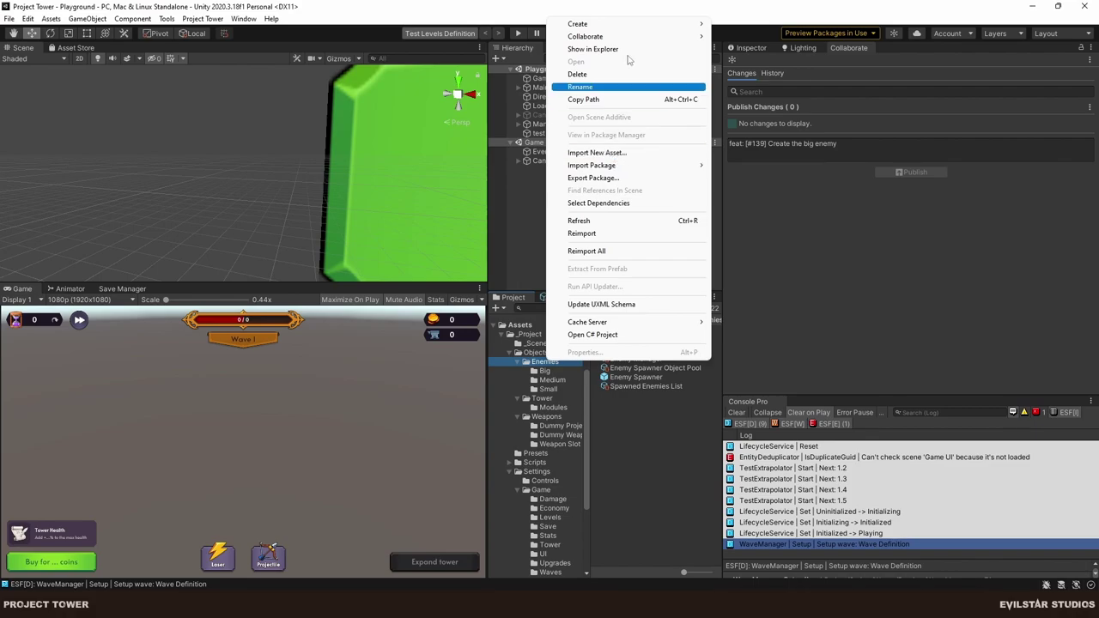
pyautogui.moveTo(601, 23)
pyautogui.click(771, 78)
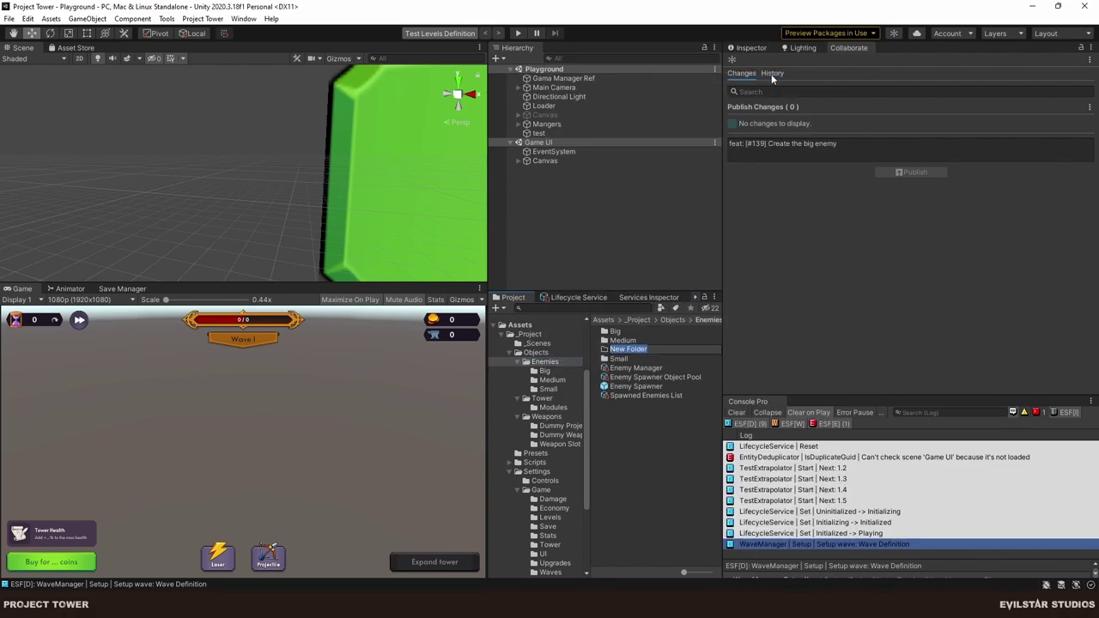
pyautogui.write('Flying')
pyautogui.press('BackSpace')
pyautogui.press('BackSpace')
pyautogui.press('BackSpace')
pyautogui.write('er')
pyautogui.press('BackSpace')
pyautogui.press('BackSpace')
pyautogui.press('BackSpace')
pyautogui.write('iyer')
pyautogui.press('Return')
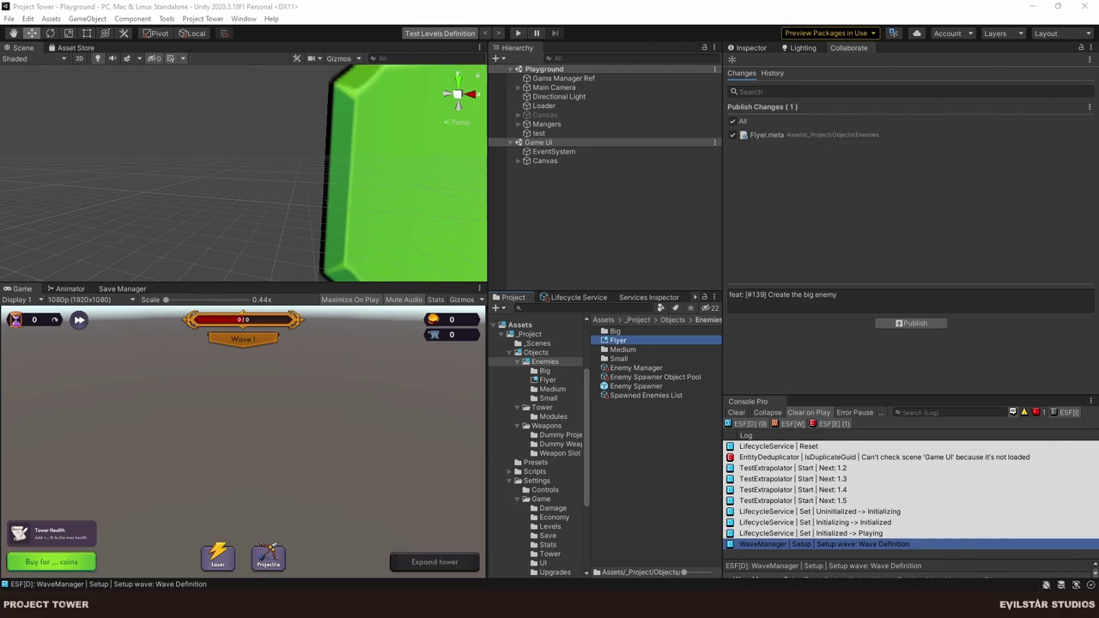
# Duplicate the Medium Enemy prefab and Medium Enemy Mat material into the Flyer folder.
pyautogui.click(616, 501)
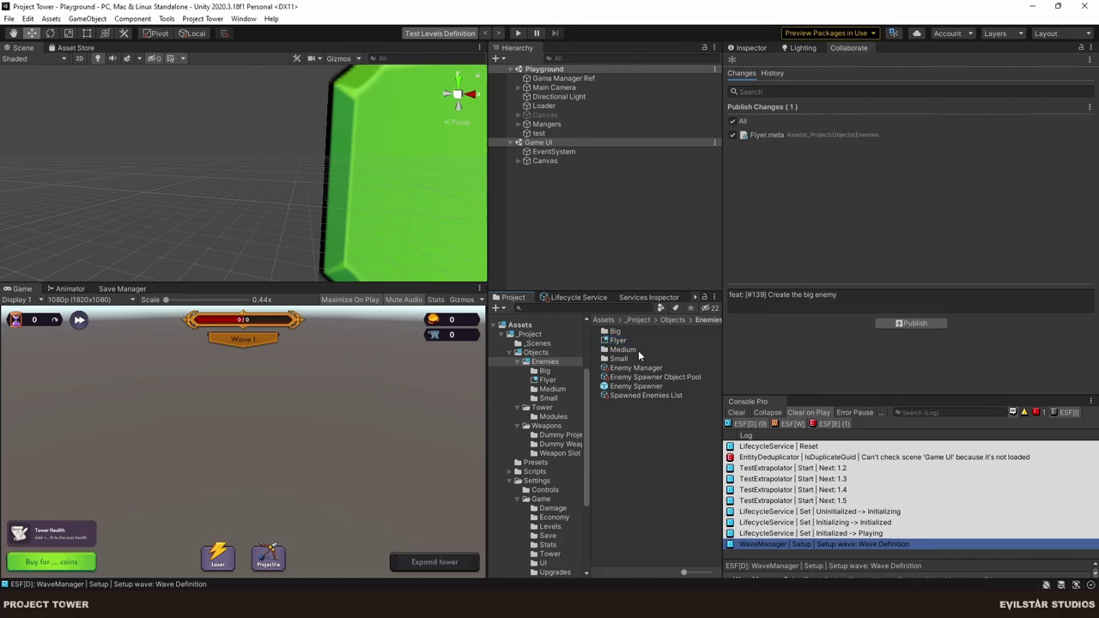
pyautogui.doubleClick(622, 342)
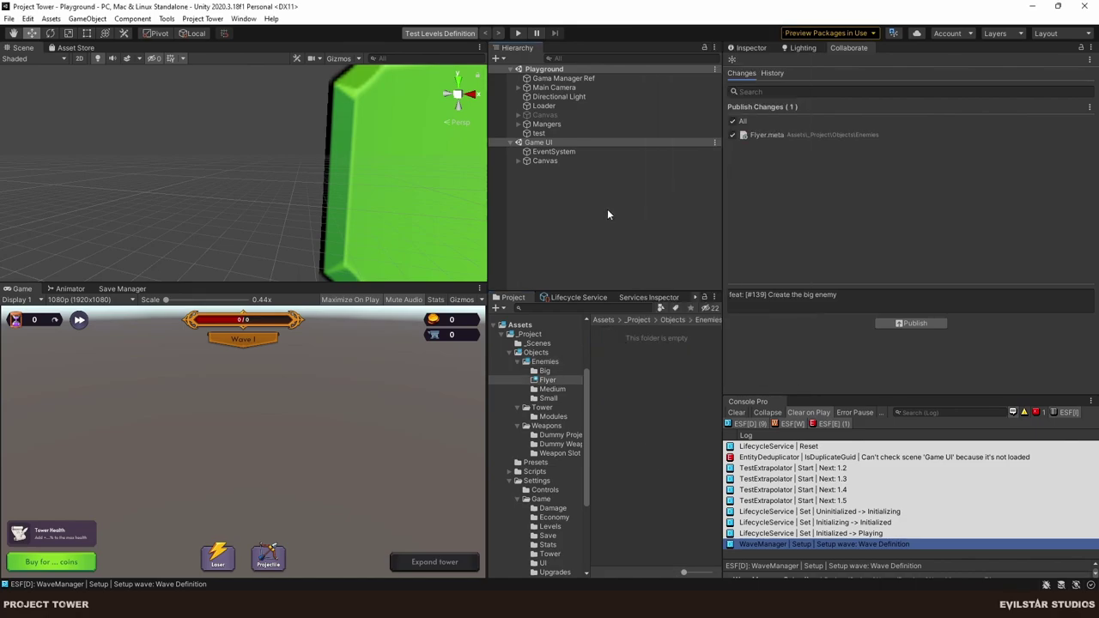
pyautogui.click(552, 389)
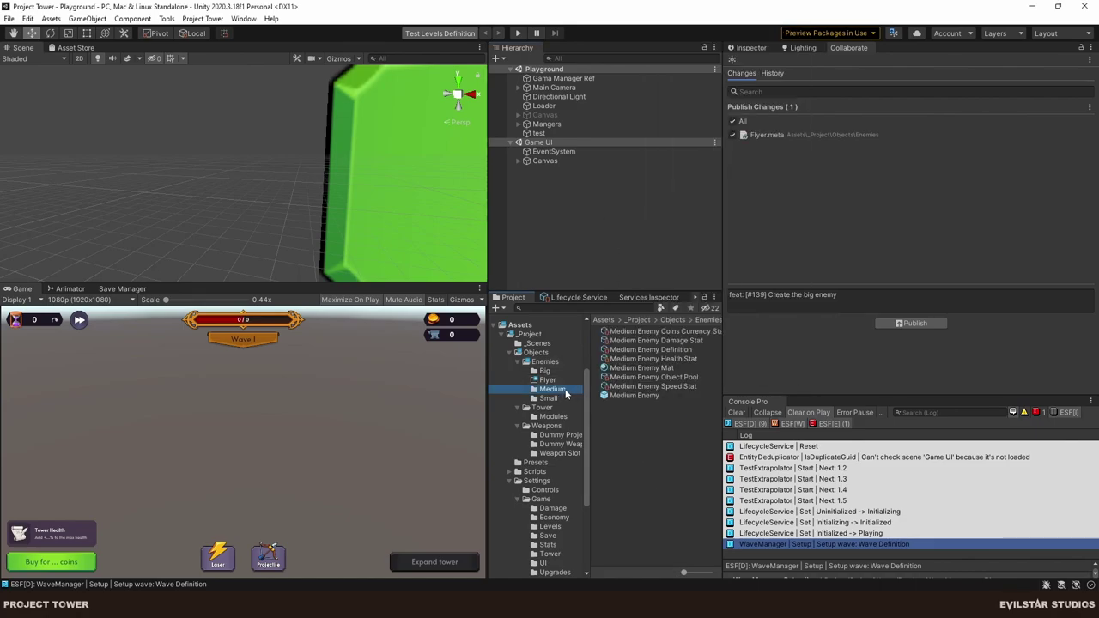
pyautogui.click(631, 395)
pyautogui.keyDown('ctrl'); pyautogui.click(636, 369); pyautogui.keyUp('ctrl')
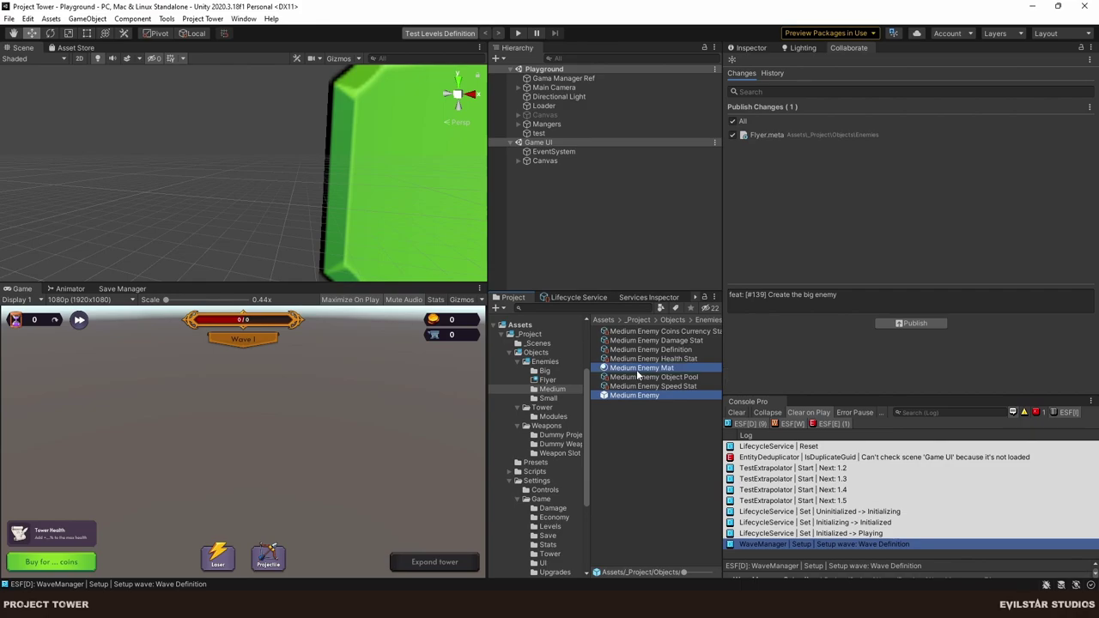
pyautogui.hotkey('ctrl', 'd')
pyautogui.moveTo(657, 377); pyautogui.dragTo(549, 380)
# Rename the copies to Flyer Enemy Mat and Flyer Enemy, and open the Flyer Enemy prefab.
pyautogui.click(643, 338)
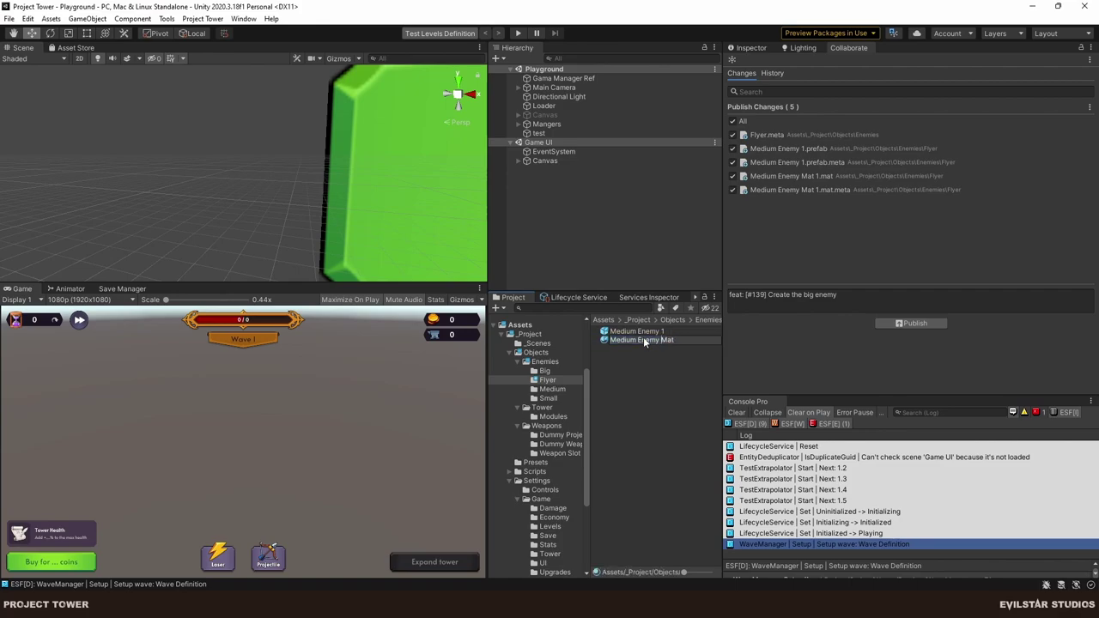
pyautogui.write('lyer')
pyautogui.press('Return')
pyautogui.click(643, 337)
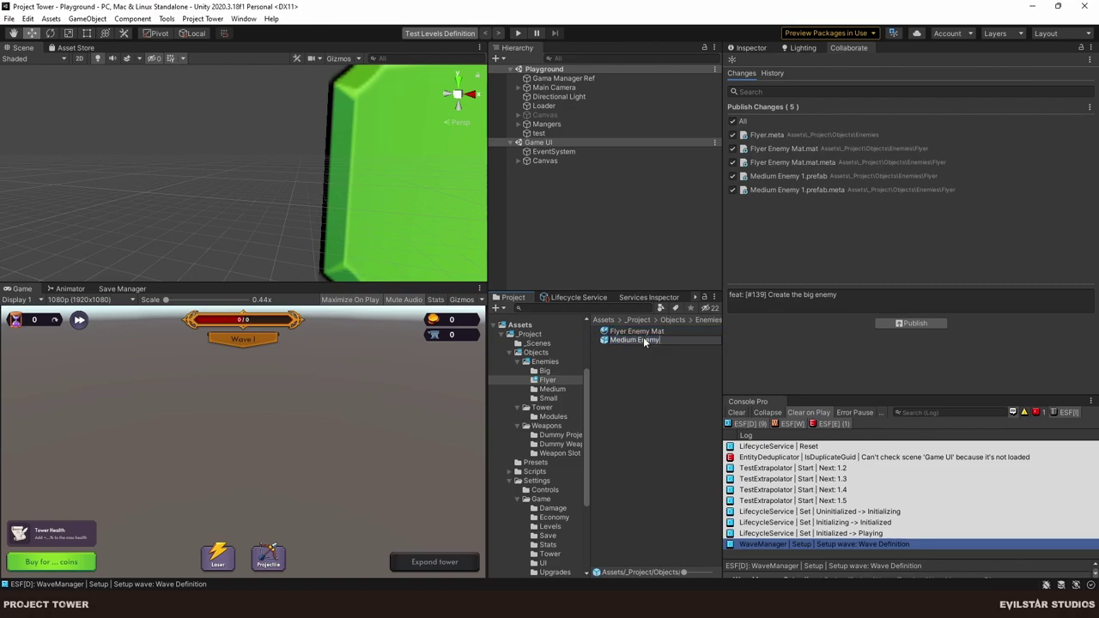
pyautogui.write('Flyer')
pyautogui.press('Return')
pyautogui.doubleClick(643, 336)
# Change Flyer Enemy Mat's base colour from orange to purple (A300FF).
pyautogui.click(632, 333)
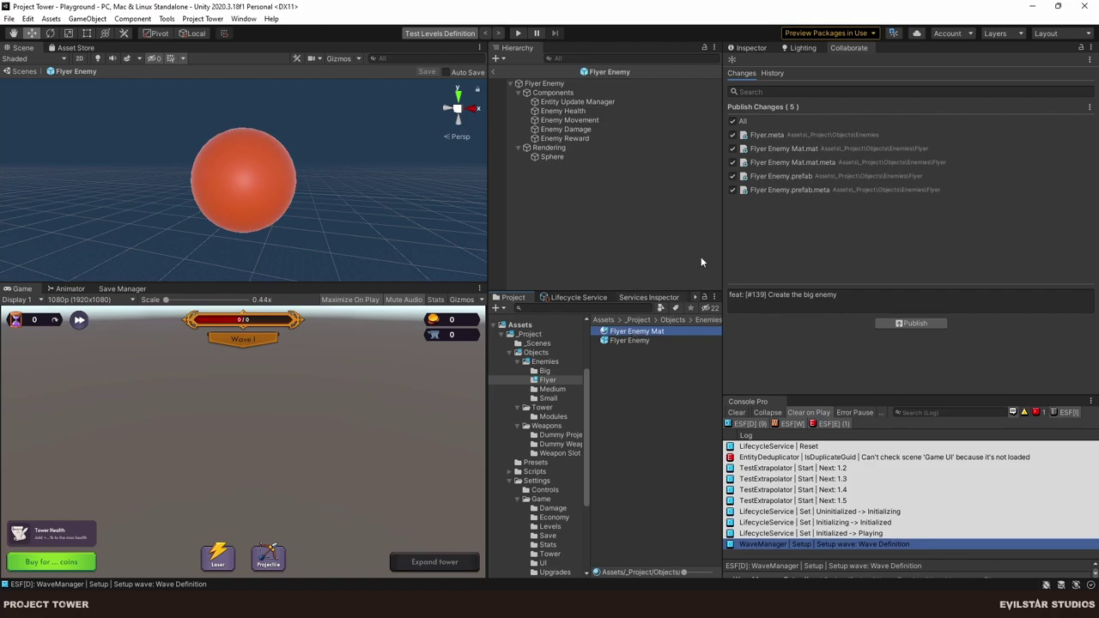
pyautogui.click(751, 49)
pyautogui.click(884, 188)
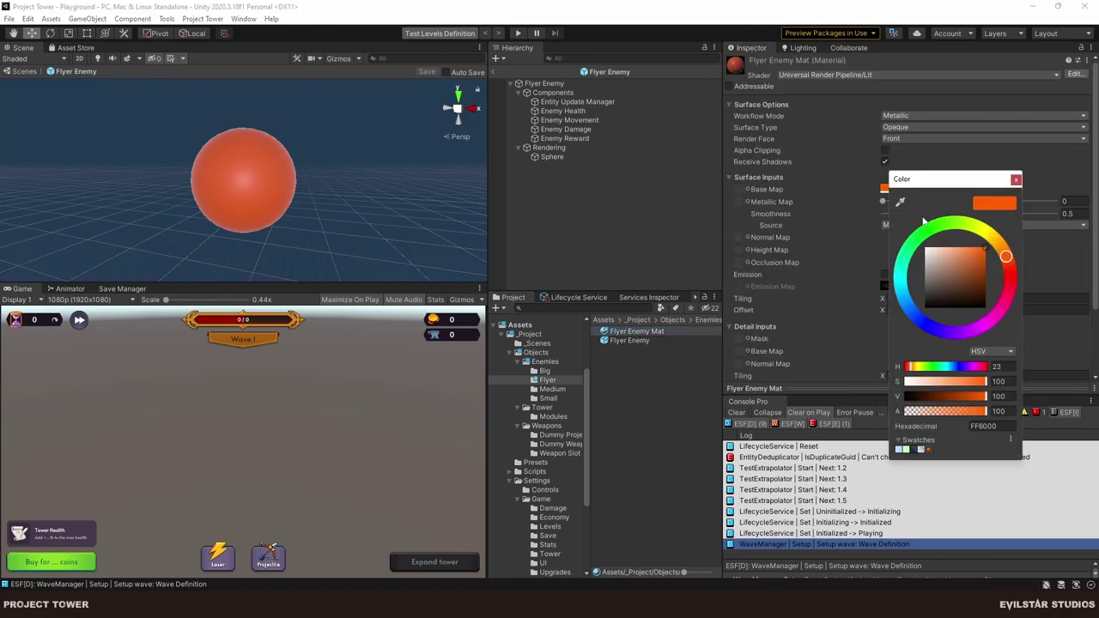
pyautogui.moveTo(1007, 269); pyautogui.dragTo(968, 352)
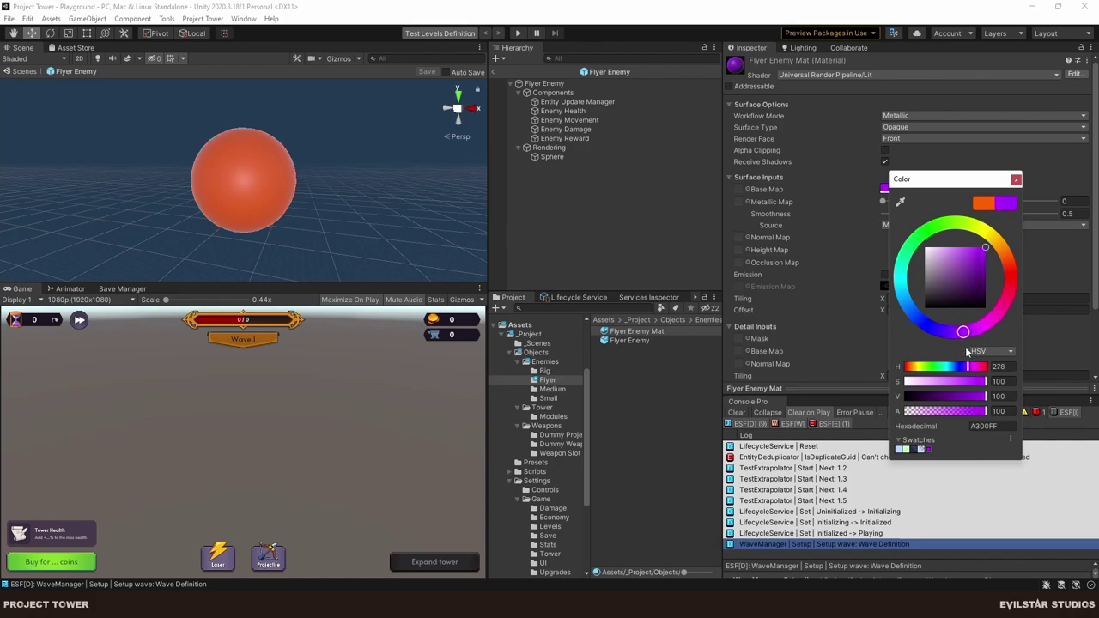
pyautogui.click(652, 369)
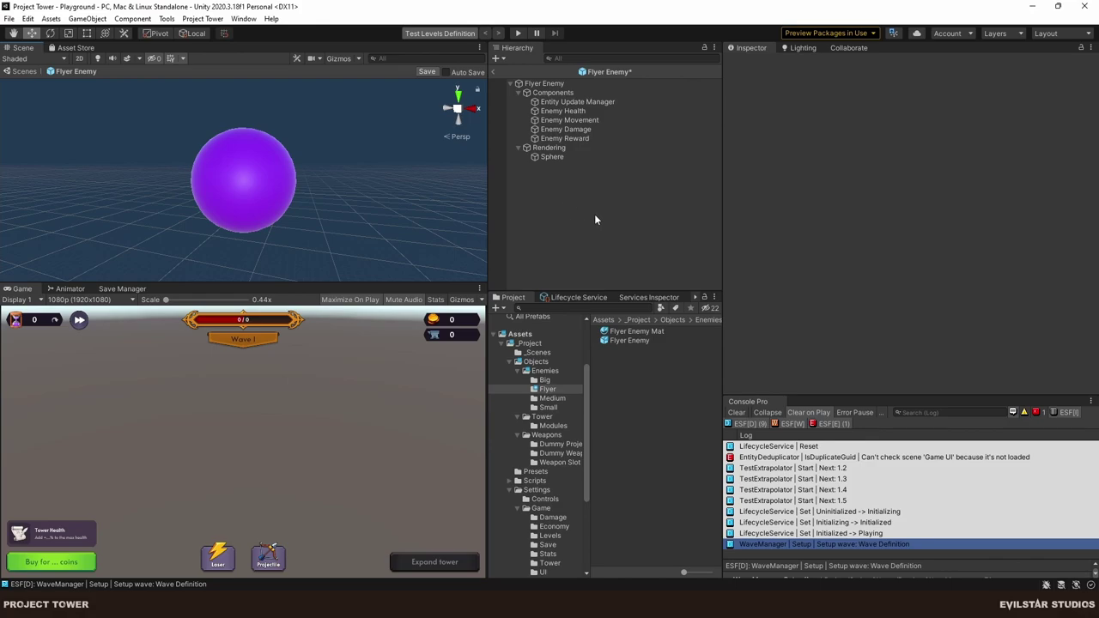
# Select the prefab's Sphere and view the flyer from directly above.
pyautogui.click(554, 156)
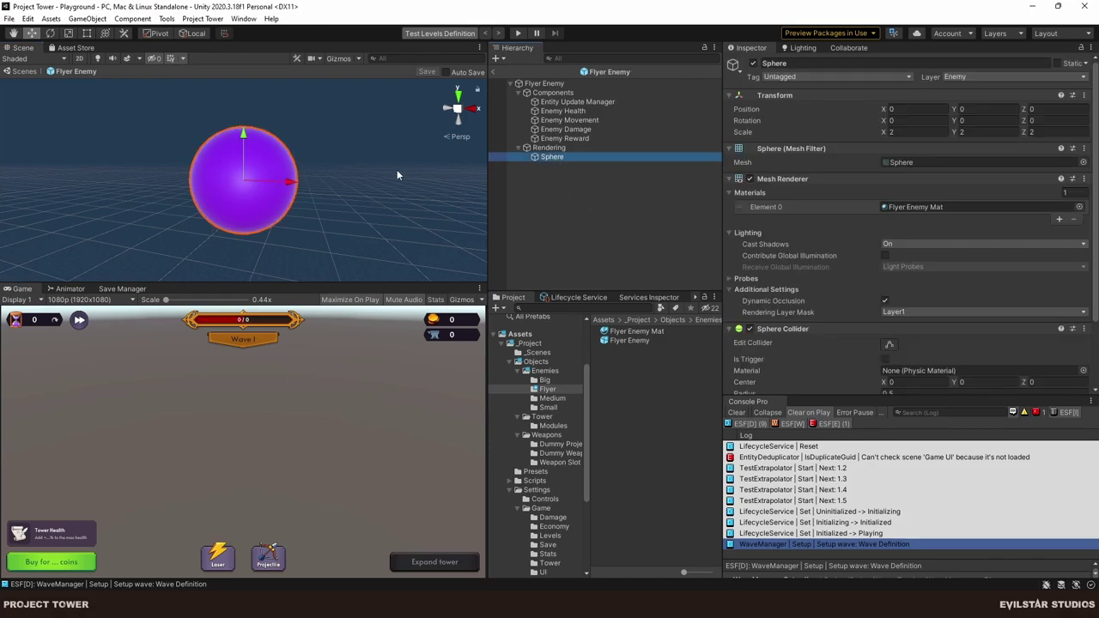
pyautogui.click(455, 97)
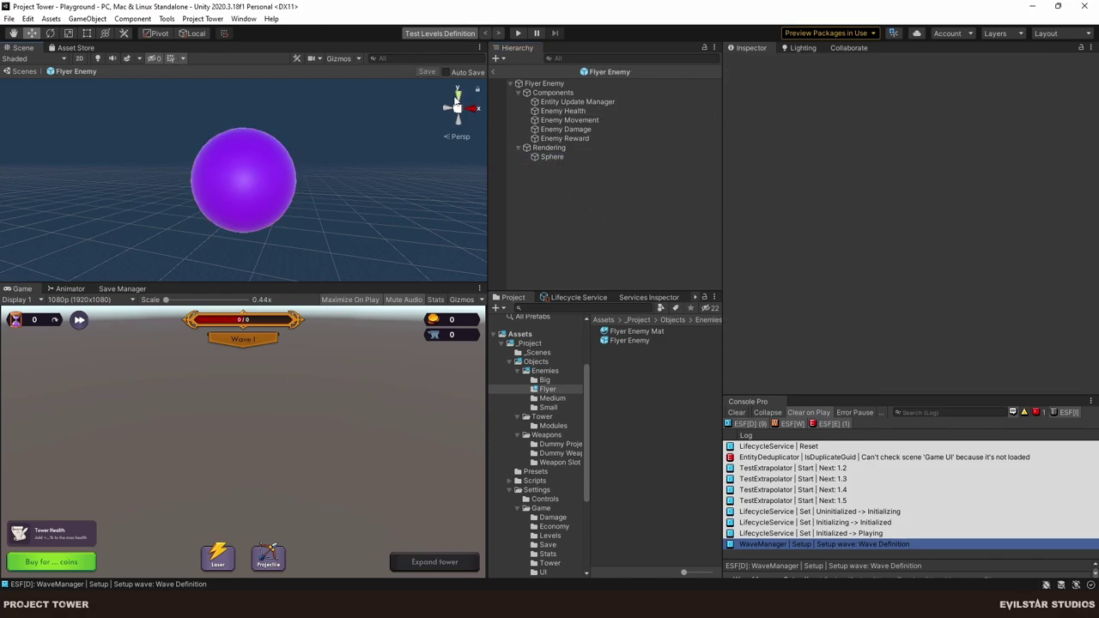
pyautogui.click(458, 94)
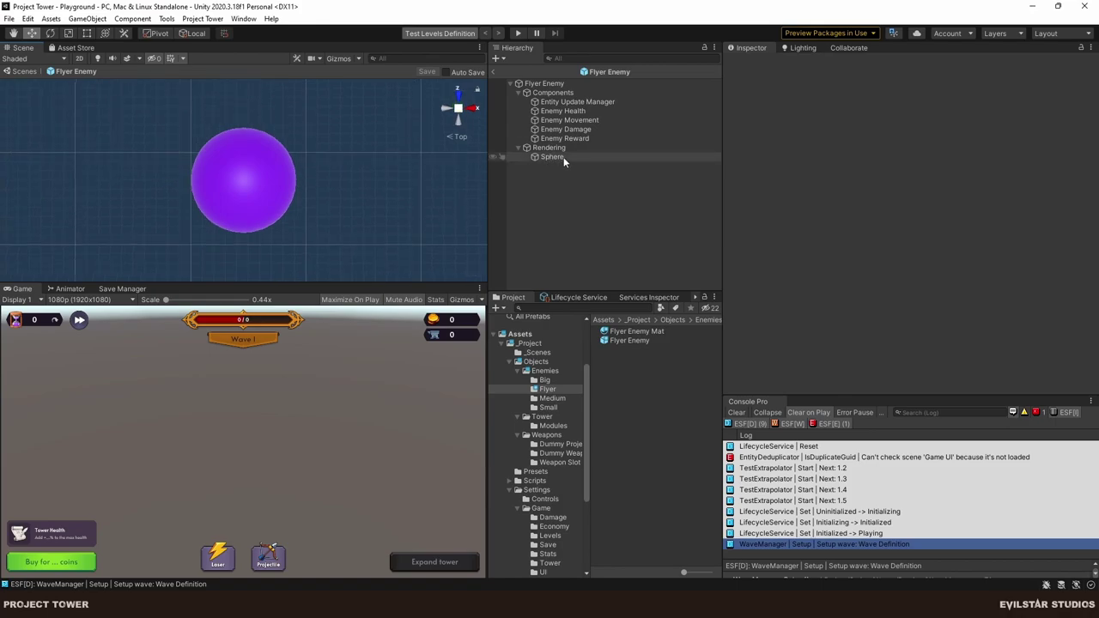
pyautogui.click(554, 157)
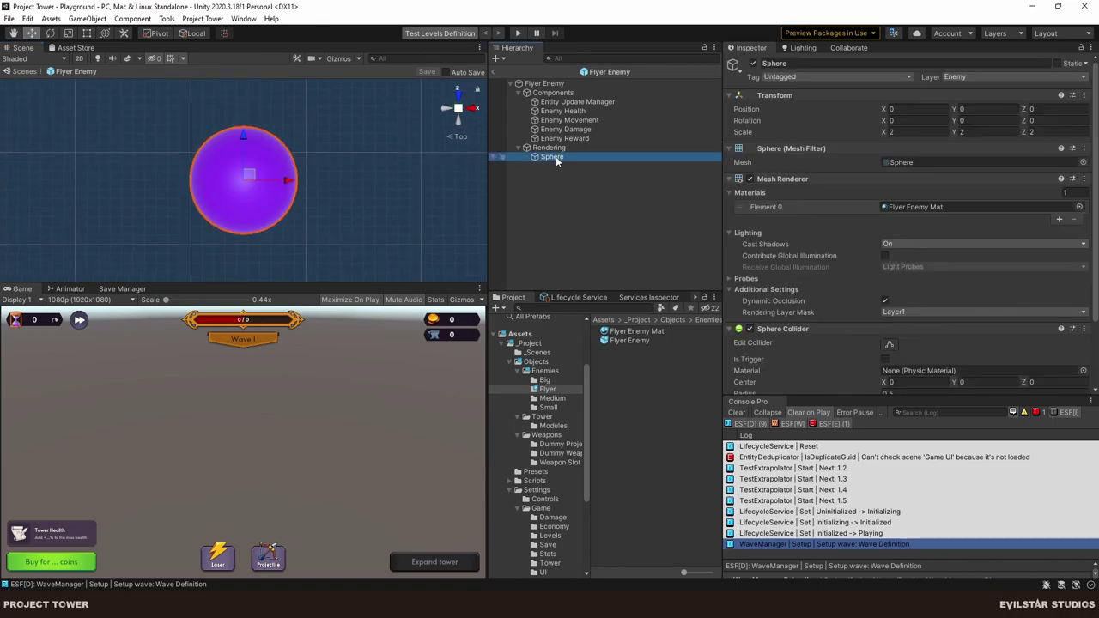
# Add a cube as a child of the Sphere and frame it in the Scene view.
pyautogui.rightClick(565, 157)
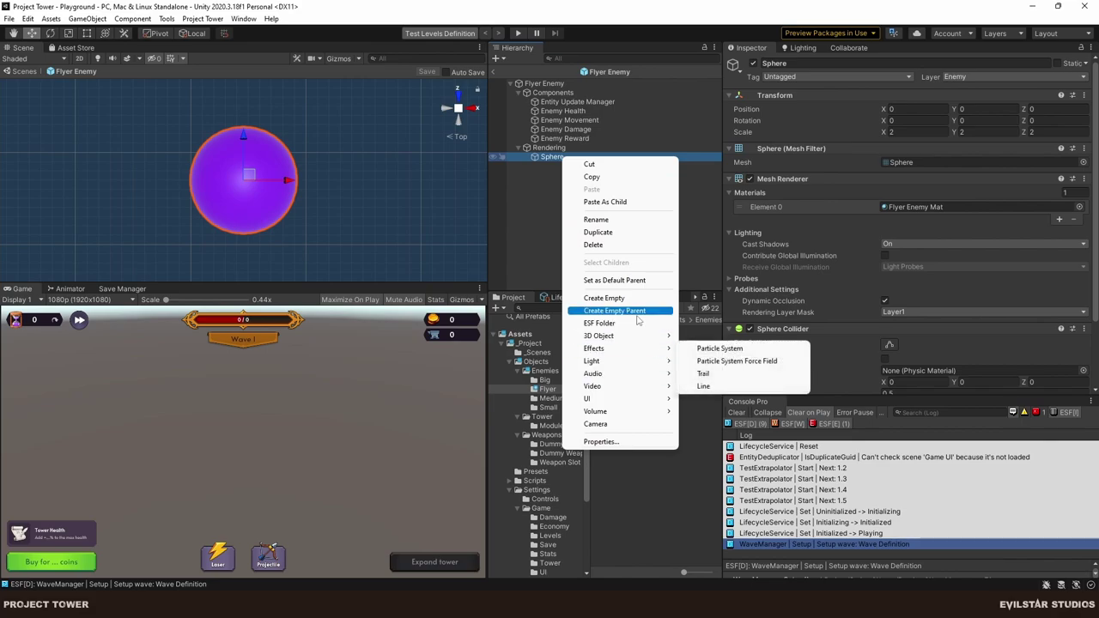
pyautogui.moveTo(641, 341)
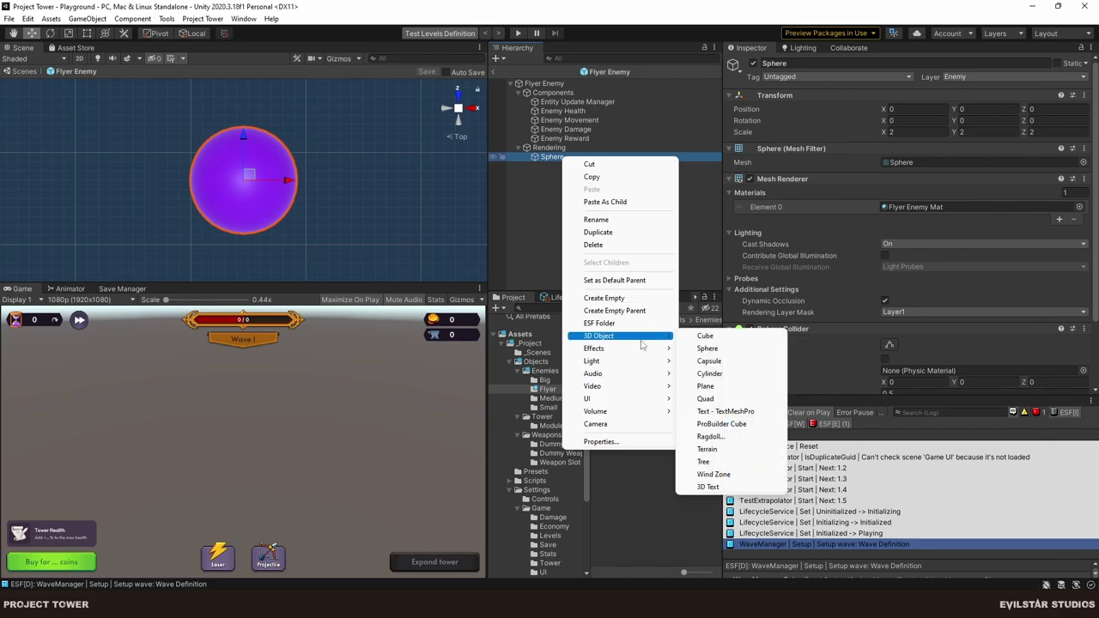
pyautogui.click(726, 341)
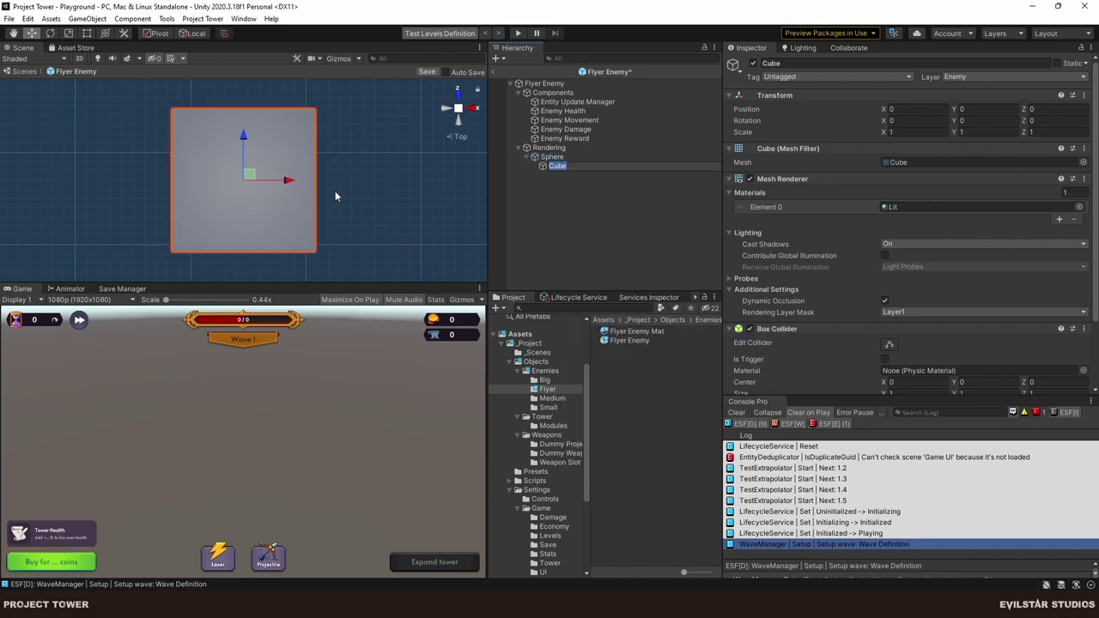
pyautogui.keyDown('alt'); pyautogui.moveTo(334, 191); pyautogui.dragTo(339, 179); pyautogui.keyUp('alt')
pyautogui.moveTo(338, 179); pyautogui.dragTo(330, 61, button='middle')
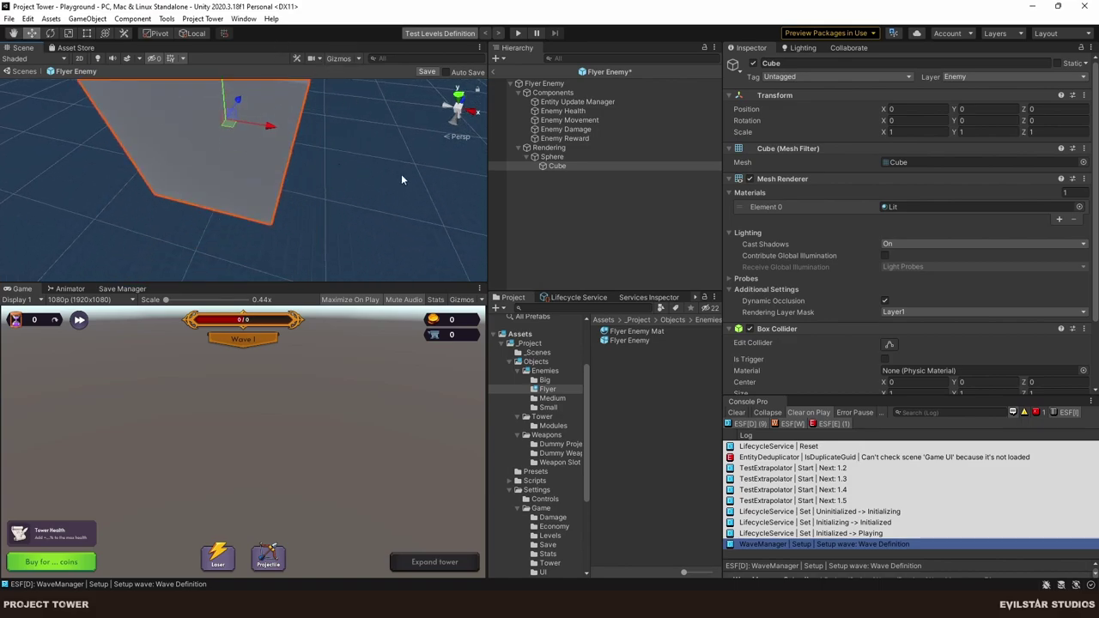
pyautogui.doubleClick(571, 166)
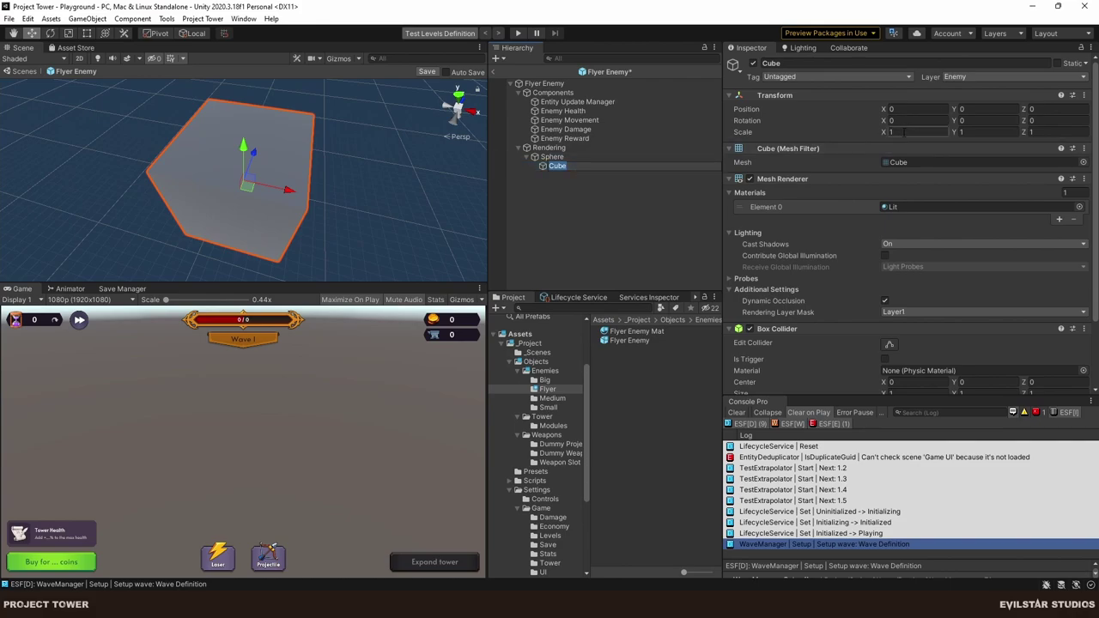
pyautogui.moveTo(292, 160); pyautogui.dragTo(222, 163, button='right')
pyautogui.press('f')
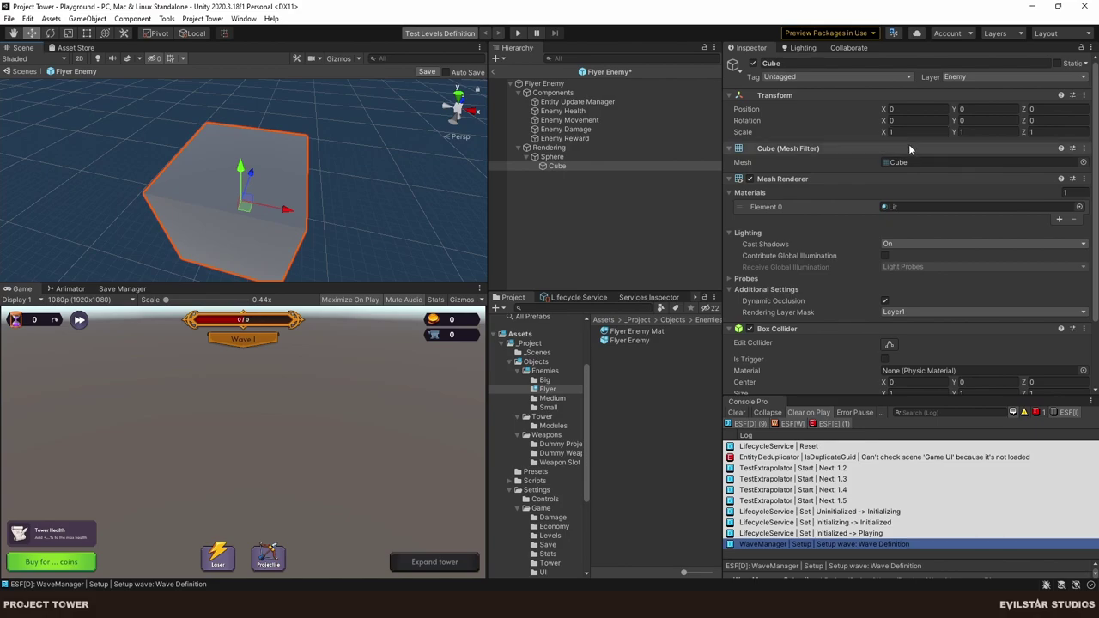
# Scale the cube down into a thin, flat slab.
pyautogui.click(899, 134)
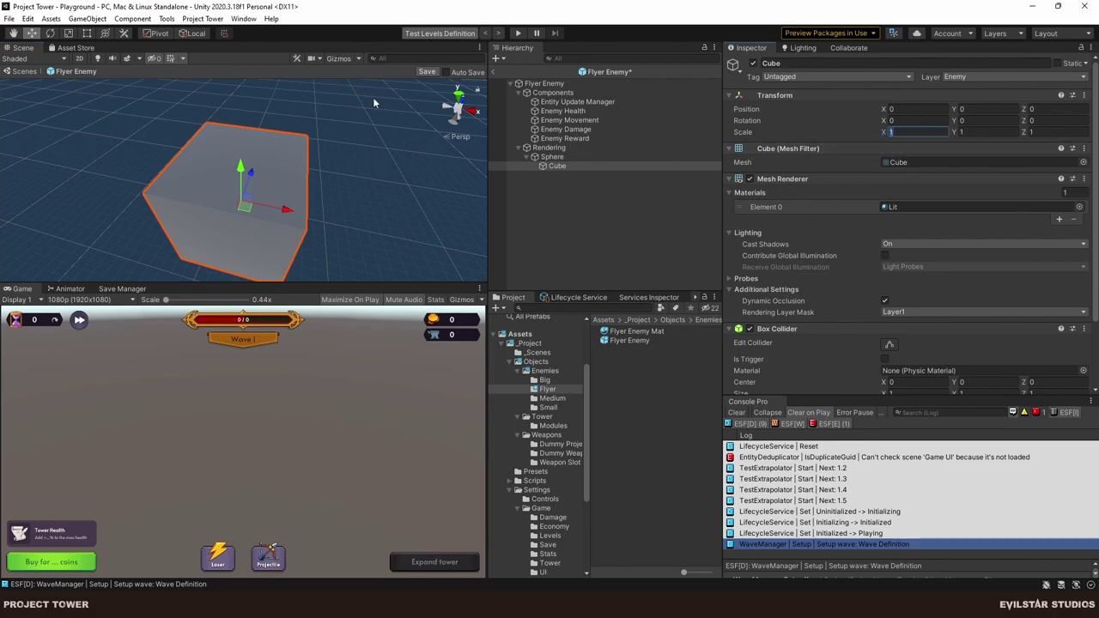
pyautogui.click(68, 33)
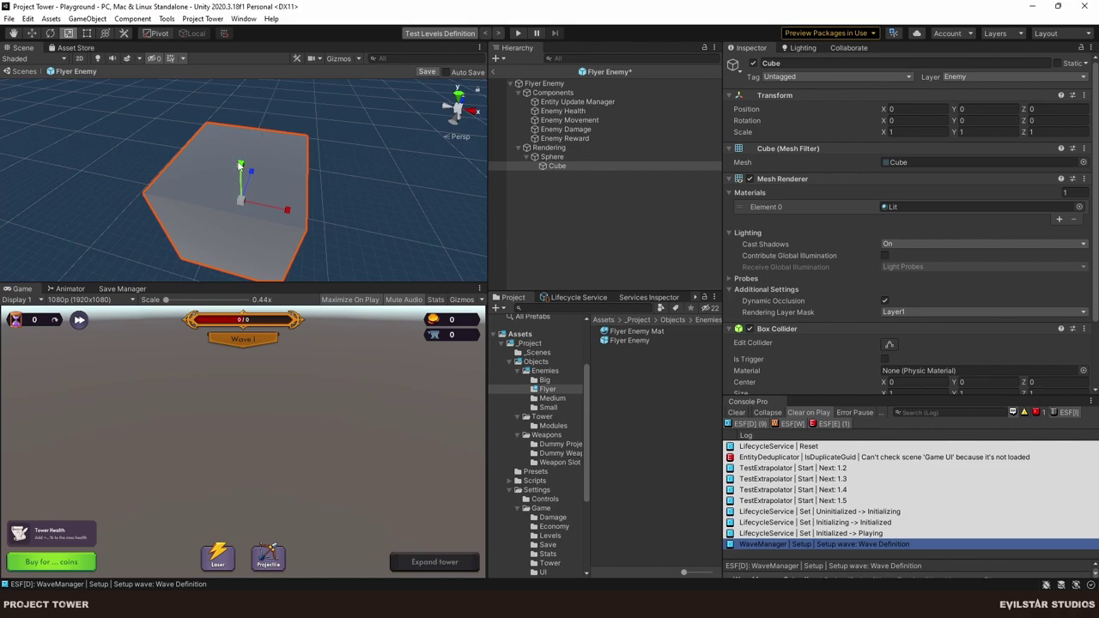
pyautogui.moveTo(240, 165); pyautogui.dragTo(269, 164)
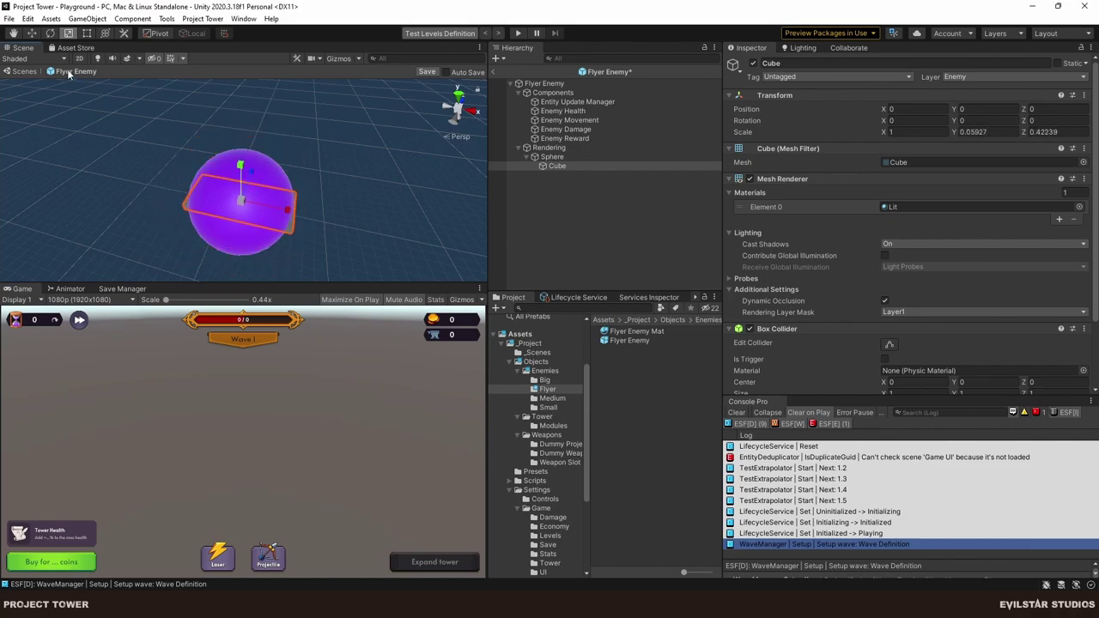
pyautogui.click(13, 33)
pyautogui.moveTo(364, 132); pyautogui.dragTo(352, 157)
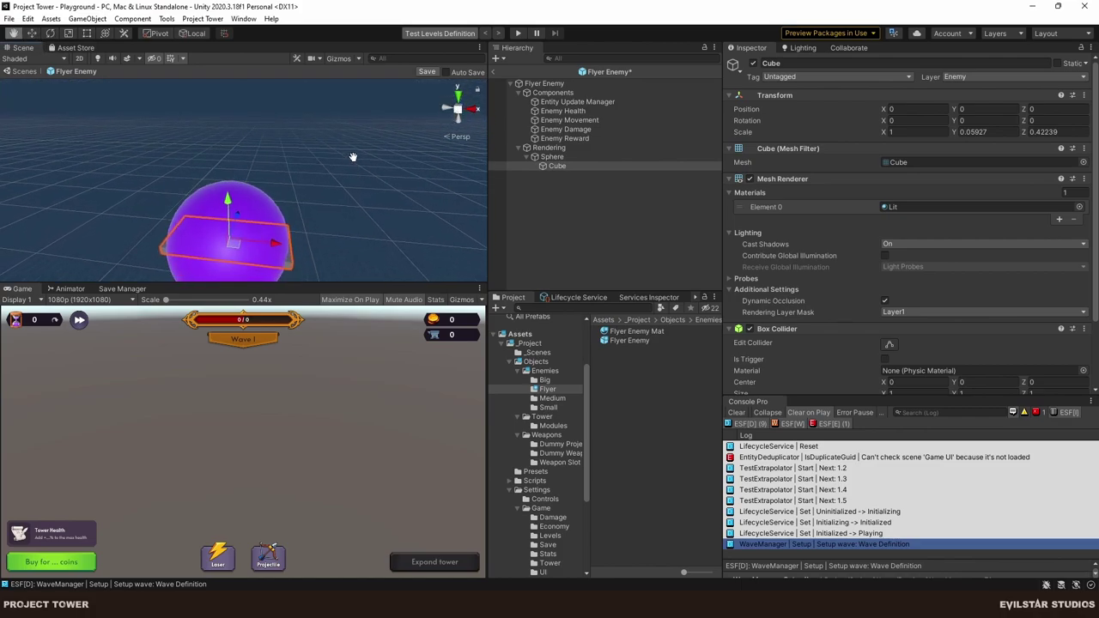
pyautogui.scroll(2, 352, 157)
# Position the slab at Y 0.205, X -0.712 beside the sphere, then reparent it under Rendering.
pyautogui.press('w')
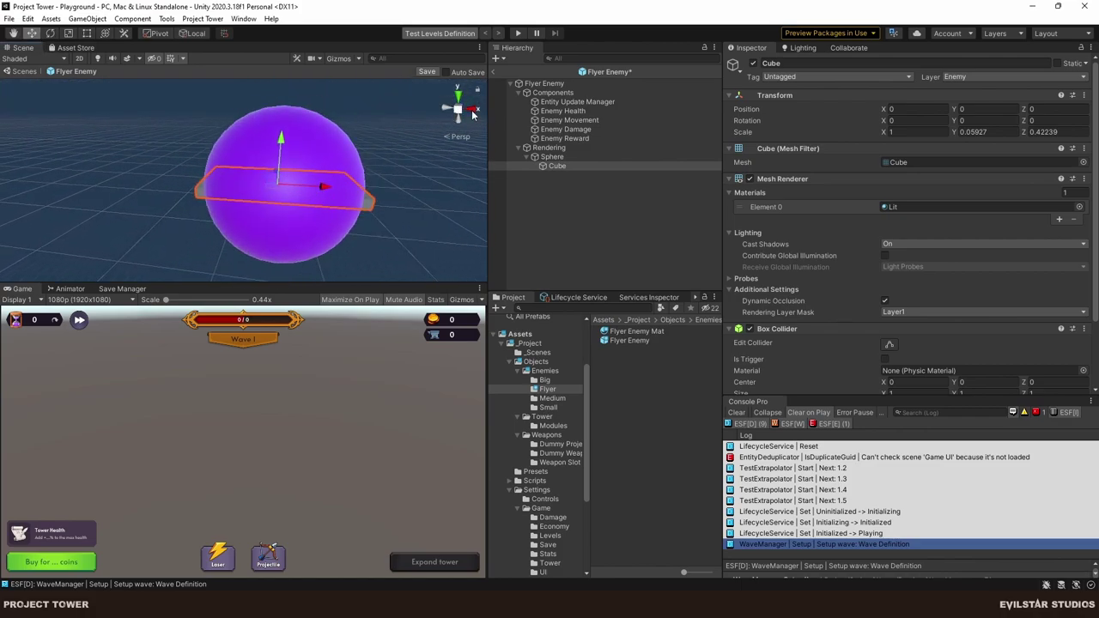
pyautogui.click(453, 108)
pyautogui.moveTo(279, 112); pyautogui.dragTo(278, 86)
pyautogui.moveTo(330, 146); pyautogui.dragTo(310, 188, button='middle')
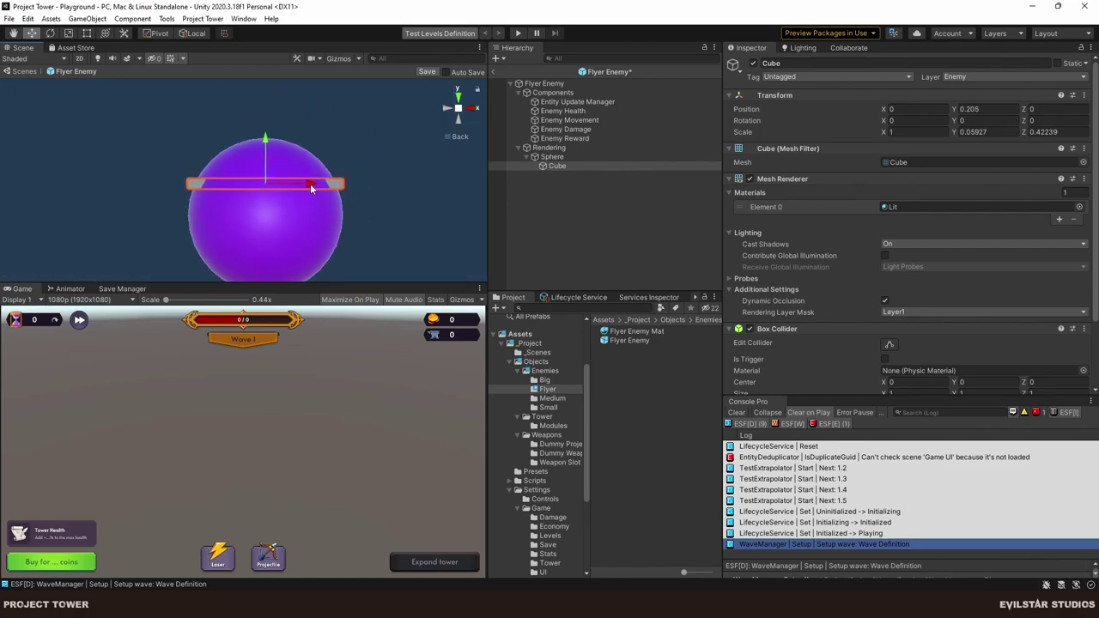
pyautogui.moveTo(311, 188); pyautogui.dragTo(201, 184)
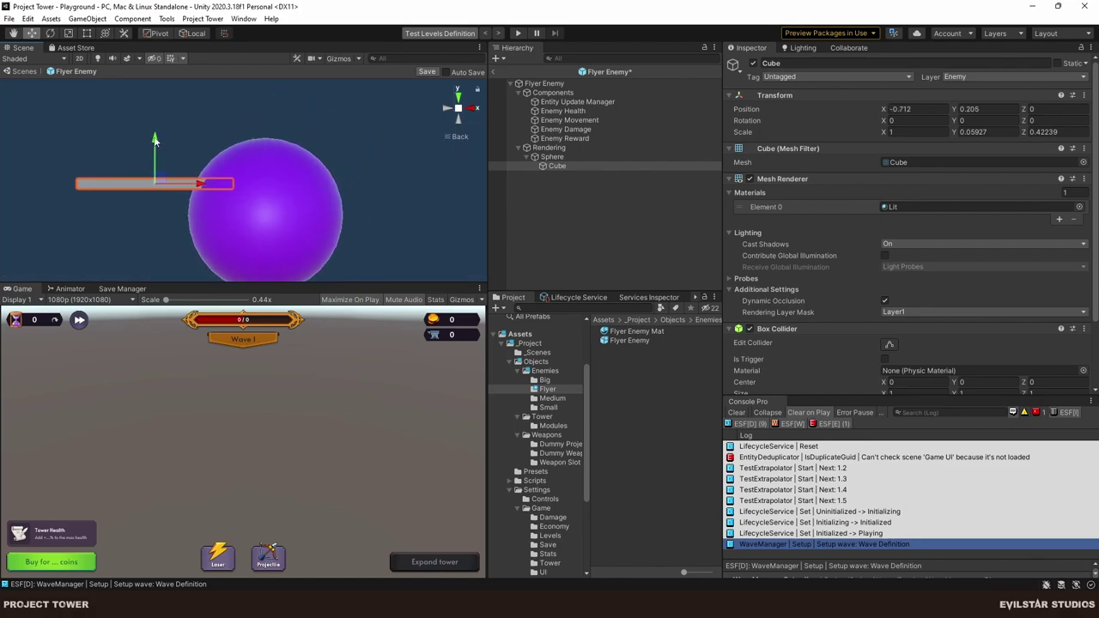
pyautogui.moveTo(155, 140); pyautogui.dragTo(163, 134)
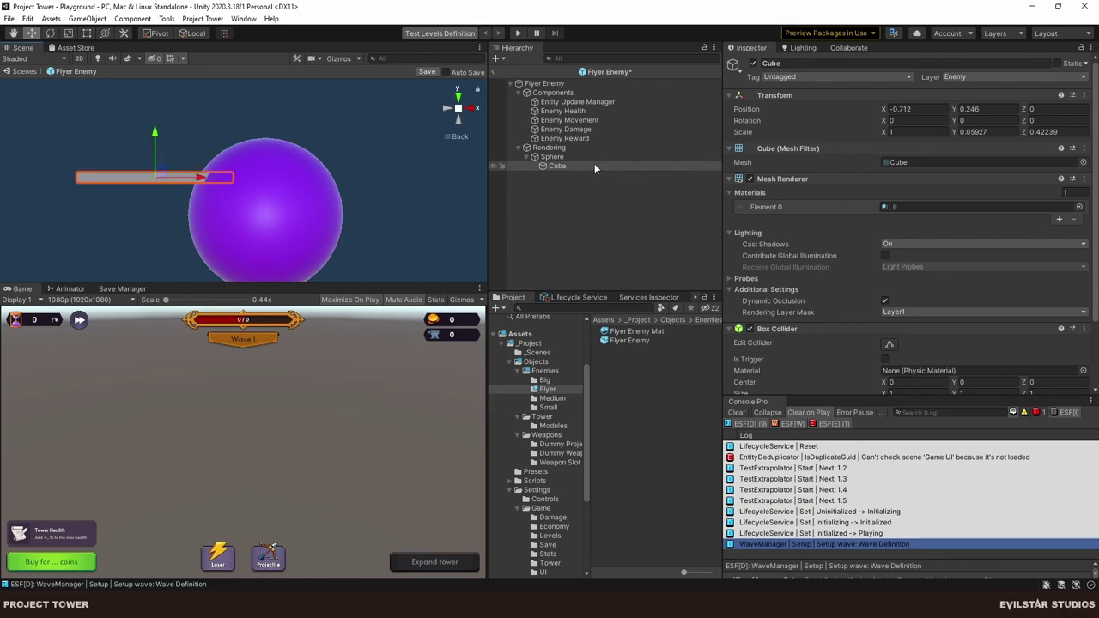
pyautogui.moveTo(569, 167); pyautogui.dragTo(554, 158)
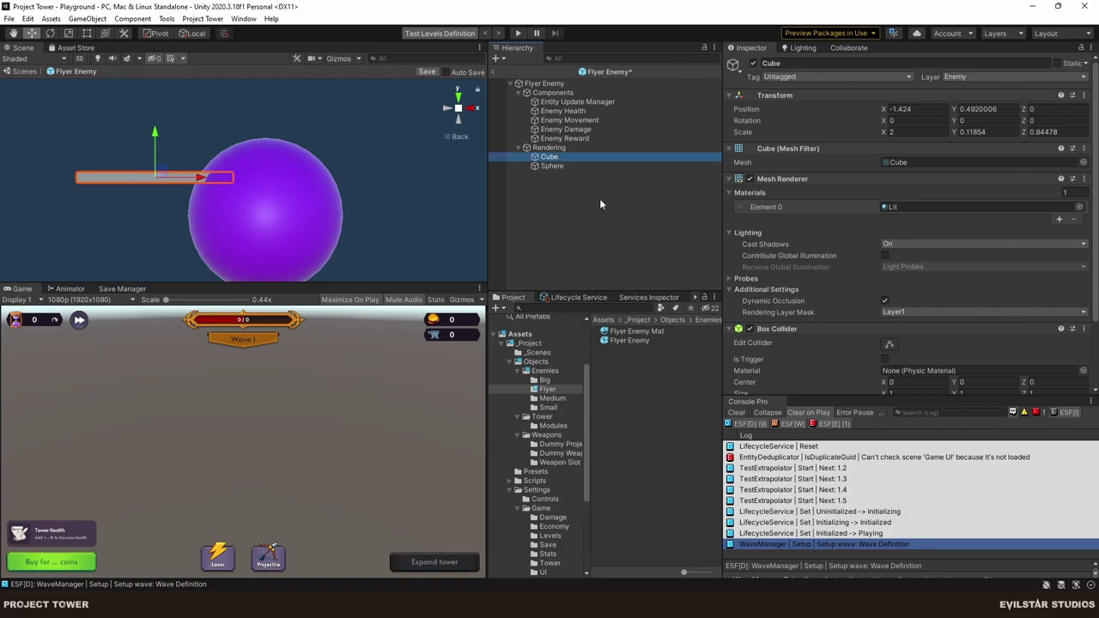
# Rename the cube to 'Left Wing', correcting its capitalisation.
pyautogui.press('F2')
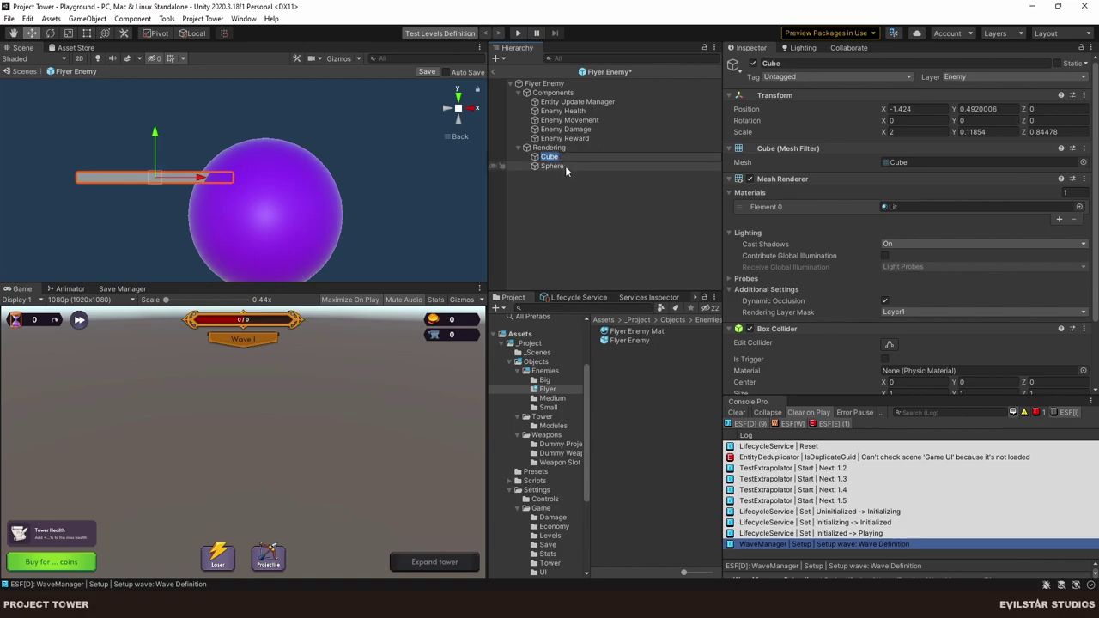
pyautogui.write('LEft Wing')
pyautogui.press('Return')
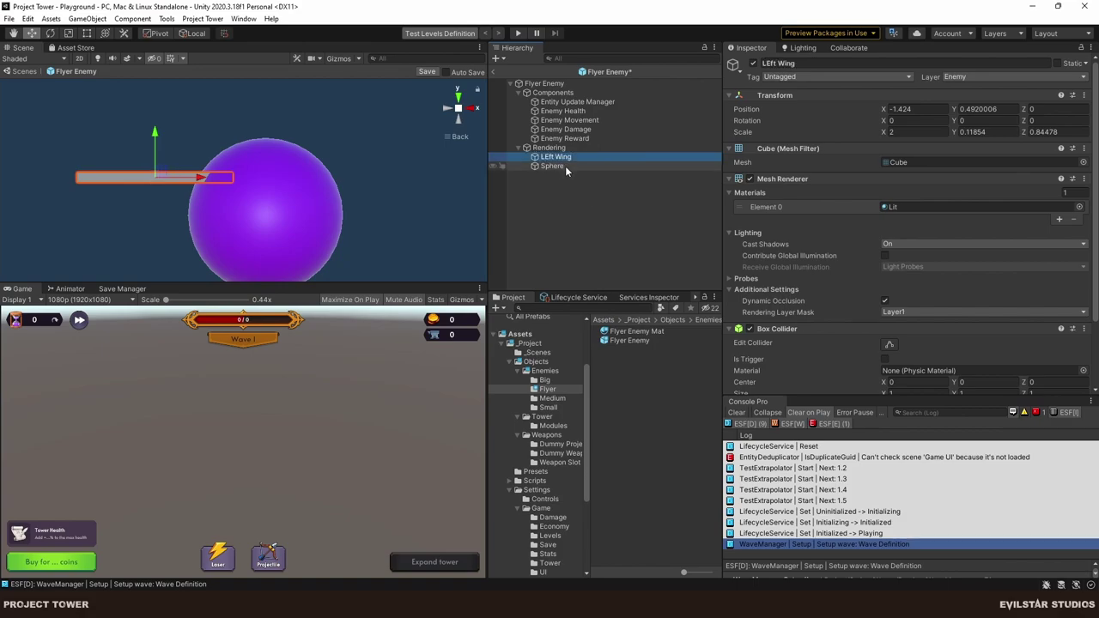
pyautogui.press('Up')
pyautogui.press('Down')
pyautogui.press('F2')
pyautogui.write('Left Wing')
pyautogui.press('Return')
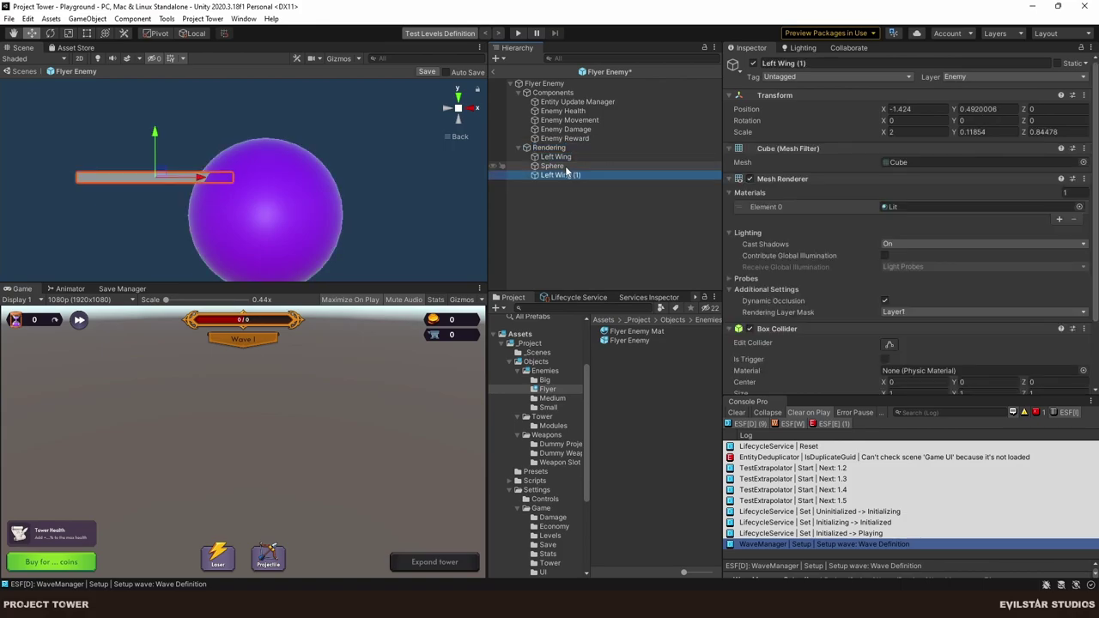
# Duplicate Left Wing as 'Right Wing' and place it right after Left Wing.
pyautogui.hotkey('ctrl', 'd')
pyautogui.keyDown('ctrl'); pyautogui.click(564, 165); pyautogui.keyUp('ctrl')
pyautogui.click(565, 171)
pyautogui.press('F2')
pyautogui.press('End')
pyautogui.press('BackSpace')
pyautogui.press('BackSpace')
pyautogui.press('BackSpace')
pyautogui.press('BackSpace')
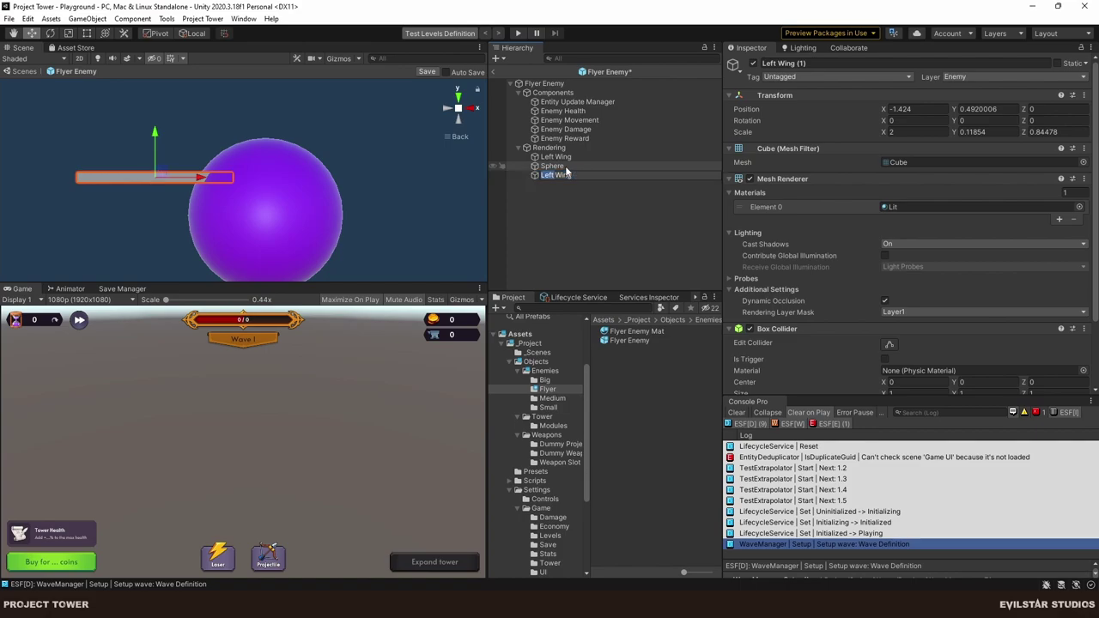
pyautogui.write('Right')
pyautogui.press('Return')
pyautogui.moveTo(567, 173); pyautogui.dragTo(567, 163)
# Mirror Right Wing to Position X 1.424 on the sphere's other side.
pyautogui.click(918, 109)
pyautogui.press('Home')
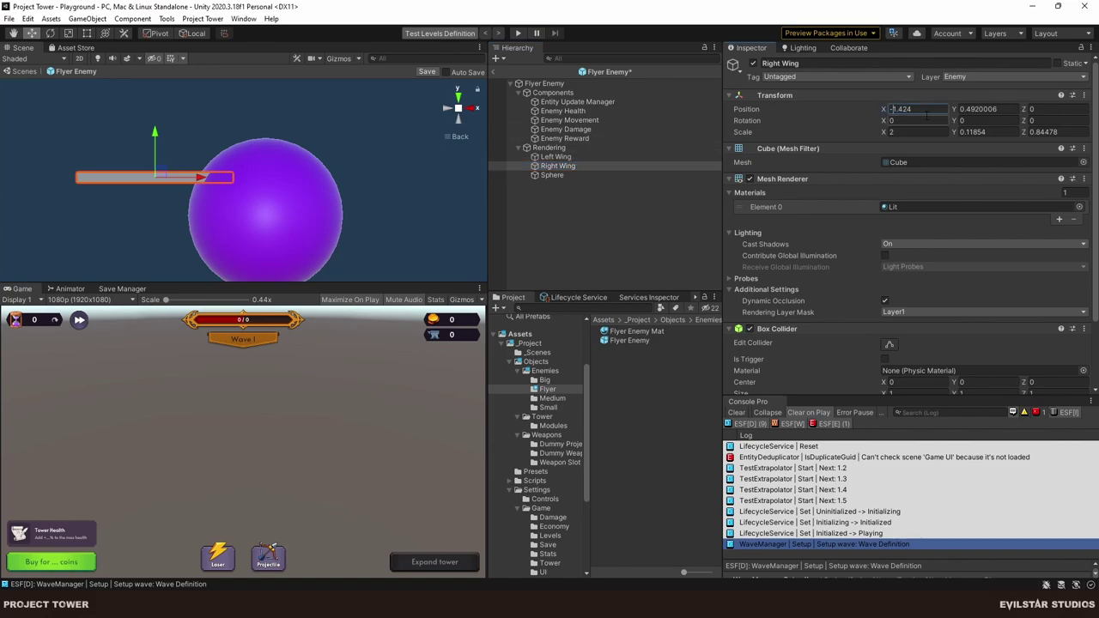
pyautogui.press('Delete')
pyautogui.click(589, 224)
pyautogui.keyDown('alt'); pyautogui.moveTo(446, 219); pyautogui.dragTo(378, 155); pyautogui.keyUp('alt')
pyautogui.click(468, 115)
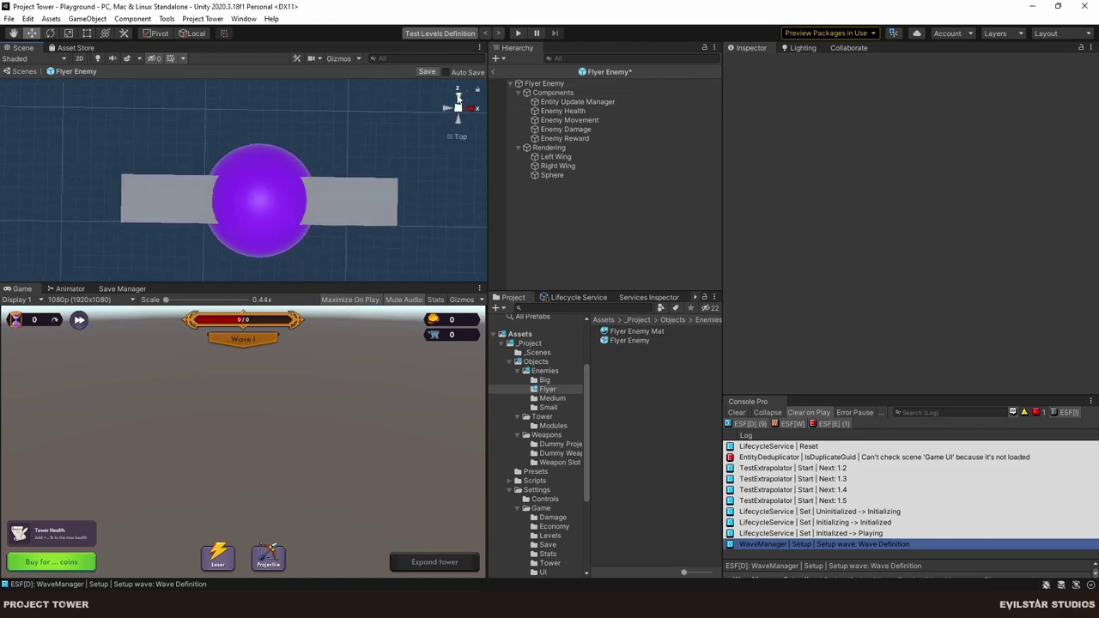
# Apply Flyer Enemy Mat to both the right and left wings.
pyautogui.click(559, 158)
pyautogui.click(550, 173)
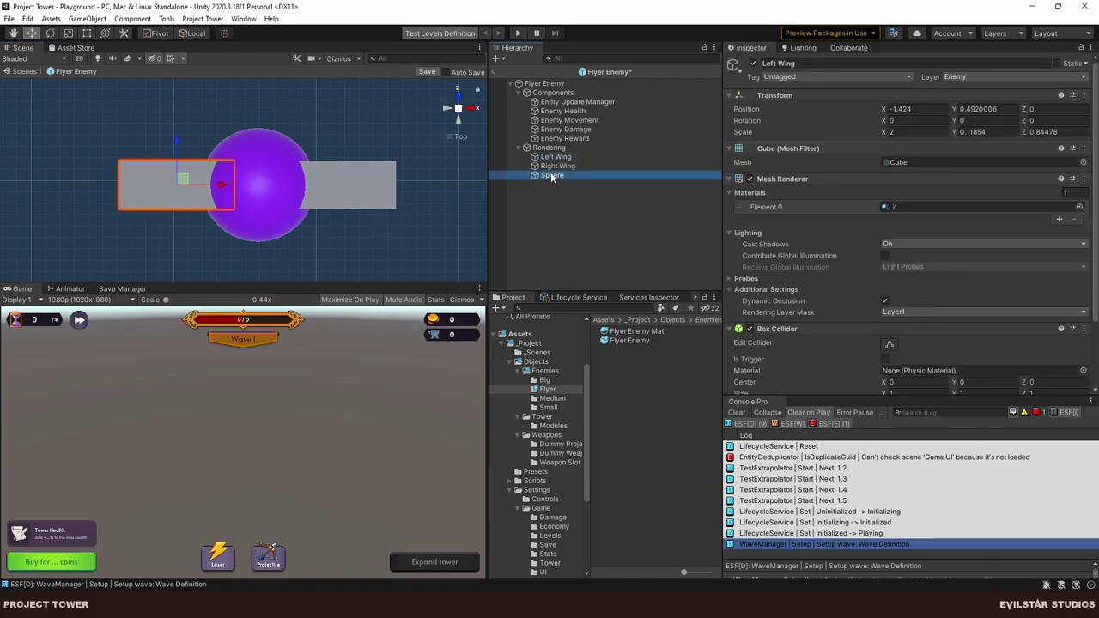
pyautogui.click(560, 166)
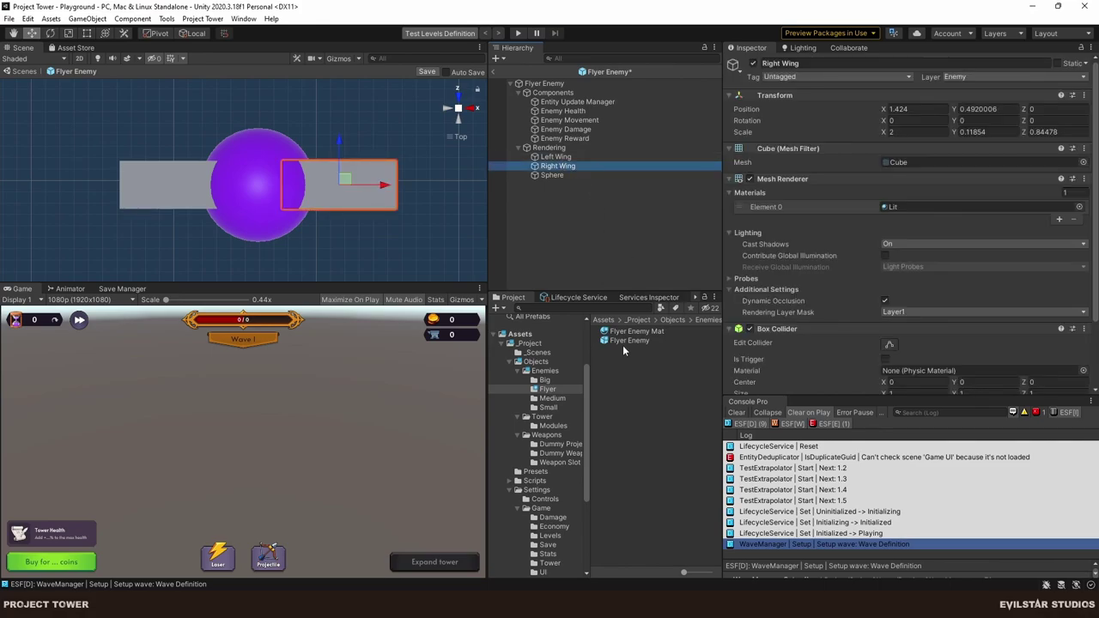
pyautogui.moveTo(629, 333); pyautogui.dragTo(337, 202)
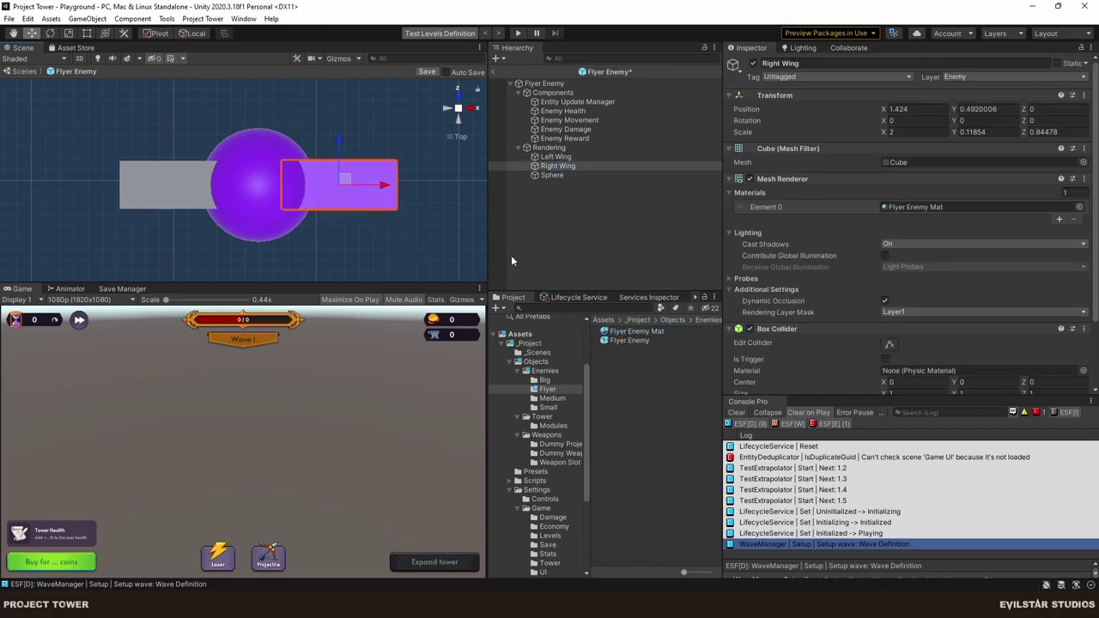
pyautogui.moveTo(629, 331); pyautogui.dragTo(185, 193)
pyautogui.keyDown('alt'); pyautogui.moveTo(351, 243); pyautogui.dragTo(369, 185); pyautogui.keyUp('alt')
# Duplicate Flyer Enemy Mat and name the copy 'Flyer Enemy Wing Mat'.
pyautogui.click(347, 173)
pyautogui.click(663, 333)
pyautogui.hotkey('ctrl', 'd')
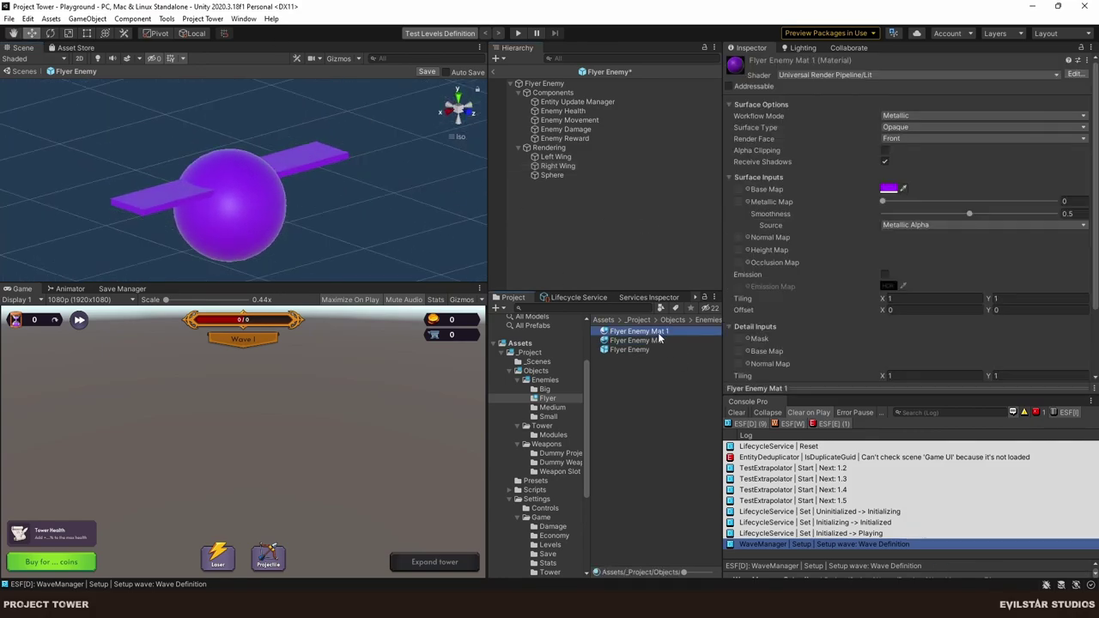
pyautogui.press('F2')
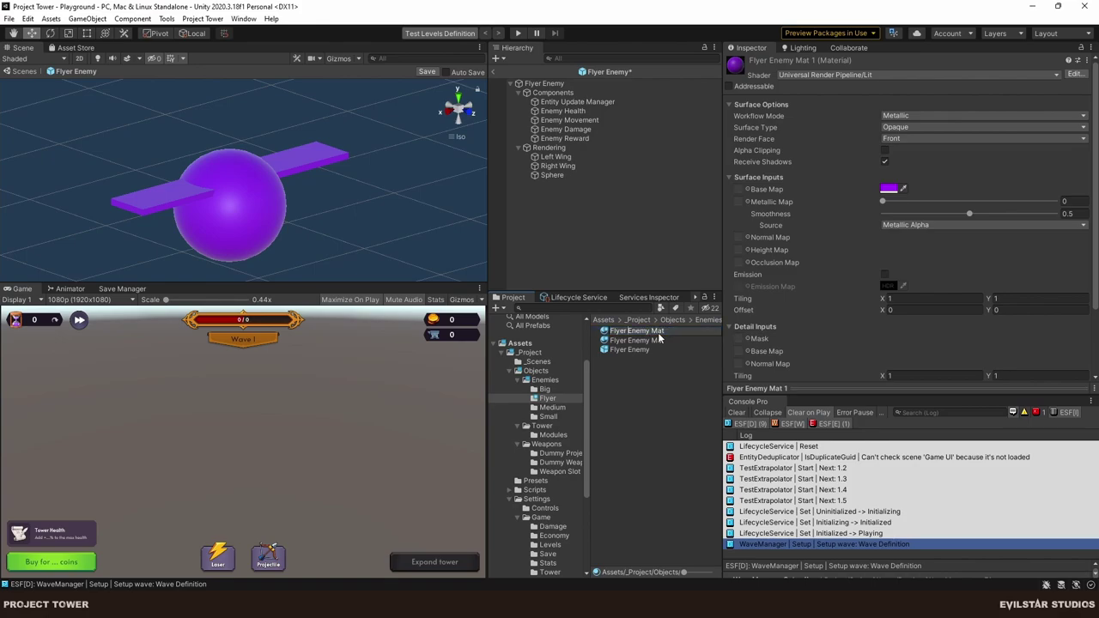
pyautogui.write('Wing')
pyautogui.press('Return')
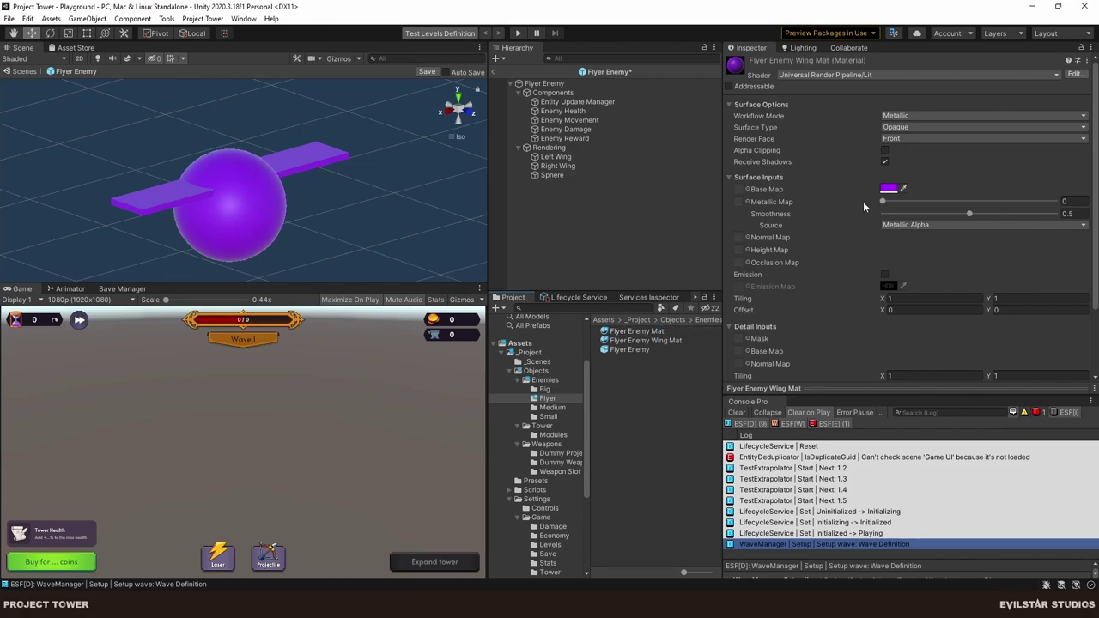
# Darken the wing material to deep purple 5E0093 and apply it to both wings.
pyautogui.click(888, 188)
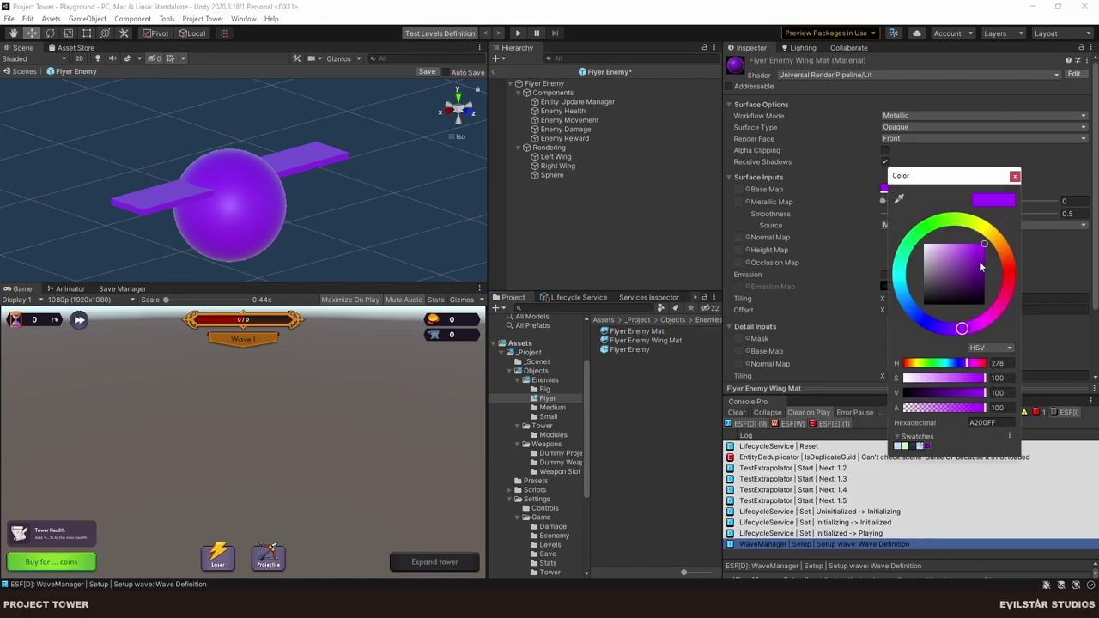
pyautogui.moveTo(981, 266); pyautogui.dragTo(994, 270)
pyautogui.click(1014, 176)
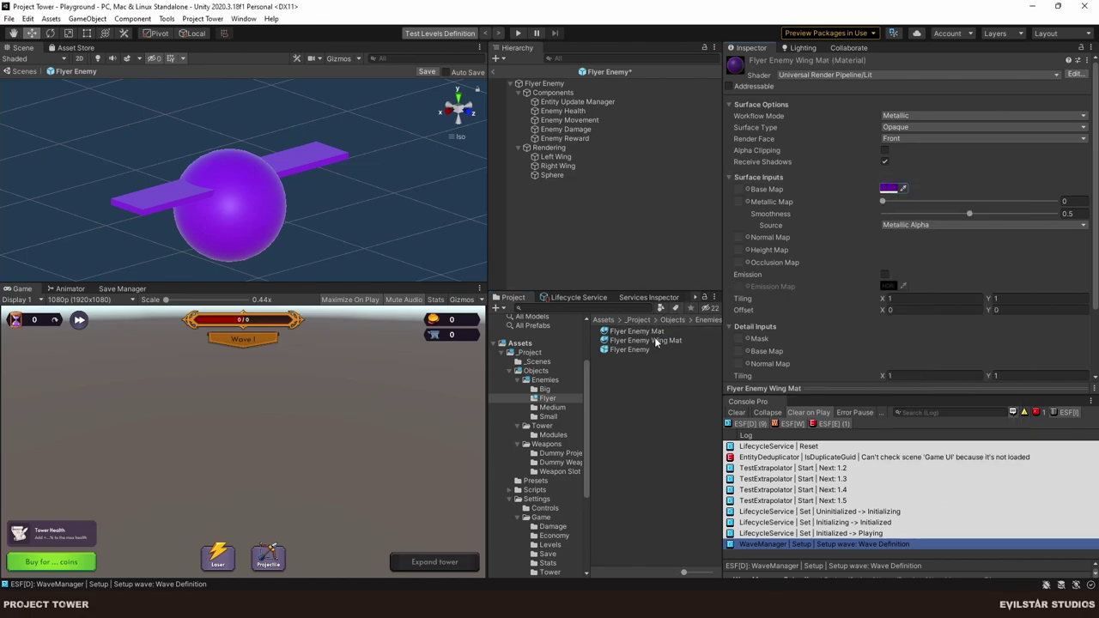
pyautogui.moveTo(655, 341); pyautogui.dragTo(155, 211)
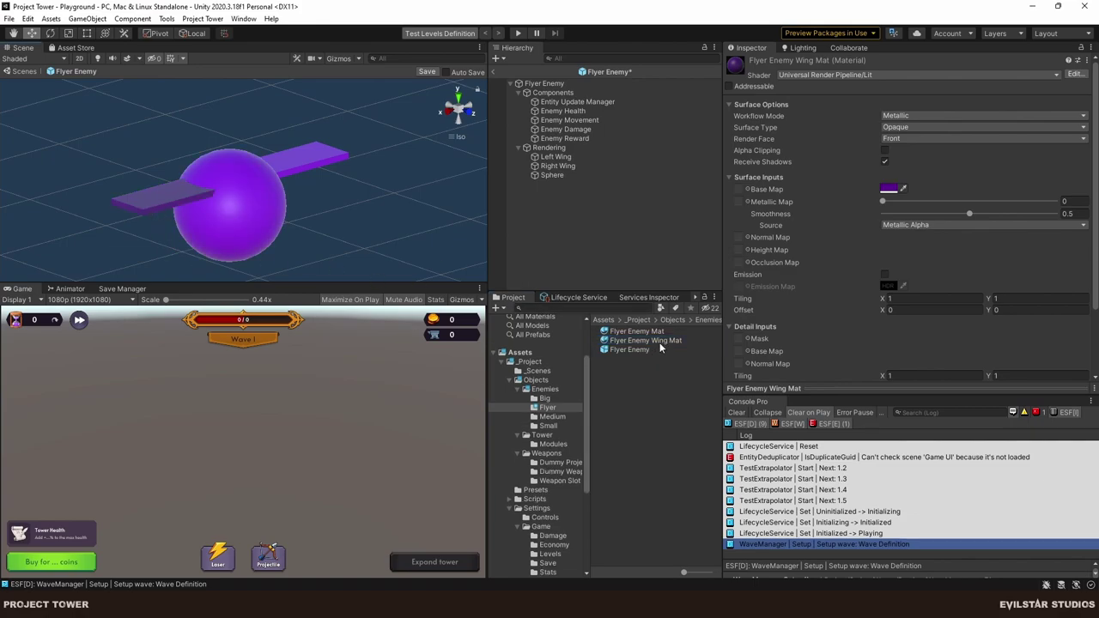
pyautogui.moveTo(659, 343); pyautogui.dragTo(297, 168)
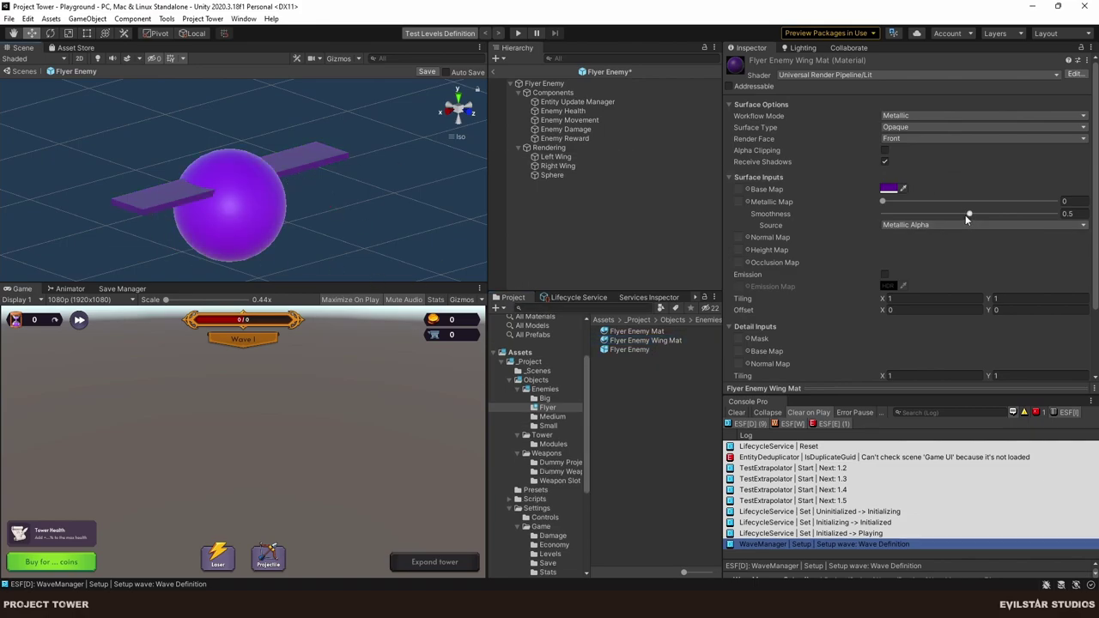
# Set the wing material's Smoothness to 0 and Metallic to 0.076, then save the prefab.
pyautogui.moveTo(969, 216); pyautogui.dragTo(733, 211)
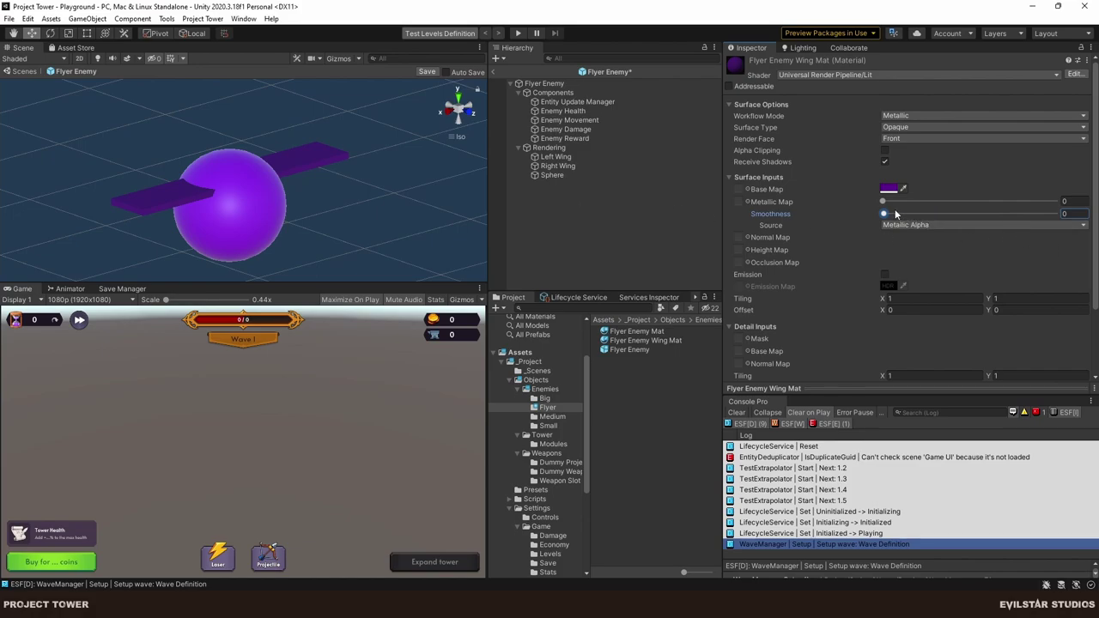
pyautogui.moveTo(883, 201)
pyautogui.mouseDown()
pyautogui.moveTo(938, 204)
pyautogui.moveTo(896, 201)
pyautogui.mouseUp()
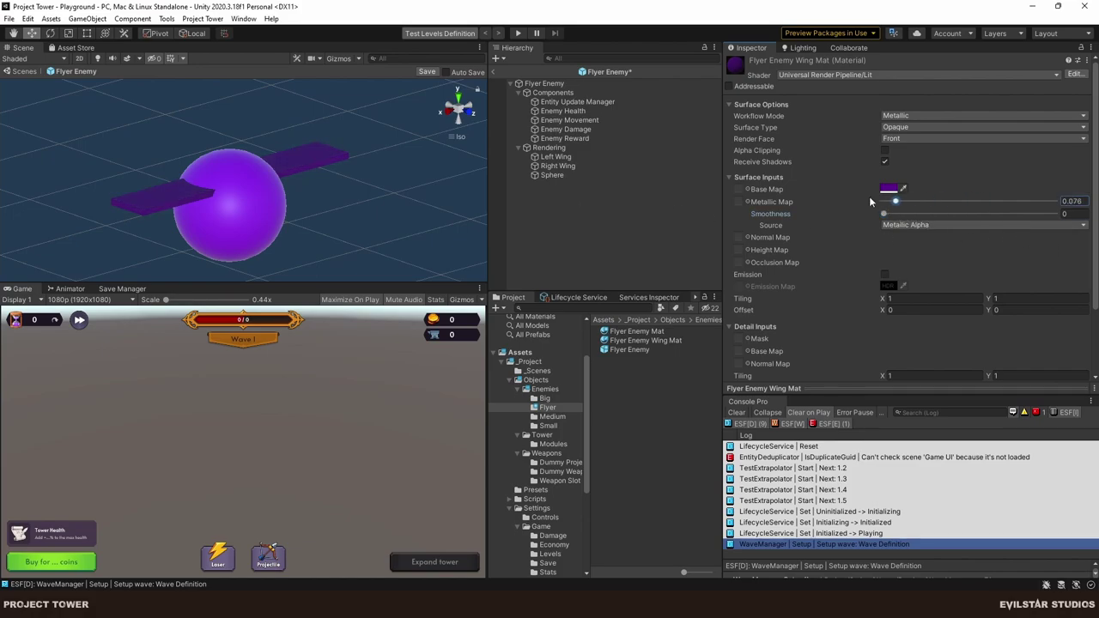
pyautogui.click(595, 243)
pyautogui.hotkey('ctrl', 's')
pyautogui.keyDown('alt'); pyautogui.moveTo(393, 207); pyautogui.dragTo(586, 213); pyautogui.keyUp('alt')
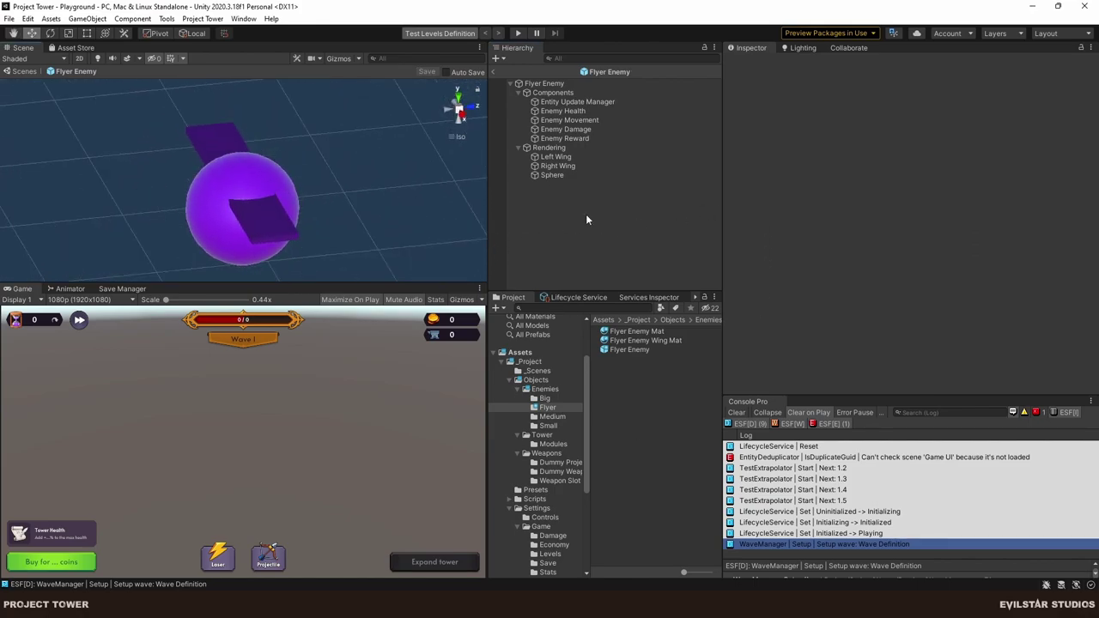
# Rotate Left Wing to Y -20 degrees.
pyautogui.click(555, 157)
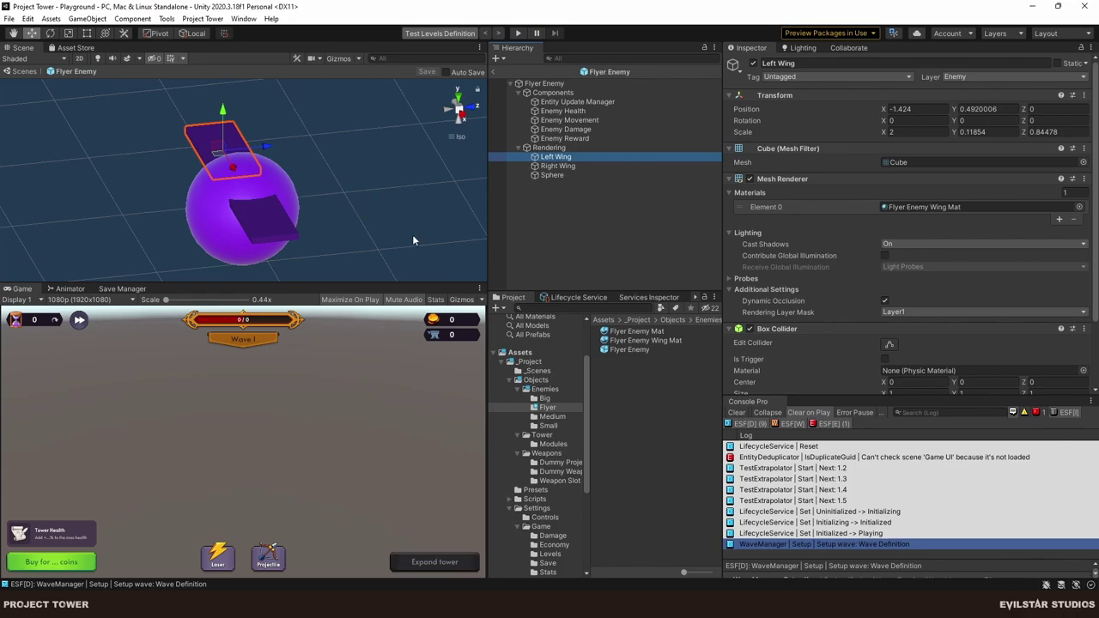
pyautogui.click(448, 109)
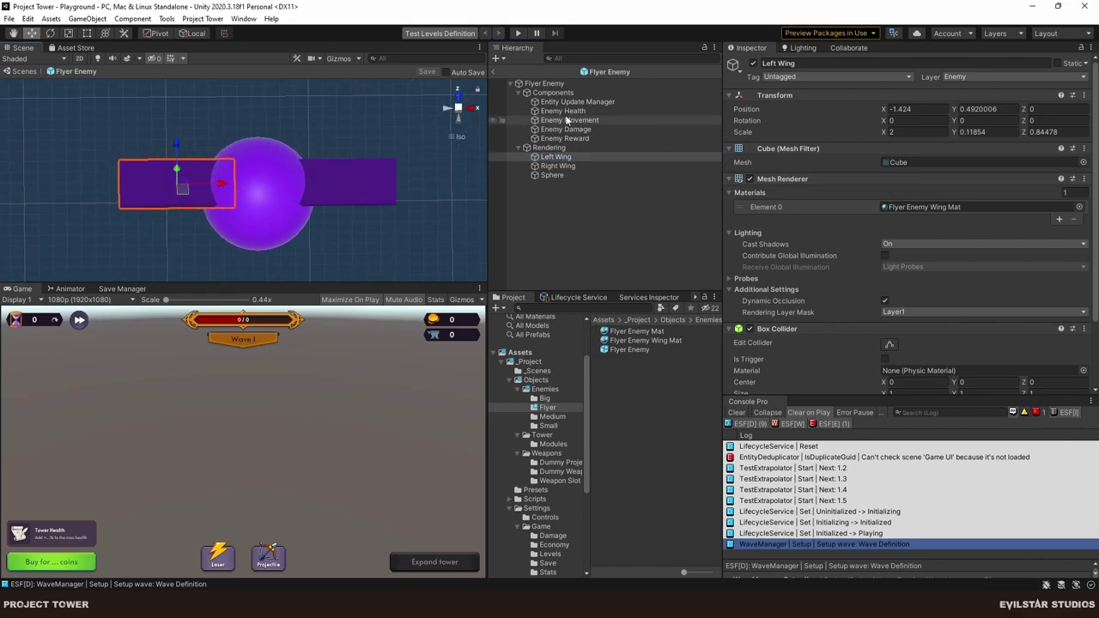
pyautogui.click(457, 92)
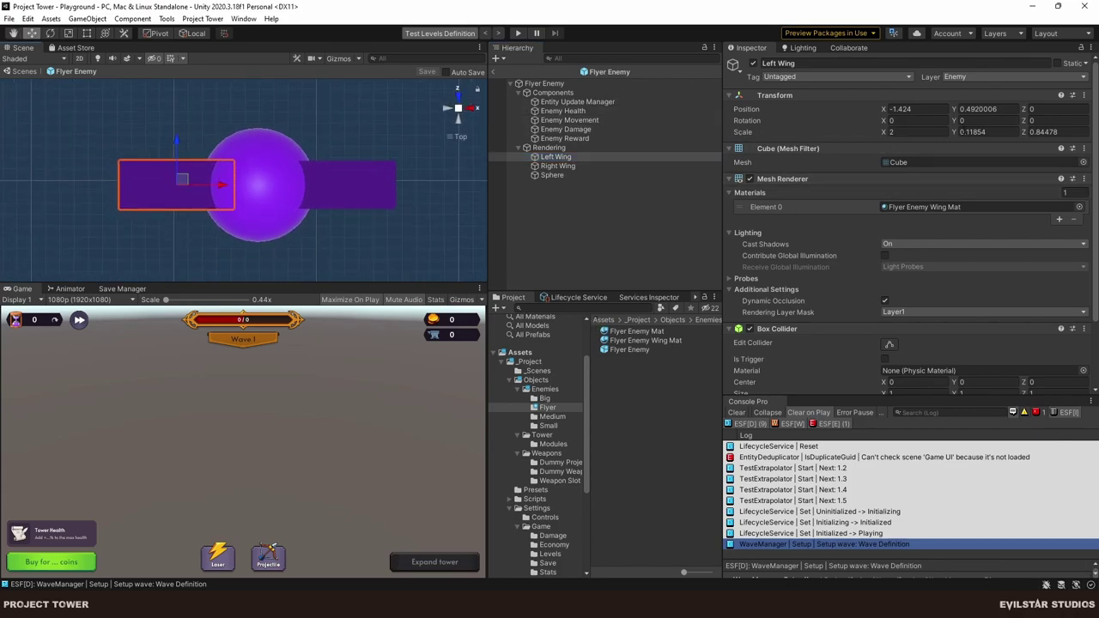
pyautogui.click(963, 120)
pyautogui.write('20')
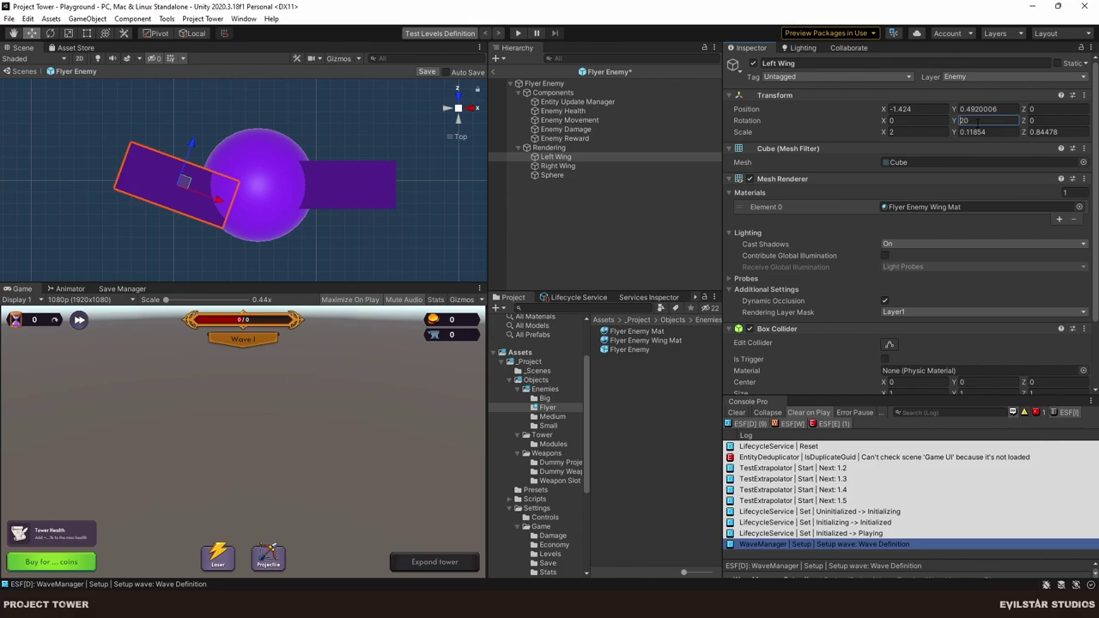
pyautogui.click(607, 276)
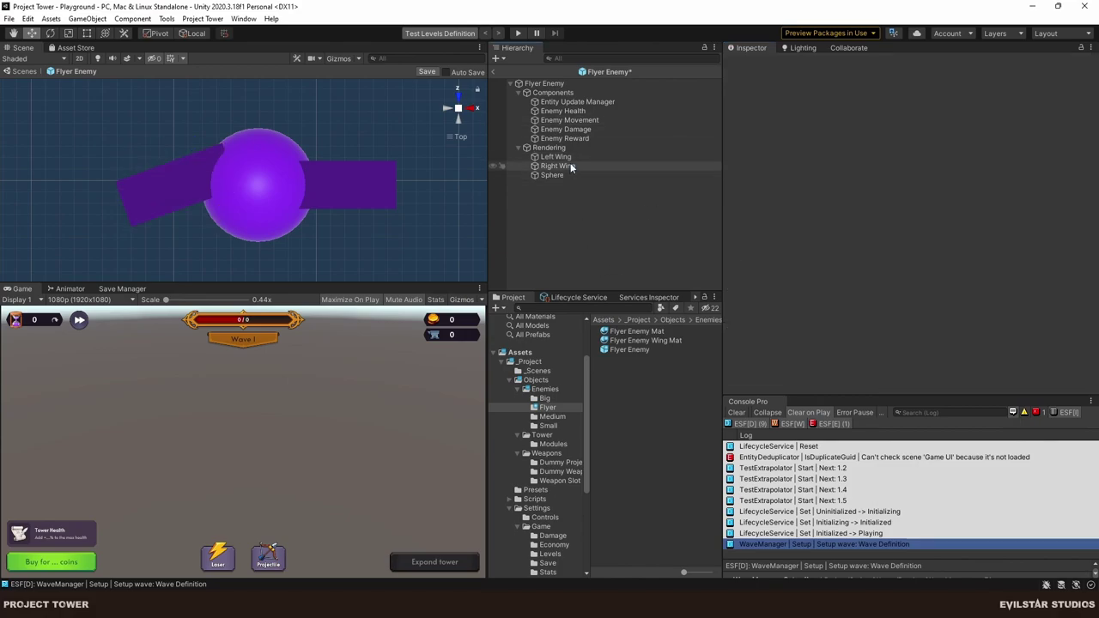
# Rotate Right Wing to Y 20 degrees.
pyautogui.click(571, 167)
pyautogui.click(963, 120)
pyautogui.write('2')
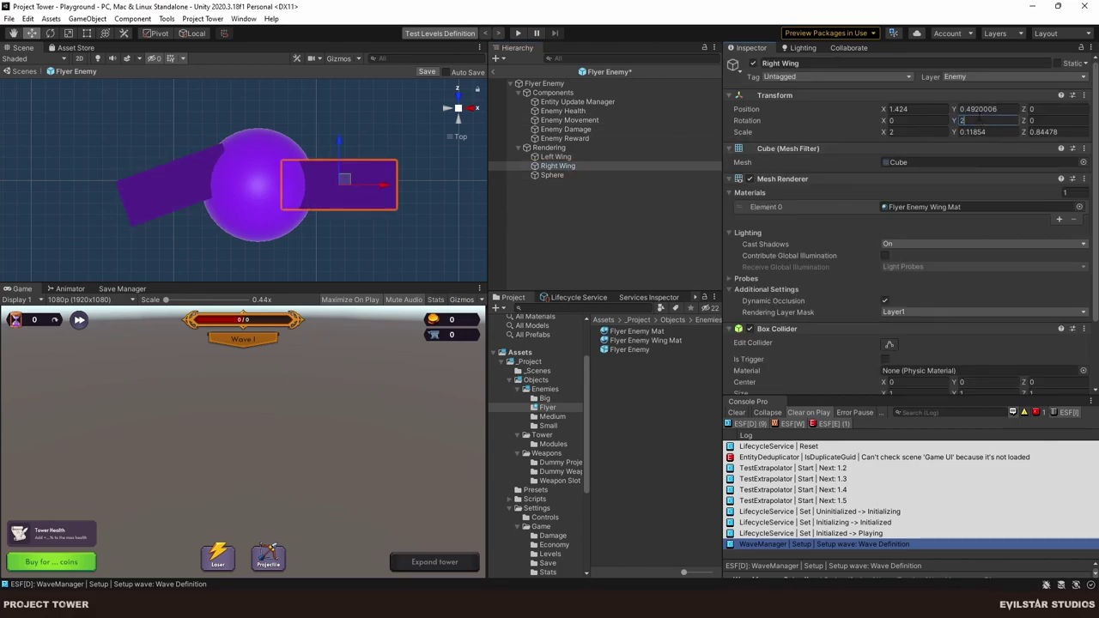
pyautogui.write('0')
pyautogui.click(655, 237)
pyautogui.keyDown('alt'); pyautogui.moveTo(283, 223); pyautogui.dragTo(316, 220); pyautogui.keyUp('alt')
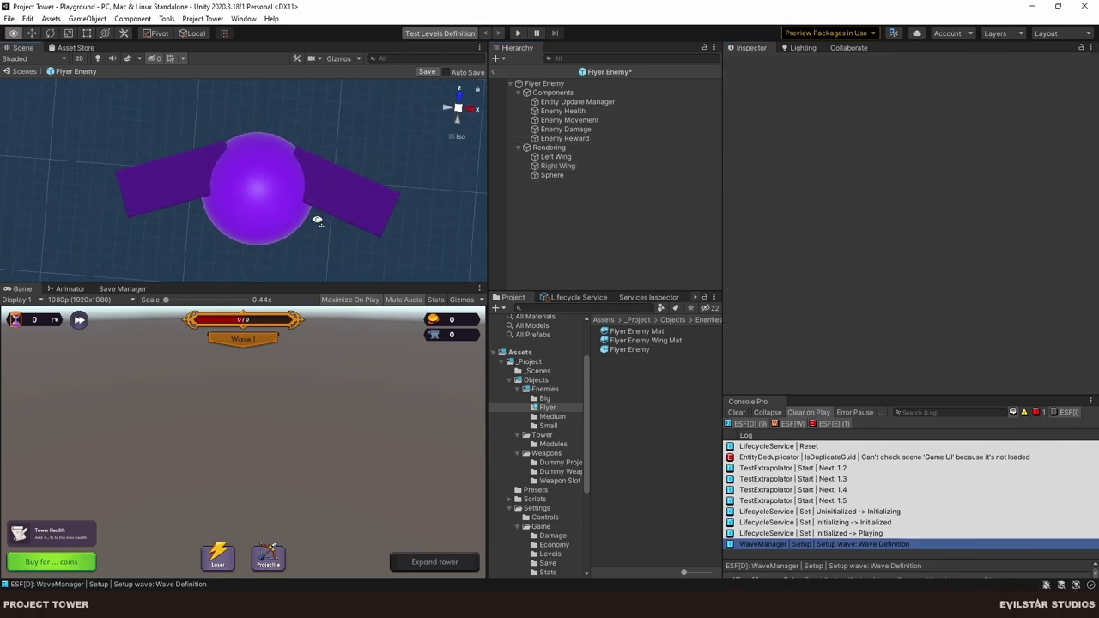
# Nudge Left Wing's Z position slightly and save the Flyer Enemy prefab.
pyautogui.click(555, 156)
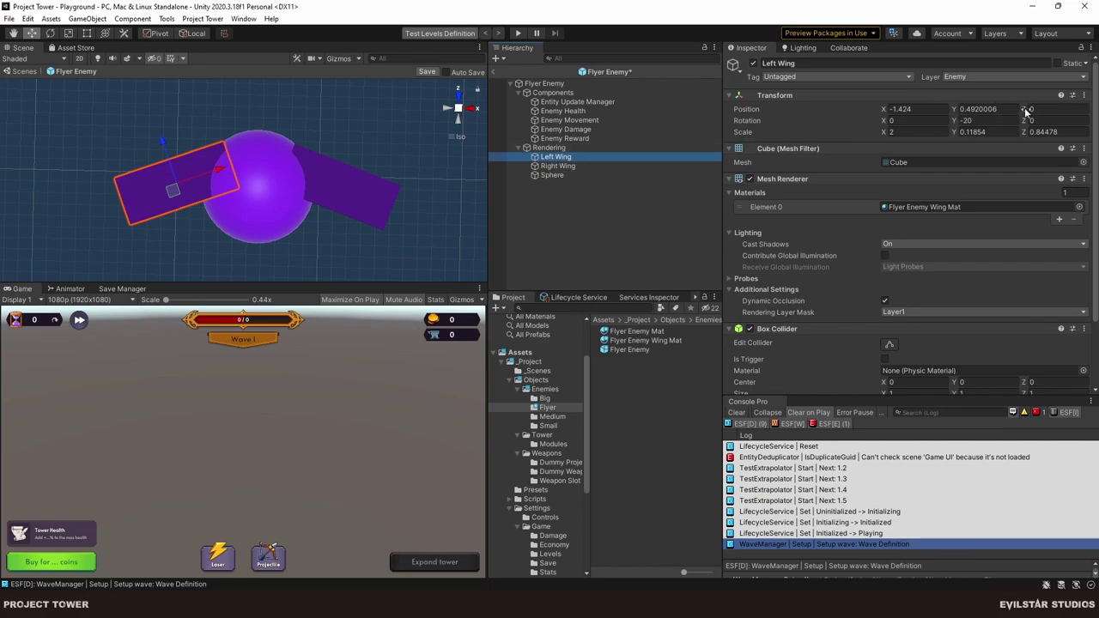
pyautogui.moveTo(1024, 107); pyautogui.dragTo(1047, 108)
pyautogui.click(618, 167)
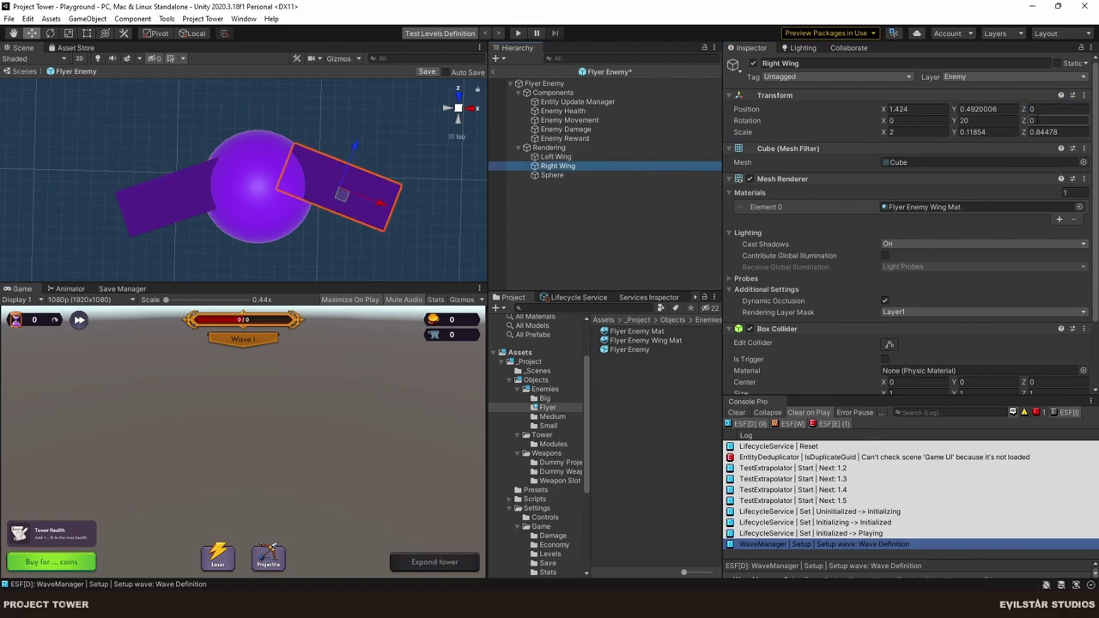
pyautogui.click(430, 209)
pyautogui.keyDown('alt'); pyautogui.moveTo(431, 214); pyautogui.dragTo(532, 172); pyautogui.keyUp('alt')
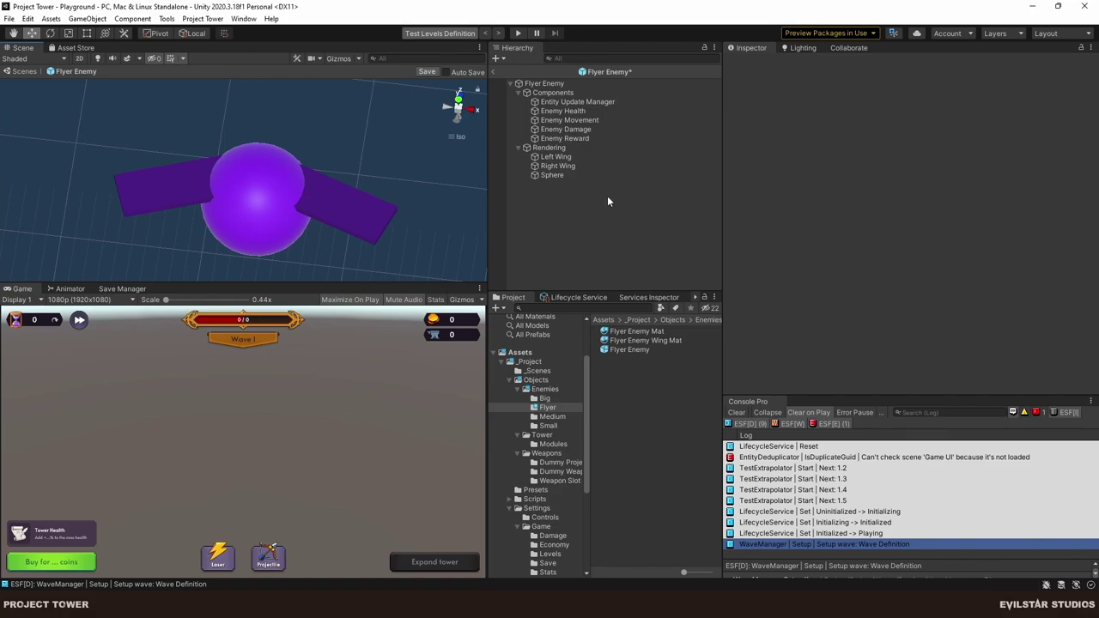
pyautogui.hotkey('ctrl', 's')
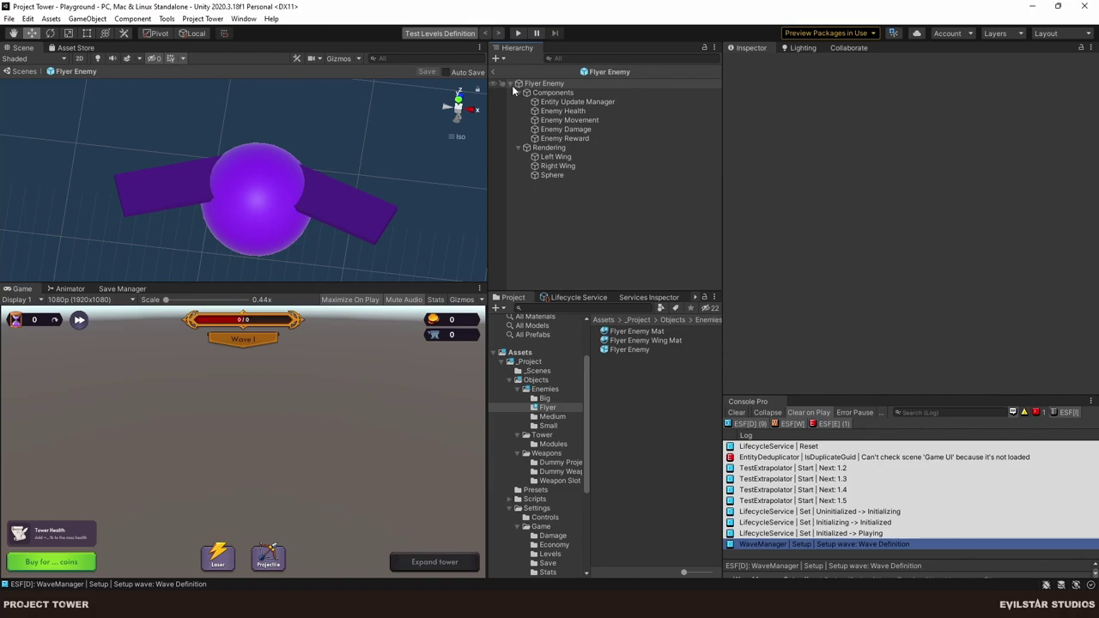
# Open a floating Properties window for the Flyer Enemy root object.
pyautogui.click(544, 84)
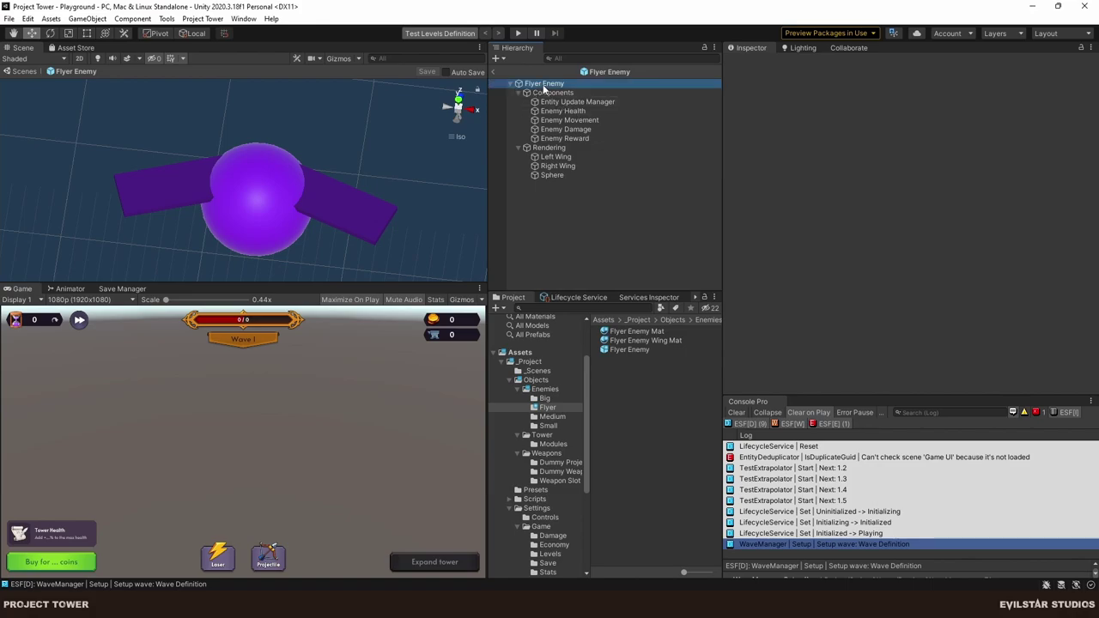
pyautogui.rightClick(544, 83)
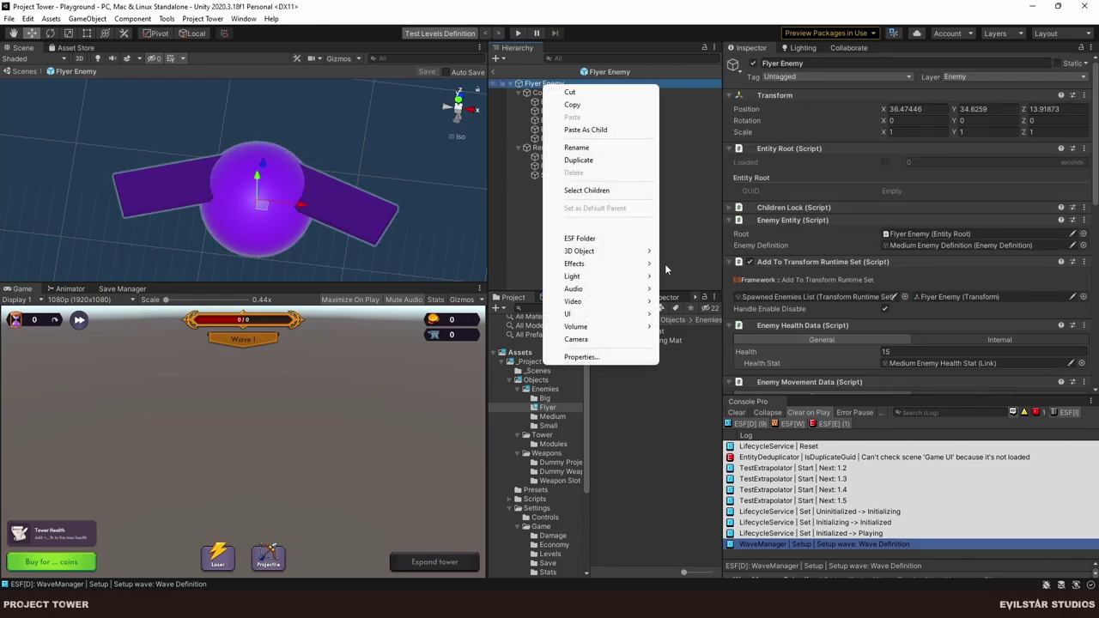
pyautogui.click(610, 359)
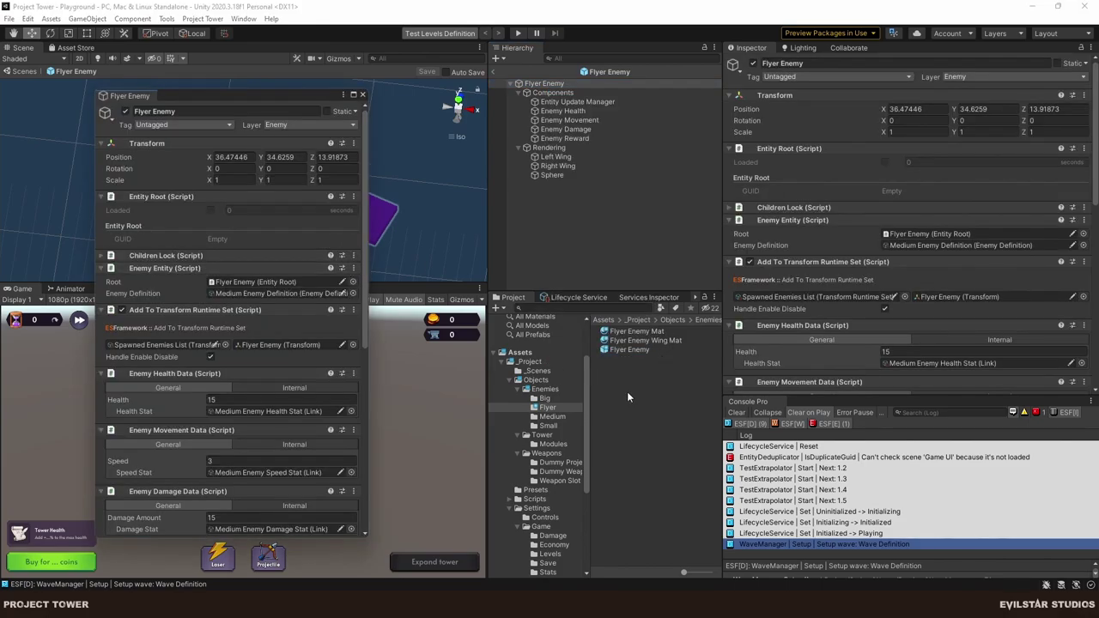
pyautogui.click(643, 373)
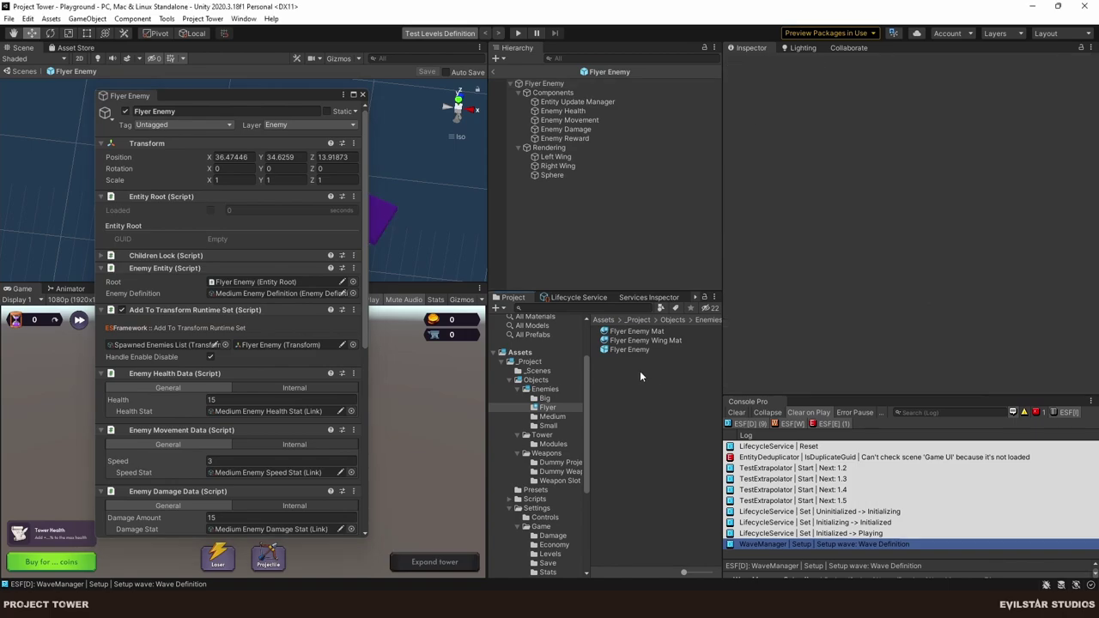
# Create an Enemy Definition asset named 'Flyer Enemy Definition' in the Flyer folder.
pyautogui.rightClick(648, 383)
pyautogui.moveTo(687, 48)
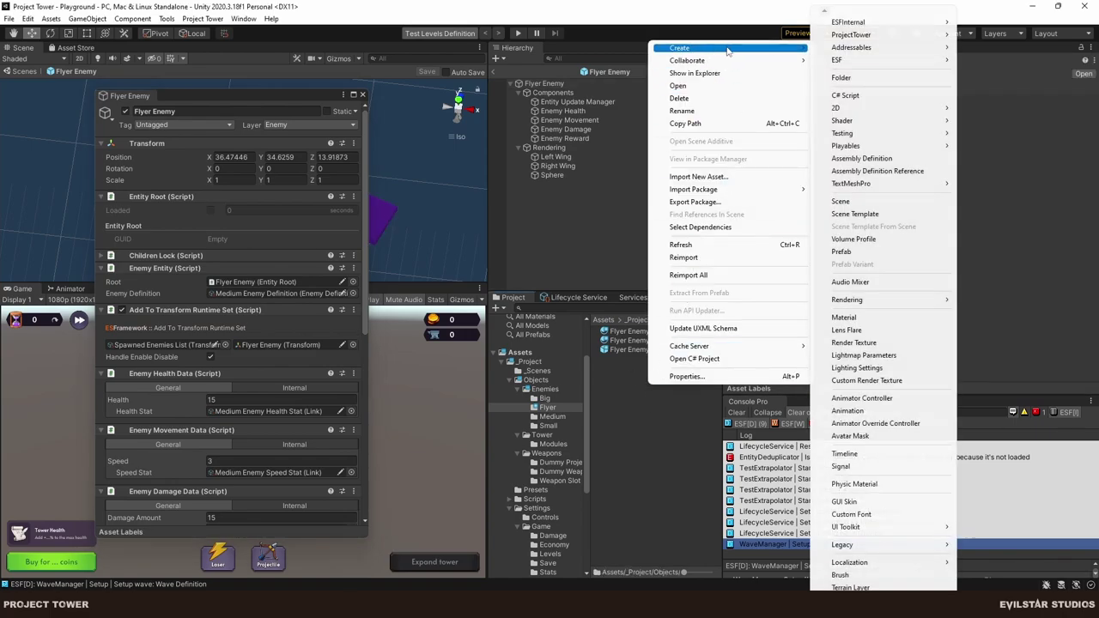
pyautogui.moveTo(859, 35)
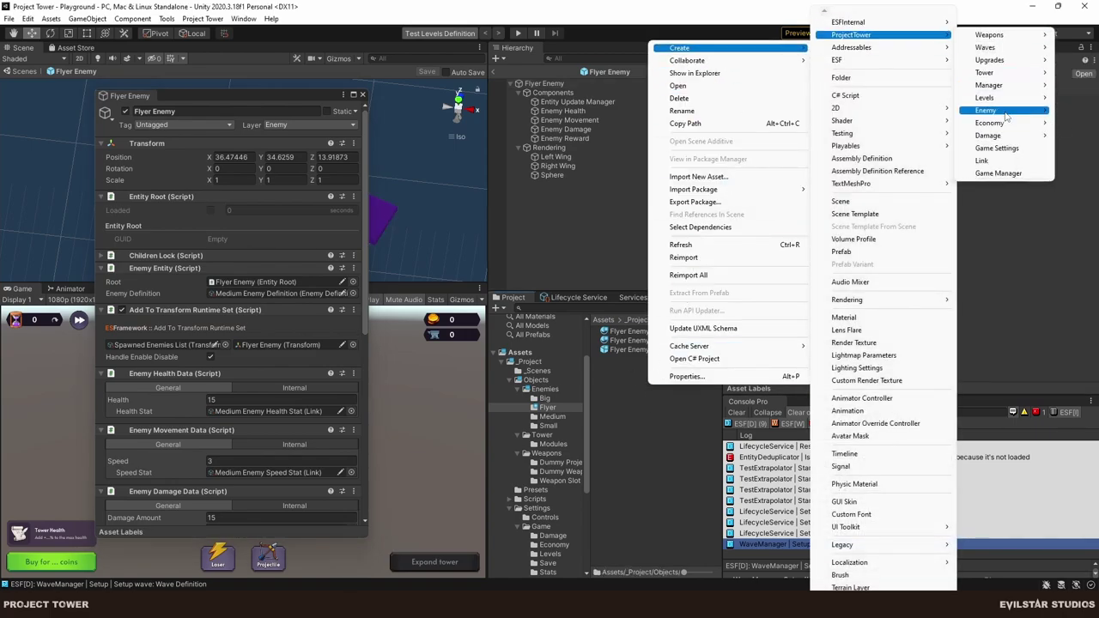
pyautogui.moveTo(1002, 114)
pyautogui.click(923, 110)
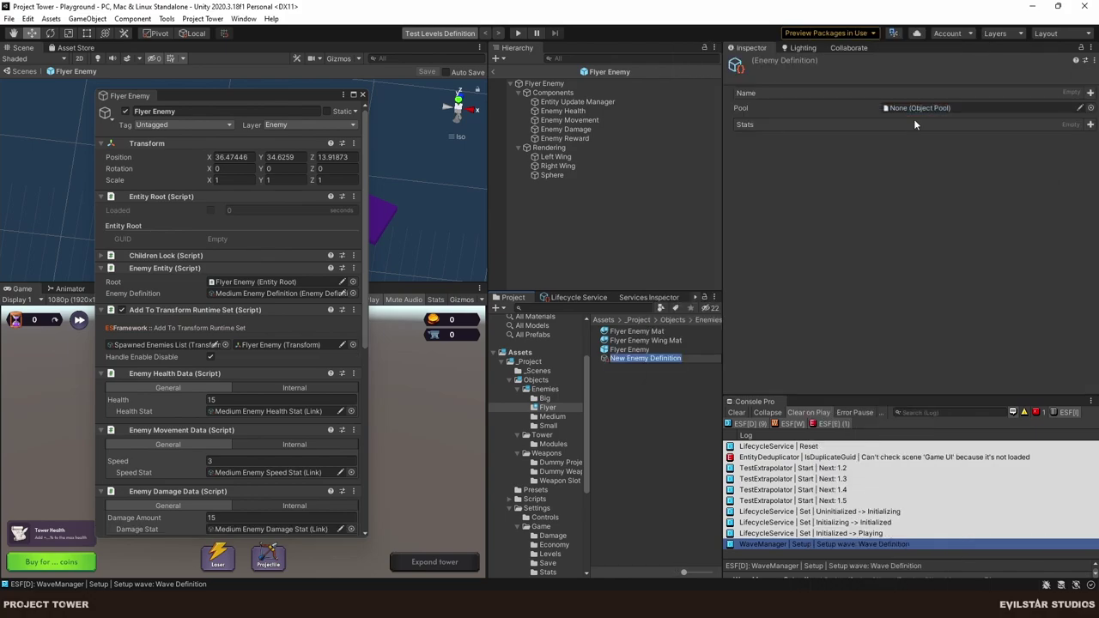
pyautogui.write('Flyer')
pyautogui.press('Return')
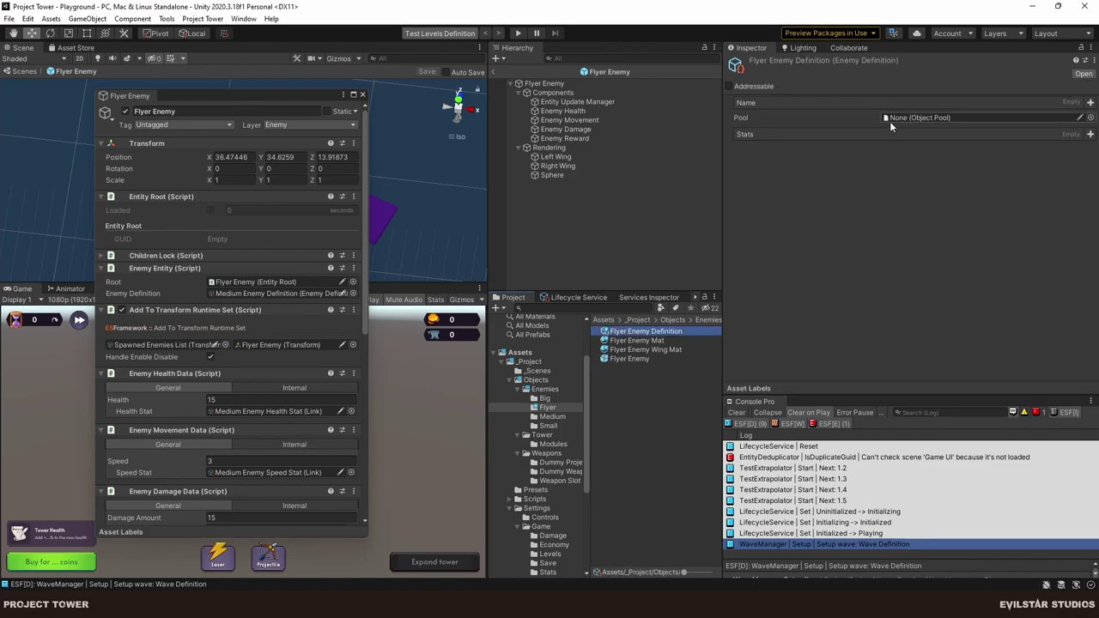
# Create 'Flyer Enemy Object Pool' with the Flyer Enemy prefab as Template and chunk size 10.
pyautogui.rightClick(639, 394)
pyautogui.moveTo(663, 54)
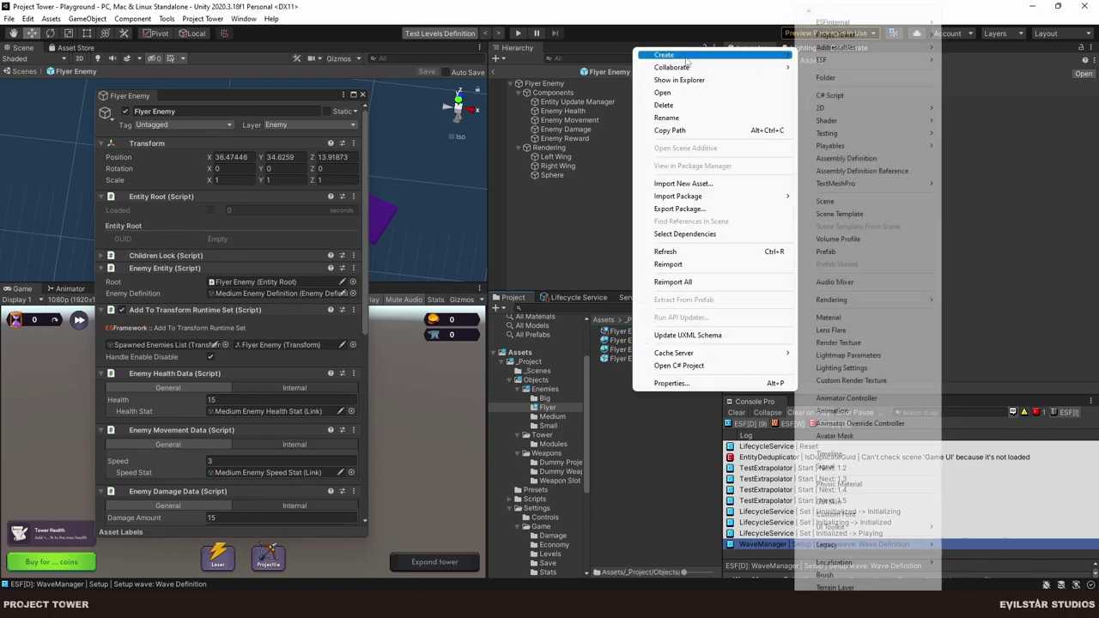
pyautogui.moveTo(858, 60)
pyautogui.click(994, 87)
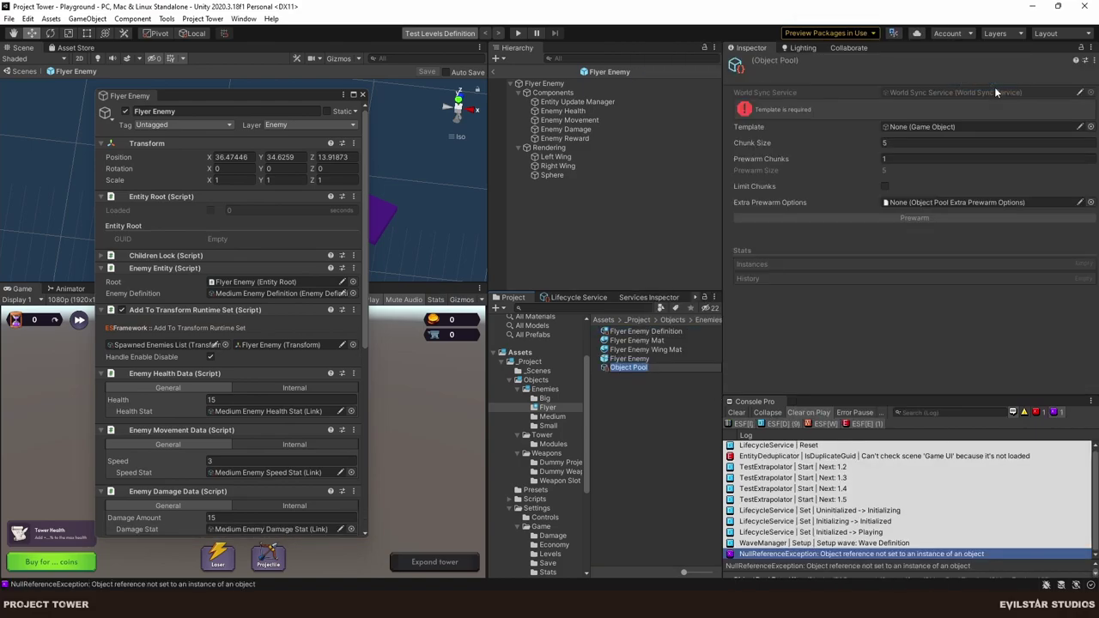
pyautogui.write('Flyer Enemy')
pyautogui.press('Return')
pyautogui.moveTo(620, 373); pyautogui.dragTo(910, 136)
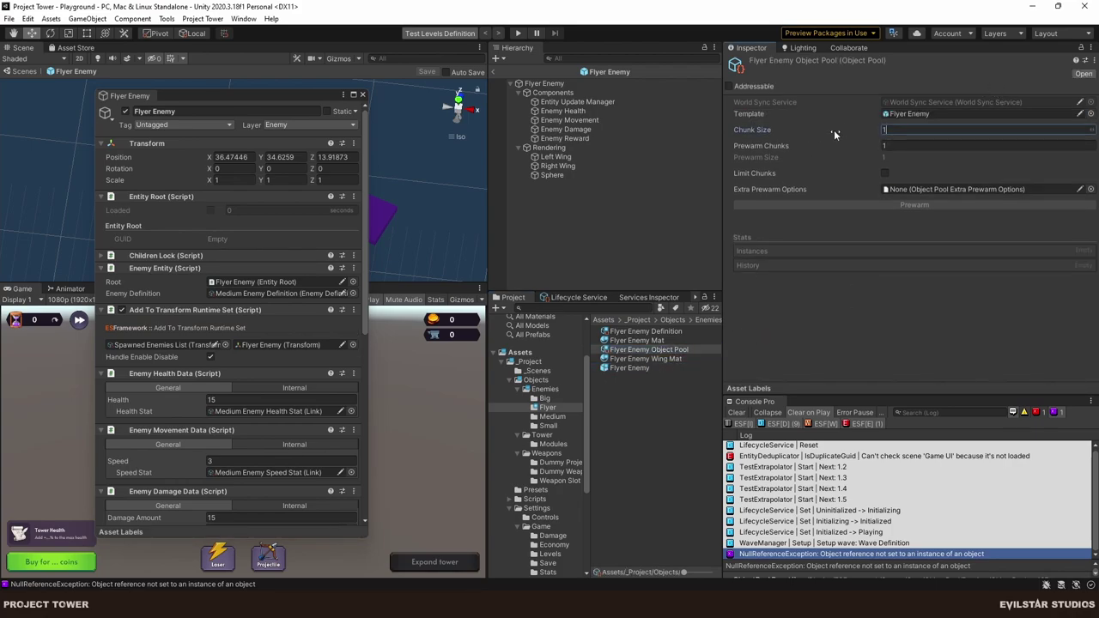
pyautogui.write('10')
pyautogui.click(653, 367)
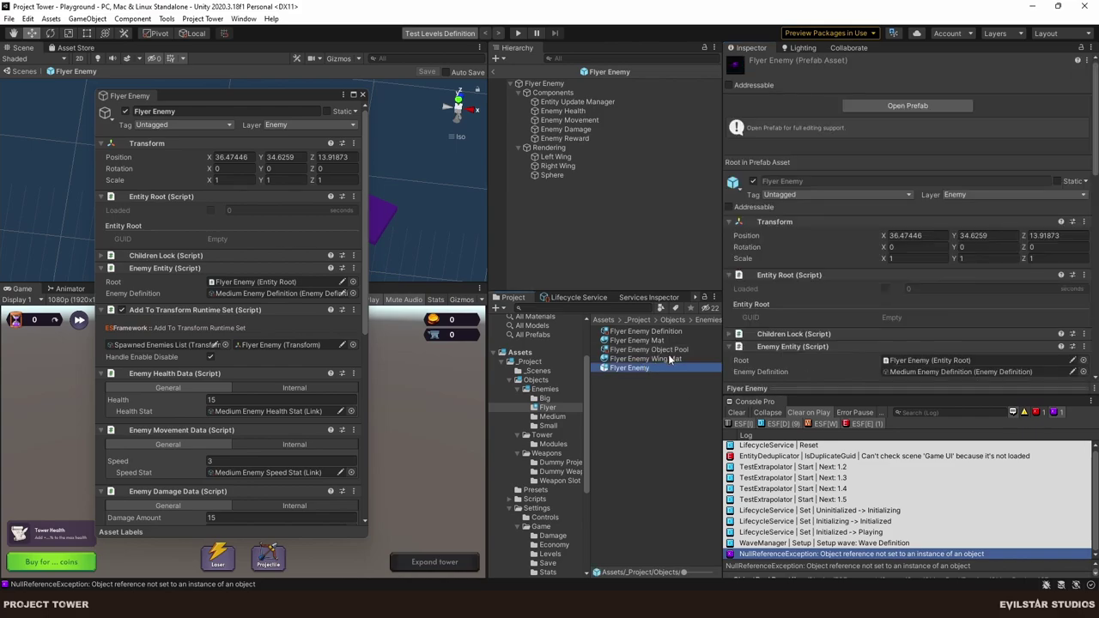
# Assign Flyer Enemy Definition to the Flyer Enemy's Enemy Definition field.
pyautogui.moveTo(664, 333); pyautogui.dragTo(944, 117)
pyautogui.click(658, 427)
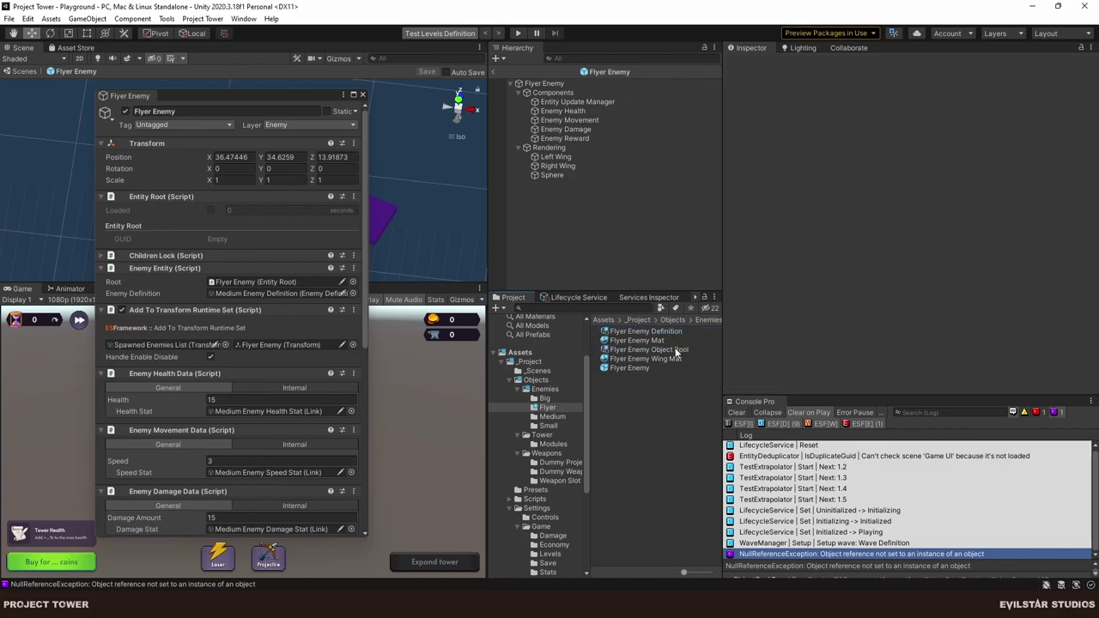
pyautogui.moveTo(666, 335); pyautogui.dragTo(255, 293)
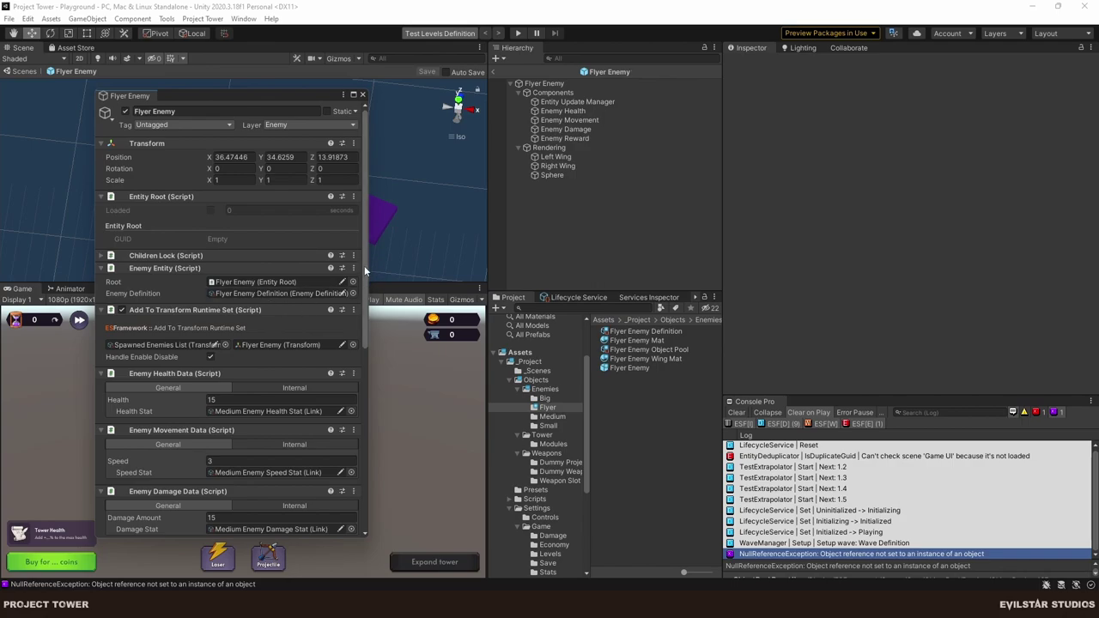
pyautogui.moveTo(365, 271); pyautogui.dragTo(369, 343)
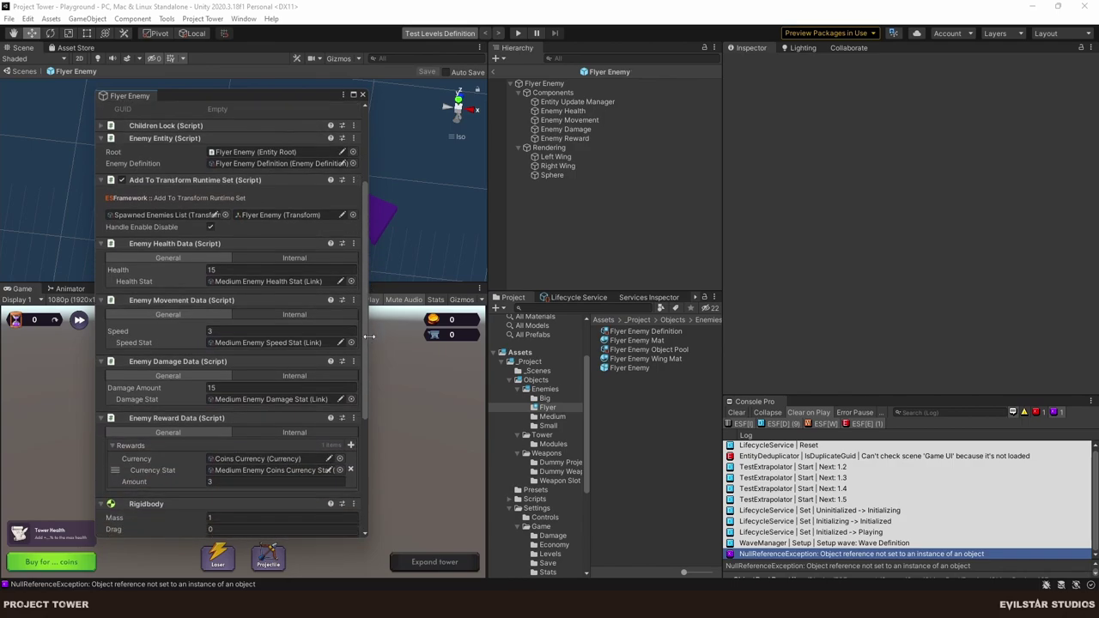
# Set Health 5, Speed 5, Damage Amount 10 and coin reward Amount 20.
pyautogui.click(204, 272)
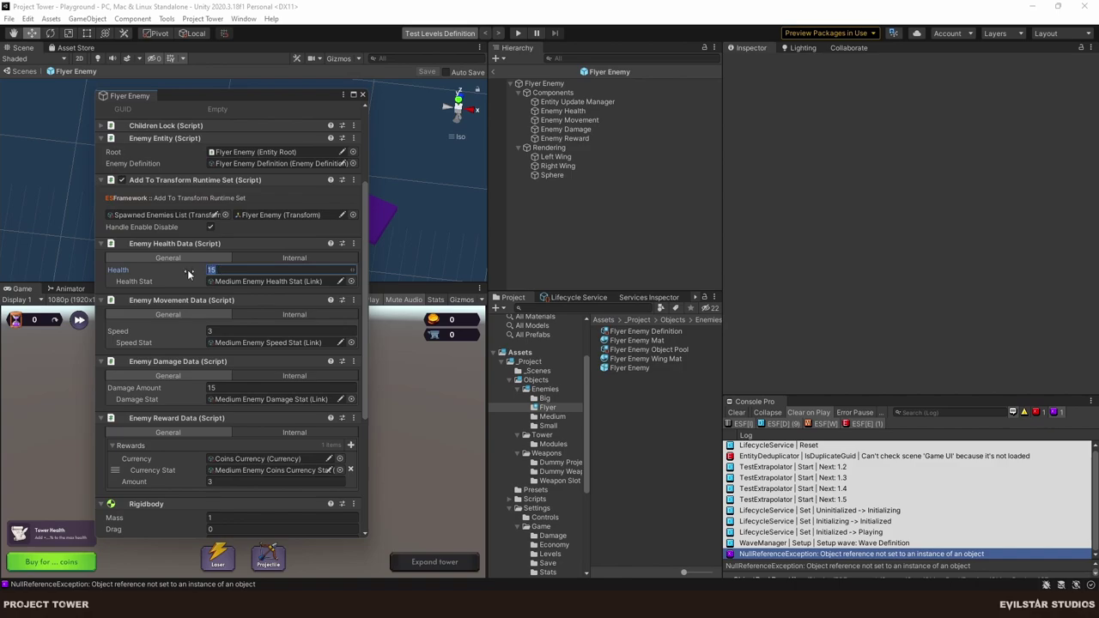
pyautogui.write('5')
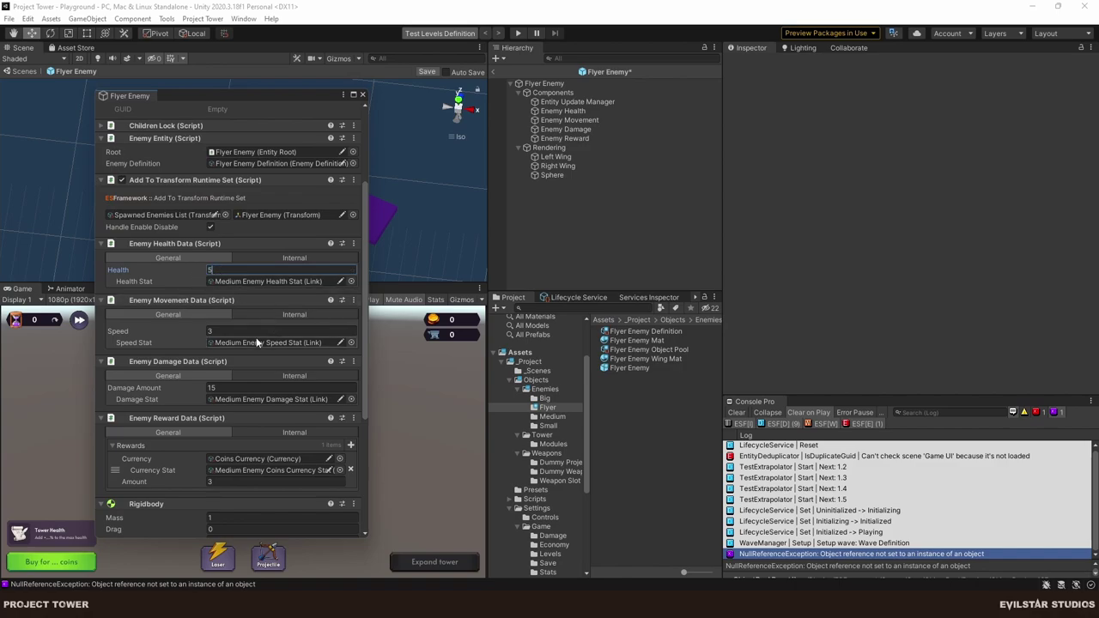
pyautogui.click(204, 333)
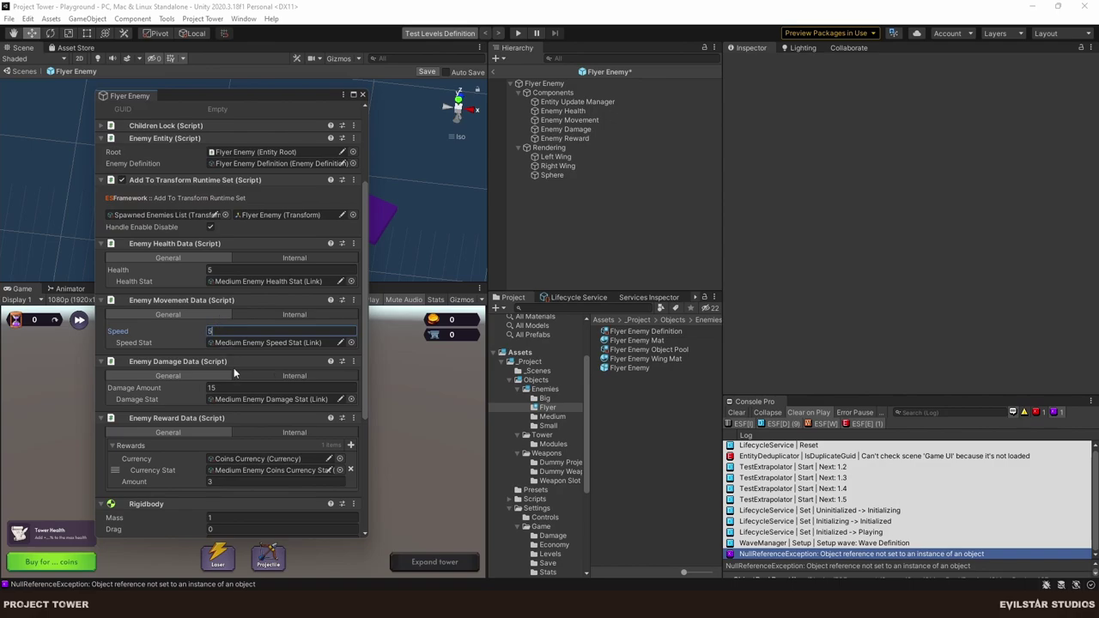
pyautogui.click(215, 387)
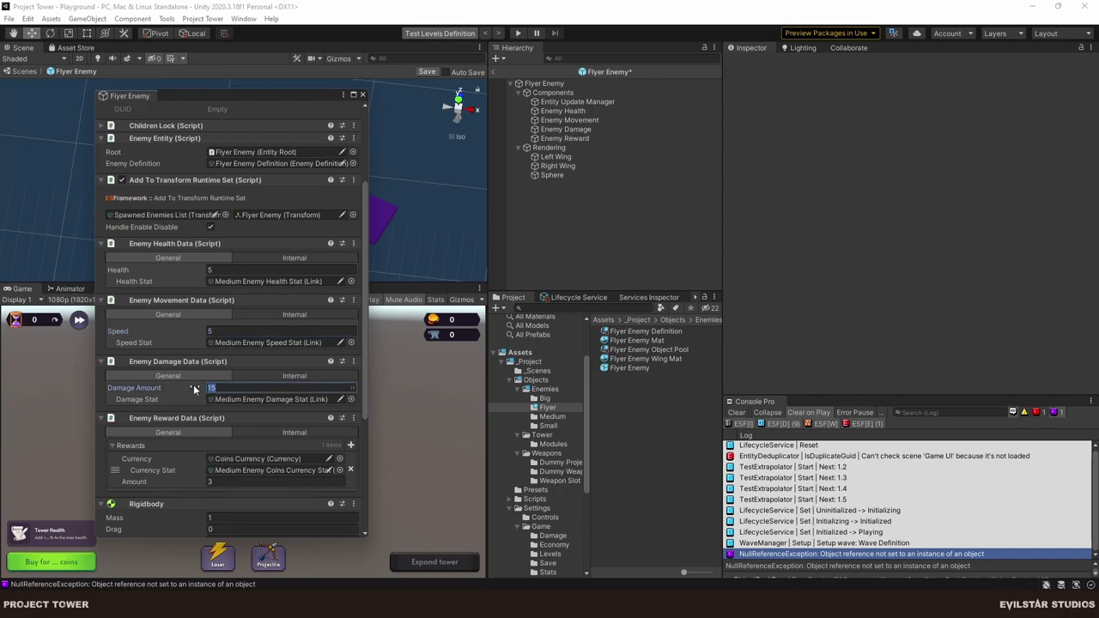
pyautogui.write('10')
pyautogui.click(208, 482)
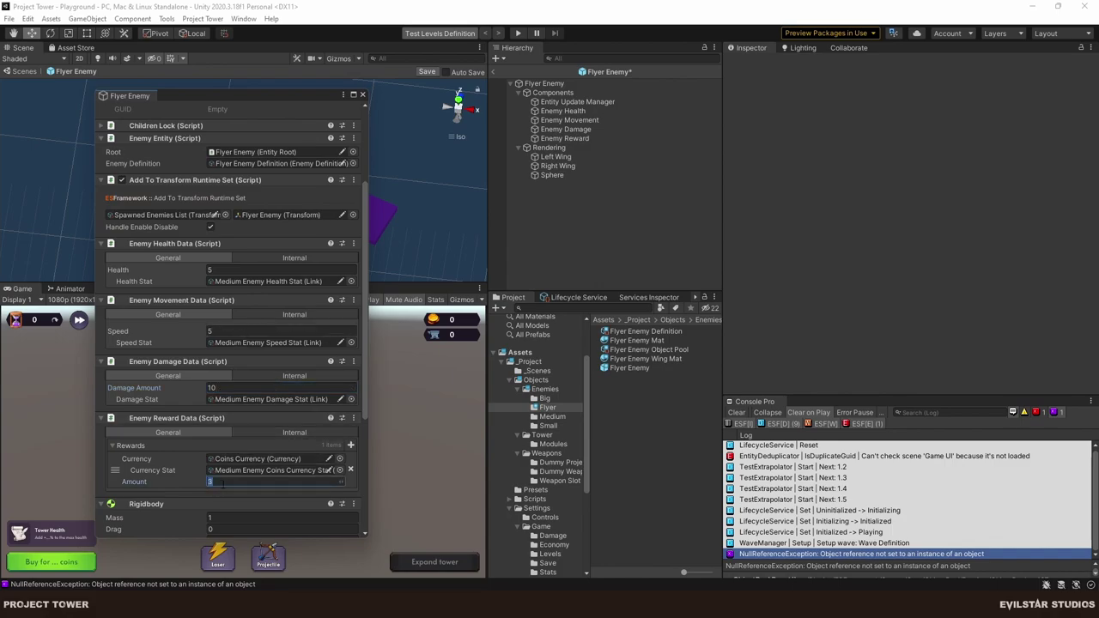
pyautogui.write('20')
pyautogui.moveTo(366, 362); pyautogui.dragTo(358, 428)
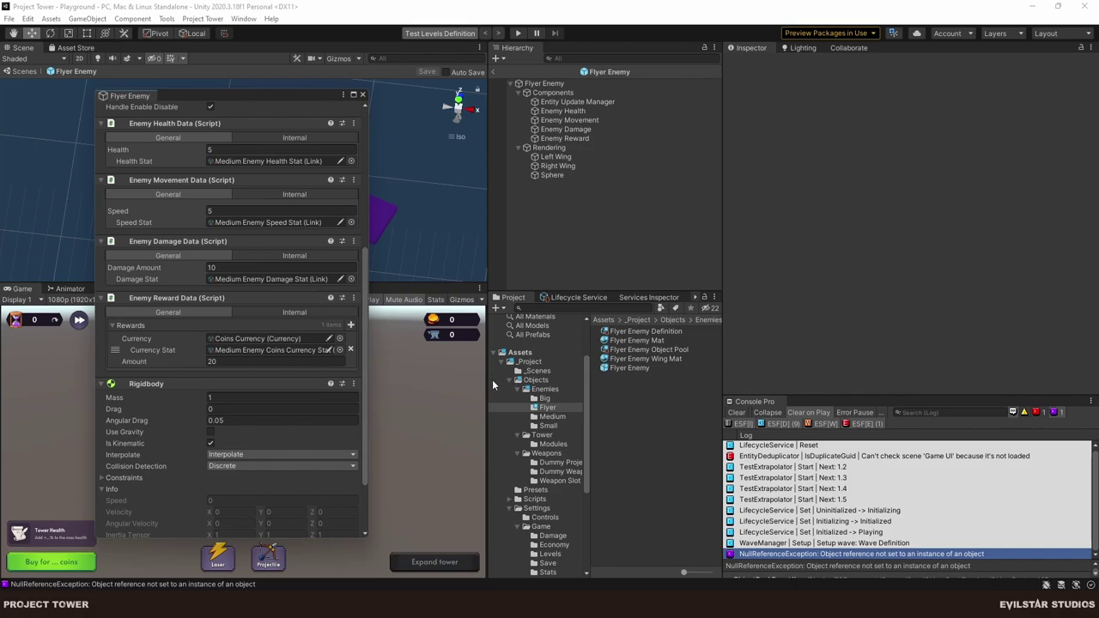
pyautogui.scroll(3, 359, 241)
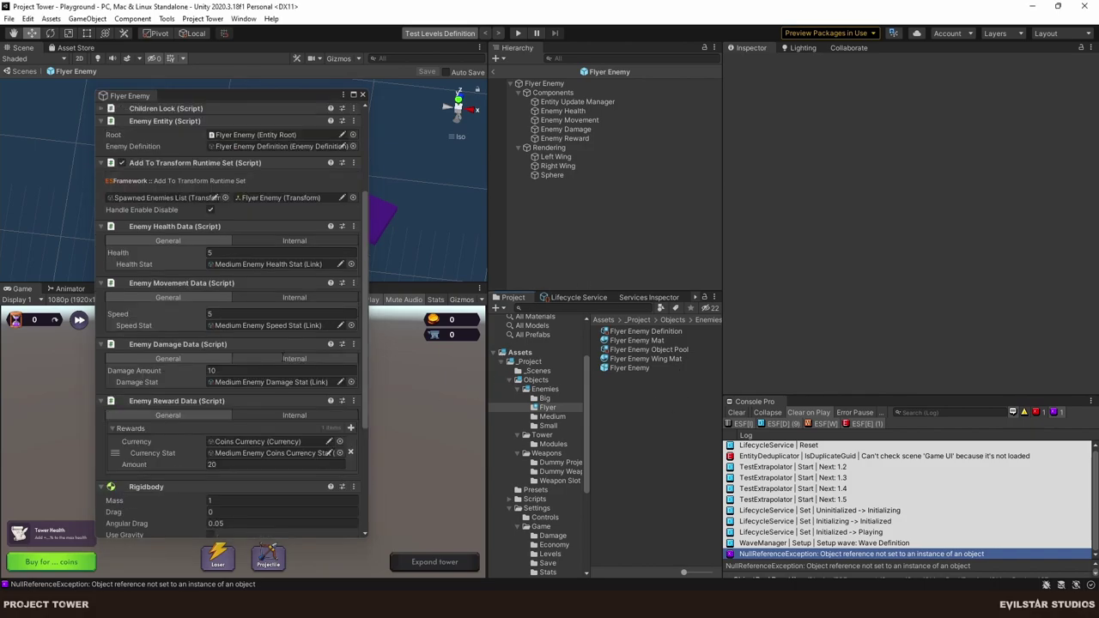
pyautogui.scroll(-1, 362, 244)
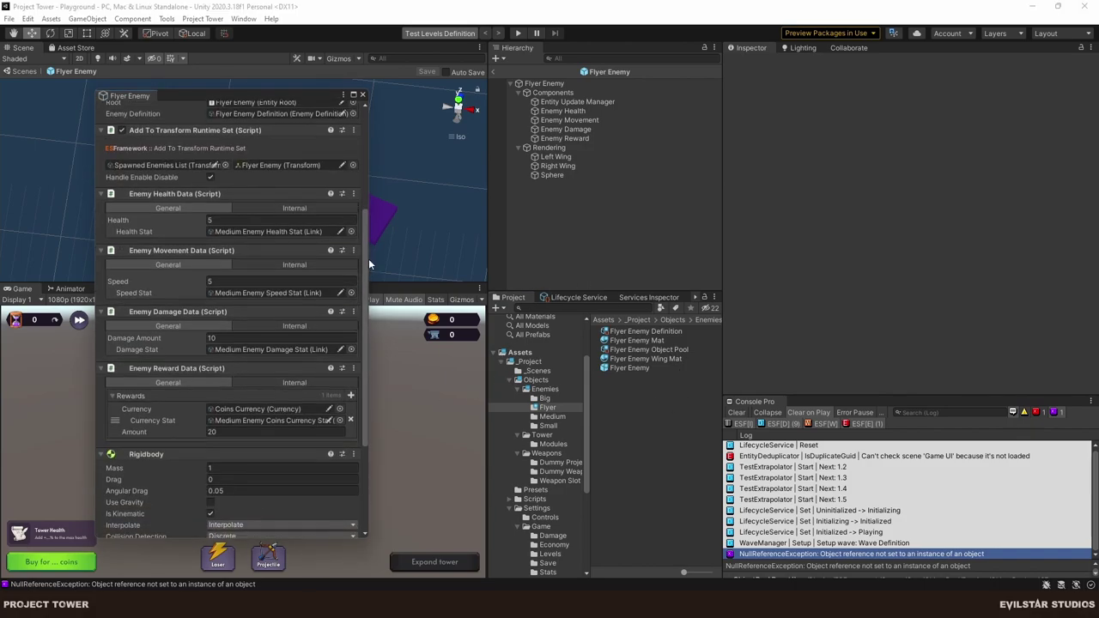
pyautogui.rightClick(631, 426)
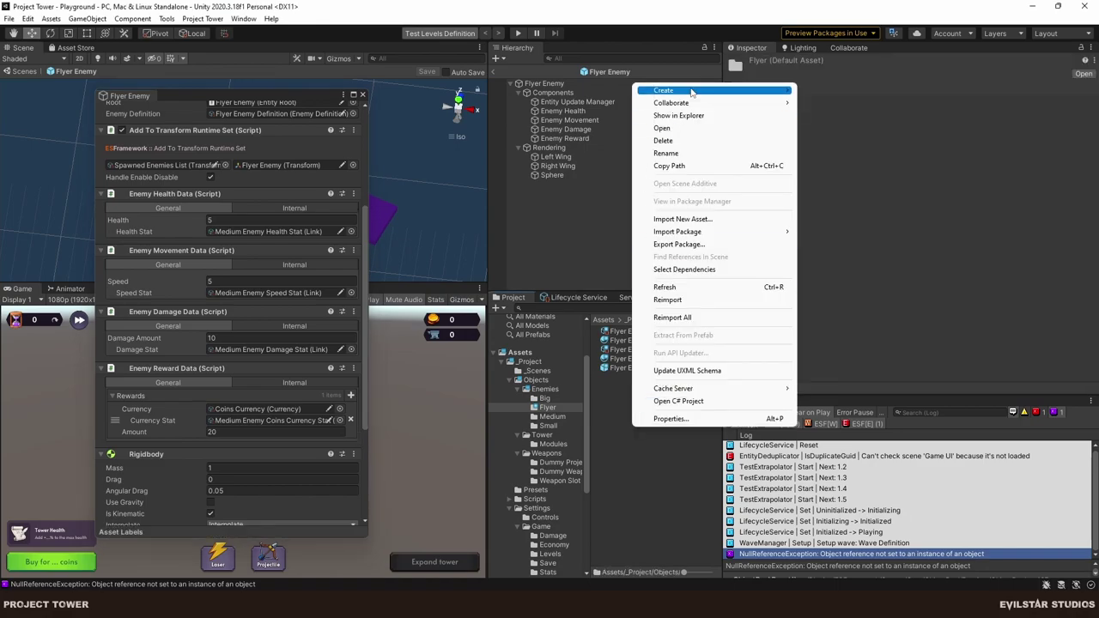
# Create a Flyer Enemy Health Stat link asset and assign it to the health data.
pyautogui.moveTo(697, 96)
pyautogui.moveTo(893, 34)
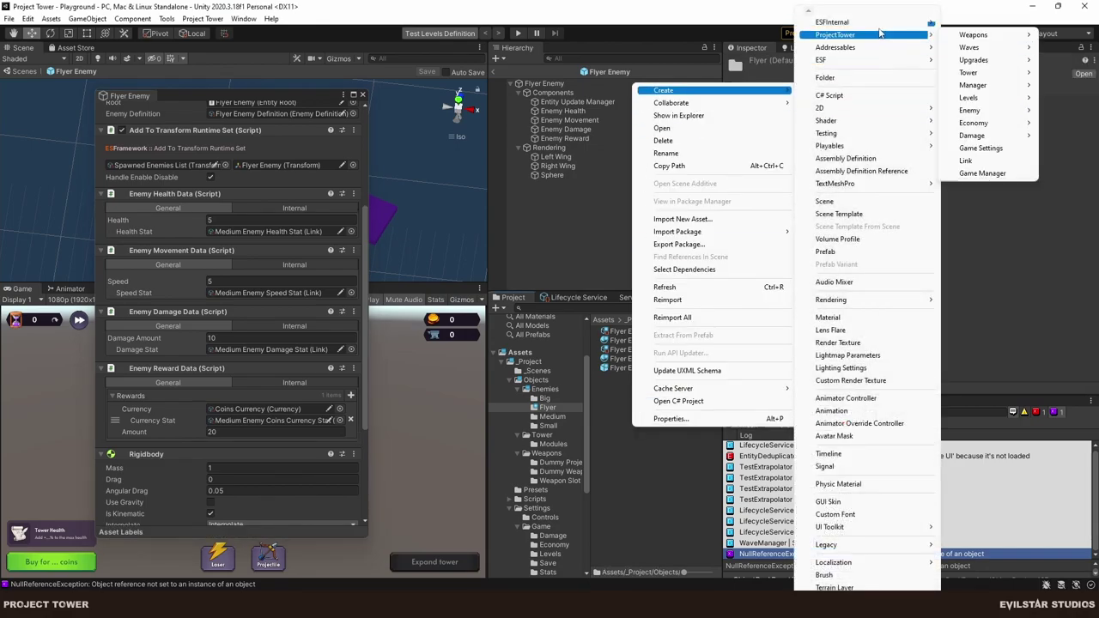
pyautogui.click(966, 160)
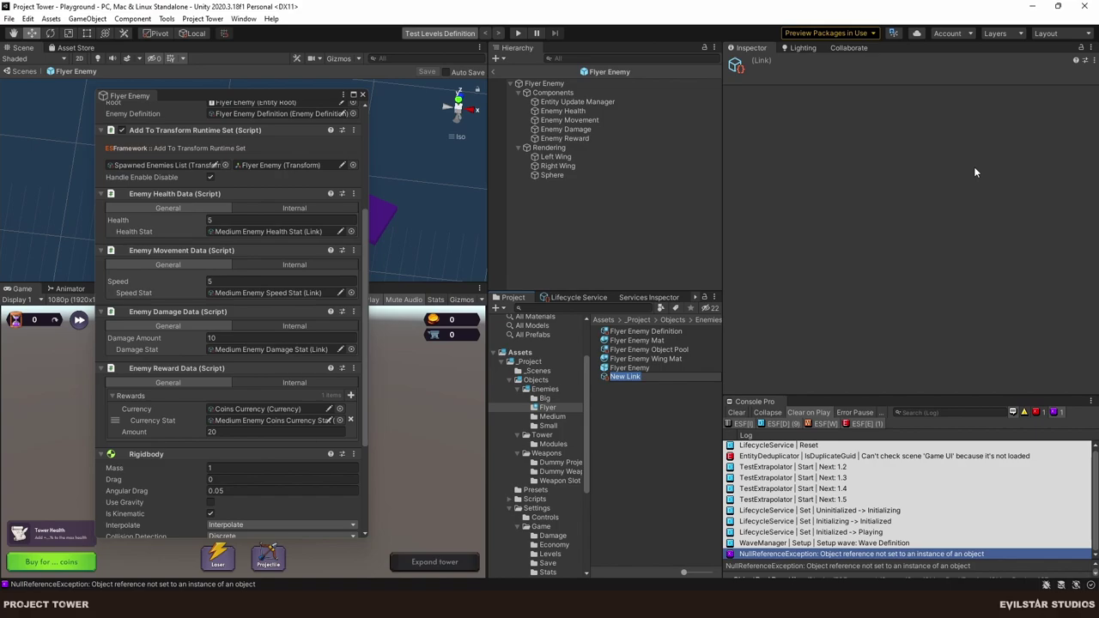
pyautogui.write('Flyer Enemt')
pyautogui.write('my ')
pyautogui.write('Sptate')
pyautogui.press('Return')
pyautogui.write('Health')
pyautogui.press('Return')
pyautogui.moveTo(665, 342)
pyautogui.mouseDown()
pyautogui.moveTo(515, 331)
pyautogui.moveTo(266, 231)
pyautogui.mouseUp()
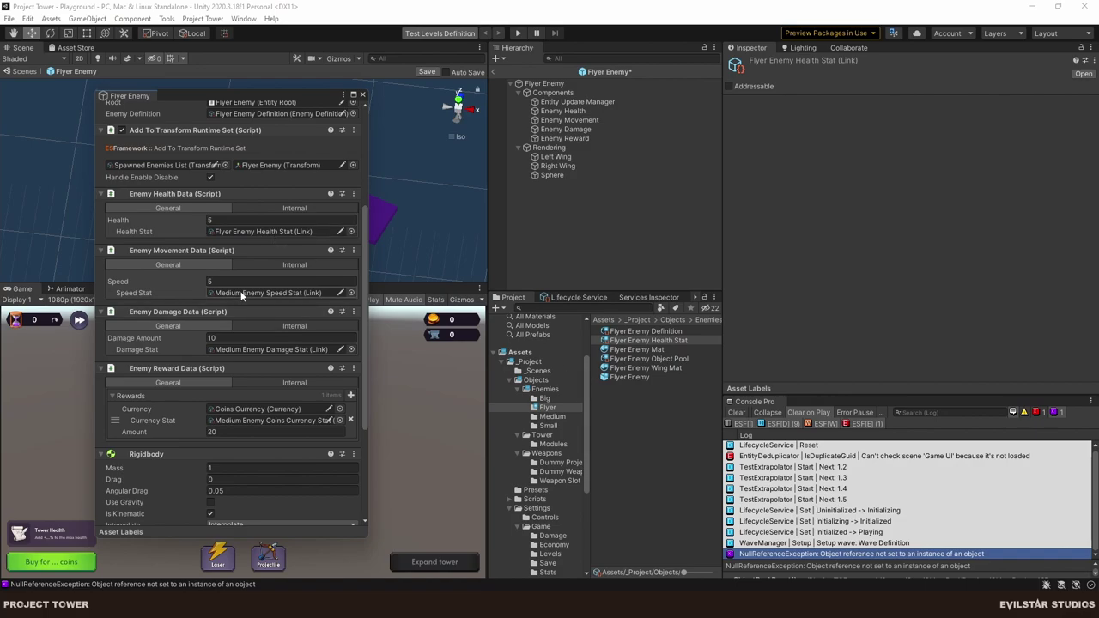
# Create a Flyer Enemy Speed Stat link asset and assign it to the movement data.
pyautogui.rightClick(642, 415)
pyautogui.moveTo(678, 79)
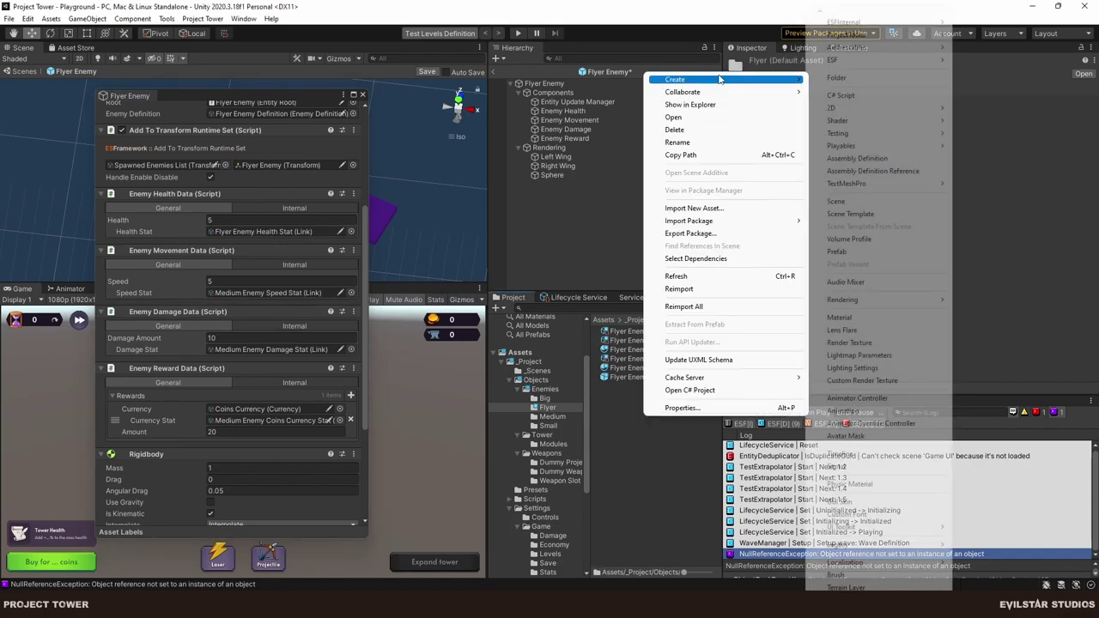
pyautogui.moveTo(859, 35)
pyautogui.click(983, 159)
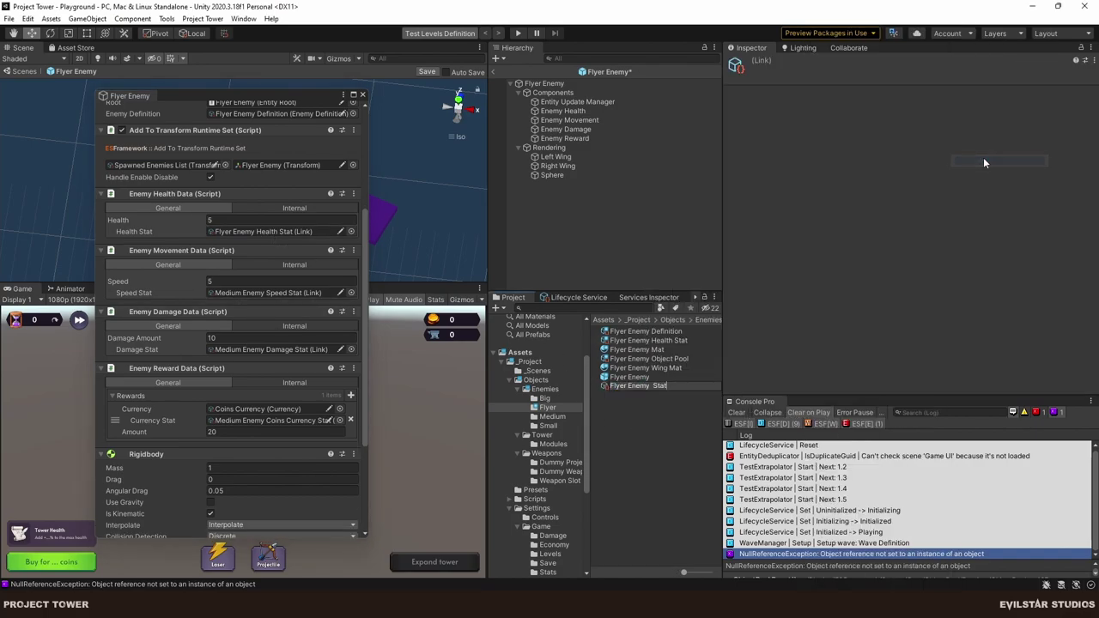
pyautogui.write('Speed')
pyautogui.press('Return')
pyautogui.moveTo(672, 369); pyautogui.dragTo(304, 298)
# Create a Flyer Enemy Damage Stat link asset and assign it to the damage data.
pyautogui.click(654, 484)
pyautogui.rightClick(654, 484)
pyautogui.moveTo(730, 143)
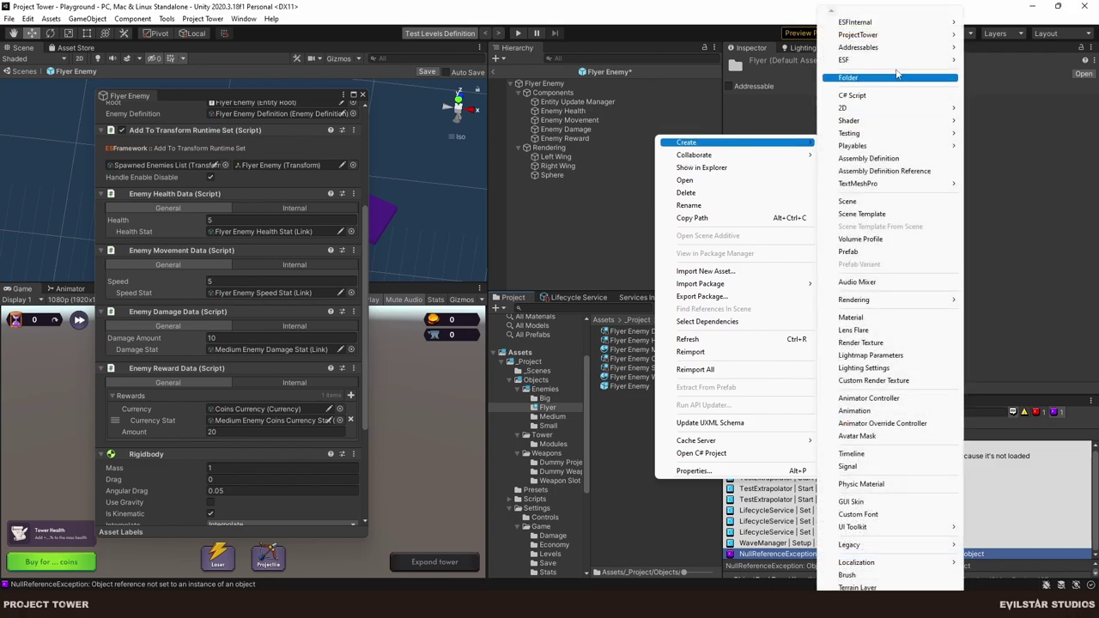
pyautogui.moveTo(893, 34)
pyautogui.click(1004, 160)
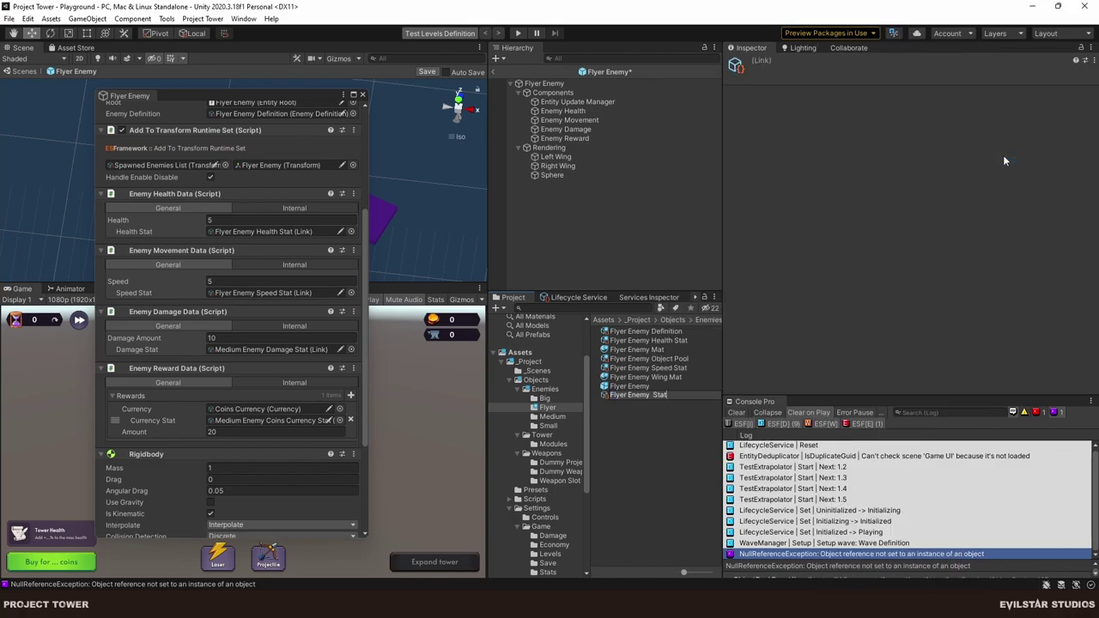
pyautogui.write('Damage')
pyautogui.press('Return')
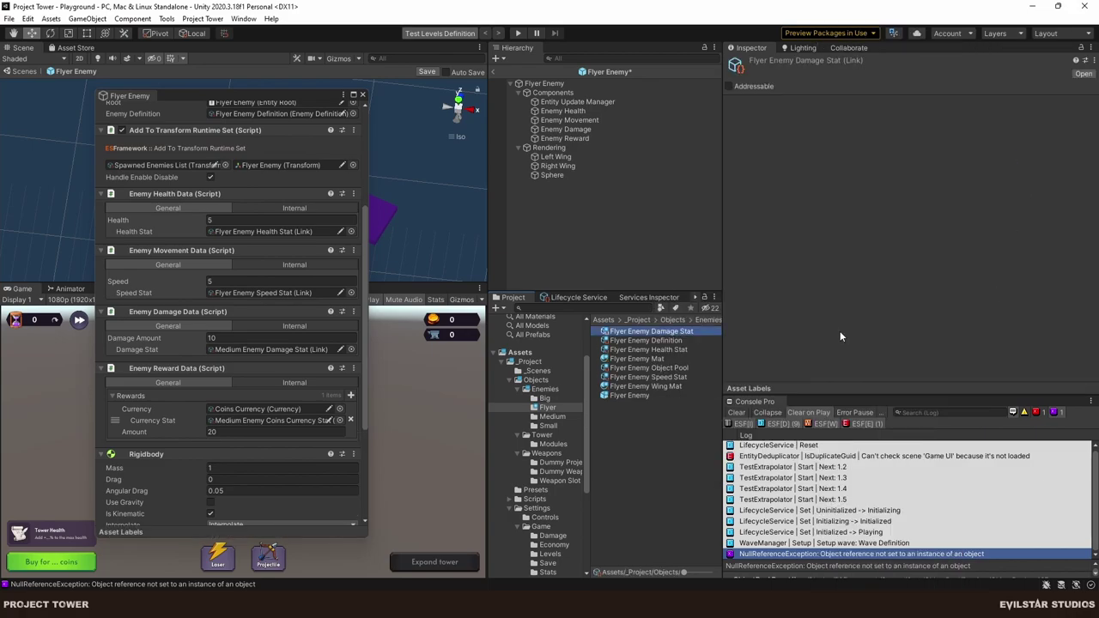
pyautogui.moveTo(650, 332); pyautogui.dragTo(299, 354)
# Create a Flyer Enemy Coin Currency Stat asset and set it as the reward's Currency Stat.
pyautogui.rightClick(633, 437)
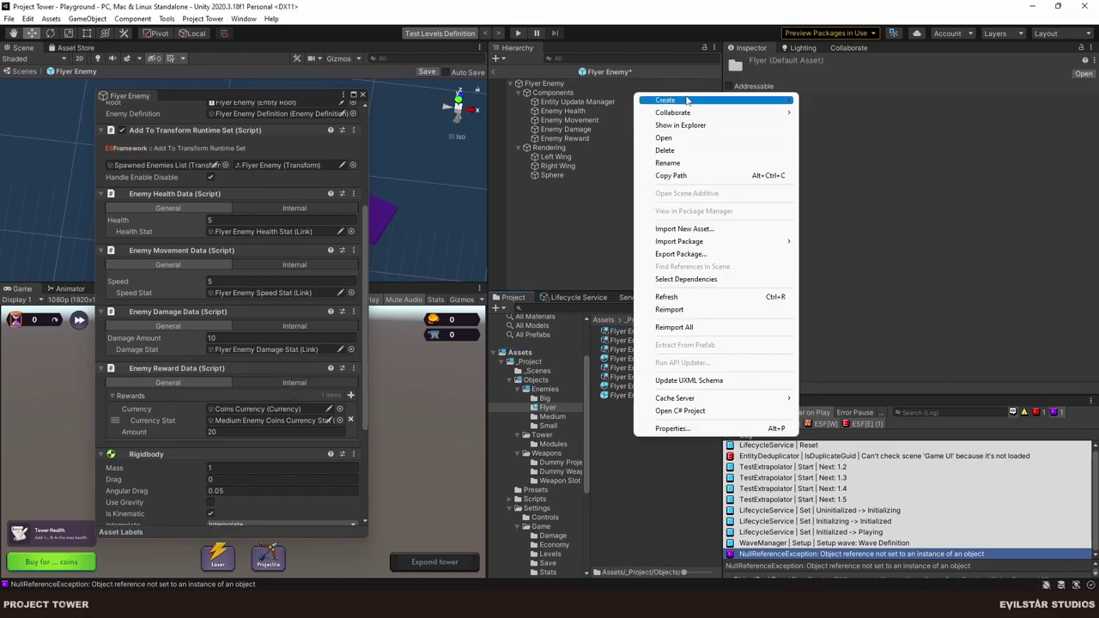
pyautogui.moveTo(687, 100)
pyautogui.moveTo(859, 34)
pyautogui.click(992, 157)
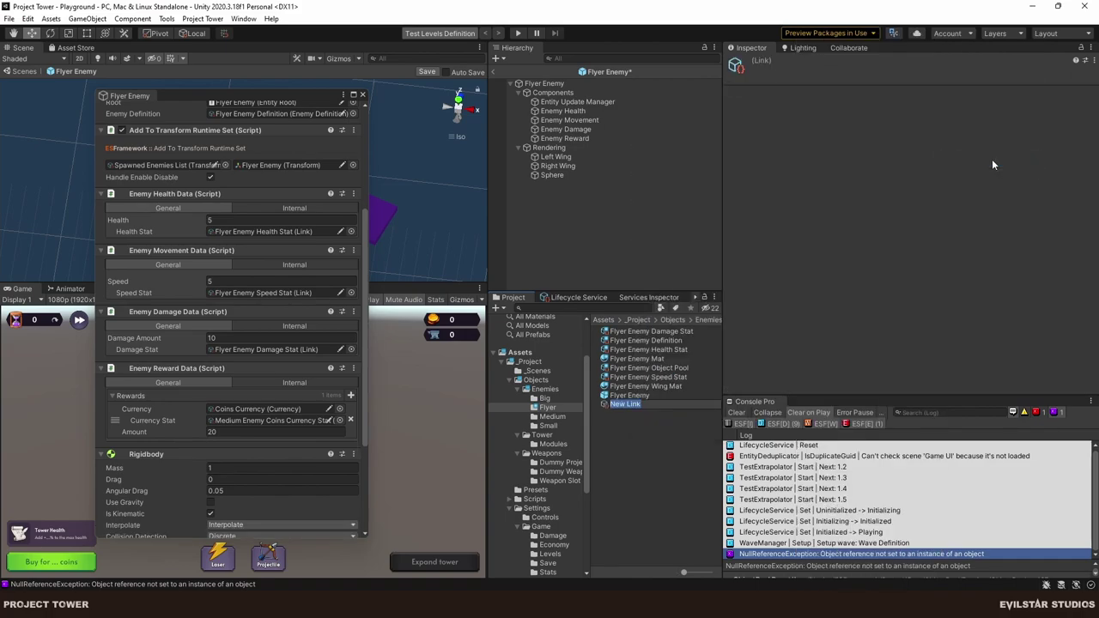
pyautogui.write('Coin Currency Stat')
pyautogui.press('Return')
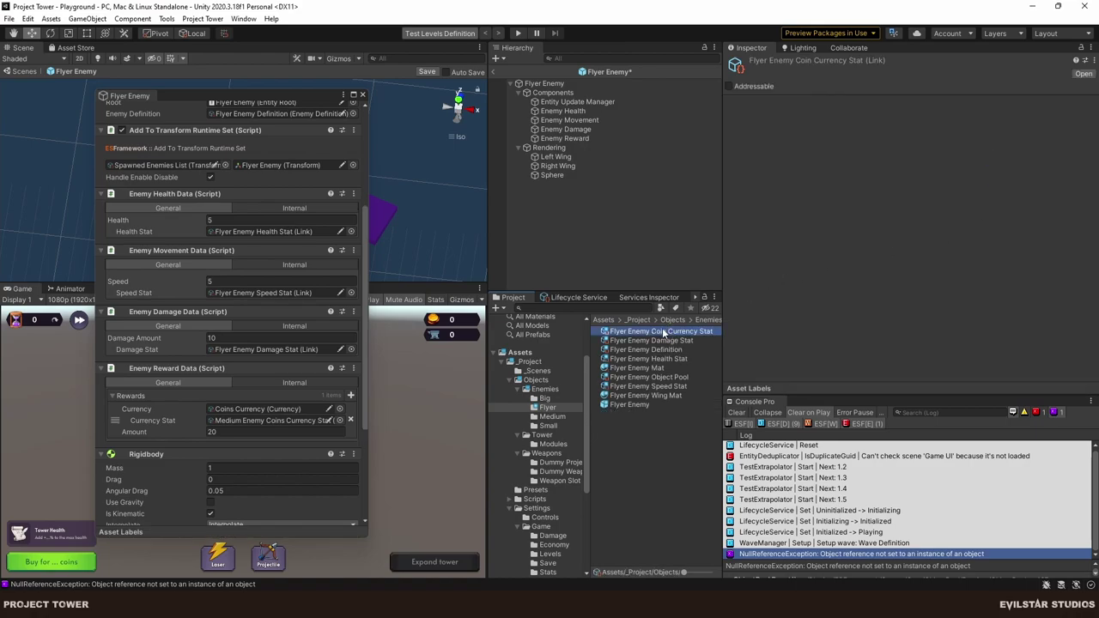
pyautogui.moveTo(661, 331); pyautogui.dragTo(249, 420)
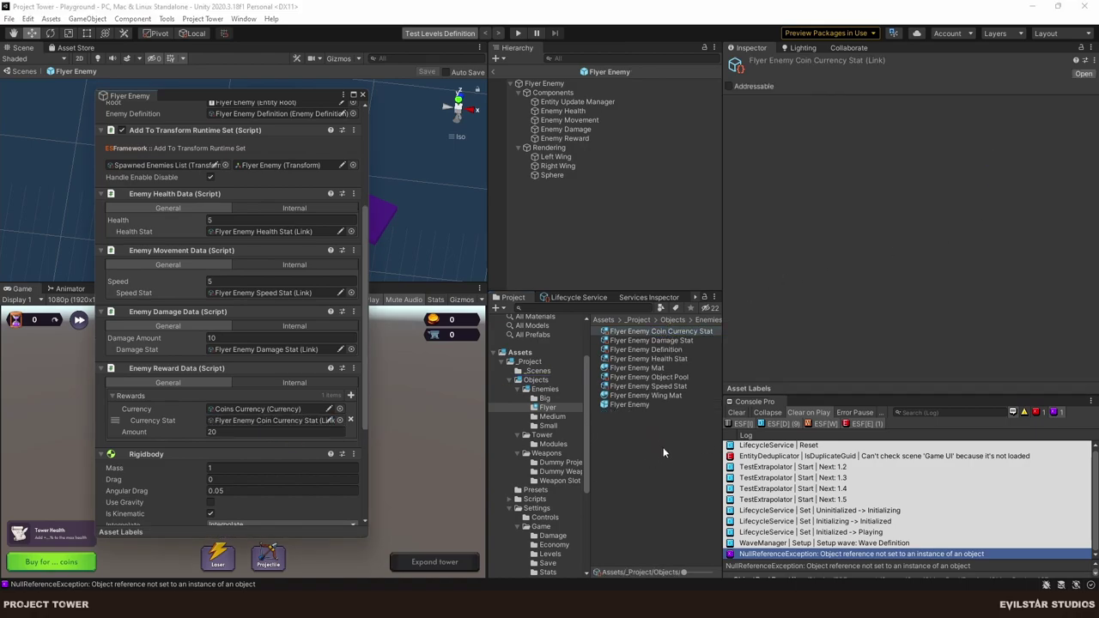
# Add the four Flyer Enemy stat links to the Flyer Enemy Definition's Stats list.
pyautogui.click(643, 443)
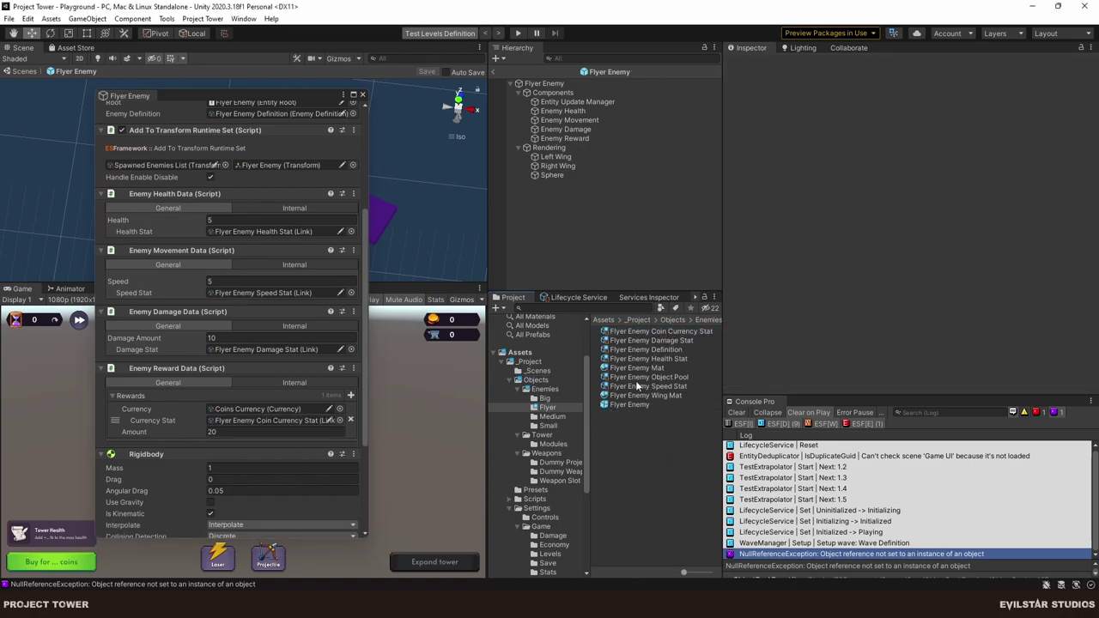
pyautogui.click(670, 348)
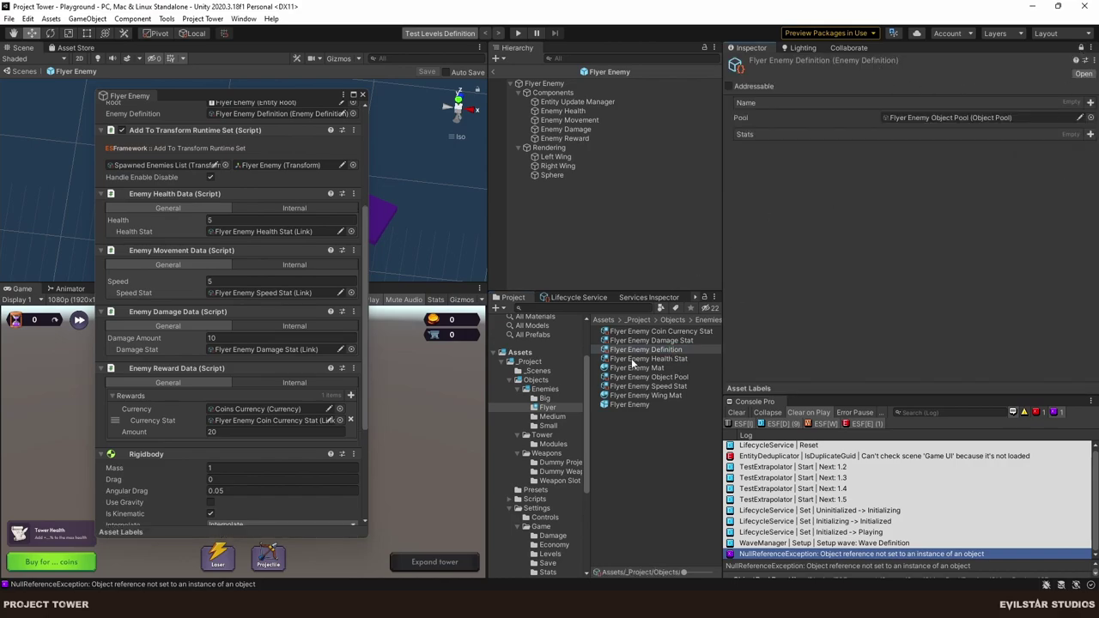
pyautogui.click(674, 331)
pyautogui.keyDown('ctrl'); pyautogui.click(678, 340); pyautogui.keyUp('ctrl')
pyautogui.keyDown('ctrl'); pyautogui.click(680, 359); pyautogui.keyUp('ctrl')
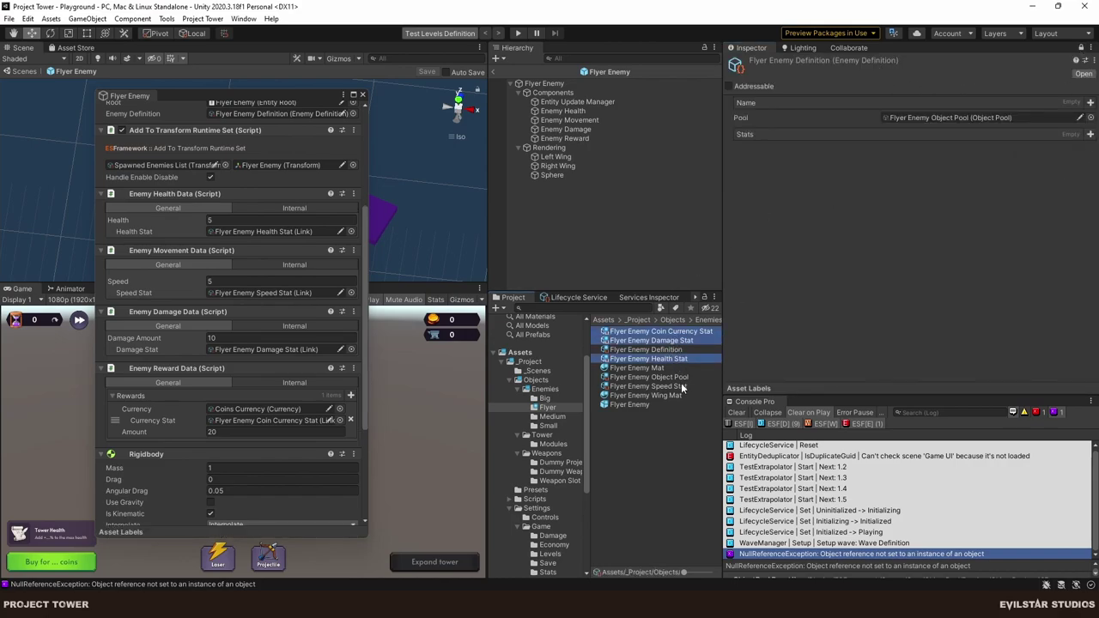
pyautogui.keyDown('ctrl'); pyautogui.click(685, 387); pyautogui.keyUp('ctrl')
pyautogui.moveTo(684, 340); pyautogui.dragTo(859, 135)
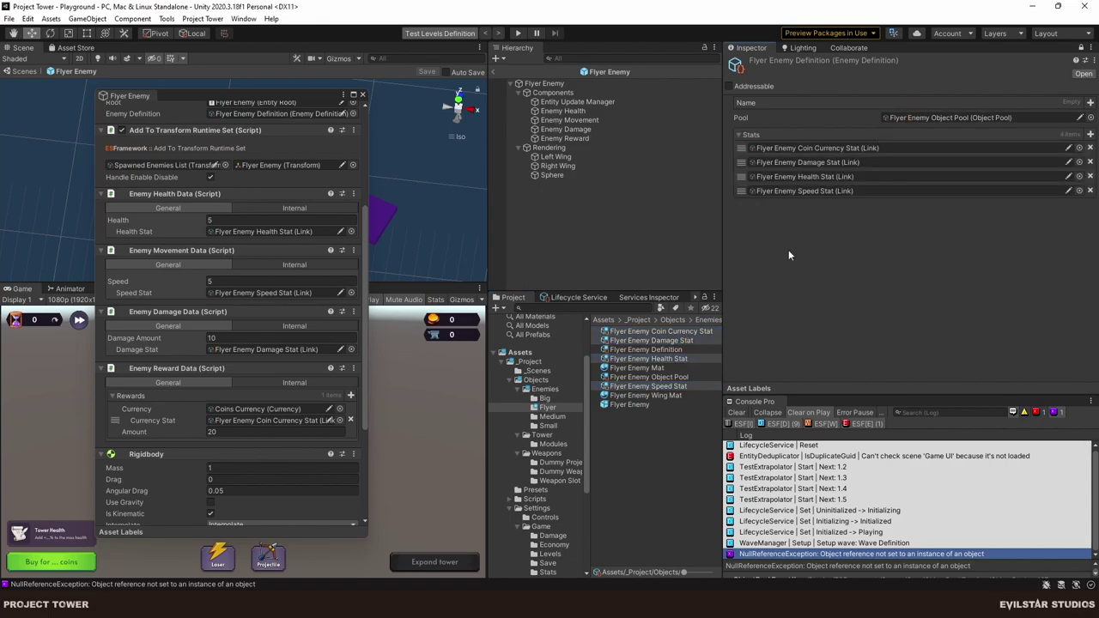
# Close the floating prefab inspector and show the Flyer Enemy Object Pool's component options.
pyautogui.click(362, 94)
pyautogui.click(623, 257)
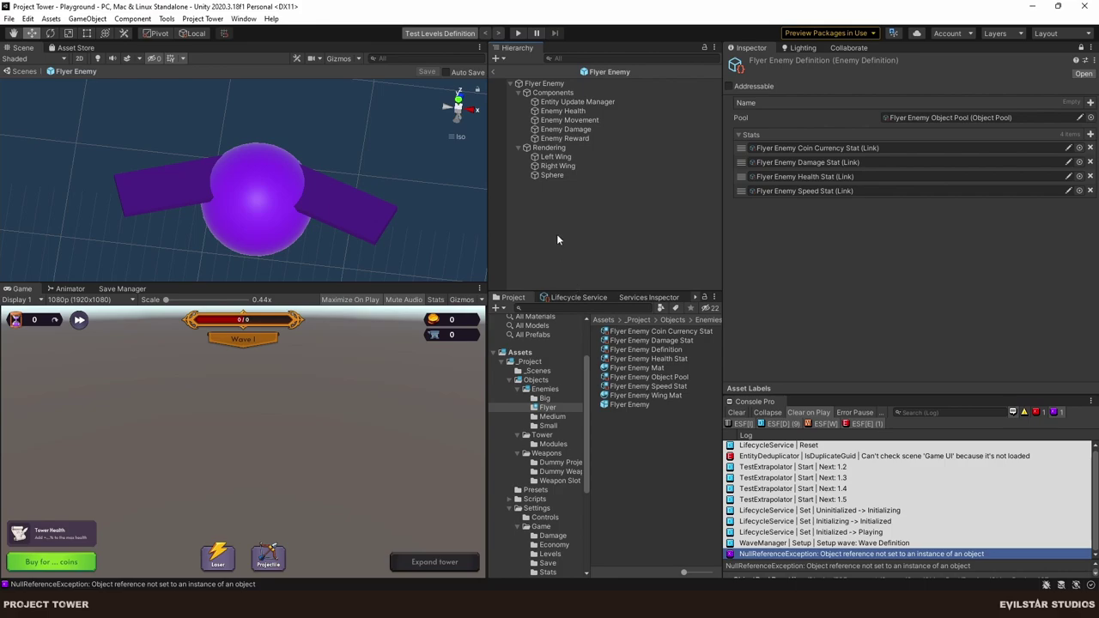
pyautogui.click(664, 379)
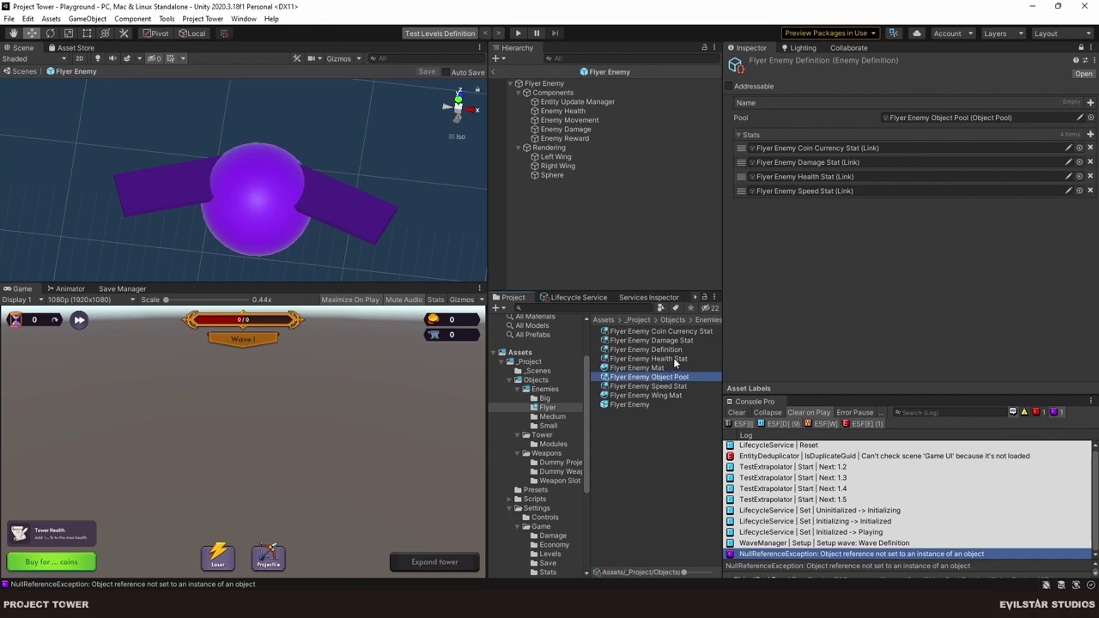
pyautogui.click(1083, 47)
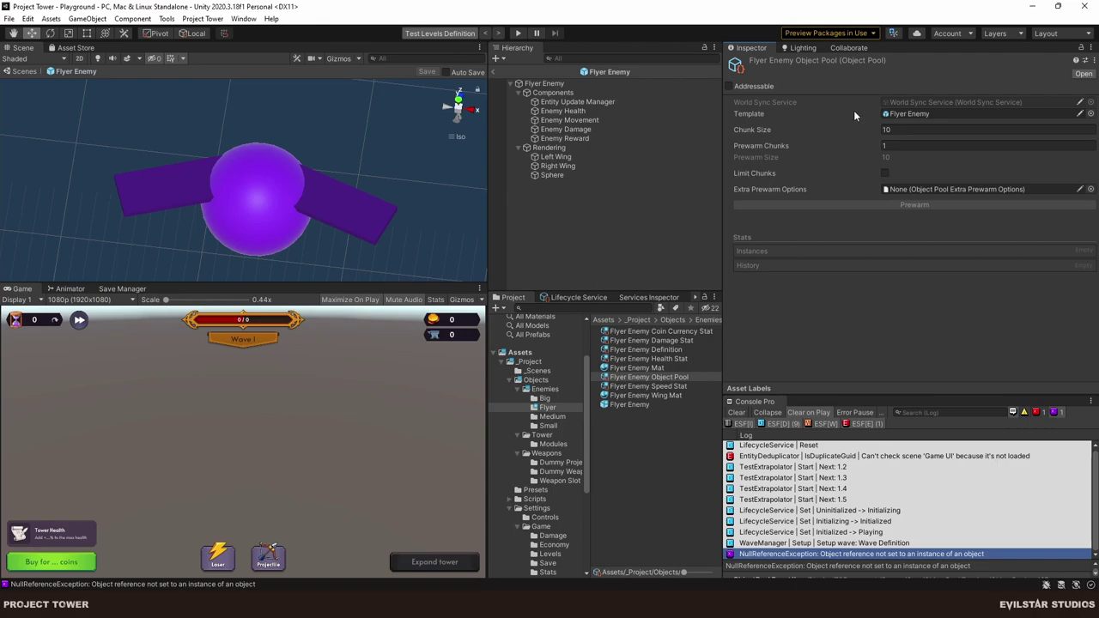
pyautogui.click(1095, 60)
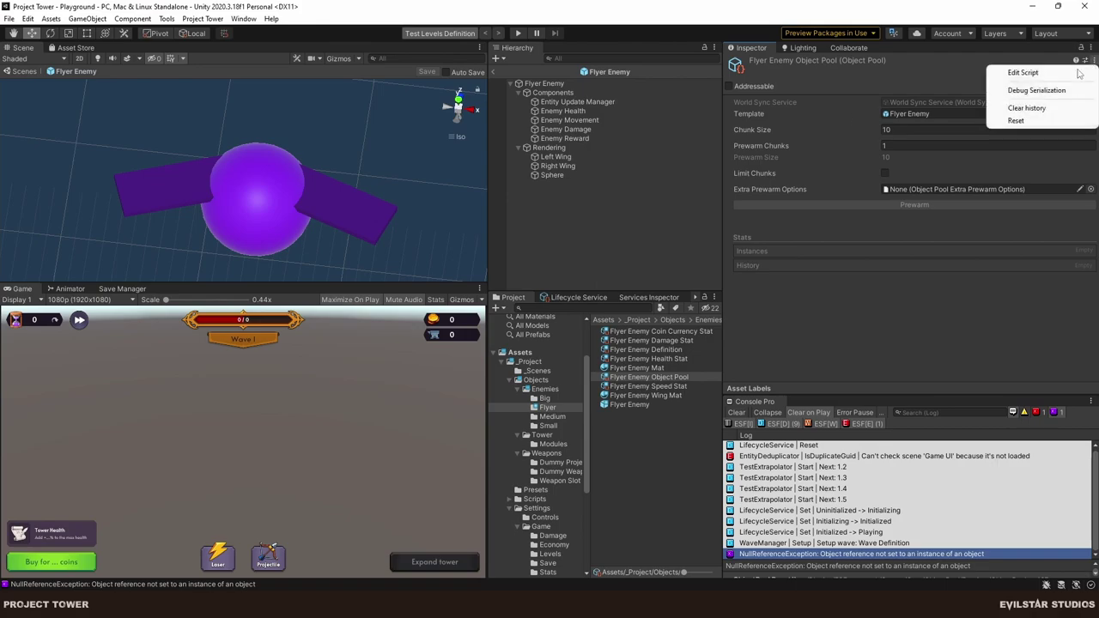
# Open ObjectPool.cs in Rider and select the _template field declaration on line 38.
pyautogui.click(1024, 74)
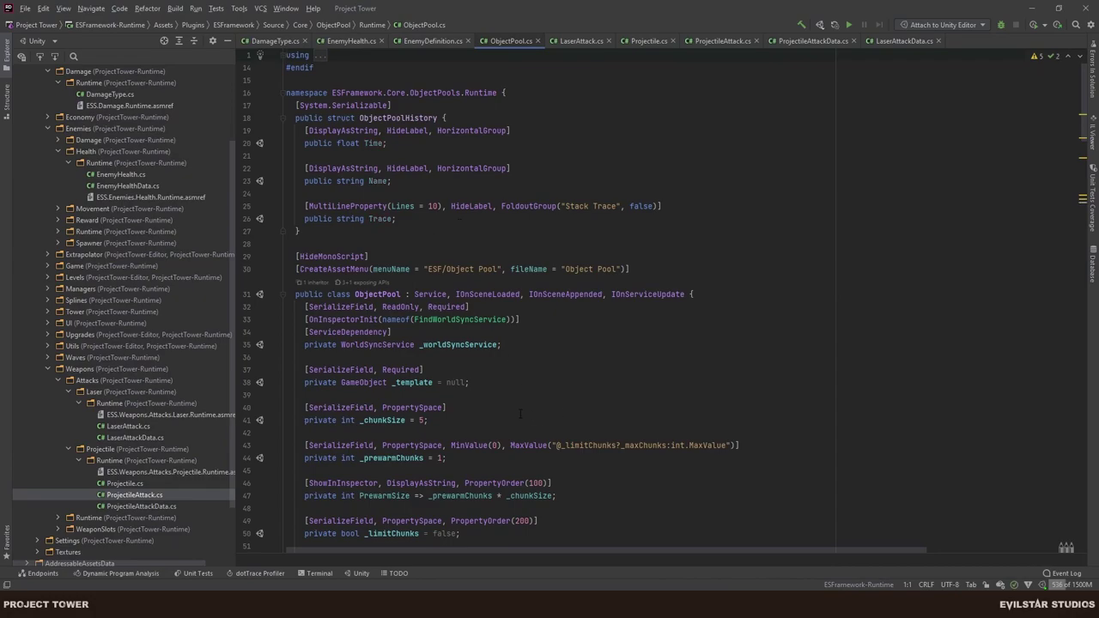
pyautogui.moveTo(305, 382); pyautogui.dragTo(496, 384)
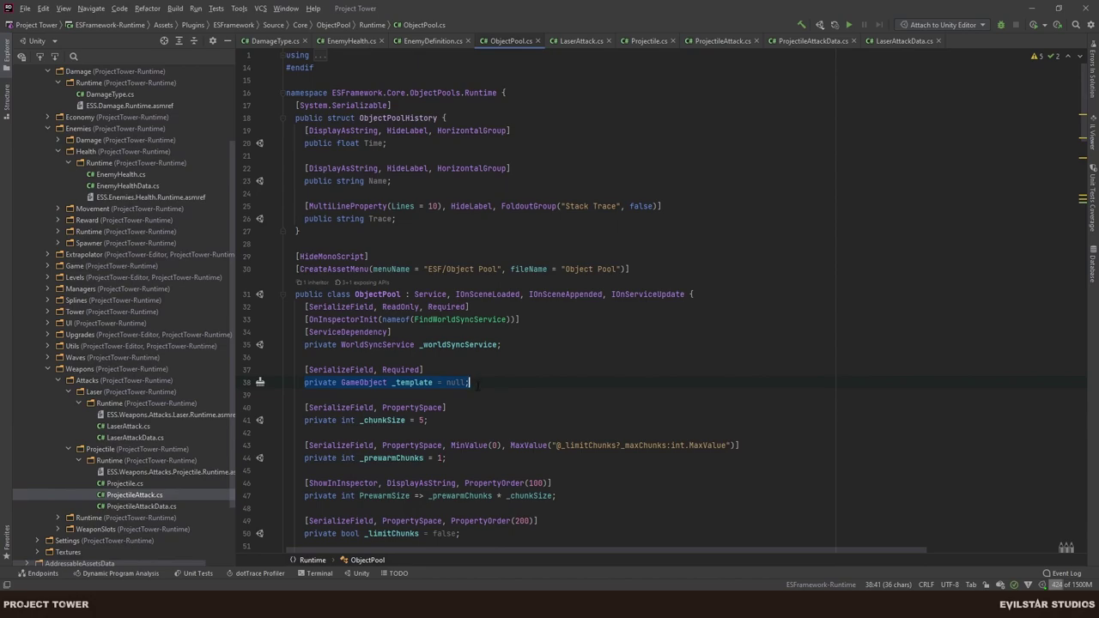
pyautogui.moveTo(499, 387); pyautogui.dragTo(305, 382)
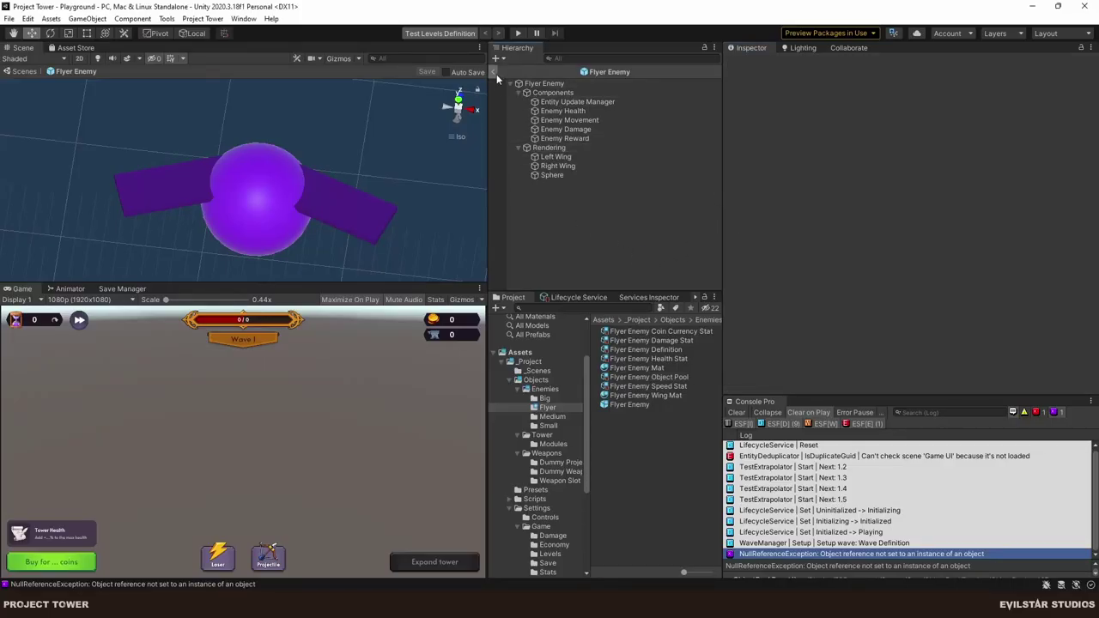
# Exit prefab mode and open the Levels Editor to the Test Levels first level's waves.
pyautogui.click(493, 72)
pyautogui.click(206, 19)
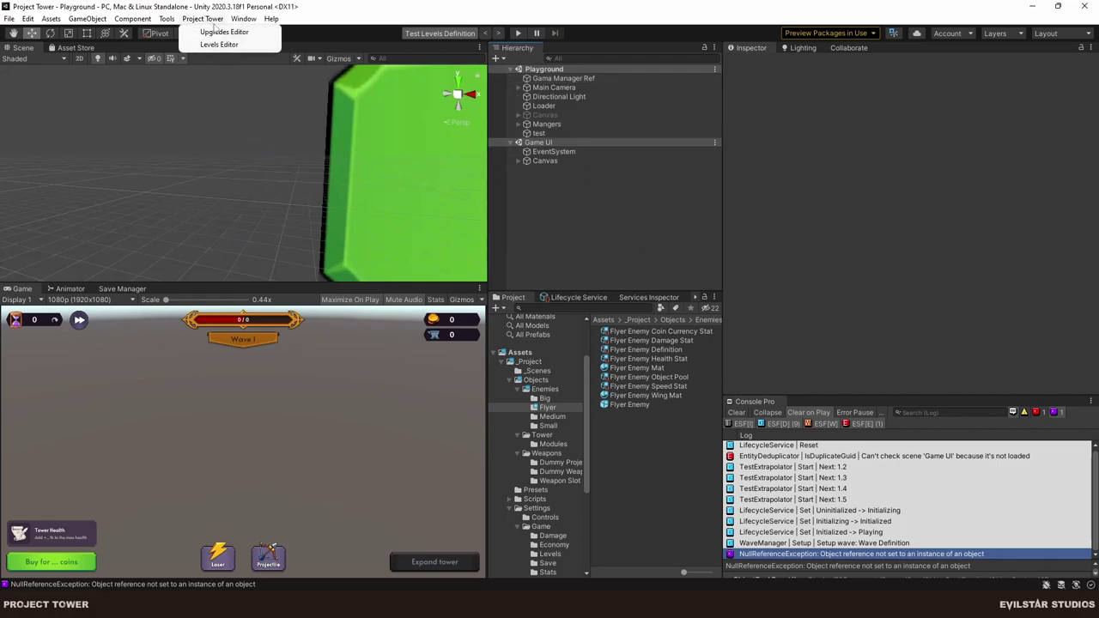
pyautogui.click(220, 29)
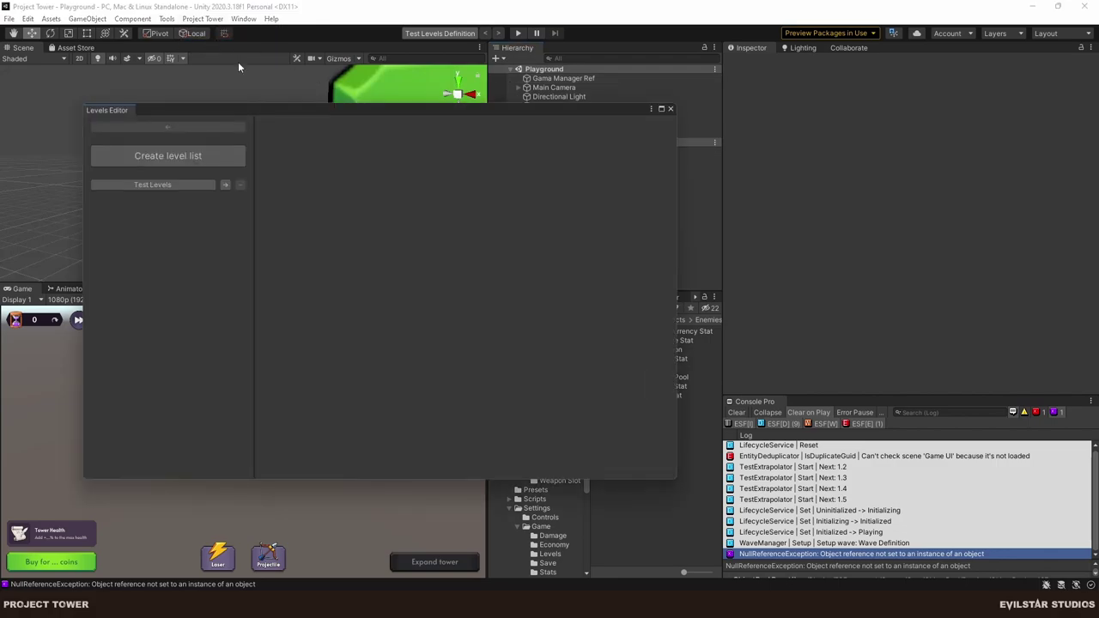
pyautogui.click(171, 185)
pyautogui.doubleClick(193, 185)
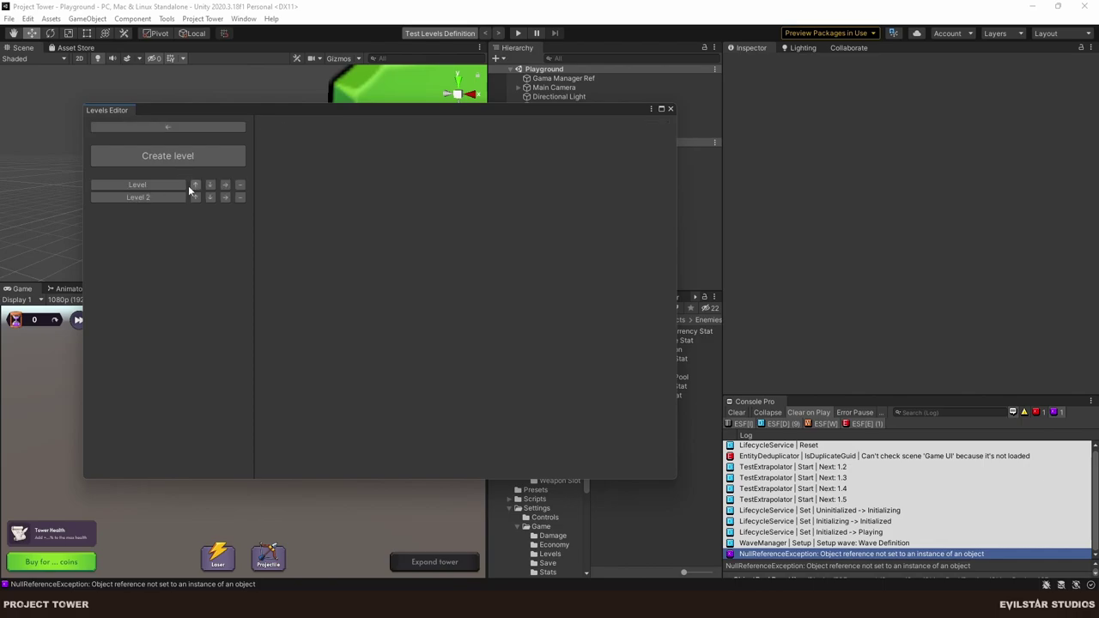
pyautogui.click(222, 187)
pyautogui.click(224, 184)
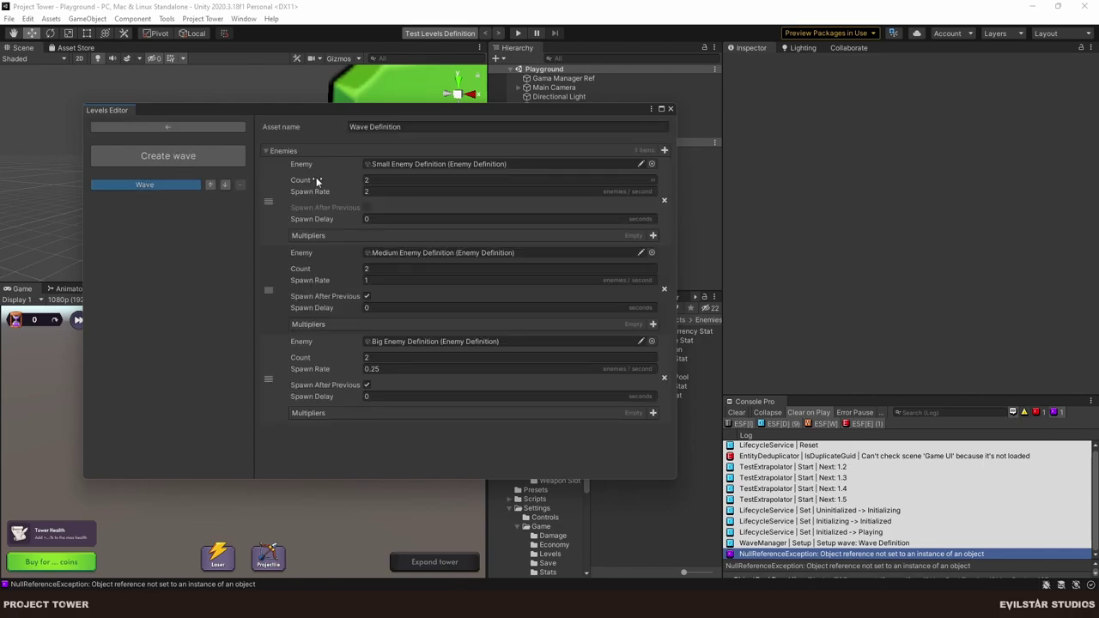
# Create a new wave named Flyer Wave and move it above the existing wave.
pyautogui.click(202, 159)
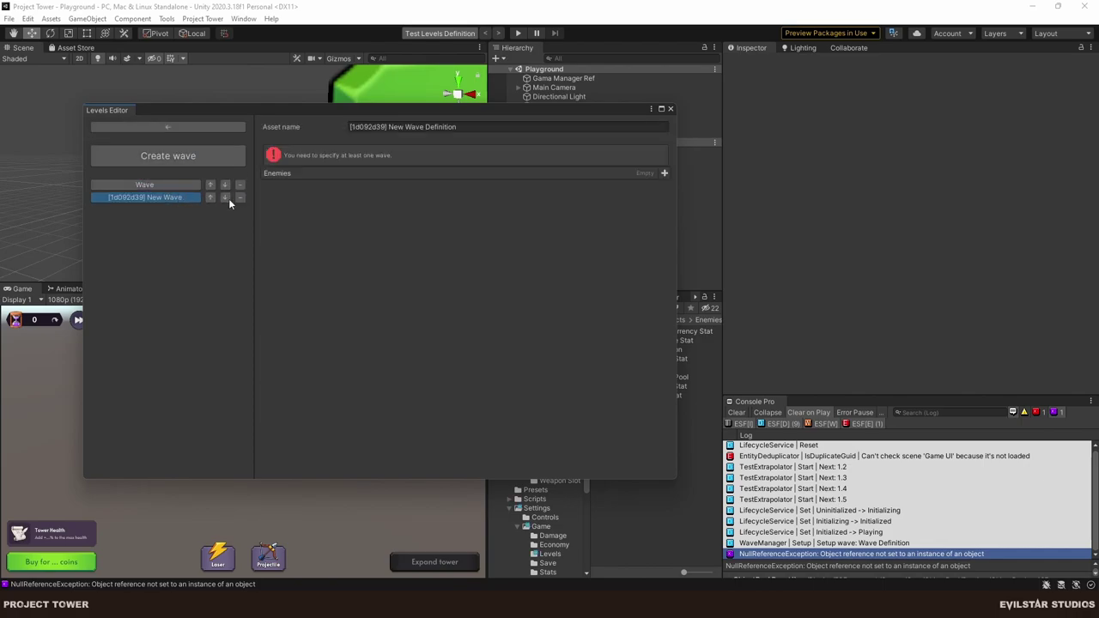
pyautogui.click(468, 127)
pyautogui.hotkey('ctrl', 'a')
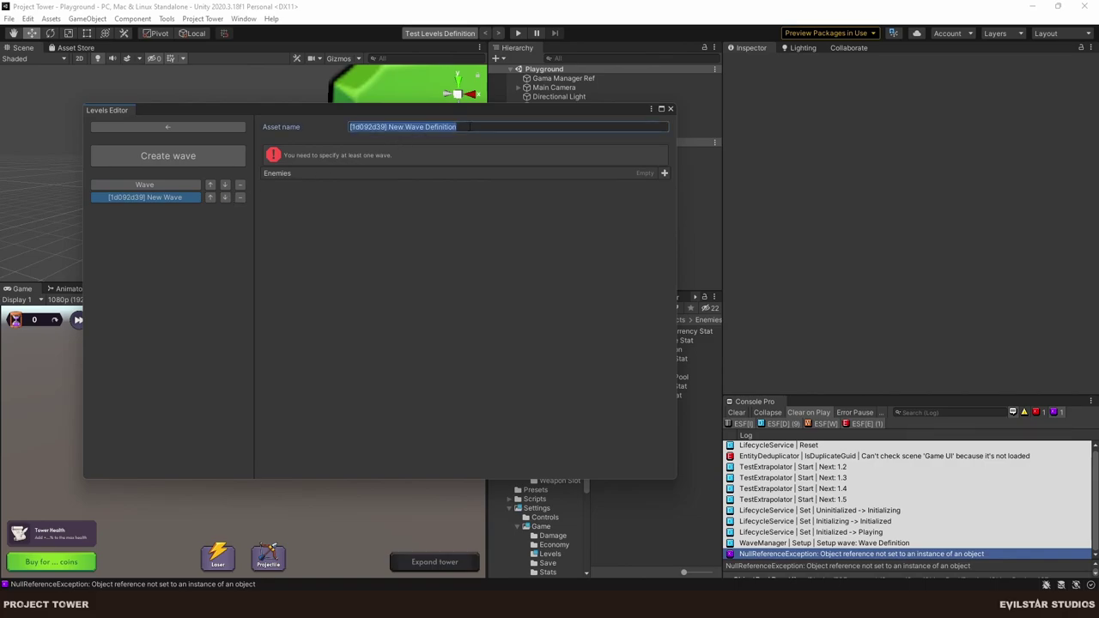
pyautogui.write('Flyer Wave')
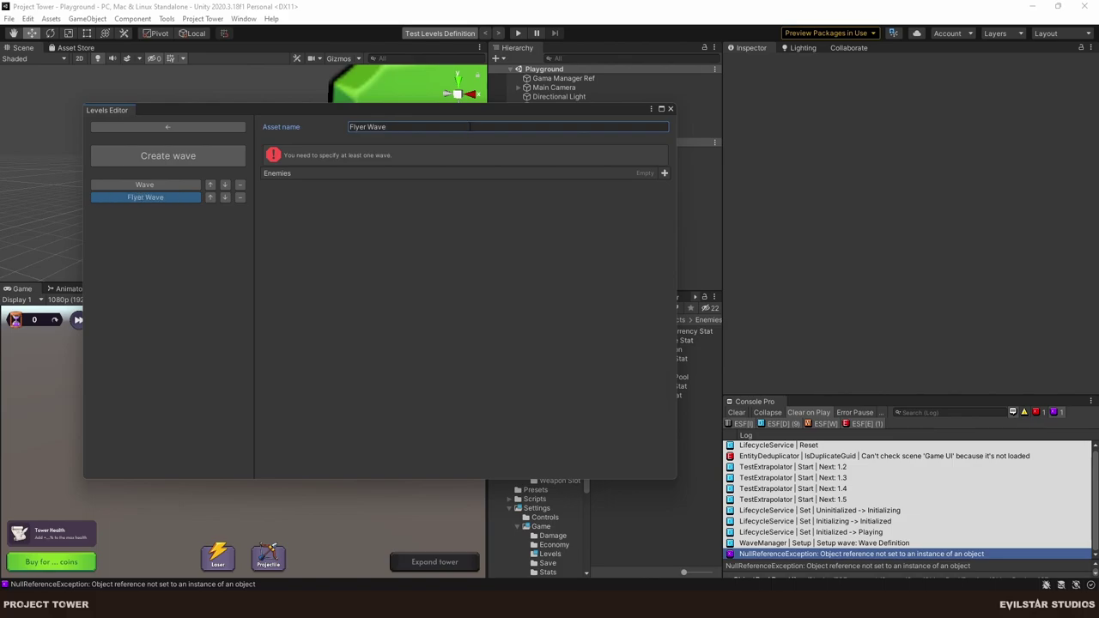
pyautogui.click(210, 197)
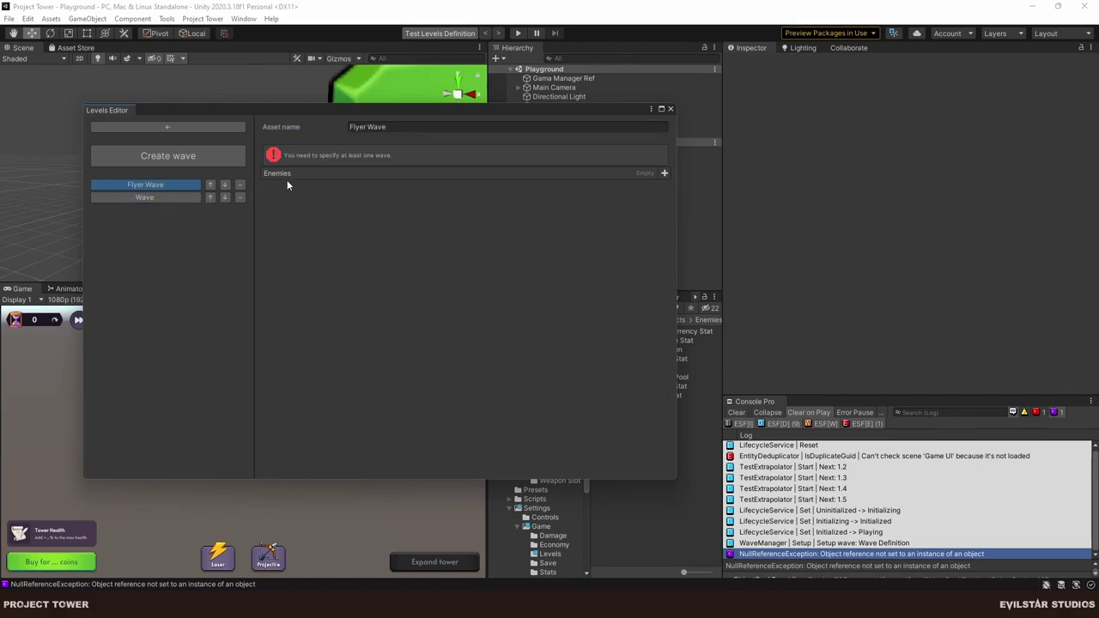
# Give Flyer Wave 10 Flyer Enemy Definition enemies at spawn rate 1, then start Play mode.
pyautogui.click(663, 172)
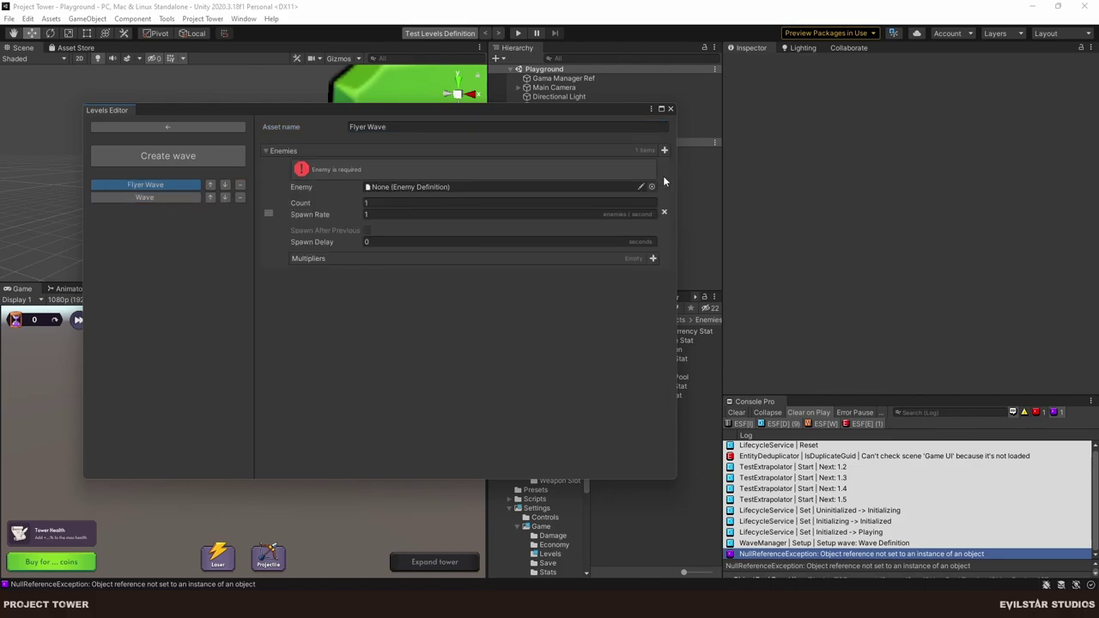
pyautogui.click(654, 187)
pyautogui.press('Down')
pyautogui.press('Down')
pyautogui.press('Return')
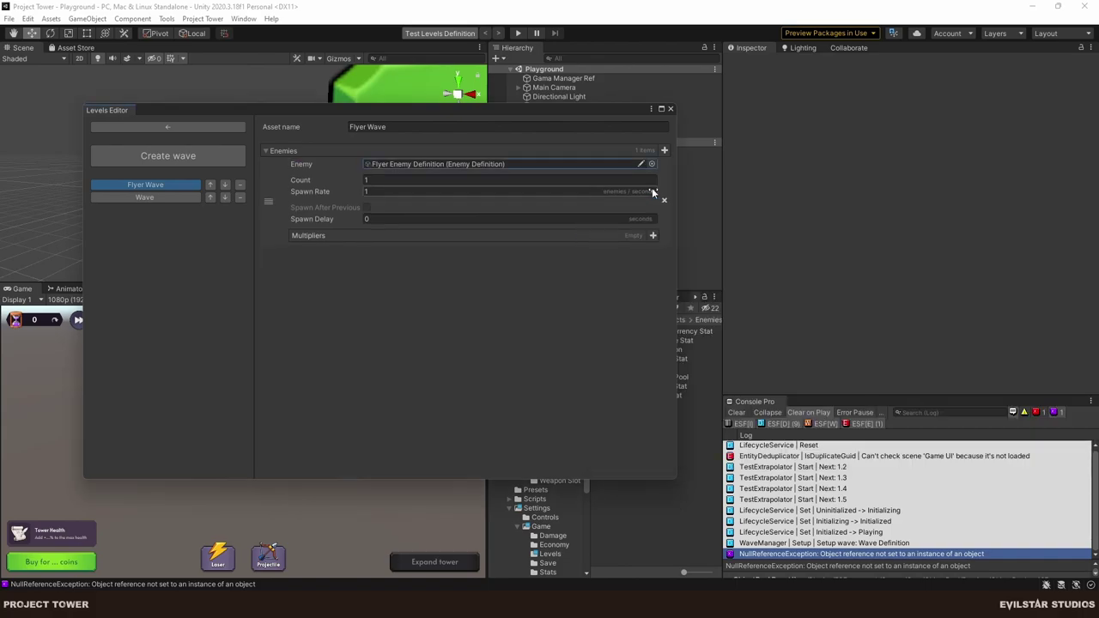
pyautogui.click(475, 180)
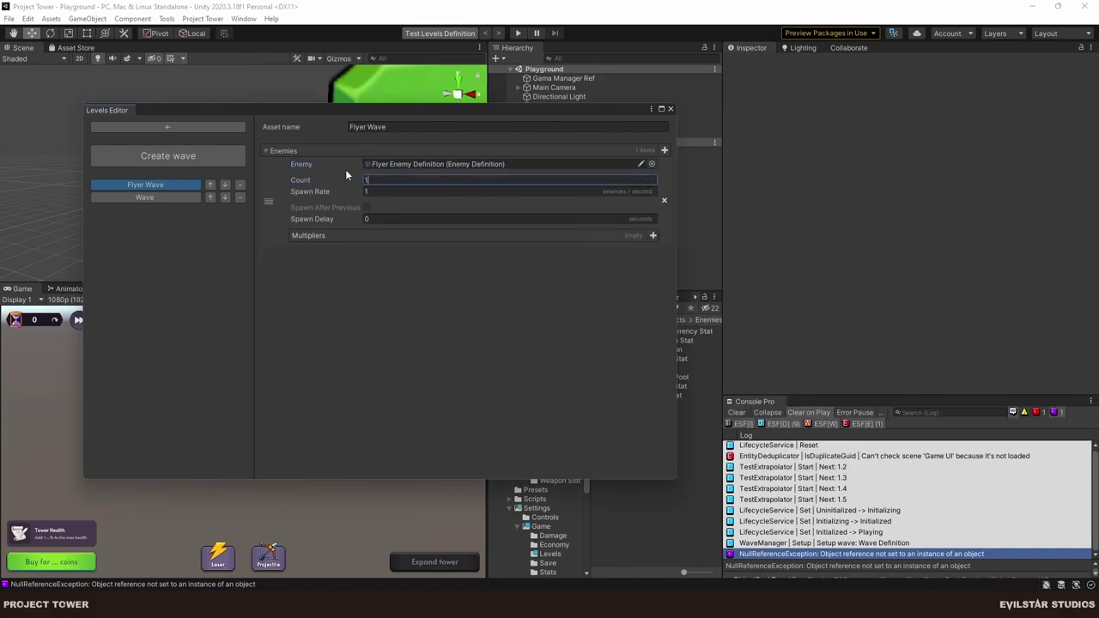
pyautogui.write('10')
pyautogui.press('Tab')
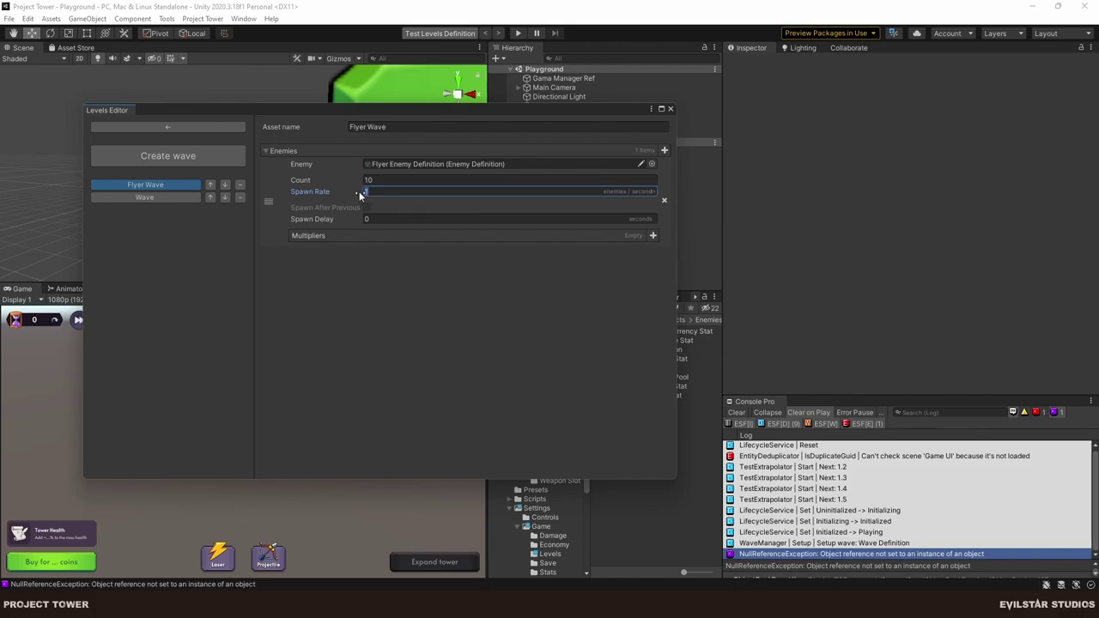
pyautogui.press('BackSpace')
pyautogui.press('Return')
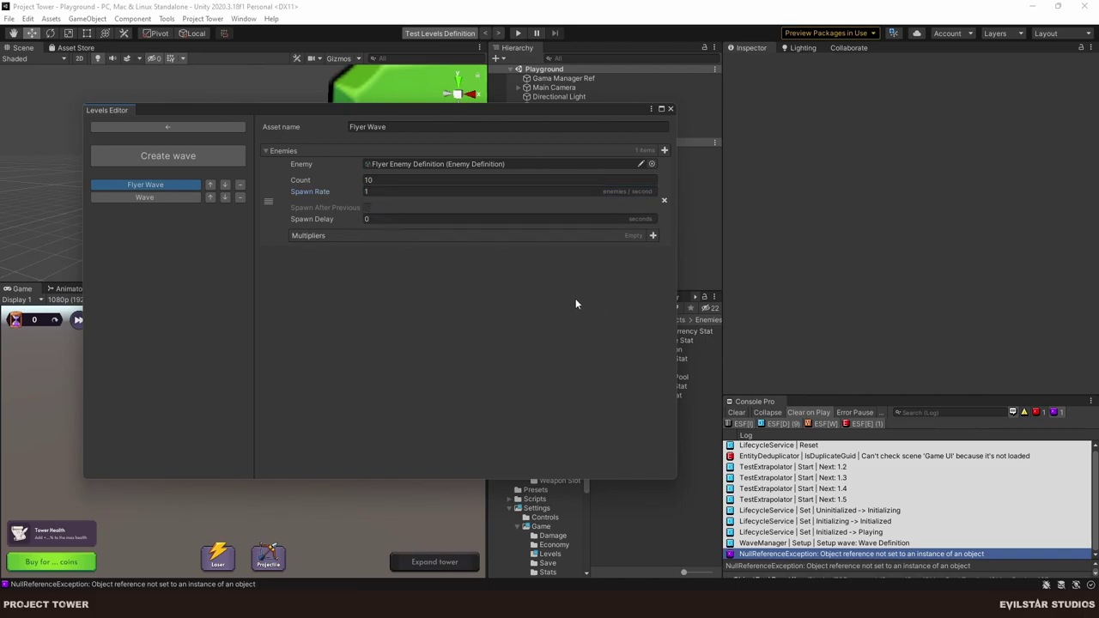
pyautogui.click(670, 109)
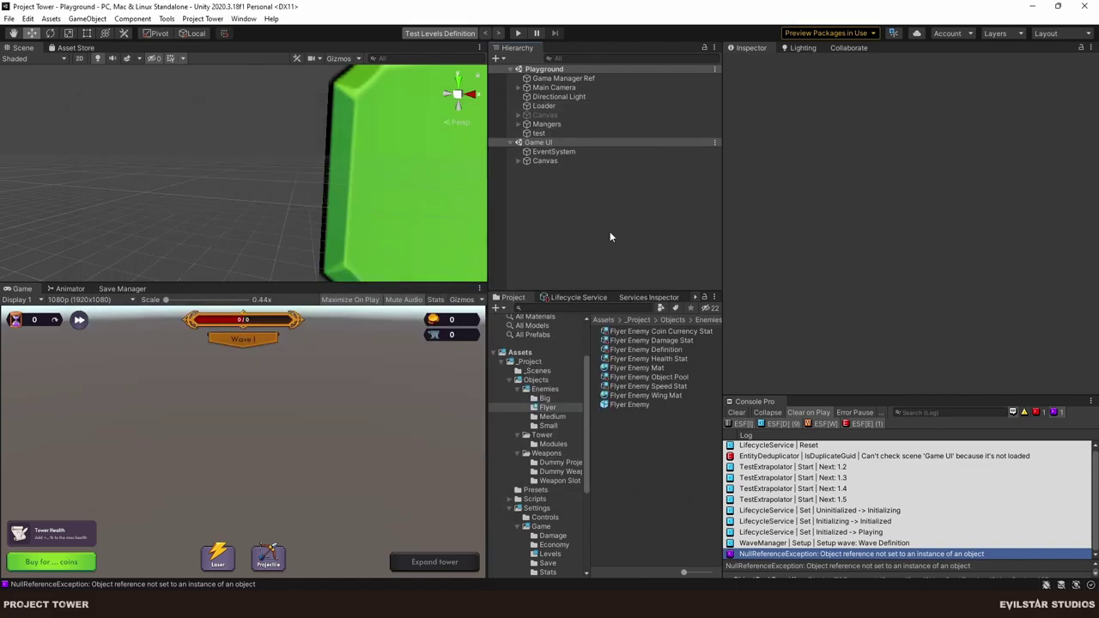
pyautogui.click(521, 34)
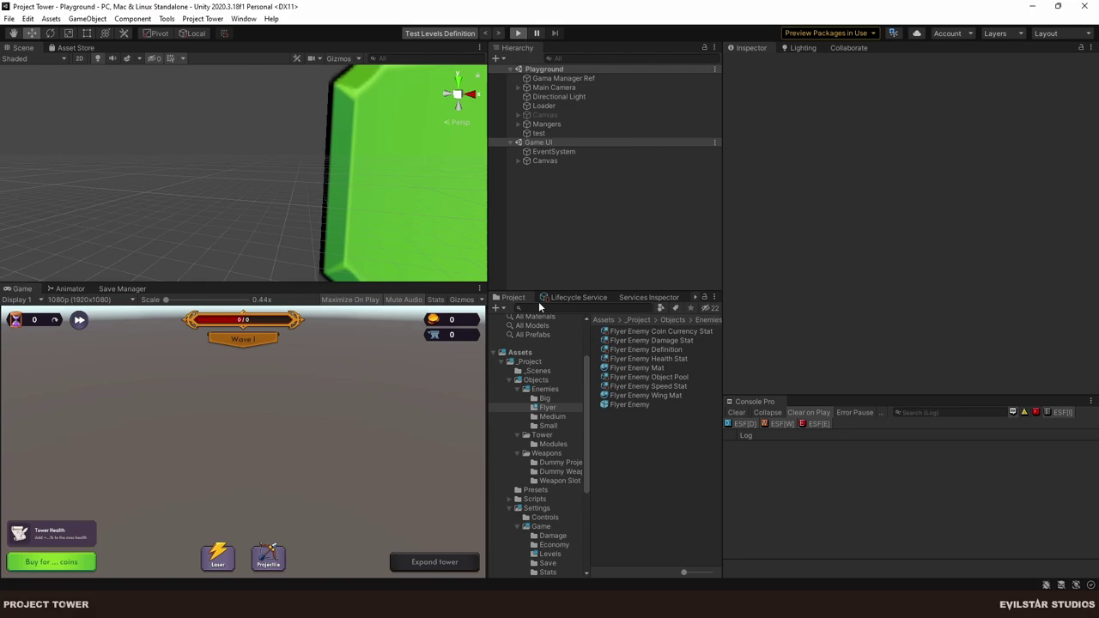
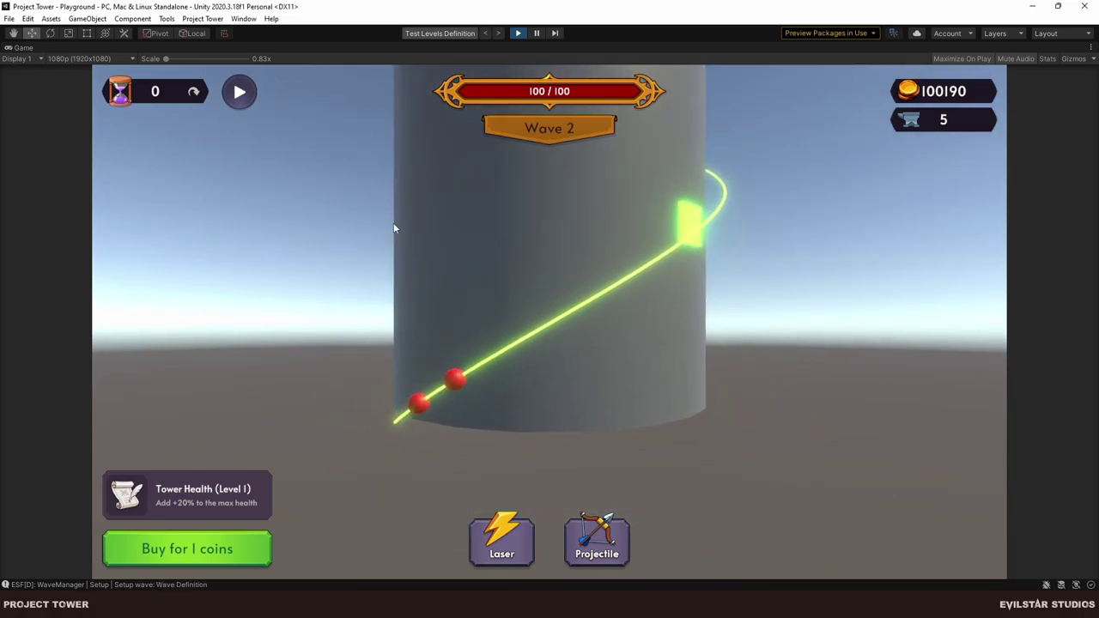
# Speed up the game and build projectile towers on the build spots along the path.
pyautogui.click(240, 91)
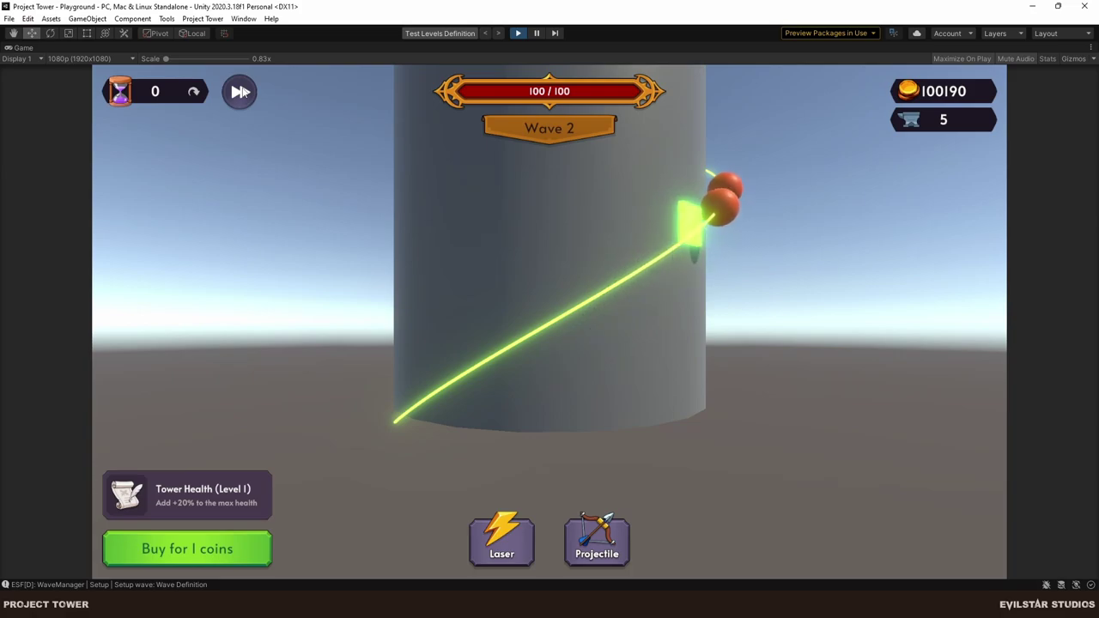
pyautogui.click(418, 410)
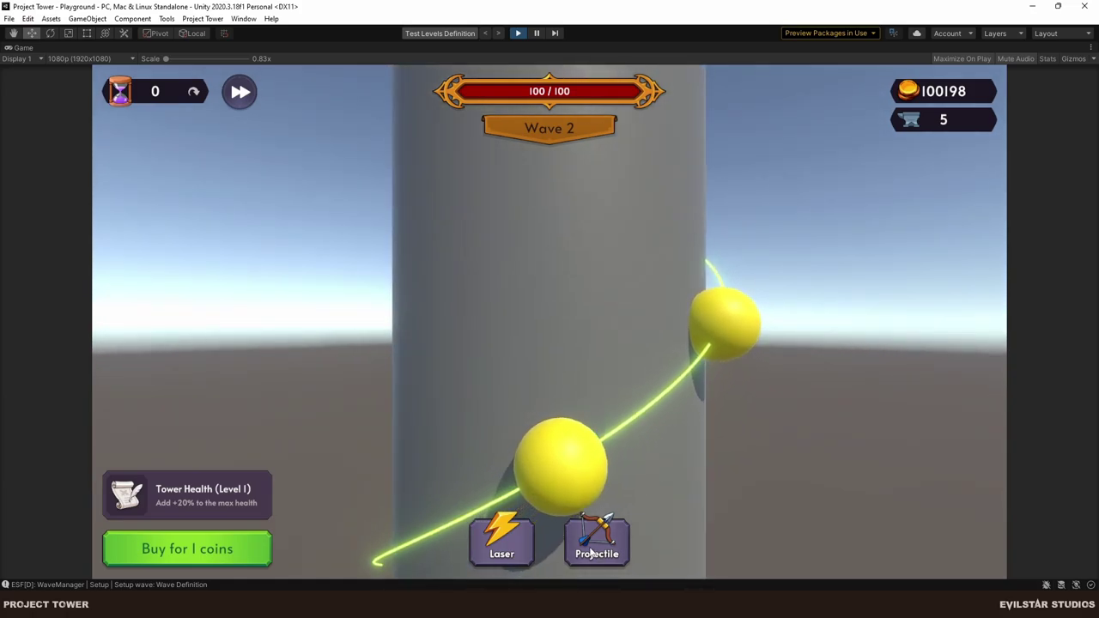
pyautogui.moveTo(591, 553); pyautogui.dragTo(554, 453)
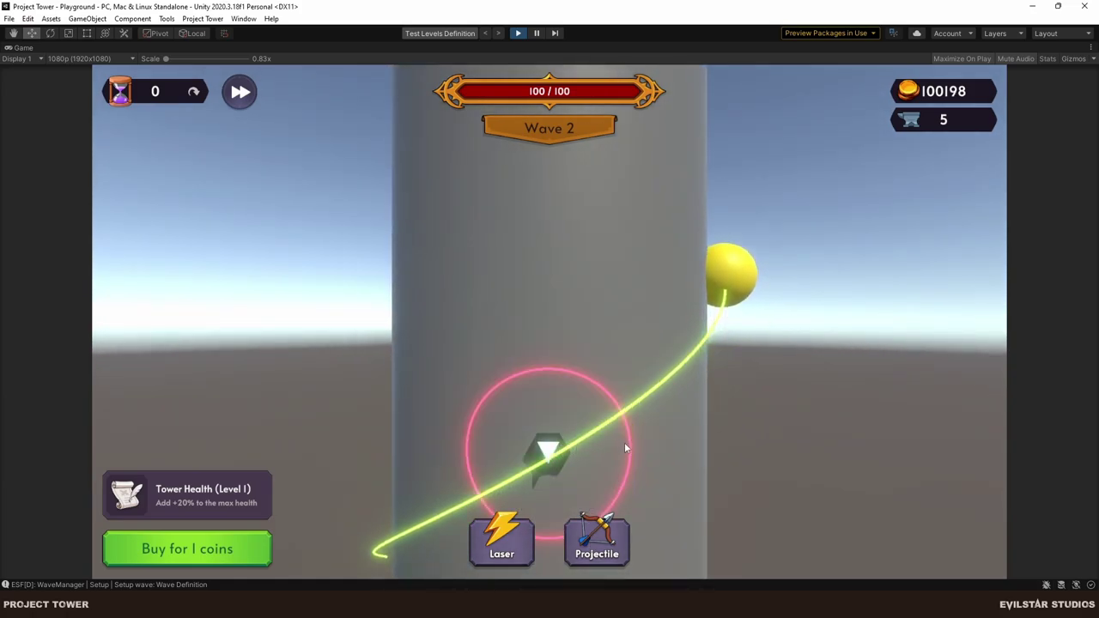
pyautogui.click(239, 92)
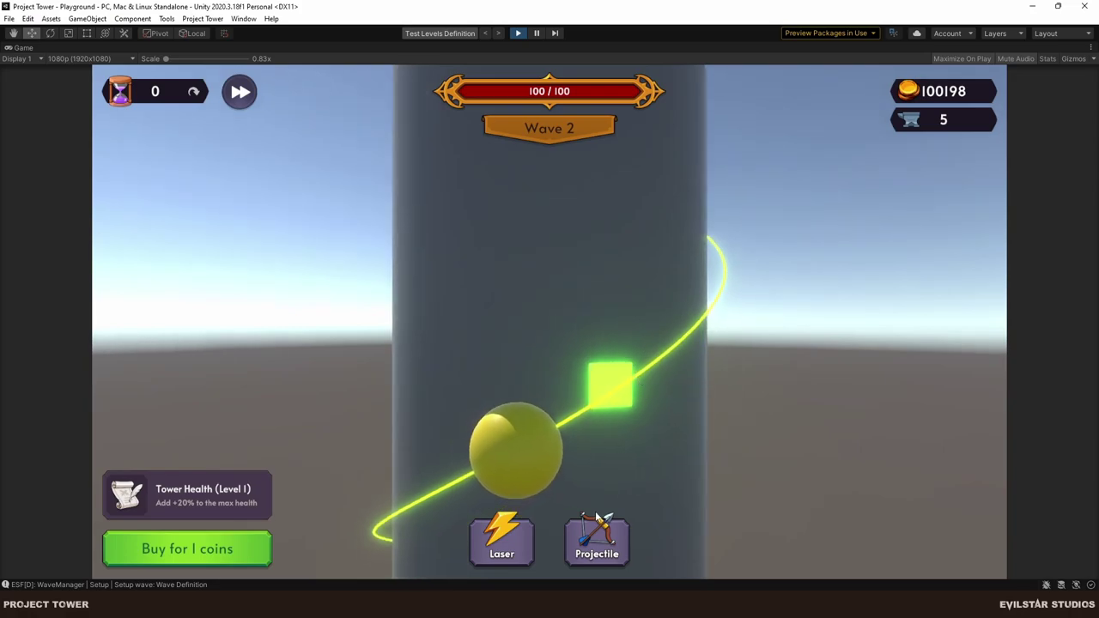
pyautogui.click(596, 522)
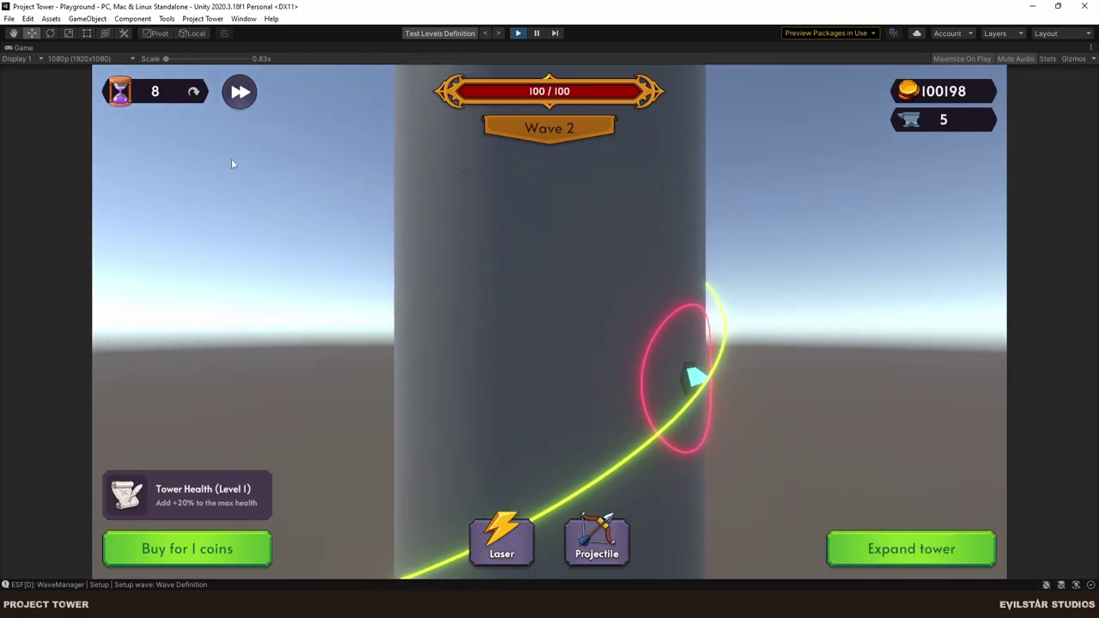
# Skip ahead through Wave 3 to Wave 4, then stop play mode.
pyautogui.click(193, 91)
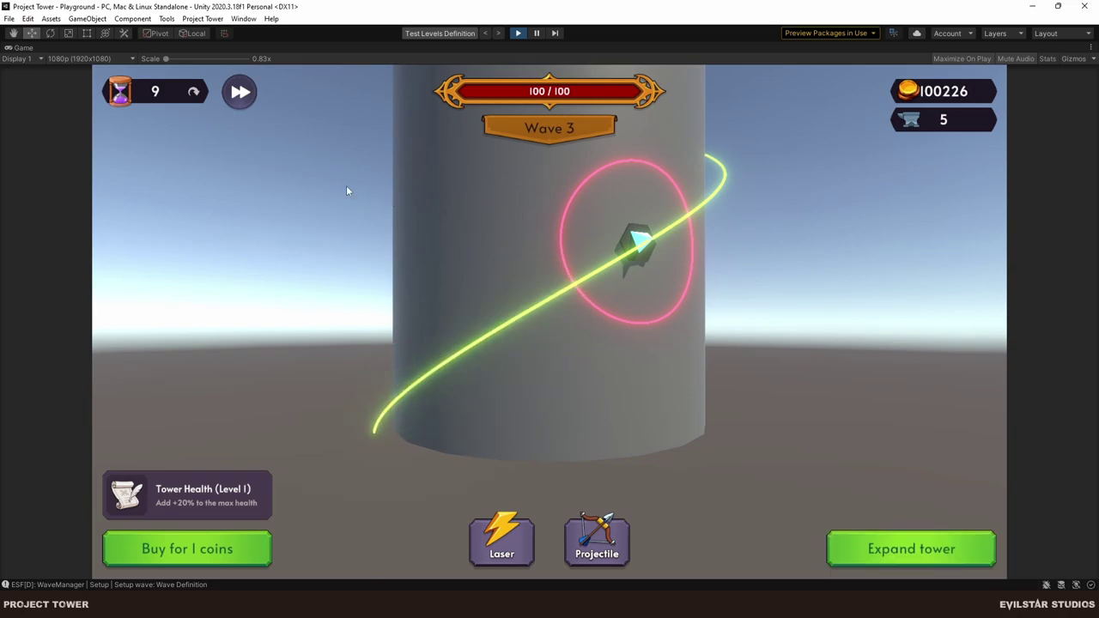
pyautogui.click(193, 95)
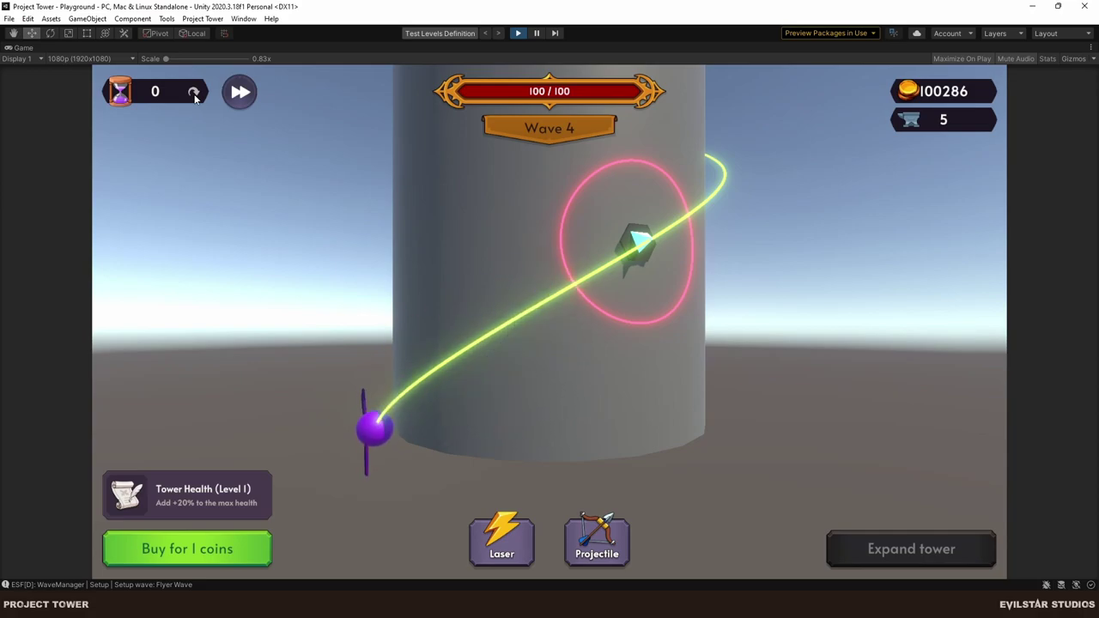
pyautogui.click(519, 32)
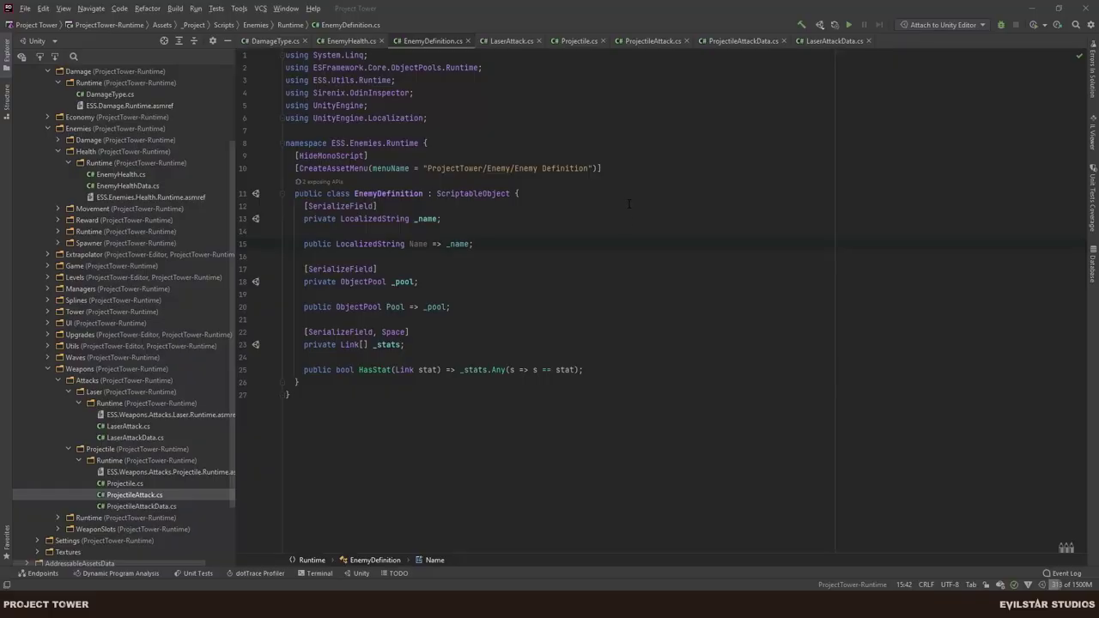
# Close DamageType.cs and the other script tabs, and open EnemyHealthData.cs from the Explorer.
pyautogui.press('Down')
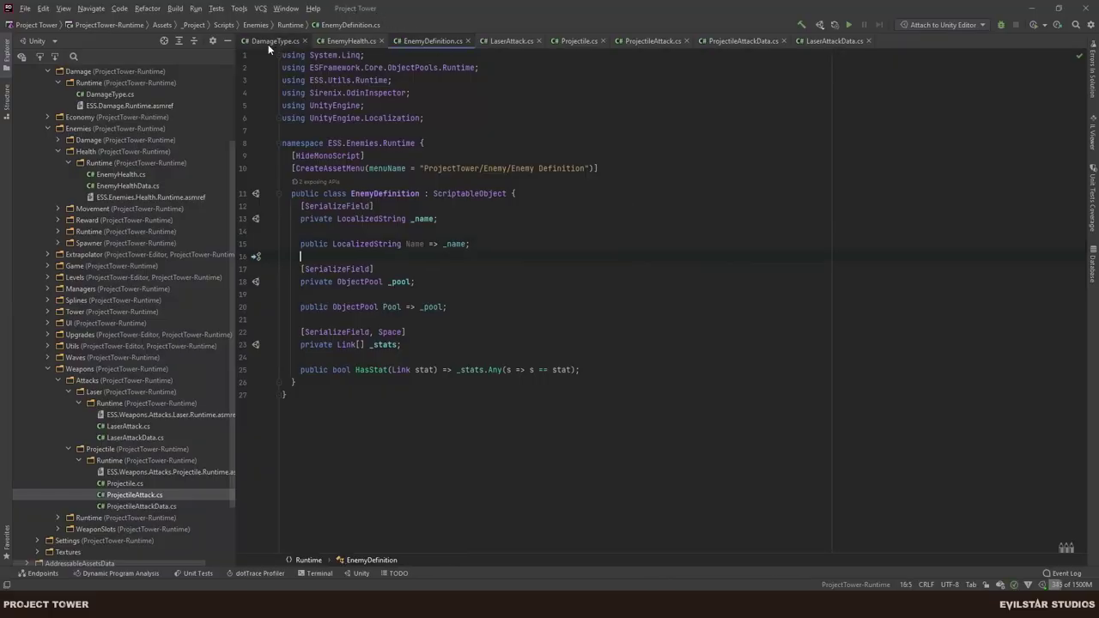
pyautogui.middleClick(267, 44)
pyautogui.middleClick(268, 45)
pyautogui.middleClick(268, 44)
pyautogui.middleClick(268, 44)
pyautogui.middleClick(268, 45)
pyautogui.middleClick(268, 45)
pyautogui.middleClick(268, 44)
pyautogui.middleClick(267, 45)
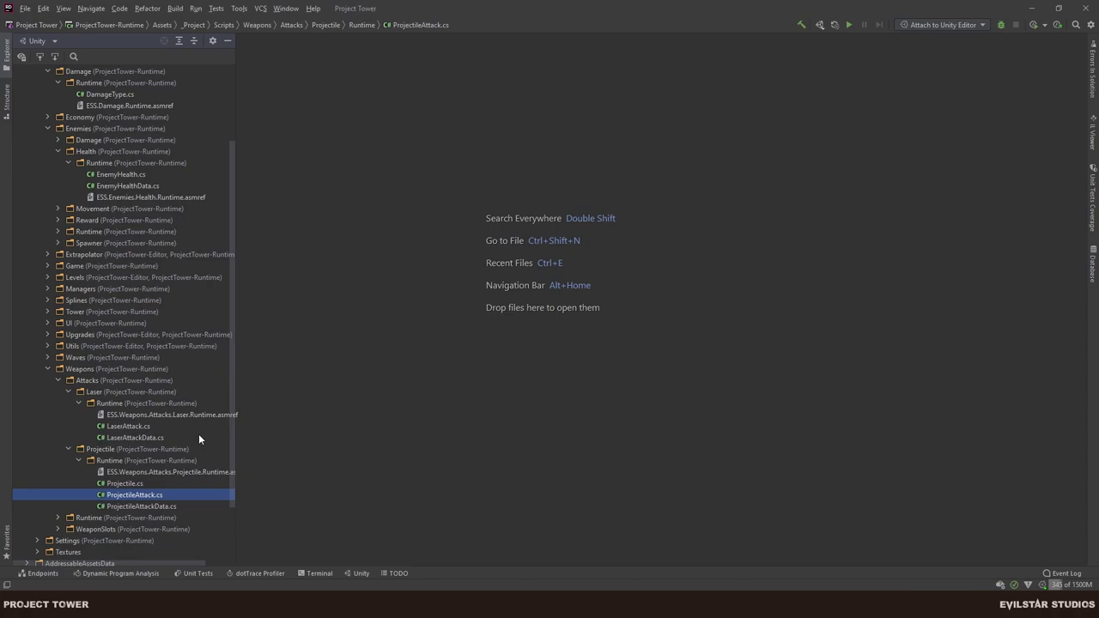
pyautogui.scroll(3, 149, 283)
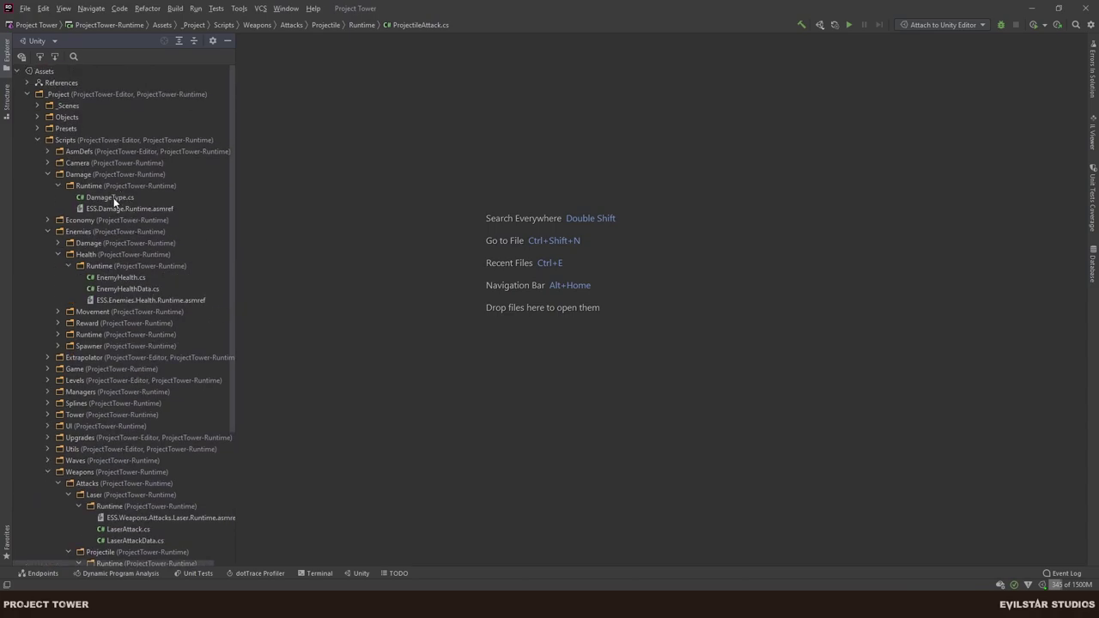
pyautogui.doubleClick(127, 289)
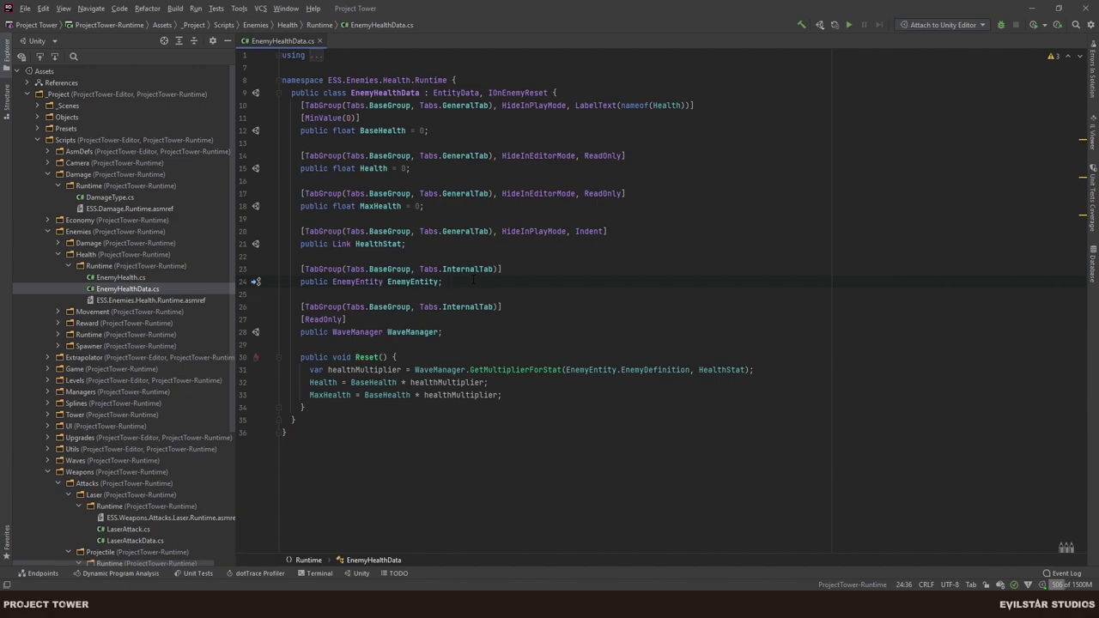
# Declare 'public DamageType[] AllowwdDamageTypes;' below HealthStat using the DamageType completion.
pyautogui.press('Up')
pyautogui.press('Up')
pyautogui.press('Up')
pyautogui.press('Down')
pyautogui.press('Return')
pyautogui.press('Return')
pyautogui.press('Return')
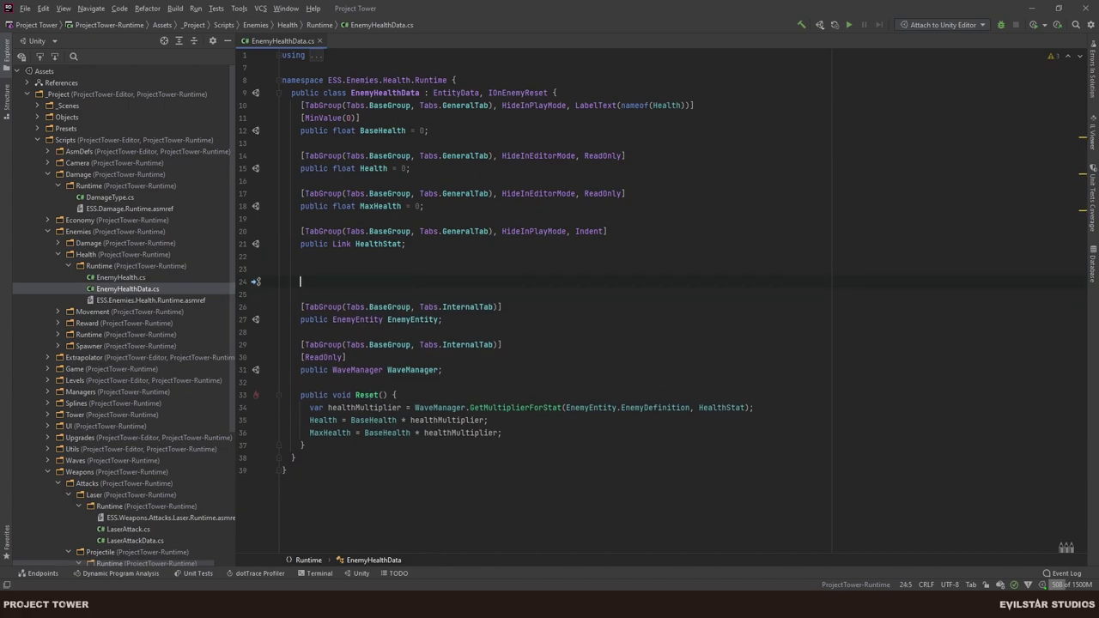
pyautogui.press('BackSpace')
pyautogui.write('public ')
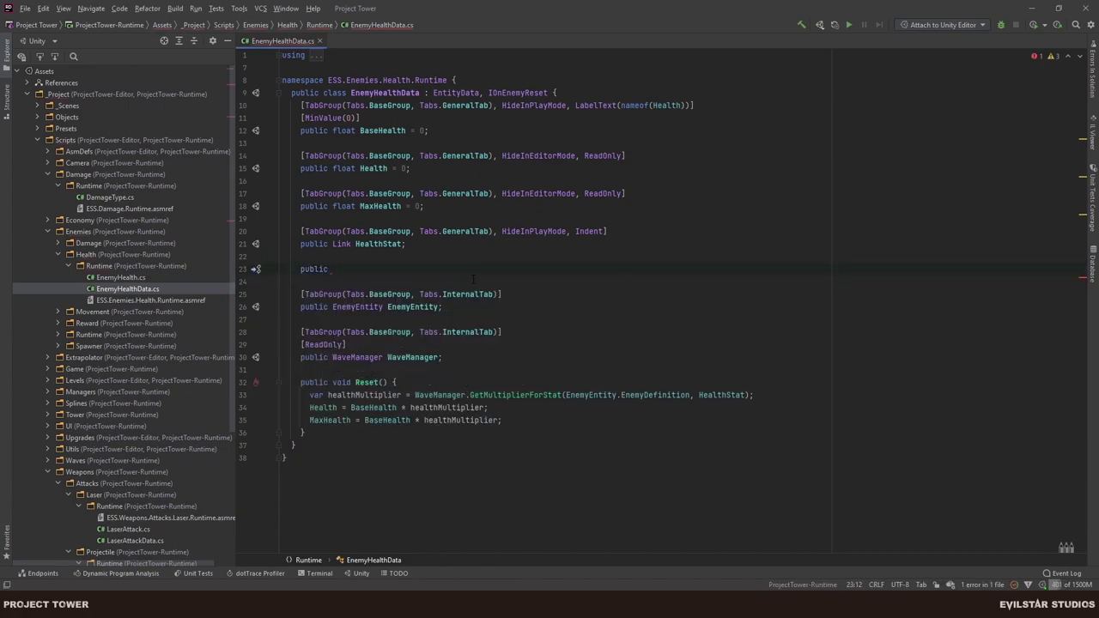
pyautogui.write('Li')
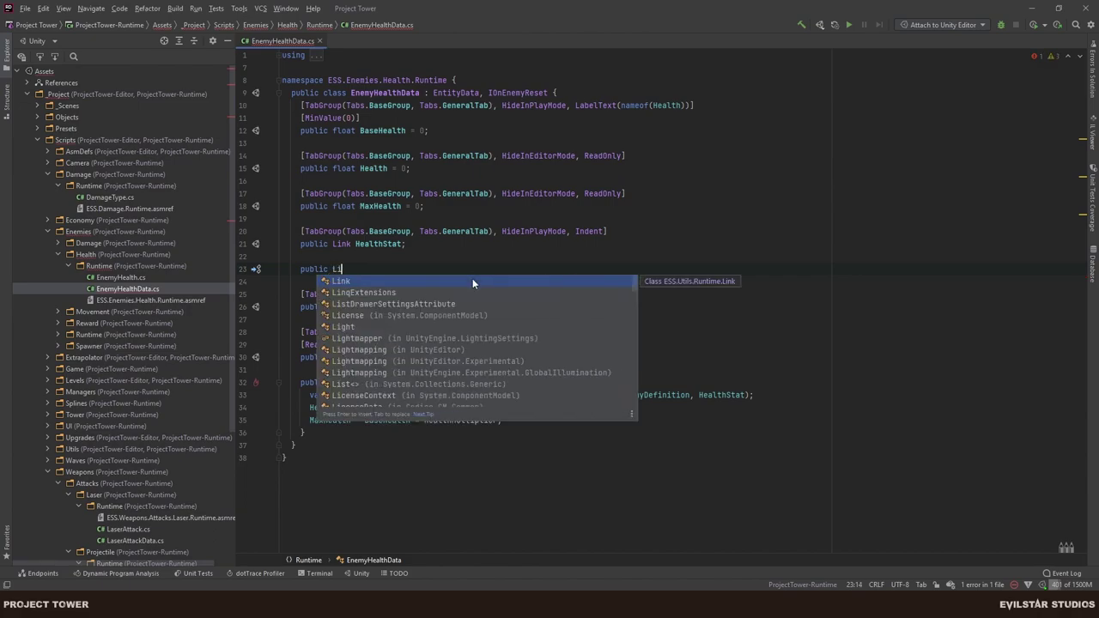
pyautogui.press('BackSpace')
pyautogui.press('BackSpace')
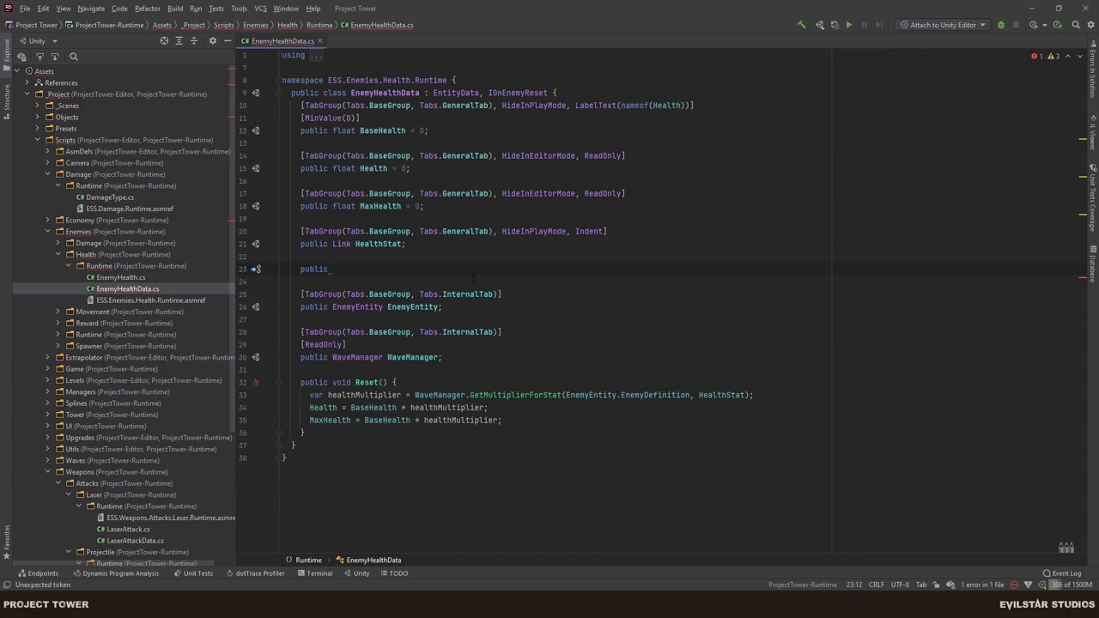
pyautogui.write('Damage')
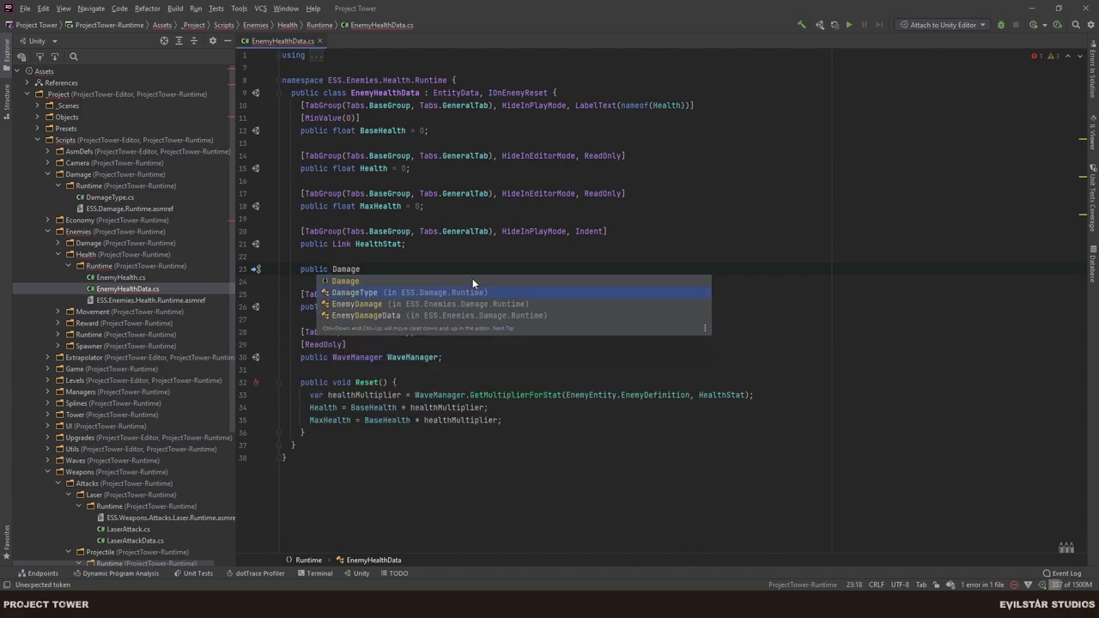
pyautogui.press('Return')
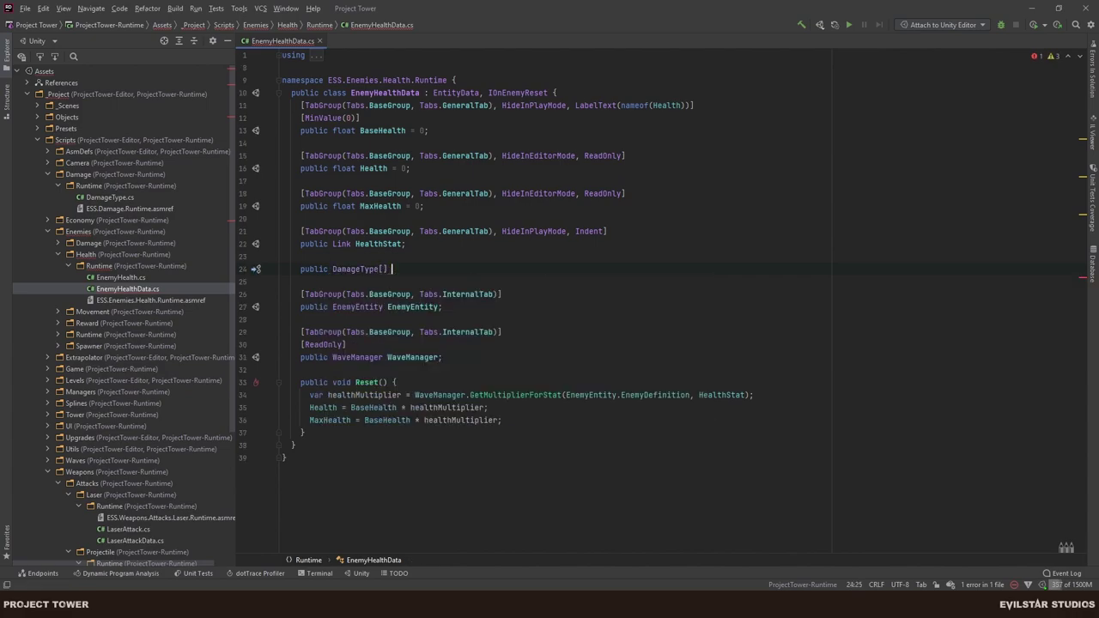
pyautogui.write('[] AllowwdDamageTypes;')
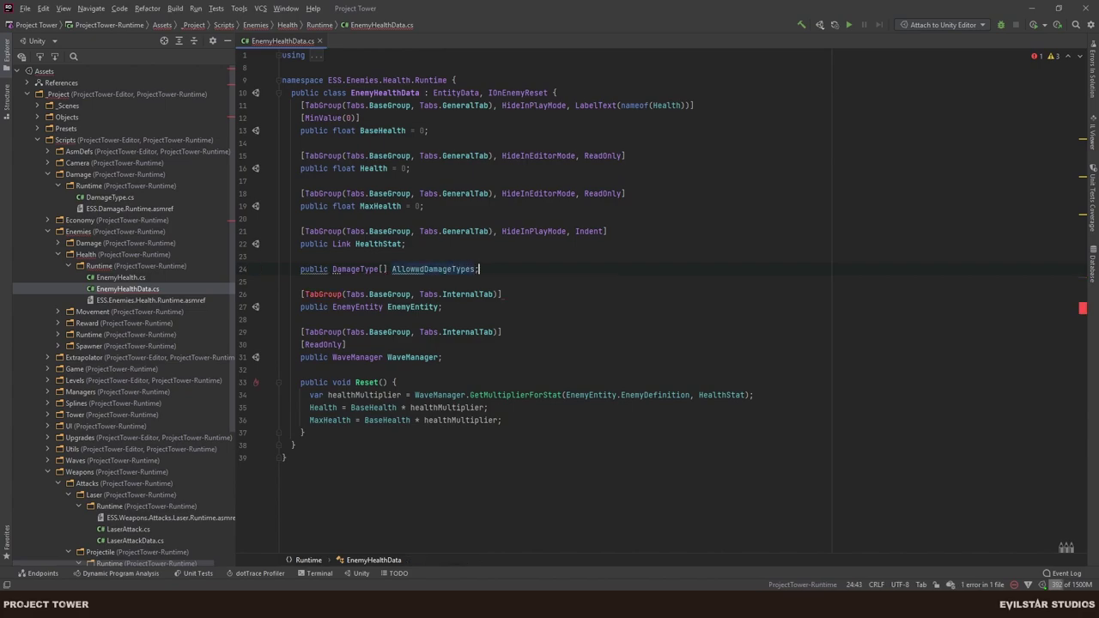
# Correct the field name to AllowedDamageTypes and add a blank line above it.
pyautogui.click(384, 269)
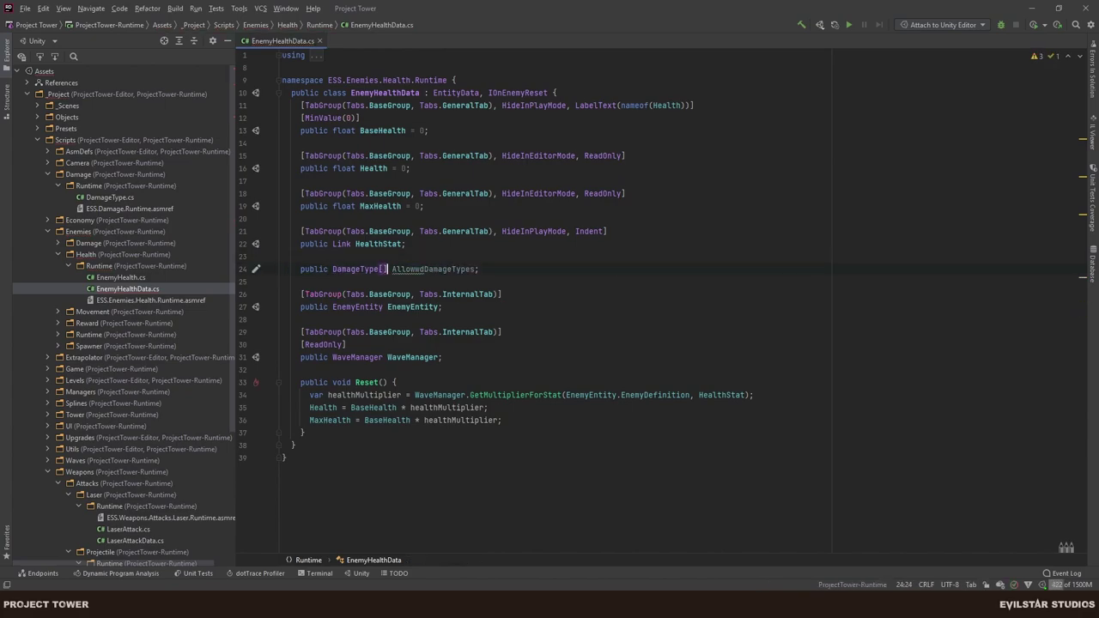
pyautogui.click(415, 269)
pyautogui.press('BackSpace')
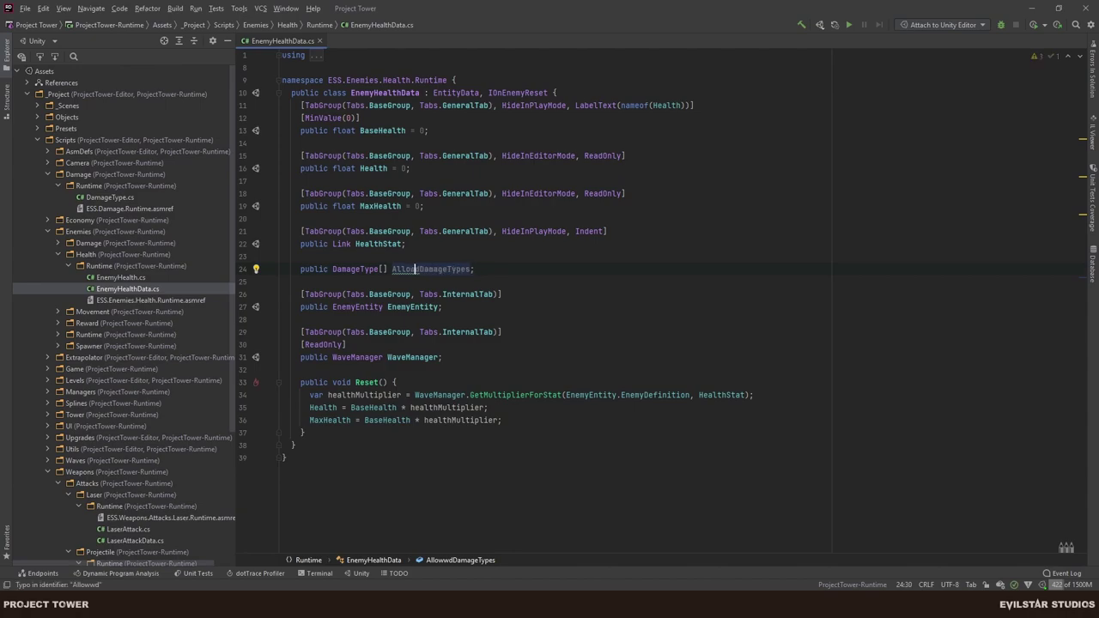
pyautogui.click(282, 256)
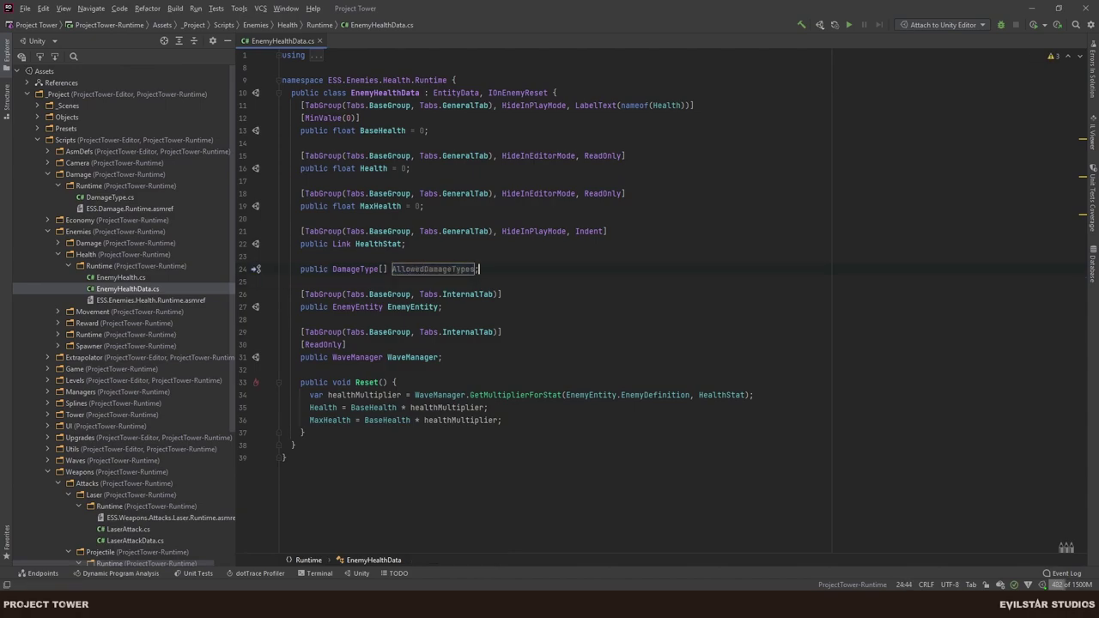
pyautogui.press('Return')
# Copy HealthStat's TabGroup attribute onto AllowedDamageTypes and add a [Space] attribute.
pyautogui.hotkey('shift', 'End')
pyautogui.hotkey('ctrl', 'c')
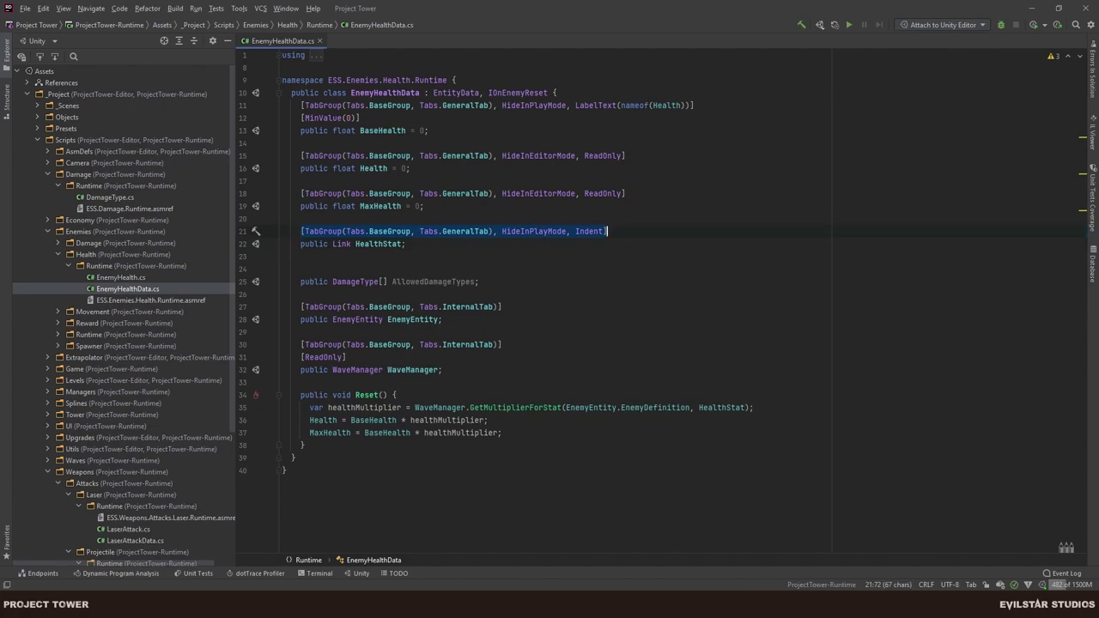
pyautogui.press('Down')
pyautogui.press('Down')
pyautogui.press('Down')
pyautogui.hotkey('ctrl', 'v')
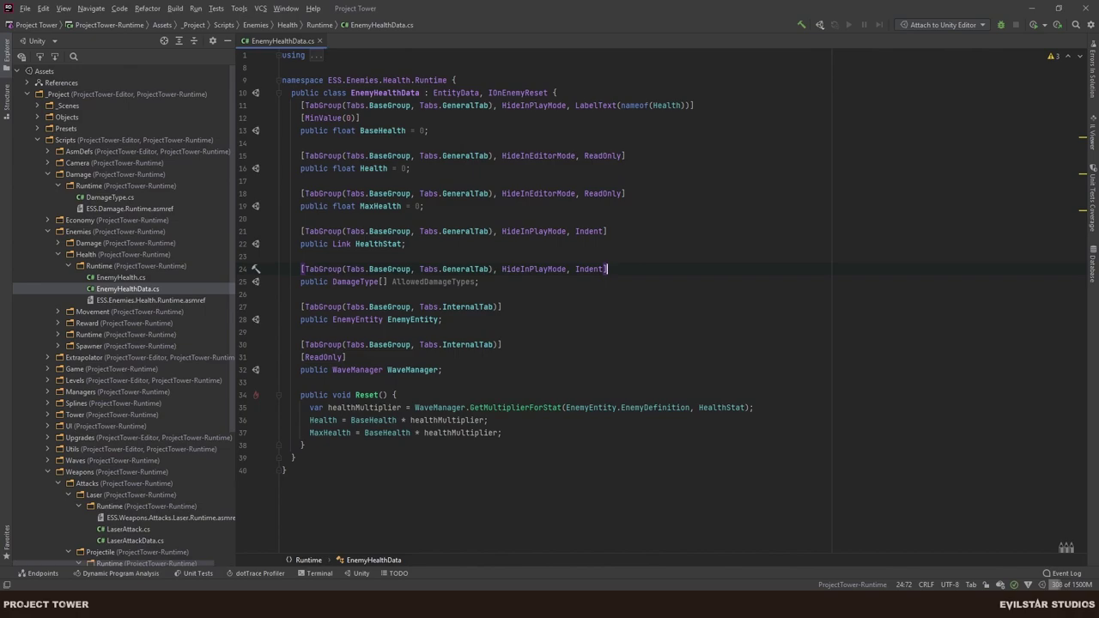
pyautogui.press('Return')
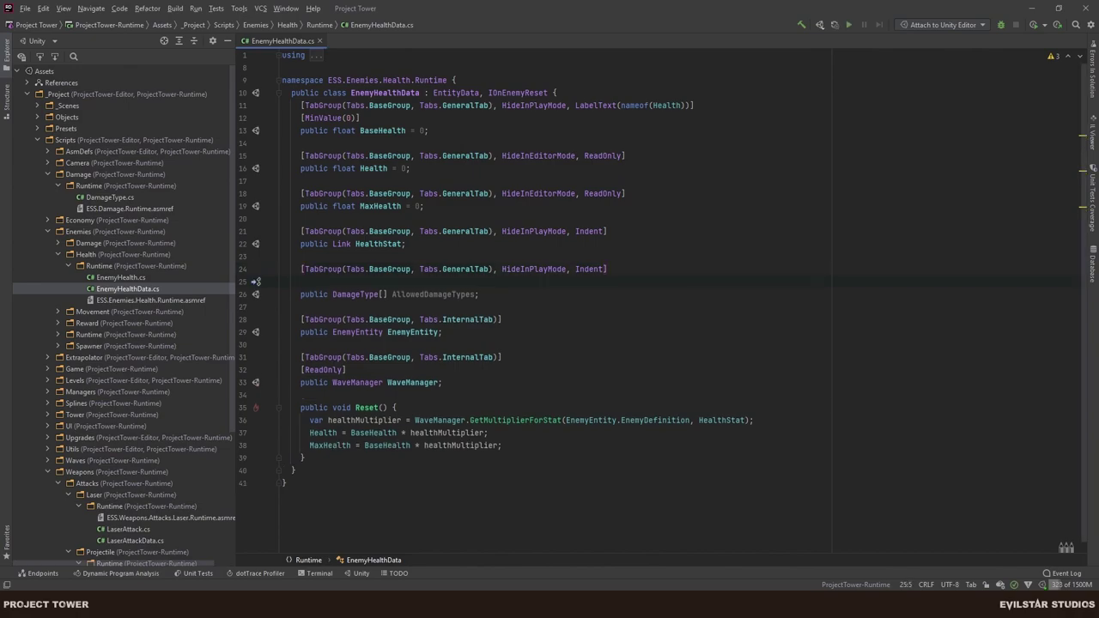
pyautogui.write('[')
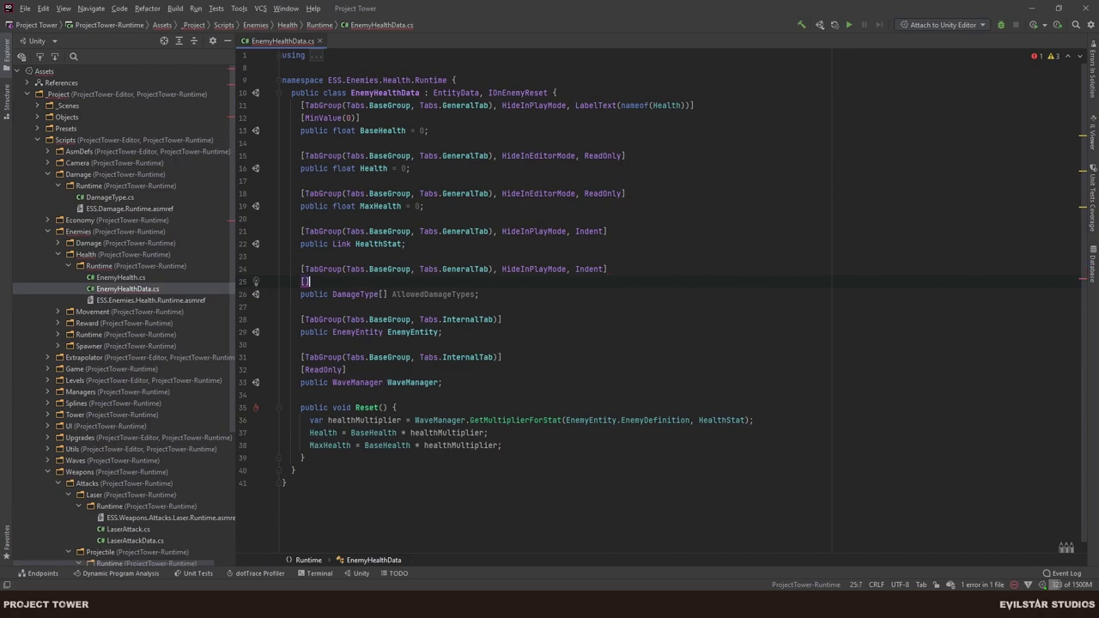
pyautogui.write('Space')
pyautogui.click(502, 319)
pyautogui.press('Return')
pyautogui.write('[Space')
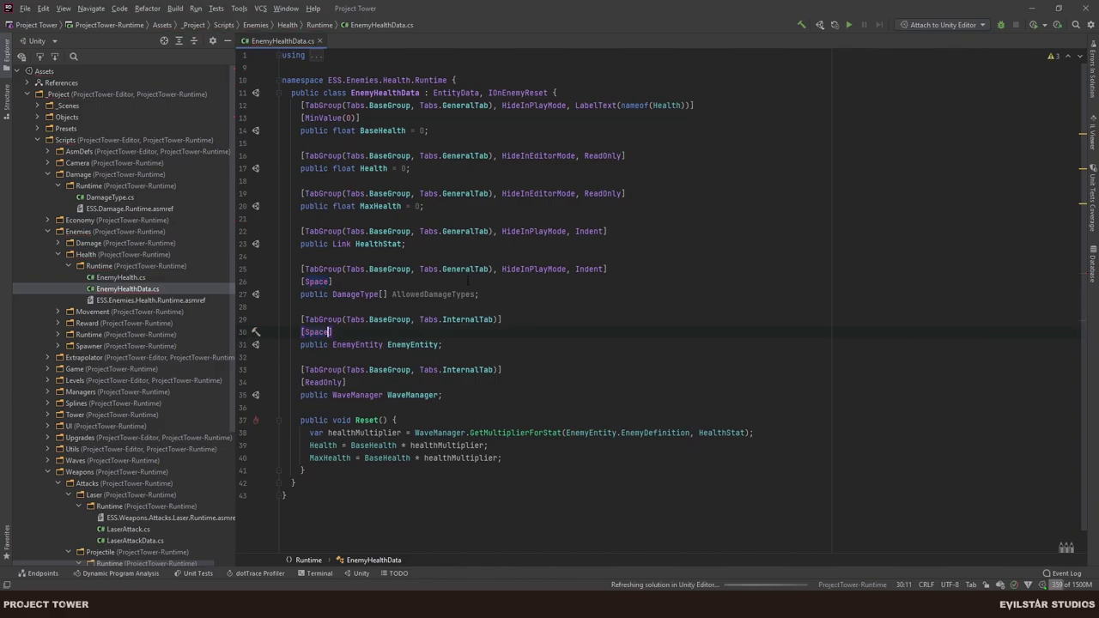
# Recompile in Unity, then return and inspect the AllowedDamageTypes field.
pyautogui.hotkey('alt', 'Tab')
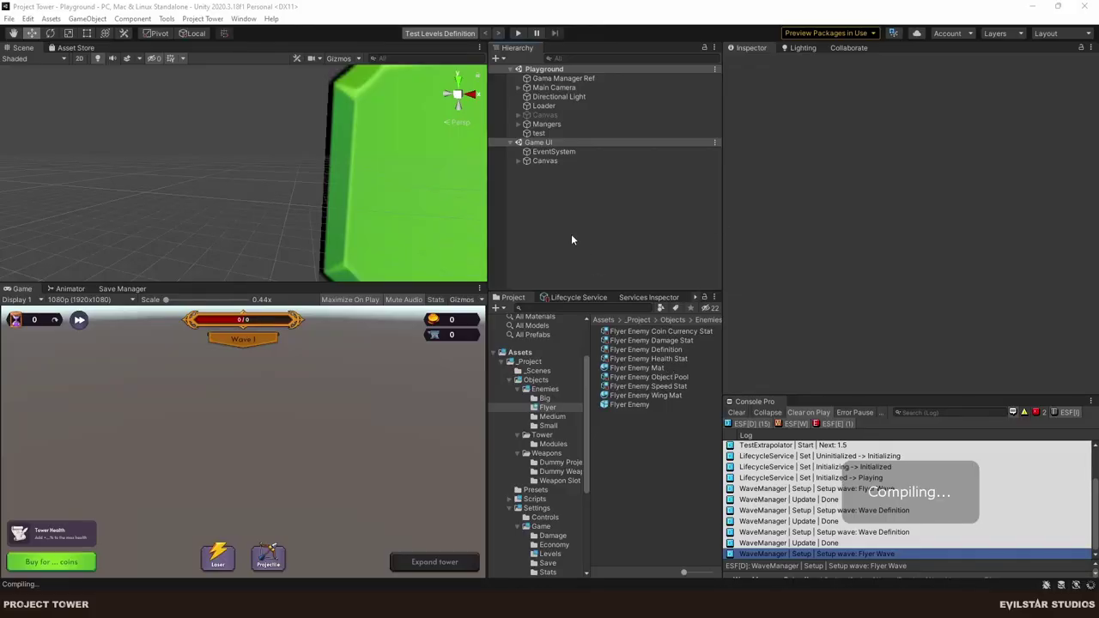
pyautogui.hotkey('alt', 'Tab')
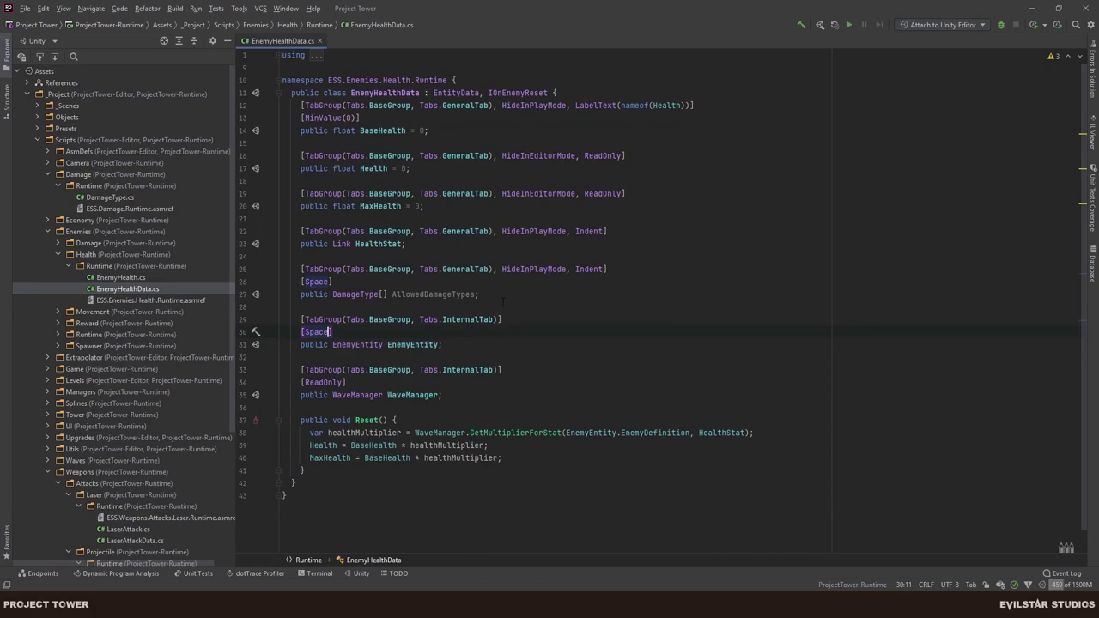
pyautogui.click(491, 295)
pyautogui.doubleClick(442, 294)
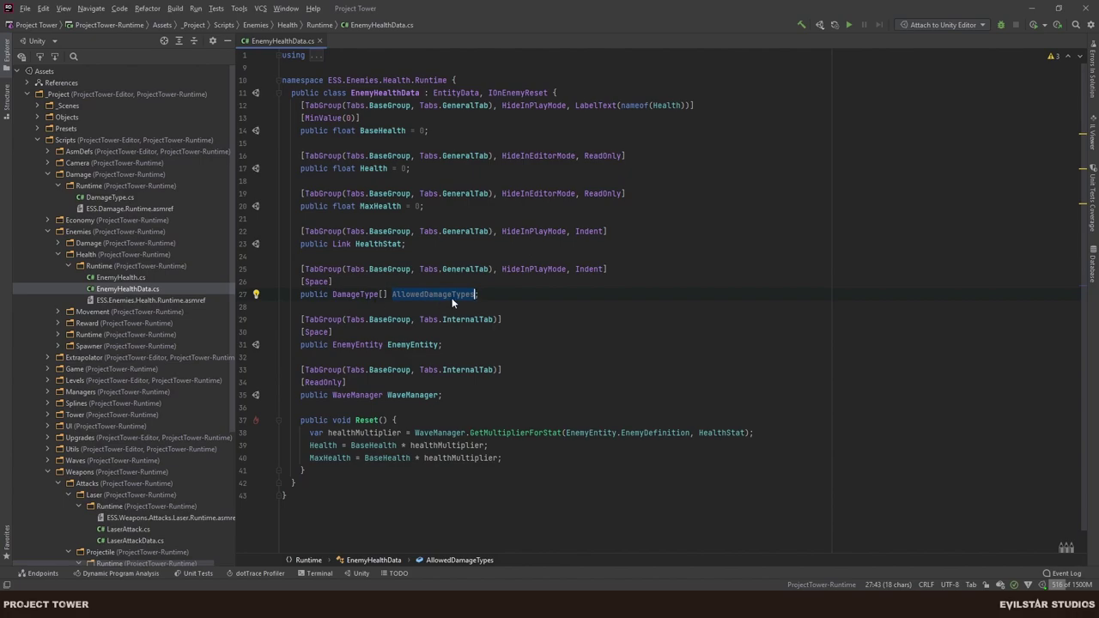
pyautogui.moveTo(455, 295)
pyautogui.click(639, 267)
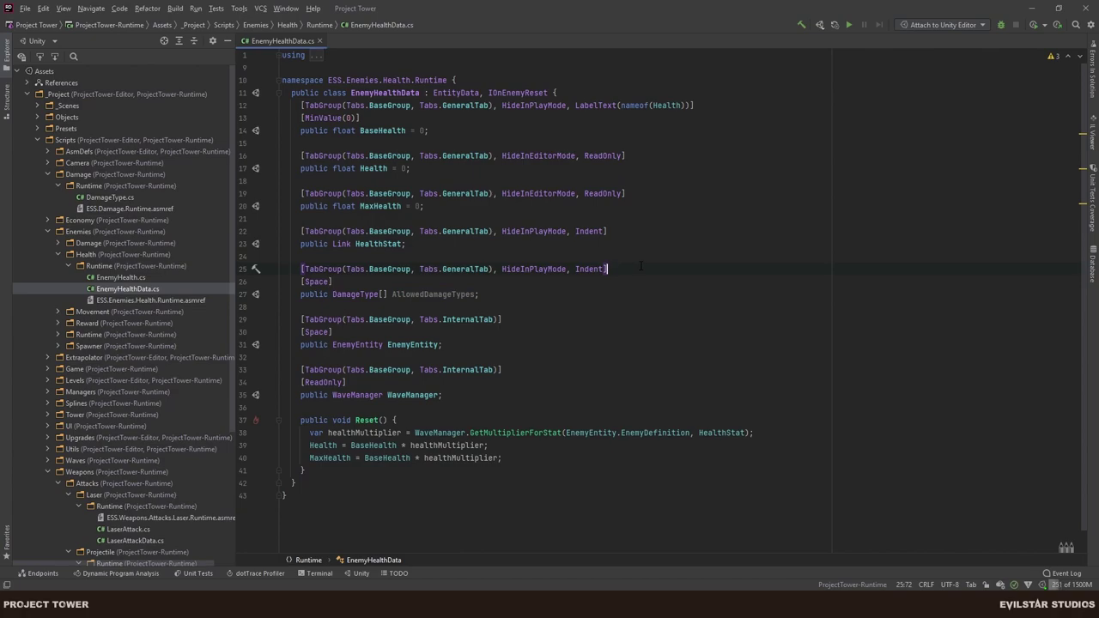
# Add a ValidateInput attribute with an empty condition and draft message 'All damage types are allowed'.
pyautogui.press('Return')
pyautogui.write('[V')
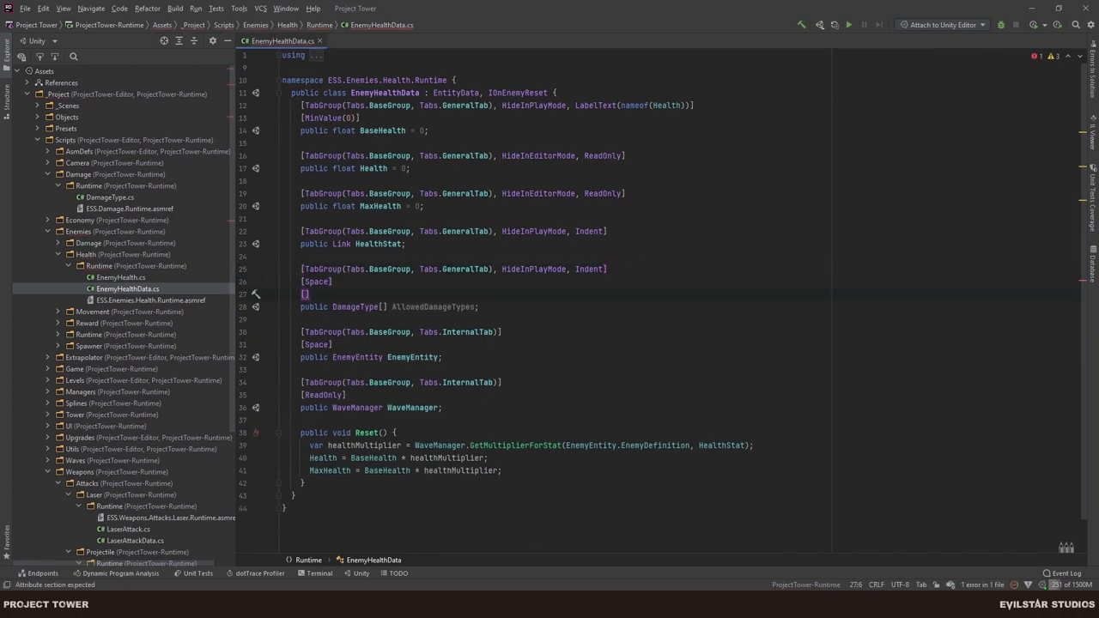
pyautogui.write('alida')
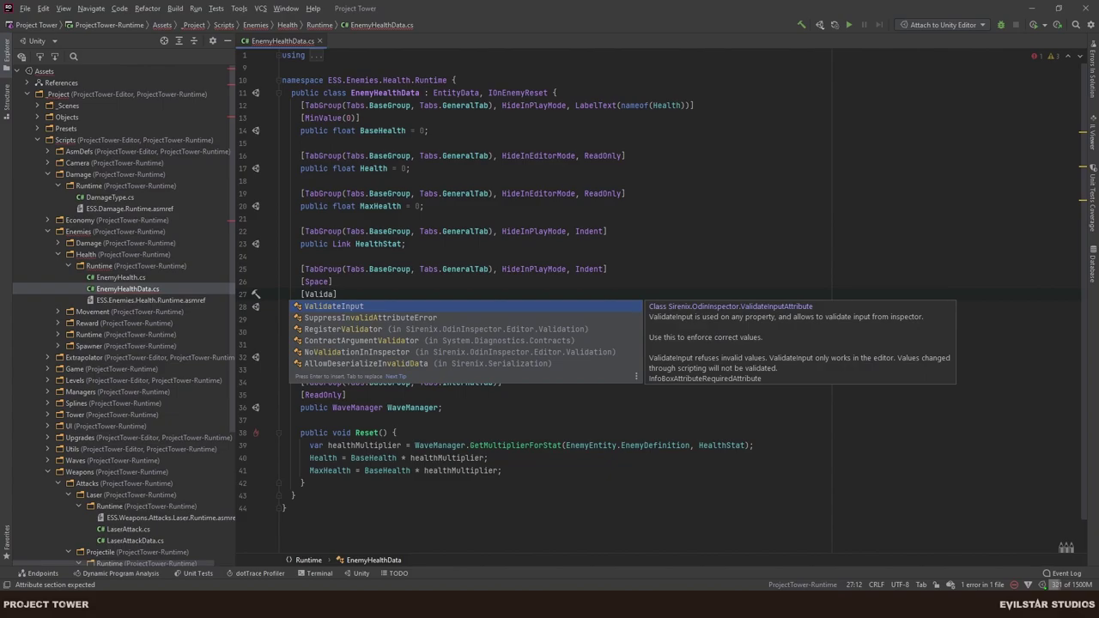
pyautogui.press('Return')
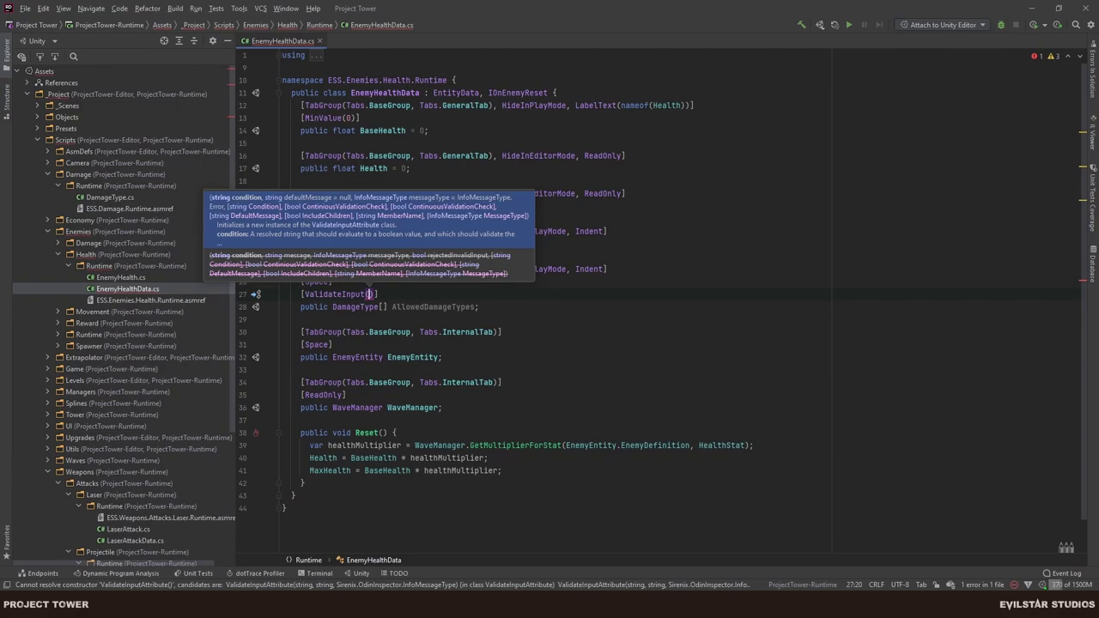
pyautogui.write('"')
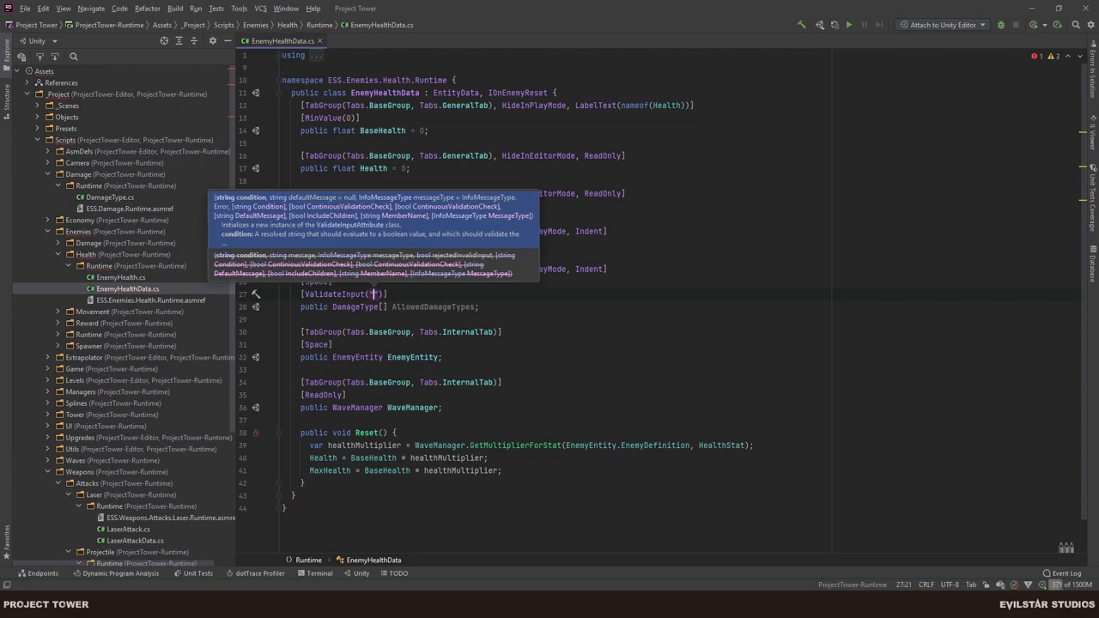
pyautogui.press('Right')
pyautogui.write(', ')
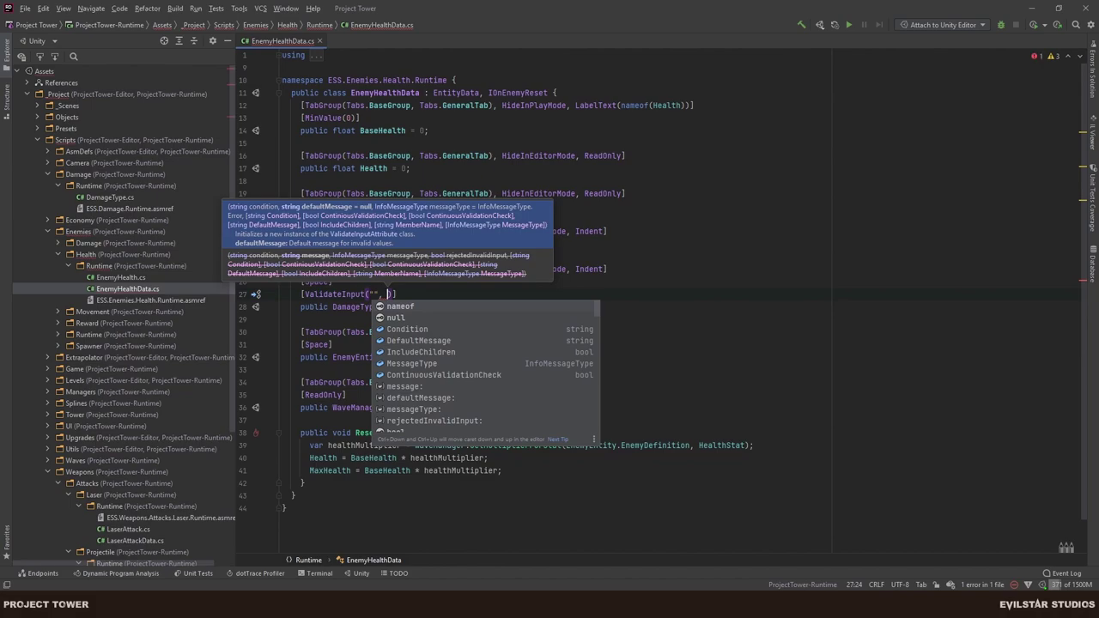
pyautogui.write('"')
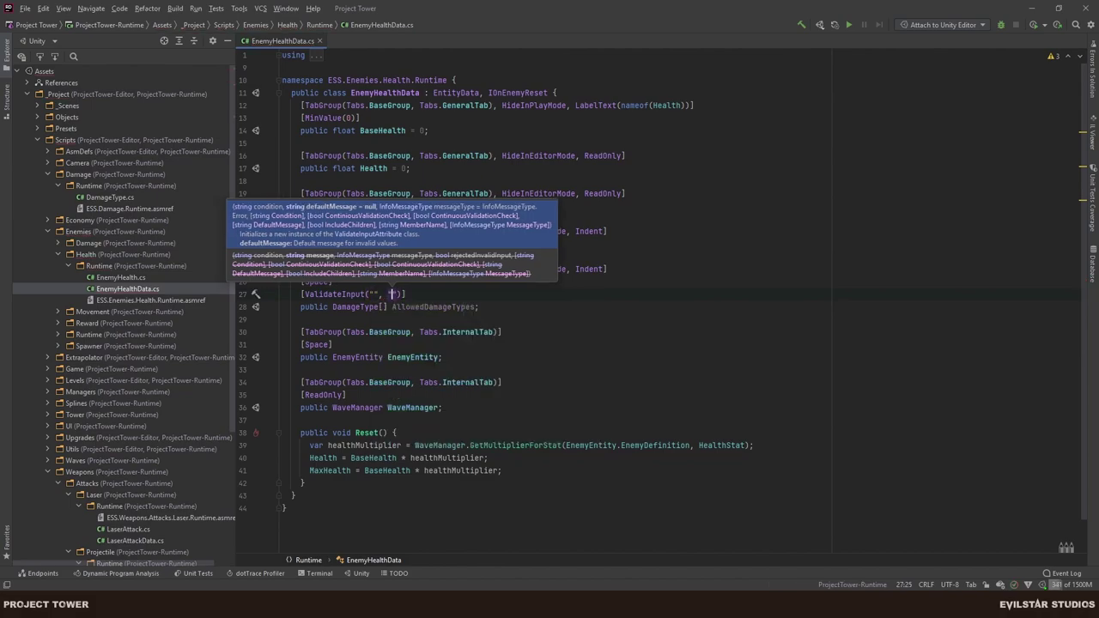
pyautogui.write('All damage type')
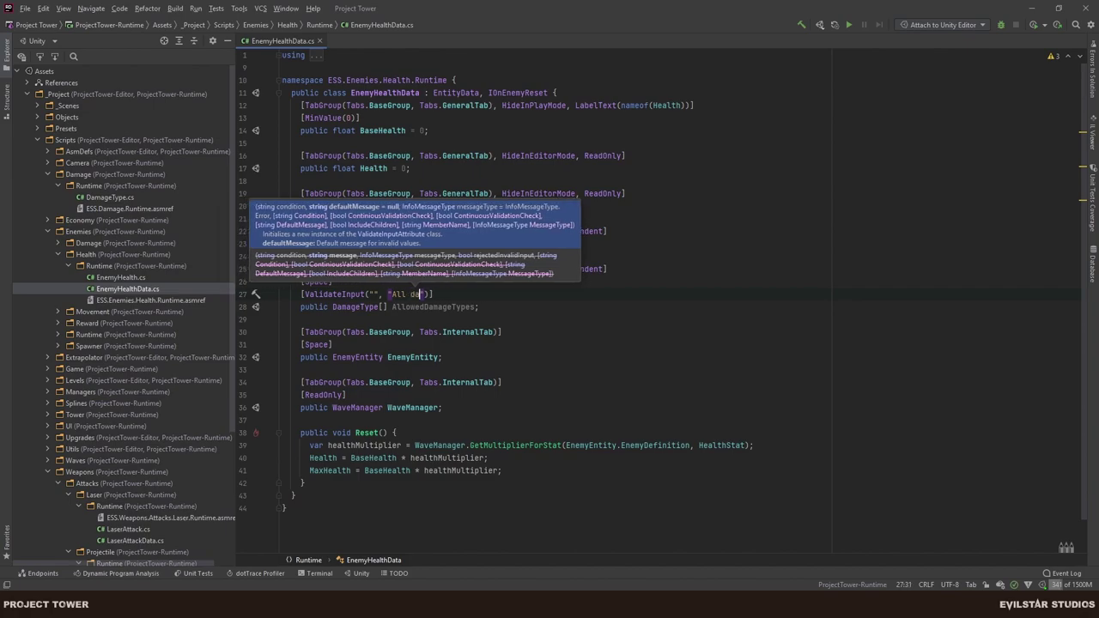
pyautogui.write('s are allowe')
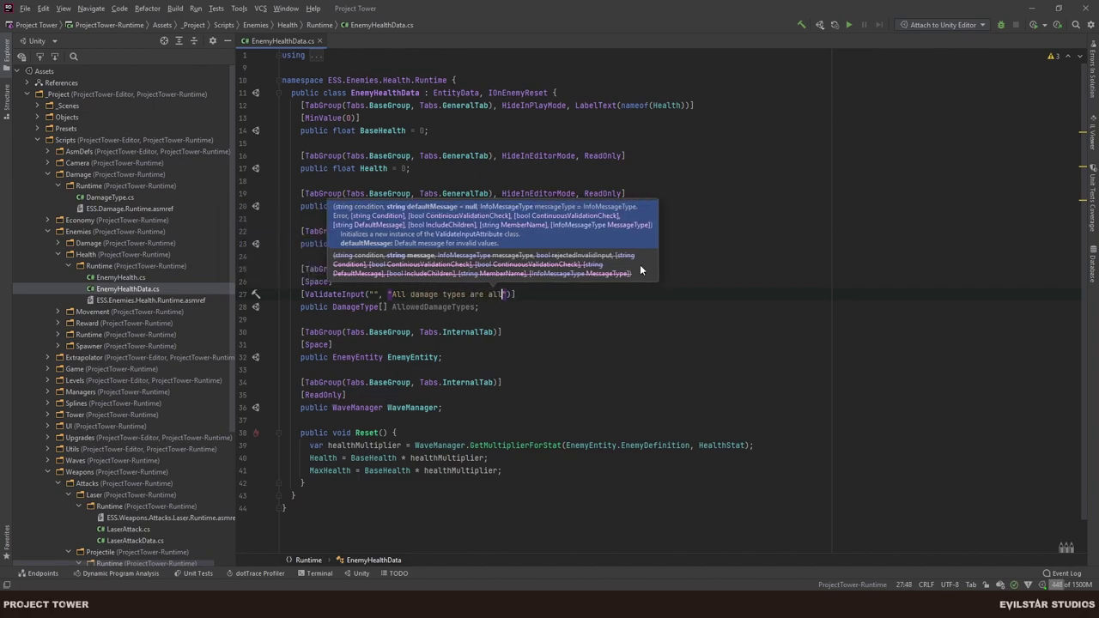
pyautogui.write('d')
# Start the message with 'Because no damage type is specified', fixing the typos.
pyautogui.hotkey('ctrl', 'Left')
pyautogui.hotkey('ctrl', 'Left')
pyautogui.hotkey('ctrl', 'Left')
pyautogui.hotkey('ctrl', 'Left')
pyautogui.hotkey('ctrl', 'Left')
pyautogui.write('Be')
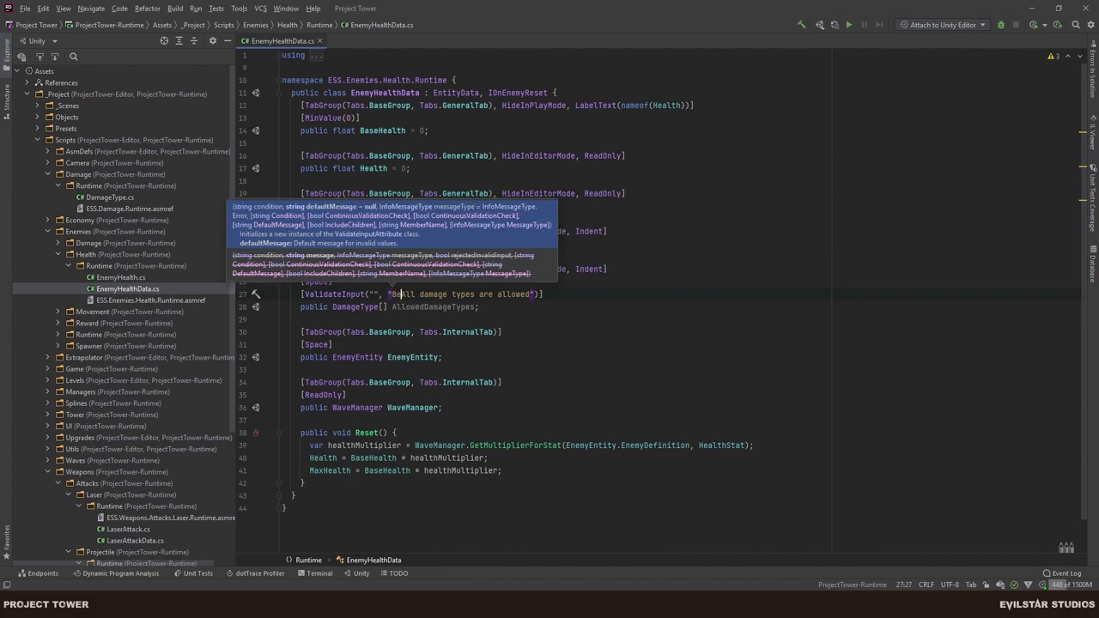
pyautogui.write('w')
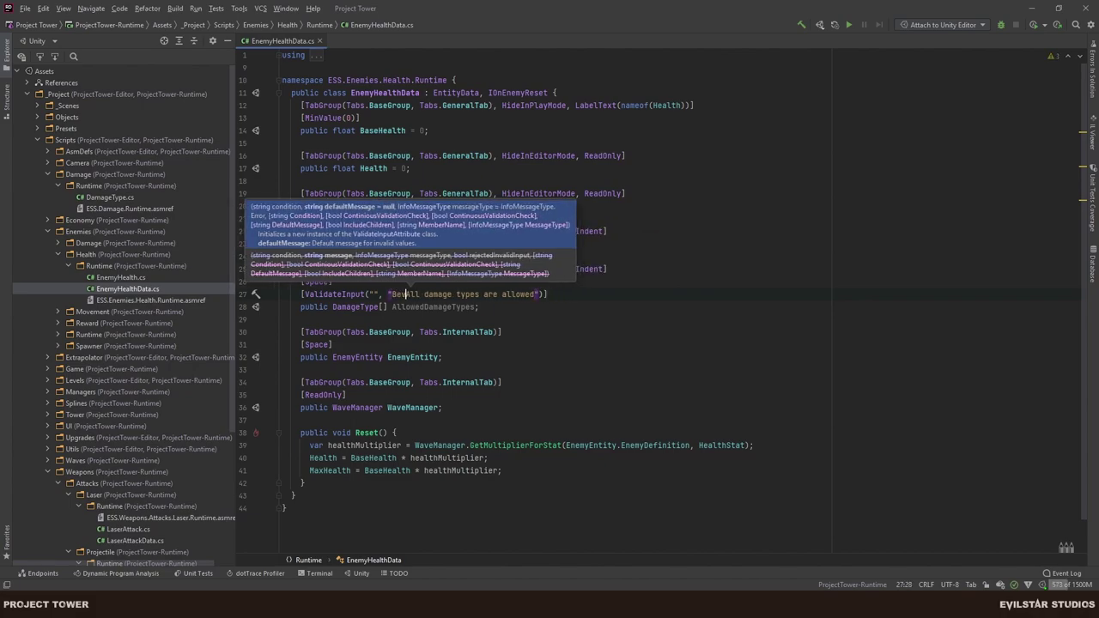
pyautogui.write('ause no ')
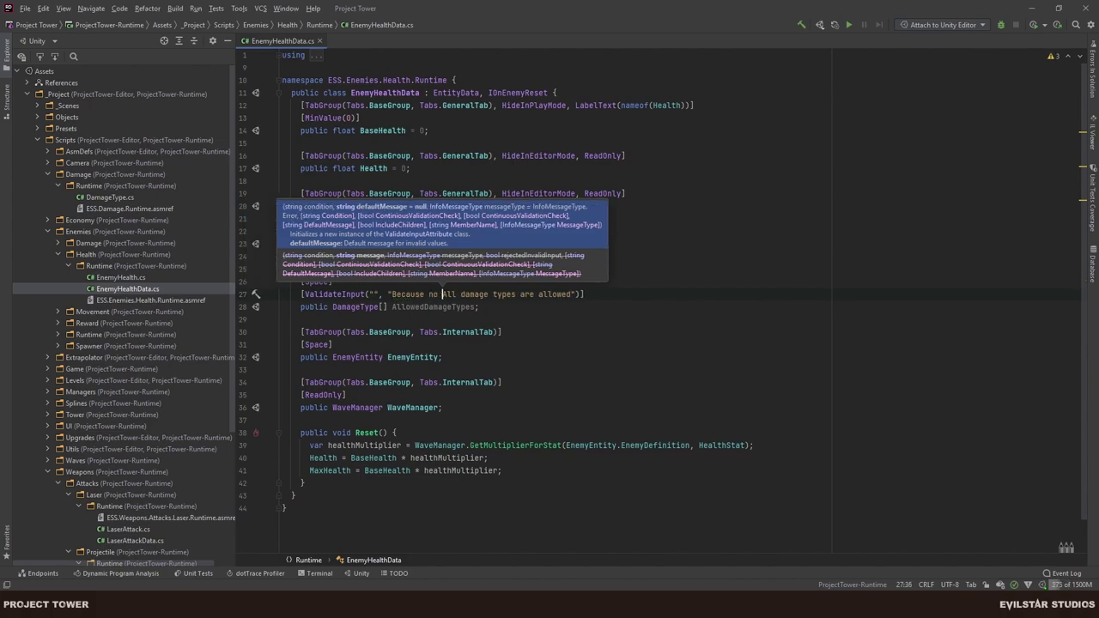
pyautogui.write('damage typ')
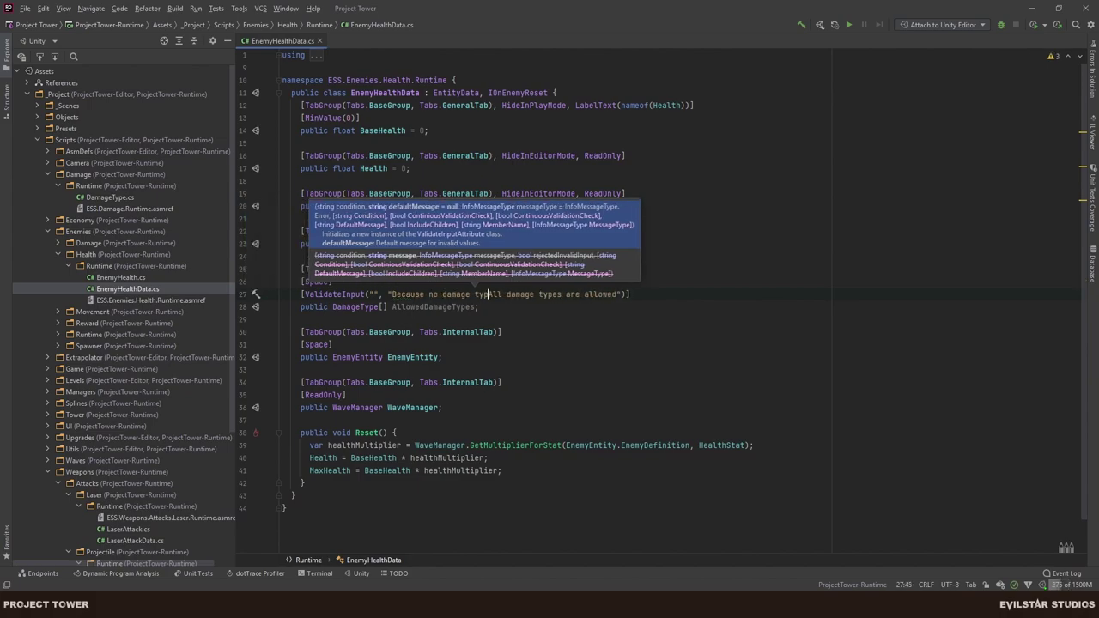
pyautogui.write('e is pecified')
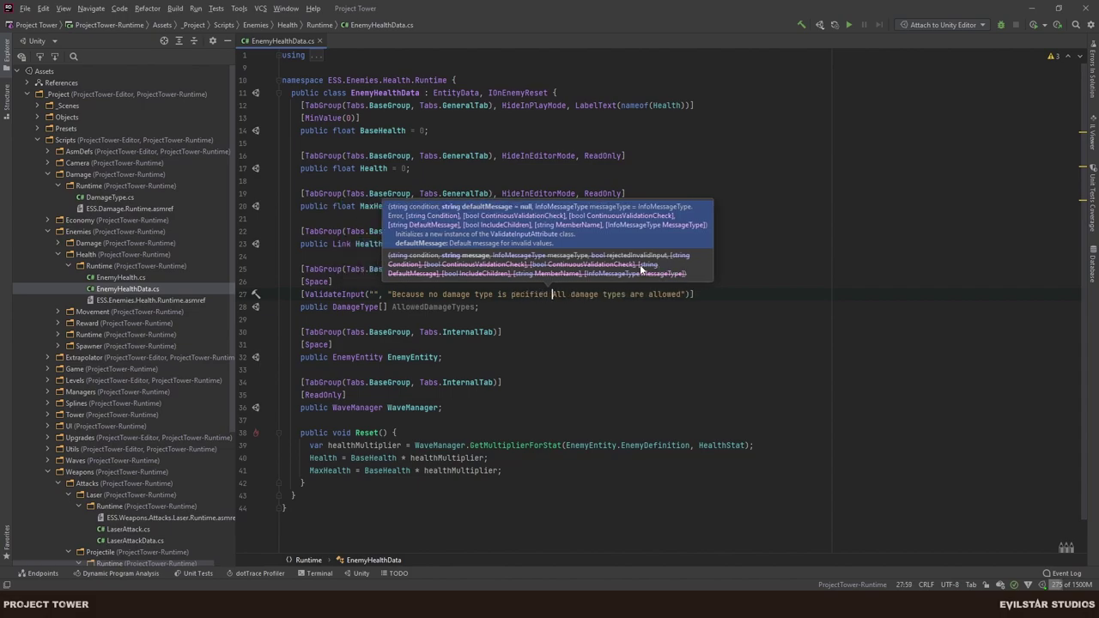
pyautogui.press('Left')
pyautogui.press('Left')
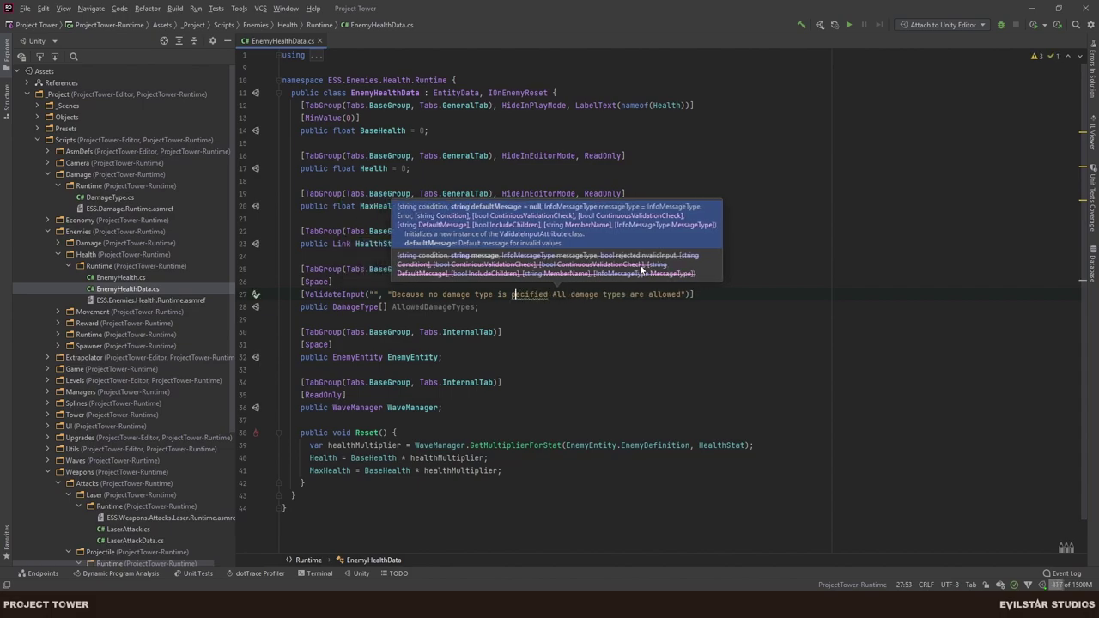
pyautogui.write('s')
pyautogui.hotkey('ctrl', 'Right')
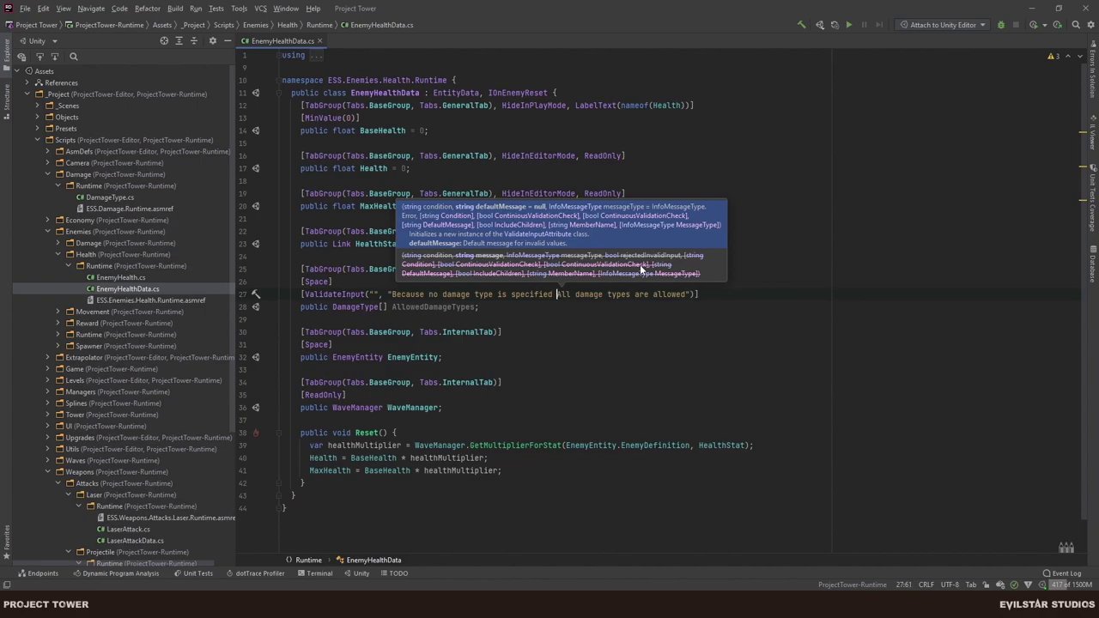
pyautogui.write(',')
# Reword the message ending to 'all of them will be allowed.'.
pyautogui.press('Right')
pyautogui.press('Left')
pyautogui.press('Left')
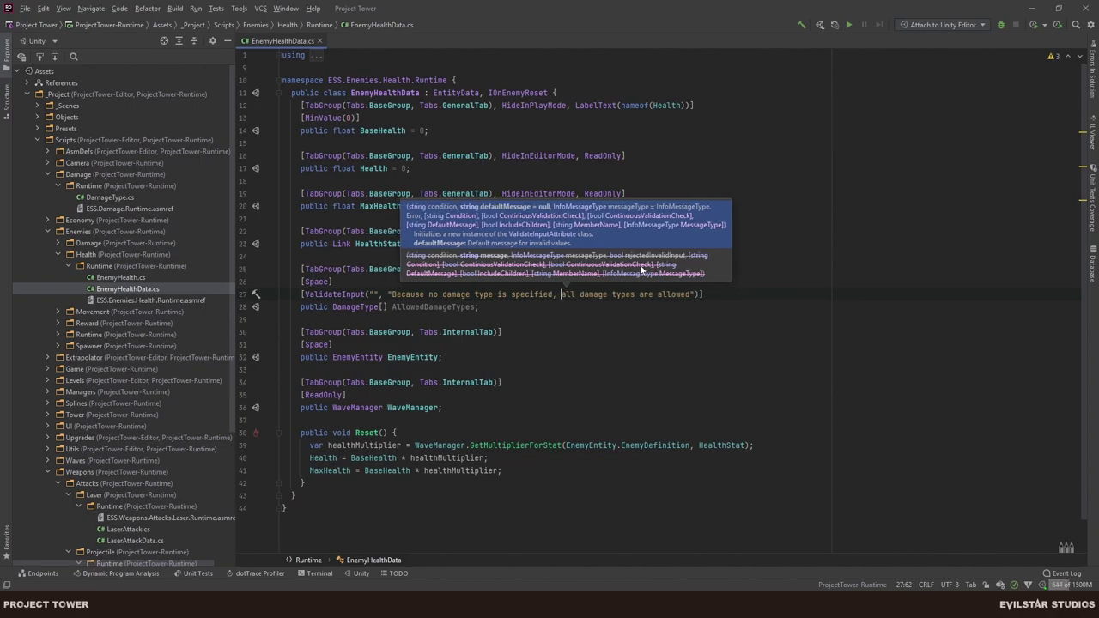
pyautogui.press('BackSpace')
pyautogui.hotkey('ctrl', 'Right')
pyautogui.hotkey('ctrl', 'shift', 'Right')
pyautogui.hotkey('ctrl', 'shift', 'Right')
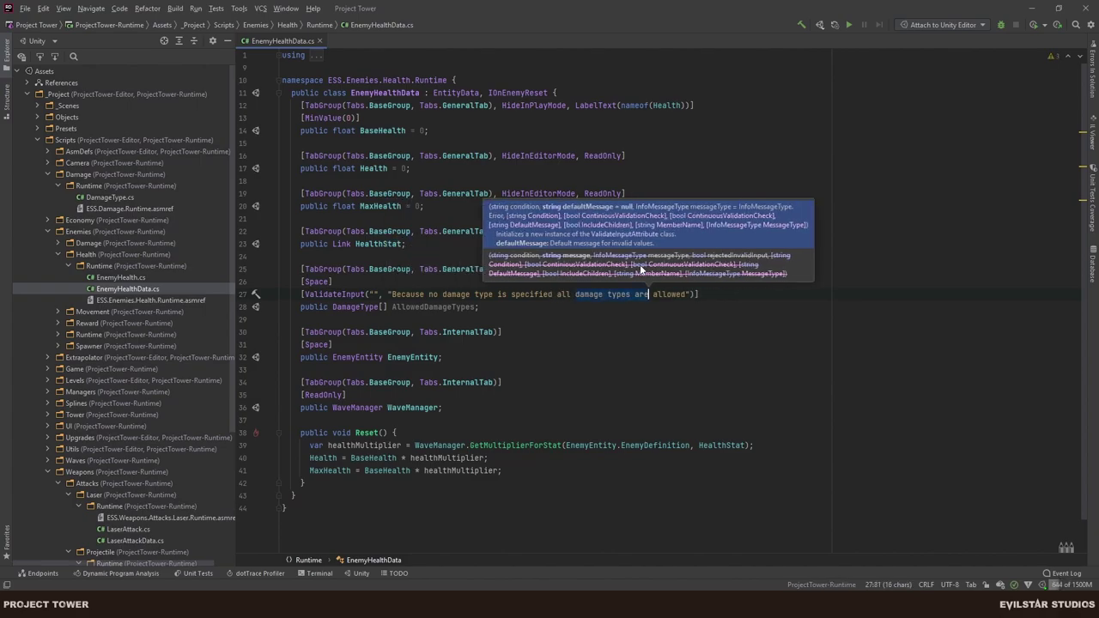
pyautogui.write('of')
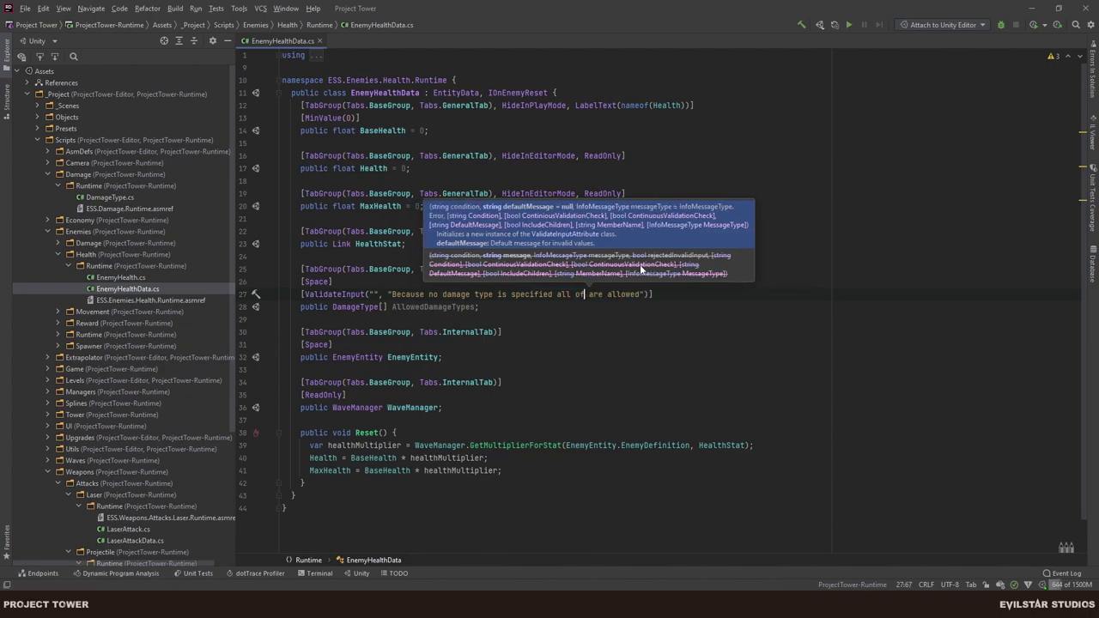
pyautogui.write('them')
pyautogui.press('BackSpace')
pyautogui.press('BackSpace')
pyautogui.press('BackSpace')
pyautogui.press('BackSpace')
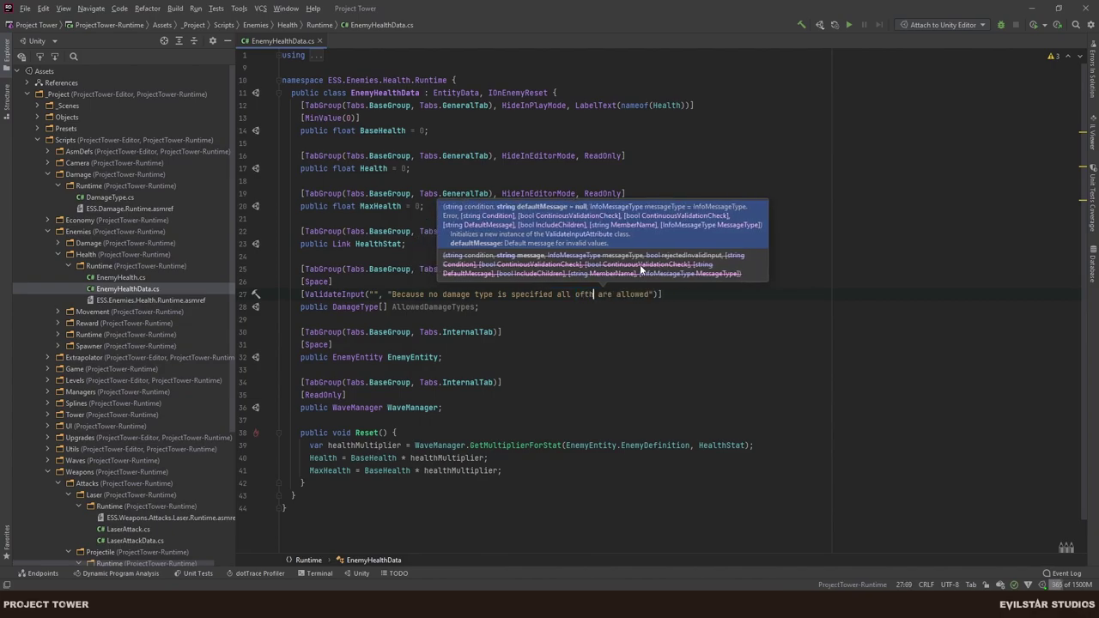
pyautogui.hotkey('ctrl', 'shift', 'Right')
pyautogui.hotkey('ctrl', 'shift', 'Right')
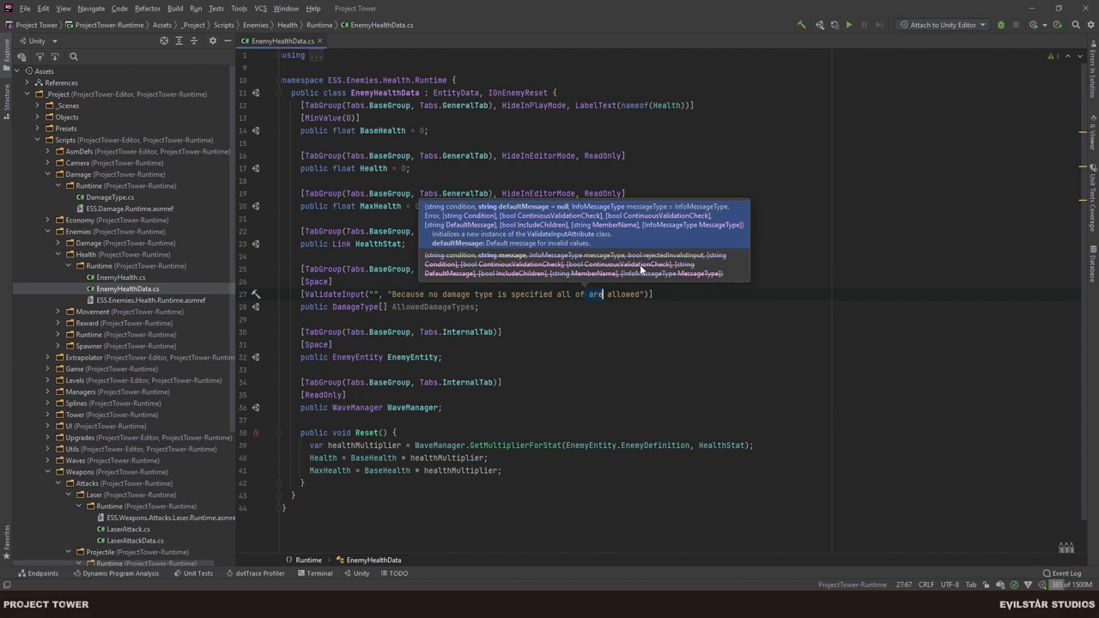
pyautogui.write('ht')
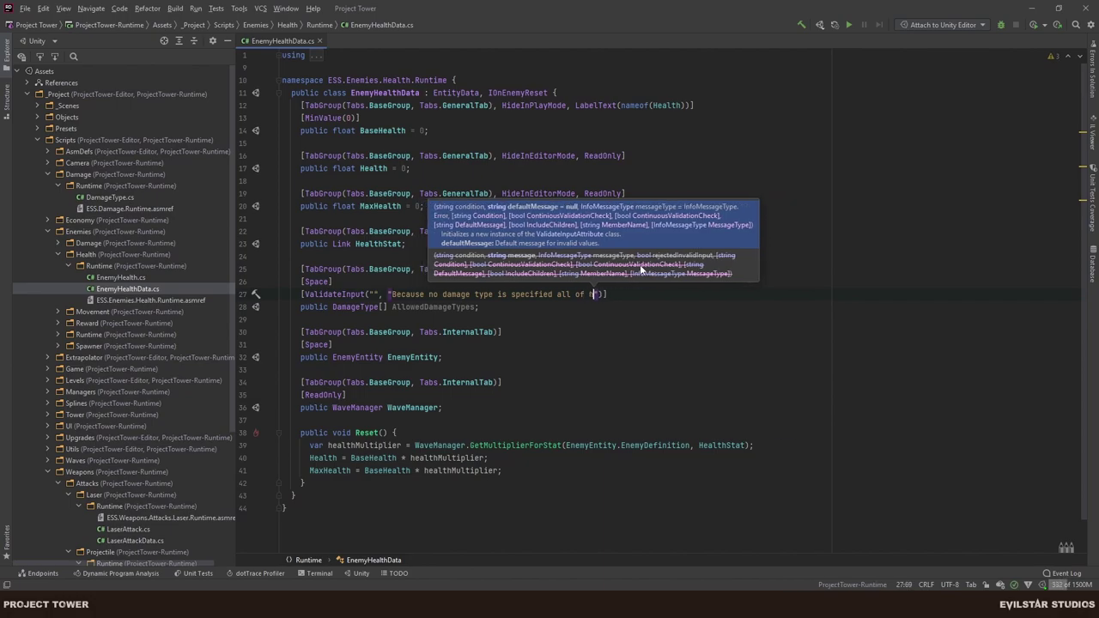
pyautogui.press('BackSpace')
pyautogui.press('BackSpace')
pyautogui.write('them w')
pyautogui.write('ill be allowe')
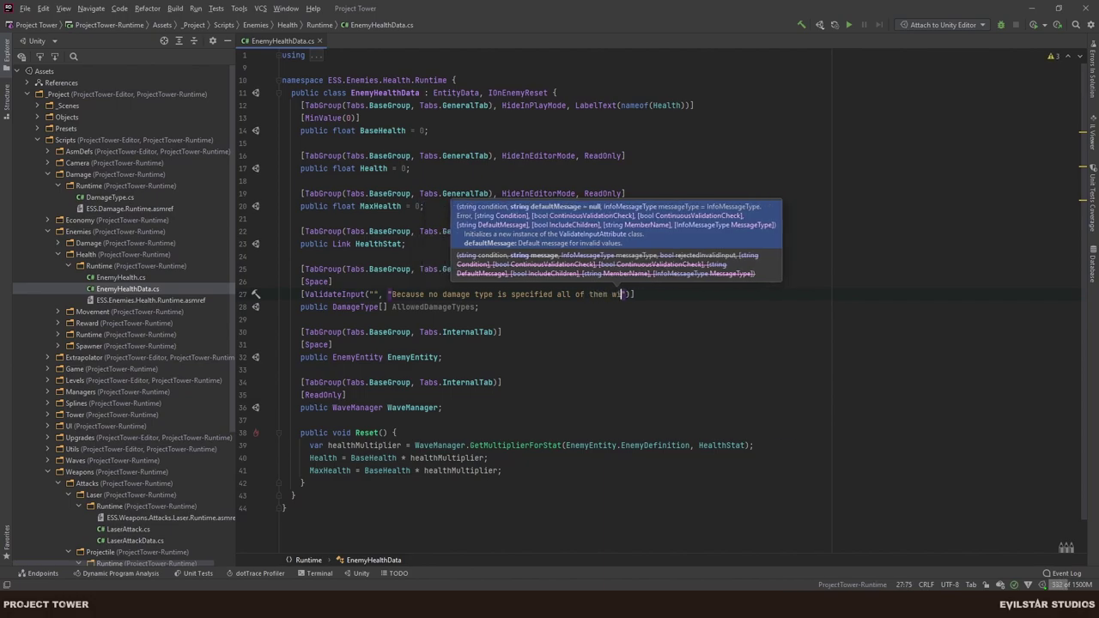
pyautogui.write('d.')
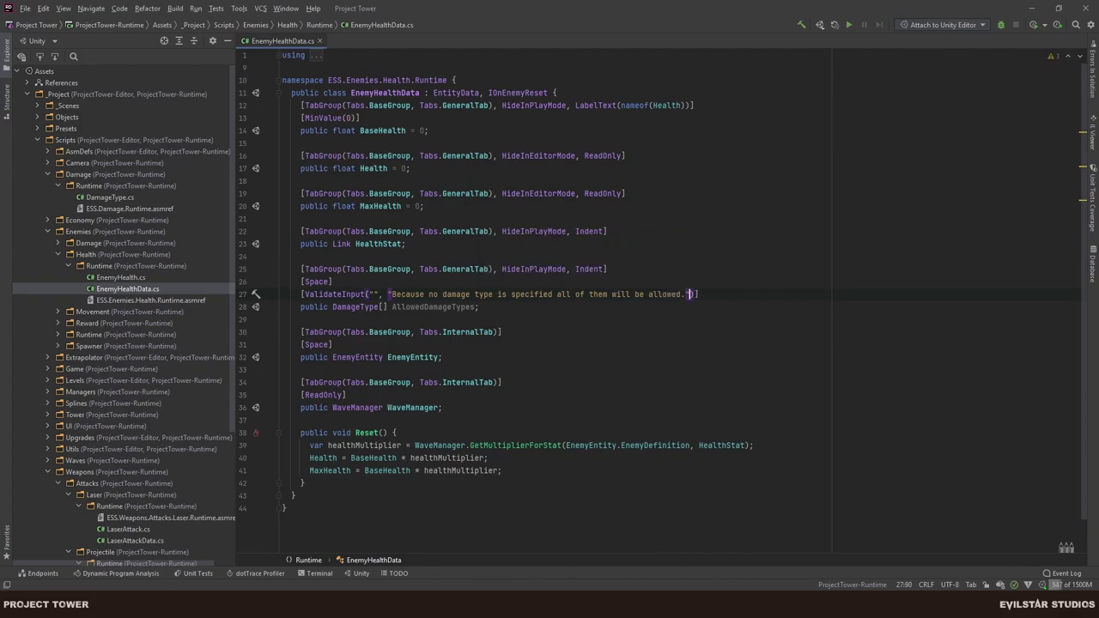
pyautogui.write('",')
# Set the attribute's message type to InfoMessageType.Info.
pyautogui.press('Up')
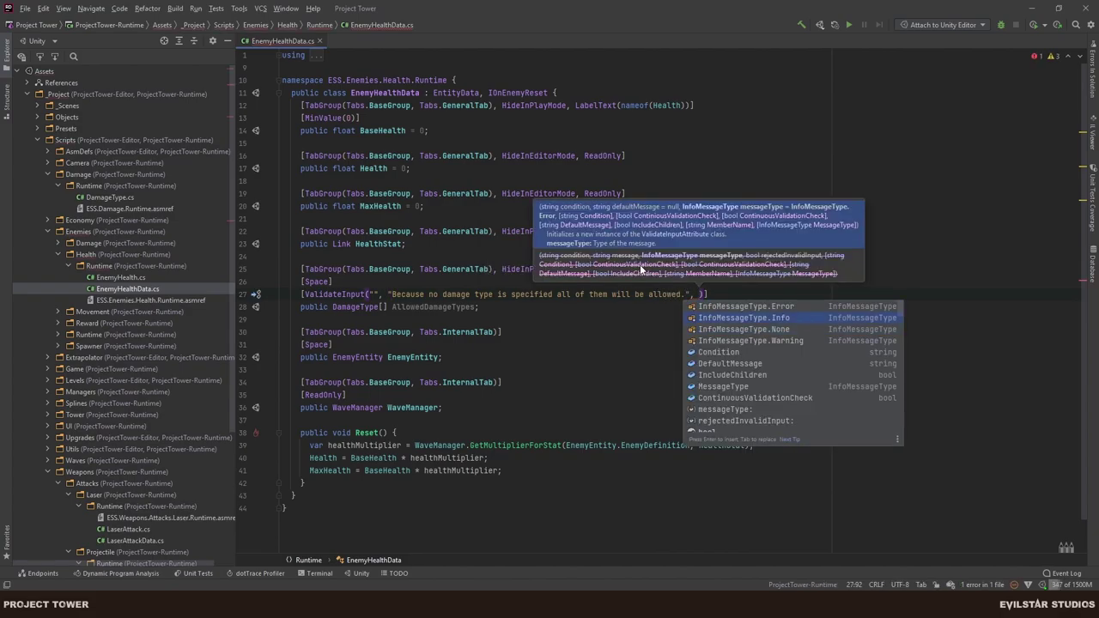
pyautogui.press('Return')
pyautogui.click(366, 294)
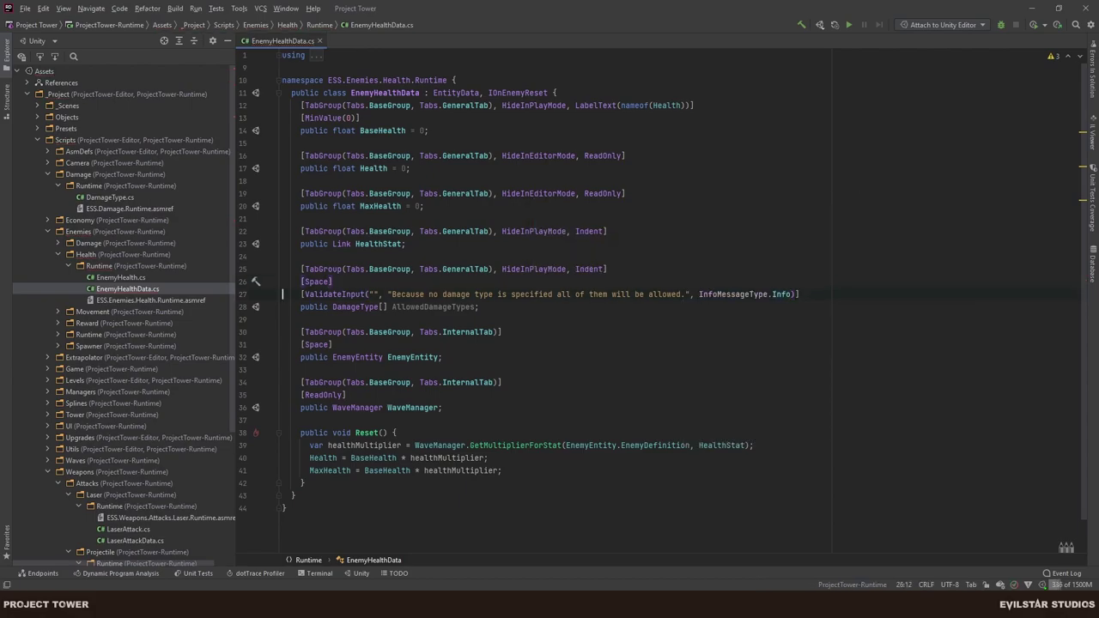
pyautogui.click(338, 481)
# Add a Validators region containing a private bool ValidateAllowedDamageTypes() method.
pyautogui.press('Return')
pyautogui.press('Return')
pyautogui.write('#reg')
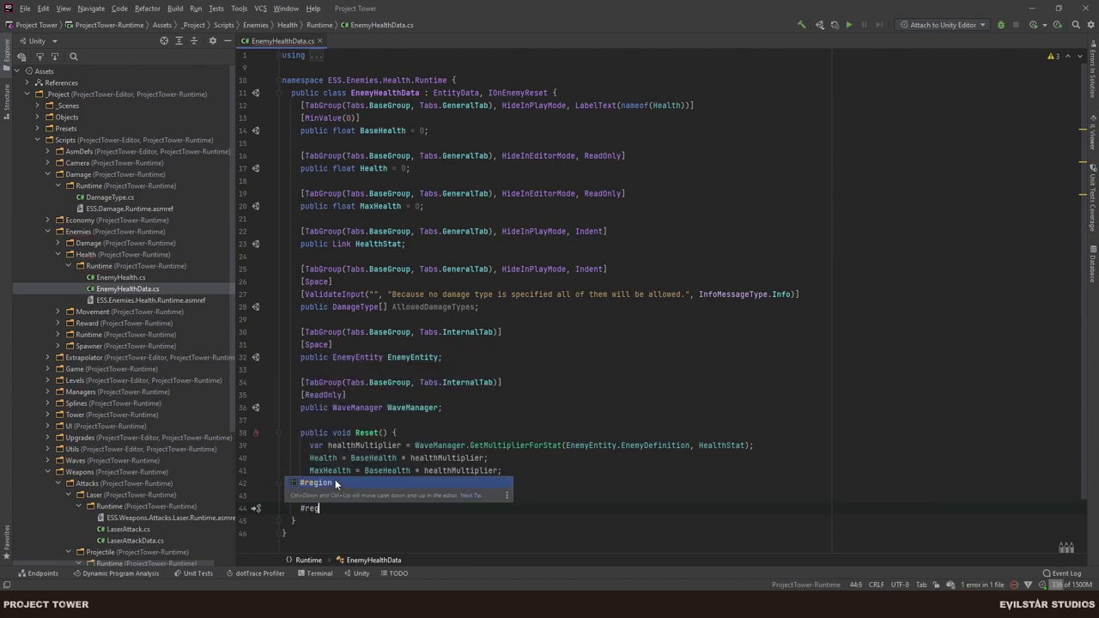
pyautogui.press('Return')
pyautogui.write('Validator')
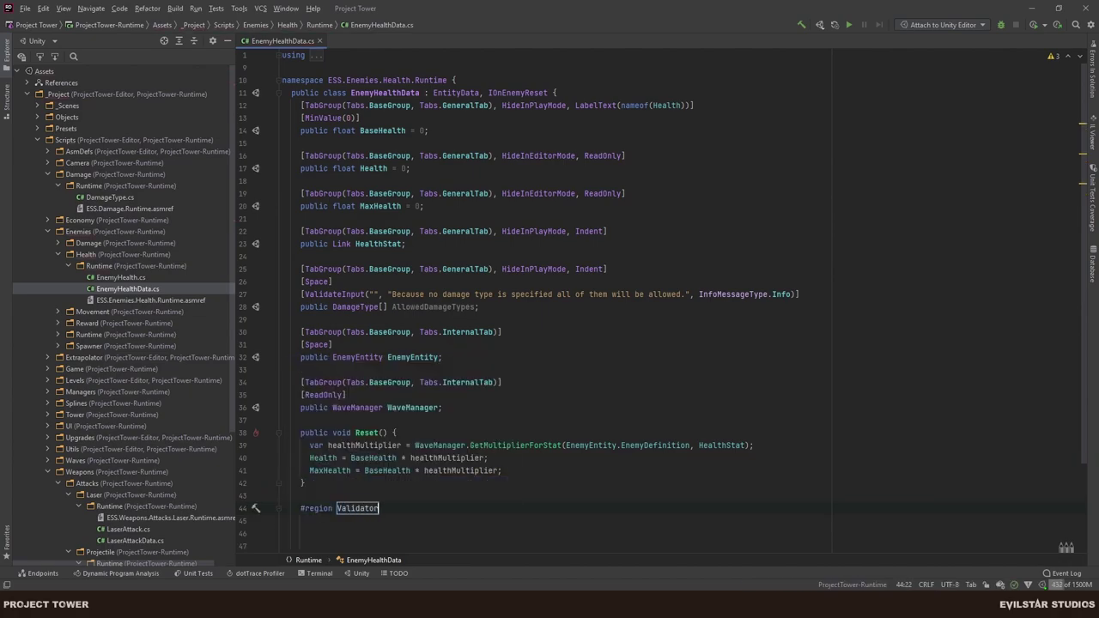
pyautogui.write('s')
pyautogui.press('Return')
pyautogui.write('private ')
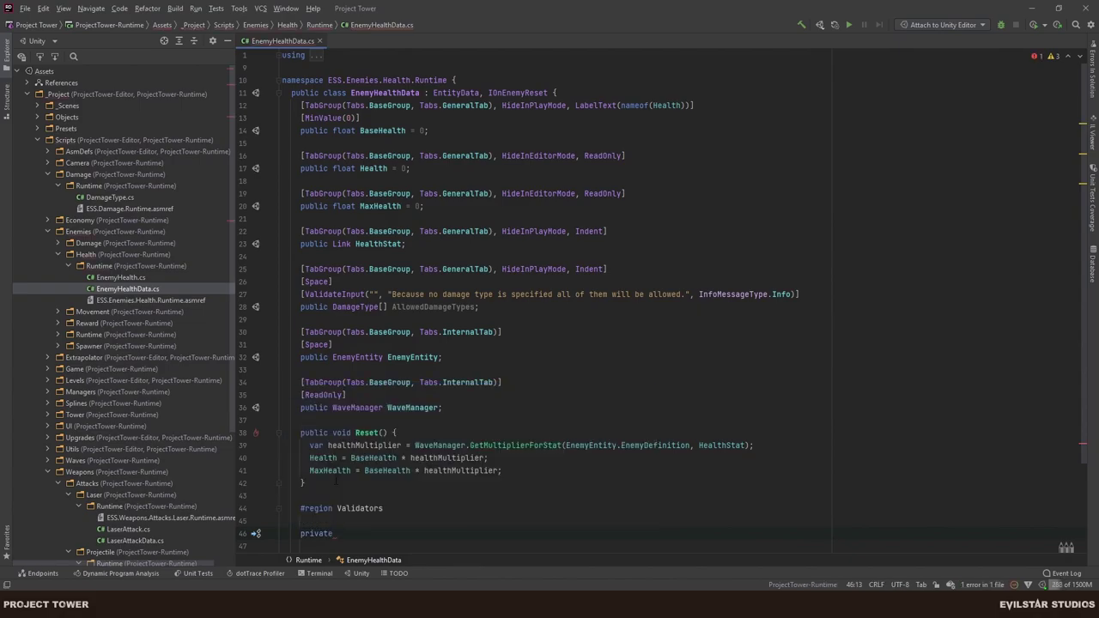
pyautogui.write('bool')
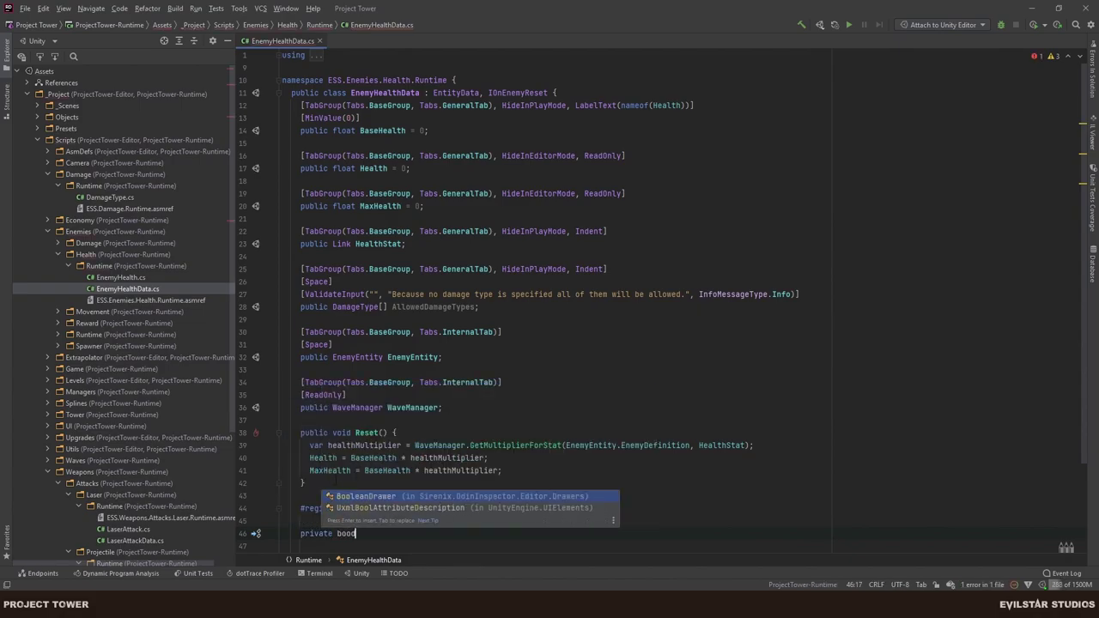
pyautogui.press('BackSpace')
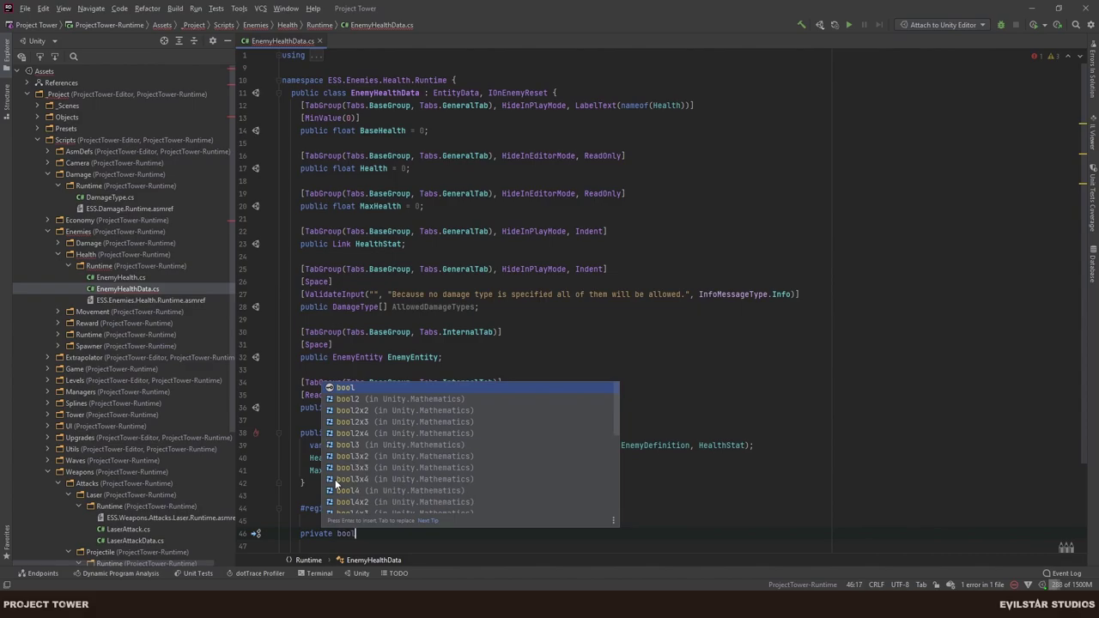
pyautogui.write('l ')
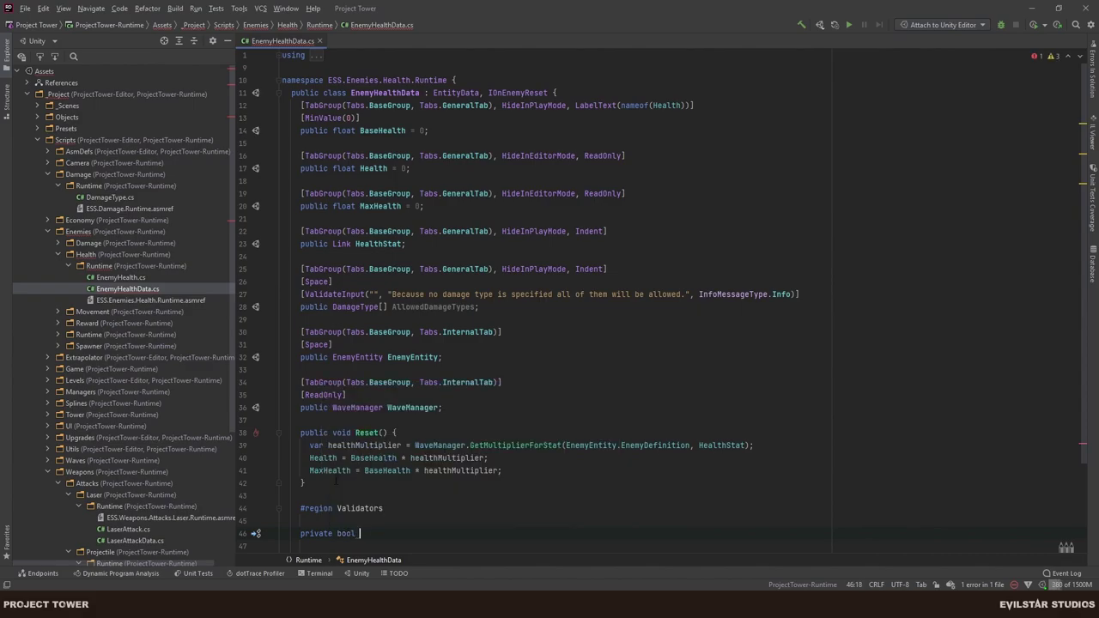
pyautogui.write('ValidateAl')
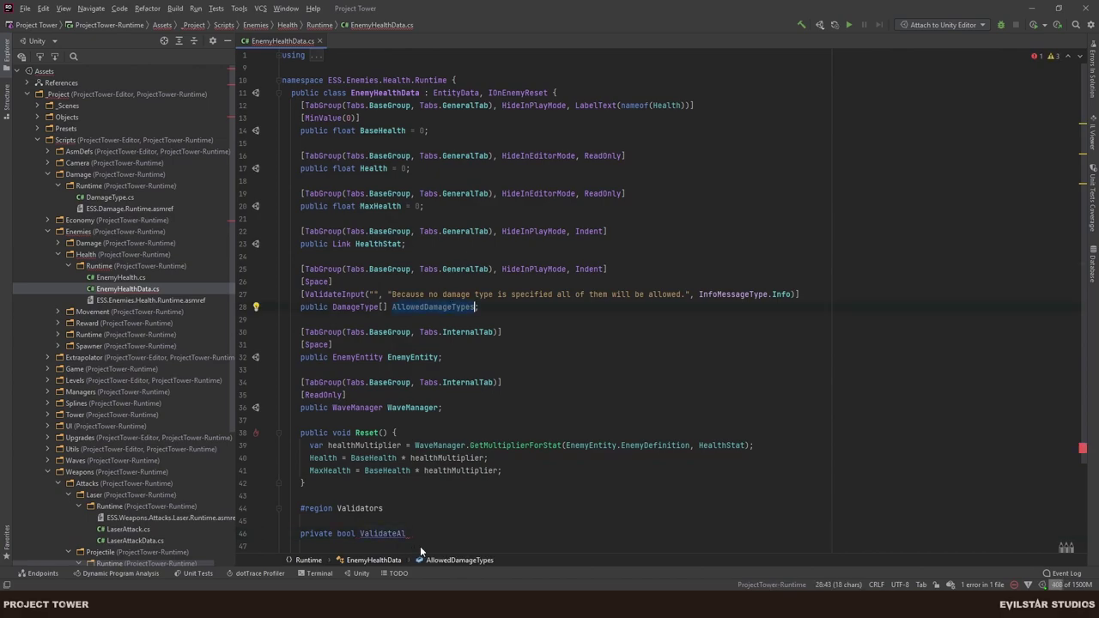
pyautogui.write('lowedDamageTypes() {')
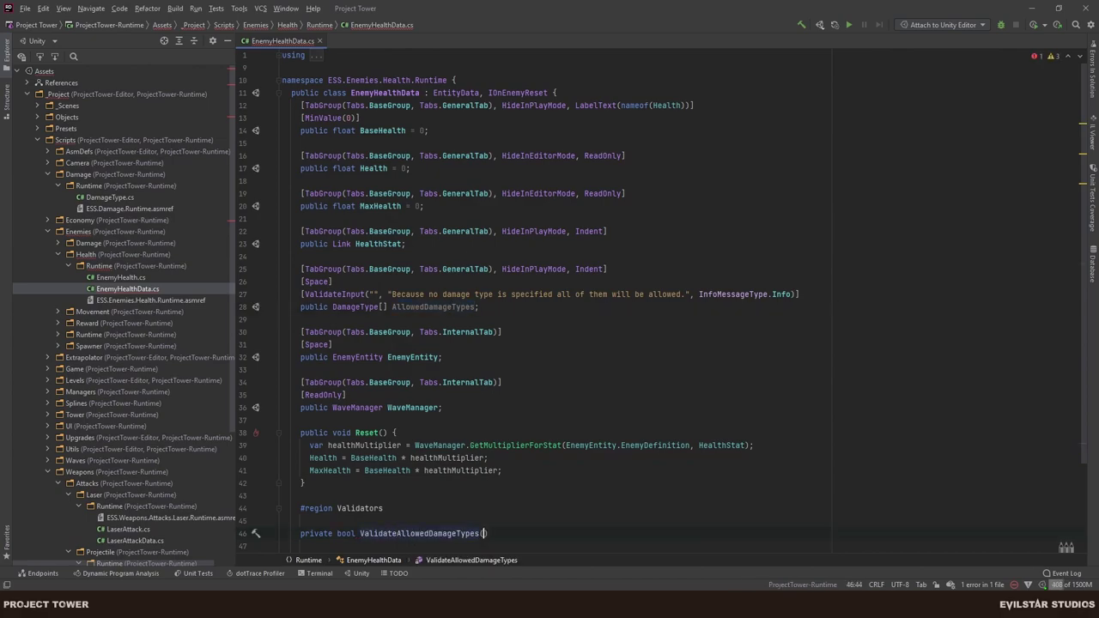
pyautogui.press('Return')
# Make ValidateAllowedDamageTypes return AllowedDamageTypes.Length == 0.
pyautogui.scroll(-2, 422, 423)
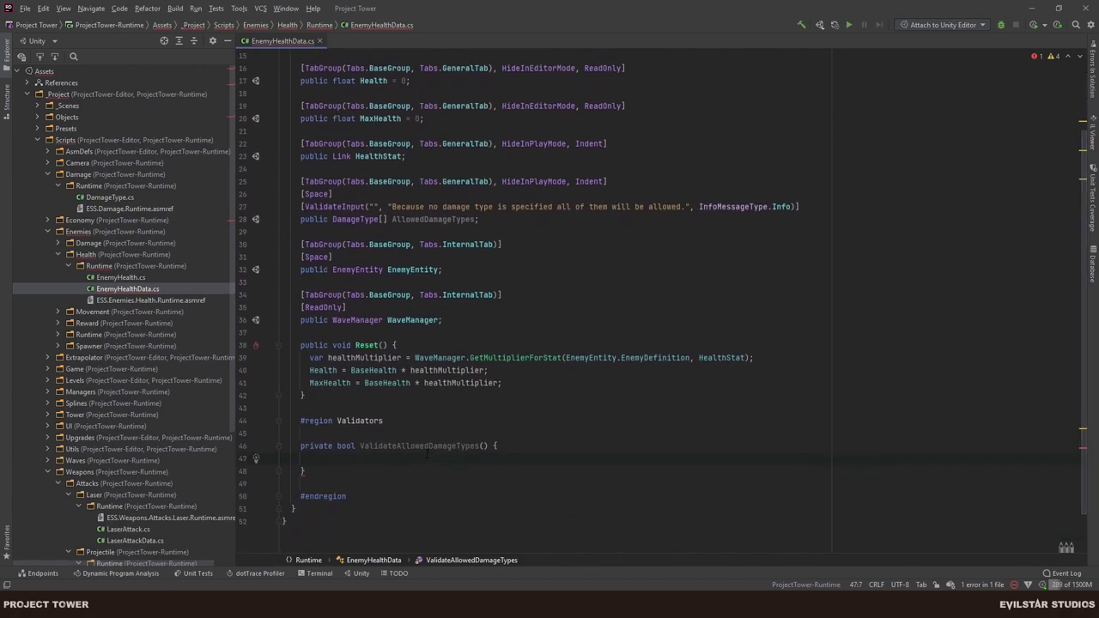
pyautogui.write('return')
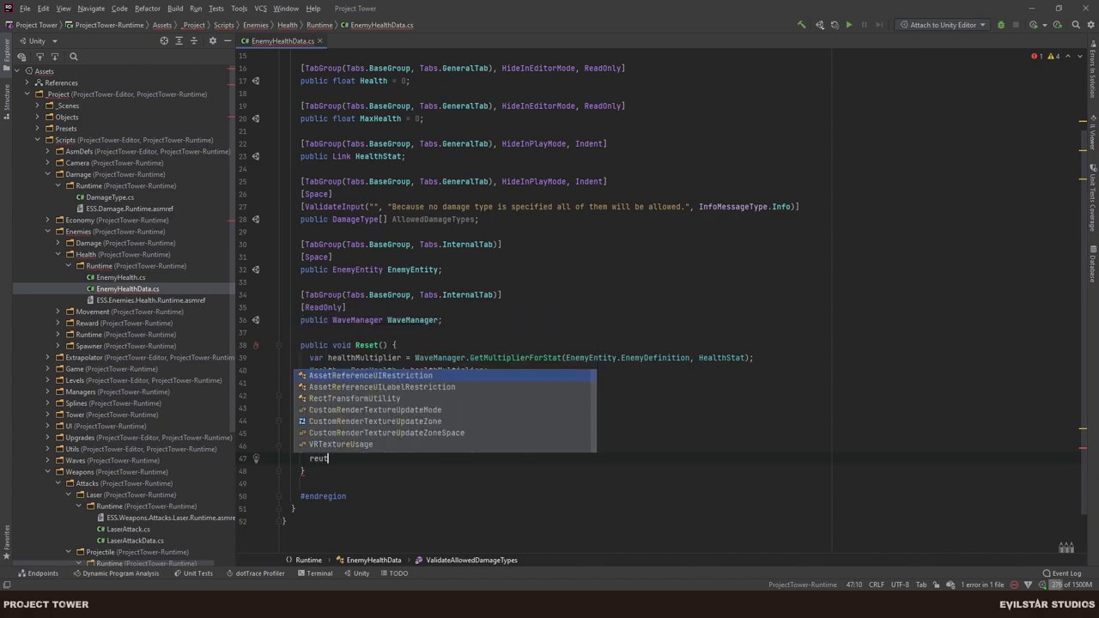
pyautogui.press('Escape')
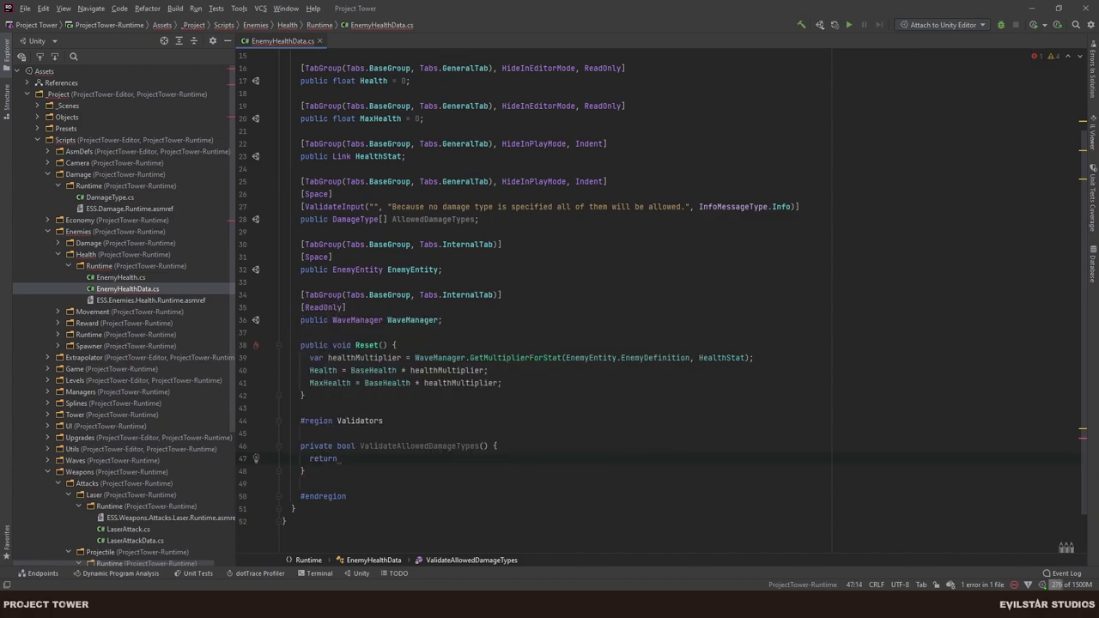
pyautogui.doubleClick(432, 219)
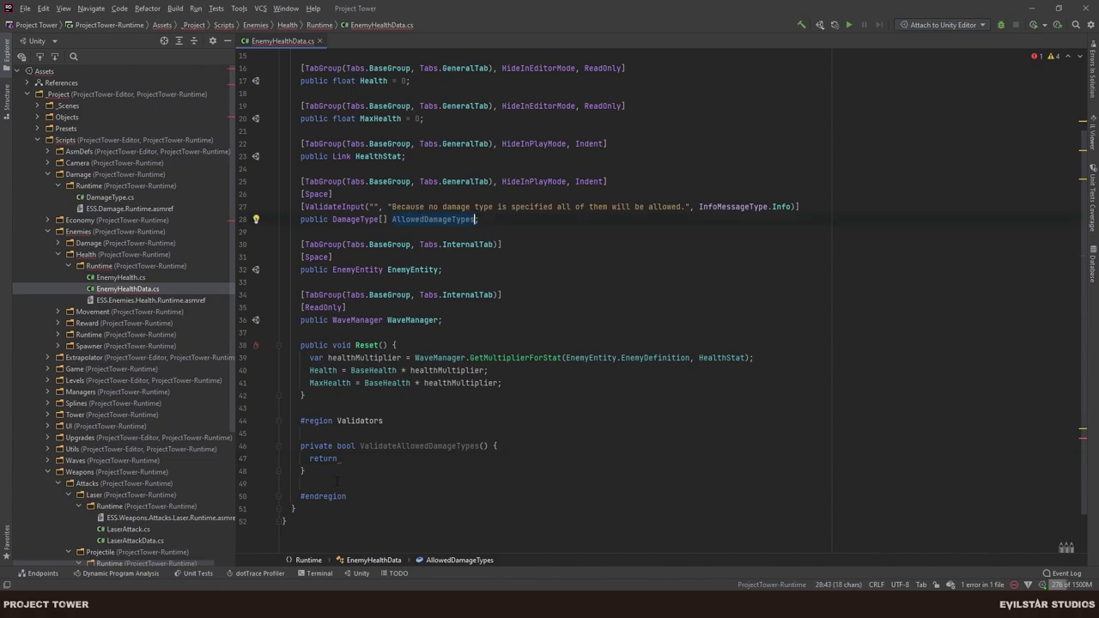
pyautogui.hotkey('ctrl', 'c')
pyautogui.click(372, 463)
pyautogui.hotkey('ctrl', 'v')
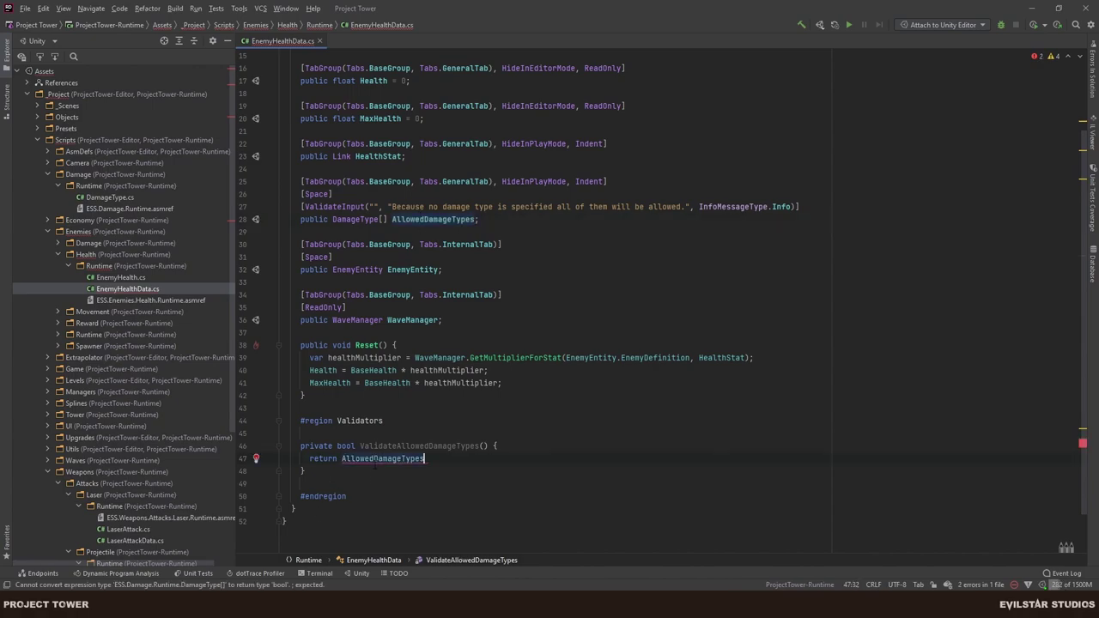
pyautogui.write('.Length == 0;')
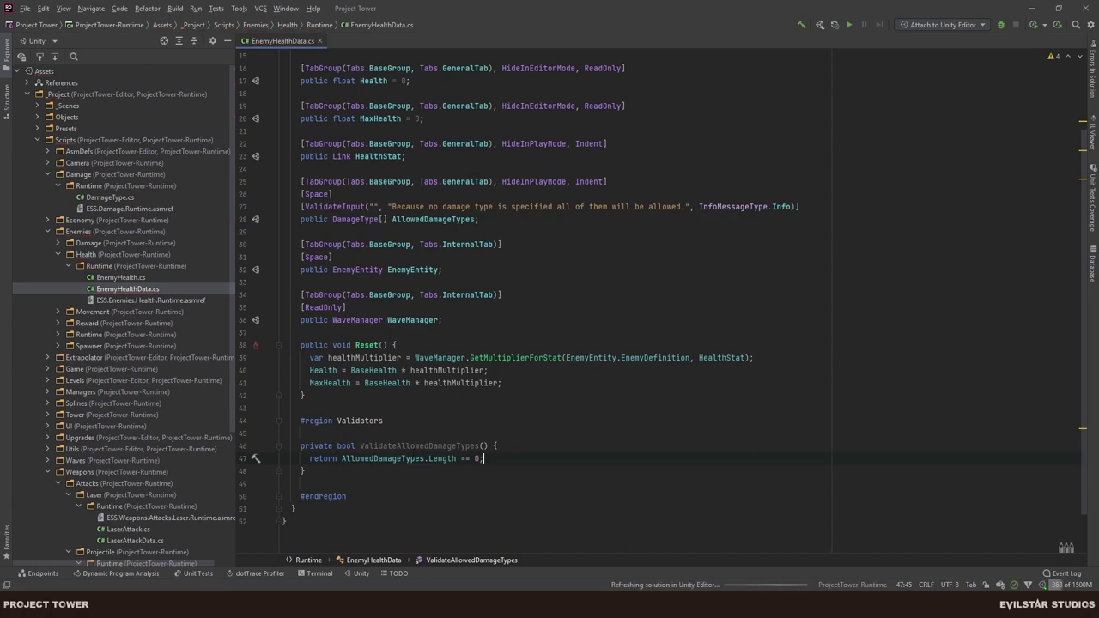
# Change ValidateInput's first argument to nameof(ValidateAllowedDamageTypes) and switch to Unity.
pyautogui.press('Up')
pyautogui.moveTo(371, 207); pyautogui.dragTo(380, 200)
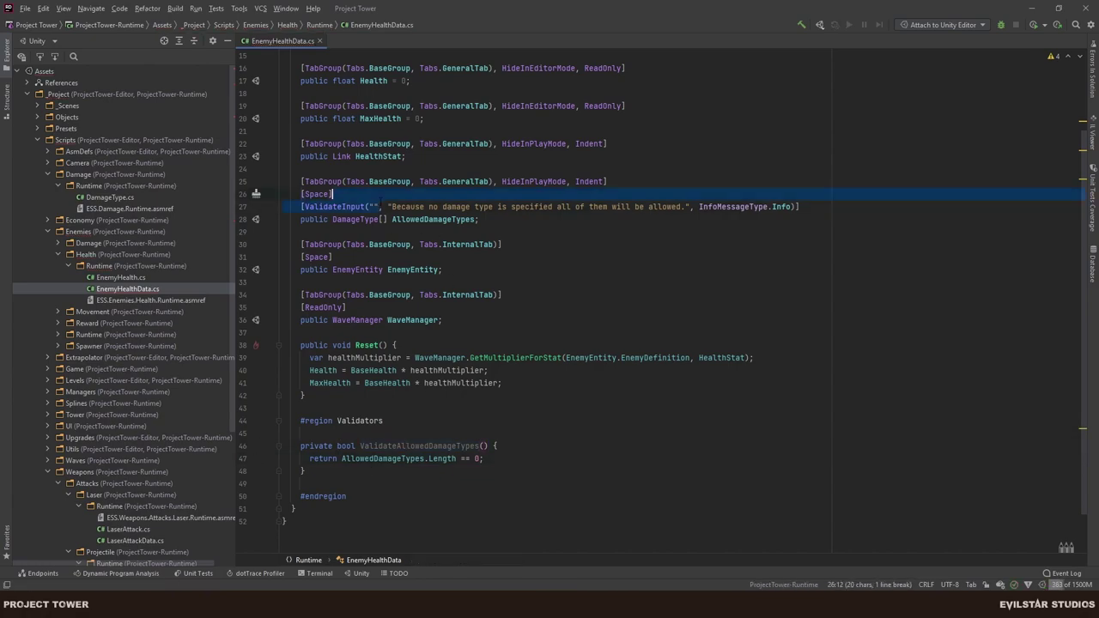
pyautogui.click(375, 206)
pyautogui.press('BackSpace')
pyautogui.write('name')
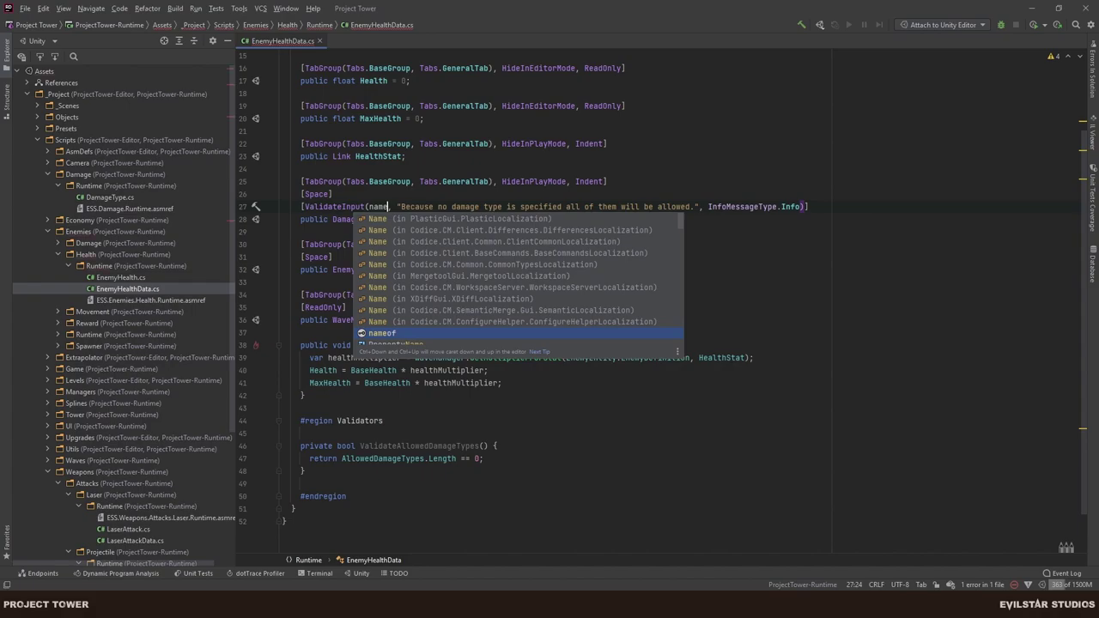
pyautogui.press('Return')
pyautogui.press('Return')
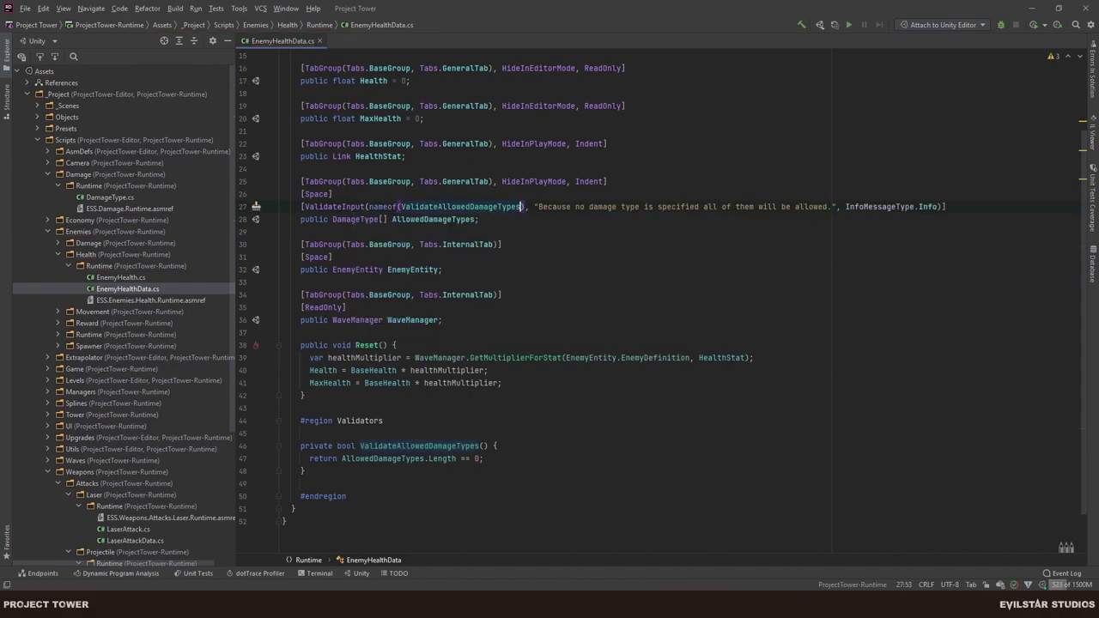
pyautogui.hotkey('alt', 'Tab')
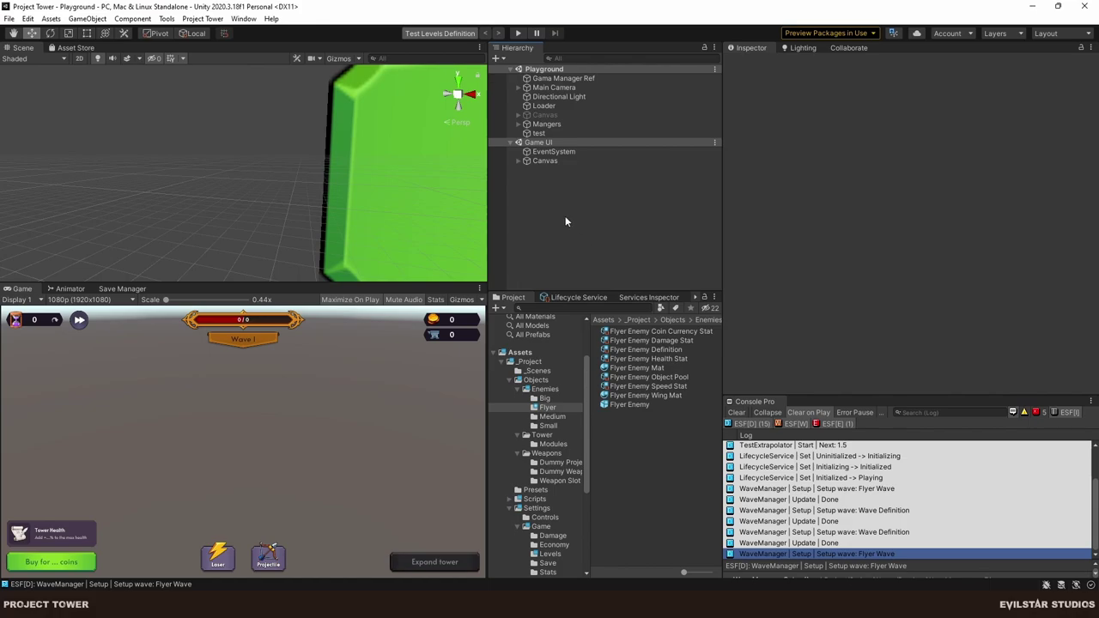
# Open the Flyer Enemy prefab and check Enemy Health Data's empty Allowed Damage Types.
pyautogui.doubleClick(634, 404)
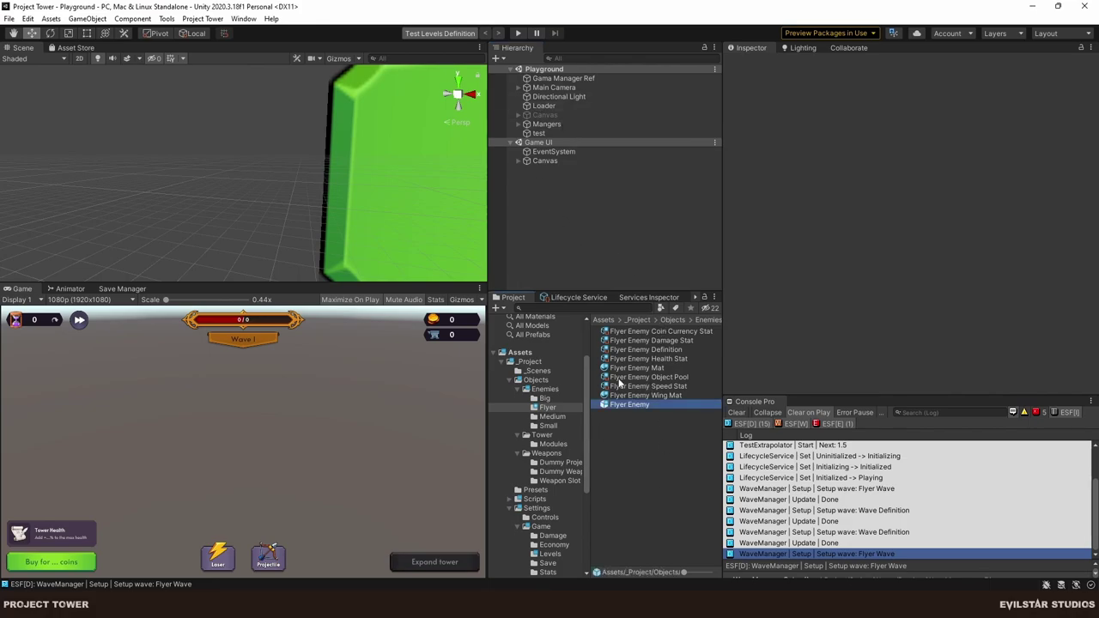
pyautogui.scroll(-10, 833, 246)
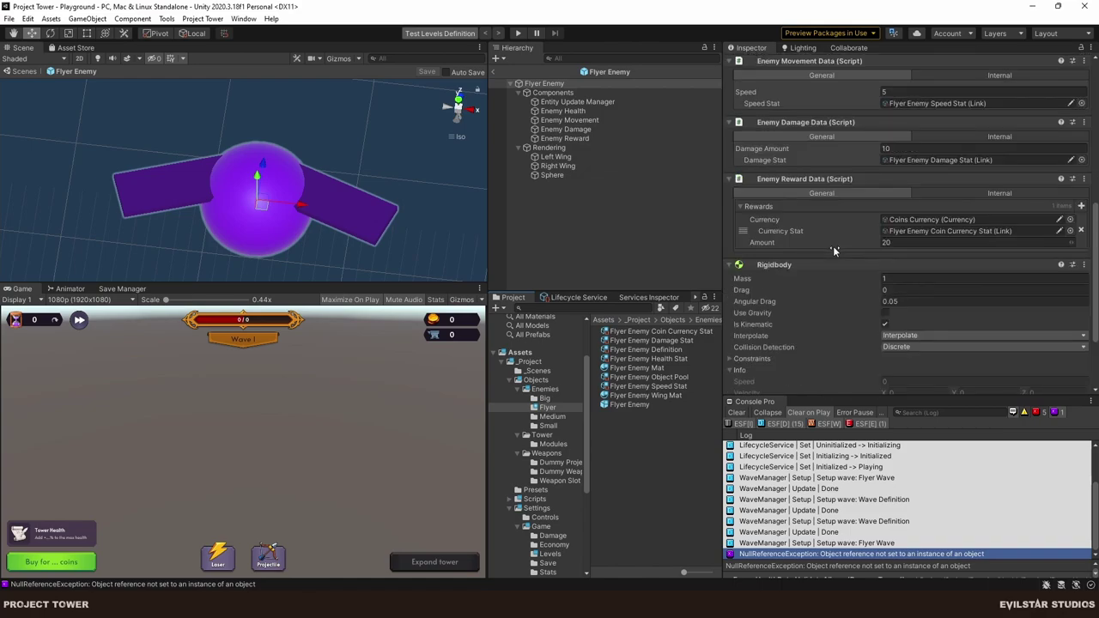
pyautogui.scroll(3, 833, 249)
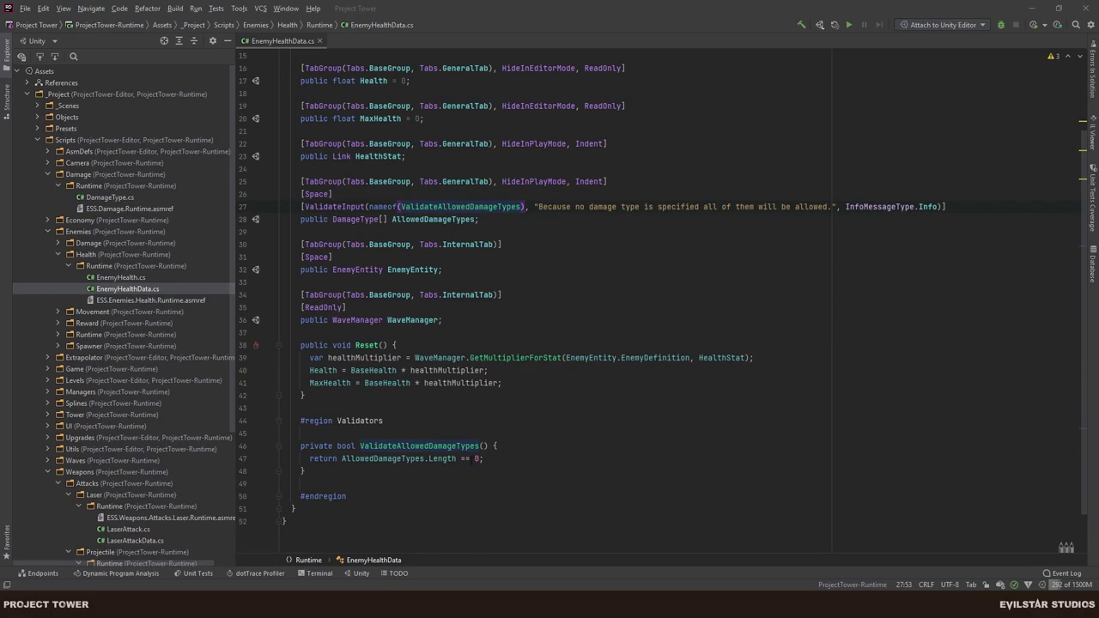
pyautogui.click(464, 459)
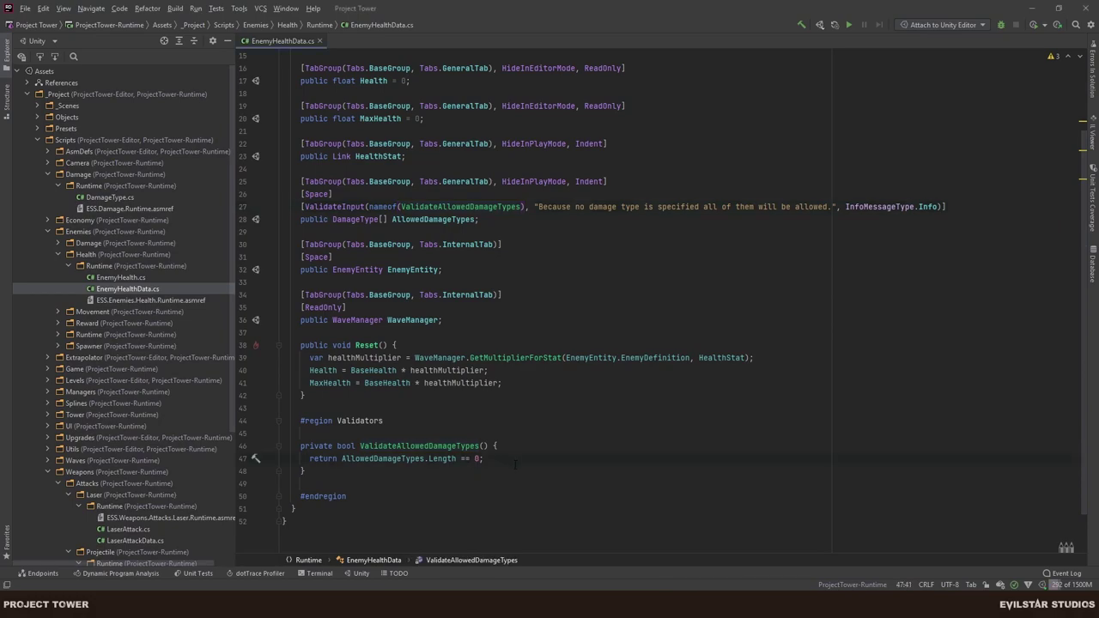
# Change the validator to return AllowedDamageTypes.Length > 0 and recompile in Unity.
pyautogui.press('BackSpace')
pyautogui.press('BackSpace')
pyautogui.write('>')
pyautogui.press('Right')
pyautogui.press('Right')
pyautogui.write(';')
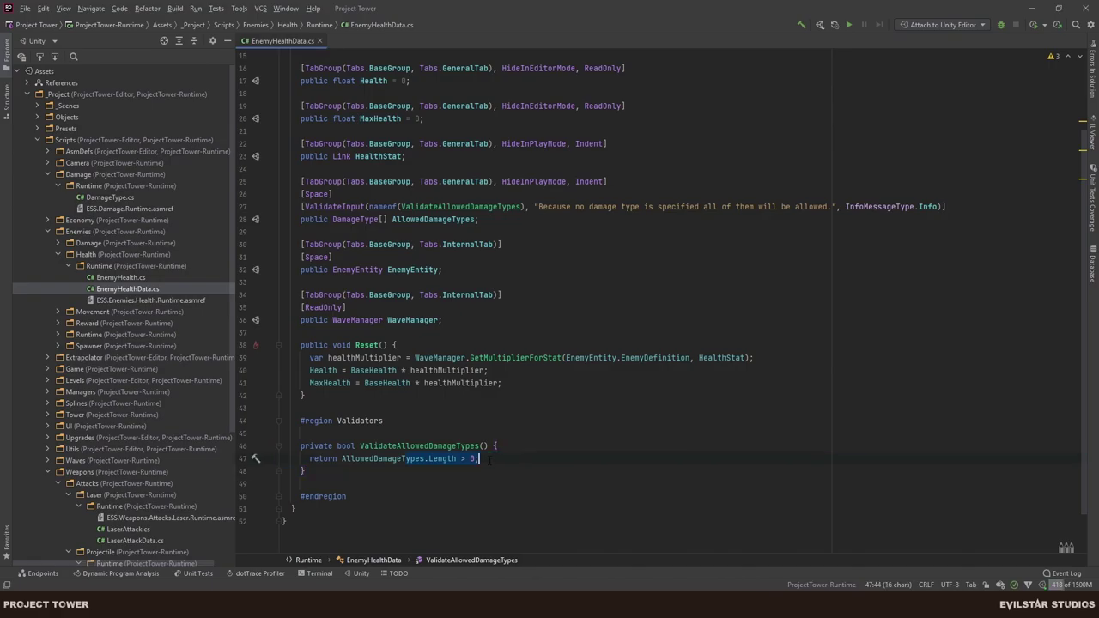
pyautogui.hotkey('alt', 'Tab')
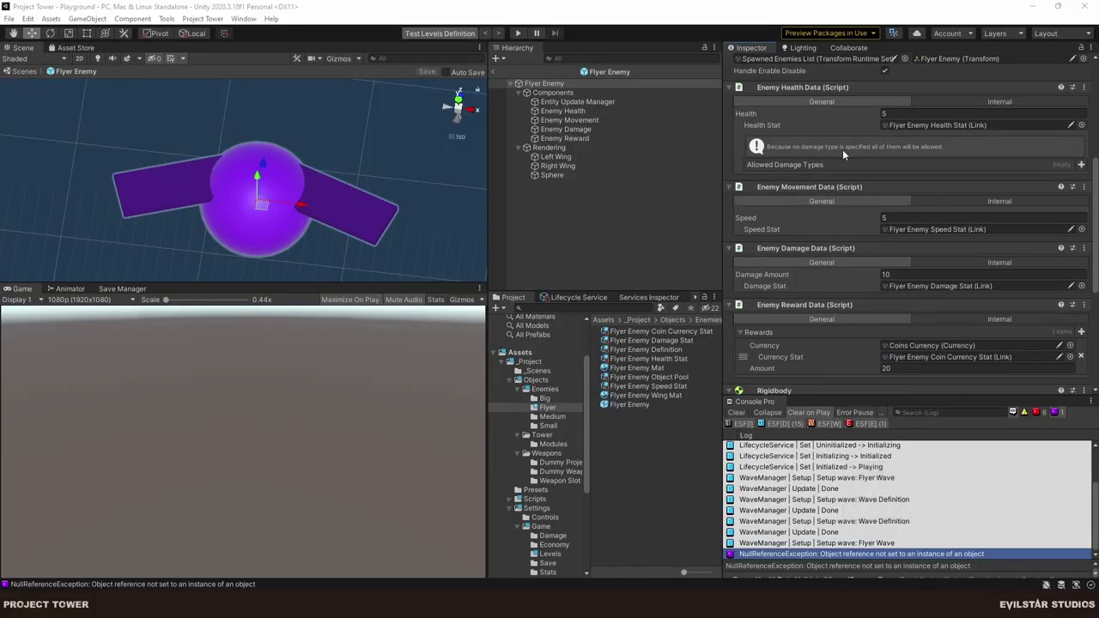
# Add Laser Damage Type to Flyer Enemy's Allowed Damage Types and expand the list.
pyautogui.click(1082, 166)
pyautogui.click(1043, 196)
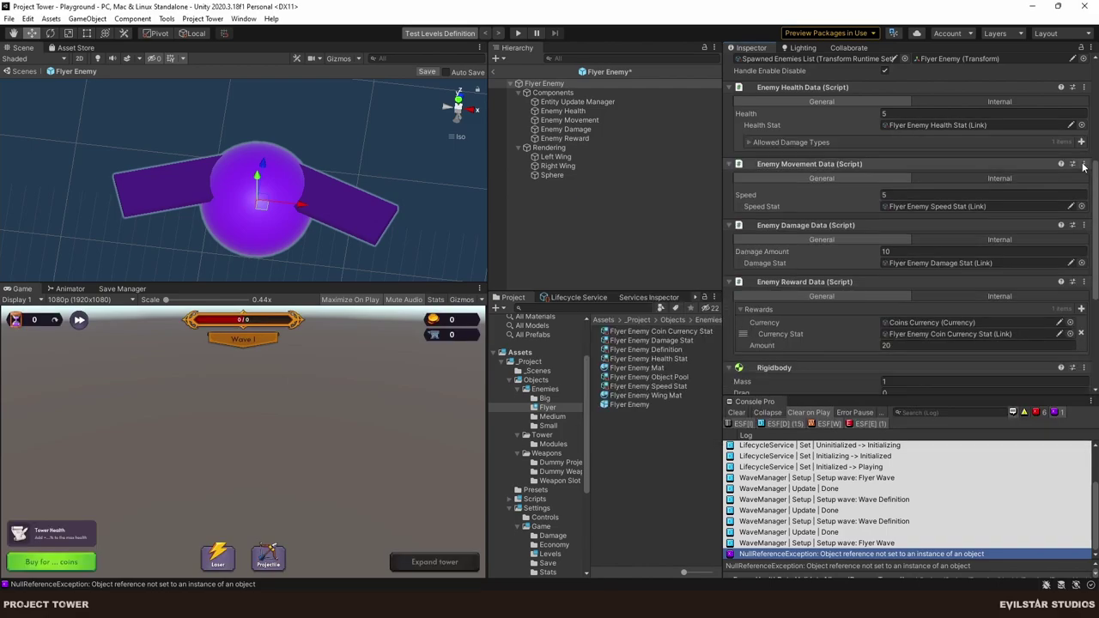
pyautogui.click(770, 144)
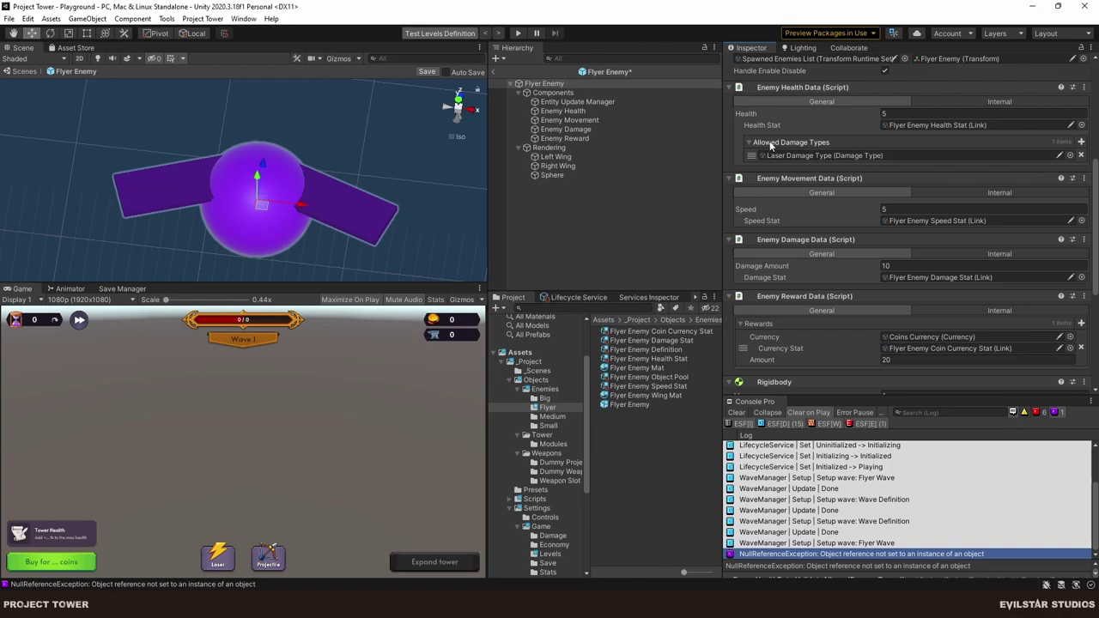
pyautogui.hotkey('alt', 'Tab')
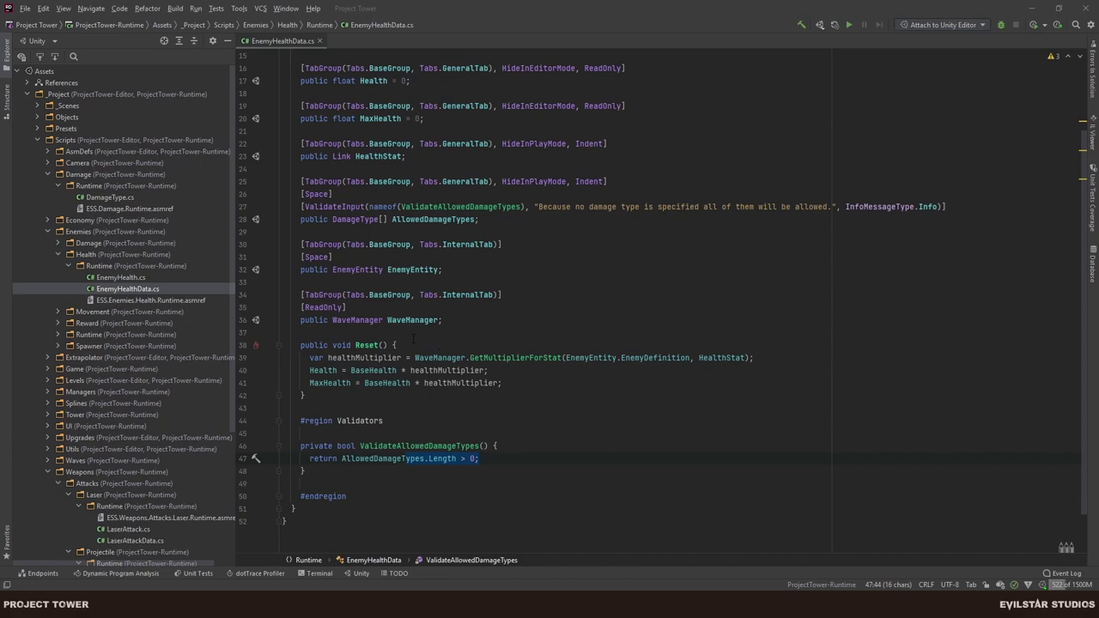
# Add a ListDrawerSettings attribute to AllowedDamageTypes below ValidateInput.
pyautogui.click(952, 207)
pyautogui.press('Return')
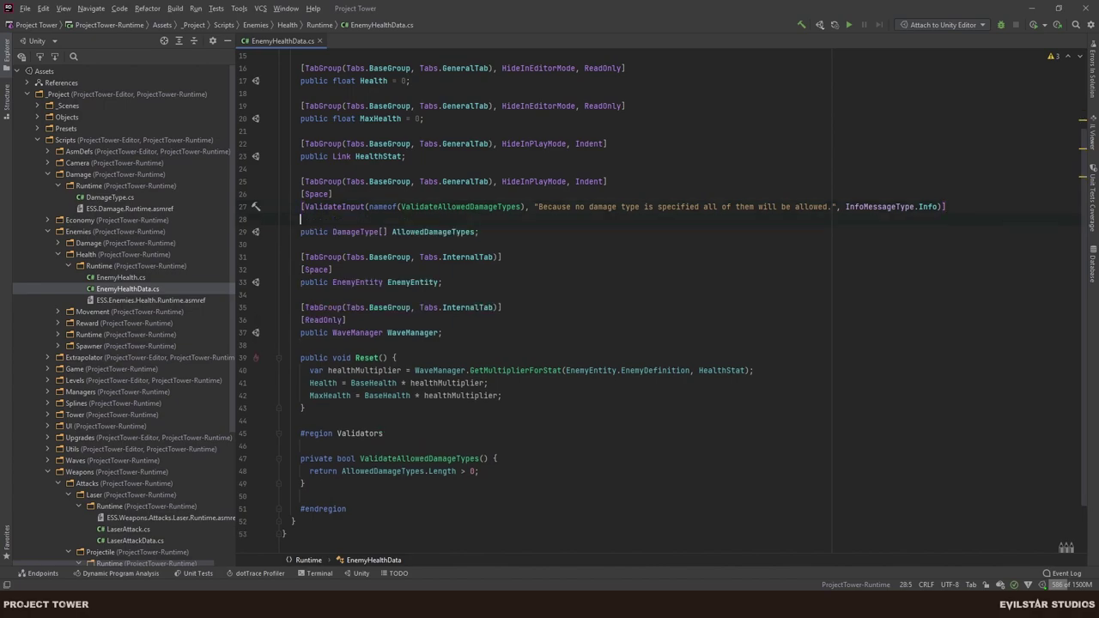
pyautogui.write('[Lis')
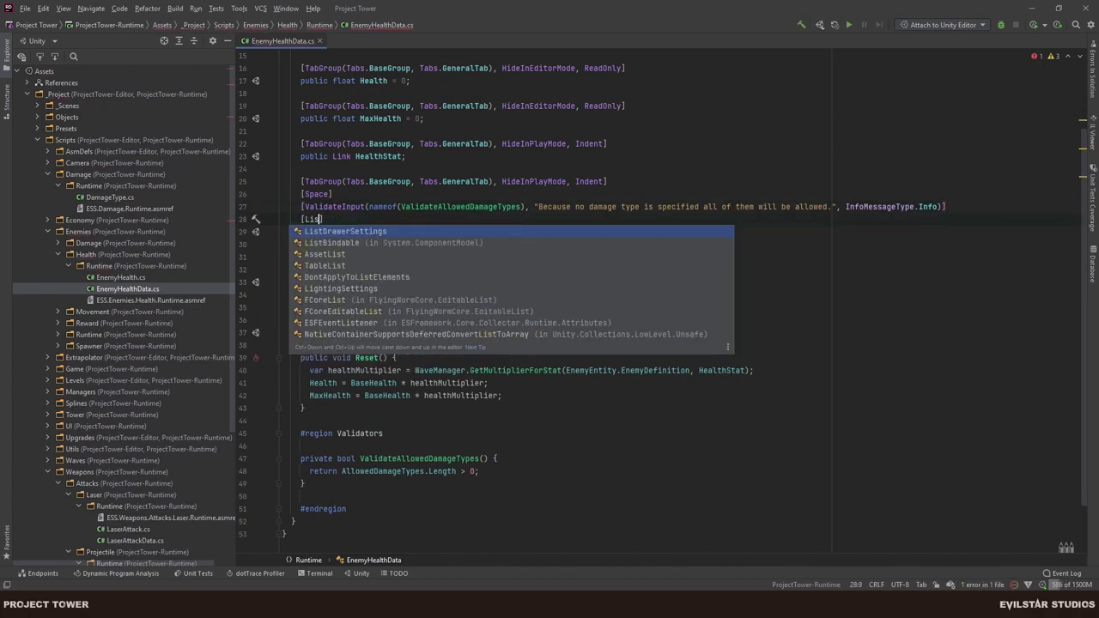
pyautogui.press('Return')
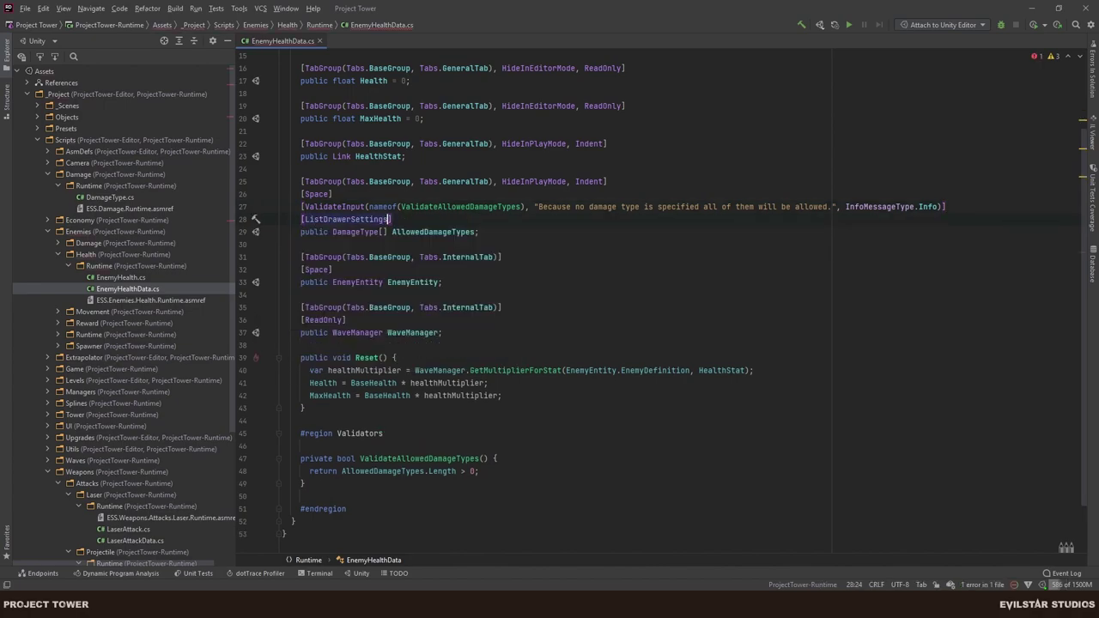
pyautogui.write('(')
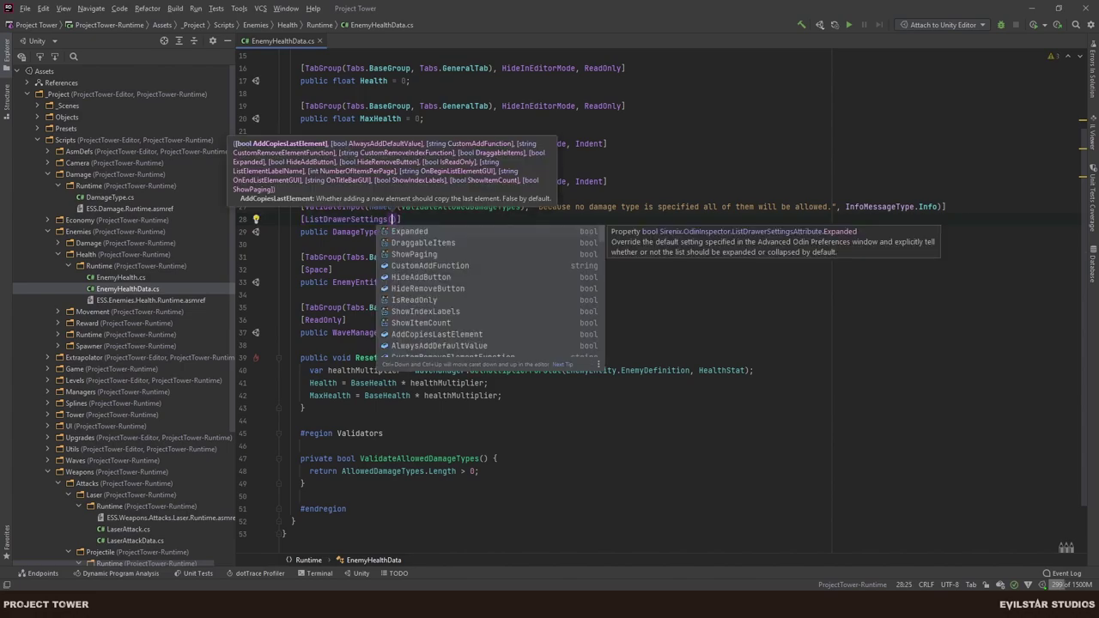
pyautogui.write('Du')
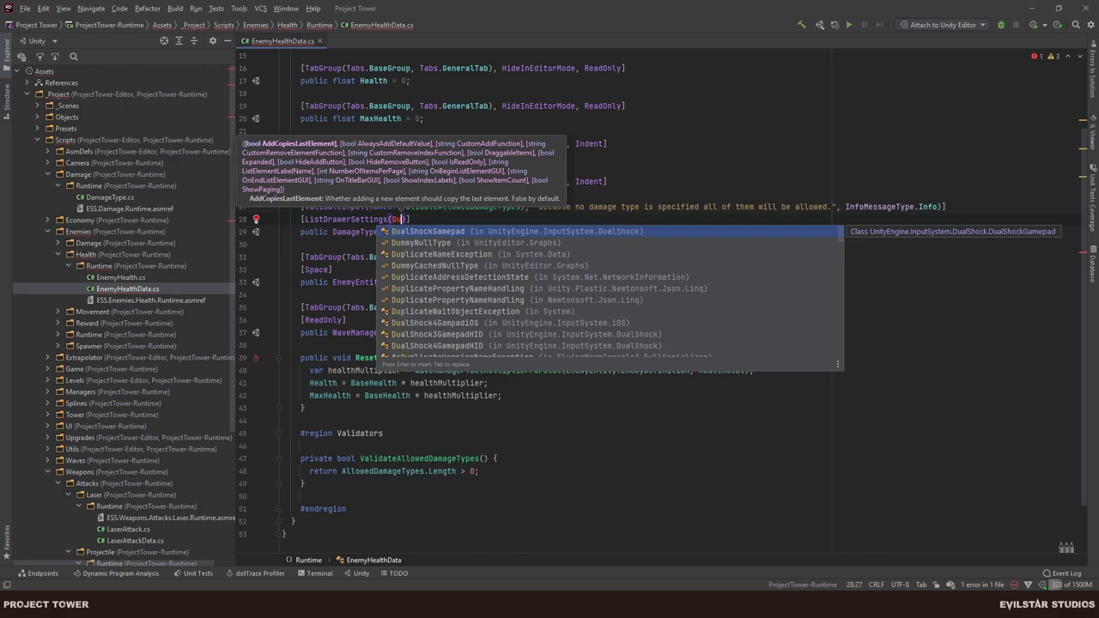
pyautogui.press('BackSpace')
pyautogui.press('BackSpace')
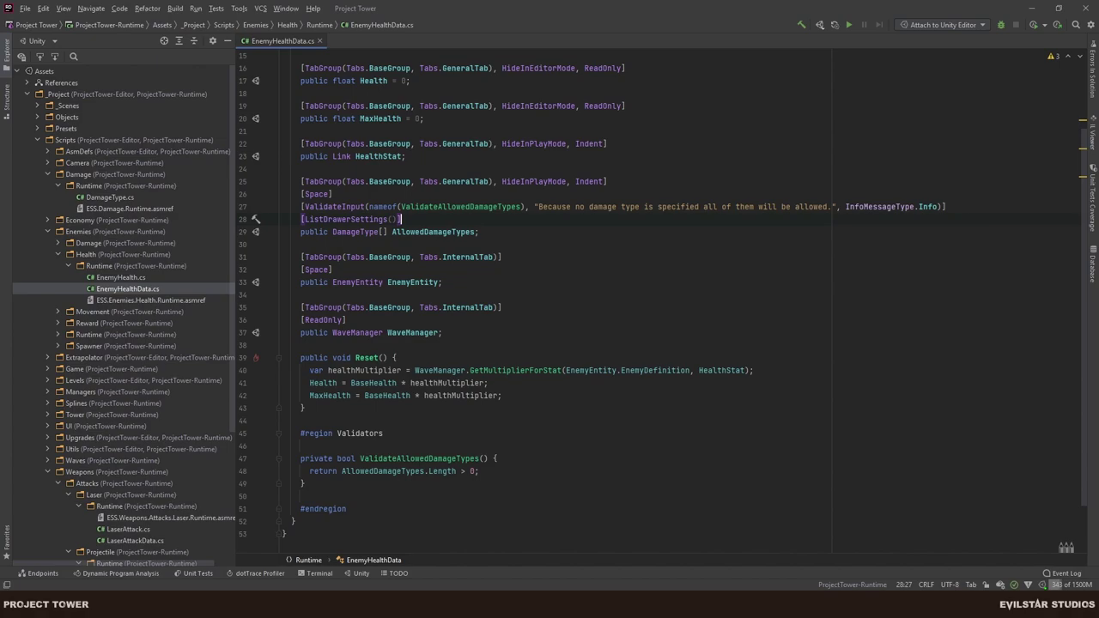
# Set ListDrawerSettings to Expanded = true, ShowPaging = false and recompile in Unity.
pyautogui.click(393, 219)
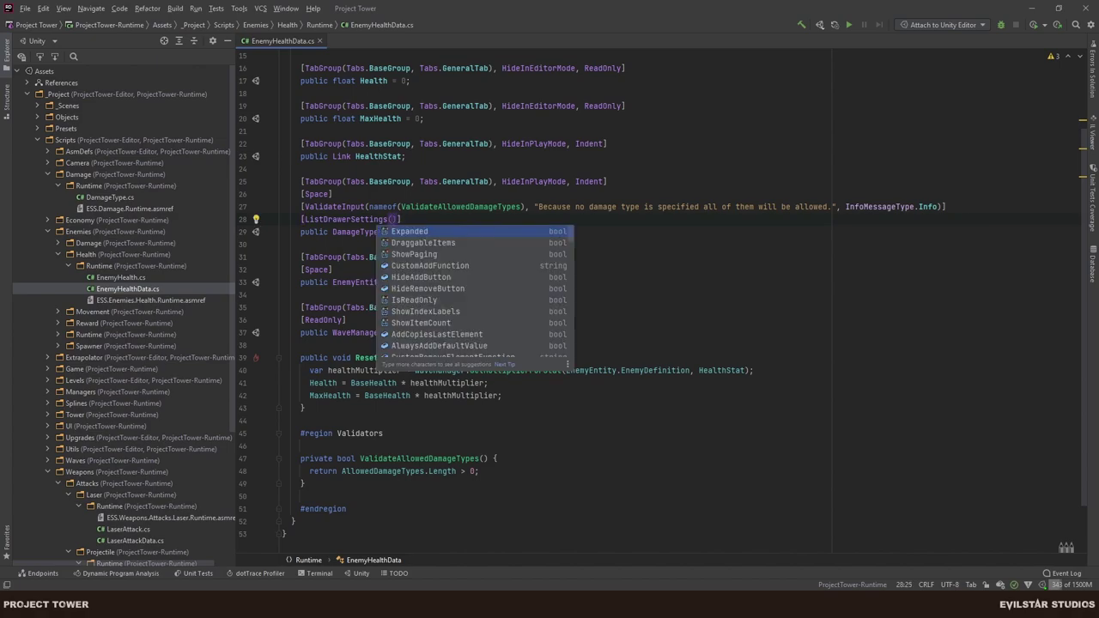
pyautogui.press('Return')
pyautogui.write('= ')
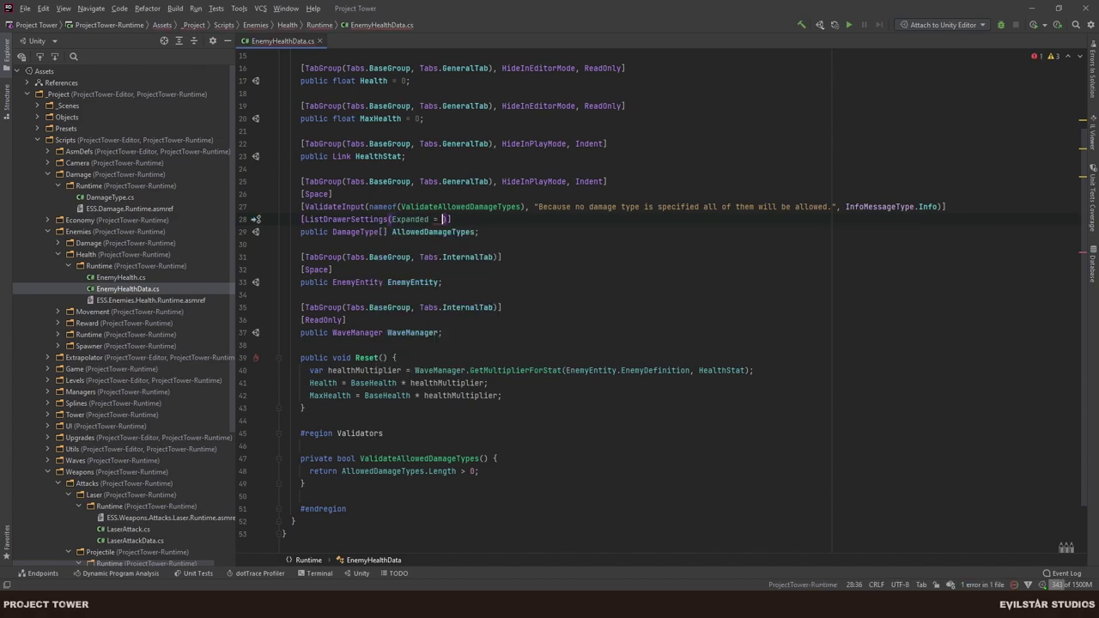
pyautogui.write('tru')
pyautogui.press('Return')
pyautogui.write(',')
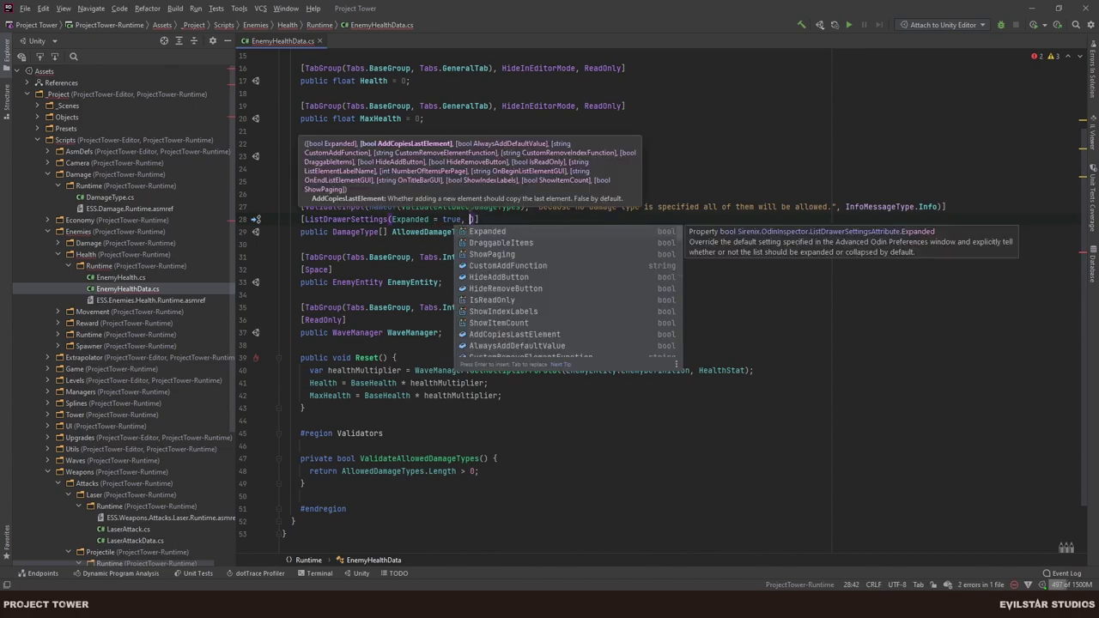
pyautogui.press('Down')
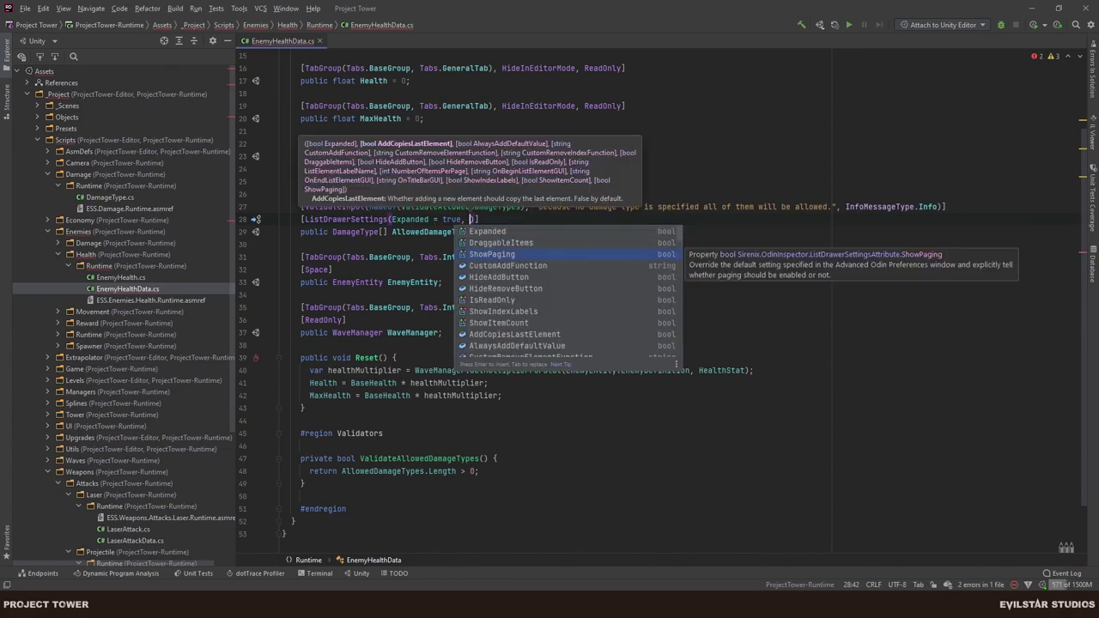
pyautogui.write('pag')
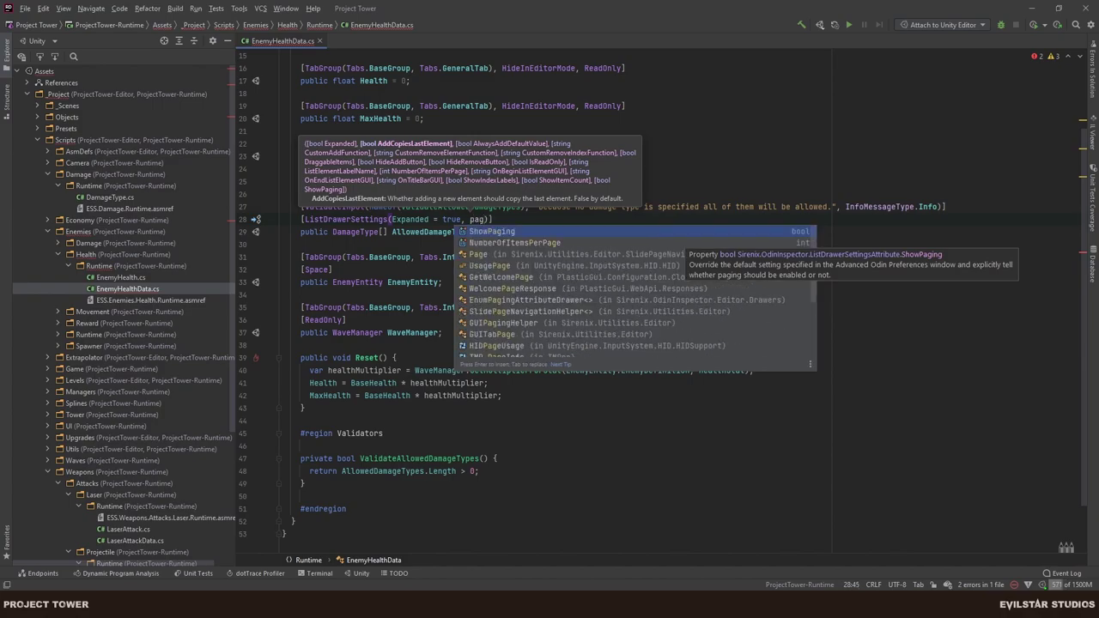
pyautogui.press('Return')
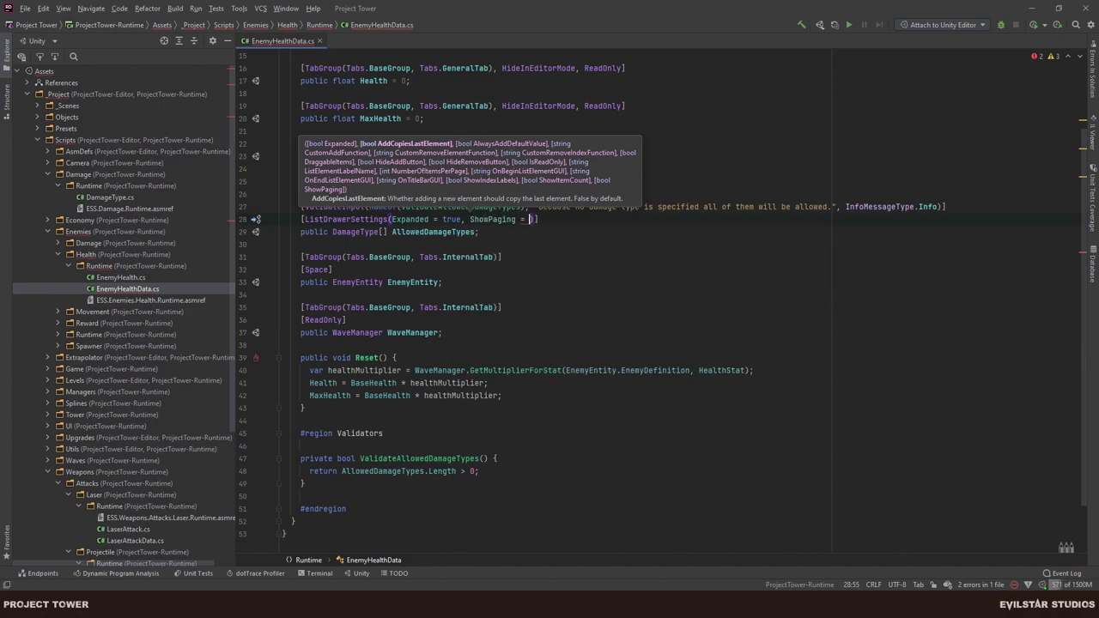
pyautogui.write('false')
pyautogui.click(592, 238)
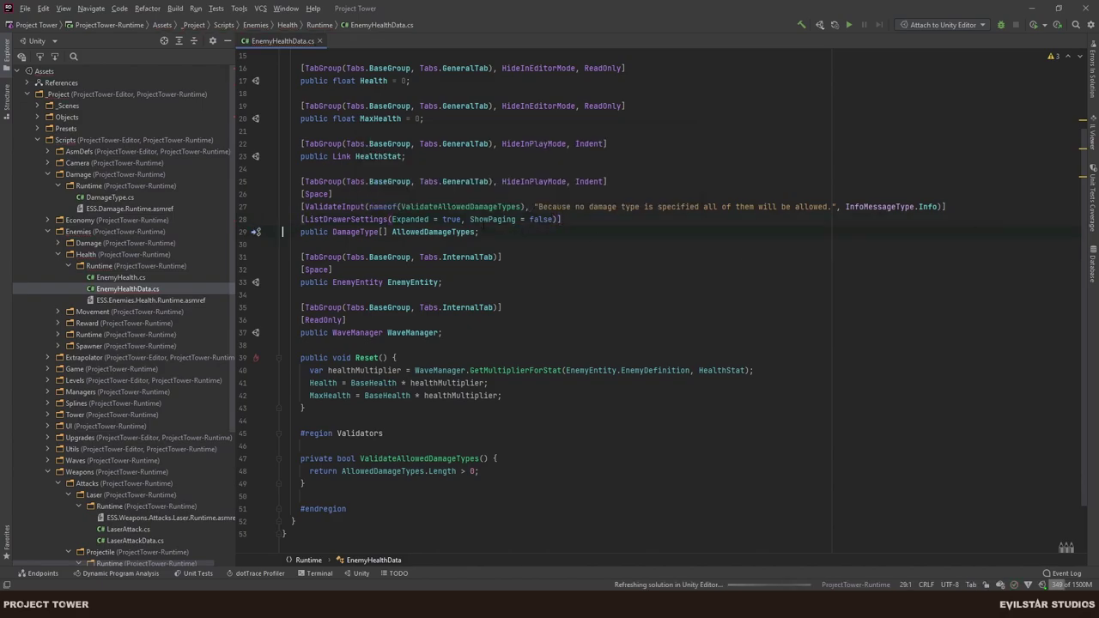
pyautogui.moveTo(493, 220)
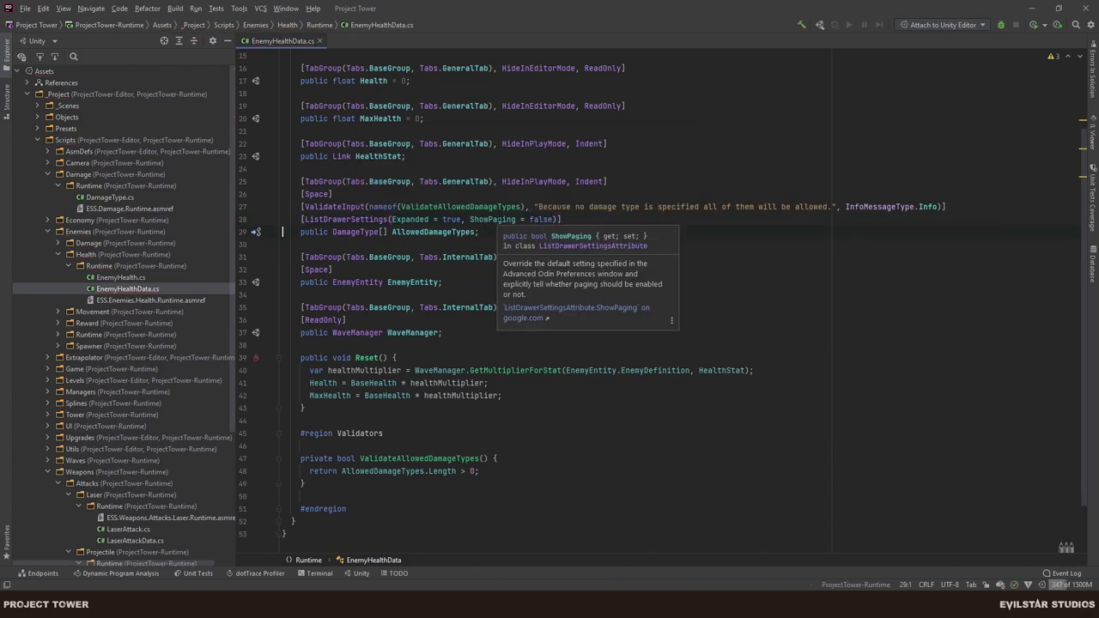
pyautogui.hotkey('alt', 'Tab')
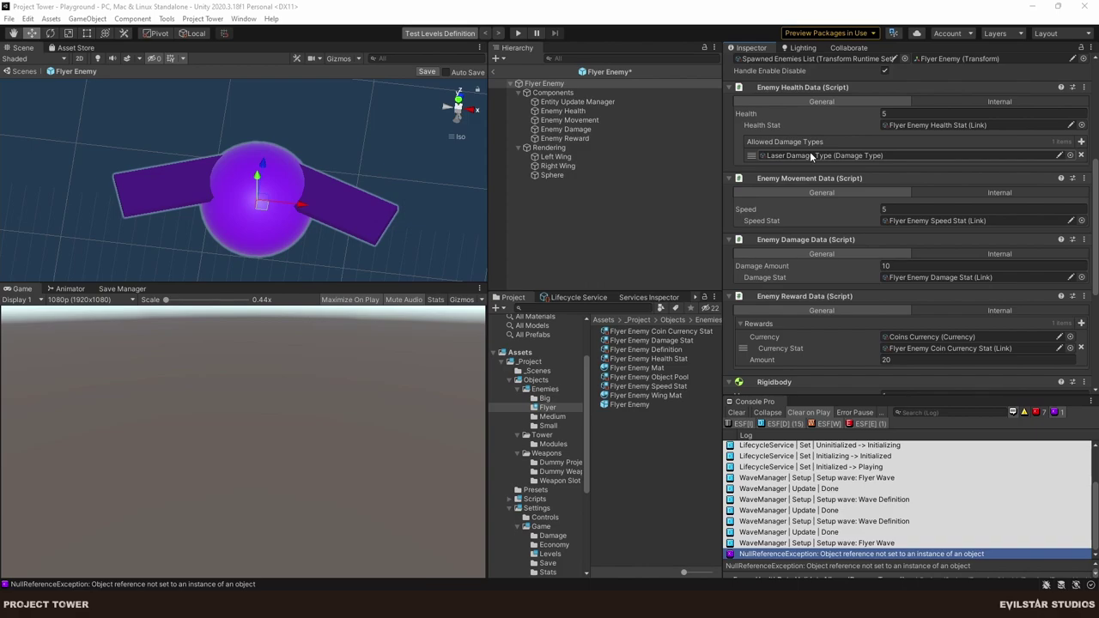
# Remove Laser Damage Type from the Flyer Enemy's Allowed Damage Types, re-add it, then deselect the enemy.
pyautogui.click(1081, 154)
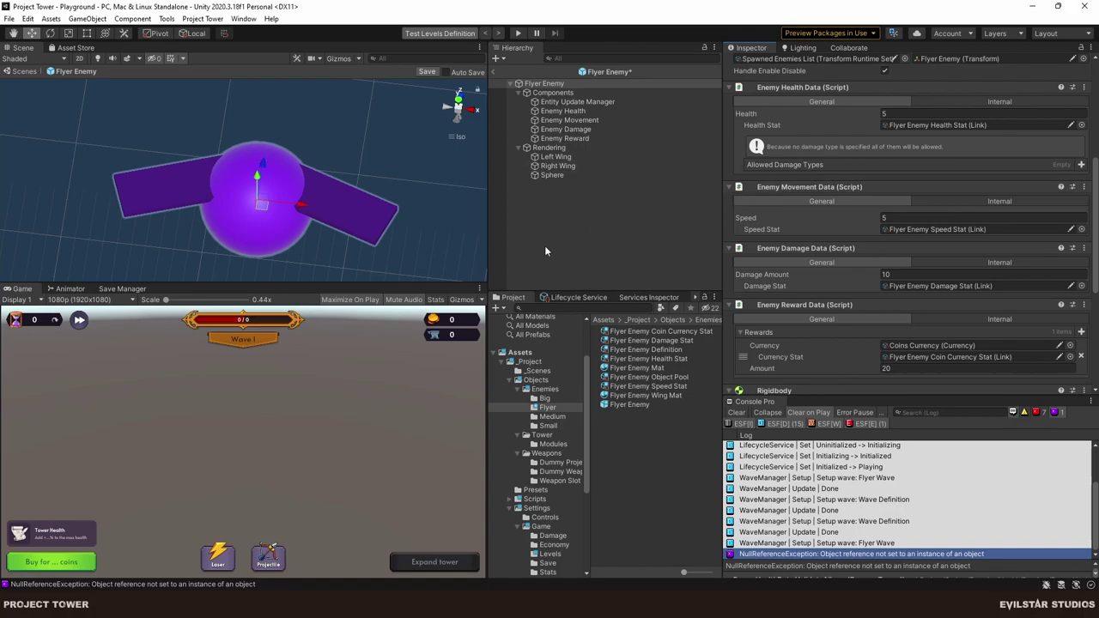
pyautogui.click(1081, 164)
pyautogui.doubleClick(633, 203)
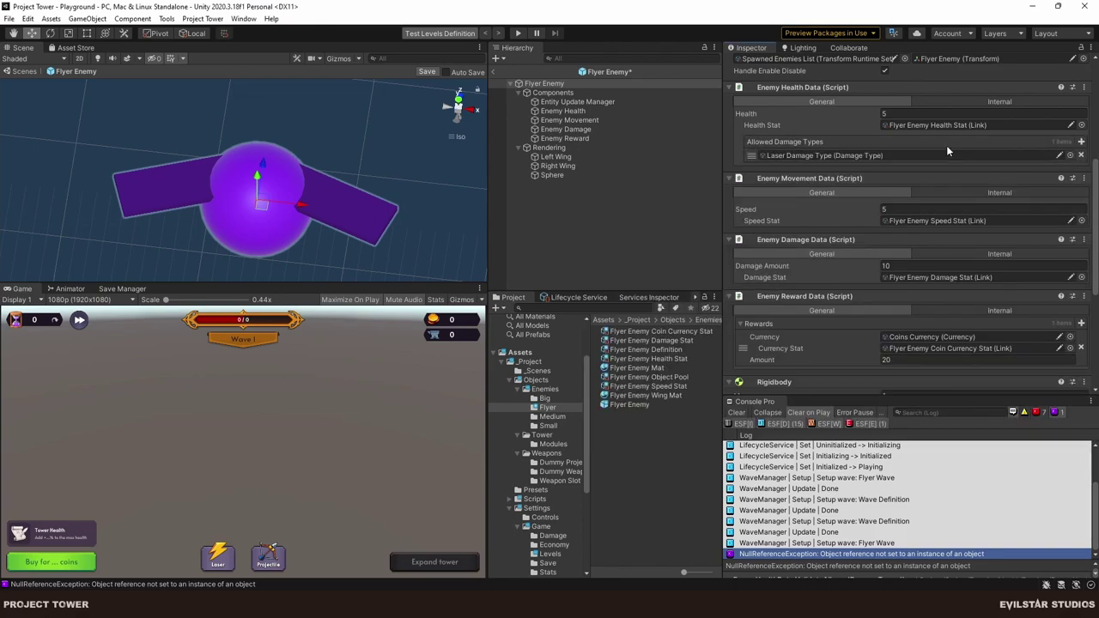
pyautogui.click(604, 269)
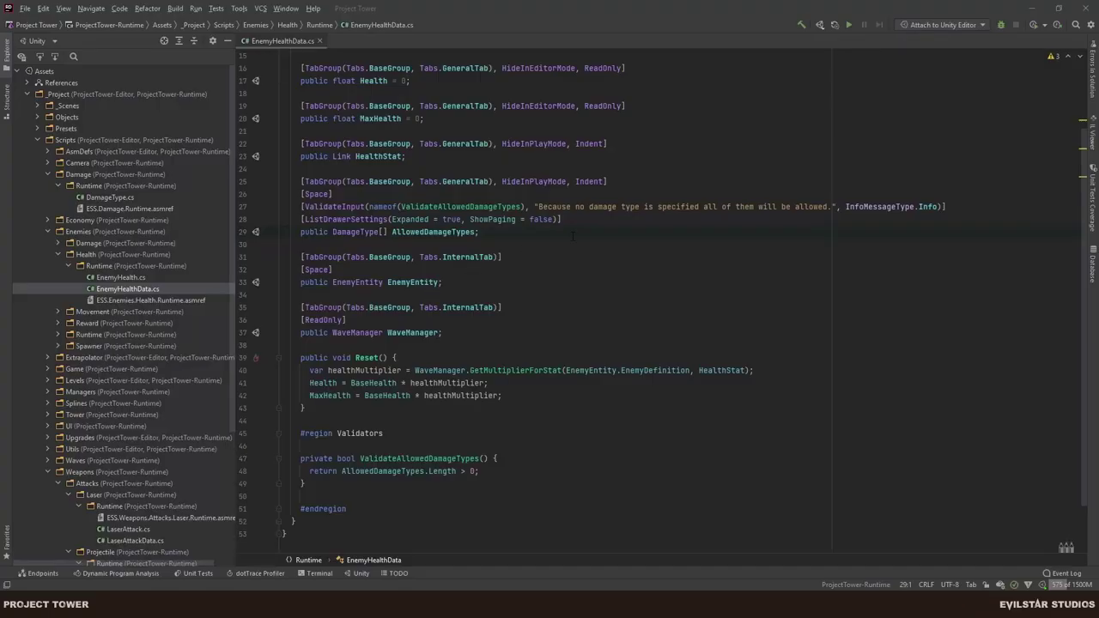
# Open EnemyHealth.cs and add a public bool IsDamageTypeAllowed(DamageType type) method after LoadPhase.
pyautogui.click(572, 233)
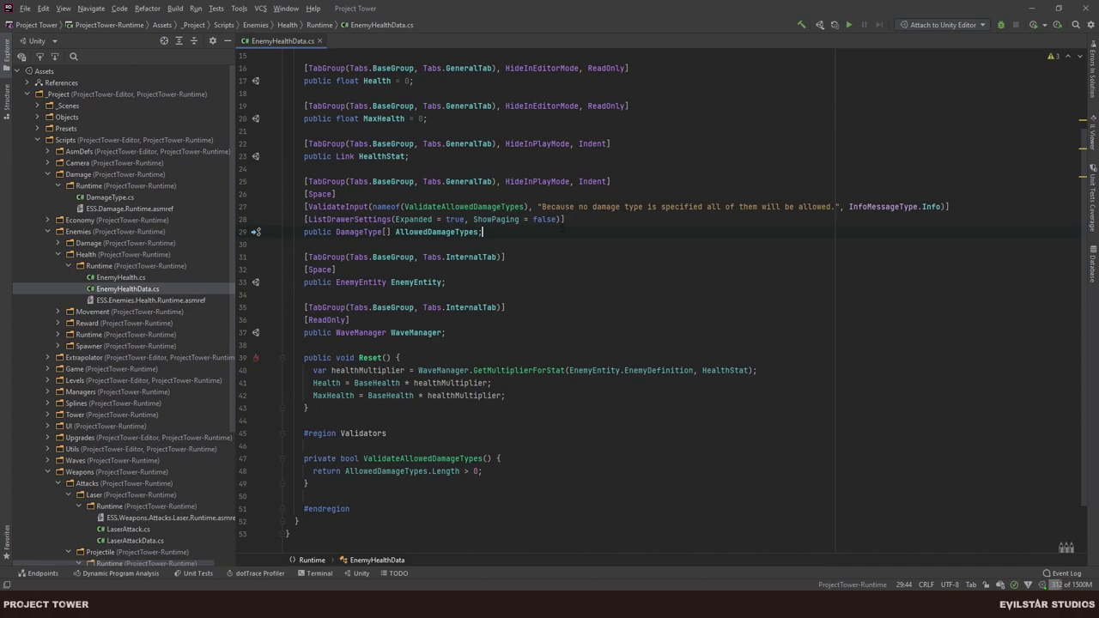
pyautogui.click(119, 277)
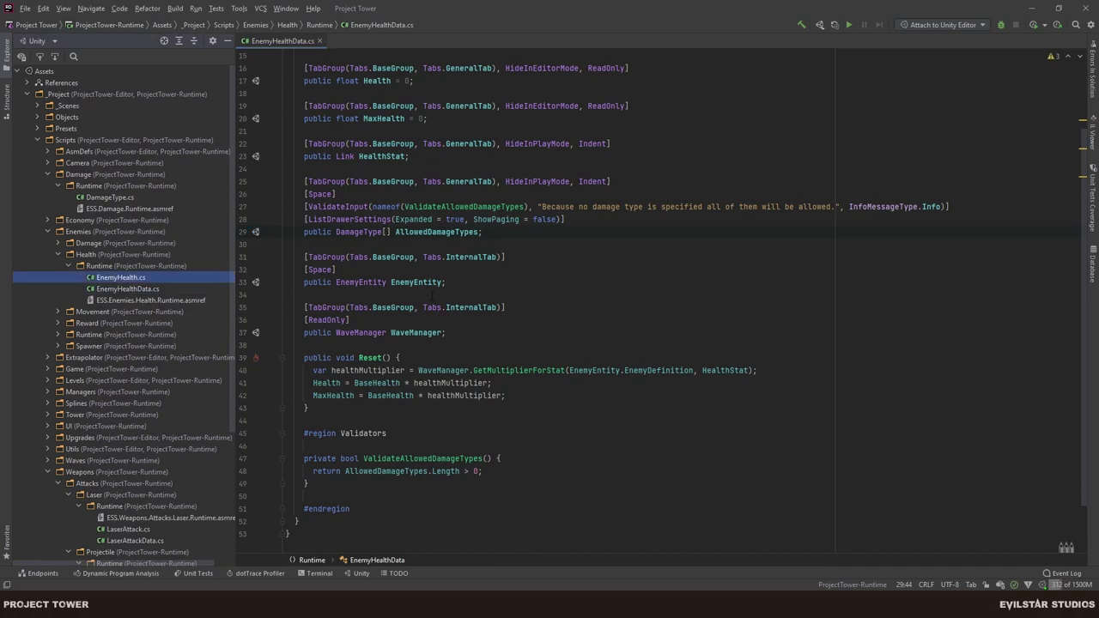
pyautogui.doubleClick(139, 280)
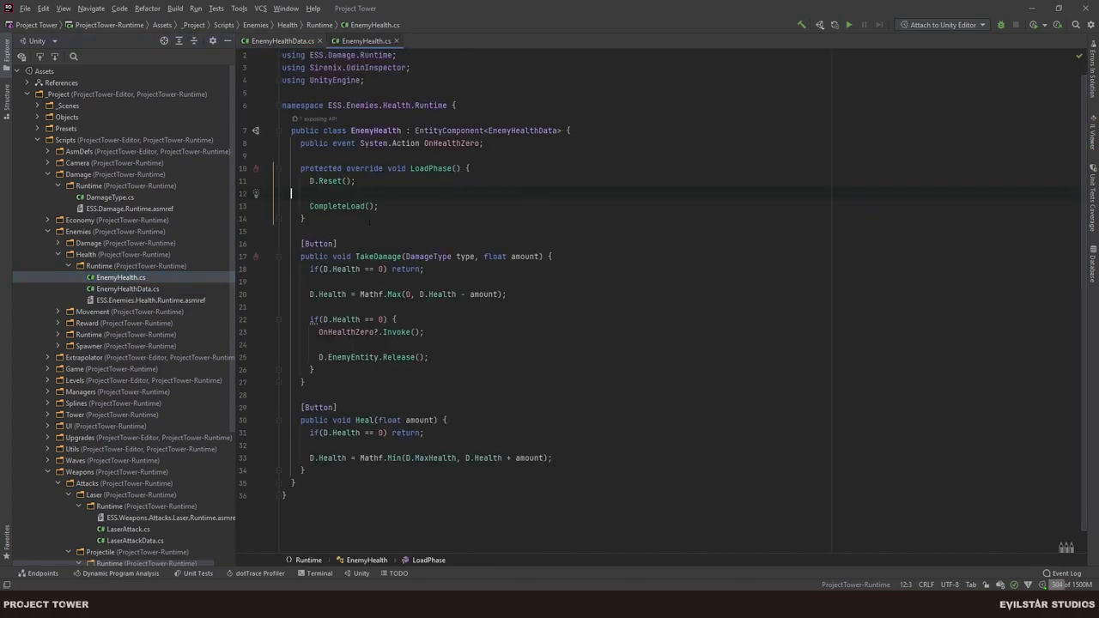
pyautogui.click(385, 227)
pyautogui.press('Return')
pyautogui.press('Return')
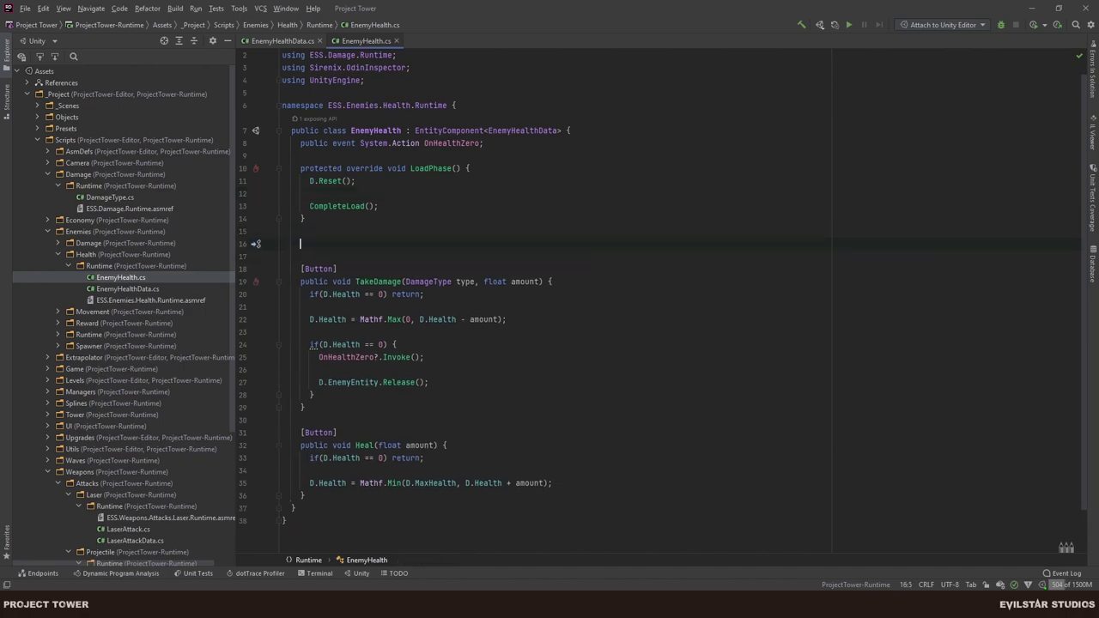
pyautogui.write('public')
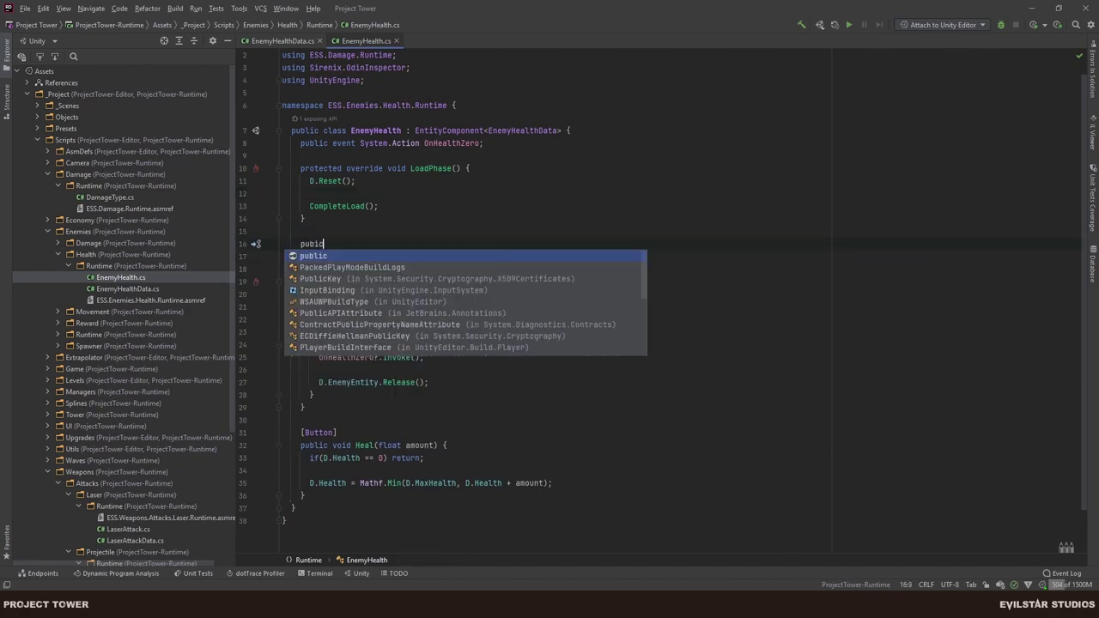
pyautogui.write(' bool Is')
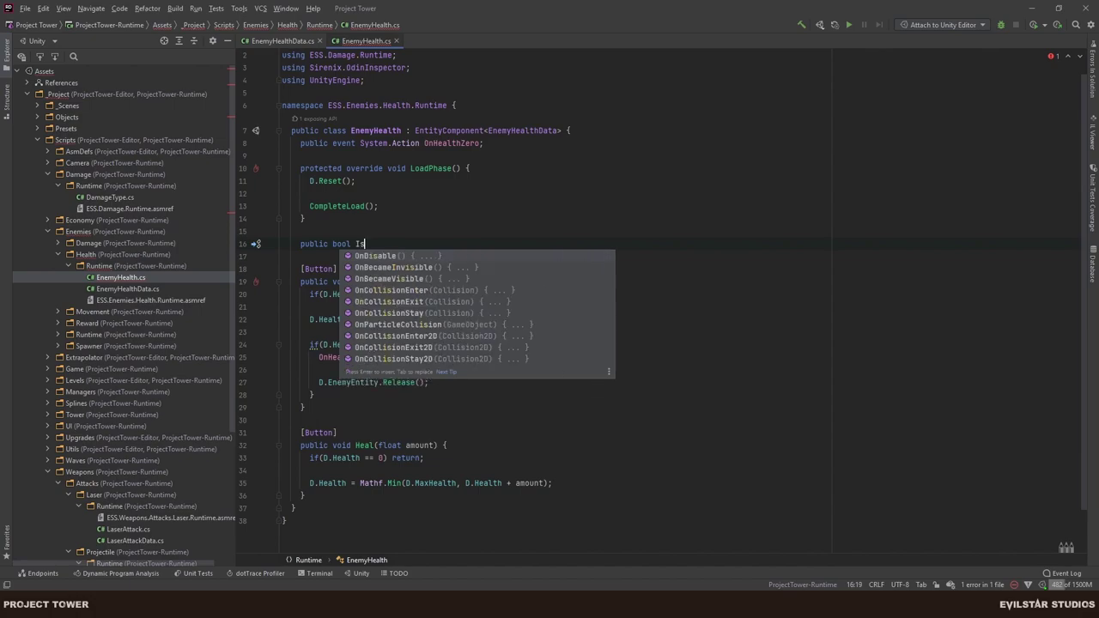
pyautogui.press('Escape')
pyautogui.write('DamageTy')
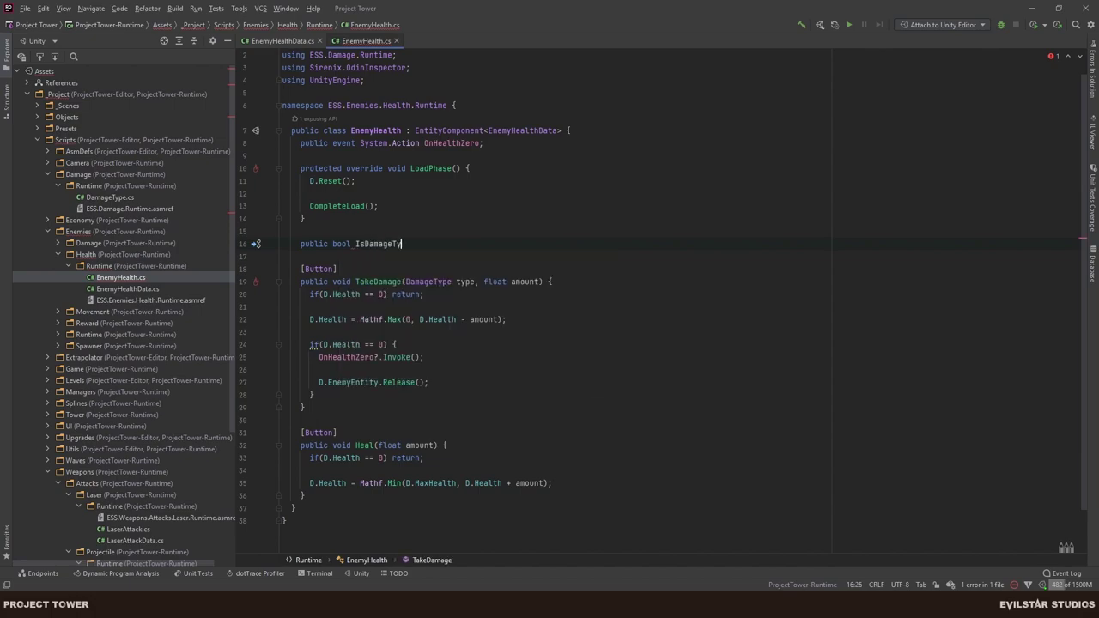
pyautogui.write('peAllowed() {')
pyautogui.press('Return')
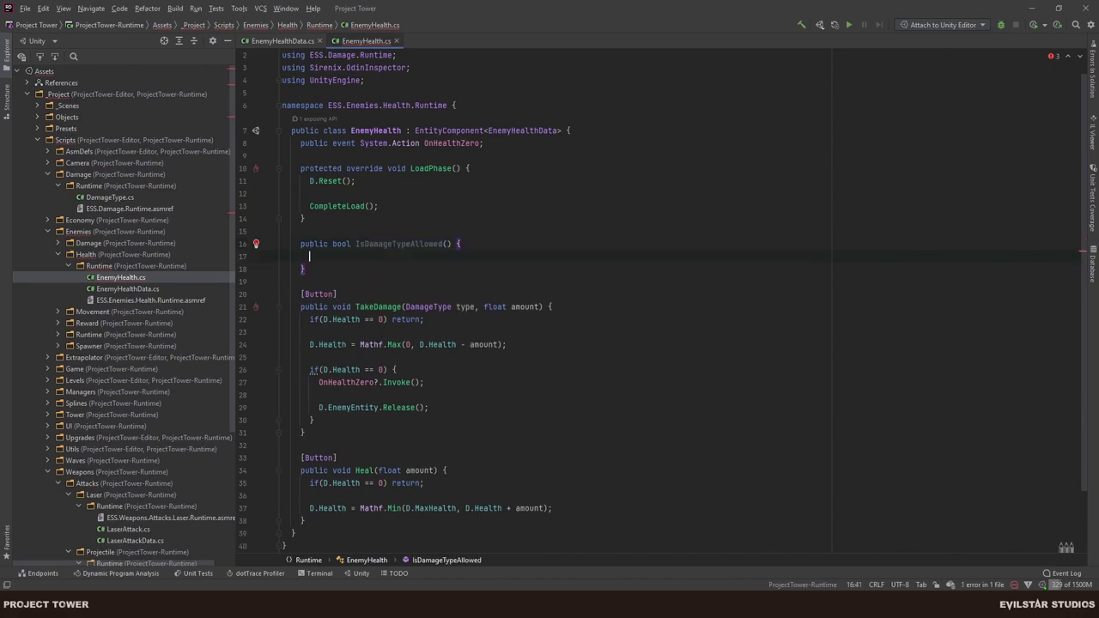
pyautogui.click(446, 244)
pyautogui.write('DamageType typ')
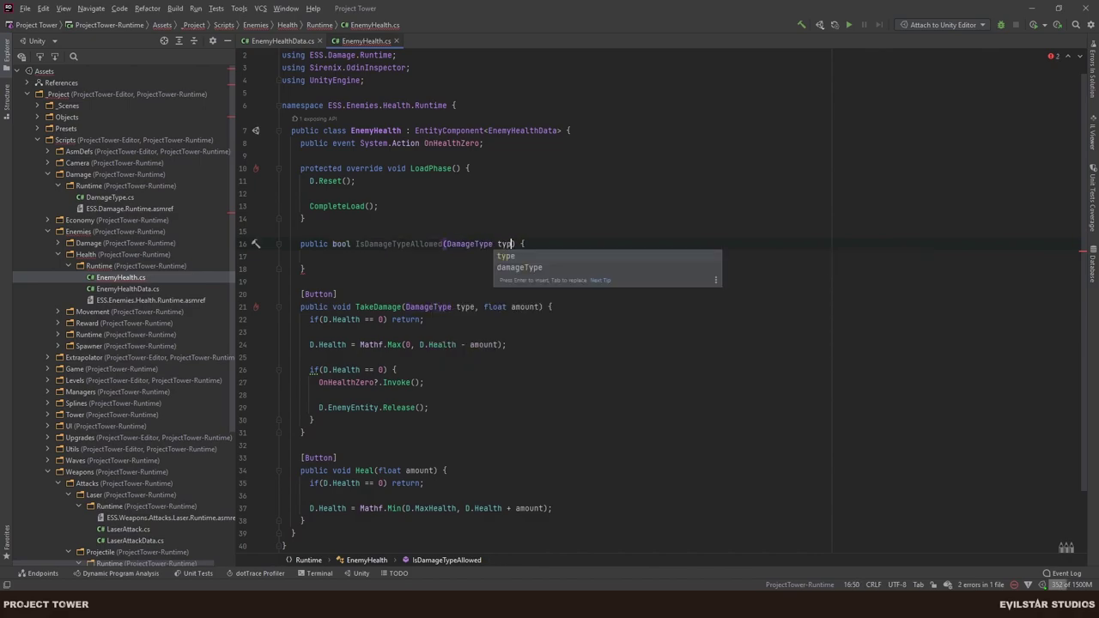
pyautogui.write('e')
# Make it return D.AllowedDamageTypes.Length == 0 || D.AllowedDamageTypes.Contains(type).
pyautogui.click(310, 256)
pyautogui.write('return')
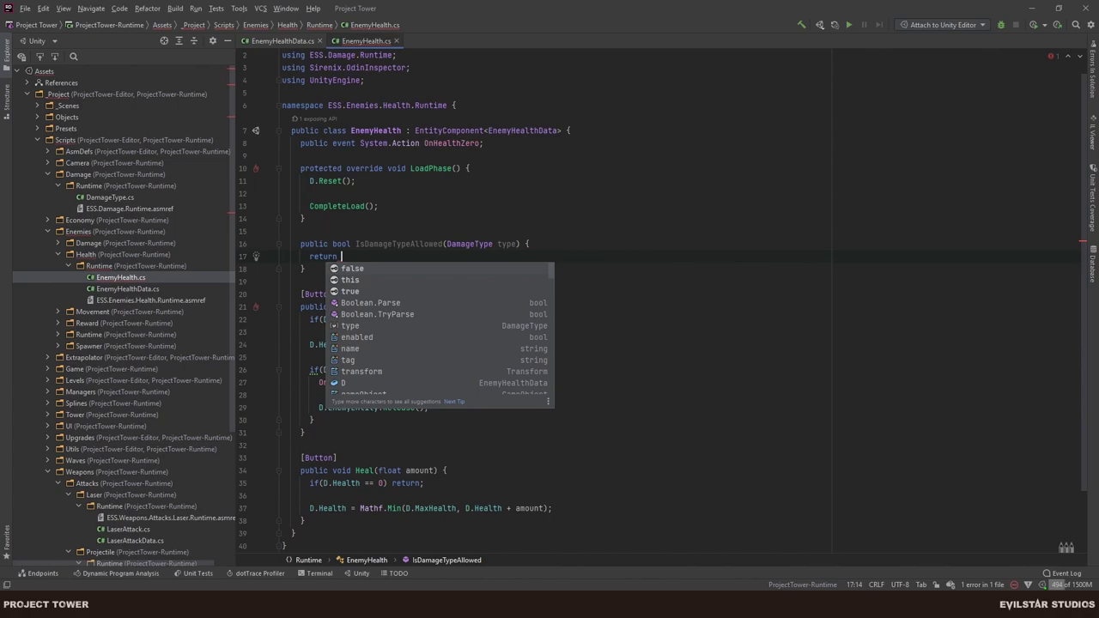
pyautogui.write('D.Da')
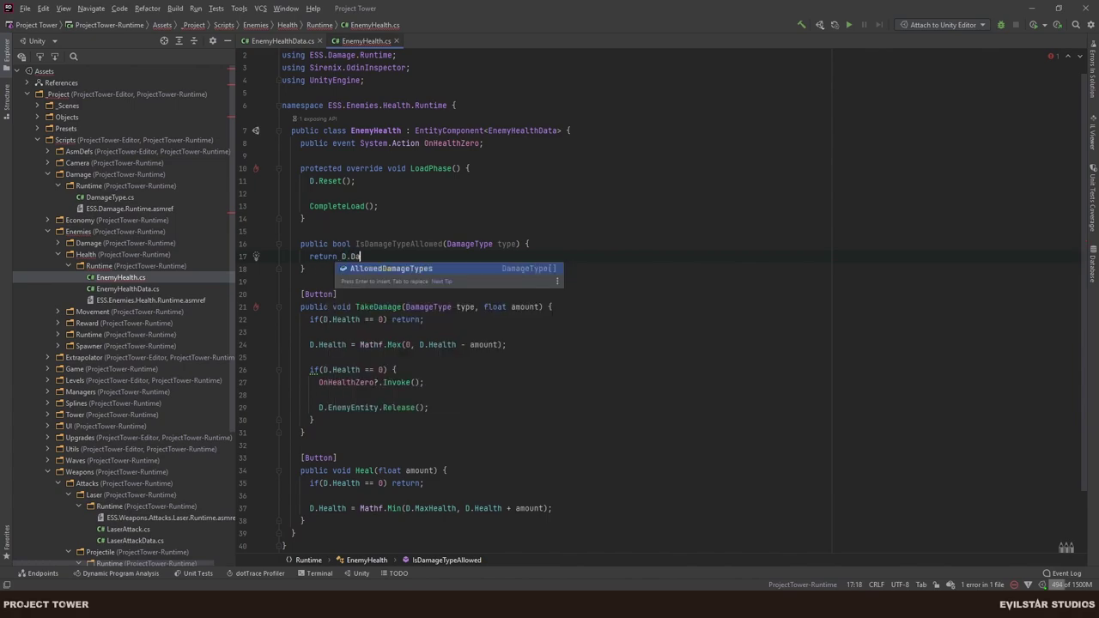
pyautogui.press('Return')
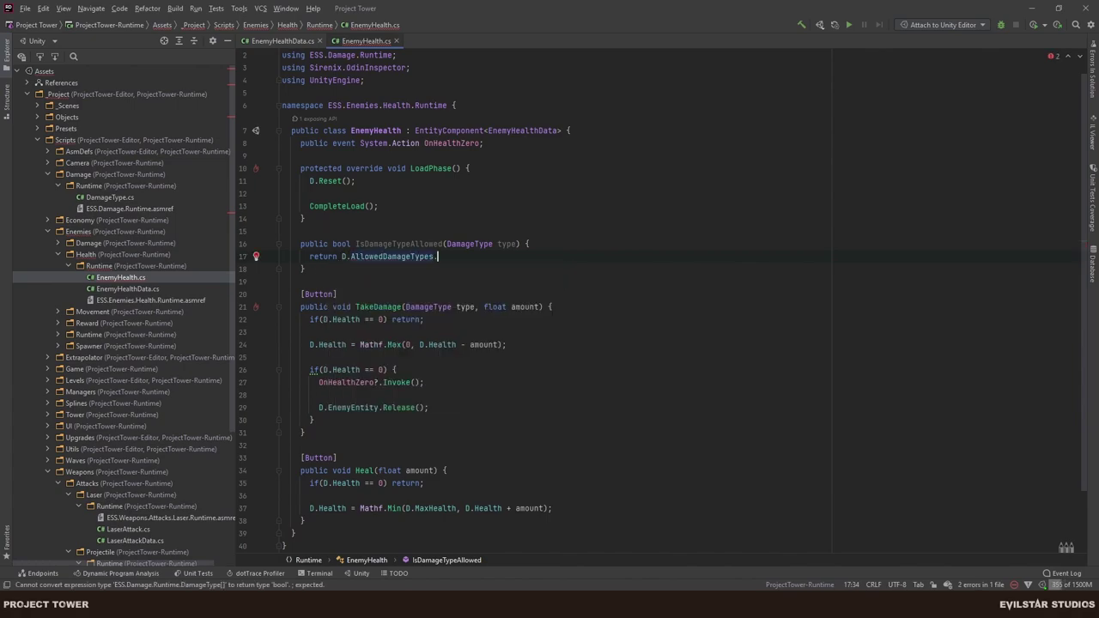
pyautogui.write('.IsSynchronized C')
pyautogui.hotkey('ctrl', 'BackSpace')
pyautogui.hotkey('ctrl', 'BackSpace')
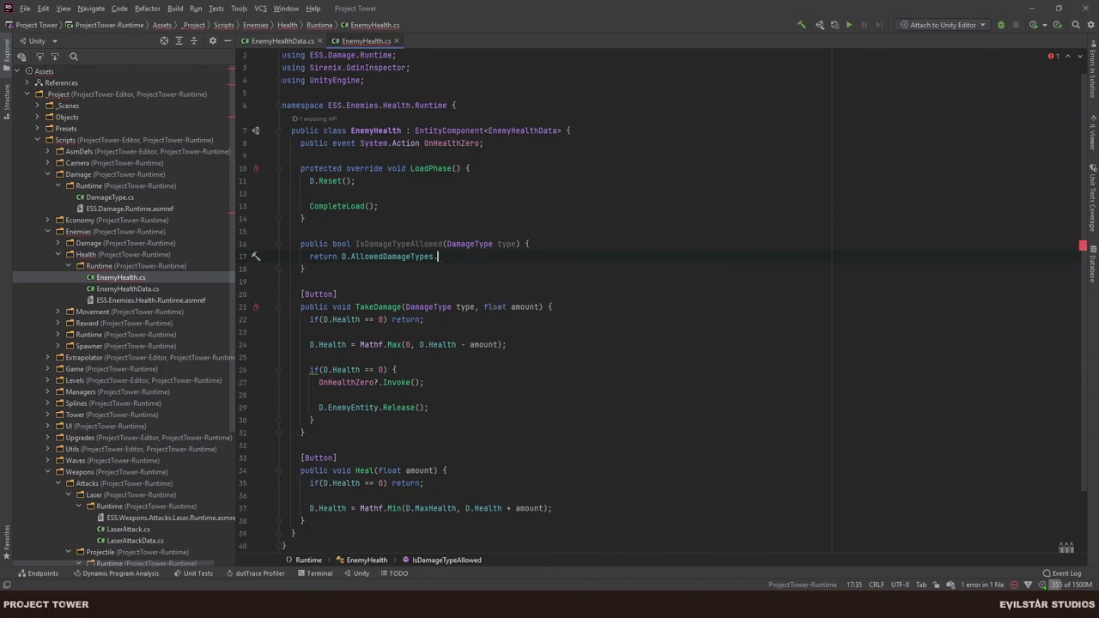
pyautogui.write('Length')
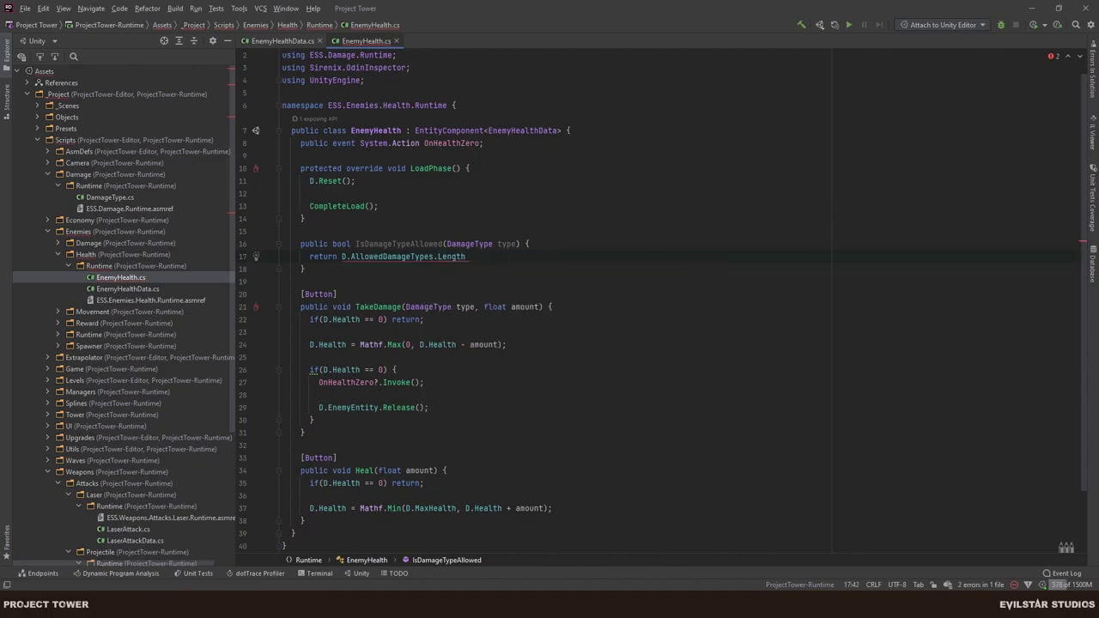
pyautogui.write(' == 0;')
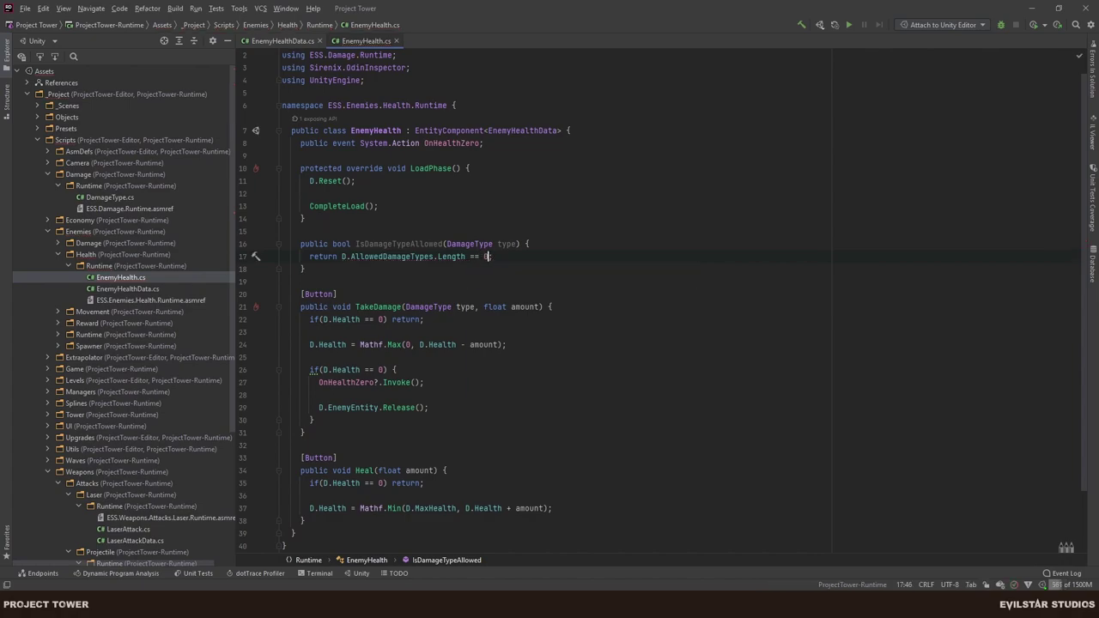
pyautogui.write(' || ')
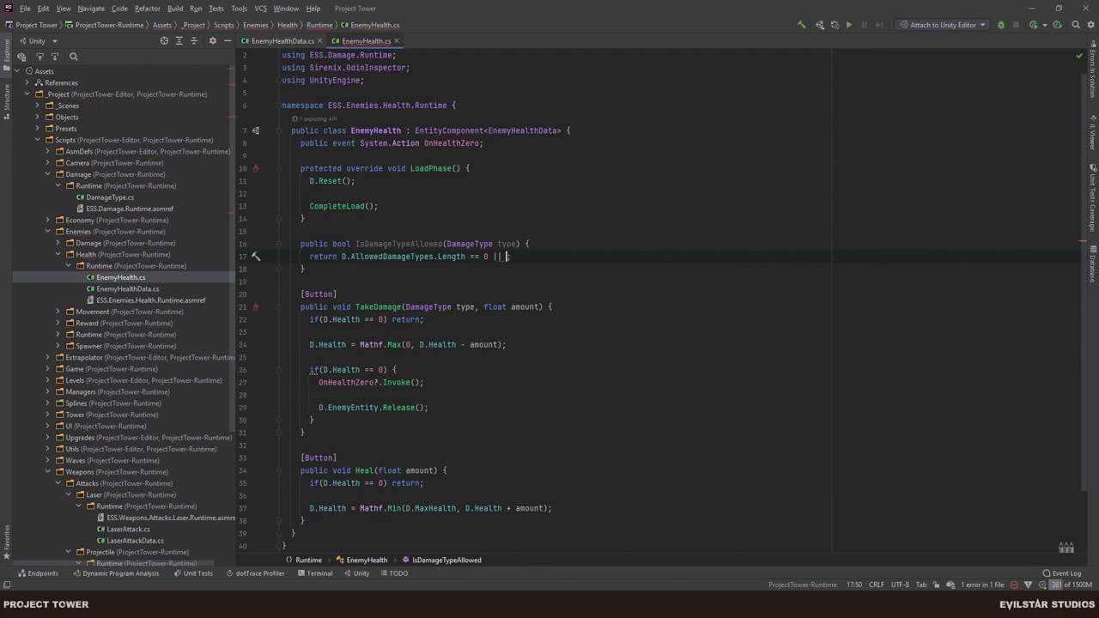
pyautogui.write('D.AllowedDamageTypes.')
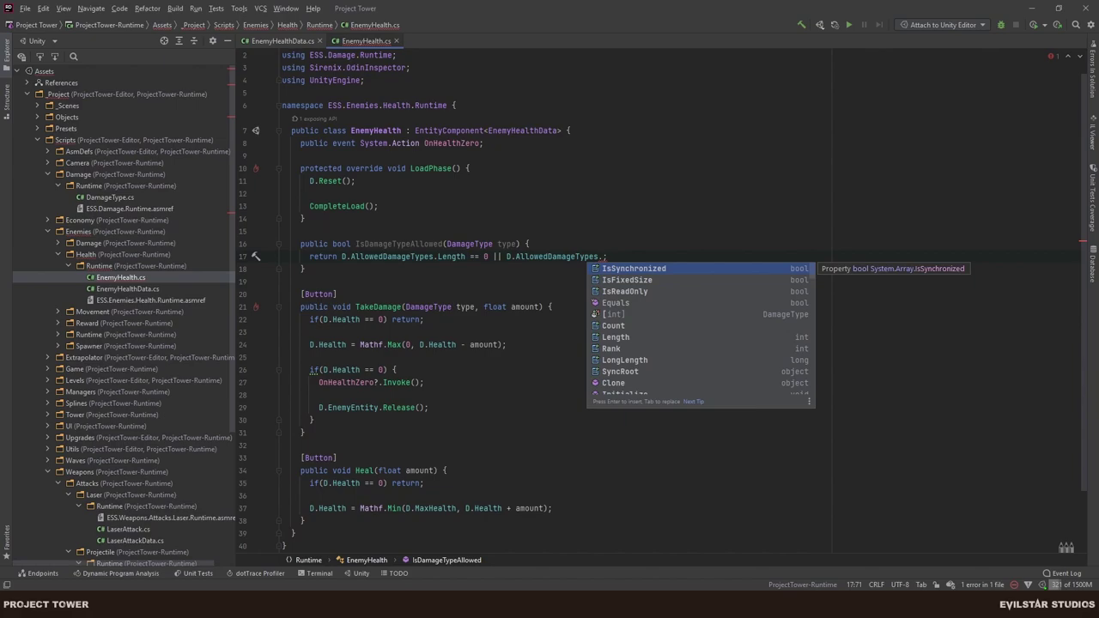
pyautogui.write('Conta')
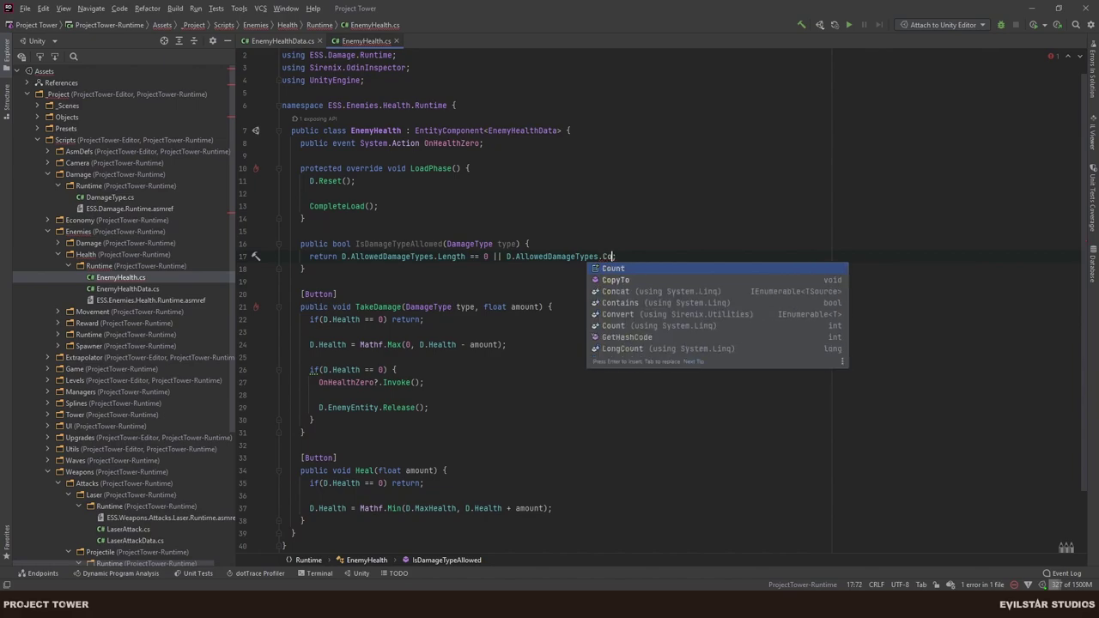
pyautogui.press('Return')
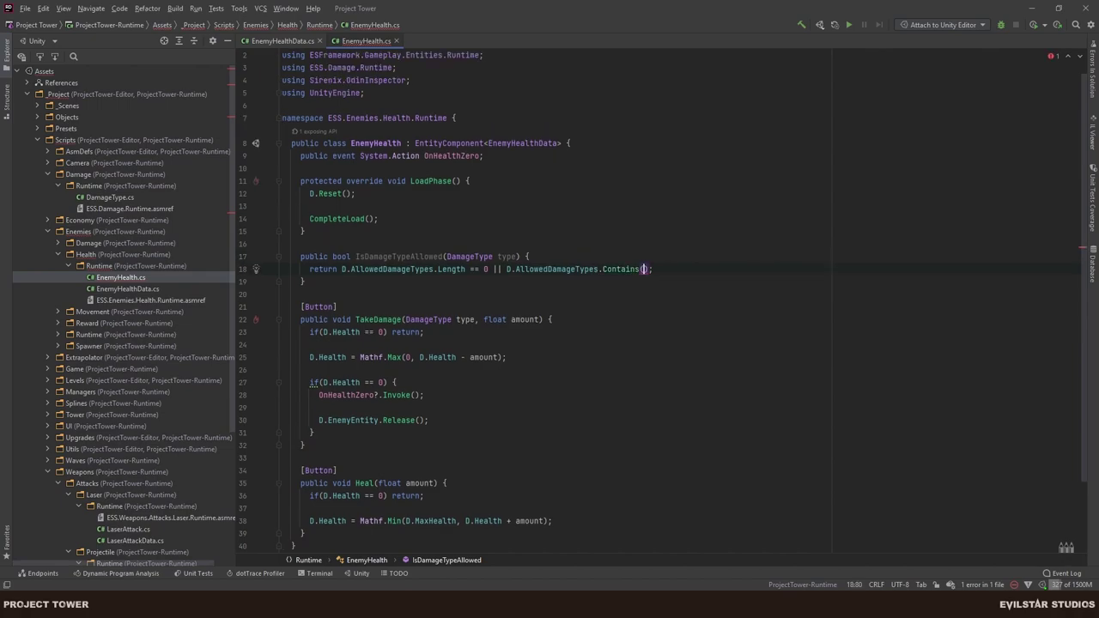
pyautogui.write('type')
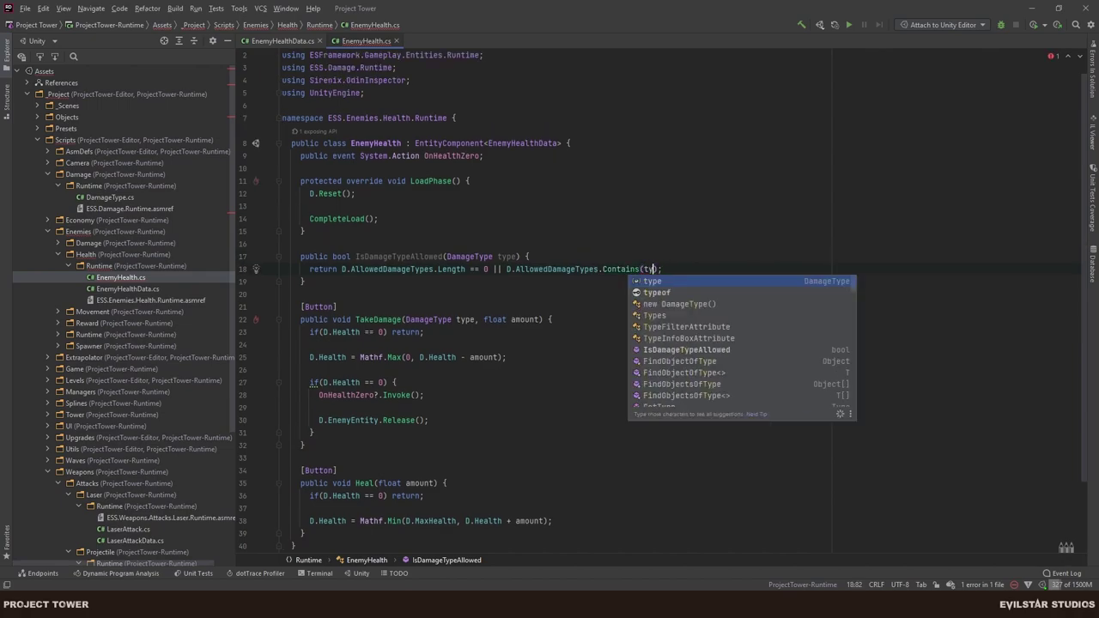
pyautogui.press('End')
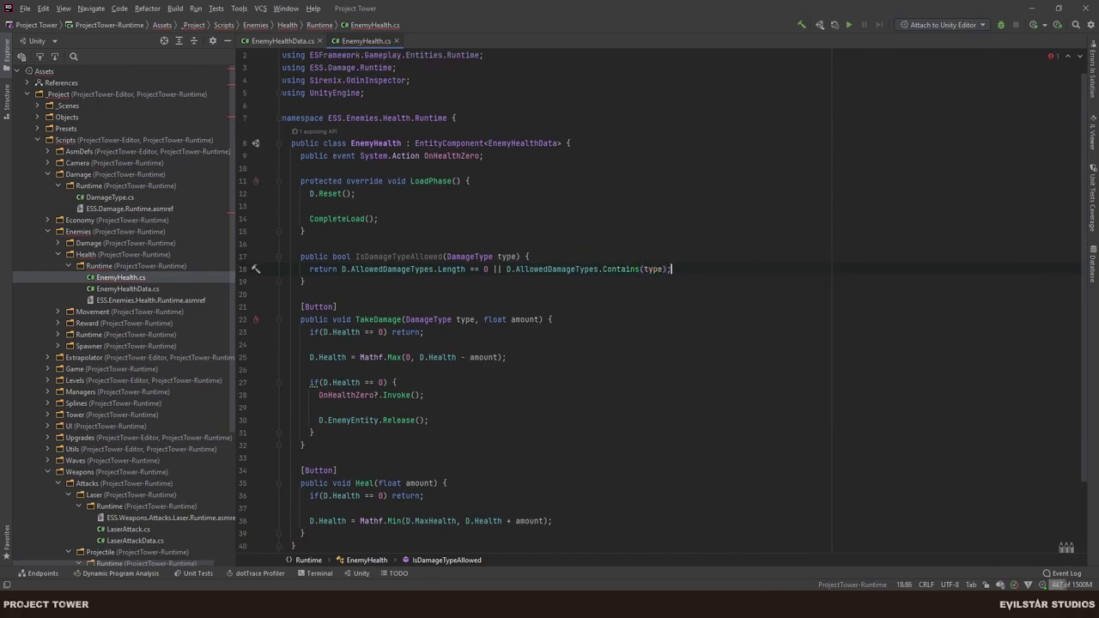
# Check ValidateAllowedDamageTypes in EnemyHealthData, then convert IsDamageTypeAllowed to an expression body.
pyautogui.click(272, 37)
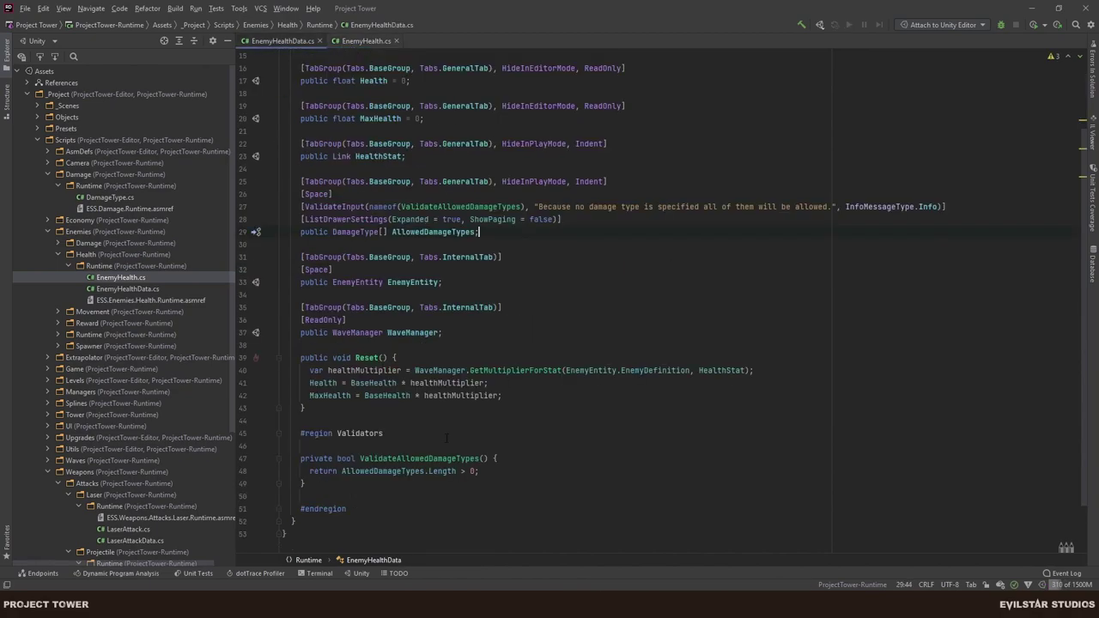
pyautogui.click(442, 470)
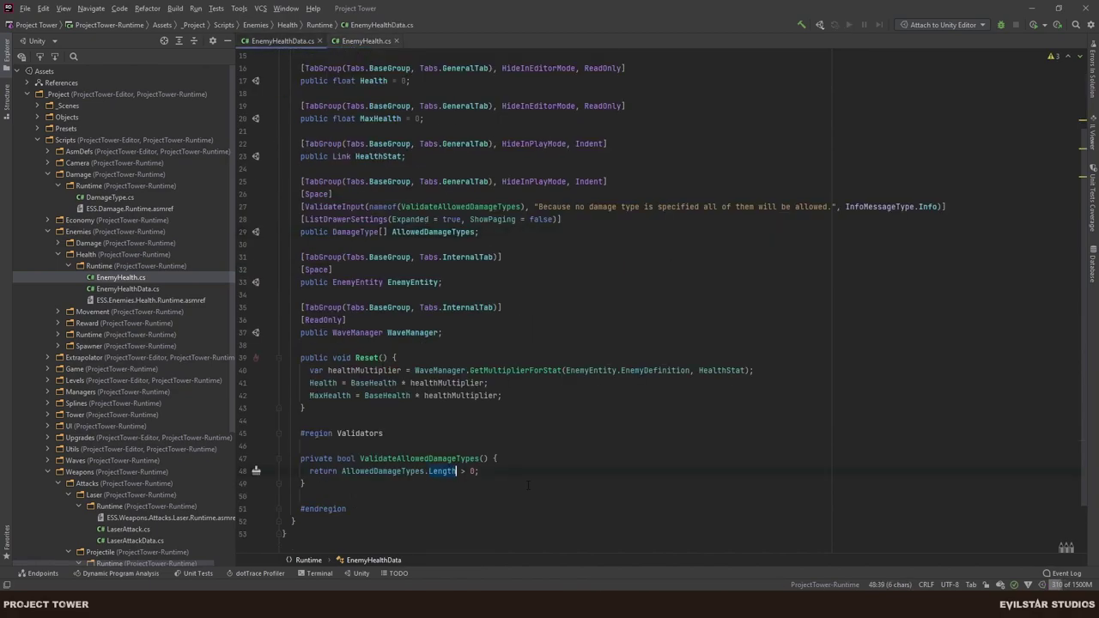
pyautogui.click(369, 40)
pyautogui.click(485, 283)
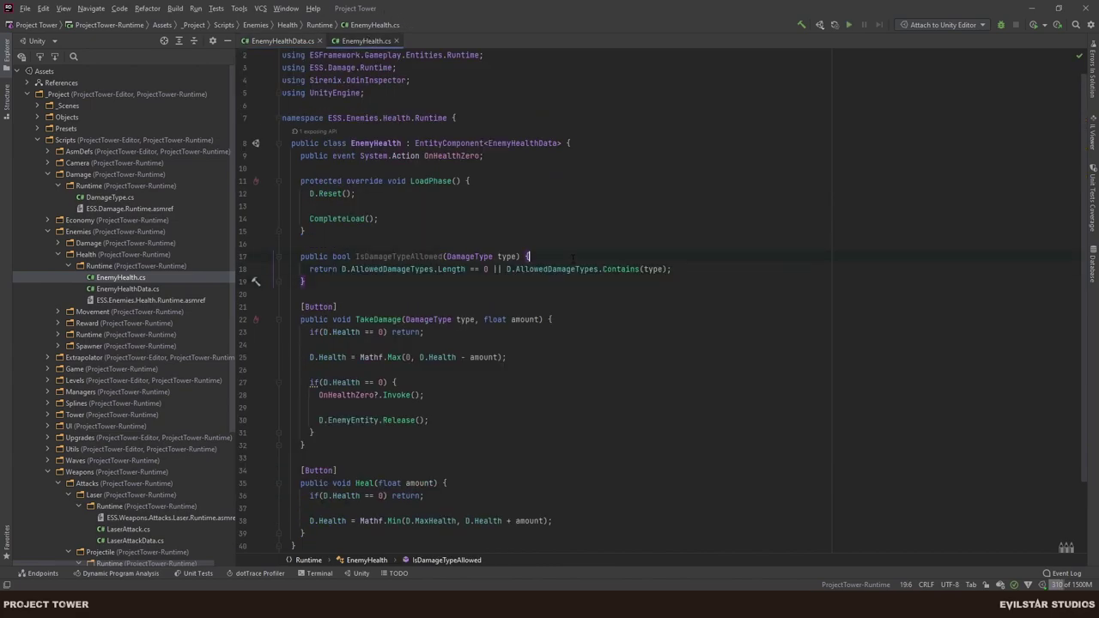
pyautogui.hotkey('alt', 'Return')
pyautogui.press('Return')
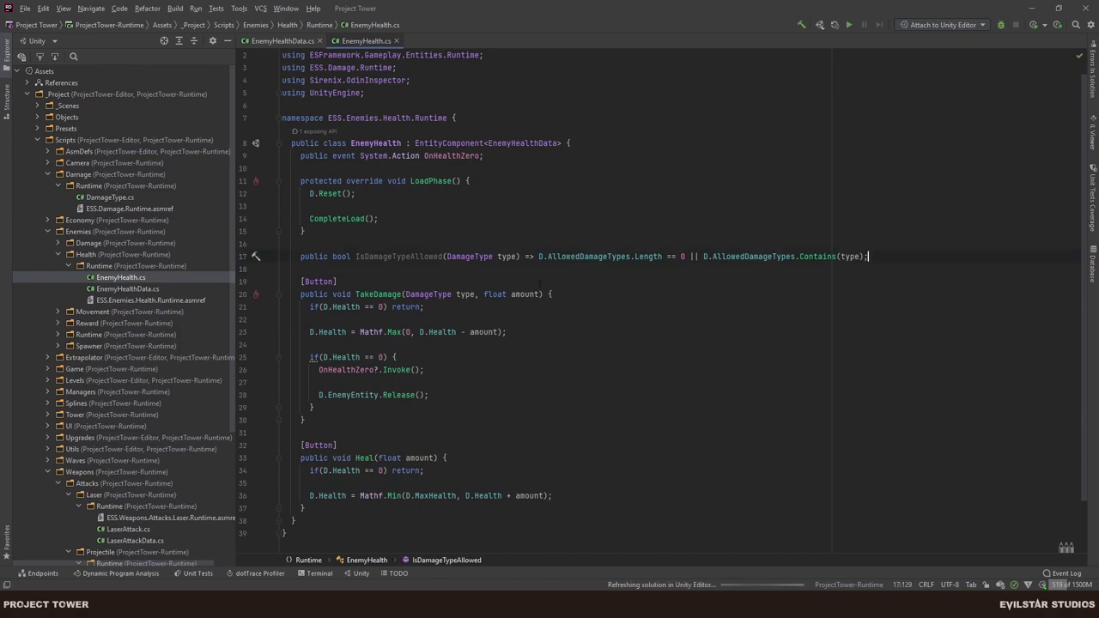
pyautogui.doubleClick(400, 256)
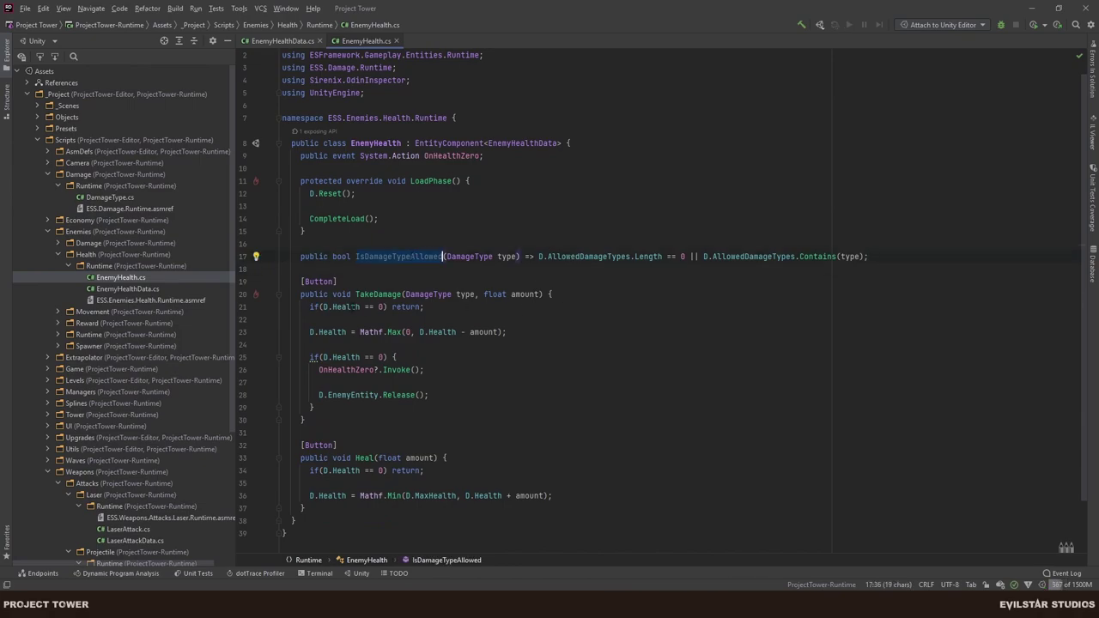
pyautogui.click(381, 306)
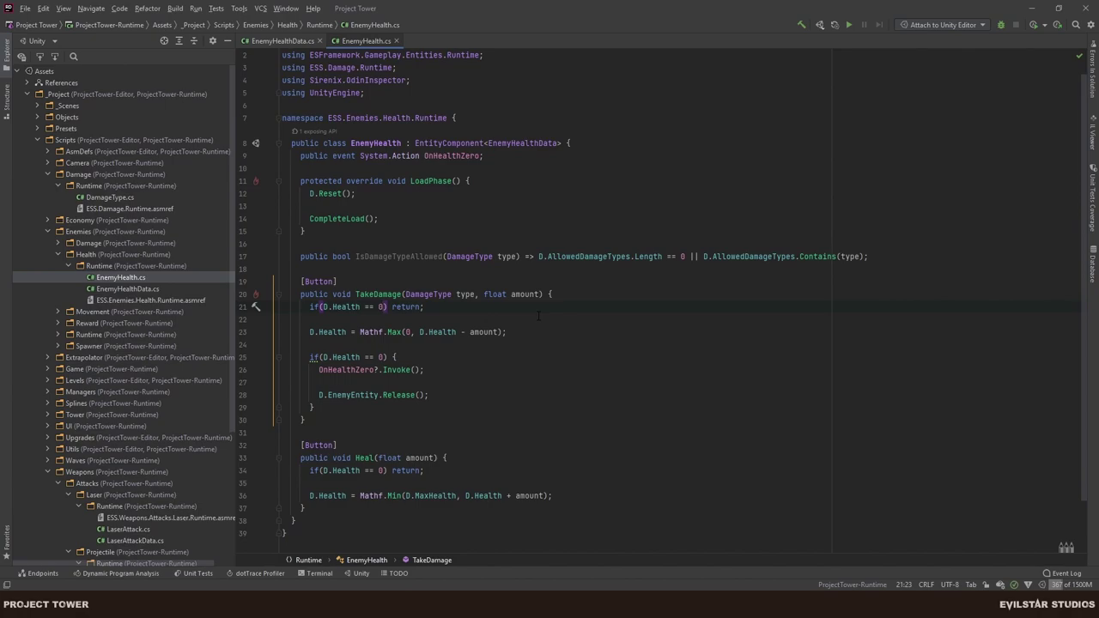
# Change TakeDamage's guard to if(D.Health == 0 || !IsDamageTypeAllowed(type)) return; then go to Unity.
pyautogui.write('|| IsDamageTypeAllowed')
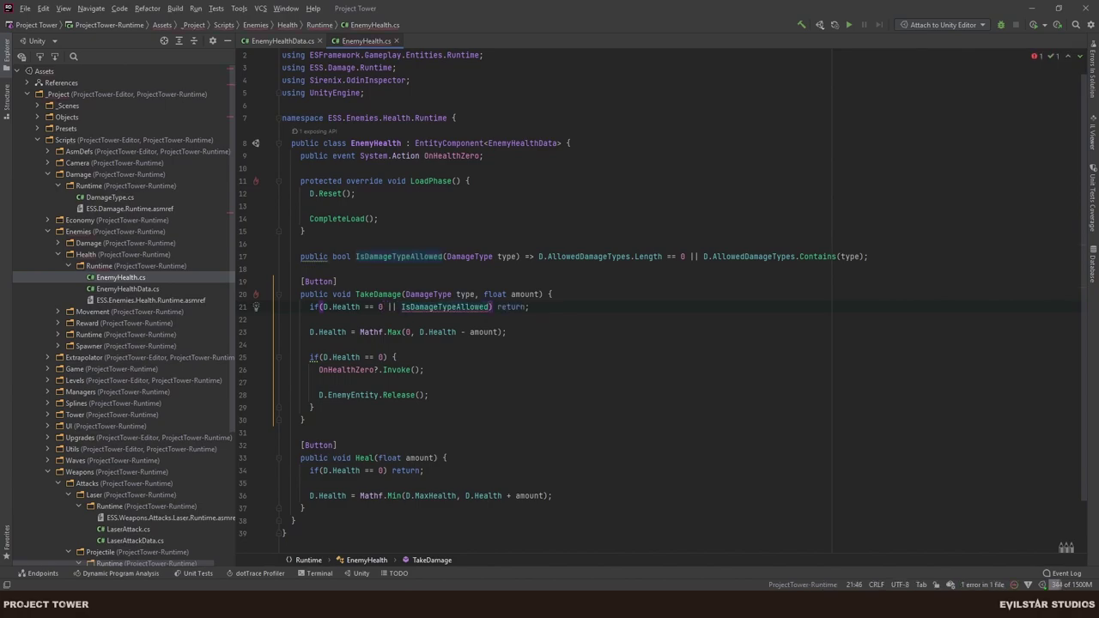
pyautogui.write('(type')
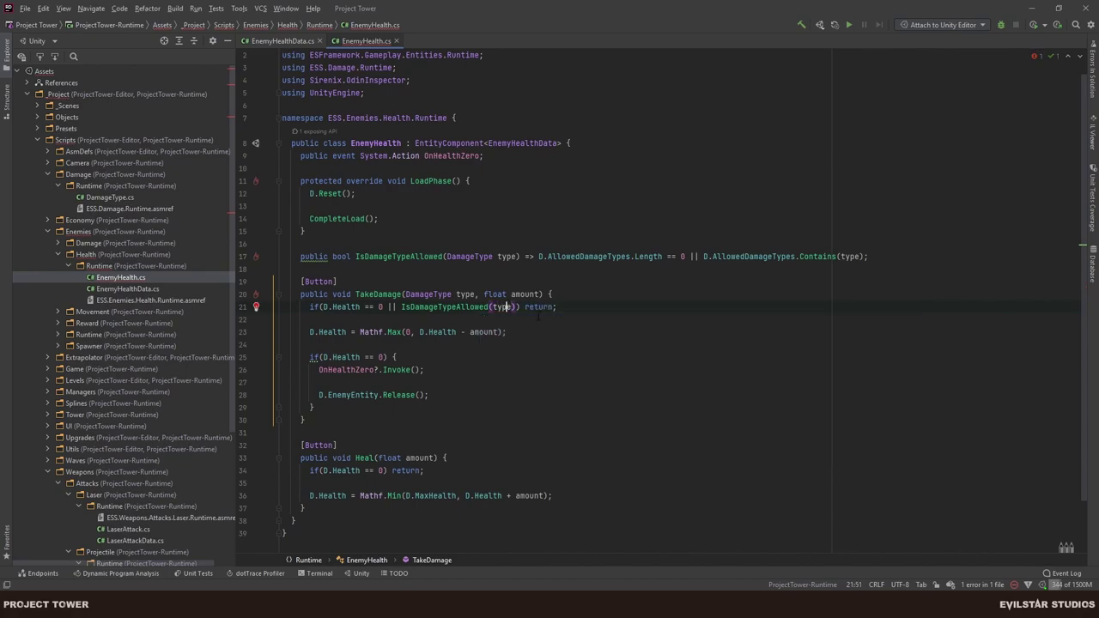
pyautogui.click(402, 307)
pyautogui.write('!')
pyautogui.press('End')
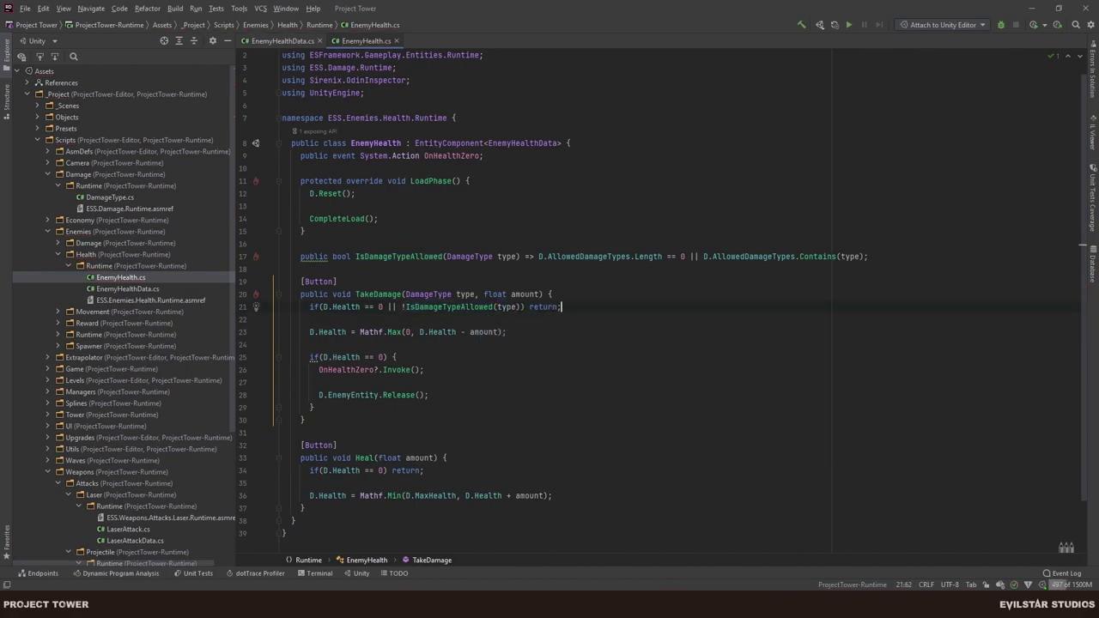
pyautogui.click(908, 256)
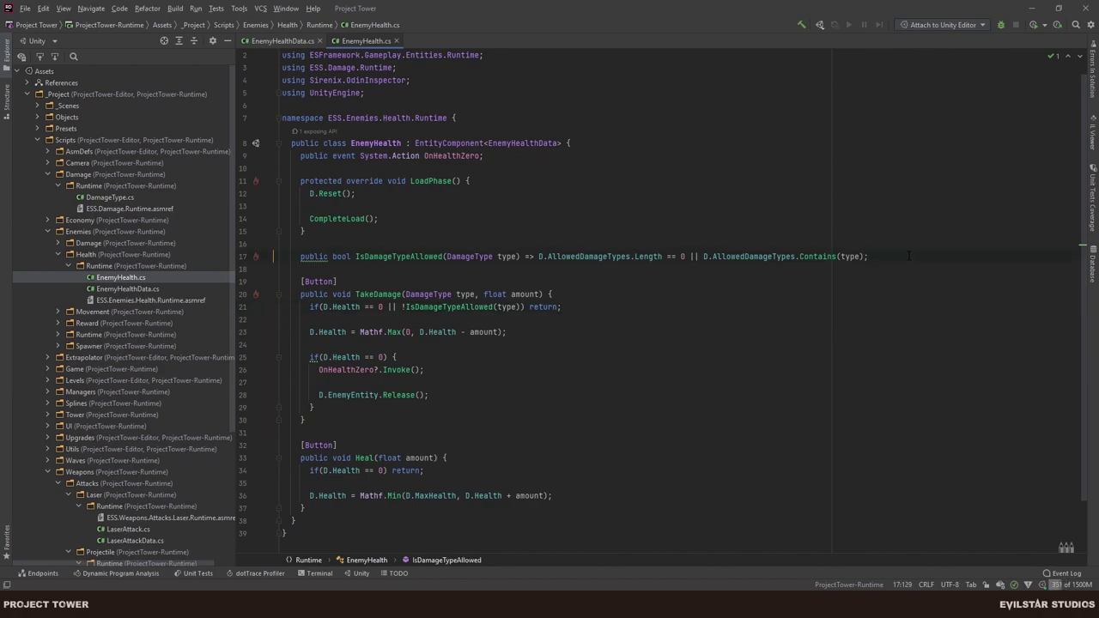
pyautogui.hotkey('alt', 'Tab')
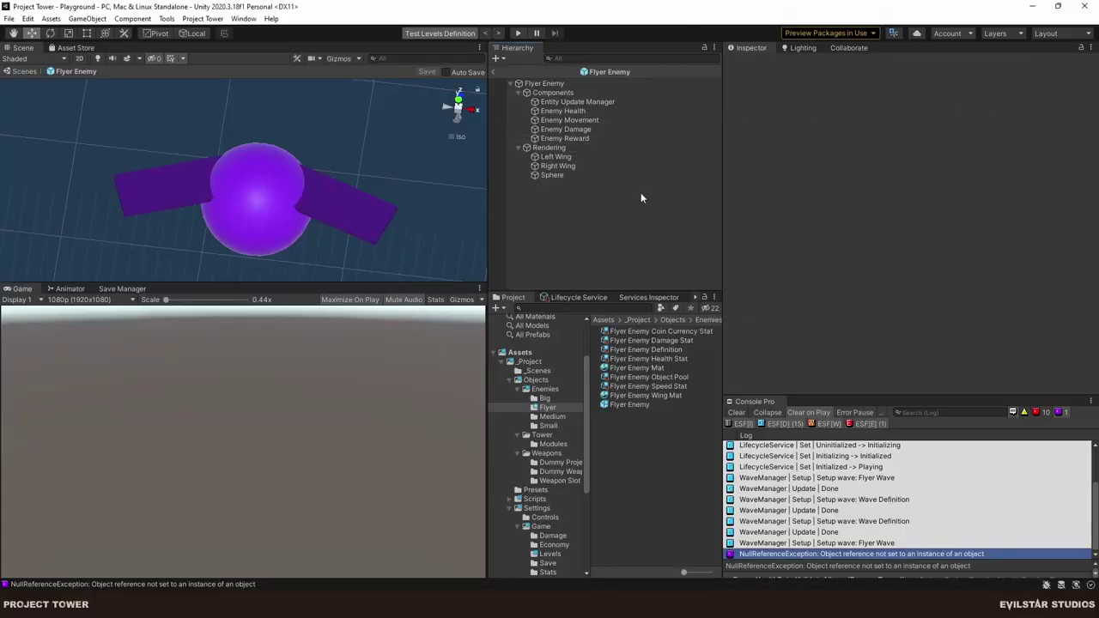
# Playtest, pause, and inspect a spawned Flyer Enemy showing Health 5 and reward 20, then stop play.
pyautogui.click(514, 32)
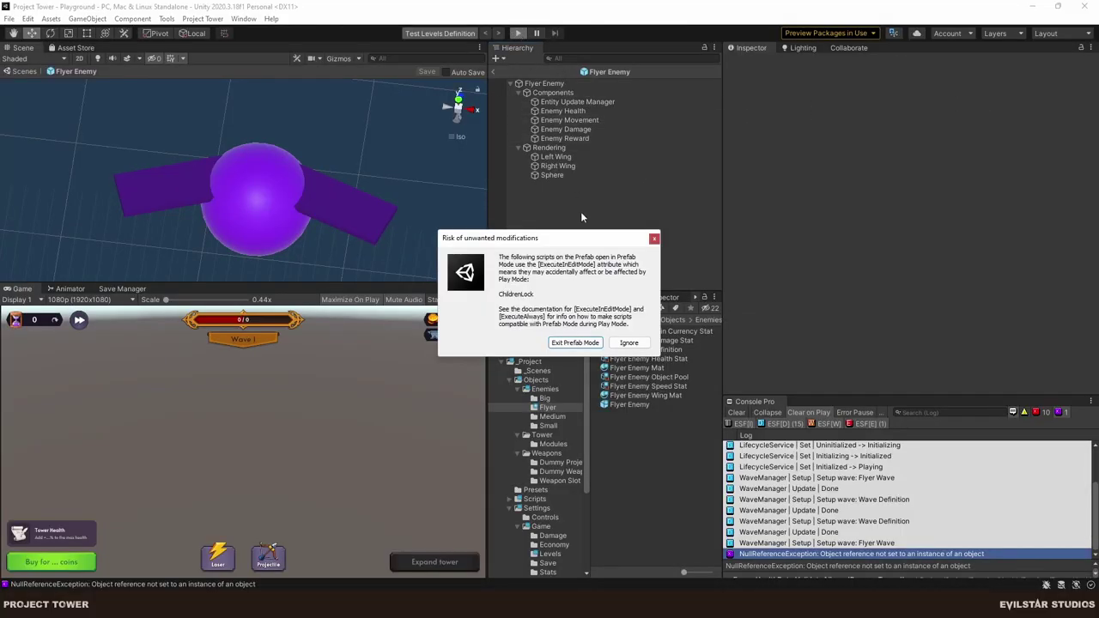
pyautogui.click(574, 343)
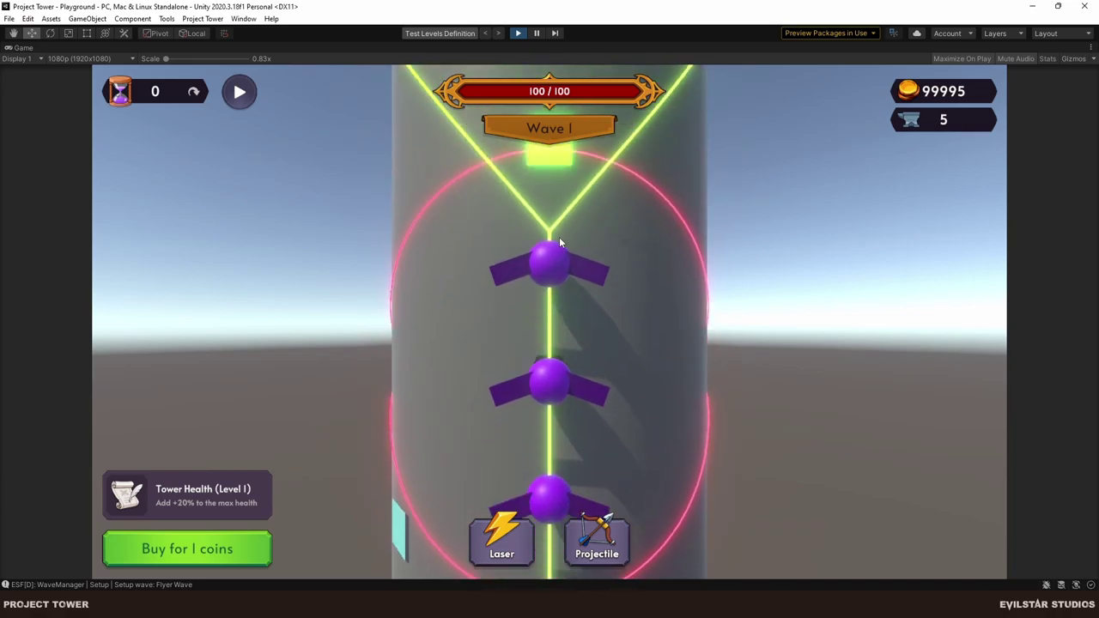
pyautogui.click(538, 34)
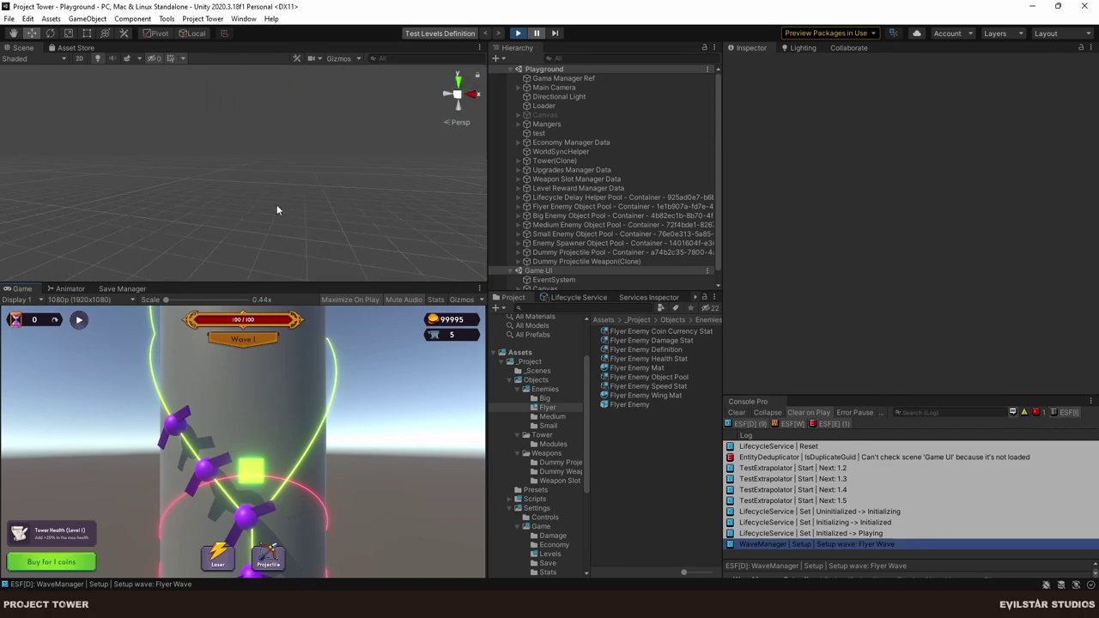
pyautogui.scroll(-2, 272, 221)
pyautogui.moveTo(273, 216); pyautogui.dragTo(228, 134, button='middle')
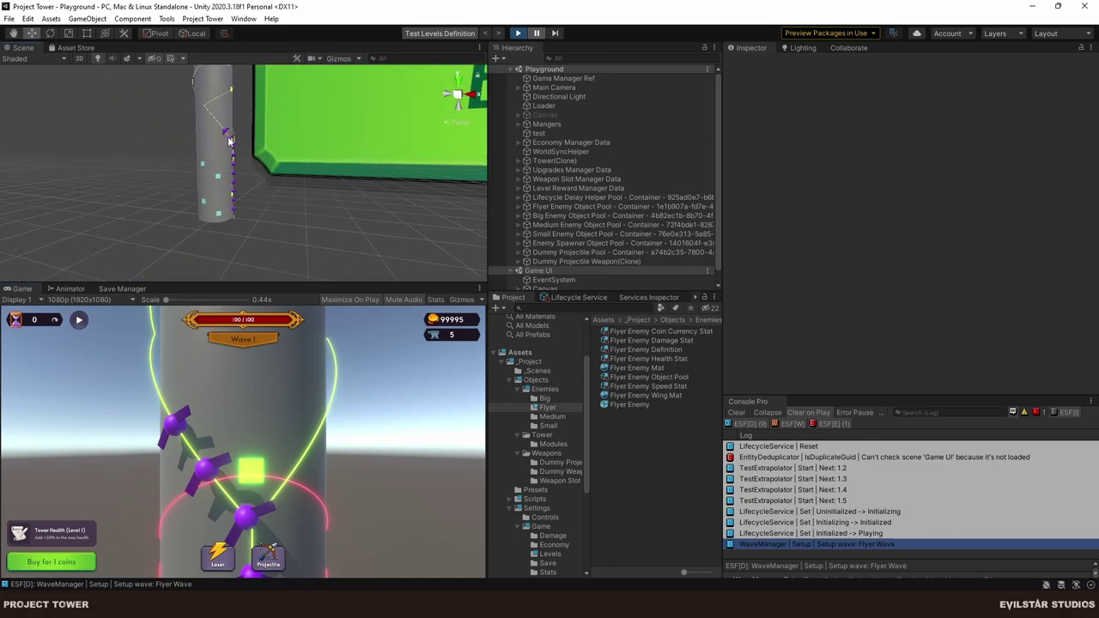
pyautogui.click(227, 135)
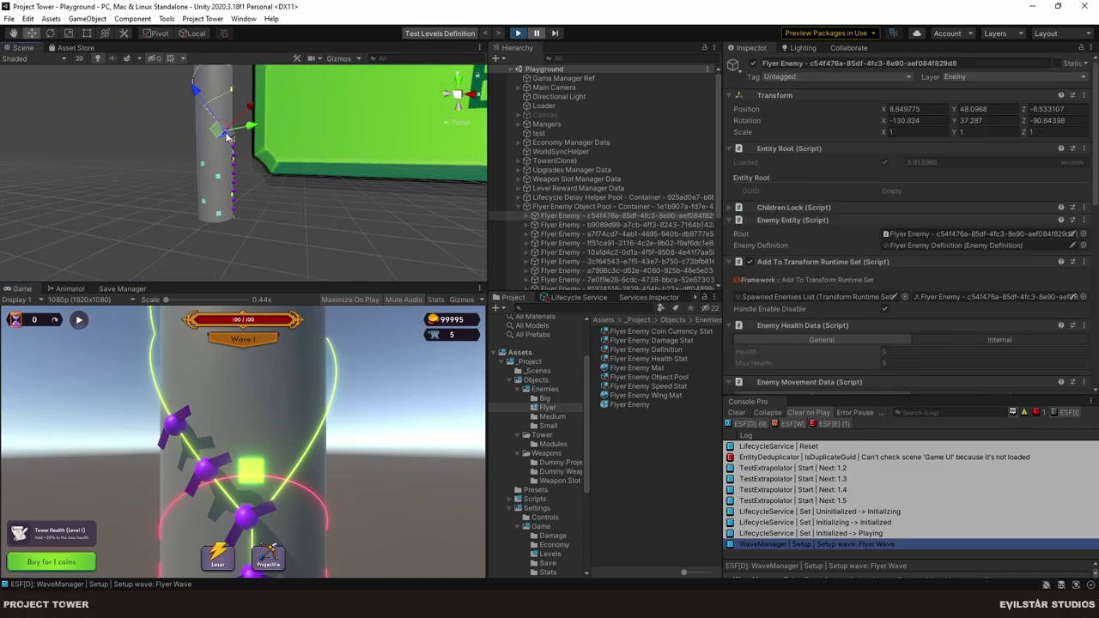
pyautogui.doubleClick(584, 215)
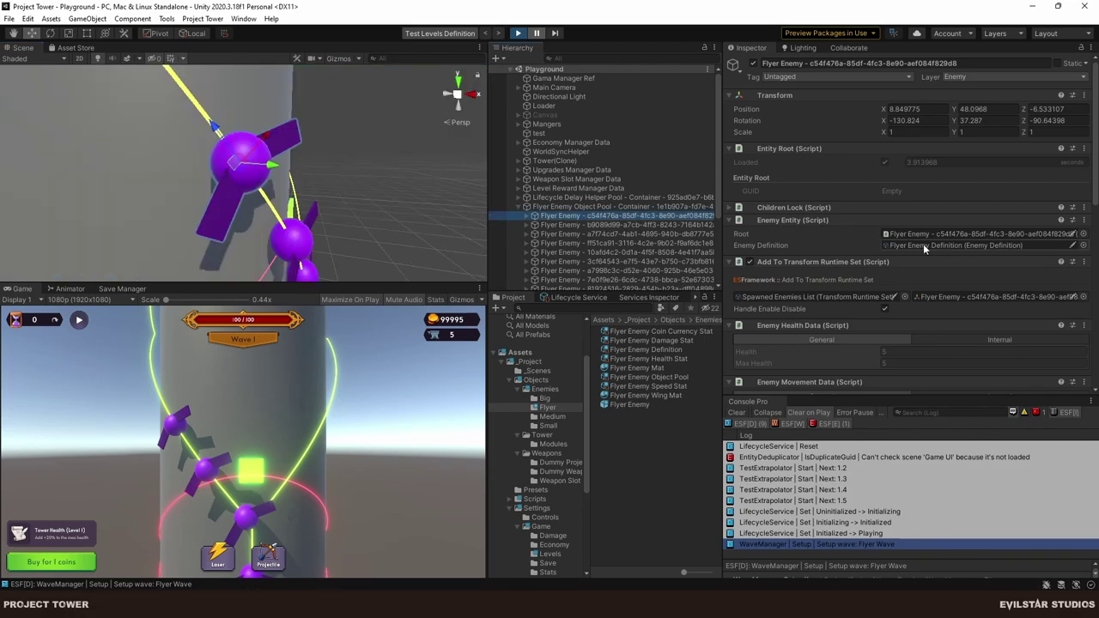
pyautogui.scroll(-4, 902, 245)
pyautogui.scroll(-2, 881, 247)
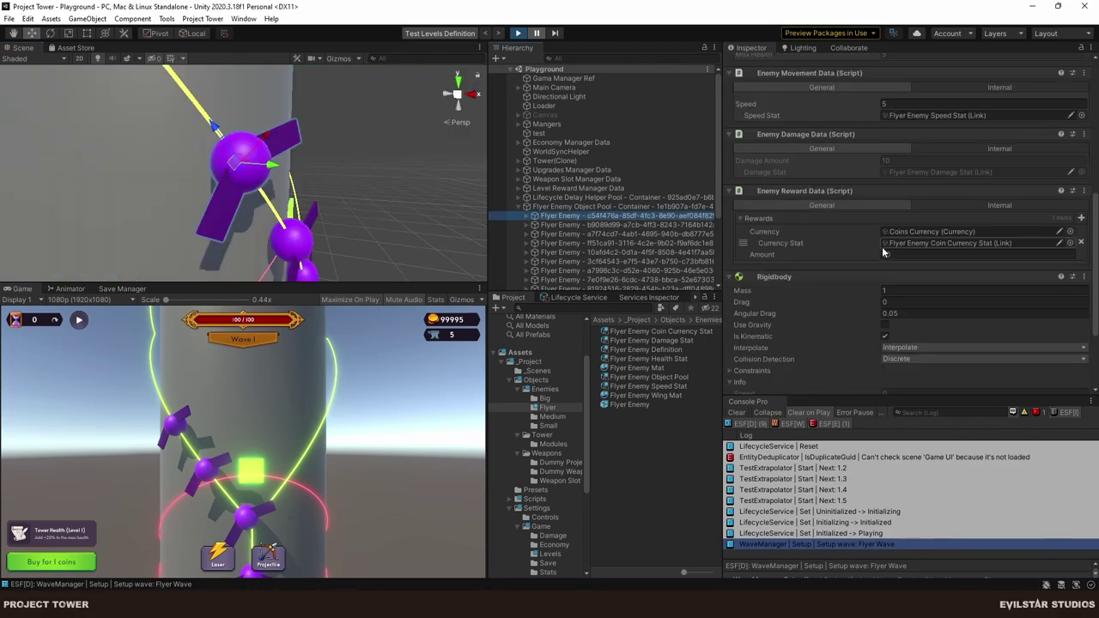
pyautogui.scroll(2, 925, 152)
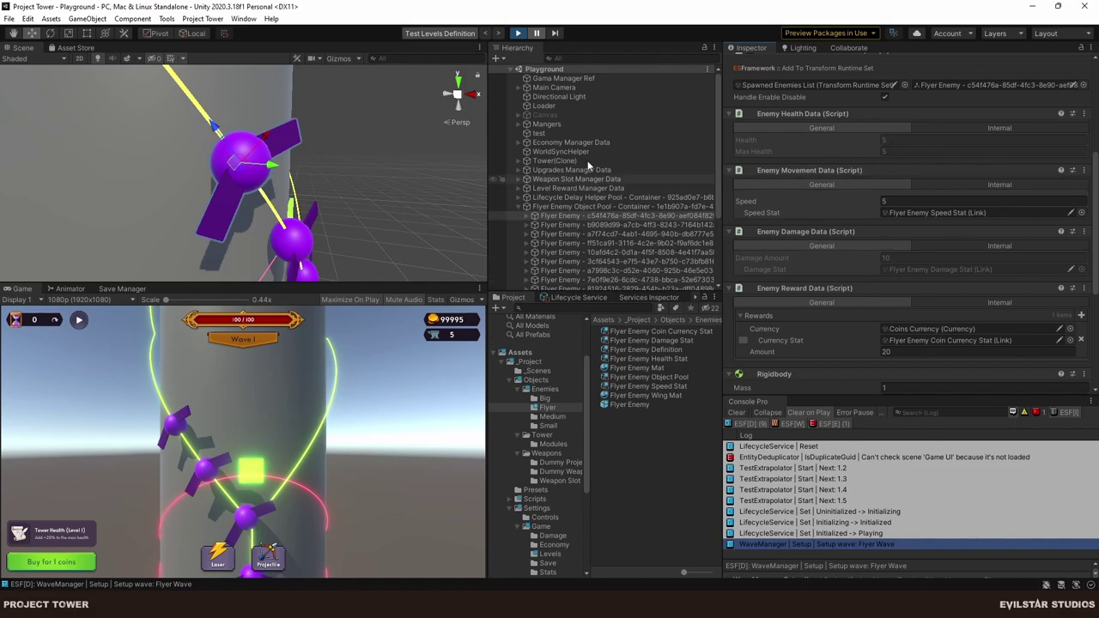
pyautogui.click(518, 33)
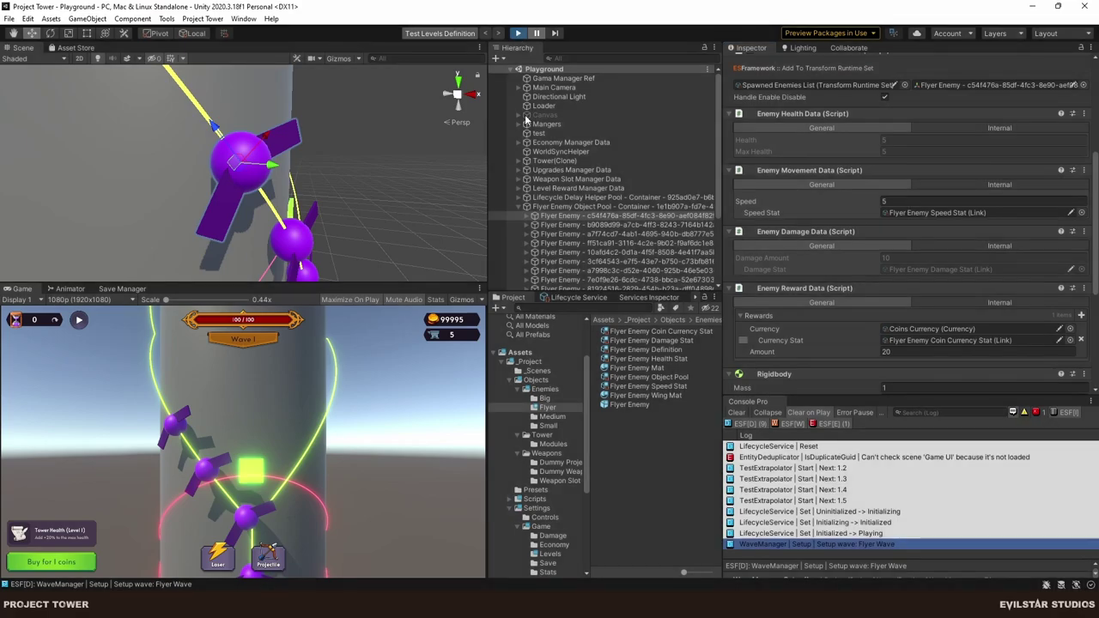
# Back in Rider, select TakeDamage's early-return line, then open LaserAttack.cs from Weapons/Attacks/Laser/Runtime.
pyautogui.hotkey('alt', 'Tab')
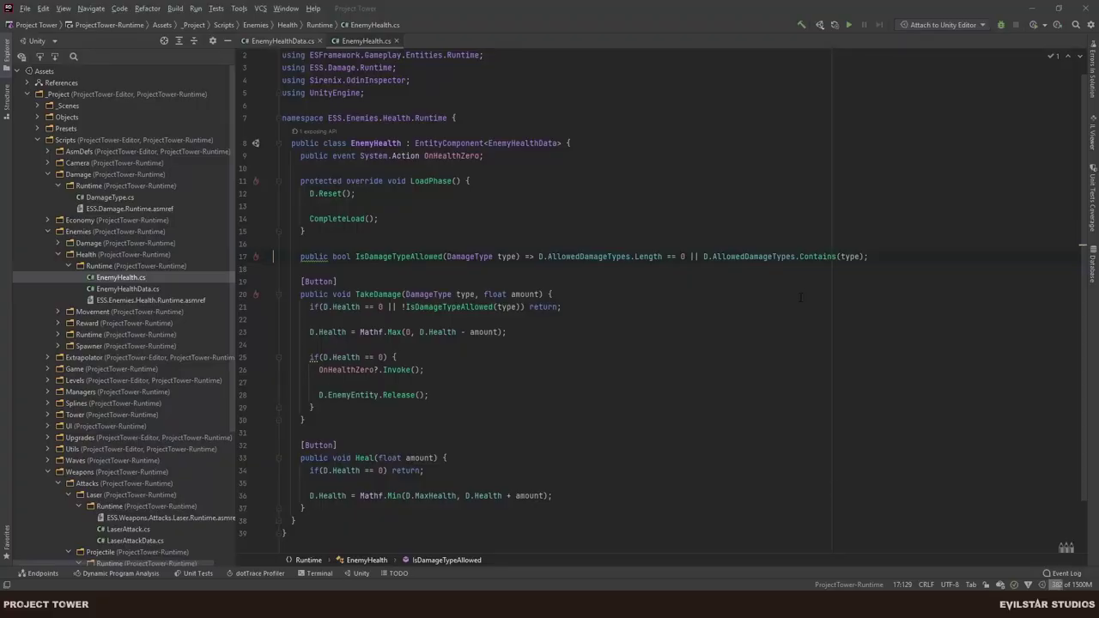
pyautogui.click(903, 258)
pyautogui.moveTo(403, 249)
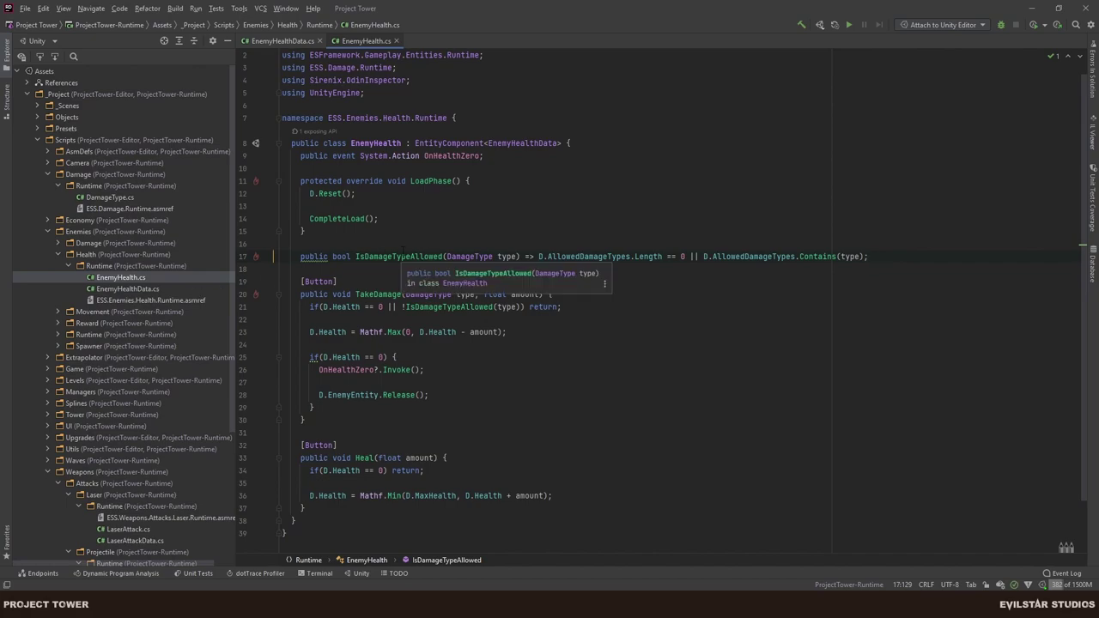
pyautogui.moveTo(310, 307); pyautogui.dragTo(591, 309)
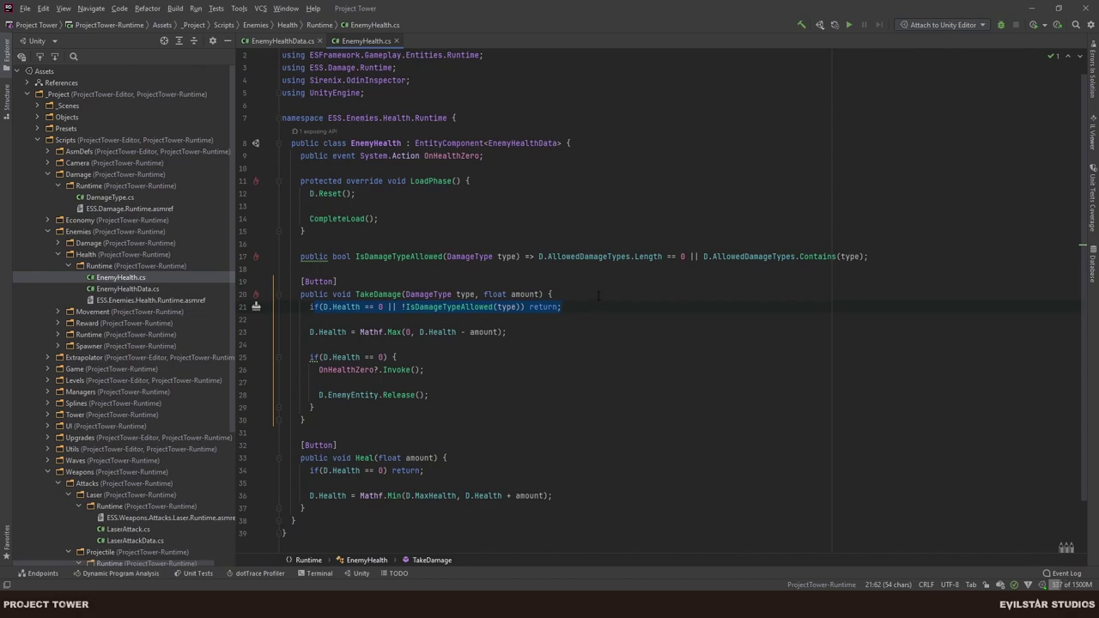
pyautogui.scroll(-5, 163, 361)
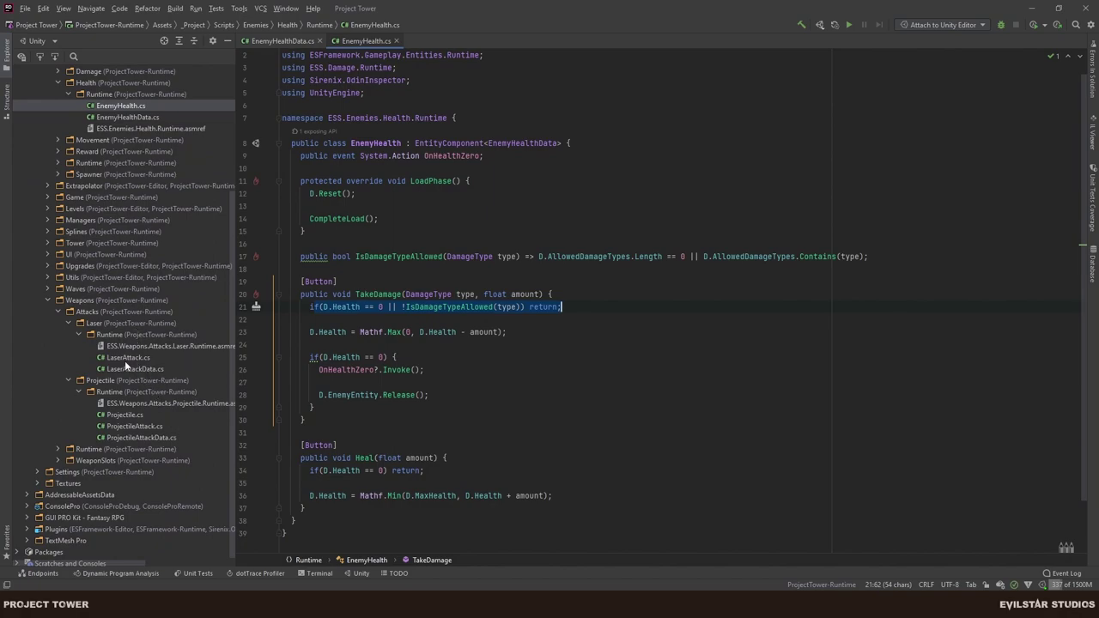
pyautogui.doubleClick(116, 357)
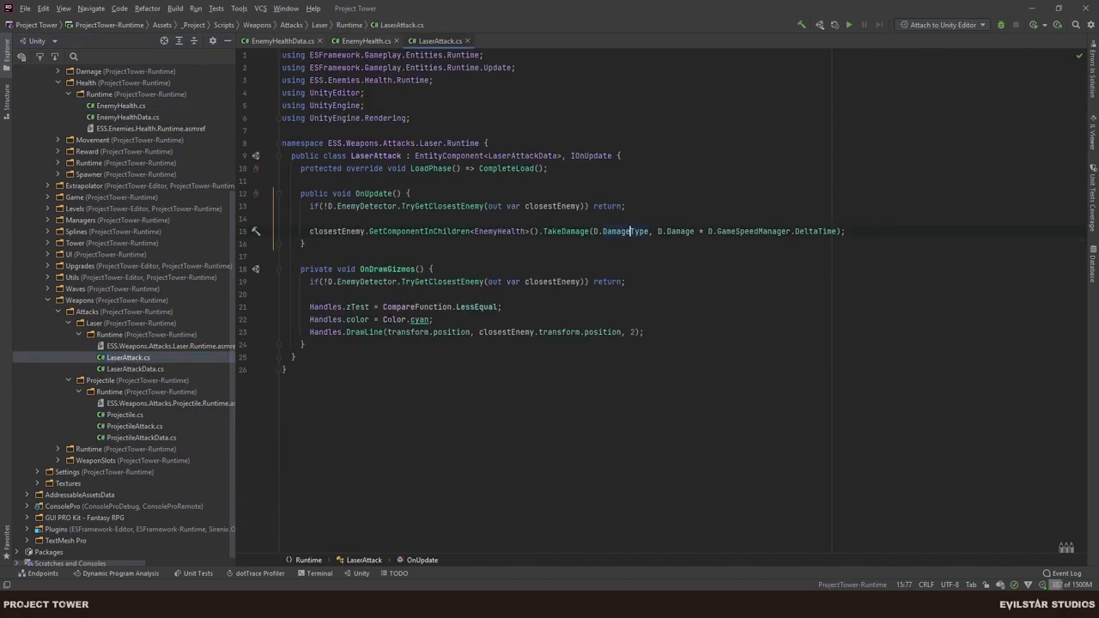
# Inspect the closest-enemy check in LaserAttack's OnUpdate and jump to TryGetClosestEnemy's definition in EnemyDetector.
pyautogui.moveTo(393, 319)
pyautogui.moveTo(309, 206); pyautogui.dragTo(663, 218)
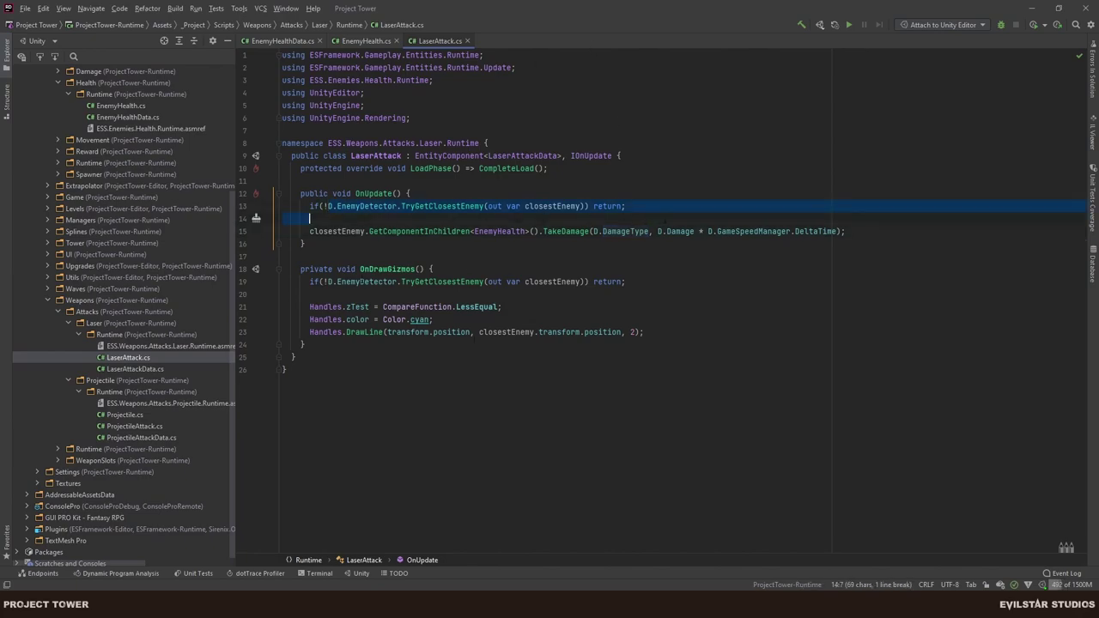
pyautogui.doubleClick(451, 208)
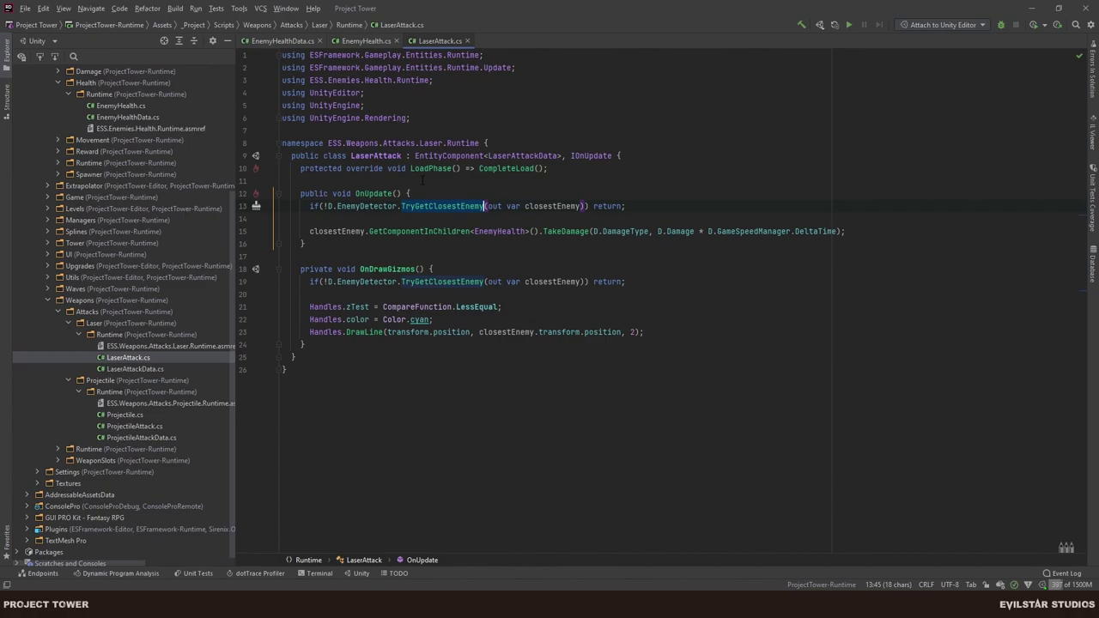
pyautogui.click(679, 190)
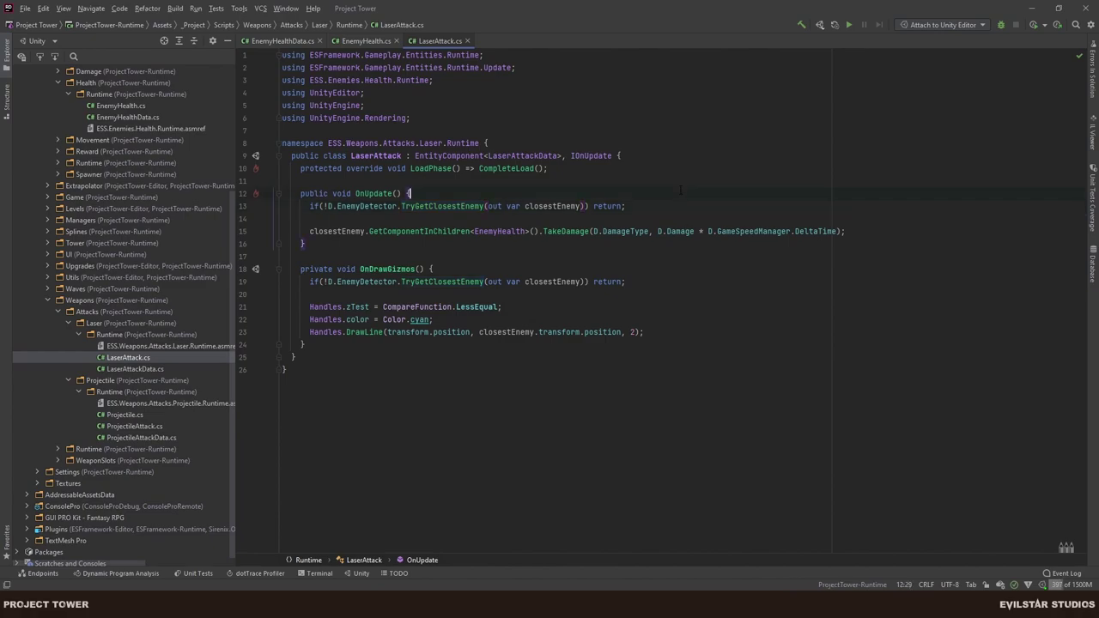
pyautogui.keyDown('ctrl'); pyautogui.click(447, 207); pyautogui.keyUp('ctrl')
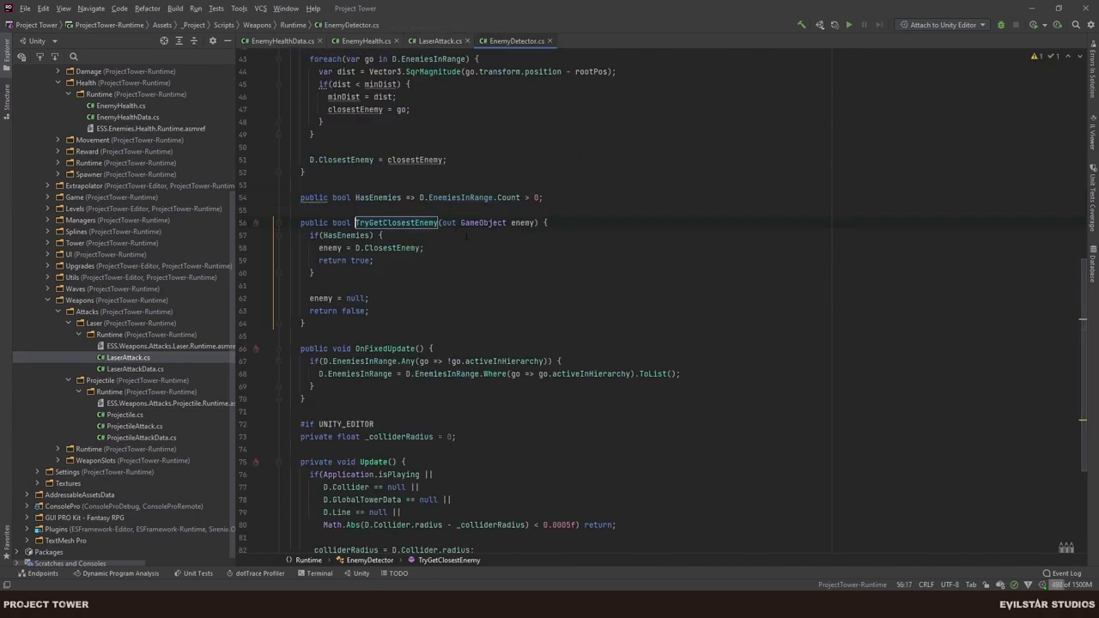
# Review TryGetClosestEnemy's ClosestEnemy output and CalculateClosestEnemy's SqrMagnitude distance check.
pyautogui.click(450, 248)
pyautogui.moveTo(484, 223)
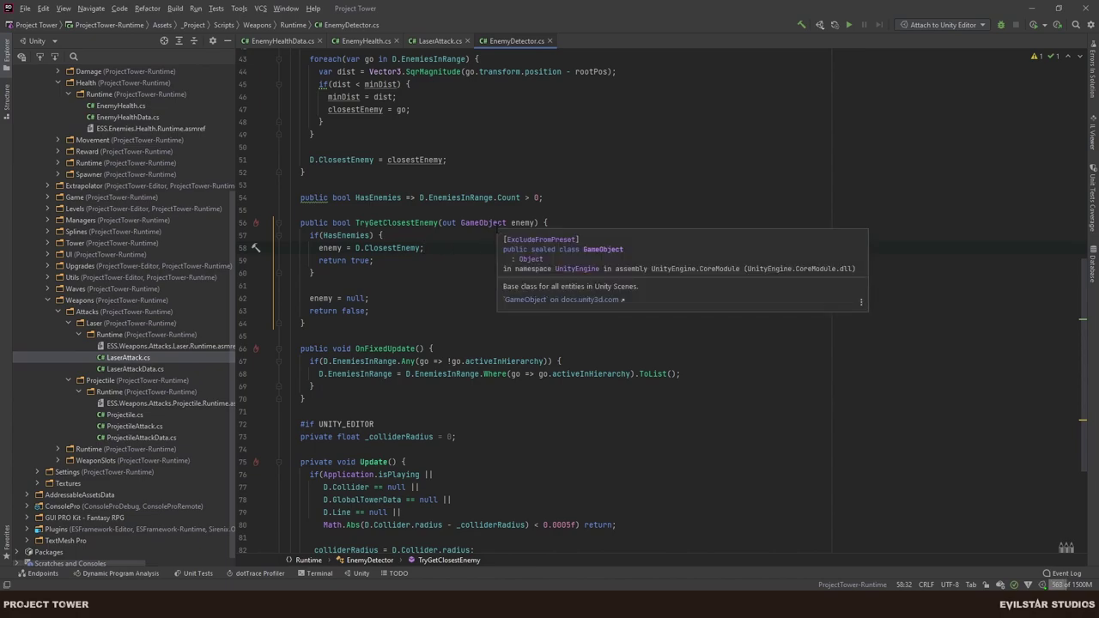
pyautogui.scroll(6, 447, 256)
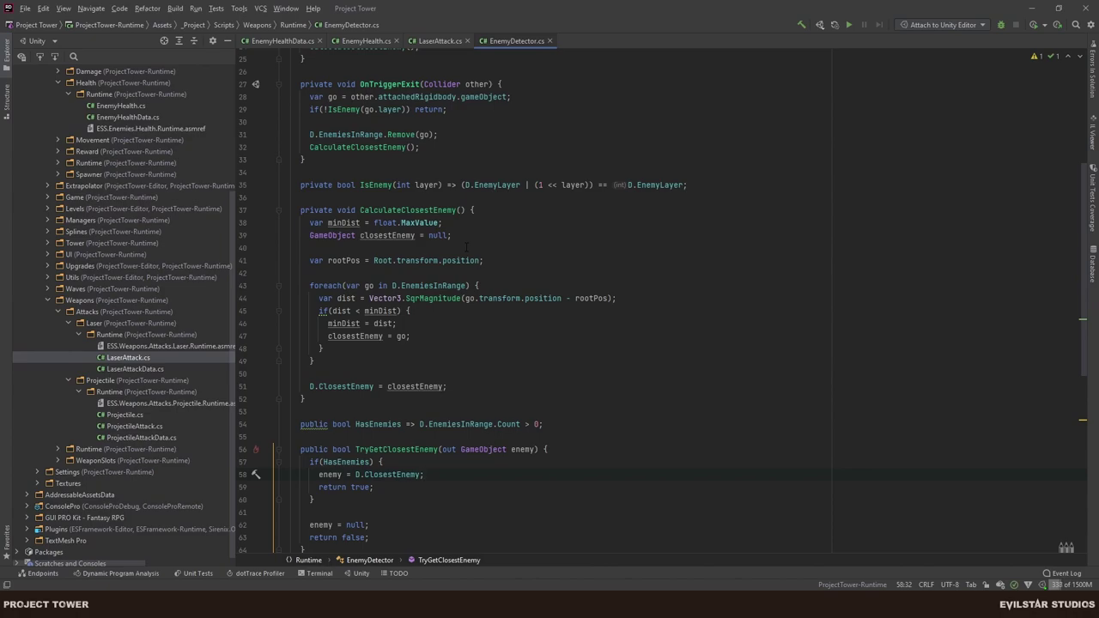
pyautogui.scroll(5, 438, 239)
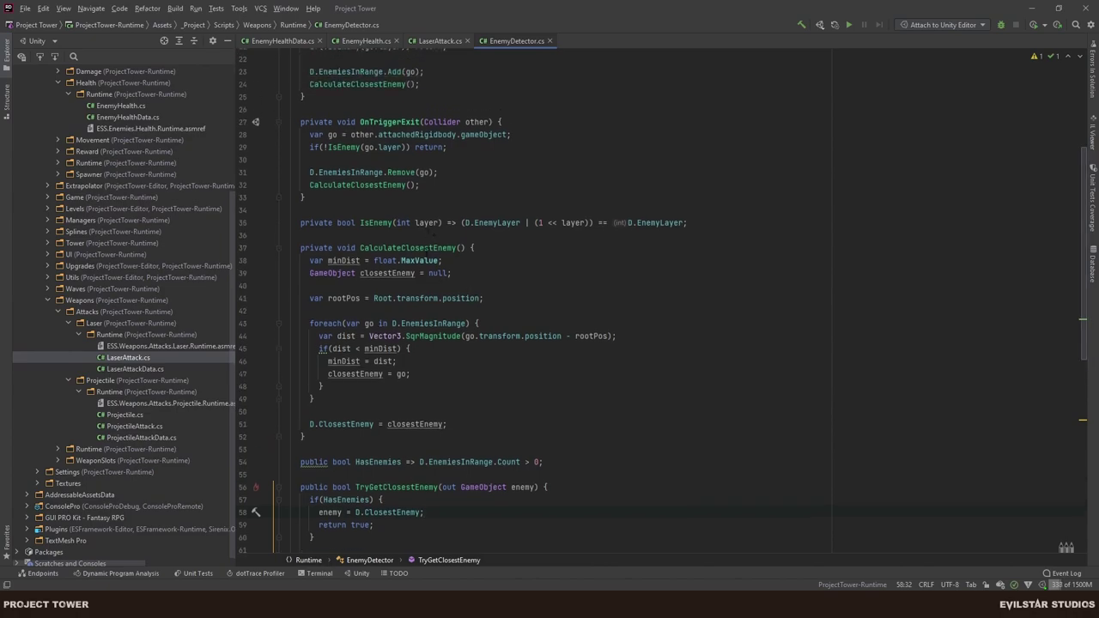
pyautogui.scroll(1, 427, 254)
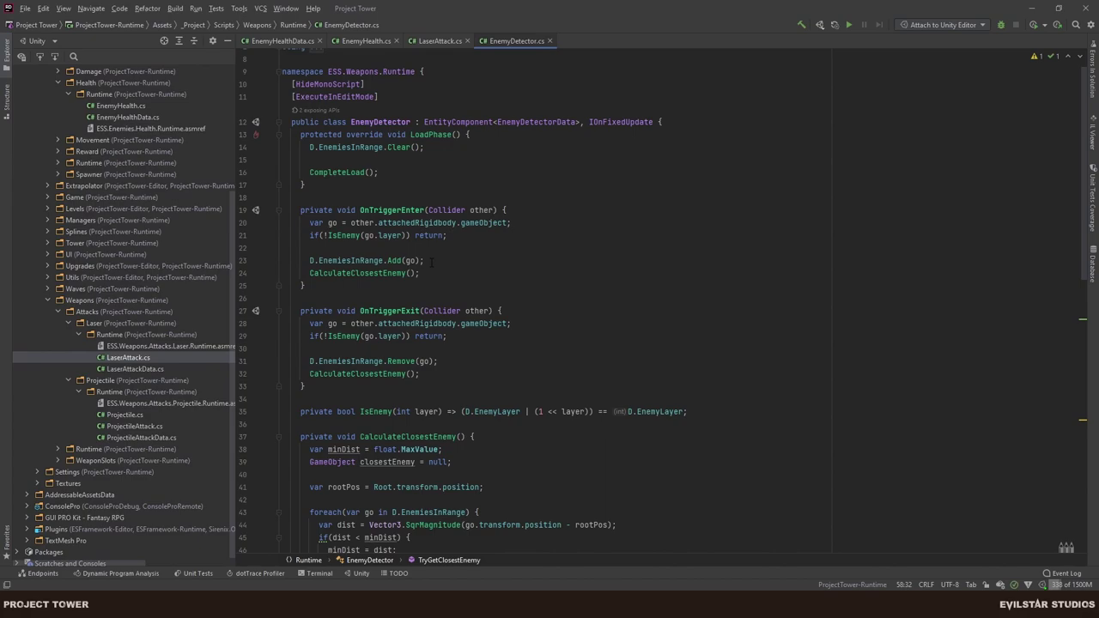
pyautogui.scroll(-9, 432, 262)
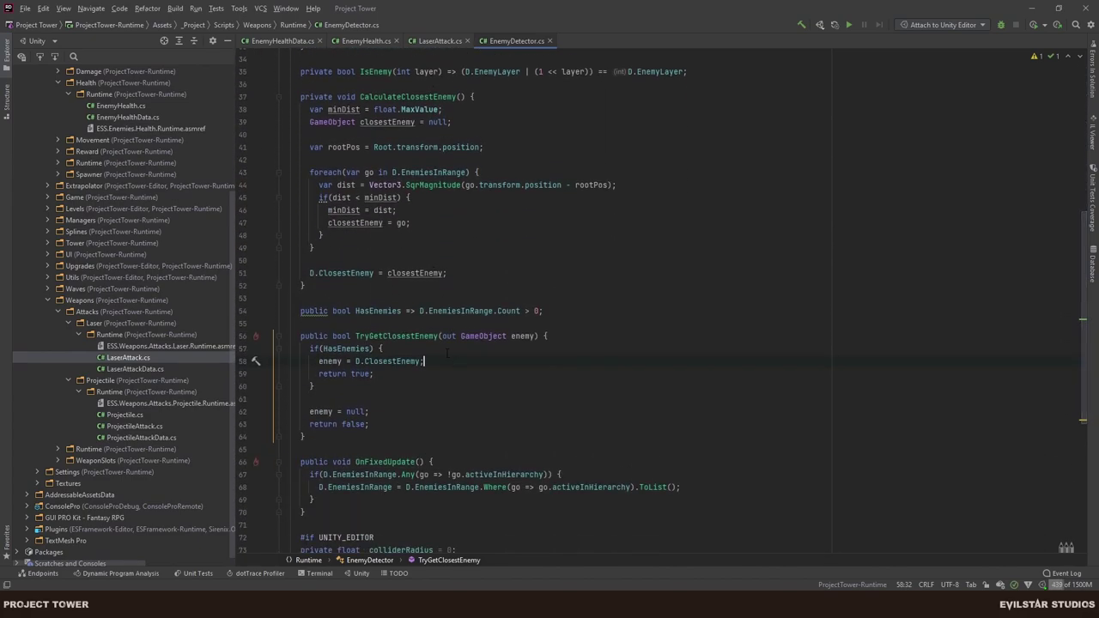
pyautogui.hotkey('ctrl', 'w')
pyautogui.scroll(-1, 408, 366)
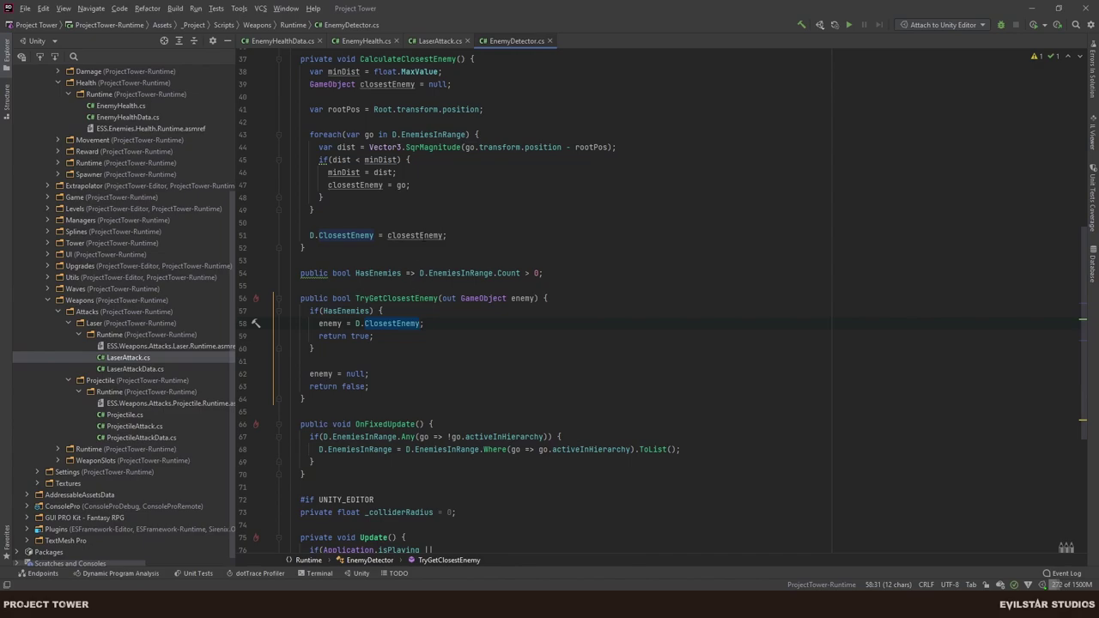
pyautogui.click(436, 146)
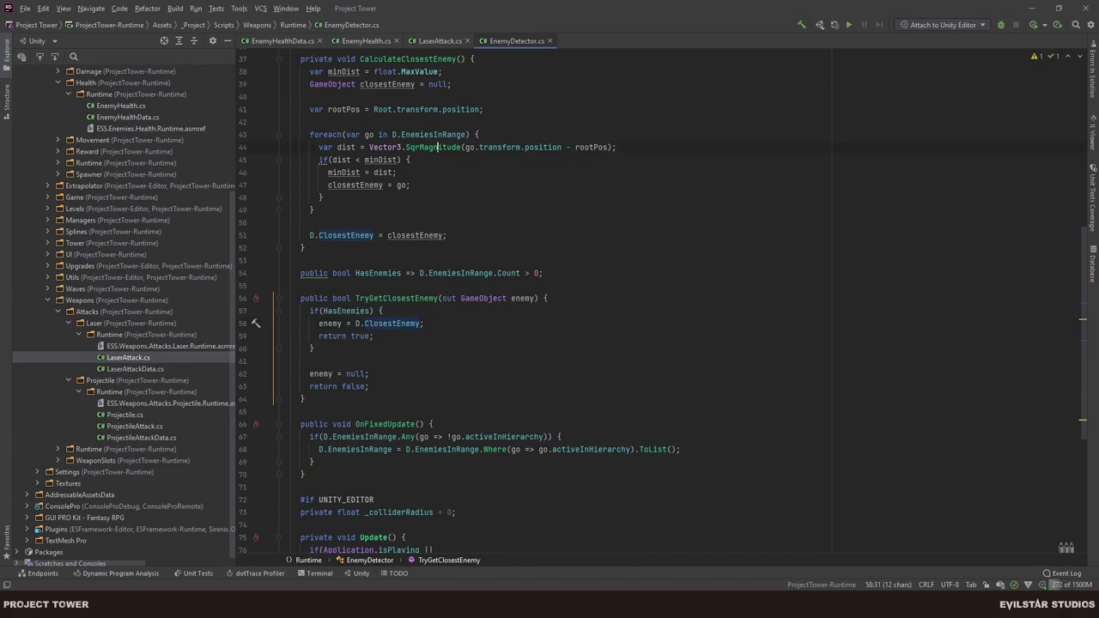
pyautogui.click(672, 147)
pyautogui.scroll(1, 591, 159)
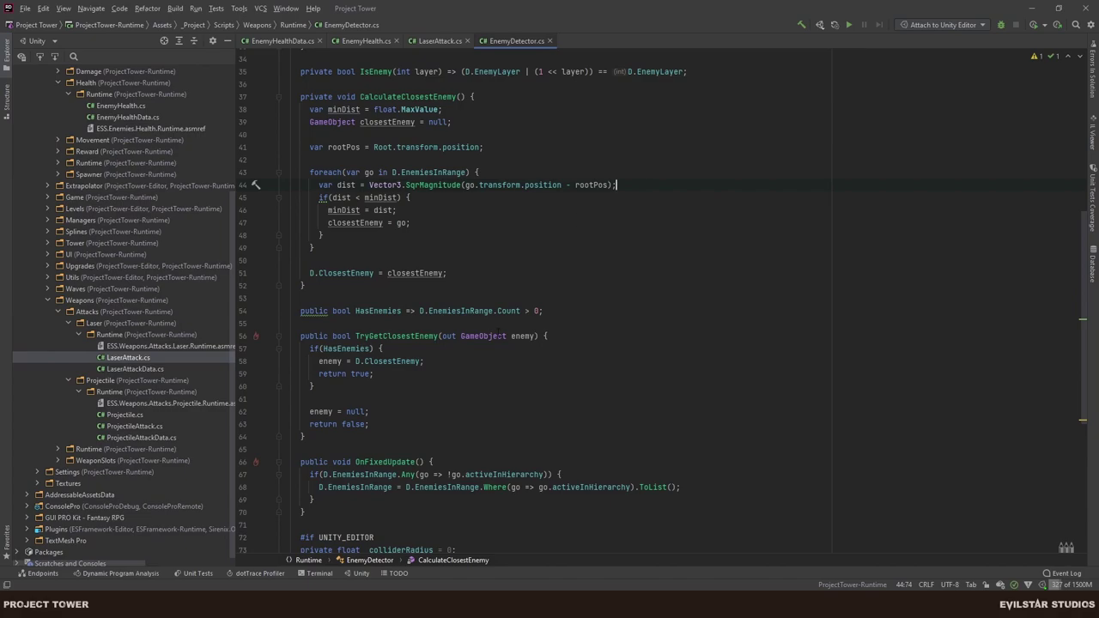
# Select the whole TryGetClosestEnemy method (lines 56-64), leaving the cursor at its closing brace.
pyautogui.moveTo(503, 335)
pyautogui.moveTo(305, 436); pyautogui.dragTo(299, 336)
pyautogui.hotkey('ctrl', 'c')
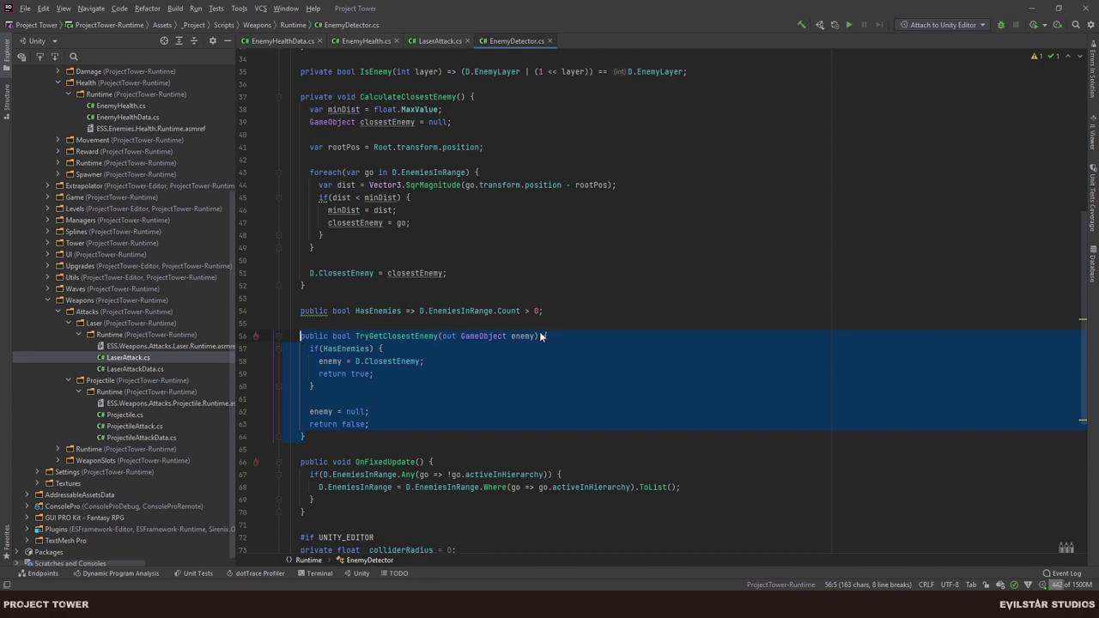
pyautogui.scroll(4, 537, 332)
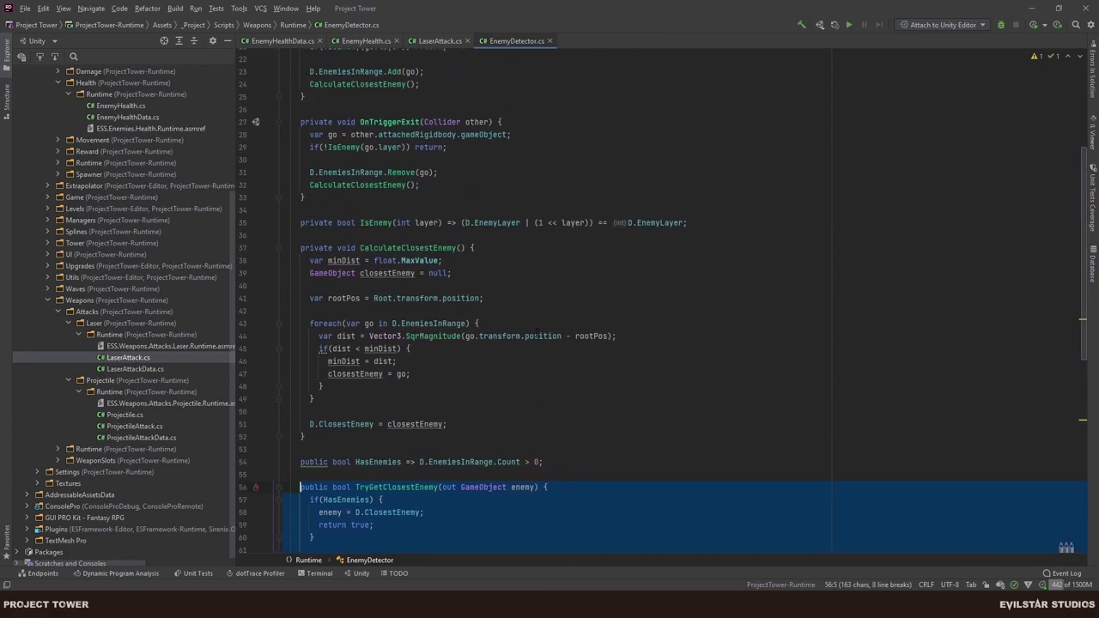
pyautogui.moveTo(536, 332)
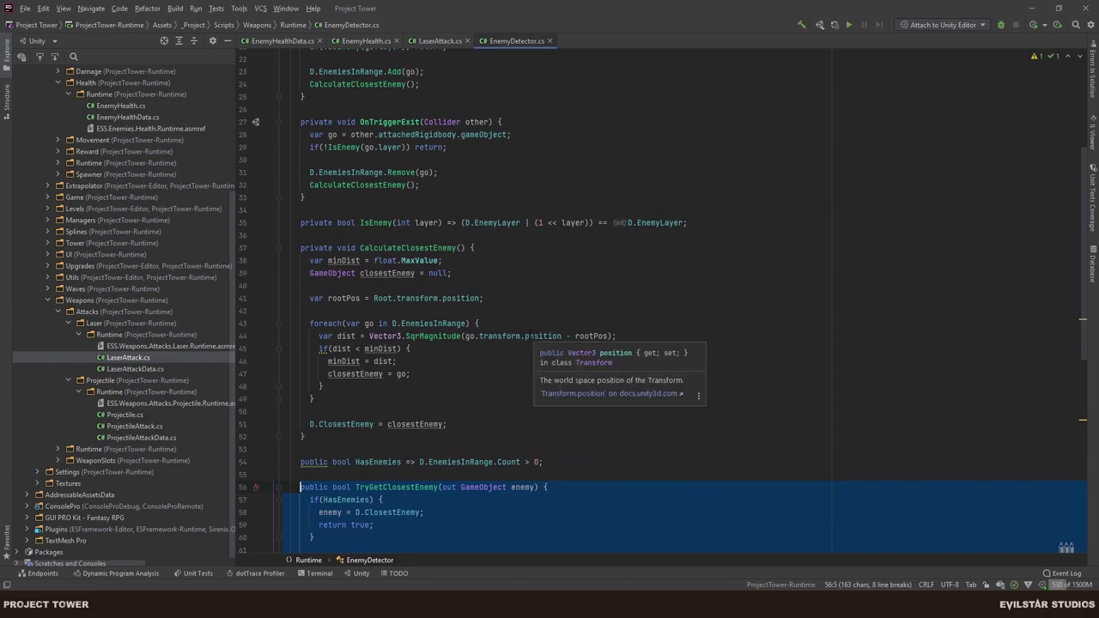
pyautogui.scroll(-4, 528, 332)
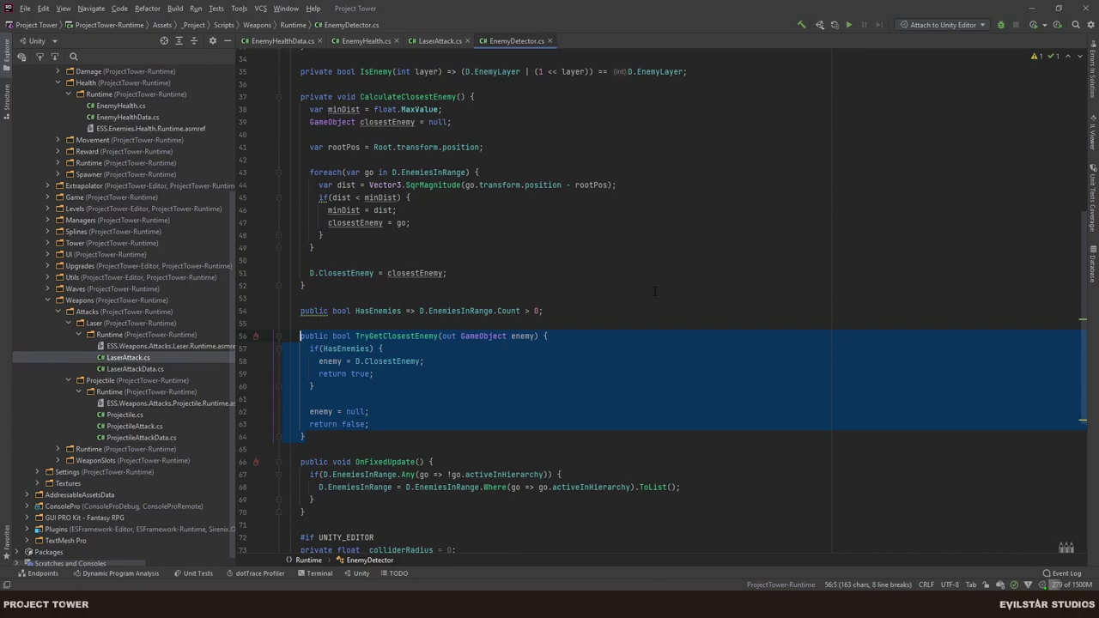
pyautogui.press('Right')
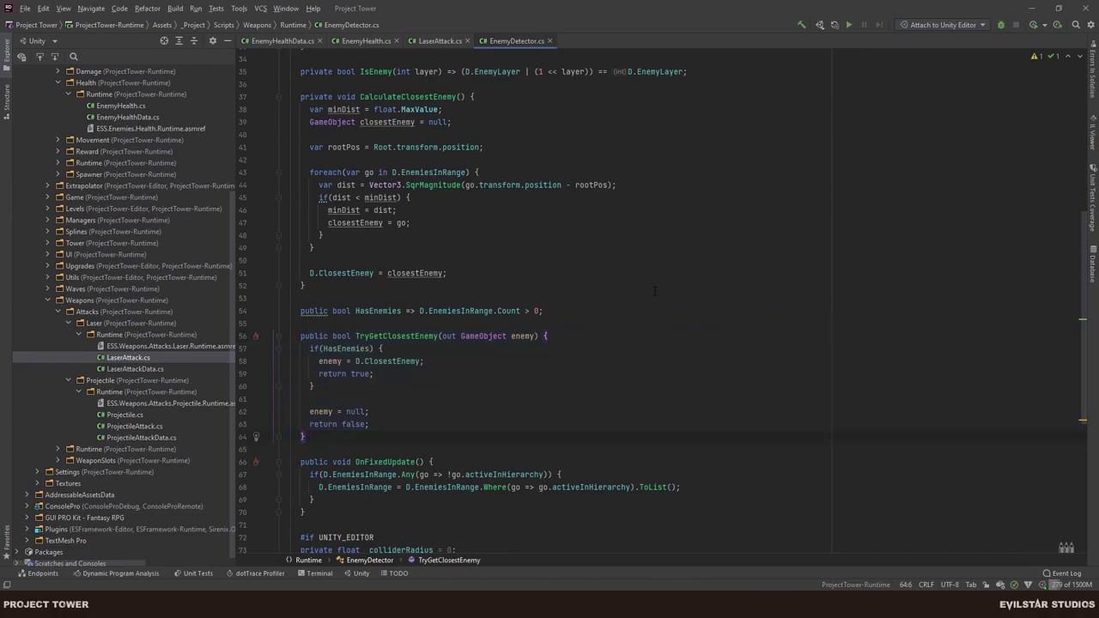
# Paste a copy of TryGetClosestEnemy below and add a System.Func<GameObject, bool> customFilter parameter.
pyautogui.press('Return')
pyautogui.press('Return')
pyautogui.hotkey('ctrl', 'v')
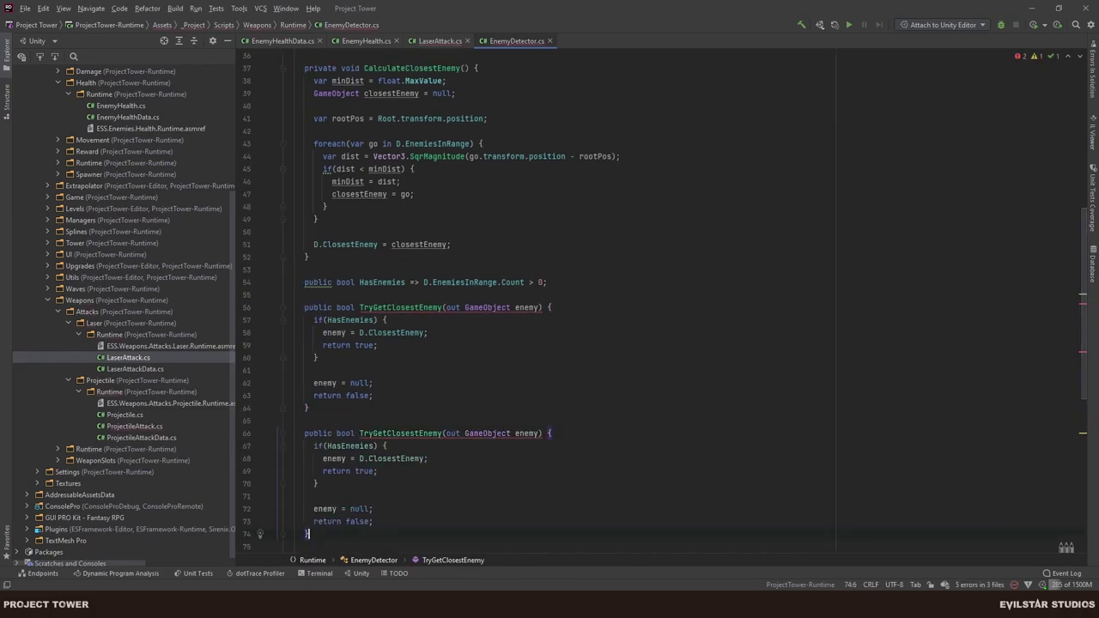
pyautogui.click(443, 433)
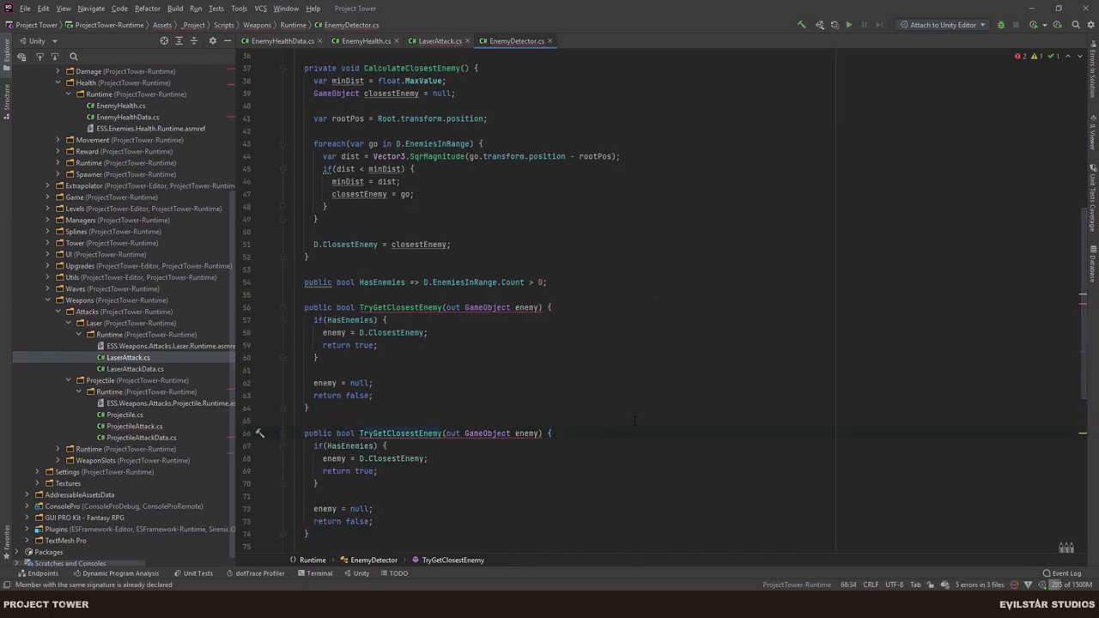
pyautogui.hotkey('ctrl', 'Right')
pyautogui.hotkey('ctrl', 'Right')
pyautogui.hotkey('ctrl', 'Right')
pyautogui.hotkey('ctrl', 'Right')
pyautogui.hotkey('ctrl', 'Right')
pyautogui.write(', ')
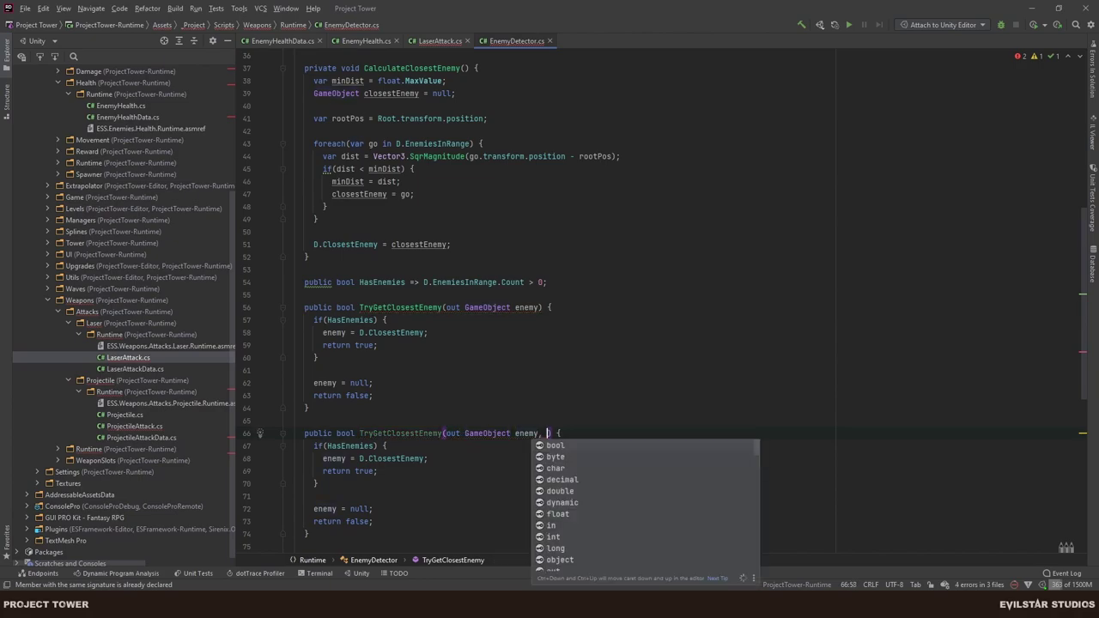
pyautogui.write('System.Fu')
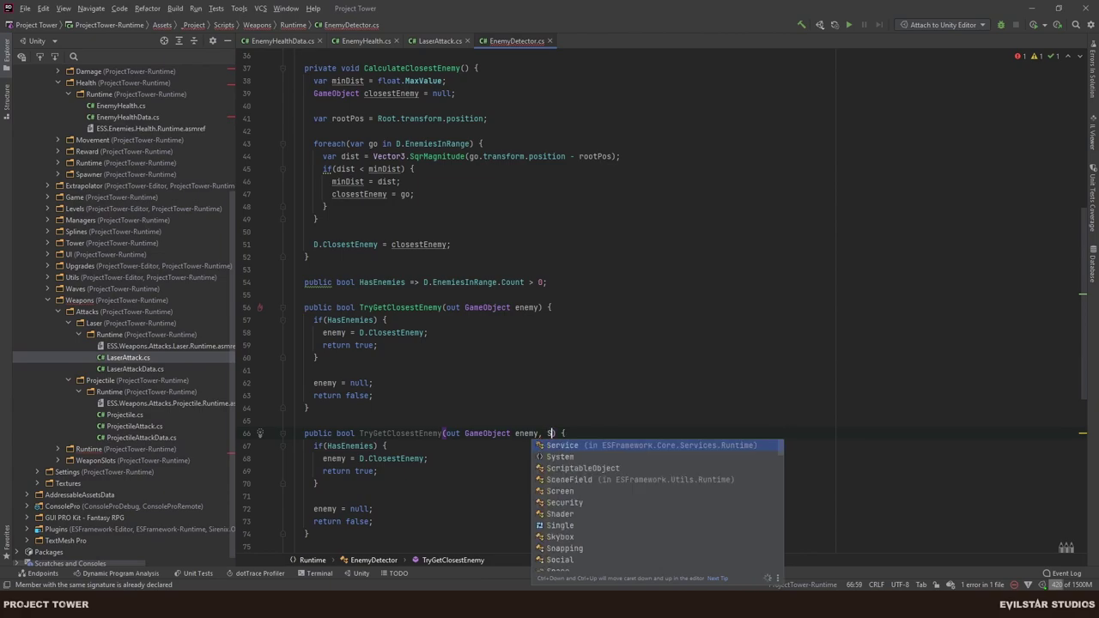
pyautogui.write('n')
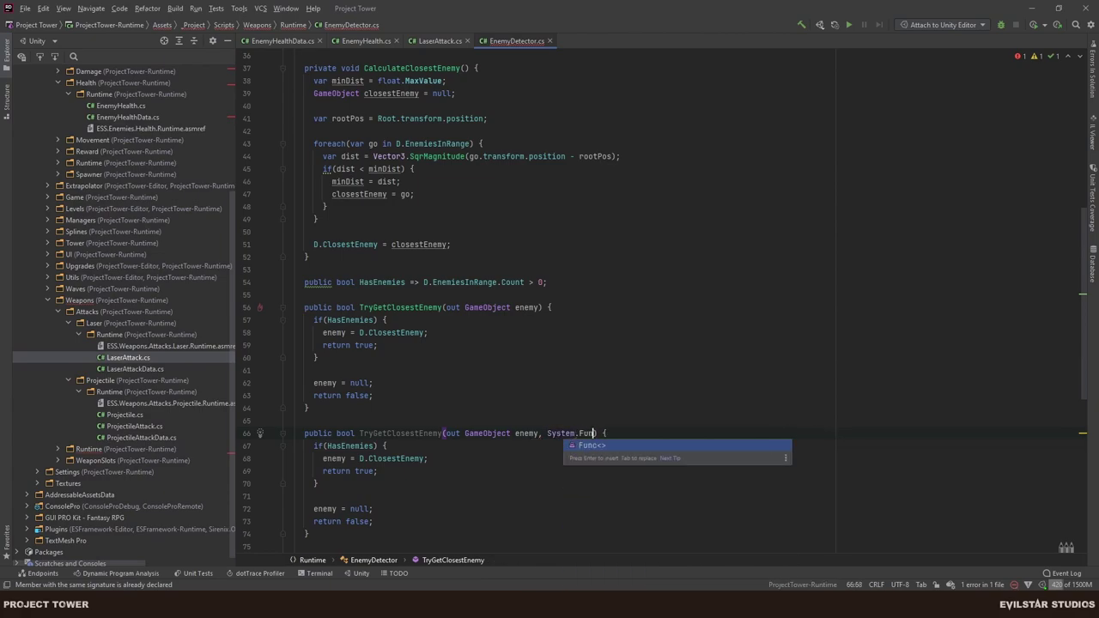
pyautogui.press('Return')
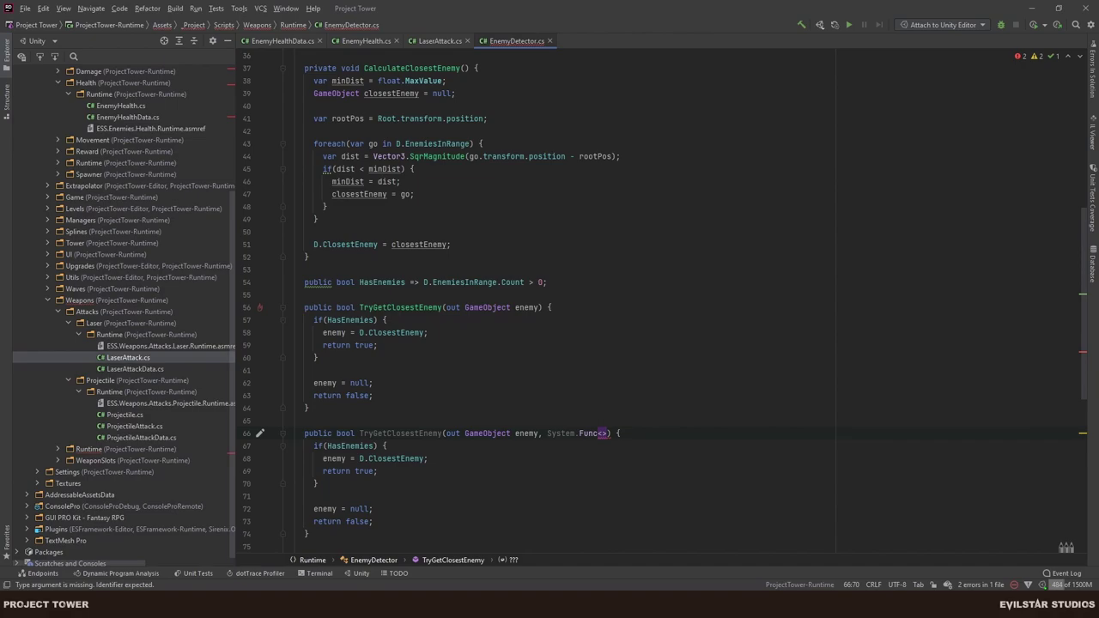
pyautogui.write('GameObject')
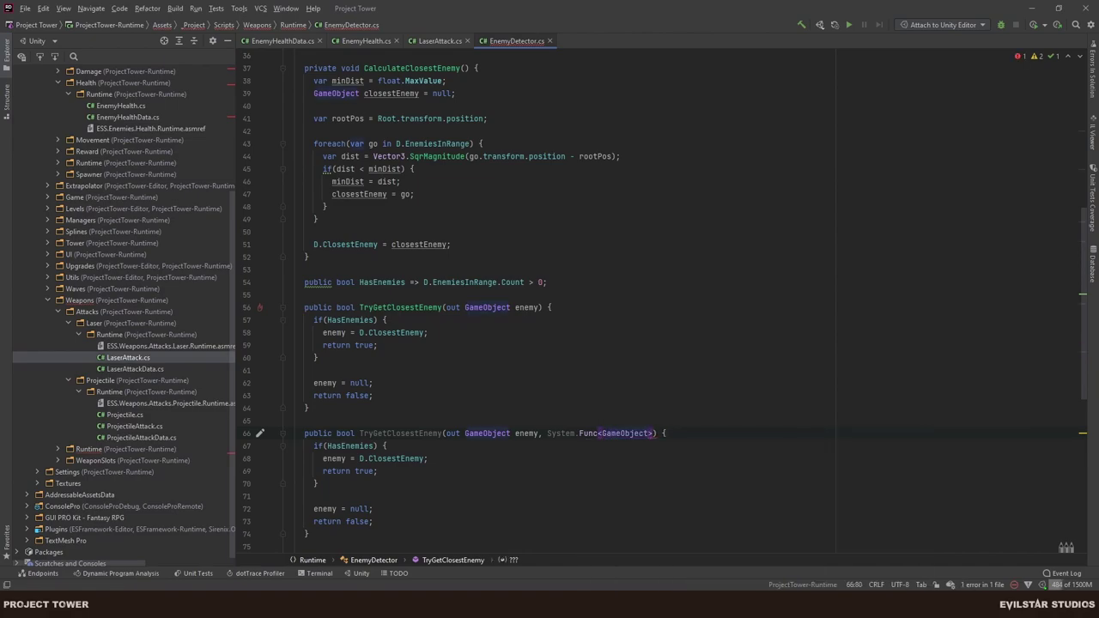
pyautogui.write(', bool')
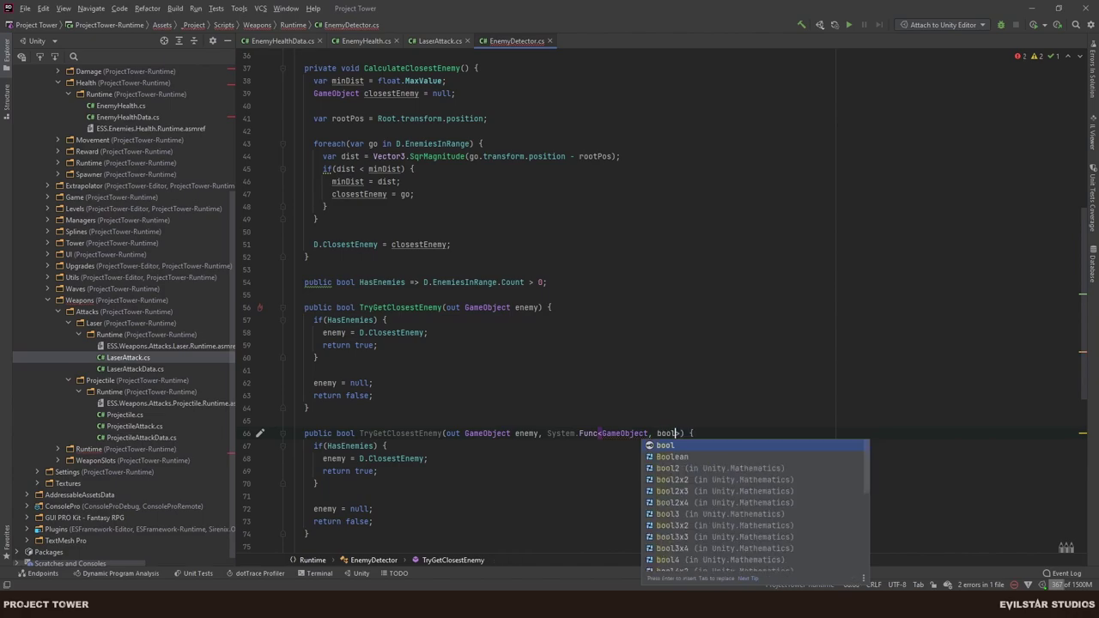
pyautogui.press('Escape')
pyautogui.write('> cu')
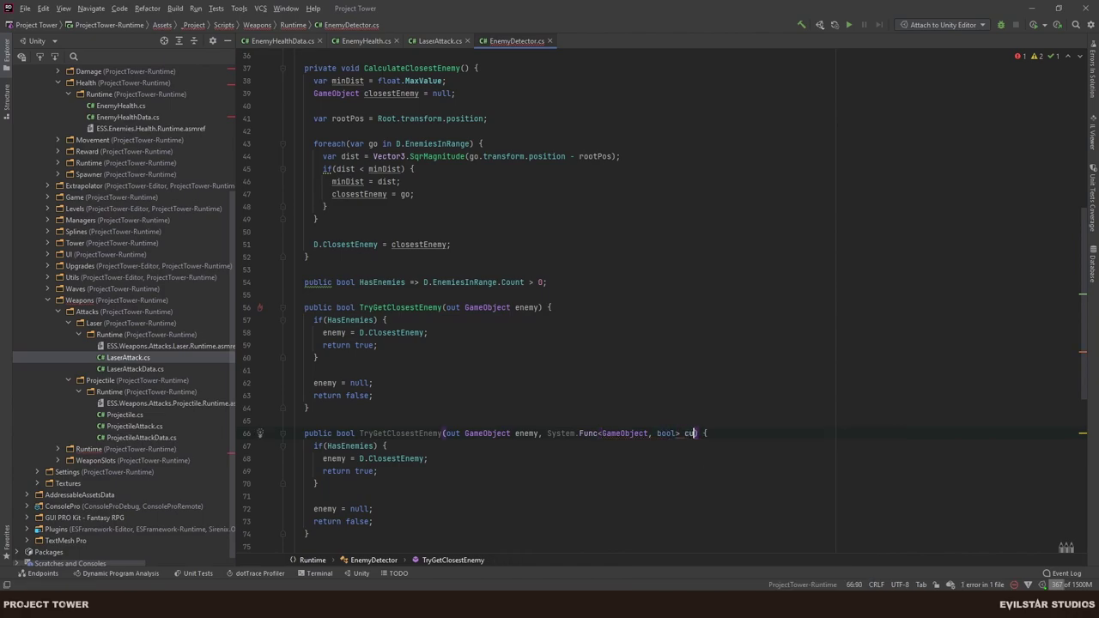
pyautogui.write('stomFilter')
pyautogui.press('Left')
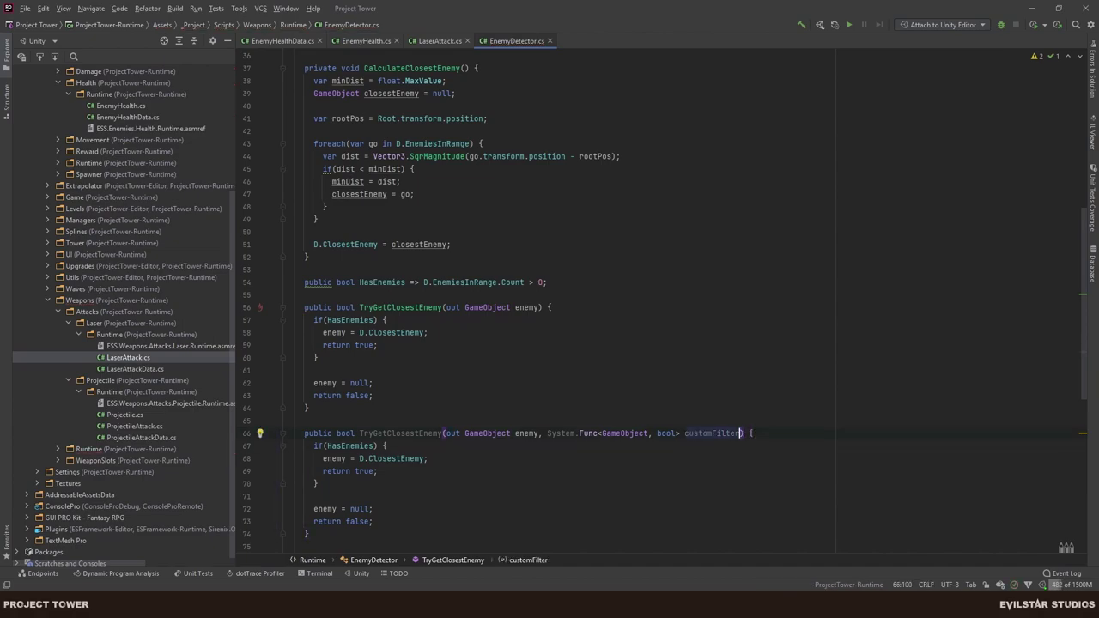
# Rename the new parameter from customFilter to filter.
pyautogui.hotkey('ctrl', 'shift', 'Left')
pyautogui.write('filter')
pyautogui.press('End')
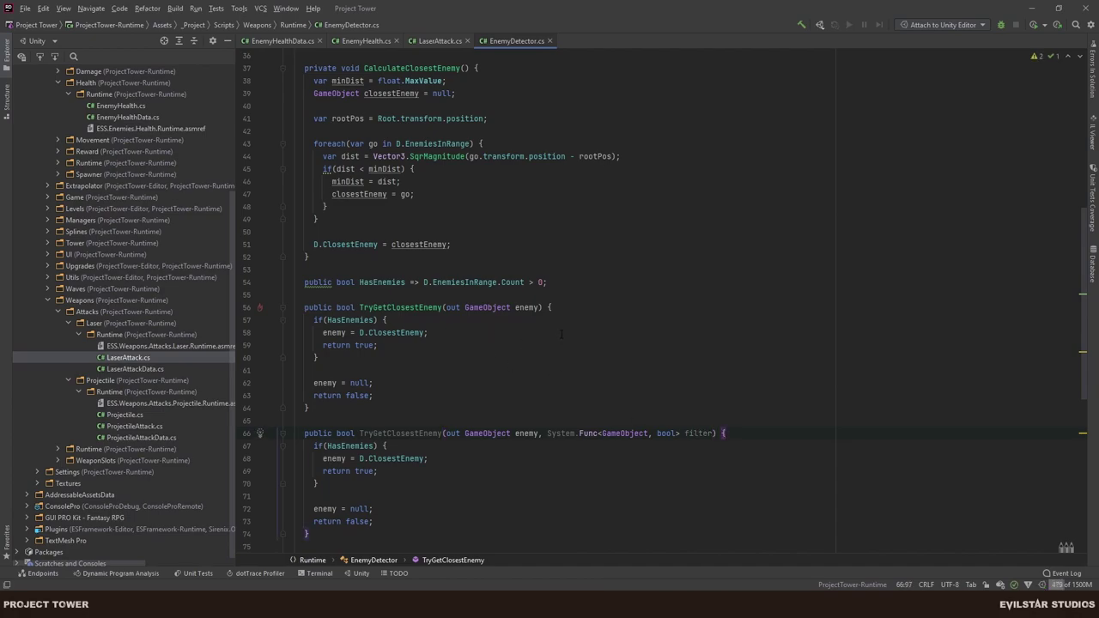
pyautogui.scroll(2, 556, 326)
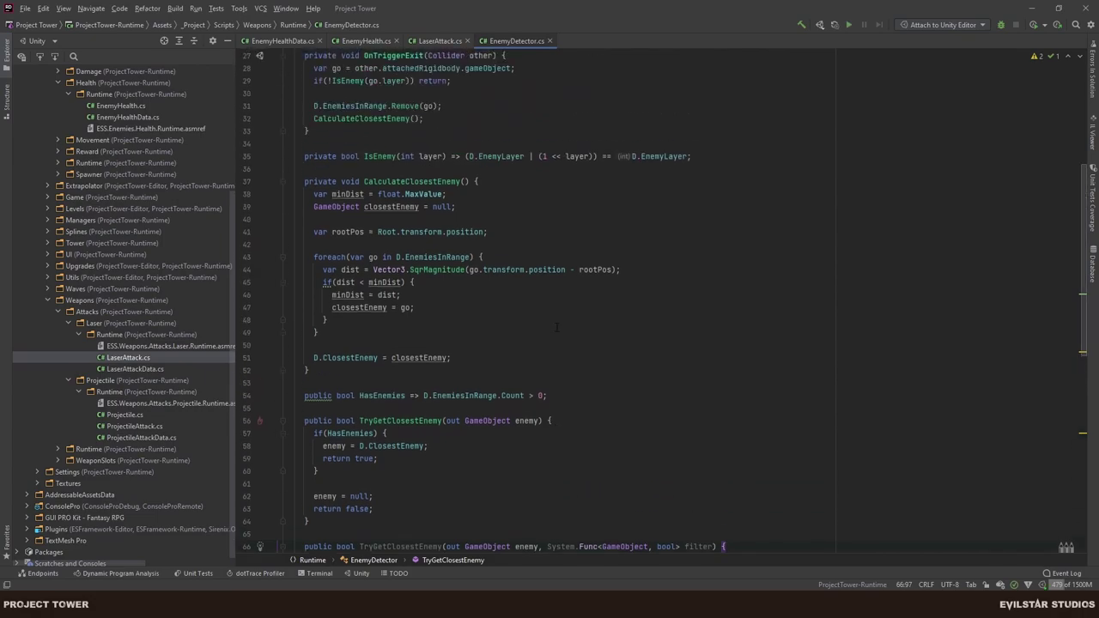
pyautogui.scroll(-1, 556, 326)
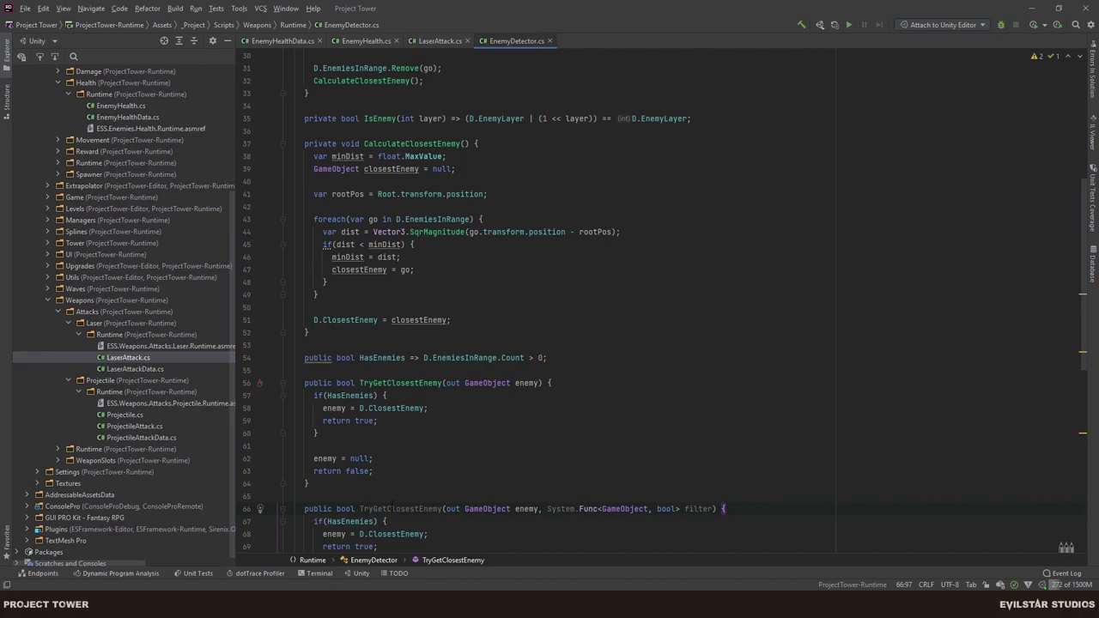
pyautogui.doubleClick(392, 508)
pyautogui.moveTo(465, 510); pyautogui.dragTo(535, 510)
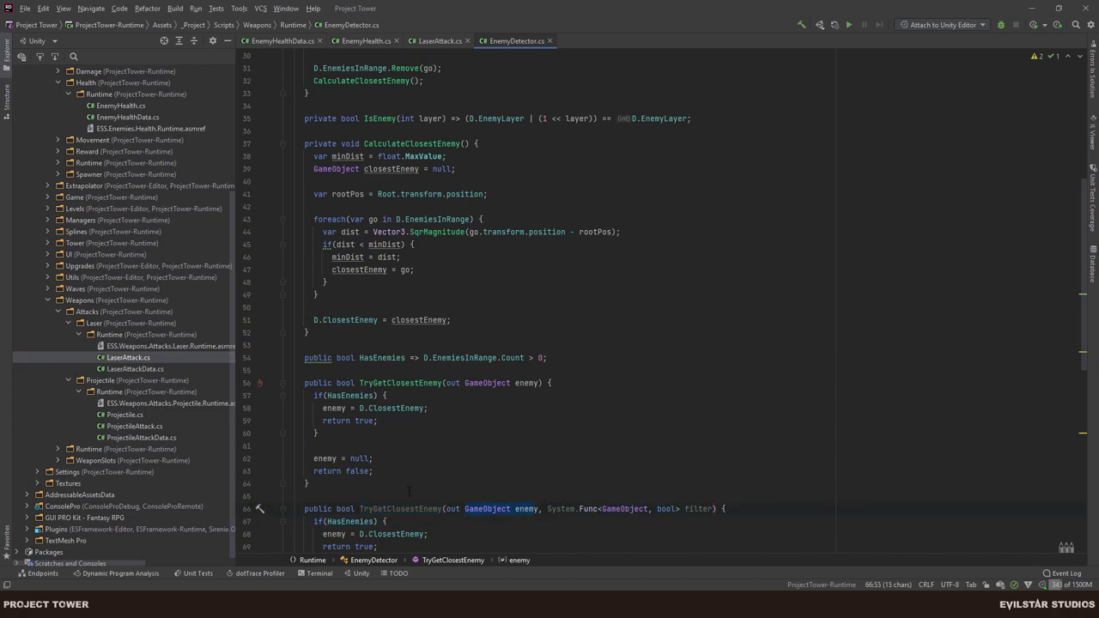
pyautogui.scroll(-2, 535, 508)
pyautogui.moveTo(289, 458); pyautogui.dragTo(389, 485)
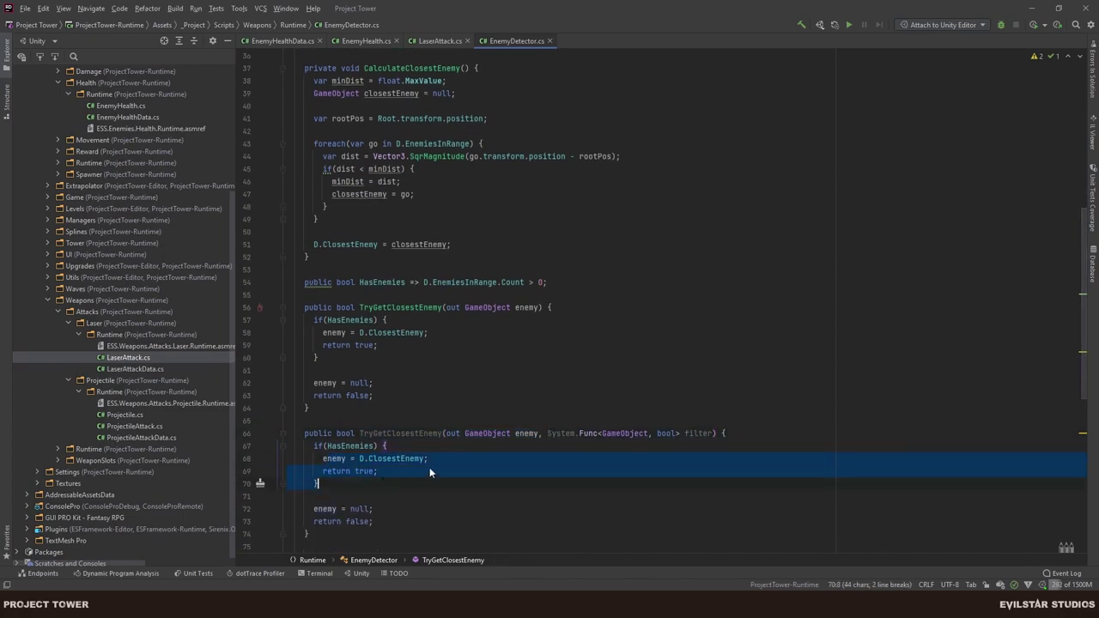
pyautogui.doubleClick(402, 459)
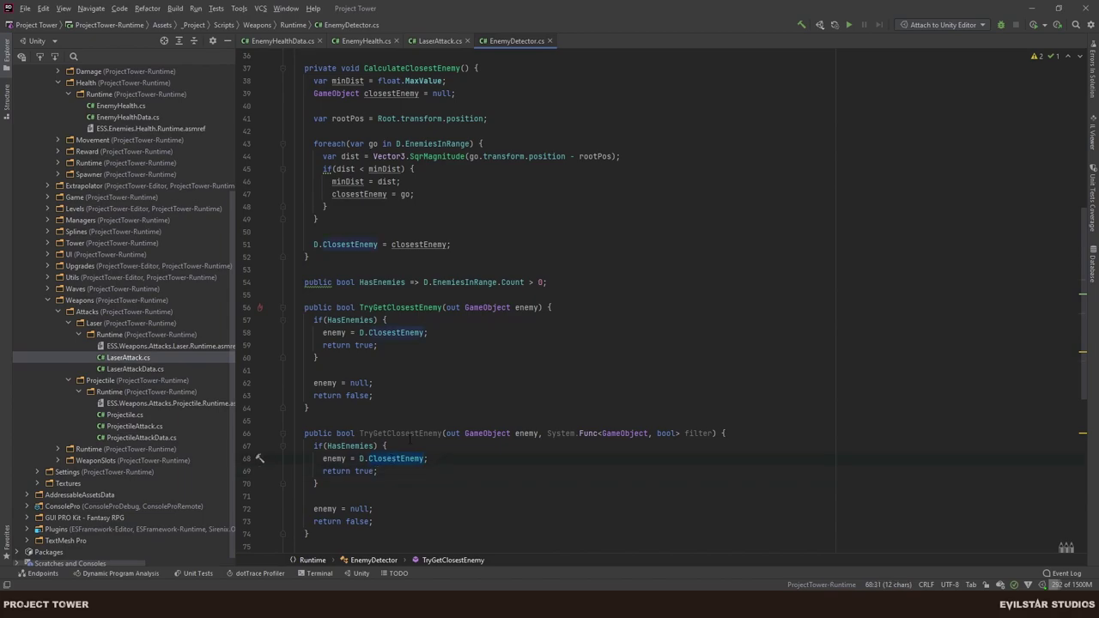
pyautogui.moveTo(410, 436)
pyautogui.moveTo(716, 433); pyautogui.dragTo(551, 433)
pyautogui.scroll(10, 511, 347)
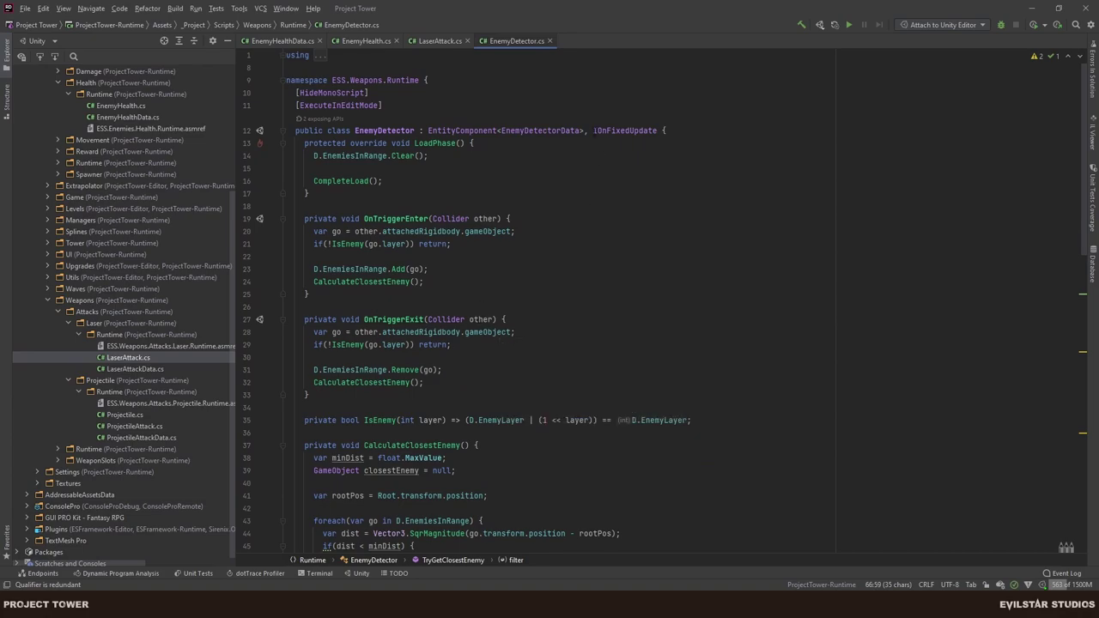
# View EnemyDetectorData.cs with Radius, EnemyLayer, EnemiesInRange and ClosestEnemy, then return to EnemyDetector.cs.
pyautogui.keyDown('ctrl'); pyautogui.click(525, 131); pyautogui.keyUp('ctrl')
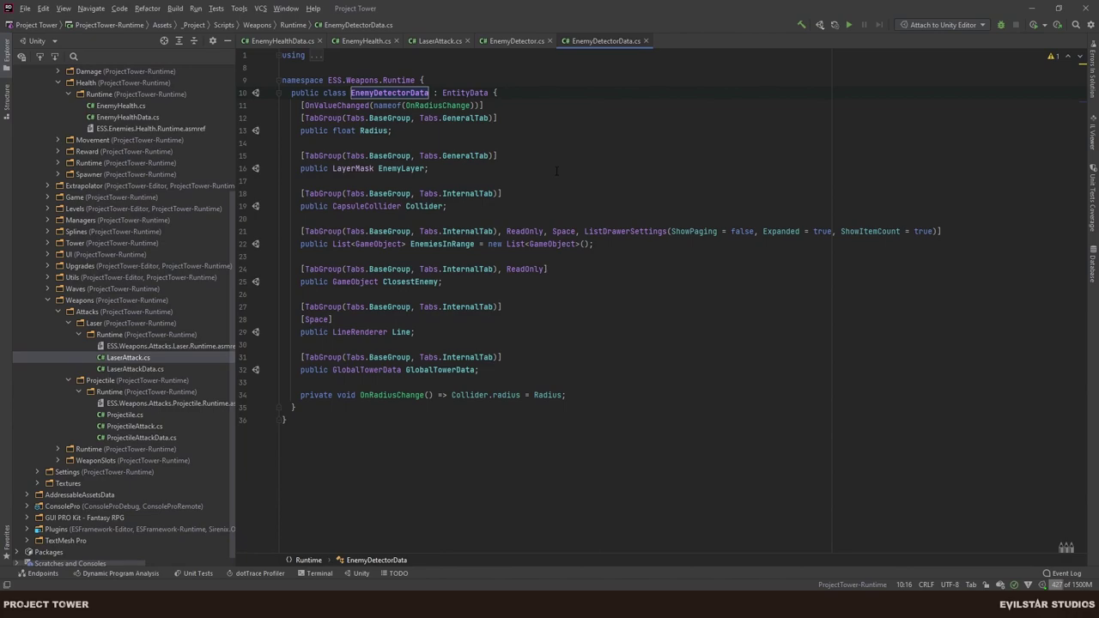
pyautogui.hotkey('ctrl', 'b')
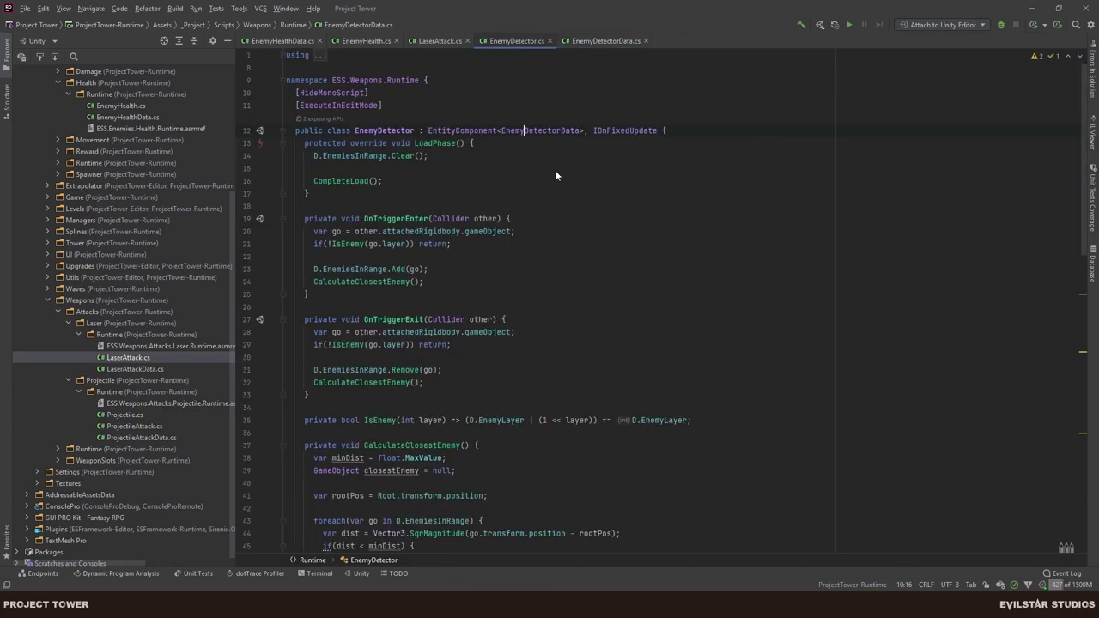
pyautogui.press('End')
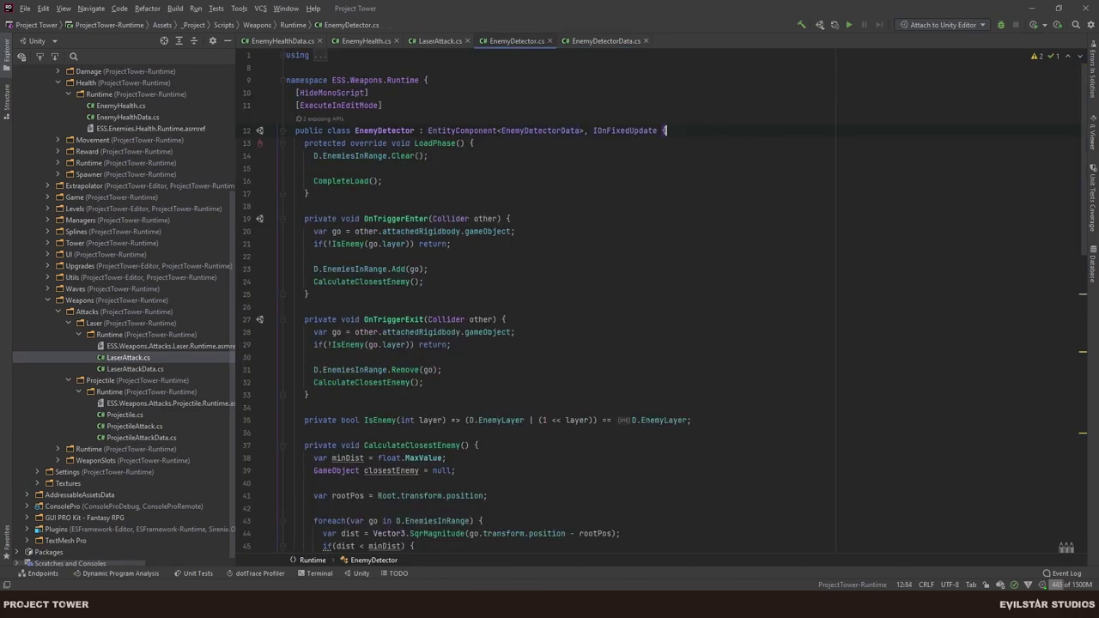
# Start a private List field at the class top and paste System.Func<GameObject, bool> as its element type.
pyautogui.press('Return')
pyautogui.press('Return')
pyautogui.press('Up')
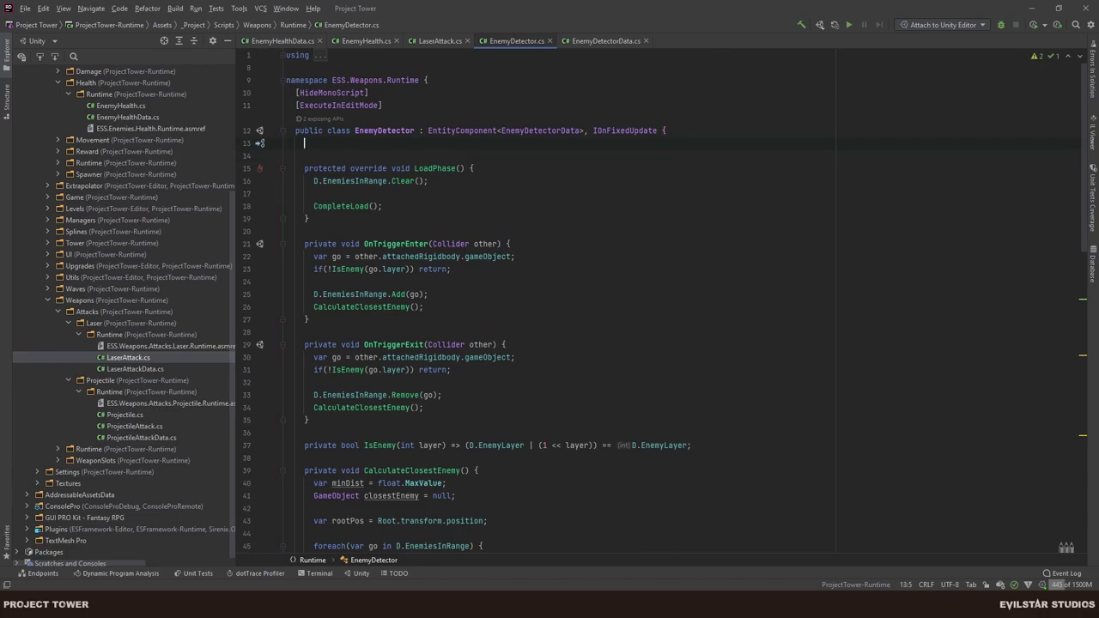
pyautogui.write('private ')
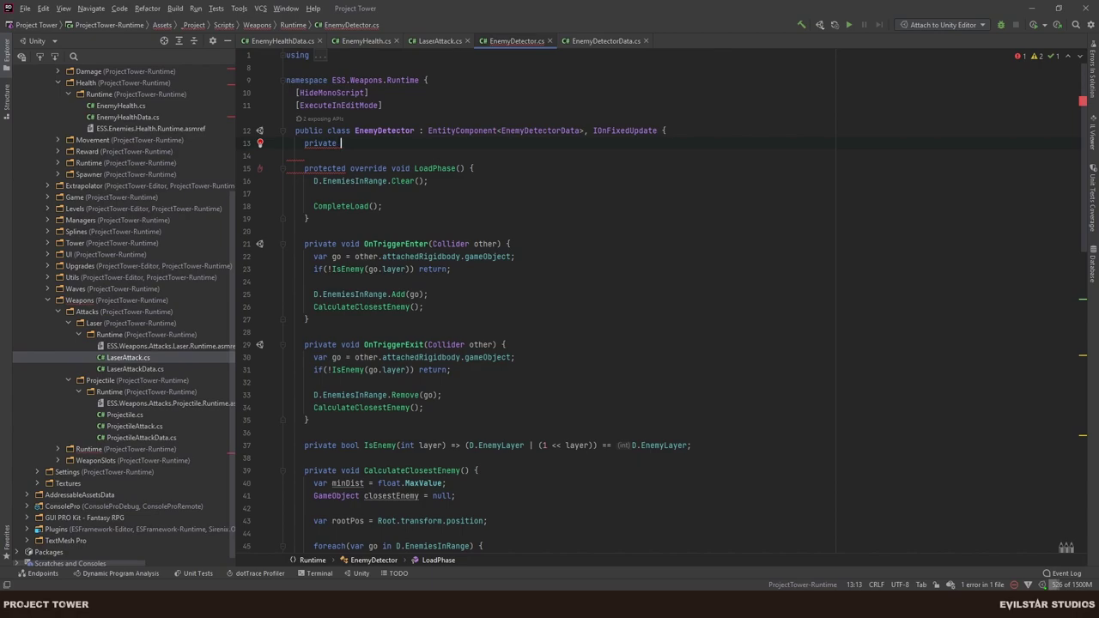
pyautogui.write('List')
pyautogui.press('Return')
pyautogui.scroll(-10, 590, 366)
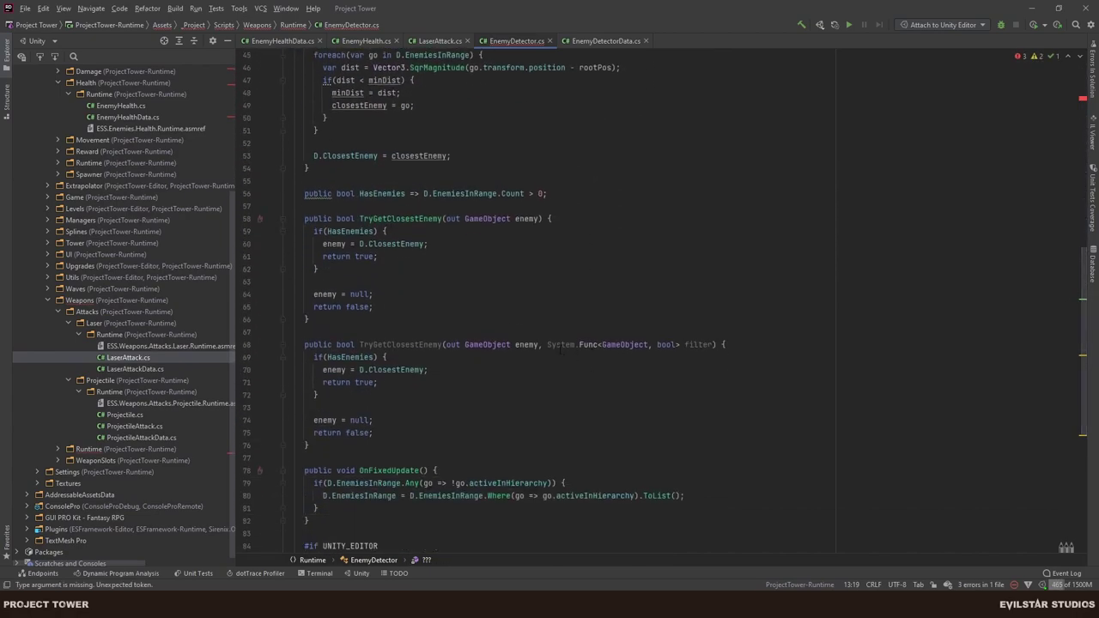
pyautogui.moveTo(547, 344); pyautogui.dragTo(680, 345)
pyautogui.hotkey('ctrl', 'c')
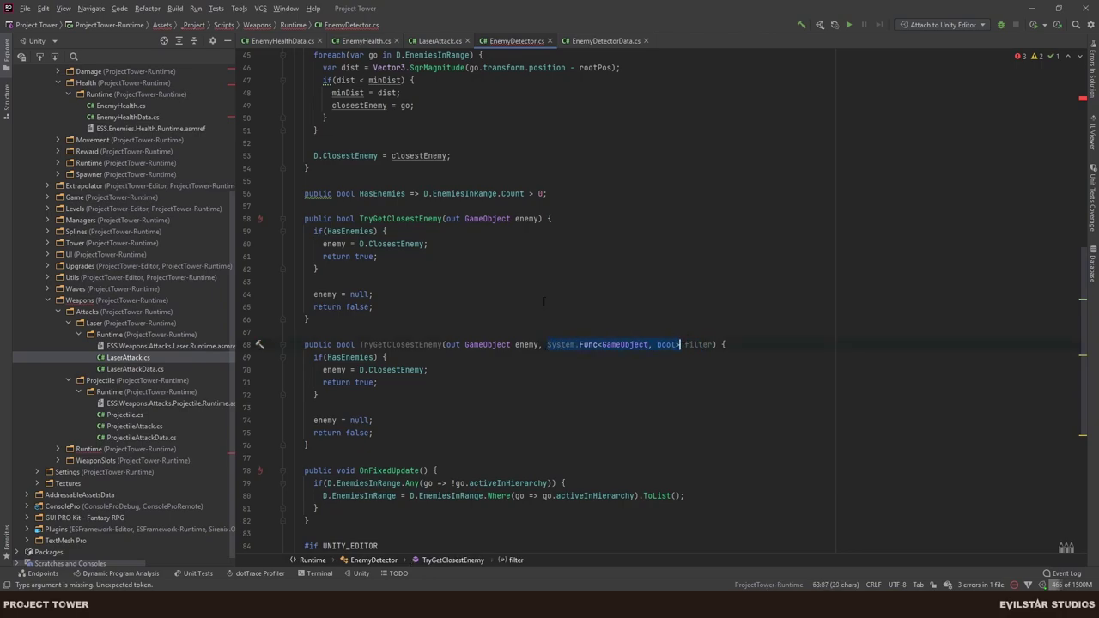
pyautogui.hotkey('ctrl', 'shift', 'BackSpace')
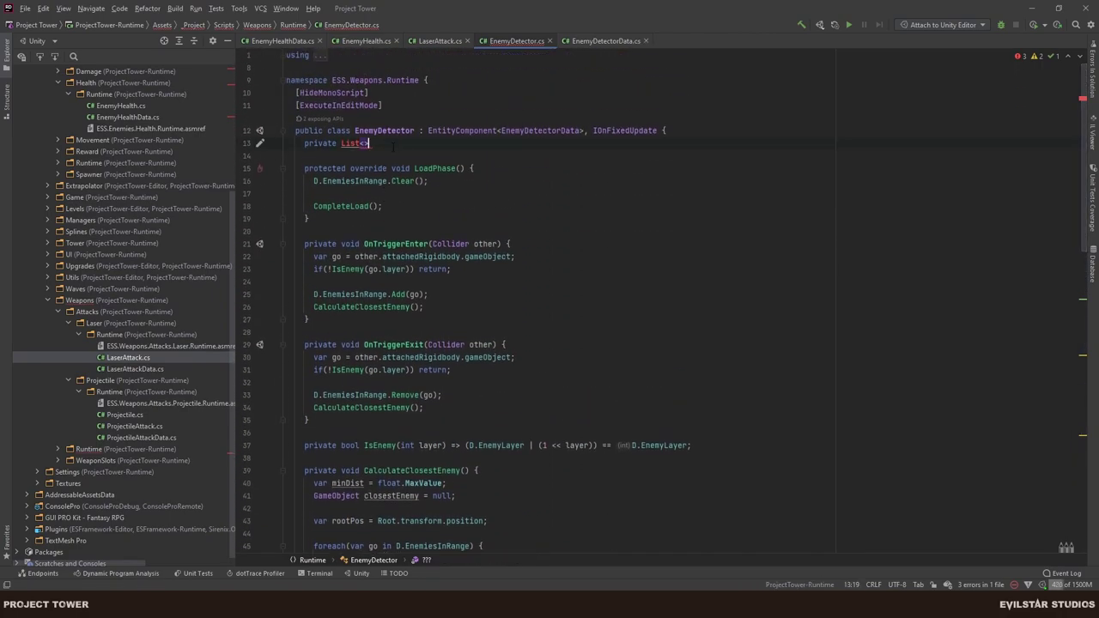
pyautogui.hotkey('ctrl', 'v')
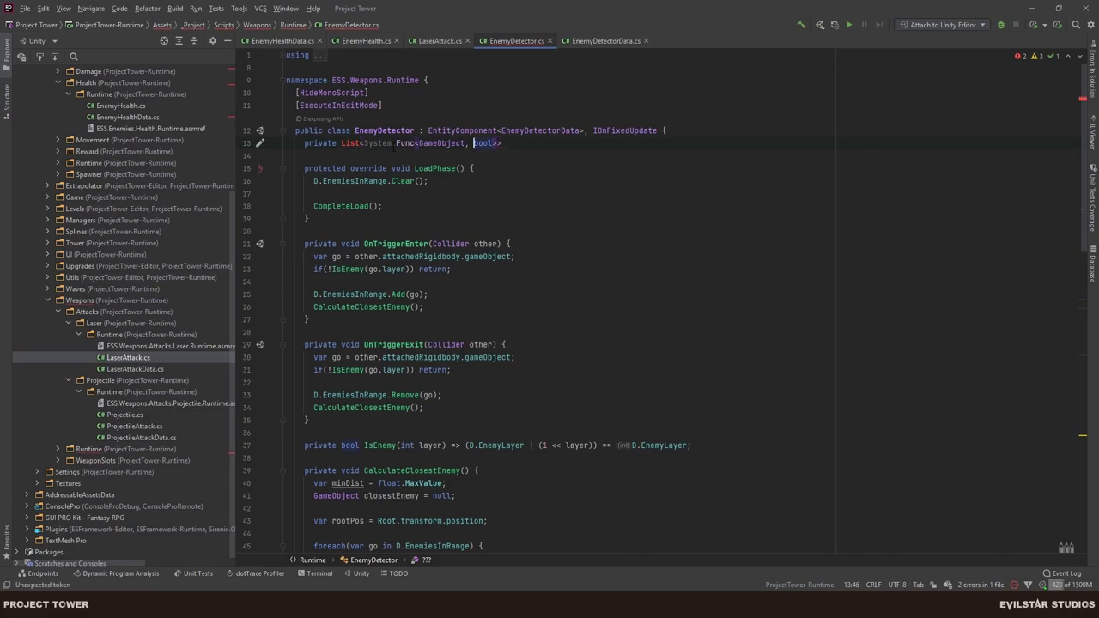
# Import the namespace for List and name the field _filters.
pyautogui.hotkey('ctrl', 'Left')
pyautogui.hotkey('ctrl', 'Left')
pyautogui.hotkey('ctrl', 'Left')
pyautogui.hotkey('ctrl', 'Left')
pyautogui.hotkey('ctrl', 'Left')
pyautogui.hotkey('ctrl', 'Left')
pyautogui.hotkey('alt', 'Return')
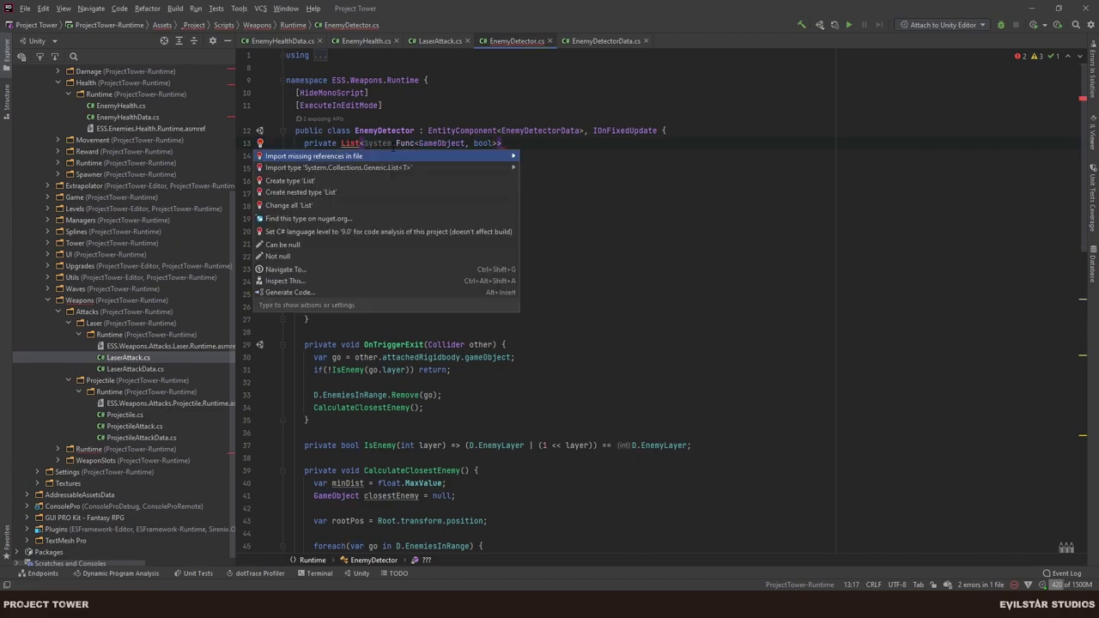
pyautogui.press('Return')
pyautogui.press('End')
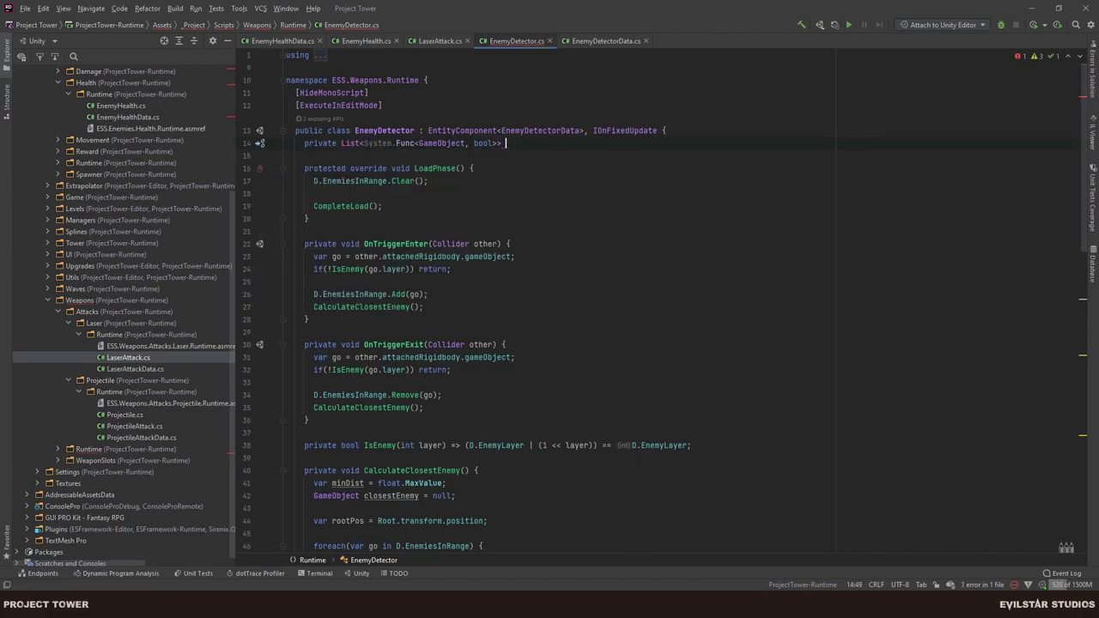
pyautogui.write('_filters;')
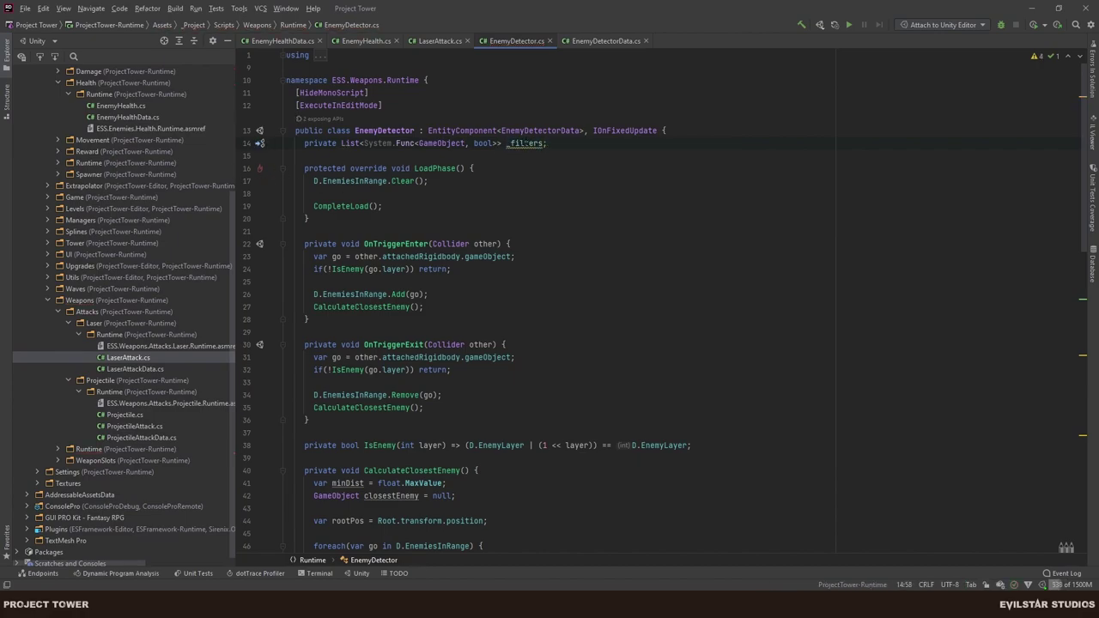
pyautogui.doubleClick(527, 144)
# Append .Where(e => _filters.) to D.EnemiesInRange in the CalculateClosestEnemy foreach loop.
pyautogui.scroll(-3, 527, 143)
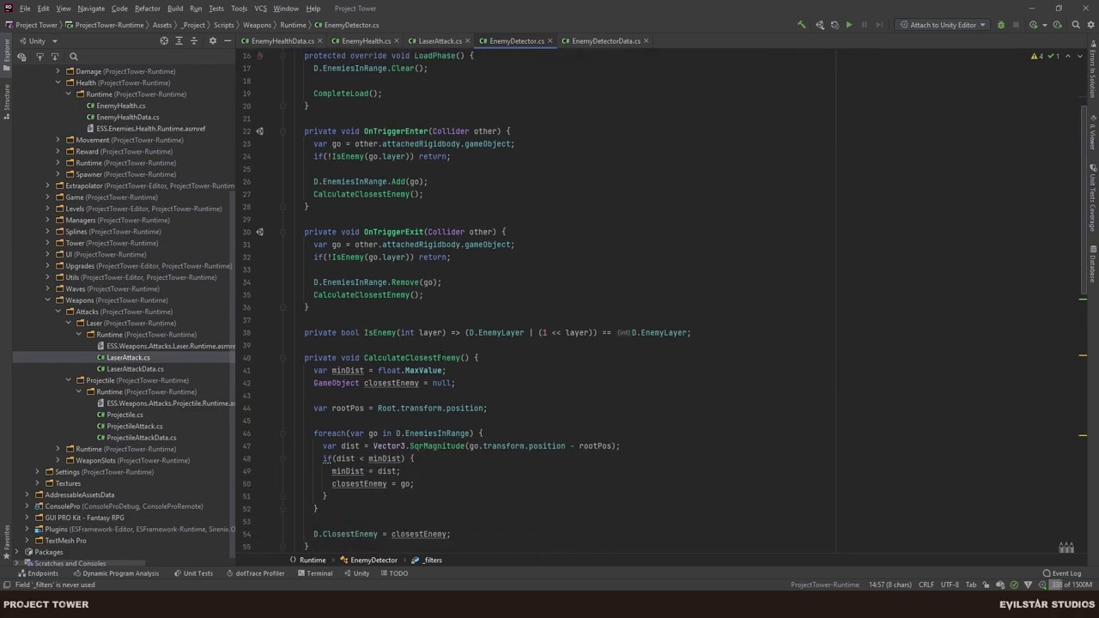
pyautogui.scroll(-3, 507, 319)
pyautogui.click(506, 318)
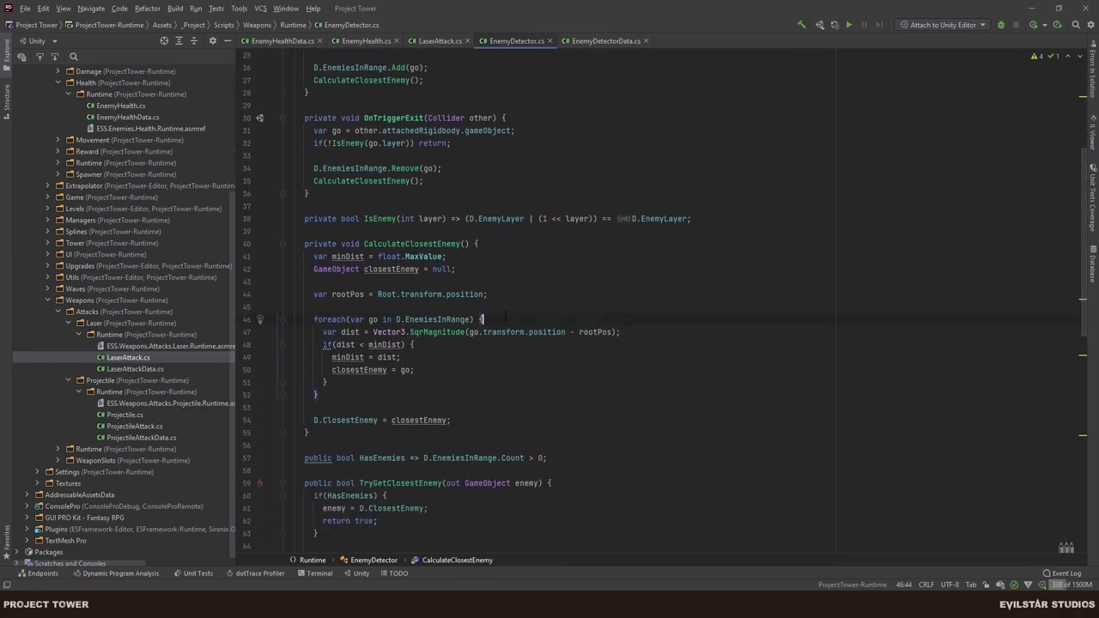
pyautogui.press('Left')
pyautogui.press('Left')
pyautogui.press('Left')
pyautogui.write('.E')
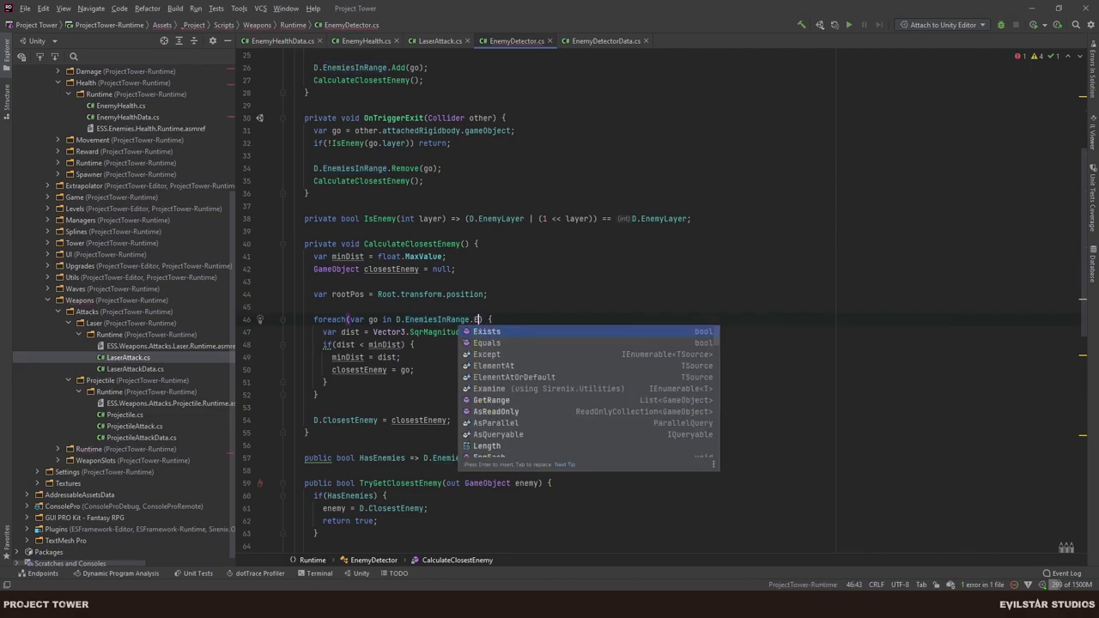
pyautogui.press('BackSpace')
pyautogui.write('Wher')
pyautogui.press('Return')
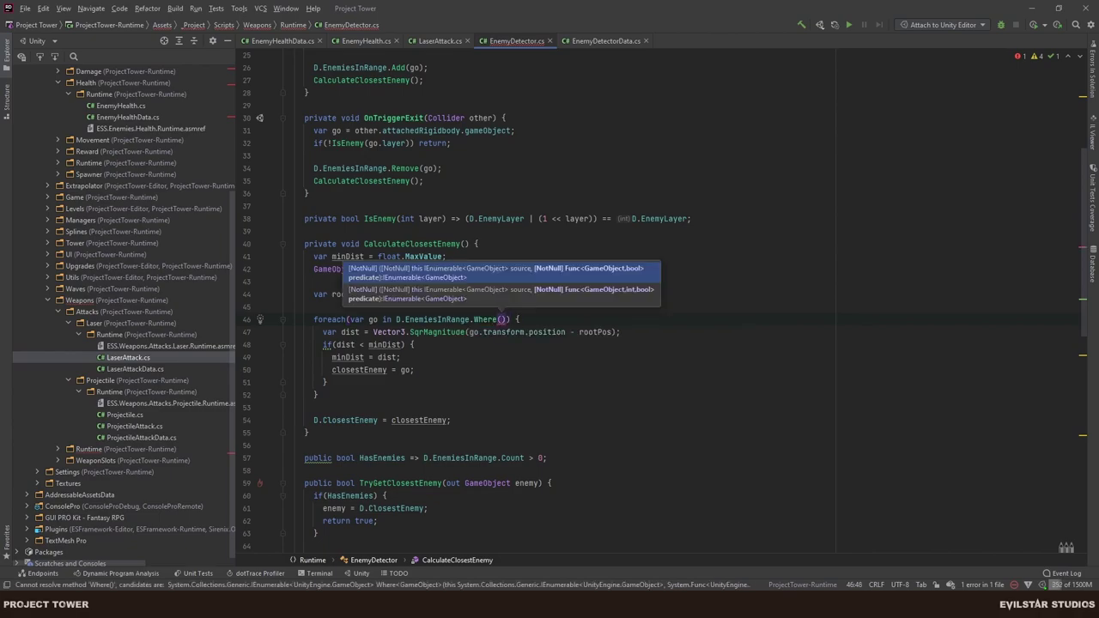
pyautogui.write('e =>')
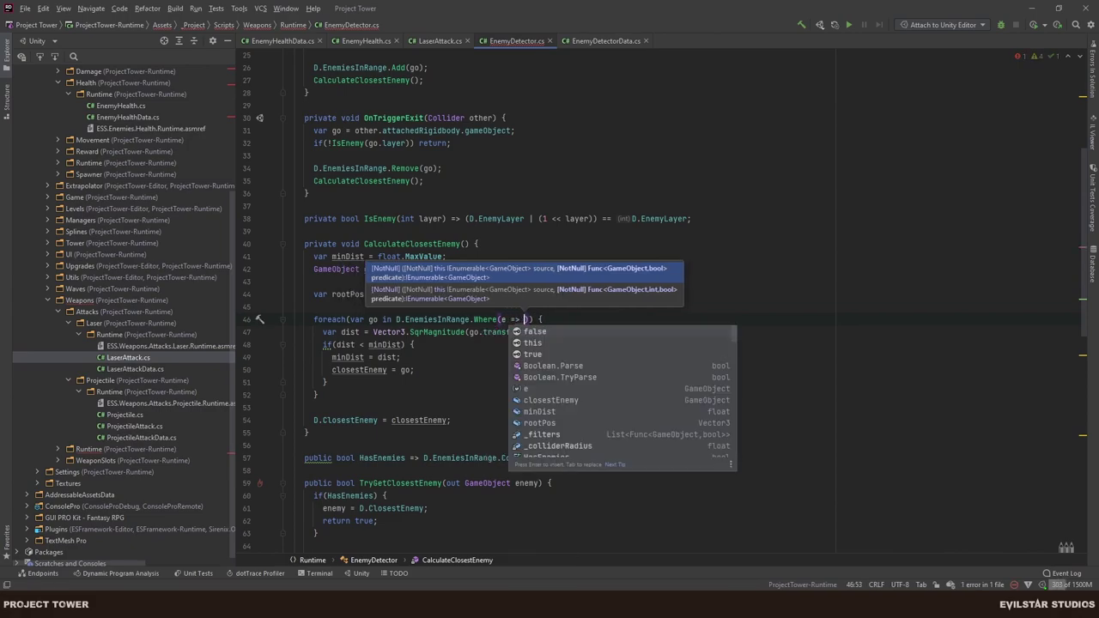
pyautogui.write(' _filters.')
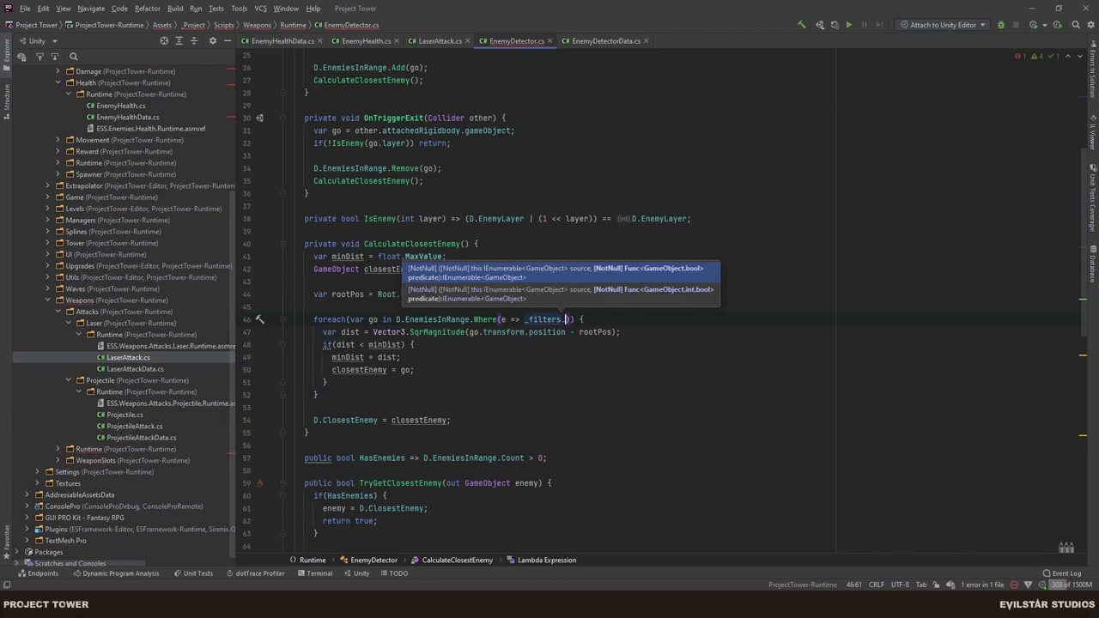
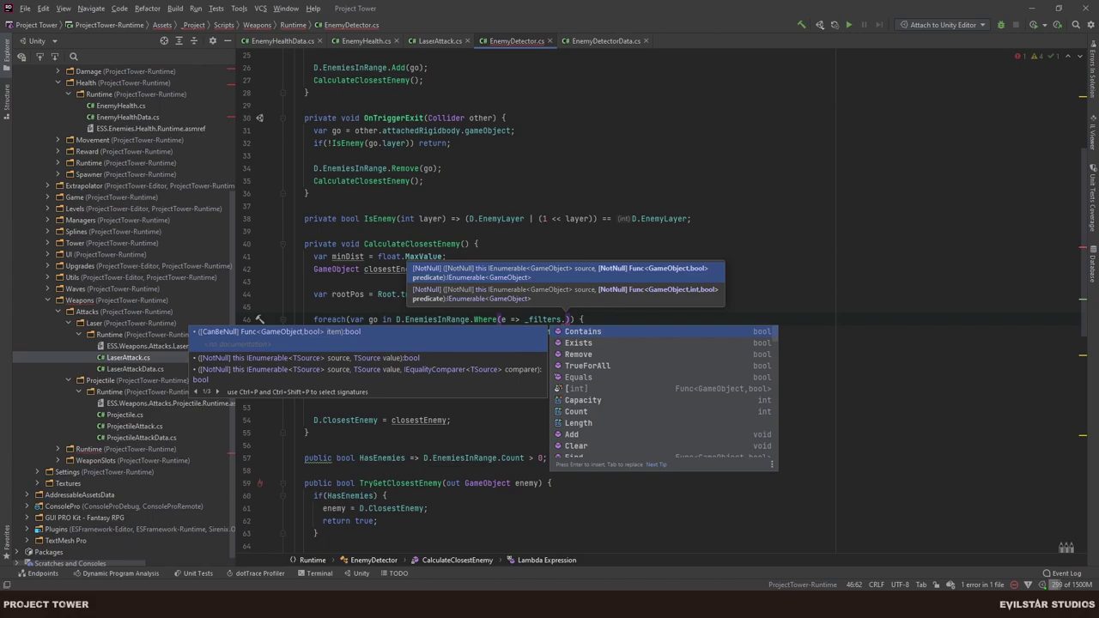
# Make line 46's Where clause use _filters.TrueForAll(f => f(e)), then open TrueForAll's decompiled declaration.
pyautogui.press('Down')
pyautogui.press('Down')
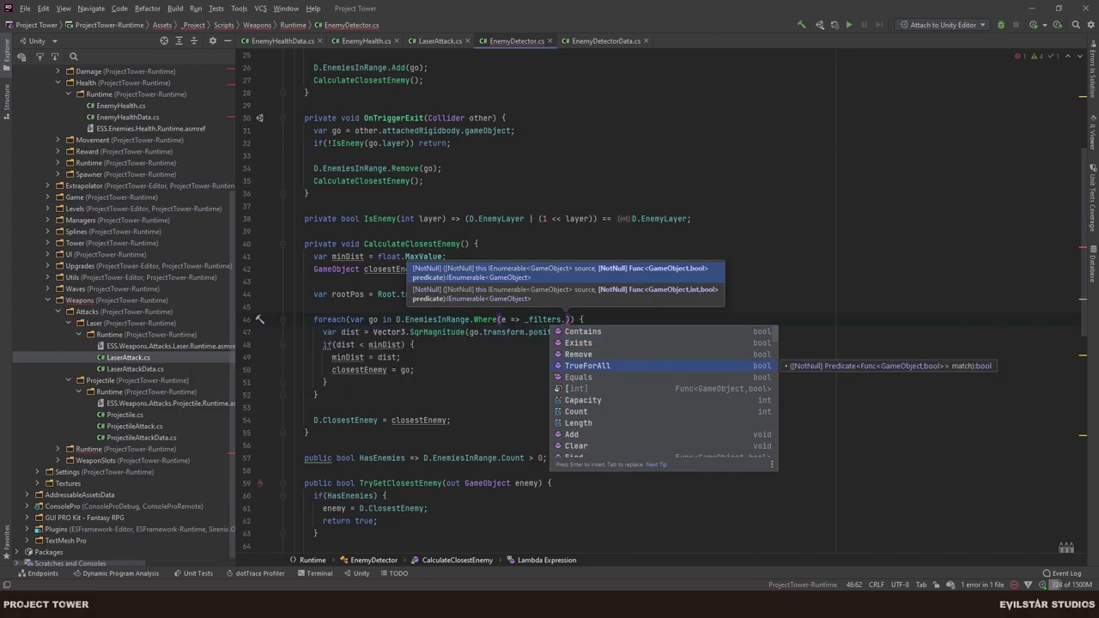
pyautogui.press('Return')
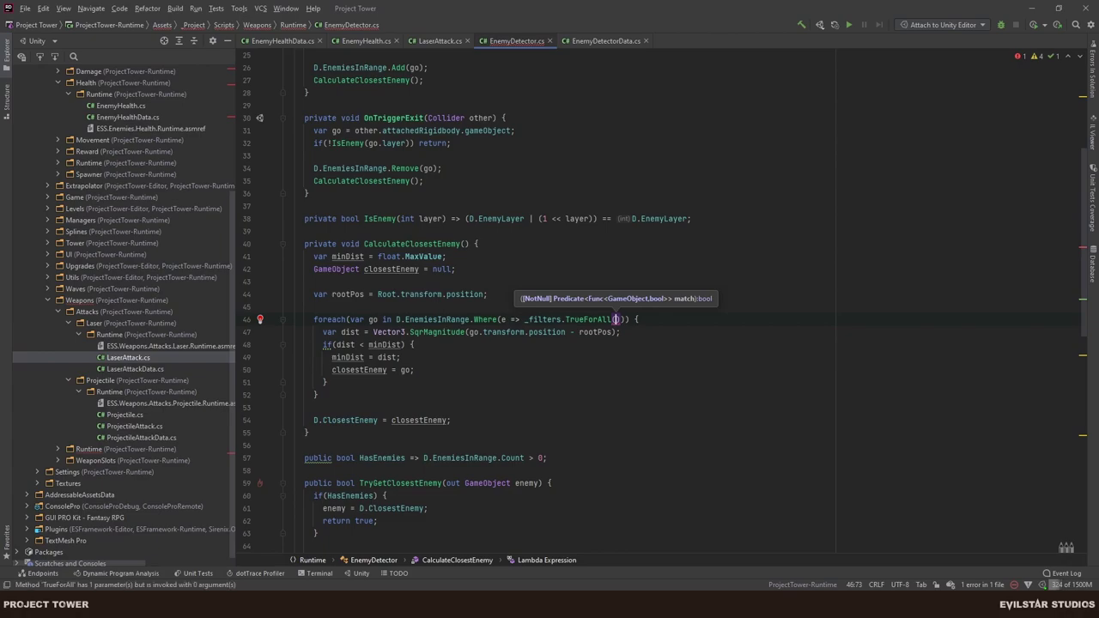
pyautogui.hotkey('ctrl', 'space')
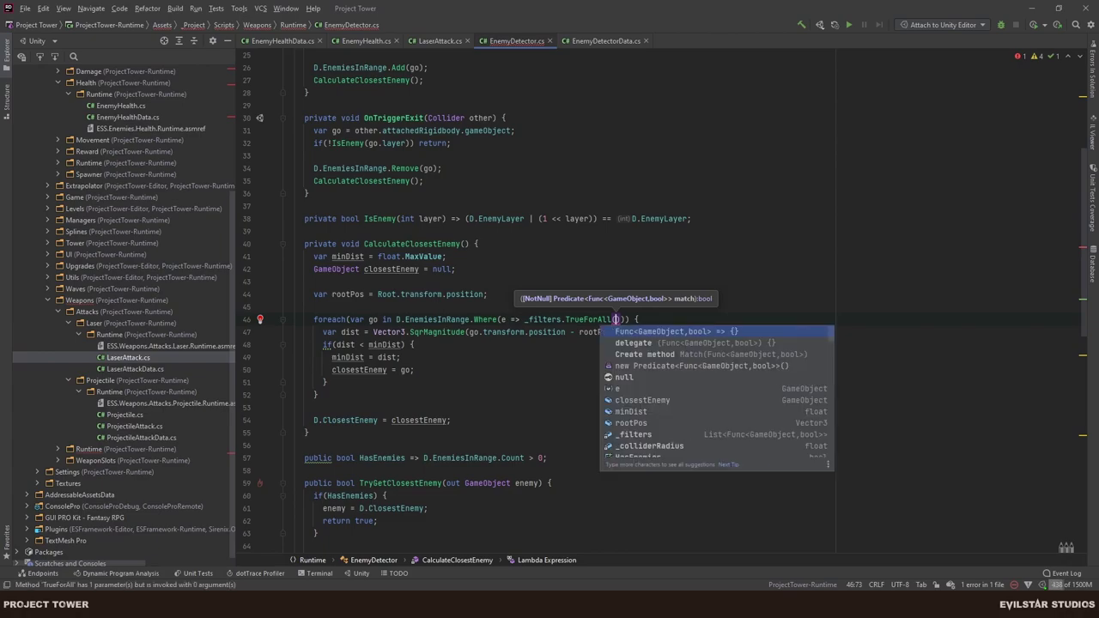
pyautogui.write('_filters => _filters(')
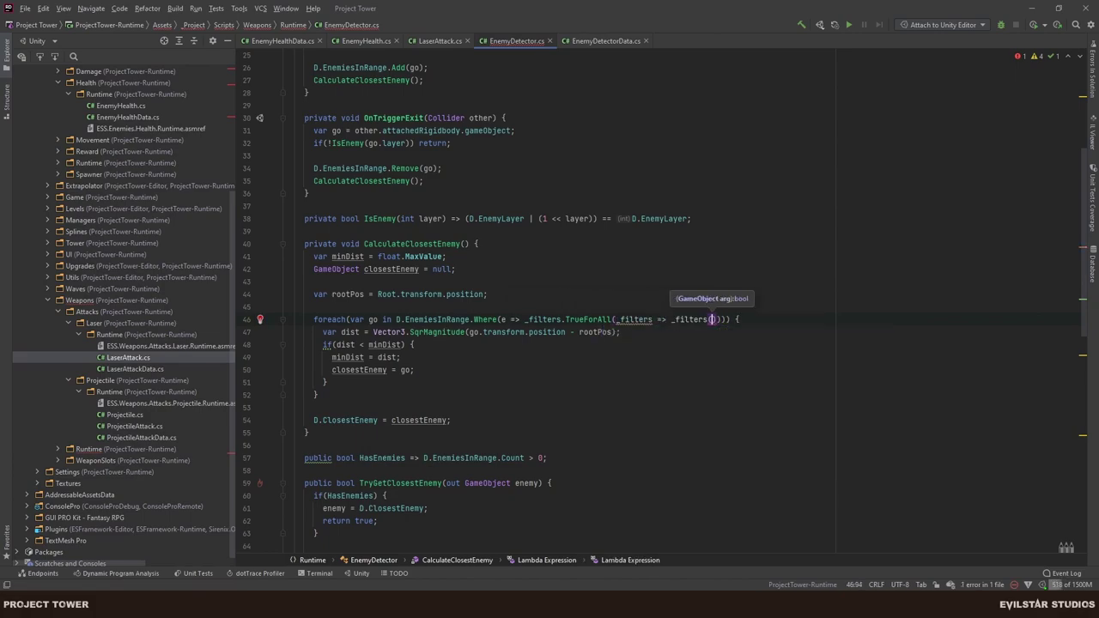
pyautogui.press('BackSpace')
pyautogui.press('BackSpace')
pyautogui.press('BackSpace')
pyautogui.press('BackSpace')
pyautogui.press('BackSpace')
pyautogui.press('BackSpace')
pyautogui.press('BackSpace')
pyautogui.press('BackSpace')
pyautogui.press('BackSpace')
pyautogui.press('BackSpace')
pyautogui.press('BackSpace')
pyautogui.press('BackSpace')
pyautogui.press('BackSpace')
pyautogui.press('BackSpace')
pyautogui.press('BackSpace')
pyautogui.press('BackSpace')
pyautogui.press('BackSpace')
pyautogui.press('BackSpace')
pyautogui.press('BackSpace')
pyautogui.press('BackSpace')
pyautogui.press('BackSpace')
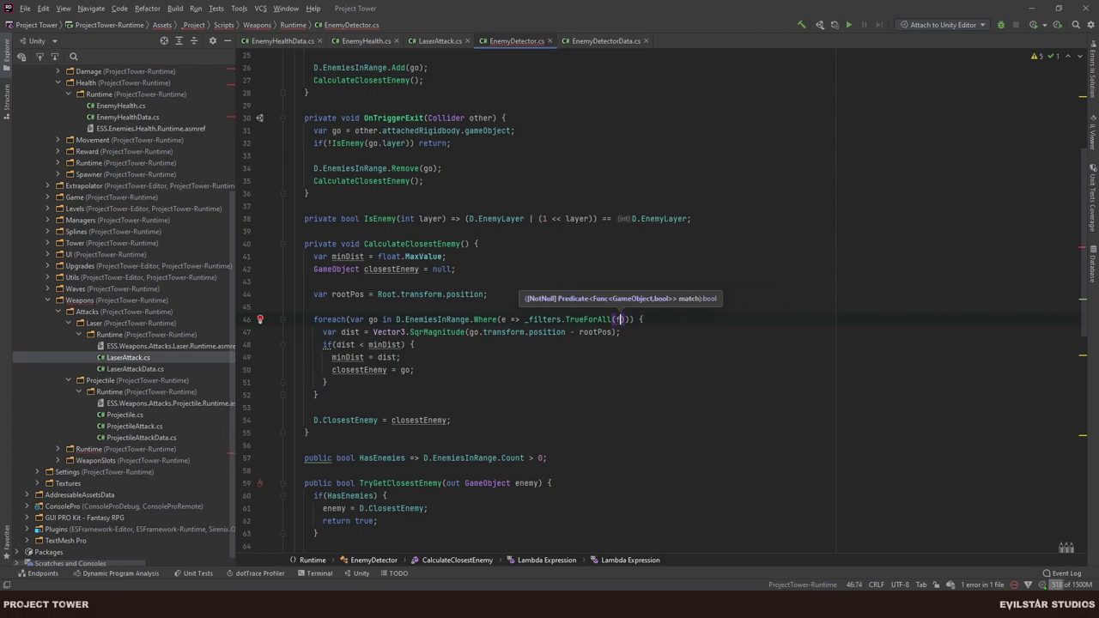
pyautogui.write('f => ')
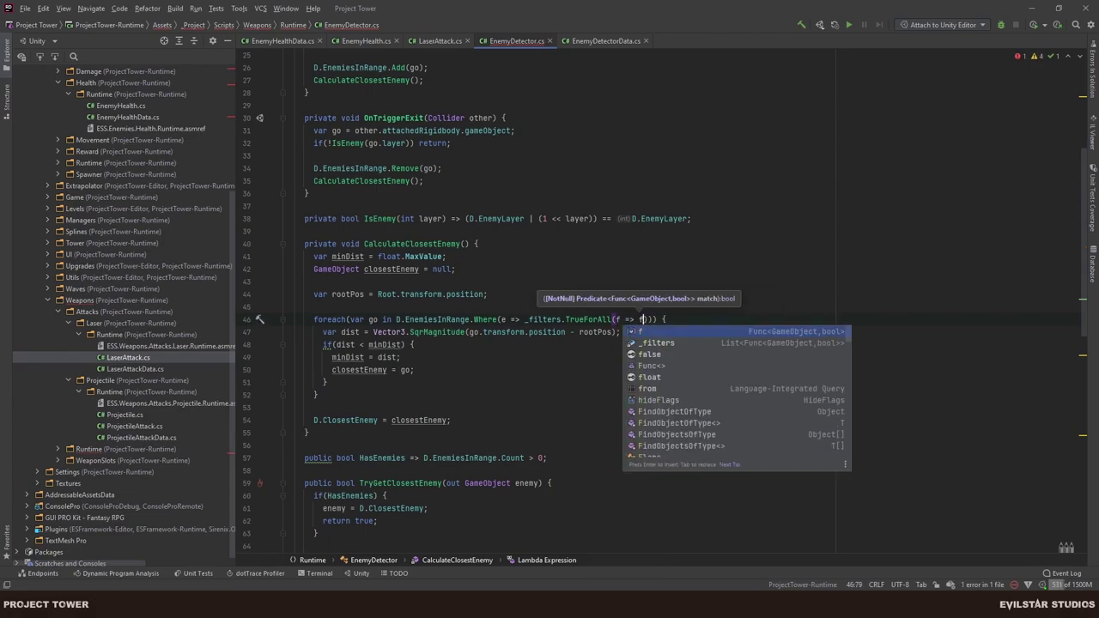
pyautogui.write('f(_filters))))')
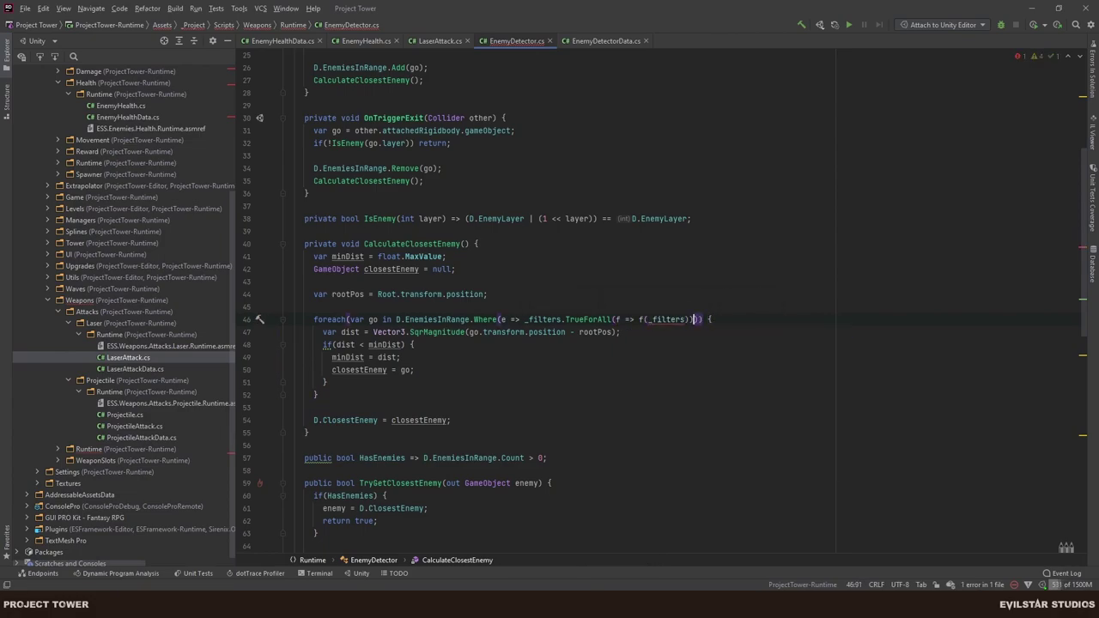
pyautogui.doubleClick(668, 320)
pyautogui.write('e')
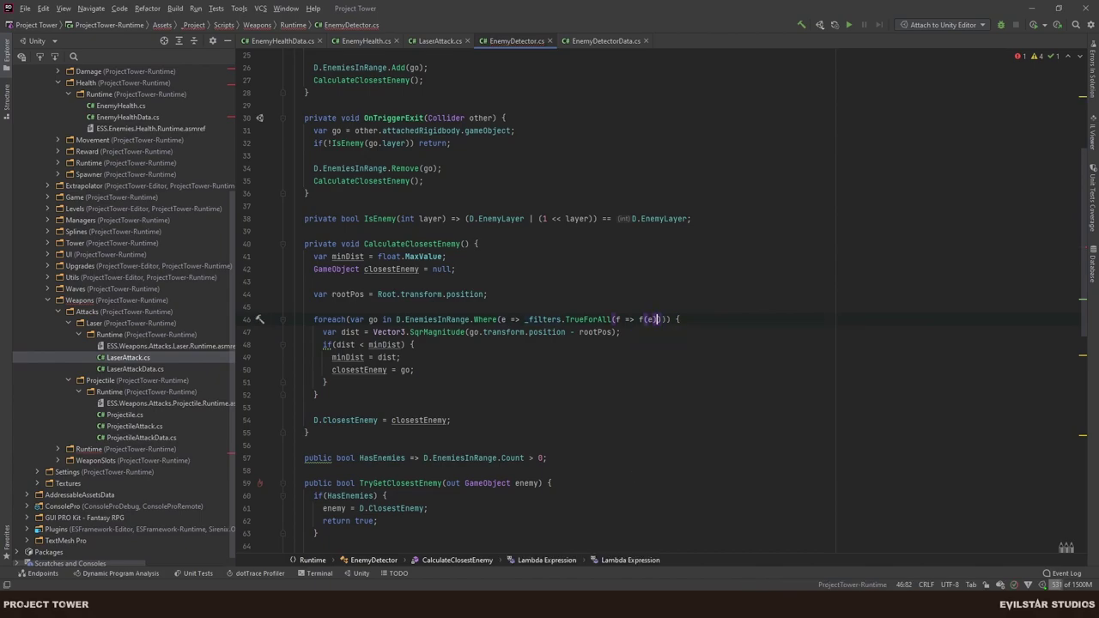
pyautogui.click(678, 319)
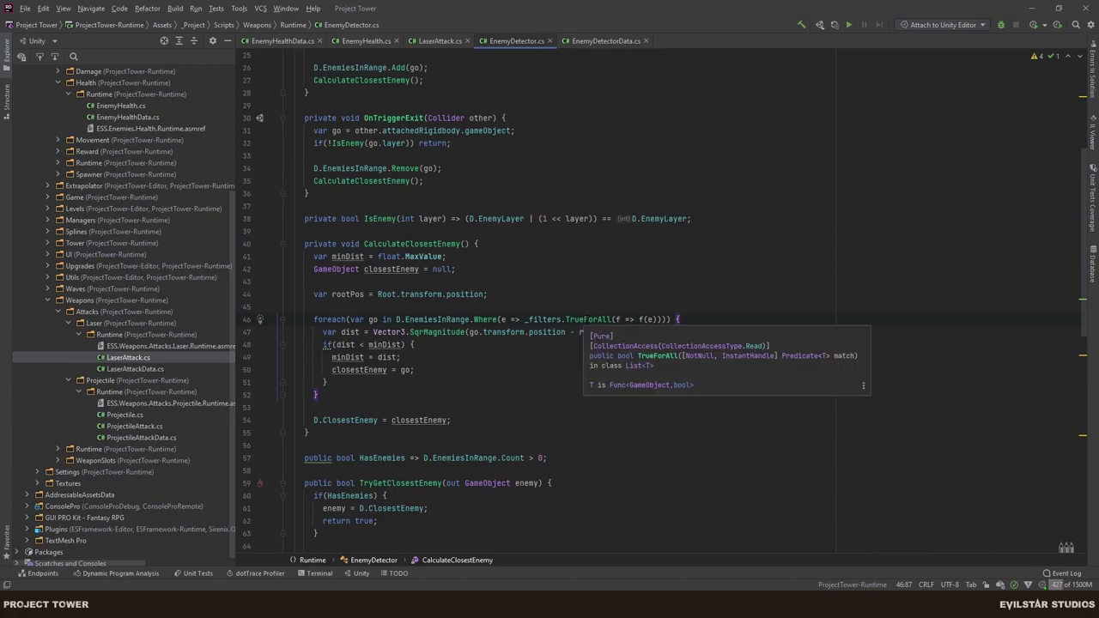
pyautogui.click(592, 320)
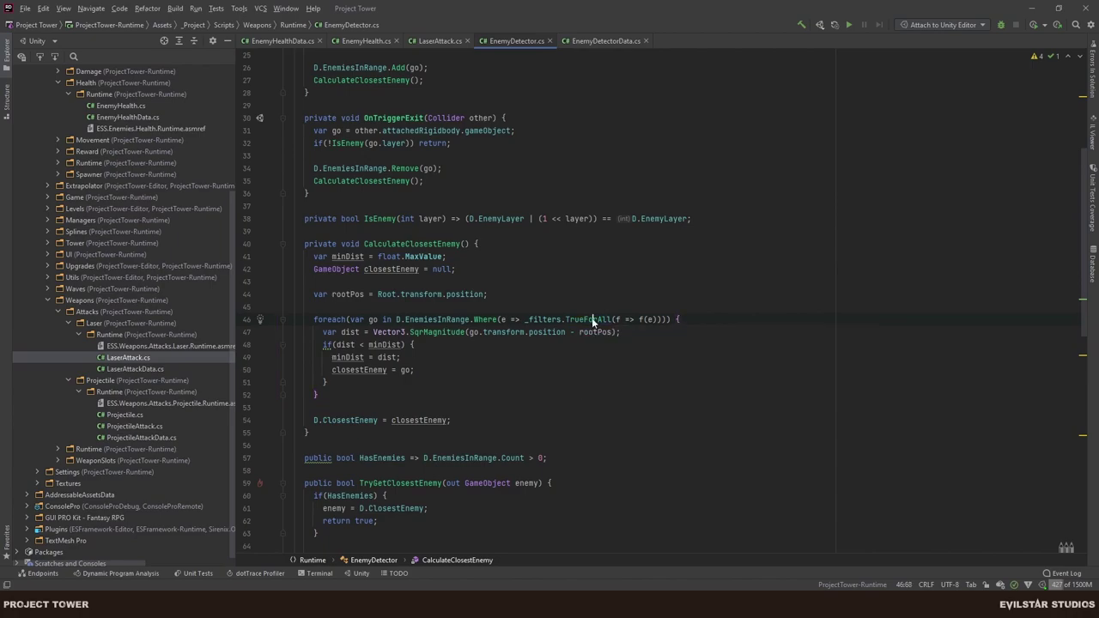
pyautogui.keyDown('ctrl'); pyautogui.click(591, 320); pyautogui.keyUp('ctrl')
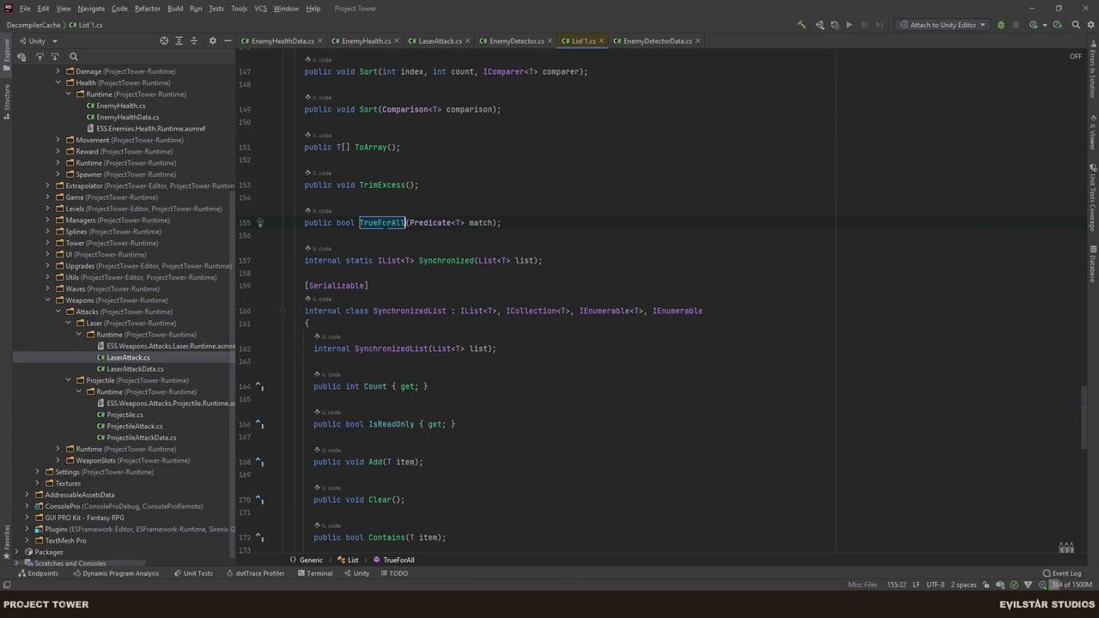
# Examine TrueForAll's bool return and Predicate match parameter, view Predicate`1.cs, then navigate back twice.
pyautogui.doubleClick(345, 222)
pyautogui.doubleClick(382, 222)
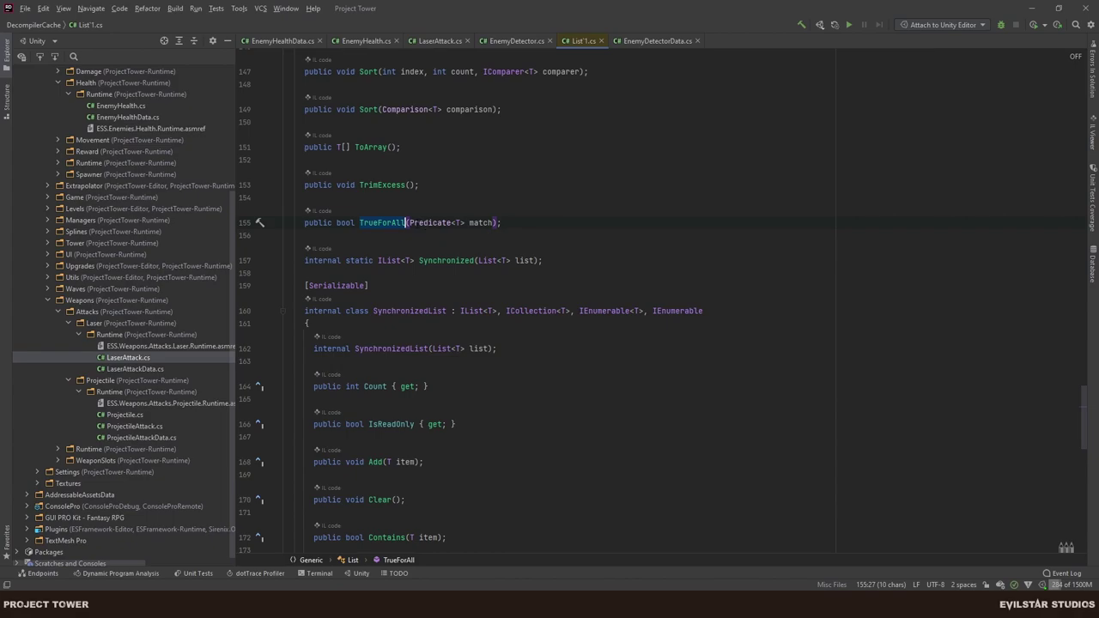
pyautogui.click(429, 222)
pyautogui.click(479, 222)
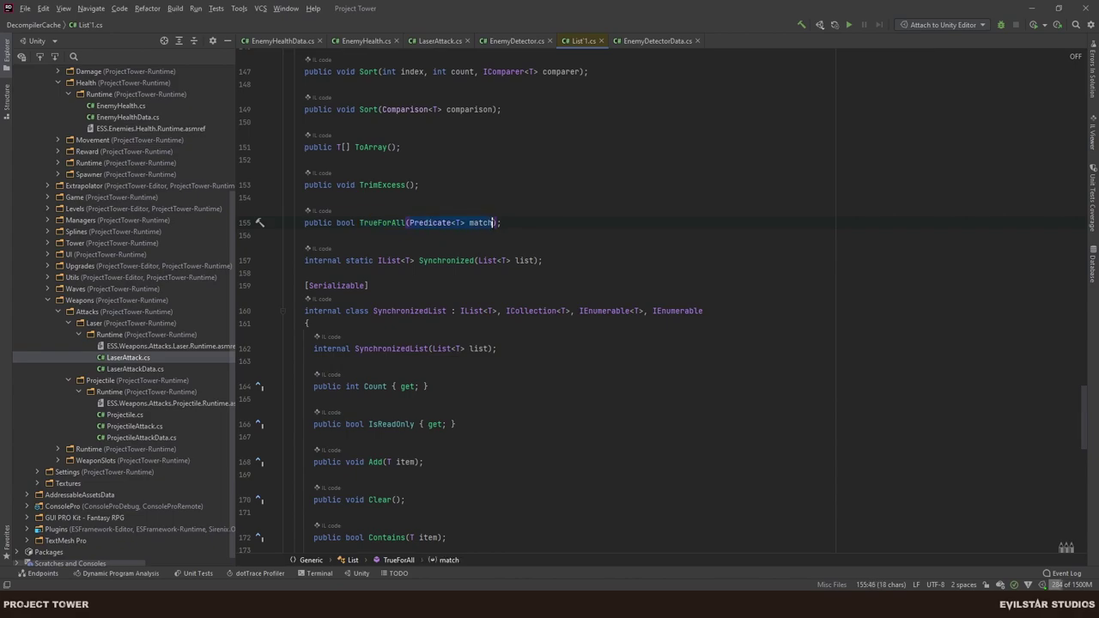
pyautogui.click(287, 234)
pyautogui.keyDown('ctrl'); pyautogui.click(434, 223); pyautogui.keyUp('ctrl')
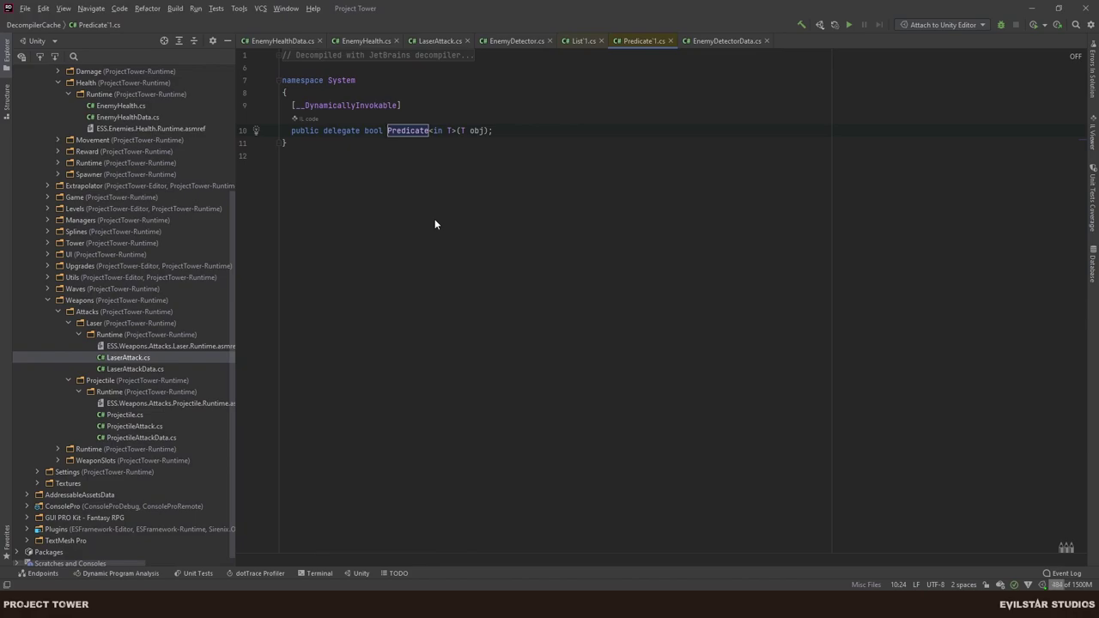
pyautogui.doubleClick(411, 130)
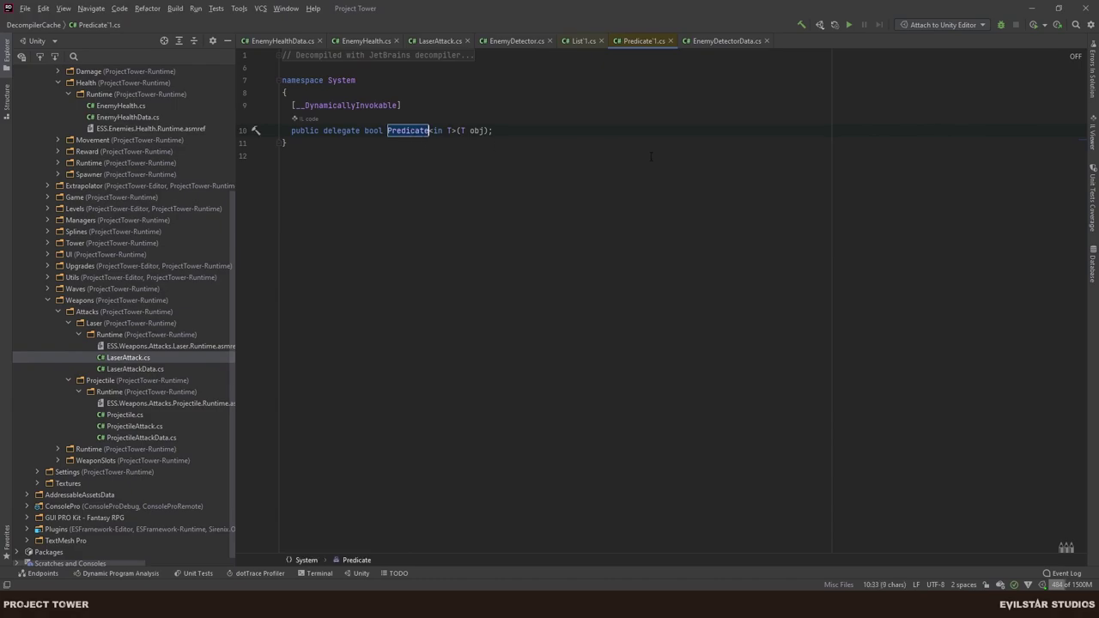
pyautogui.hotkey('ctrl', 'alt', 'Left')
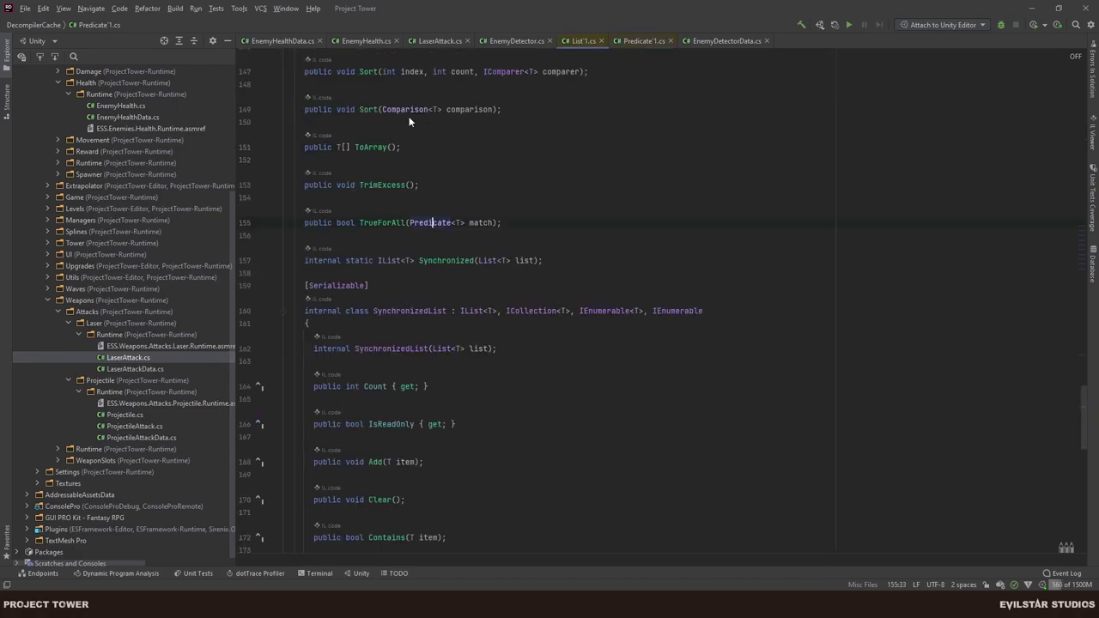
pyautogui.hotkey('ctrl', 'alt', 'Left')
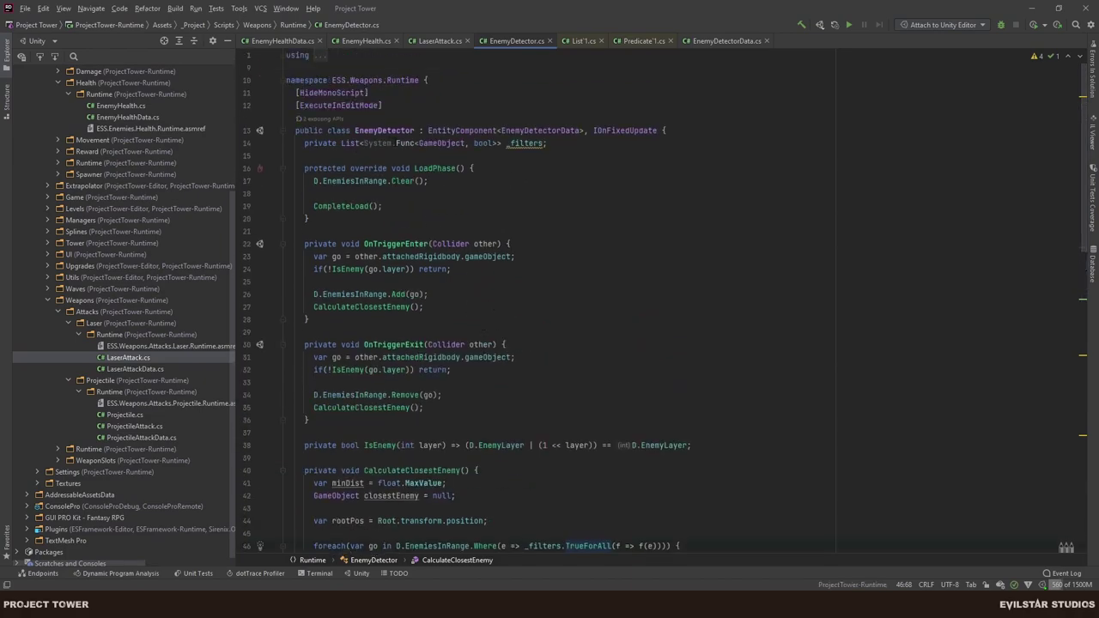
# Change the _filters field type from Func to Predicate, dropping the extra bool type argument.
pyautogui.doubleClick(404, 143)
pyautogui.write('Predicate')
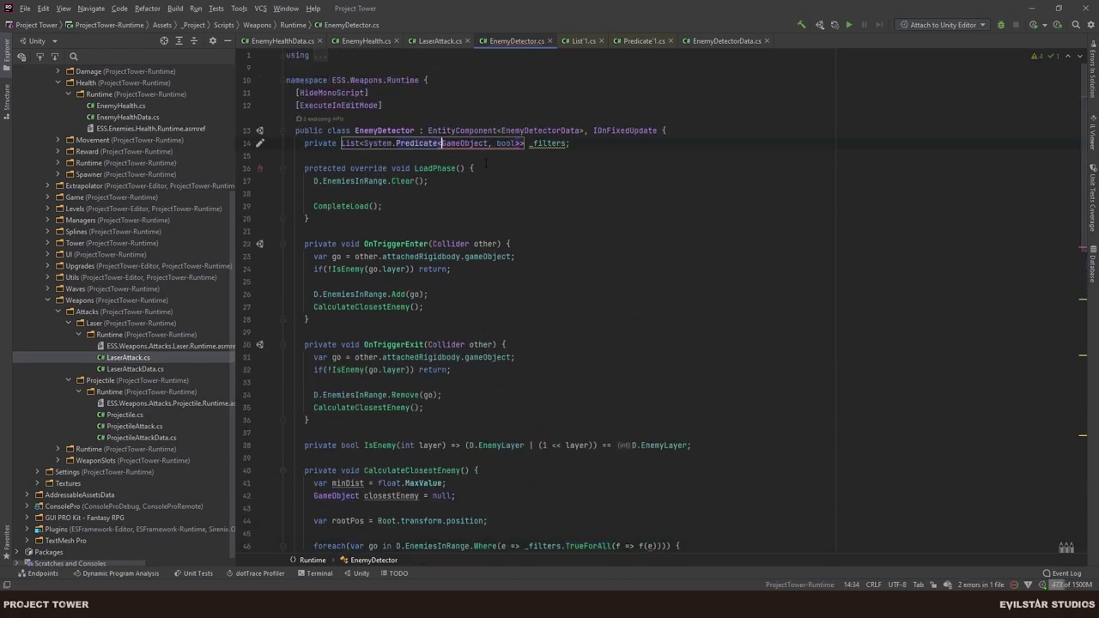
pyautogui.moveTo(487, 143); pyautogui.dragTo(519, 143)
pyautogui.press('Delete')
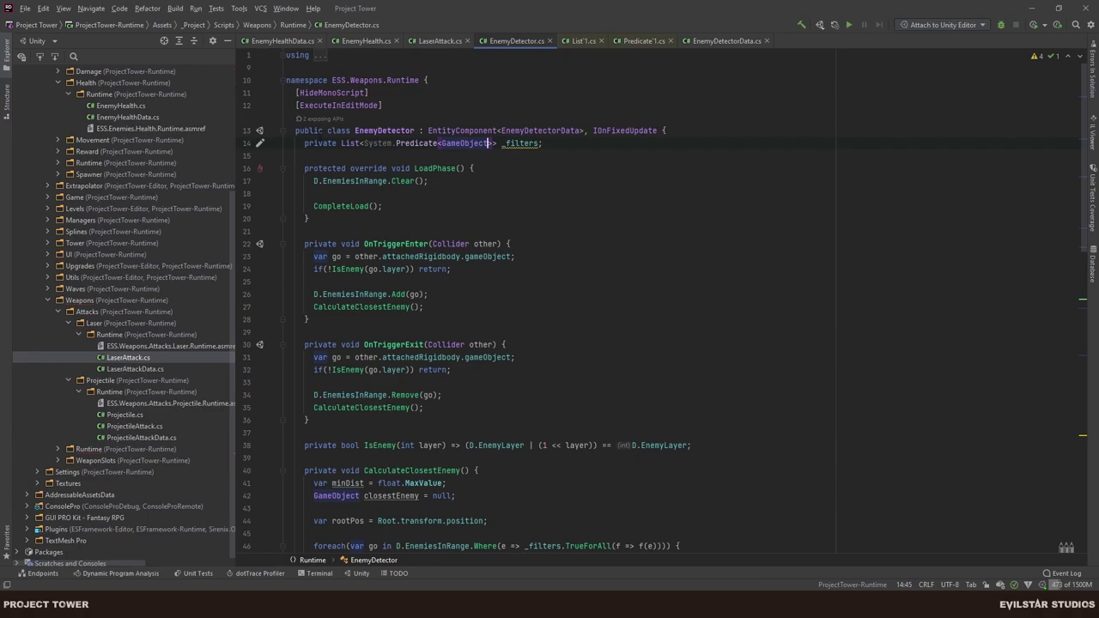
pyautogui.click(318, 55)
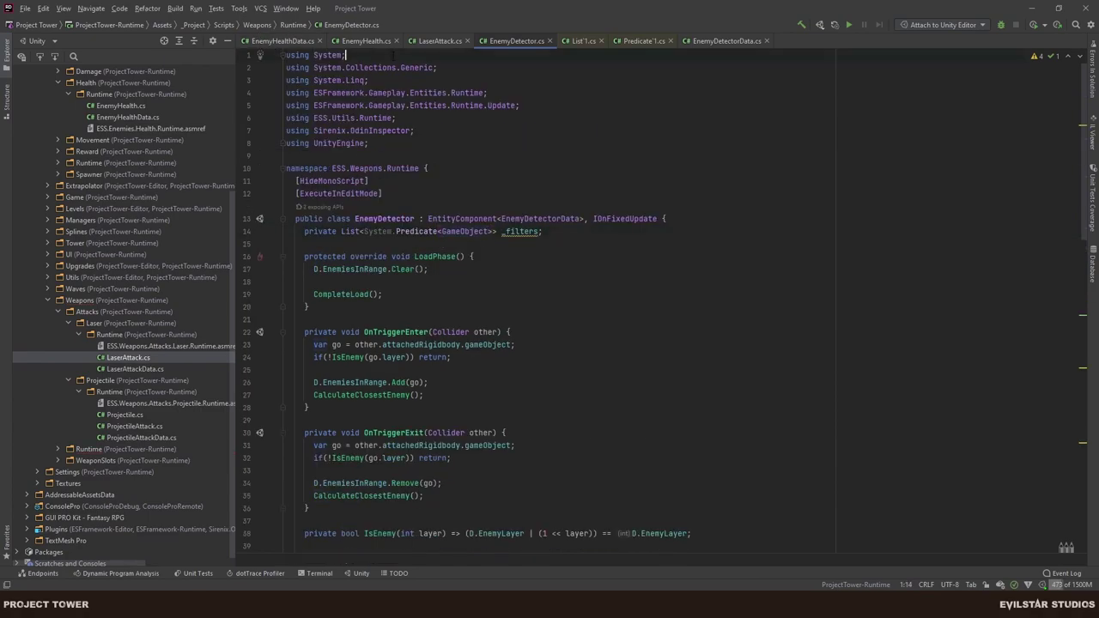
pyautogui.tripleClick(393, 55)
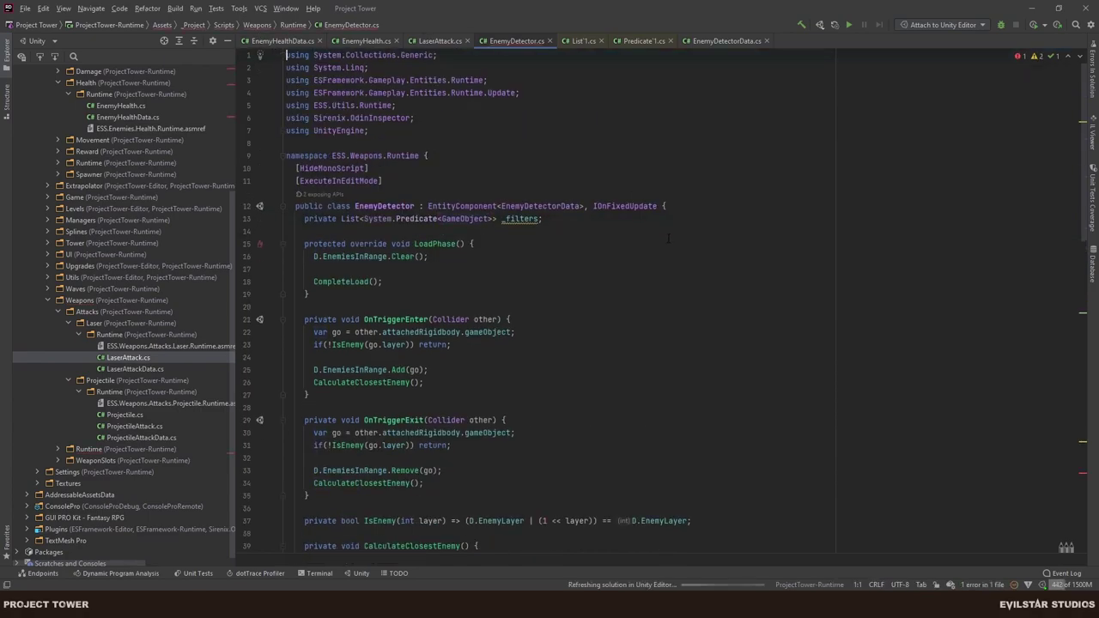
# Fix the unresolved Math call on line 92 to use Mathf.
pyautogui.scroll(-15, 685, 296)
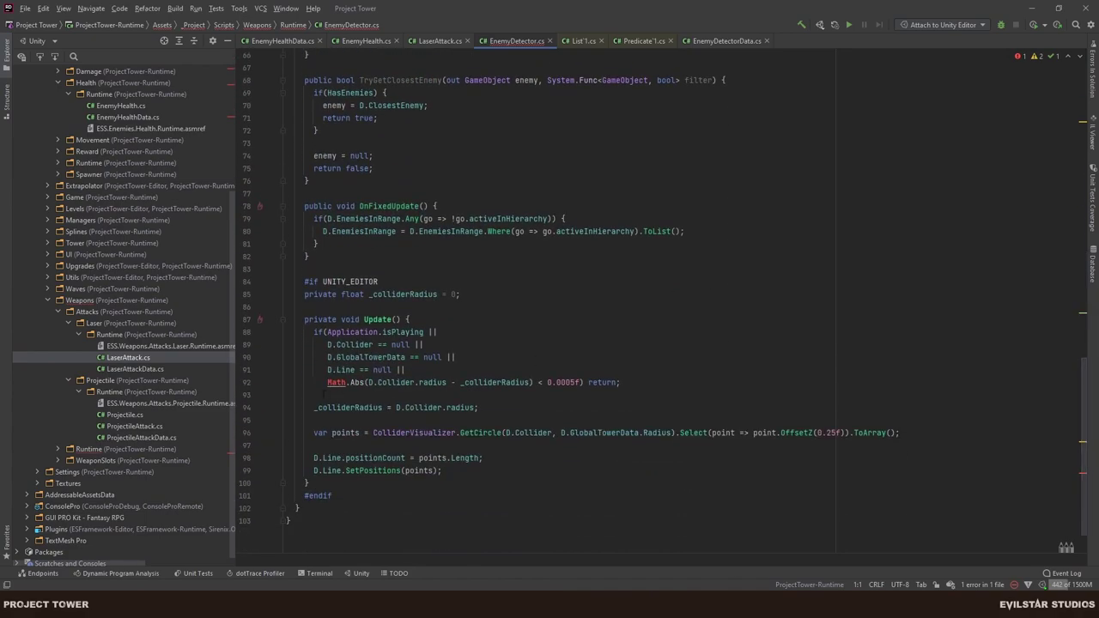
pyautogui.click(345, 382)
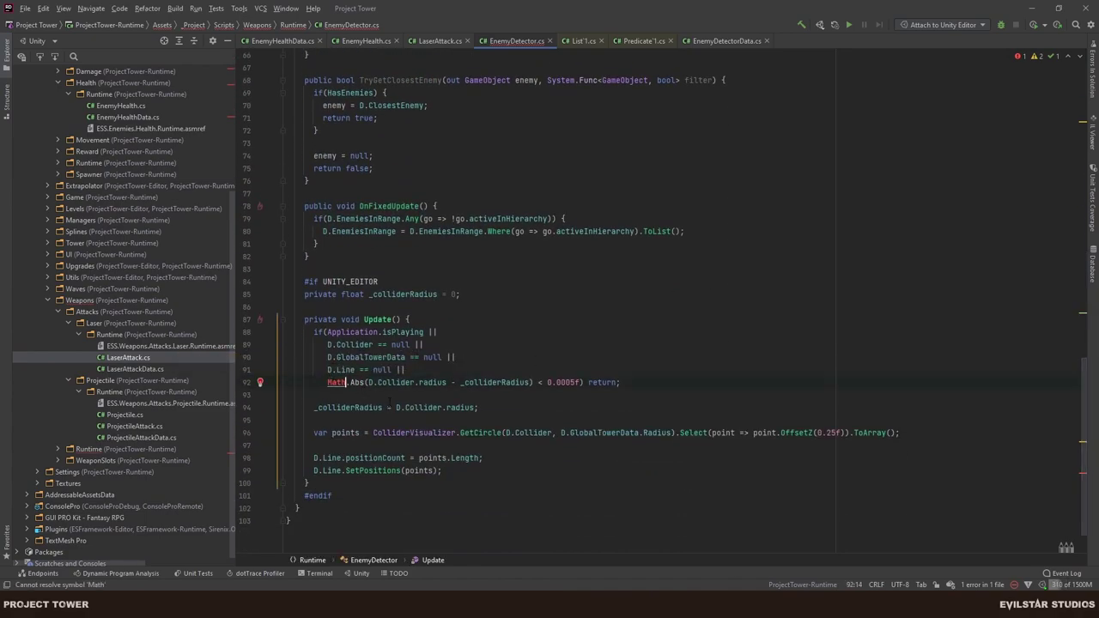
pyautogui.write('f')
pyautogui.press('End')
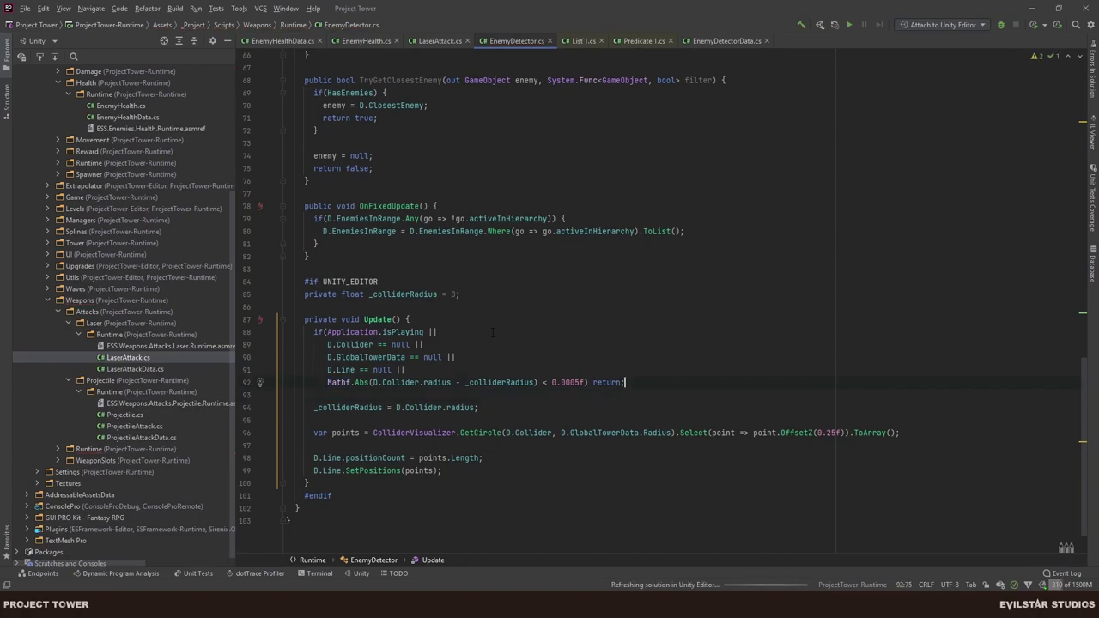
pyautogui.scroll(15, 492, 332)
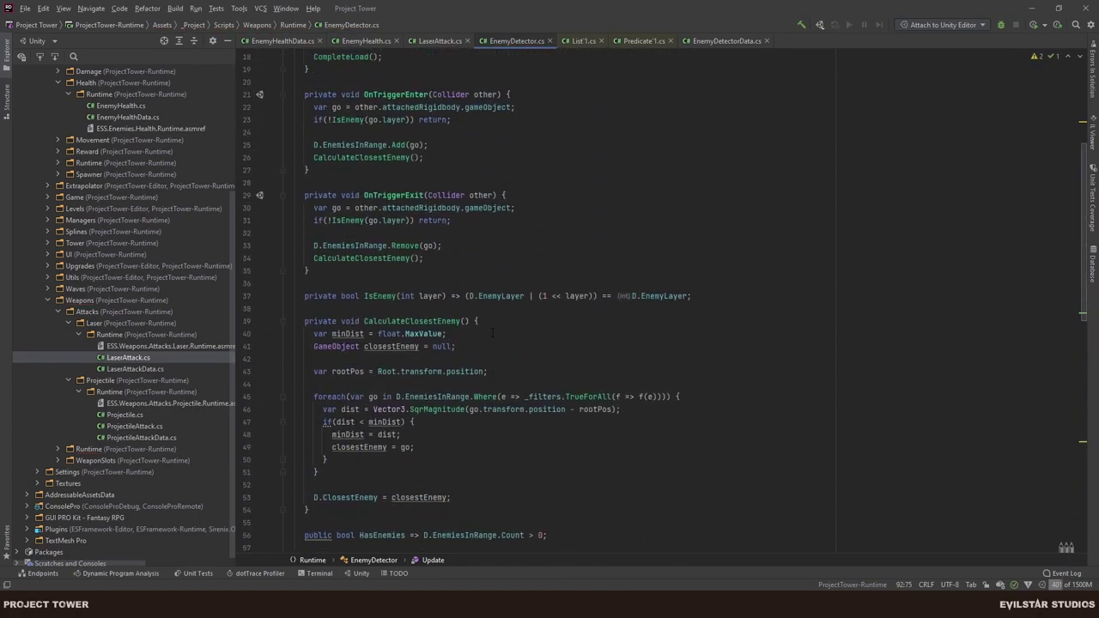
# Remove the filter-taking TryGetClosestEnemy overload and scroll back to the top of the file.
pyautogui.click(506, 218)
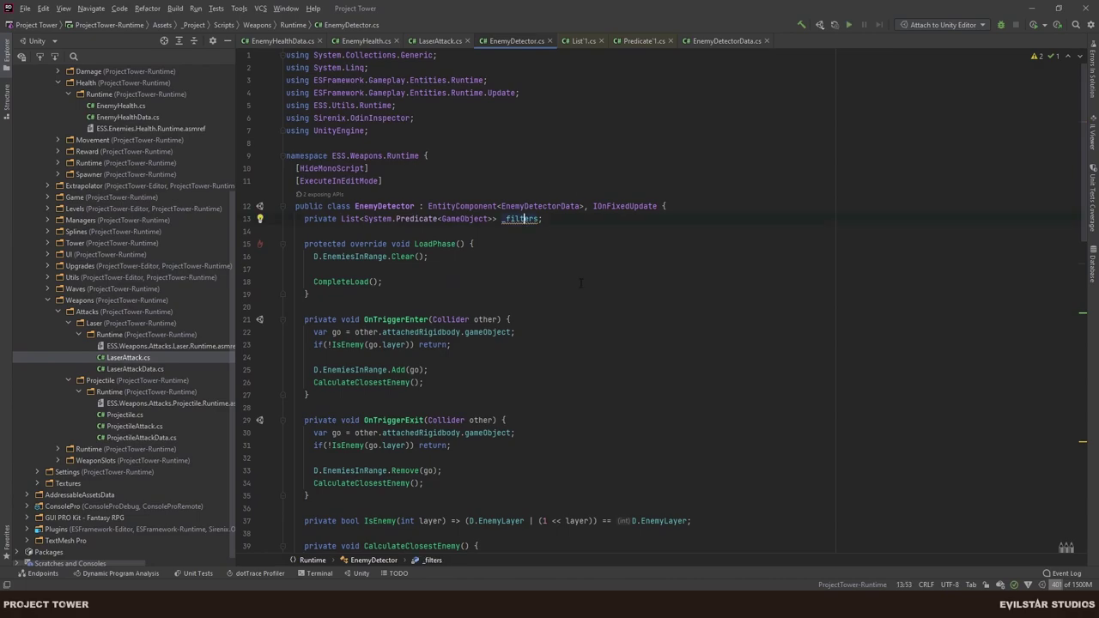
pyautogui.scroll(-3, 494, 329)
pyautogui.scroll(-3, 494, 328)
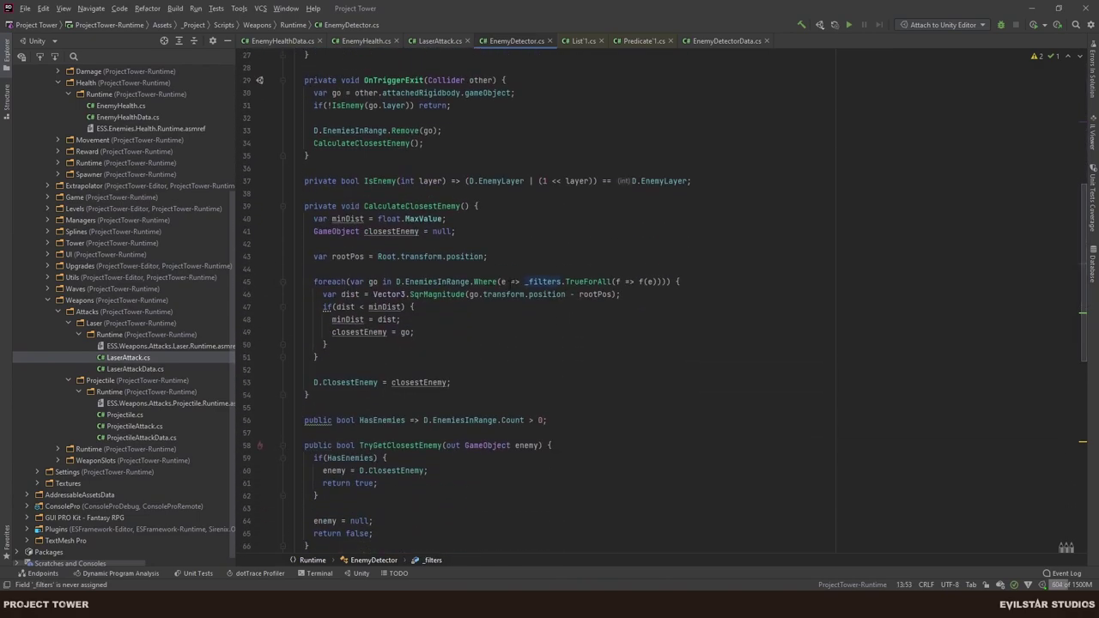
pyautogui.click(704, 286)
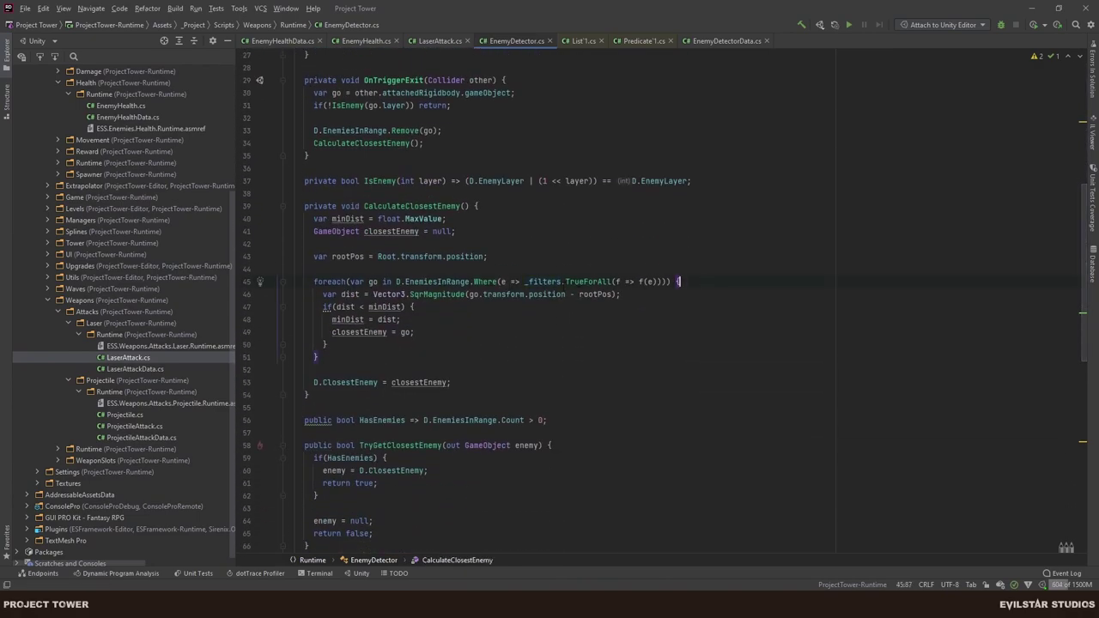
pyautogui.moveTo(562, 287)
pyautogui.scroll(-5, 649, 318)
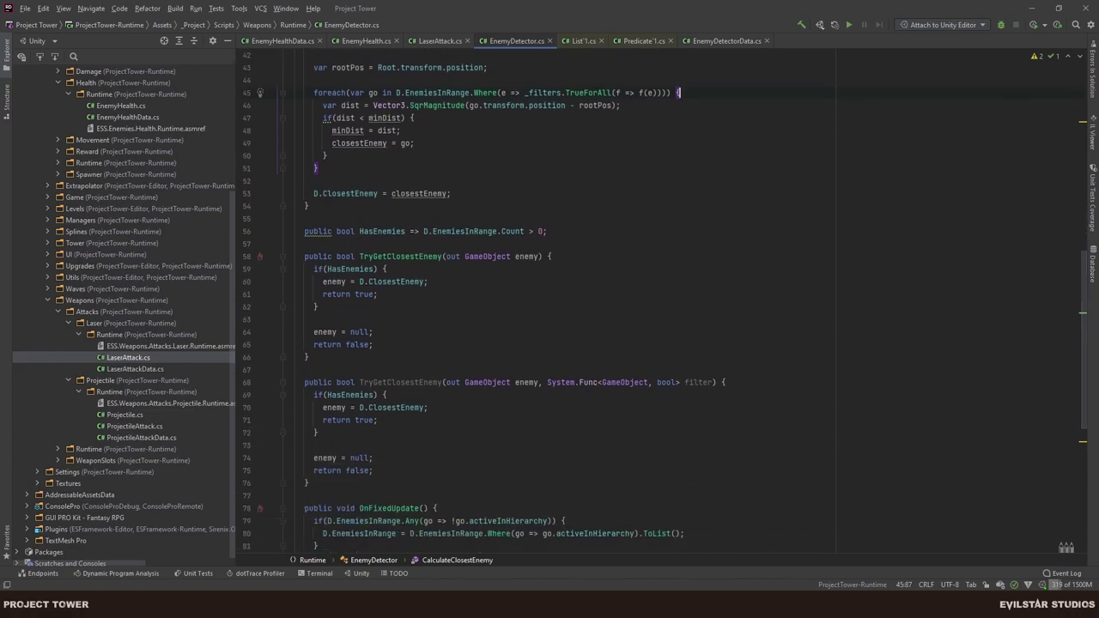
pyautogui.moveTo(335, 487); pyautogui.dragTo(354, 361)
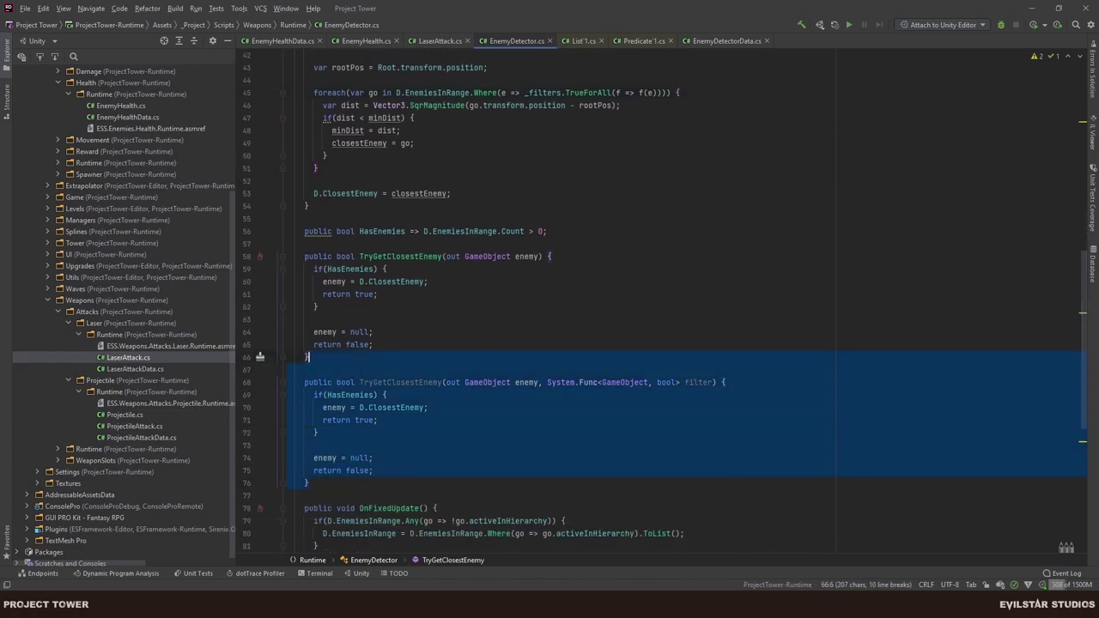
pyautogui.press('BackSpace')
pyautogui.scroll(7, 661, 318)
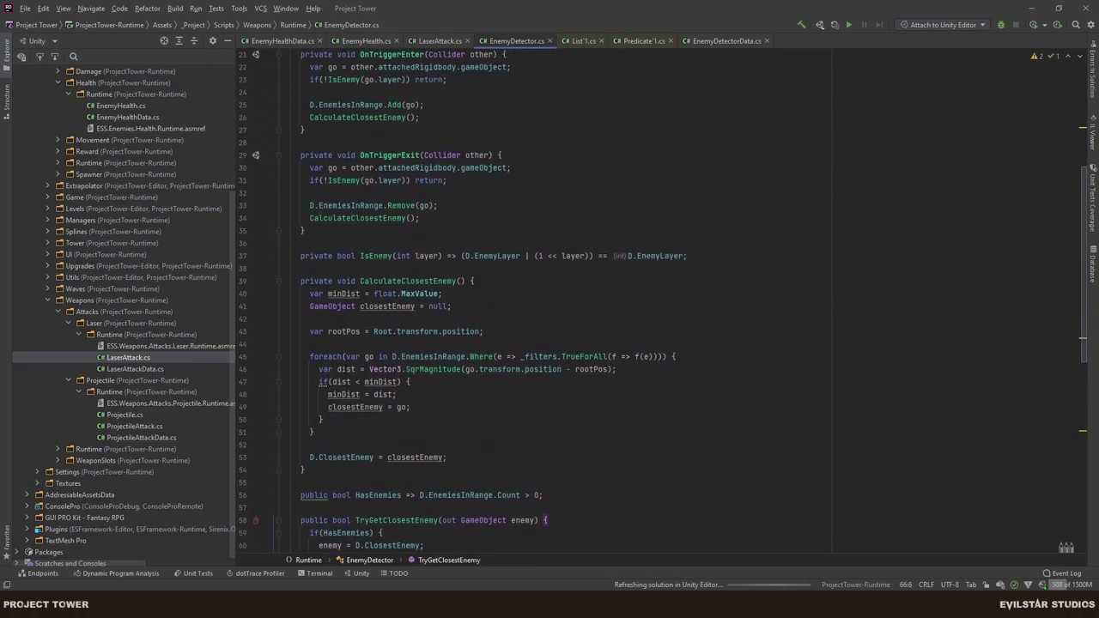
pyautogui.scroll(7, 342, 368)
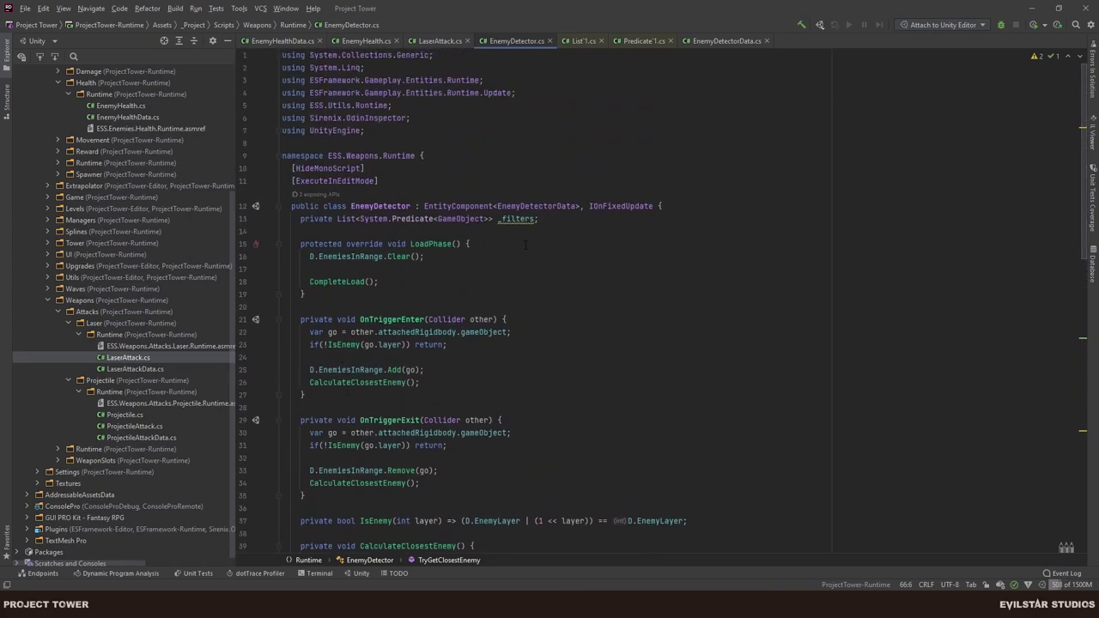
# Add AddFilter(System.Predicate<GameObject> filter) => _filters.Add(filter); below the _filters field.
pyautogui.click(539, 219)
pyautogui.press('Return')
pyautogui.press('Return')
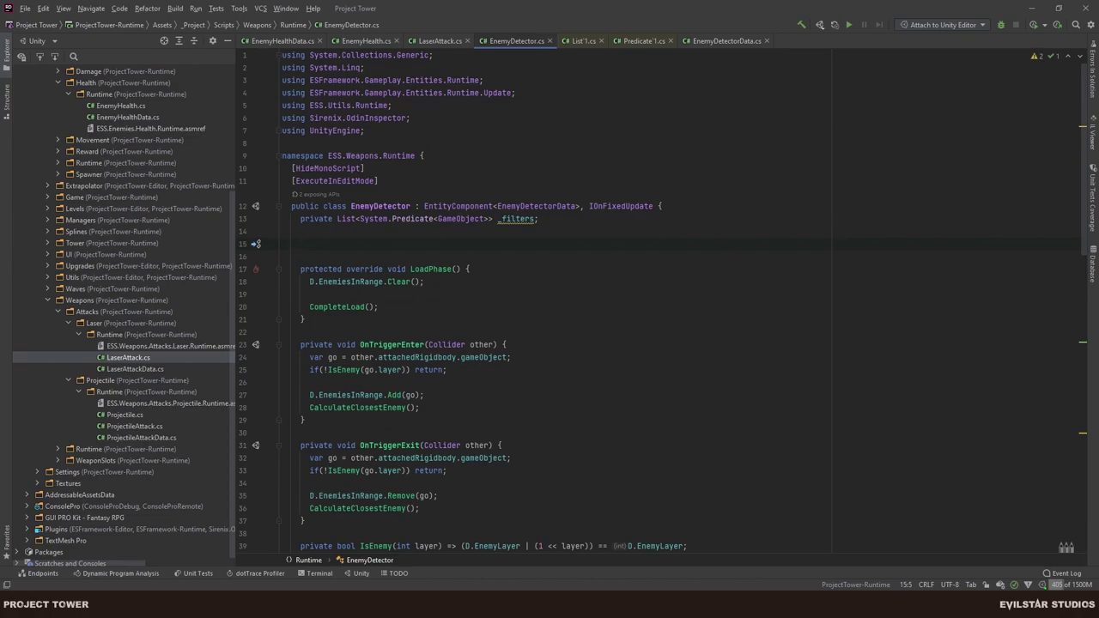
pyautogui.write('public ')
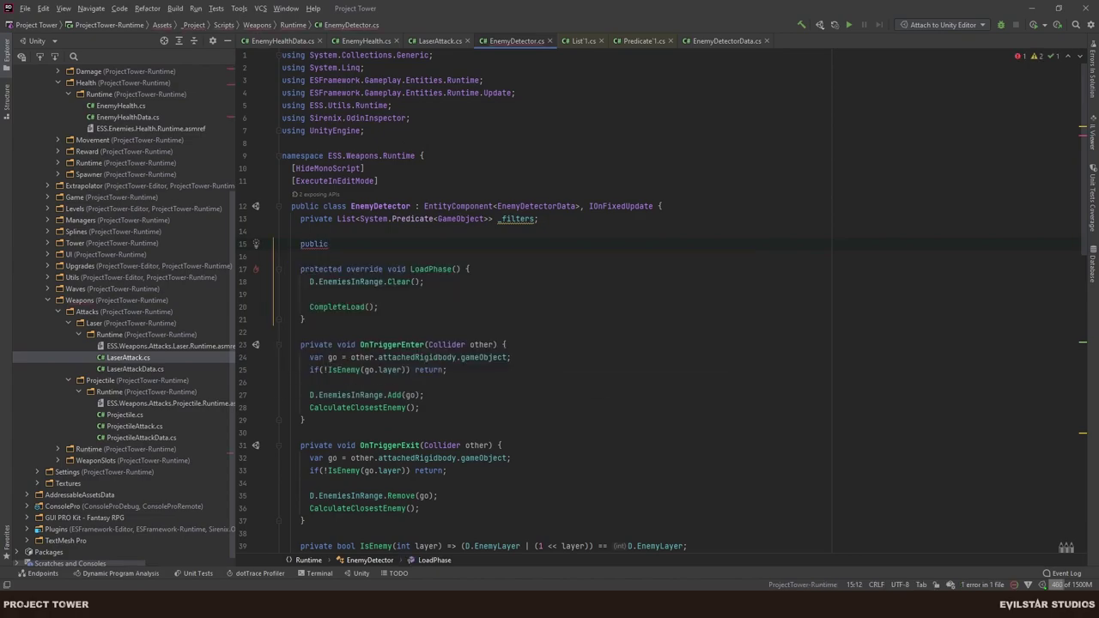
pyautogui.write('void Ad')
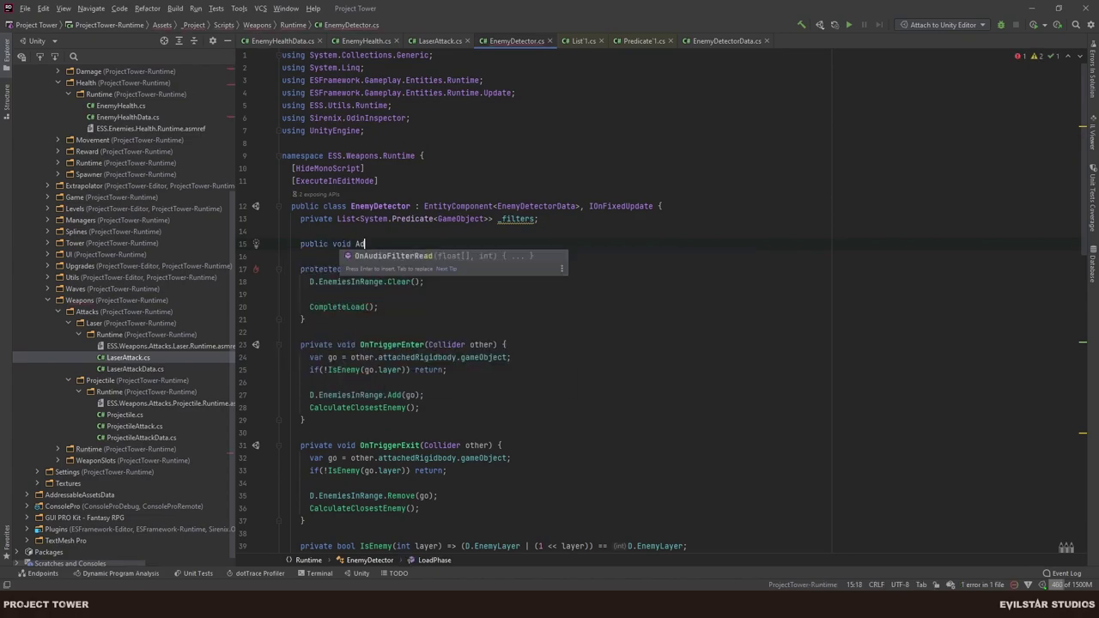
pyautogui.write('dFilter() { }')
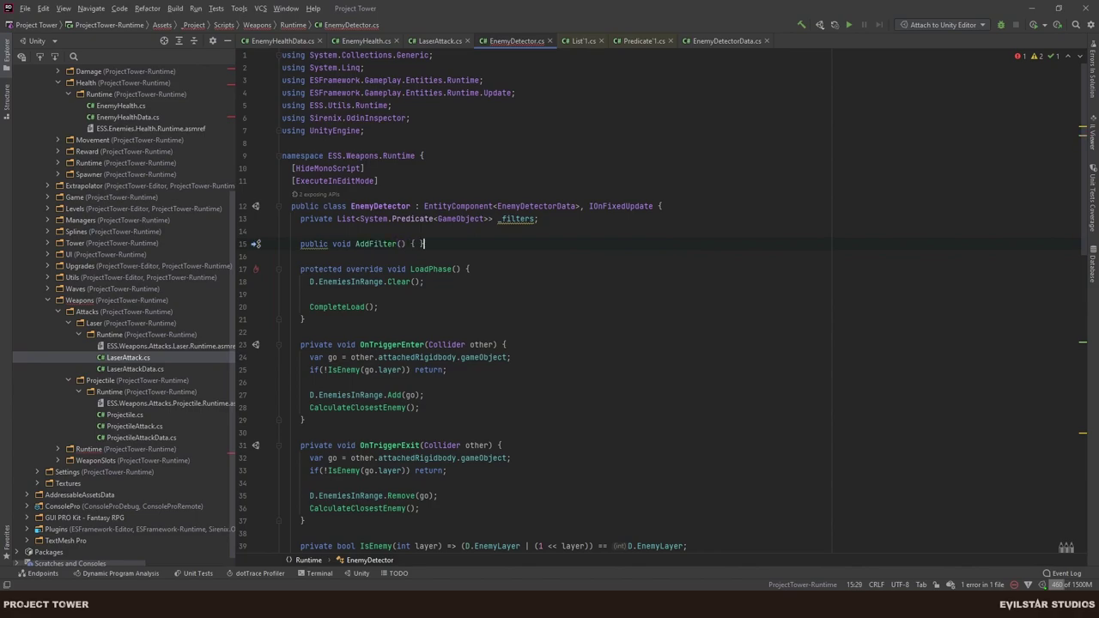
pyautogui.press('Left')
pyautogui.press('Left')
pyautogui.press('Left')
pyautogui.press('Left')
pyautogui.press('Left')
pyautogui.press('Up')
pyautogui.press('Up')
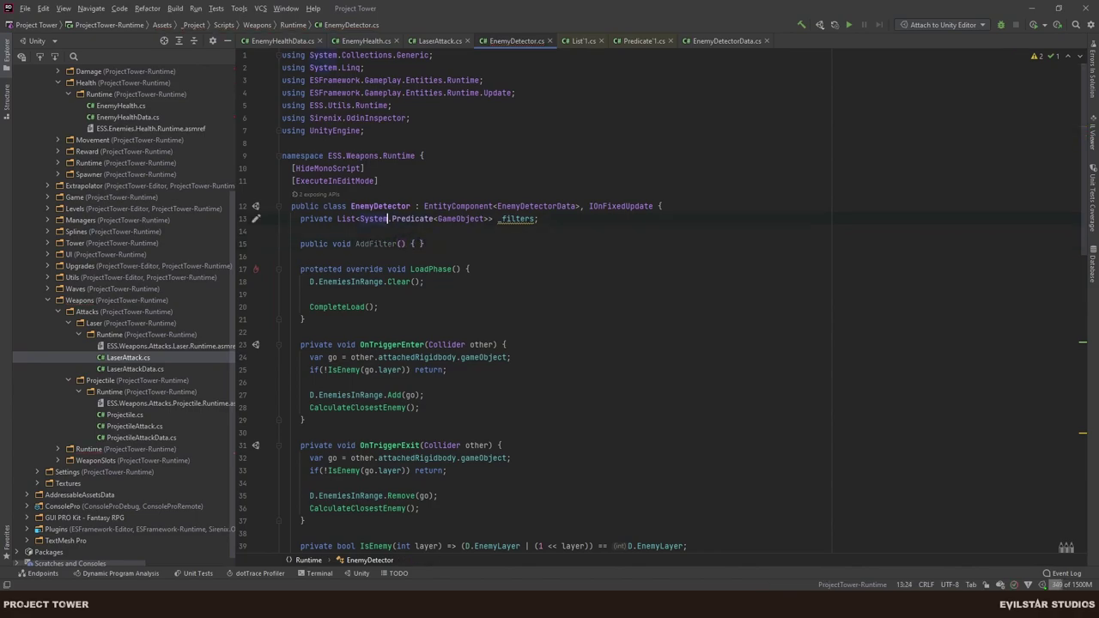
pyautogui.hotkey('ctrl', 'w')
pyautogui.hotkey('ctrl', 'c')
pyautogui.press('Down')
pyautogui.press('Down')
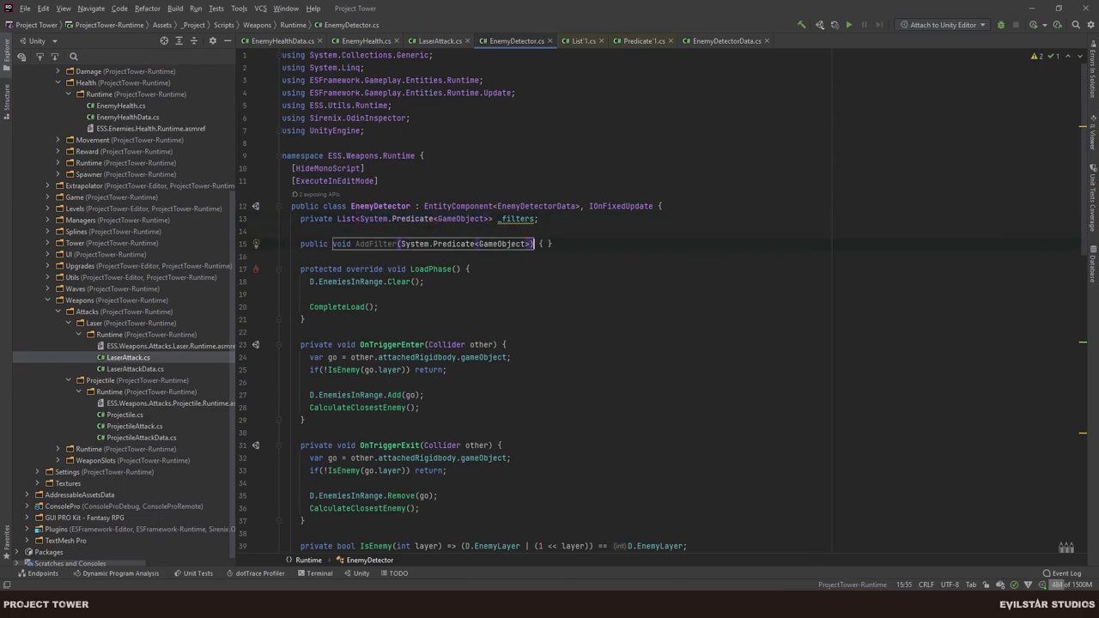
pyautogui.hotkey('ctrl', 'v')
pyautogui.press('Right')
pyautogui.press('Right')
pyautogui.press('Right')
pyautogui.press('Right')
pyautogui.press('BackSpace')
pyautogui.press('BackSpace')
pyautogui.write('=>')
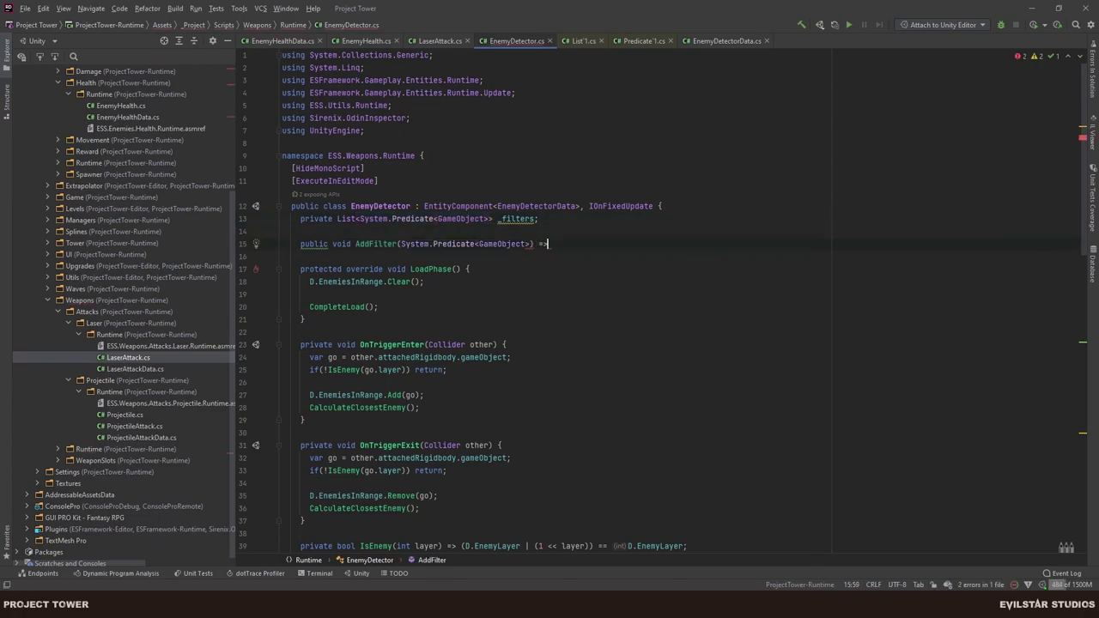
pyautogui.write(' _')
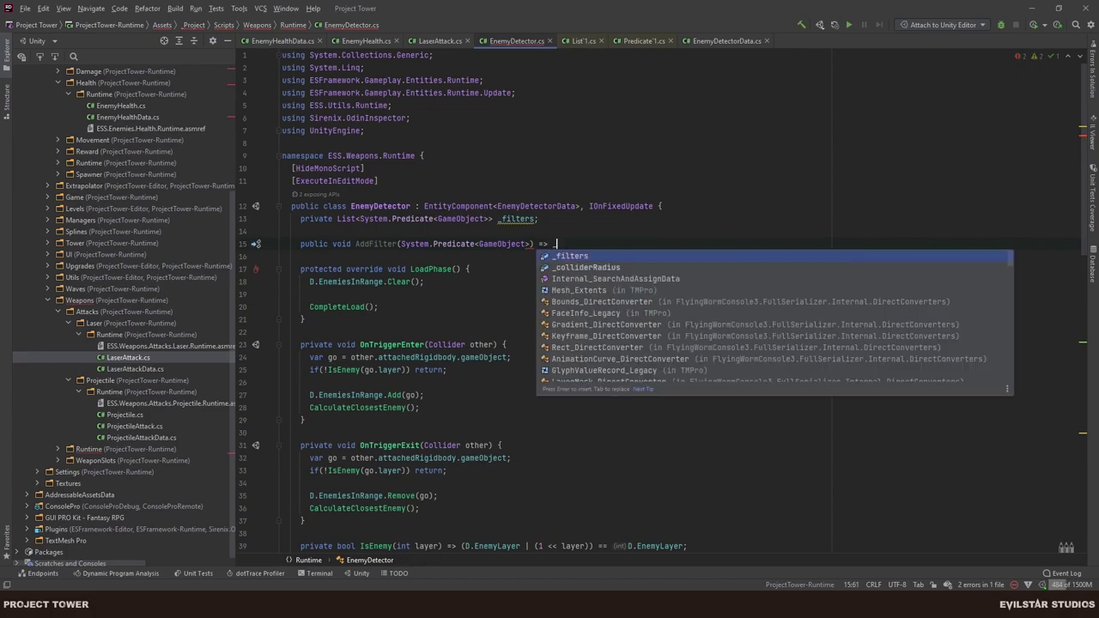
pyautogui.write('filters.Add(')
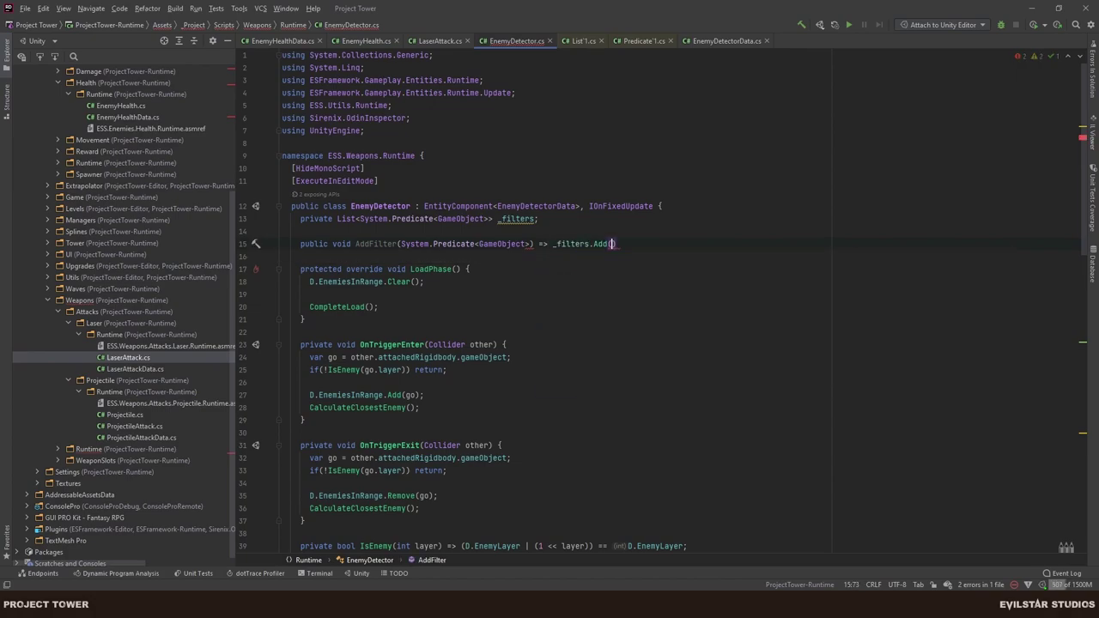
pyautogui.hotkey('ctrl', 'Left')
pyautogui.hotkey('ctrl', 'Left')
pyautogui.hotkey('ctrl', 'Left')
pyautogui.hotkey('ctrl', 'Left')
pyautogui.write('filter')
pyautogui.hotkey('ctrl', 'Right')
pyautogui.hotkey('ctrl', 'Right')
pyautogui.hotkey('ctrl', 'Right')
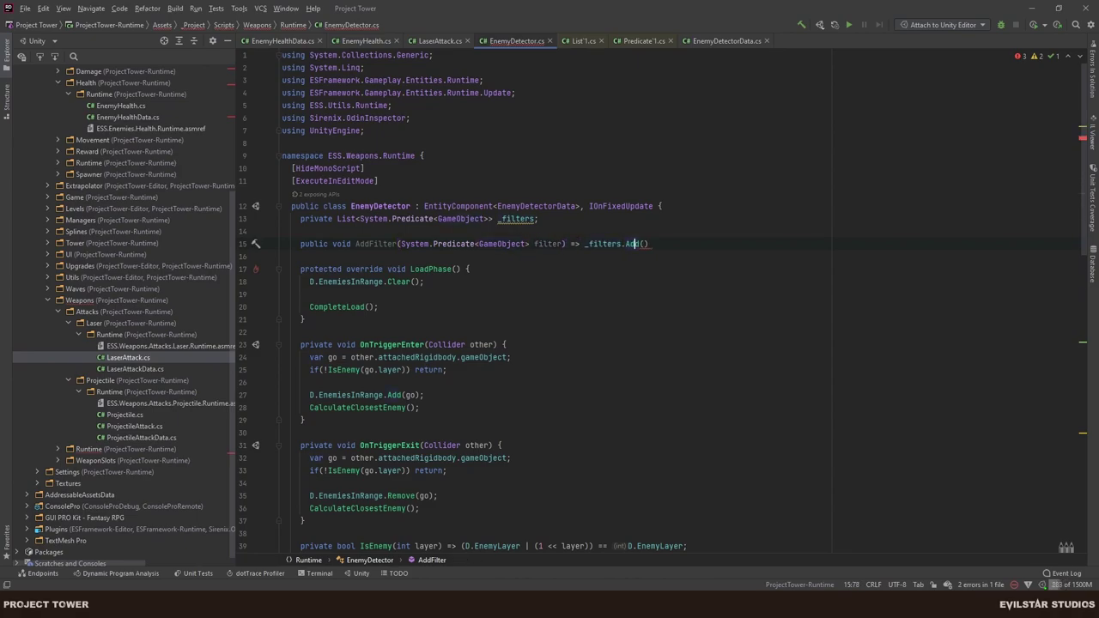
pyautogui.press('Right')
pyautogui.press('Right')
pyautogui.write('filter);')
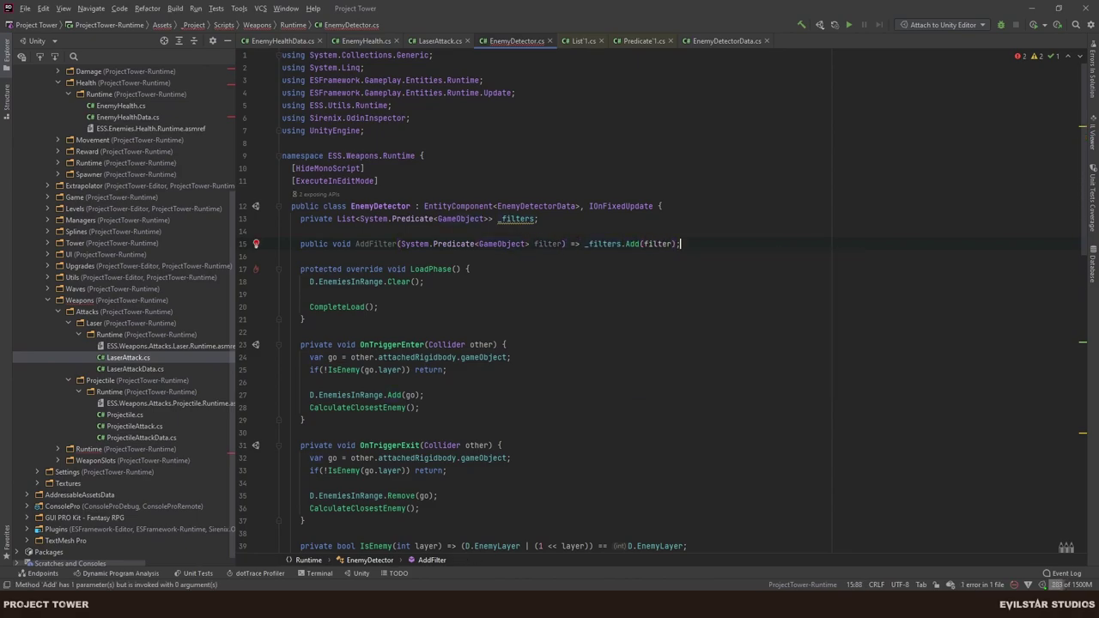
# Duplicate that line into a RemoveFilter method calling _filters.Remove(filter).
pyautogui.hotkey('ctrl', 'd')
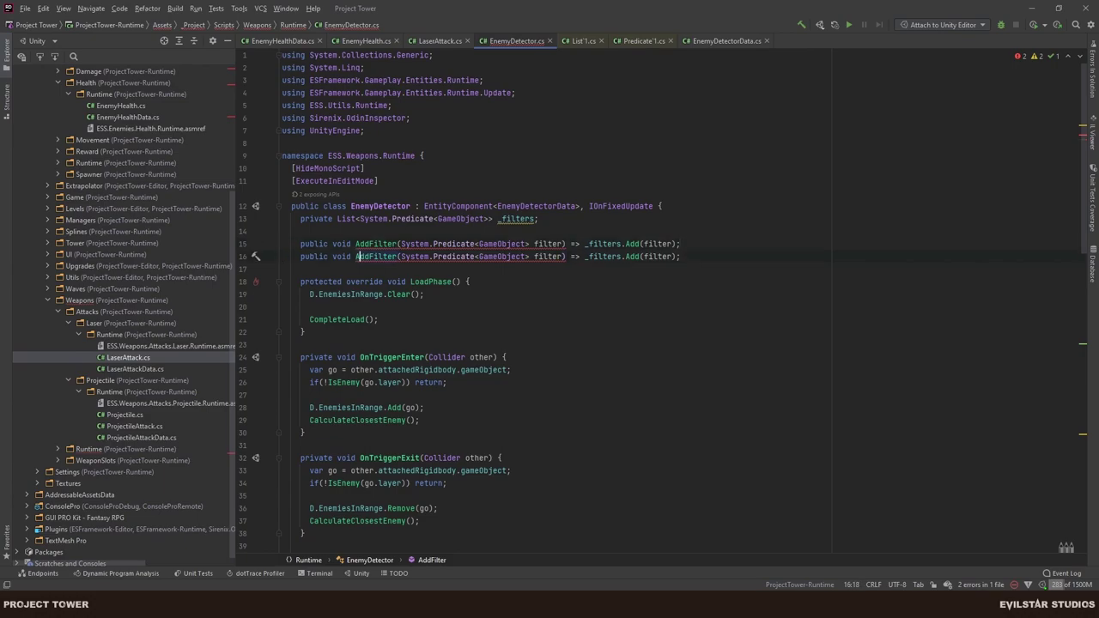
pyautogui.hotkey('shift', 'Right')
pyautogui.hotkey('shift', 'Right')
pyautogui.write('Remove')
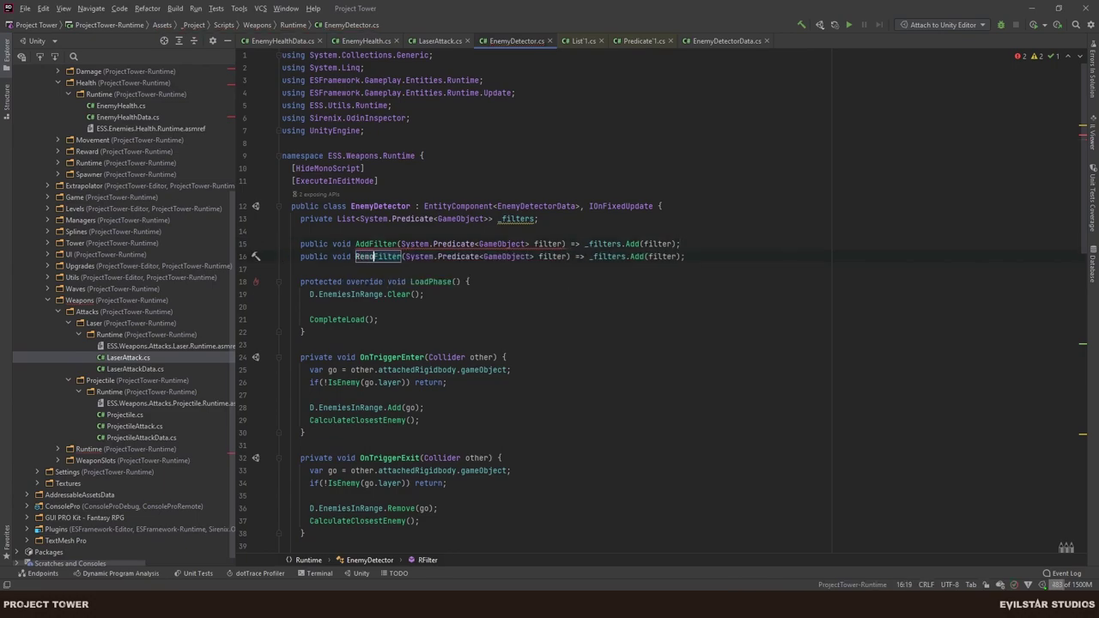
pyautogui.hotkey('ctrl', 'Right')
pyautogui.hotkey('ctrl', 'Right')
pyautogui.hotkey('ctrl', 'Right')
pyautogui.hotkey('ctrl', 'Right')
pyautogui.hotkey('ctrl', 'Right')
pyautogui.hotkey('ctrl', 'Right')
pyautogui.hotkey('ctrl', 'Right')
pyautogui.hotkey('ctrl', 'Right')
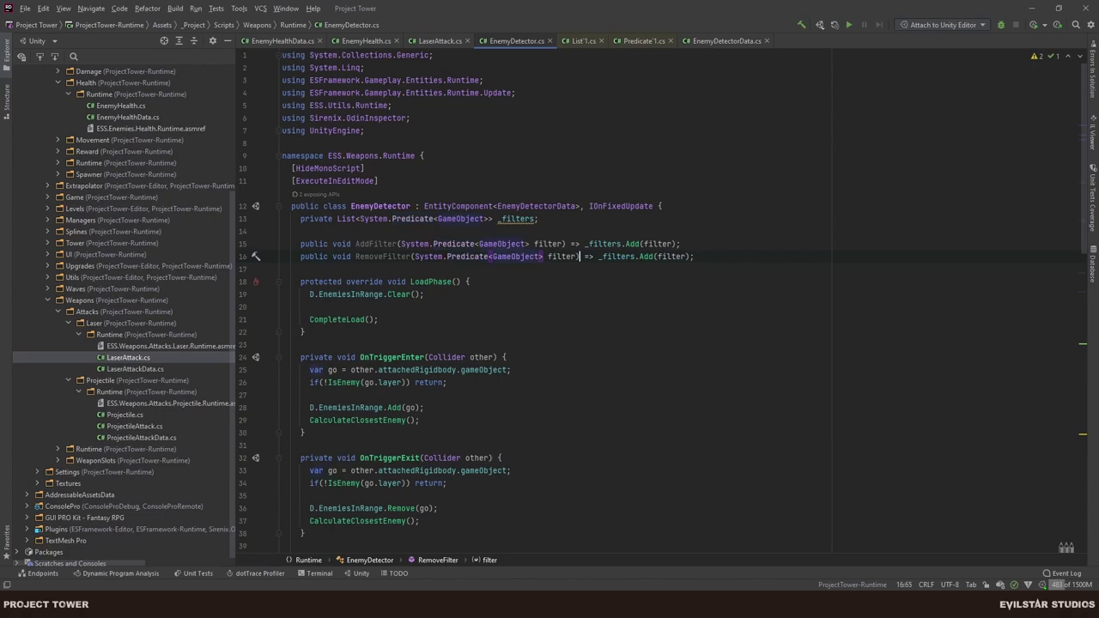
pyautogui.hotkey('ctrl', 'shift', 'Right')
pyautogui.write('Remove')
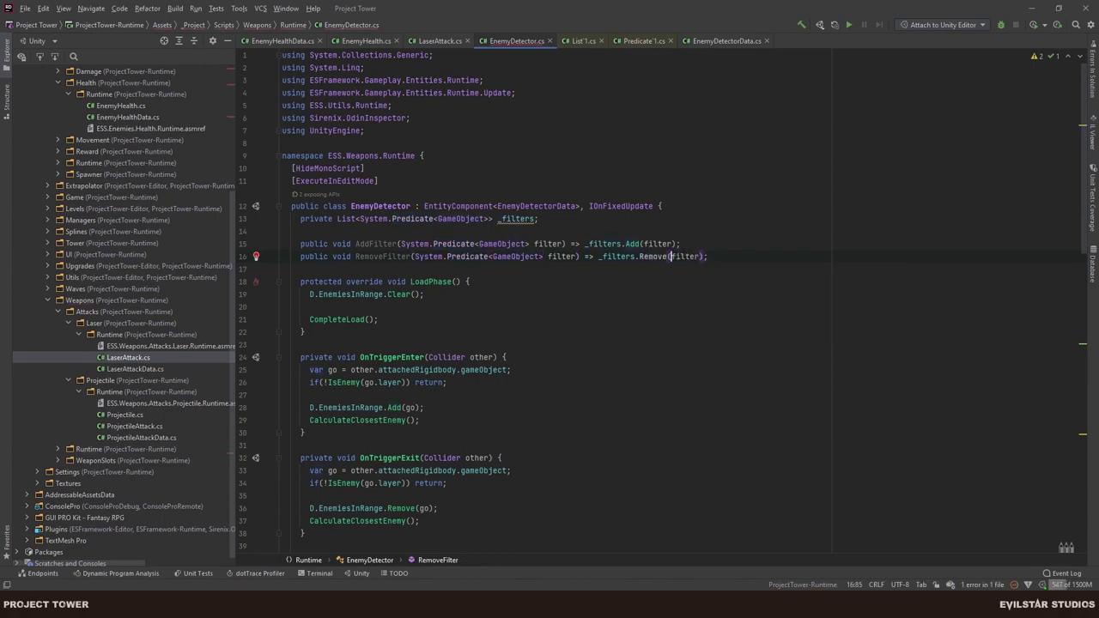
pyautogui.press('End')
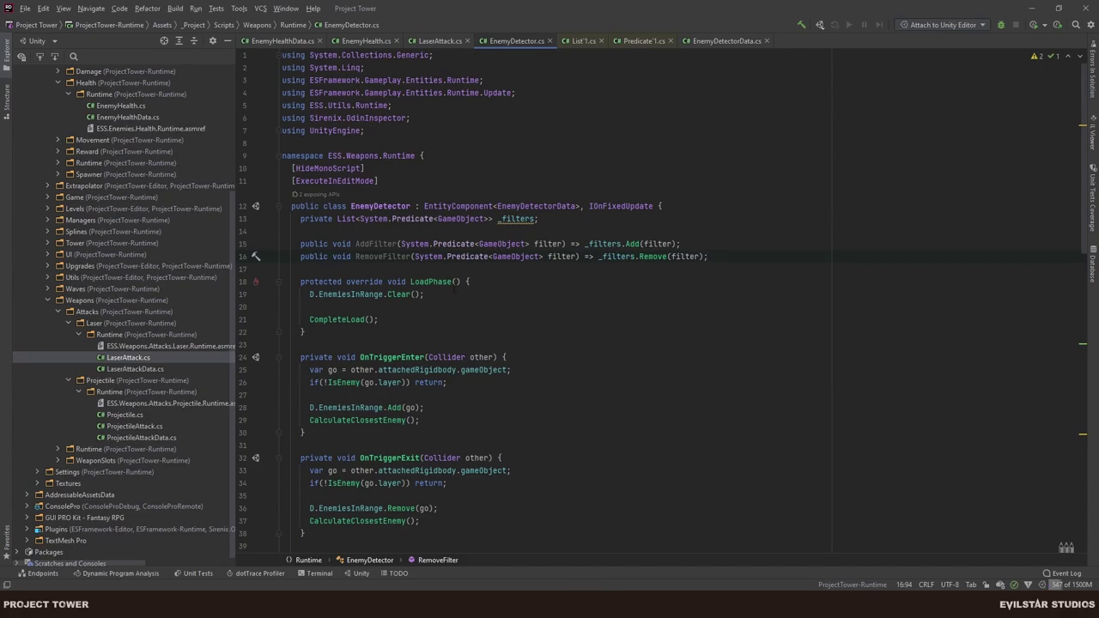
# Review the CalculateClosestEnemy method in EnemyDetector.cs.
pyautogui.scroll(-12, 418, 273)
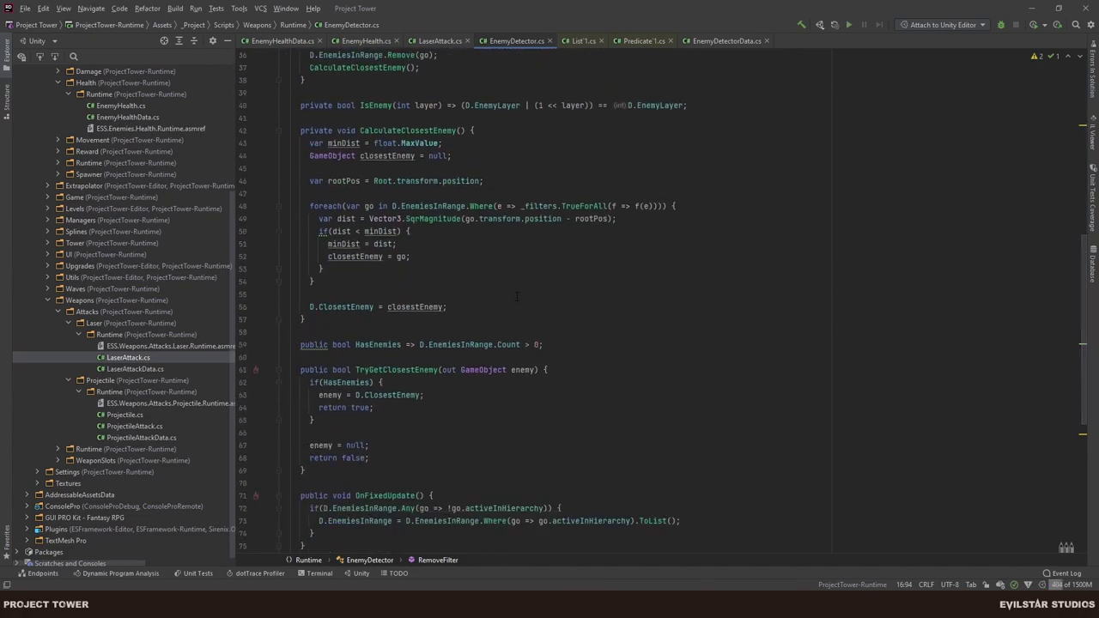
pyautogui.click(464, 307)
pyautogui.scroll(-6, 573, 304)
pyautogui.scroll(-3, 573, 304)
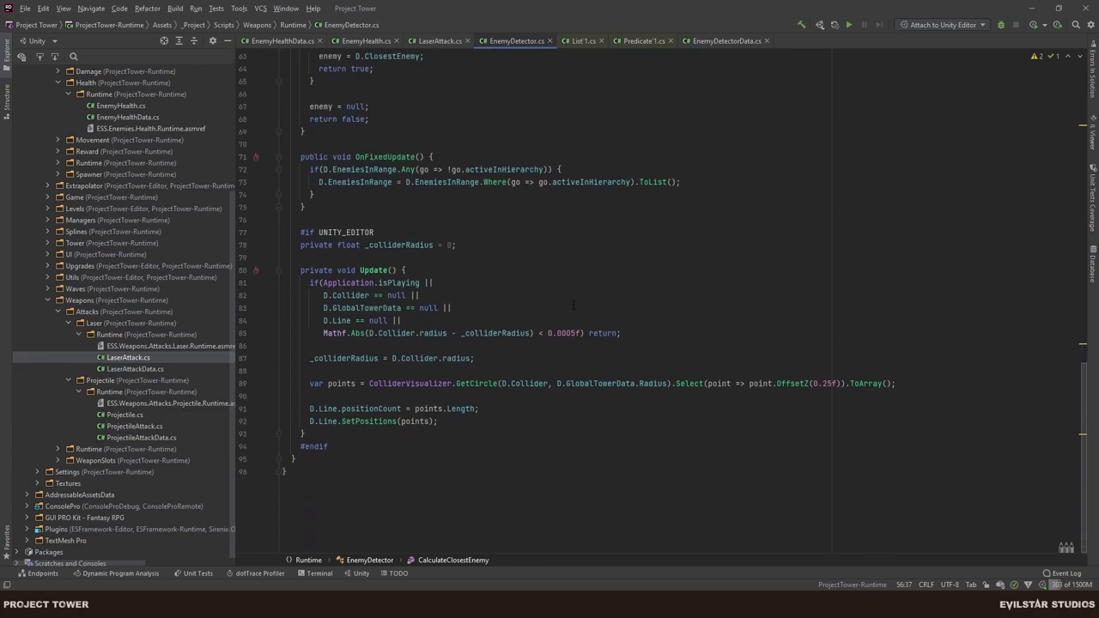
pyautogui.scroll(11, 494, 70)
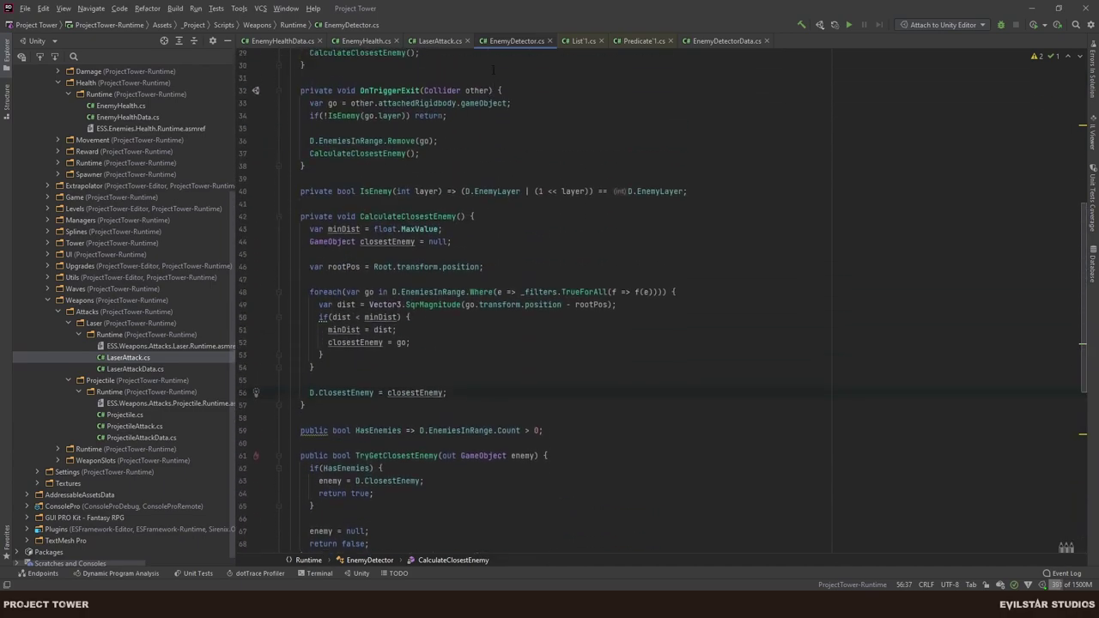
# In LaserAttack.cs, convert LoadPhase to a block body and call D.EnemyDetector.AddFilter() before CompleteLoad.
pyautogui.click(432, 41)
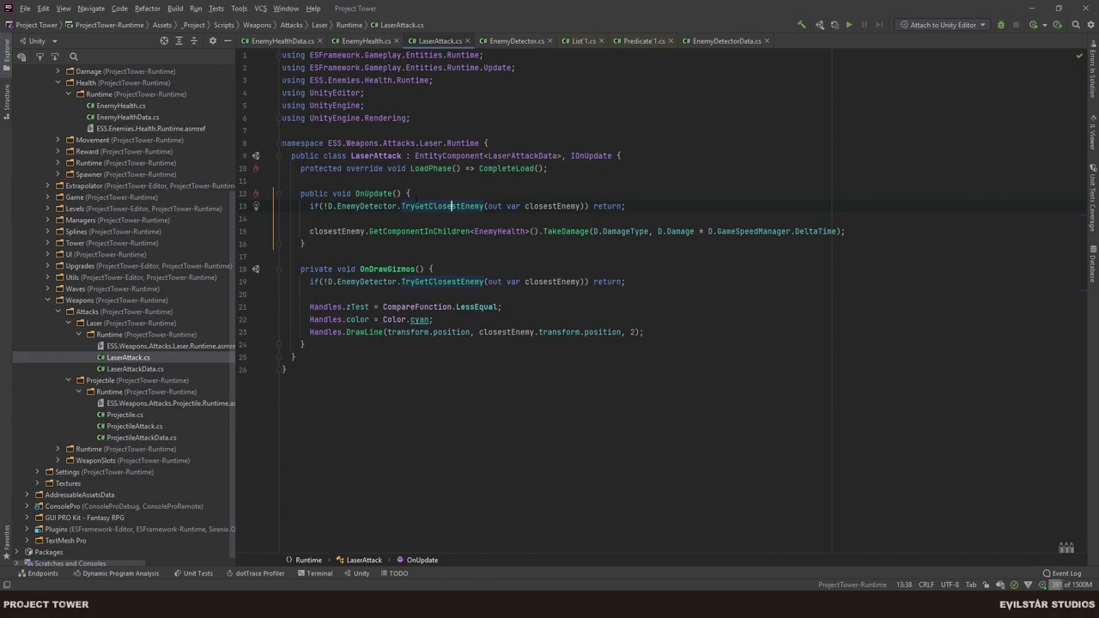
pyautogui.click(419, 182)
pyautogui.hotkey('ctrl', 'Left')
pyautogui.hotkey('ctrl', 'Left')
pyautogui.hotkey('ctrl', 'Left')
pyautogui.hotkey('alt', 'Return')
pyautogui.press('Return')
pyautogui.press('Return')
pyautogui.press('Return')
pyautogui.press('Up')
pyautogui.press('Up')
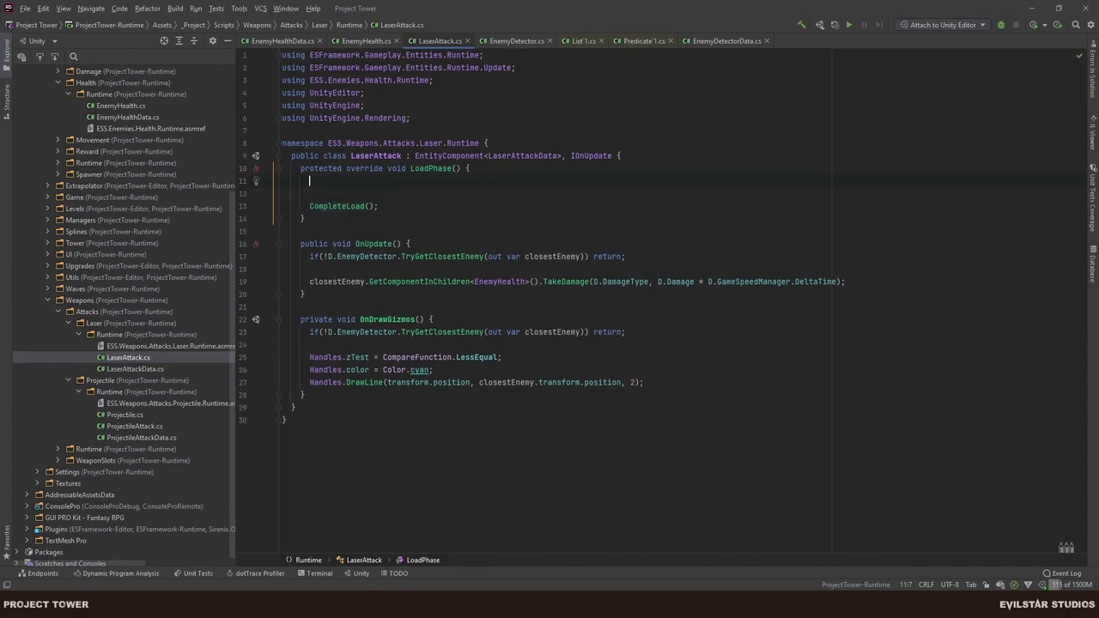
pyautogui.write('D.')
pyautogui.press('Return')
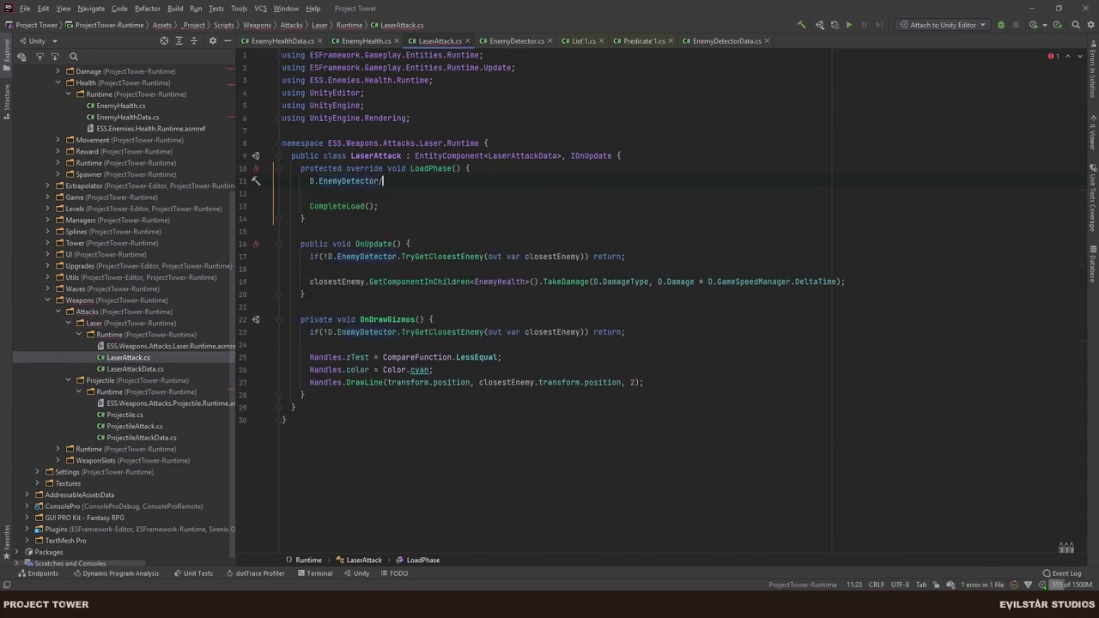
pyautogui.write('.Add')
pyautogui.press('Return')
# Start a new private bool member after LoadPhase.
pyautogui.click(306, 218)
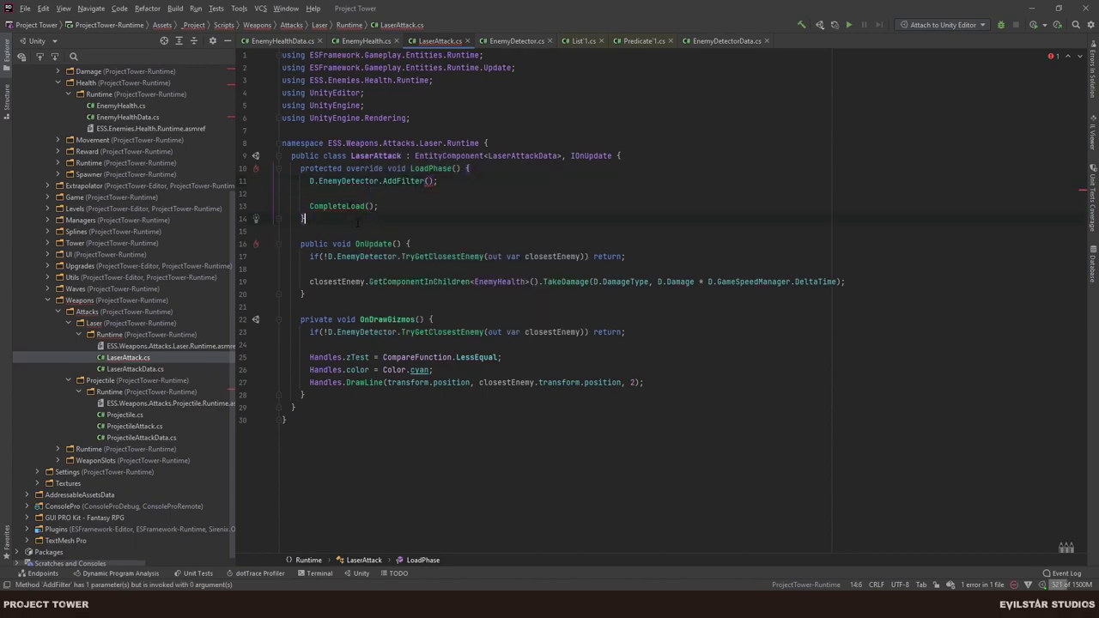
pyautogui.press('Return')
pyautogui.press('Return')
pyautogui.write('private')
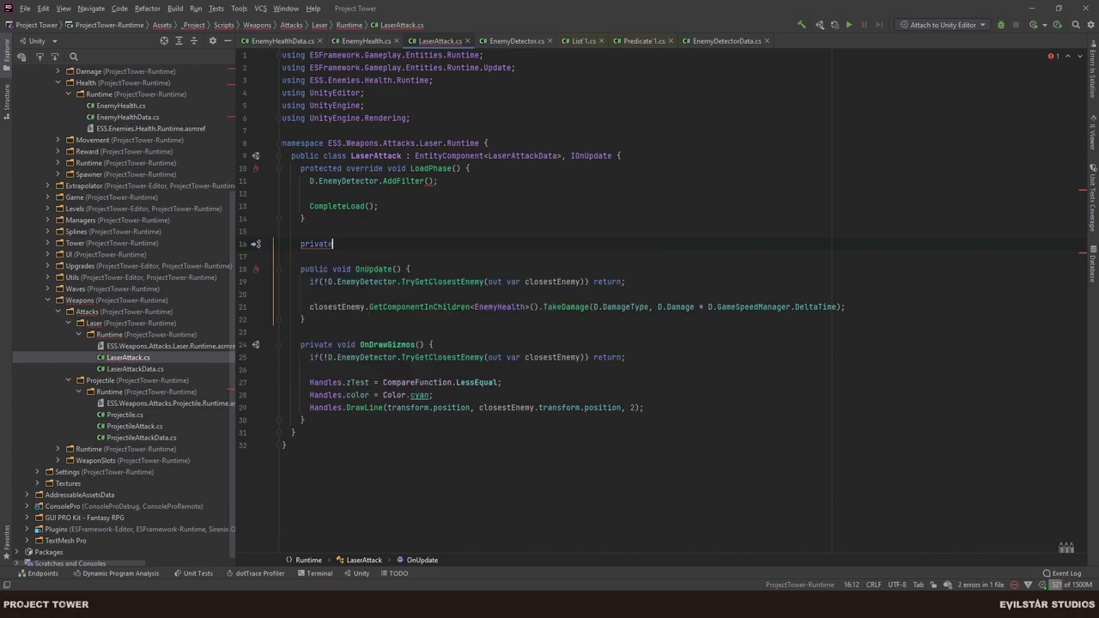
pyautogui.write(' bool')
# Declare private bool EnemyFilter(GameObject go) with an empty multi-line body.
pyautogui.click(333, 244)
pyautogui.hotkey('ctrl', 'space')
pyautogui.press('Escape')
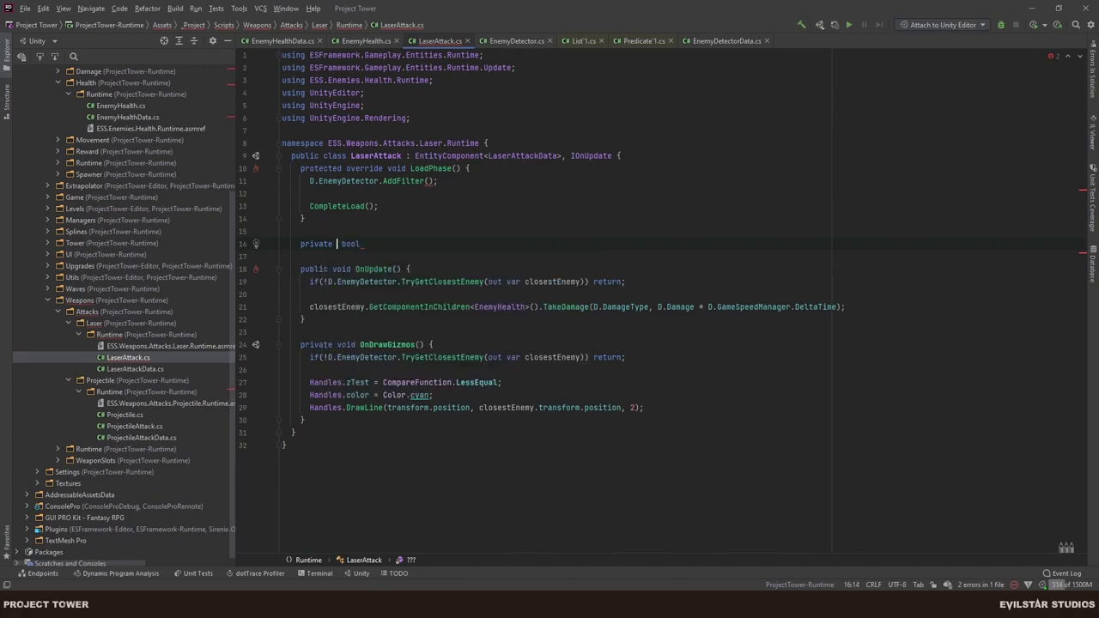
pyautogui.click(360, 244)
pyautogui.write('Enemy')
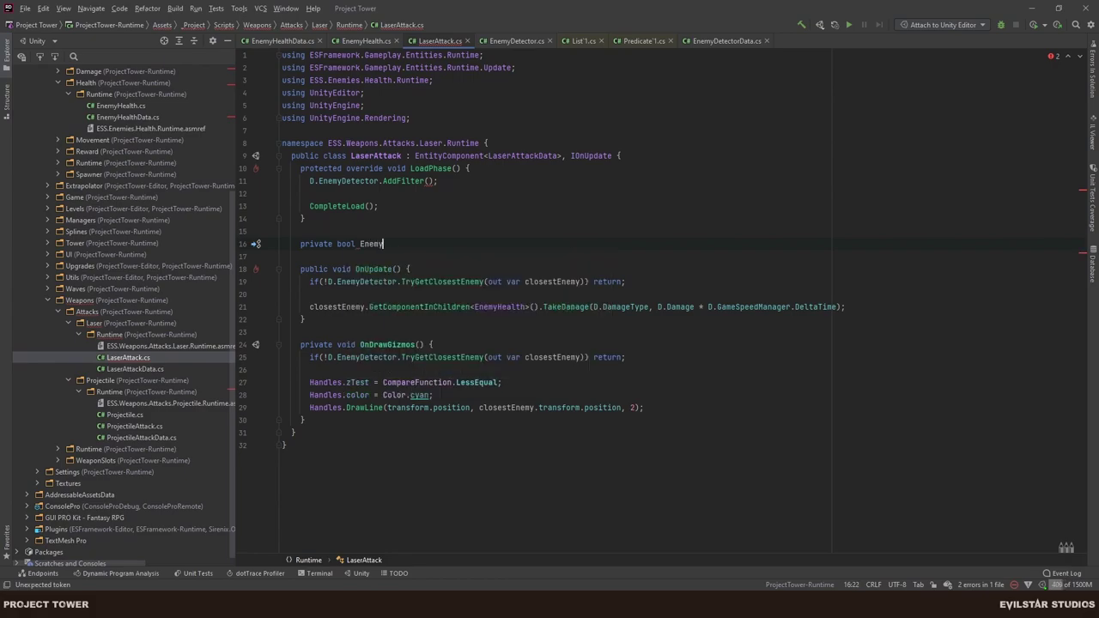
pyautogui.write('Filter() {')
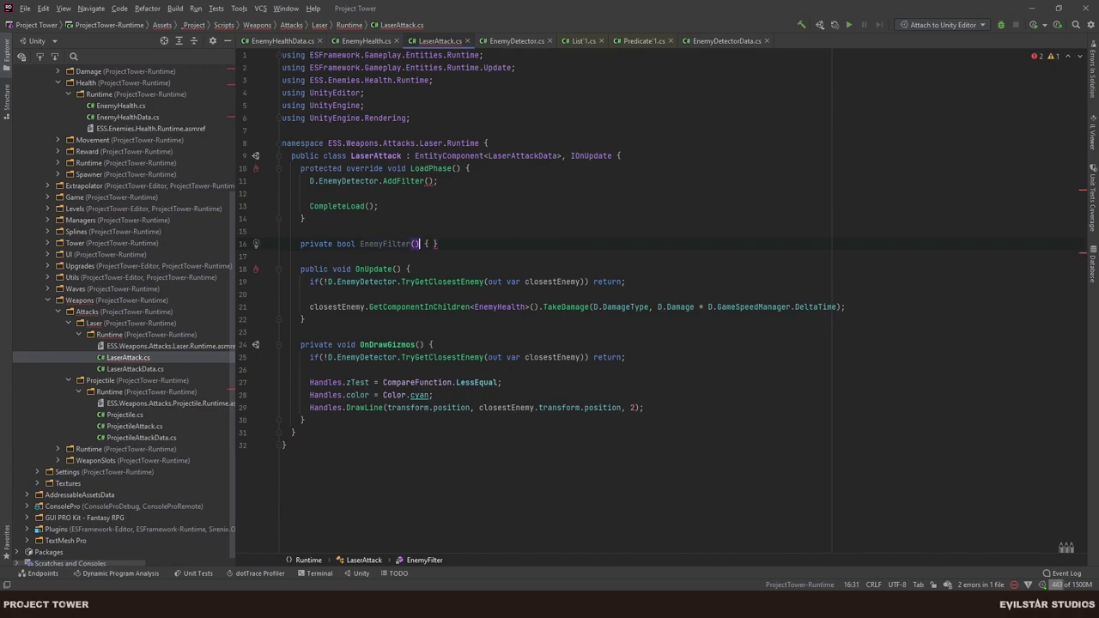
pyautogui.press('Left')
pyautogui.write('Game')
pyautogui.press('Return')
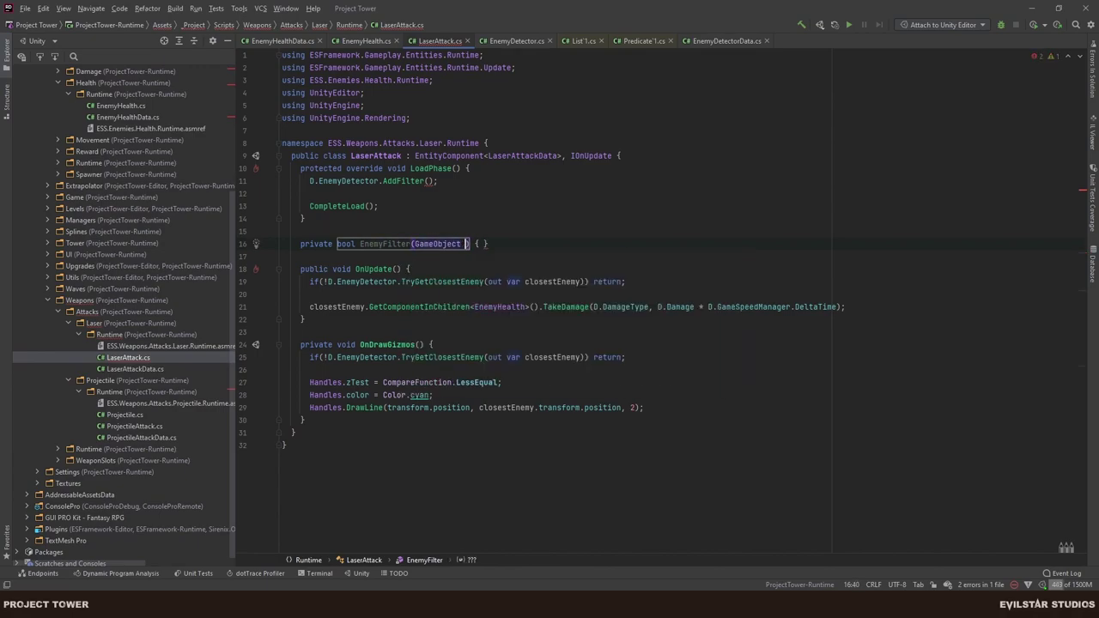
pyautogui.write('go')
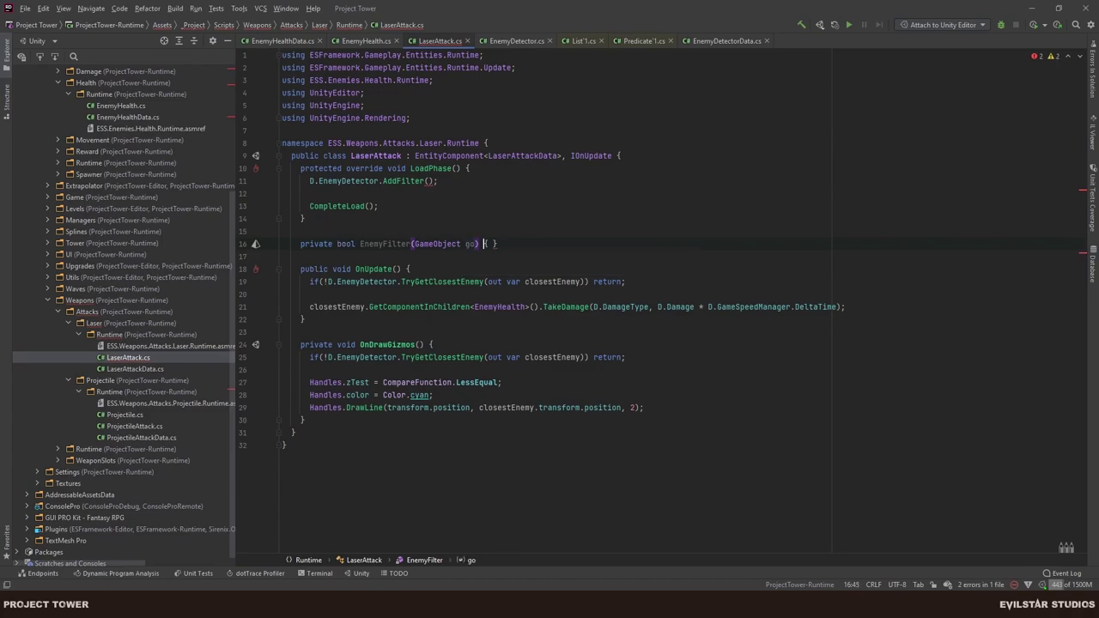
pyautogui.press('Right')
pyautogui.press('Right')
pyautogui.press('Right')
pyautogui.press('Return')
# Write go.GetComponentInChildren<EnemyHealth>() inside EnemyFilter's body.
pyautogui.write('go.get')
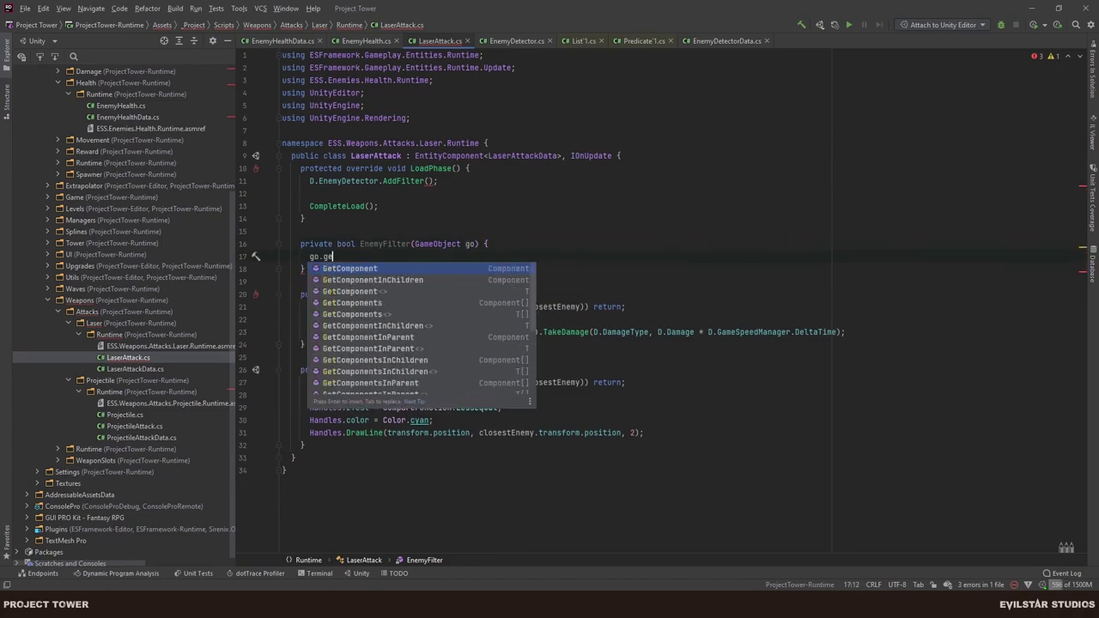
pyautogui.press('Return')
pyautogui.press('Left')
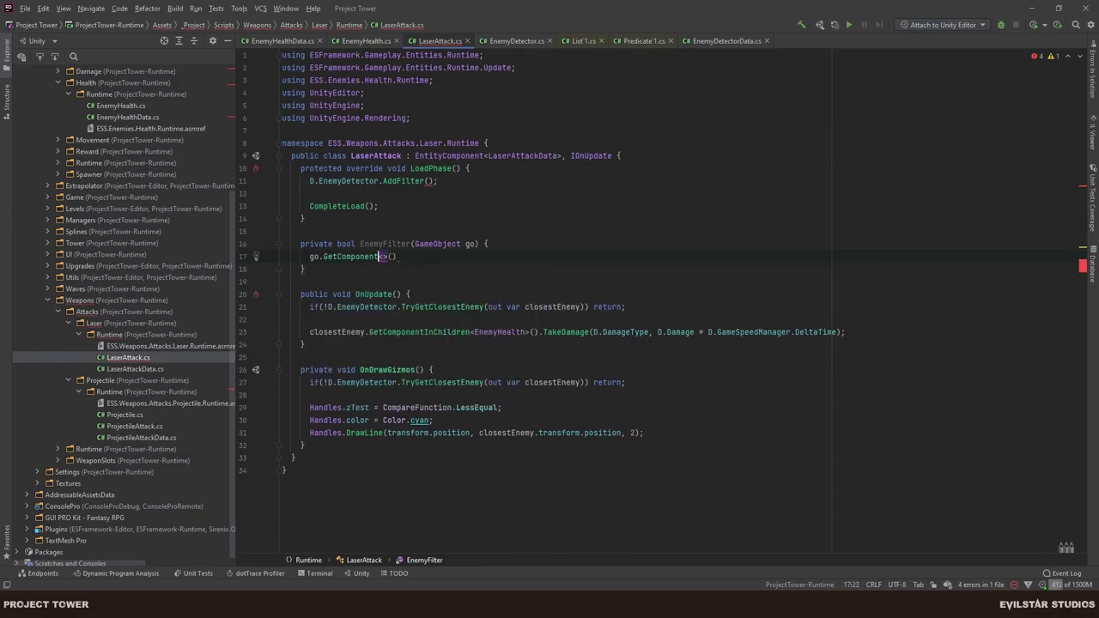
pyautogui.write('InChil')
pyautogui.press('Return')
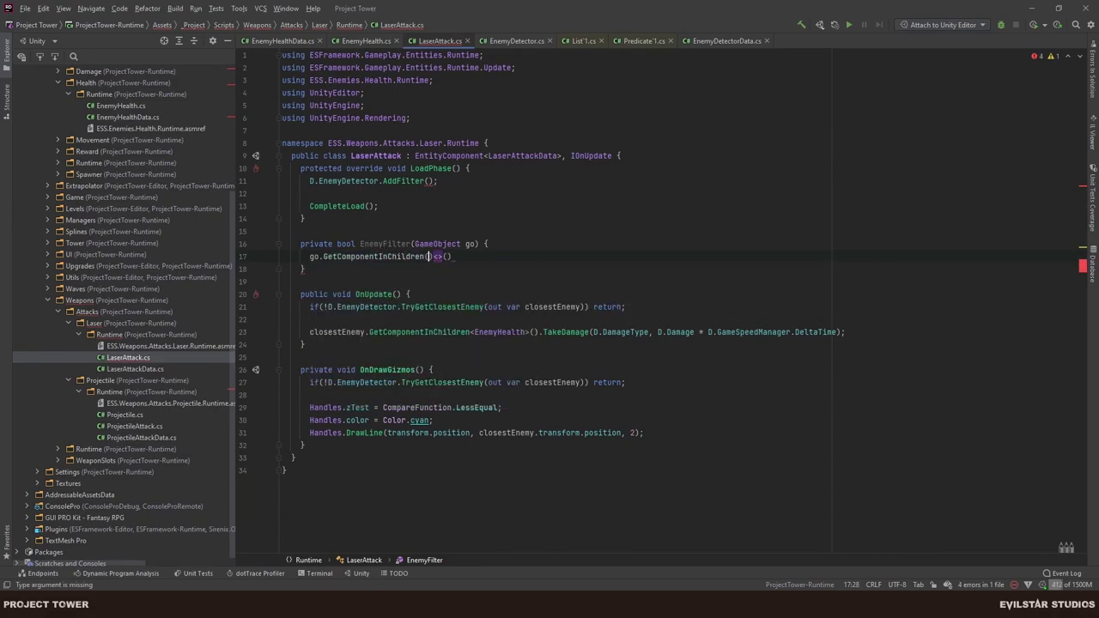
pyautogui.hotkey('shift', 'Right')
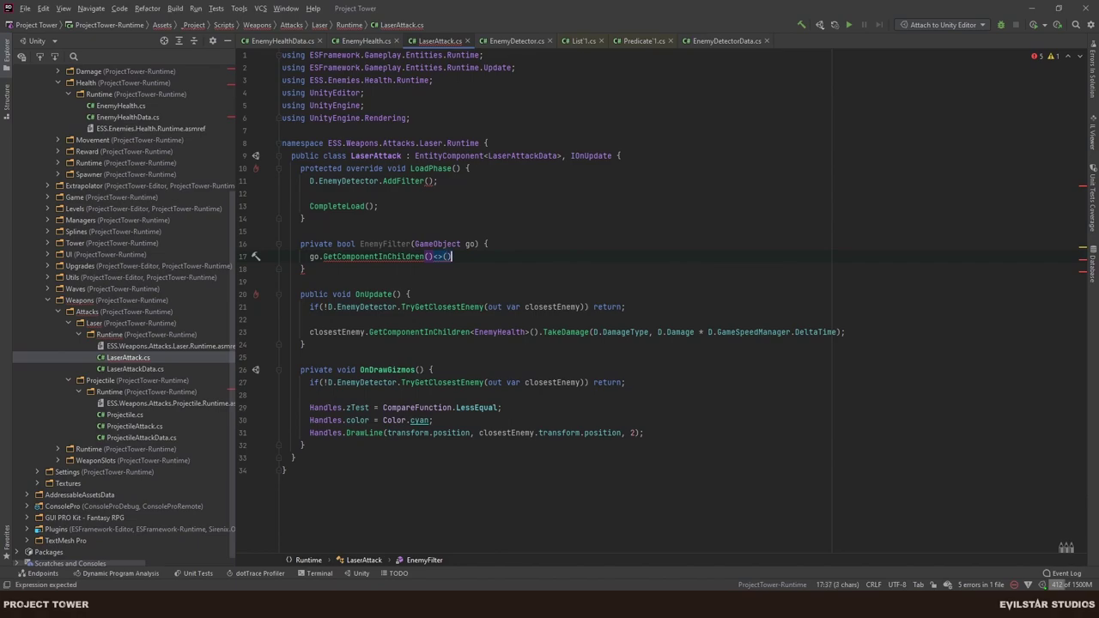
pyautogui.press('Left')
pyautogui.press('BackSpace')
pyautogui.press('BackSpace')
pyautogui.write('EnemyH')
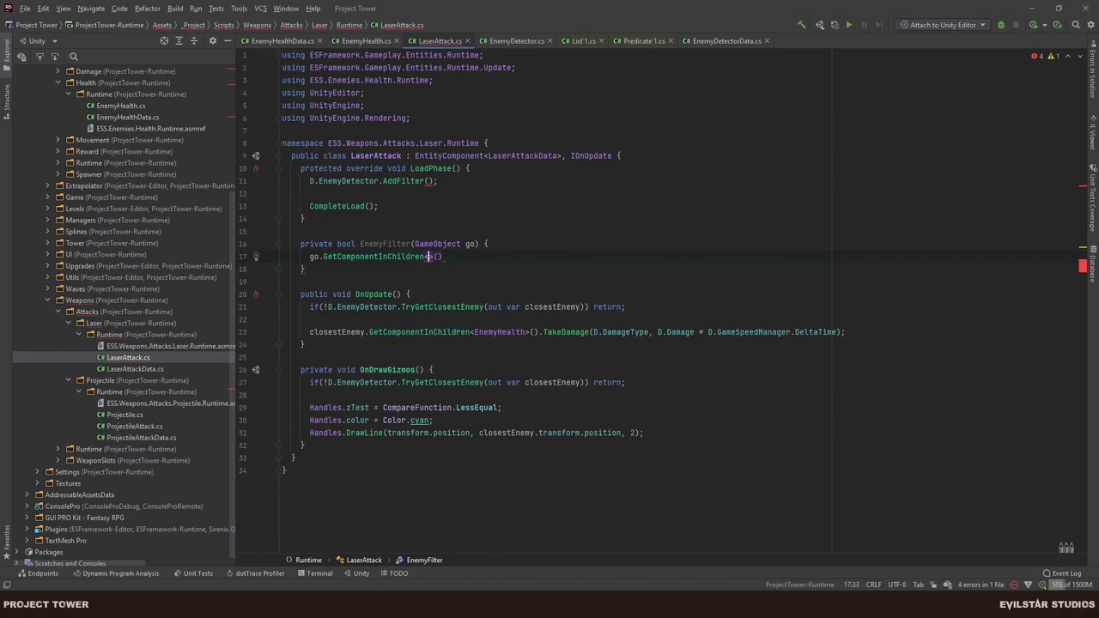
pyautogui.press('Return')
# Complete the body as return ...IsDamageTypeAllowed(D.DamageType);.
pyautogui.press('Right')
pyautogui.write('.')
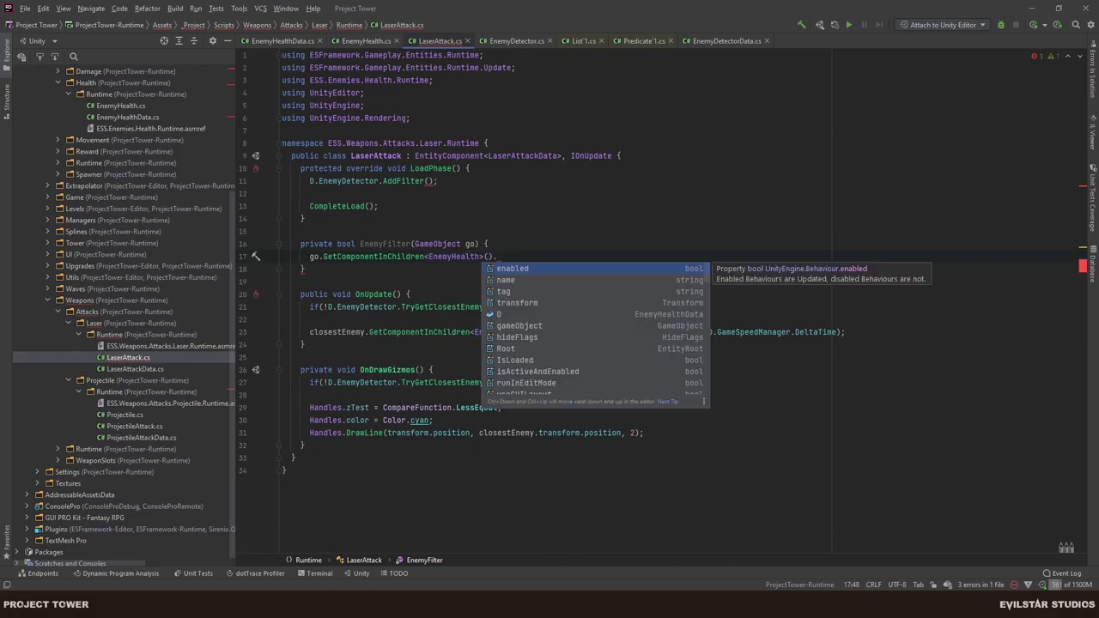
pyautogui.write('I')
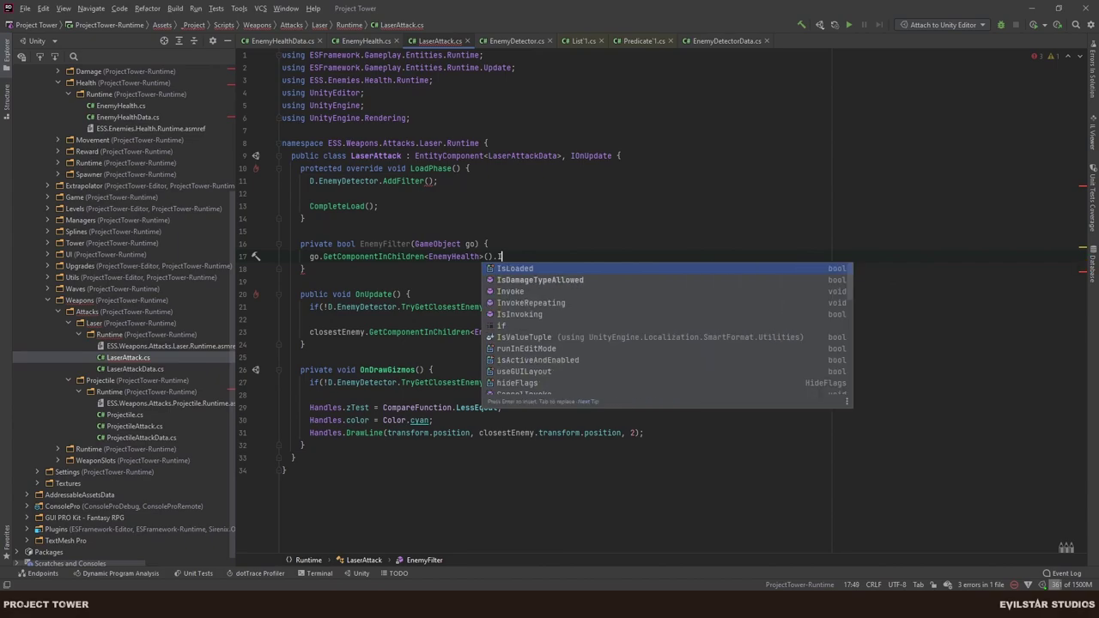
pyautogui.press('Return')
pyautogui.write('D.Da')
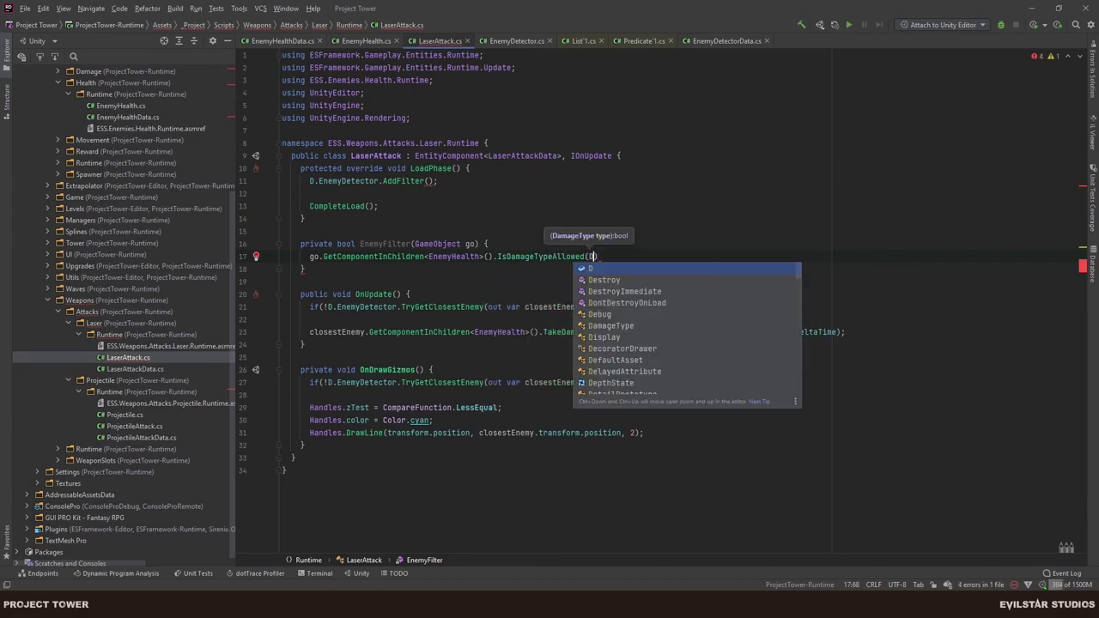
pyautogui.press('Return')
pyautogui.write(')')
pyautogui.click(313, 255)
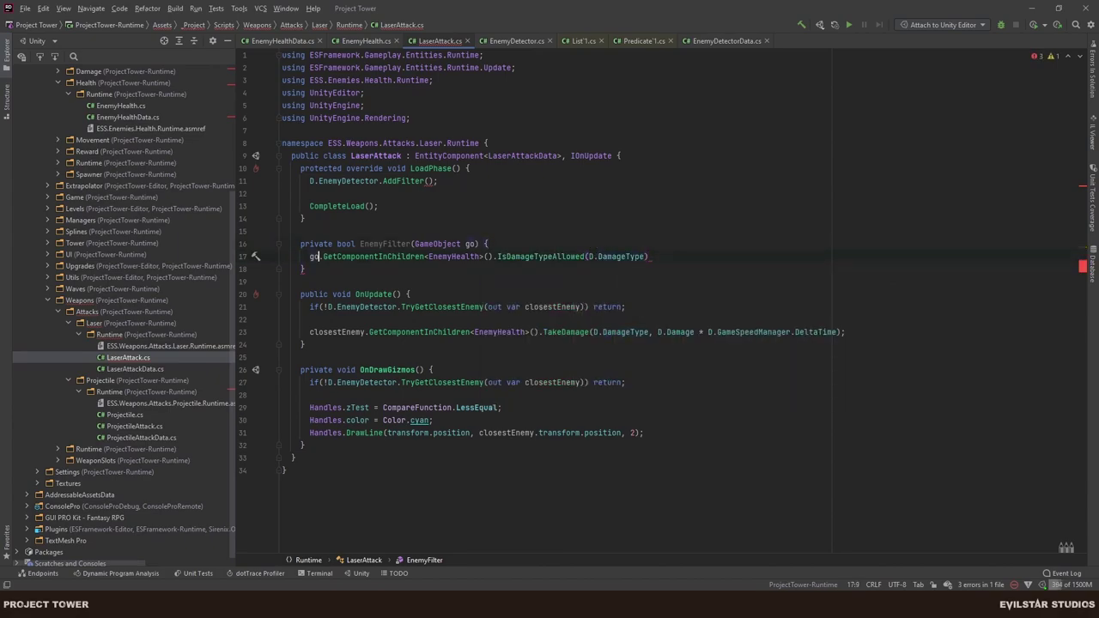
pyautogui.write('return')
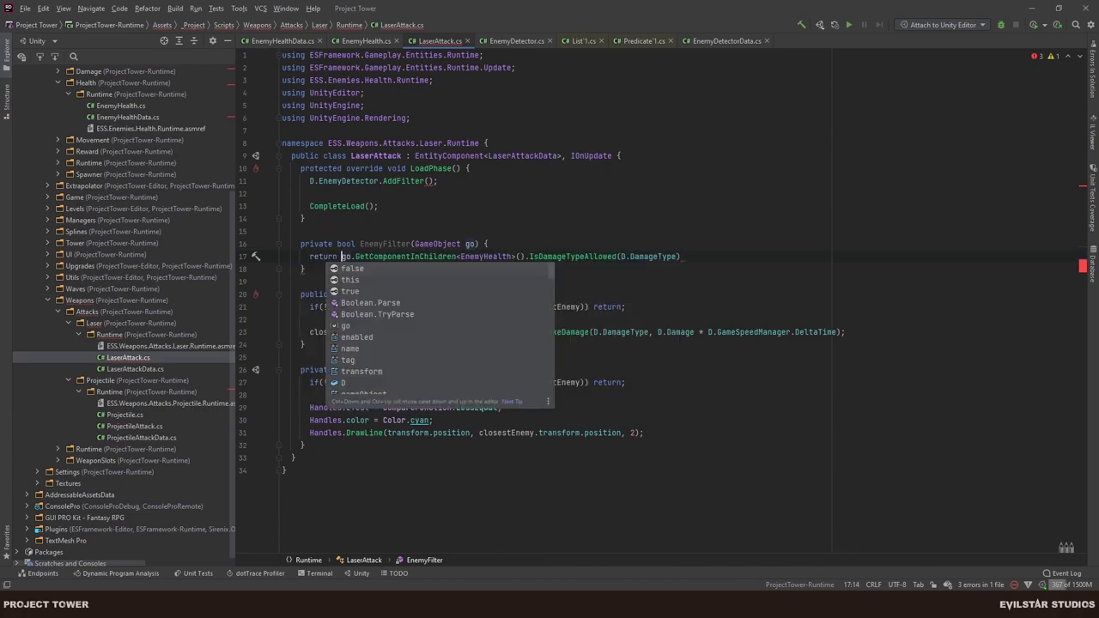
pyautogui.press('End')
pyautogui.write(';')
# Select the EnemyFilter method name to copy it.
pyautogui.press('Up')
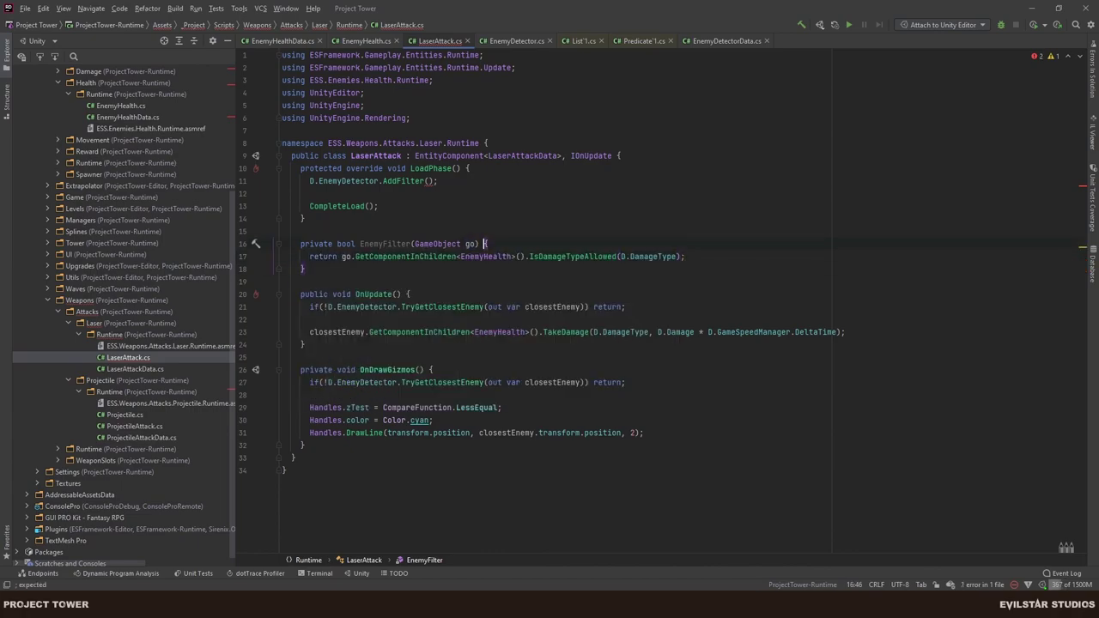
pyautogui.hotkey('ctrl', 'Left')
pyautogui.hotkey('ctrl', 'Left')
pyautogui.hotkey('ctrl', 'Left')
pyautogui.hotkey('ctrl', 'shift', 'Left')
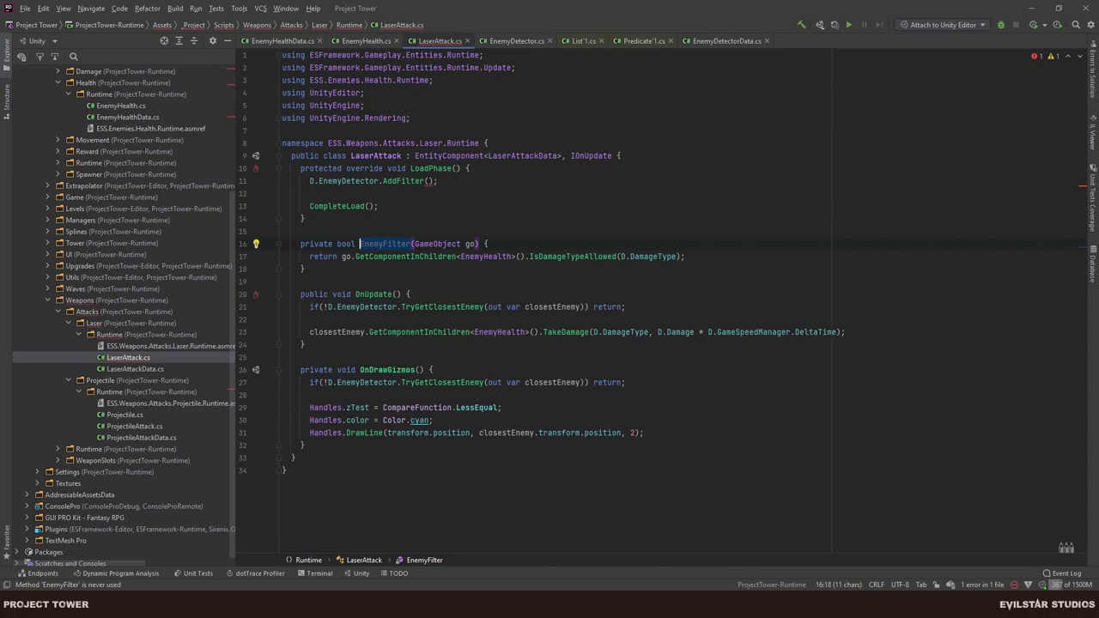
# Pass EnemyFilter to AddFilter on line 11 and put the IsDamageTypeAllowed call on its own line.
pyautogui.hotkey('ctrl', 'c')
pyautogui.click(426, 180)
pyautogui.hotkey('ctrl', 'v')
pyautogui.click(521, 180)
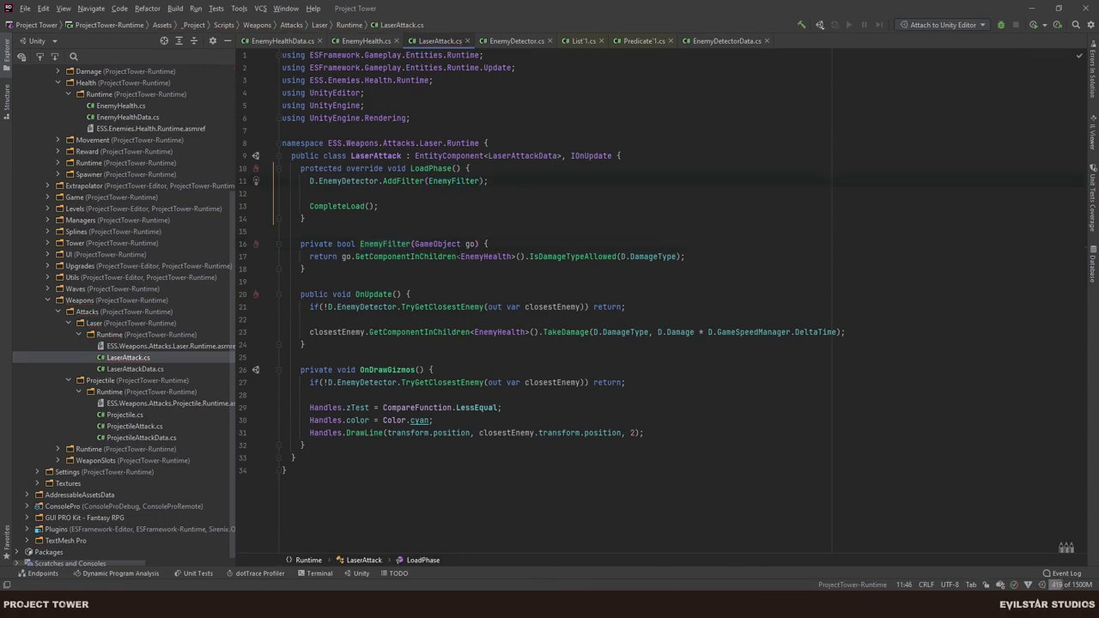
pyautogui.click(526, 256)
pyautogui.press('Return')
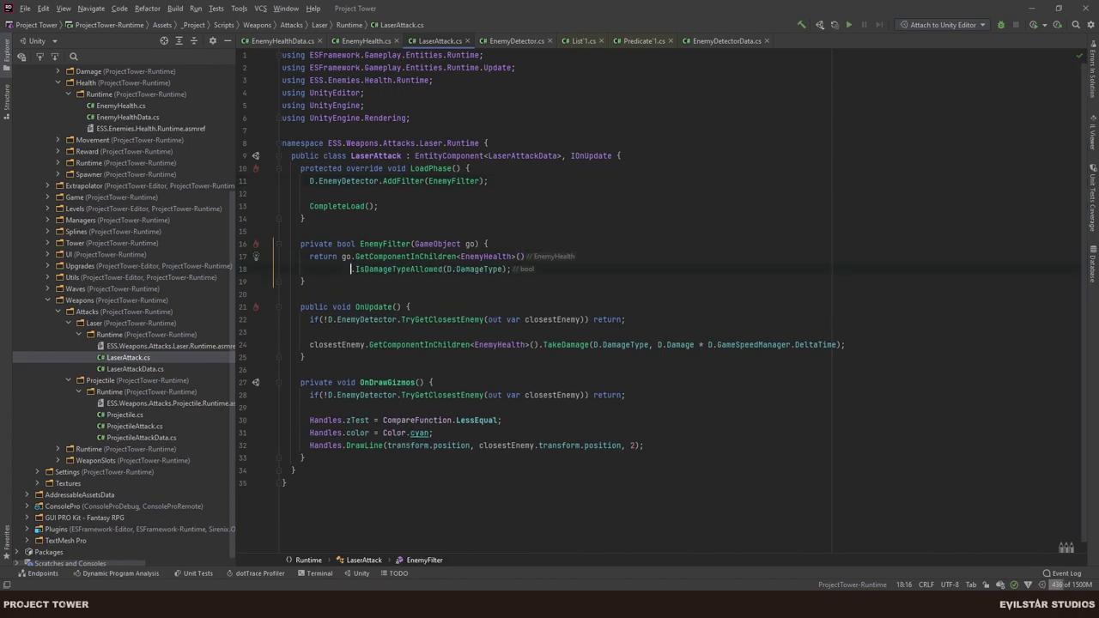
pyautogui.click(576, 256)
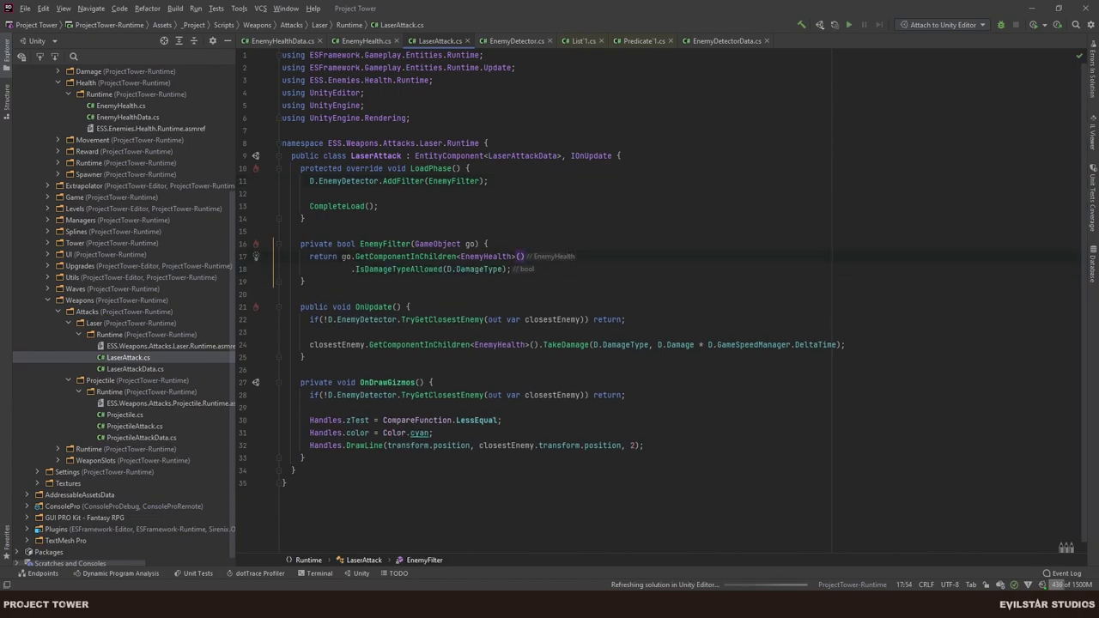
# Rename the EnemyFilter parameter from go to enemy everywhere.
pyautogui.click(467, 244)
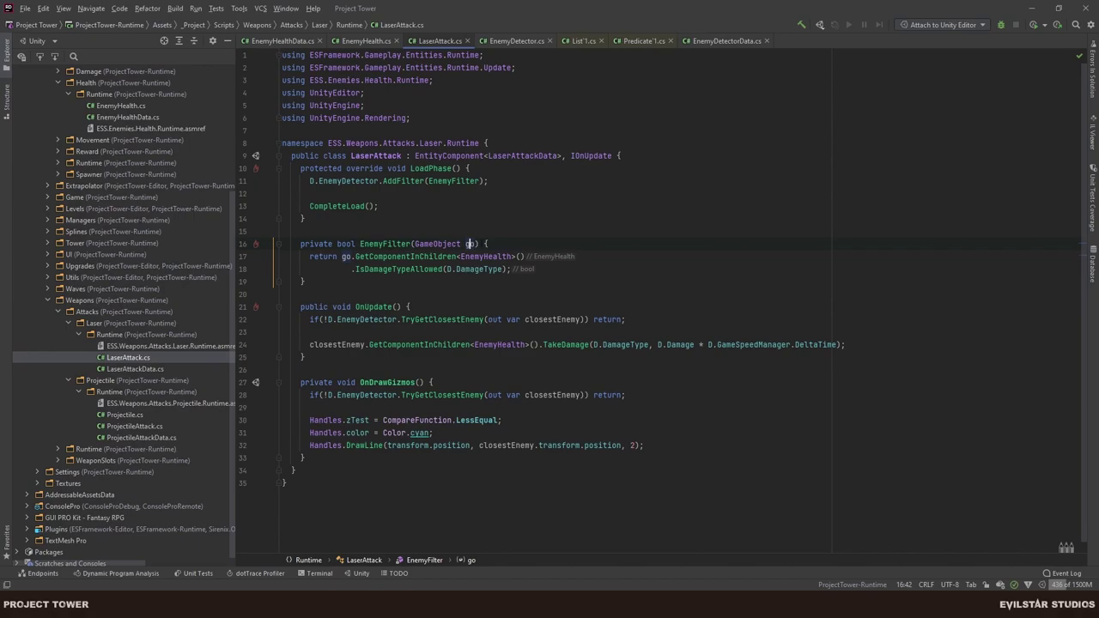
pyautogui.hotkey('shift', 'F6')
pyautogui.write('enemy')
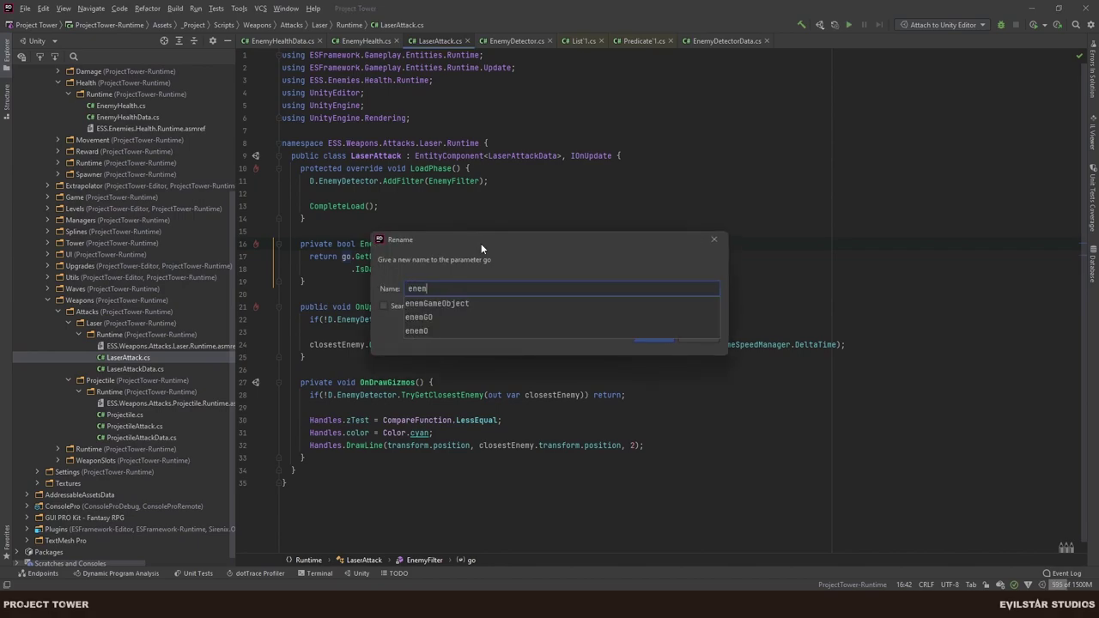
pyautogui.press('Return')
pyautogui.click(353, 269)
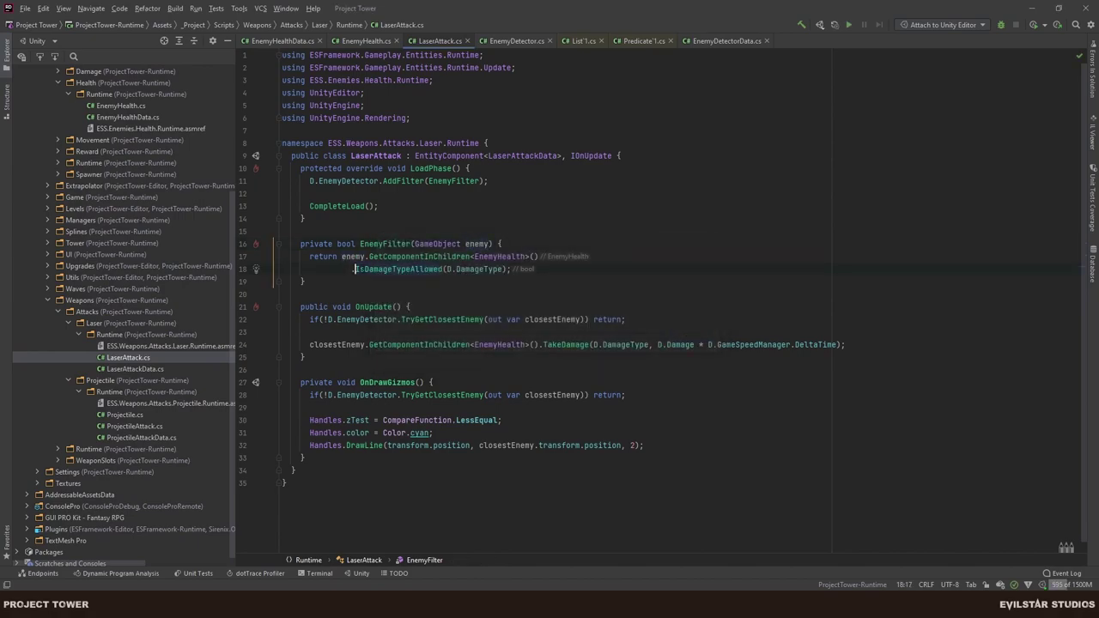
pyautogui.click(563, 243)
# Convert EnemyFilter into an expression-bodied method.
pyautogui.hotkey('alt', 'Return')
pyautogui.press('Down')
pyautogui.press('Down')
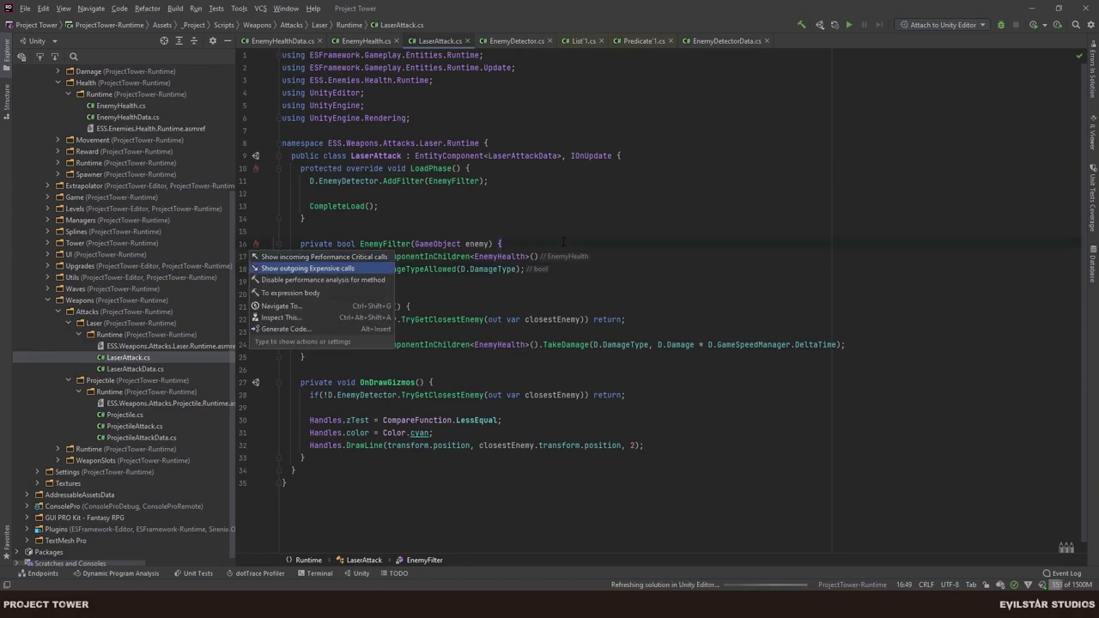
pyautogui.press('Down')
pyautogui.press('Return')
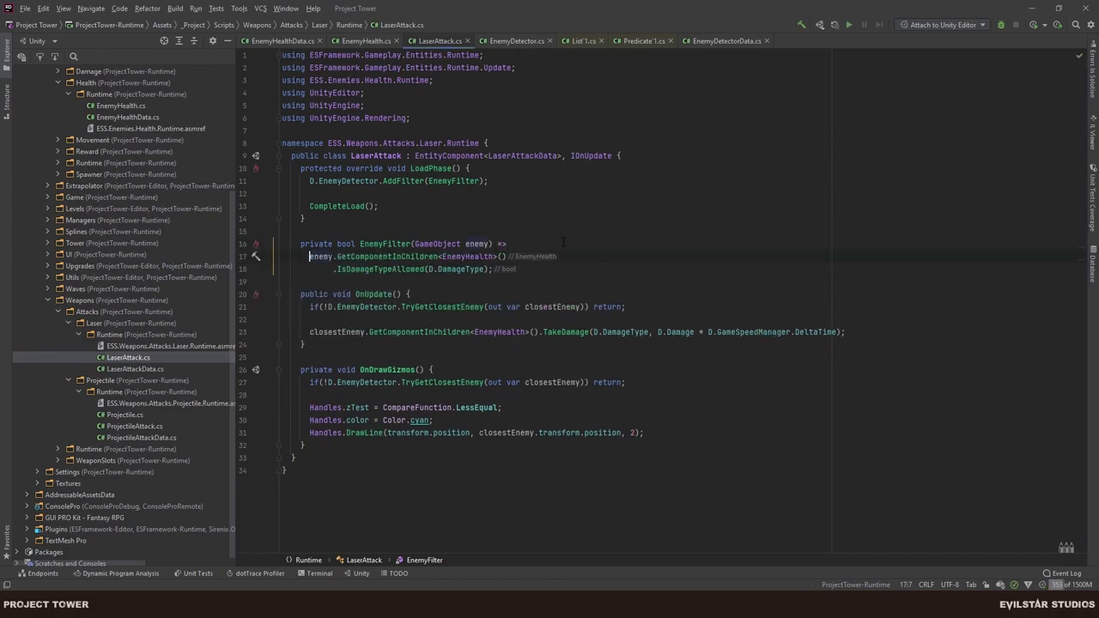
pyautogui.moveTo(373, 244); pyautogui.dragTo(397, 244)
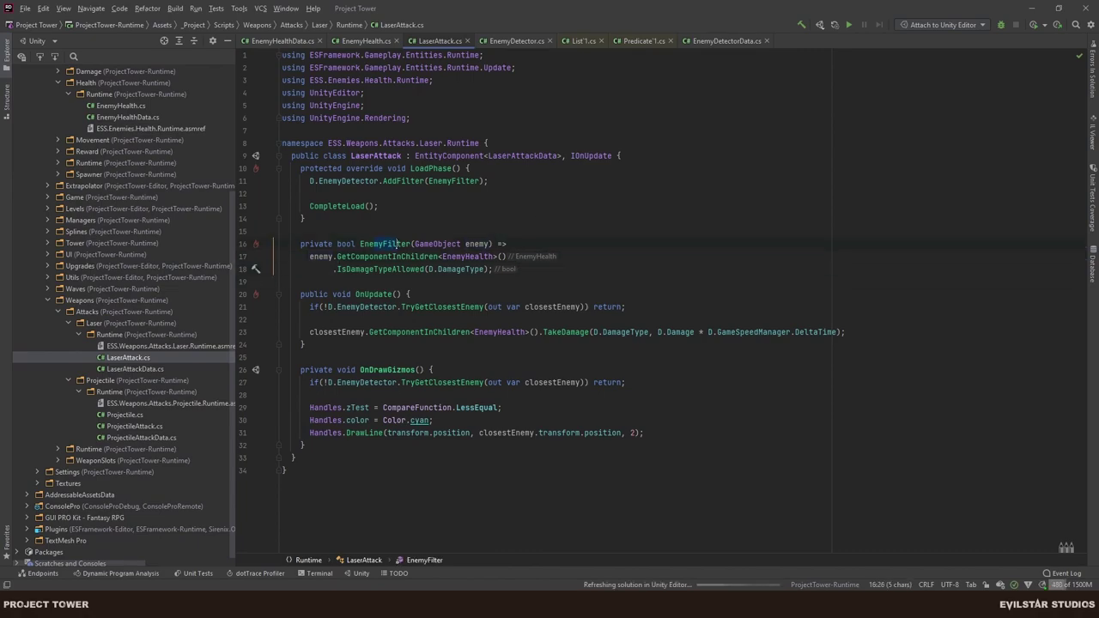
pyautogui.doubleClick(321, 257)
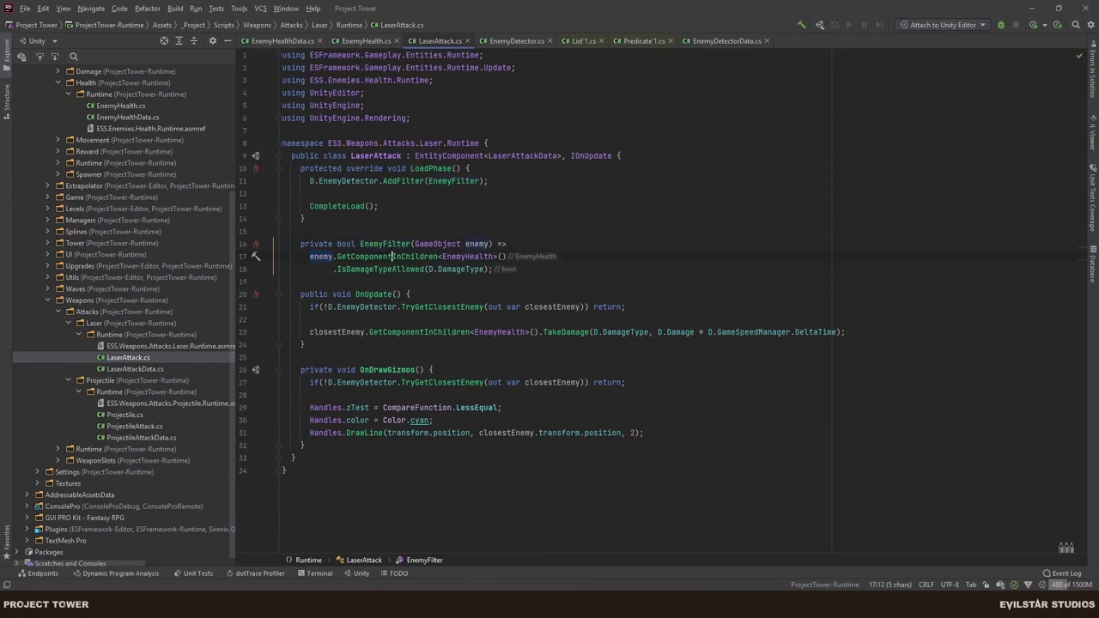
pyautogui.doubleClick(392, 256)
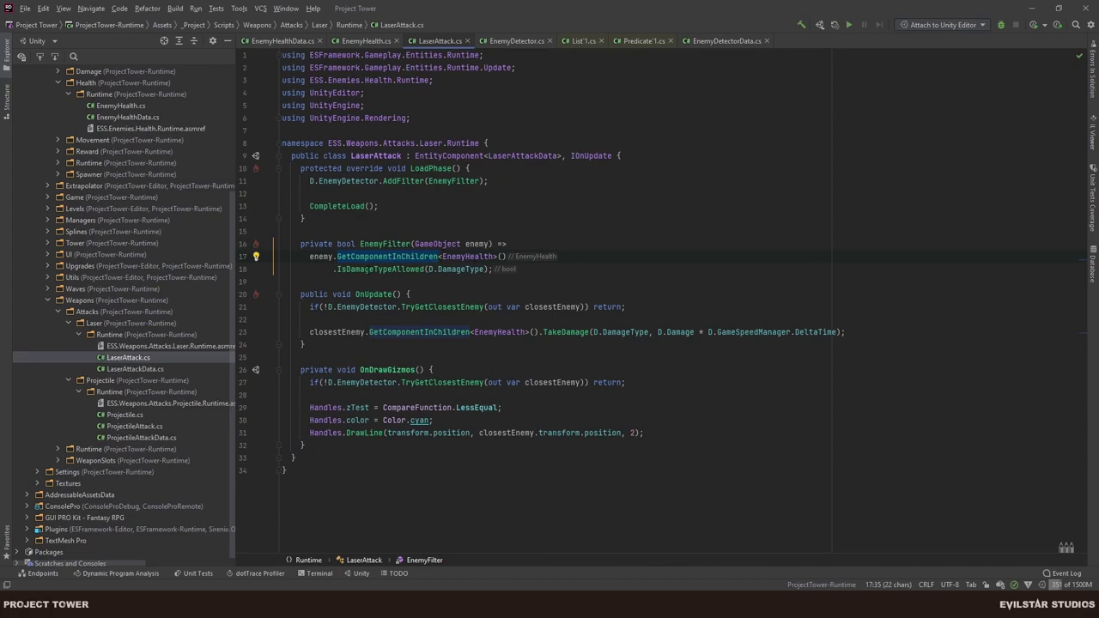
pyautogui.doubleClick(366, 269)
pyautogui.click(541, 273)
# Close the List'1.cs and Predicate'1.cs tabs, then select LaserAttack's AddFilter line.
pyautogui.middleClick(635, 40)
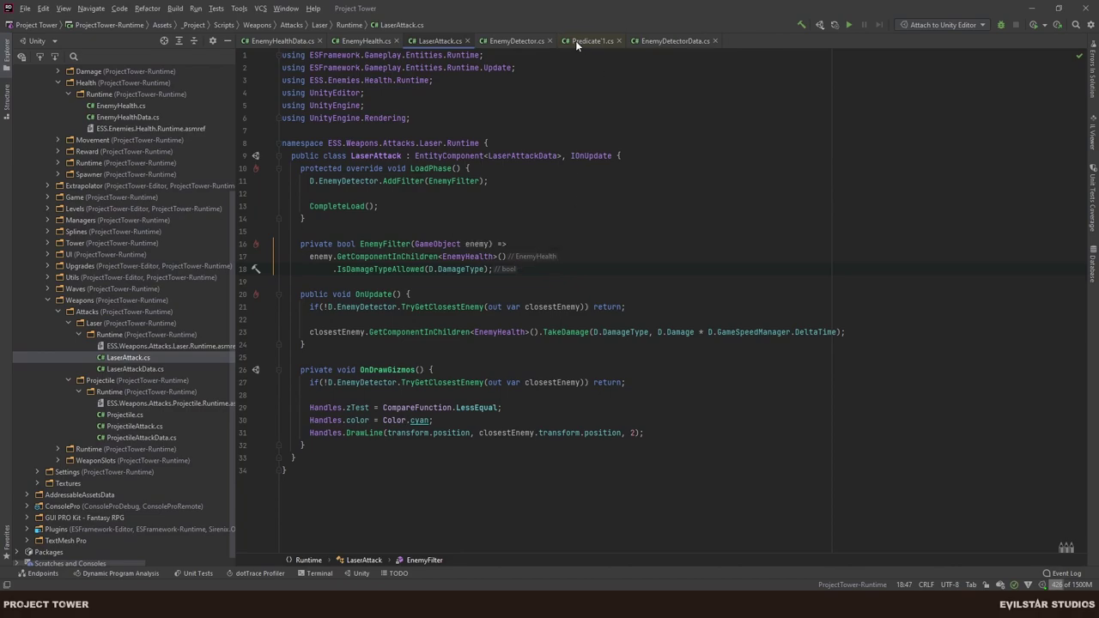
pyautogui.middleClick(575, 40)
pyautogui.click(506, 40)
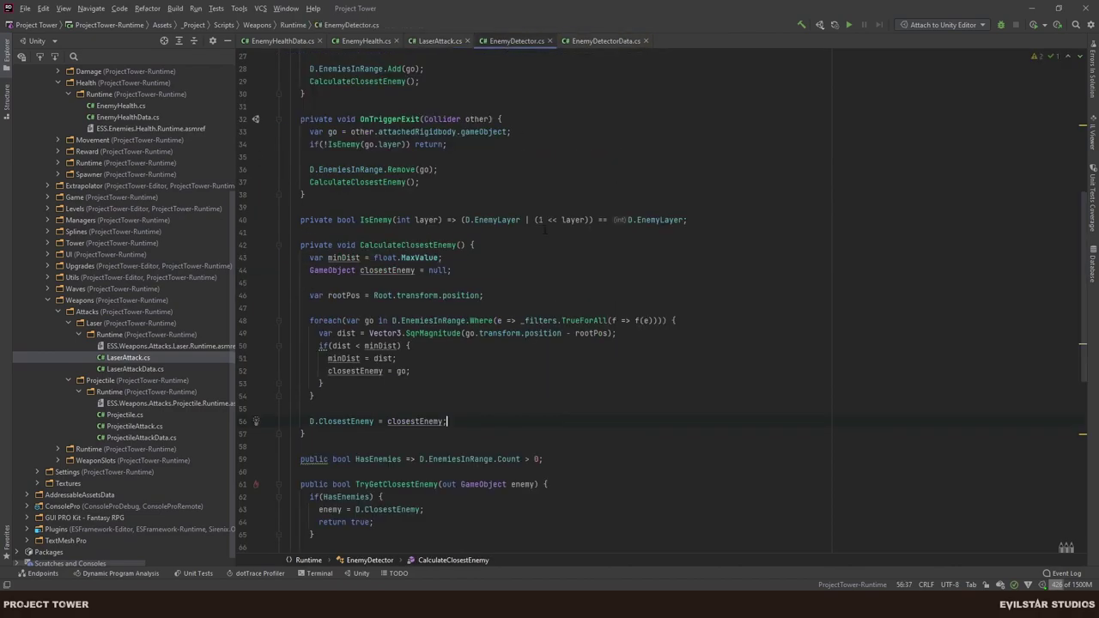
pyautogui.click(433, 36)
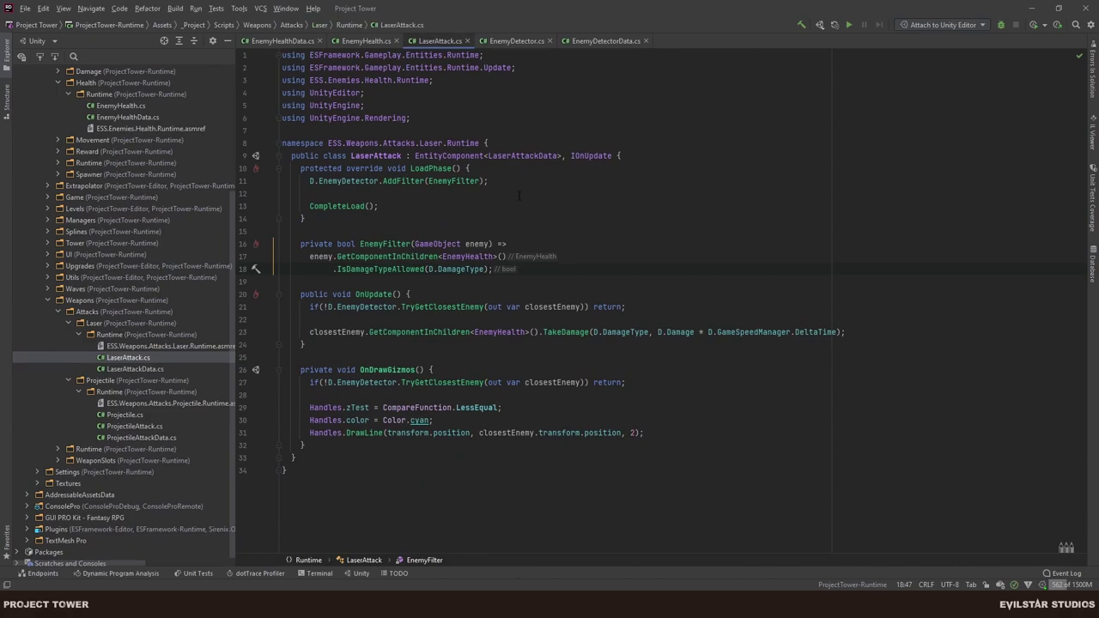
pyautogui.moveTo(500, 181); pyautogui.dragTo(310, 181)
pyautogui.hotkey('ctrl', 'c')
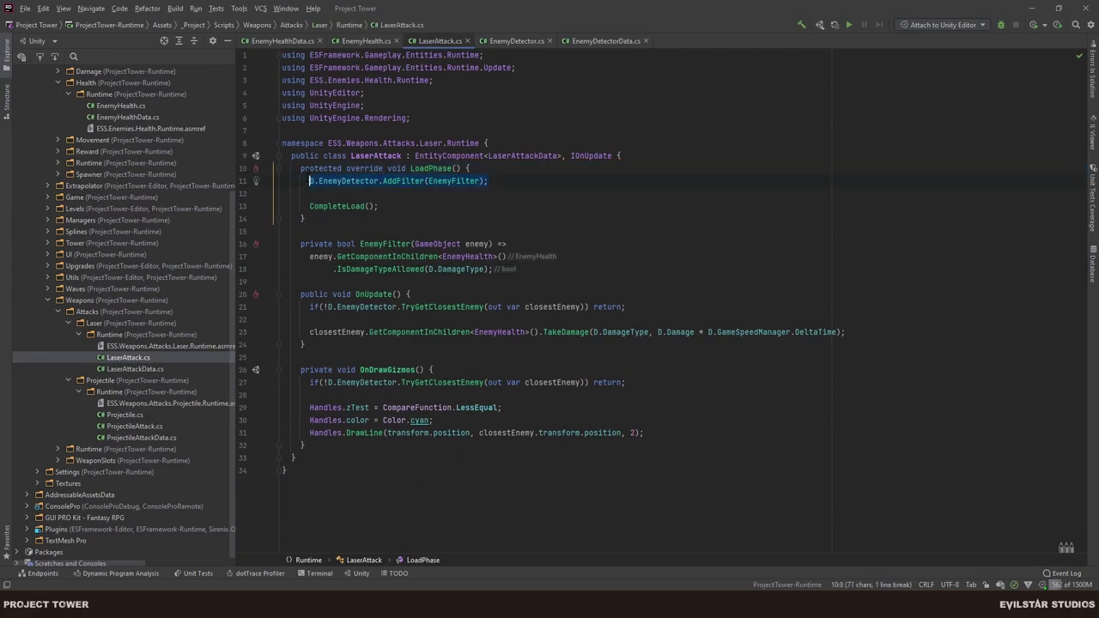
# Add an OnDestroy method to LaserAttack that calls D.EnemyDetector.RemoveFilter(EnemyFilter).
pyautogui.click(342, 234)
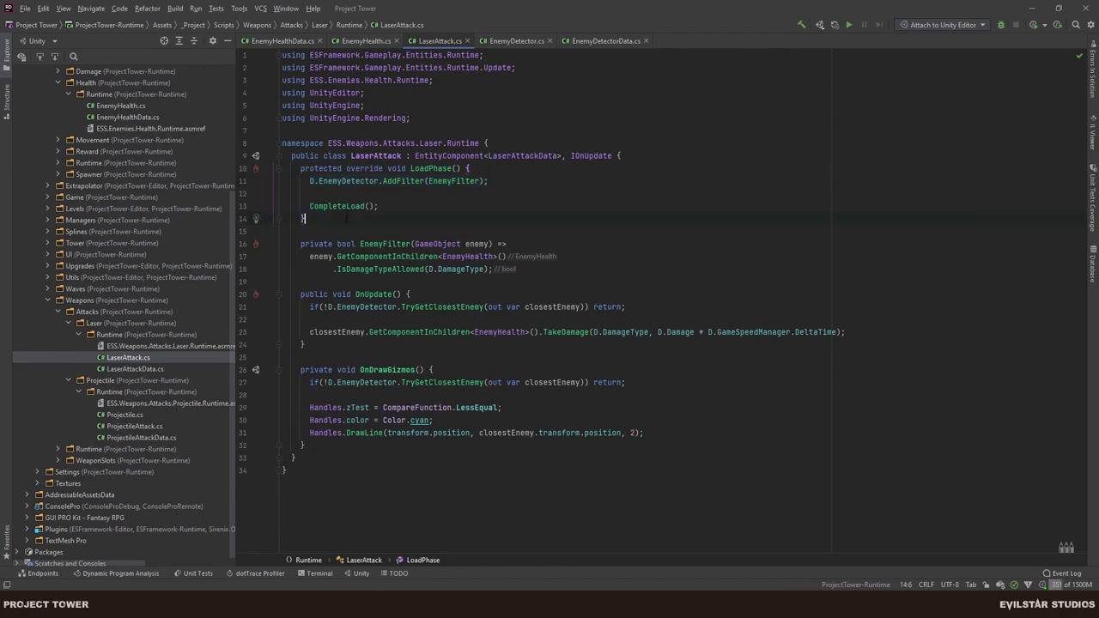
pyautogui.press('Return')
pyautogui.press('Return')
pyautogui.write('Onde')
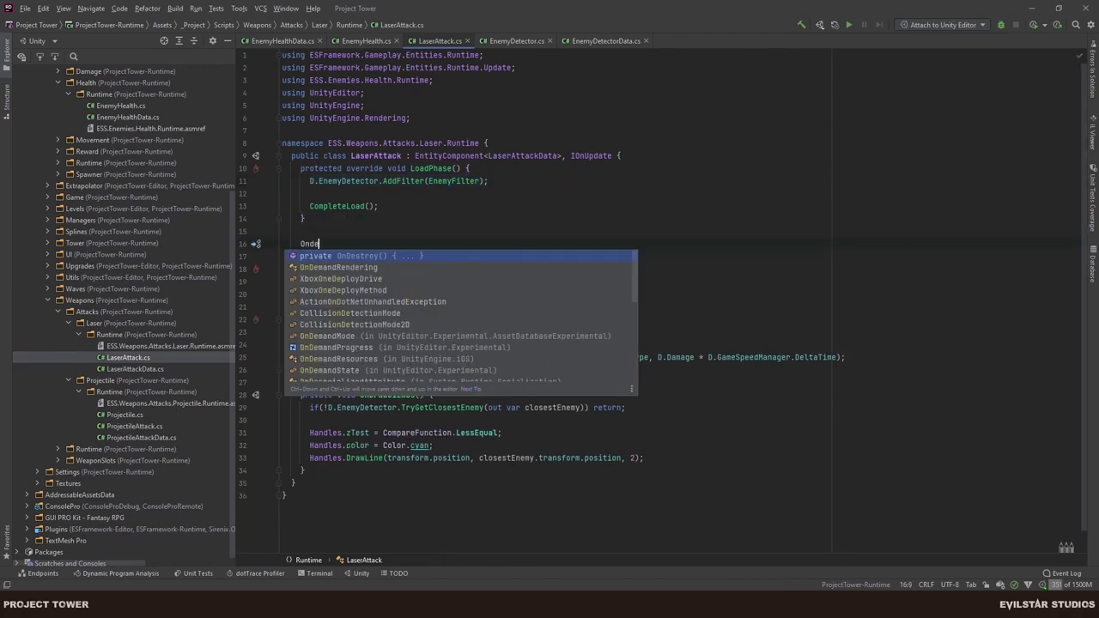
pyautogui.press('Return')
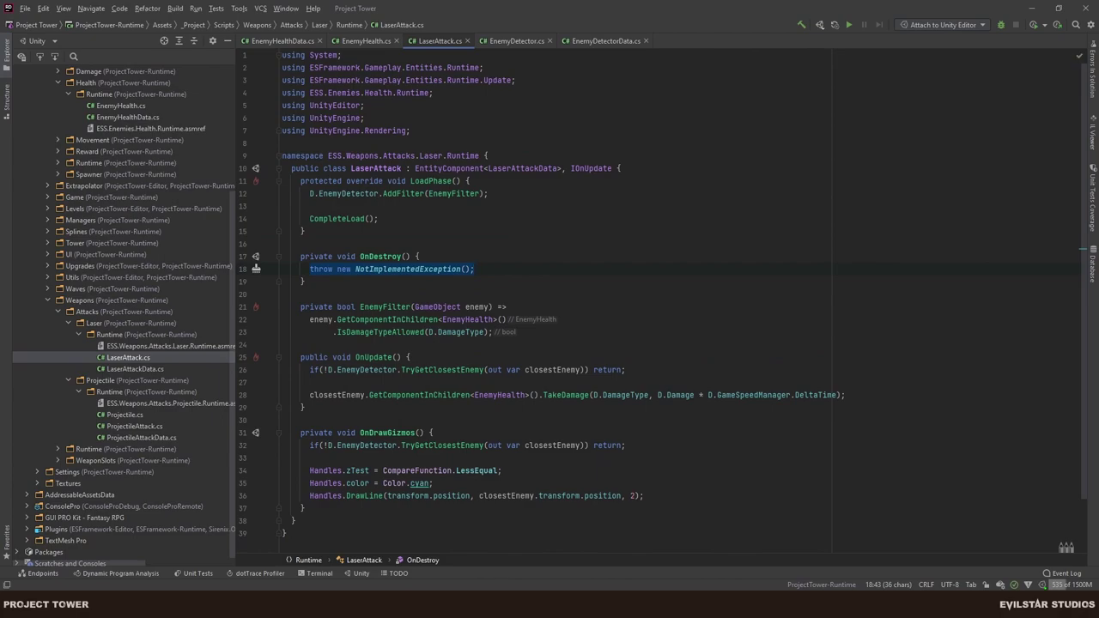
pyautogui.hotkey('ctrl', 'v')
pyautogui.hotkey('ctrl', 'Left')
pyautogui.hotkey('ctrl', 'Left')
pyautogui.hotkey('ctrl', 'Left')
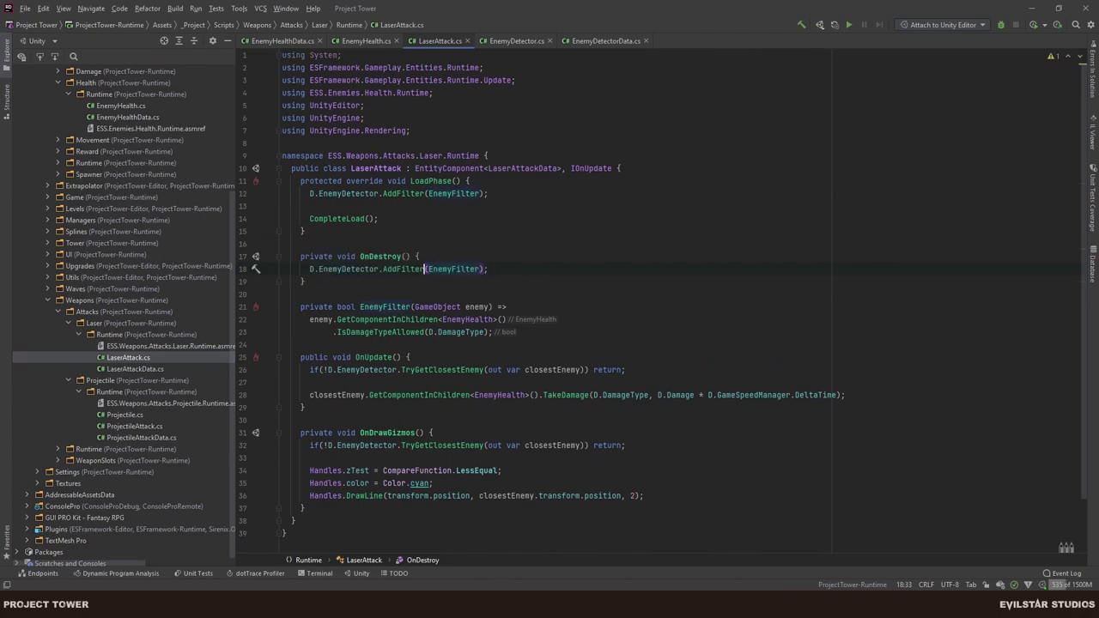
pyautogui.hotkey('ctrl', 'shift', 'Right')
pyautogui.press('BackSpace')
pyautogui.hotkey('ctrl', 'space')
pyautogui.write('Re')
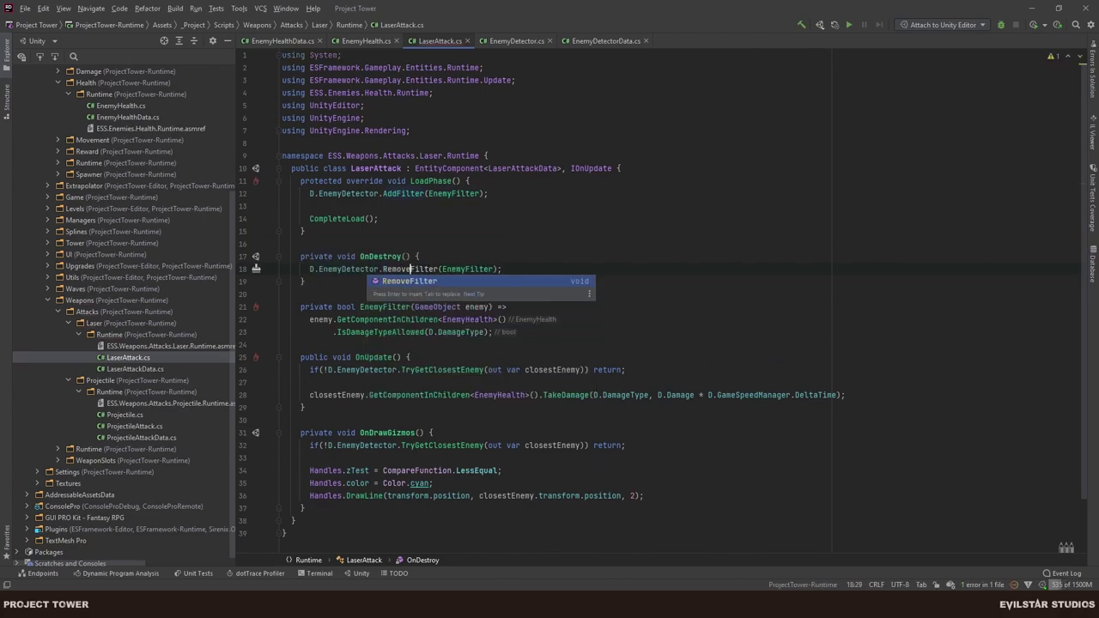
pyautogui.press('Tab')
pyautogui.press('Down')
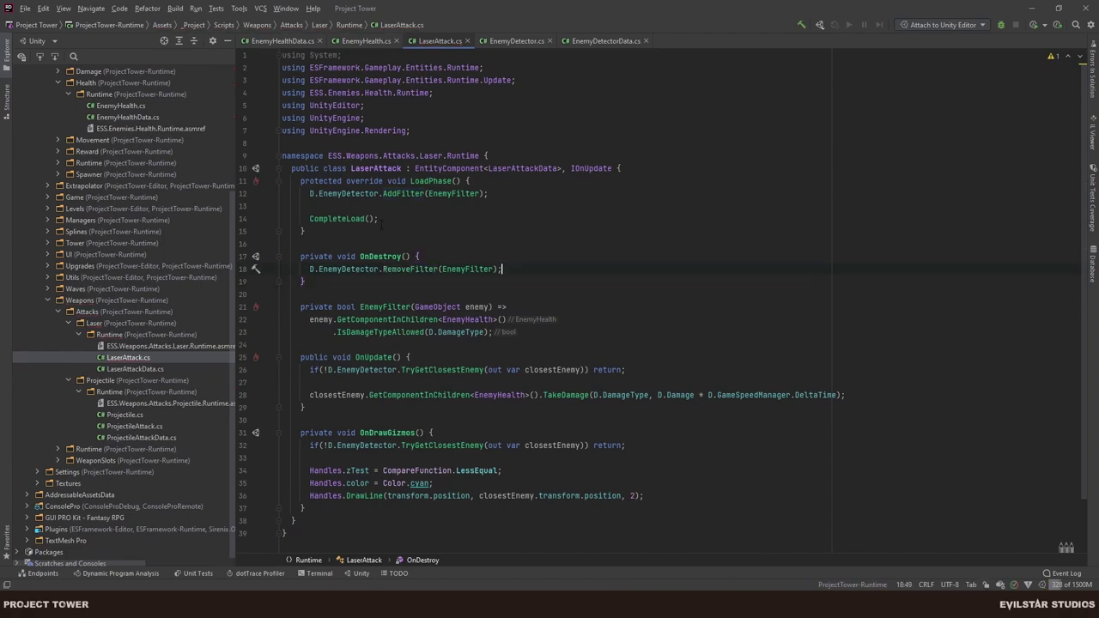
# Make OnDestroy expression-bodied and let Unity recompile the scripts.
pyautogui.click(401, 255)
pyautogui.hotkey('alt', 'Return')
pyautogui.press('Down')
pyautogui.press('Down')
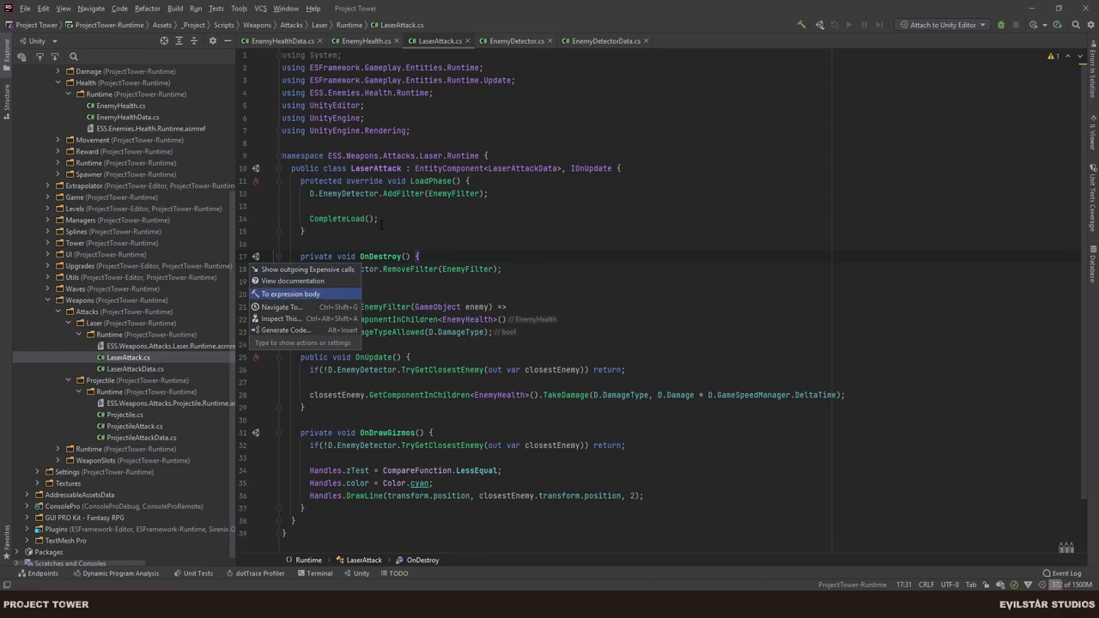
pyautogui.press('Return')
pyautogui.click(626, 344)
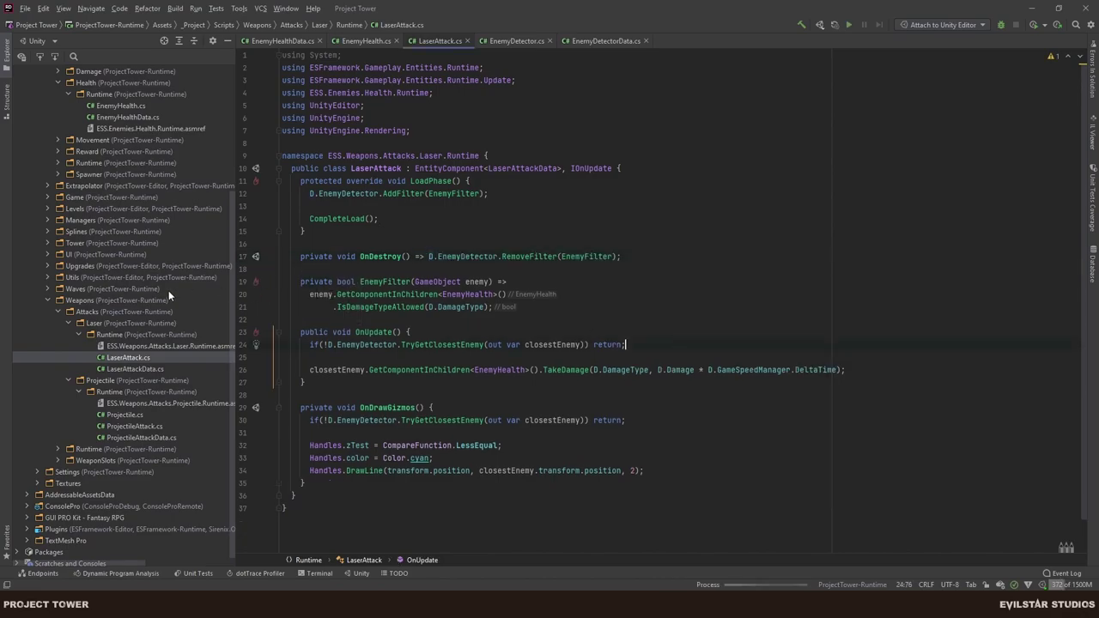
pyautogui.hotkey('alt', 'Tab')
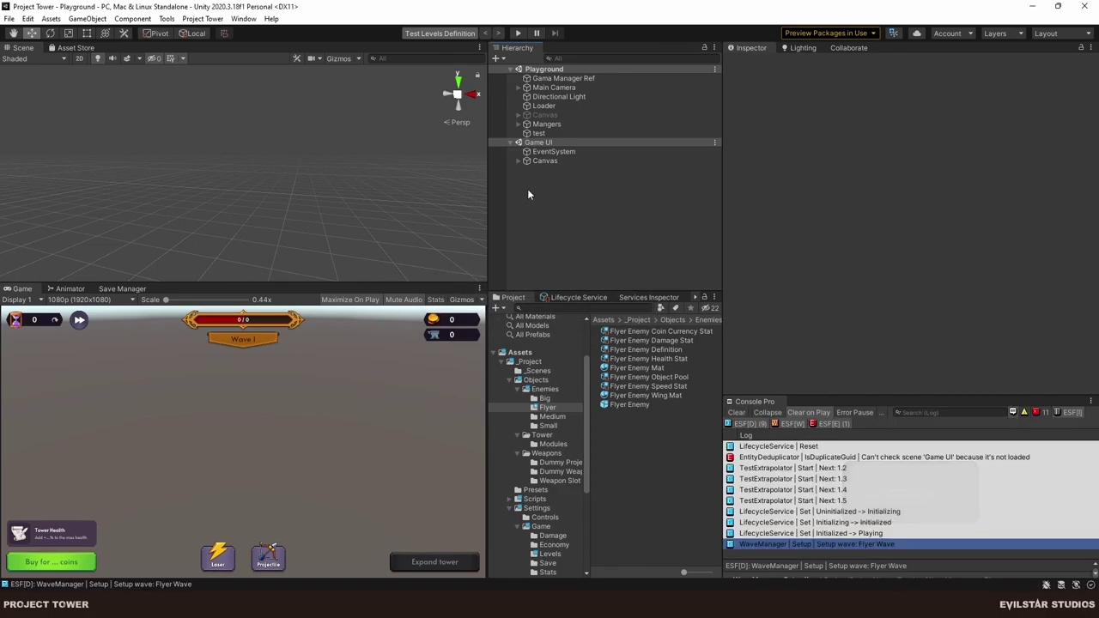
pyautogui.hotkey('alt', 'Tab')
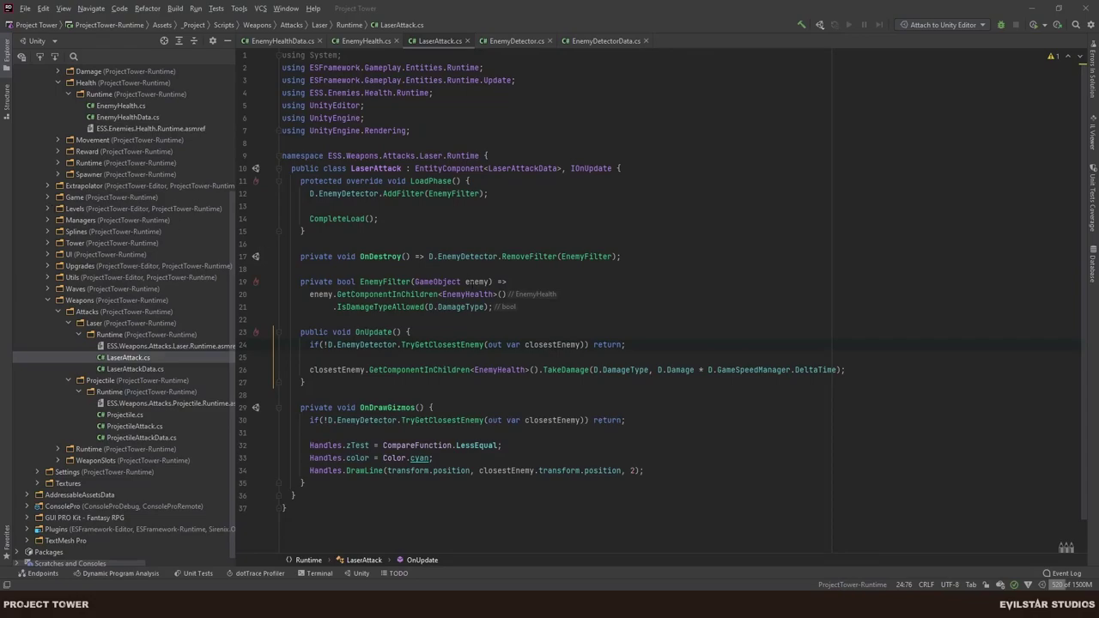
# Copy OnDestroy and EnemyFilter from LaserAttack.cs into ProjectileAttack.cs after LoadPhase.
pyautogui.moveTo(506, 306); pyautogui.dragTo(300, 256)
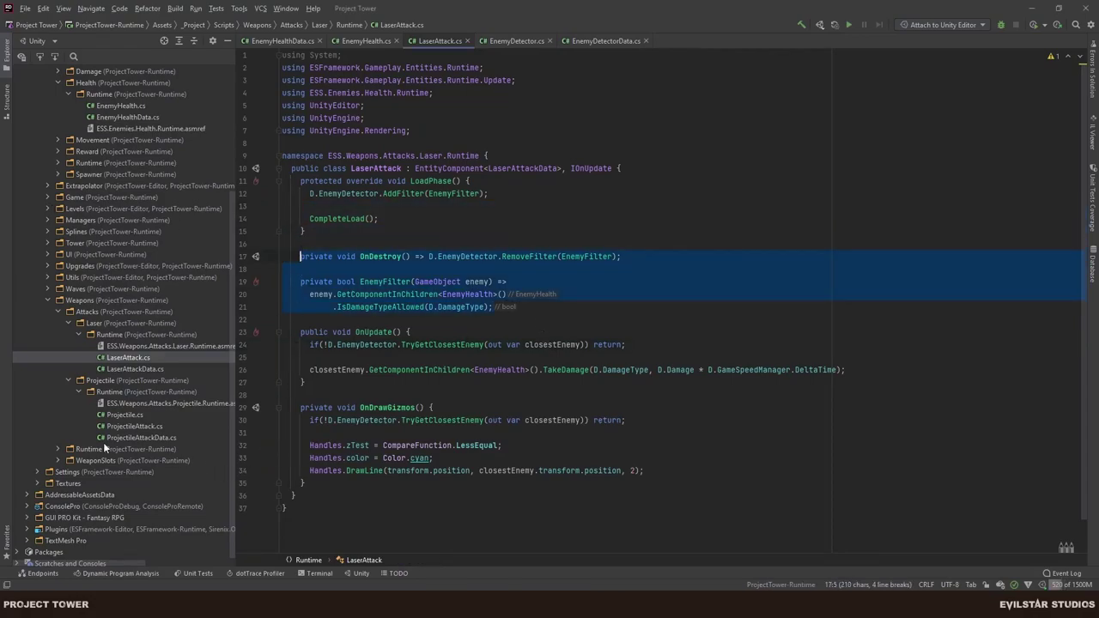
pyautogui.doubleClick(150, 426)
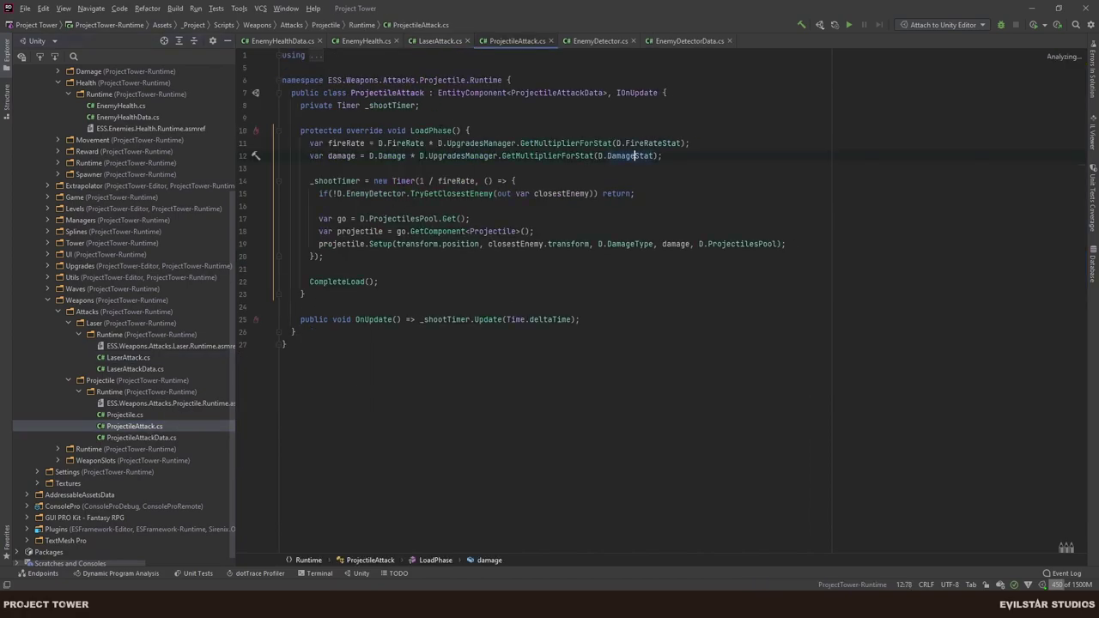
pyautogui.click(440, 40)
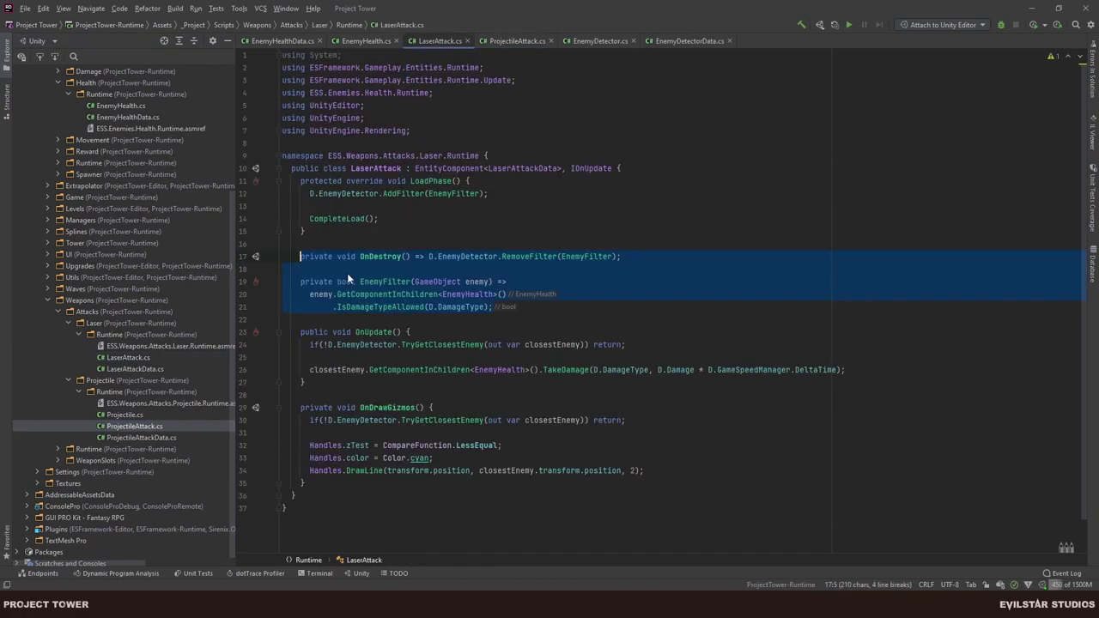
pyautogui.hotkey('shift', 'Up')
pyautogui.hotkey('shift', 'Up')
pyautogui.hotkey('shift', 'Up')
pyautogui.hotkey('shift', 'Up')
pyautogui.hotkey('shift', 'Up')
pyautogui.hotkey('shift', 'Up')
pyautogui.click(515, 40)
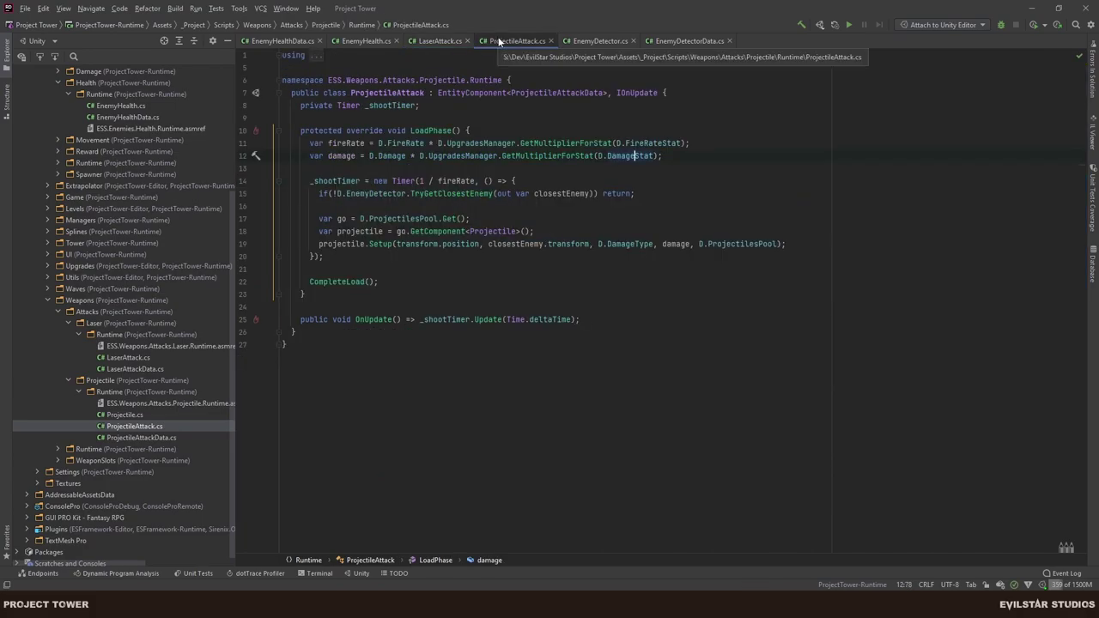
pyautogui.click(440, 41)
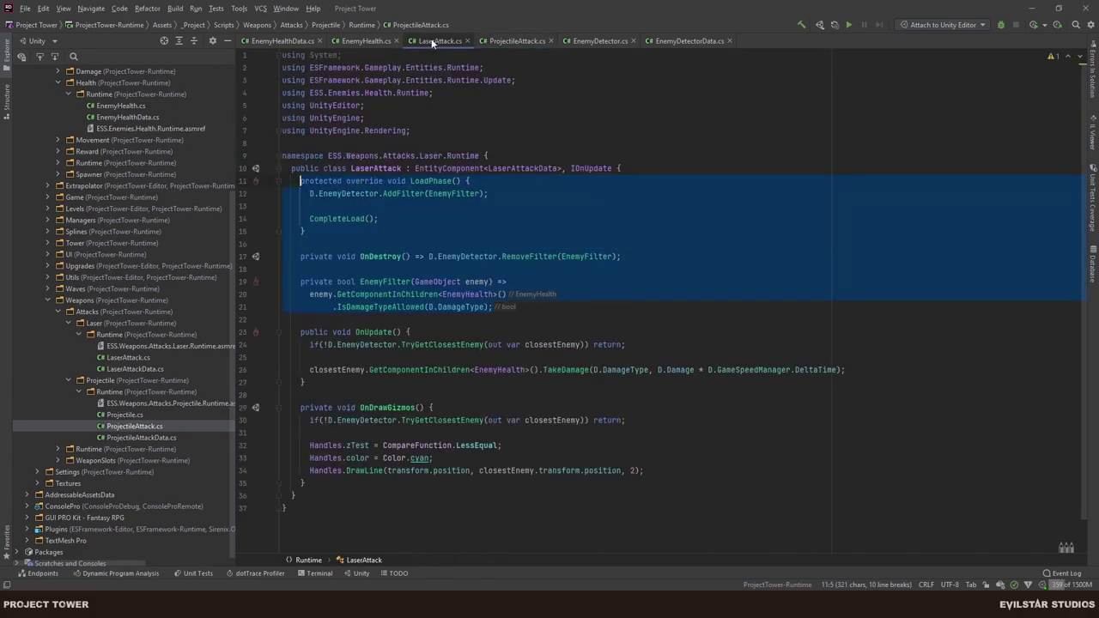
pyautogui.hotkey('shift', 'Down')
pyautogui.hotkey('shift', 'Down')
pyautogui.hotkey('shift', 'Down')
pyautogui.hotkey('shift', 'Down')
pyautogui.hotkey('shift', 'Down')
pyautogui.hotkey('shift', 'Down')
pyautogui.hotkey('ctrl', 'c')
pyautogui.click(516, 40)
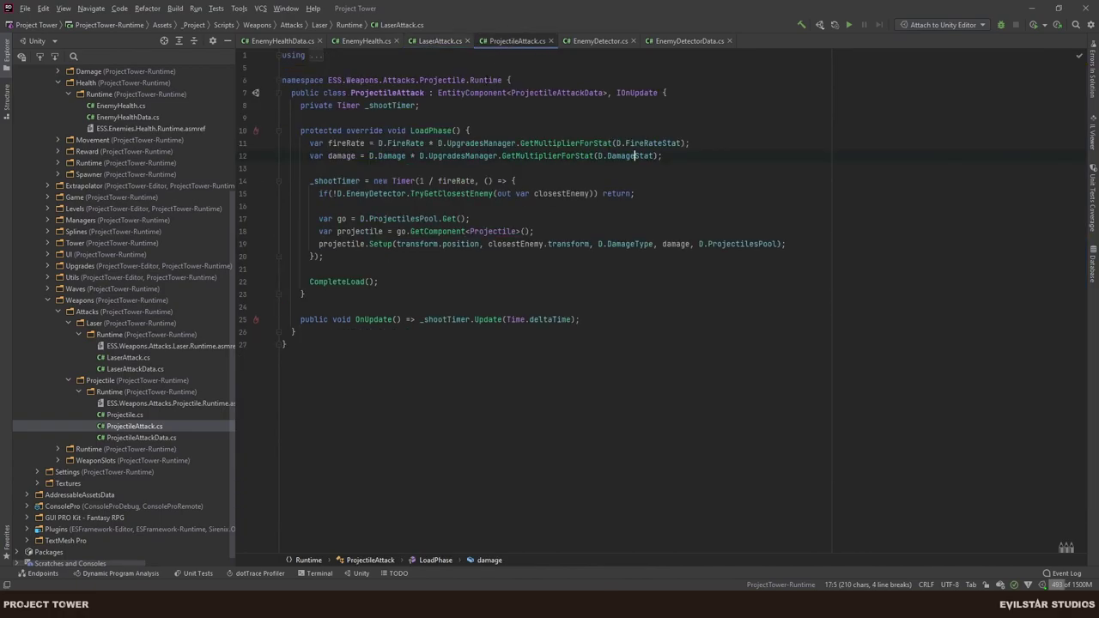
pyautogui.click(306, 294)
pyautogui.press('Return')
pyautogui.press('Return')
pyautogui.hotkey('ctrl', 'v')
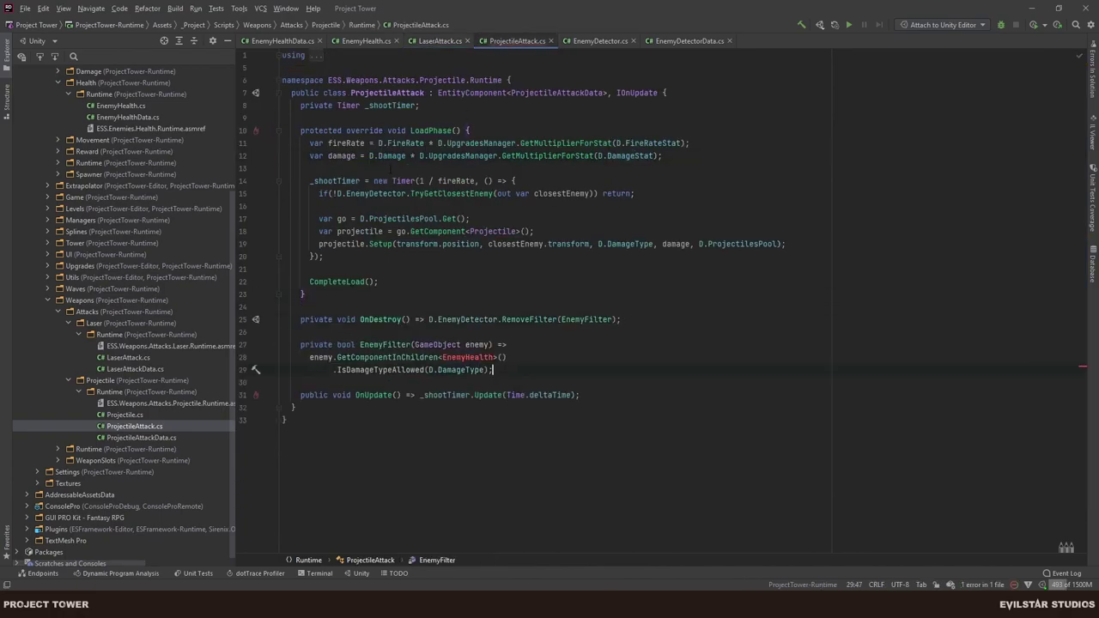
# Add the D.EnemyDetector.AddFilter(EnemyFilter) call to ProjectileAttack's LoadPhase.
pyautogui.click(439, 40)
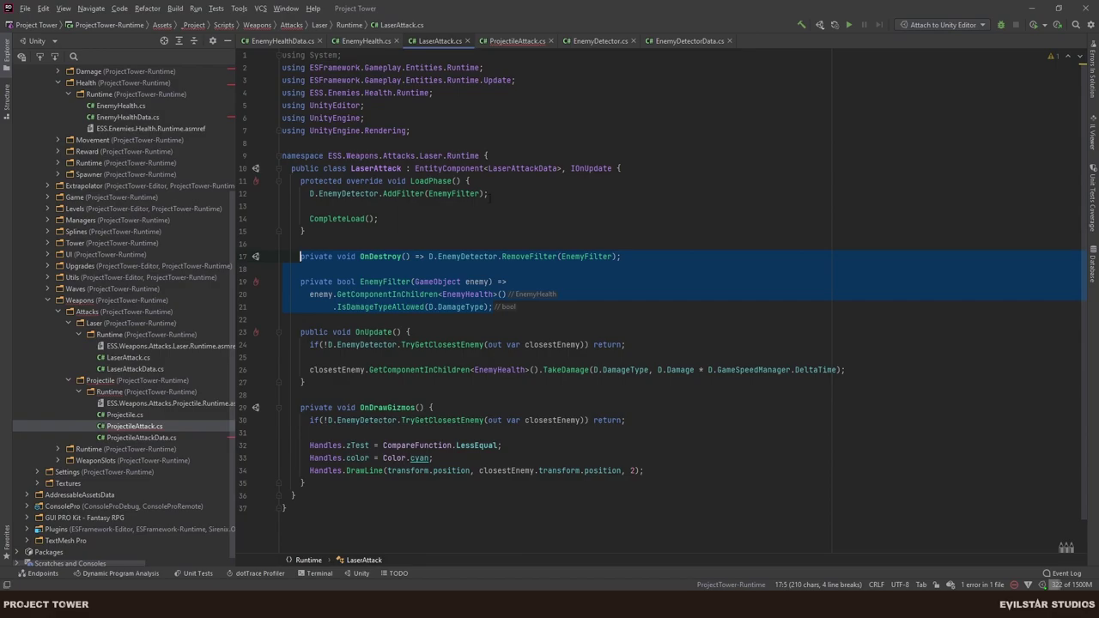
pyautogui.press('Up')
pyautogui.press('Up')
pyautogui.press('Up')
pyautogui.press('Up')
pyautogui.press('Up')
pyautogui.press('End')
pyautogui.hotkey('shift', 'Home')
pyautogui.hotkey('ctrl', 'c')
pyautogui.click(516, 40)
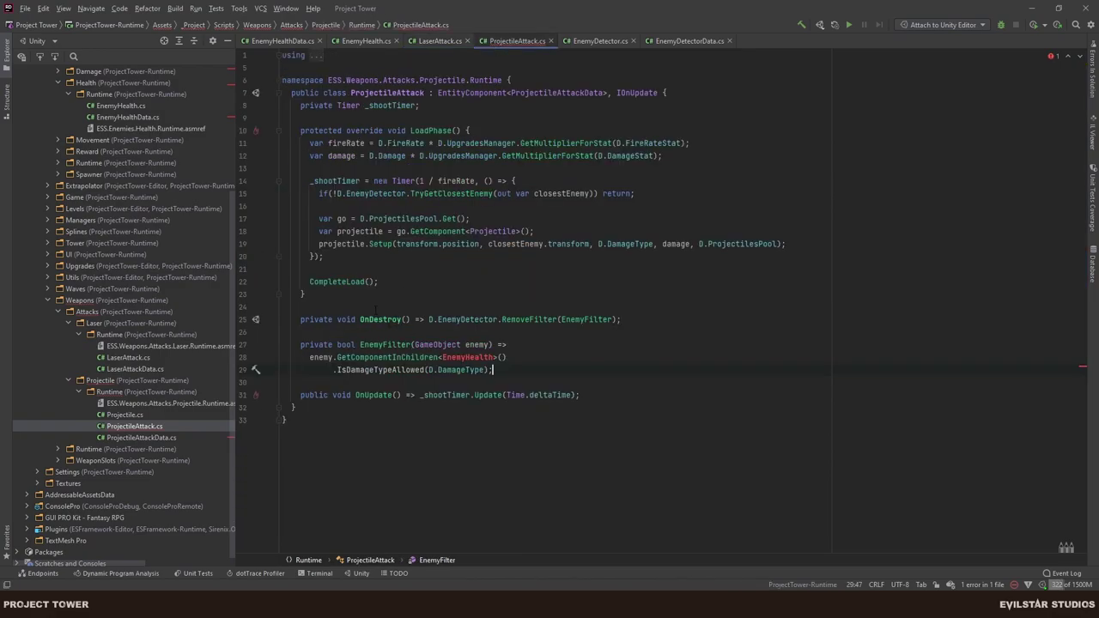
pyautogui.click(326, 256)
pyautogui.press('Return')
pyautogui.press('Return')
pyautogui.hotkey('ctrl', 'v')
# Resolve EnemyHealth in ProjectileAttack.cs by adding its missing using directive.
pyautogui.click(466, 382)
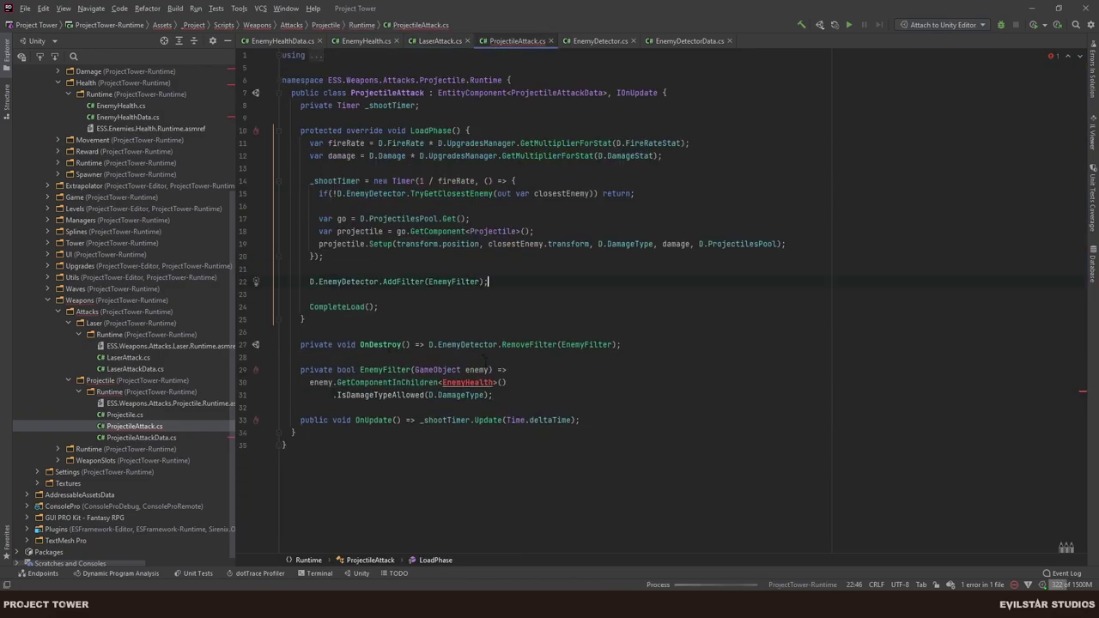
pyautogui.hotkey('alt', 'Return')
pyautogui.press('Escape')
pyautogui.hotkey('alt', 'Return')
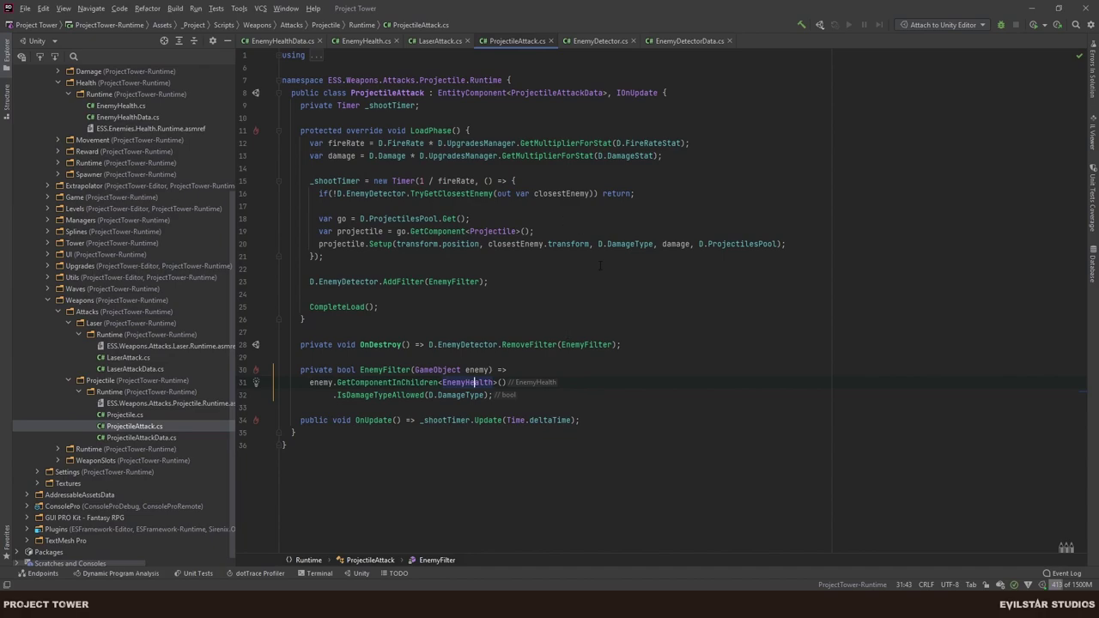
pyautogui.hotkey('alt', 'Tab')
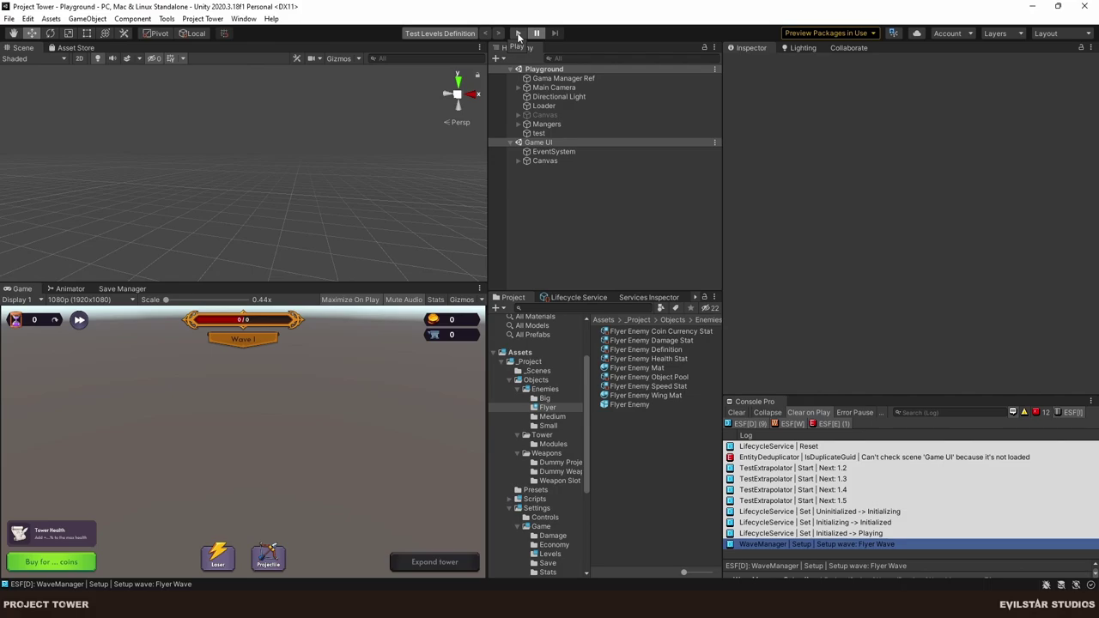
# Enter Play mode in Unity to run the Playground scene's Flyer wave.
pyautogui.click(517, 35)
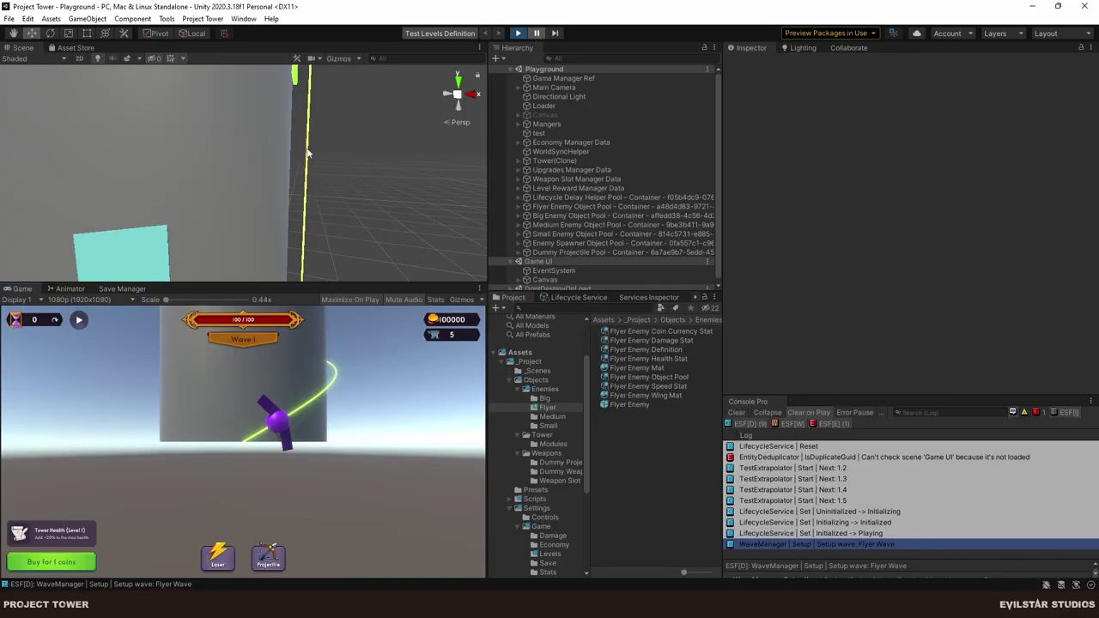
# Move the scene camera to the tower, mute the audio and pause the game.
pyautogui.moveTo(308, 150); pyautogui.dragTo(225, 210, button='right')
pyautogui.moveTo(225, 210); pyautogui.dragTo(202, 213, button='middle')
pyautogui.moveTo(202, 214)
pyautogui.mouseDown(button='right')
pyautogui.moveTo(189, 233)
pyautogui.moveTo(194, 191)
pyautogui.moveTo(212, 203)
pyautogui.mouseUp(button='right')
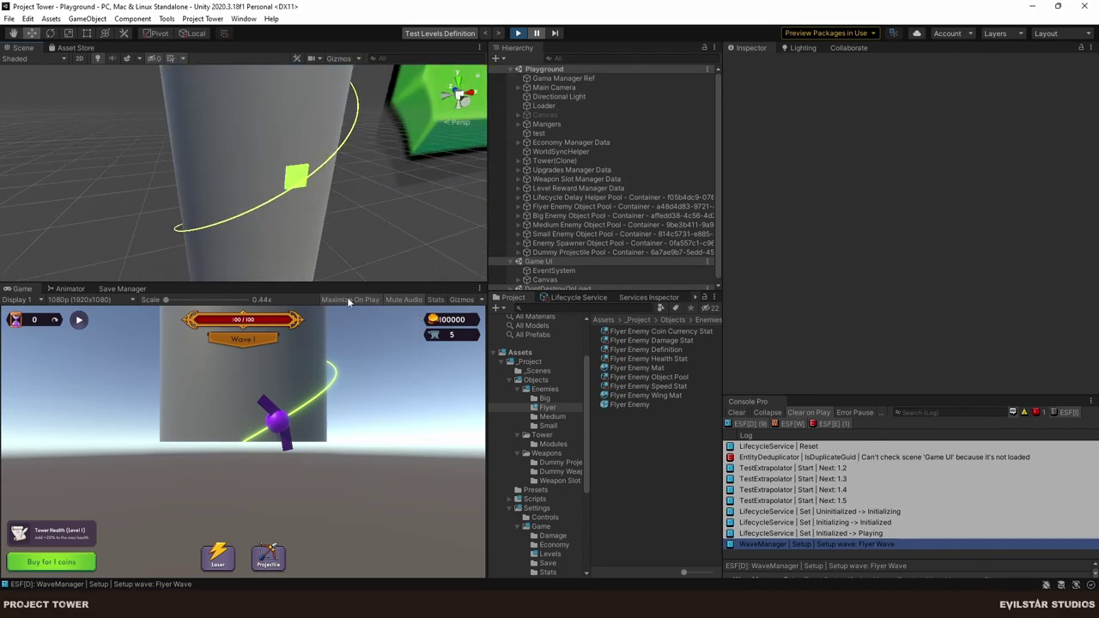
pyautogui.click(403, 300)
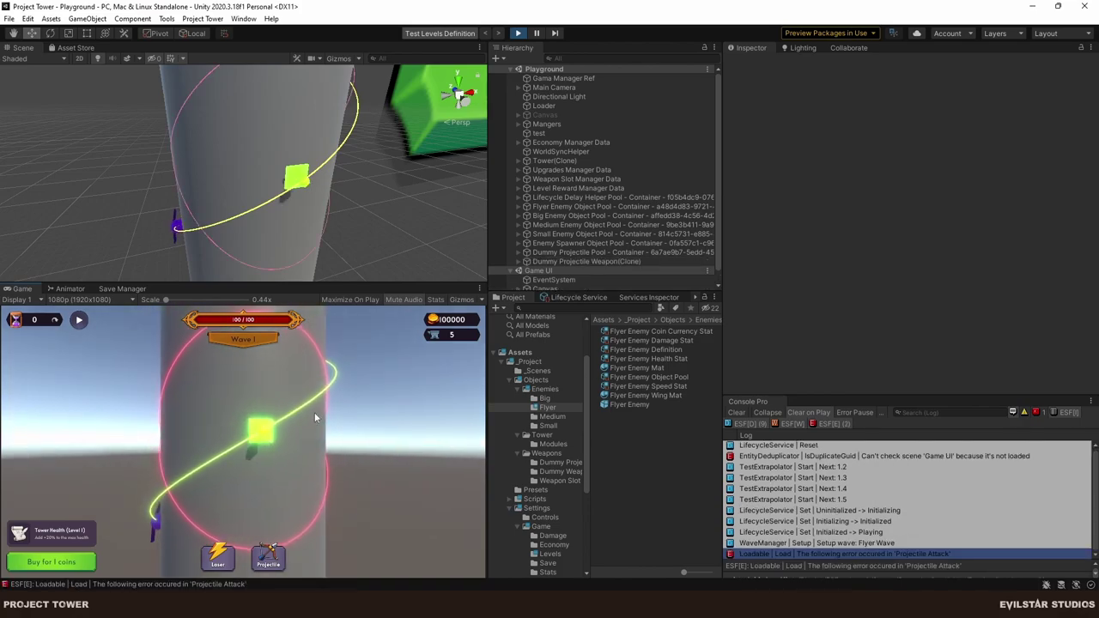
pyautogui.click(539, 34)
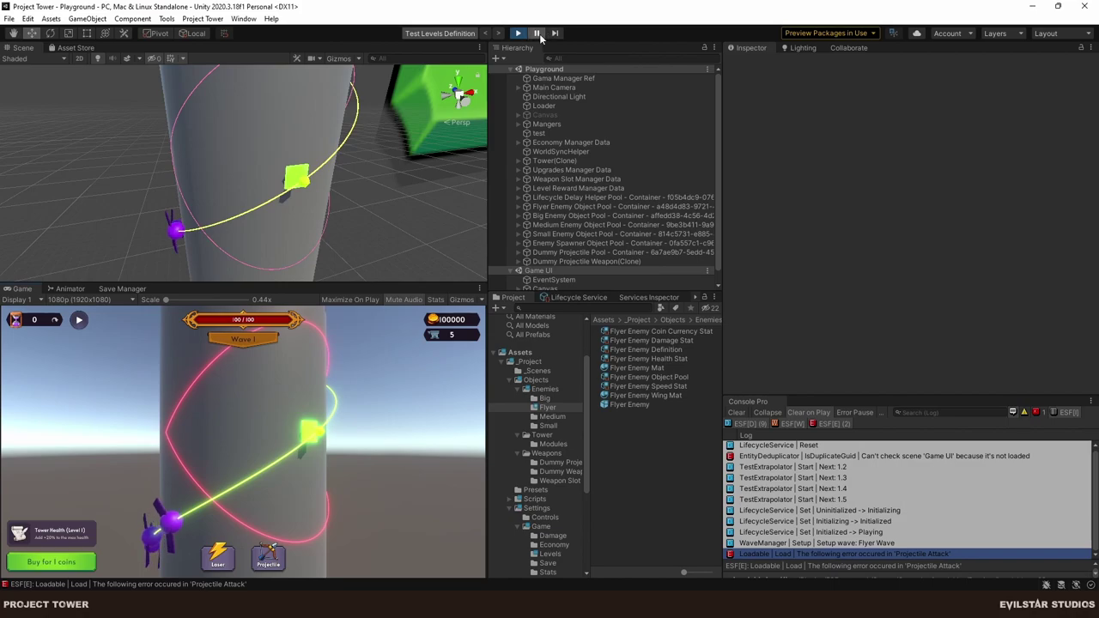
# Inspect Dummy Projectile Weapon(Clone)'s enemy detector and view the NullReferenceException at Projectile.cs line 39.
pyautogui.click(308, 185)
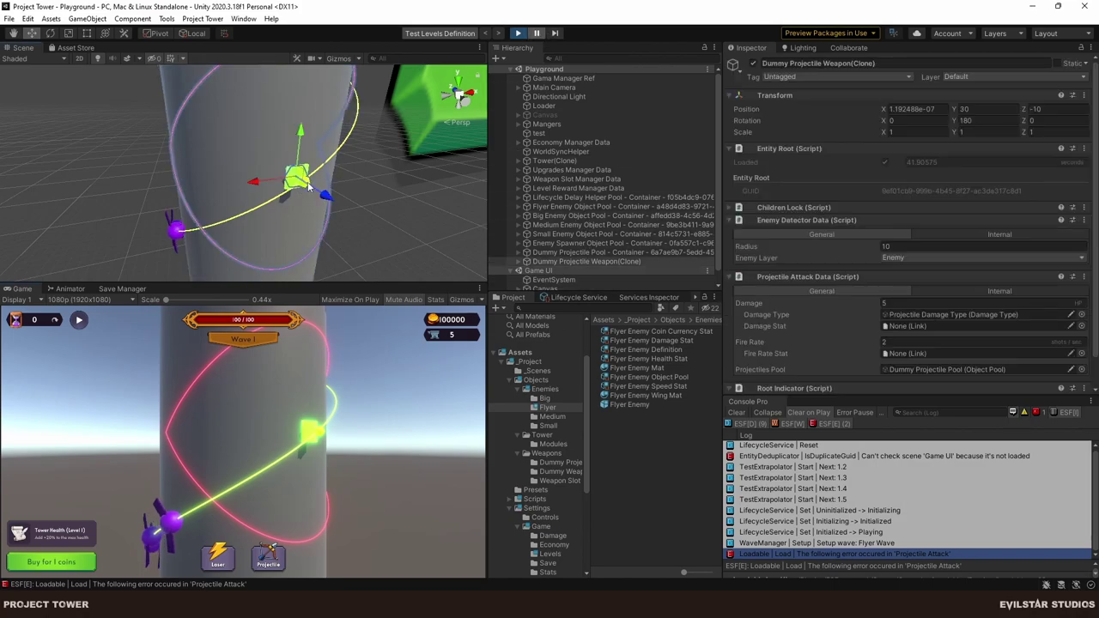
pyautogui.click(587, 262)
pyautogui.scroll(-1, 621, 152)
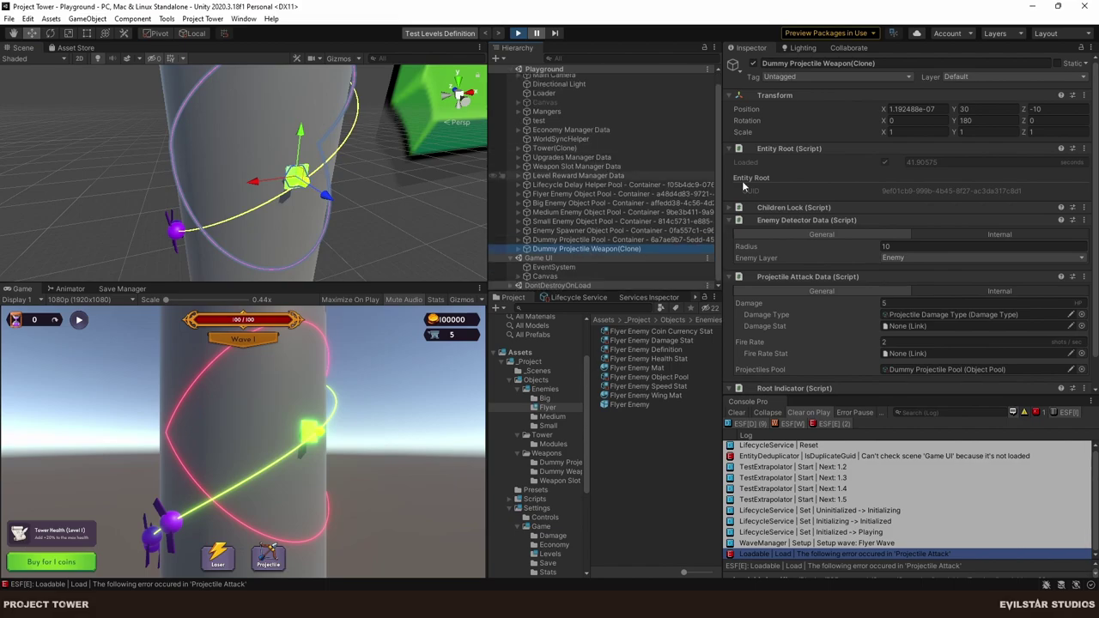
pyautogui.scroll(-1, 802, 193)
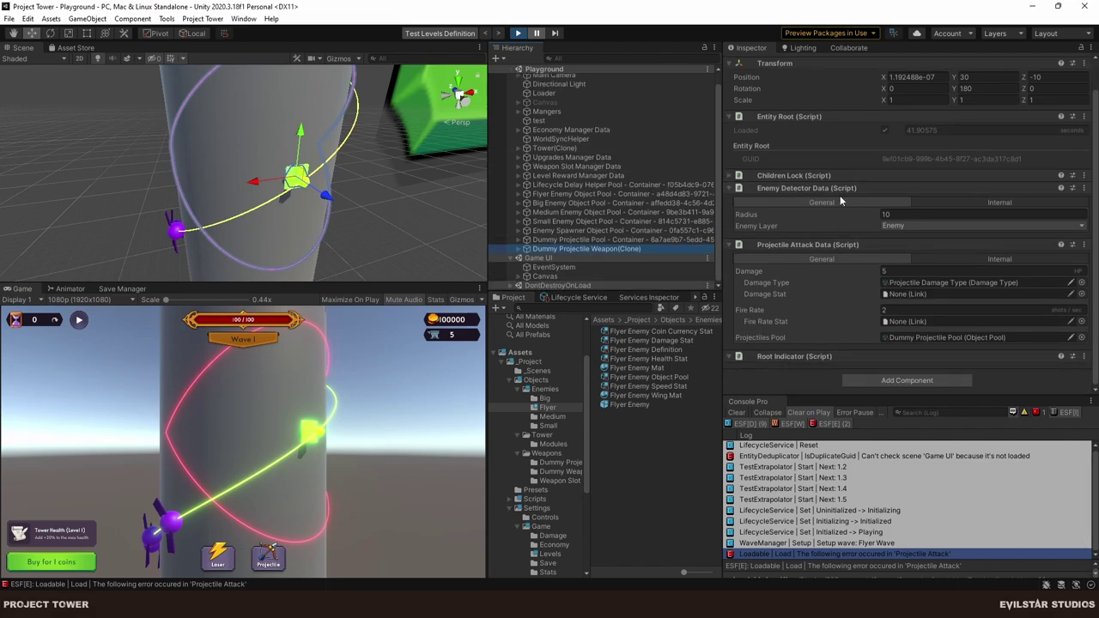
pyautogui.click(942, 200)
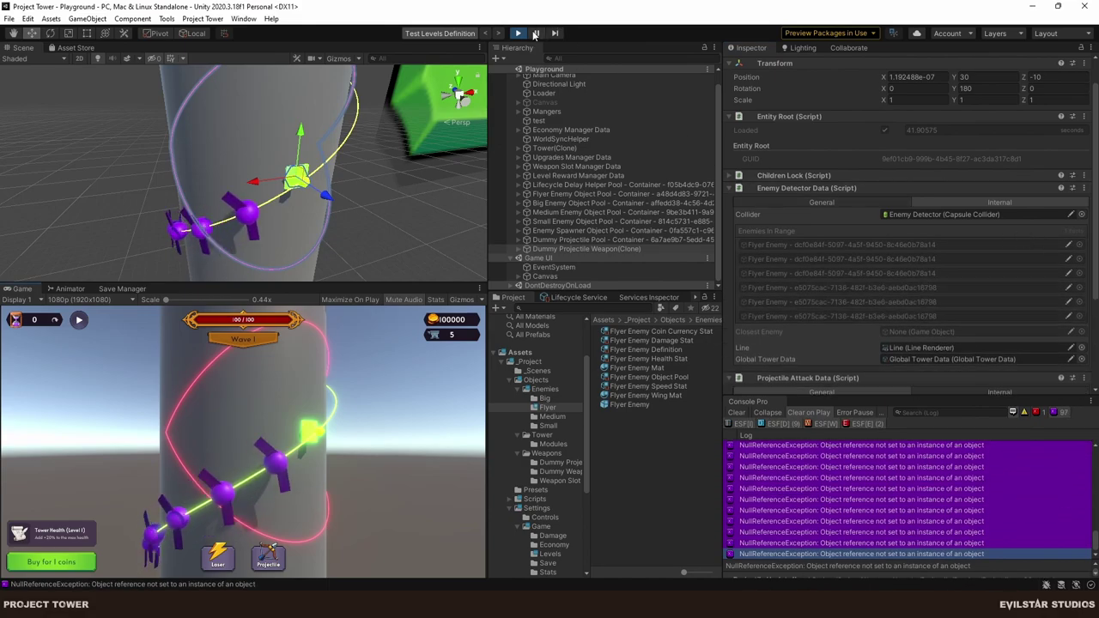
pyautogui.click(914, 554)
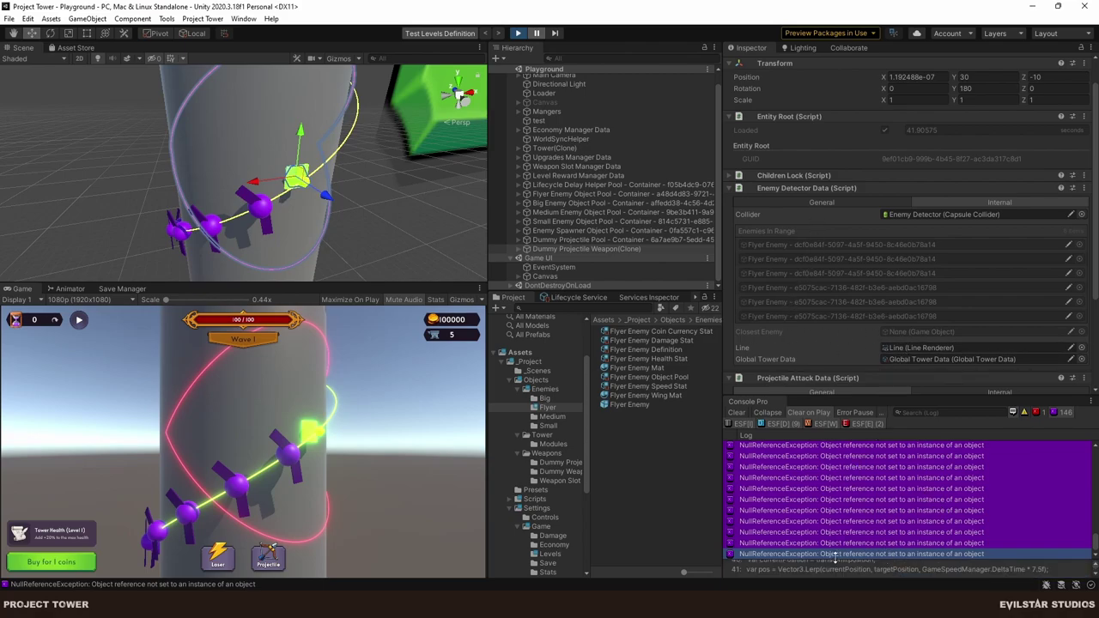
pyautogui.moveTo(840, 559); pyautogui.dragTo(844, 482)
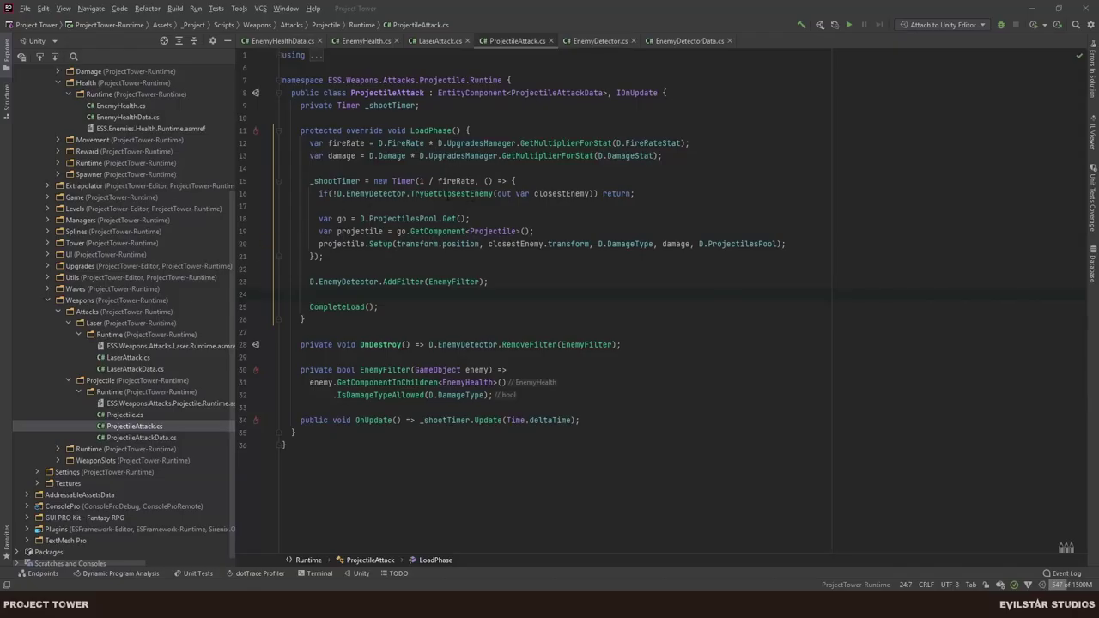
# Extend TryGetClosestEnemy's HasEnemies condition with '&& D.ClosestEnemy != null' in EnemyDetector.cs.
pyautogui.keyDown('ctrl'); pyautogui.click(444, 194); pyautogui.keyUp('ctrl')
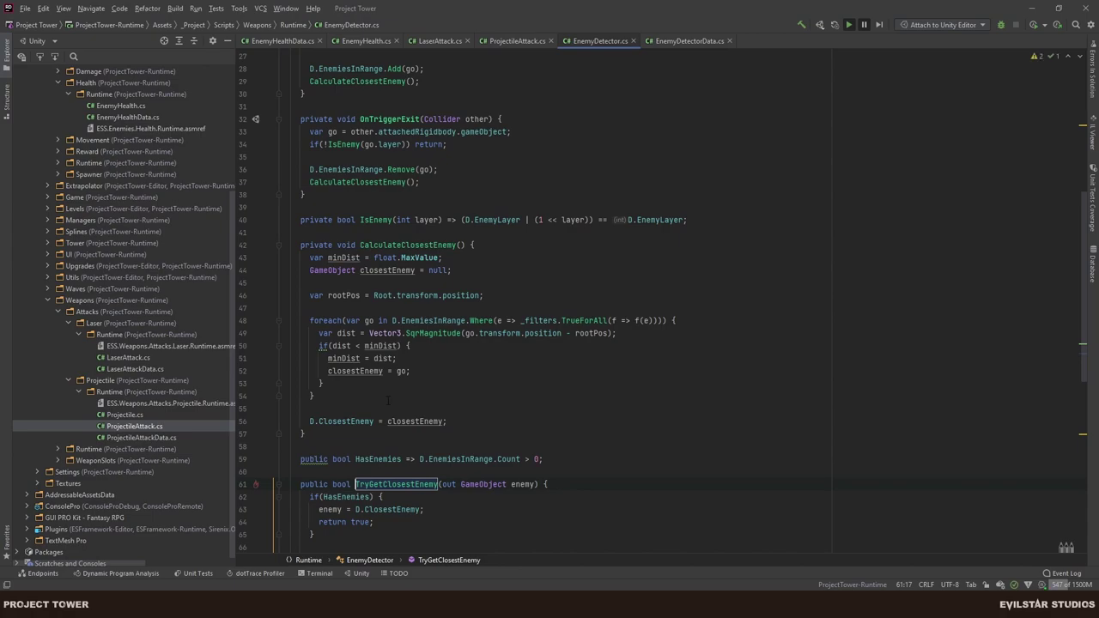
pyautogui.scroll(-6, 446, 196)
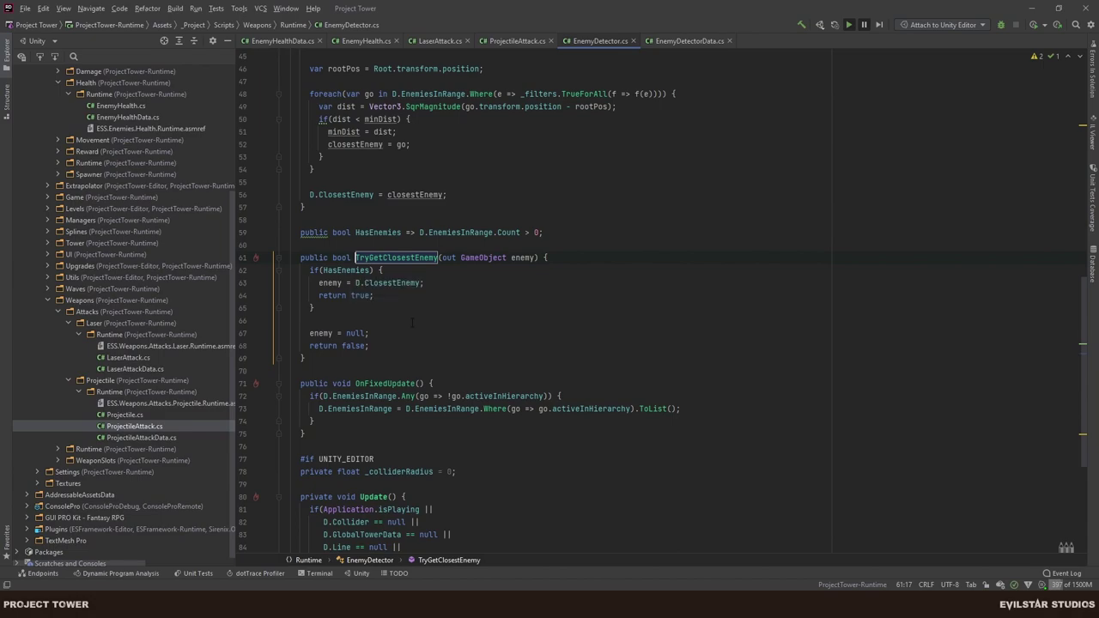
pyautogui.press('Down')
pyautogui.press('Down')
pyautogui.hotkey('ctrl', 'shift', 'Right')
pyautogui.hotkey('ctrl', 'shift', 'Right')
pyautogui.hotkey('ctrl', 'shift', 'Right')
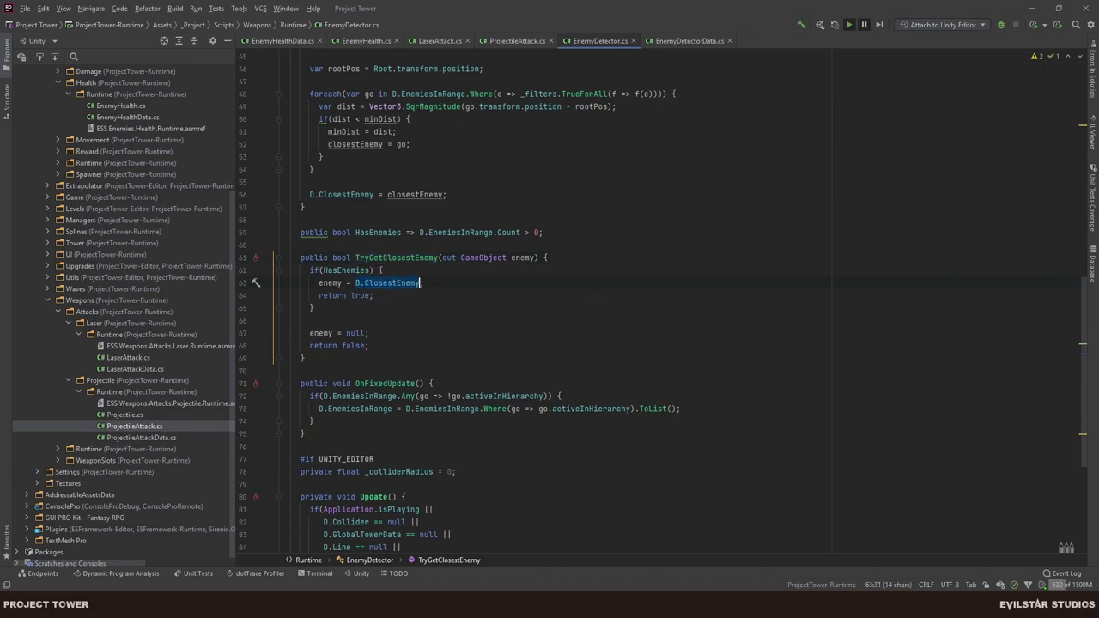
pyautogui.hotkey('ctrl', 'c')
pyautogui.press('Up')
pyautogui.press('Left')
pyautogui.press('Left')
pyautogui.press('Left')
pyautogui.write('&&')
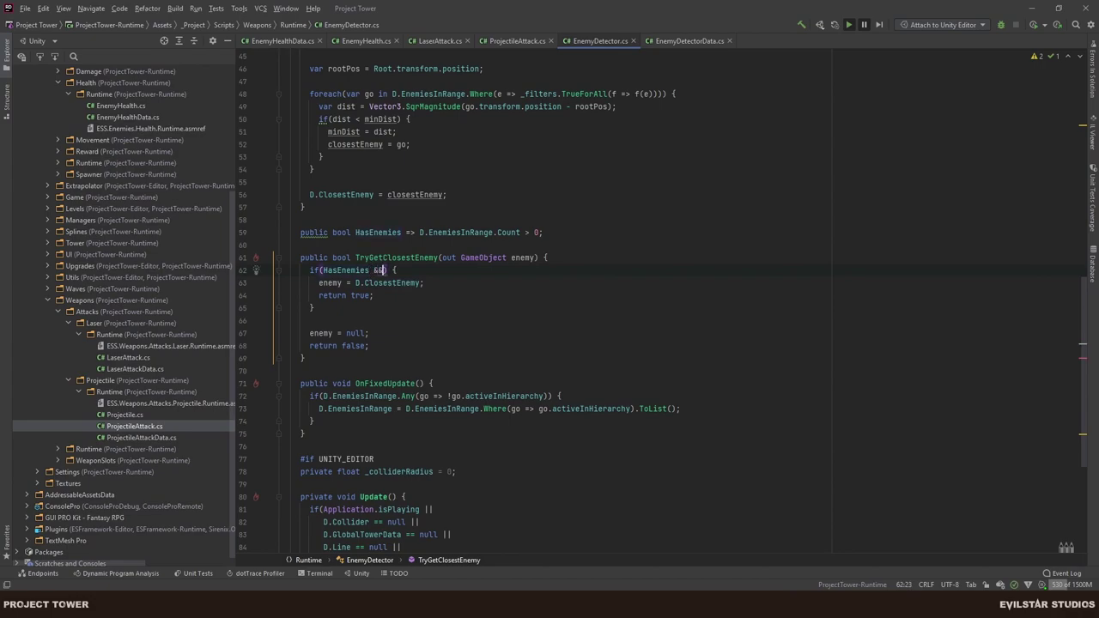
pyautogui.hotkey('ctrl', 'v')
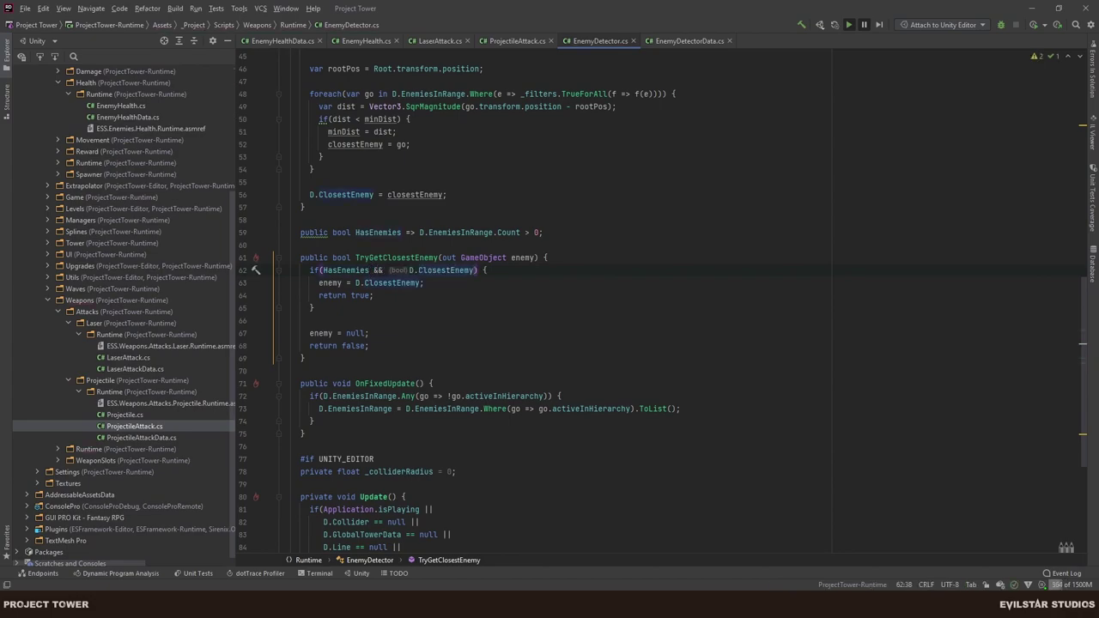
pyautogui.write('!= null')
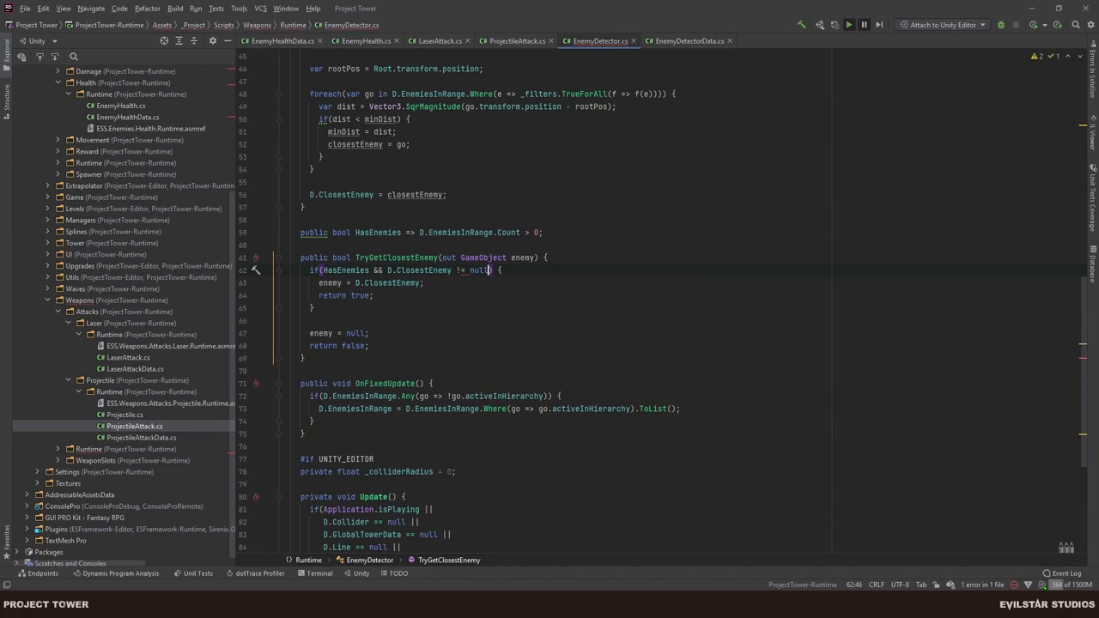
pyautogui.press('End')
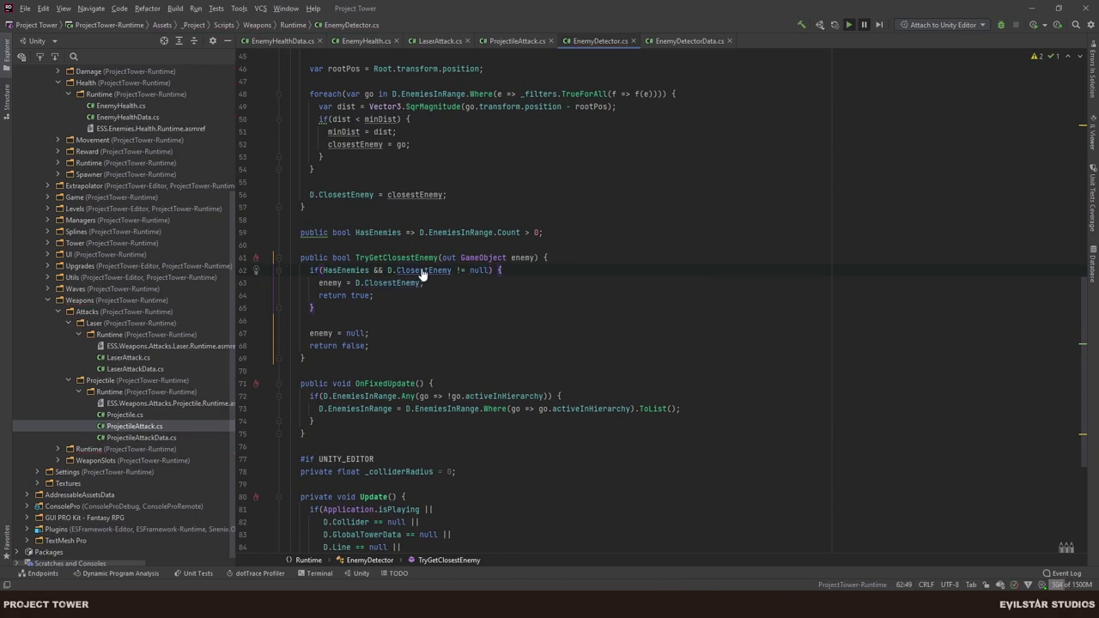
pyautogui.click(395, 295)
# Restart Play mode in Unity once the recompiled scripts have reloaded.
pyautogui.hotkey('alt', 'Tab')
pyautogui.click(519, 33)
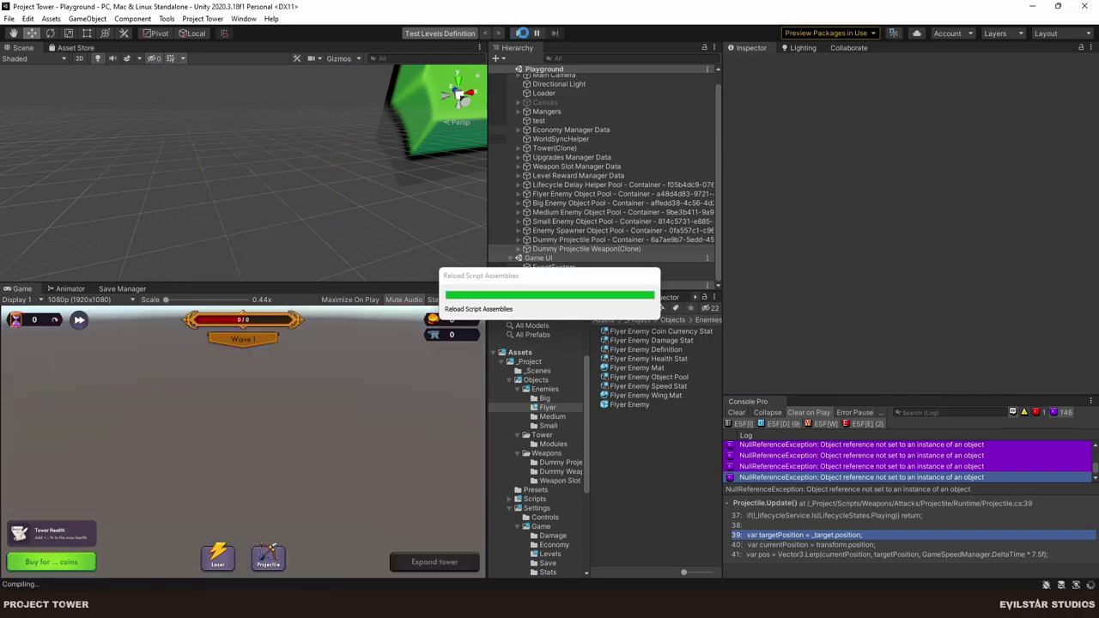
pyautogui.click(523, 32)
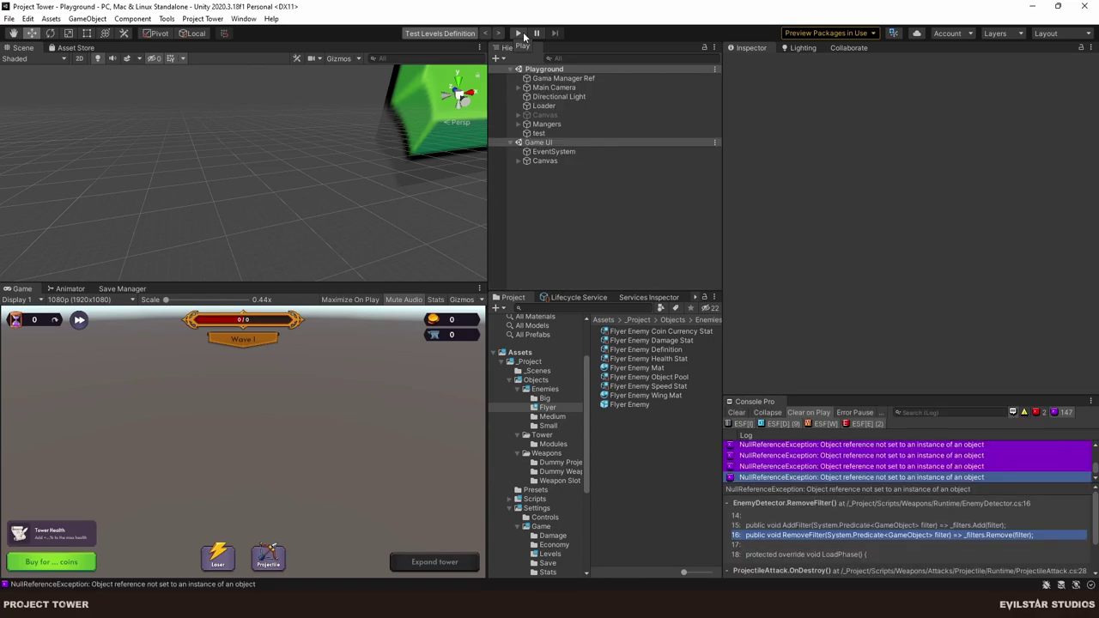
pyautogui.click(519, 32)
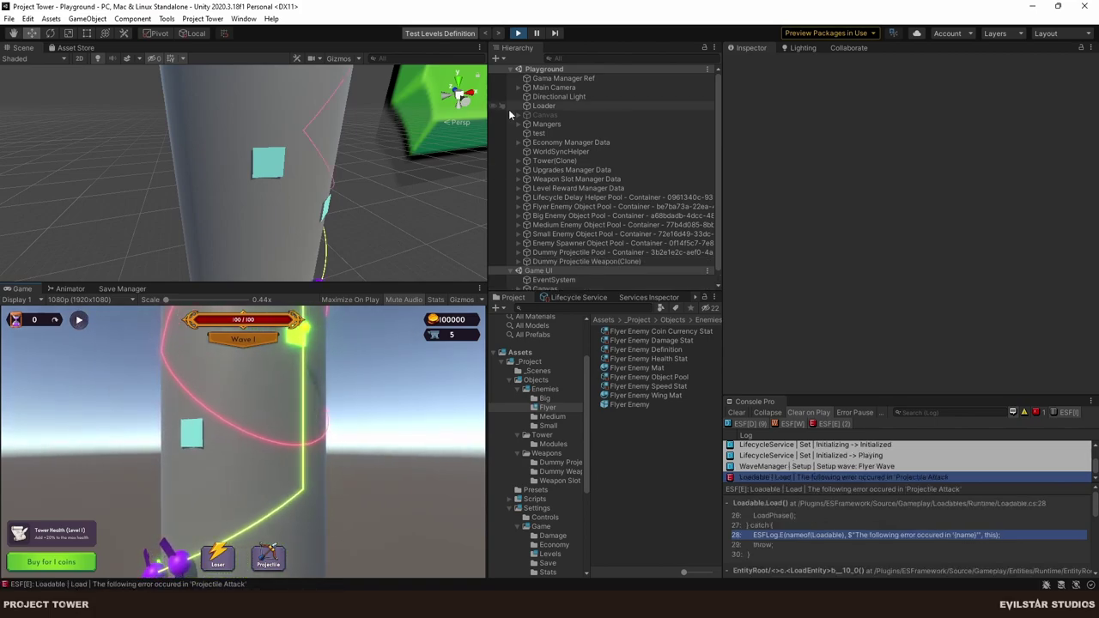
# Pause the game, select the yellow weapon and inspect its Enemies in Range.
pyautogui.click(536, 33)
pyautogui.moveTo(383, 165); pyautogui.dragTo(200, 159, button='right')
pyautogui.click(212, 165)
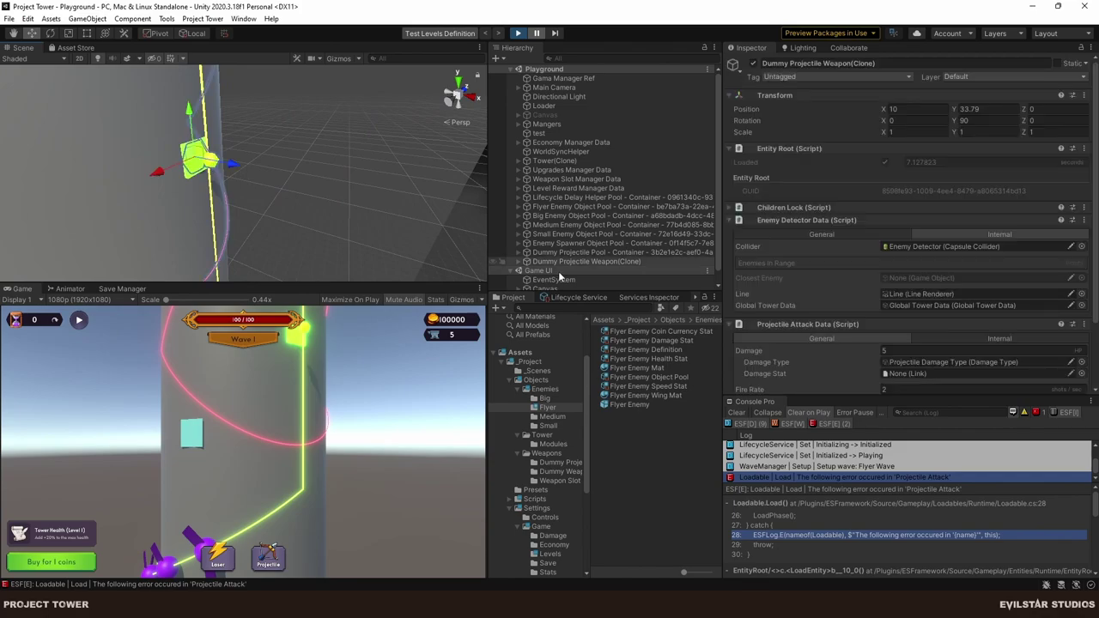
pyautogui.scroll(-5, 901, 223)
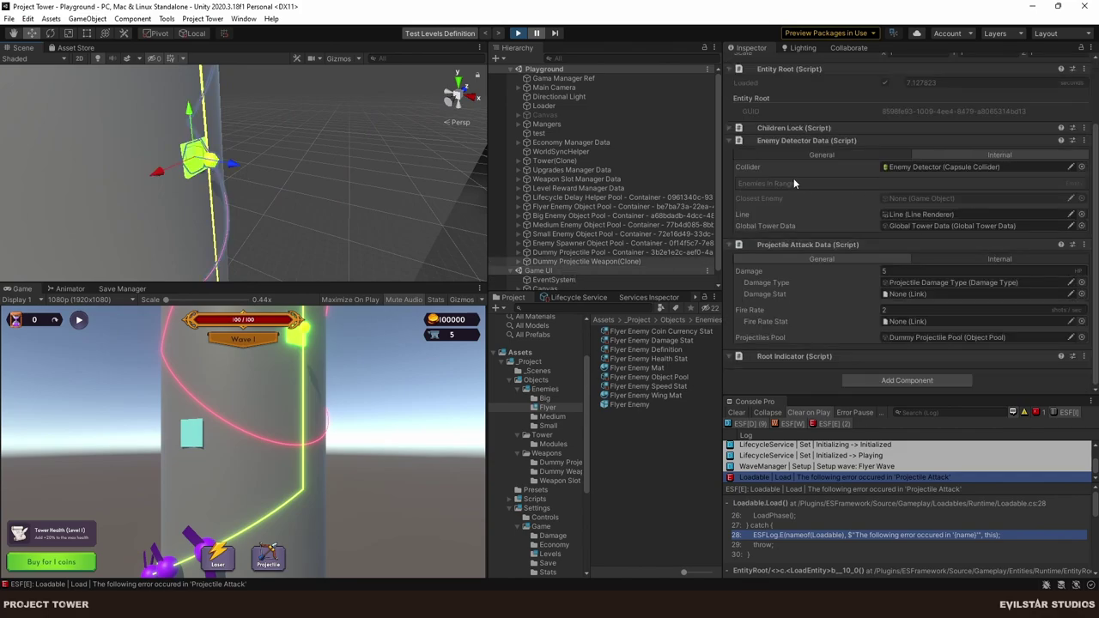
pyautogui.click(536, 32)
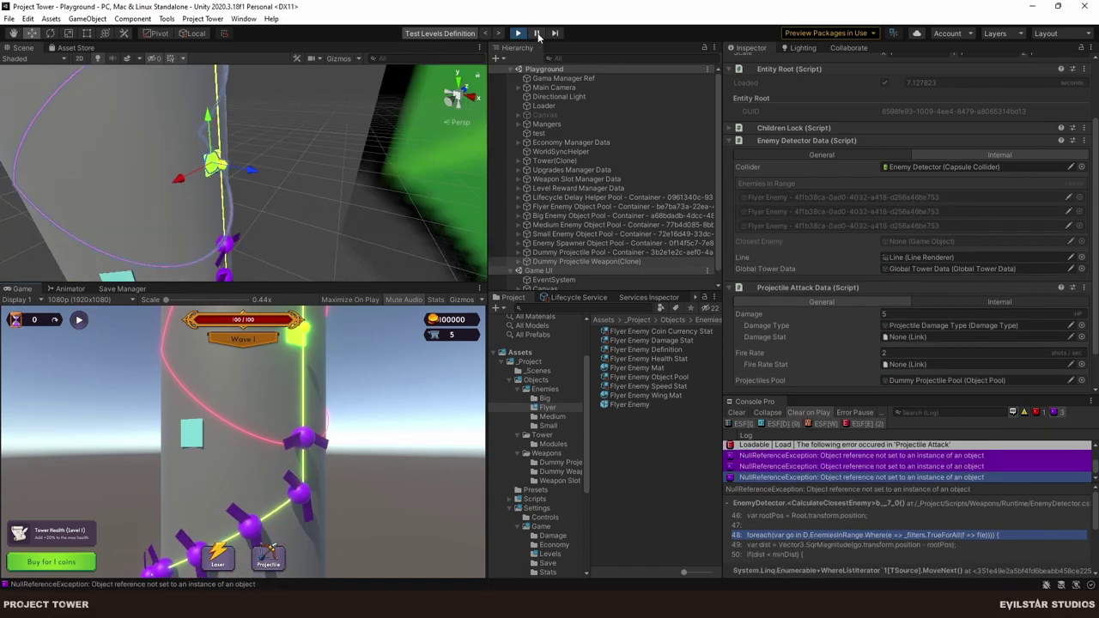
pyautogui.hotkey('ctrl', 'shift', 'p')
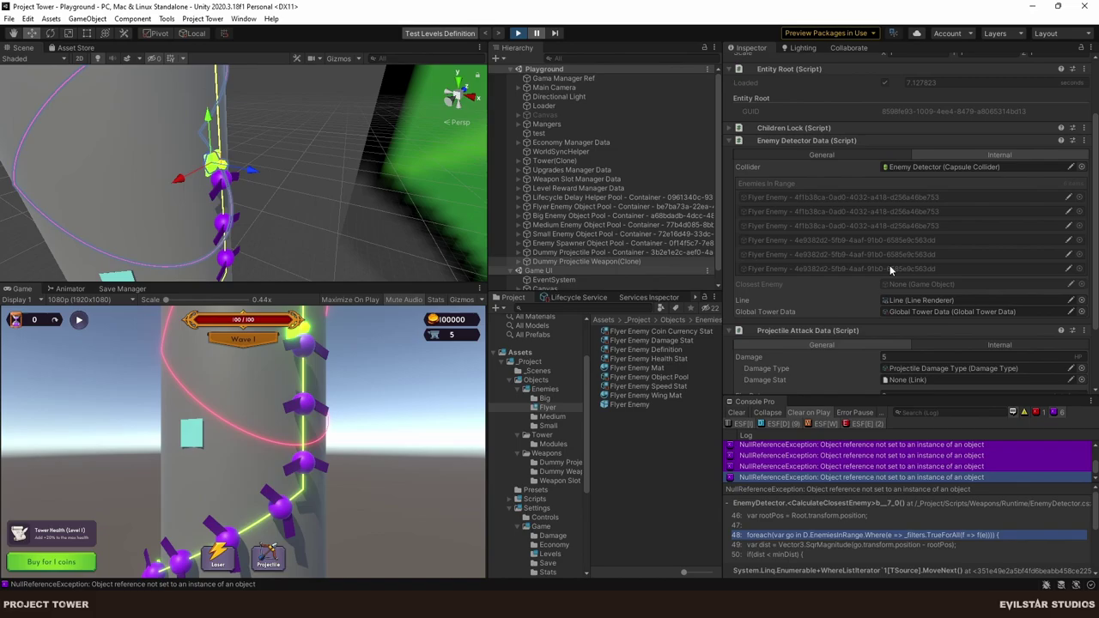
pyautogui.hotkey('alt', 'Tab')
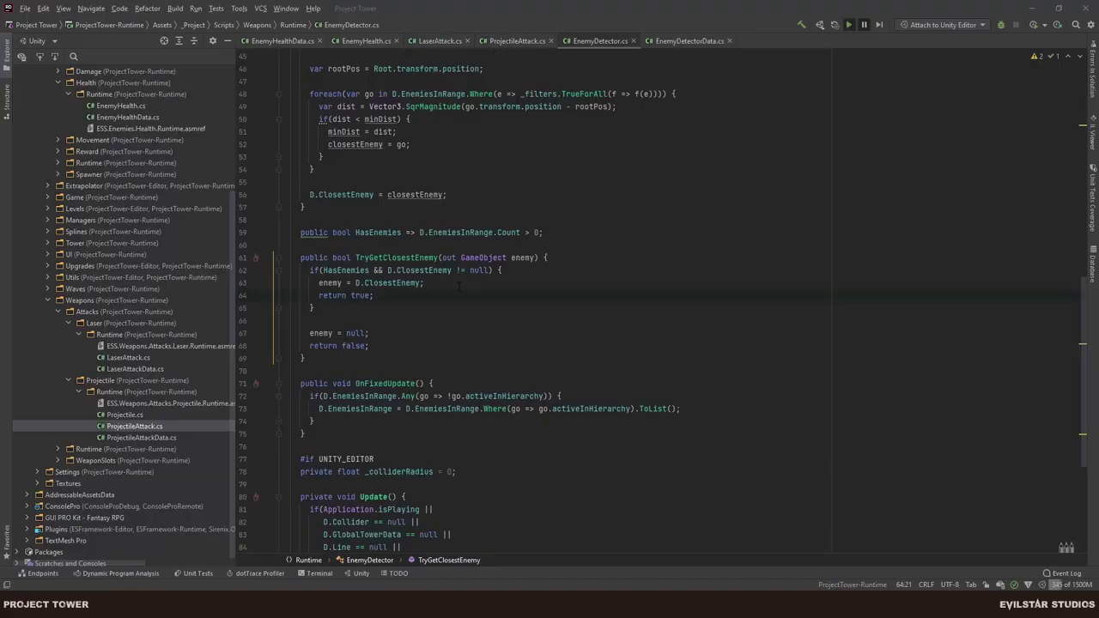
pyautogui.hotkey('alt', 'Tab')
pyautogui.hotkey('alt', 'Tab')
pyautogui.scroll(5, 492, 309)
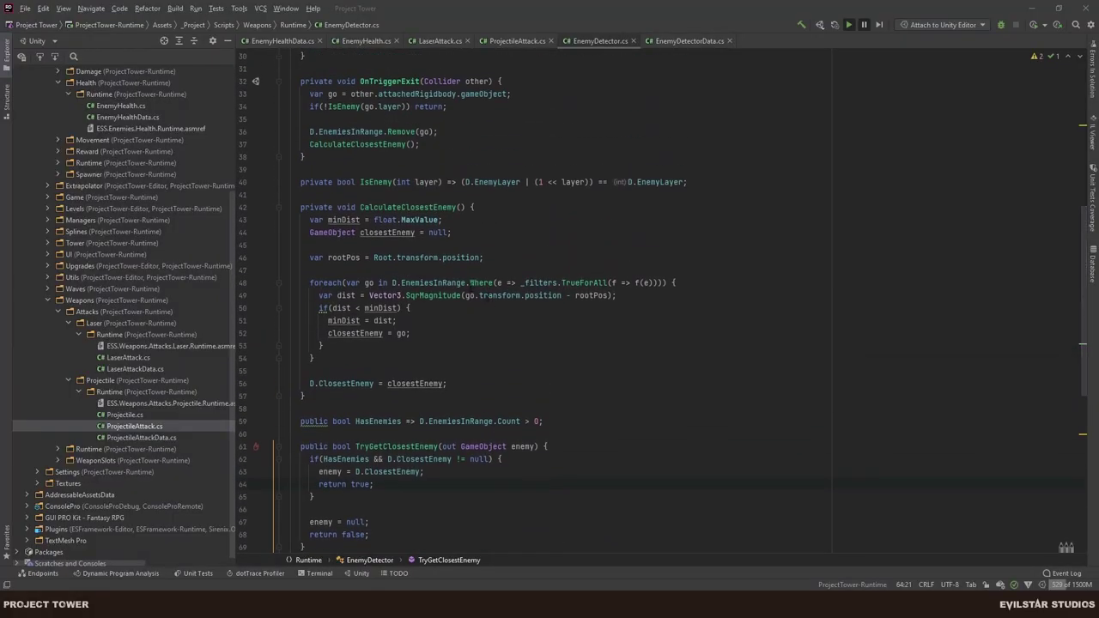
pyautogui.moveTo(466, 282); pyautogui.dragTo(662, 282)
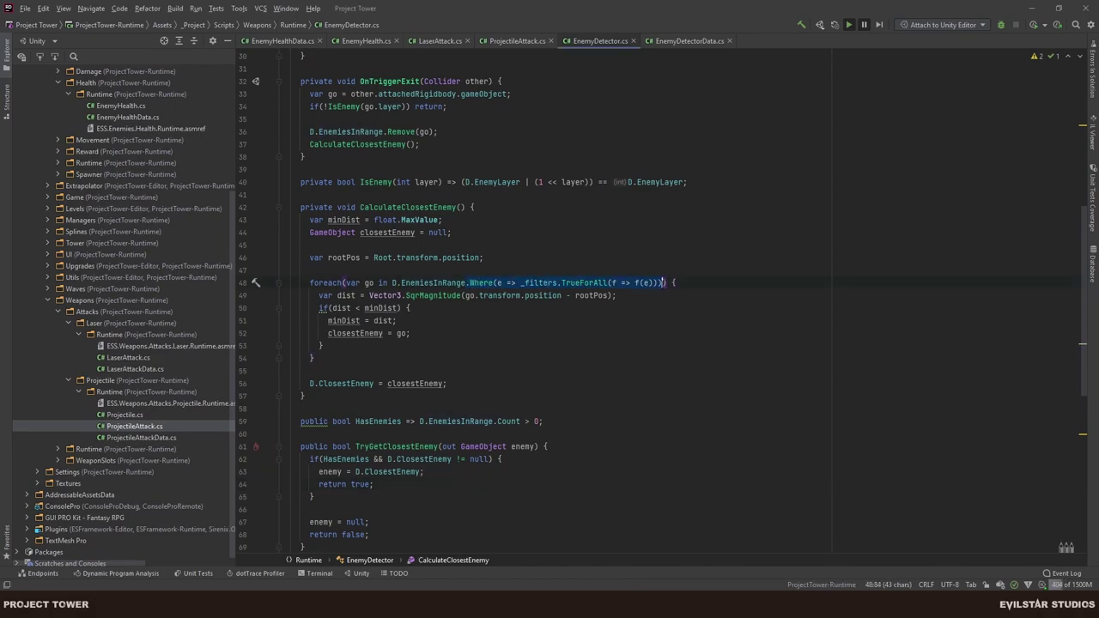
pyautogui.hotkey('shift', 'Left')
pyautogui.scroll(4, 483, 211)
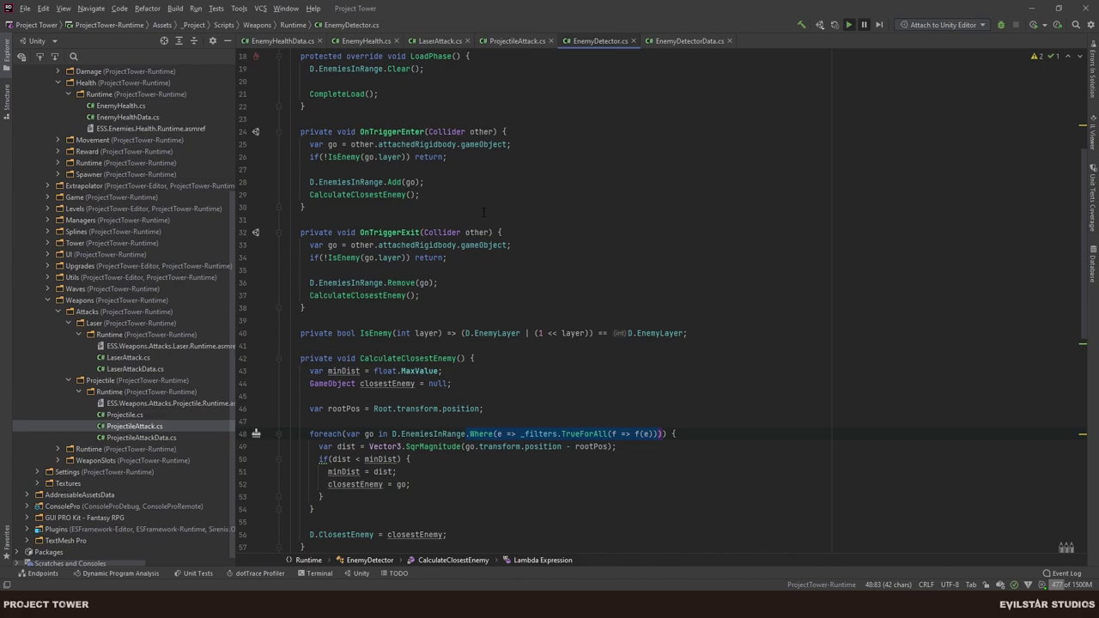
pyautogui.moveTo(309, 157); pyautogui.dragTo(482, 162)
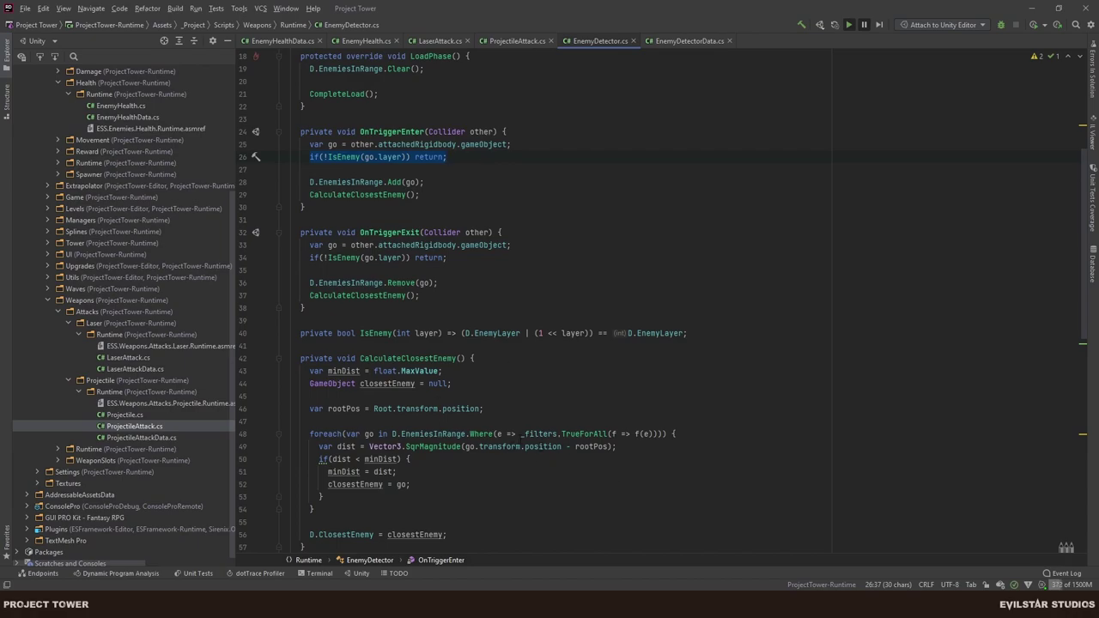
# Add '|| !_filters.TrueForAll(f => f(go))' to the OnTriggerEnter guard on line 26.
pyautogui.click(657, 433)
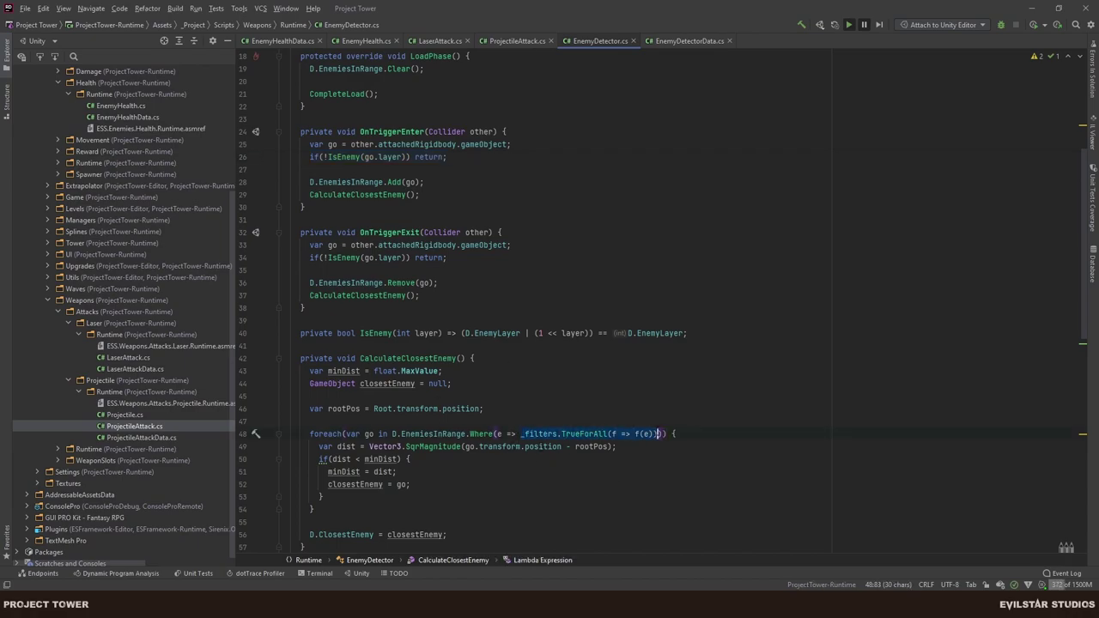
pyautogui.hotkey('ctrl', '-')
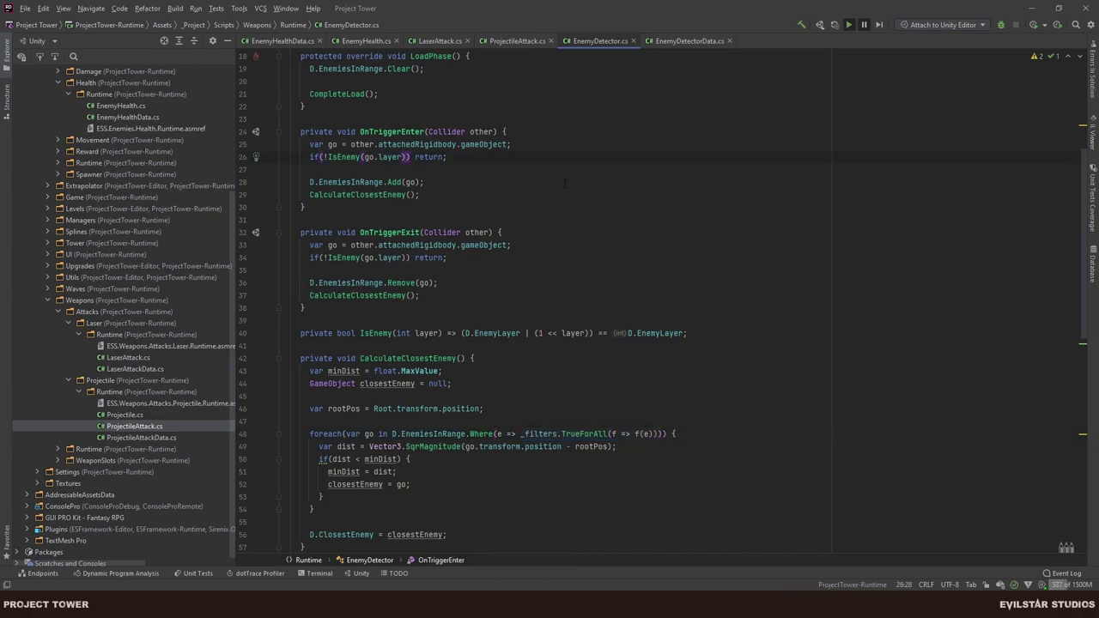
pyautogui.write('|| _filters.TrueForAll(f => f(e))')
pyautogui.click(549, 156)
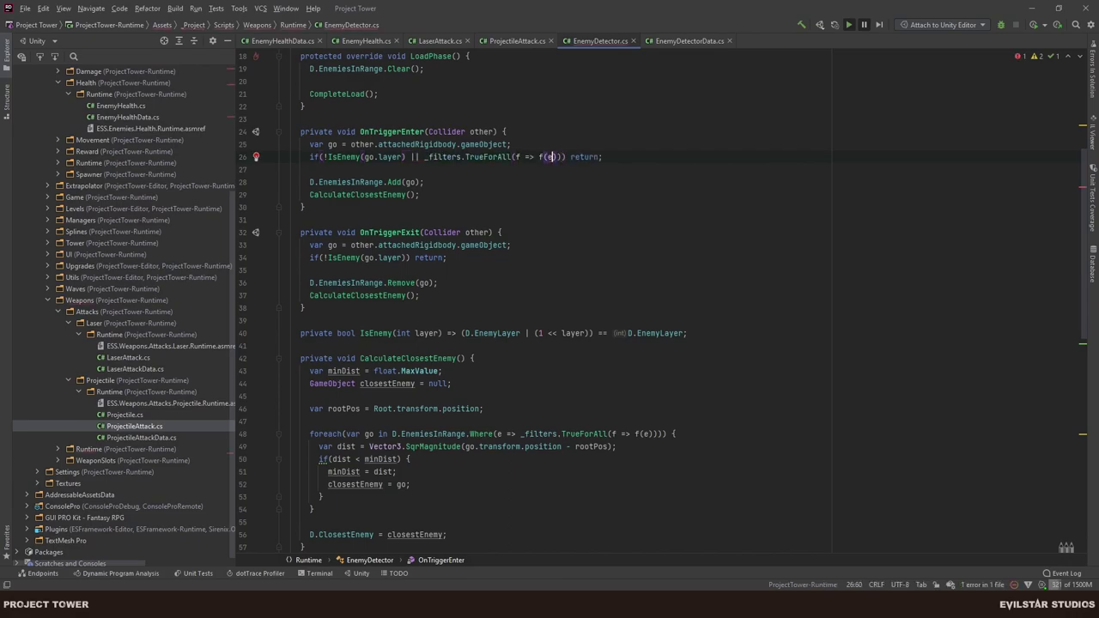
pyautogui.press('Delete')
pyautogui.write('go')
pyautogui.press('Down')
pyautogui.press('Up')
pyautogui.press('End')
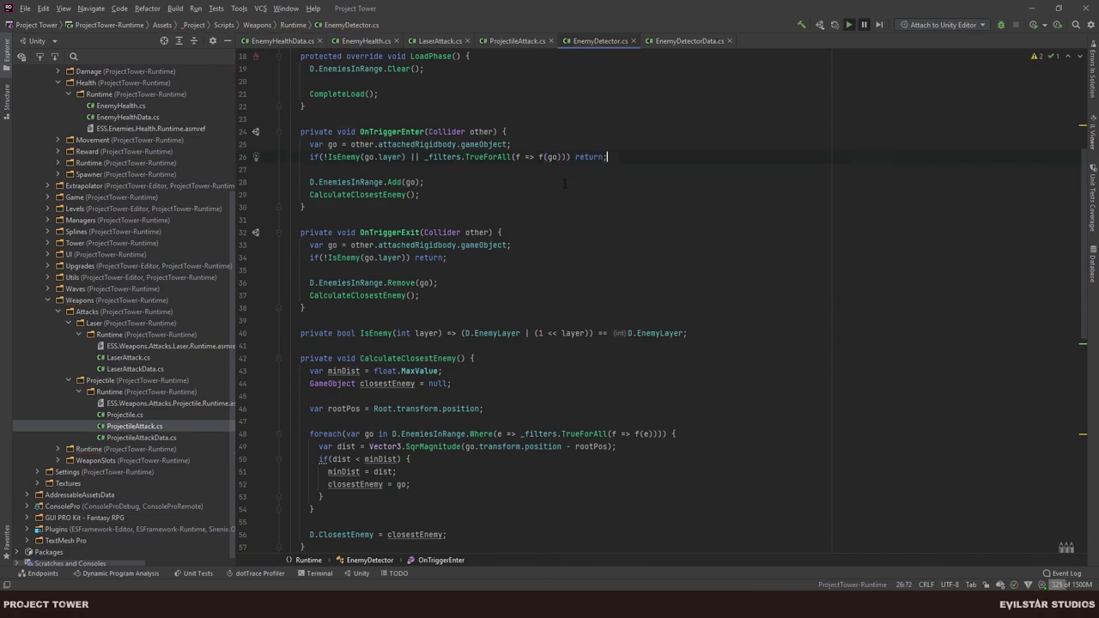
pyautogui.click(424, 157)
pyautogui.write('!')
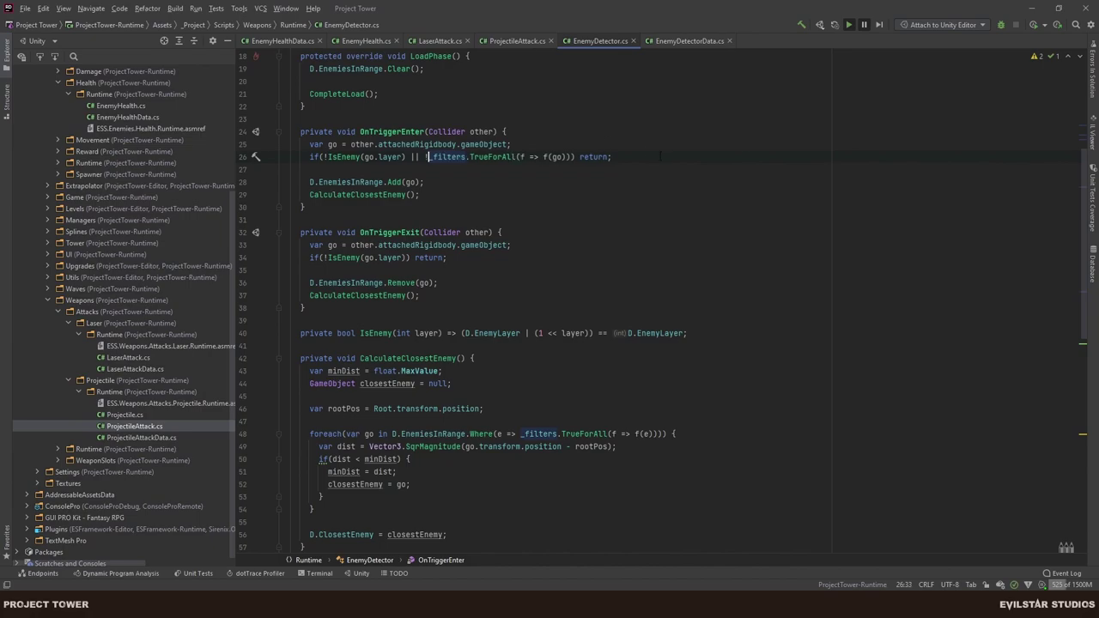
pyautogui.press('End')
# Copy that filter check into the line 34 OnTriggerExit guard and delete line 48's Where clause.
pyautogui.moveTo(405, 157); pyautogui.dragTo(552, 157)
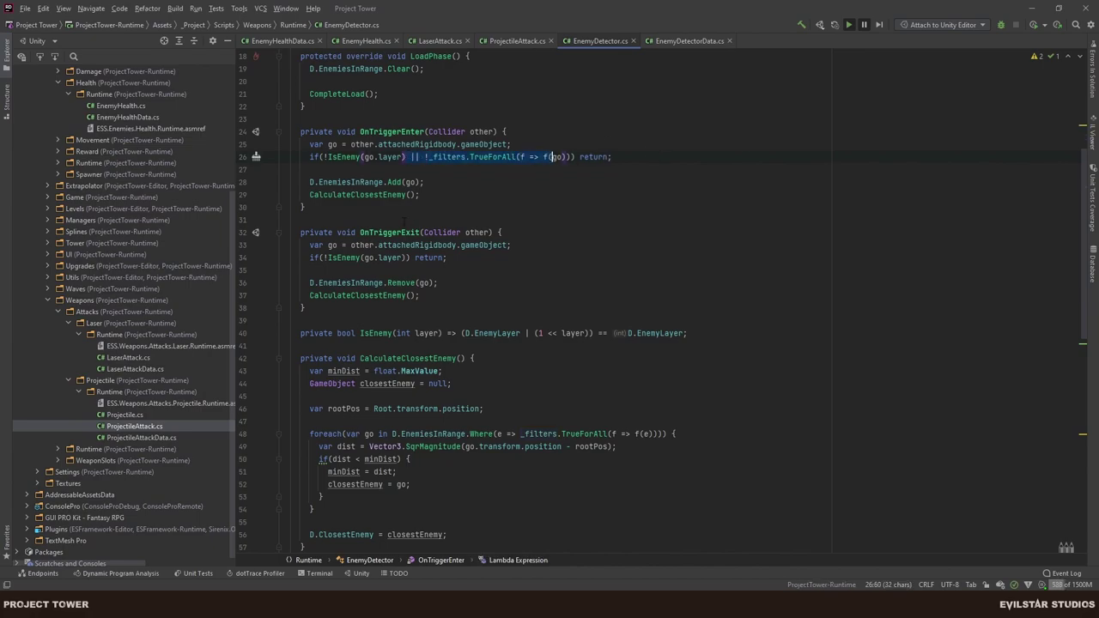
pyautogui.hotkey('shift', 'Right')
pyautogui.hotkey('shift', 'Right')
pyautogui.hotkey('shift', 'Right')
pyautogui.hotkey('shift', 'Right')
pyautogui.hotkey('ctrl', 'c')
pyautogui.click(429, 257)
pyautogui.hotkey('ctrl', 'v')
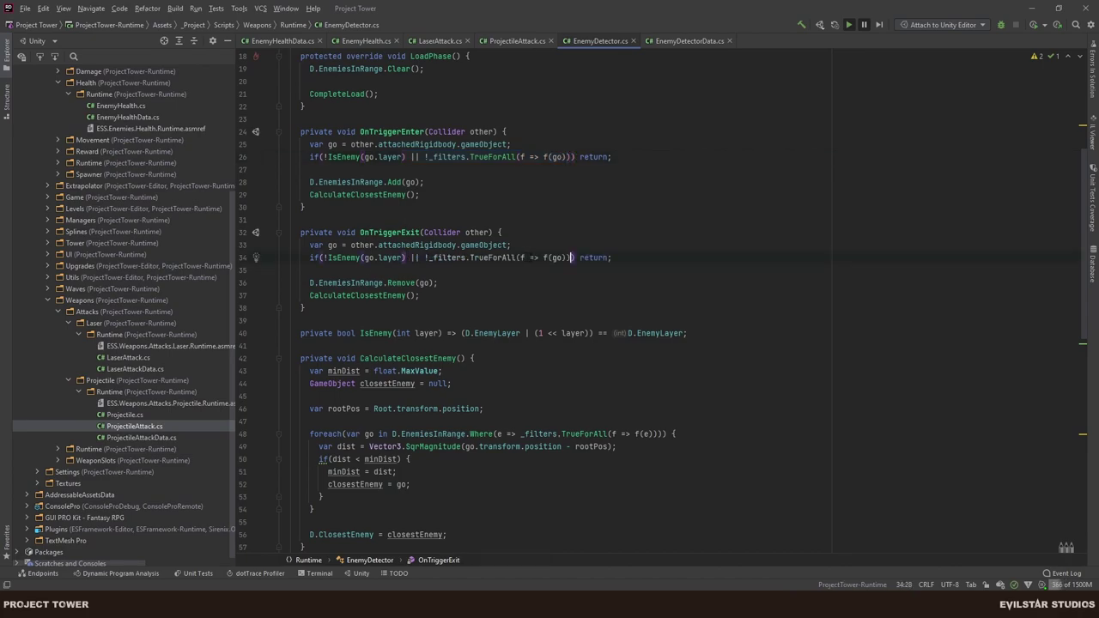
pyautogui.click(636, 257)
pyautogui.doubleClick(482, 257)
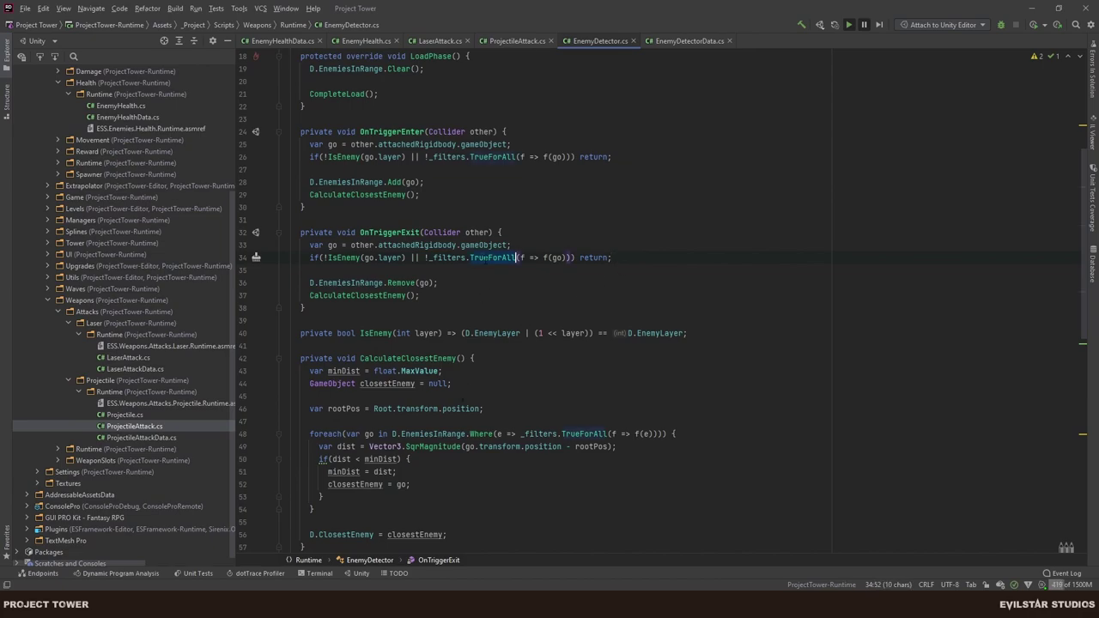
pyautogui.write('Fa')
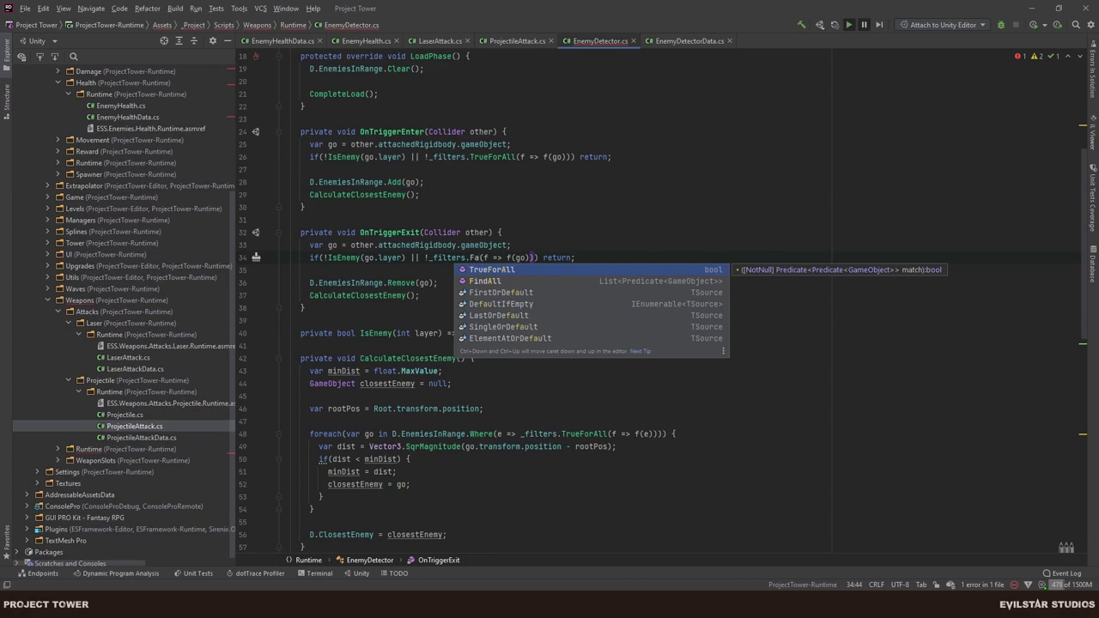
pyautogui.press('Return')
pyautogui.press('End')
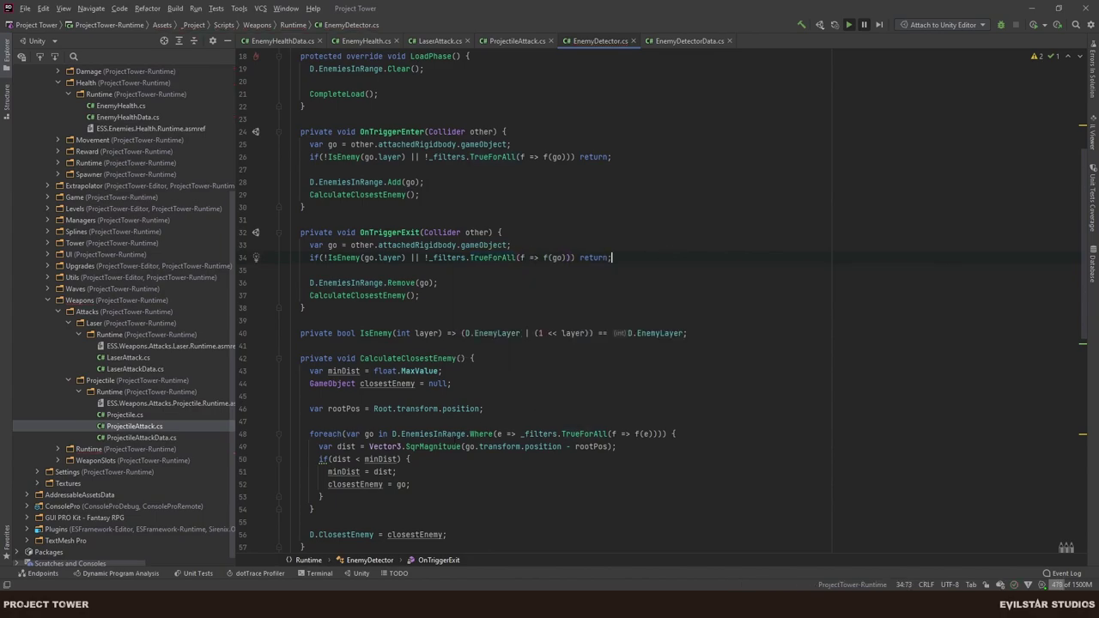
pyautogui.hotkey('ctrl', 'shift', 'Right')
pyautogui.hotkey('ctrl', 'shift', 'Right')
pyautogui.hotkey('ctrl', 'shift', 'Right')
pyautogui.hotkey('ctrl', 'shift', 'Right')
pyautogui.hotkey('ctrl', 'shift', 'Right')
pyautogui.hotkey('ctrl', 'shift', 'Right')
pyautogui.hotkey('ctrl', 'shift', 'Right')
pyautogui.hotkey('ctrl', 'shift', 'Right')
pyautogui.press('BackSpace')
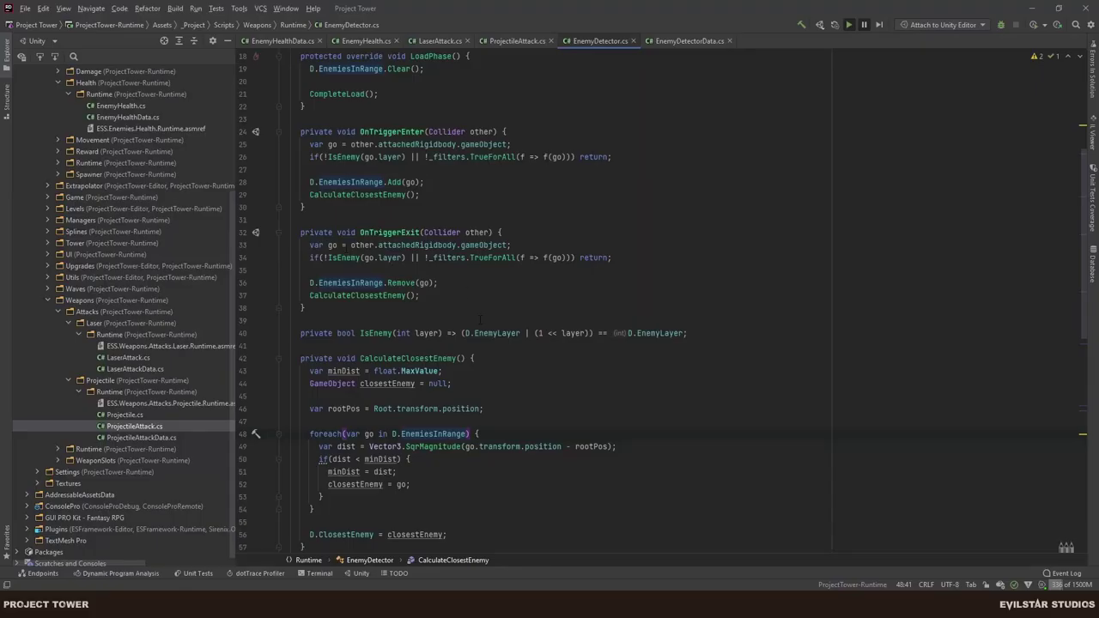
# Delete the '&& D.ClosestEnemy != null' check so TryGetClosestEnemy only tests HasEnemies.
pyautogui.scroll(-2, 464, 301)
pyautogui.scroll(-7, 465, 301)
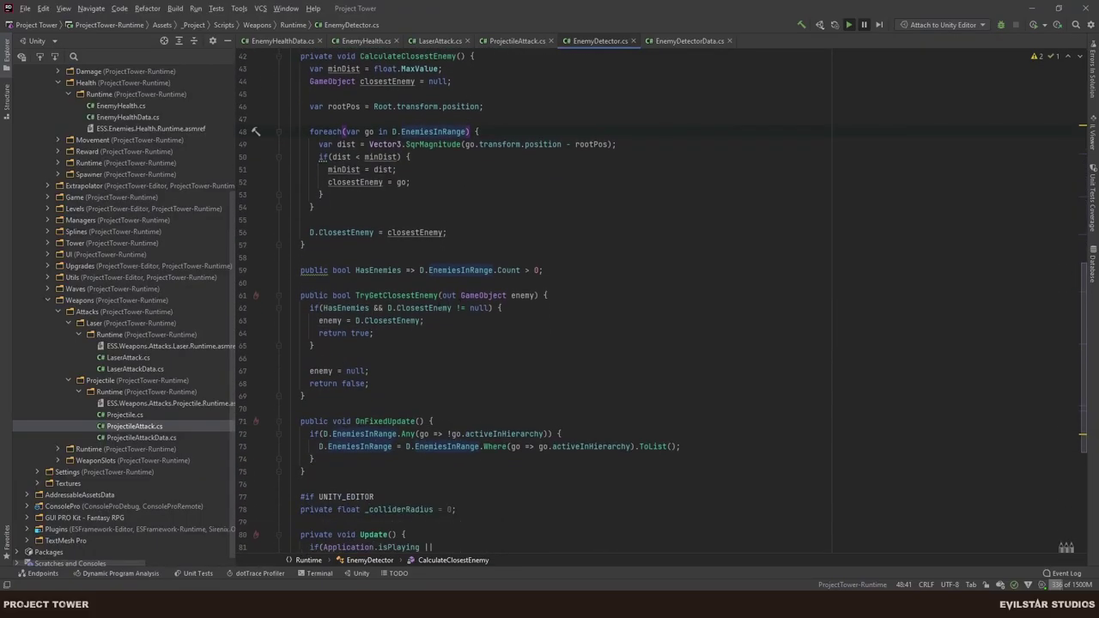
pyautogui.moveTo(387, 307); pyautogui.dragTo(490, 307)
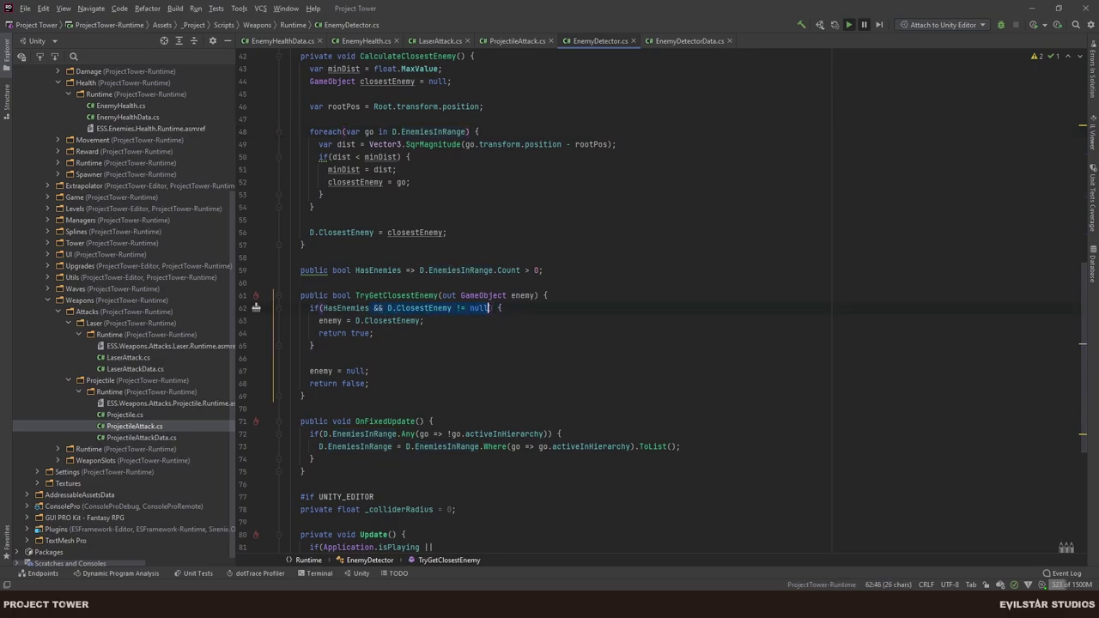
pyautogui.press('BackSpace')
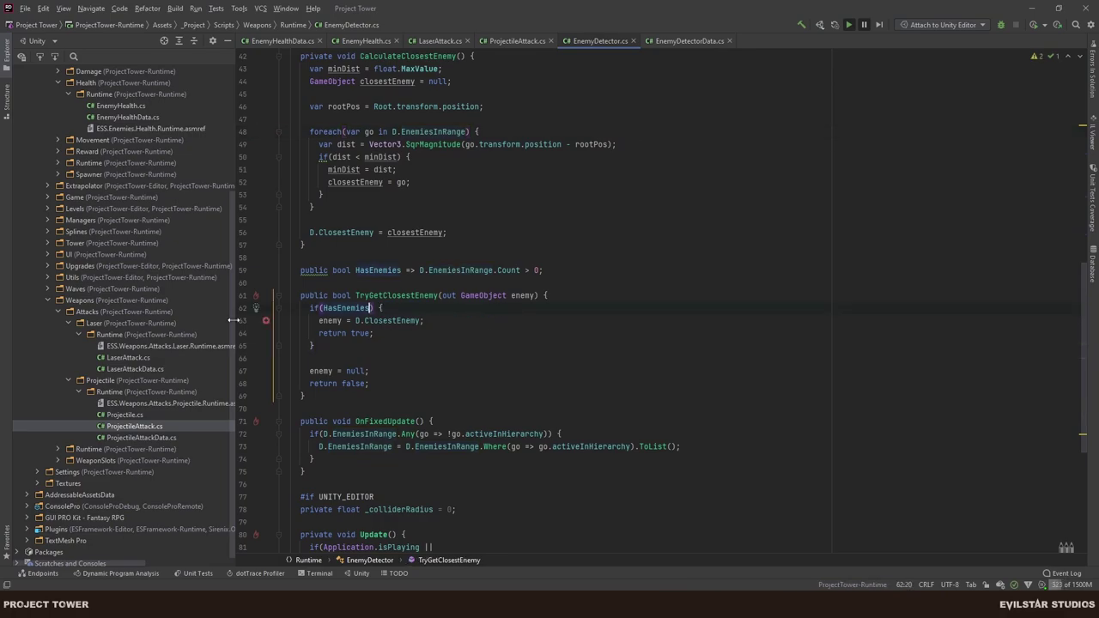
pyautogui.hotkey('alt', 'Tab')
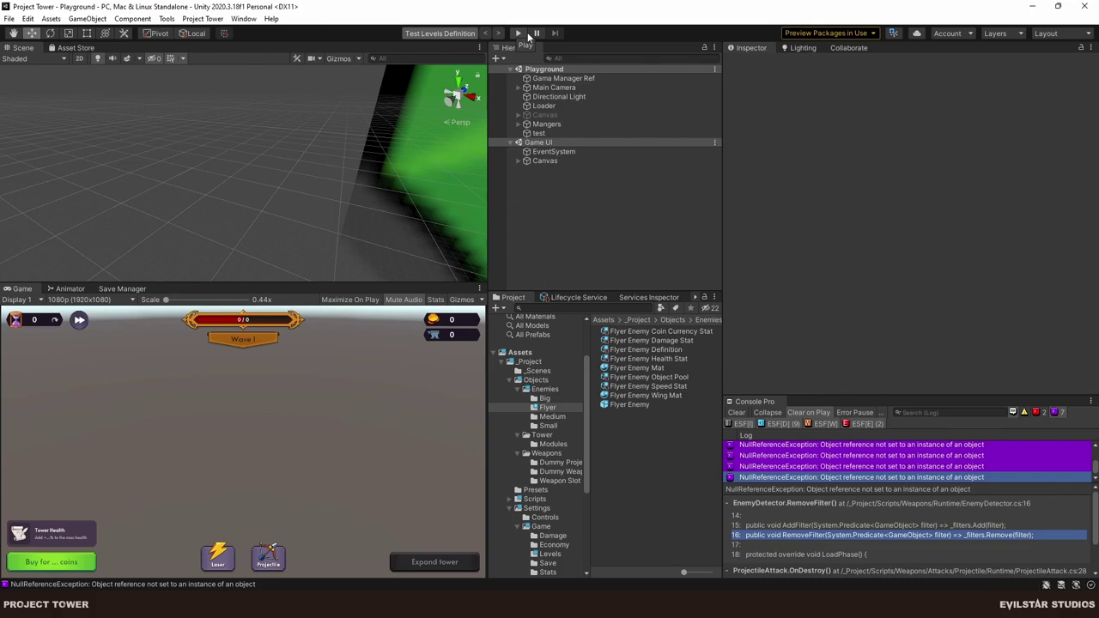
# In Rider, scroll up to OnTriggerEnter in EnemyDetector.cs and read the 'layer' quick documentation.
pyautogui.hotkey('alt', 'Tab')
pyautogui.scroll(10, 526, 391)
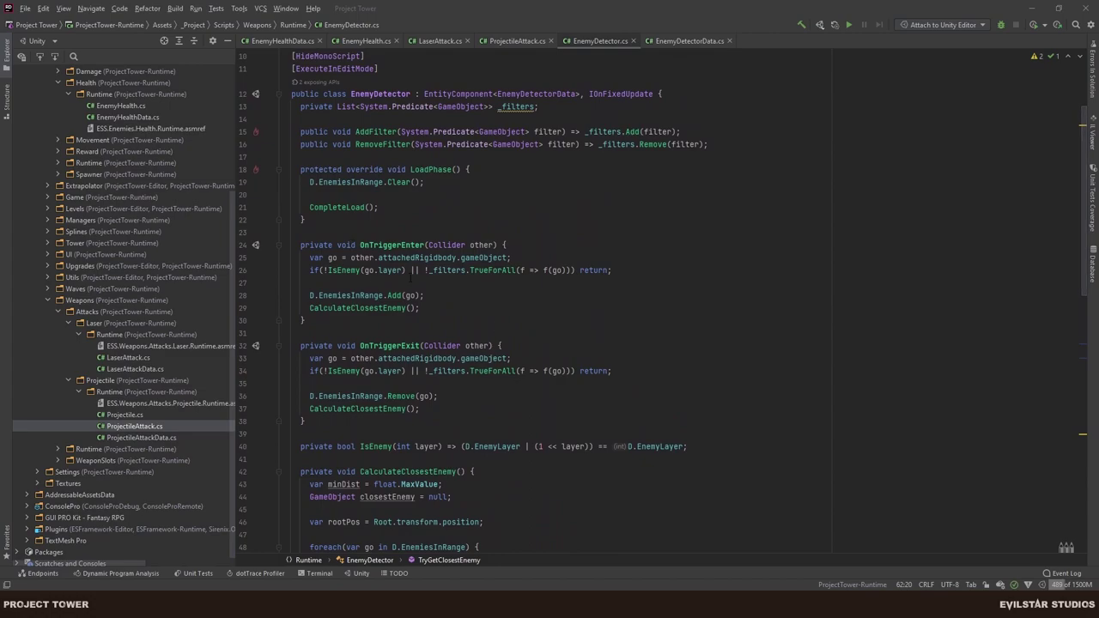
pyautogui.moveTo(373, 244); pyautogui.dragTo(400, 244)
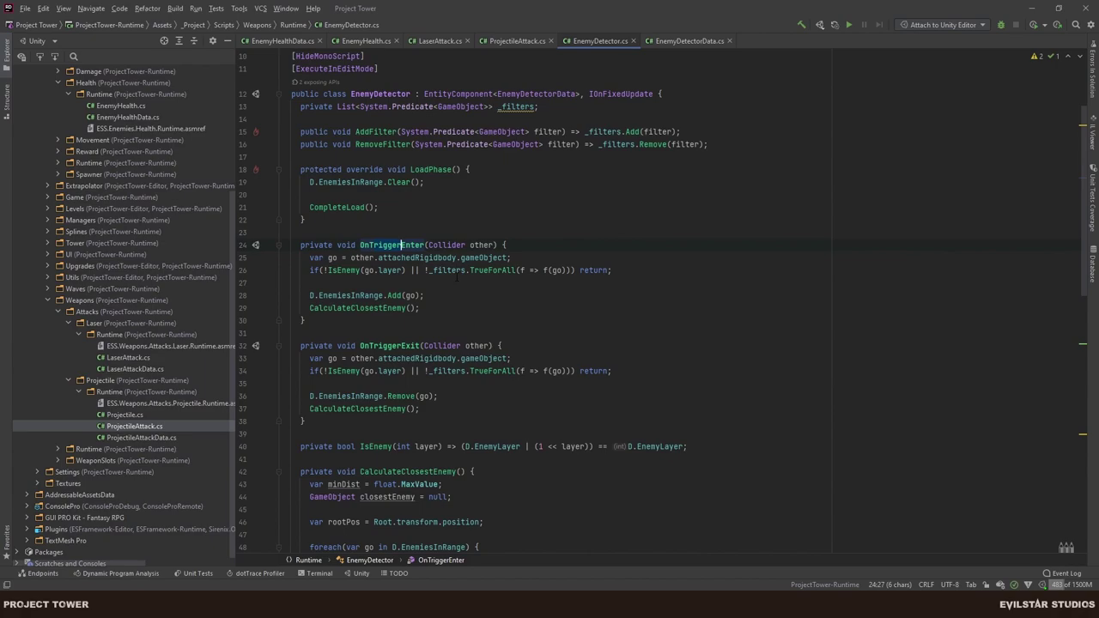
pyautogui.moveTo(402, 270)
# Play the scene in Unity, select the projectile weapon from a side view, and pause on the errors.
pyautogui.hotkey('alt', 'Tab')
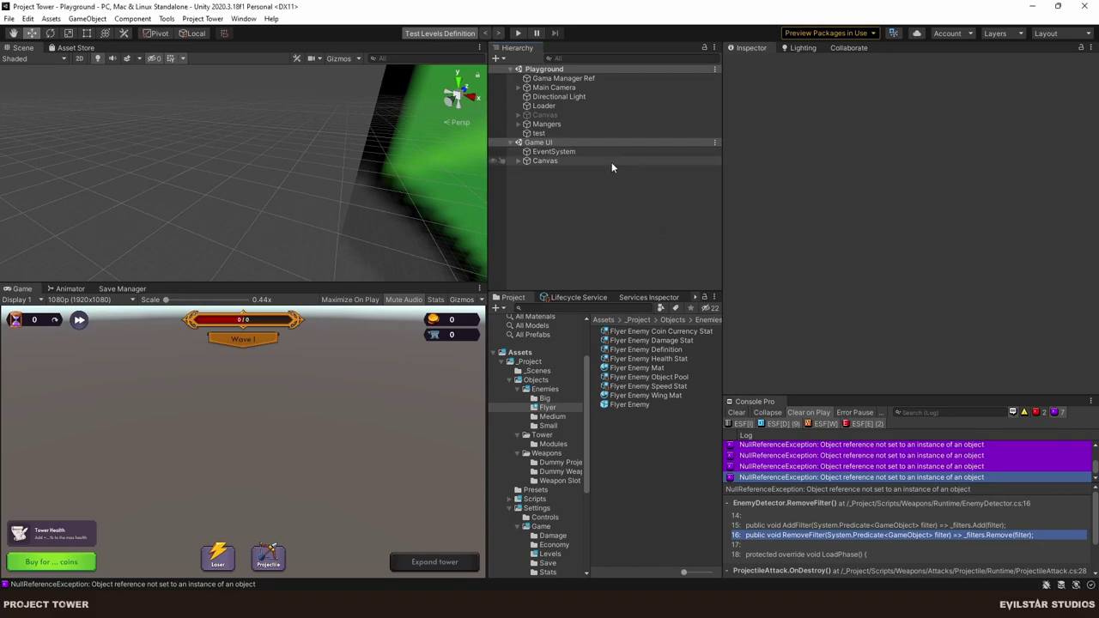
pyautogui.click(516, 33)
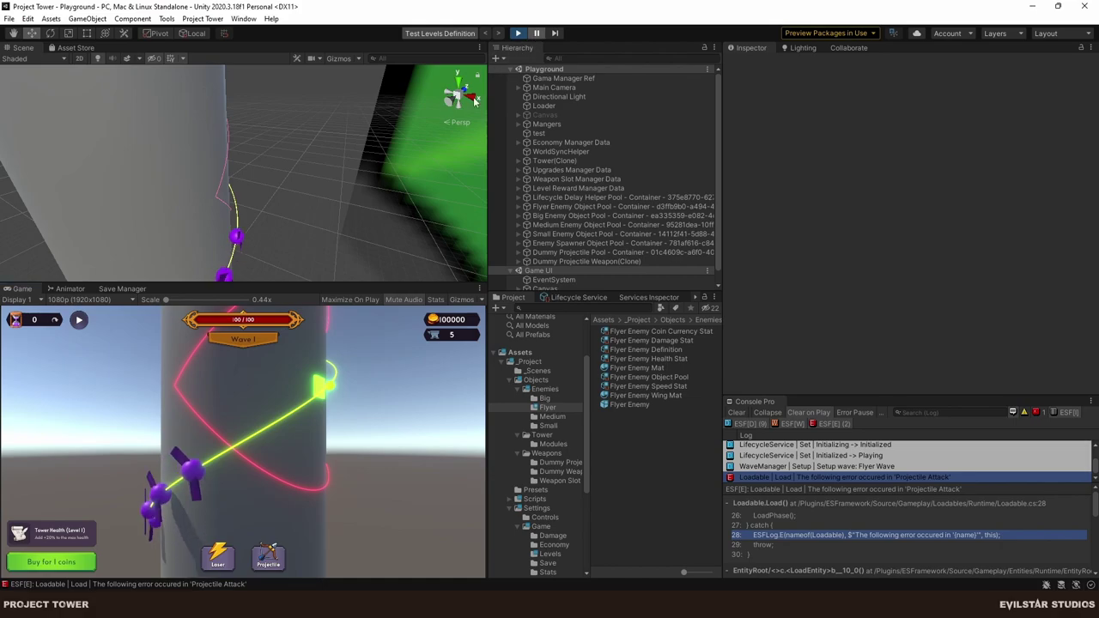
pyautogui.click(475, 100)
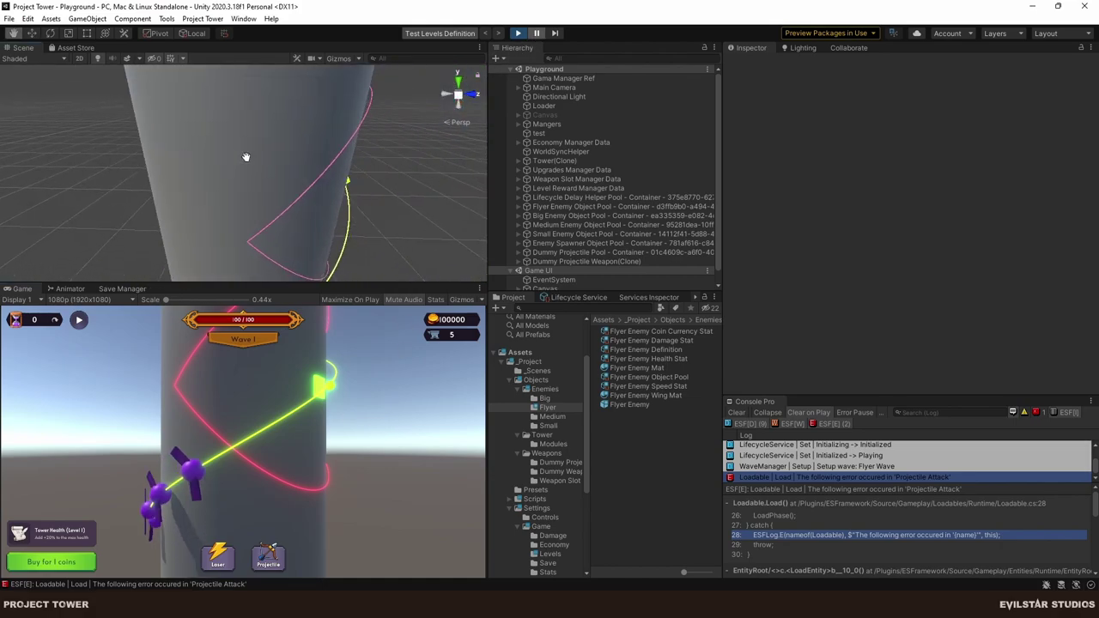
pyautogui.click(247, 174)
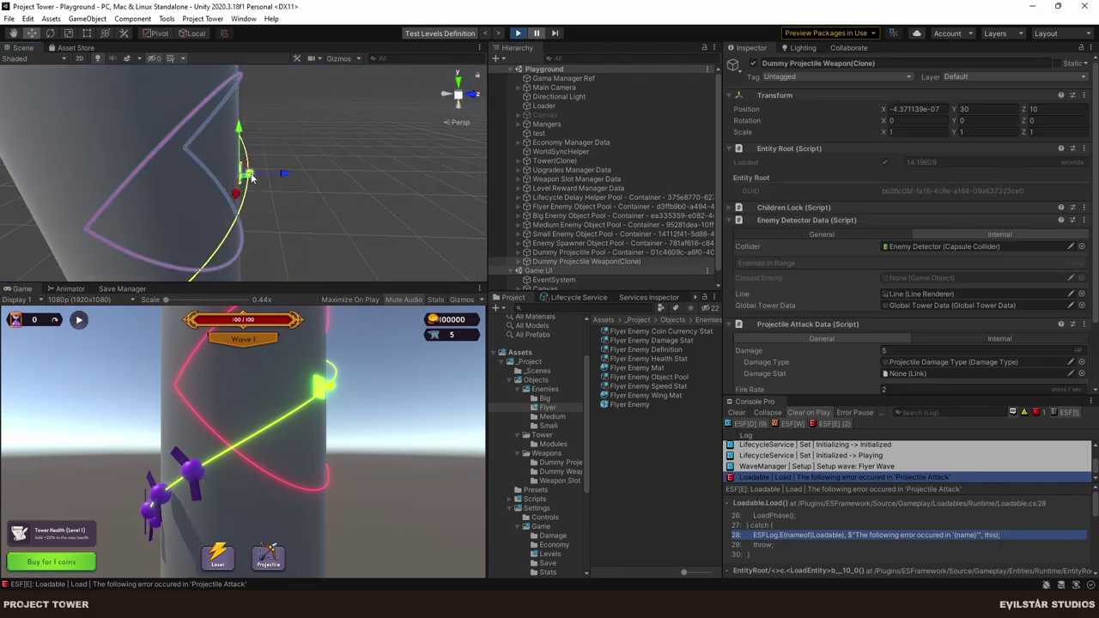
pyautogui.scroll(-3, 901, 276)
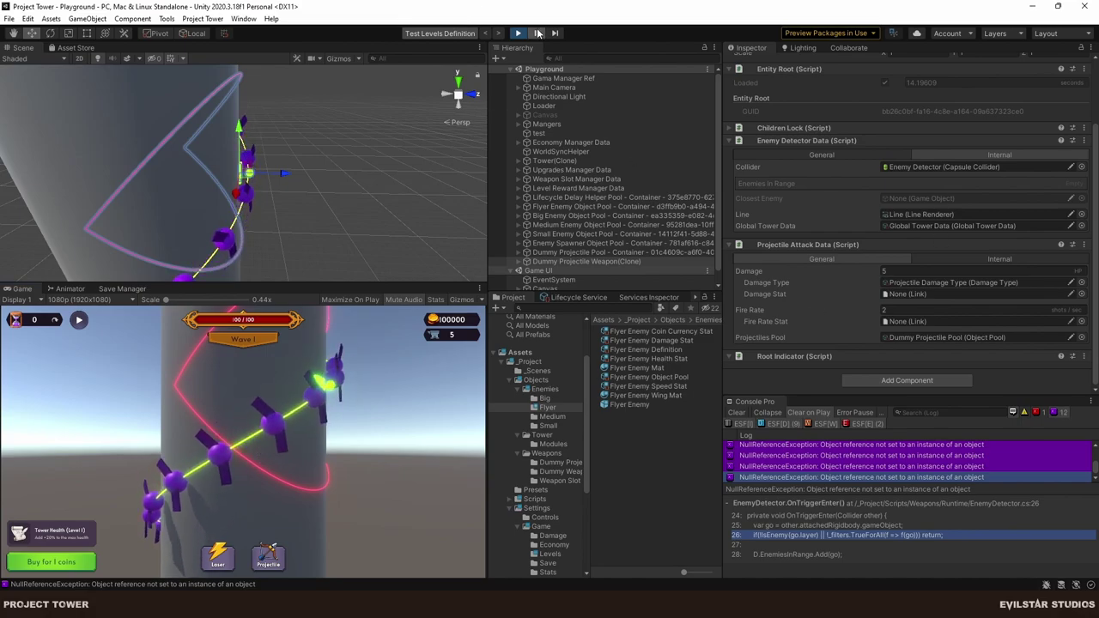
pyautogui.hotkey('ctrl', 'shift', 'p')
# Jump to the _filters declaration and initialize it with a new List<Predicate<GameObject>>().
pyautogui.scroll(1, 886, 470)
pyautogui.doubleClick(886, 470)
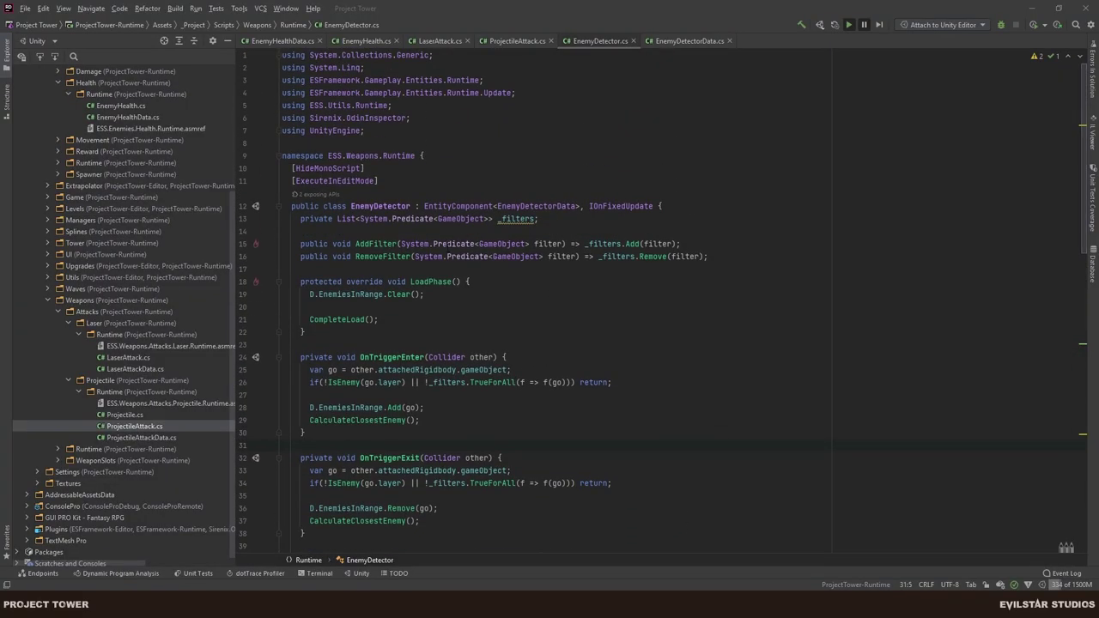
pyautogui.click(534, 219)
pyautogui.write('=')
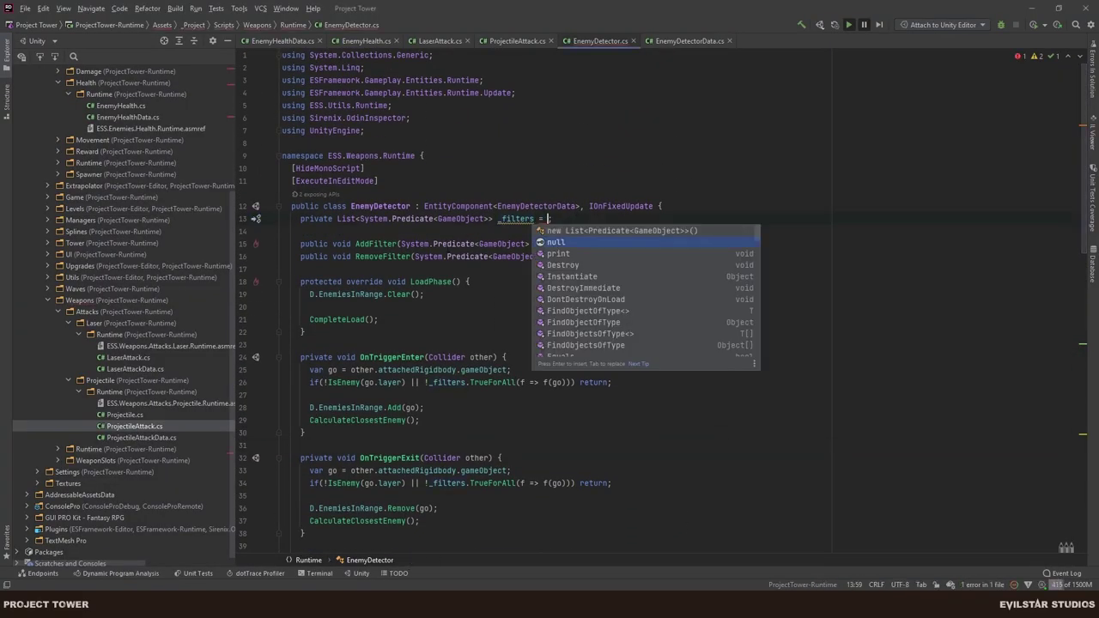
pyautogui.press('Return')
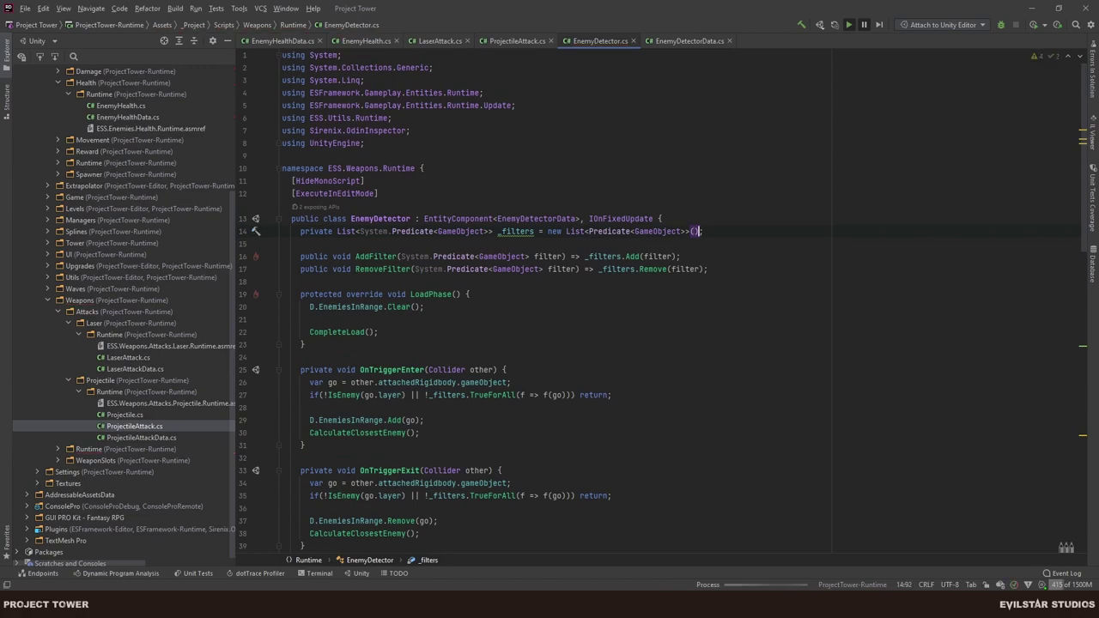
pyautogui.press('End')
# Qualify Predicate with System. in the initializer and delete the redundant 'using System;' line.
pyautogui.click(389, 231)
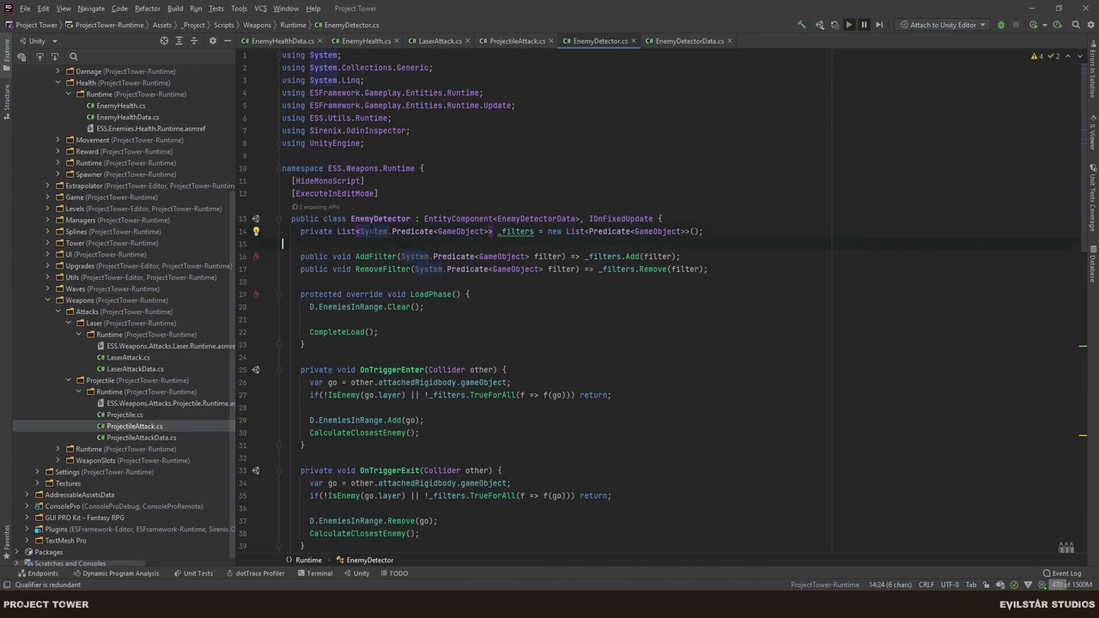
pyautogui.moveTo(393, 231); pyautogui.dragTo(358, 231)
pyautogui.hotkey('ctrl', 'c')
pyautogui.click(589, 231)
pyautogui.hotkey('ctrl', 'v')
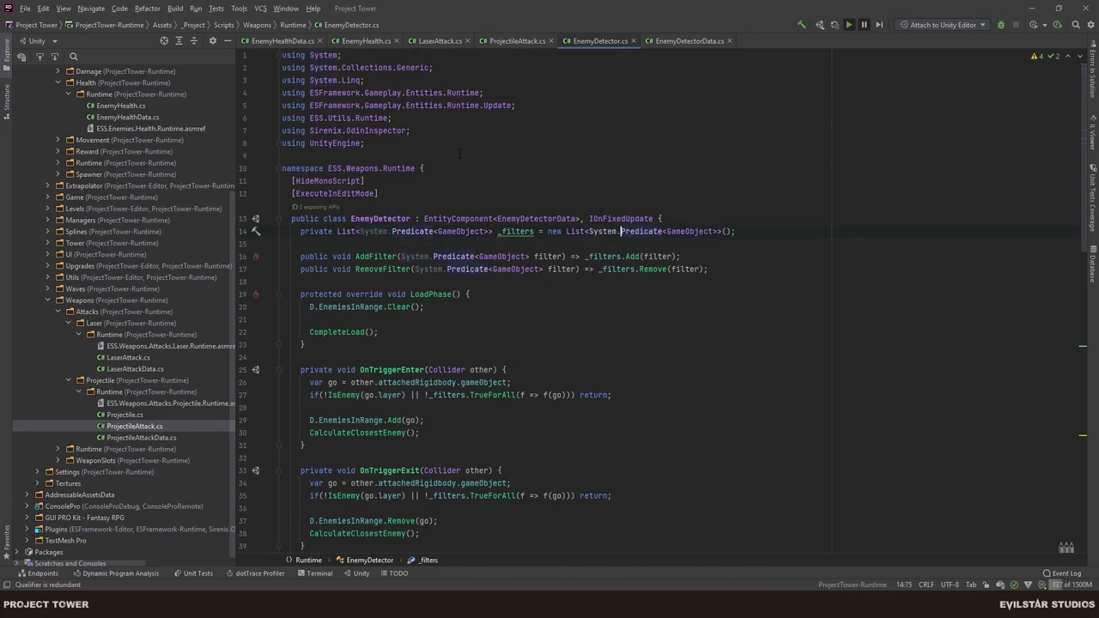
pyautogui.moveTo(283, 67); pyautogui.dragTo(405, 55)
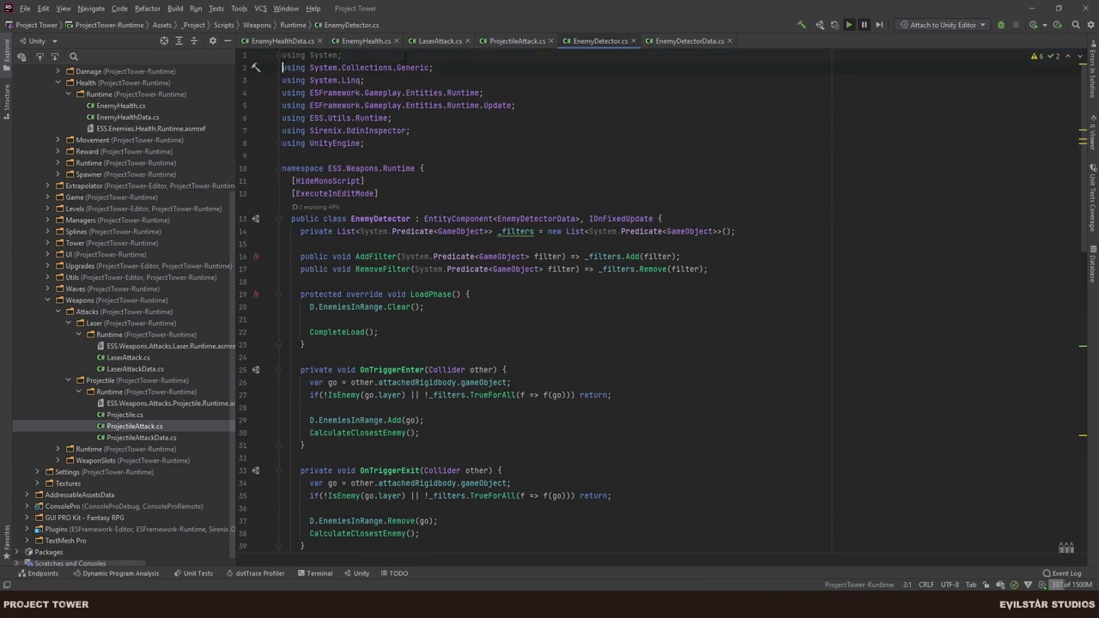
pyautogui.press('BackSpace')
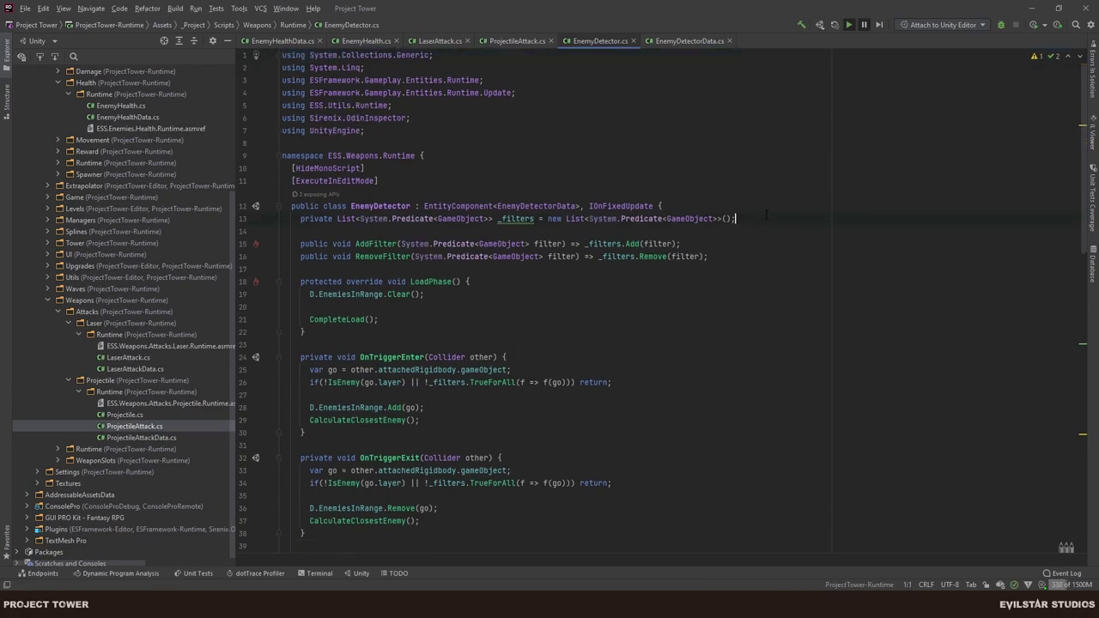
# Check the suggested fixes for _filters, dismiss them, and return to the Unity editor.
pyautogui.hotkey('alt', 'Tab')
pyautogui.hotkey('alt', 'Tab')
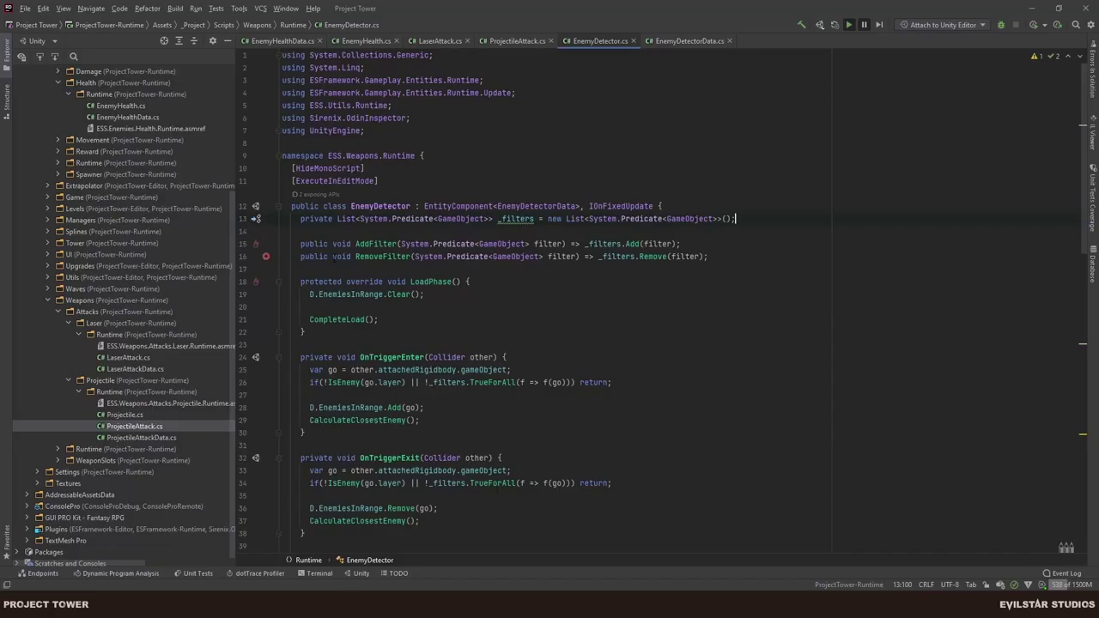
pyautogui.click(506, 219)
pyautogui.hotkey('alt', 'Return')
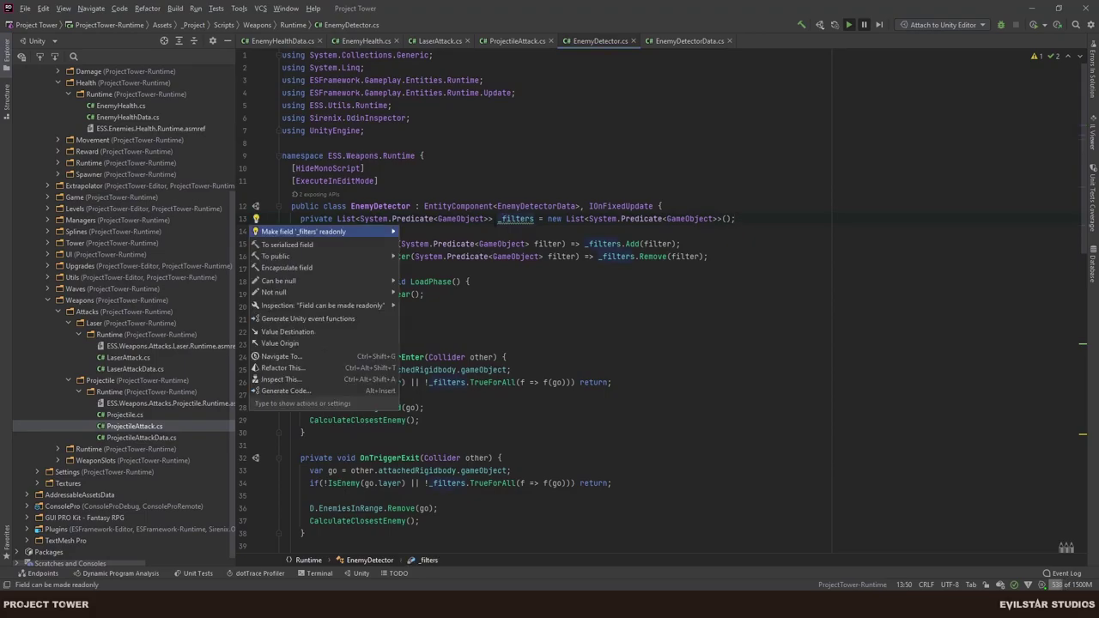
pyautogui.press('Escape')
pyautogui.hotkey('alt', 'Tab')
pyautogui.click(520, 32)
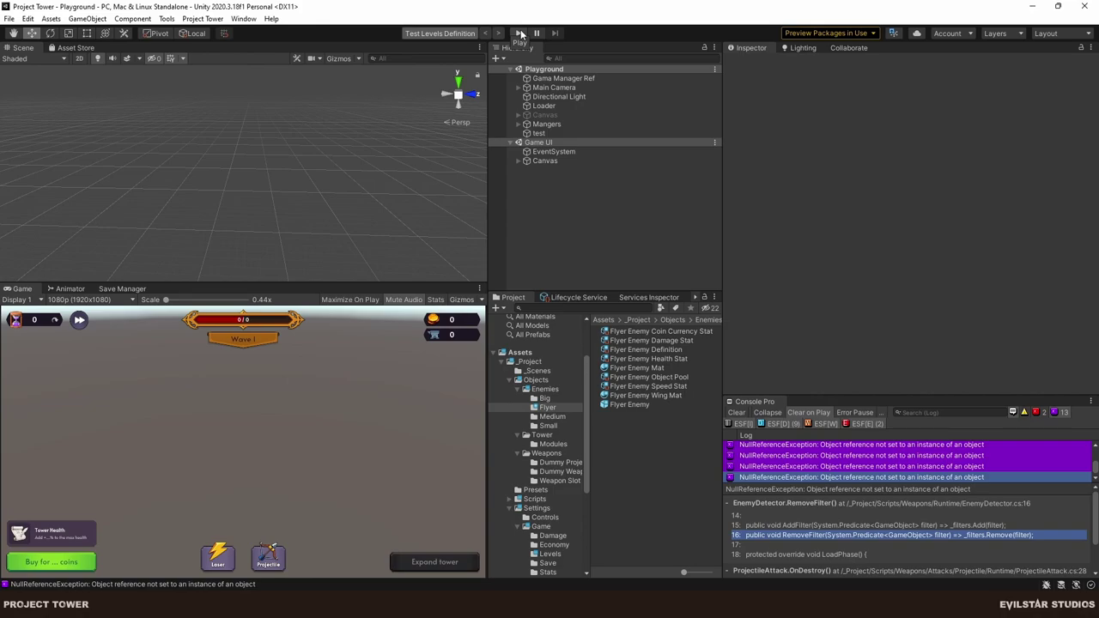
# Play-test again with Tower(Clone) and its projectile weapon selected, advance to the next wave, then stop.
pyautogui.click(521, 33)
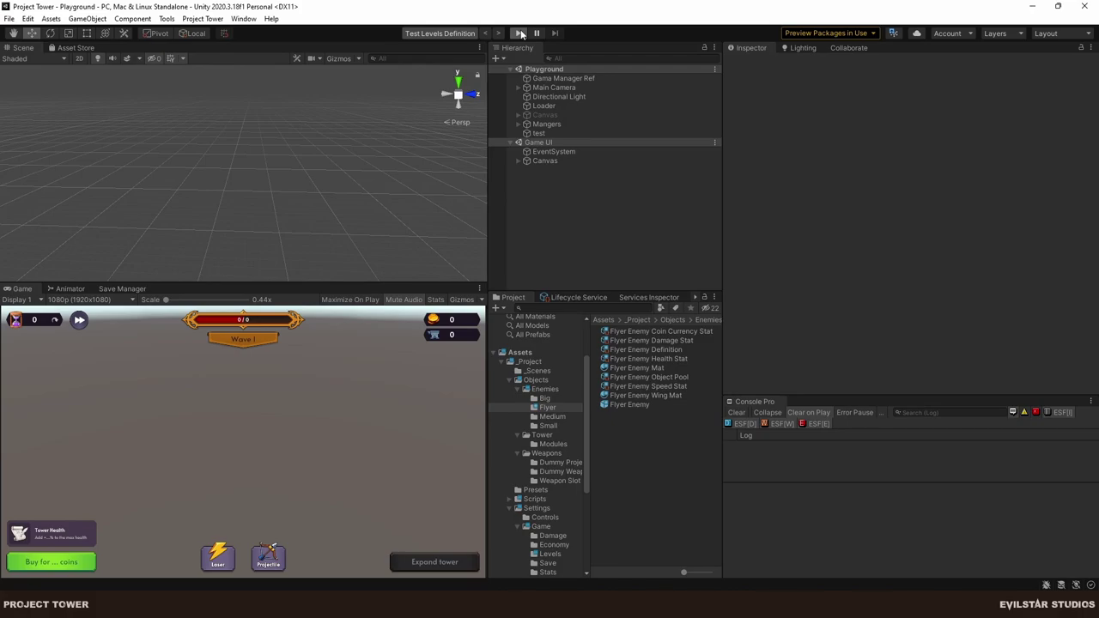
pyautogui.click(521, 33)
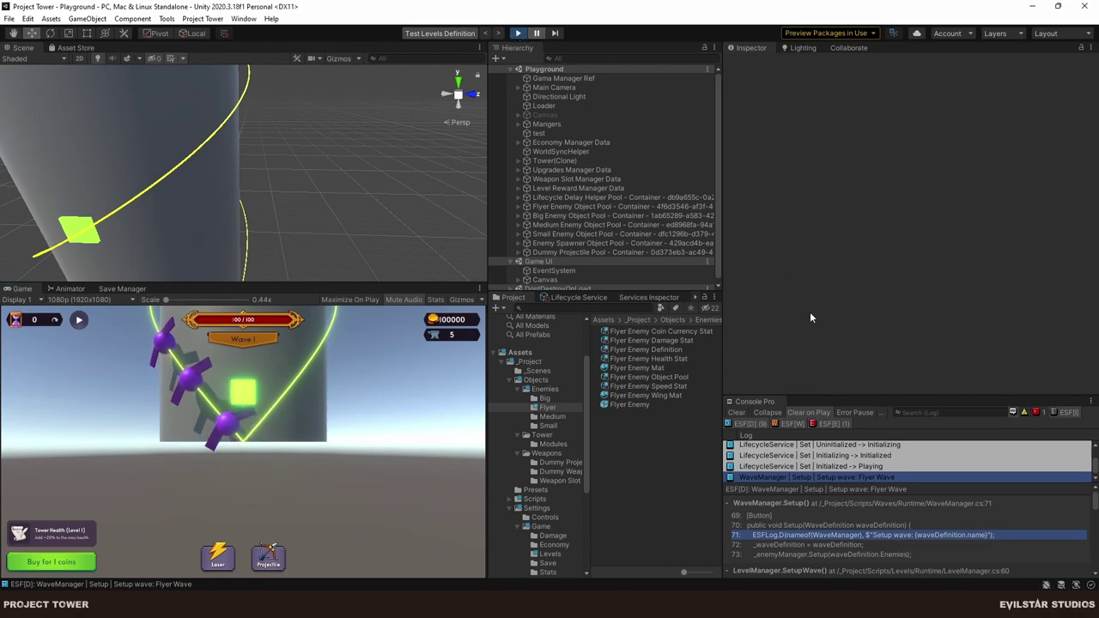
pyautogui.scroll(2, 847, 457)
pyautogui.click(181, 196)
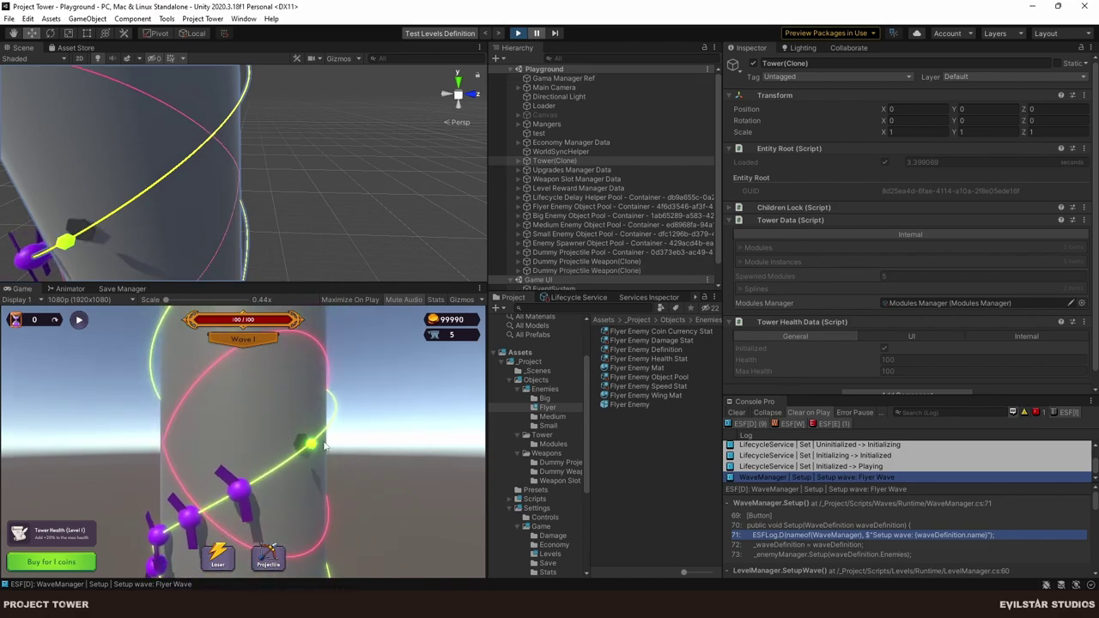
pyautogui.keyDown('alt'); pyautogui.moveTo(144, 205); pyautogui.dragTo(201, 198); pyautogui.keyUp('alt')
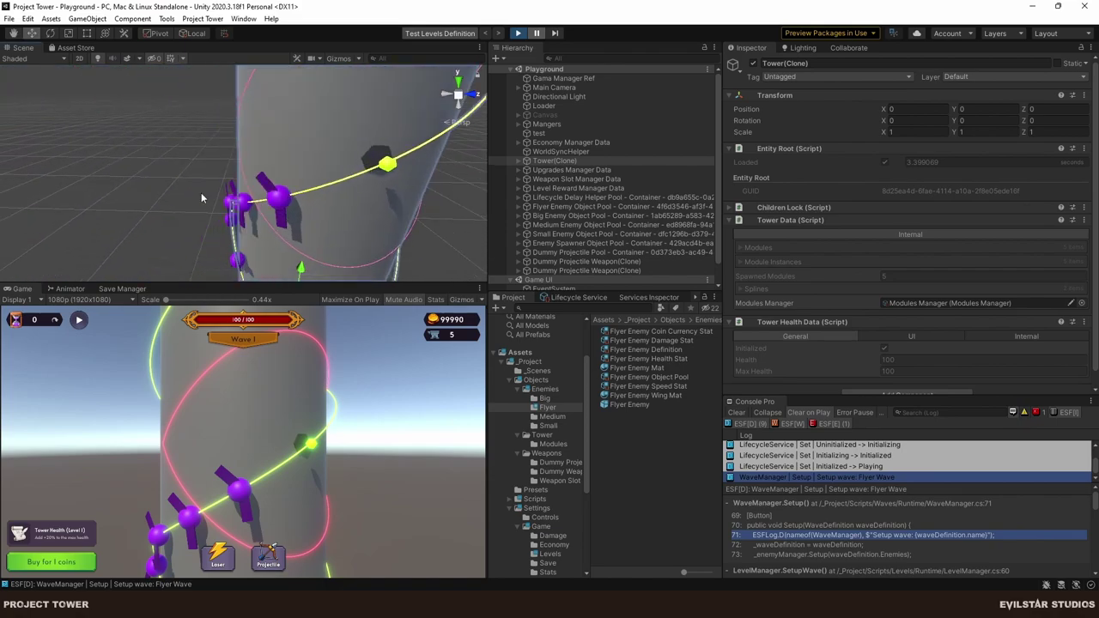
pyautogui.click(392, 175)
pyautogui.click(389, 170)
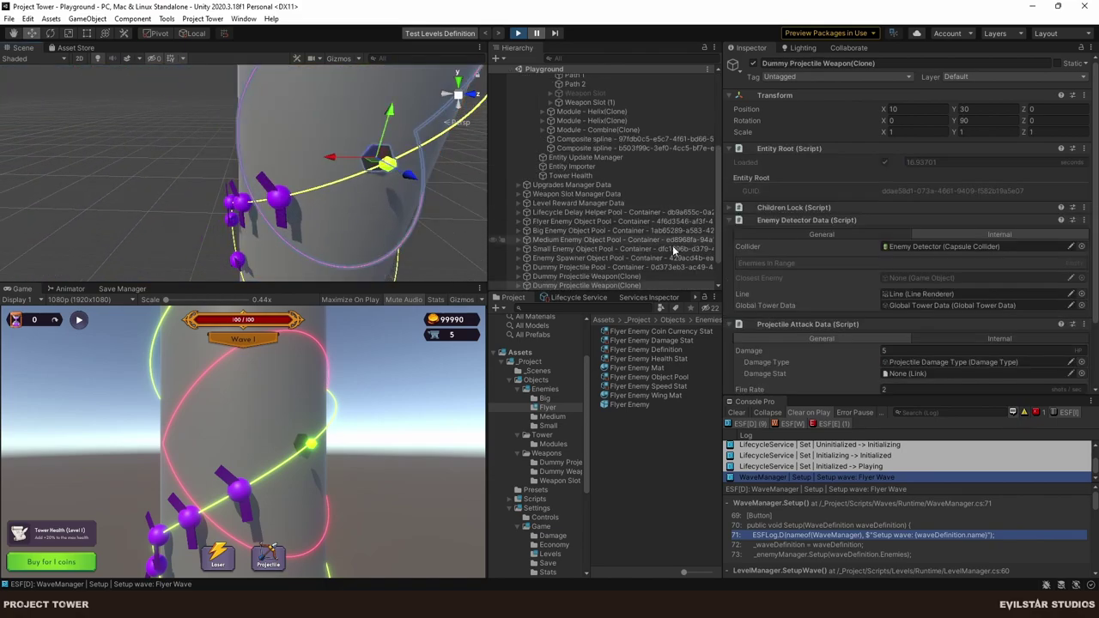
pyautogui.scroll(-2, 958, 292)
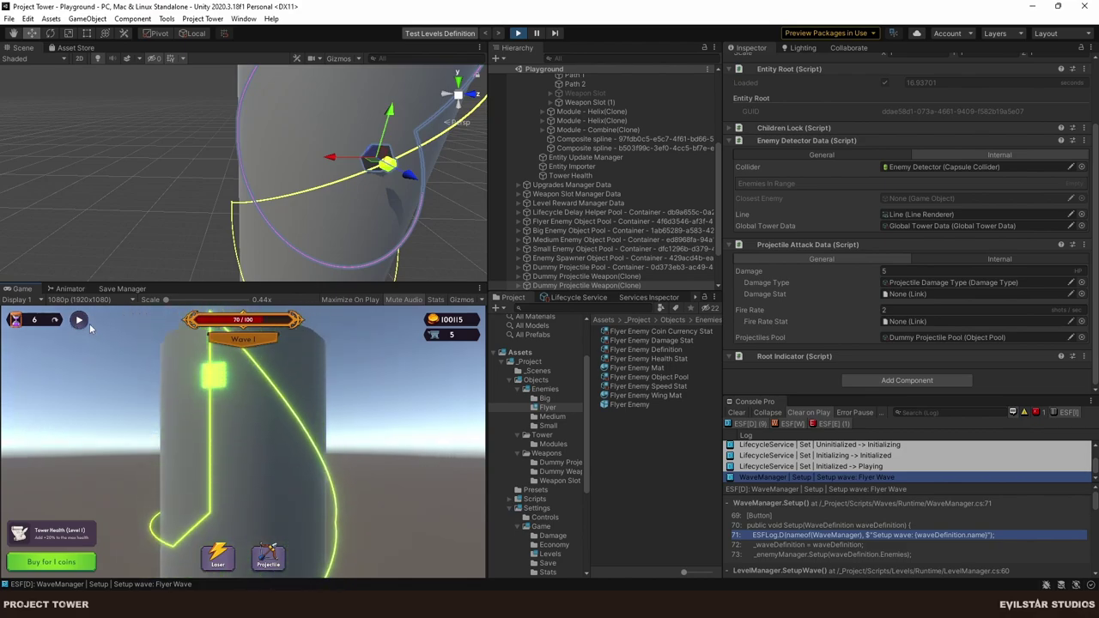
pyautogui.click(55, 323)
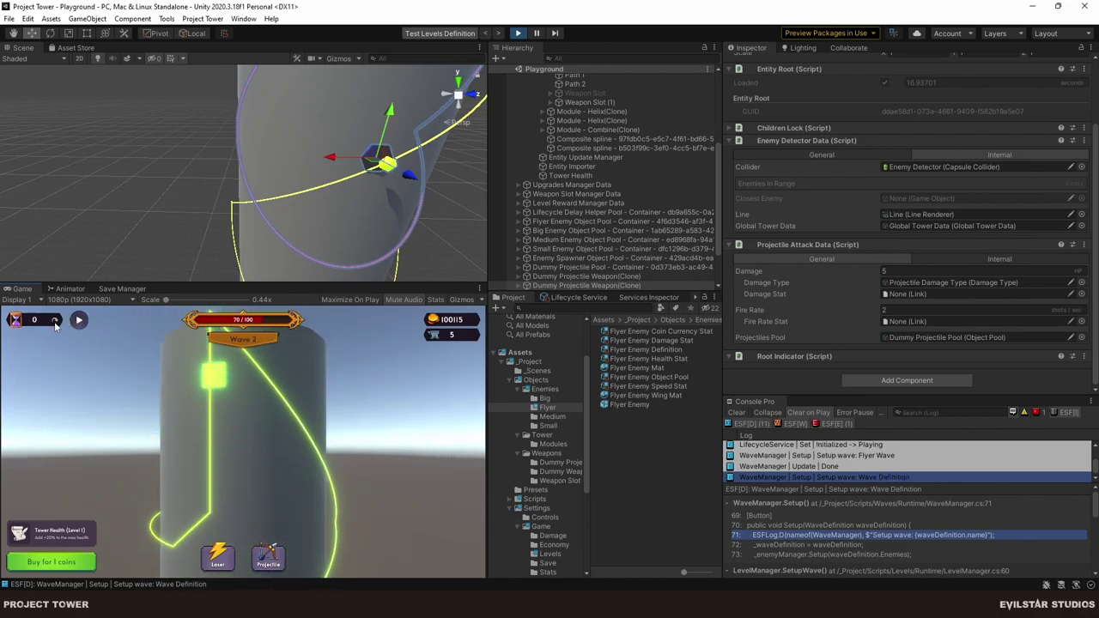
pyautogui.click(518, 33)
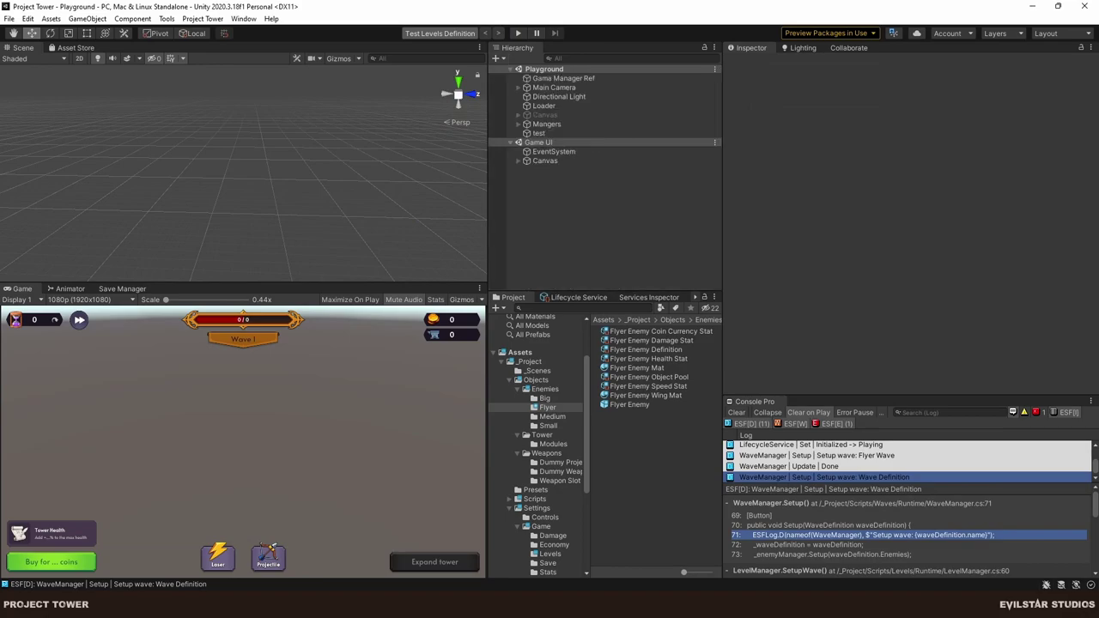
# Put the caret on blank line 17 in Rider, then return to the Unity editor.
pyautogui.hotkey('alt', 'Tab')
pyautogui.click(283, 269)
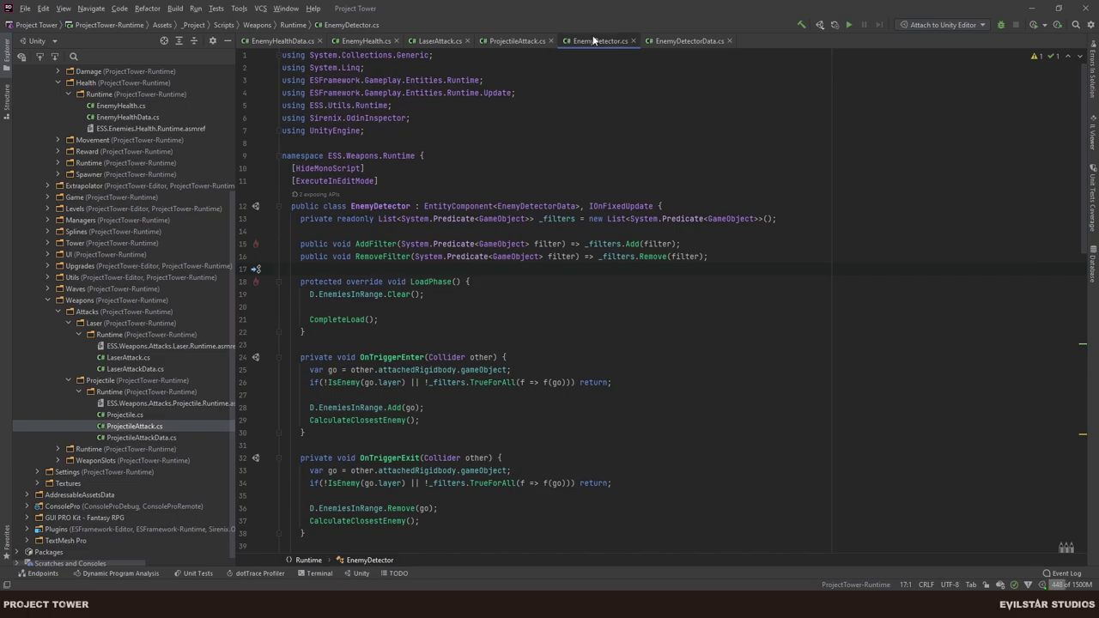
pyautogui.hotkey('alt', 'Tab')
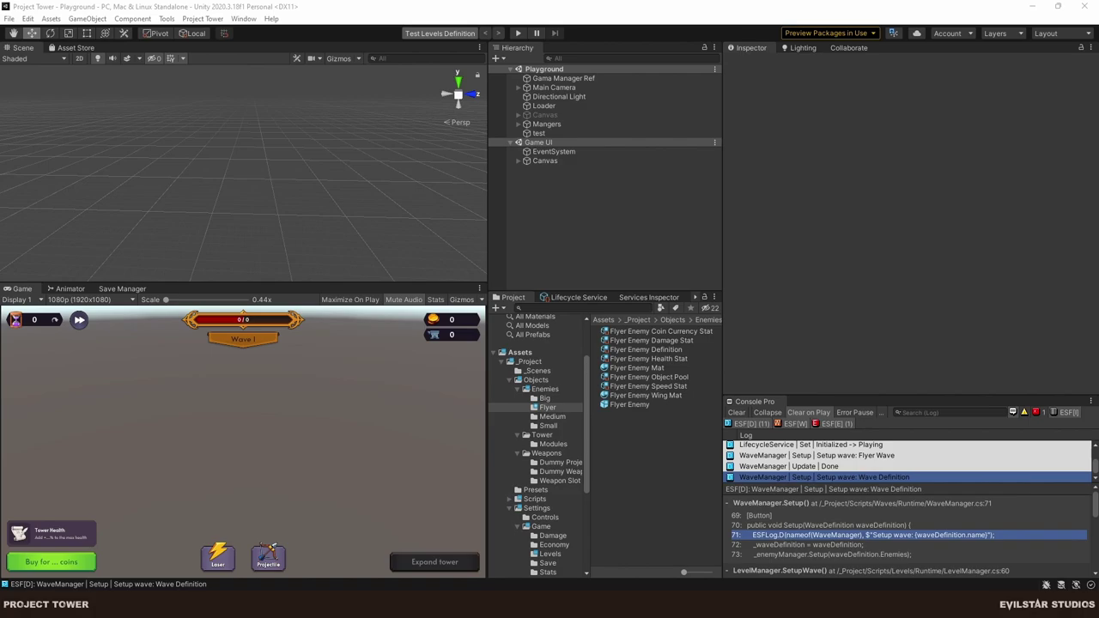
# Show the unpublished Collaborate changes and diff EnemyHealth.cs against its published version.
pyautogui.click(862, 49)
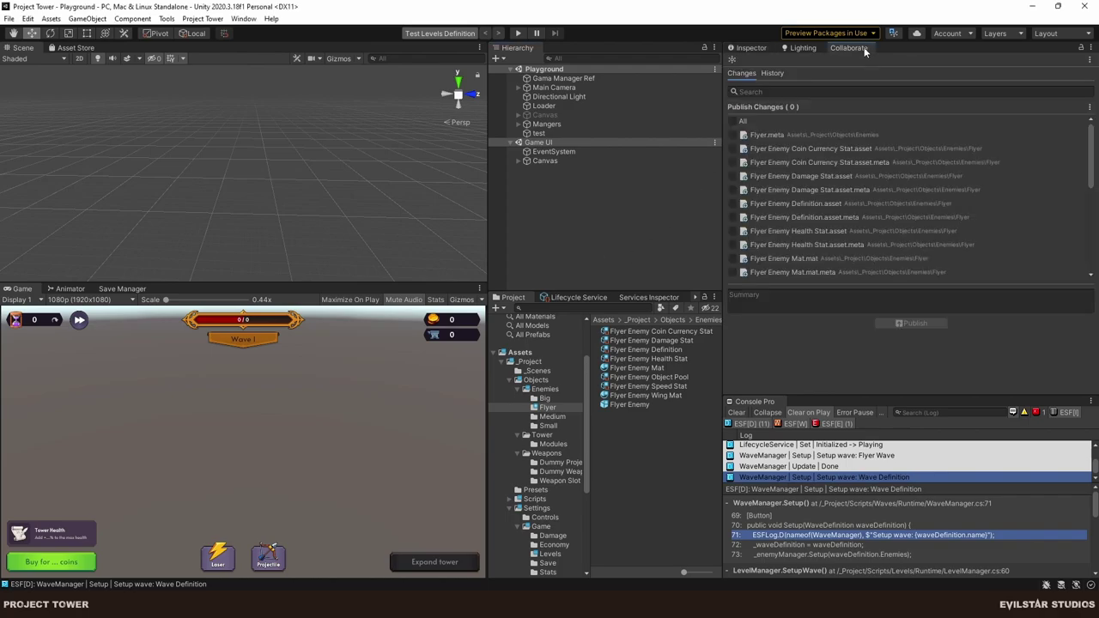
pyautogui.scroll(-5, 849, 211)
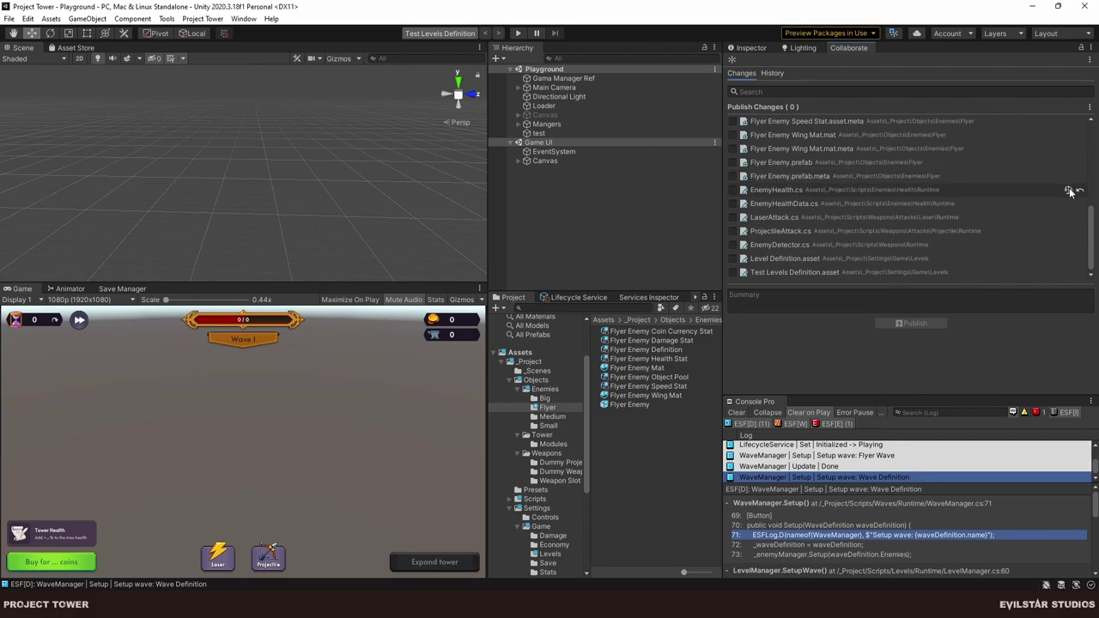
pyautogui.click(1070, 191)
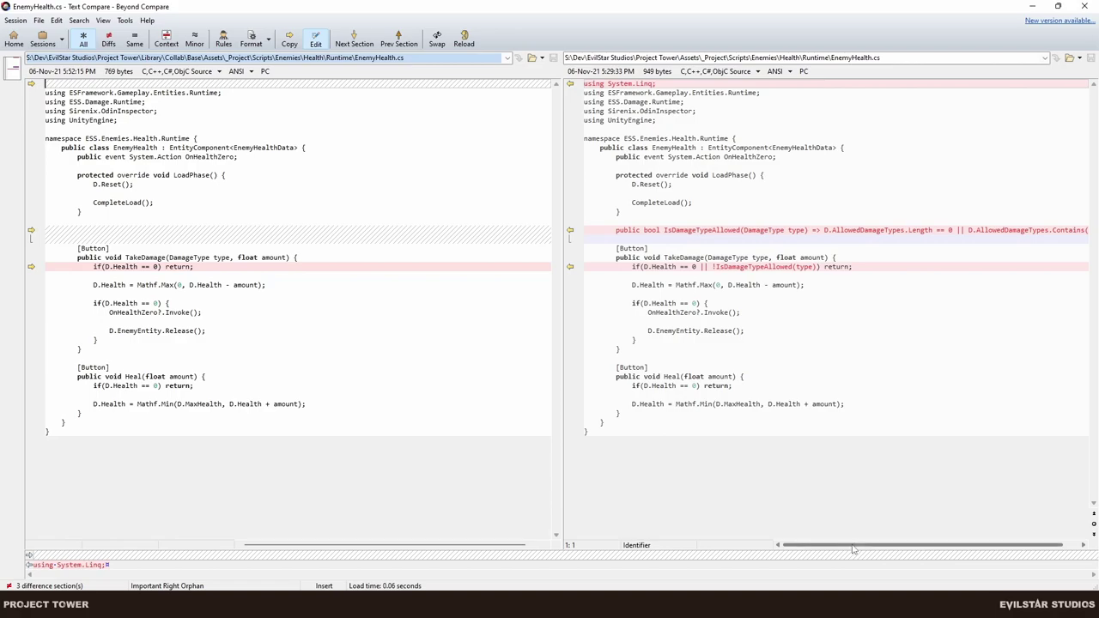
# Scroll the EnemyHealth.cs diff and inspect the new IsDamageTypeAllowed line.
pyautogui.moveTo(915, 548); pyautogui.dragTo(930, 549)
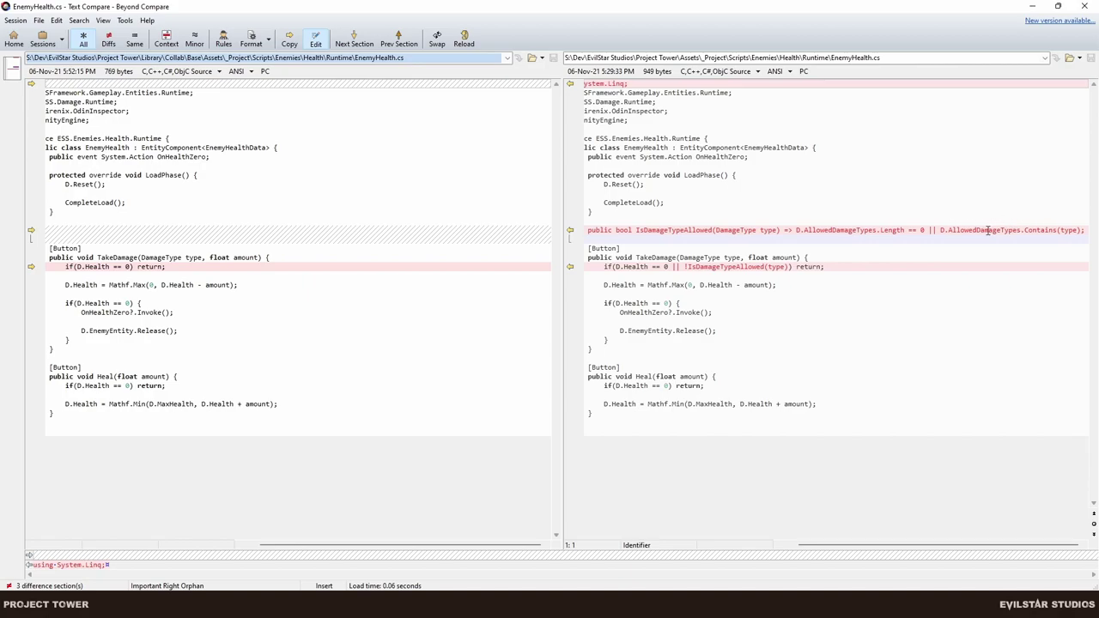
pyautogui.click(1061, 230)
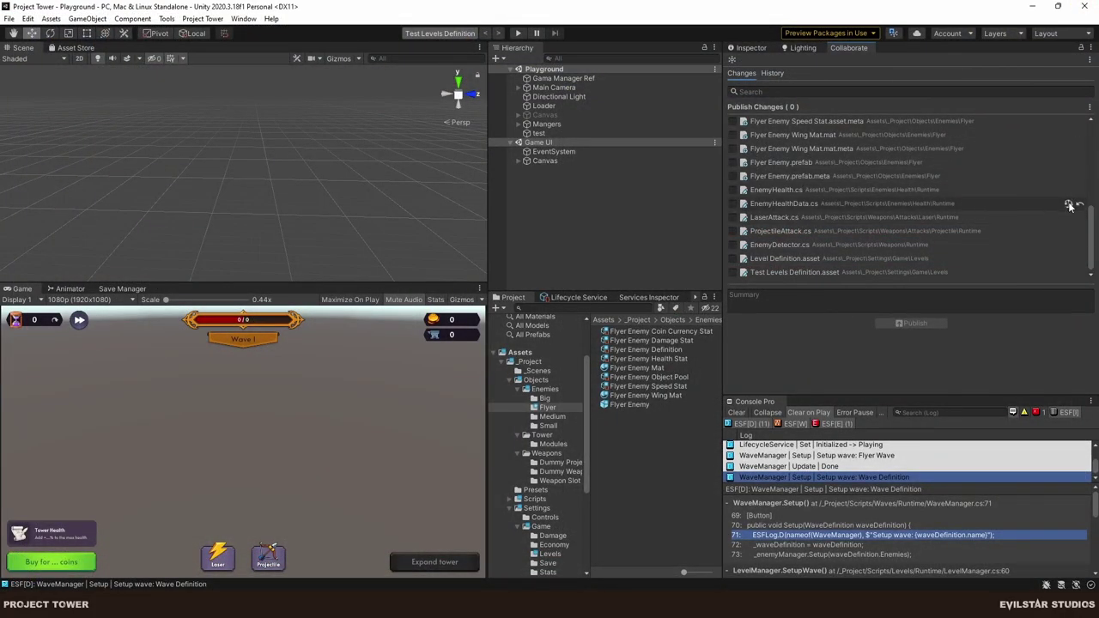
pyautogui.click(1069, 206)
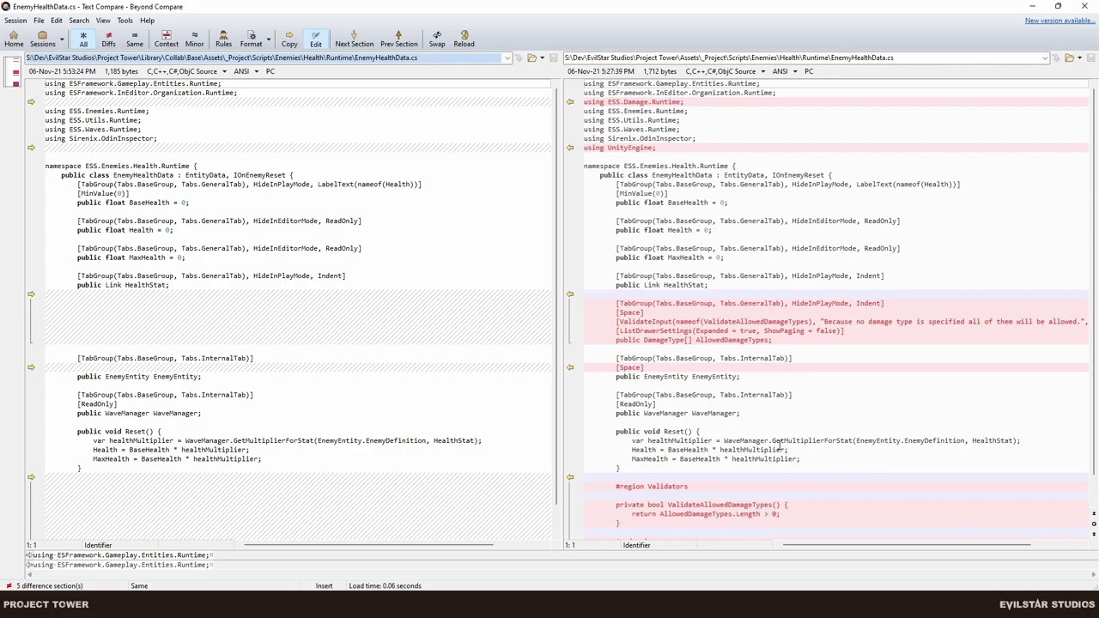
pyautogui.scroll(-1, 802, 361)
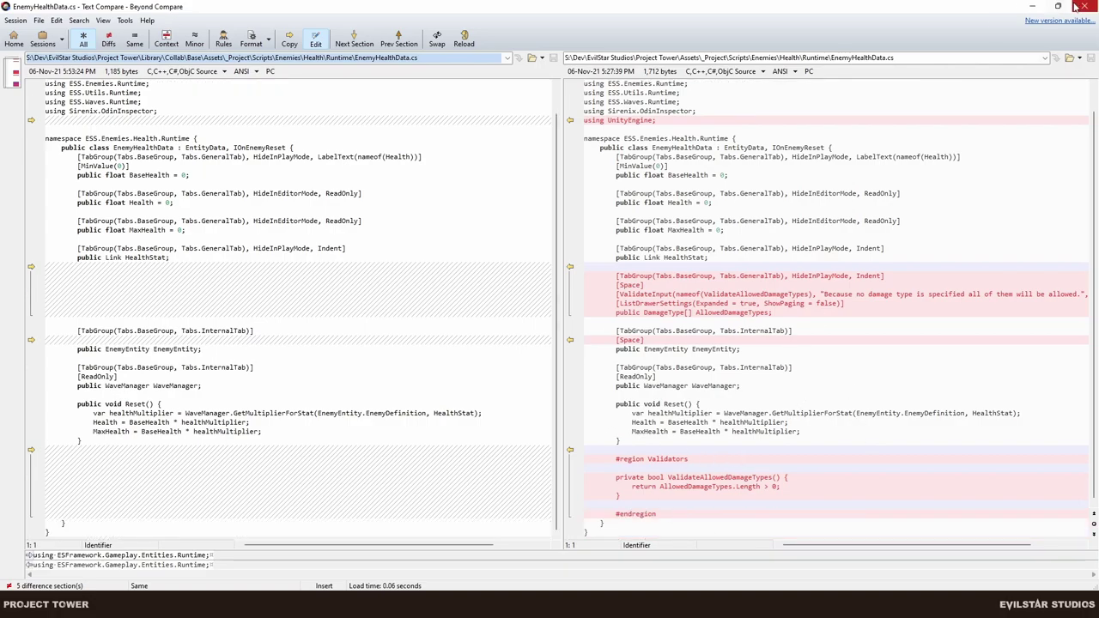
pyautogui.click(1031, 6)
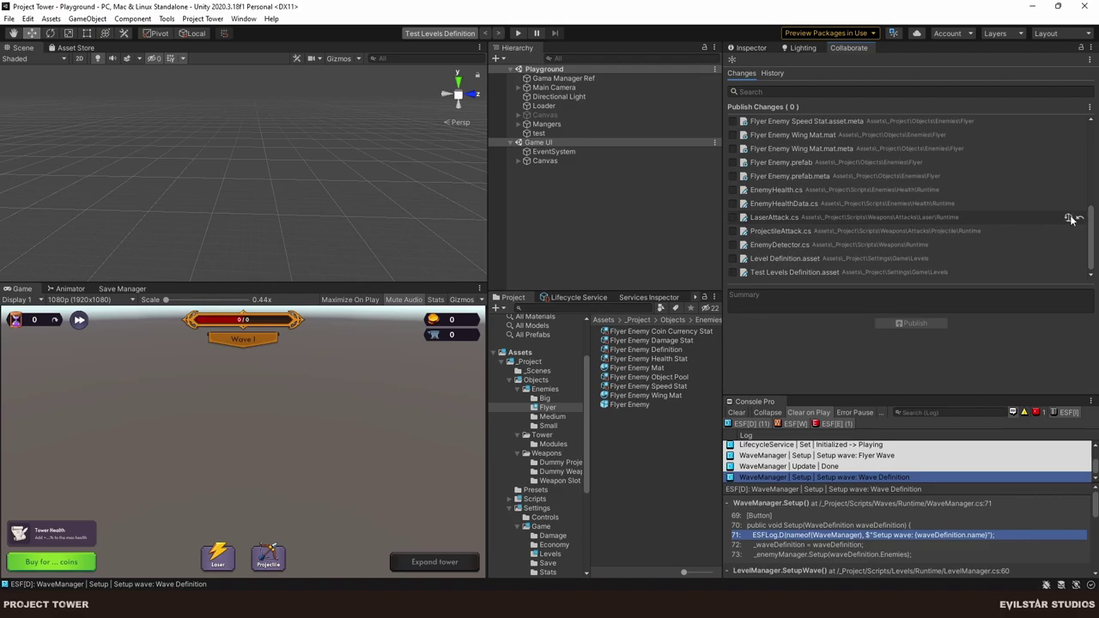
pyautogui.click(1070, 218)
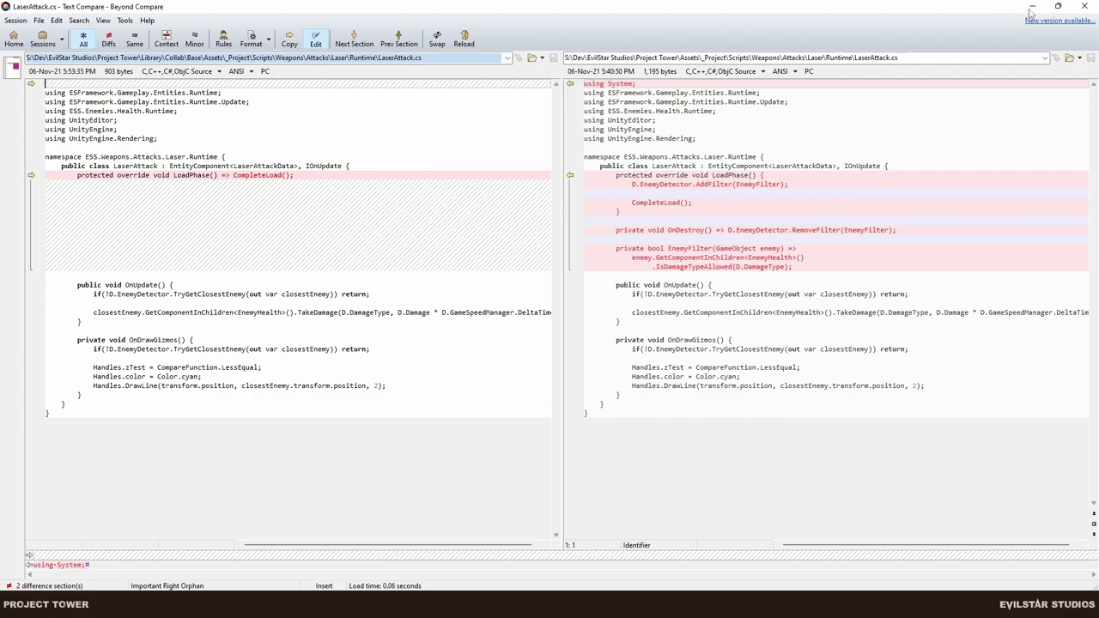
pyautogui.click(1084, 6)
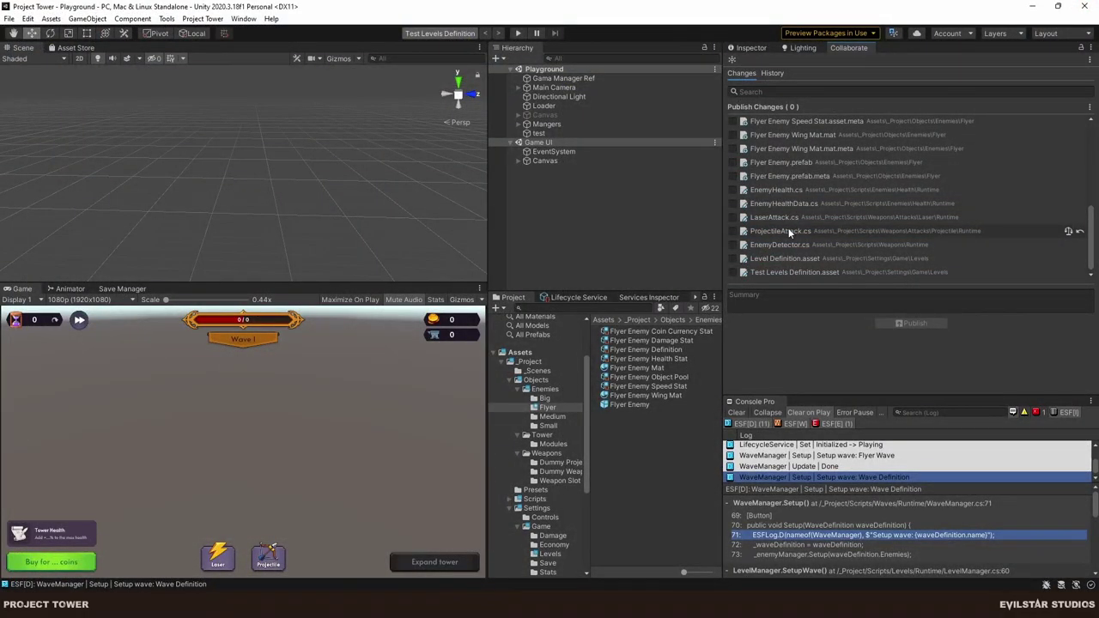
pyautogui.click(1068, 233)
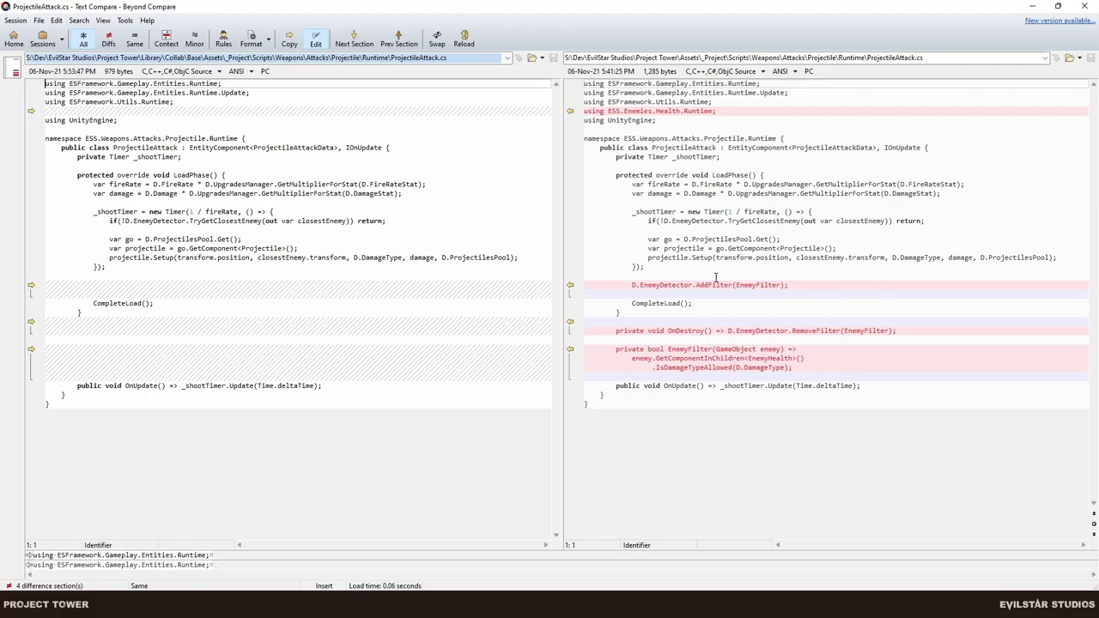
pyautogui.click(1085, 7)
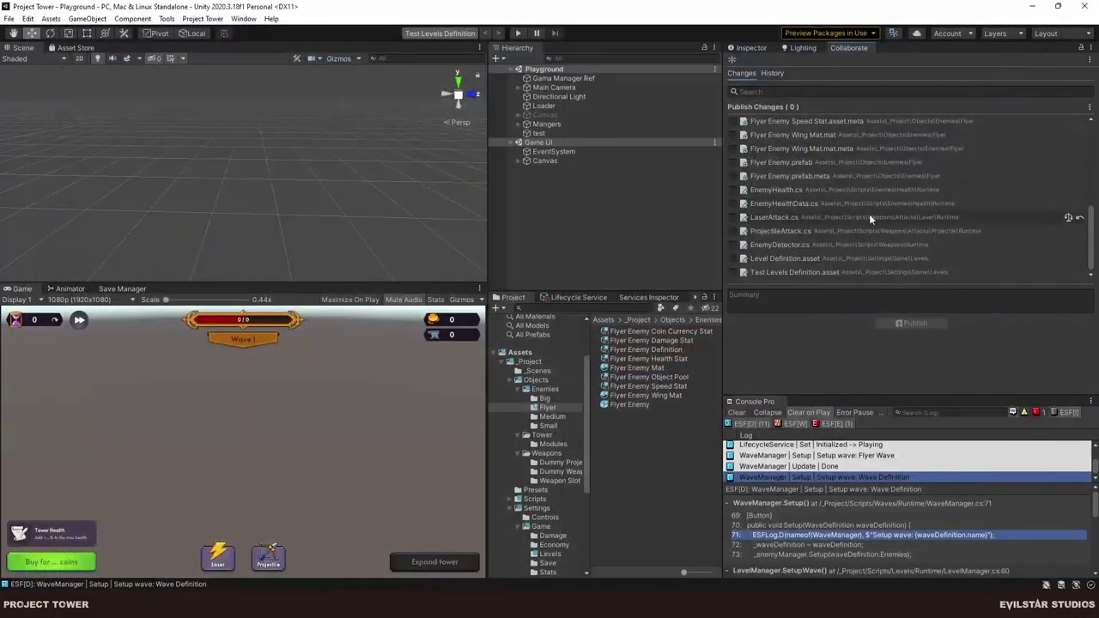
pyautogui.moveTo(1073, 246)
pyautogui.click(1069, 246)
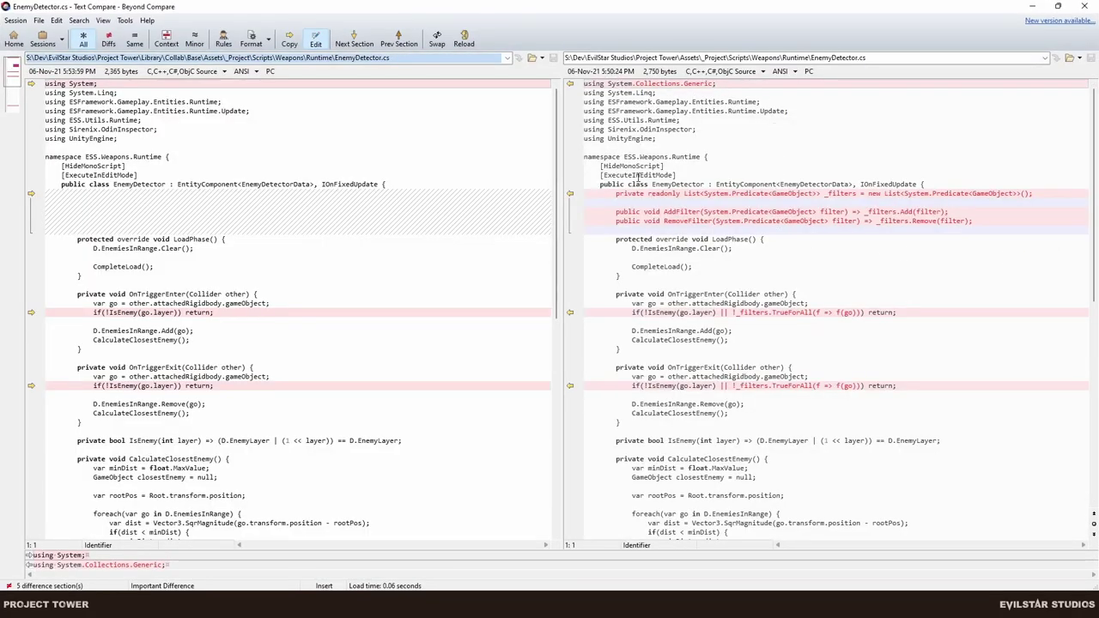
pyautogui.scroll(-15, 788, 367)
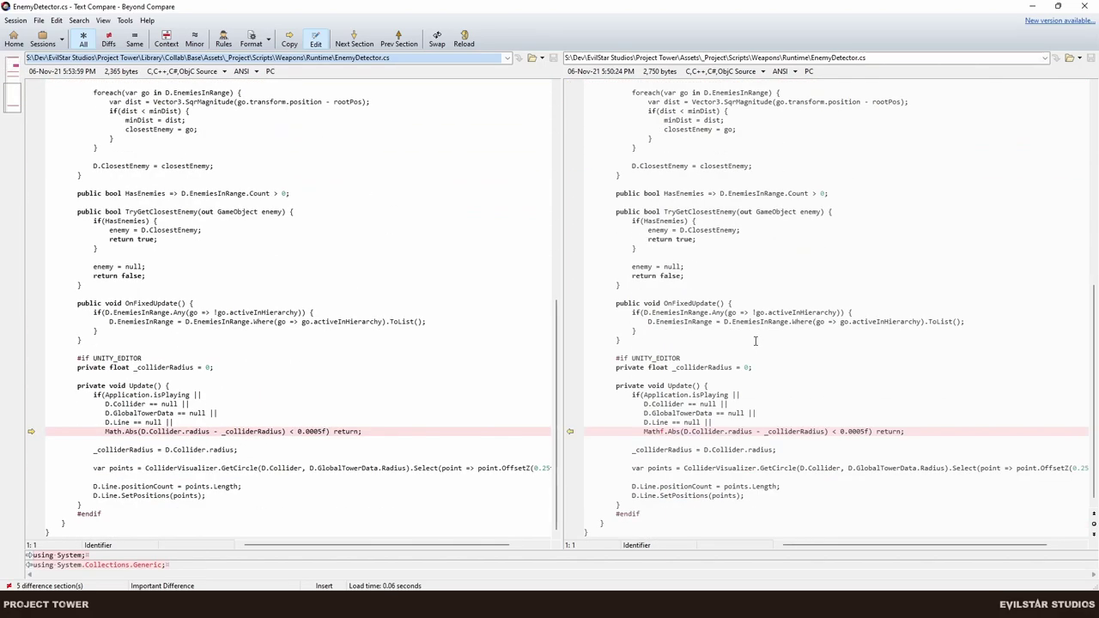
pyautogui.click(1085, 9)
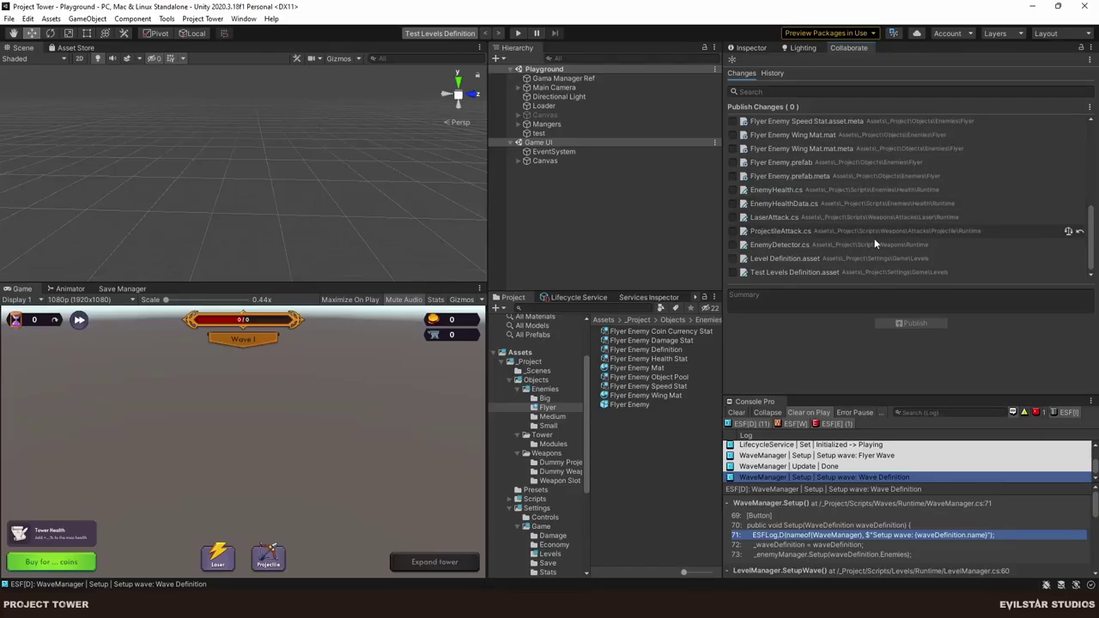
# Publish all changed files with the summary 'feat: [#136] Create the flying enemy'.
pyautogui.scroll(2, 879, 160)
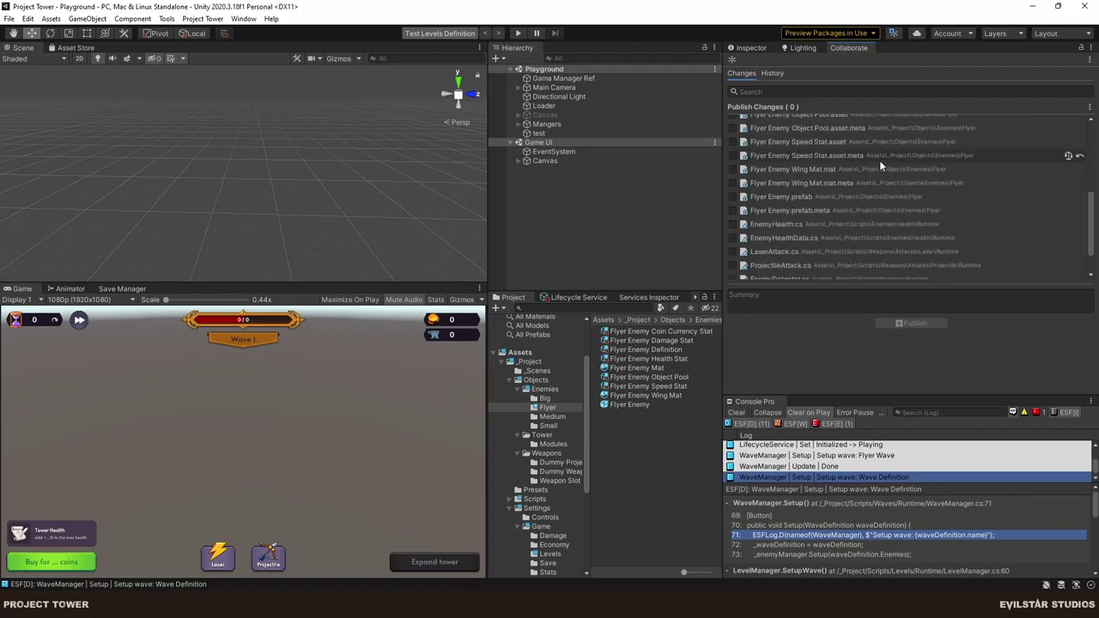
pyautogui.scroll(-2, 879, 160)
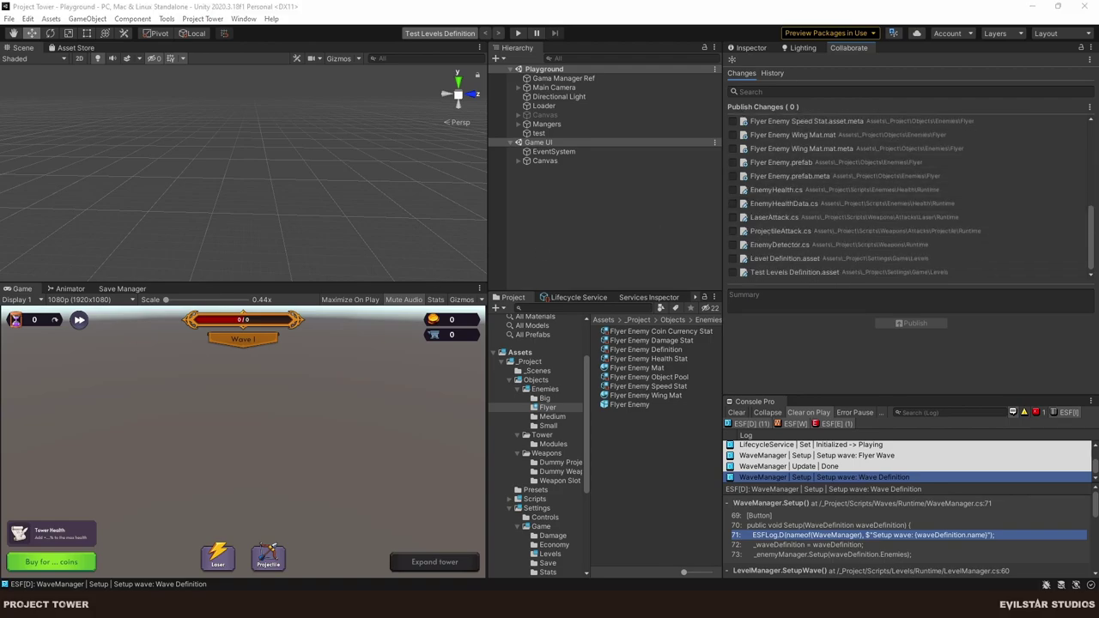
pyautogui.click(801, 296)
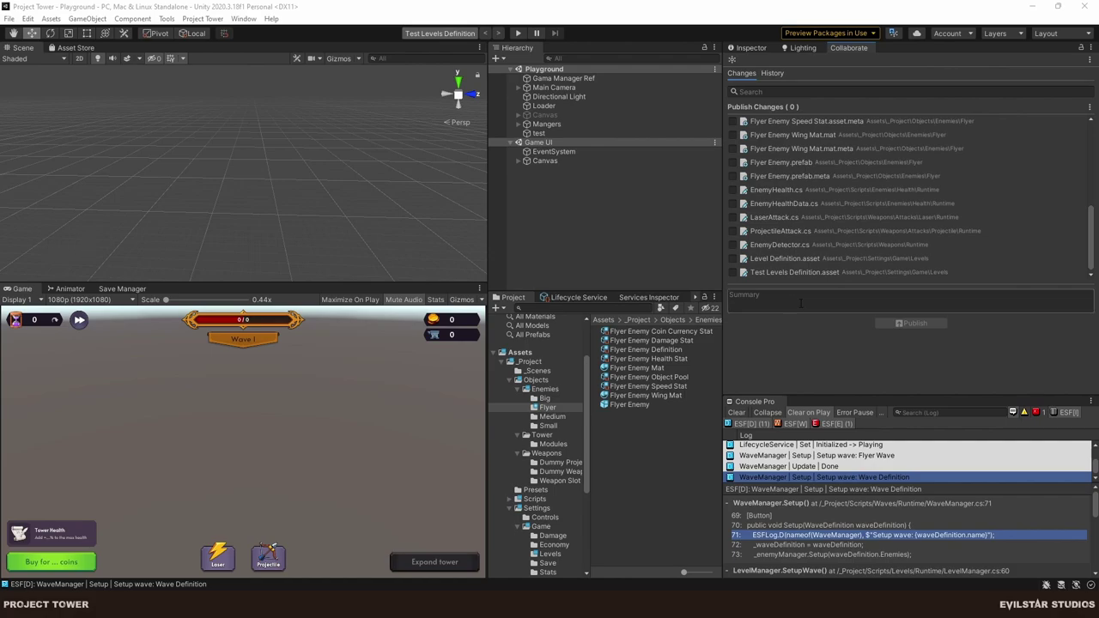
pyautogui.write('#136 | Create the flying enemy')
pyautogui.hotkey('ctrl', 'a')
pyautogui.press('Home')
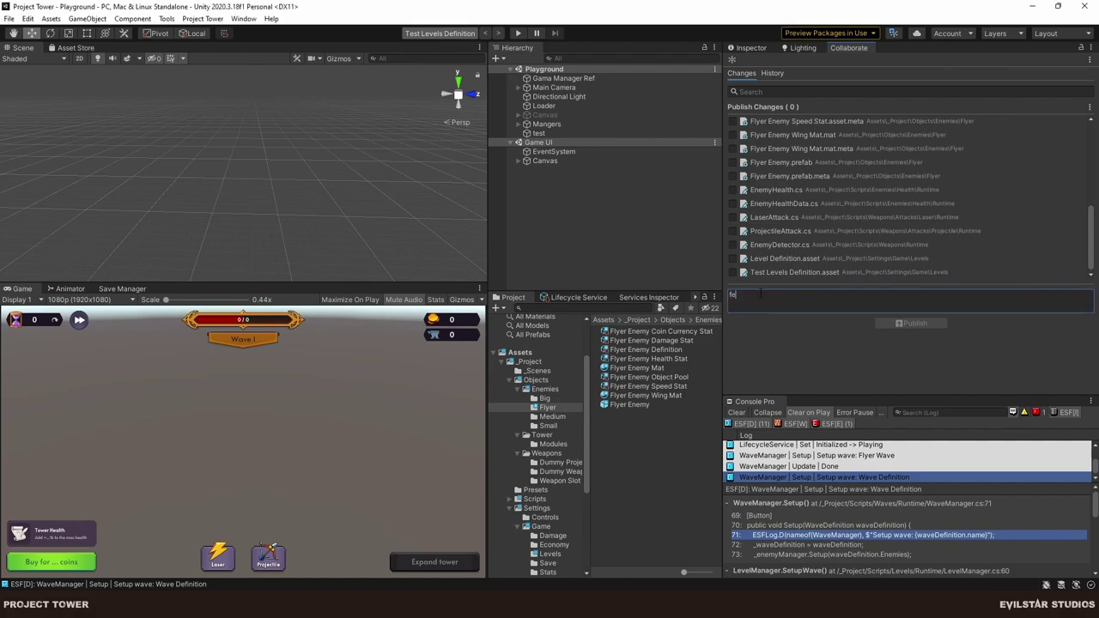
pyautogui.write('feat: [#136] Create the flying enemy')
pyautogui.scroll(5, 784, 121)
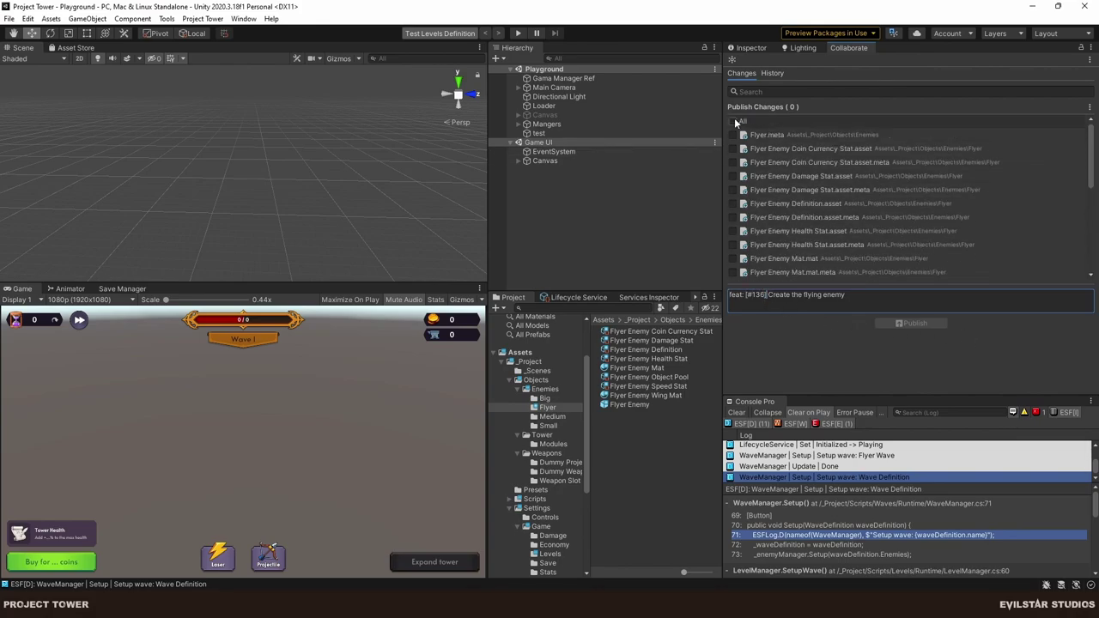
pyautogui.click(734, 120)
pyautogui.click(912, 325)
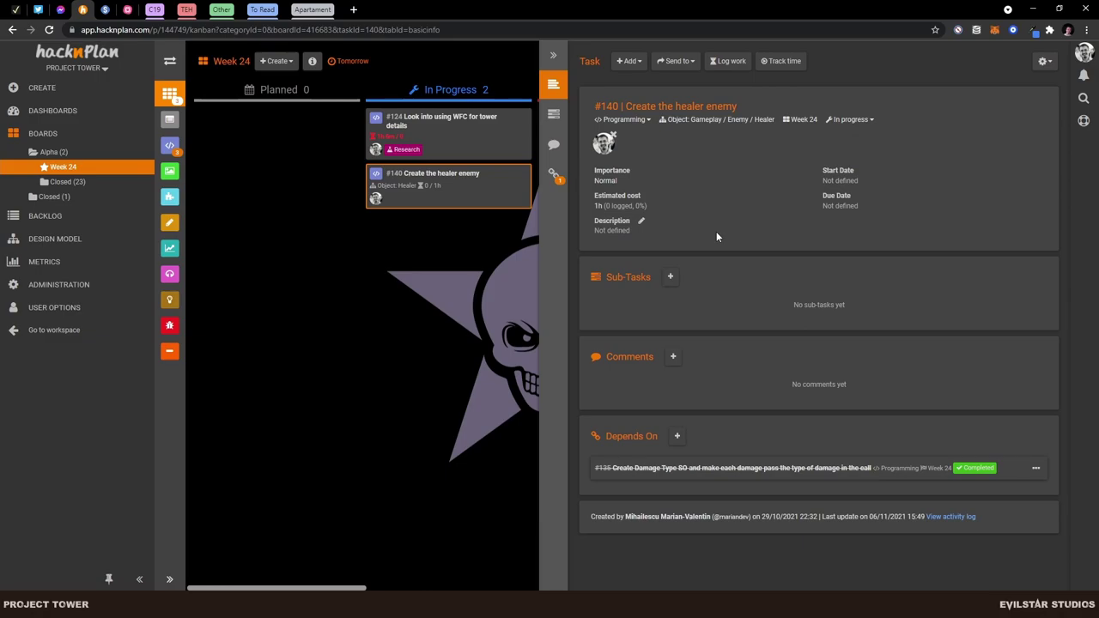
# Open the Gameplay / Enemy / Healer design element linked to task #140.
pyautogui.click(729, 120)
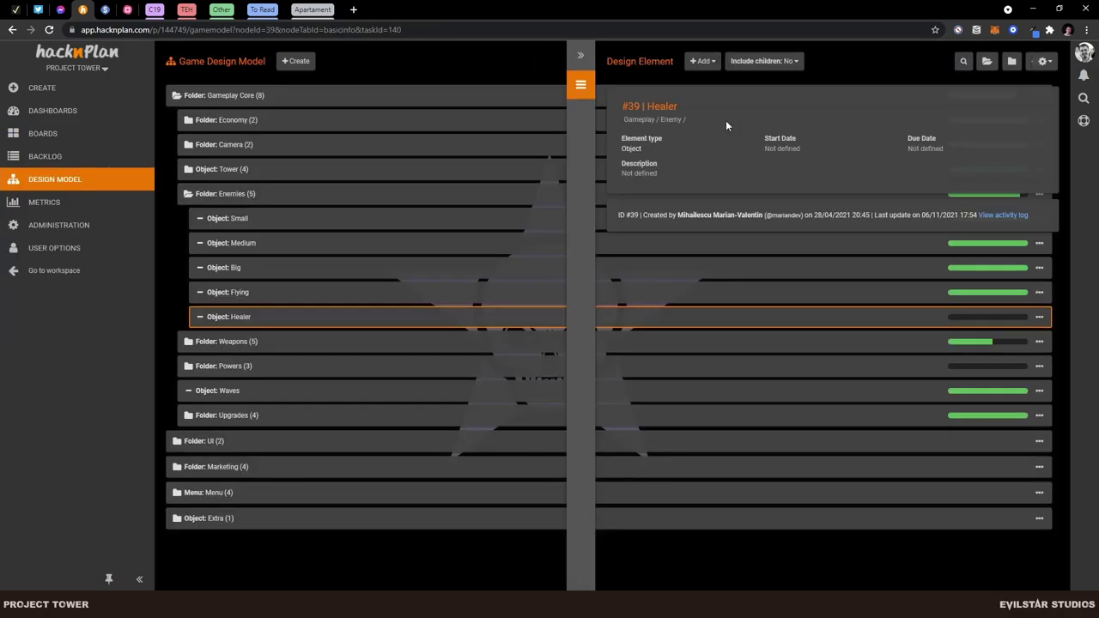
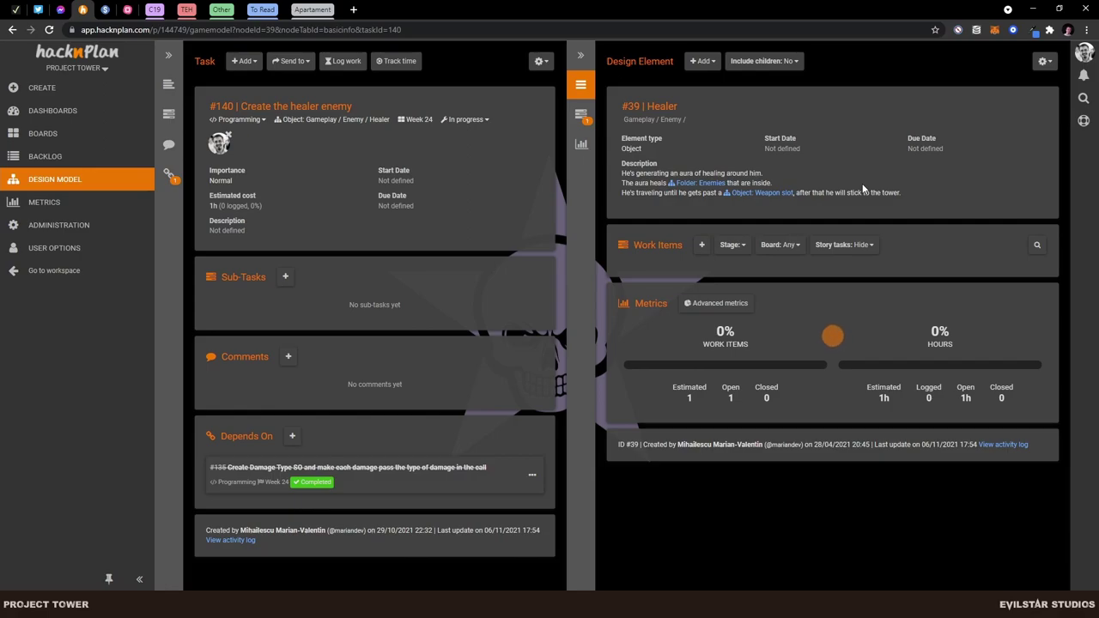
# Start the HacknPlan time tracker on Week 24 task #140 'Create the healer enemy', then return to Unity.
pyautogui.click(273, 106)
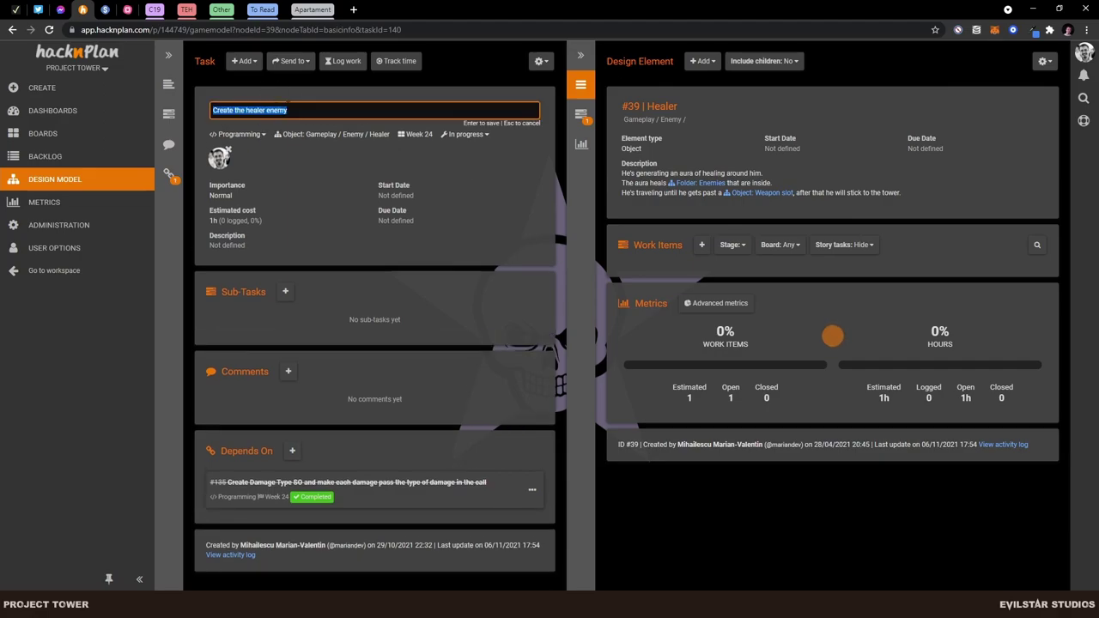
pyautogui.press('Escape')
pyautogui.click(43, 133)
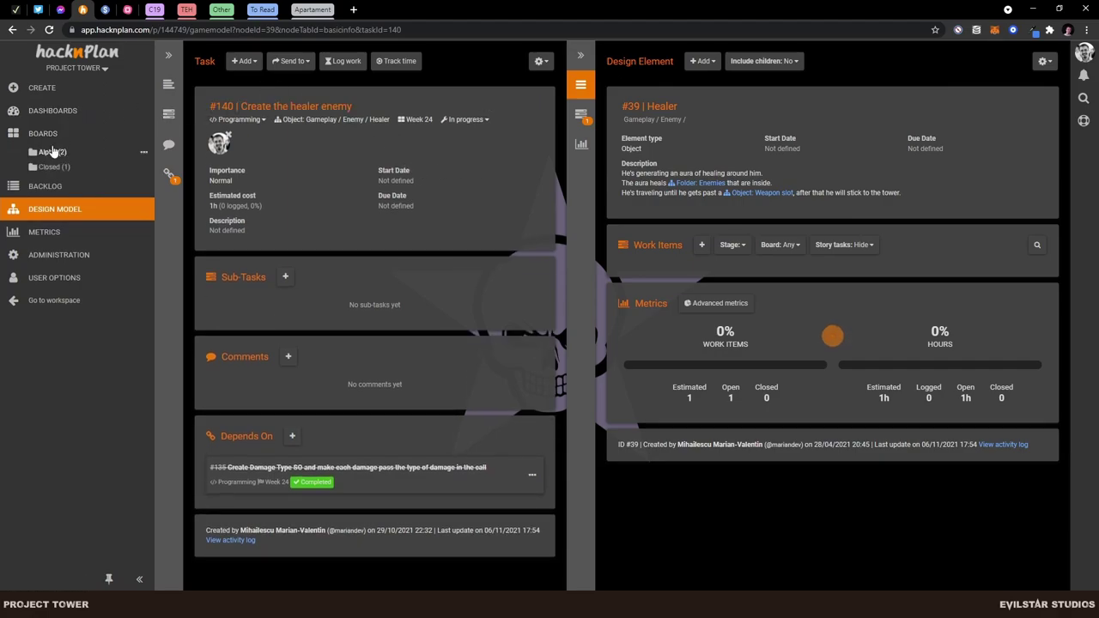
pyautogui.click(52, 151)
pyautogui.click(62, 166)
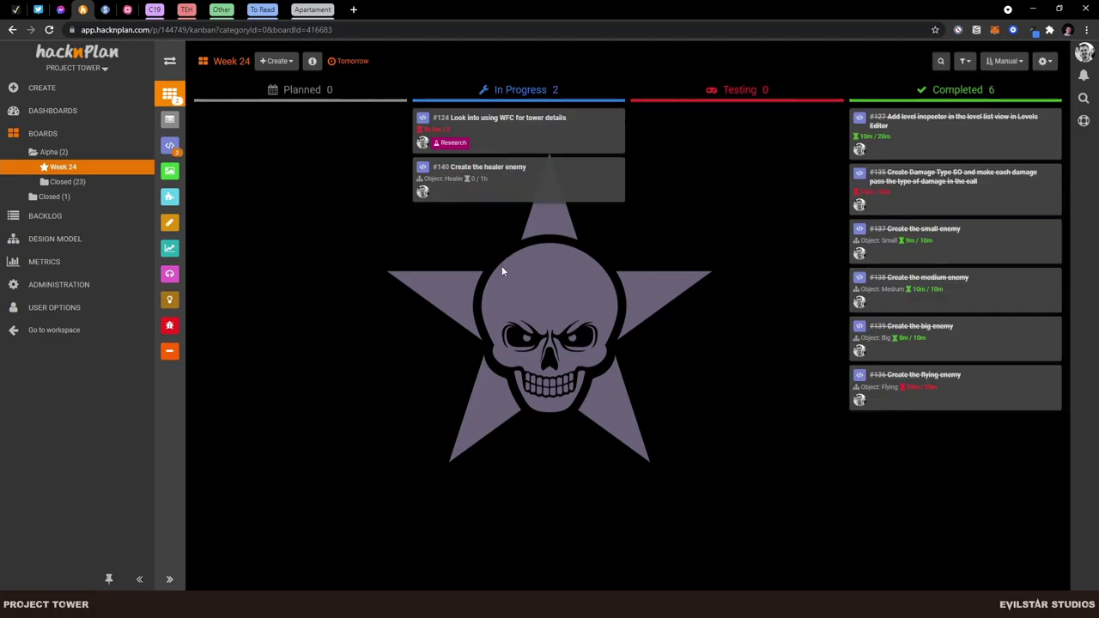
pyautogui.click(503, 178)
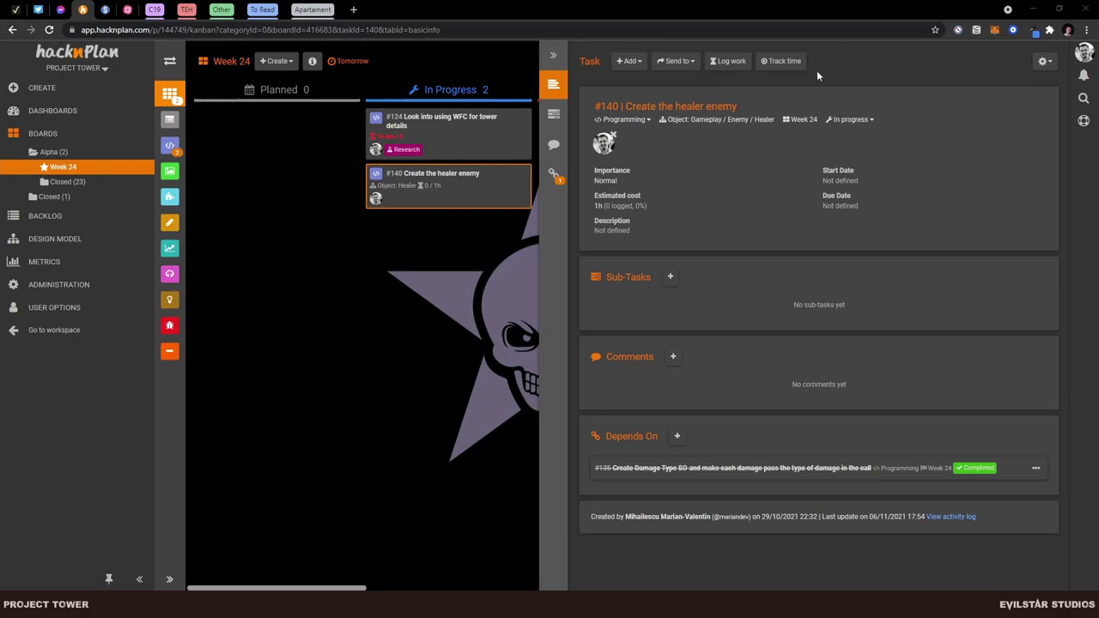
pyautogui.click(786, 66)
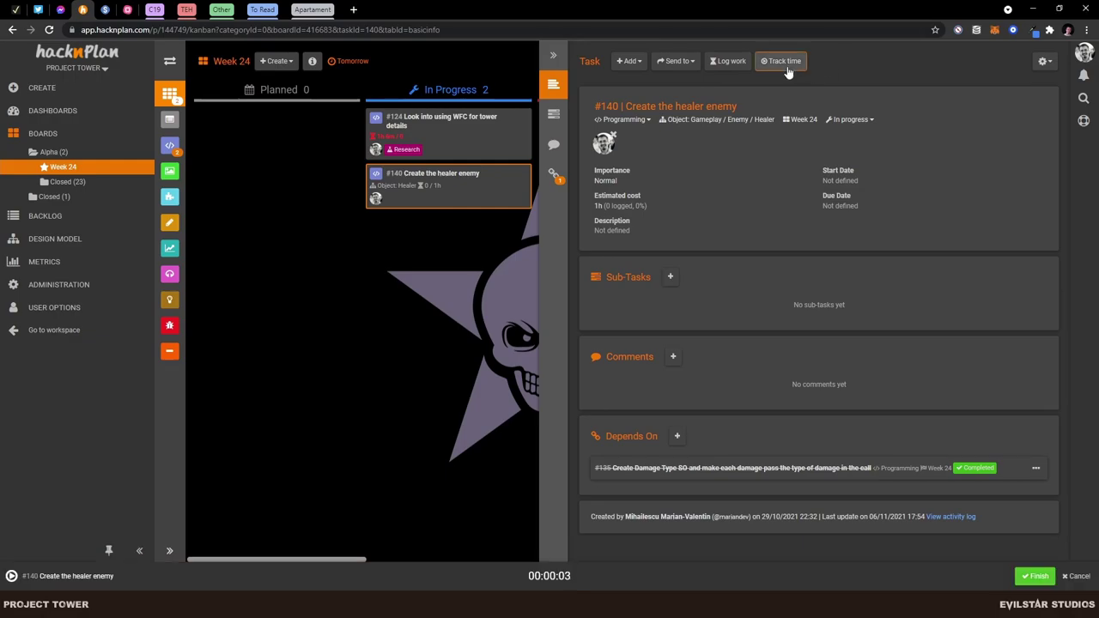
pyautogui.click(1036, 8)
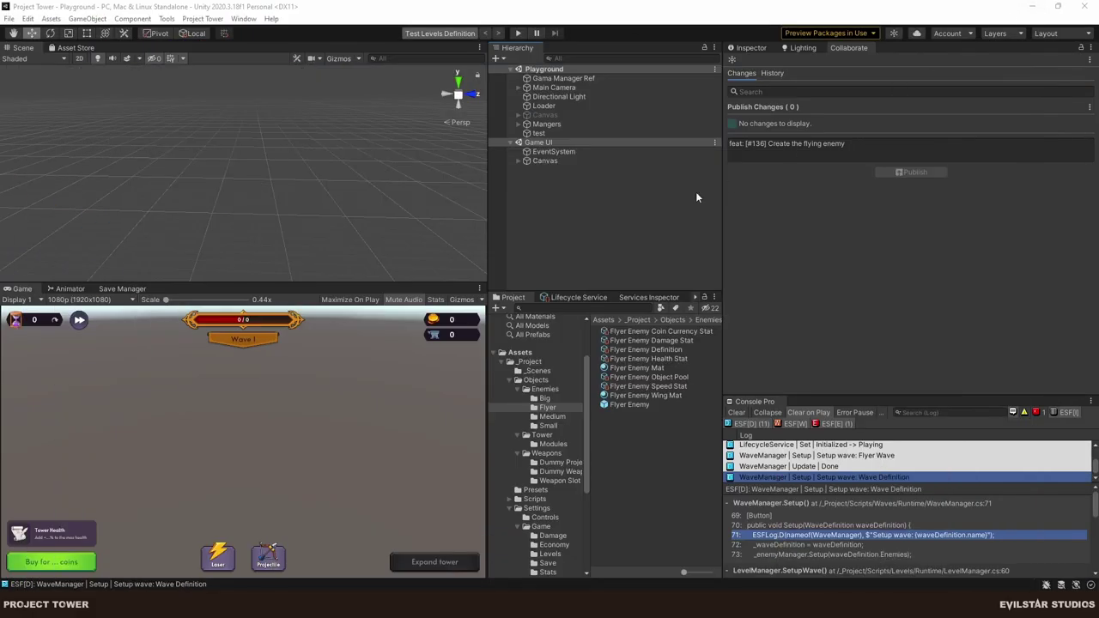
# Create a new folder named 'Healer' inside the Enemies folder.
pyautogui.click(542, 390)
pyautogui.rightClick(543, 390)
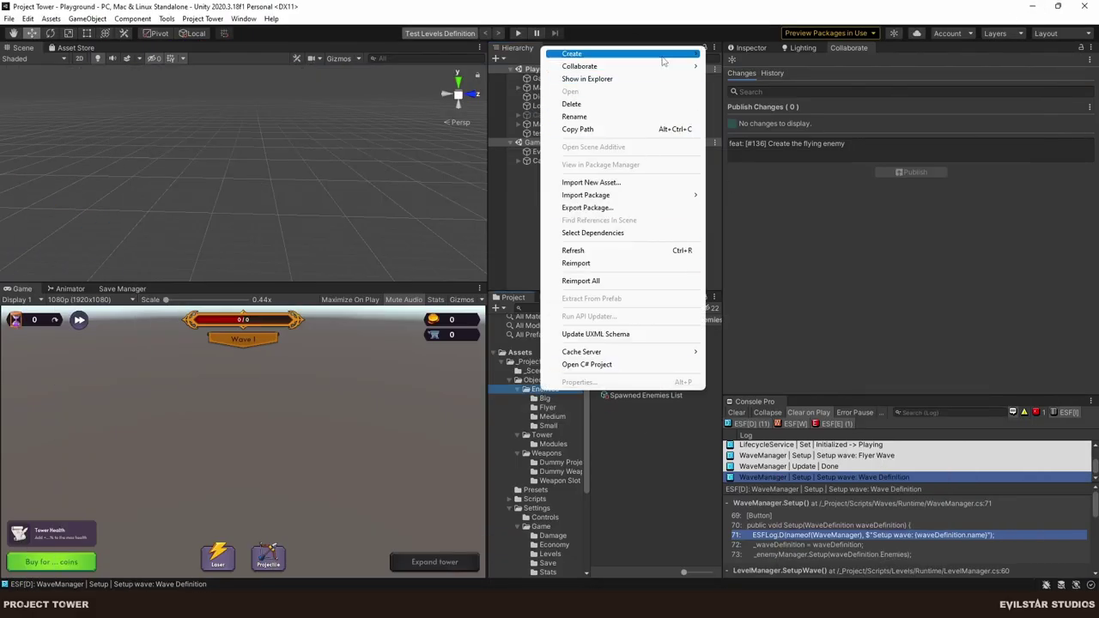
pyautogui.moveTo(663, 58)
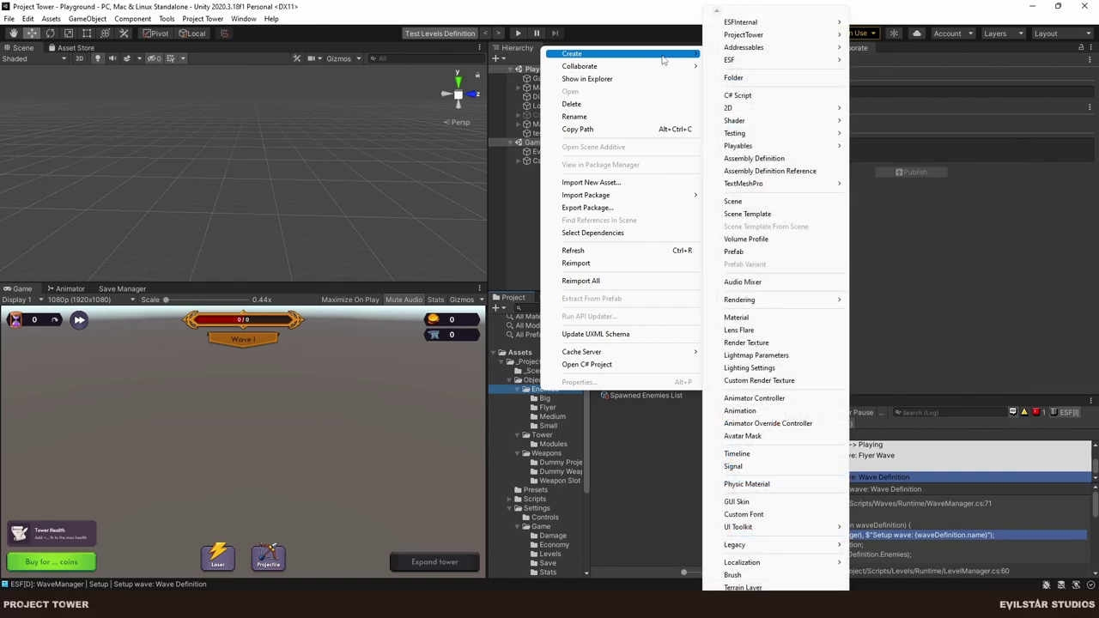
pyautogui.click(743, 79)
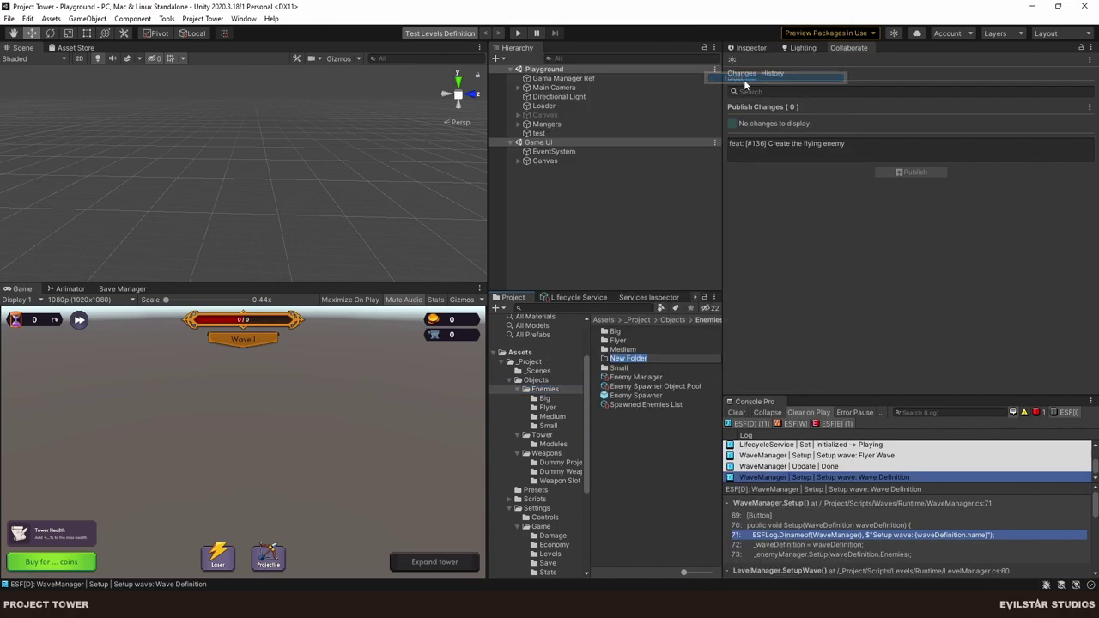
pyautogui.write('Healer')
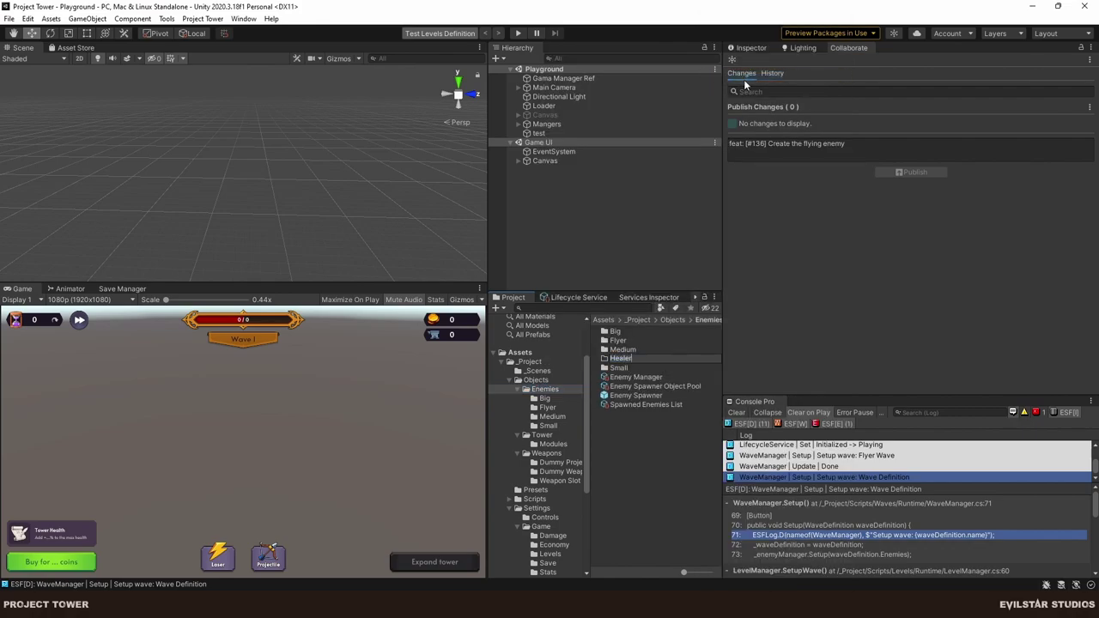
pyautogui.press('Return')
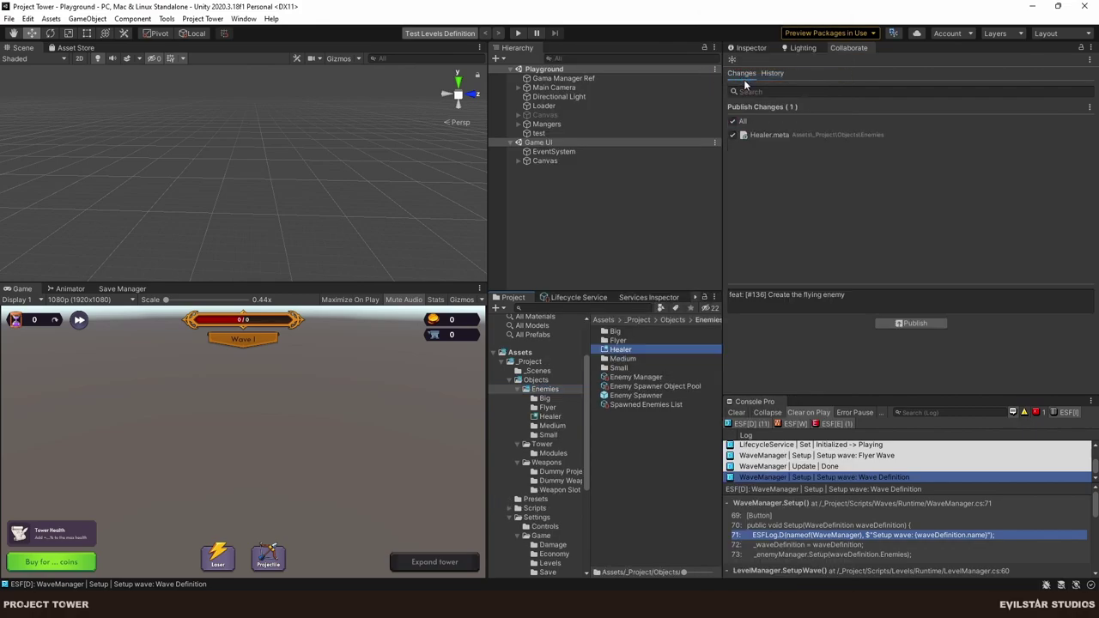
pyautogui.hotkey('alt', 'Tab')
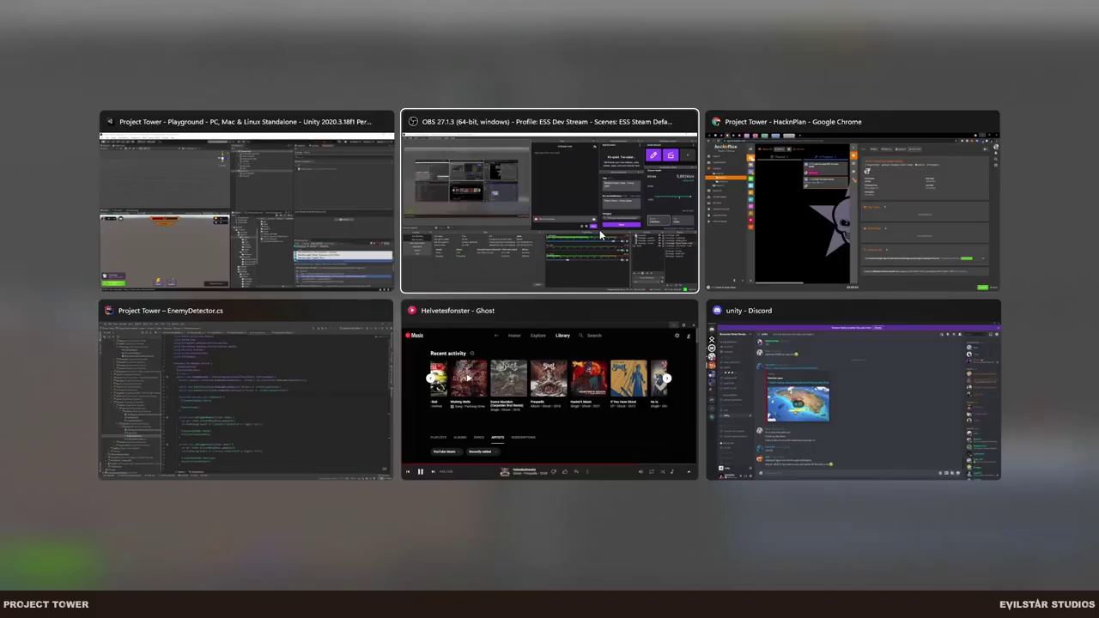
pyautogui.hotkey('alt', 'Tab')
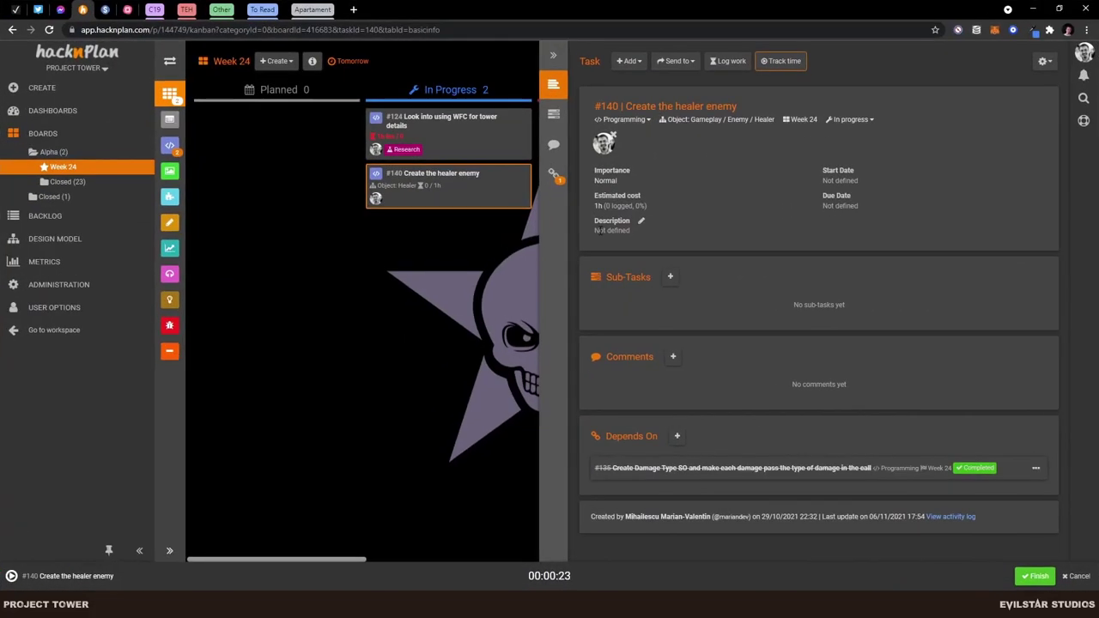
pyautogui.hotkey('alt', 'Tab')
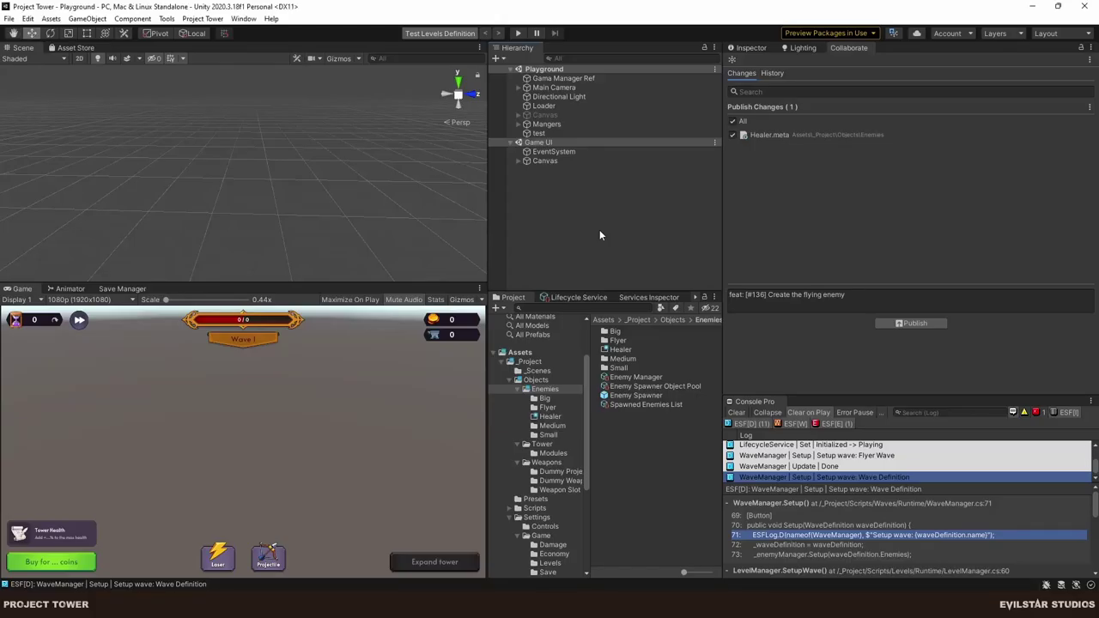
# Duplicate the Medium Enemy prefab and Medium Enemy Mat and move the copies into Healer.
pyautogui.doubleClick(624, 362)
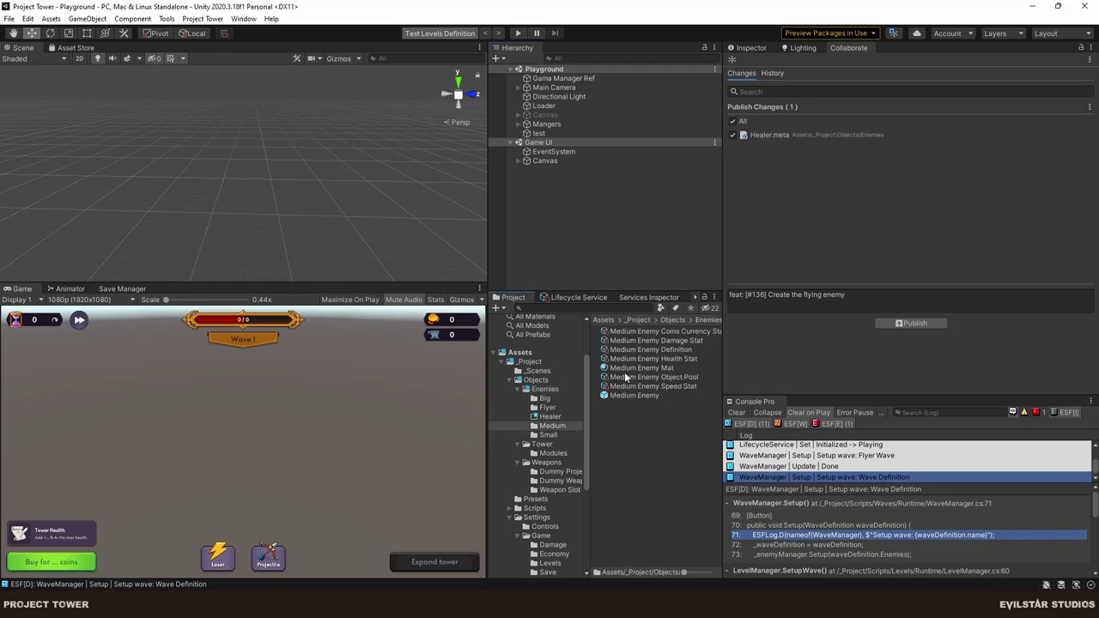
pyautogui.click(626, 369)
pyautogui.click(640, 388)
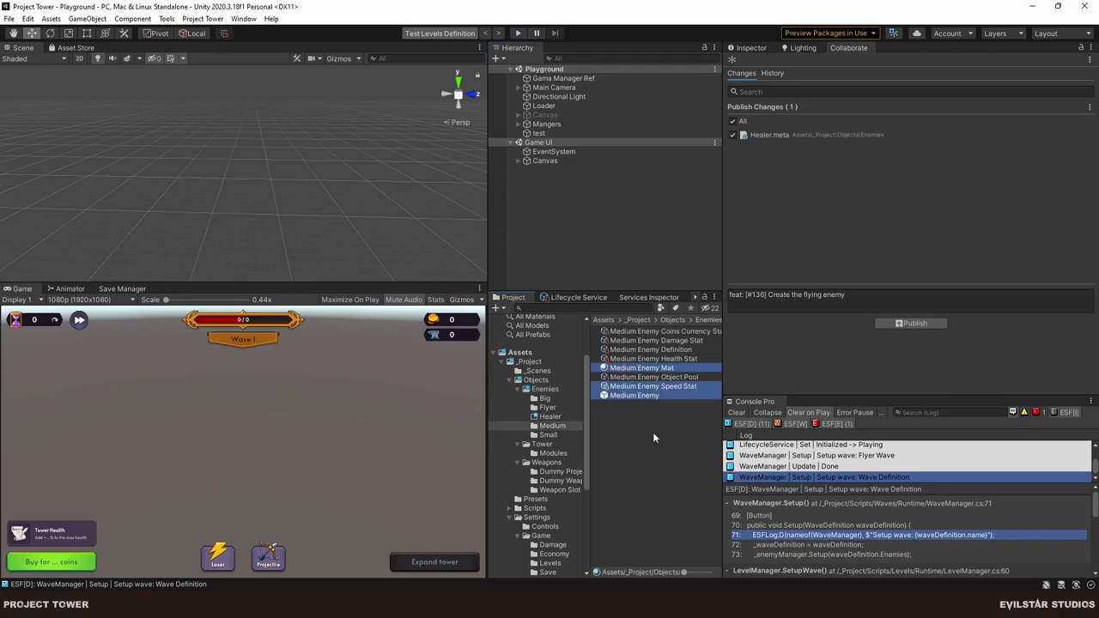
pyautogui.click(642, 368)
pyautogui.keyDown('ctrl'); pyautogui.click(644, 396); pyautogui.keyUp('ctrl')
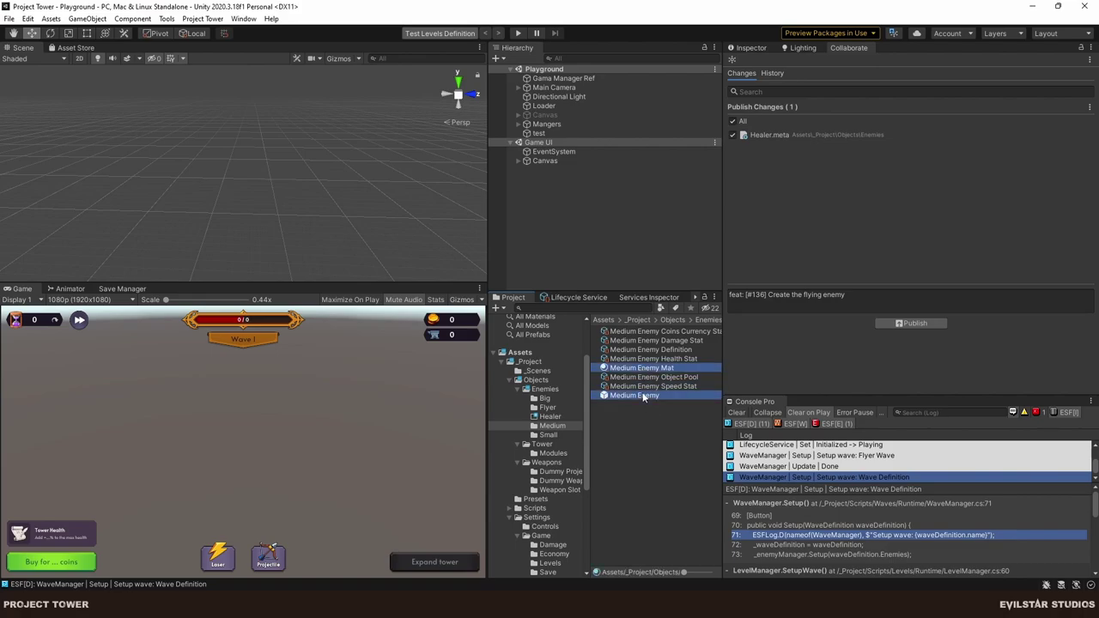
pyautogui.hotkey('ctrl', 'd')
pyautogui.moveTo(650, 380)
pyautogui.mouseDown()
pyautogui.moveTo(547, 407)
pyautogui.moveTo(550, 417)
pyautogui.mouseUp()
pyautogui.click(550, 417)
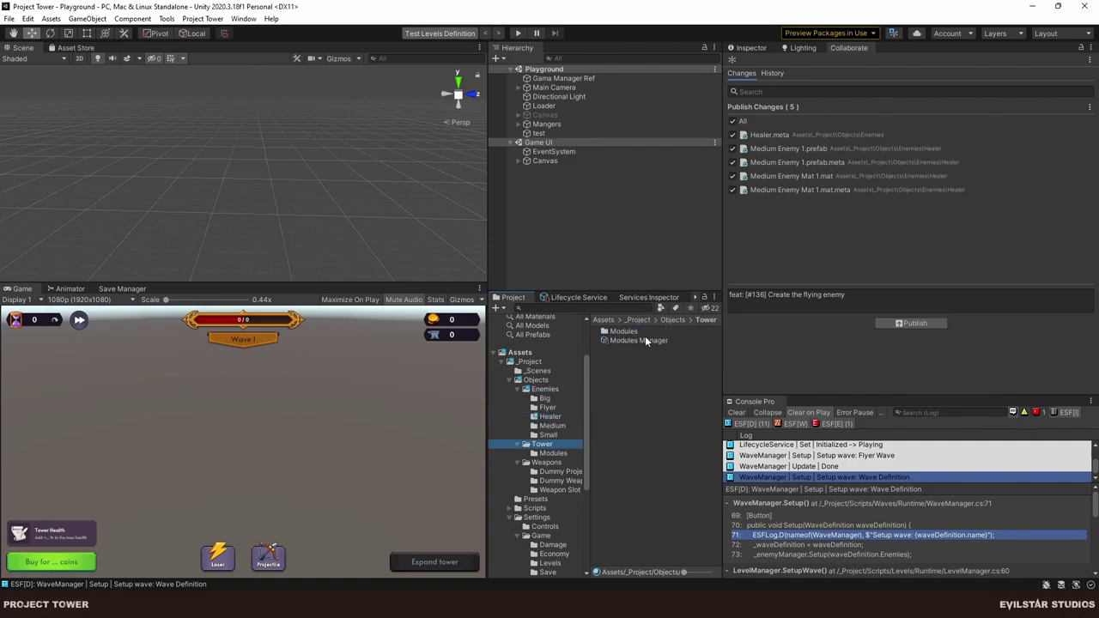
# Rename the copies to 'Healer Enemy' and 'Healer Enemy Mat'.
pyautogui.click(645, 335)
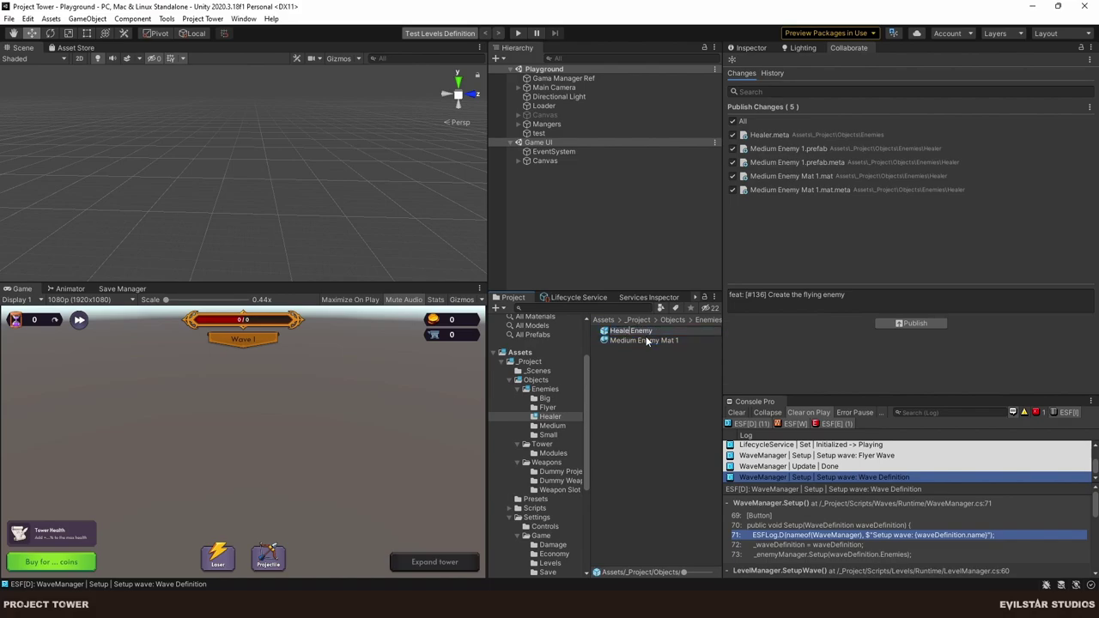
pyautogui.write('r')
pyautogui.press('Return')
pyautogui.click(646, 336)
pyautogui.press('F2')
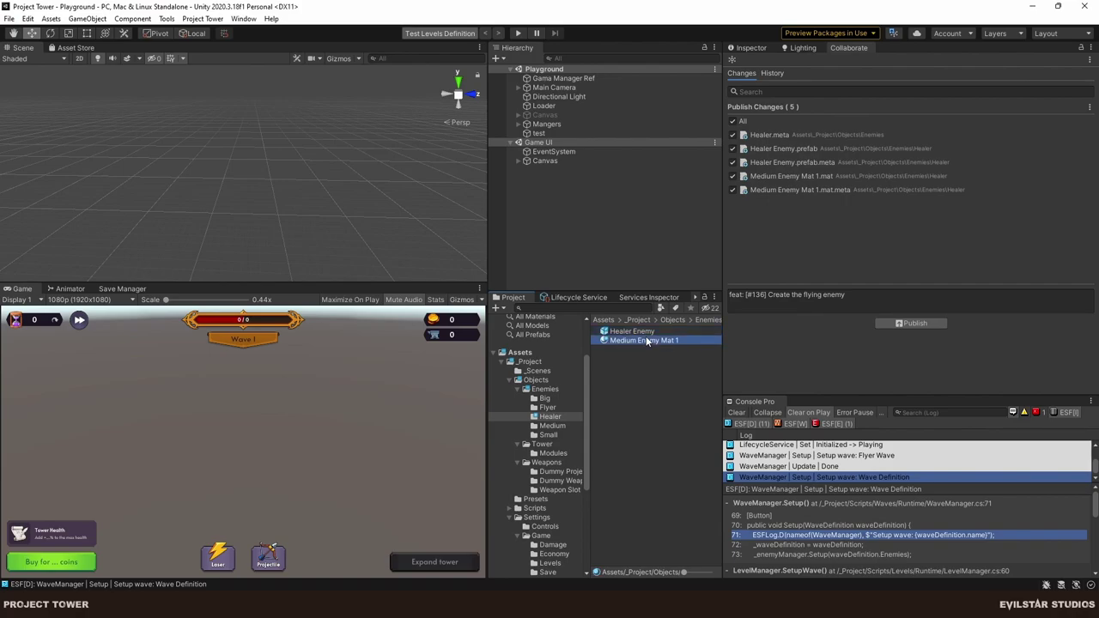
pyautogui.press('End')
pyautogui.press('BackSpace')
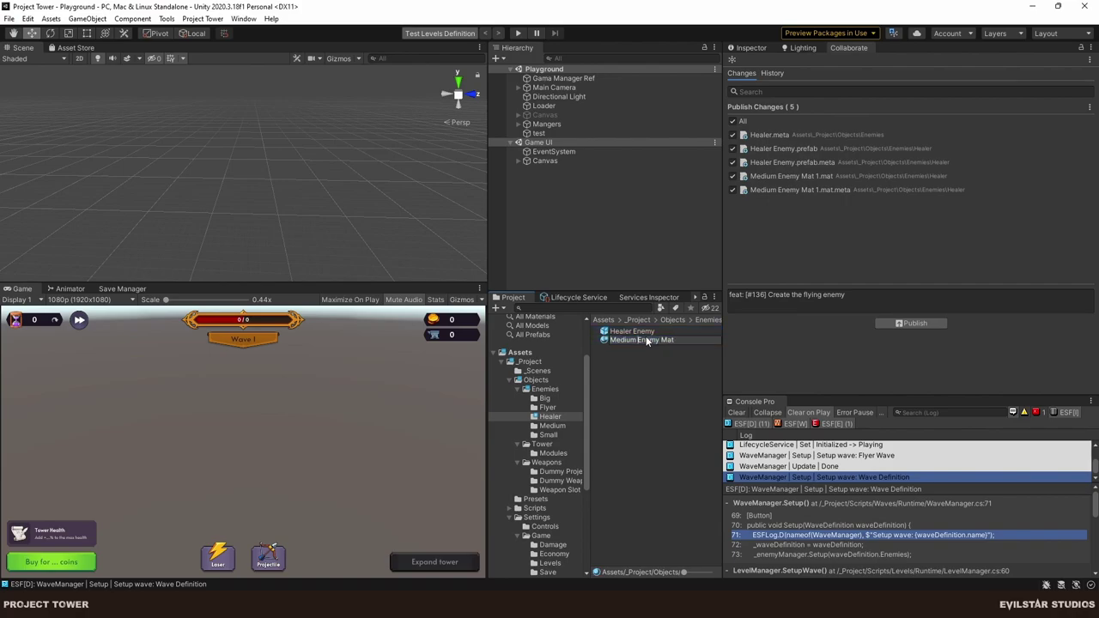
pyautogui.write('Healer')
pyautogui.press('Return')
# Set the Healer Enemy Mat base colour to light green 71DB7B.
pyautogui.click(661, 333)
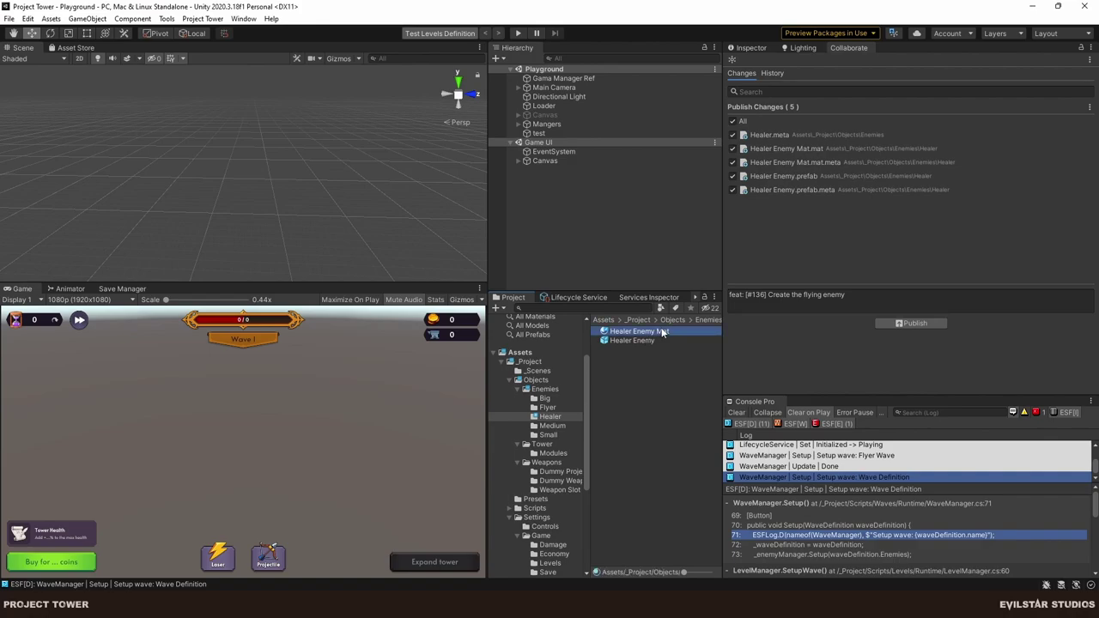
pyautogui.click(753, 45)
pyautogui.click(889, 188)
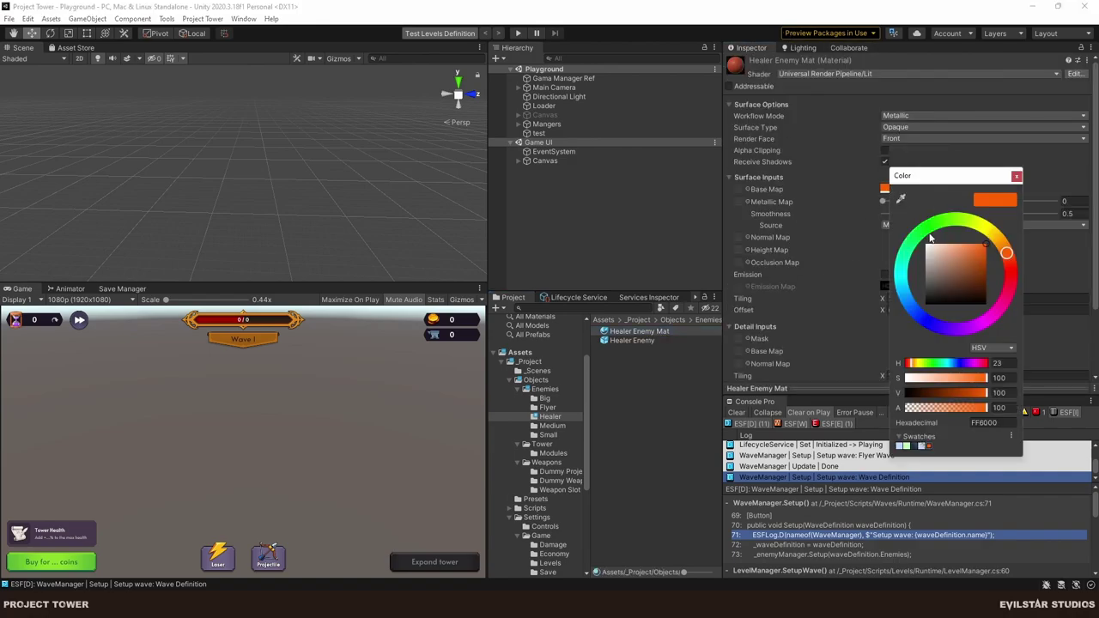
pyautogui.moveTo(929, 235); pyautogui.dragTo(924, 228)
pyautogui.moveTo(970, 267); pyautogui.dragTo(955, 255)
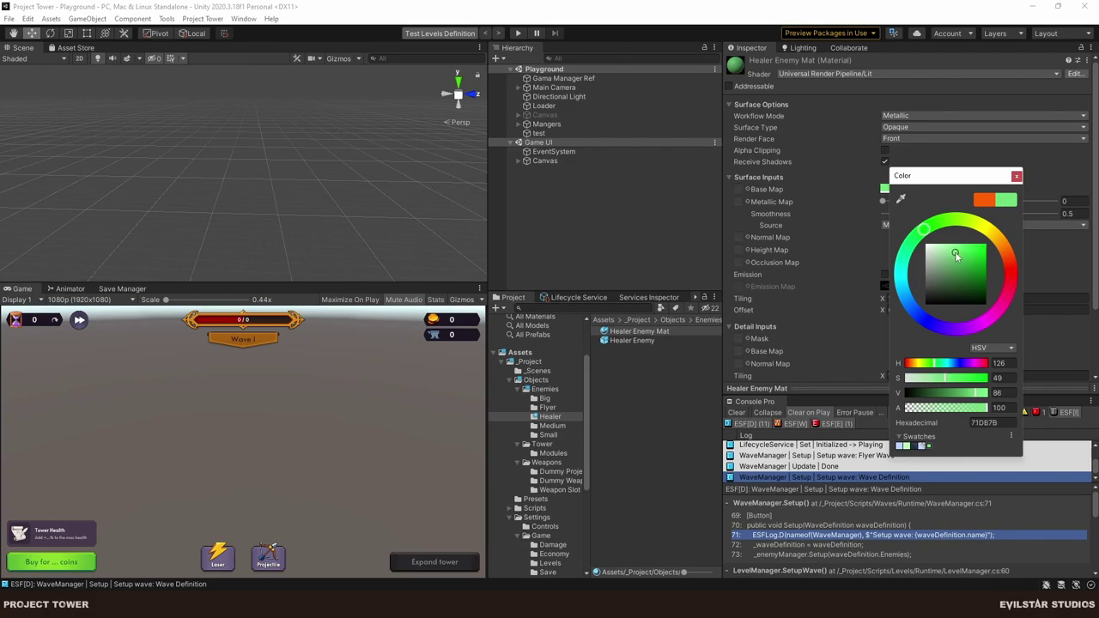
pyautogui.click(1016, 176)
pyautogui.click(651, 391)
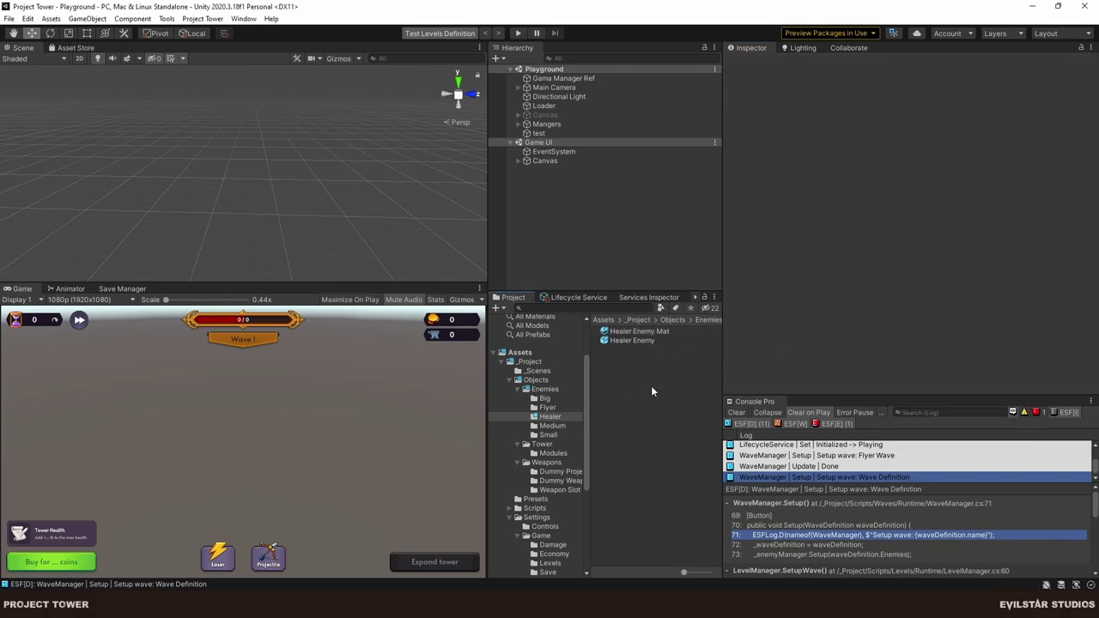
# In the Healer Enemy prefab, apply the green material to the sphere and add a child Cube.
pyautogui.doubleClick(630, 341)
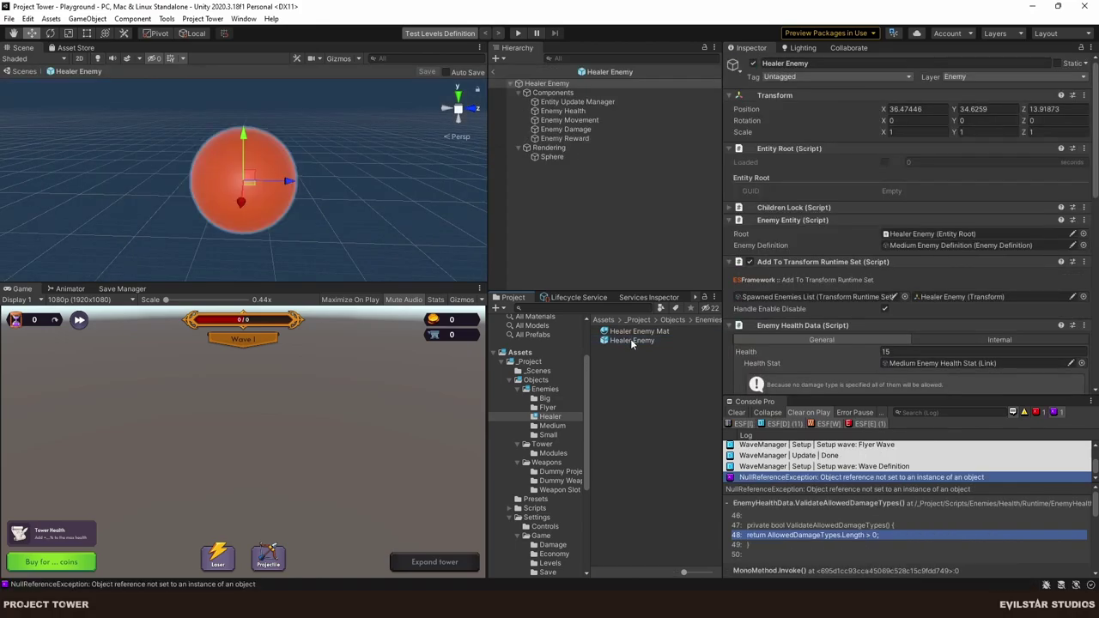
pyautogui.moveTo(341, 255); pyautogui.dragTo(253, 202)
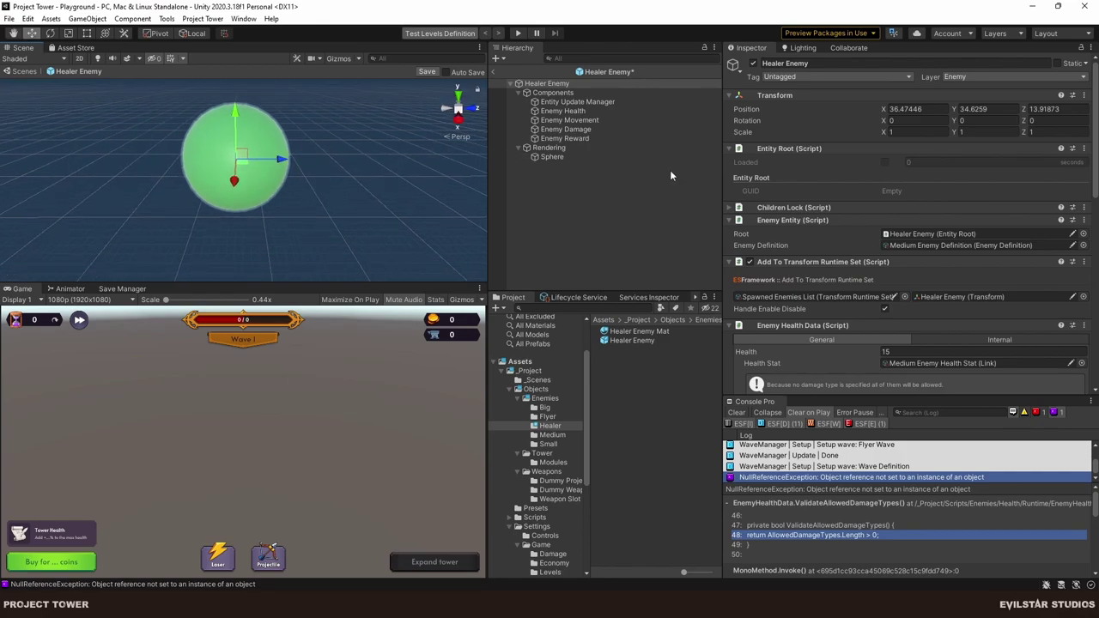
pyautogui.rightClick(547, 157)
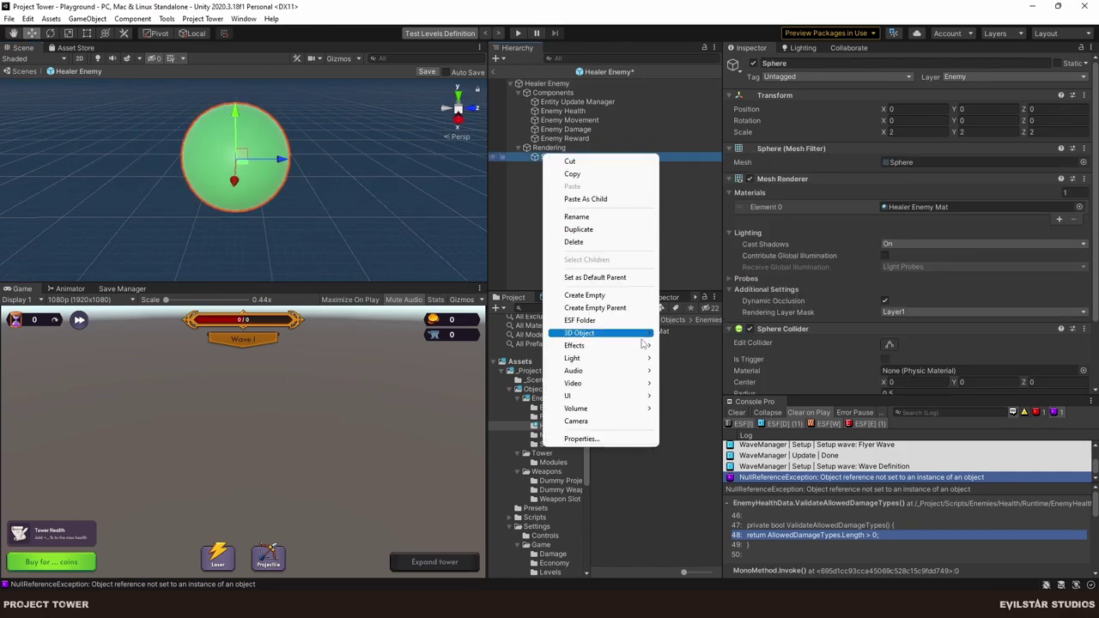
pyautogui.moveTo(639, 334)
pyautogui.click(702, 334)
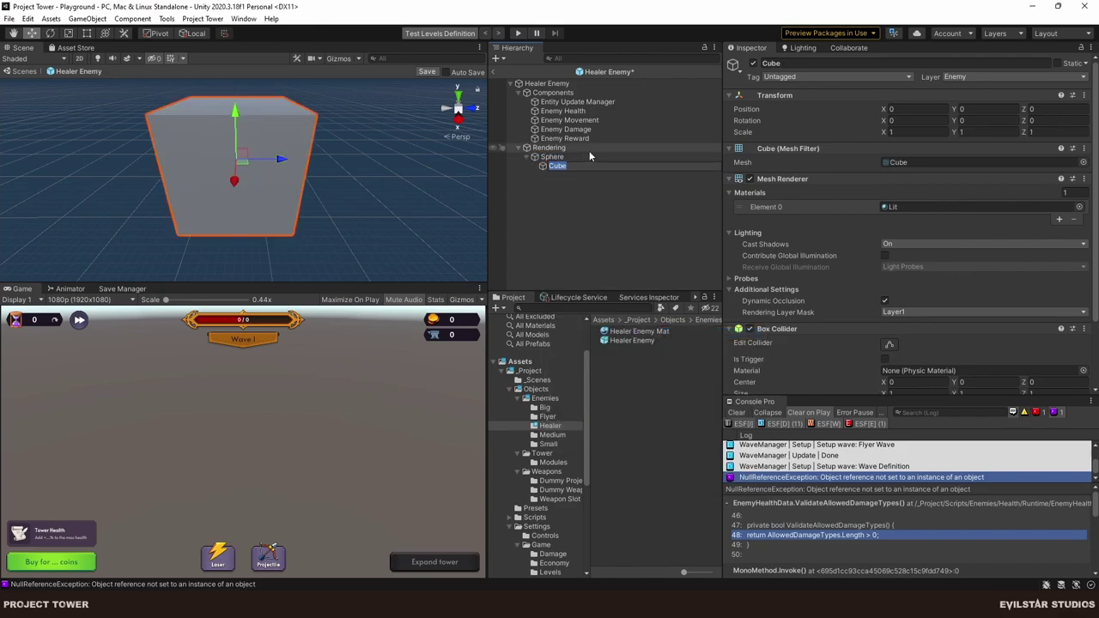
pyautogui.click(573, 178)
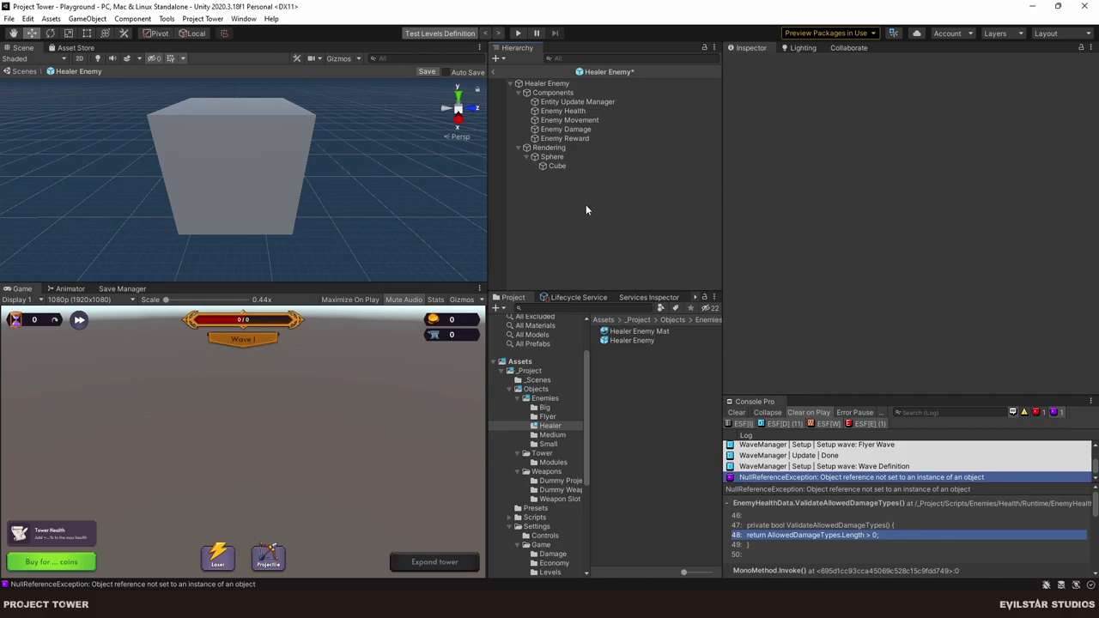
pyautogui.click(556, 166)
# Scale the cube to 0.5 on X, Y and Z.
pyautogui.click(914, 131)
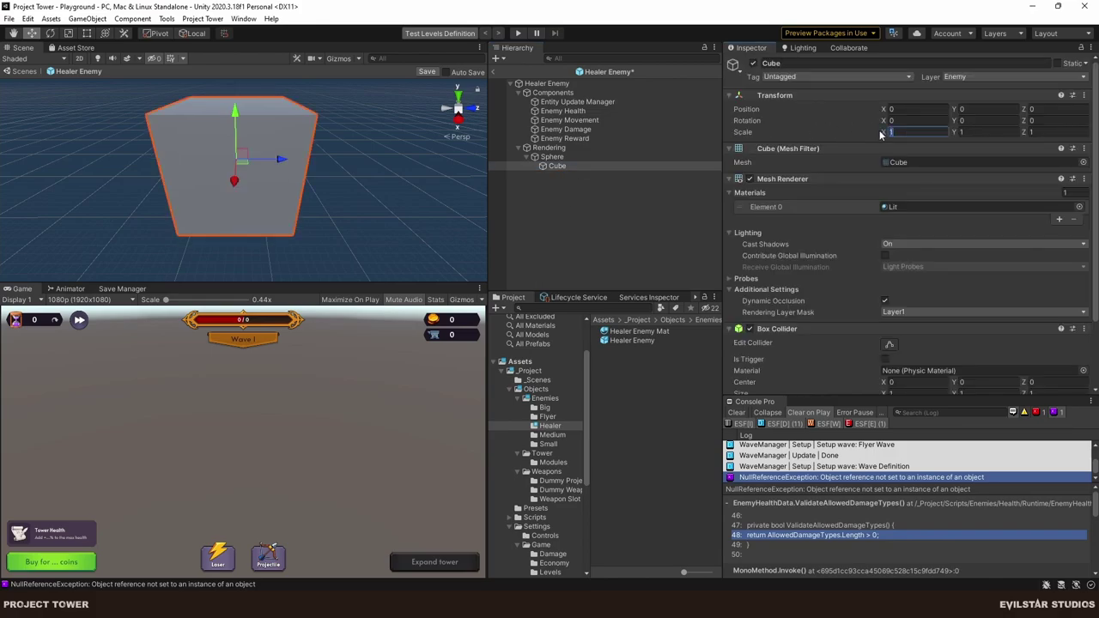
pyautogui.write('0.5')
pyautogui.press('Tab')
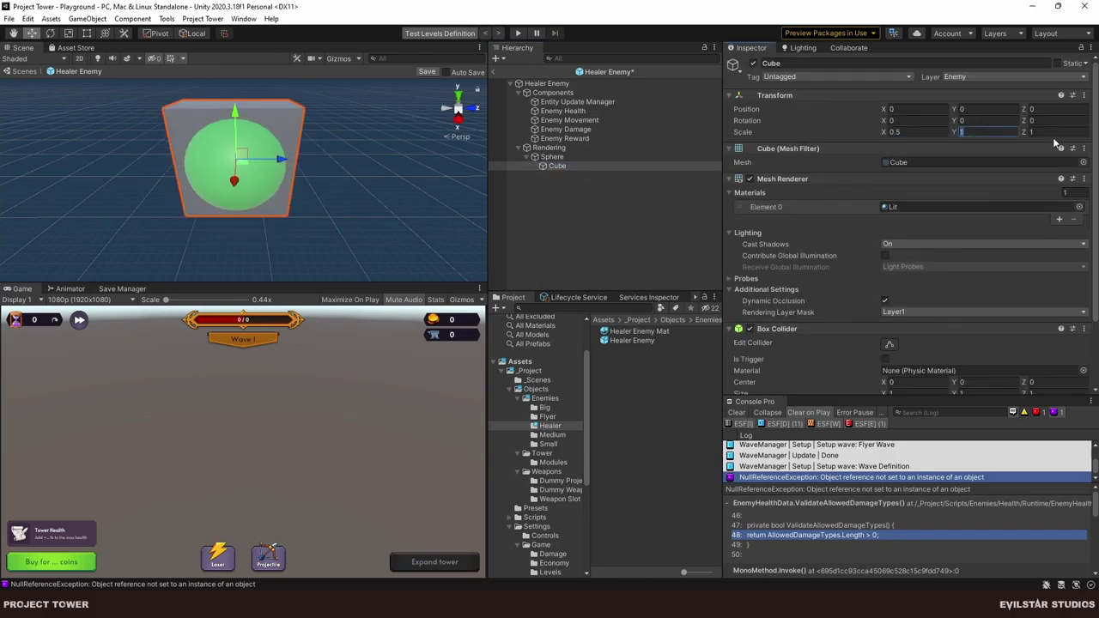
pyautogui.write('0.5')
pyautogui.click(1054, 133)
pyautogui.scroll(3, 275, 152)
pyautogui.write('0.5')
pyautogui.press('Return')
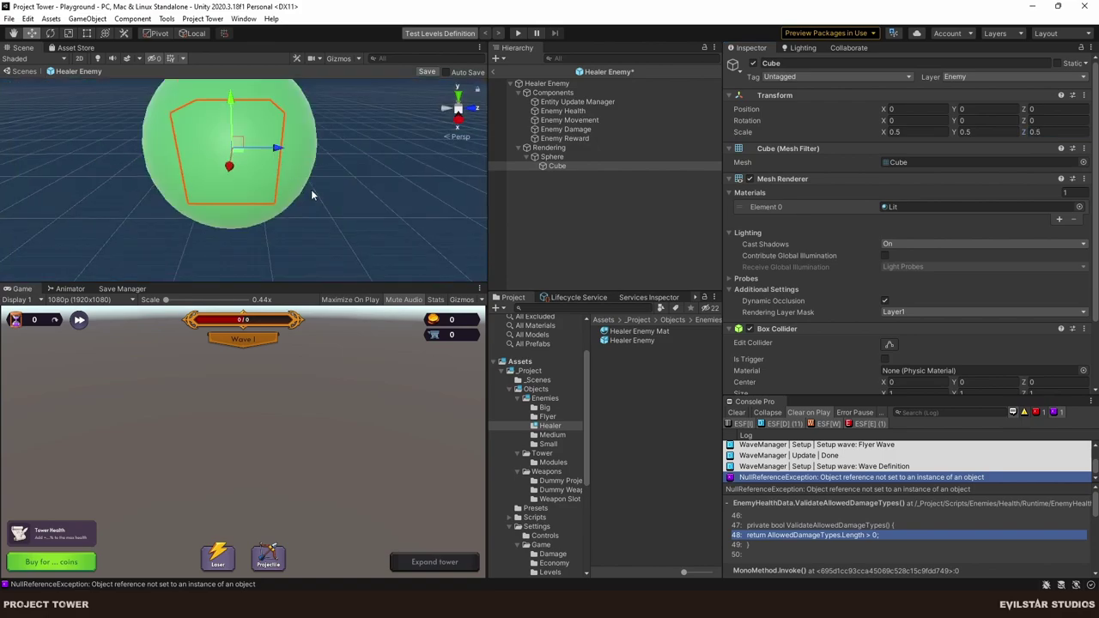
# Rotate the cube into a tilted, angled pose.
pyautogui.moveTo(310, 151); pyautogui.dragTo(320, 192, button='middle')
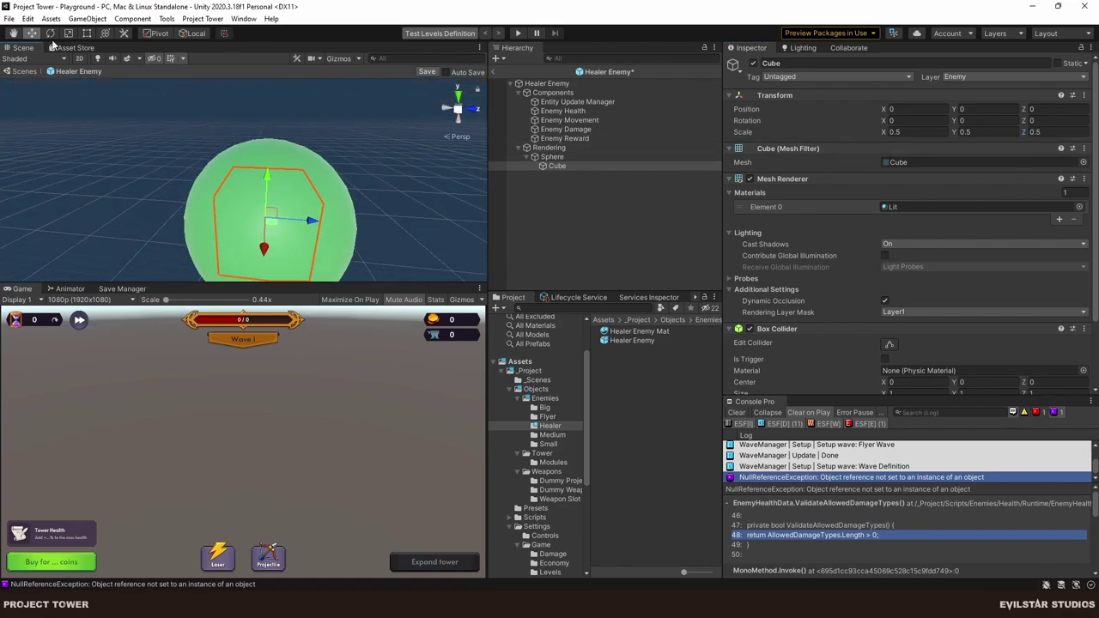
pyautogui.click(51, 34)
pyautogui.moveTo(281, 177); pyautogui.dragTo(206, 171)
pyautogui.moveTo(206, 172); pyautogui.dragTo(259, 194, button='middle')
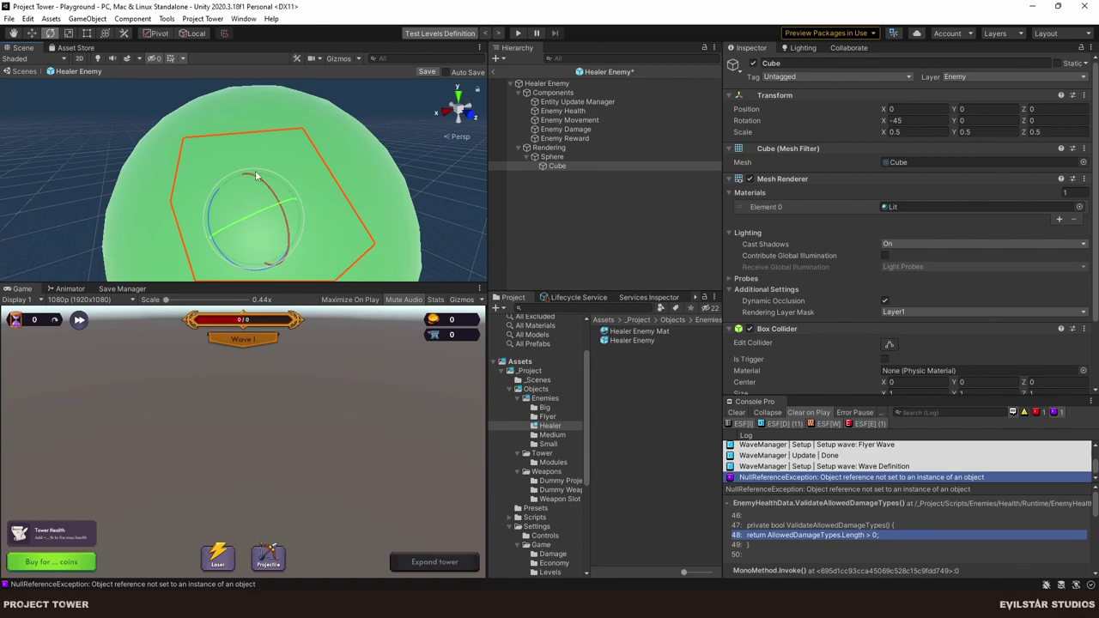
pyautogui.moveTo(262, 219); pyautogui.dragTo(208, 208)
pyautogui.moveTo(369, 172); pyautogui.dragTo(395, 281, button='right')
pyautogui.click(459, 97)
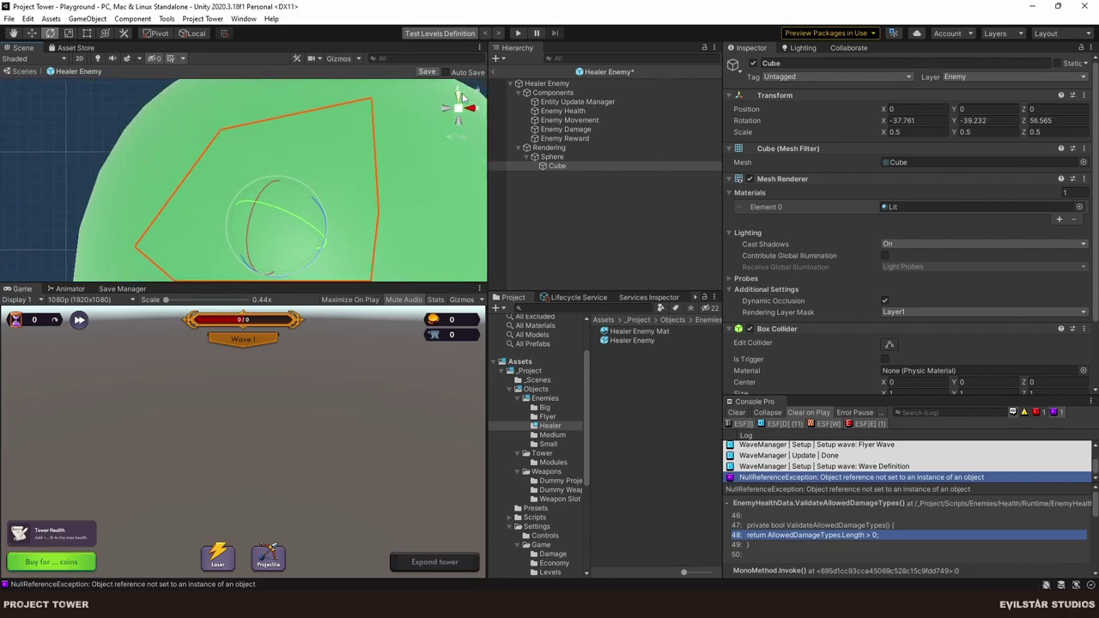
pyautogui.scroll(3, 331, 217)
pyautogui.keyDown('alt'); pyautogui.moveTo(355, 244); pyautogui.dragTo(245, 146); pyautogui.keyUp('alt')
# Raise the cube to Y 0.3 so a corner pokes out of the sphere.
pyautogui.press('w')
pyautogui.press('x')
pyautogui.scroll(-4, 245, 163)
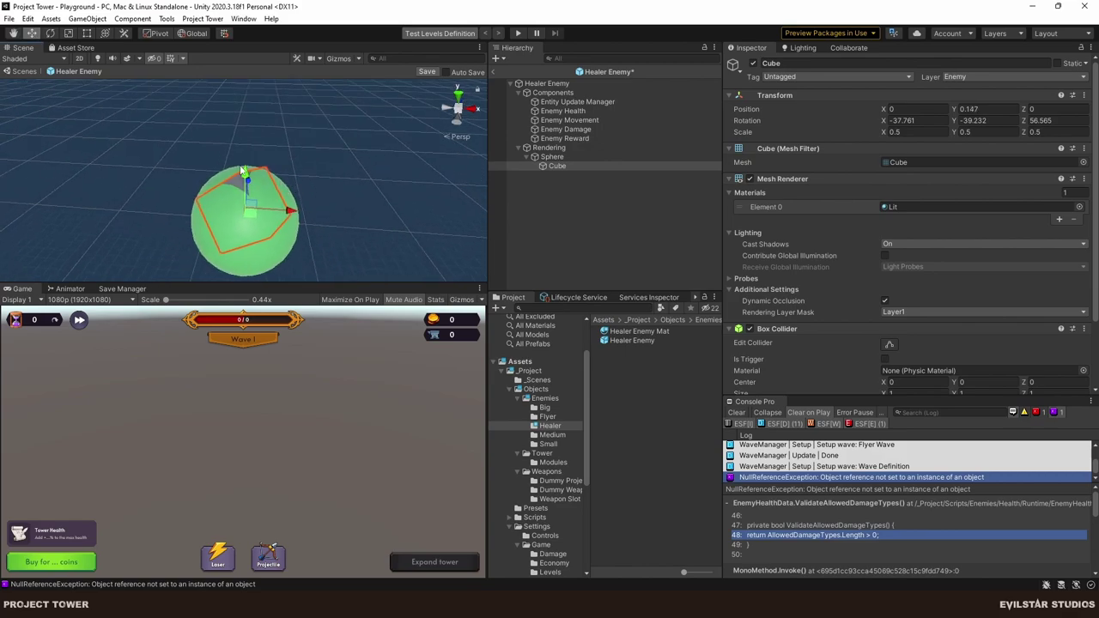
pyautogui.click(243, 167)
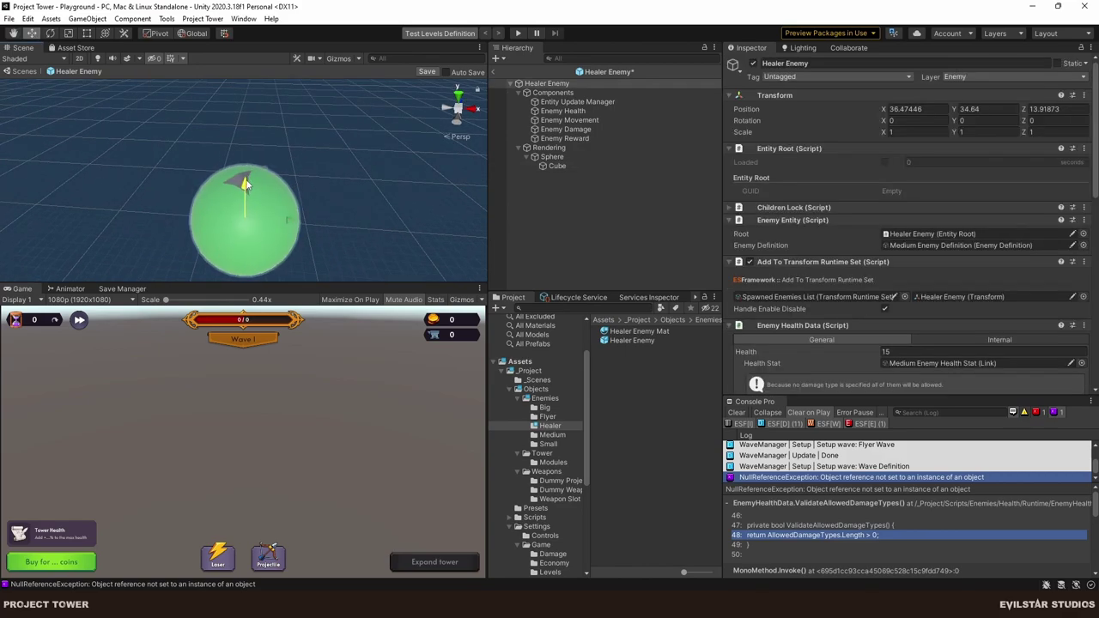
pyautogui.click(246, 178)
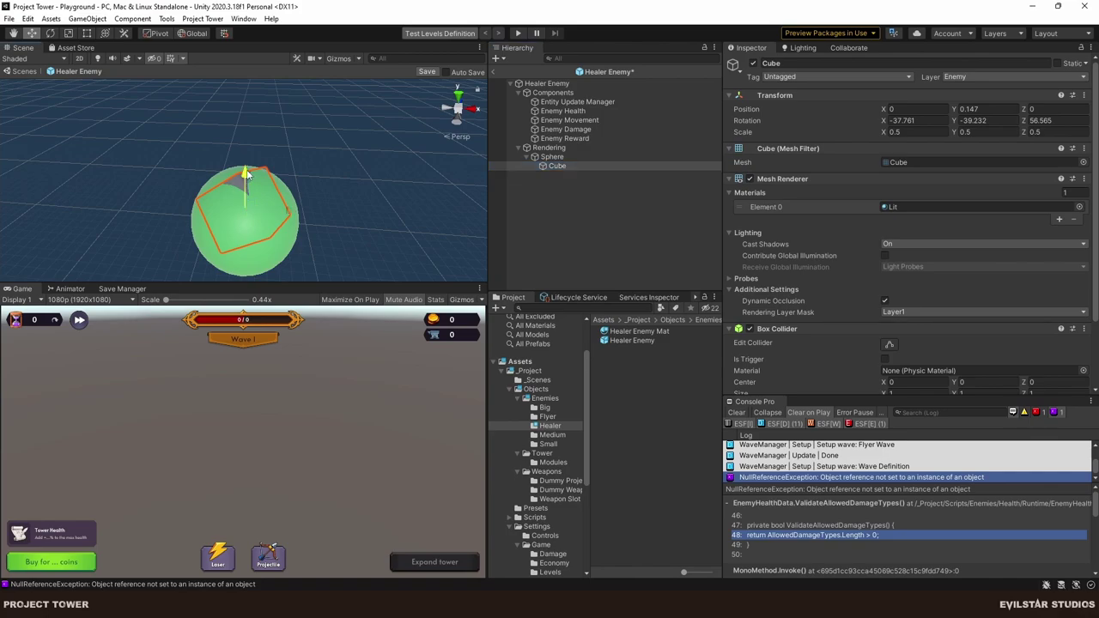
pyautogui.moveTo(247, 176); pyautogui.dragTo(281, 233)
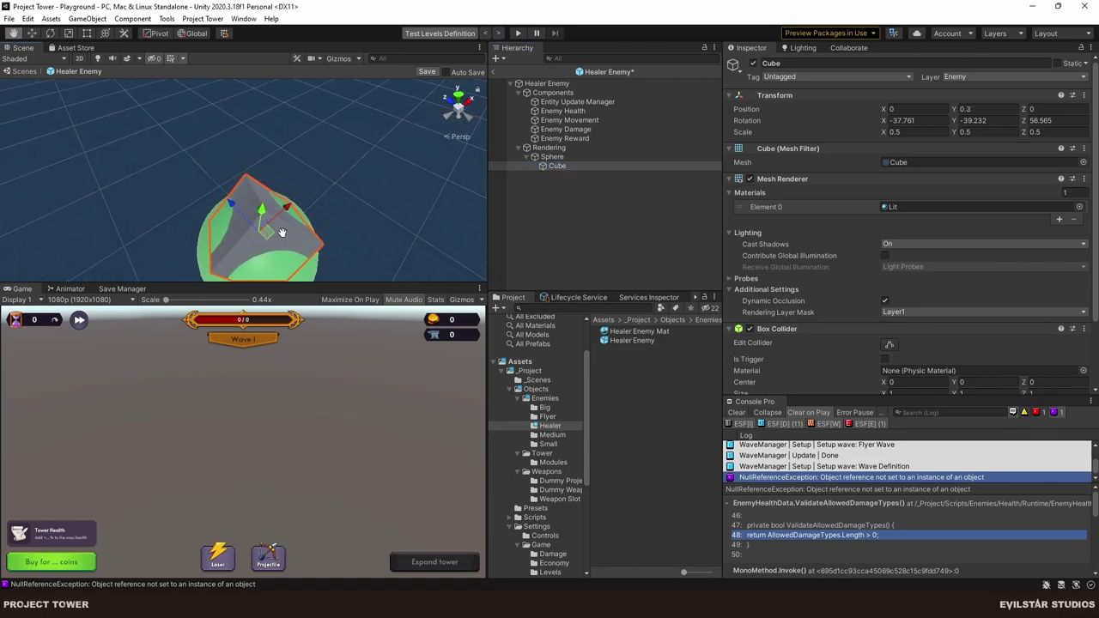
pyautogui.click(562, 234)
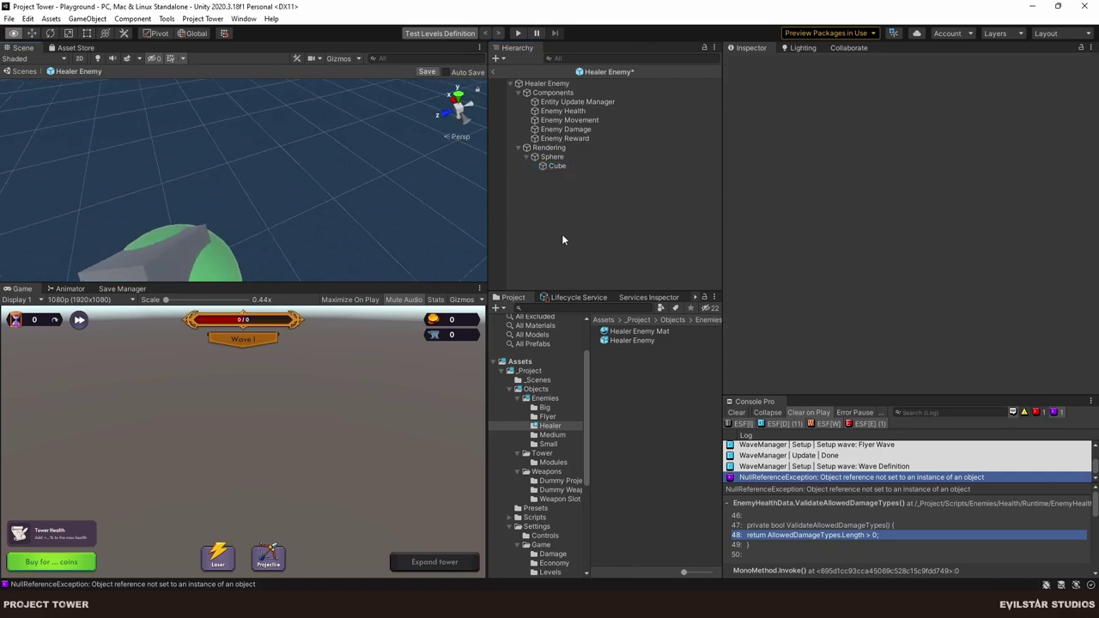
pyautogui.click(457, 93)
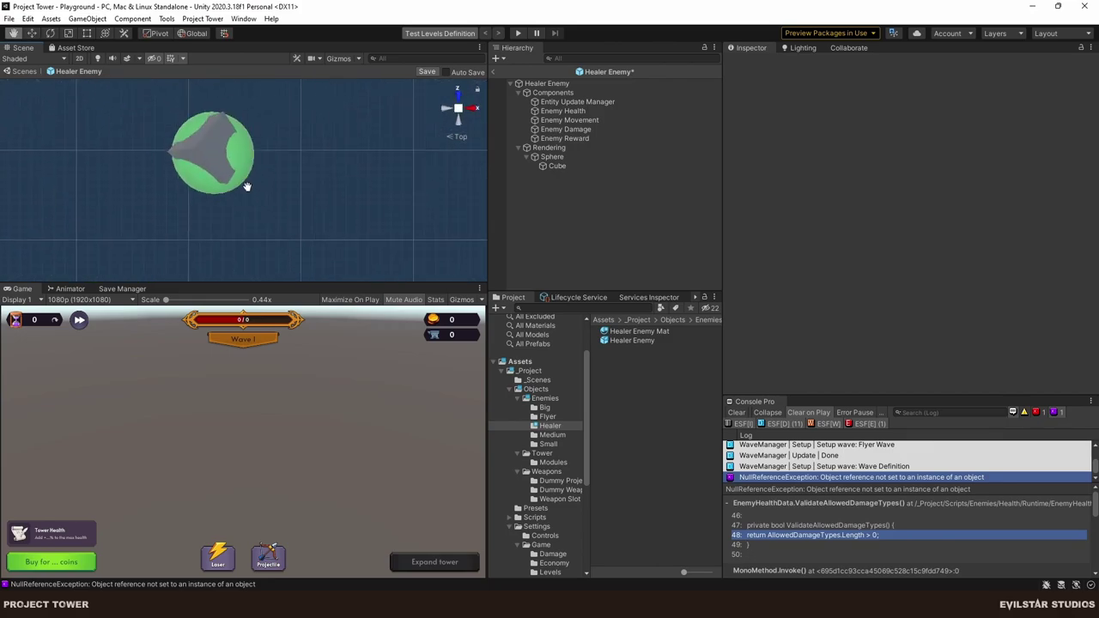
pyautogui.scroll(2, 247, 206)
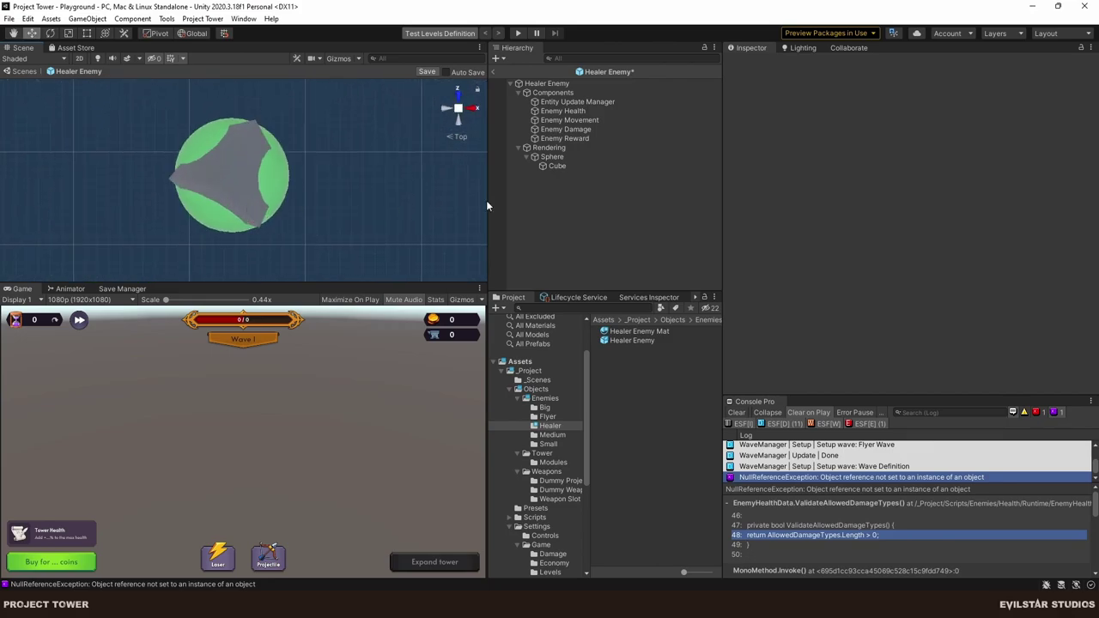
# Delete the Cube from the Healer Enemy and reselect the Sphere.
pyautogui.click(556, 165)
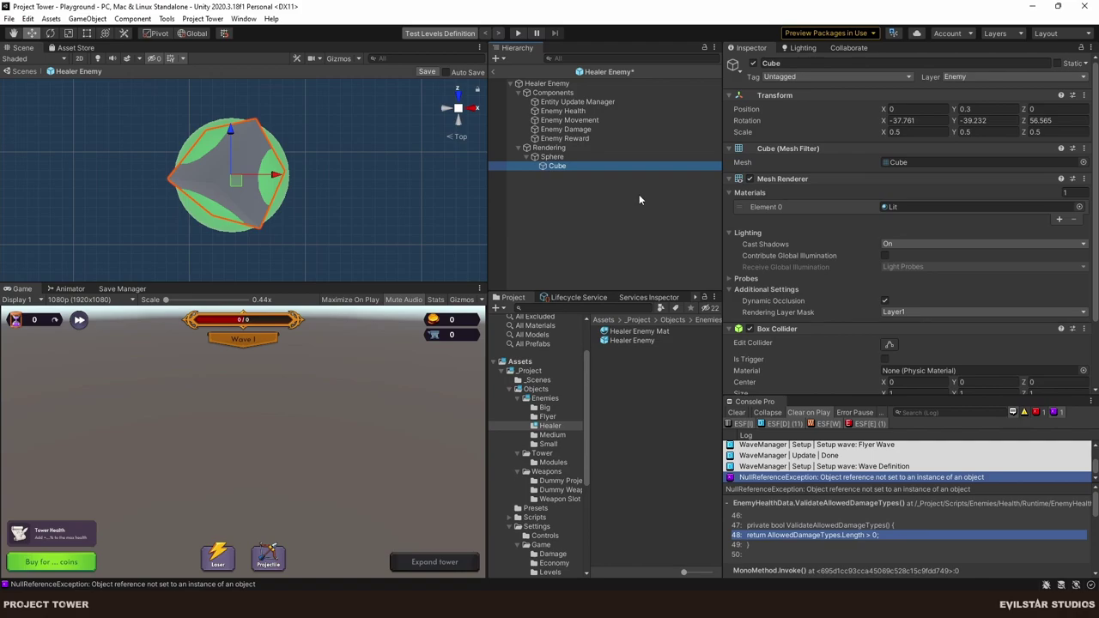
pyautogui.press('Delete')
pyautogui.rightClick(558, 157)
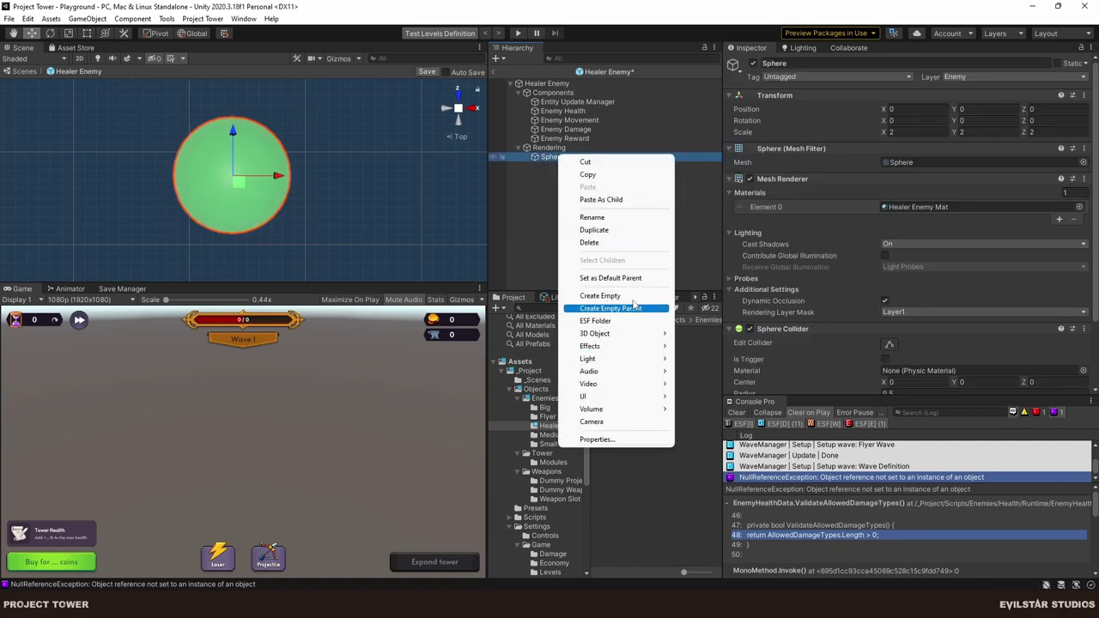
pyautogui.click(542, 225)
pyautogui.click(564, 129)
pyautogui.click(554, 148)
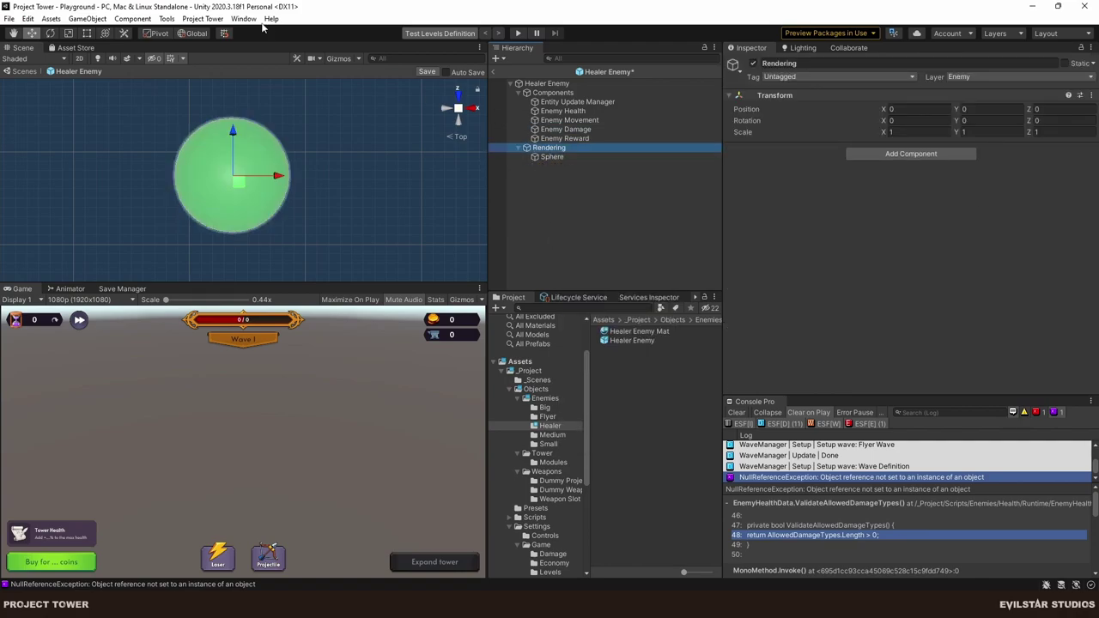
pyautogui.click(558, 157)
pyautogui.rightClick(561, 160)
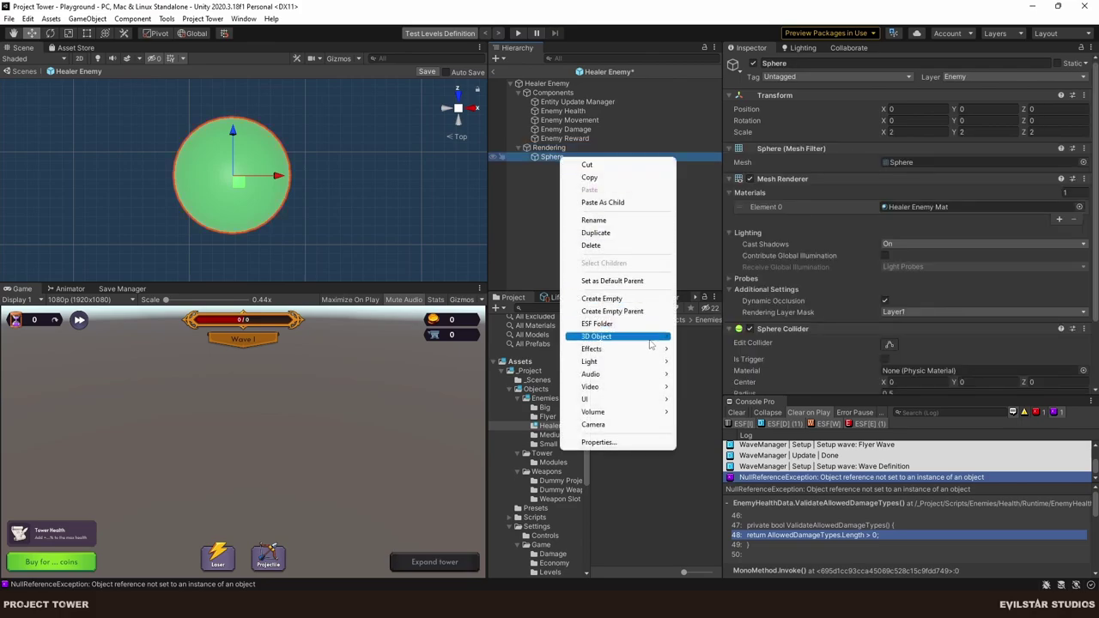
pyautogui.moveTo(636, 337)
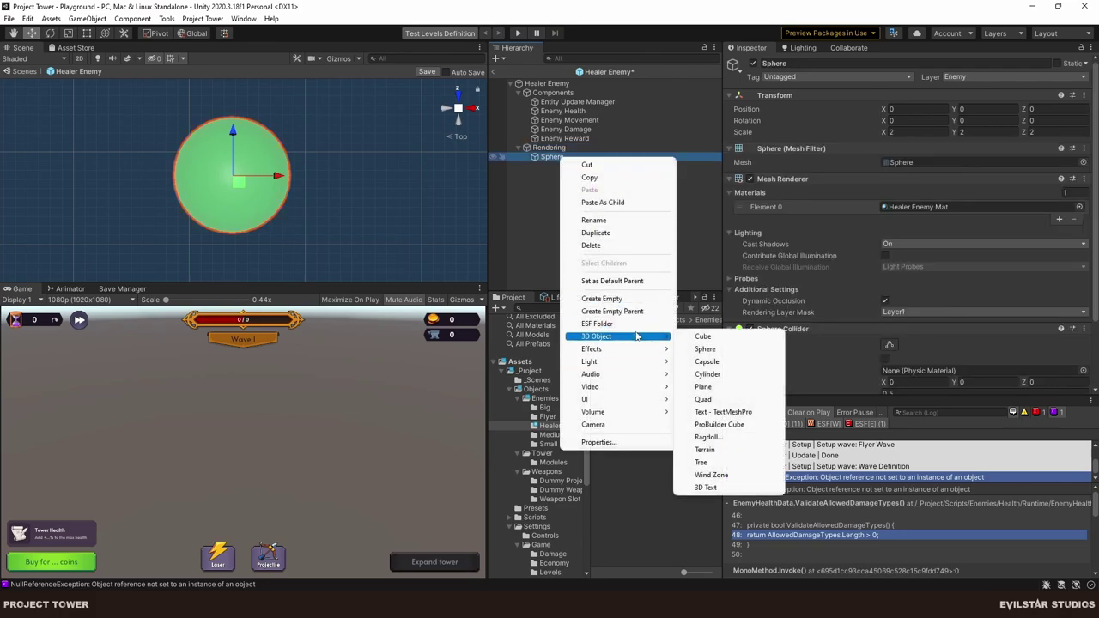
pyautogui.click(491, 223)
pyautogui.click(549, 147)
pyautogui.click(552, 157)
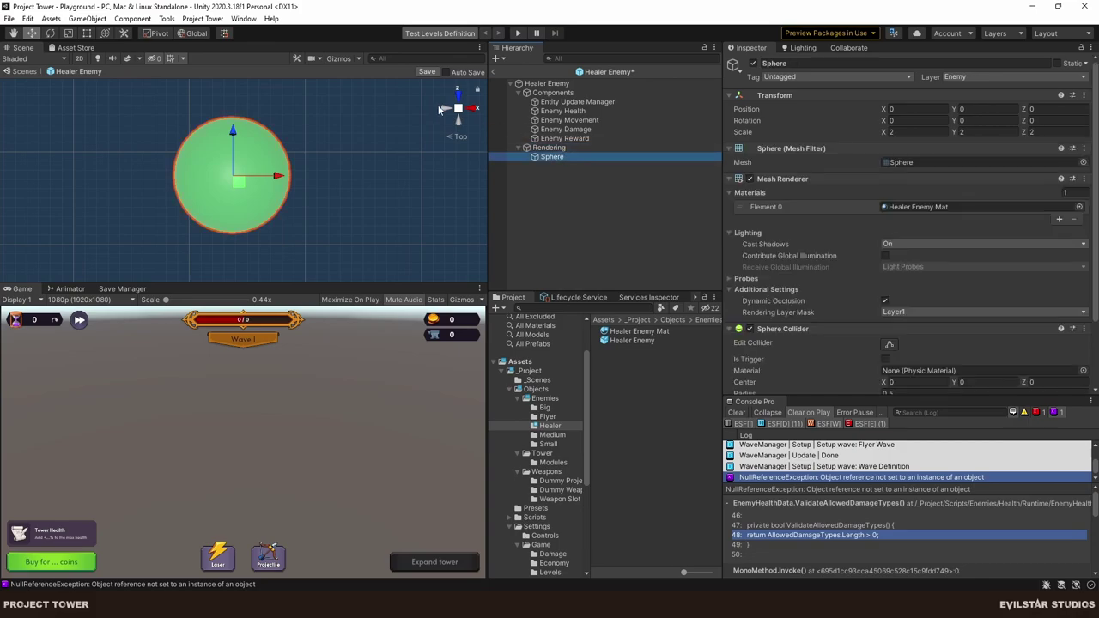
# Open the ProBuilder window over the Game view and bring up its New Shape tool.
pyautogui.click(167, 19)
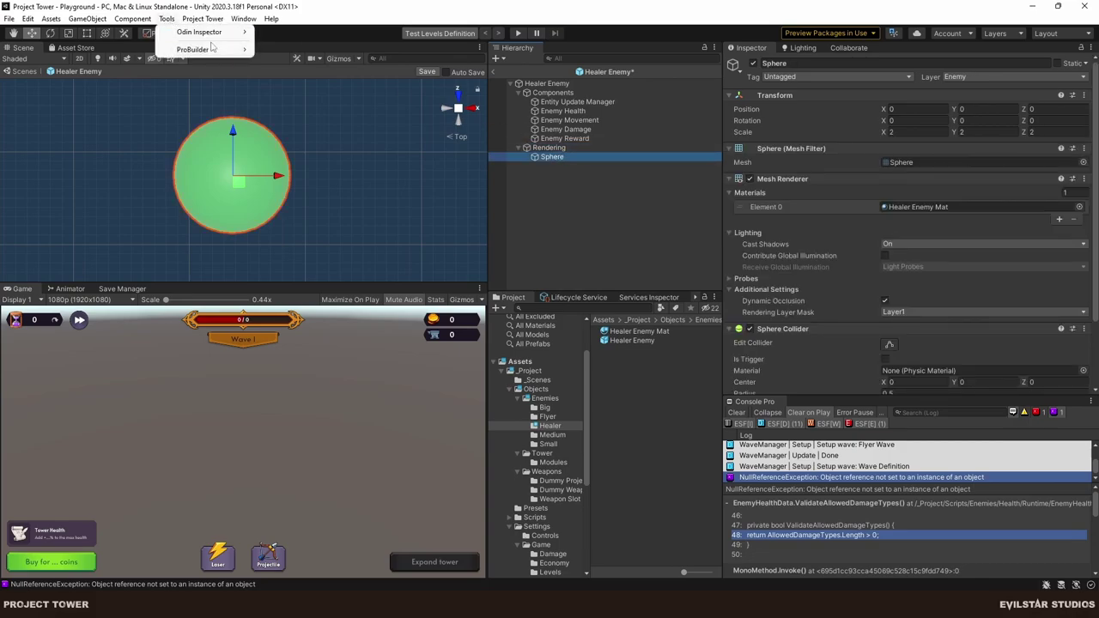
pyautogui.moveTo(212, 48)
pyautogui.click(322, 49)
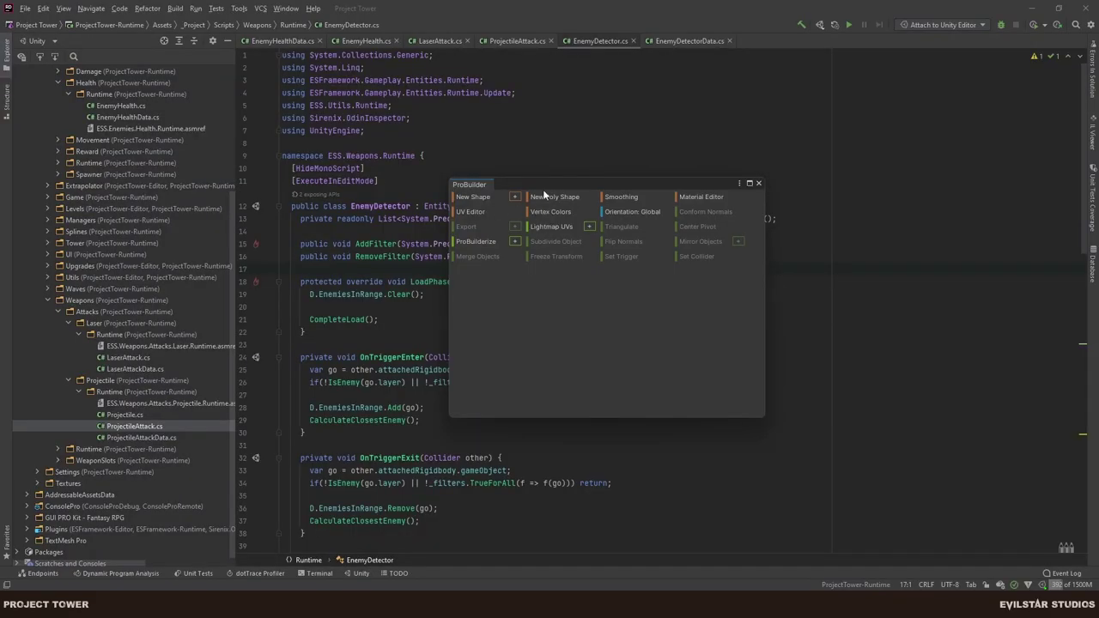
pyautogui.moveTo(502, 189); pyautogui.dragTo(181, 336)
pyautogui.click(551, 158)
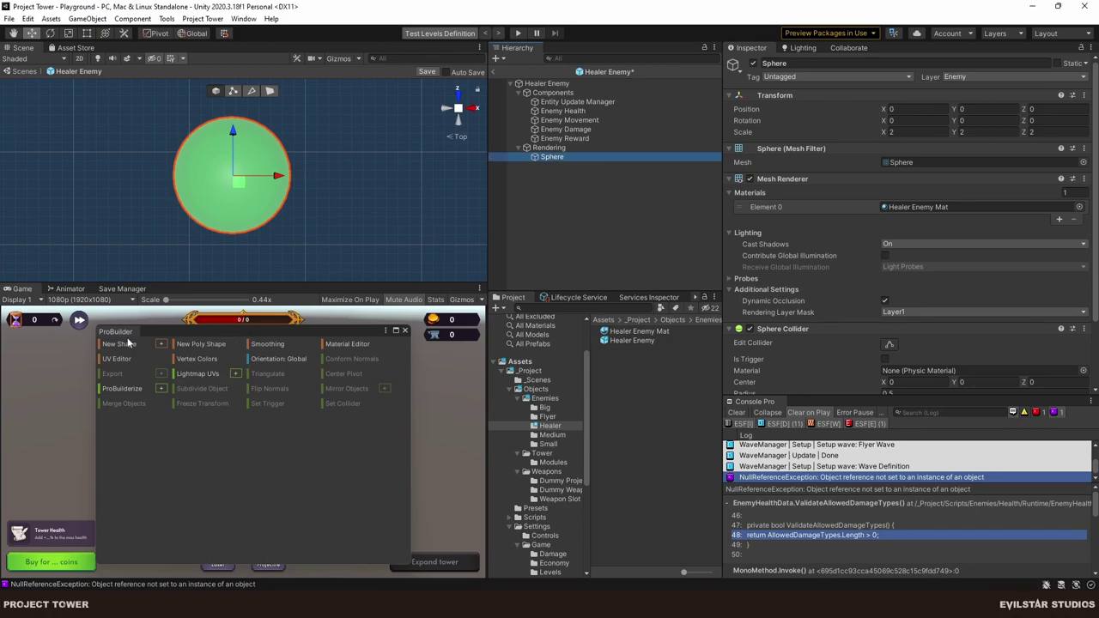
pyautogui.click(161, 345)
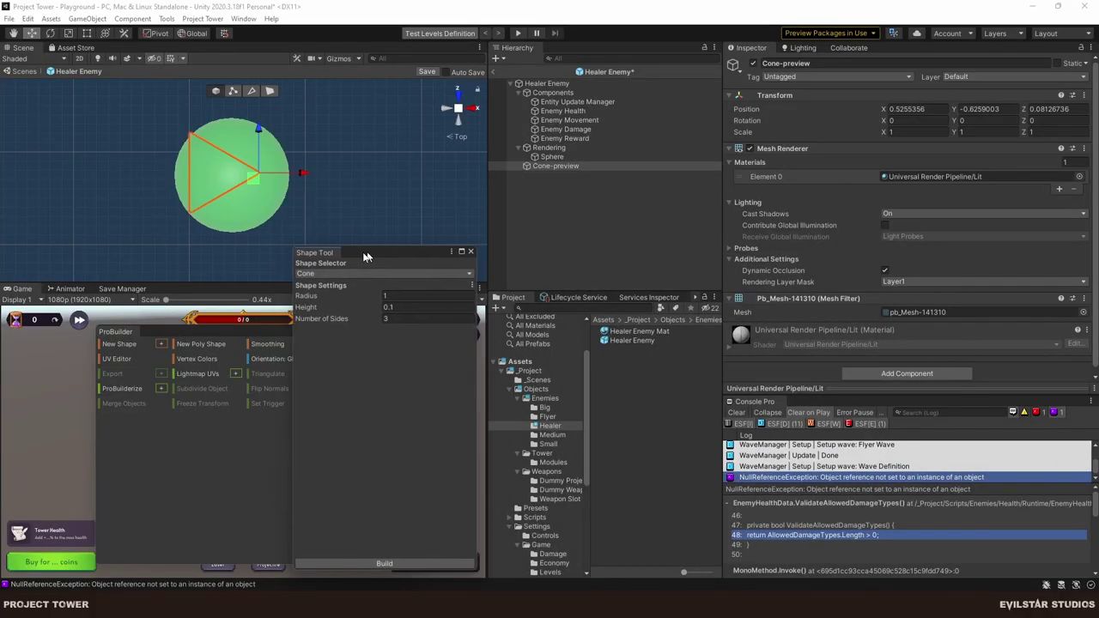
# Preview a prism, then set the Shape Tool back to a Cone.
pyautogui.moveTo(335, 247); pyautogui.dragTo(284, 260)
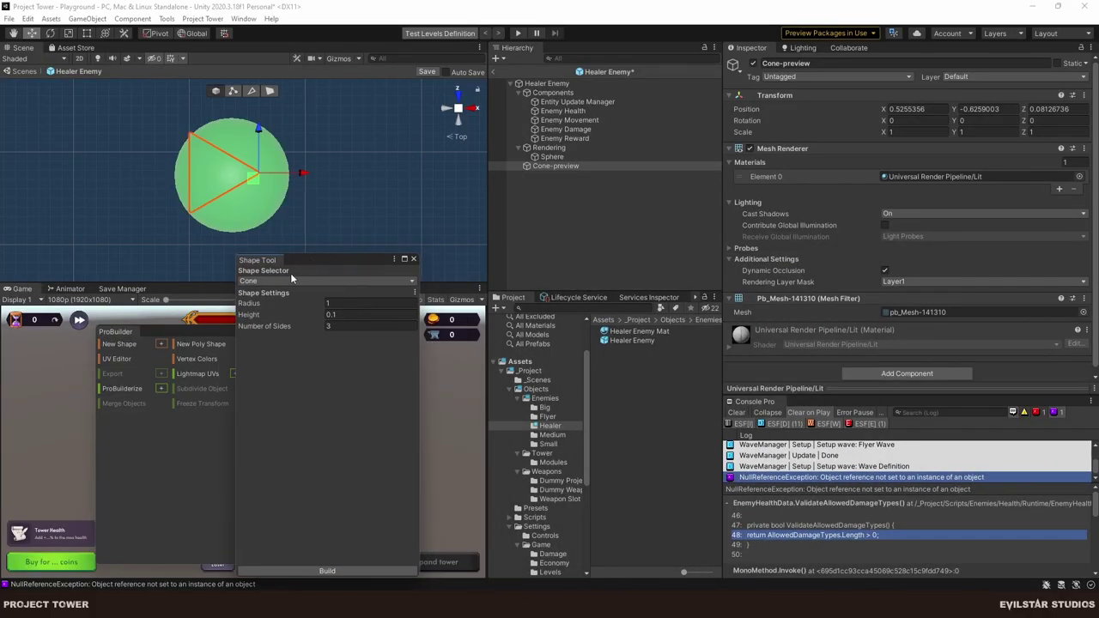
pyautogui.click(279, 282)
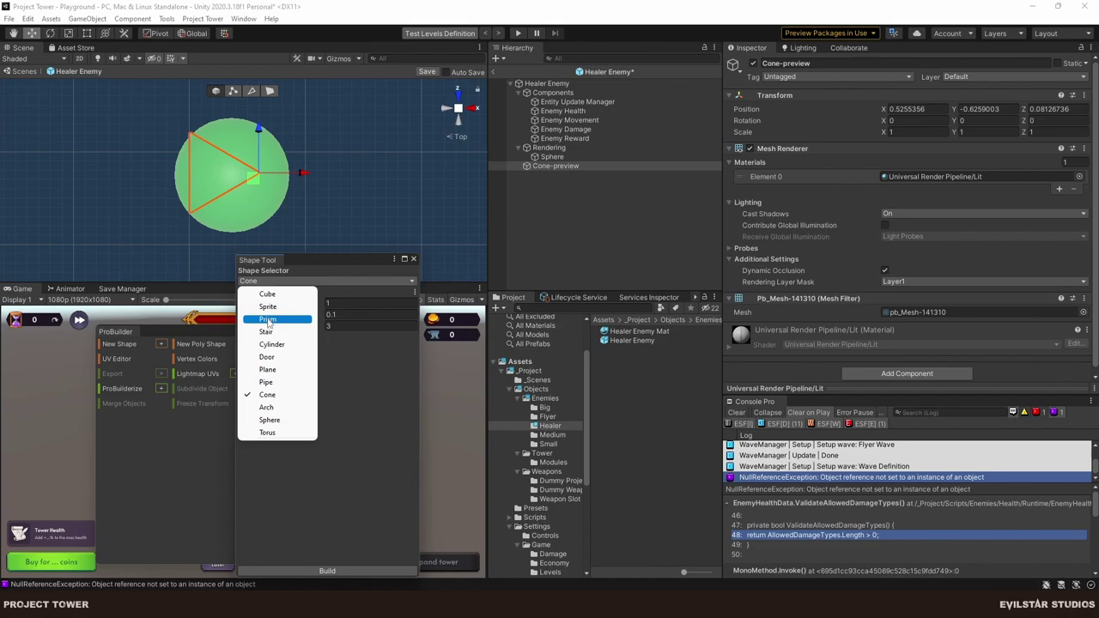
pyautogui.click(271, 319)
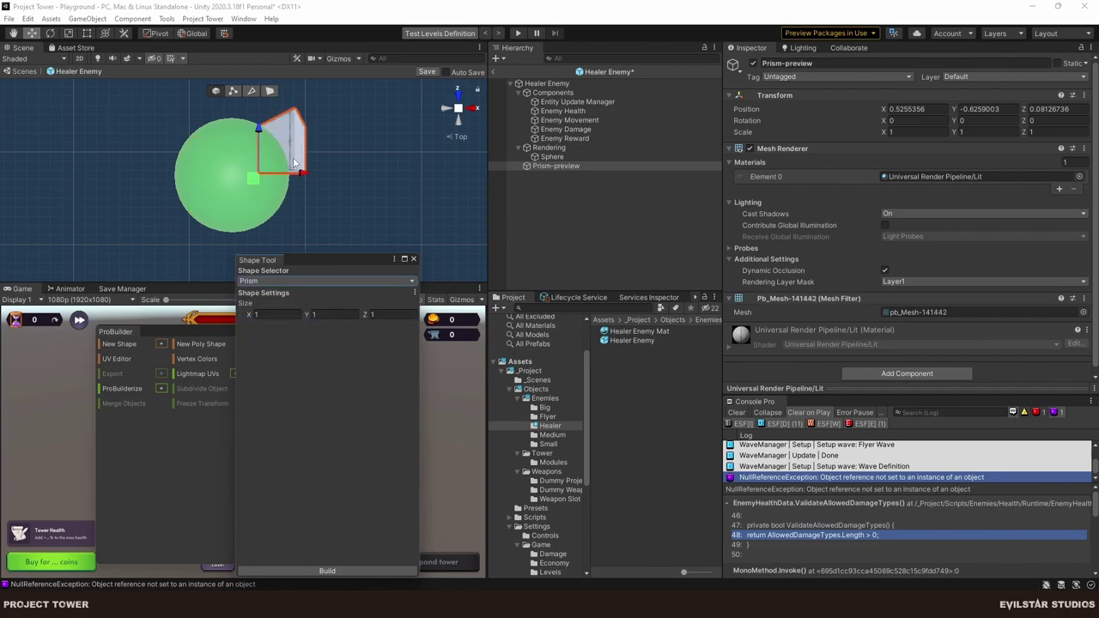
pyautogui.click(272, 285)
pyautogui.click(274, 392)
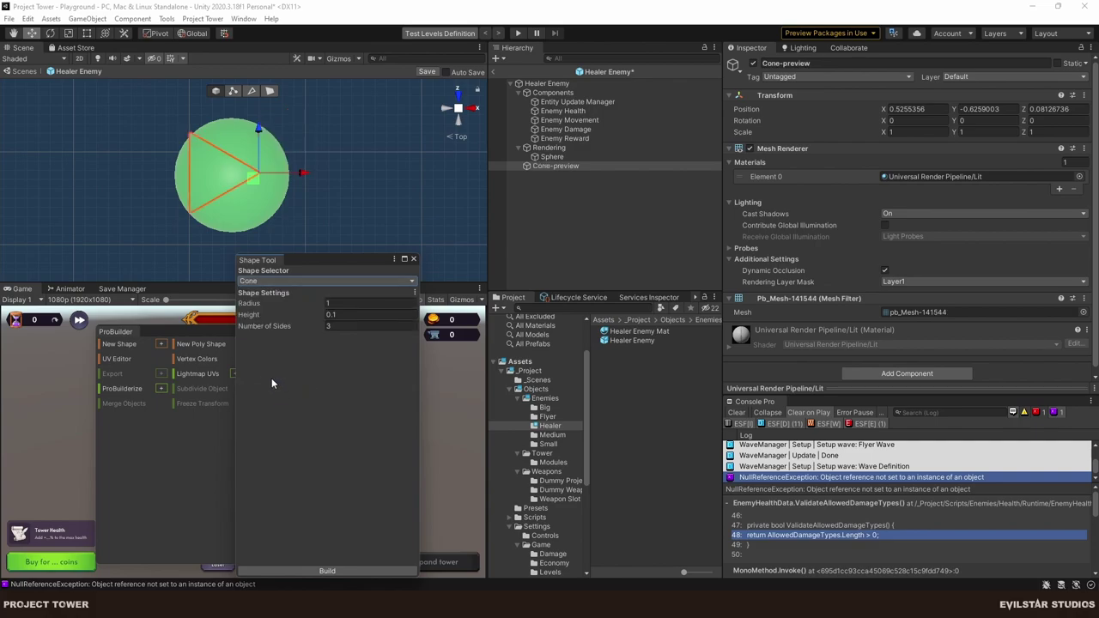
pyautogui.moveTo(284, 215); pyautogui.dragTo(330, 198, button='right')
# Build the three-sided cone with radius 1 and height 1, then select the new Cone.
pyautogui.click(344, 315)
pyautogui.write('1.81')
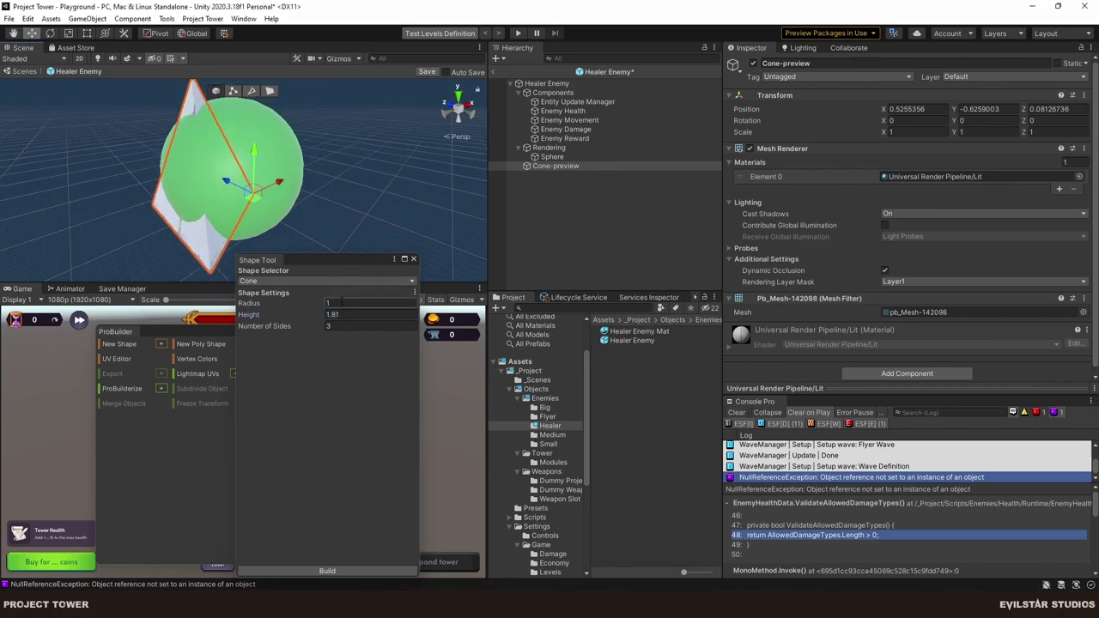
pyautogui.click(458, 101)
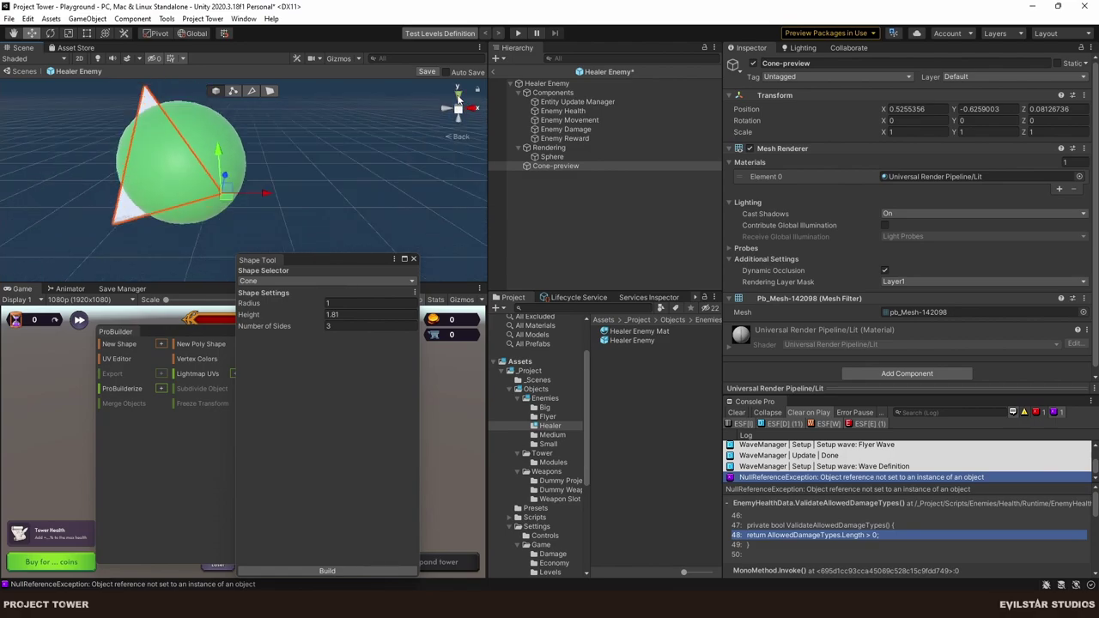
pyautogui.click(458, 91)
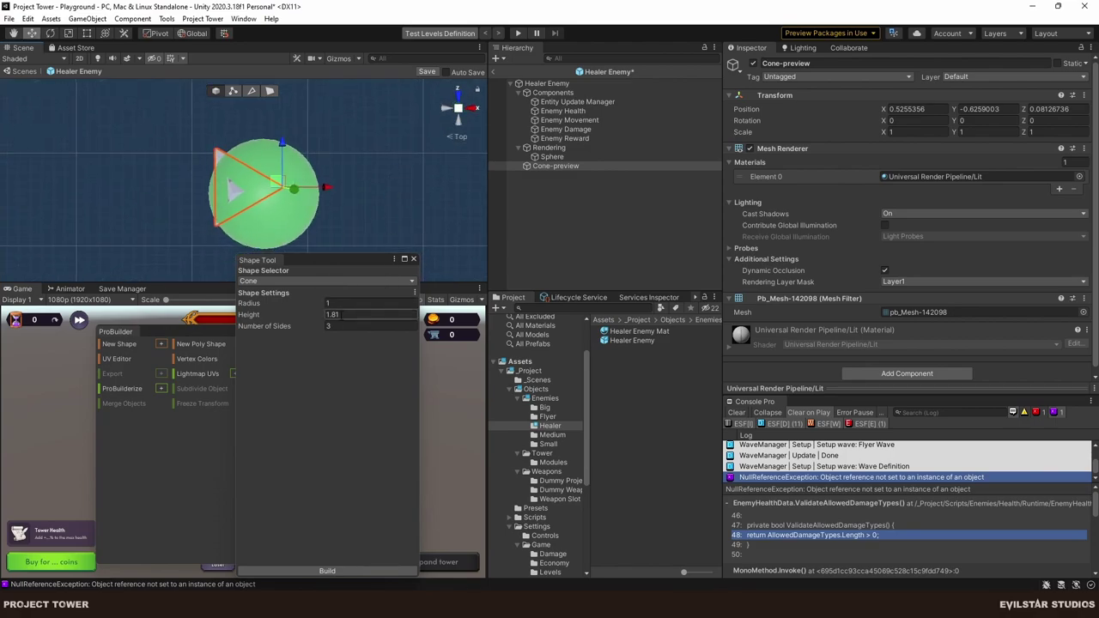
pyautogui.press('BackSpace')
pyautogui.press('BackSpace')
pyautogui.press('BackSpace')
pyautogui.press('BackSpace')
pyautogui.write('1')
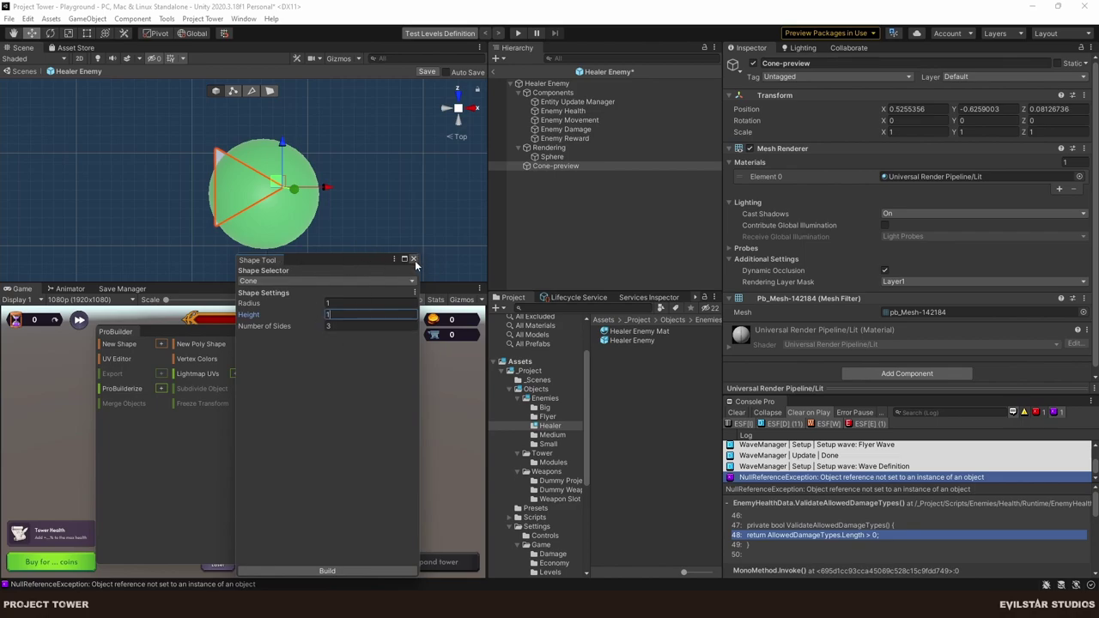
pyautogui.click(358, 569)
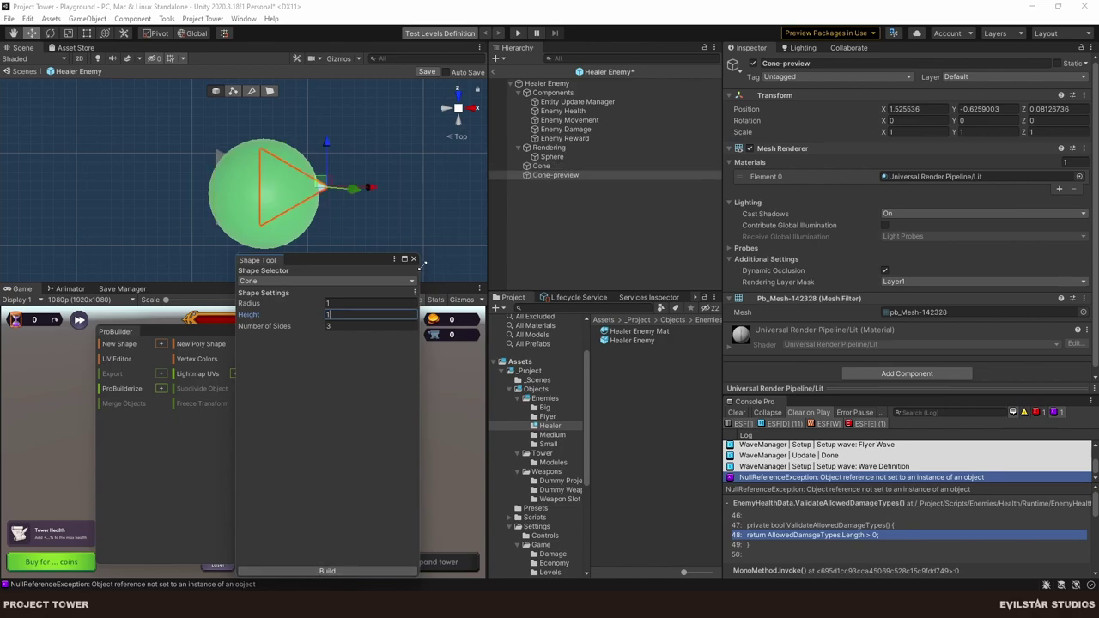
pyautogui.click(413, 259)
pyautogui.click(563, 183)
pyautogui.click(543, 166)
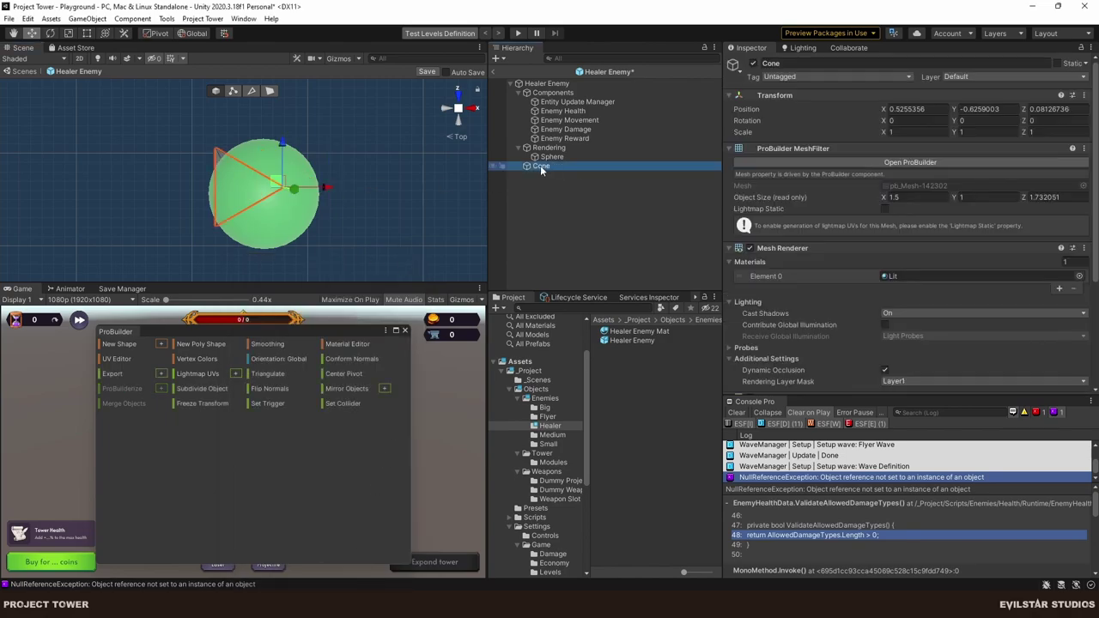
# Center the cone's pivot and zero its position using local handles.
pyautogui.click(915, 109)
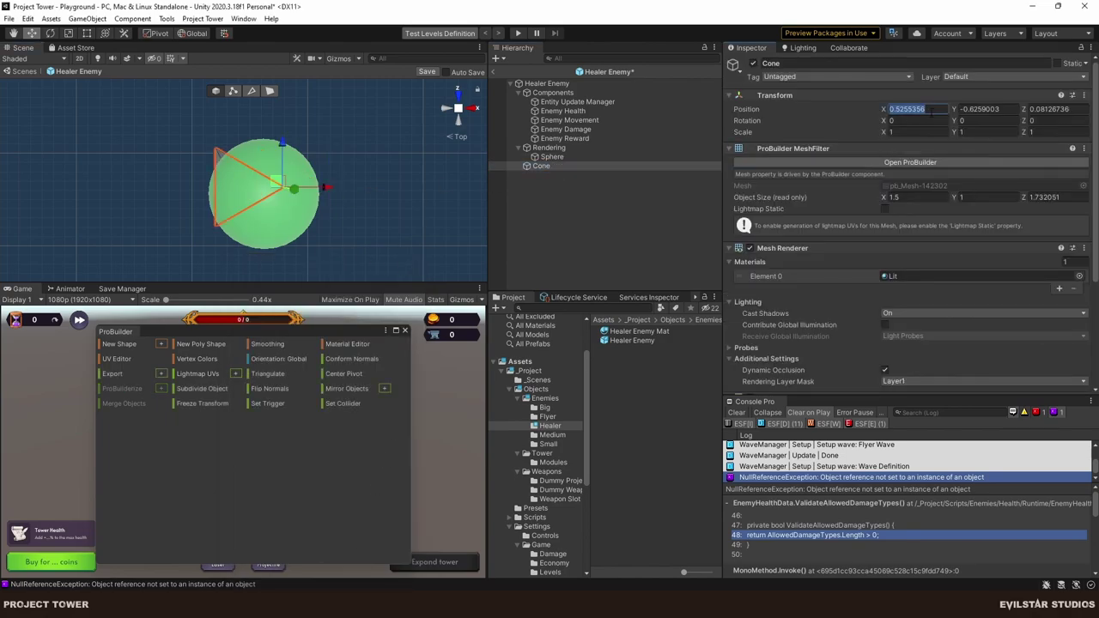
pyautogui.write('0')
pyautogui.press('Tab')
pyautogui.write('0')
pyautogui.press('Tab')
pyautogui.write('0')
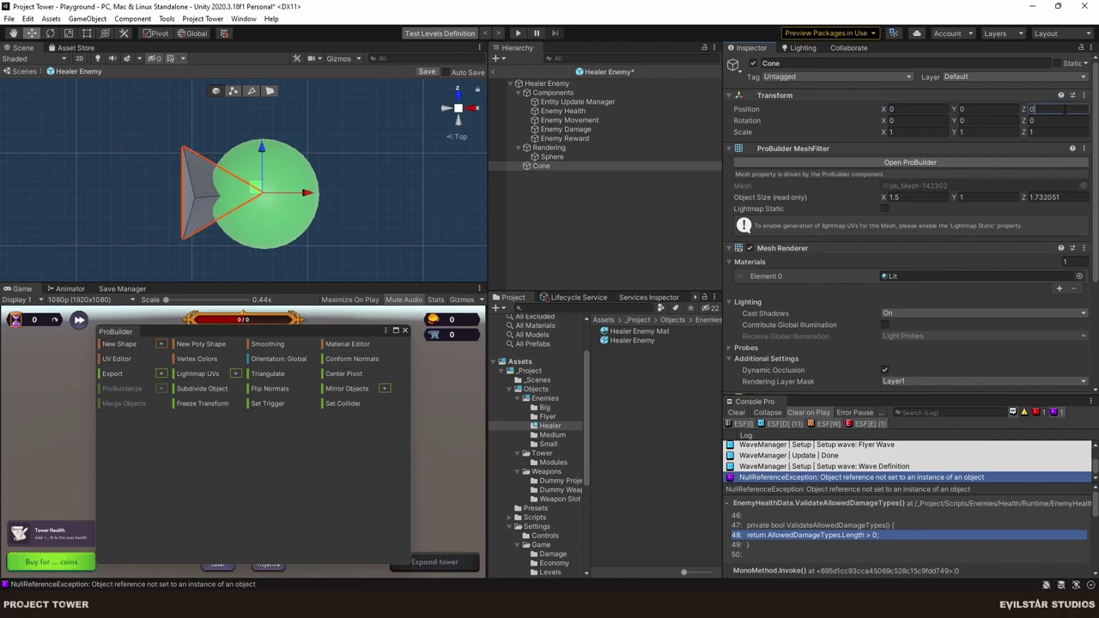
pyautogui.click(346, 373)
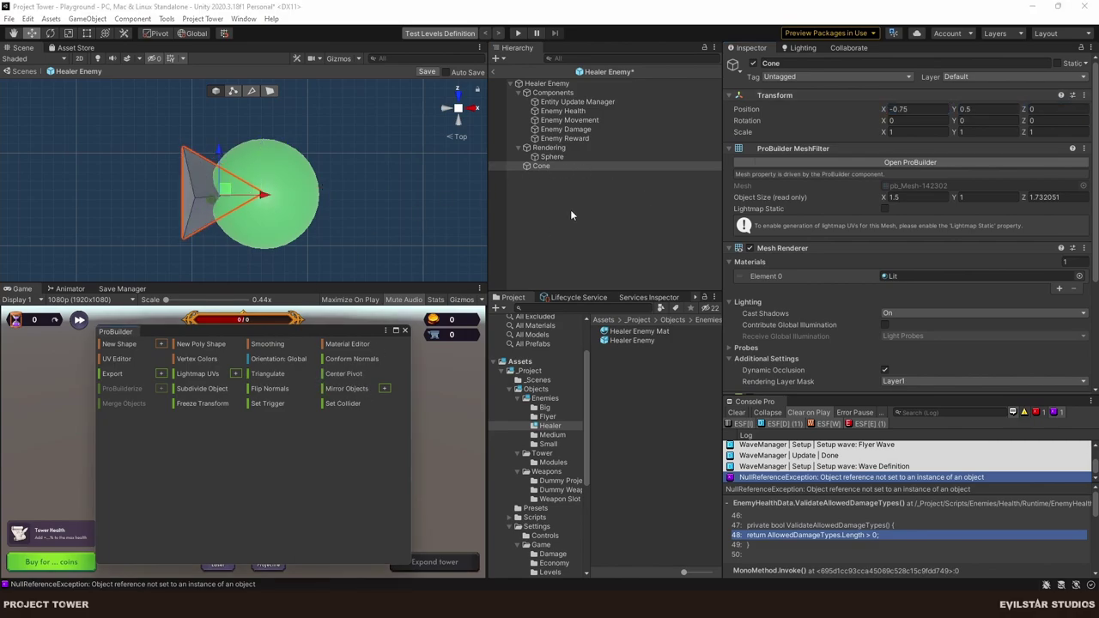
pyautogui.click(194, 33)
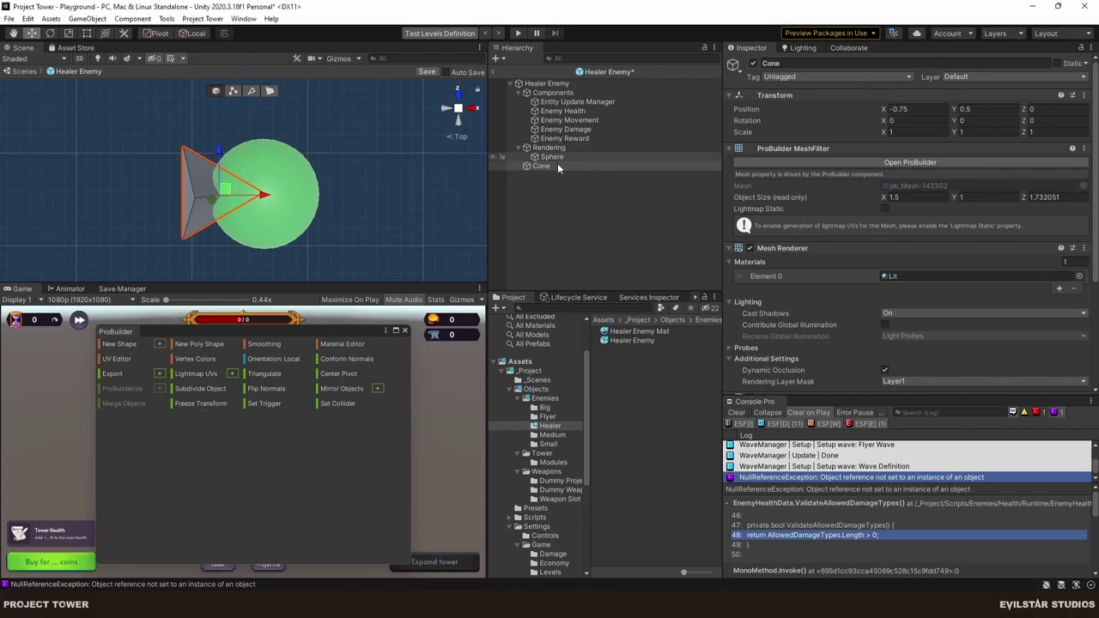
pyautogui.click(557, 165)
pyautogui.click(902, 109)
pyautogui.write('0')
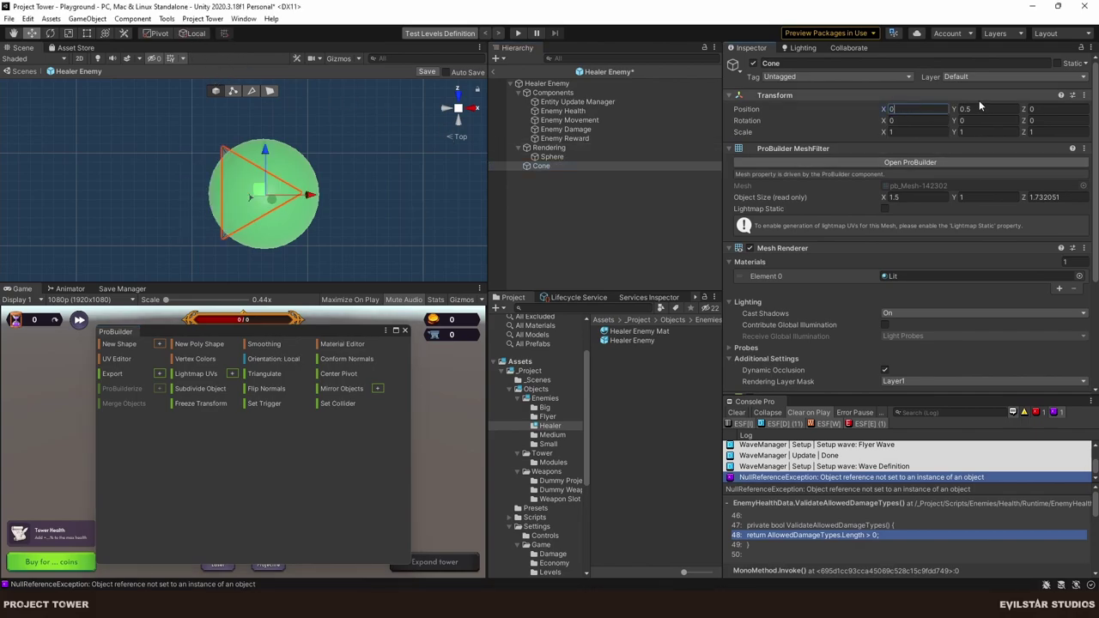
pyautogui.press('Tab')
pyautogui.write('0')
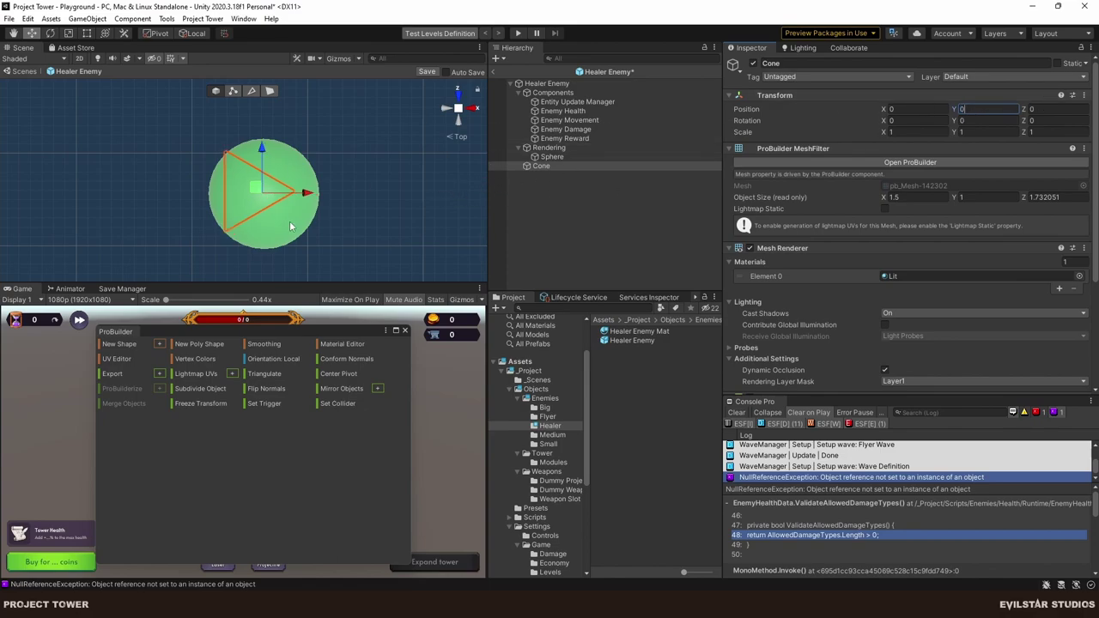
# Move the cone to X 0.248, Y 0.933 on top of the sphere.
pyautogui.keyDown('alt'); pyautogui.moveTo(289, 221); pyautogui.dragTo(254, 147); pyautogui.keyUp('alt')
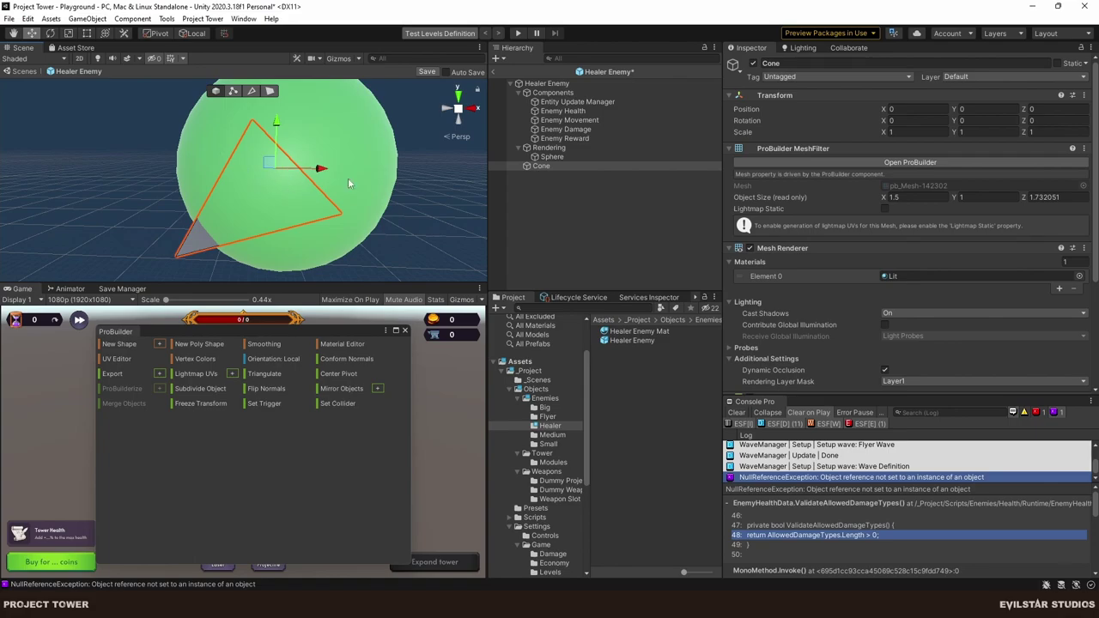
pyautogui.click(458, 98)
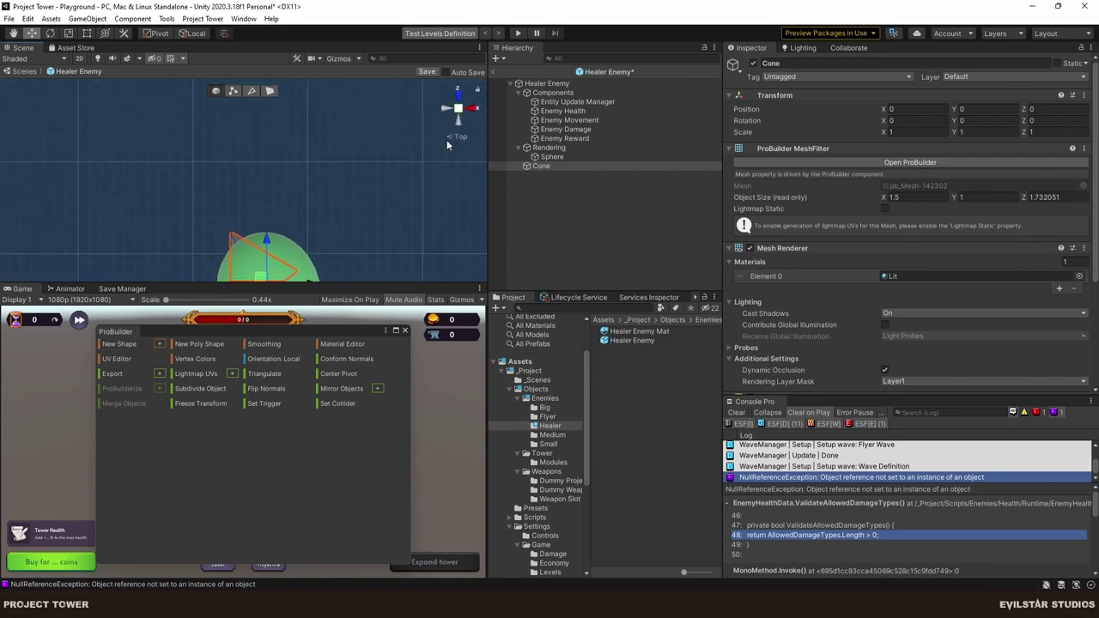
pyautogui.press('f')
pyautogui.scroll(3, 282, 192)
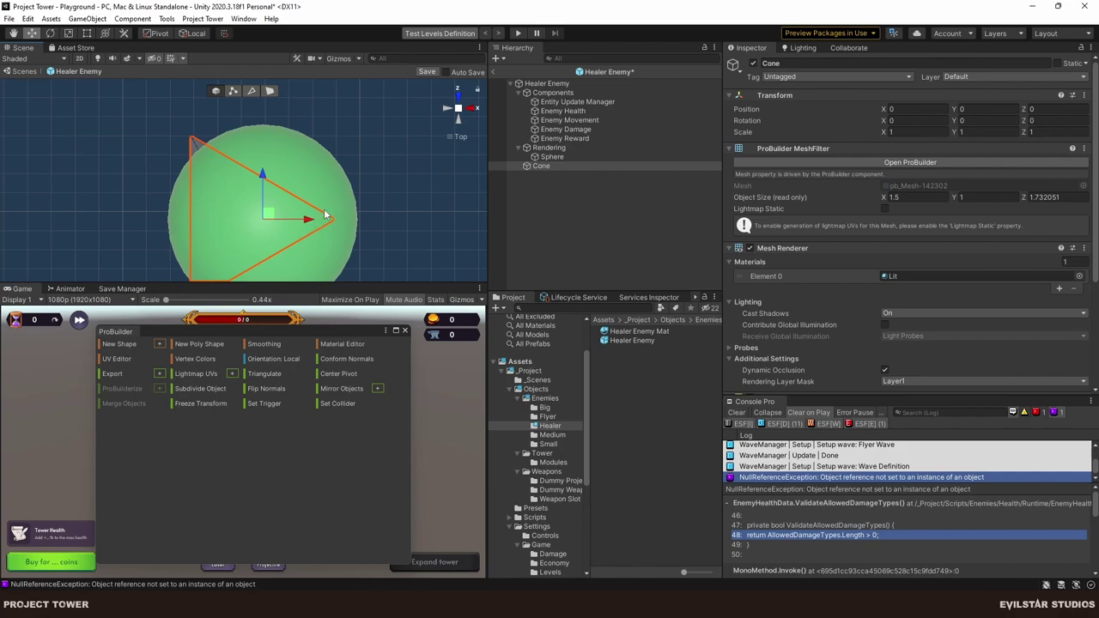
pyautogui.moveTo(325, 214); pyautogui.dragTo(290, 181)
pyautogui.moveTo(289, 140); pyautogui.dragTo(289, 90)
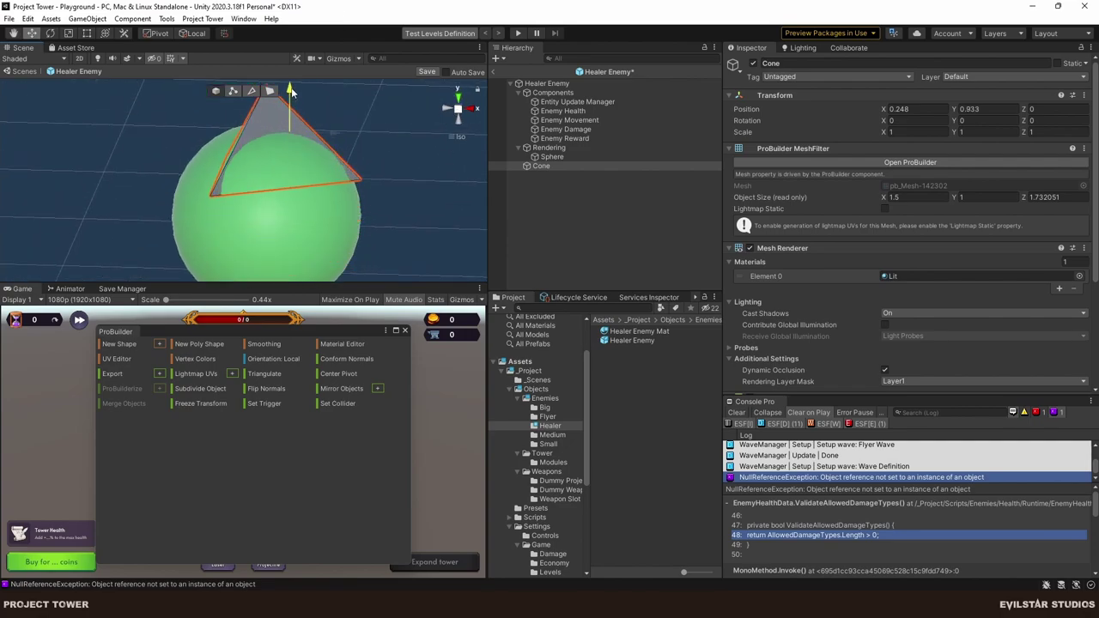
pyautogui.click(459, 95)
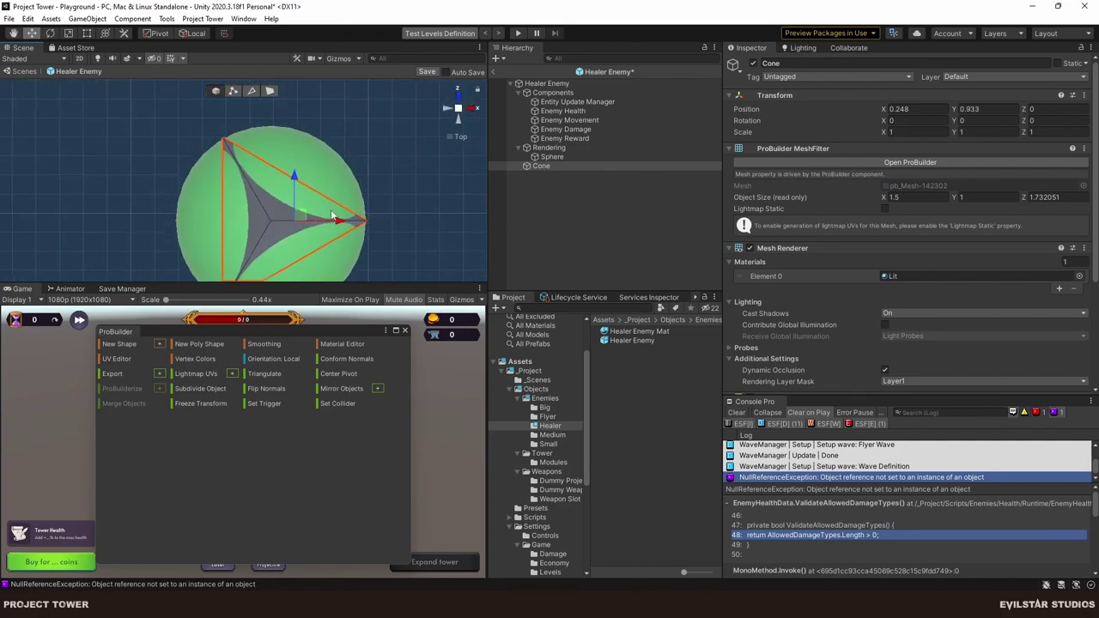
pyautogui.keyDown('alt'); pyautogui.moveTo(381, 232); pyautogui.dragTo(379, 184); pyautogui.keyUp('alt')
# Double the cone's height by setting its Y scale to 2.
pyautogui.click(974, 133)
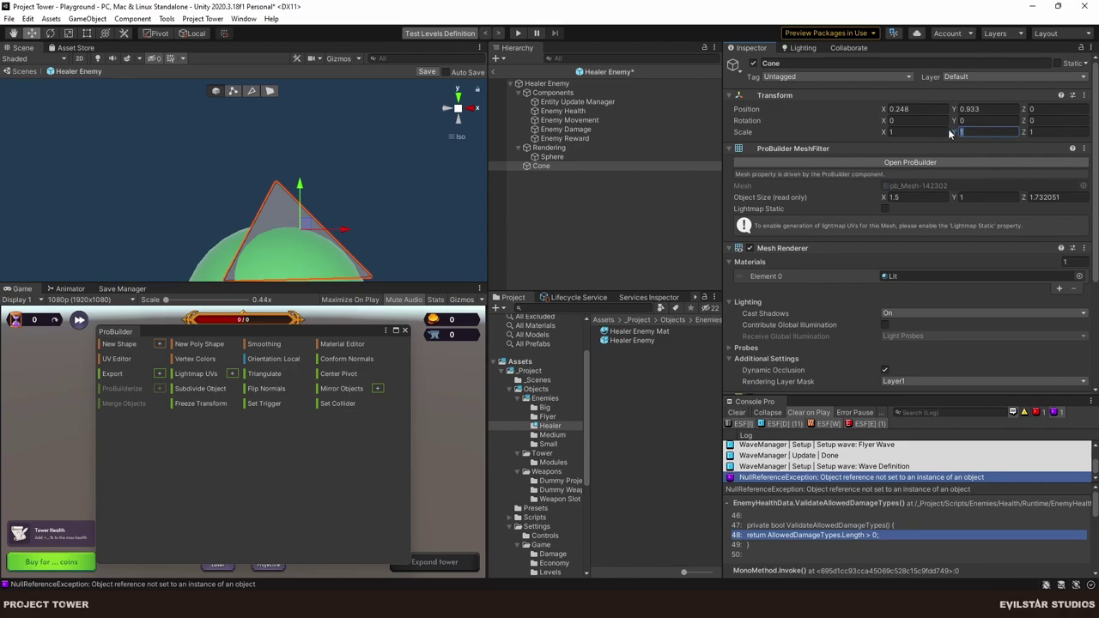
pyautogui.write('2')
pyautogui.press('Return')
pyautogui.moveTo(345, 141)
pyautogui.keyDown('alt'); pyautogui.mouseDown()
pyautogui.moveTo(473, 114)
pyautogui.moveTo(365, 206)
pyautogui.moveTo(354, 128)
pyautogui.mouseUp(); pyautogui.keyUp('alt')
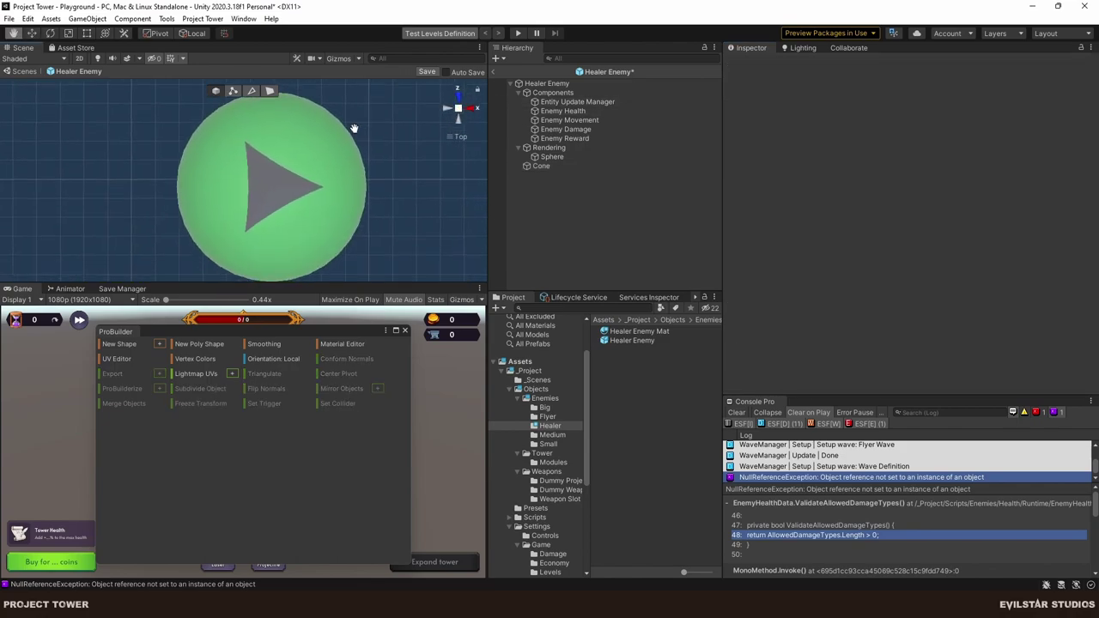
# Inspect the cone standing on the sphere from the right side with Cone selected.
pyautogui.moveTo(303, 197)
pyautogui.keyDown('alt'); pyautogui.mouseDown()
pyautogui.moveTo(361, 254)
pyautogui.moveTo(340, 203)
pyautogui.moveTo(349, 184)
pyautogui.mouseUp(); pyautogui.keyUp('alt')
pyautogui.click(275, 136)
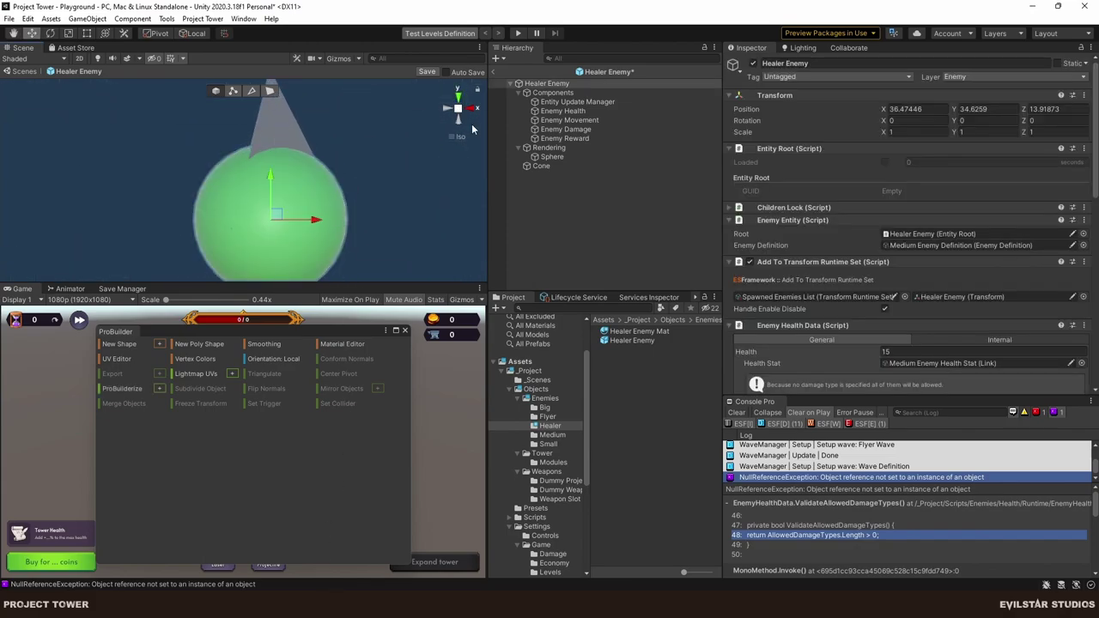
pyautogui.click(474, 108)
pyautogui.click(545, 165)
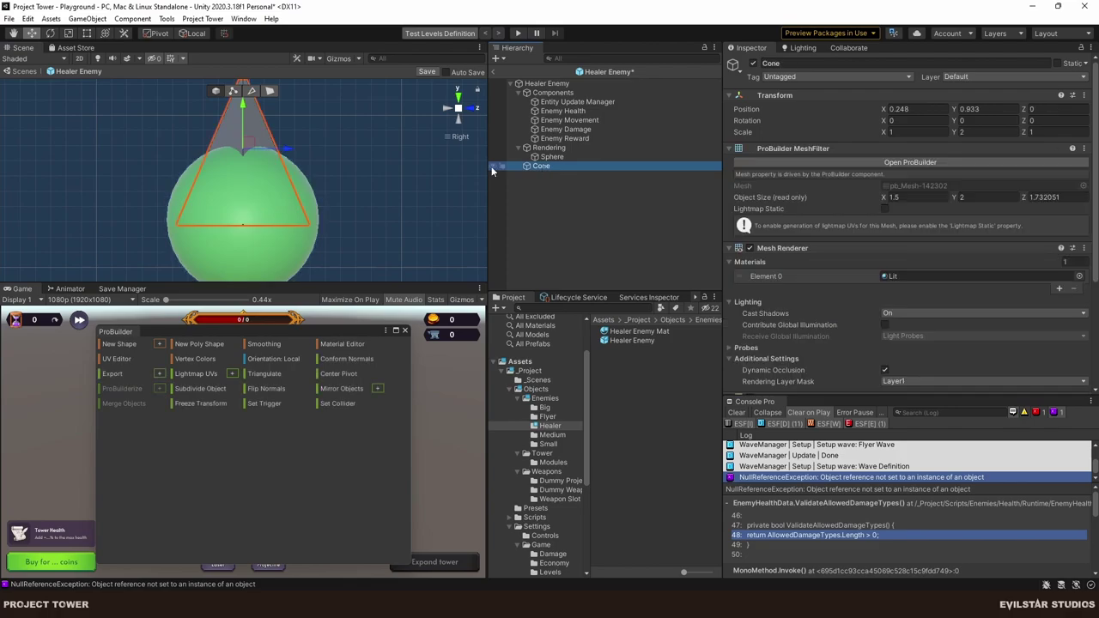
pyautogui.scroll(3, 291, 150)
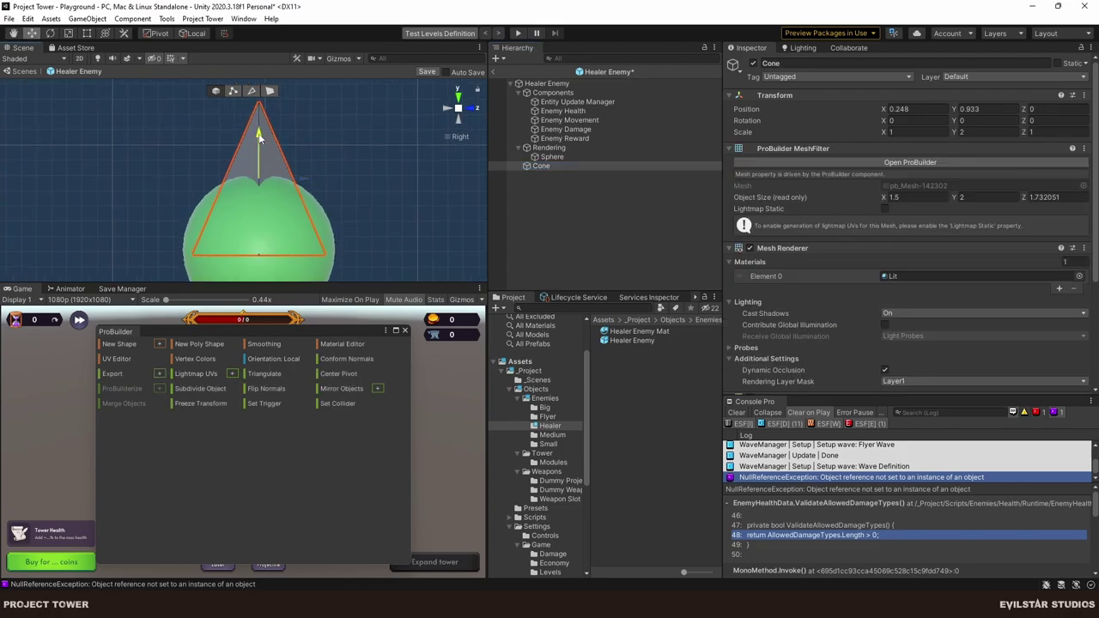
pyautogui.click(559, 246)
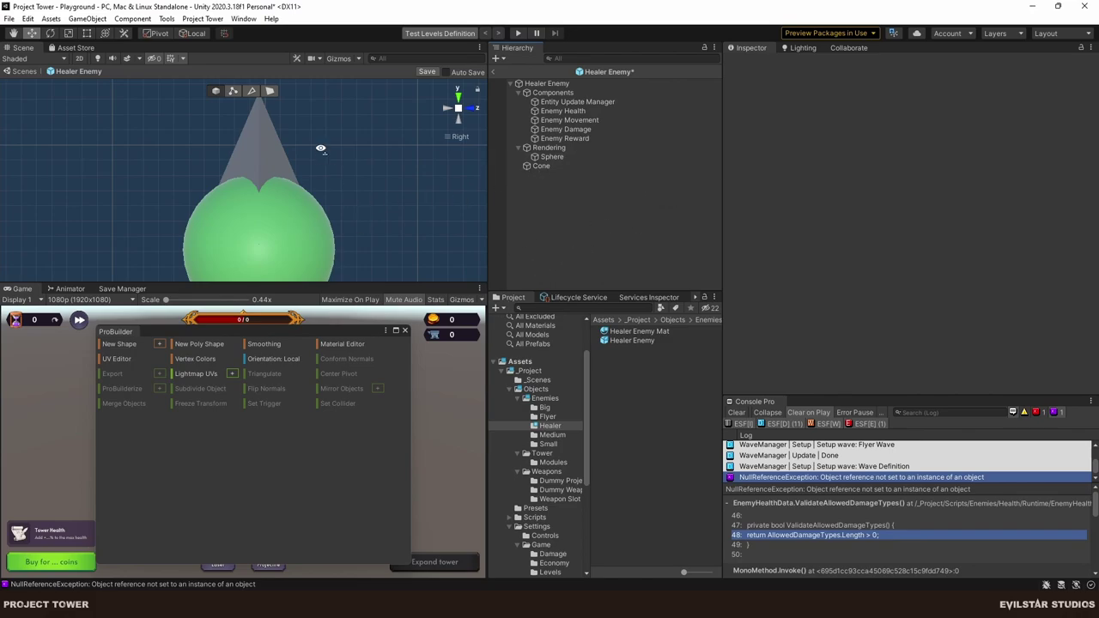
# Nest the Cone under the Sphere in the Hierarchy, then reselect the Cone.
pyautogui.keyDown('alt'); pyautogui.moveTo(321, 148); pyautogui.dragTo(369, 220); pyautogui.keyUp('alt')
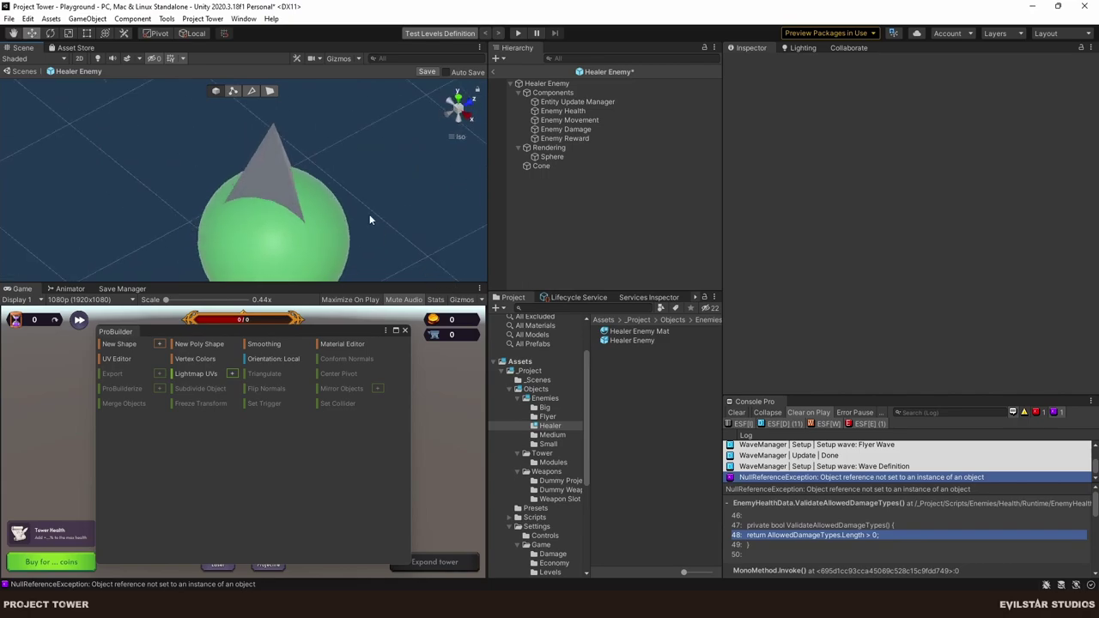
pyautogui.click(643, 331)
pyautogui.moveTo(544, 166); pyautogui.dragTo(557, 158)
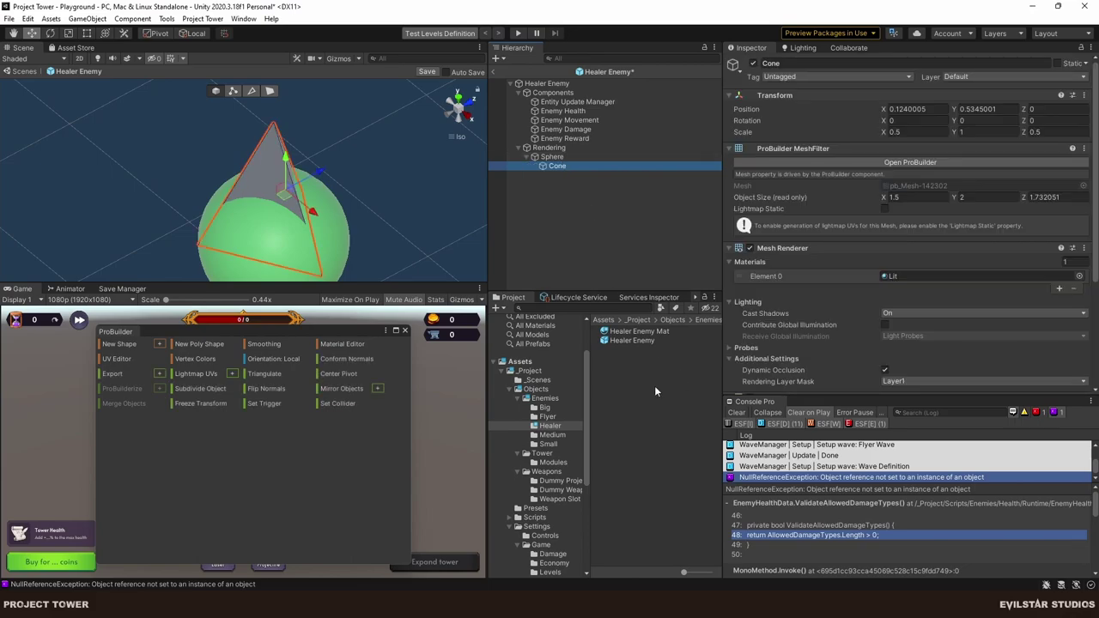
pyautogui.click(654, 391)
pyautogui.click(555, 164)
pyautogui.click(658, 381)
pyautogui.click(646, 333)
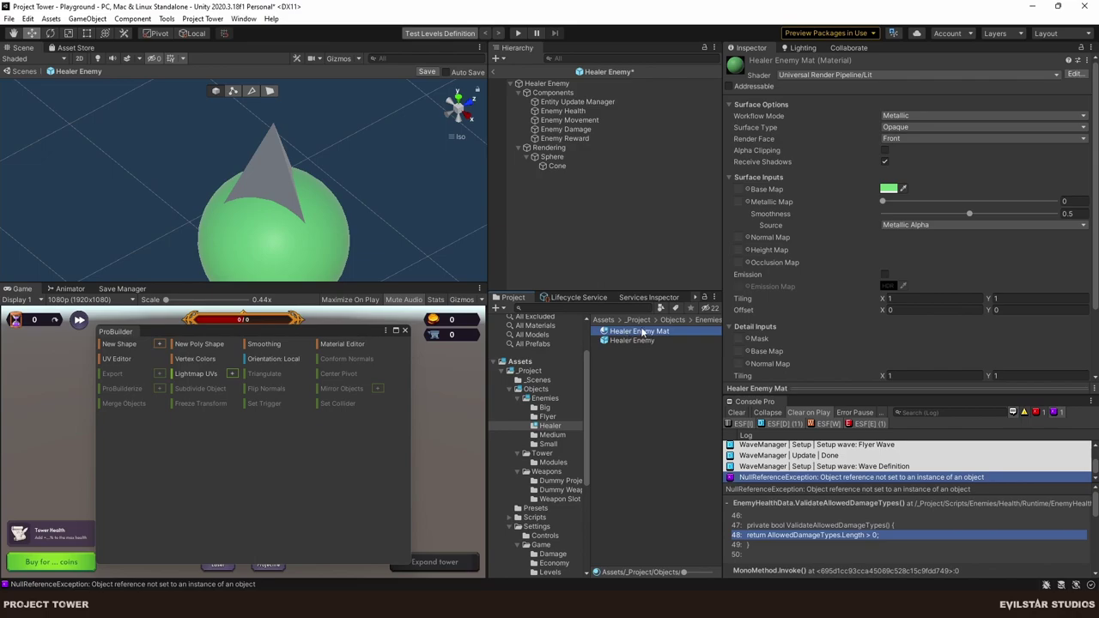
# Duplicate Healer Enemy Mat and start renaming the copy, removing its trailing number.
pyautogui.click(648, 341)
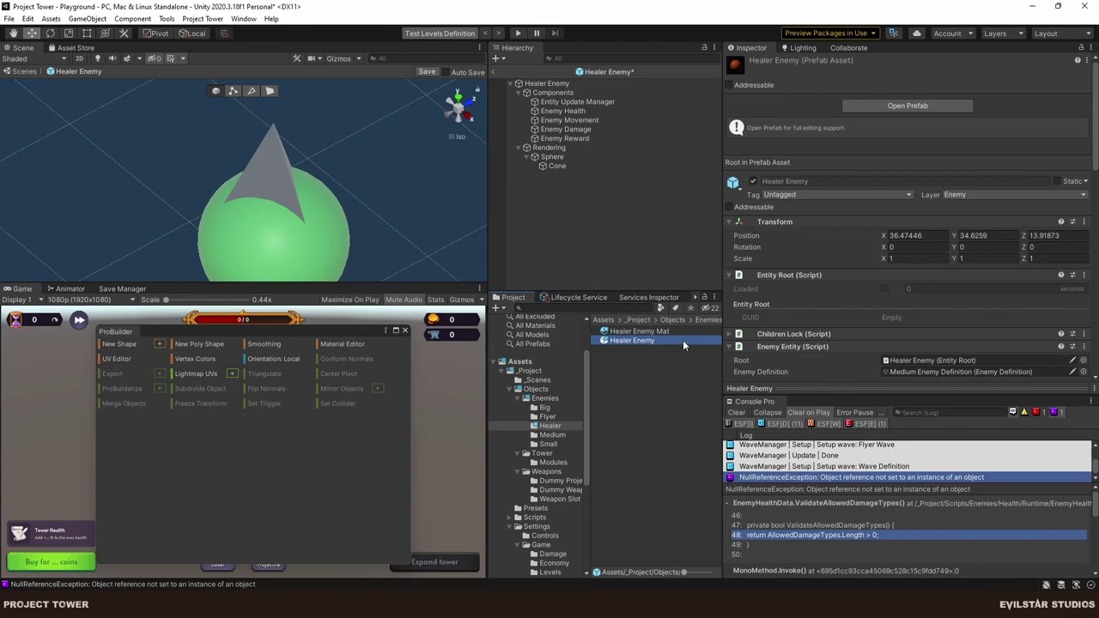
pyautogui.click(658, 333)
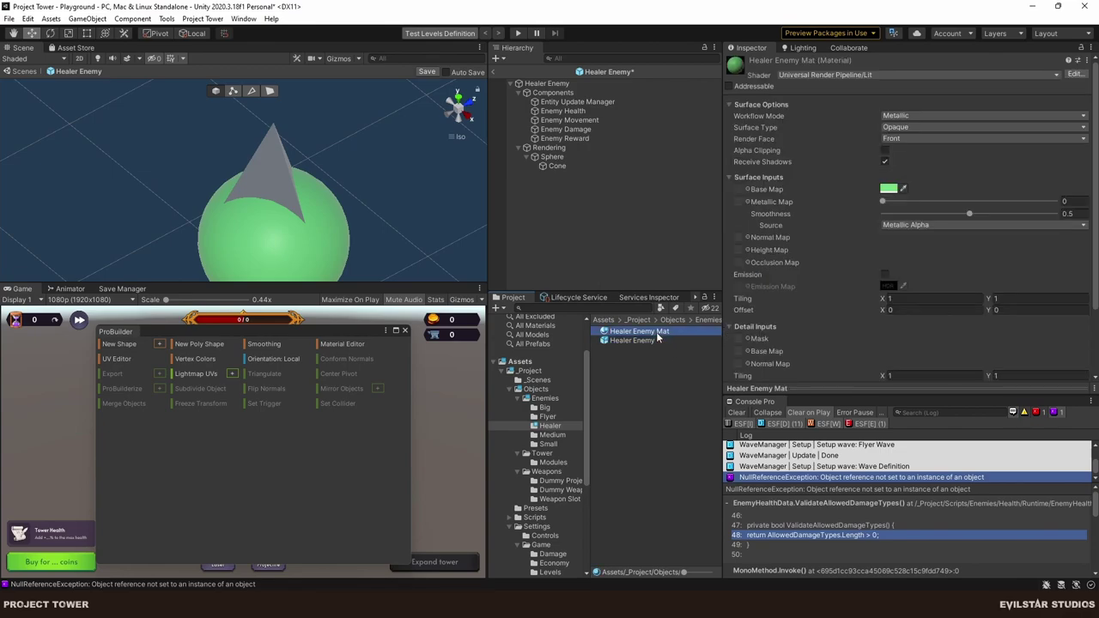
pyautogui.hotkey('ctrl', 'd')
pyautogui.press('F2')
pyautogui.press('End')
pyautogui.press('BackSpace')
pyautogui.press('BackSpace')
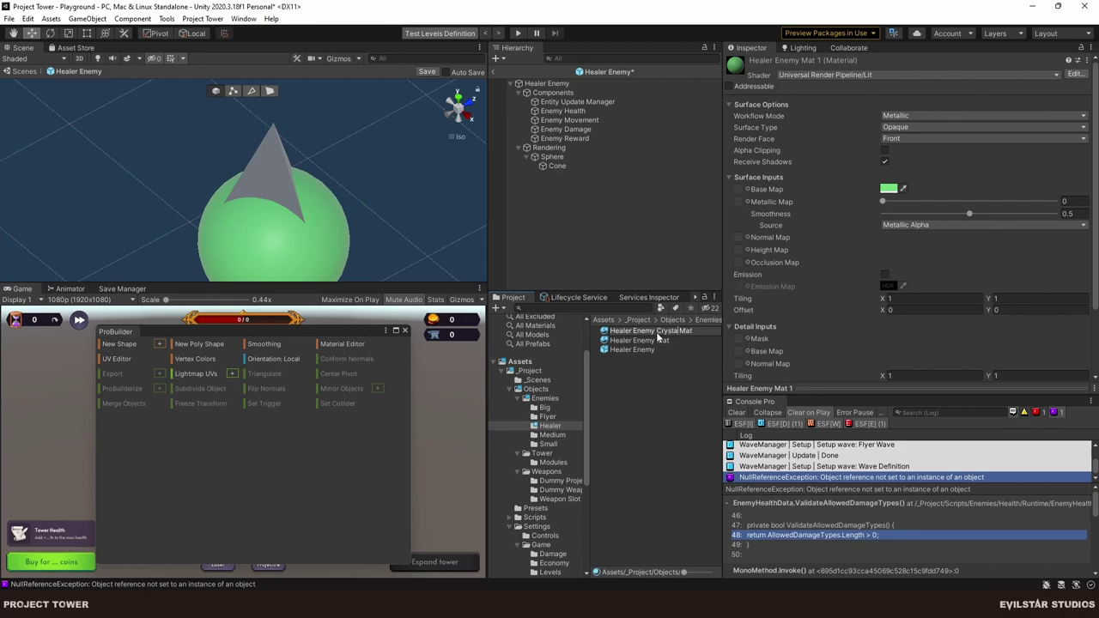
# Name the copy Healer Enemy Crystal Mat with green Base Map and HDR green emission at intensity 2.
pyautogui.press('Return')
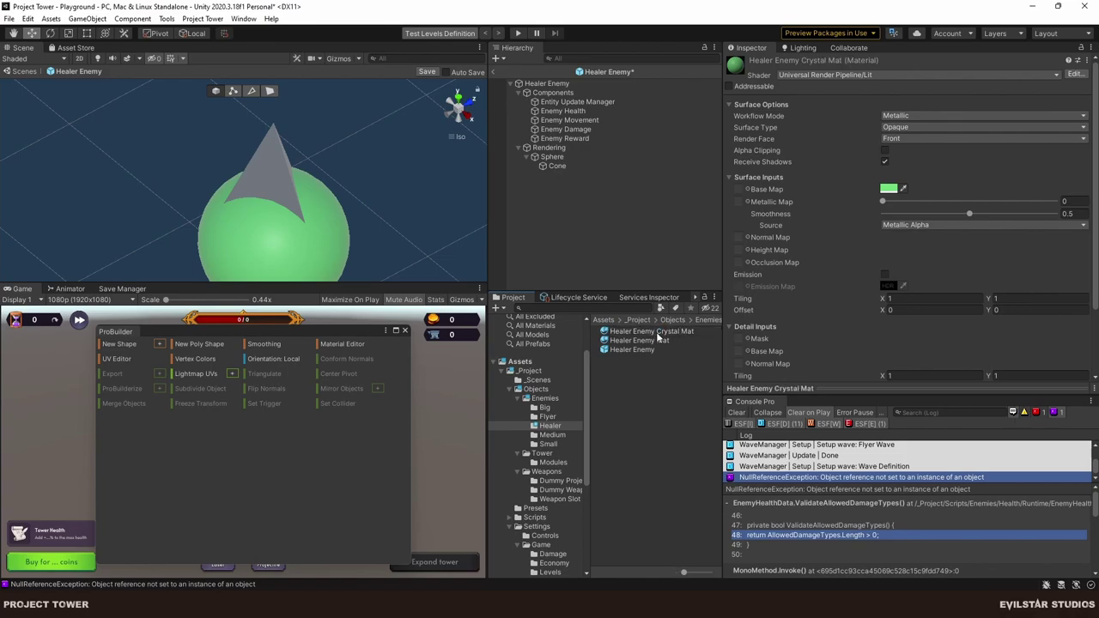
pyautogui.click(889, 191)
pyautogui.moveTo(960, 263); pyautogui.dragTo(967, 264)
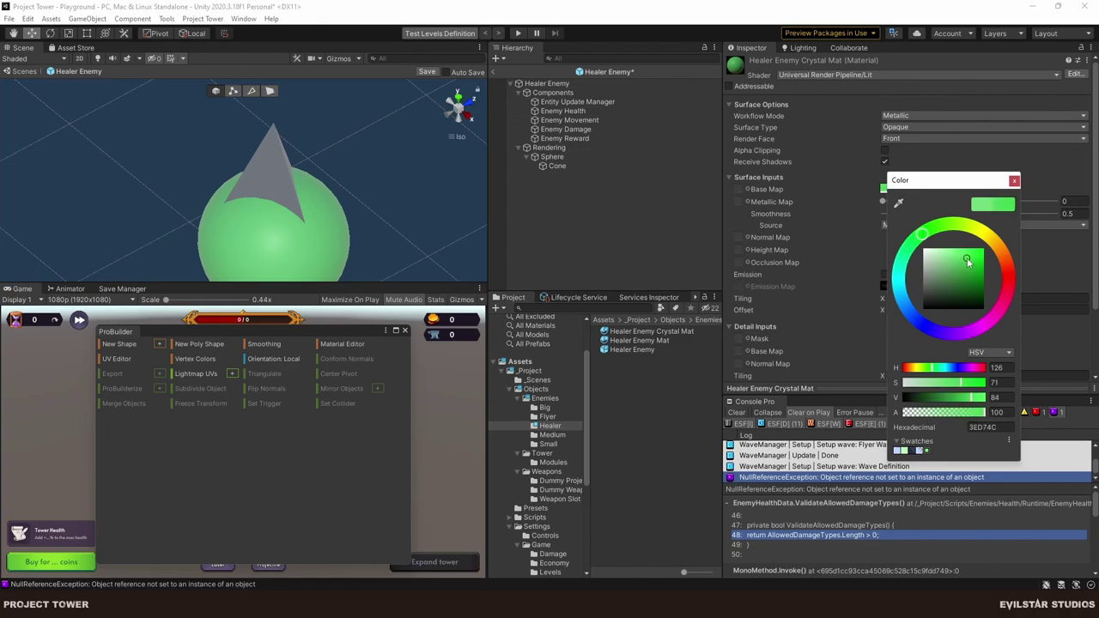
pyautogui.click(1014, 181)
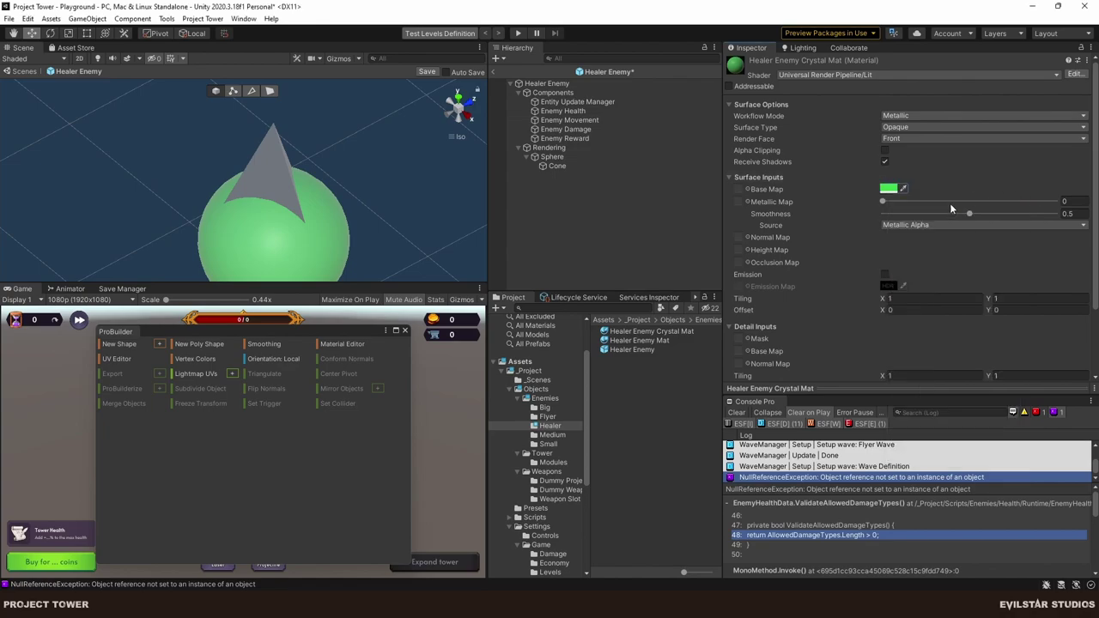
pyautogui.click(885, 274)
pyautogui.click(889, 286)
pyautogui.click(932, 325)
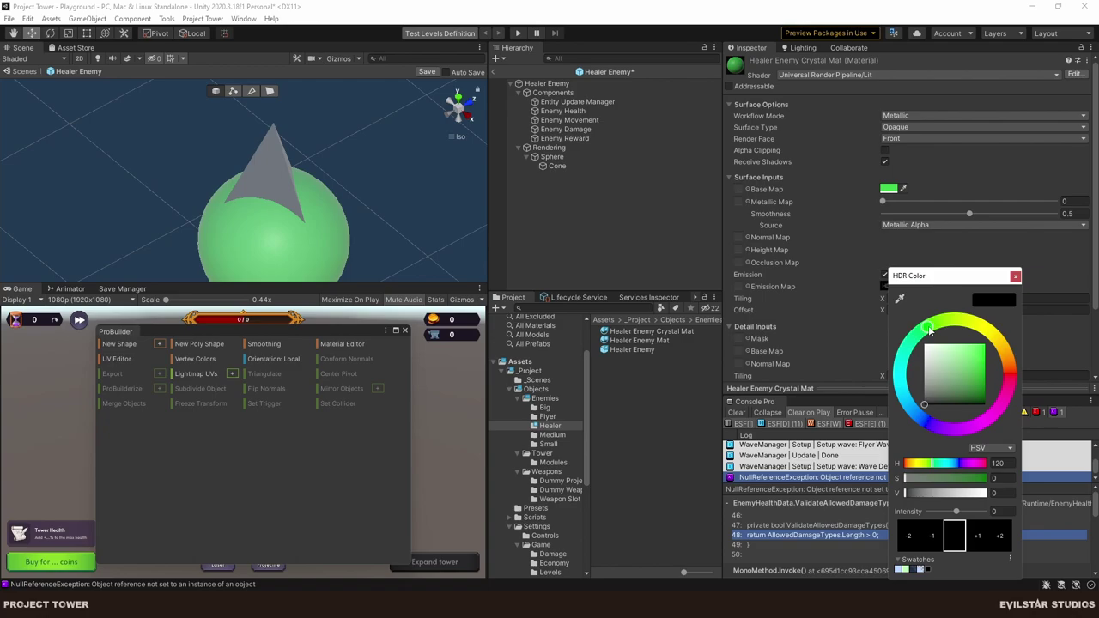
pyautogui.click(983, 346)
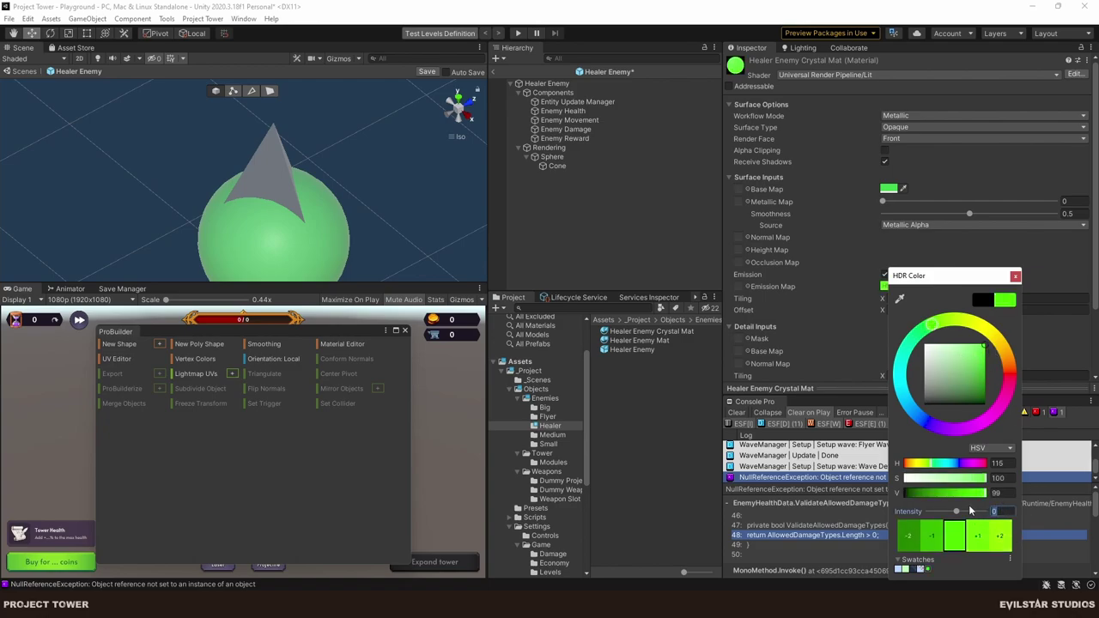
pyautogui.write('2')
pyautogui.click(1016, 276)
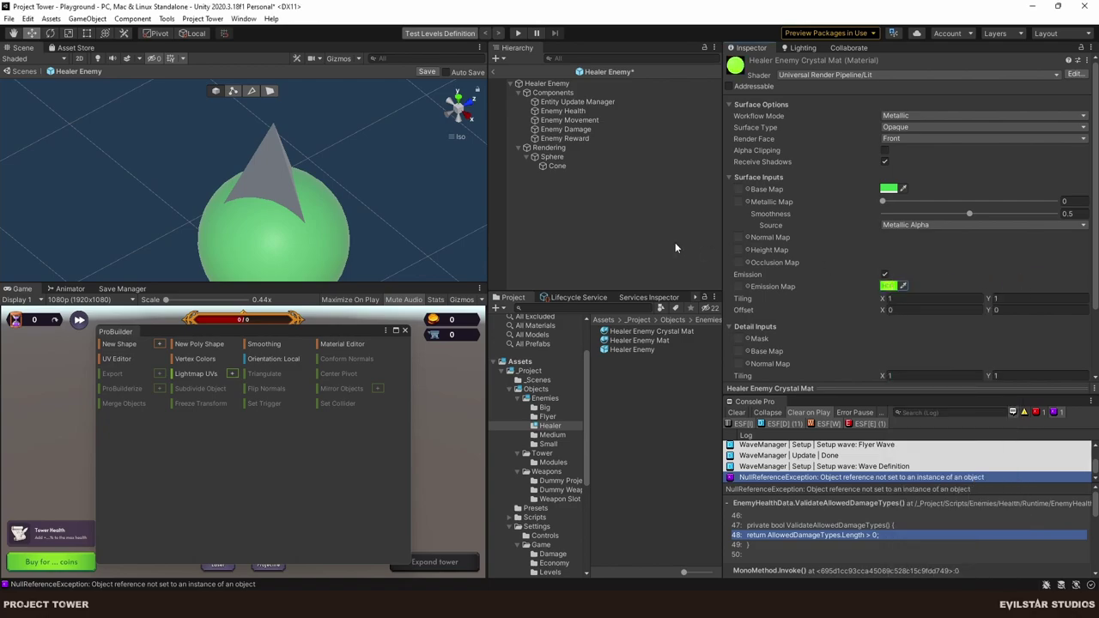
# Apply the crystal material to the cone and lighten Healer Enemy Mat to 74E07E.
pyautogui.moveTo(669, 330)
pyautogui.mouseDown()
pyautogui.moveTo(274, 172)
pyautogui.moveTo(326, 237)
pyautogui.moveTo(283, 176)
pyautogui.mouseUp()
pyautogui.click(648, 341)
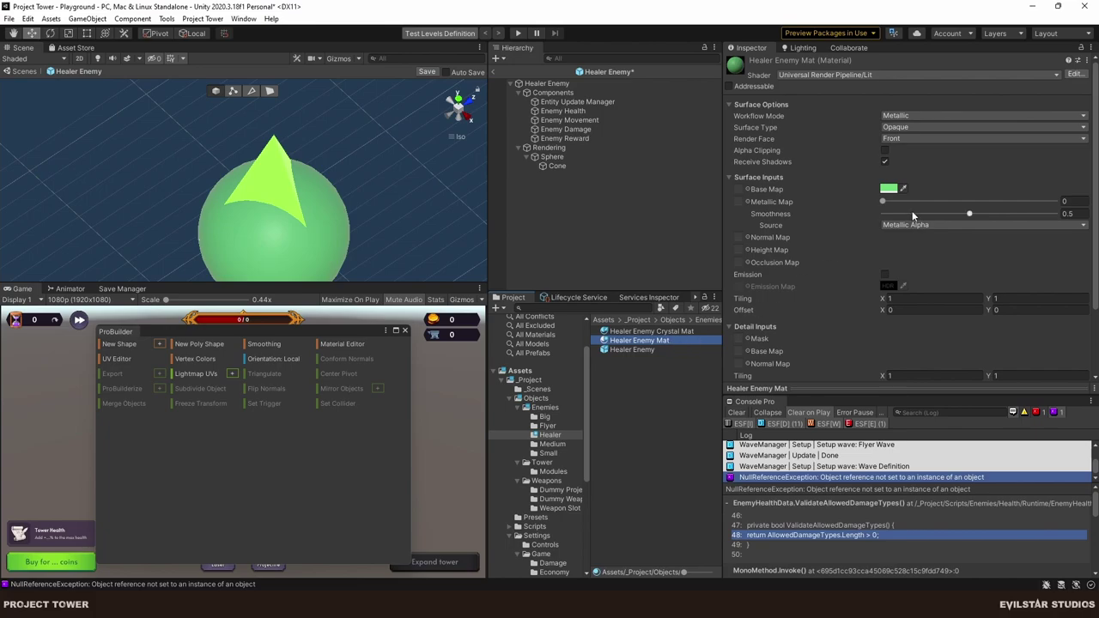
pyautogui.click(888, 188)
pyautogui.moveTo(954, 281); pyautogui.dragTo(950, 253)
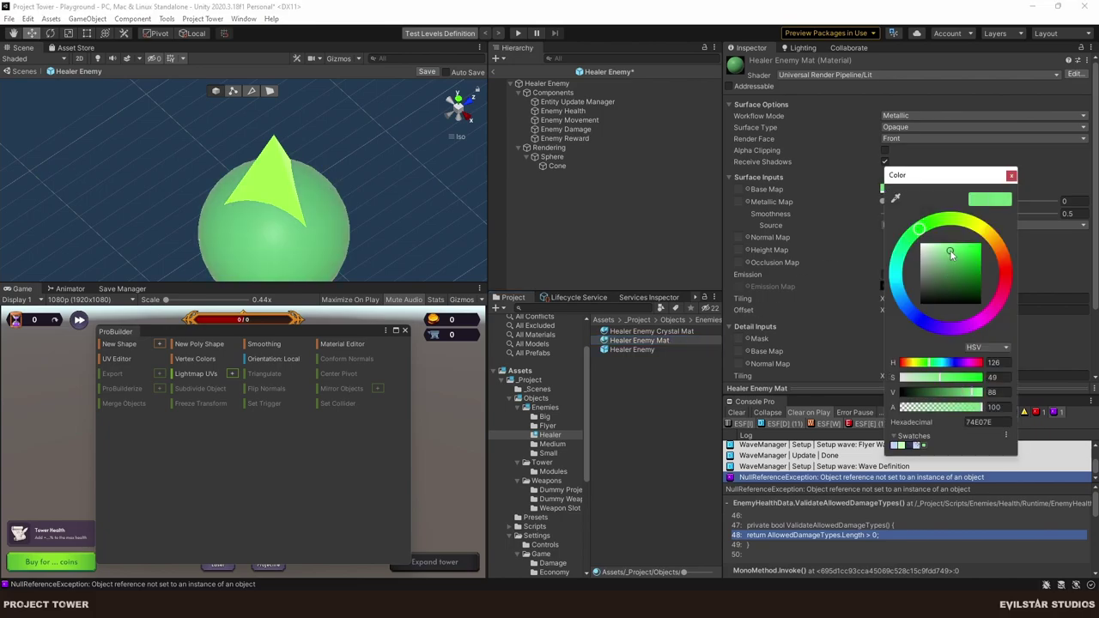
pyautogui.click(1011, 175)
pyautogui.click(576, 205)
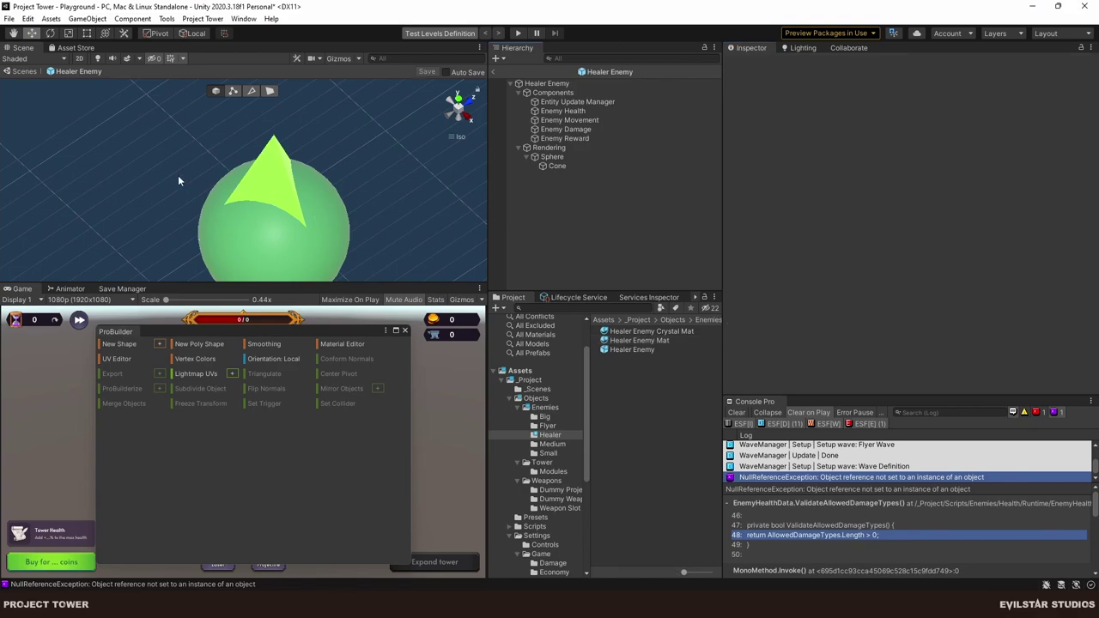
# Turn on scene lighting, select the Cone and switch the Scene gizmo to Top view.
pyautogui.keyDown('alt'); pyautogui.moveTo(178, 175); pyautogui.dragTo(92, 84); pyautogui.keyUp('alt')
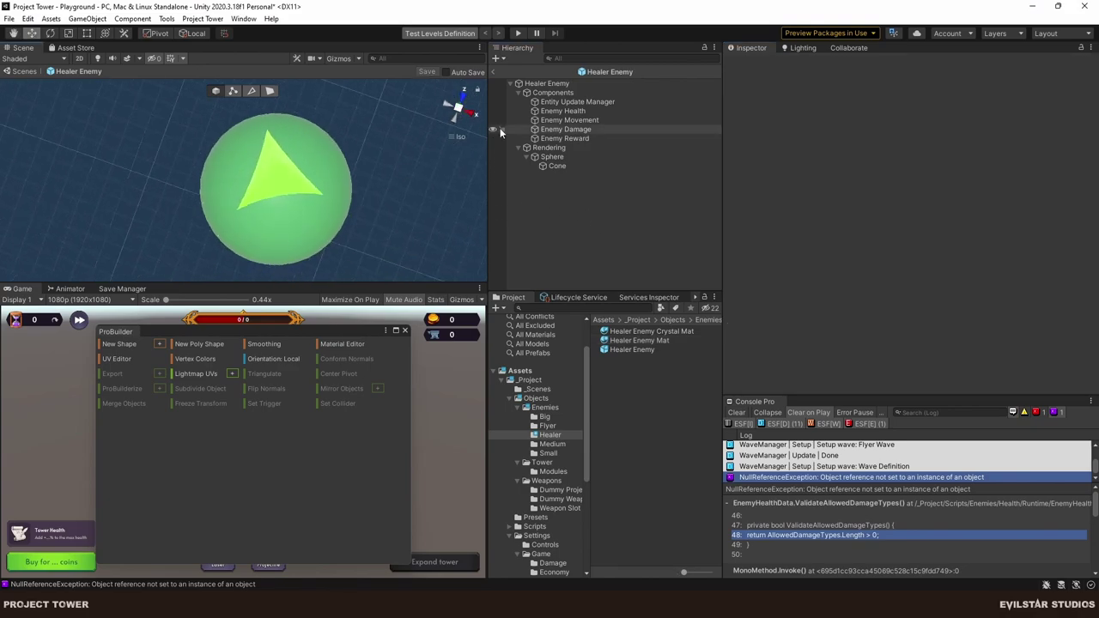
pyautogui.click(97, 59)
pyautogui.keyDown('alt'); pyautogui.moveTo(137, 138); pyautogui.dragTo(130, 68); pyautogui.keyUp('alt')
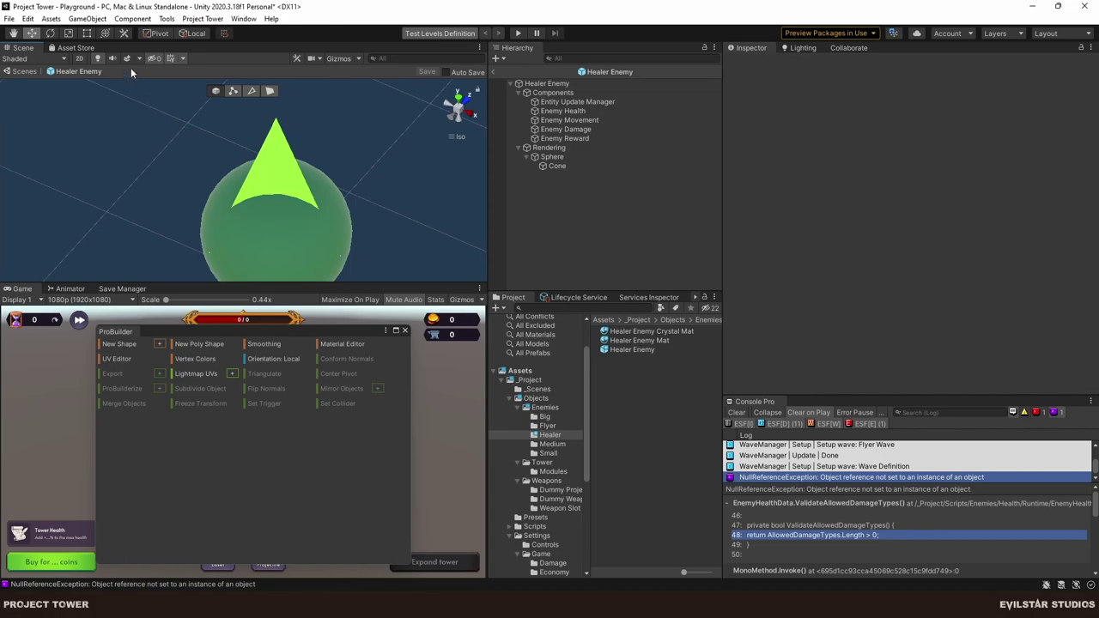
pyautogui.moveTo(116, 140)
pyautogui.keyDown('alt'); pyautogui.mouseDown()
pyautogui.moveTo(309, 188)
pyautogui.moveTo(330, 172)
pyautogui.moveTo(303, 137)
pyautogui.mouseUp(); pyautogui.keyUp('alt')
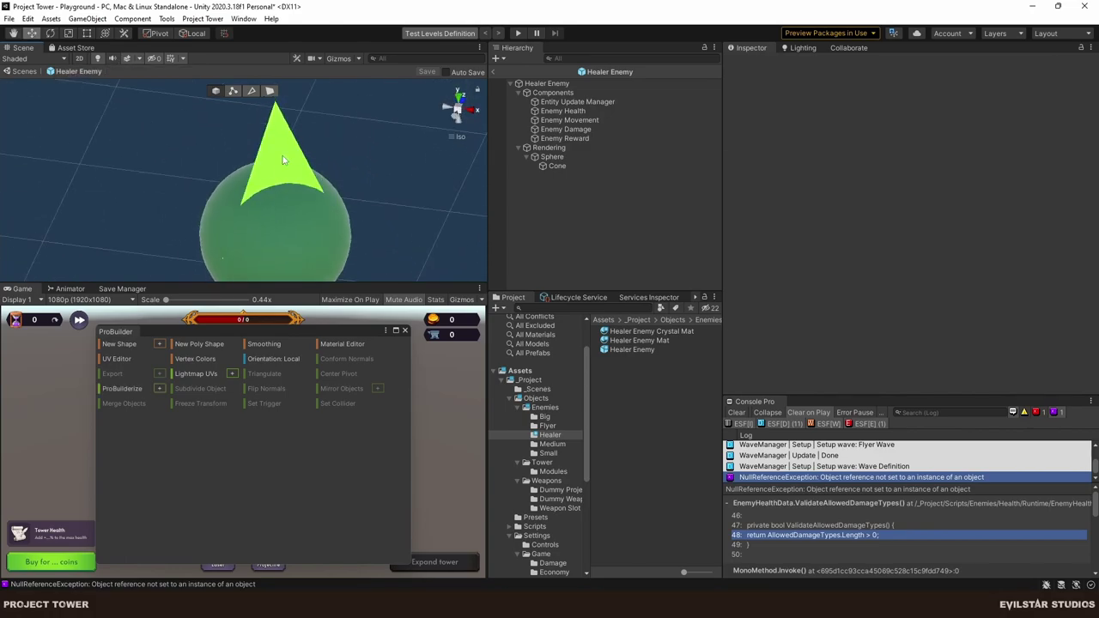
pyautogui.click(282, 155)
pyautogui.click(557, 166)
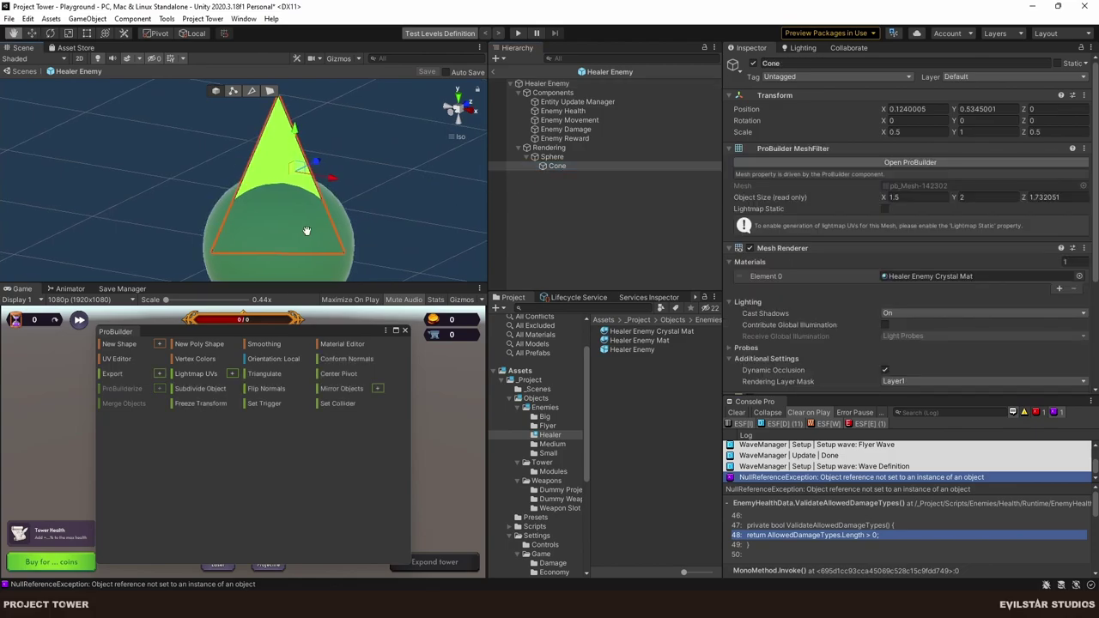
pyautogui.keyDown('alt'); pyautogui.moveTo(307, 228); pyautogui.dragTo(309, 152); pyautogui.keyUp('alt')
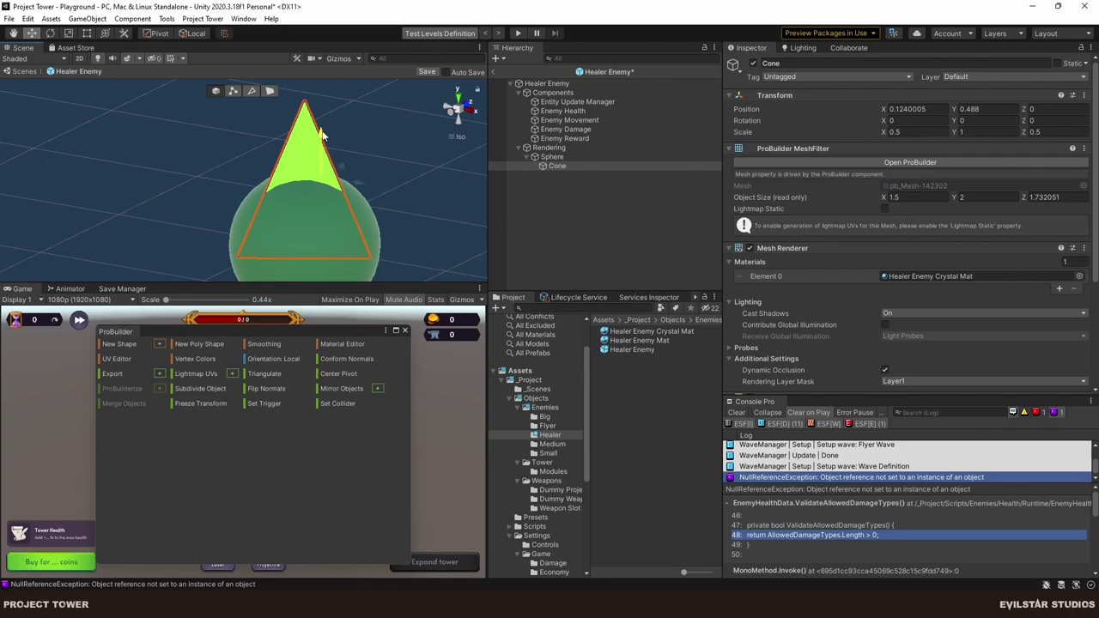
pyautogui.click(558, 166)
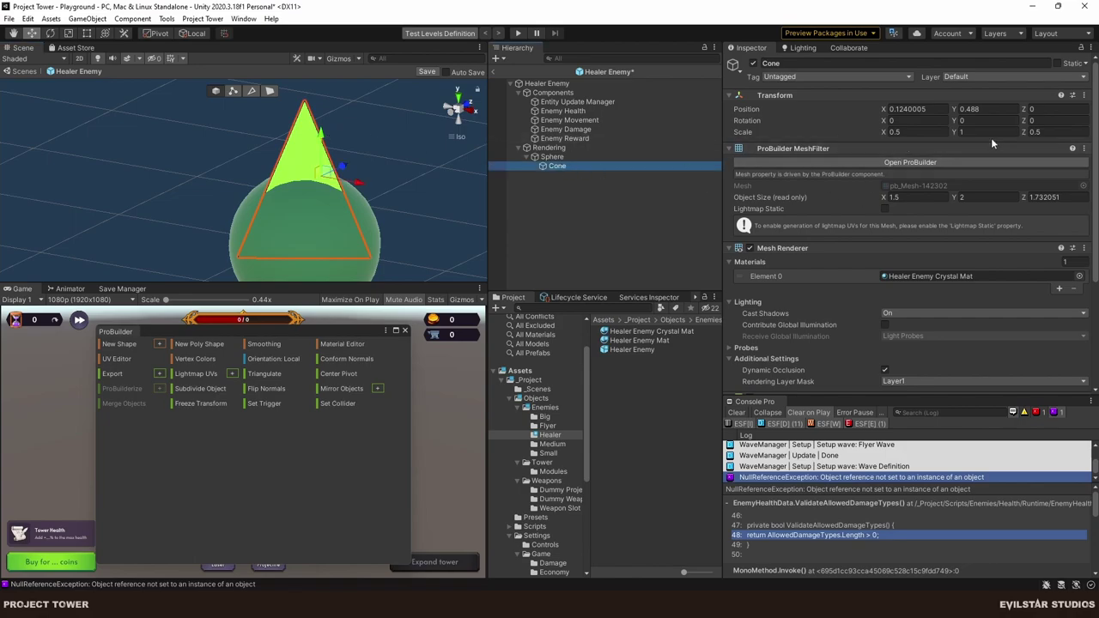
pyautogui.click(459, 100)
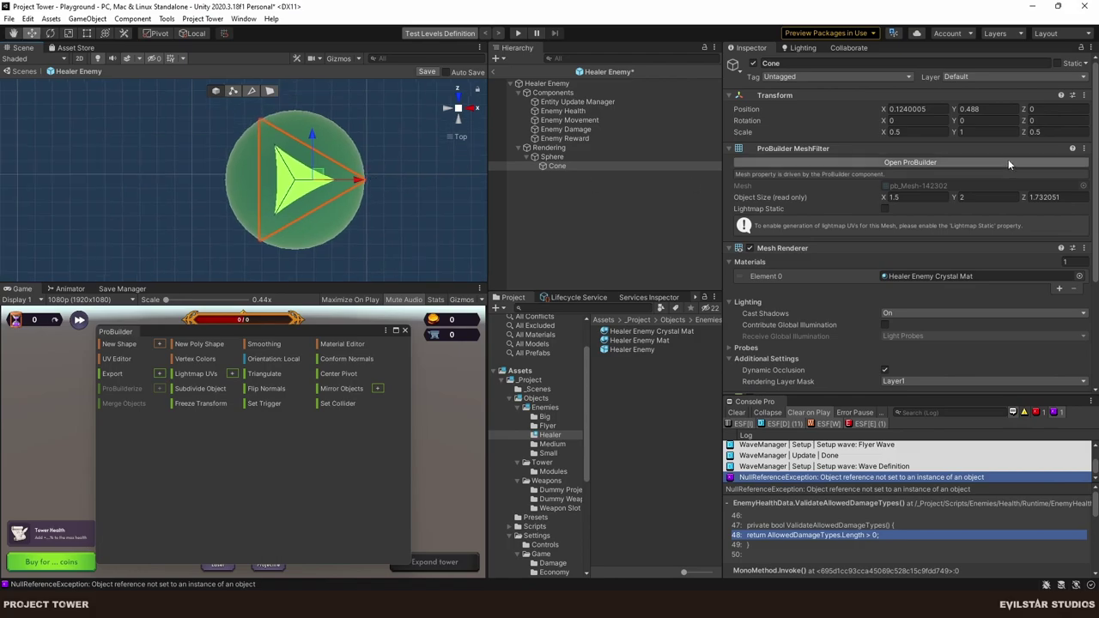
# Set the cone's Scale X and Scale Z to 0.4, then check it from the top.
pyautogui.click(919, 132)
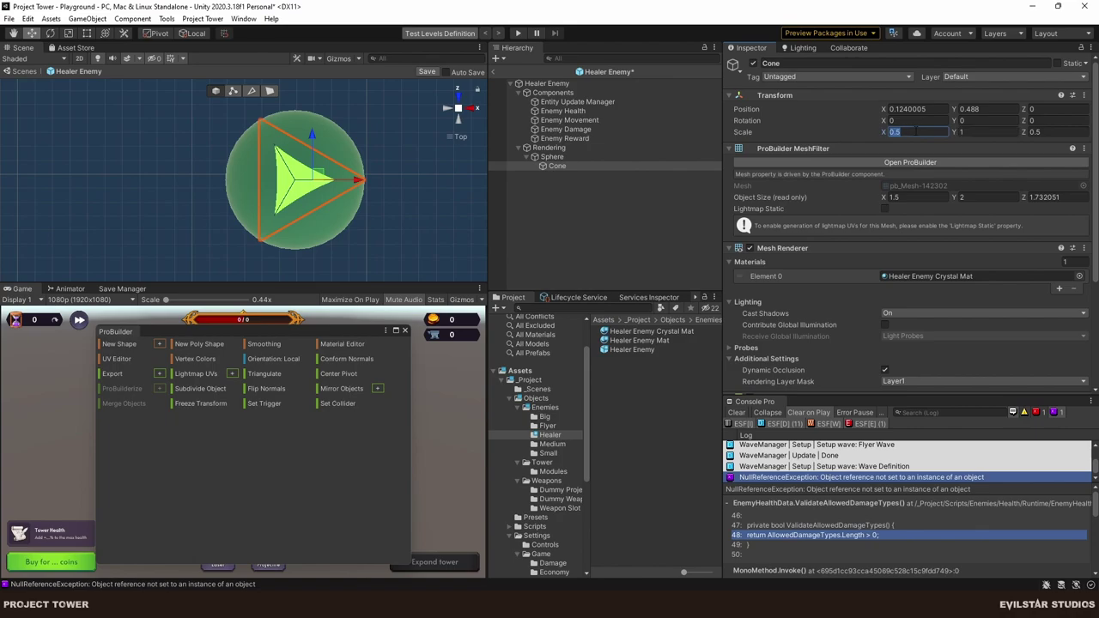
pyautogui.write('1')
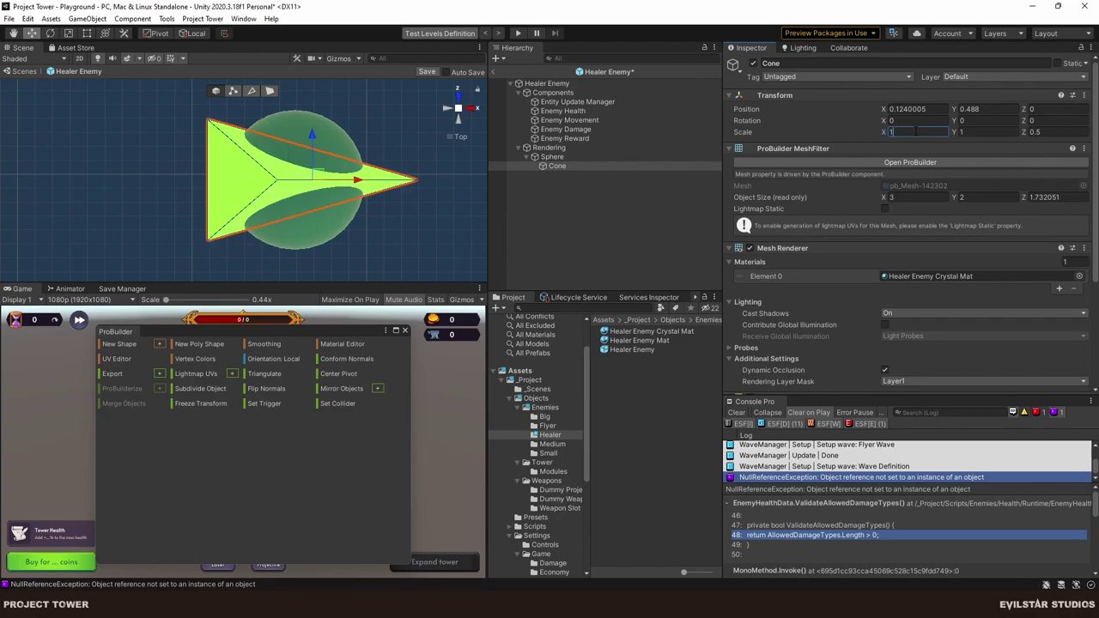
pyautogui.press('BackSpace')
pyautogui.write('0.4')
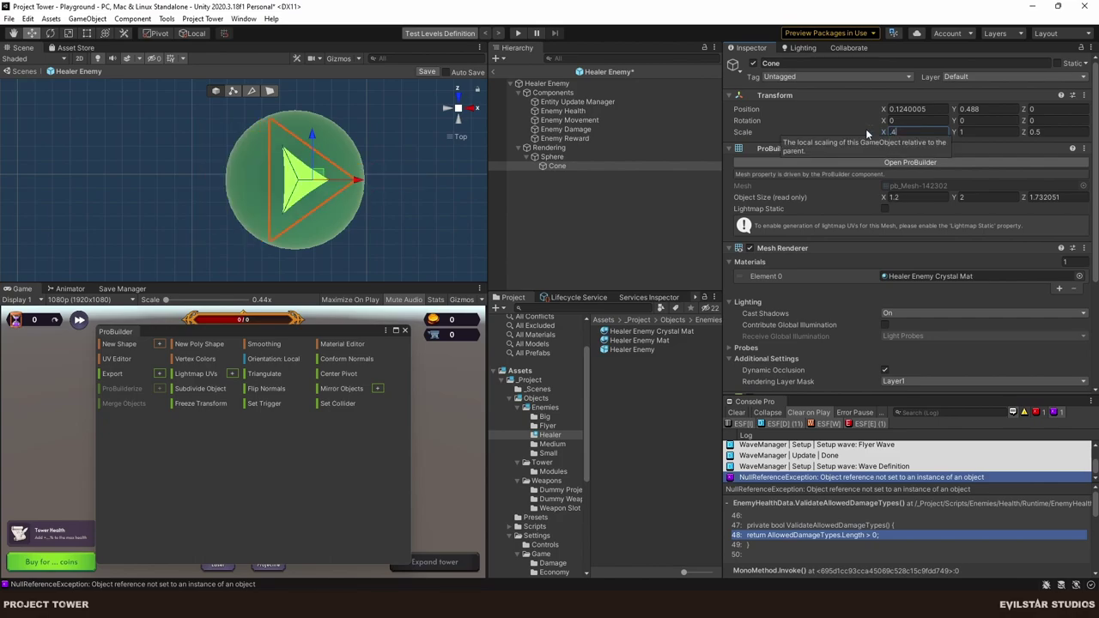
pyautogui.click(1044, 132)
pyautogui.write('0.4')
pyautogui.press('Return')
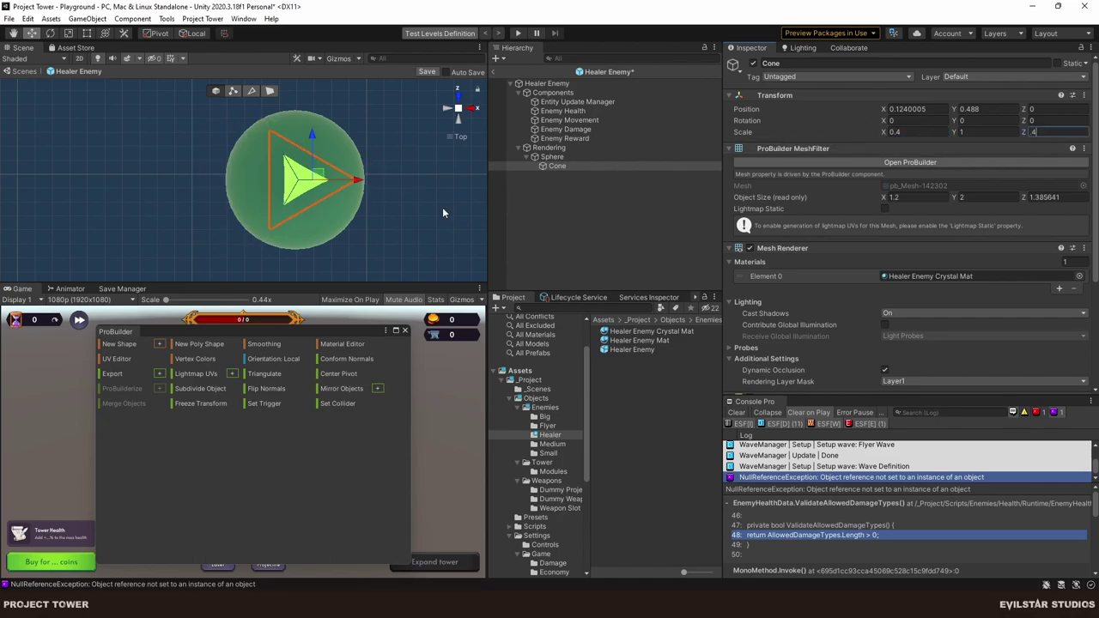
pyautogui.keyDown('alt'); pyautogui.moveTo(442, 206); pyautogui.dragTo(408, 197); pyautogui.keyUp('alt')
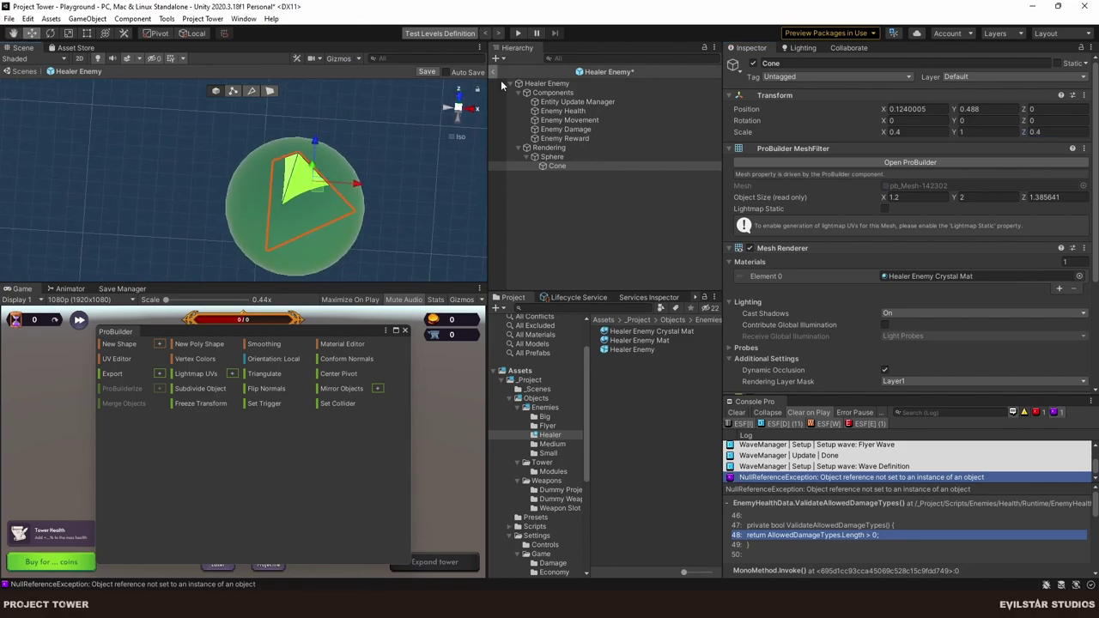
pyautogui.click(476, 112)
pyautogui.click(477, 111)
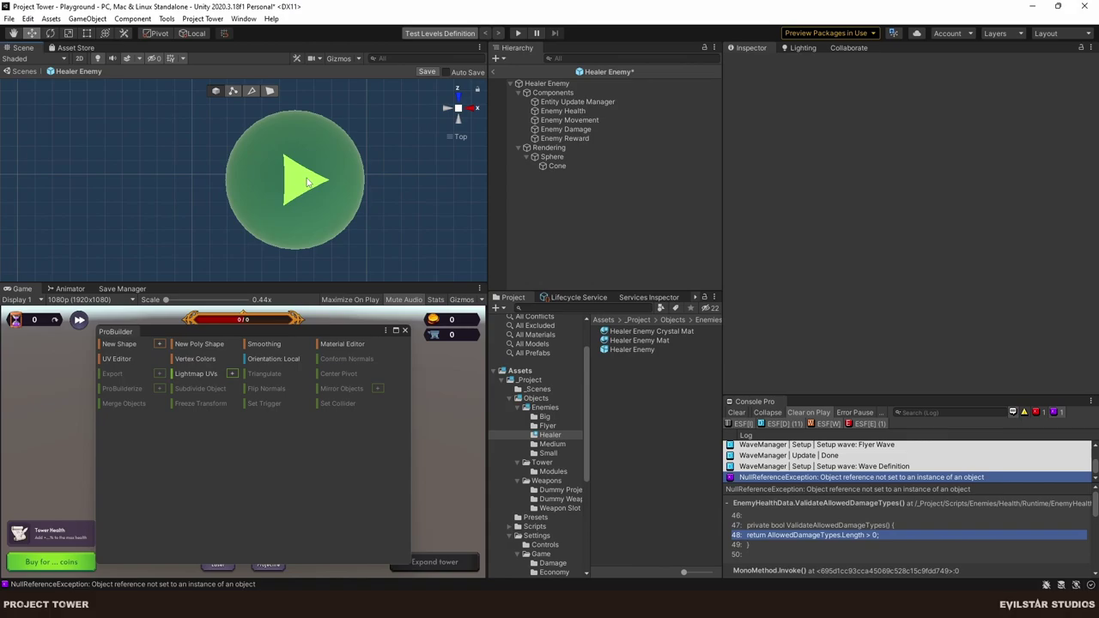
# Set the Healer Enemy root's X position to 0 and frame the Rendering group.
pyautogui.click(306, 181)
pyautogui.click(553, 156)
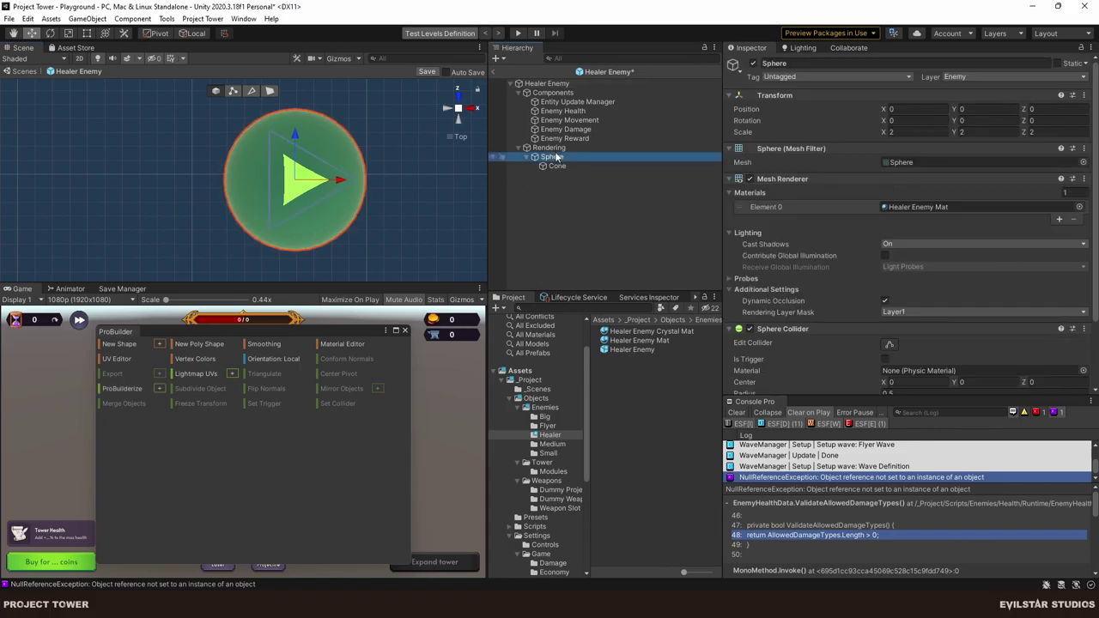
pyautogui.click(559, 149)
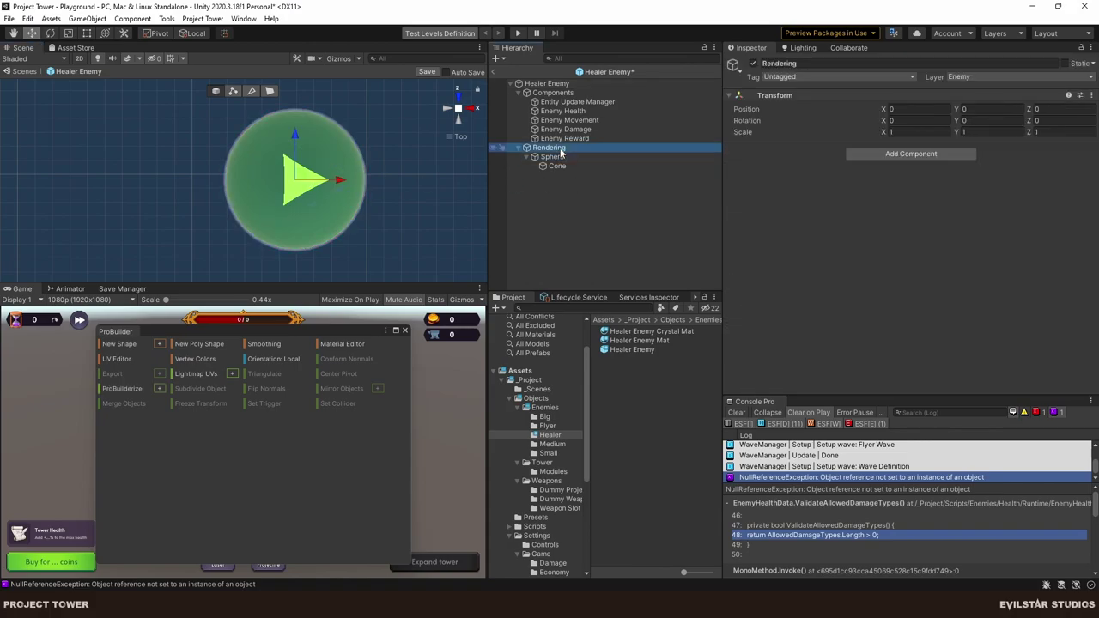
pyautogui.click(556, 83)
pyautogui.click(910, 109)
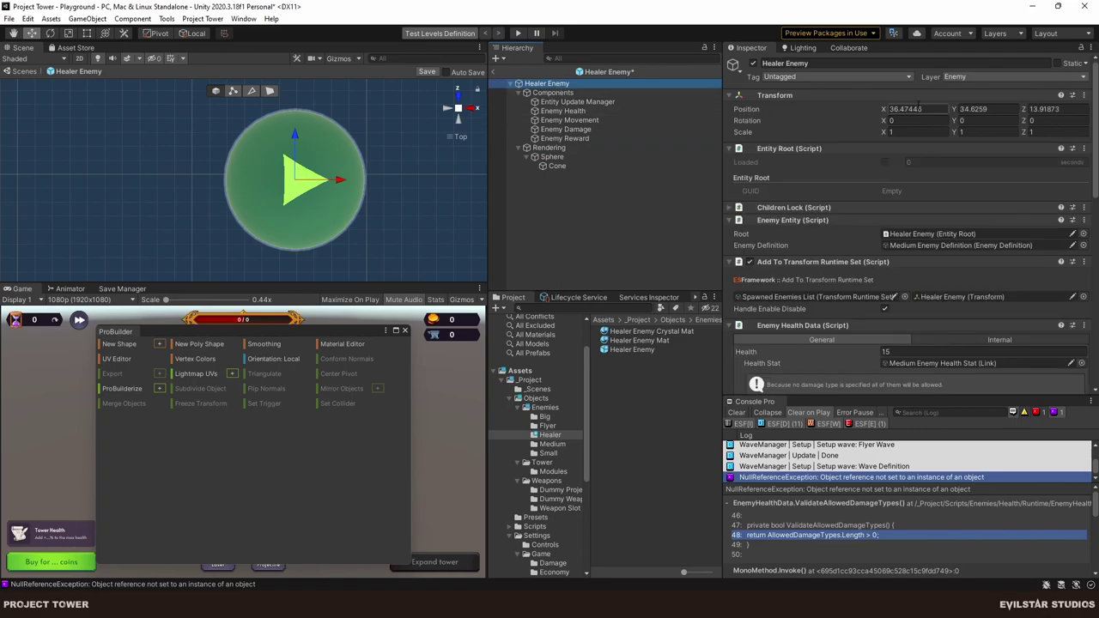
pyautogui.write('0')
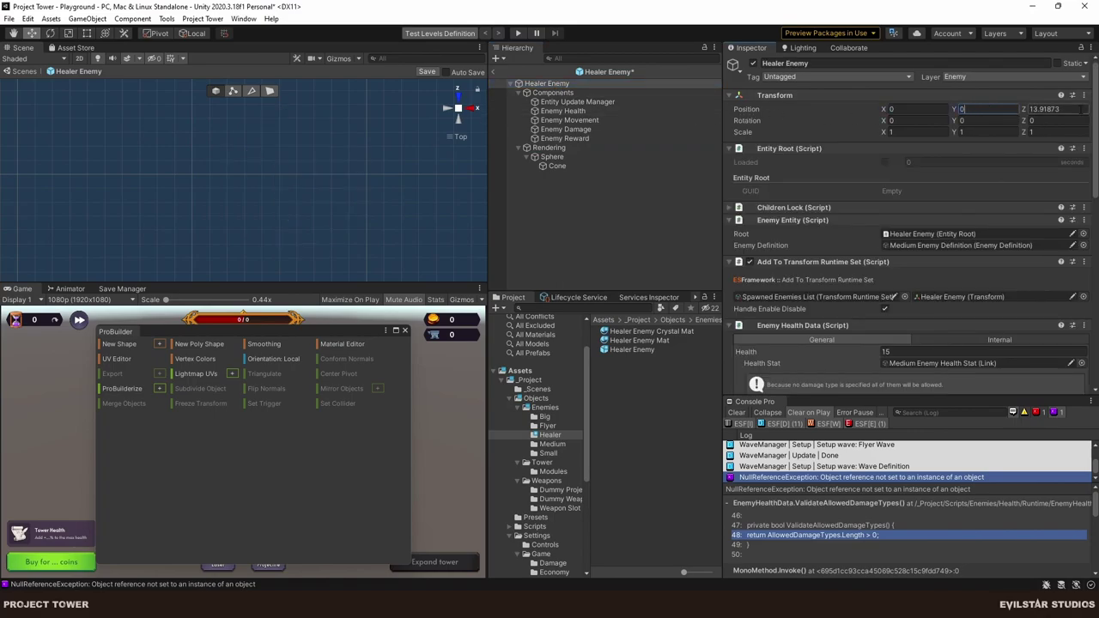
pyautogui.click(554, 148)
pyautogui.press('f')
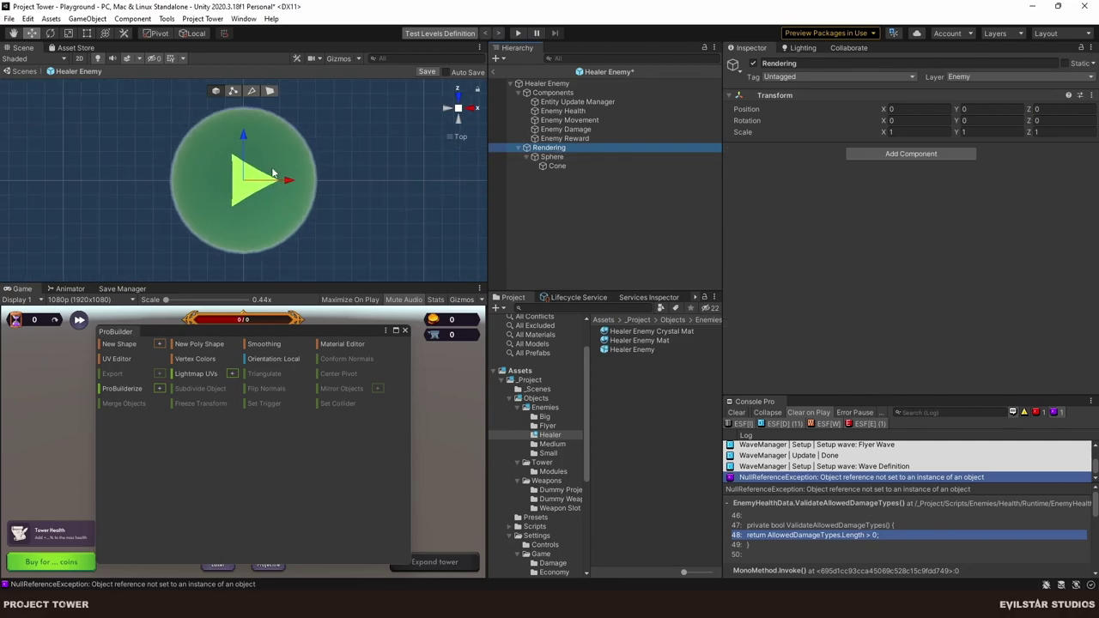
pyautogui.click(607, 215)
# Set the Cone's Transform Scale Y to 0.6.
pyautogui.click(558, 165)
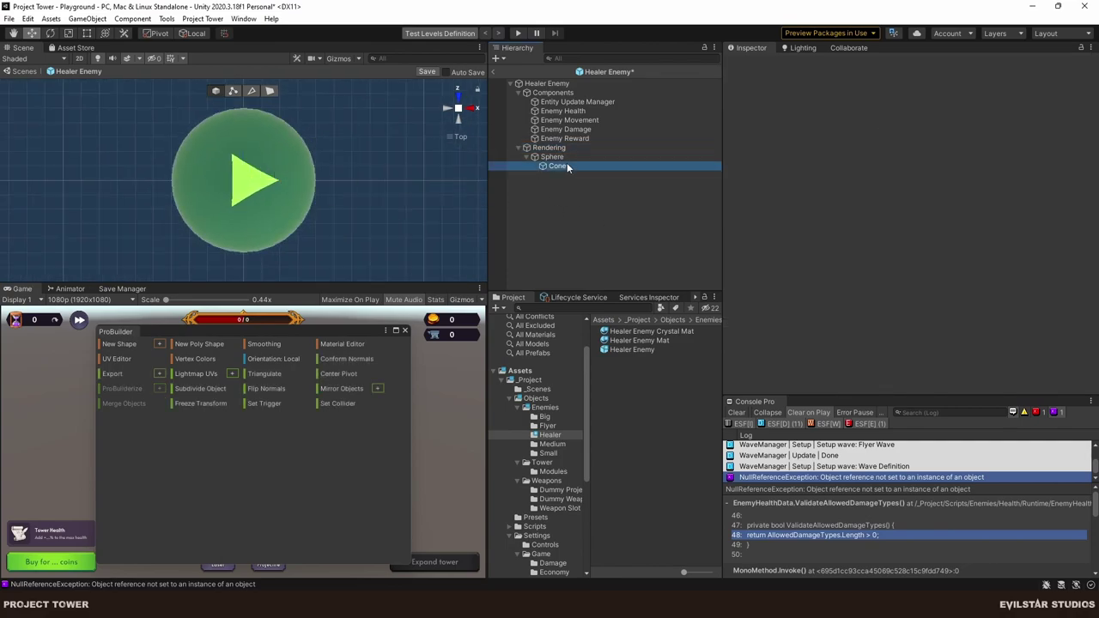
pyautogui.keyDown('alt'); pyautogui.moveTo(369, 197); pyautogui.dragTo(374, 155); pyautogui.keyUp('alt')
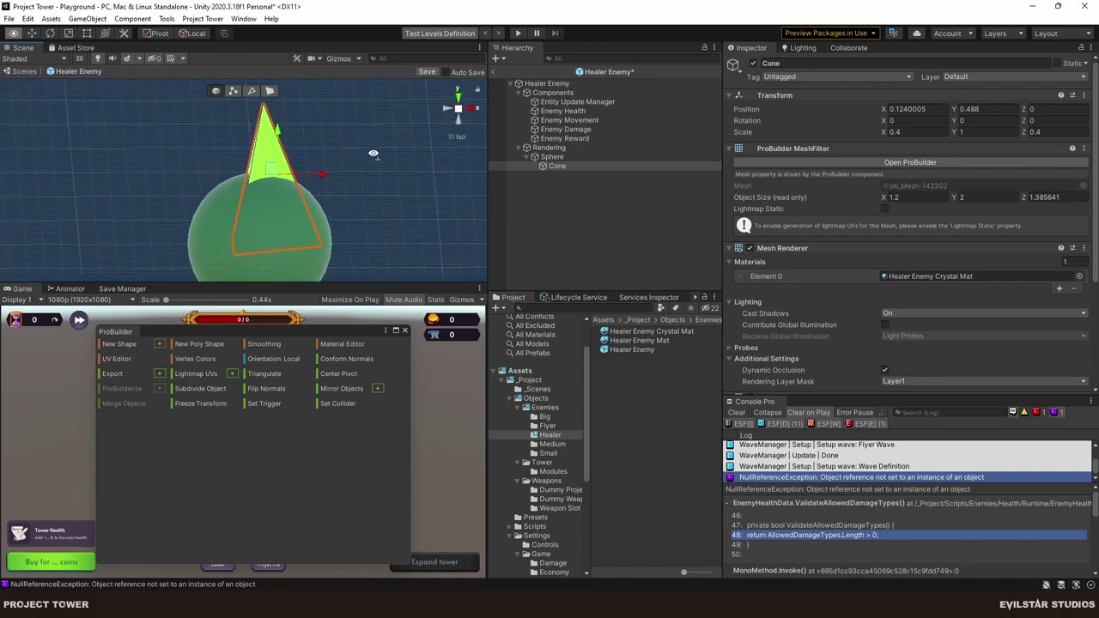
pyautogui.click(957, 133)
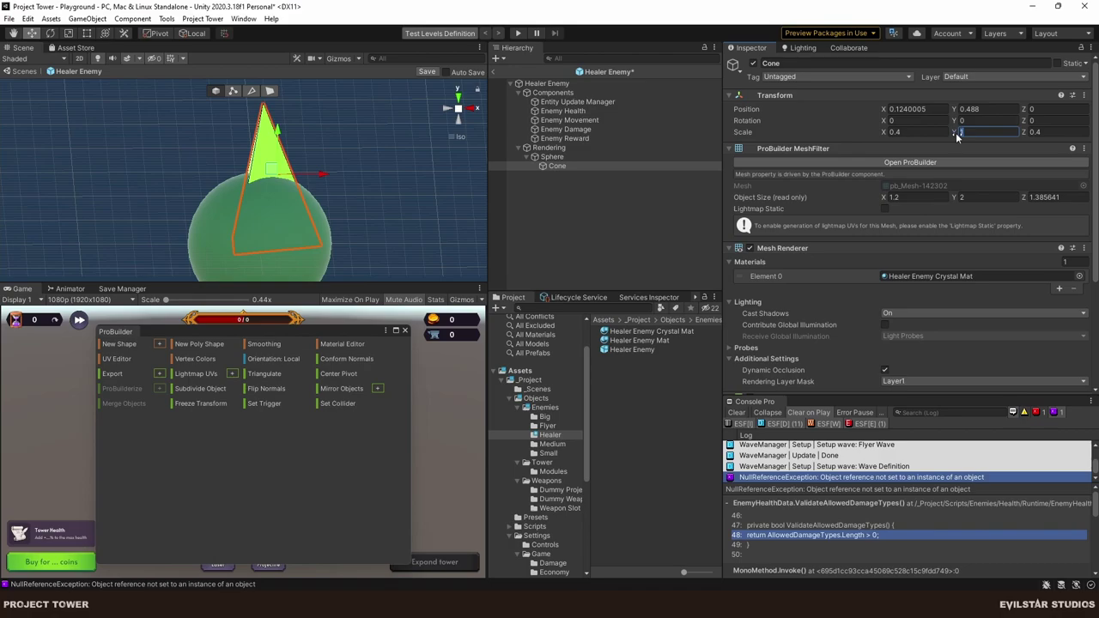
pyautogui.write('0.6')
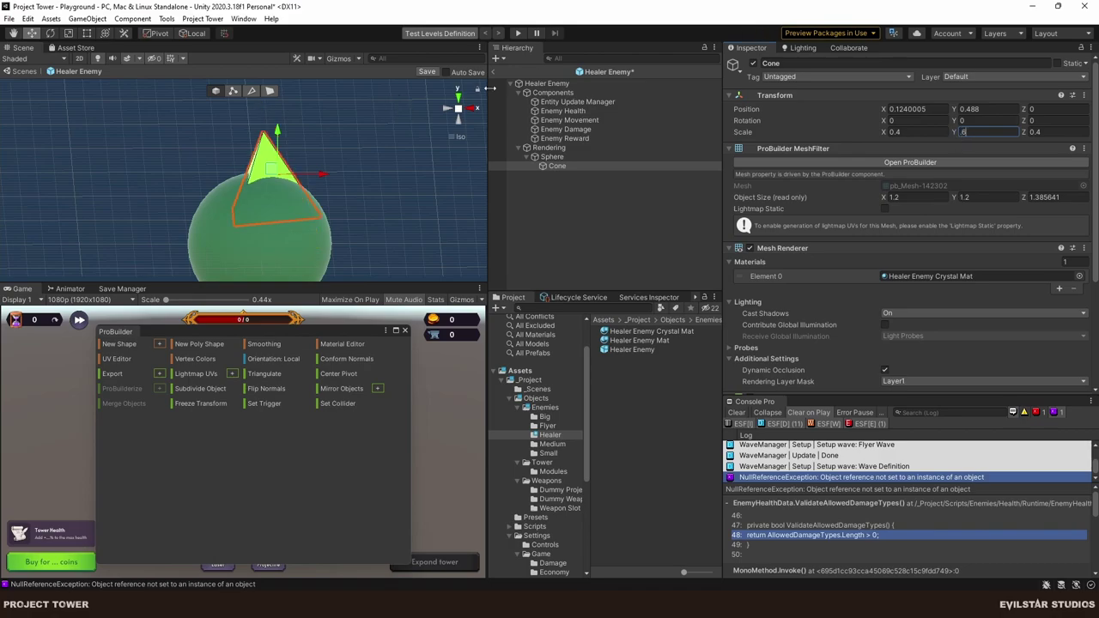
# Nudge the cone along X to 0.096 using side views, then deselect it.
pyautogui.click(472, 110)
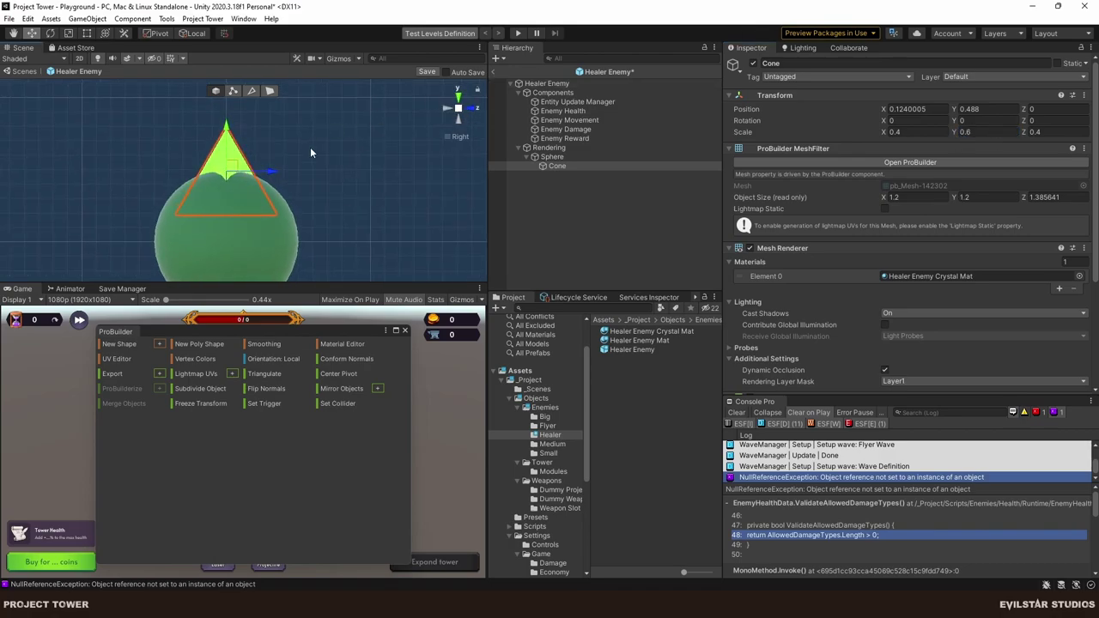
pyautogui.click(471, 109)
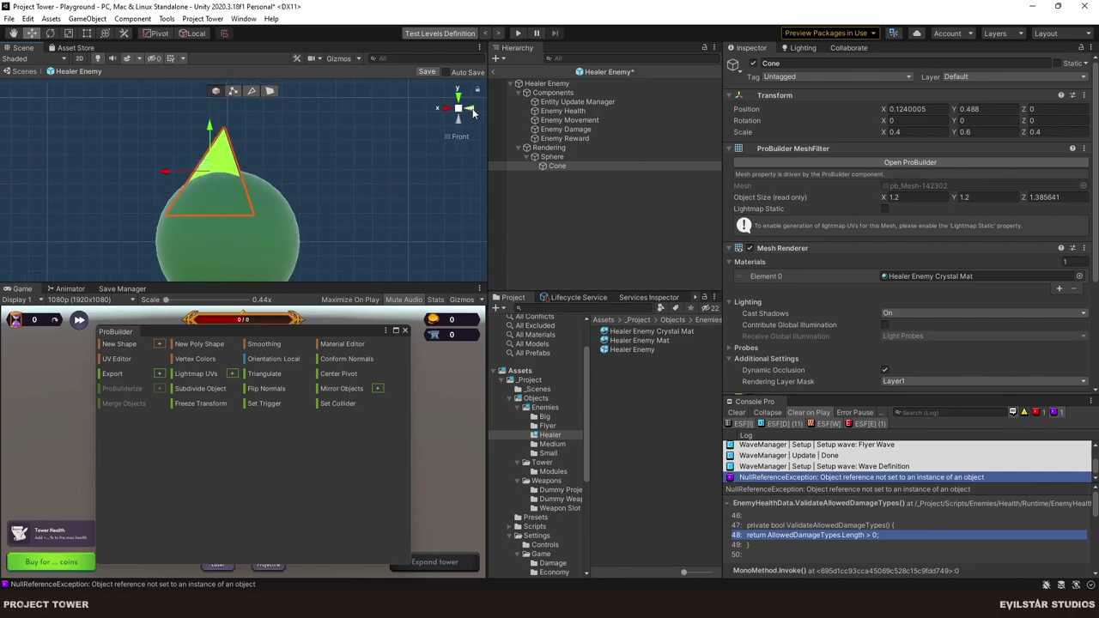
pyautogui.moveTo(165, 174); pyautogui.dragTo(169, 173)
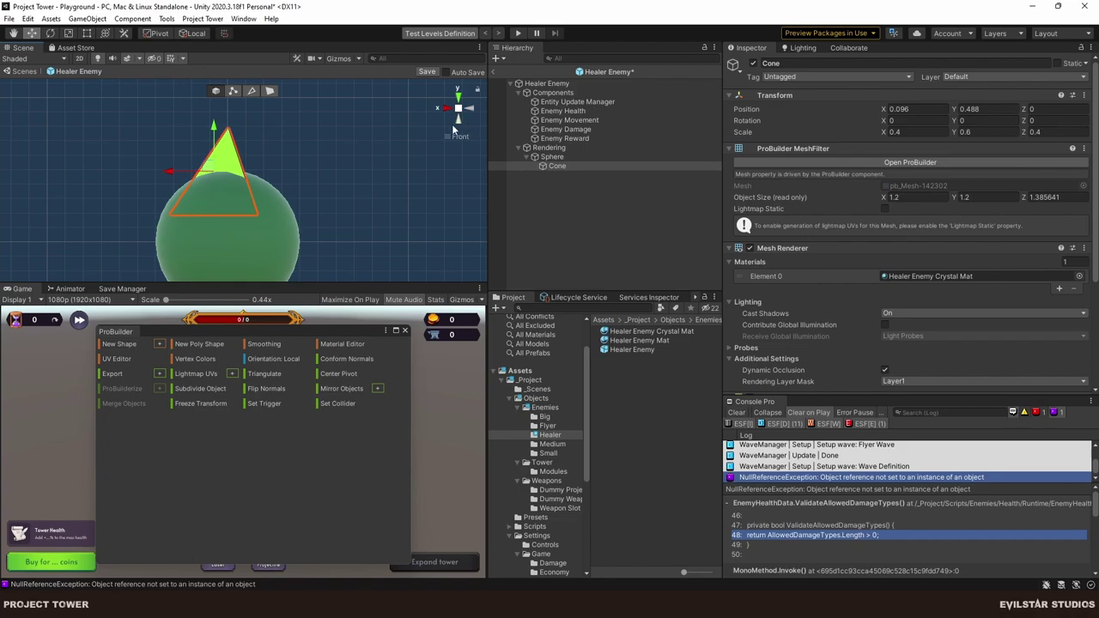
pyautogui.click(457, 94)
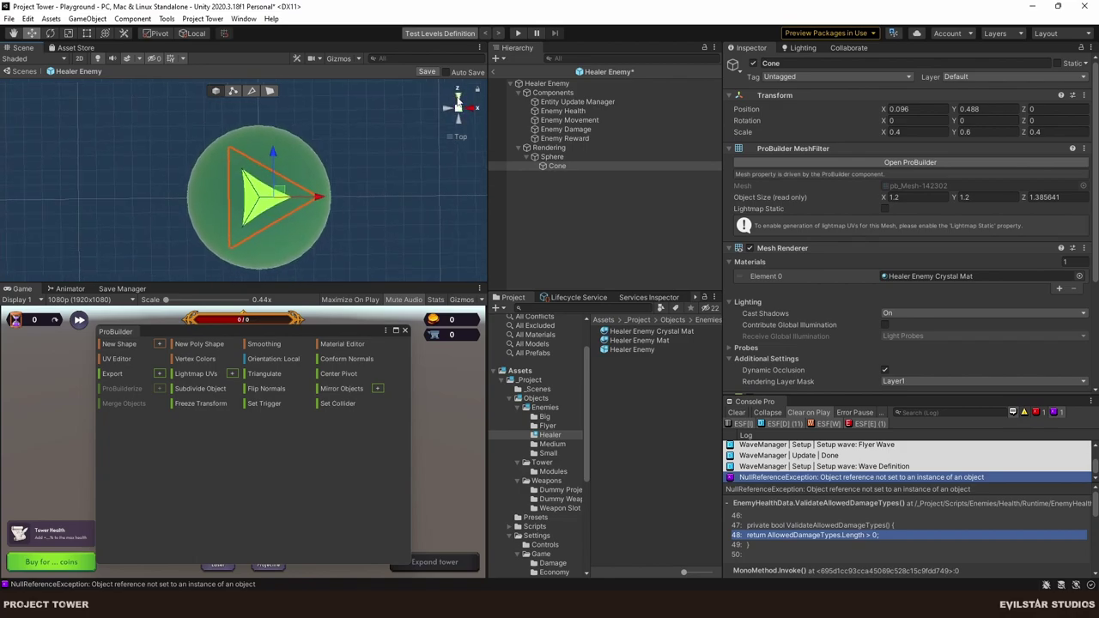
pyautogui.click(525, 200)
pyautogui.keyDown('alt'); pyautogui.moveTo(264, 224); pyautogui.dragTo(250, 187); pyautogui.keyUp('alt')
pyautogui.keyDown('alt'); pyautogui.moveTo(636, 91); pyautogui.dragTo(594, 169); pyautogui.keyUp('alt')
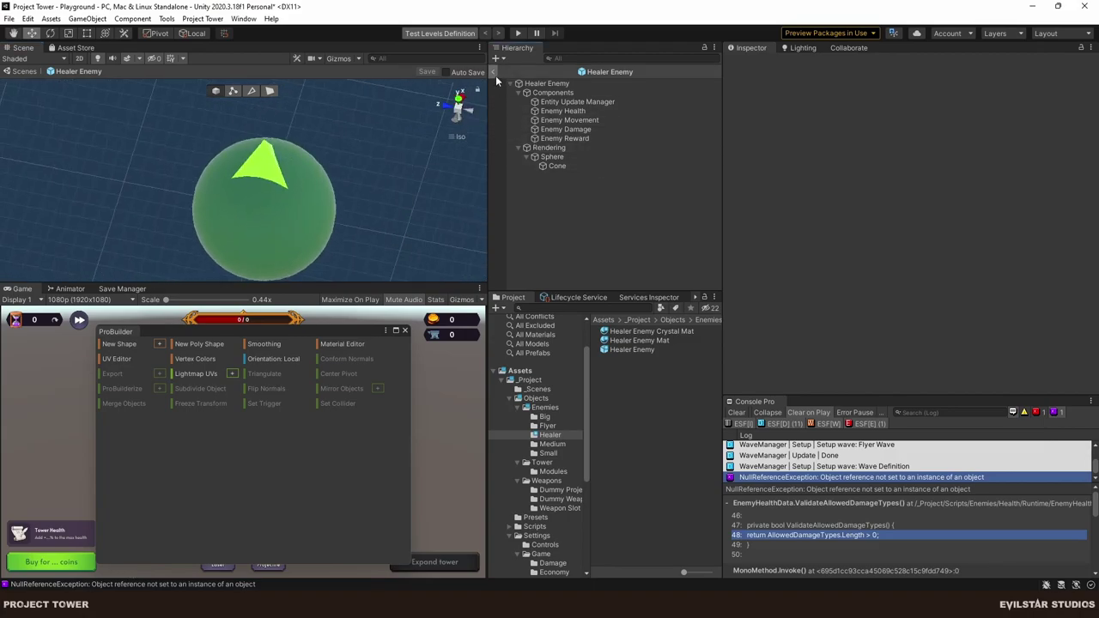
# Add a ProjectTower > Enemy > Enemy Definition asset named Healer Enemy Definition in the Healer folder.
pyautogui.rightClick(639, 375)
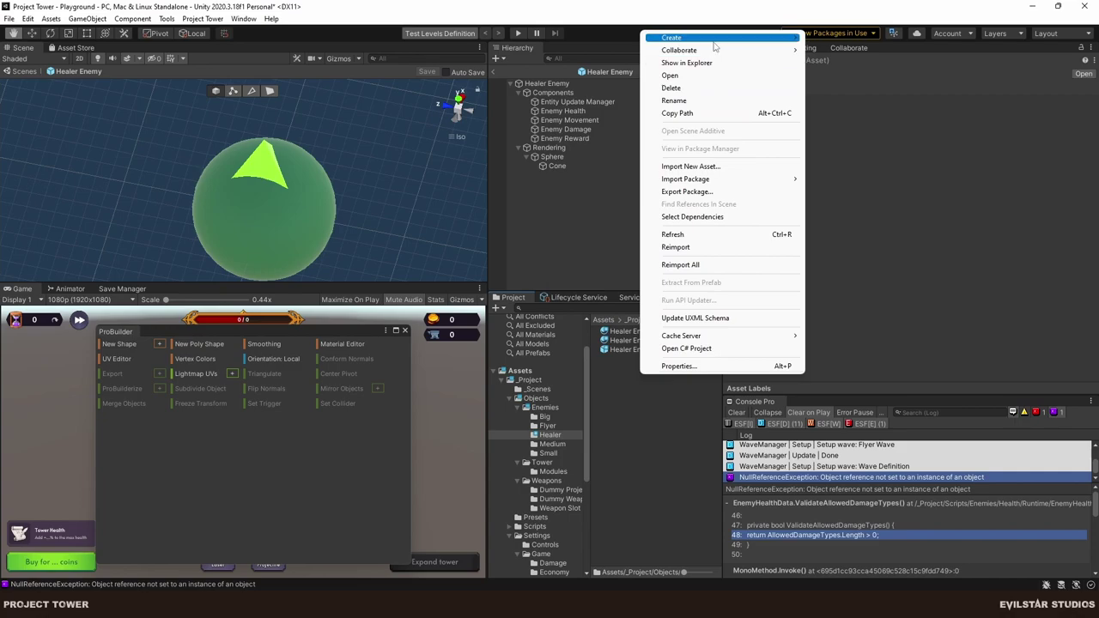
pyautogui.moveTo(713, 40)
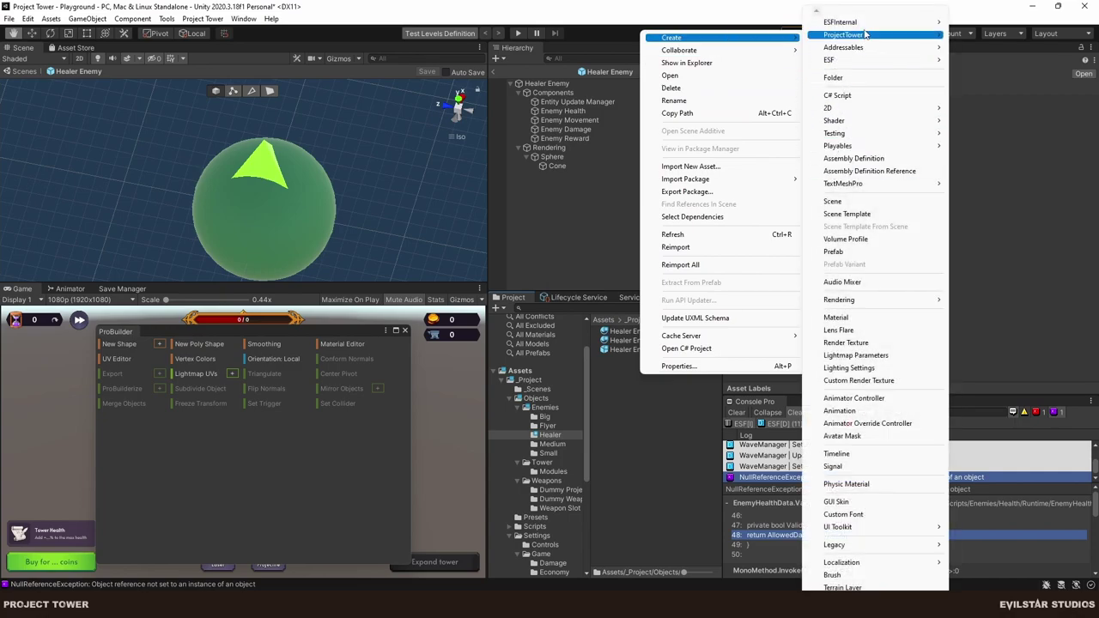
pyautogui.moveTo(865, 35)
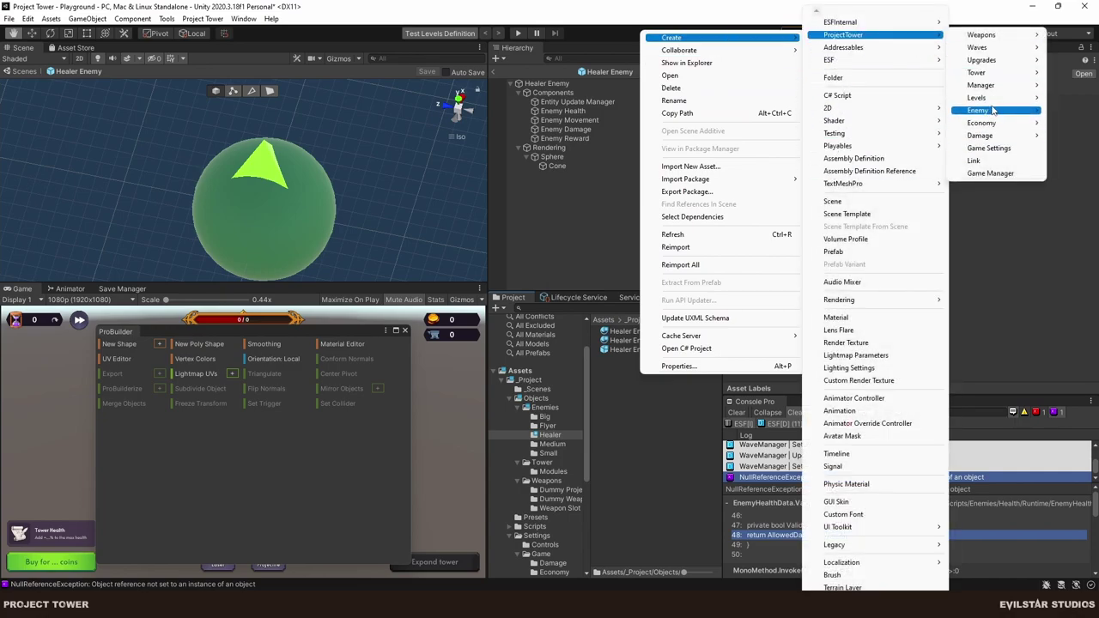
pyautogui.moveTo(990, 114)
pyautogui.click(901, 111)
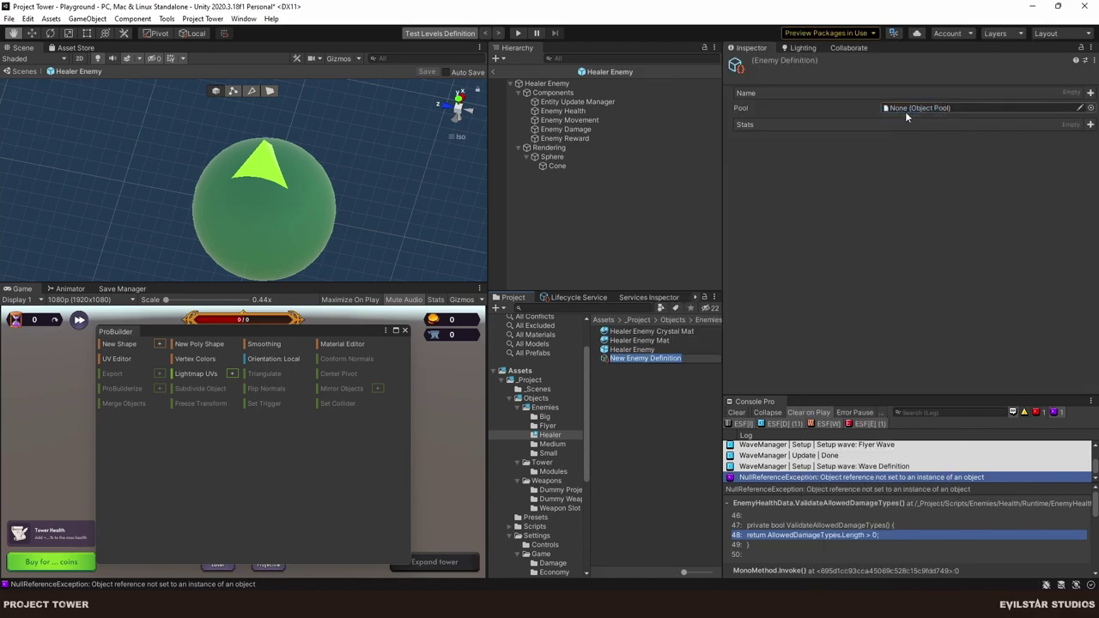
pyautogui.press('Home')
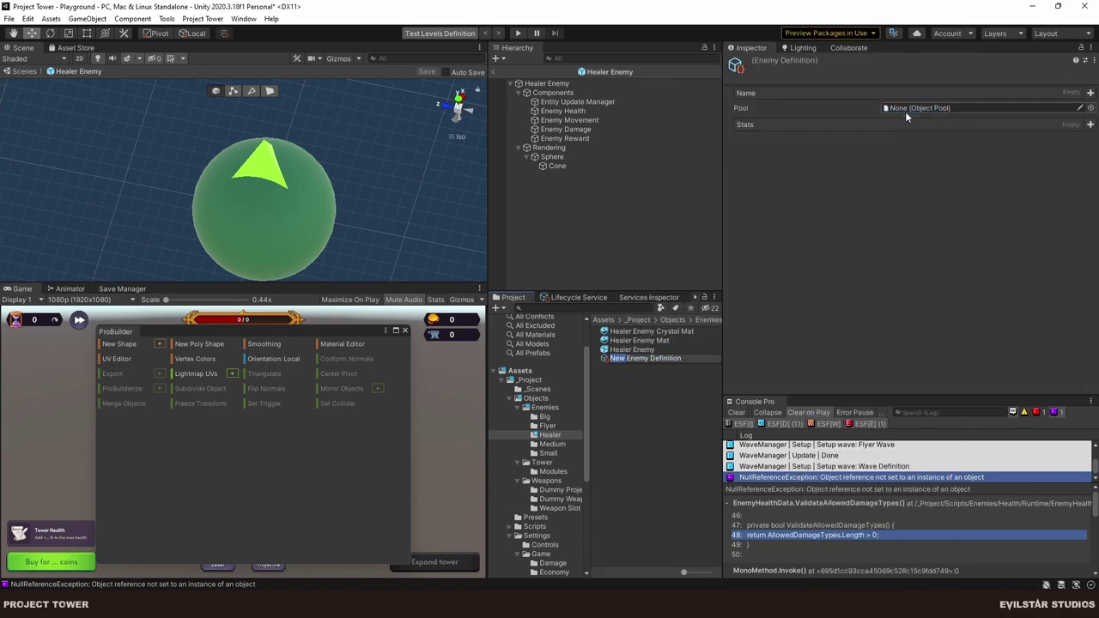
pyautogui.write('Healer')
pyautogui.press('Return')
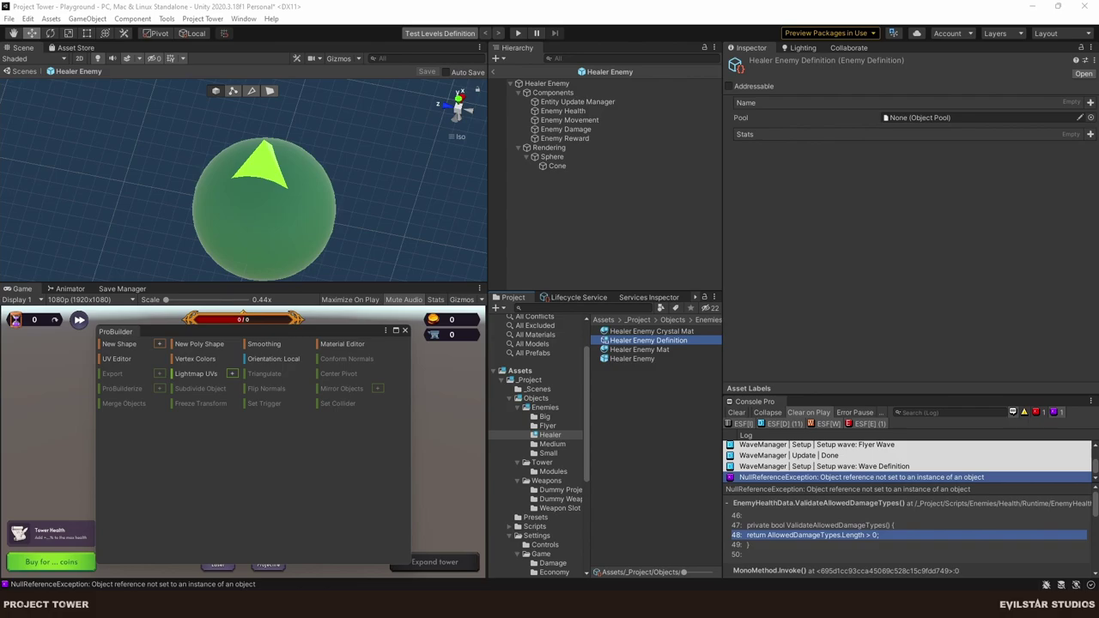
pyautogui.click(383, 336)
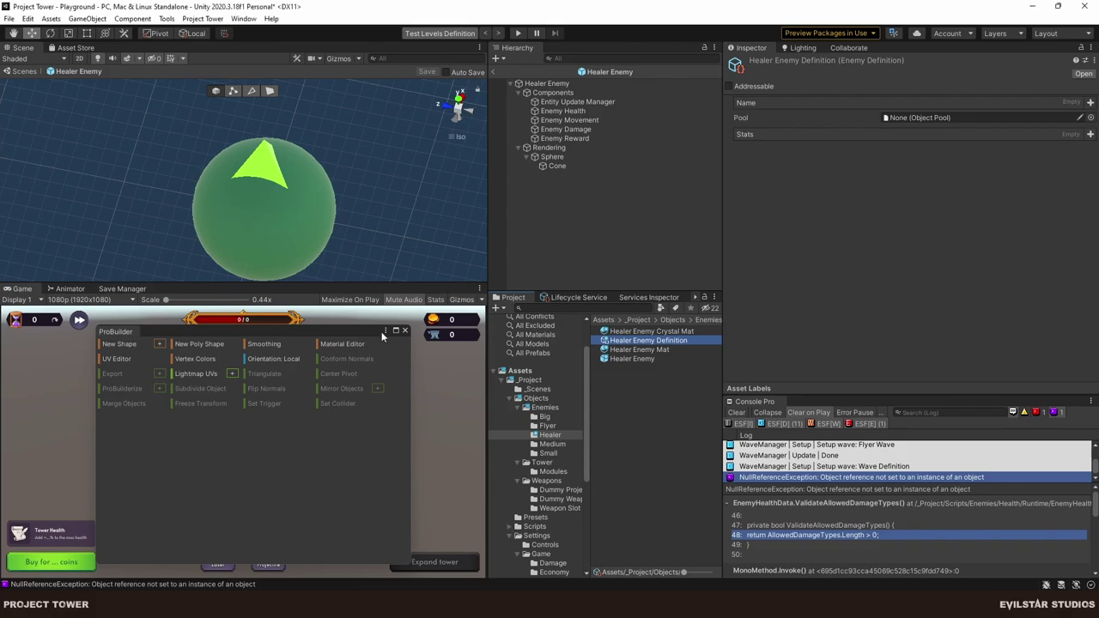
# Create an ESF Object Pool asset named Healer Enemy Object Pool in the Healer folder.
pyautogui.rightClick(661, 379)
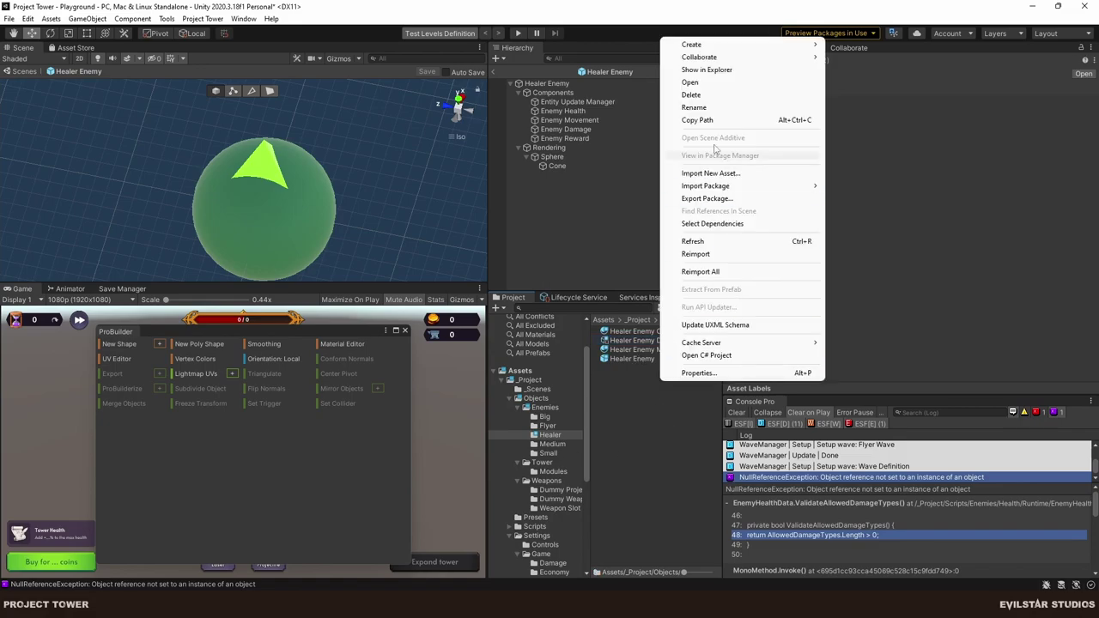
pyautogui.moveTo(739, 44)
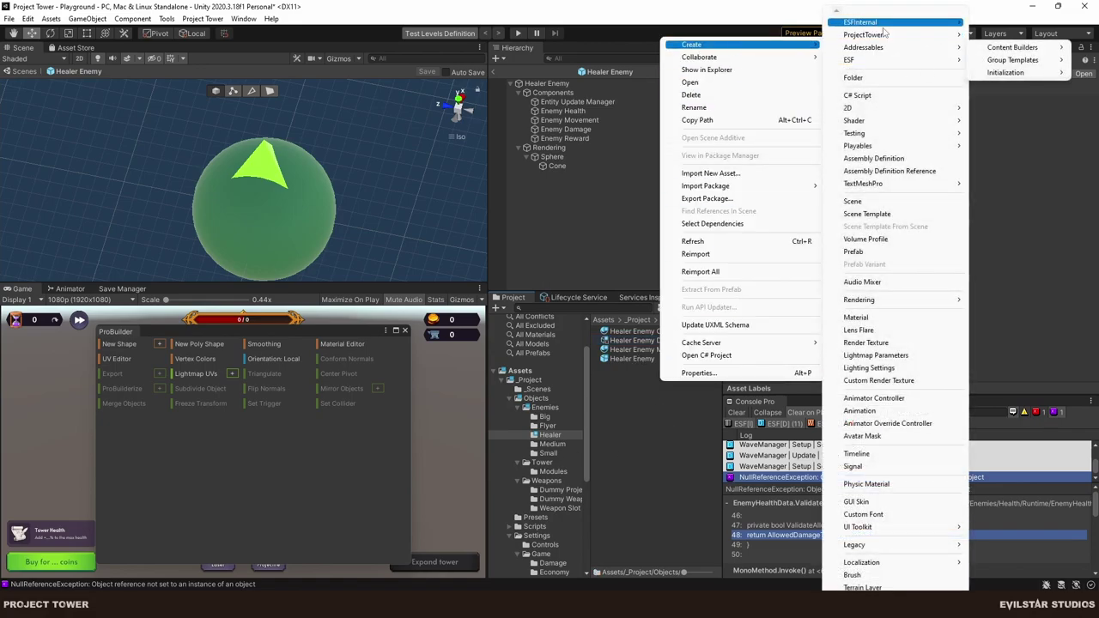
pyautogui.moveTo(859, 60)
pyautogui.click(974, 100)
pyautogui.press('Return')
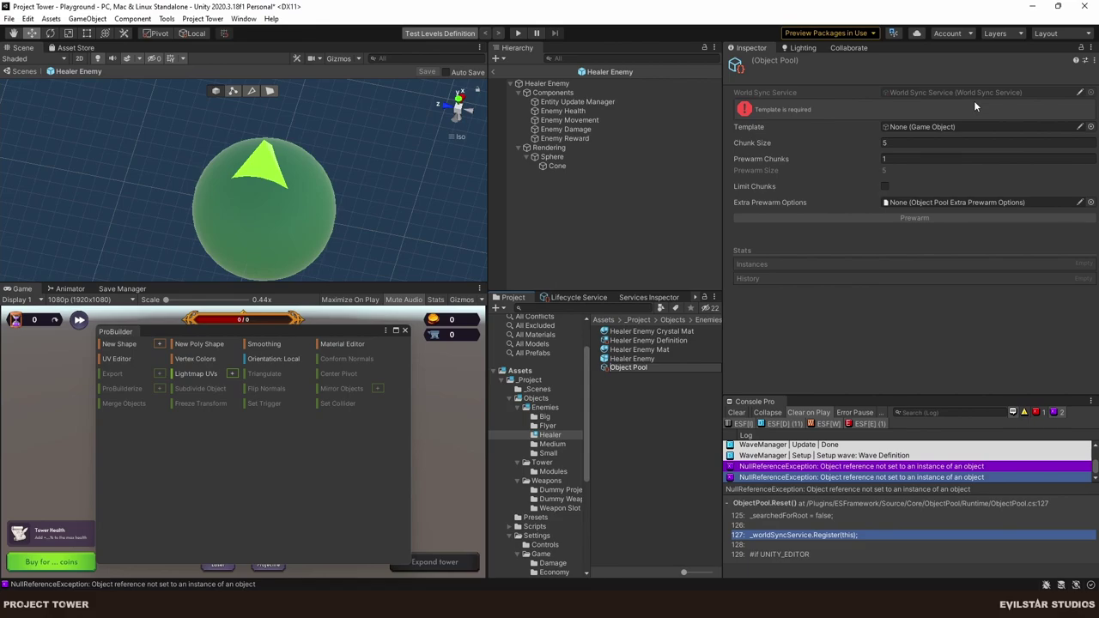
pyautogui.write('Hel')
pyautogui.press('BackSpace')
pyautogui.write('aler Enemy')
pyautogui.press('Return')
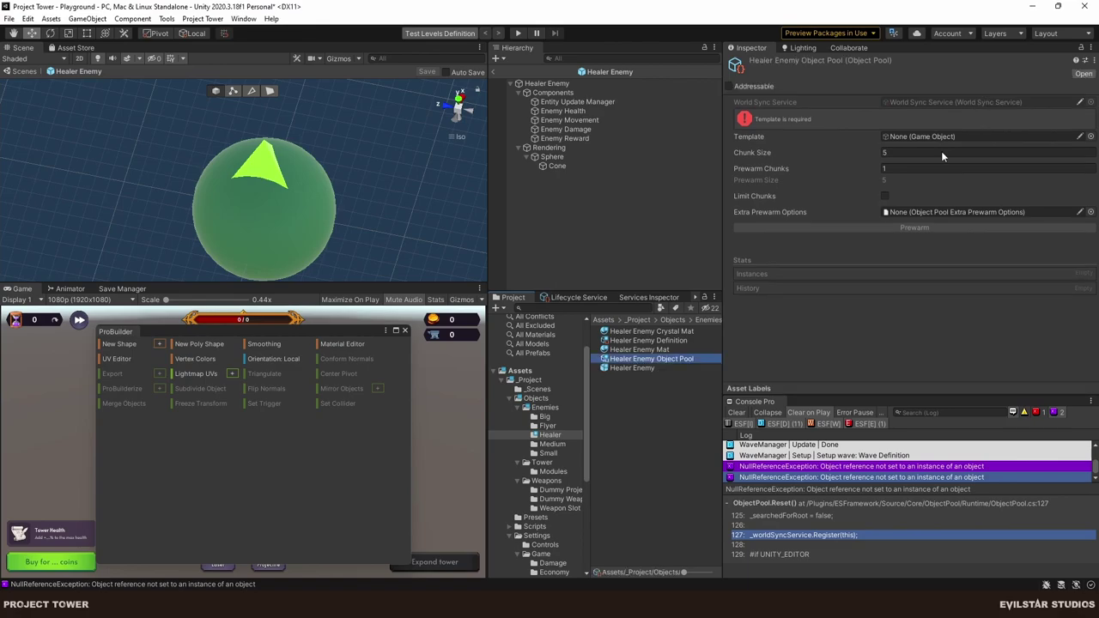
# Set the pool's Template to Healer Enemy, Chunk Size 10, and assign it as the definition's Pool.
pyautogui.moveTo(636, 367)
pyautogui.mouseDown()
pyautogui.moveTo(906, 219)
pyautogui.moveTo(881, 135)
pyautogui.mouseUp()
pyautogui.click(884, 130)
pyautogui.write('10')
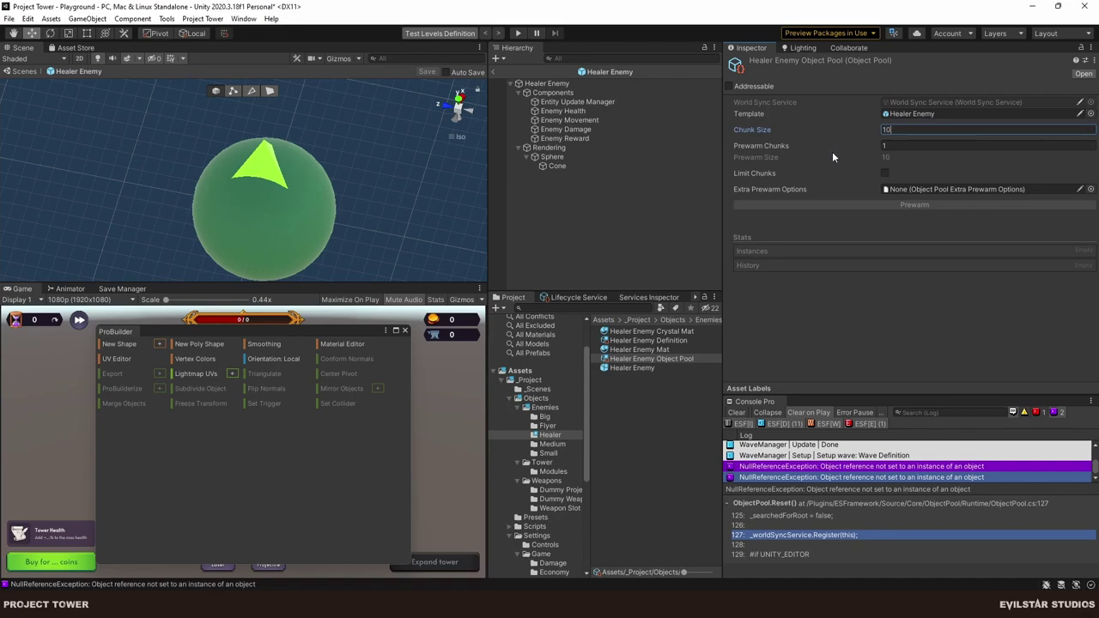
pyautogui.press('Return')
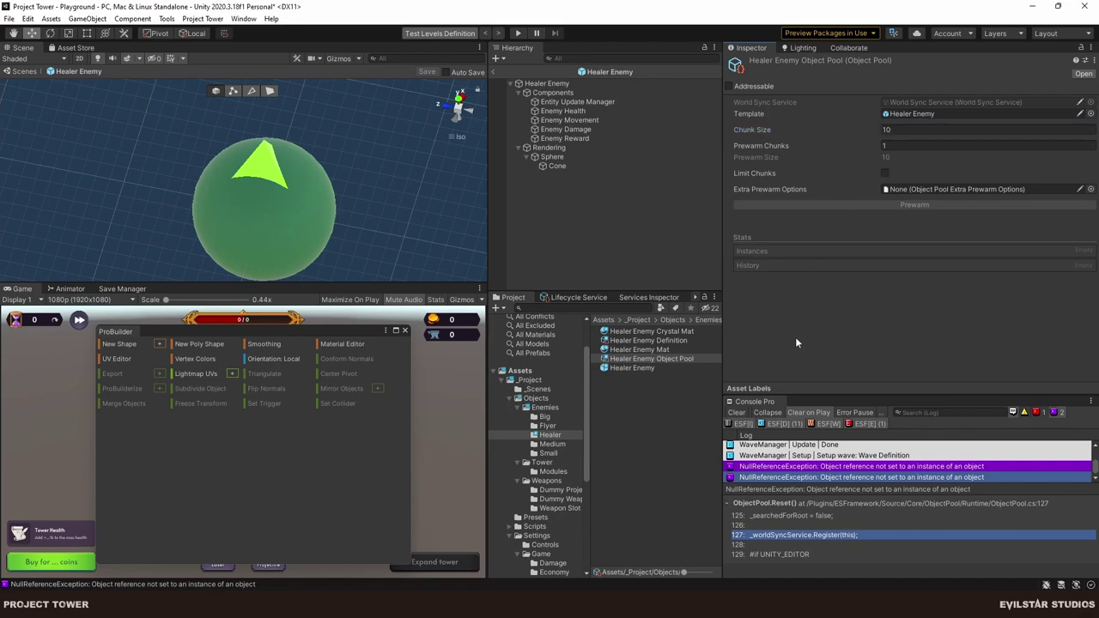
pyautogui.click(671, 341)
pyautogui.moveTo(680, 358)
pyautogui.mouseDown()
pyautogui.moveTo(969, 104)
pyautogui.moveTo(953, 118)
pyautogui.mouseUp()
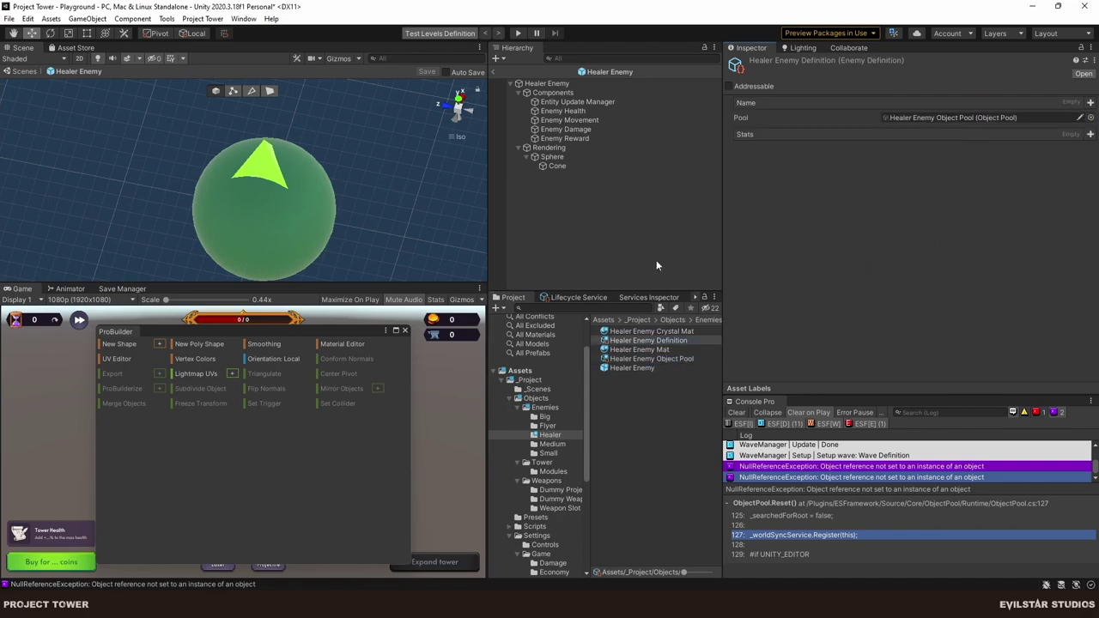
pyautogui.click(404, 330)
# Assign Healer Enemy Definition to the Healer Enemy's Enemy Definition field.
pyautogui.click(549, 83)
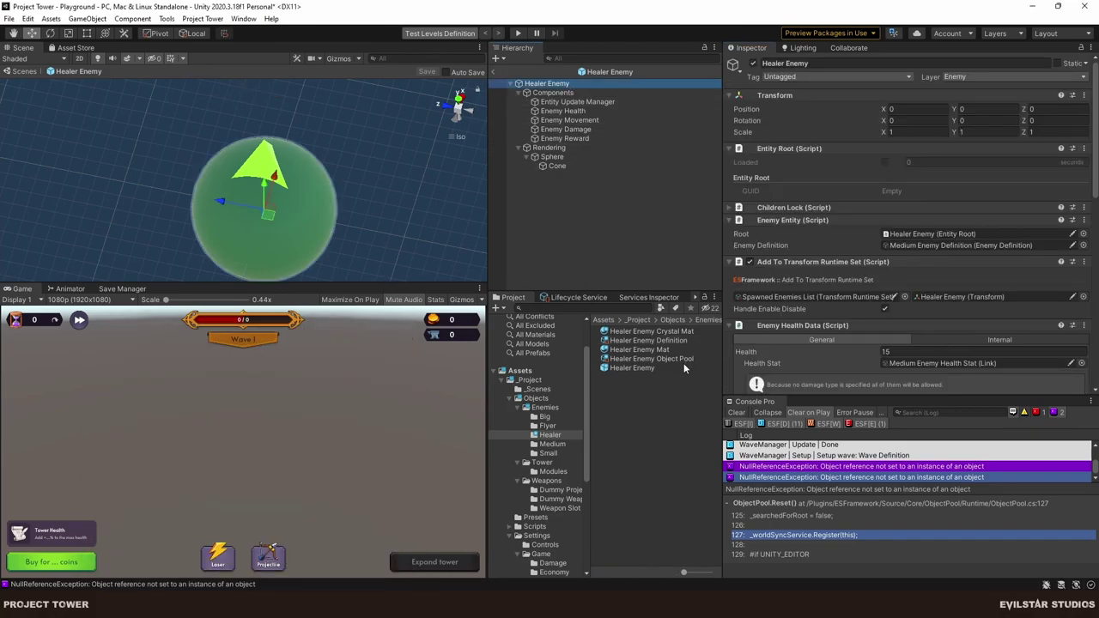
pyautogui.moveTo(675, 341); pyautogui.dragTo(924, 249)
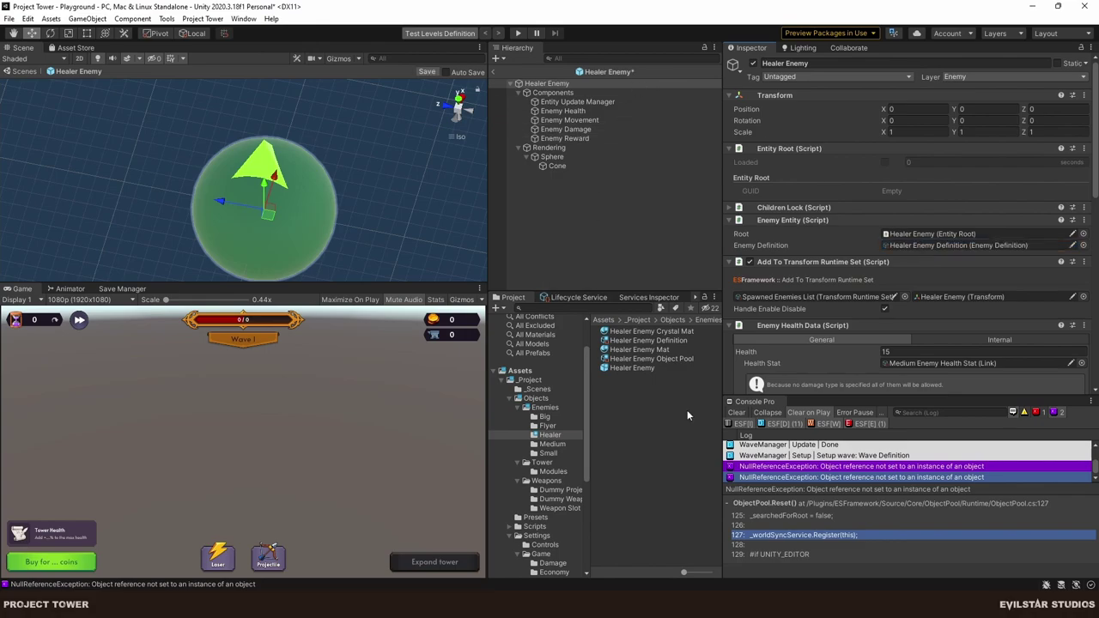
pyautogui.click(659, 414)
# Open Healer Enemy's Properties in a separate window and save the prefab with Ctrl+S.
pyautogui.rightClick(550, 83)
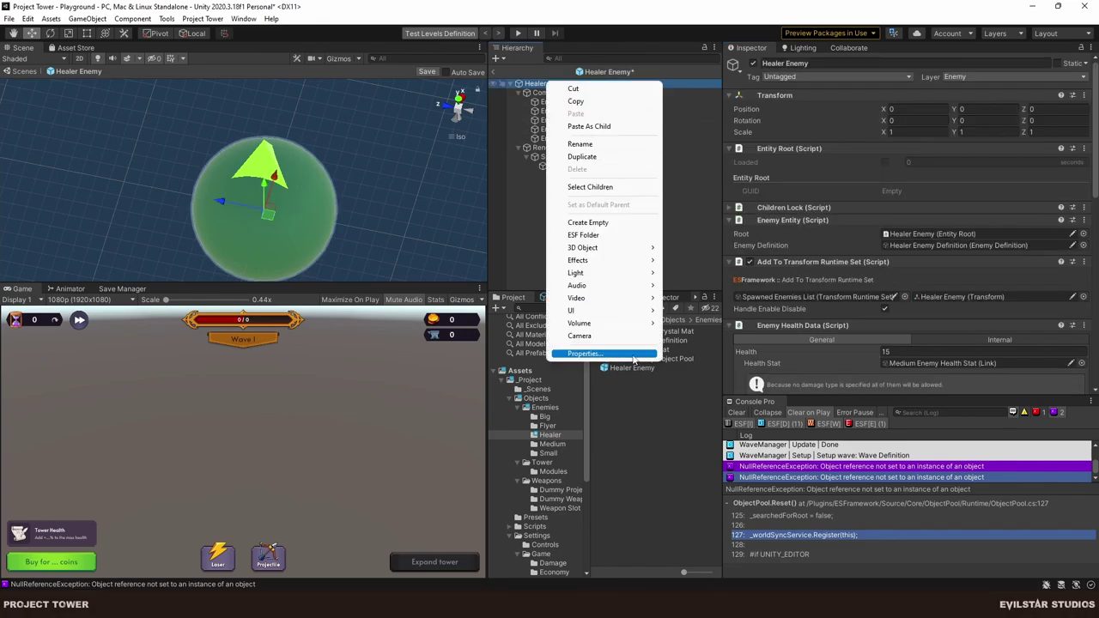
pyautogui.click(601, 358)
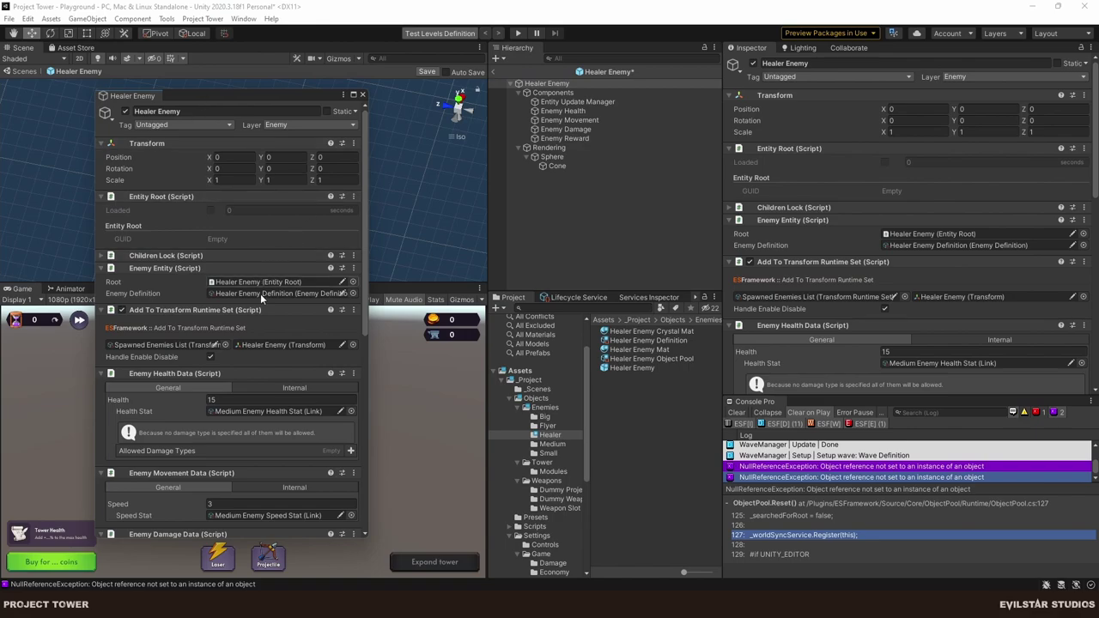
pyautogui.scroll(-3, 258, 260)
pyautogui.scroll(-8, 261, 271)
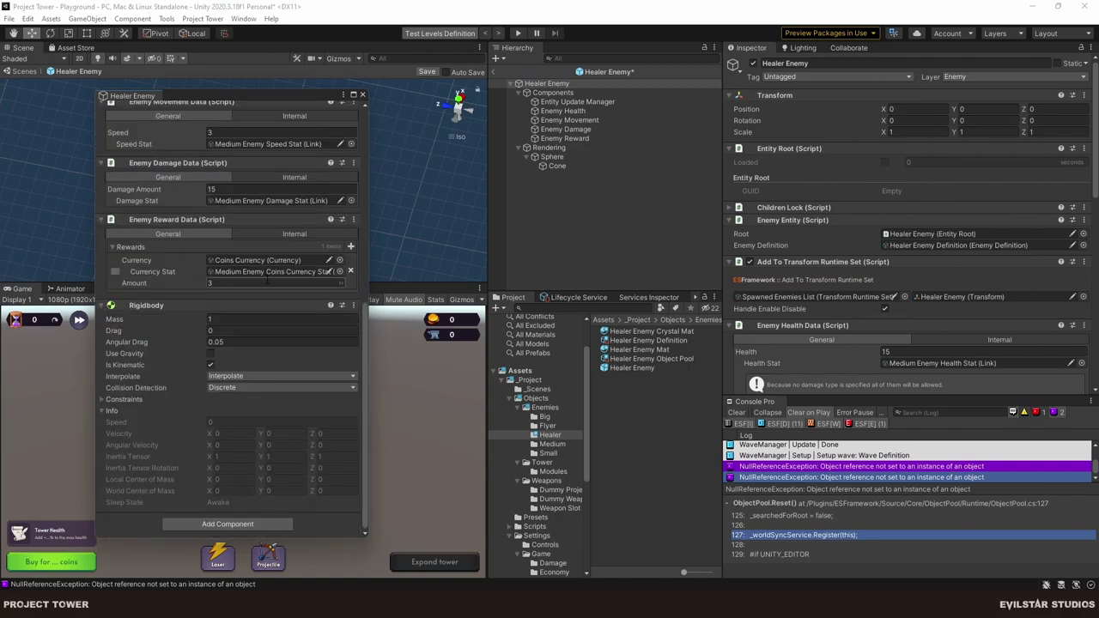
pyautogui.click(584, 243)
pyautogui.hotkey('ctrl', 's')
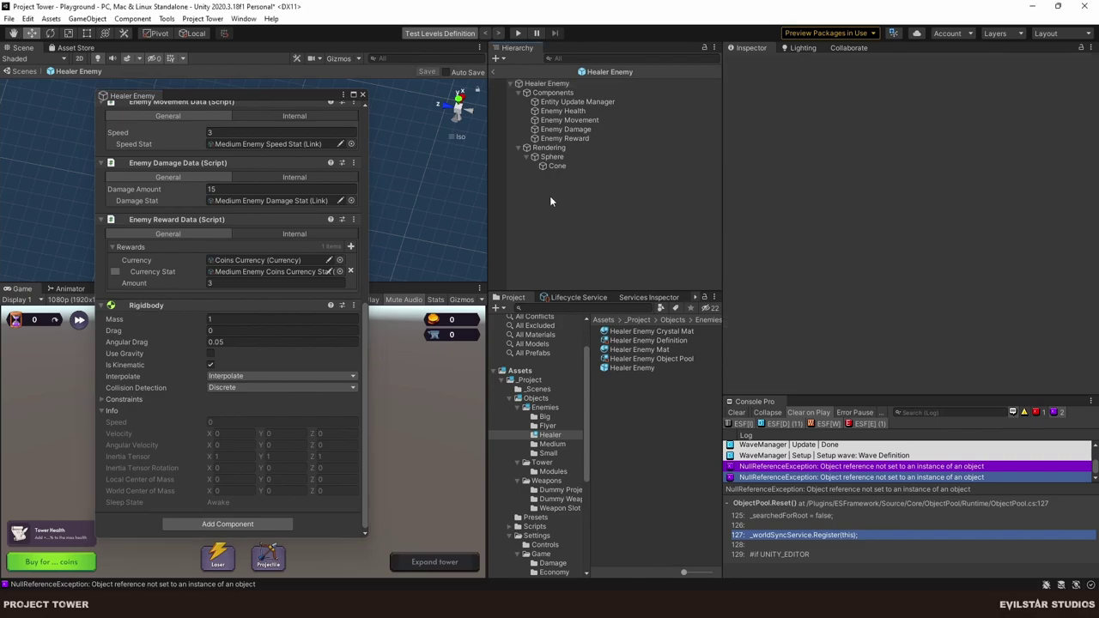
pyautogui.scroll(6, 280, 292)
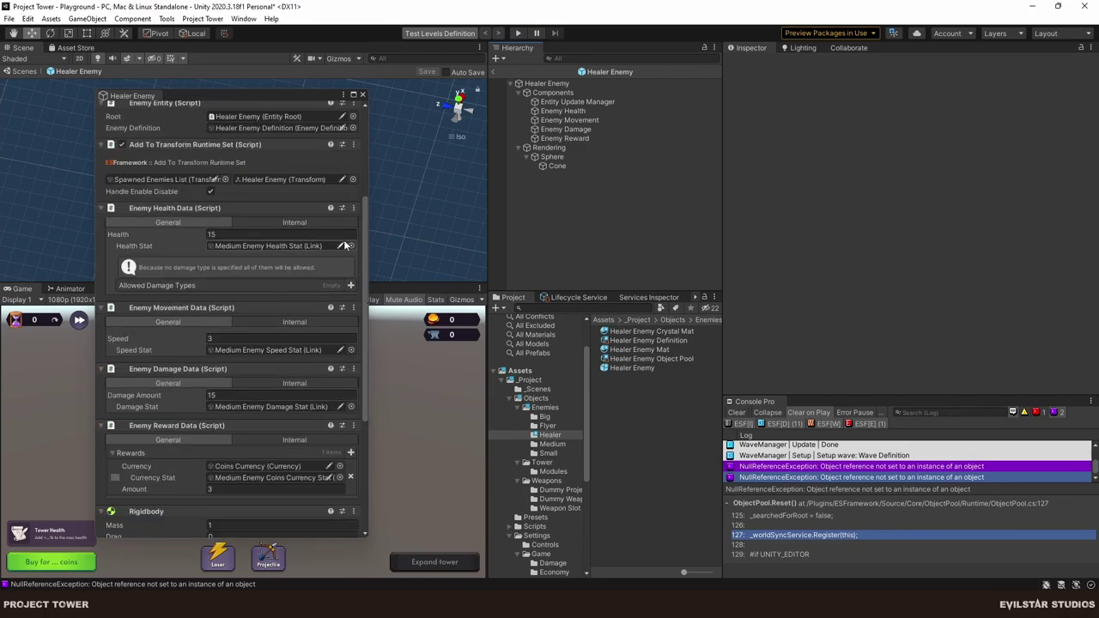
pyautogui.moveTo(365, 240); pyautogui.dragTo(363, 273)
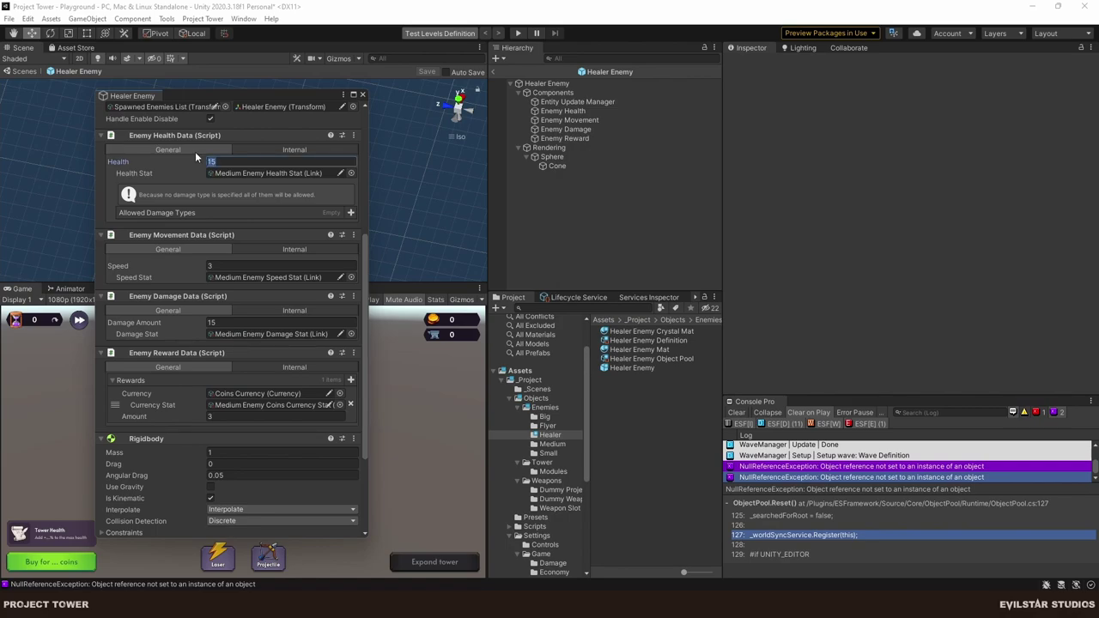
# Set the Healer Enemy's Health to 100, Speed 4, Damage Amount 0 and Reward Amount 50.
pyautogui.write('100')
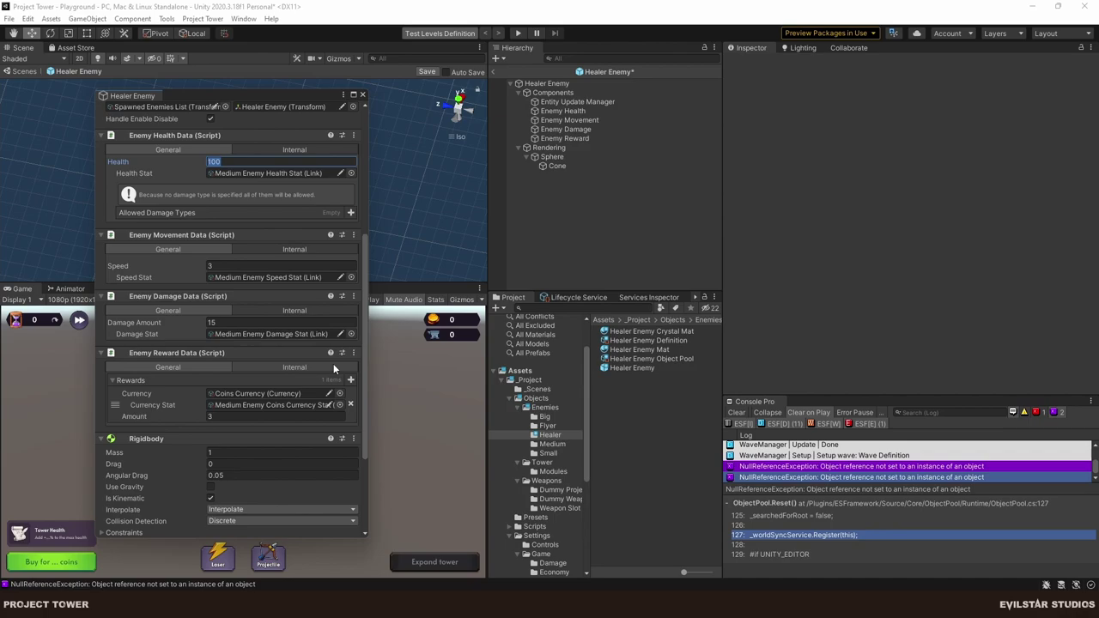
pyautogui.write('35')
pyautogui.click(213, 267)
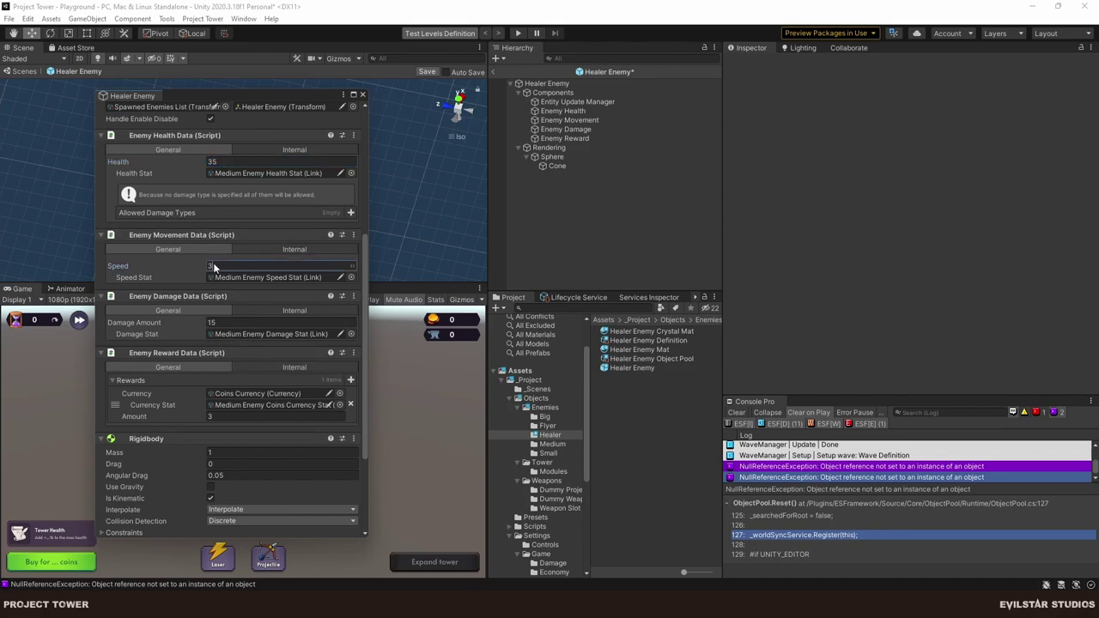
pyautogui.write('5')
pyautogui.write('4')
pyautogui.click(204, 322)
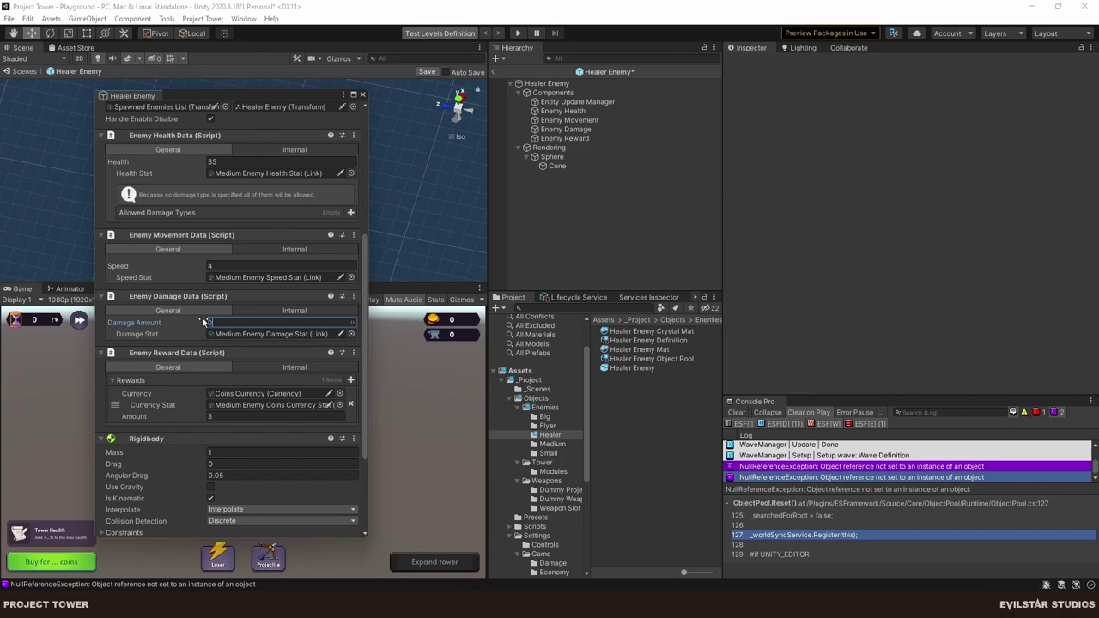
pyautogui.write('0')
pyautogui.click(224, 416)
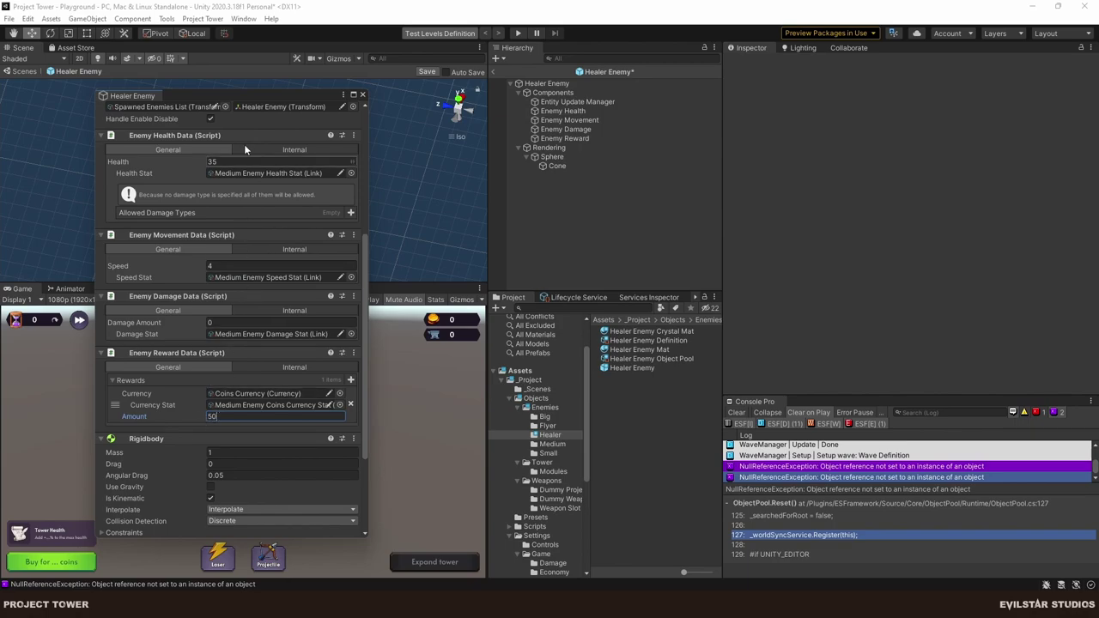
pyautogui.click(226, 162)
# Create a 'Healer Enemy Health Stat' Link asset and assign it to the enemy's Health Stat.
pyautogui.rightClick(611, 395)
pyautogui.moveTo(678, 55)
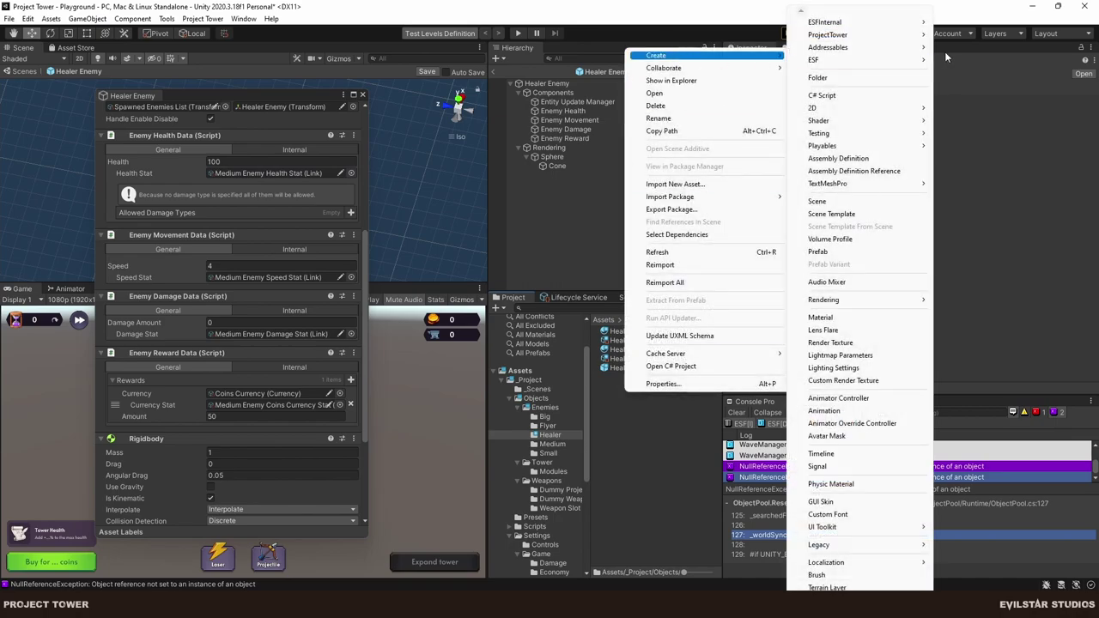
pyautogui.moveTo(827, 34)
pyautogui.click(979, 160)
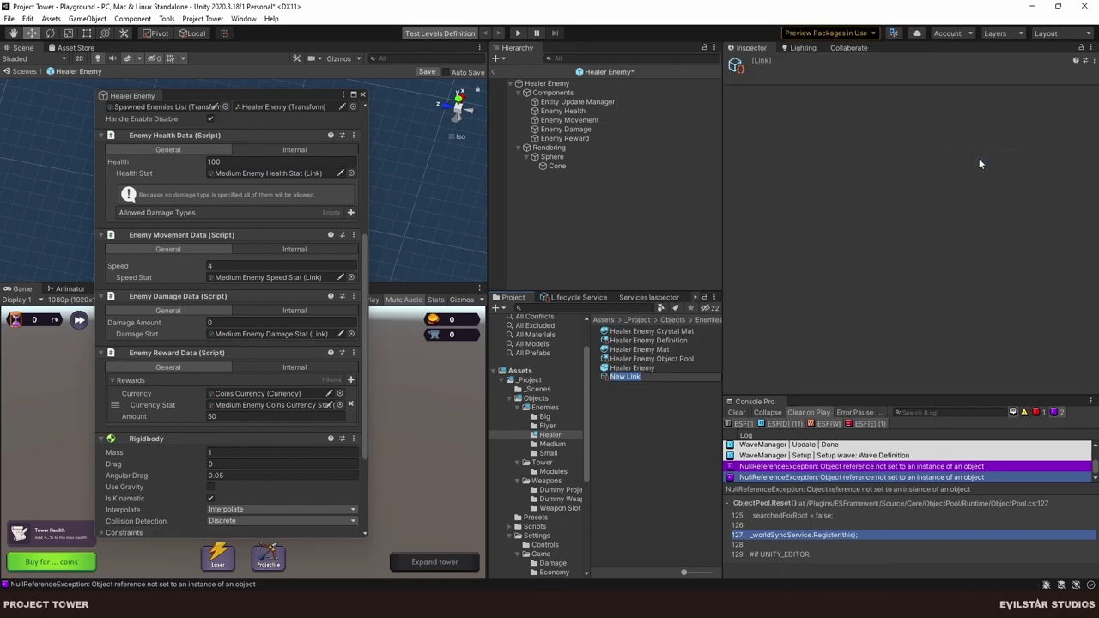
pyautogui.write('Healer Enemey')
pyautogui.press('BackSpace')
pyautogui.press('BackSpace')
pyautogui.write('y Stat')
pyautogui.press('Return')
pyautogui.press('End')
pyautogui.write('Health')
pyautogui.press('Return')
pyautogui.moveTo(631, 351); pyautogui.dragTo(271, 173)
# Create a 'Healer Enemy Speed Stat' Link asset and assign it to the Speed Stat field.
pyautogui.rightClick(650, 403)
pyautogui.moveTo(734, 81)
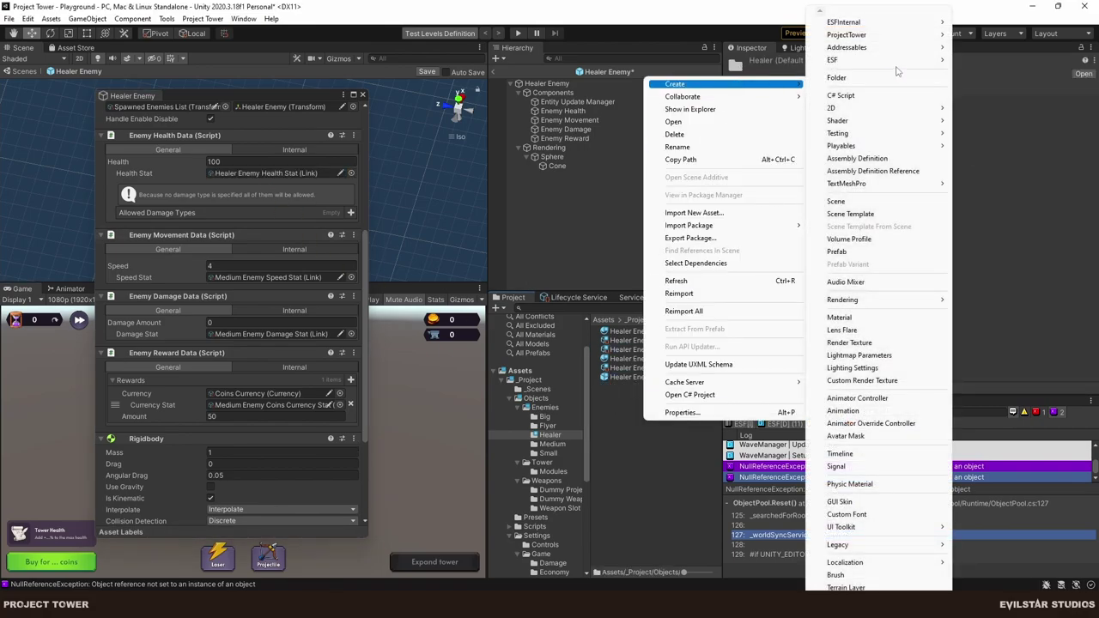
pyautogui.moveTo(901, 35)
pyautogui.click(970, 161)
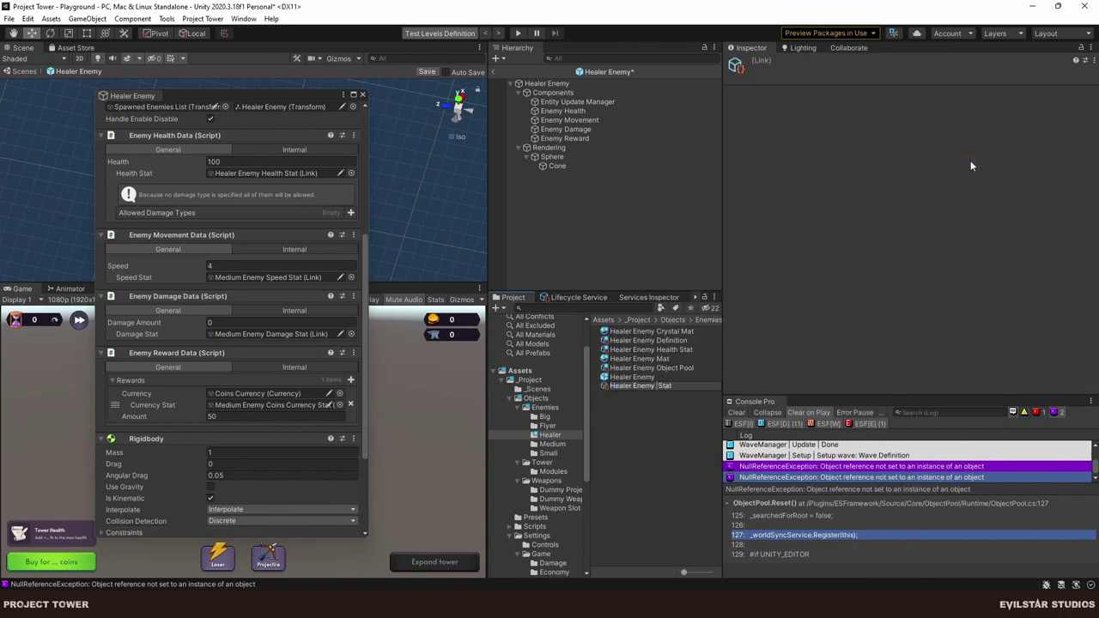
pyautogui.write('Speed')
pyautogui.press('Return')
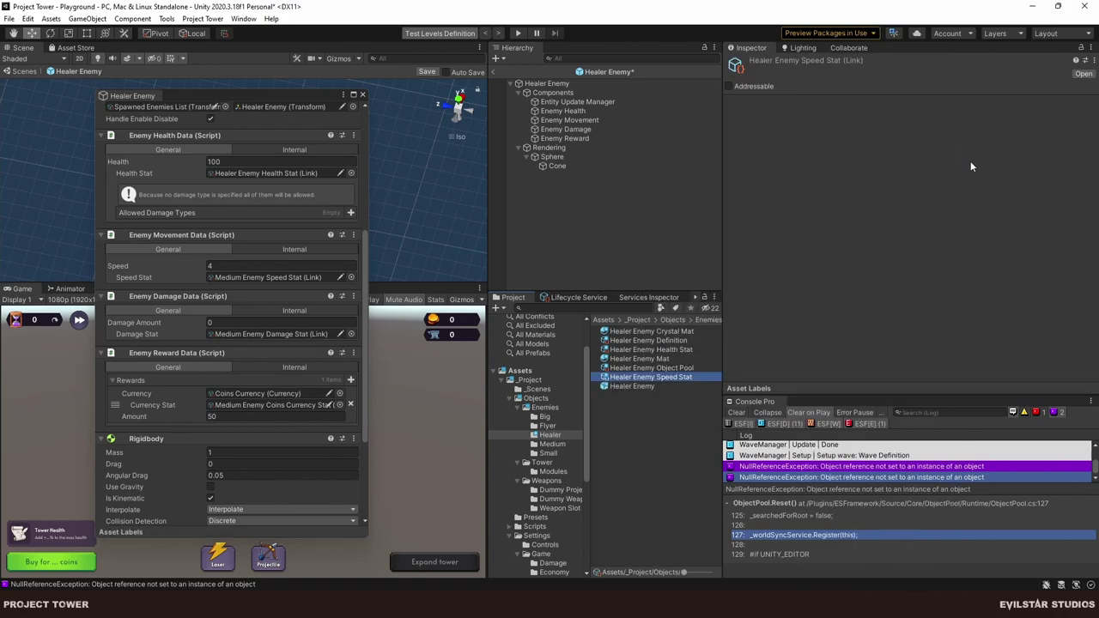
pyautogui.moveTo(651, 377)
pyautogui.mouseDown()
pyautogui.moveTo(460, 347)
pyautogui.moveTo(275, 276)
pyautogui.mouseUp()
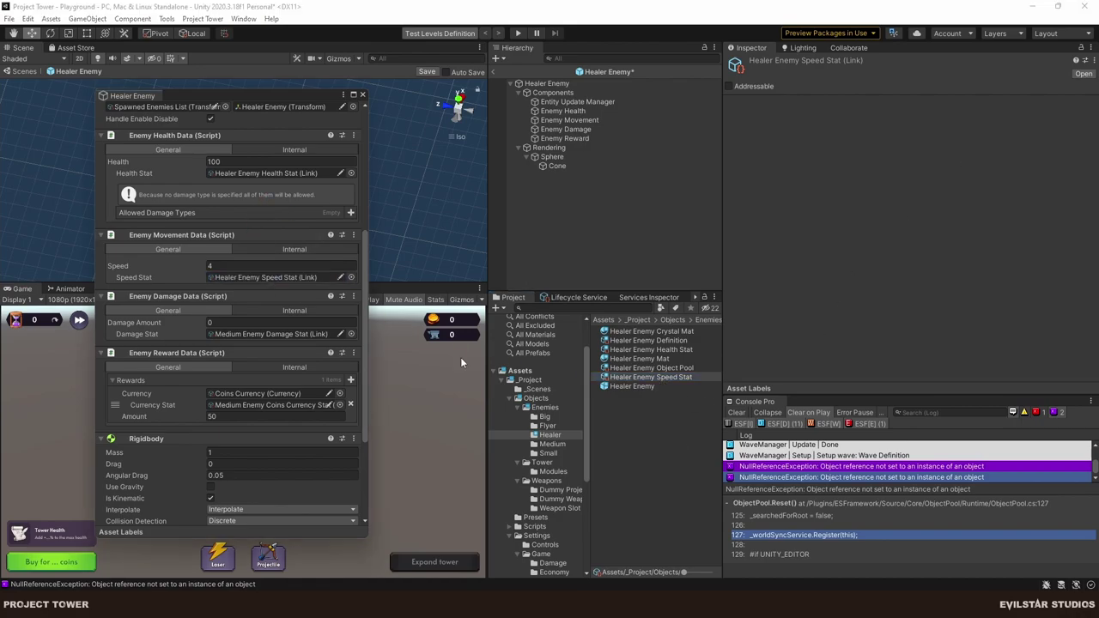
# Create a 'Healer Enemy Damage Stat' Link asset and assign it to the Damage Stat field.
pyautogui.rightClick(640, 428)
pyautogui.moveTo(687, 91)
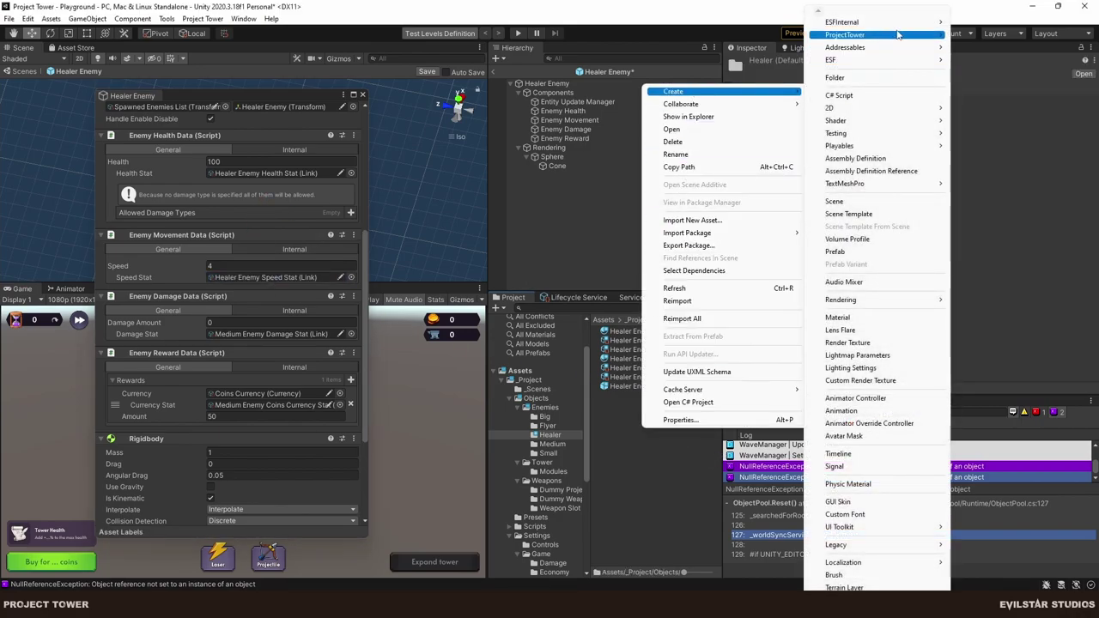
pyautogui.moveTo(897, 35)
pyautogui.click(994, 158)
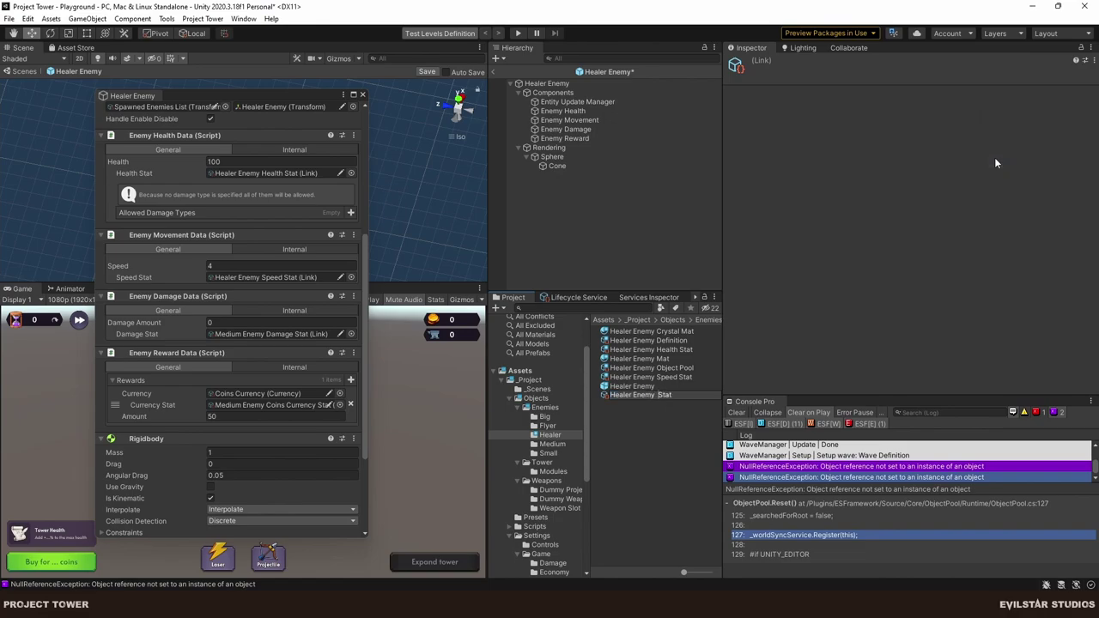
pyautogui.write('Damage')
pyautogui.press('Return')
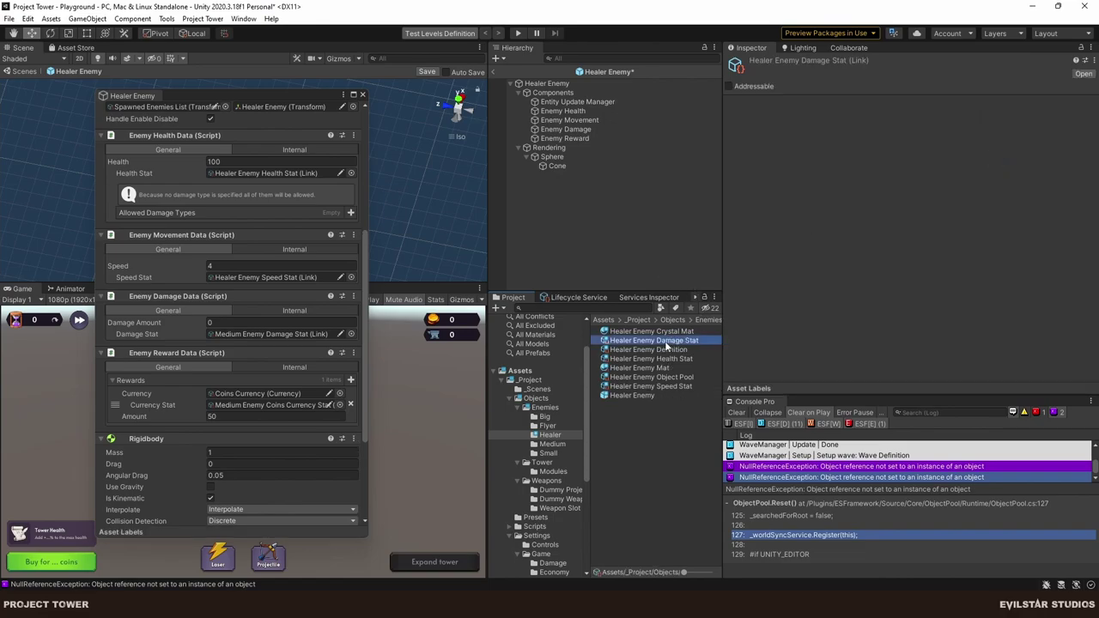
pyautogui.moveTo(667, 346)
pyautogui.mouseDown()
pyautogui.moveTo(261, 347)
pyautogui.moveTo(268, 340)
pyautogui.mouseUp()
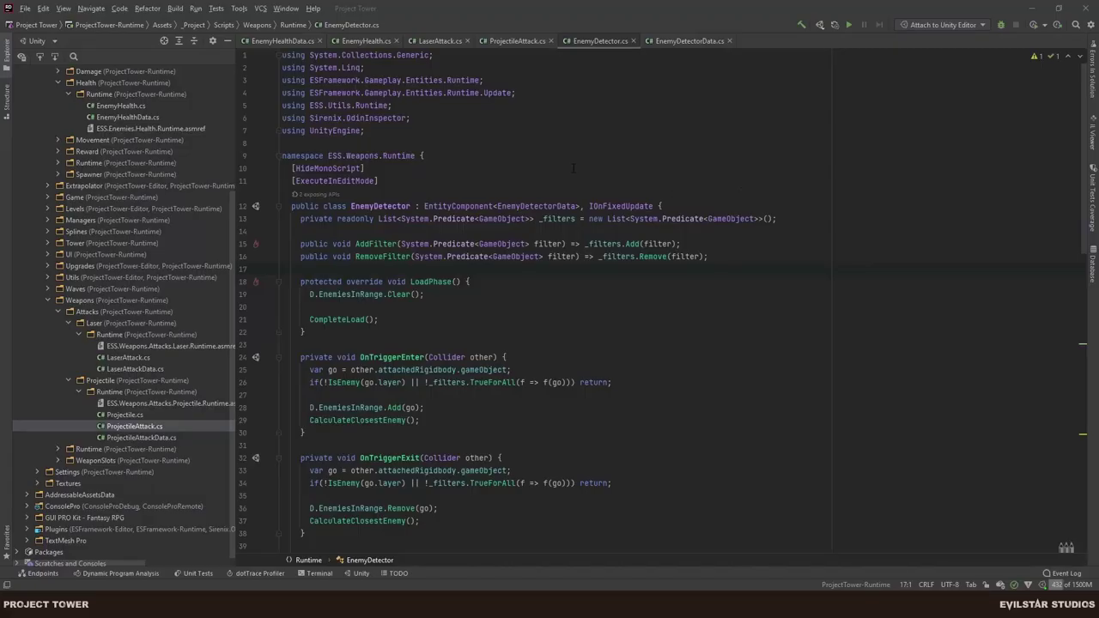
# Open EnemyDamage.cs in Rider and list the prefabs that use the EnemyDamage class.
pyautogui.click(573, 169)
pyautogui.hotkey('ctrl', 'shift', 'n')
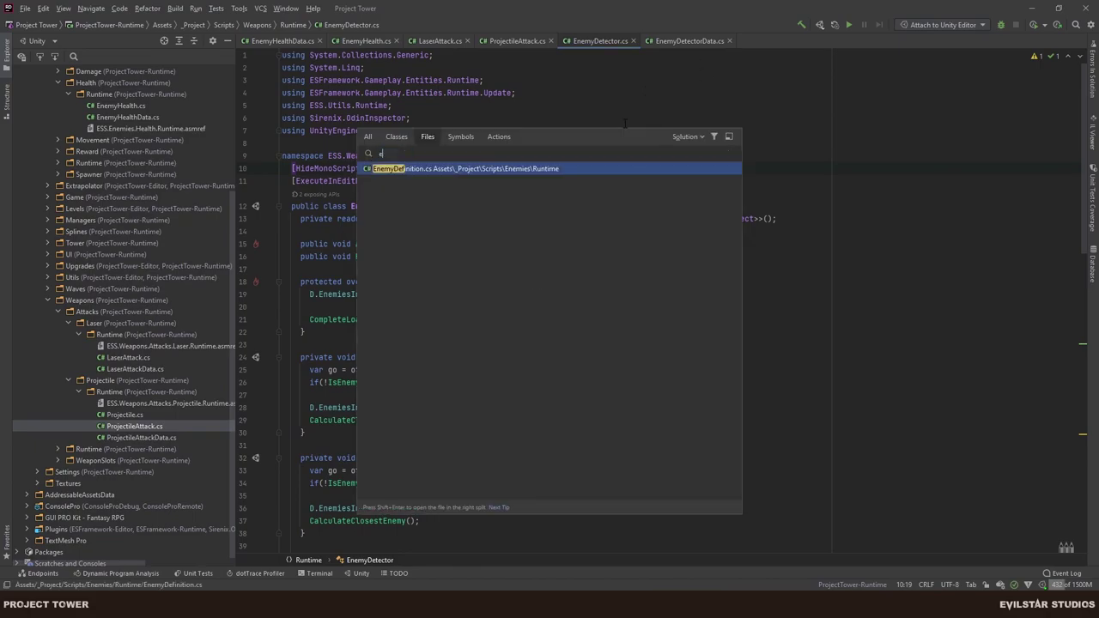
pyautogui.write('enemy dama')
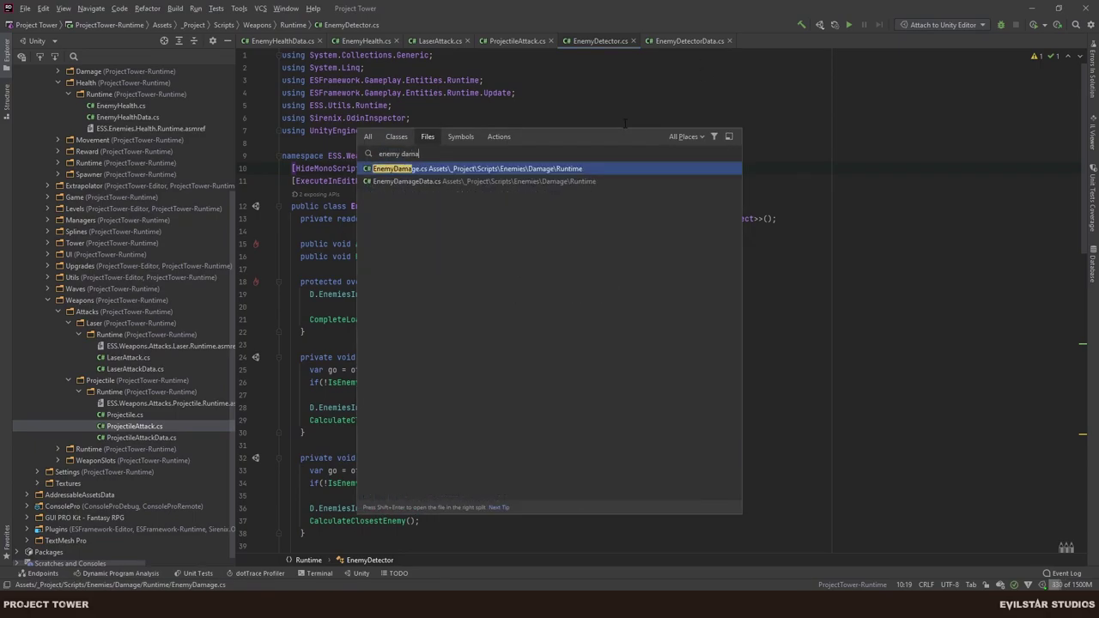
pyautogui.press('Down')
pyautogui.press('Up')
pyautogui.press('Return')
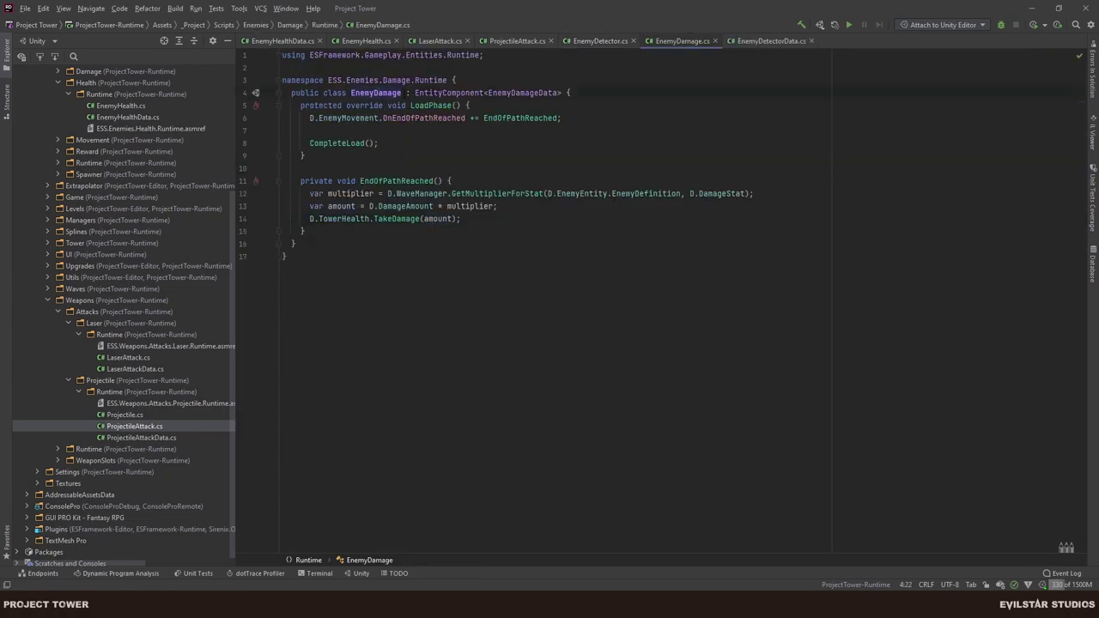
pyautogui.hotkey('ctrl', 'alt', 'F7')
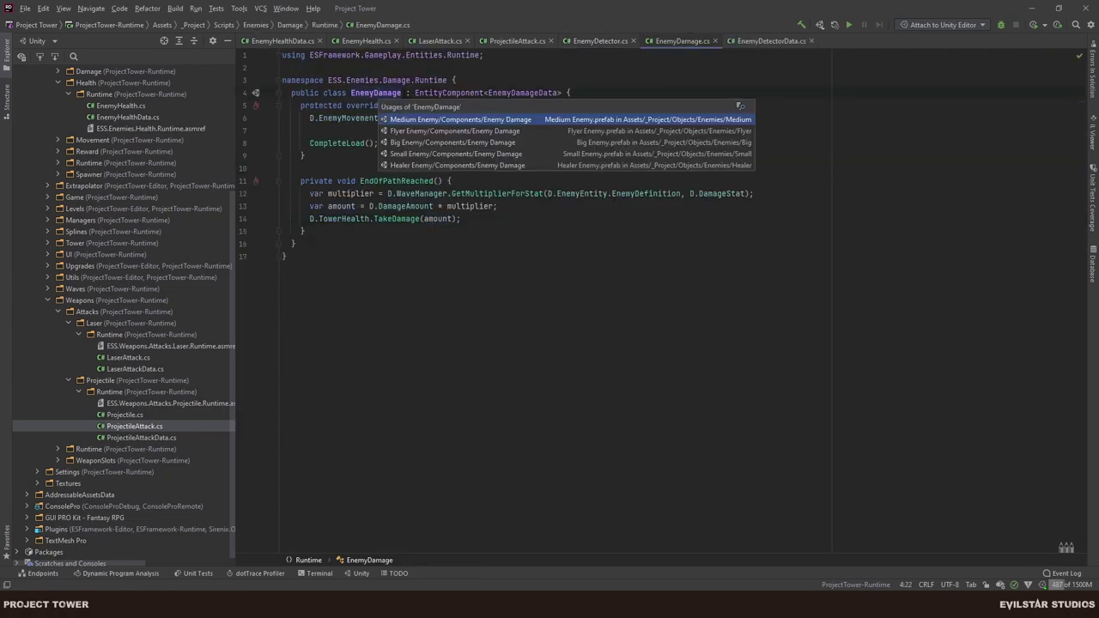
pyautogui.press('Escape')
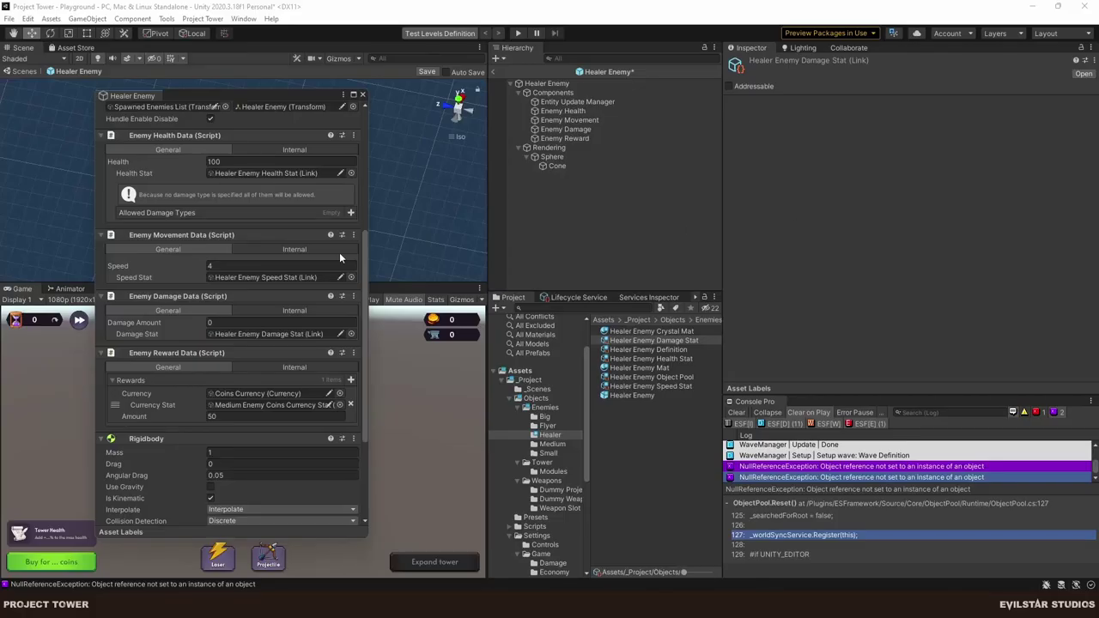
# Remove the Enemy Damage Data component and delete the Enemy Damage child object from the Healer Enemy.
pyautogui.click(353, 296)
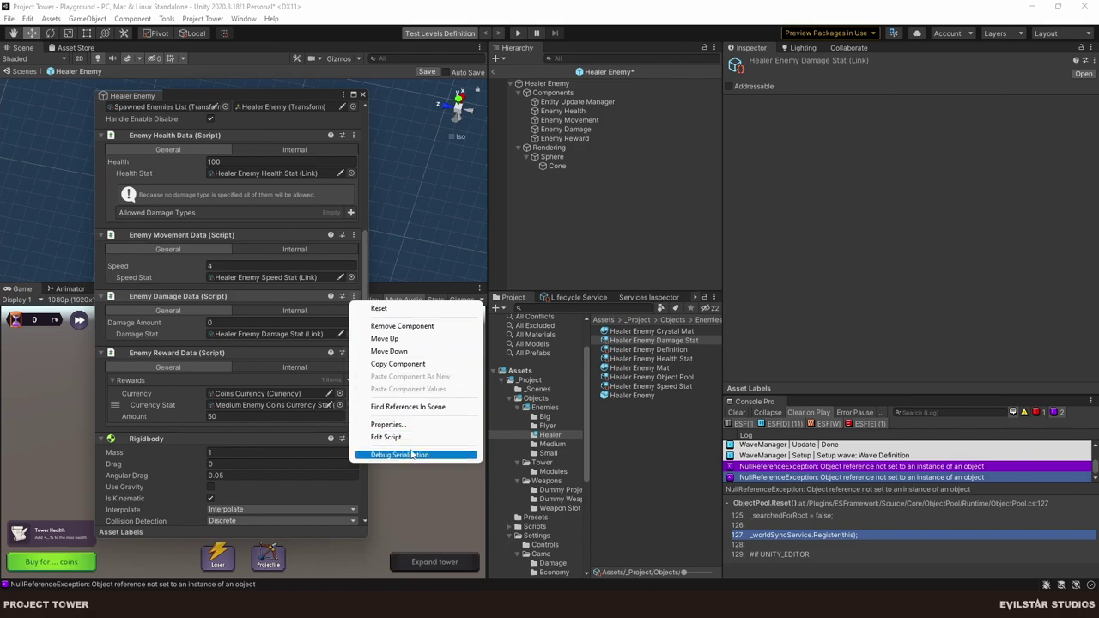
pyautogui.click(402, 326)
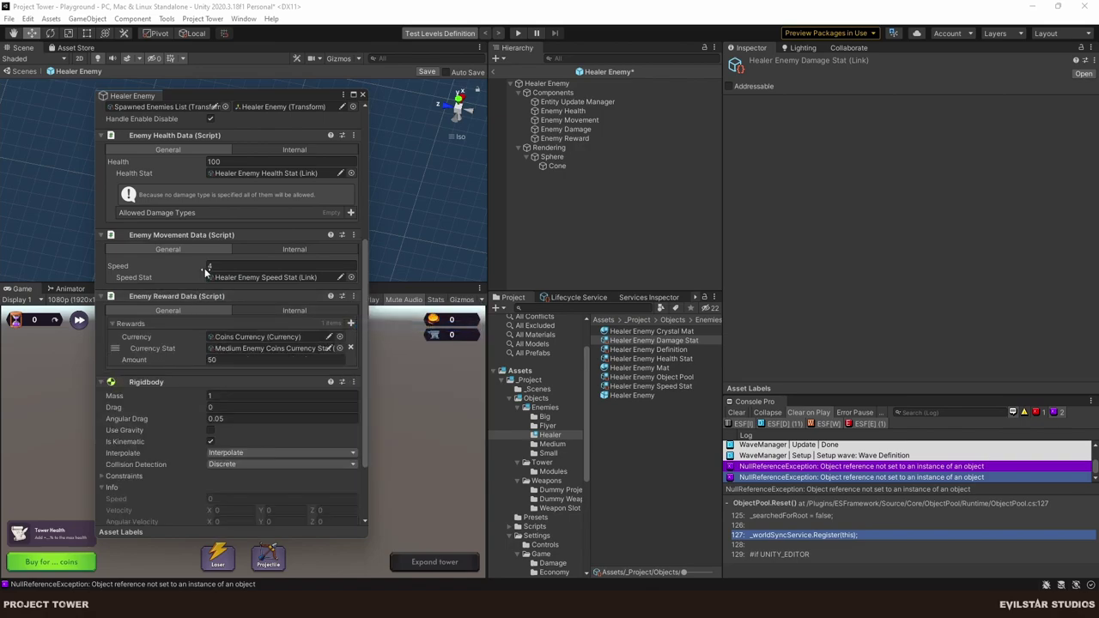
pyautogui.click(578, 128)
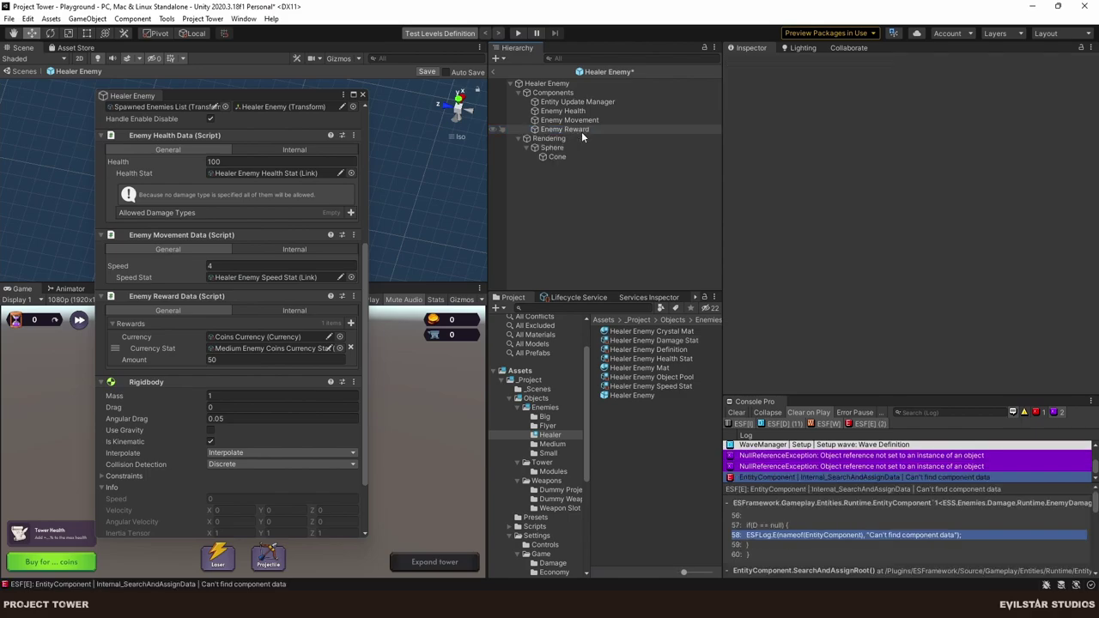
pyautogui.press('Delete')
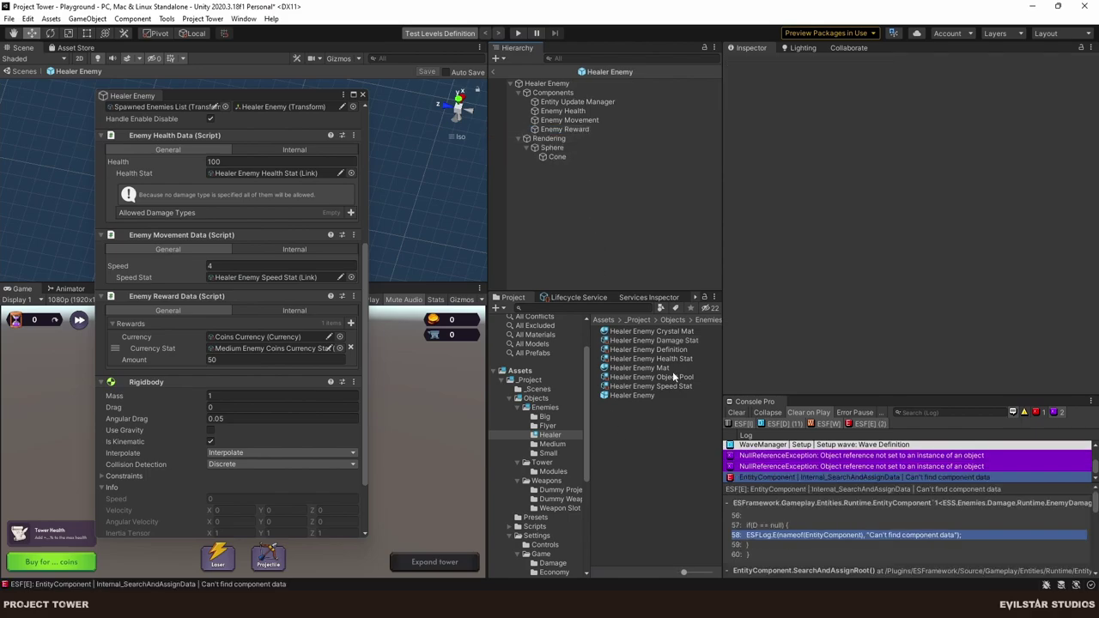
# Rename the stat to 'Healer Enemy Coins Currency Stat', assign it as the reward Currency Stat, and save the prefab.
pyautogui.click(674, 342)
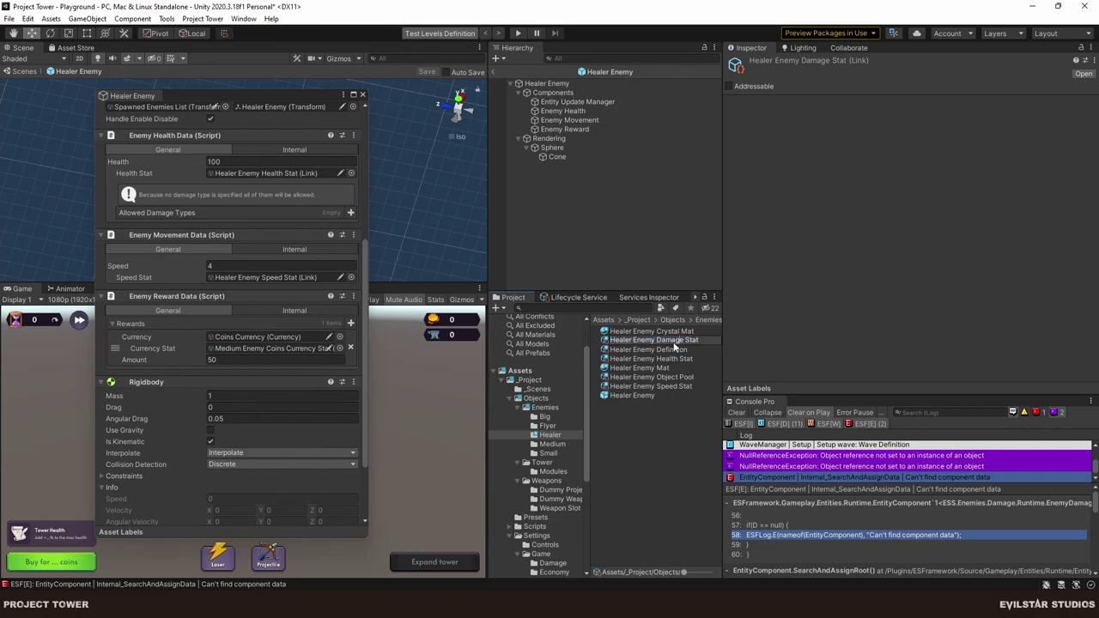
pyautogui.doubleClick(674, 342)
pyautogui.write('Coins Currency')
pyautogui.press('Return')
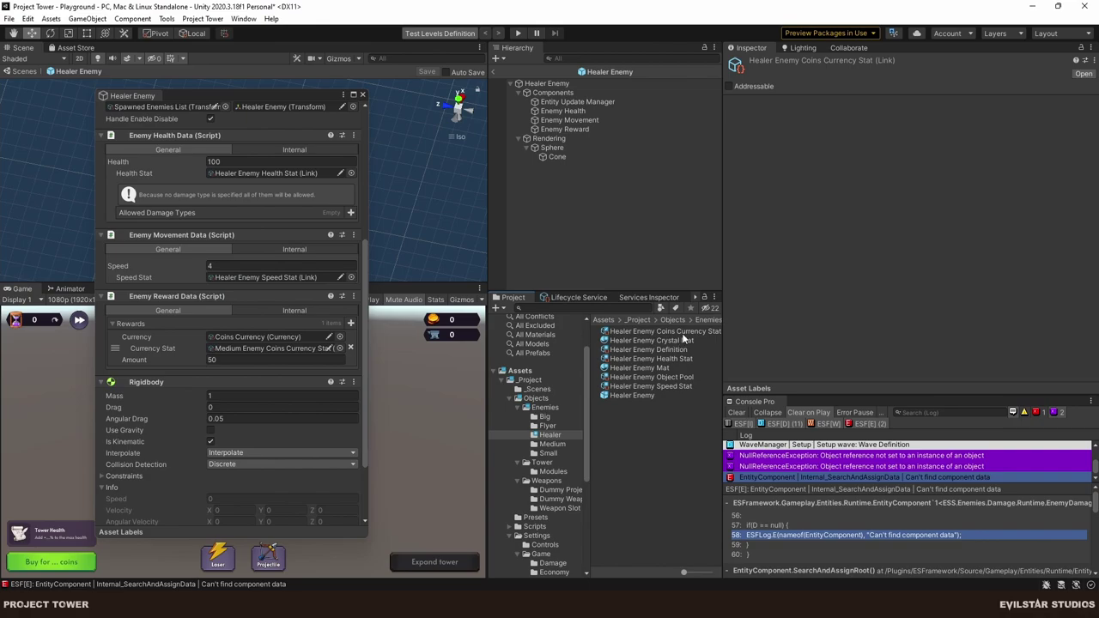
pyautogui.moveTo(670, 332); pyautogui.dragTo(264, 348)
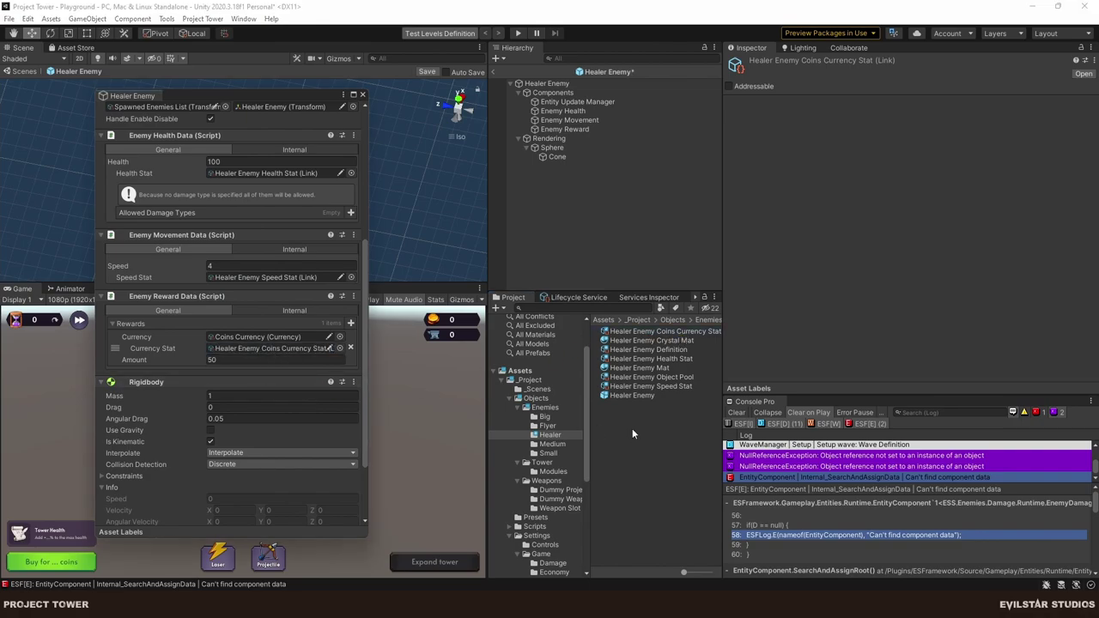
pyautogui.hotkey('ctrl', 's')
# Add the Coins Currency, Health and Speed stat assets to the Healer Enemy Definition's Stats list.
pyautogui.click(363, 94)
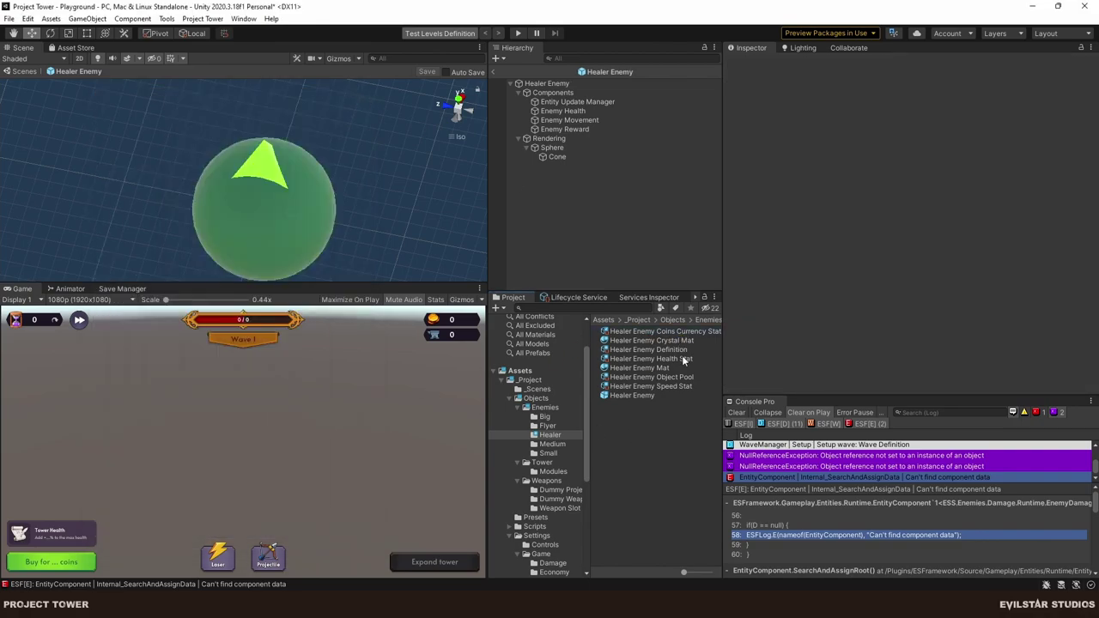
pyautogui.click(680, 350)
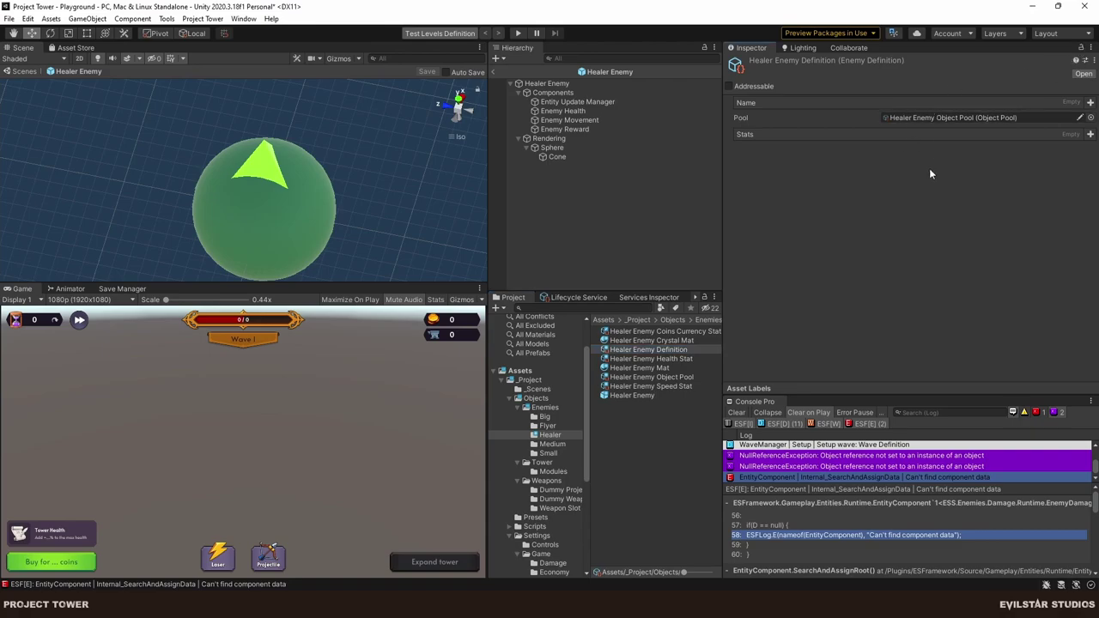
pyautogui.moveTo(683, 332); pyautogui.dragTo(685, 346)
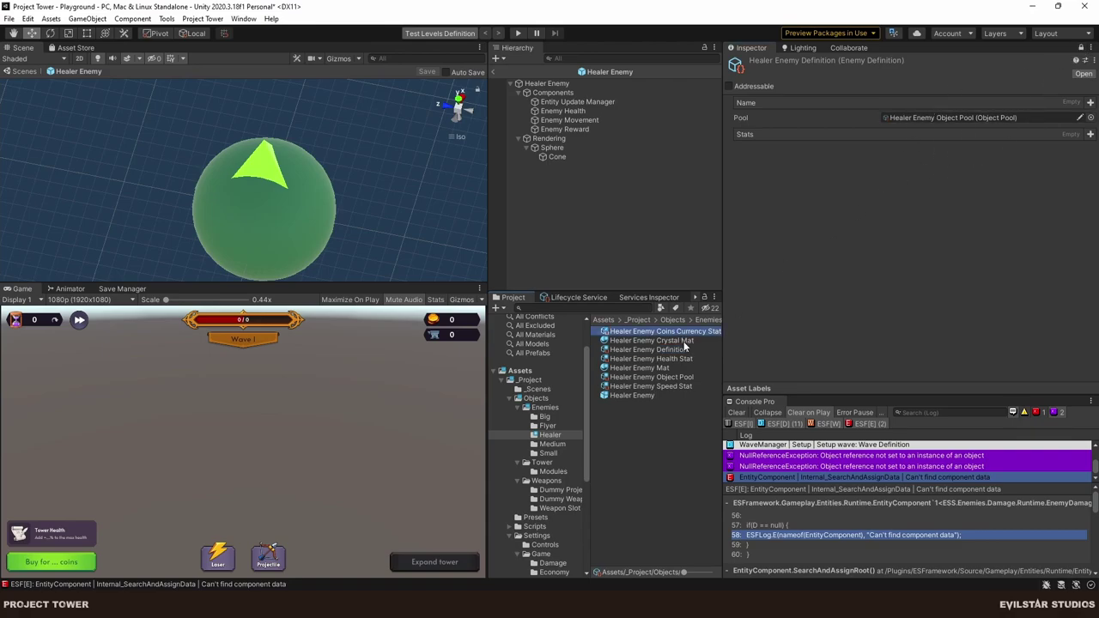
pyautogui.keyDown('ctrl'); pyautogui.click(690, 359); pyautogui.keyUp('ctrl')
pyautogui.keyDown('ctrl'); pyautogui.click(691, 386); pyautogui.keyUp('ctrl')
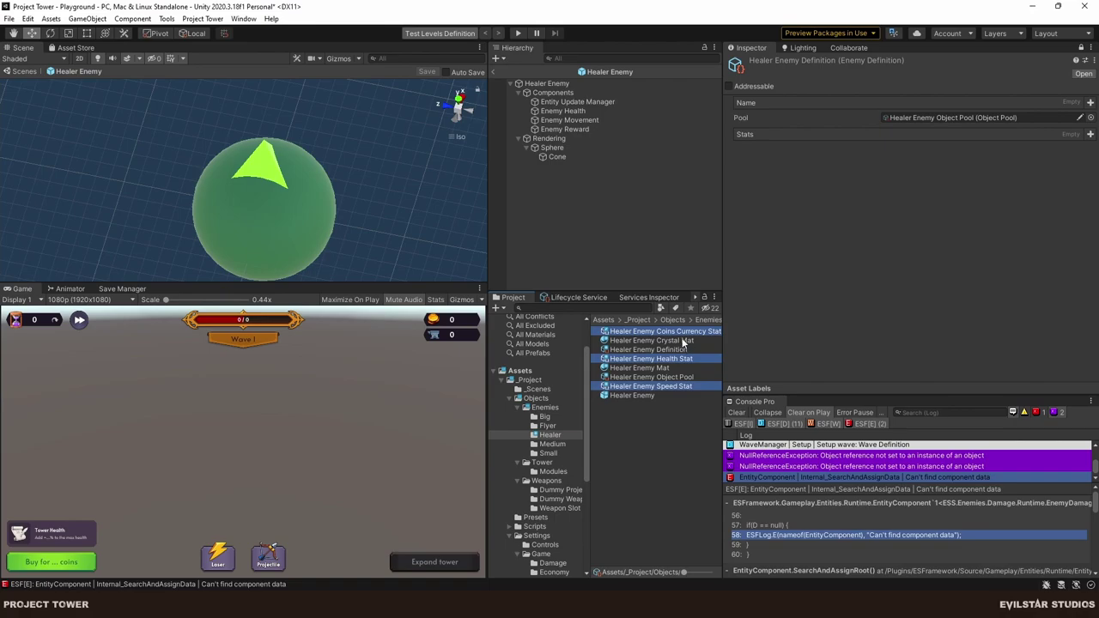
pyautogui.moveTo(684, 342); pyautogui.dragTo(789, 165)
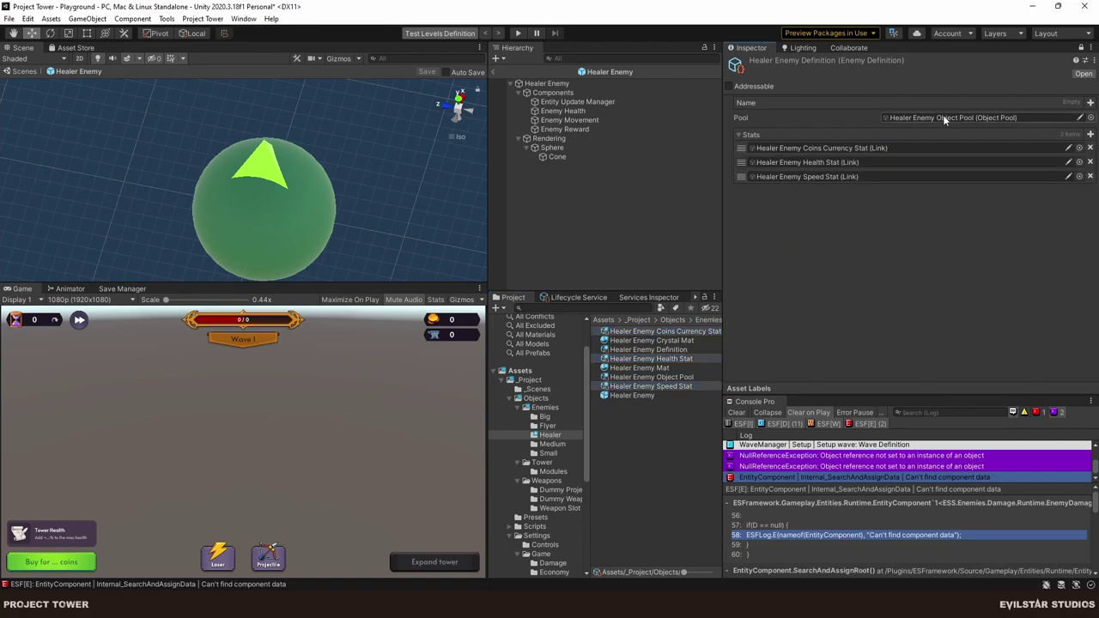
# Leave the Healer Enemy prefab and save the Playground scene.
pyautogui.click(496, 191)
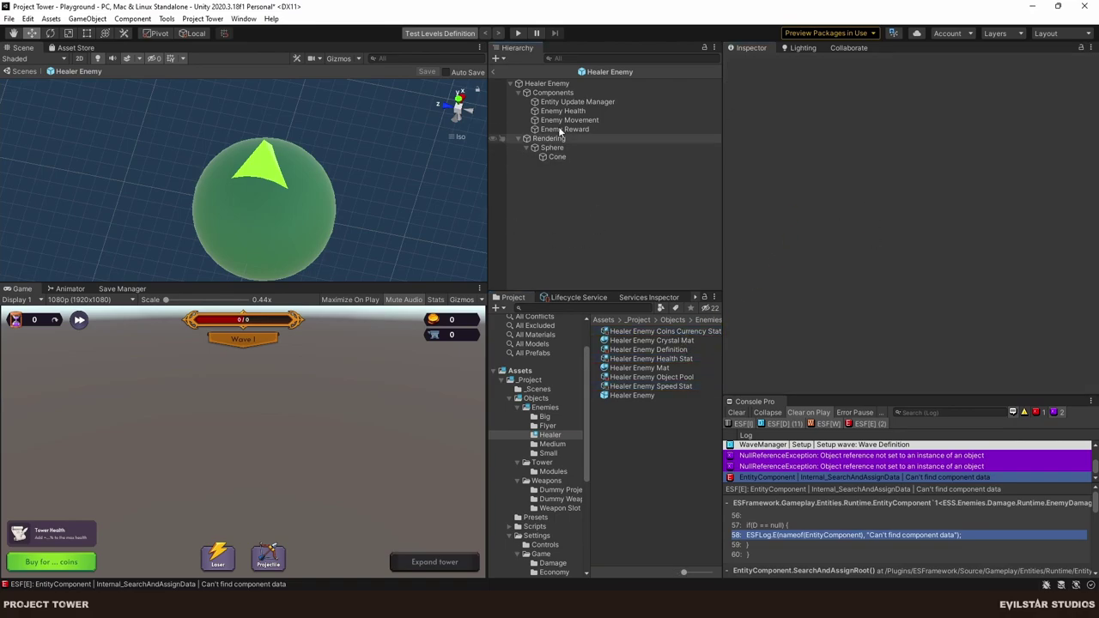
pyautogui.click(494, 72)
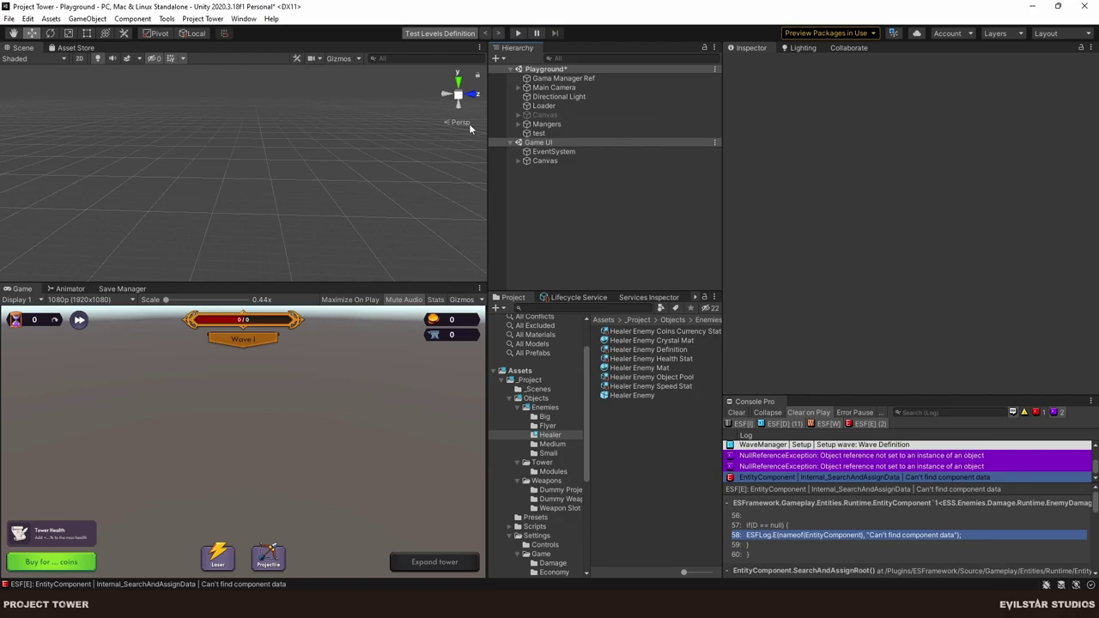
pyautogui.hotkey('ctrl', 's')
# Open the Project Tower Levels Editor on the first Level and delete the stray new wave.
pyautogui.click(219, 20)
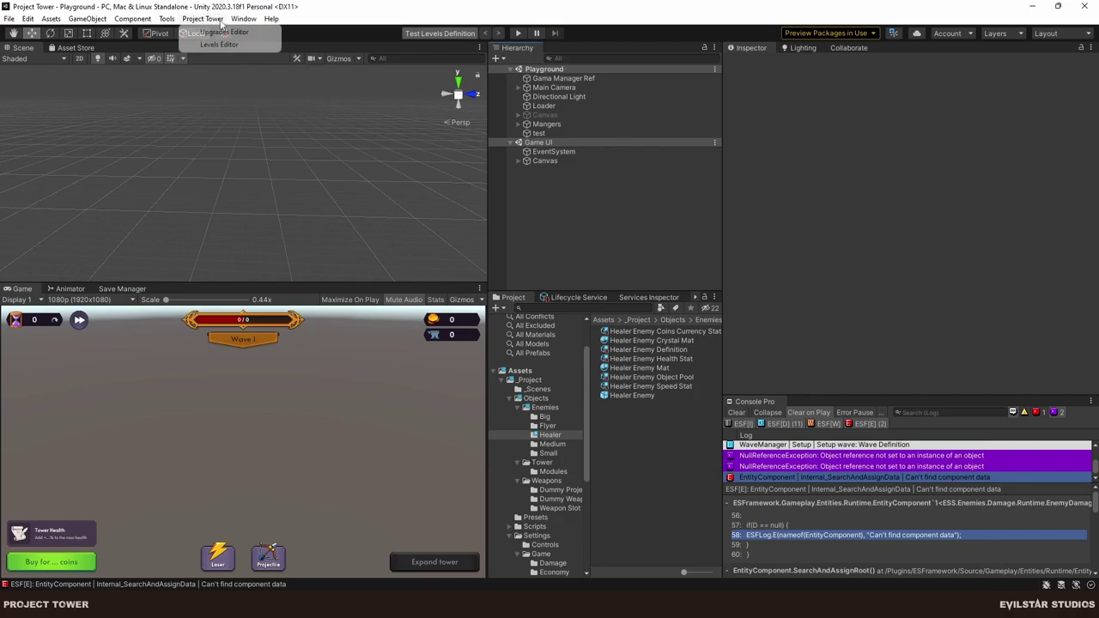
pyautogui.click(218, 43)
pyautogui.click(180, 160)
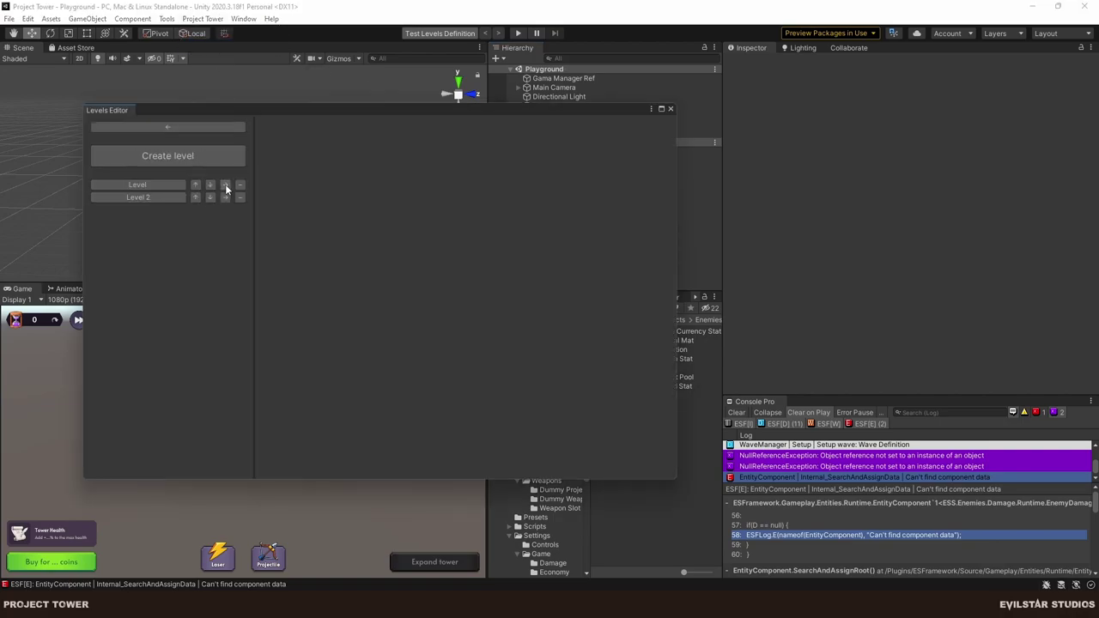
pyautogui.click(230, 184)
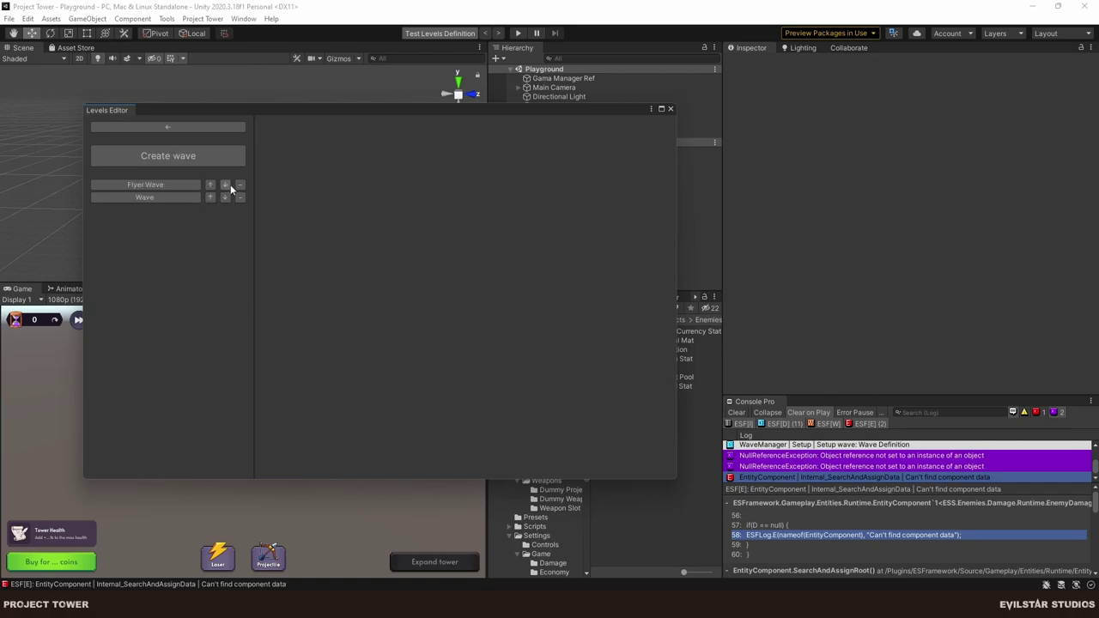
pyautogui.click(182, 153)
pyautogui.click(515, 127)
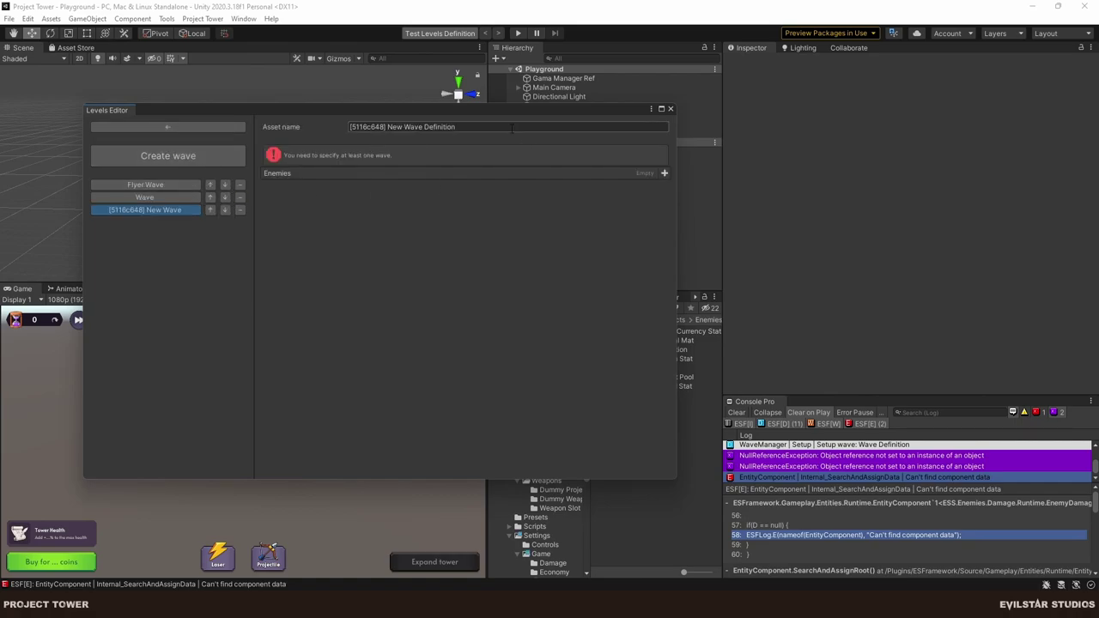
pyautogui.click(505, 248)
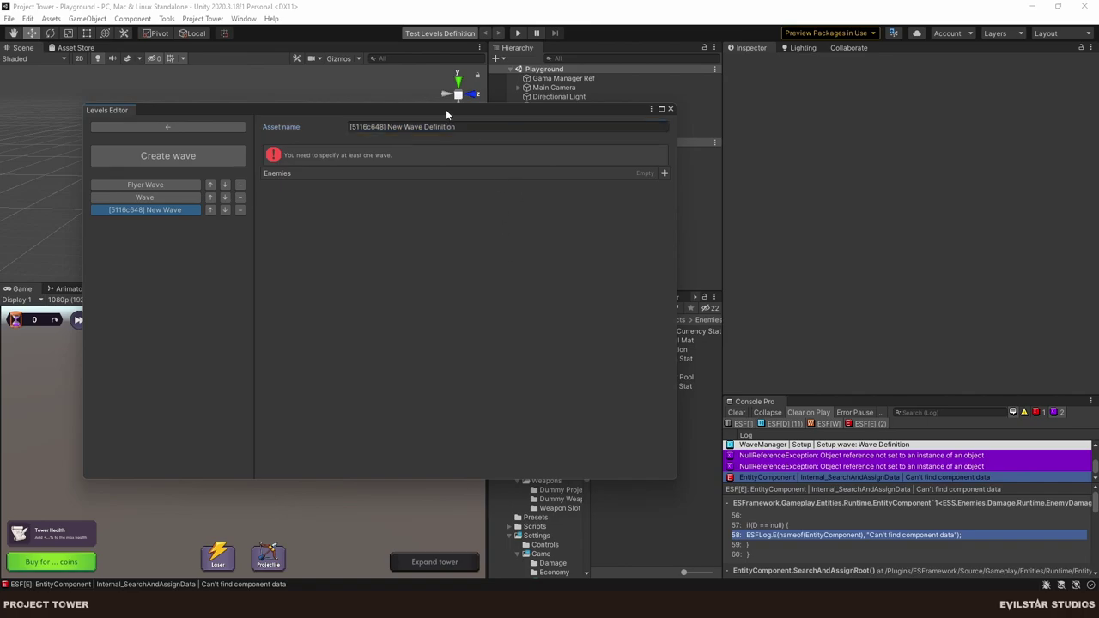
pyautogui.click(241, 212)
pyautogui.click(566, 323)
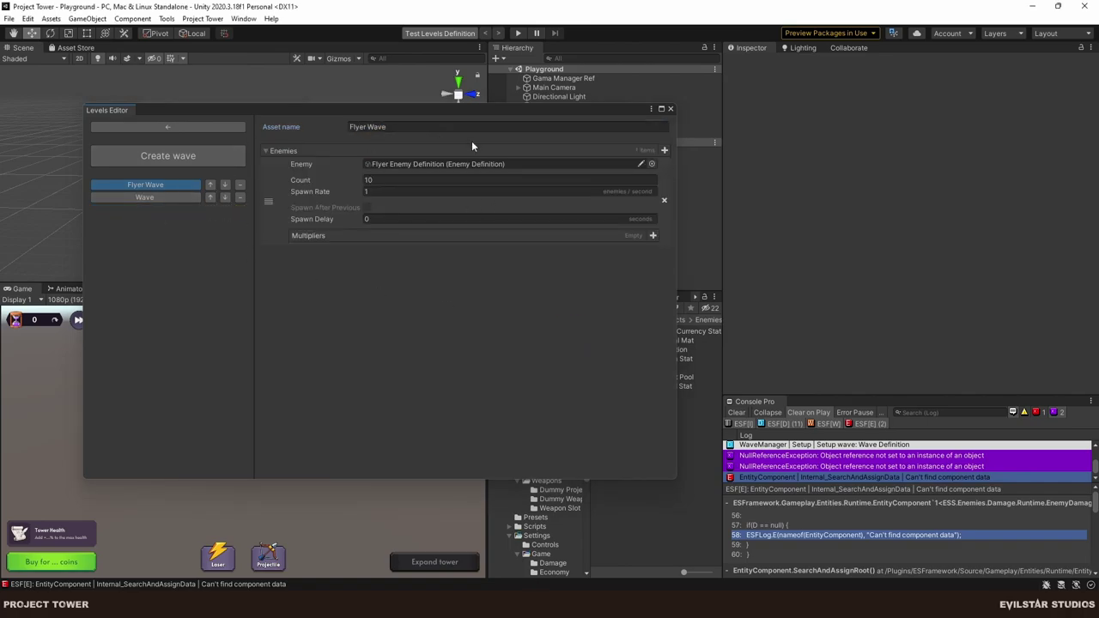
# Add a Healer Enemy Definition entry at the top of Flyer Wave, above the Flyers.
pyautogui.click(666, 150)
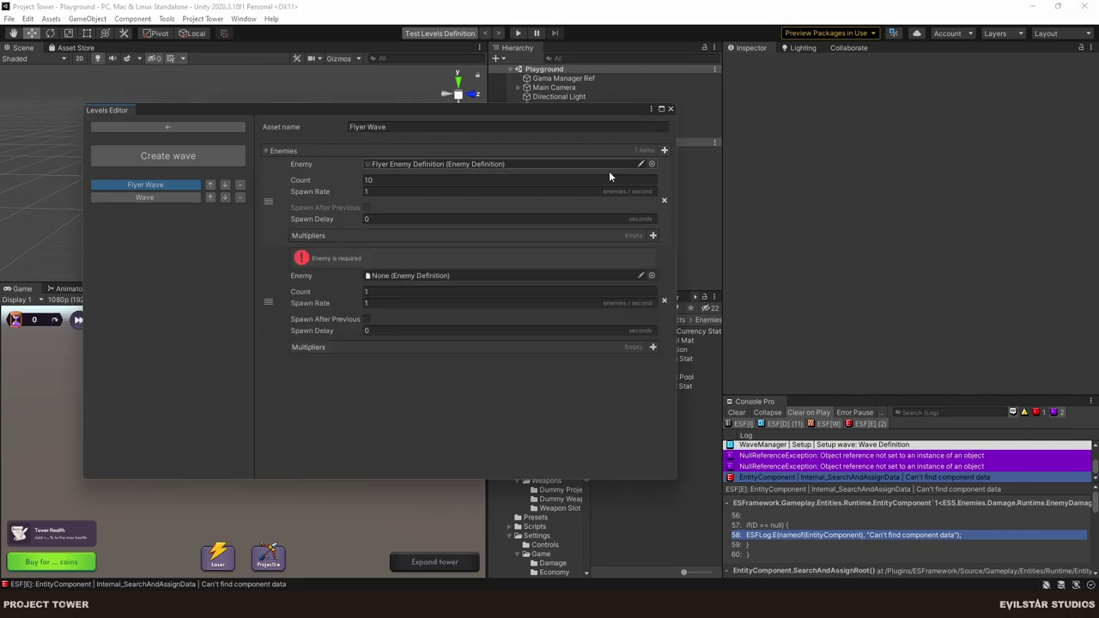
pyautogui.moveTo(271, 297); pyautogui.dragTo(278, 196)
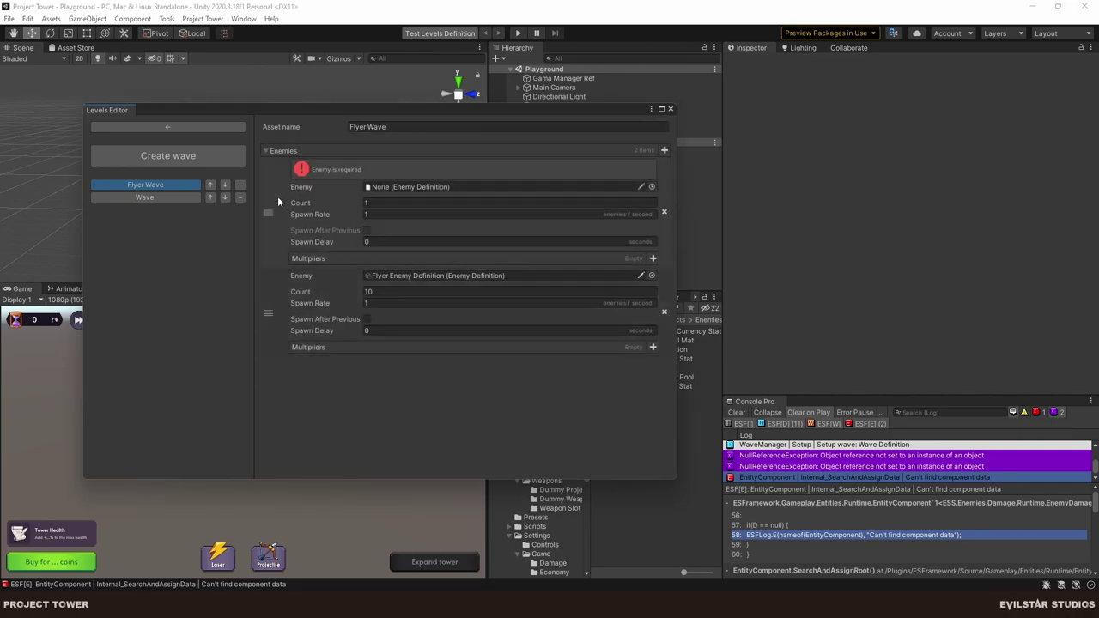
pyautogui.click(652, 188)
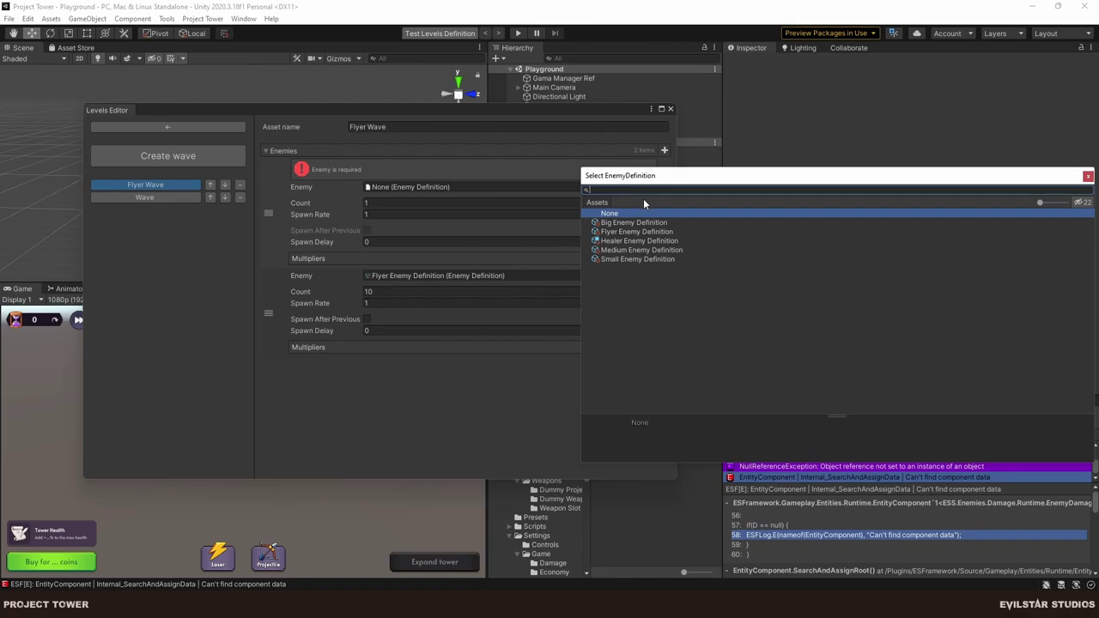
pyautogui.press('Down')
pyautogui.press('Down')
pyautogui.press('Down')
pyautogui.press('Return')
pyautogui.press('Tab')
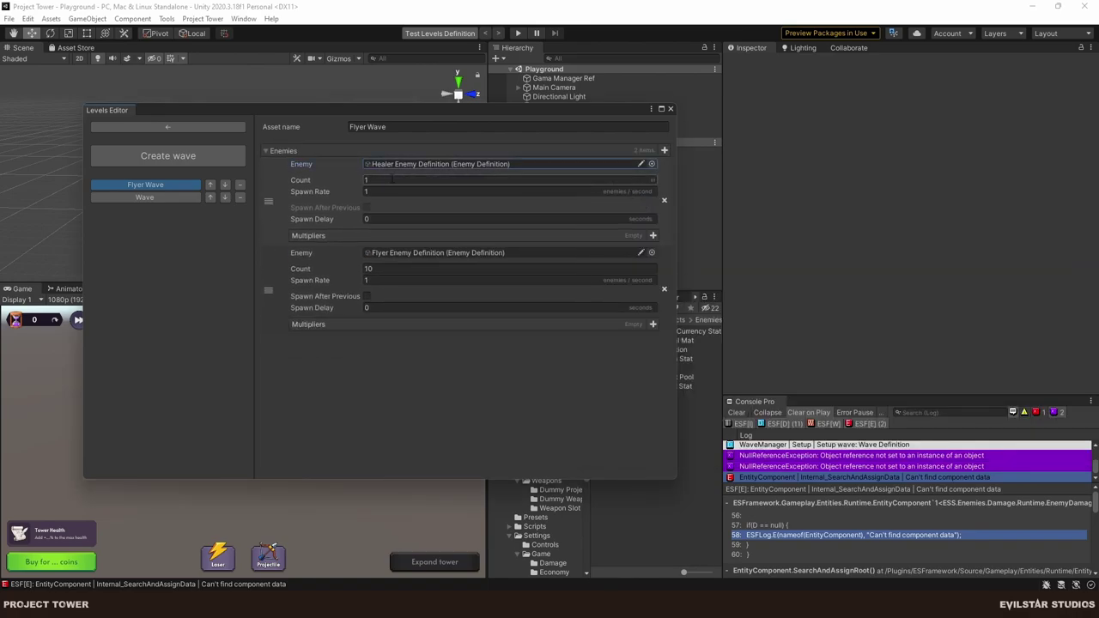
# Make the Flyer entry spawn after the previous one with a 5-second Spawn Delay.
pyautogui.click(367, 296)
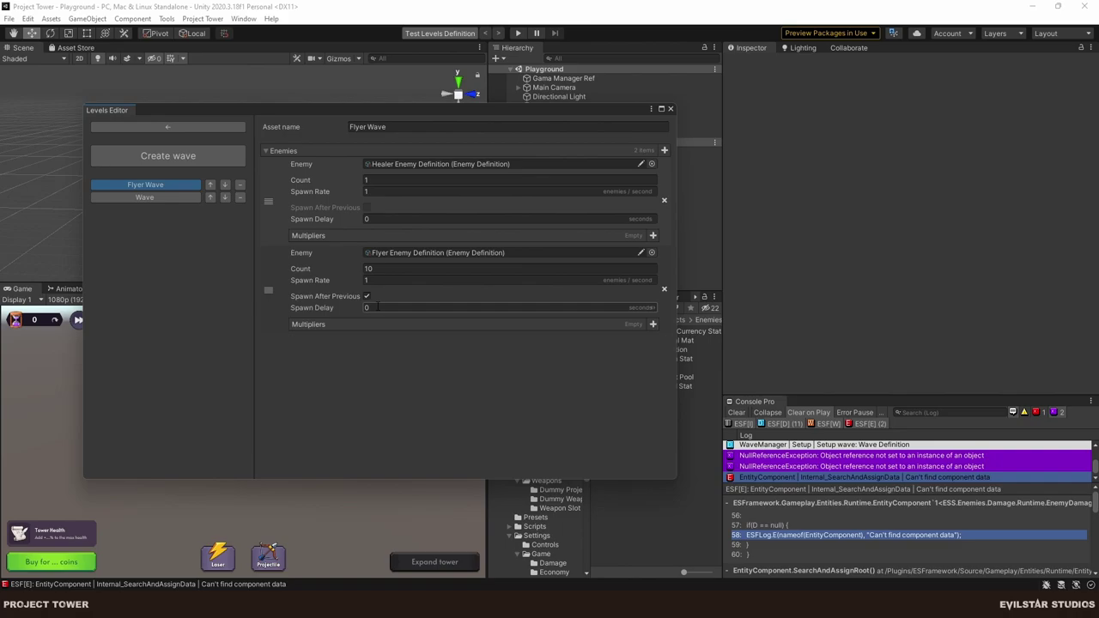
pyautogui.click(375, 306)
pyautogui.write('5')
pyautogui.press('Return')
pyautogui.click(670, 109)
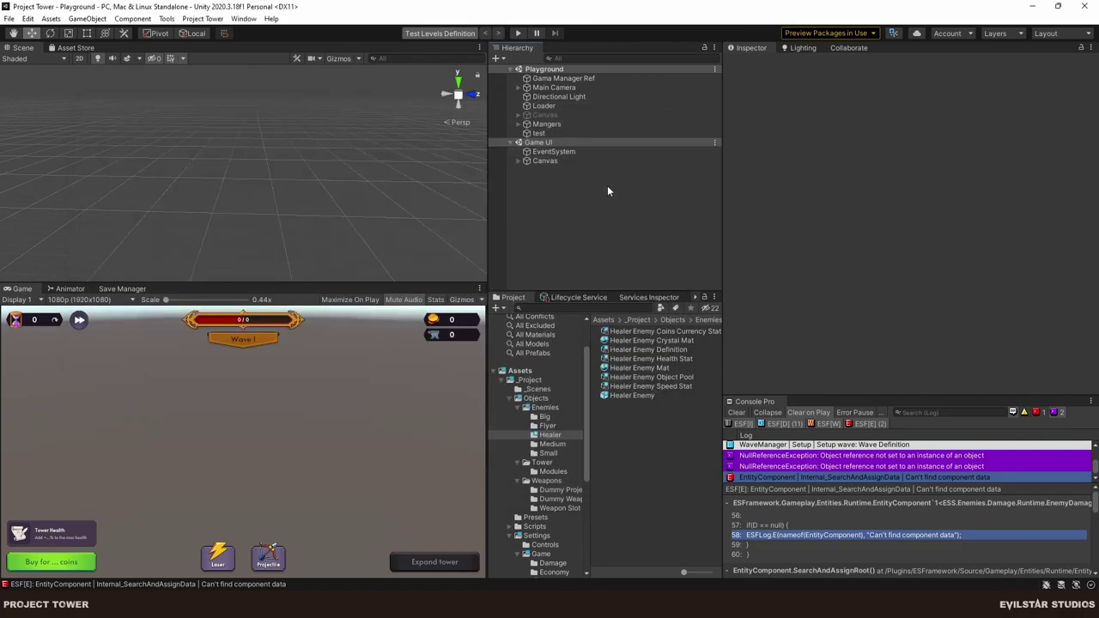
# Play-test the wave, stop it, and open EnemyDamage from the null-reference error's stack trace.
pyautogui.click(519, 34)
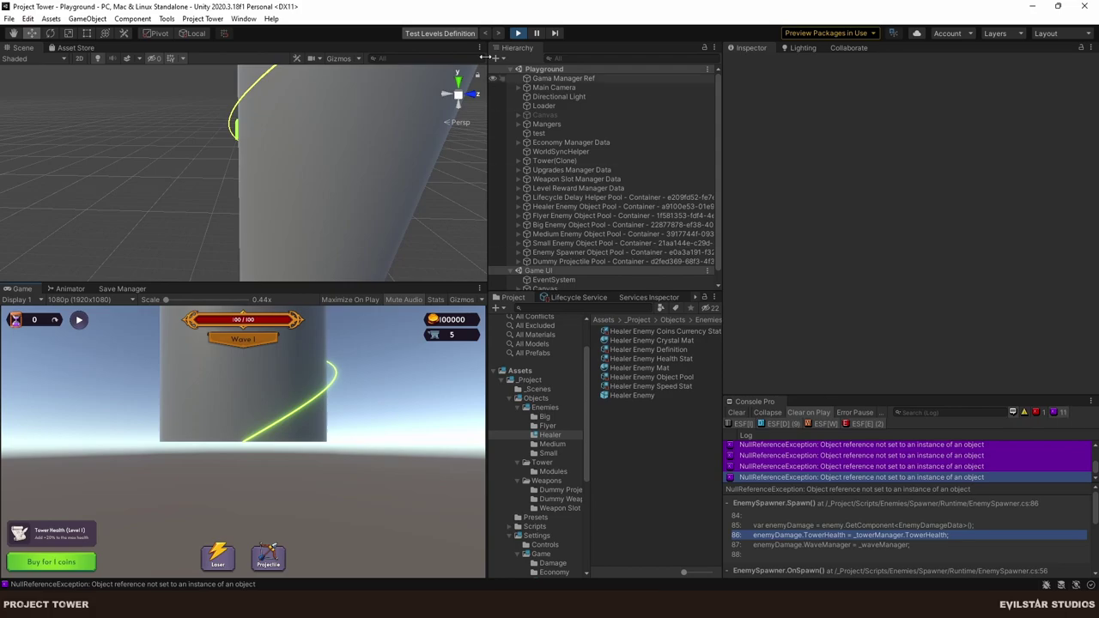
pyautogui.click(517, 33)
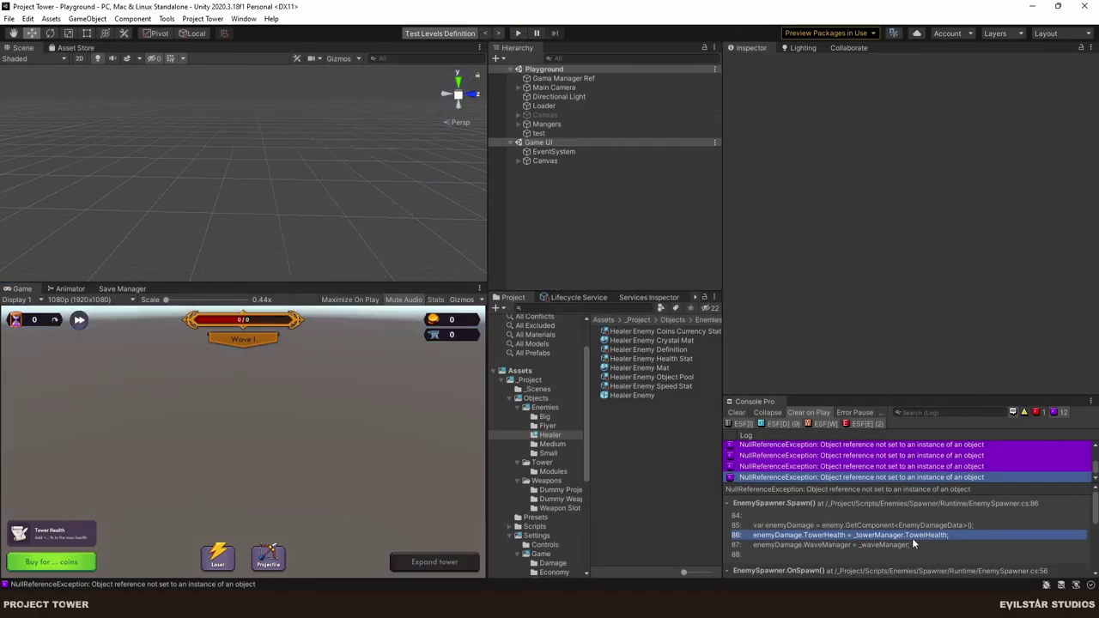
pyautogui.doubleClick(914, 544)
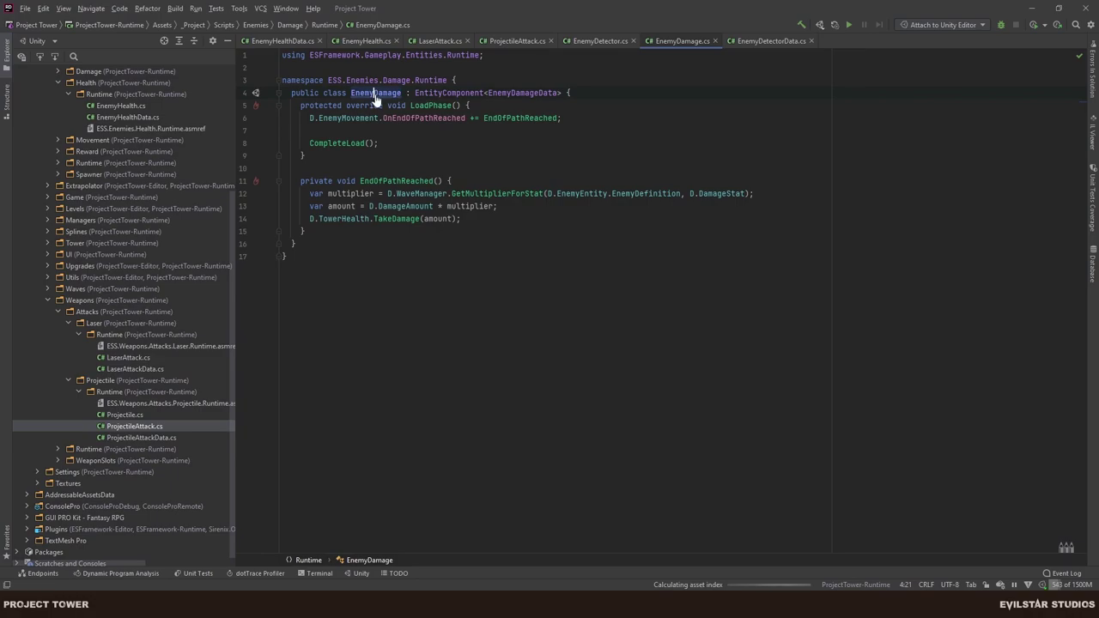
# Find the usages of EnemyDamage and EnemyDetectorData, opening the EnemyDetector usage.
pyautogui.hotkey('ctrl', 'alt', 'F7')
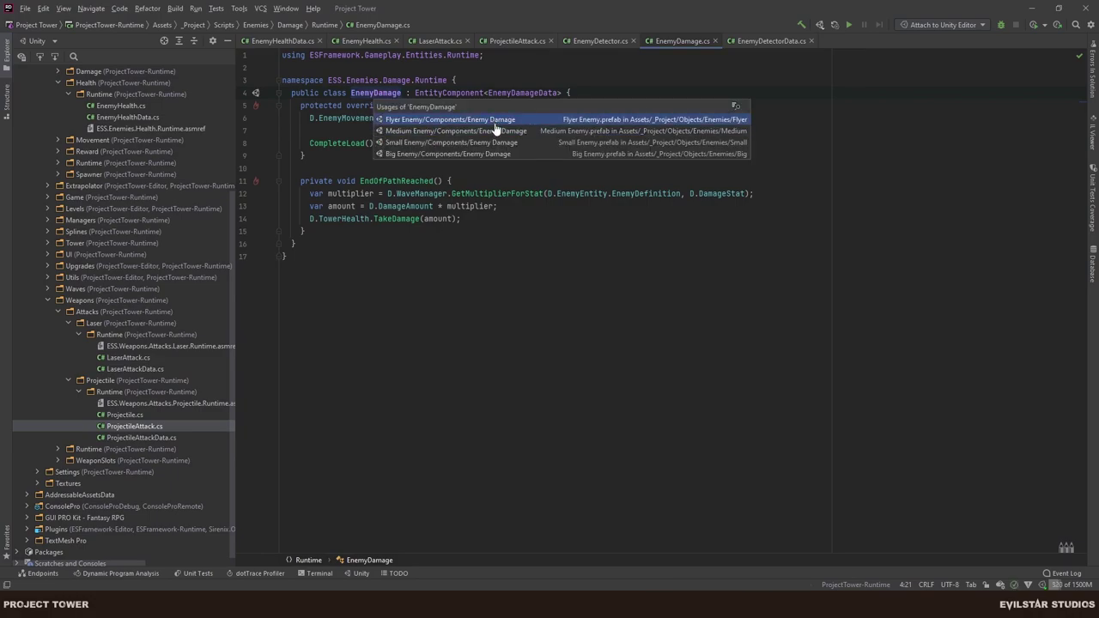
pyautogui.click(461, 307)
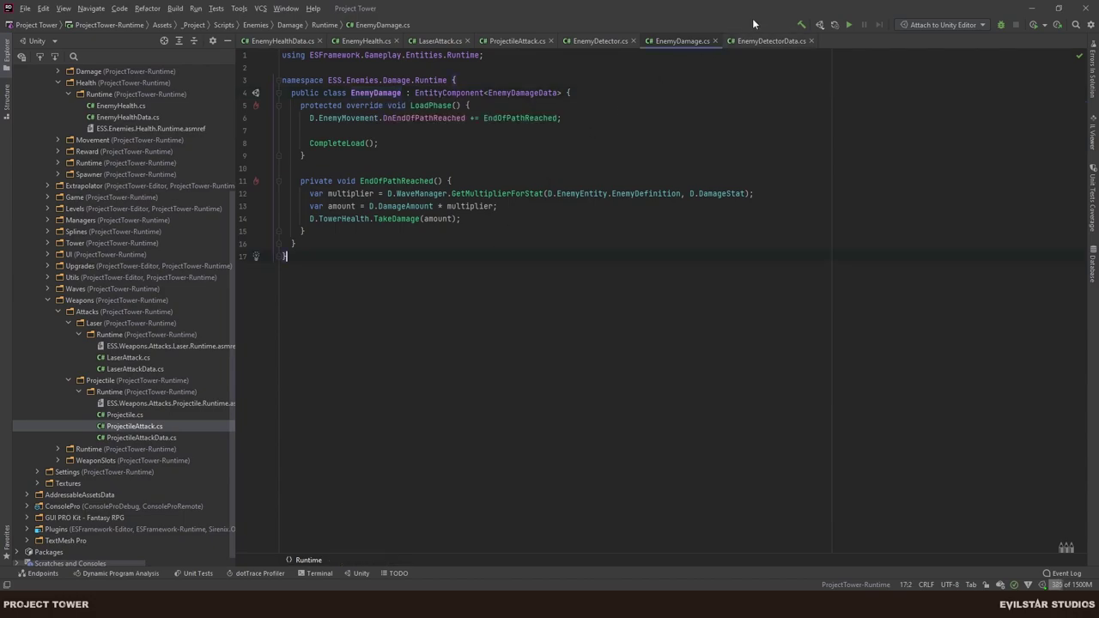
pyautogui.click(733, 41)
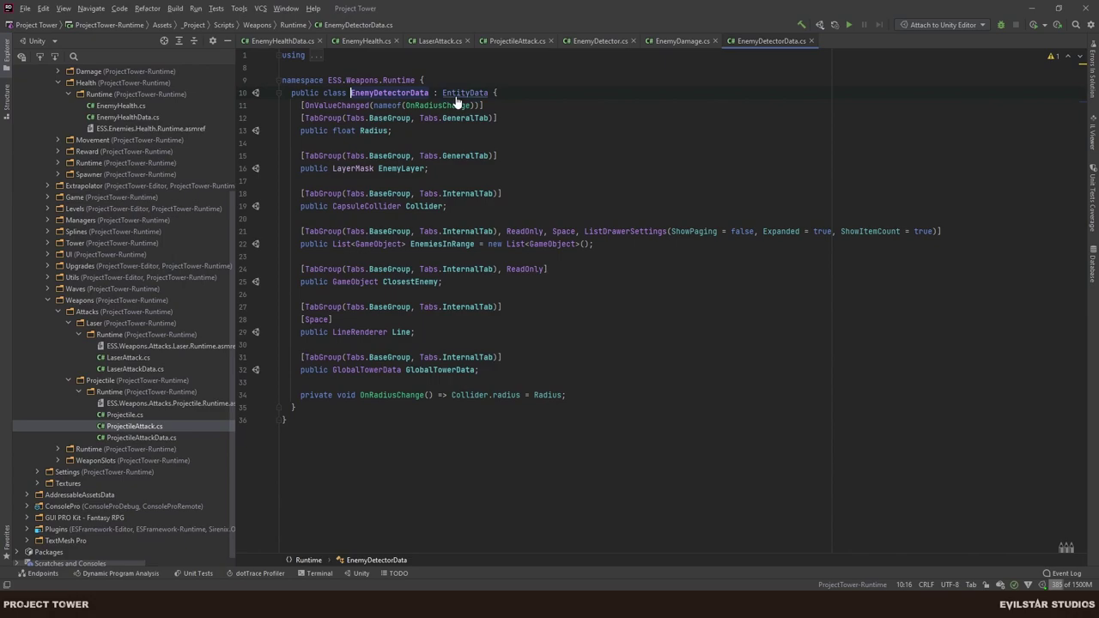
pyautogui.hotkey('ctrl', 'alt', 'F7')
pyautogui.click(394, 119)
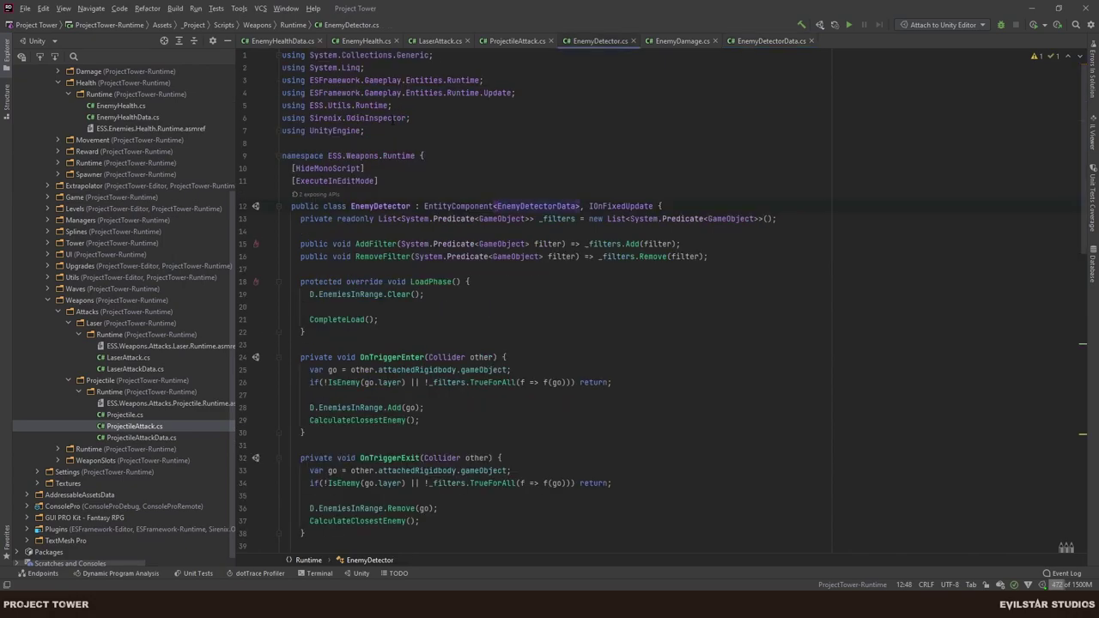
# Jump to EnemyDamageData and open its usage in EnemySpawner.Spawn.
pyautogui.click(682, 40)
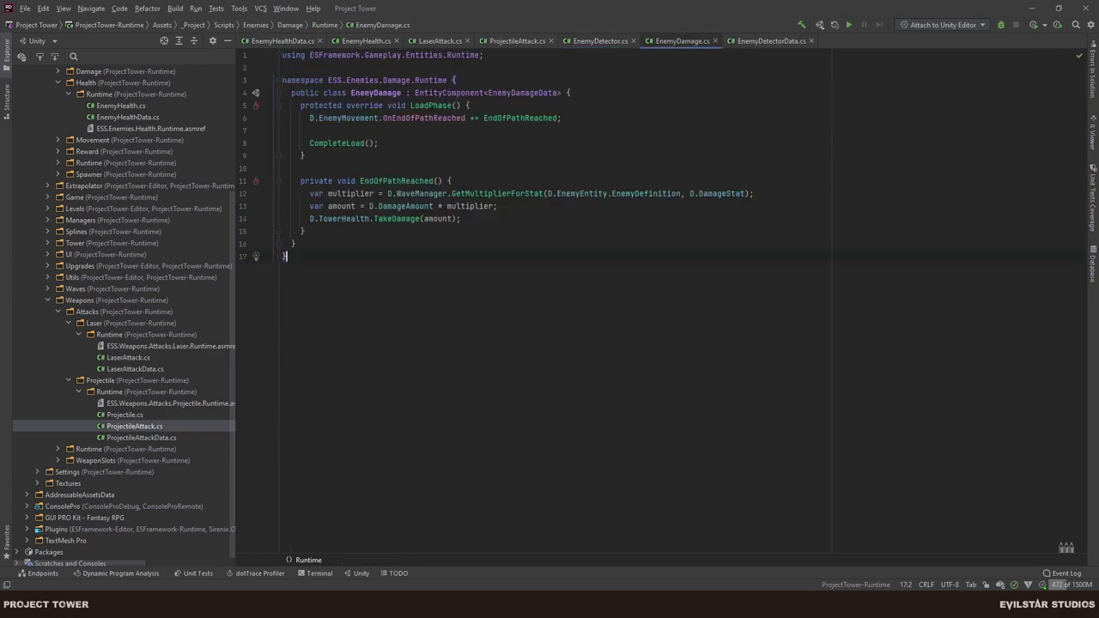
pyautogui.hotkey('ctrl', 'b')
pyautogui.hotkey('ctrl', 'alt', 'F7')
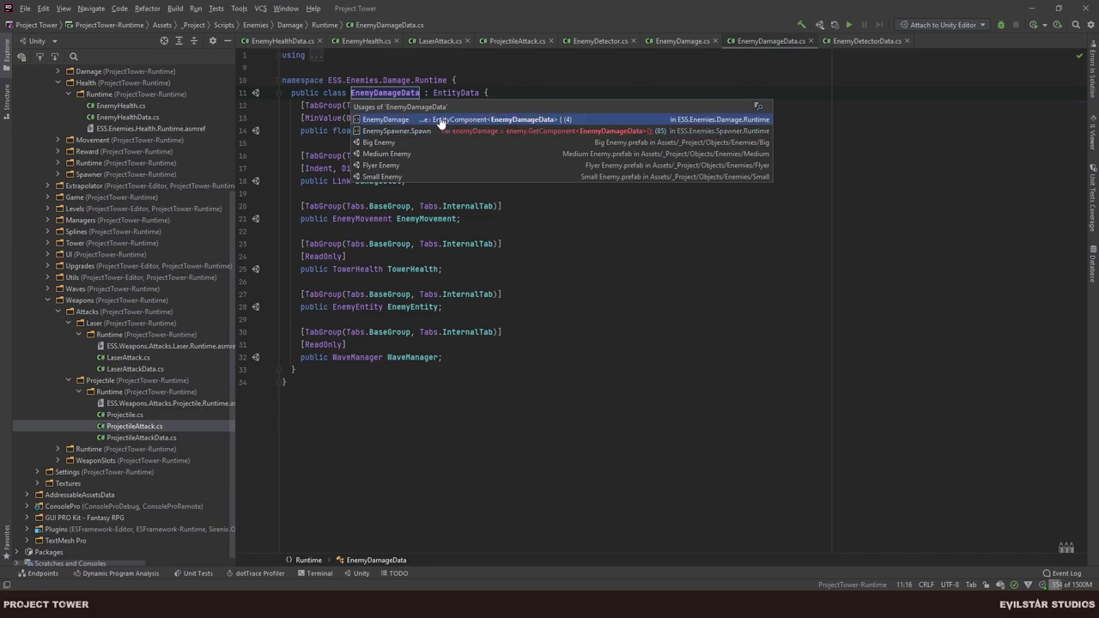
pyautogui.click(465, 131)
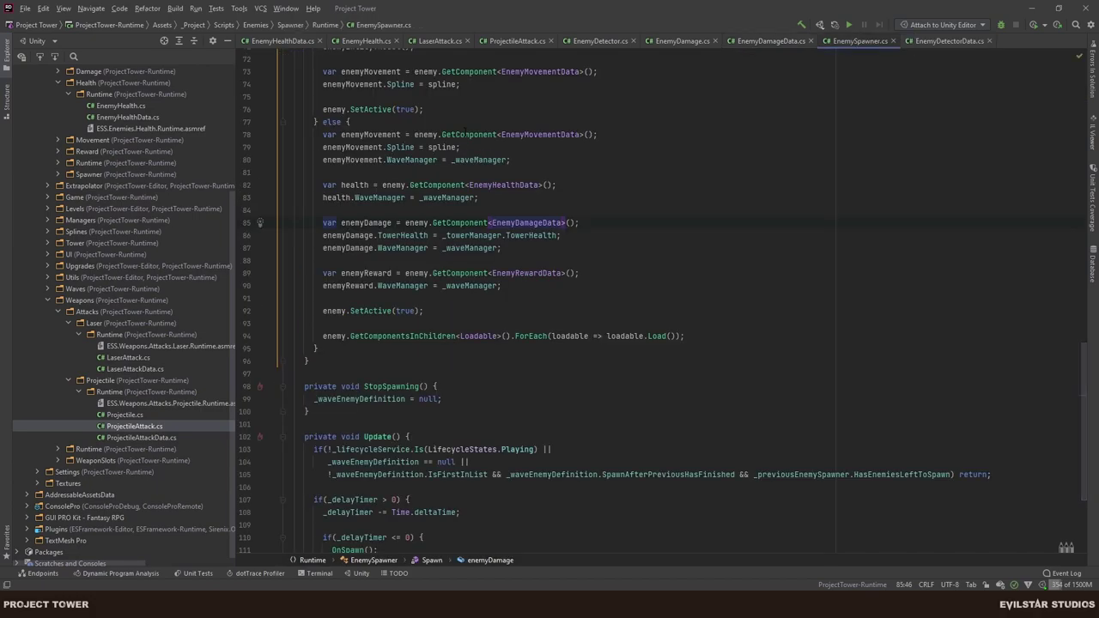
# Insert 'if(enemy.TryGetComponent<EnemyDamageData>(out var enemyDamage)) {' above the damage setup in EnemySpawner.cs.
pyautogui.scroll(5, 483, 151)
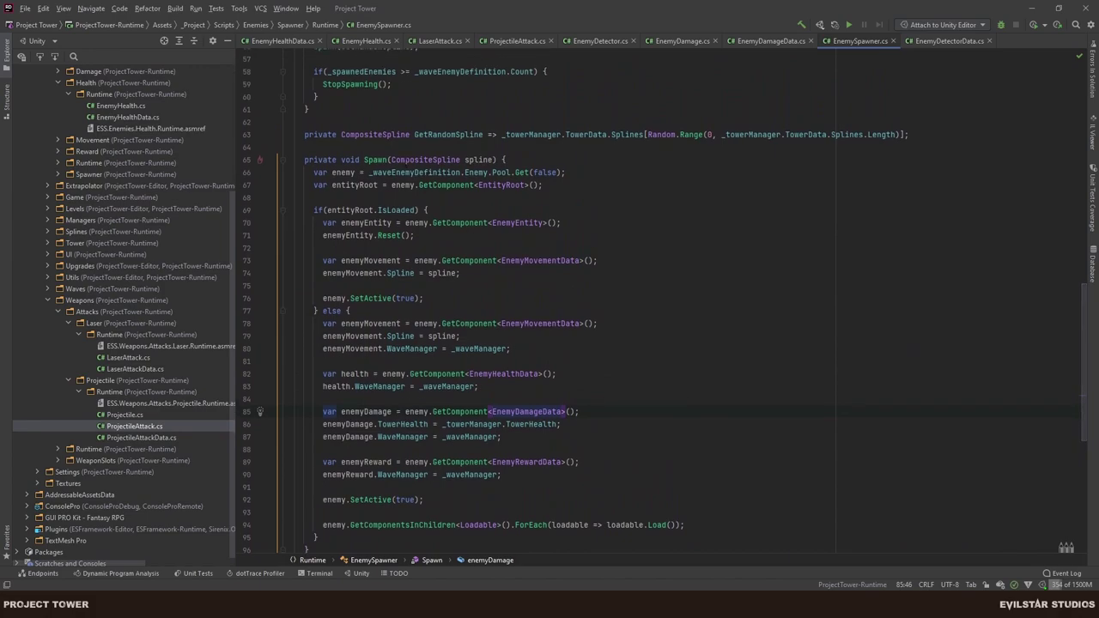
pyautogui.moveTo(513, 435); pyautogui.dragTo(309, 412)
pyautogui.click(621, 430)
pyautogui.click(412, 411)
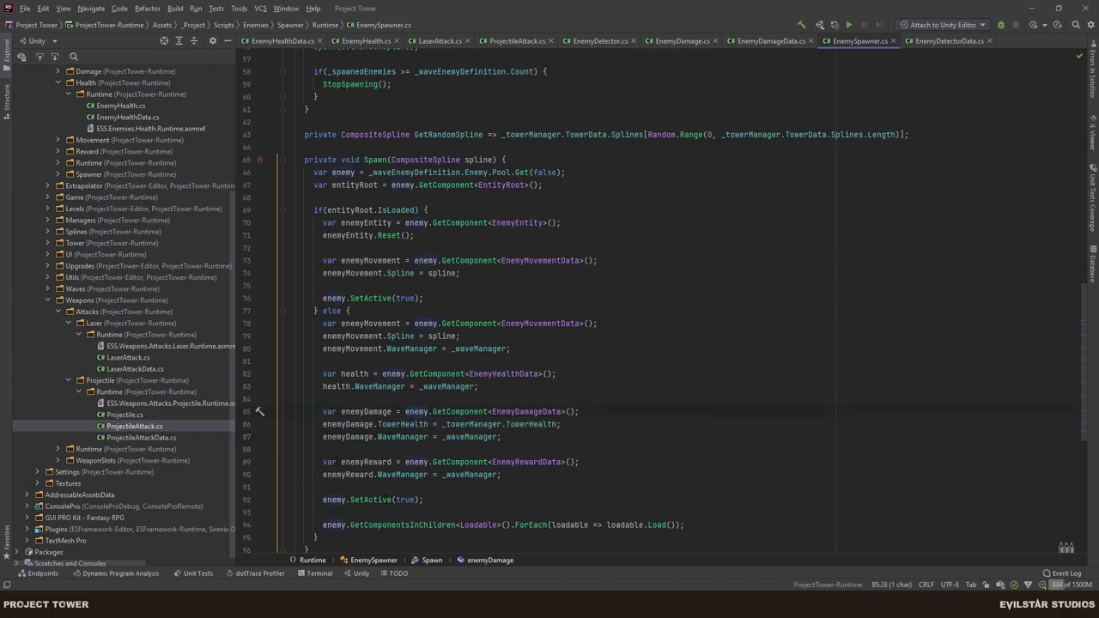
pyautogui.click(369, 412)
pyautogui.scroll(-3, 369, 411)
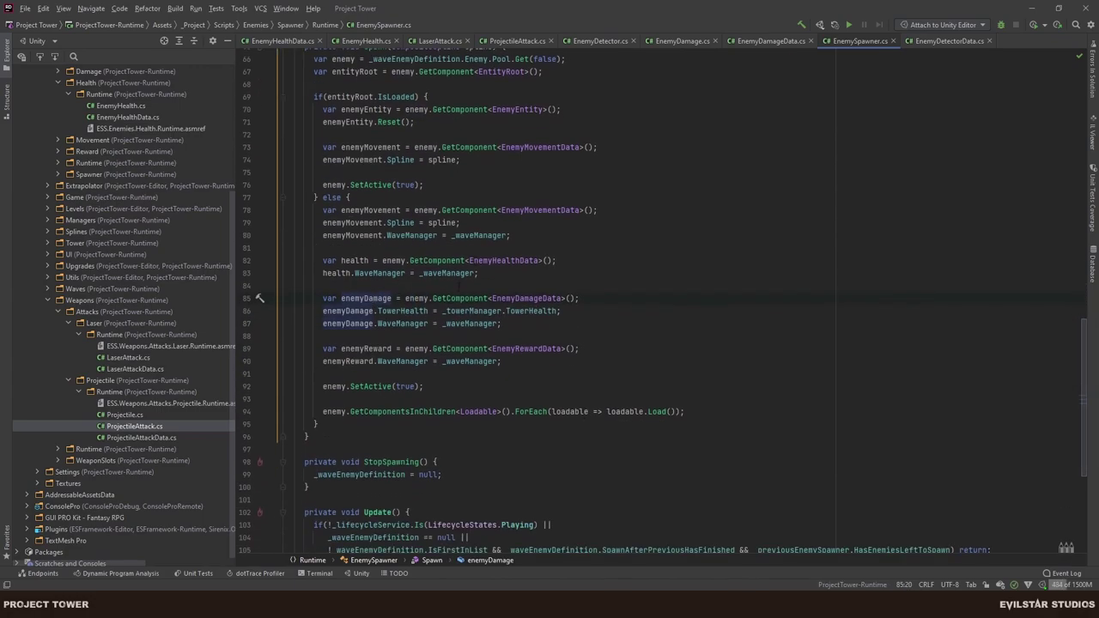
pyautogui.click(457, 285)
pyautogui.press('Return')
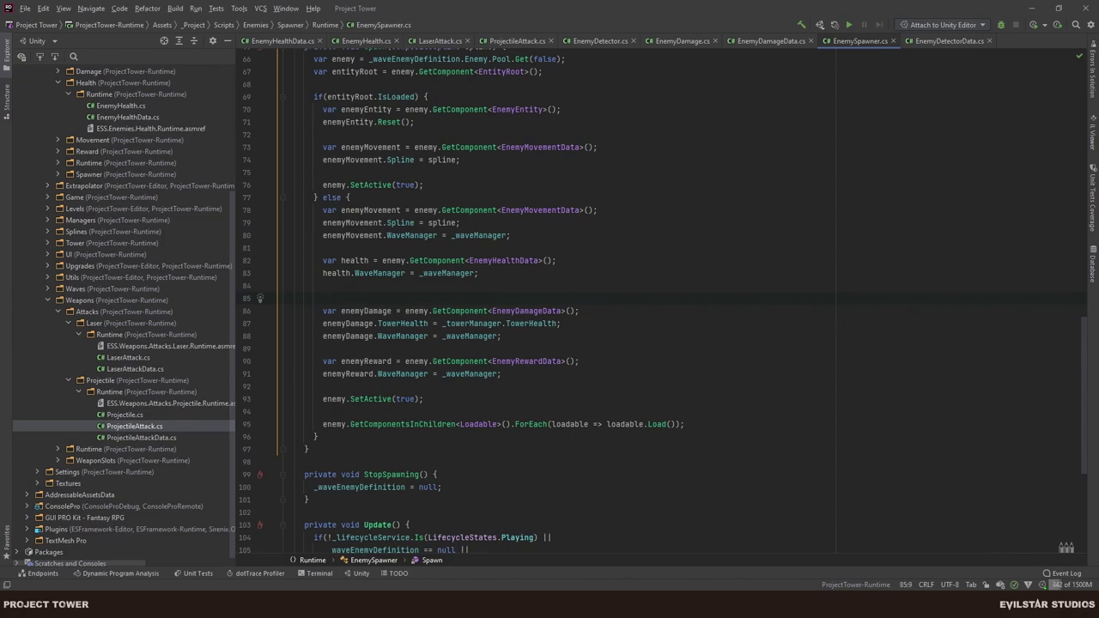
pyautogui.write('if(enemy.')
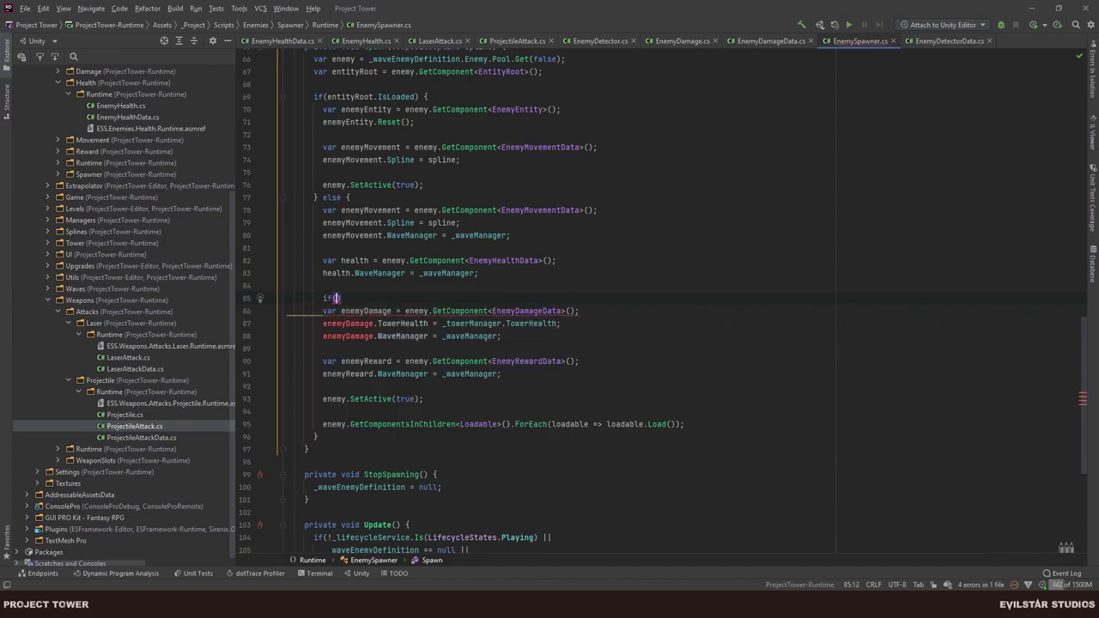
pyautogui.write('TryGetComponent')
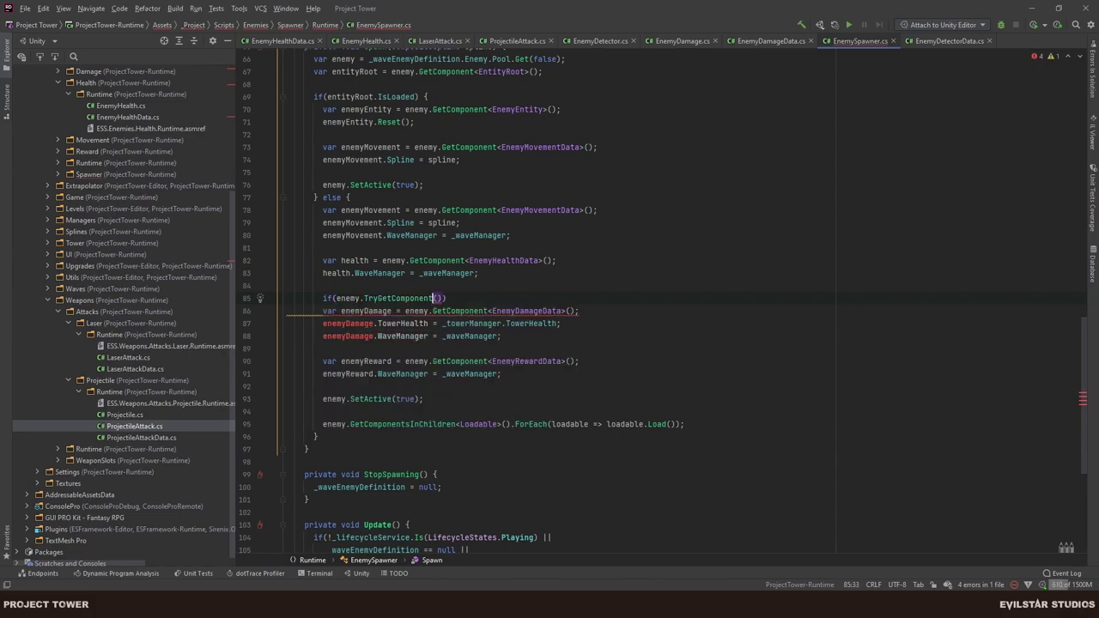
pyautogui.write('<Enemy')
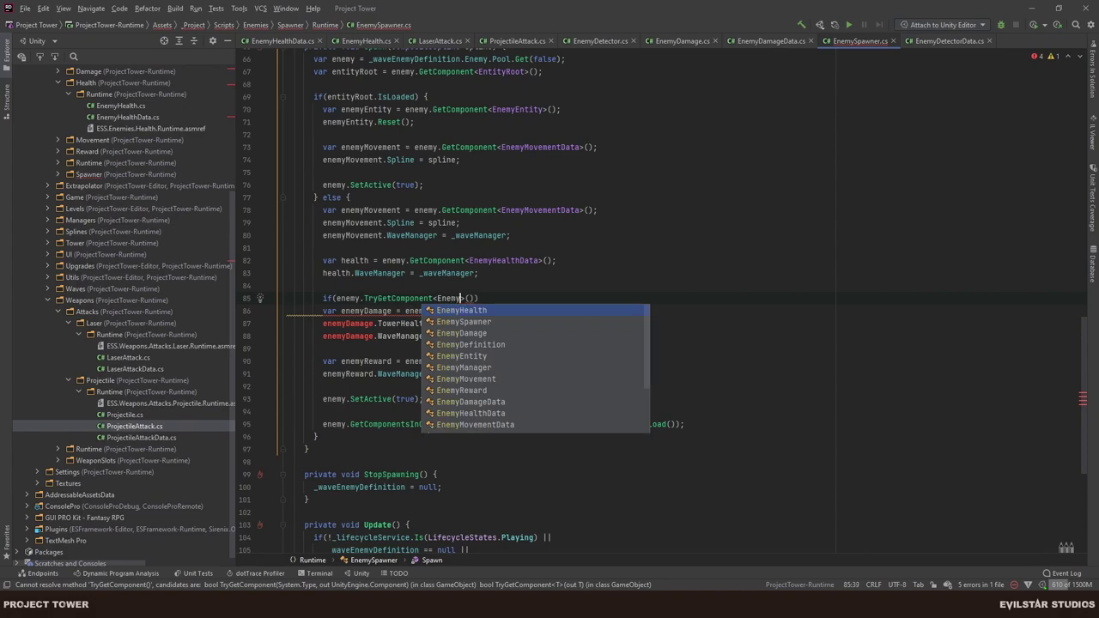
pyautogui.write('Da')
pyautogui.press('Down')
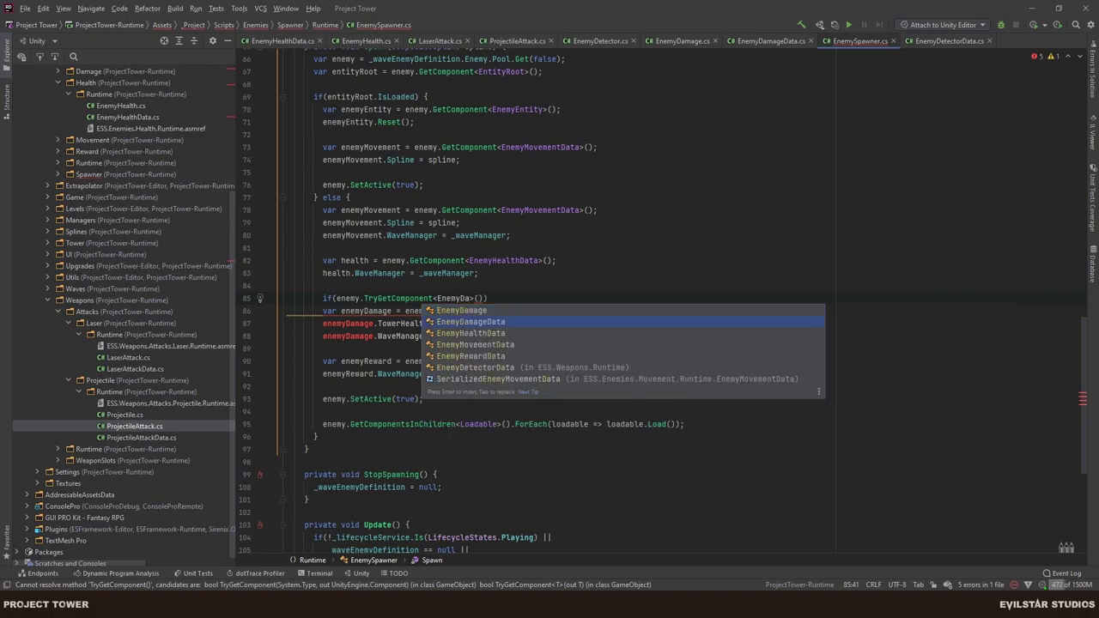
pyautogui.press('Return')
pyautogui.click(514, 298)
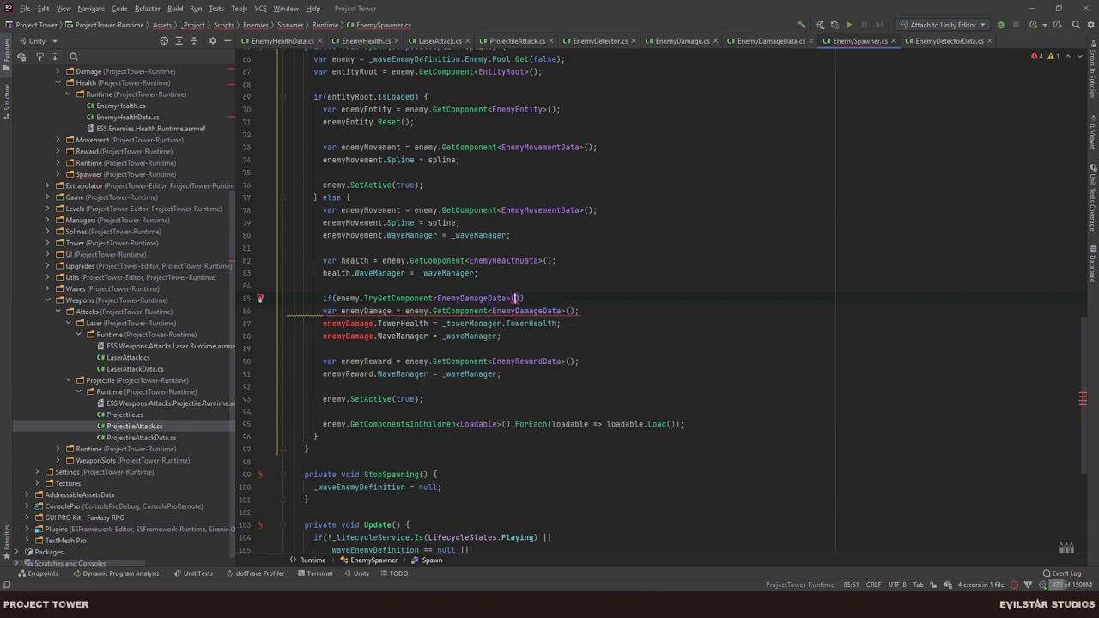
pyautogui.write('out var en')
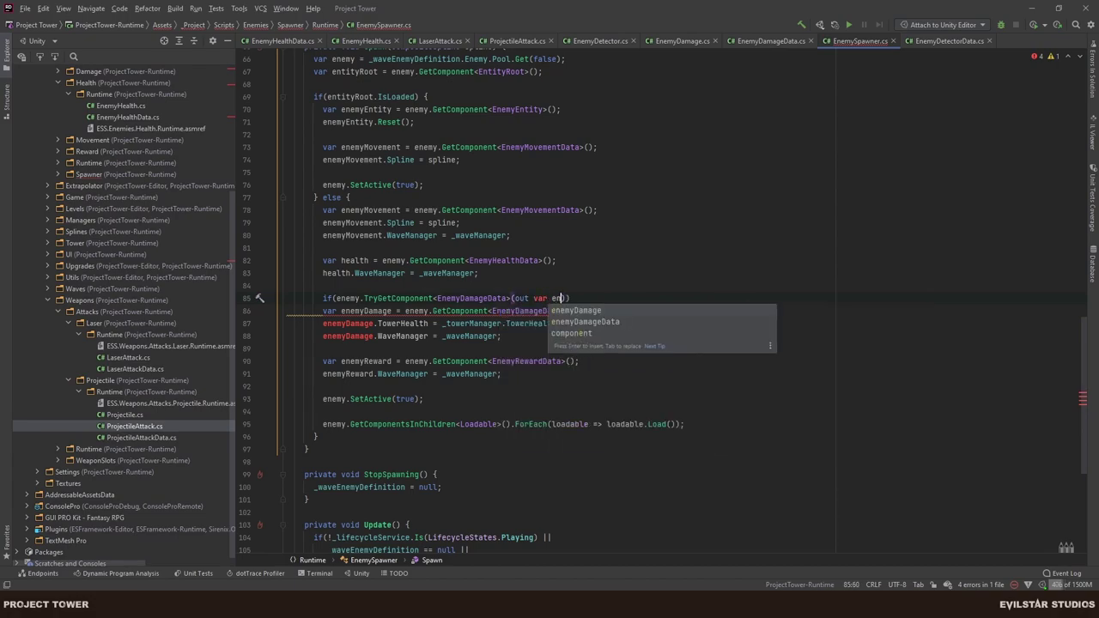
pyautogui.write('em')
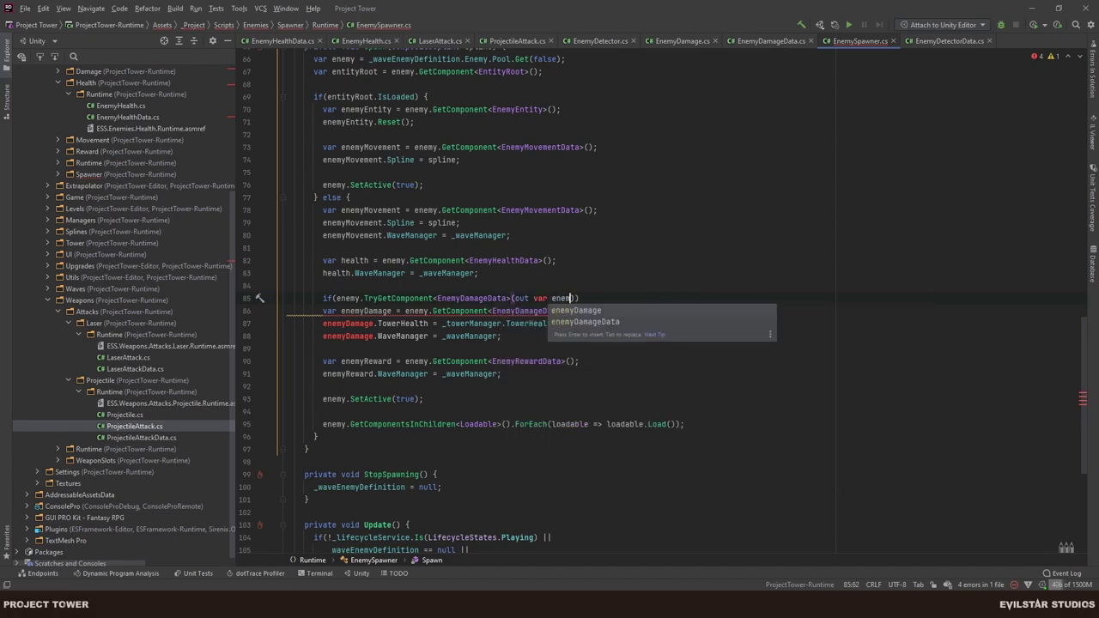
pyautogui.write('yDamage)) {')
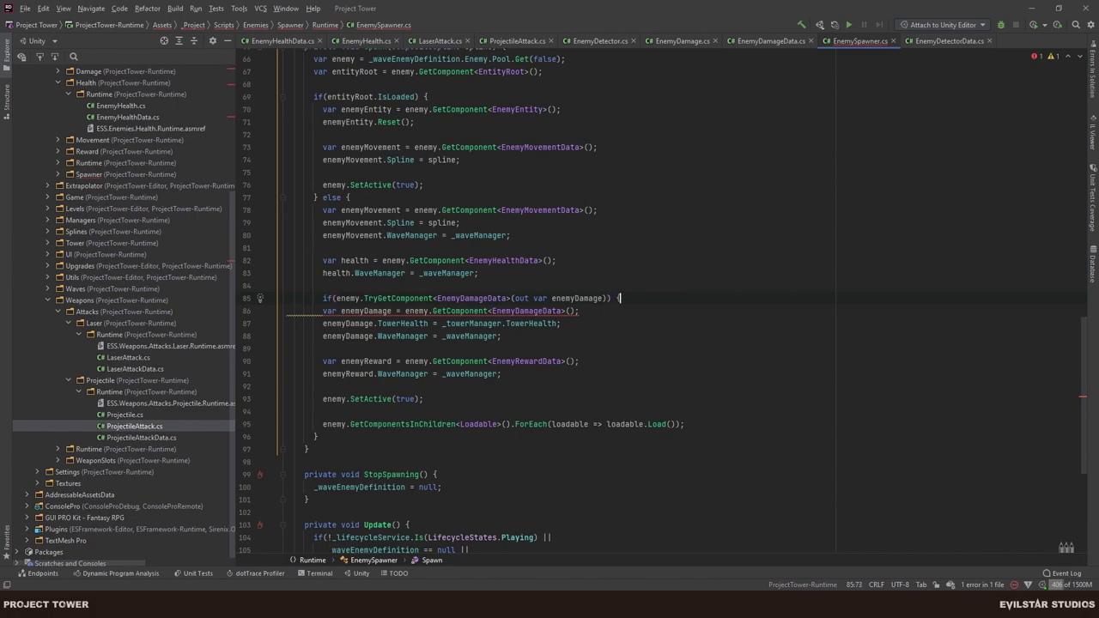
pyautogui.press('Return')
# Move the two damage assignments into the if block and delete the old GetComponent line.
pyautogui.click(323, 361)
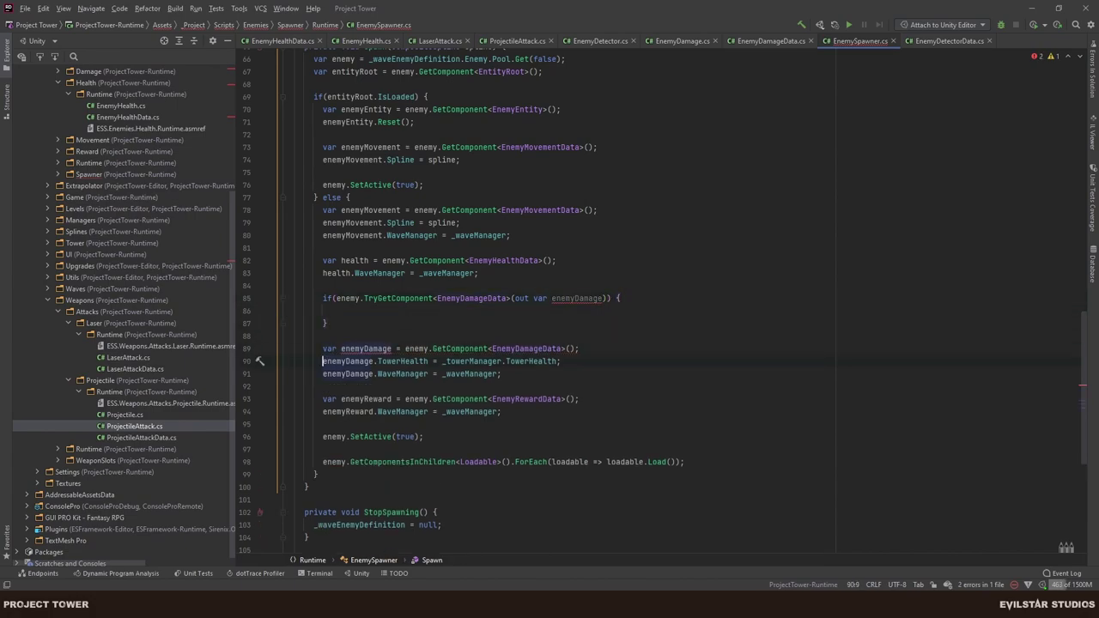
pyautogui.hotkey('shift', 'Up')
pyautogui.hotkey('ctrl', 'x')
pyautogui.hotkey('shift', 'Down')
pyautogui.hotkey('shift', 'Down')
pyautogui.hotkey('ctrl', 'x')
pyautogui.hotkey('shift', 'Up')
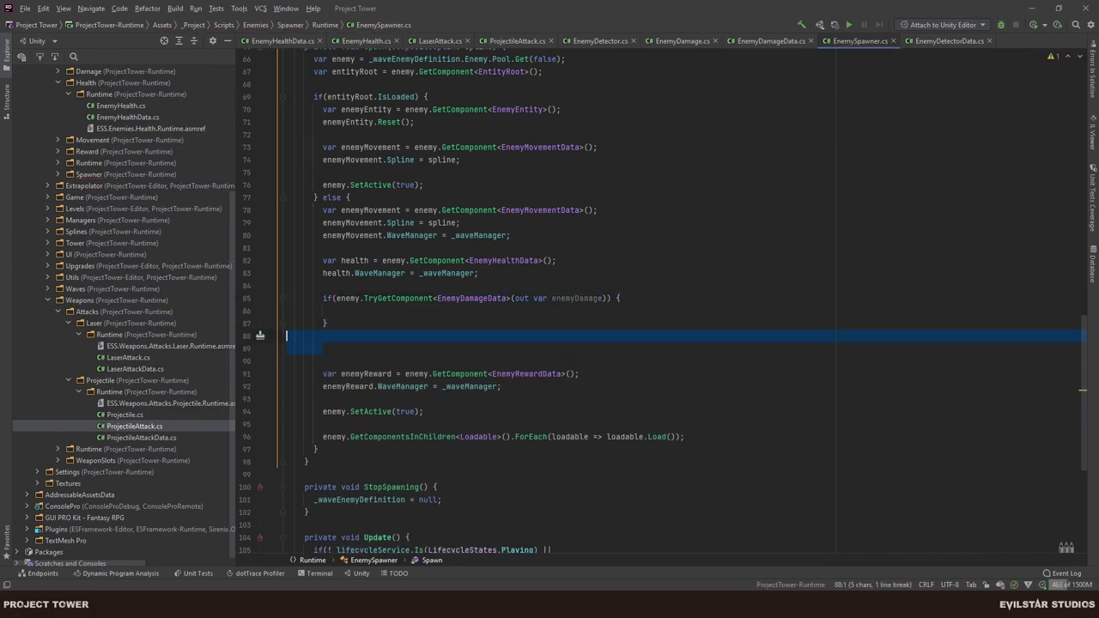
pyautogui.press('Delete')
pyautogui.press('Up')
pyautogui.press('Up')
pyautogui.hotkey('ctrl', 'v')
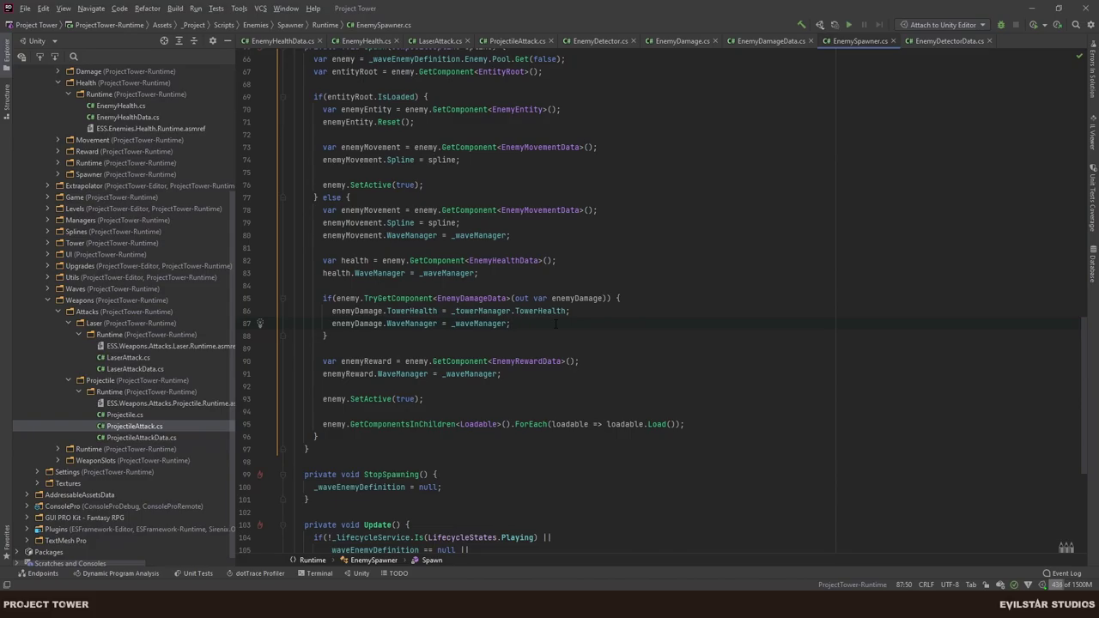
pyautogui.hotkey('alt', 'Tab')
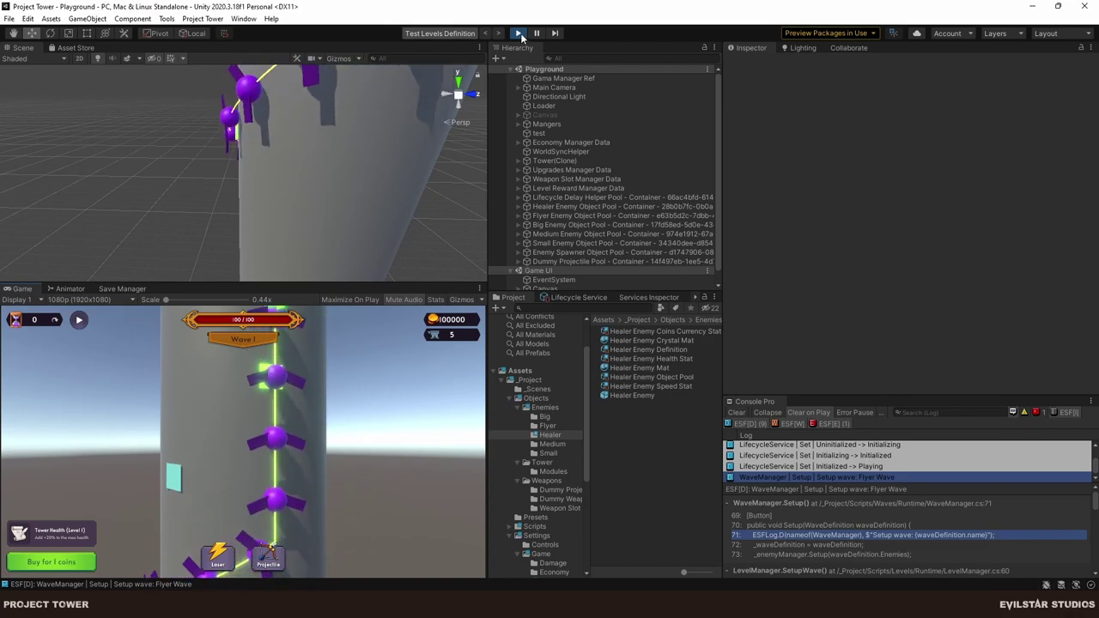
# Exit Play mode with Ctrl+P and return to Rider.
pyautogui.hotkey('ctrl', 'p')
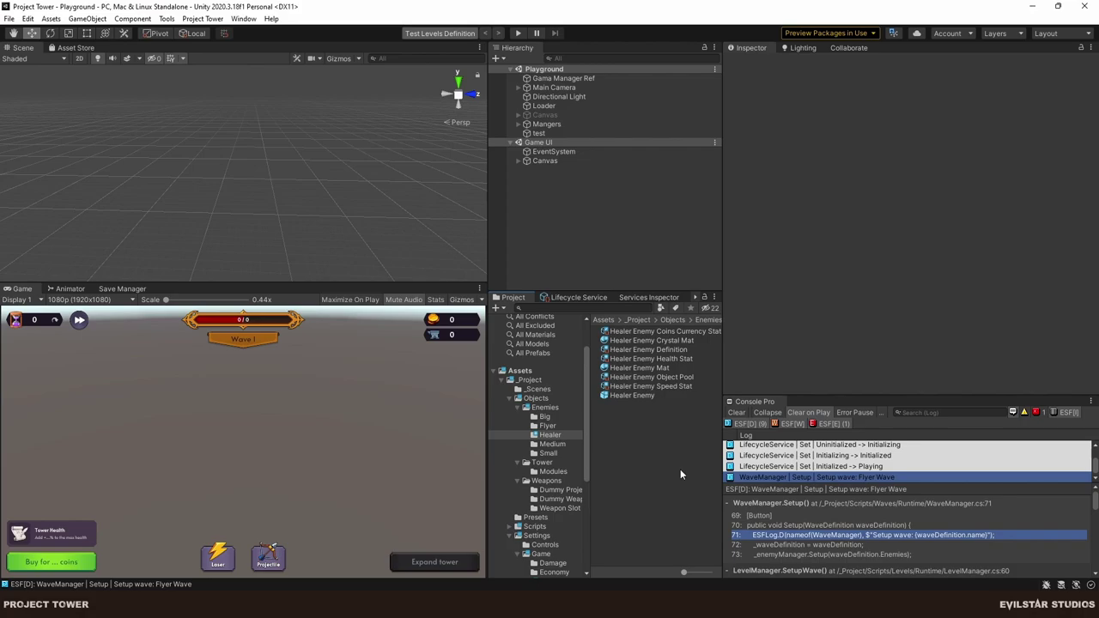
pyautogui.hotkey('alt', 'Tab')
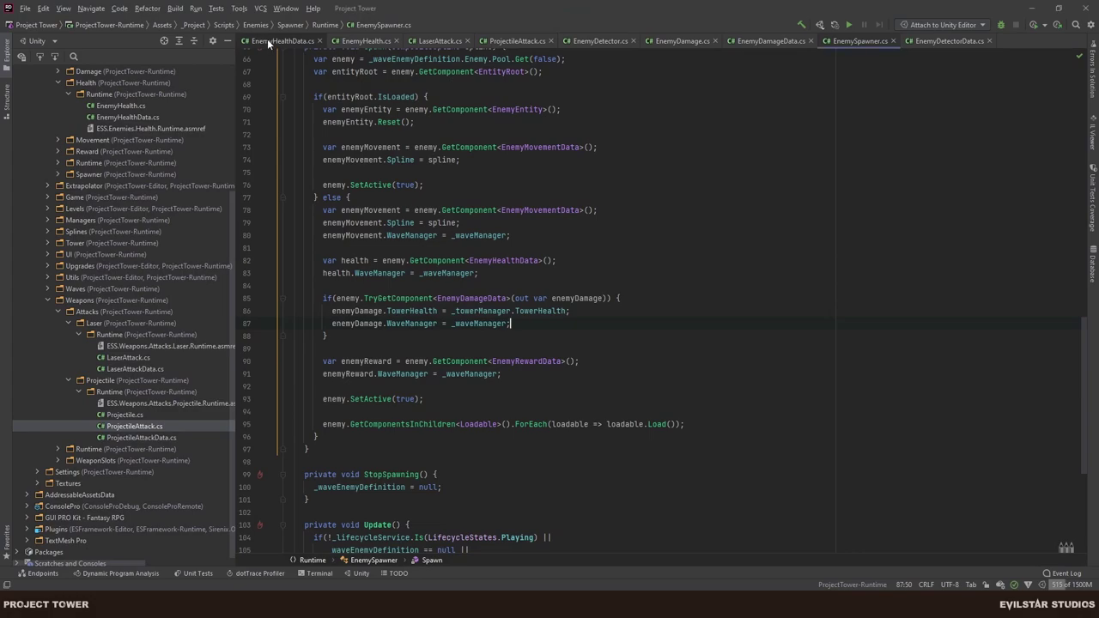
# Close all open script tabs and collapse the Weapons and Health folders.
pyautogui.hotkey('ctrl', 'shift', 'F4')
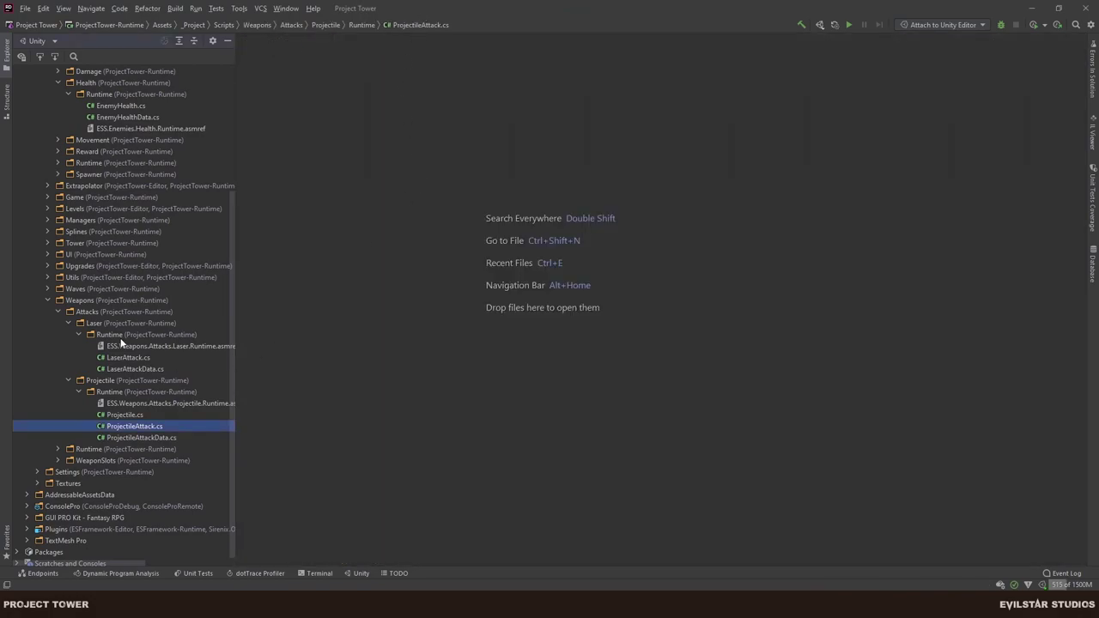
pyautogui.click(48, 300)
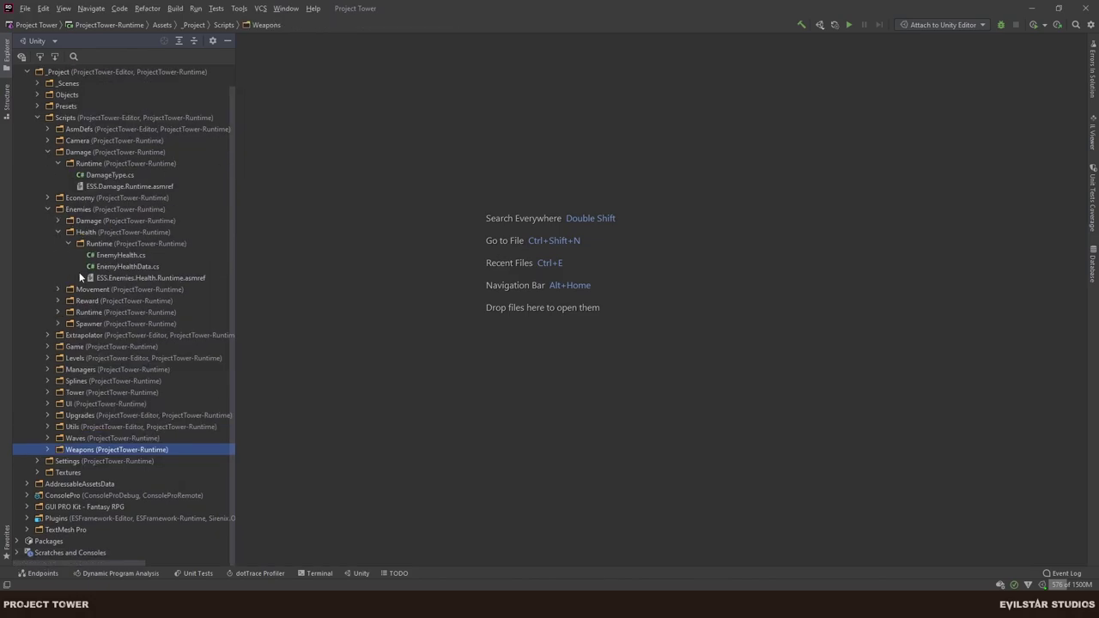
pyautogui.click(58, 234)
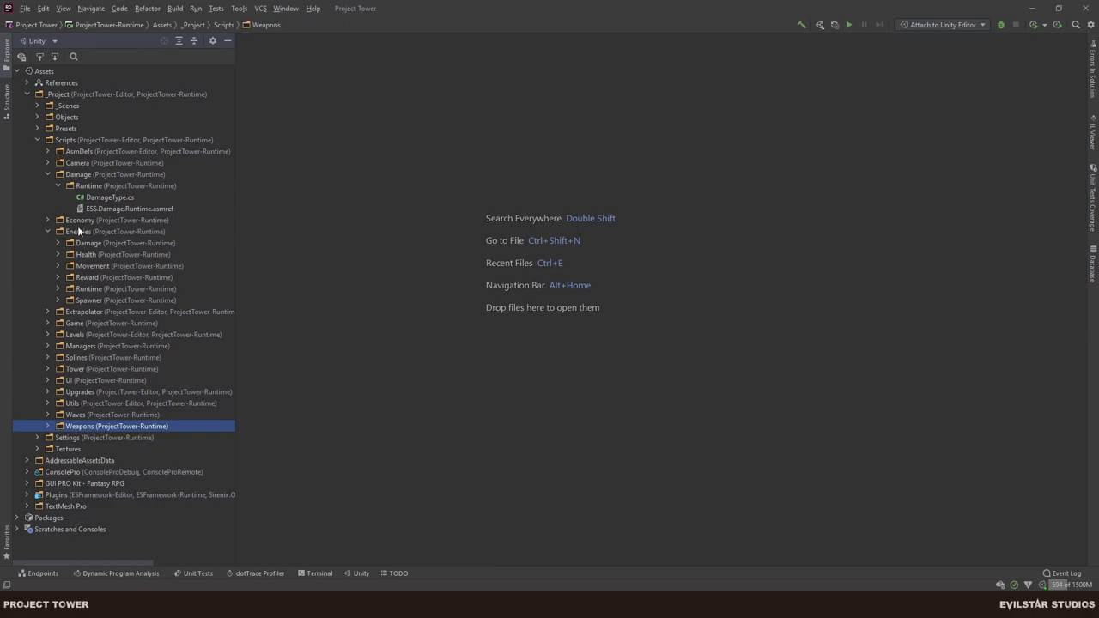
# Add a Healer class directly under Enemies, then delete Healer.cs again.
pyautogui.rightClick(78, 233)
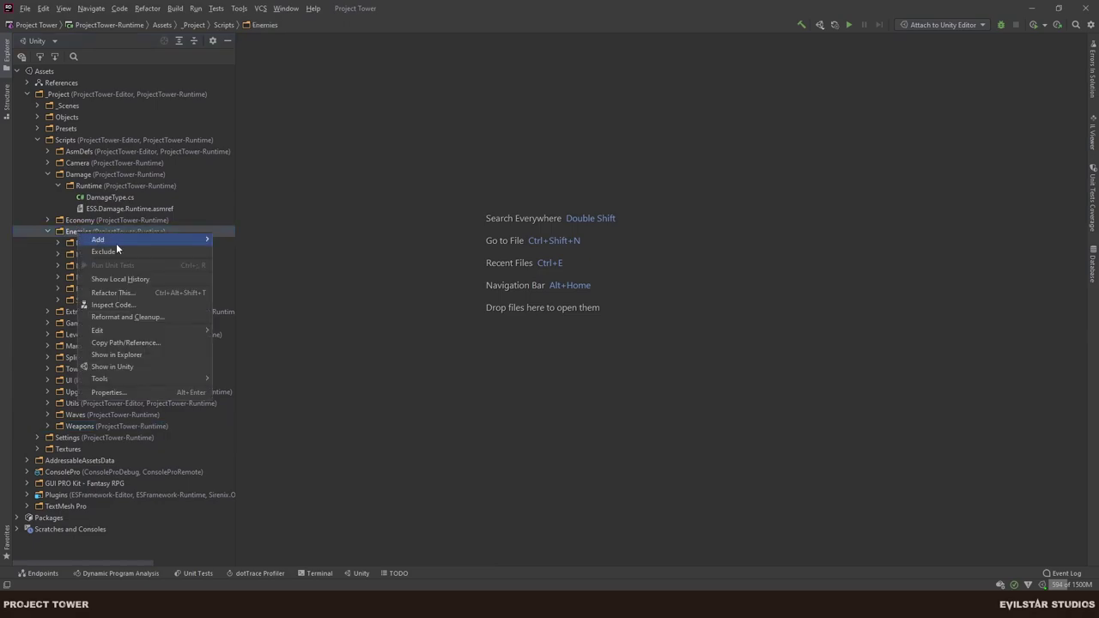
pyautogui.moveTo(116, 242)
pyautogui.click(267, 253)
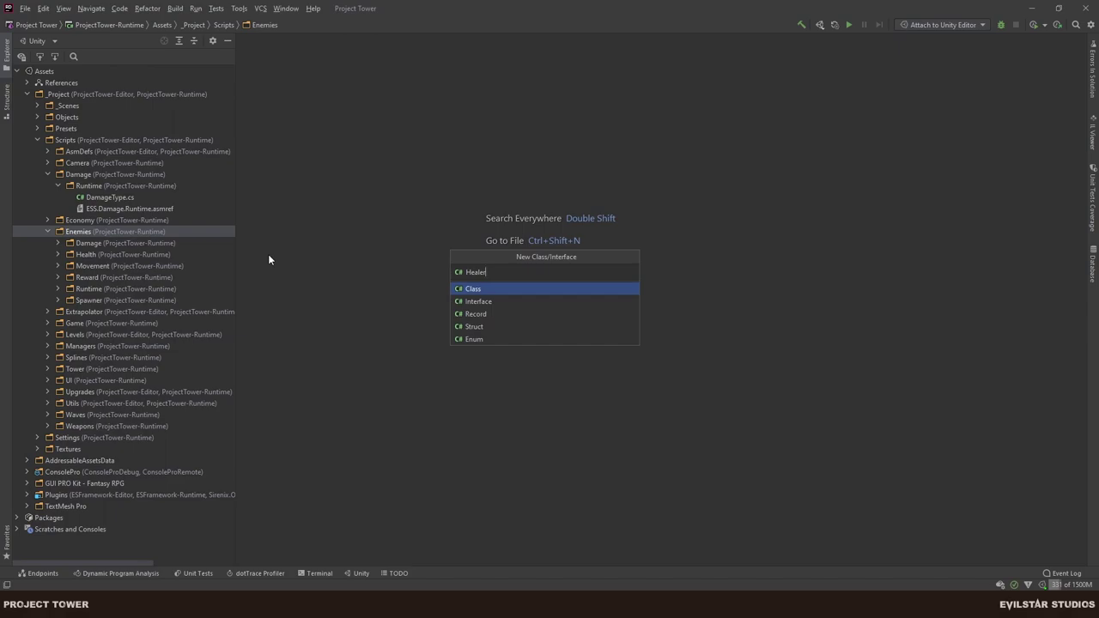
pyautogui.press('Return')
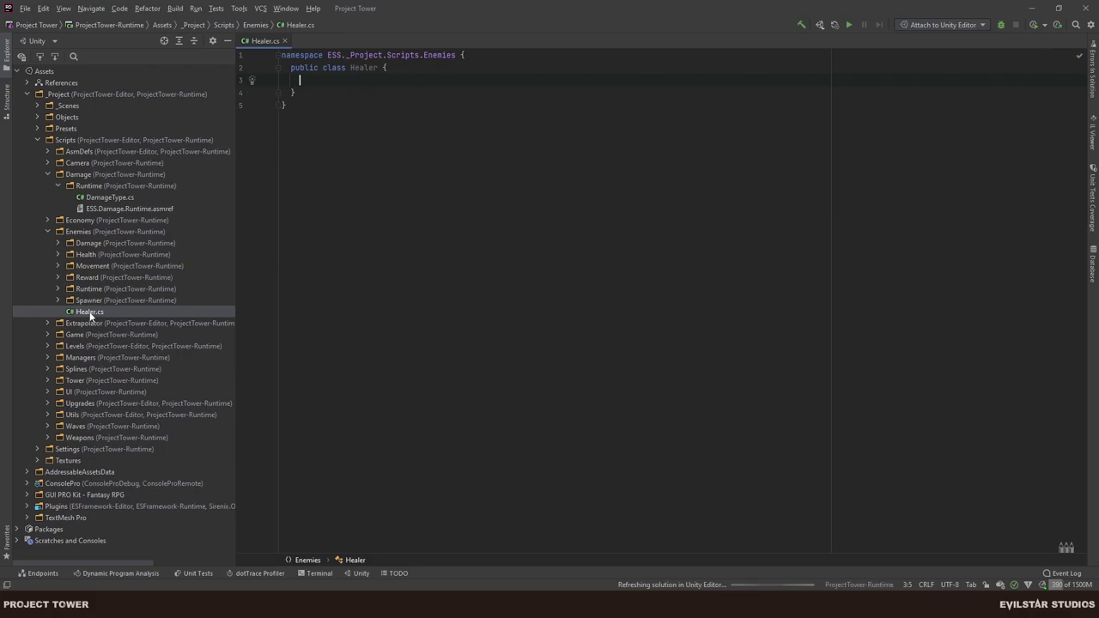
pyautogui.click(88, 313)
pyautogui.press('Delete')
pyautogui.press('Return')
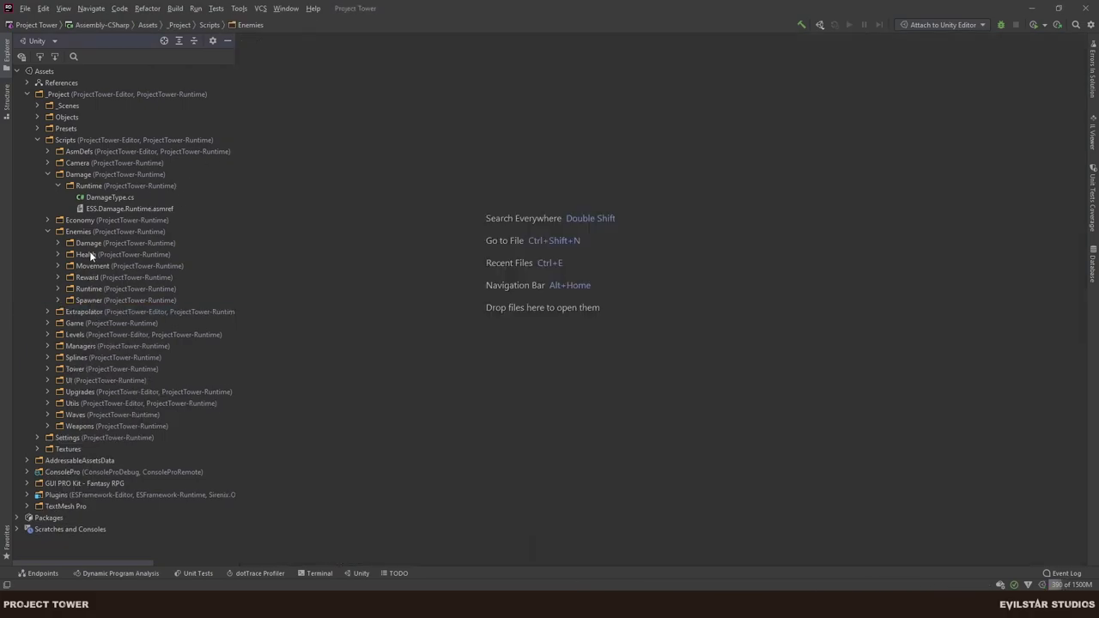
# Create a Healer folder under Enemies with a Runtime subfolder inside it.
pyautogui.click(79, 231)
pyautogui.rightClick(81, 232)
pyautogui.moveTo(139, 242)
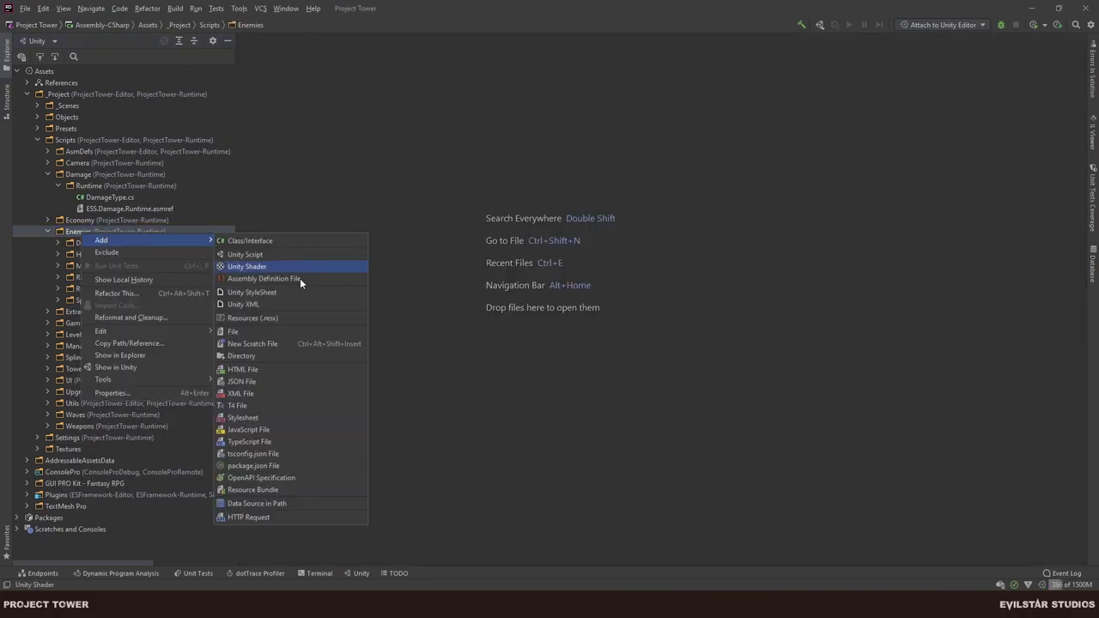
pyautogui.click(251, 356)
pyautogui.write('Healer')
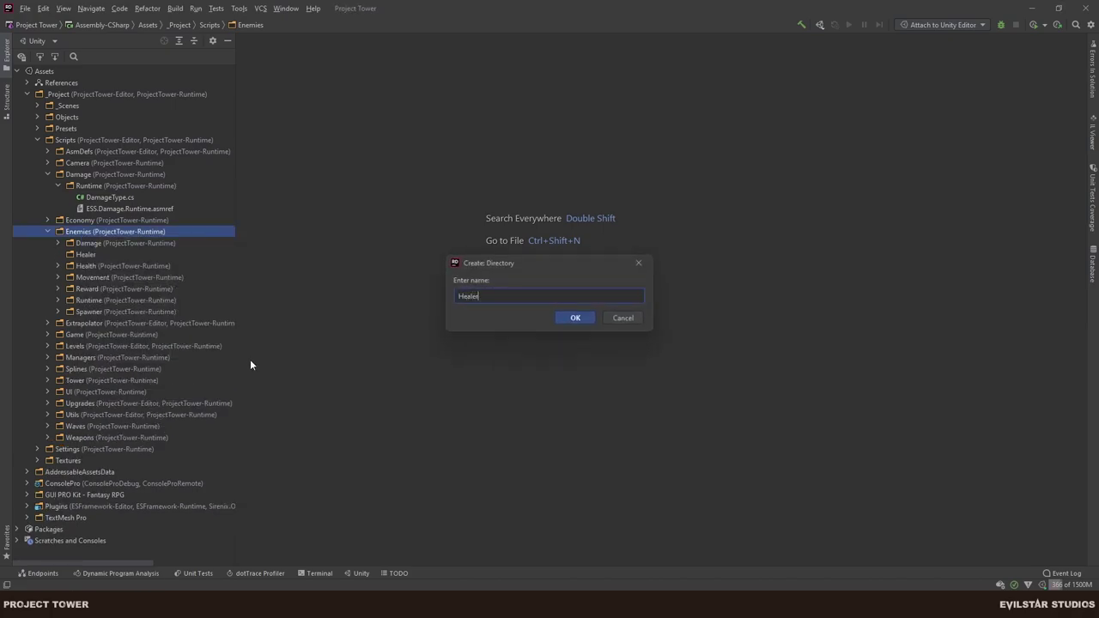
pyautogui.press('Return')
pyautogui.rightClick(92, 254)
pyautogui.moveTo(112, 260)
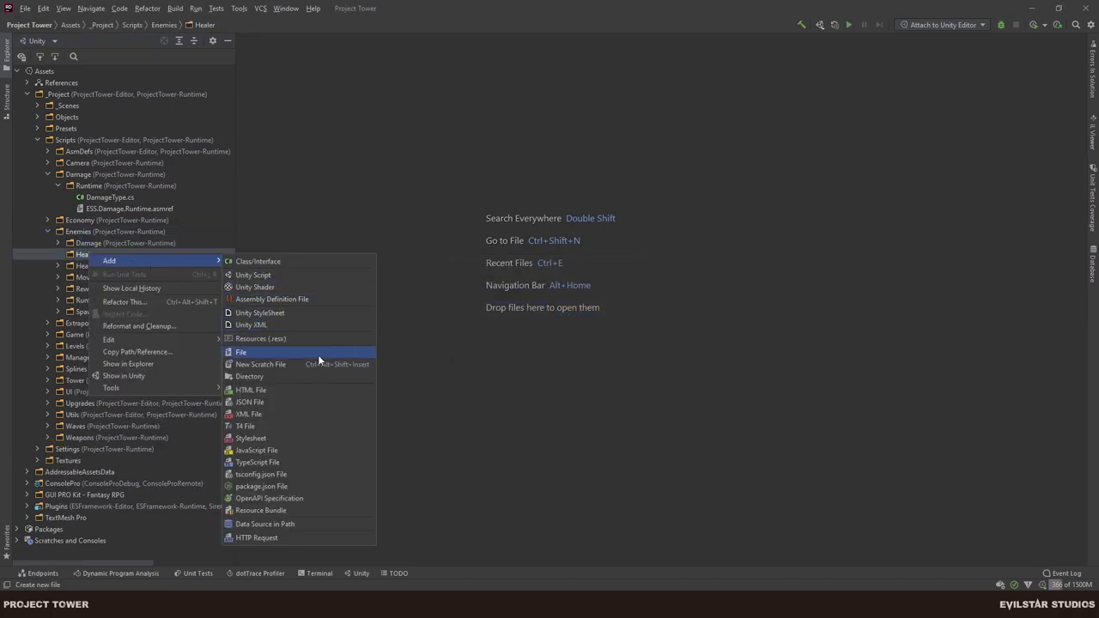
pyautogui.click(258, 360)
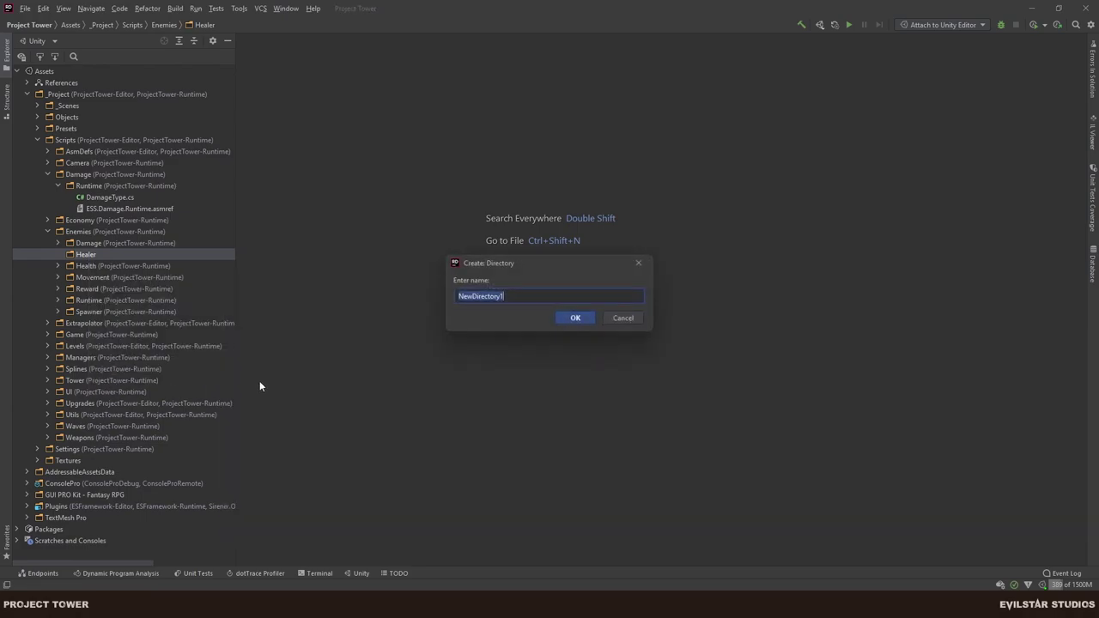
pyautogui.write('Runtime')
pyautogui.press('Return')
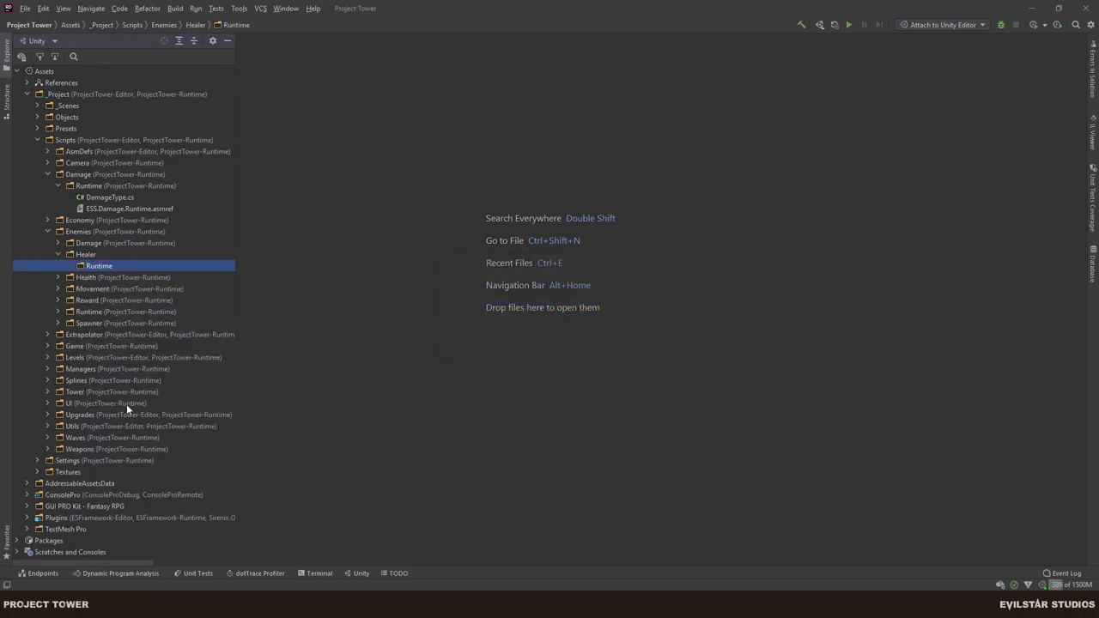
# Add a Healer class in Runtime and change its namespace to ESS.Enemies.Healer.Runtime.
pyautogui.rightClick(130, 266)
pyautogui.moveTo(126, 272)
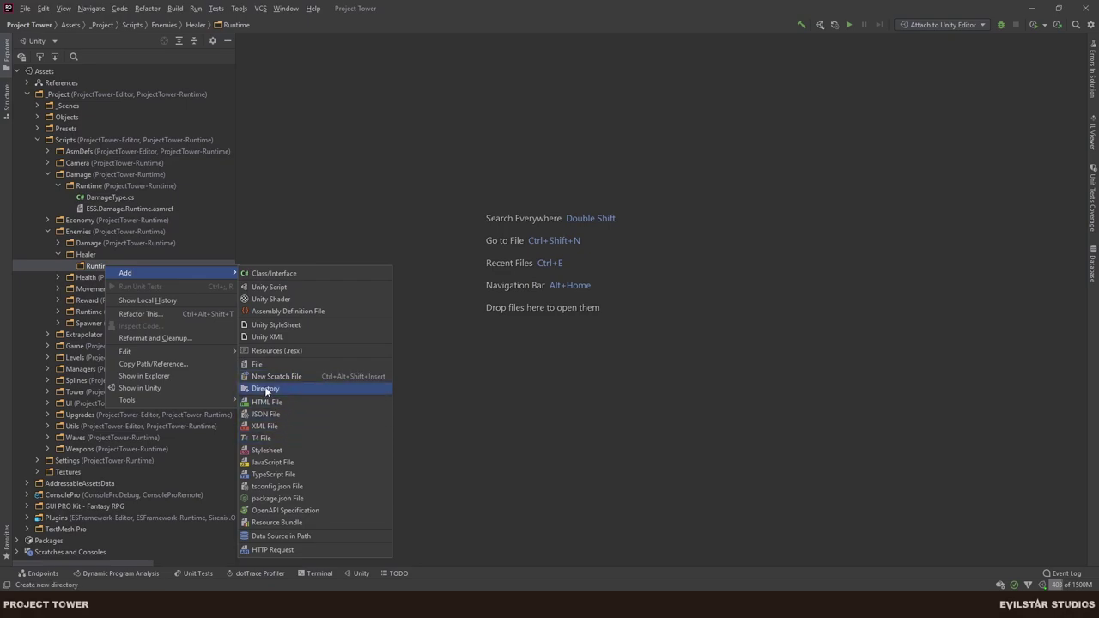
pyautogui.click(275, 275)
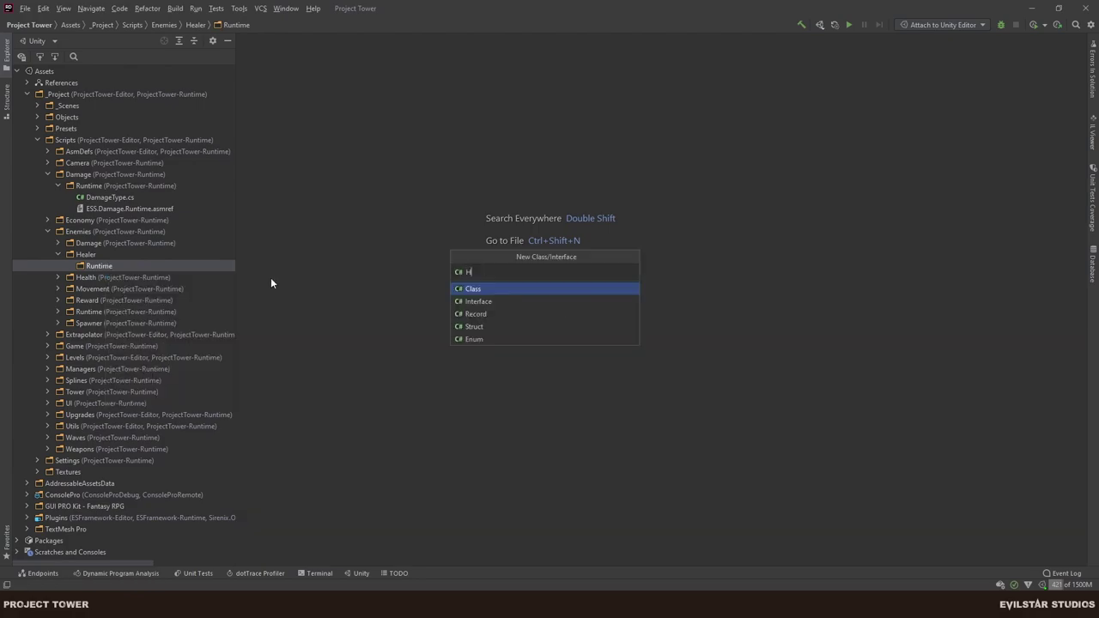
pyautogui.press('Return')
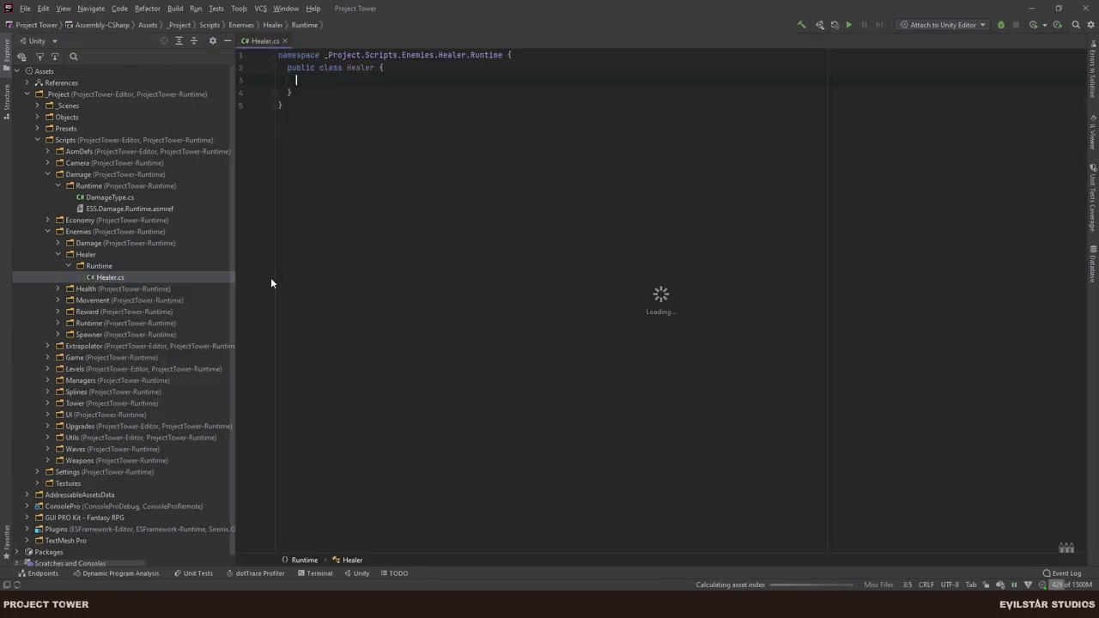
pyautogui.moveTo(397, 55); pyautogui.dragTo(324, 55)
pyautogui.write('ESS')
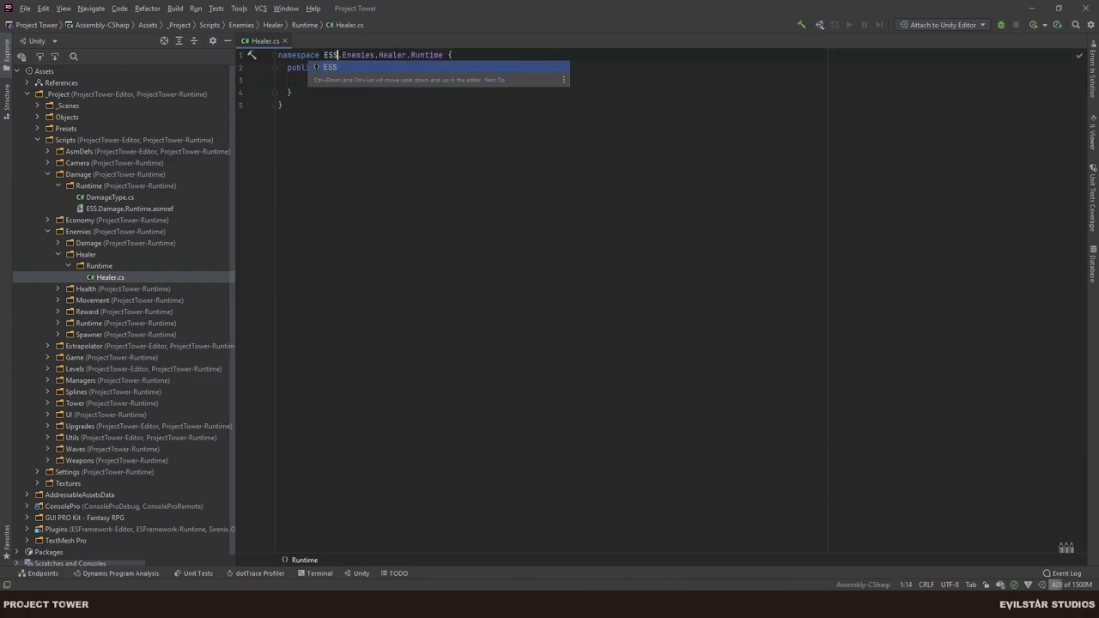
pyautogui.hotkey('ctrl', 'shift', 'Right')
pyautogui.hotkey('ctrl', 'shift', 'Right')
pyautogui.hotkey('ctrl', 'shift', 'Right')
pyautogui.hotkey('ctrl', 'shift', 'Right')
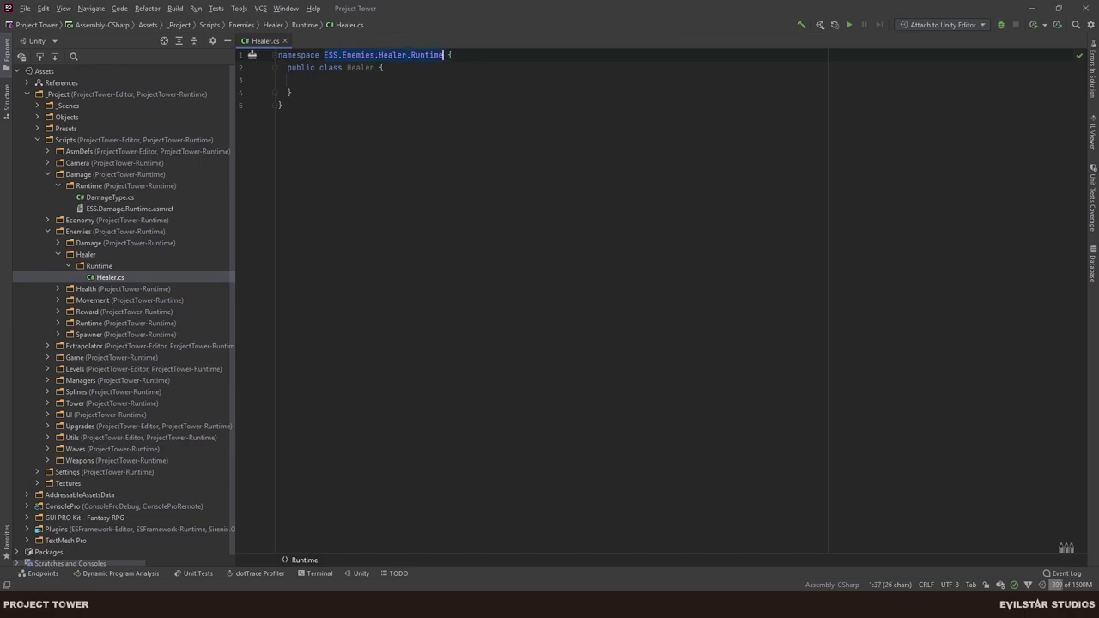
pyautogui.click(379, 67)
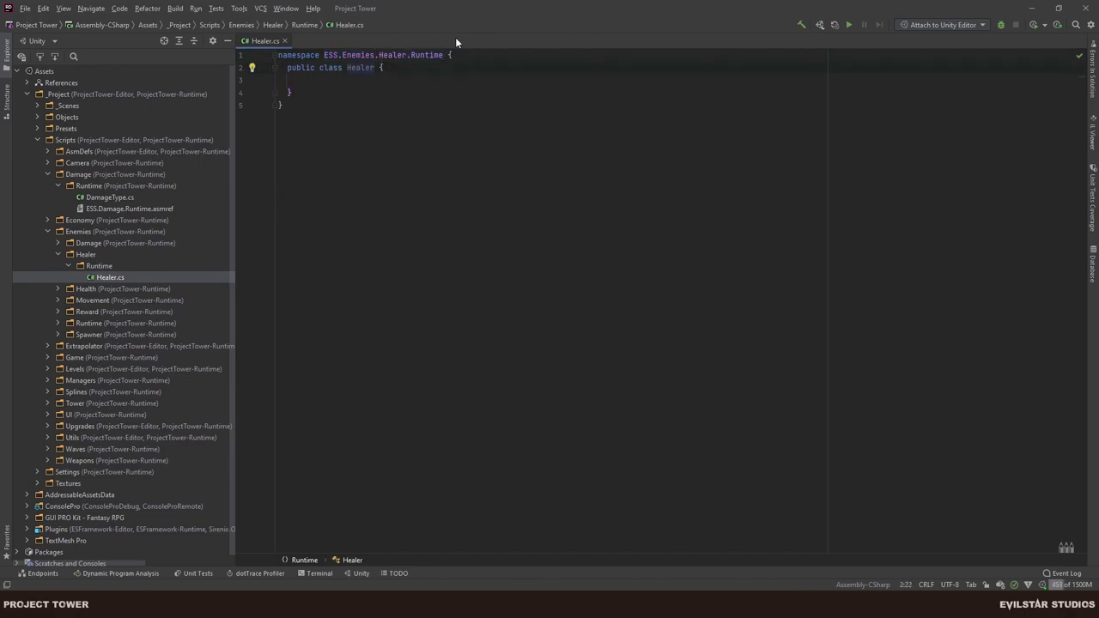
pyautogui.moveTo(443, 55); pyautogui.dragTo(323, 55)
pyautogui.hotkey('ctrl', 'c')
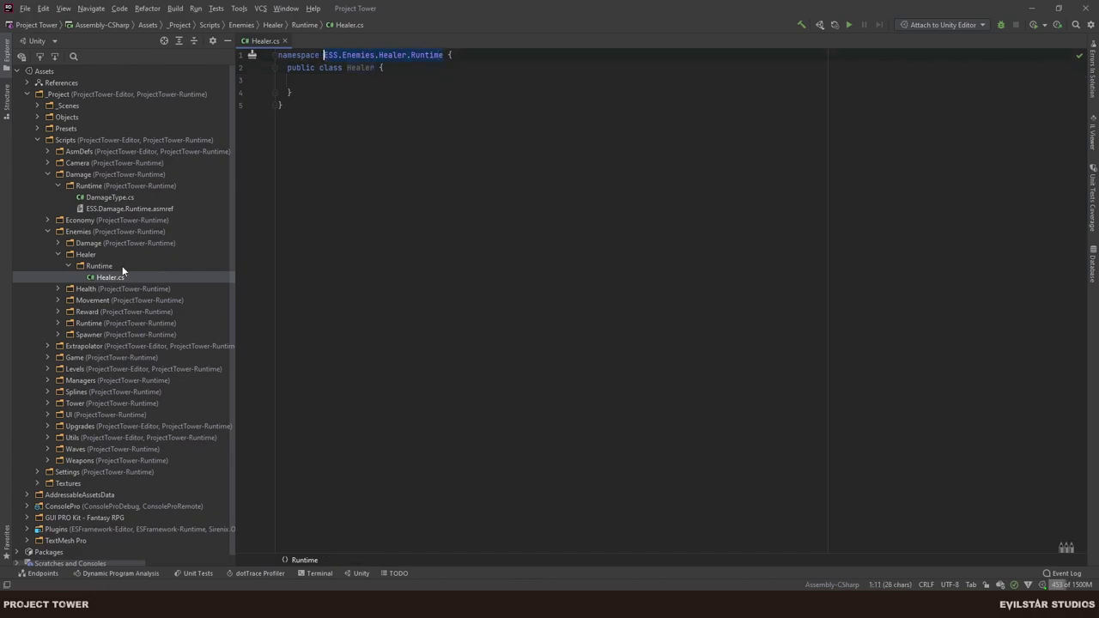
# Create an assembly definition reference named ESS.Enemies.Healer.Runtime beside Healer.cs in Unity.
pyautogui.rightClick(115, 278)
pyautogui.click(156, 414)
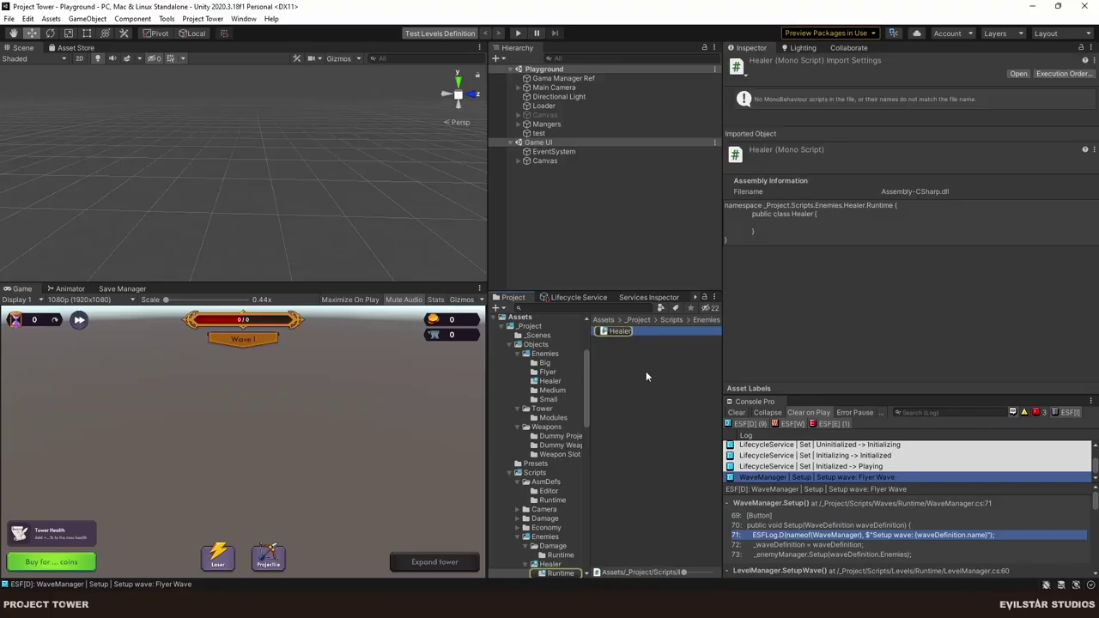
pyautogui.rightClick(648, 368)
pyautogui.moveTo(687, 32)
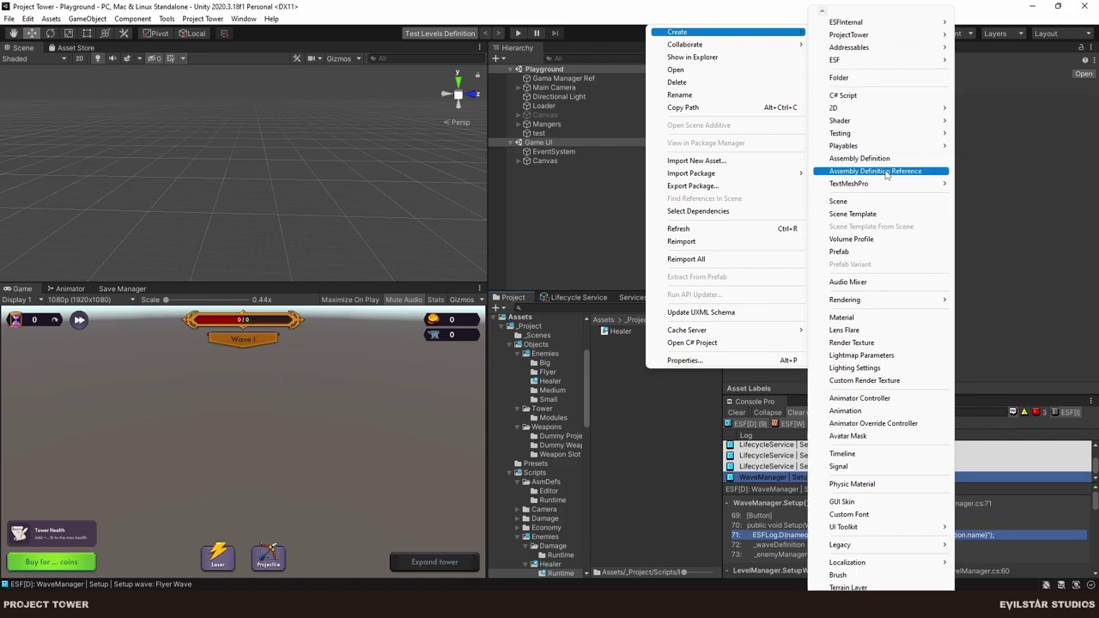
pyautogui.click(882, 171)
pyautogui.hotkey('ctrl', 'v')
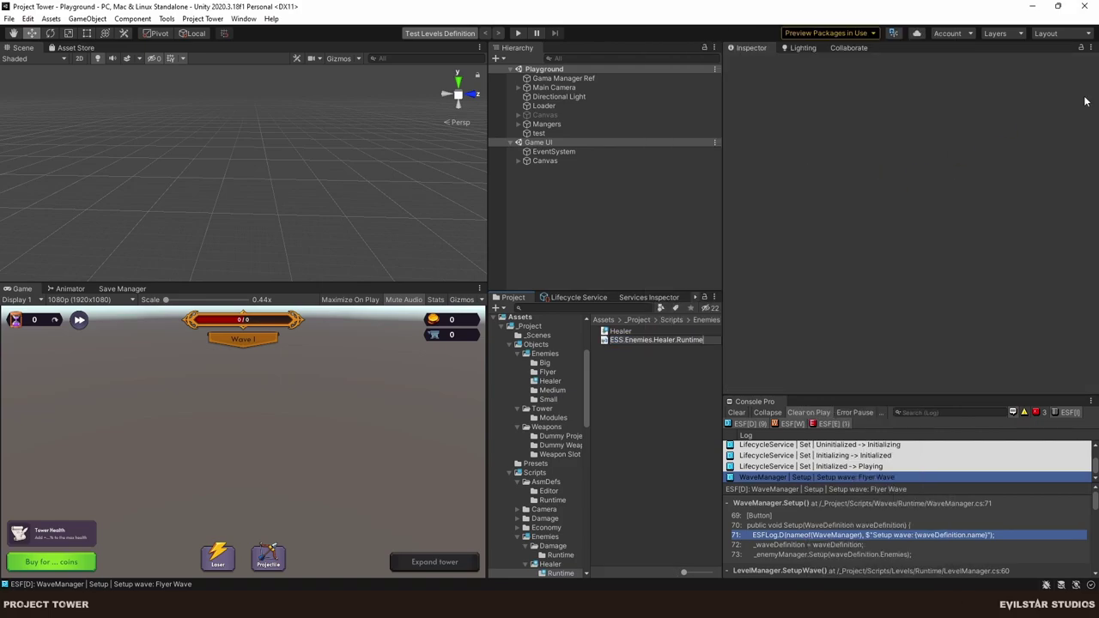
pyautogui.press('Return')
# Point the reference at _ProjectTower-Runtime and apply the change.
pyautogui.click(1090, 113)
pyautogui.press('Down')
pyautogui.press('Return')
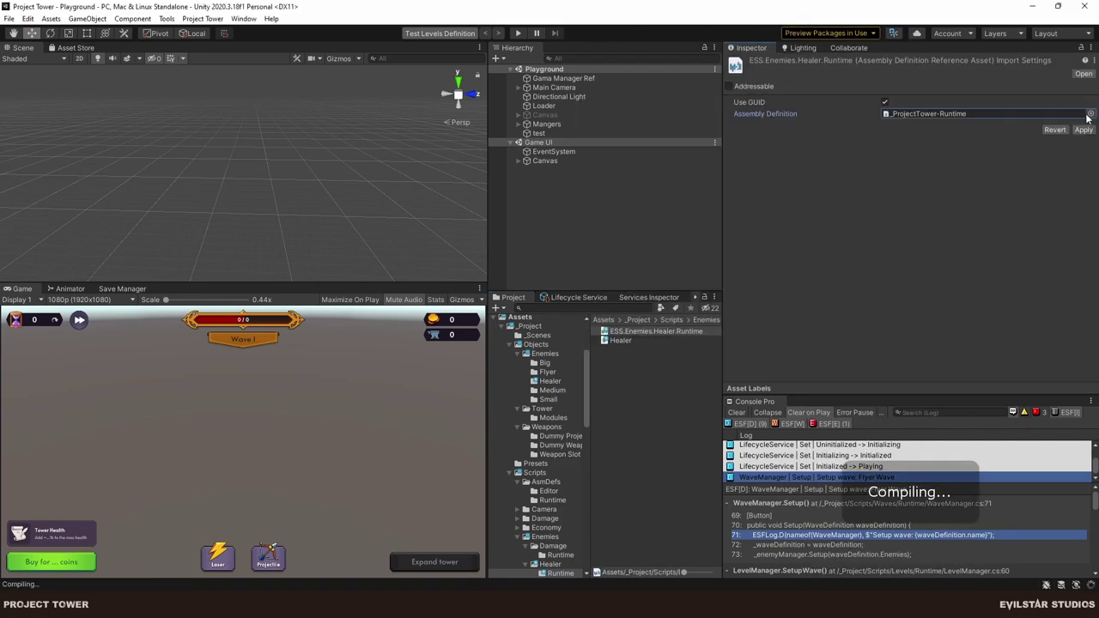
pyautogui.click(1082, 130)
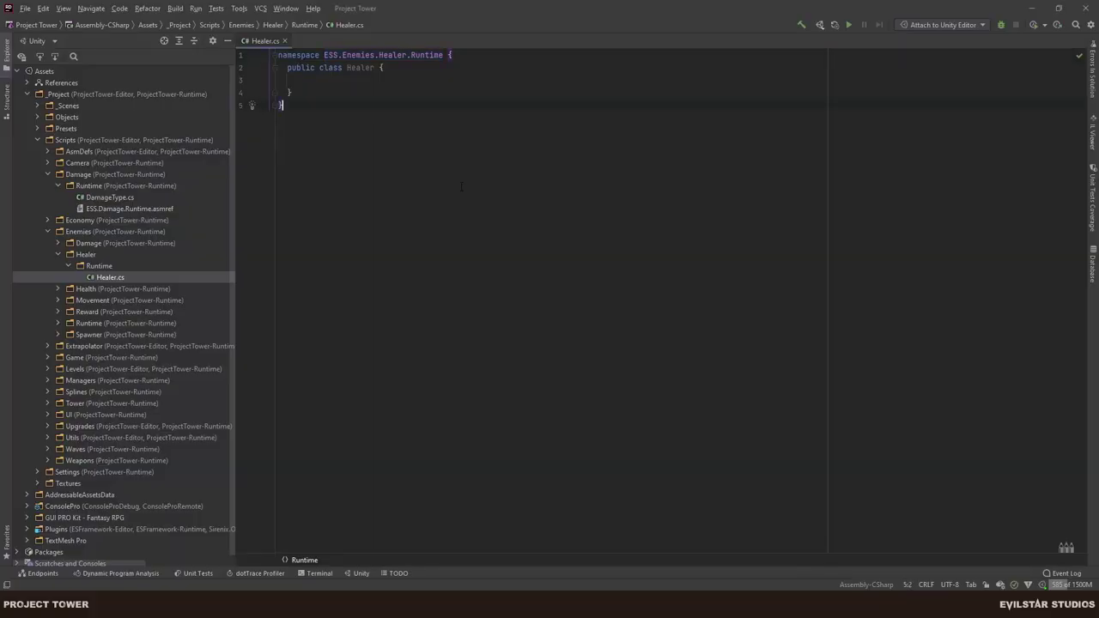
# Derive Healer from EntityComponent and implement LoadPhase as '=> CompleteLoad();'.
pyautogui.write(': ')
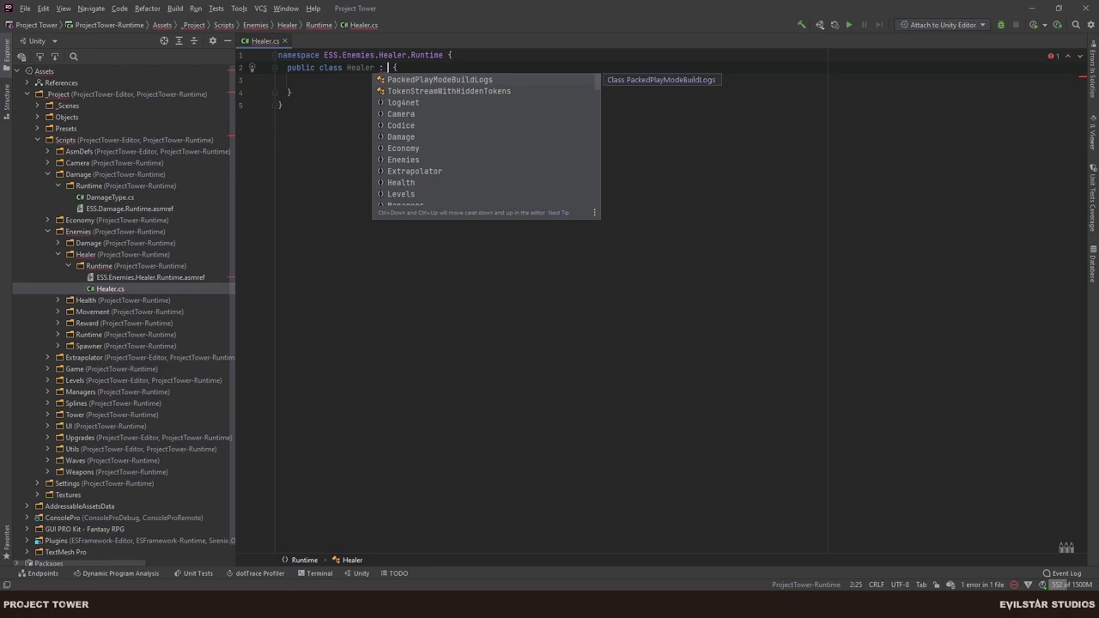
pyautogui.write('Entit')
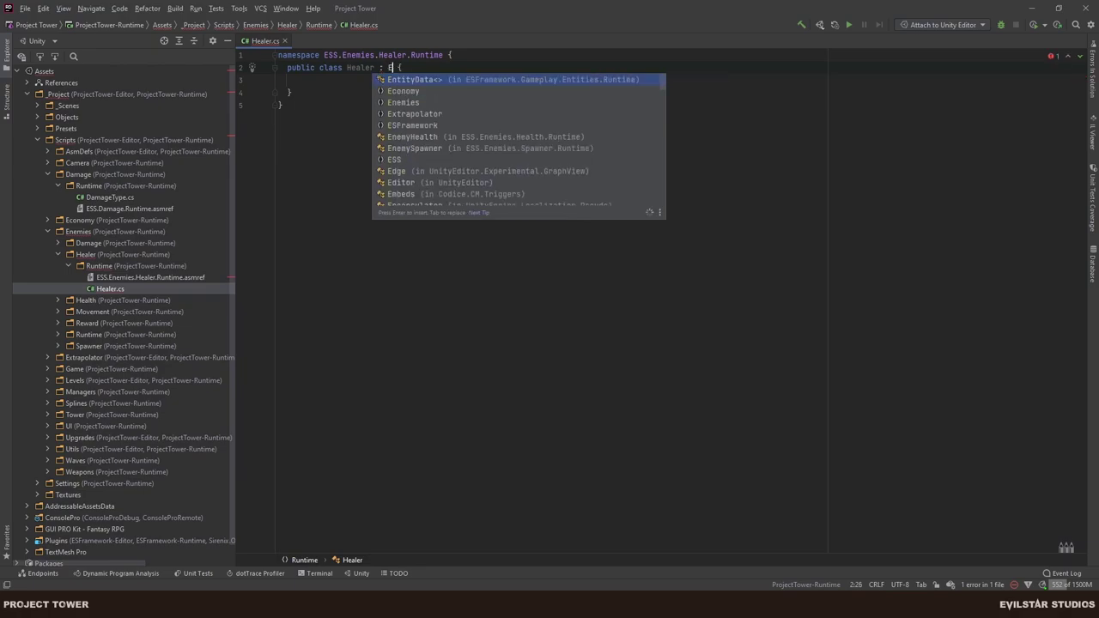
pyautogui.write('yC')
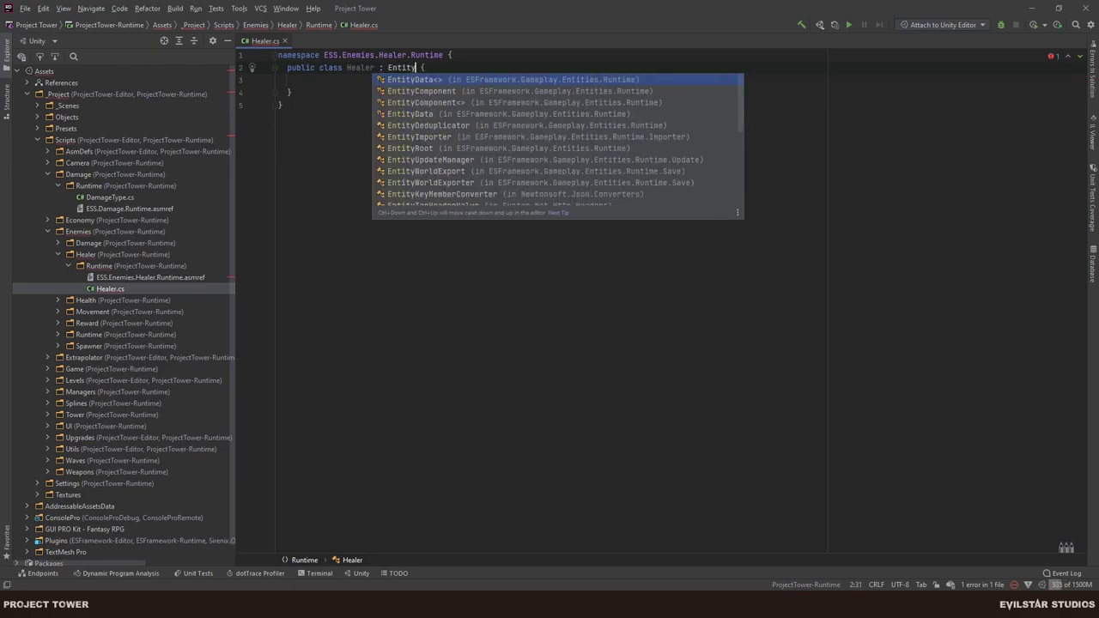
pyautogui.press('Return')
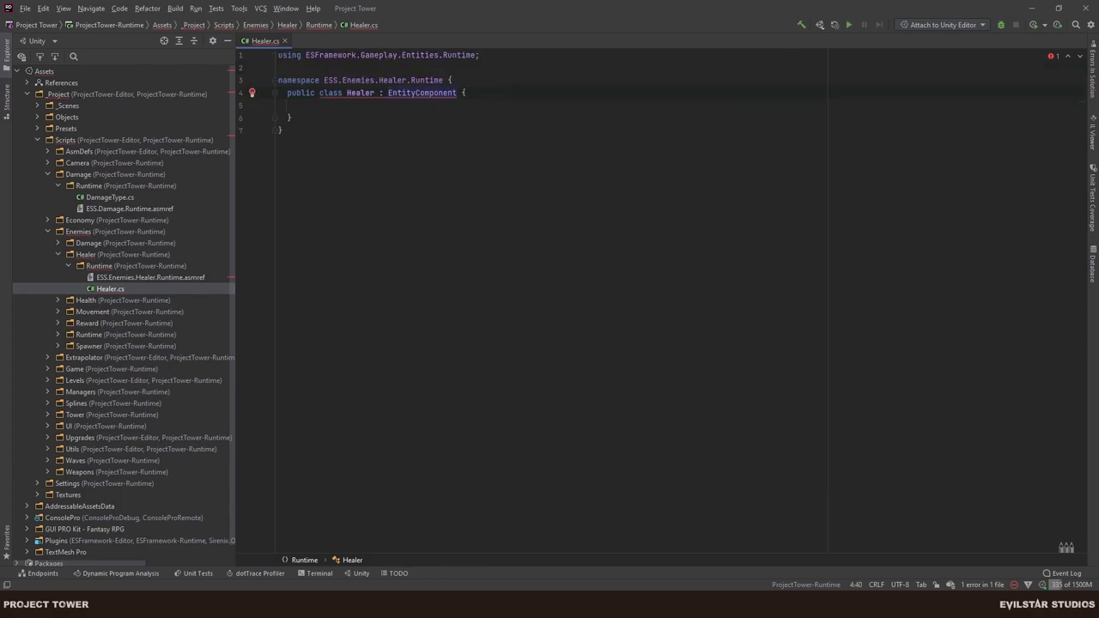
pyautogui.hotkey('alt', 'Return')
pyautogui.press('Return')
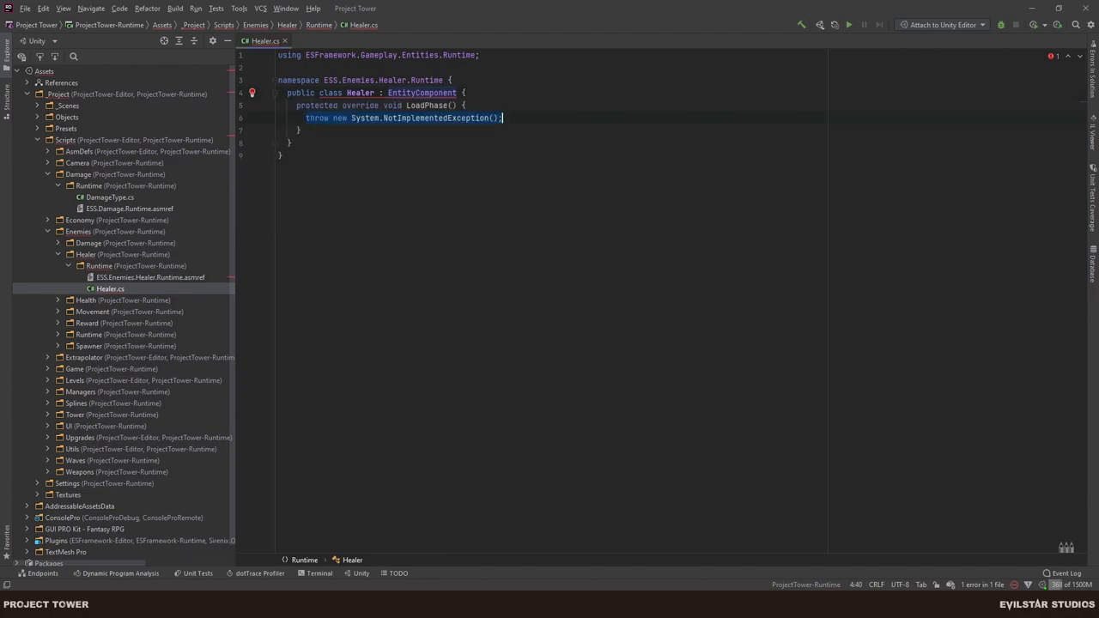
pyautogui.press('Down')
pyautogui.hotkey('ctrl', 'shift', '[')
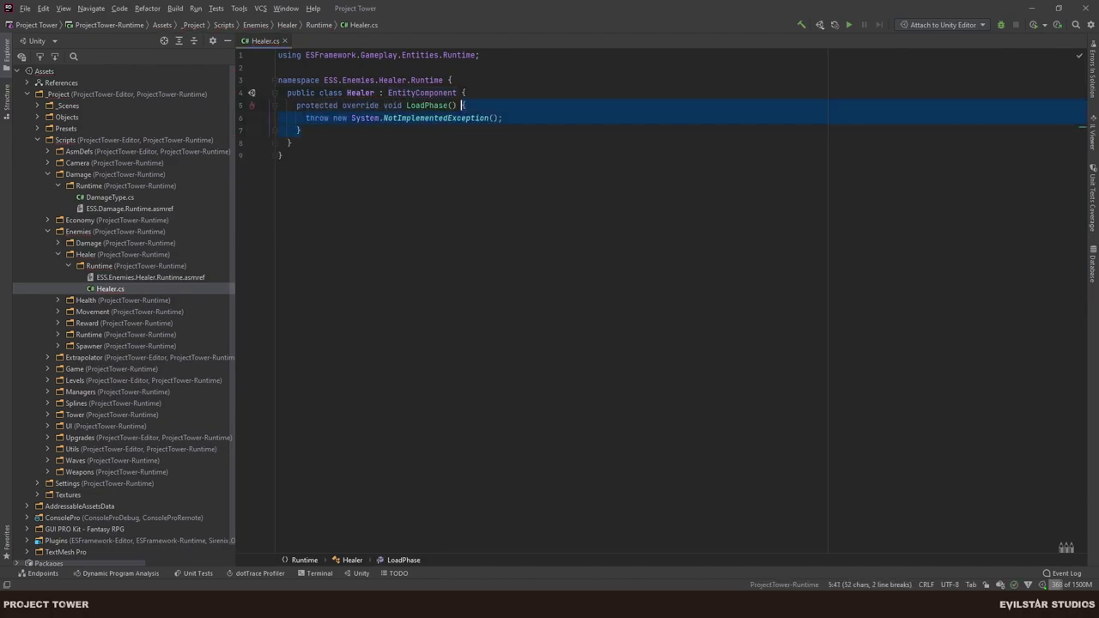
pyautogui.press('BackSpace')
pyautogui.write('=> CompleteLoad()')
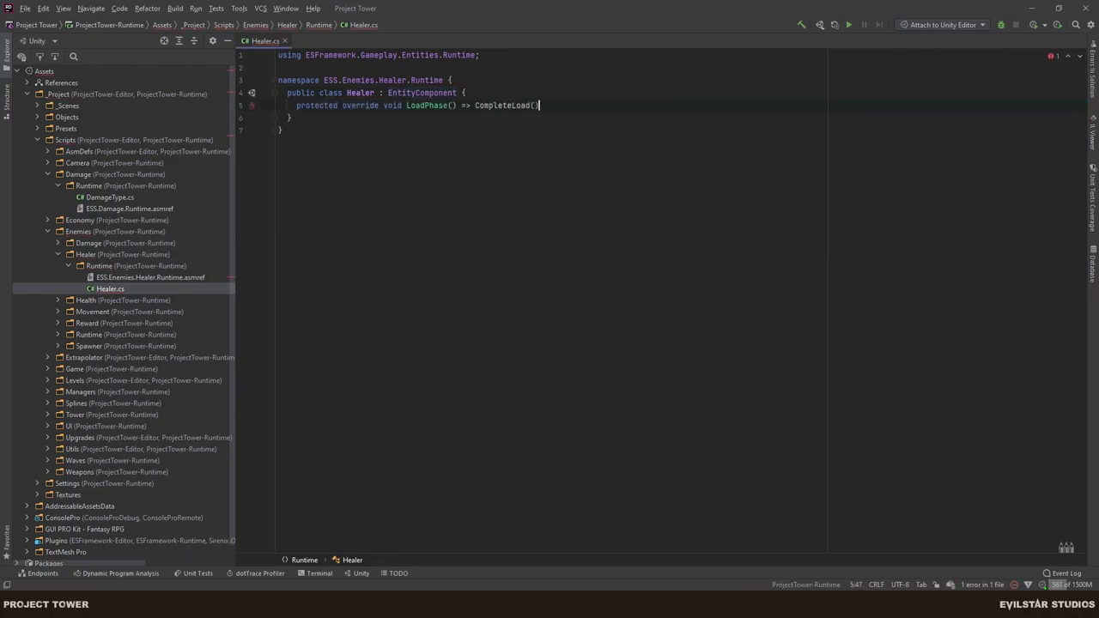
pyautogui.write(';')
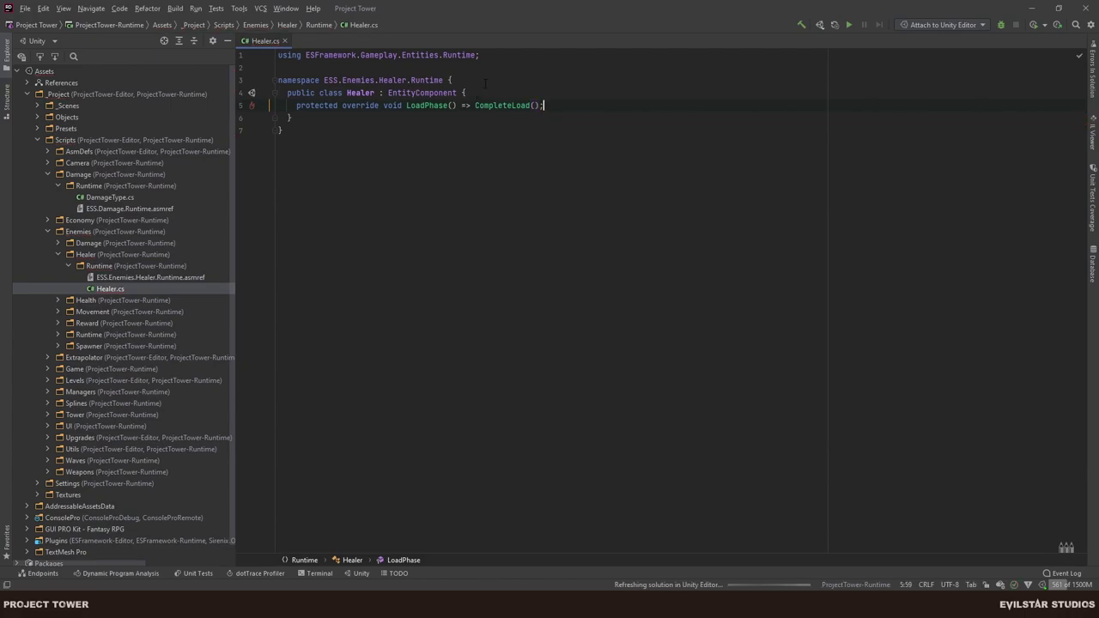
pyautogui.doubleClick(360, 93)
pyautogui.hotkey('ctrl', 'c')
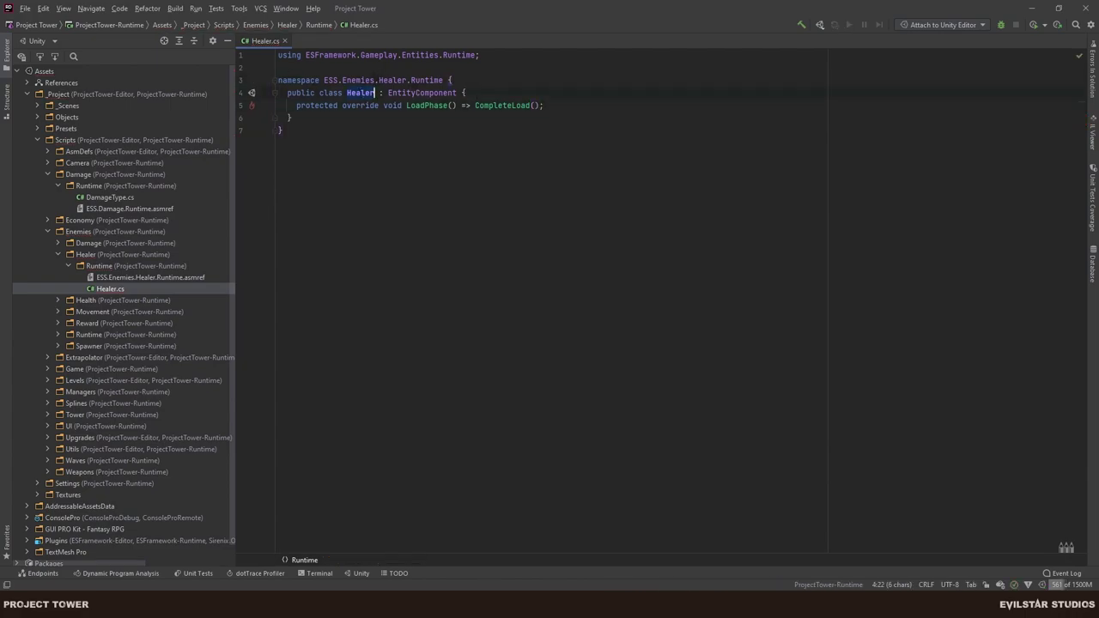
pyautogui.rightClick(103, 266)
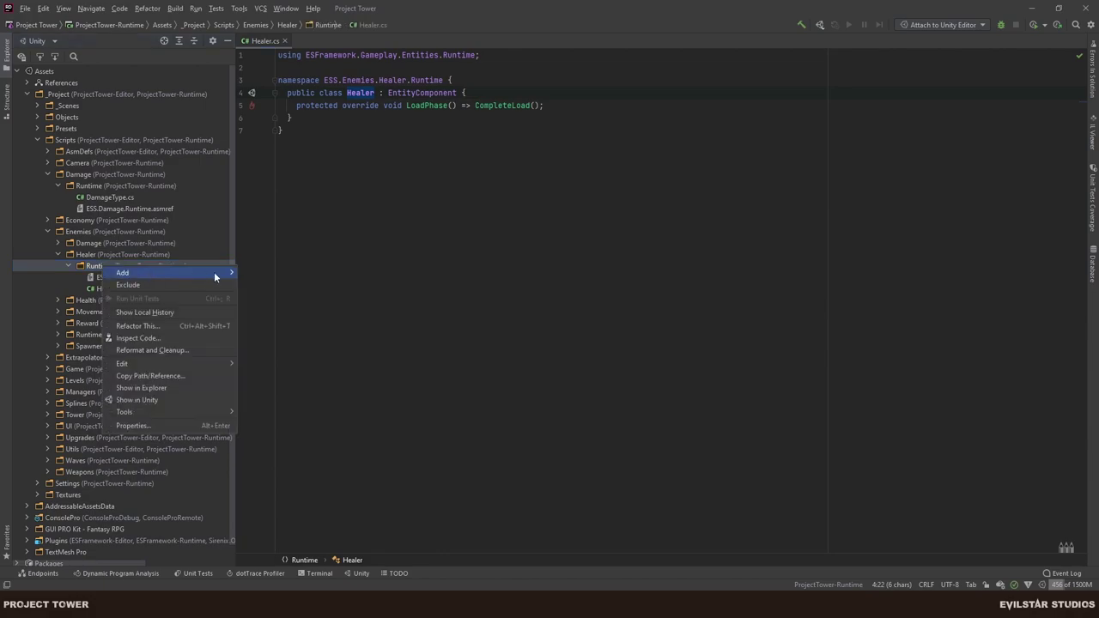
# Create a HealerData class in the Runtime folder deriving from EntityData.
pyautogui.moveTo(213, 271)
pyautogui.click(286, 292)
pyautogui.hotkey('ctrl', 'v')
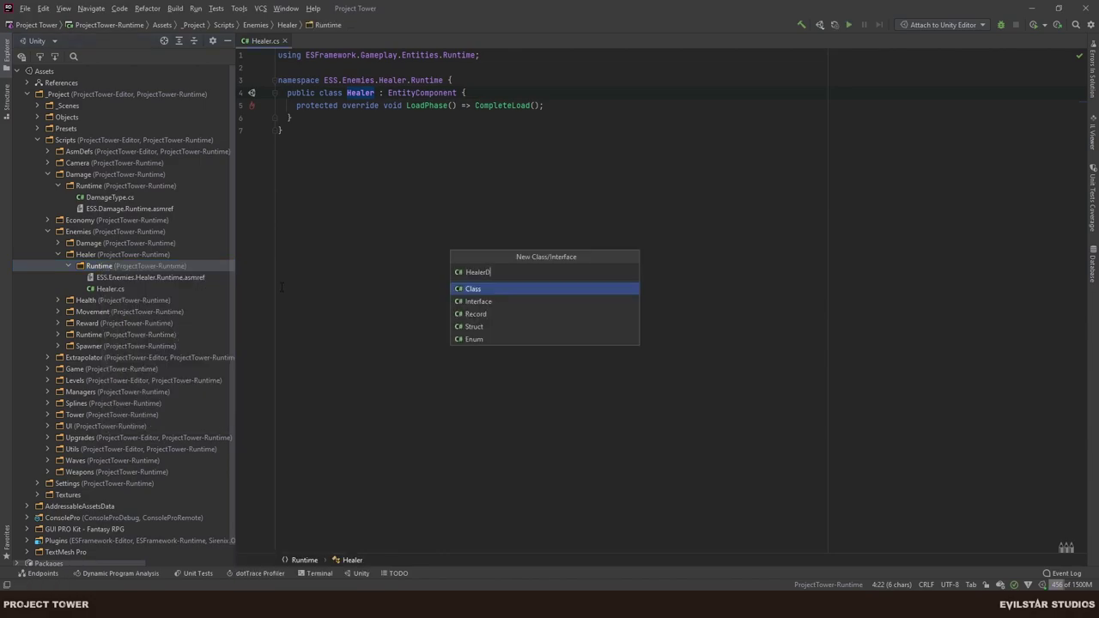
pyautogui.press('Return')
pyautogui.write(': EntityD {')
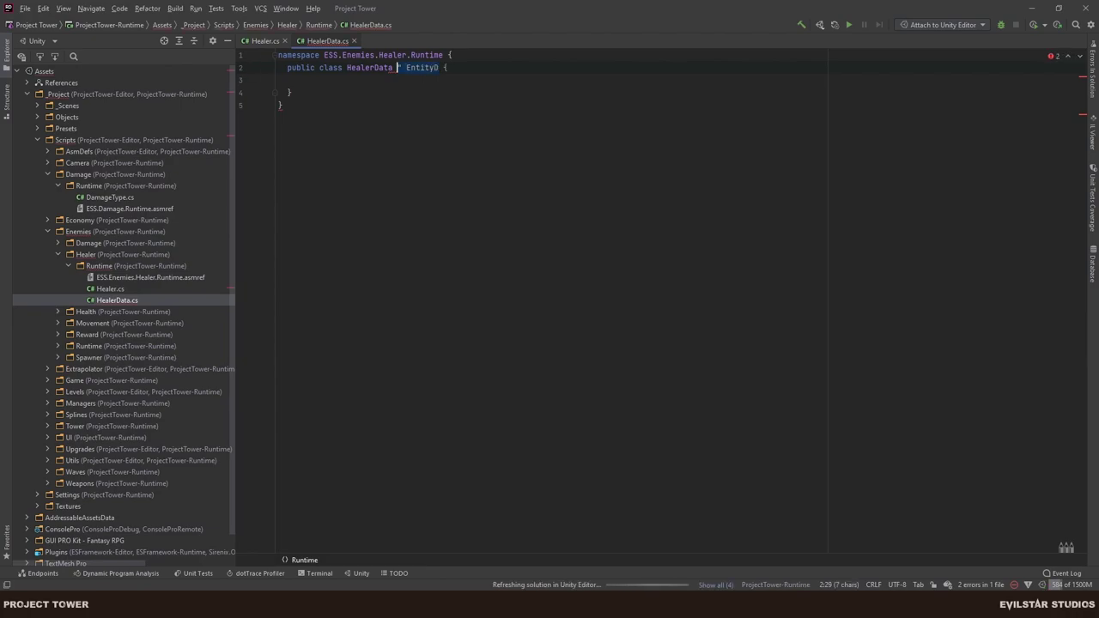
pyautogui.press('BackSpace')
pyautogui.press('BackSpace')
pyautogui.press('BackSpace')
pyautogui.press('BackSpace')
pyautogui.write(': EntityDa')
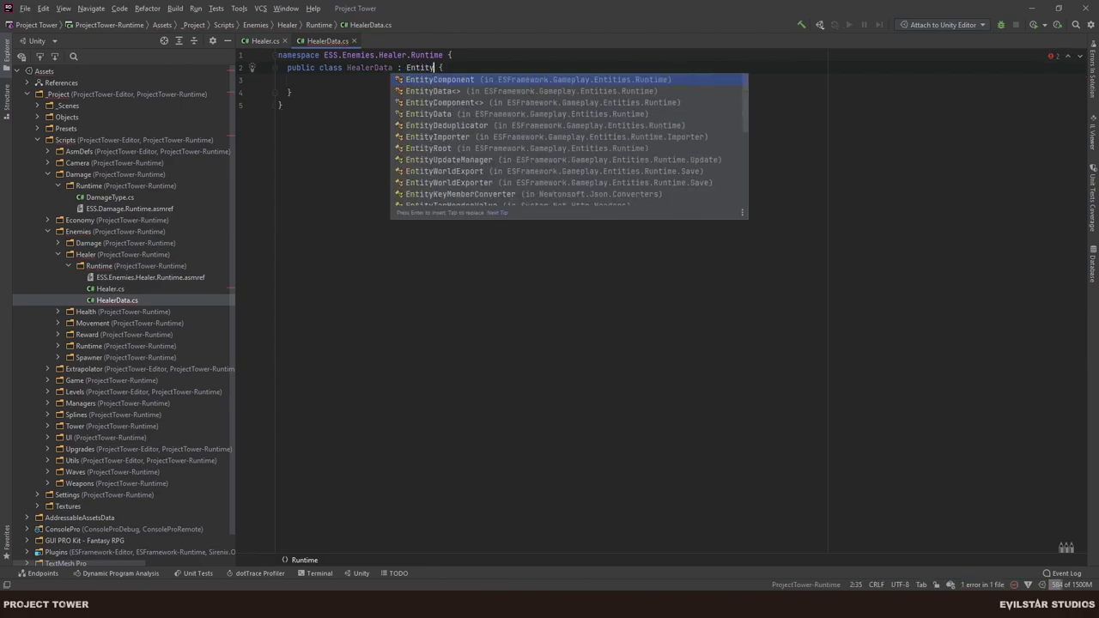
pyautogui.press('Down')
pyautogui.press('Return')
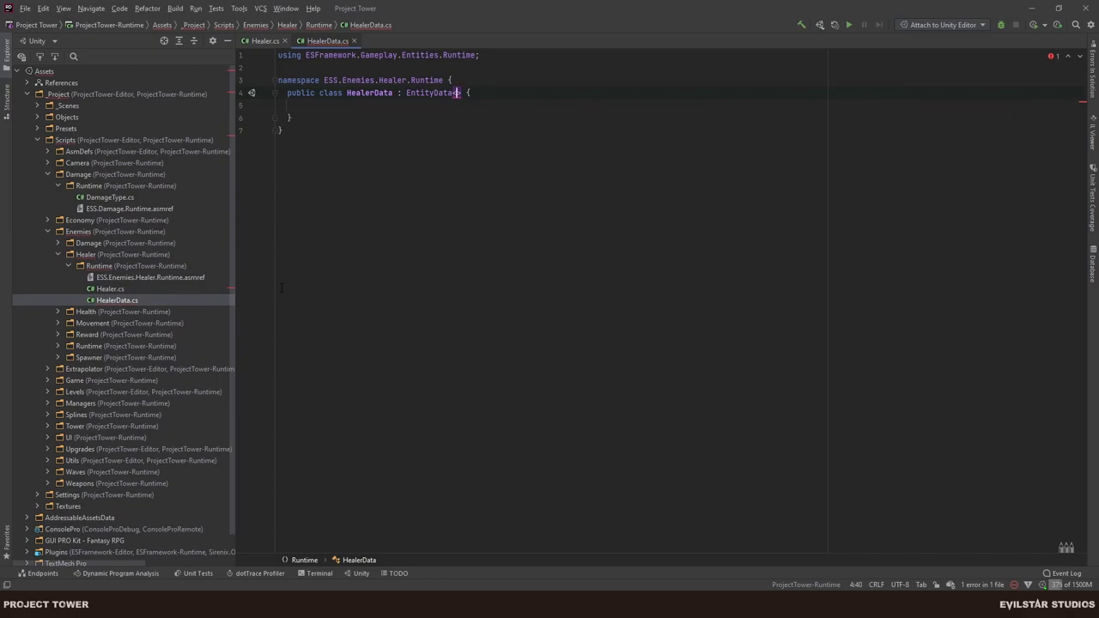
# Remove the stray angle brackets after EntityData in HealerData and select the HealerData class name.
pyautogui.press('BackSpace')
pyautogui.press('Delete')
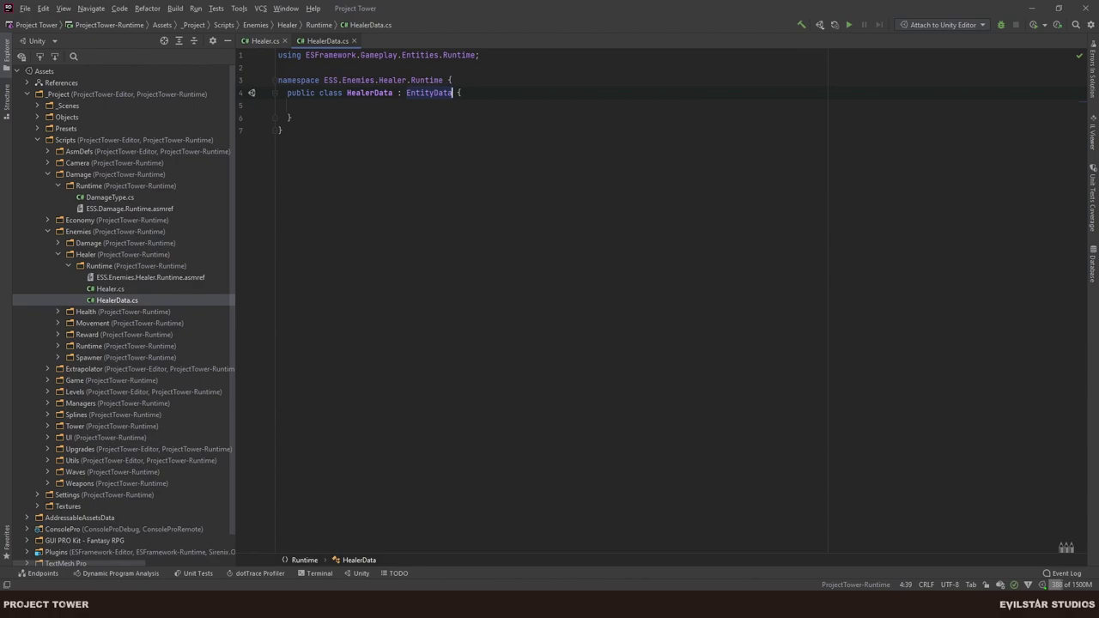
pyautogui.click(347, 92)
pyautogui.hotkey('ctrl', 'w')
pyautogui.hotkey('ctrl', 'c')
# Change Healer's base class to EntityComponent<HealerData>.
pyautogui.click(264, 41)
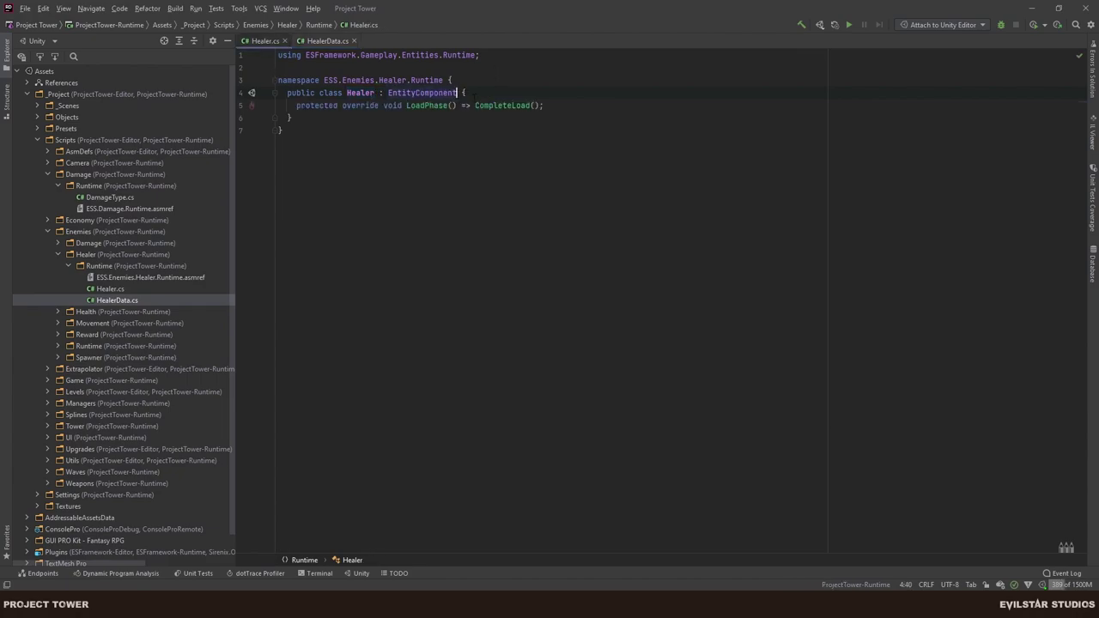
pyautogui.write('<')
pyautogui.hotkey('ctrl', 'v')
pyautogui.press('Right')
pyautogui.press('Right')
pyautogui.click(544, 105)
pyautogui.click(327, 41)
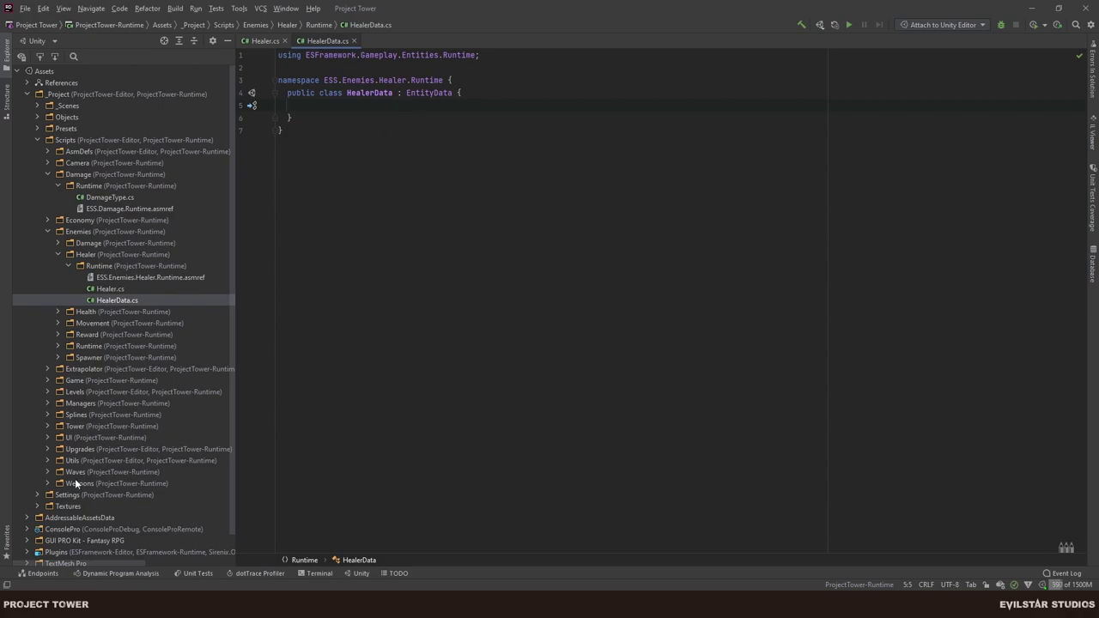
# Expand Weapons > Runtime in the project tree and open EnemyDetector.cs.
pyautogui.click(49, 484)
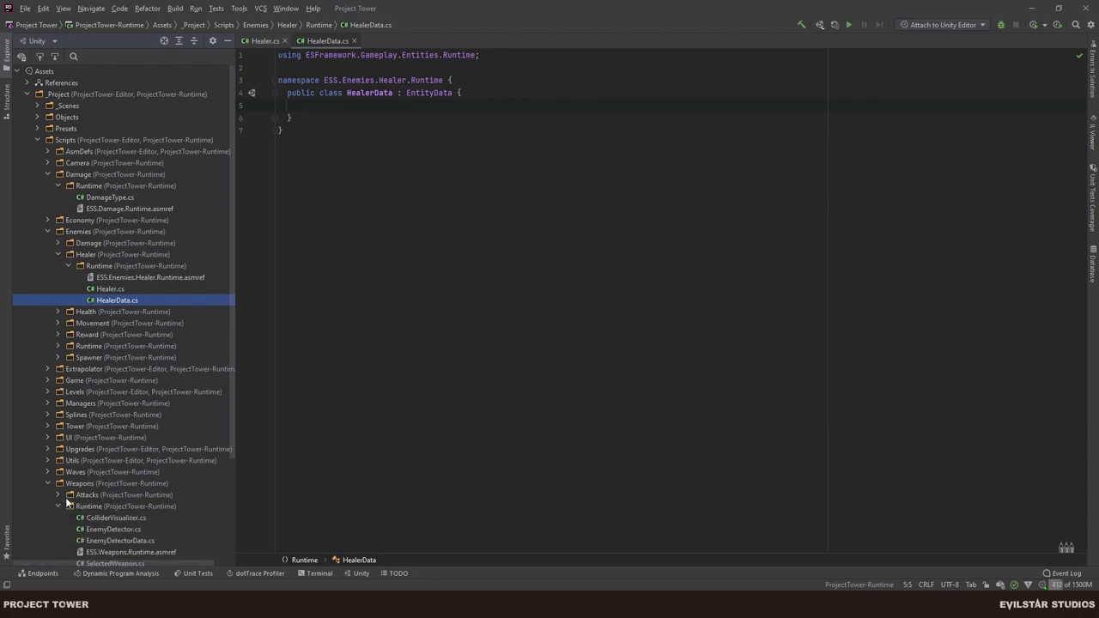
pyautogui.click(59, 506)
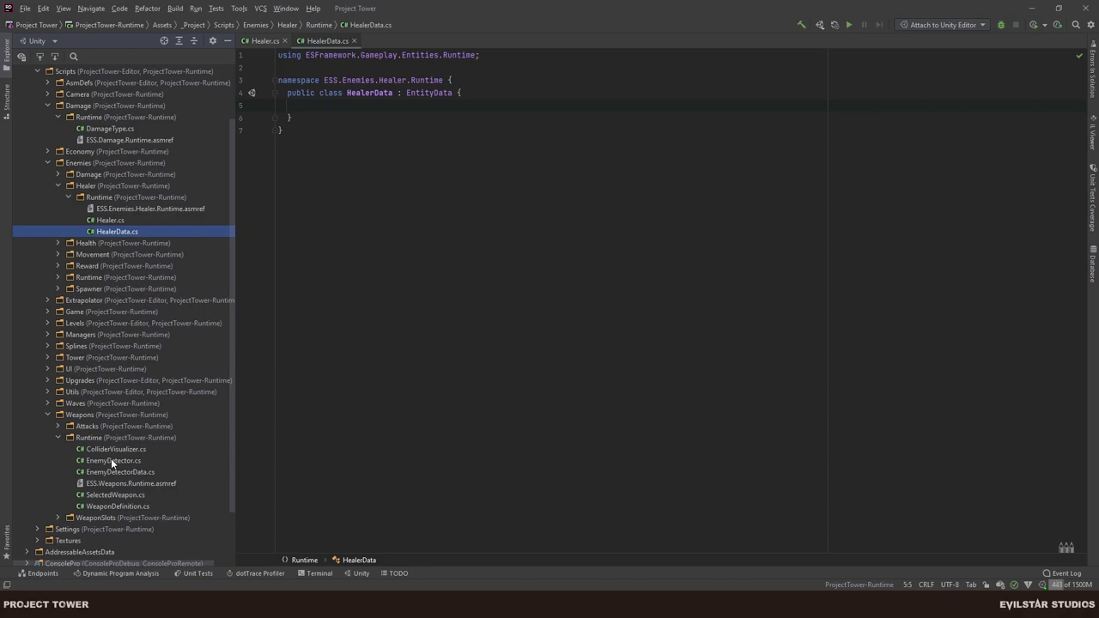
pyautogui.doubleClick(111, 461)
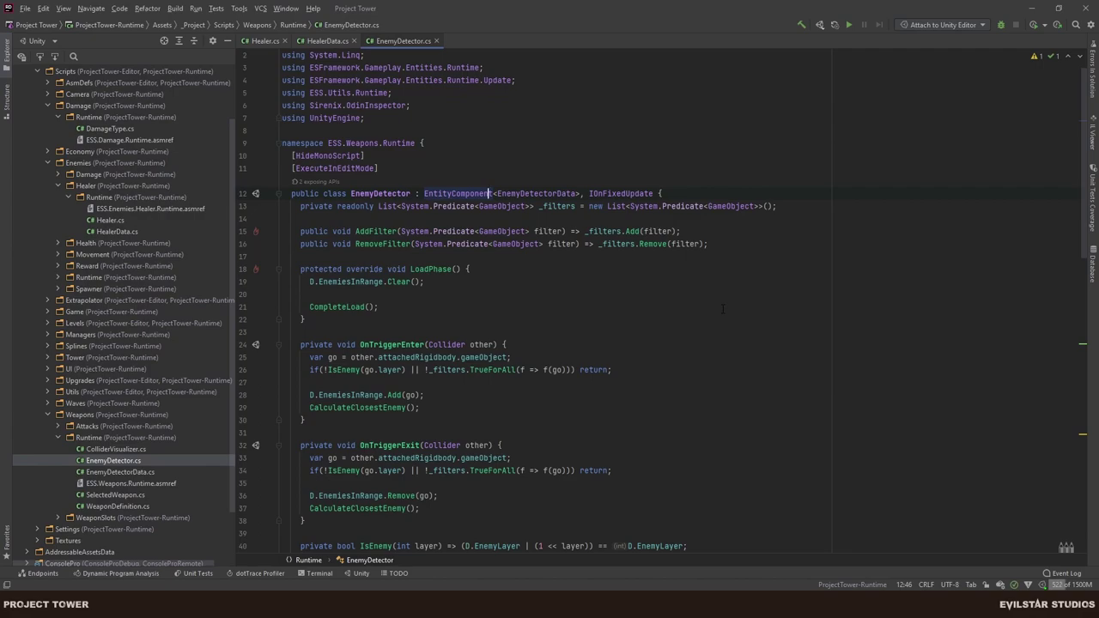
# Check EntityComponent's declaration, then add a Detectors folder under Scripts.
pyautogui.hotkey('ctrl', 'b')
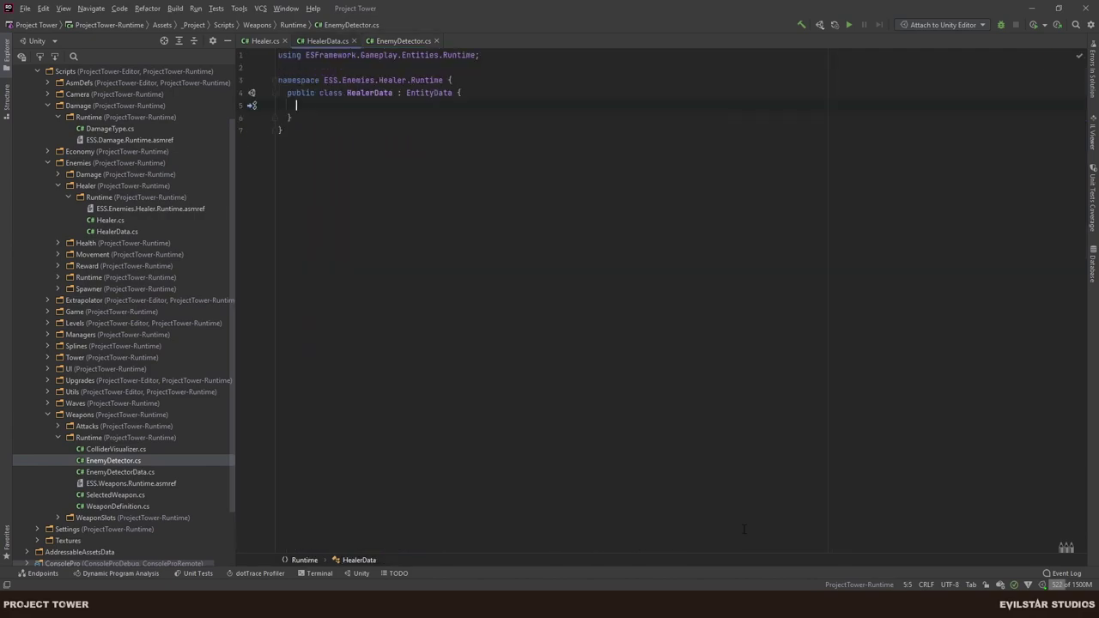
pyautogui.hotkey('ctrl', 'alt', 'Left')
pyautogui.click(71, 72)
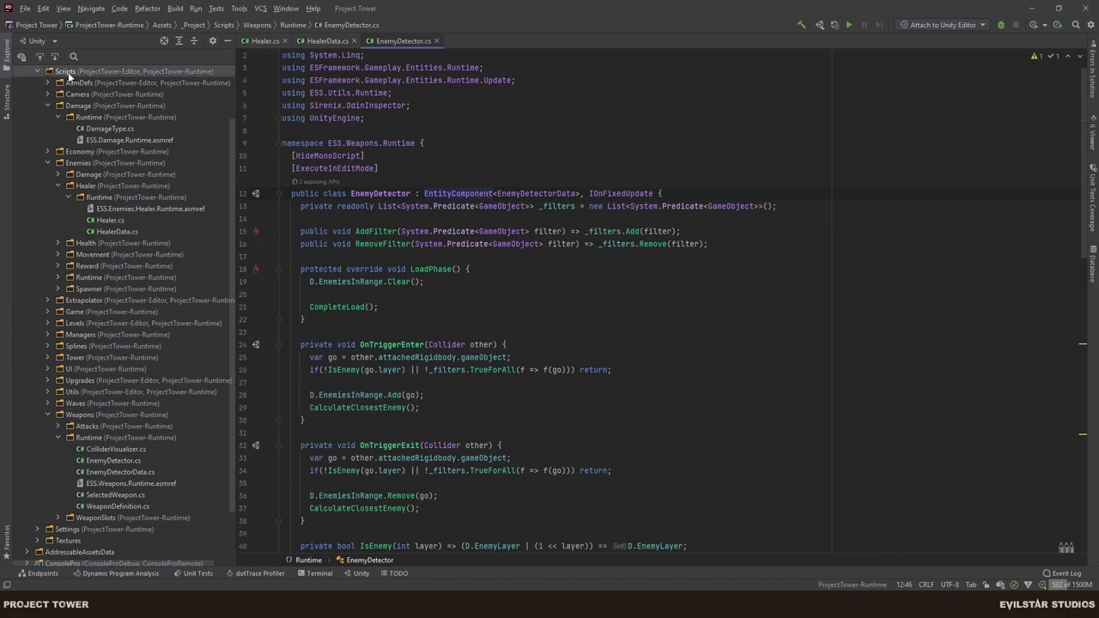
pyautogui.rightClick(70, 72)
pyautogui.moveTo(114, 80)
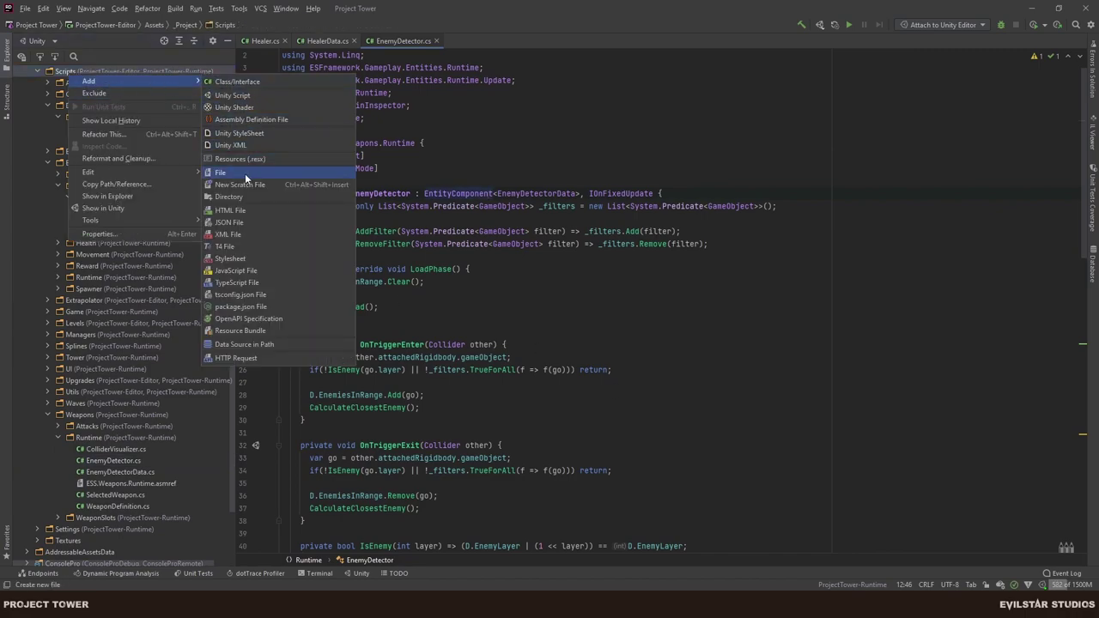
pyautogui.click(230, 197)
pyautogui.write('Detec')
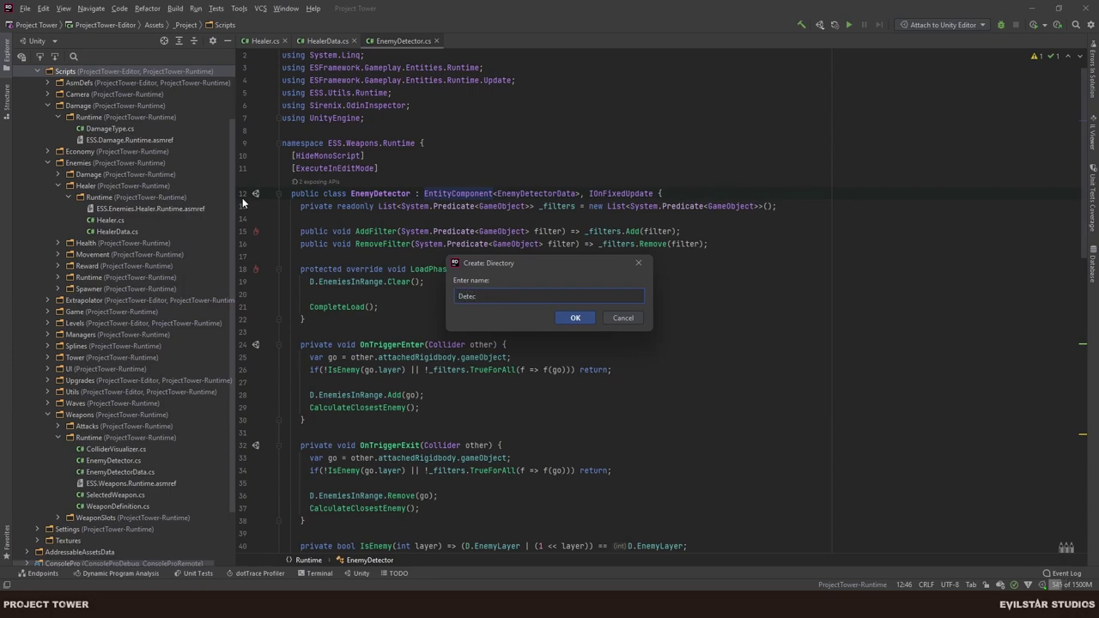
pyautogui.write('tors')
pyautogui.press('Return')
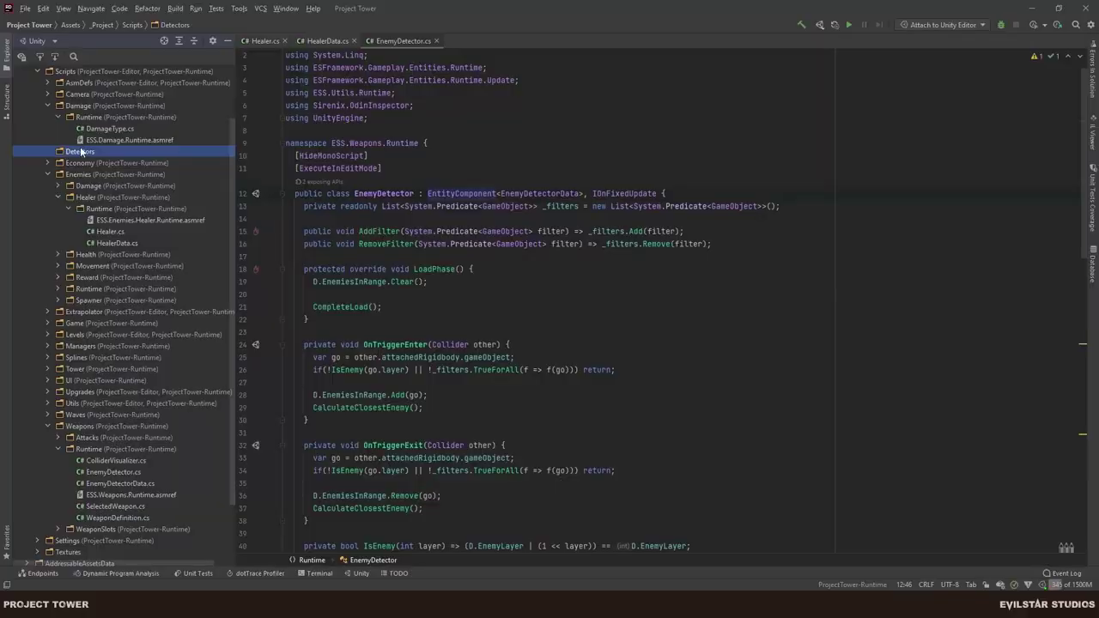
# Add a Runtime folder inside Detectors.
pyautogui.rightClick(80, 152)
pyautogui.moveTo(102, 155)
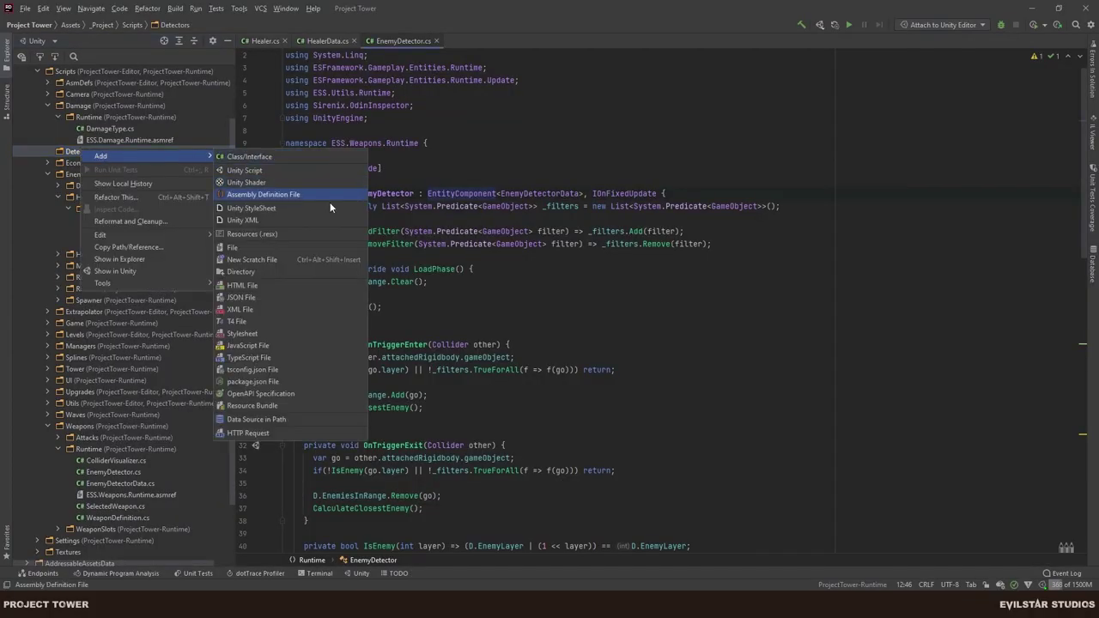
pyautogui.click(267, 270)
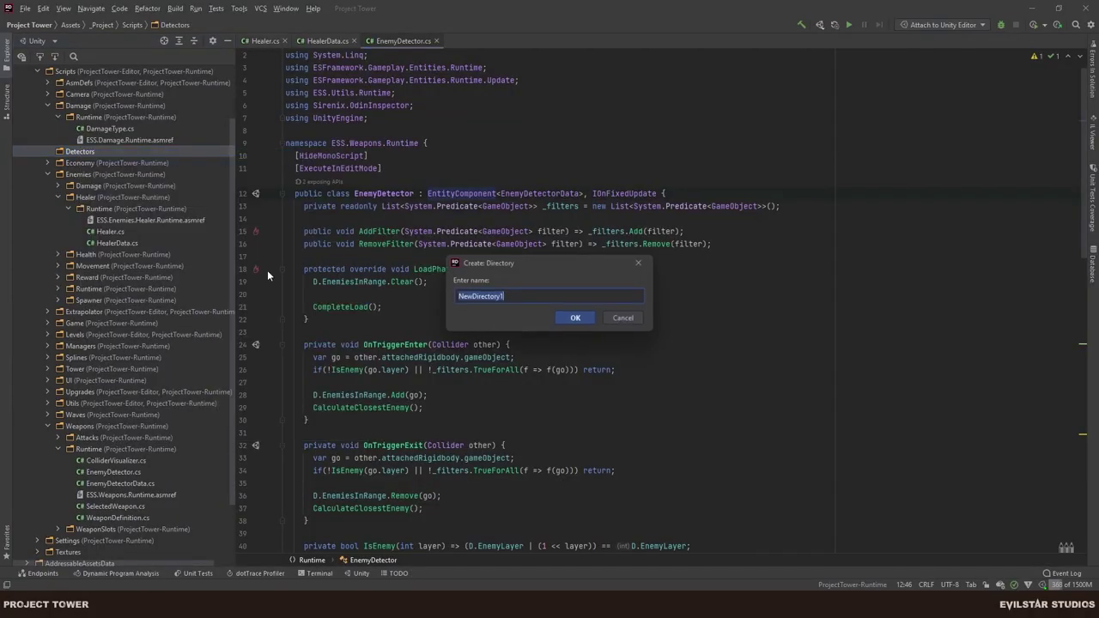
pyautogui.write('Runtime')
pyautogui.press('Return')
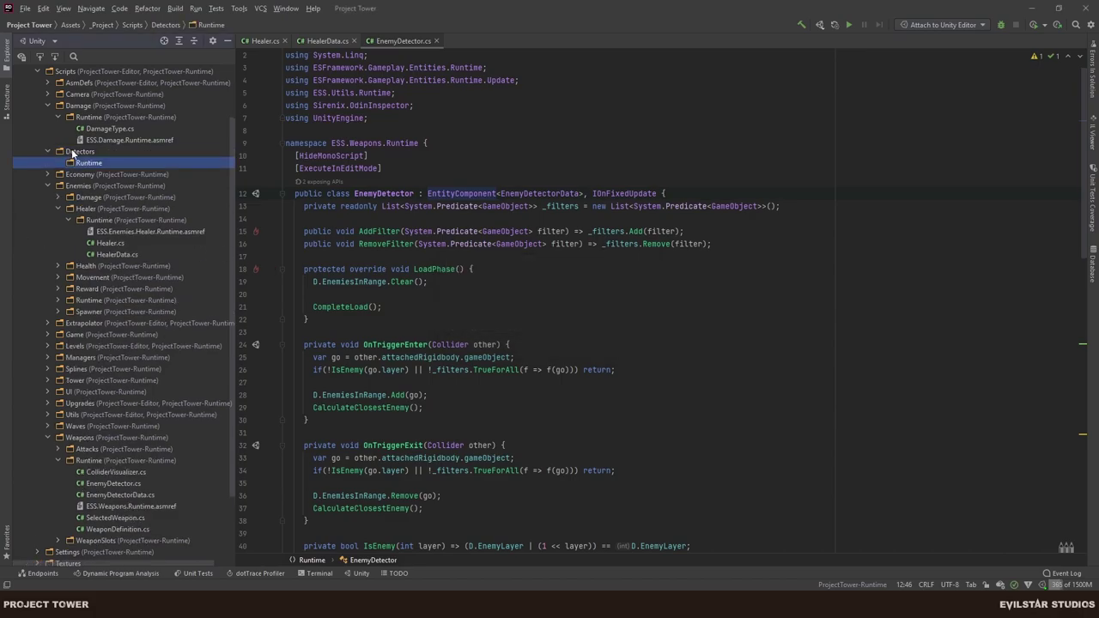
# Add a WeaponDetector class in Runtime with namespace ESS.Detectors.Runtime.
pyautogui.rightClick(88, 165)
pyautogui.click(314, 171)
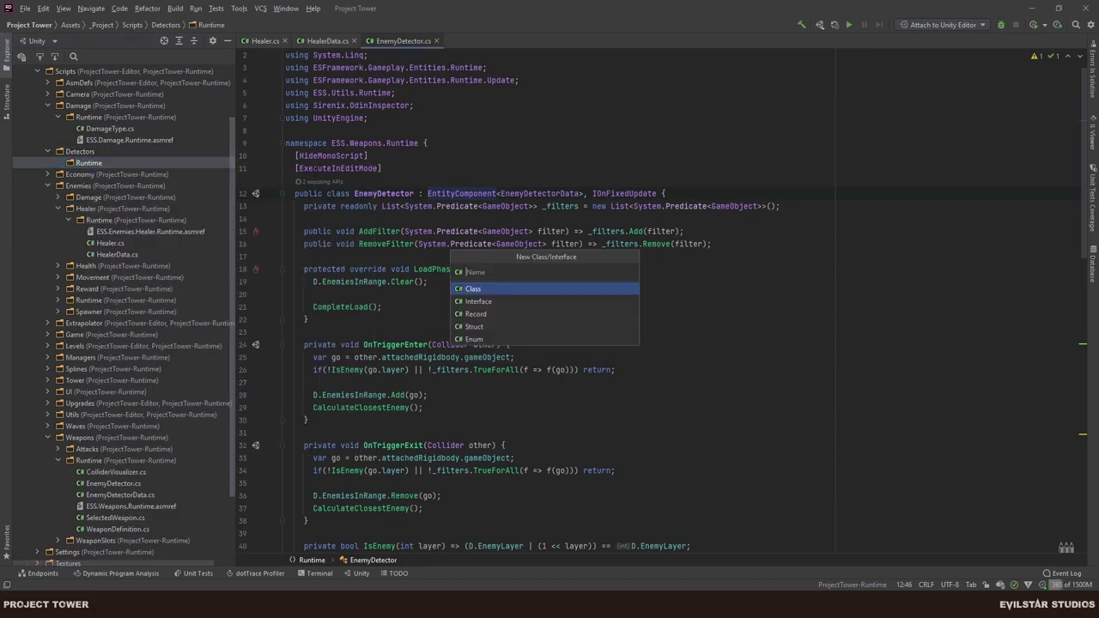
pyautogui.write('W')
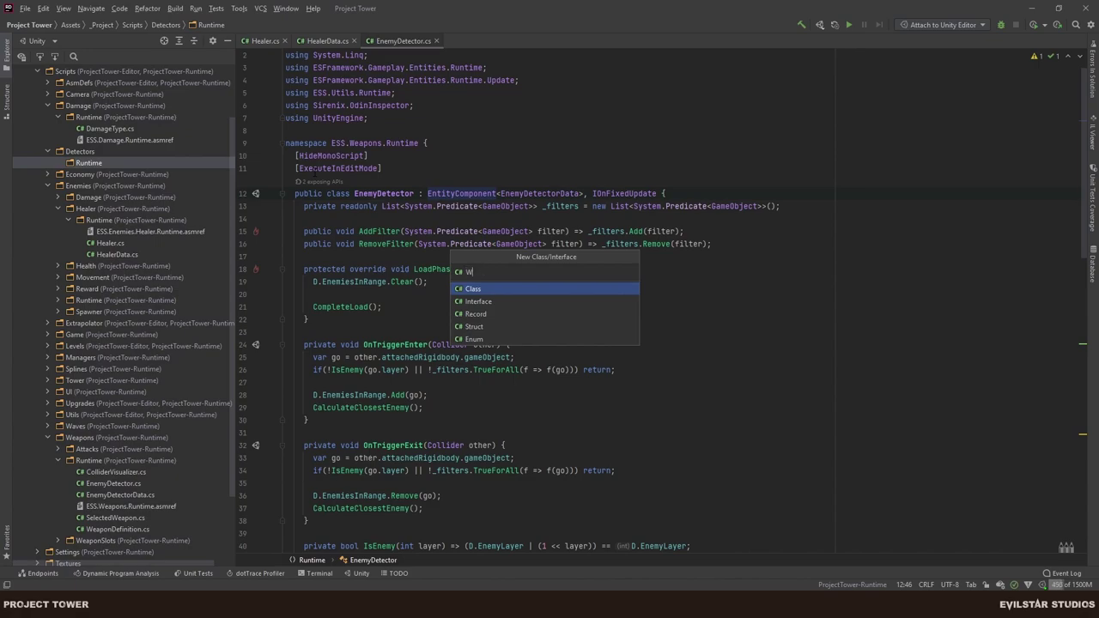
pyautogui.write('eaponDetector')
pyautogui.press('Return')
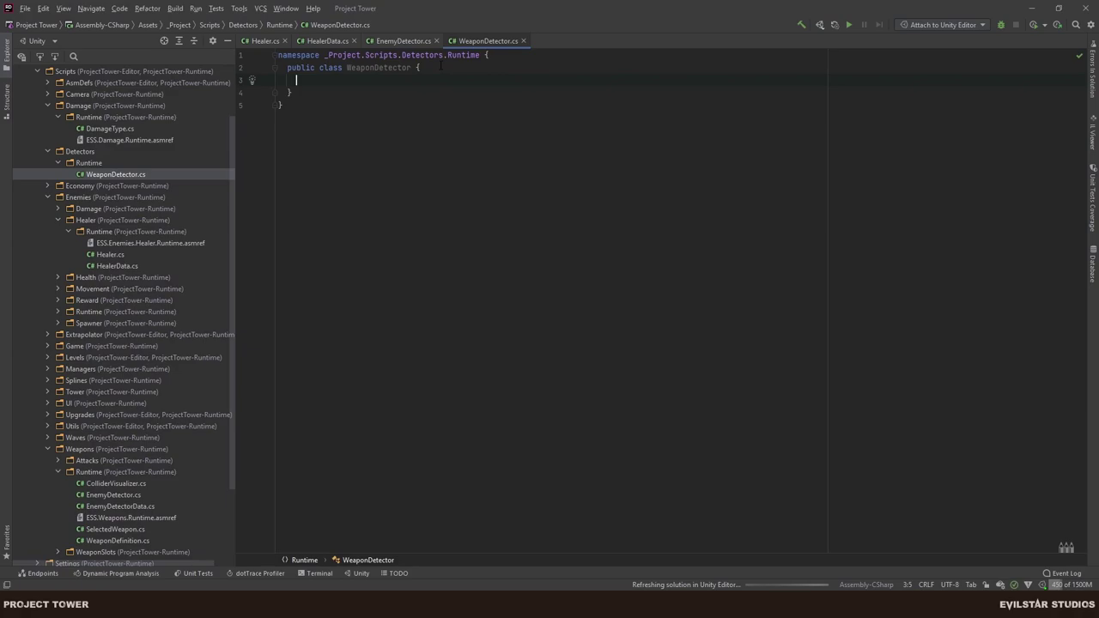
pyautogui.hotkey('ctrl', 'shift', 'Left')
pyautogui.hotkey('ctrl', 'shift', 'Left')
pyautogui.hotkey('ctrl', 'shift', 'Left')
pyautogui.write('ESS')
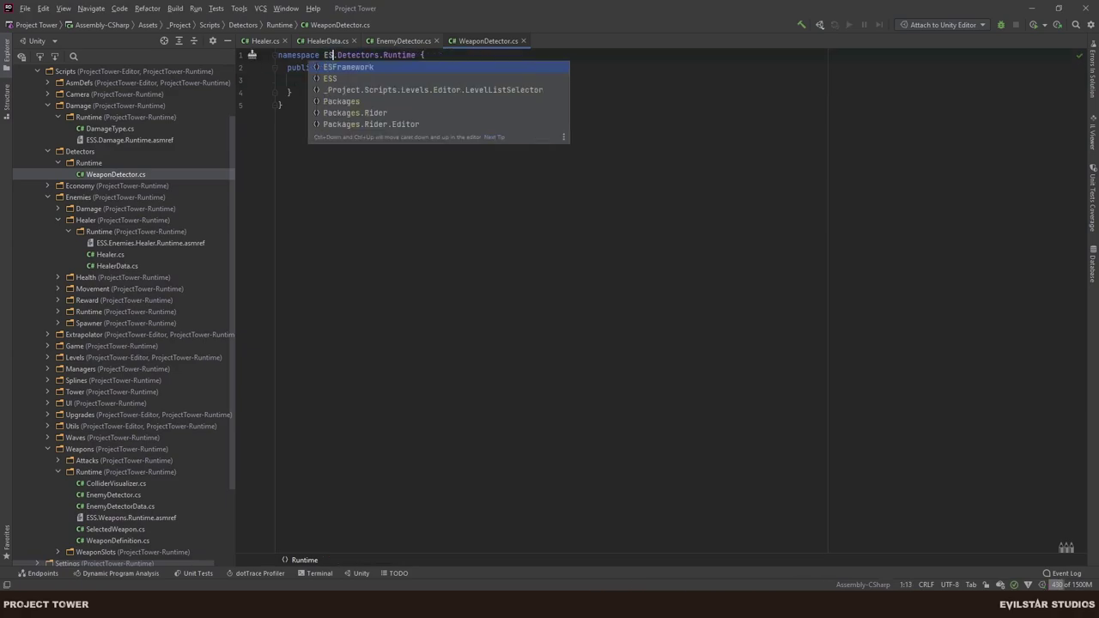
pyautogui.click(465, 70)
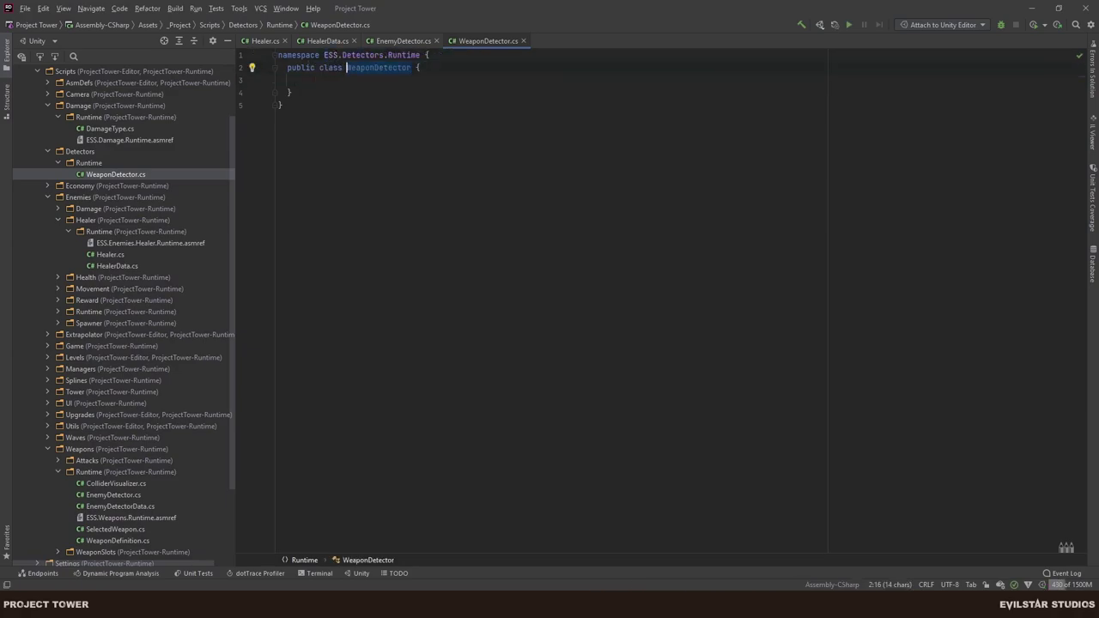
# Let Unity recompile, then reveal WeaponDetector.cs in the Unity project.
pyautogui.hotkey('alt', 'Tab')
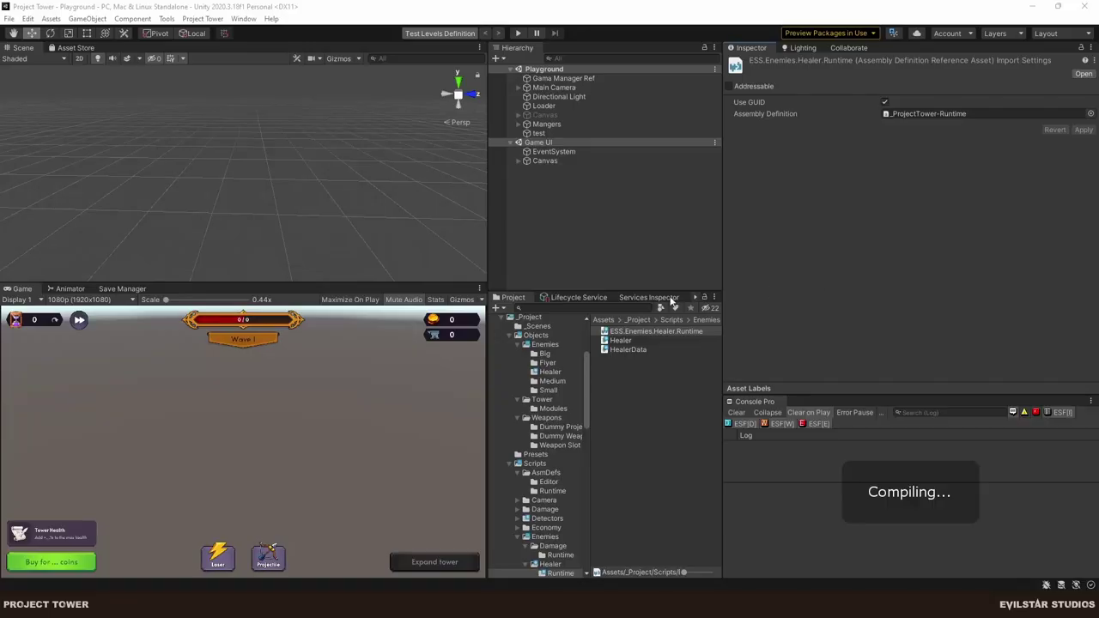
pyautogui.hotkey('alt', 'Tab')
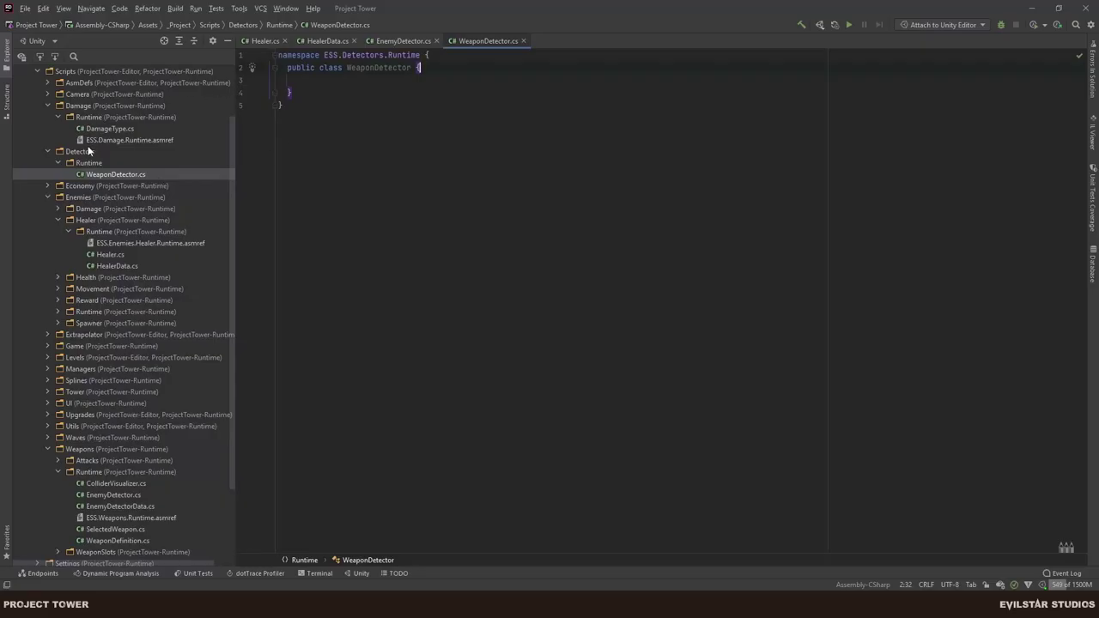
pyautogui.click(106, 175)
pyautogui.rightClick(107, 175)
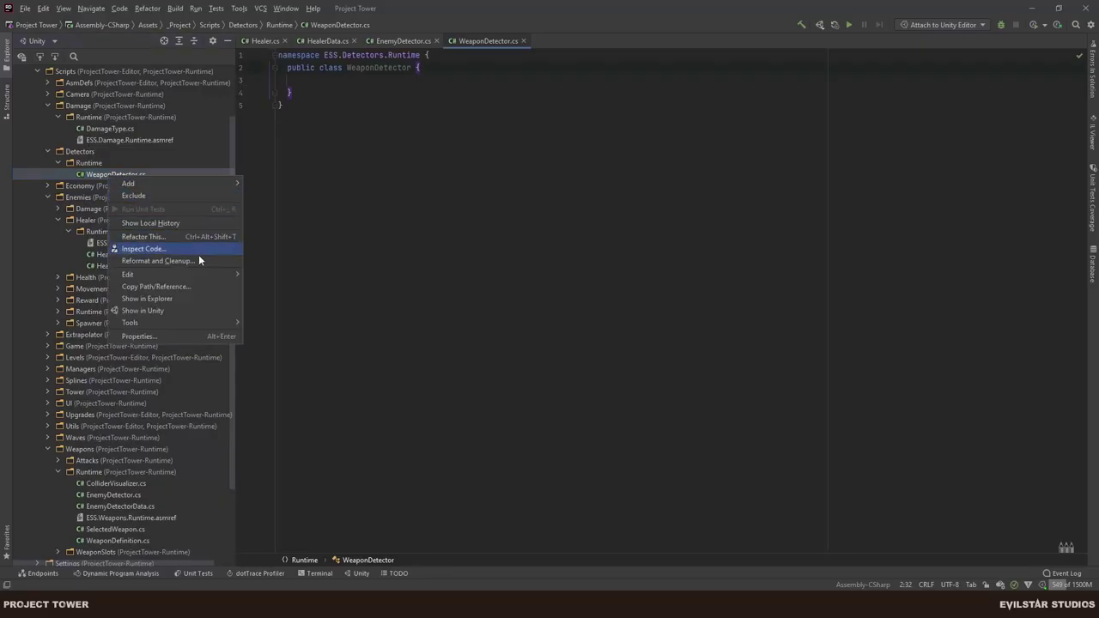
pyautogui.click(176, 310)
# Create an Assembly Definition Reference in Detectors/Runtime named ESS.Detectors.Runtime.
pyautogui.rightClick(629, 364)
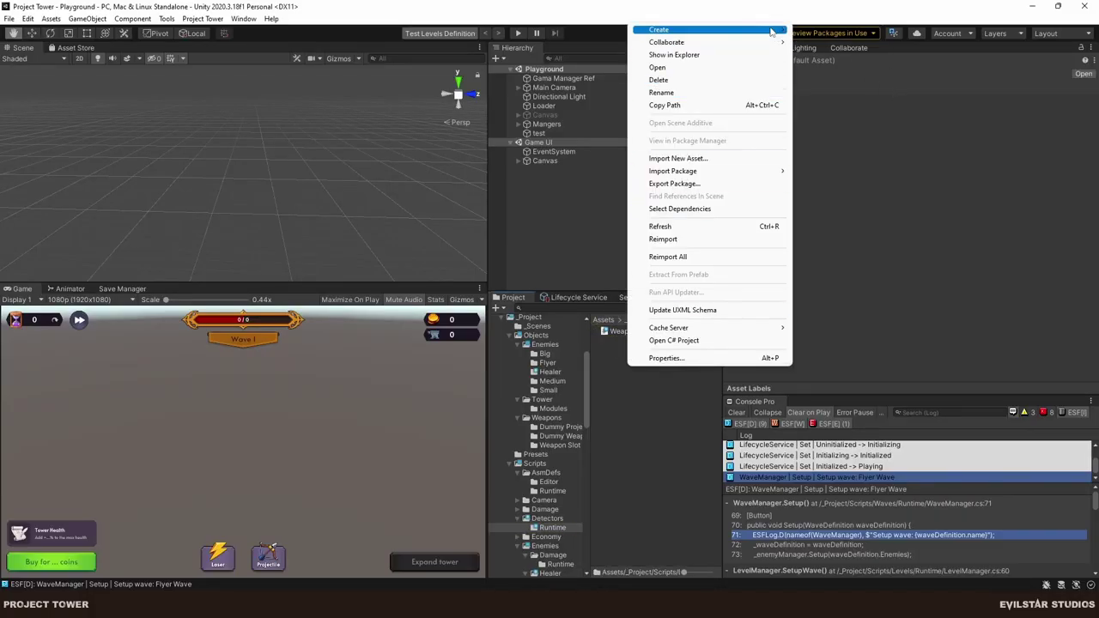
pyautogui.moveTo(773, 31)
pyautogui.click(858, 172)
pyautogui.write('WeaponDetector')
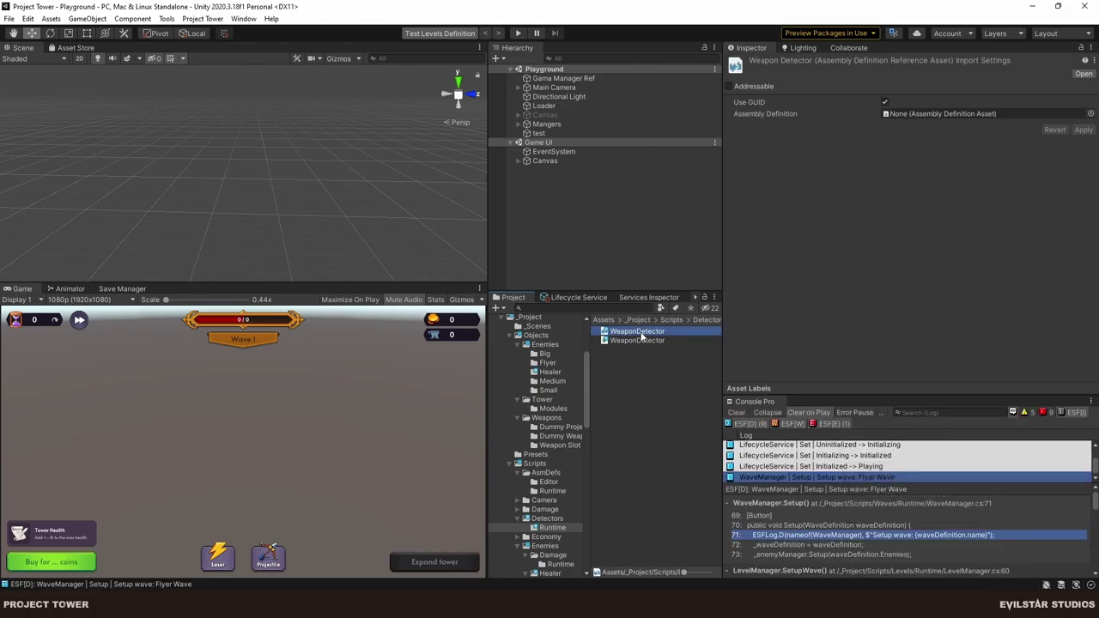
pyautogui.click(640, 333)
pyautogui.press('Return')
pyautogui.press('F2')
pyautogui.write('ESS.Detectors.Runtime')
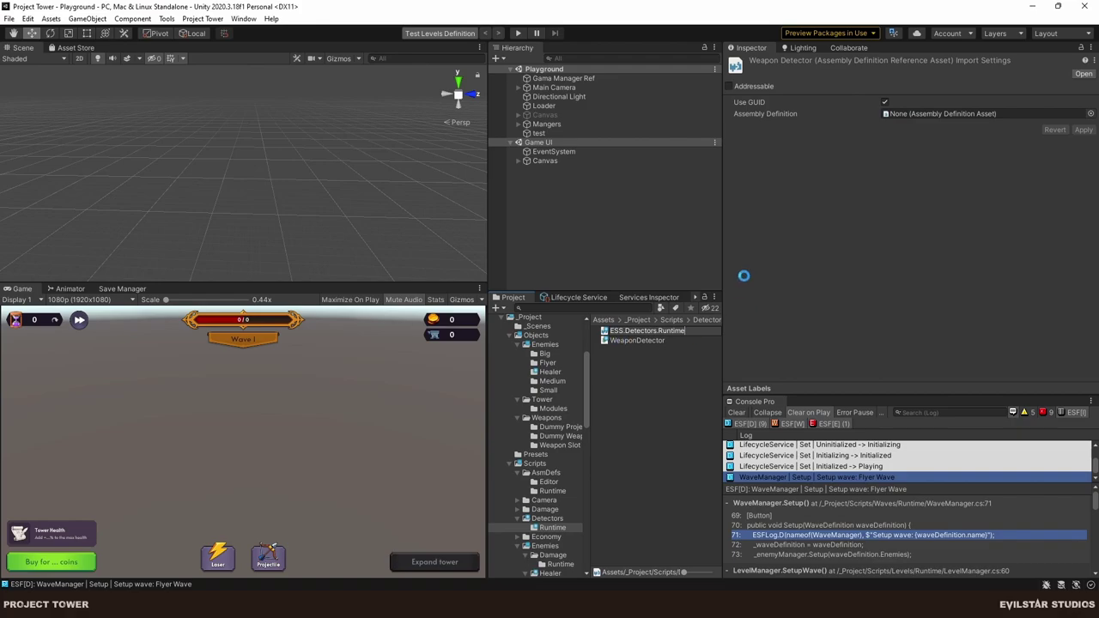
# Set the reference's Assembly Definition to _ProjectTower-Runtime.
pyautogui.click(1089, 116)
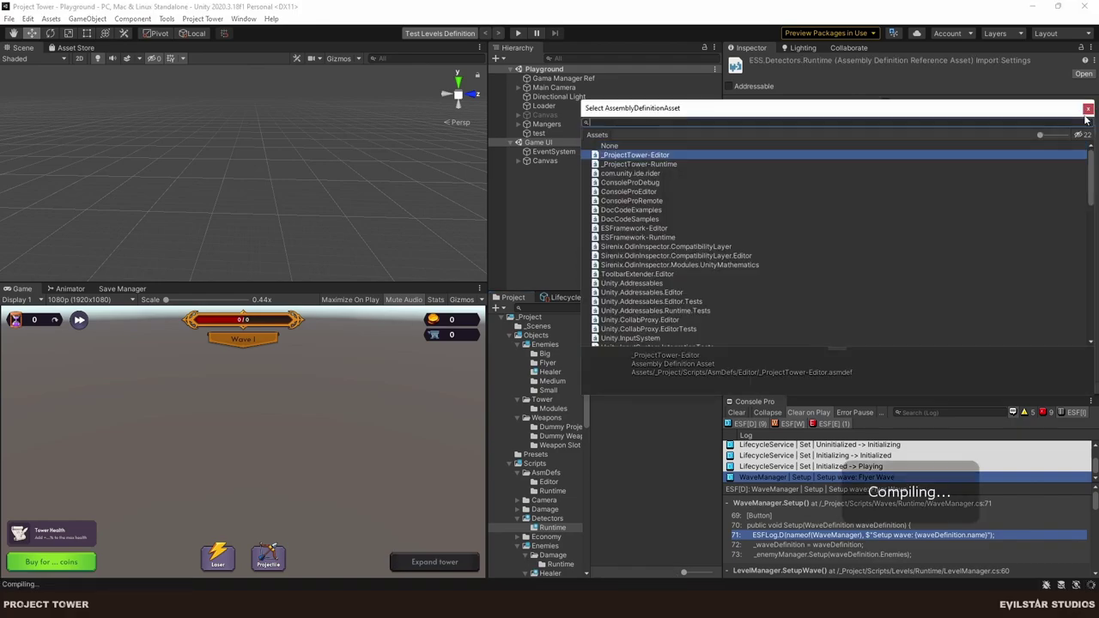
pyautogui.press('Down')
pyautogui.press('Return')
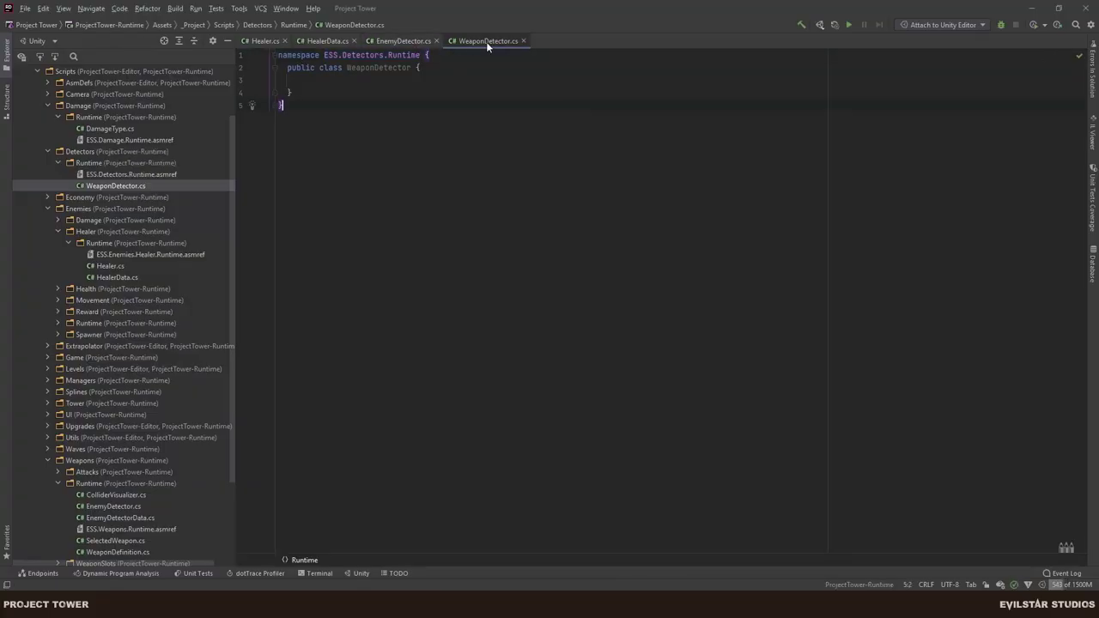
# Place WeaponDetector beside EnemyDetector and open the EnemyDetectorData definition.
pyautogui.moveTo(485, 41); pyautogui.dragTo(963, 198)
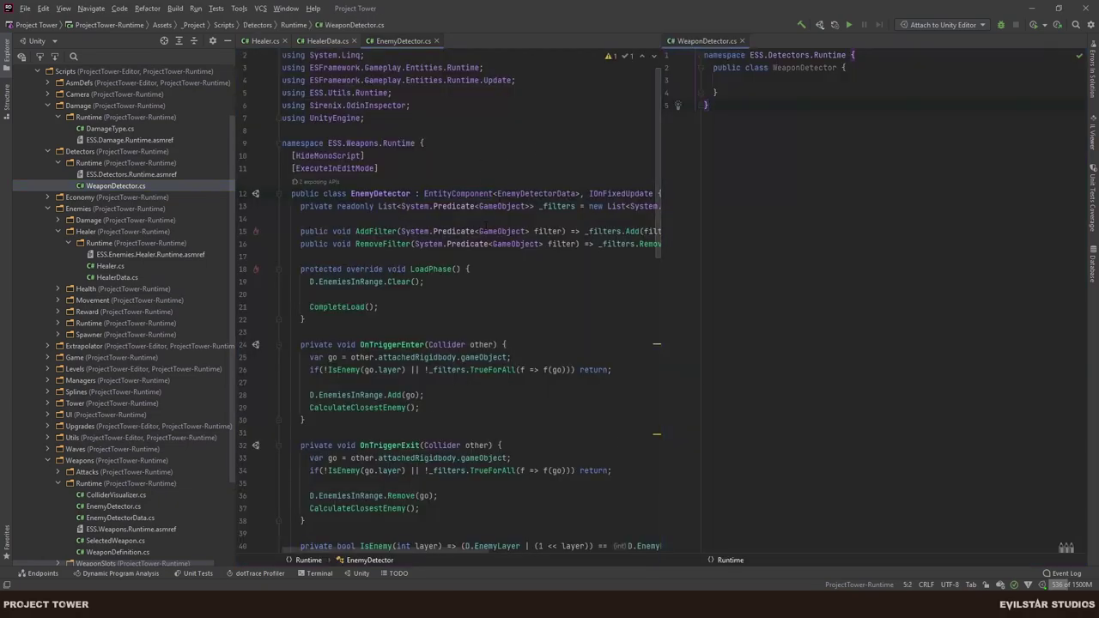
pyautogui.hscroll(2, 472, 300)
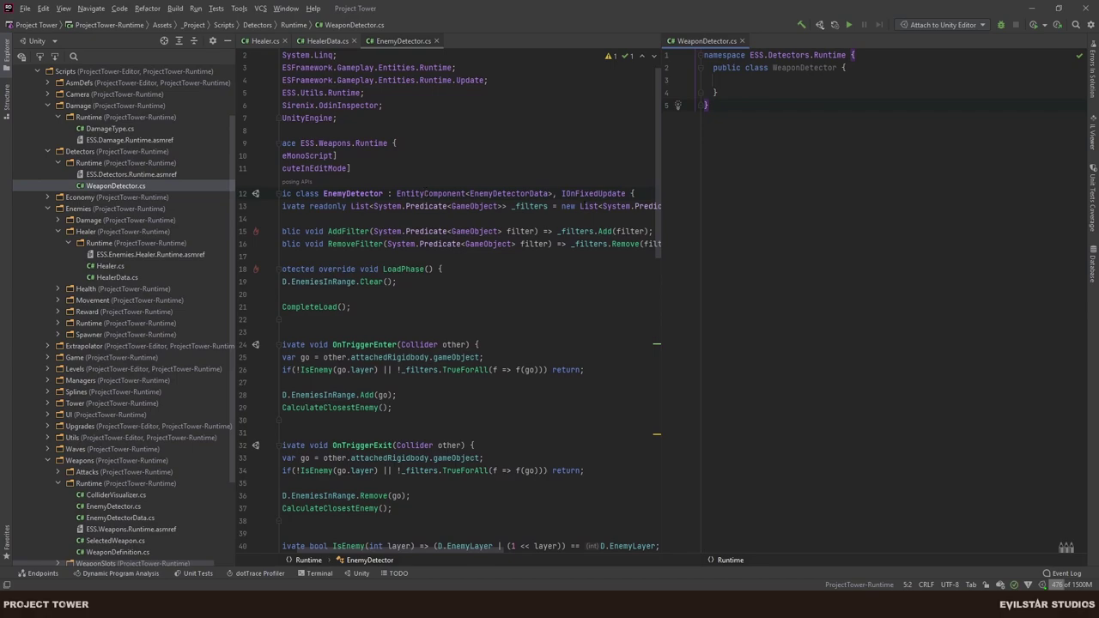
pyautogui.keyDown('ctrl'); pyautogui.click(502, 194); pyautogui.keyUp('ctrl')
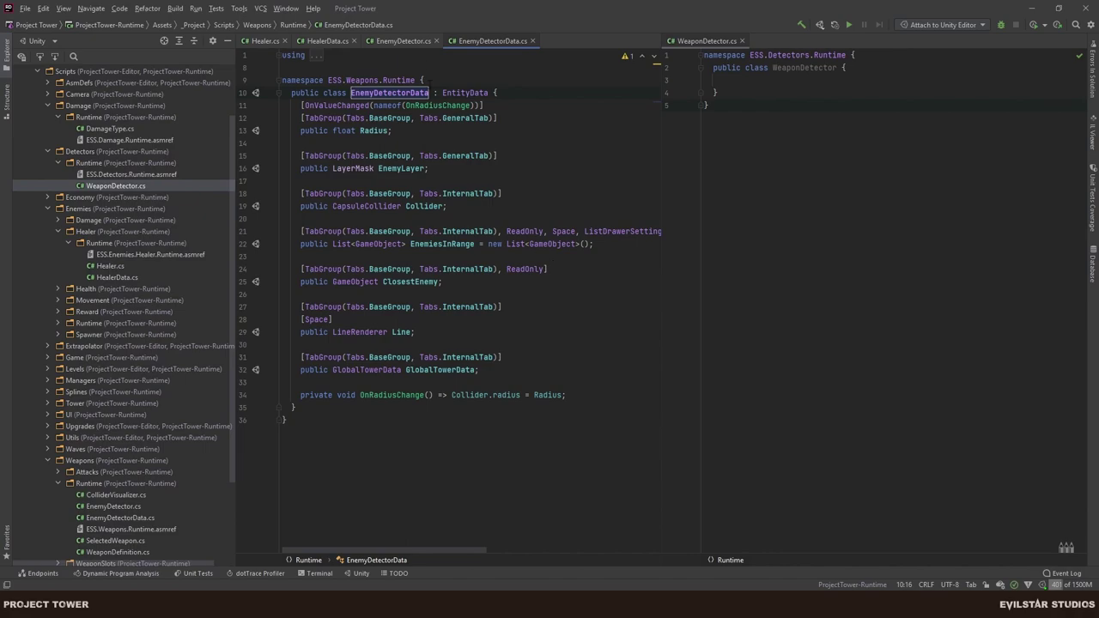
pyautogui.click(403, 41)
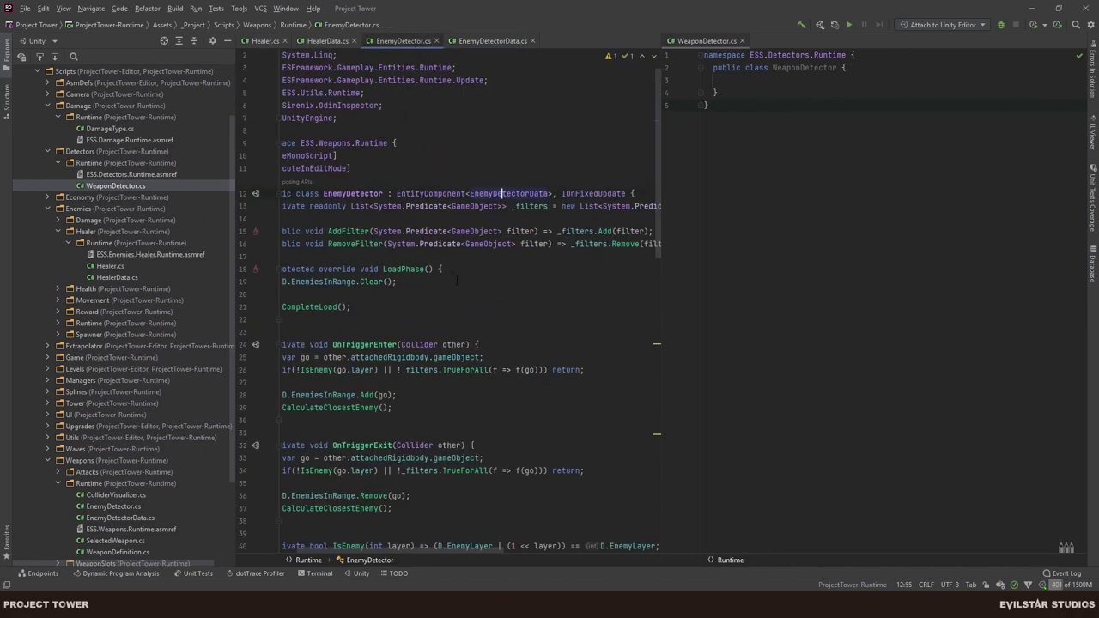
pyautogui.hscroll(-2, 457, 280)
pyautogui.scroll(-15, 464, 287)
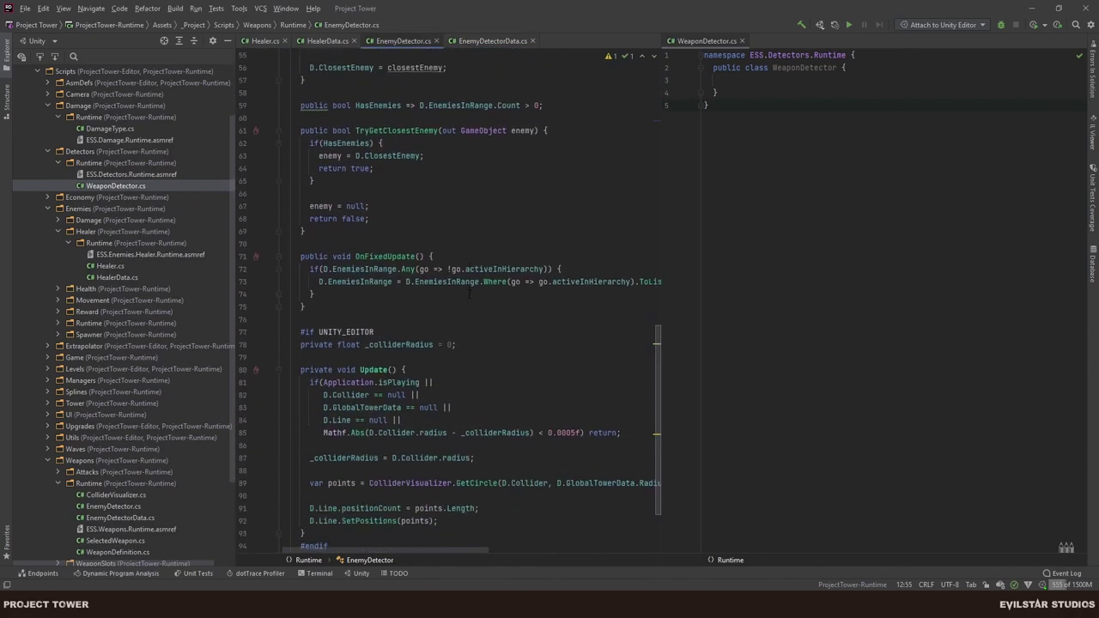
pyautogui.scroll(-3, 469, 294)
pyautogui.scroll(5, 476, 289)
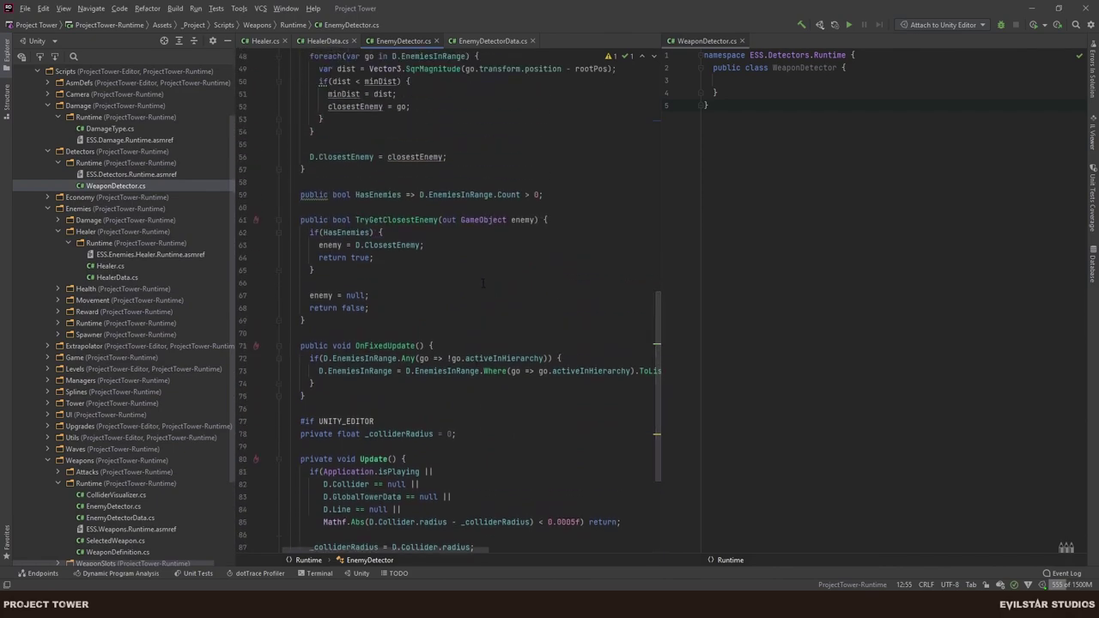
pyautogui.scroll(5, 483, 283)
pyautogui.click(476, 40)
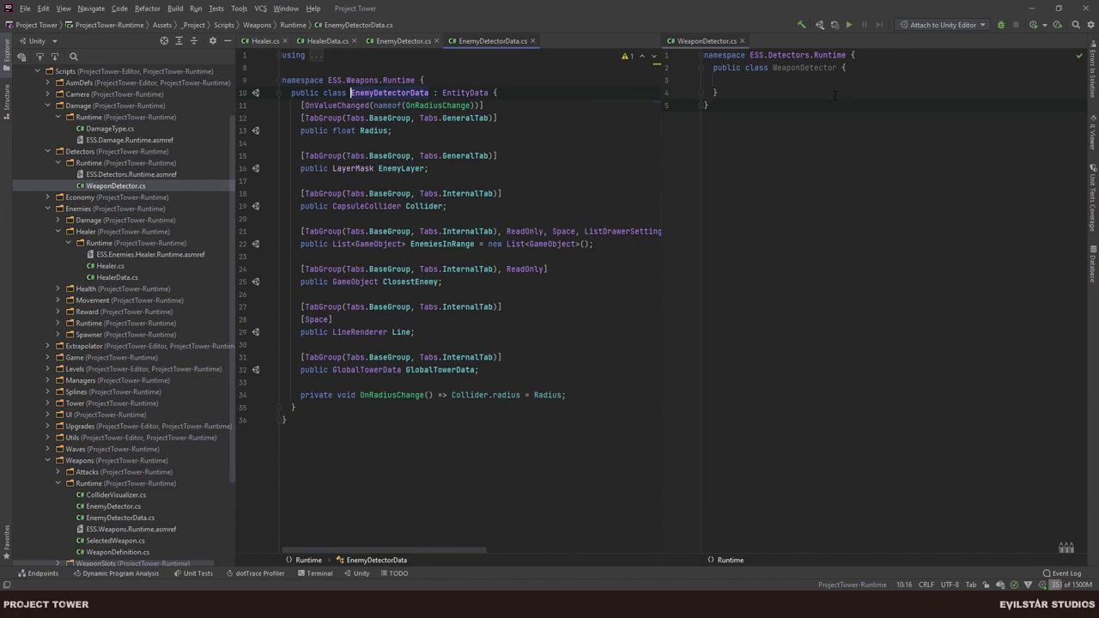
pyautogui.click(398, 41)
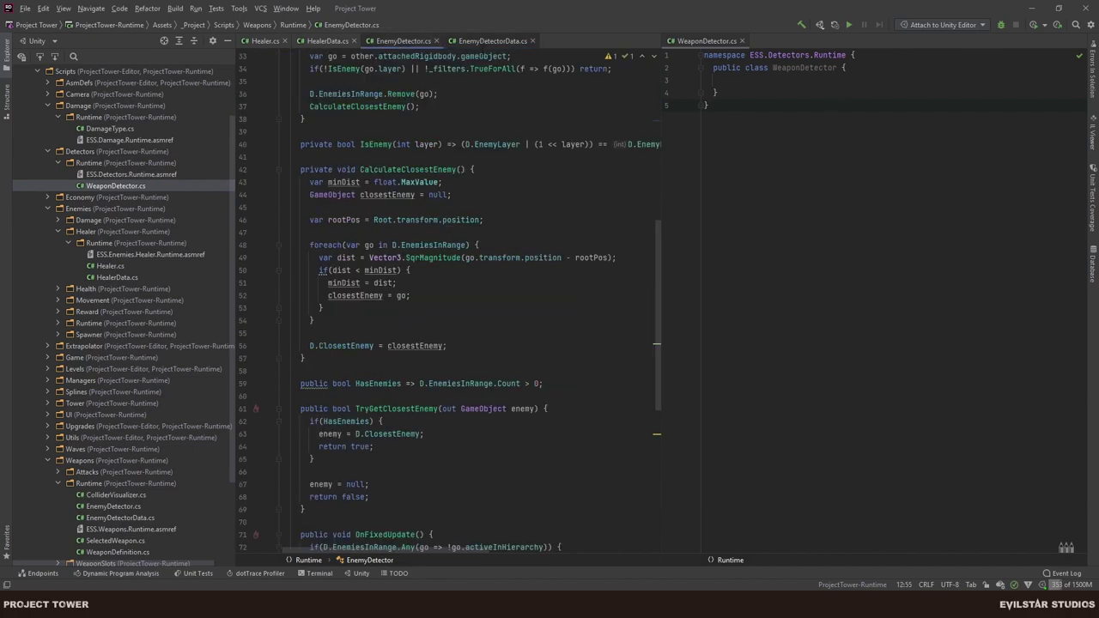
pyautogui.click(491, 41)
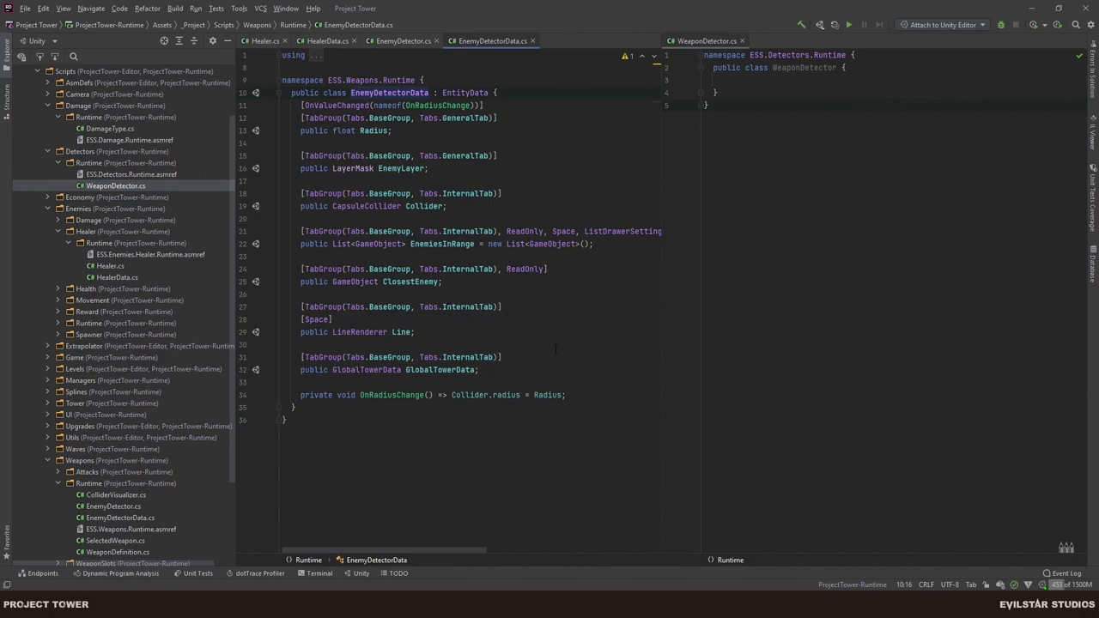
pyautogui.click(464, 329)
# Paste EnemyDetectorData's members into the WeaponDetector class body.
pyautogui.press('Home')
pyautogui.hotkey('shift', 'Up')
pyautogui.hotkey('shift', 'Up')
pyautogui.hotkey('shift', 'Up')
pyautogui.hotkey('shift', 'Up')
pyautogui.hotkey('shift', 'Up')
pyautogui.hotkey('shift', 'Up')
pyautogui.hotkey('shift', 'Up')
pyautogui.hotkey('shift', 'Up')
pyautogui.hotkey('shift', 'Up')
pyautogui.hotkey('shift', 'Up')
pyautogui.hotkey('shift', 'Up')
pyautogui.hotkey('shift', 'Up')
pyautogui.hotkey('shift', 'Up')
pyautogui.hotkey('shift', 'Up')
pyautogui.hotkey('shift', 'Up')
pyautogui.hotkey('shift', 'Up')
pyautogui.hotkey('shift', 'Up')
pyautogui.hotkey('shift', 'Up')
pyautogui.hotkey('shift', 'Up')
pyautogui.hotkey('shift', 'Up')
pyautogui.hotkey('ctrl', 'c')
pyautogui.click(796, 79)
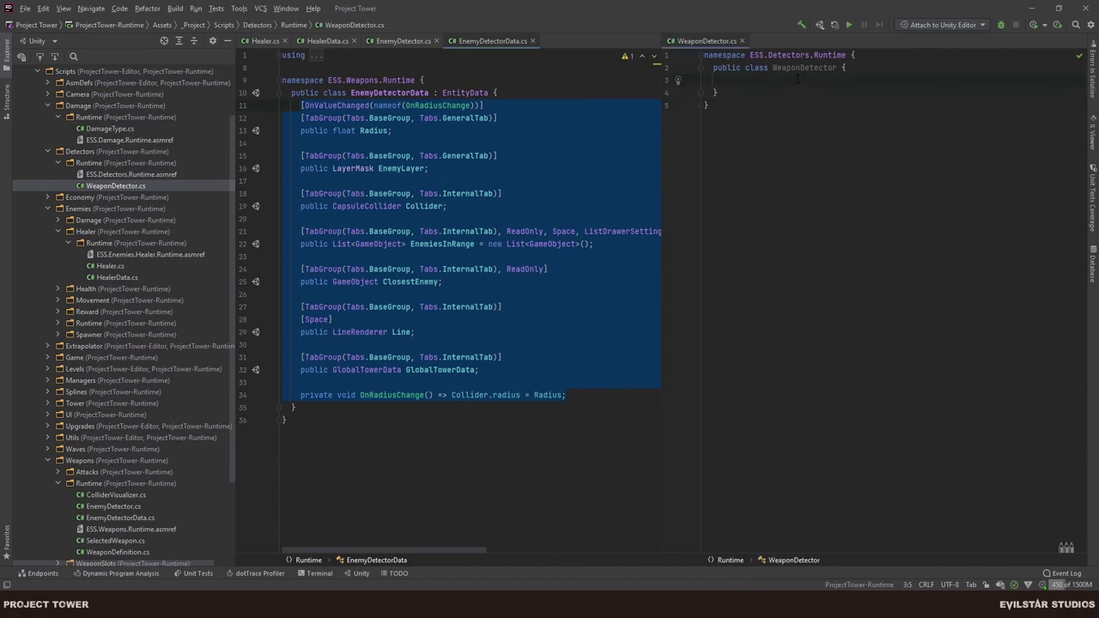
pyautogui.hotkey('ctrl', 'v')
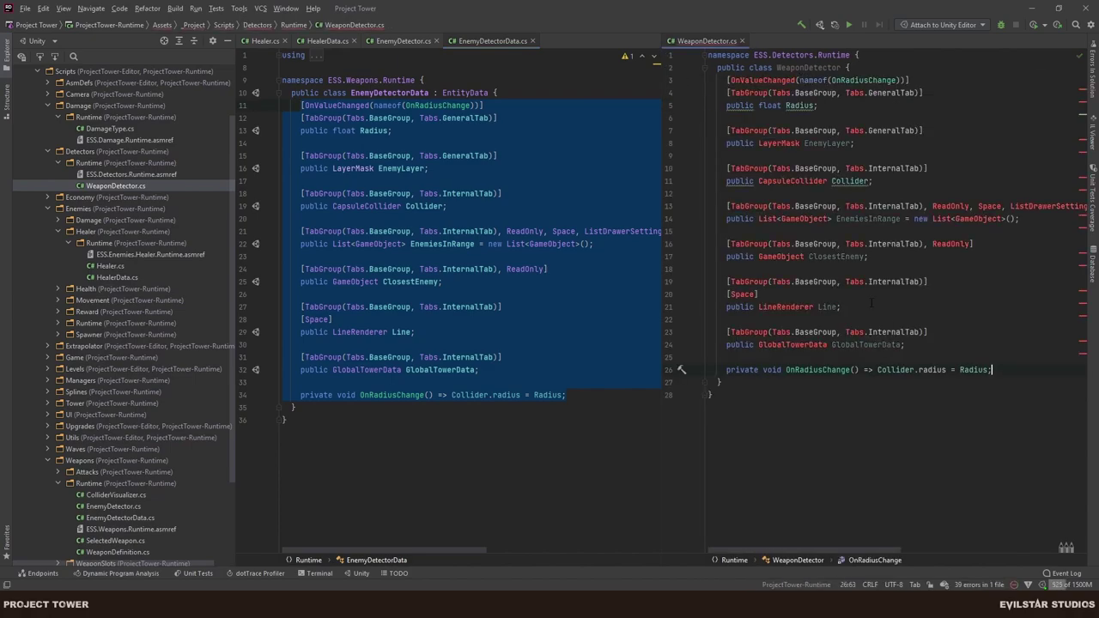
pyautogui.press('Escape')
# Delete the GlobalTowerData, EnemiesInRange and ClosestEnemy fields from WeaponDetector.
pyautogui.moveTo(908, 344); pyautogui.dragTo(904, 331)
pyautogui.press('BackSpace')
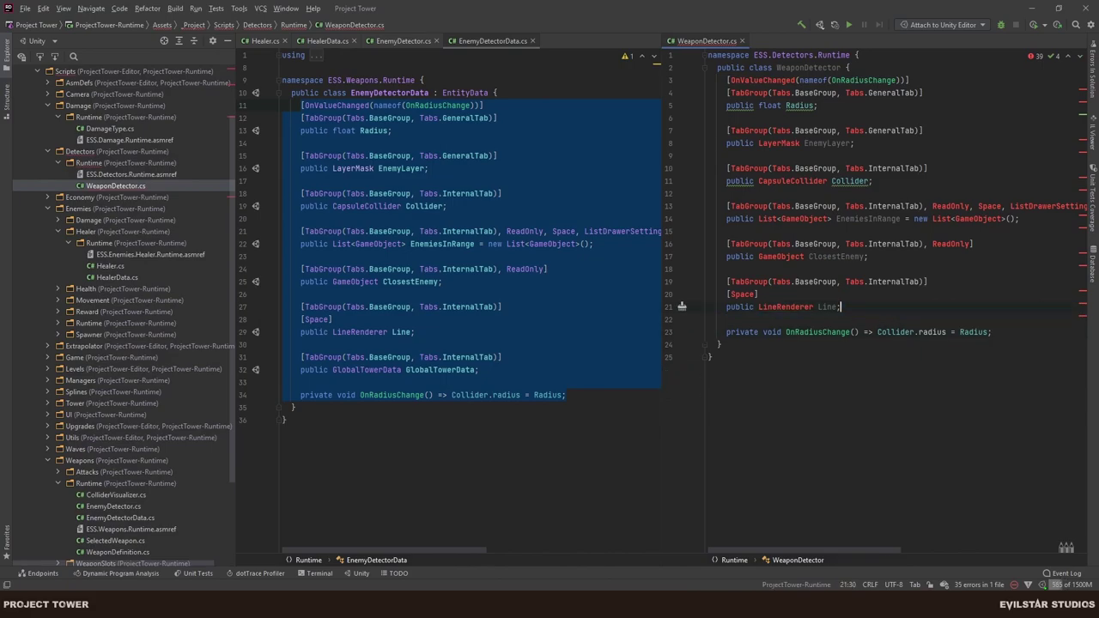
pyautogui.click(708, 268)
pyautogui.click(869, 256)
pyautogui.moveTo(869, 256); pyautogui.dragTo(875, 181)
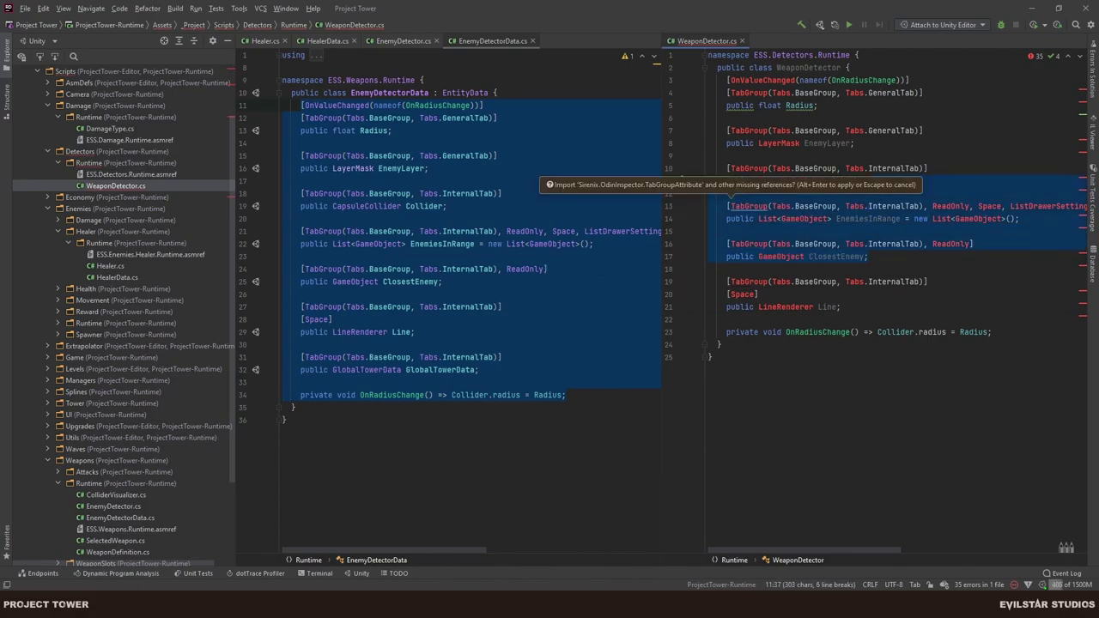
pyautogui.press('BackSpace')
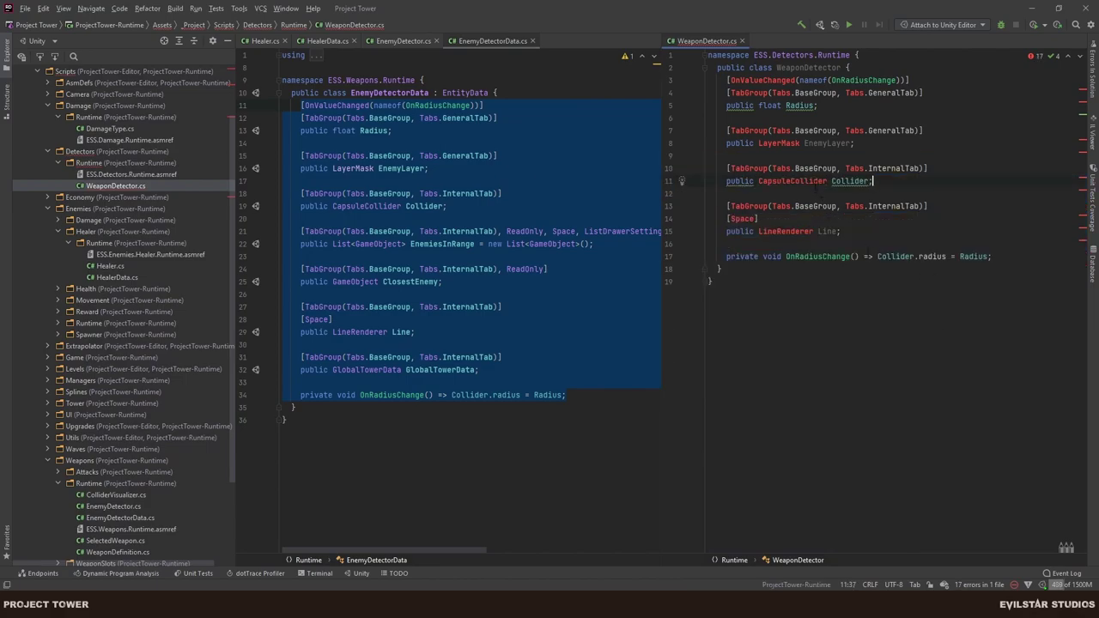
# Import the missing namespaces and rename EnemyLayer to WeaponLayer.
pyautogui.click(807, 181)
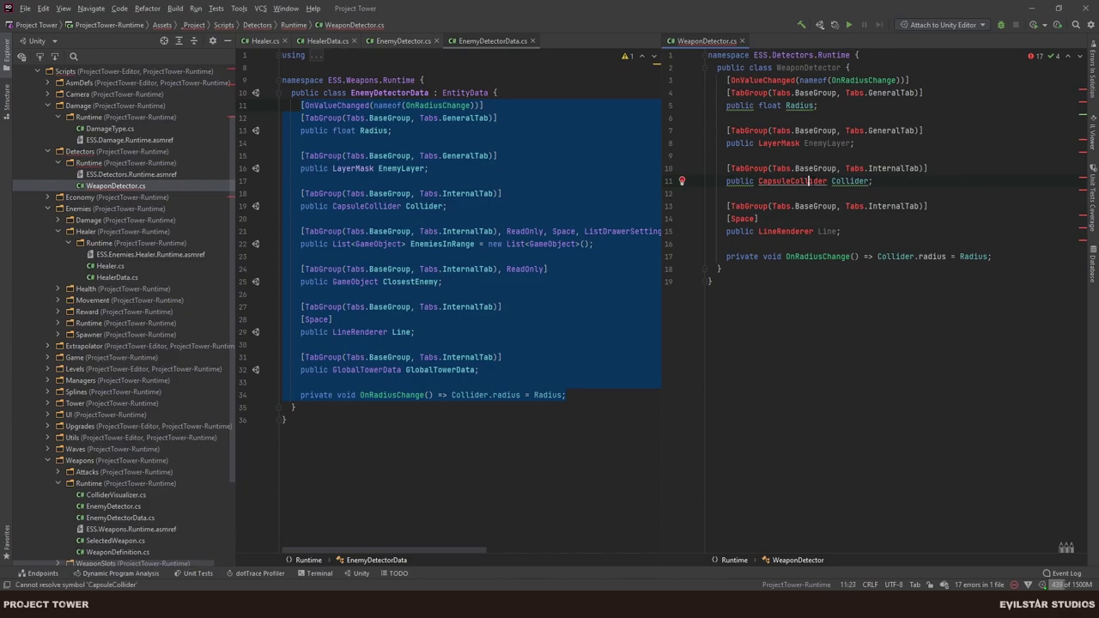
pyautogui.hotkey('alt', 'Return')
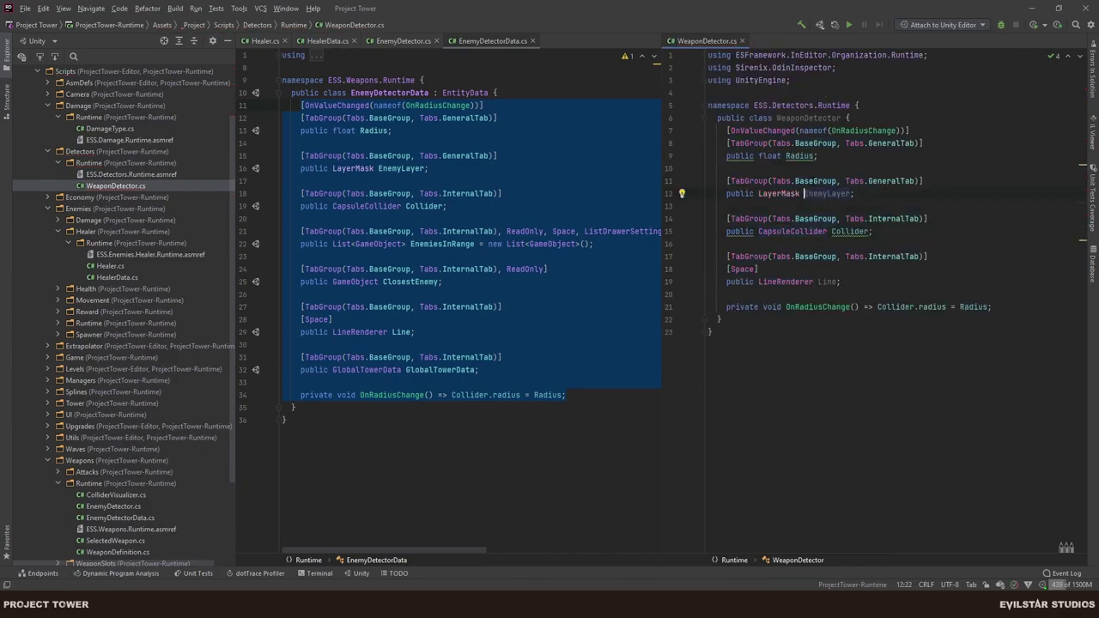
pyautogui.moveTo(800, 193); pyautogui.dragTo(831, 193)
pyautogui.write('Weapon')
pyautogui.click(859, 193)
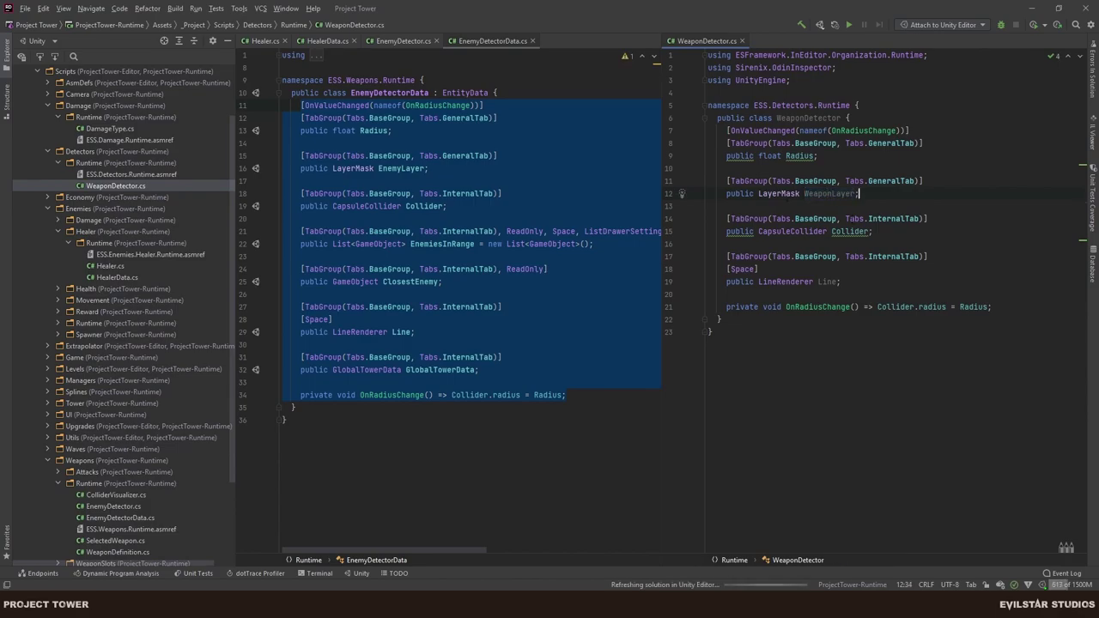
# Select the WeaponDetector members and class name, and locate WeaponDetector.cs in the project.
pyautogui.click(931, 255)
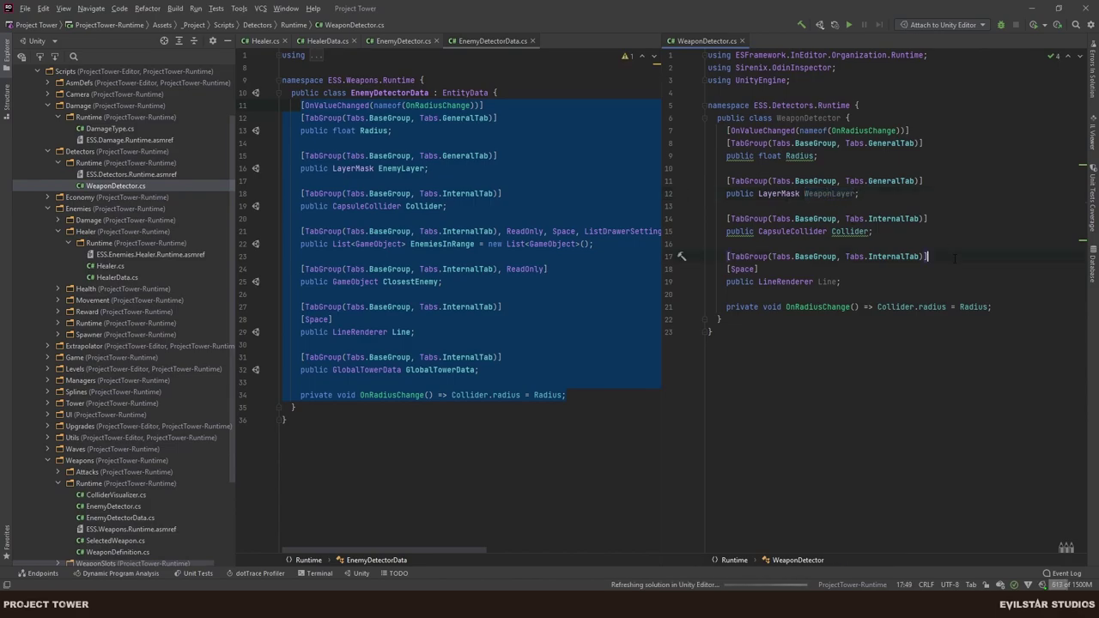
pyautogui.click(521, 345)
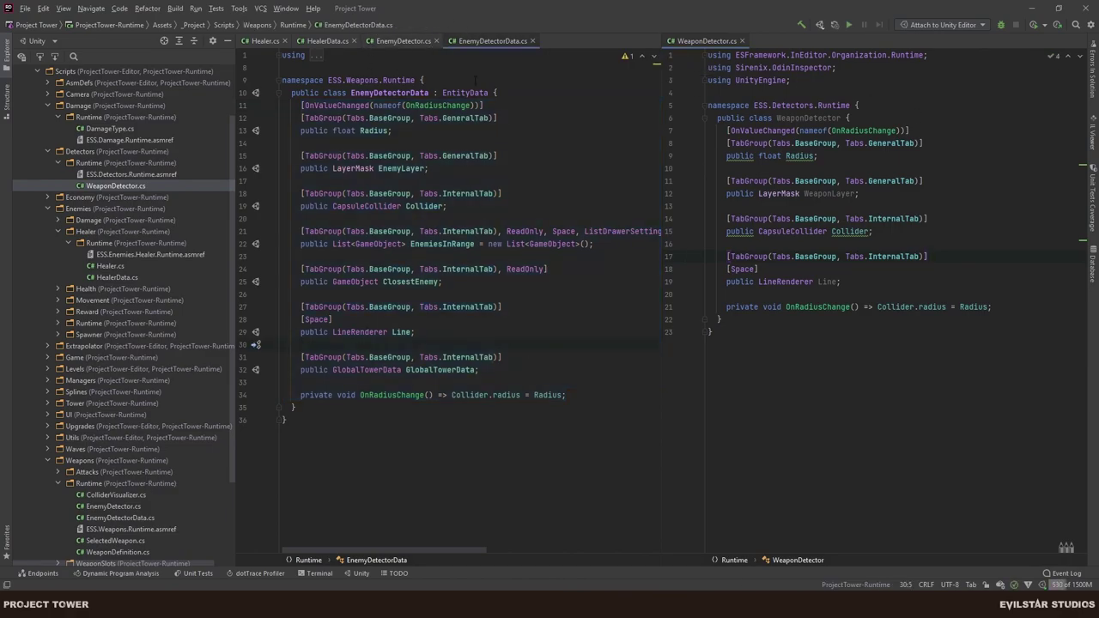
pyautogui.moveTo(992, 307); pyautogui.dragTo(730, 130)
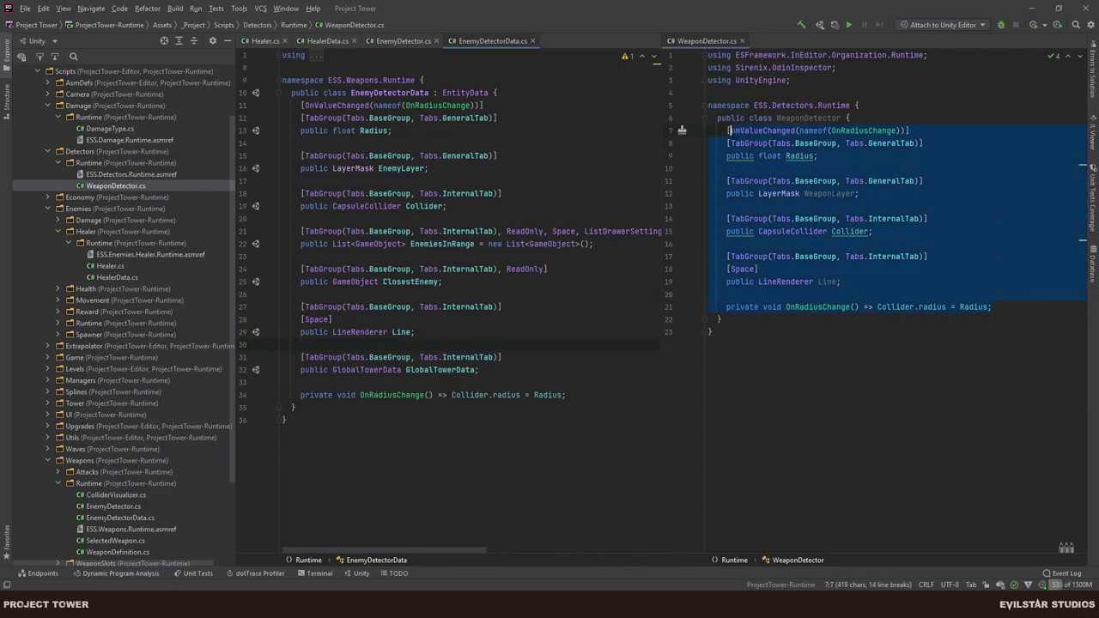
pyautogui.click(848, 118)
pyautogui.hotkey('ctrl', 'w')
pyautogui.hotkey('ctrl', 'c')
pyautogui.click(107, 186)
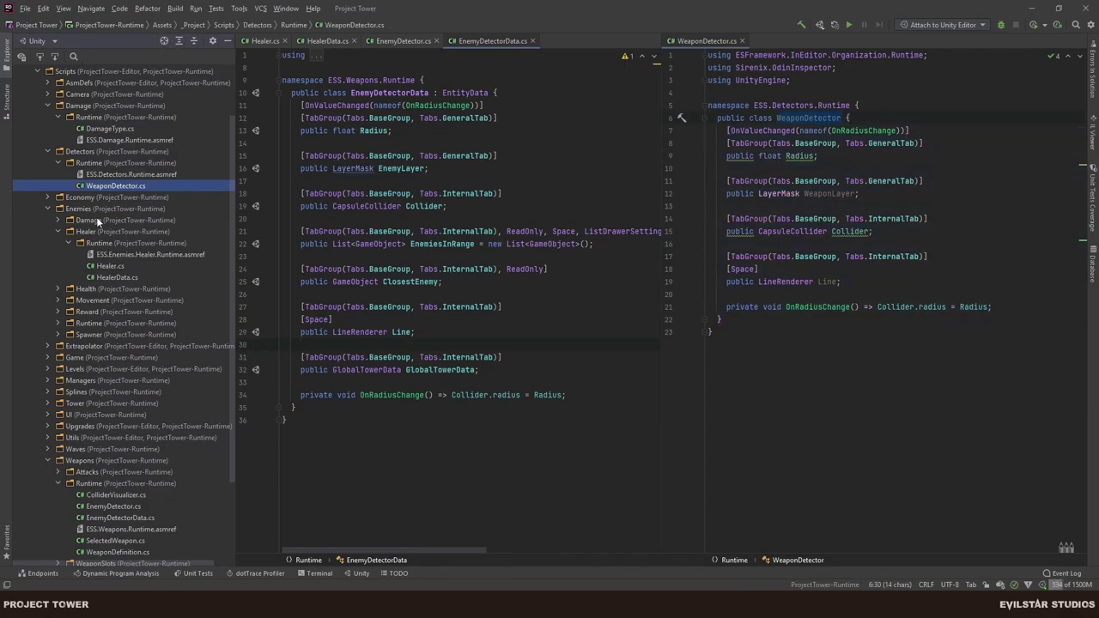
# Create a WeaponDetectorData class in Detectors/Runtime deriving from EntityData.
pyautogui.rightClick(90, 162)
pyautogui.moveTo(107, 167)
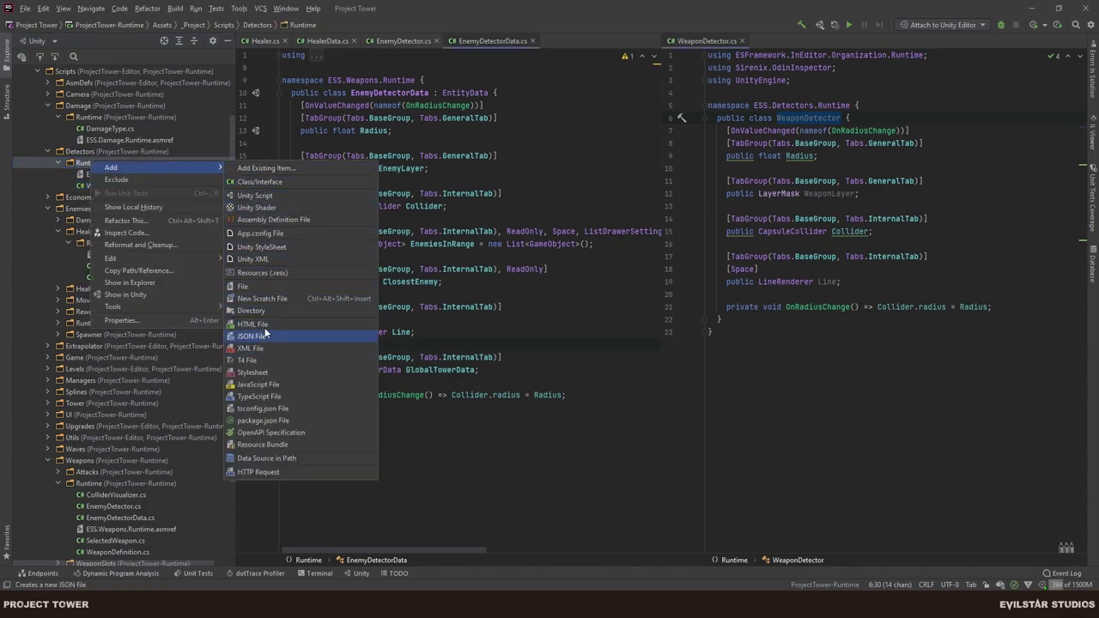
pyautogui.click(254, 178)
pyautogui.hotkey('ctrl', 'v')
pyautogui.write('D')
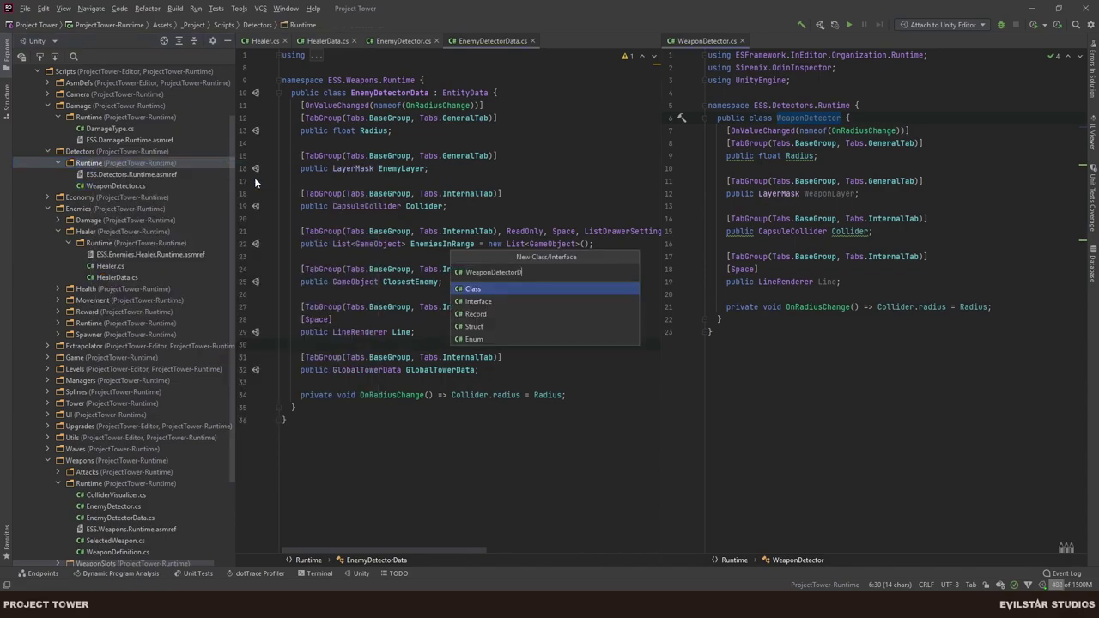
pyautogui.write('ata')
pyautogui.press('Return')
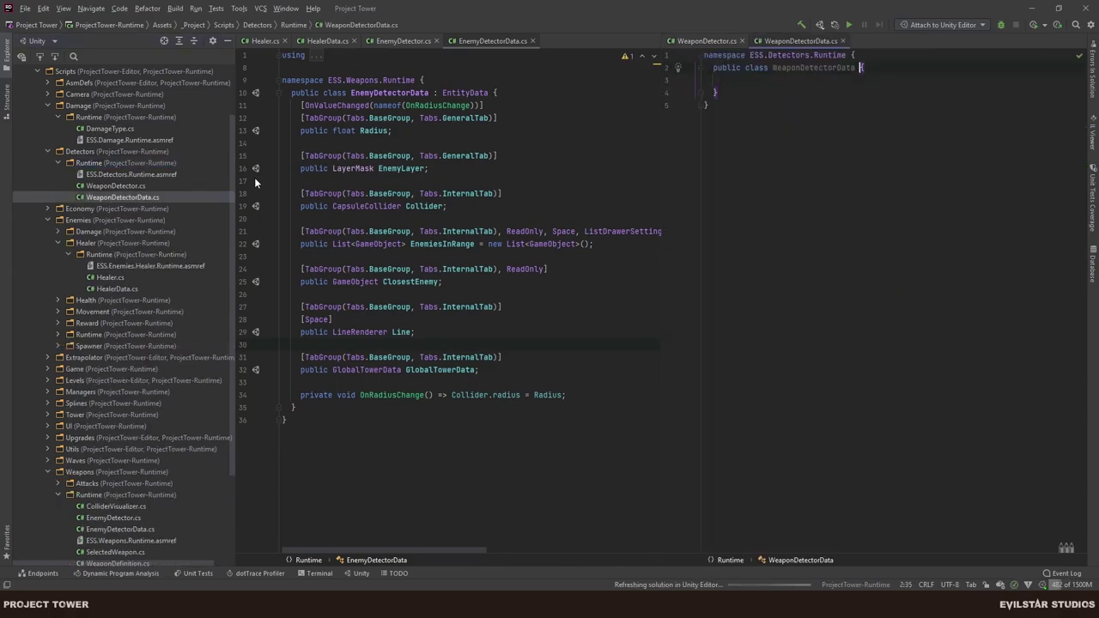
pyautogui.write(': Enet')
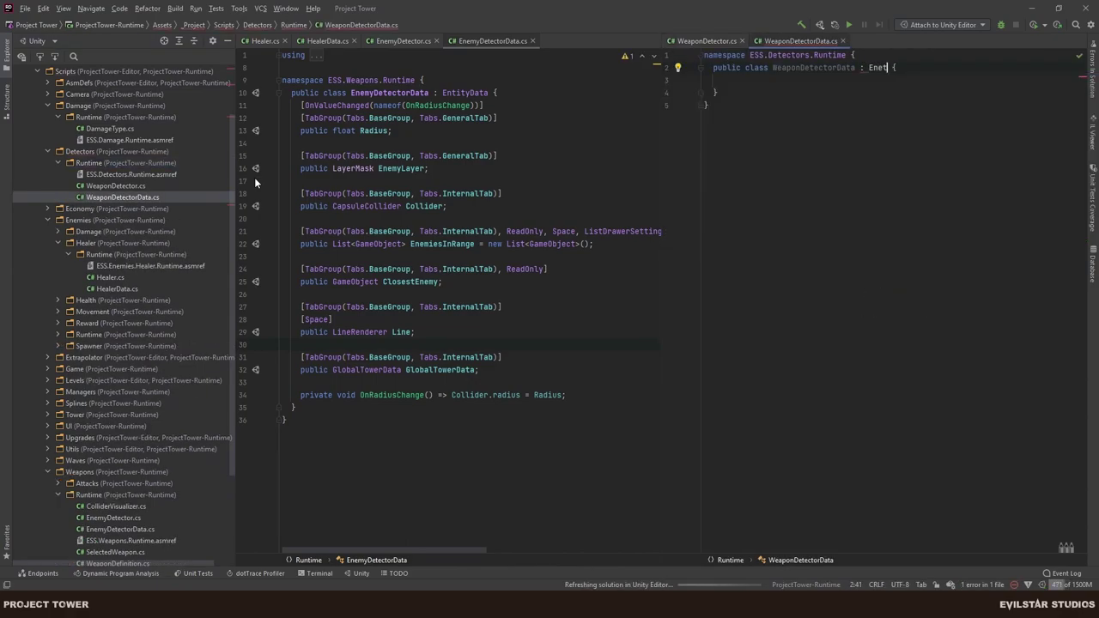
pyautogui.press('BackSpace')
pyautogui.press('BackSpace')
pyautogui.press('BackSpace')
pyautogui.write('Entity')
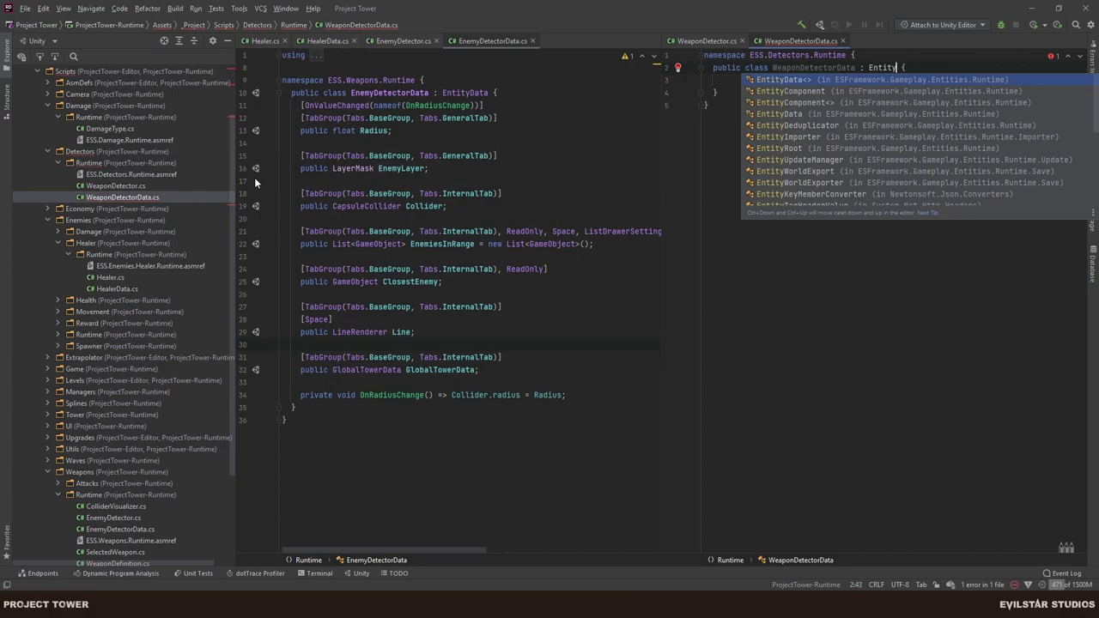
pyautogui.press('Return')
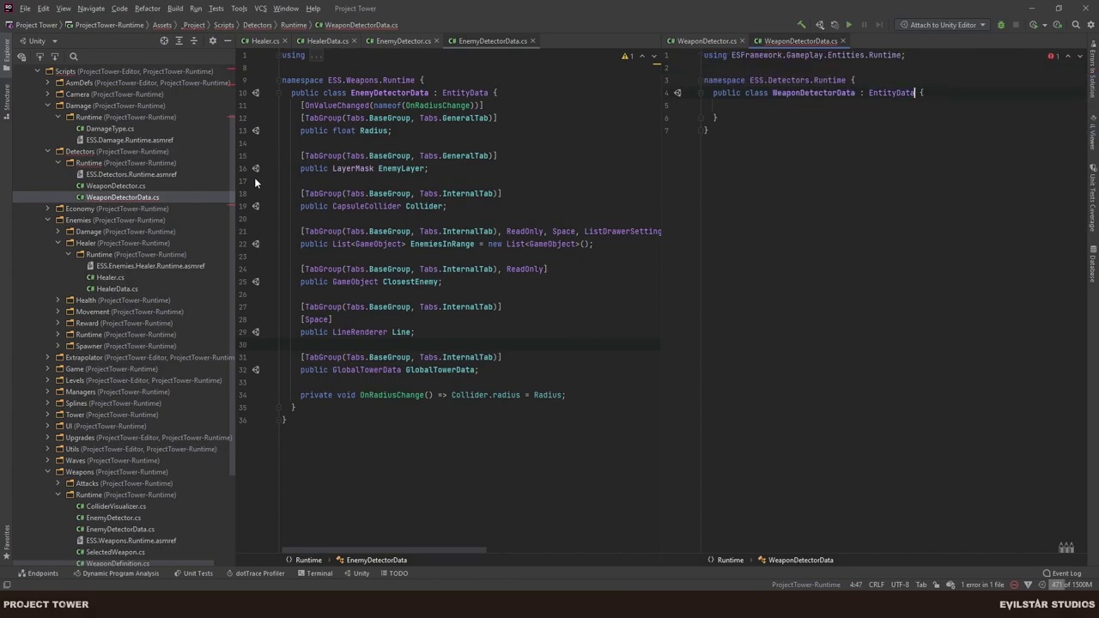
# Move the WeaponDetector members into the WeaponDetectorData class body.
pyautogui.click(706, 40)
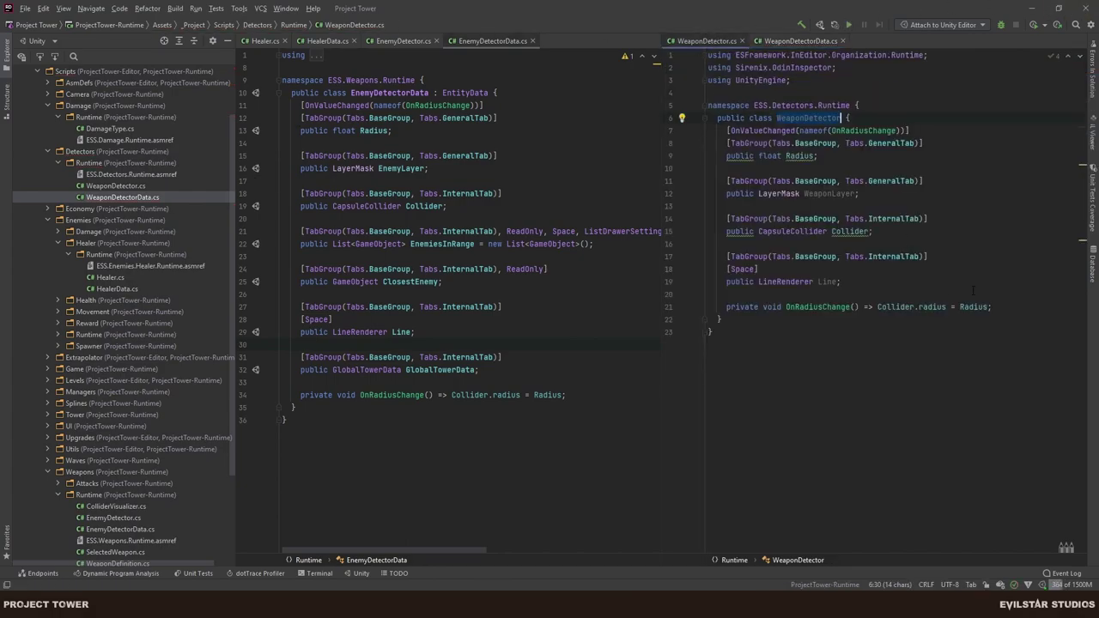
pyautogui.hotkey('shift', 'Home')
pyautogui.hotkey('shift', 'Up')
pyautogui.hotkey('shift', 'Up')
pyautogui.hotkey('shift', 'Up')
pyautogui.hotkey('shift', 'Up')
pyautogui.hotkey('shift', 'Up')
pyautogui.hotkey('shift', 'Up')
pyautogui.hotkey('shift', 'Up')
pyautogui.hotkey('shift', 'Up')
pyautogui.hotkey('shift', 'Up')
pyautogui.hotkey('shift', 'Up')
pyautogui.hotkey('shift', 'Up')
pyautogui.hotkey('shift', 'Up')
pyautogui.hotkey('shift', 'Up')
pyautogui.hotkey('shift', 'Up')
pyautogui.hotkey('ctrl', 'c')
pyautogui.click(781, 43)
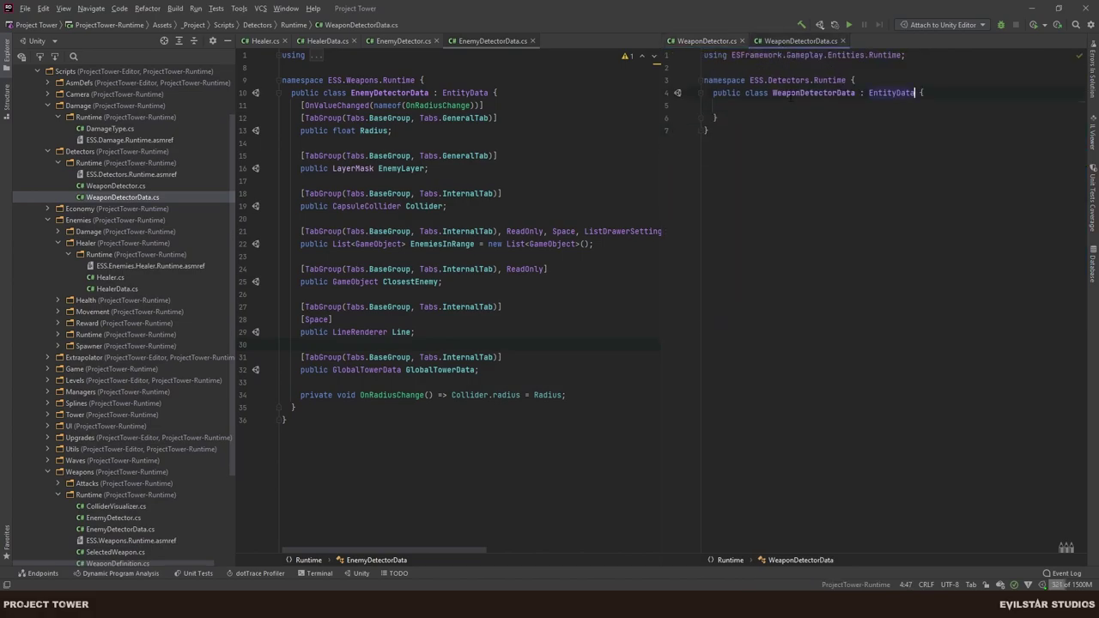
pyautogui.hotkey('ctrl', 'v')
pyautogui.hotkey('ctrl', 'z')
pyautogui.press('End')
pyautogui.hotkey('ctrl', 'v')
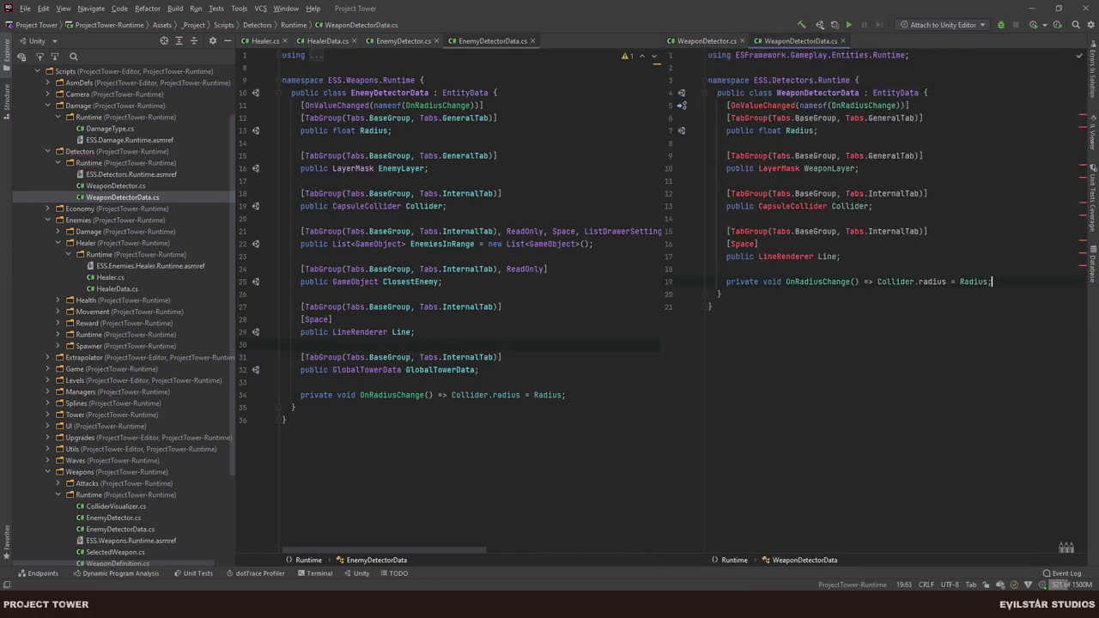
# Import the missing namespace so OnValueChanged resolves.
pyautogui.click(770, 105)
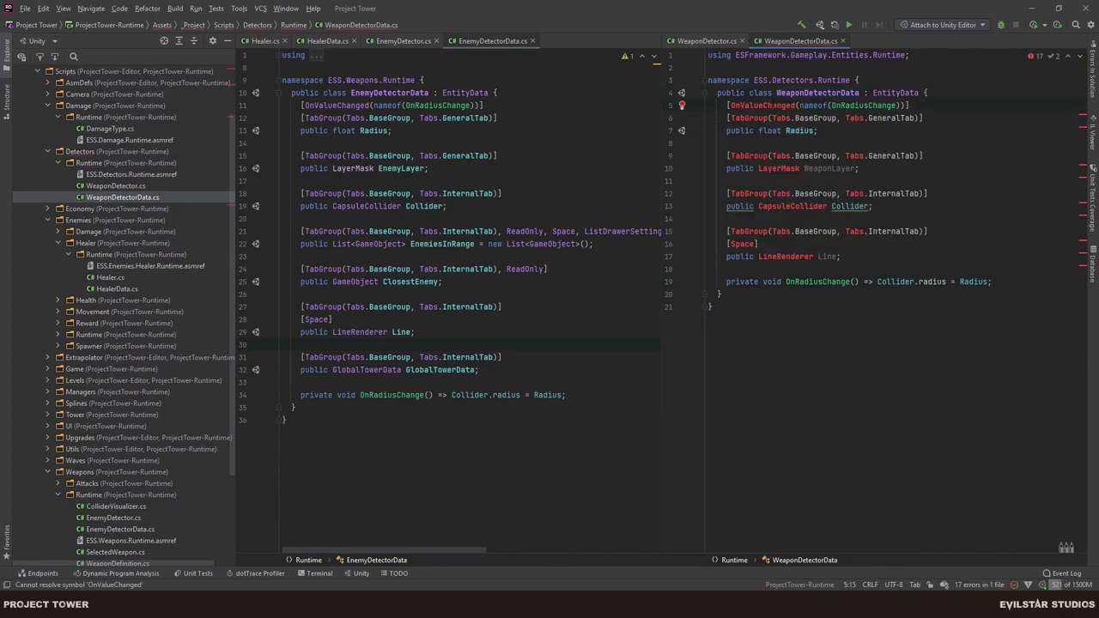
pyautogui.hotkey('alt', 'Return')
pyautogui.click(704, 40)
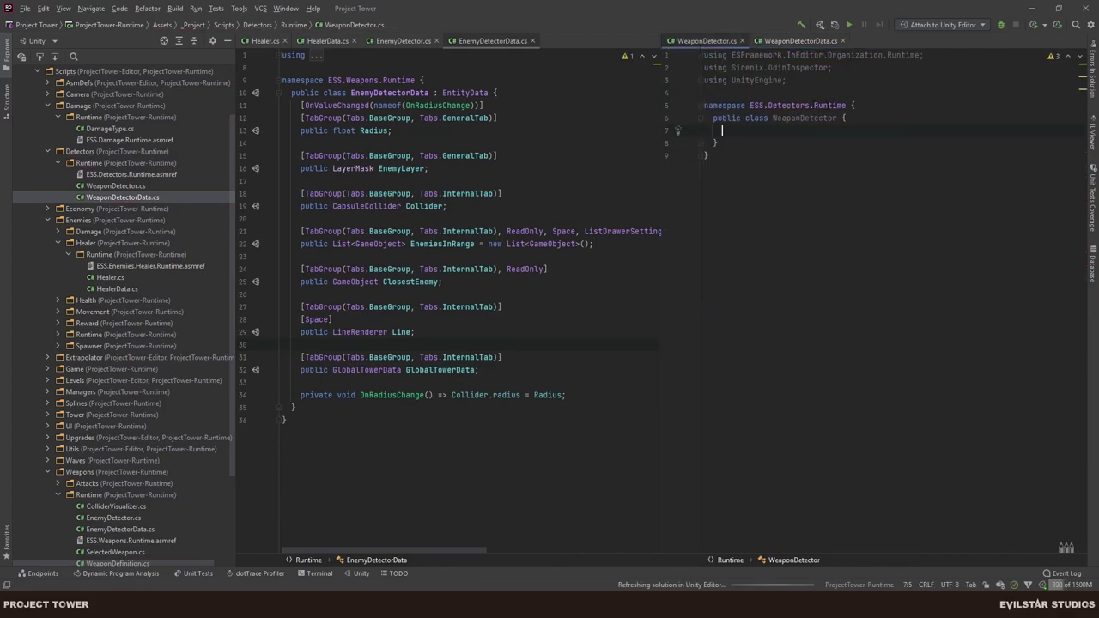
# Delete the unused usings and derive WeaponDetector from EntityComponent<WeaponDetectorData>.
pyautogui.moveTo(840, 93); pyautogui.dragTo(703, 55)
pyautogui.press('Delete')
pyautogui.press('Delete')
pyautogui.click(837, 67)
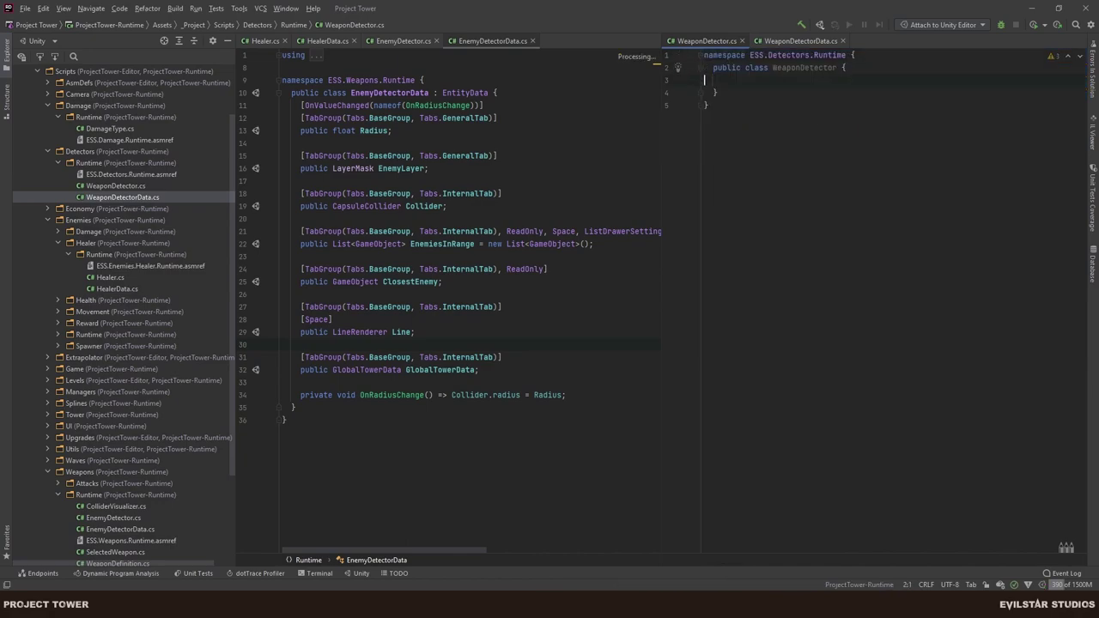
pyautogui.write(': e')
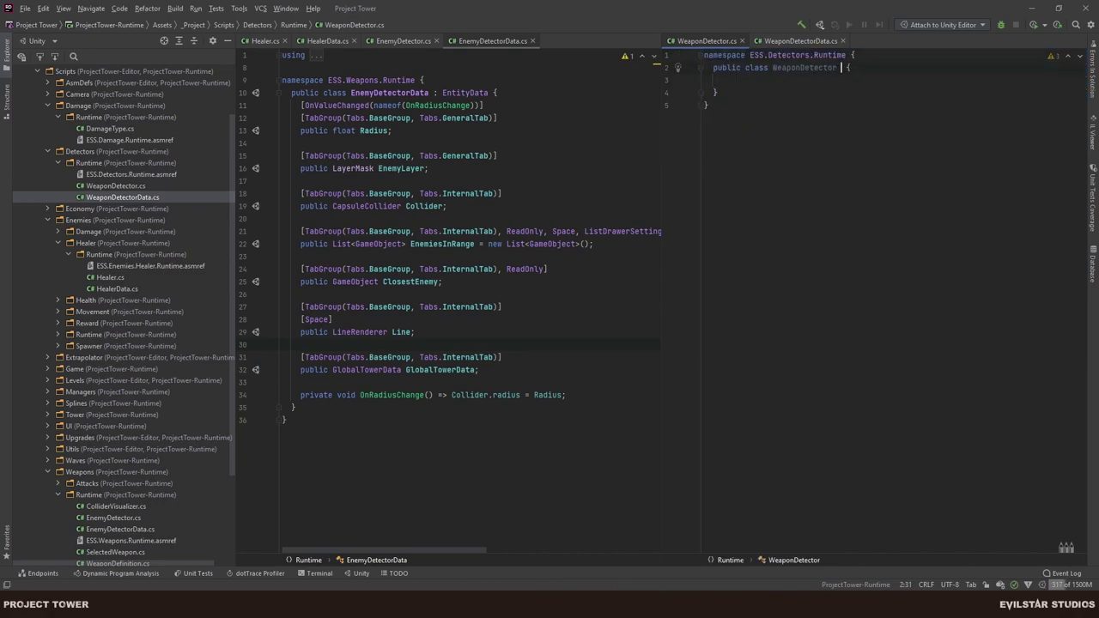
pyautogui.write('ntityV')
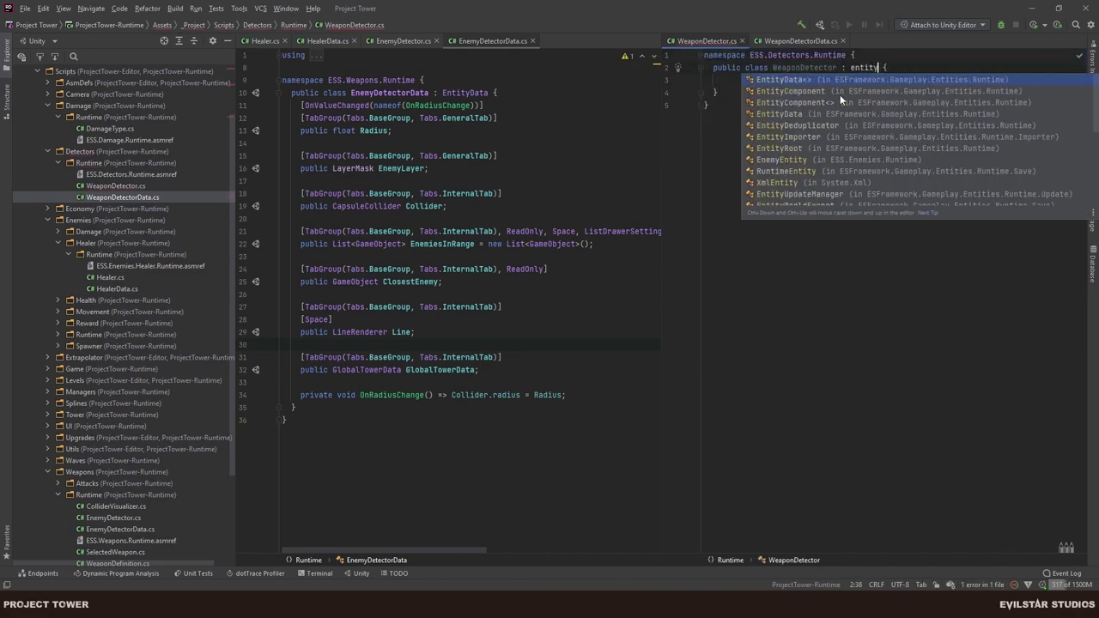
pyautogui.press('BackSpace')
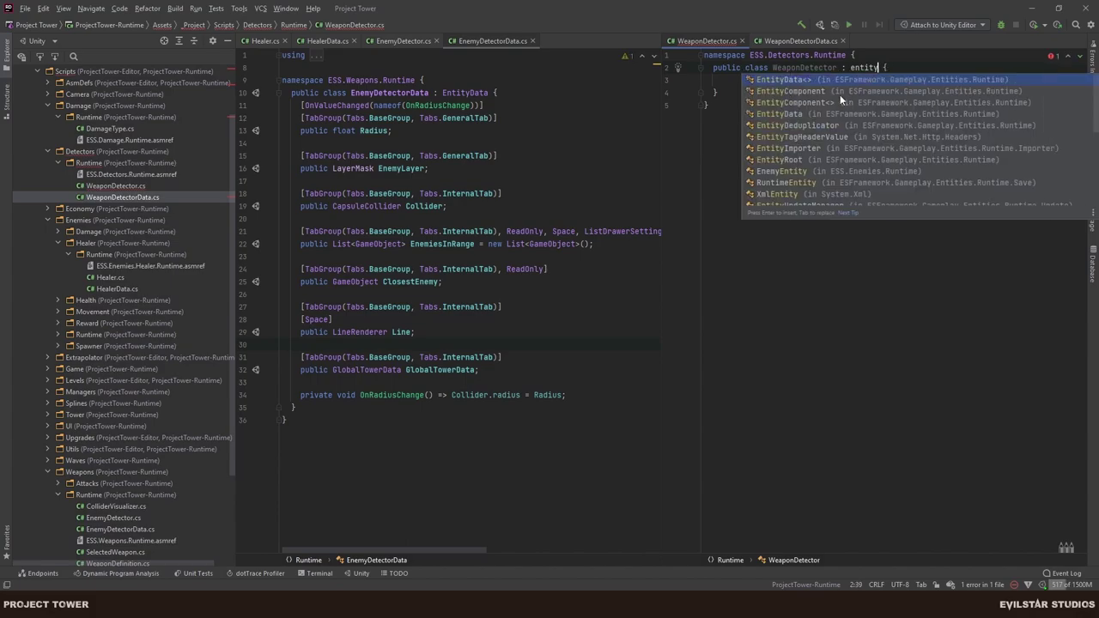
pyautogui.write('co')
pyautogui.press('Down')
pyautogui.press('Return')
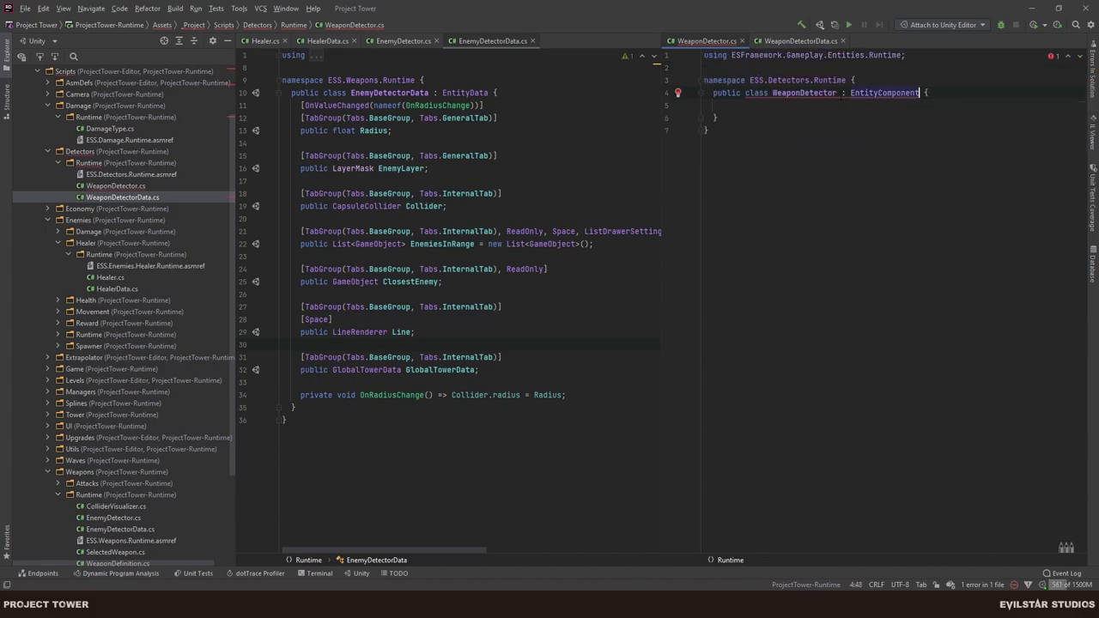
pyautogui.write('WeaponDetectorData>')
# Implement the LoadPhase override as an expression body calling CompleteLoad().
pyautogui.hotkey('alt', 'Return')
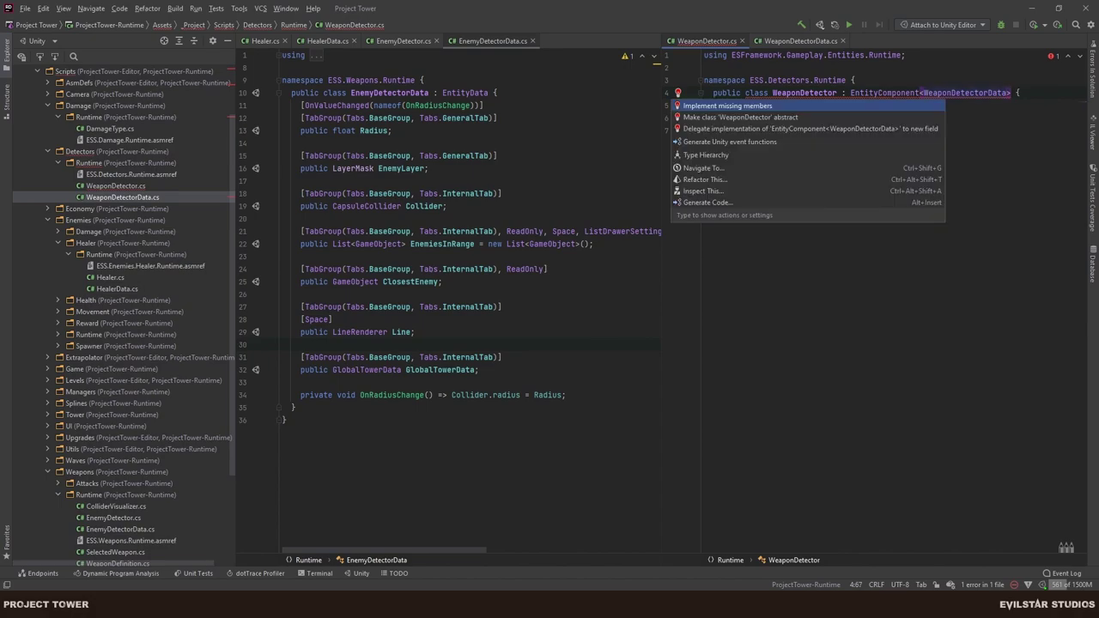
pyautogui.press('Return')
pyautogui.press('Up')
pyautogui.press('End')
pyautogui.press('Left')
pyautogui.hotkey('shift', 'Down')
pyautogui.hotkey('shift', 'Down')
pyautogui.hotkey('shift', 'End')
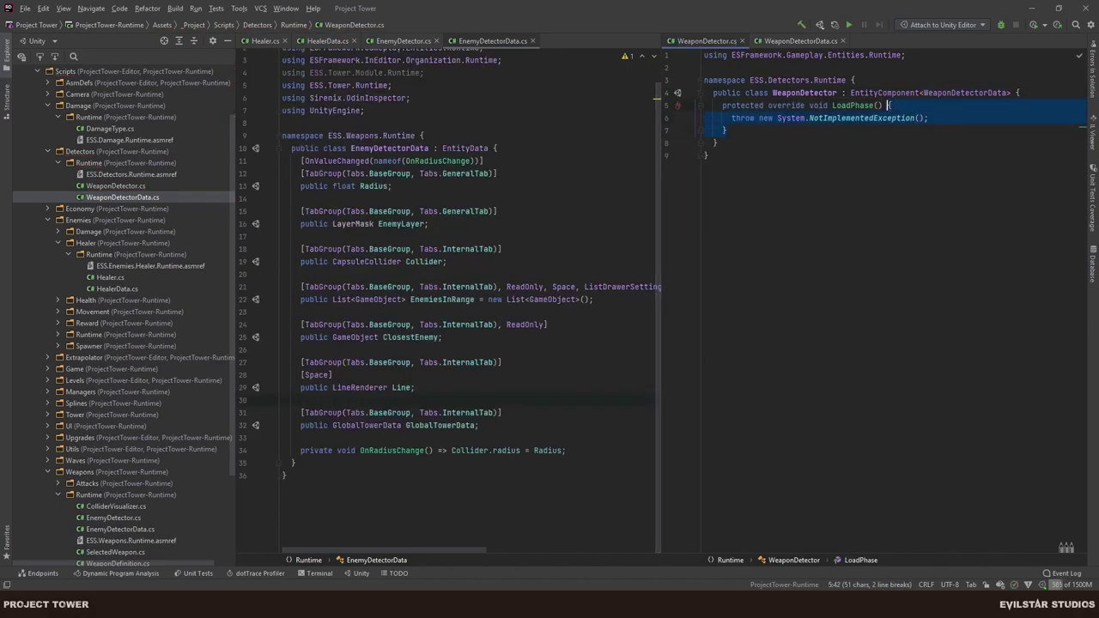
pyautogui.press('BackSpace')
pyautogui.write('=> Comple')
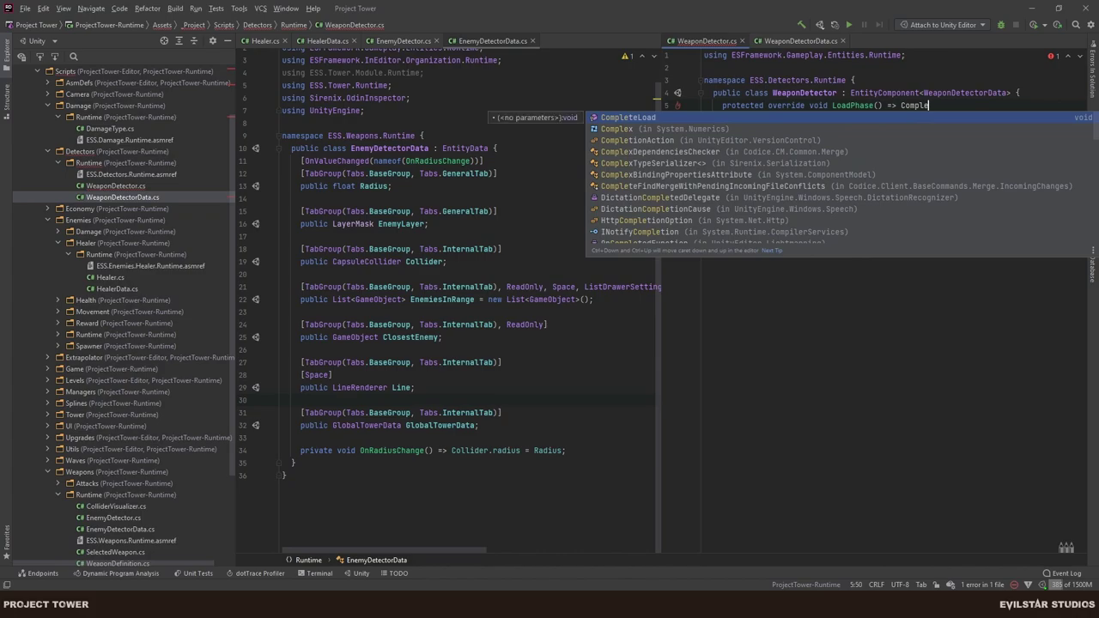
pyautogui.press('Return')
pyautogui.write(';s')
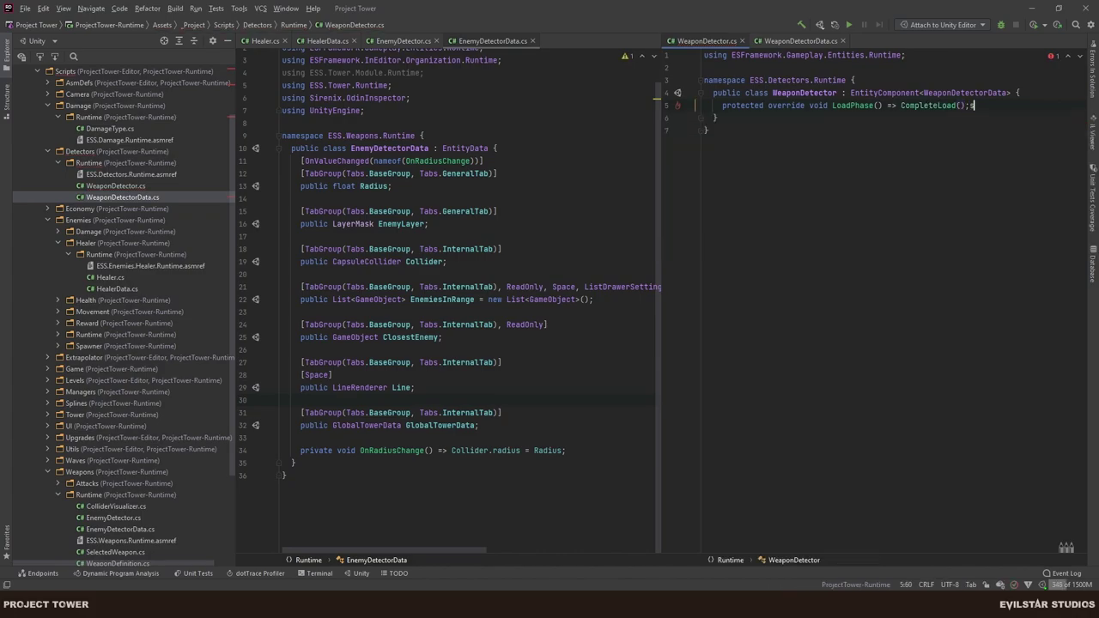
pyautogui.press('BackSpace')
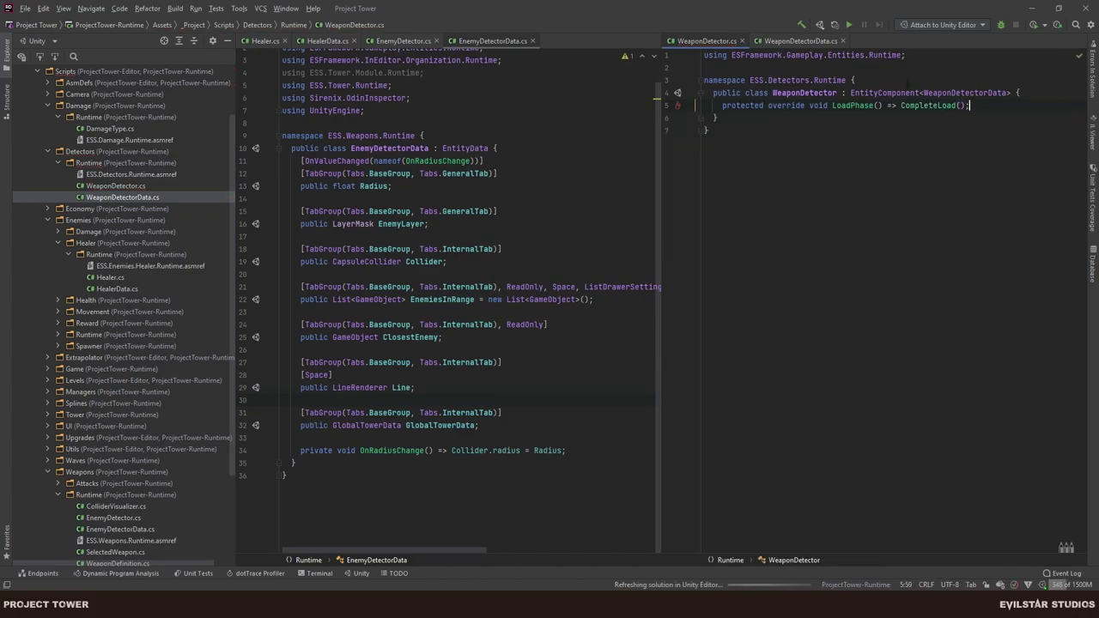
pyautogui.click(679, 146)
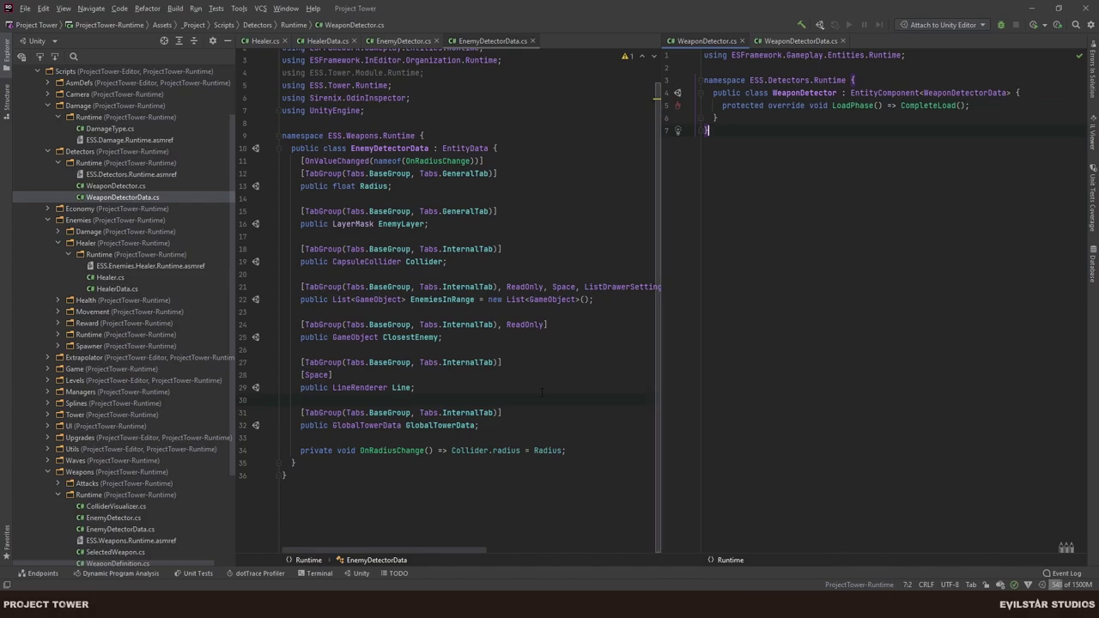
# Show WeaponDetectorData in Rider and clear the ESS.Detectors.Runtime selection in Unity's Project view.
pyautogui.click(797, 40)
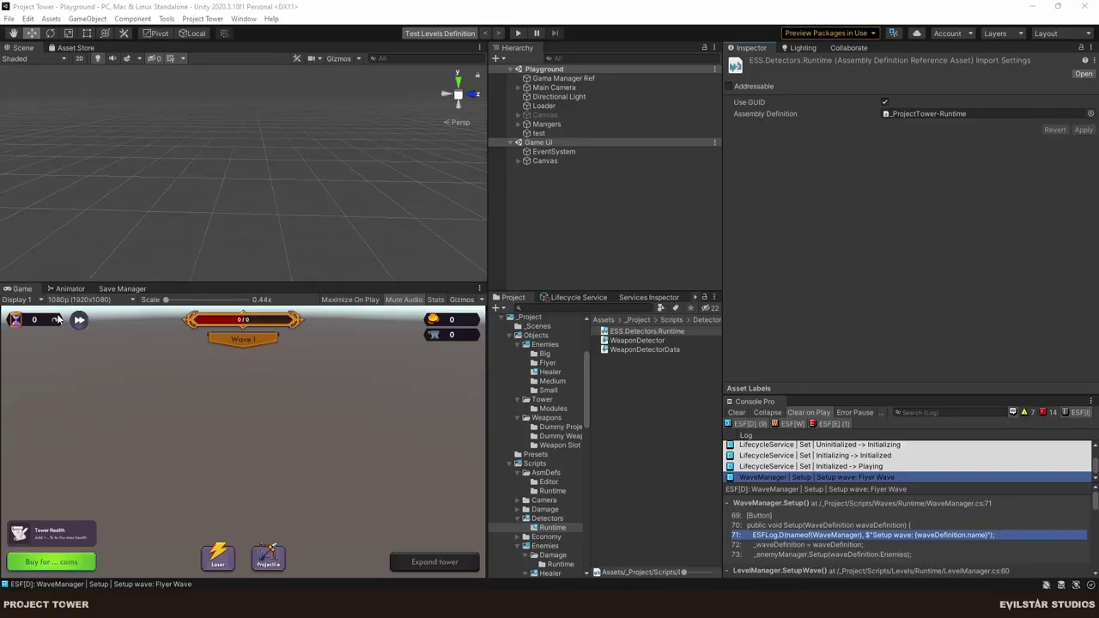
pyautogui.click(690, 450)
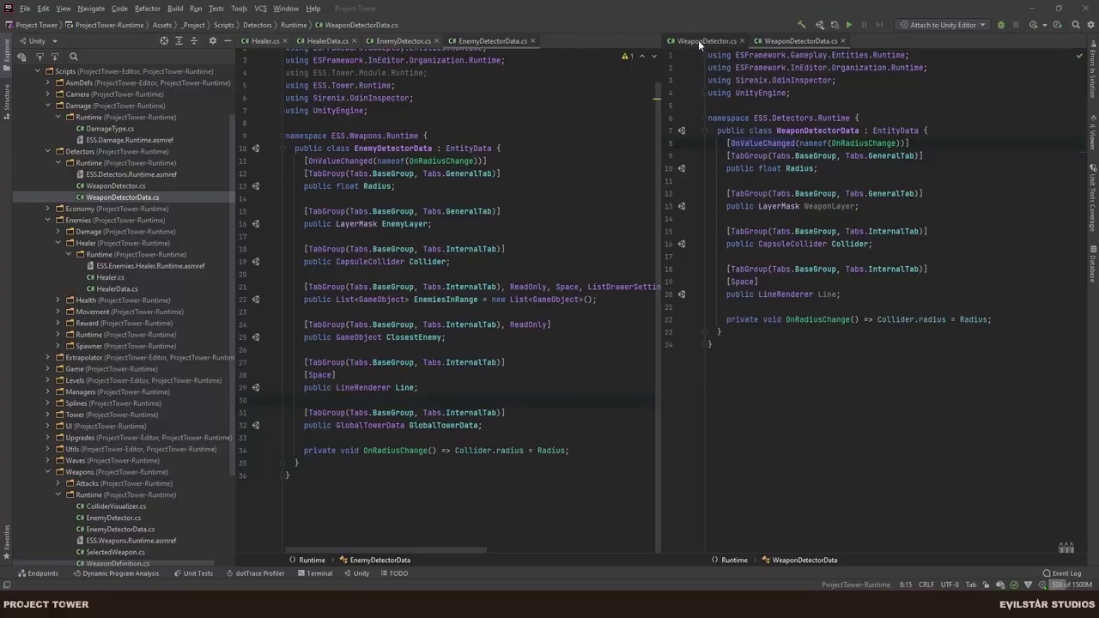
# Start a new public field after Collider in WeaponDetectorData.
pyautogui.click(697, 40)
pyautogui.click(800, 40)
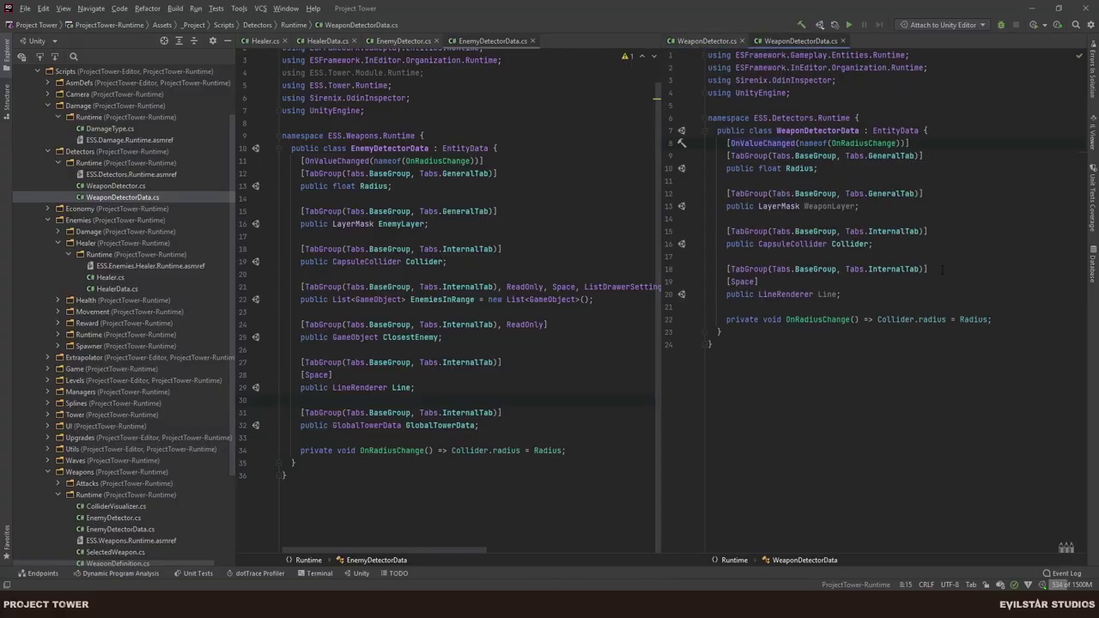
pyautogui.click(901, 251)
pyautogui.press('Return')
pyautogui.press('Return')
pyautogui.press('Up')
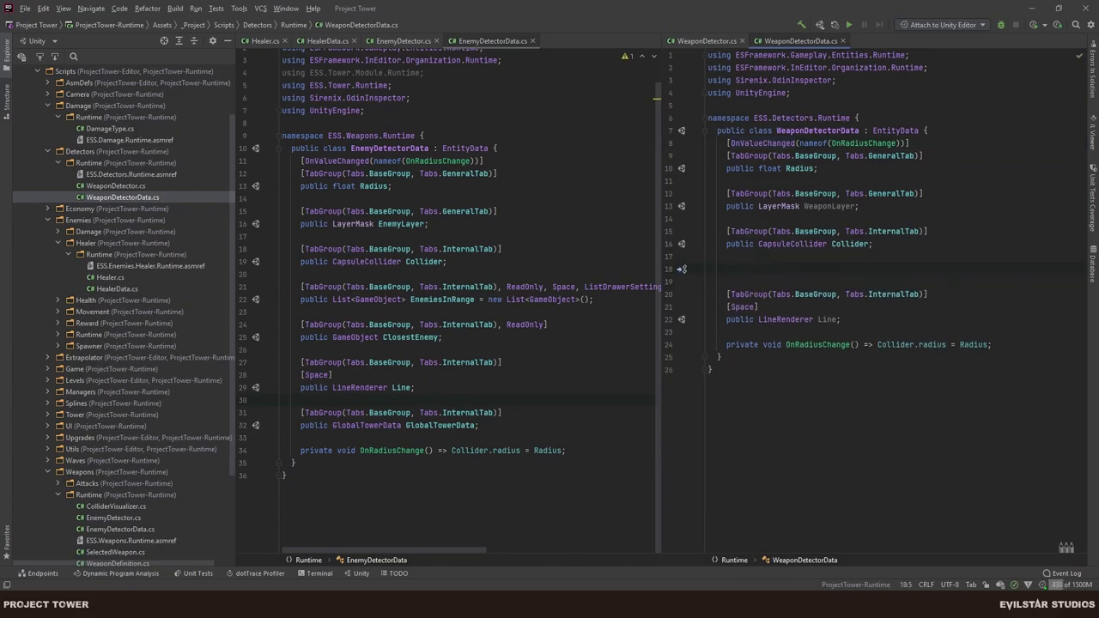
pyautogui.write('publ')
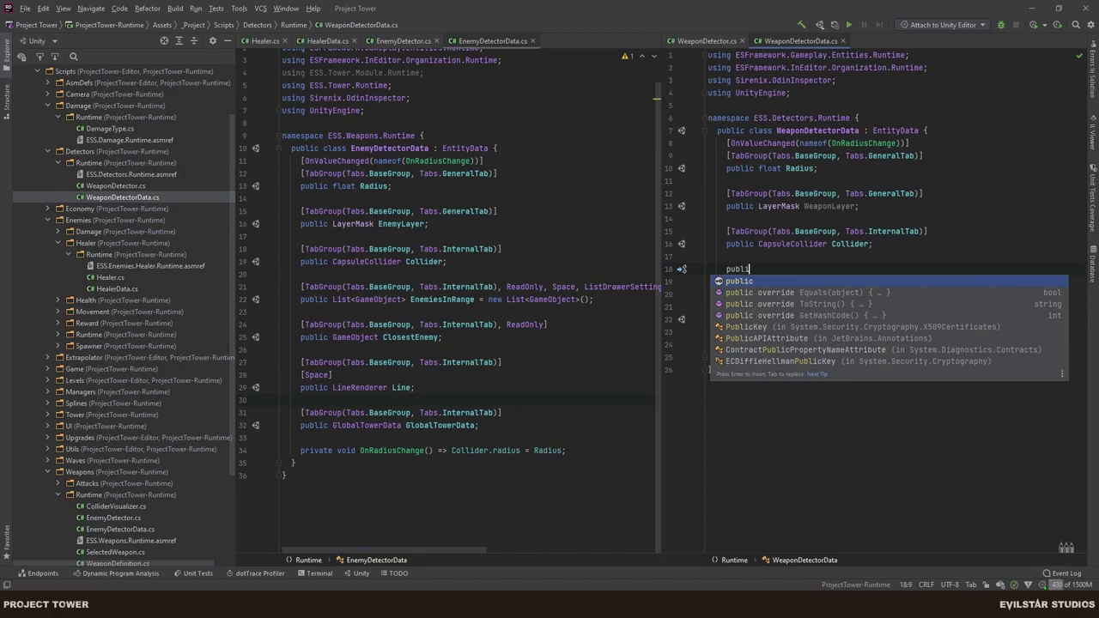
pyautogui.press('Return')
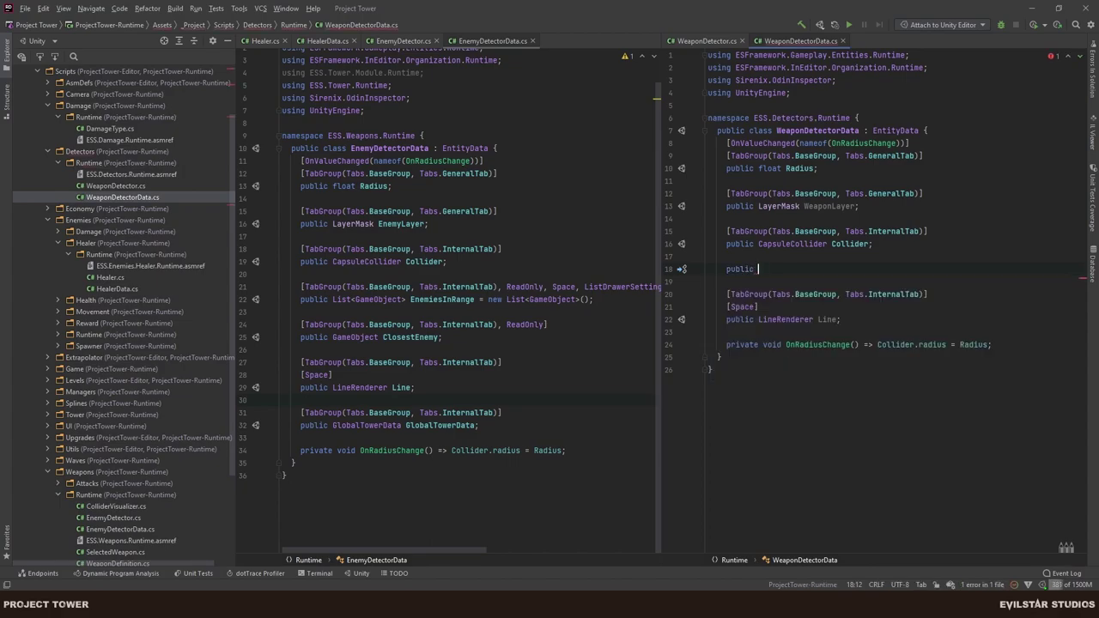
# Delete the unfinished field and select the unused ESS.Tower.Module.Runtime import in EnemyDetectorData.
pyautogui.hotkey('shift', 'Up')
pyautogui.hotkey('shift', 'Up')
pyautogui.hotkey('shift', 'End')
pyautogui.press('BackSpace')
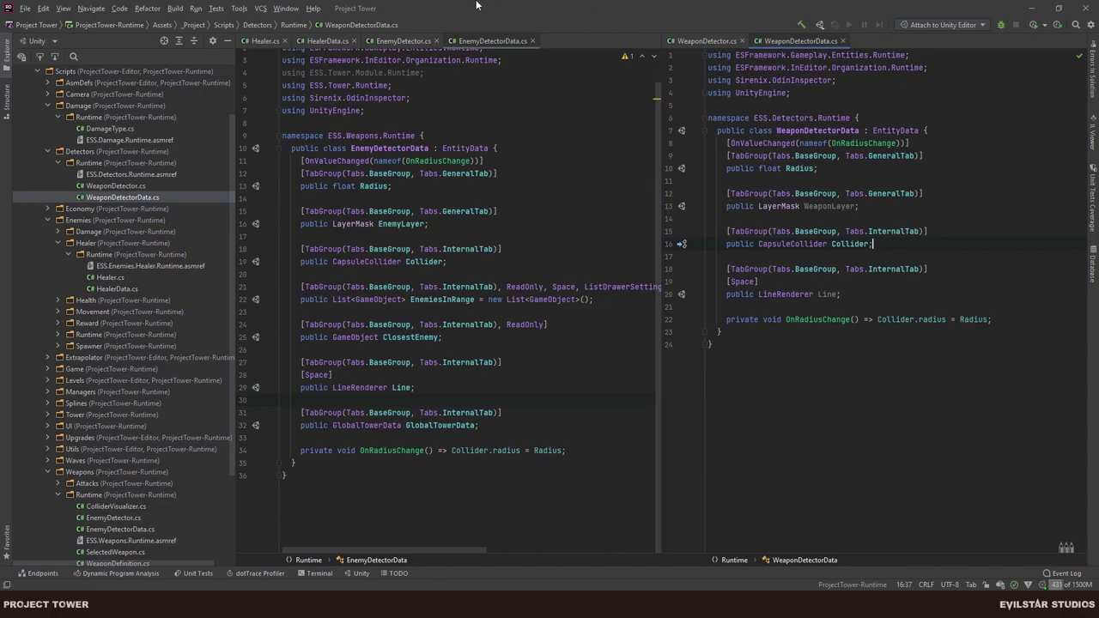
pyautogui.moveTo(502, 60)
pyautogui.mouseDown()
pyautogui.moveTo(502, 81)
pyautogui.moveTo(520, 62)
pyautogui.mouseUp()
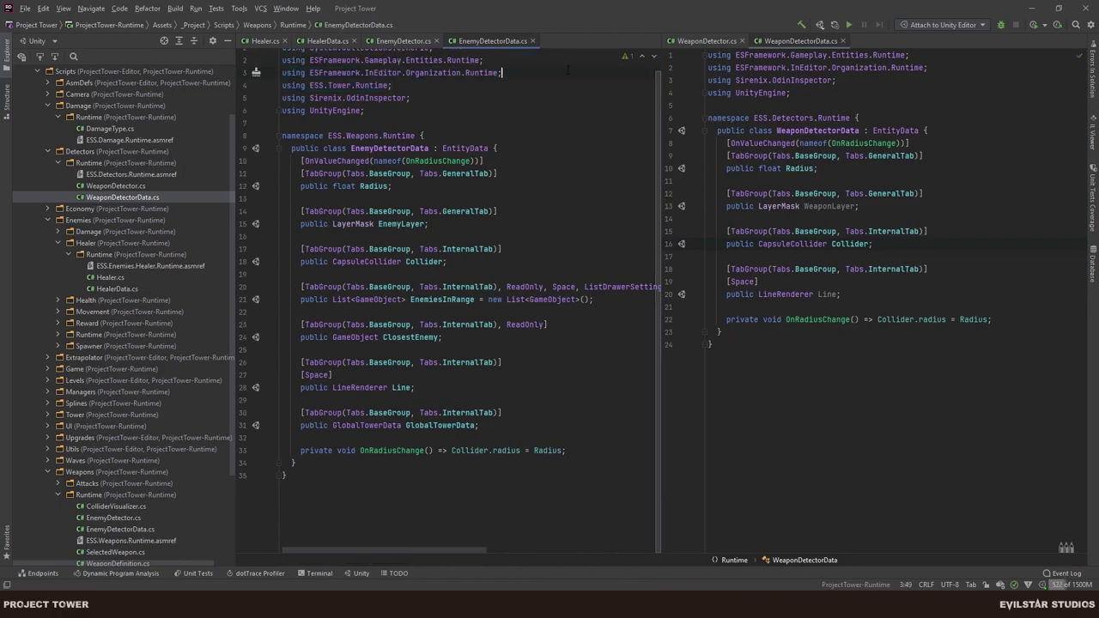
# Delete the unused ESS.Tower.Module.Runtime import, review EnemyDetector, HealerData and Healer, then return to Unity.
pyautogui.press('Delete')
pyautogui.hotkey('alt', 'Left')
pyautogui.hotkey('alt', 'Left')
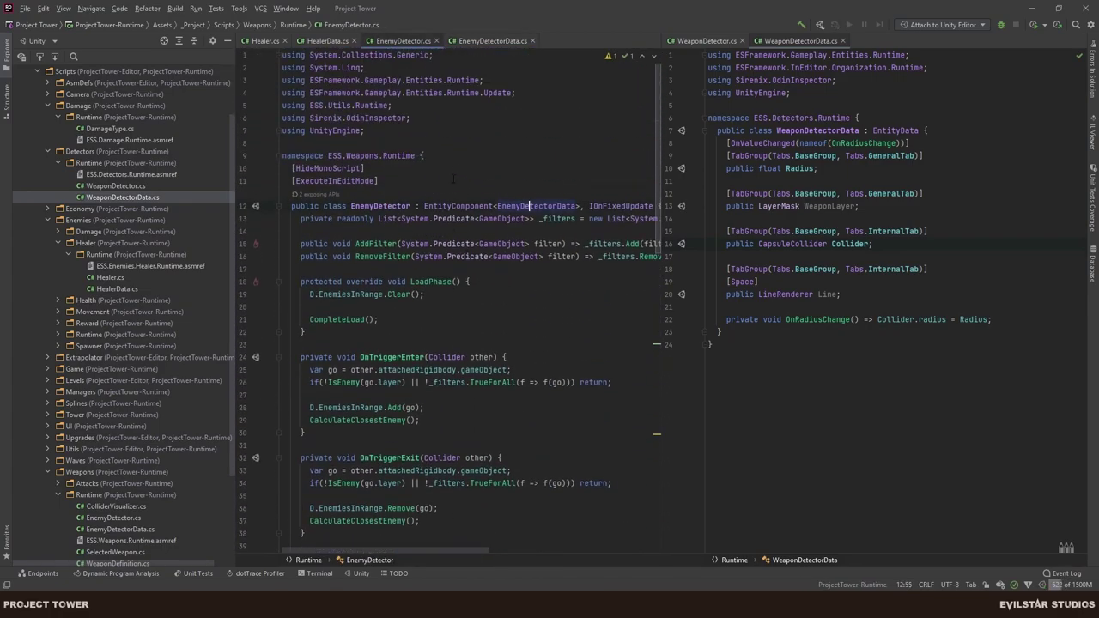
pyautogui.click(312, 40)
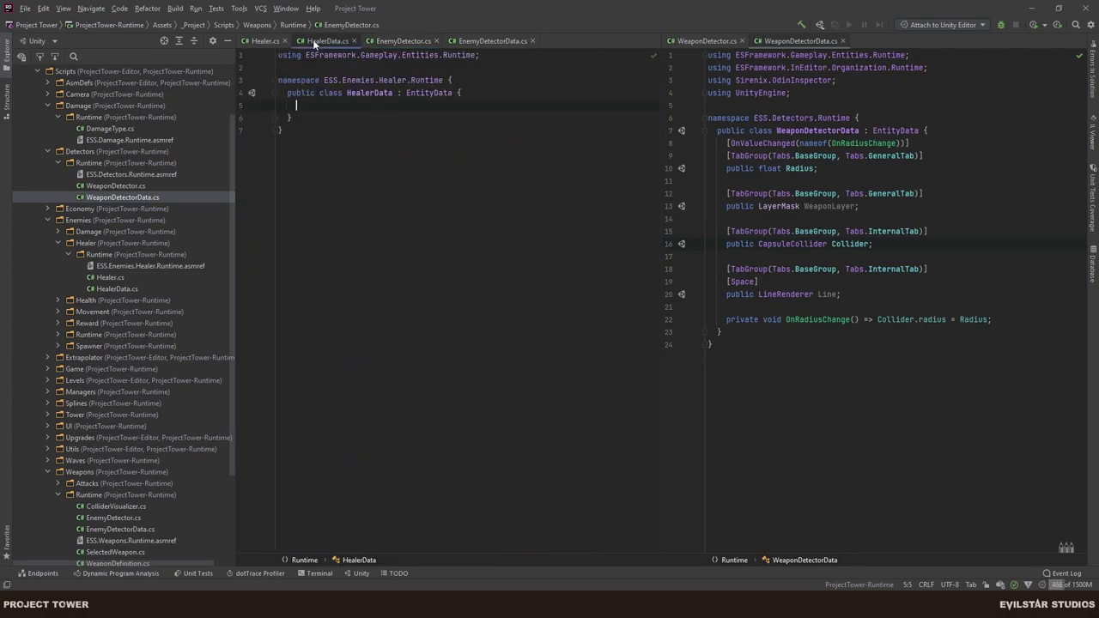
pyautogui.click(266, 41)
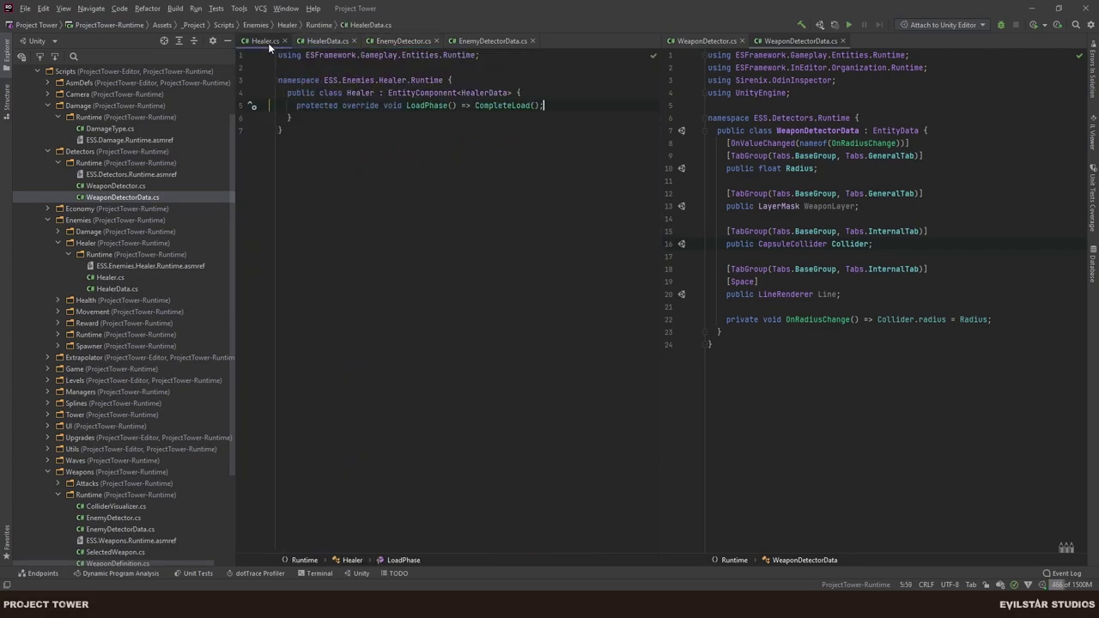
pyautogui.hotkey('alt', 'Tab')
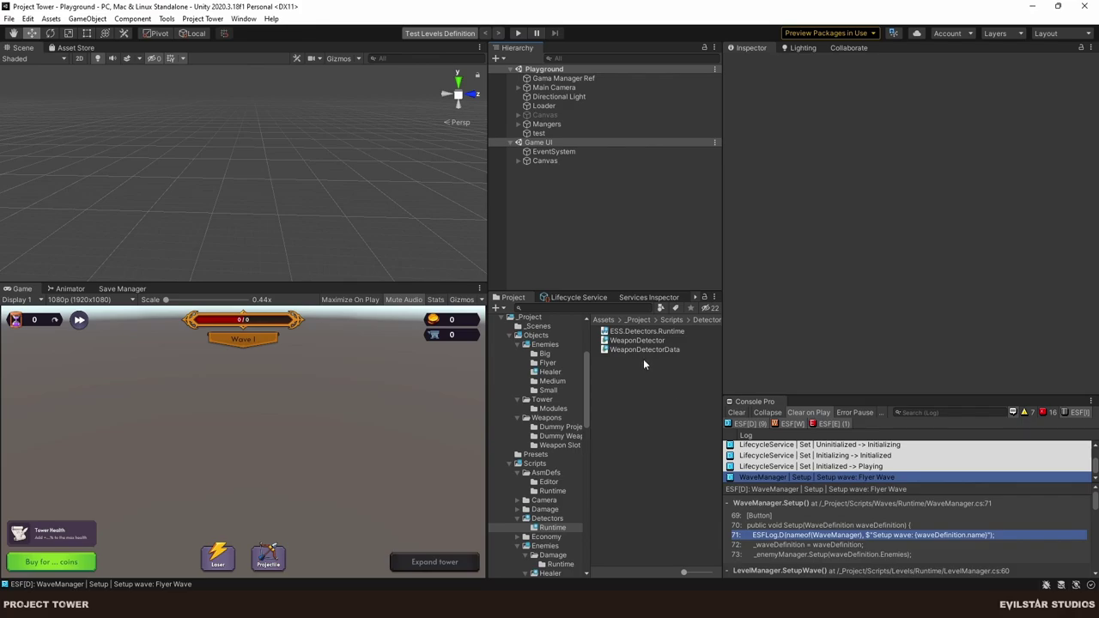
# Open the Healer Enemy prefab and add a Weapon Detector Data component to its root.
pyautogui.click(548, 371)
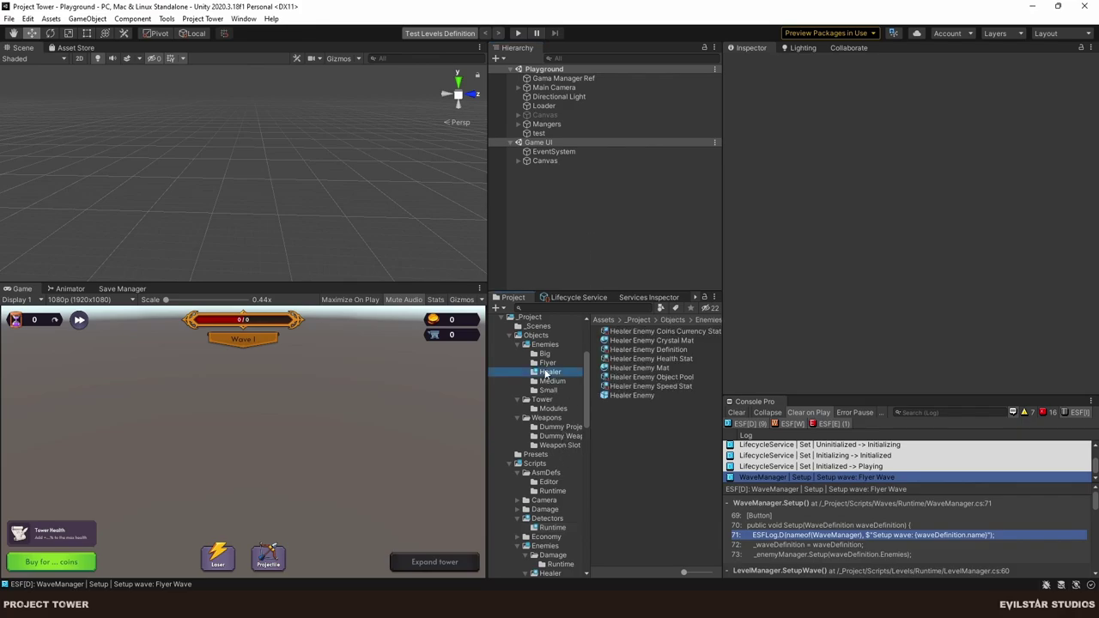
pyautogui.doubleClick(631, 394)
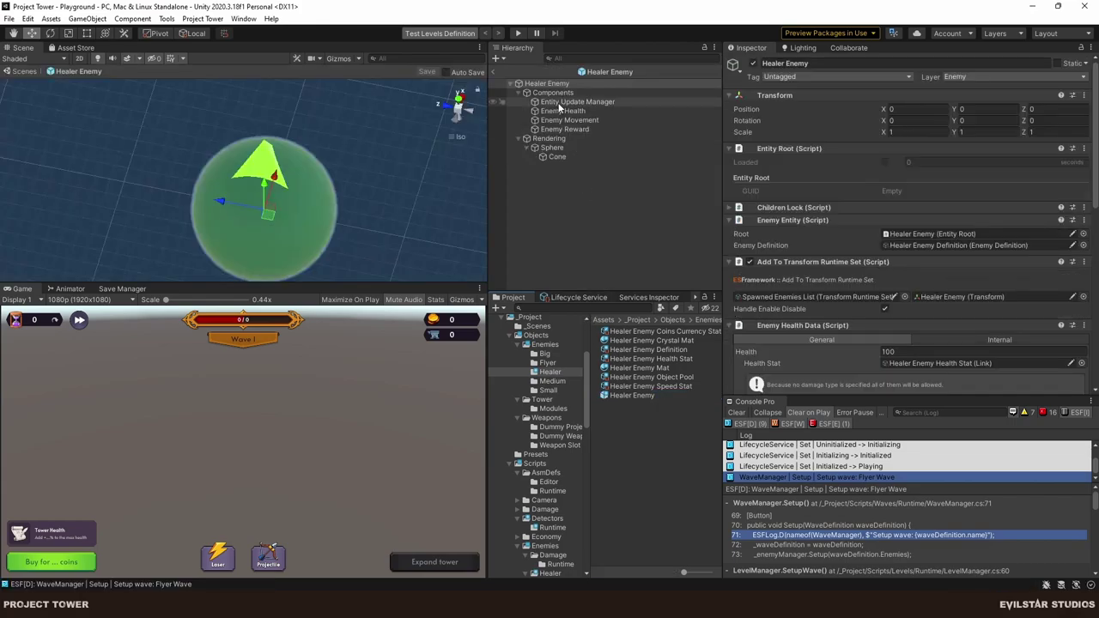
pyautogui.click(639, 83)
pyautogui.scroll(-10, 986, 221)
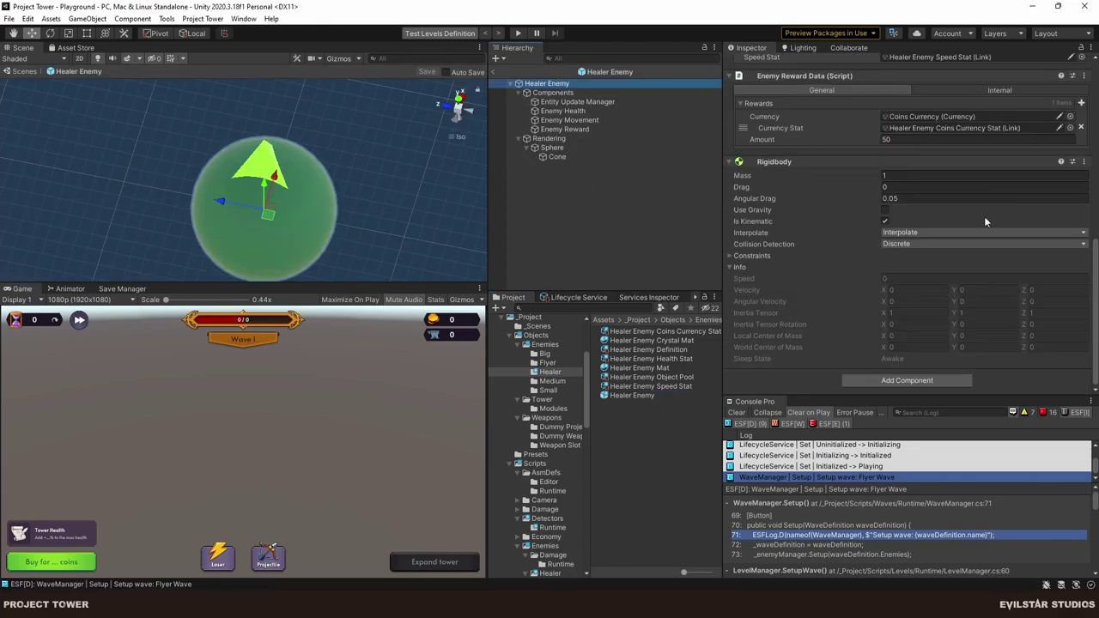
pyautogui.click(936, 381)
pyautogui.write('service')
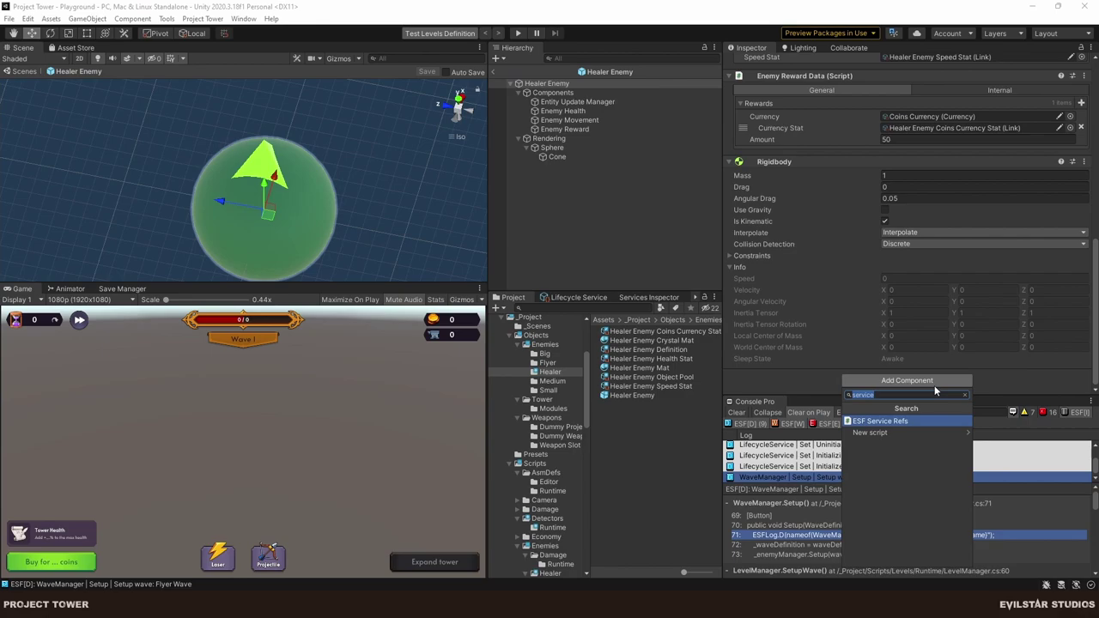
pyautogui.write('weapon')
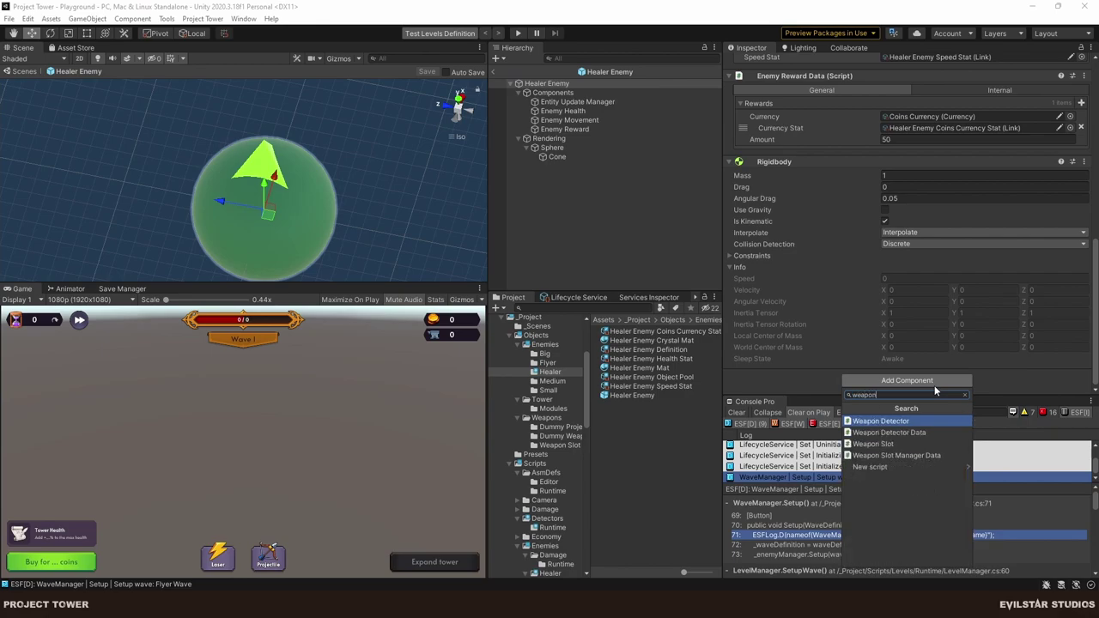
pyautogui.press('Down')
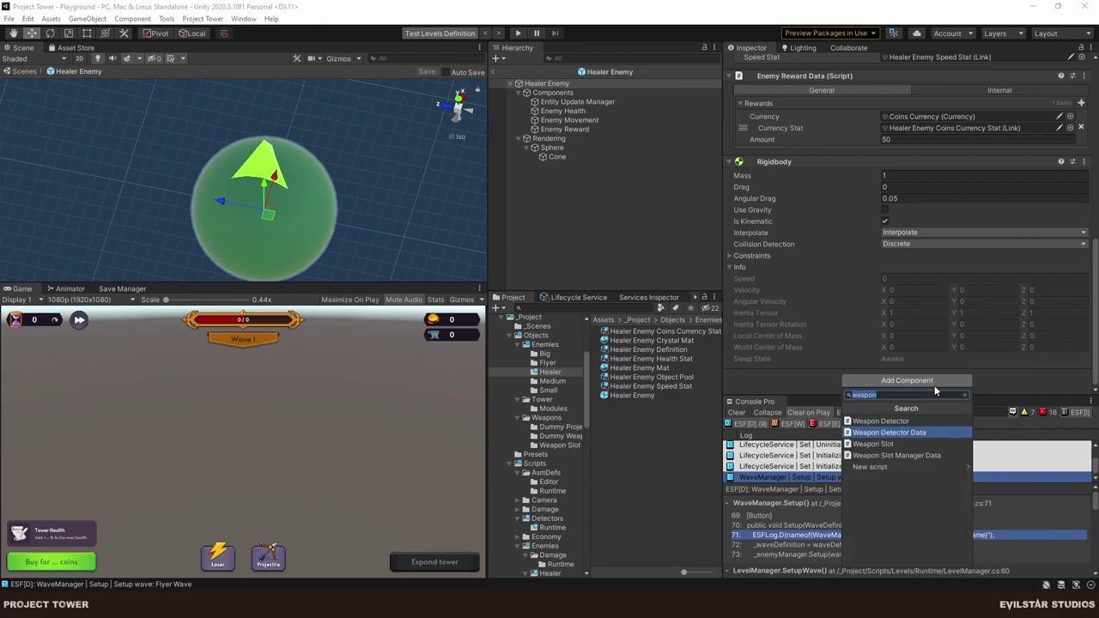
pyautogui.press('Return')
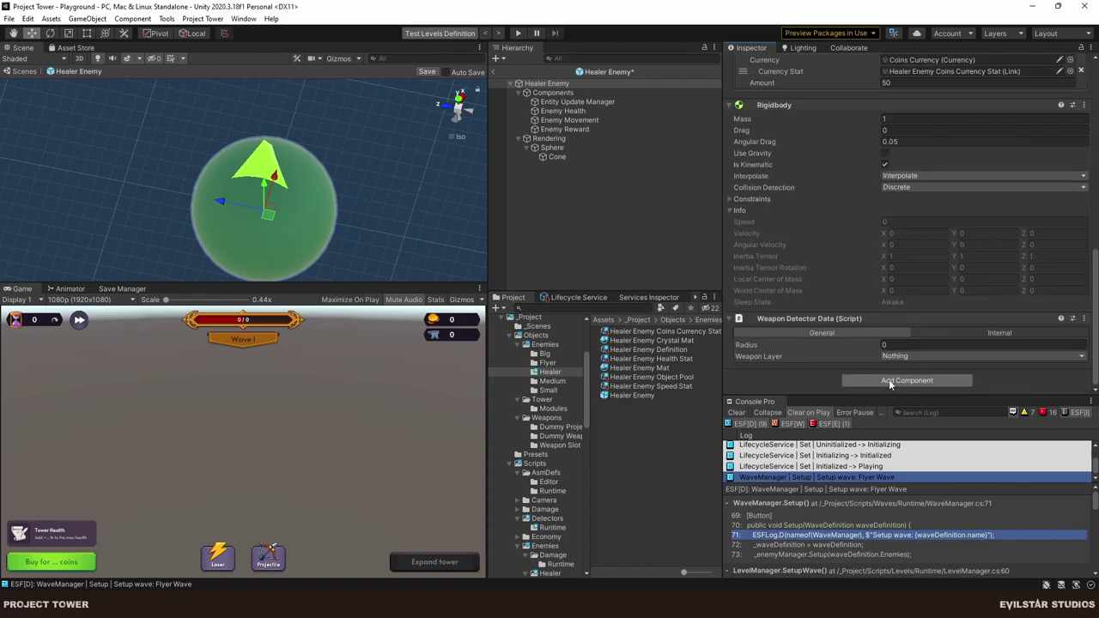
# Leave the Weapon Detector Data weapon layer at Nothing, keeping the current editor layout.
pyautogui.click(917, 357)
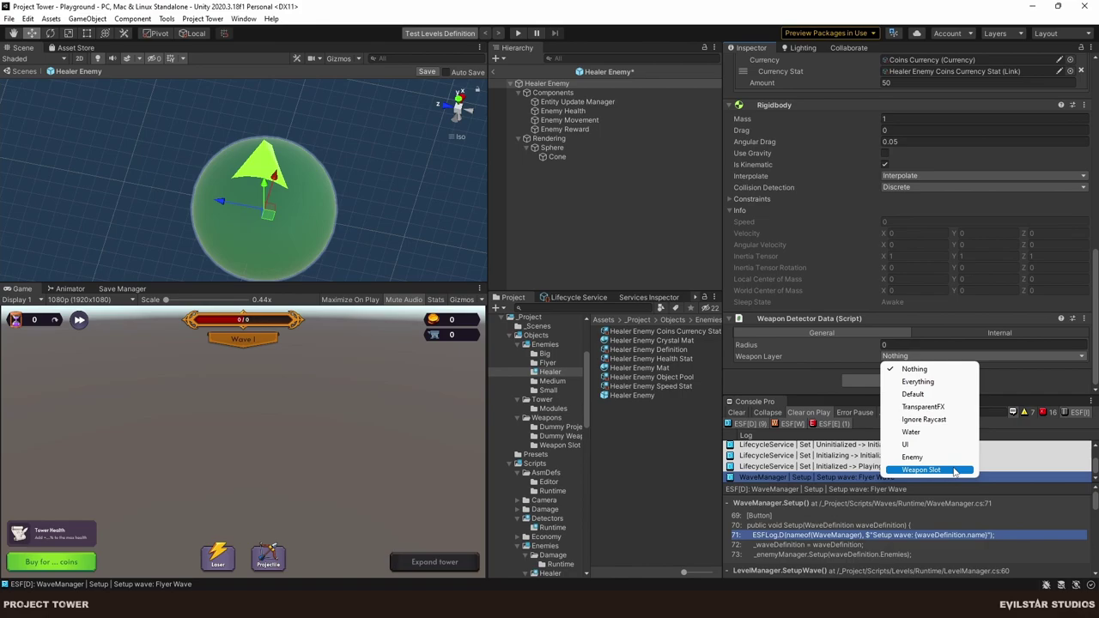
pyautogui.click(1017, 386)
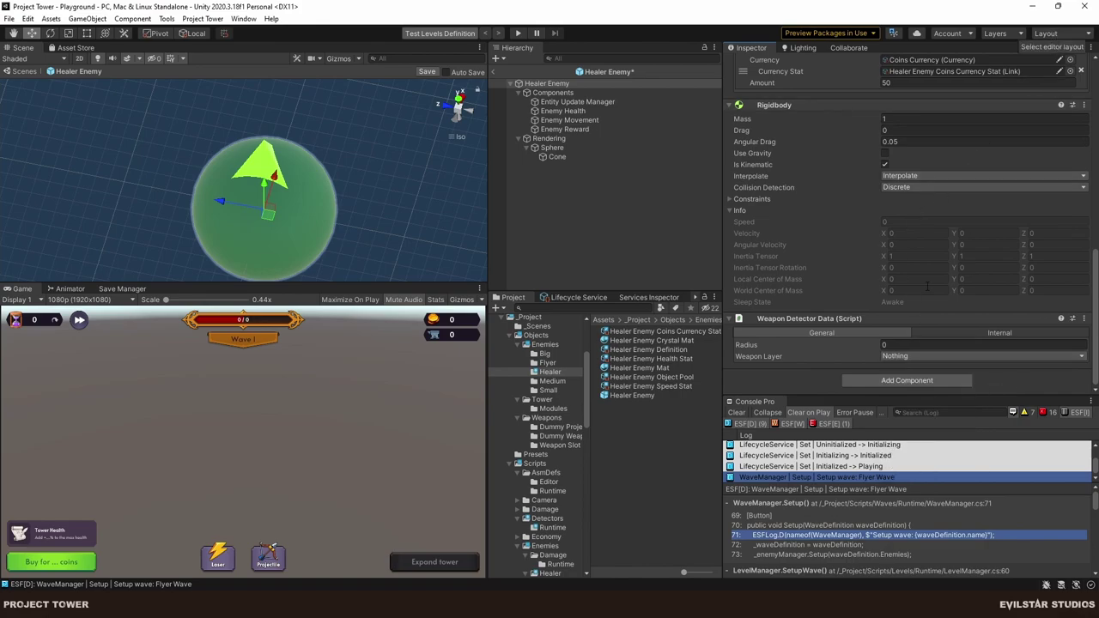
pyautogui.click(1058, 34)
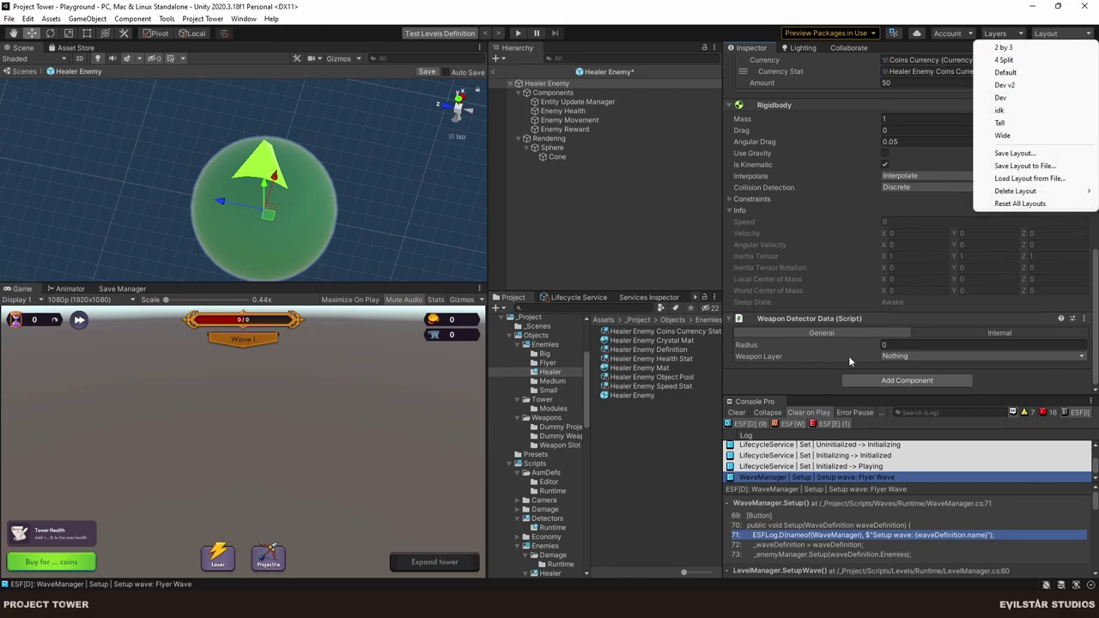
pyautogui.click(884, 383)
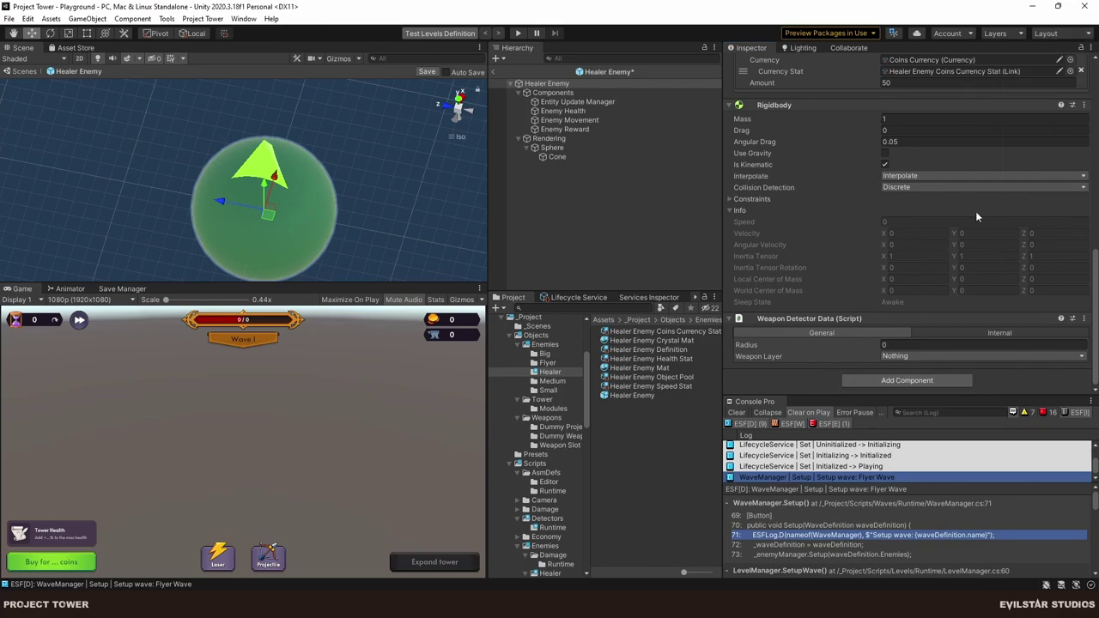
pyautogui.click(901, 382)
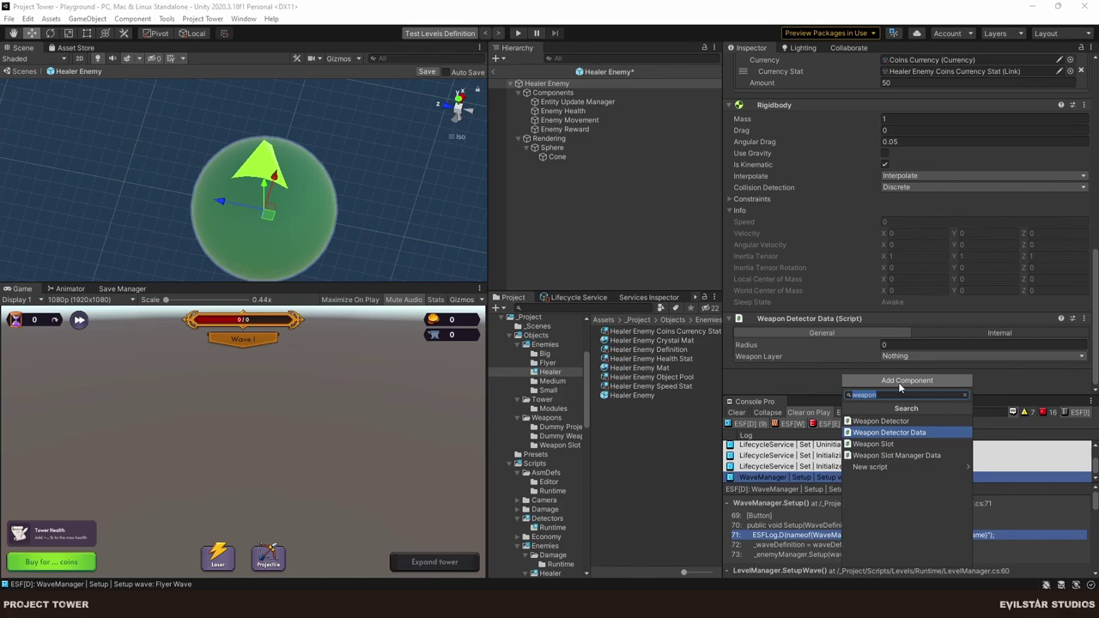
# Add Enemy Detector Data via 'enemy det' and compare both detectors' General and Internal settings.
pyautogui.write('enemy det')
pyautogui.press('Return')
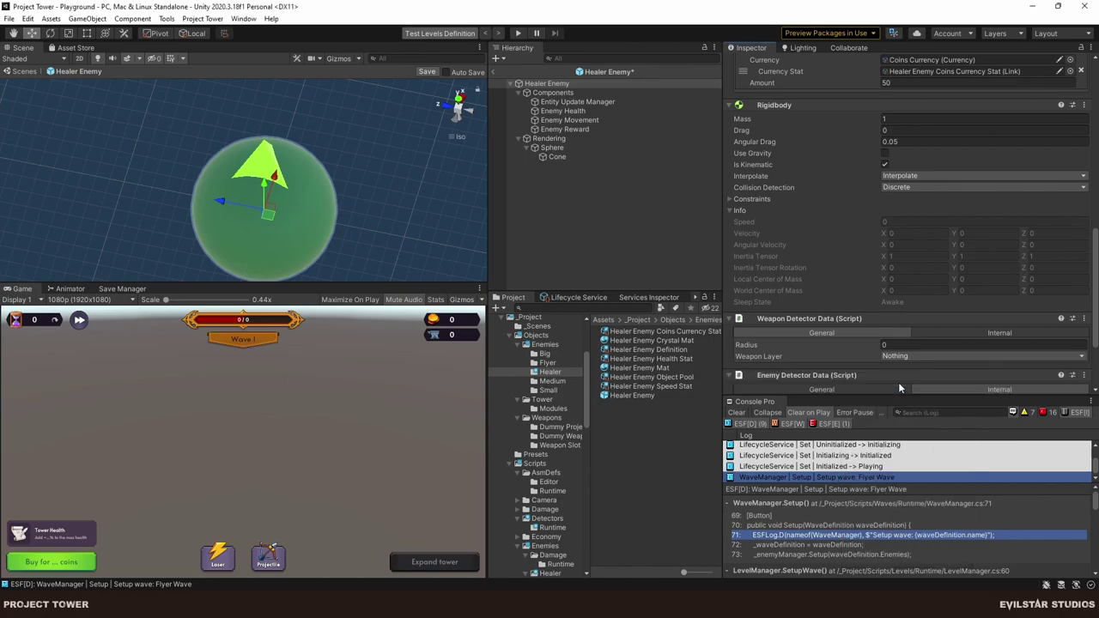
pyautogui.scroll(-3, 900, 389)
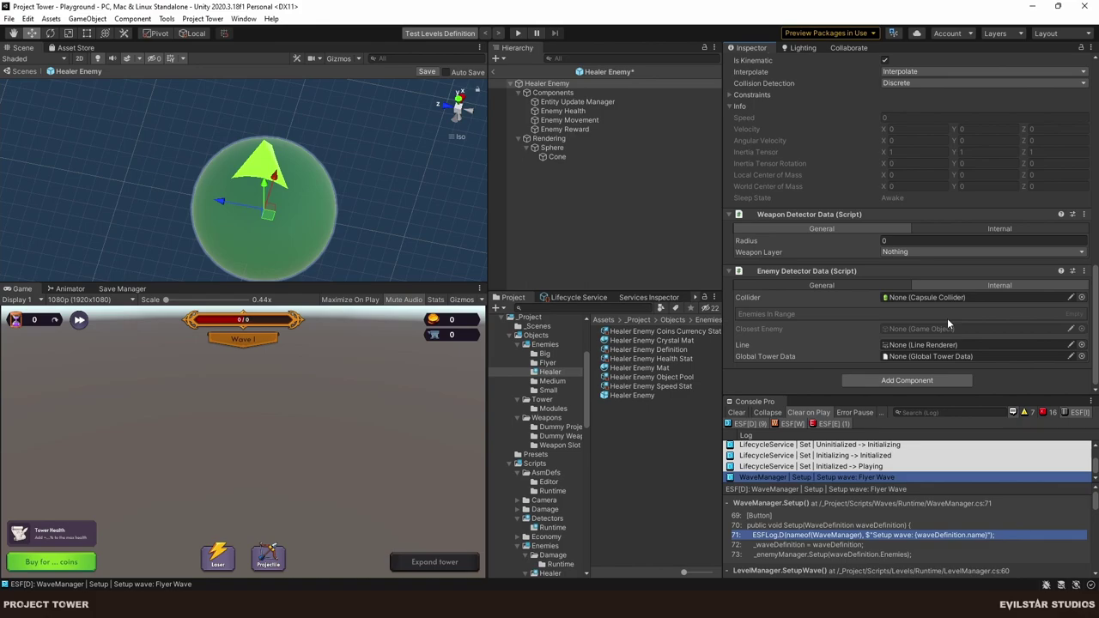
pyautogui.click(829, 285)
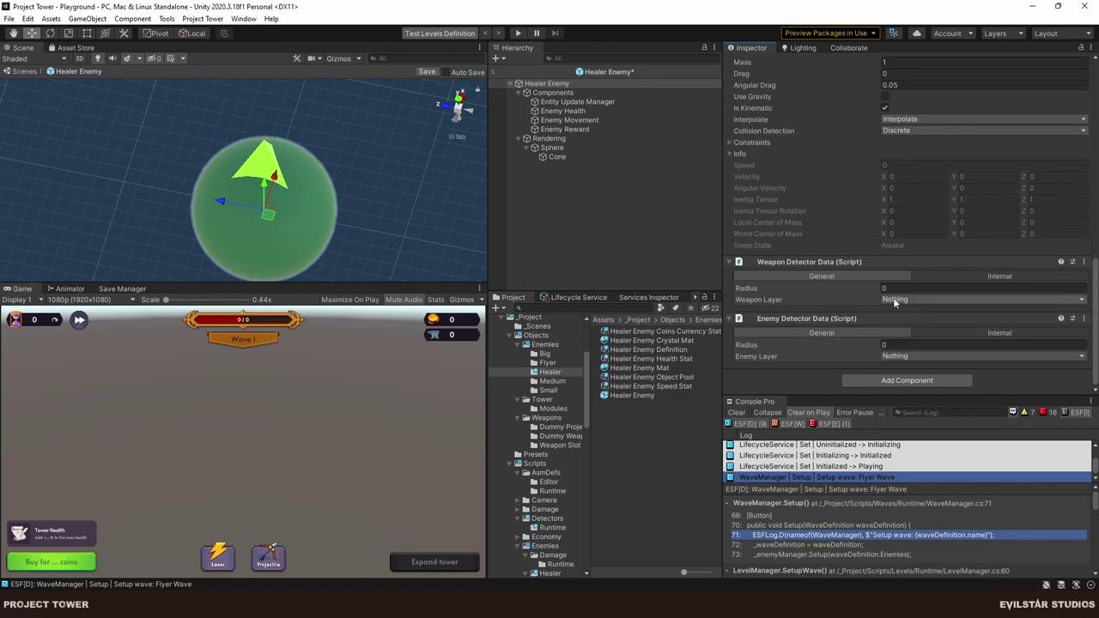
pyautogui.click(949, 277)
pyautogui.click(955, 339)
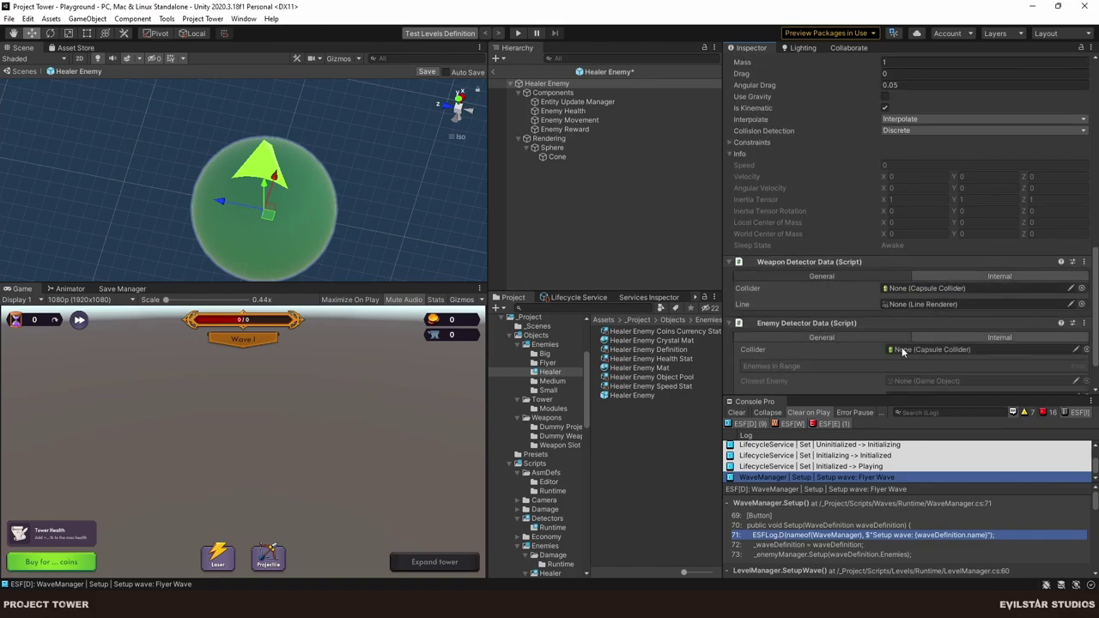
pyautogui.scroll(-2, 882, 330)
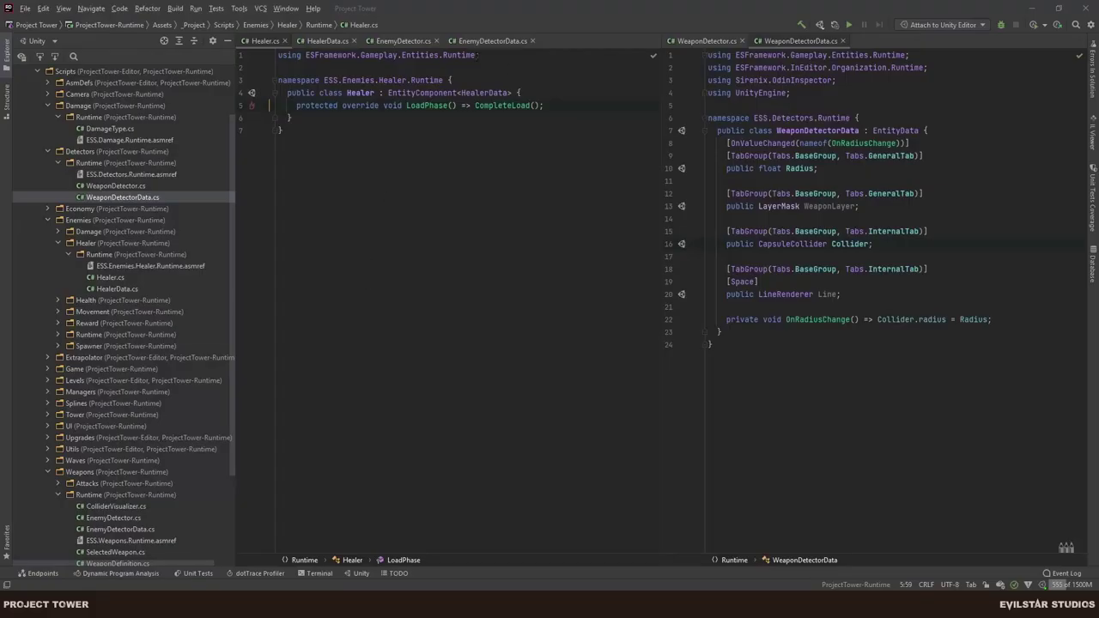
# Bring up EnemyDetector.cs and inspect its class declaration and the AddFilter filter parameter.
pyautogui.click(397, 40)
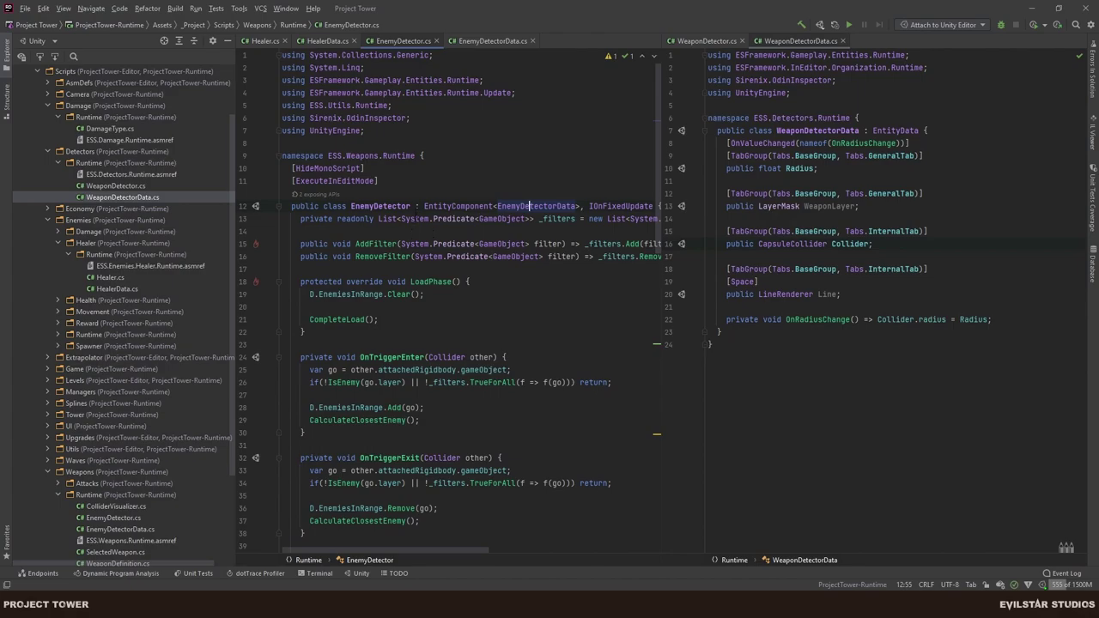
pyautogui.moveTo(409, 206); pyautogui.dragTo(415, 206)
pyautogui.press('Left')
pyautogui.click(551, 244)
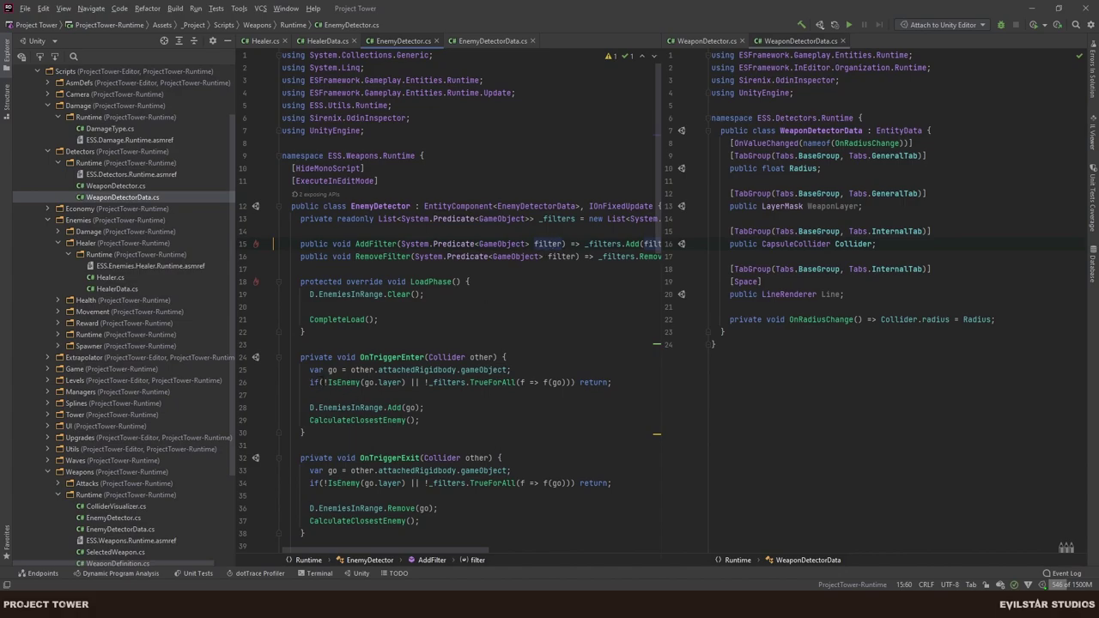
# Examine line 26's IsEnemy layer and _filters checks, then read through the rest of the file.
pyautogui.moveTo(322, 382); pyautogui.dragTo(404, 382)
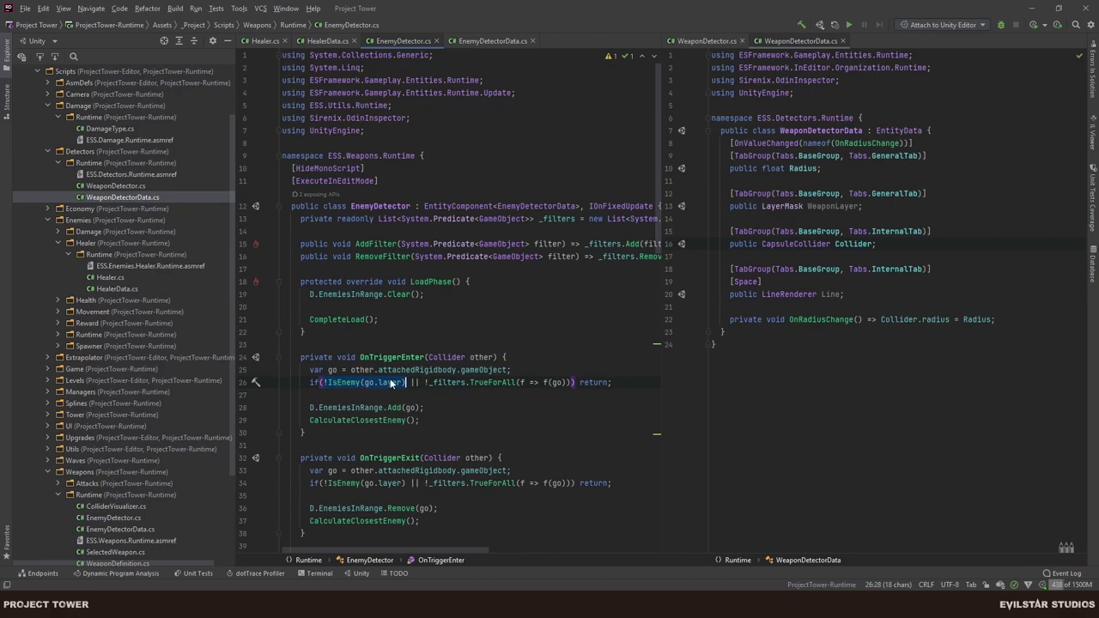
pyautogui.moveTo(390, 384)
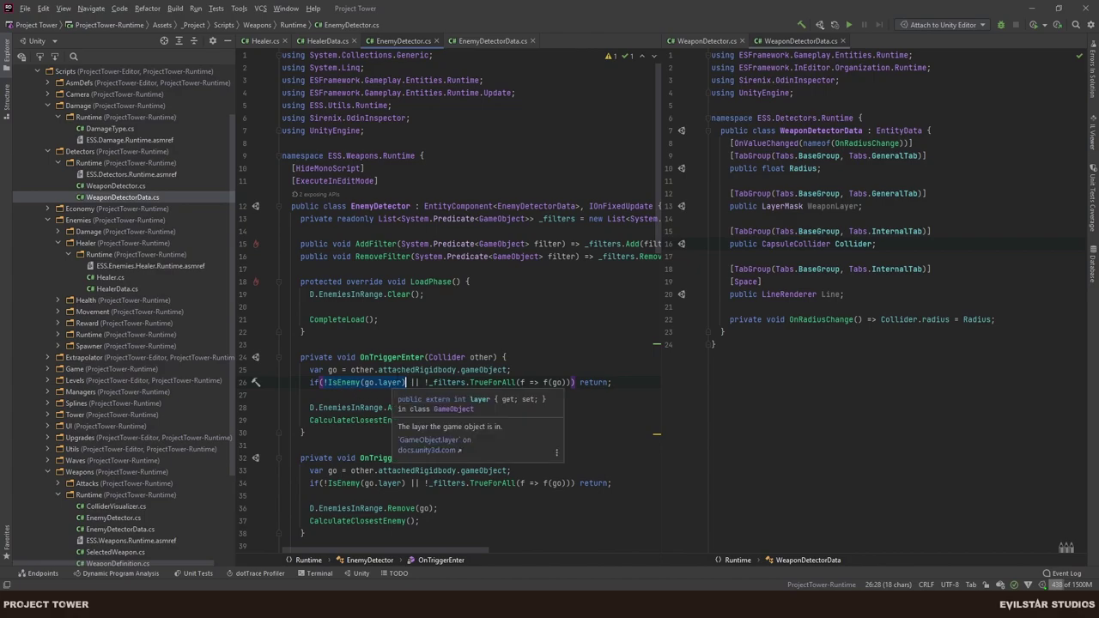
pyautogui.press('Escape')
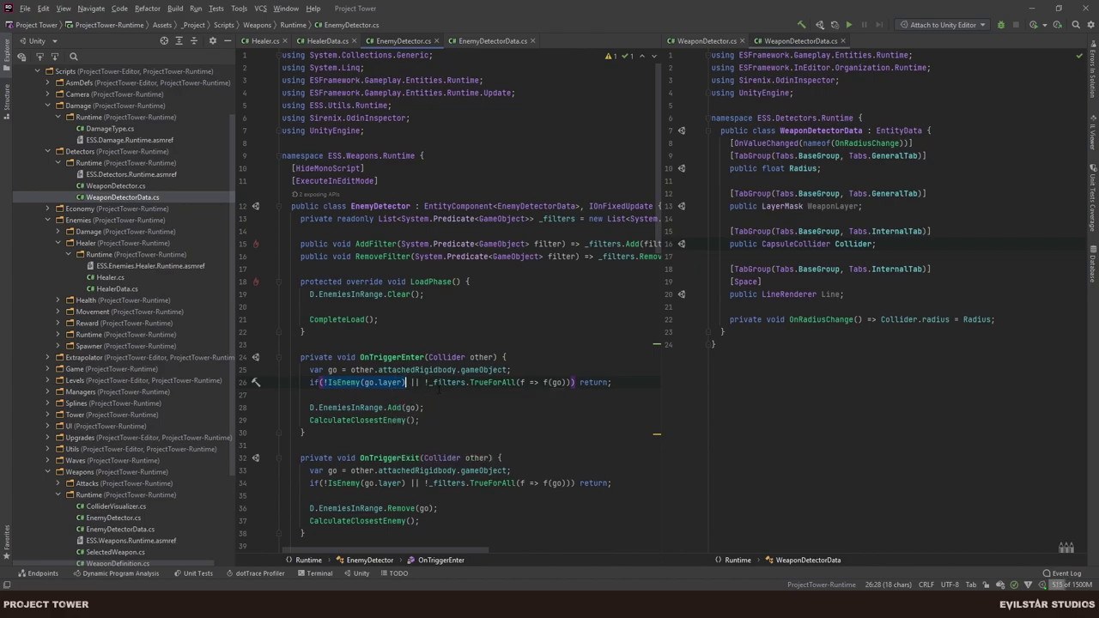
pyautogui.doubleClick(443, 383)
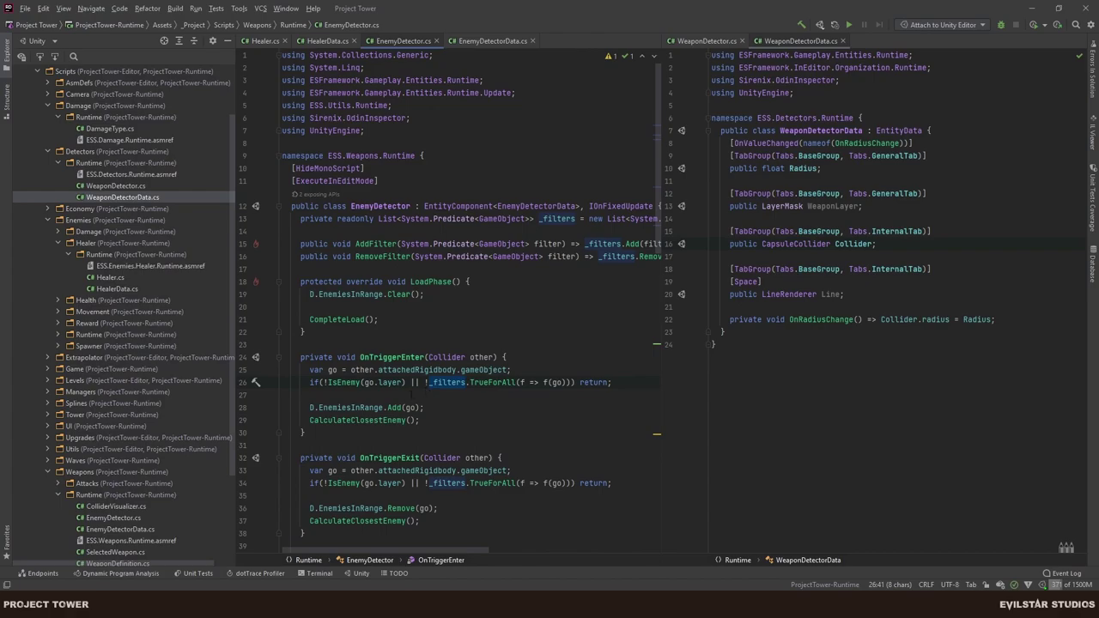
pyautogui.moveTo(424, 382); pyautogui.dragTo(323, 382)
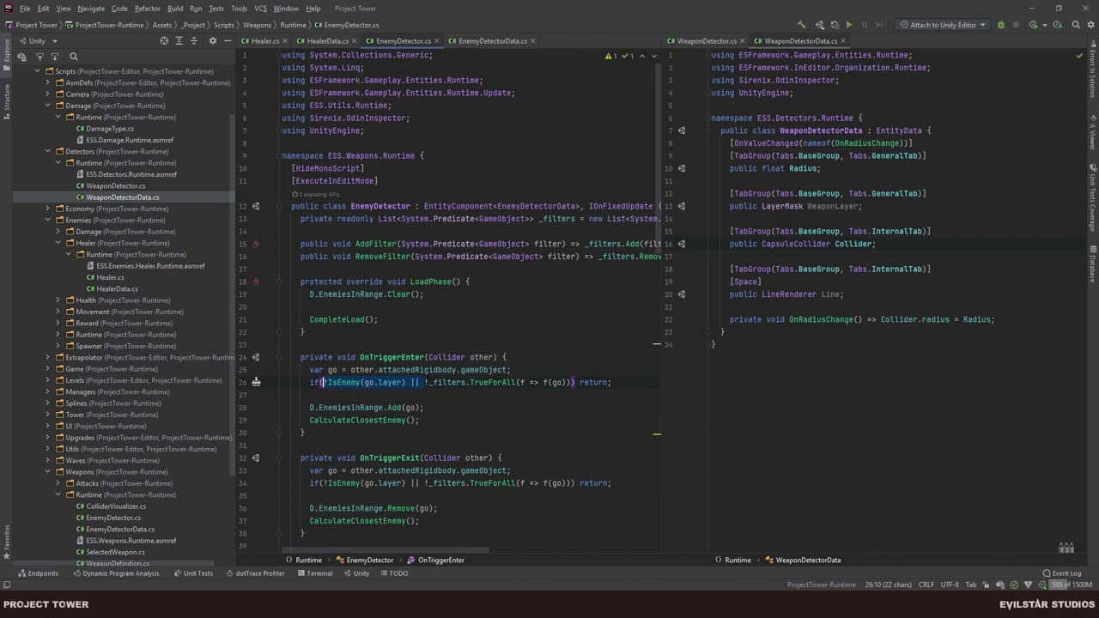
pyautogui.scroll(-6, 328, 384)
pyautogui.scroll(-4, 349, 369)
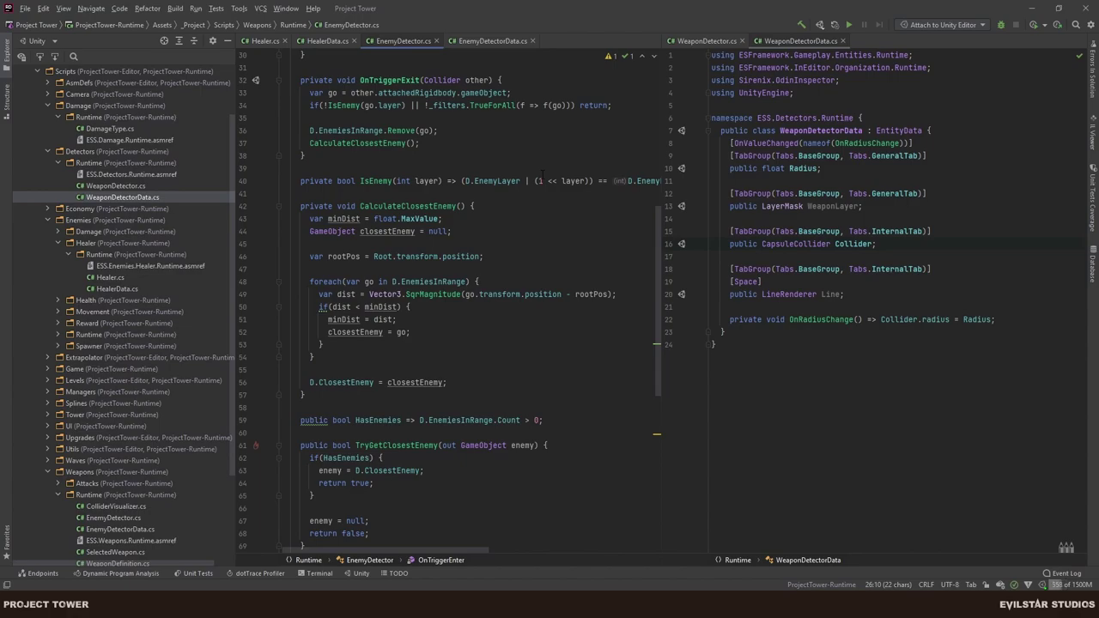
pyautogui.scroll(-7, 527, 193)
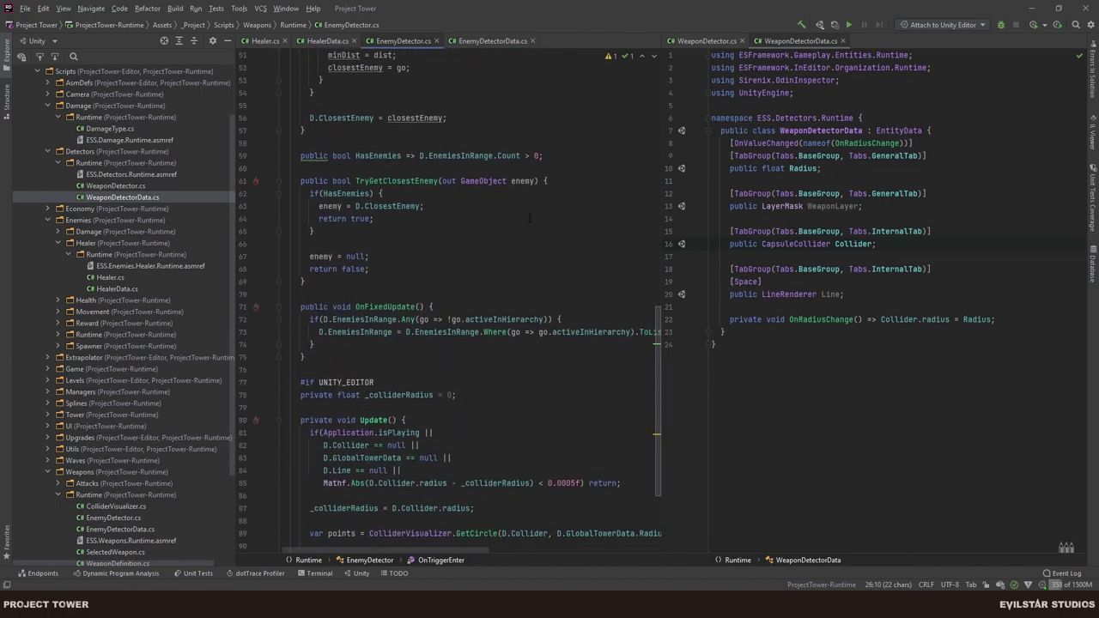
pyautogui.scroll(7, 508, 248)
pyautogui.scroll(-9, 507, 248)
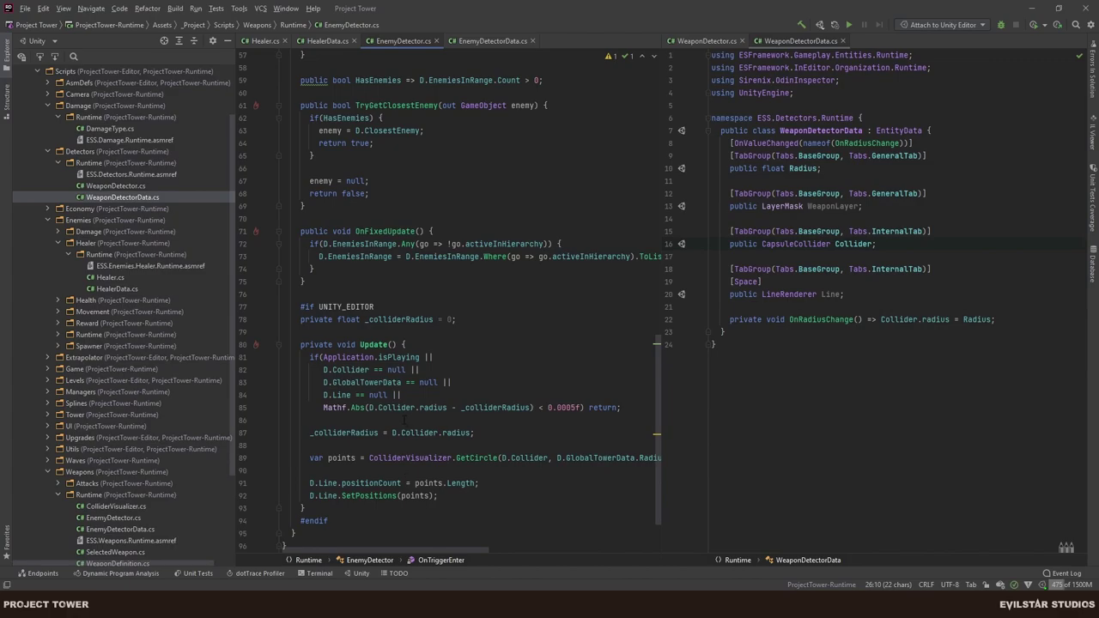
pyautogui.scroll(15, 405, 419)
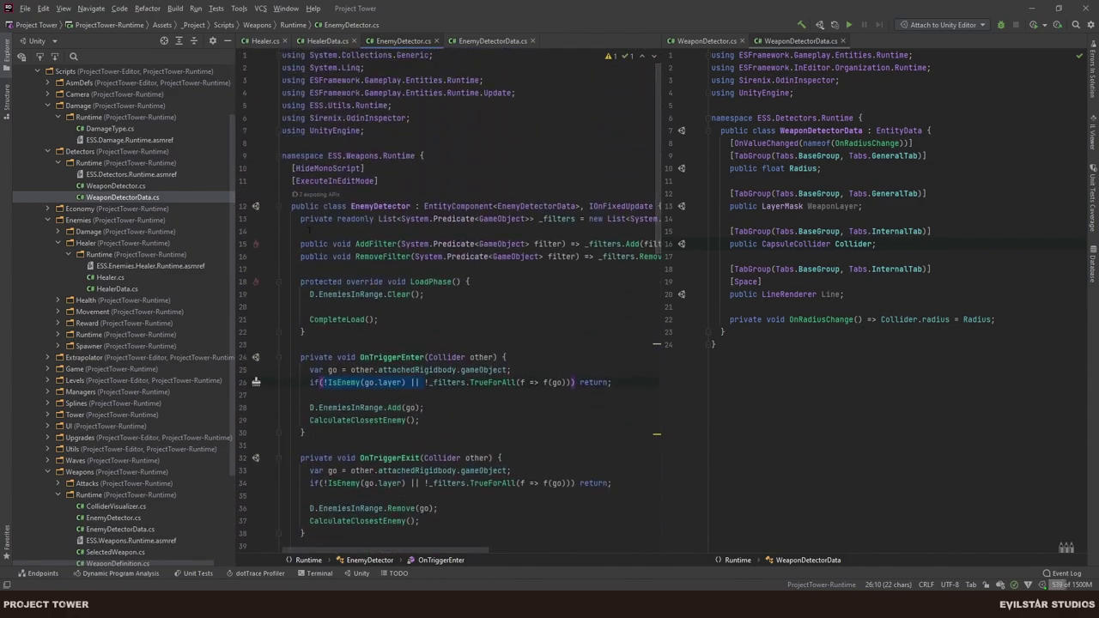
pyautogui.moveTo(308, 230); pyautogui.dragTo(442, 395)
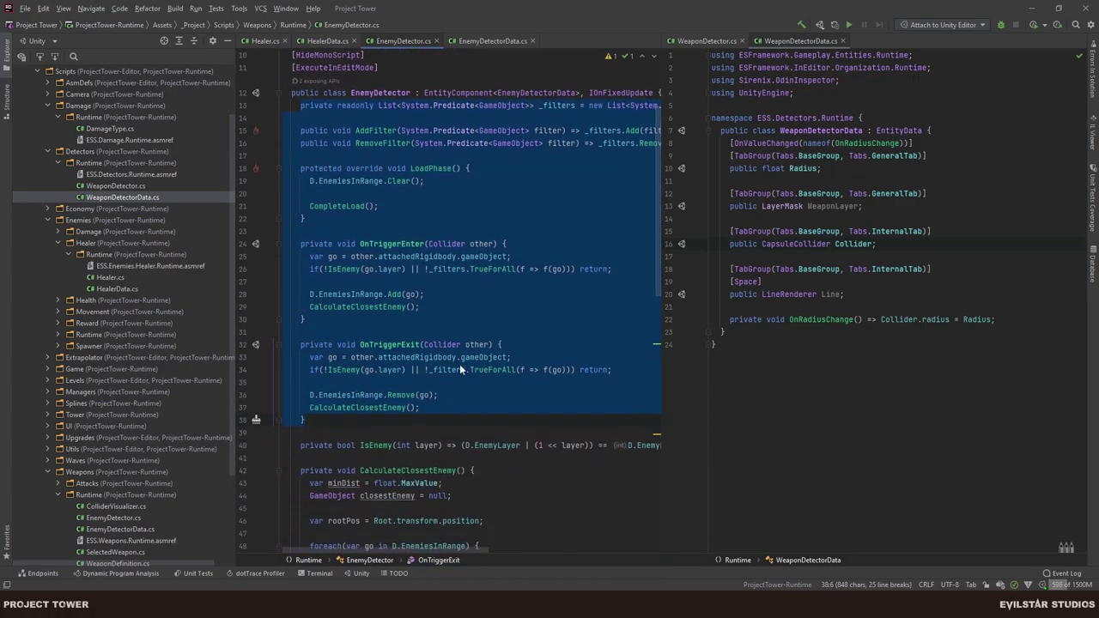
pyautogui.moveTo(464, 362)
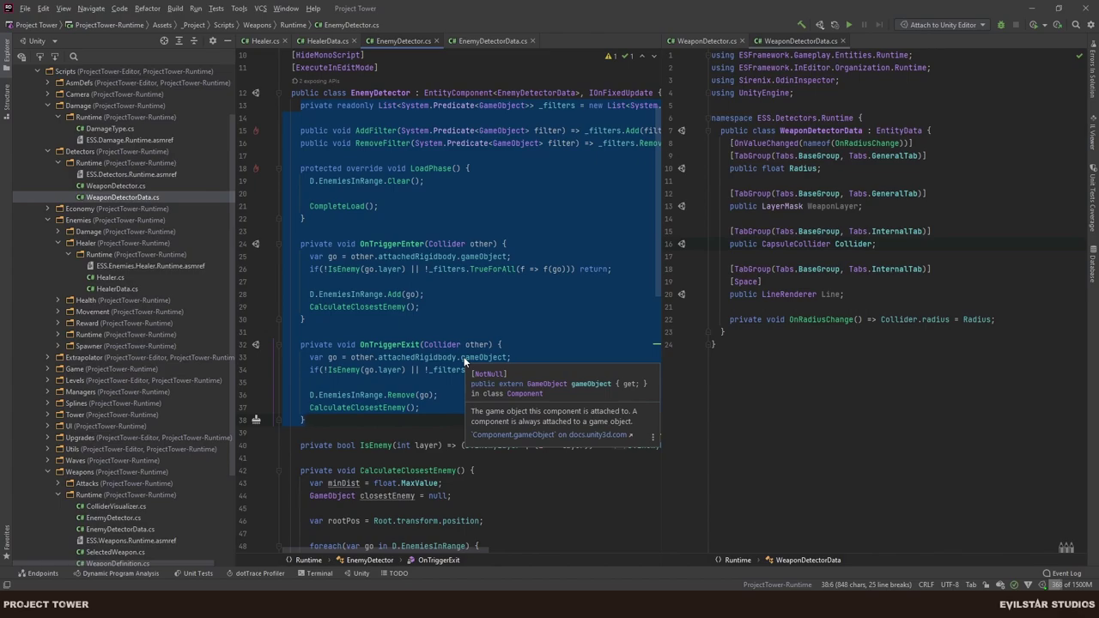
pyautogui.scroll(-13, 454, 298)
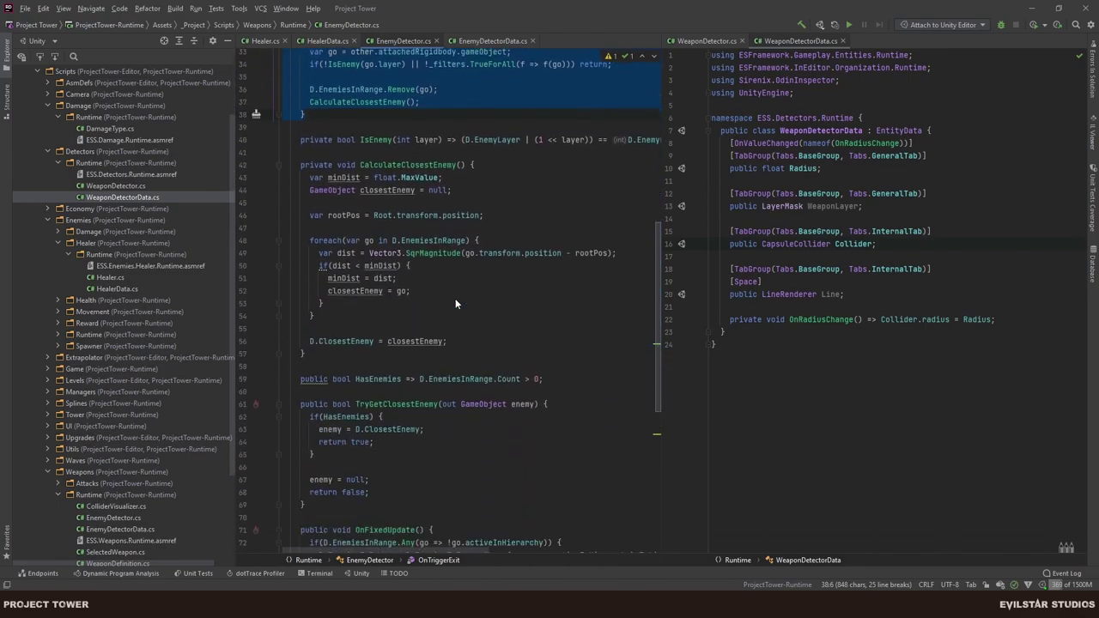
pyautogui.scroll(-4, 455, 300)
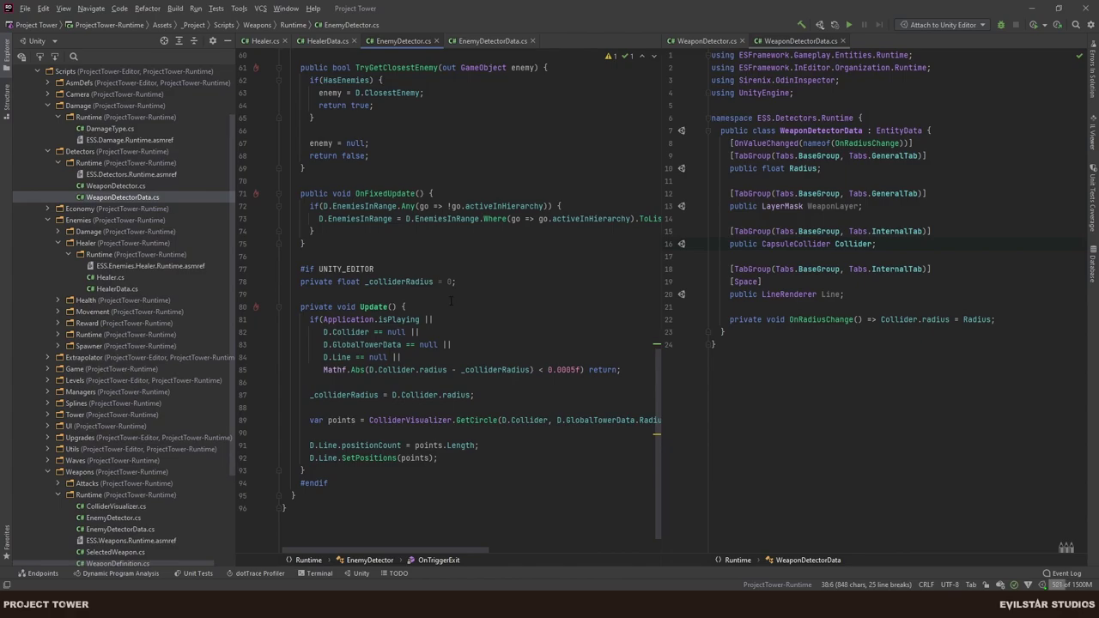
pyautogui.scroll(4, 455, 301)
pyautogui.scroll(5, 455, 300)
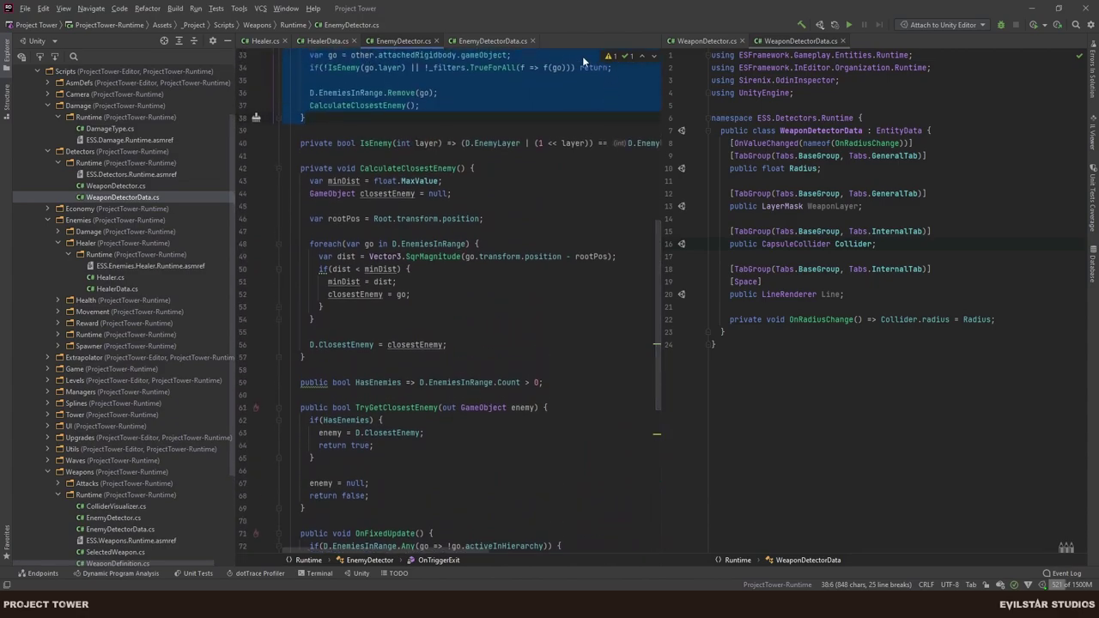
# In EnemyDetectorData, start renaming the Line field and cancel, keeping the name Line.
pyautogui.click(494, 41)
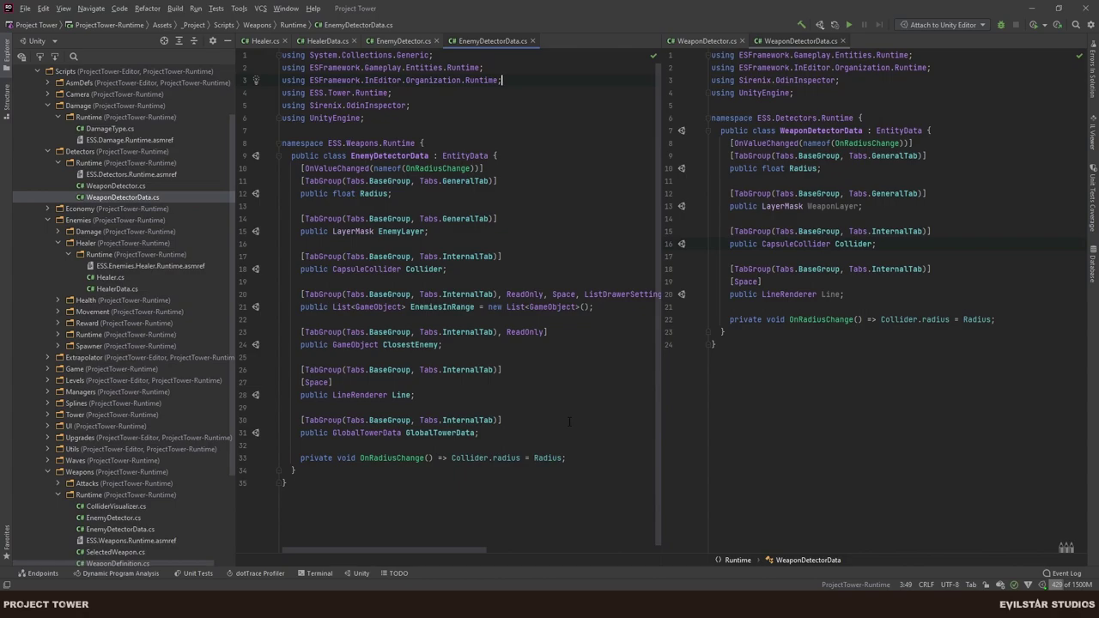
pyautogui.scroll(-1, 569, 421)
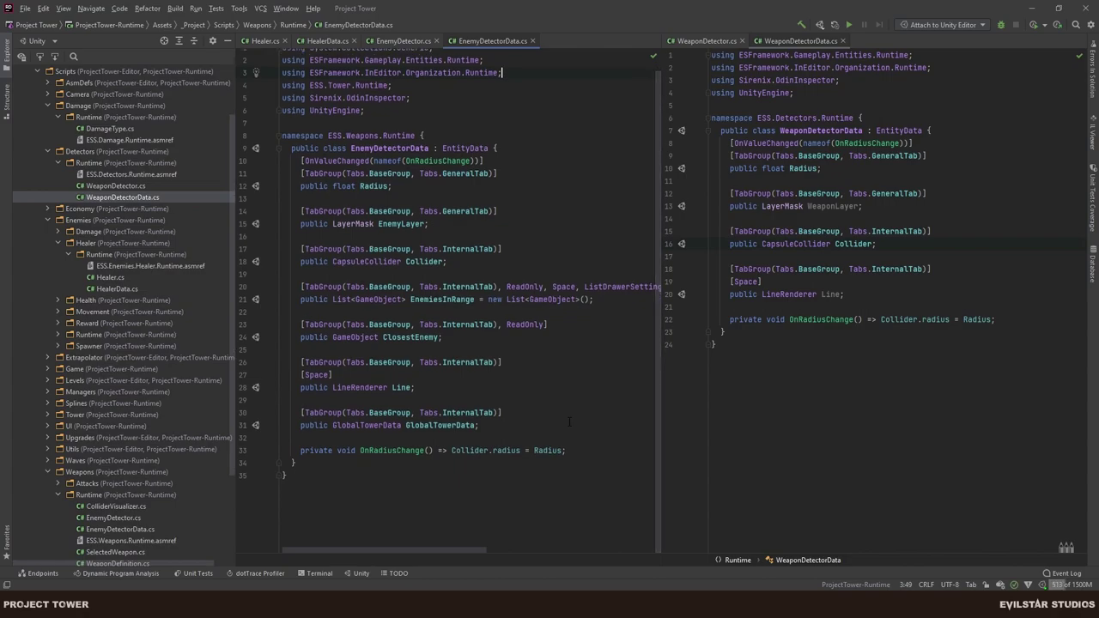
pyautogui.click(403, 387)
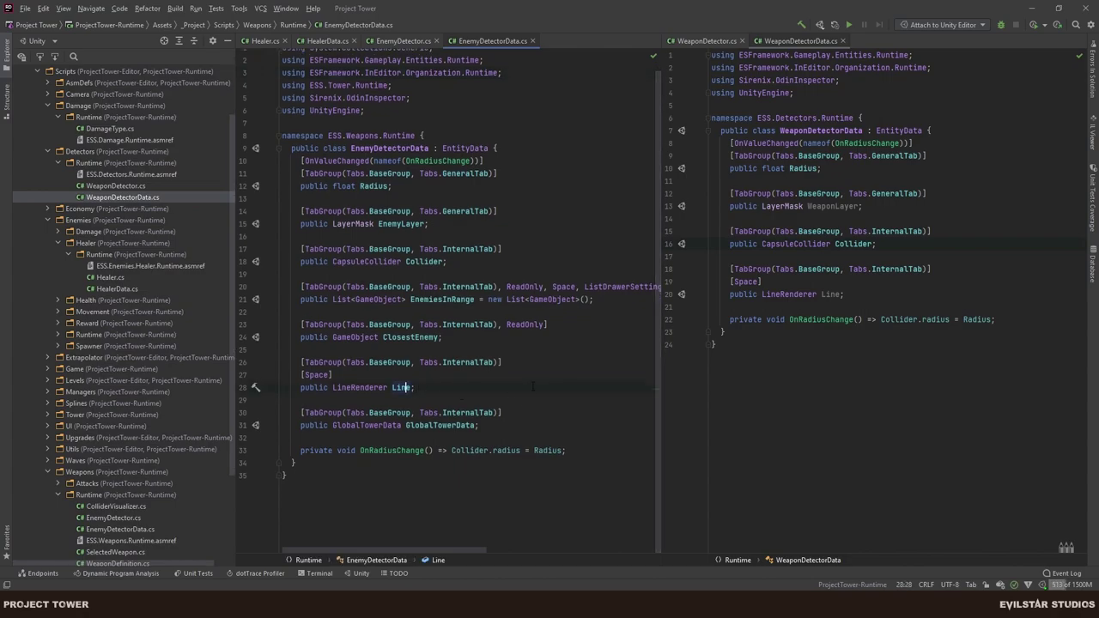
pyautogui.hotkey('ctrl', 'r')
pyautogui.press('r')
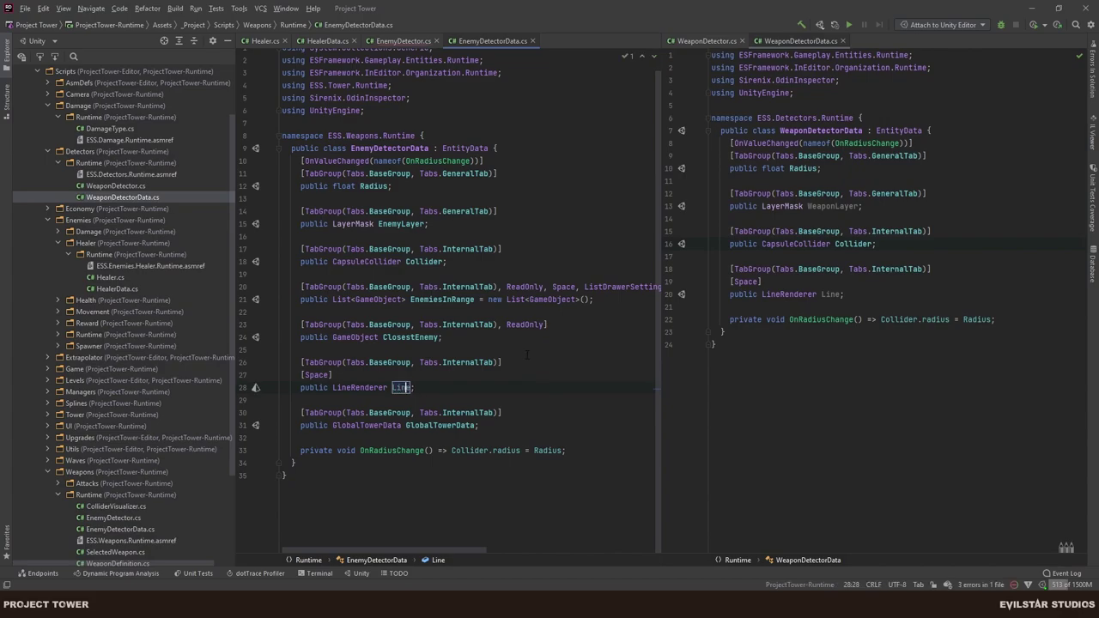
pyautogui.press('Escape')
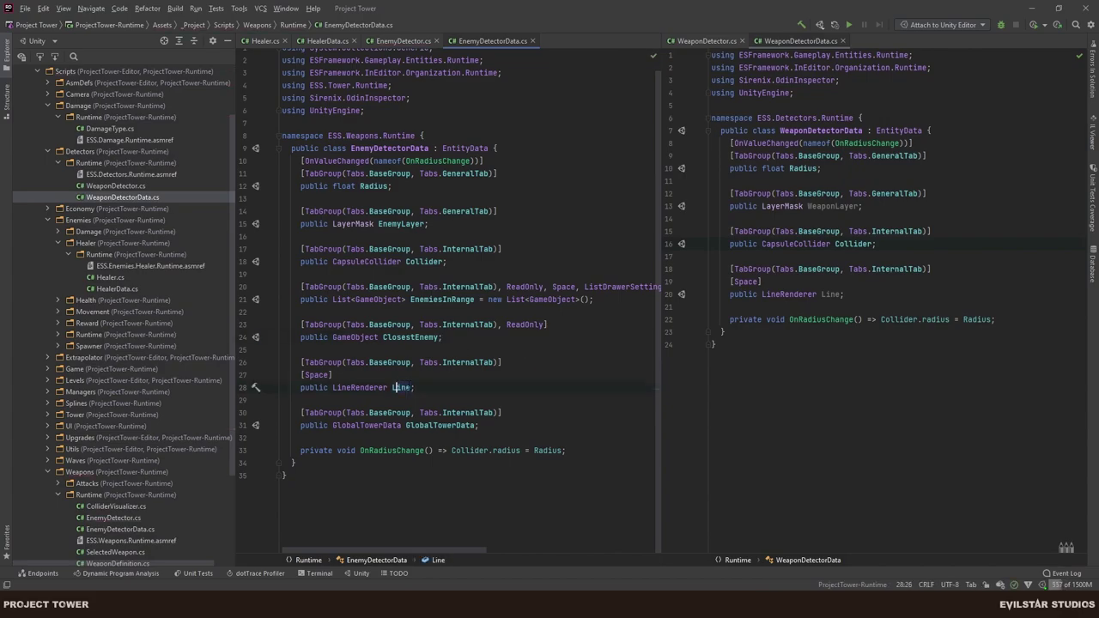
# Find usages of Line and jump to its SetPositions call in EnemyDetector's Update.
pyautogui.keyDown('ctrl'); pyautogui.click(396, 387); pyautogui.keyUp('ctrl')
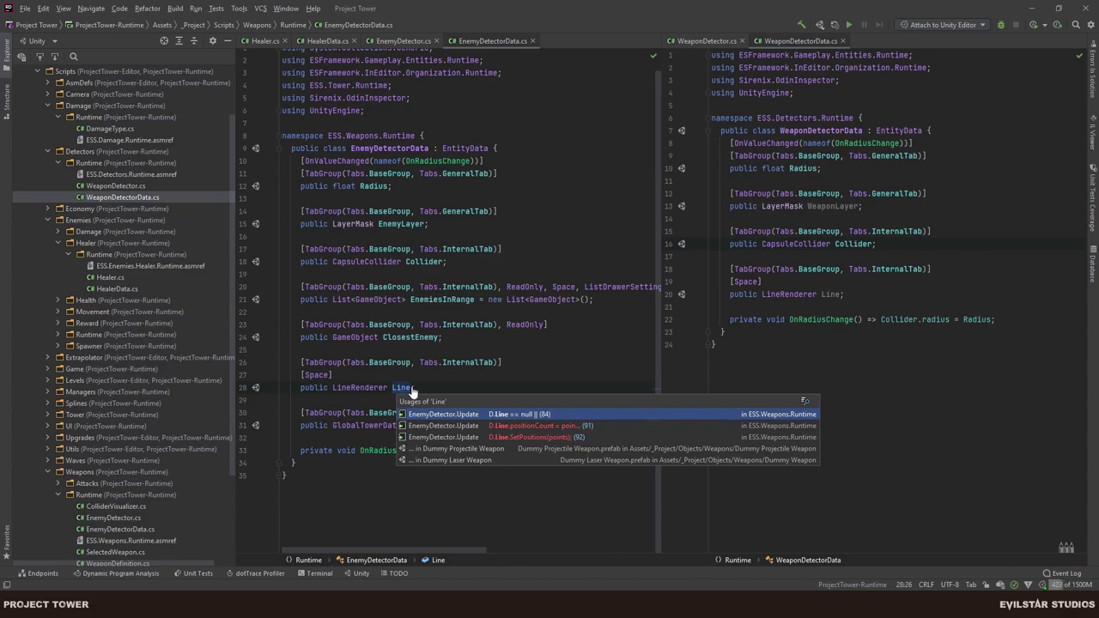
pyautogui.press('Down')
pyautogui.press('Down')
pyautogui.press('Up')
pyautogui.press('Down')
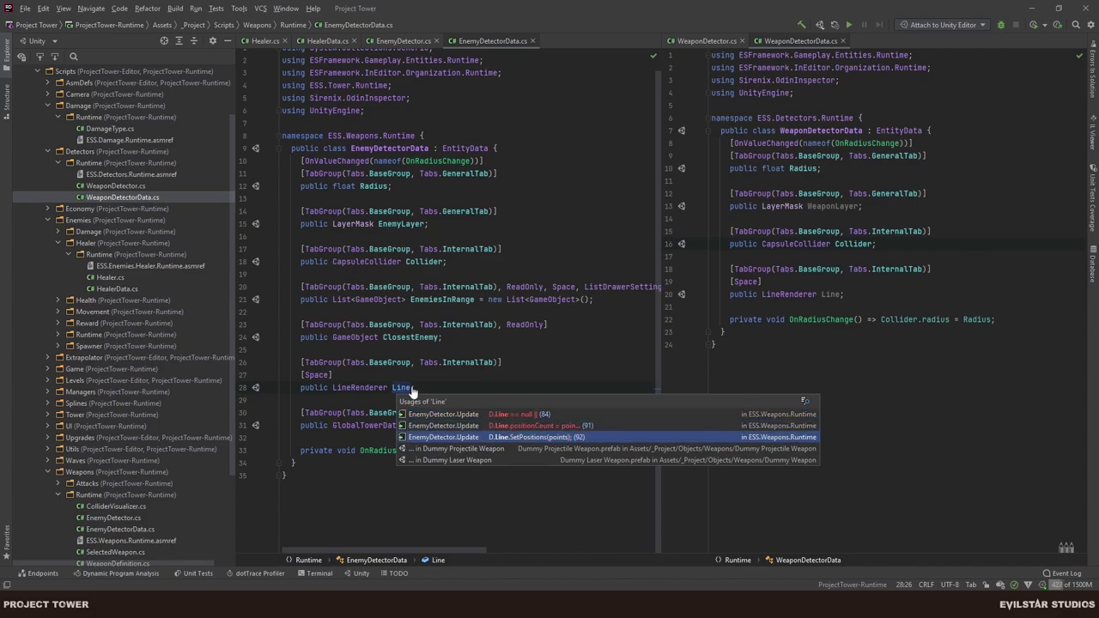
pyautogui.press('Return')
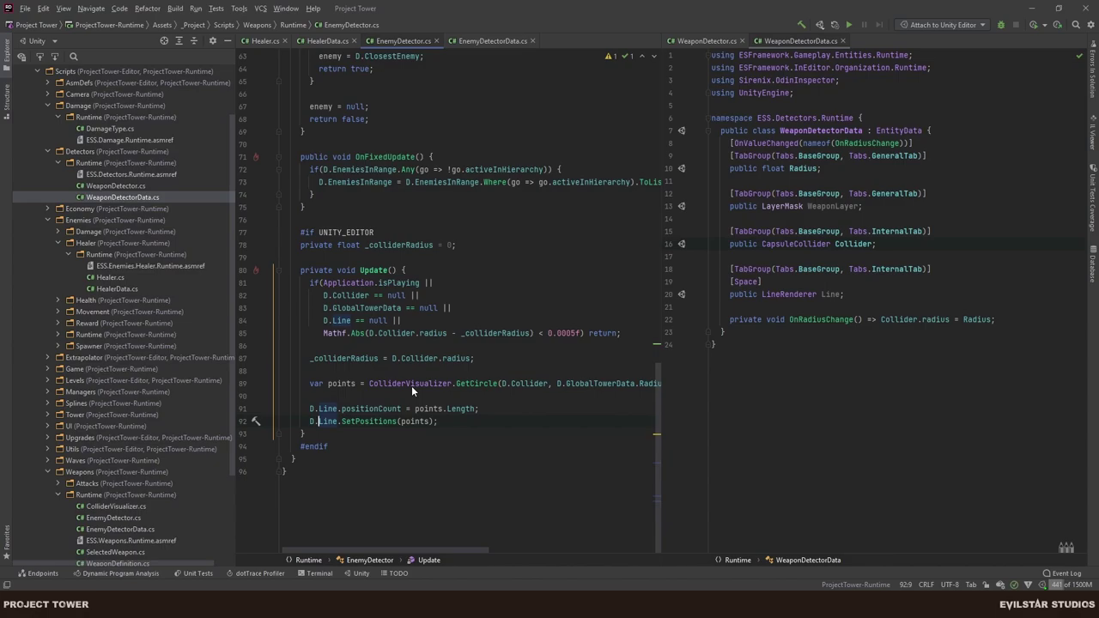
pyautogui.scroll(20, 411, 386)
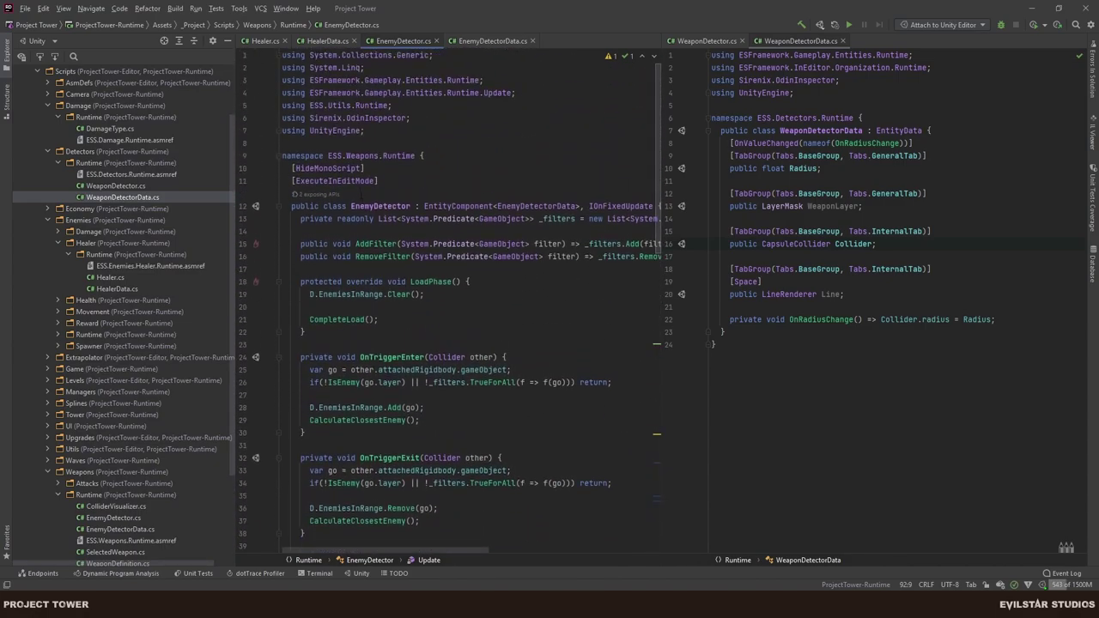
pyautogui.scroll(-20, 468, 199)
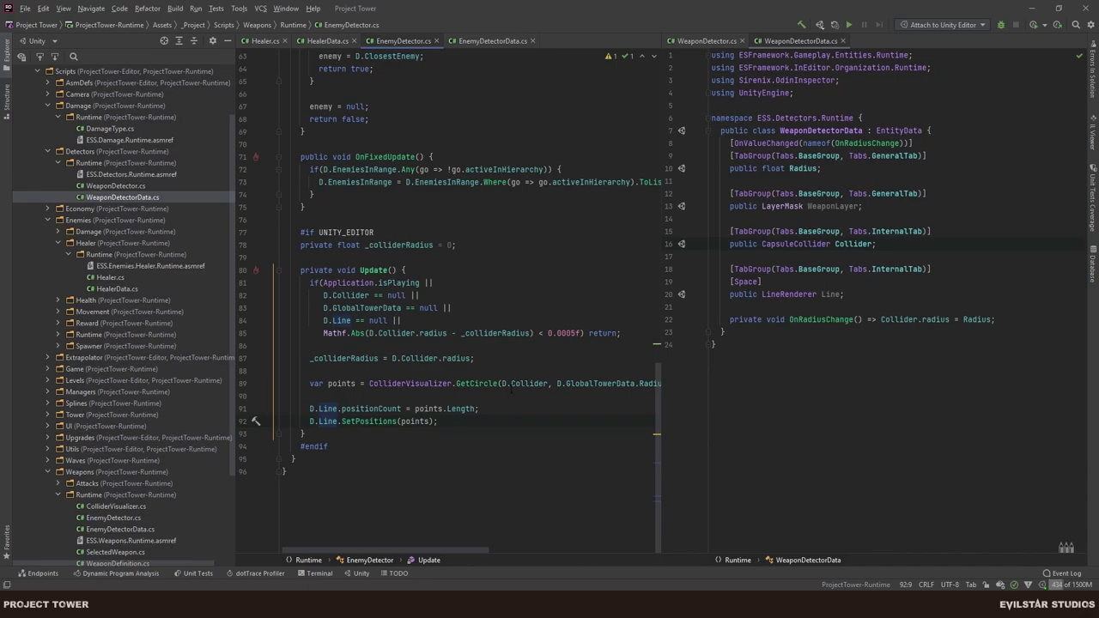
pyautogui.moveTo(511, 388)
pyautogui.moveTo(378, 282)
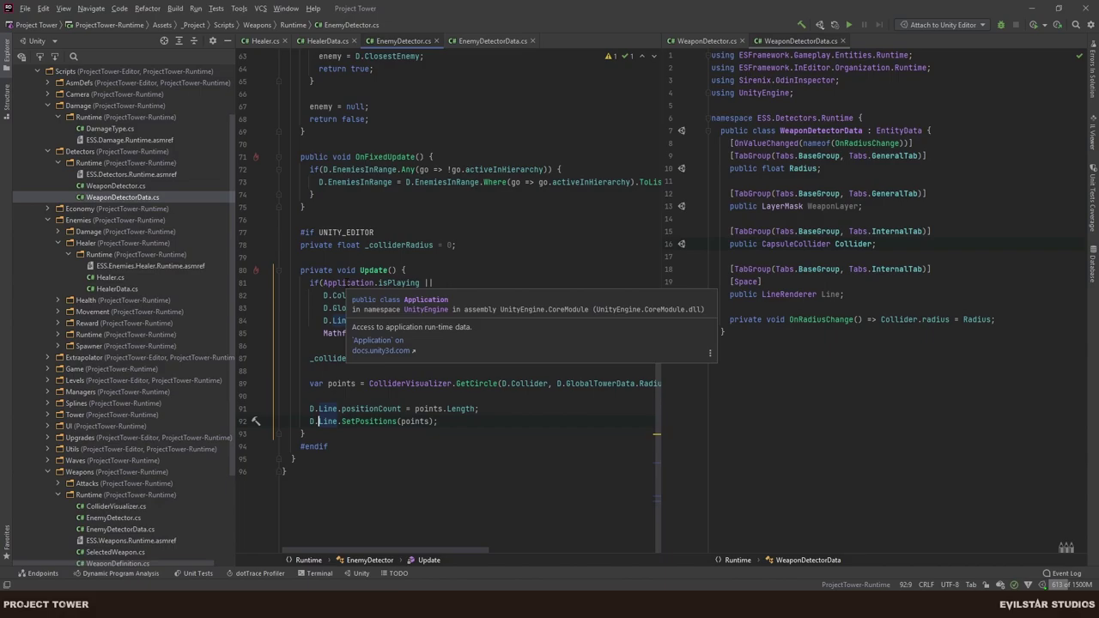
# Select the IsEnemy check, the WeaponDetectorData class body, and EnemyDetector lines 76–94.
pyautogui.scroll(15, 471, 182)
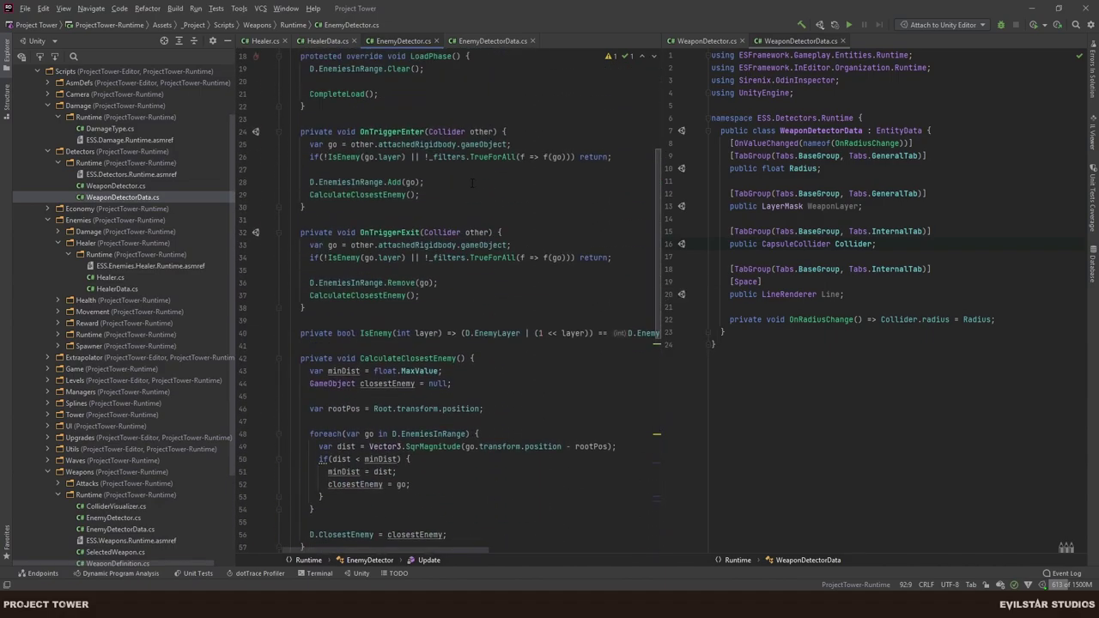
pyautogui.scroll(3, 277, 294)
pyautogui.moveTo(319, 269)
pyautogui.mouseDown()
pyautogui.moveTo(405, 270)
pyautogui.moveTo(330, 269)
pyautogui.mouseUp()
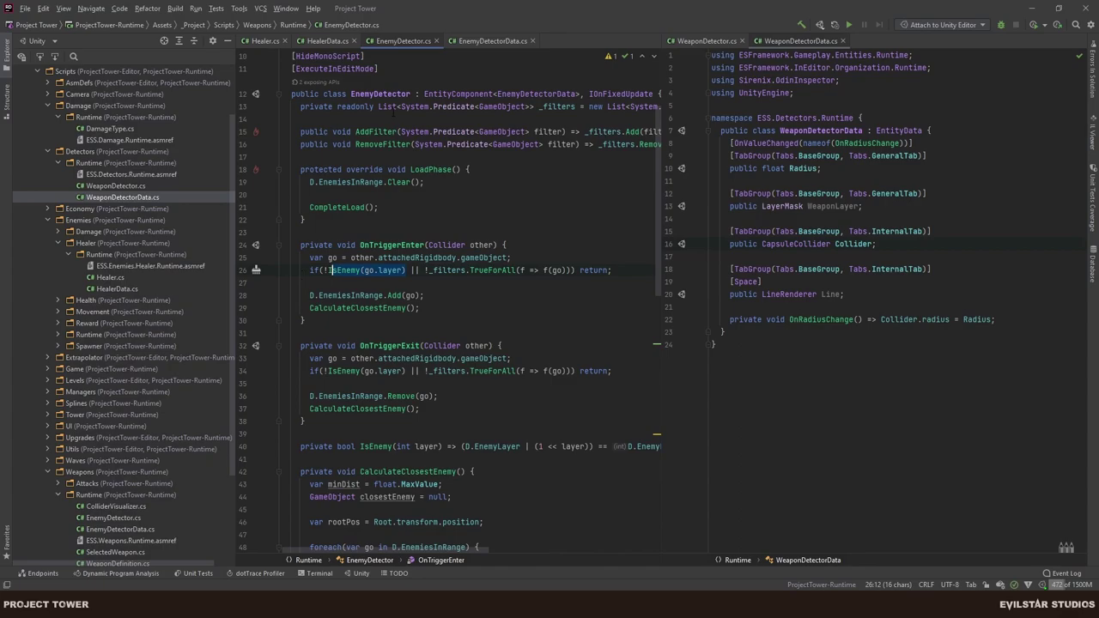
pyautogui.scroll(3, 395, 112)
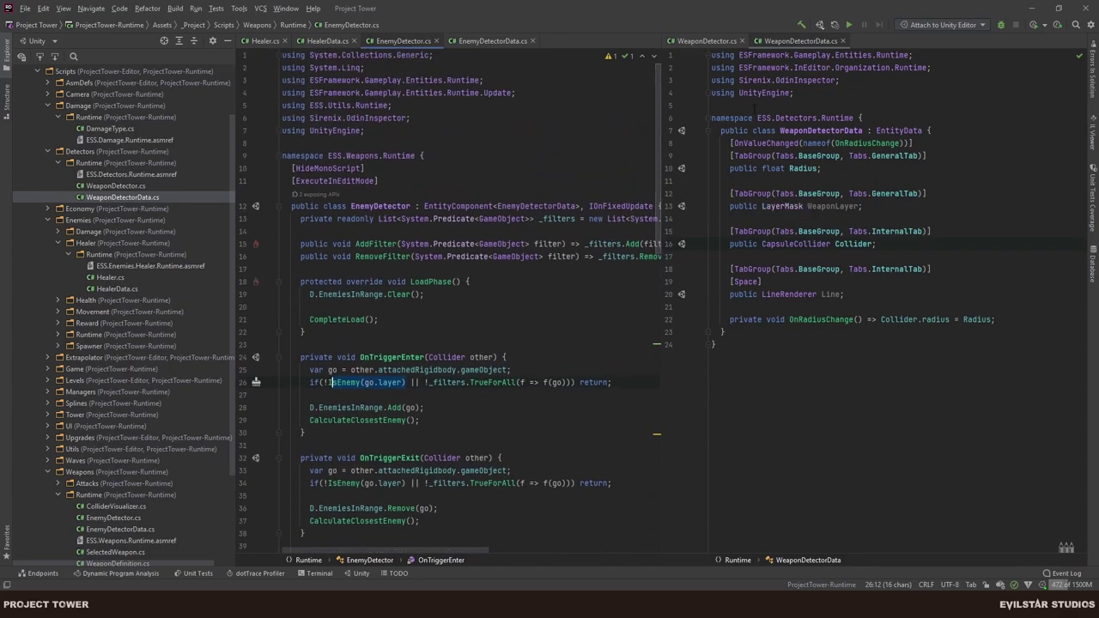
pyautogui.moveTo(754, 107); pyautogui.dragTo(1006, 332)
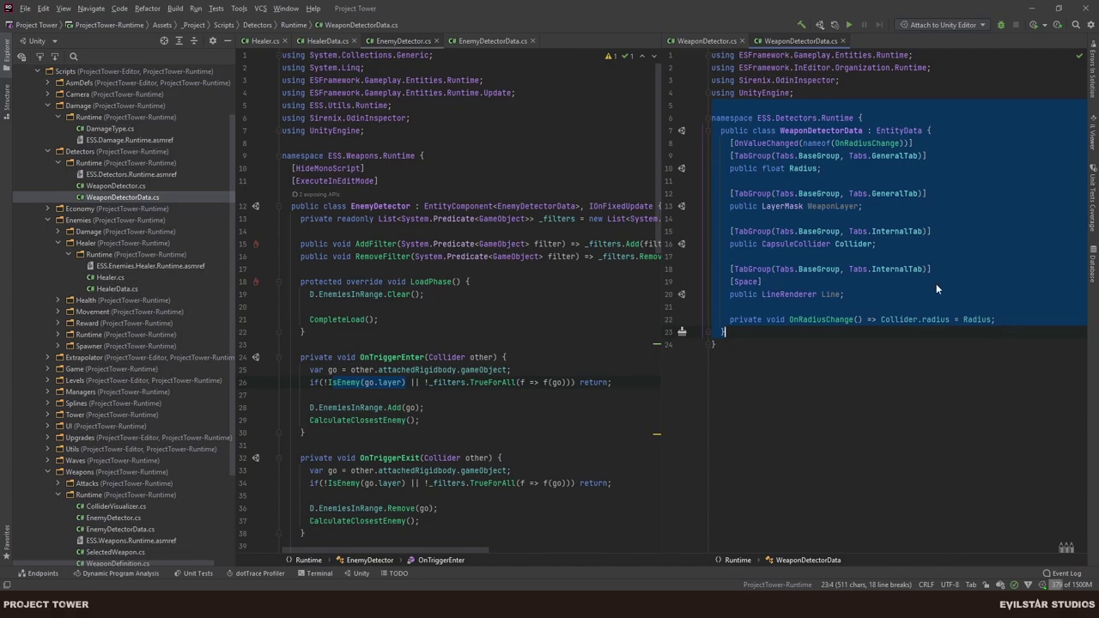
pyautogui.scroll(-20, 491, 391)
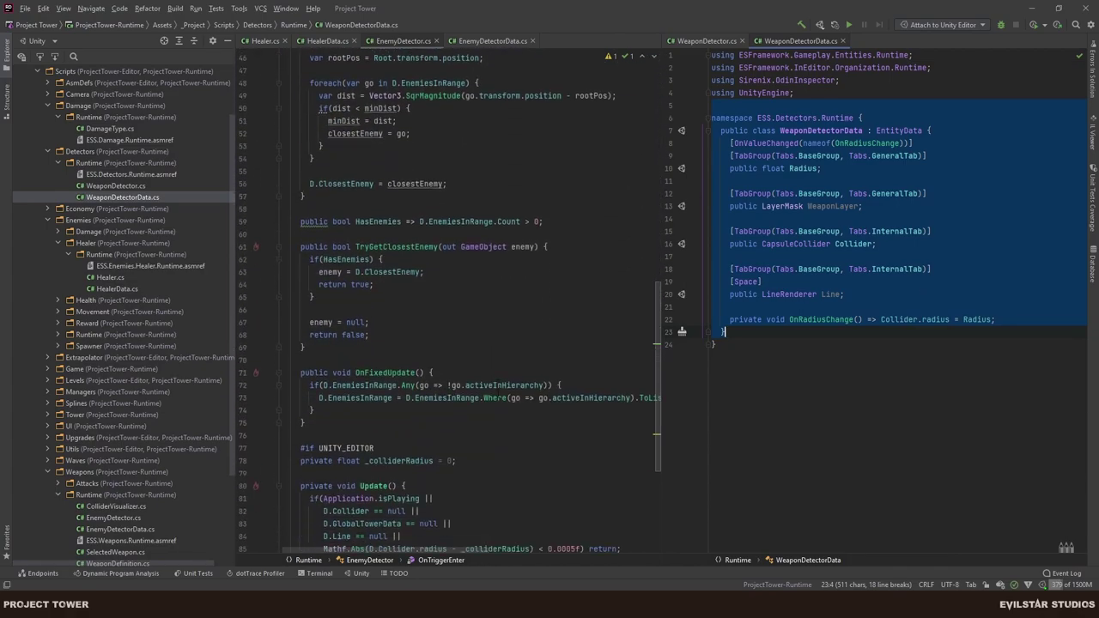
pyautogui.moveTo(292, 220); pyautogui.dragTo(452, 443)
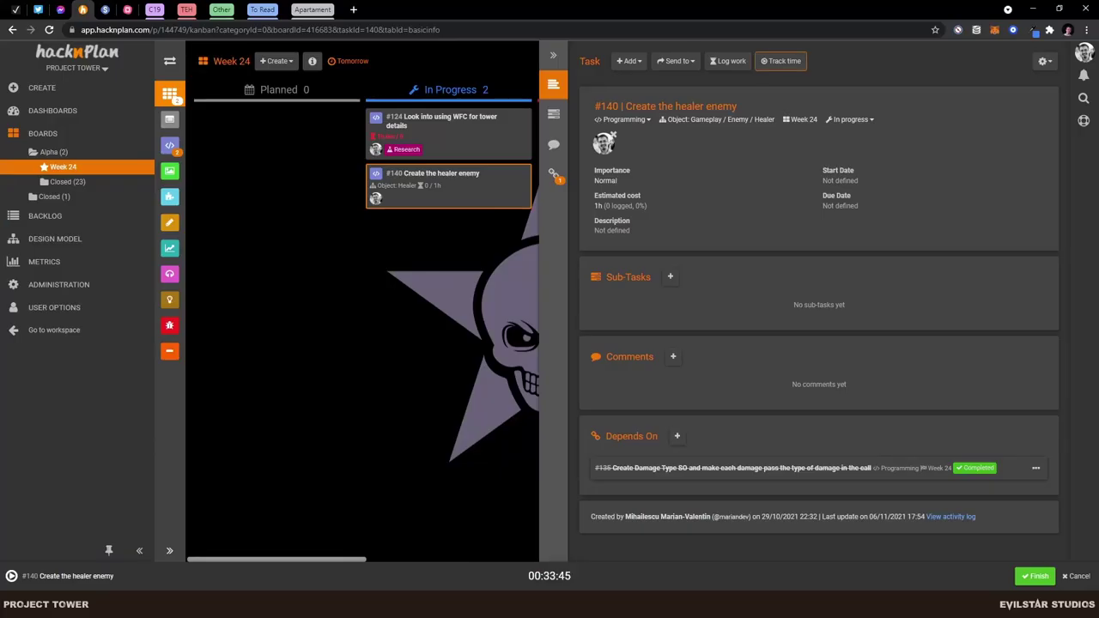
# Collapse task #140's detail panel to reveal the full Week 24 board.
pyautogui.click(424, 318)
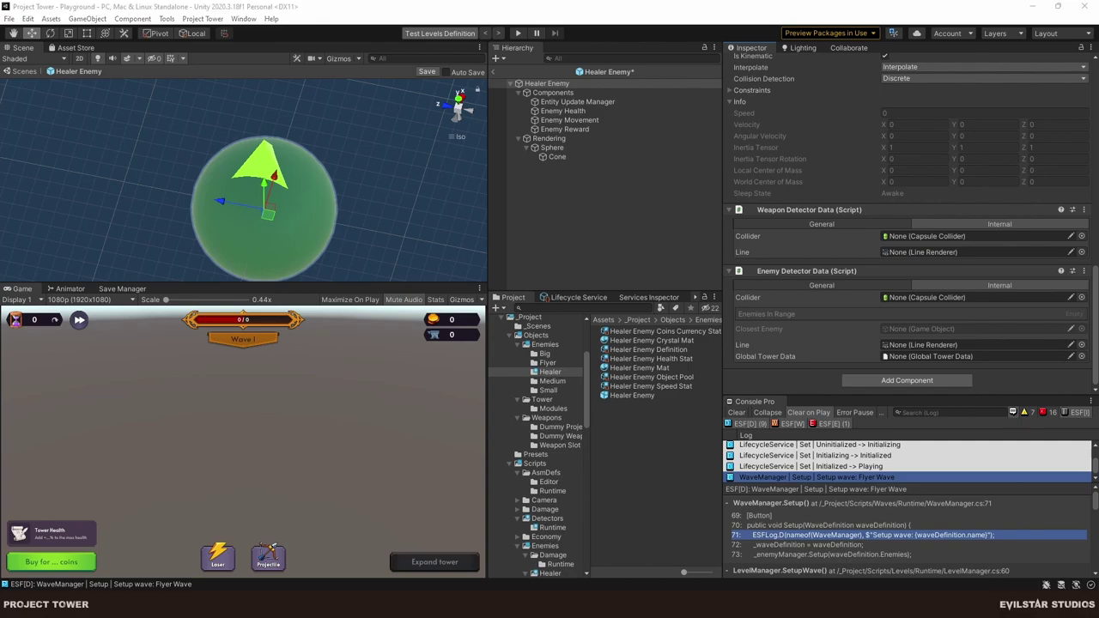
# Save the Healer Enemy prefab with Ctrl+S and clear the object selection.
pyautogui.hotkey('ctrl', 's')
pyautogui.click(578, 207)
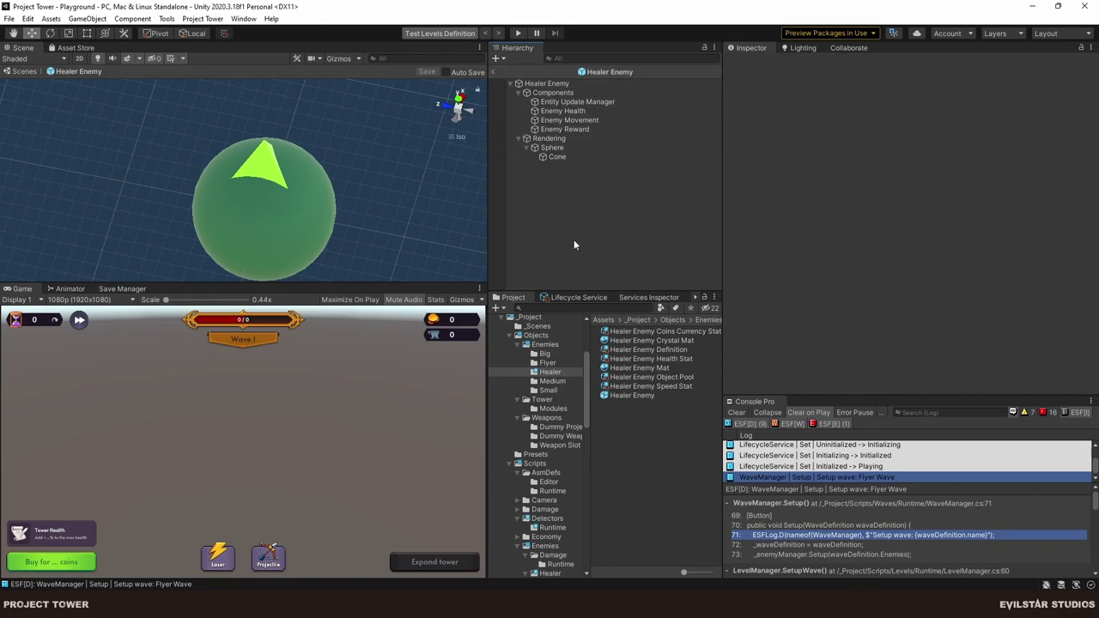
# Exit prefab mode back to the Playground scene and enter Play mode.
pyautogui.click(494, 72)
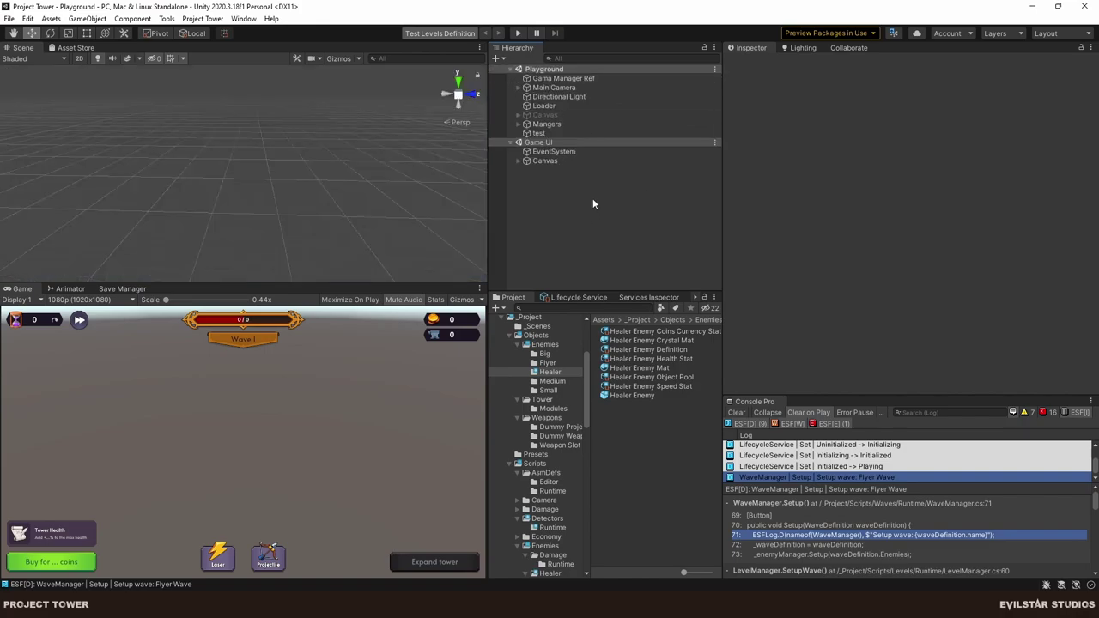
pyautogui.click(518, 33)
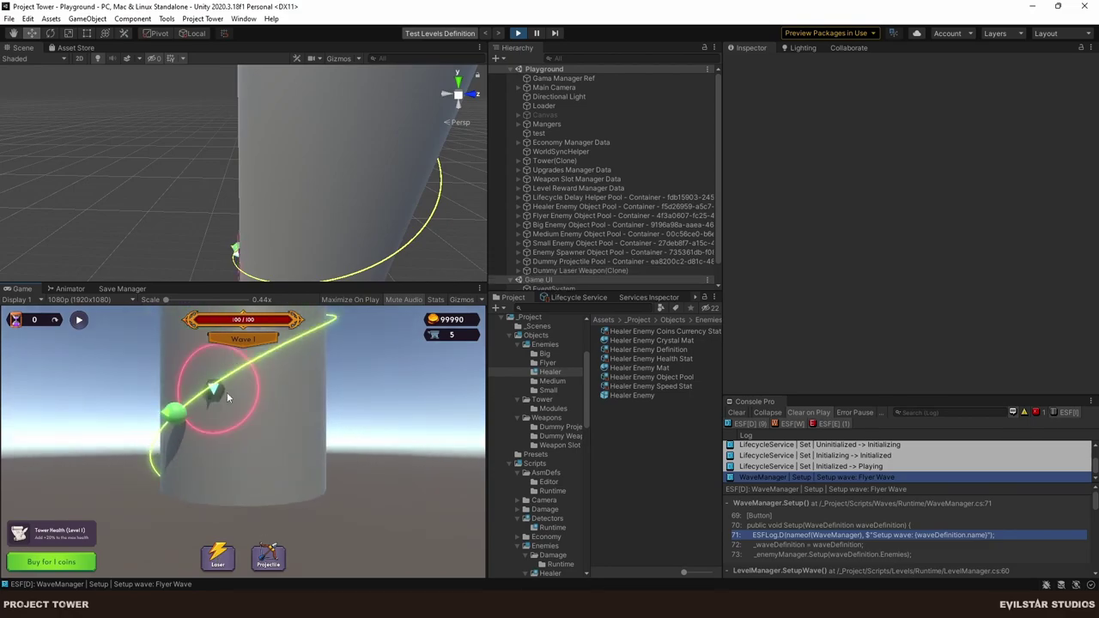
# Buy a projectile weapon for the tower and fast-forward the game to Wave 3.
pyautogui.click(269, 554)
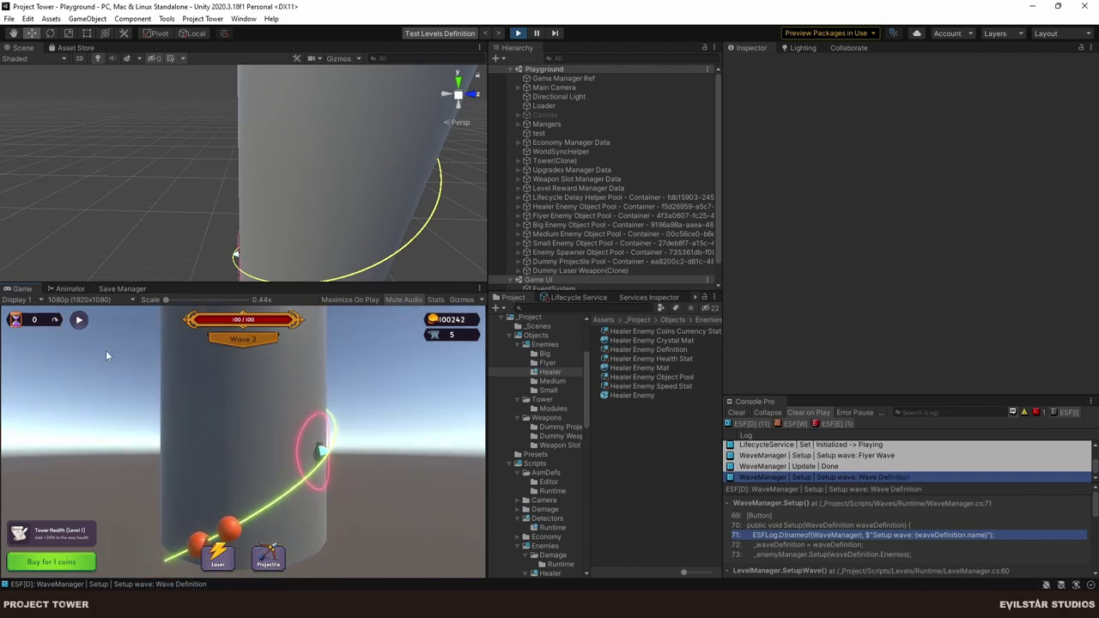
pyautogui.click(80, 321)
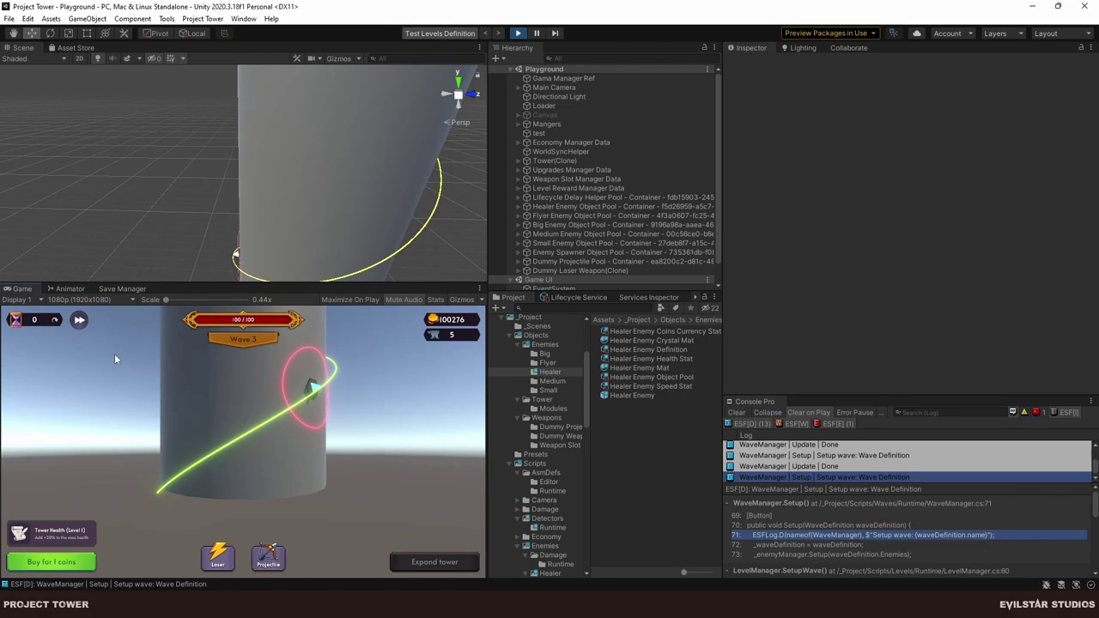
# Orbit the scene around the tower and expand the tower to make it taller.
pyautogui.moveTo(172, 214); pyautogui.dragTo(264, 158, button='right')
pyautogui.moveTo(173, 204); pyautogui.dragTo(273, 199, button='right')
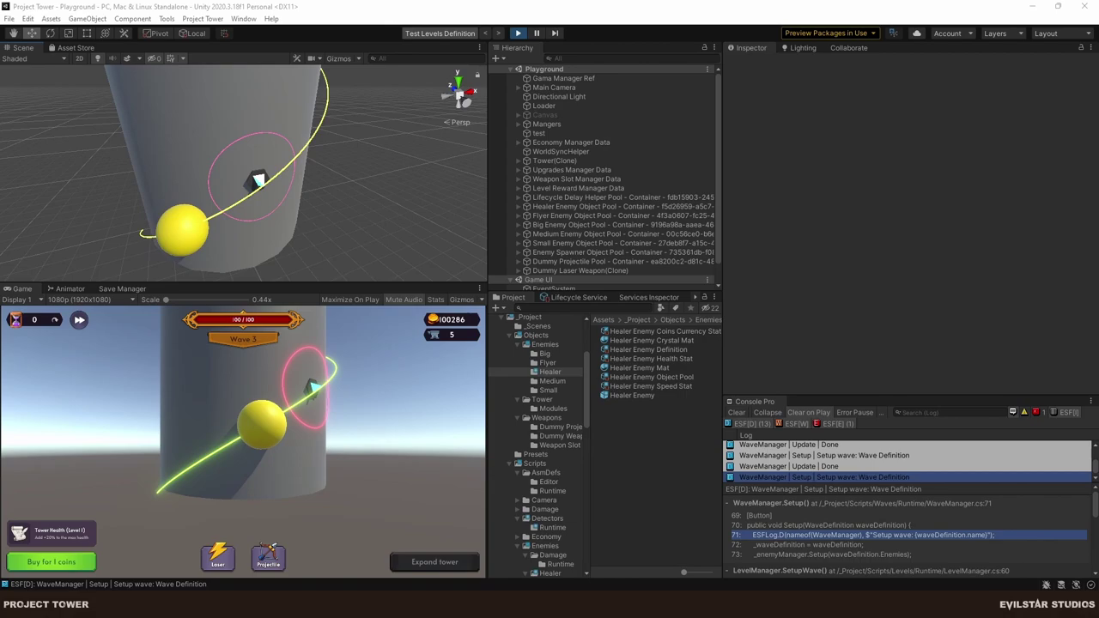
pyautogui.click(443, 569)
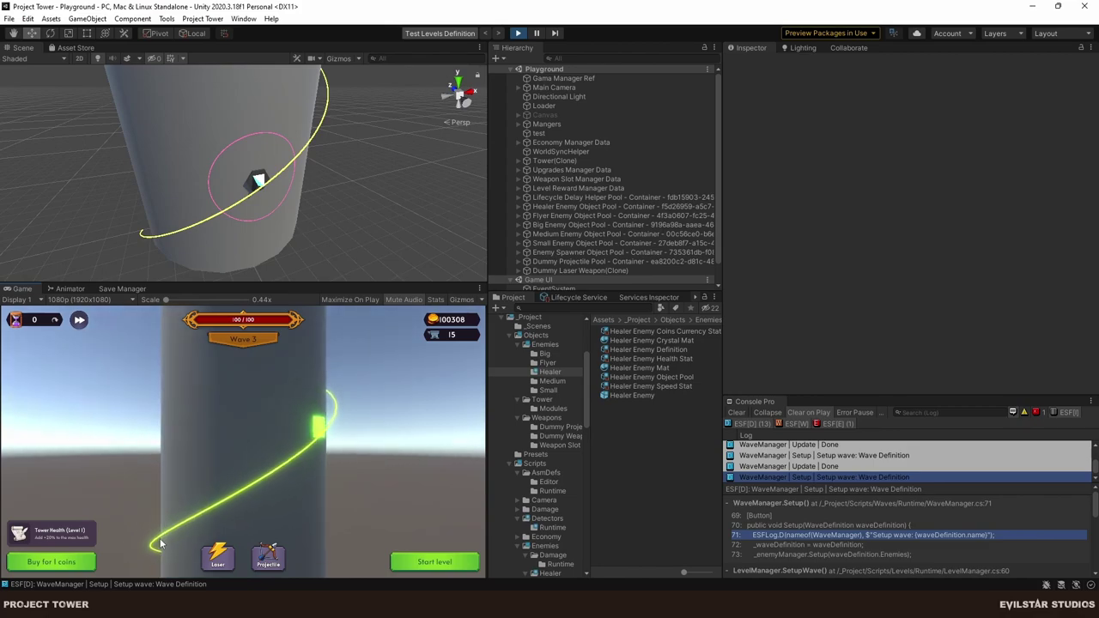
# Start the level so Wave 1 spawns onto the path, then pause the running game.
pyautogui.click(440, 563)
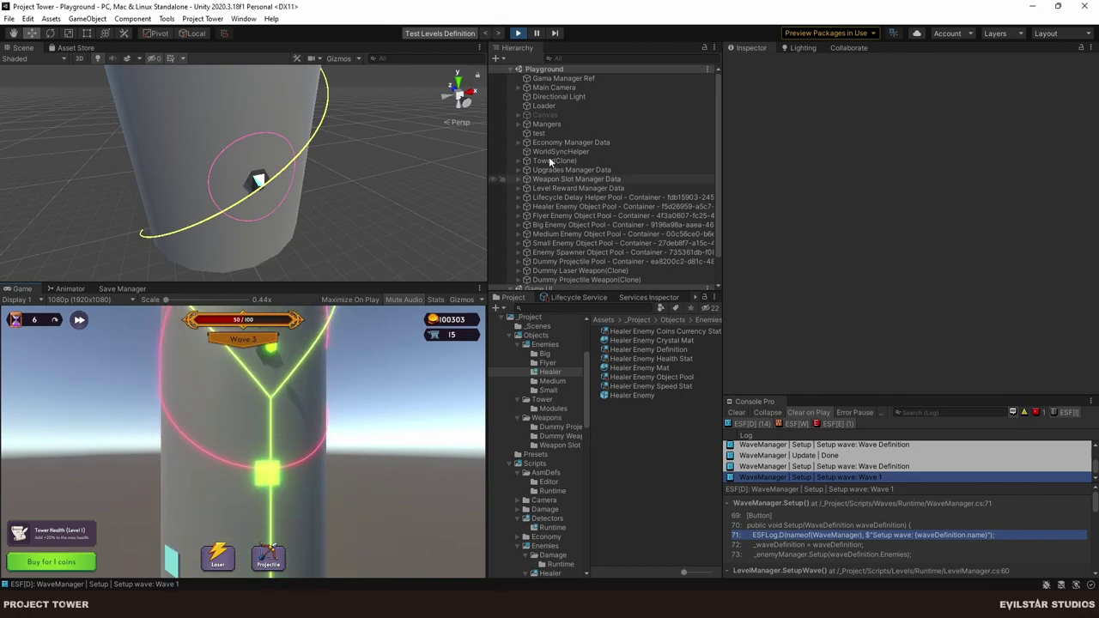
pyautogui.click(537, 32)
pyautogui.click(203, 18)
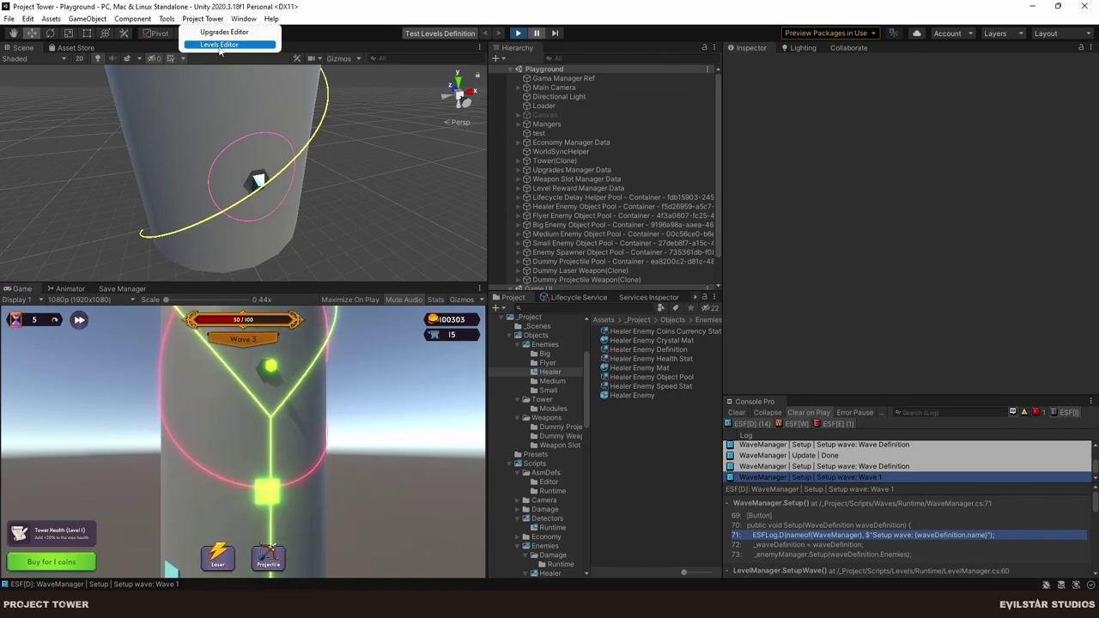
# Inspect the Wave definitions listed under Test Levels in the Levels Editor.
pyautogui.click(225, 46)
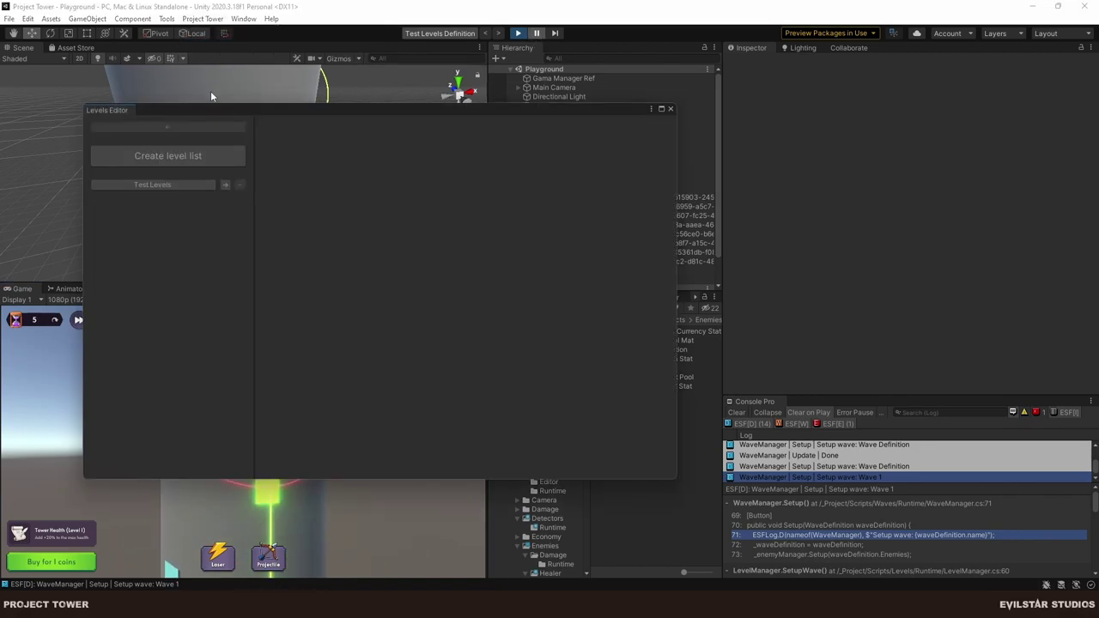
pyautogui.click(184, 187)
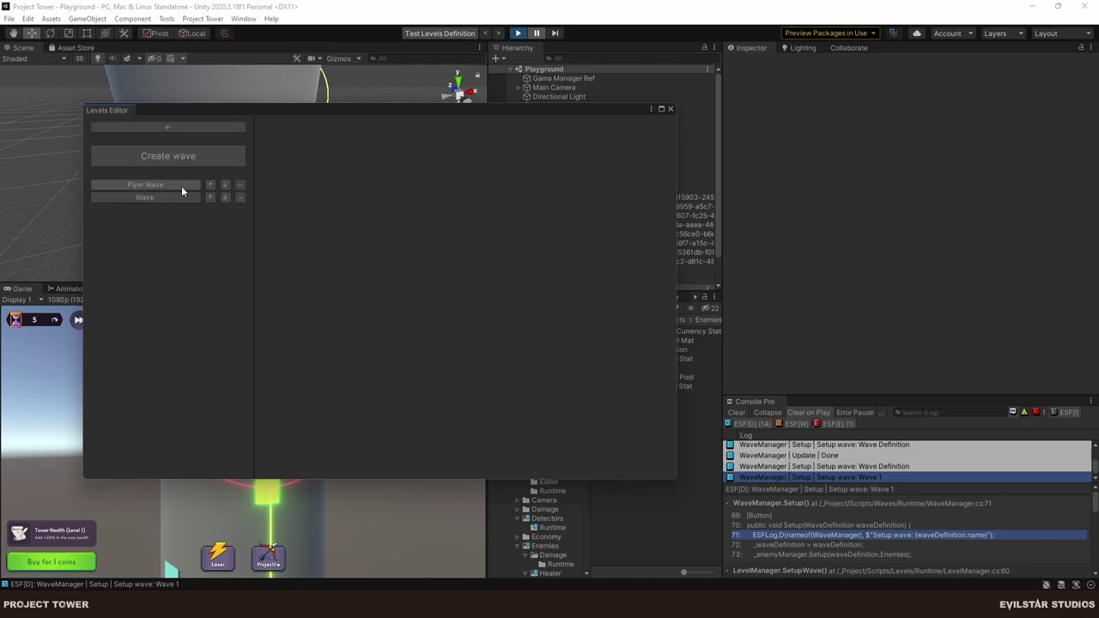
pyautogui.click(163, 187)
pyautogui.click(162, 198)
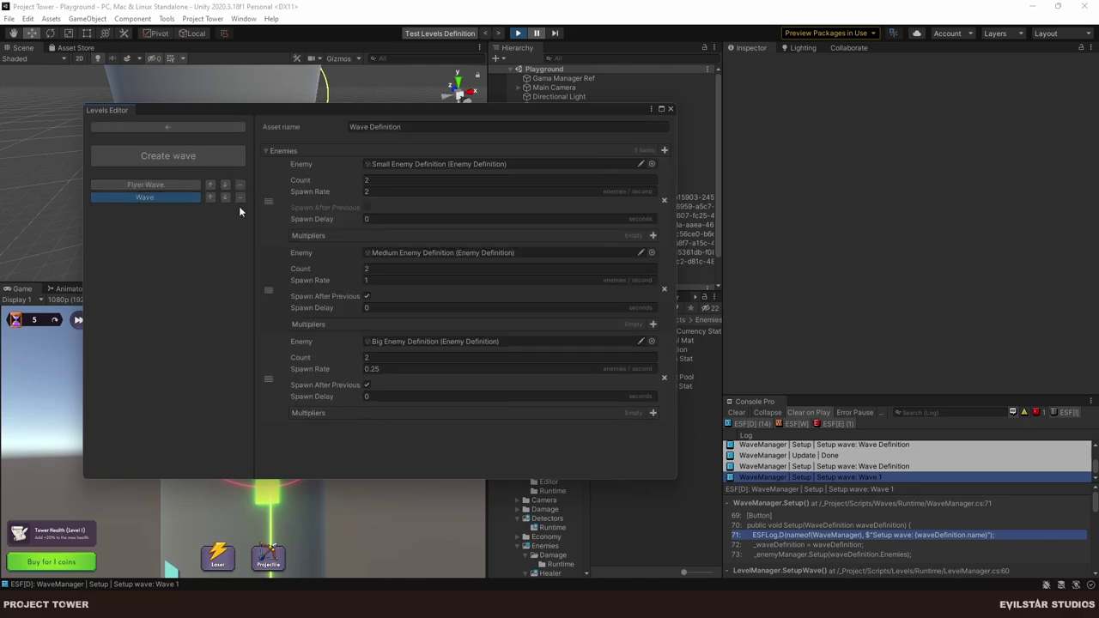
pyautogui.click(670, 109)
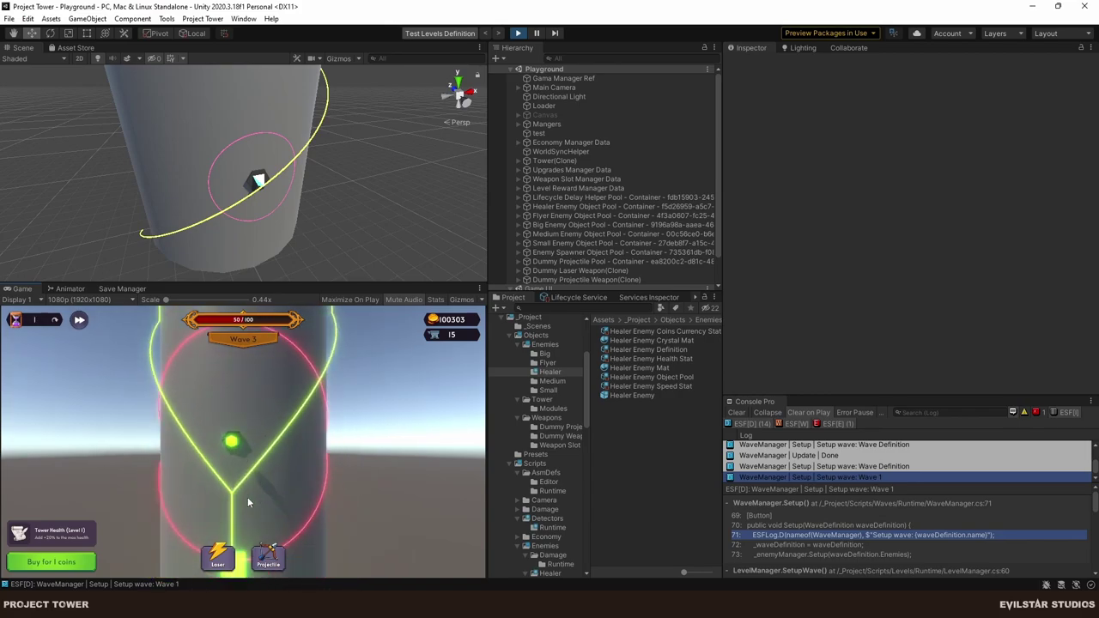
# Recheck Test Levels' Wave 1 definition, then buy the Projectile weapon and keep playing.
pyautogui.click(203, 18)
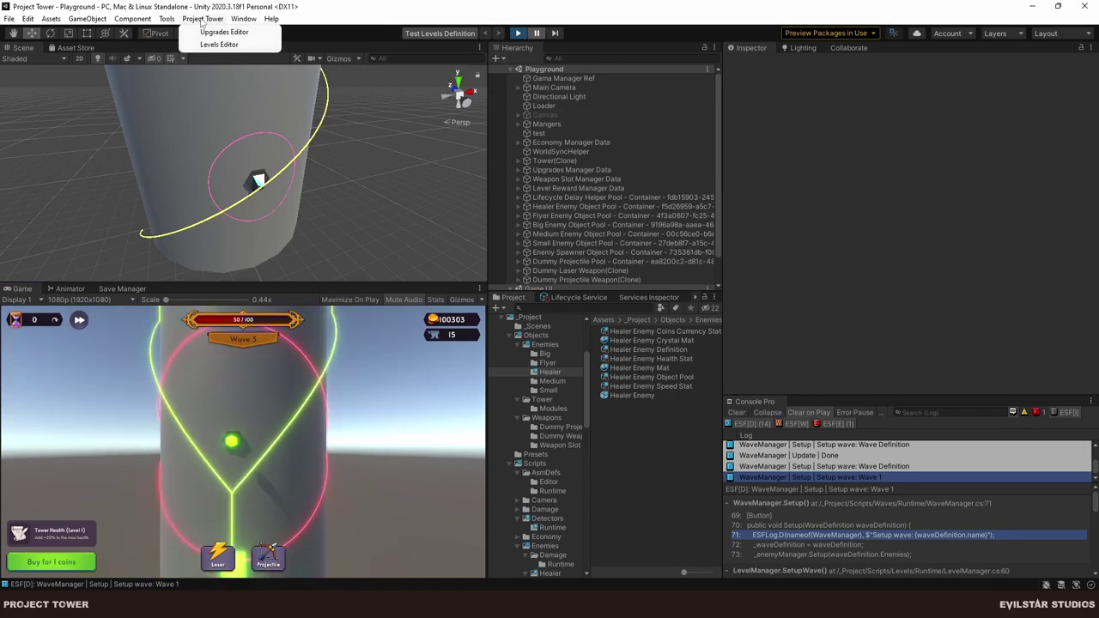
pyautogui.click(225, 46)
pyautogui.click(226, 186)
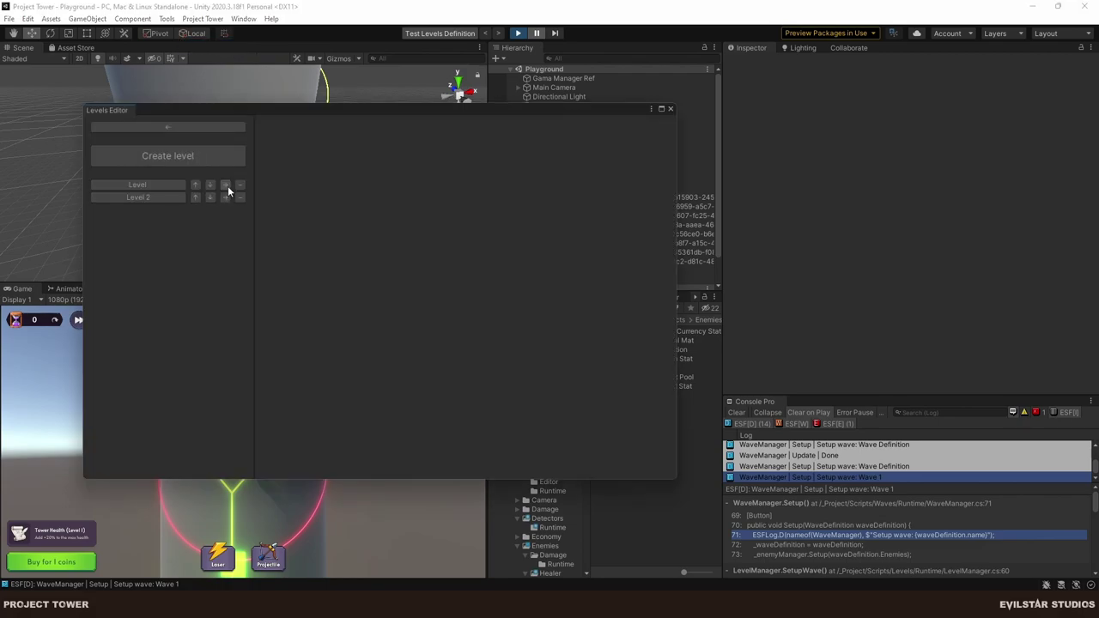
pyautogui.click(164, 185)
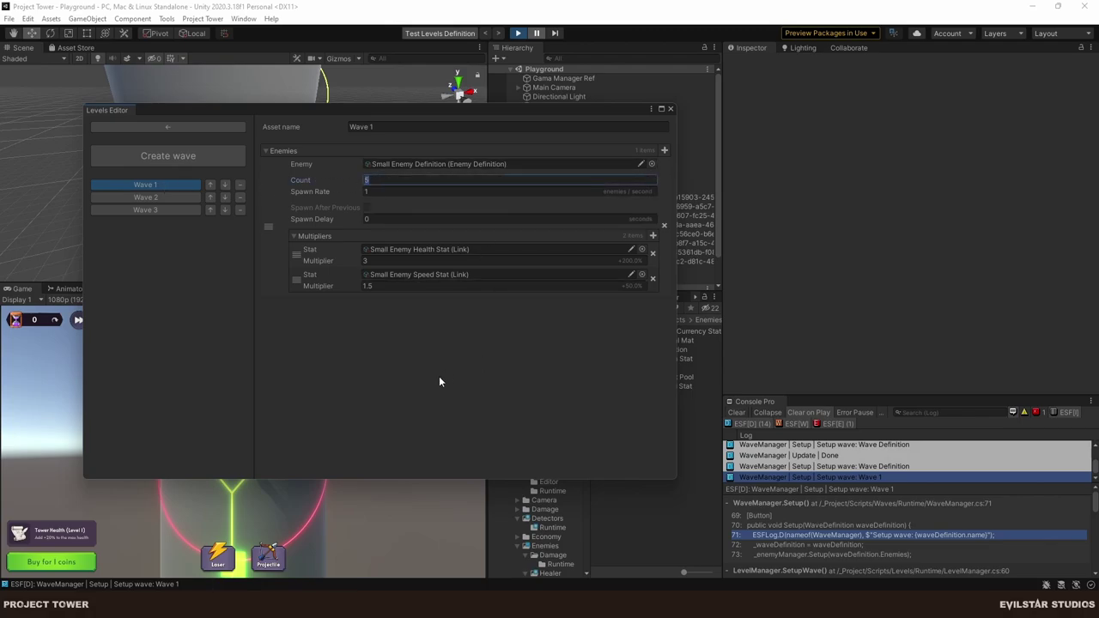
pyautogui.click(670, 109)
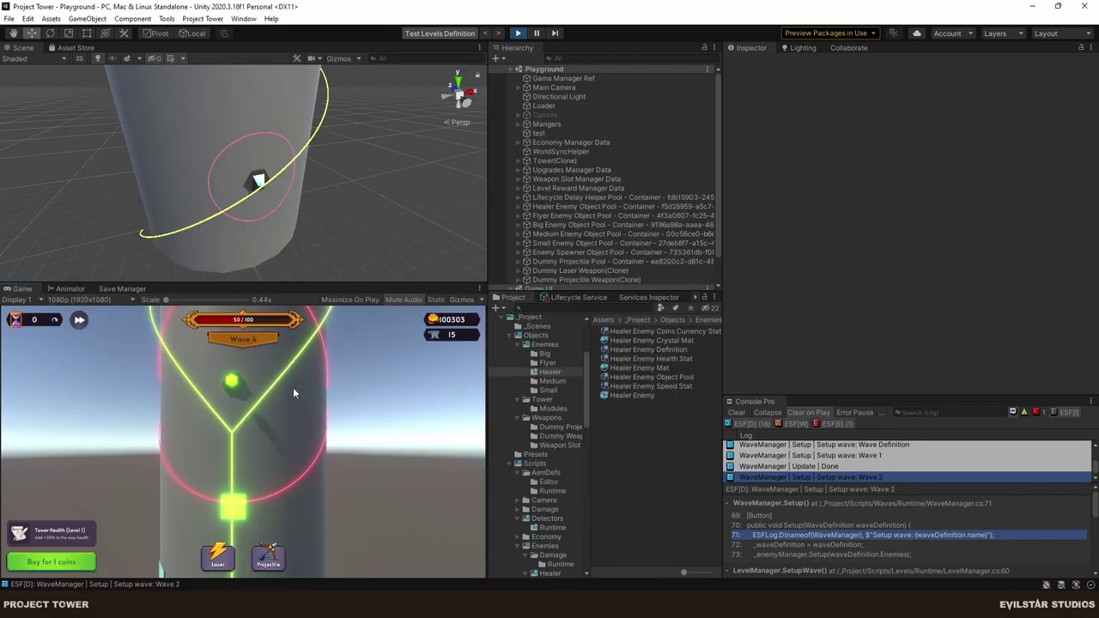
pyautogui.click(273, 559)
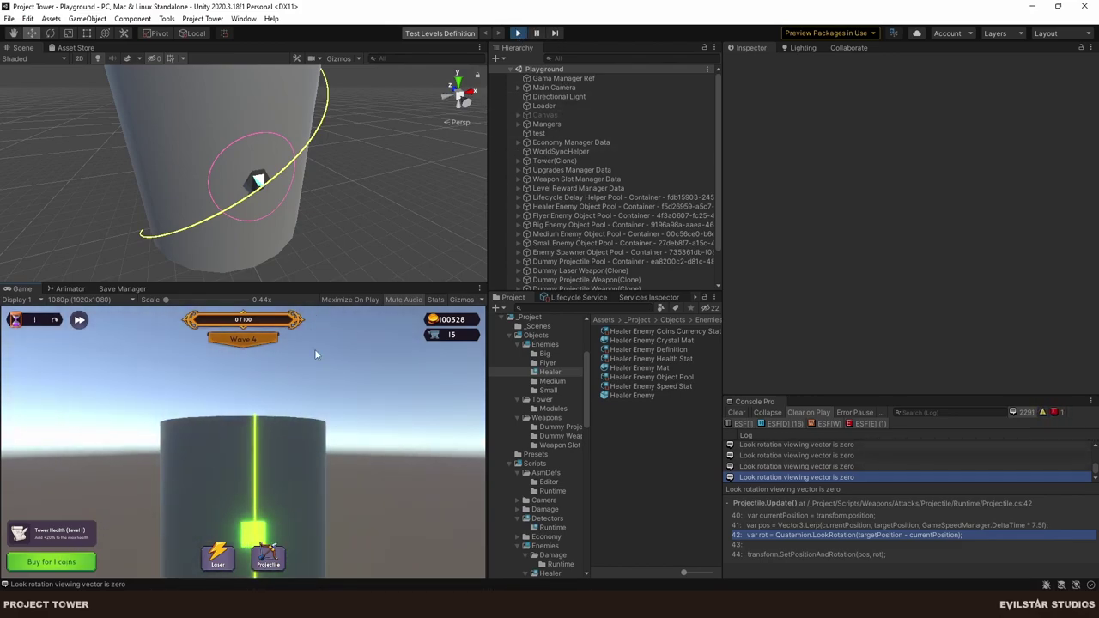
# Exit Play mode so the game resets to Wave 1, glancing at Rider and back.
pyautogui.click(518, 34)
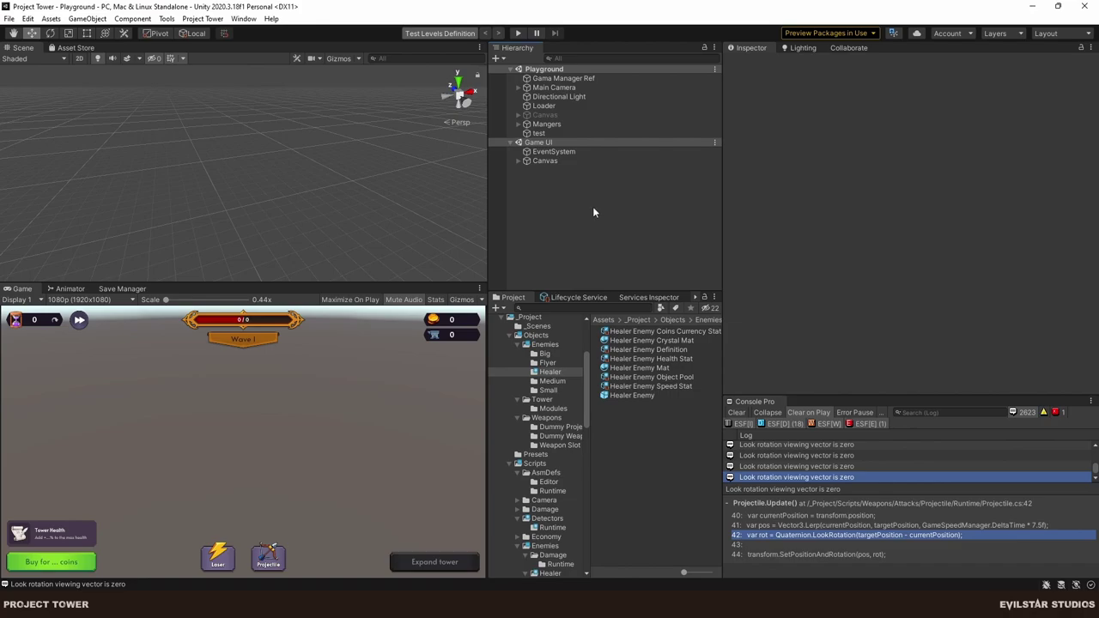
pyautogui.hotkey('alt', 'Tab')
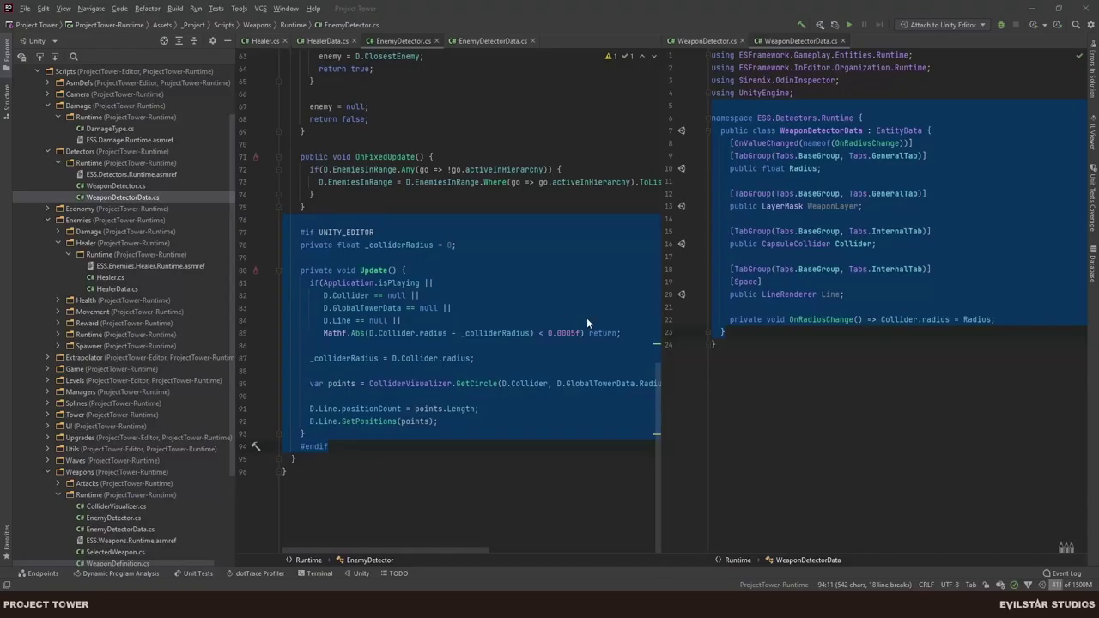
pyautogui.hotkey('alt', 'Tab')
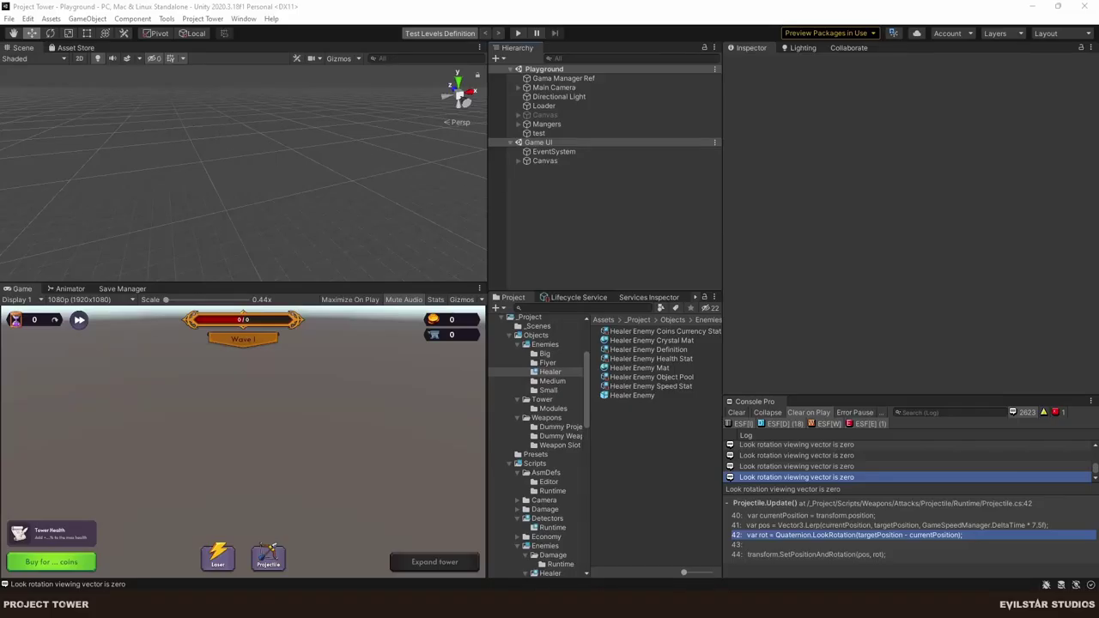
# On task #140, start a comment with the line 'Create Detector abstract class'.
pyautogui.hotkey('alt', 'Tab')
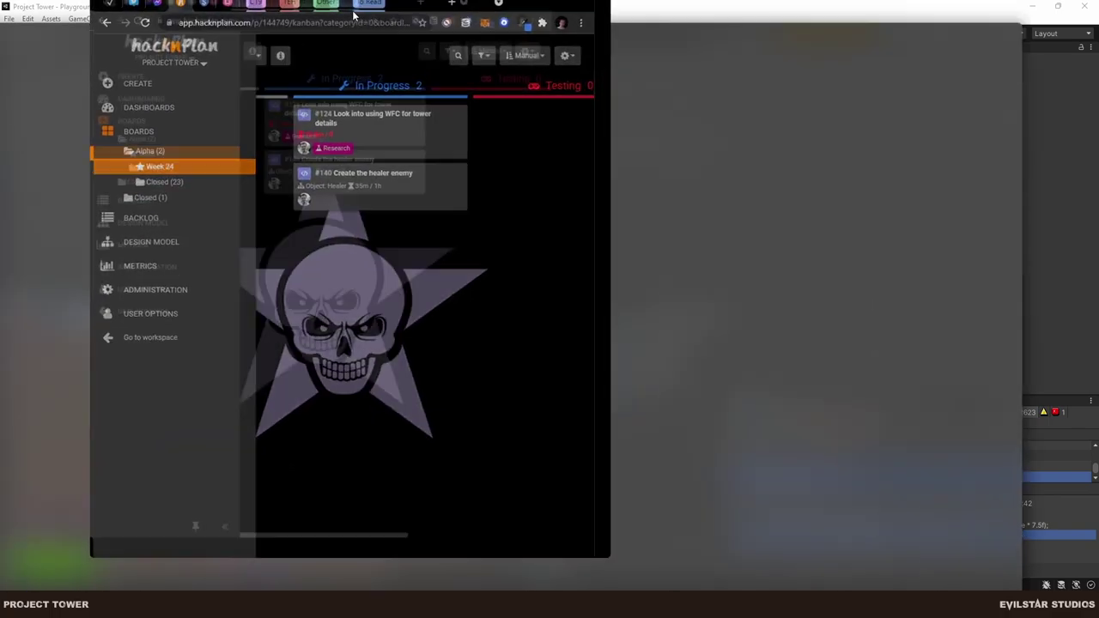
pyautogui.click(511, 184)
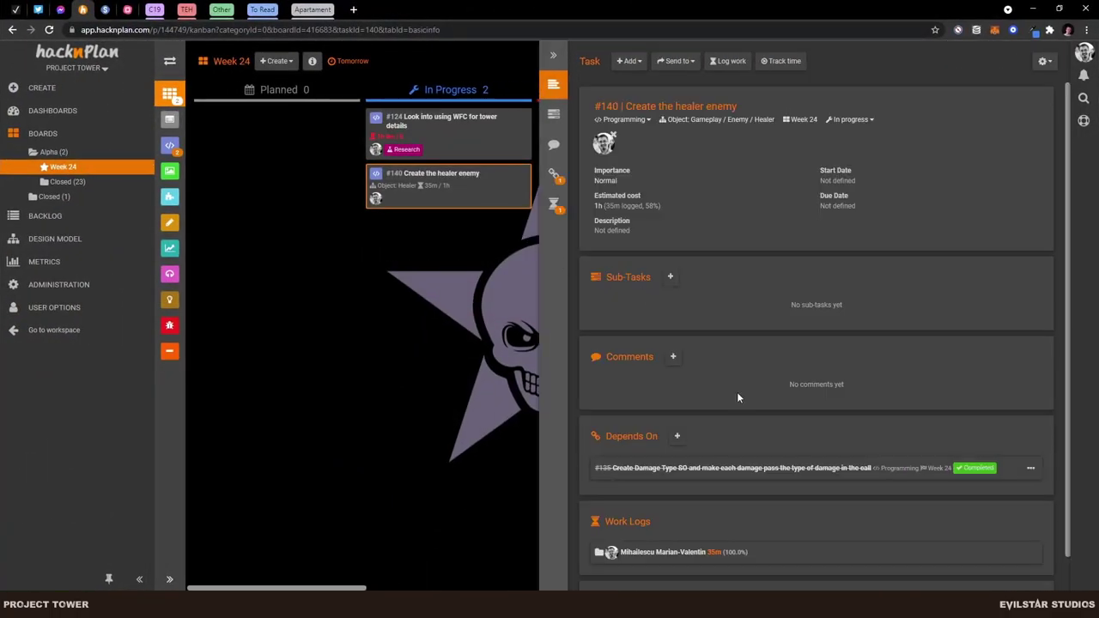
pyautogui.click(674, 356)
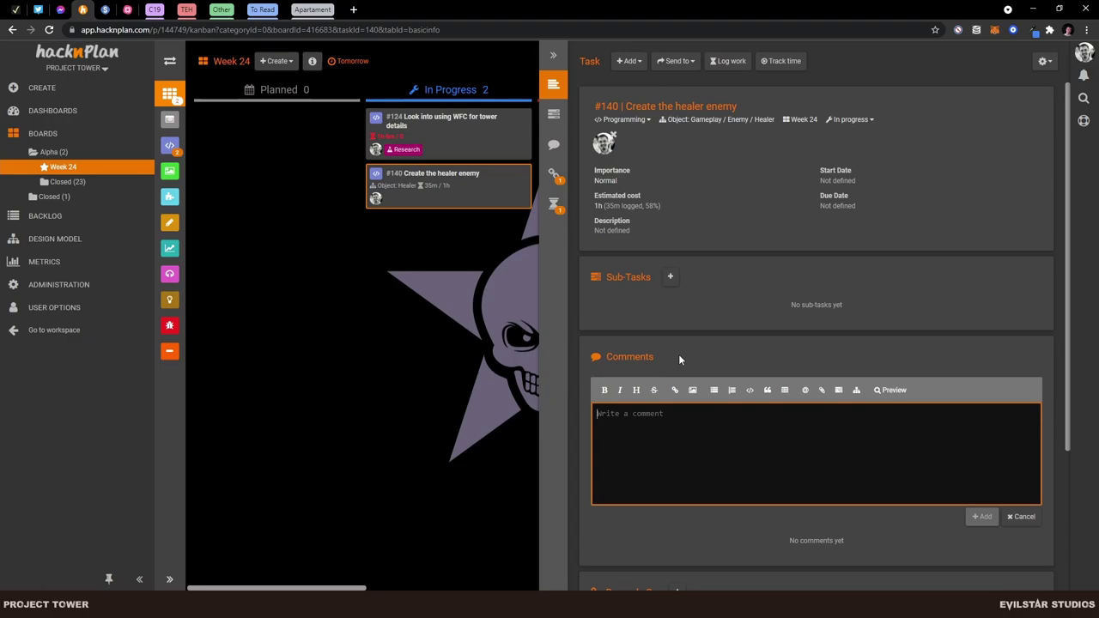
pyautogui.write('Extrag')
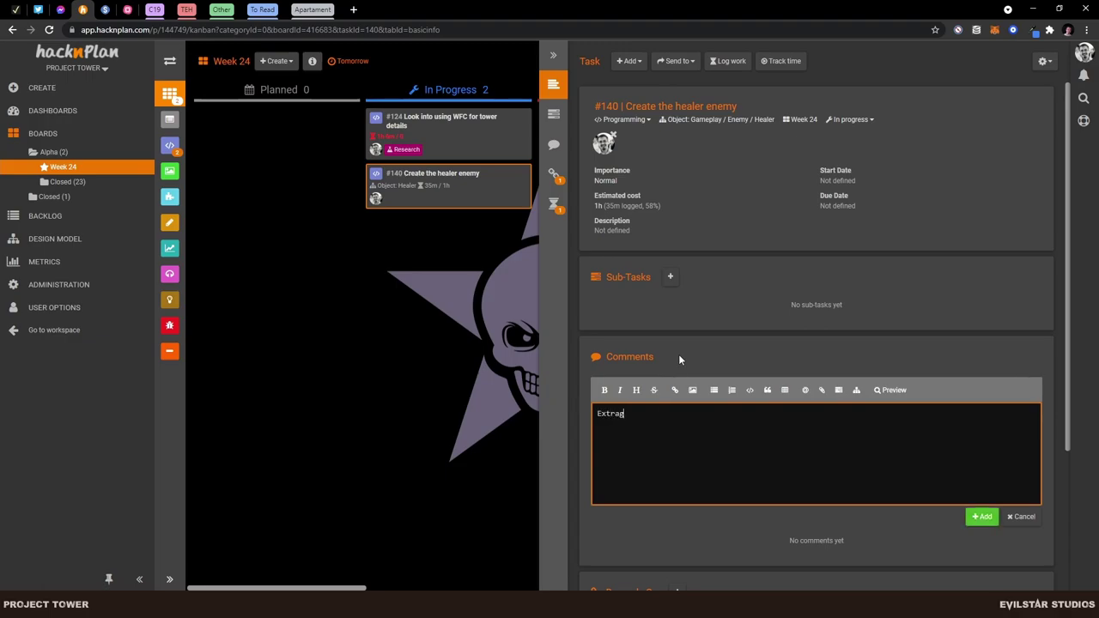
pyautogui.press('BackSpace')
pyautogui.press('BackSpace')
pyautogui.press('BackSpace')
pyautogui.write('Create ')
pyautogui.write('Detector cl')
pyautogui.write('abstrct ')
pyautogui.write('class')
pyautogui.press('End')
pyautogui.press('BackSpace')
pyautogui.press('BackSpace')
pyautogui.press('BackSpace')
pyautogui.write('a')
# Add lines: detectors should extend Detector; move line renderer code out of EnemyDetector.
pyautogui.hotkey('alt', 'Tab')
pyautogui.hotkey('alt', 'Tab')
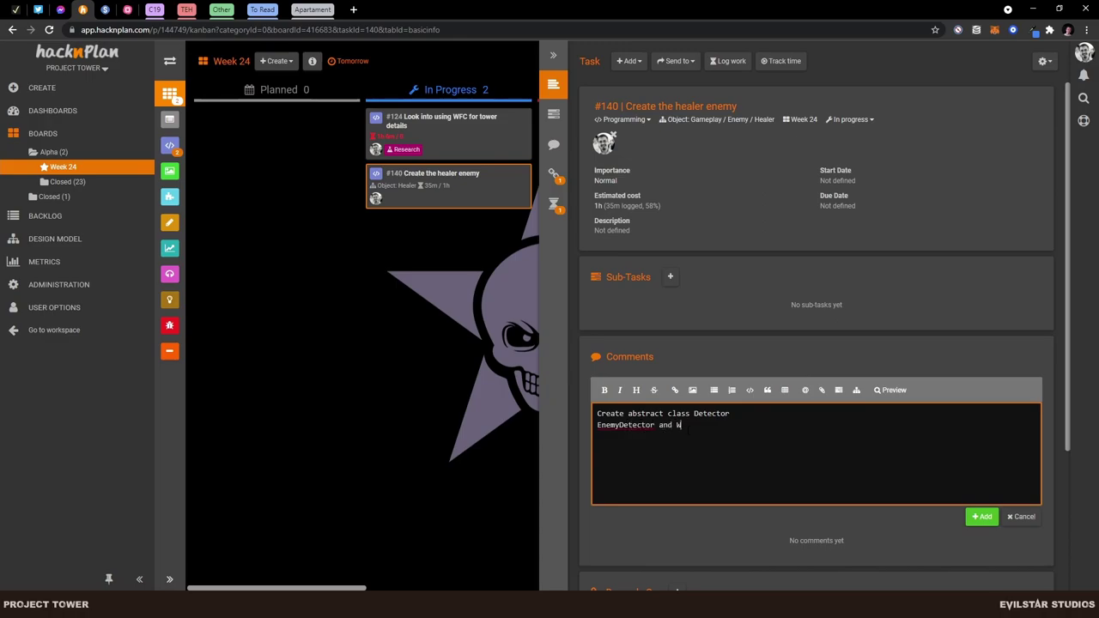
pyautogui.write('eaponDetector should extend Det')
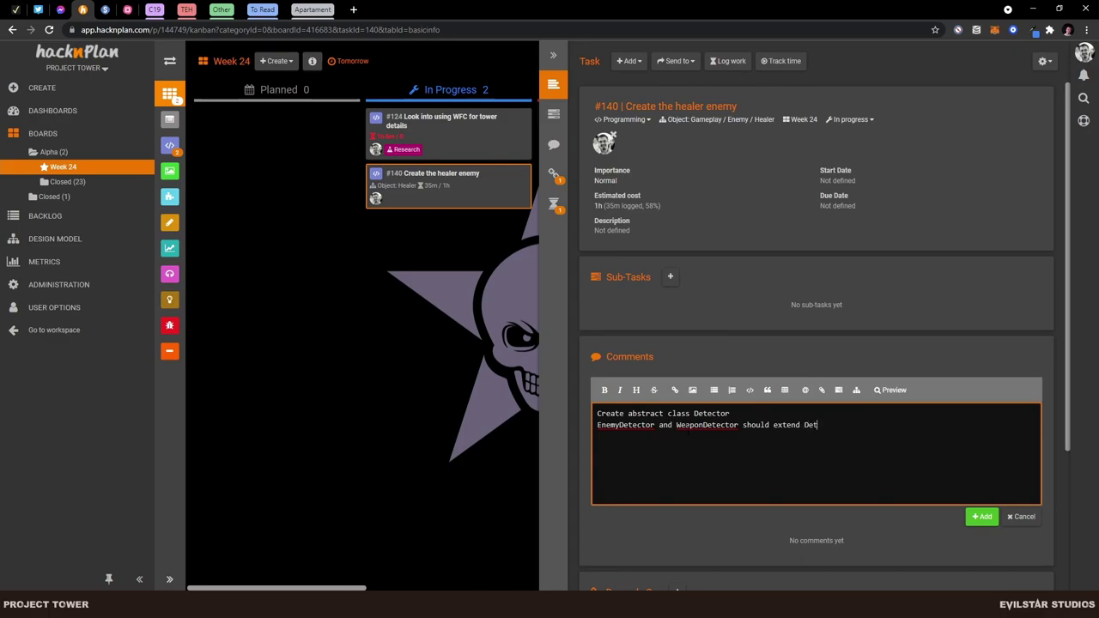
pyautogui.write('ector MObe')
pyautogui.press('BackSpace')
pyautogui.write('ve line renderer code to a separ')
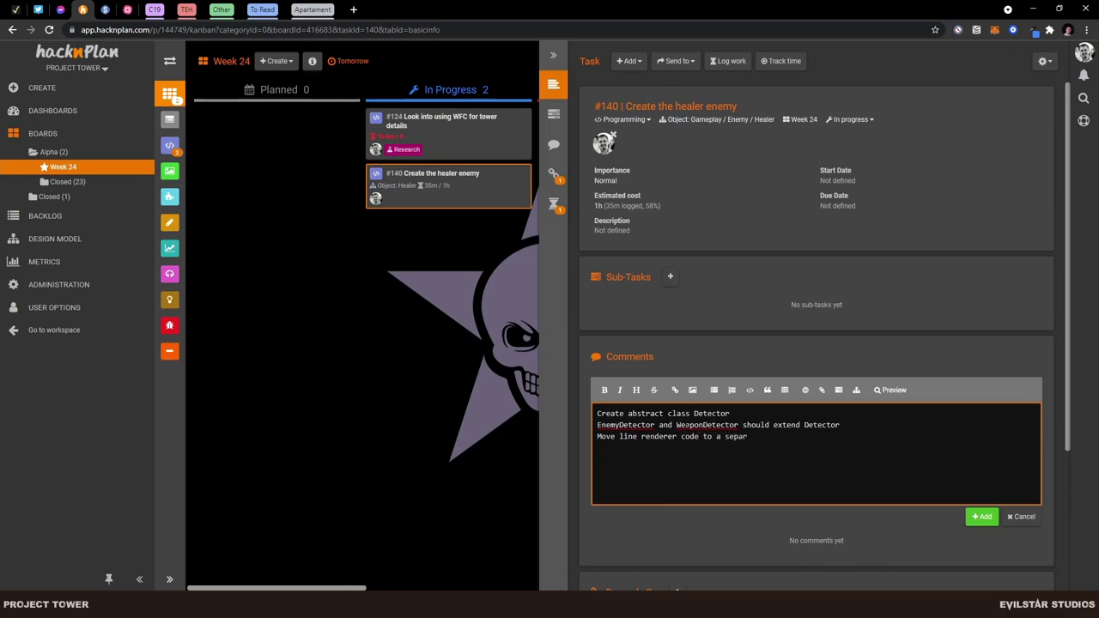
pyautogui.write('ate ')
pyautogui.write('class')
pyautogui.write(' from Enen')
pyautogui.press('BackSpace')
pyautogui.write('myDetector')
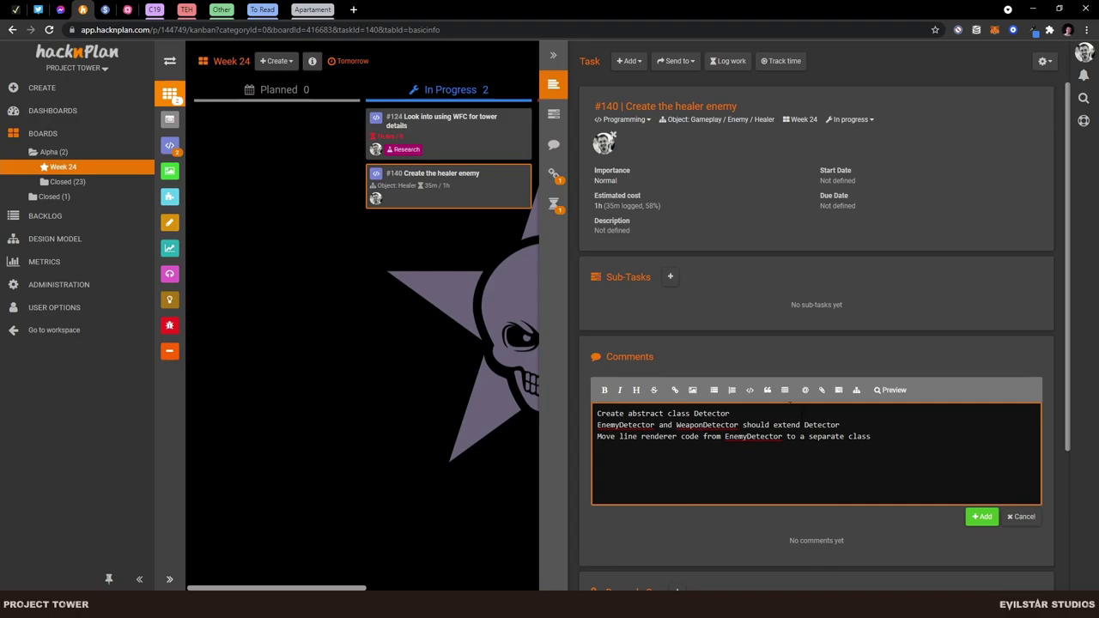
# Add a 'Refactor' heading above the text and turn the lines into dash bullets.
pyautogui.press('Return')
pyautogui.press('Return')
pyautogui.press('Up')
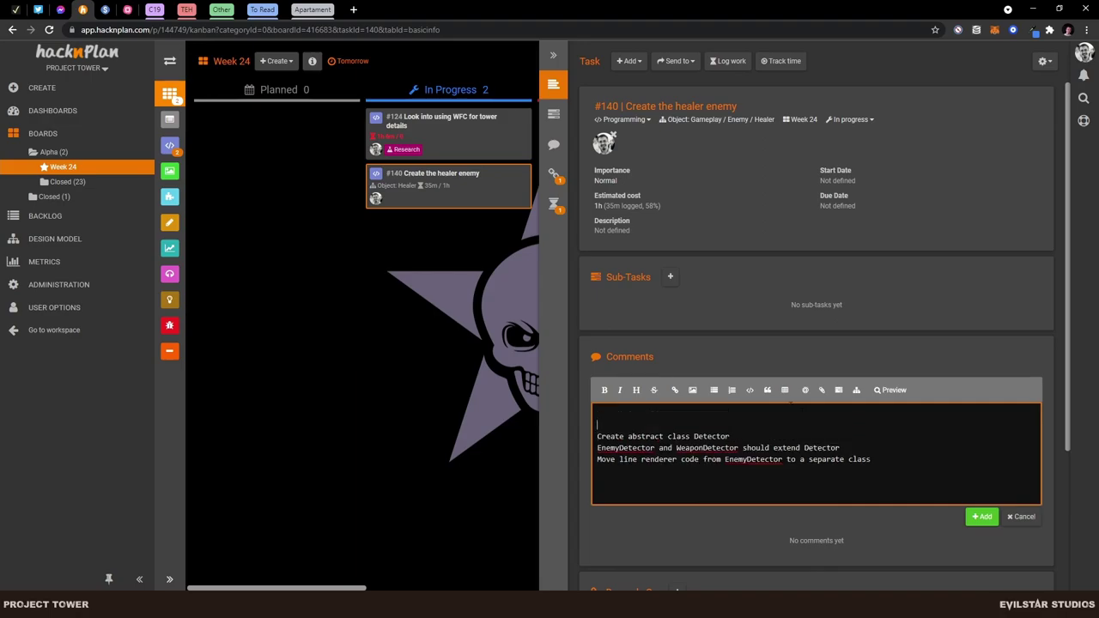
pyautogui.press('BackSpace')
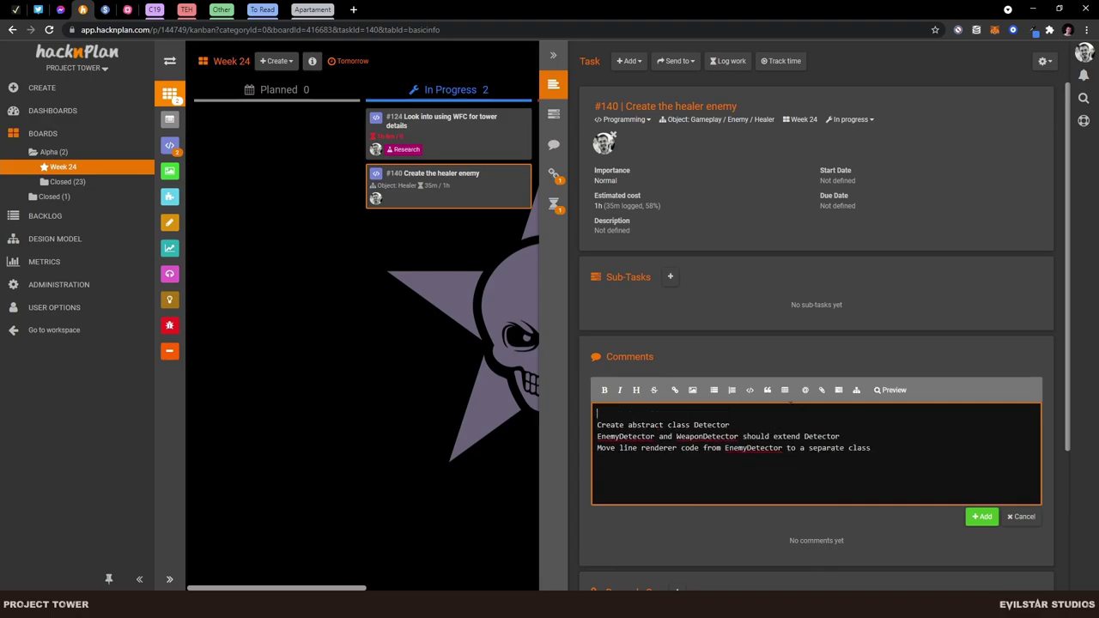
pyautogui.write('Refactor:')
pyautogui.press('Right')
pyautogui.write('- ')
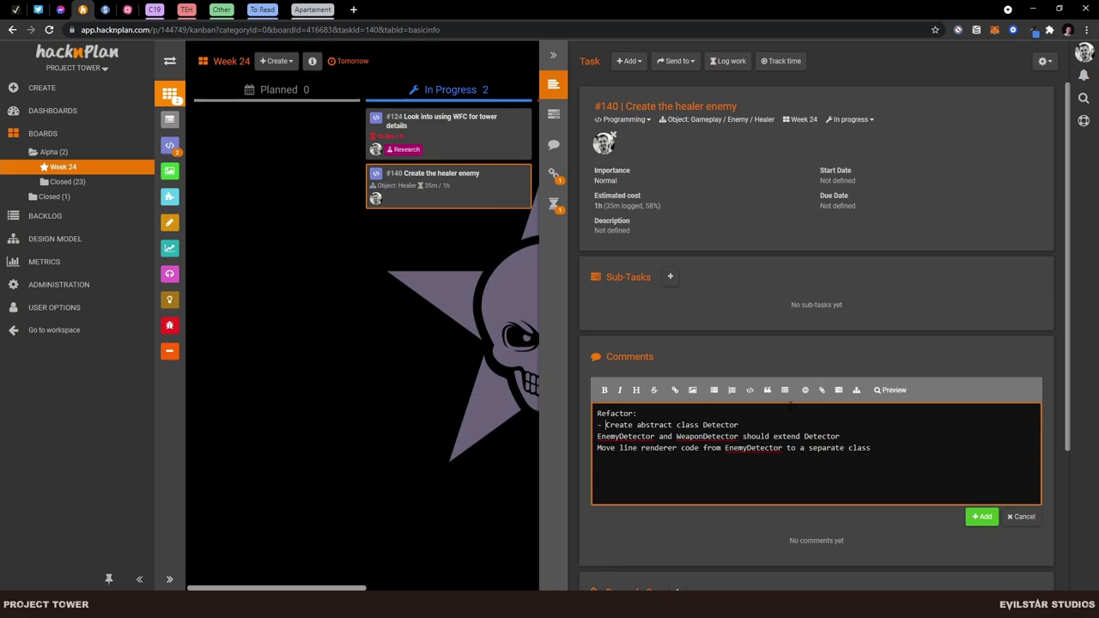
pyautogui.write('-')
pyautogui.press('Down')
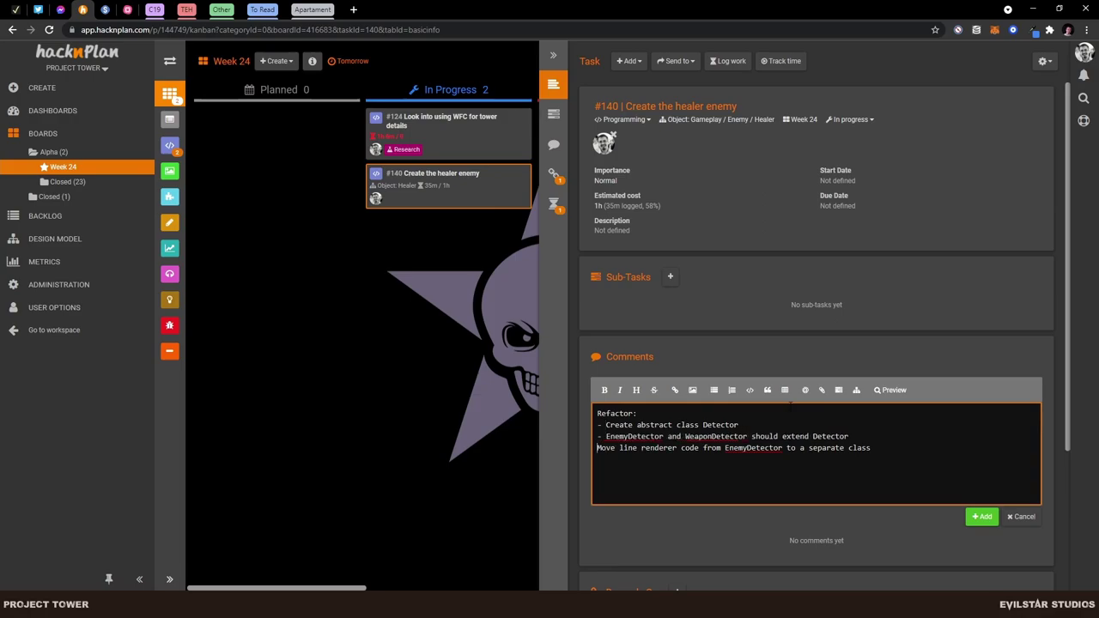
pyautogui.write('-')
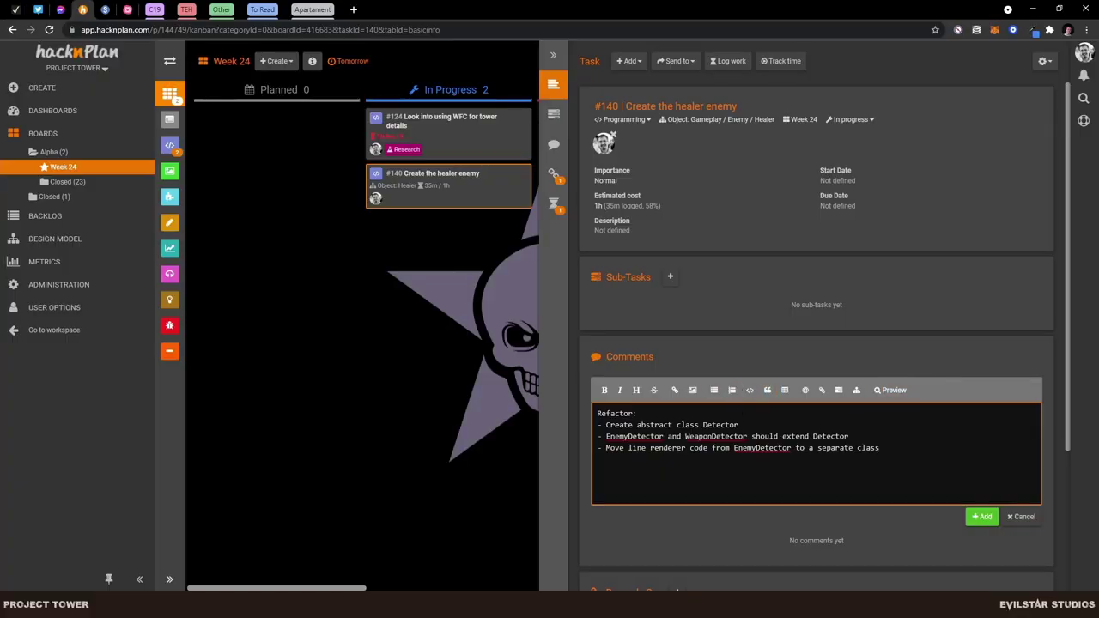
# Post the Refactor comment on #140 and close the task panel.
pyautogui.click(983, 516)
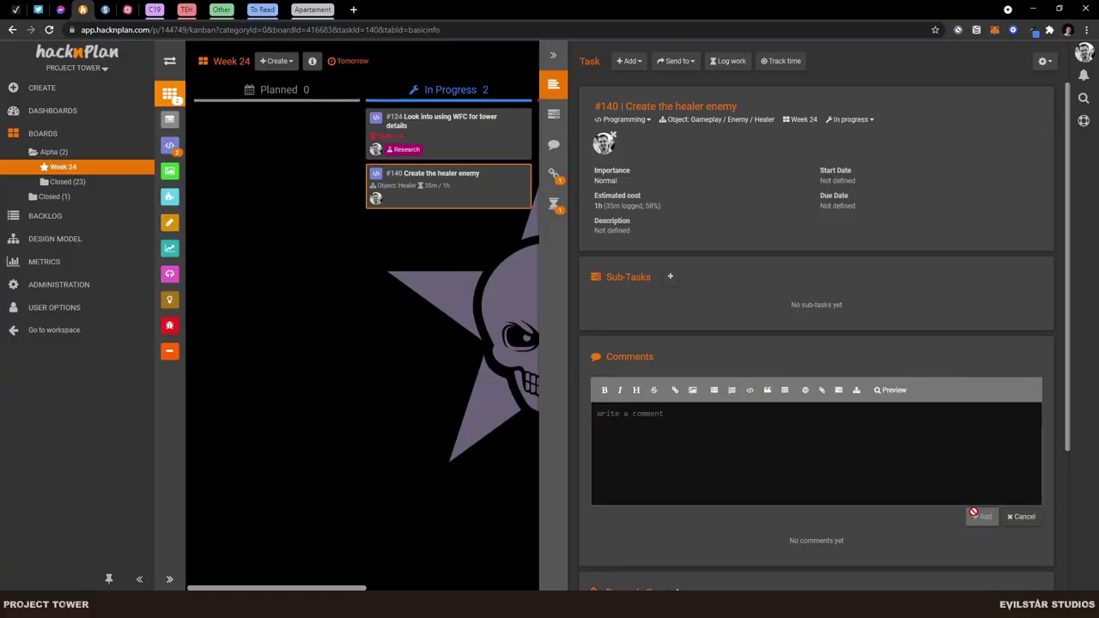
pyautogui.scroll(-2, 760, 448)
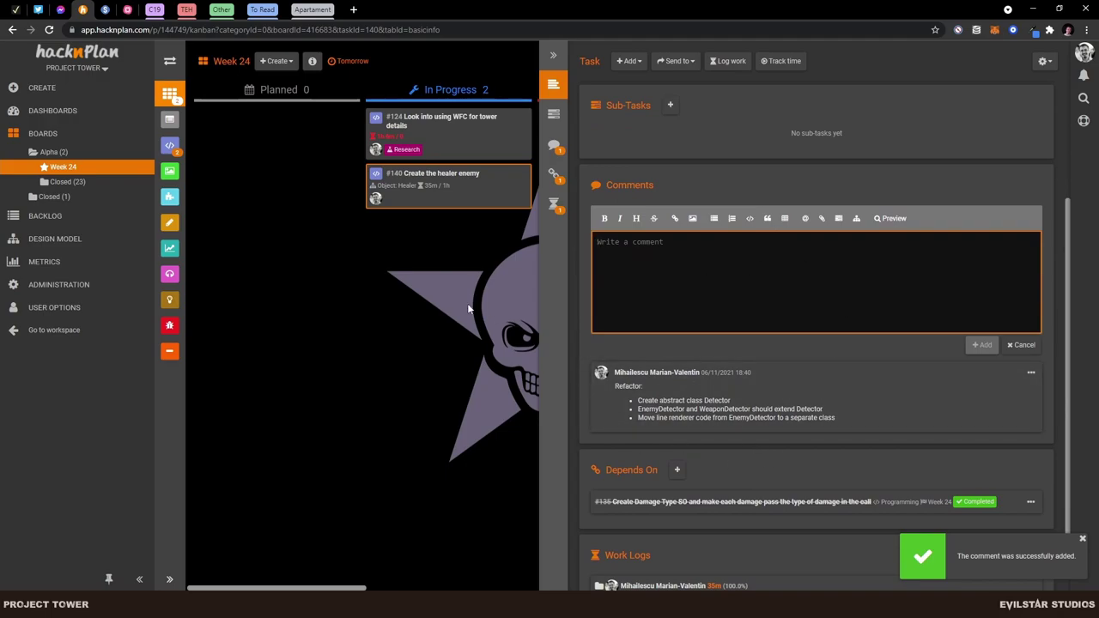
pyautogui.click(553, 55)
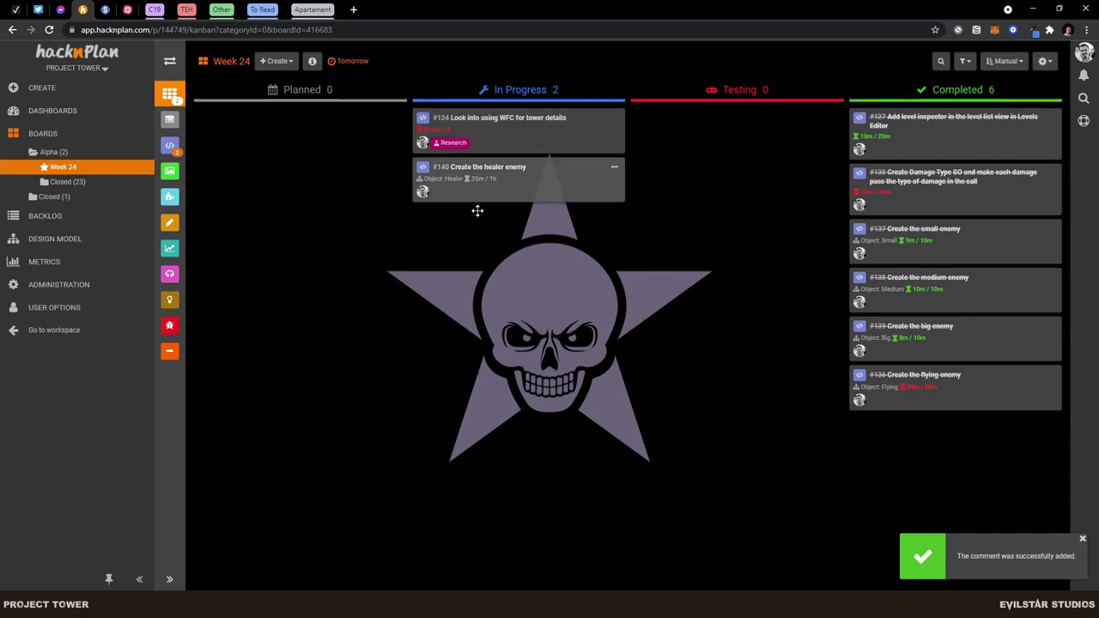